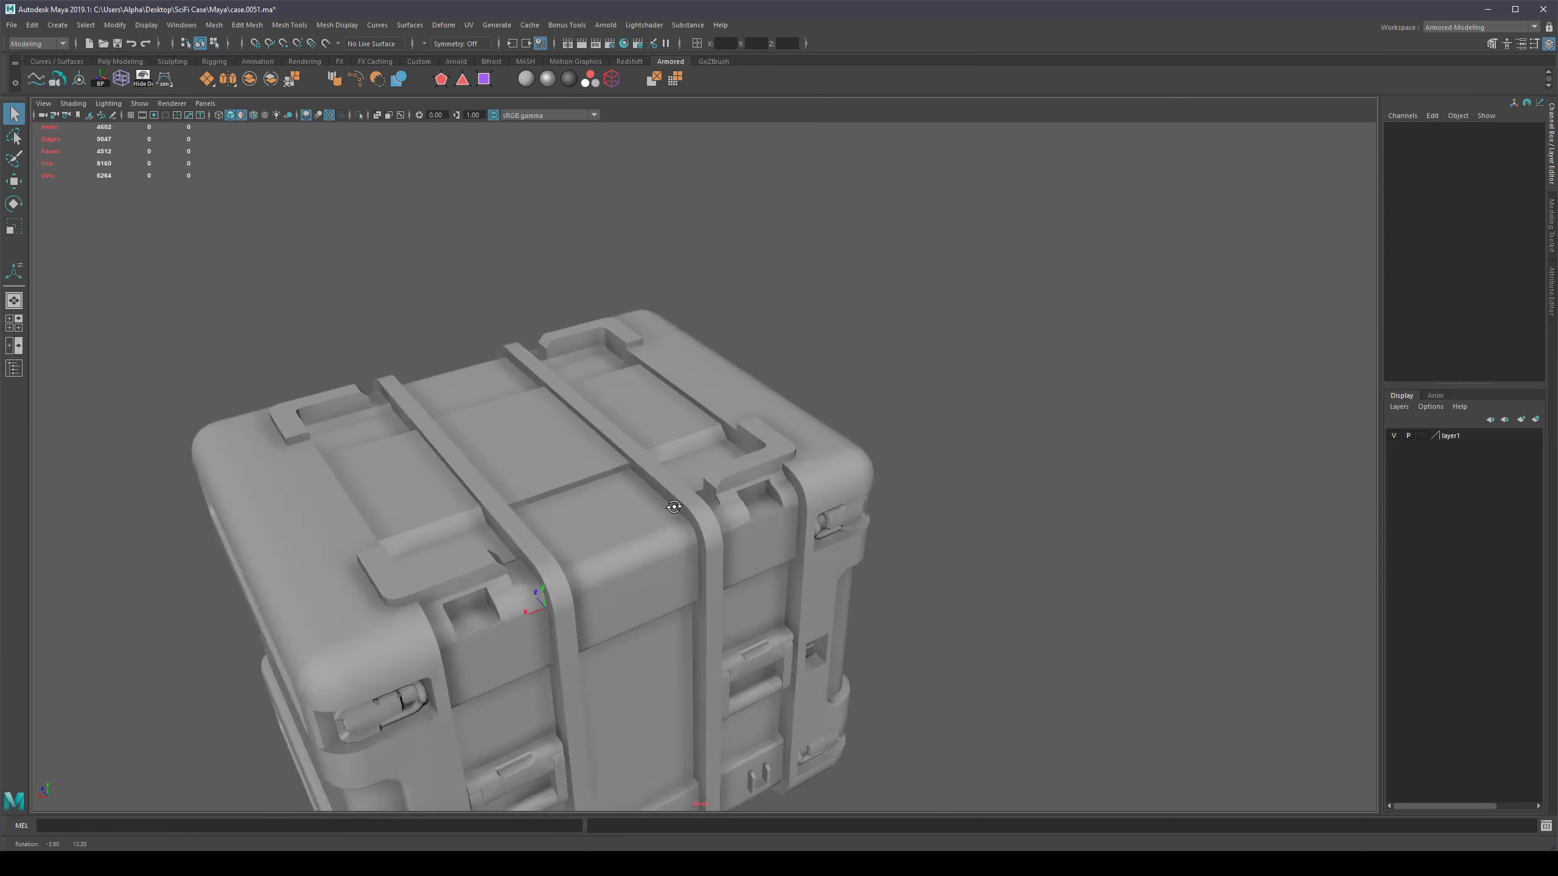
Examine the edges and surface shading of the straps and panels on the case lid.
{"action": "right_click_drag", "start_coordinate": [576, 518], "coordinate": [663, 516], "text": "alt"}
{"action": "middle_click_drag", "start_coordinate": [662, 516], "coordinate": [684, 396], "text": "alt"}
{"action": "right_click_drag", "start_coordinate": [684, 396], "coordinate": [735, 368], "text": "alt"}
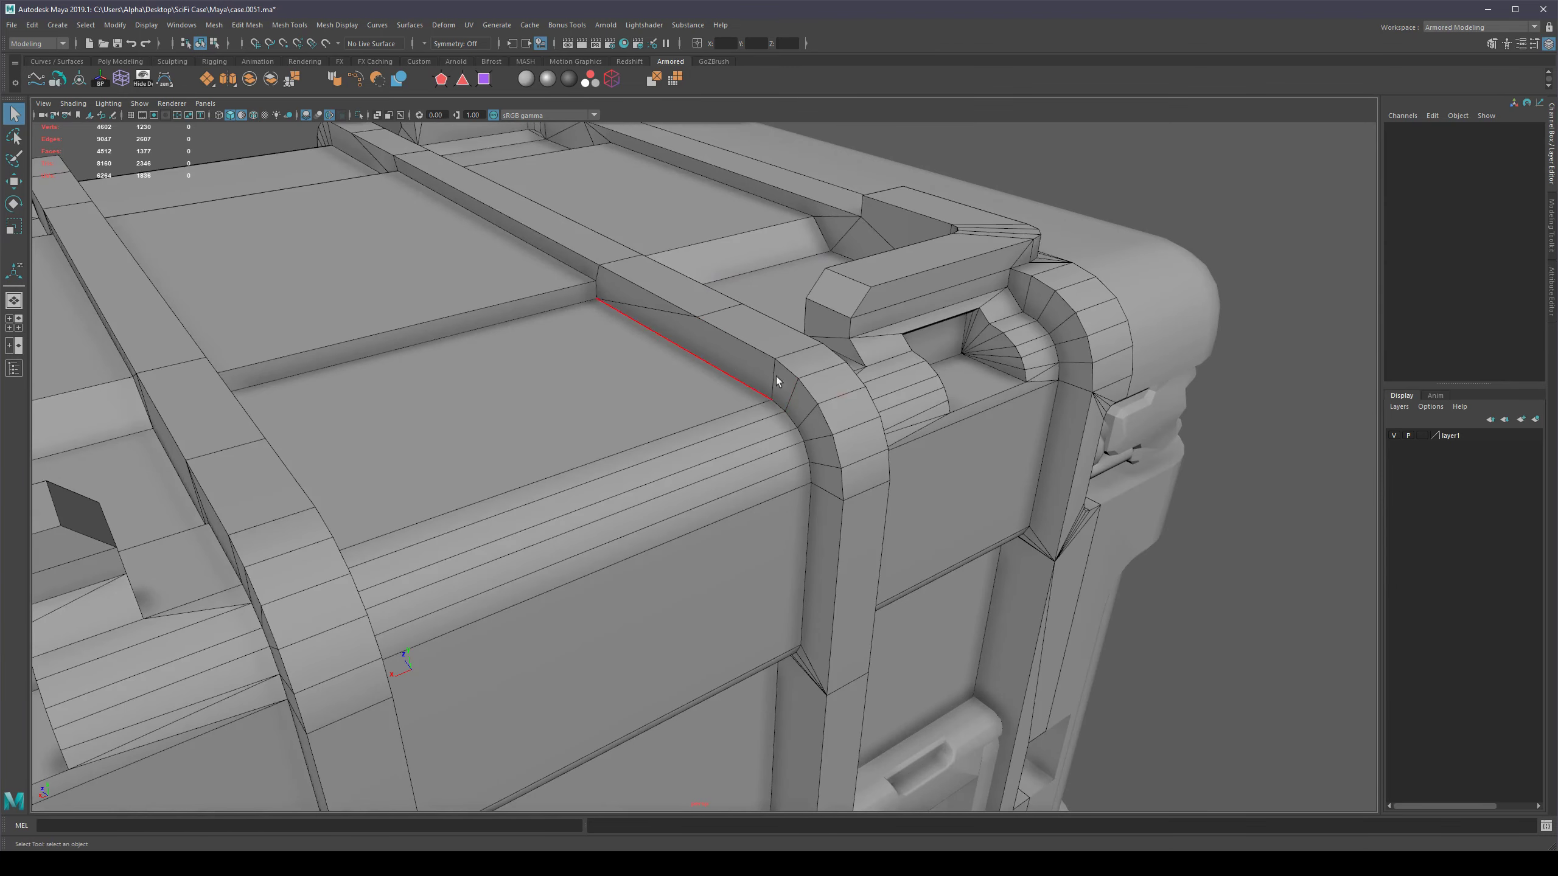
{"action": "right_click_drag", "start_coordinate": [796, 440], "coordinate": [846, 399]}
{"action": "right_click_drag", "start_coordinate": [847, 399], "coordinate": [693, 417], "text": "alt"}
{"action": "left_click", "coordinate": [1098, 371]}
{"action": "right_click_drag", "start_coordinate": [552, 436], "coordinate": [676, 447], "text": "alt"}
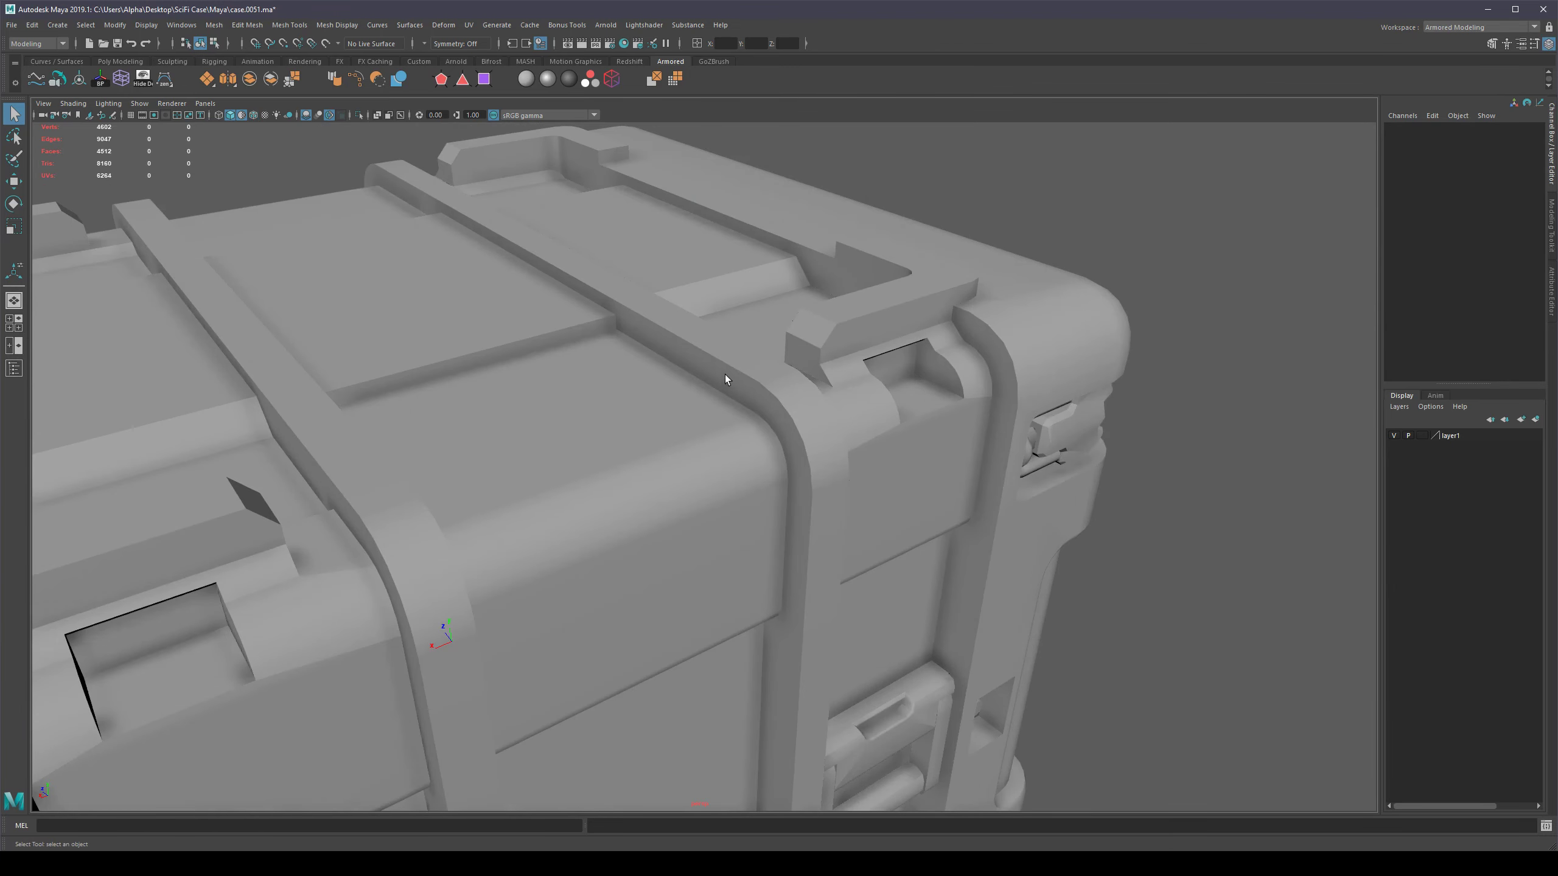
{"action": "left_click", "coordinate": [558, 483]}
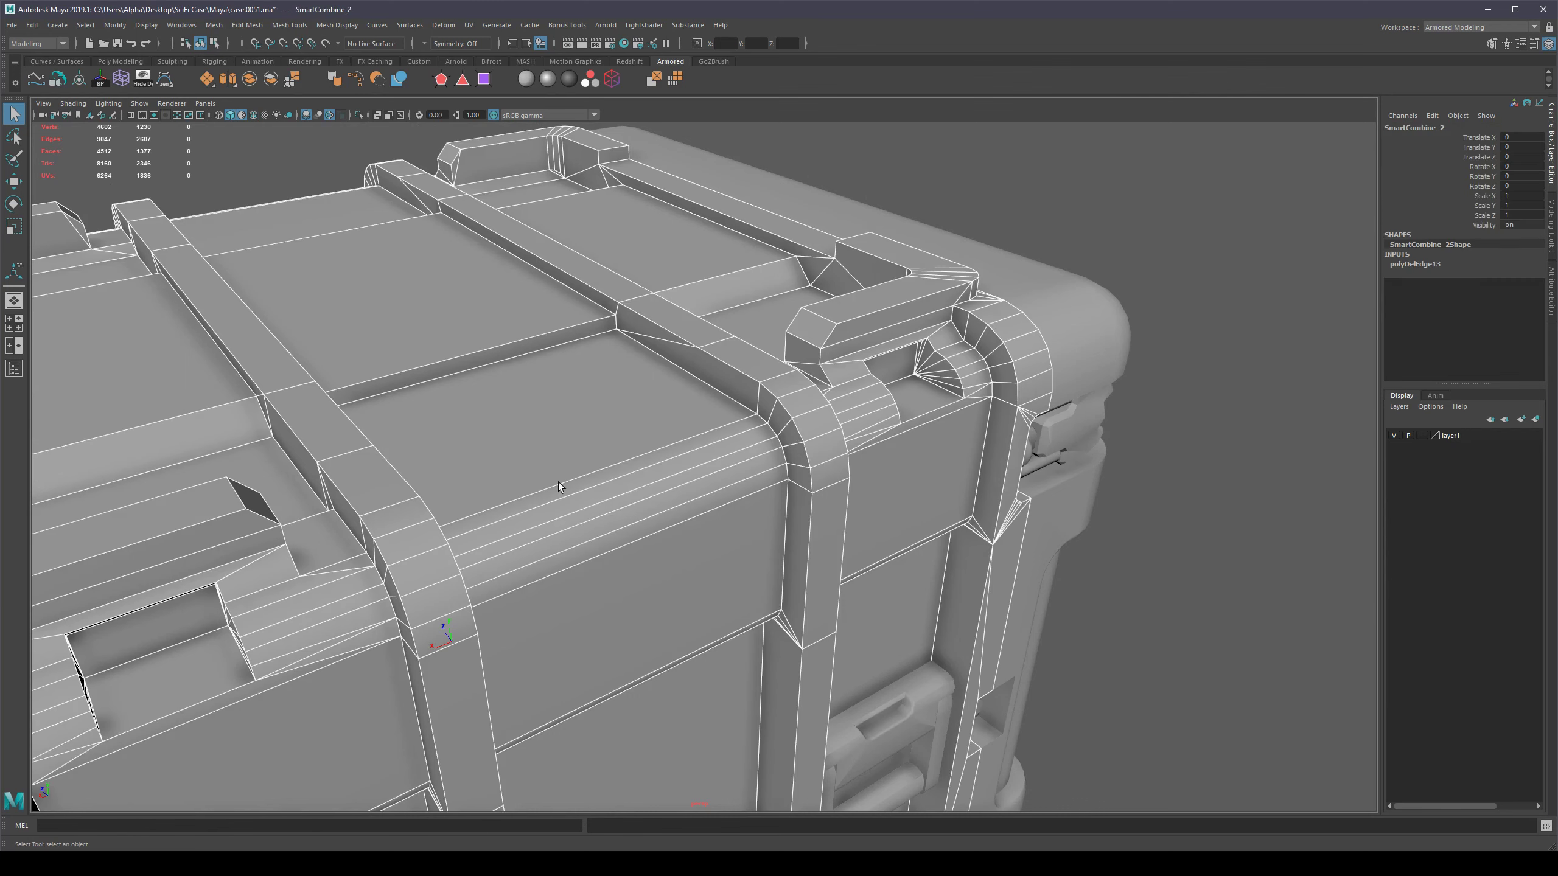
{"action": "left_click", "coordinate": [1092, 557]}
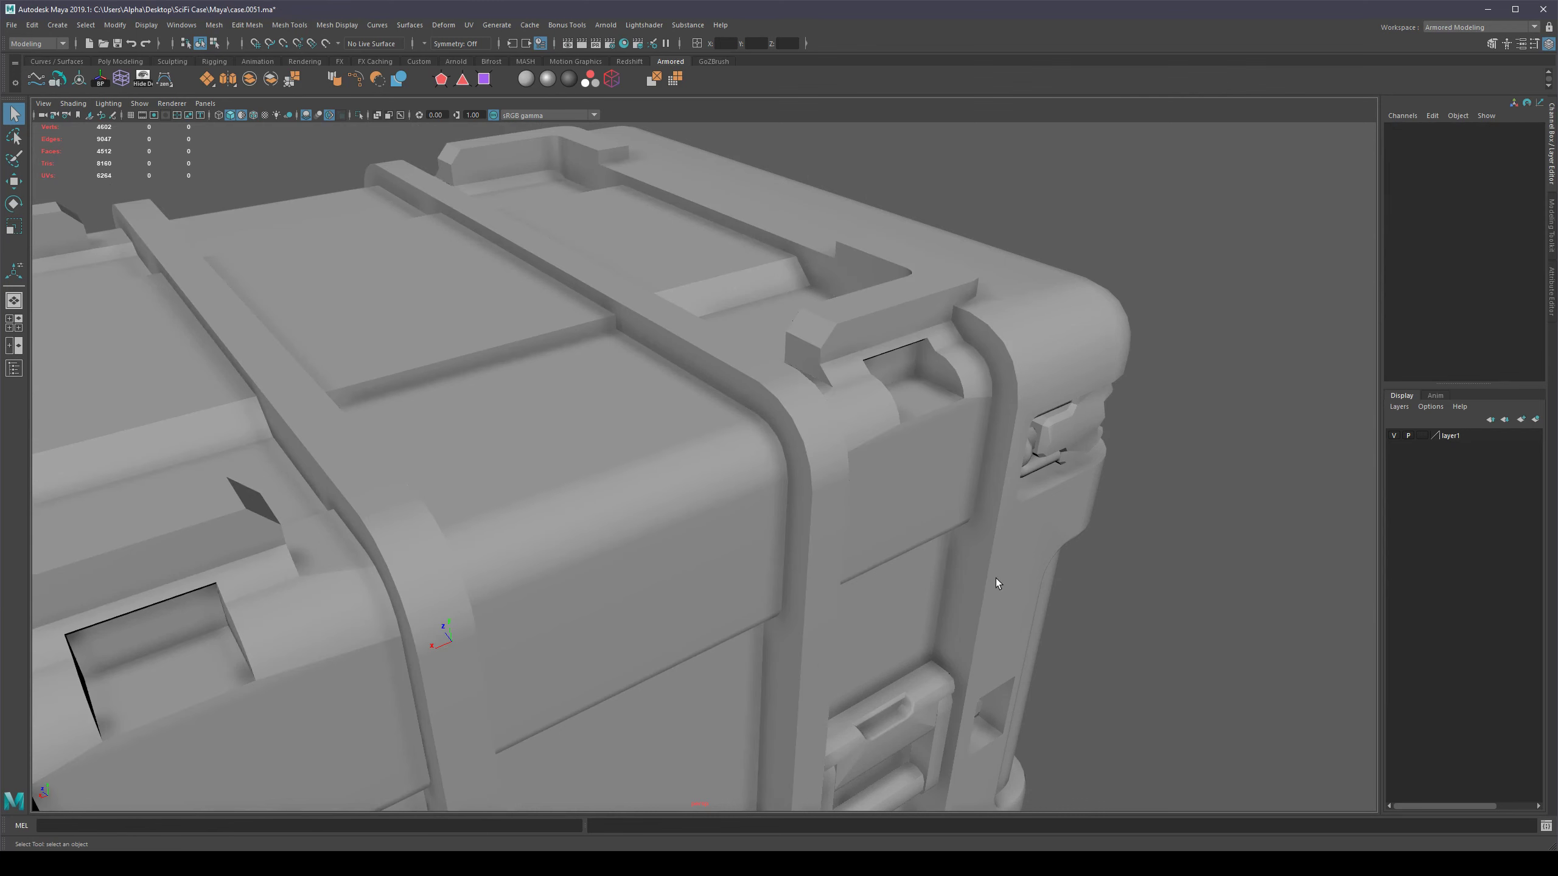
Soften the two consecutive upper edges on the inner side of the lid strap near the front corner.
{"action": "middle_click_drag", "start_coordinate": [750, 417], "coordinate": [746, 465], "text": "alt"}
{"action": "right_click_drag", "start_coordinate": [745, 465], "coordinate": [778, 437], "text": "alt"}
{"action": "middle_click_drag", "start_coordinate": [857, 531], "coordinate": [880, 455], "text": "alt"}
{"action": "left_click", "coordinate": [752, 338]}
{"action": "left_click", "coordinate": [780, 358], "text": "shift"}
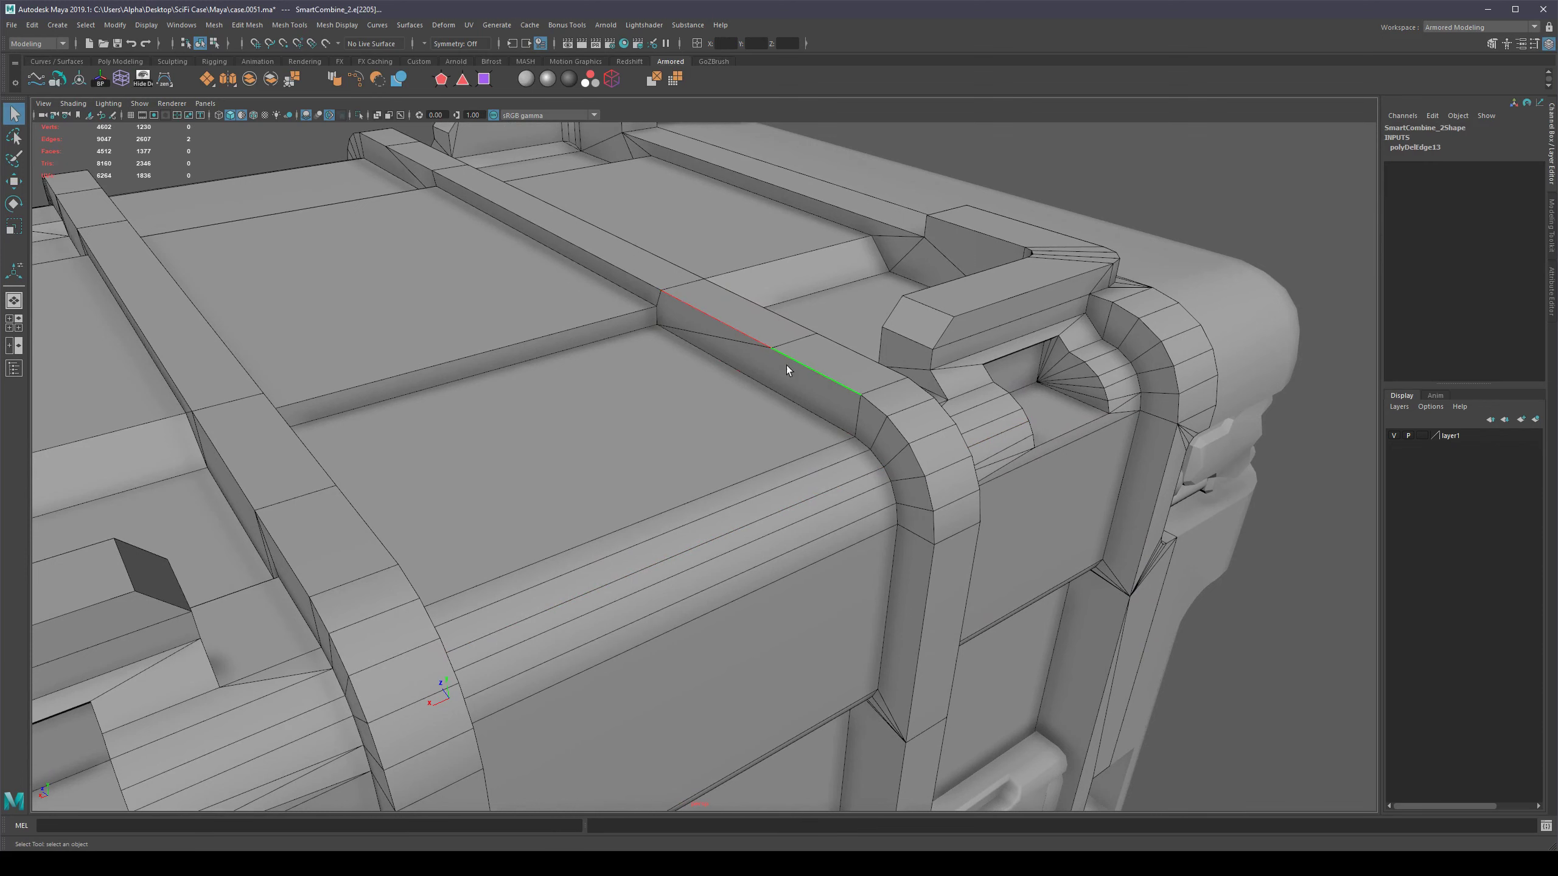
{"action": "mouse_move", "coordinate": [780, 358]}
{"action": "right_mouse_down", "text": "shift"}
{"action": "mouse_move", "coordinate": [850, 387]}
{"action": "mouse_move", "coordinate": [904, 370]}
{"action": "right_mouse_up", "text": "shift"}
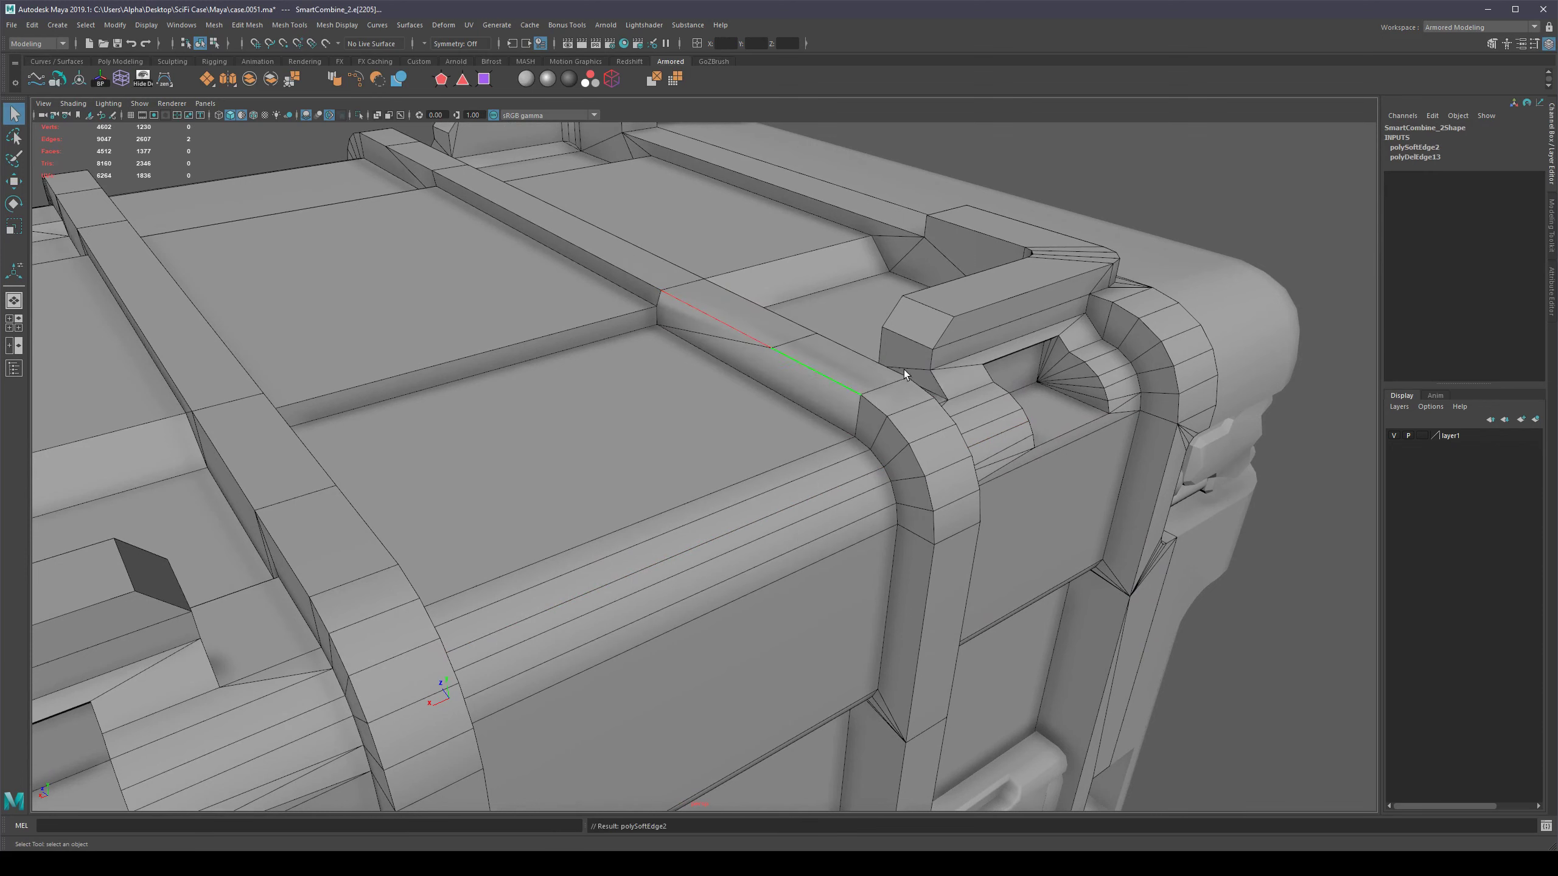
Inspect the softened strap edges with and without the wireframe overlay.
{"action": "scroll", "coordinate": [1104, 527], "scroll_direction": "down", "scroll_amount": 3}
{"action": "left_click", "coordinate": [1134, 560]}
{"action": "scroll", "coordinate": [1092, 557], "scroll_direction": "down", "scroll_amount": 2}
{"action": "scroll", "coordinate": [1012, 548], "scroll_direction": "up", "scroll_amount": 2}
{"action": "key", "text": "alt+5"}
{"action": "key", "text": "alt+5"}
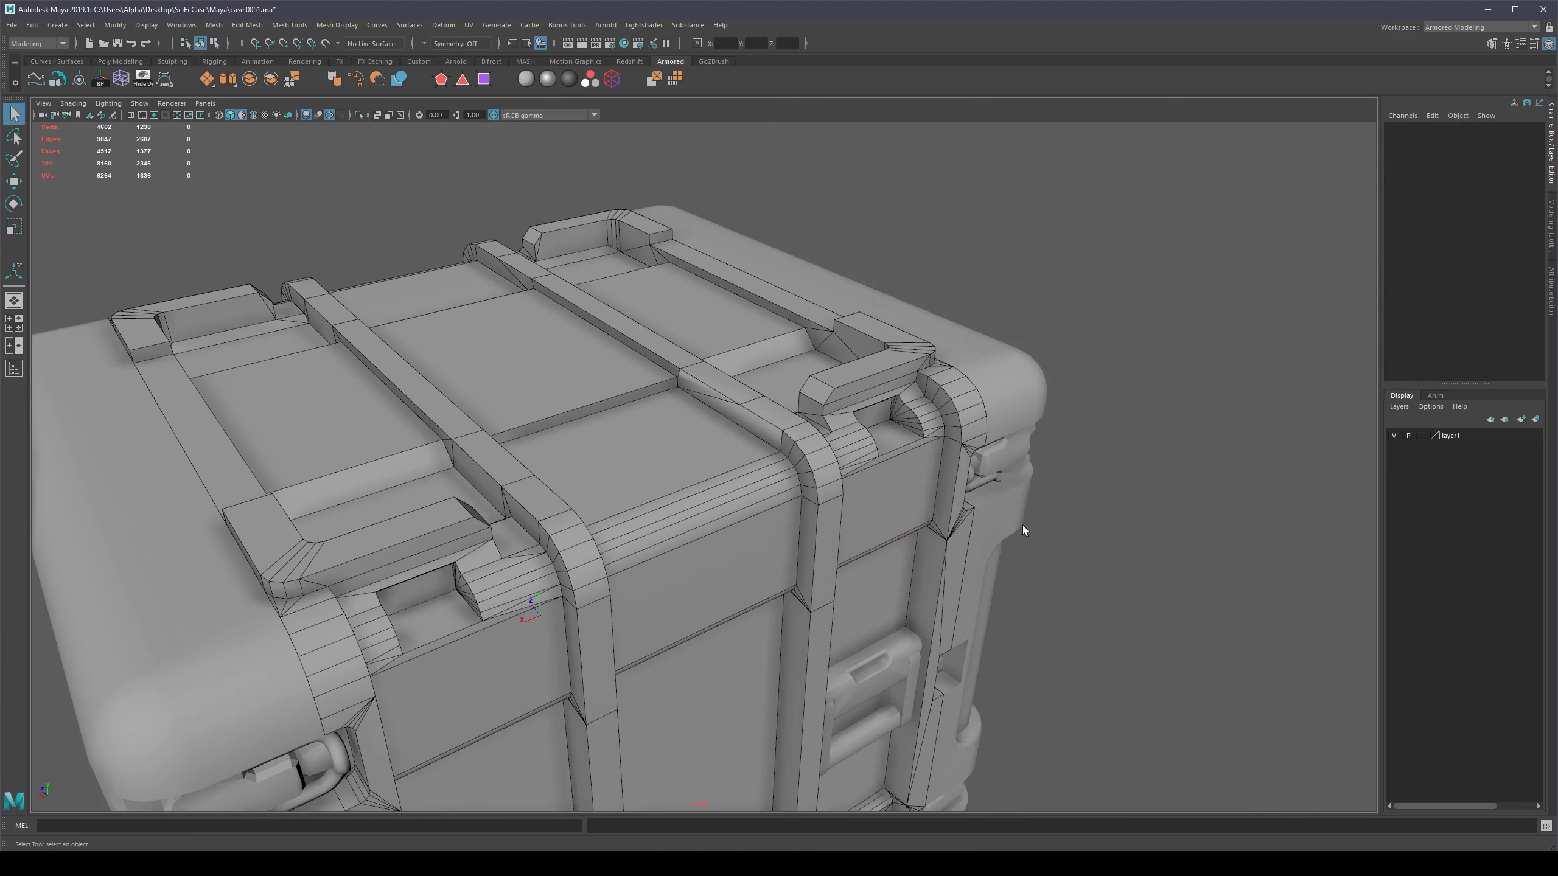
{"action": "left_click", "coordinate": [1075, 523]}
{"action": "scroll", "coordinate": [1030, 525], "scroll_direction": "down", "scroll_amount": 3}
{"action": "scroll", "coordinate": [752, 510], "scroll_direction": "up", "scroll_amount": 5}
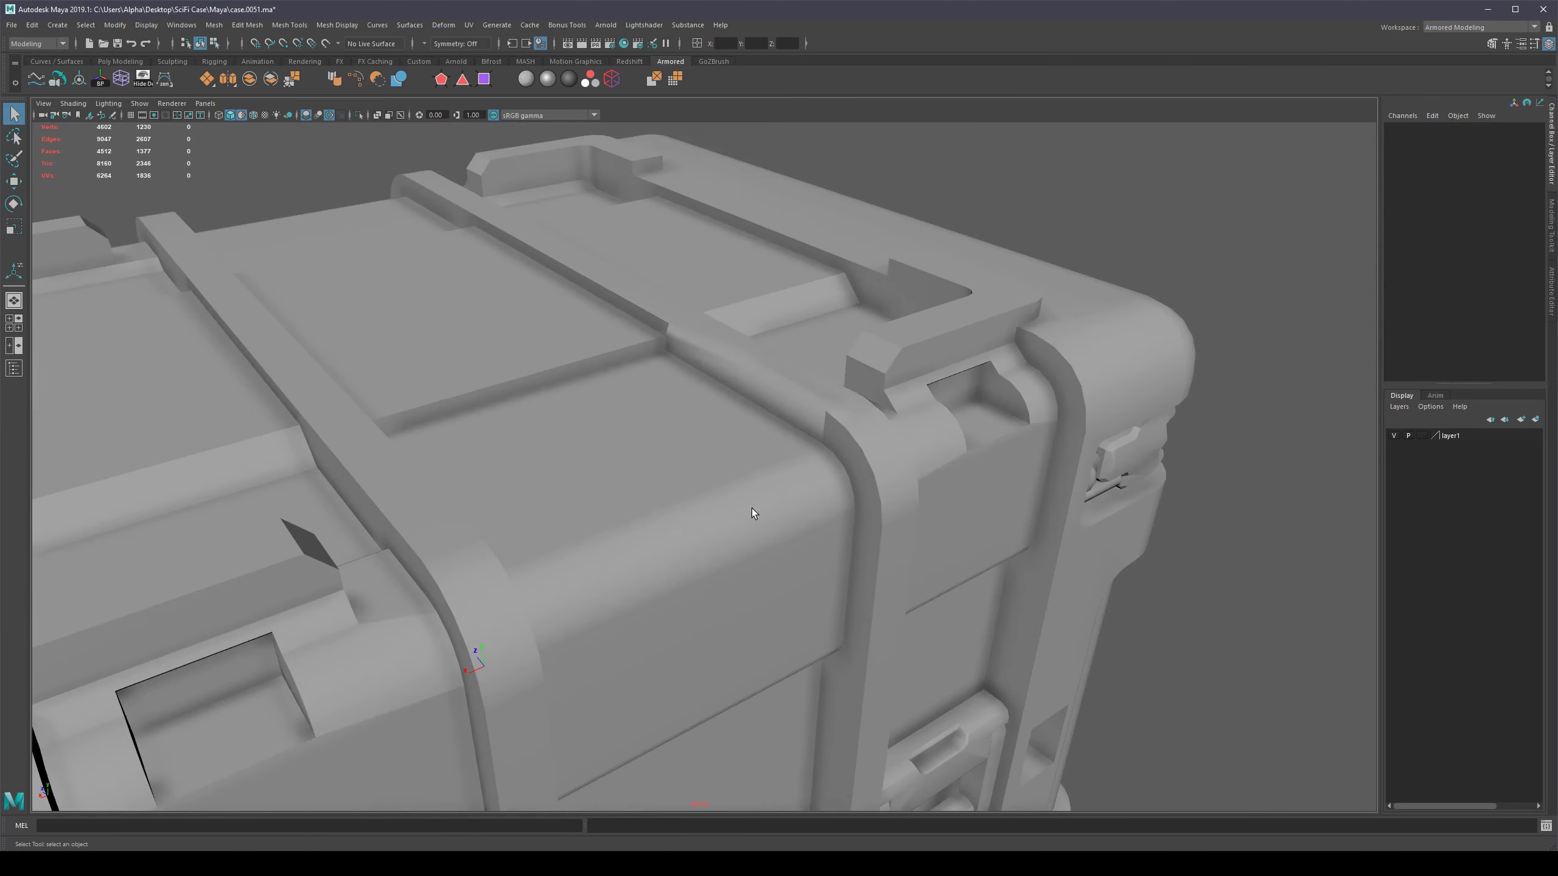
Harden the lengthwise edges across the rounded front corner of the middle lid panel.
{"action": "key", "text": "alt+5"}
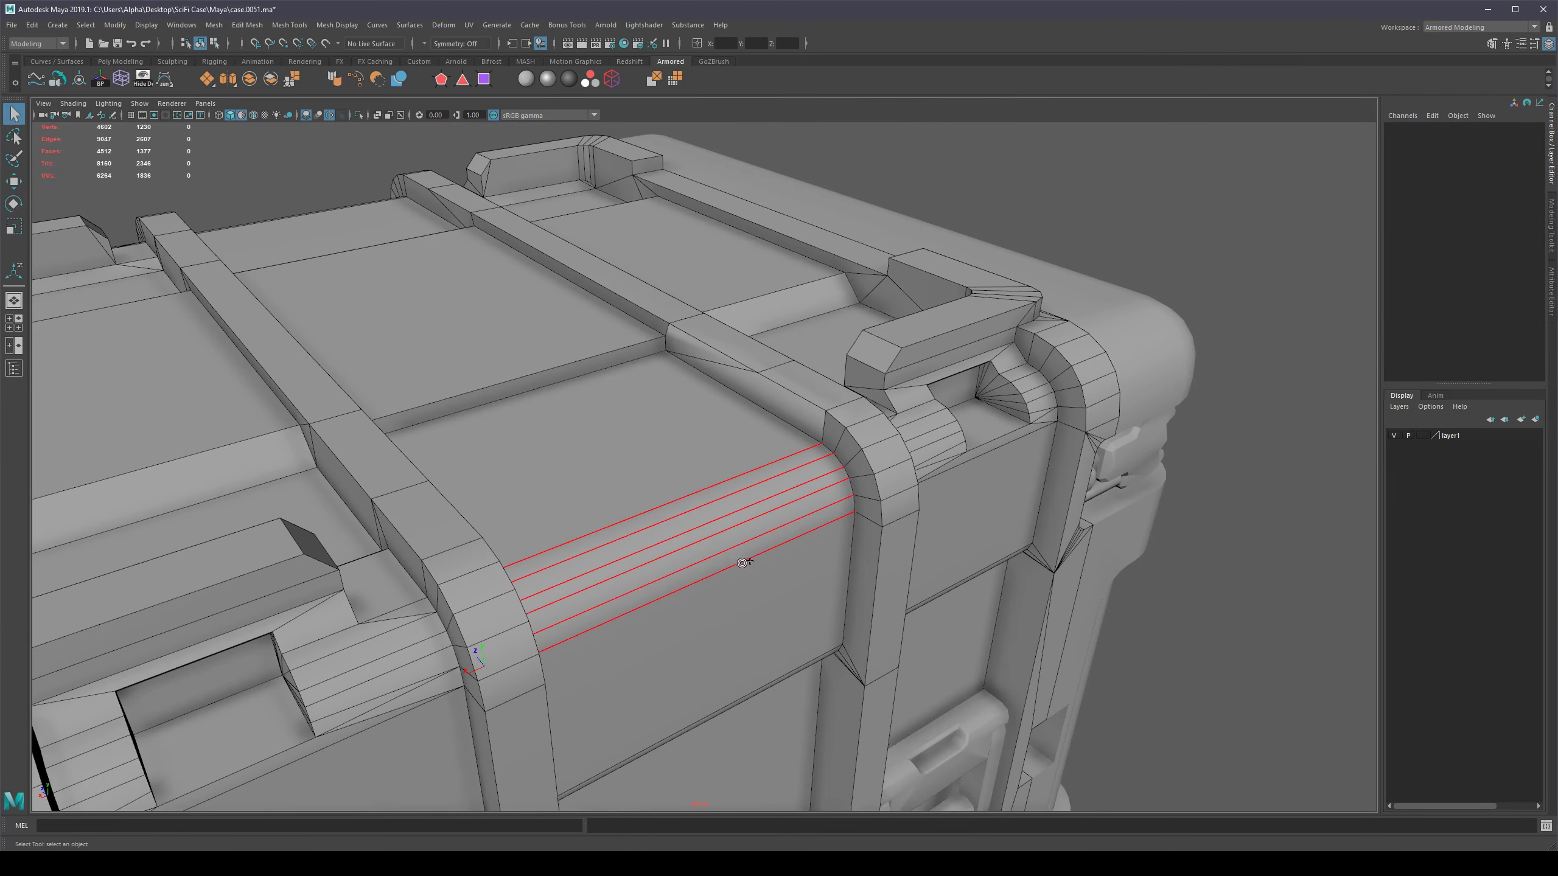
{"action": "double_click", "coordinate": [726, 495]}
{"action": "right_click_drag", "start_coordinate": [727, 495], "coordinate": [836, 540], "text": "shift"}
{"action": "key", "text": "F8"}
{"action": "scroll", "coordinate": [729, 630], "scroll_direction": "down", "scroll_amount": 6}
{"action": "left_click", "coordinate": [1137, 553]}
Examine the shading of the lid's rounded front corner and straps from several angles.
{"action": "middle_click_drag", "start_coordinate": [825, 556], "coordinate": [911, 522], "text": "alt"}
{"action": "left_click_drag", "start_coordinate": [911, 522], "coordinate": [981, 423], "text": "alt"}
{"action": "scroll", "coordinate": [998, 414], "scroll_direction": "up", "scroll_amount": 6}
{"action": "middle_click_drag", "start_coordinate": [998, 415], "coordinate": [937, 482], "text": "alt"}
{"action": "left_click_drag", "start_coordinate": [936, 482], "coordinate": [828, 489], "text": "alt"}
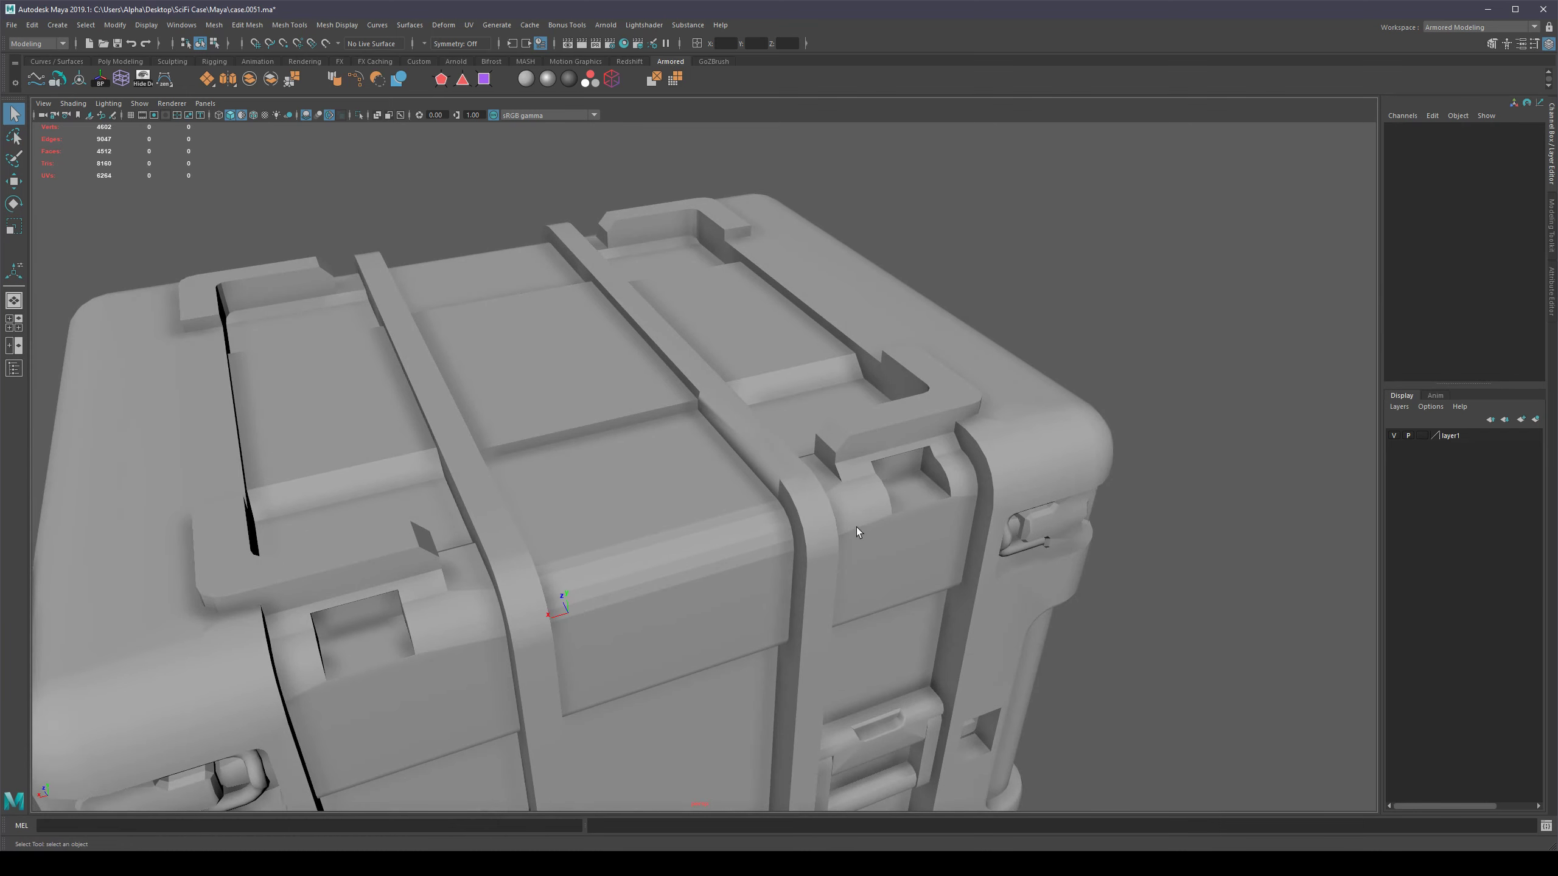
{"action": "scroll", "coordinate": [857, 527], "scroll_direction": "down", "scroll_amount": 3}
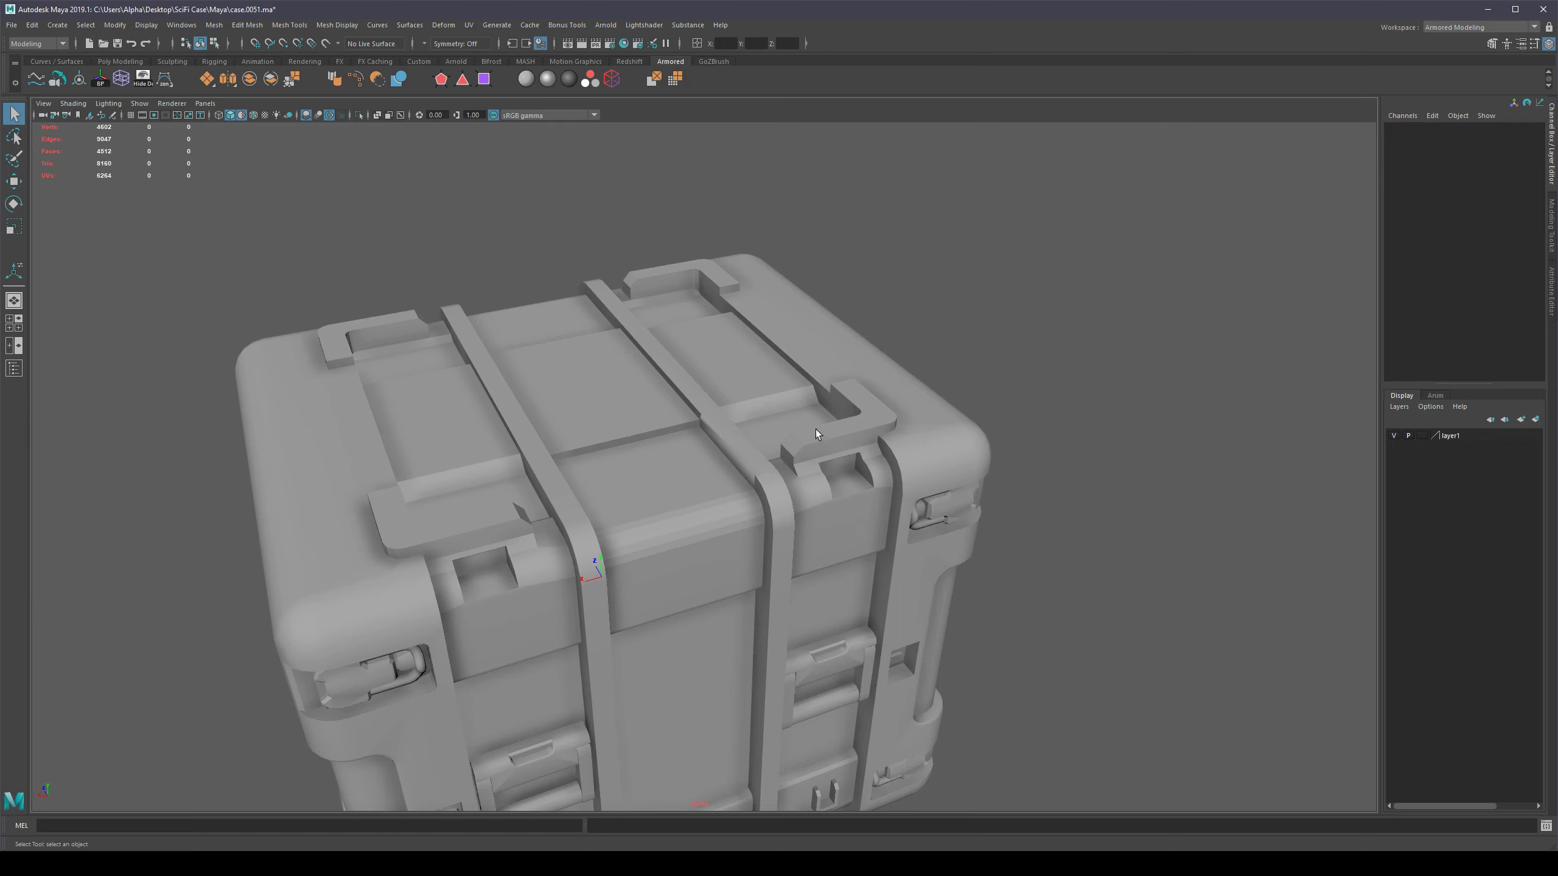
{"action": "middle_click_drag", "start_coordinate": [815, 428], "coordinate": [842, 371], "text": "alt"}
{"action": "left_click_drag", "start_coordinate": [760, 379], "coordinate": [718, 390], "text": "alt"}
{"action": "scroll", "coordinate": [767, 354], "scroll_direction": "up", "scroll_amount": 4}
{"action": "left_click_drag", "start_coordinate": [864, 405], "coordinate": [1092, 520], "text": "alt"}
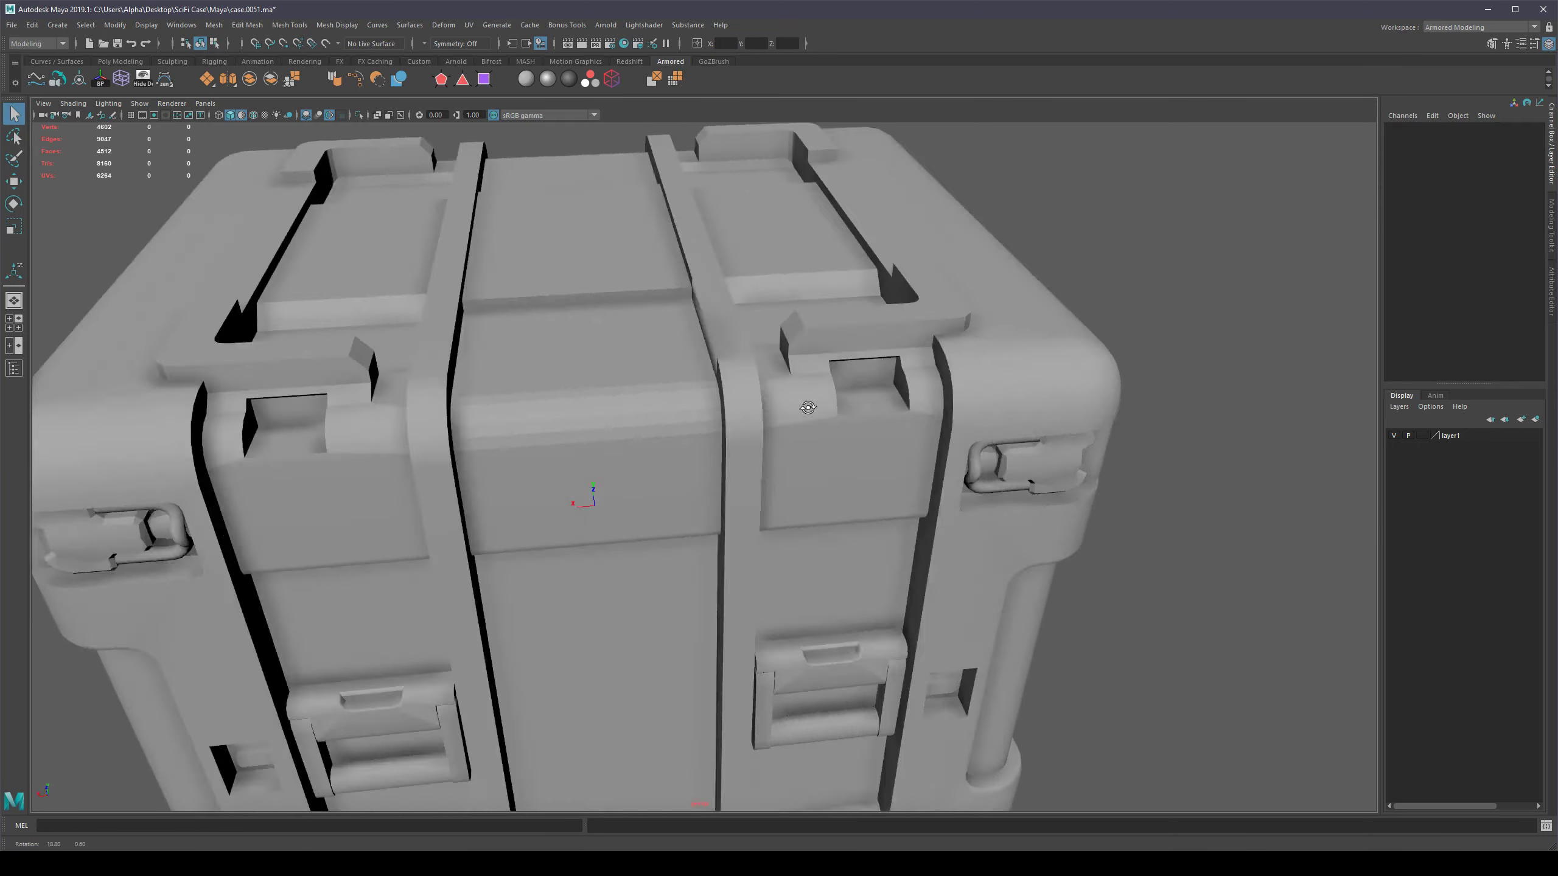
{"action": "scroll", "coordinate": [772, 400], "scroll_direction": "down", "scroll_amount": 5}
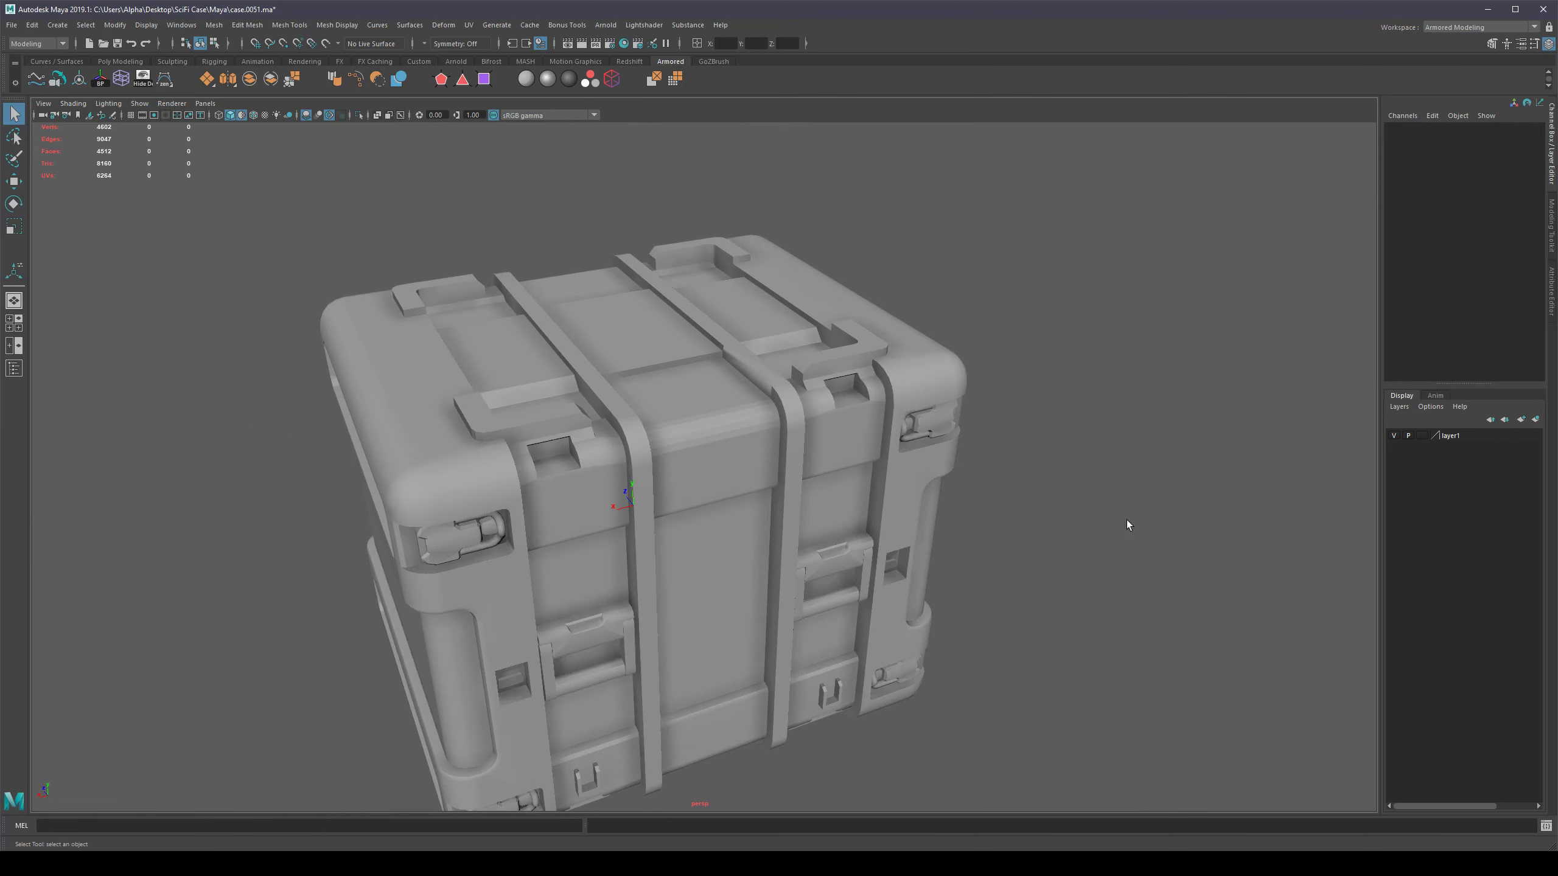
Select the central case mesh and delete its construction history.
{"action": "left_click", "coordinate": [782, 444]}
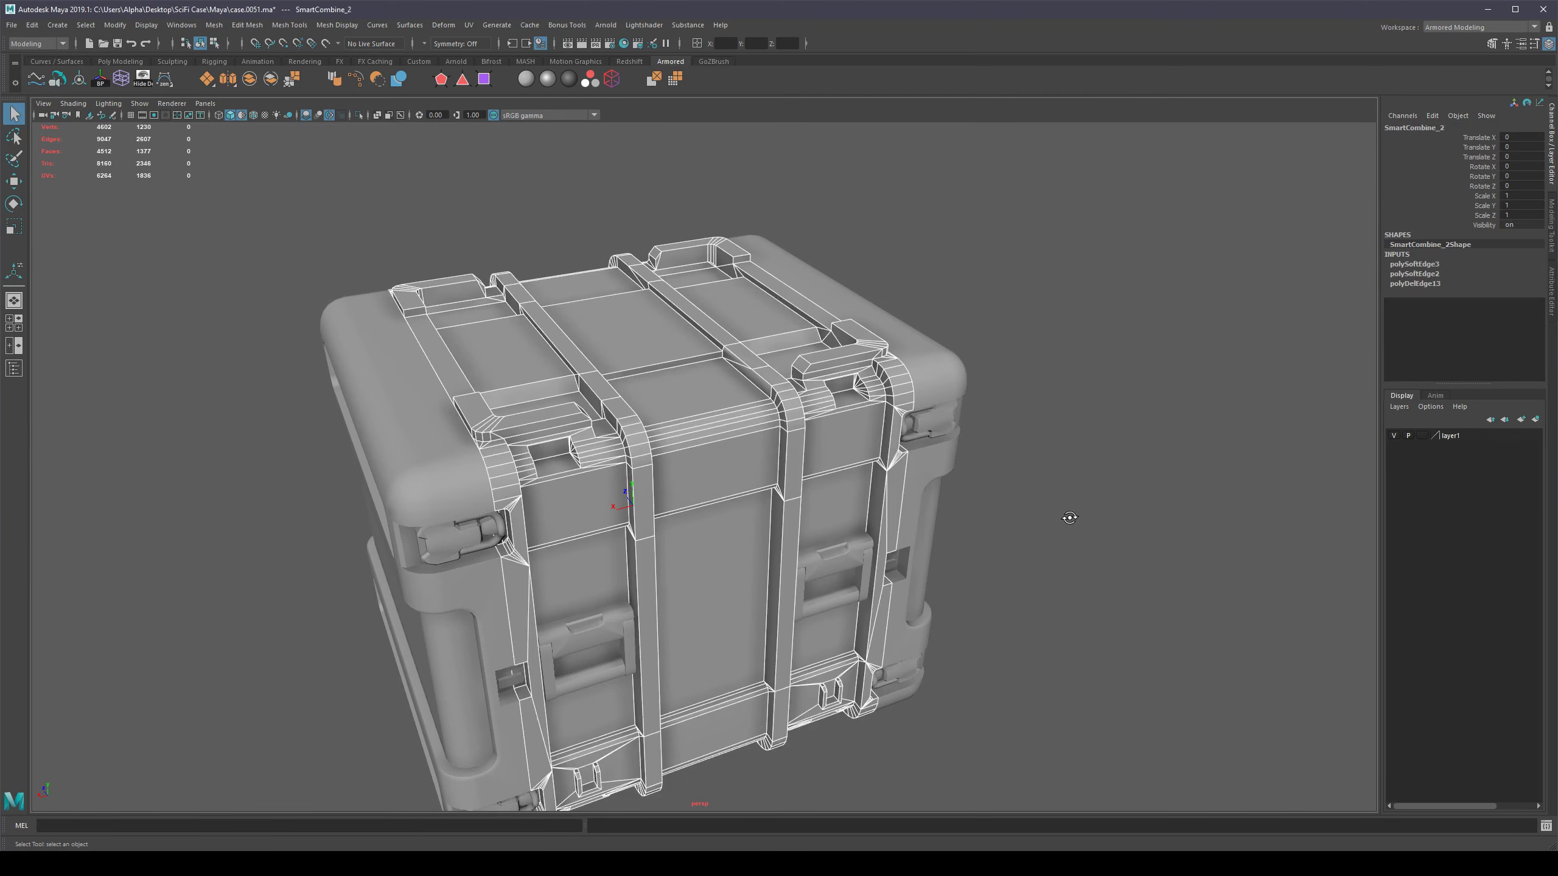
{"action": "left_click_drag", "start_coordinate": [1067, 511], "coordinate": [1041, 421], "text": "alt"}
{"action": "scroll", "coordinate": [1042, 422], "scroll_direction": "down", "scroll_amount": 4}
{"action": "mouse_move", "coordinate": [902, 480]}
{"action": "left_mouse_down", "text": "alt"}
{"action": "mouse_move", "coordinate": [943, 488]}
{"action": "mouse_move", "coordinate": [909, 488]}
{"action": "left_mouse_up", "text": "alt"}
{"action": "left_click", "coordinate": [943, 489]}
{"action": "scroll", "coordinate": [705, 431], "scroll_direction": "up", "scroll_amount": 8}
{"action": "middle_click_drag", "start_coordinate": [730, 390], "coordinate": [752, 468], "text": "alt"}
{"action": "left_click_drag", "start_coordinate": [739, 536], "coordinate": [768, 523], "text": "alt"}
{"action": "left_click", "coordinate": [898, 454]}
{"action": "left_click_drag", "start_coordinate": [898, 454], "coordinate": [933, 491], "text": "alt"}
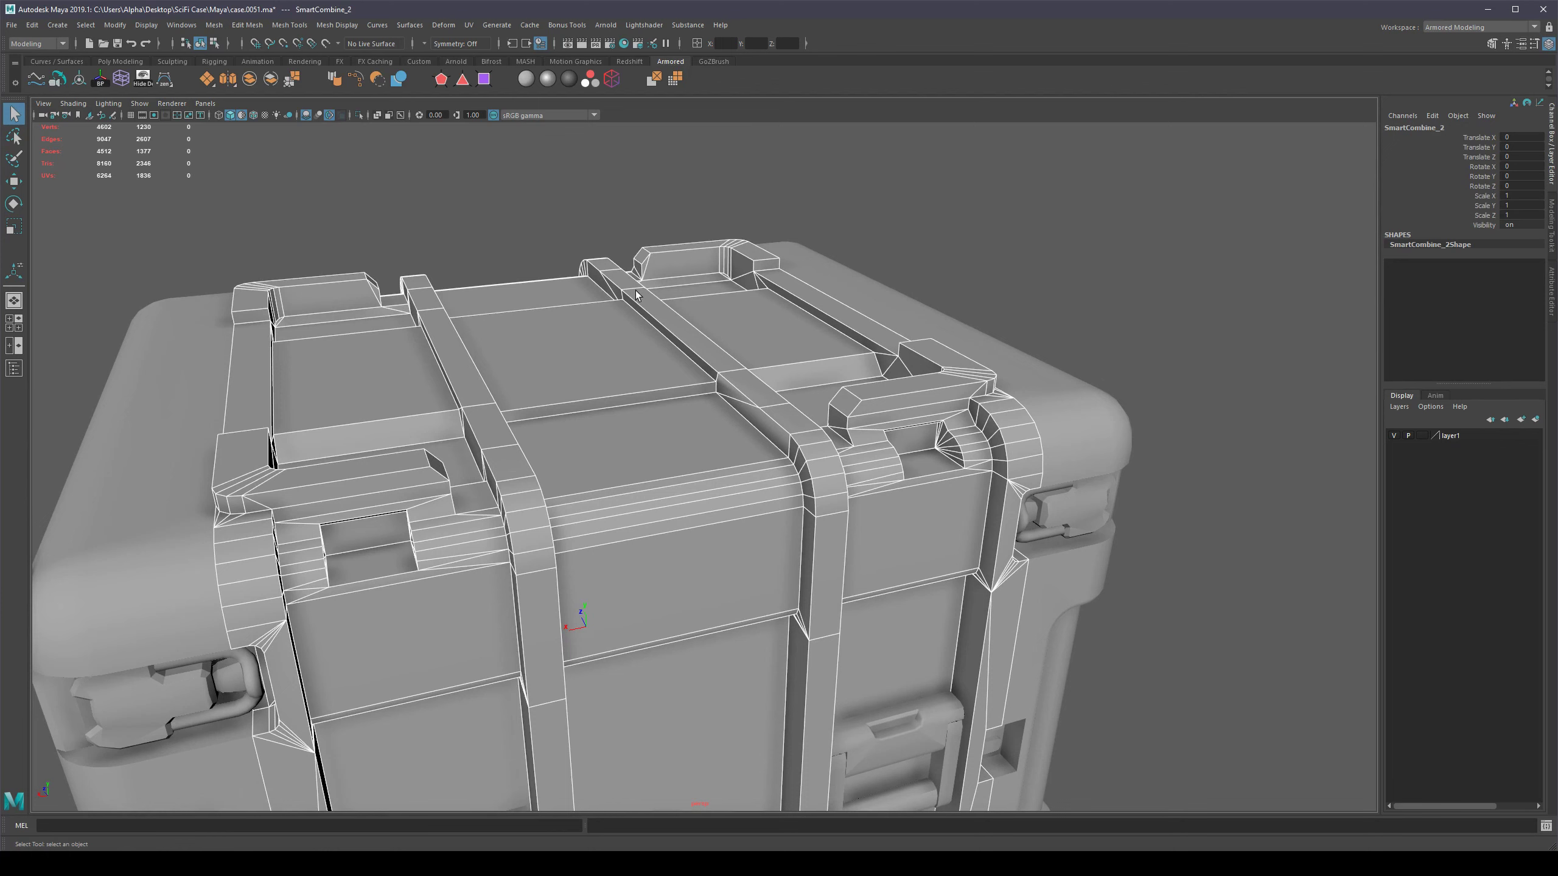
Apply Soften/Harden Edges to the whole central case mesh with an angle of 30.
{"action": "scroll", "coordinate": [694, 453], "scroll_direction": "down", "scroll_amount": 3}
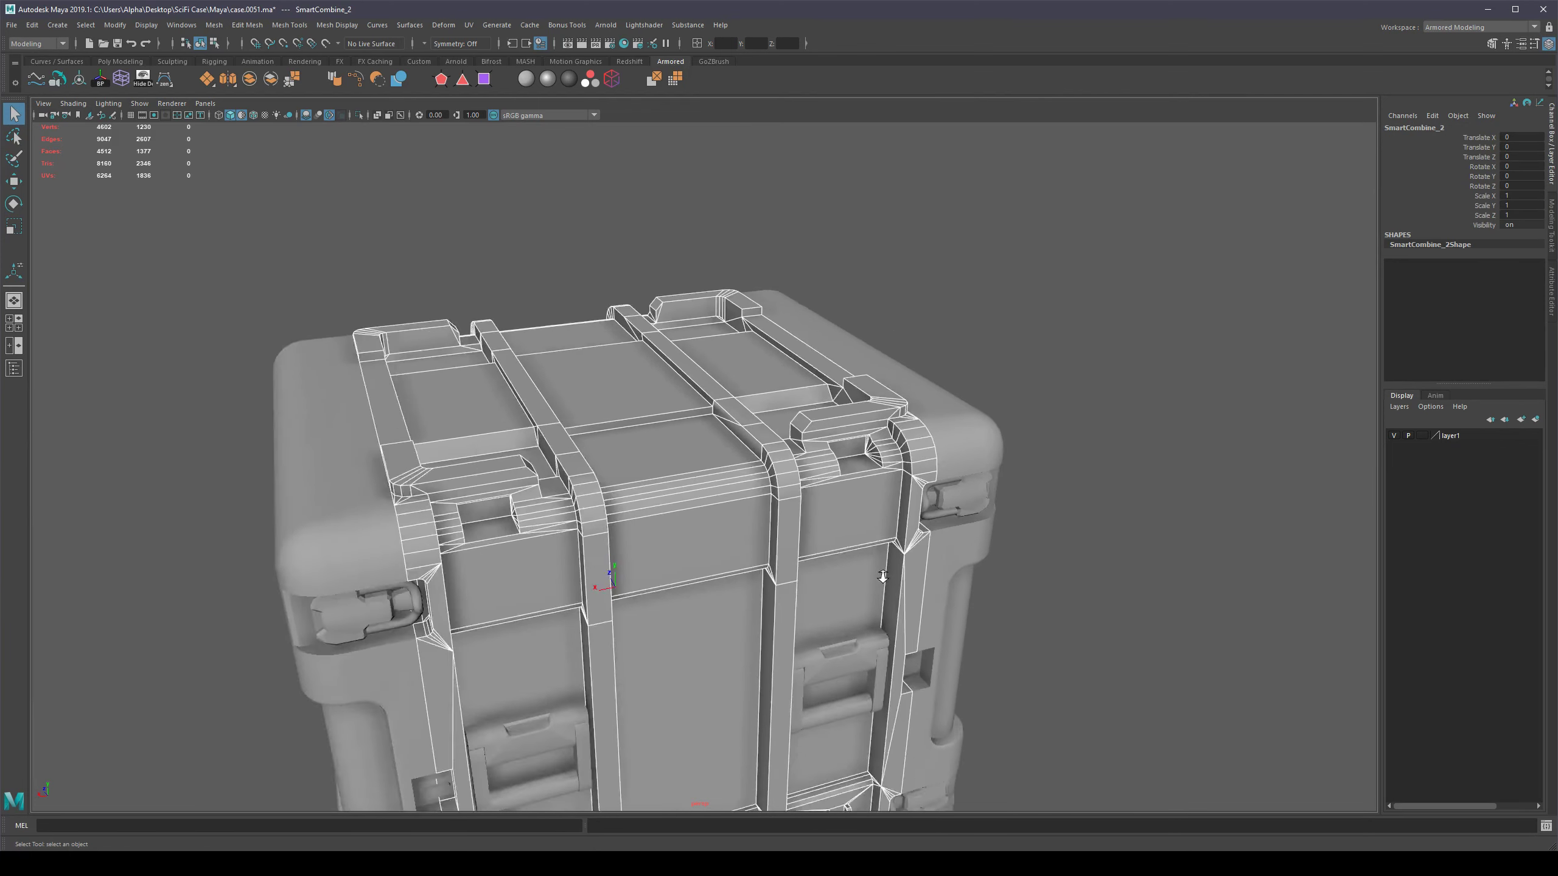
{"action": "left_click_drag", "start_coordinate": [694, 453], "coordinate": [755, 470], "text": "alt"}
{"action": "scroll", "coordinate": [802, 445], "scroll_direction": "up", "scroll_amount": 3}
{"action": "scroll", "coordinate": [801, 445], "scroll_direction": "up", "scroll_amount": 2}
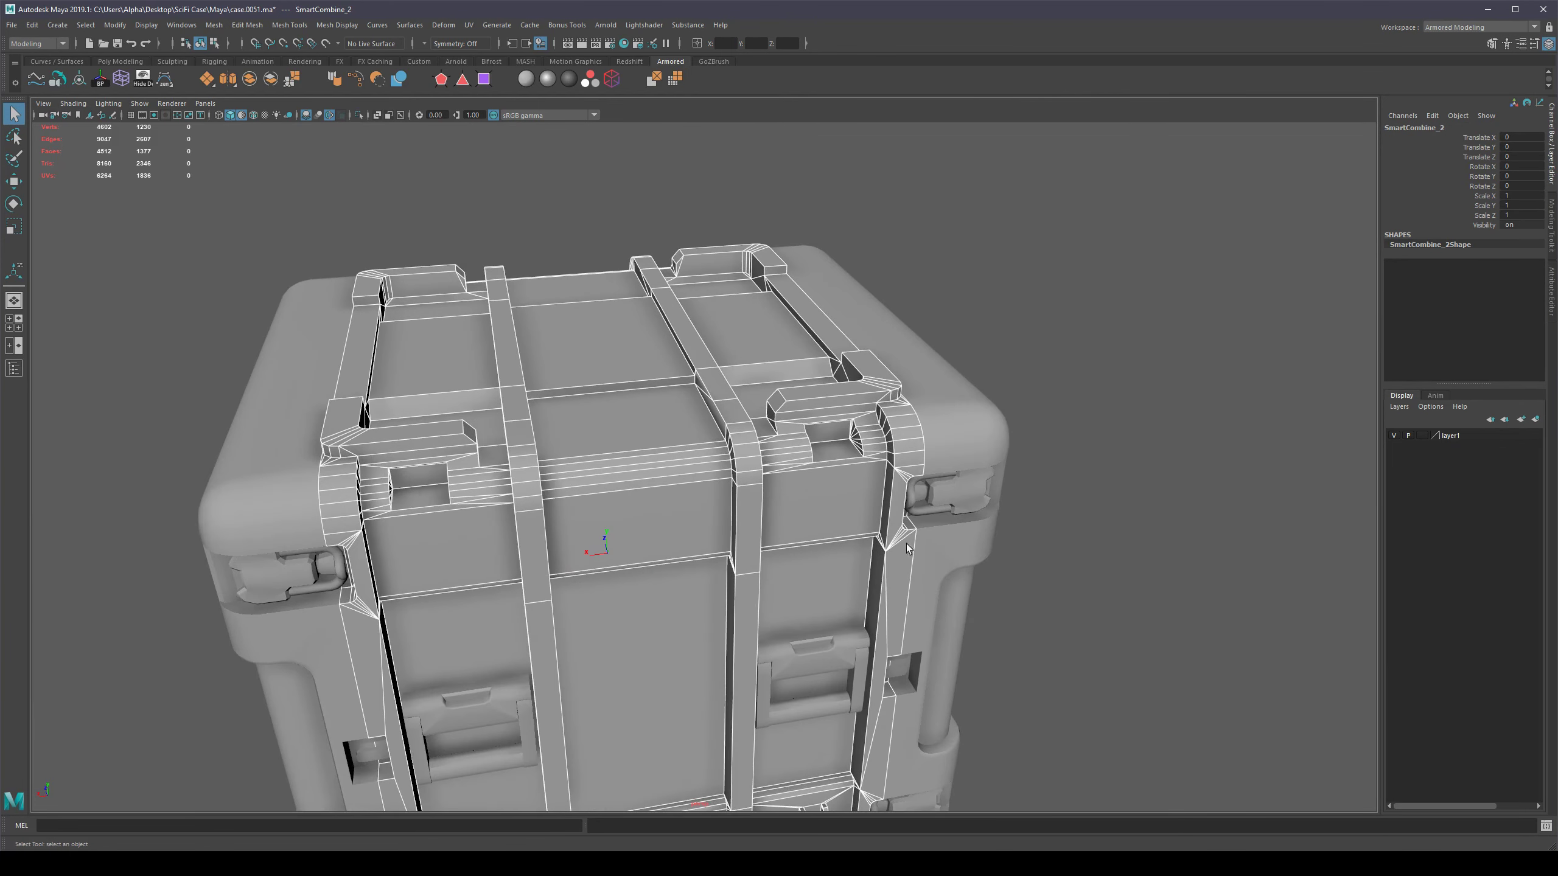
{"action": "left_click_drag", "start_coordinate": [873, 534], "coordinate": [787, 518], "text": "alt"}
{"action": "scroll", "coordinate": [806, 480], "scroll_direction": "up", "scroll_amount": 3}
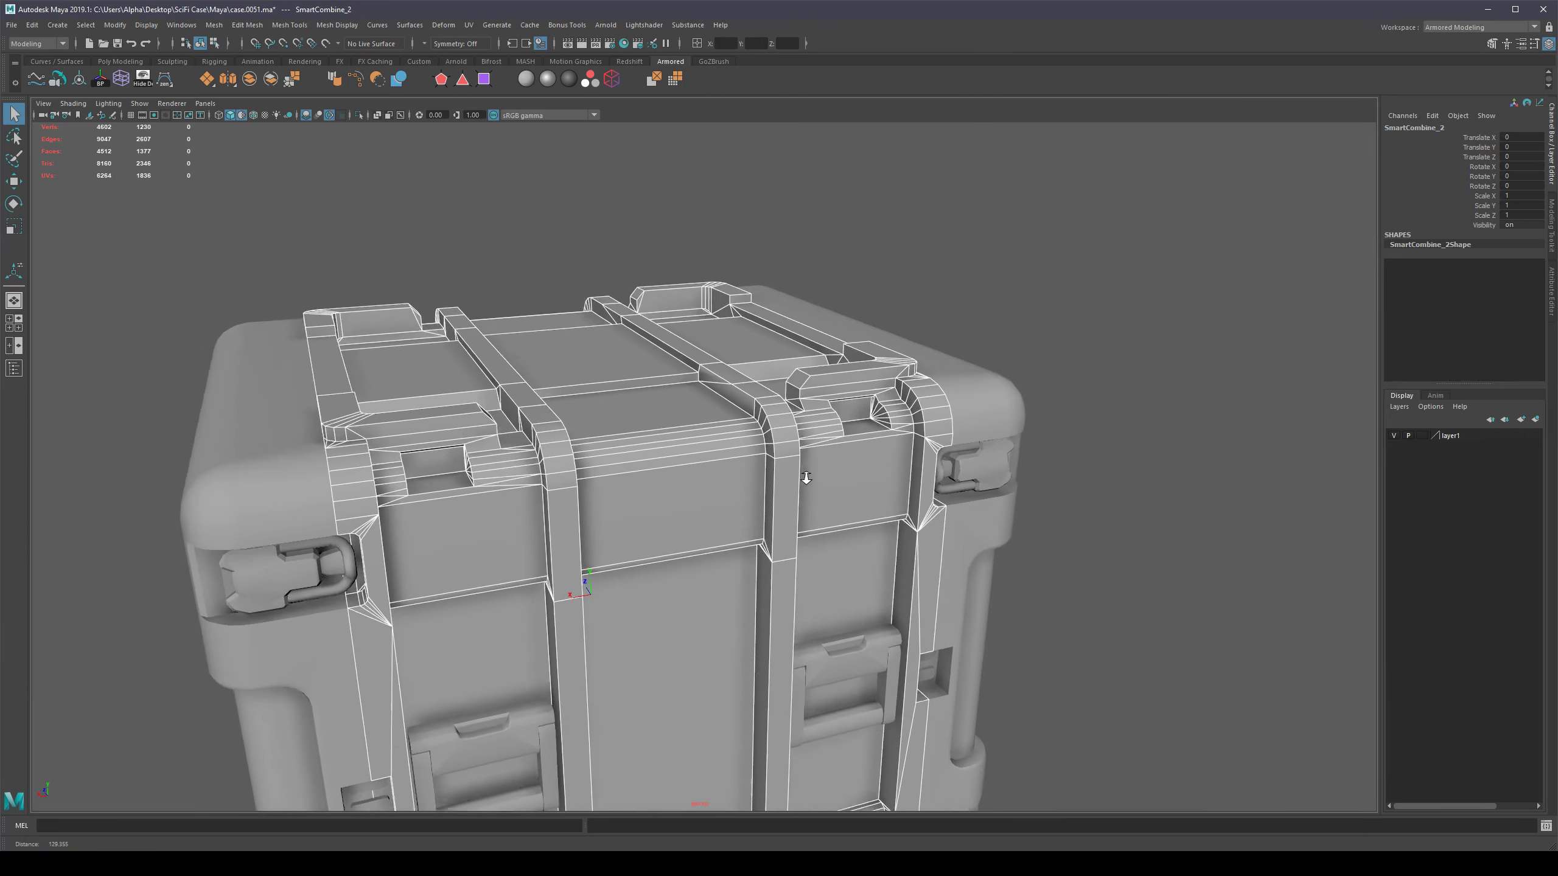
{"action": "middle_click_drag", "start_coordinate": [862, 520], "coordinate": [844, 546], "text": "alt"}
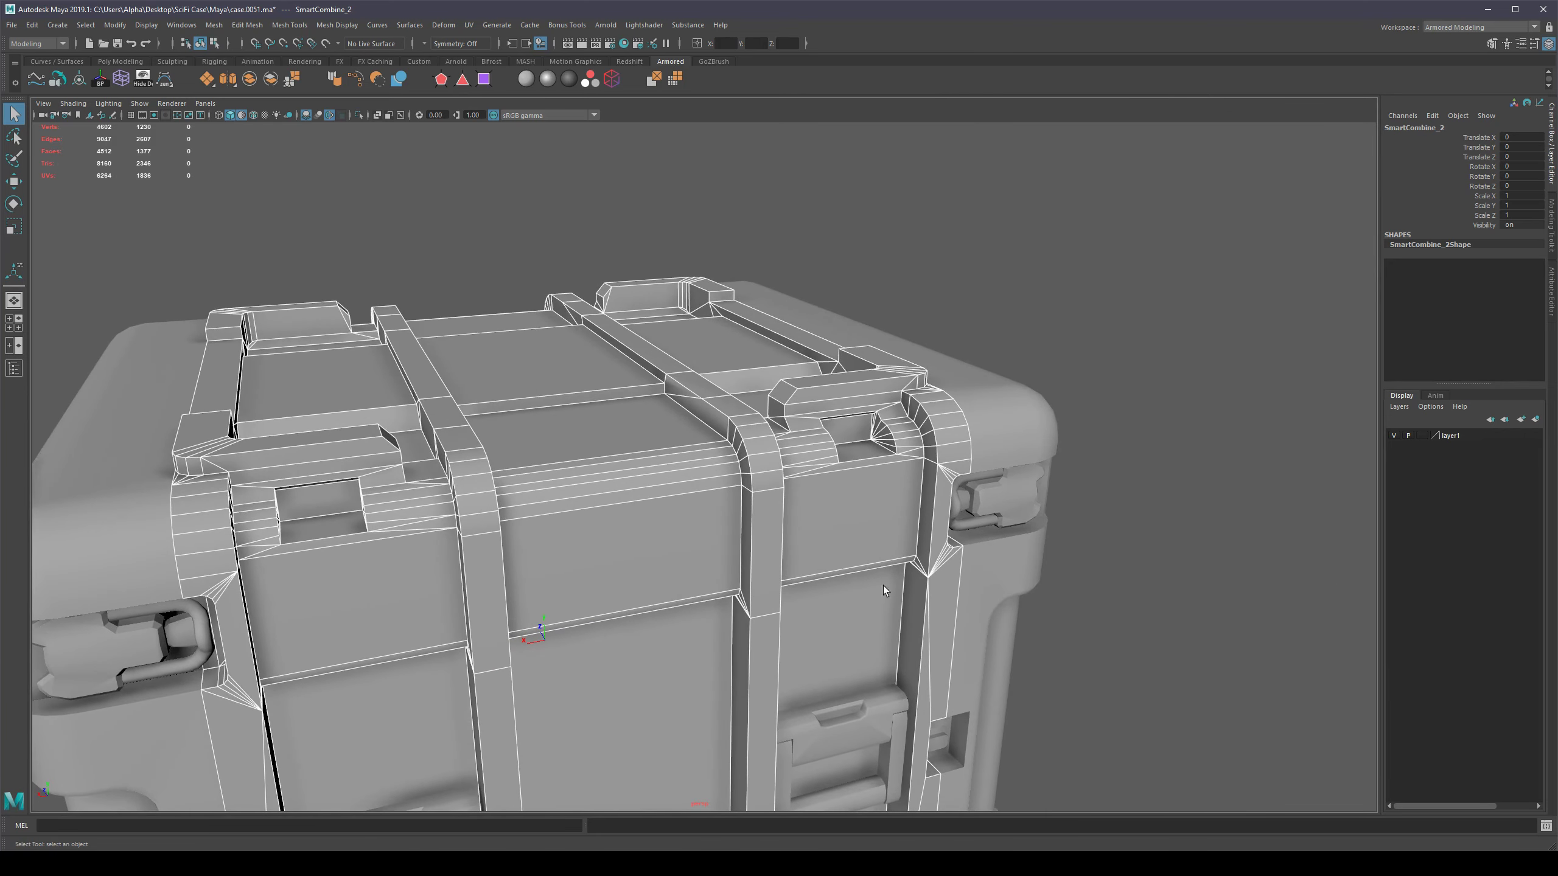
{"action": "right_click", "coordinate": [786, 455], "text": "shift"}
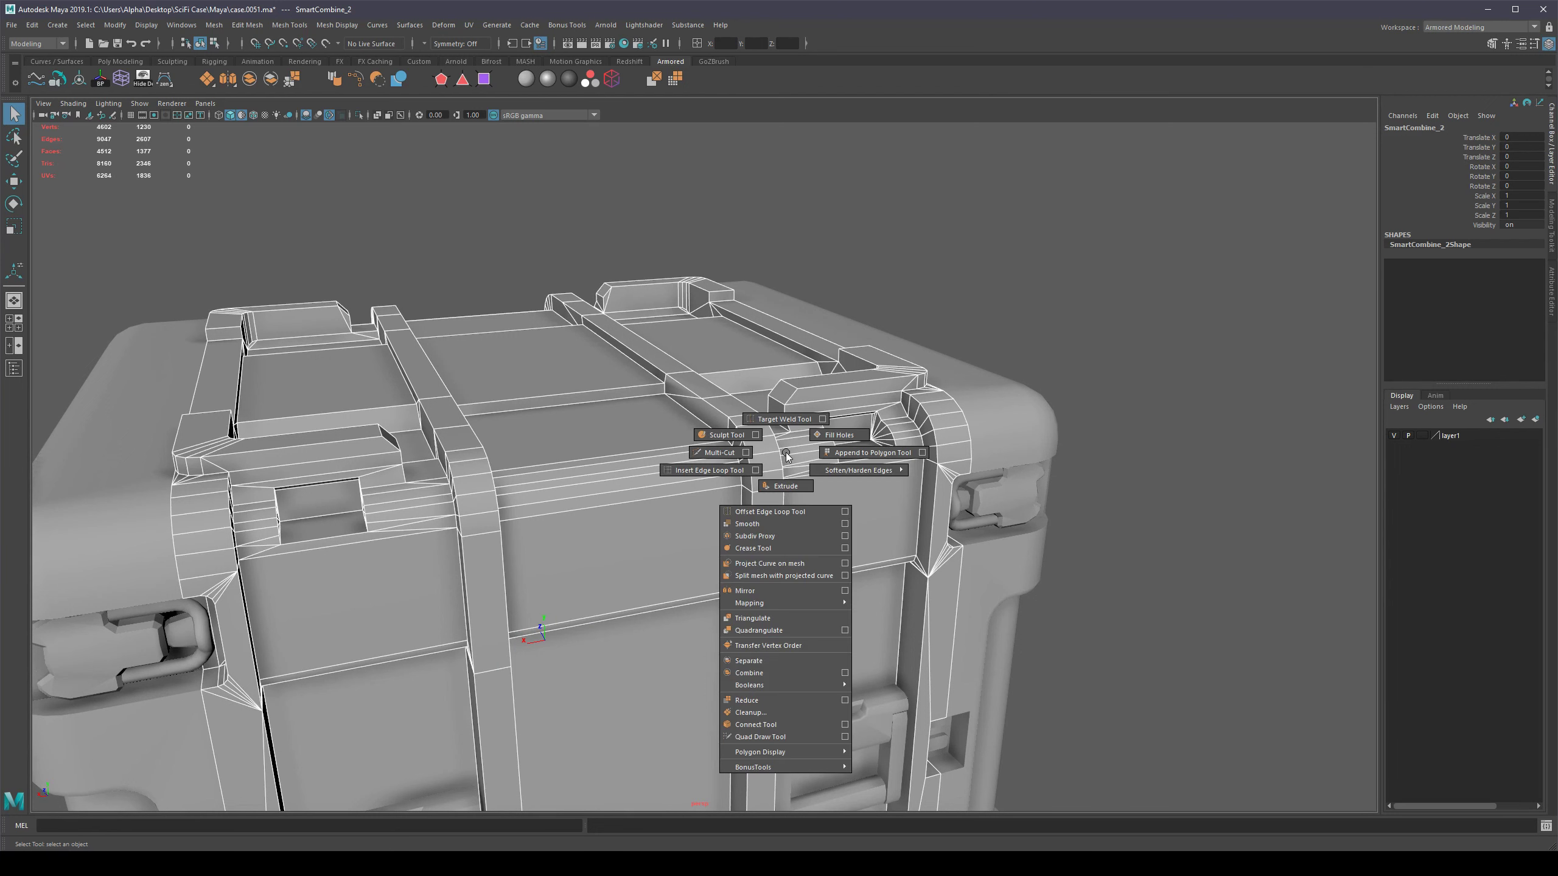
{"action": "right_click_drag", "start_coordinate": [868, 486], "coordinate": [941, 485], "text": "shift"}
{"action": "scroll", "coordinate": [941, 486], "scroll_direction": "down", "scroll_amount": 3}
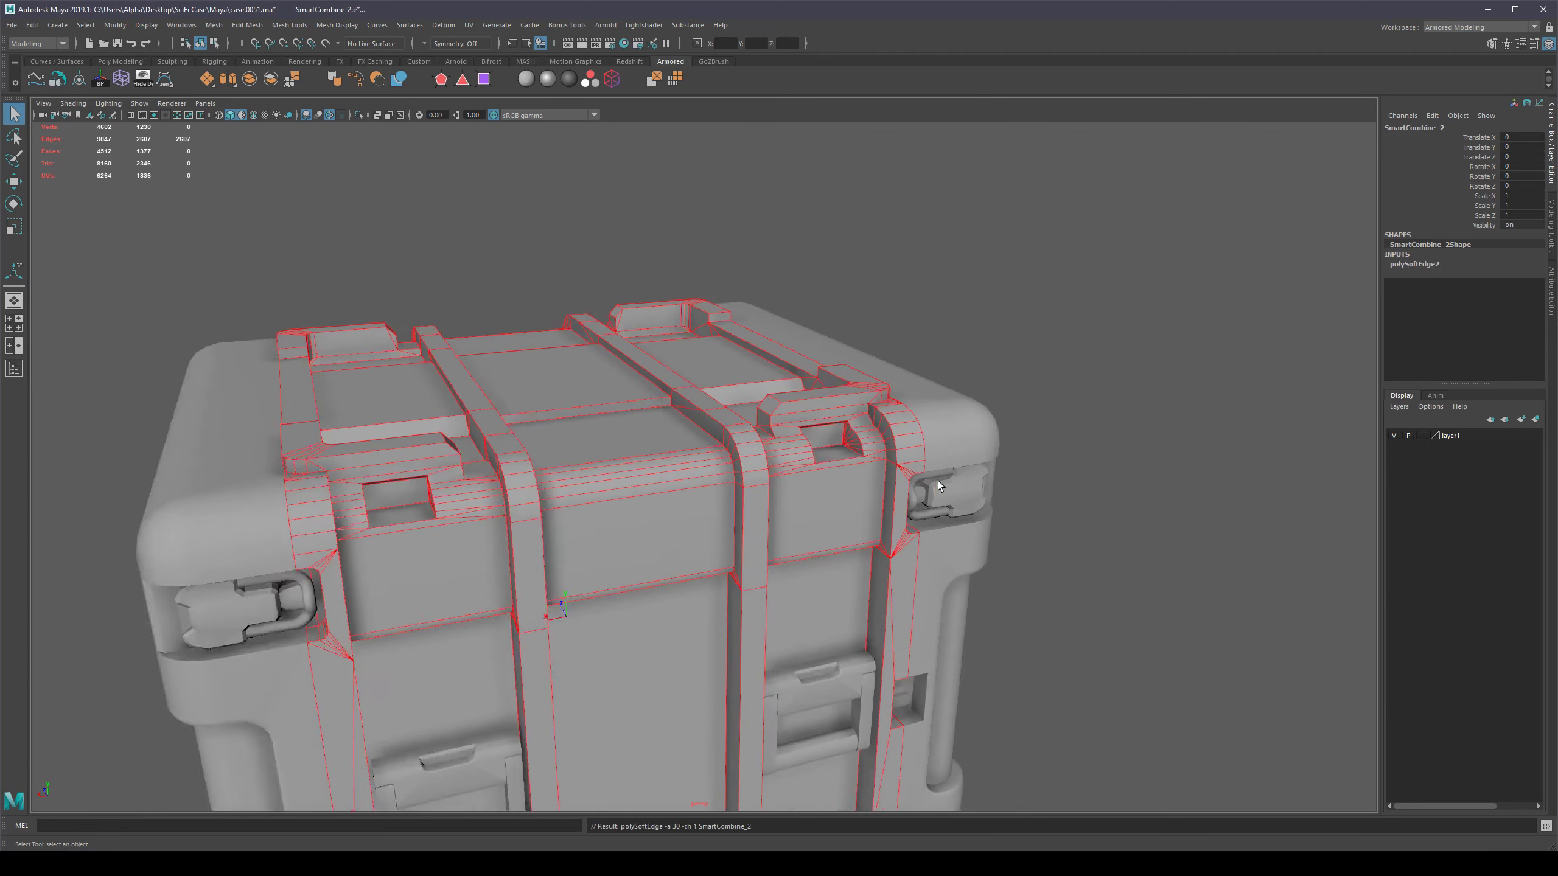
{"action": "left_click", "coordinate": [1026, 480]}
Examine the angle-based shading on the lid, straps and front panel, including its edge layout.
{"action": "left_click_drag", "start_coordinate": [764, 515], "coordinate": [804, 460], "text": "alt"}
{"action": "scroll", "coordinate": [926, 472], "scroll_direction": "up", "scroll_amount": 5}
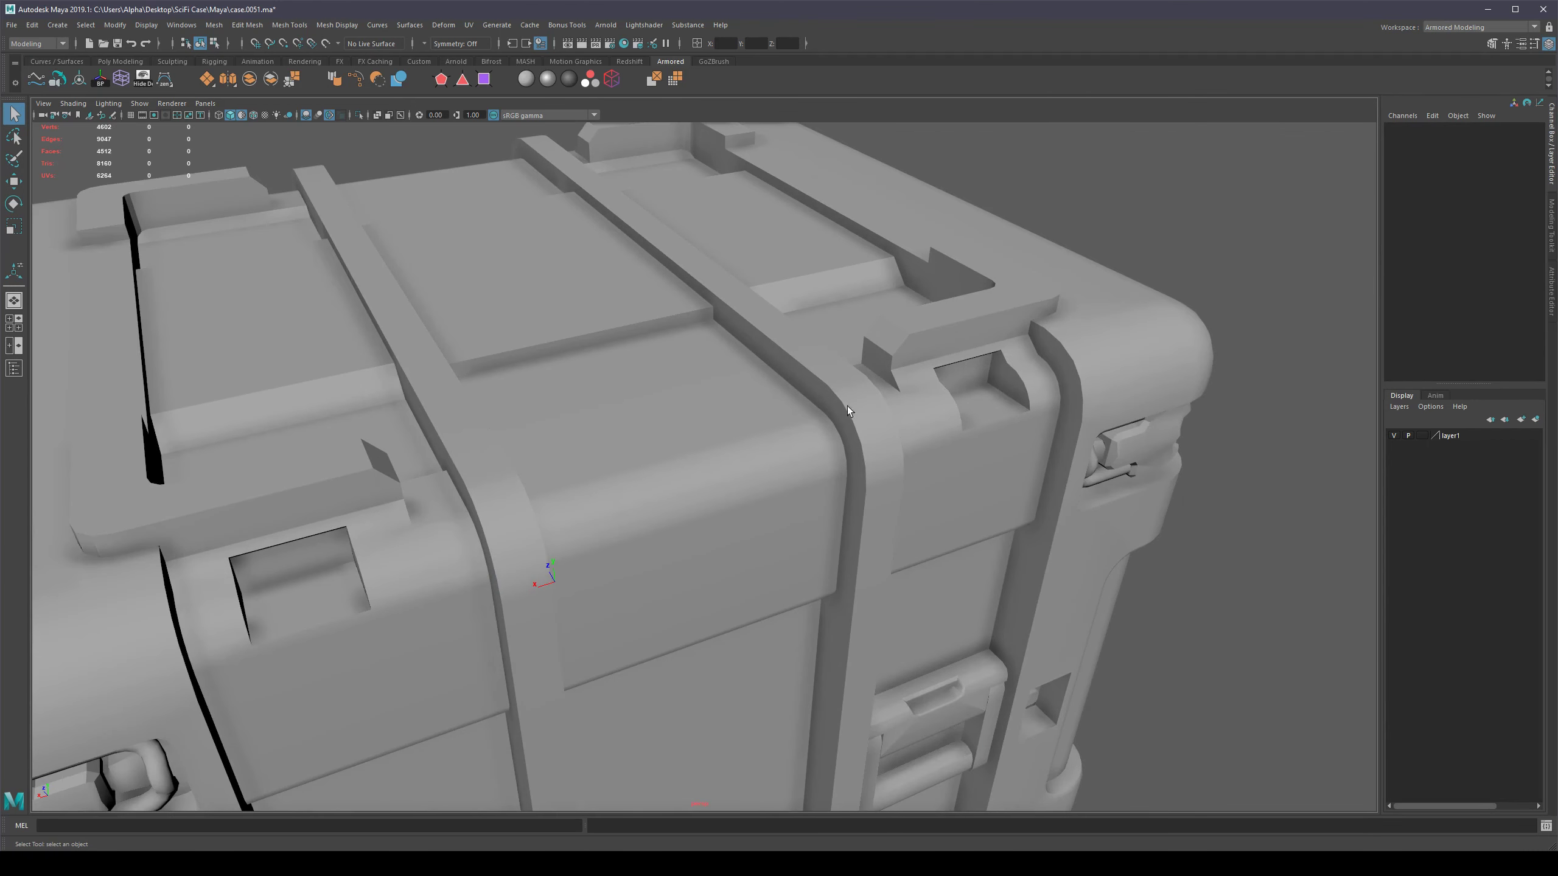
{"action": "left_click_drag", "start_coordinate": [867, 670], "coordinate": [831, 632], "text": "alt"}
{"action": "left_click_drag", "start_coordinate": [749, 498], "coordinate": [813, 539], "text": "alt"}
{"action": "scroll", "coordinate": [617, 423], "scroll_direction": "up", "scroll_amount": 5}
{"action": "middle_click_drag", "start_coordinate": [616, 422], "coordinate": [636, 431], "text": "alt"}
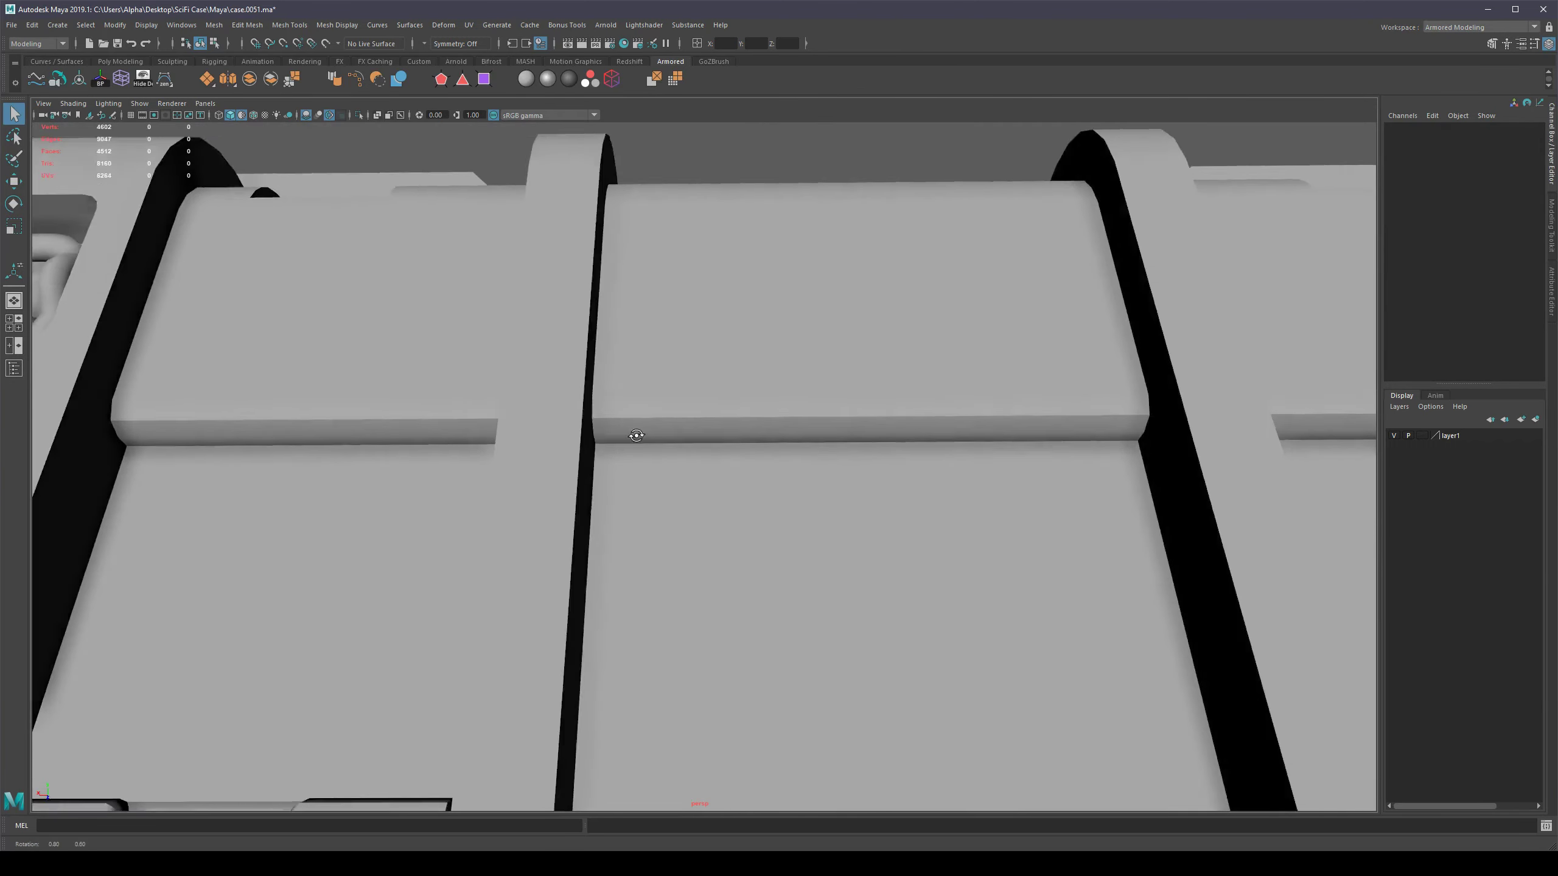
{"action": "left_click_drag", "start_coordinate": [636, 432], "coordinate": [466, 540], "text": "alt"}
{"action": "right_click_drag", "start_coordinate": [464, 539], "coordinate": [453, 508]}
{"action": "left_click", "coordinate": [430, 578]}
{"action": "scroll", "coordinate": [430, 578], "scroll_direction": "down", "scroll_amount": 4}
{"action": "left_click", "coordinate": [517, 313]}
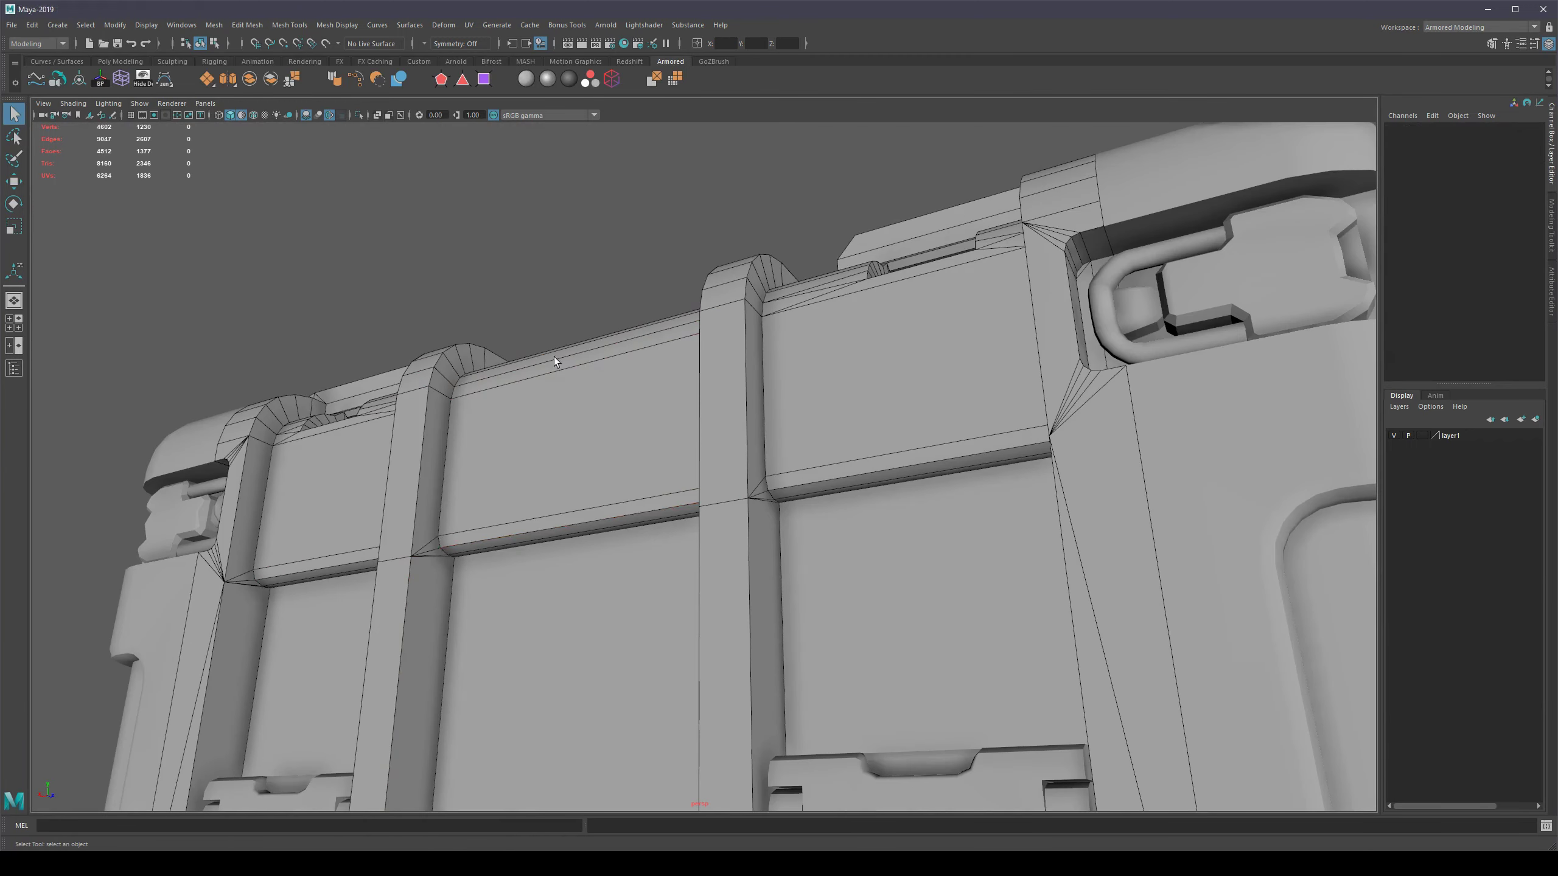
{"action": "right_click_drag", "start_coordinate": [576, 498], "coordinate": [714, 483]}
{"action": "left_click", "coordinate": [586, 308]}
{"action": "scroll", "coordinate": [620, 514], "scroll_direction": "down", "scroll_amount": 6}
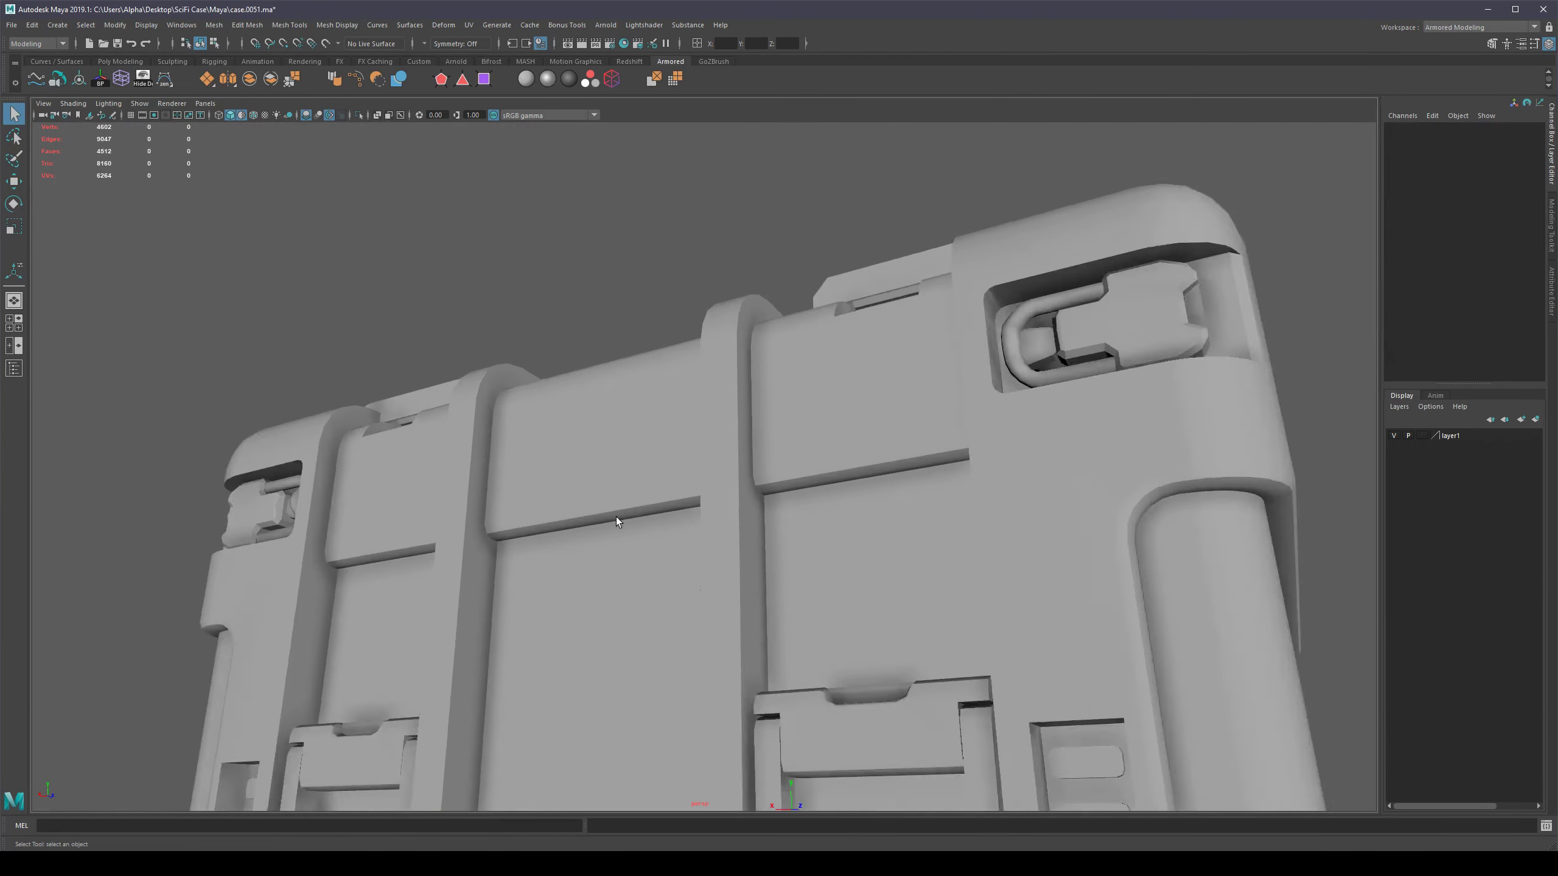
Select the central case mesh, frame it and hide its selection wireframe for a clear shading preview.
{"action": "left_click", "coordinate": [797, 461]}
{"action": "key", "text": "f"}
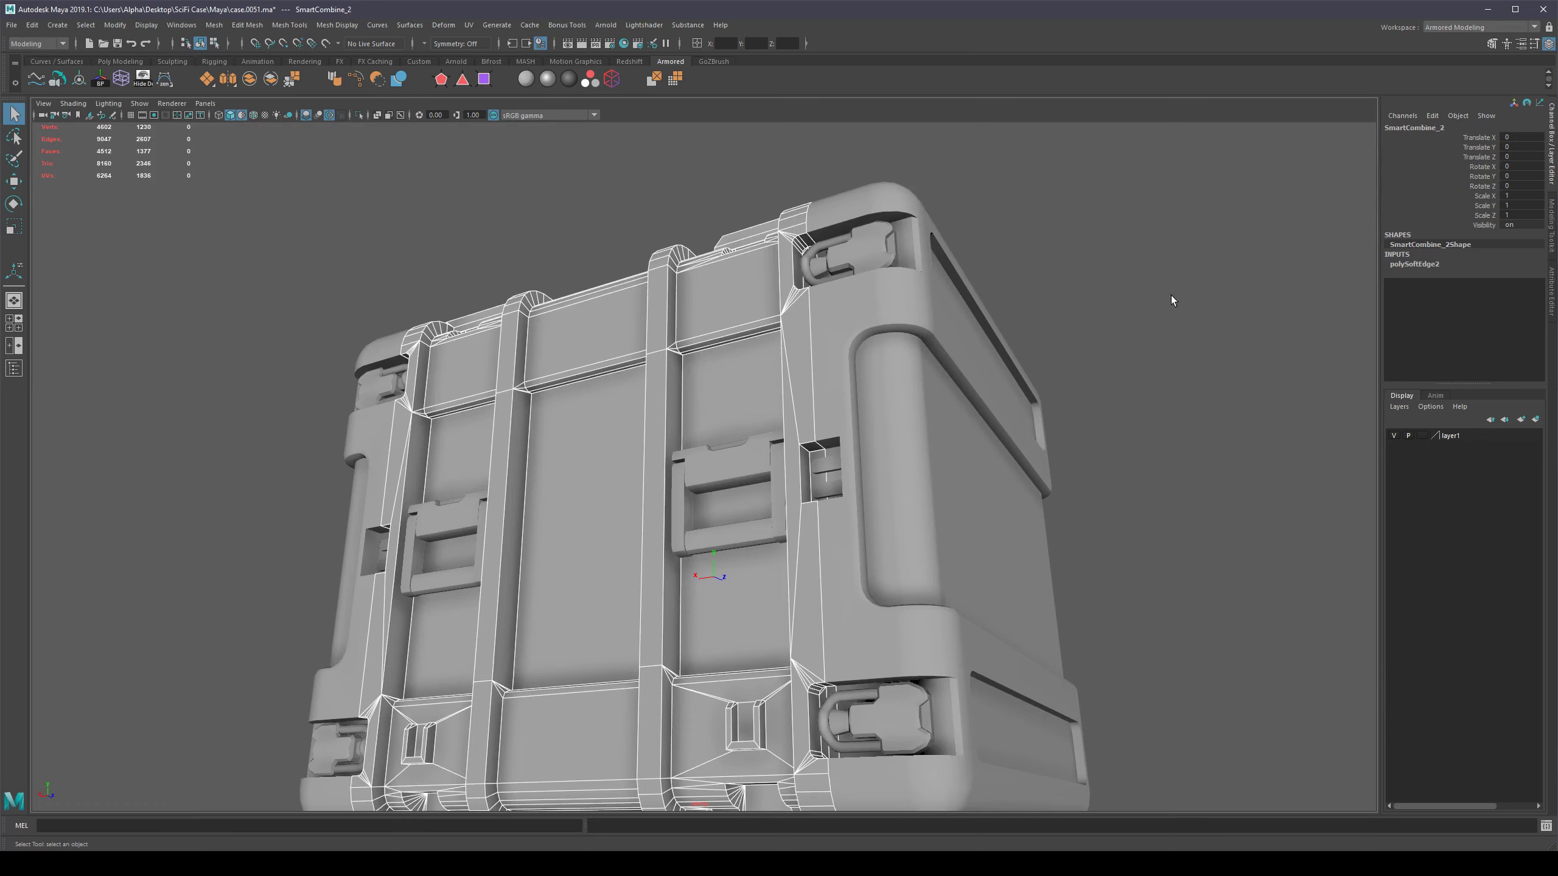
{"action": "left_click_drag", "start_coordinate": [1171, 300], "coordinate": [1182, 303], "text": "alt"}
{"action": "right_click_drag", "start_coordinate": [490, 402], "coordinate": [733, 428], "text": "alt"}
{"action": "left_click_drag", "start_coordinate": [733, 428], "coordinate": [755, 437], "text": "alt"}
{"action": "key", "text": "alt+w"}
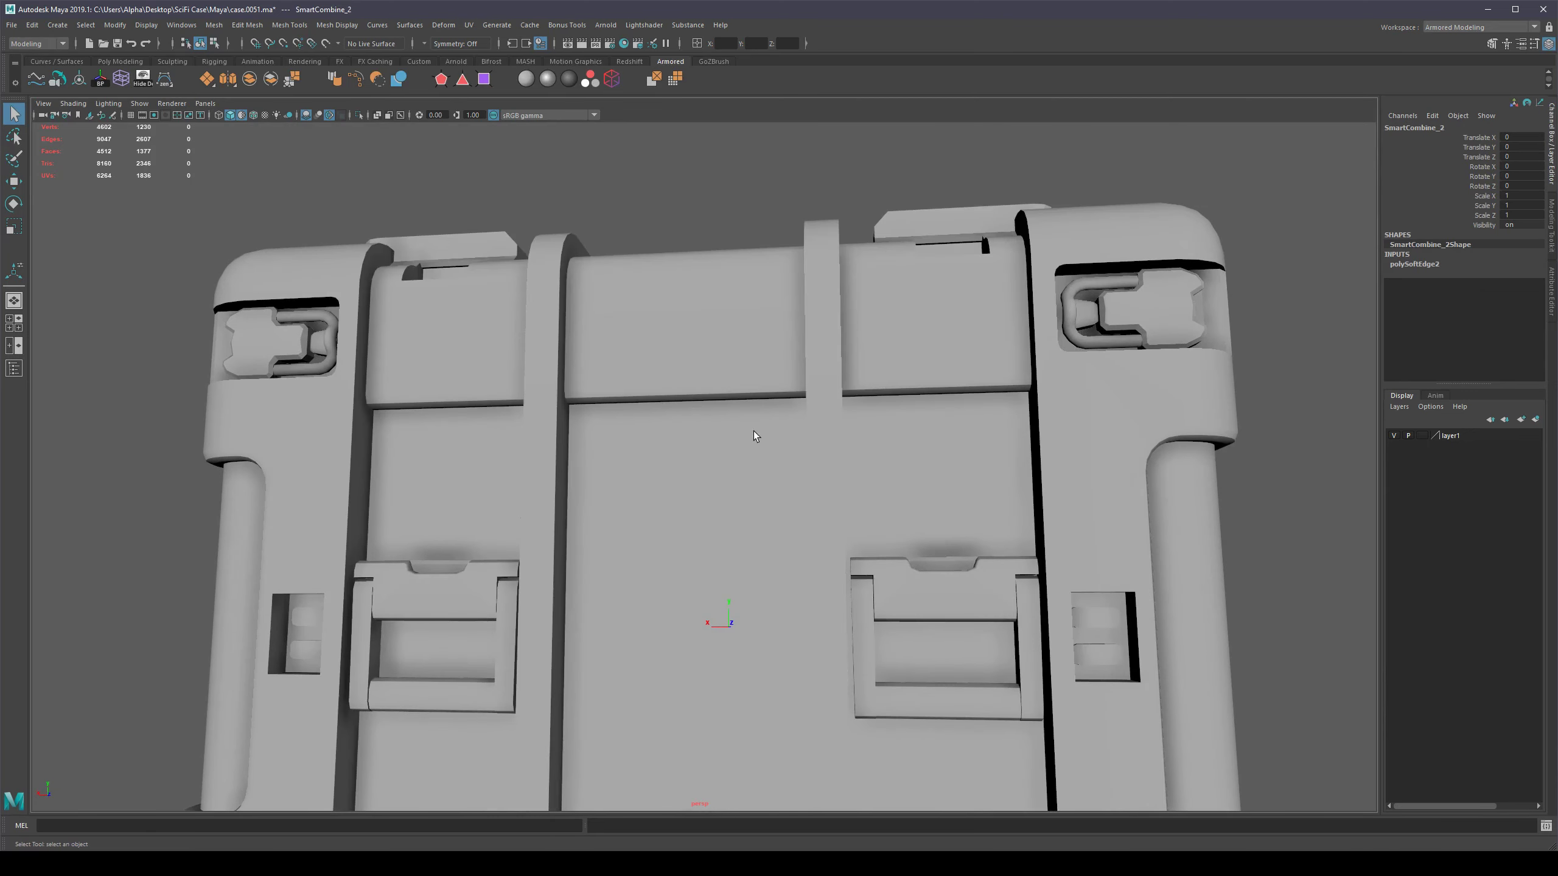
{"action": "middle_click_drag", "start_coordinate": [883, 447], "coordinate": [804, 499], "text": "alt"}
{"action": "left_click_drag", "start_coordinate": [804, 499], "coordinate": [757, 365], "text": "alt"}
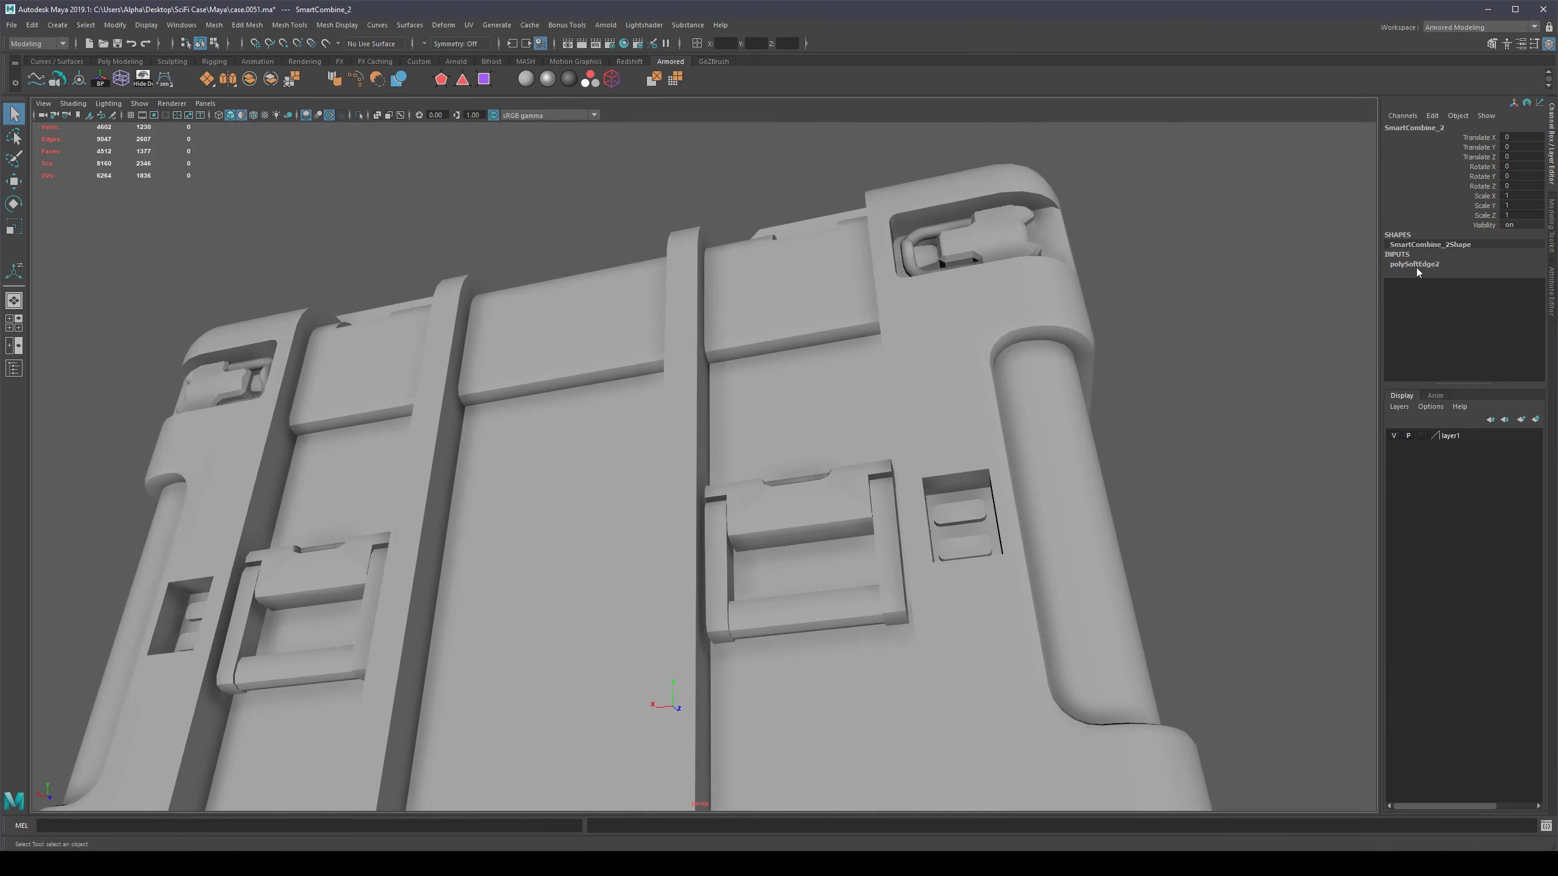
Adjust the Angle of the mesh's polySoftEdge2 input while checking the front panel shading.
{"action": "left_click", "coordinate": [1450, 266]}
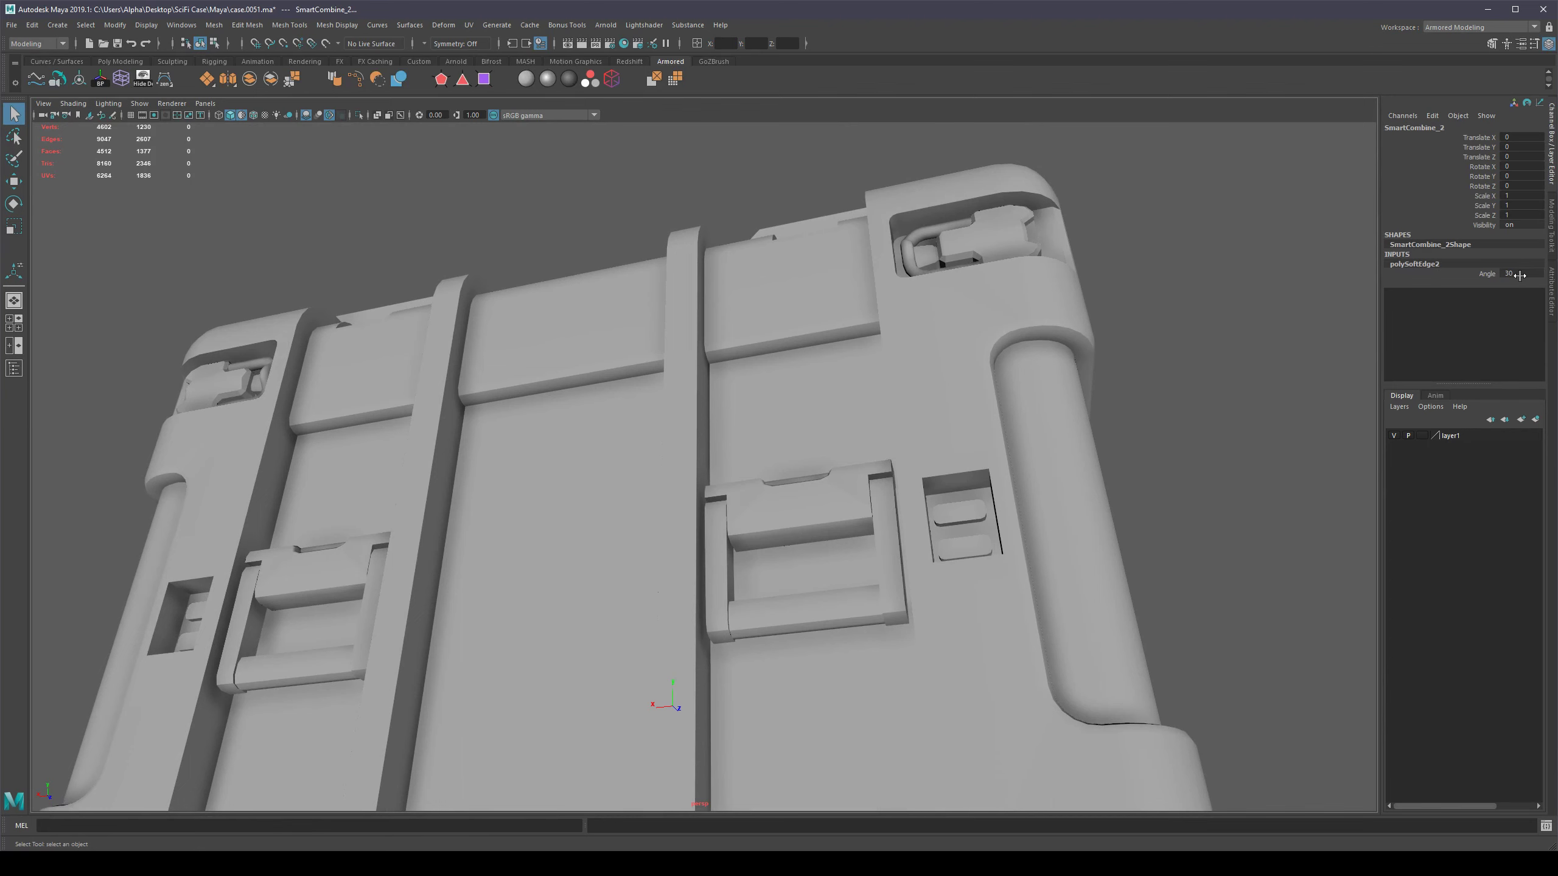
{"action": "left_click_drag", "start_coordinate": [689, 362], "coordinate": [629, 411], "text": "alt"}
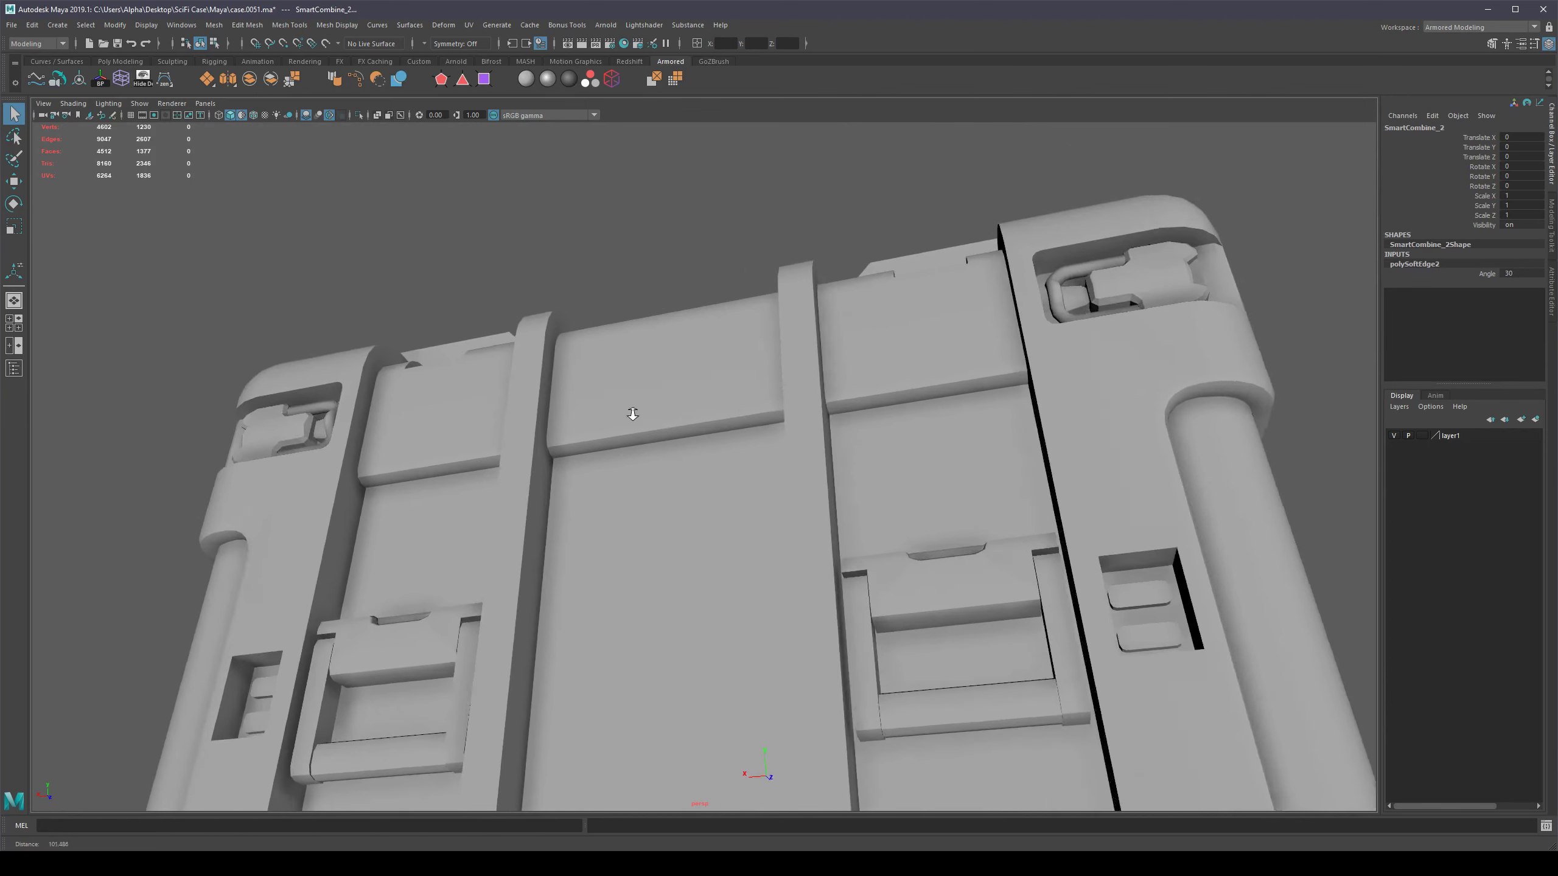
{"action": "right_click_drag", "start_coordinate": [629, 411], "coordinate": [692, 469], "text": "alt"}
{"action": "left_click_drag", "start_coordinate": [607, 437], "coordinate": [741, 509], "text": "alt"}
{"action": "left_click_drag", "start_coordinate": [745, 385], "coordinate": [1000, 443], "text": "alt"}
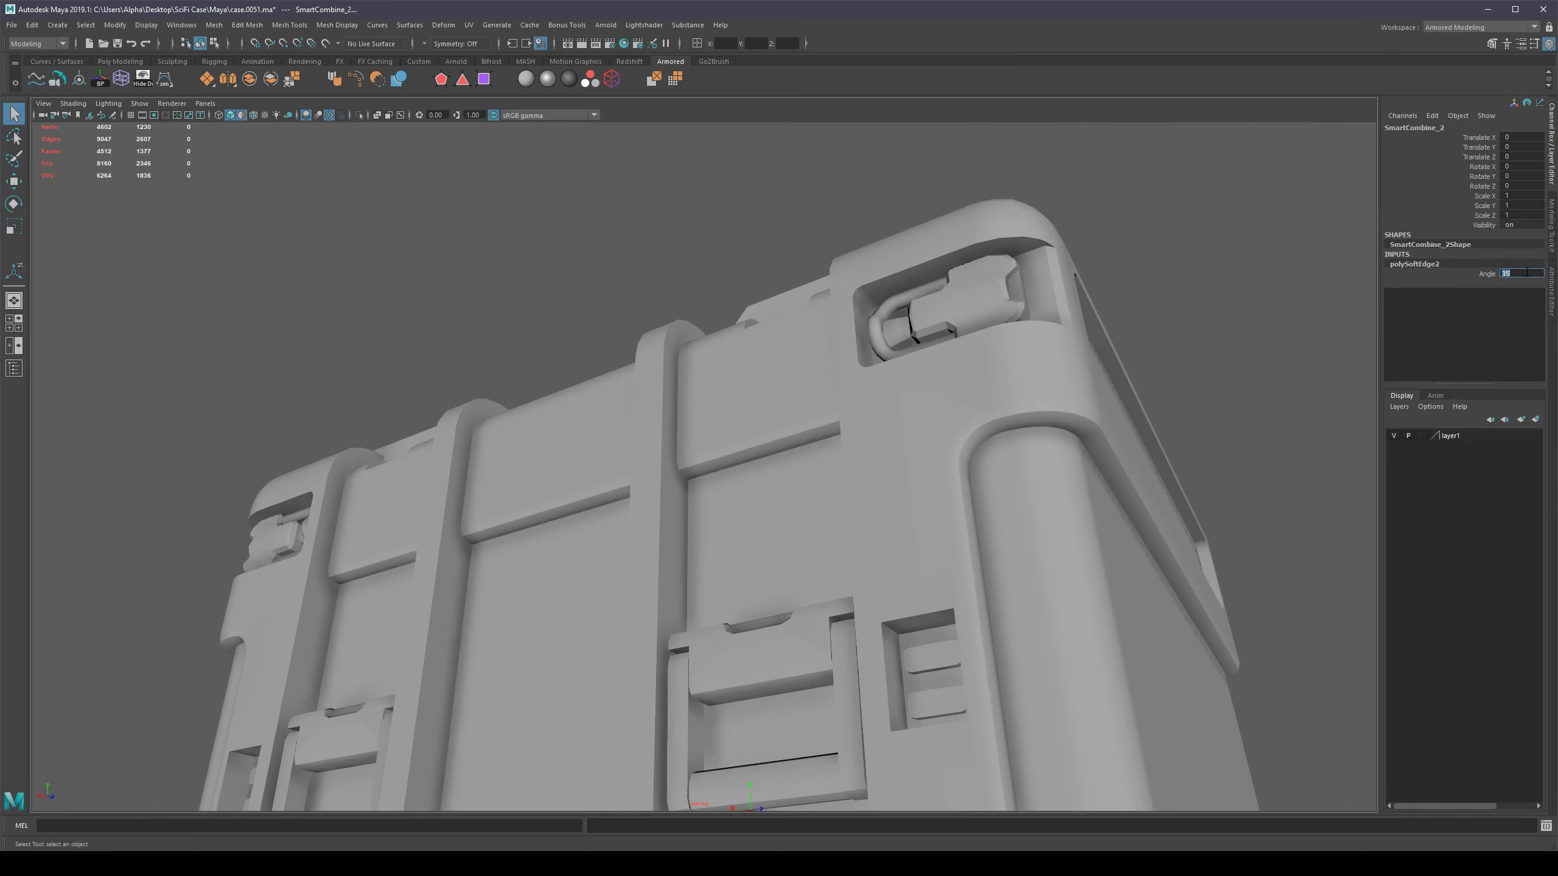
Undo and redo the soft-edge angle changes to compare the shading on the lid and its brackets.
{"action": "key", "text": "ctrl+z"}
{"action": "key", "text": "ctrl+z"}
{"action": "key", "text": "ctrl+z"}
{"action": "key", "text": "ctrl+z"}
{"action": "key", "text": "ctrl+z"}
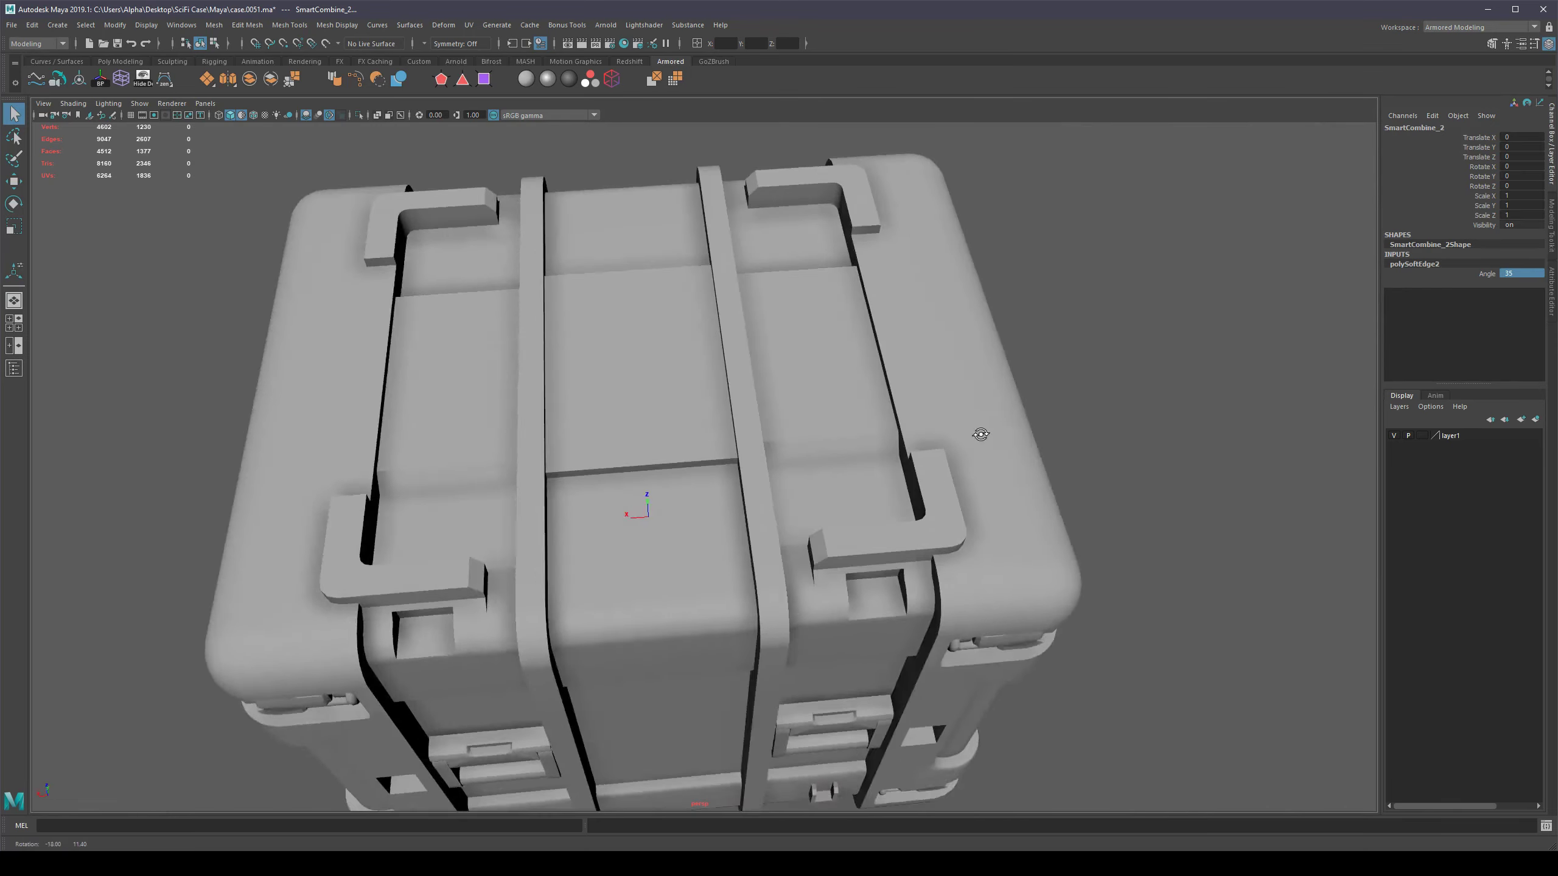
{"action": "key", "text": "ctrl+y"}
{"action": "middle_click_drag", "start_coordinate": [844, 539], "coordinate": [742, 457], "text": "alt"}
{"action": "right_click_drag", "start_coordinate": [742, 457], "coordinate": [788, 411], "text": "alt"}
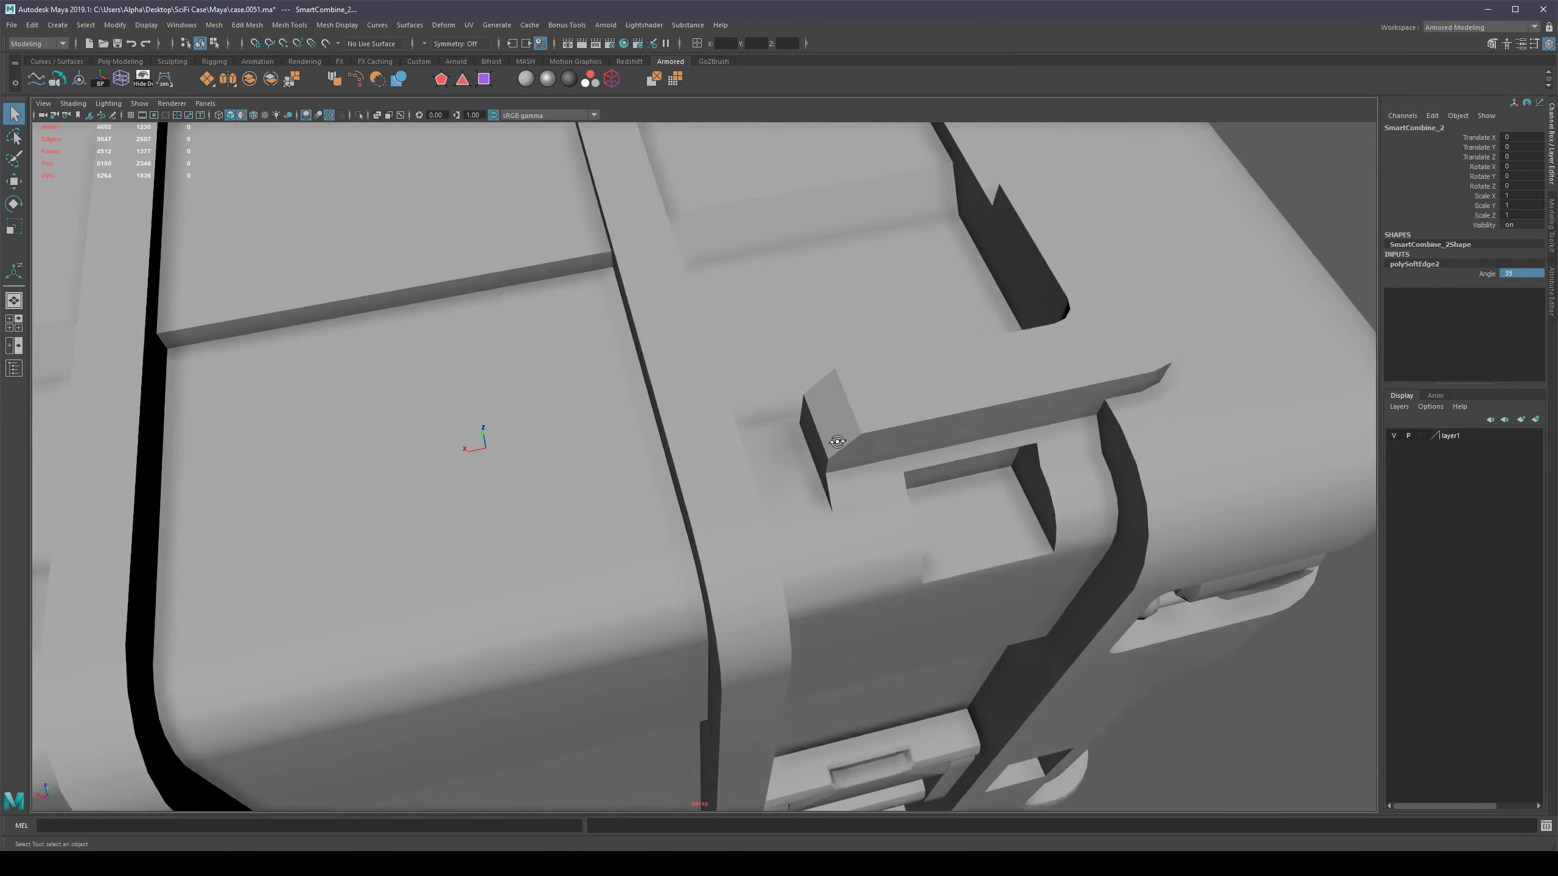
Step back through the recent changes and redo the polySoftEdge2 angle edit to compare the bracket recess shading.
{"action": "left_click_drag", "start_coordinate": [788, 410], "coordinate": [998, 466], "text": "alt"}
{"action": "key", "text": "ctrl+z"}
{"action": "key", "text": "ctrl+z"}
{"action": "key", "text": "ctrl+z"}
{"action": "key", "text": "ctrl+z"}
{"action": "key", "text": "ctrl+z"}
{"action": "key", "text": "ctrl+z"}
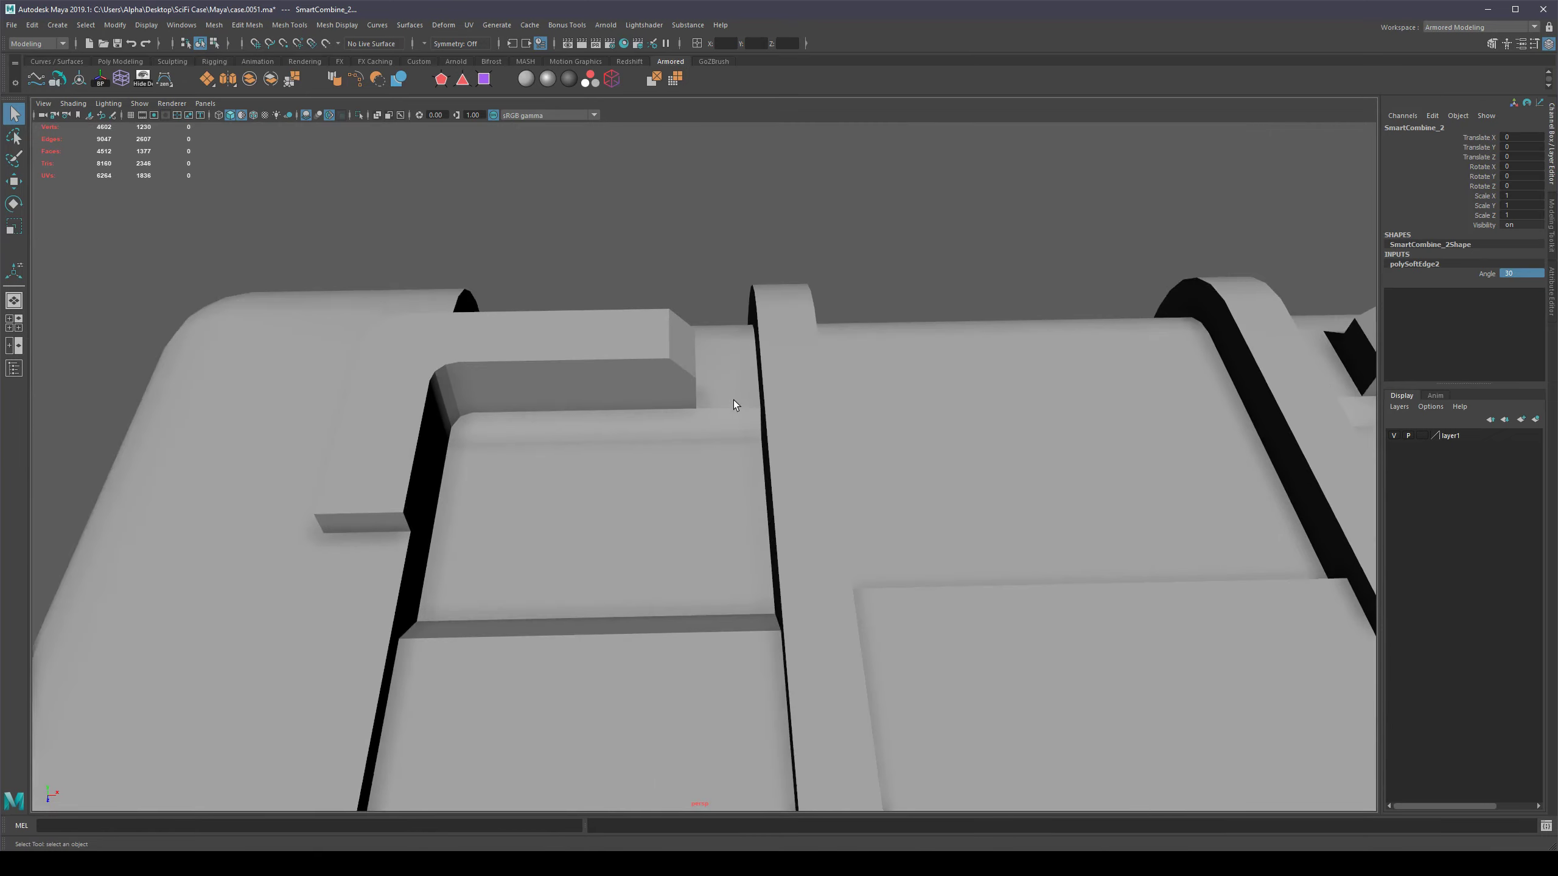
{"action": "mouse_move", "coordinate": [703, 394]}
{"action": "left_mouse_down", "text": "alt"}
{"action": "mouse_move", "coordinate": [556, 410]}
{"action": "mouse_move", "coordinate": [491, 383]}
{"action": "mouse_move", "coordinate": [515, 369]}
{"action": "mouse_move", "coordinate": [620, 403]}
{"action": "mouse_move", "coordinate": [719, 385]}
{"action": "mouse_move", "coordinate": [711, 364]}
{"action": "mouse_move", "coordinate": [692, 370]}
{"action": "left_mouse_up", "text": "alt"}
{"action": "key", "text": "ctrl+y"}
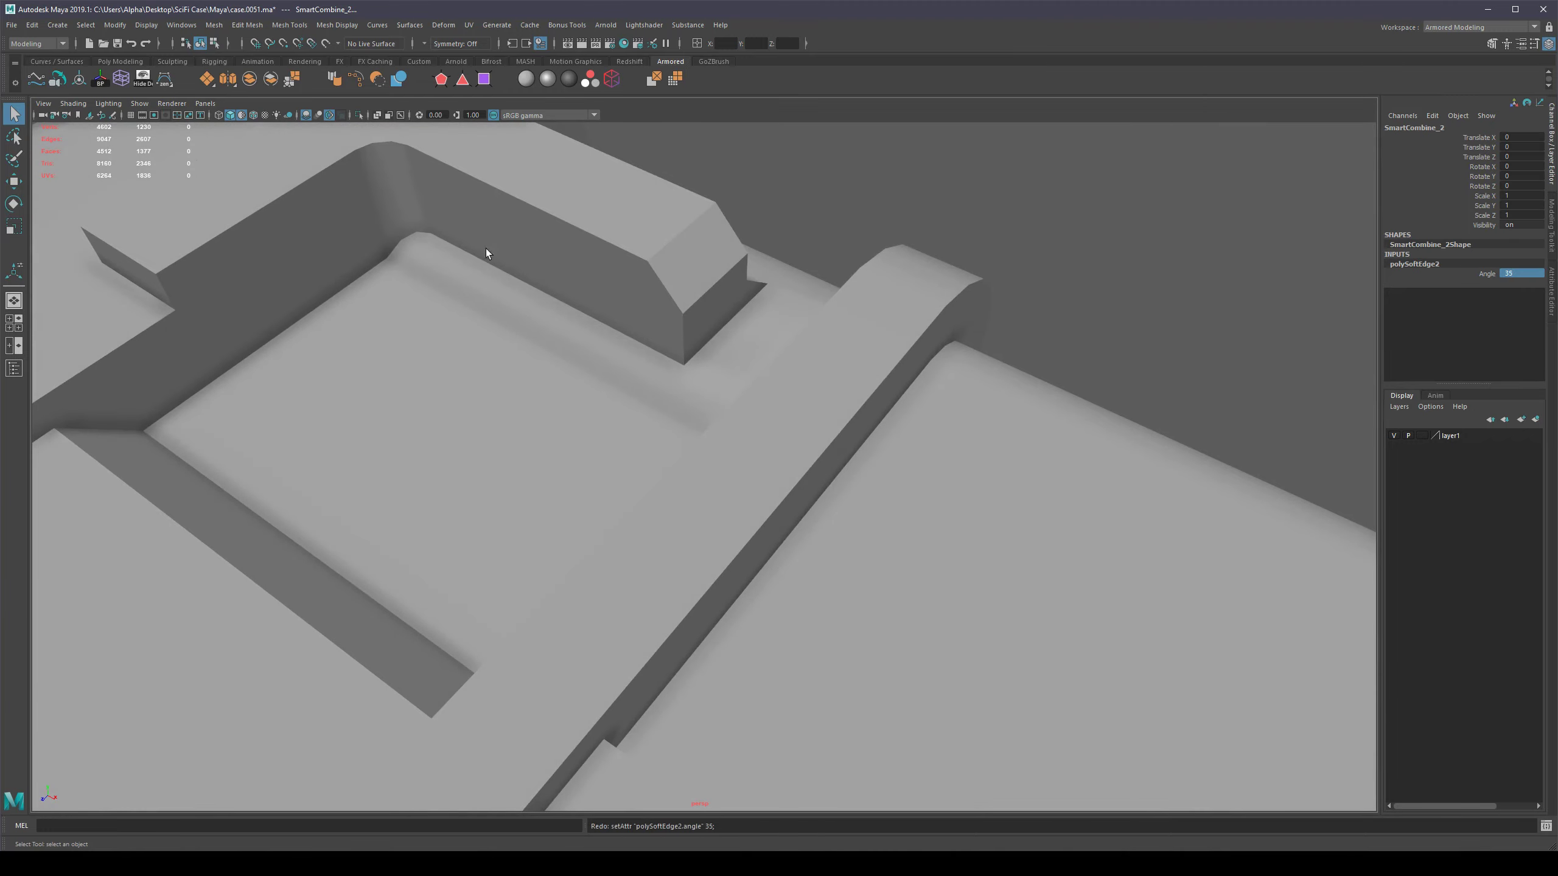
Set the Angle of the central case mesh's polySoftEdge2 input to 50.
{"action": "scroll", "coordinate": [704, 306], "scroll_direction": "down", "scroll_amount": 5}
{"action": "left_click_drag", "start_coordinate": [1019, 399], "coordinate": [734, 368], "text": "alt"}
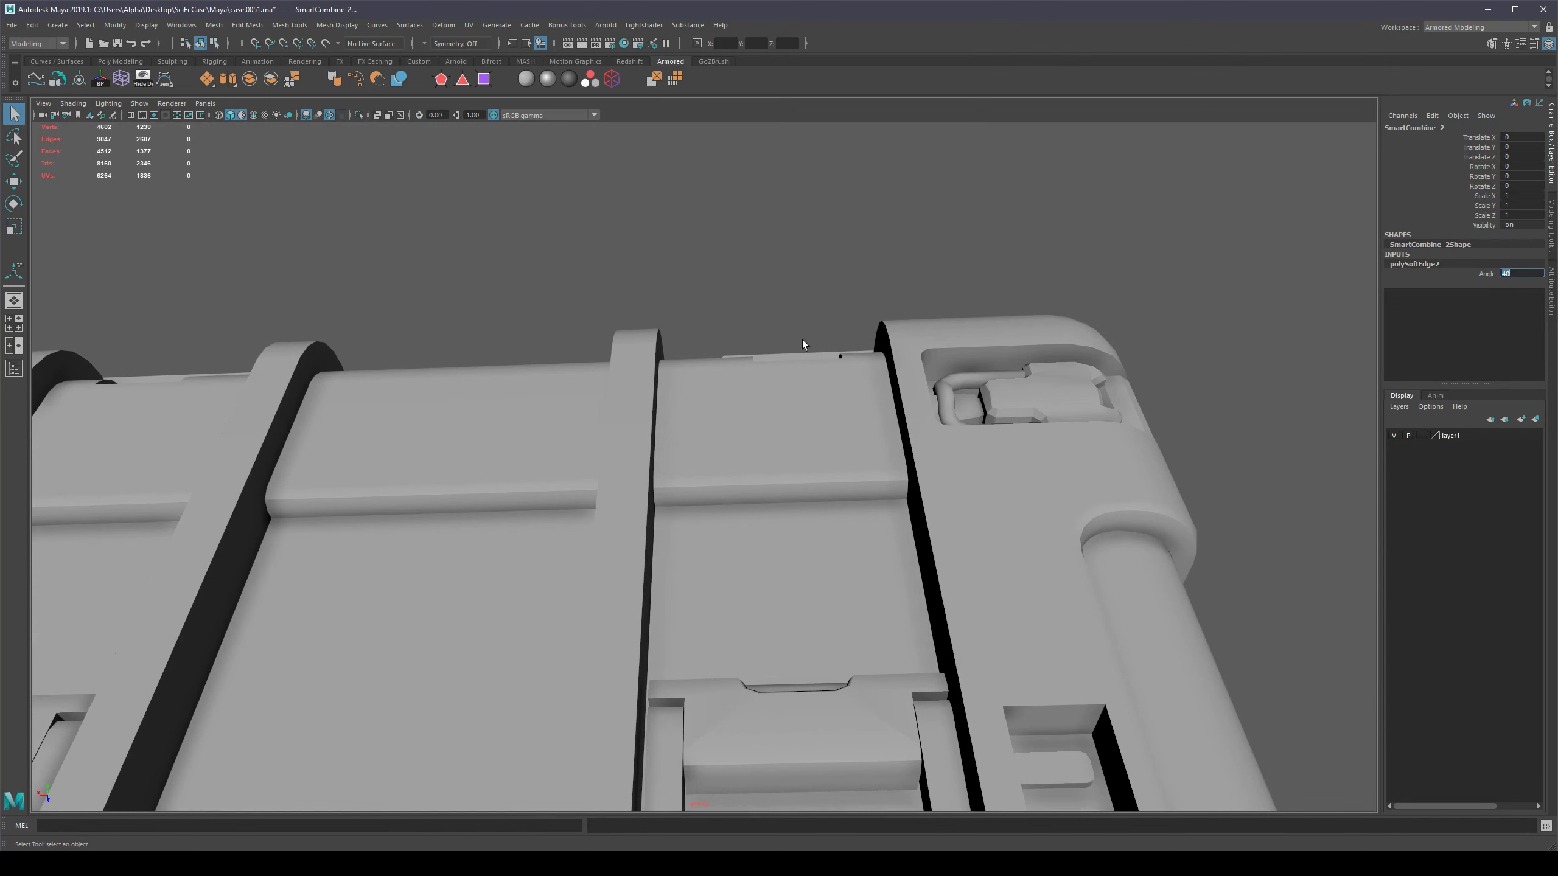
{"action": "left_click_drag", "start_coordinate": [802, 341], "coordinate": [814, 443], "text": "alt"}
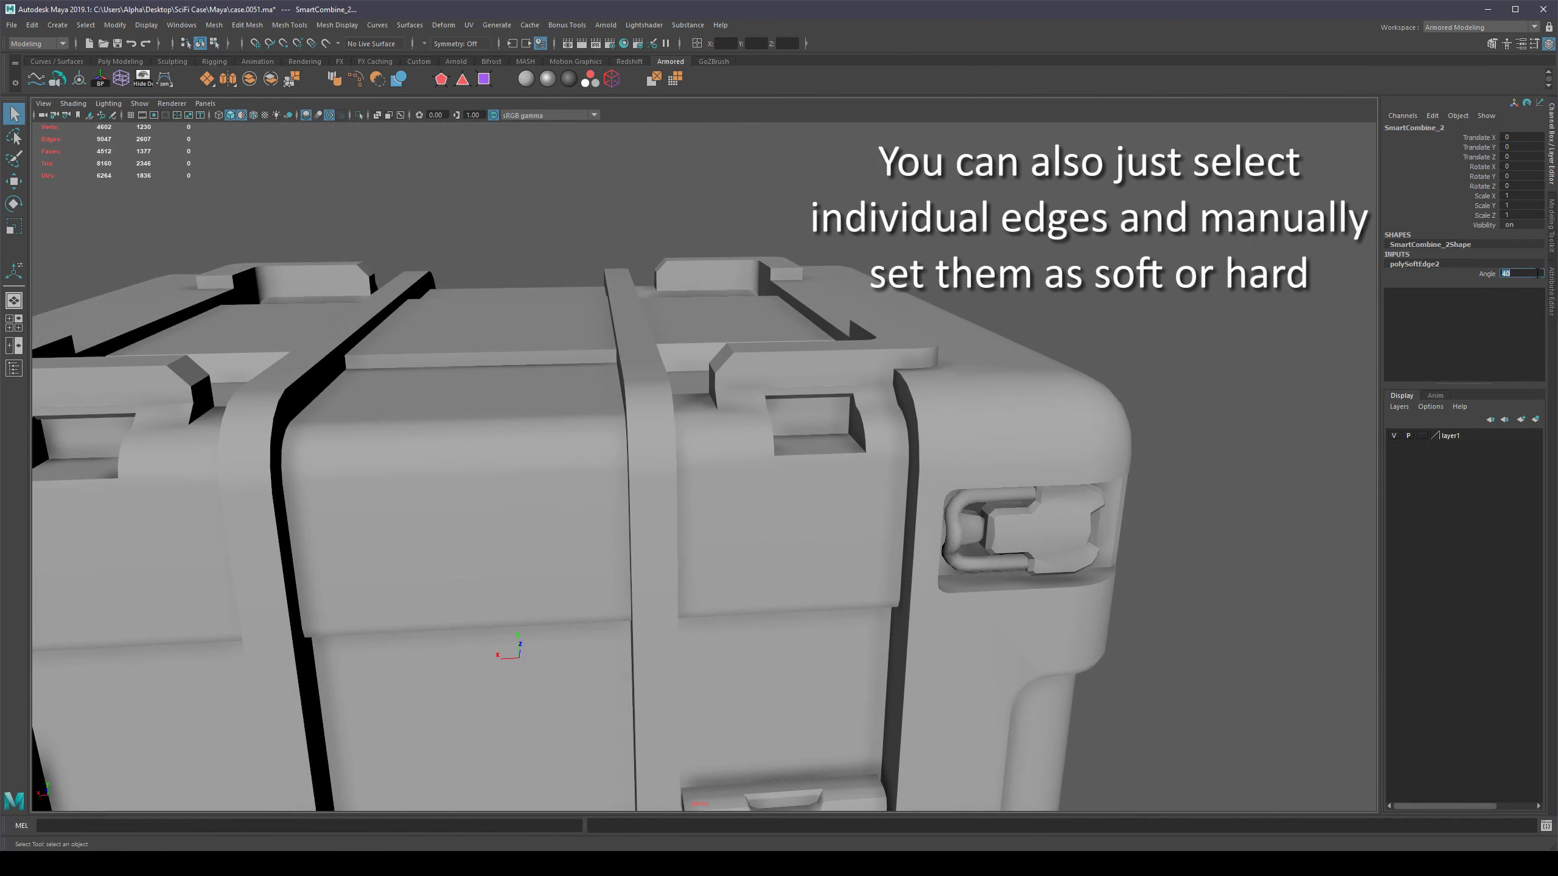
{"action": "type", "text": "50"}
{"action": "key", "text": "Return"}
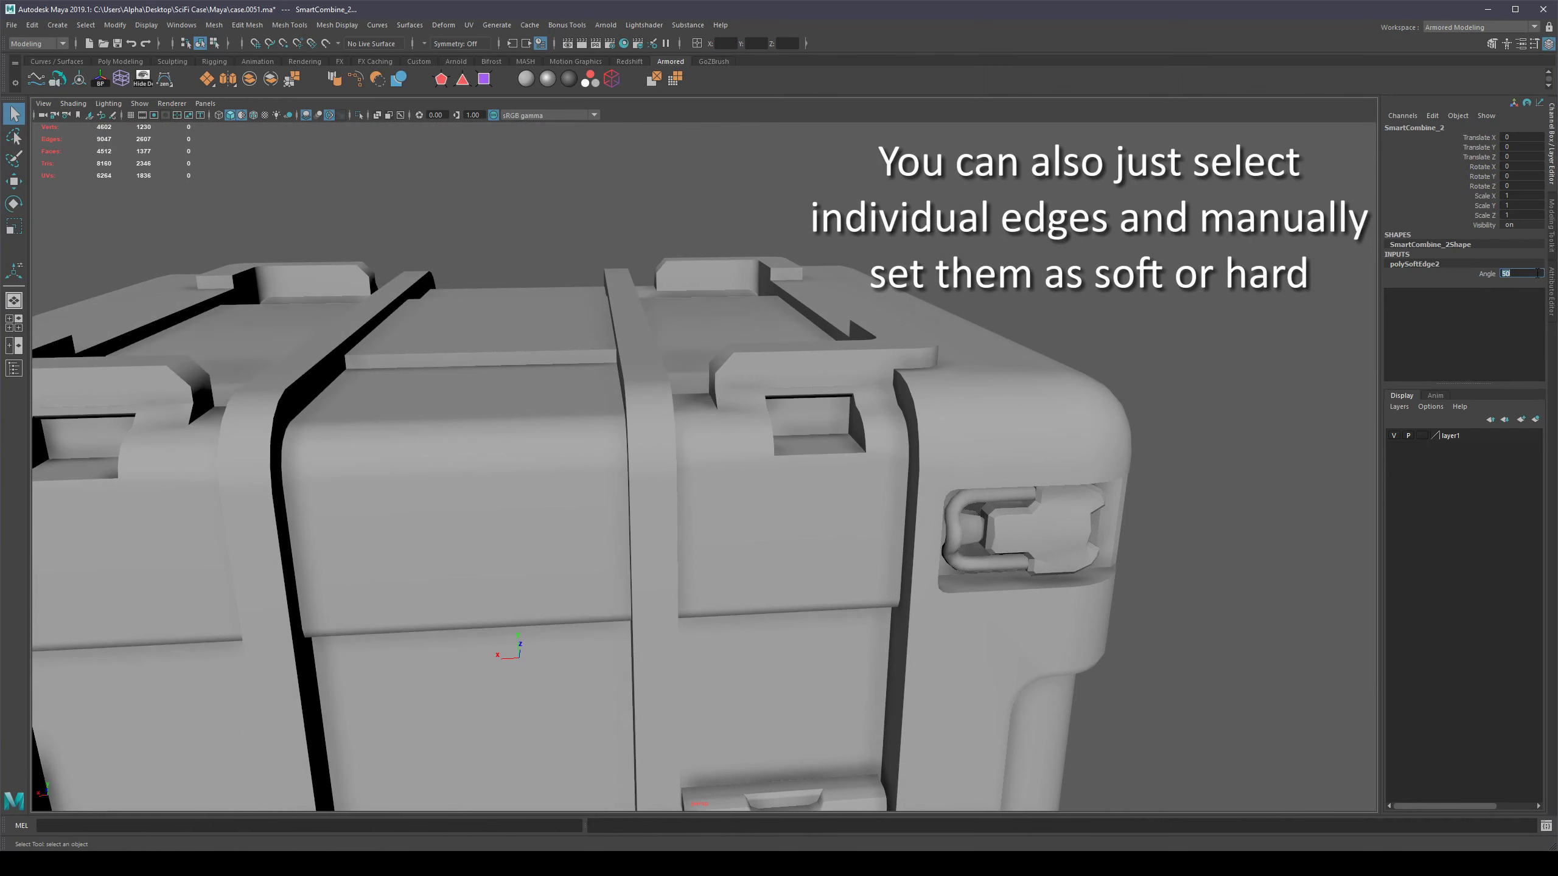
Deselect the mesh and examine the edge shading on the lid panels and across the whole case.
{"action": "left_click_drag", "start_coordinate": [1030, 443], "coordinate": [710, 441], "text": "alt"}
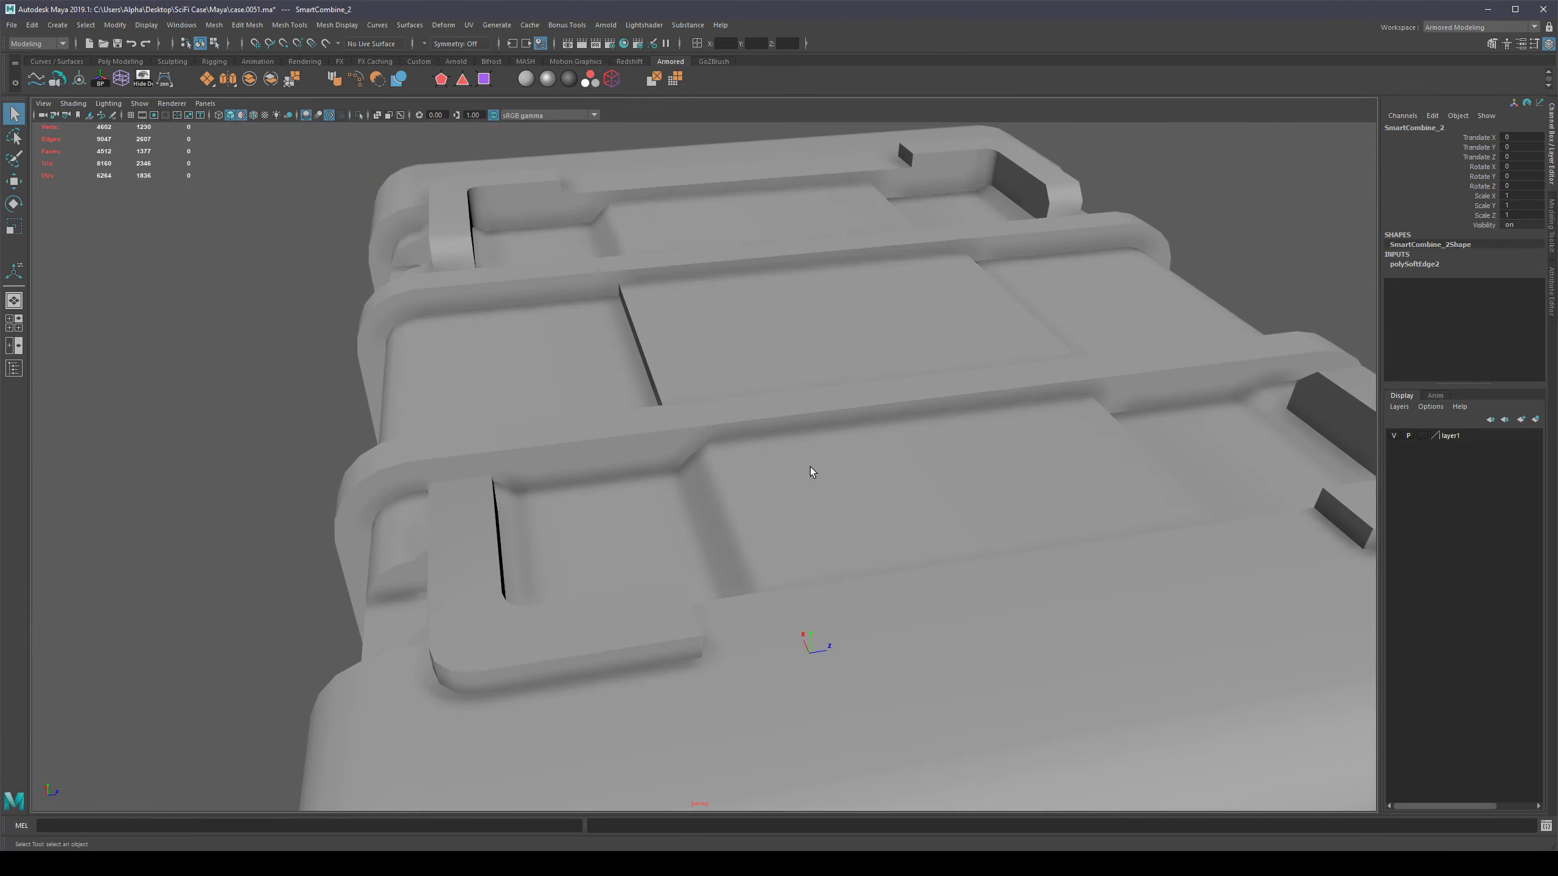
{"action": "left_click_drag", "start_coordinate": [759, 516], "coordinate": [868, 535], "text": "alt"}
{"action": "left_click", "coordinate": [1133, 397]}
{"action": "right_click_drag", "start_coordinate": [1134, 397], "coordinate": [784, 485], "text": "alt"}
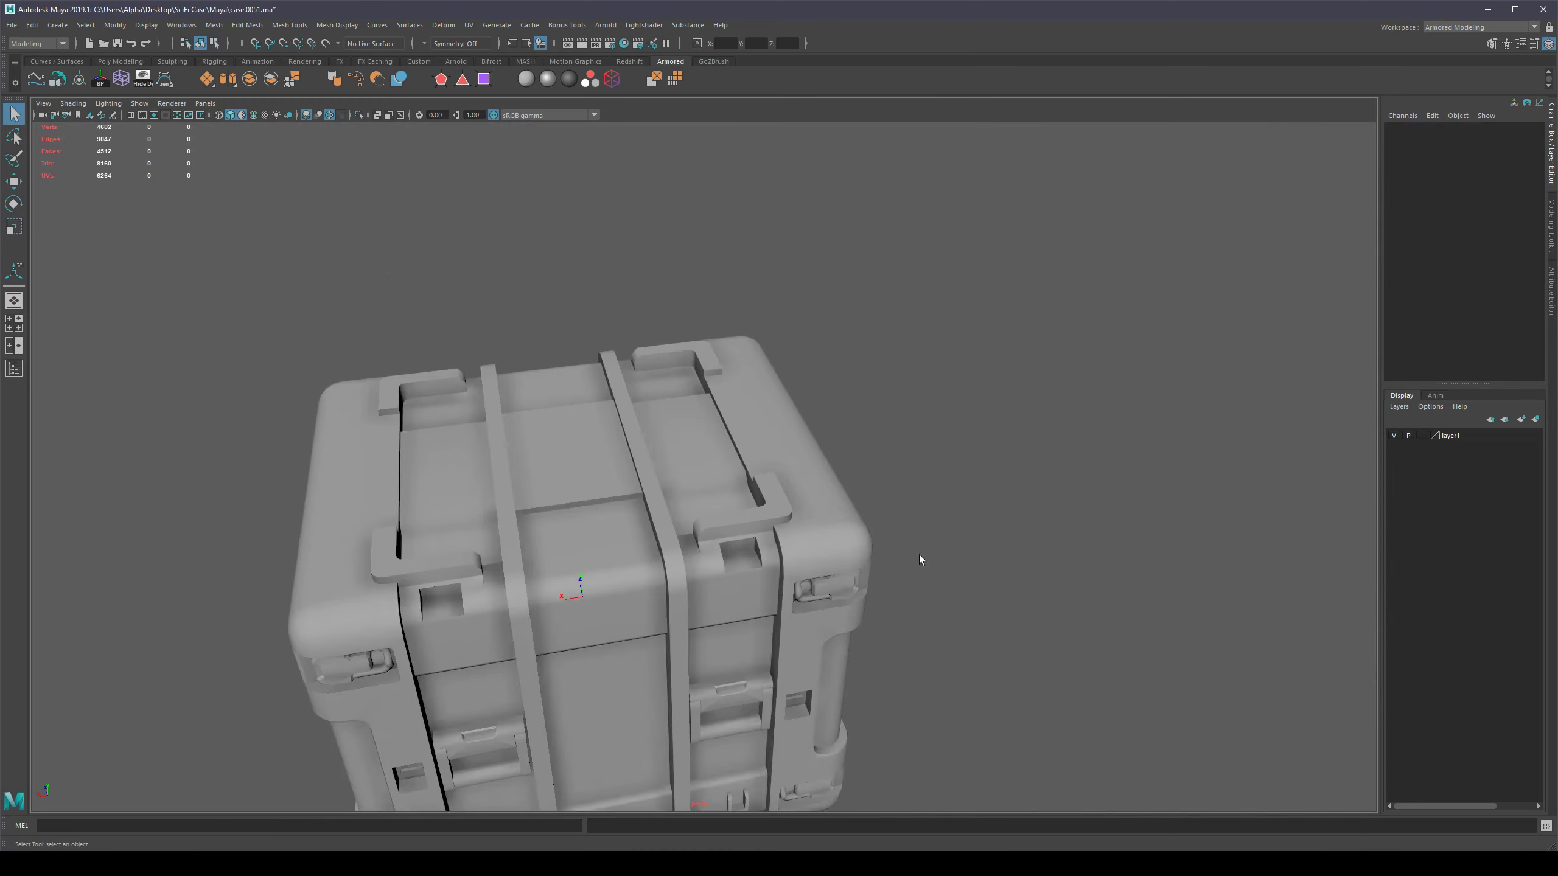
{"action": "middle_click_drag", "start_coordinate": [919, 557], "coordinate": [926, 461], "text": "alt"}
{"action": "left_click_drag", "start_coordinate": [726, 527], "coordinate": [727, 528], "text": "alt"}
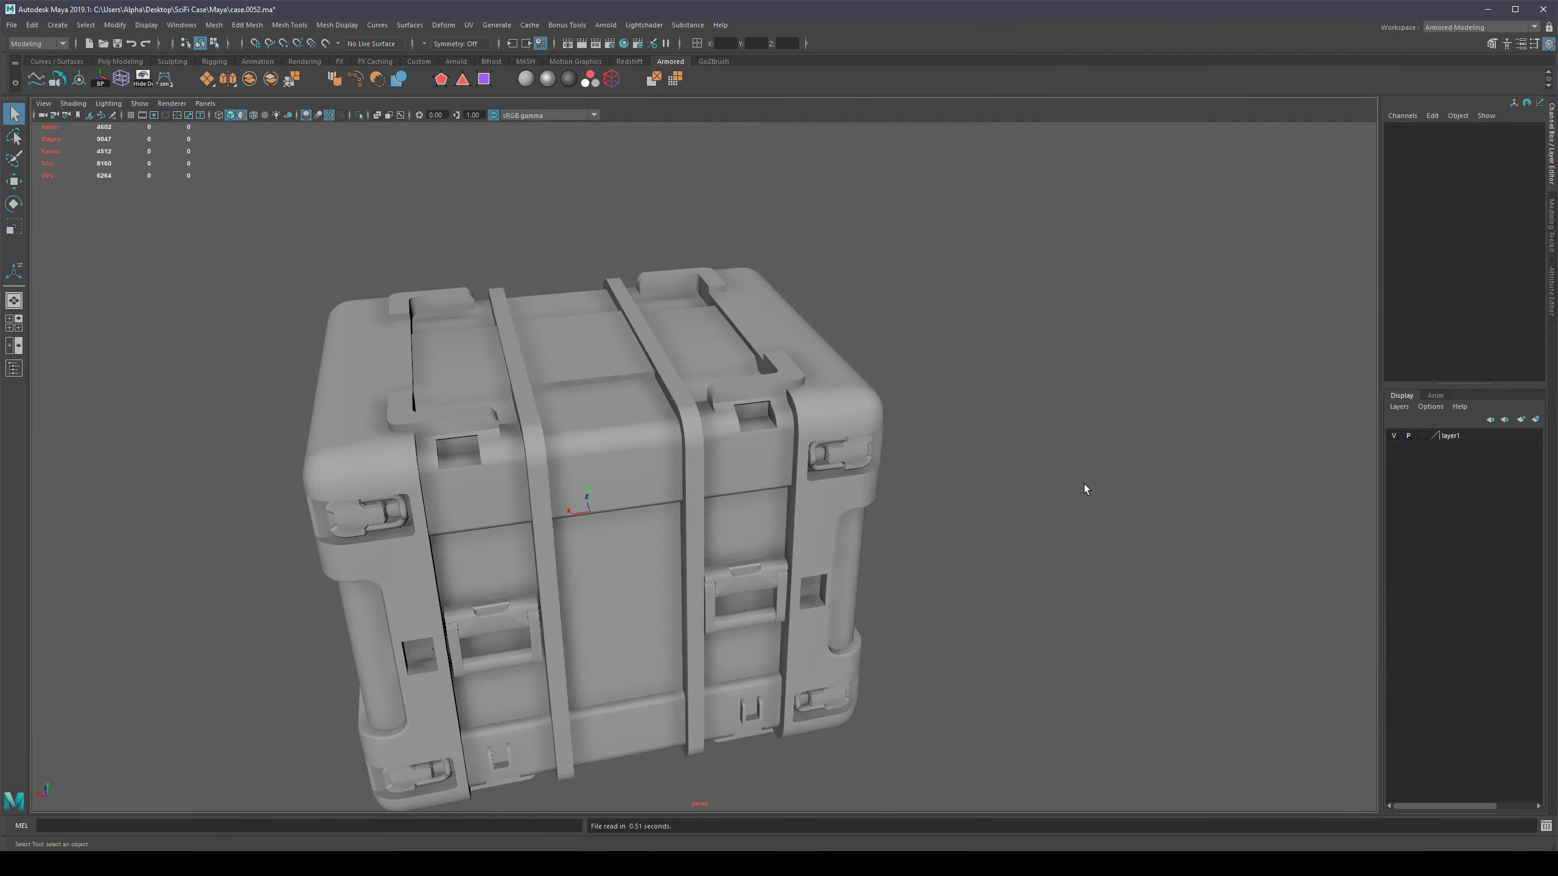
{"action": "left_click_drag", "start_coordinate": [1085, 489], "coordinate": [799, 507], "text": "alt"}
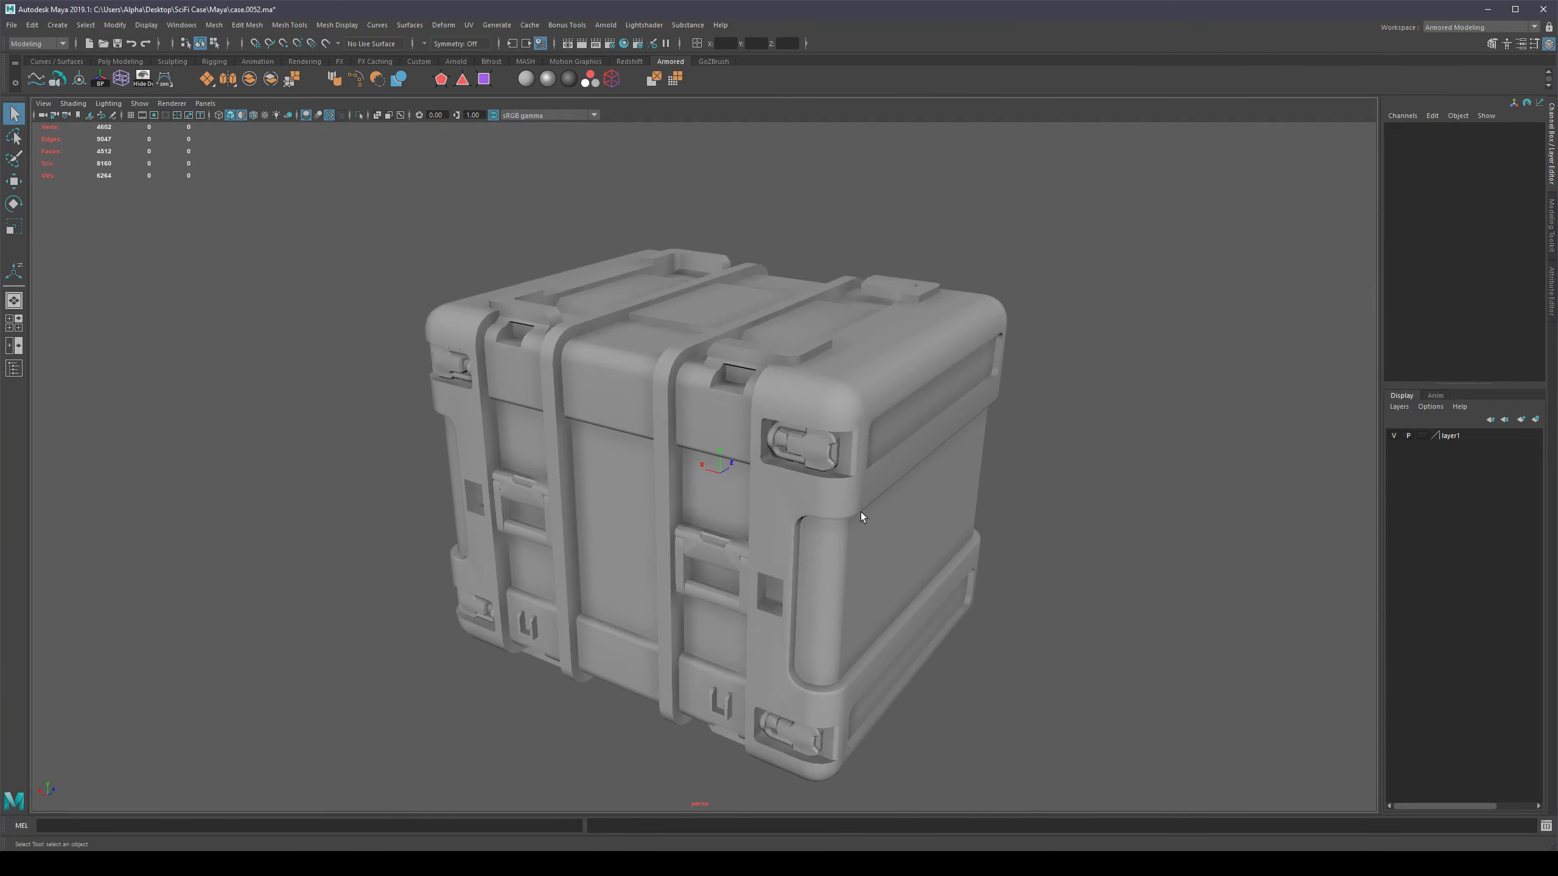
Check which parts are separate objects by selecting the handles and latches, ending with the central case mesh selected.
{"action": "left_click", "coordinate": [939, 459]}
{"action": "left_click_drag", "start_coordinate": [990, 647], "coordinate": [1013, 642], "text": "alt"}
{"action": "left_click", "coordinate": [730, 549]}
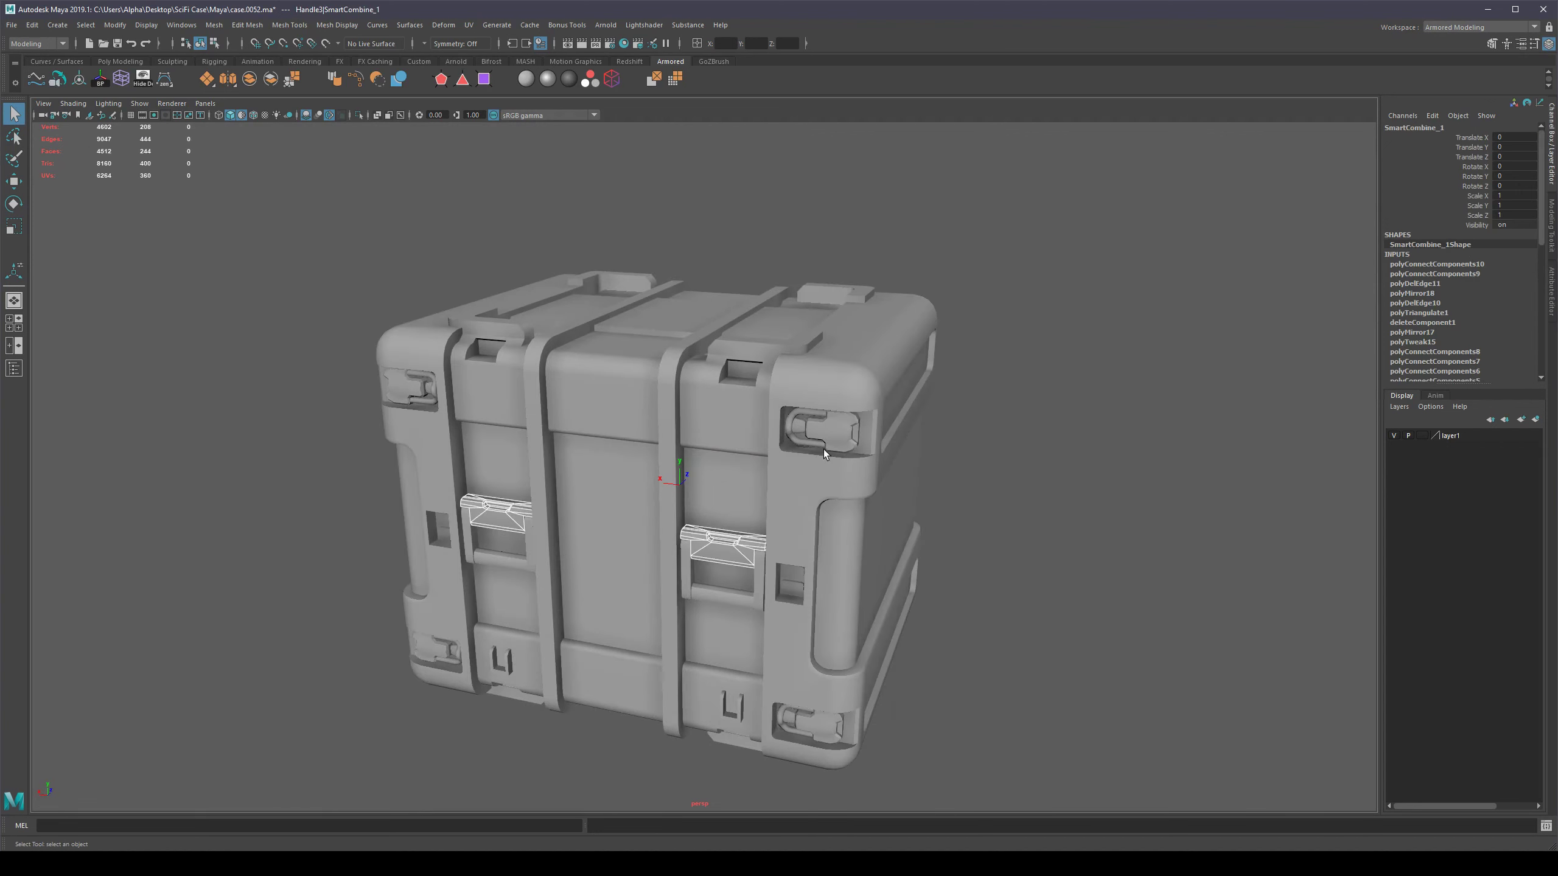
{"action": "left_click", "coordinate": [834, 438]}
{"action": "left_click_drag", "start_coordinate": [1012, 486], "coordinate": [1068, 514], "text": "alt"}
{"action": "left_click", "coordinate": [650, 445]}
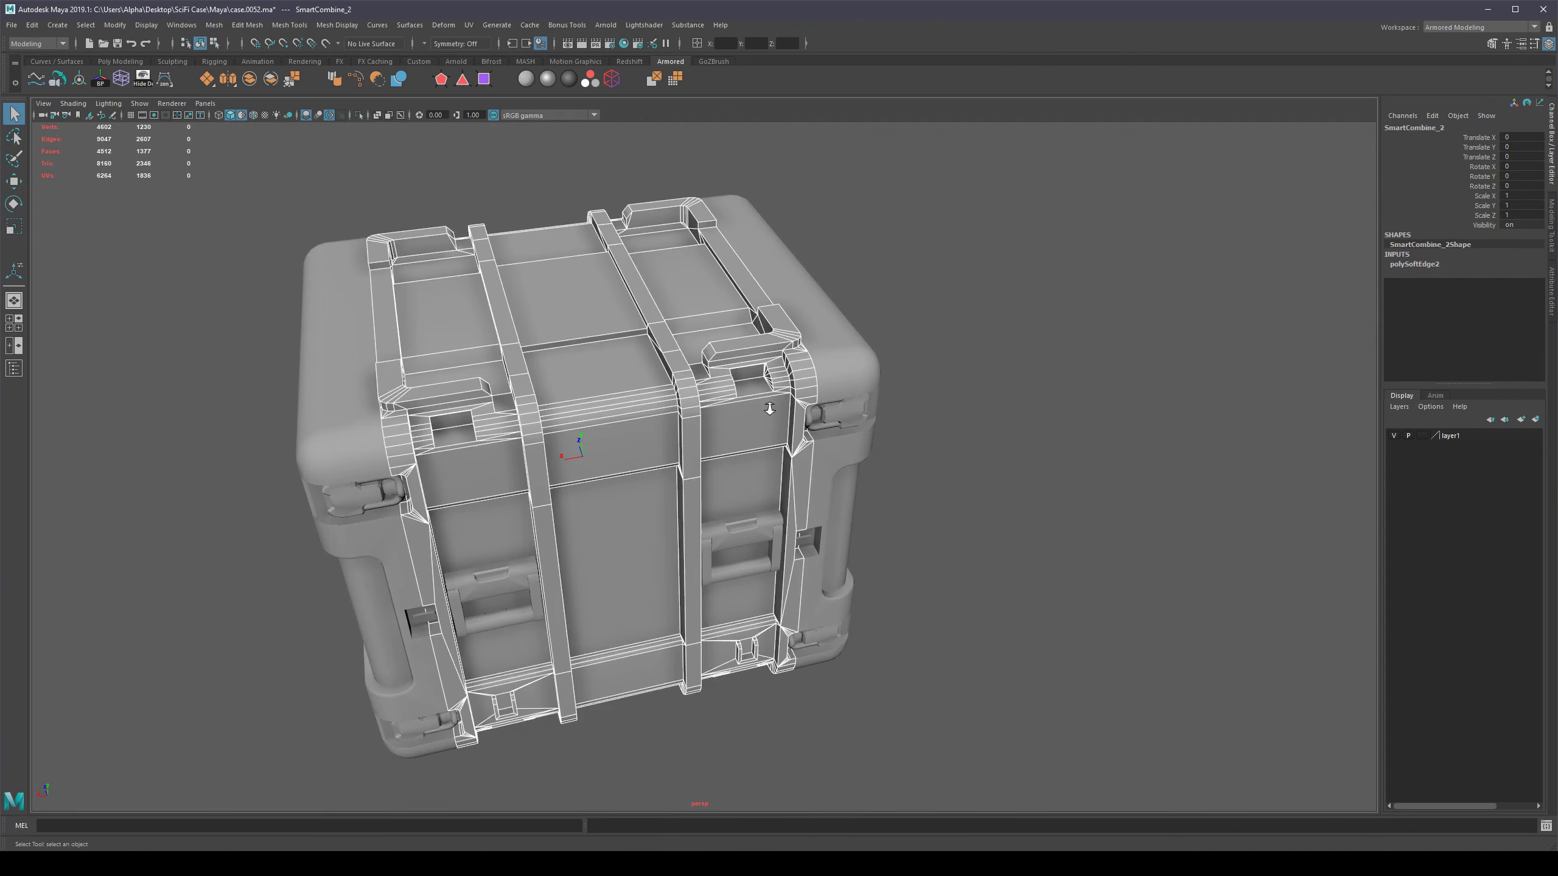
Switch to the UV Editing workspace with the central case mesh selected and look at its current UVs.
{"action": "scroll", "coordinate": [706, 442], "scroll_direction": "down", "scroll_amount": 4}
{"action": "left_click_drag", "start_coordinate": [503, 500], "coordinate": [825, 466], "text": "alt"}
{"action": "middle_click_drag", "start_coordinate": [830, 457], "coordinate": [744, 421], "text": "alt"}
{"action": "left_click_drag", "start_coordinate": [744, 421], "coordinate": [730, 458], "text": "alt"}
{"action": "middle_click_drag", "start_coordinate": [930, 376], "coordinate": [899, 351], "text": "alt"}
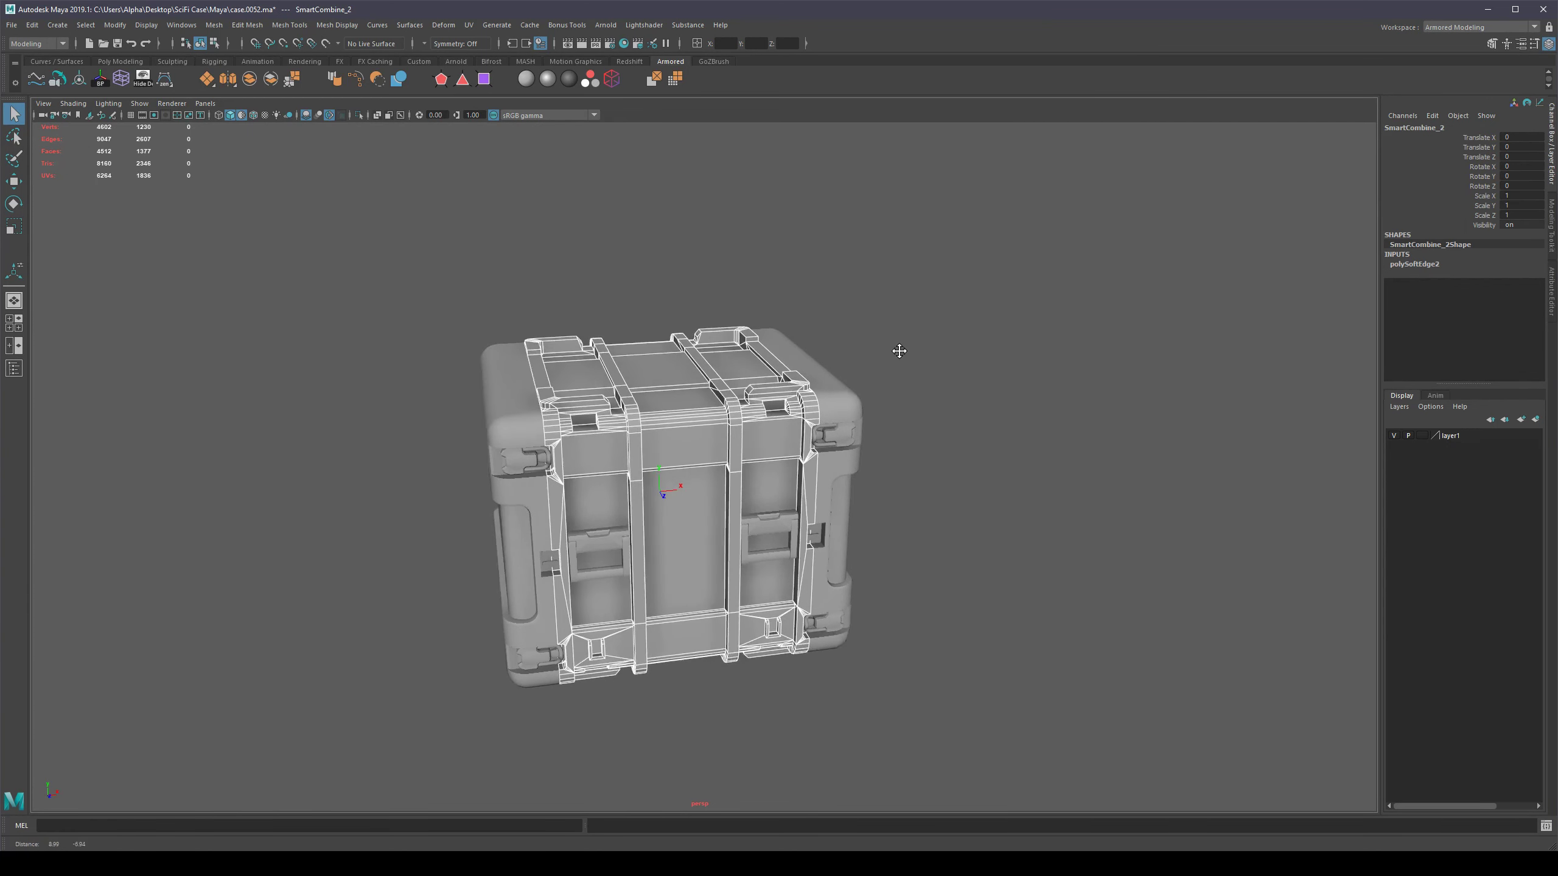
{"action": "left_click_drag", "start_coordinate": [899, 352], "coordinate": [866, 400], "text": "alt"}
{"action": "scroll", "coordinate": [663, 410], "scroll_direction": "up", "scroll_amount": 2}
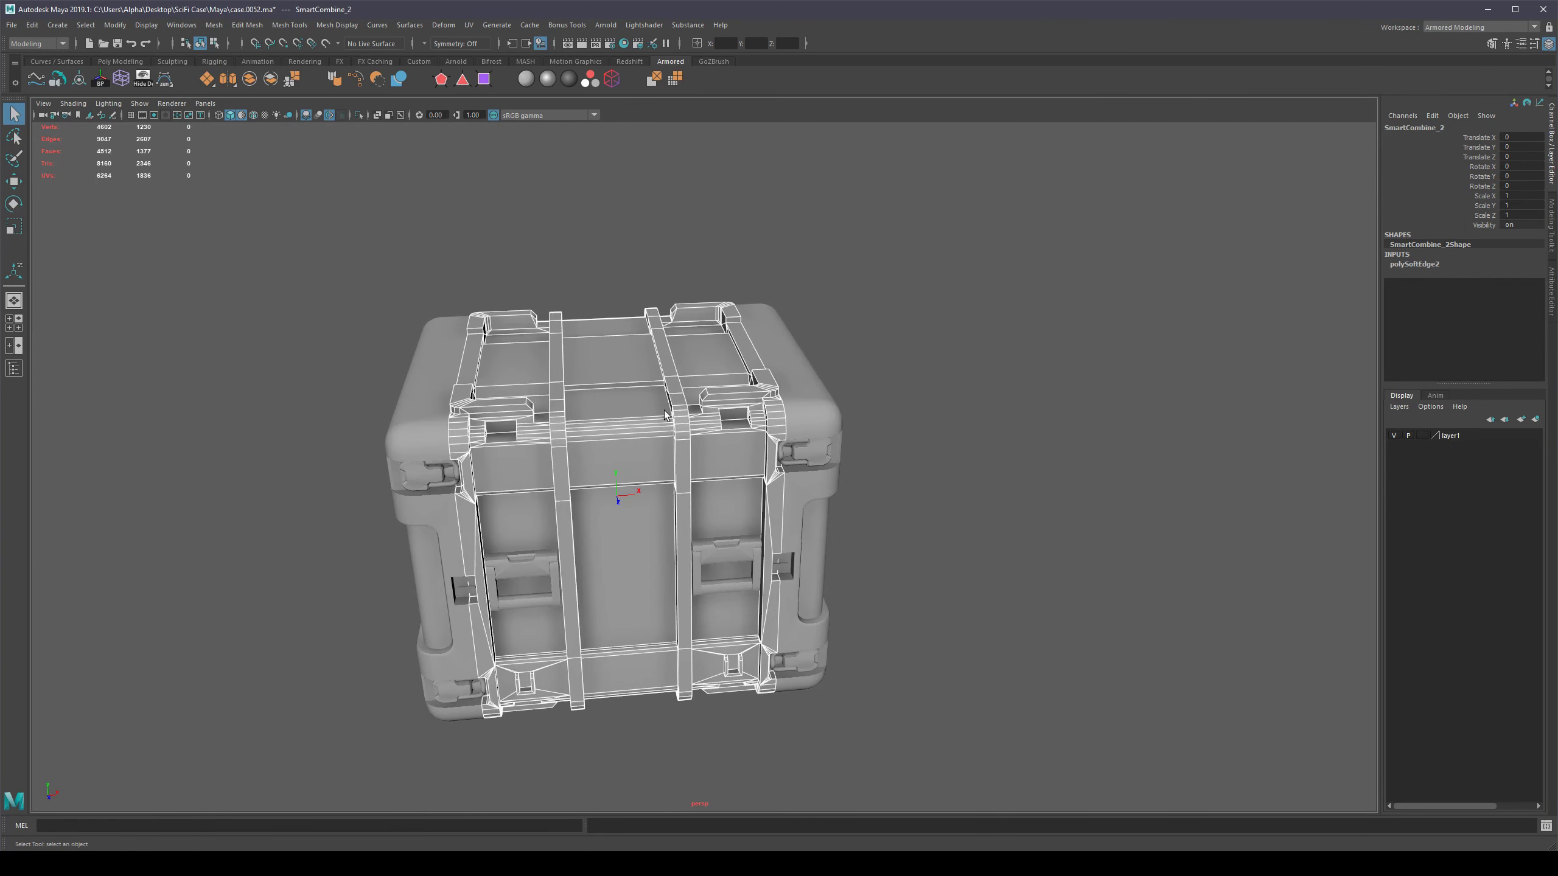
{"action": "left_click", "coordinate": [1481, 27]}
{"action": "left_click", "coordinate": [1451, 119]}
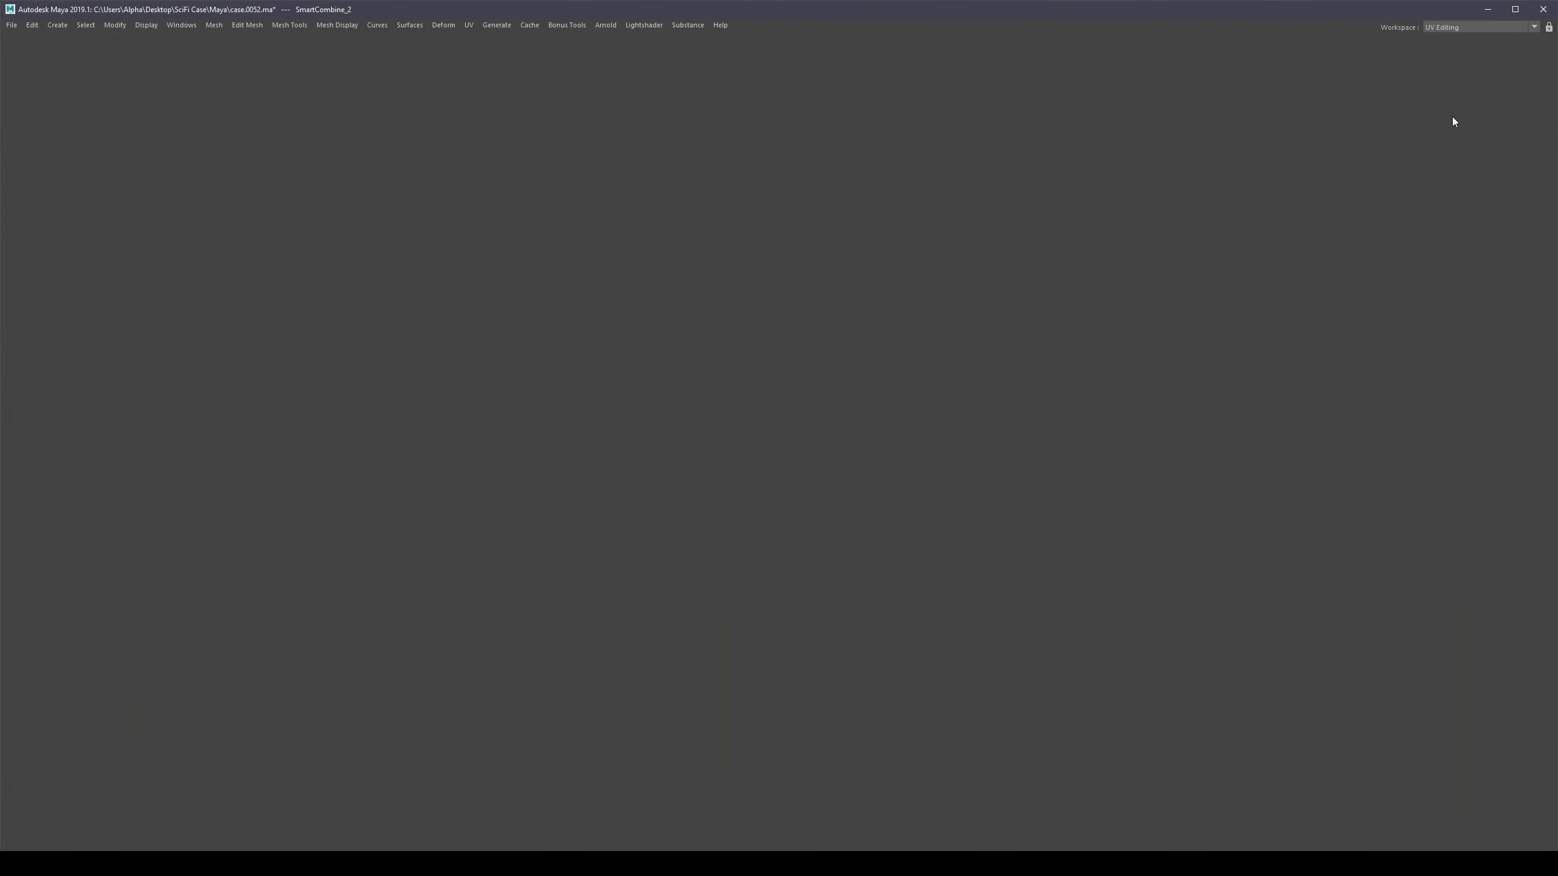
{"action": "left_click_drag", "start_coordinate": [697, 287], "coordinate": [635, 392], "text": "alt"}
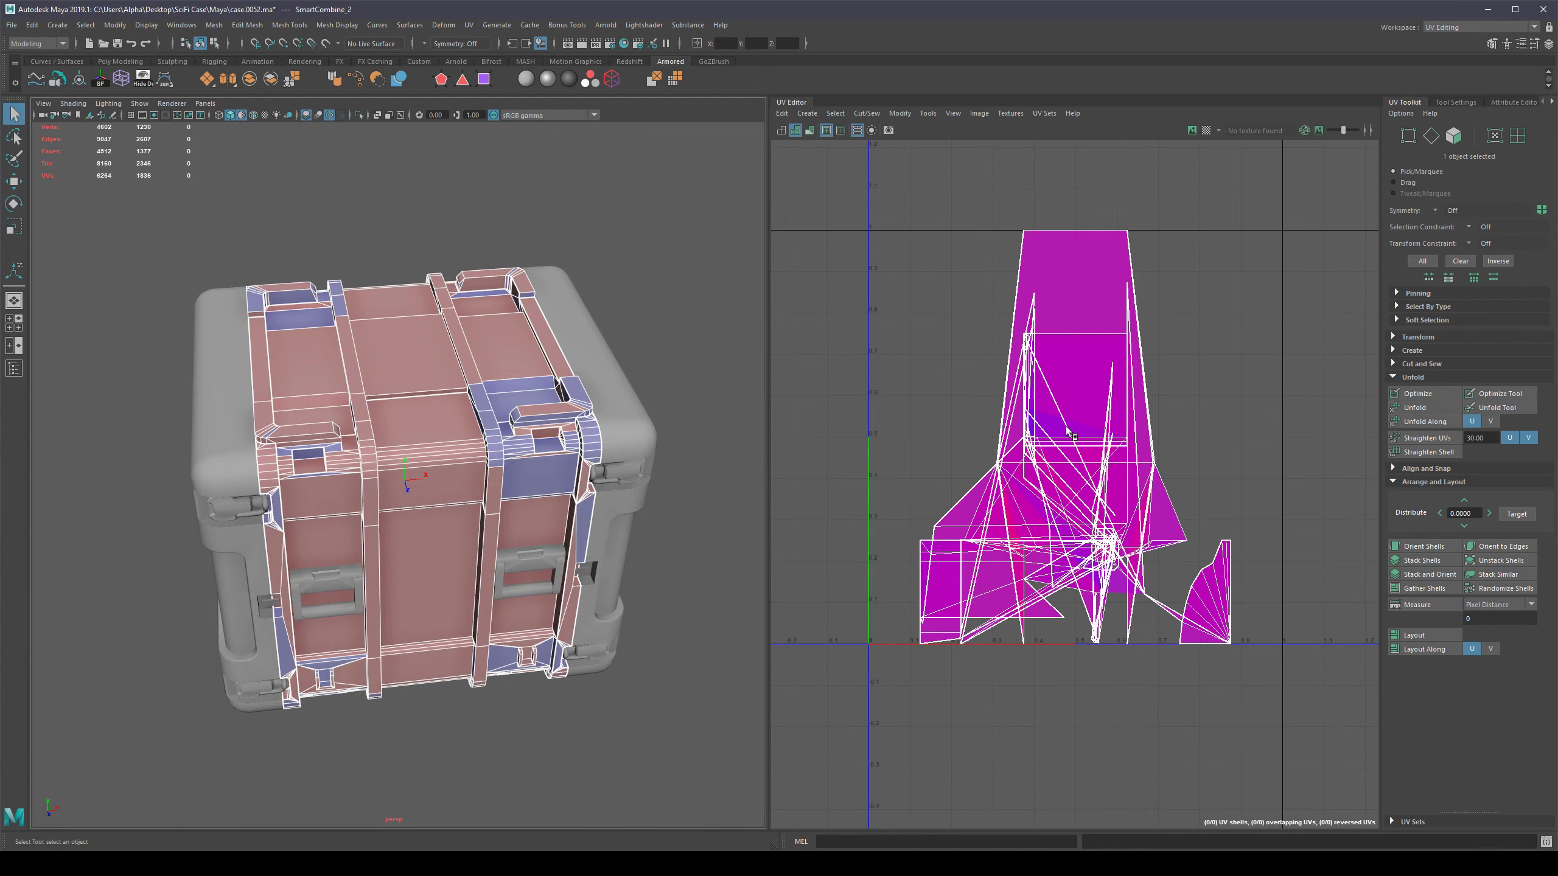
{"action": "left_click_drag", "start_coordinate": [589, 470], "coordinate": [641, 424], "text": "alt"}
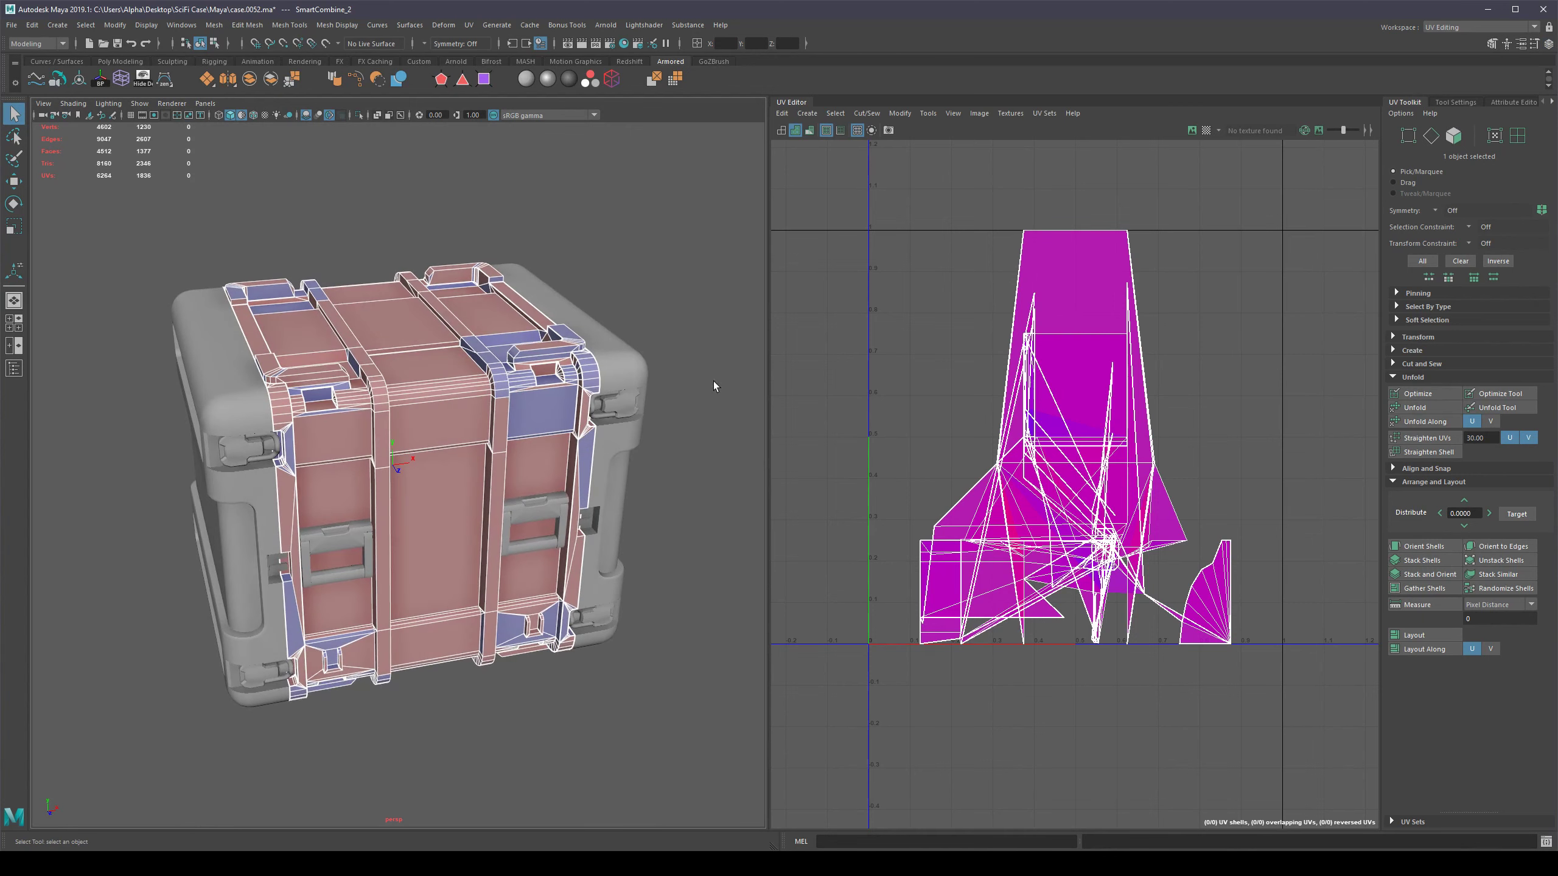
Go into face selection on the central case mesh and select all of its faces.
{"action": "middle_click_drag", "start_coordinate": [714, 381], "coordinate": [710, 404], "text": "alt"}
{"action": "left_click_drag", "start_coordinate": [650, 297], "coordinate": [677, 352], "text": "alt"}
{"action": "left_click", "coordinate": [677, 351]}
{"action": "left_click", "coordinate": [444, 445]}
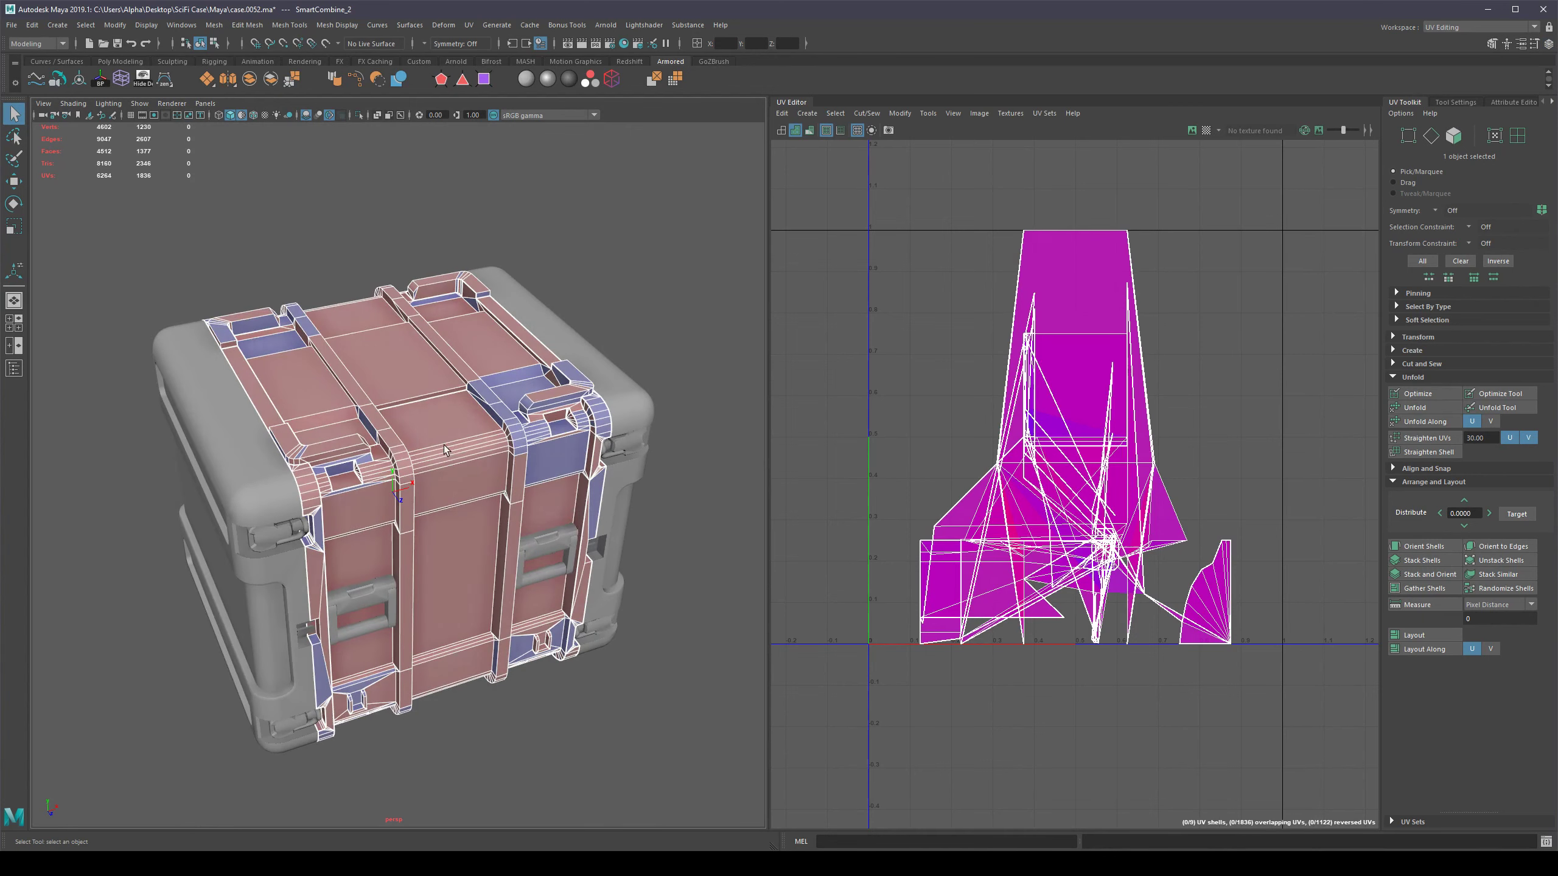
{"action": "left_click_drag", "start_coordinate": [629, 789], "coordinate": [439, 507], "text": "alt"}
{"action": "right_click_drag", "start_coordinate": [439, 507], "coordinate": [598, 681]}
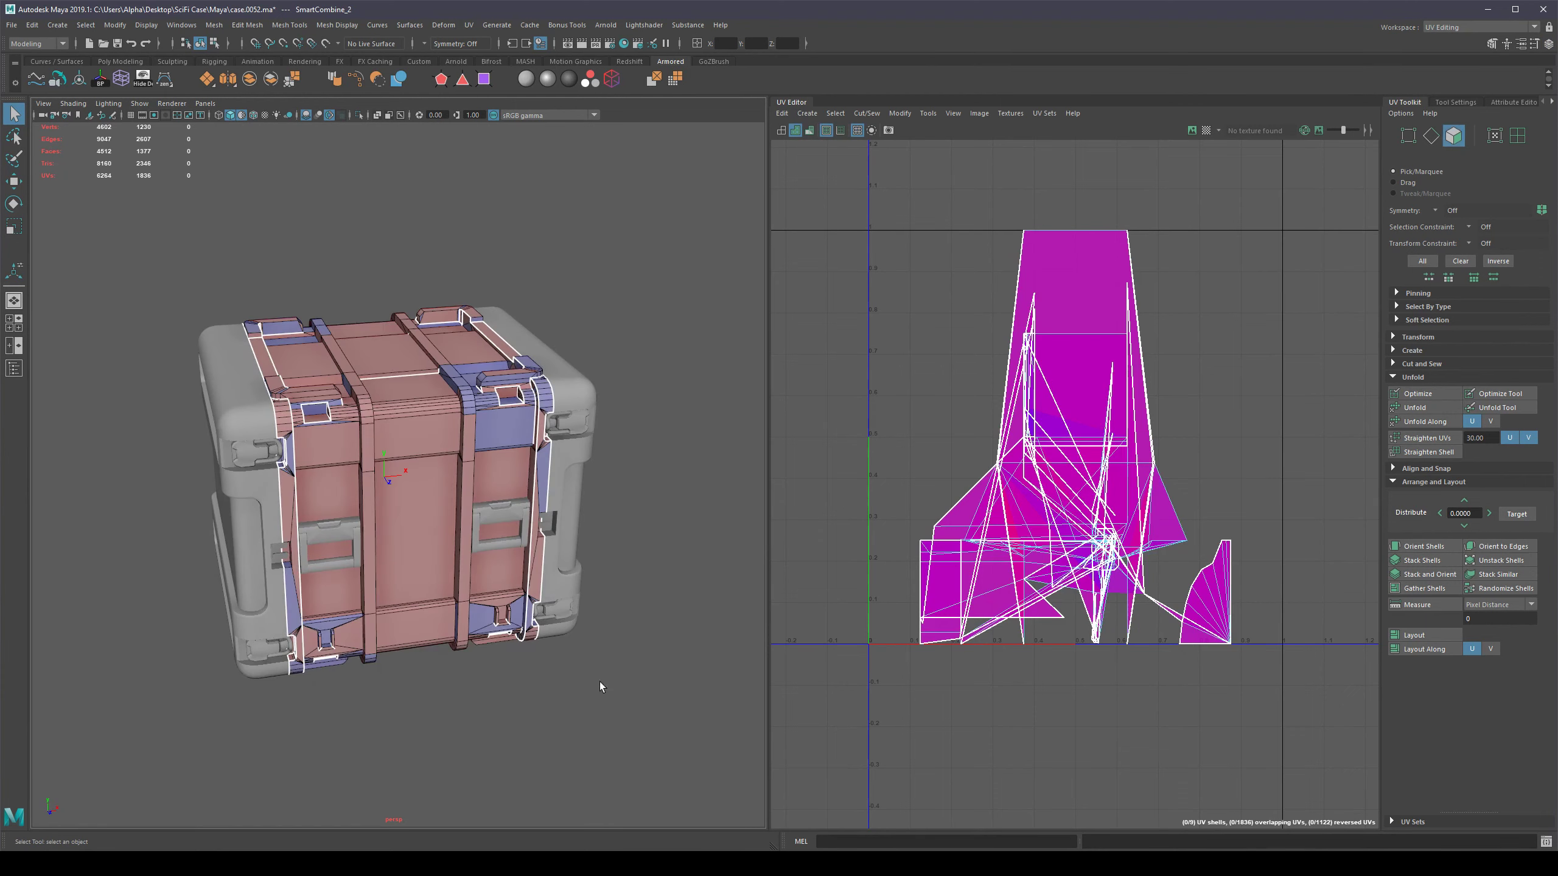
{"action": "left_click", "coordinate": [423, 424]}
{"action": "left_click_drag", "start_coordinate": [449, 436], "coordinate": [453, 530], "text": "alt"}
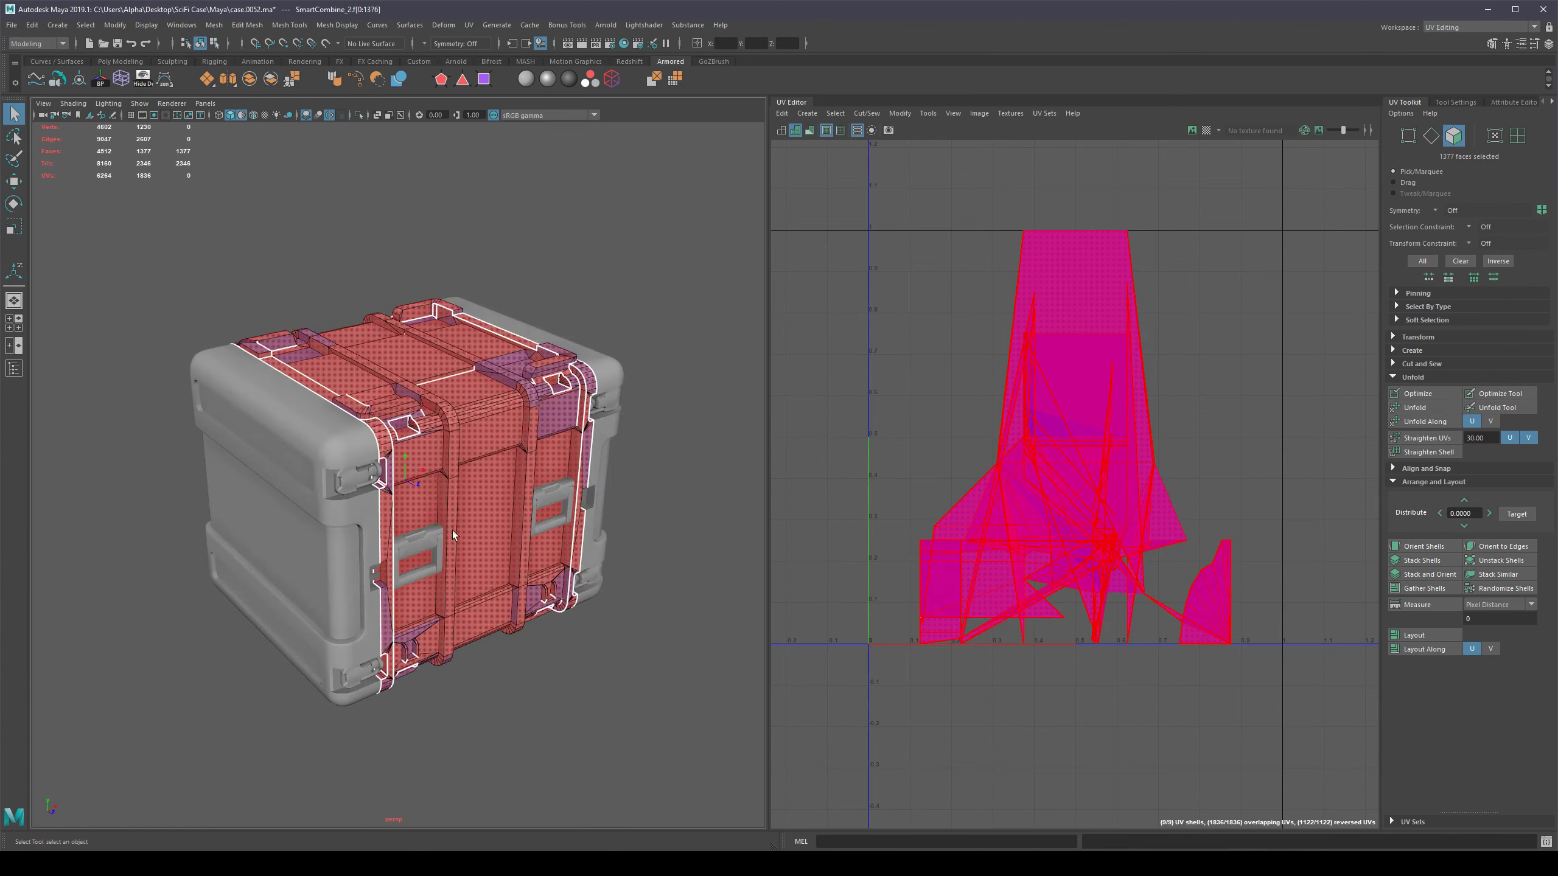
Apply a camera-based UV projection to all selected faces from an angled view of the case, and clear the face selection.
{"action": "right_click_drag", "start_coordinate": [453, 531], "coordinate": [524, 577], "text": "alt"}
{"action": "left_click_drag", "start_coordinate": [524, 576], "coordinate": [670, 713], "text": "alt"}
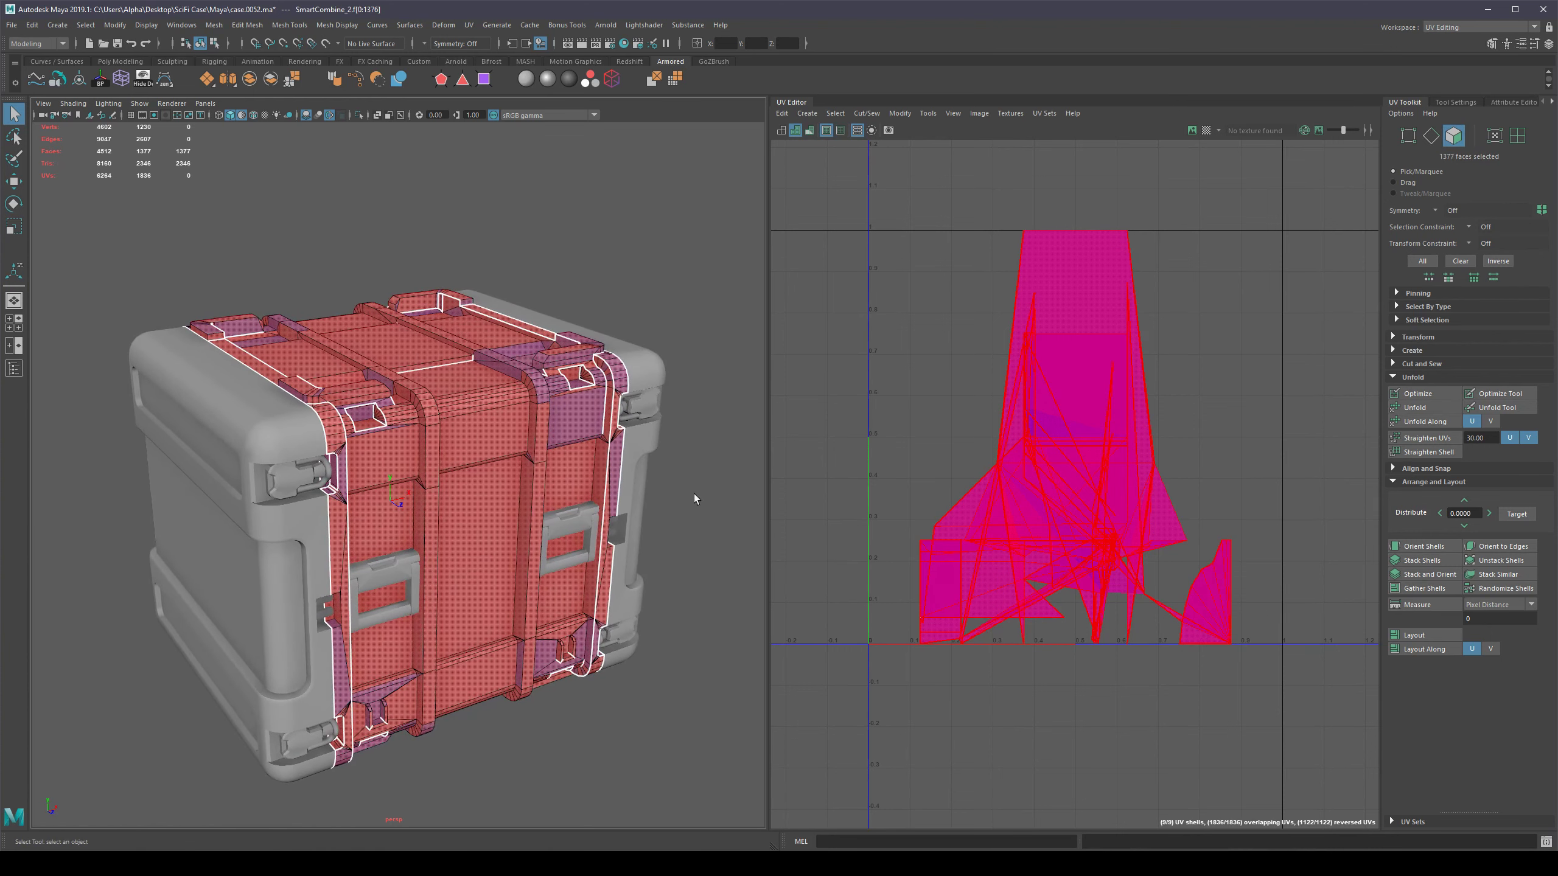
{"action": "right_click_drag", "start_coordinate": [689, 484], "coordinate": [780, 823], "text": "shift"}
{"action": "scroll", "coordinate": [530, 614], "scroll_direction": "down", "scroll_amount": 3}
{"action": "right_click_drag", "start_coordinate": [531, 614], "coordinate": [647, 587], "text": "alt"}
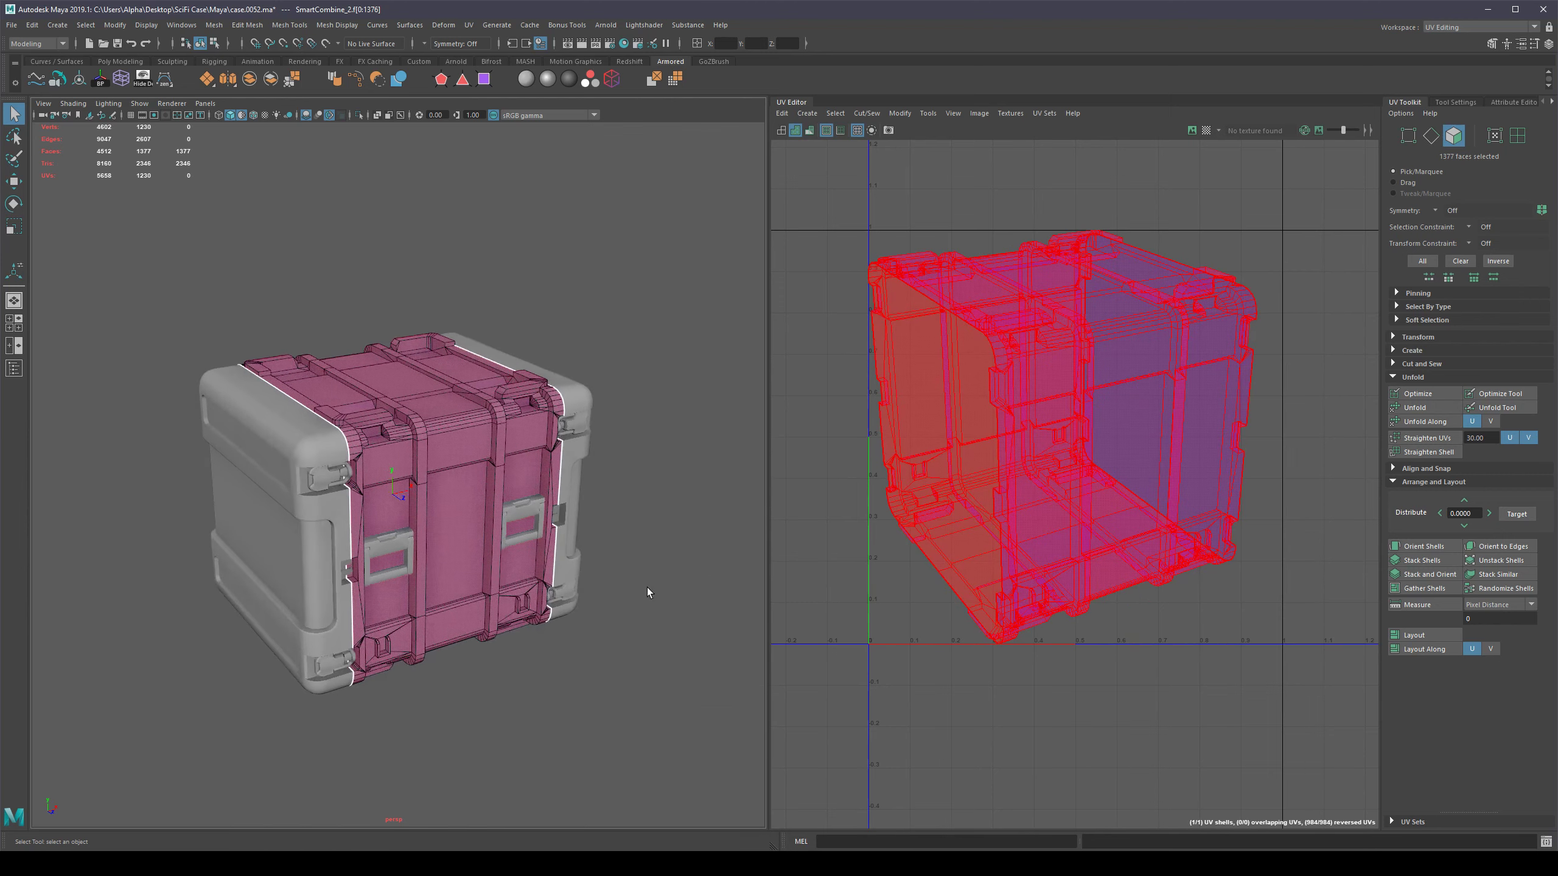
{"action": "left_click_drag", "start_coordinate": [699, 556], "coordinate": [672, 582], "text": "alt"}
{"action": "left_click", "coordinate": [672, 582]}
Examine the edges around the straps and lid panels up close, and return to object selection with nothing selected.
{"action": "right_click_drag", "start_coordinate": [565, 473], "coordinate": [634, 497], "text": "alt"}
{"action": "middle_click_drag", "start_coordinate": [635, 497], "coordinate": [619, 546], "text": "alt"}
{"action": "left_click_drag", "start_coordinate": [620, 551], "coordinate": [570, 583], "text": "alt"}
{"action": "right_click_drag", "start_coordinate": [435, 491], "coordinate": [466, 450], "text": "alt"}
{"action": "middle_click_drag", "start_coordinate": [457, 445], "coordinate": [459, 540], "text": "alt"}
{"action": "left_click_drag", "start_coordinate": [459, 540], "coordinate": [477, 486], "text": "alt"}
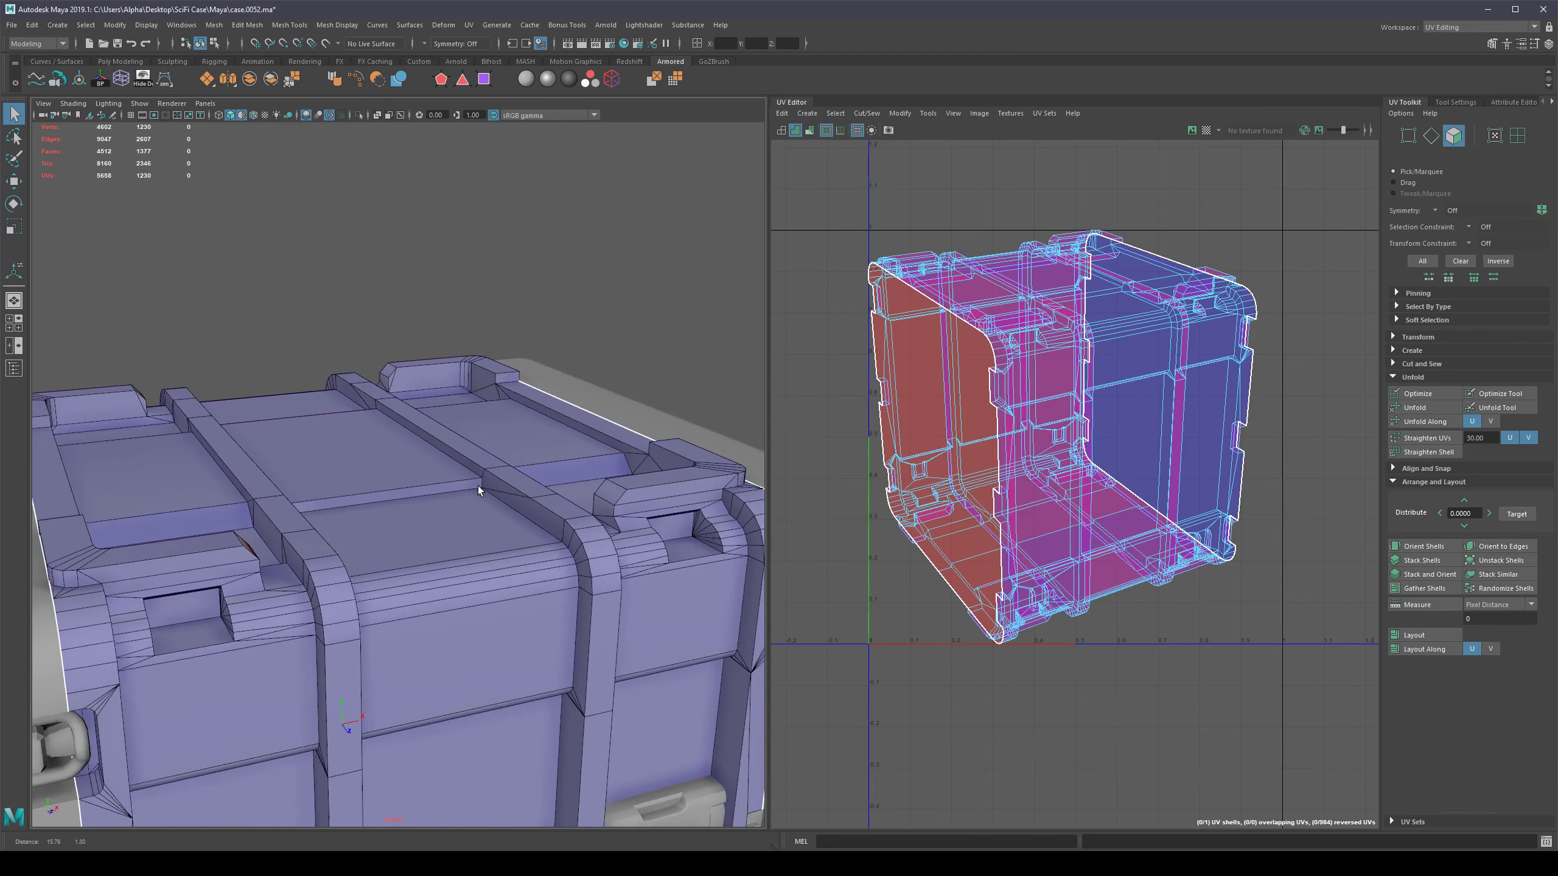
{"action": "right_click_drag", "start_coordinate": [476, 457], "coordinate": [644, 485], "text": "alt"}
{"action": "left_click", "coordinate": [689, 465]}
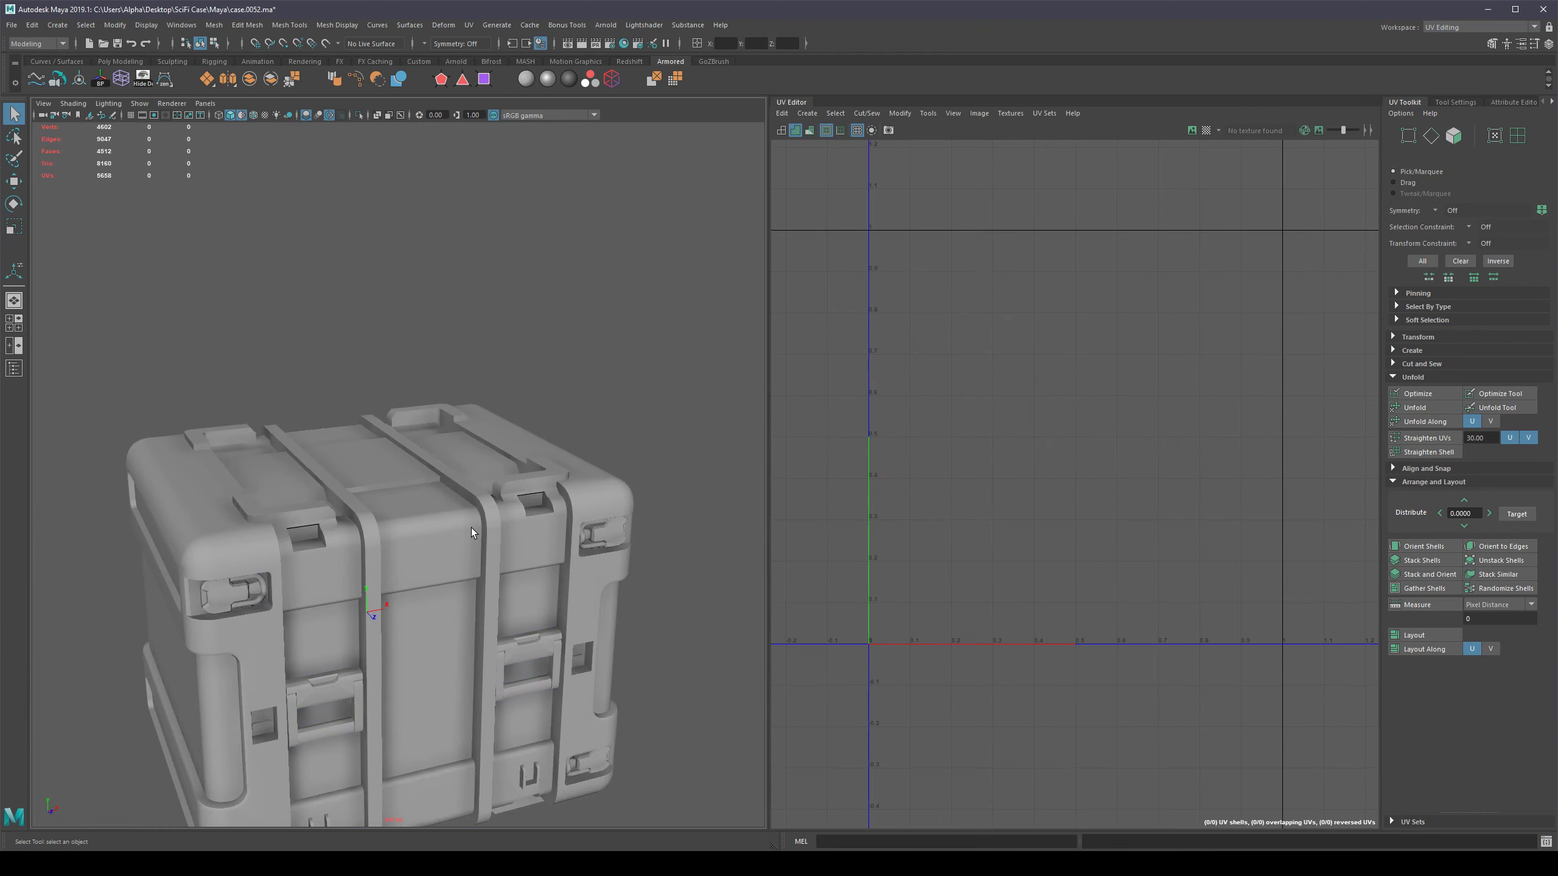
Select the central case mesh and select all of its hard edges, checking them around the lid and straps.
{"action": "left_click", "coordinate": [508, 551]}
{"action": "mouse_move", "coordinate": [509, 551]}
{"action": "left_mouse_down", "text": "alt"}
{"action": "mouse_move", "coordinate": [490, 540]}
{"action": "mouse_move", "coordinate": [520, 542]}
{"action": "left_mouse_up", "text": "alt"}
{"action": "right_click_drag", "start_coordinate": [518, 542], "coordinate": [659, 721], "text": "alt"}
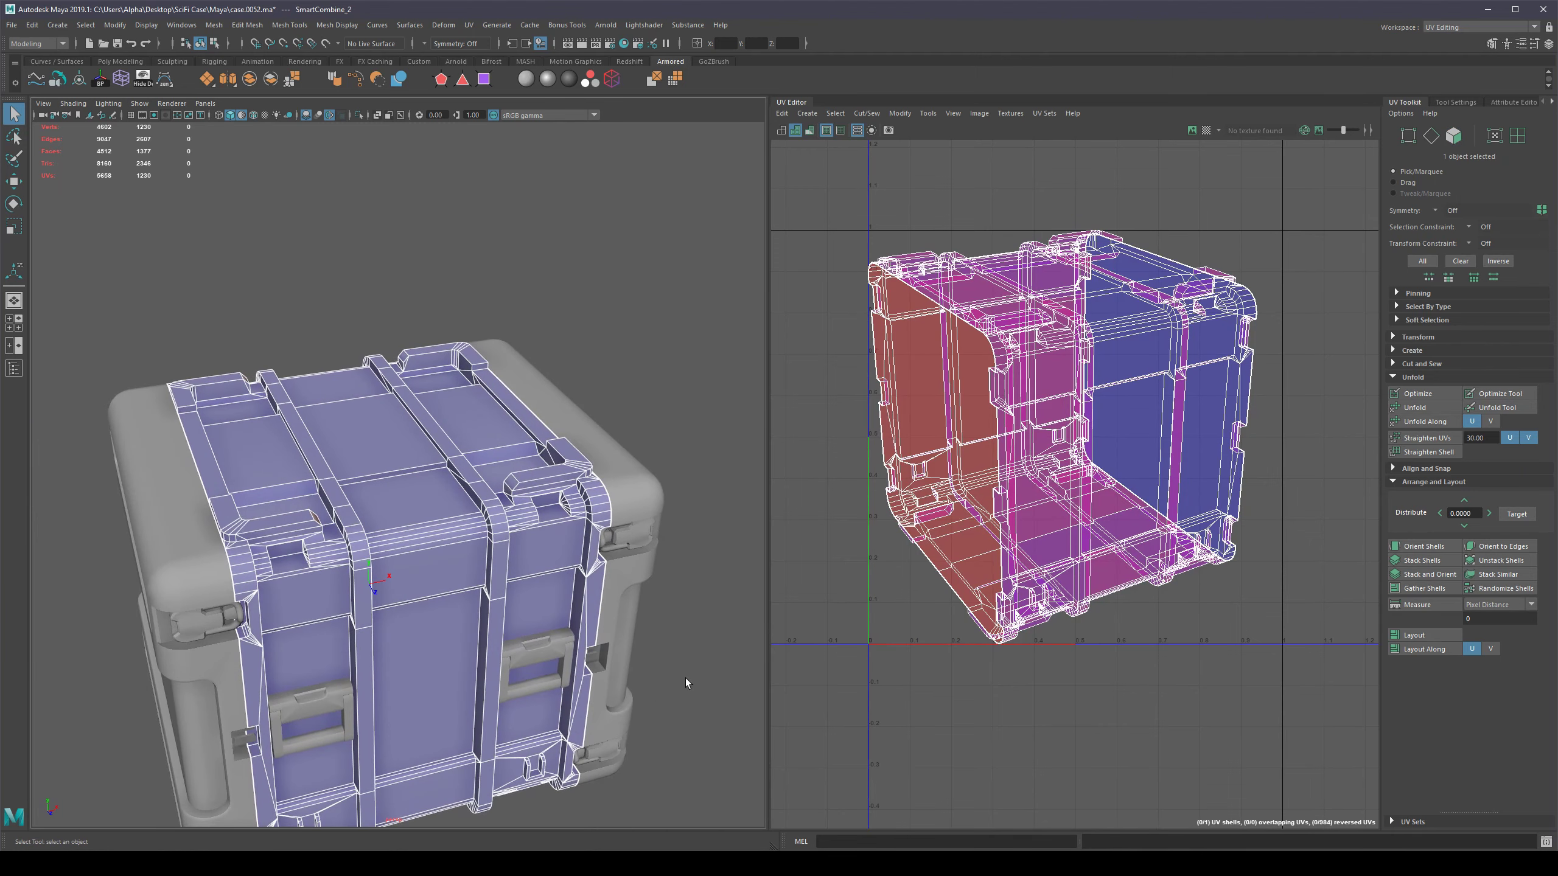
{"action": "key", "text": "F10"}
{"action": "right_click_drag", "start_coordinate": [463, 429], "coordinate": [610, 636], "text": "alt"}
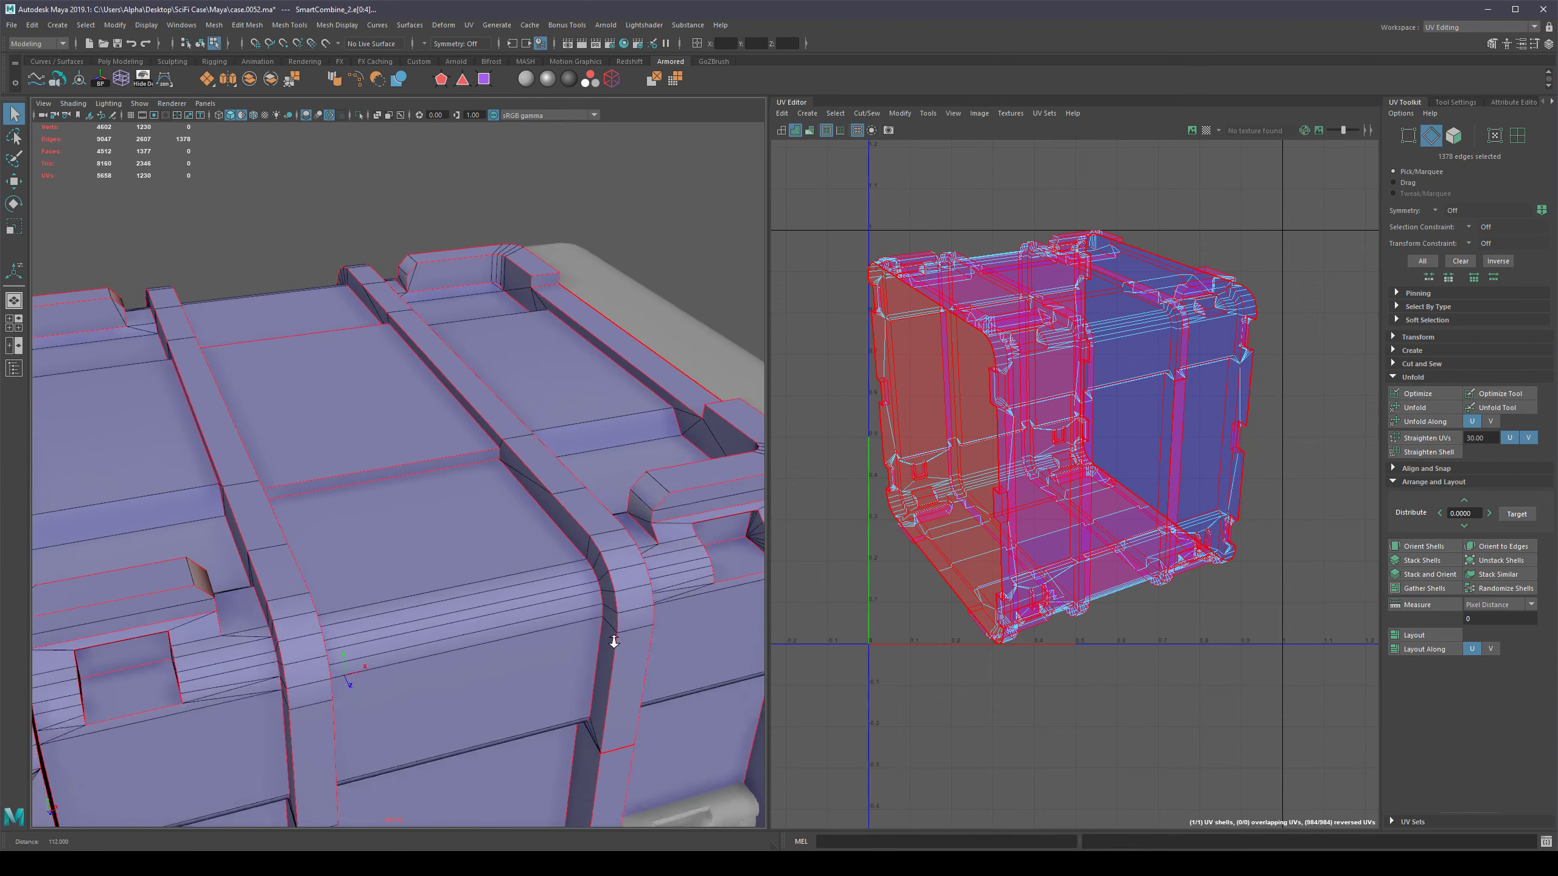
{"action": "middle_click_drag", "start_coordinate": [611, 635], "coordinate": [512, 629], "text": "alt"}
{"action": "right_click_drag", "start_coordinate": [506, 583], "coordinate": [533, 608], "text": "alt"}
{"action": "left_click_drag", "start_coordinate": [533, 608], "coordinate": [539, 409], "text": "alt"}
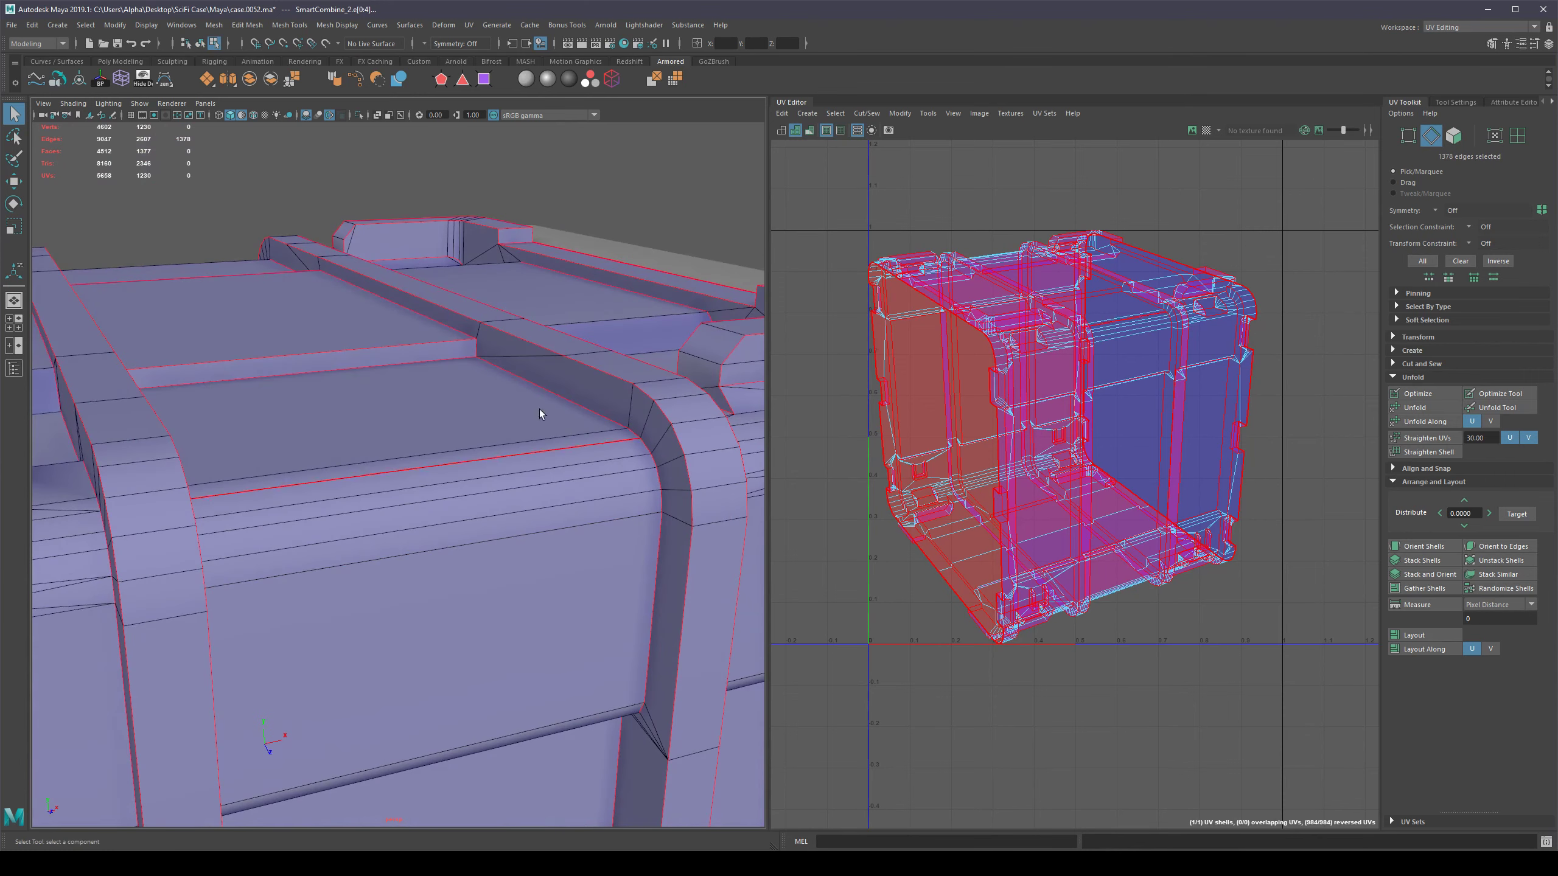
{"action": "scroll", "coordinate": [490, 335], "scroll_direction": "down", "scroll_amount": 7}
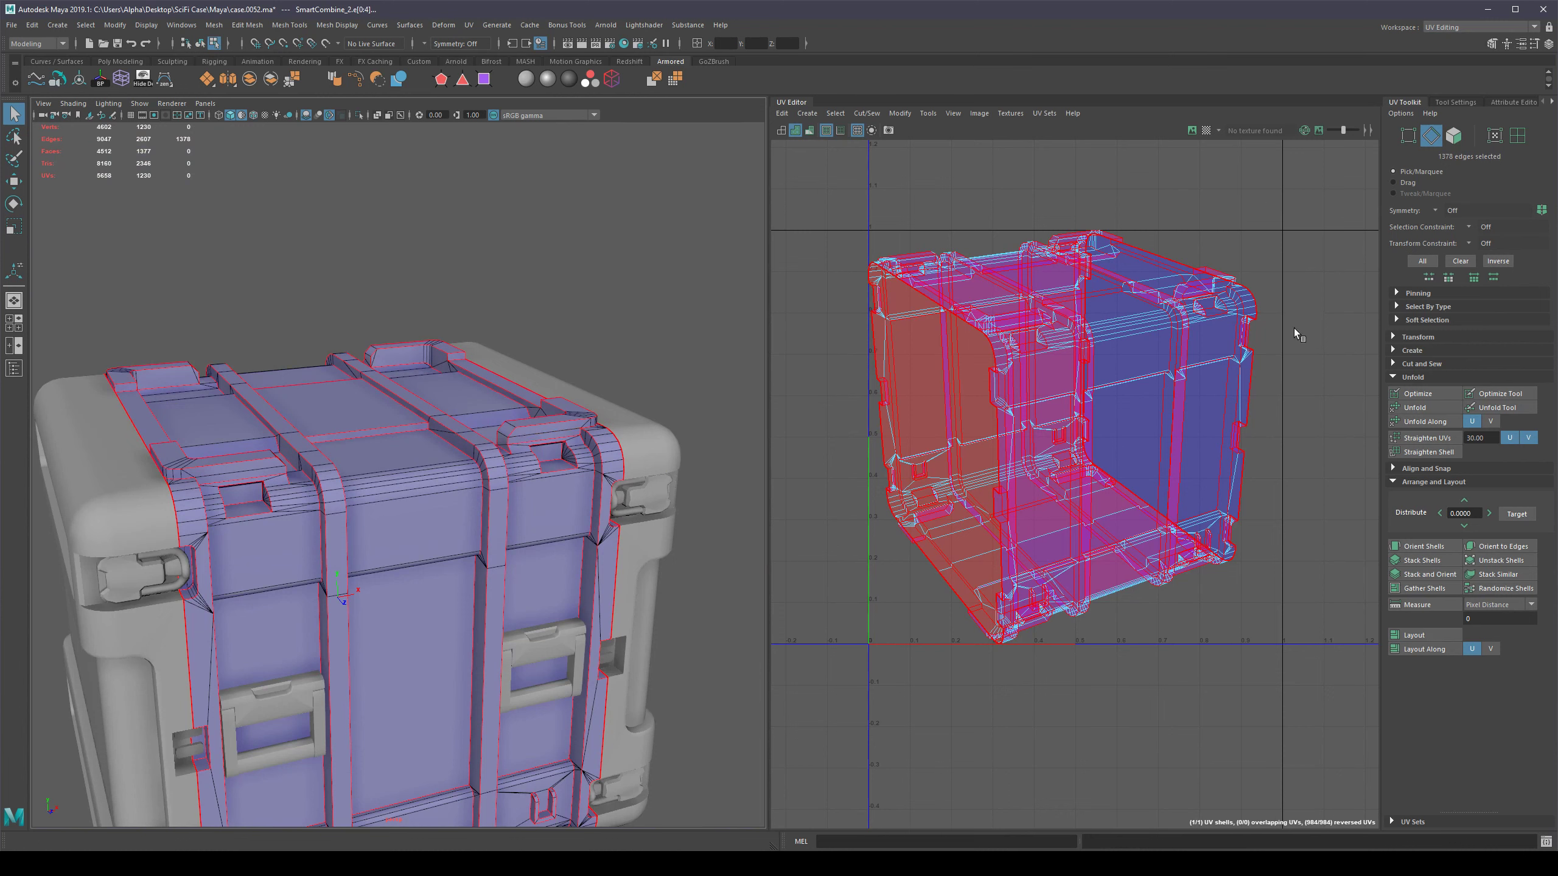
Cut the UVs along the selected hard edges, and return to object mode with nothing selected.
{"action": "right_click_drag", "start_coordinate": [1304, 292], "coordinate": [1259, 317], "text": "shift"}
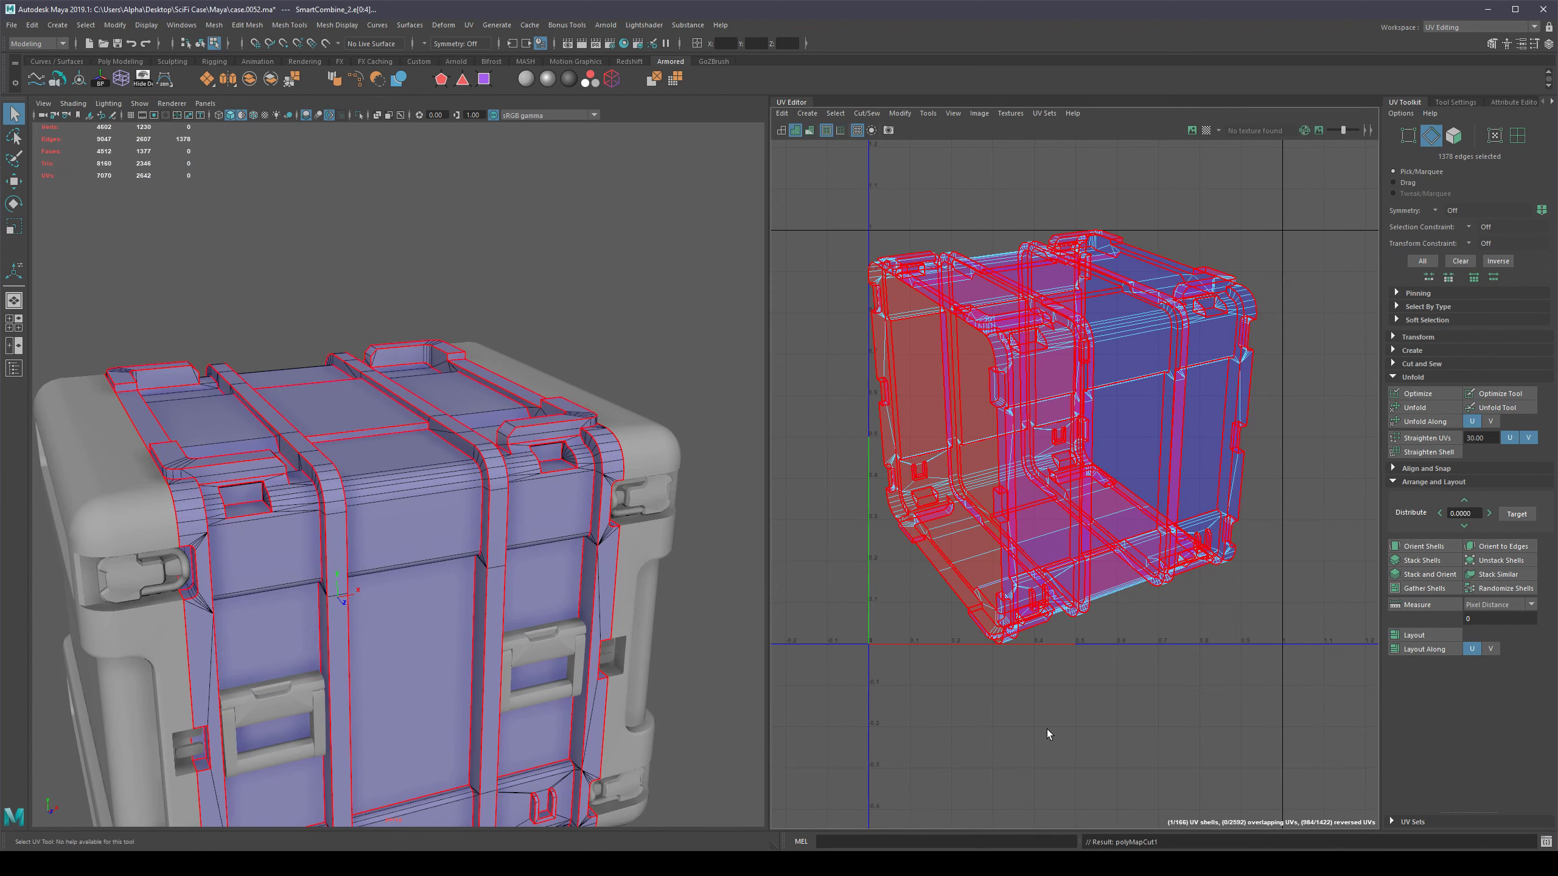
{"action": "scroll", "coordinate": [547, 576], "scroll_direction": "down", "scroll_amount": 6}
{"action": "middle_click_drag", "start_coordinate": [547, 576], "coordinate": [554, 535], "text": "alt"}
{"action": "scroll", "coordinate": [554, 535], "scroll_direction": "up", "scroll_amount": 2}
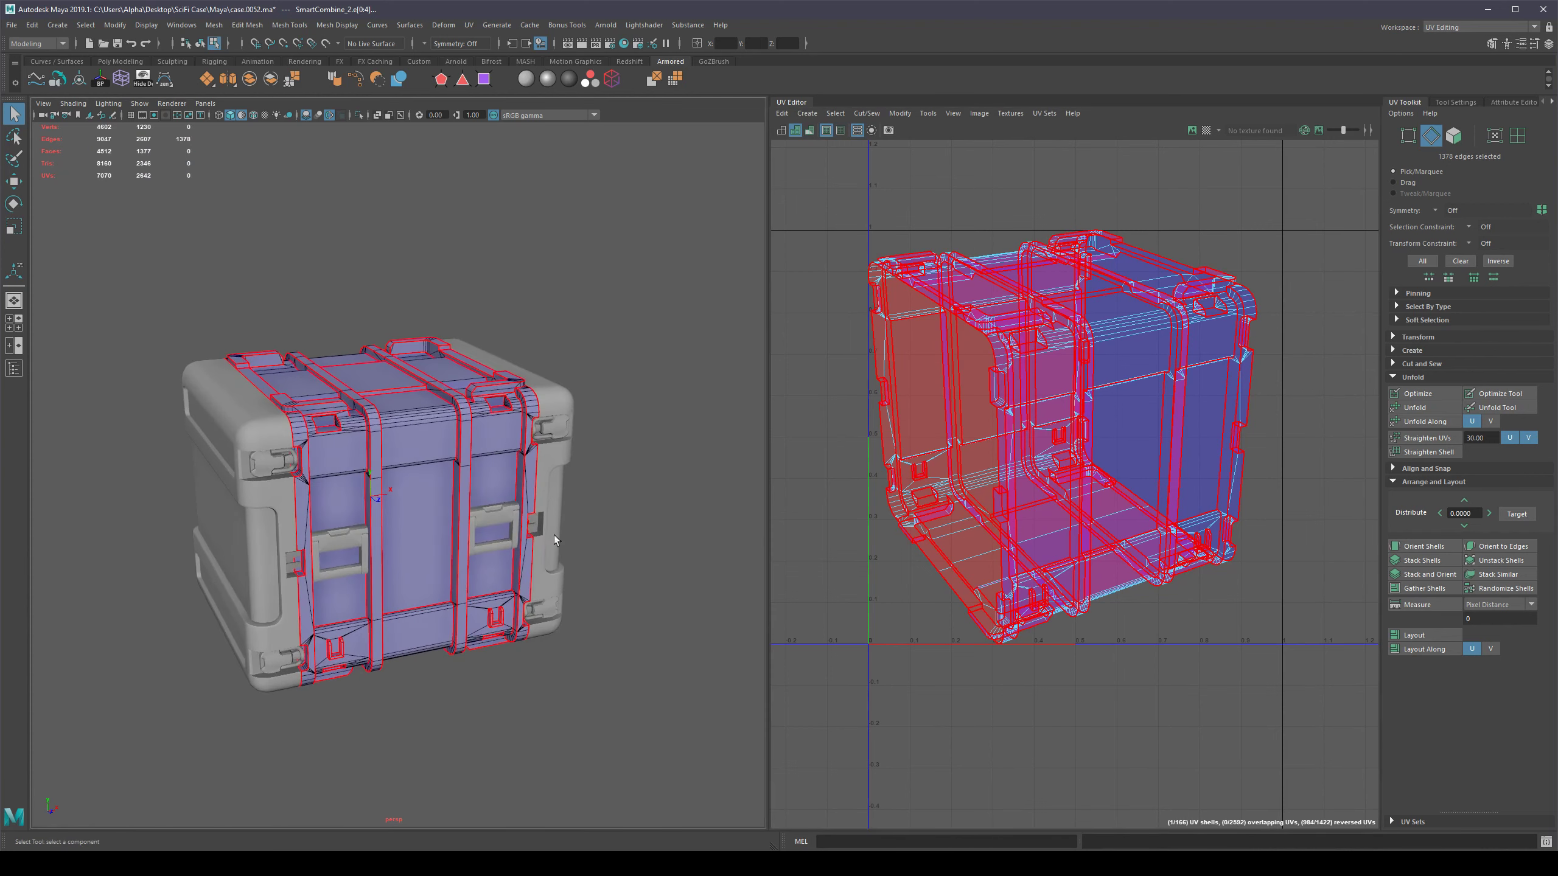
{"action": "left_click", "coordinate": [640, 522]}
{"action": "key", "text": "F8"}
{"action": "left_click", "coordinate": [648, 433]}
{"action": "scroll", "coordinate": [507, 443], "scroll_direction": "up", "scroll_amount": 3}
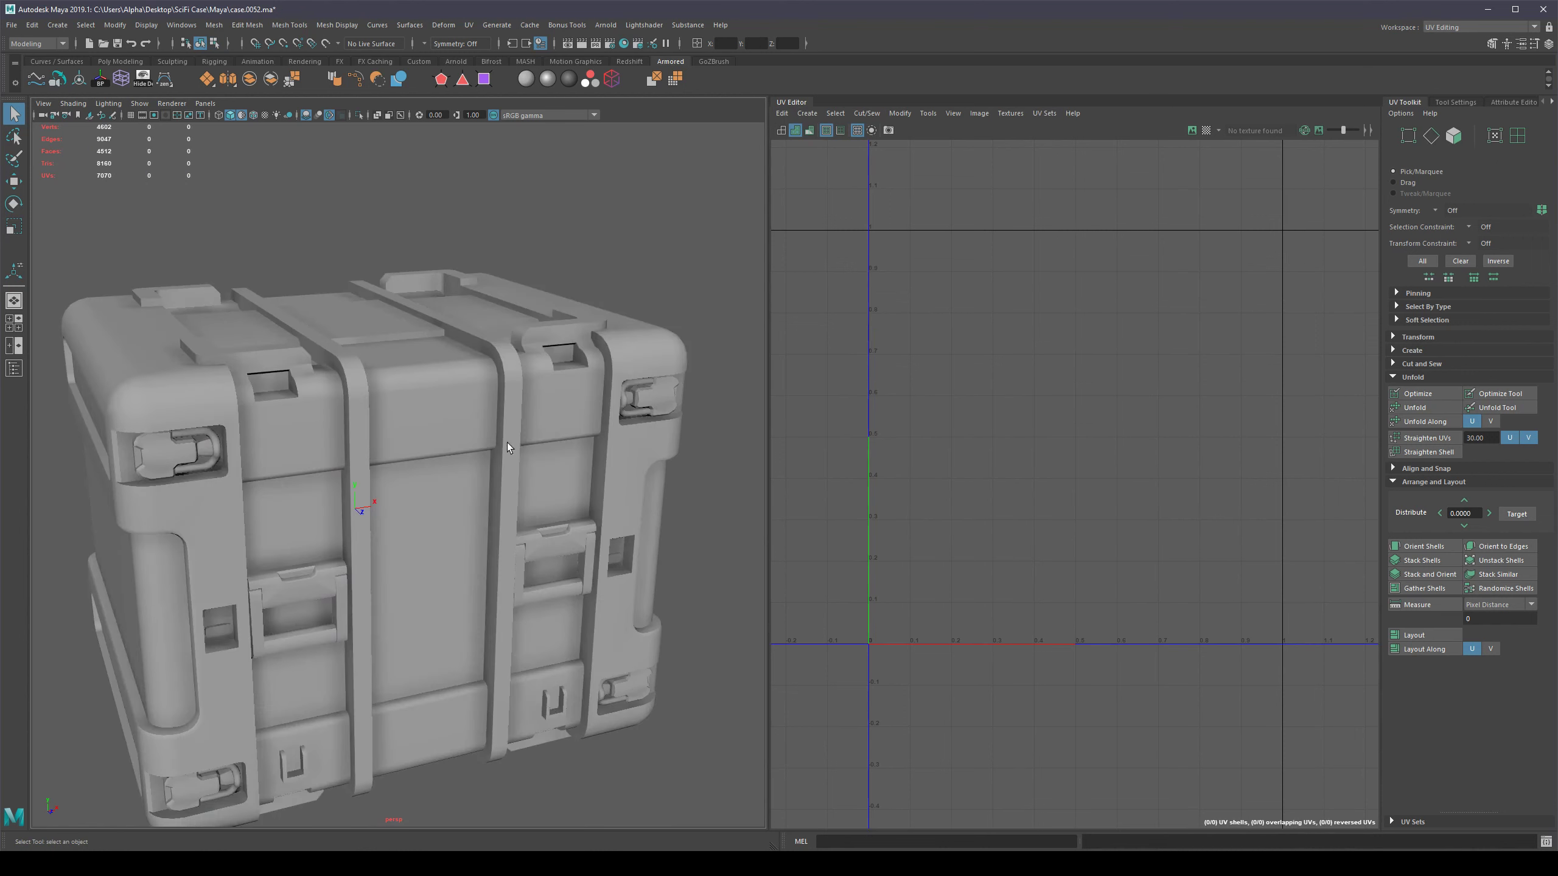
Select the central case mesh again and select all of its UV shells in the UV Editor.
{"action": "left_click", "coordinate": [506, 443]}
{"action": "scroll", "coordinate": [537, 438], "scroll_direction": "up", "scroll_amount": 4}
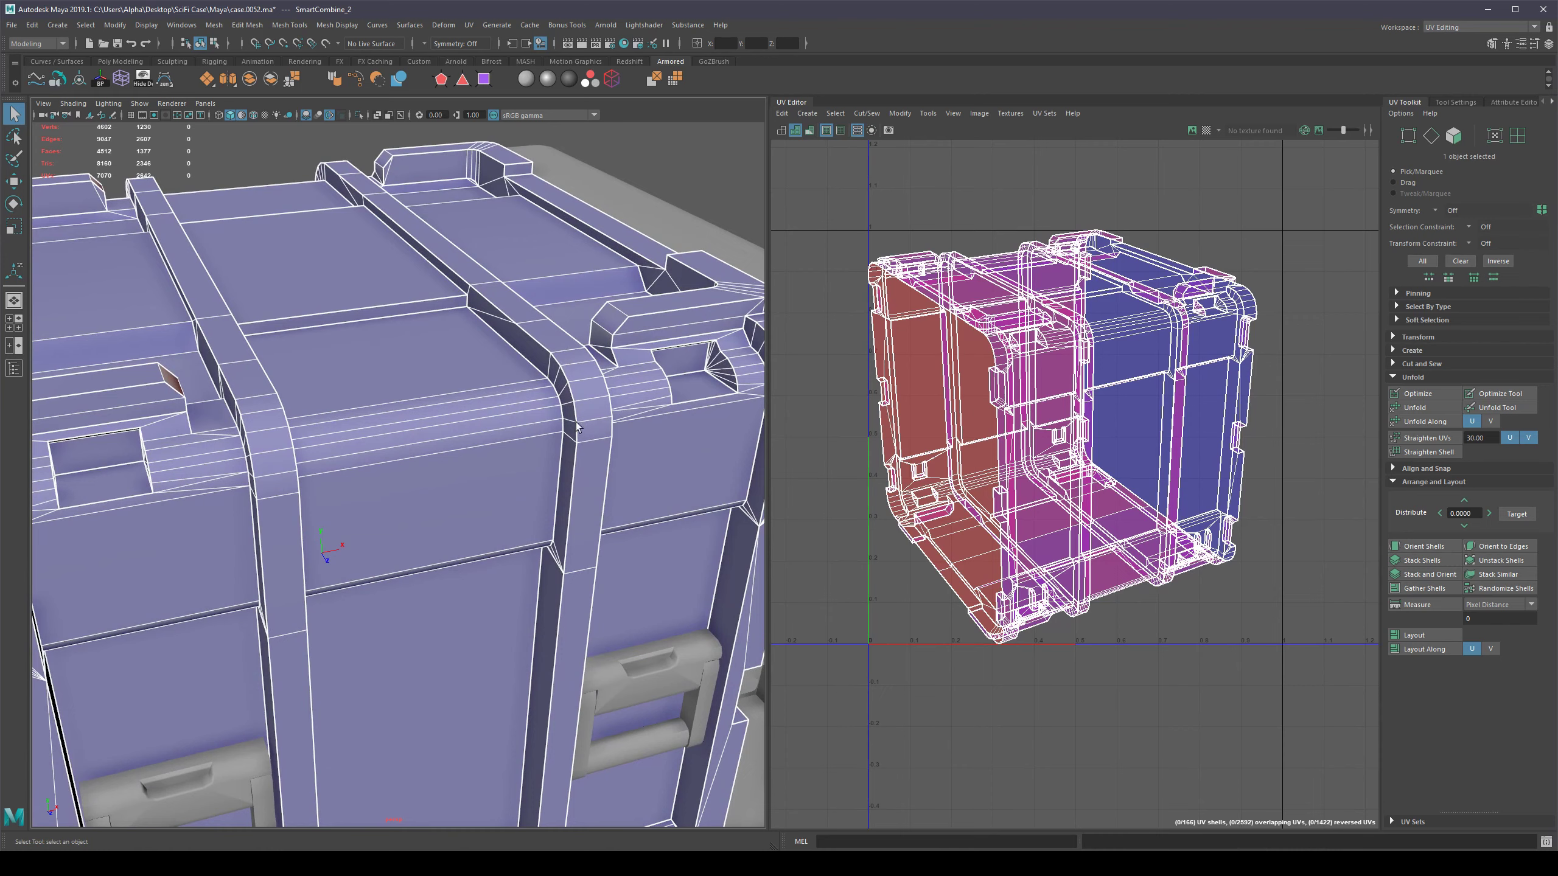
{"action": "scroll", "coordinate": [552, 454], "scroll_direction": "down", "scroll_amount": 5}
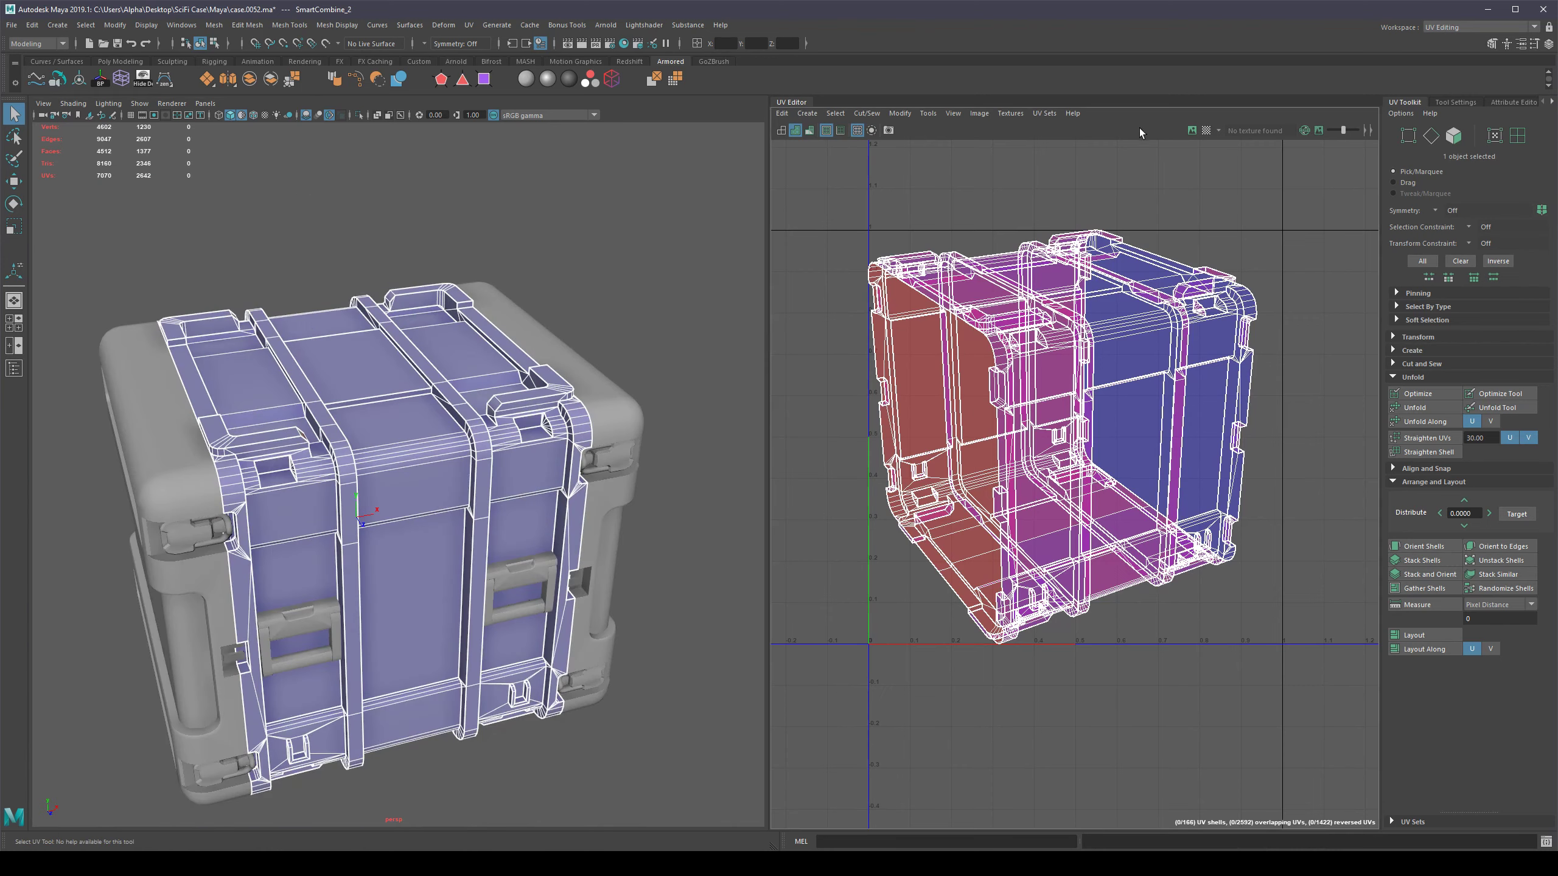
{"action": "right_click", "coordinate": [1109, 419]}
{"action": "mouse_move", "coordinate": [1110, 419]}
{"action": "right_mouse_down"}
{"action": "mouse_move", "coordinate": [1068, 397]}
{"action": "mouse_move", "coordinate": [1101, 438]}
{"action": "mouse_move", "coordinate": [1062, 397]}
{"action": "right_mouse_up"}
{"action": "left_click_drag", "start_coordinate": [807, 172], "coordinate": [1280, 714]}
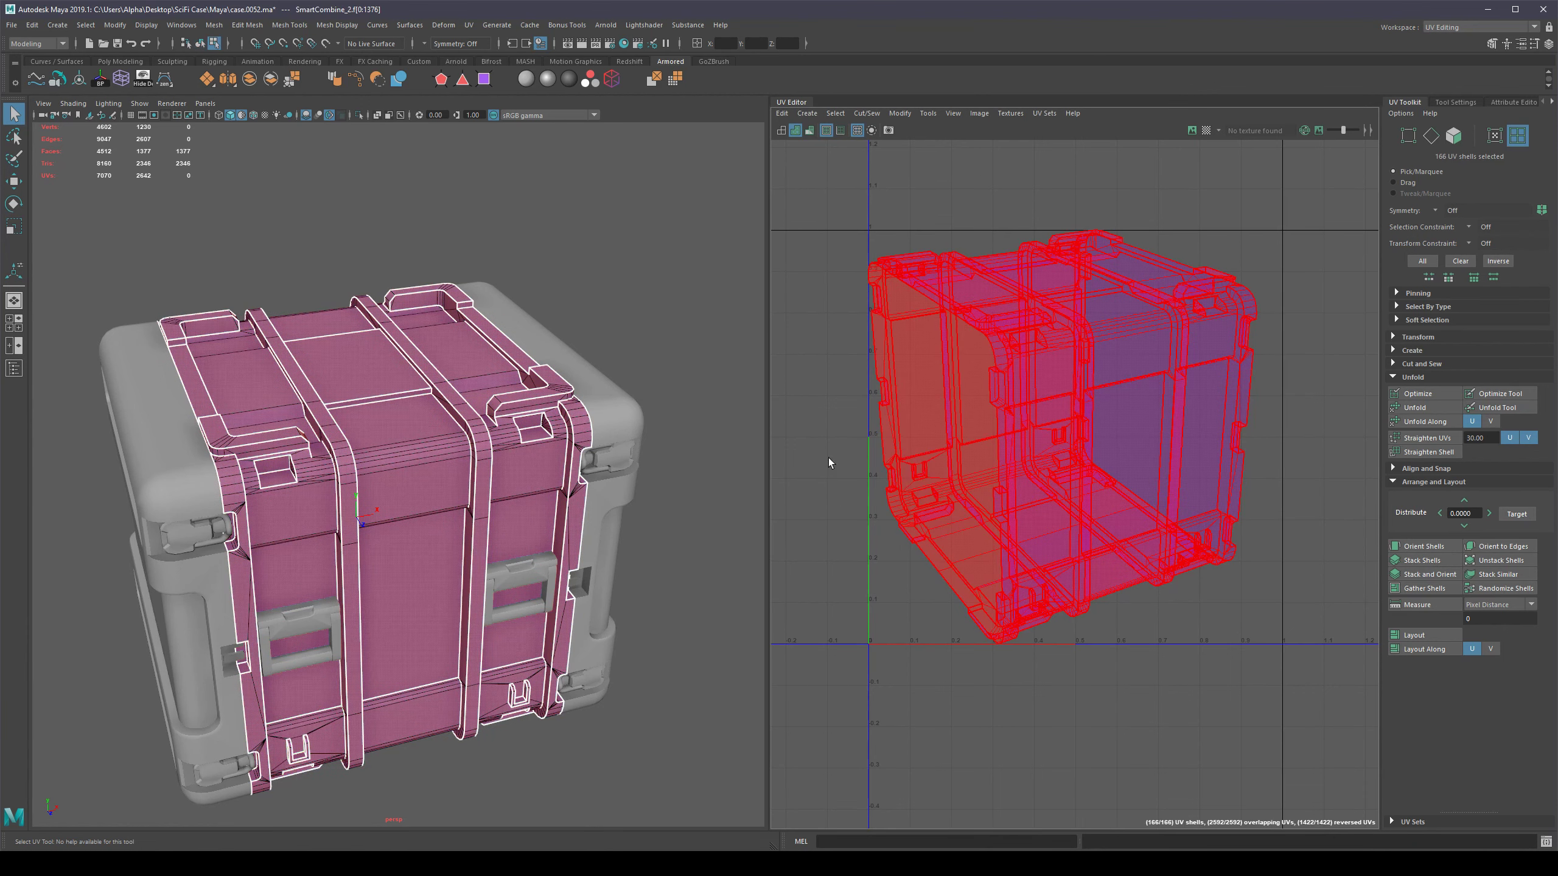
Unfold all selected UV shells and open the Unfold UVs options.
{"action": "left_click", "coordinate": [1403, 482]}
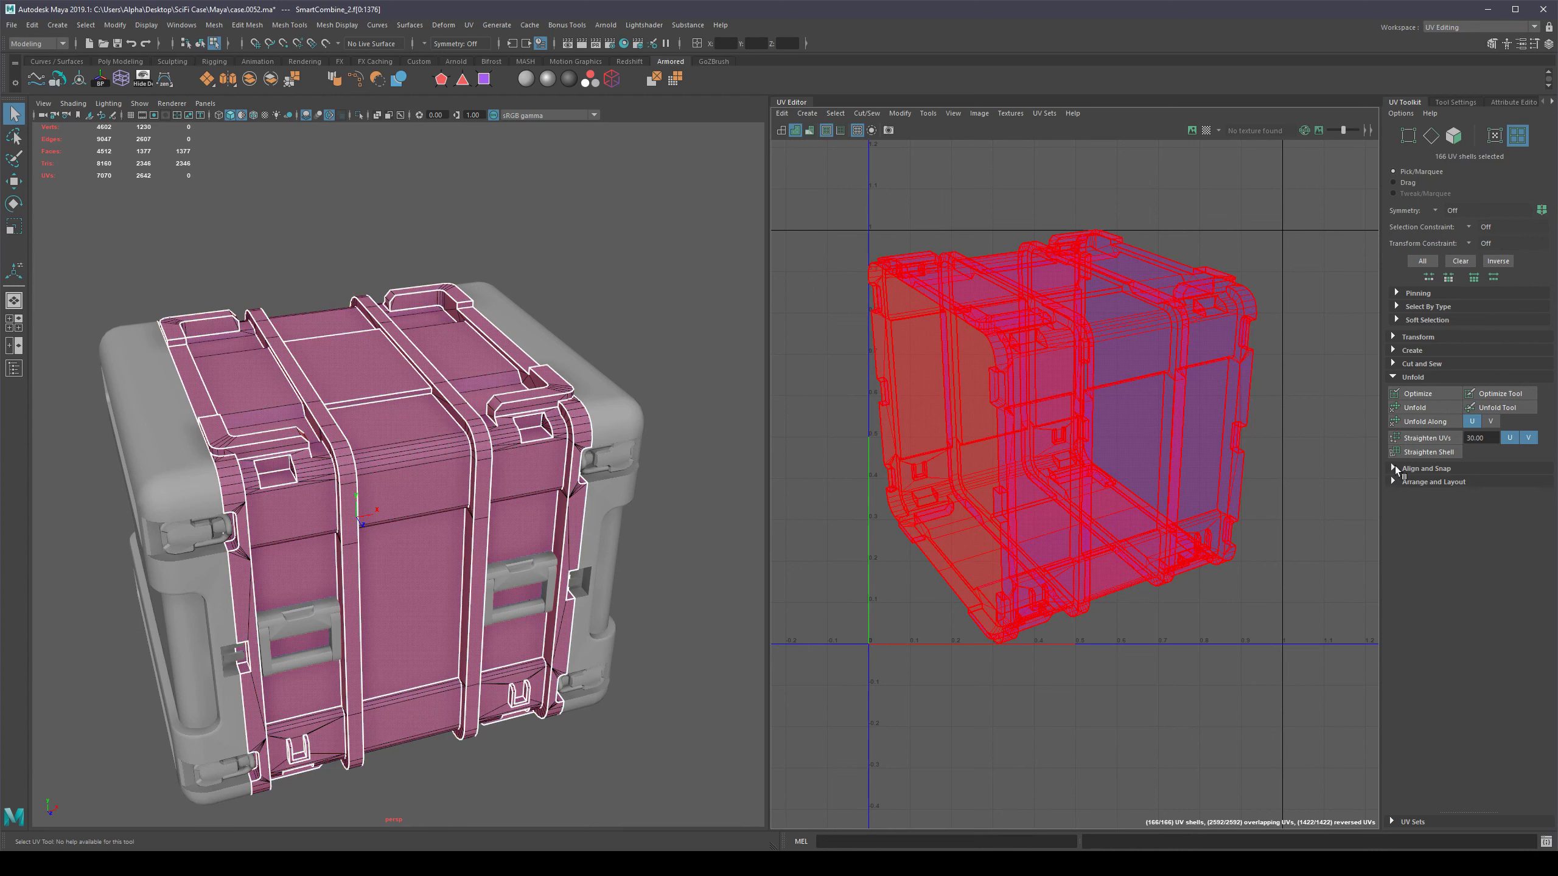
{"action": "left_click", "coordinate": [1404, 377]}
{"action": "left_click", "coordinate": [1395, 377]}
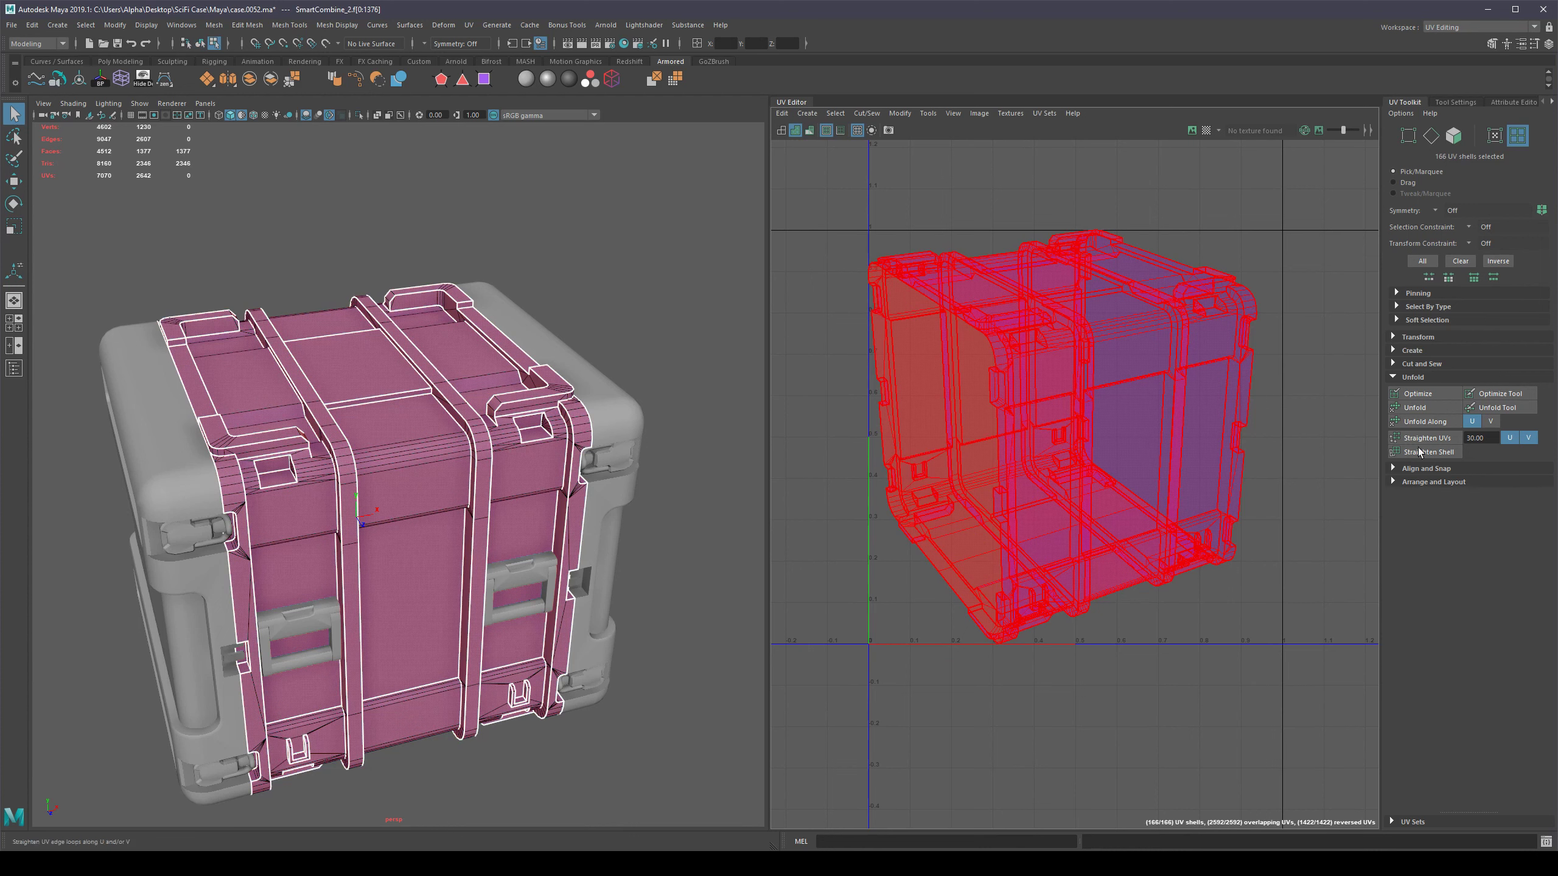
{"action": "left_click", "coordinate": [1410, 411]}
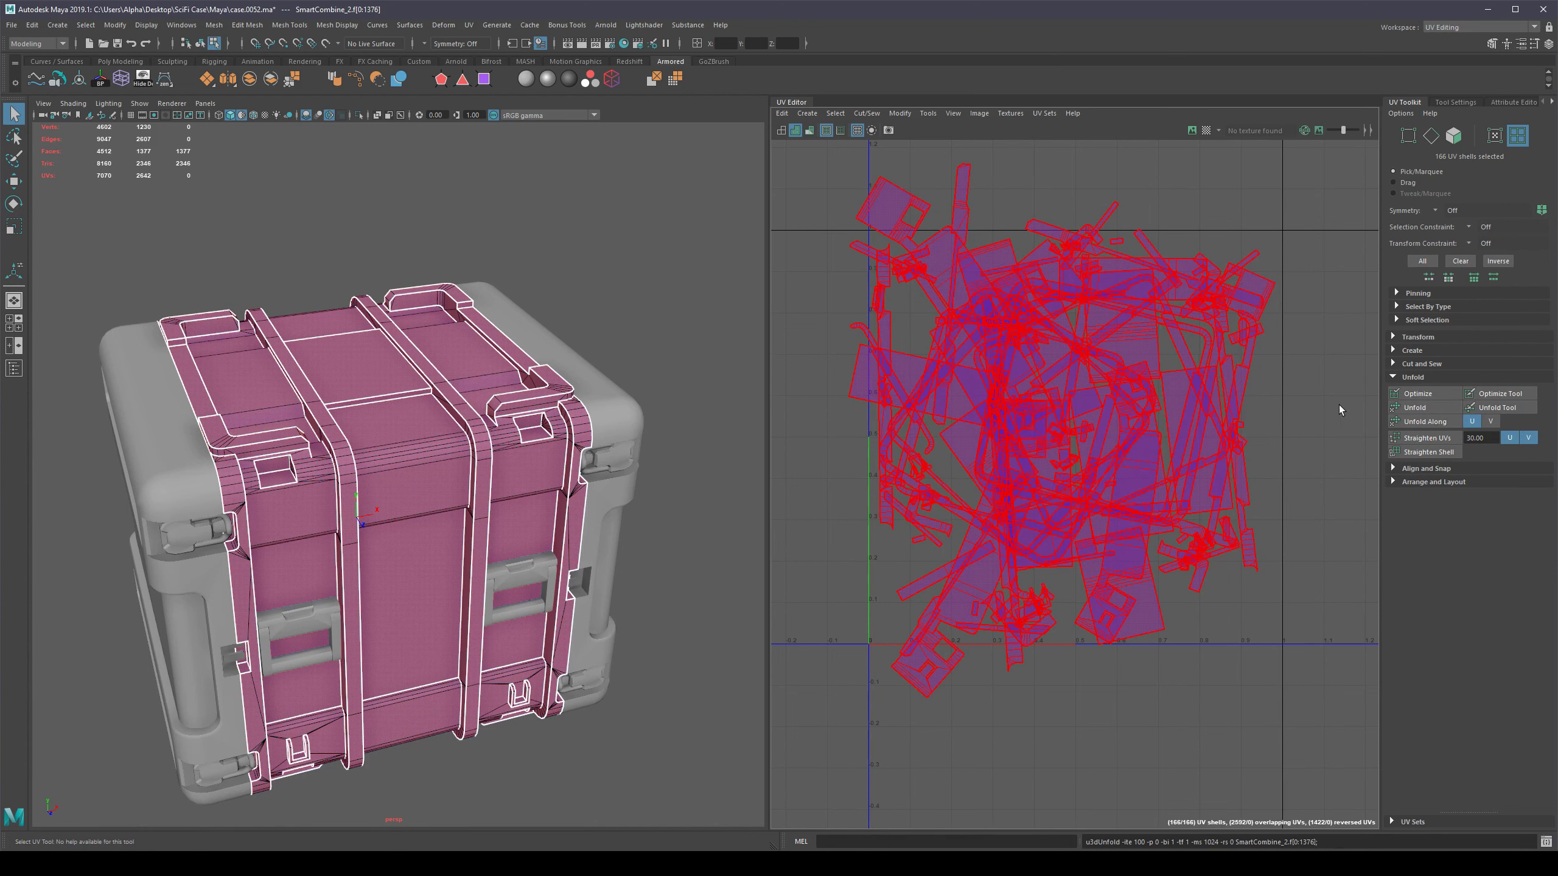
{"action": "left_click", "coordinate": [1431, 411], "text": "shift"}
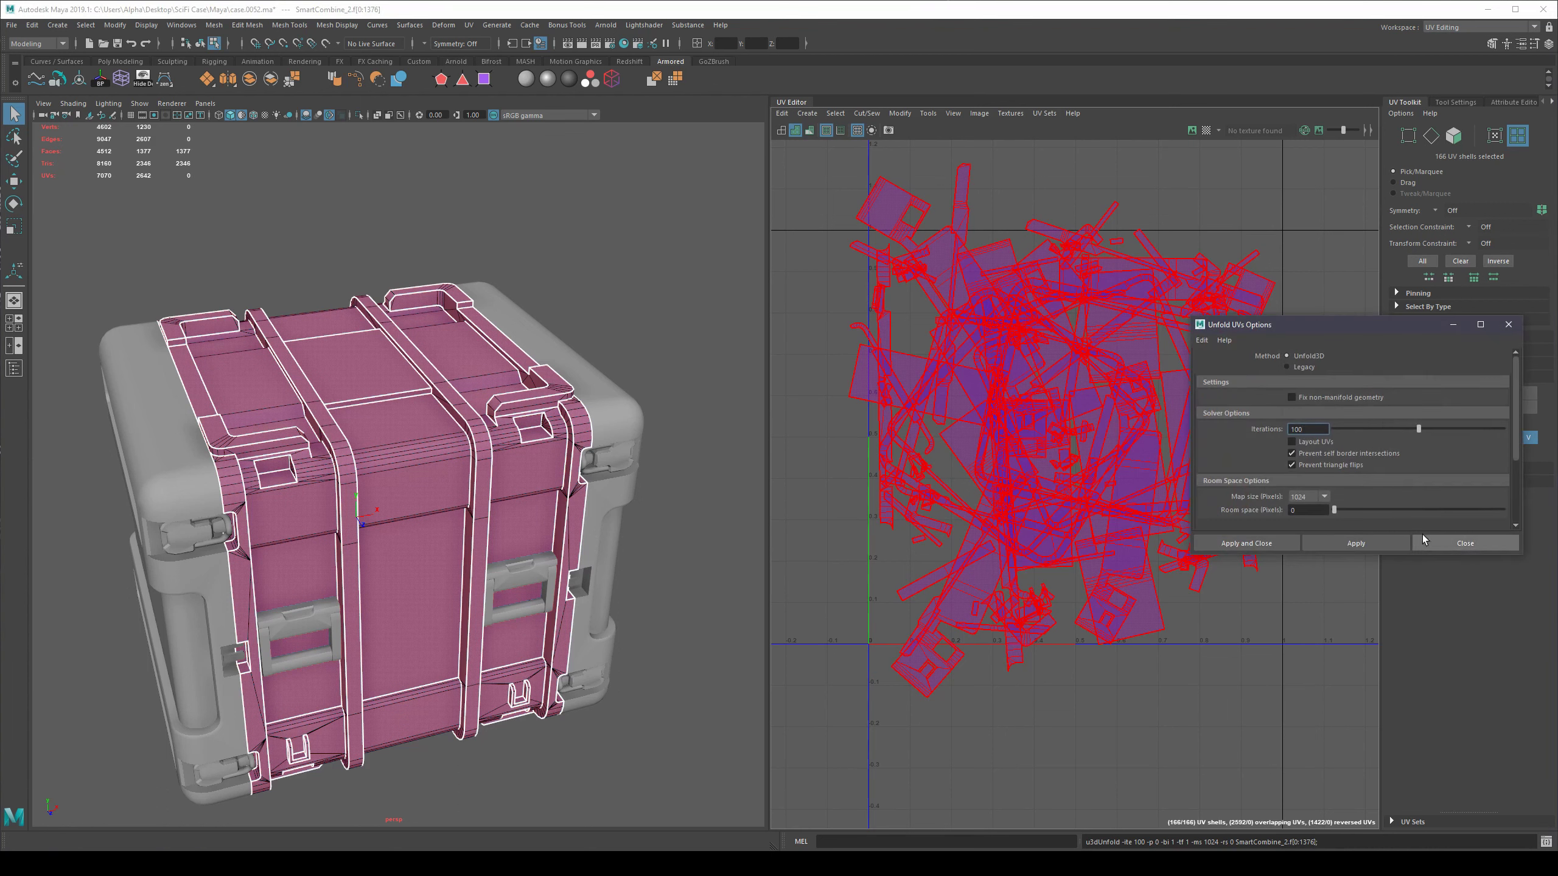
Reset the Unfold UVs options, and unfold all selected shells with 10 iterations.
{"action": "left_click", "coordinate": [1202, 341]}
{"action": "left_click", "coordinate": [1229, 364]}
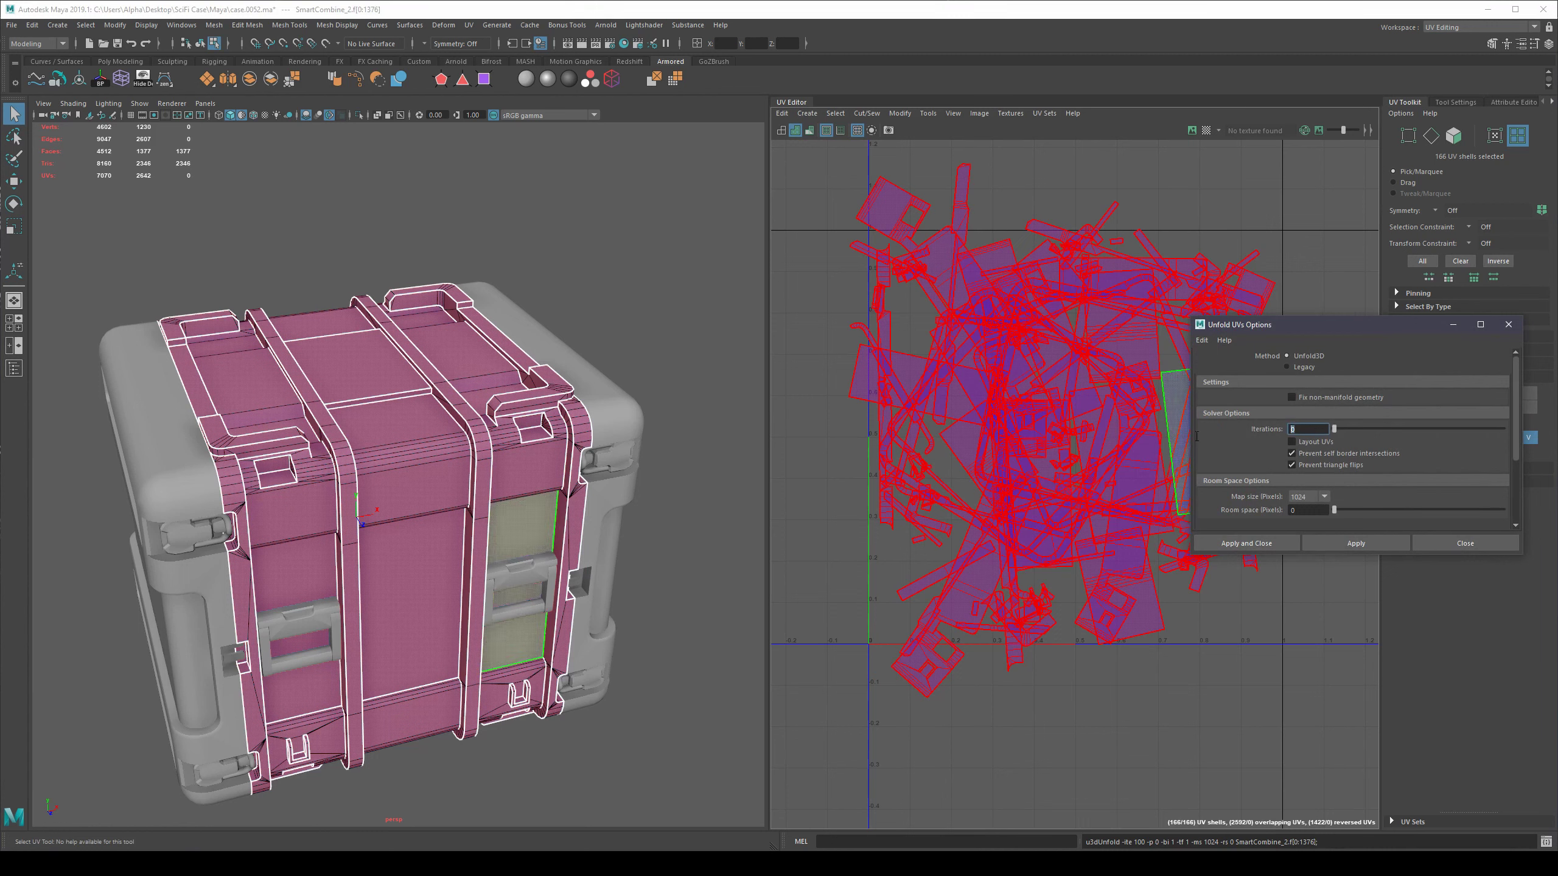
{"action": "type", "text": "10"}
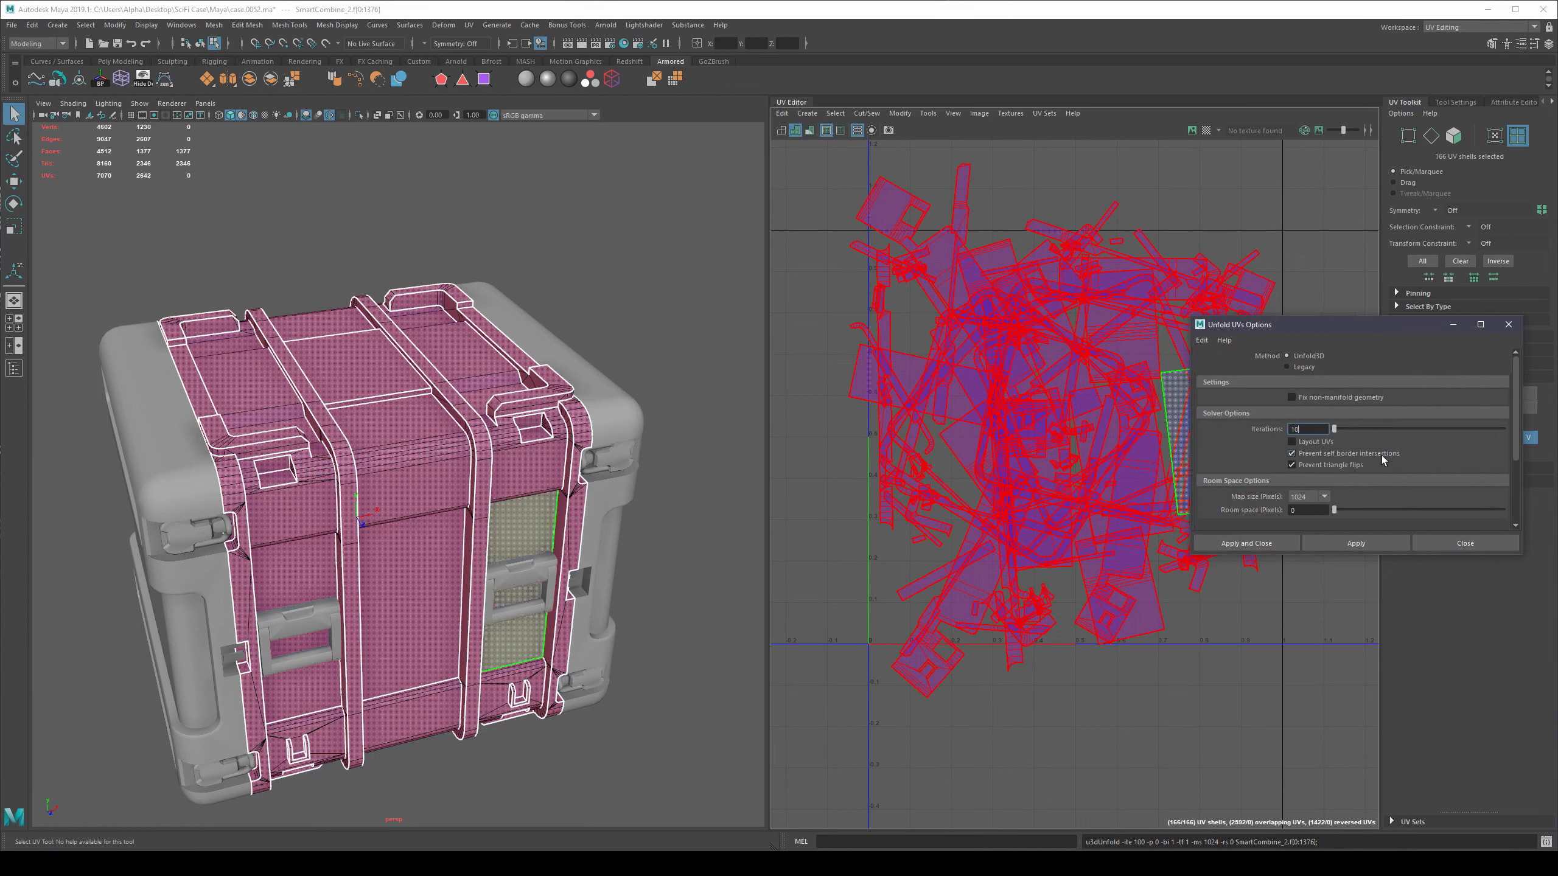
{"action": "left_click", "coordinate": [1251, 543]}
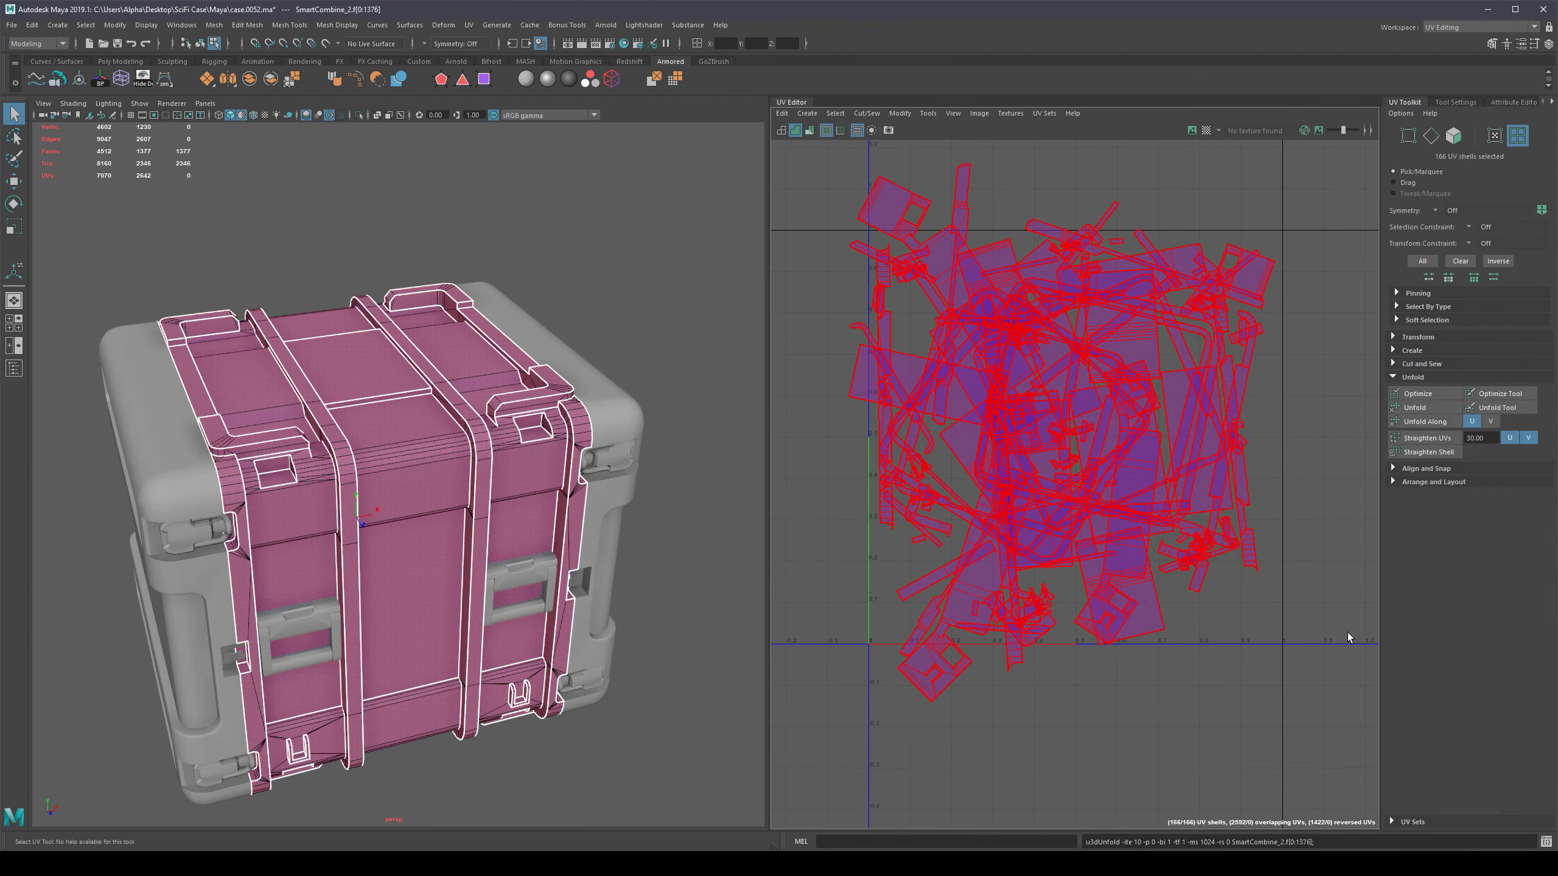
Optimize all selected UV shells of the central case mesh.
{"action": "middle_click_drag", "start_coordinate": [1306, 553], "coordinate": [1286, 594], "text": "alt"}
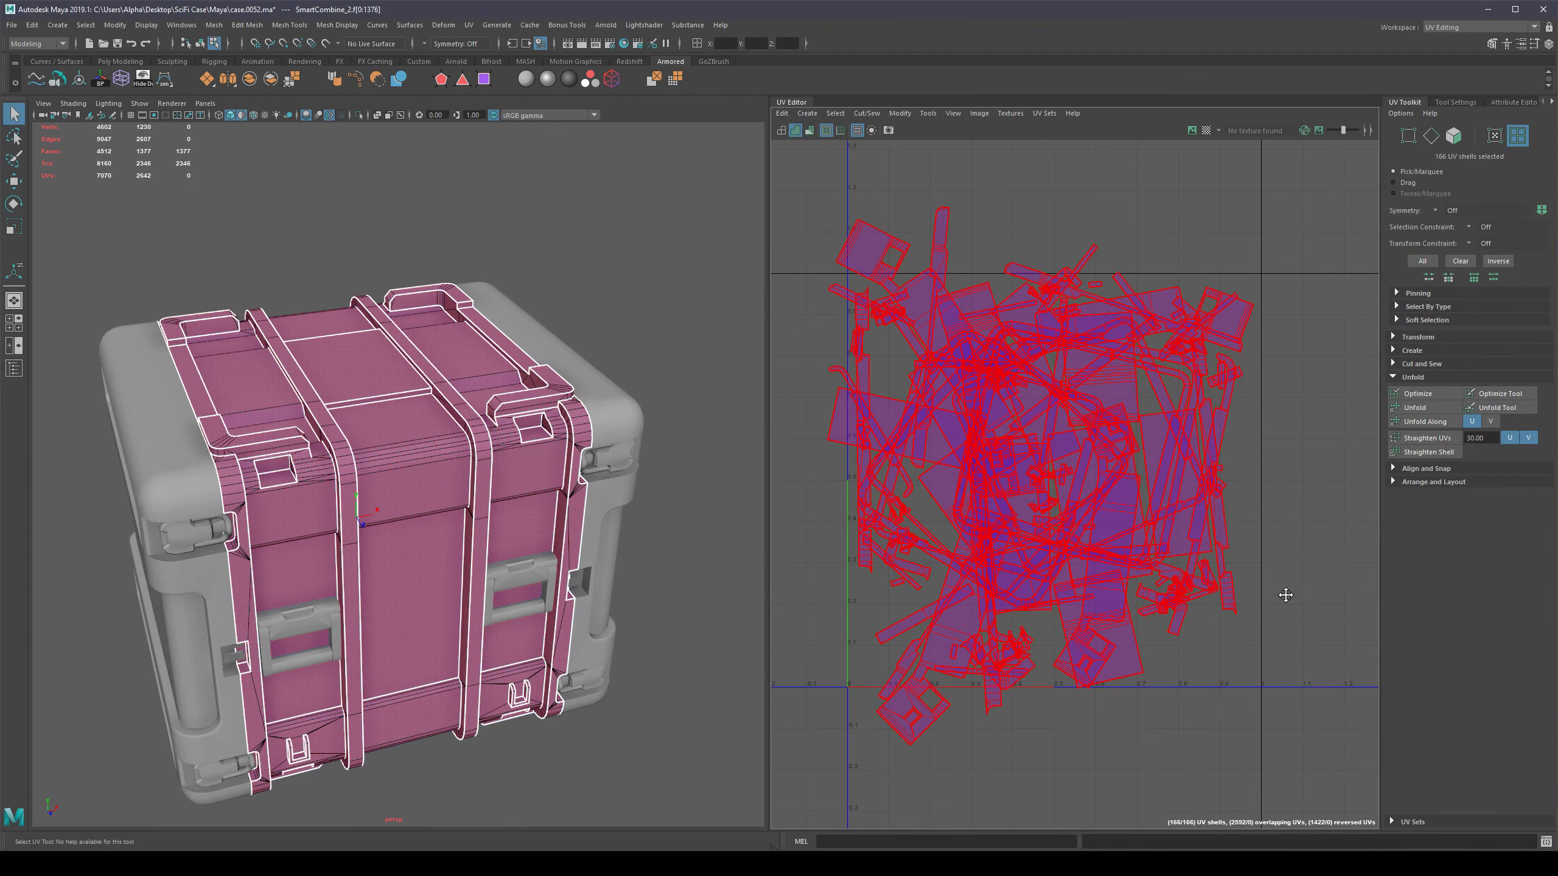
{"action": "left_click", "coordinate": [1415, 394]}
{"action": "middle_click_drag", "start_coordinate": [1286, 468], "coordinate": [1312, 472], "text": "alt"}
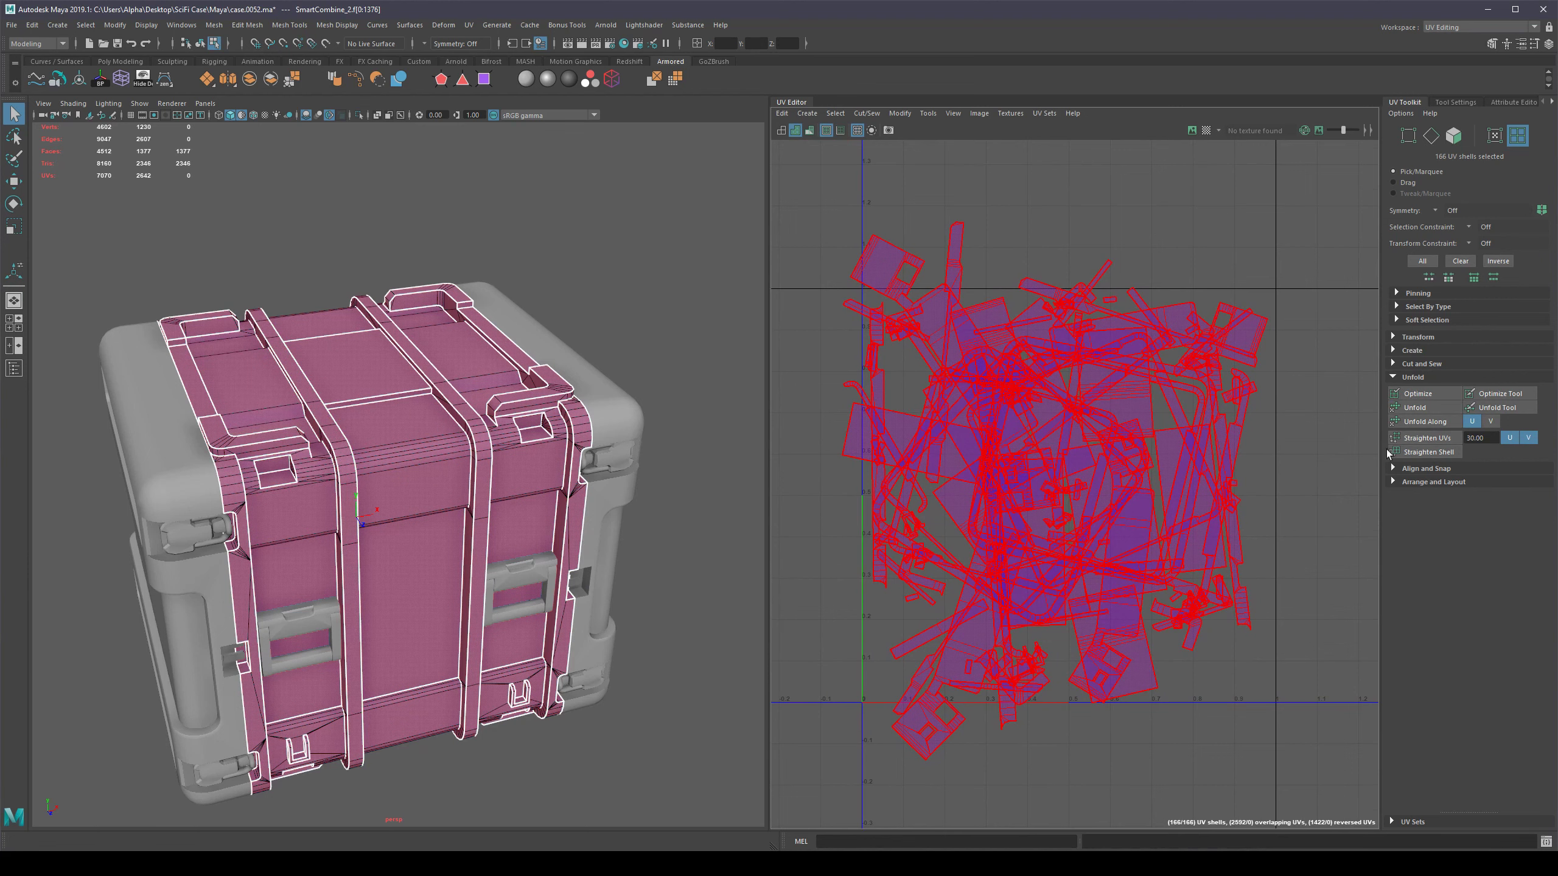
Orient all selected UV shells and lay them out in the UV tile.
{"action": "left_click", "coordinate": [1393, 377]}
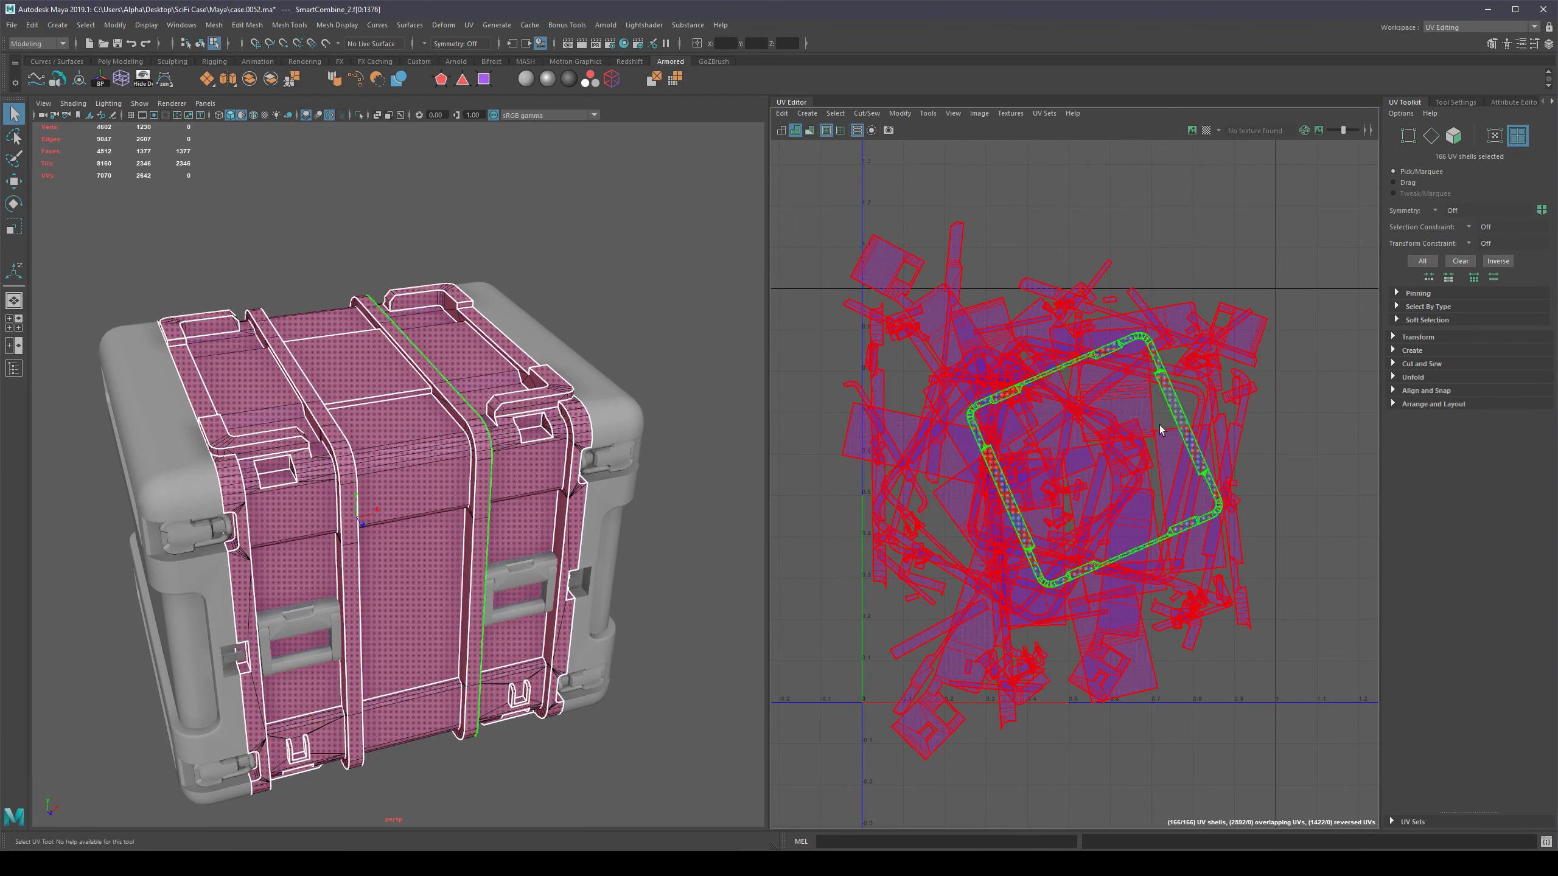
{"action": "left_click", "coordinate": [1394, 404]}
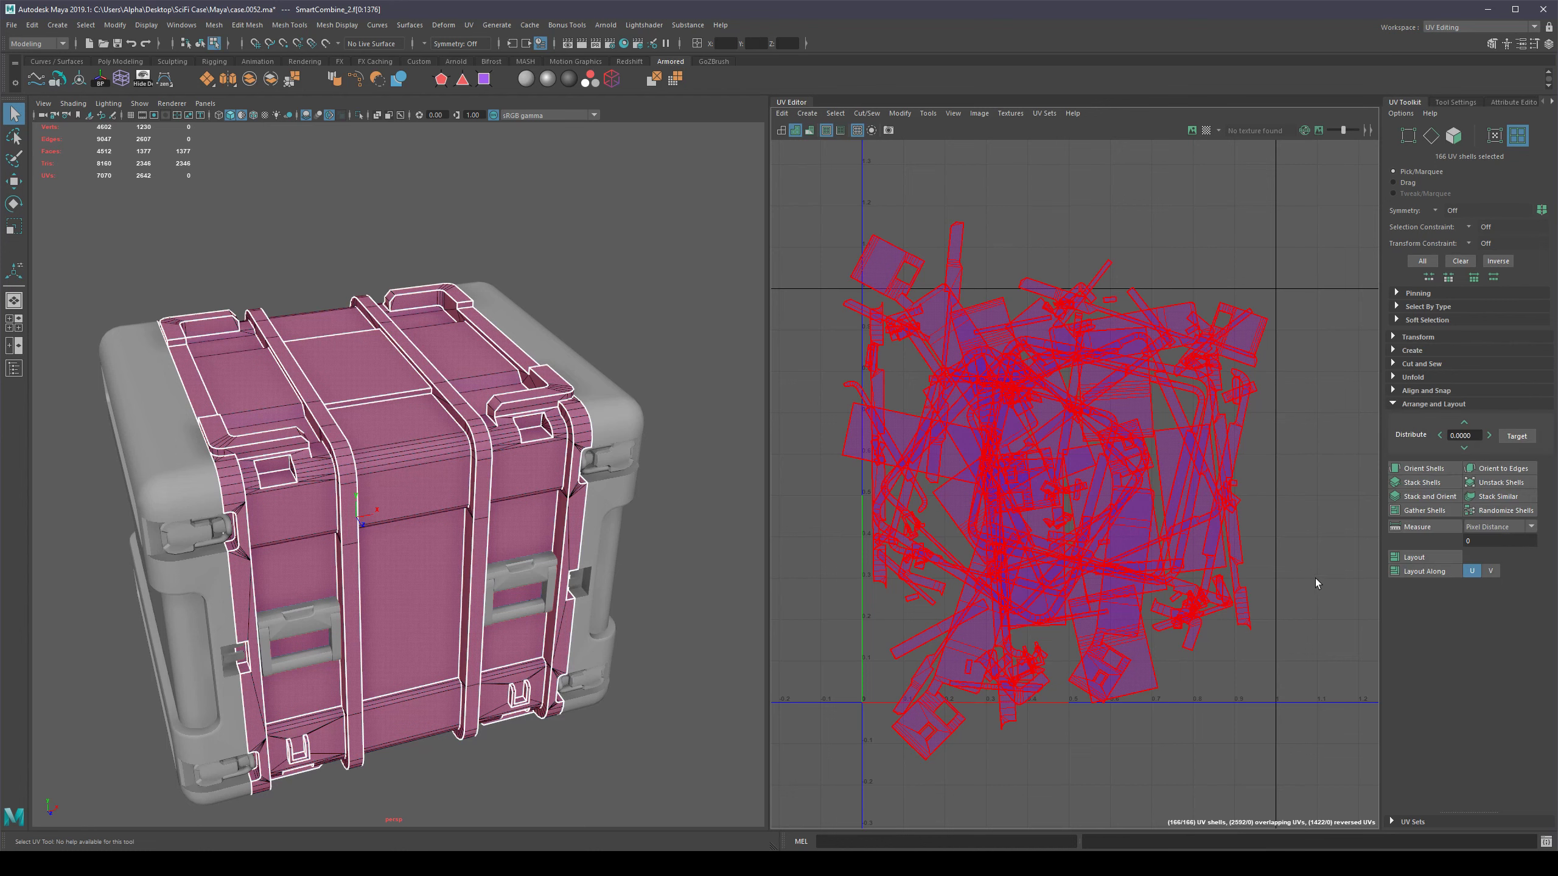
{"action": "left_click", "coordinate": [1410, 469]}
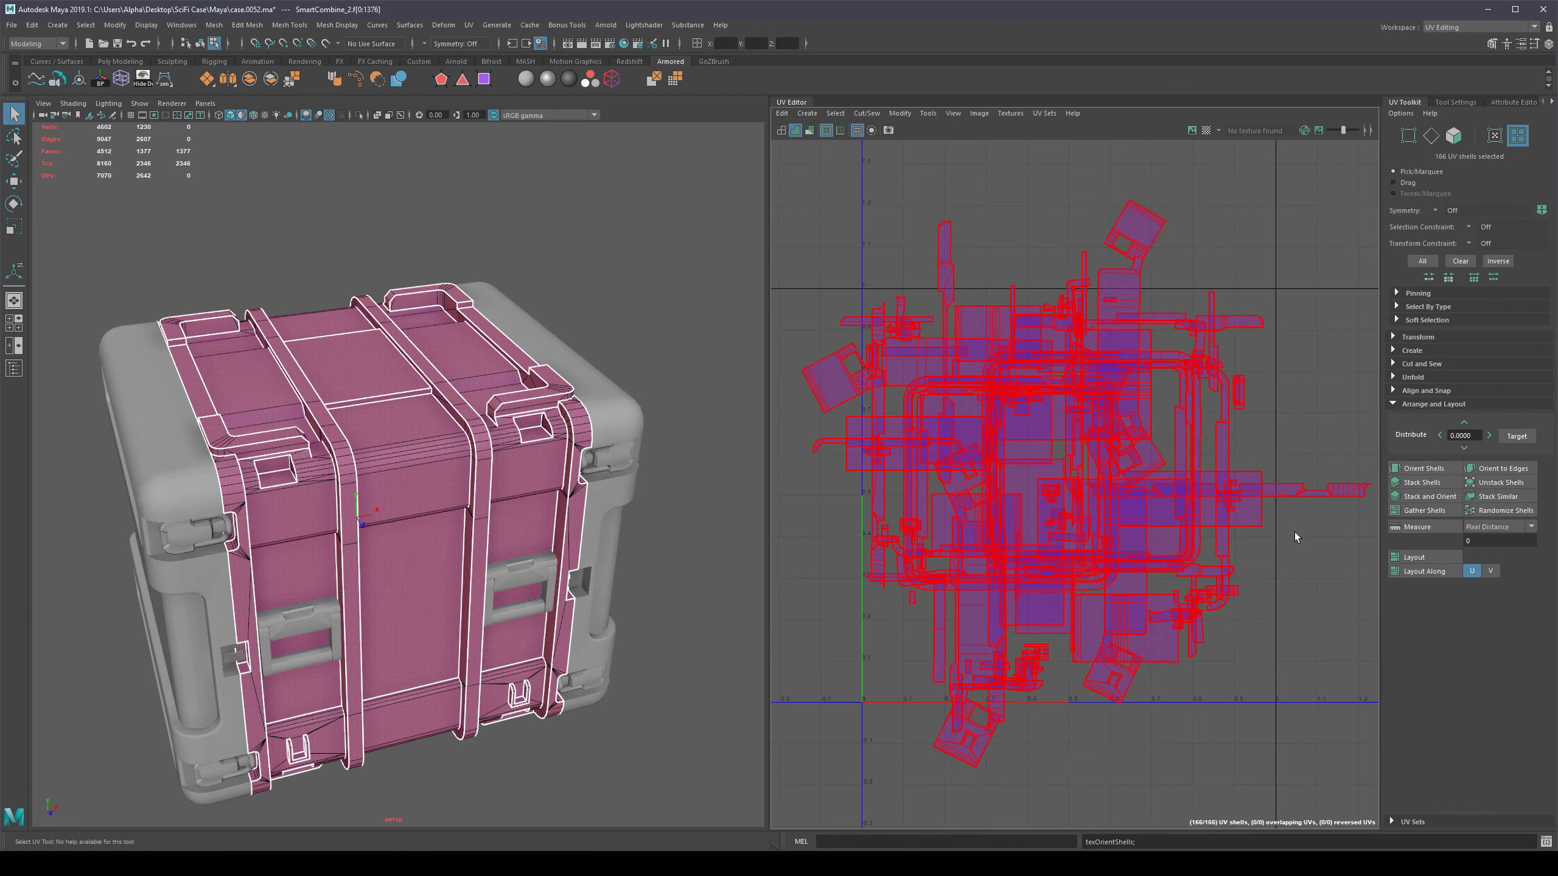
{"action": "left_click", "coordinate": [1413, 557]}
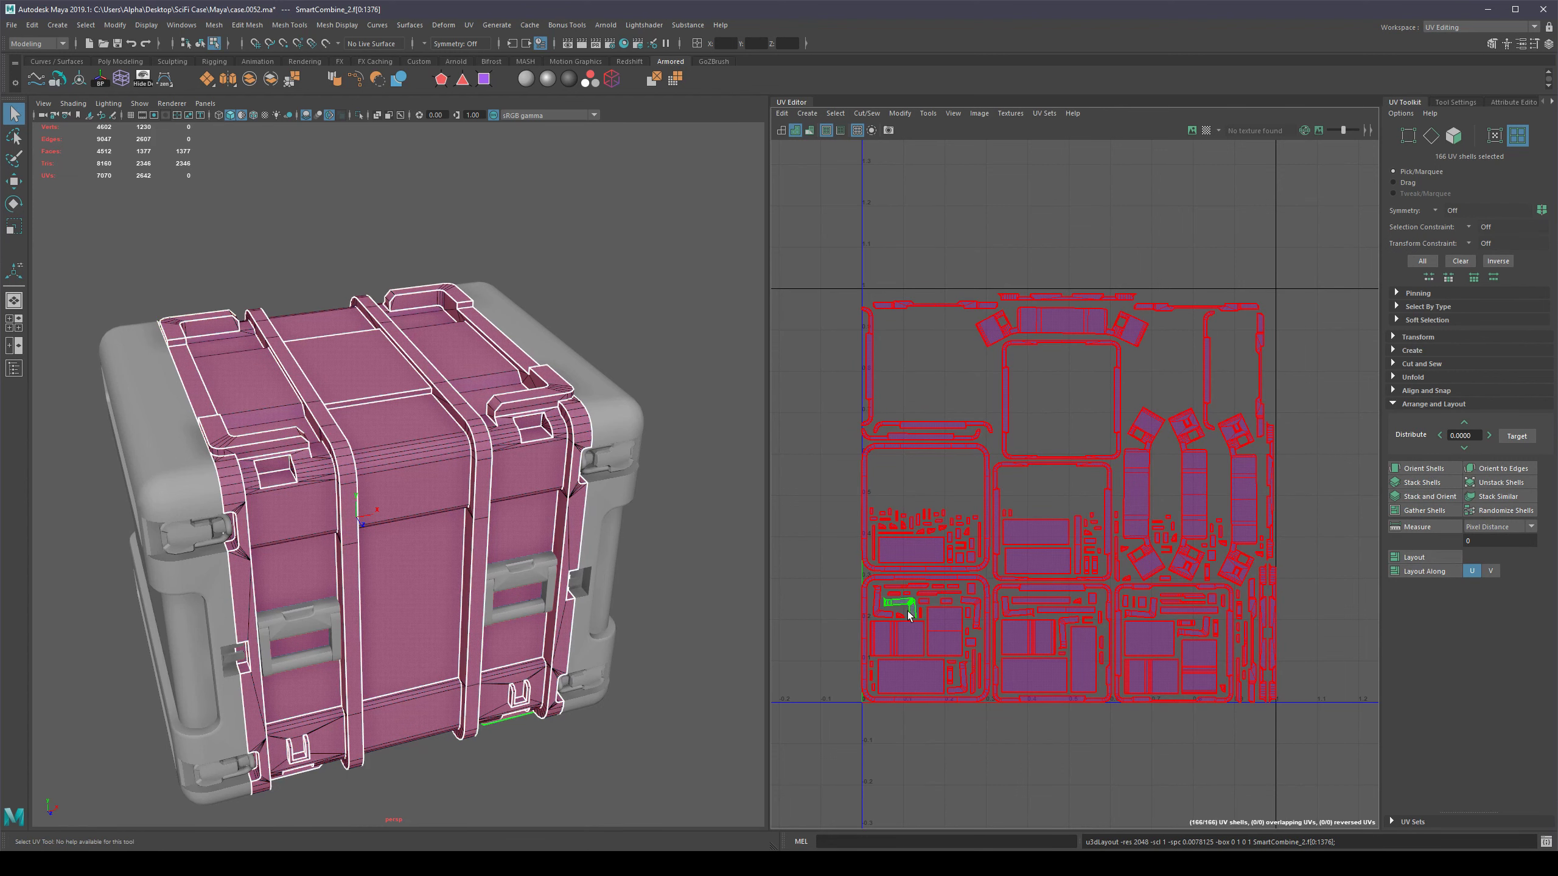
Examine the packed UV layout, checking the frame-shaped strap shells and which parts of the case they belong to.
{"action": "scroll", "coordinate": [1012, 585], "scroll_direction": "up", "scroll_amount": 2}
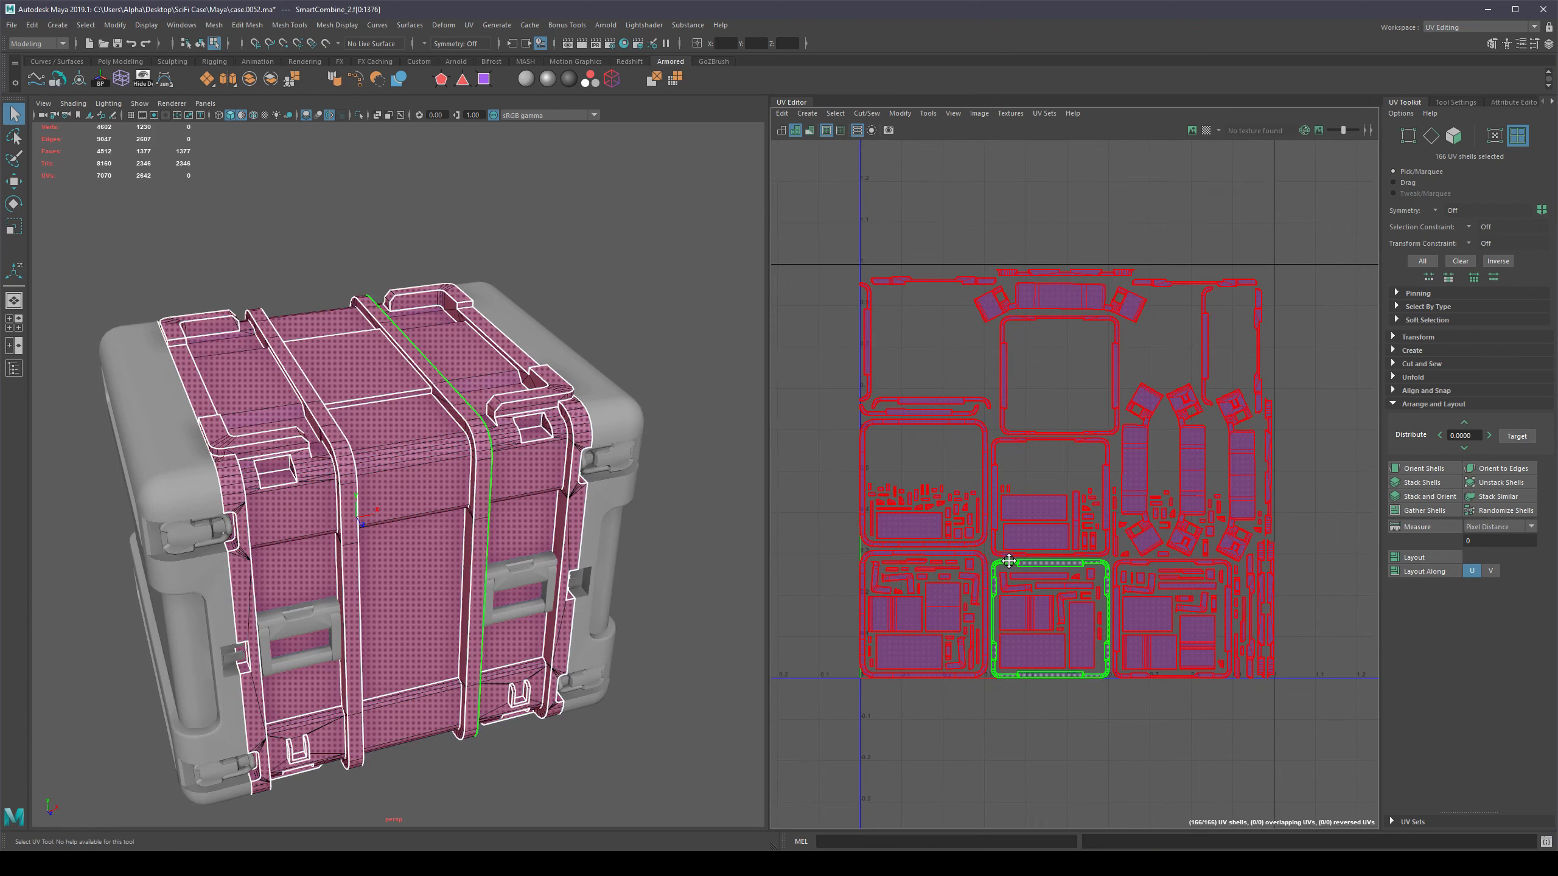
{"action": "middle_click_drag", "start_coordinate": [1009, 590], "coordinate": [1043, 601], "text": "alt"}
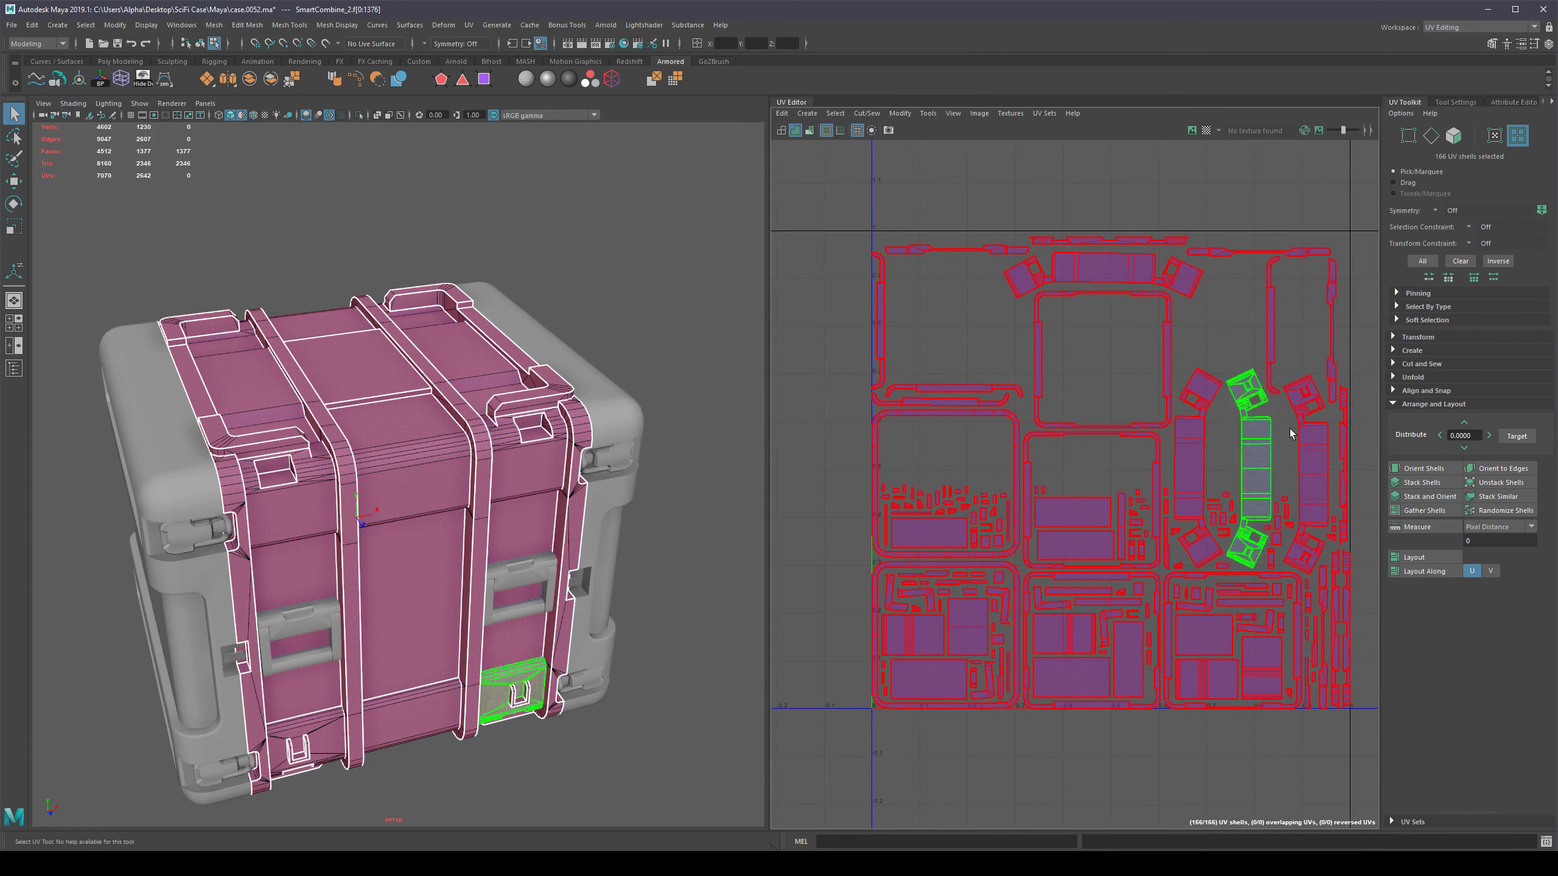
{"action": "left_click", "coordinate": [1123, 402]}
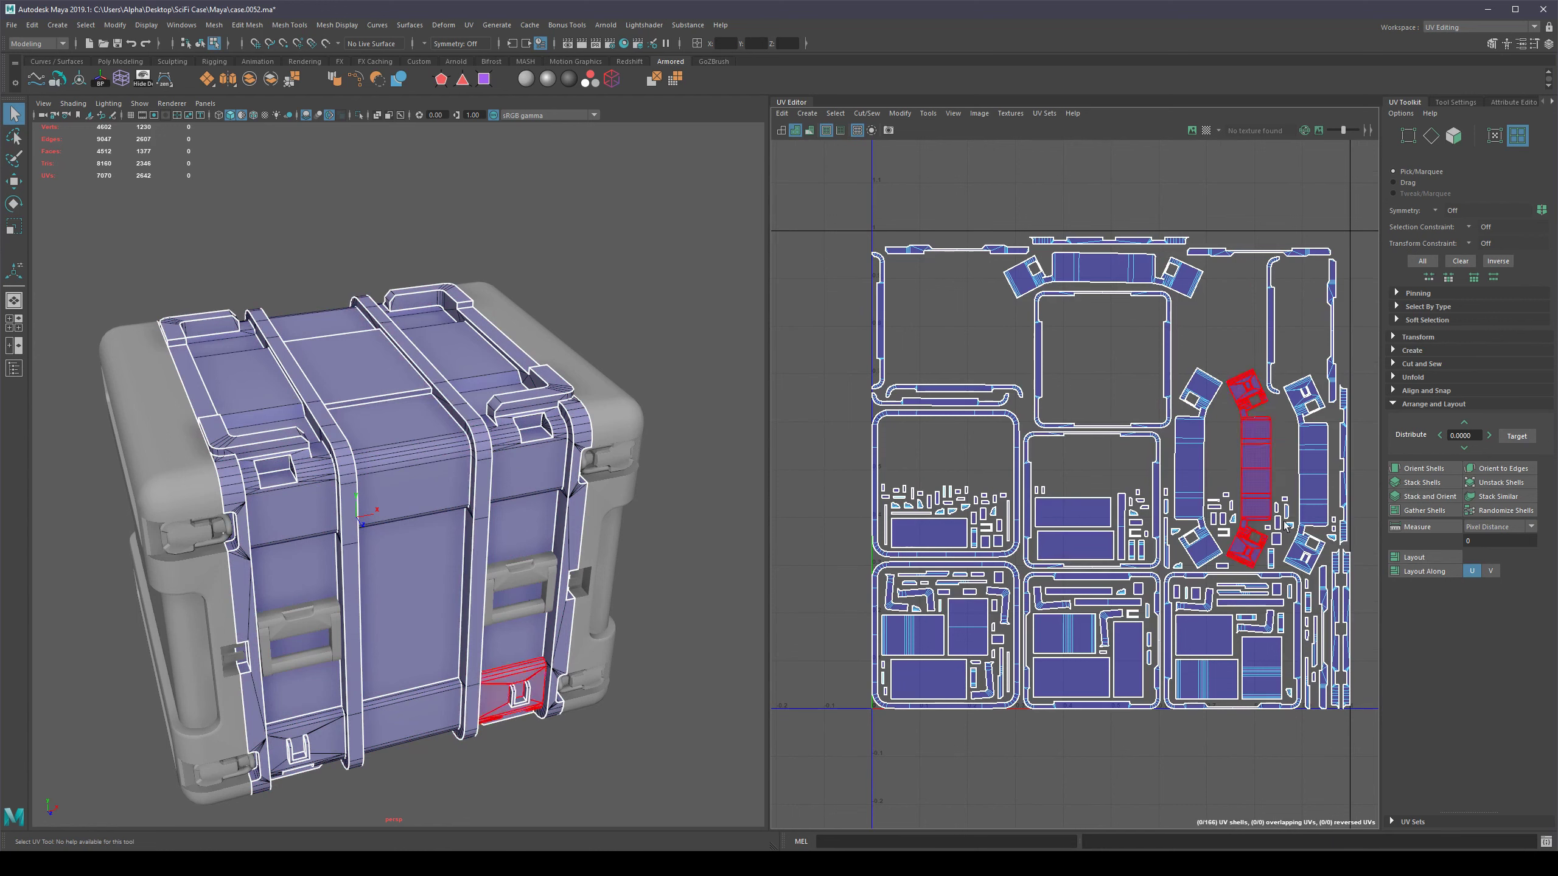
{"action": "scroll", "coordinate": [976, 488], "scroll_direction": "up", "scroll_amount": 2}
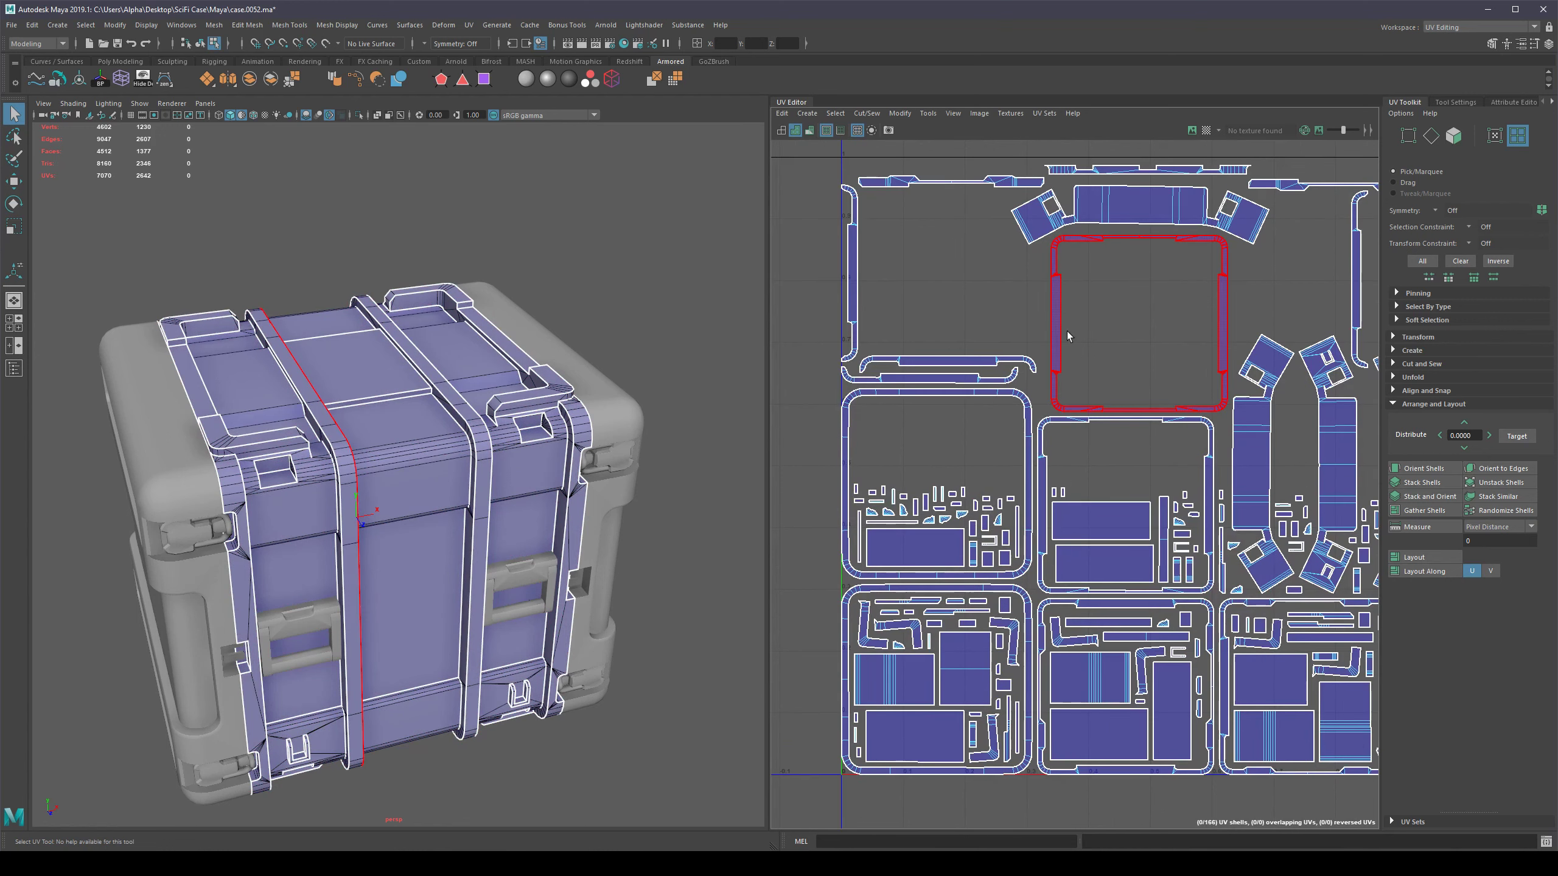
{"action": "left_click", "coordinate": [1059, 307]}
{"action": "scroll", "coordinate": [1114, 345], "scroll_direction": "down", "scroll_amount": 3}
{"action": "middle_click_drag", "start_coordinate": [1114, 346], "coordinate": [1034, 432], "text": "alt"}
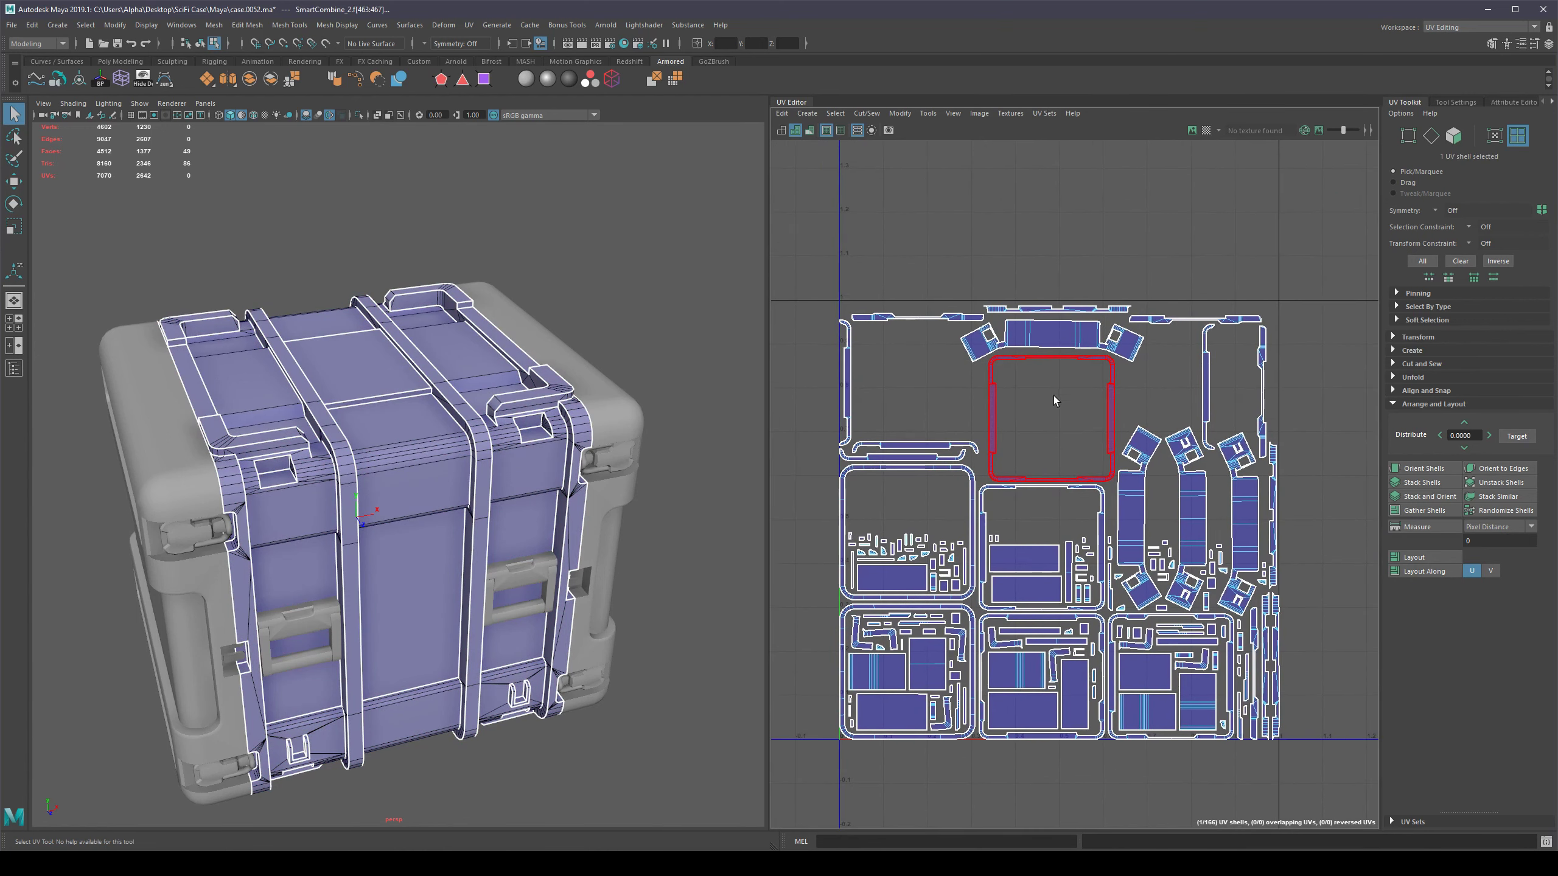
{"action": "scroll", "coordinate": [1060, 392], "scroll_direction": "up", "scroll_amount": 3}
{"action": "scroll", "coordinate": [1060, 397], "scroll_direction": "up", "scroll_amount": 1}
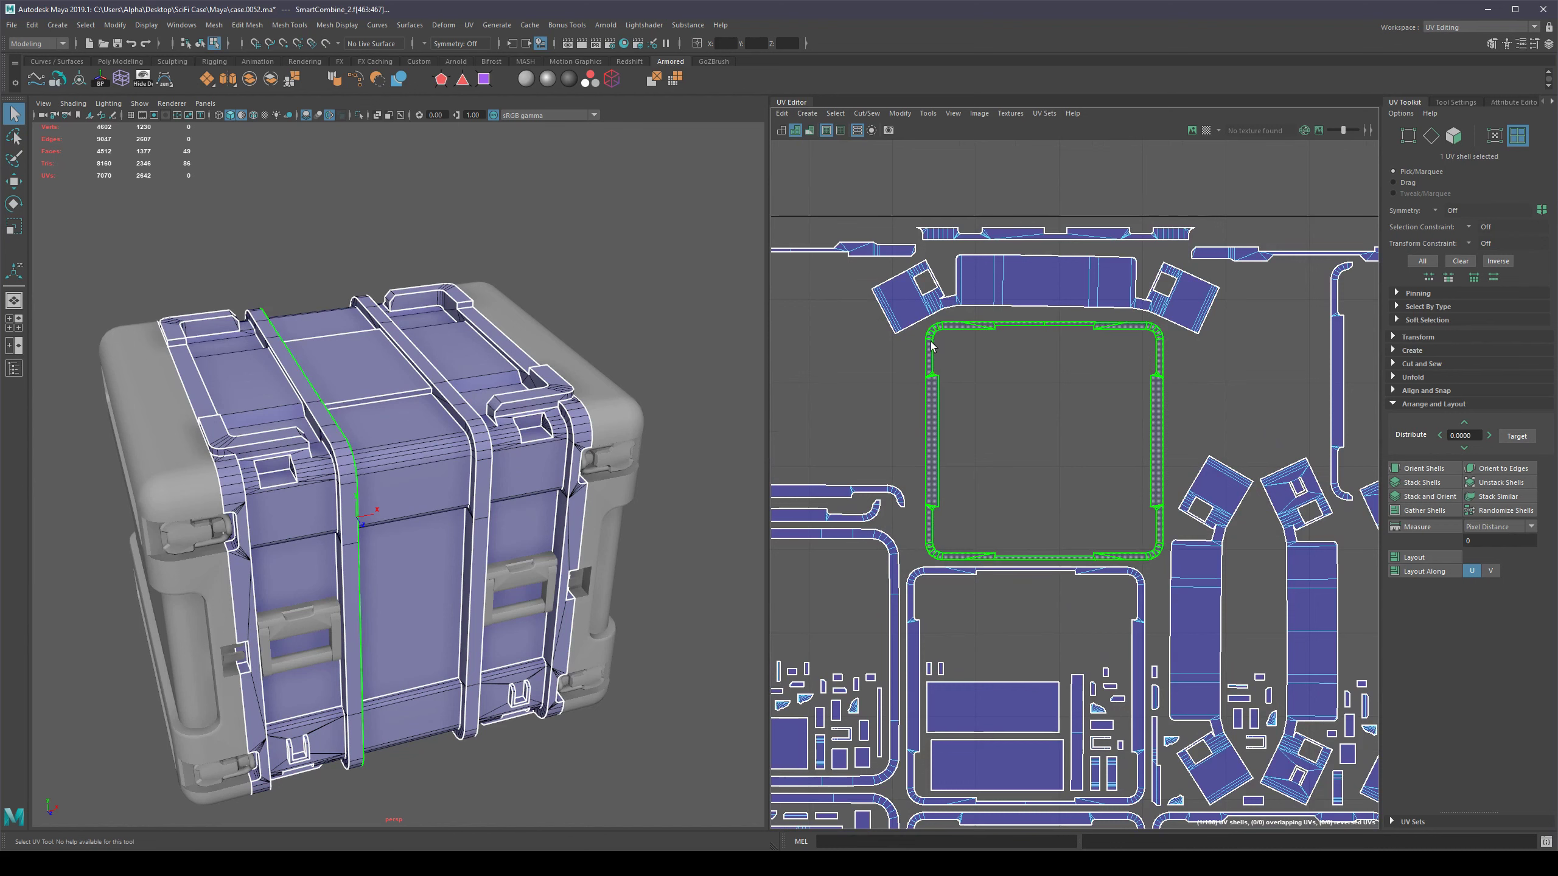
{"action": "scroll", "coordinate": [1017, 463], "scroll_direction": "down", "scroll_amount": 3}
{"action": "middle_click_drag", "start_coordinate": [1029, 468], "coordinate": [1079, 408], "text": "alt"}
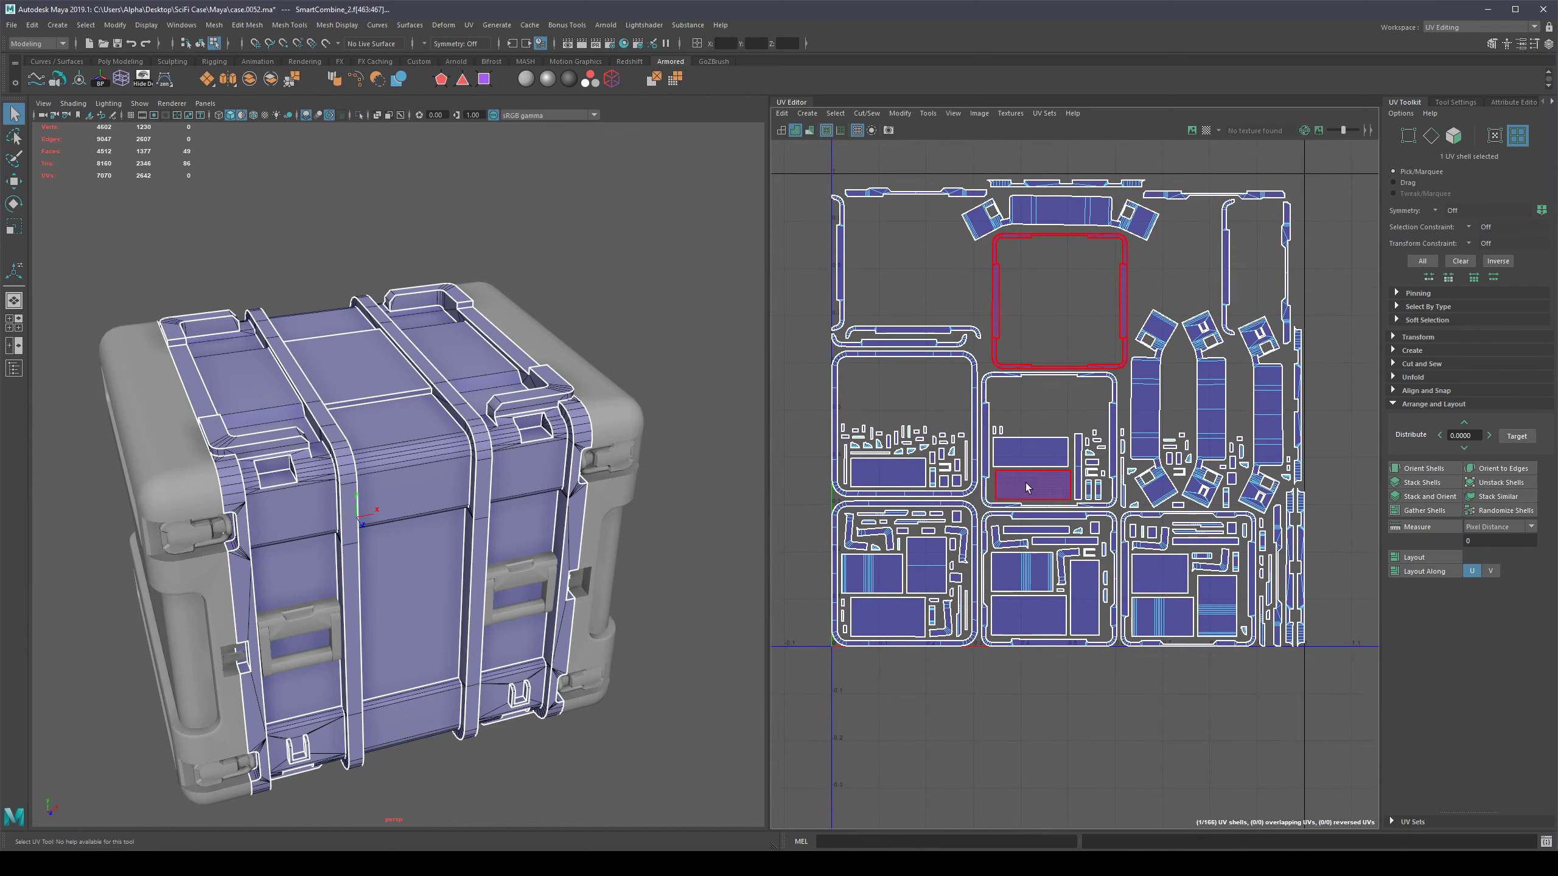
{"action": "middle_click_drag", "start_coordinate": [1023, 499], "coordinate": [1023, 603], "text": "alt"}
{"action": "middle_click_drag", "start_coordinate": [1056, 534], "coordinate": [1058, 492], "text": "alt"}
{"action": "scroll", "coordinate": [1047, 519], "scroll_direction": "up", "scroll_amount": 2}
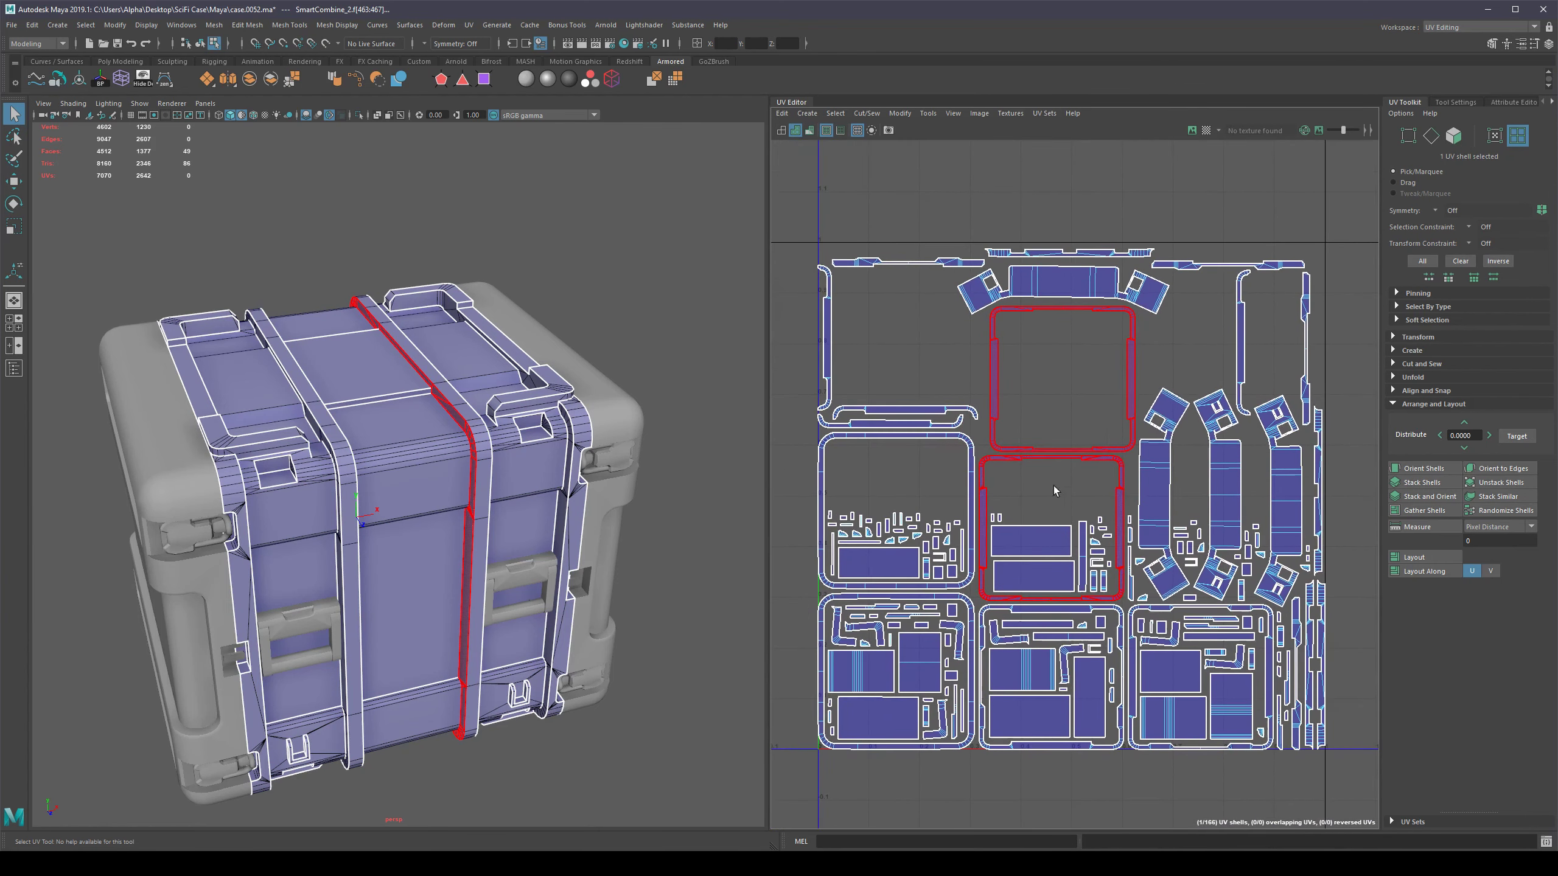
Clear the UV shell selection and save an incremental version of the scene.
{"action": "left_click", "coordinate": [1333, 540]}
{"action": "key", "text": "ctrl+alt+s"}
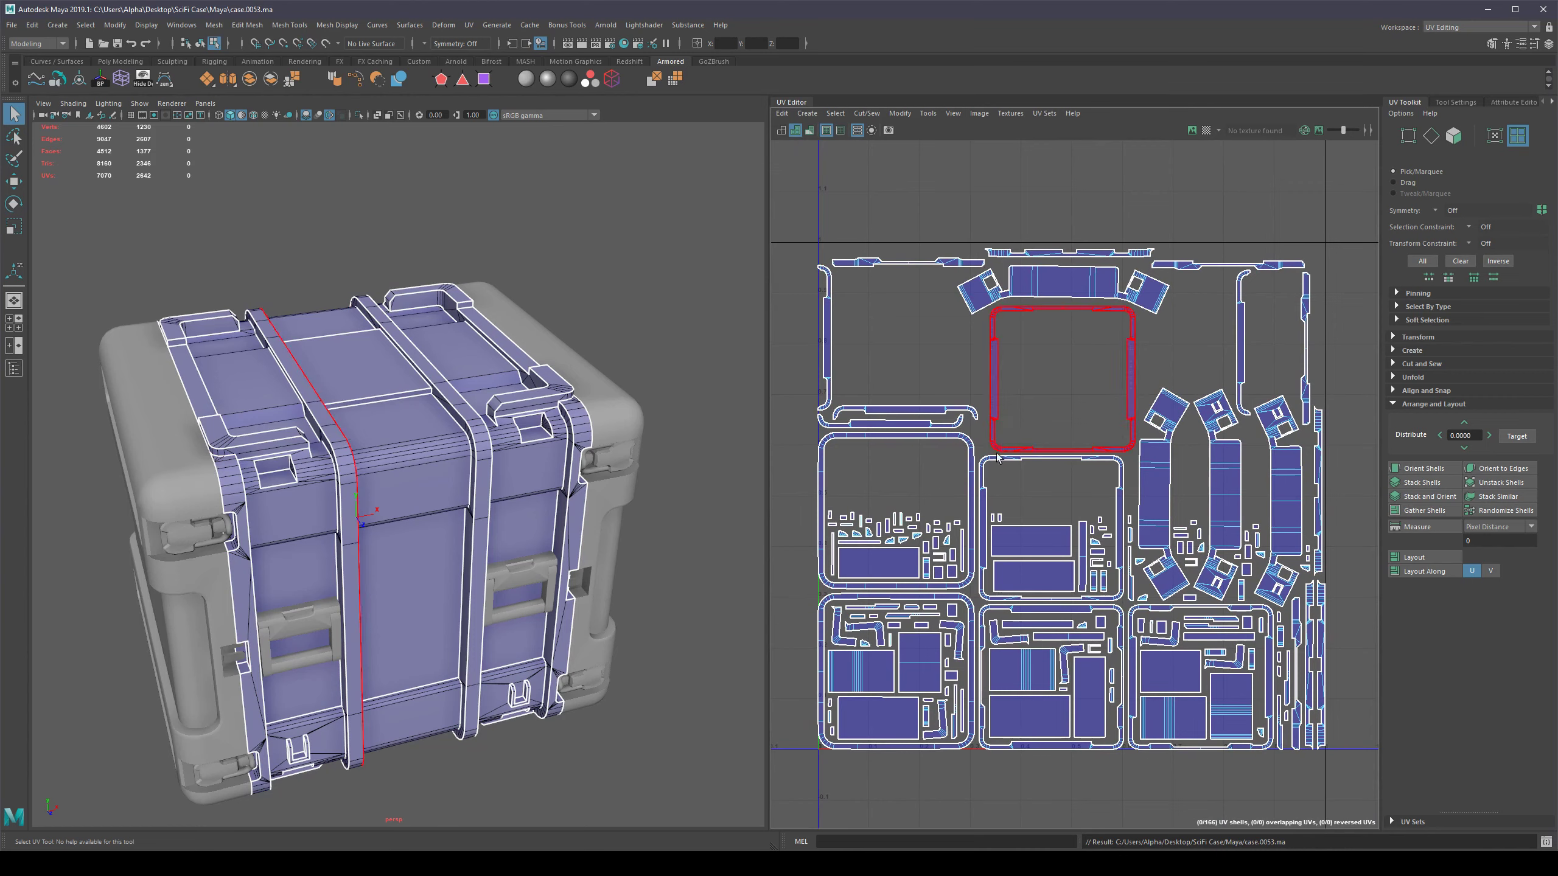
Select the UV shell of the right strap's flat outer band and convert the selection to faces.
{"action": "middle_click_drag", "start_coordinate": [920, 458], "coordinate": [969, 421], "text": "alt"}
{"action": "right_click_drag", "start_coordinate": [922, 399], "coordinate": [1151, 491], "text": "alt"}
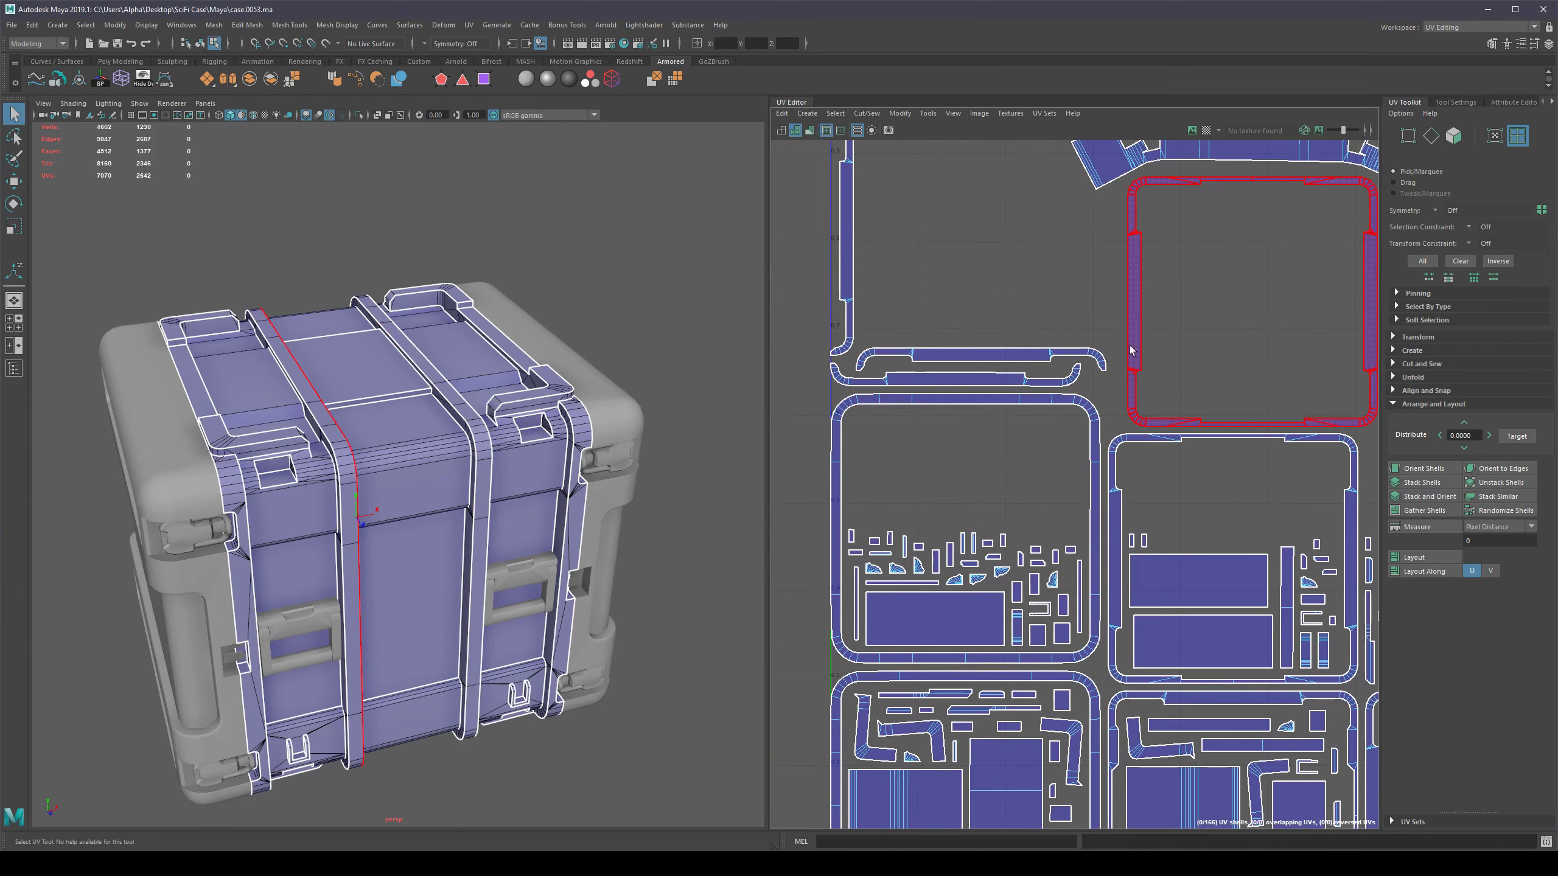
{"action": "left_click", "coordinate": [859, 415]}
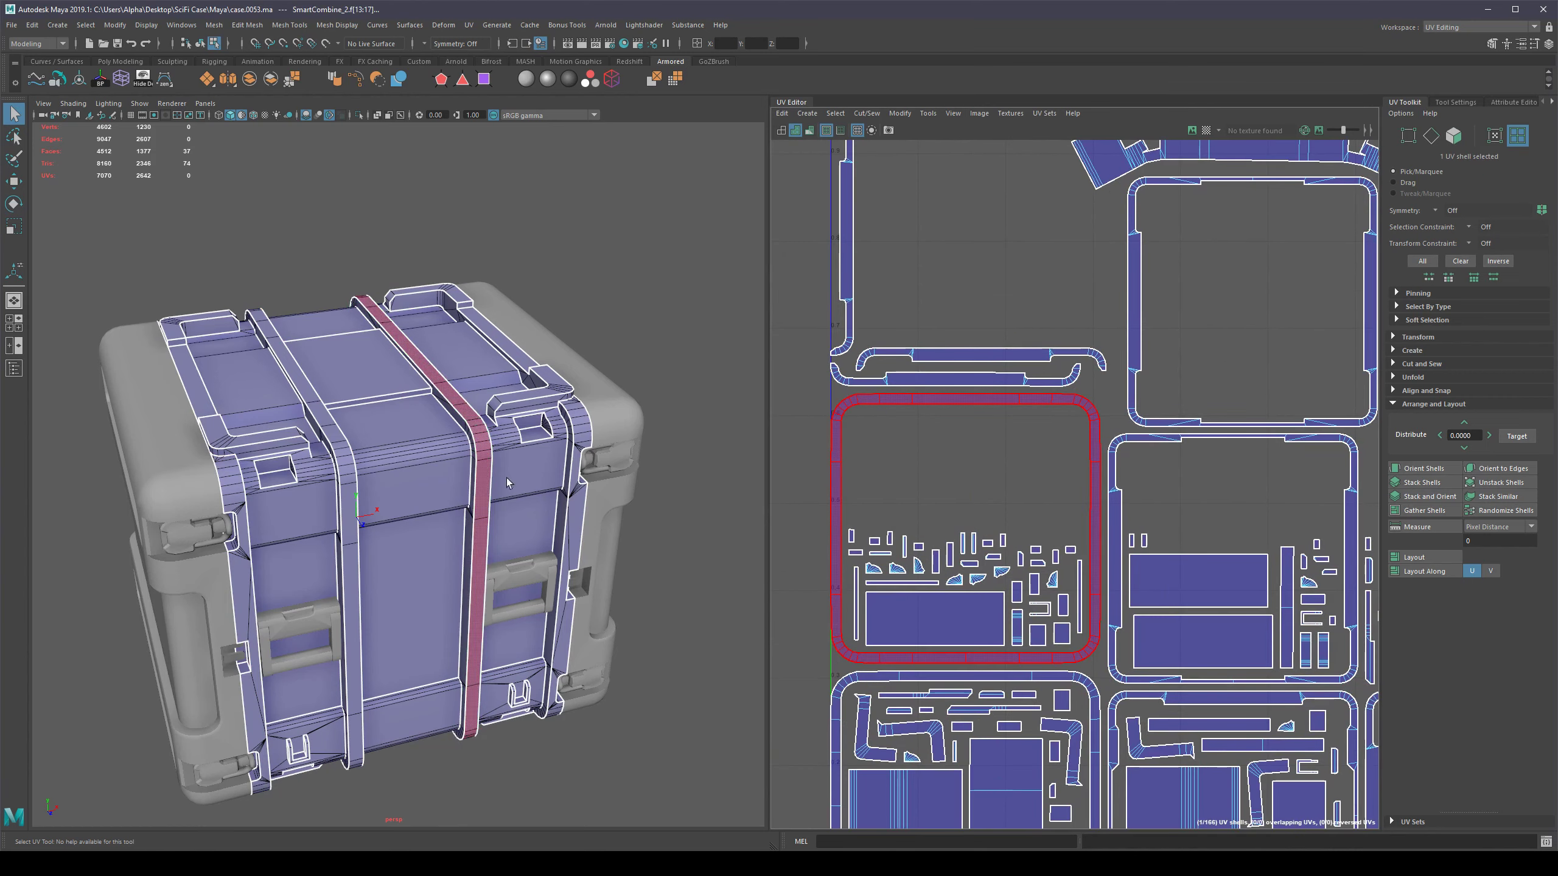
{"action": "left_click_drag", "start_coordinate": [509, 310], "coordinate": [352, 586], "text": "alt"}
{"action": "middle_click_drag", "start_coordinate": [940, 485], "coordinate": [983, 434], "text": "alt"}
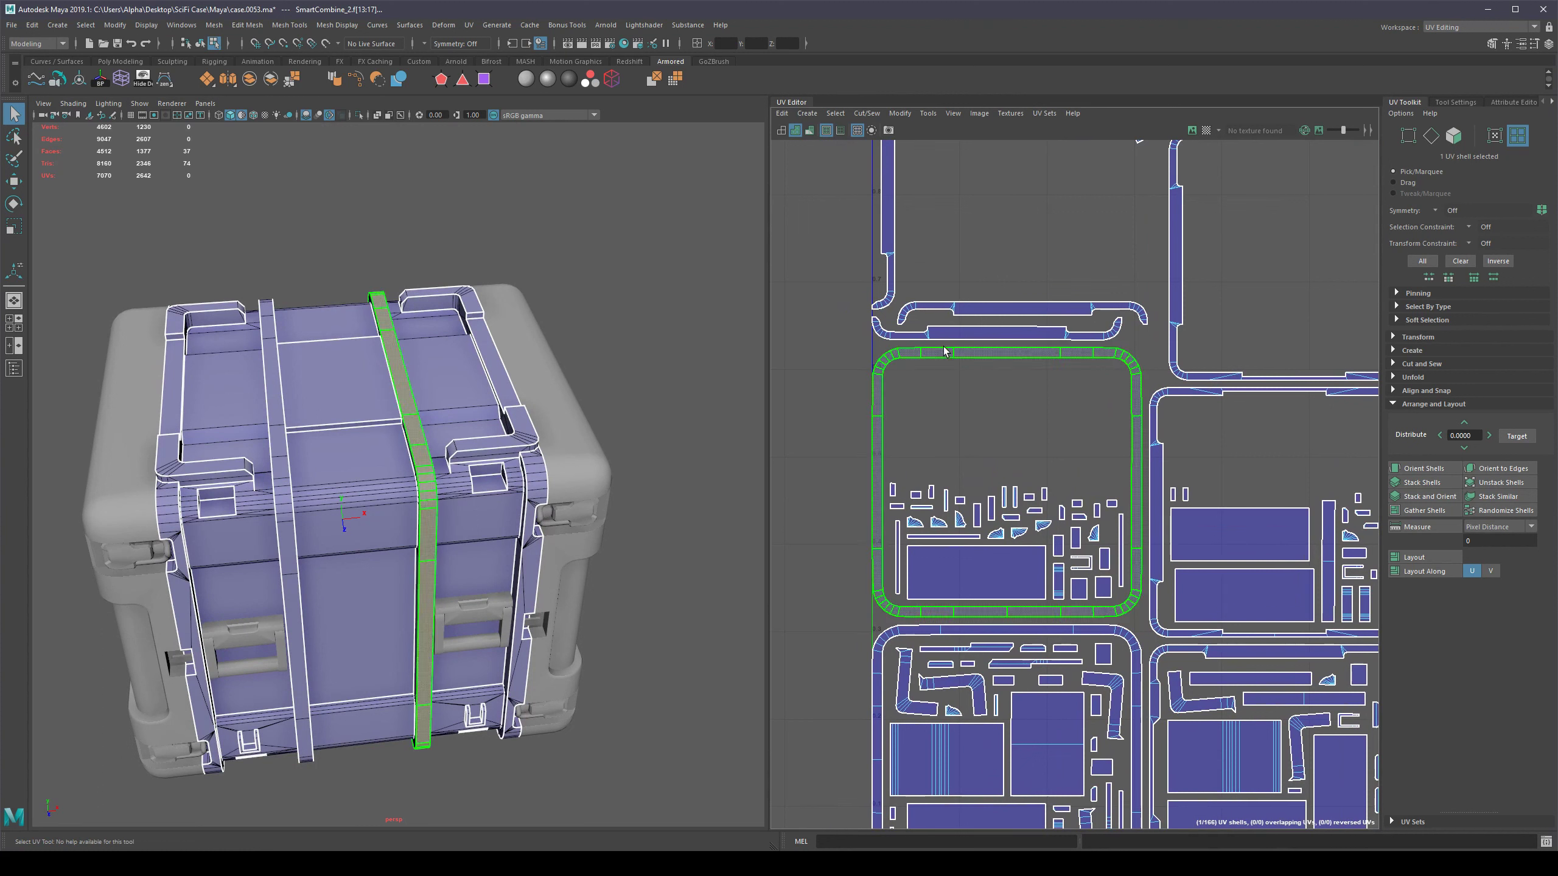
{"action": "key", "text": "F11"}
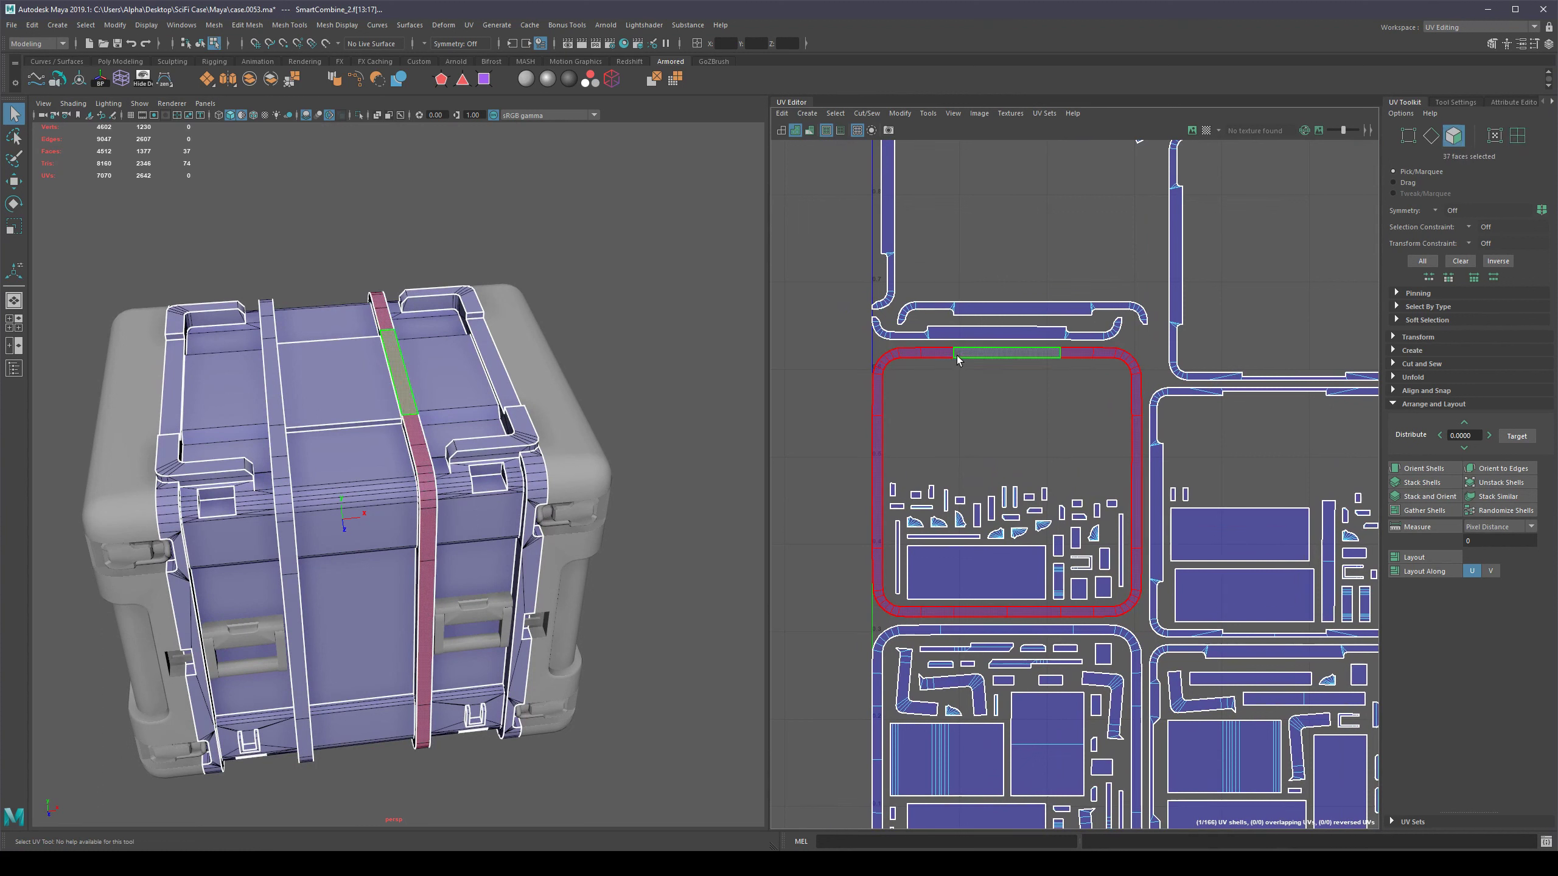
Apply a cylindrical UV projection to the selected strap faces and check its orientation around the case.
{"action": "right_click", "coordinate": [997, 396], "text": "shift"}
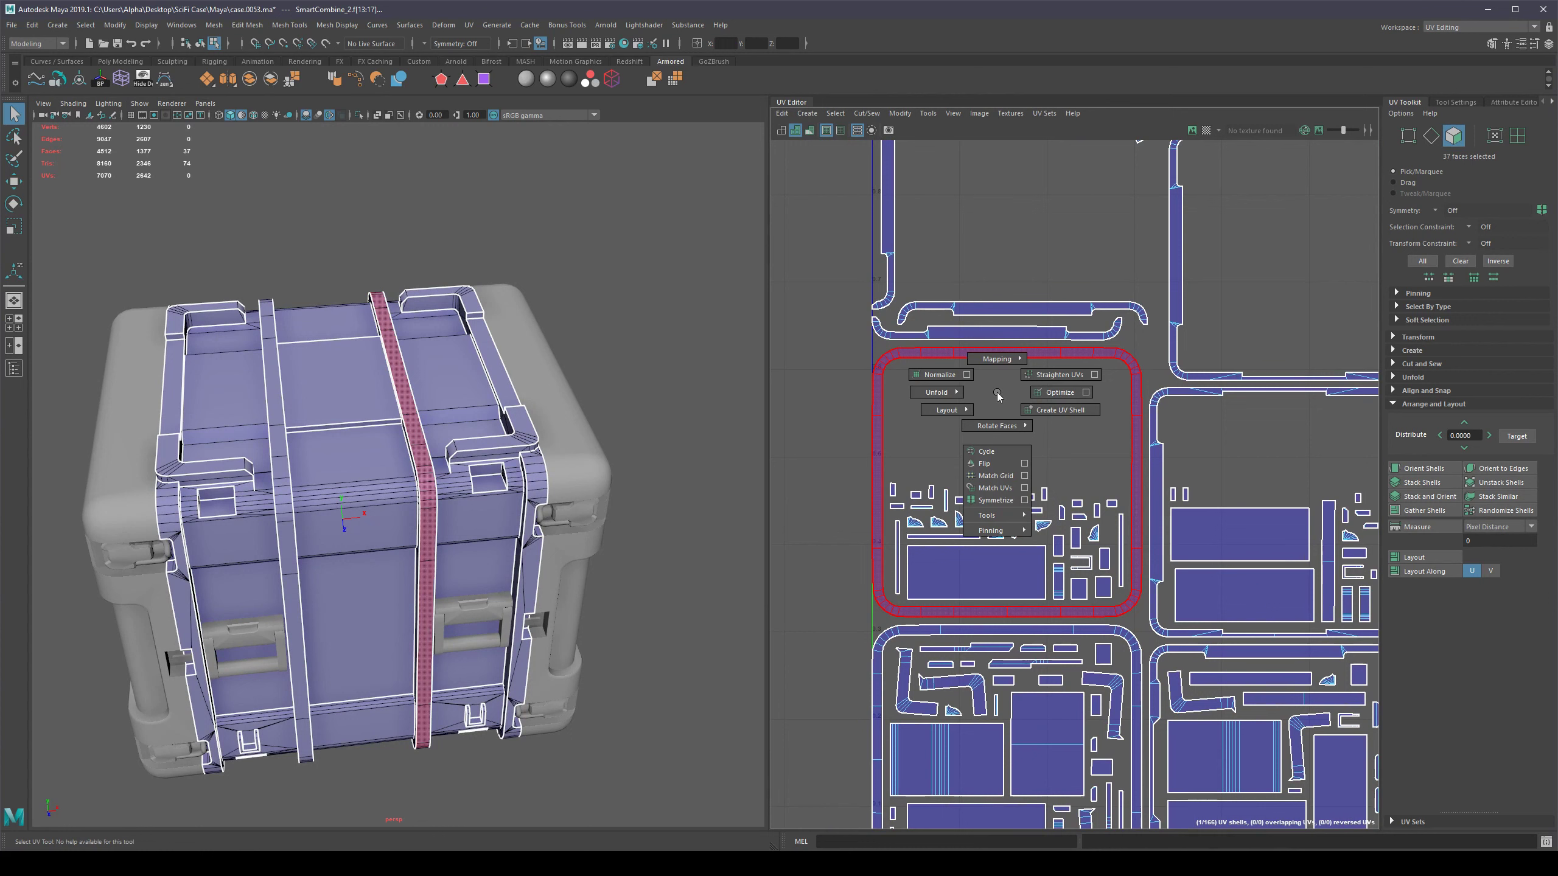
{"action": "right_click_drag", "start_coordinate": [996, 391], "coordinate": [998, 362], "text": "shift"}
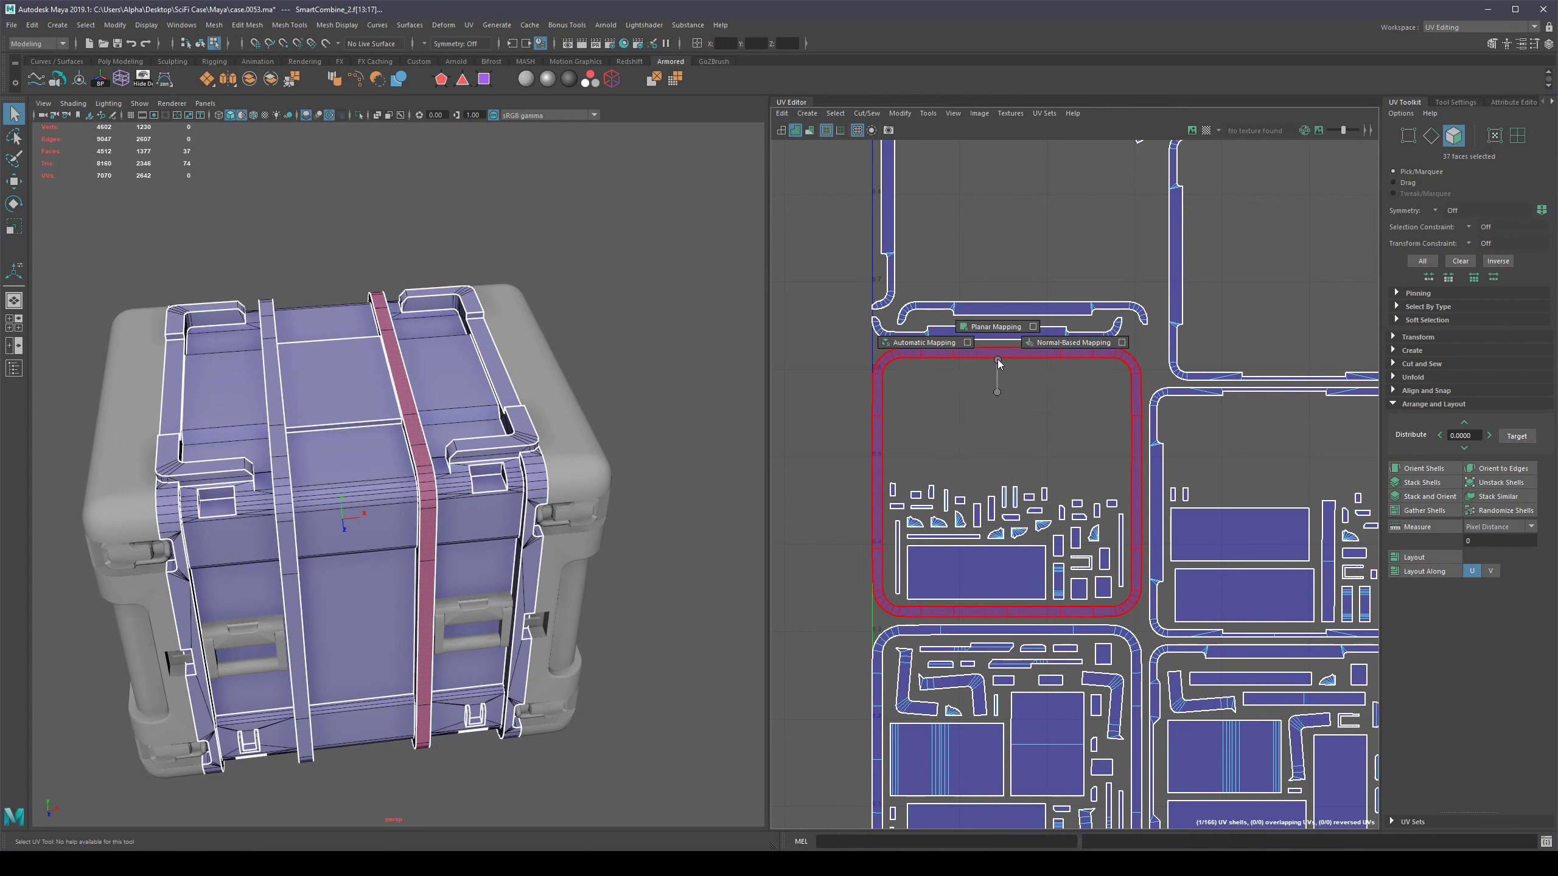
{"action": "right_click_drag", "start_coordinate": [998, 362], "coordinate": [998, 396], "text": "shift"}
{"action": "left_click_drag", "start_coordinate": [633, 421], "coordinate": [684, 420], "text": "alt"}
{"action": "right_click_drag", "start_coordinate": [677, 415], "coordinate": [617, 566], "text": "shift"}
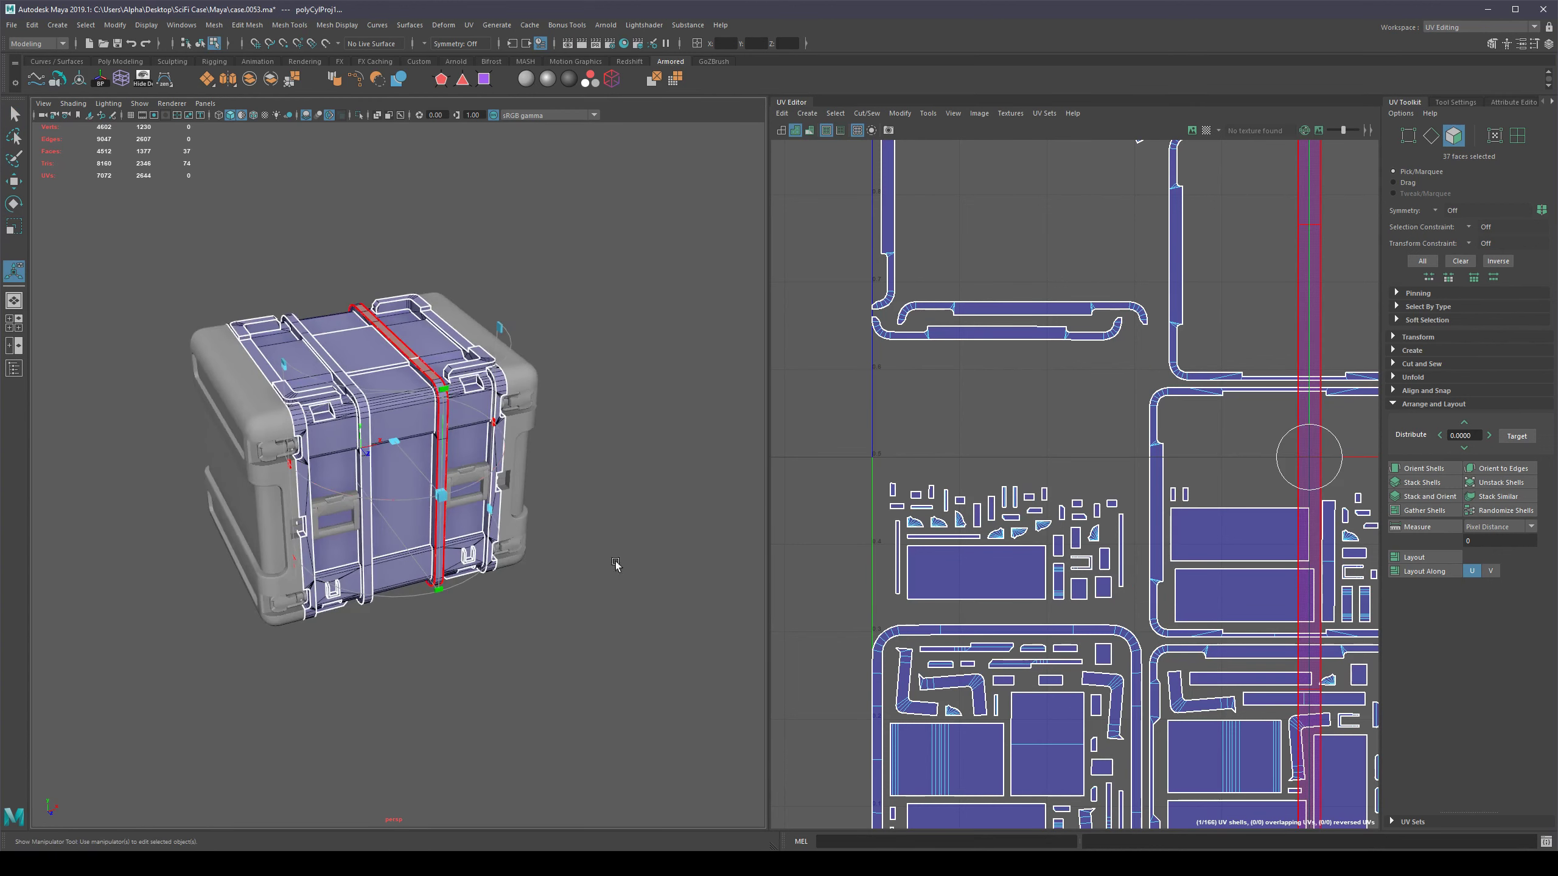
{"action": "left_click_drag", "start_coordinate": [616, 566], "coordinate": [670, 524], "text": "alt"}
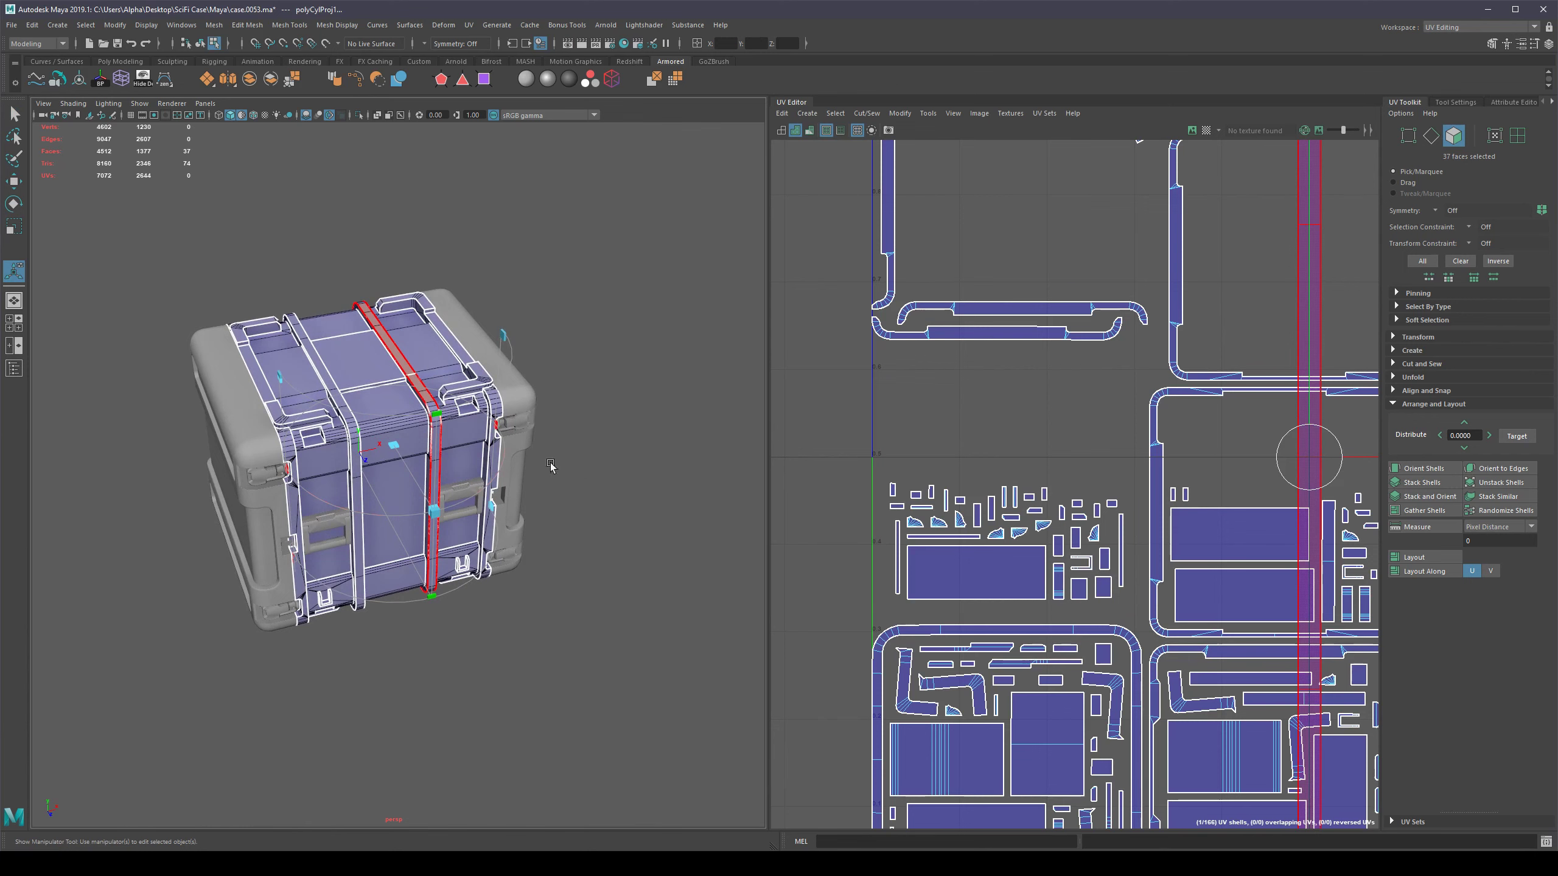
{"action": "left_click_drag", "start_coordinate": [550, 465], "coordinate": [608, 465], "text": "alt"}
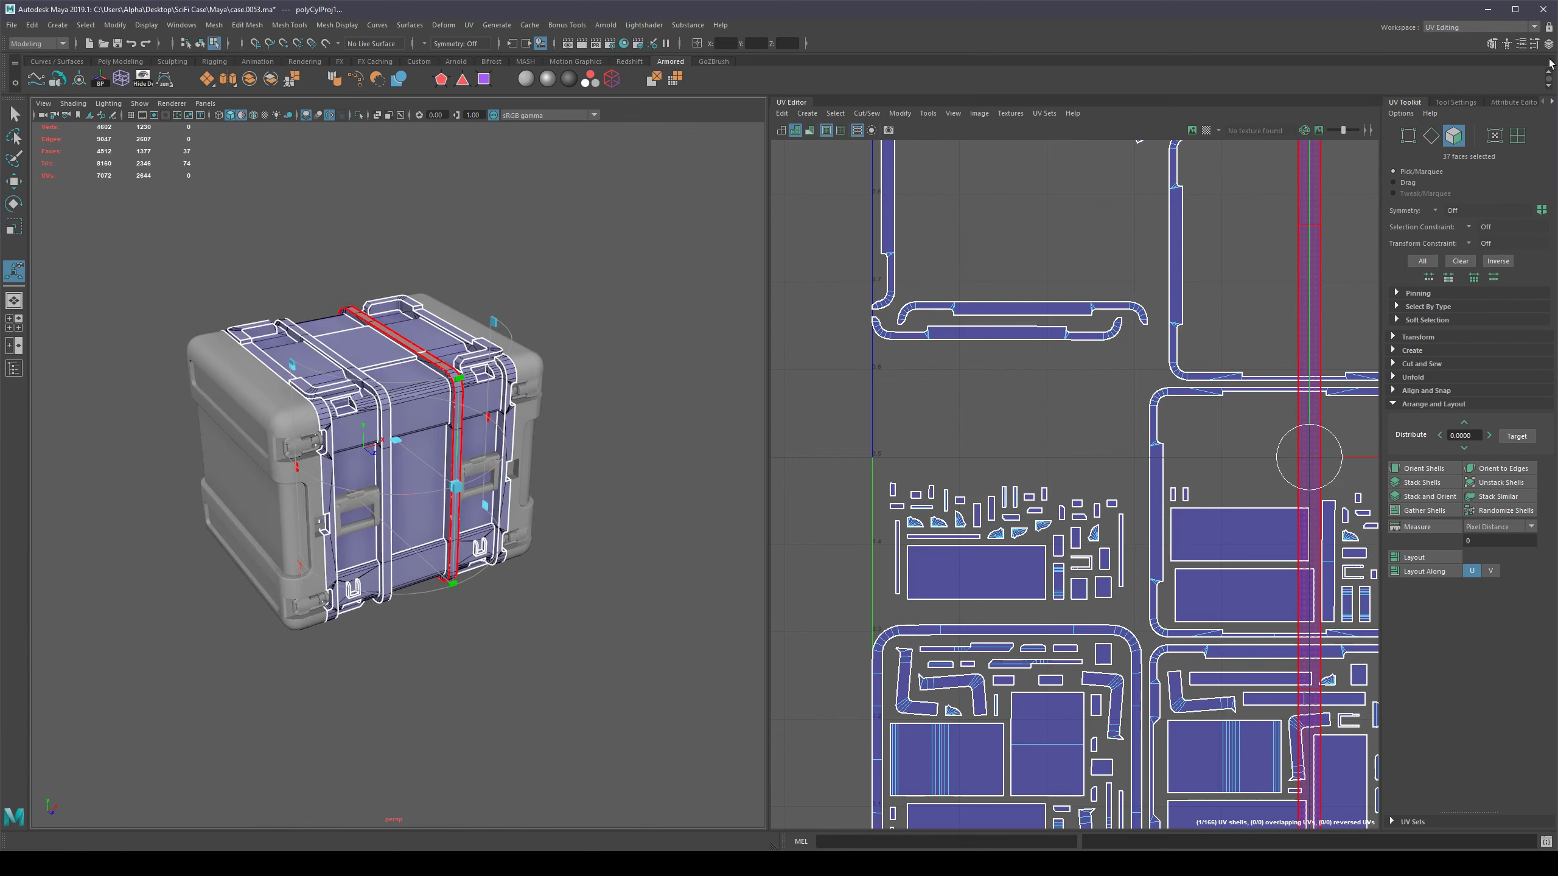
Display the strap's cylindrical projection attributes in the Channel Box.
{"action": "left_click", "coordinate": [1553, 103]}
{"action": "left_click", "coordinate": [1490, 102]}
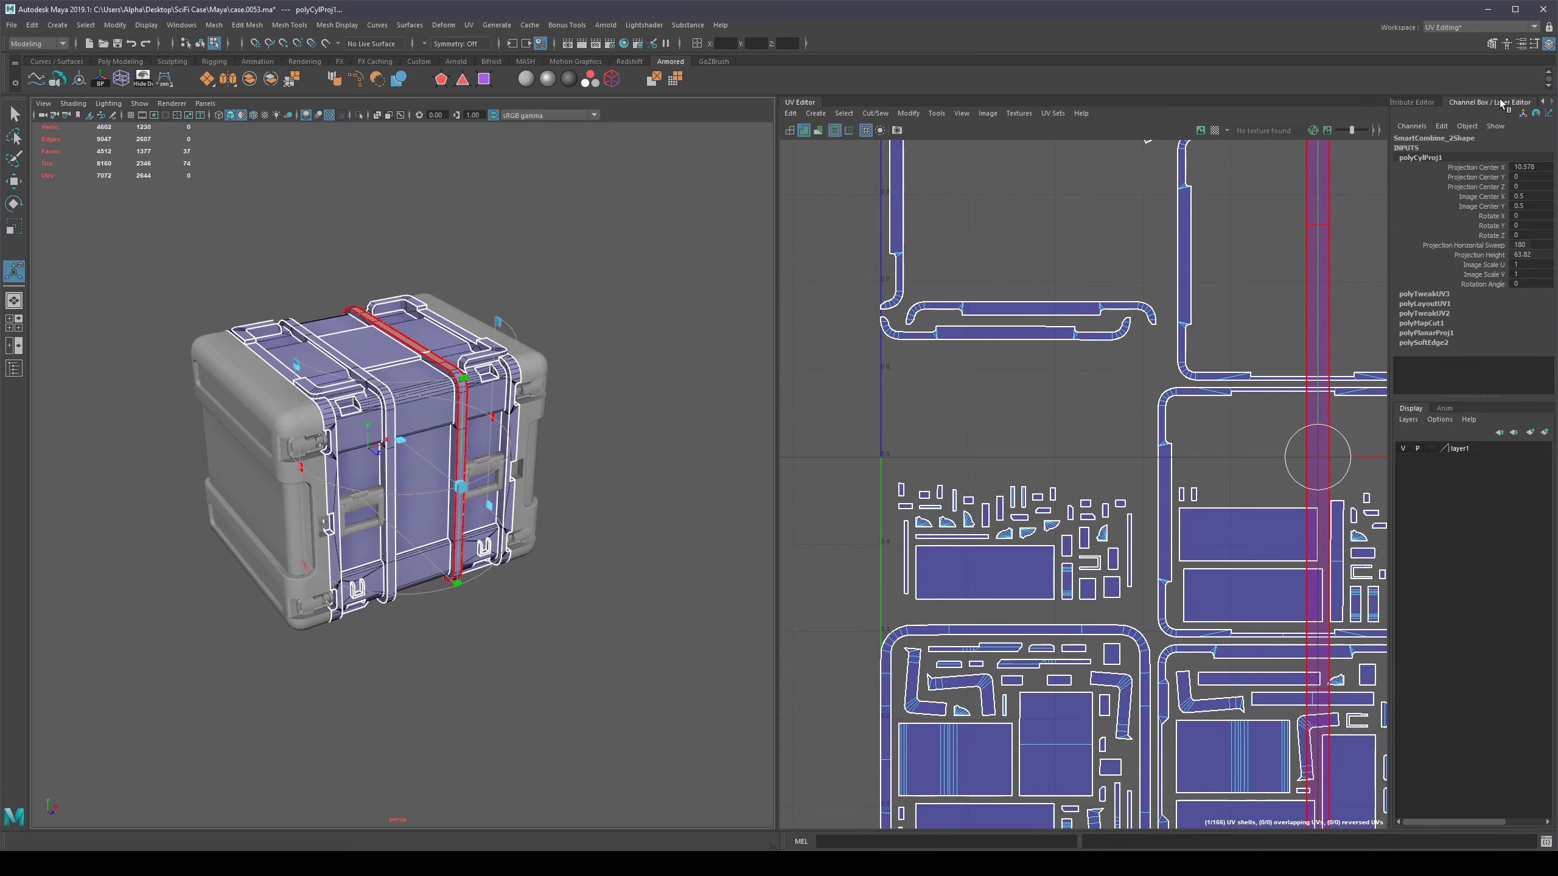
{"action": "left_click", "coordinate": [1547, 52]}
{"action": "left_click", "coordinate": [1546, 53]}
{"action": "left_click", "coordinate": [1548, 48]}
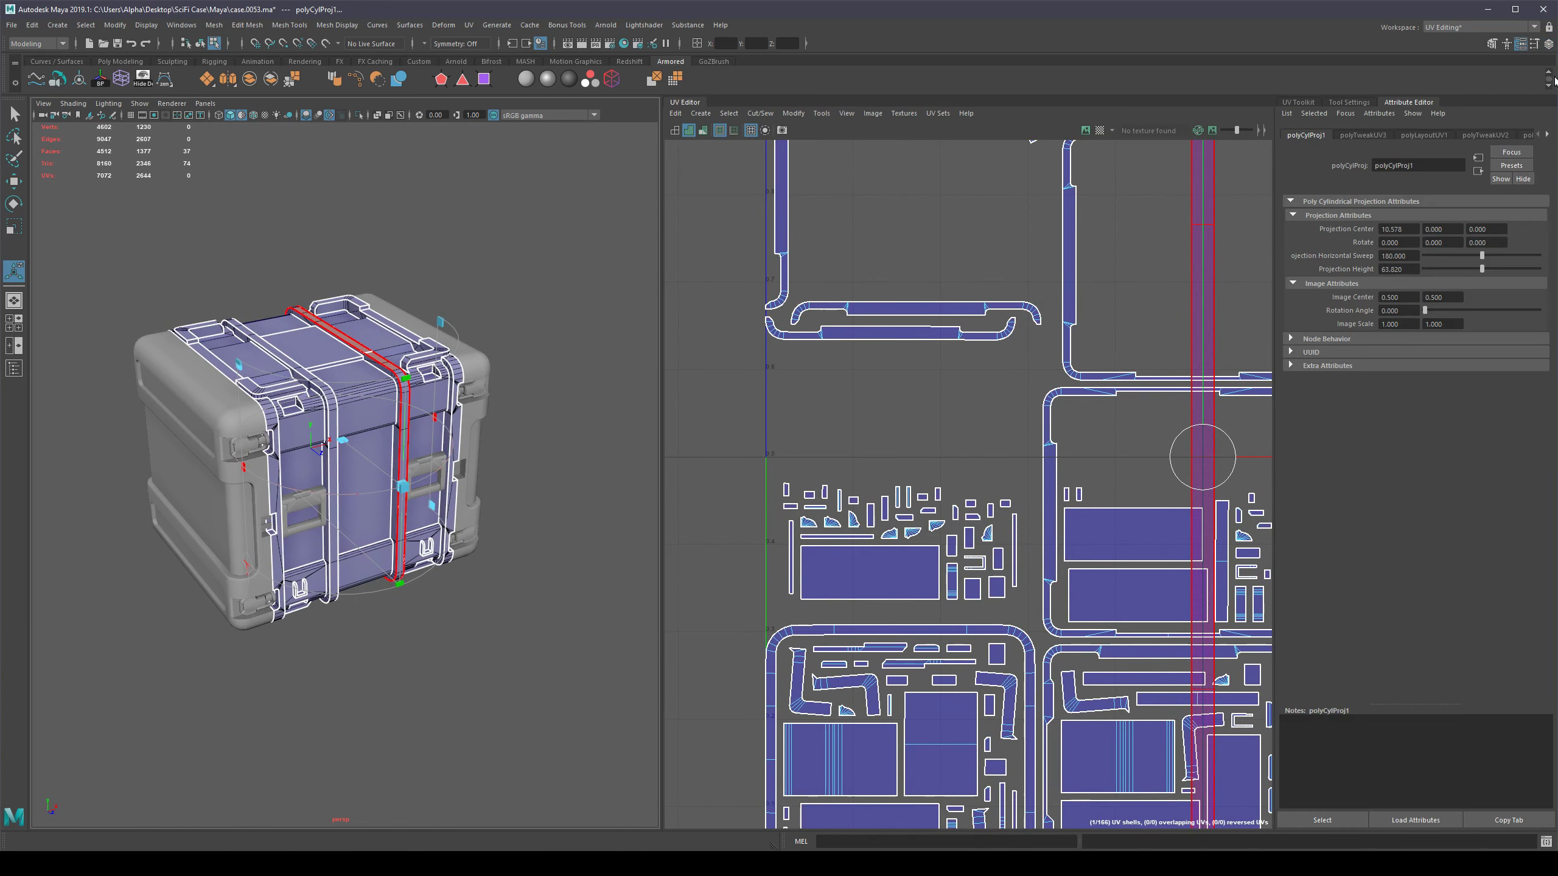
{"action": "left_click", "coordinate": [1548, 49]}
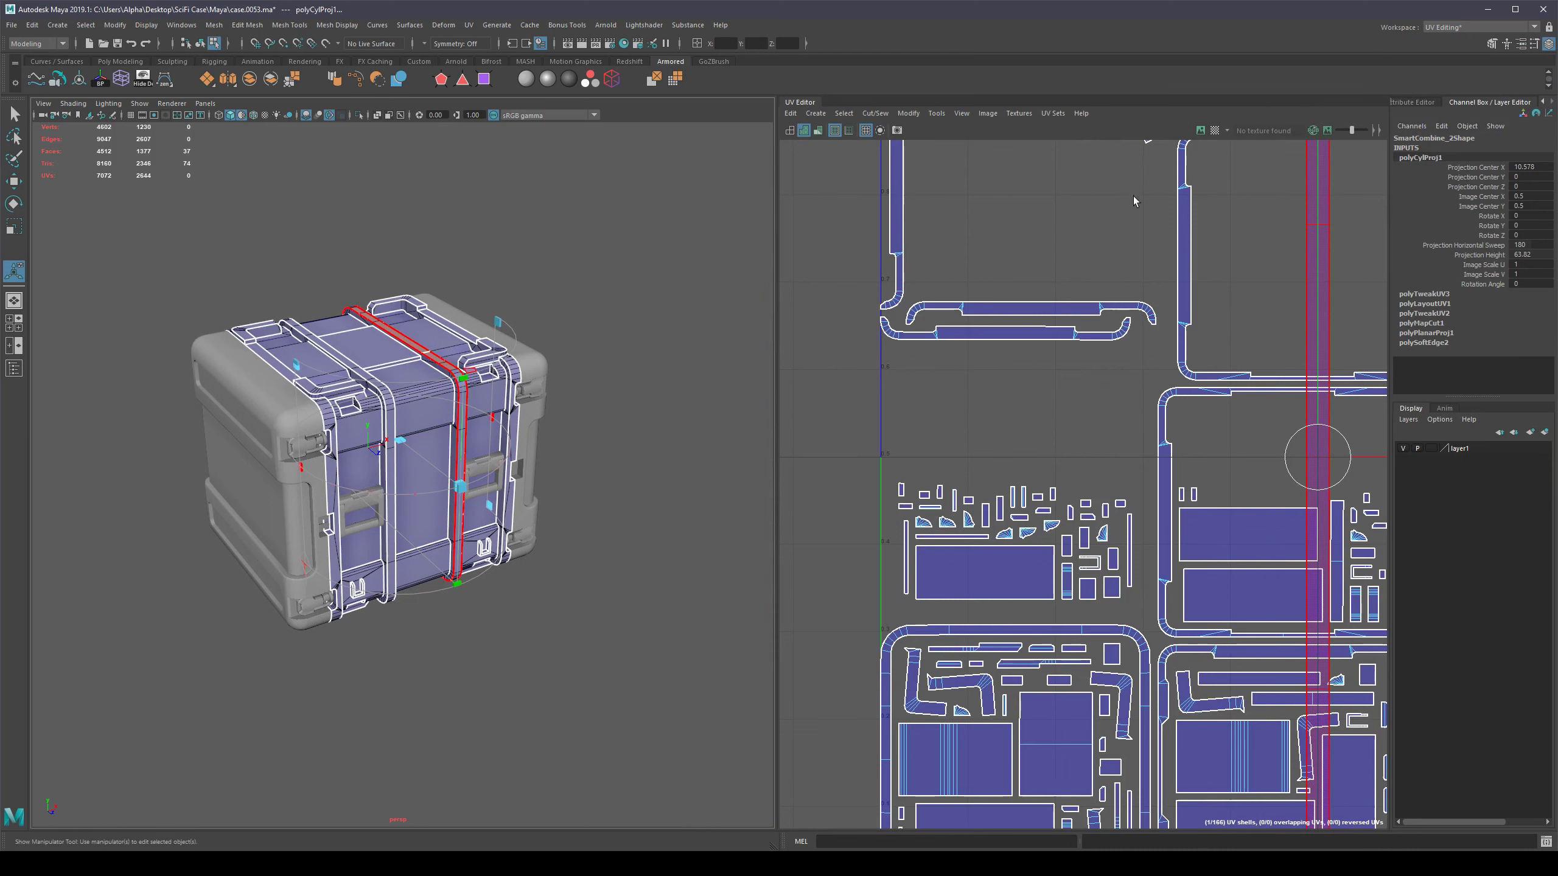
{"action": "scroll", "coordinate": [624, 432], "scroll_direction": "up", "scroll_amount": 3}
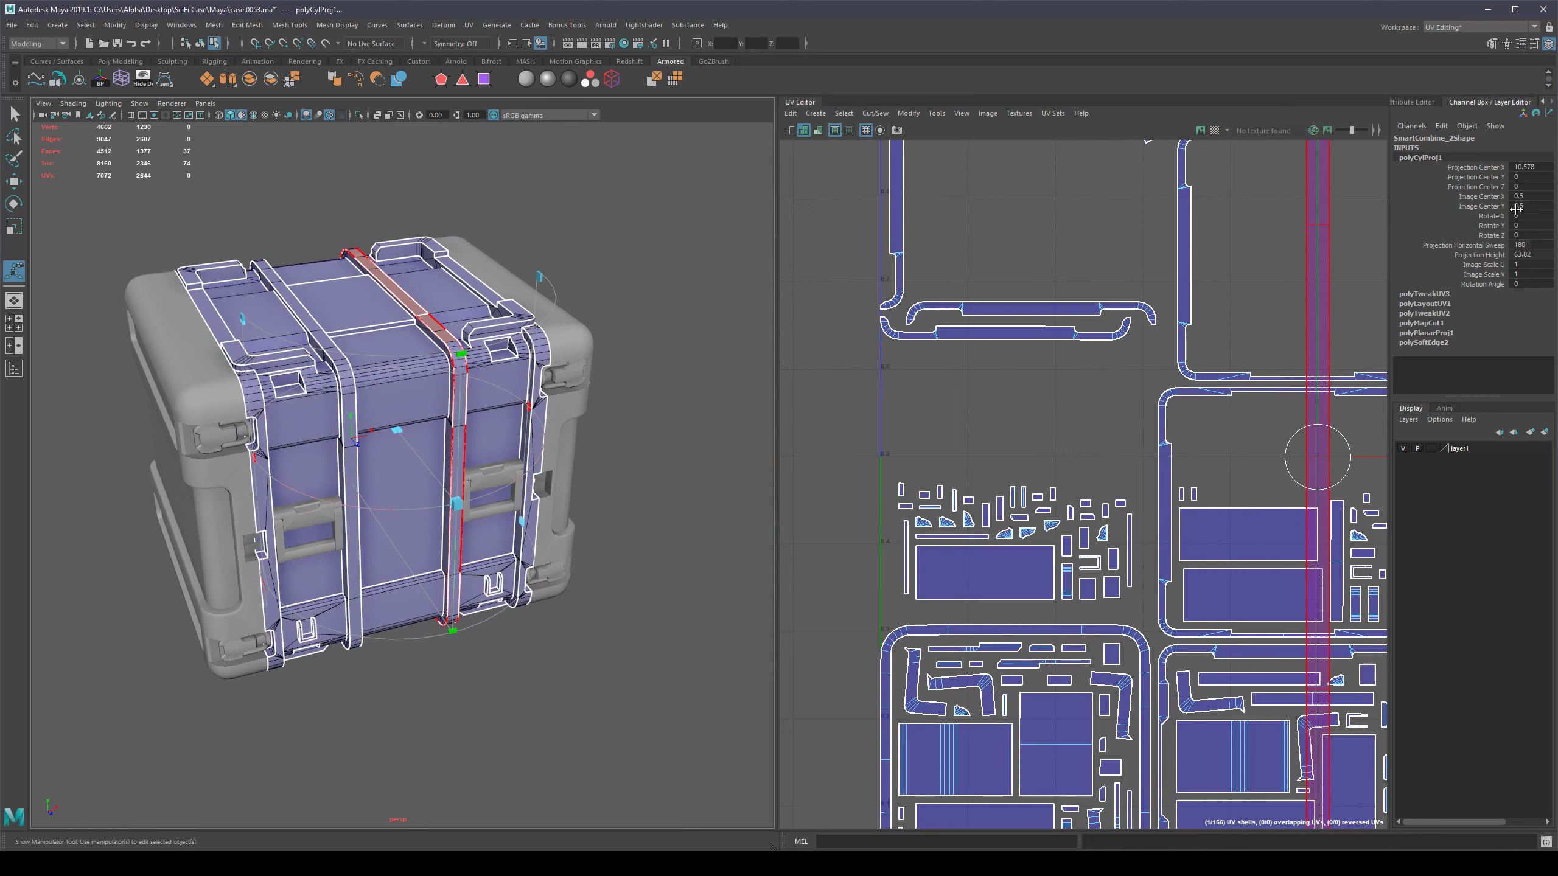
Set the strap's cylindrical projection Rotate Z to 90 and check the resulting UV strip.
{"action": "left_click", "coordinate": [1496, 235]}
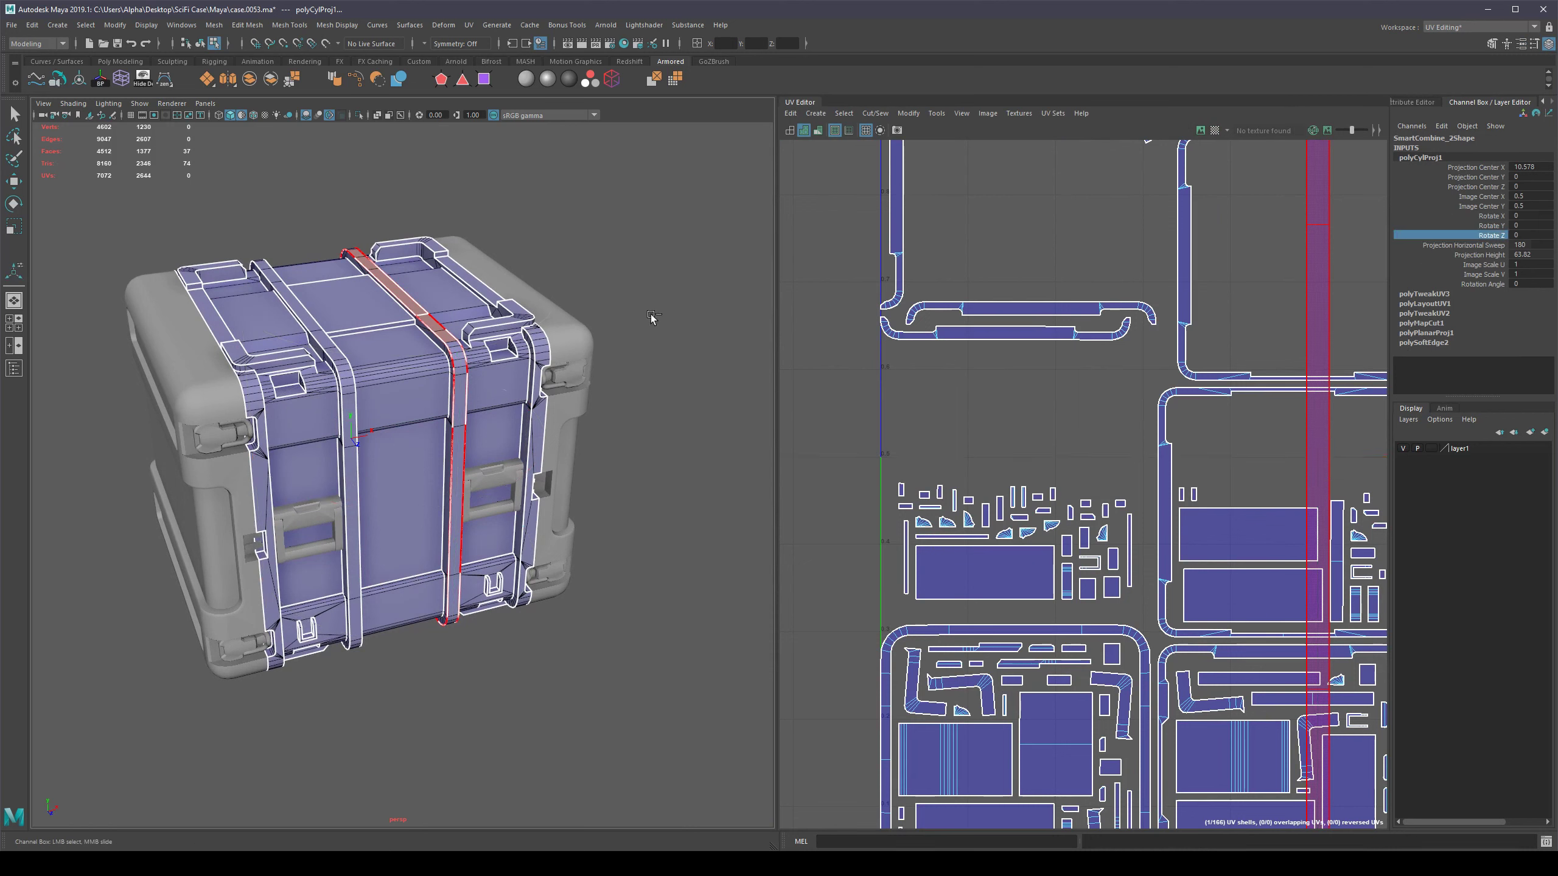
{"action": "middle_click_drag", "start_coordinate": [650, 318], "coordinate": [690, 341]}
{"action": "key", "text": "ctrl+z"}
{"action": "left_click", "coordinate": [1530, 235]}
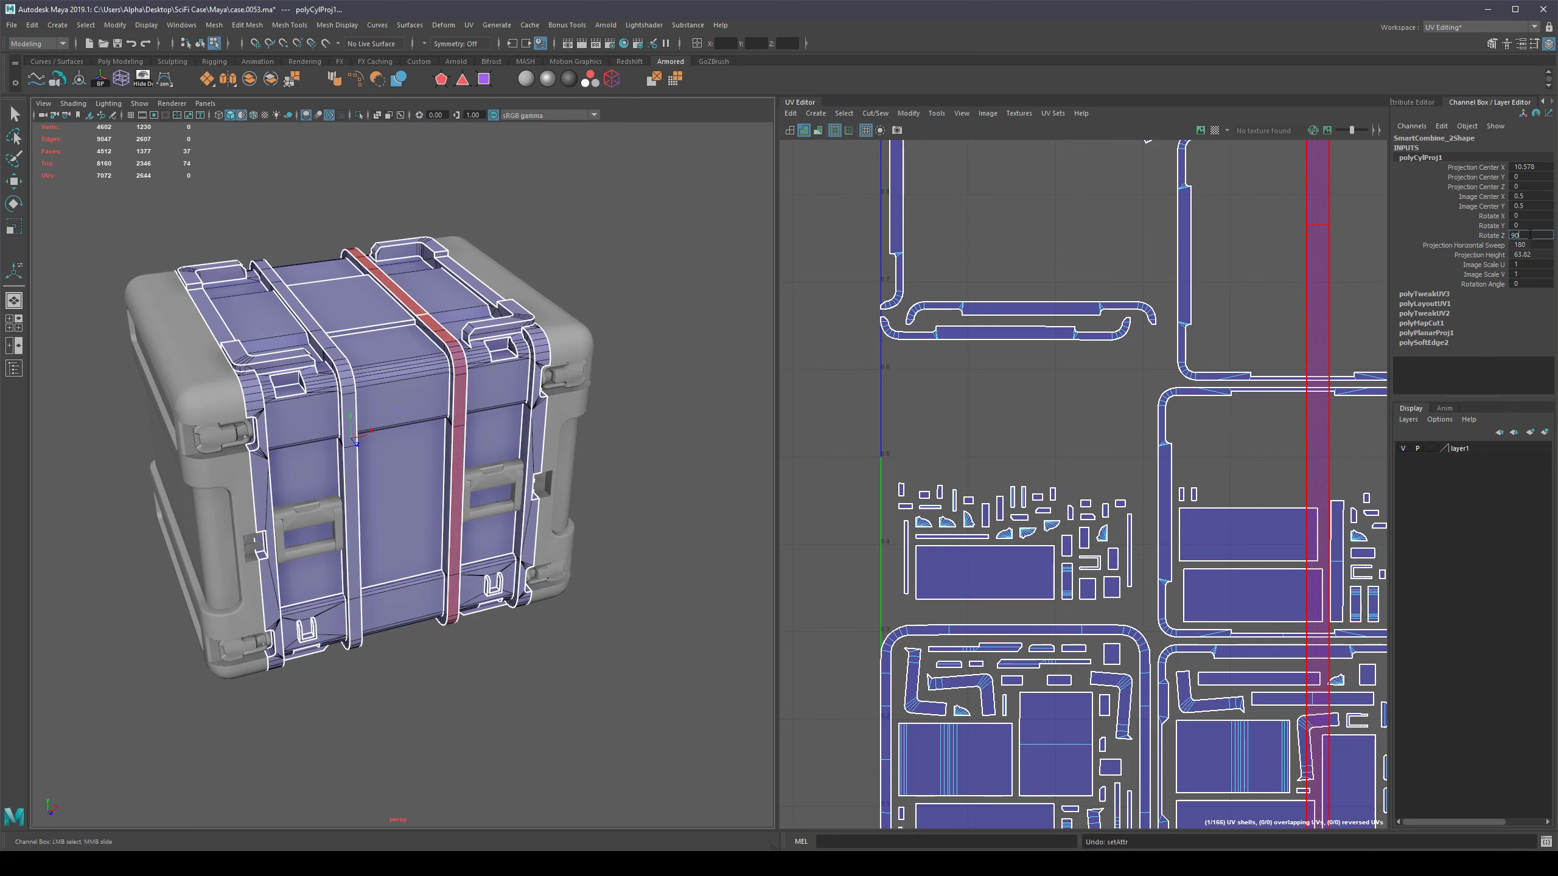
{"action": "type", "text": "90"}
{"action": "key", "text": "Return"}
{"action": "scroll", "coordinate": [1046, 381], "scroll_direction": "down", "scroll_amount": 8}
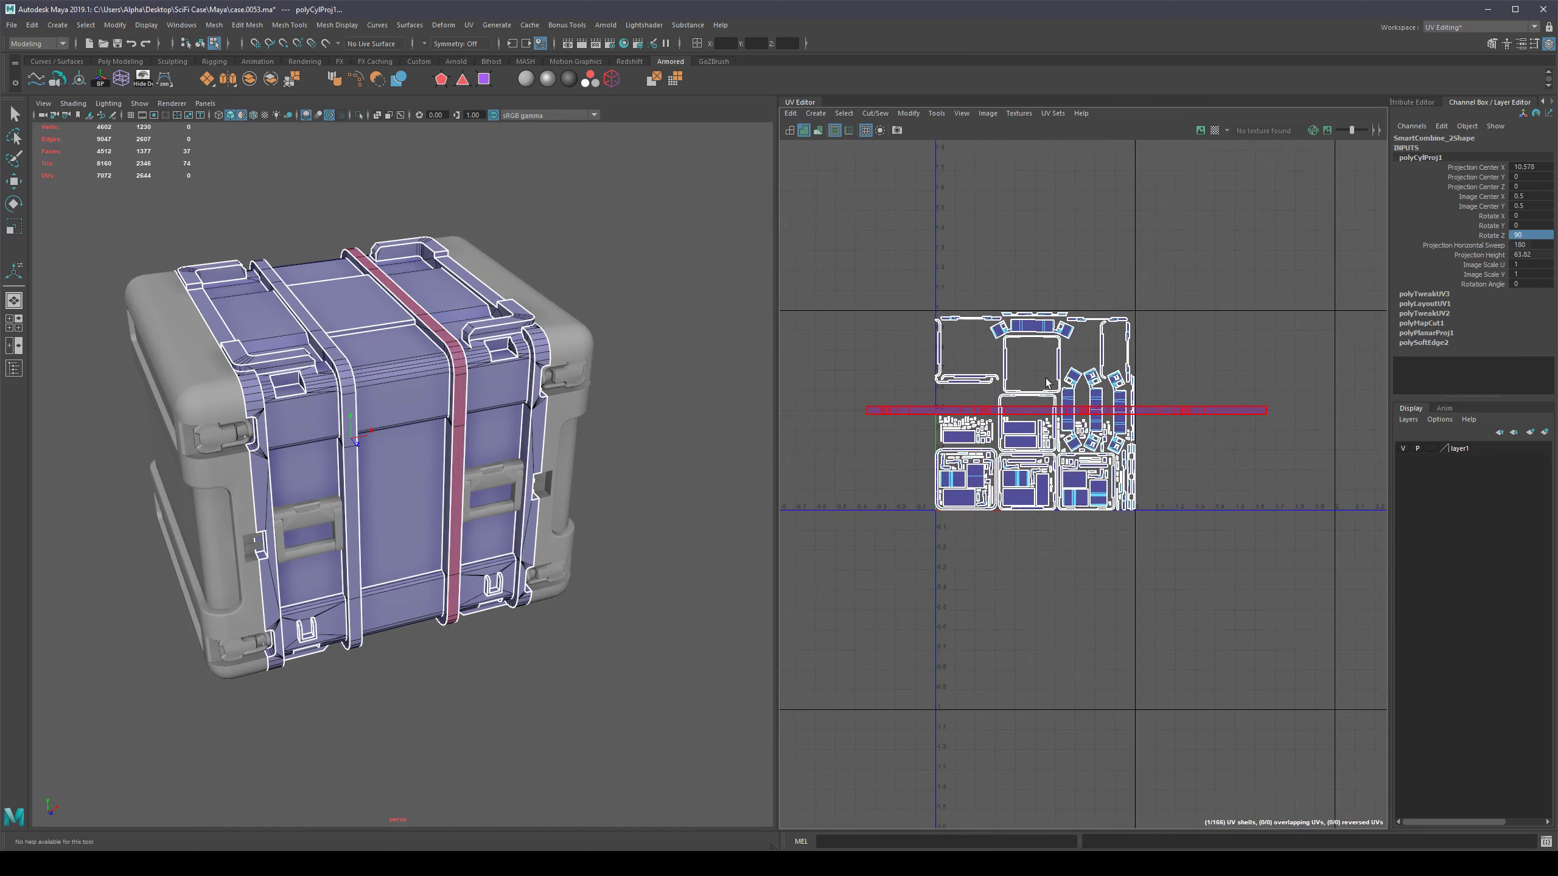
{"action": "scroll", "coordinate": [985, 401], "scroll_direction": "up", "scroll_amount": 4}
{"action": "left_click_drag", "start_coordinate": [390, 284], "coordinate": [139, 261], "text": "alt"}
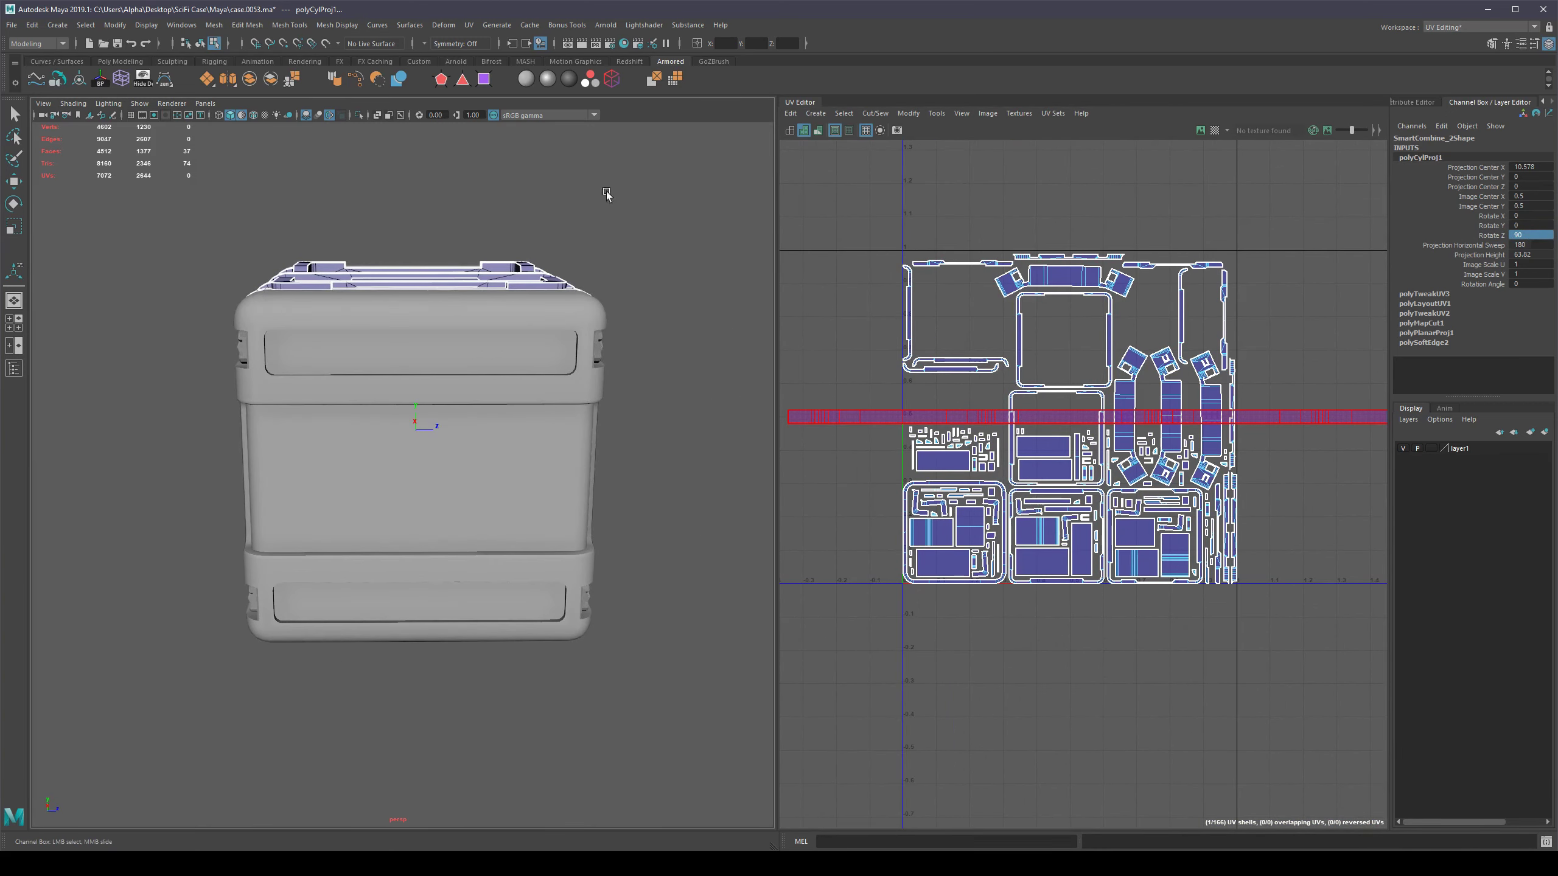
Examine the cylindrical projection's placement and orientation around the right strap with its projection manipulator displayed.
{"action": "left_click_drag", "start_coordinate": [606, 192], "coordinate": [487, 242], "text": "alt"}
{"action": "left_click_drag", "start_coordinate": [380, 460], "coordinate": [246, 613], "text": "alt"}
{"action": "left_click_drag", "start_coordinate": [466, 265], "coordinate": [637, 319], "text": "alt"}
{"action": "scroll", "coordinate": [1052, 419], "scroll_direction": "down", "scroll_amount": 3}
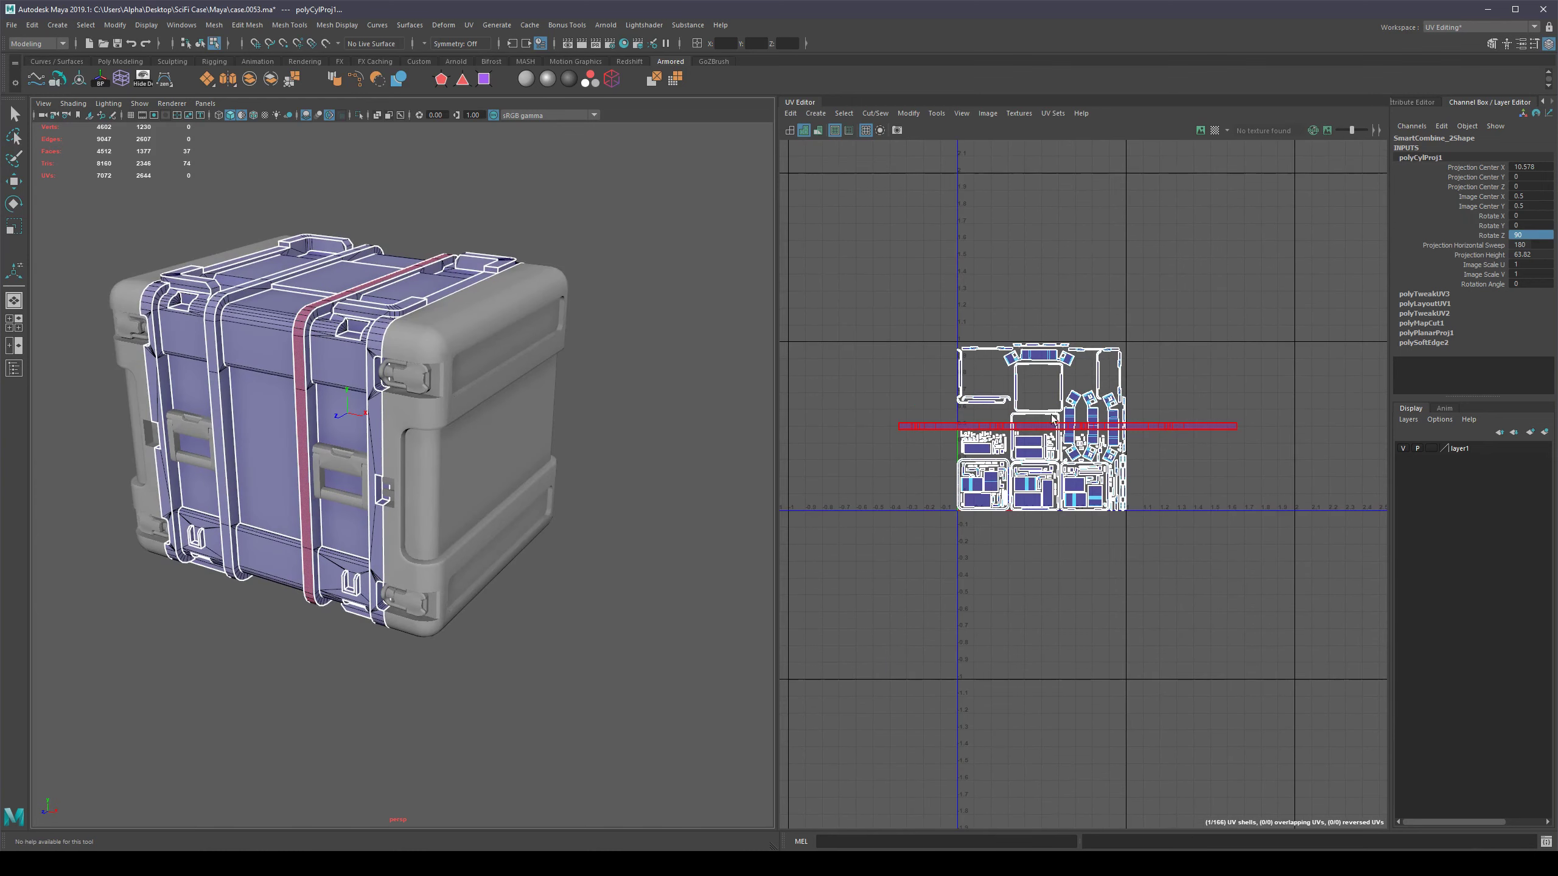
{"action": "double_click", "coordinate": [1422, 158]}
{"action": "left_click", "coordinate": [1414, 295]}
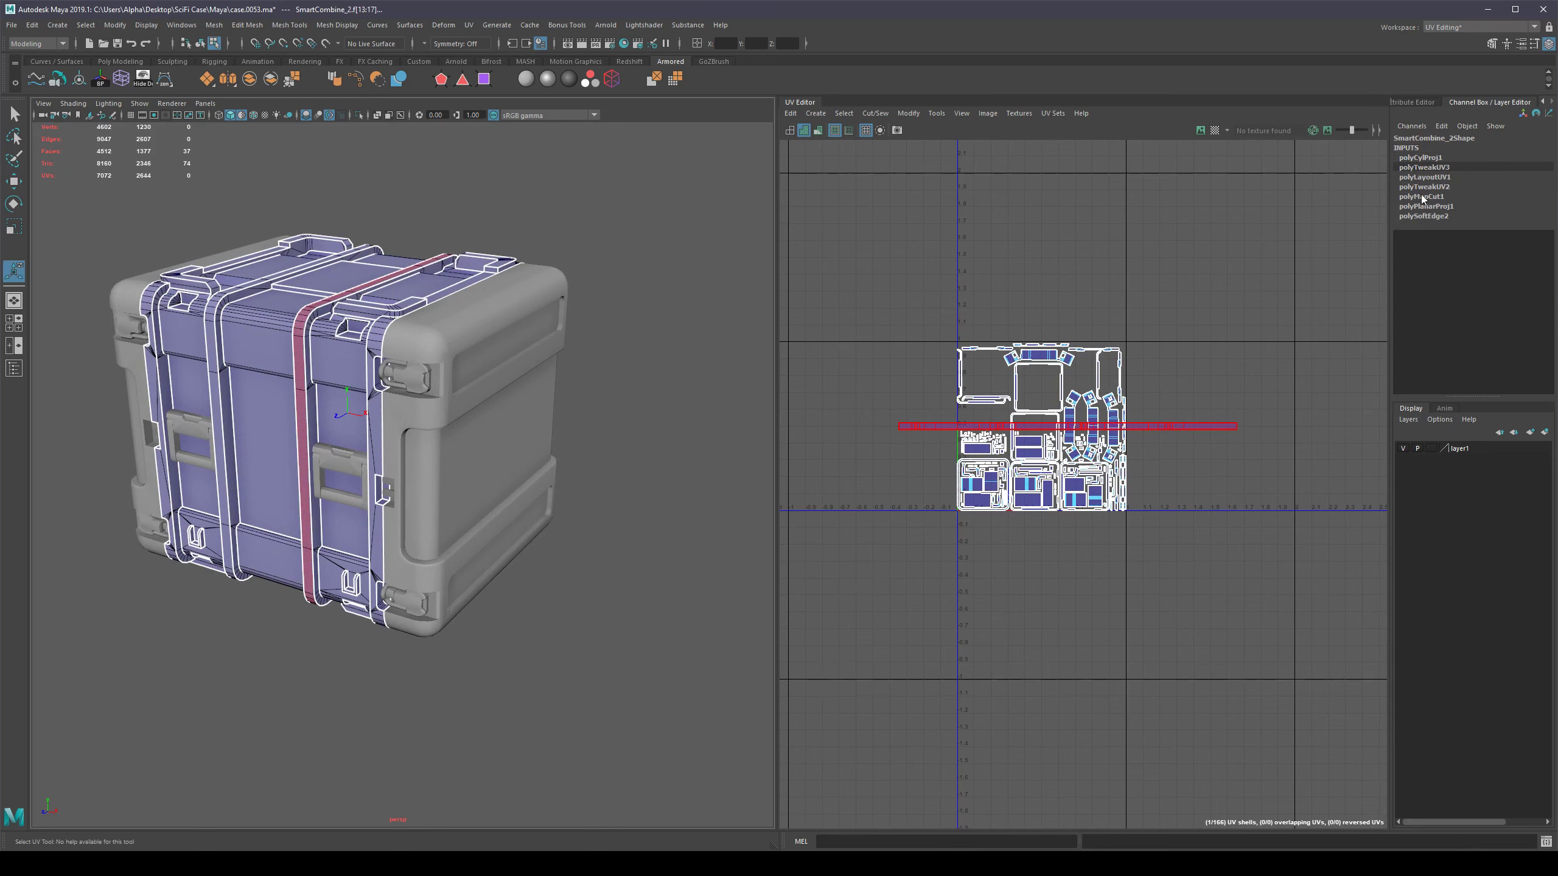
{"action": "left_click", "coordinate": [1417, 158]}
{"action": "left_click_drag", "start_coordinate": [754, 344], "coordinate": [611, 381], "text": "alt"}
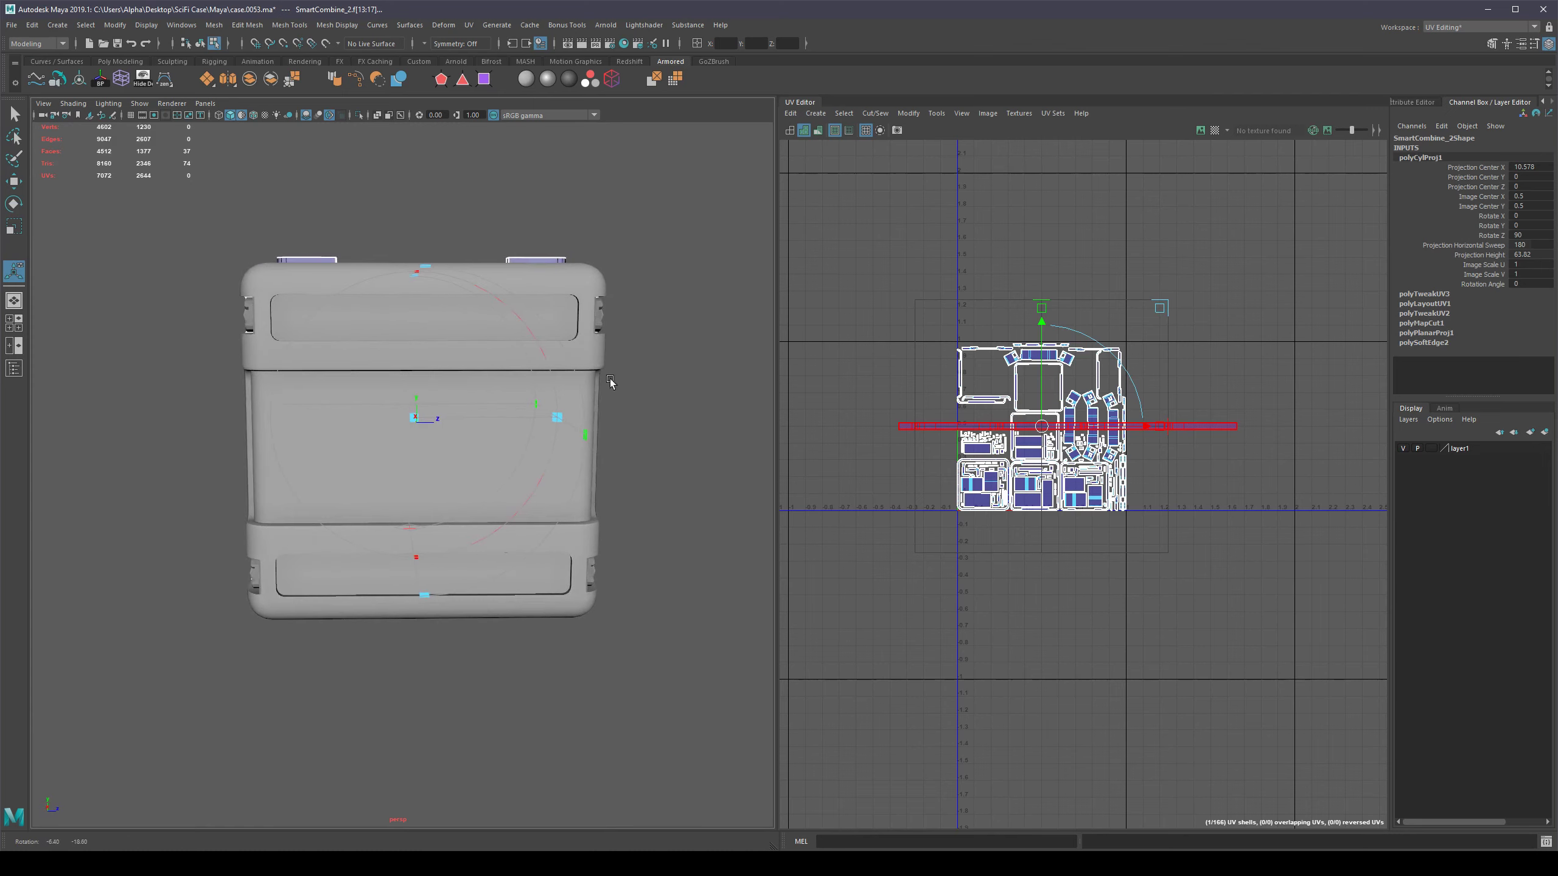
{"action": "left_click_drag", "start_coordinate": [660, 306], "coordinate": [632, 351], "text": "alt"}
{"action": "scroll", "coordinate": [1186, 430], "scroll_direction": "up", "scroll_amount": 3}
Move the right strap's straightened UV strip above the packed layout, outside the UV square.
{"action": "left_click", "coordinate": [1128, 478]}
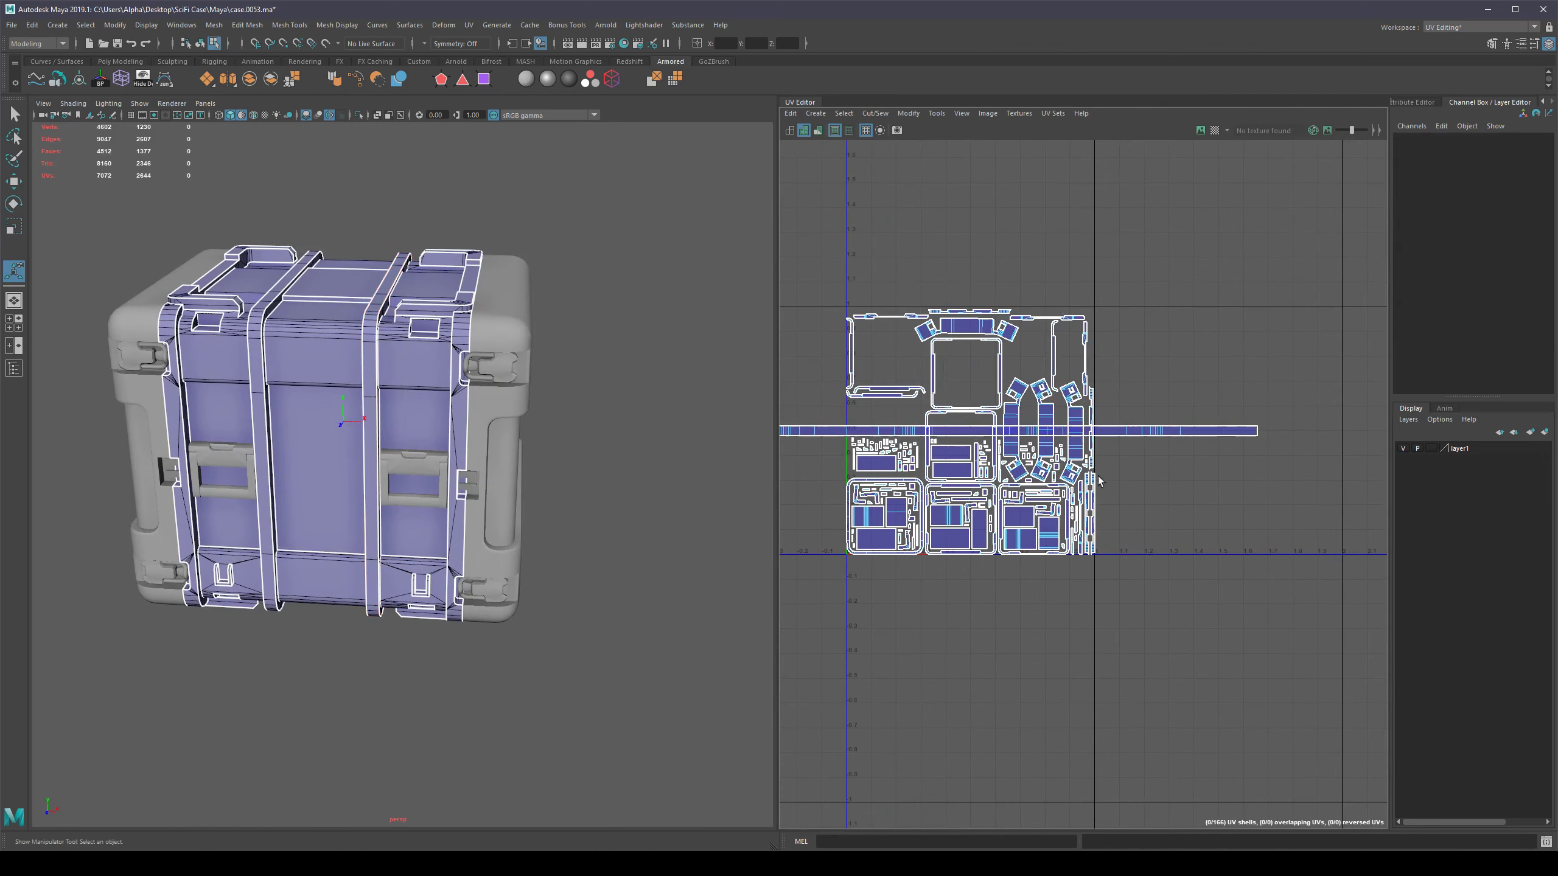
{"action": "left_click", "coordinate": [968, 434]}
{"action": "middle_click_drag", "start_coordinate": [916, 432], "coordinate": [1000, 423], "text": "alt"}
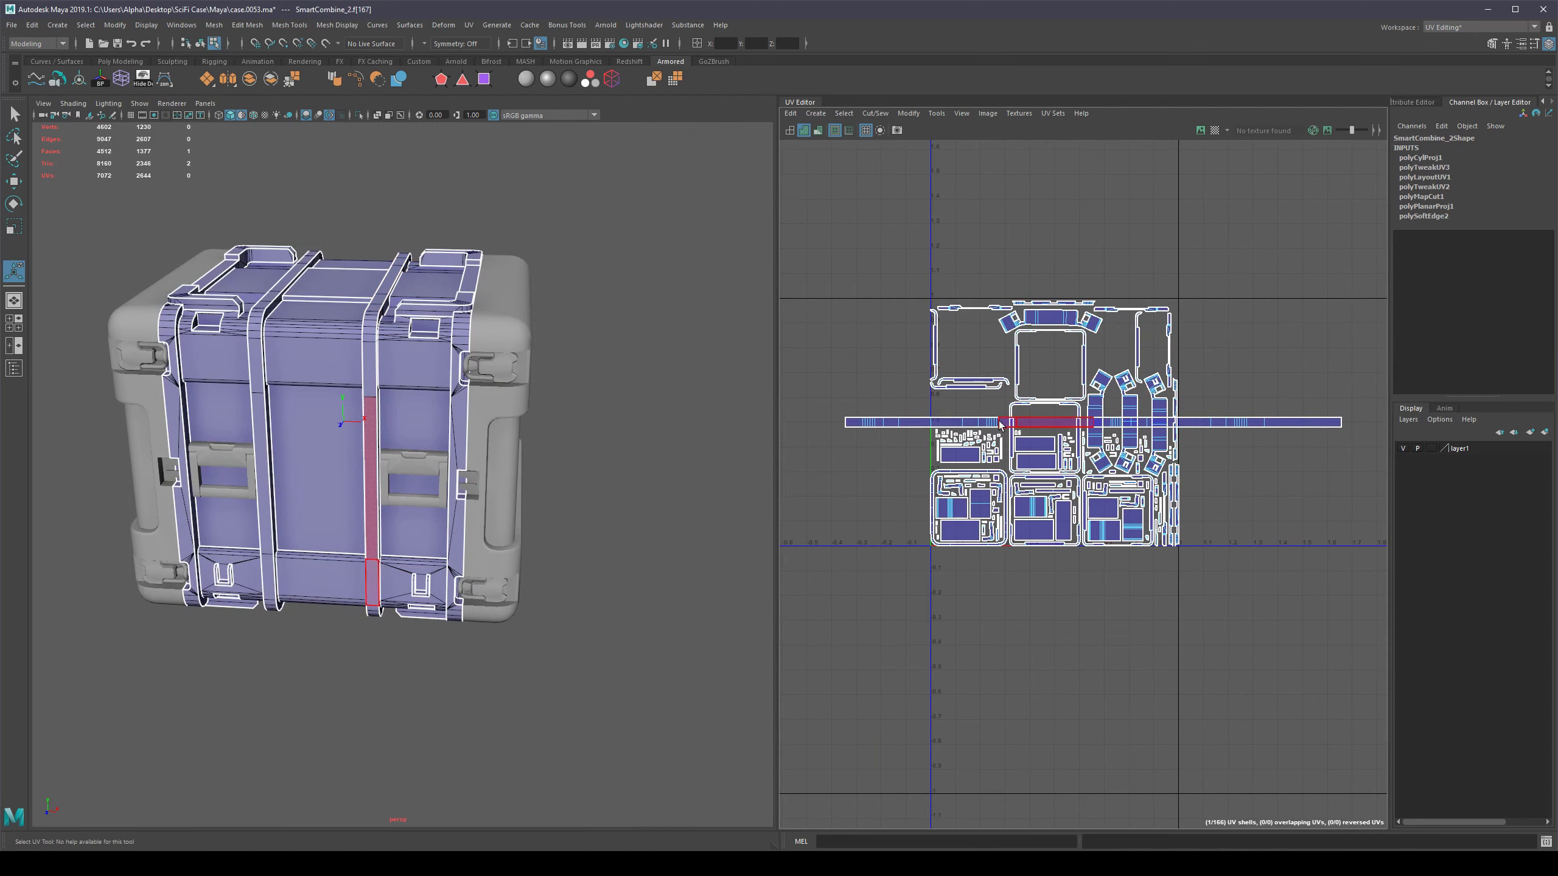
{"action": "scroll", "coordinate": [1000, 386], "scroll_direction": "up", "scroll_amount": 2}
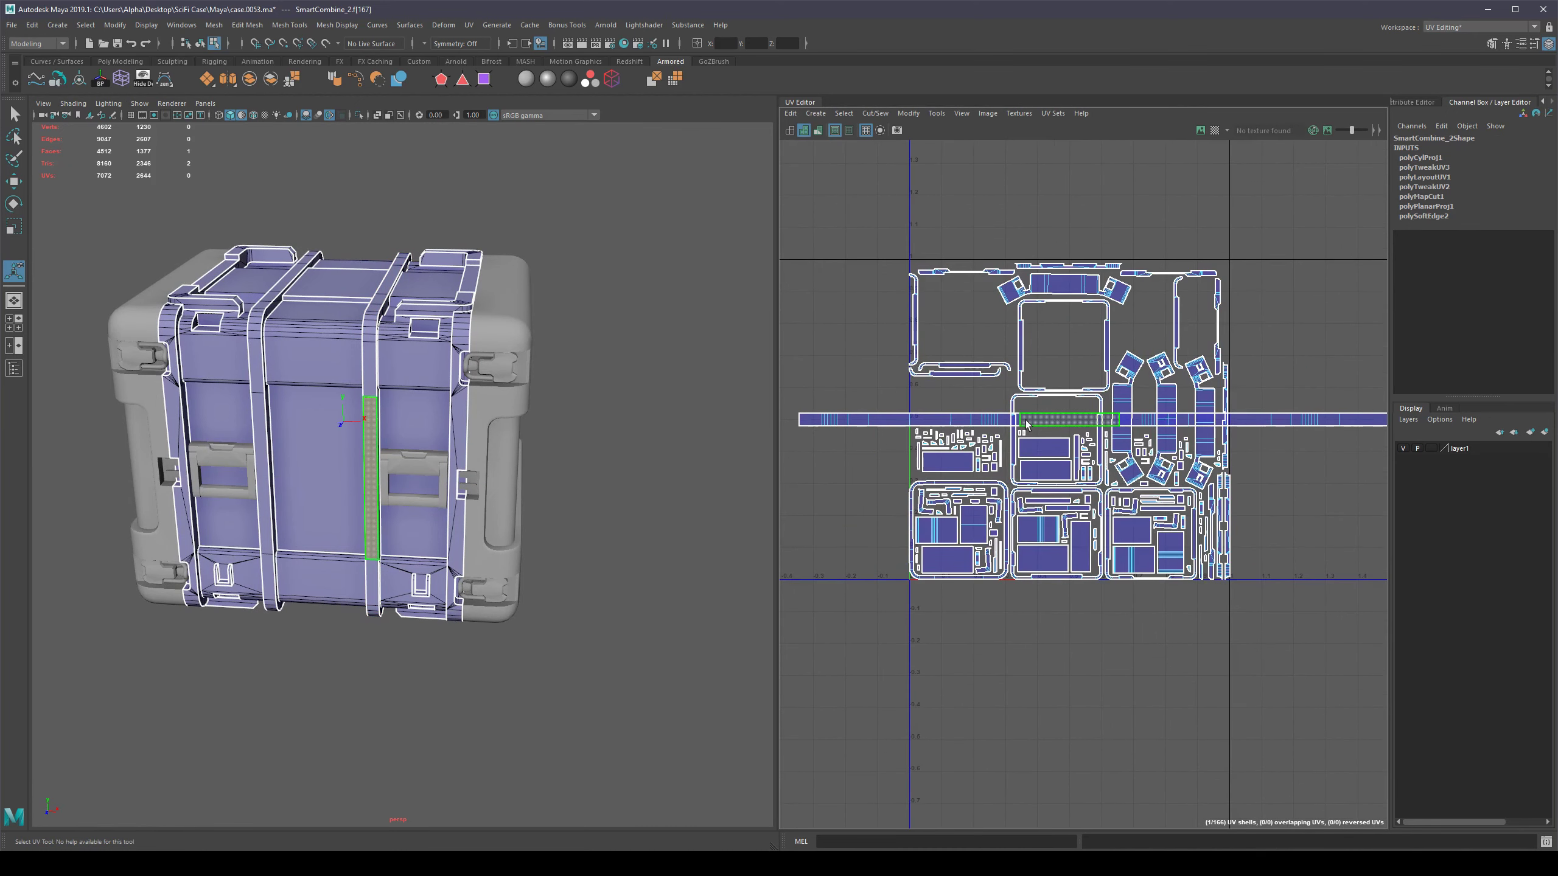
{"action": "double_click", "coordinate": [1027, 423]}
{"action": "scroll", "coordinate": [1027, 423], "scroll_direction": "down", "scroll_amount": 2}
{"action": "key", "text": "w"}
{"action": "left_click_drag", "start_coordinate": [1070, 420], "coordinate": [1072, 229]}
{"action": "scroll", "coordinate": [1089, 275], "scroll_direction": "up", "scroll_amount": 3}
{"action": "left_click", "coordinate": [1089, 275]}
Select the UV shell of the left strap's flat outer band and apply a cylindrical UV projection to its faces.
{"action": "scroll", "coordinate": [981, 445], "scroll_direction": "up", "scroll_amount": 4}
{"action": "middle_click_drag", "start_coordinate": [988, 389], "coordinate": [1026, 337], "text": "alt"}
{"action": "middle_click_drag", "start_coordinate": [1025, 423], "coordinate": [1039, 389], "text": "alt"}
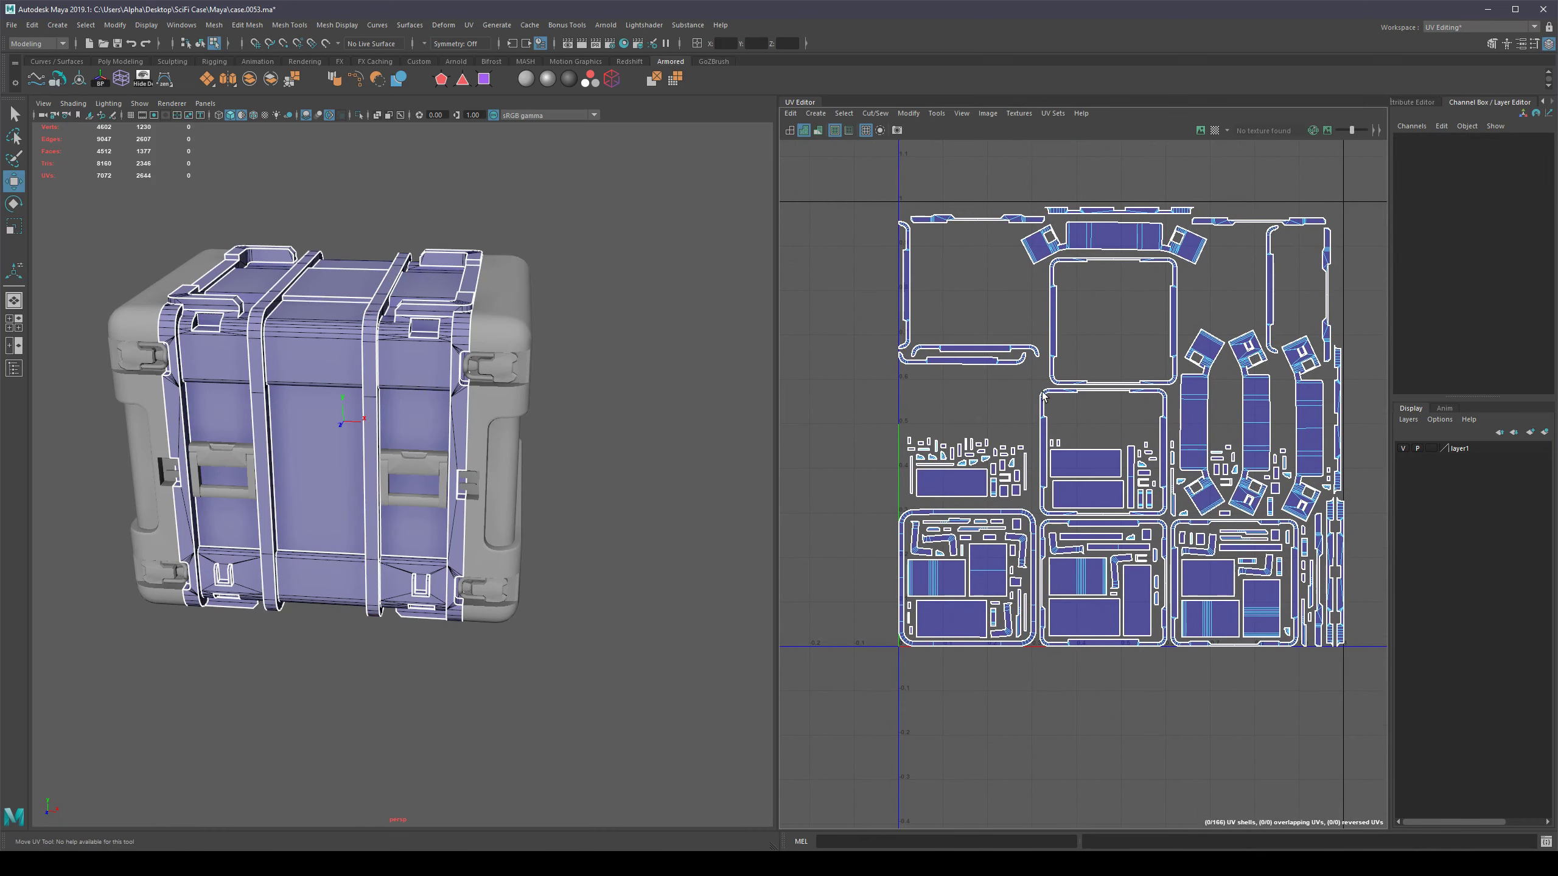
{"action": "right_click_drag", "start_coordinate": [938, 388], "coordinate": [991, 405]}
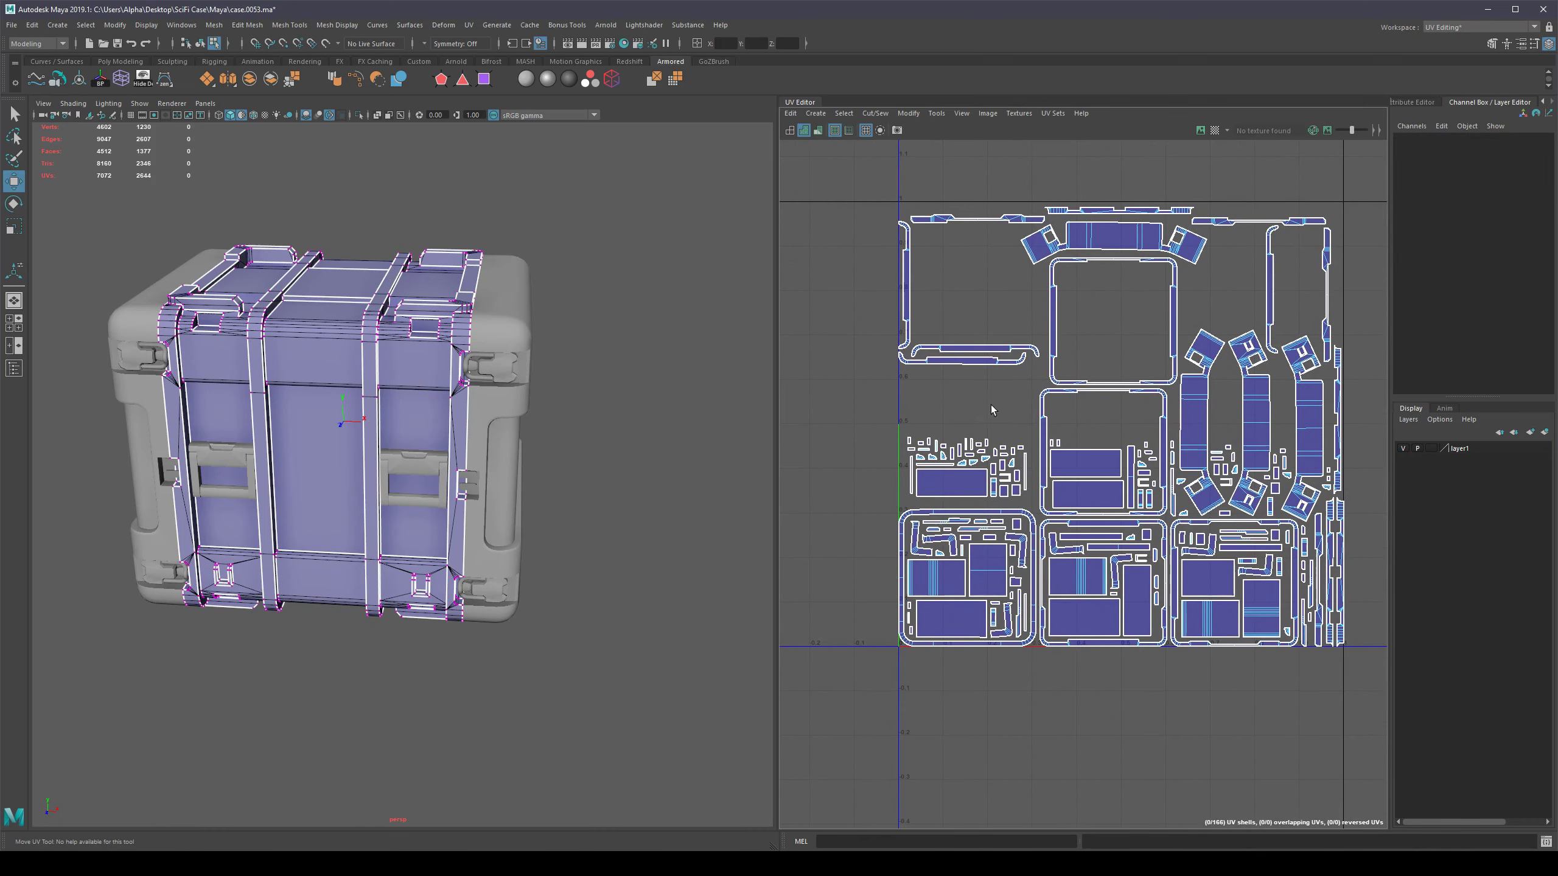
{"action": "right_click_drag", "start_coordinate": [997, 511], "coordinate": [964, 492]}
{"action": "left_click", "coordinate": [980, 511]}
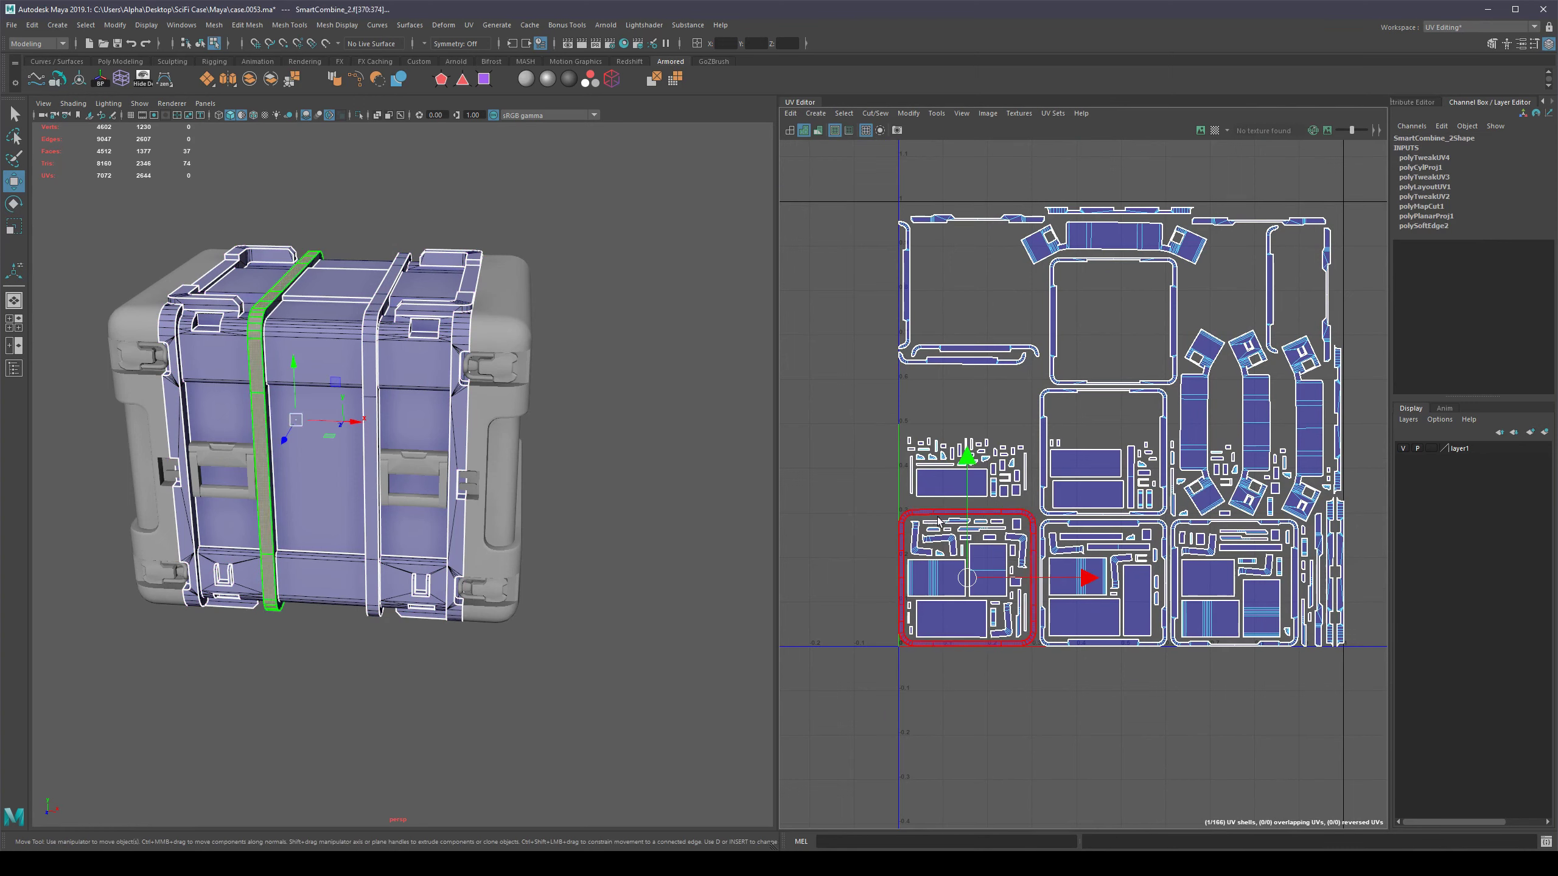
{"action": "middle_click_drag", "start_coordinate": [915, 479], "coordinate": [985, 428], "text": "alt"}
{"action": "left_click_drag", "start_coordinate": [606, 264], "coordinate": [558, 399], "text": "alt"}
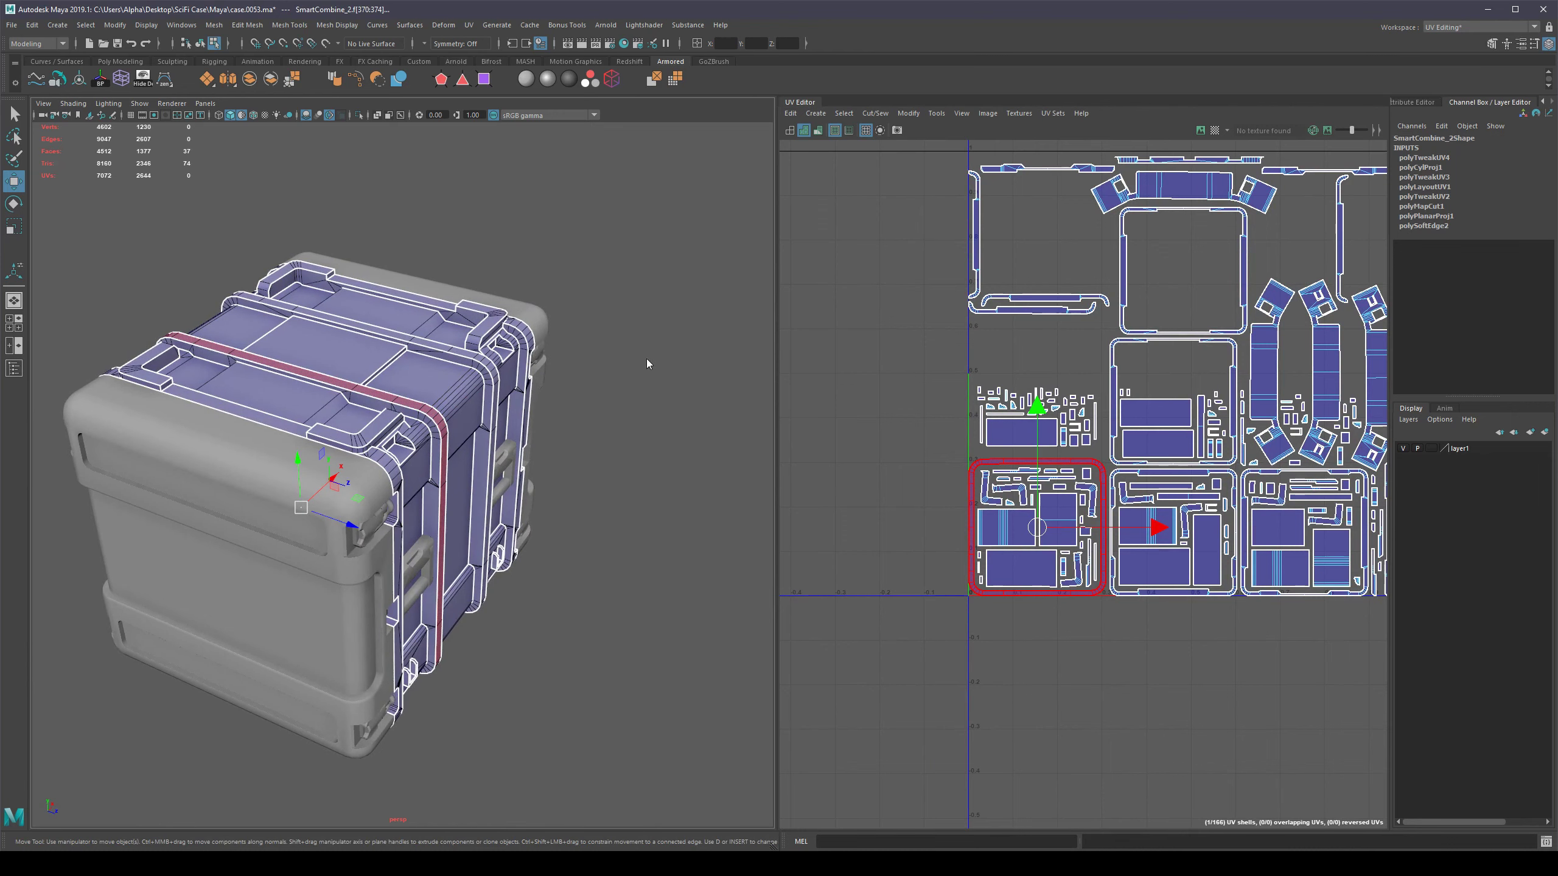
{"action": "right_click_drag", "start_coordinate": [646, 358], "coordinate": [745, 670], "text": "shift"}
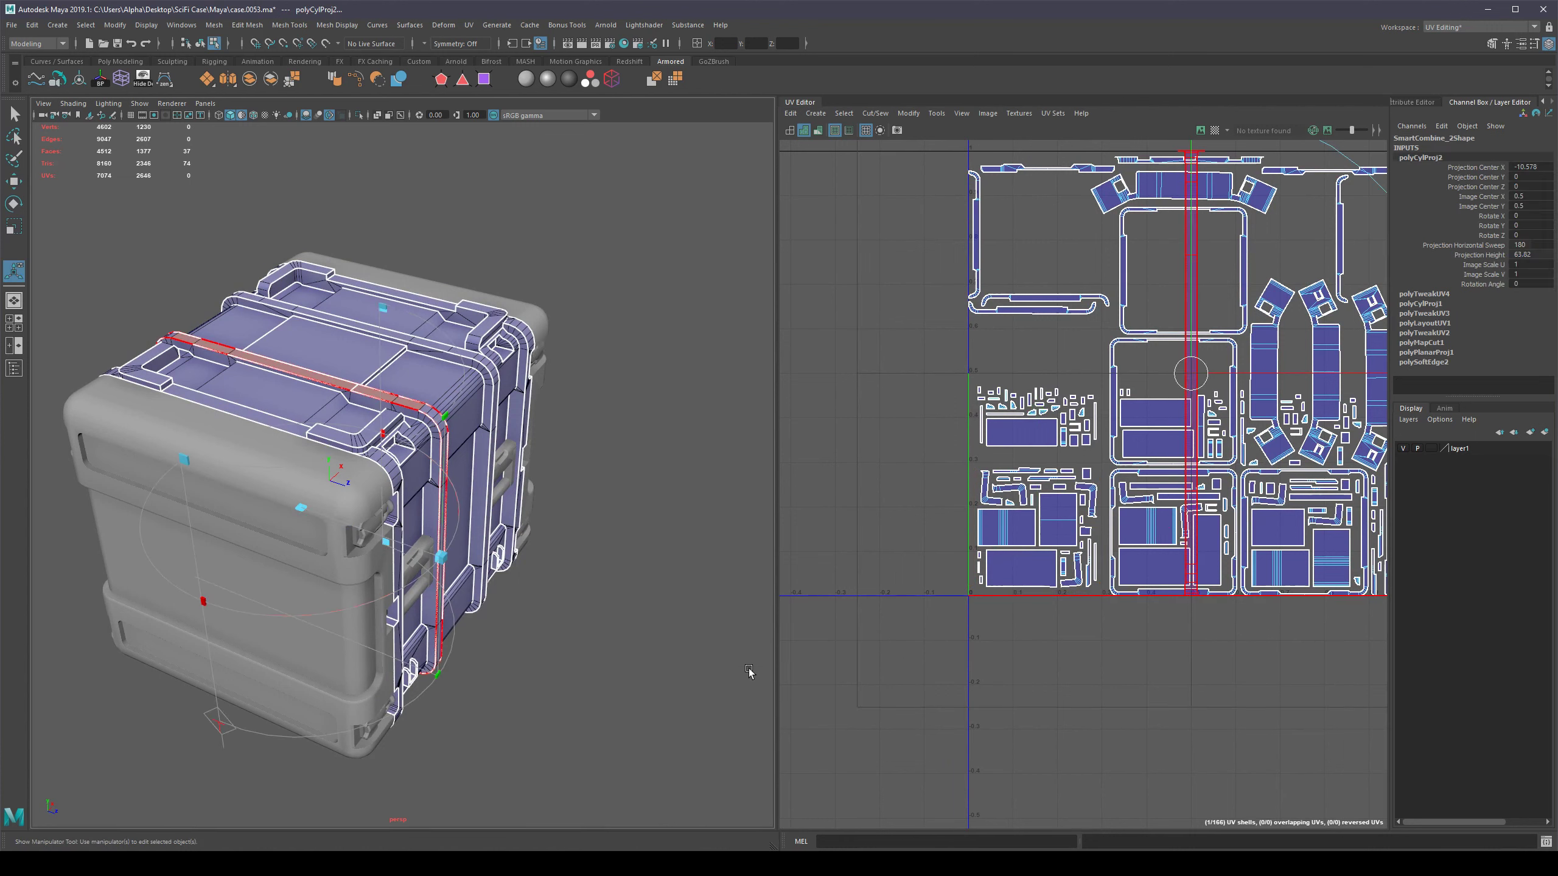
Set the left strap's cylindrical projection Rotate Z to 90.
{"action": "left_click", "coordinate": [1524, 235]}
{"action": "key", "text": "Return"}
{"action": "scroll", "coordinate": [1147, 386], "scroll_direction": "down", "scroll_amount": 1}
{"action": "middle_click_drag", "start_coordinate": [1165, 400], "coordinate": [1039, 460], "text": "alt"}
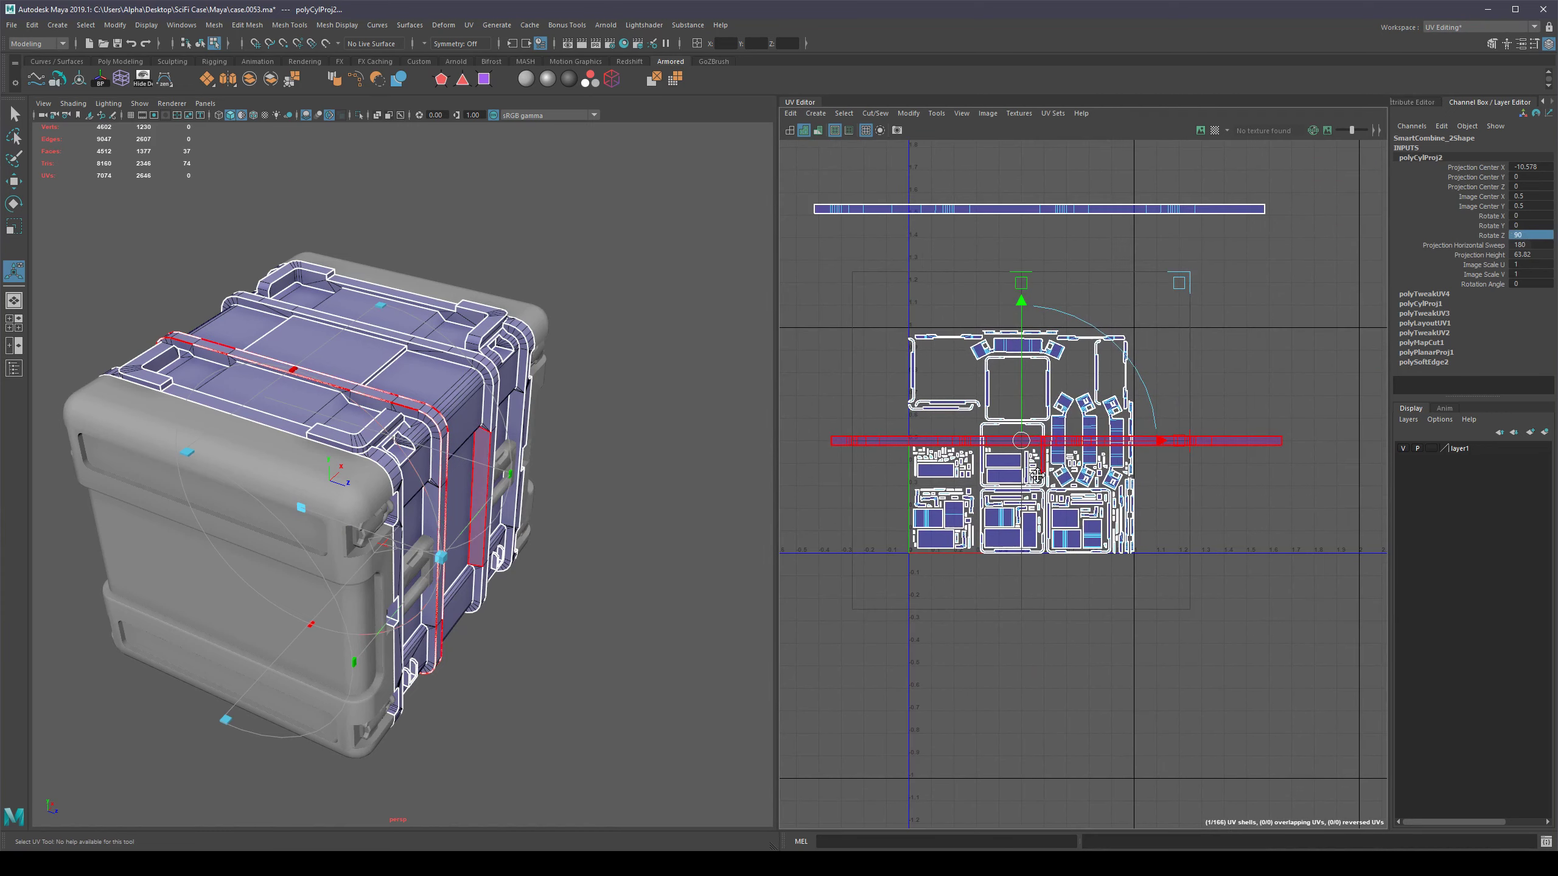
Move the left strap's projected UV strip above the packed layout, directly beneath the right strap's strip.
{"action": "left_click_drag", "start_coordinate": [1024, 439], "coordinate": [1010, 226]}
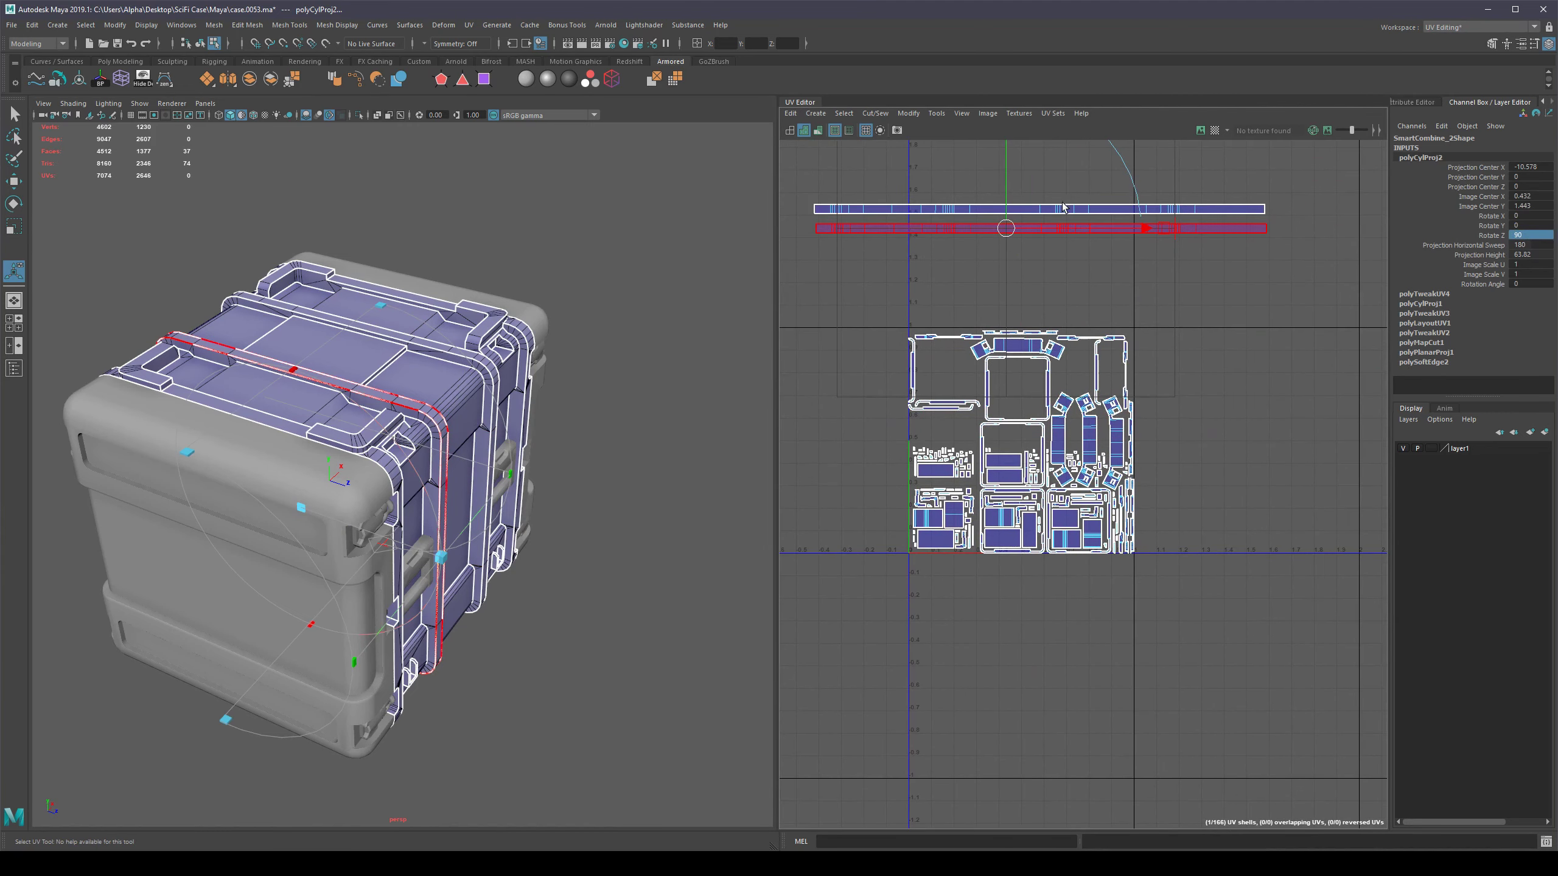
{"action": "middle_click_drag", "start_coordinate": [986, 270], "coordinate": [1015, 280], "text": "alt"}
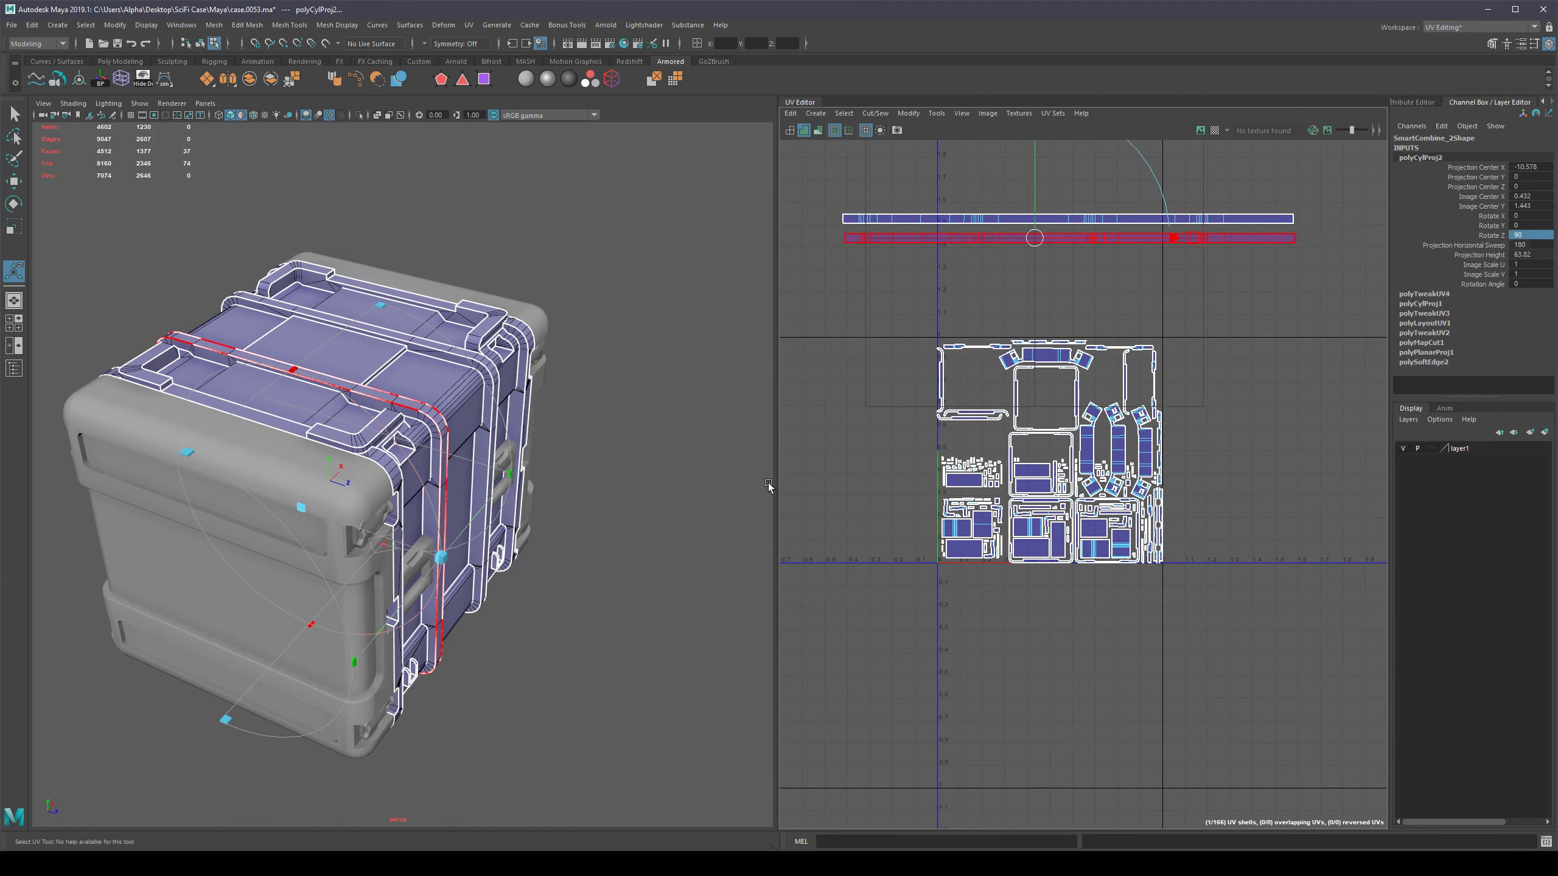
{"action": "scroll", "coordinate": [986, 440], "scroll_direction": "up", "scroll_amount": 2}
{"action": "scroll", "coordinate": [1141, 304], "scroll_direction": "up", "scroll_amount": 1}
{"action": "middle_click_drag", "start_coordinate": [1089, 200], "coordinate": [1113, 303], "text": "alt"}
{"action": "scroll", "coordinate": [1147, 352], "scroll_direction": "down", "scroll_amount": 3}
{"action": "scroll", "coordinate": [1062, 400], "scroll_direction": "up", "scroll_amount": 1}
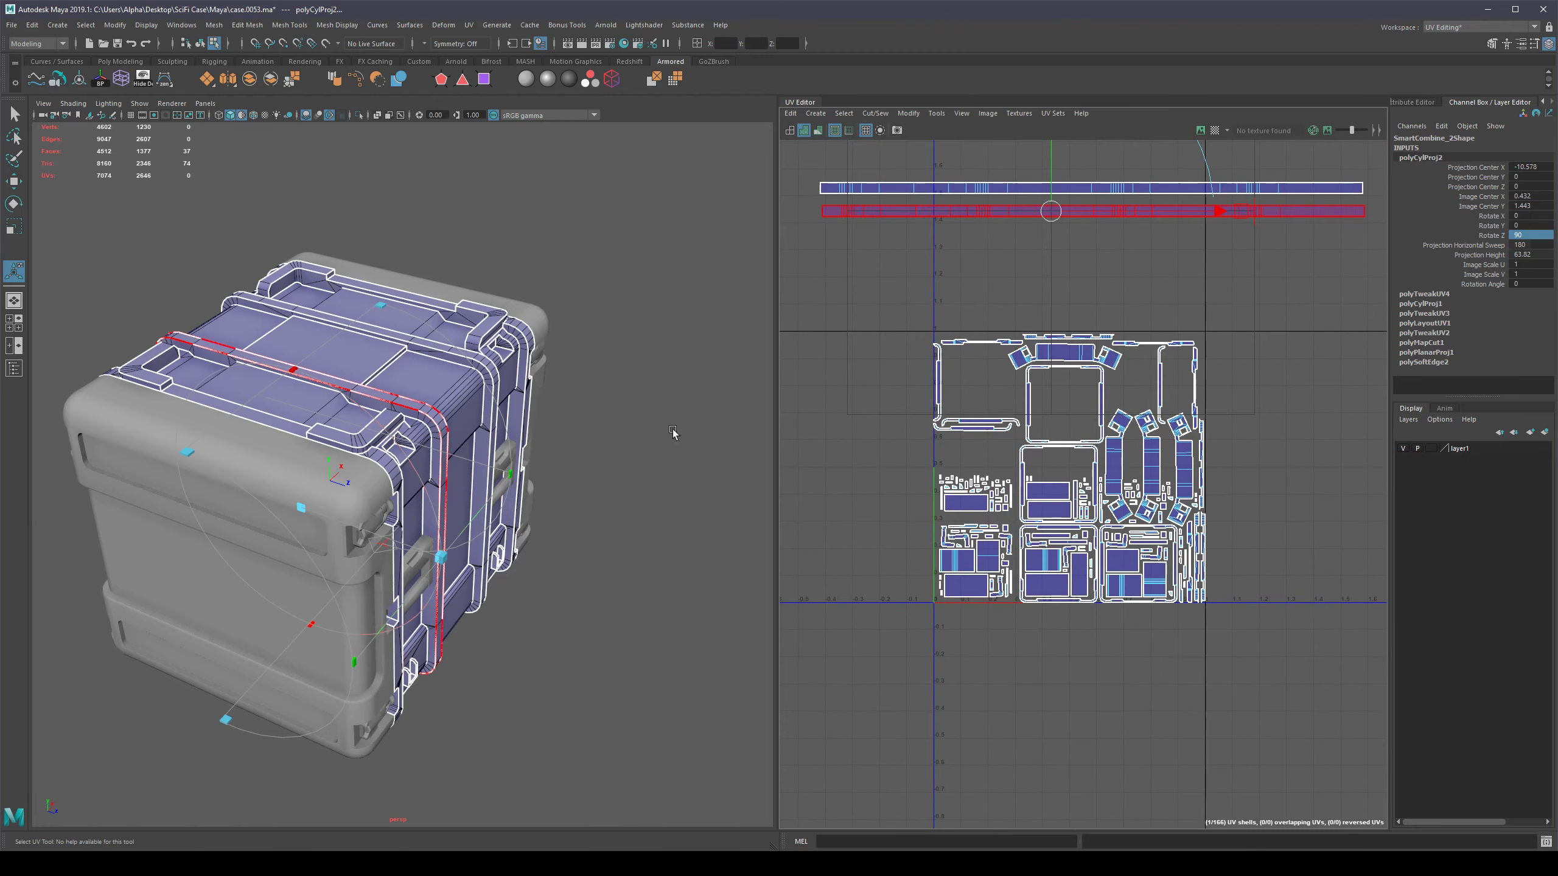
{"action": "key", "text": "q"}
Select the square frame-shaped UV shell of the left strap's inward-facing side wall and locate it on the model.
{"action": "right_click_drag", "start_coordinate": [976, 410], "coordinate": [1149, 414], "text": "alt"}
{"action": "middle_click_drag", "start_coordinate": [1149, 414], "coordinate": [1116, 401], "text": "alt"}
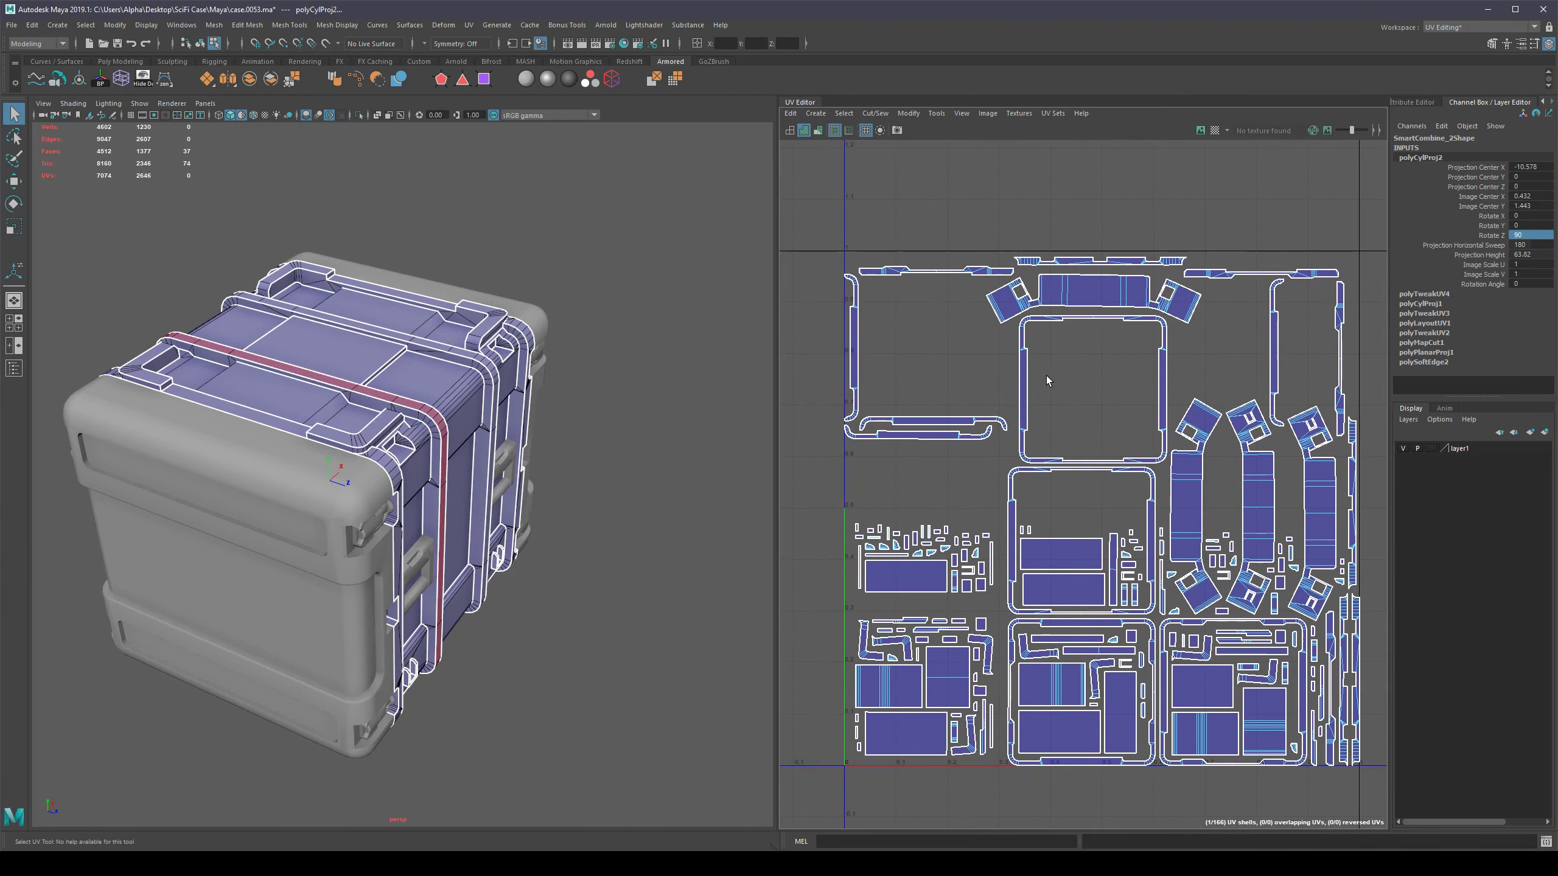
{"action": "right_click_drag", "start_coordinate": [1024, 373], "coordinate": [994, 357]}
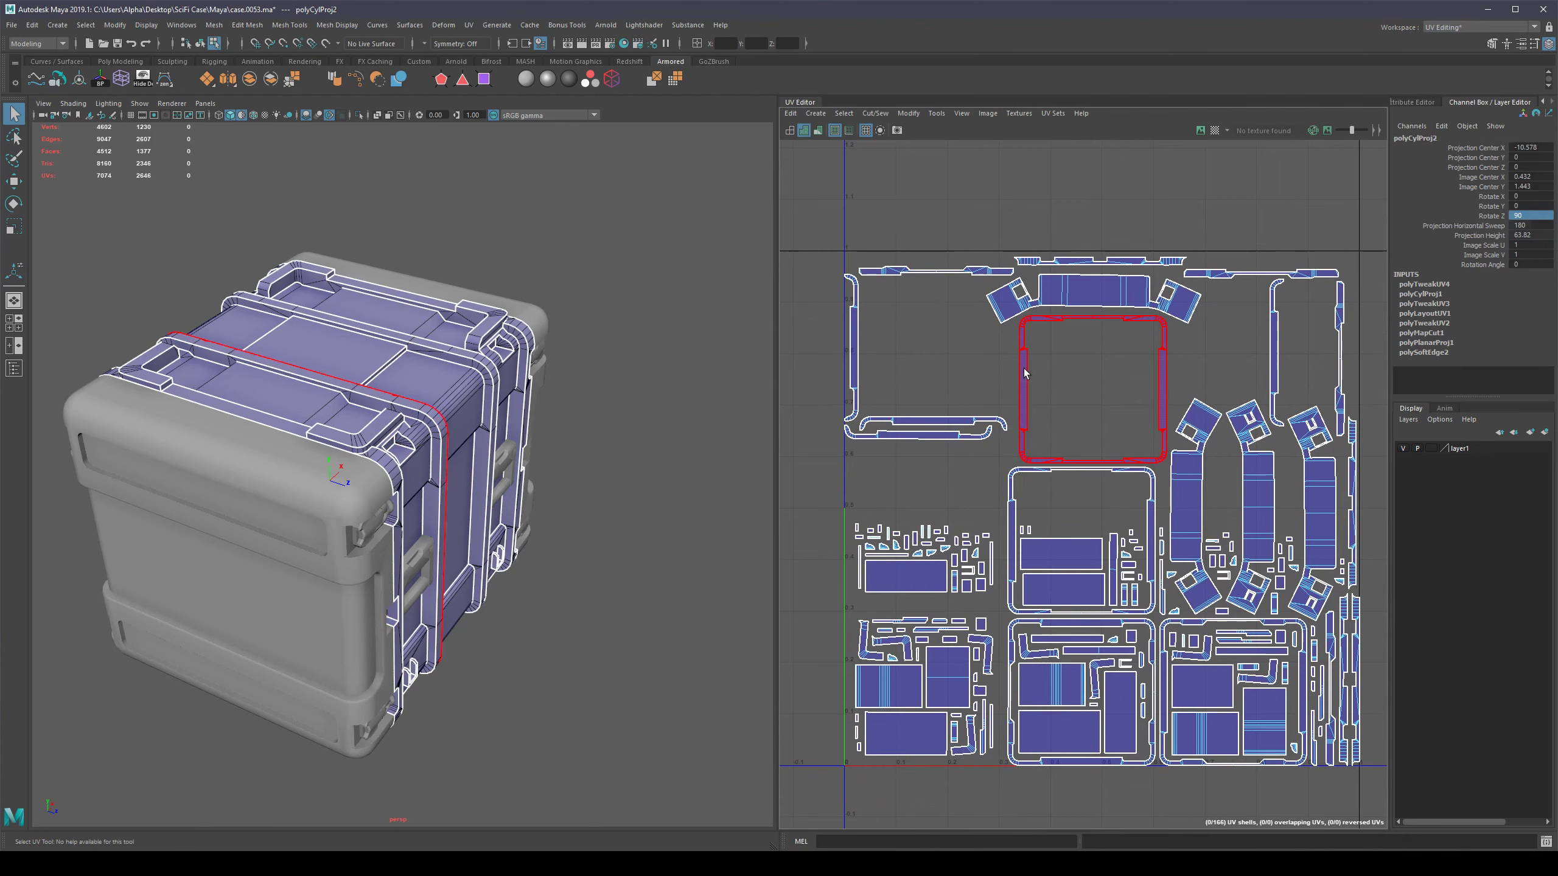
{"action": "left_click", "coordinate": [1023, 372]}
{"action": "middle_click_drag", "start_coordinate": [613, 438], "coordinate": [640, 435], "text": "alt"}
{"action": "left_click_drag", "start_coordinate": [640, 436], "coordinate": [395, 394], "text": "alt"}
{"action": "middle_click_drag", "start_coordinate": [306, 286], "coordinate": [466, 388], "text": "alt"}
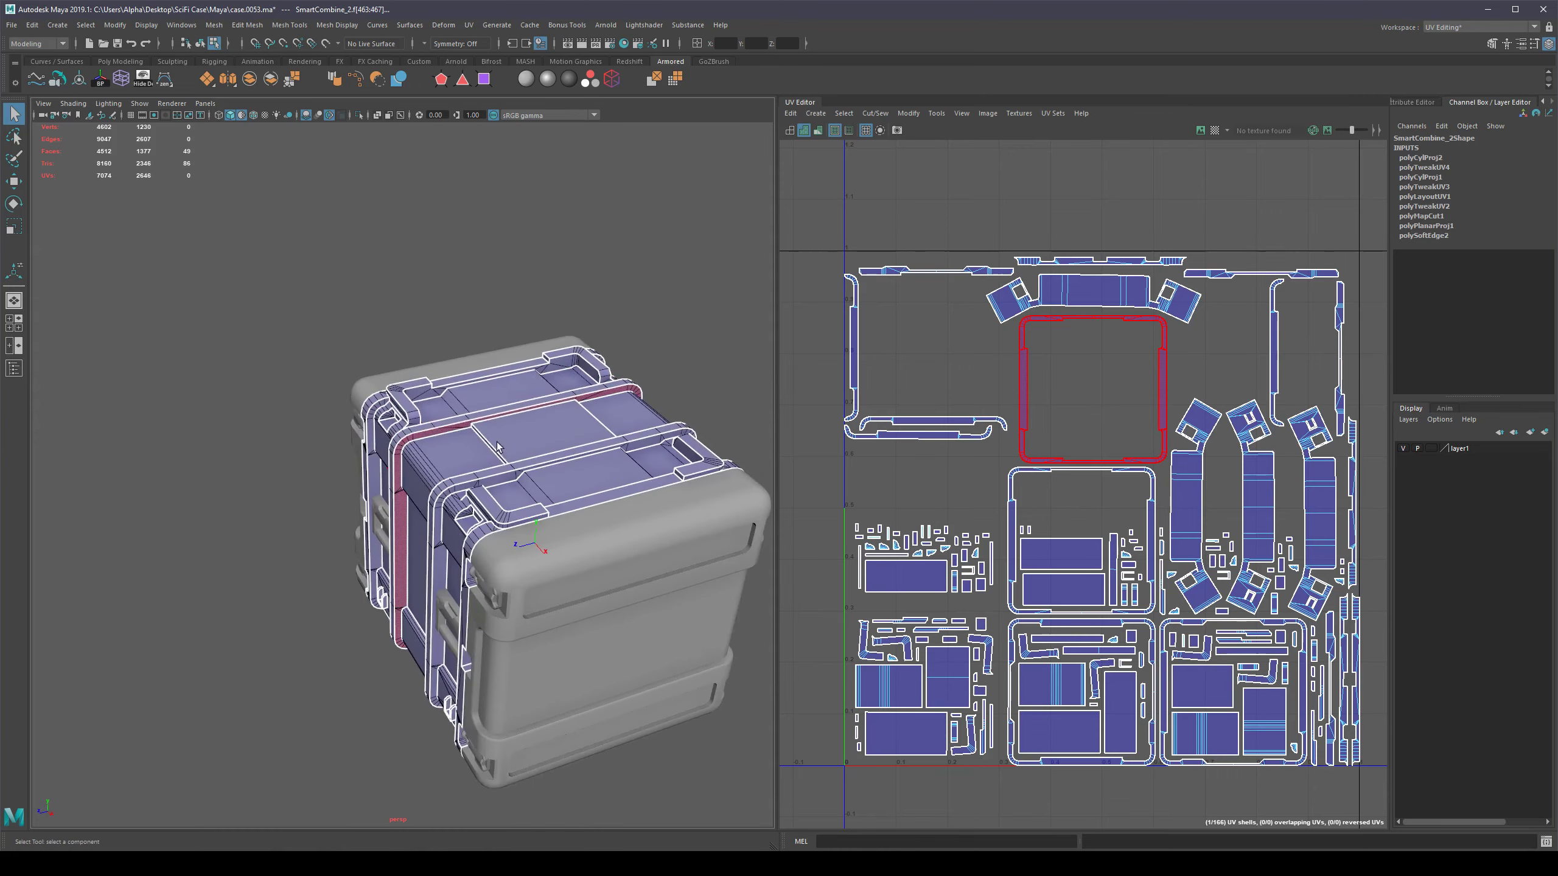
Examine the selected frame shell's rounded corners and straight sides against the model and the rest of the UV layout.
{"action": "scroll", "coordinate": [417, 457], "scroll_direction": "up", "scroll_amount": 4}
{"action": "mouse_move", "coordinate": [411, 466]}
{"action": "left_mouse_down", "text": "alt"}
{"action": "mouse_move", "coordinate": [476, 396]}
{"action": "mouse_move", "coordinate": [417, 442]}
{"action": "left_mouse_up", "text": "alt"}
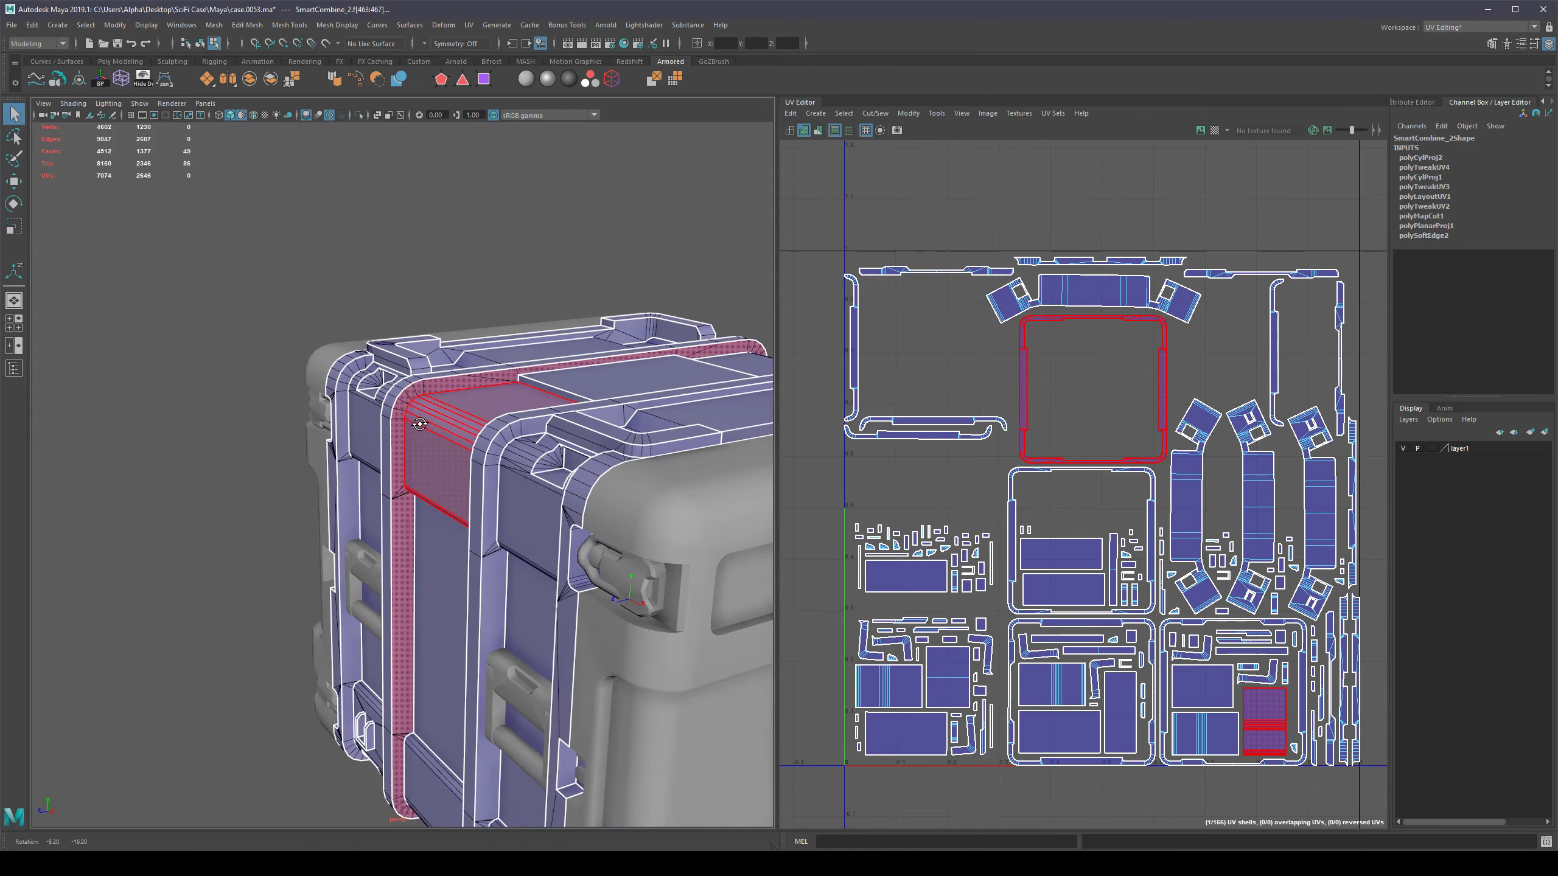
{"action": "scroll", "coordinate": [1110, 345], "scroll_direction": "up", "scroll_amount": 5}
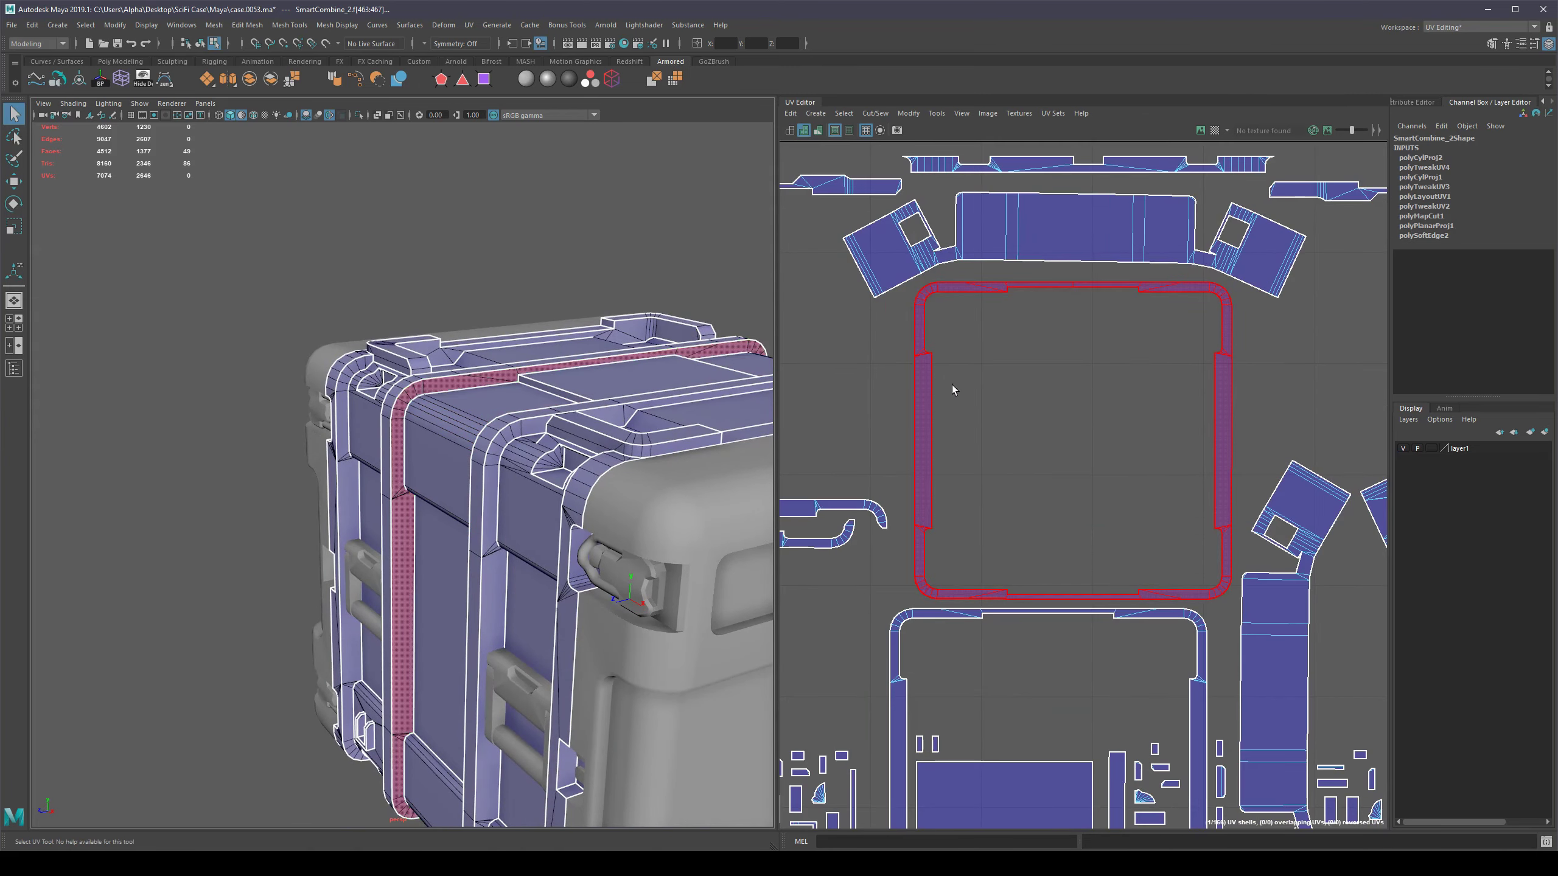
{"action": "scroll", "coordinate": [947, 288], "scroll_direction": "down", "scroll_amount": 4}
{"action": "scroll", "coordinate": [947, 293], "scroll_direction": "down", "scroll_amount": 4}
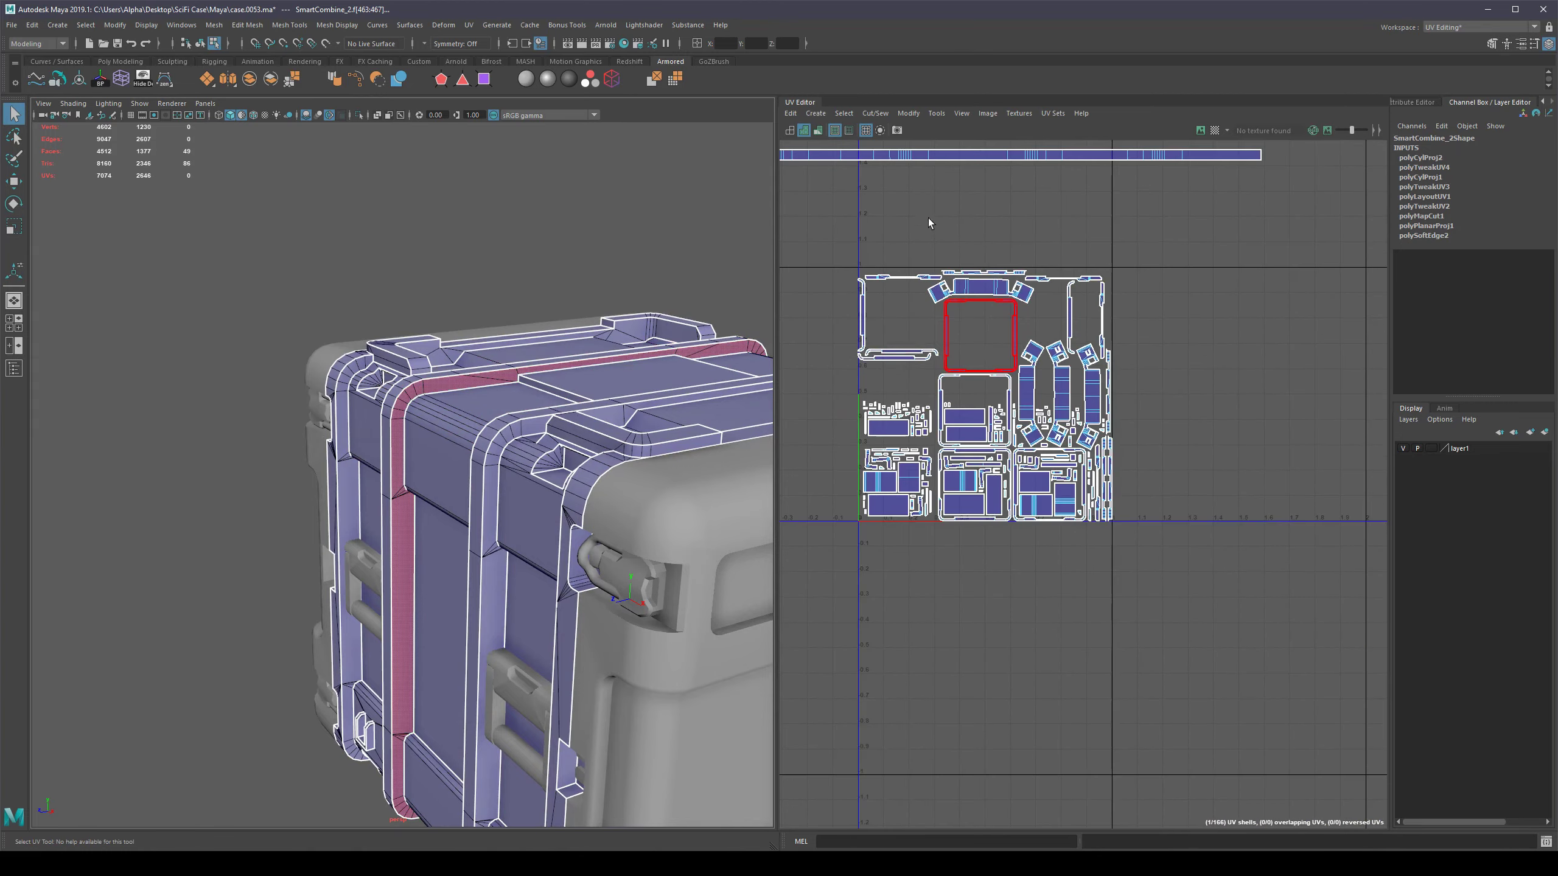
{"action": "middle_click_drag", "start_coordinate": [928, 218], "coordinate": [1157, 297], "text": "alt"}
{"action": "middle_click_drag", "start_coordinate": [1123, 363], "coordinate": [946, 323], "text": "alt"}
{"action": "scroll", "coordinate": [1028, 339], "scroll_direction": "up", "scroll_amount": 12}
{"action": "scroll", "coordinate": [1166, 352], "scroll_direction": "down", "scroll_amount": 6}
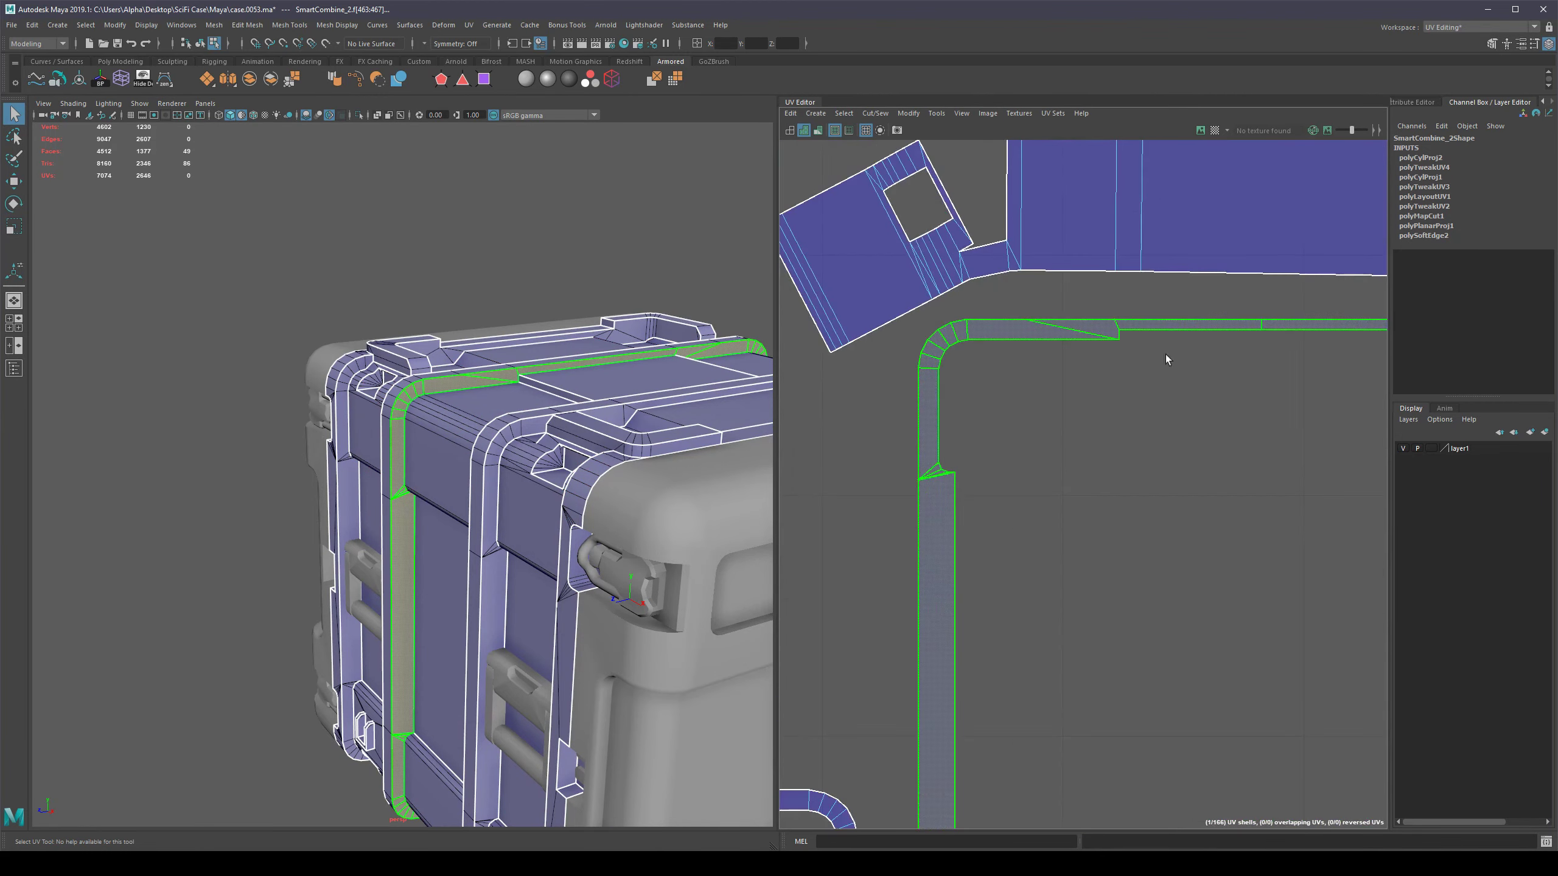
{"action": "middle_click_drag", "start_coordinate": [1118, 337], "coordinate": [979, 304], "text": "alt"}
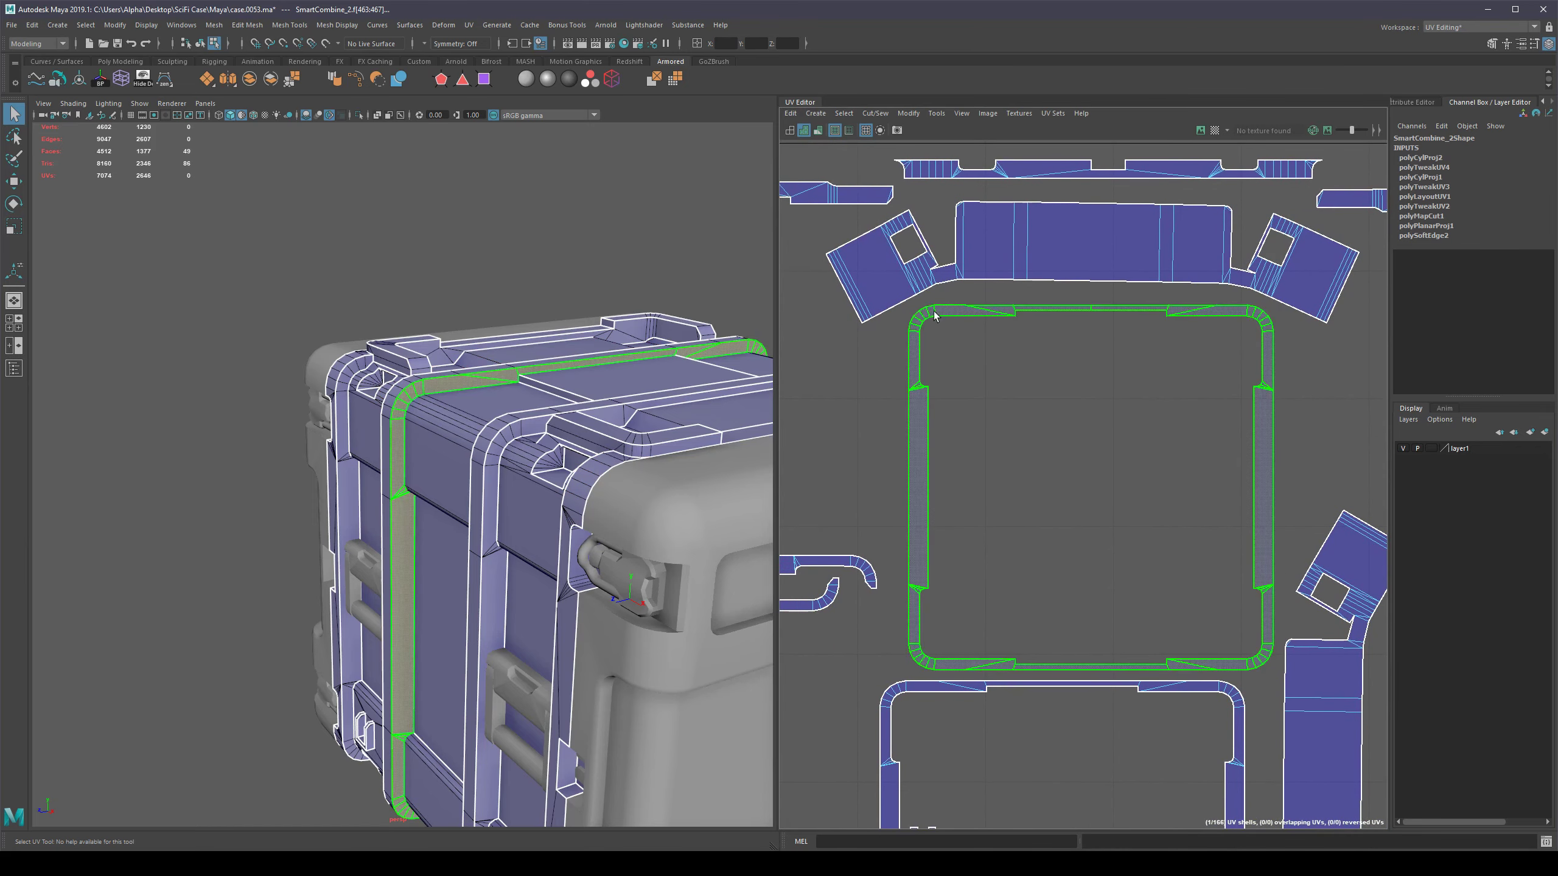
Cut the left strap's square frame shell along the edges on both sides of each of its four rounded corners.
{"action": "right_click", "coordinate": [966, 311]}
{"action": "left_click", "coordinate": [1013, 385]}
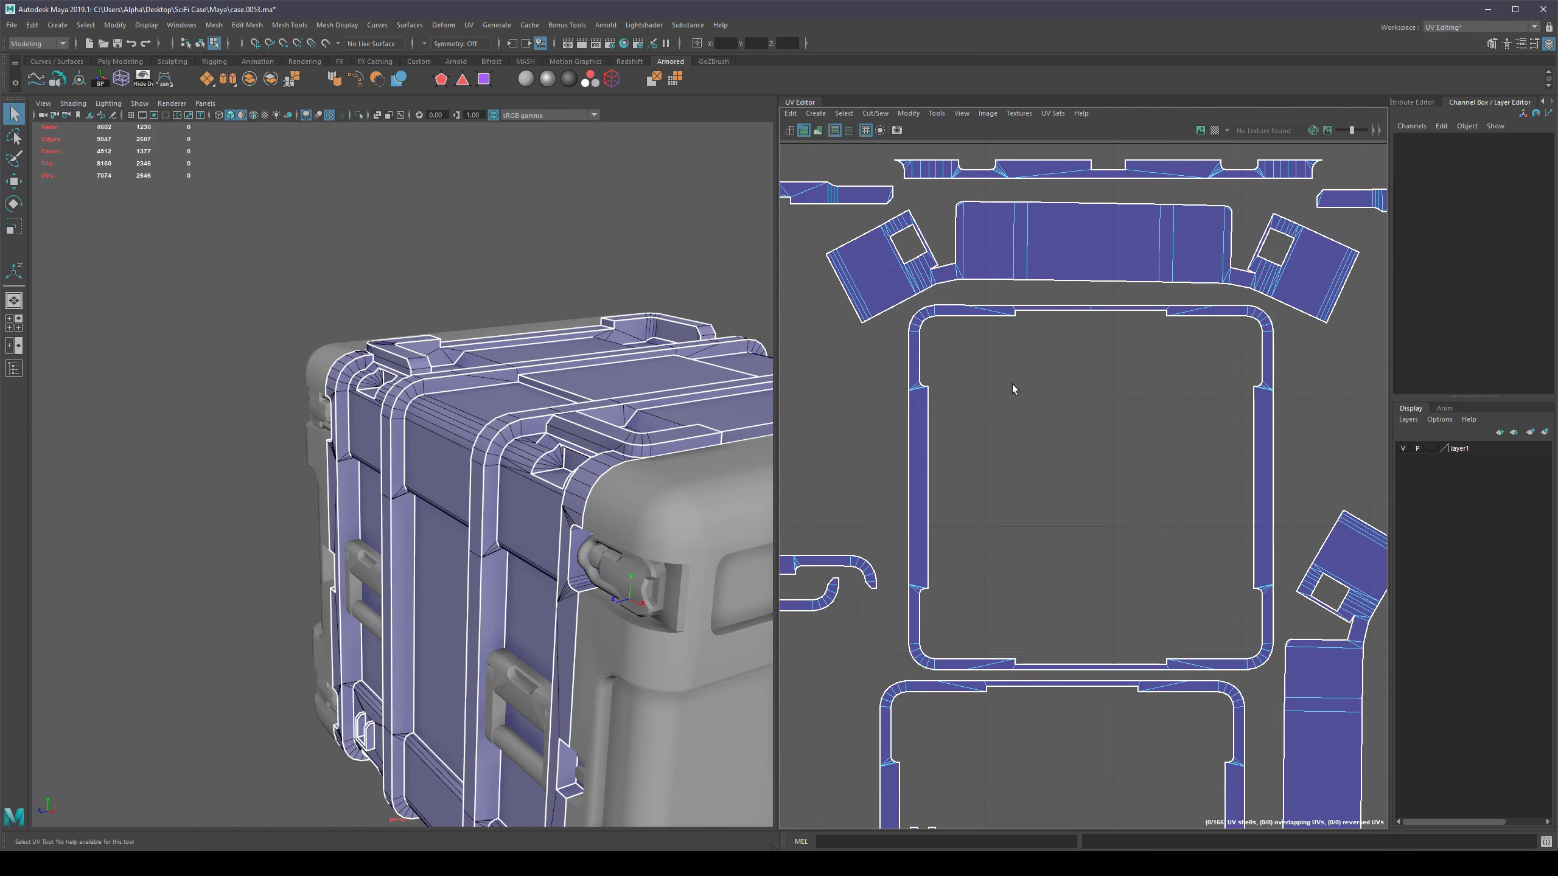
{"action": "scroll", "coordinate": [958, 340], "scroll_direction": "up", "scroll_amount": 5}
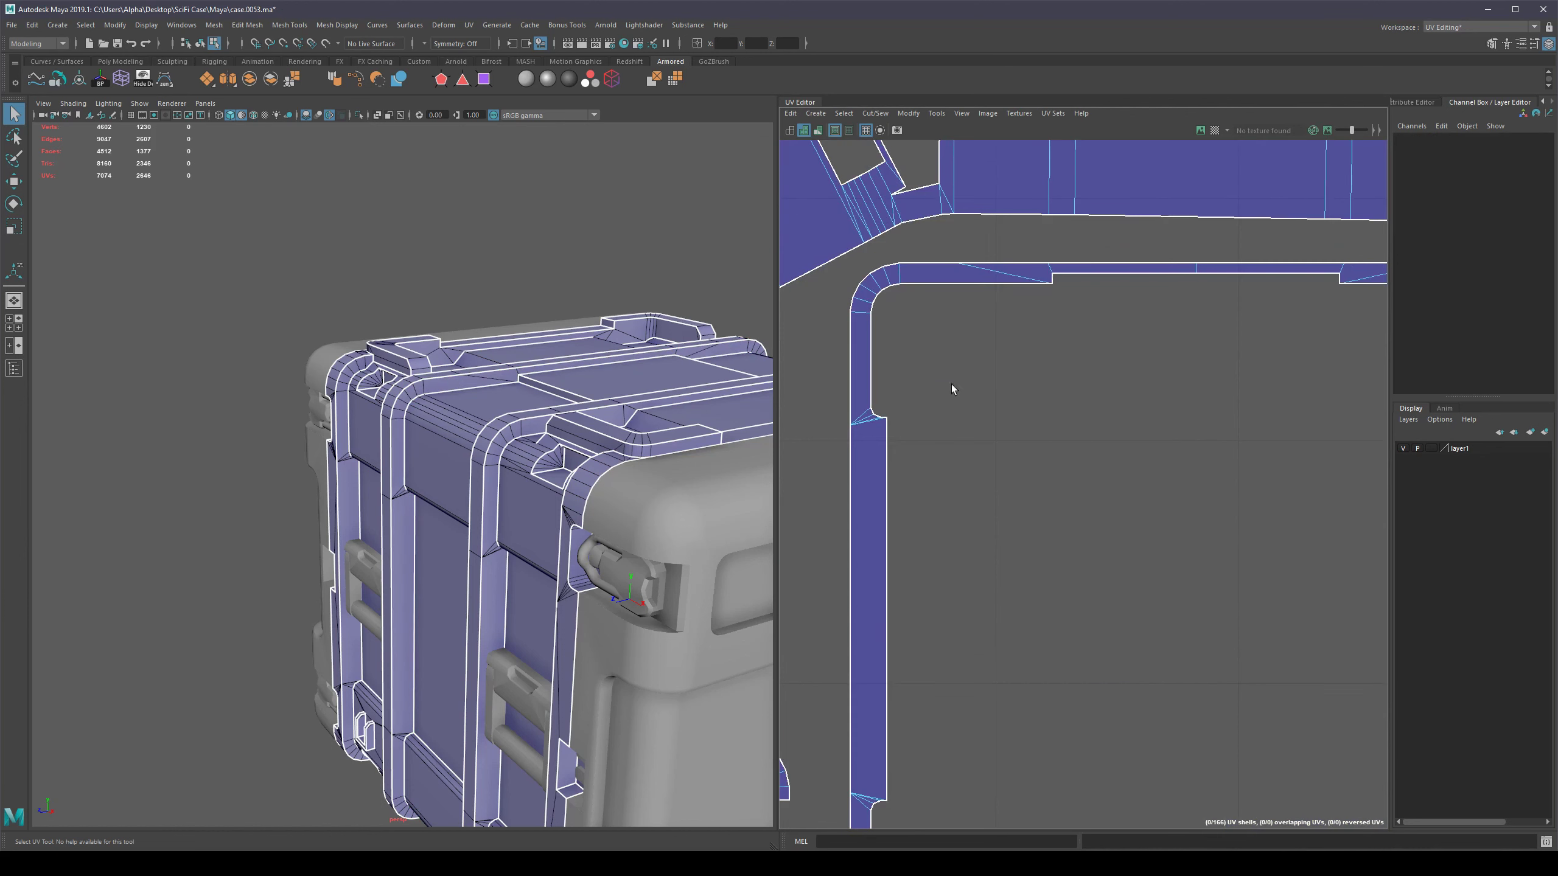
{"action": "left_click", "coordinate": [939, 289]}
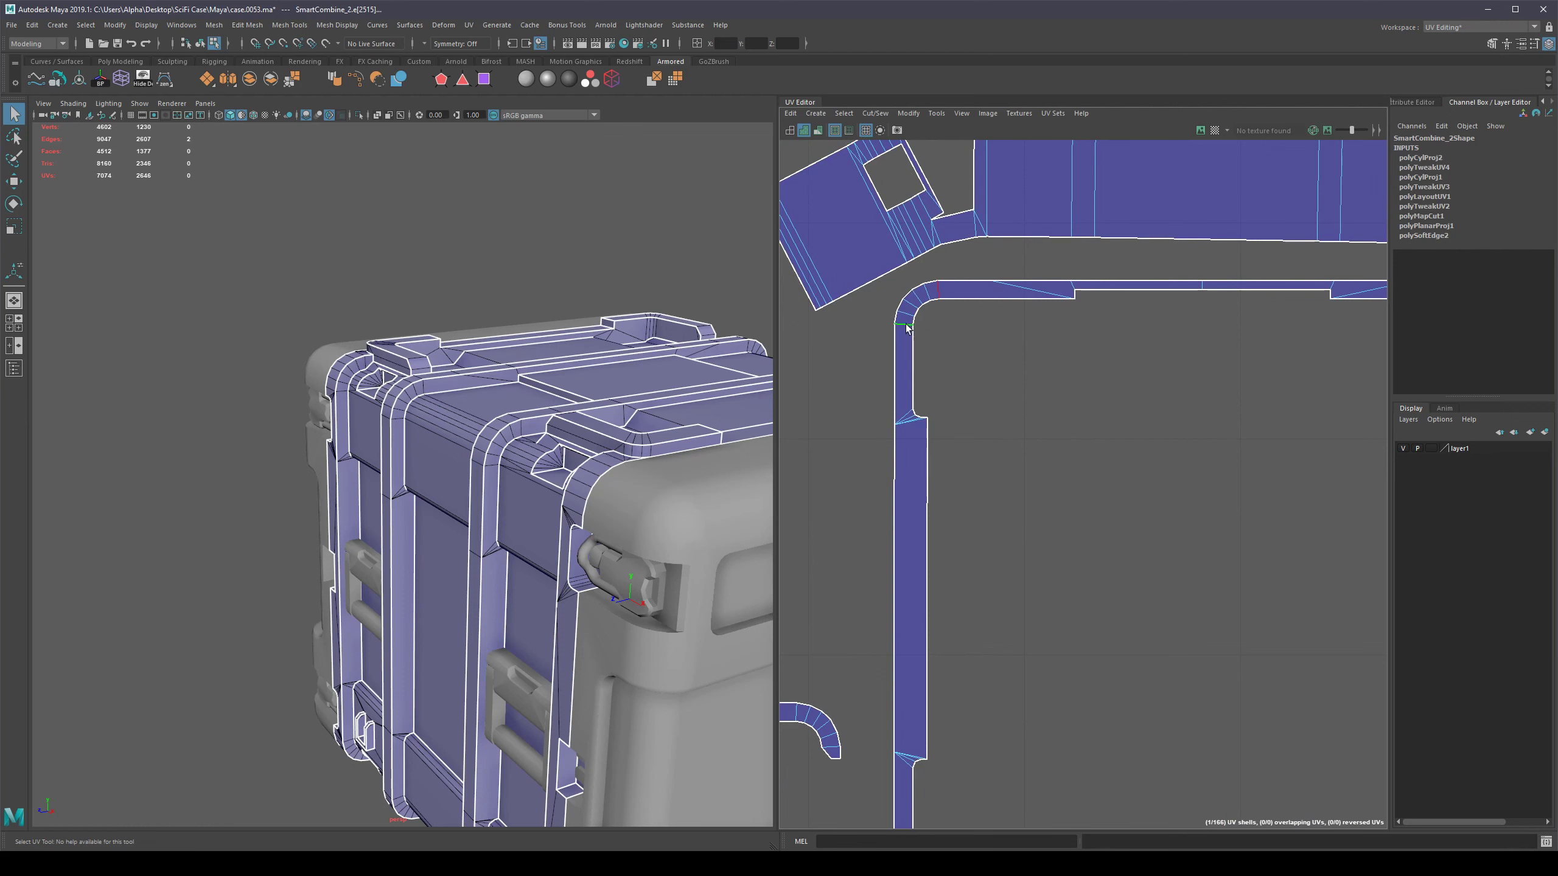
{"action": "scroll", "coordinate": [997, 399], "scroll_direction": "down", "scroll_amount": 3}
{"action": "middle_click_drag", "start_coordinate": [987, 526], "coordinate": [983, 294], "text": "alt"}
{"action": "scroll", "coordinate": [942, 423], "scroll_direction": "up", "scroll_amount": 3}
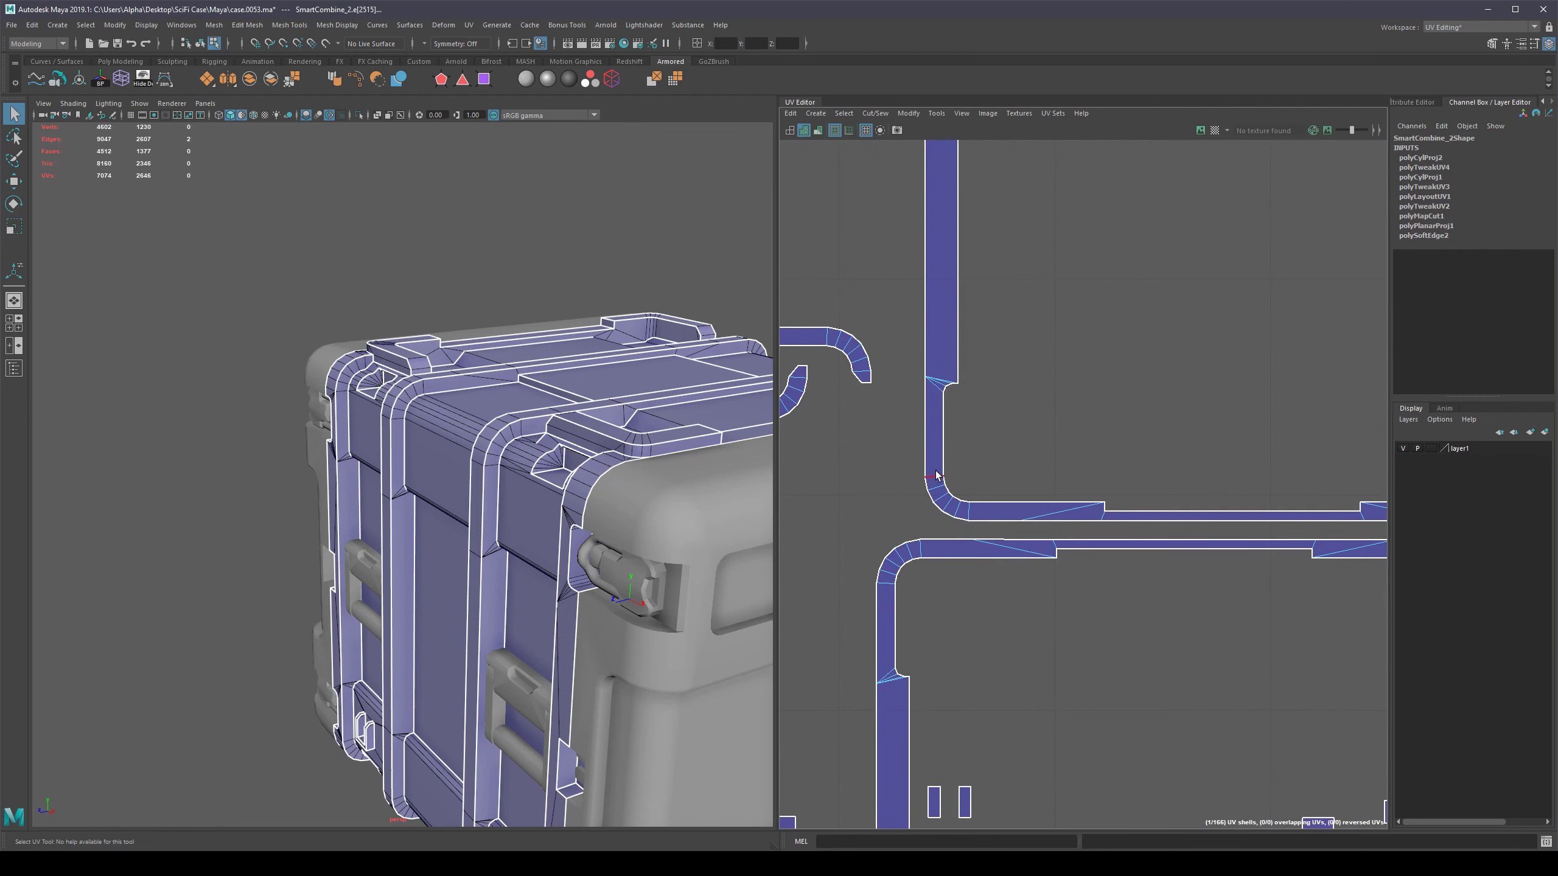
{"action": "left_click", "coordinate": [967, 514], "text": "shift"}
{"action": "scroll", "coordinate": [1043, 484], "scroll_direction": "down", "scroll_amount": 4}
{"action": "scroll", "coordinate": [1104, 473], "scroll_direction": "up", "scroll_amount": 3}
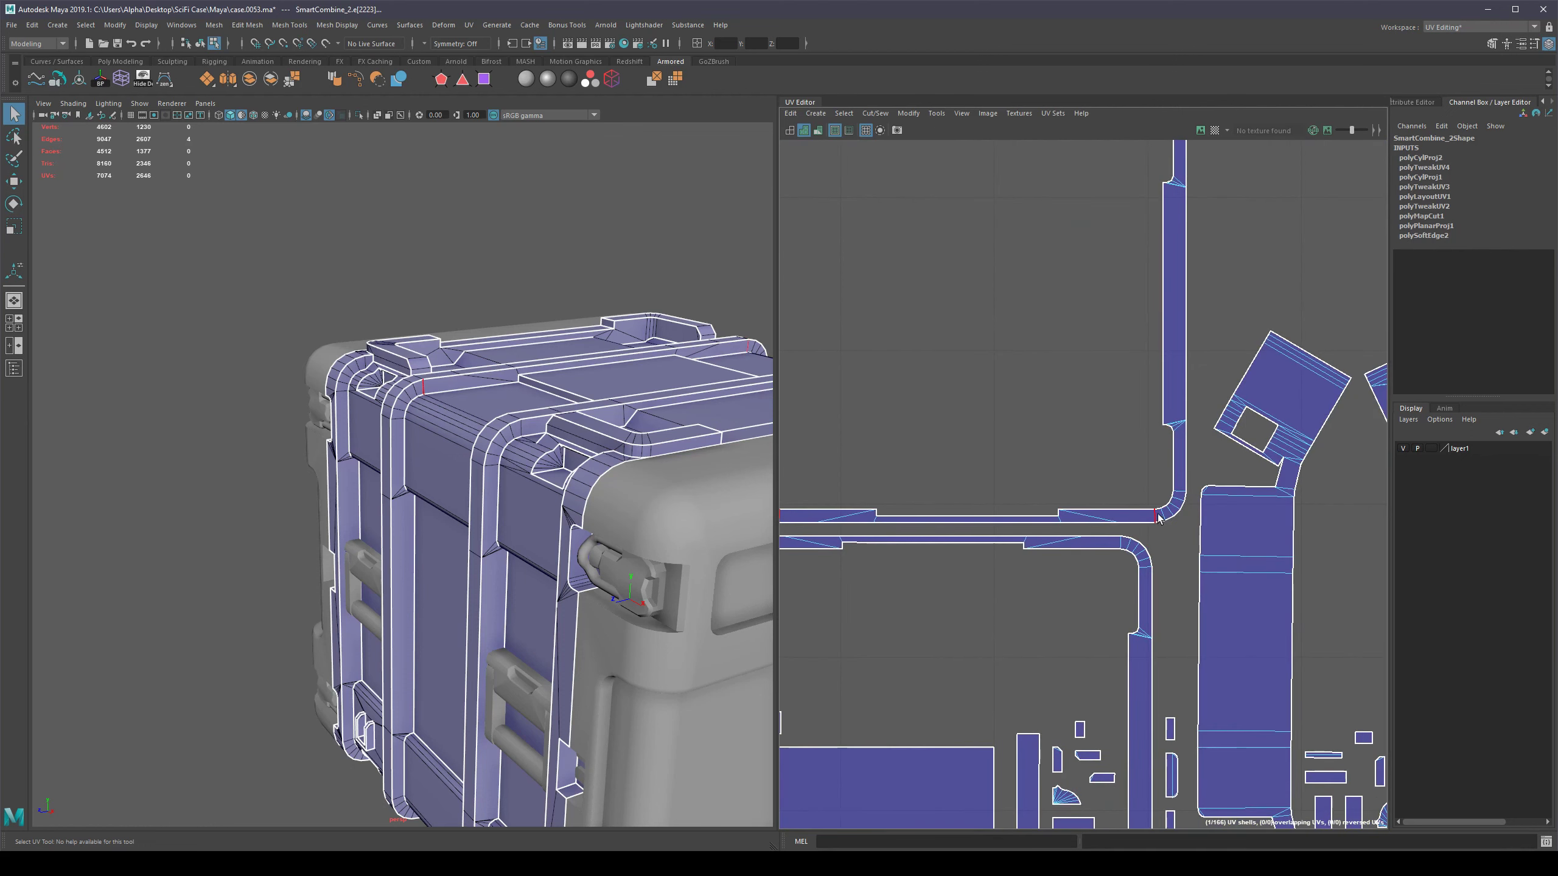
{"action": "left_click", "coordinate": [1181, 492], "text": "shift"}
{"action": "scroll", "coordinate": [1187, 479], "scroll_direction": "down", "scroll_amount": 3}
{"action": "scroll", "coordinate": [1131, 384], "scroll_direction": "up", "scroll_amount": 3}
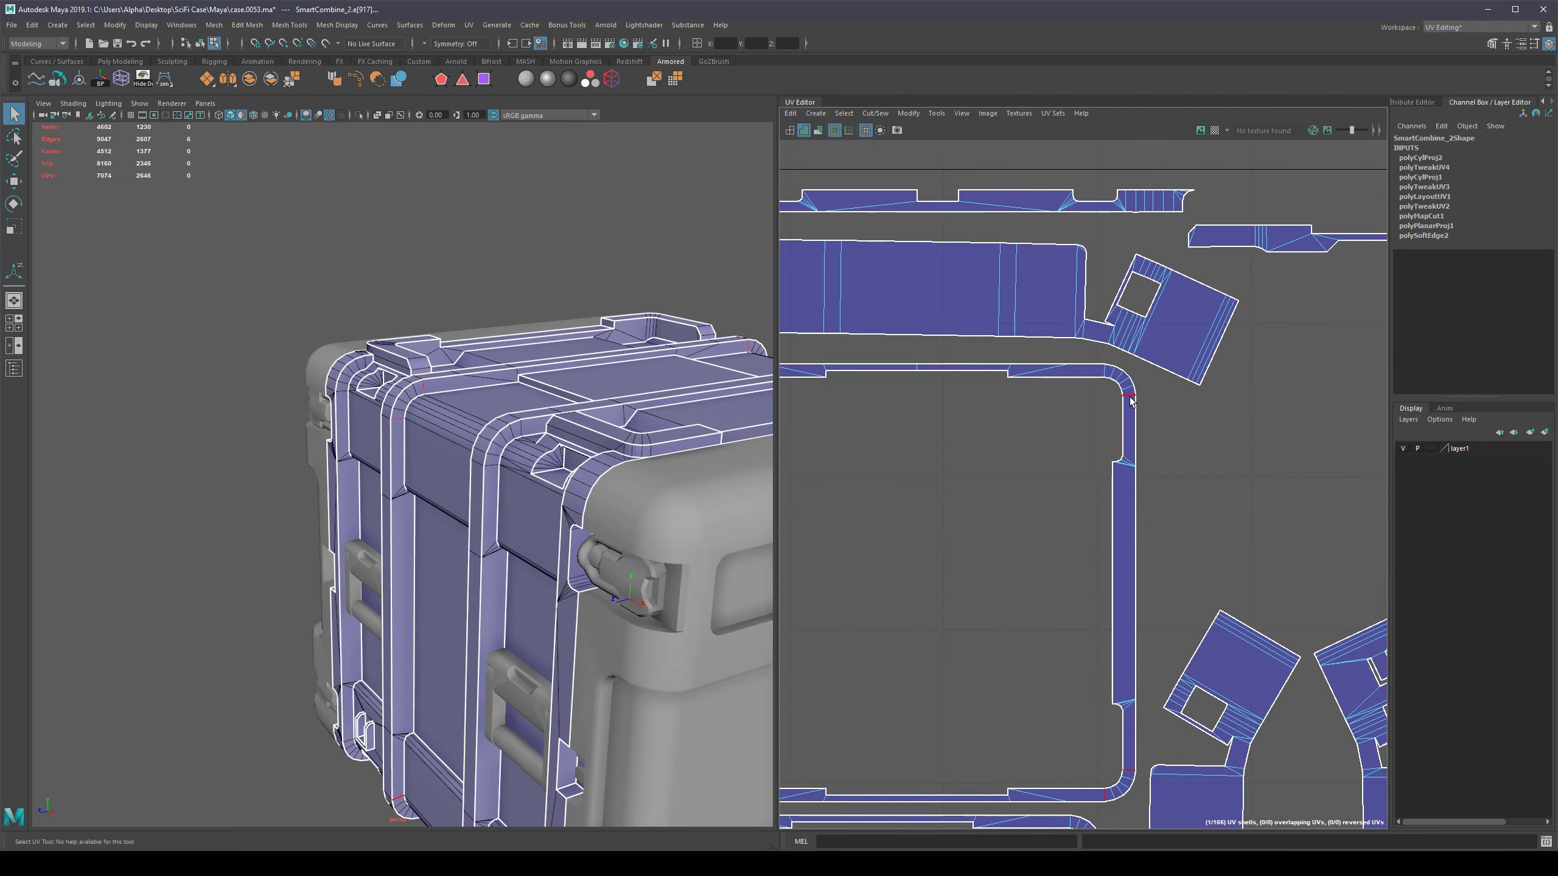
{"action": "right_click_drag", "start_coordinate": [1055, 416], "coordinate": [961, 390], "text": "shift"}
Move the frame's separated top straight segment down into the empty space inside the frame.
{"action": "scroll", "coordinate": [1017, 424], "scroll_direction": "down", "scroll_amount": 3}
{"action": "scroll", "coordinate": [986, 411], "scroll_direction": "up", "scroll_amount": 2}
{"action": "left_click", "coordinate": [966, 398]}
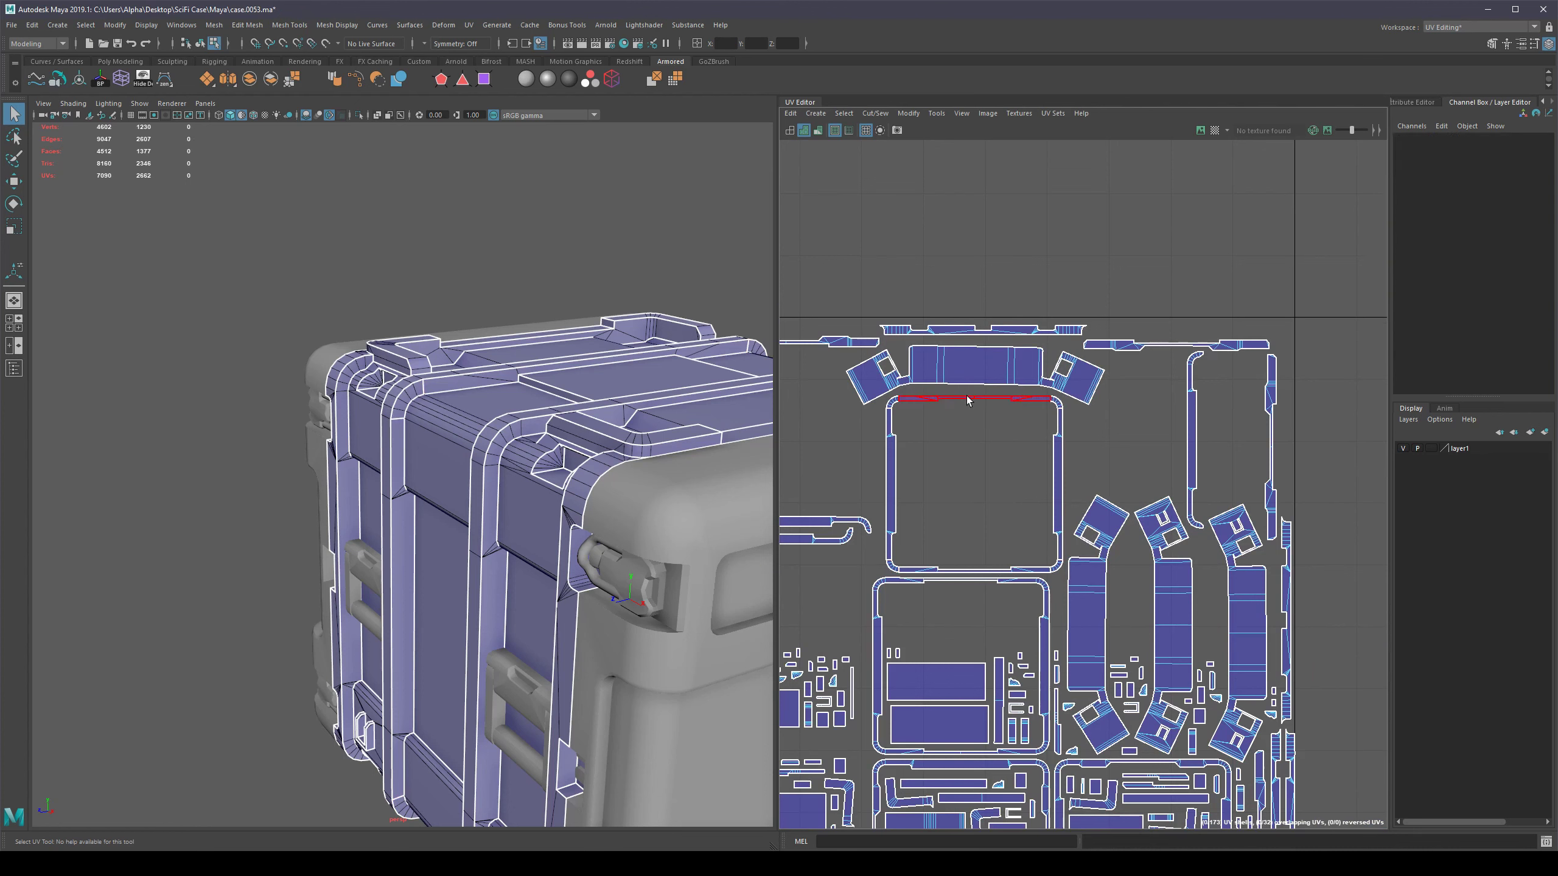
{"action": "key", "text": "w"}
{"action": "left_click_drag", "start_coordinate": [974, 408], "coordinate": [903, 443]}
Try to rotate the frame's right straight segment to horizontal and place it beside the top segment inside the frame.
{"action": "left_click", "coordinate": [1057, 488]}
{"action": "key", "text": "e"}
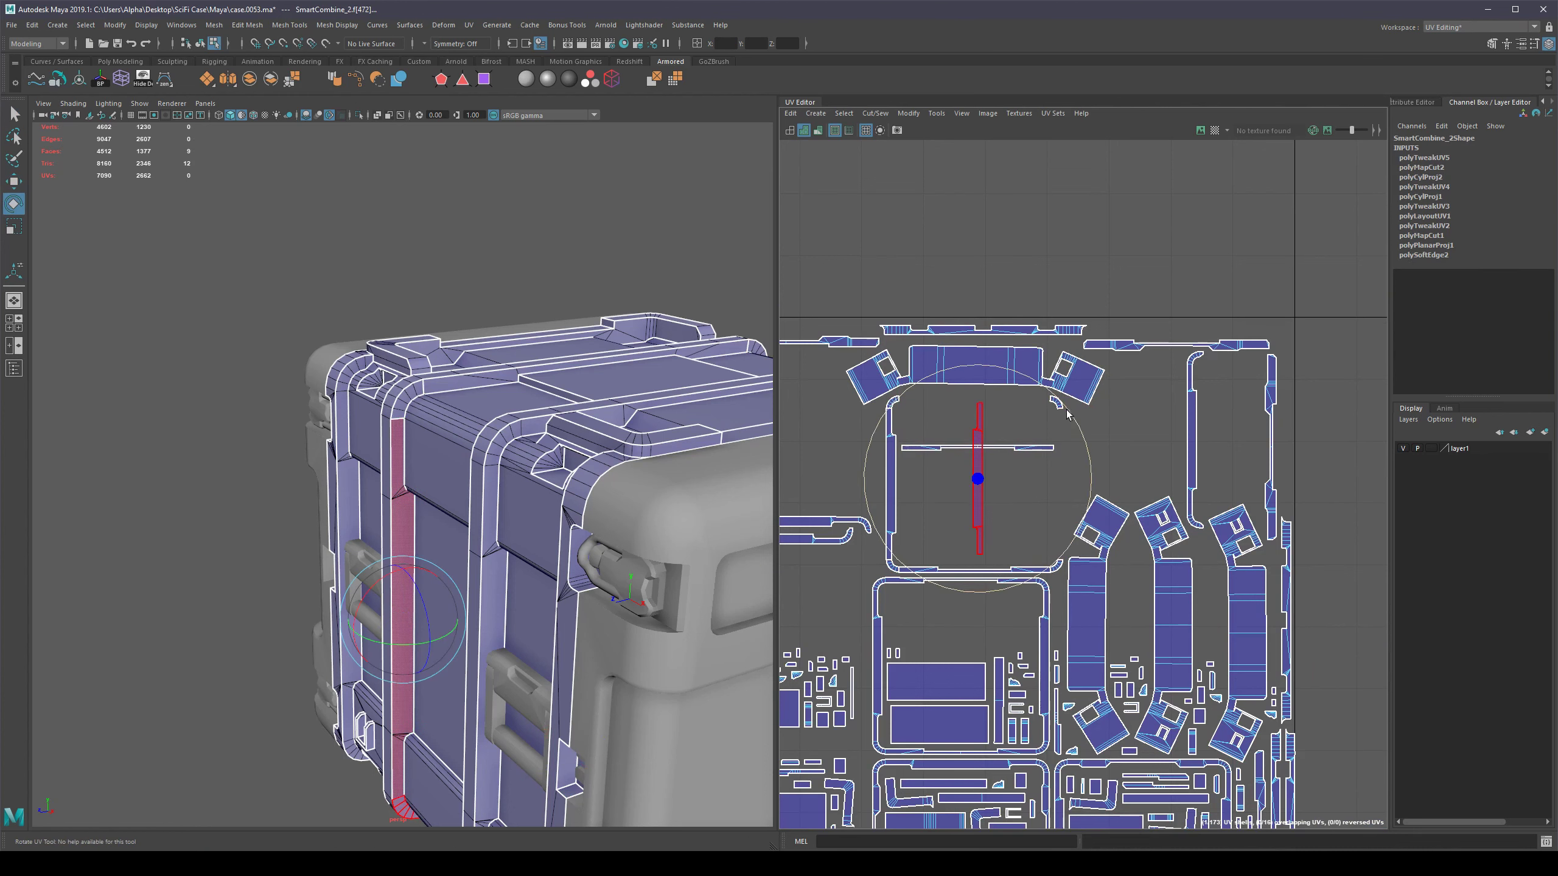
{"action": "left_click_drag", "start_coordinate": [1066, 413], "coordinate": [897, 392]}
{"action": "key", "text": "w"}
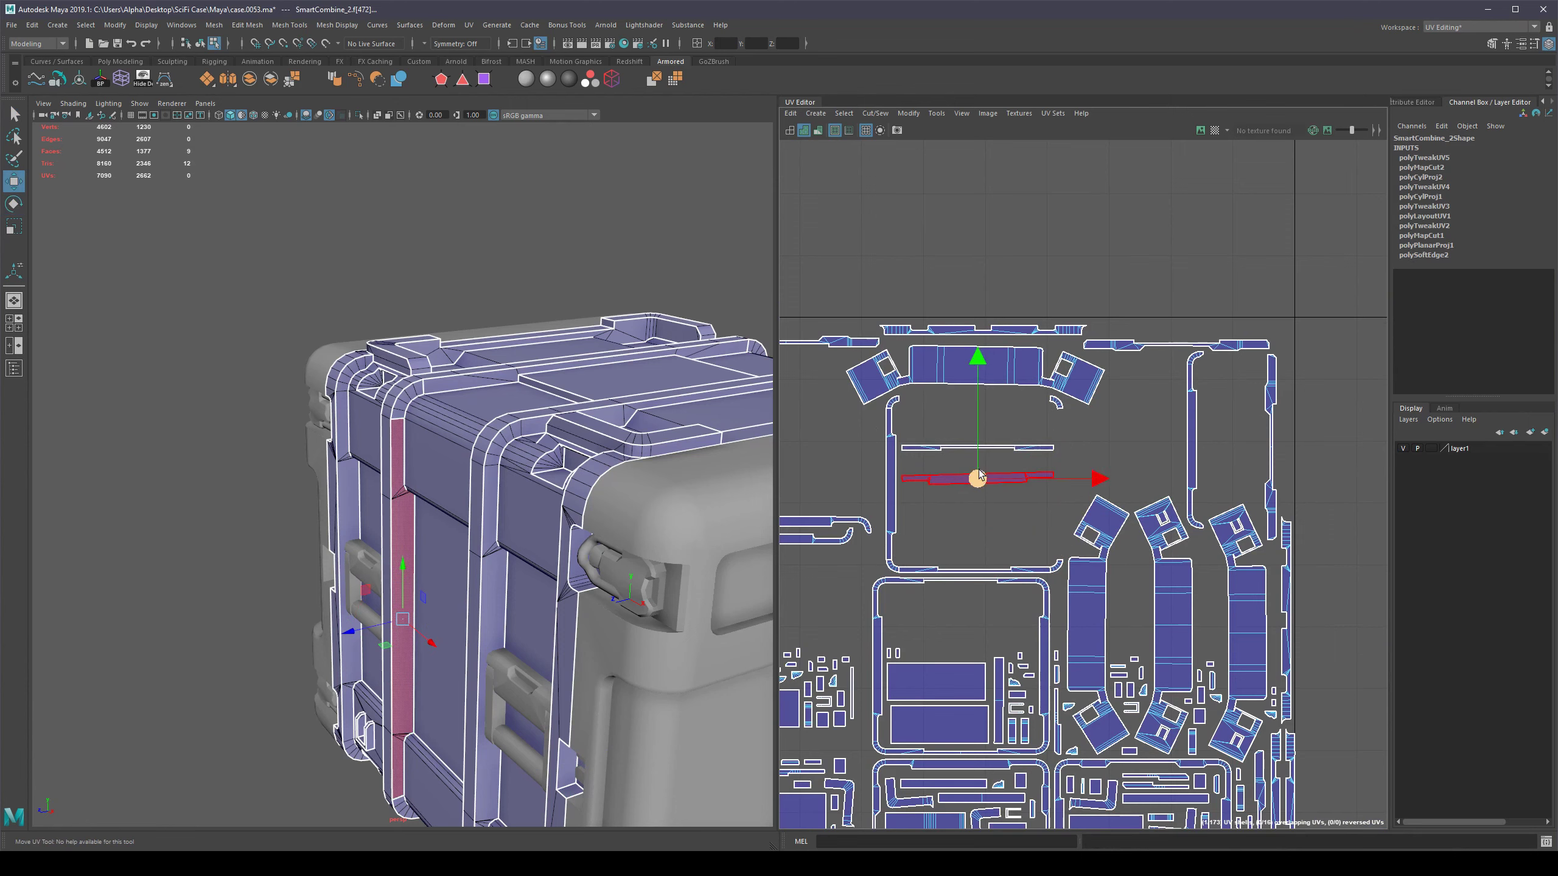
{"action": "left_click_drag", "start_coordinate": [979, 480], "coordinate": [973, 417]}
{"action": "scroll", "coordinate": [1011, 465], "scroll_direction": "down", "scroll_amount": 3}
{"action": "left_click", "coordinate": [1008, 452]}
Undo the move and rotation of the frame's right straight segment.
{"action": "key", "text": "ctrl+z"}
{"action": "key", "text": "ctrl+z"}
{"action": "key", "text": "ctrl+z"}
{"action": "key", "text": "ctrl+z"}
Cut the square frame shell below the left strap's frame along the edges on both sides of its four rounded corners.
{"action": "left_click", "coordinate": [981, 539]}
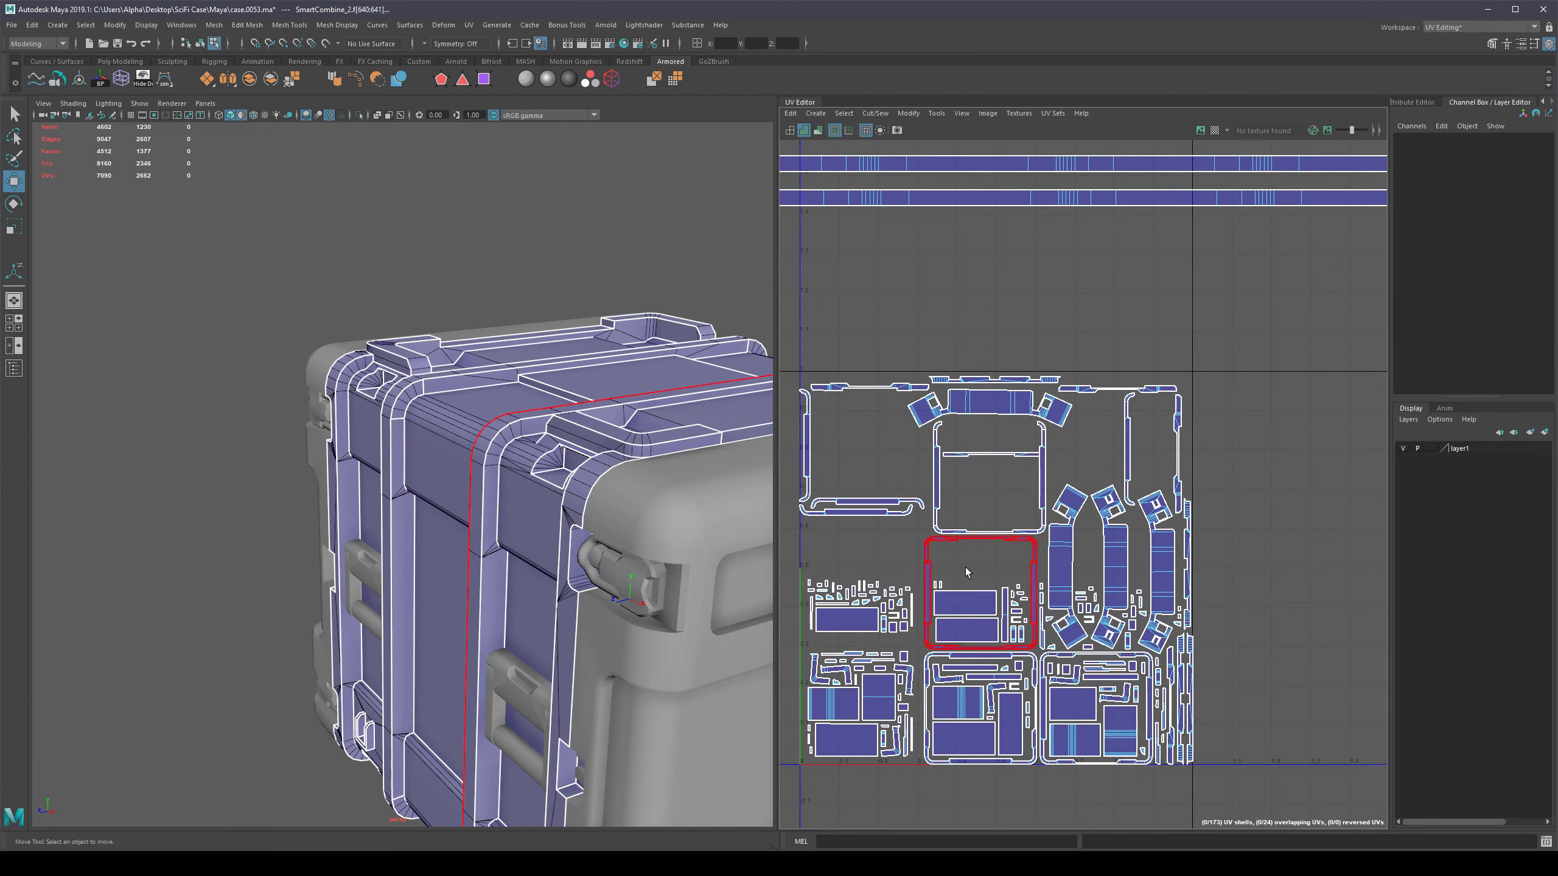
{"action": "middle_click_drag", "start_coordinate": [967, 574], "coordinate": [993, 442], "text": "alt"}
{"action": "left_click", "coordinate": [989, 399]}
{"action": "left_click", "coordinate": [958, 406]}
{"action": "scroll", "coordinate": [969, 416], "scroll_direction": "up", "scroll_amount": 4}
{"action": "scroll", "coordinate": [934, 419], "scroll_direction": "up", "scroll_amount": 3}
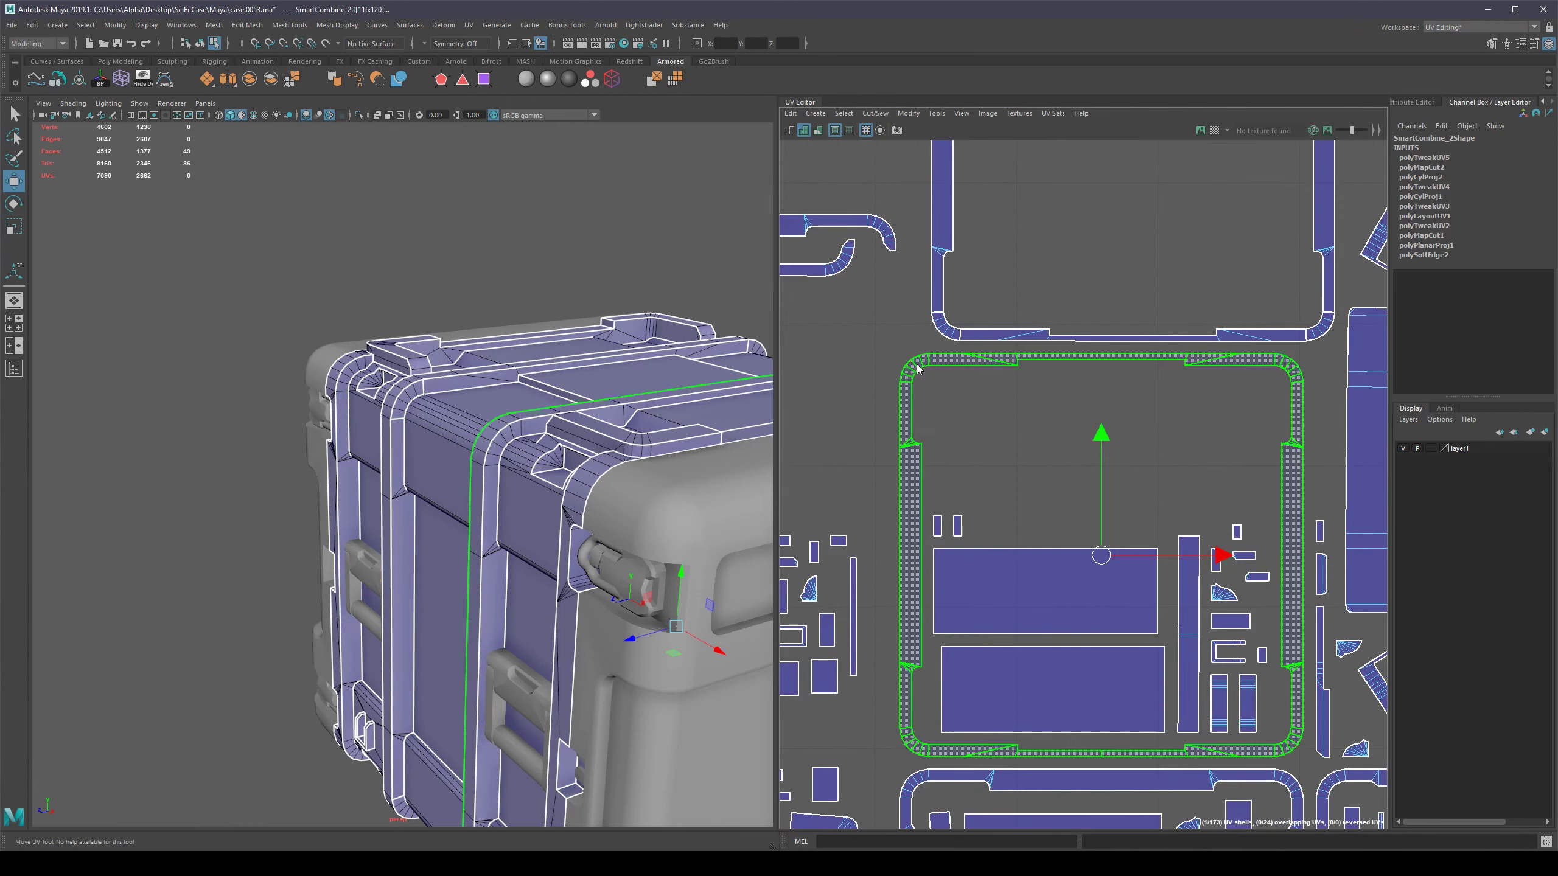
{"action": "mouse_move", "coordinate": [917, 364]}
{"action": "right_mouse_down"}
{"action": "mouse_move", "coordinate": [878, 362]}
{"action": "mouse_move", "coordinate": [912, 340]}
{"action": "right_mouse_up"}
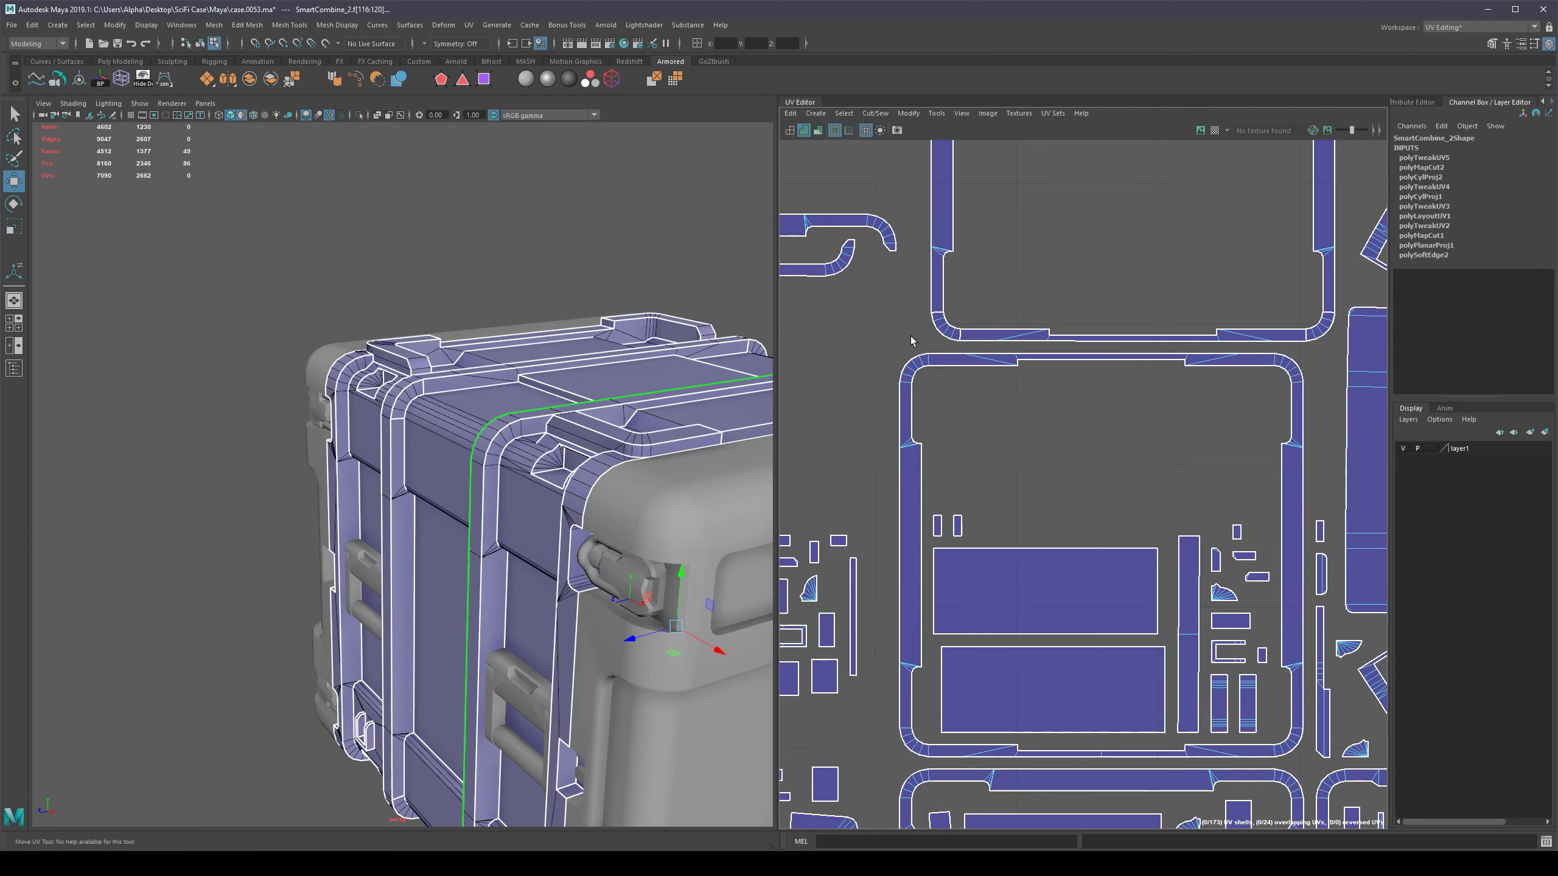
{"action": "scroll", "coordinate": [942, 357], "scroll_direction": "up", "scroll_amount": 4}
{"action": "left_click", "coordinate": [914, 363]}
{"action": "middle_click_drag", "start_coordinate": [929, 777], "coordinate": [942, 280], "text": "alt"}
{"action": "left_click", "coordinate": [884, 563], "text": "shift"}
{"action": "left_click", "coordinate": [924, 609], "text": "shift"}
{"action": "scroll", "coordinate": [993, 581], "scroll_direction": "down", "scroll_amount": 4}
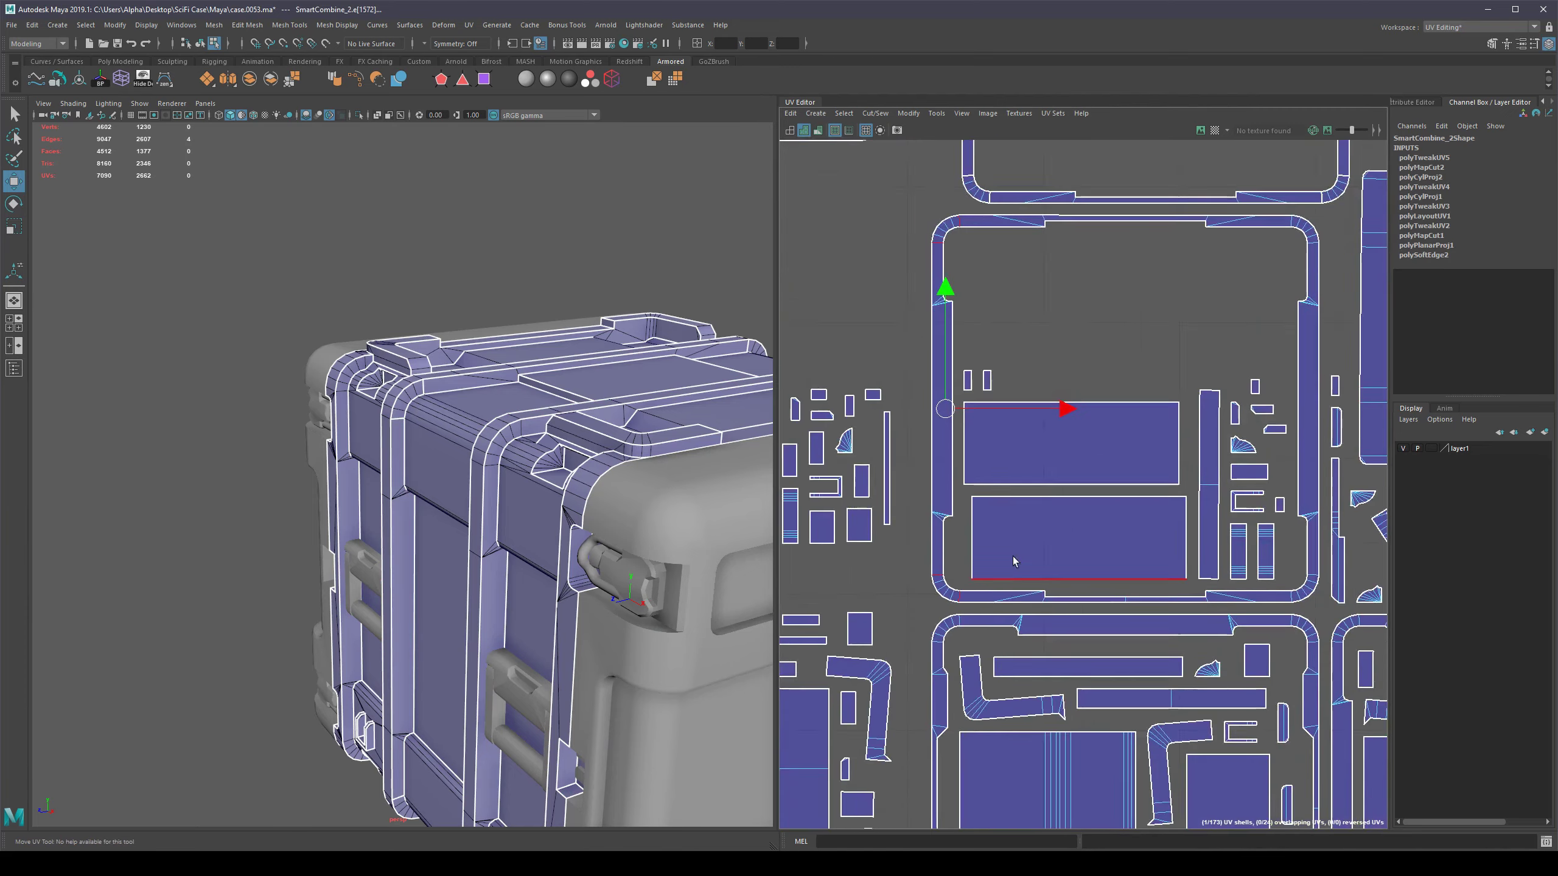
{"action": "middle_click_drag", "start_coordinate": [1343, 561], "coordinate": [1127, 488], "text": "alt"}
{"action": "scroll", "coordinate": [1135, 485], "scroll_direction": "up", "scroll_amount": 4}
{"action": "left_click", "coordinate": [1017, 574], "text": "shift"}
{"action": "left_click", "coordinate": [1065, 485], "text": "shift"}
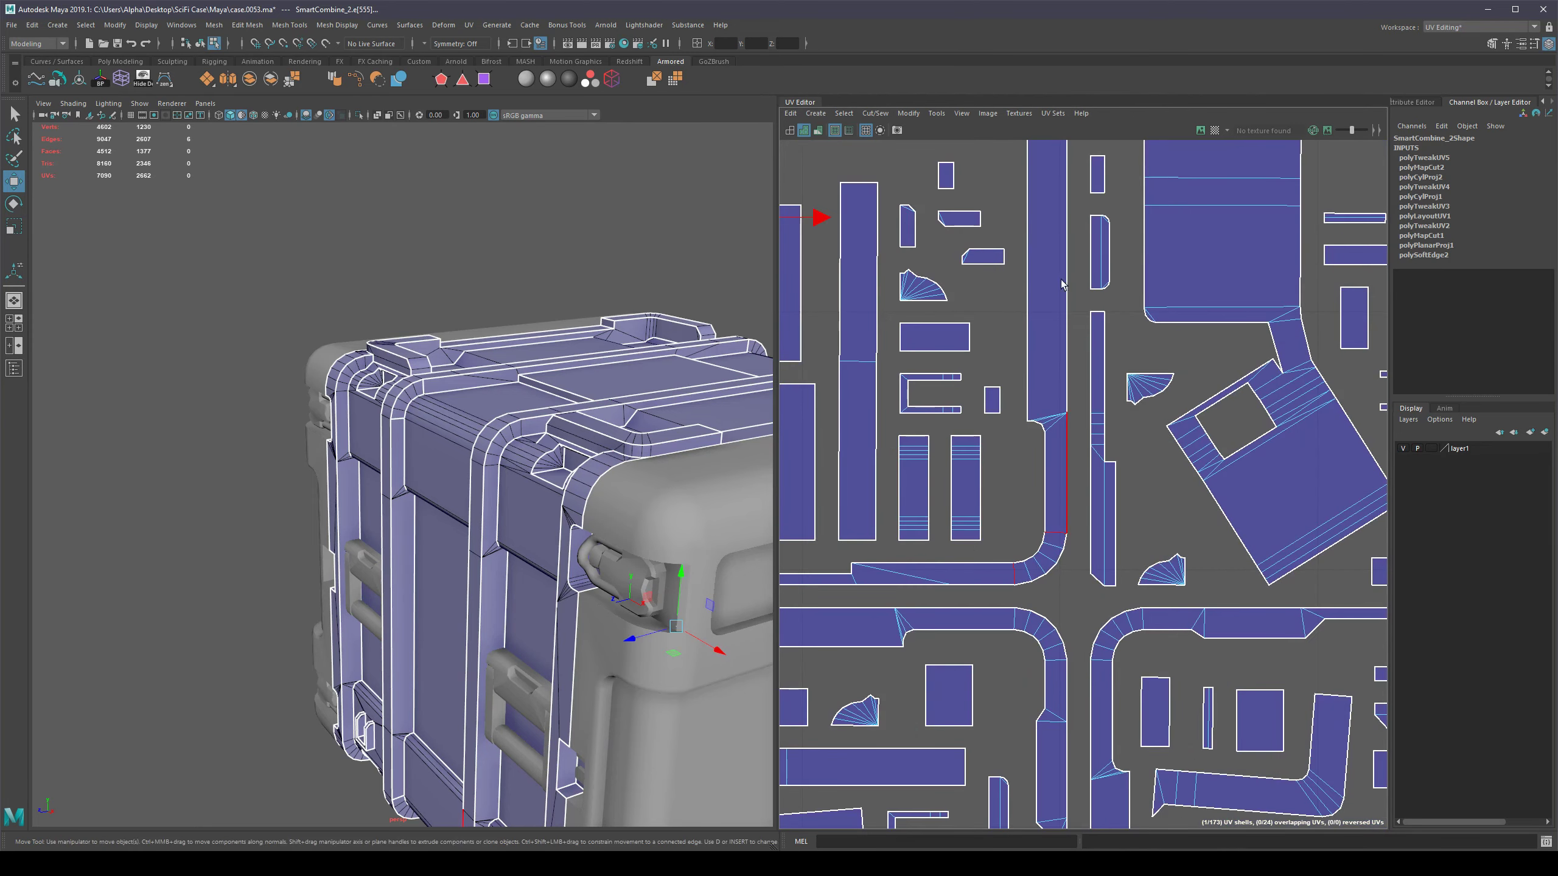
{"action": "middle_click_drag", "start_coordinate": [1064, 286], "coordinate": [1040, 530], "text": "alt"}
{"action": "middle_click_drag", "start_coordinate": [1009, 150], "coordinate": [1009, 408], "text": "alt"}
{"action": "left_click", "coordinate": [1032, 408], "text": "shift"}
{"action": "left_click", "coordinate": [990, 365], "text": "shift"}
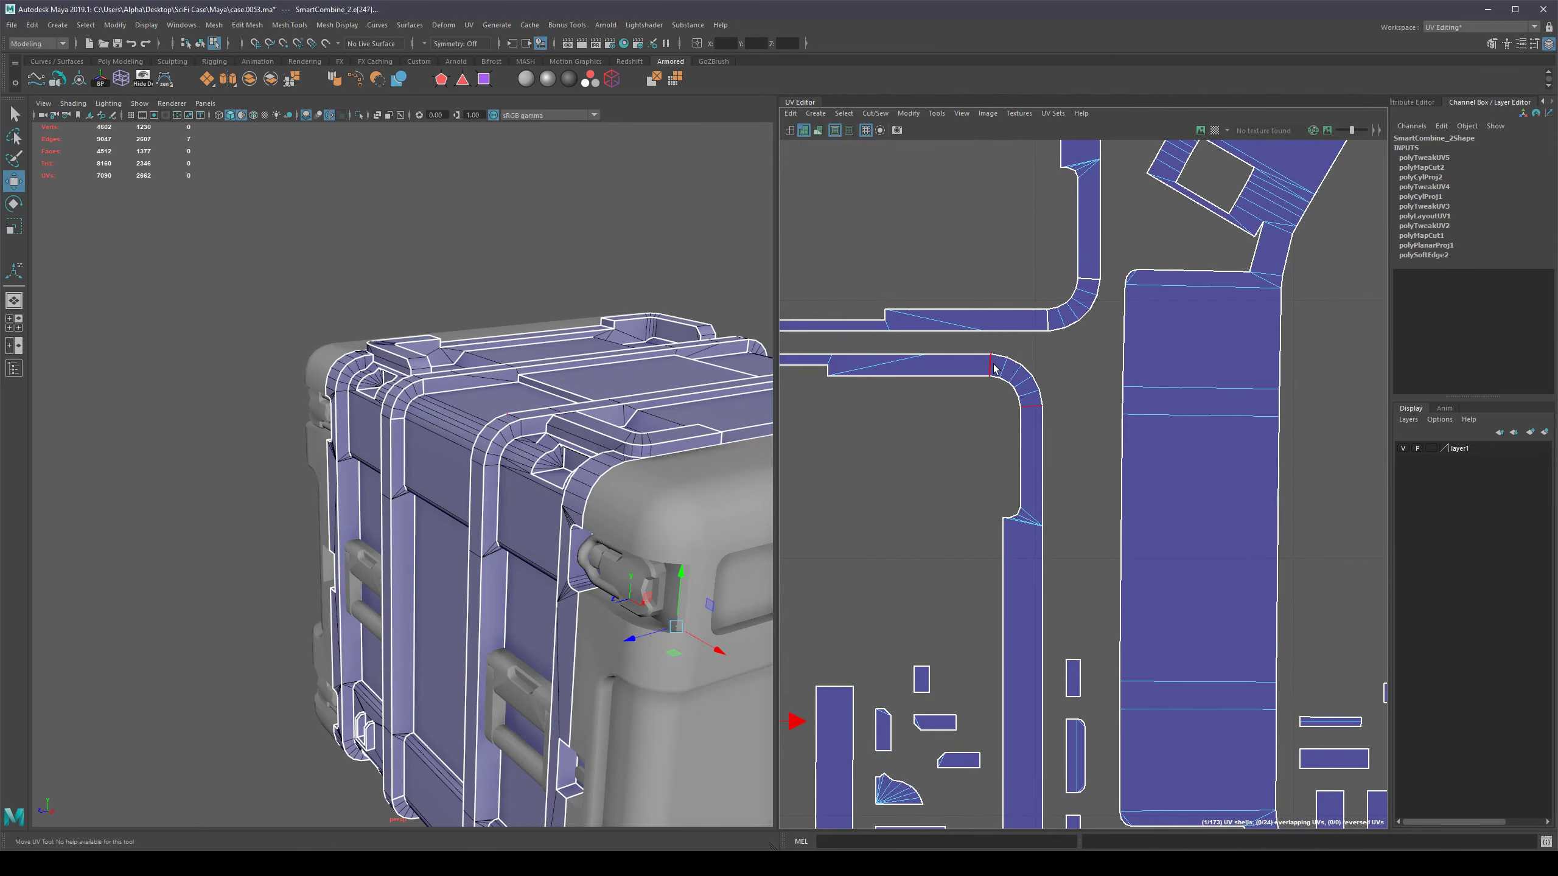
{"action": "scroll", "coordinate": [1006, 485], "scroll_direction": "down", "scroll_amount": 3}
{"action": "scroll", "coordinate": [578, 511], "scroll_direction": "down", "scroll_amount": 2}
{"action": "scroll", "coordinate": [1006, 457], "scroll_direction": "down", "scroll_amount": 5}
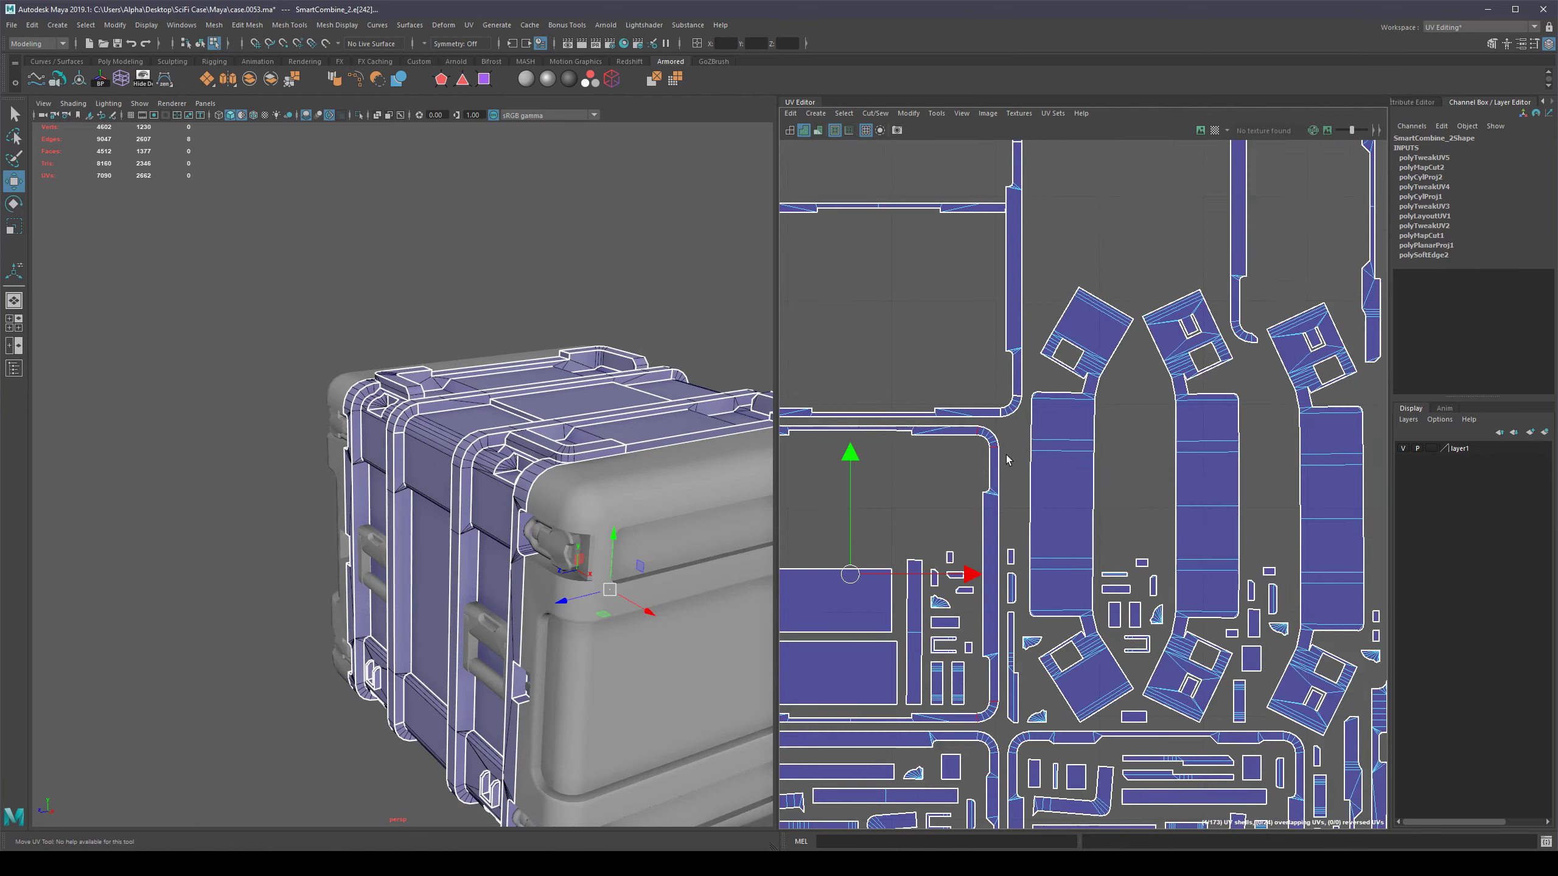
{"action": "middle_click_drag", "start_coordinate": [939, 466], "coordinate": [978, 432], "text": "alt"}
{"action": "right_click_drag", "start_coordinate": [1002, 428], "coordinate": [959, 444], "text": "shift"}
{"action": "left_click", "coordinate": [1315, 374]}
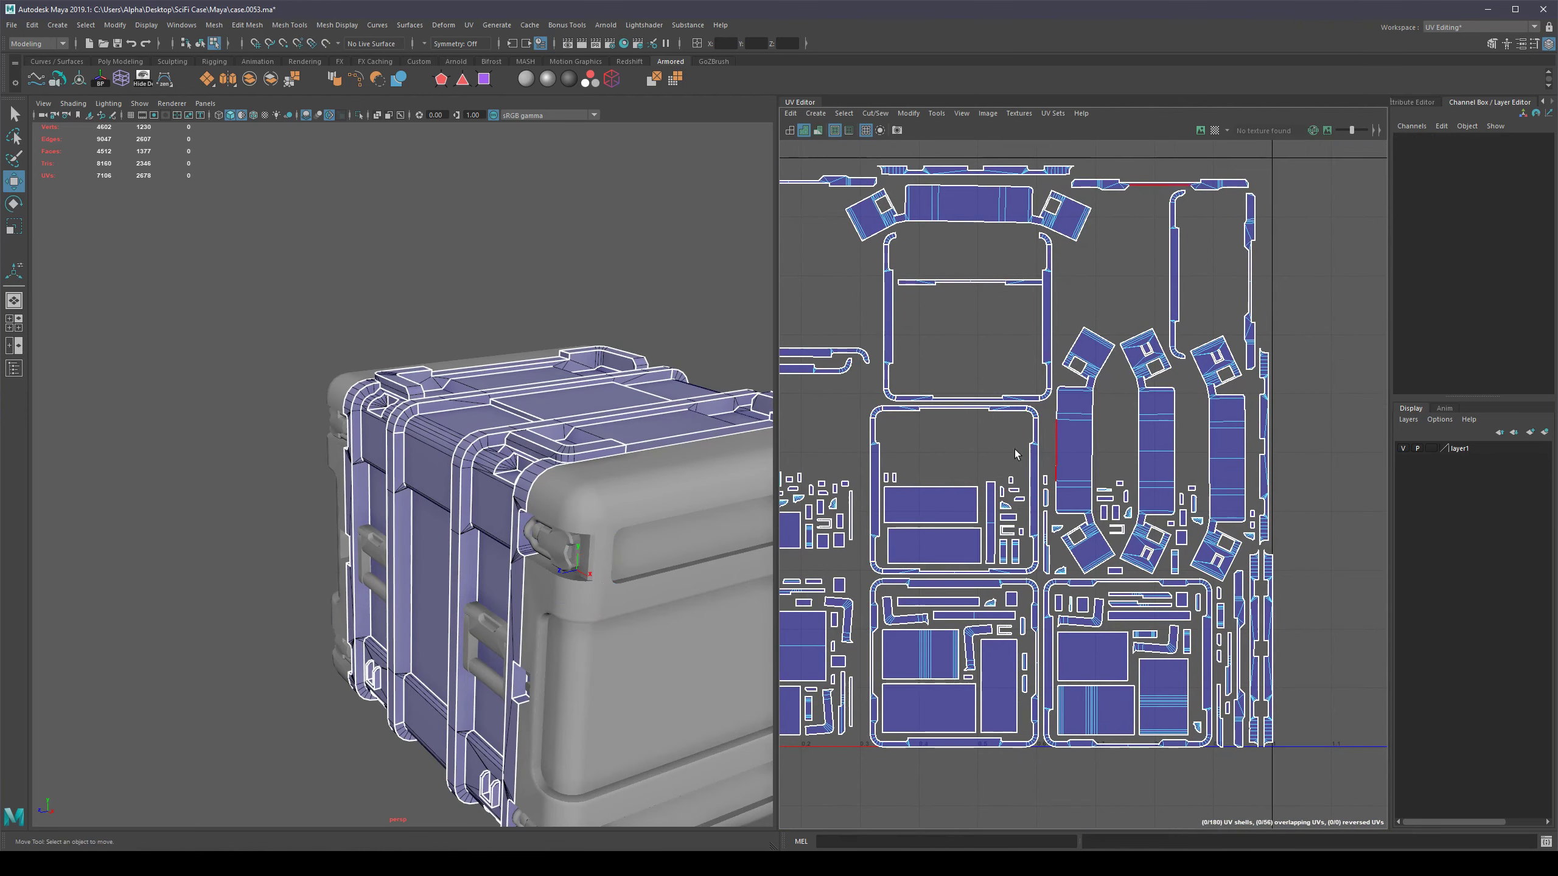
Sew that frame's four rounded corners back onto its two vertical side segments.
{"action": "middle_click_drag", "start_coordinate": [1186, 223], "coordinate": [1169, 245], "text": "alt"}
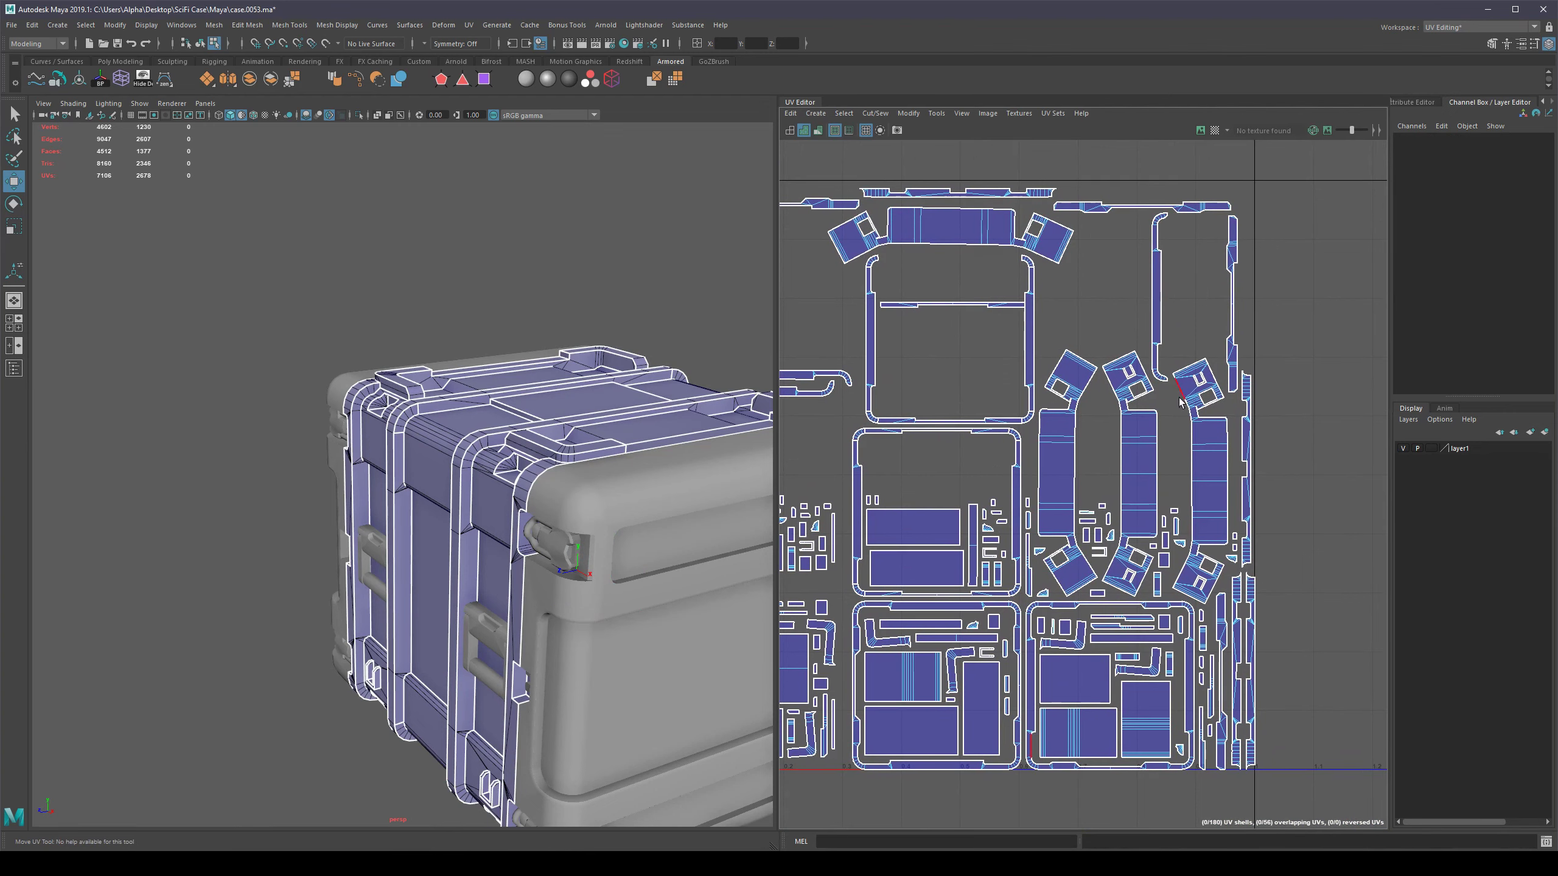
{"action": "middle_click_drag", "start_coordinate": [956, 504], "coordinate": [1078, 378], "text": "alt"}
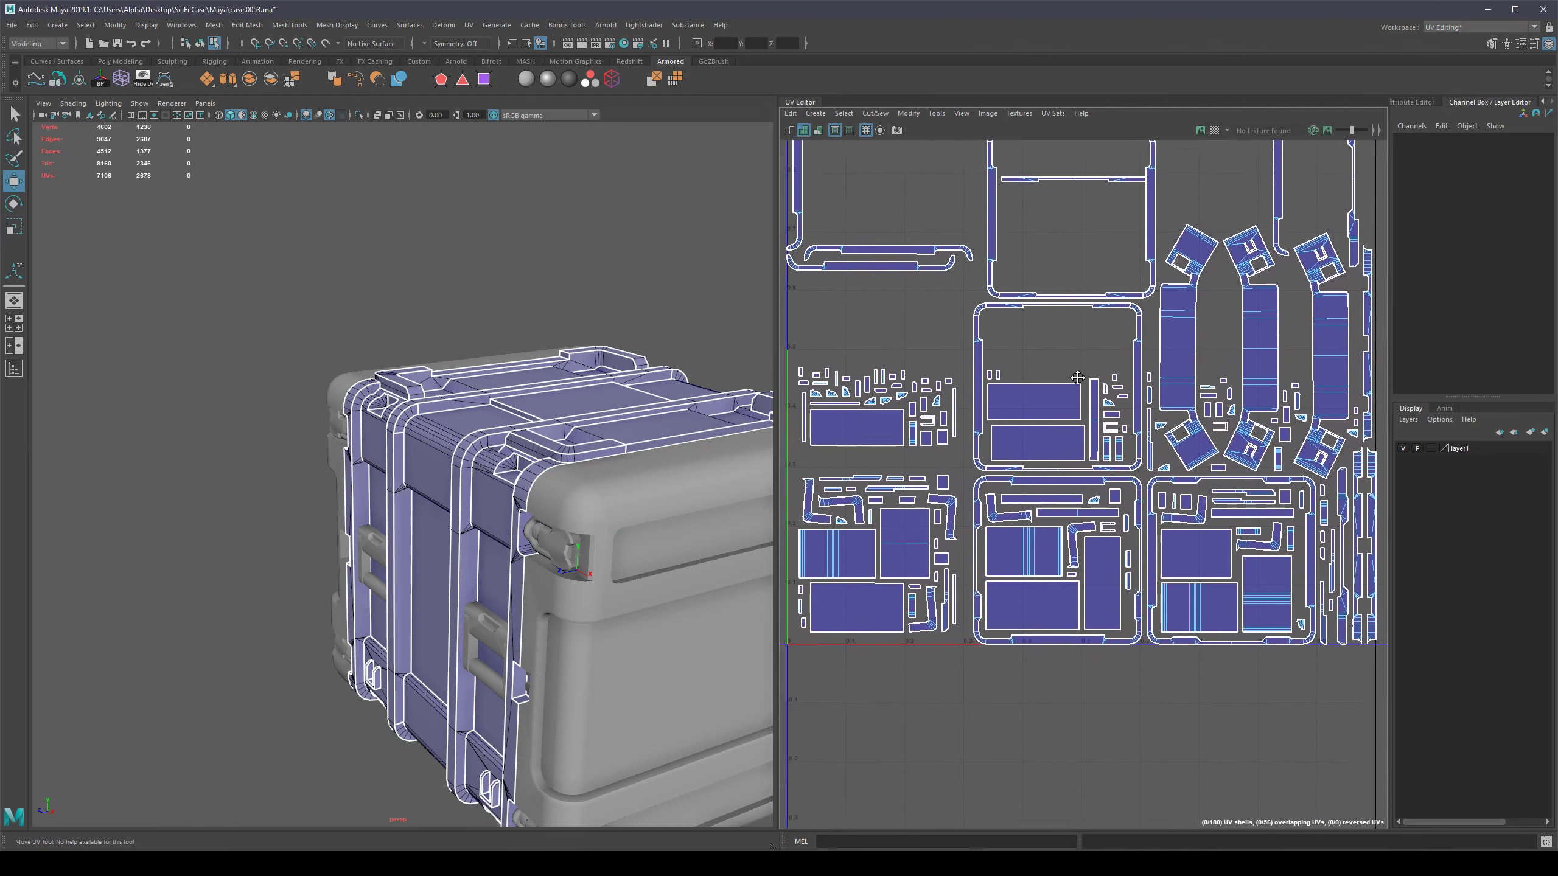
{"action": "scroll", "coordinate": [1025, 362], "scroll_direction": "up", "scroll_amount": 10}
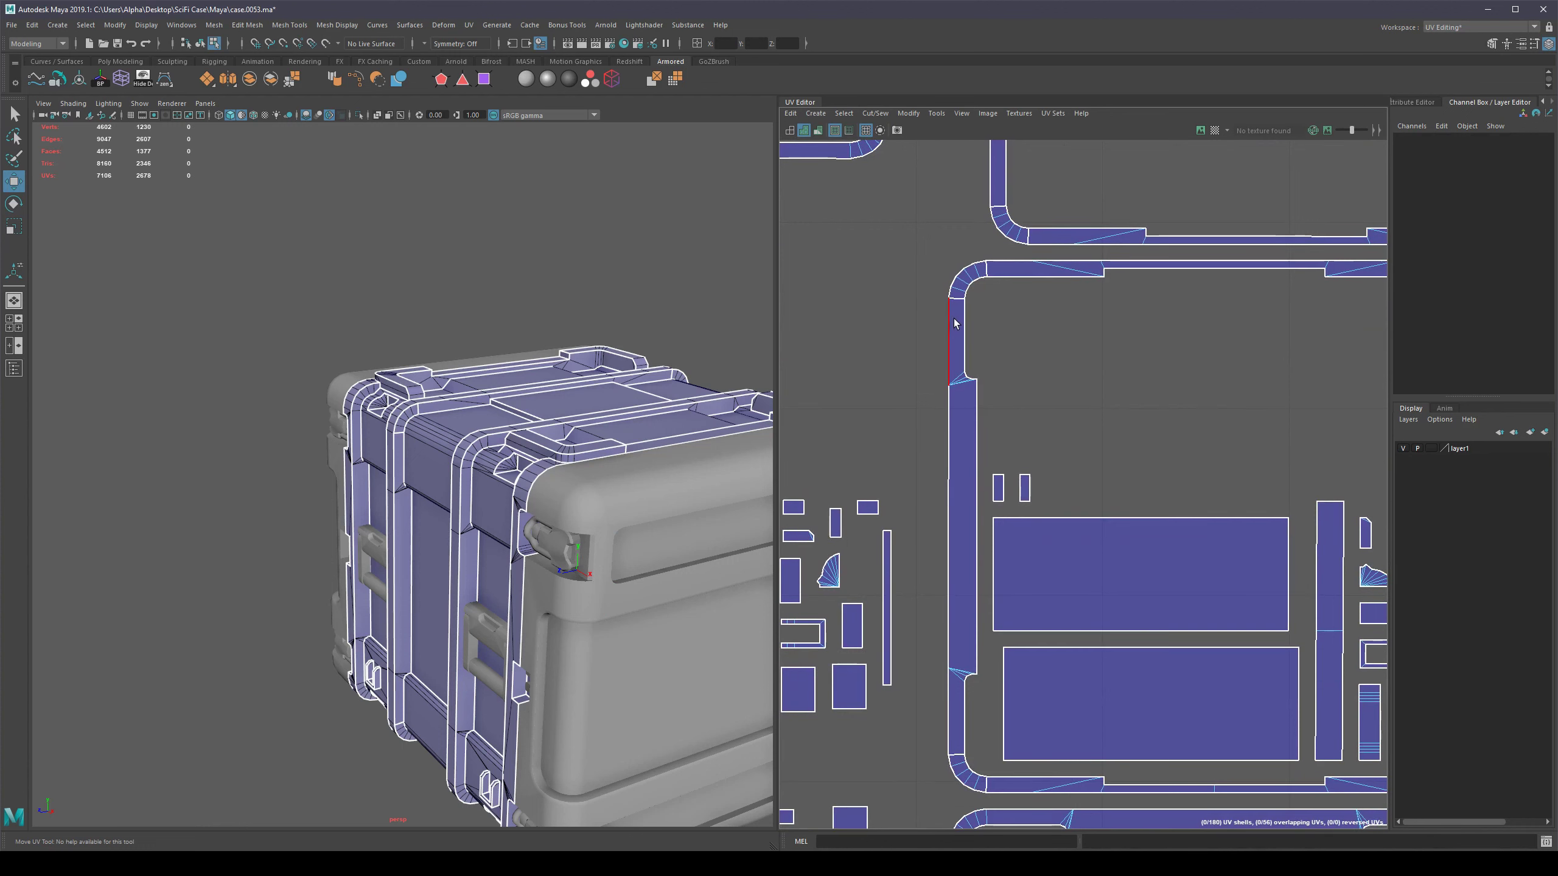
{"action": "left_click", "coordinate": [954, 300]}
{"action": "scroll", "coordinate": [1006, 454], "scroll_direction": "down", "scroll_amount": 2}
{"action": "middle_click_drag", "start_coordinate": [1005, 524], "coordinate": [949, 406], "text": "alt"}
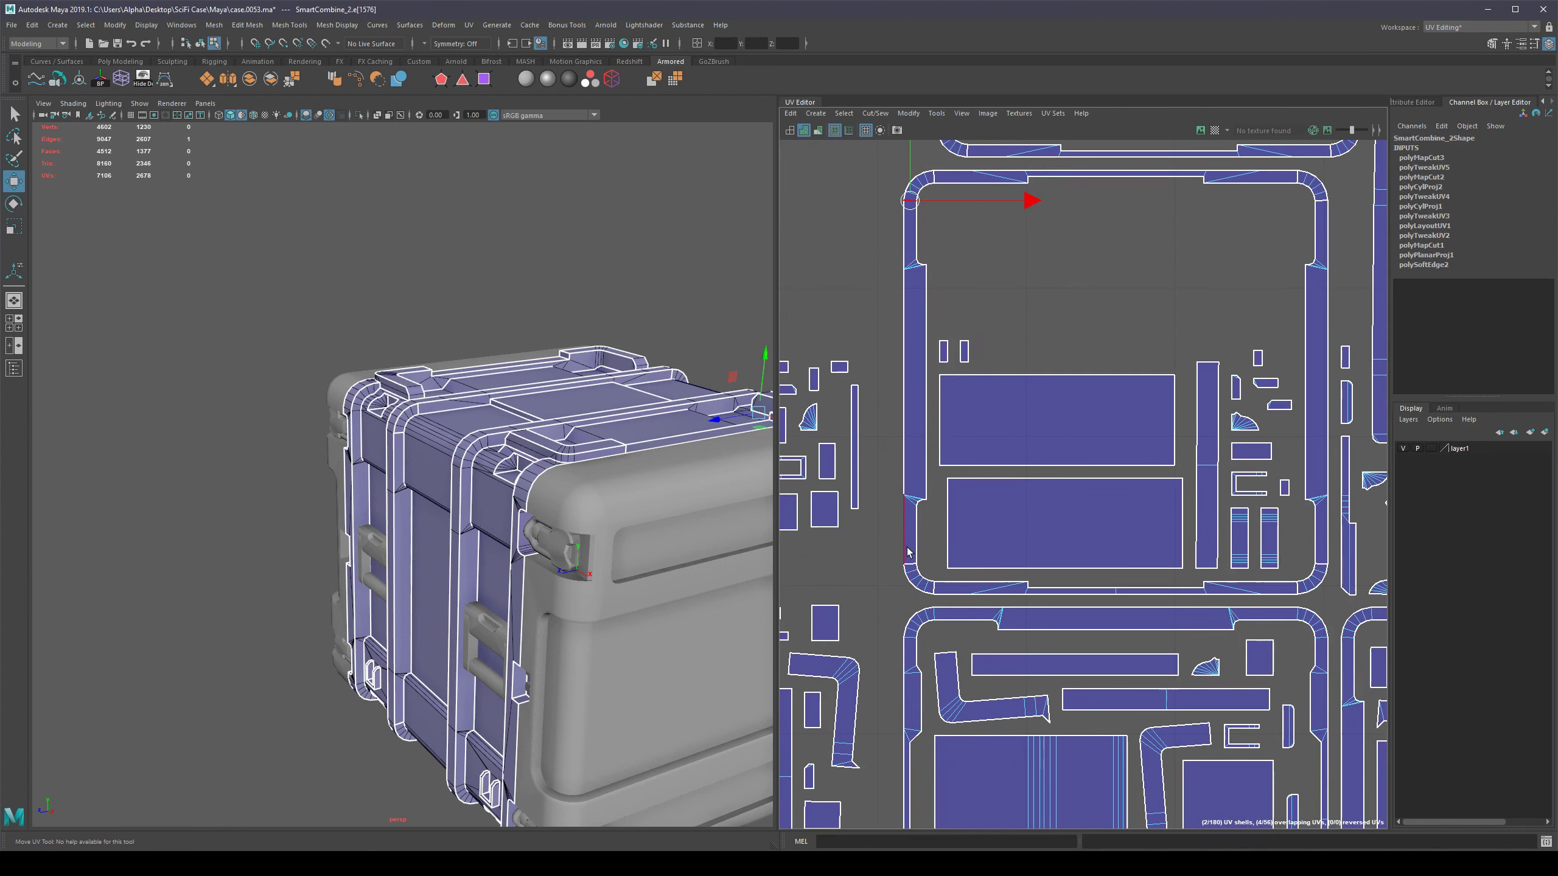
{"action": "left_click", "coordinate": [911, 564], "text": "shift"}
{"action": "middle_click_drag", "start_coordinate": [938, 550], "coordinate": [782, 573], "text": "alt"}
{"action": "left_click", "coordinate": [1165, 224], "text": "shift"}
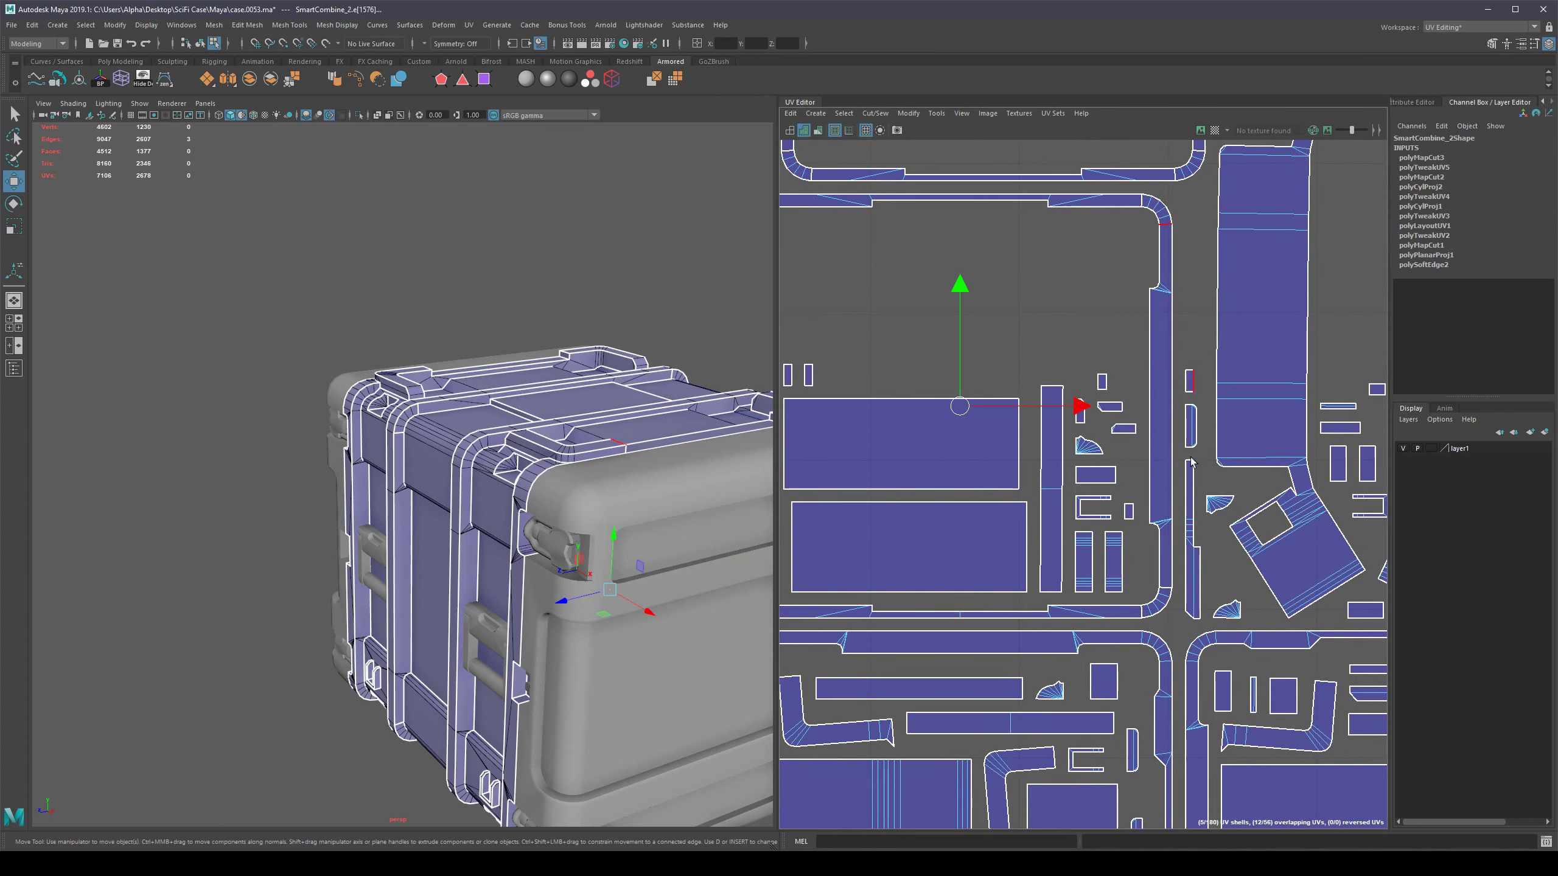
{"action": "right_click", "coordinate": [1062, 292], "text": "shift"}
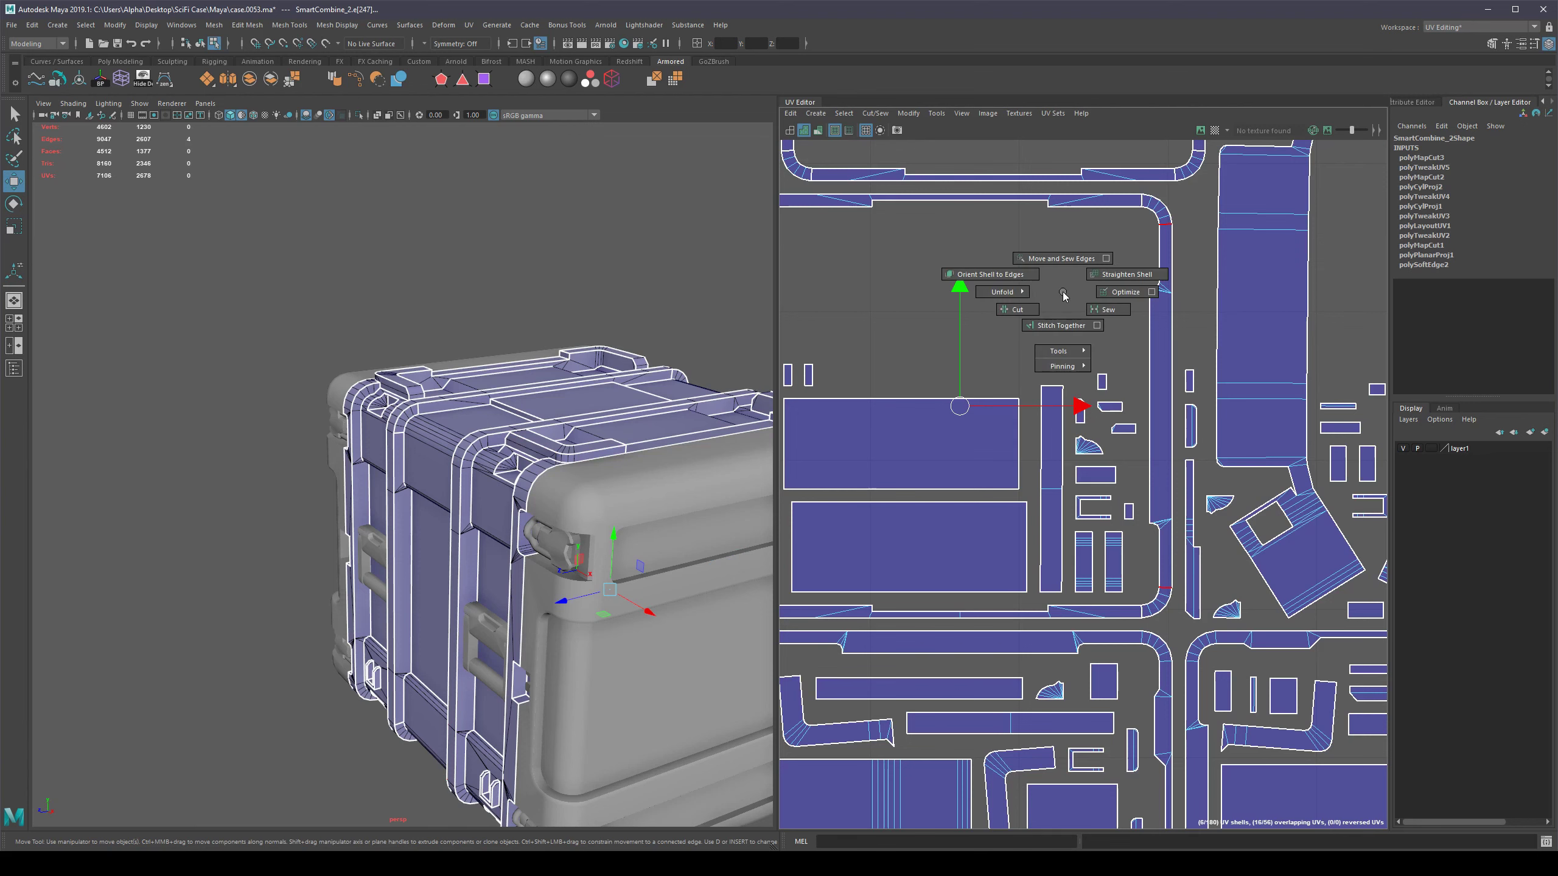
{"action": "right_click_drag", "start_coordinate": [1062, 292], "coordinate": [1060, 319], "text": "shift"}
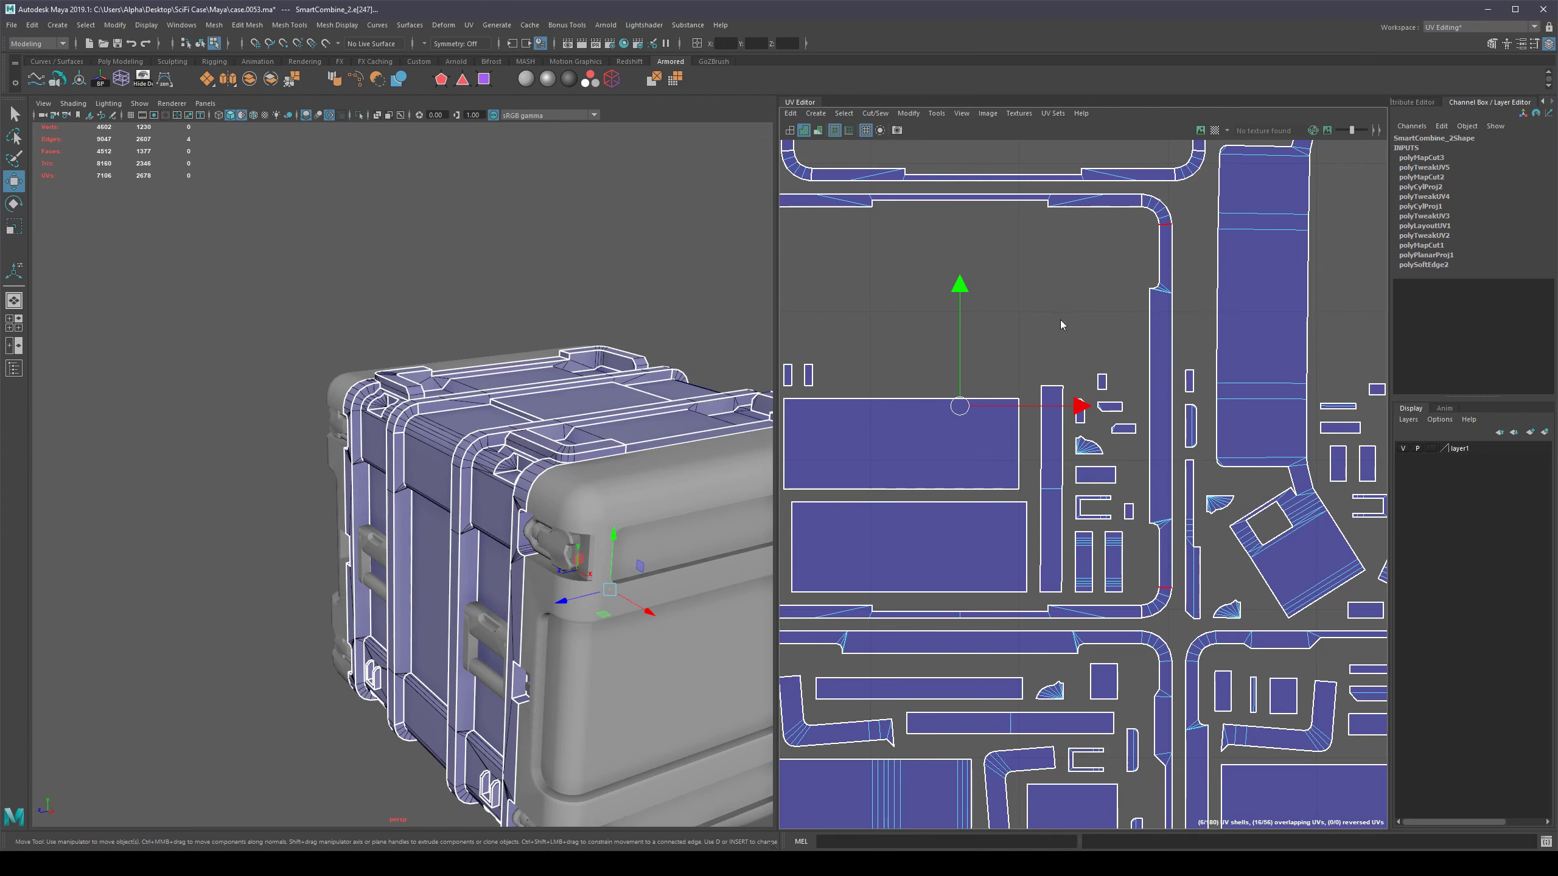
Sew the left strap frame's rounded corners back onto its two vertical side segments at the four side junctions.
{"action": "middle_click_drag", "start_coordinate": [1048, 329], "coordinate": [1014, 542], "text": "alt"}
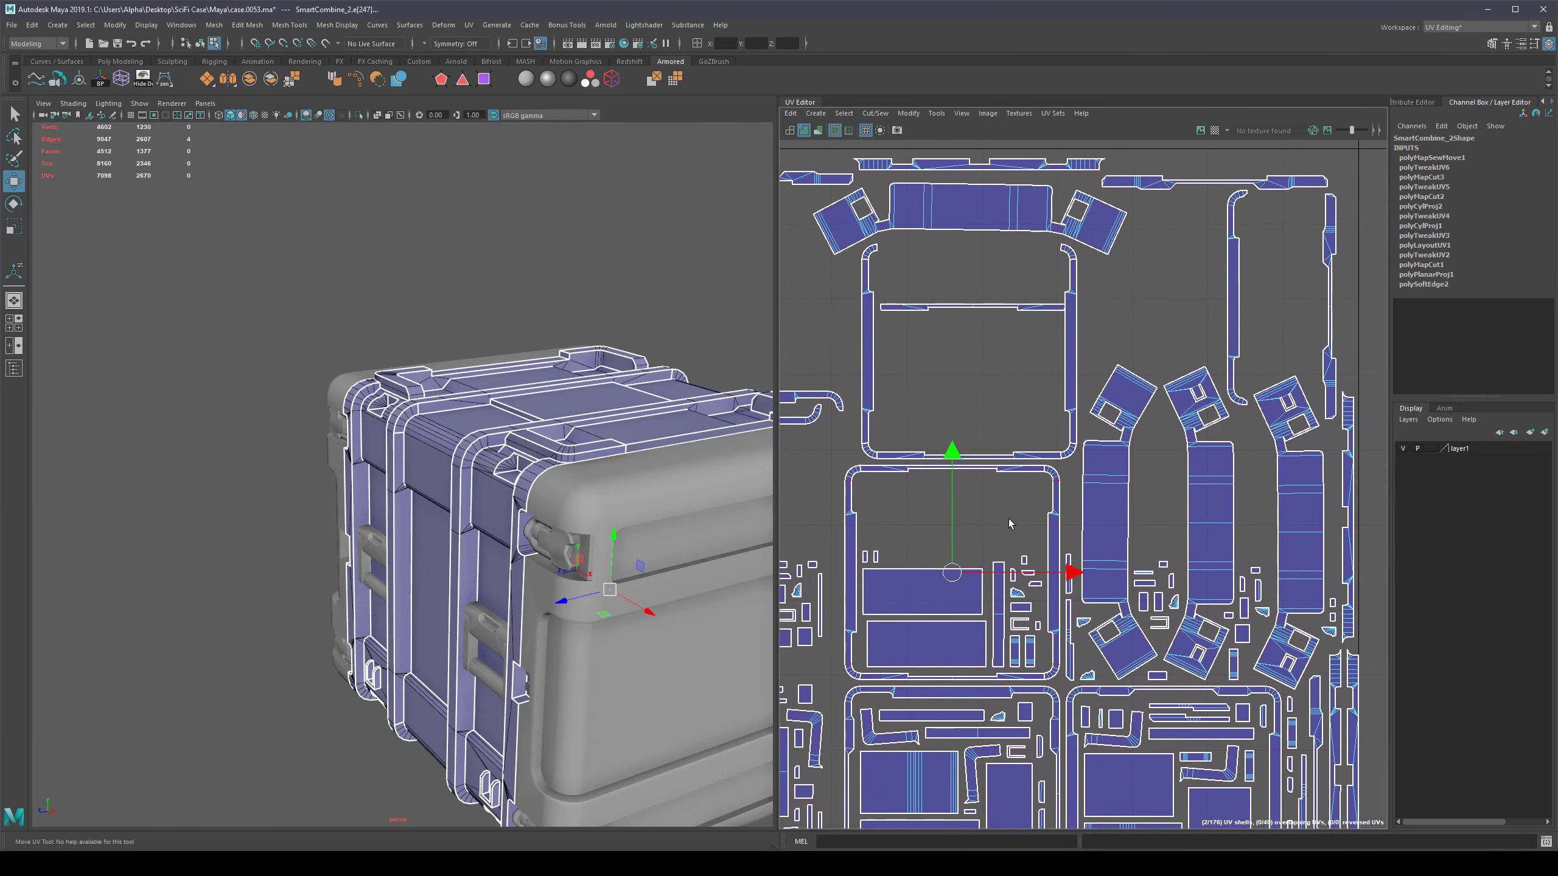
{"action": "scroll", "coordinate": [910, 369], "scroll_direction": "up", "scroll_amount": 3}
{"action": "middle_click_drag", "start_coordinate": [1000, 360], "coordinate": [1021, 423], "text": "alt"}
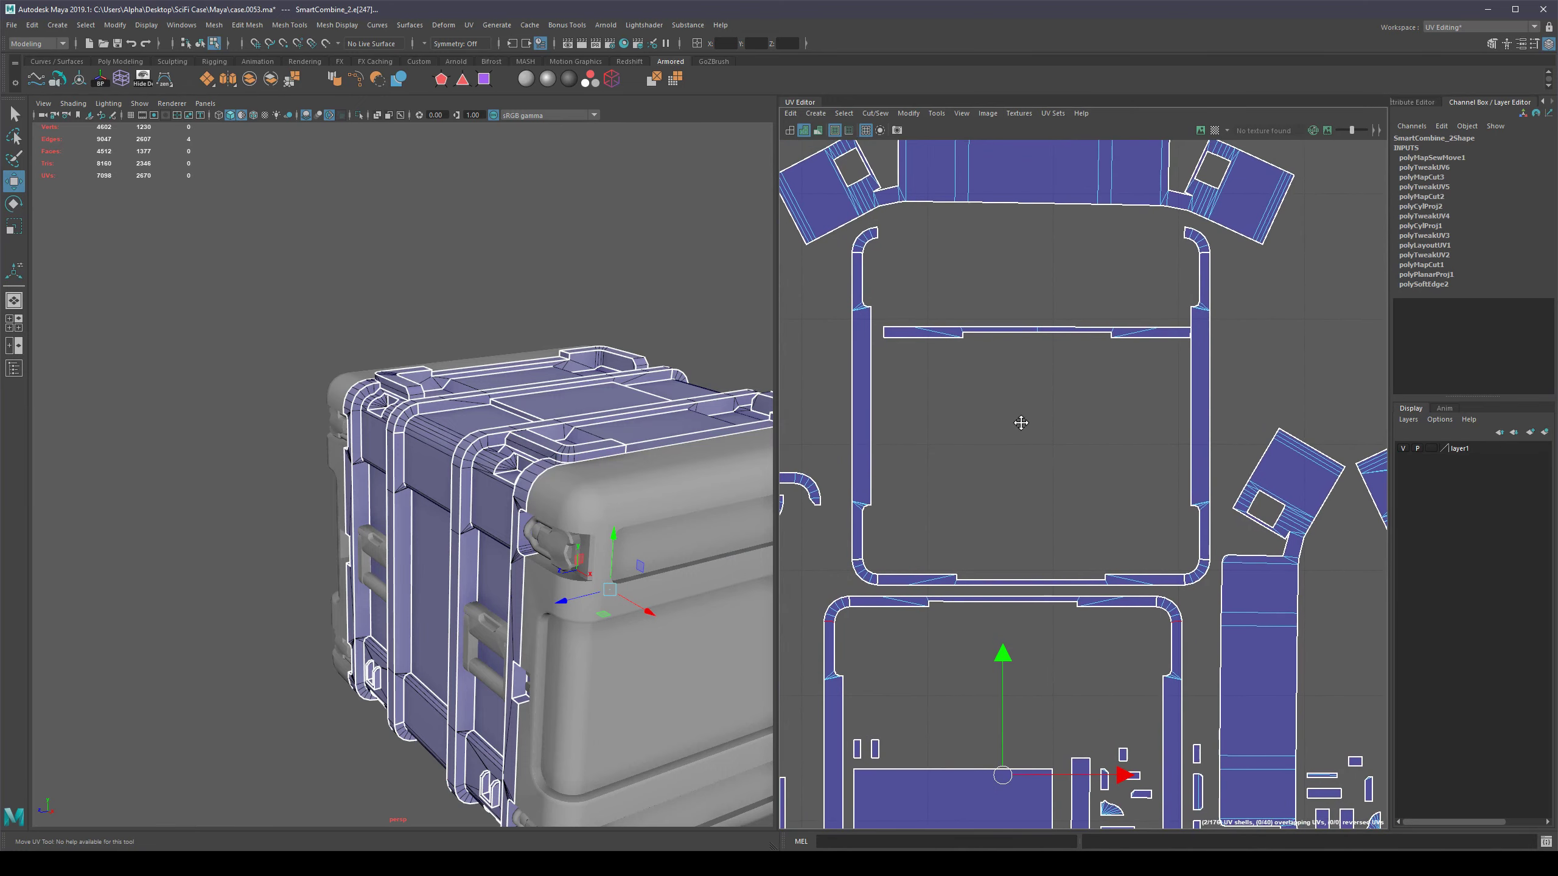
{"action": "left_click", "coordinate": [1204, 563]}
{"action": "left_click", "coordinate": [1202, 255], "text": "shift"}
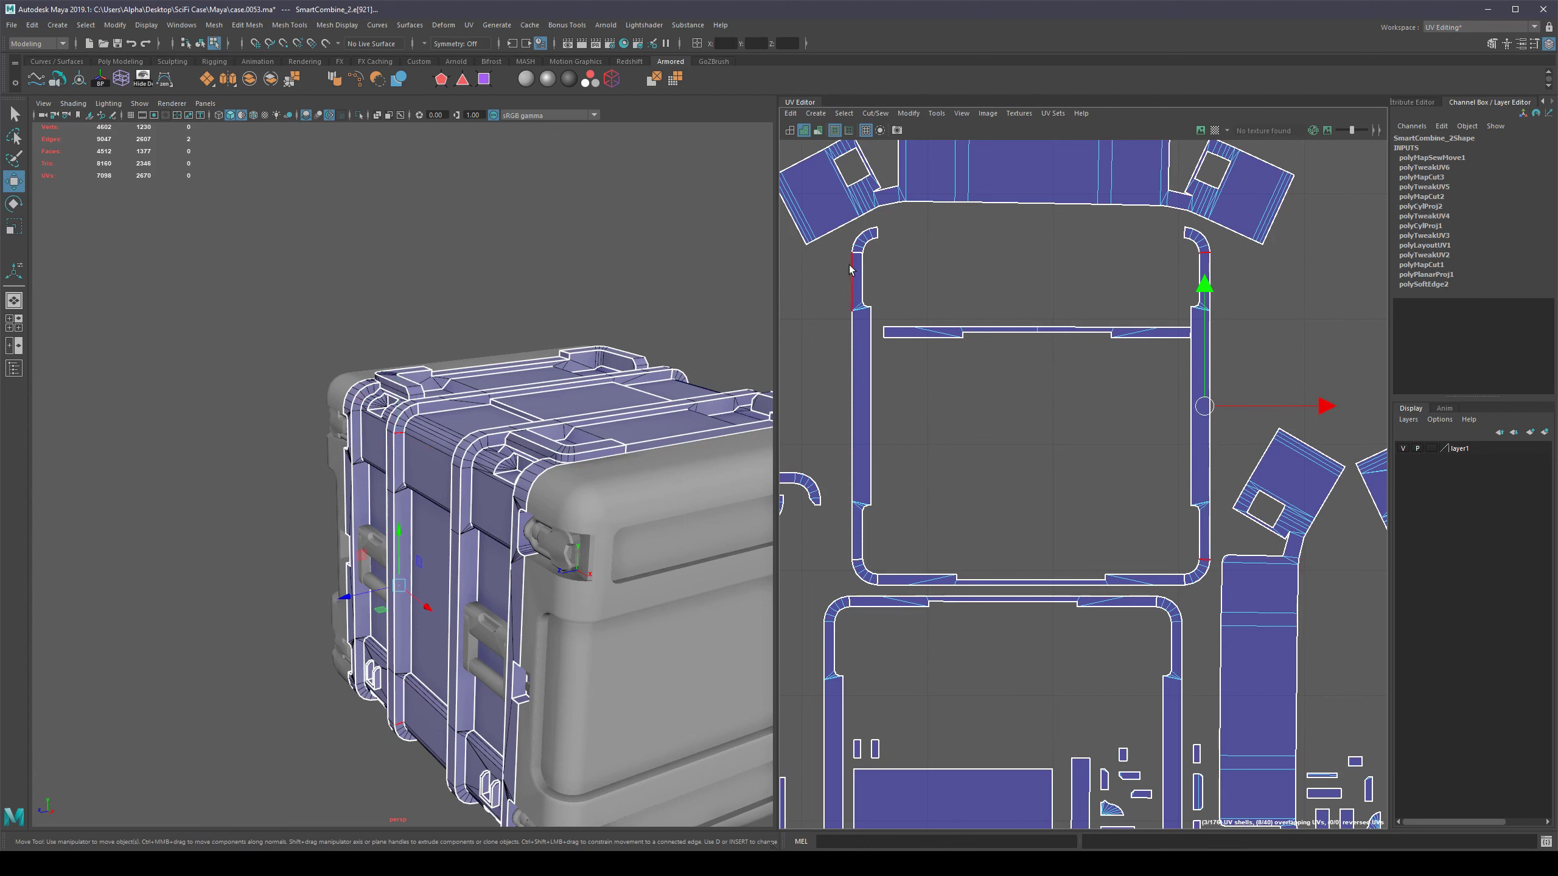
{"action": "left_click", "coordinate": [857, 252], "text": "shift"}
{"action": "left_click", "coordinate": [857, 561], "text": "shift"}
{"action": "left_click", "coordinate": [857, 562], "text": "shift"}
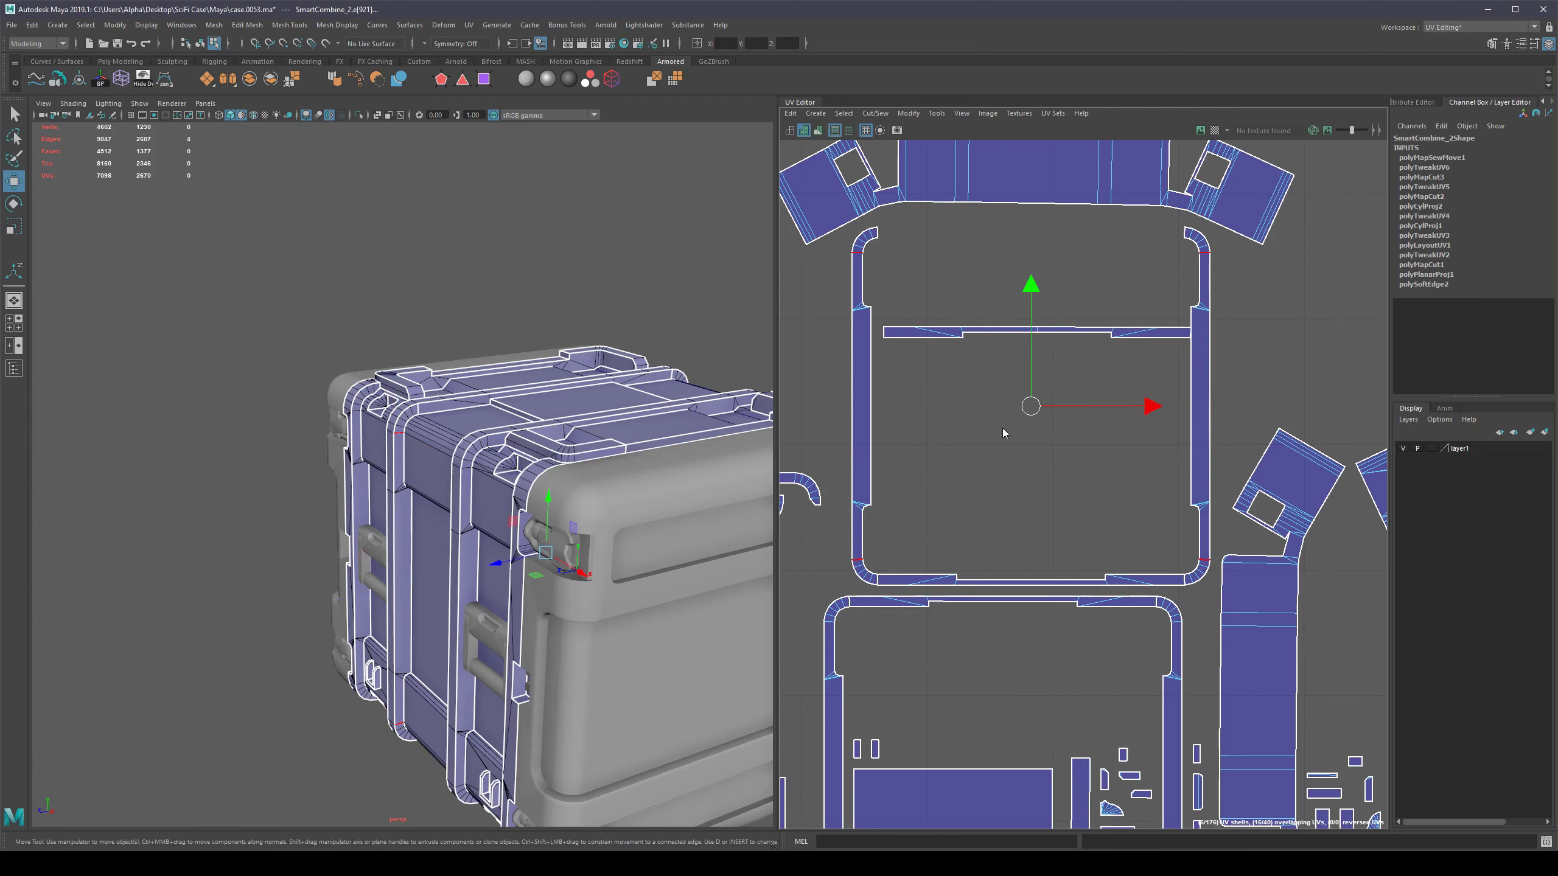
{"action": "right_click", "coordinate": [1004, 429], "text": "shift"}
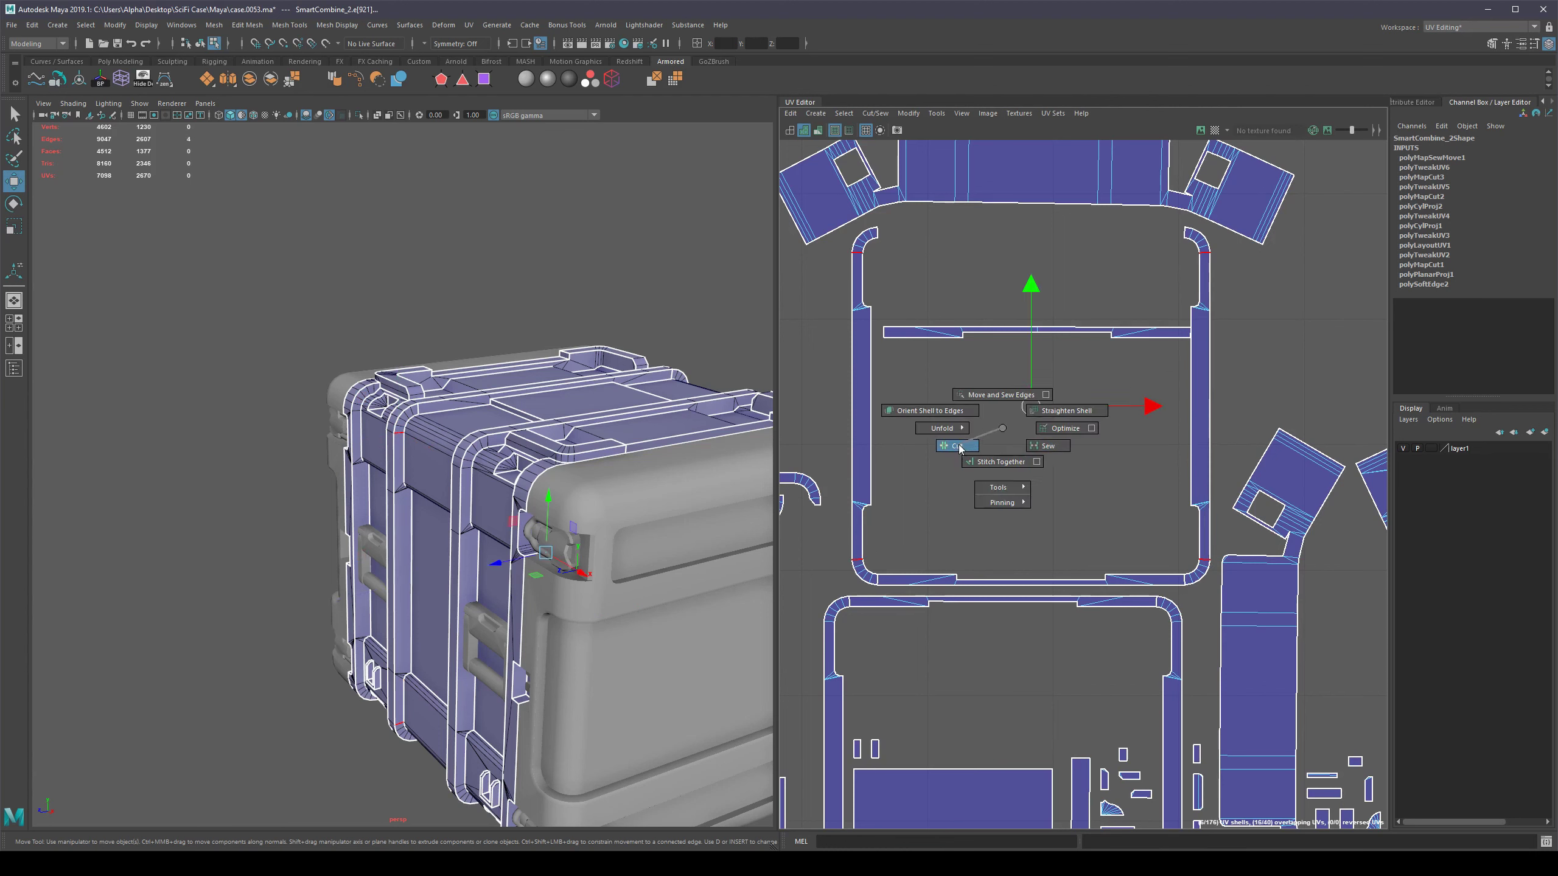
{"action": "right_click_drag", "start_coordinate": [990, 456], "coordinate": [987, 467], "text": "shift"}
Move the left strap frame's separate bottom straight segment up beside the top segment inside the frame.
{"action": "left_click", "coordinate": [974, 521]}
{"action": "right_click_drag", "start_coordinate": [993, 583], "coordinate": [964, 567]}
{"action": "left_click", "coordinate": [981, 581]}
{"action": "left_click_drag", "start_coordinate": [1032, 581], "coordinate": [853, 325]}
Try to rotate the left strap frame's left side piece to horizontal and place it below the two straight segments.
{"action": "left_click", "coordinate": [870, 408]}
{"action": "key", "text": "e"}
{"action": "key", "text": "w"}
{"action": "left_click_drag", "start_coordinate": [865, 405], "coordinate": [1035, 384]}
{"action": "scroll", "coordinate": [1035, 384], "scroll_direction": "down", "scroll_amount": 4}
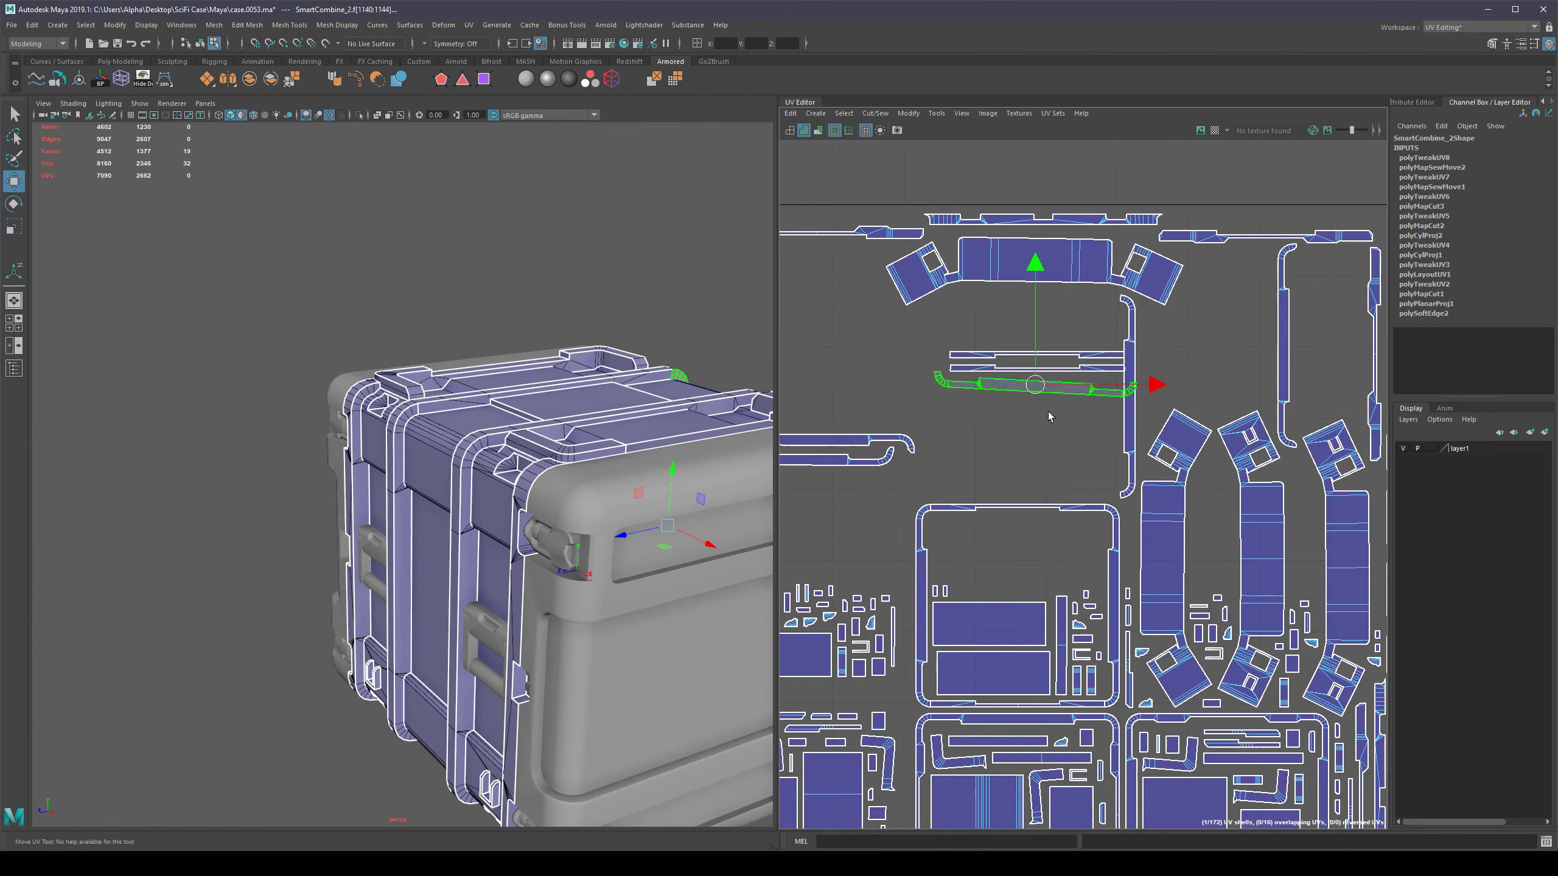
Undo the rotation and move of the frame's left side piece.
{"action": "key", "text": "ctrl+z"}
{"action": "key", "text": "ctrl+z"}
{"action": "key", "text": "ctrl+z"}
Cut the lower middle square frame shell where its vertical sides meet the upper two corners and the lower right corner.
{"action": "scroll", "coordinate": [1091, 424], "scroll_direction": "down", "scroll_amount": 3}
{"action": "middle_click_drag", "start_coordinate": [1083, 402], "coordinate": [1004, 279], "text": "alt"}
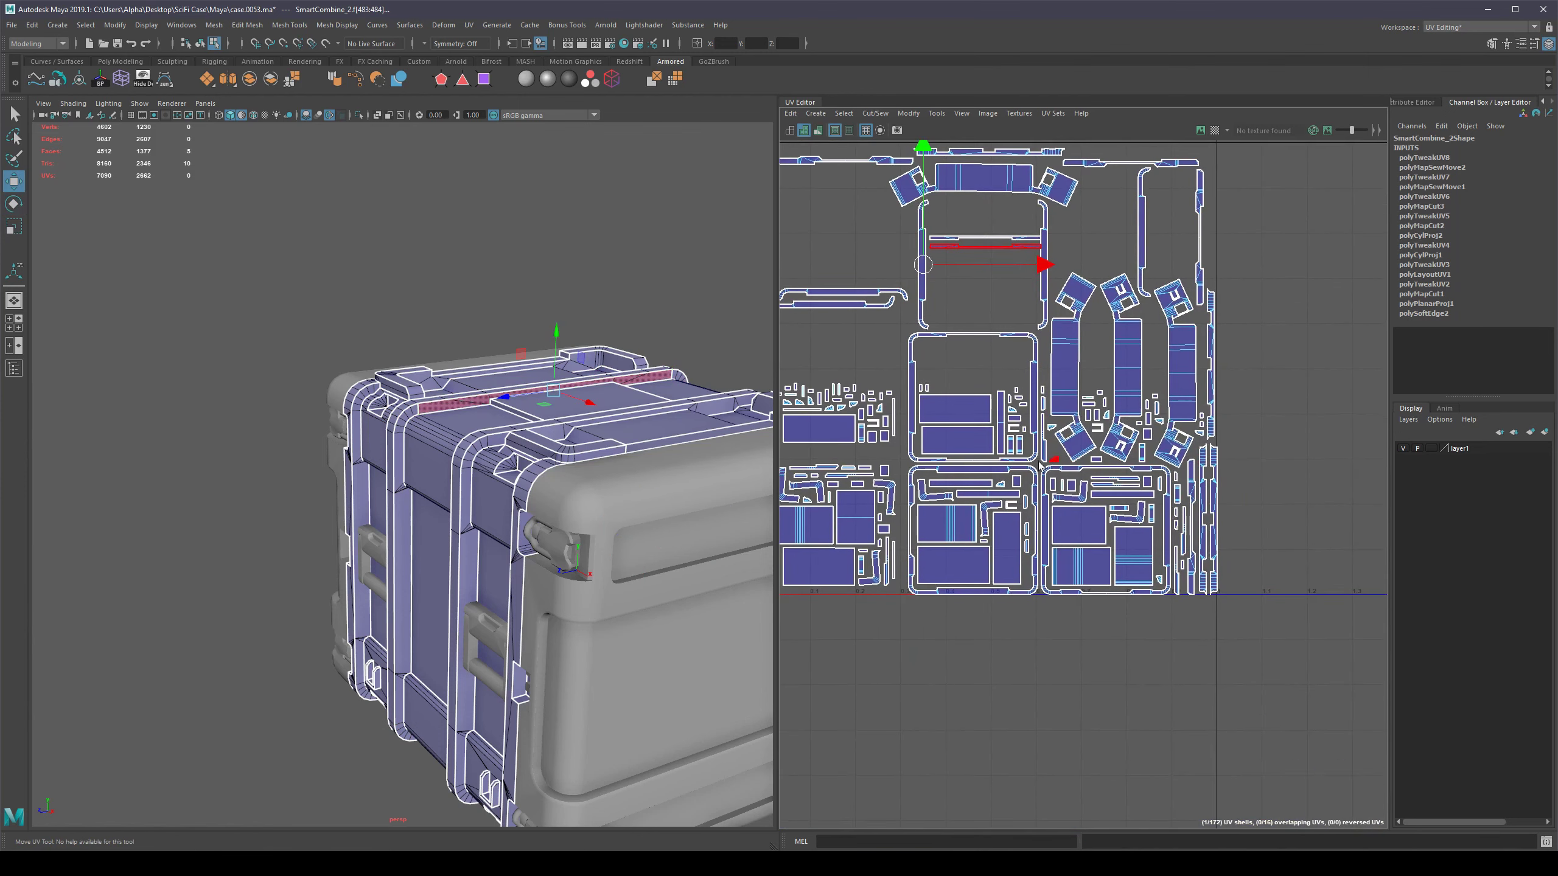
{"action": "middle_click_drag", "start_coordinate": [988, 514], "coordinate": [1038, 443], "text": "alt"}
{"action": "scroll", "coordinate": [1011, 421], "scroll_direction": "up", "scroll_amount": 6}
{"action": "right_click_drag", "start_coordinate": [935, 370], "coordinate": [932, 325]}
{"action": "scroll", "coordinate": [903, 362], "scroll_direction": "up", "scroll_amount": 3}
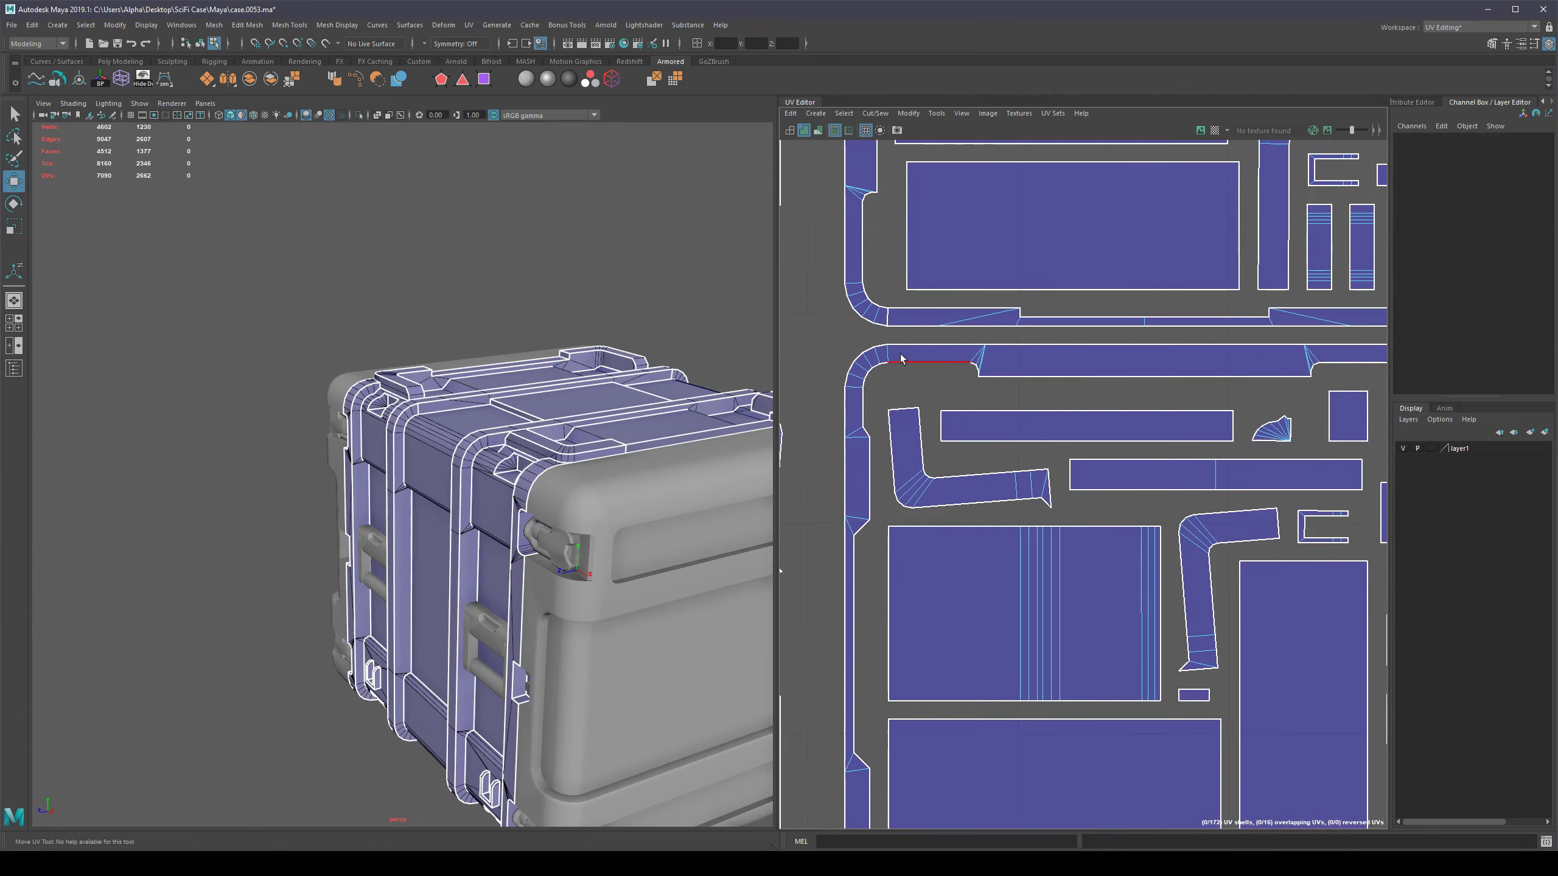
{"action": "left_click", "coordinate": [854, 389]}
{"action": "middle_click_drag", "start_coordinate": [906, 588], "coordinate": [925, 364], "text": "alt"}
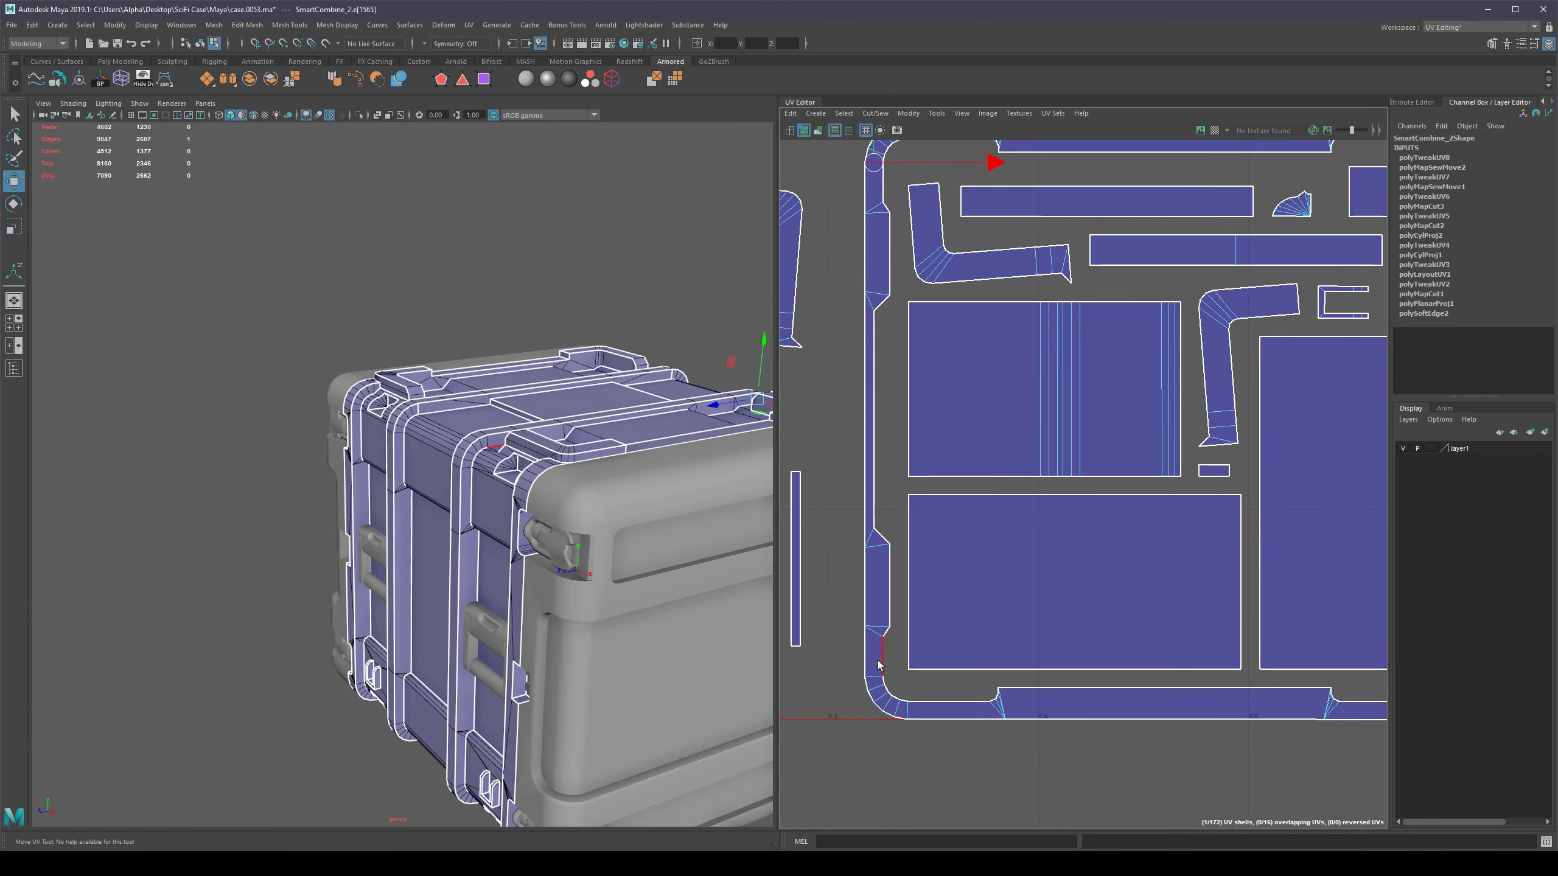
{"action": "scroll", "coordinate": [1080, 527], "scroll_direction": "down", "scroll_amount": 4}
{"action": "middle_click_drag", "start_coordinate": [1374, 598], "coordinate": [1138, 545], "text": "alt"}
{"action": "scroll", "coordinate": [1138, 546], "scroll_direction": "up", "scroll_amount": 1}
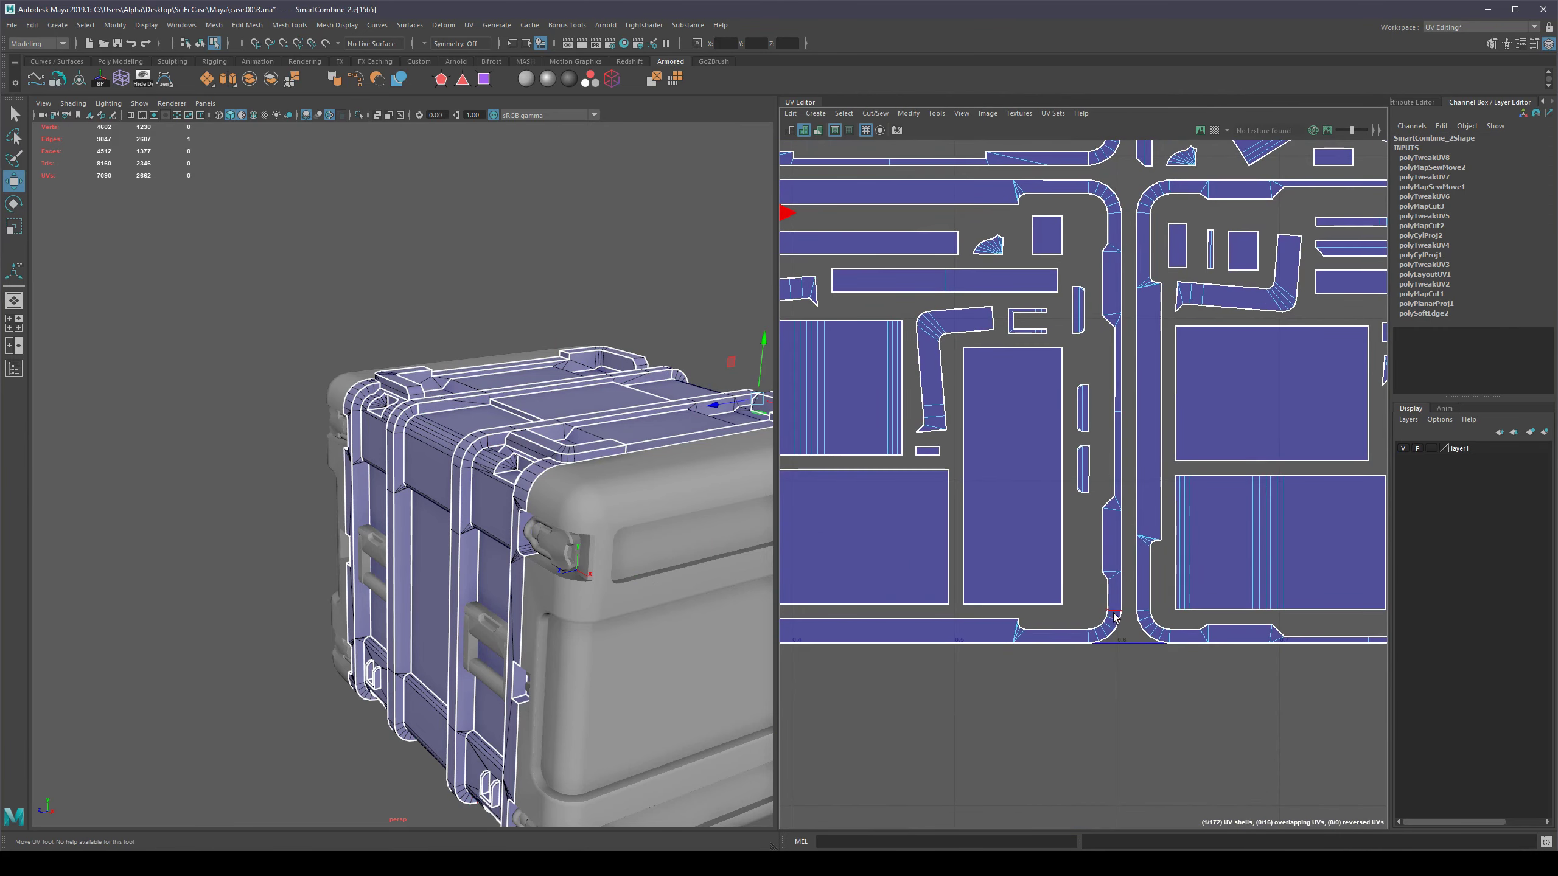
{"action": "left_click", "coordinate": [1115, 612], "text": "shift"}
{"action": "middle_click_drag", "start_coordinate": [1119, 231], "coordinate": [1127, 341], "text": "alt"}
{"action": "left_click", "coordinate": [1121, 324], "text": "shift"}
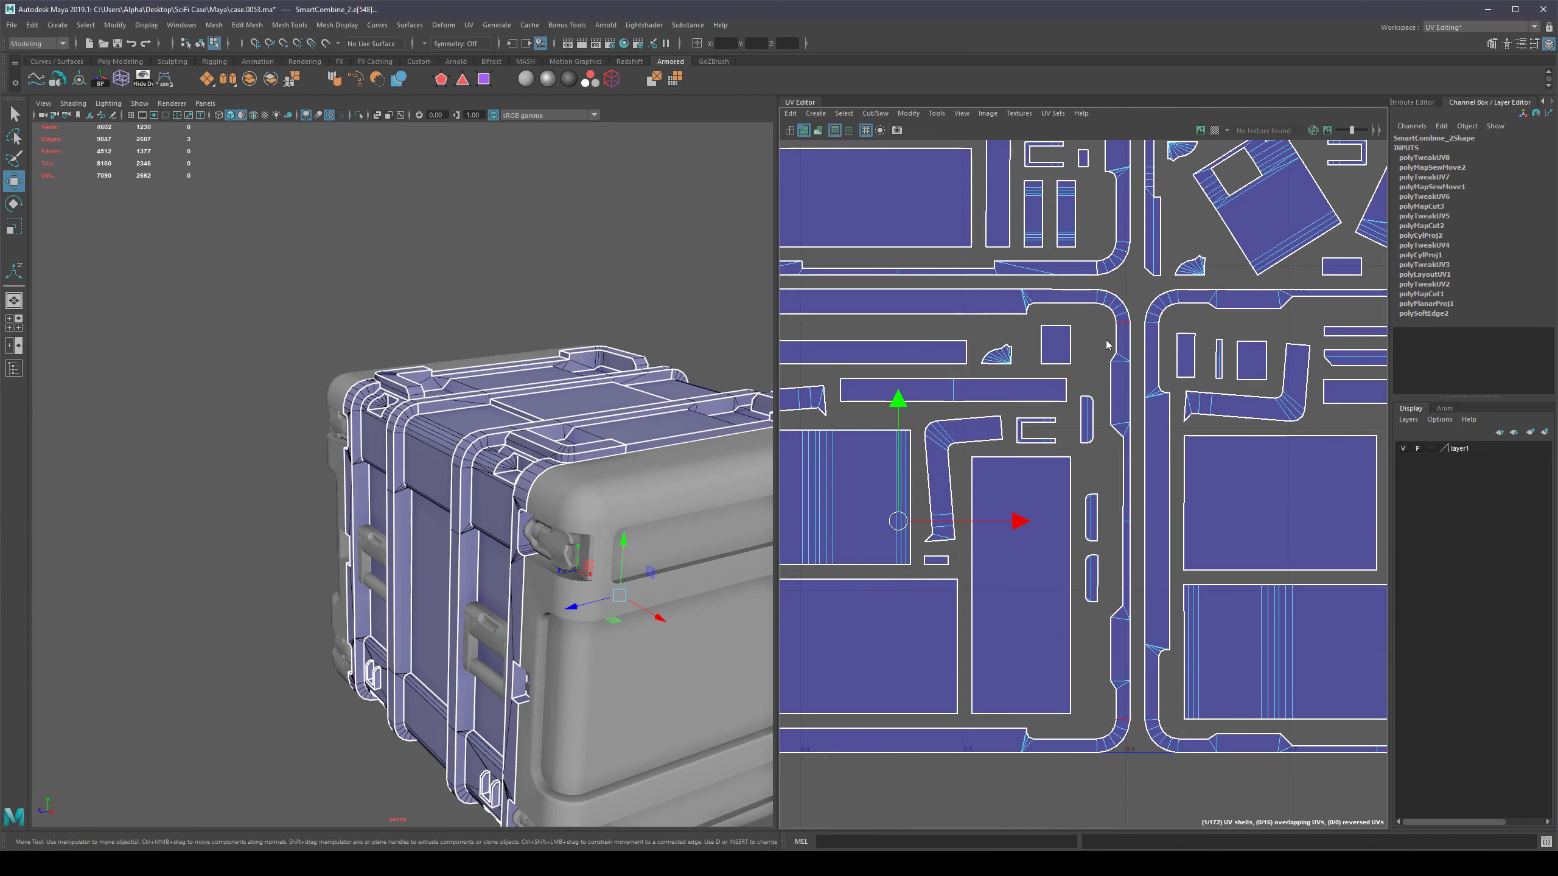
{"action": "right_click_drag", "start_coordinate": [1108, 343], "coordinate": [1069, 357], "text": "shift"}
Cut the same frame shell where its left vertical side meets the lower left rounded corner.
{"action": "scroll", "coordinate": [1068, 359], "scroll_direction": "down", "scroll_amount": 2}
{"action": "middle_click_drag", "start_coordinate": [1049, 526], "coordinate": [1122, 514], "text": "alt"}
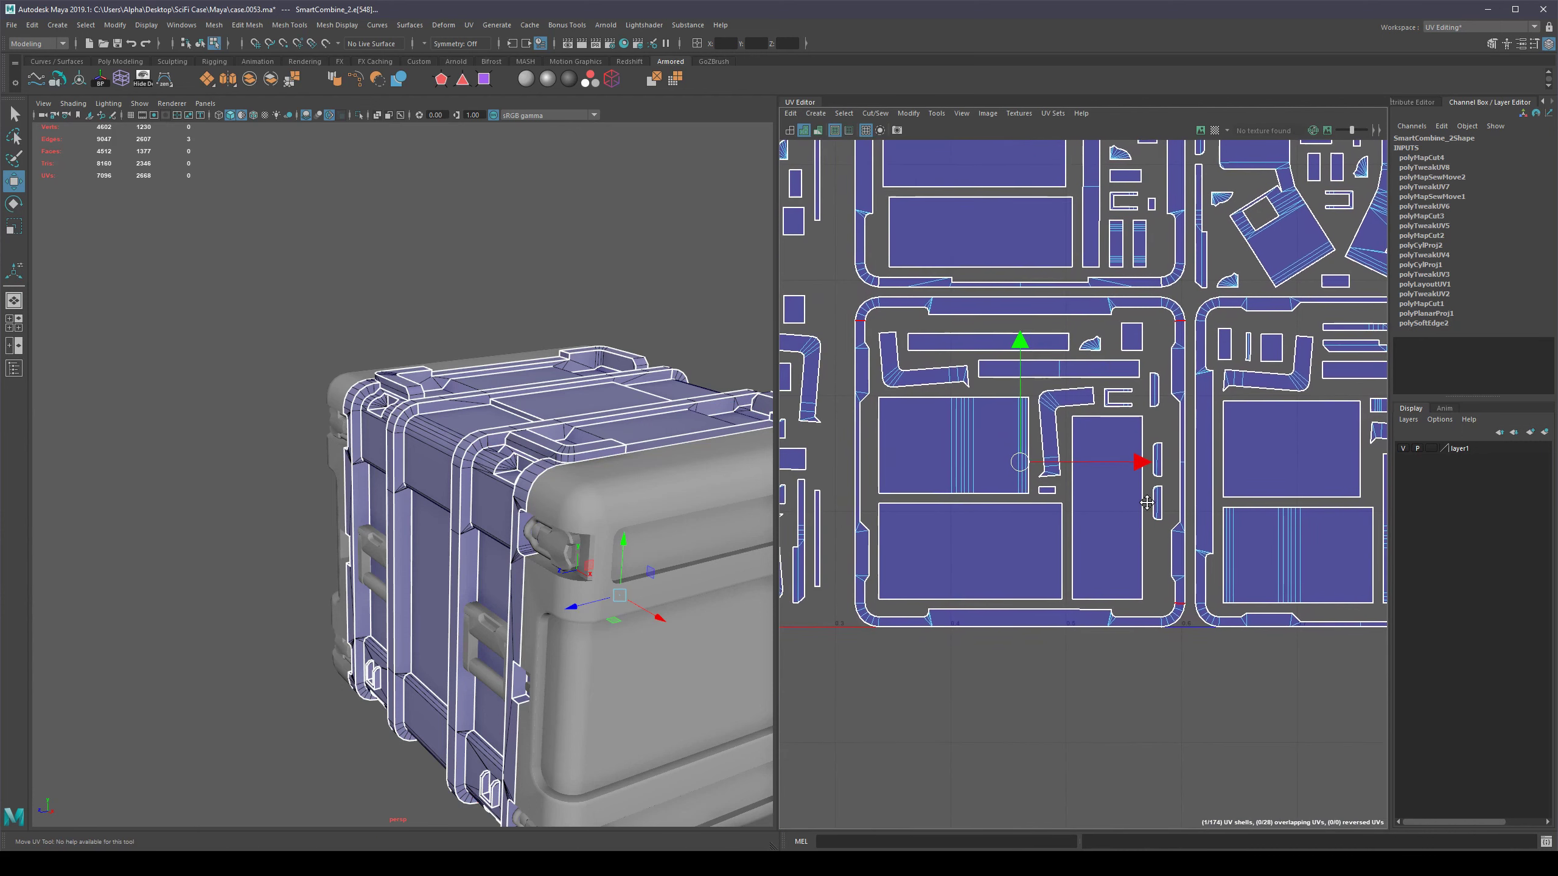
{"action": "left_click", "coordinate": [860, 605]}
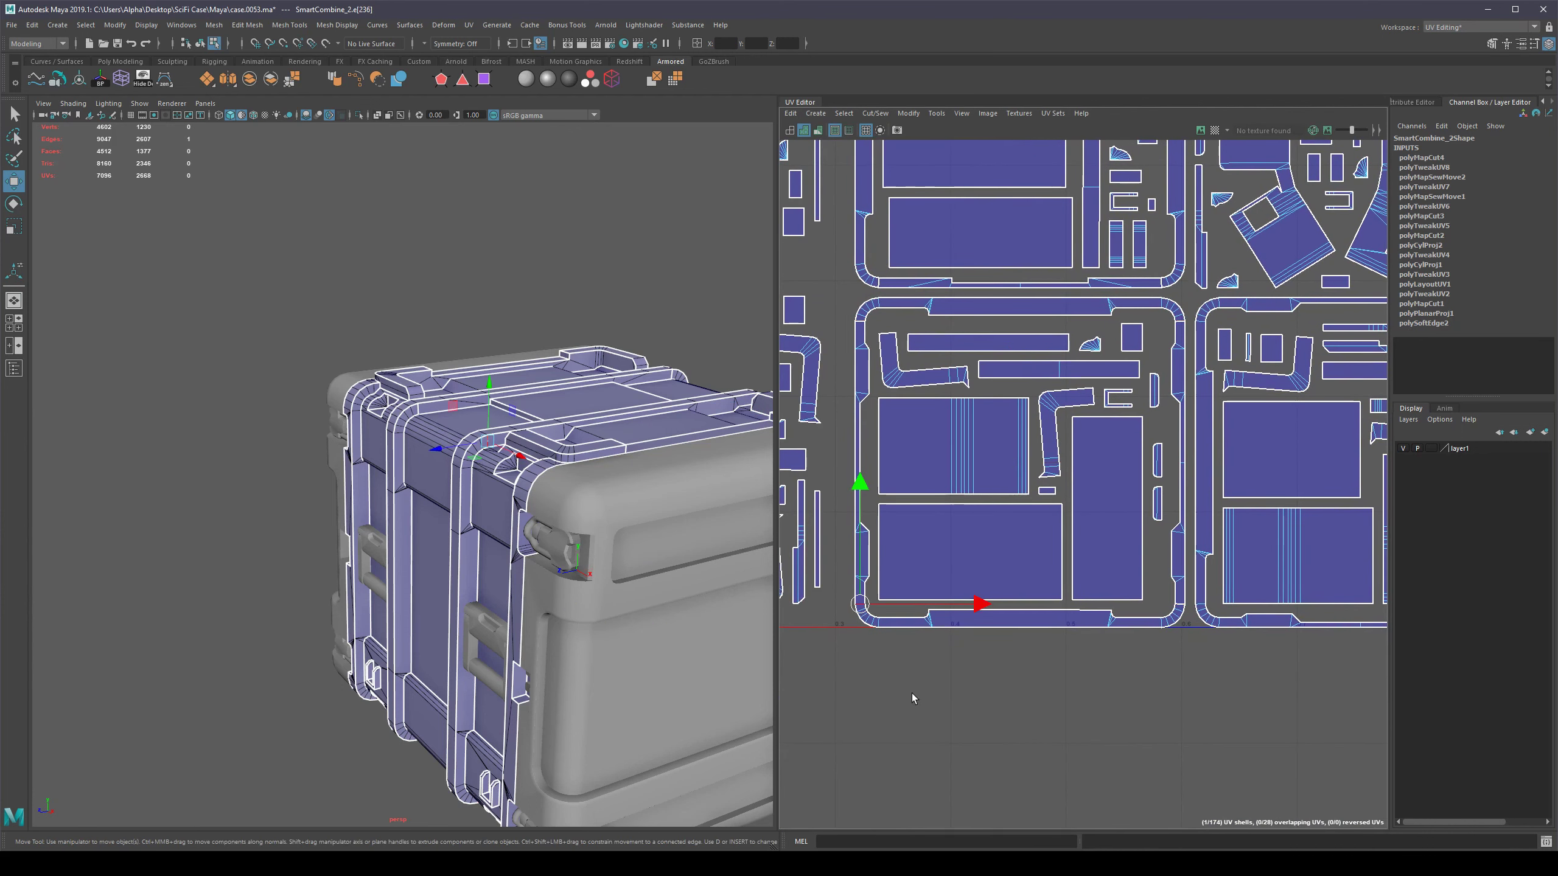
{"action": "right_click_drag", "start_coordinate": [904, 692], "coordinate": [871, 699], "text": "shift"}
Cut the lower right square frame shell where its top and bottom horizontal segments meet the four rounded corners.
{"action": "scroll", "coordinate": [1092, 651], "scroll_direction": "down", "scroll_amount": 2}
{"action": "middle_click_drag", "start_coordinate": [1161, 500], "coordinate": [906, 491], "text": "alt"}
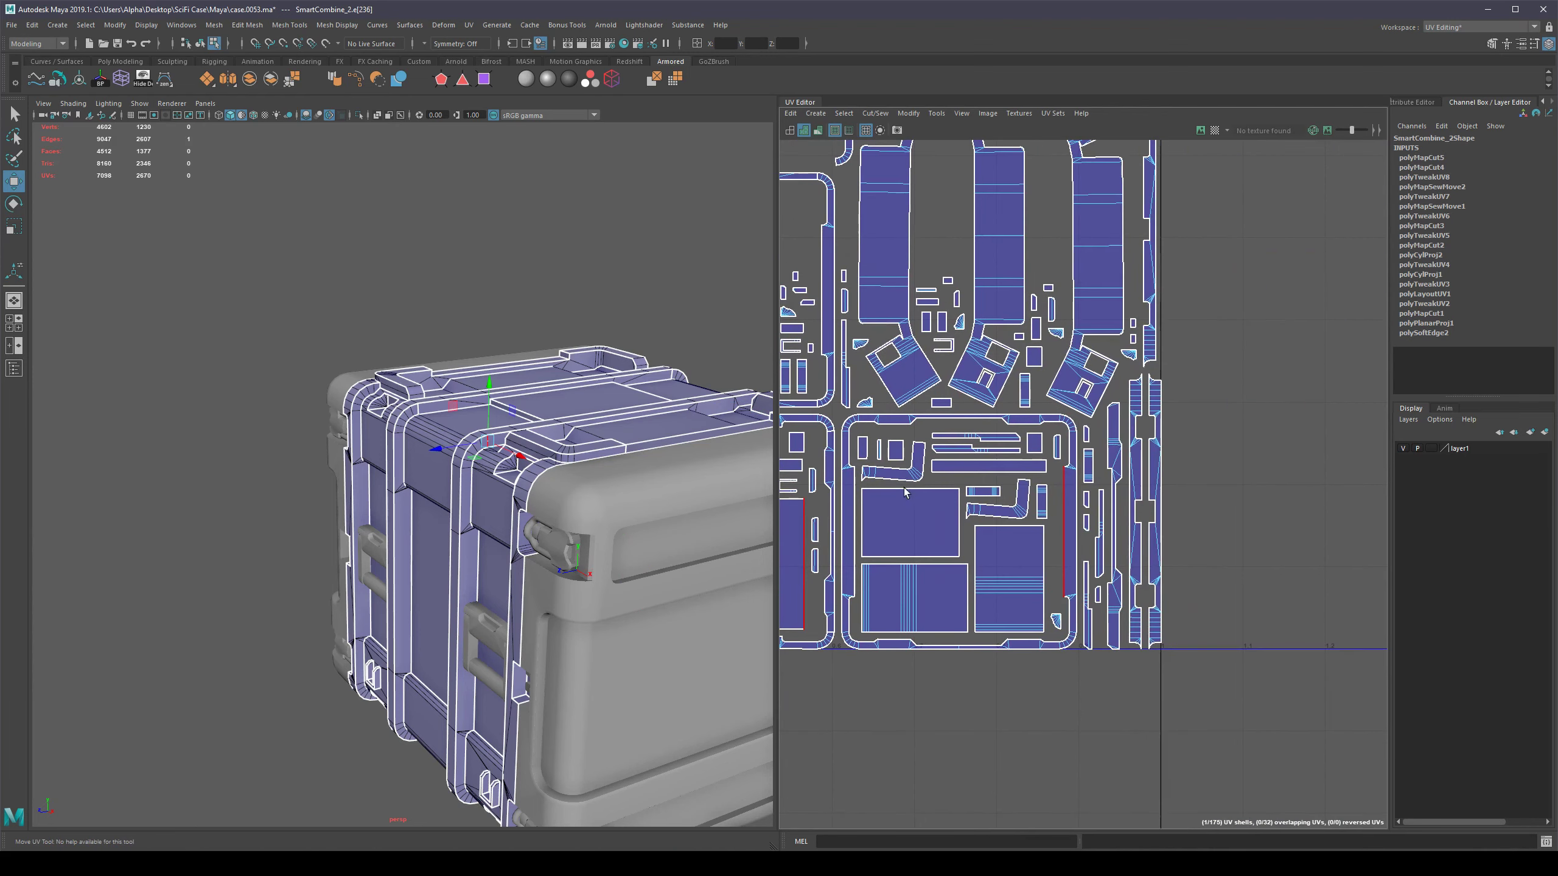
{"action": "scroll", "coordinate": [933, 365], "scroll_direction": "up", "scroll_amount": 5}
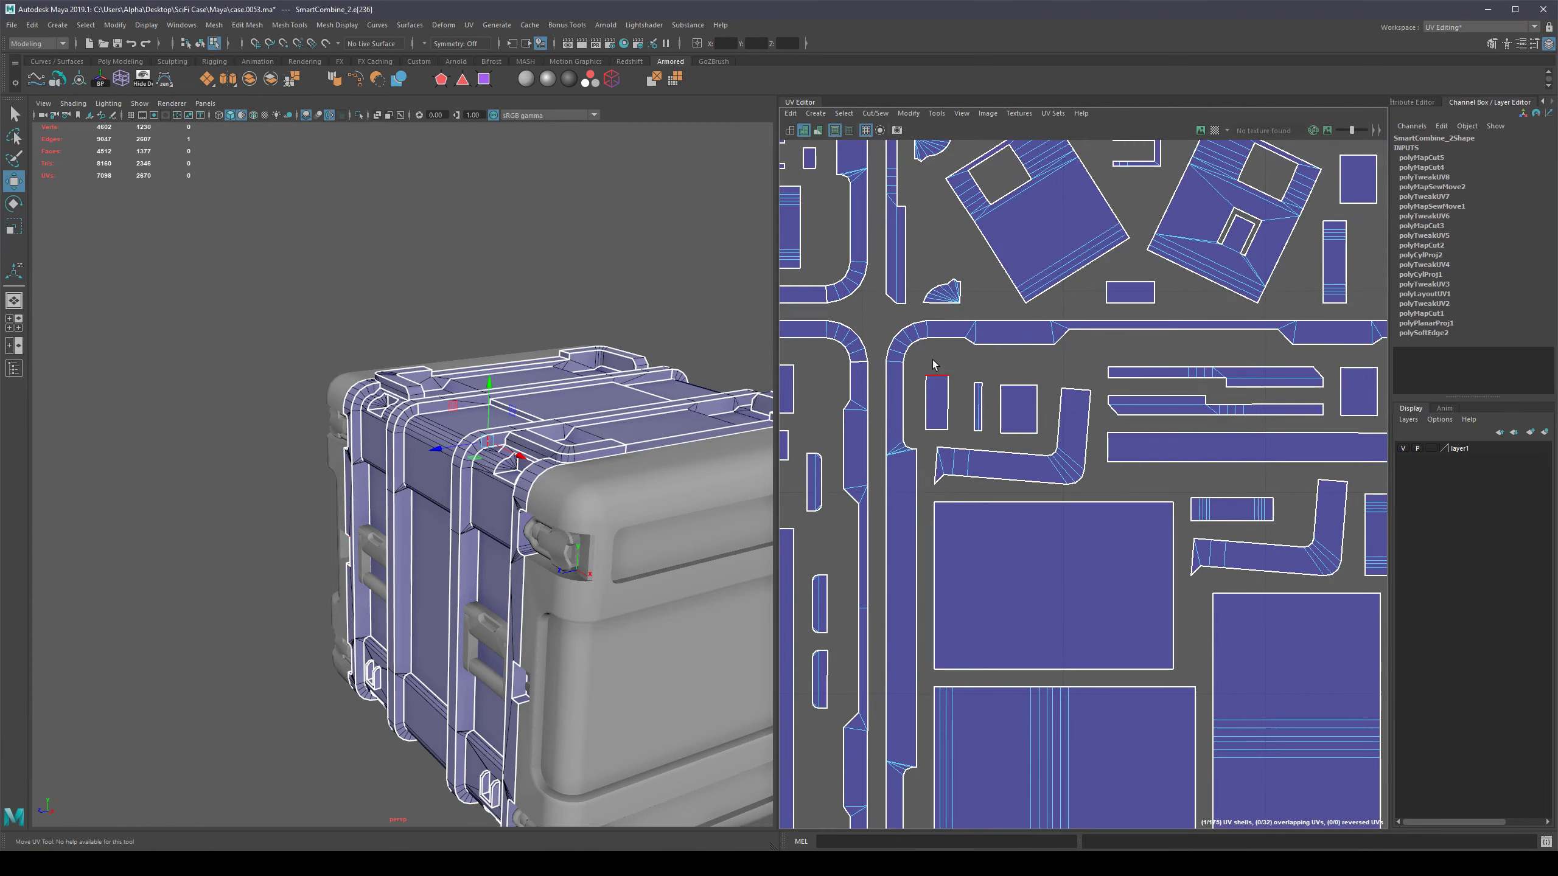
{"action": "left_click", "coordinate": [926, 330]}
{"action": "middle_click_drag", "start_coordinate": [1213, 347], "coordinate": [1031, 354], "text": "alt"}
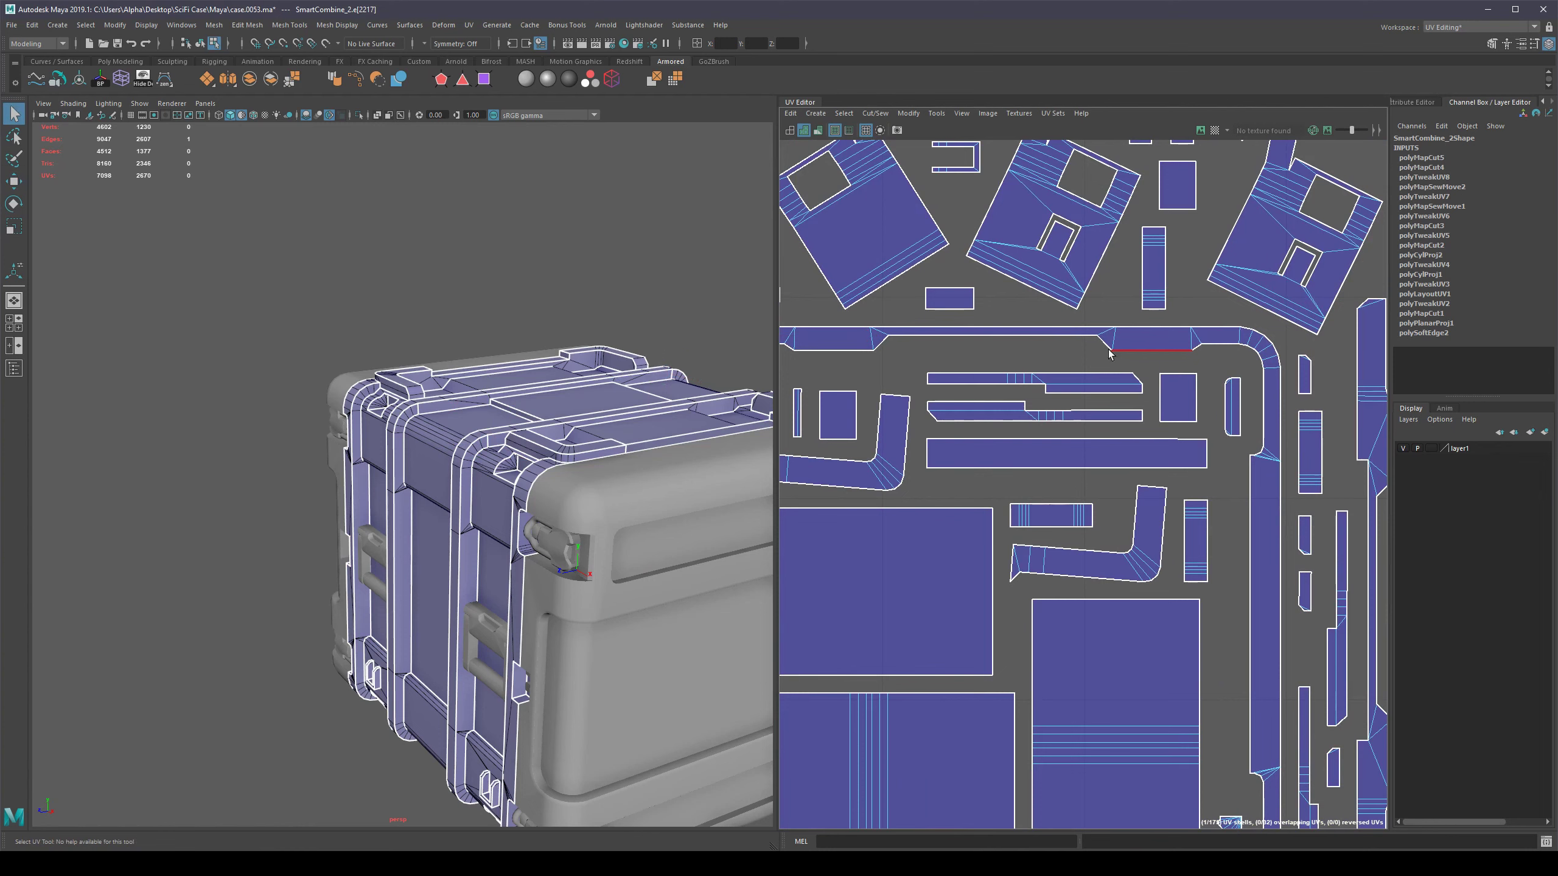
{"action": "scroll", "coordinate": [1224, 371], "scroll_direction": "down", "scroll_amount": 1}
{"action": "middle_click_drag", "start_coordinate": [1093, 633], "coordinate": [1133, 395], "text": "alt"}
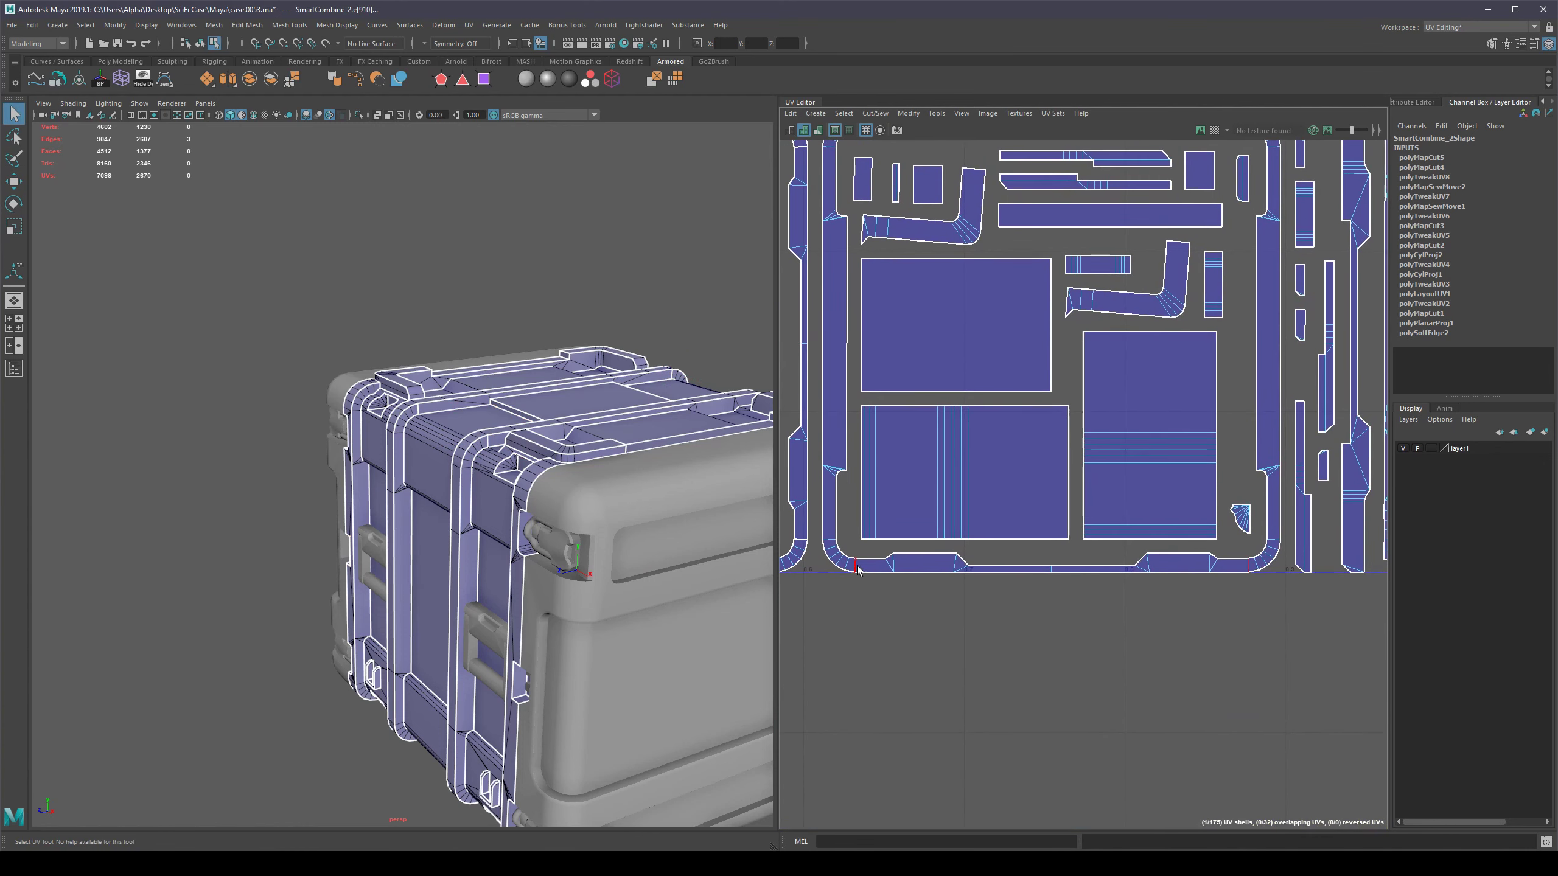
{"action": "middle_click_drag", "start_coordinate": [984, 521], "coordinate": [978, 619], "text": "alt"}
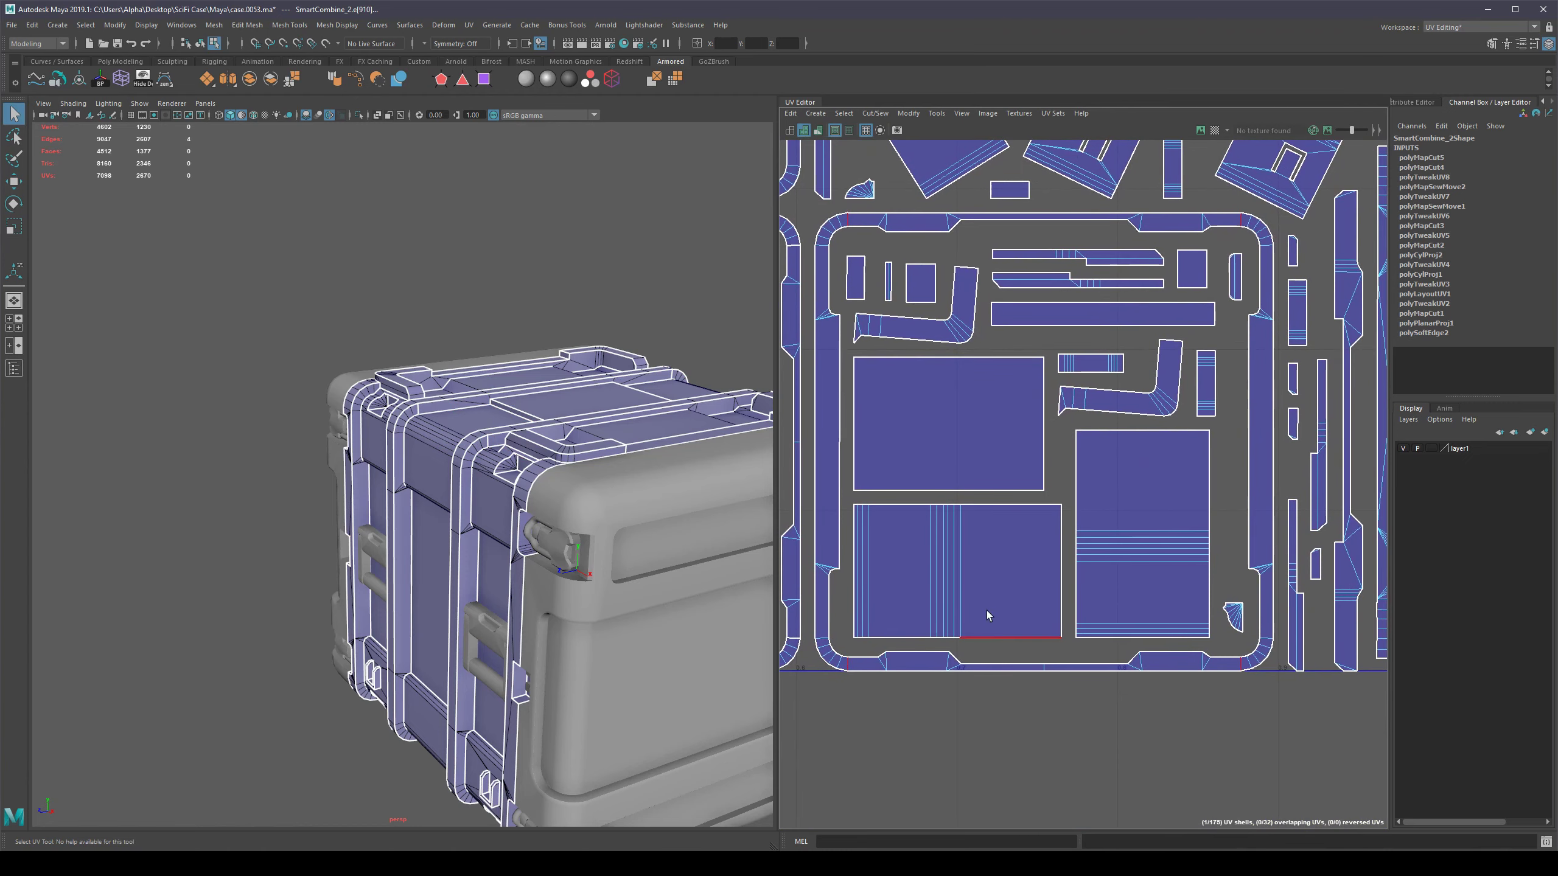
{"action": "key", "text": "shift+x"}
Examine the bent panel shell with two tilted ends and which faces of the case it covers.
{"action": "scroll", "coordinate": [1042, 598], "scroll_direction": "down", "scroll_amount": 3}
{"action": "middle_click_drag", "start_coordinate": [1179, 472], "coordinate": [1261, 763], "text": "alt"}
{"action": "scroll", "coordinate": [1055, 525], "scroll_direction": "down", "scroll_amount": 3}
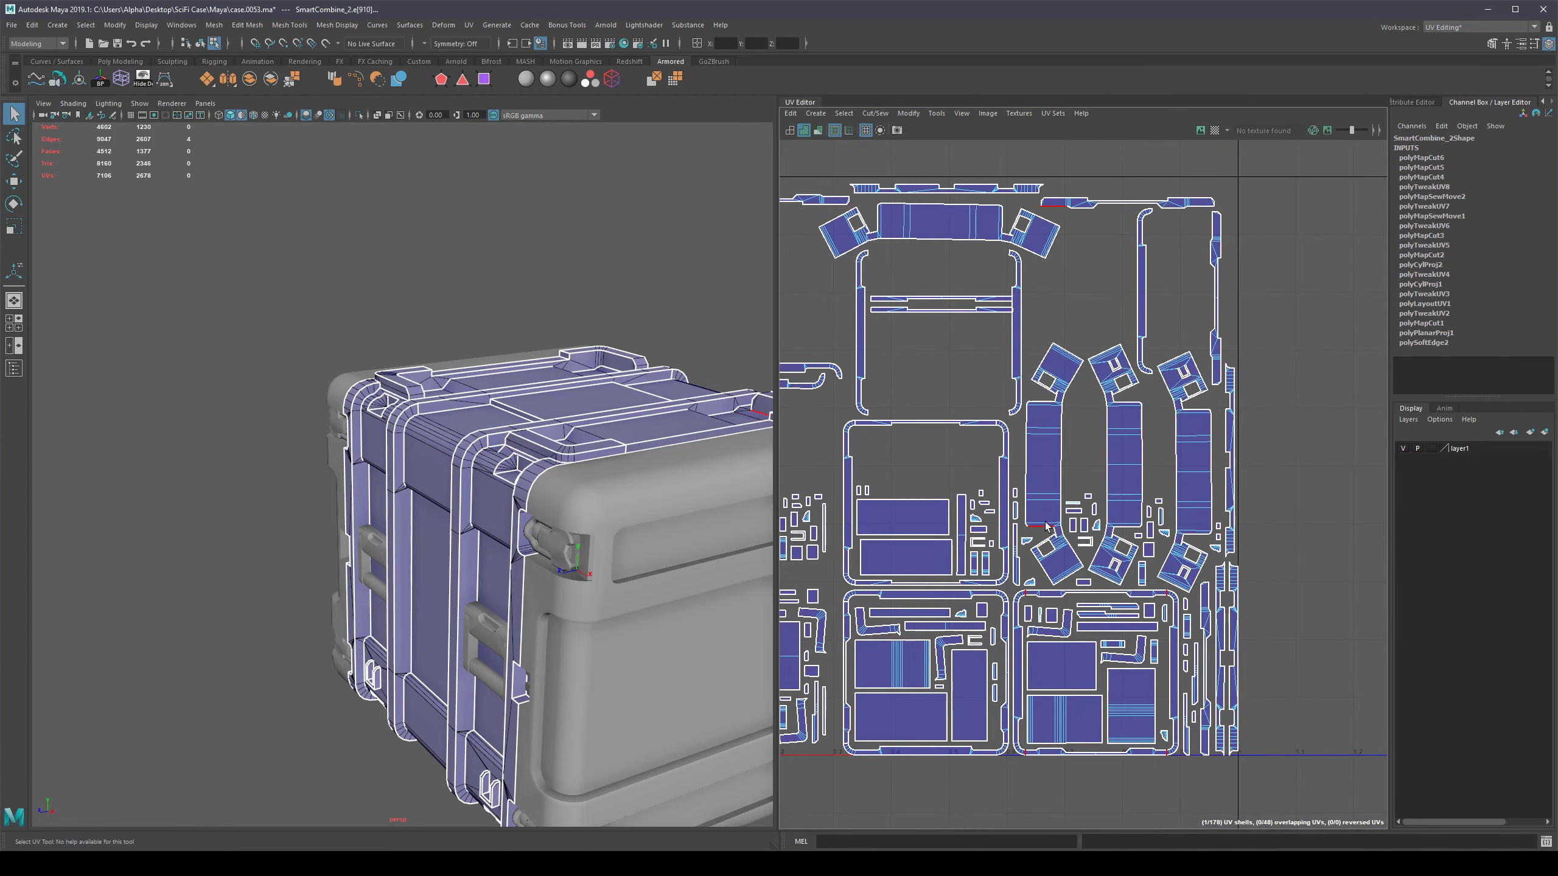
{"action": "middle_click_drag", "start_coordinate": [1046, 526], "coordinate": [1101, 493], "text": "alt"}
{"action": "scroll", "coordinate": [1089, 469], "scroll_direction": "down", "scroll_amount": 3}
{"action": "left_click", "coordinate": [1071, 482]}
{"action": "right_click", "coordinate": [1072, 496]}
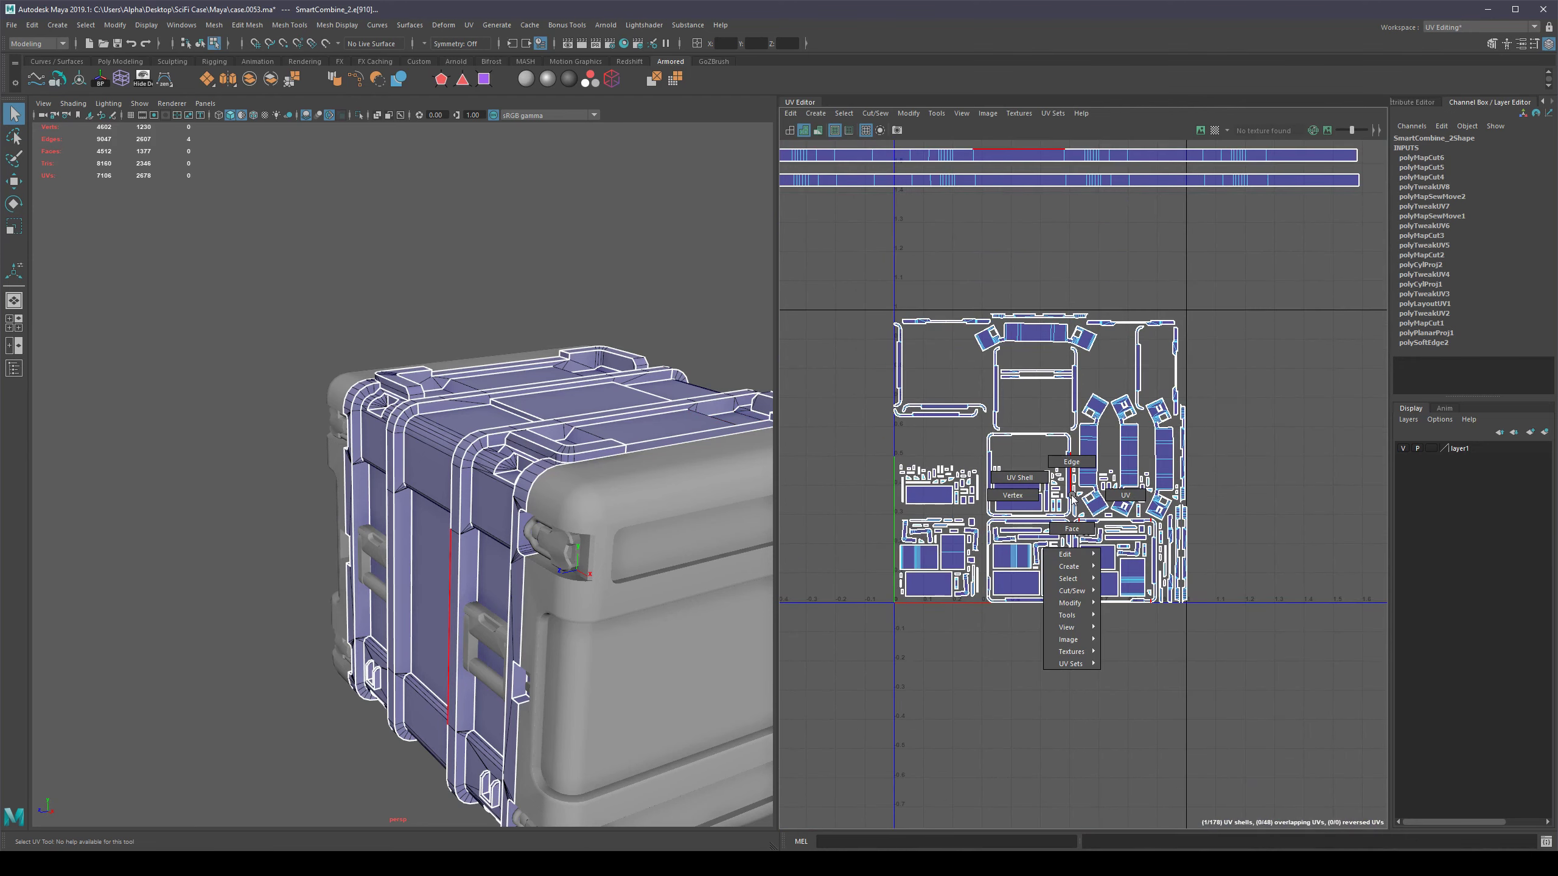
{"action": "left_click", "coordinate": [1073, 498]}
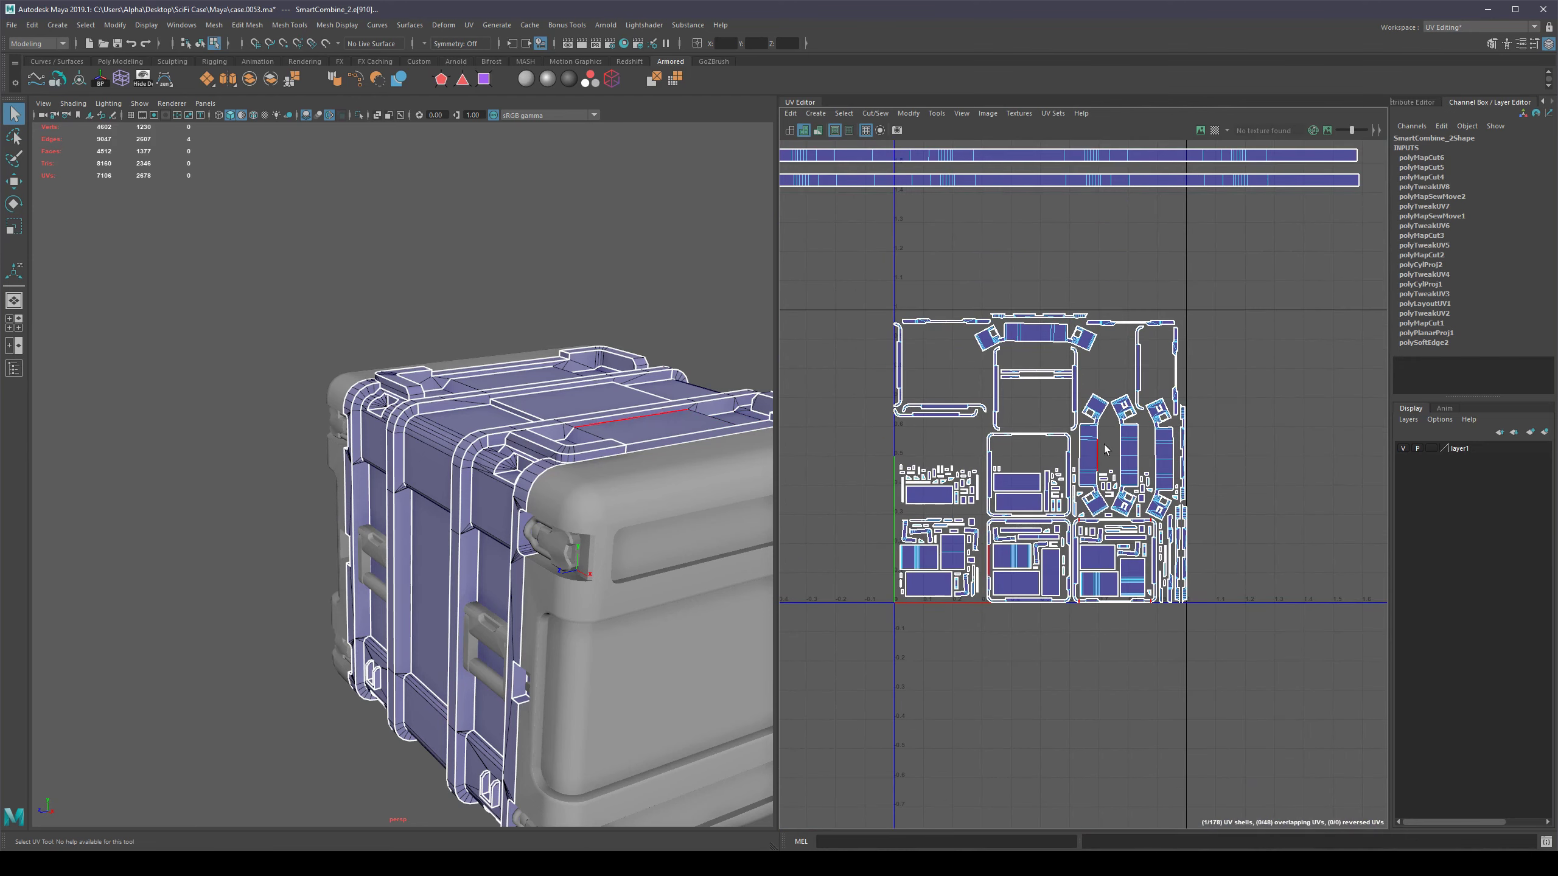
{"action": "scroll", "coordinate": [1073, 375], "scroll_direction": "up", "scroll_amount": 6}
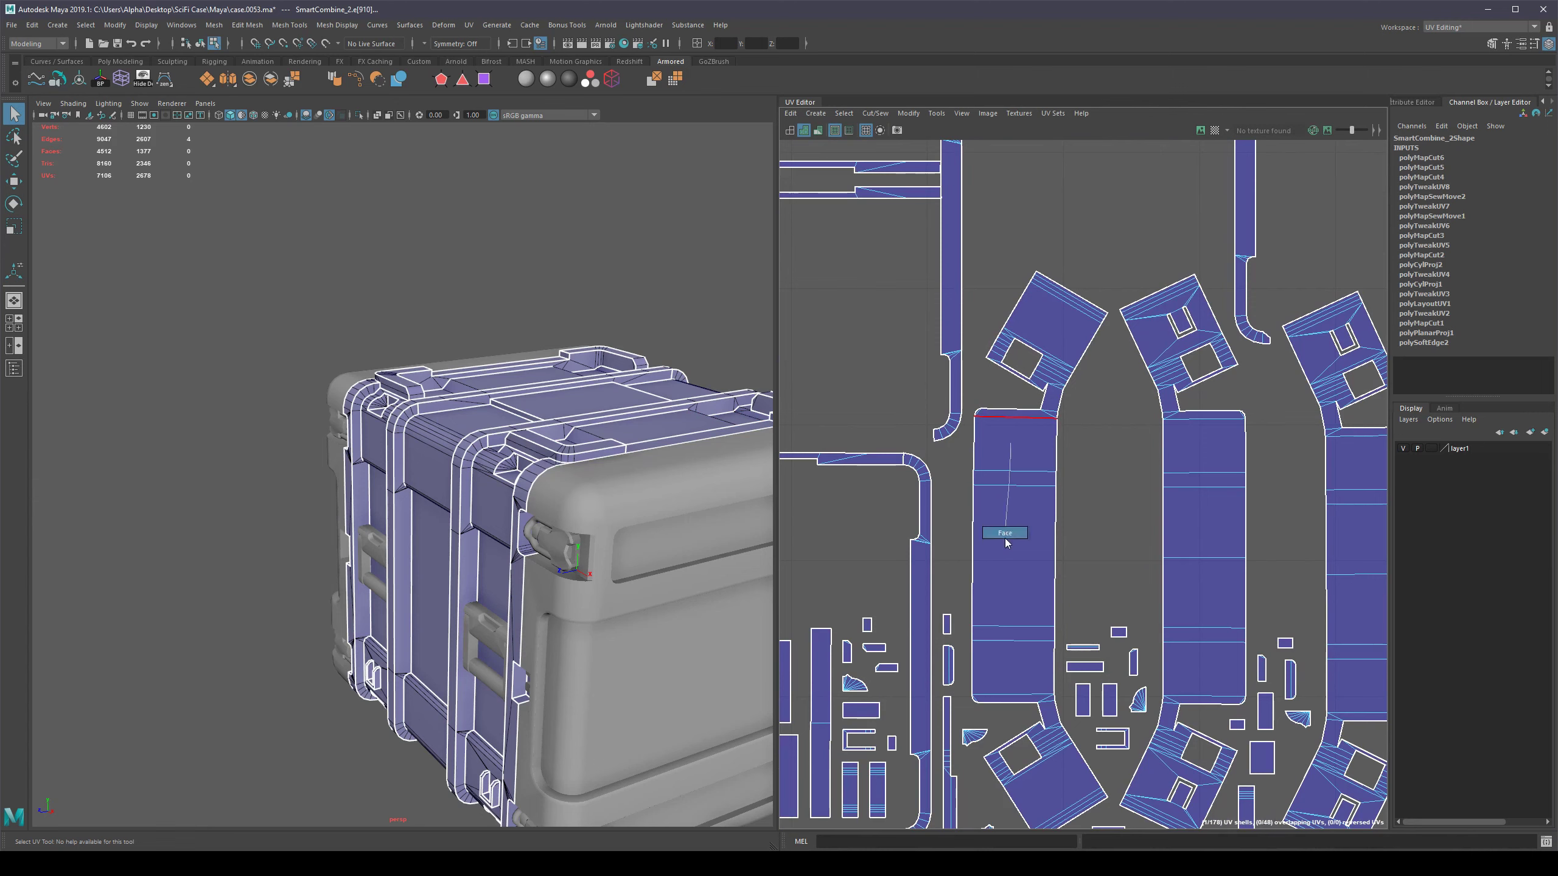
{"action": "right_click_drag", "start_coordinate": [1005, 543], "coordinate": [1006, 544]}
{"action": "double_click", "coordinate": [1021, 461]}
{"action": "left_click_drag", "start_coordinate": [548, 512], "coordinate": [626, 568], "text": "alt"}
{"action": "middle_click_drag", "start_coordinate": [625, 567], "coordinate": [566, 421], "text": "alt"}
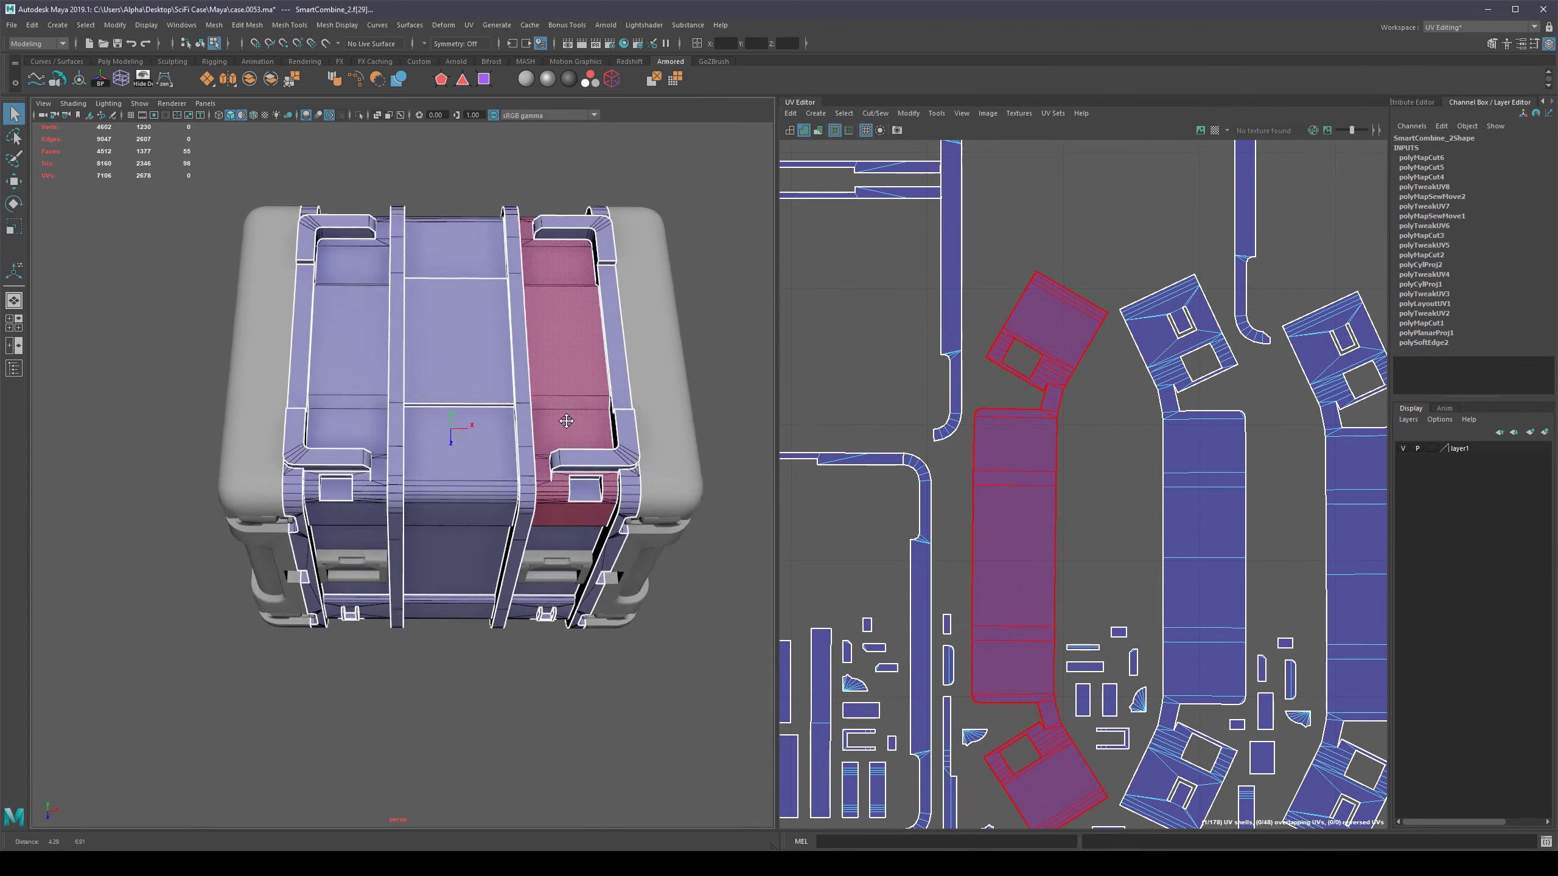
{"action": "left_click_drag", "start_coordinate": [566, 421], "coordinate": [528, 522], "text": "alt"}
{"action": "middle_click_drag", "start_coordinate": [529, 522], "coordinate": [521, 442], "text": "alt"}
{"action": "left_click_drag", "start_coordinate": [522, 442], "coordinate": [519, 485], "text": "alt"}
{"action": "middle_click_drag", "start_coordinate": [519, 485], "coordinate": [514, 380], "text": "alt"}
{"action": "left_click_drag", "start_coordinate": [515, 381], "coordinate": [511, 400], "text": "alt"}
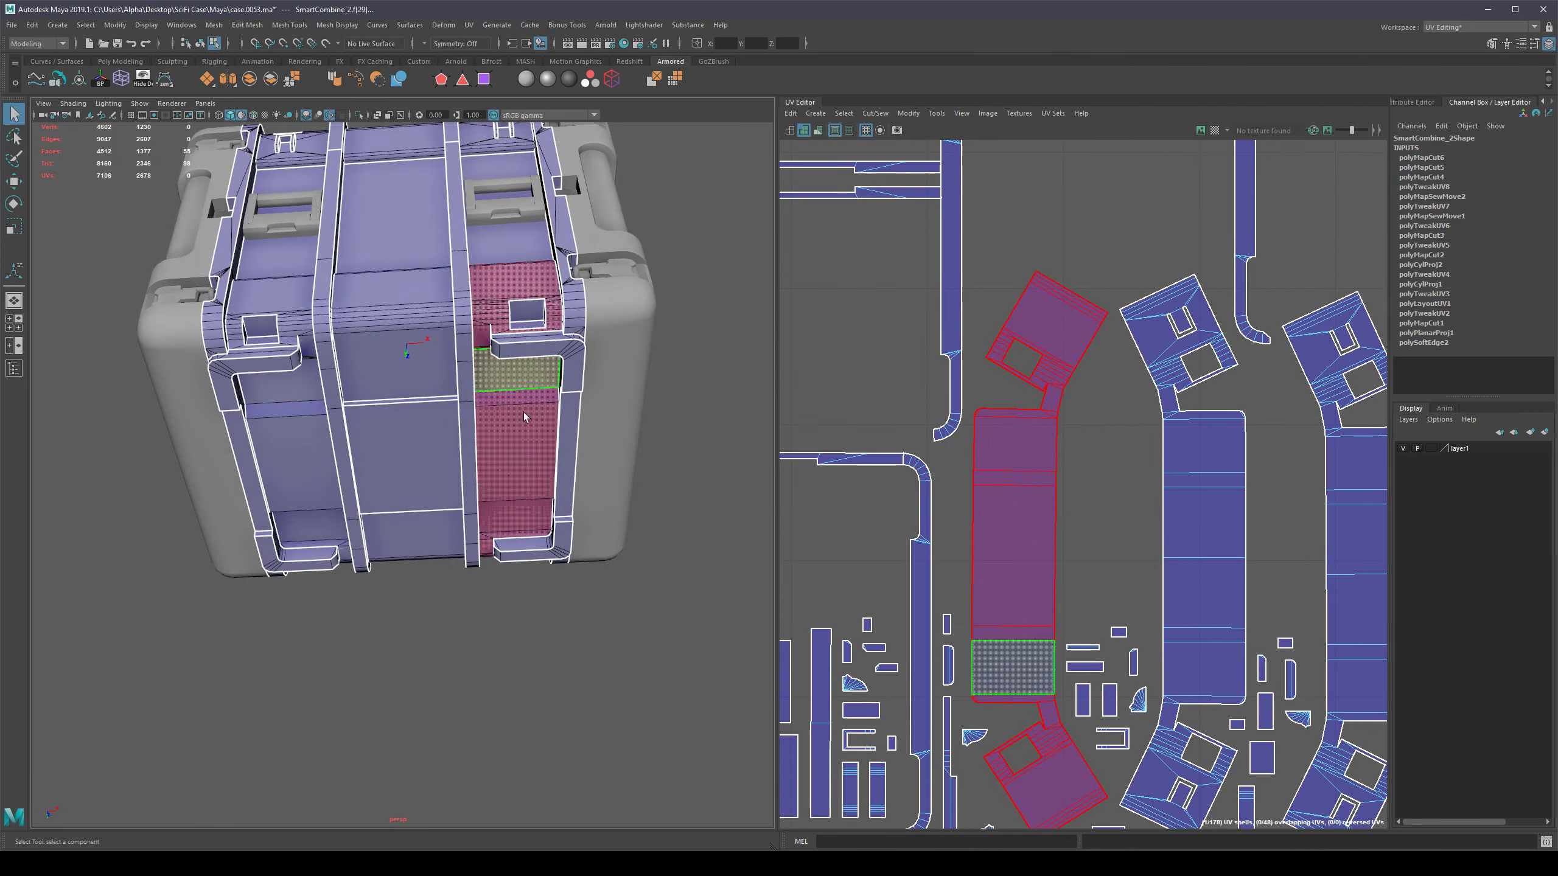
{"action": "left_click_drag", "start_coordinate": [523, 516], "coordinate": [522, 368], "text": "alt"}
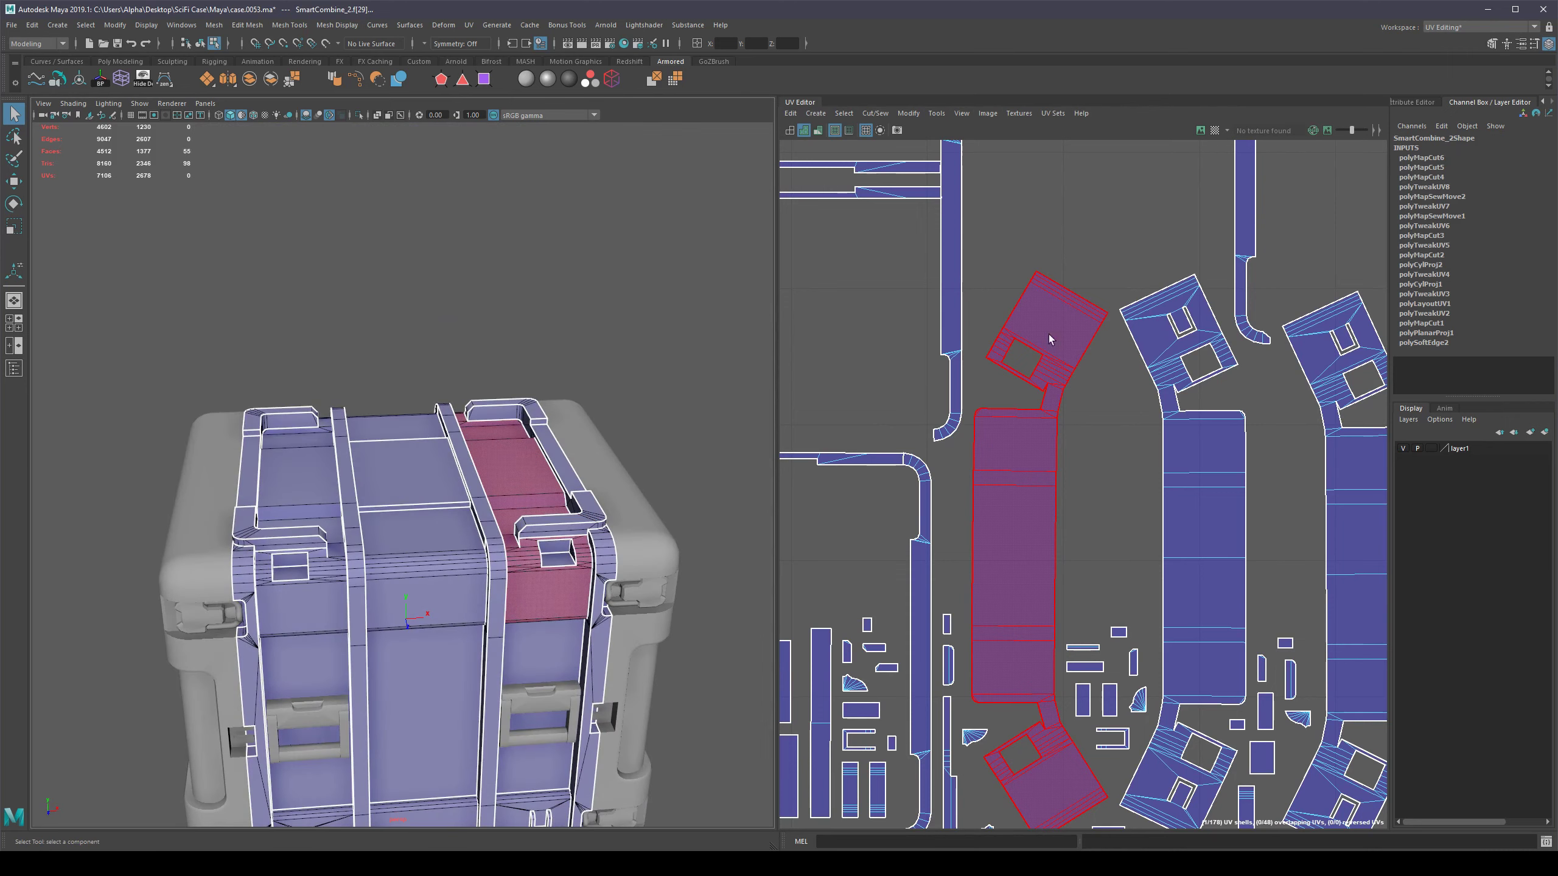
{"action": "left_click_drag", "start_coordinate": [548, 583], "coordinate": [543, 476], "text": "alt"}
{"action": "scroll", "coordinate": [532, 507], "scroll_direction": "down", "scroll_amount": 3}
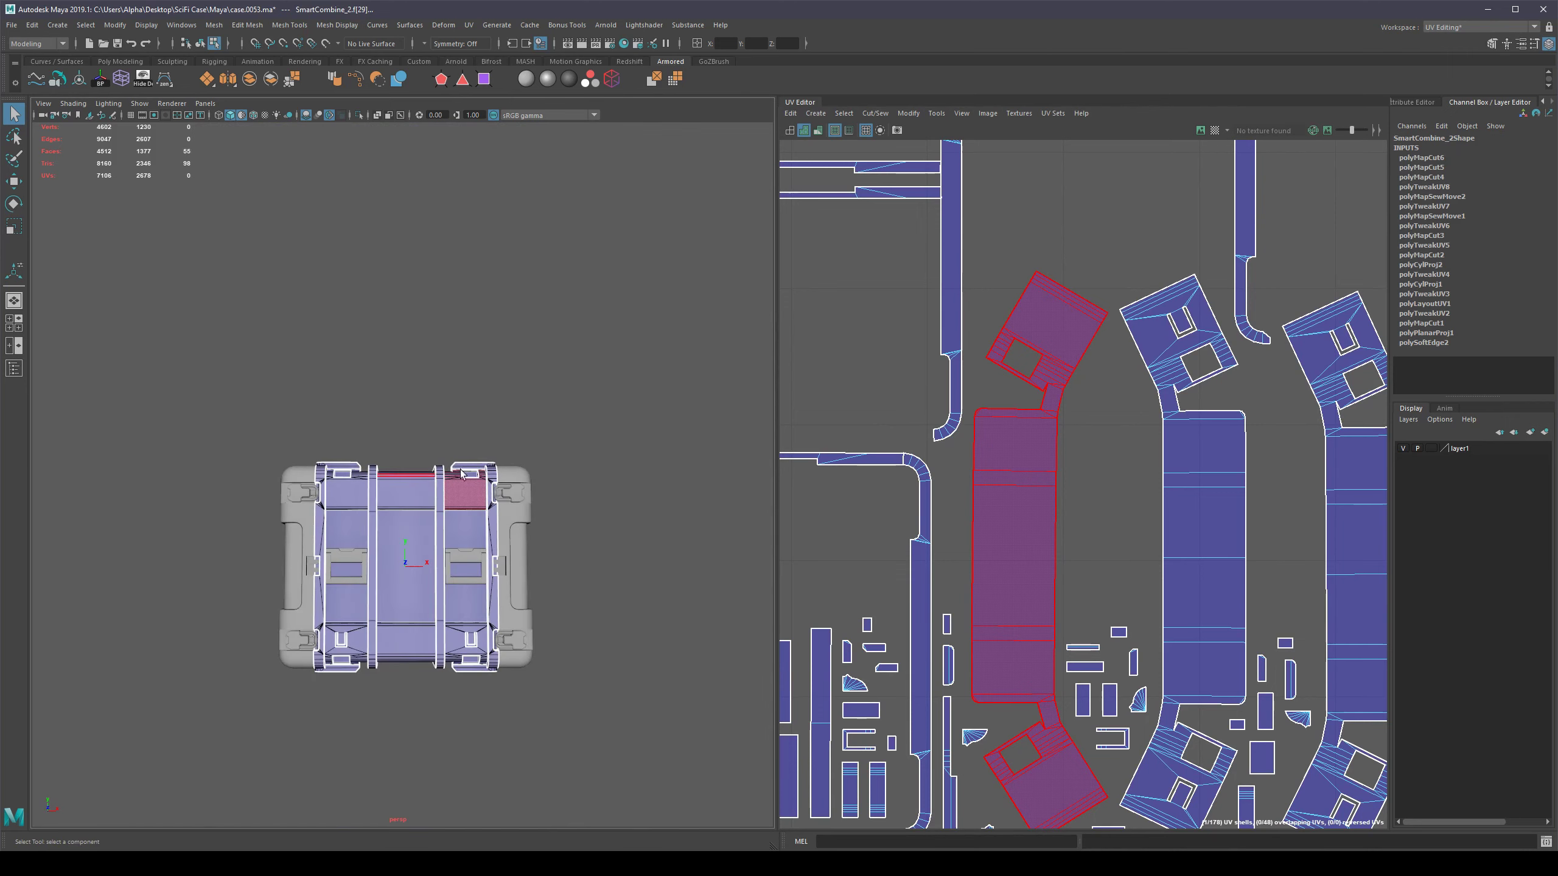
Examine where the two long straightened strap band shells sit on the case.
{"action": "scroll", "coordinate": [1140, 264], "scroll_direction": "down", "scroll_amount": 5}
{"action": "middle_click_drag", "start_coordinate": [1140, 261], "coordinate": [1148, 652], "text": "alt"}
{"action": "scroll", "coordinate": [1148, 652], "scroll_direction": "down", "scroll_amount": 4}
{"action": "double_click", "coordinate": [1088, 390]}
{"action": "double_click", "coordinate": [1092, 421], "text": "shift"}
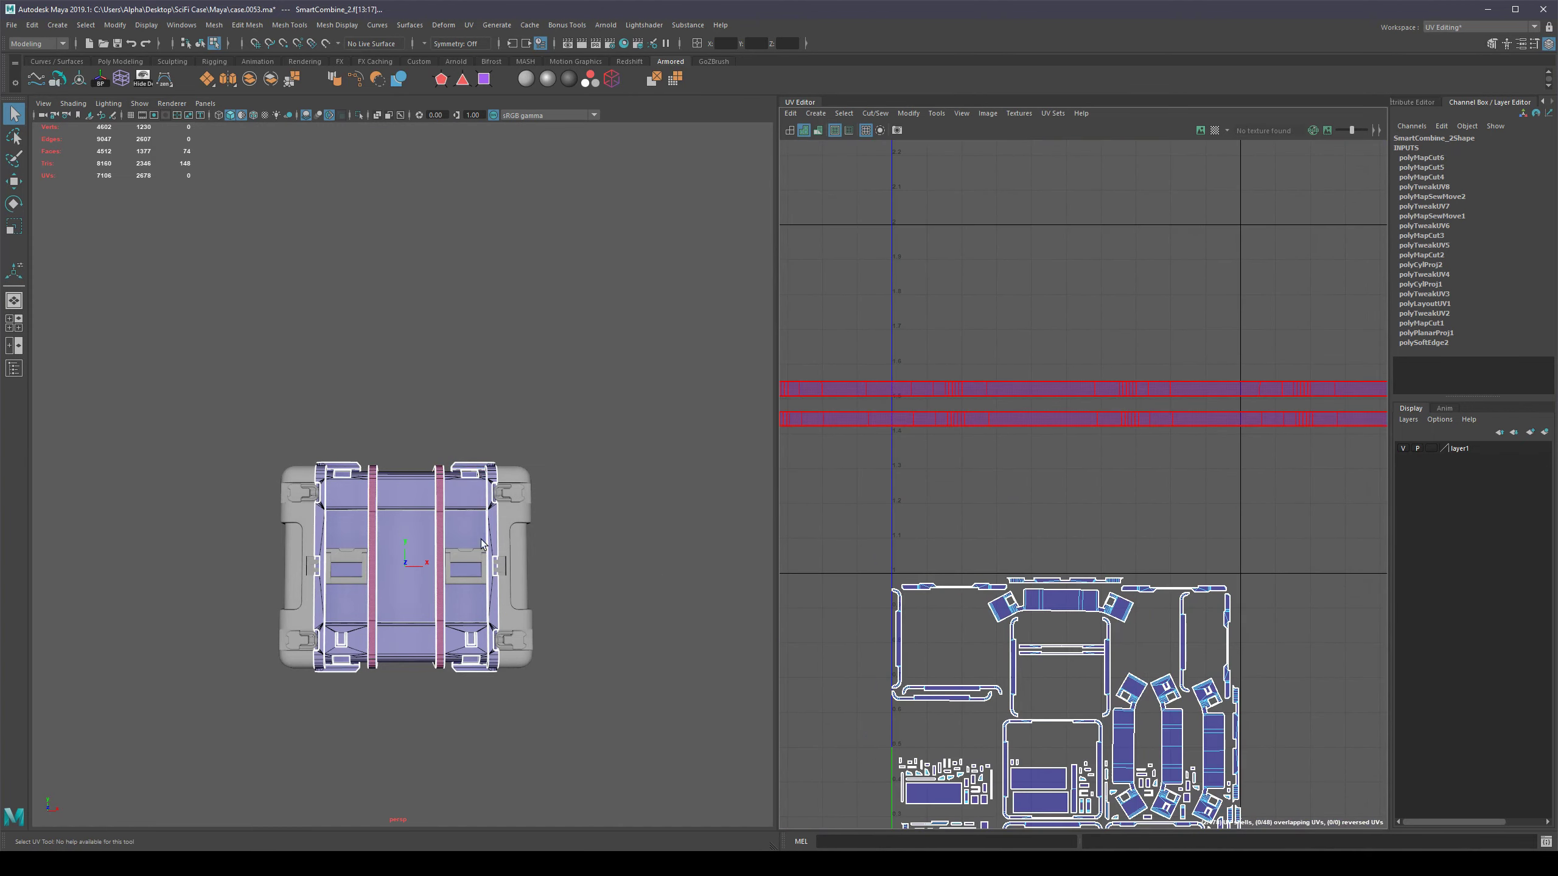
{"action": "scroll", "coordinate": [526, 387], "scroll_direction": "up", "scroll_amount": 4}
{"action": "left_click_drag", "start_coordinate": [527, 381], "coordinate": [519, 338], "text": "alt"}
{"action": "left_click", "coordinate": [1047, 554]}
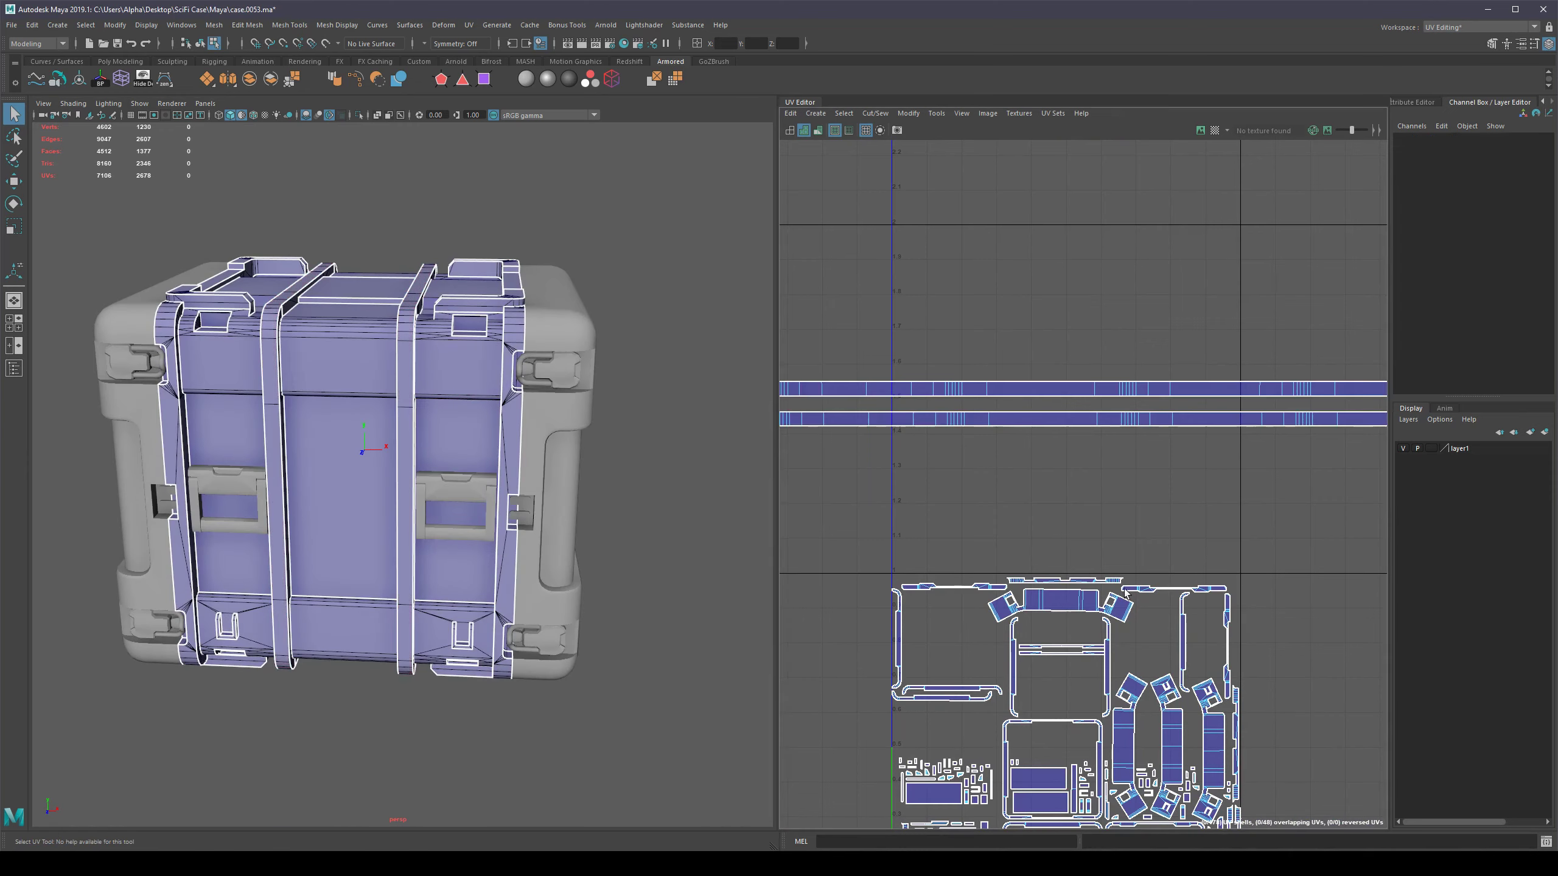
Save the scene as a new incremental version.
{"action": "middle_click_drag", "start_coordinate": [1048, 556], "coordinate": [1047, 291], "text": "alt"}
{"action": "scroll", "coordinate": [1065, 400], "scroll_direction": "up", "scroll_amount": 4}
{"action": "scroll", "coordinate": [1042, 408], "scroll_direction": "up", "scroll_amount": 1}
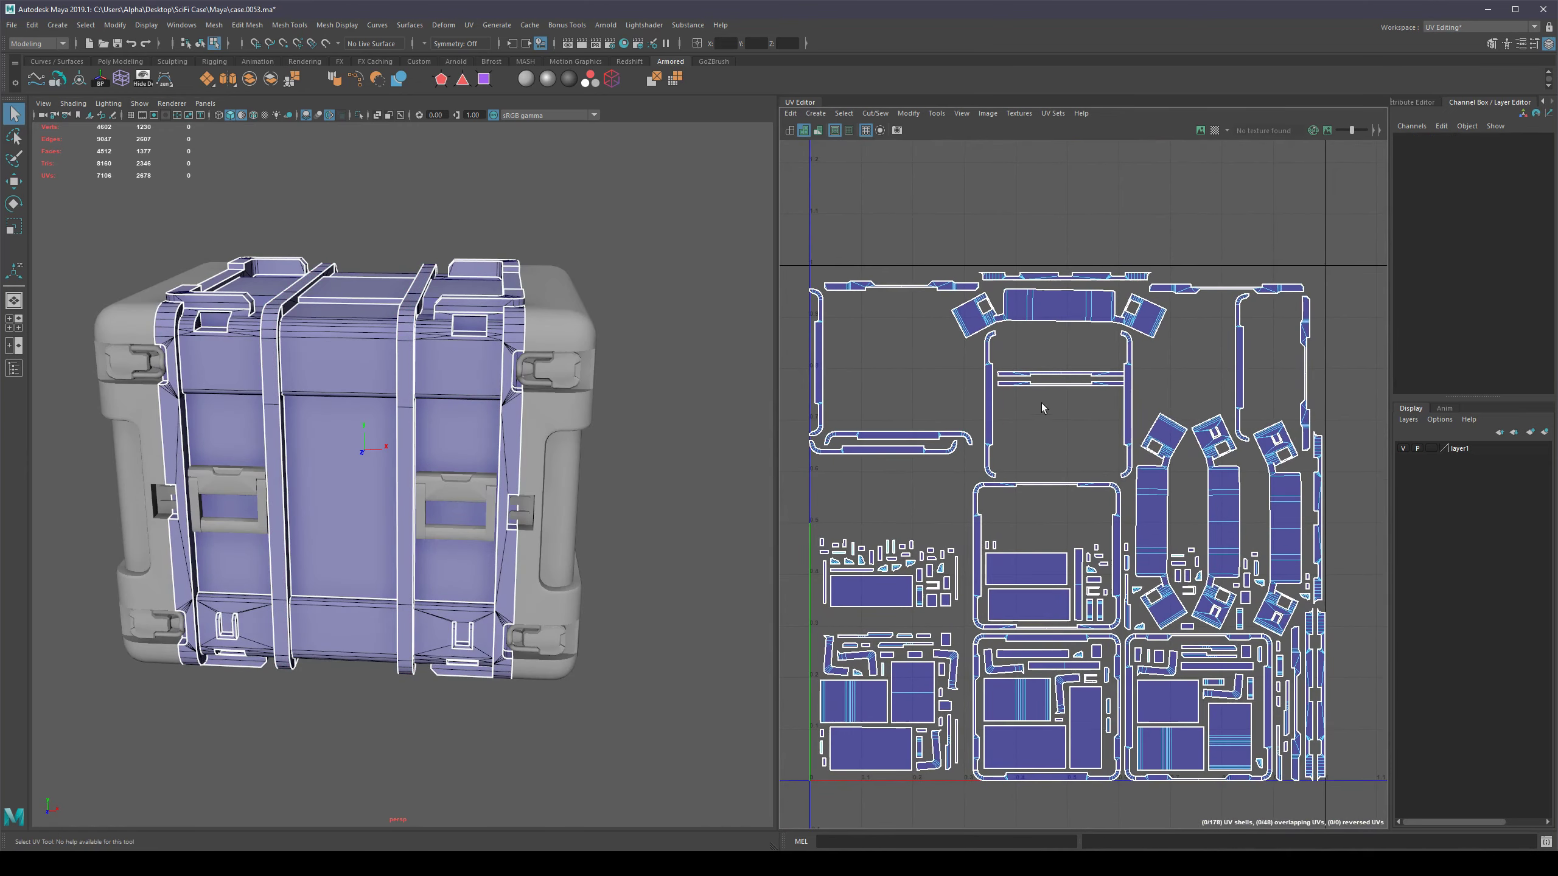
{"action": "key", "text": "ctrl+alt+s"}
Apply a cylindrical mapping to the four bent panel shells, with the projection's Rotate Z set to 90.
{"action": "left_click", "coordinate": [1064, 303]}
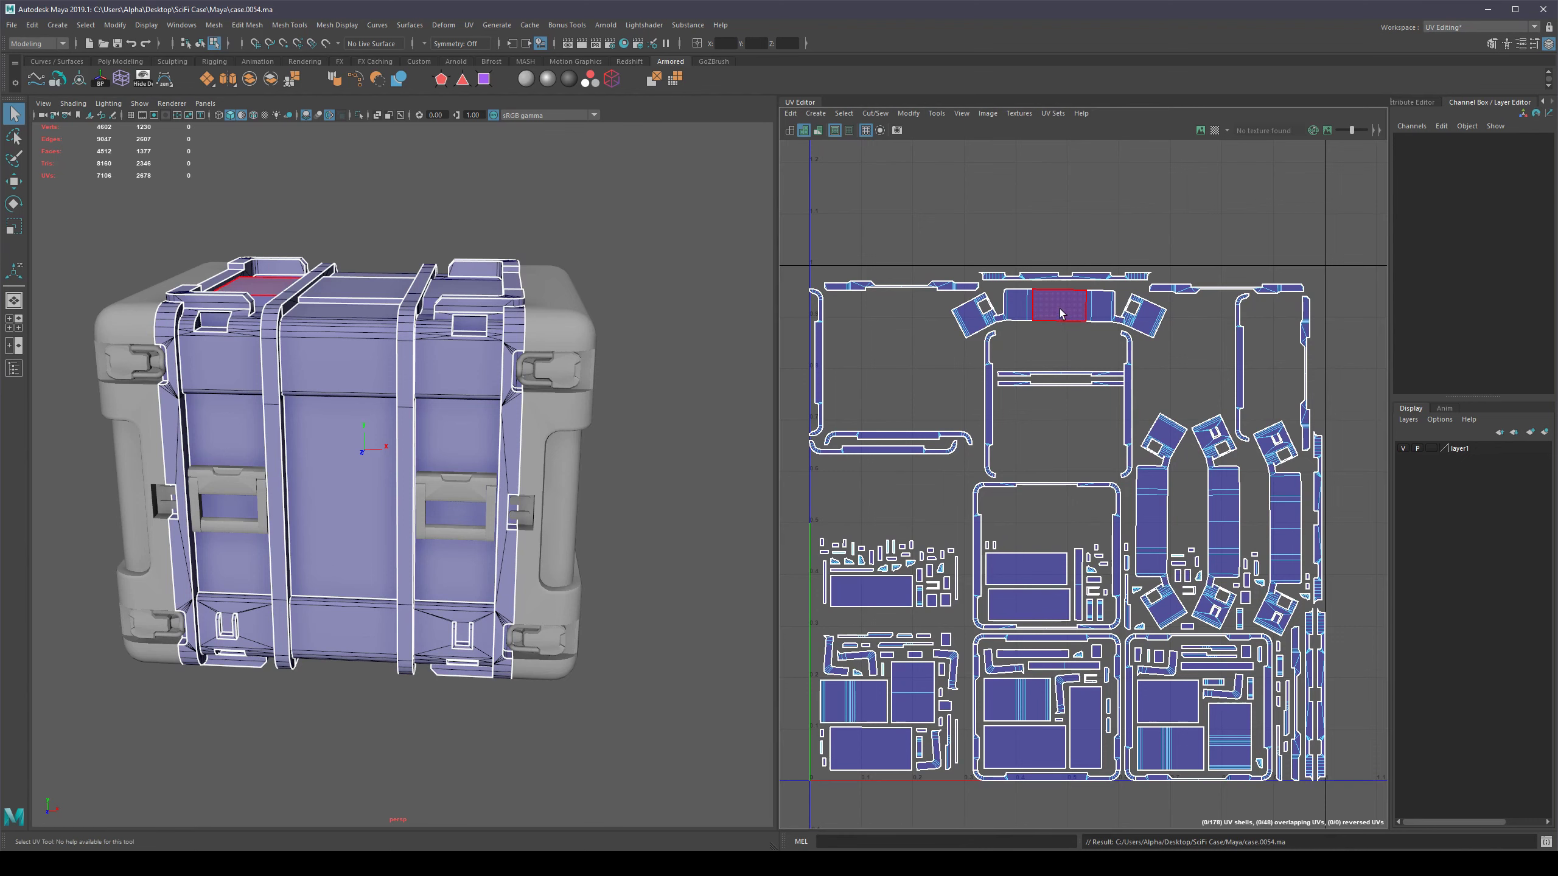
{"action": "double_click", "coordinate": [1149, 514], "text": "shift"}
{"action": "double_click", "coordinate": [1221, 511], "text": "shift"}
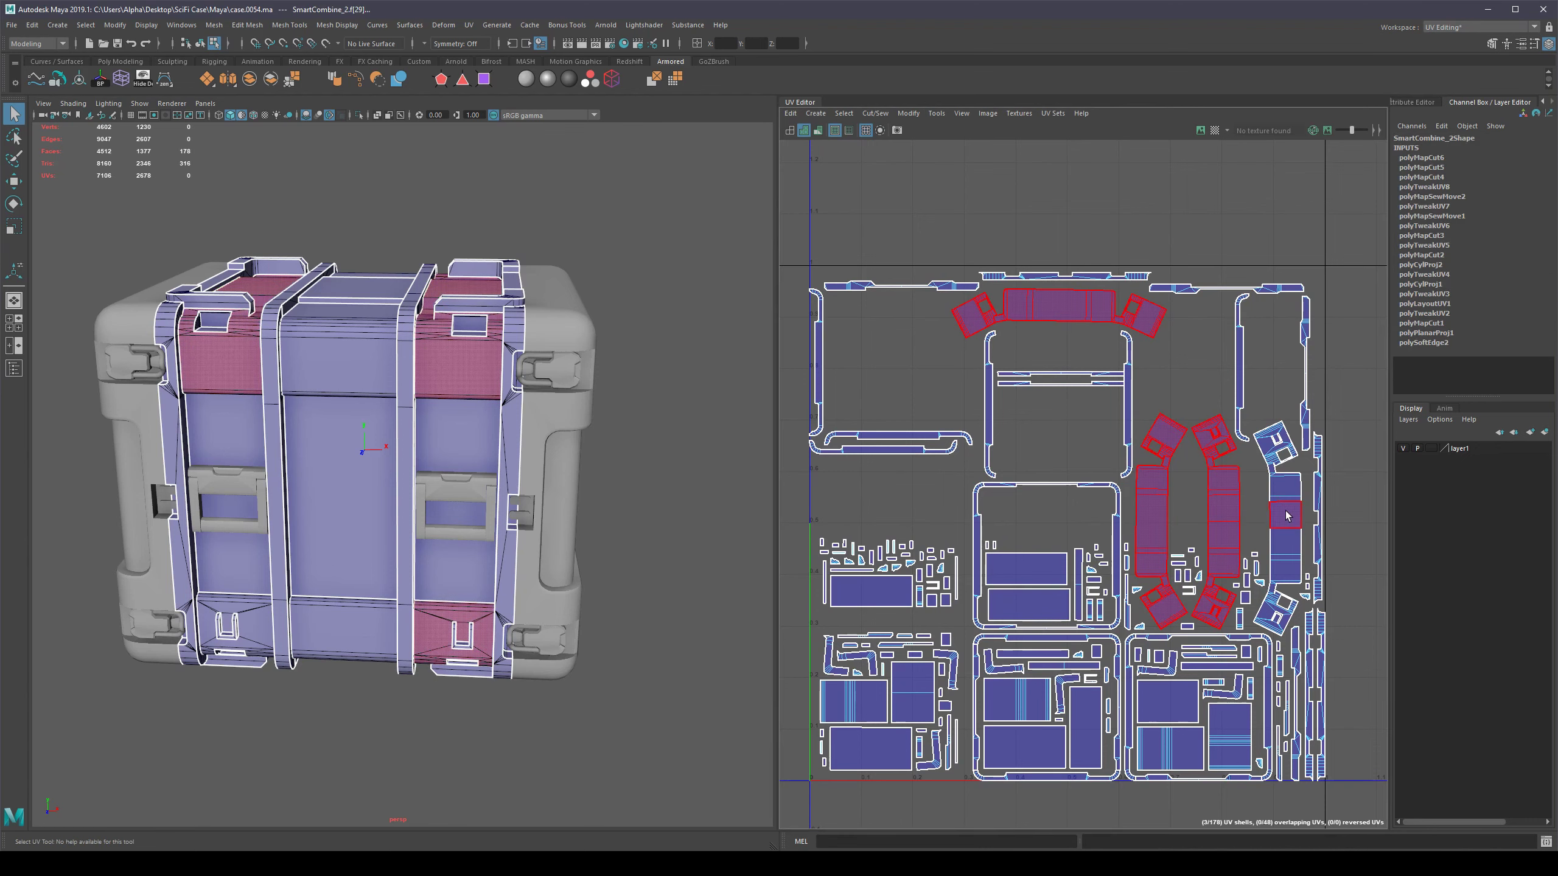
{"action": "double_click", "coordinate": [1286, 515], "text": "shift"}
{"action": "middle_click_drag", "start_coordinate": [1149, 614], "coordinate": [1142, 558], "text": "alt"}
{"action": "left_click_drag", "start_coordinate": [601, 393], "coordinate": [529, 394], "text": "alt"}
{"action": "right_click", "coordinate": [665, 285], "text": "shift"}
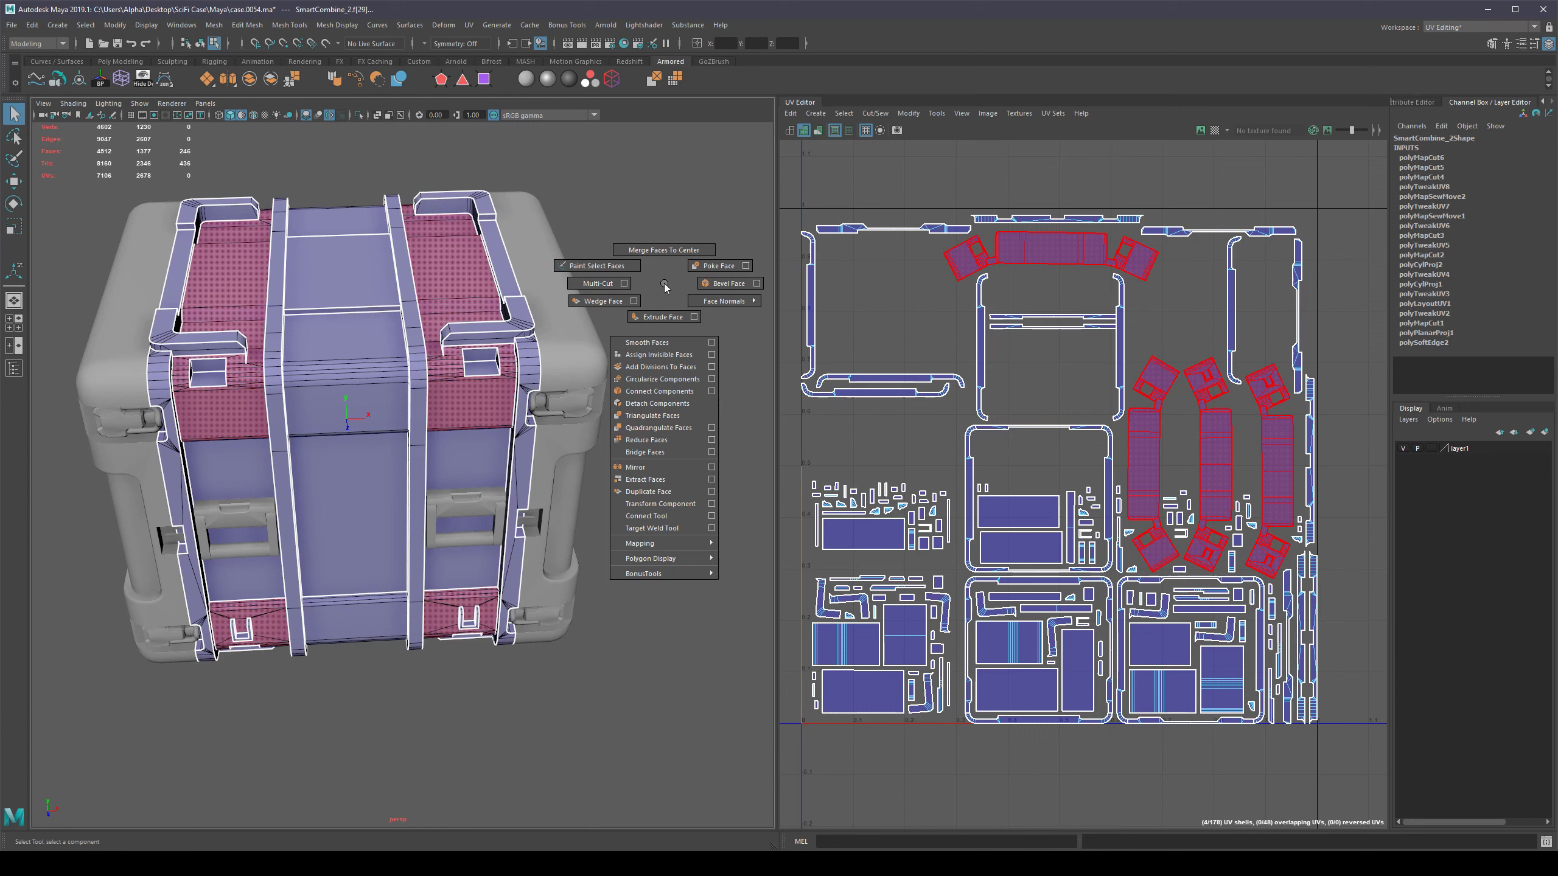
{"action": "mouse_move", "coordinate": [675, 558]}
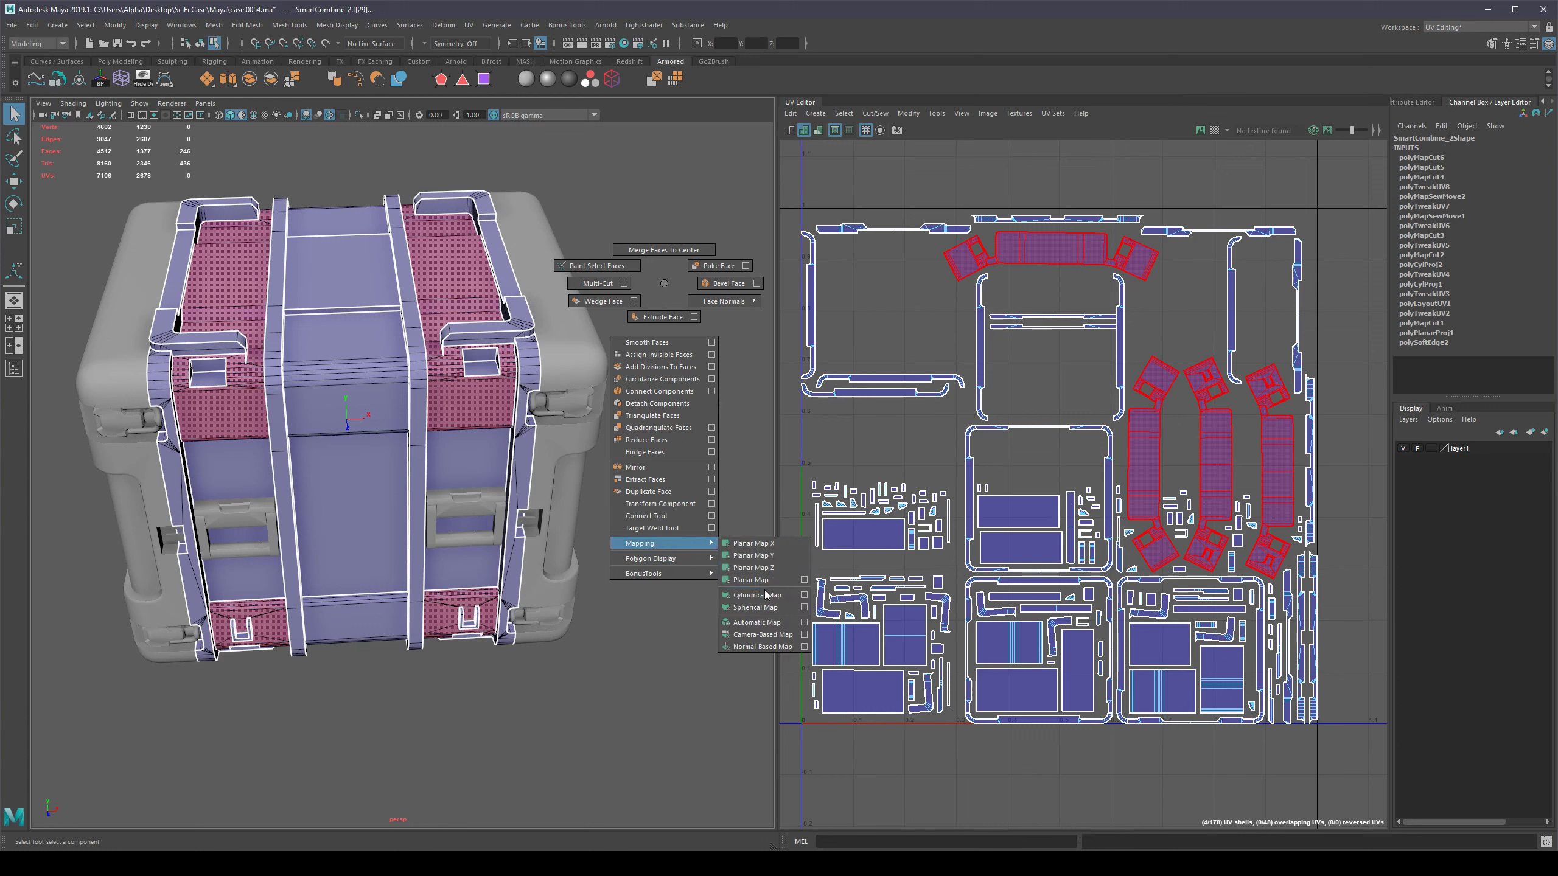
{"action": "left_click", "coordinate": [770, 597]}
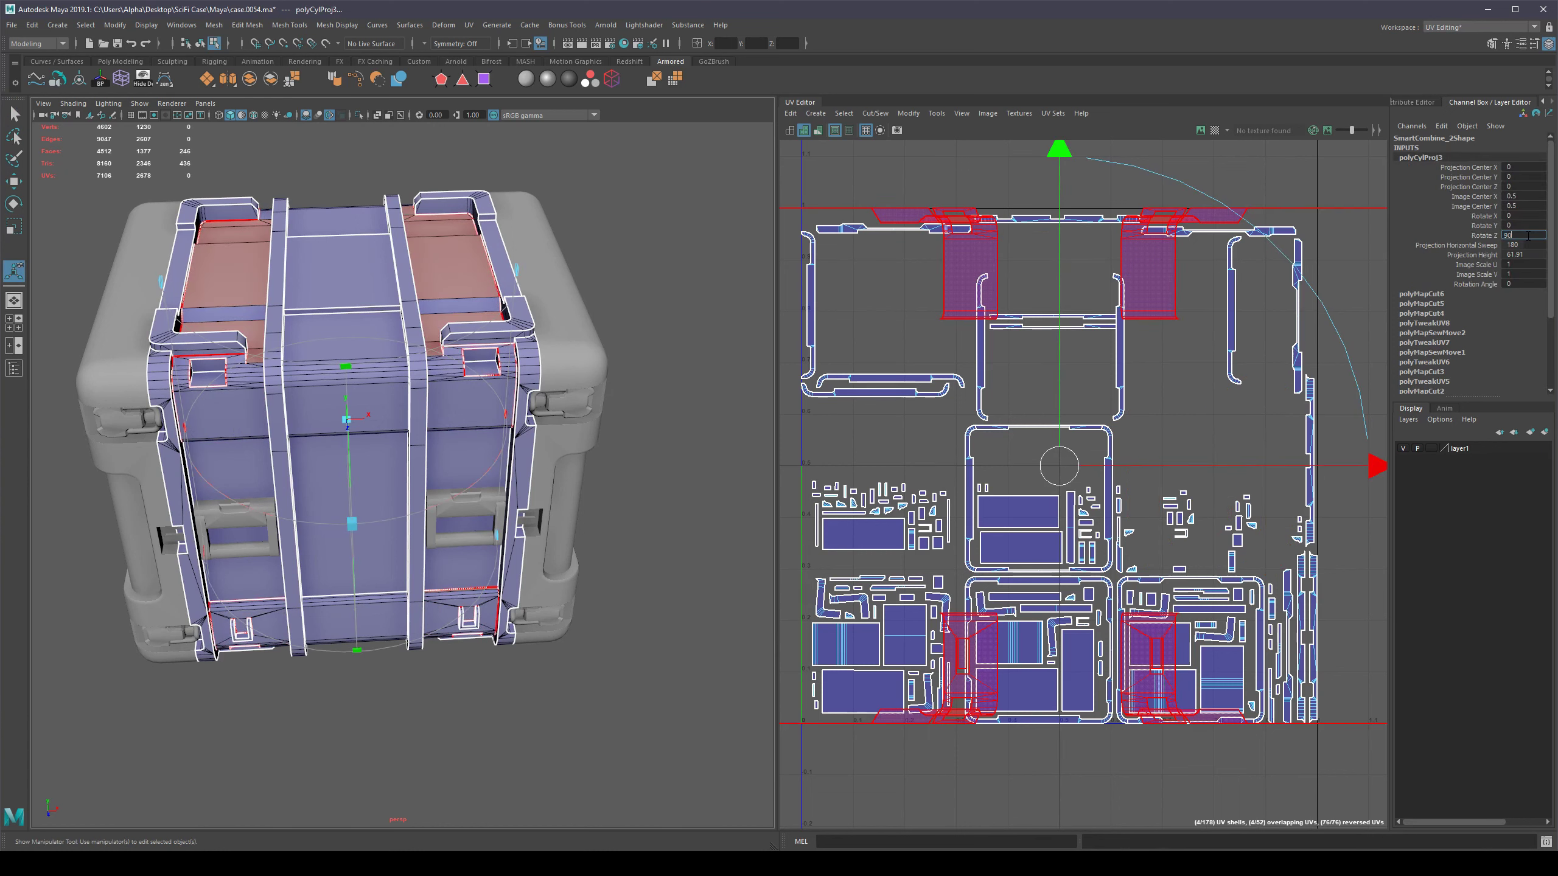
{"action": "key", "text": "Return"}
{"action": "scroll", "coordinate": [979, 399], "scroll_direction": "down", "scroll_amount": 3}
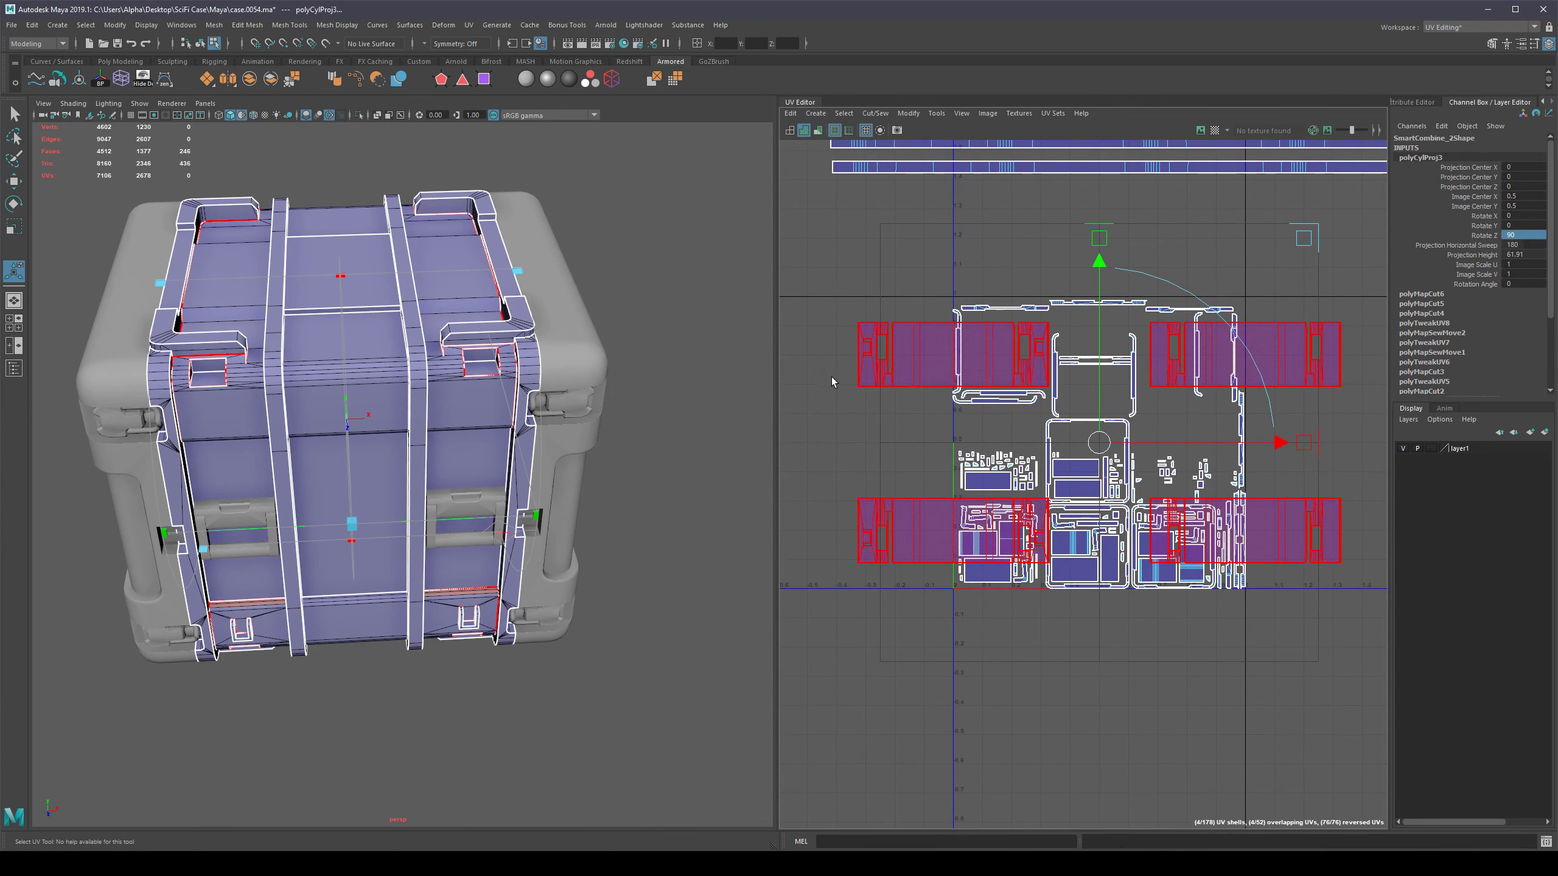
Move the four projected panel shells up above the strap bands, clear of the packed UV layout.
{"action": "scroll", "coordinate": [969, 380], "scroll_direction": "down", "scroll_amount": 2}
{"action": "left_click_drag", "start_coordinate": [1053, 308], "coordinate": [1081, 146]}
{"action": "middle_click_drag", "start_coordinate": [1156, 278], "coordinate": [1140, 469], "text": "alt"}
{"action": "left_click_drag", "start_coordinate": [1035, 335], "coordinate": [1050, 196]}
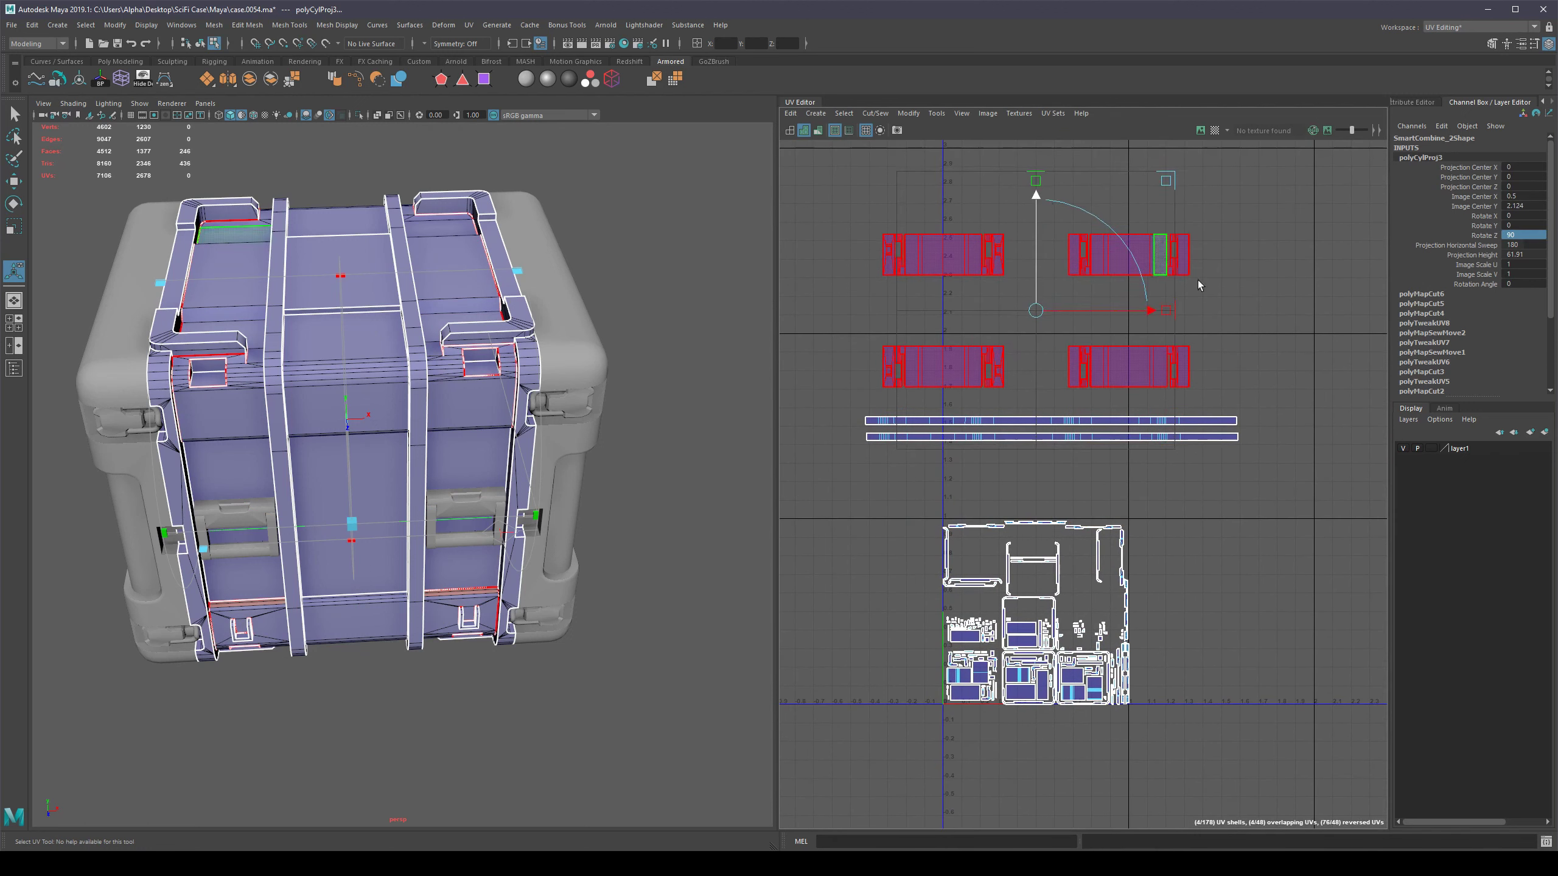
{"action": "left_click", "coordinate": [1054, 501]}
{"action": "scroll", "coordinate": [1027, 455], "scroll_direction": "up", "scroll_amount": 2}
{"action": "middle_click_drag", "start_coordinate": [1071, 245], "coordinate": [1071, 369], "text": "alt"}
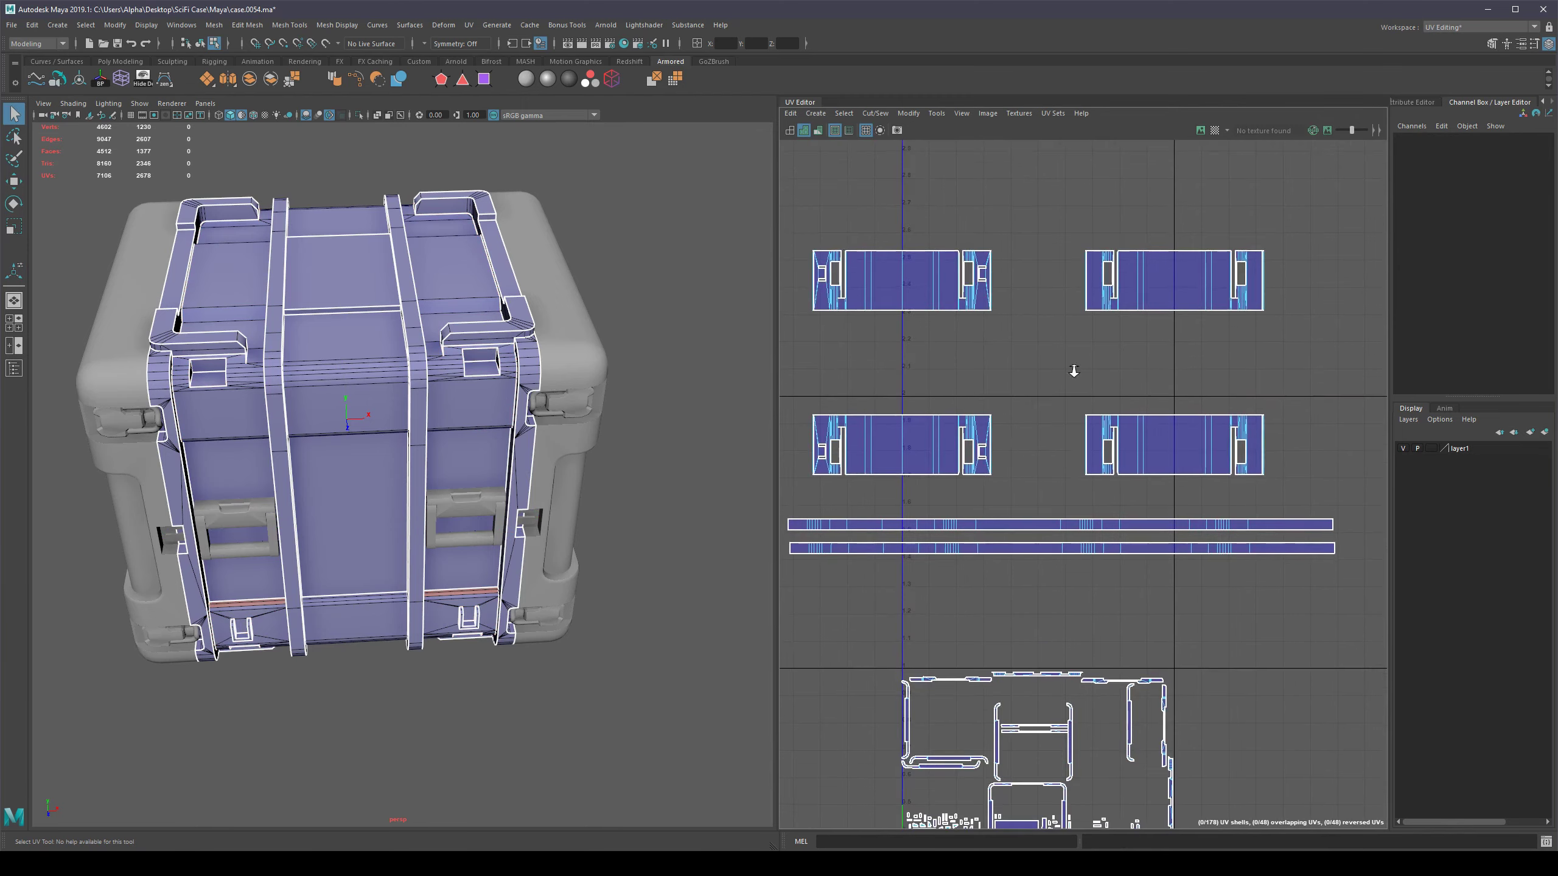
{"action": "scroll", "coordinate": [1071, 368], "scroll_direction": "down", "scroll_amount": 1}
{"action": "double_click", "coordinate": [1037, 493]}
{"action": "double_click", "coordinate": [1040, 515], "text": "shift"}
{"action": "double_click", "coordinate": [947, 434], "text": "shift"}
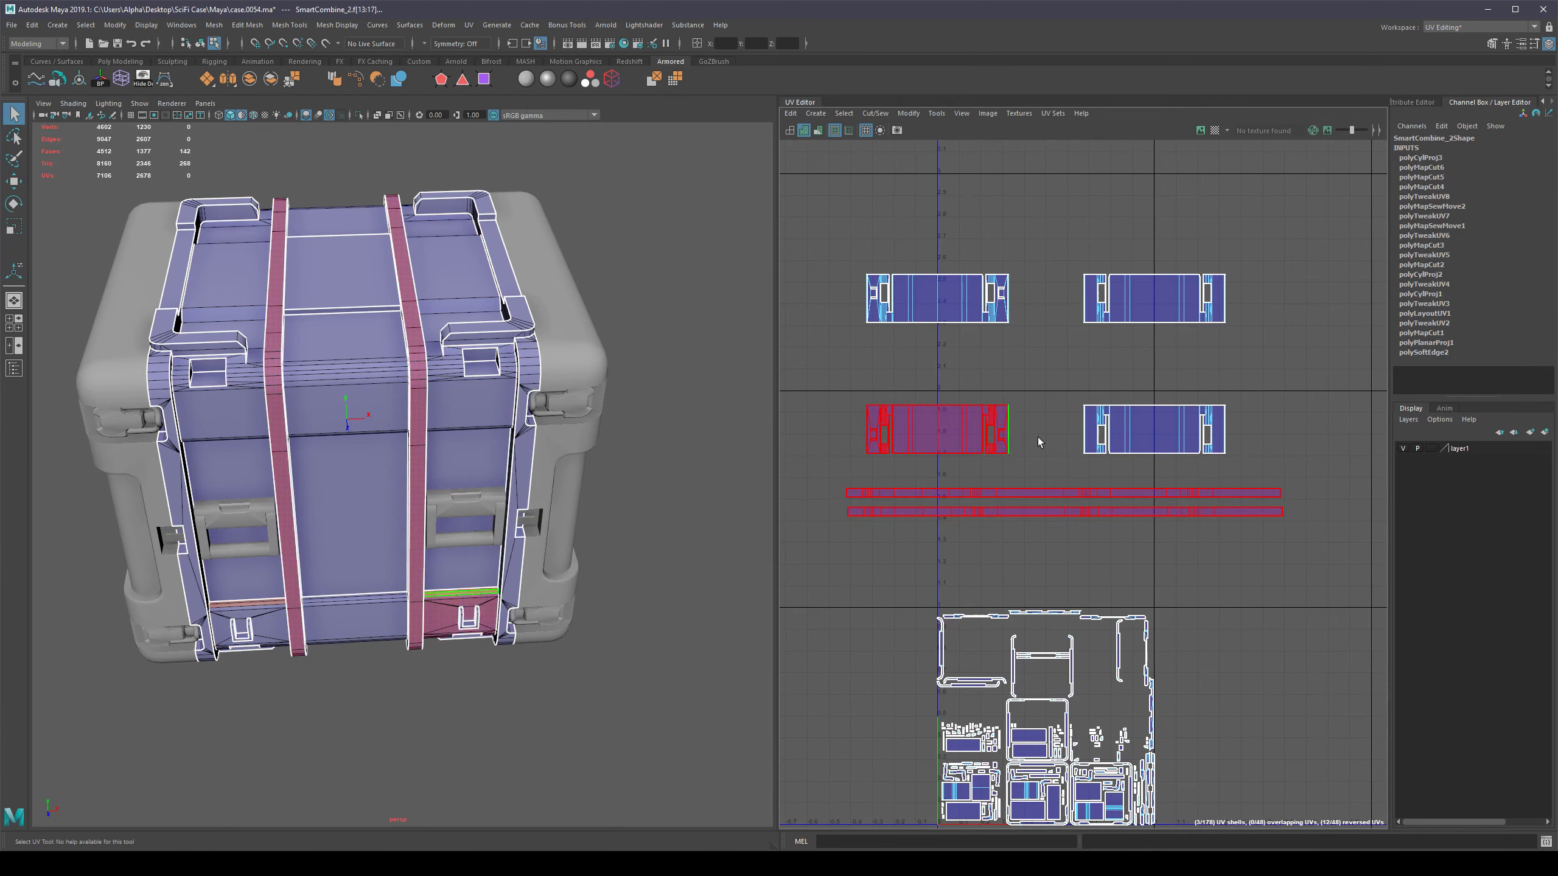
{"action": "double_click", "coordinate": [1140, 435], "text": "shift"}
{"action": "double_click", "coordinate": [1146, 312], "text": "shift"}
{"action": "left_click", "coordinate": [926, 305]}
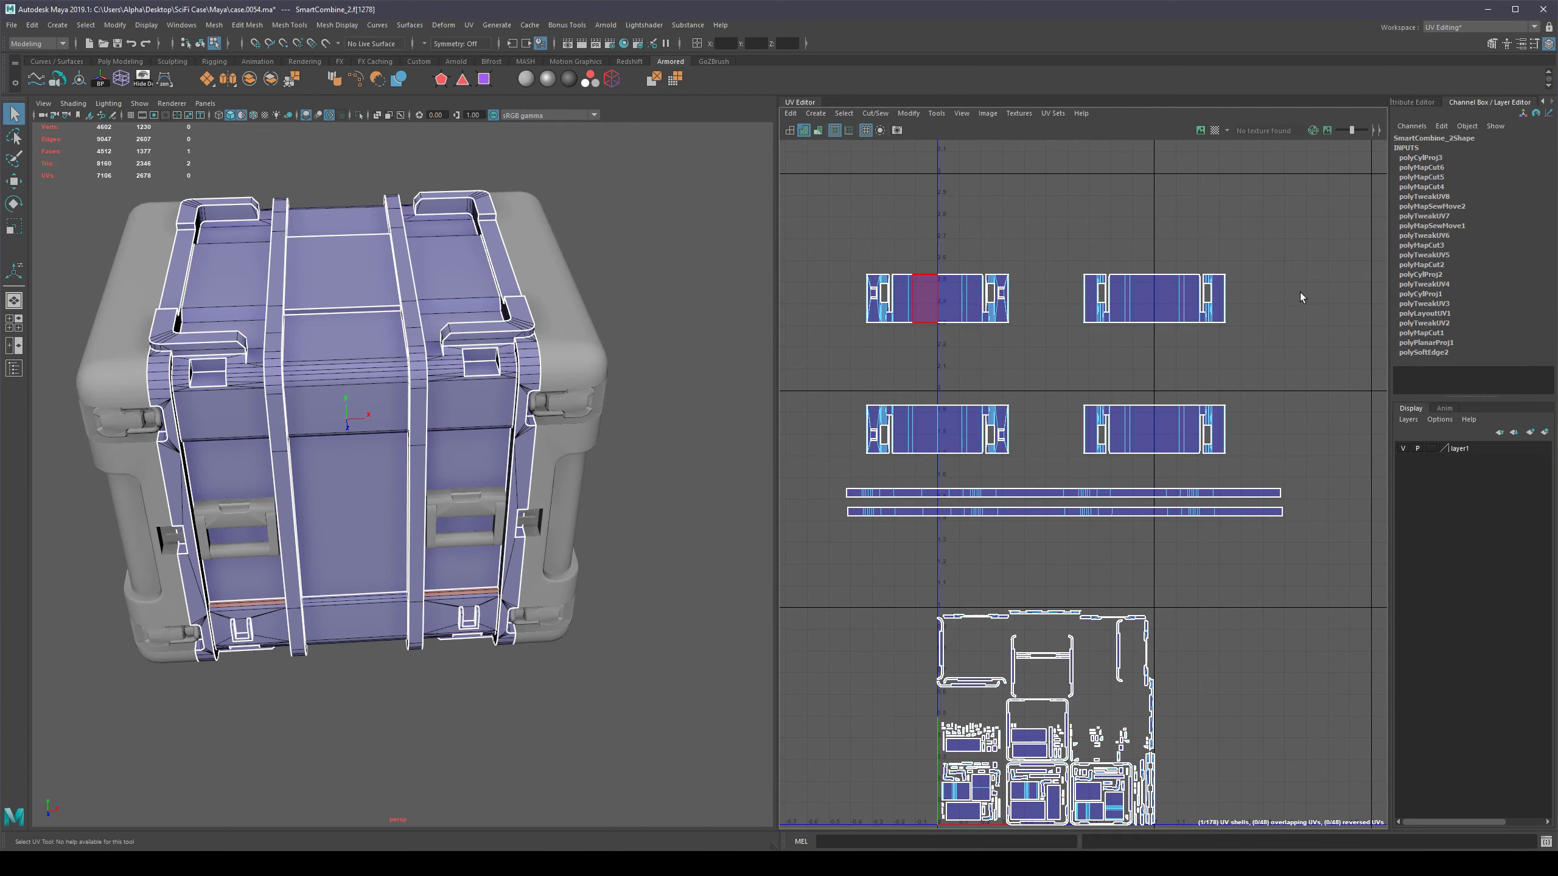
{"action": "left_click_drag", "start_coordinate": [1096, 415], "coordinate": [876, 528]}
{"action": "scroll", "coordinate": [1038, 440], "scroll_direction": "up", "scroll_amount": 2}
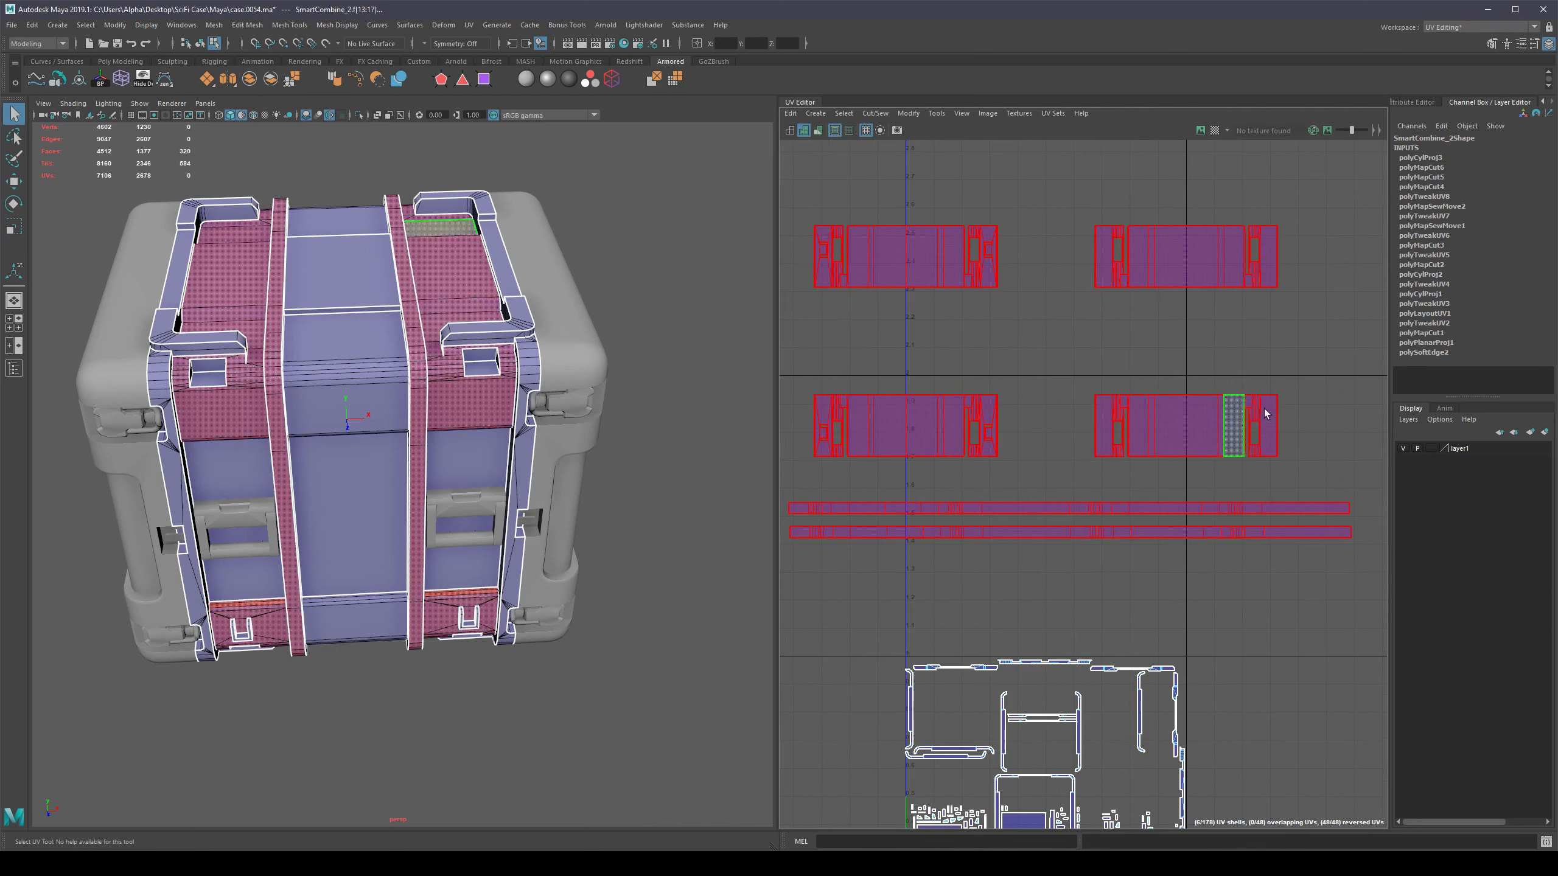
Display the Unfold tools of the UV Toolkit and clear the shell selection.
{"action": "left_click", "coordinate": [1426, 97]}
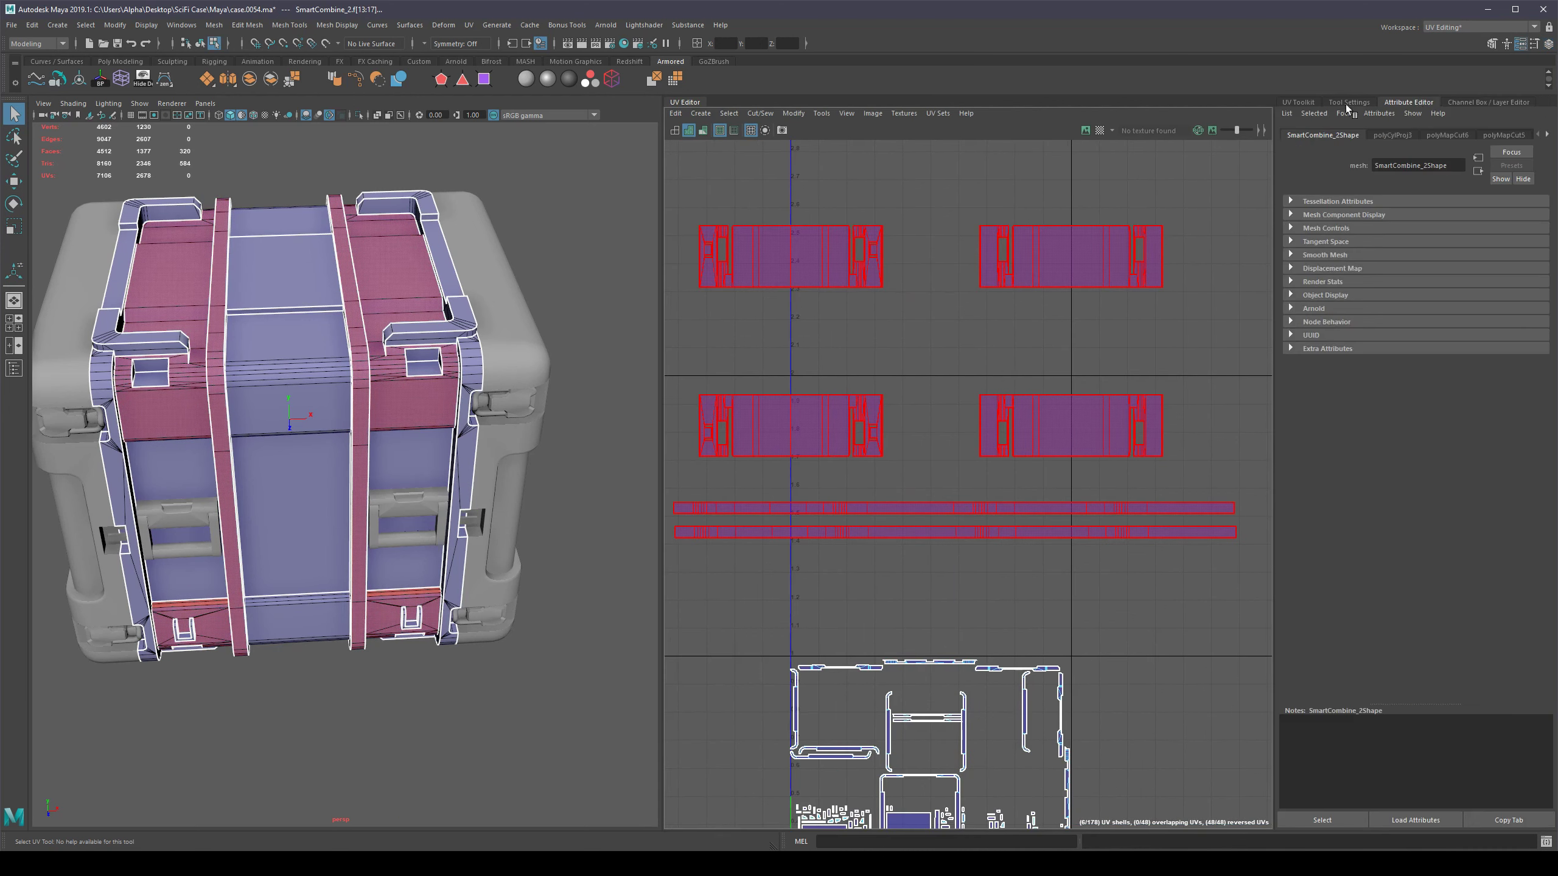
{"action": "left_click", "coordinate": [1299, 99]}
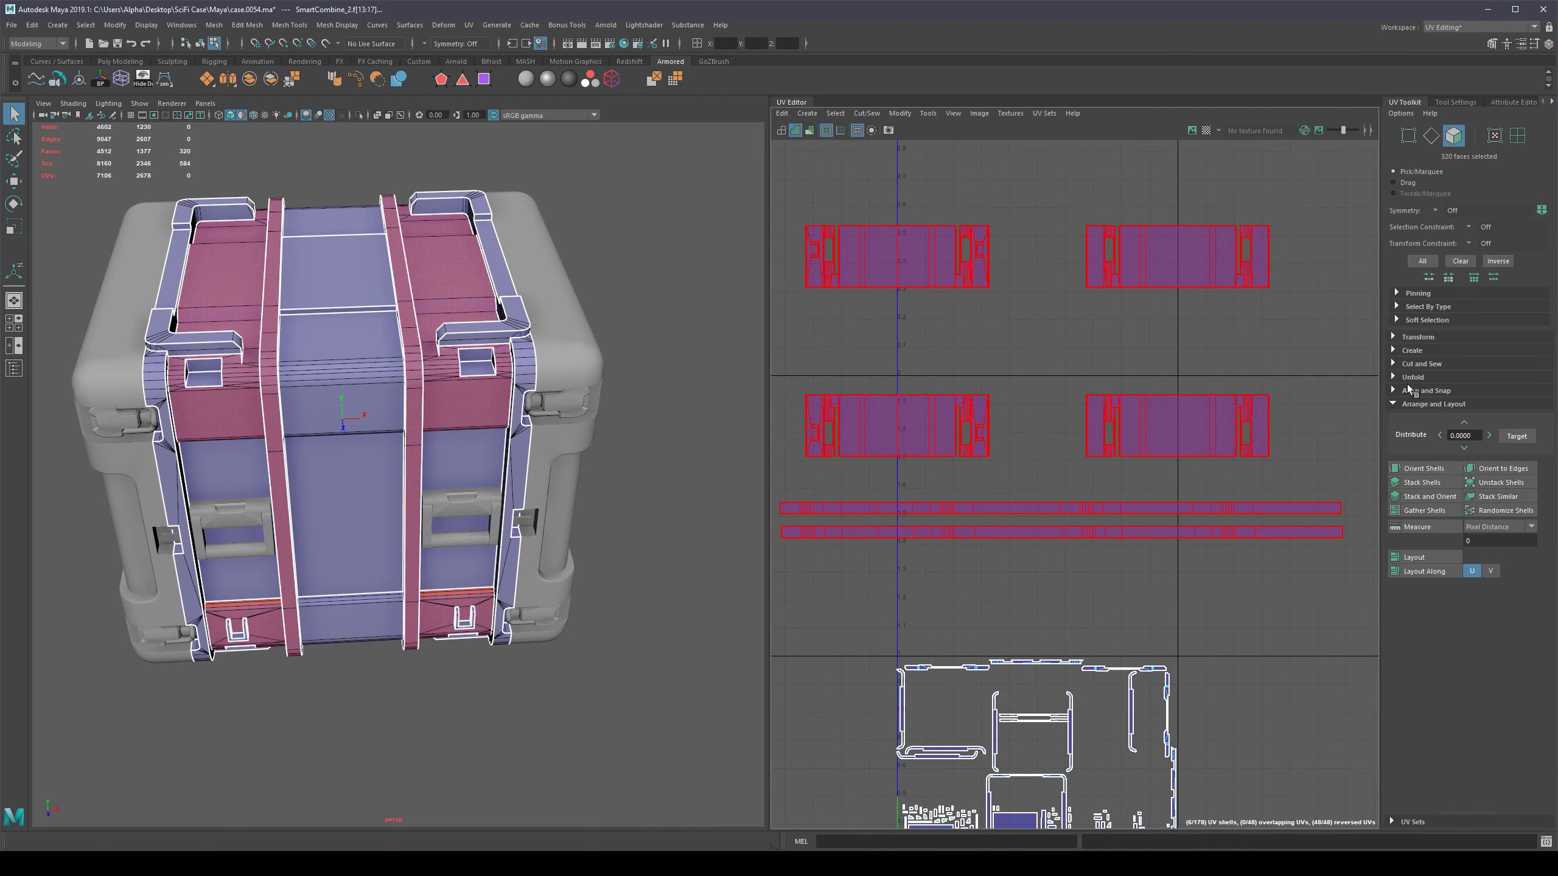
{"action": "left_click", "coordinate": [1394, 405]}
{"action": "left_click", "coordinate": [1392, 377]}
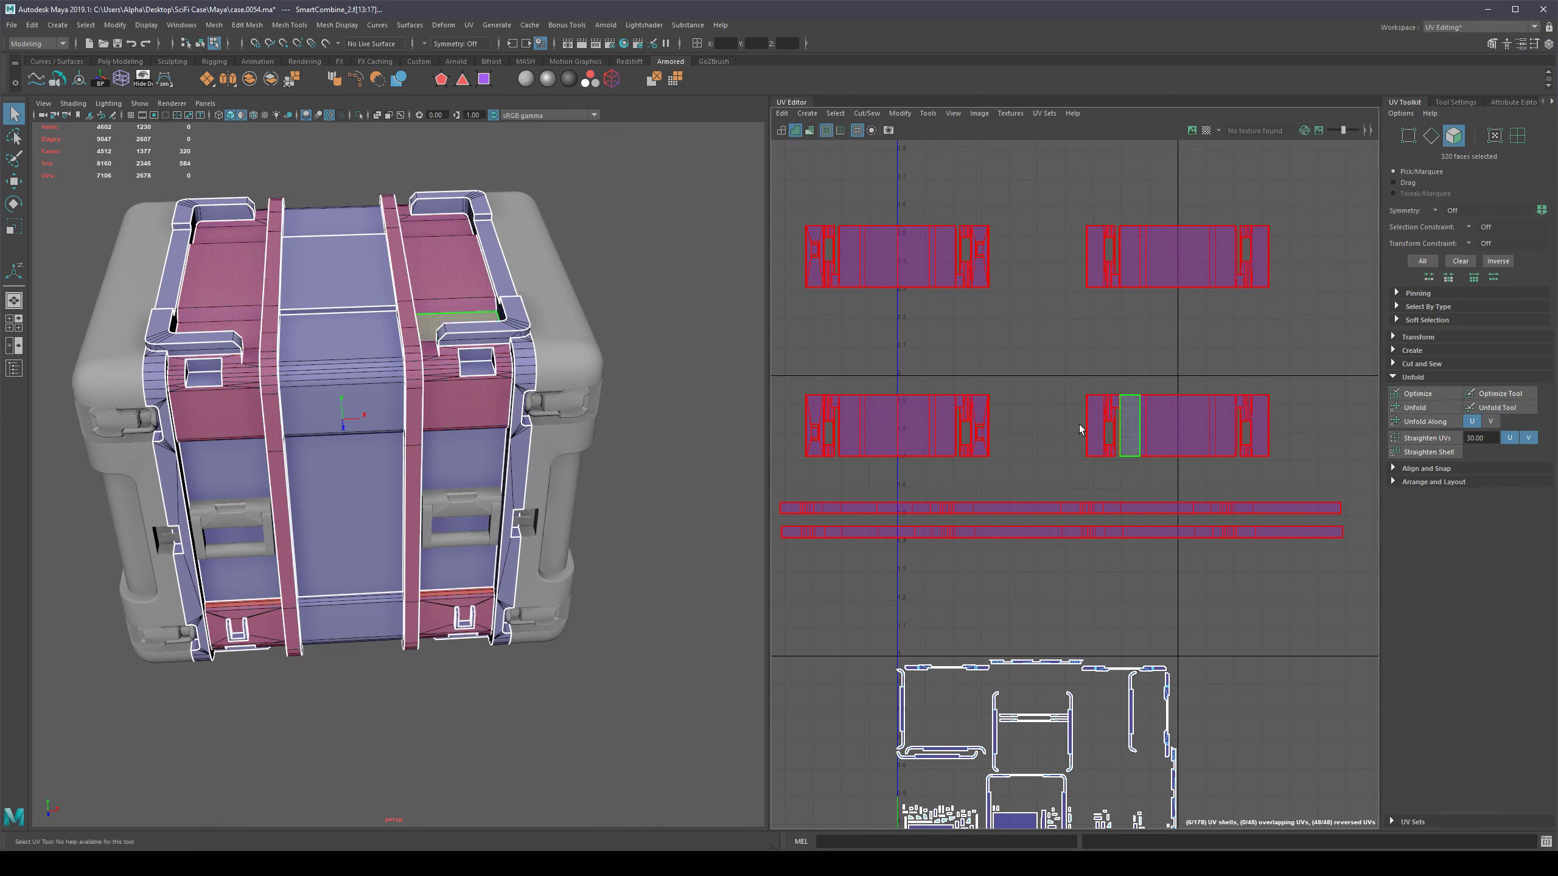
{"action": "left_click", "coordinate": [1021, 356]}
Try a regular Unfold on the upper left projected panel shell, and undo it.
{"action": "left_click", "coordinate": [911, 254]}
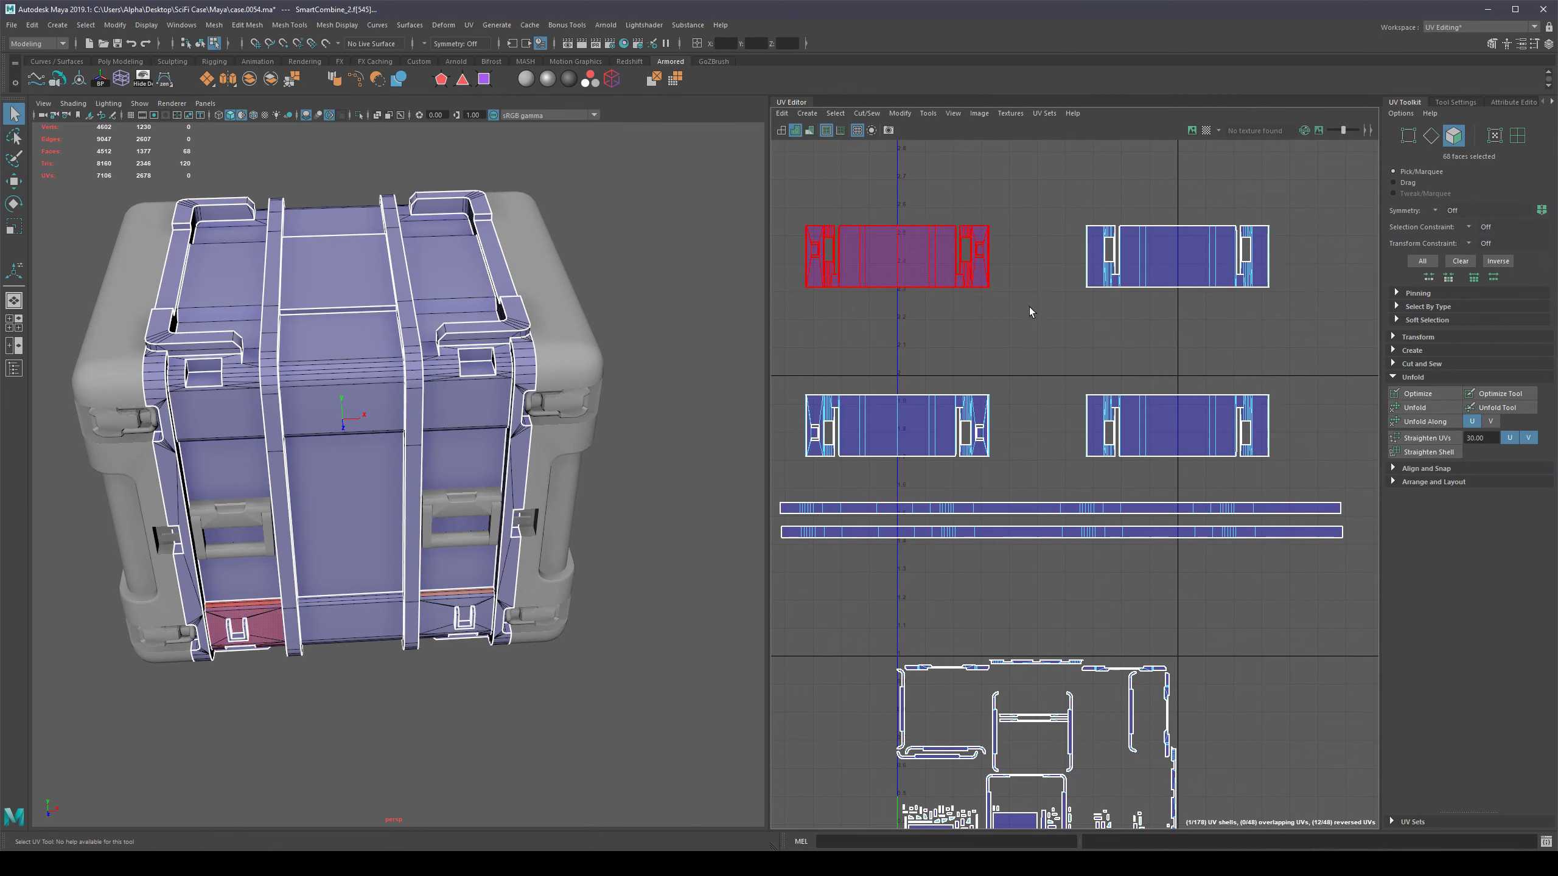
{"action": "left_click", "coordinate": [1417, 408]}
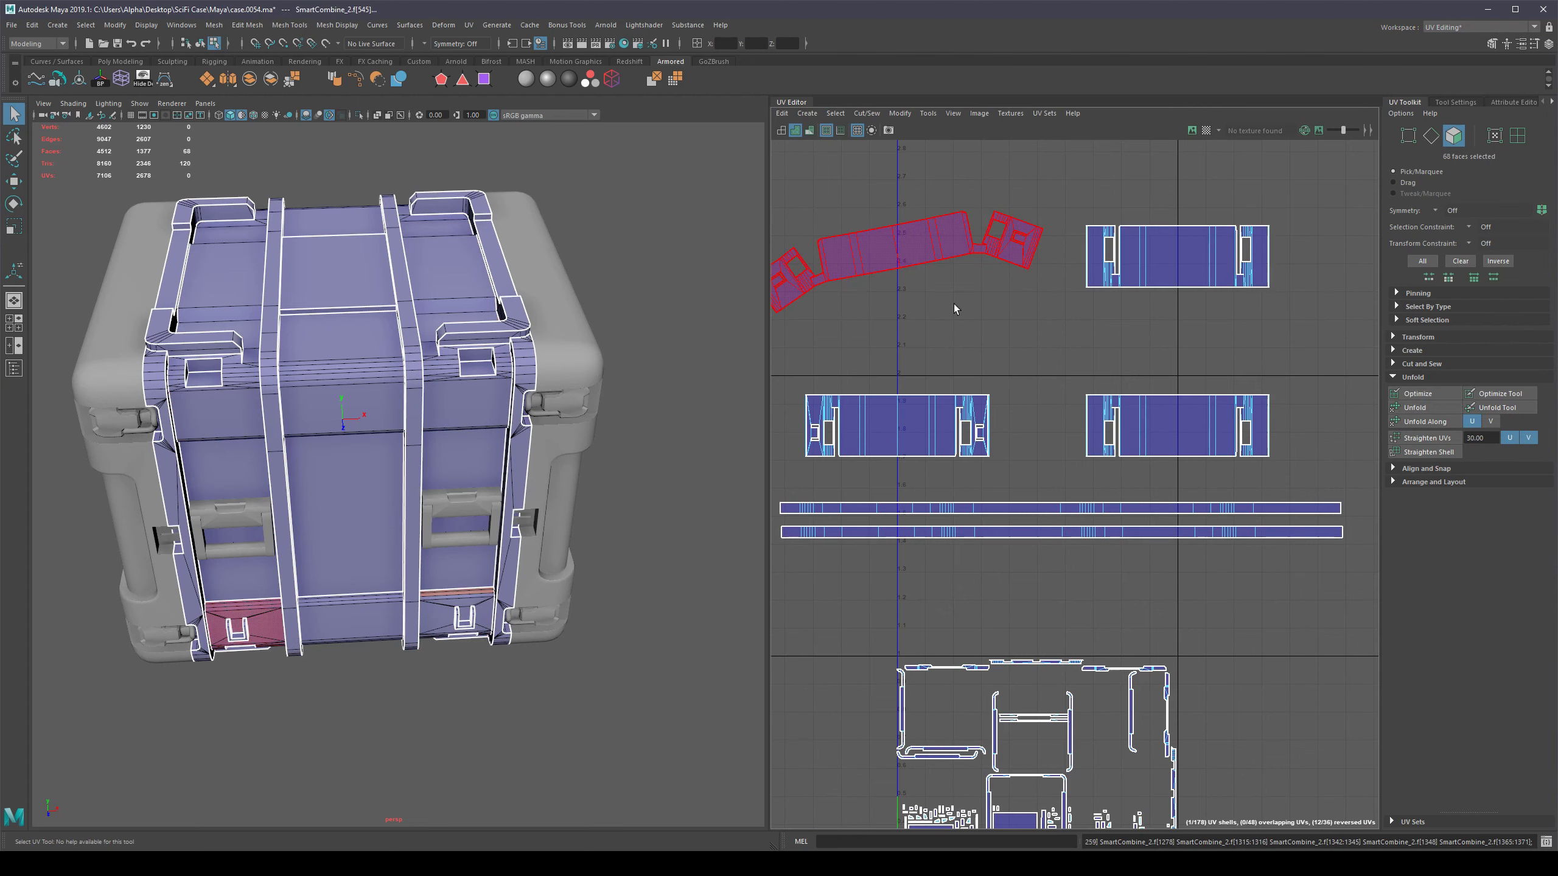
{"action": "middle_click_drag", "start_coordinate": [954, 309], "coordinate": [999, 348], "text": "alt"}
{"action": "key", "text": "ctrl+z"}
{"action": "scroll", "coordinate": [1042, 357], "scroll_direction": "down", "scroll_amount": 1}
{"action": "scroll", "coordinate": [998, 355], "scroll_direction": "down", "scroll_amount": 2}
{"action": "left_click", "coordinate": [998, 355]}
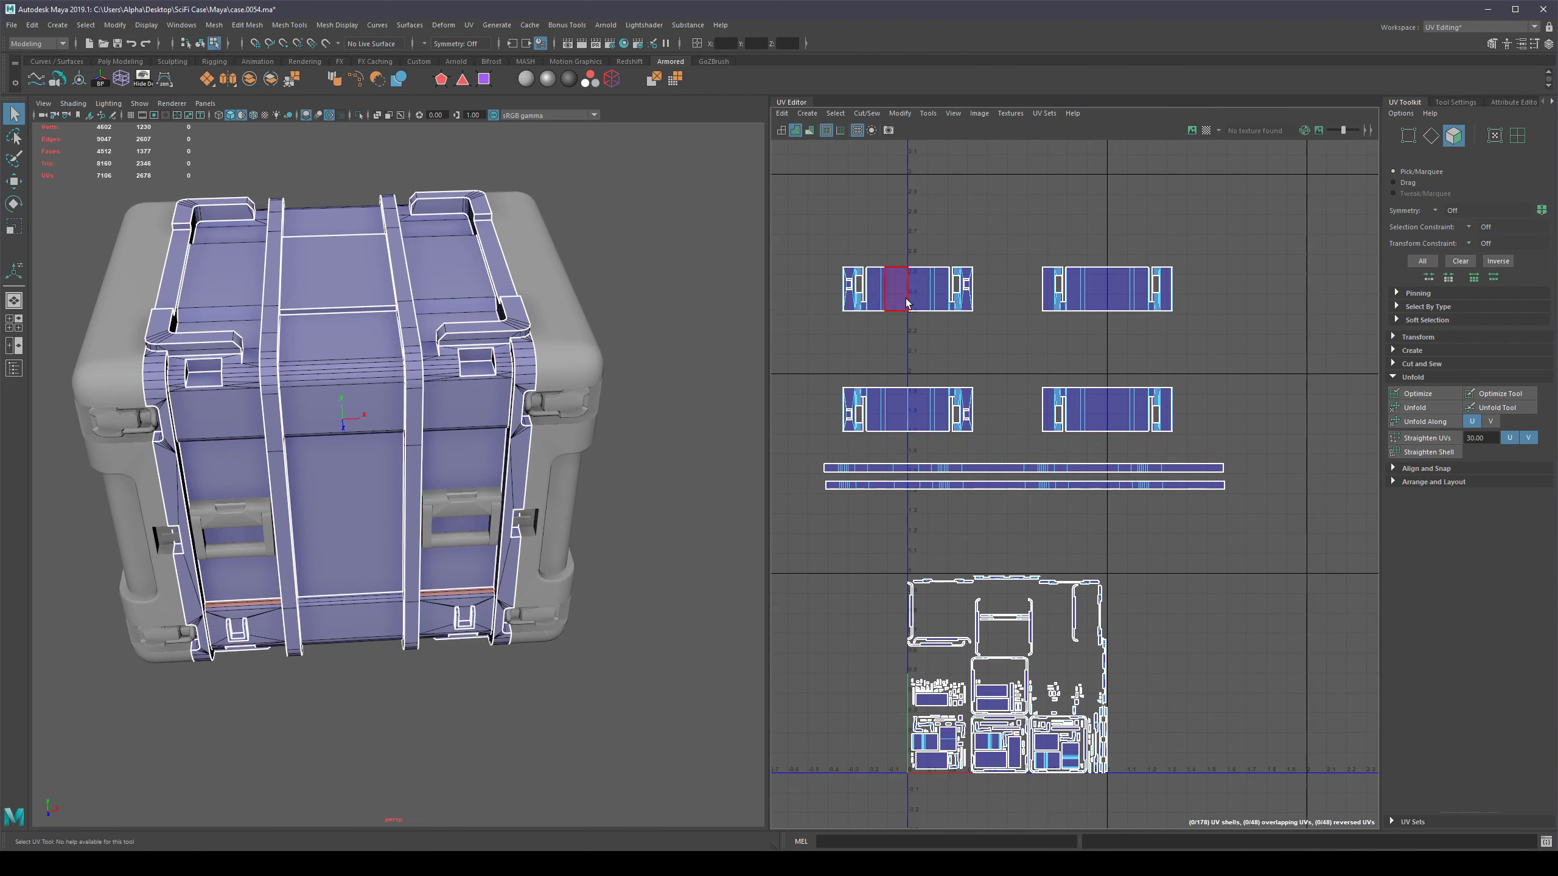
Unfold all four projected panel shells along U only.
{"action": "double_click", "coordinate": [907, 297]}
{"action": "double_click", "coordinate": [1102, 288], "text": "shift"}
{"action": "double_click", "coordinate": [925, 411], "text": "shift"}
{"action": "left_click", "coordinate": [1107, 410], "text": "shift"}
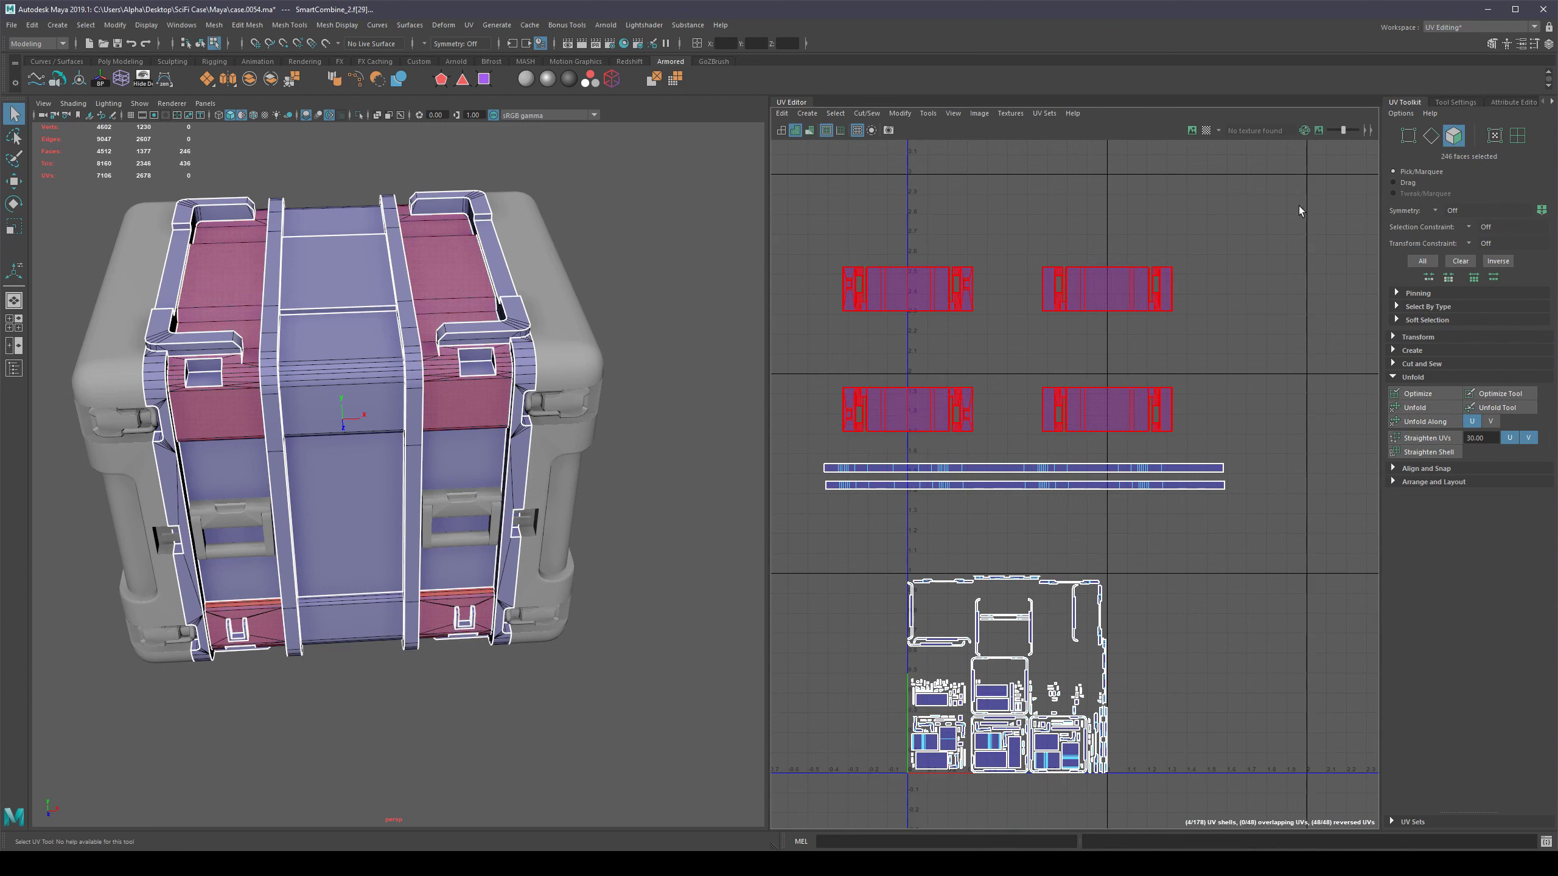
{"action": "scroll", "coordinate": [1339, 437], "scroll_direction": "up", "scroll_amount": 2}
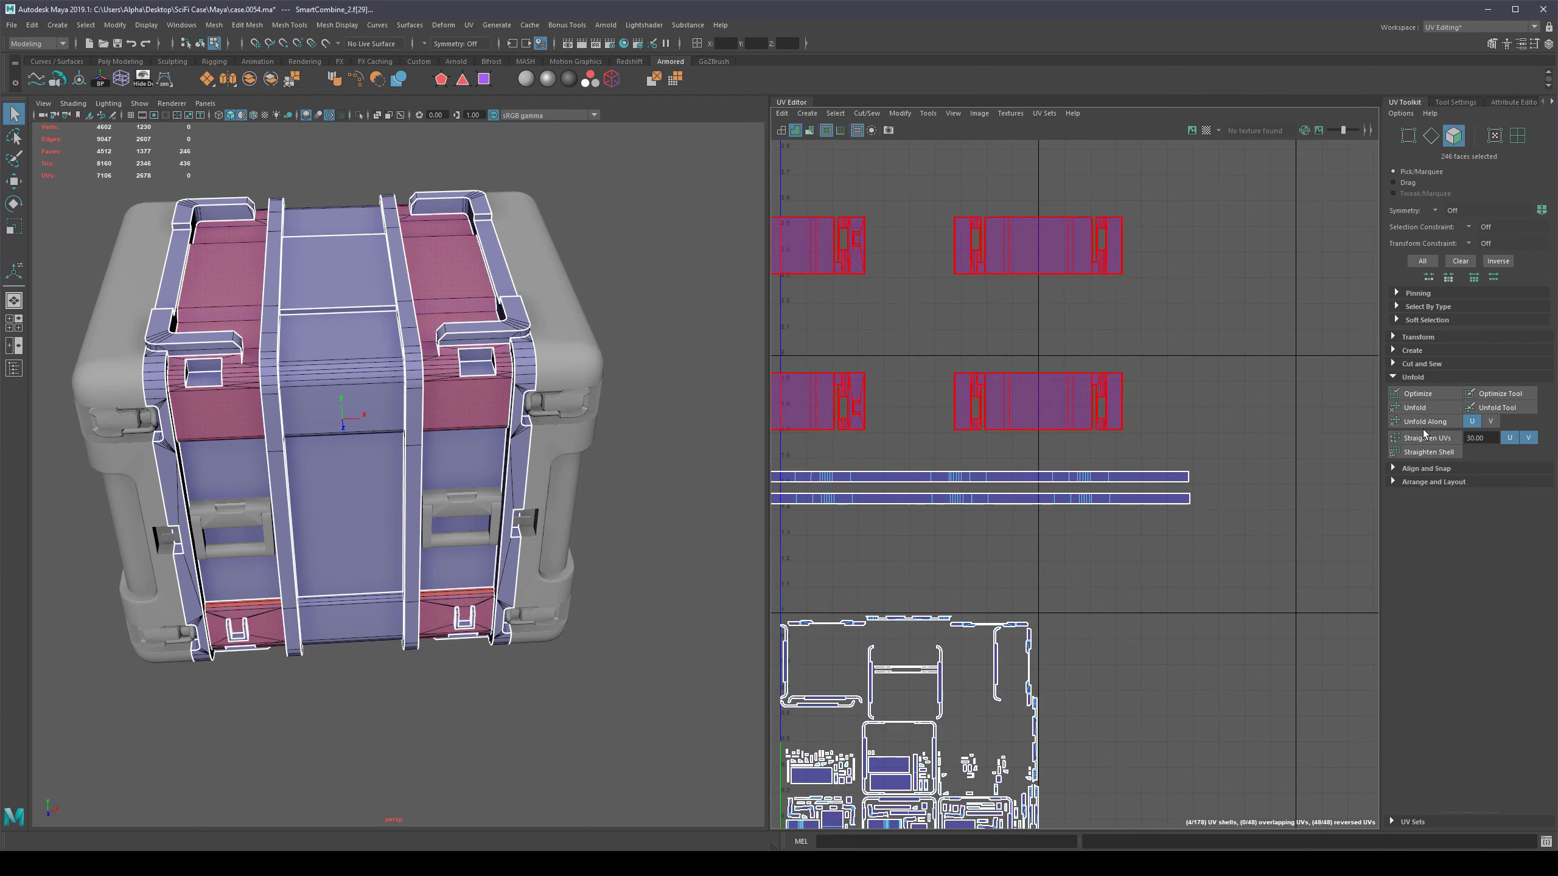
{"action": "left_click", "coordinate": [1415, 422]}
{"action": "middle_click_drag", "start_coordinate": [1009, 327], "coordinate": [1106, 338], "text": "alt"}
{"action": "scroll", "coordinate": [1106, 337], "scroll_direction": "down", "scroll_amount": 2}
{"action": "left_click", "coordinate": [1031, 334]}
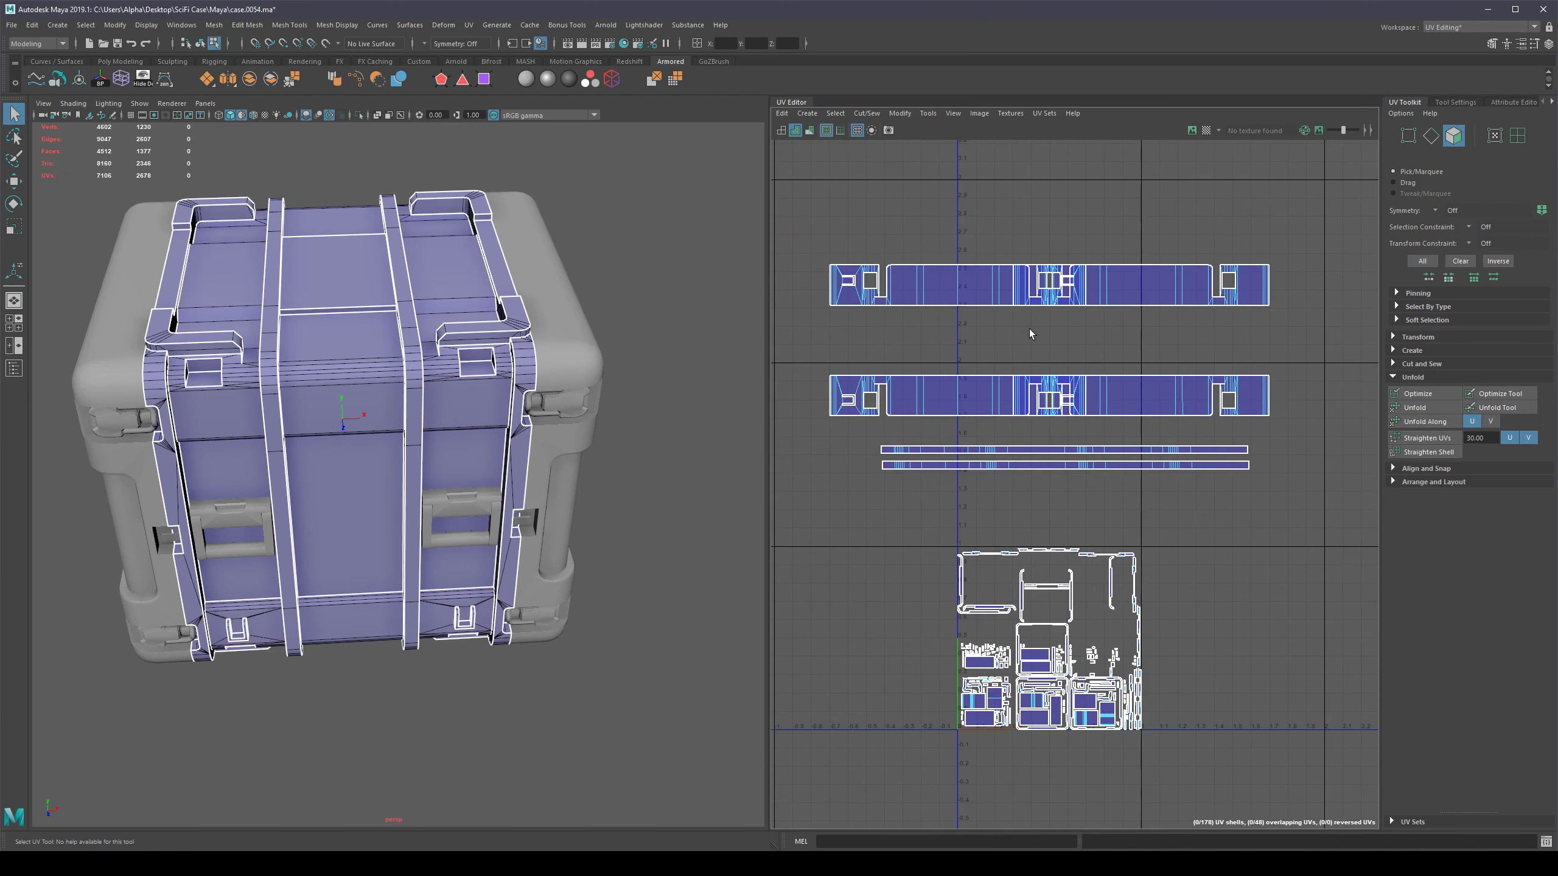
Move the upper left panel shell up off the shell it overlaps and unfold it along V.
{"action": "left_click", "coordinate": [952, 298]}
{"action": "key", "text": "w"}
{"action": "left_click_drag", "start_coordinate": [955, 284], "coordinate": [918, 207]}
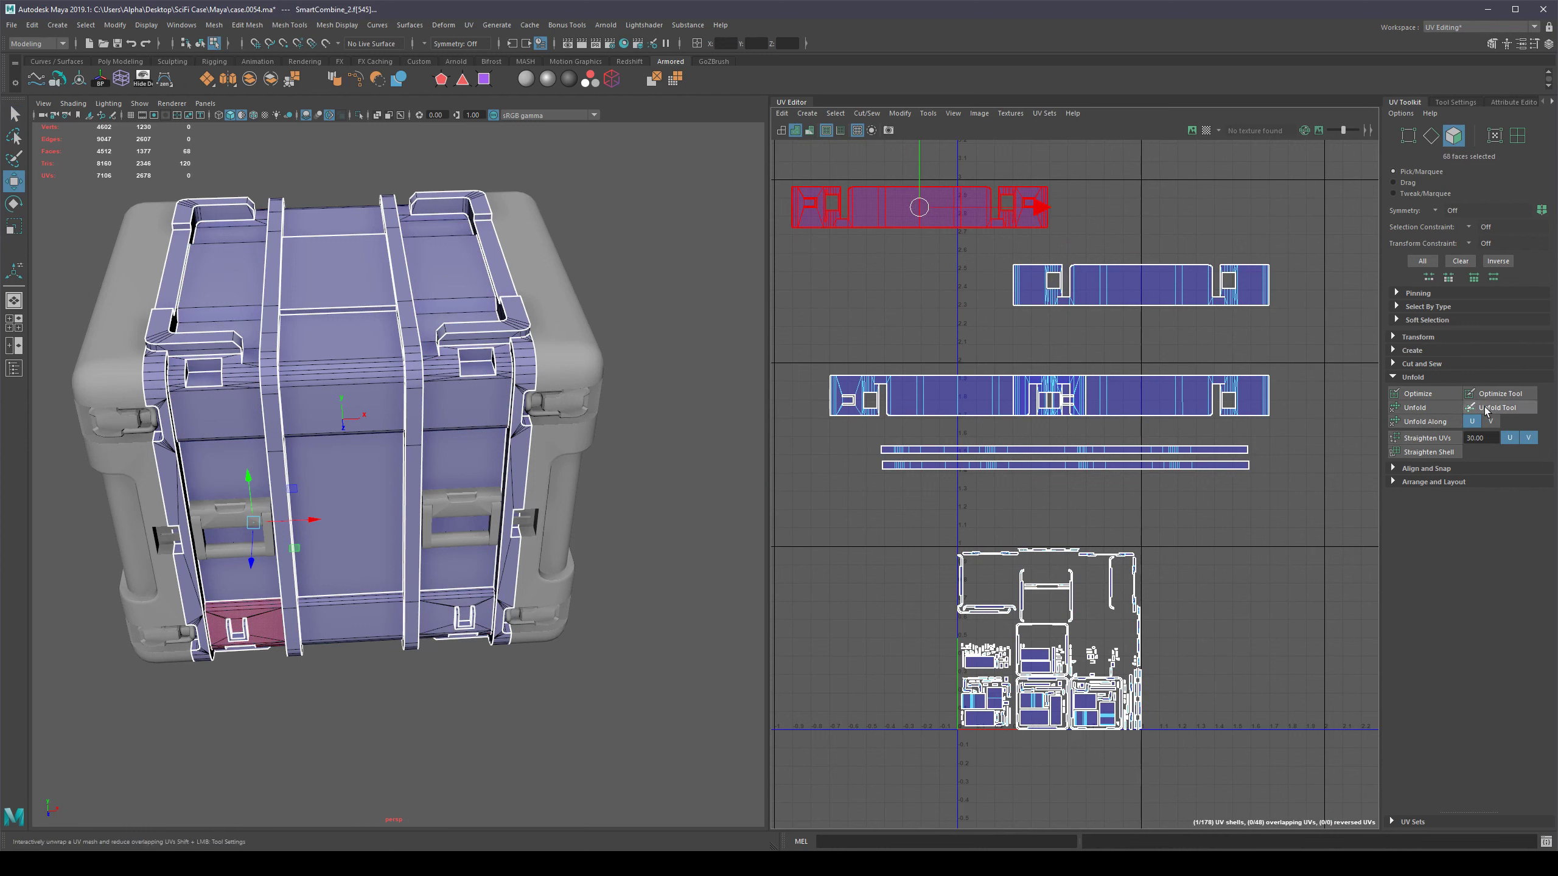
{"action": "left_click", "coordinate": [1490, 421]}
{"action": "left_click", "coordinate": [1435, 423]}
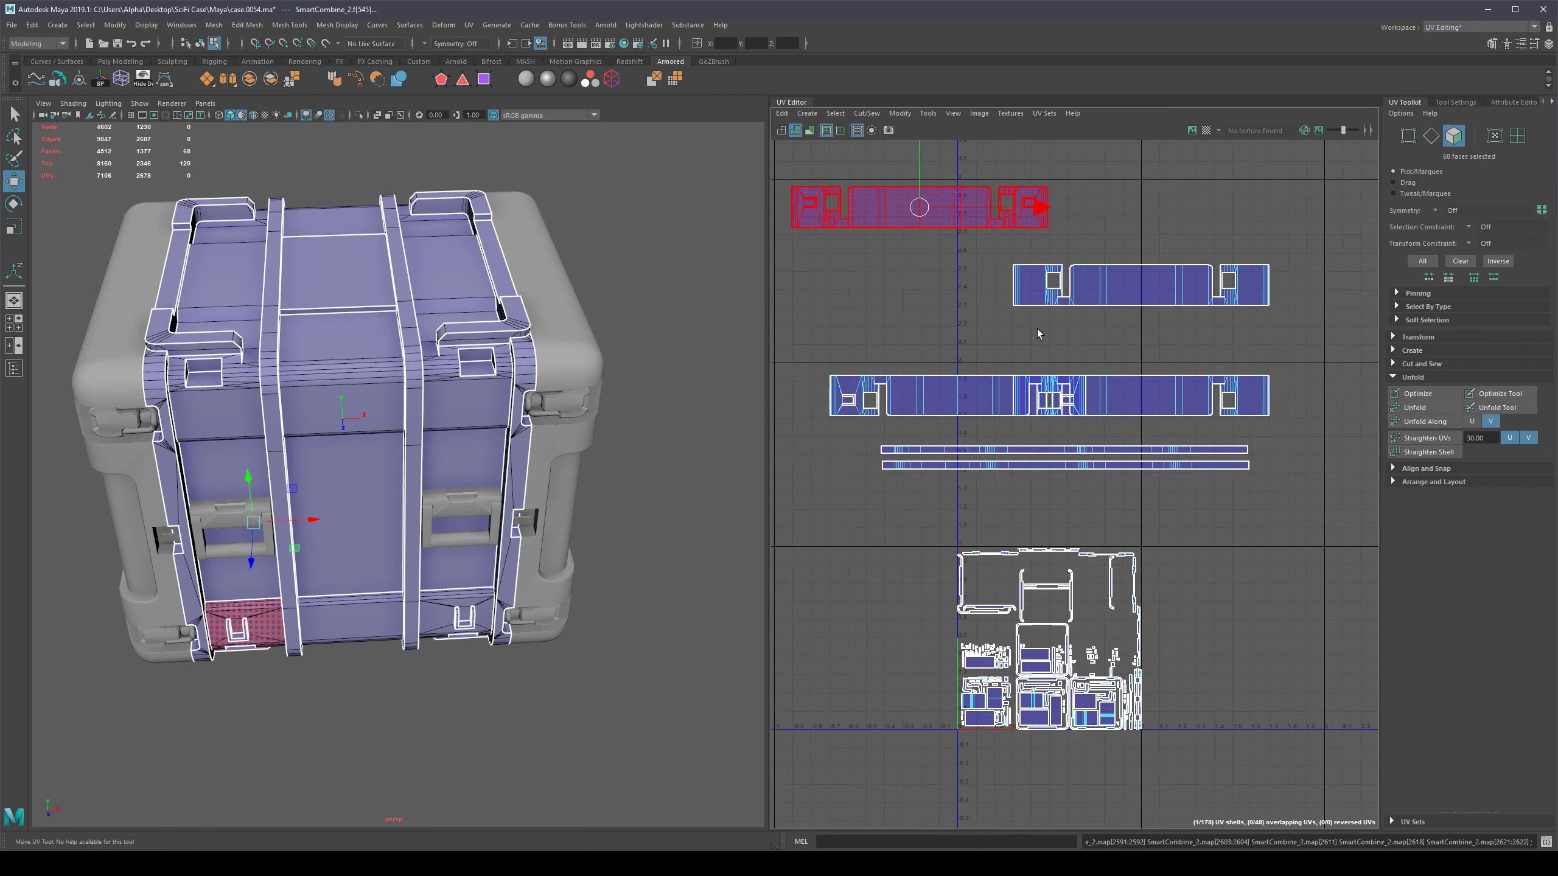
Move the three remaining projected panel shells so all four sit apart in two rows of two above the strap shells.
{"action": "left_click", "coordinate": [1134, 285]}
{"action": "left_click_drag", "start_coordinate": [1141, 284], "coordinate": [1213, 202]}
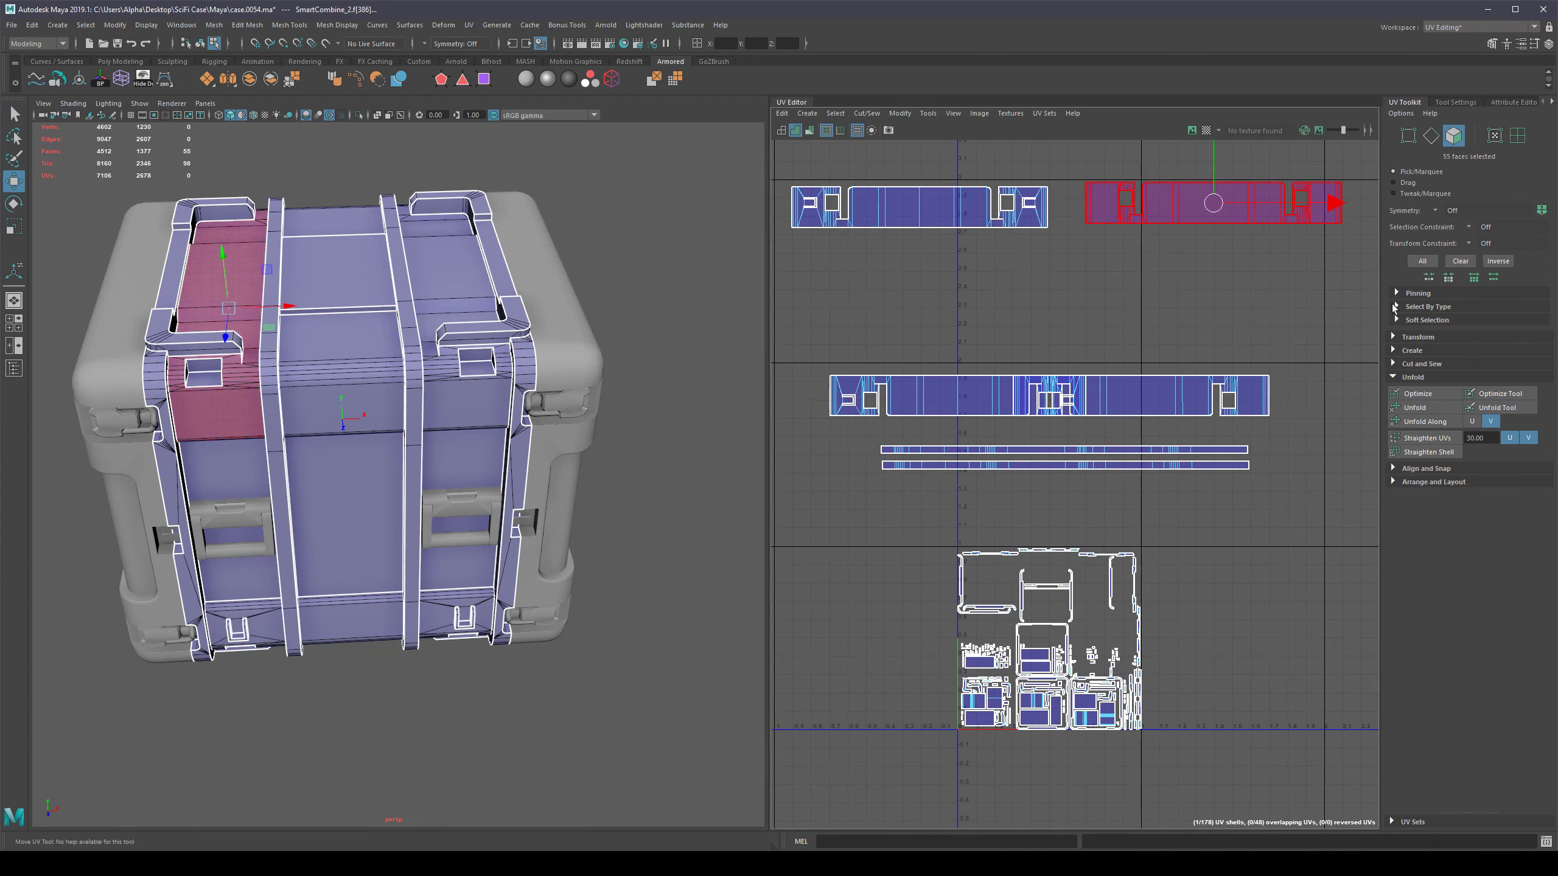
{"action": "scroll", "coordinate": [1098, 371], "scroll_direction": "down", "scroll_amount": 2}
{"action": "left_click", "coordinate": [981, 391]}
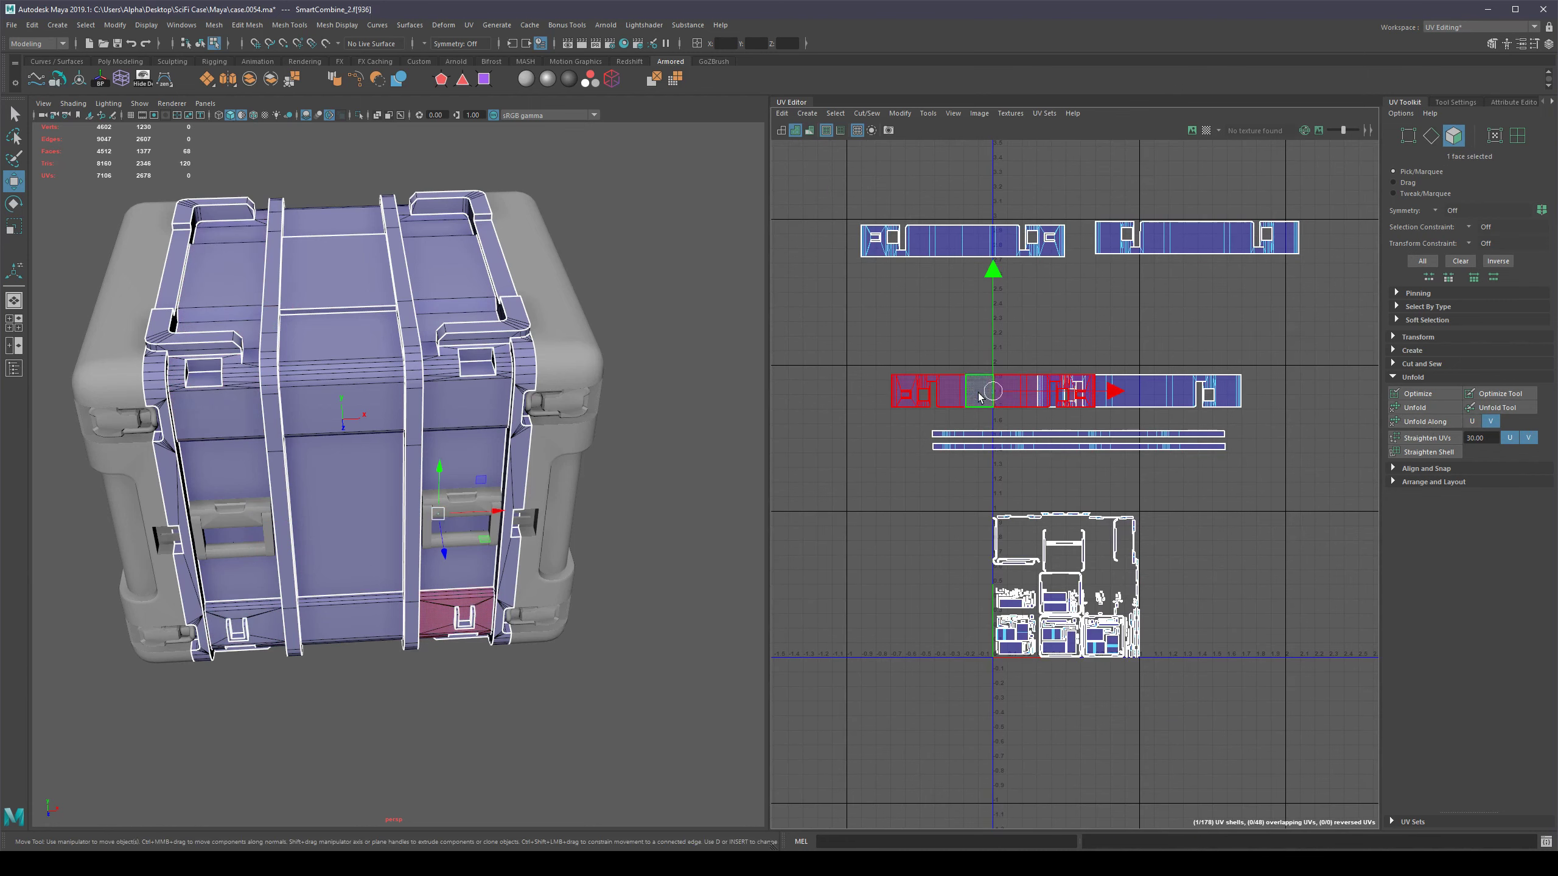
{"action": "left_click_drag", "start_coordinate": [978, 356], "coordinate": [933, 249]}
{"action": "left_click", "coordinate": [1135, 391]}
{"action": "left_click_drag", "start_coordinate": [1135, 391], "coordinate": [1177, 285]}
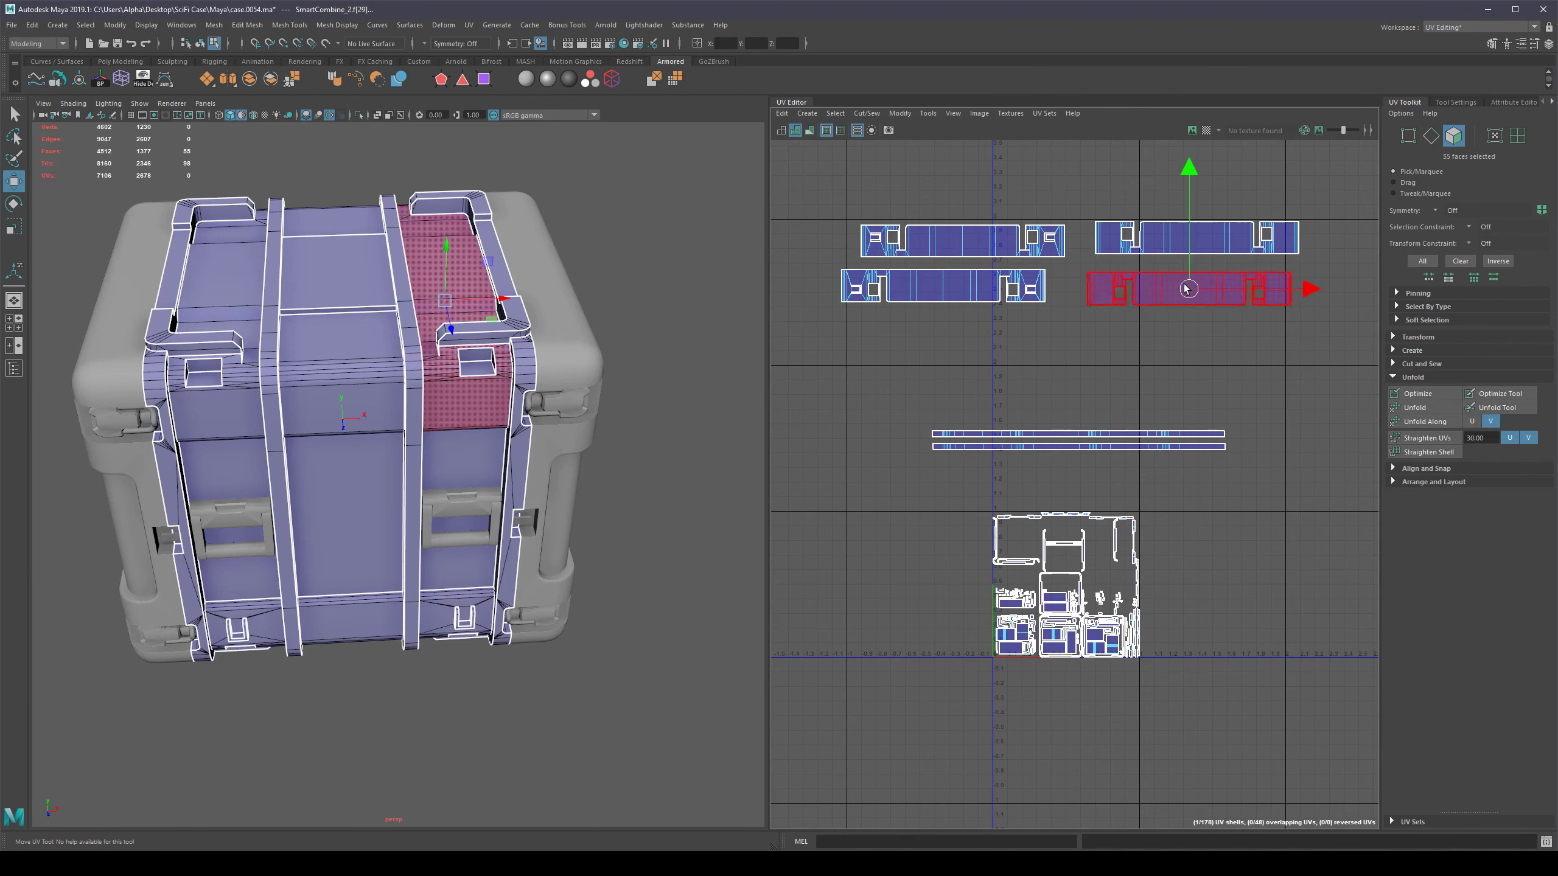
{"action": "middle_click_drag", "start_coordinate": [1208, 197], "coordinate": [1189, 236], "text": "alt"}
{"action": "left_click", "coordinate": [1282, 170]}
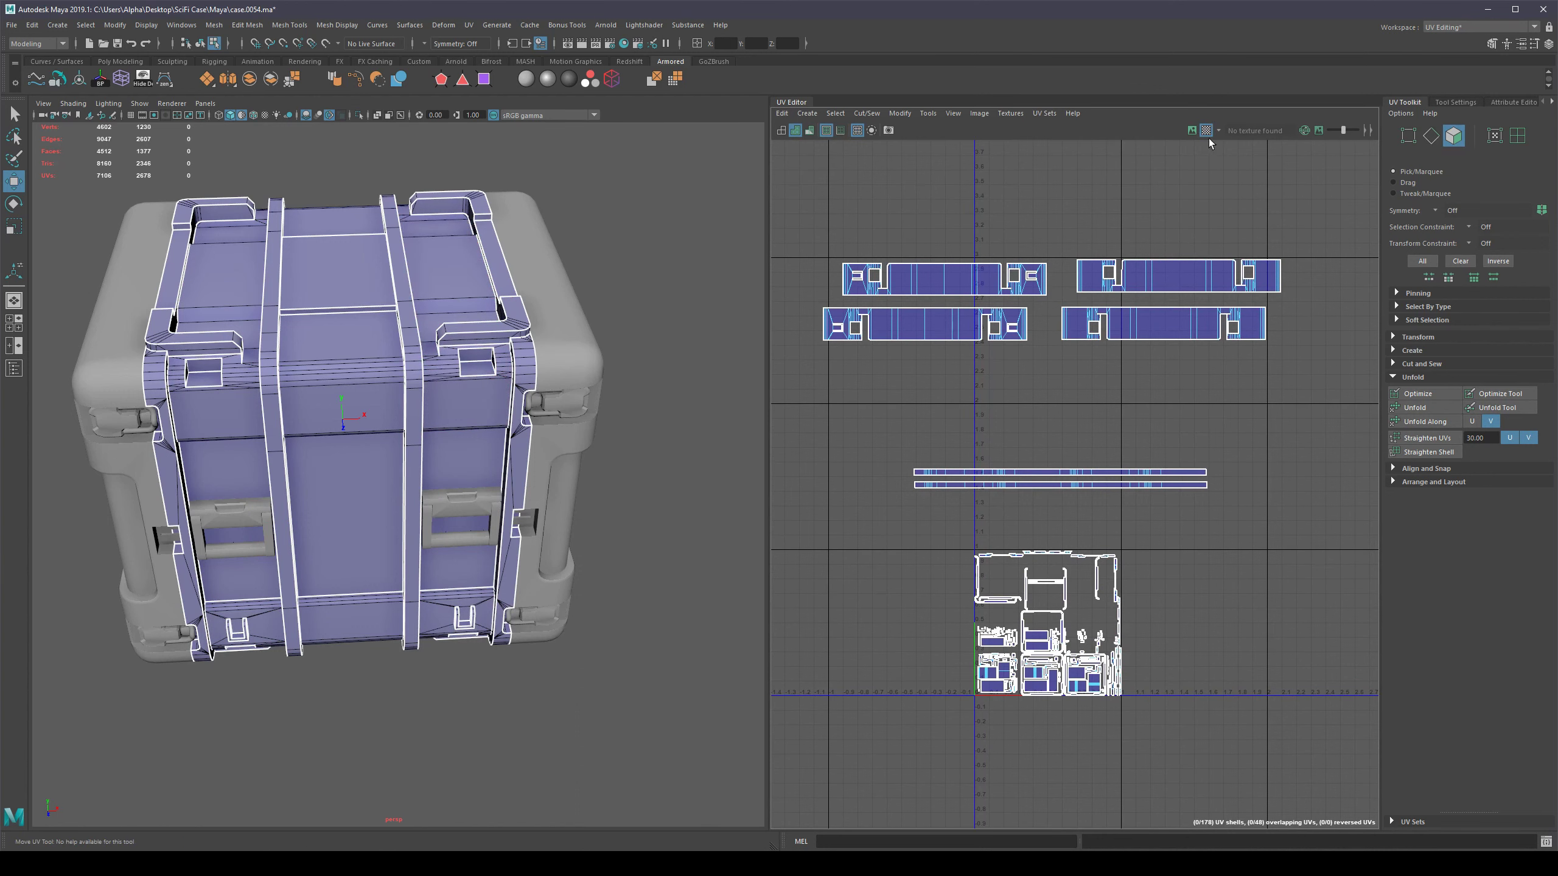
{"action": "scroll", "coordinate": [972, 299], "scroll_direction": "down", "scroll_amount": 3}
{"action": "left_click_drag", "start_coordinate": [883, 212], "coordinate": [1251, 585]}
{"action": "right_click", "coordinate": [1137, 277]}
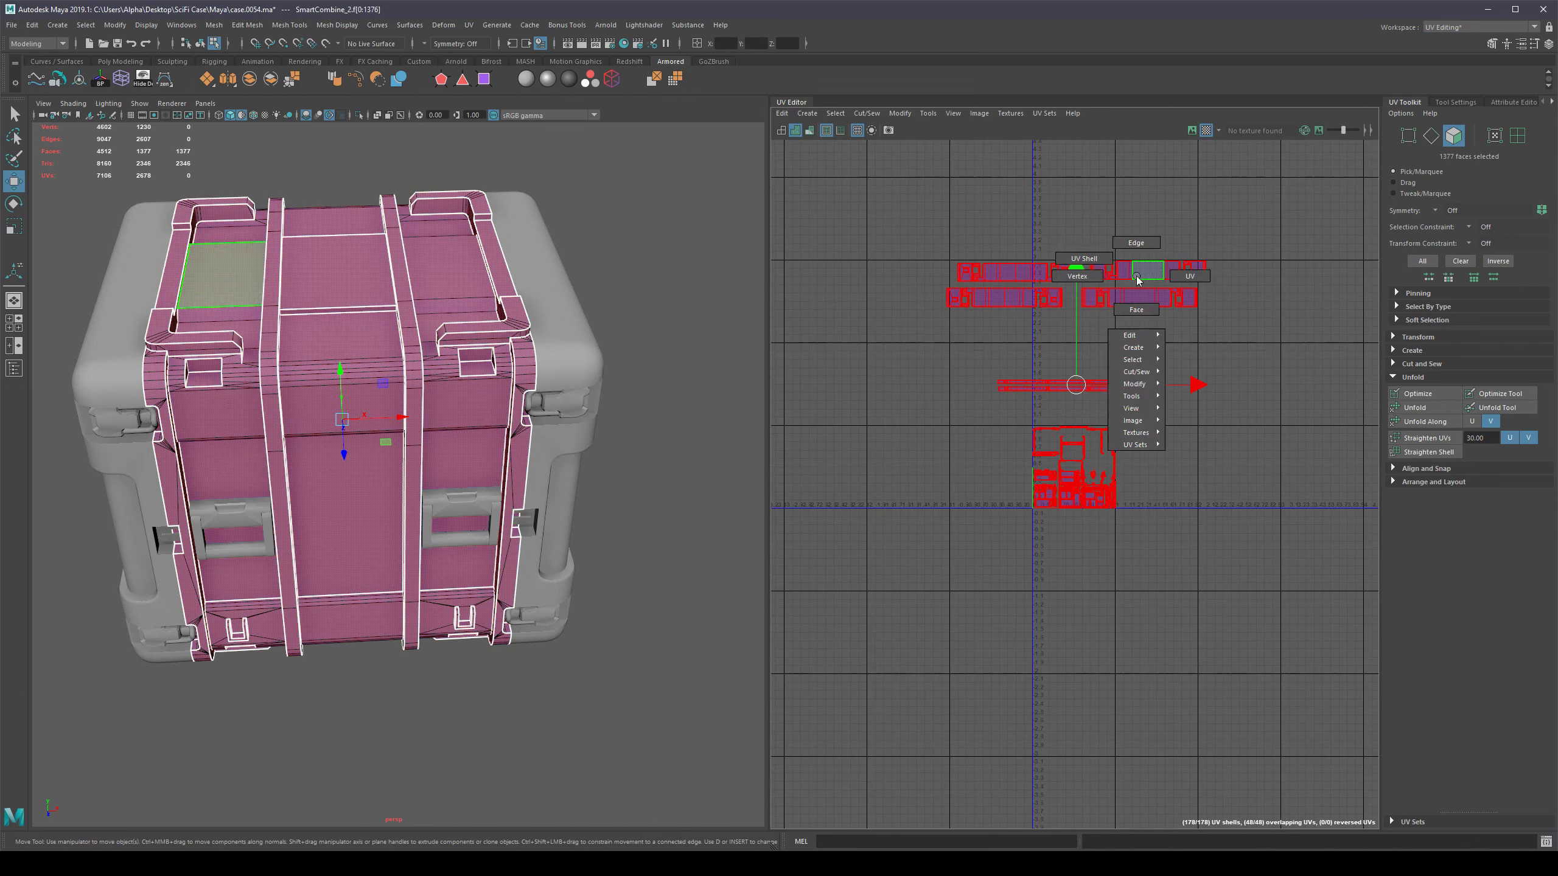
{"action": "left_click", "coordinate": [1096, 263]}
{"action": "left_click_drag", "start_coordinate": [561, 321], "coordinate": [645, 321], "text": "alt"}
{"action": "left_click", "coordinate": [645, 322]}
{"action": "key", "text": "ctrl+z"}
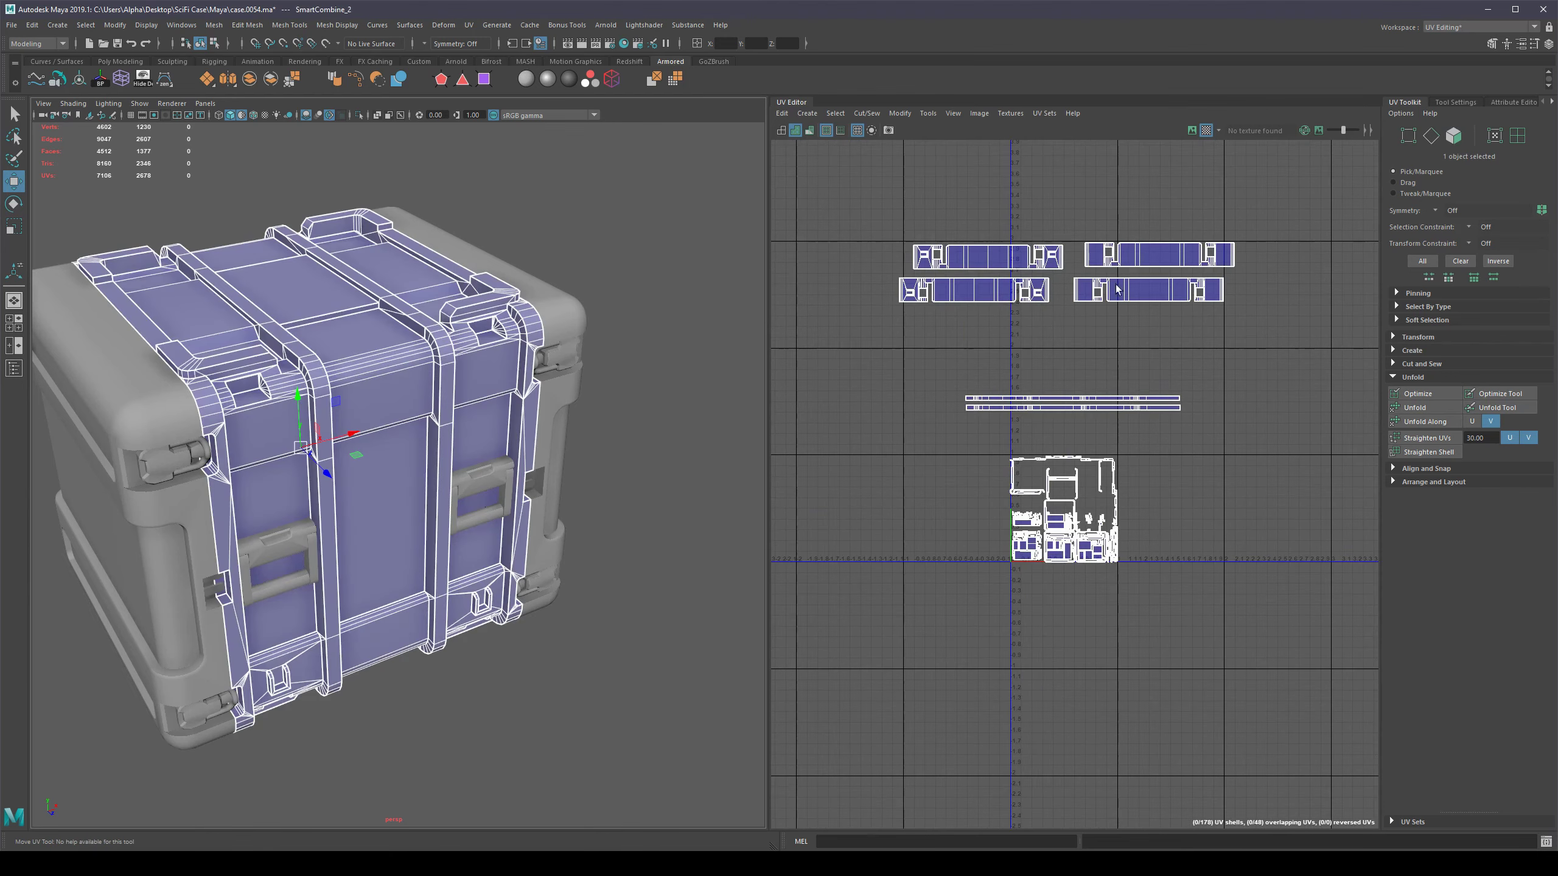
Display the texture image behind the shells in the UV Editor and keep the checker map applied to the central mesh.
{"action": "left_click", "coordinate": [1195, 130]}
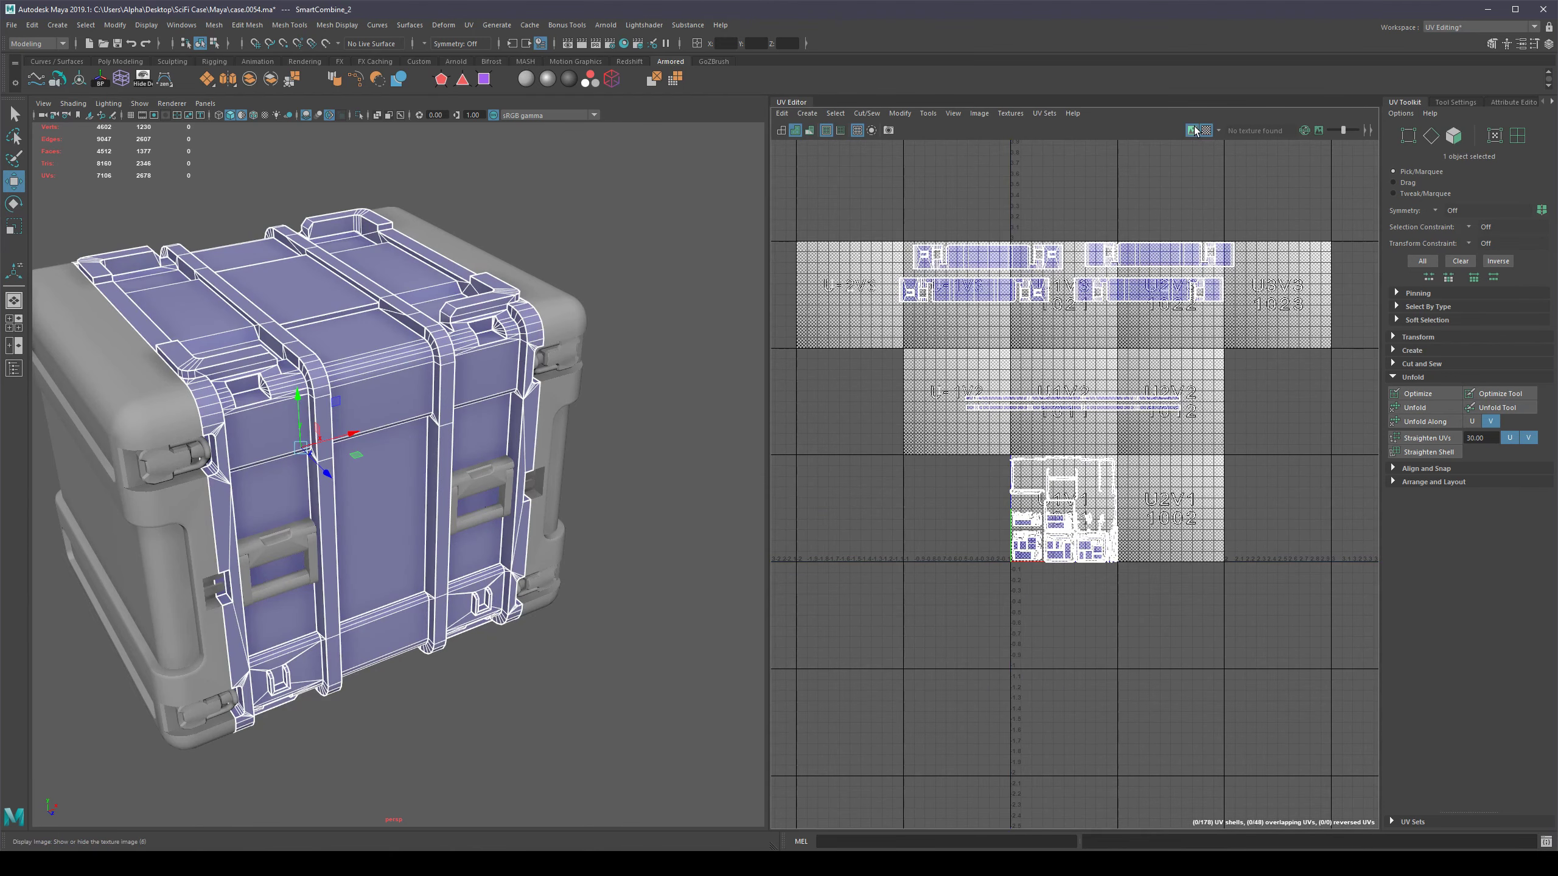
{"action": "left_click_drag", "start_coordinate": [627, 363], "coordinate": [472, 354], "text": "alt"}
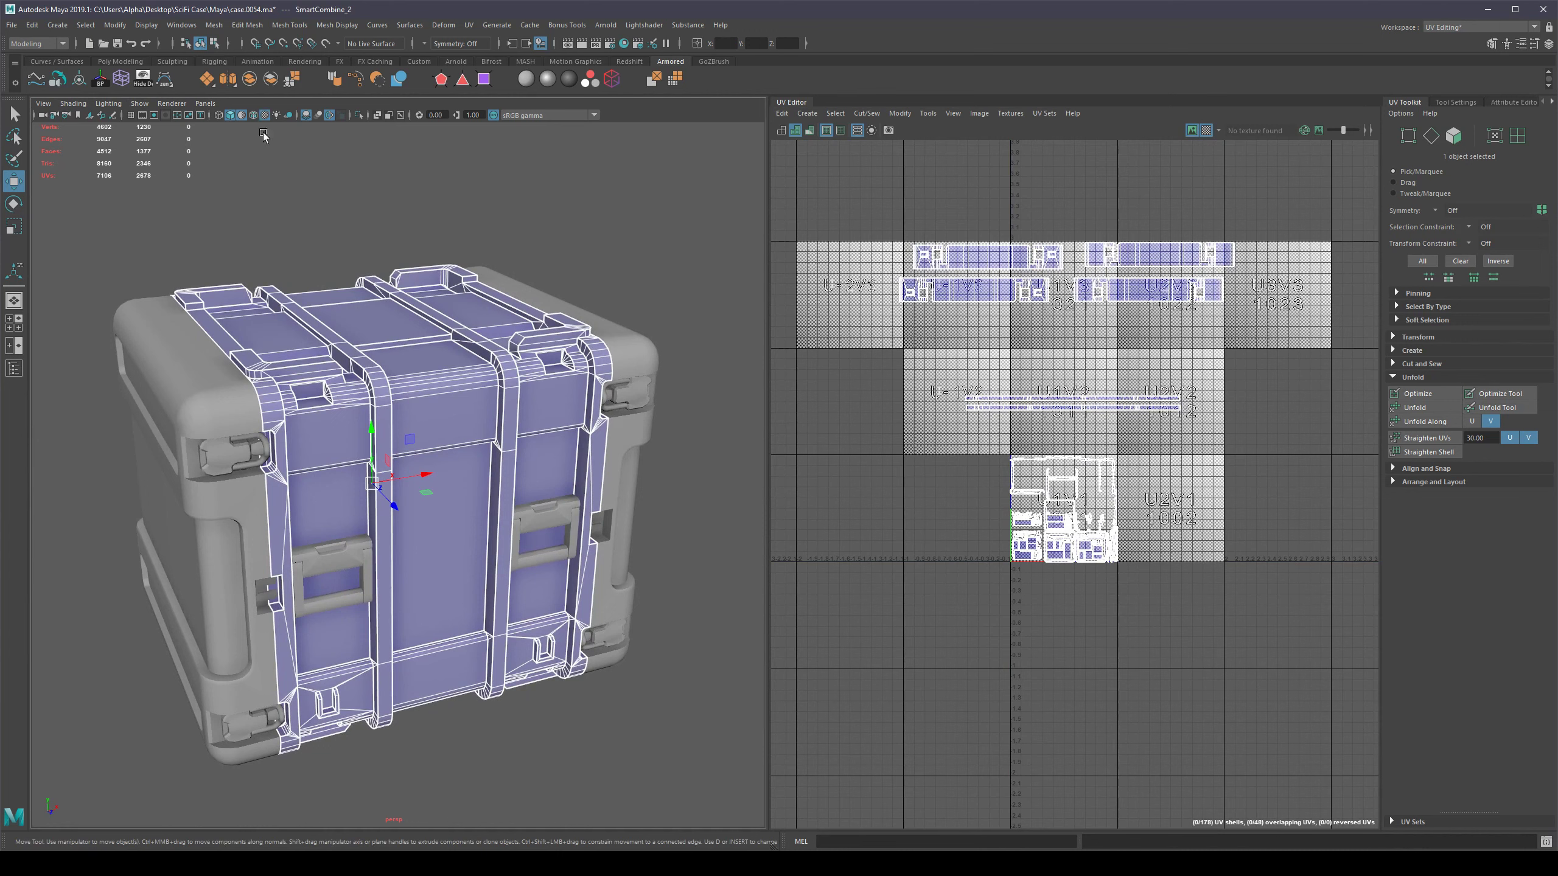
{"action": "left_click", "coordinate": [650, 246]}
{"action": "left_click_drag", "start_coordinate": [649, 246], "coordinate": [628, 294], "text": "alt"}
{"action": "left_click", "coordinate": [538, 356]}
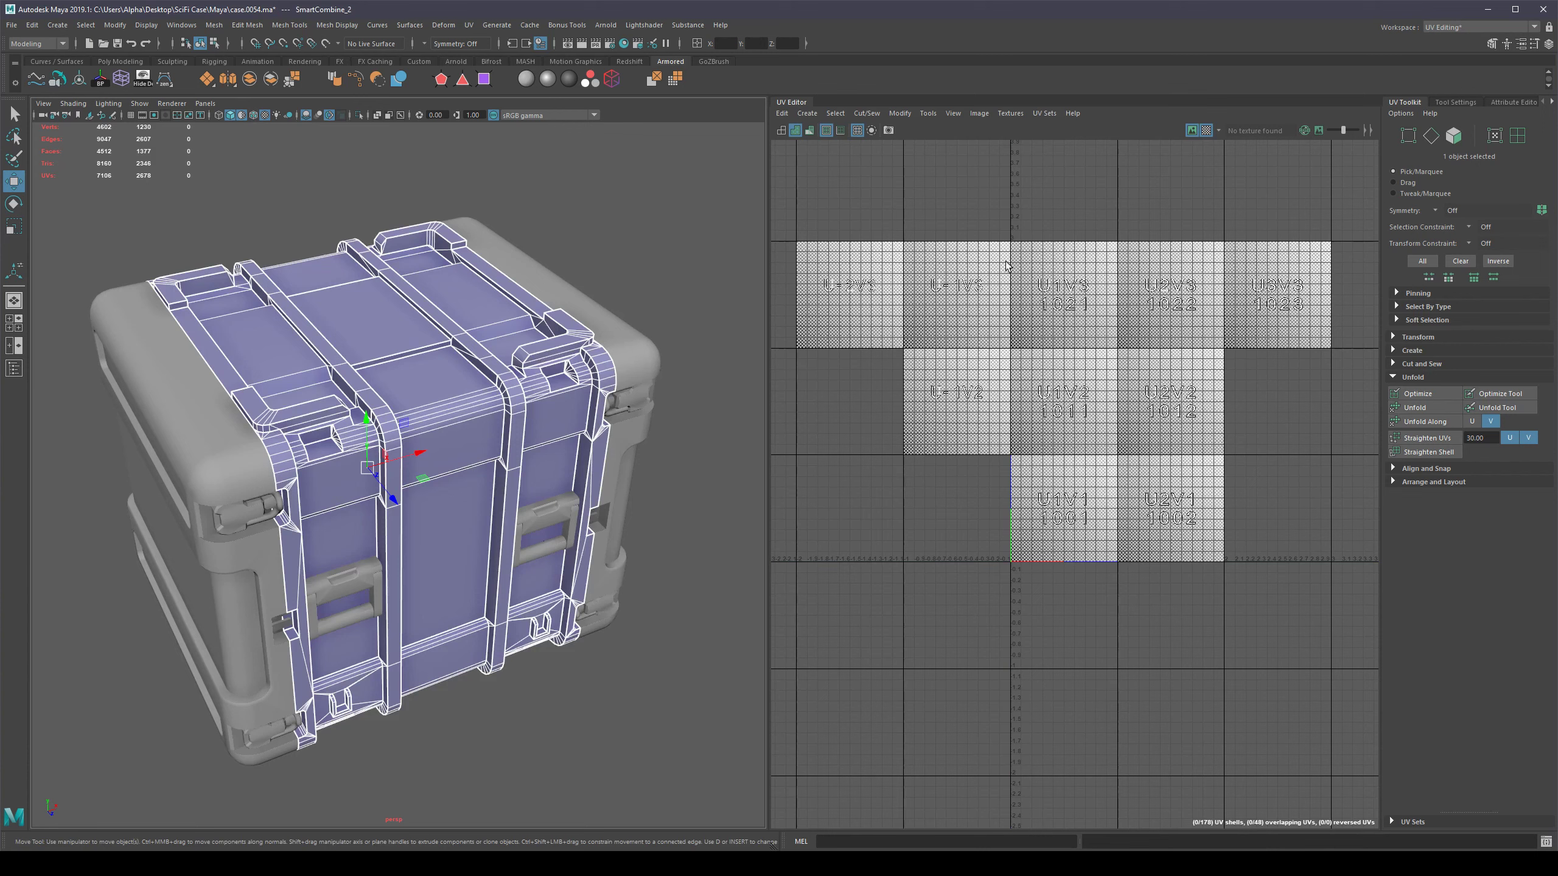
{"action": "left_click", "coordinate": [1192, 130]}
{"action": "left_click", "coordinate": [1192, 130]}
{"action": "left_click", "coordinate": [1206, 130]}
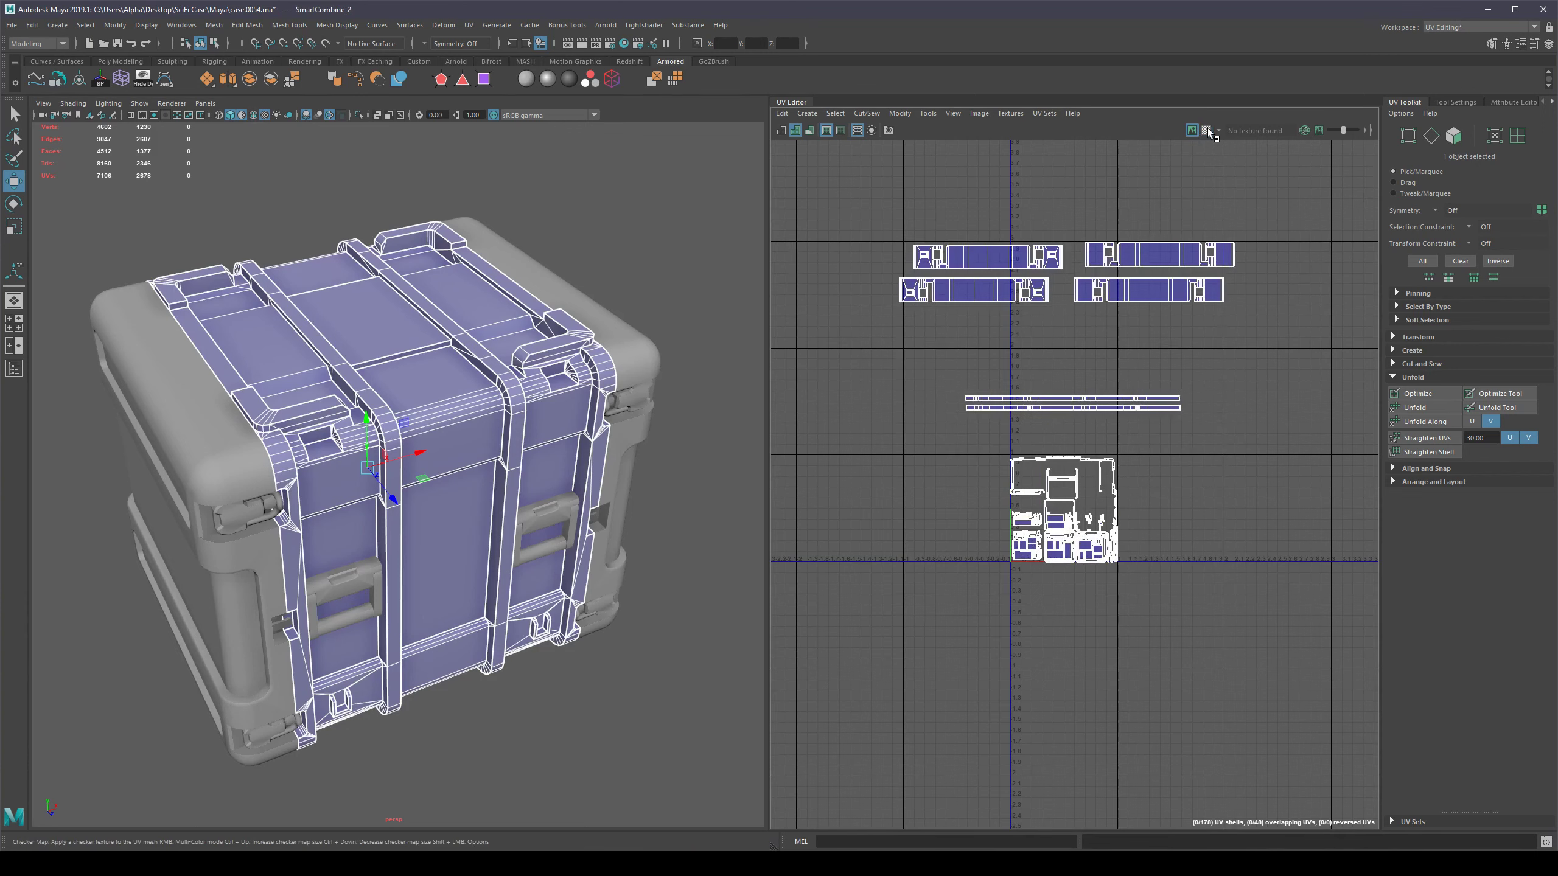
{"action": "left_click", "coordinate": [1206, 130]}
Select the upper right panel shell and turn off the viewport's default material so the model shows the checker map.
{"action": "right_click_drag", "start_coordinate": [1138, 270], "coordinate": [1089, 253]}
{"action": "left_click", "coordinate": [1128, 263]}
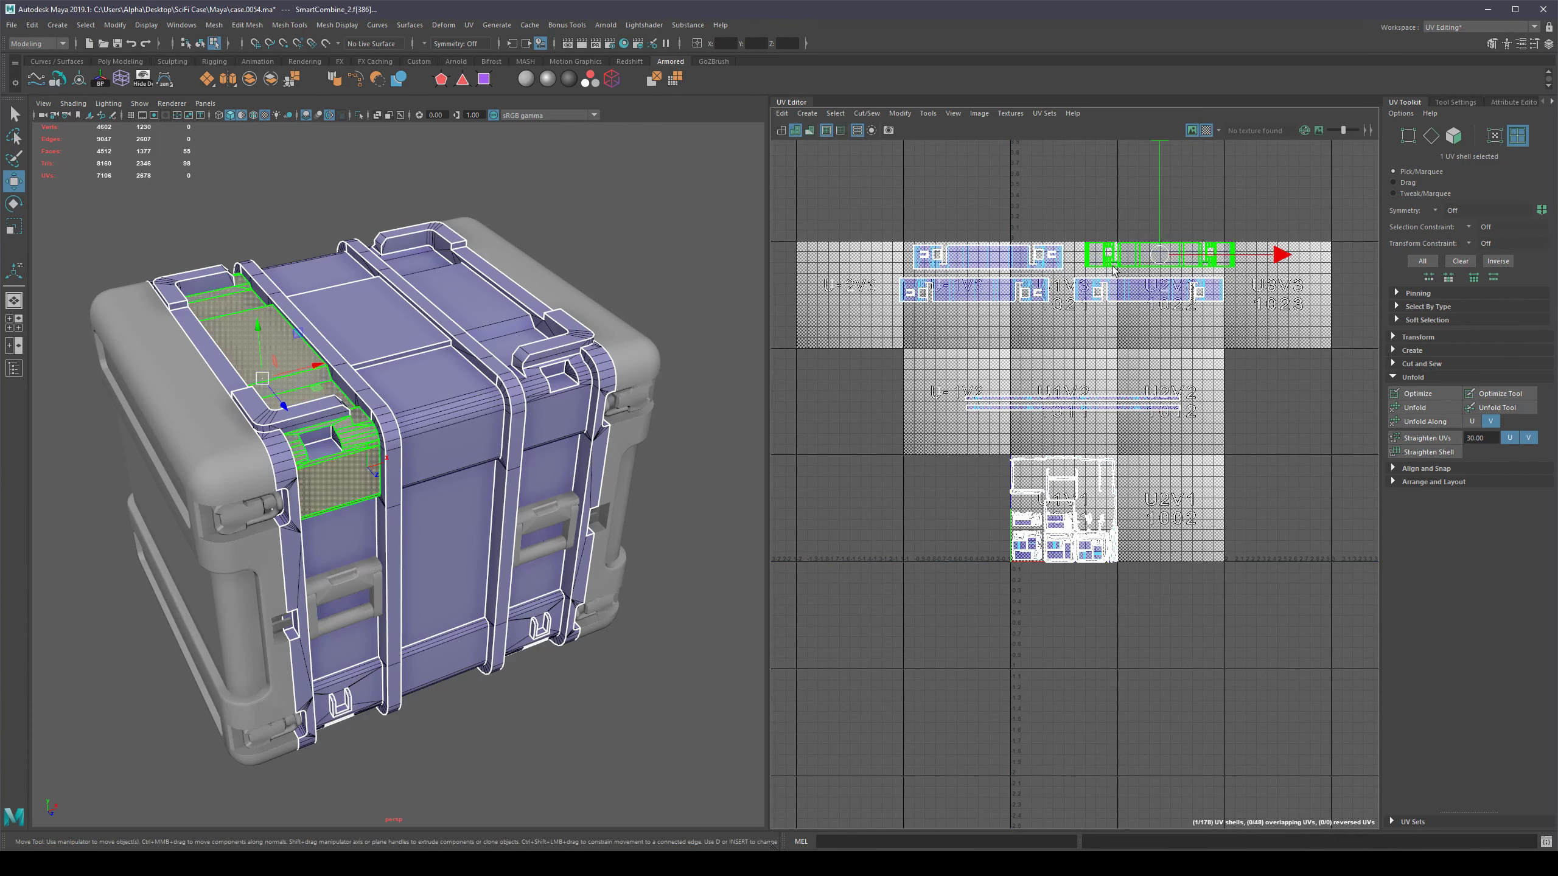
{"action": "scroll", "coordinate": [1080, 594], "scroll_direction": "up", "scroll_amount": 8}
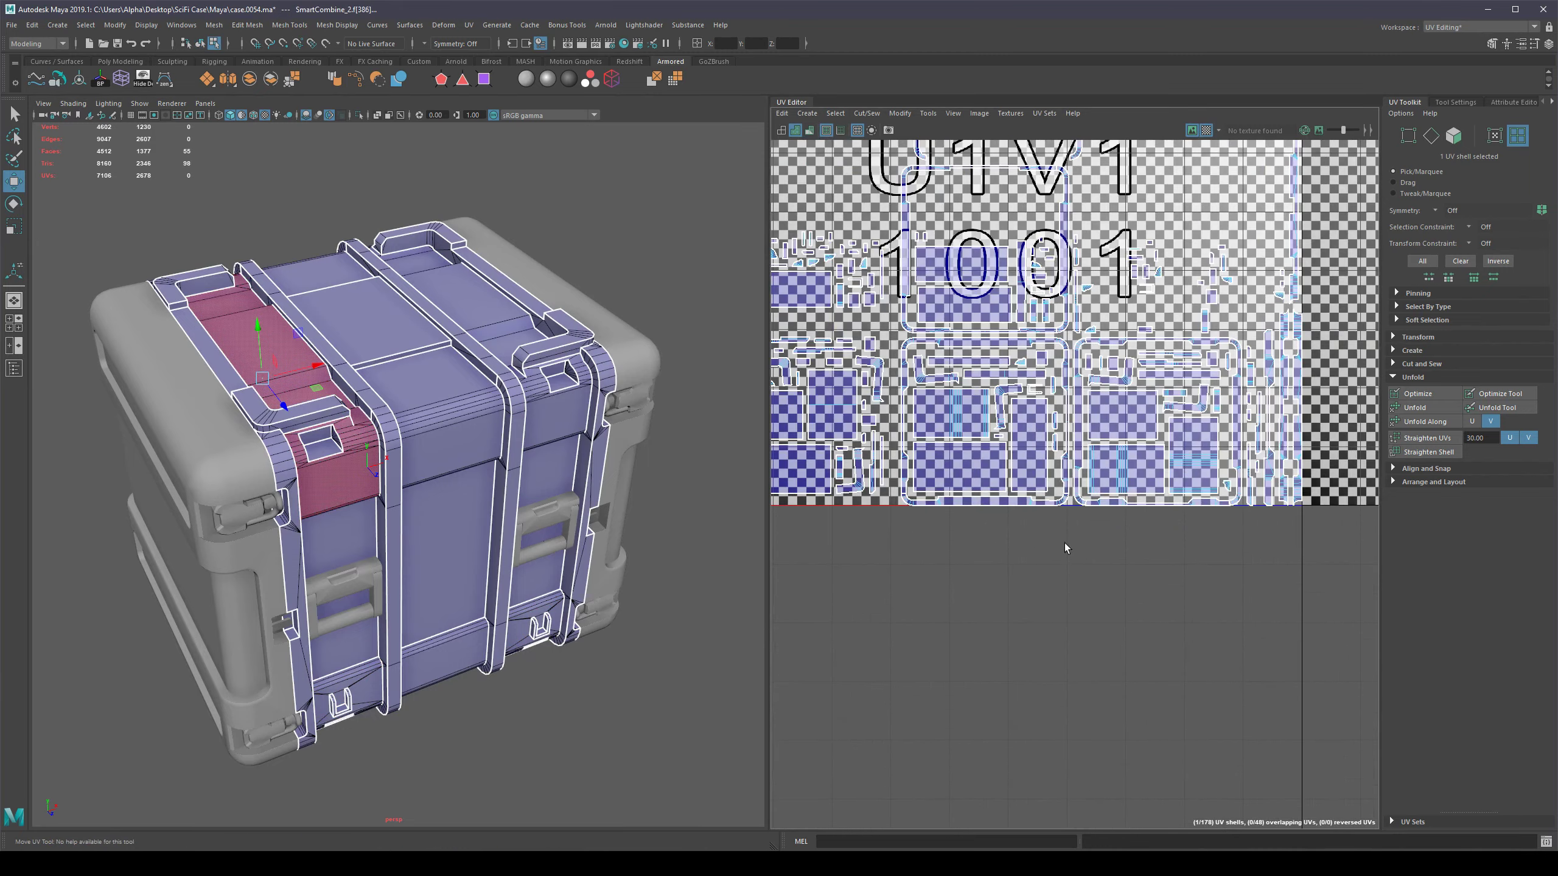
{"action": "scroll", "coordinate": [1034, 385], "scroll_direction": "down", "scroll_amount": 5}
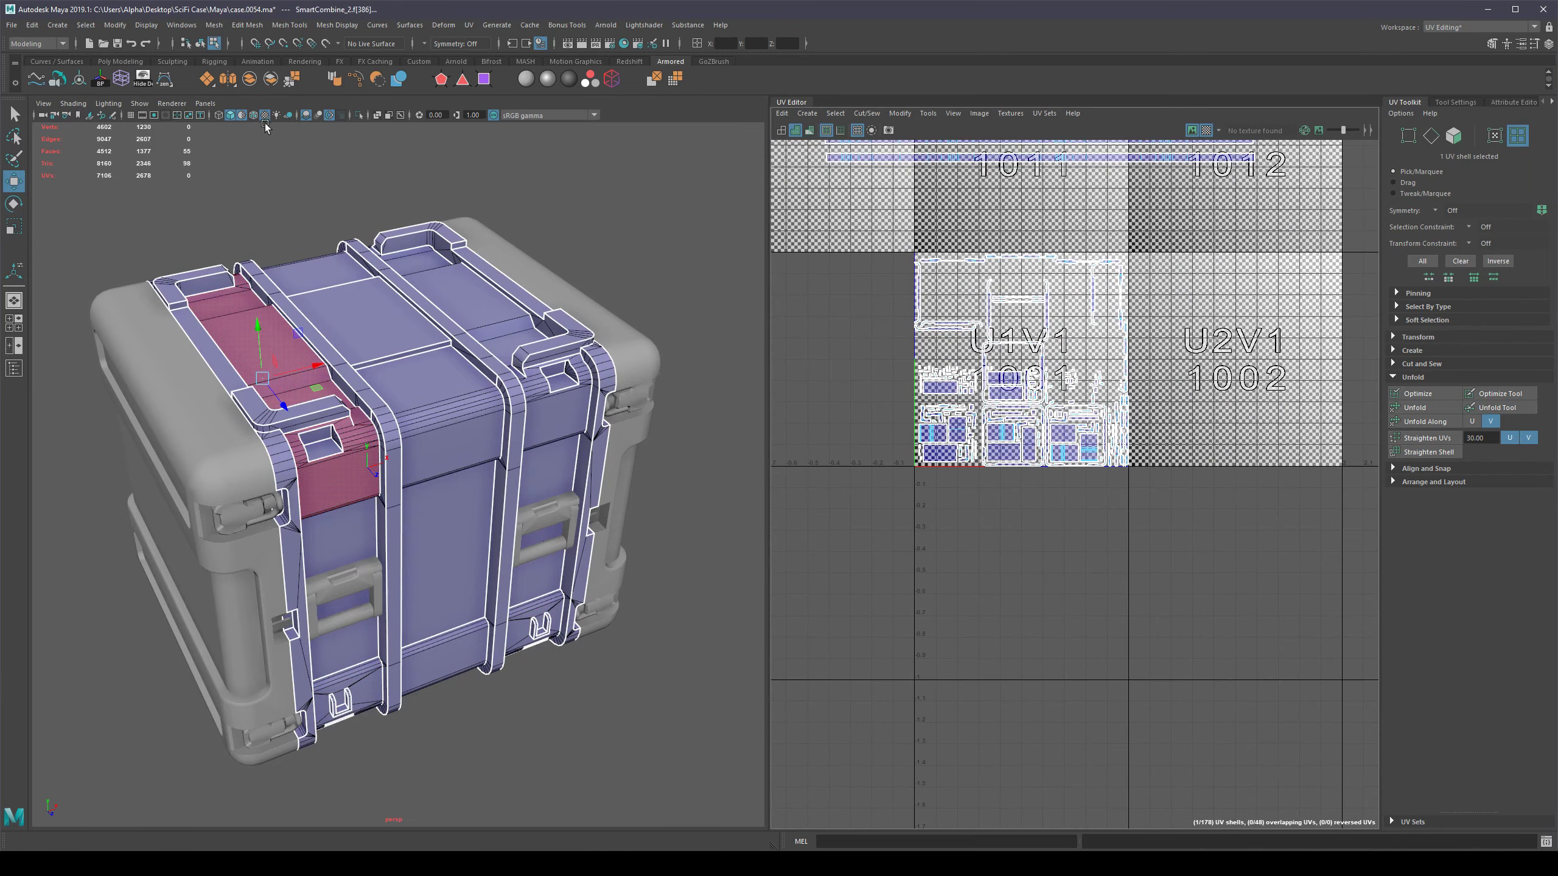
{"action": "left_click", "coordinate": [244, 117]}
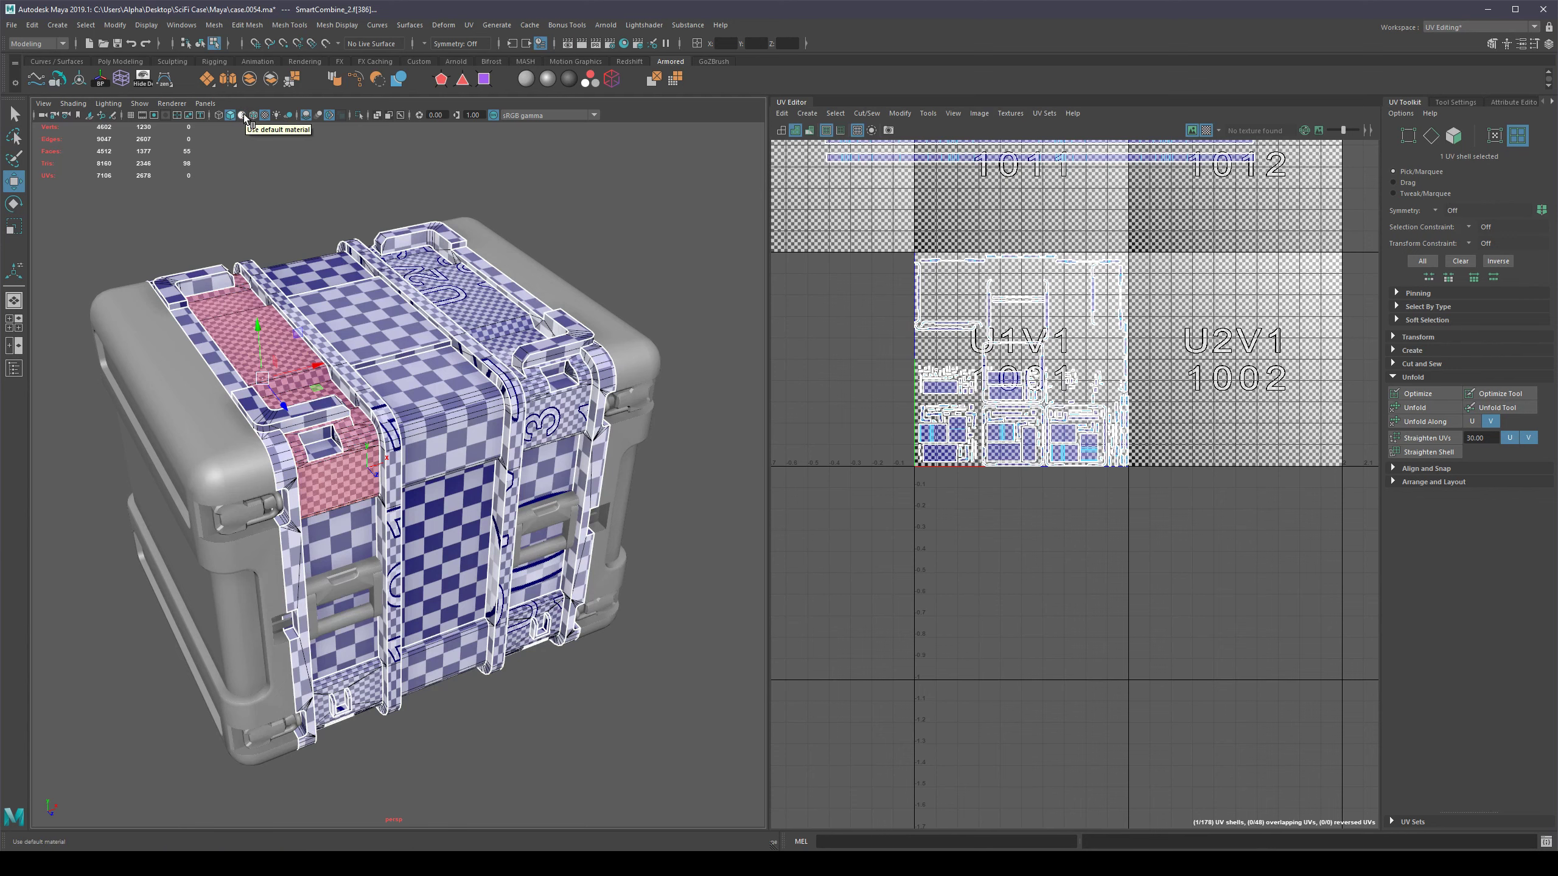
{"action": "left_click_drag", "start_coordinate": [719, 262], "coordinate": [504, 227], "text": "alt"}
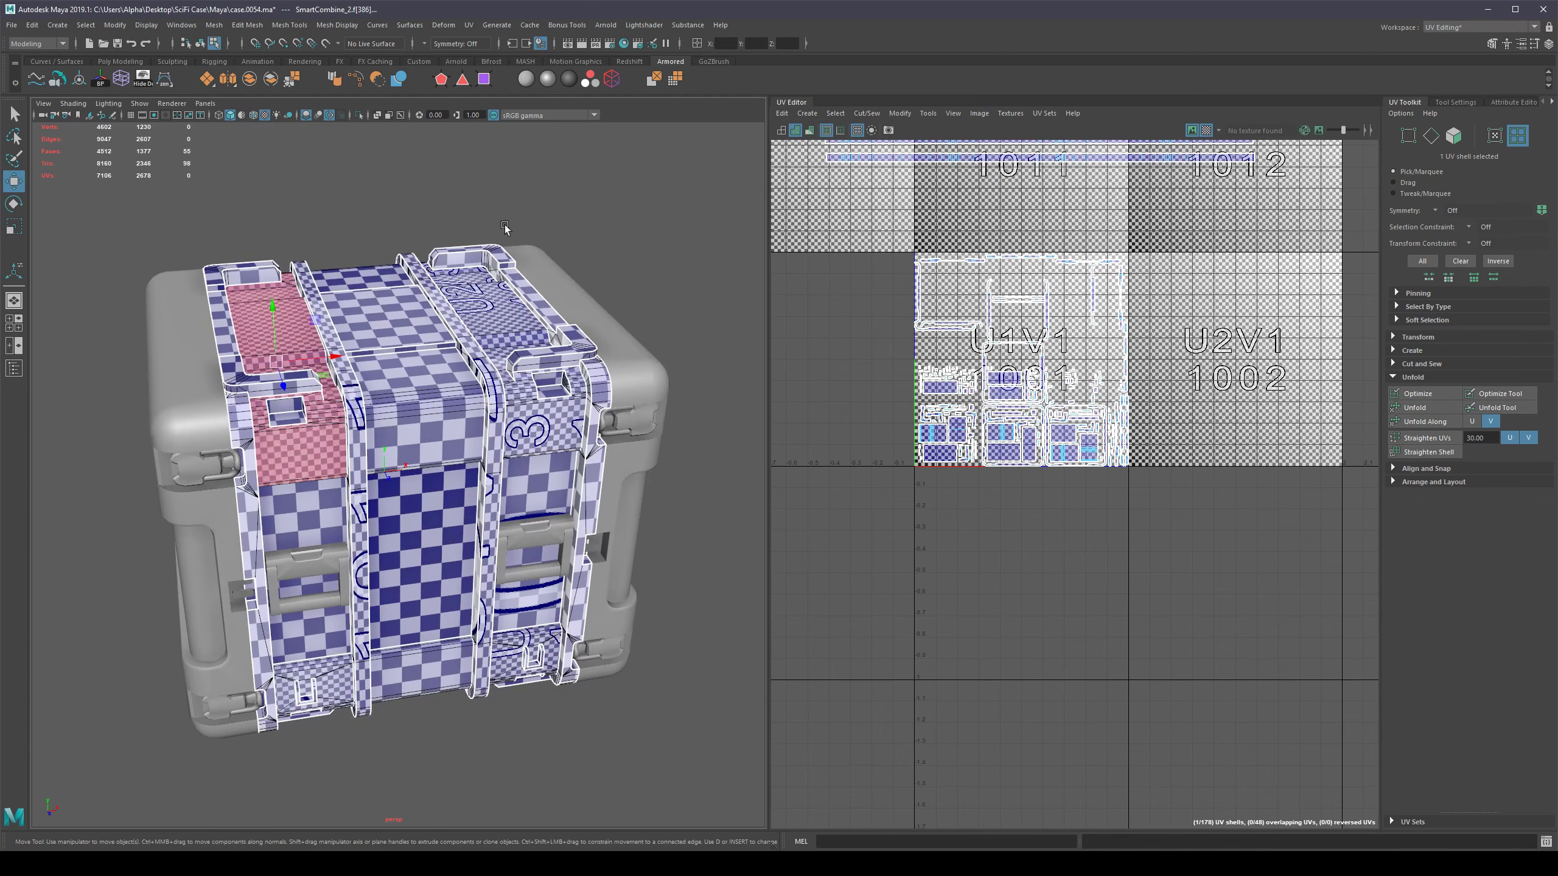
{"action": "left_click", "coordinate": [241, 117]}
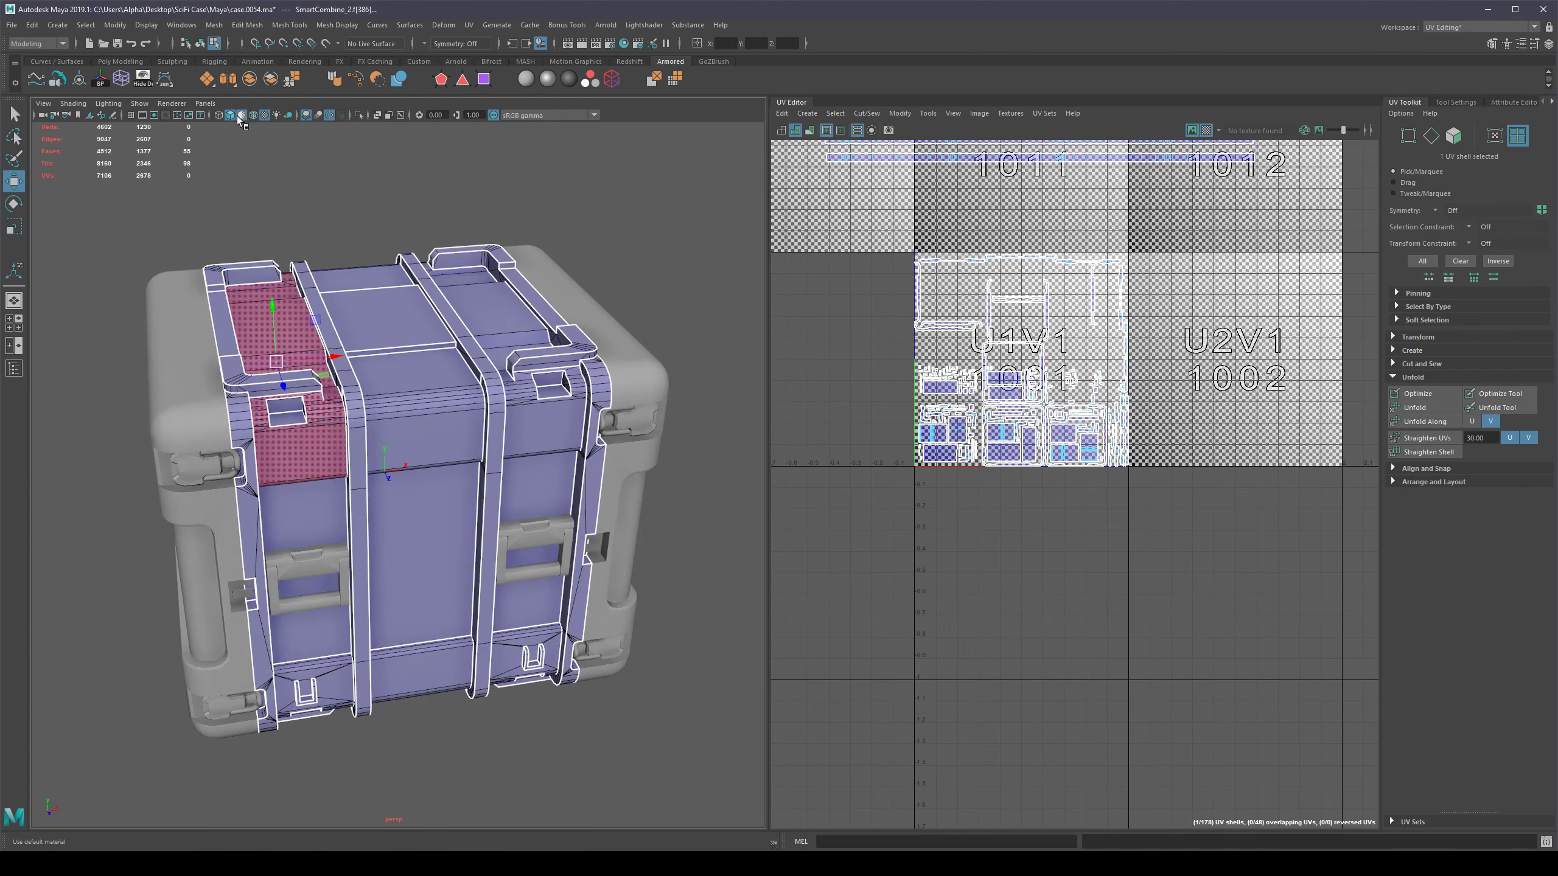
{"action": "left_click", "coordinate": [240, 115]}
Examine the checker scale and distortion on the case's side panels, centre panel and straps from several angles.
{"action": "left_click_drag", "start_coordinate": [558, 176], "coordinate": [265, 152], "text": "alt"}
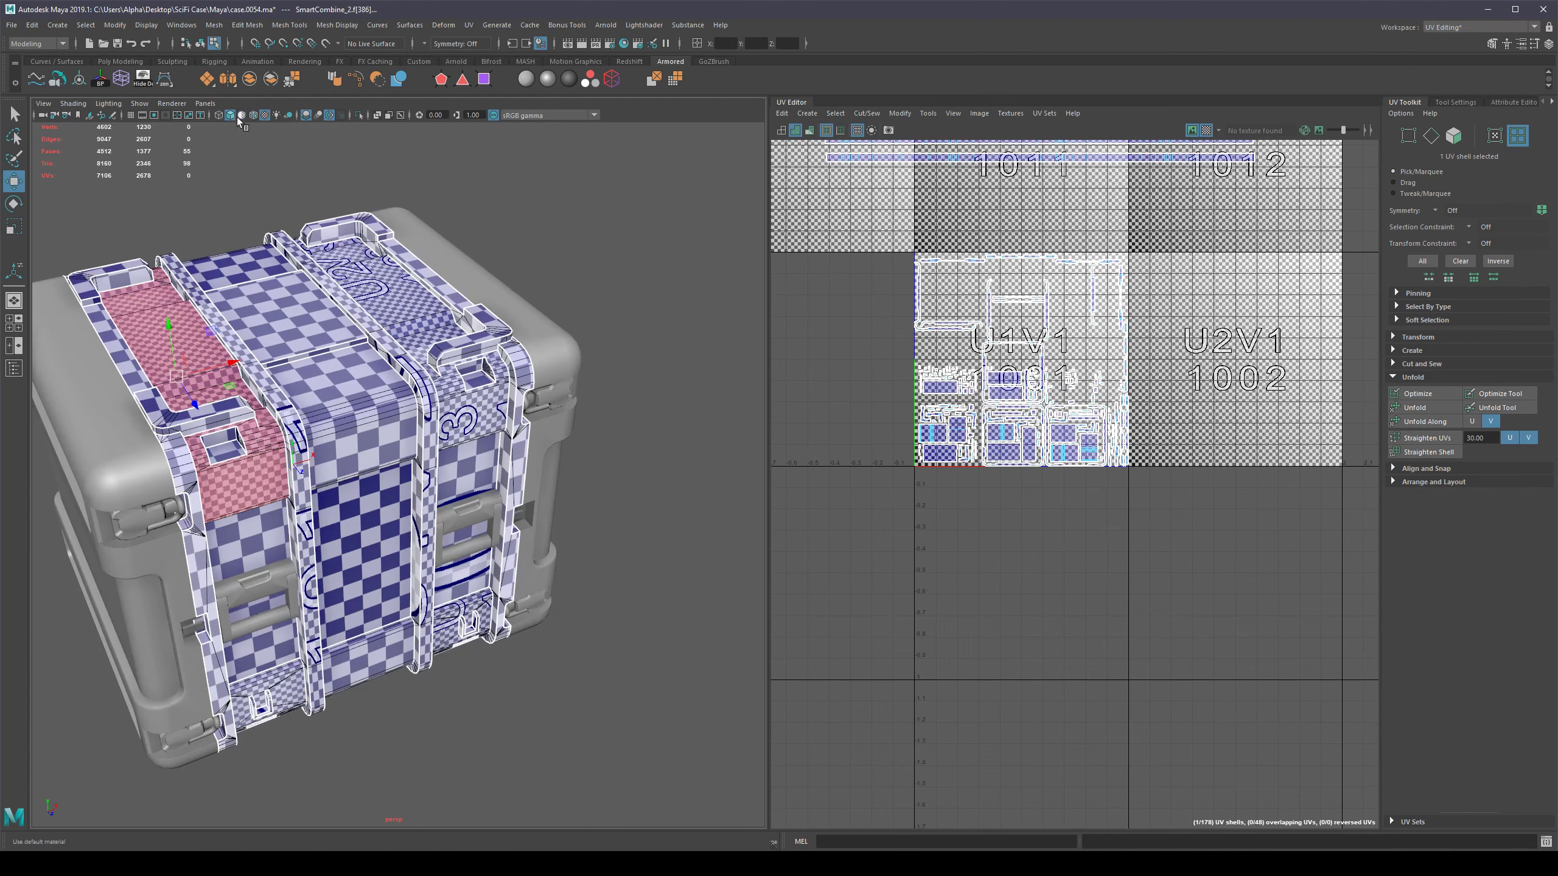
{"action": "middle_click_drag", "start_coordinate": [410, 247], "coordinate": [494, 228], "text": "alt"}
{"action": "left_click_drag", "start_coordinate": [406, 208], "coordinate": [366, 200], "text": "alt"}
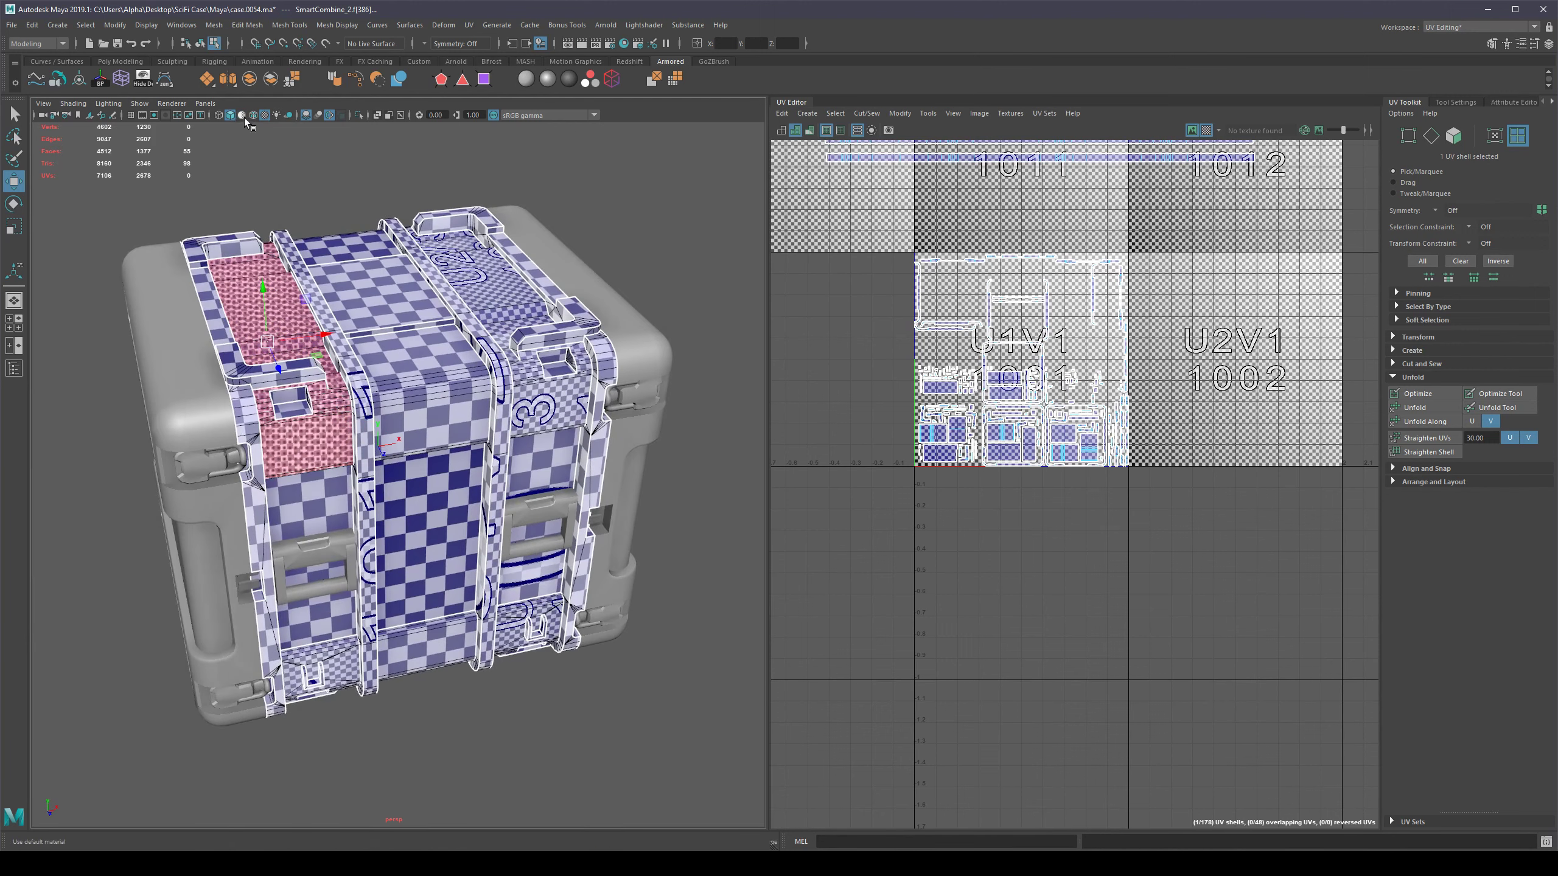
{"action": "left_click", "coordinate": [242, 117]}
{"action": "left_click", "coordinate": [241, 116]}
{"action": "left_click_drag", "start_coordinate": [703, 237], "coordinate": [451, 206], "text": "alt"}
{"action": "right_click_drag", "start_coordinate": [422, 245], "coordinate": [476, 270], "text": "alt"}
{"action": "left_click_drag", "start_coordinate": [475, 270], "coordinate": [460, 362], "text": "alt"}
{"action": "left_click_drag", "start_coordinate": [438, 653], "coordinate": [386, 539], "text": "alt"}
Select the right top panel's shell on the case and hide the texture image in the UV Editor to locate it.
{"action": "left_click", "coordinate": [385, 539]}
{"action": "left_click", "coordinate": [1192, 131]}
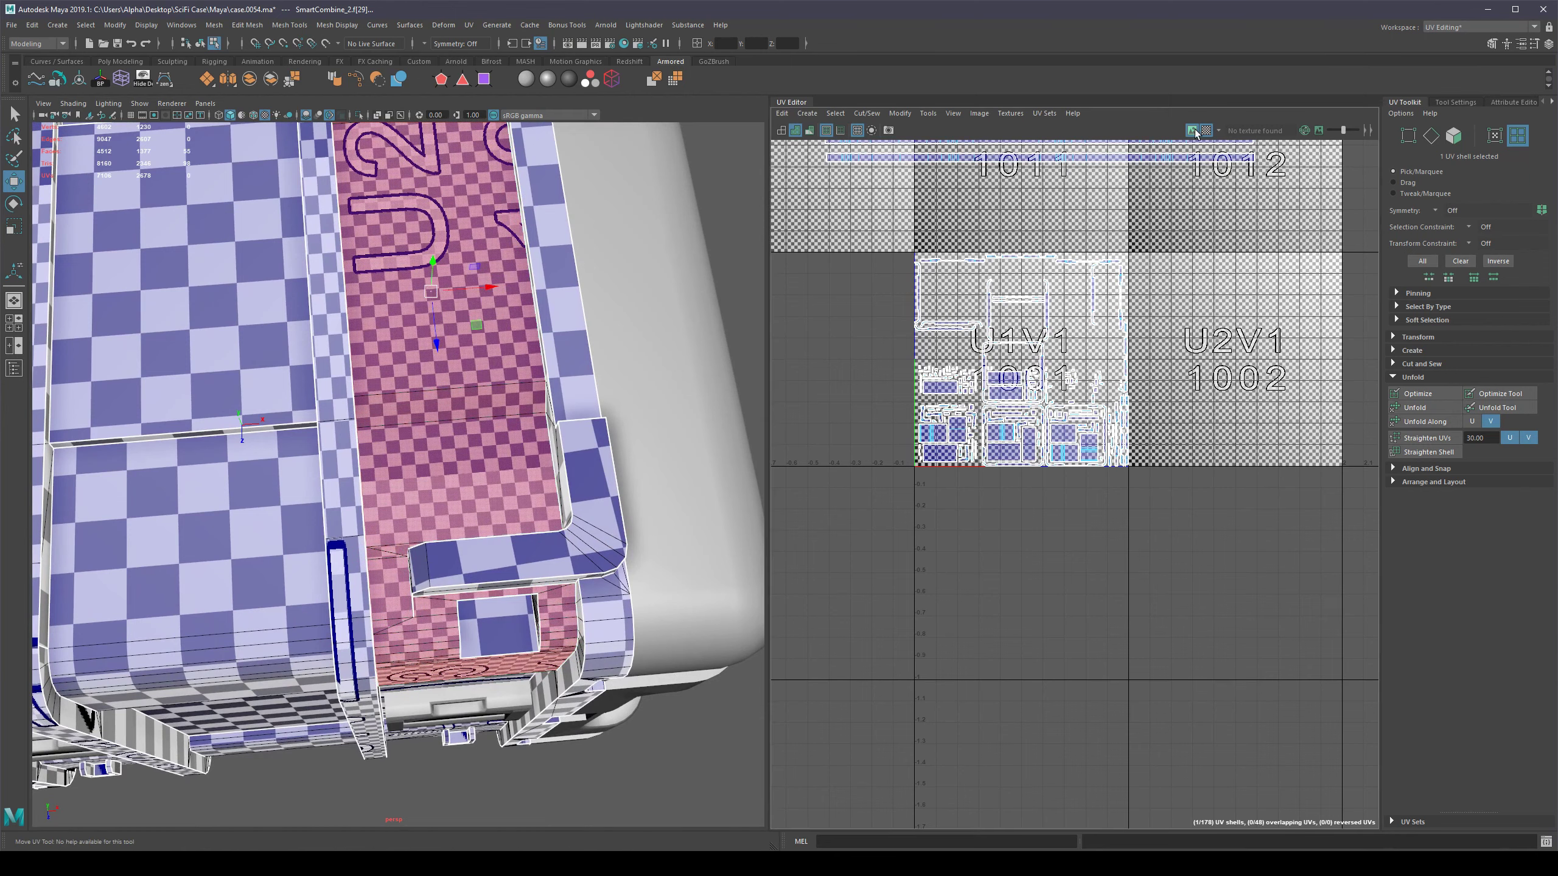
{"action": "middle_click_drag", "start_coordinate": [1043, 209], "coordinate": [1070, 478], "text": "alt"}
{"action": "middle_click_drag", "start_coordinate": [1060, 237], "coordinate": [1009, 467], "text": "alt"}
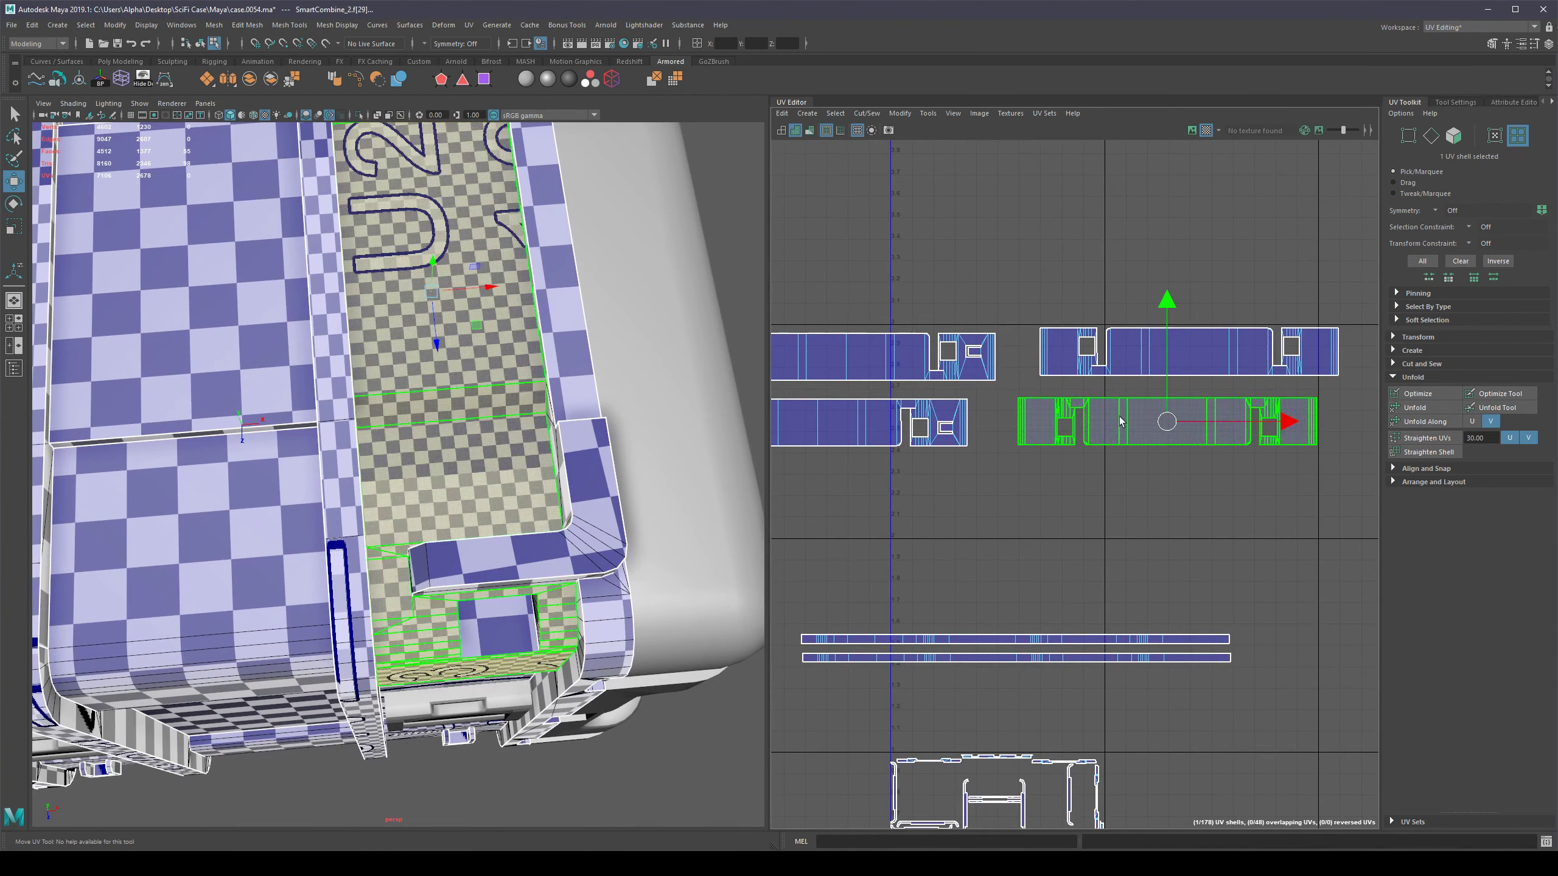
Select all shells and examine the checker squares on the straps and panels around the case's front right side.
{"action": "left_click_drag", "start_coordinate": [579, 539], "coordinate": [604, 493], "text": "alt"}
{"action": "right_click_drag", "start_coordinate": [603, 493], "coordinate": [529, 489], "text": "alt"}
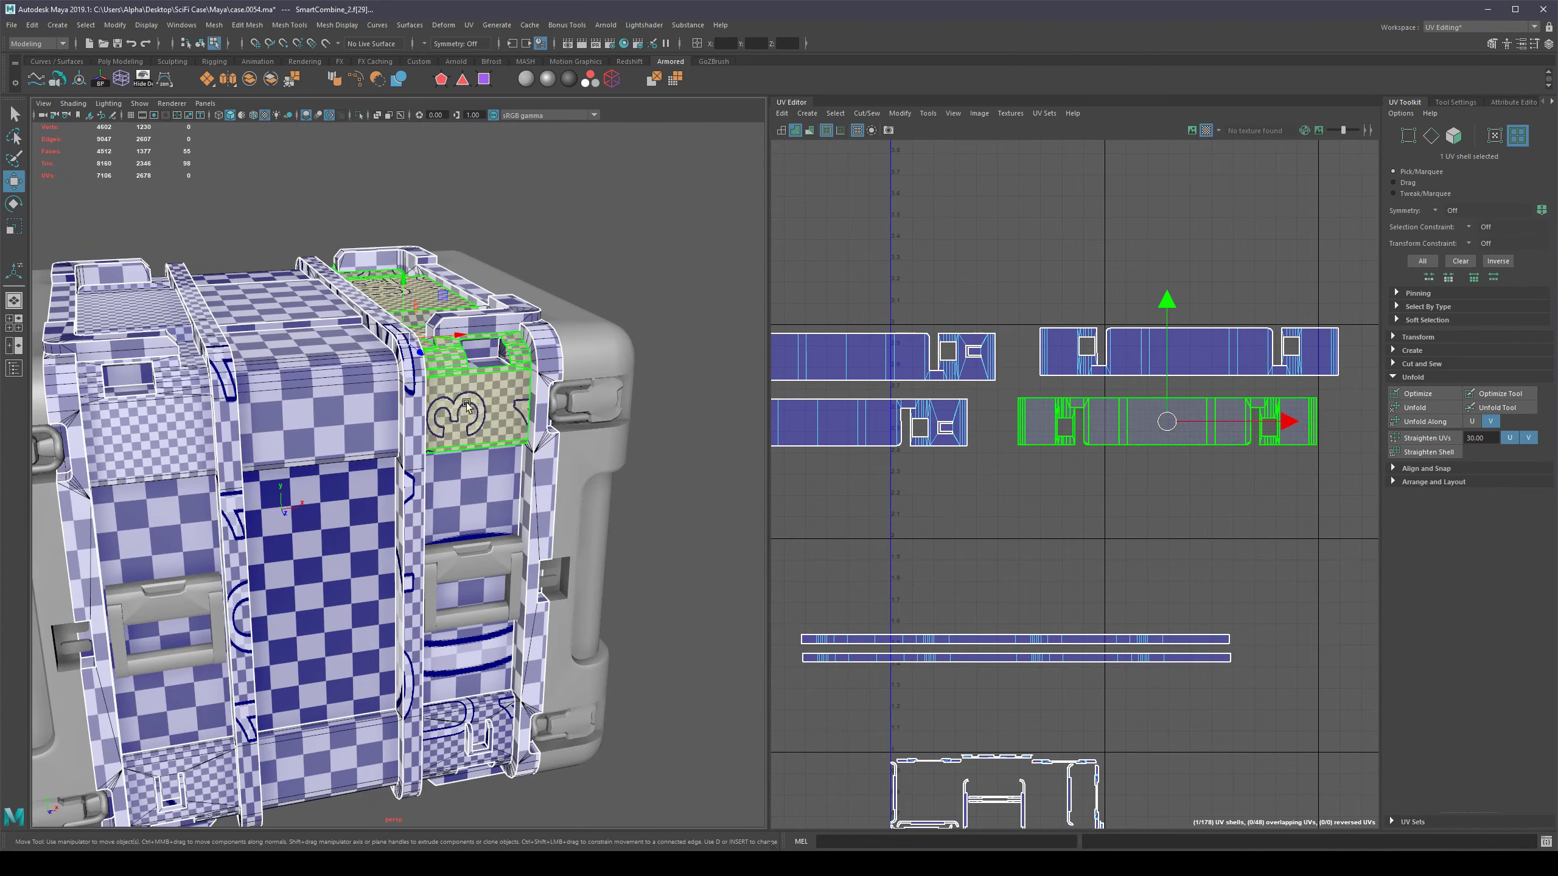
{"action": "scroll", "coordinate": [1059, 536], "scroll_direction": "down", "scroll_amount": 6}
{"action": "middle_click_drag", "start_coordinate": [1059, 536], "coordinate": [1050, 354], "text": "alt"}
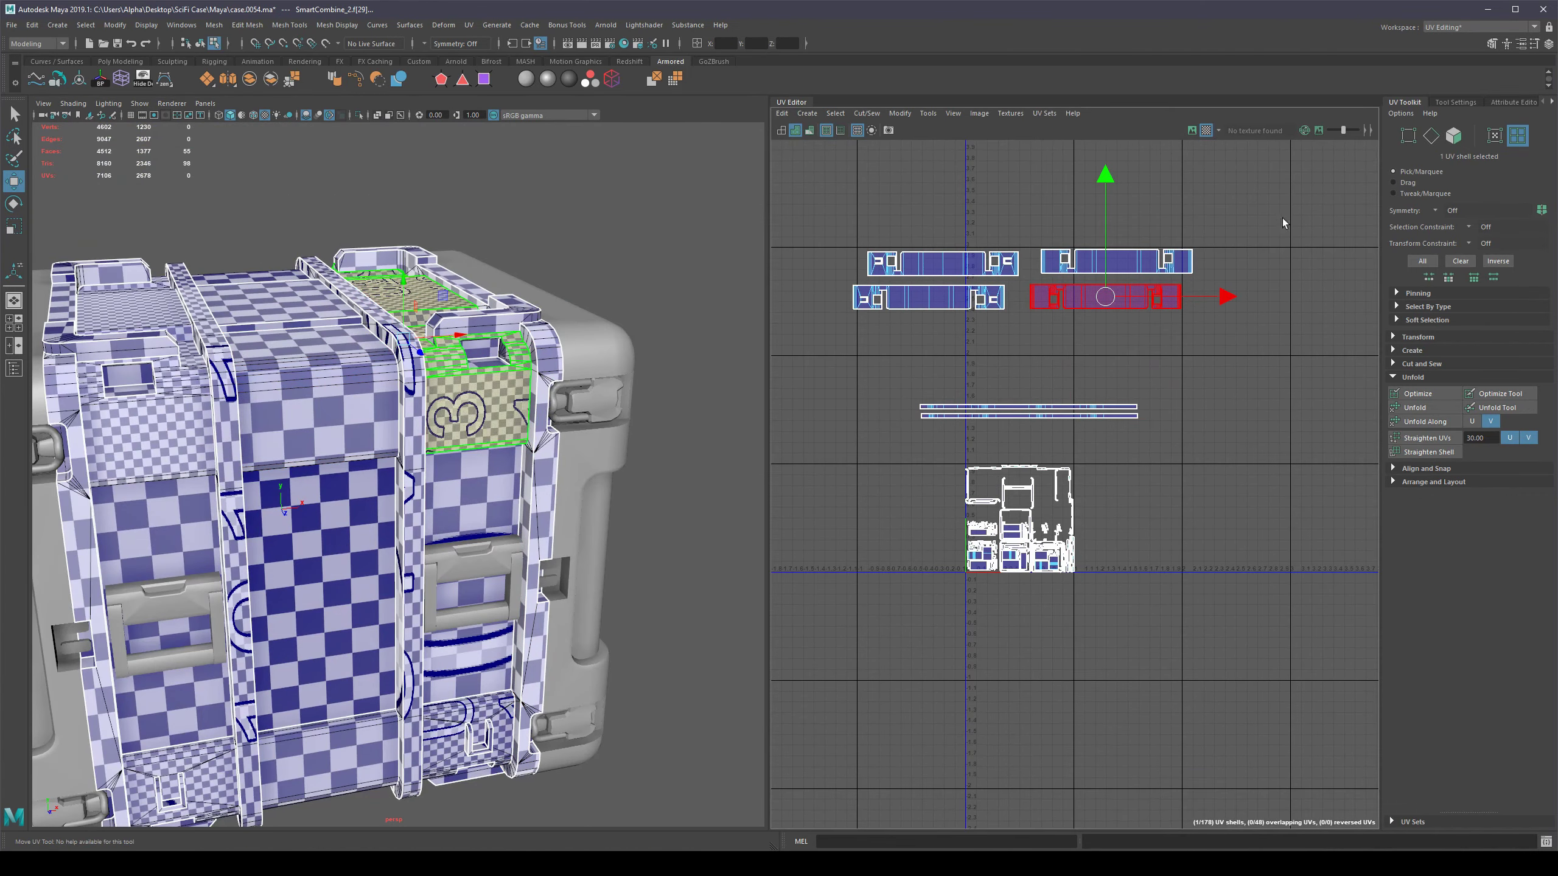
{"action": "left_click_drag", "start_coordinate": [1282, 222], "coordinate": [791, 613]}
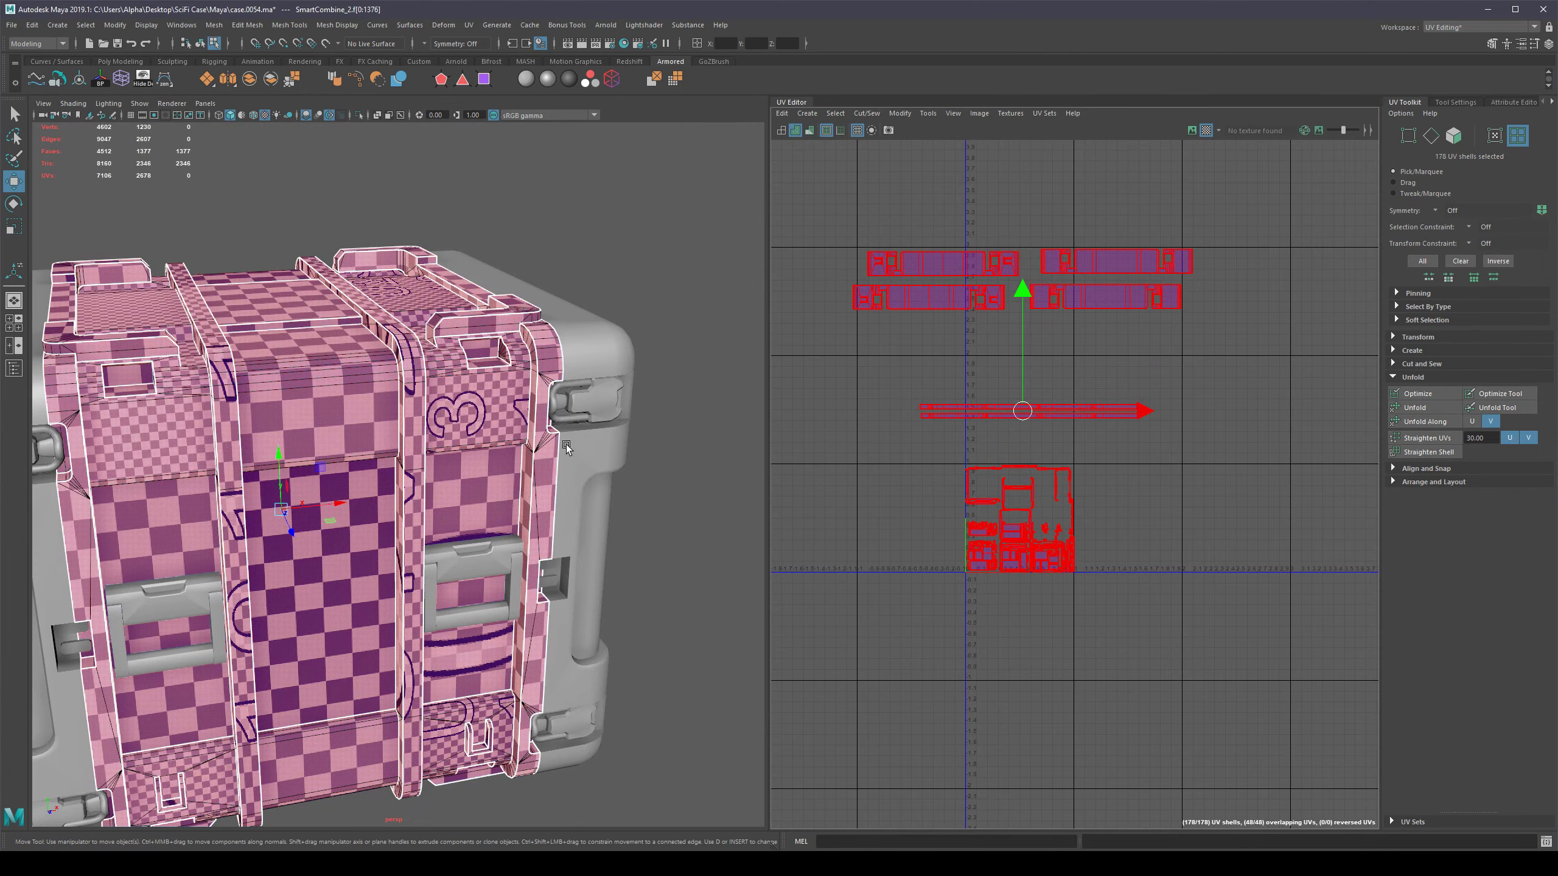
{"action": "right_click_drag", "start_coordinate": [566, 444], "coordinate": [730, 517], "text": "alt"}
{"action": "middle_click_drag", "start_coordinate": [613, 706], "coordinate": [555, 502], "text": "alt"}
{"action": "left_click_drag", "start_coordinate": [555, 501], "coordinate": [513, 360], "text": "alt"}
{"action": "middle_click_drag", "start_coordinate": [514, 360], "coordinate": [546, 441], "text": "alt"}
{"action": "scroll", "coordinate": [1150, 380], "scroll_direction": "up", "scroll_amount": 5}
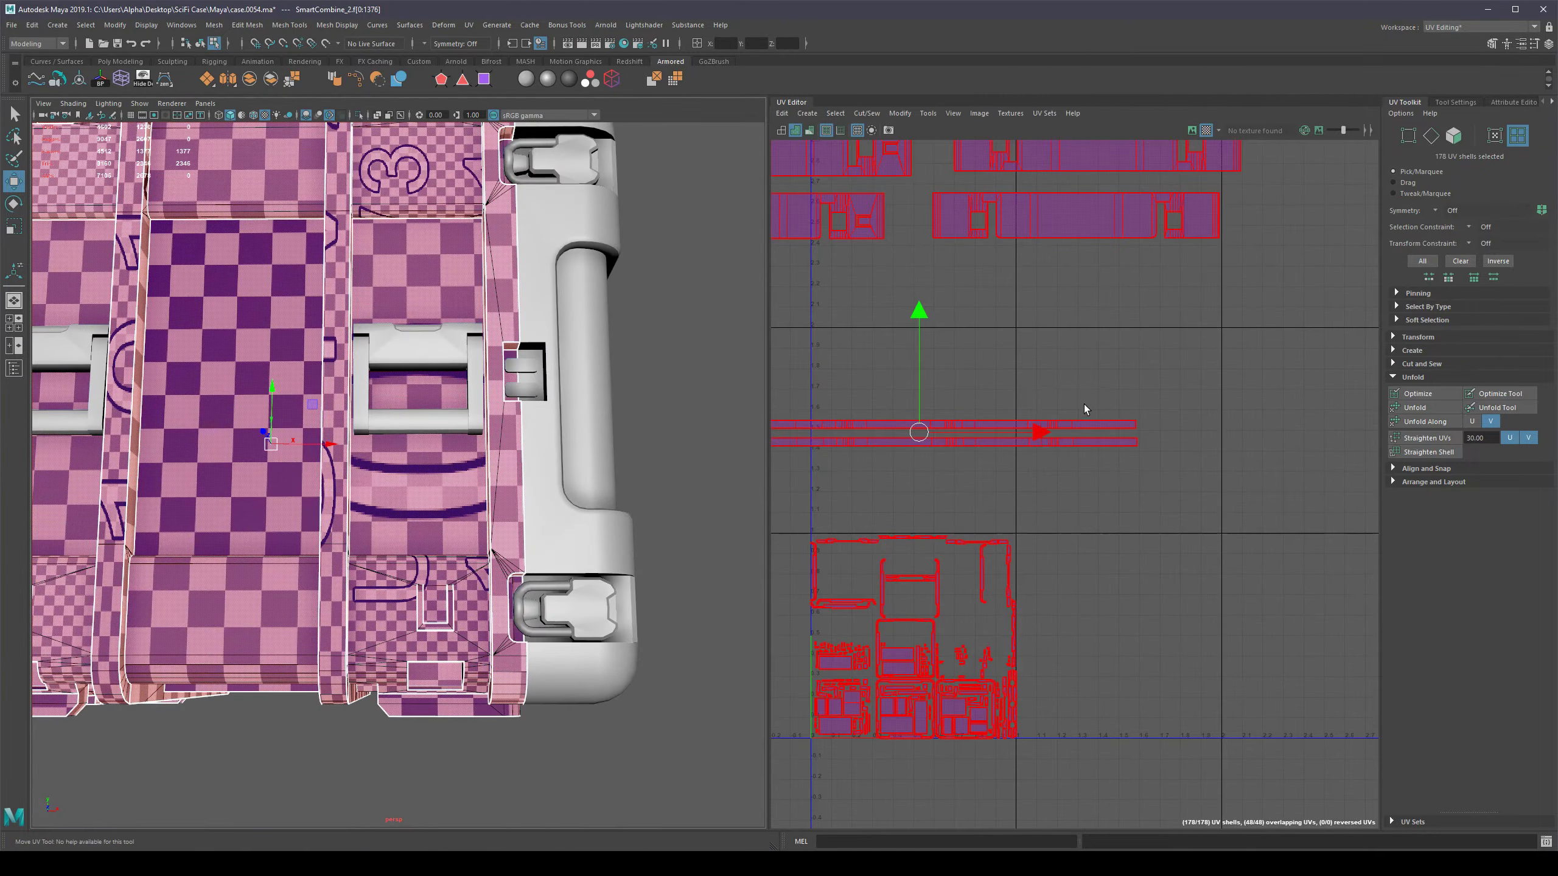
Unfold each of the two long strap shells along U, and clear the shell selection.
{"action": "left_click", "coordinate": [1042, 376]}
{"action": "middle_click_drag", "start_coordinate": [982, 418], "coordinate": [1044, 405], "text": "alt"}
{"action": "left_click", "coordinate": [1016, 418]}
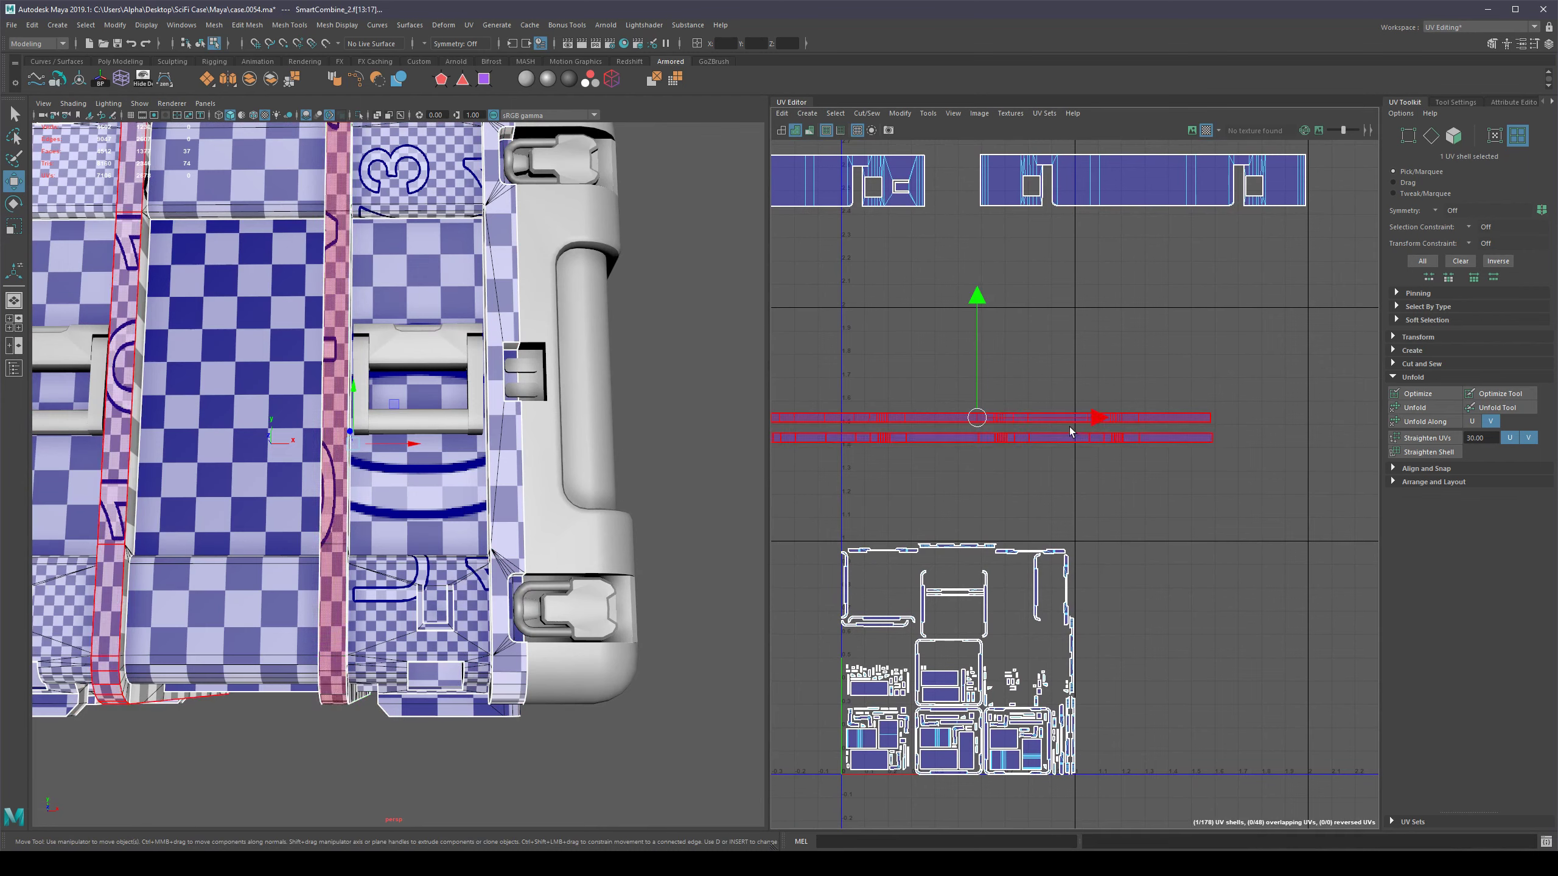
{"action": "scroll", "coordinate": [1061, 391], "scroll_direction": "down", "scroll_amount": 2}
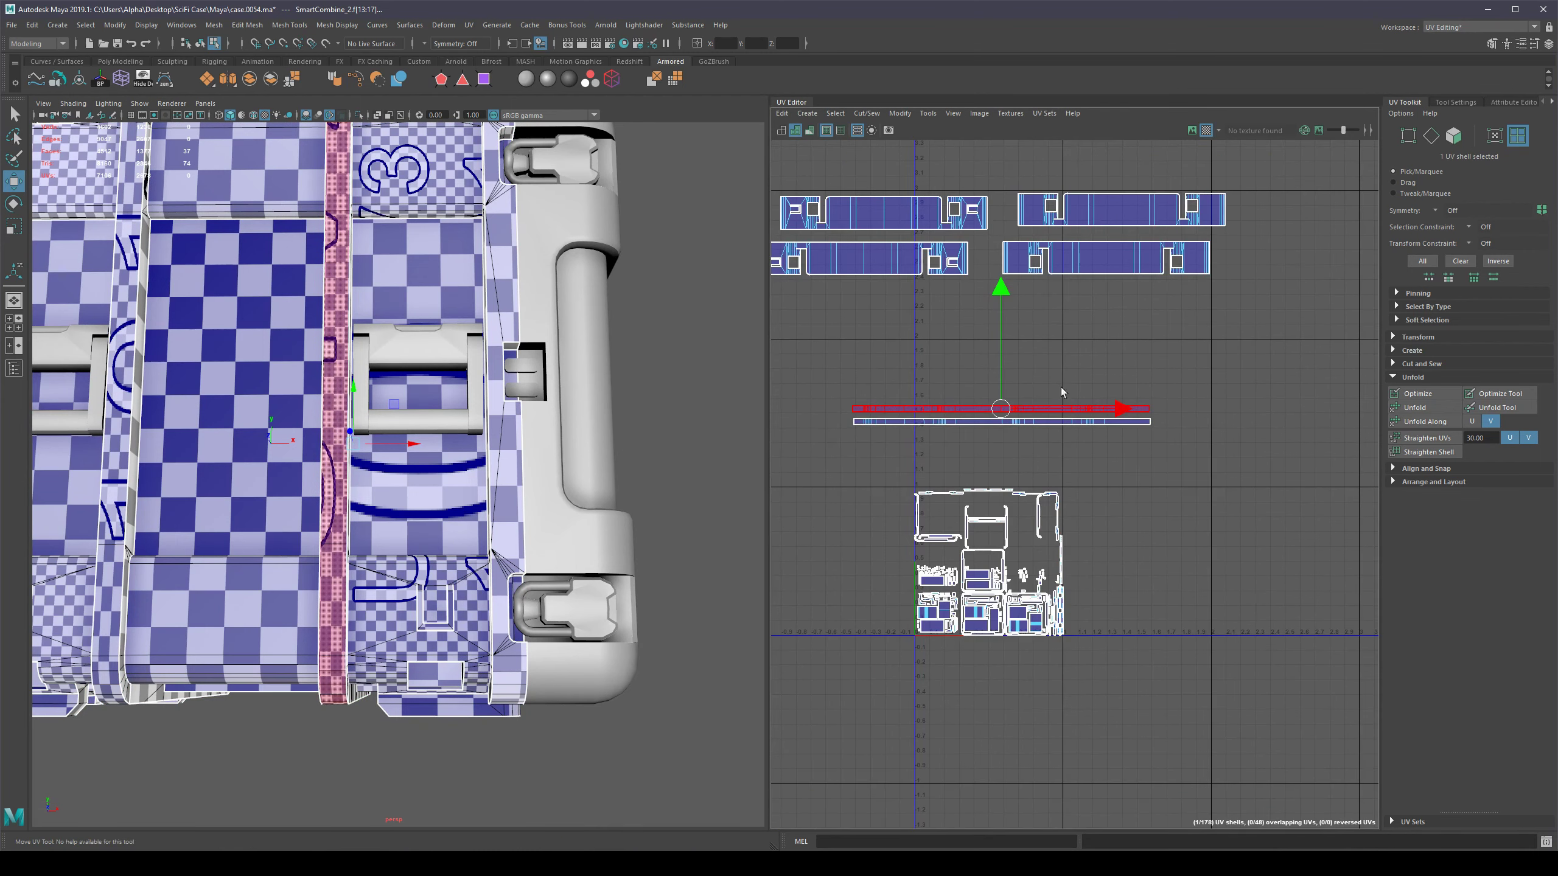
{"action": "left_click", "coordinate": [1419, 422]}
{"action": "left_click", "coordinate": [1068, 428]}
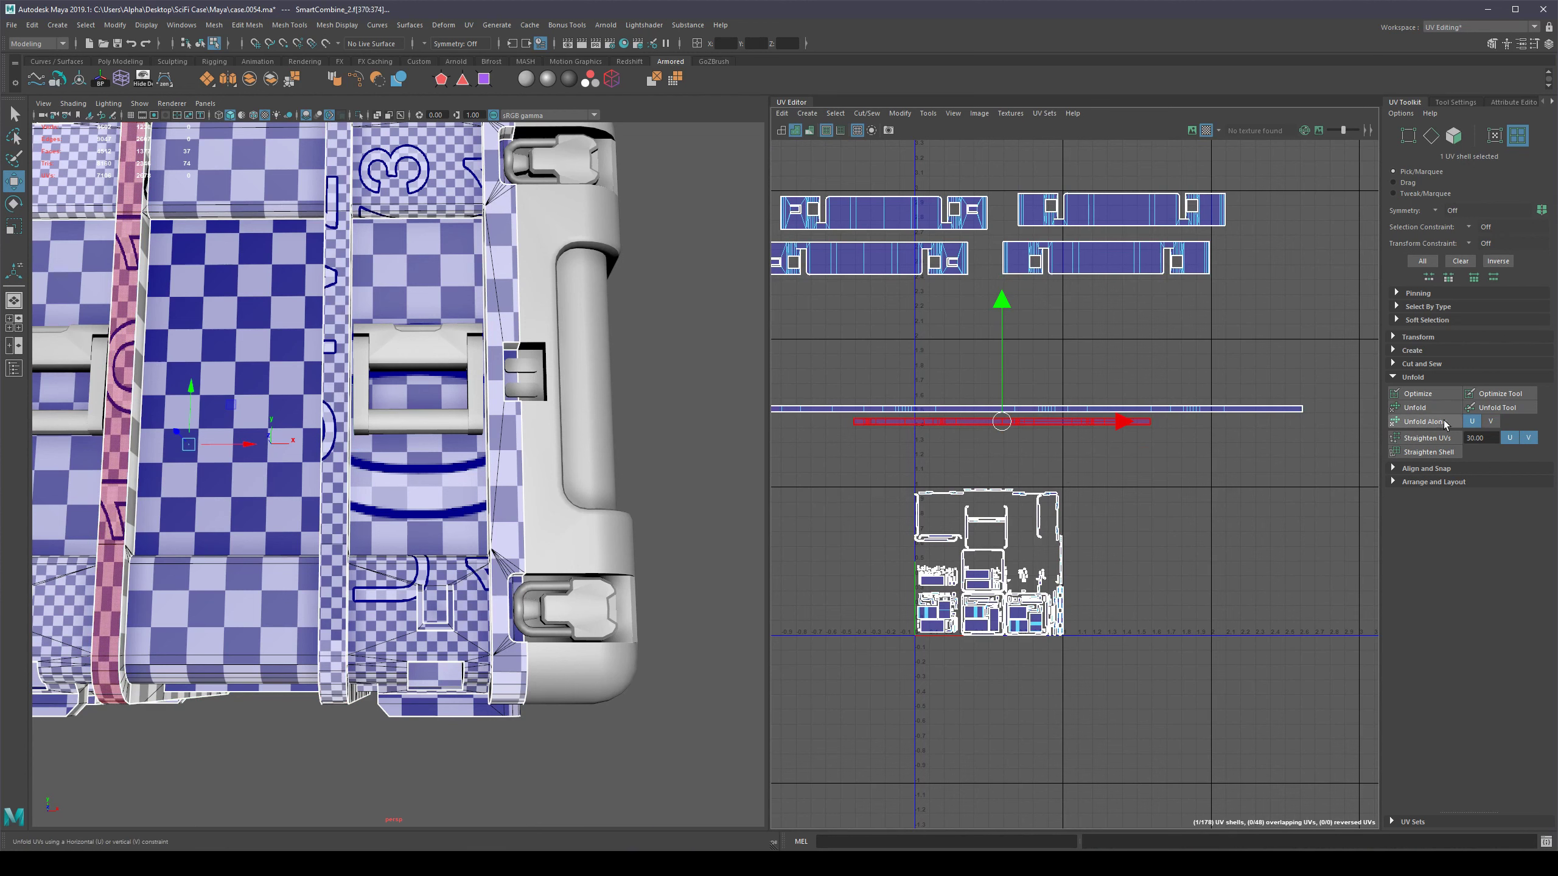
{"action": "left_click", "coordinate": [1432, 421]}
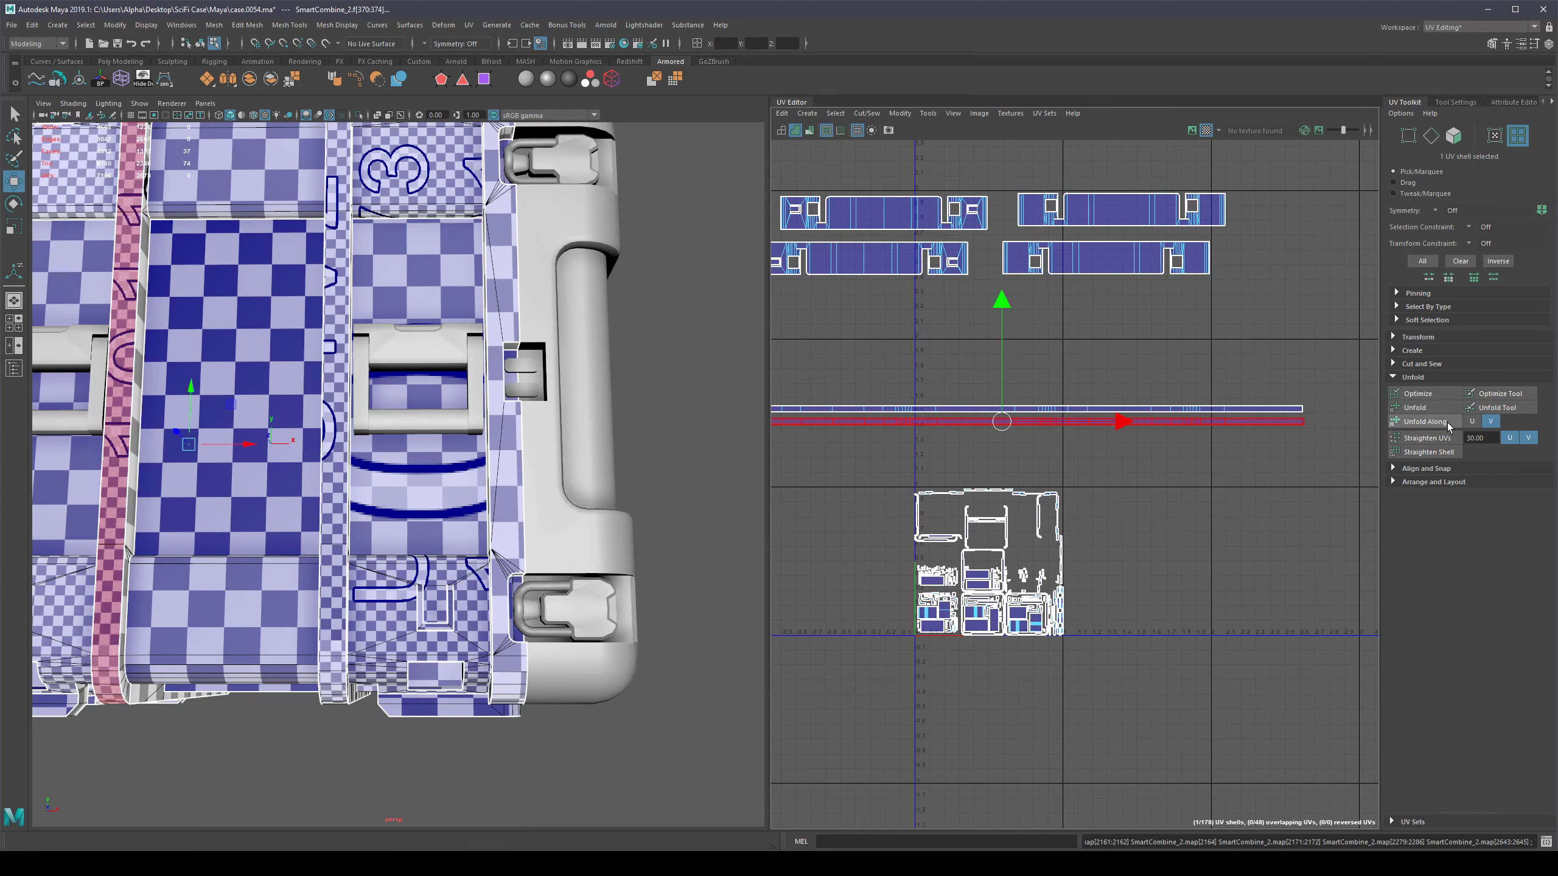
{"action": "left_click", "coordinate": [1473, 422]}
{"action": "scroll", "coordinate": [1036, 417], "scroll_direction": "down", "scroll_amount": 5}
{"action": "left_click", "coordinate": [1159, 372]}
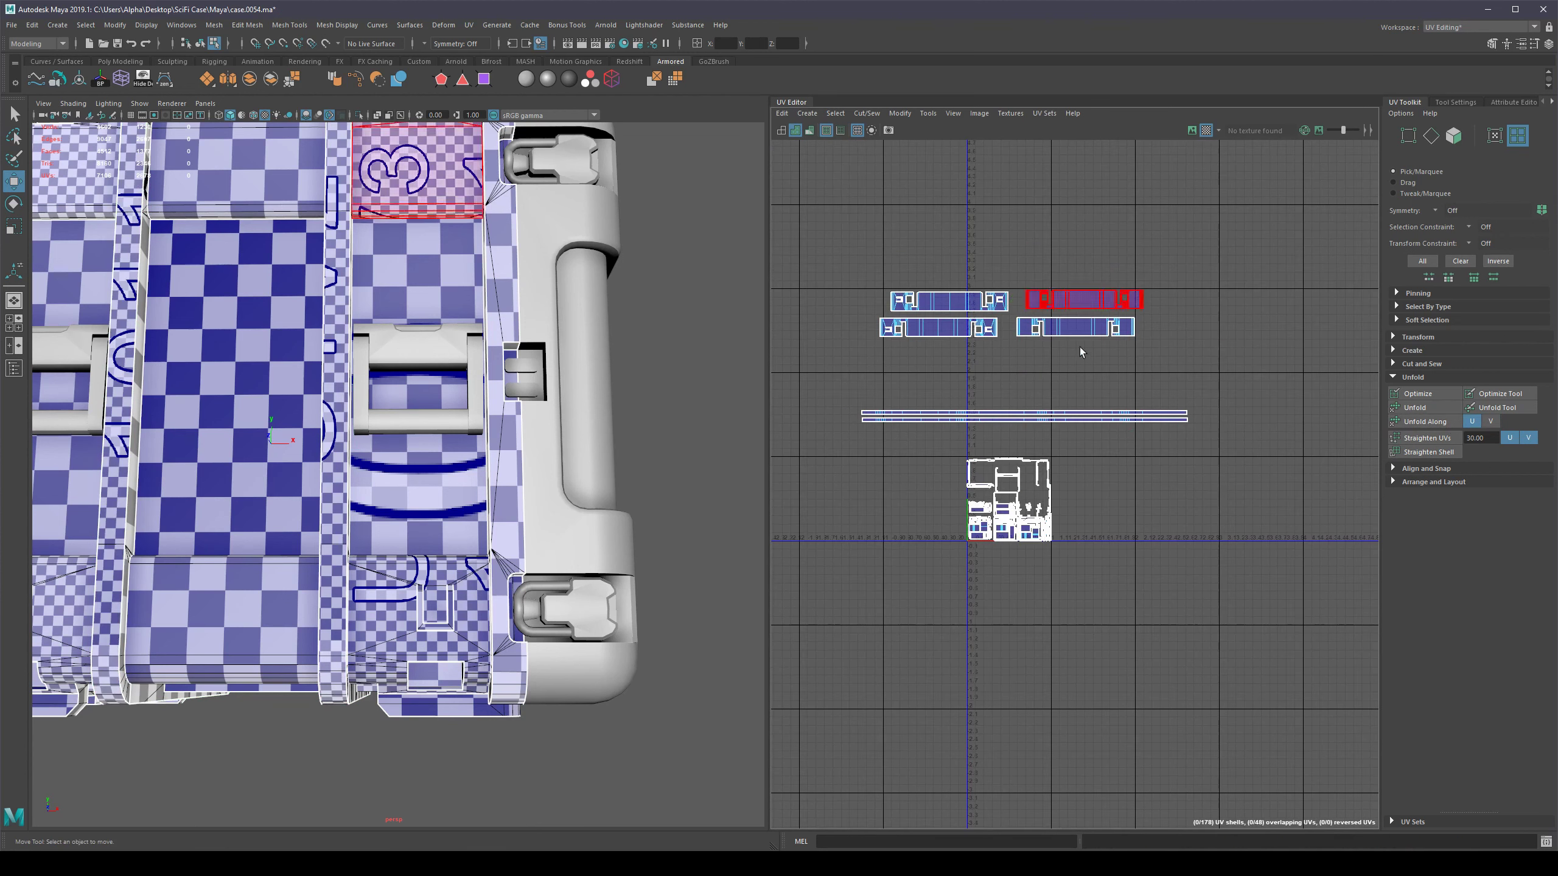
Review the checkered case, return to object mode with the Select tool, and save the scene incrementally as case.0055.ma.
{"action": "scroll", "coordinate": [417, 301], "scroll_direction": "down", "scroll_amount": 5}
{"action": "left_click_drag", "start_coordinate": [417, 294], "coordinate": [388, 326], "text": "alt"}
{"action": "middle_click_drag", "start_coordinate": [393, 355], "coordinate": [496, 417], "text": "alt"}
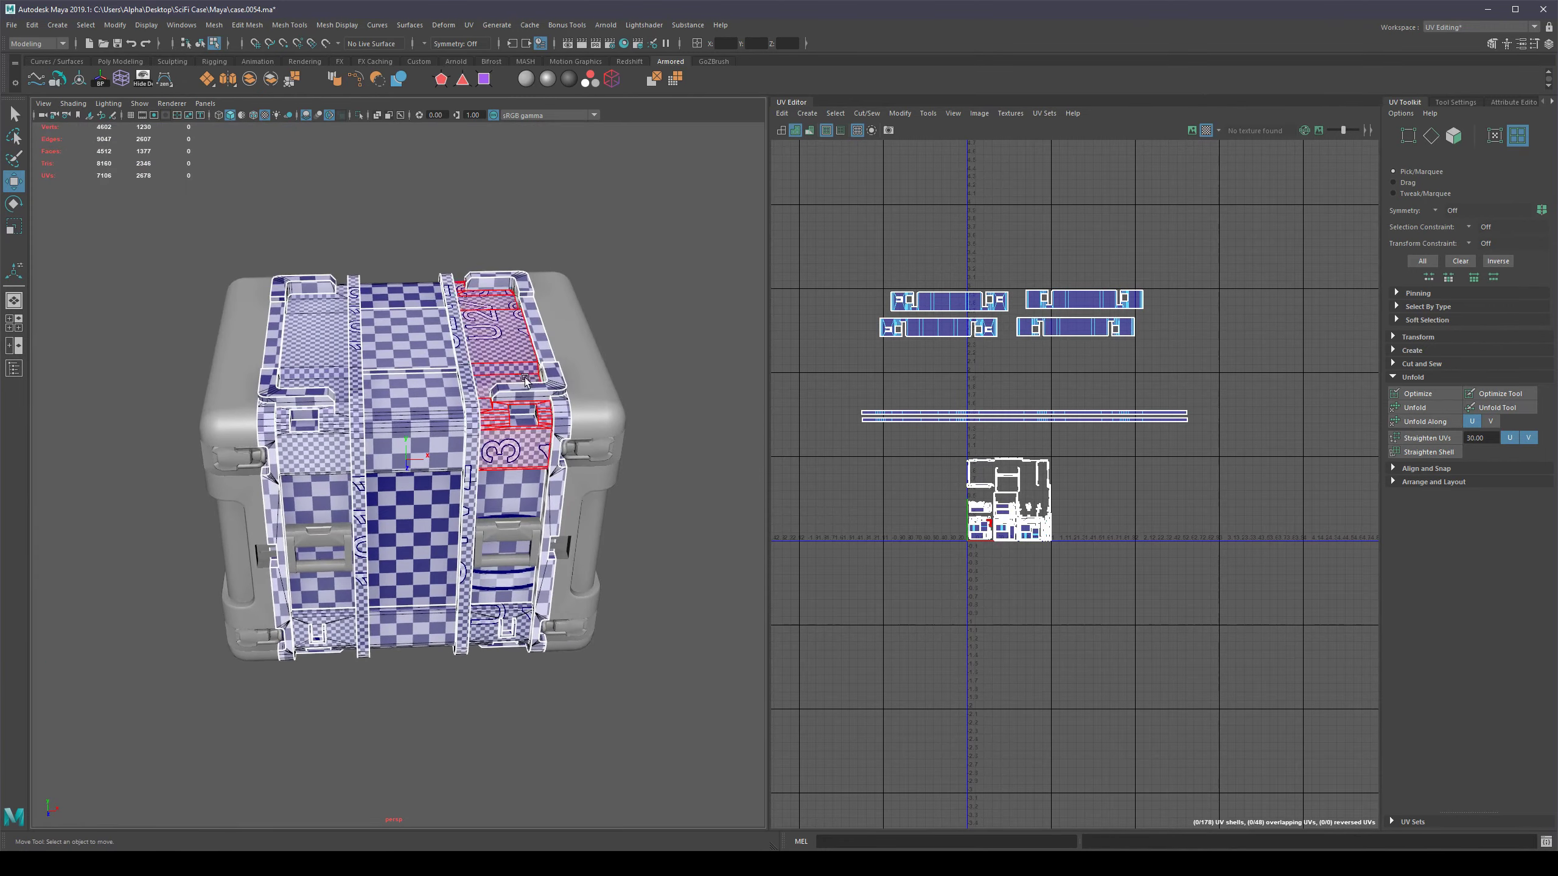
{"action": "scroll", "coordinate": [526, 379], "scroll_direction": "up", "scroll_amount": 3}
{"action": "mouse_move", "coordinate": [525, 388]}
{"action": "left_mouse_down", "text": "alt"}
{"action": "mouse_move", "coordinate": [451, 396]}
{"action": "mouse_move", "coordinate": [523, 382]}
{"action": "mouse_move", "coordinate": [515, 369]}
{"action": "left_mouse_up", "text": "alt"}
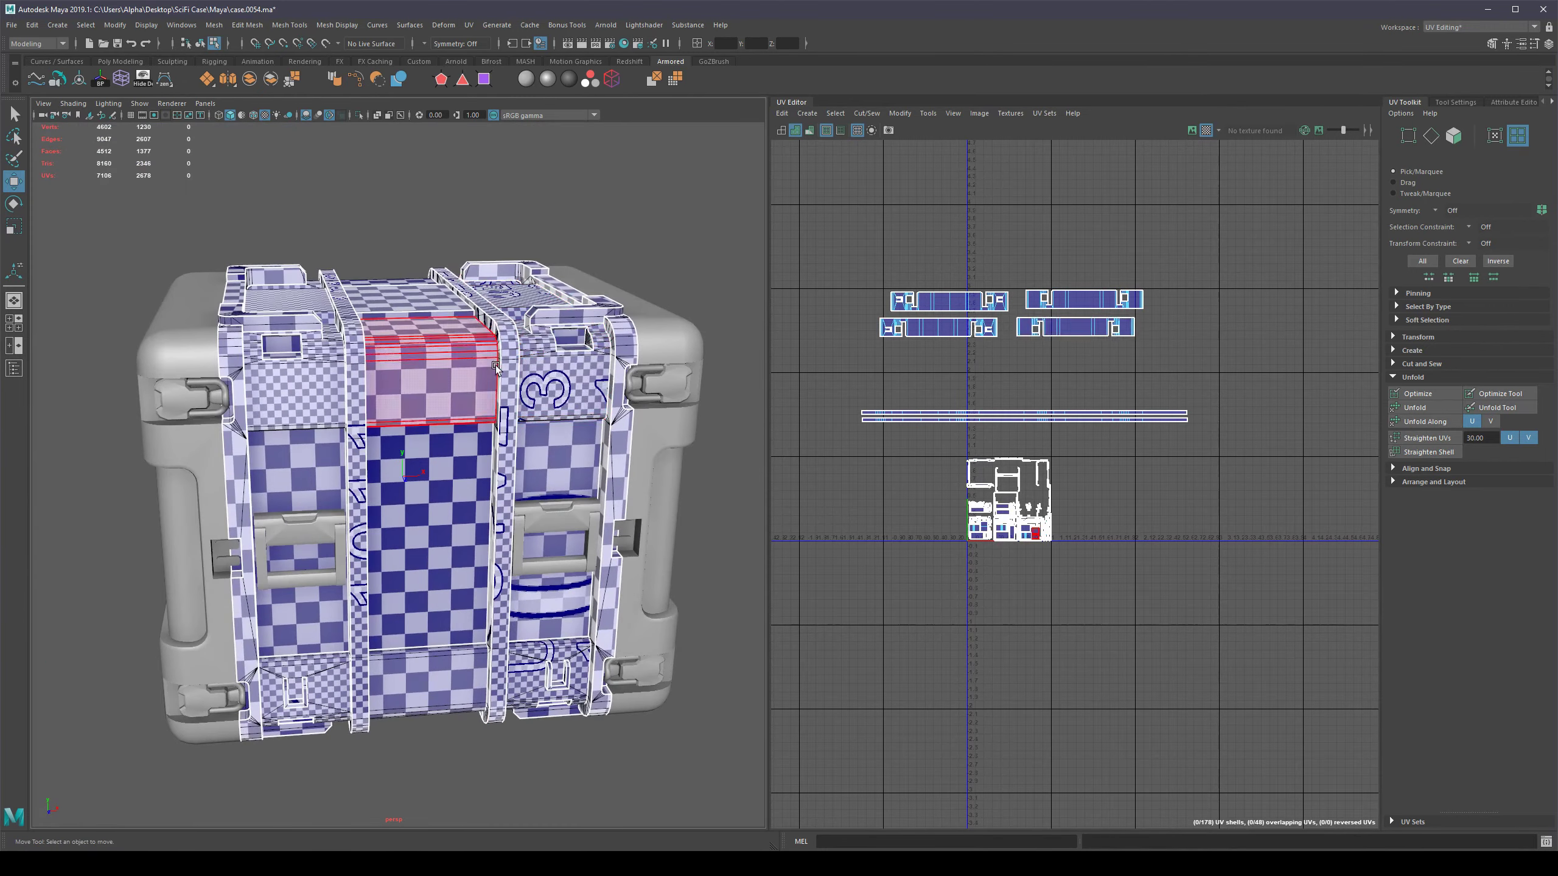
{"action": "key", "text": "q"}
{"action": "scroll", "coordinate": [582, 350], "scroll_direction": "down", "scroll_amount": 3}
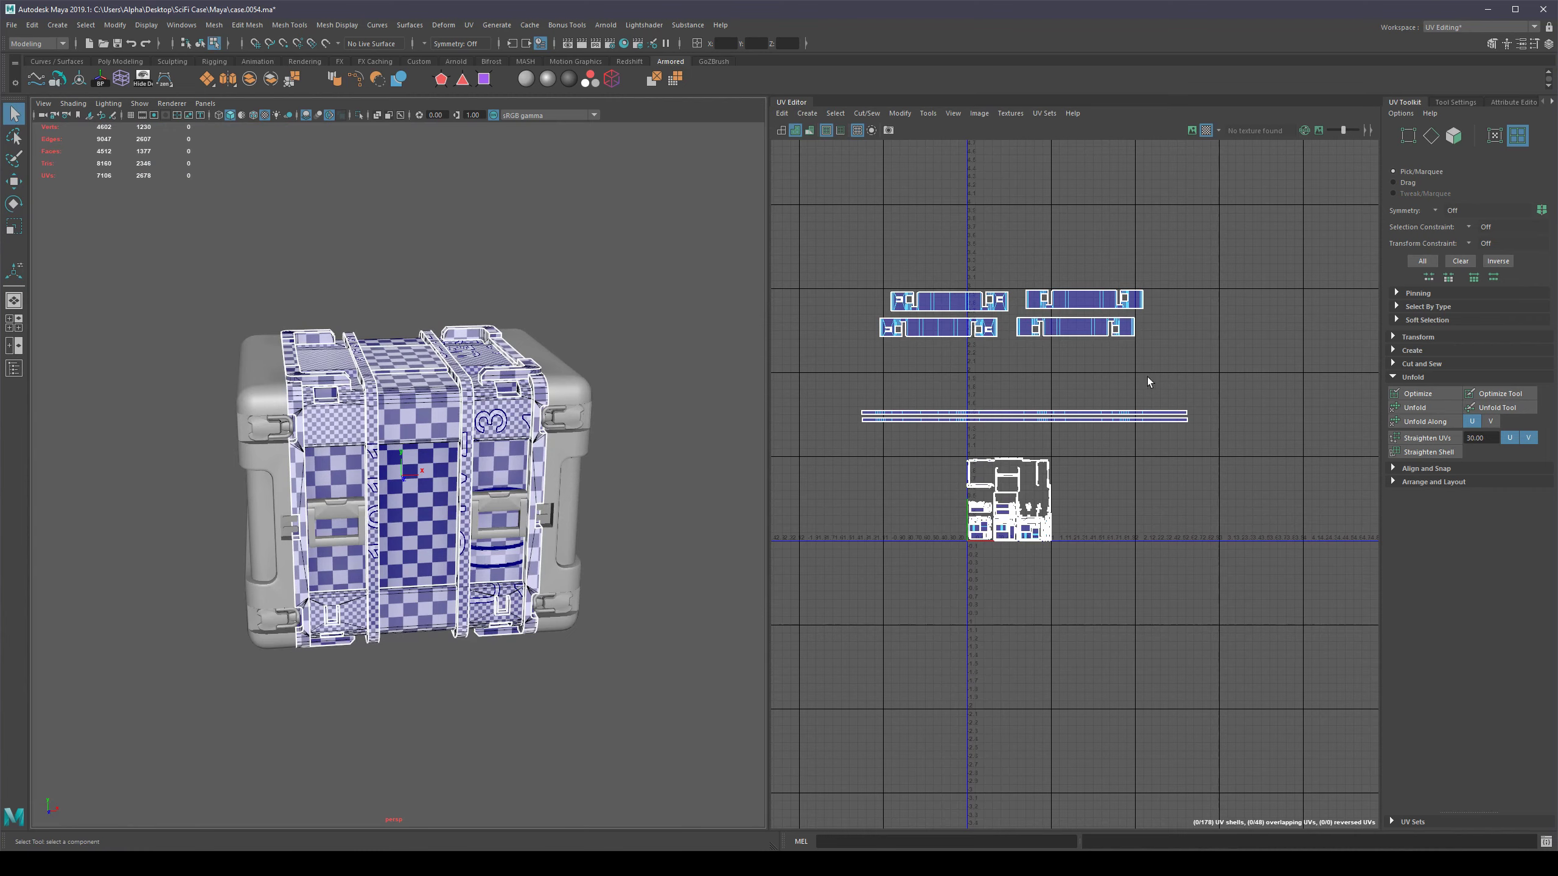
{"action": "scroll", "coordinate": [1147, 376], "scroll_direction": "up", "scroll_amount": 3}
{"action": "key", "text": "F8"}
{"action": "middle_click_drag", "start_coordinate": [1002, 372], "coordinate": [1068, 375], "text": "alt"}
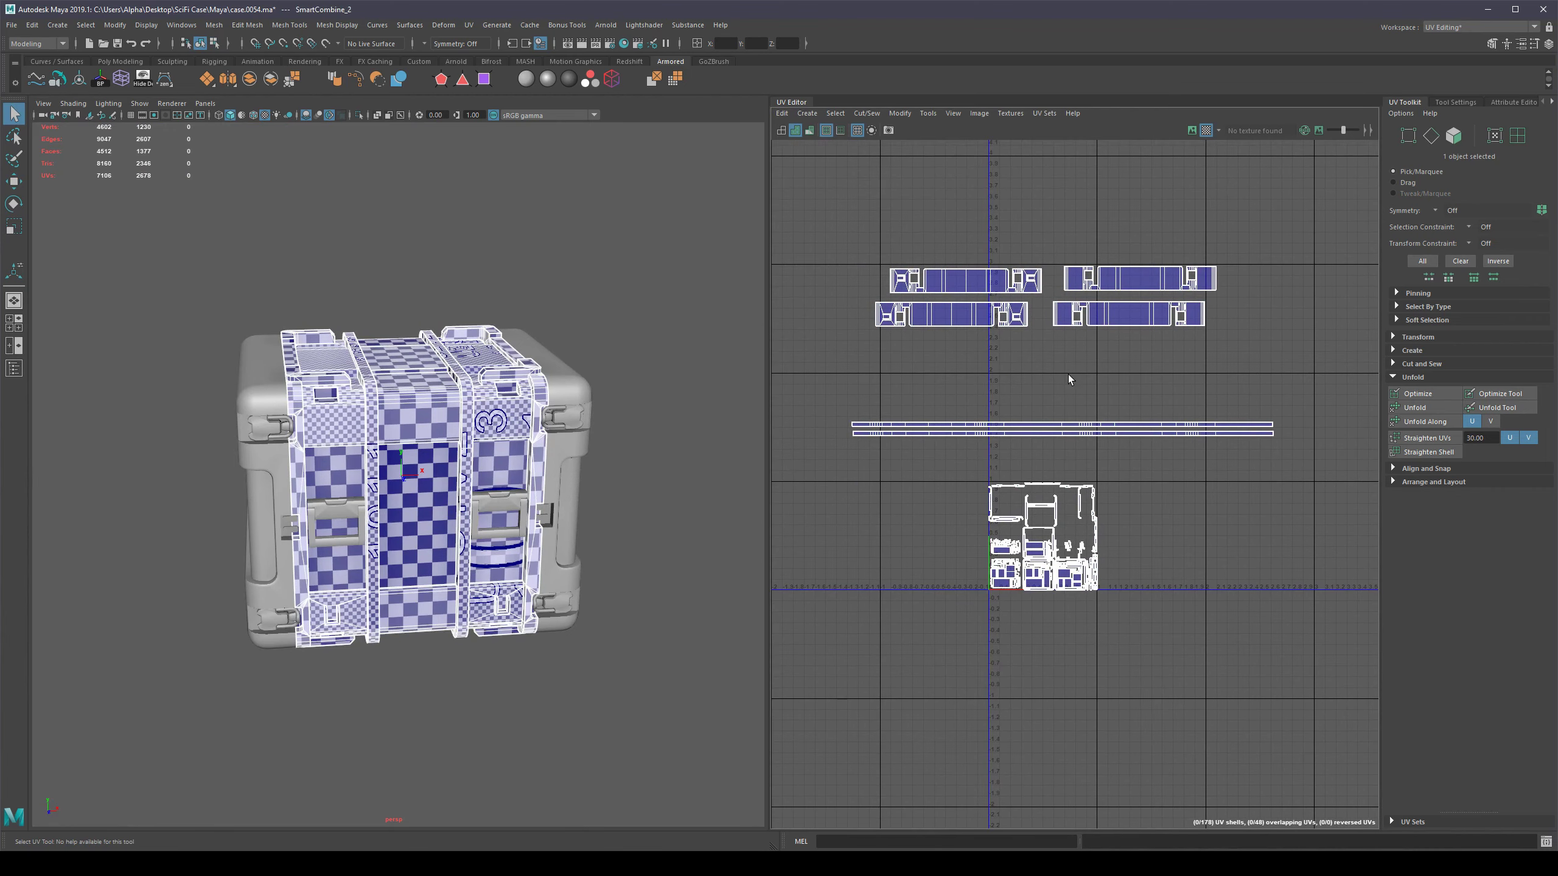
{"action": "key", "text": "ctrl+alt+s"}
Select the central panel's shell near the middle of the packed layout and get its texel density at map size 2048.
{"action": "middle_click_drag", "start_coordinate": [1134, 551], "coordinate": [1075, 451], "text": "alt"}
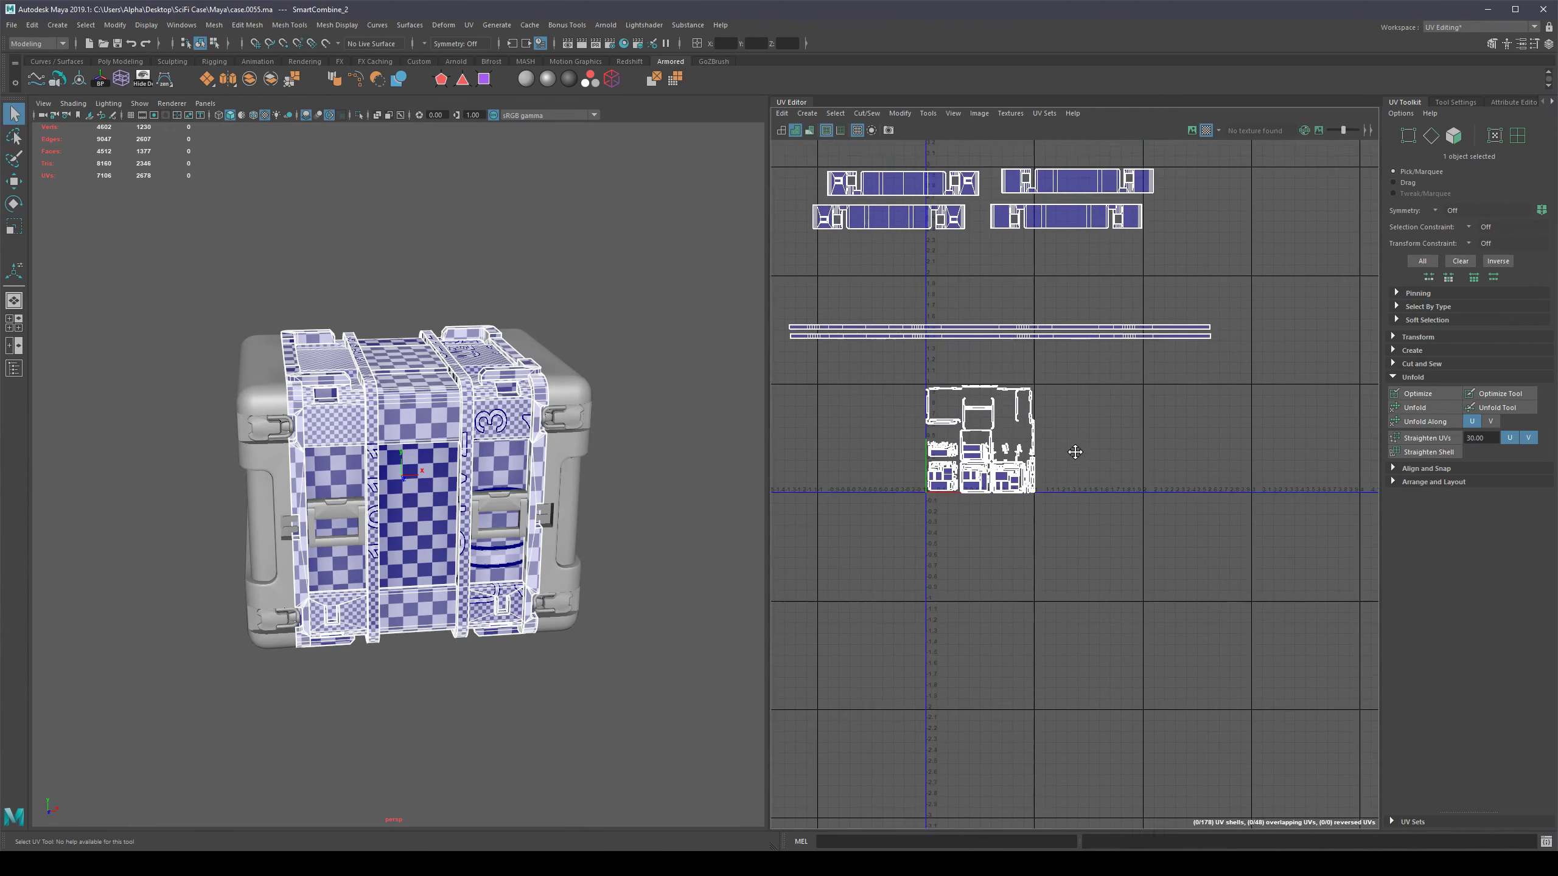
{"action": "scroll", "coordinate": [982, 459], "scroll_direction": "up", "scroll_amount": 4}
{"action": "scroll", "coordinate": [978, 459], "scroll_direction": "up", "scroll_amount": 3}
{"action": "right_click_drag", "start_coordinate": [967, 442], "coordinate": [945, 426]}
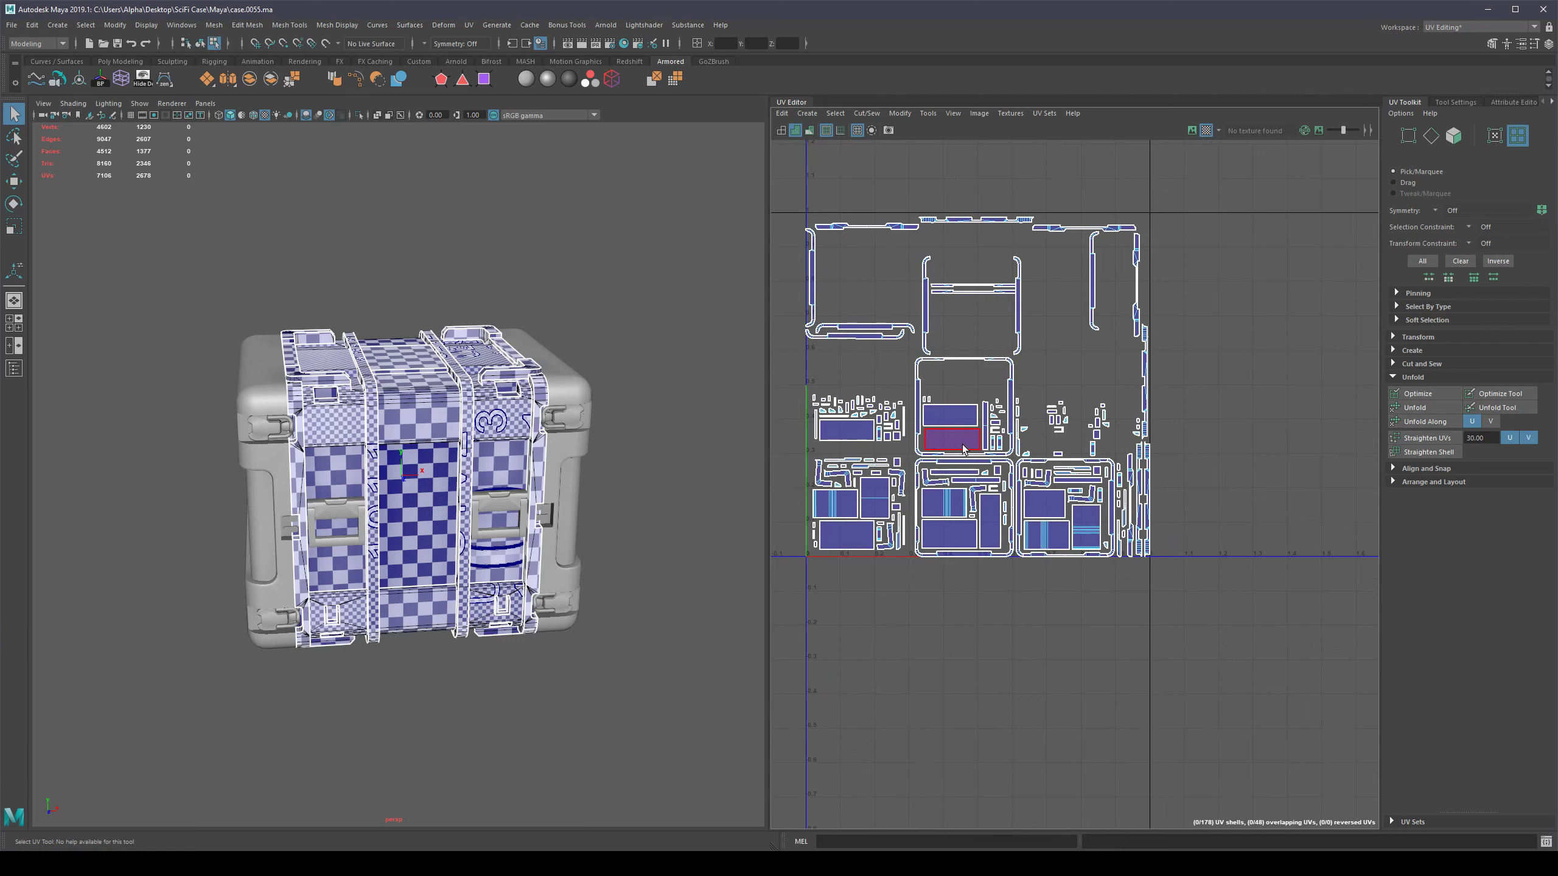
{"action": "left_click", "coordinate": [966, 443]}
{"action": "left_click", "coordinate": [1394, 377]}
{"action": "left_click", "coordinate": [1393, 337]}
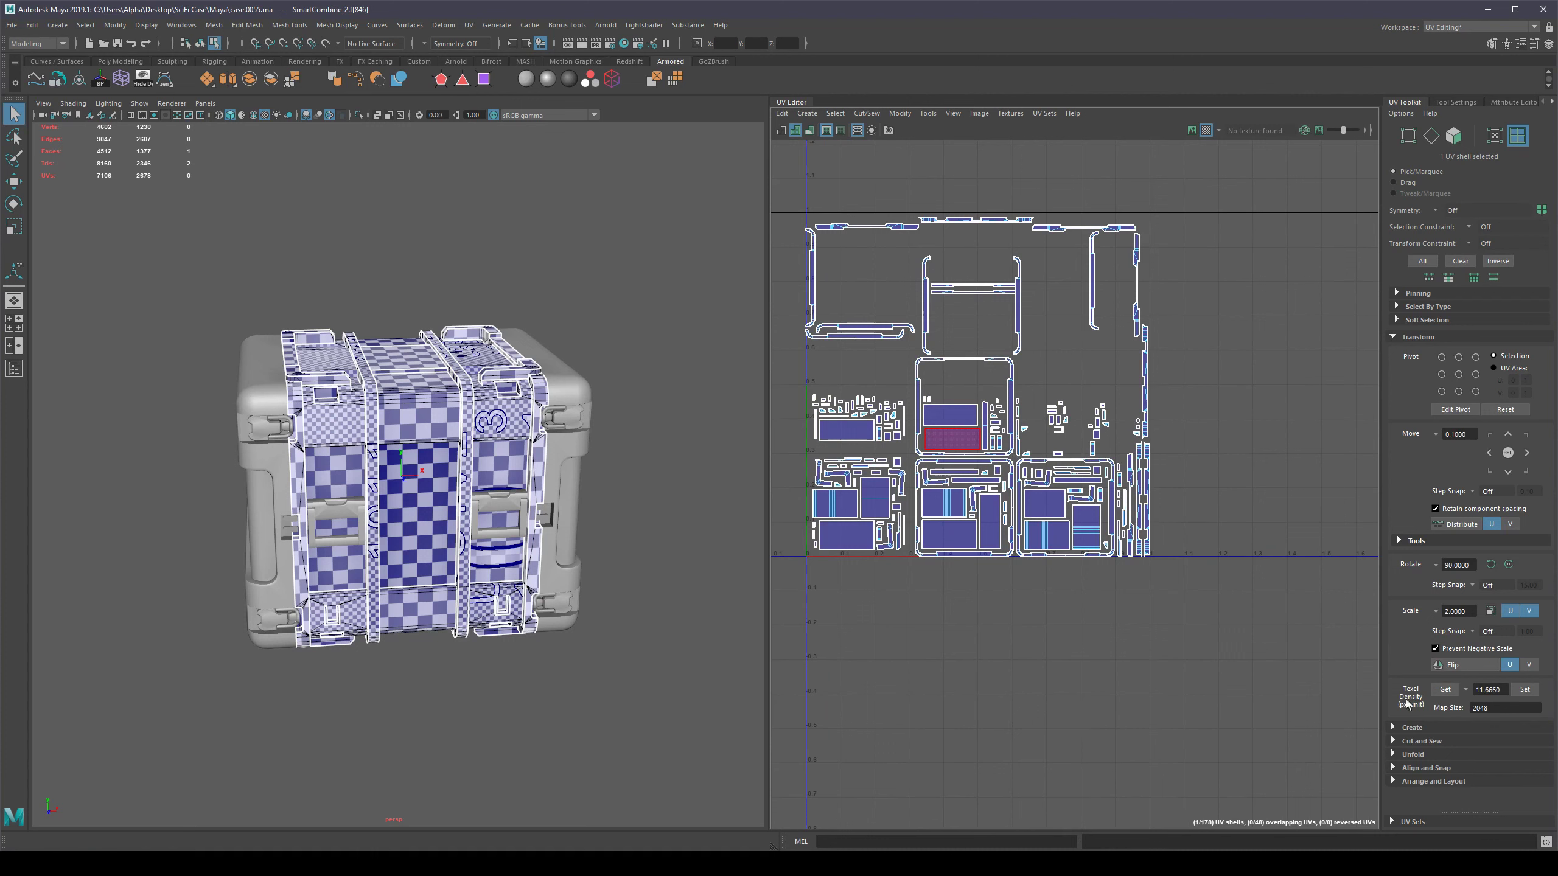
{"action": "left_click", "coordinate": [1445, 690]}
Select all UV shells and set their texel density to 9.1541 at map size 2048.
{"action": "left_click", "coordinate": [943, 442]}
{"action": "scroll", "coordinate": [957, 441], "scroll_direction": "down", "scroll_amount": 3}
{"action": "right_click", "coordinate": [957, 442]}
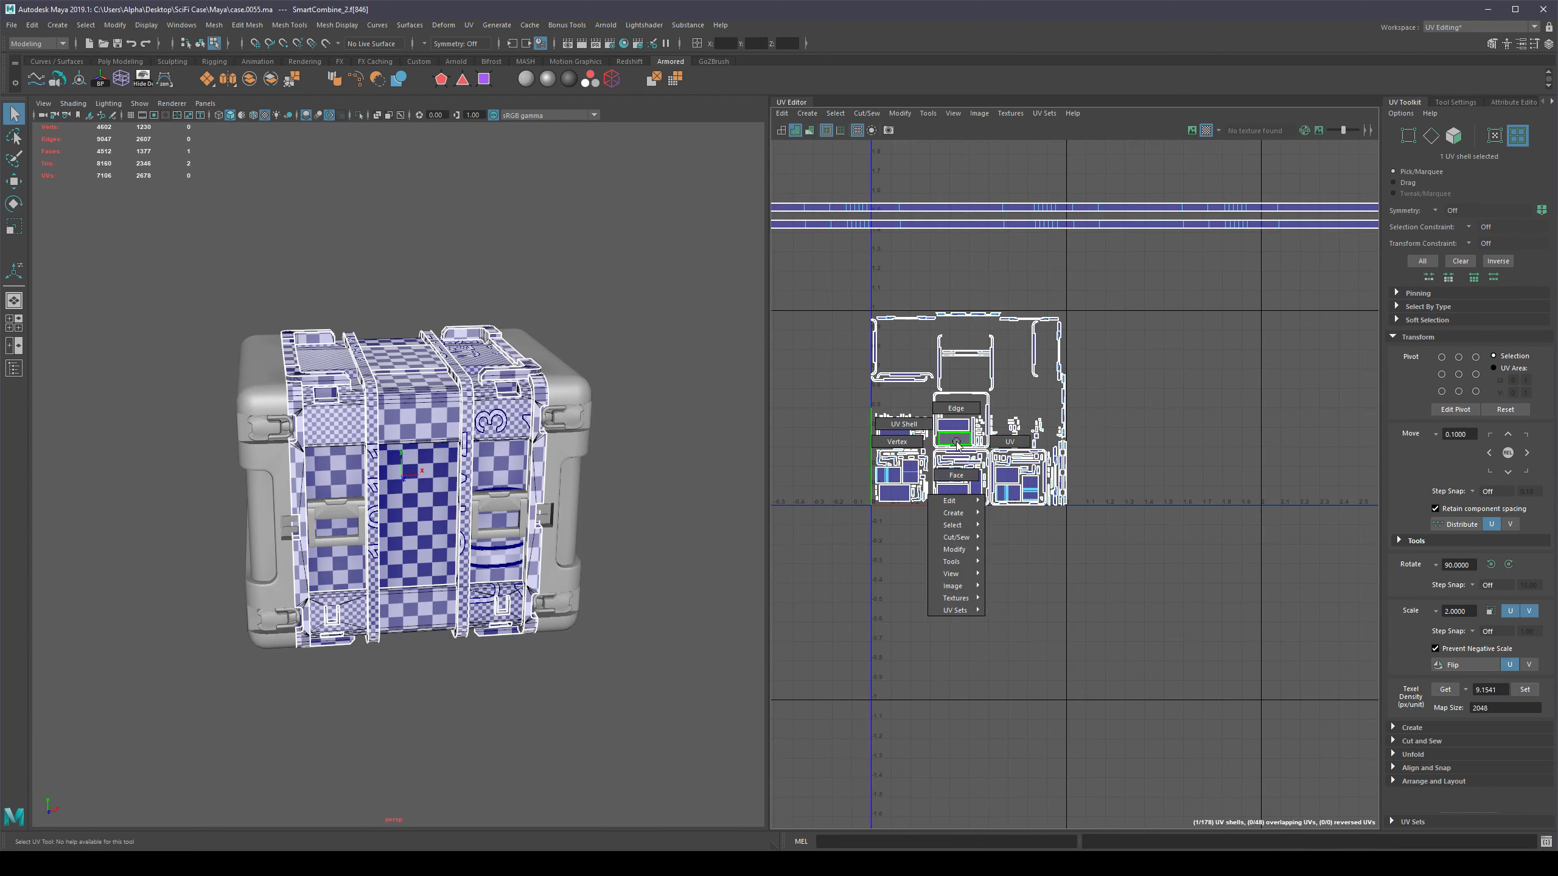
{"action": "right_click_drag", "start_coordinate": [918, 424], "coordinate": [914, 424]}
{"action": "scroll", "coordinate": [994, 431], "scroll_direction": "down", "scroll_amount": 7}
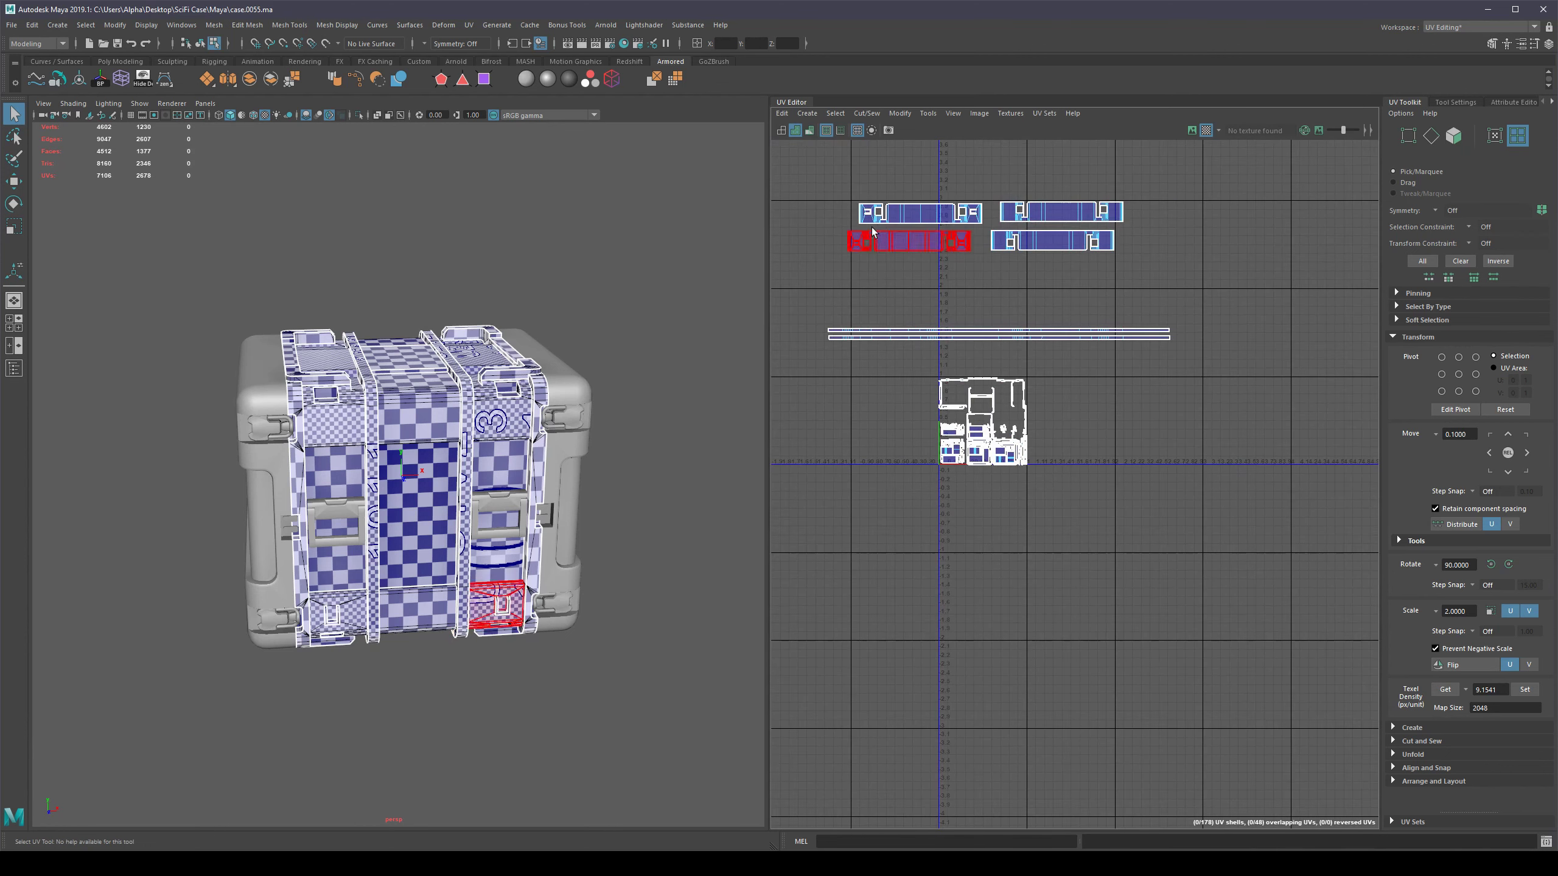
{"action": "left_click_drag", "start_coordinate": [802, 172], "coordinate": [1258, 532]}
{"action": "scroll", "coordinate": [1106, 468], "scroll_direction": "up", "scroll_amount": 5}
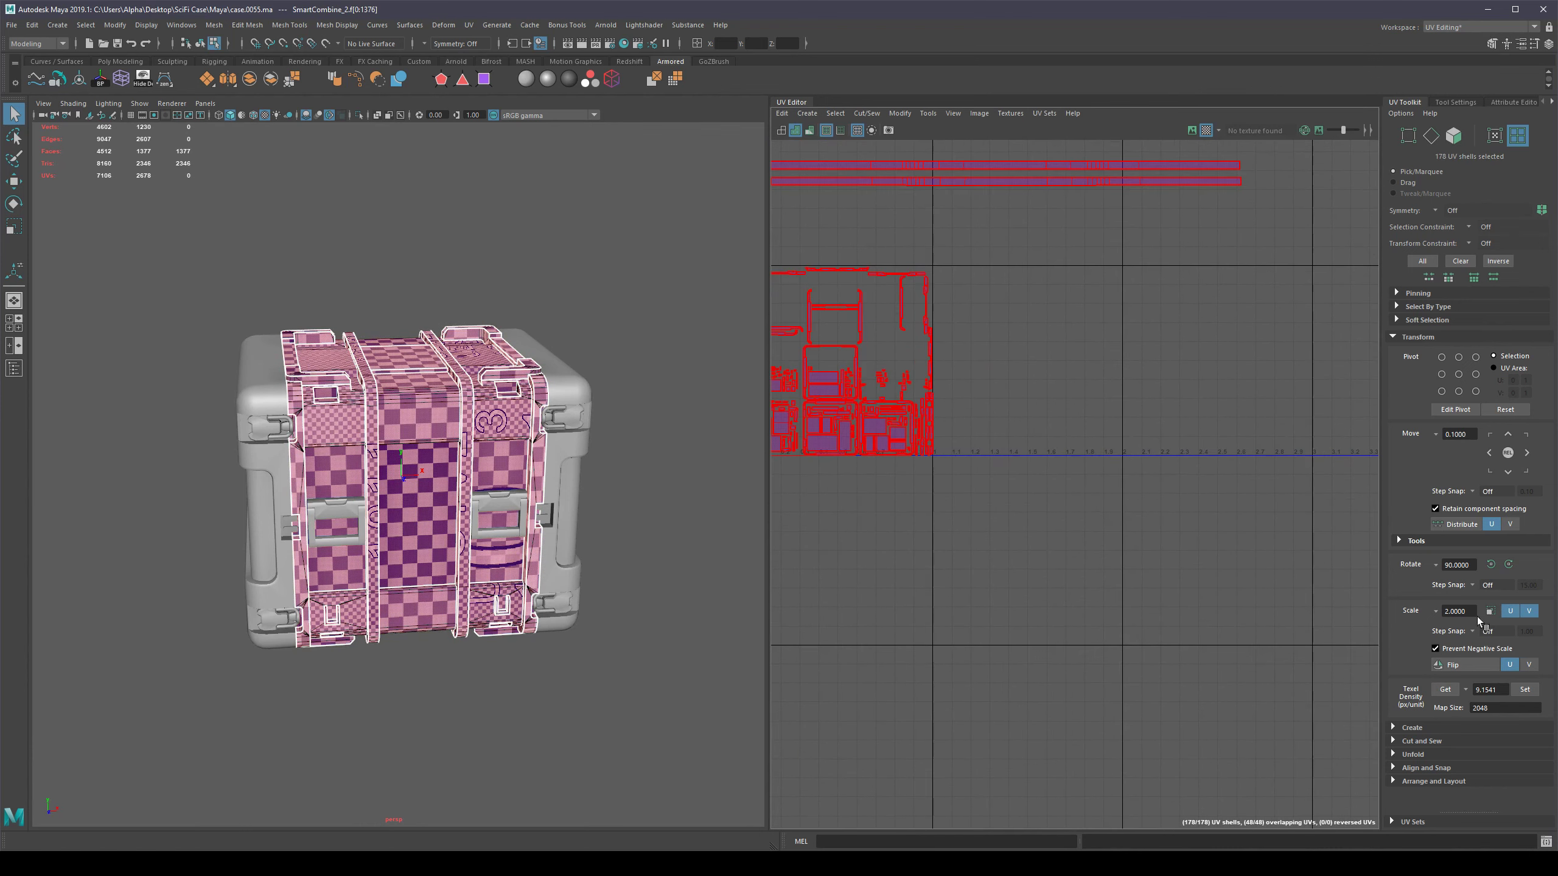
{"action": "left_click", "coordinate": [1526, 690]}
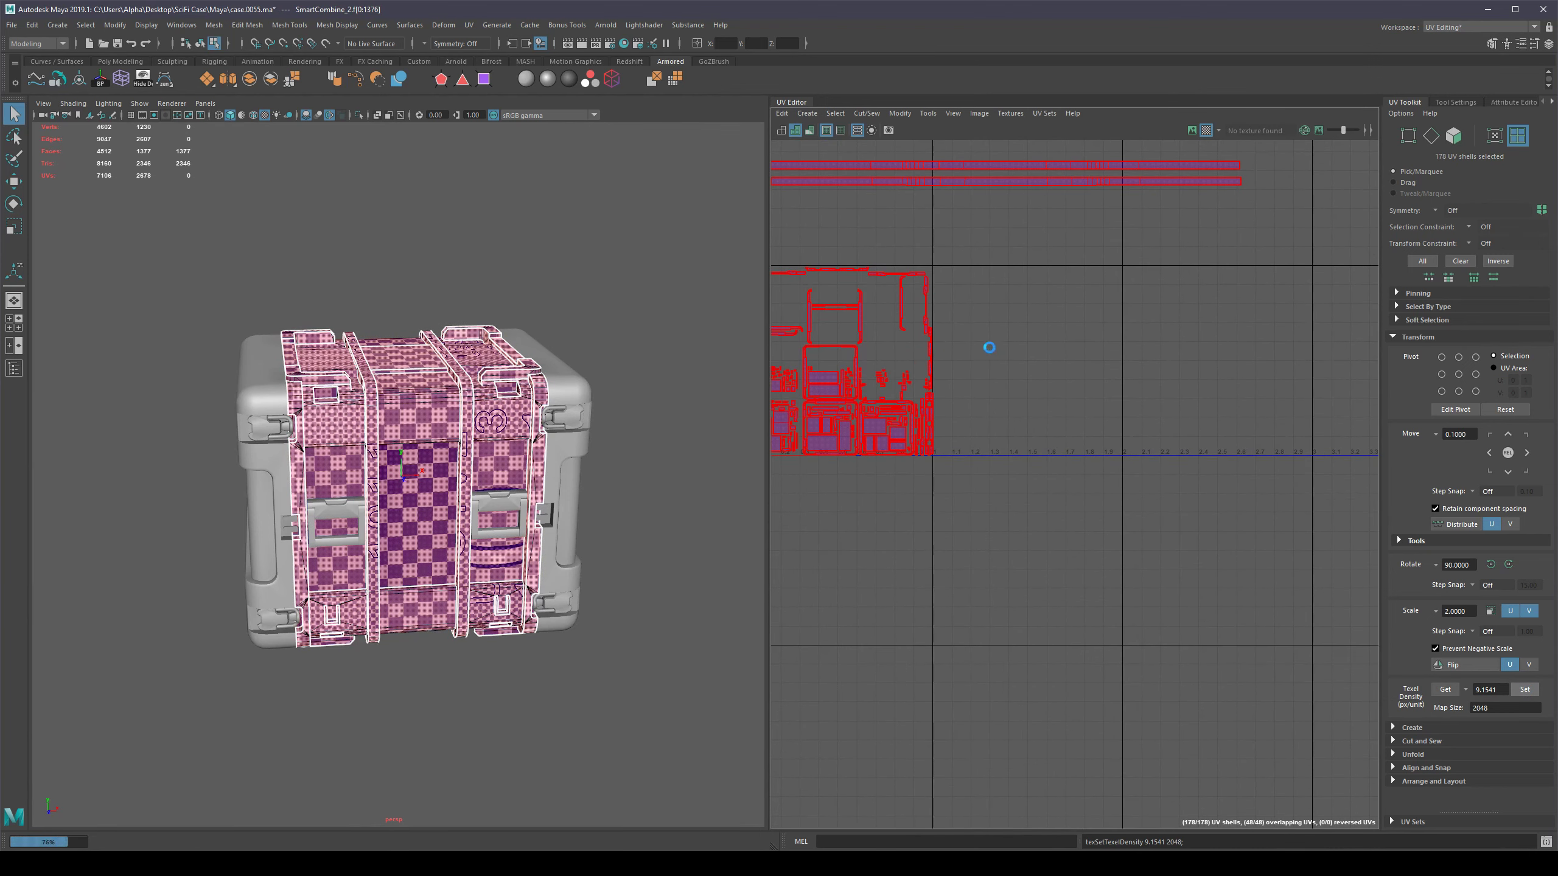
Clear the shell selection and examine the checker scale on the case along with the resized strap shells in the layout.
{"action": "middle_click_drag", "start_coordinate": [946, 343], "coordinate": [1171, 441], "text": "alt"}
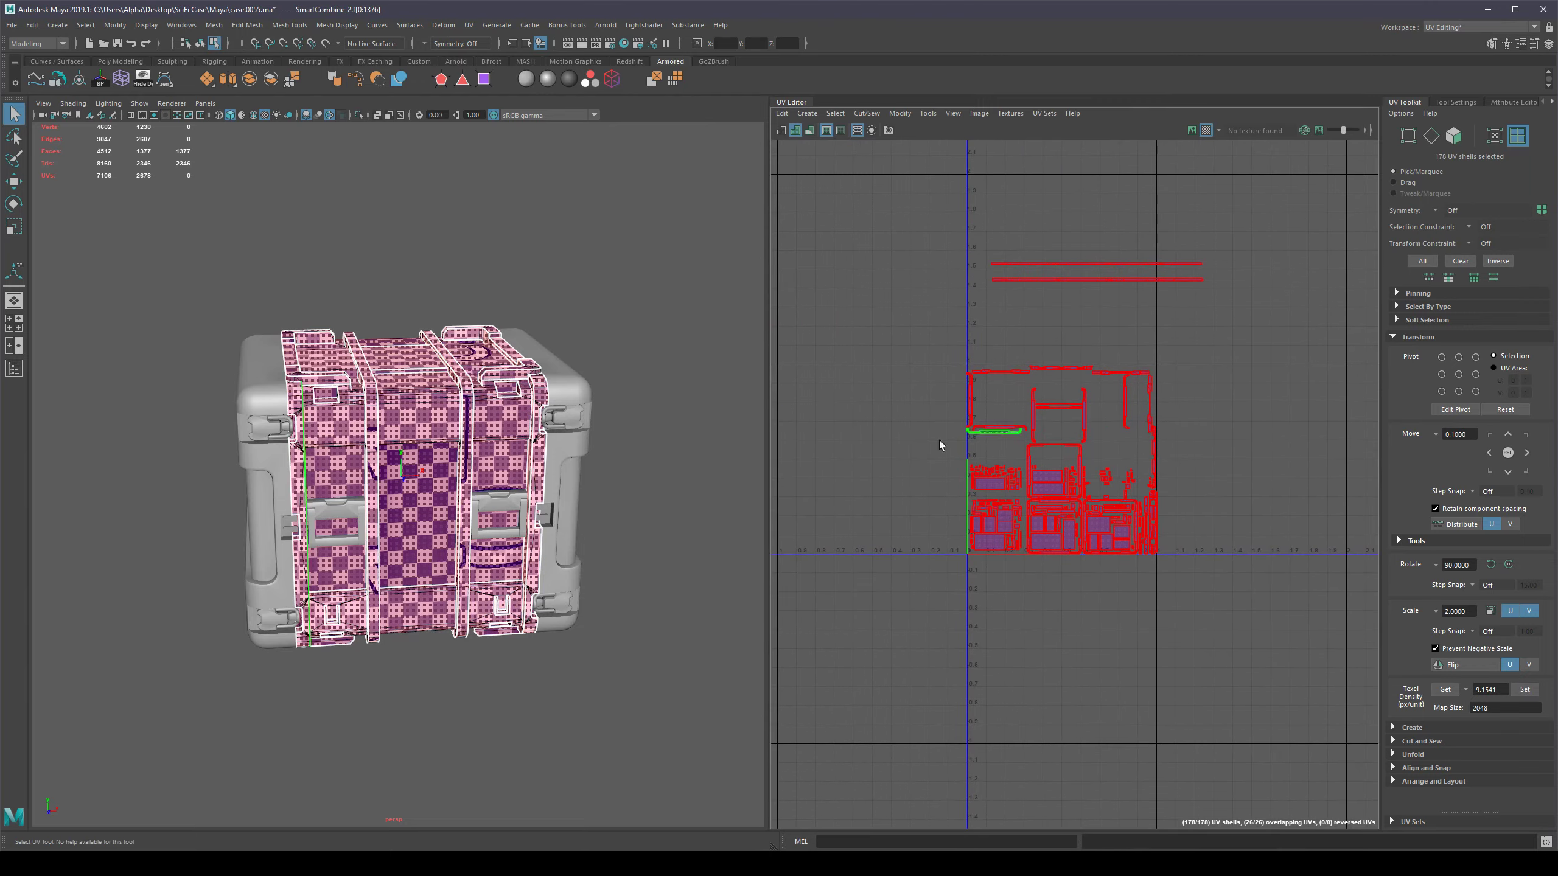
{"action": "left_click_drag", "start_coordinate": [699, 366], "coordinate": [679, 474], "text": "alt"}
{"action": "right_click_drag", "start_coordinate": [570, 473], "coordinate": [632, 526], "text": "alt"}
{"action": "left_click_drag", "start_coordinate": [545, 380], "coordinate": [529, 346], "text": "alt"}
{"action": "left_click", "coordinate": [484, 261]}
{"action": "right_click_drag", "start_coordinate": [419, 368], "coordinate": [371, 374], "text": "alt"}
{"action": "left_click_drag", "start_coordinate": [641, 527], "coordinate": [641, 478], "text": "alt"}
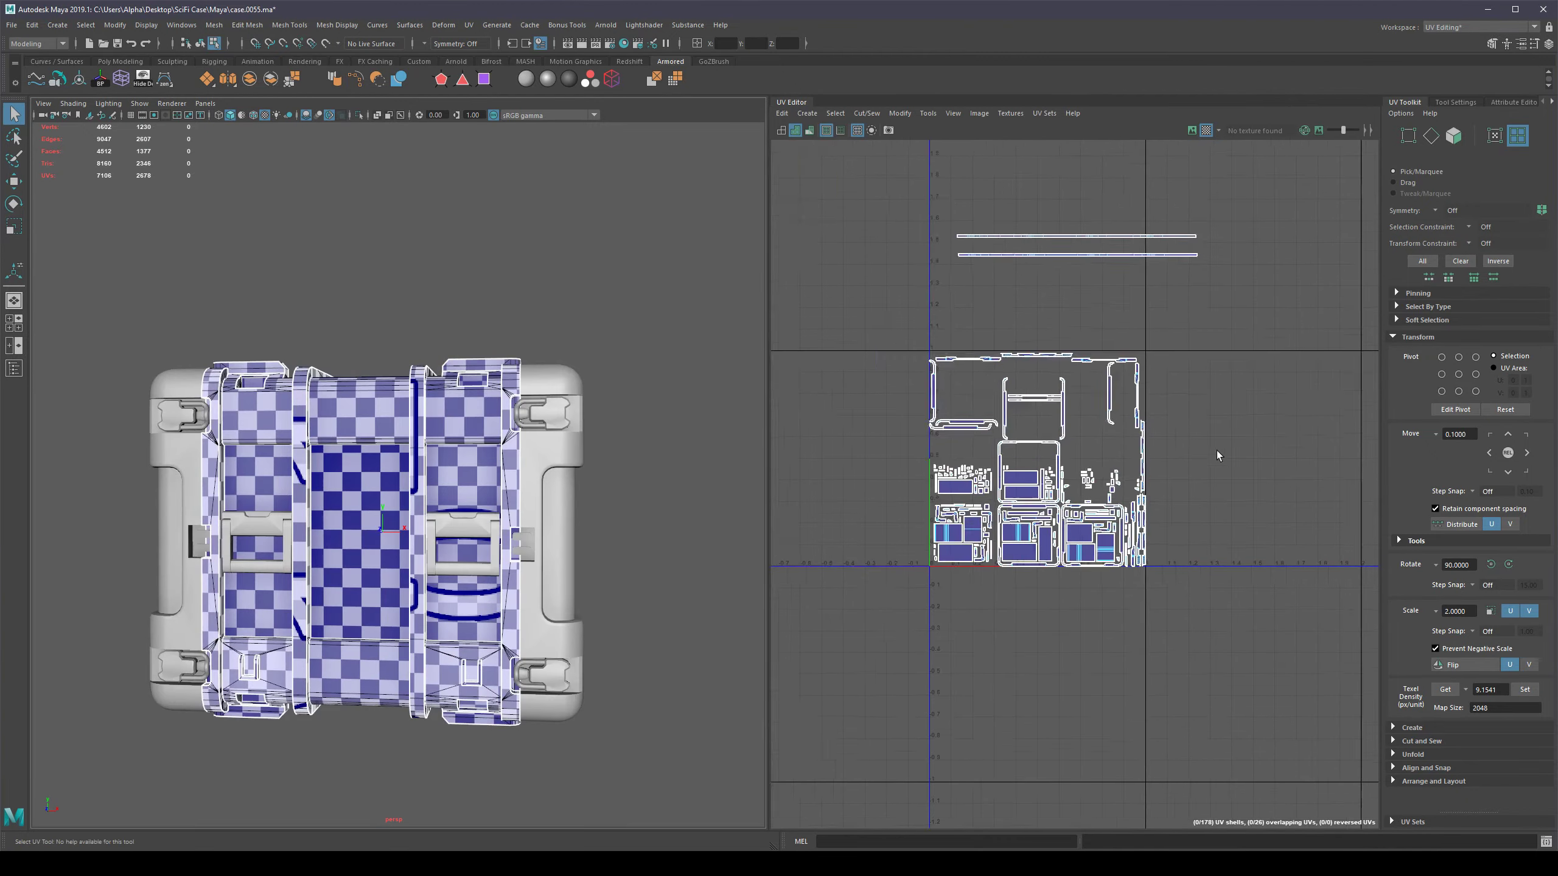
{"action": "scroll", "coordinate": [1217, 453], "scroll_direction": "up", "scroll_amount": 4}
{"action": "middle_click_drag", "start_coordinate": [1067, 423], "coordinate": [1155, 497], "text": "alt"}
{"action": "scroll", "coordinate": [1023, 331], "scroll_direction": "down", "scroll_amount": 3}
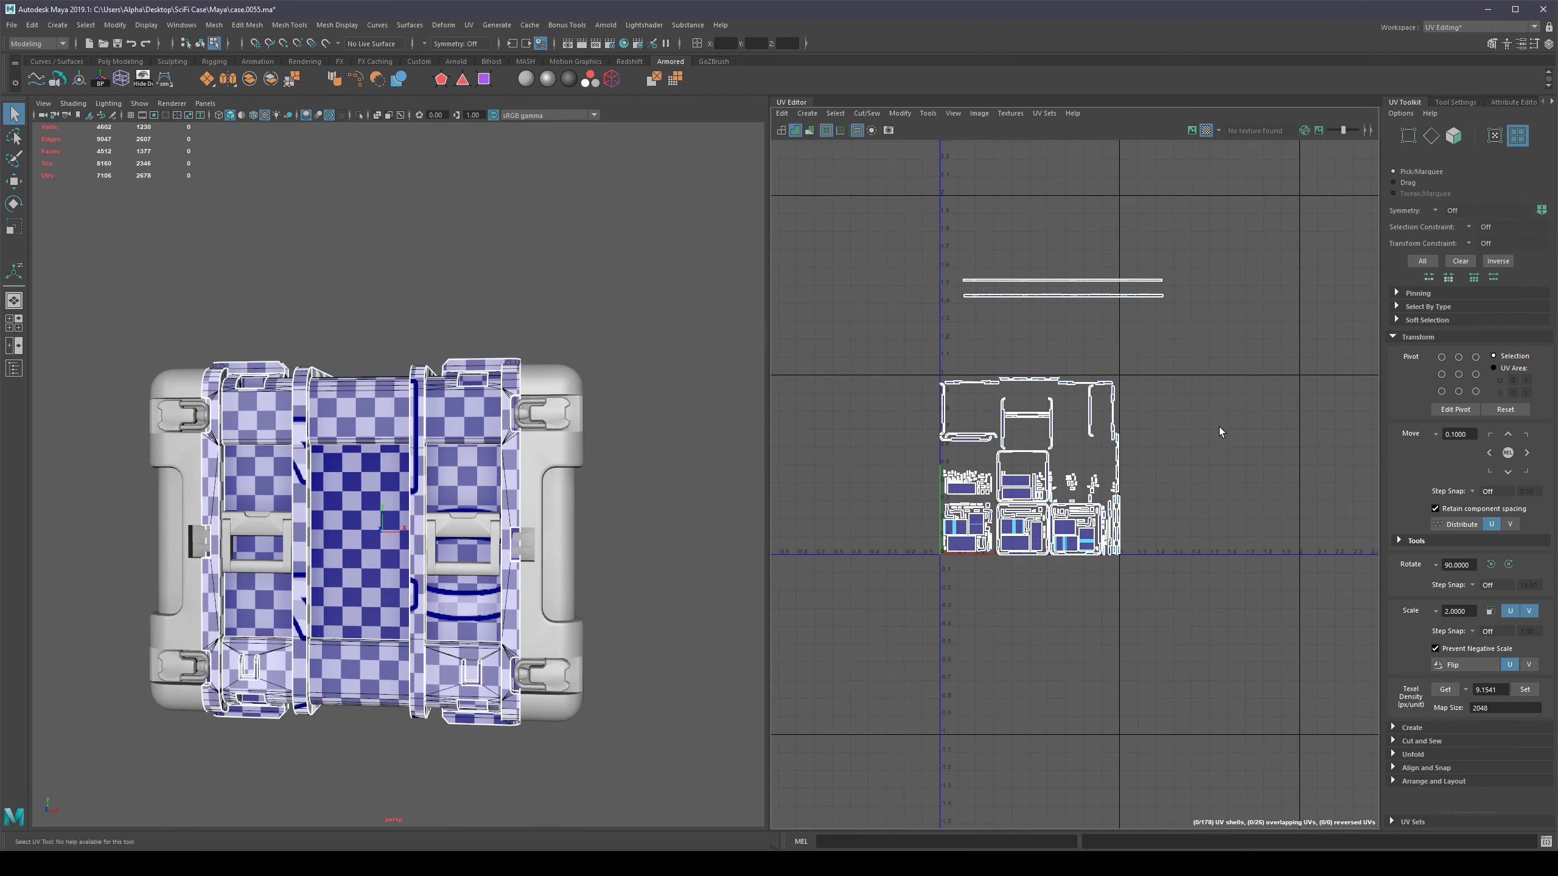
{"action": "scroll", "coordinate": [1113, 292], "scroll_direction": "up", "scroll_amount": 5}
{"action": "middle_click_drag", "start_coordinate": [1012, 320], "coordinate": [1068, 370], "text": "alt"}
{"action": "scroll", "coordinate": [1068, 371], "scroll_direction": "up", "scroll_amount": 2}
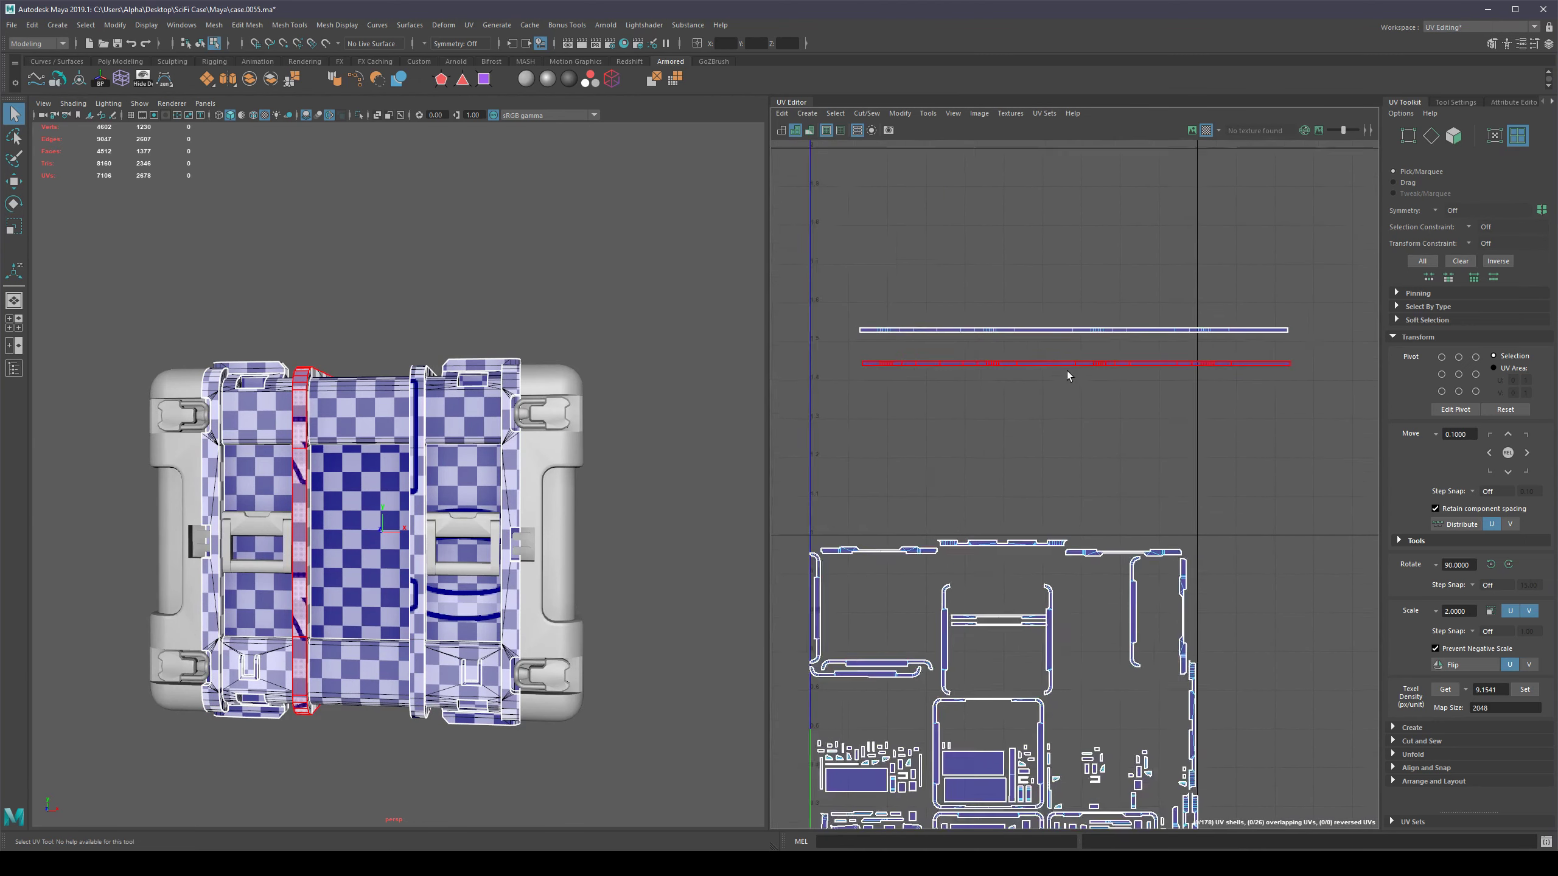
Cut both long strap shells at the edges crossing the middle of the case's underside.
{"action": "key", "text": "F10"}
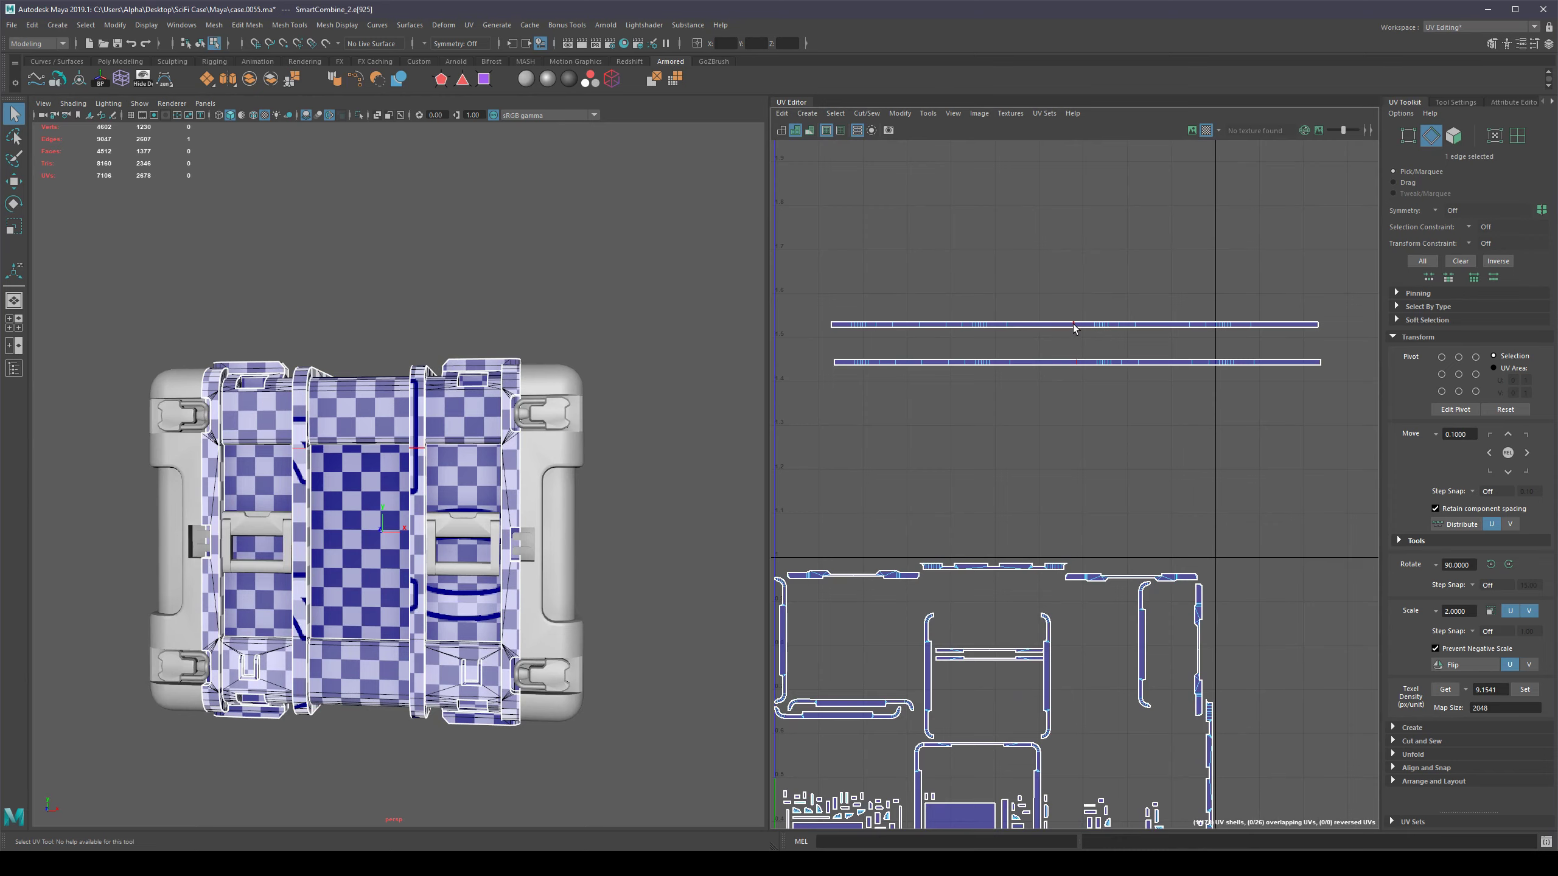
{"action": "scroll", "coordinate": [404, 469], "scroll_direction": "up", "scroll_amount": 5}
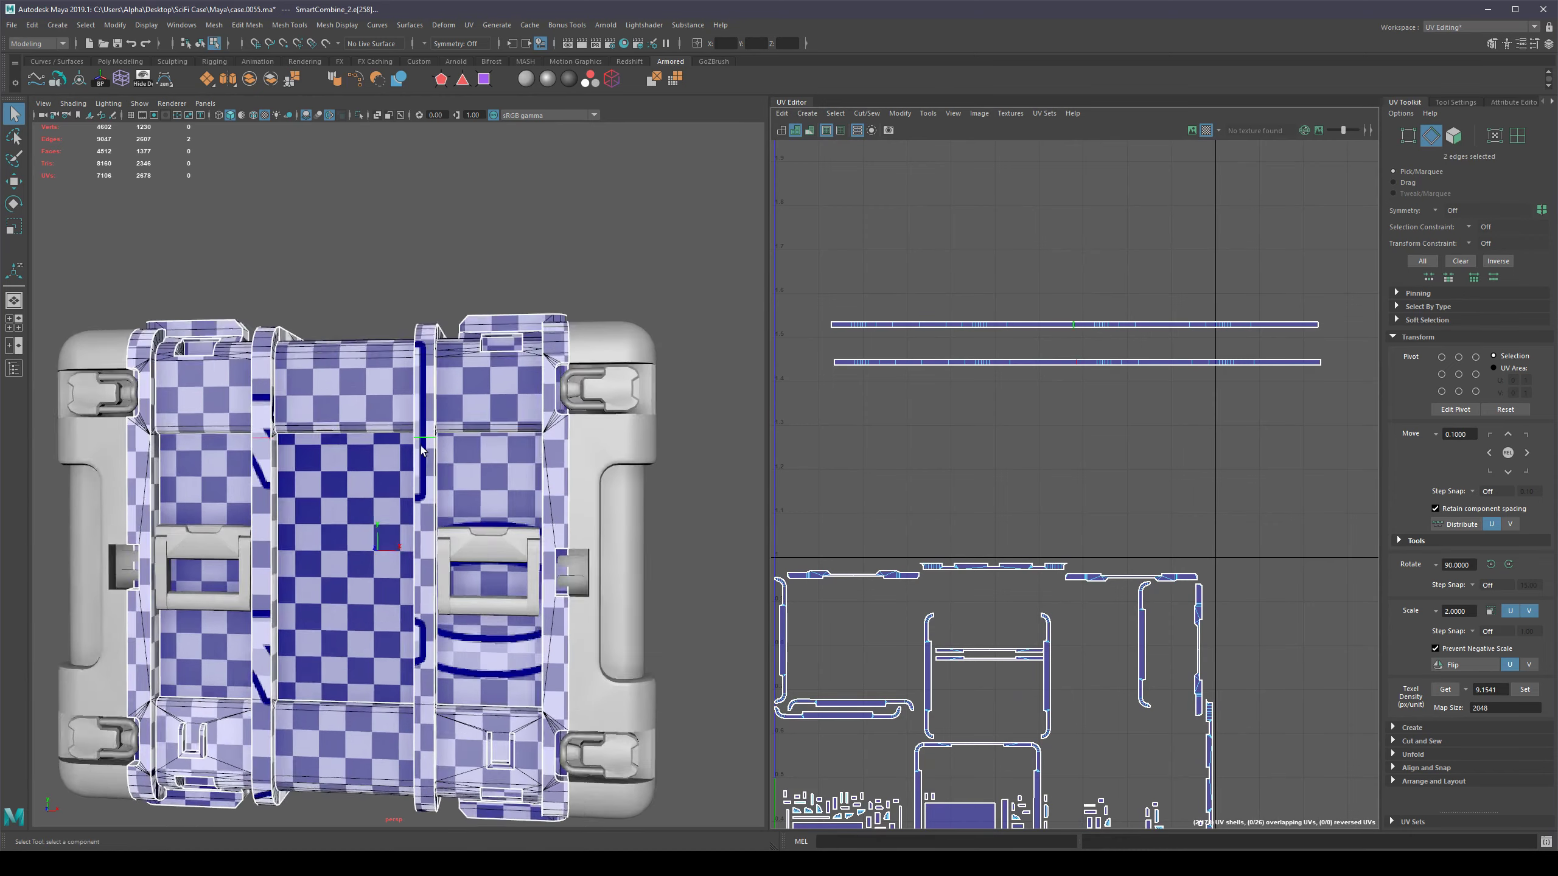
{"action": "left_click_drag", "start_coordinate": [355, 512], "coordinate": [370, 372], "text": "alt"}
{"action": "scroll", "coordinate": [314, 508], "scroll_direction": "down", "scroll_amount": 3}
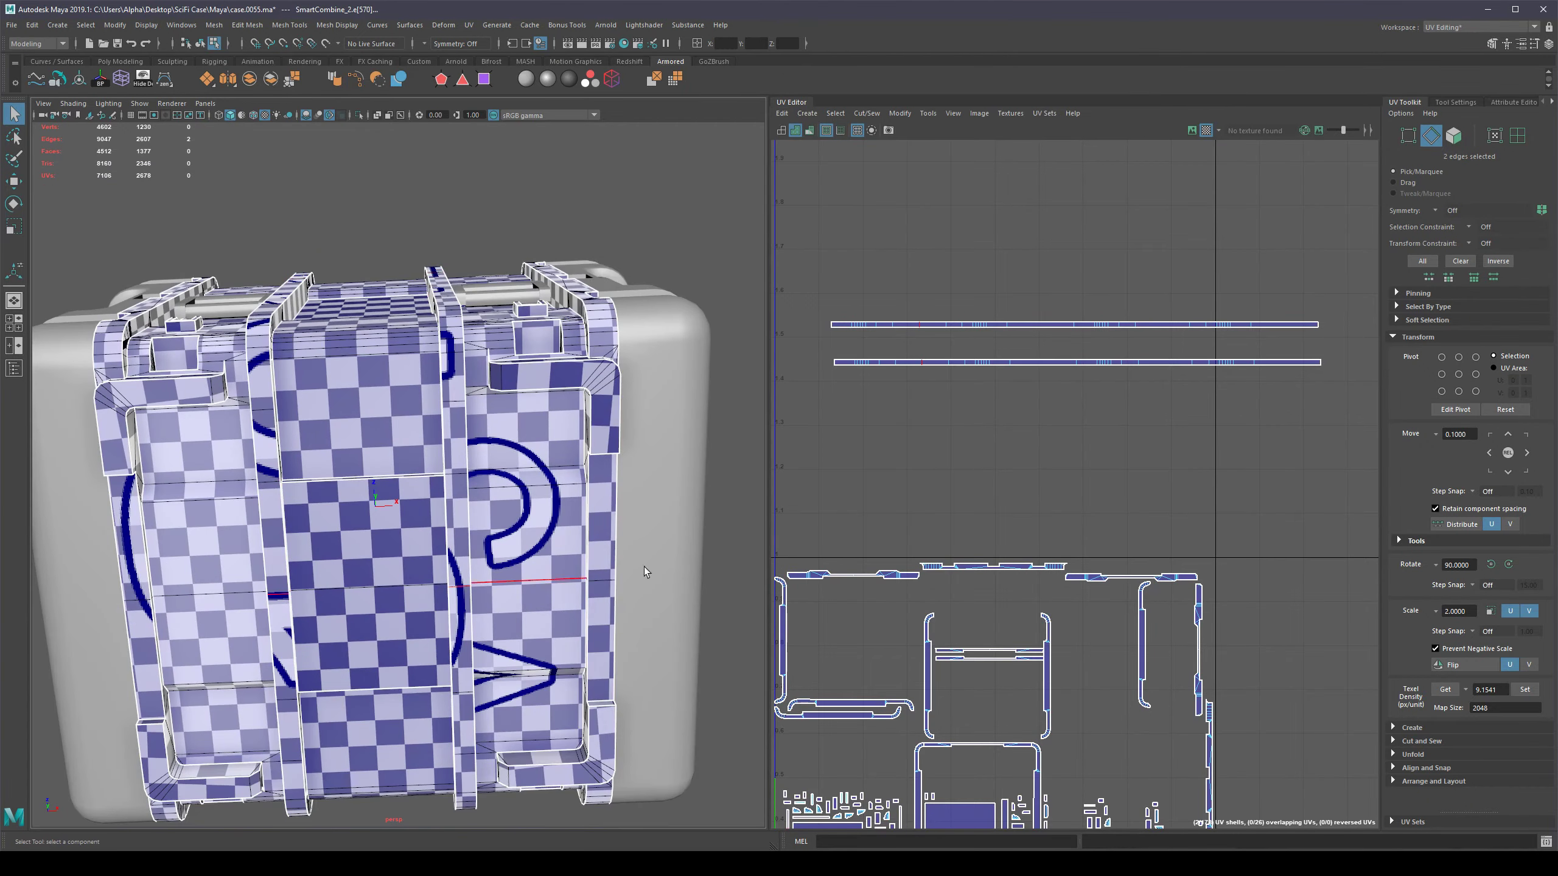
{"action": "right_click", "coordinate": [1026, 399], "text": "shift"}
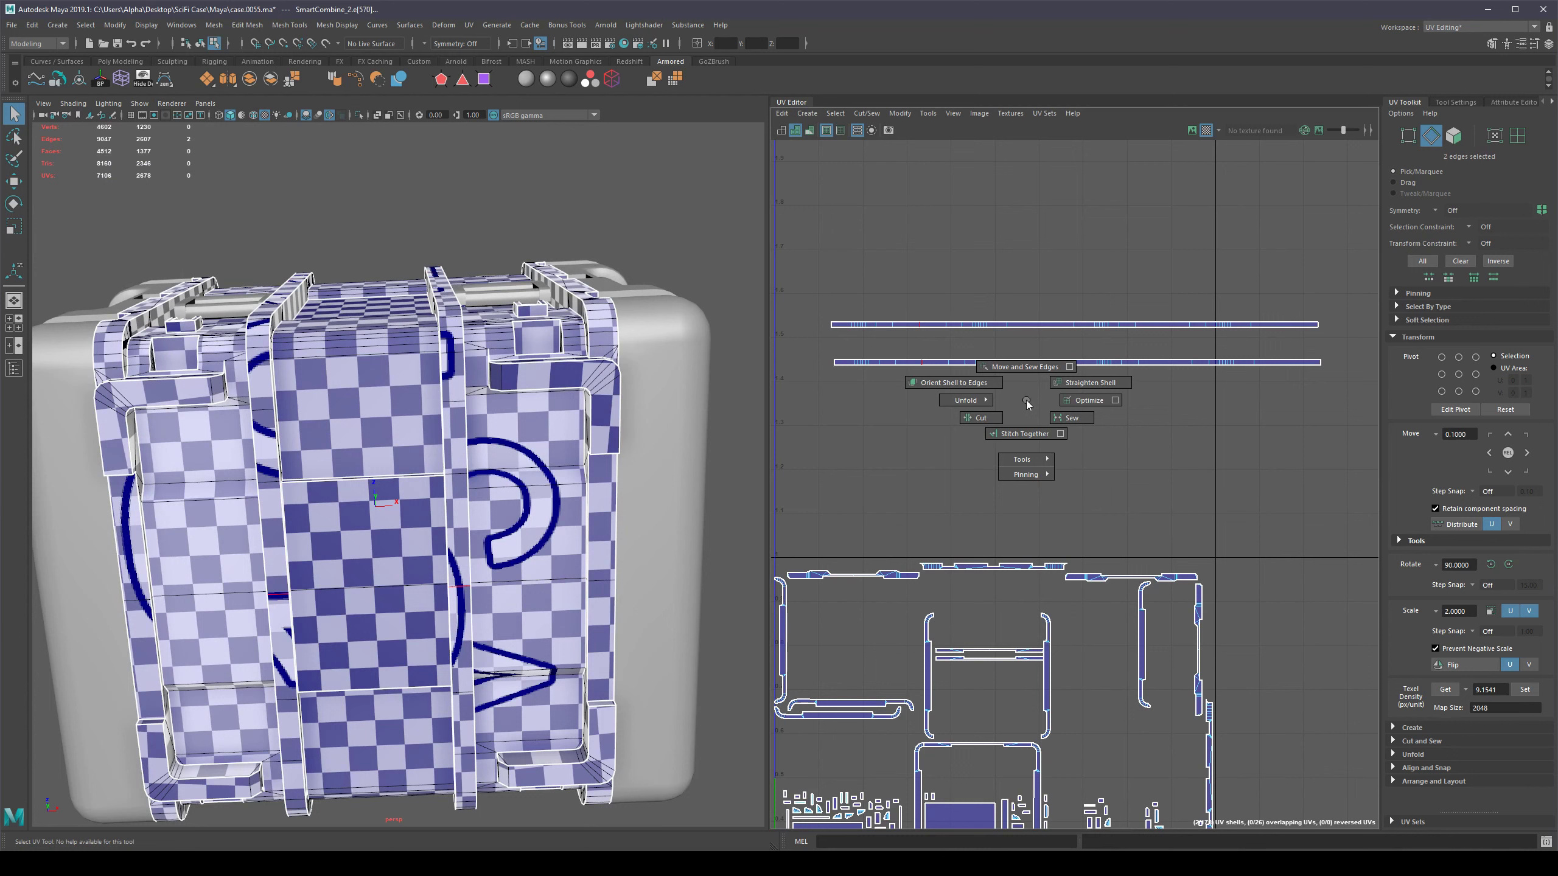
{"action": "left_click", "coordinate": [994, 419]}
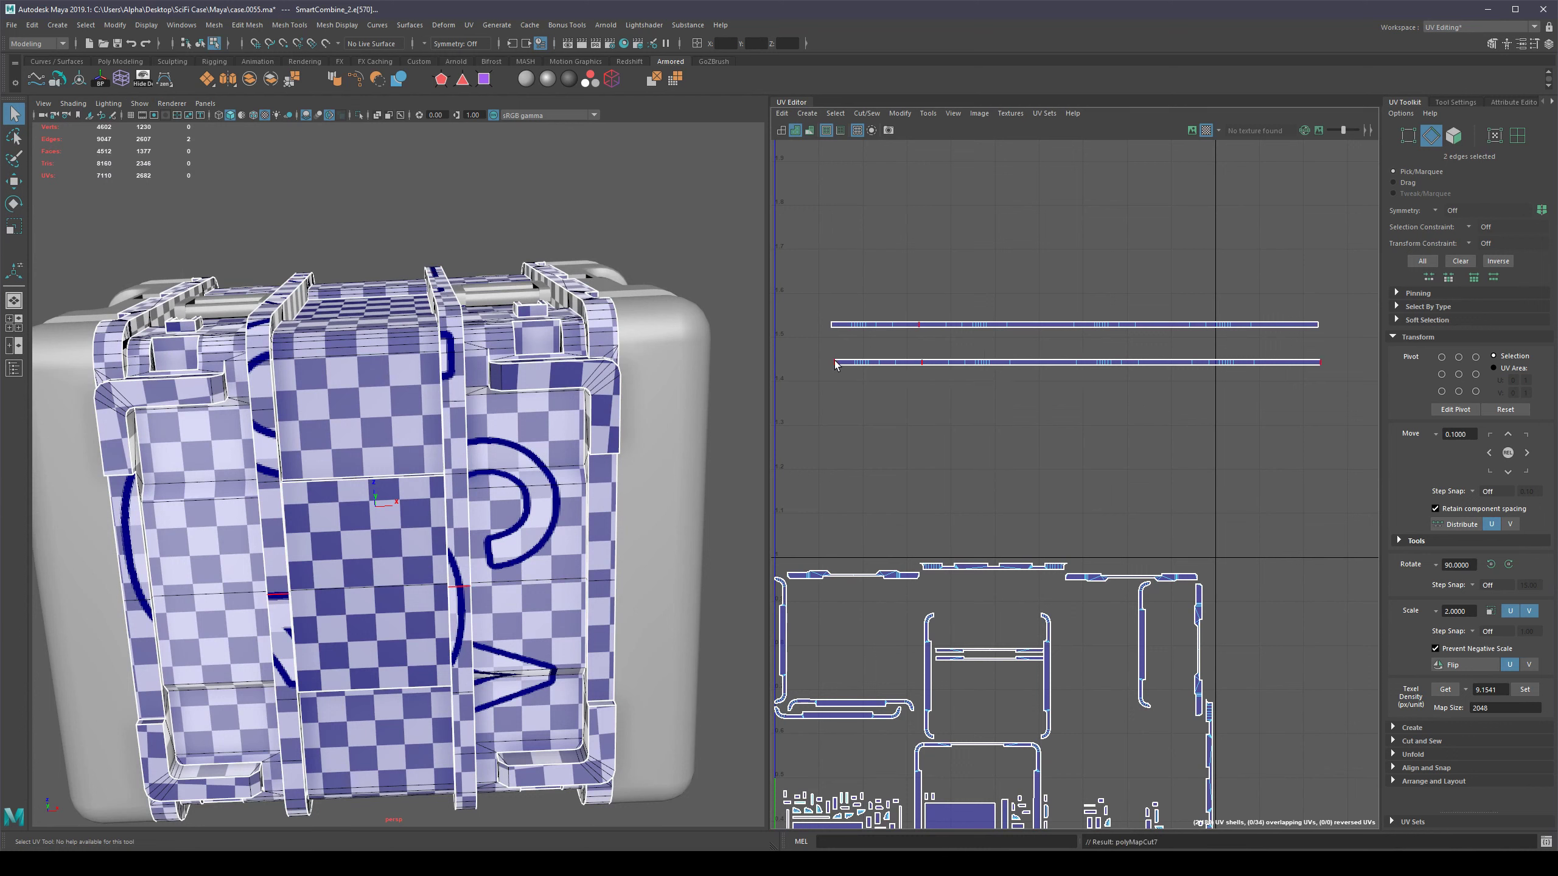
Select the old end edges of both strap shells and stitch them together.
{"action": "right_click", "coordinate": [1113, 428], "text": "shift"}
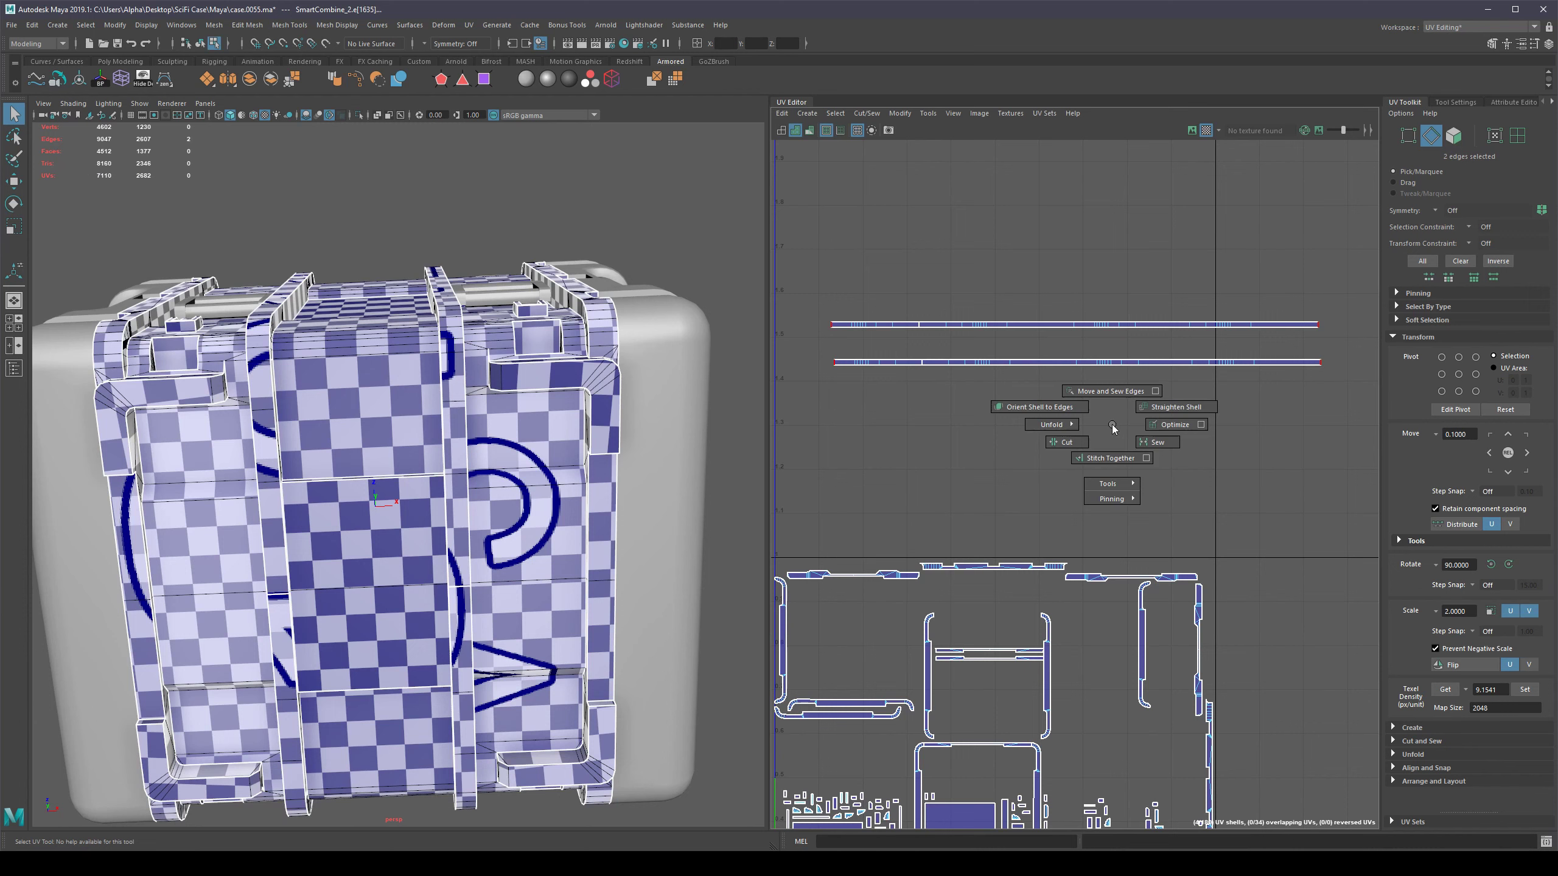
{"action": "left_click", "coordinate": [1119, 458]}
{"action": "scroll", "coordinate": [1120, 457], "scroll_direction": "down", "scroll_amount": 3}
{"action": "middle_click_drag", "start_coordinate": [1112, 441], "coordinate": [997, 473], "text": "alt"}
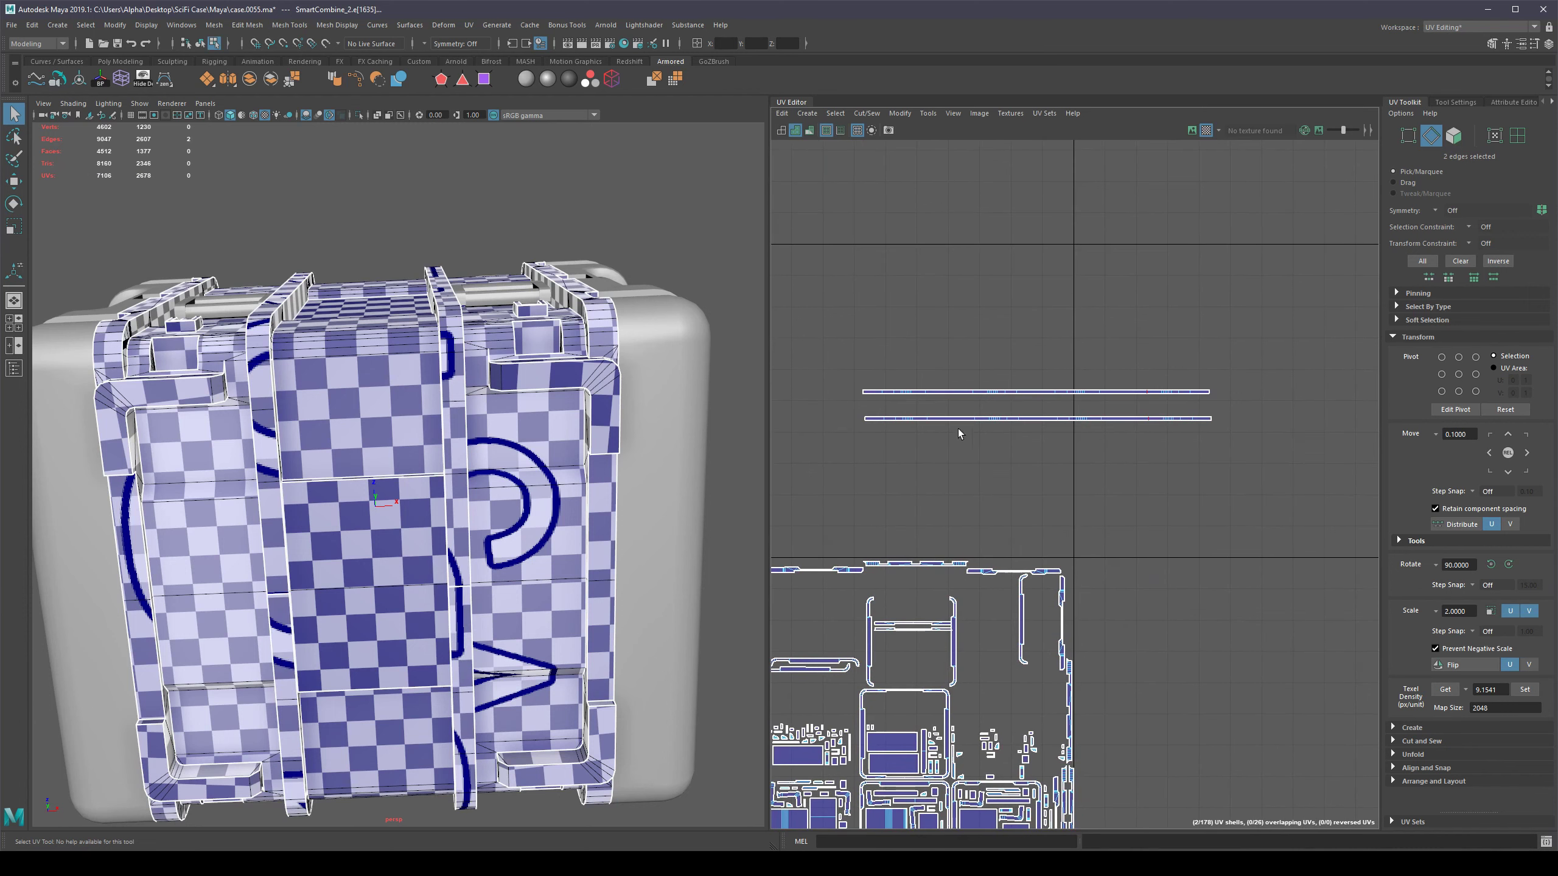
Select the new end edges of both strap shells and examine where their seams fall around the case.
{"action": "left_click", "coordinate": [861, 422], "text": "shift"}
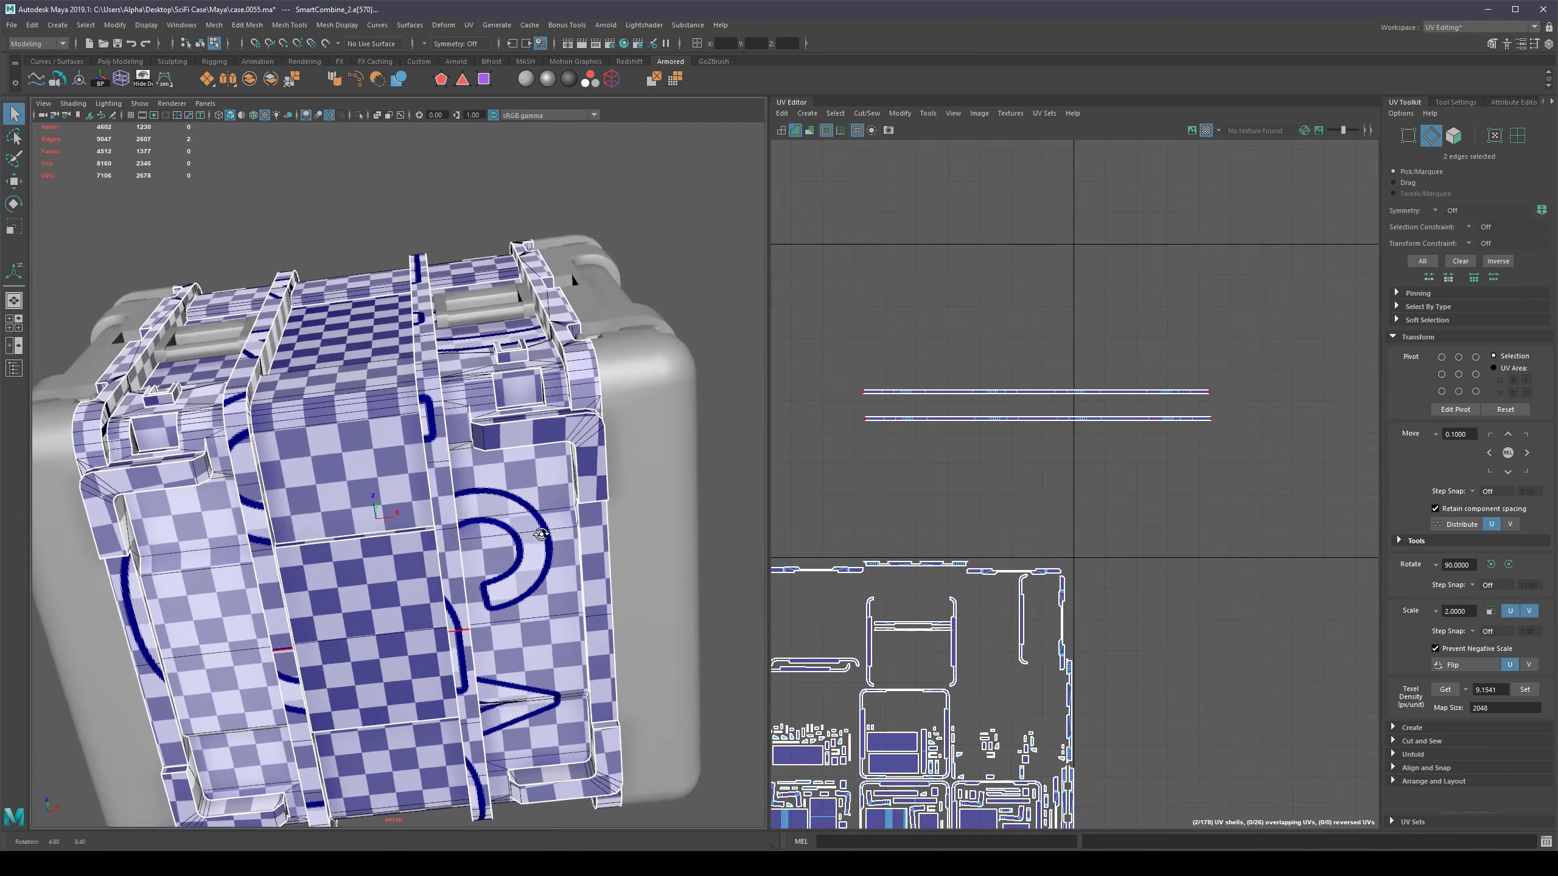
{"action": "left_click_drag", "start_coordinate": [567, 273], "coordinate": [580, 521], "text": "alt"}
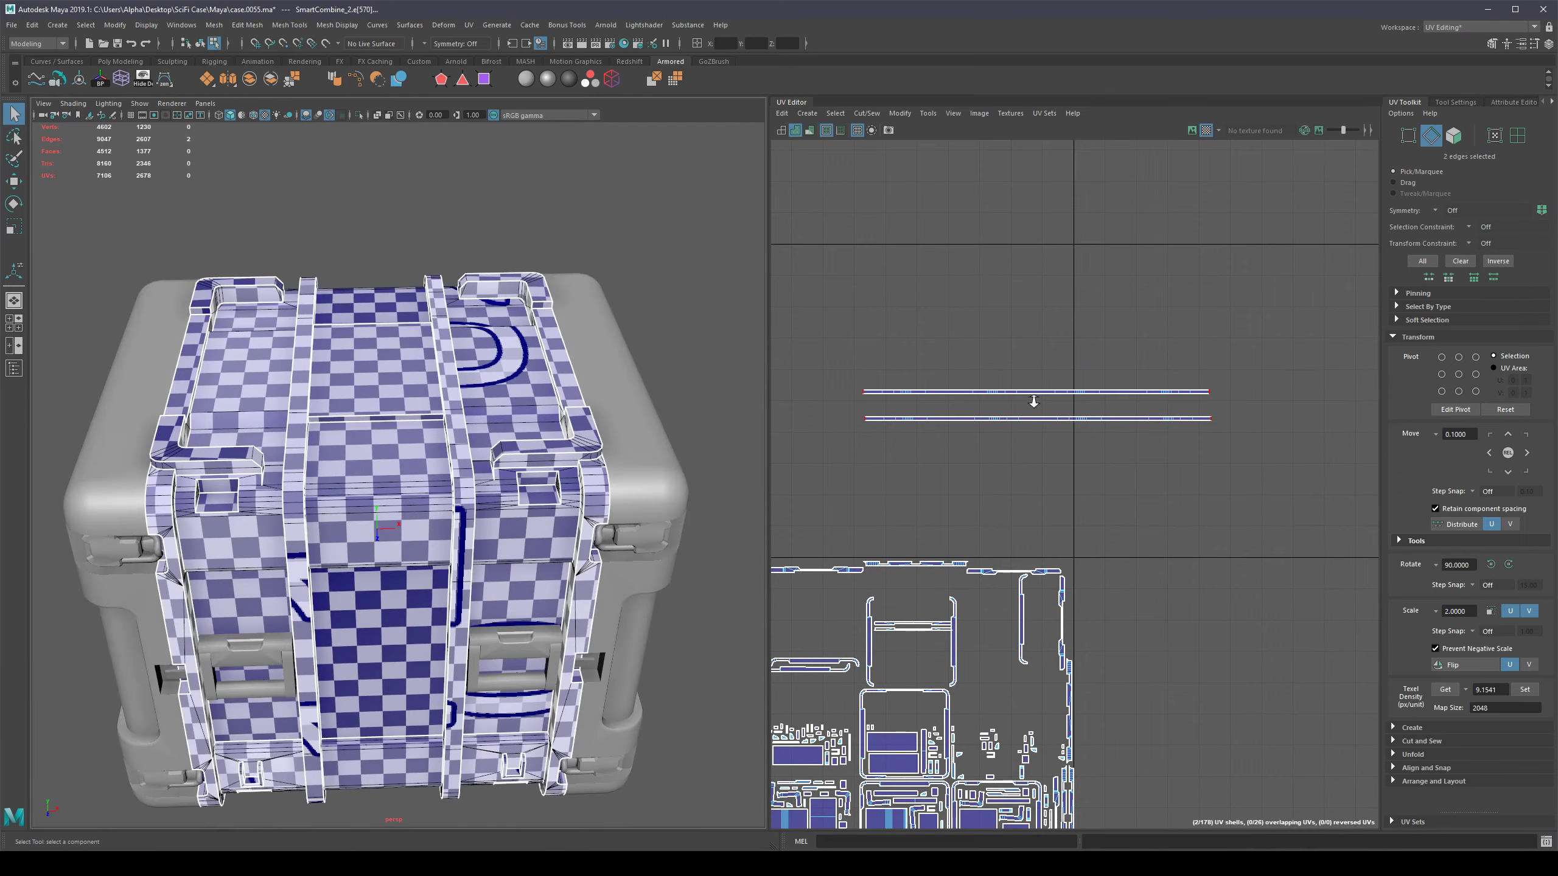
{"action": "scroll", "coordinate": [1034, 404], "scroll_direction": "down", "scroll_amount": 3}
{"action": "scroll", "coordinate": [1036, 407], "scroll_direction": "down", "scroll_amount": 2}
{"action": "scroll", "coordinate": [1040, 406], "scroll_direction": "up", "scroll_amount": 3}
{"action": "scroll", "coordinate": [1044, 408], "scroll_direction": "up", "scroll_amount": 3}
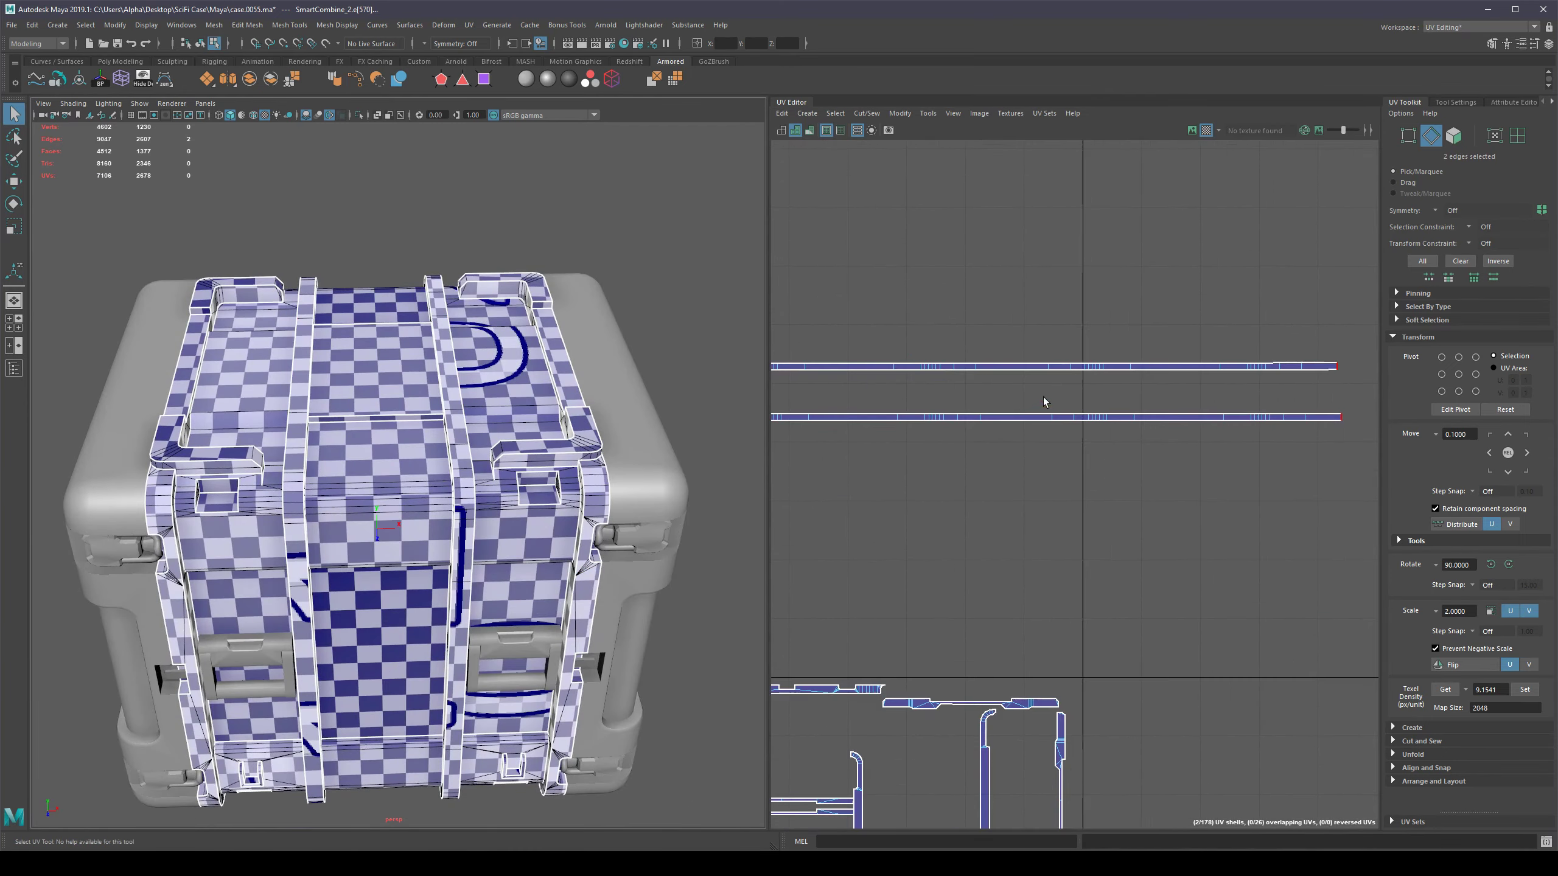
{"action": "left_click_drag", "start_coordinate": [485, 605], "coordinate": [414, 552], "text": "alt"}
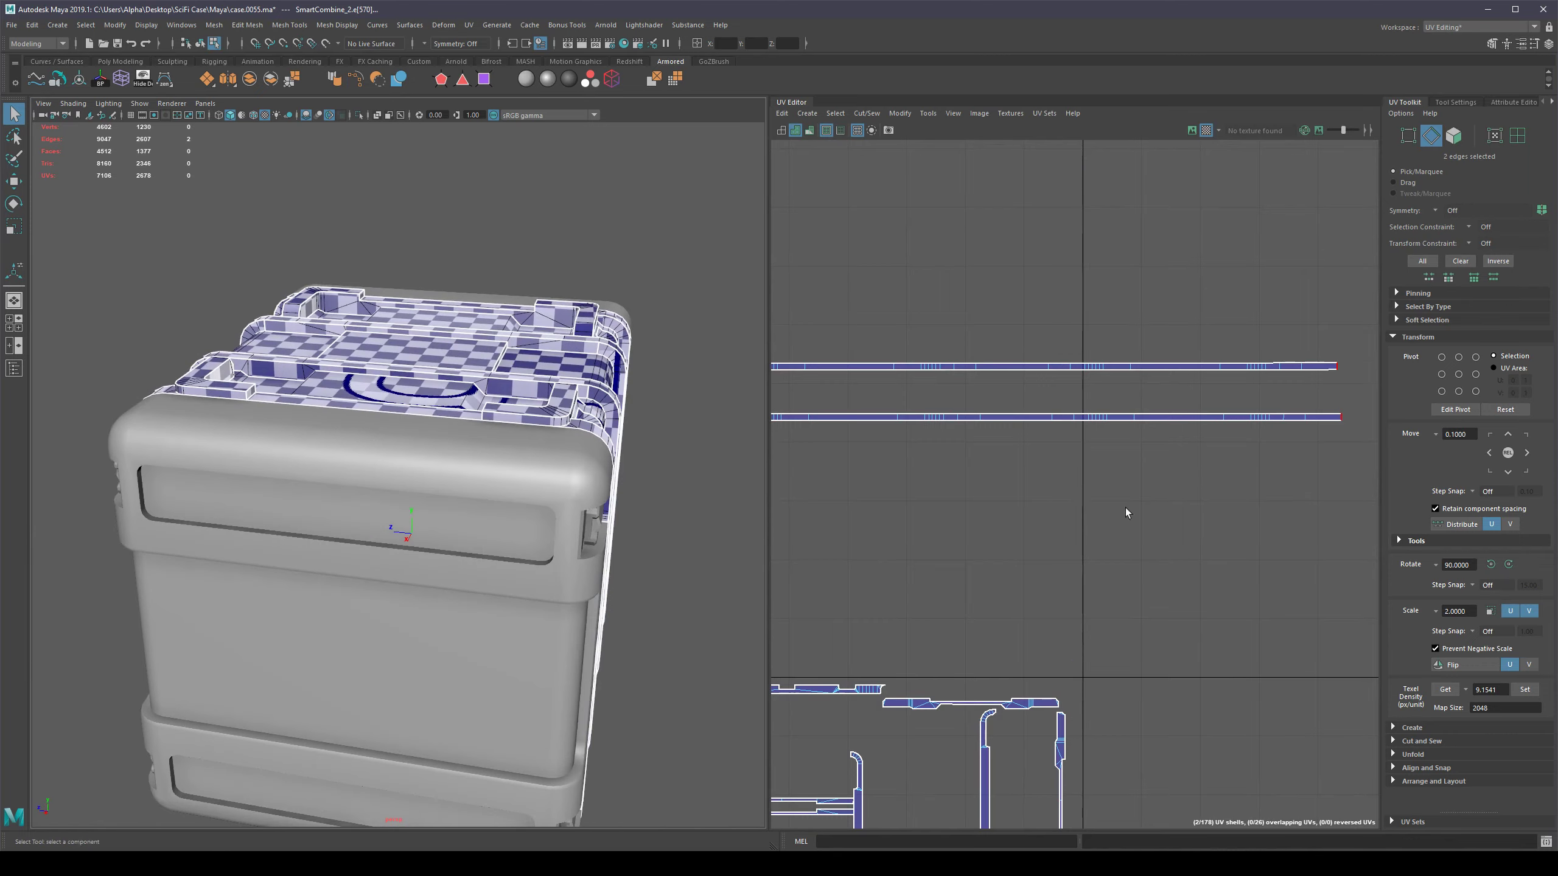
{"action": "scroll", "coordinate": [1102, 517], "scroll_direction": "down", "scroll_amount": 4}
{"action": "middle_click_drag", "start_coordinate": [906, 547], "coordinate": [930, 440], "text": "alt"}
{"action": "left_click_drag", "start_coordinate": [332, 463], "coordinate": [530, 478], "text": "alt"}
{"action": "left_click", "coordinate": [530, 478]}
{"action": "left_click_drag", "start_coordinate": [536, 711], "coordinate": [523, 552], "text": "alt"}
{"action": "left_click_drag", "start_coordinate": [451, 381], "coordinate": [429, 436], "text": "alt"}
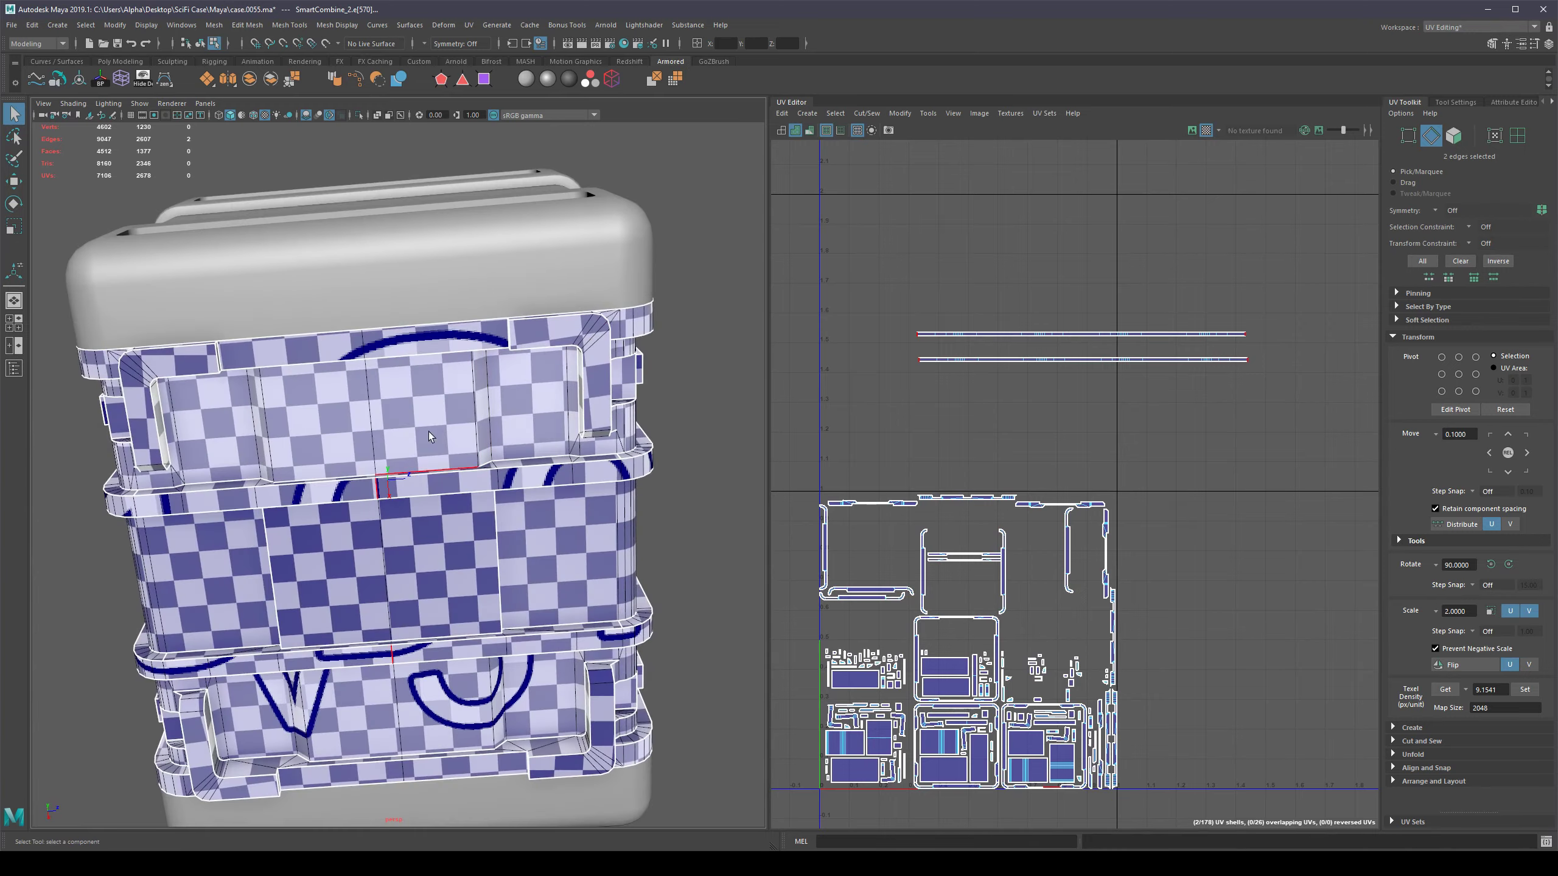
Select the line of edges across the middle of the underside and examine its alignment with the strap seams.
{"action": "left_click_drag", "start_coordinate": [544, 437], "coordinate": [638, 469], "text": "alt"}
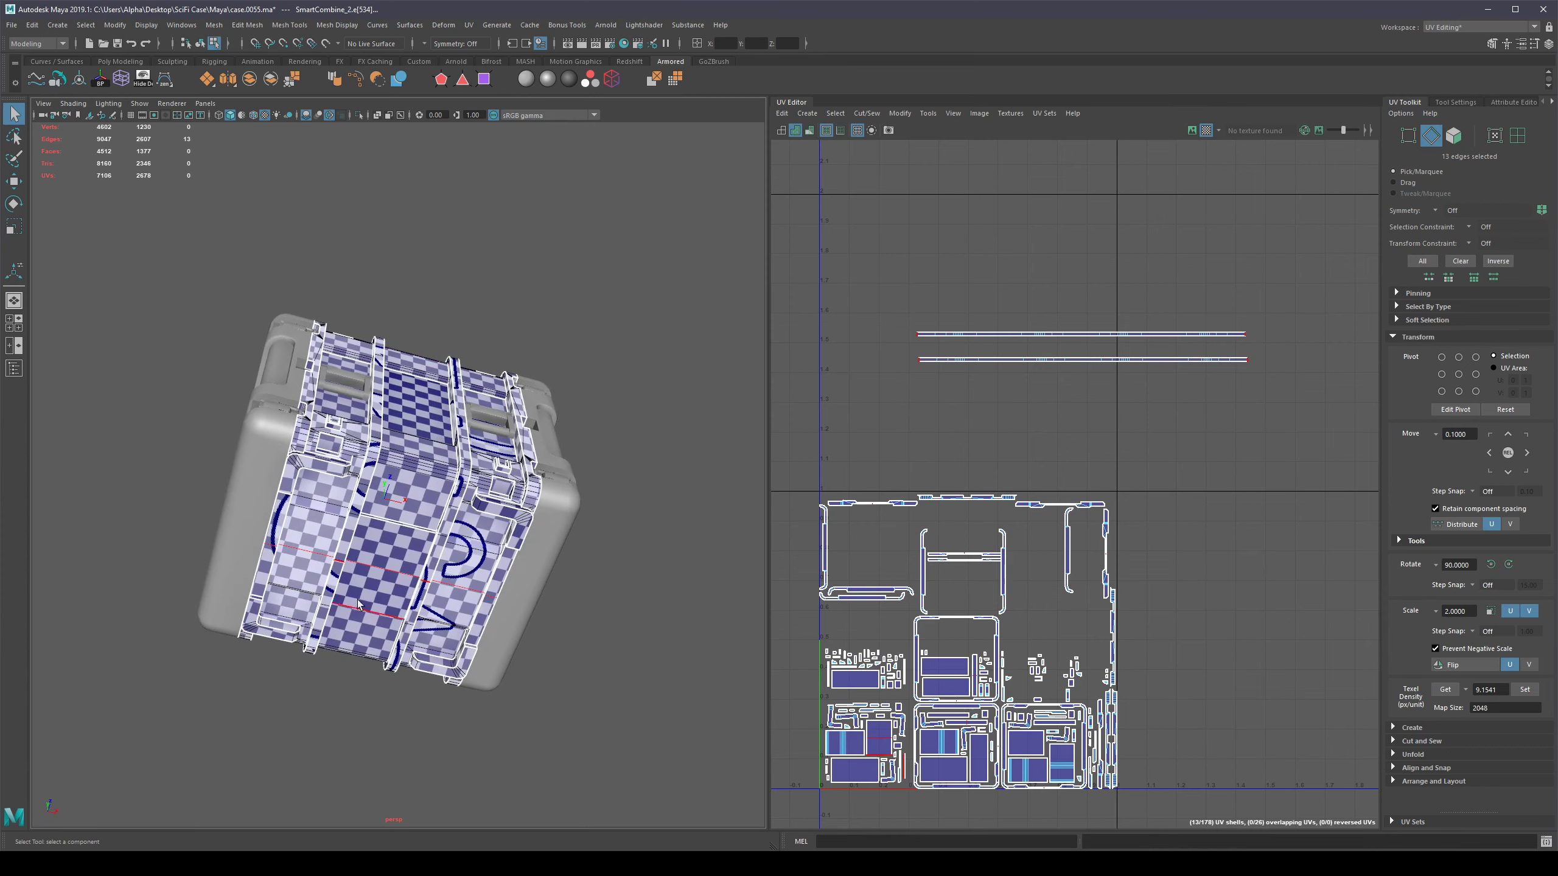
{"action": "scroll", "coordinate": [372, 603], "scroll_direction": "up", "scroll_amount": 4}
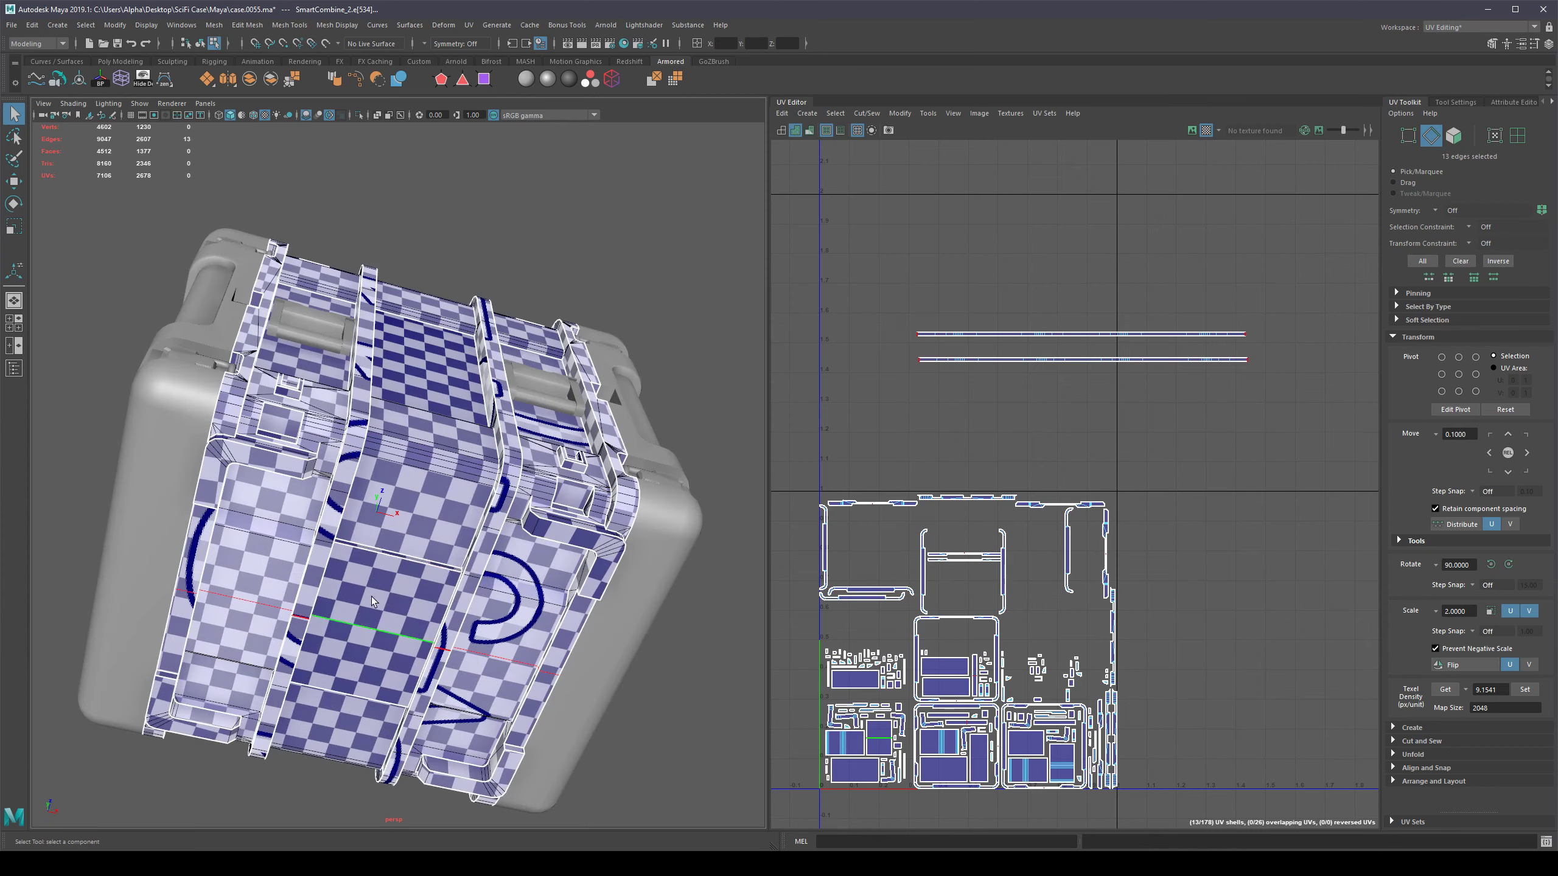
{"action": "left_click_drag", "start_coordinate": [464, 373], "coordinate": [662, 436], "text": "alt"}
{"action": "left_click_drag", "start_coordinate": [402, 488], "coordinate": [311, 531], "text": "alt"}
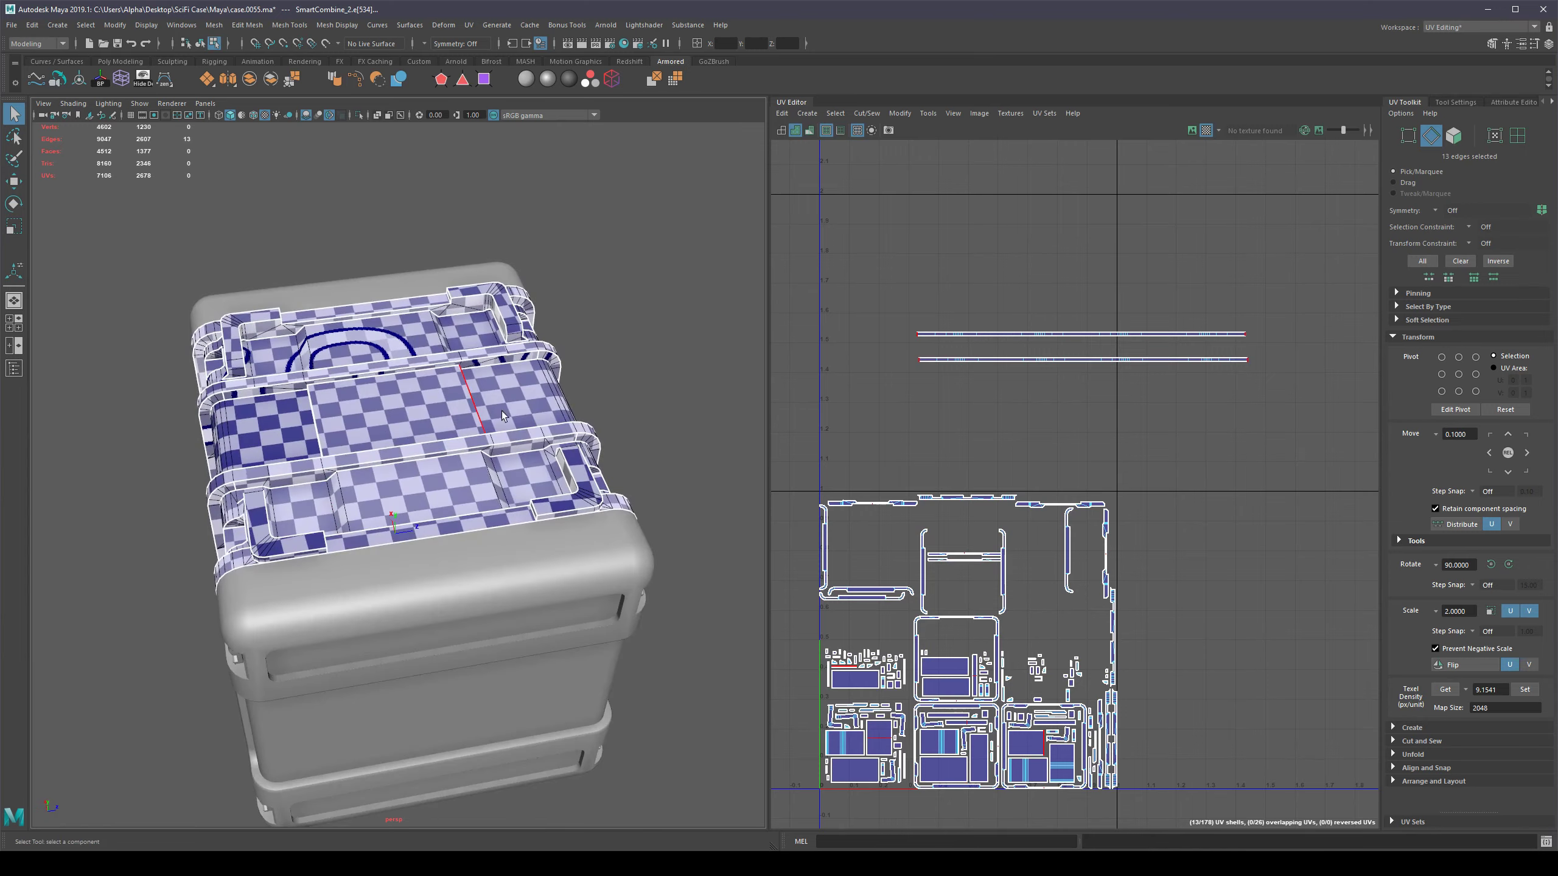
{"action": "left_click_drag", "start_coordinate": [501, 416], "coordinate": [355, 561], "text": "alt"}
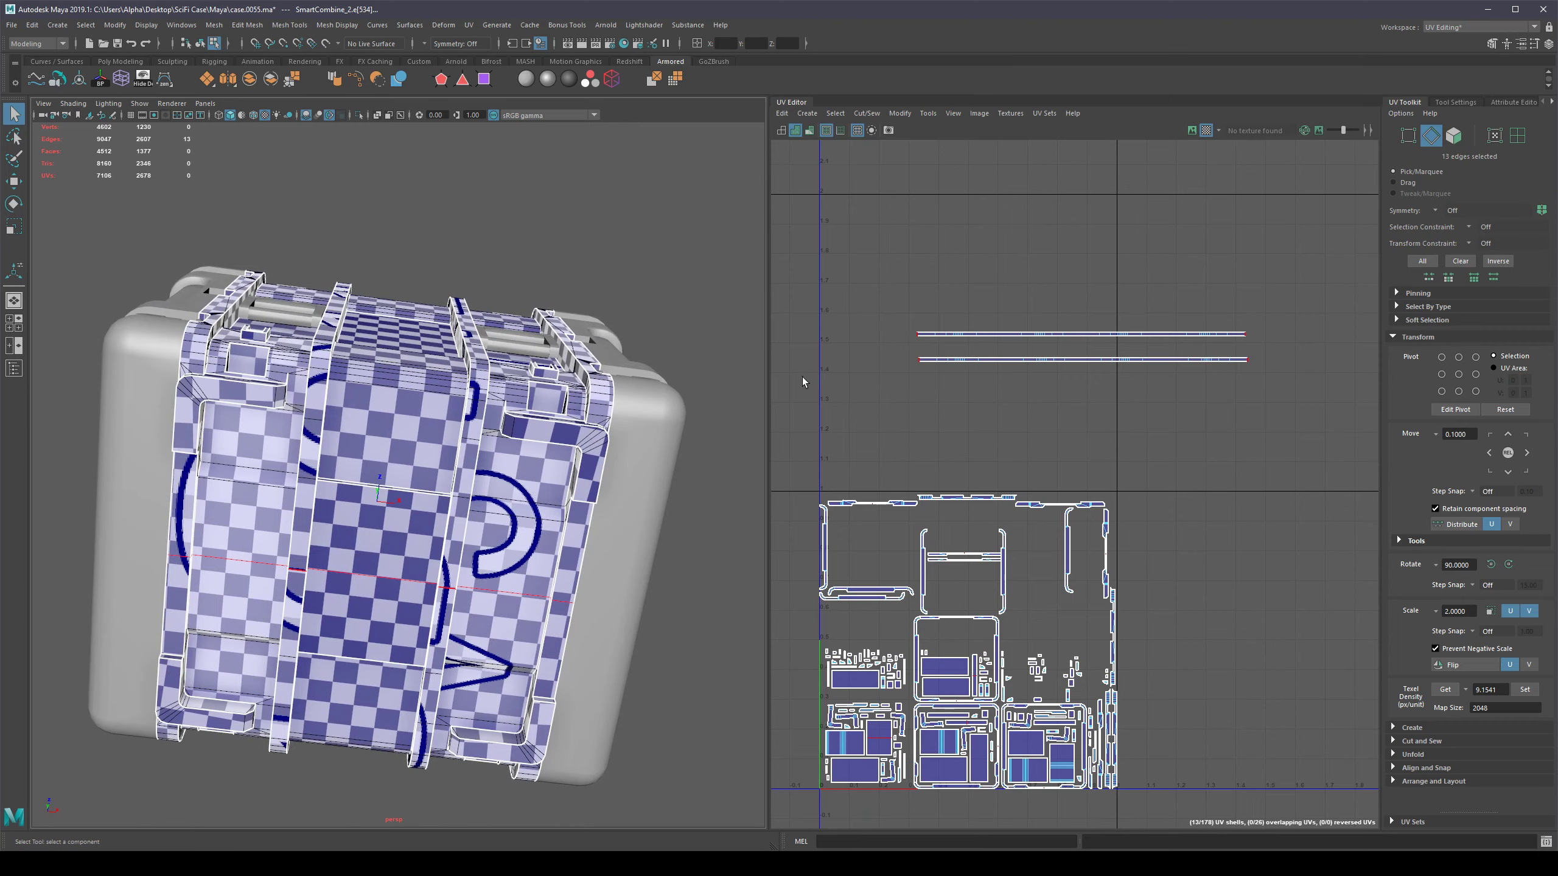
Cut both strap shells at the edges crossing the straps near the case's lower front.
{"action": "scroll", "coordinate": [802, 382], "scroll_direction": "up", "scroll_amount": 2}
{"action": "middle_click_drag", "start_coordinate": [970, 345], "coordinate": [969, 367], "text": "alt"}
{"action": "left_click_drag", "start_coordinate": [484, 340], "coordinate": [409, 484], "text": "alt"}
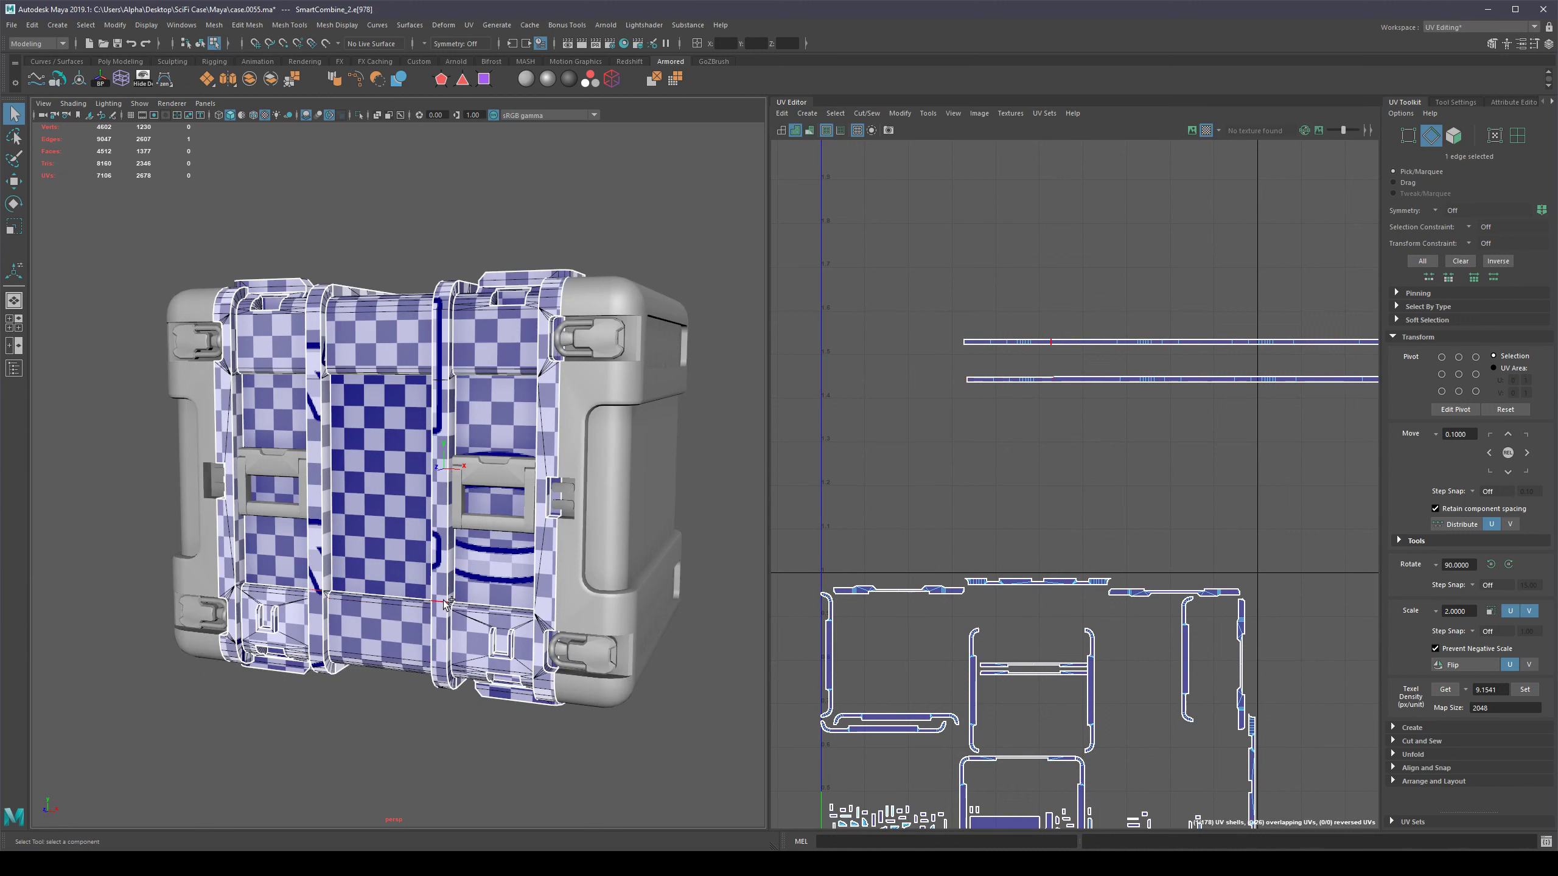
{"action": "right_click", "coordinate": [483, 488], "text": "shift"}
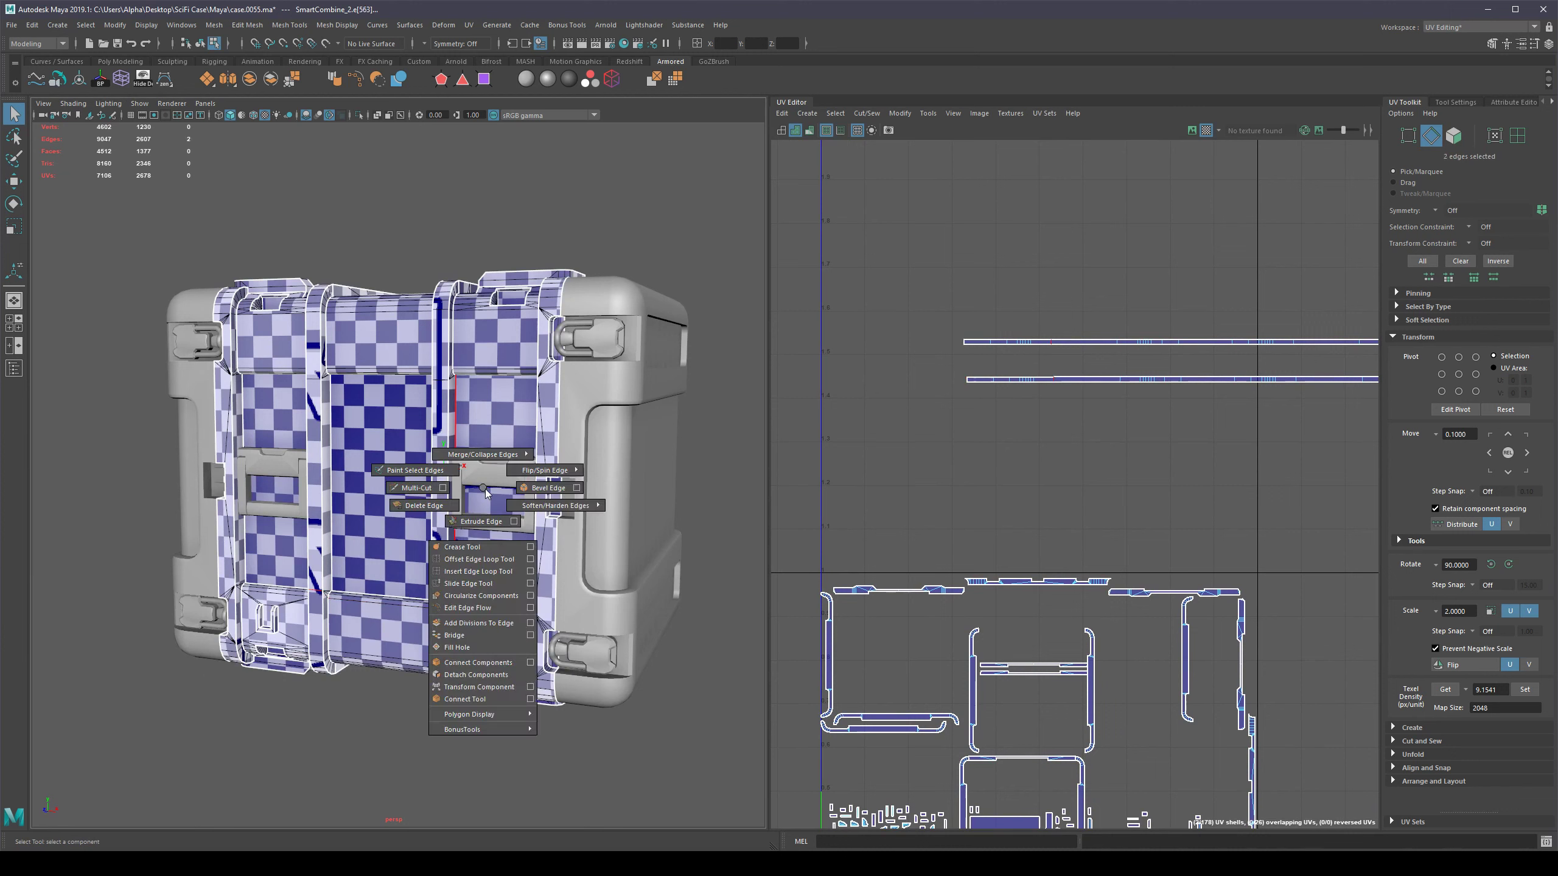
{"action": "right_click", "coordinate": [1207, 312], "text": "shift"}
{"action": "right_click_drag", "start_coordinate": [1180, 329], "coordinate": [1175, 332], "text": "shift"}
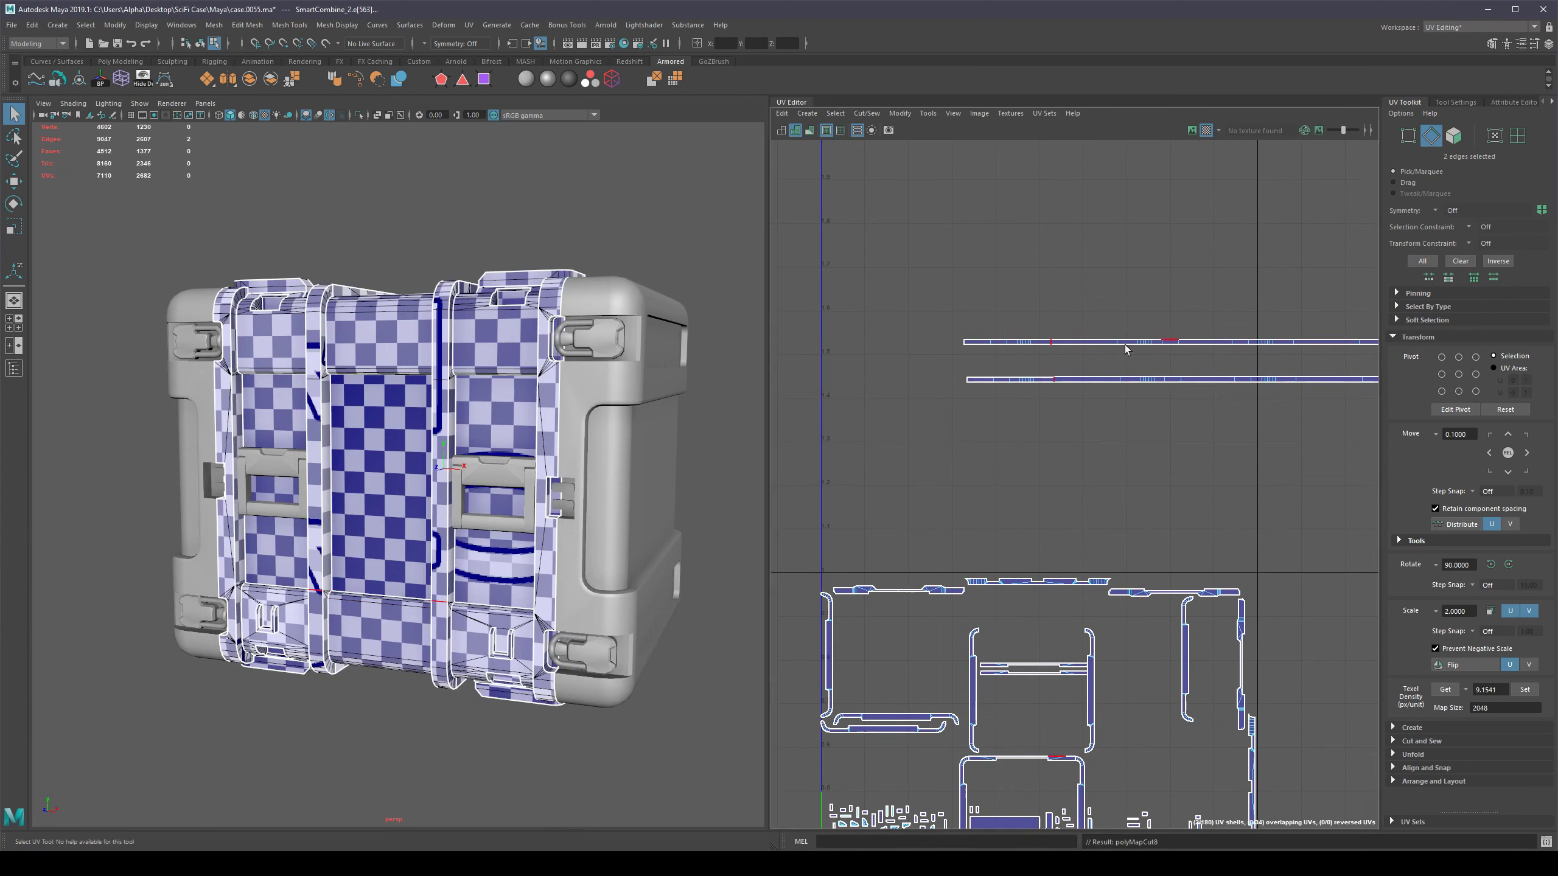
Cut both strap shells at the edges crossing the straps on the upper part of the case's opposite side.
{"action": "left_click_drag", "start_coordinate": [550, 413], "coordinate": [296, 384], "text": "alt"}
{"action": "left_click", "coordinate": [438, 384], "text": "shift"}
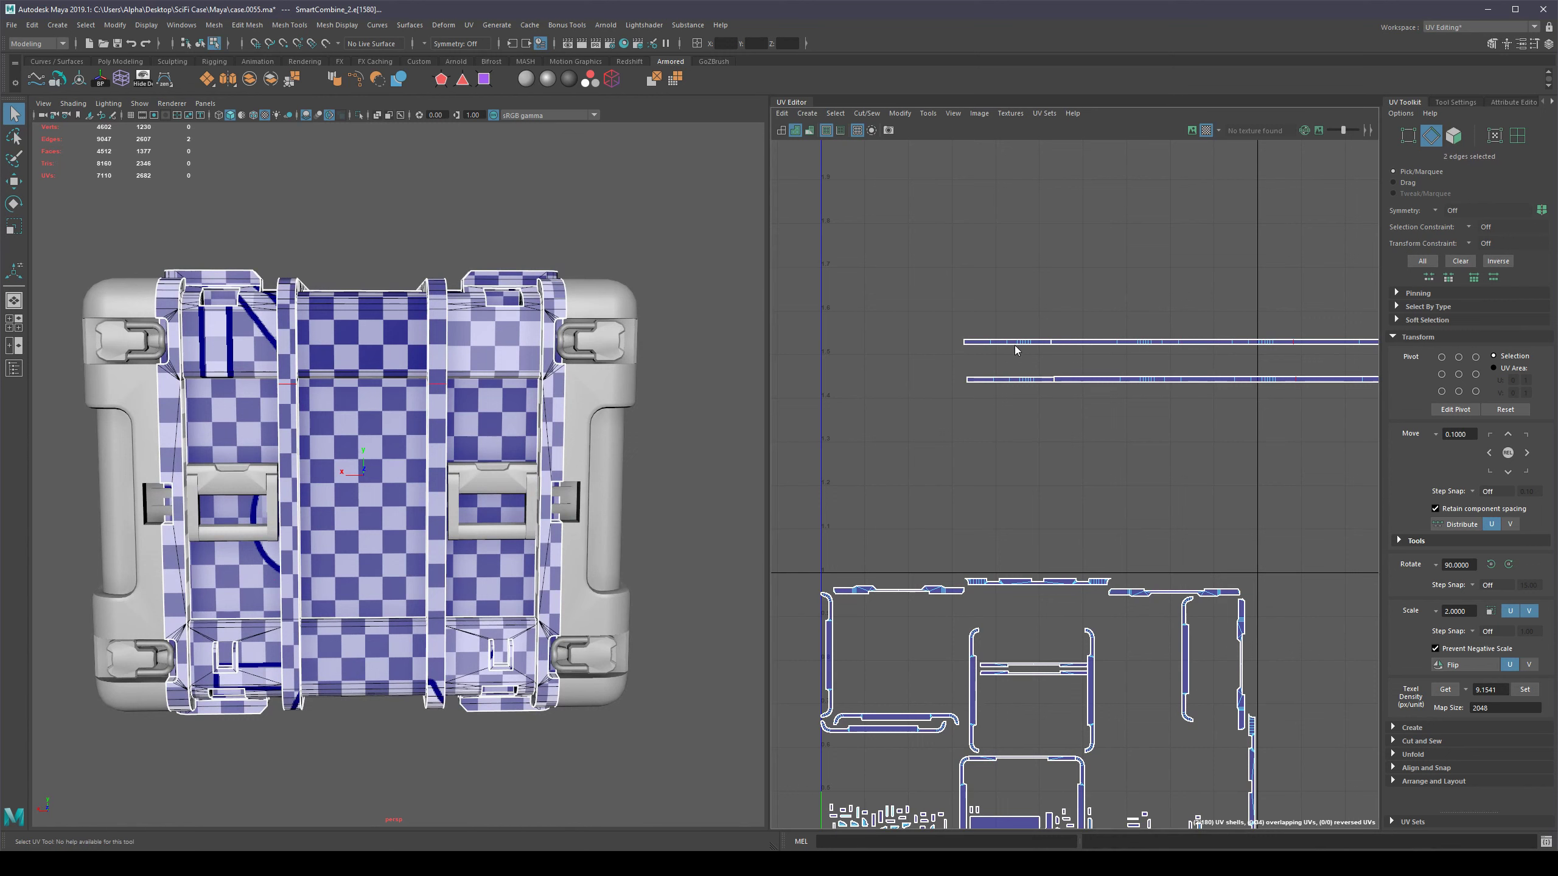
{"action": "mouse_move", "coordinate": [1015, 346]}
{"action": "right_mouse_down", "text": "shift"}
{"action": "mouse_move", "coordinate": [970, 363]}
{"action": "mouse_move", "coordinate": [1022, 354]}
{"action": "mouse_move", "coordinate": [994, 339]}
{"action": "right_mouse_up", "text": "shift"}
Move the short left-end piece of the upper strap shell up and away from the remaining strap.
{"action": "scroll", "coordinate": [1024, 379], "scroll_direction": "down", "scroll_amount": 1}
{"action": "left_click", "coordinate": [1020, 347]}
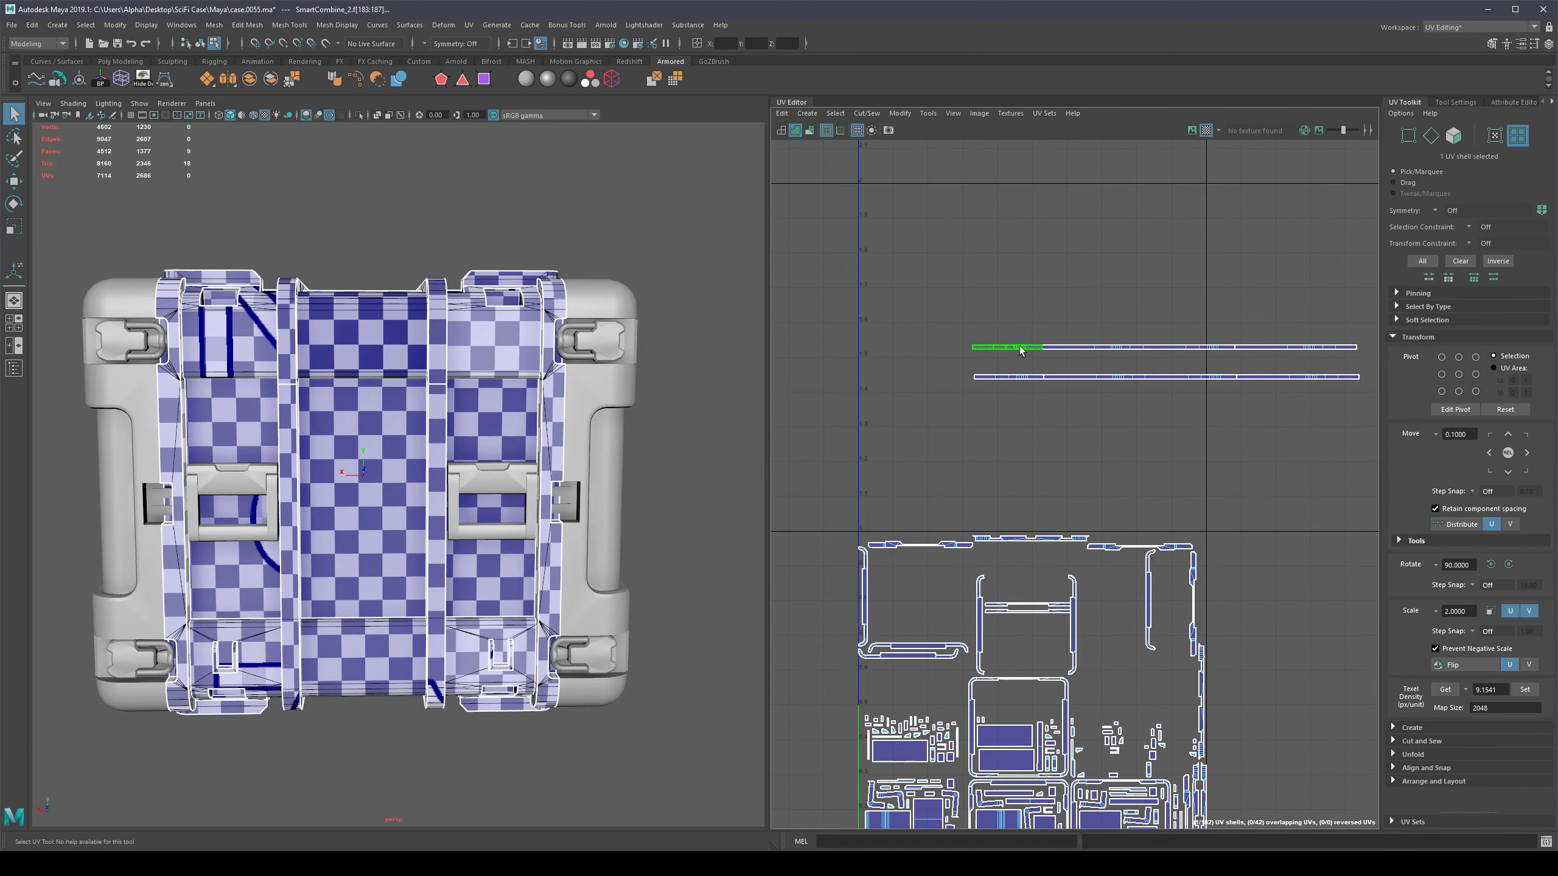
{"action": "key", "text": "w"}
{"action": "left_click_drag", "start_coordinate": [1019, 349], "coordinate": [969, 289]}
{"action": "scroll", "coordinate": [981, 307], "scroll_direction": "up", "scroll_amount": 2}
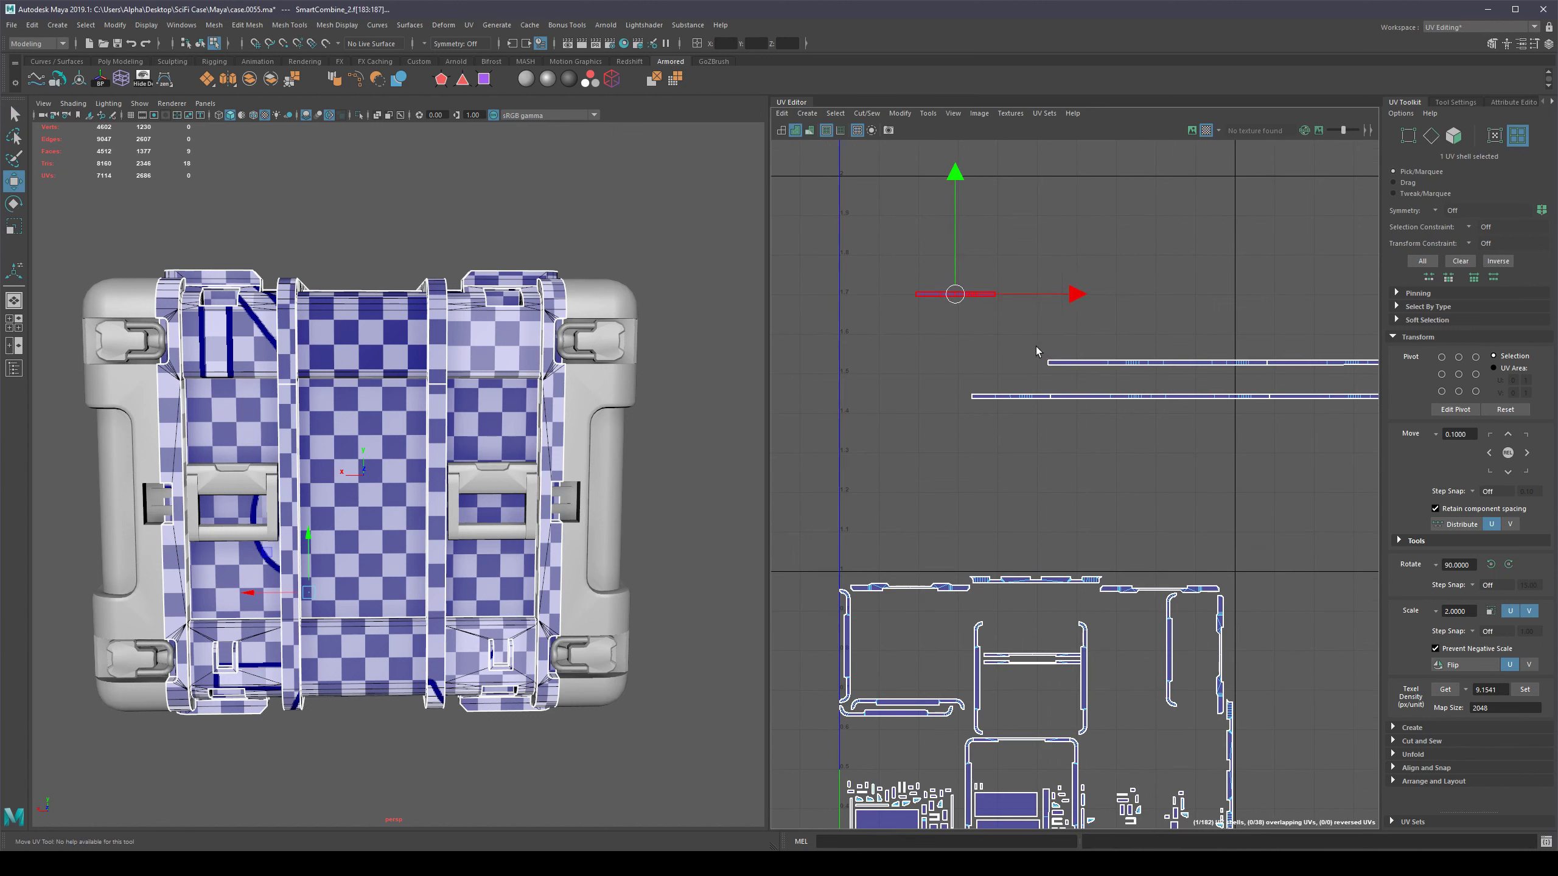
Hide the checker texture and stitch the separated short upper strap piece to its matching strap shell along its left end edge.
{"action": "key", "text": "q"}
{"action": "key", "text": "F10"}
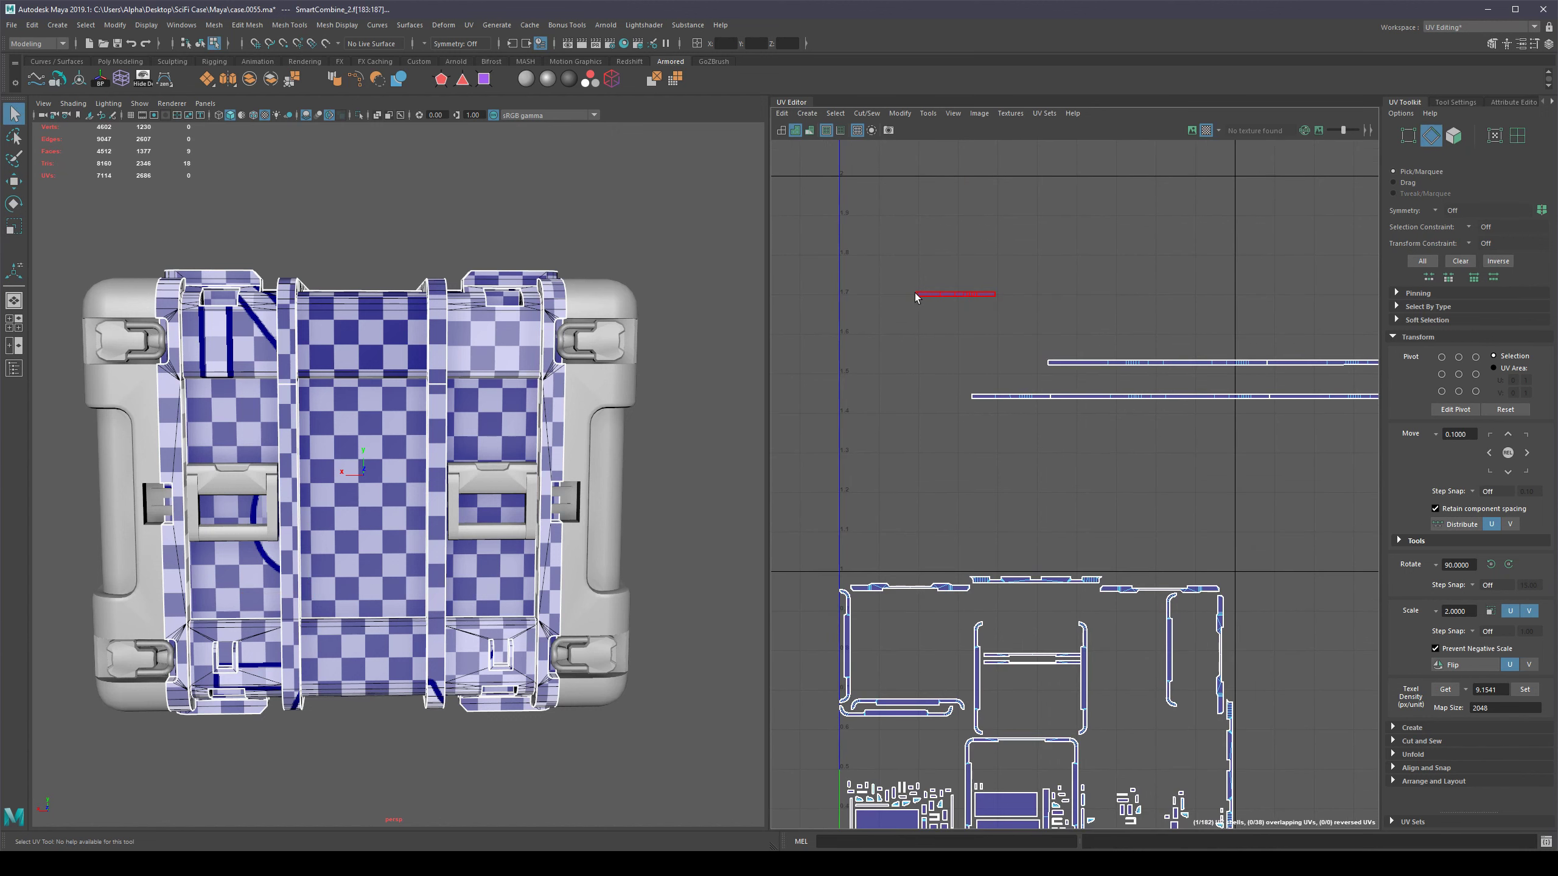
{"action": "left_click", "coordinate": [916, 298]}
{"action": "right_click_drag", "start_coordinate": [922, 294], "coordinate": [924, 269]}
{"action": "scroll", "coordinate": [923, 301], "scroll_direction": "up", "scroll_amount": 6}
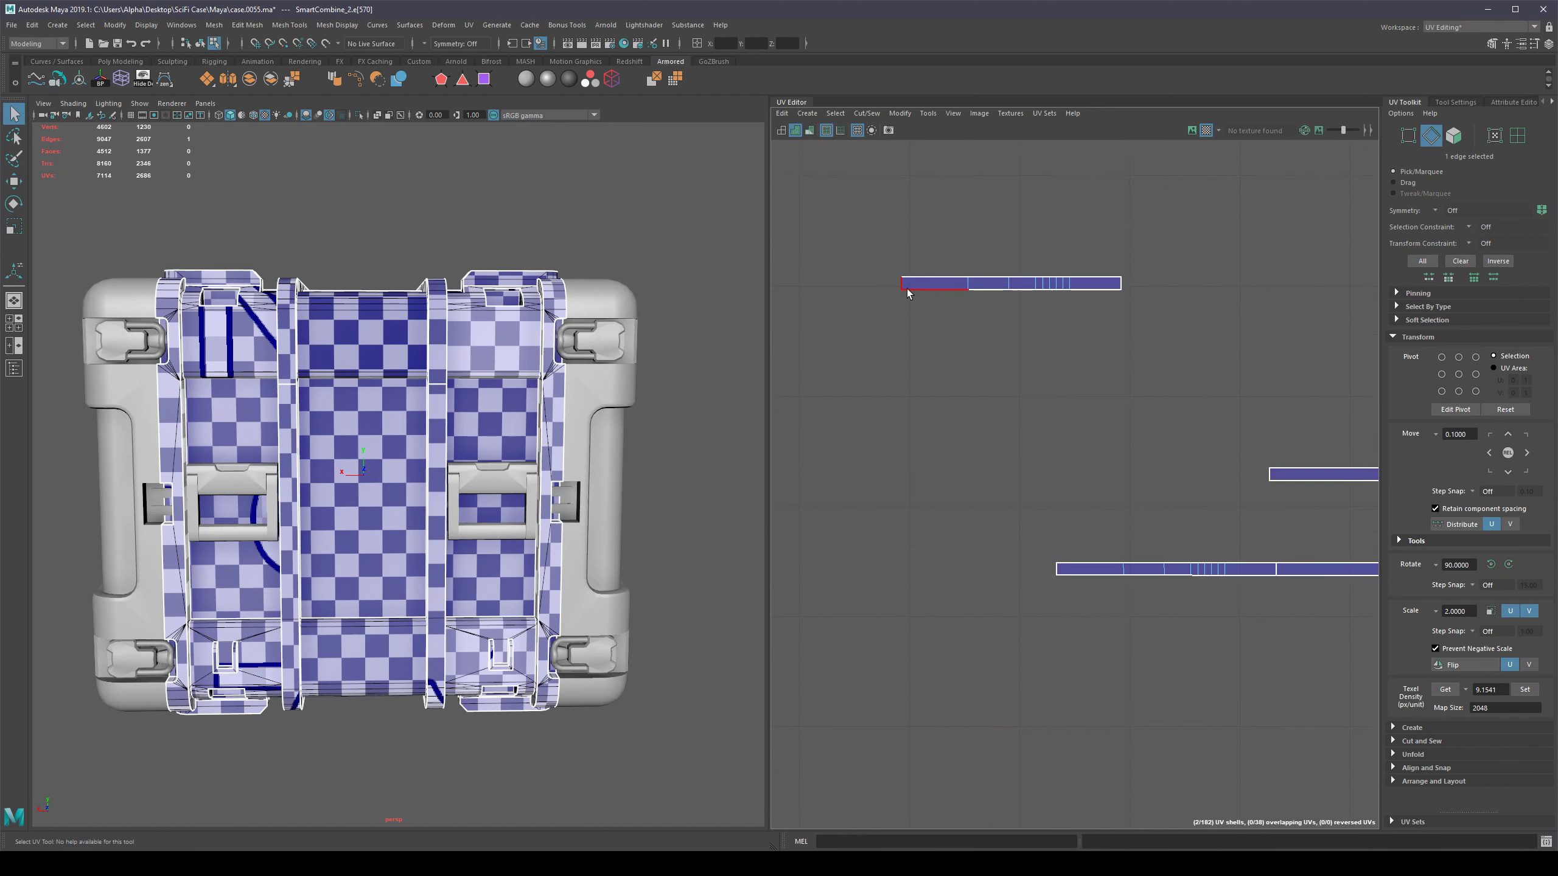
{"action": "scroll", "coordinate": [905, 289], "scroll_direction": "up", "scroll_amount": 2}
{"action": "left_click_drag", "start_coordinate": [579, 675], "coordinate": [687, 601], "text": "alt"}
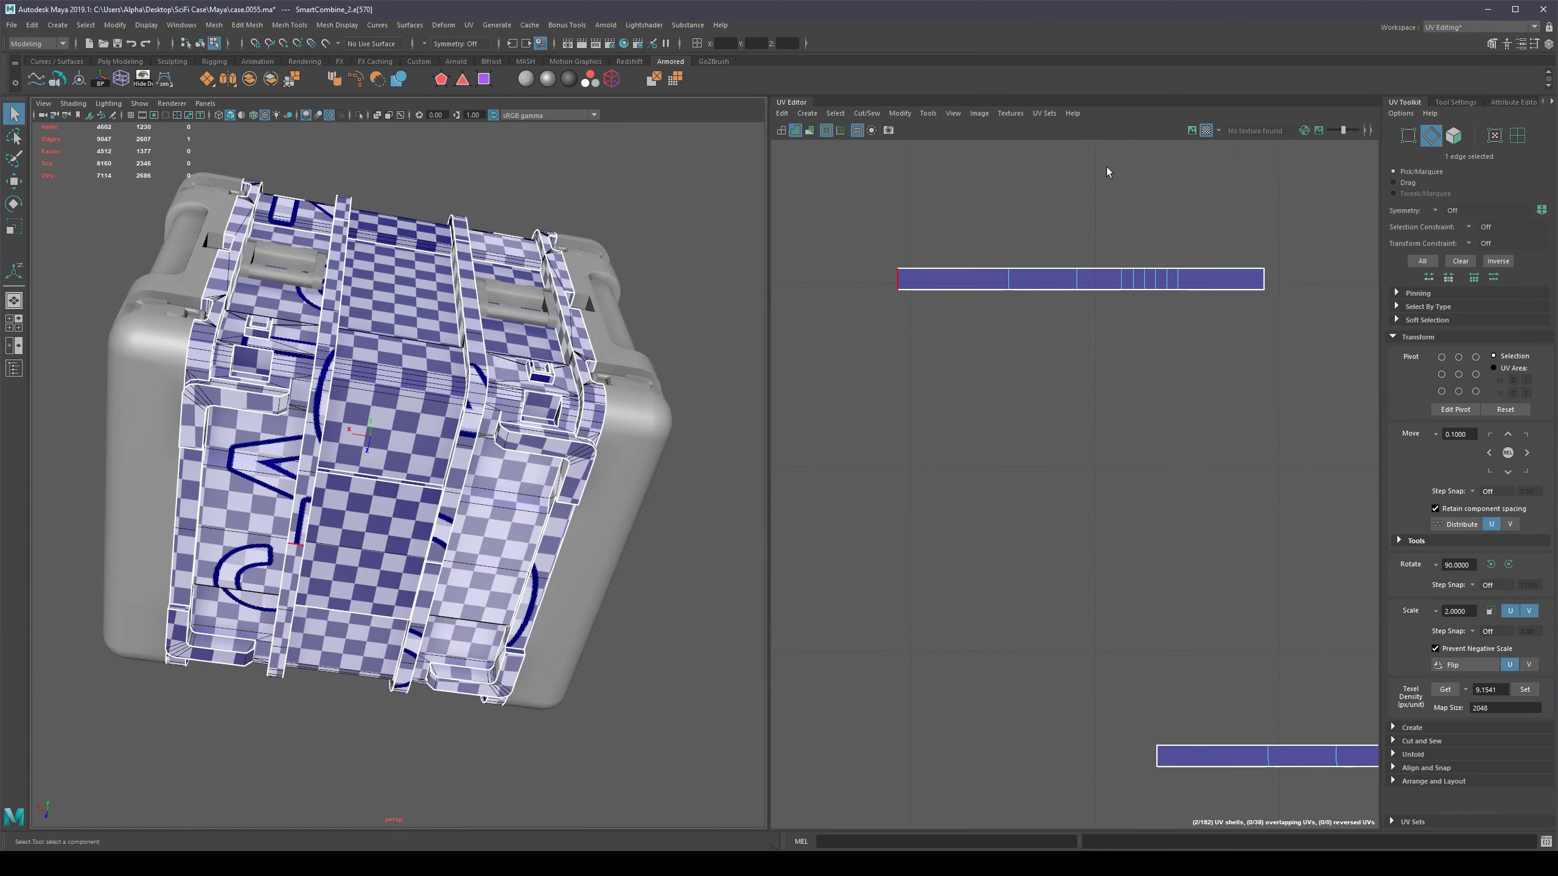
{"action": "left_click", "coordinate": [1206, 130]}
{"action": "left_click_drag", "start_coordinate": [555, 507], "coordinate": [617, 552], "text": "alt"}
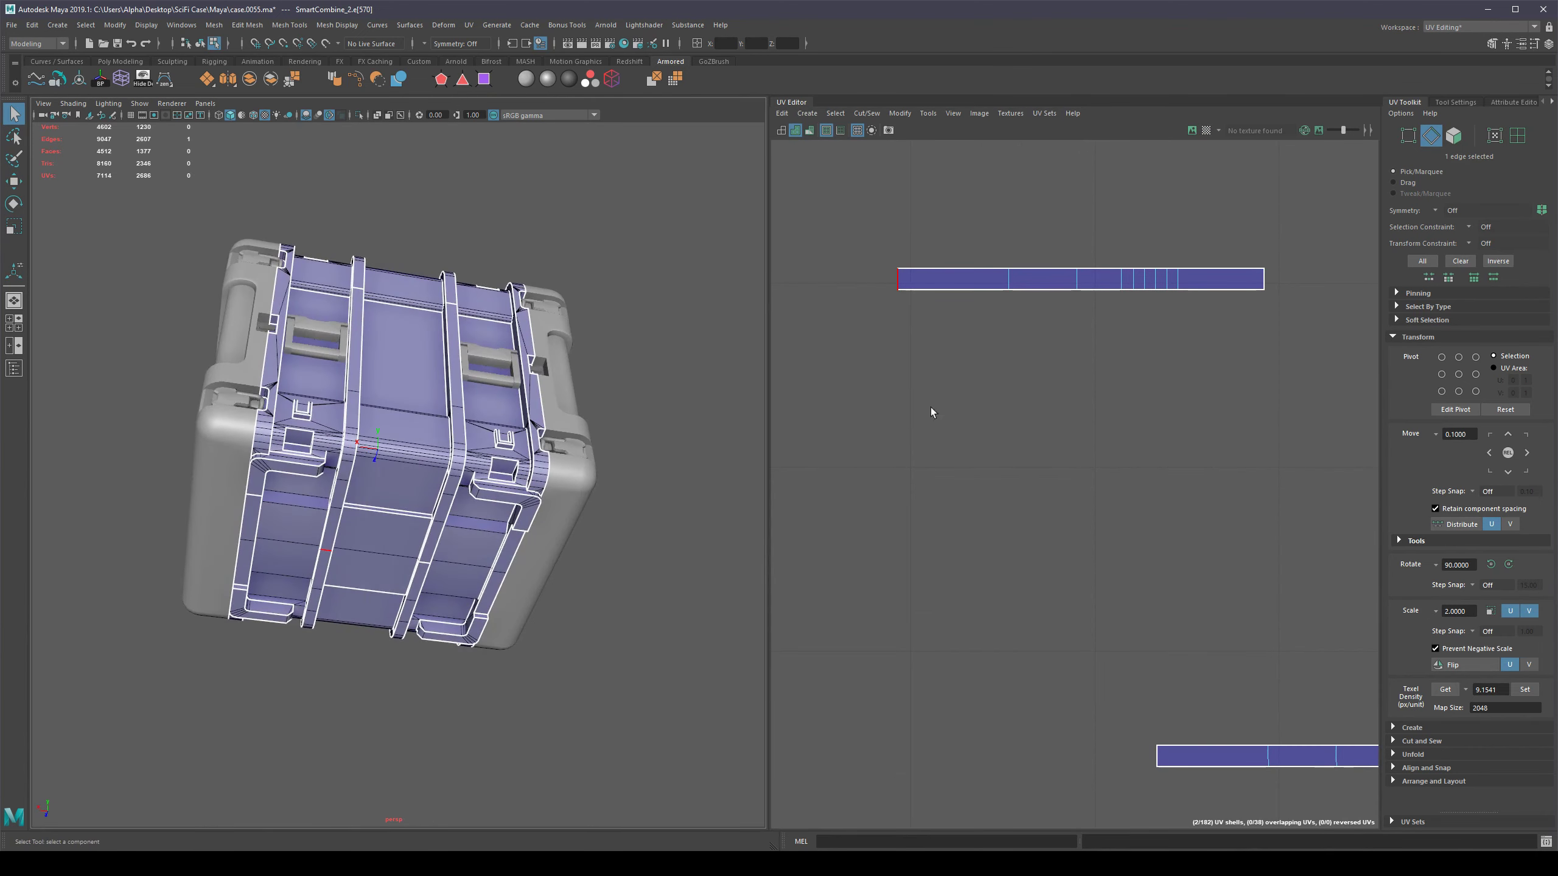
{"action": "scroll", "coordinate": [930, 343], "scroll_direction": "down", "scroll_amount": 3}
{"action": "right_click", "coordinate": [991, 360], "text": "shift"}
{"action": "right_click_drag", "start_coordinate": [991, 361], "coordinate": [987, 397], "text": "shift"}
{"action": "scroll", "coordinate": [985, 451], "scroll_direction": "down", "scroll_amount": 2}
Stitch the lower strap shell's left end edge to its matching piece, selecting that edge on the case.
{"action": "middle_click_drag", "start_coordinate": [990, 498], "coordinate": [930, 413], "text": "alt"}
{"action": "left_click", "coordinate": [423, 565]}
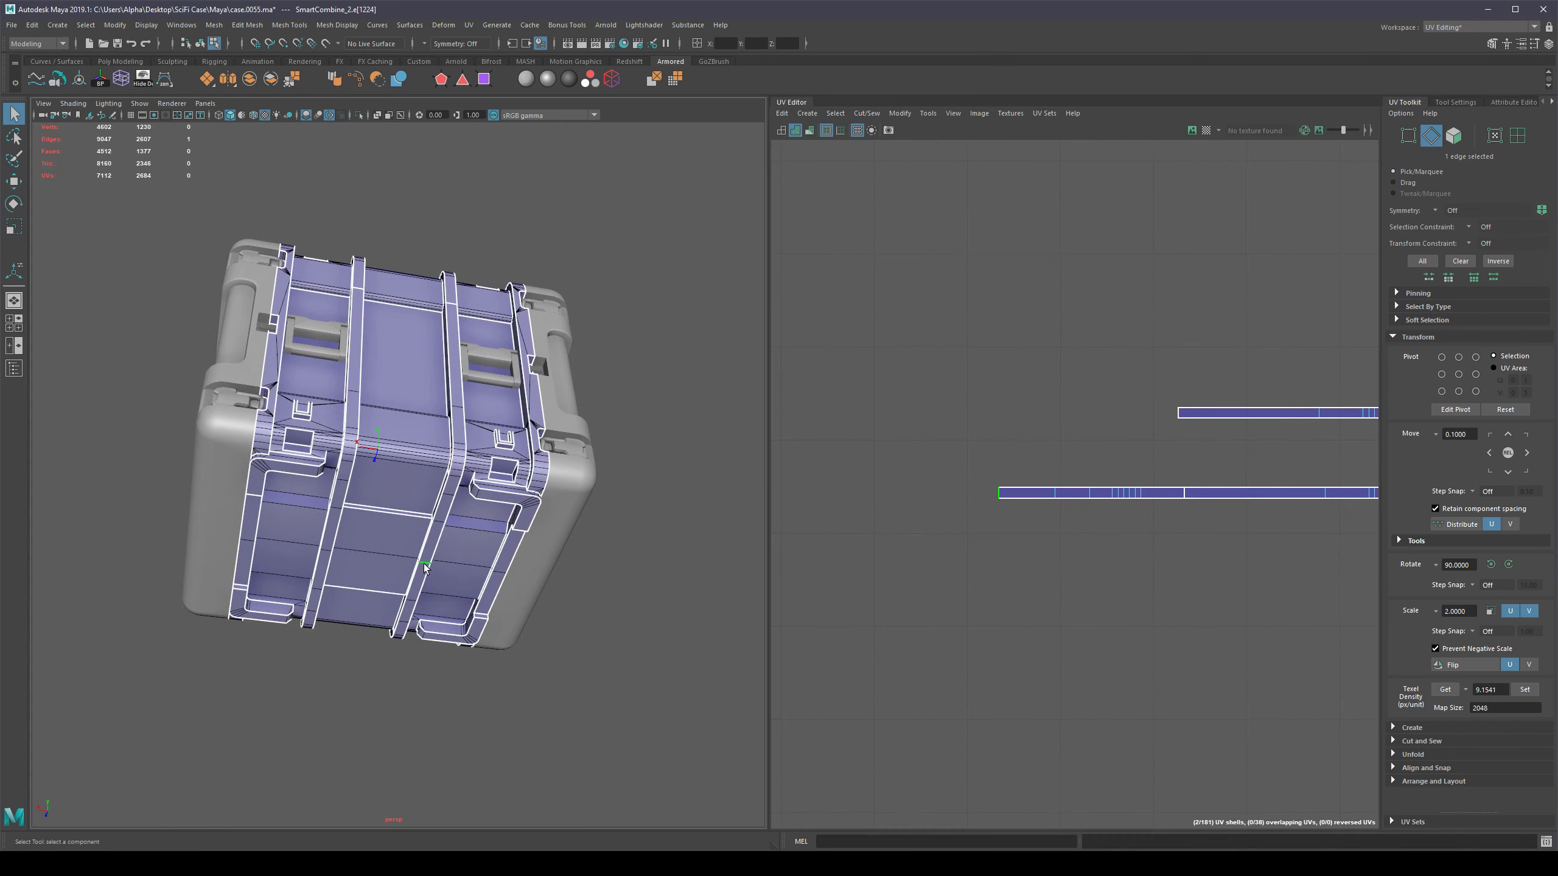
{"action": "right_click", "coordinate": [1018, 409], "text": "shift"}
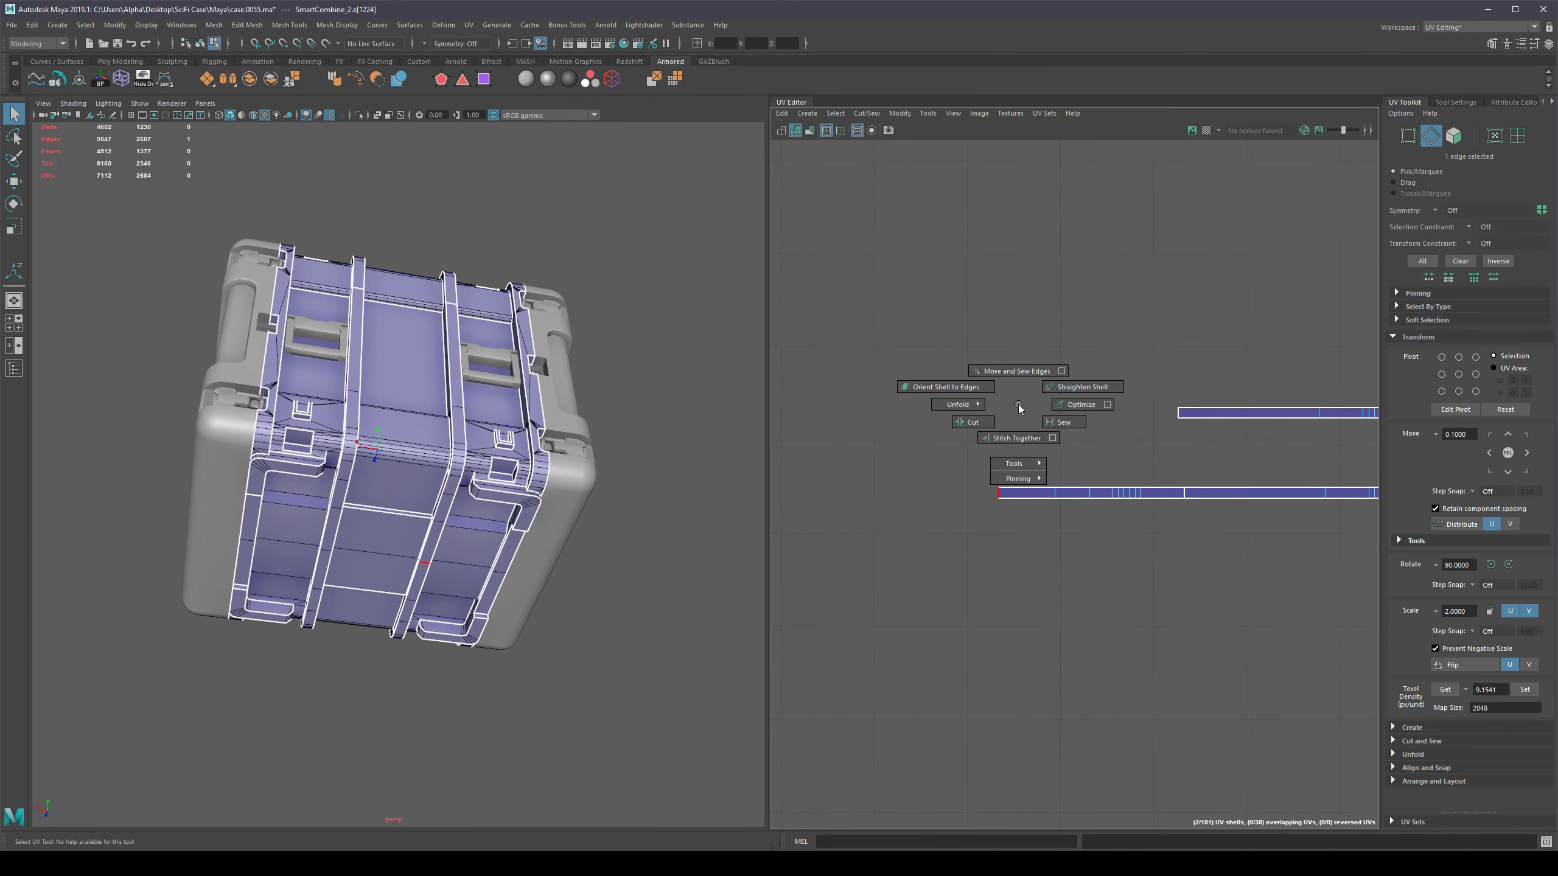
{"action": "left_click", "coordinate": [1015, 440]}
{"action": "scroll", "coordinate": [1012, 436], "scroll_direction": "down", "scroll_amount": 2}
{"action": "scroll", "coordinate": [1202, 465], "scroll_direction": "down", "scroll_amount": 1}
{"action": "middle_click_drag", "start_coordinate": [1202, 465], "coordinate": [937, 432], "text": "alt"}
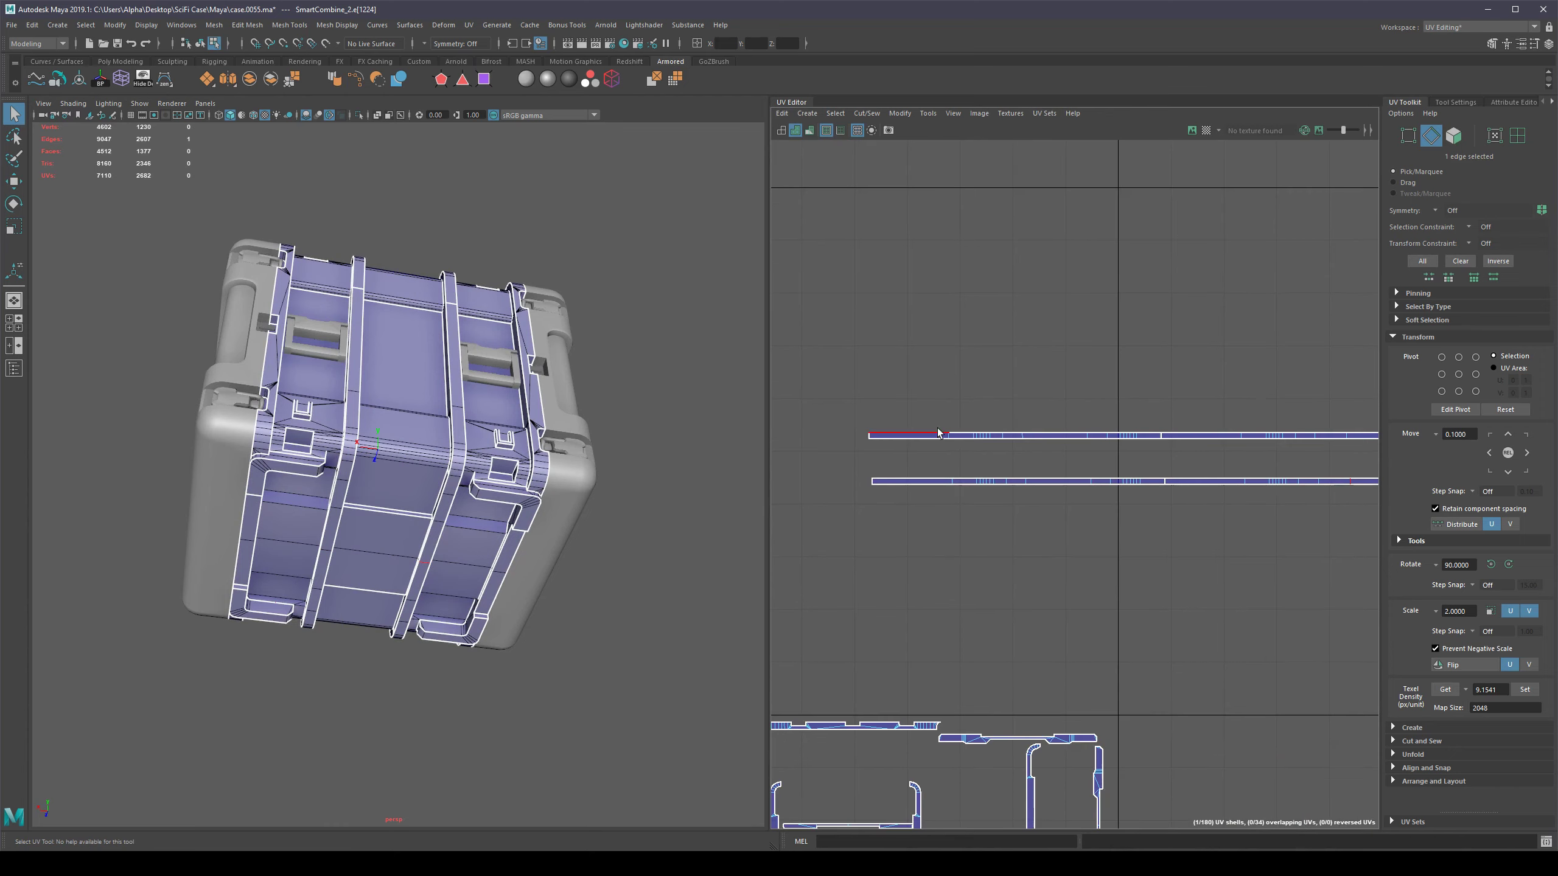
Move the left-hand shells of both strap rows up and to the left, away from the remaining strap pieces.
{"action": "right_click_drag", "start_coordinate": [1035, 437], "coordinate": [989, 420]}
{"action": "left_click", "coordinate": [1043, 431]}
{"action": "scroll", "coordinate": [1048, 429], "scroll_direction": "down", "scroll_amount": 2}
{"action": "left_click", "coordinate": [1078, 470], "text": "shift"}
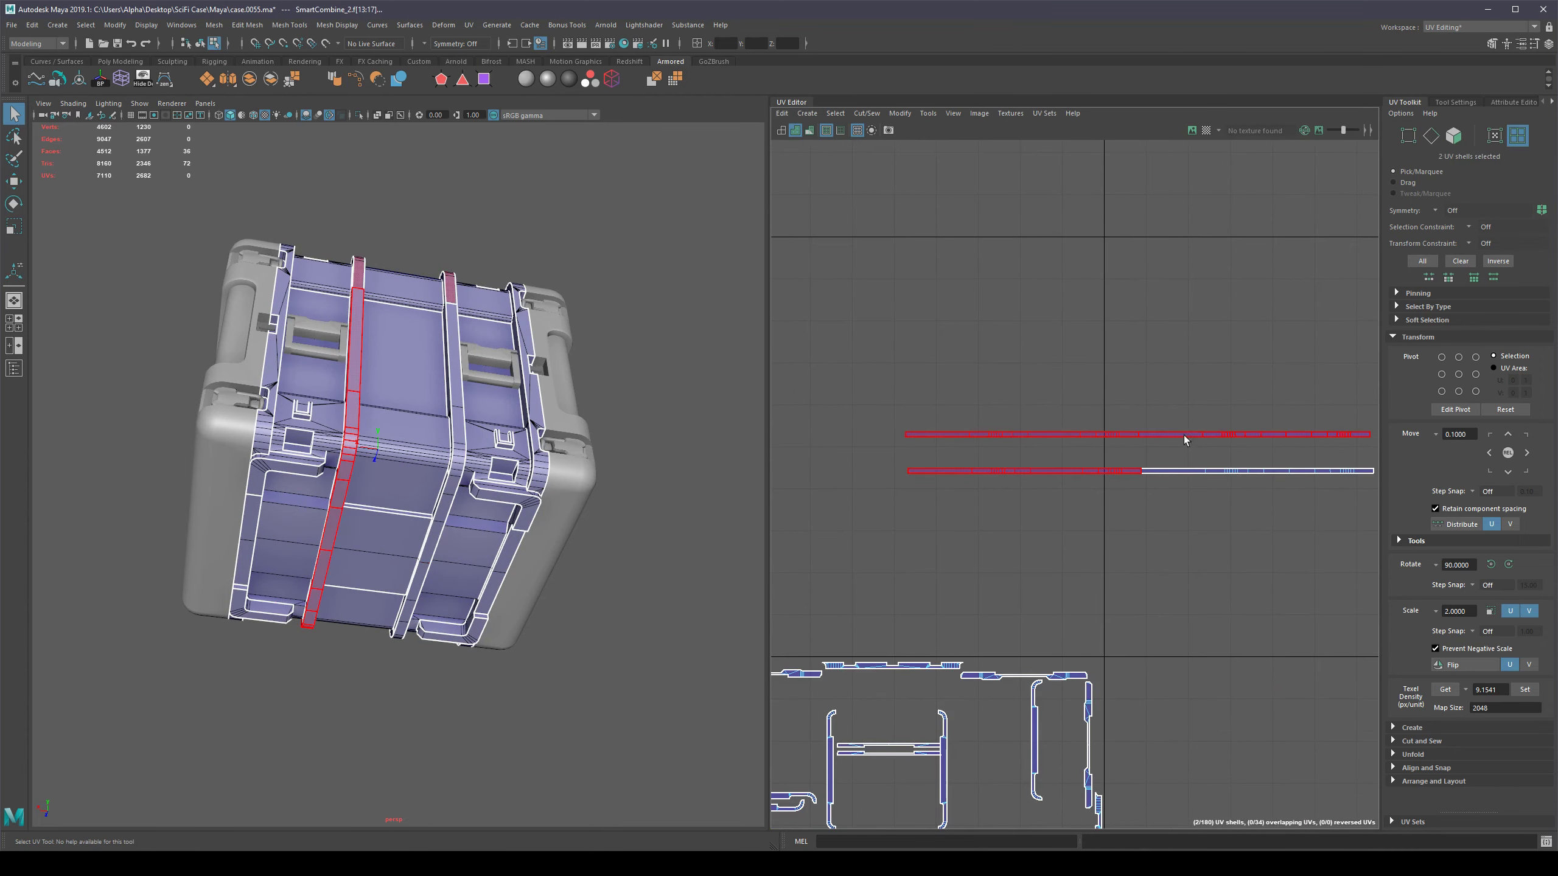
{"action": "key", "text": "w"}
{"action": "left_click_drag", "start_coordinate": [1022, 452], "coordinate": [926, 351]}
Move the two remaining strap shells left so they sit directly beneath the first pair.
{"action": "left_click", "coordinate": [1239, 441]}
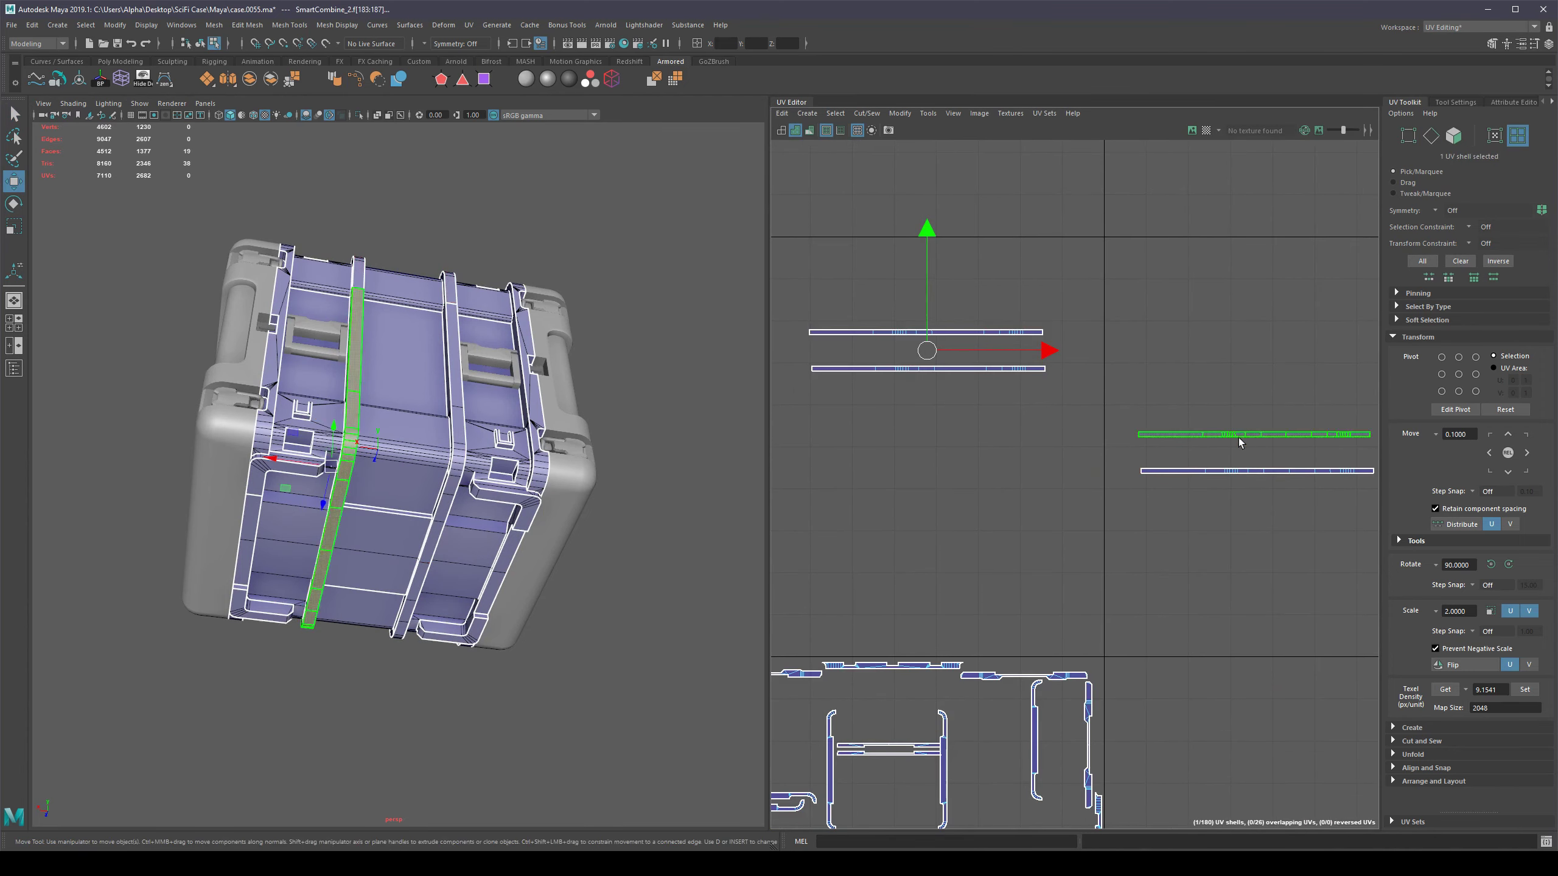
{"action": "left_click", "coordinate": [1251, 470], "text": "shift"}
{"action": "left_click_drag", "start_coordinate": [1233, 457], "coordinate": [906, 417]}
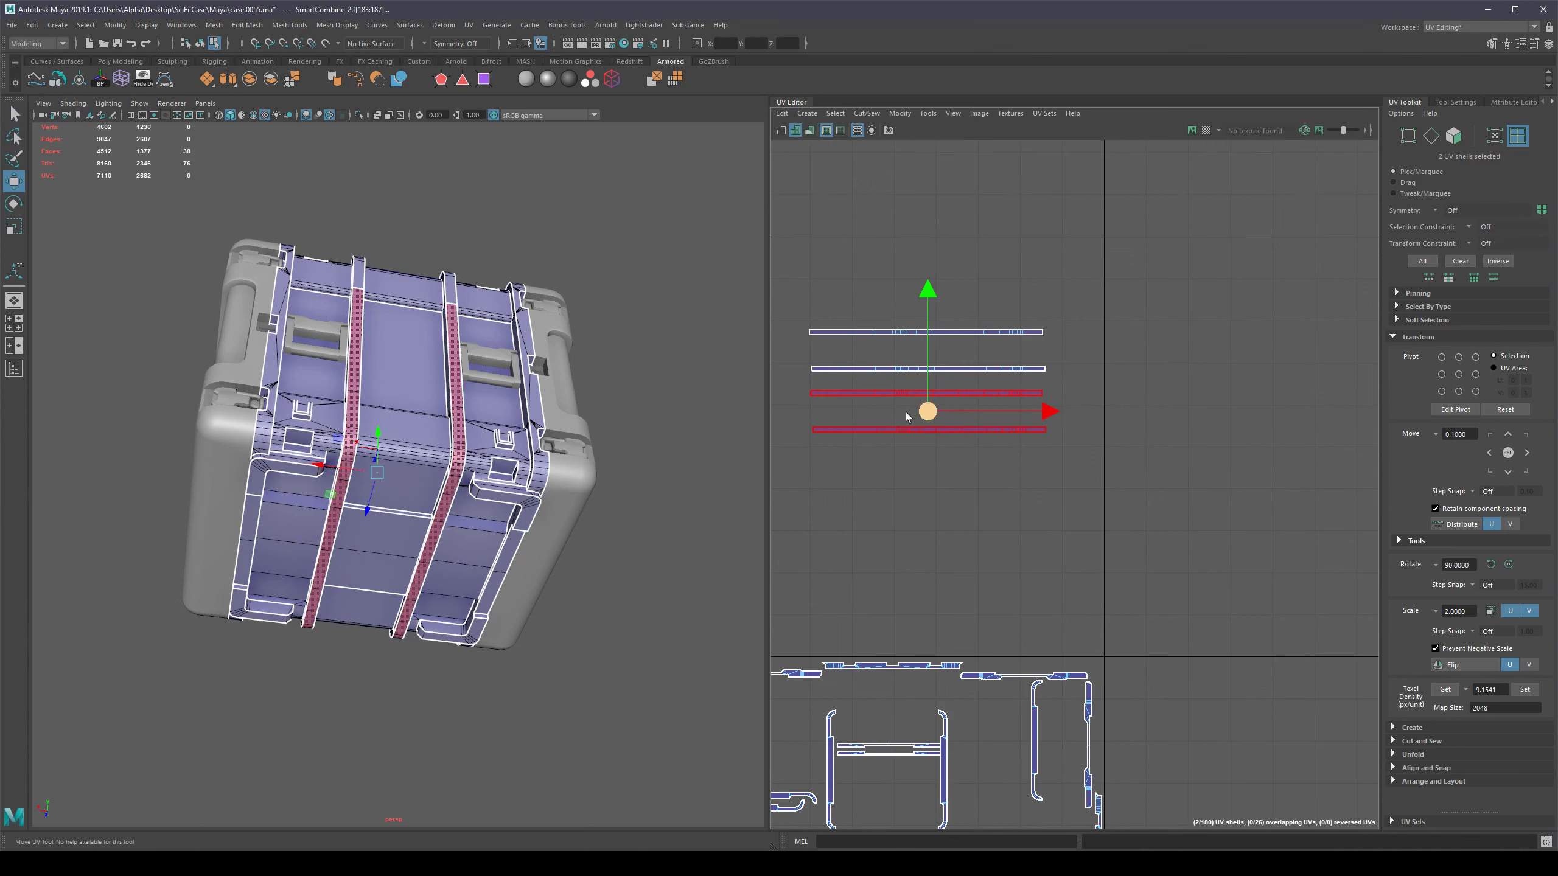
Show the checker texture on the case again and bring the whole case into view.
{"action": "left_click_drag", "start_coordinate": [562, 485], "coordinate": [420, 429], "text": "alt"}
{"action": "right_click", "coordinate": [487, 506]}
{"action": "left_click", "coordinate": [547, 488]}
{"action": "left_click", "coordinate": [1205, 130]}
{"action": "right_click_drag", "start_coordinate": [420, 430], "coordinate": [750, 538], "text": "alt"}
{"action": "right_click_drag", "start_coordinate": [498, 469], "coordinate": [276, 423], "text": "alt"}
{"action": "scroll", "coordinate": [887, 417], "scroll_direction": "down", "scroll_amount": 4}
{"action": "middle_click_drag", "start_coordinate": [657, 428], "coordinate": [712, 424], "text": "alt"}
{"action": "scroll", "coordinate": [1000, 393], "scroll_direction": "down", "scroll_amount": 2}
Select all the UV shells of the central mesh and pack them into the UV tile with Layout.
{"action": "key", "text": "q"}
{"action": "right_click_drag", "start_coordinate": [1005, 397], "coordinate": [952, 377]}
{"action": "scroll", "coordinate": [952, 377], "scroll_direction": "down", "scroll_amount": 3}
{"action": "left_click_drag", "start_coordinate": [1133, 229], "coordinate": [797, 583]}
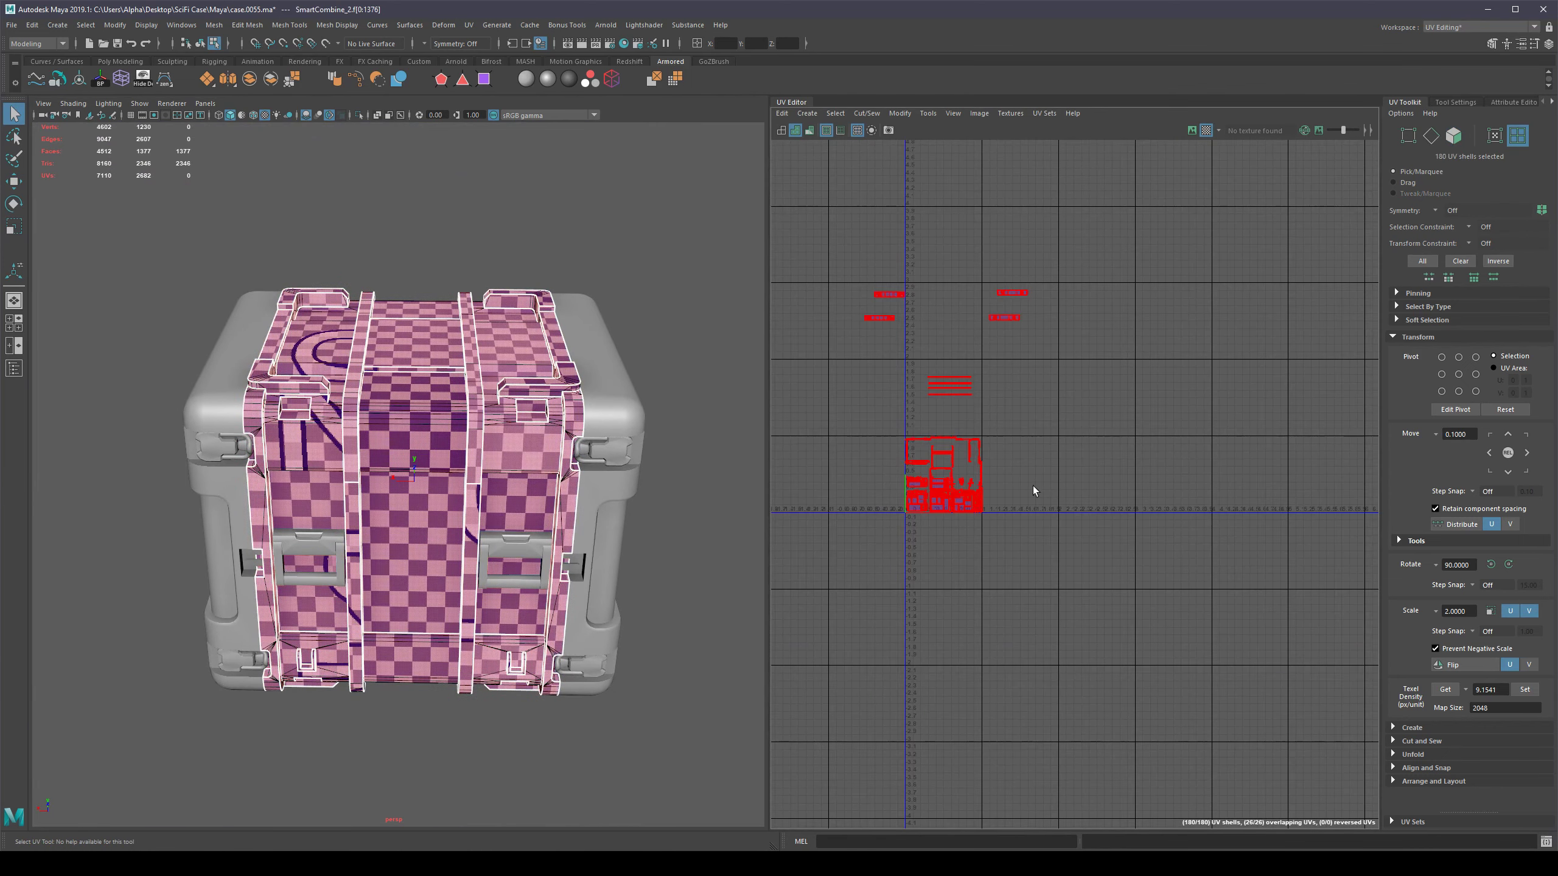
{"action": "scroll", "coordinate": [1016, 438], "scroll_direction": "up", "scroll_amount": 2}
{"action": "middle_click_drag", "start_coordinate": [1015, 438], "coordinate": [1186, 463], "text": "alt"}
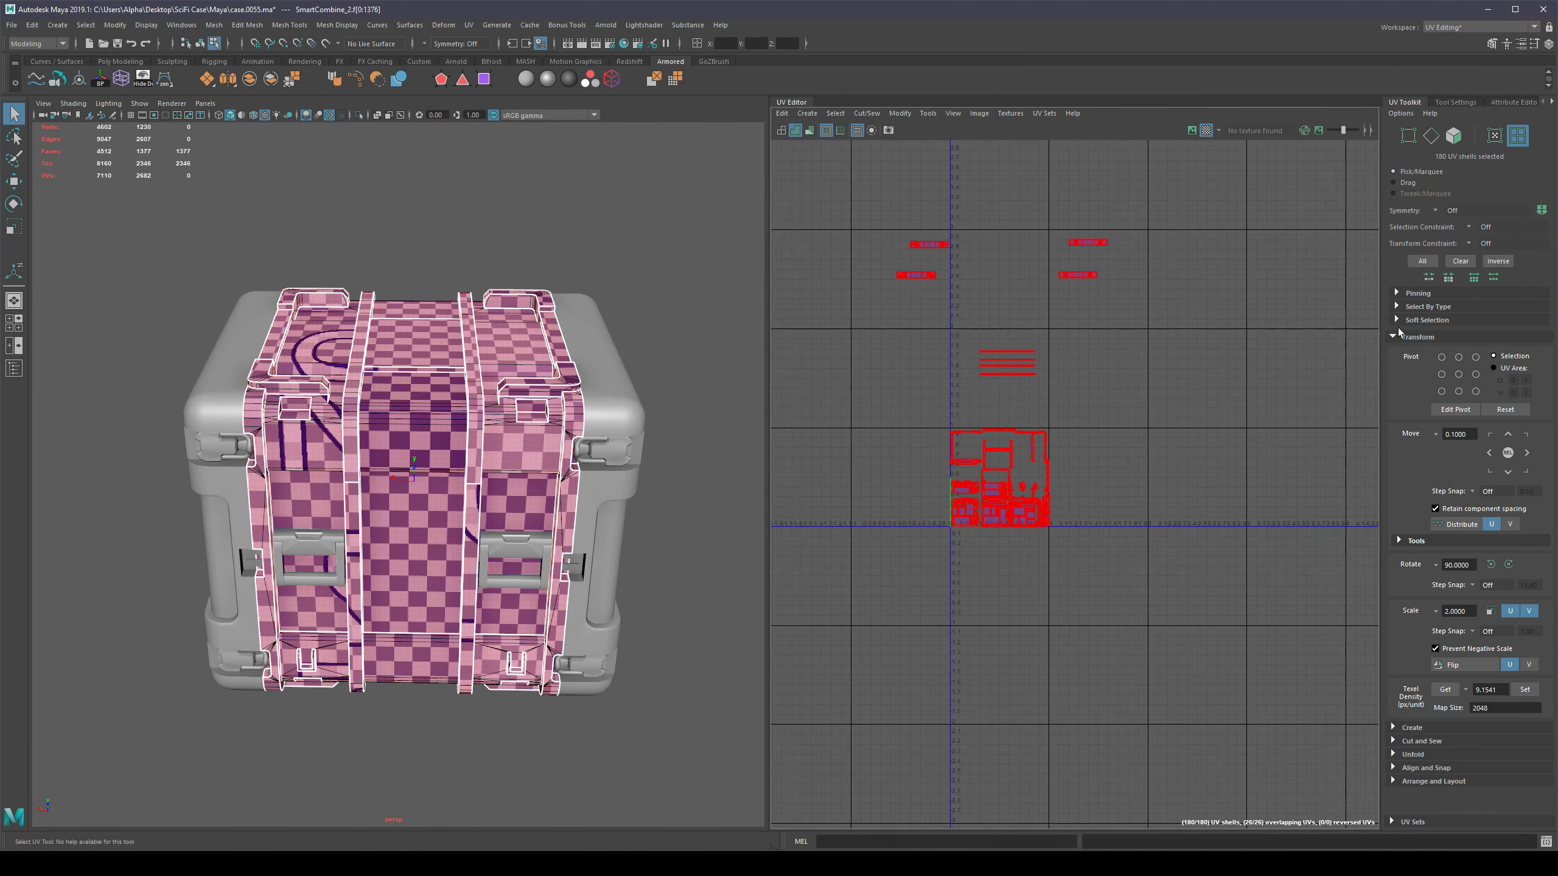
{"action": "left_click", "coordinate": [1394, 337]}
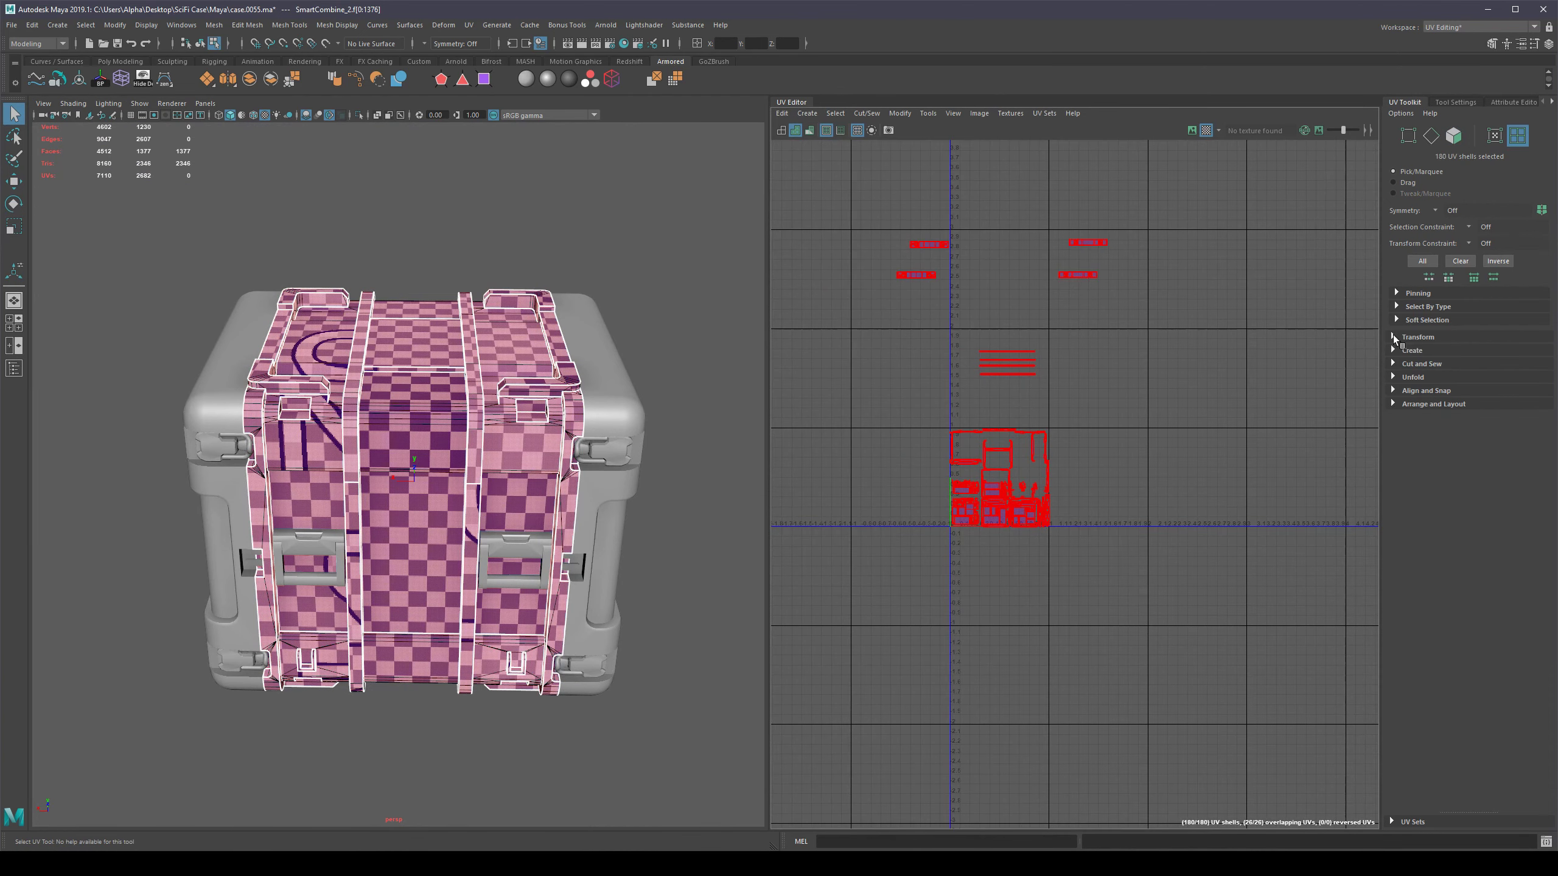
{"action": "left_click", "coordinate": [1394, 404]}
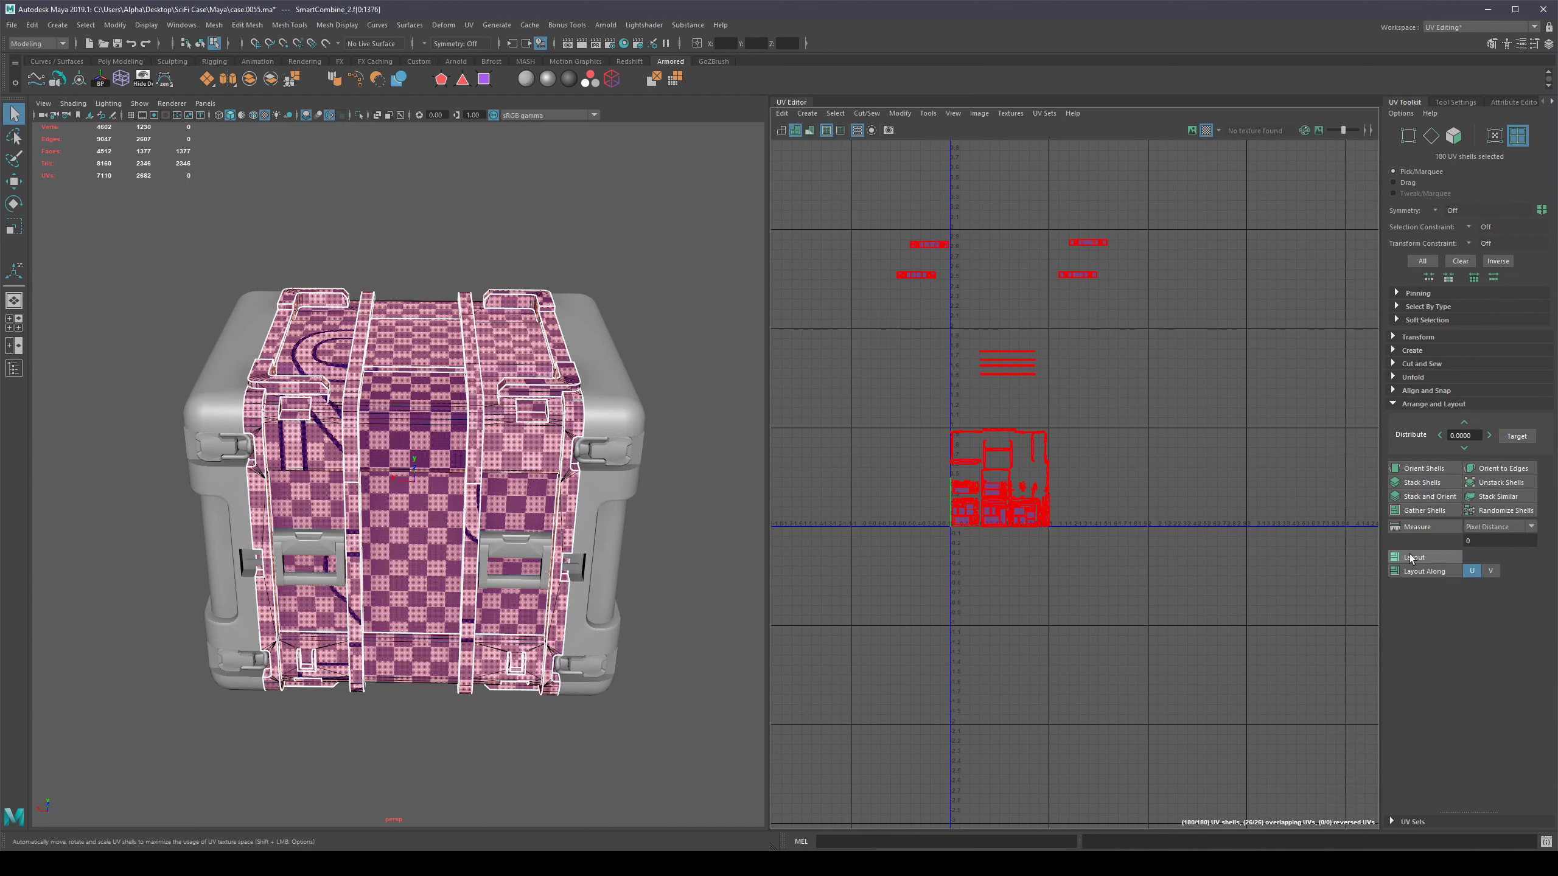
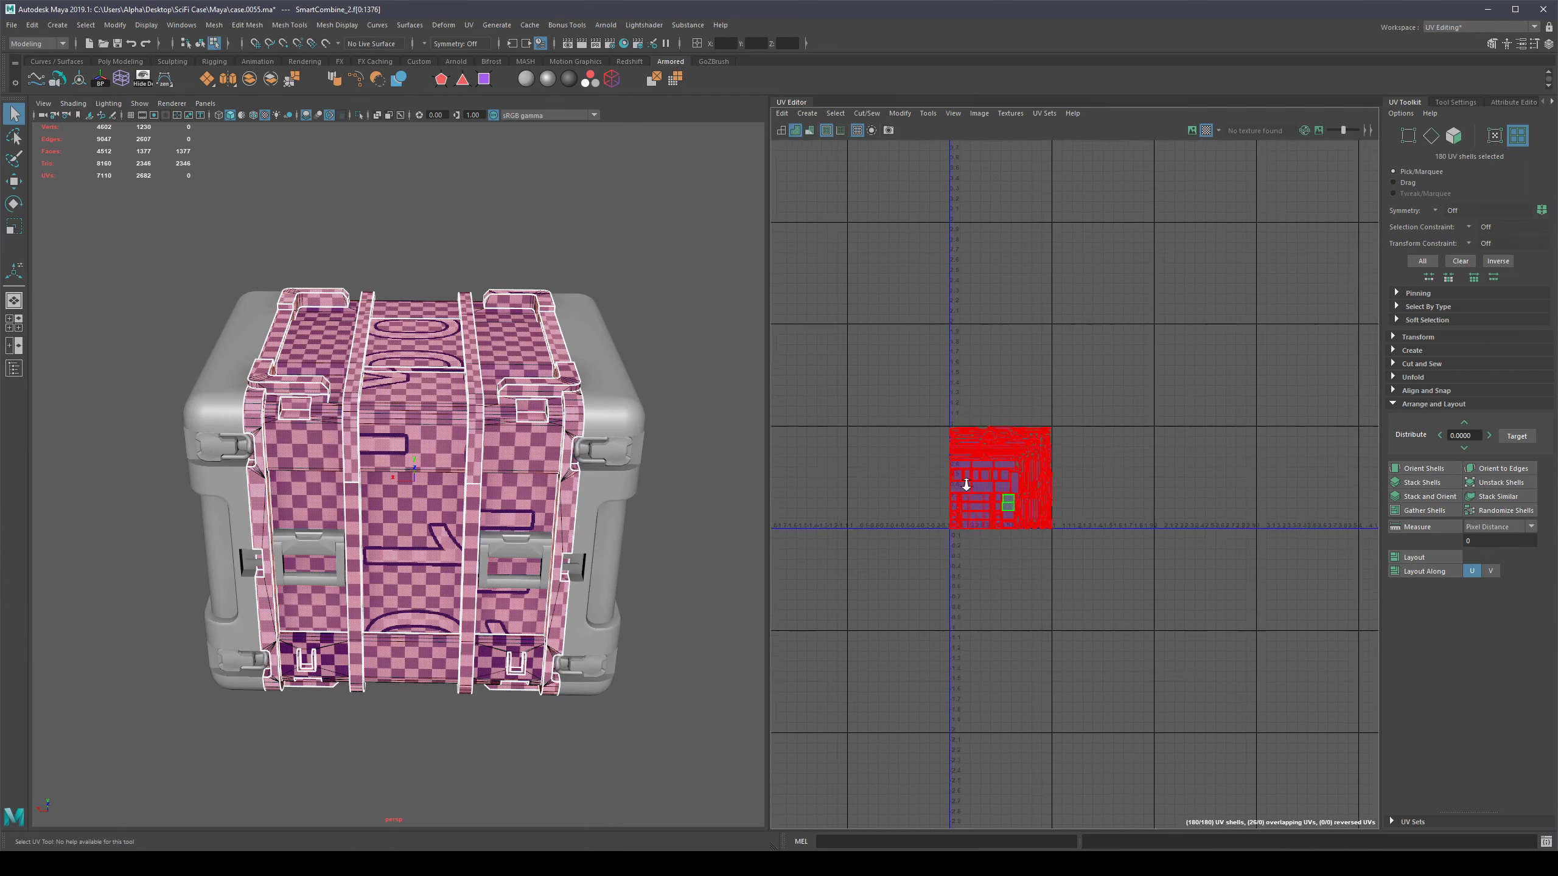
Deselect the shells and examine the packed UV layout and the checker pattern on several sides of the case.
{"action": "scroll", "coordinate": [959, 491], "scroll_direction": "up", "scroll_amount": 5}
{"action": "scroll", "coordinate": [1119, 534], "scroll_direction": "up", "scroll_amount": 4}
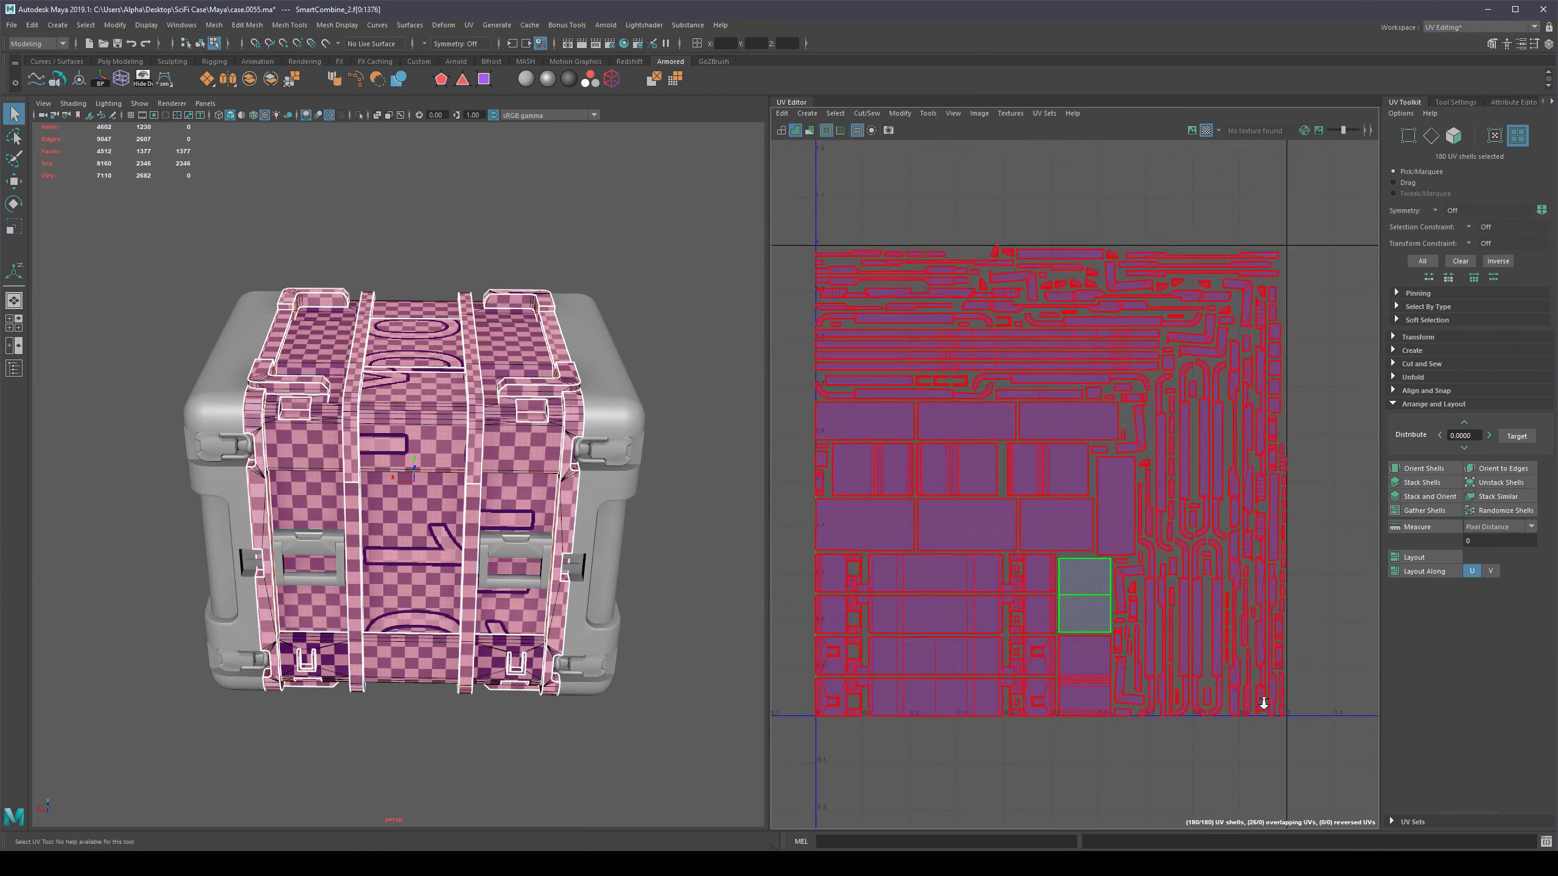
{"action": "left_click", "coordinate": [1361, 444]}
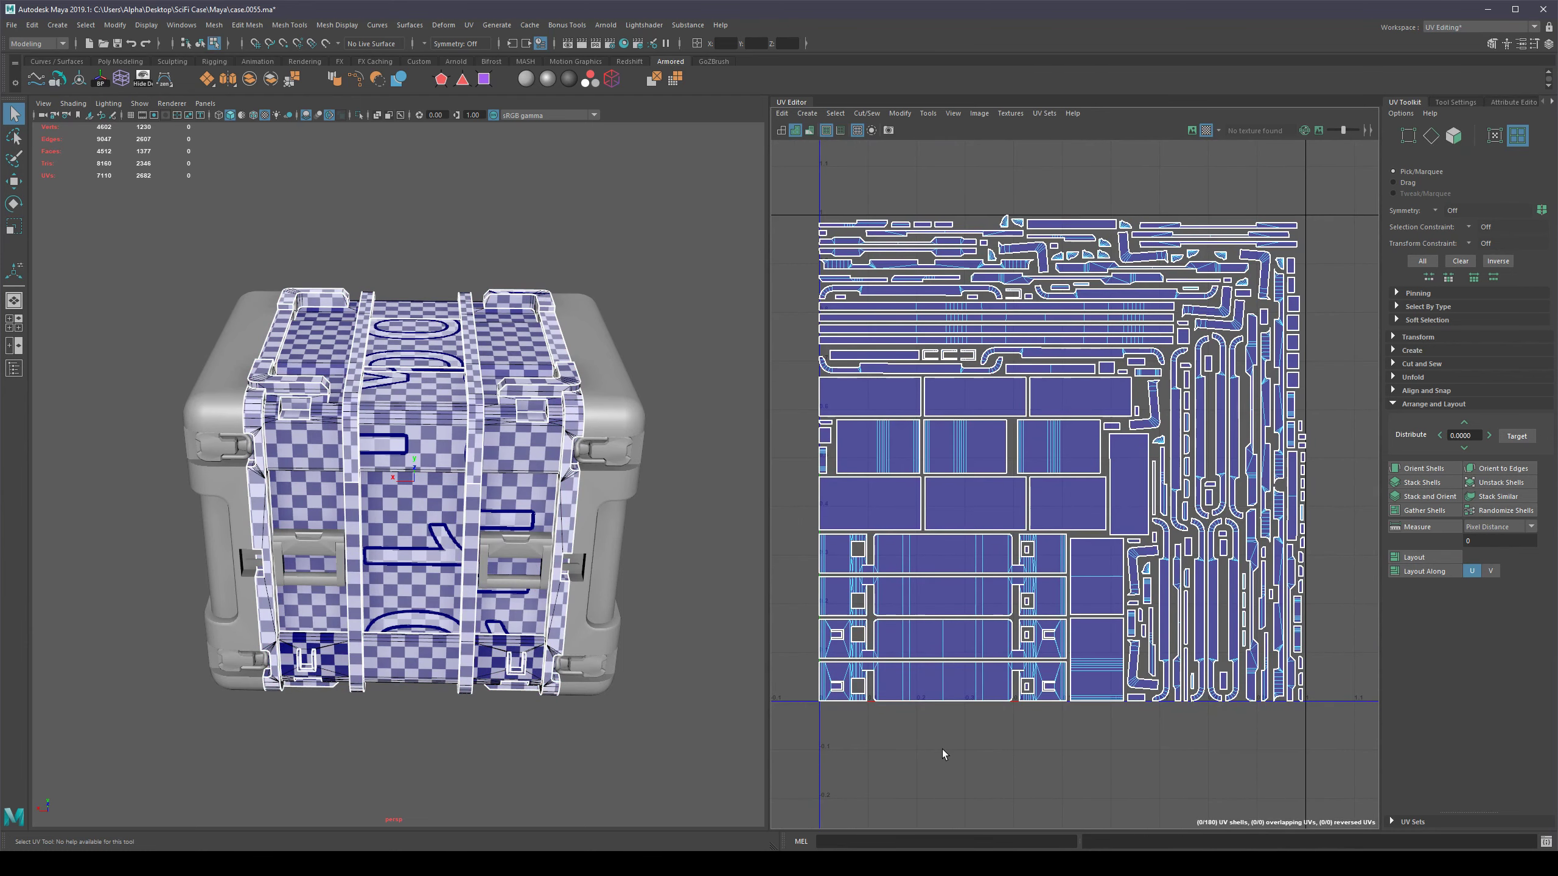
{"action": "mouse_move", "coordinate": [464, 774]}
{"action": "left_mouse_down", "text": "alt"}
{"action": "mouse_move", "coordinate": [482, 571]}
{"action": "mouse_move", "coordinate": [422, 512]}
{"action": "mouse_move", "coordinate": [408, 353]}
{"action": "mouse_move", "coordinate": [317, 338]}
{"action": "mouse_move", "coordinate": [614, 330]}
{"action": "mouse_move", "coordinate": [626, 355]}
{"action": "left_mouse_up", "text": "alt"}
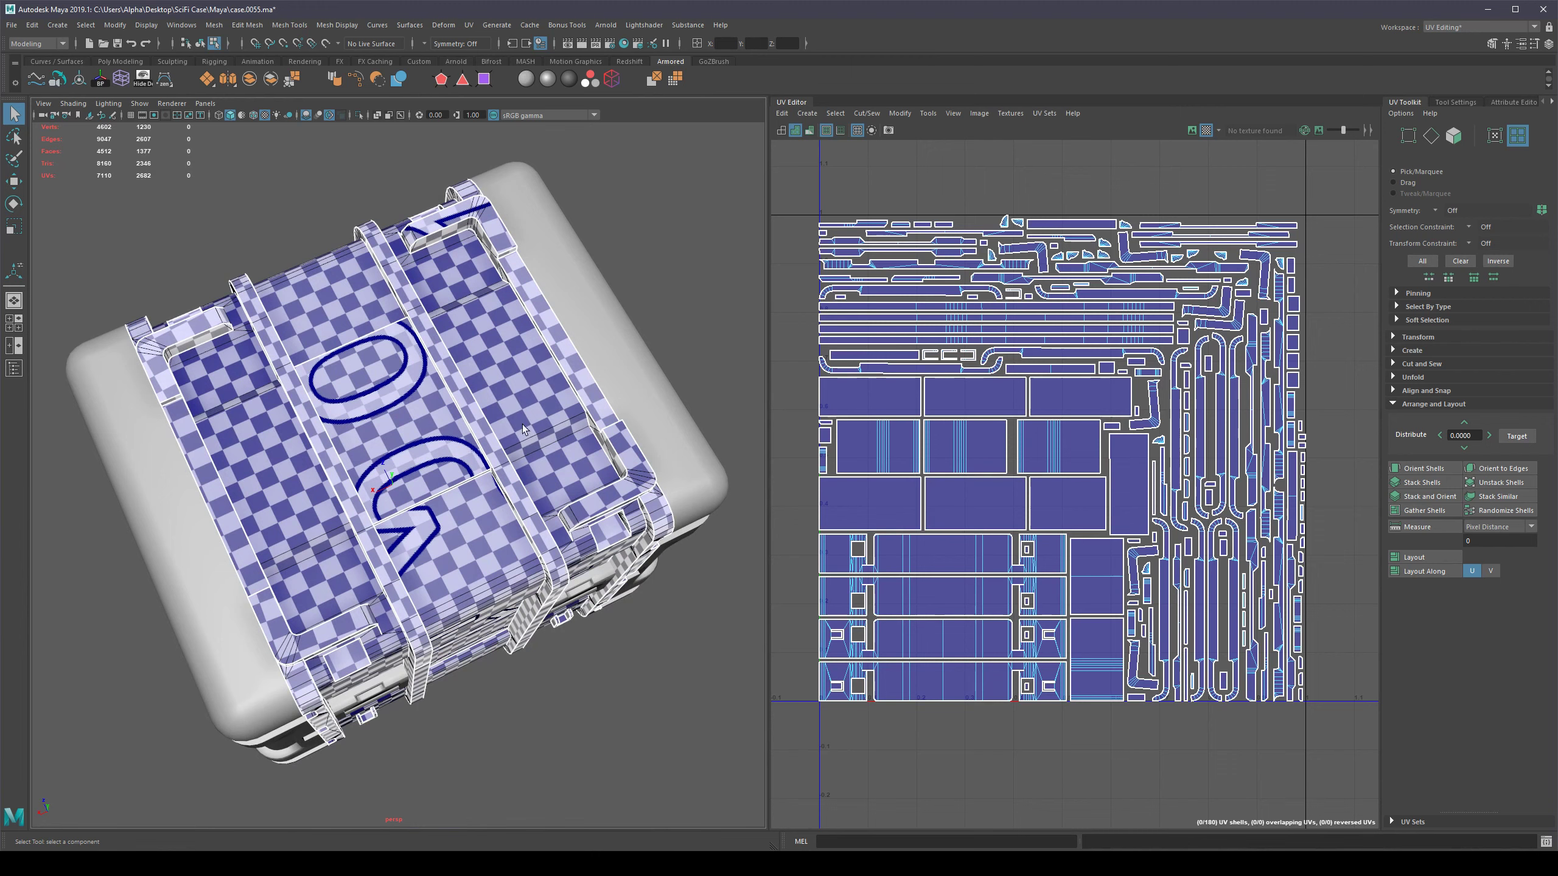
{"action": "left_click_drag", "start_coordinate": [522, 424], "coordinate": [472, 349], "text": "alt"}
{"action": "scroll", "coordinate": [545, 437], "scroll_direction": "down", "scroll_amount": 4}
{"action": "middle_click_drag", "start_coordinate": [545, 437], "coordinate": [559, 385], "text": "alt"}
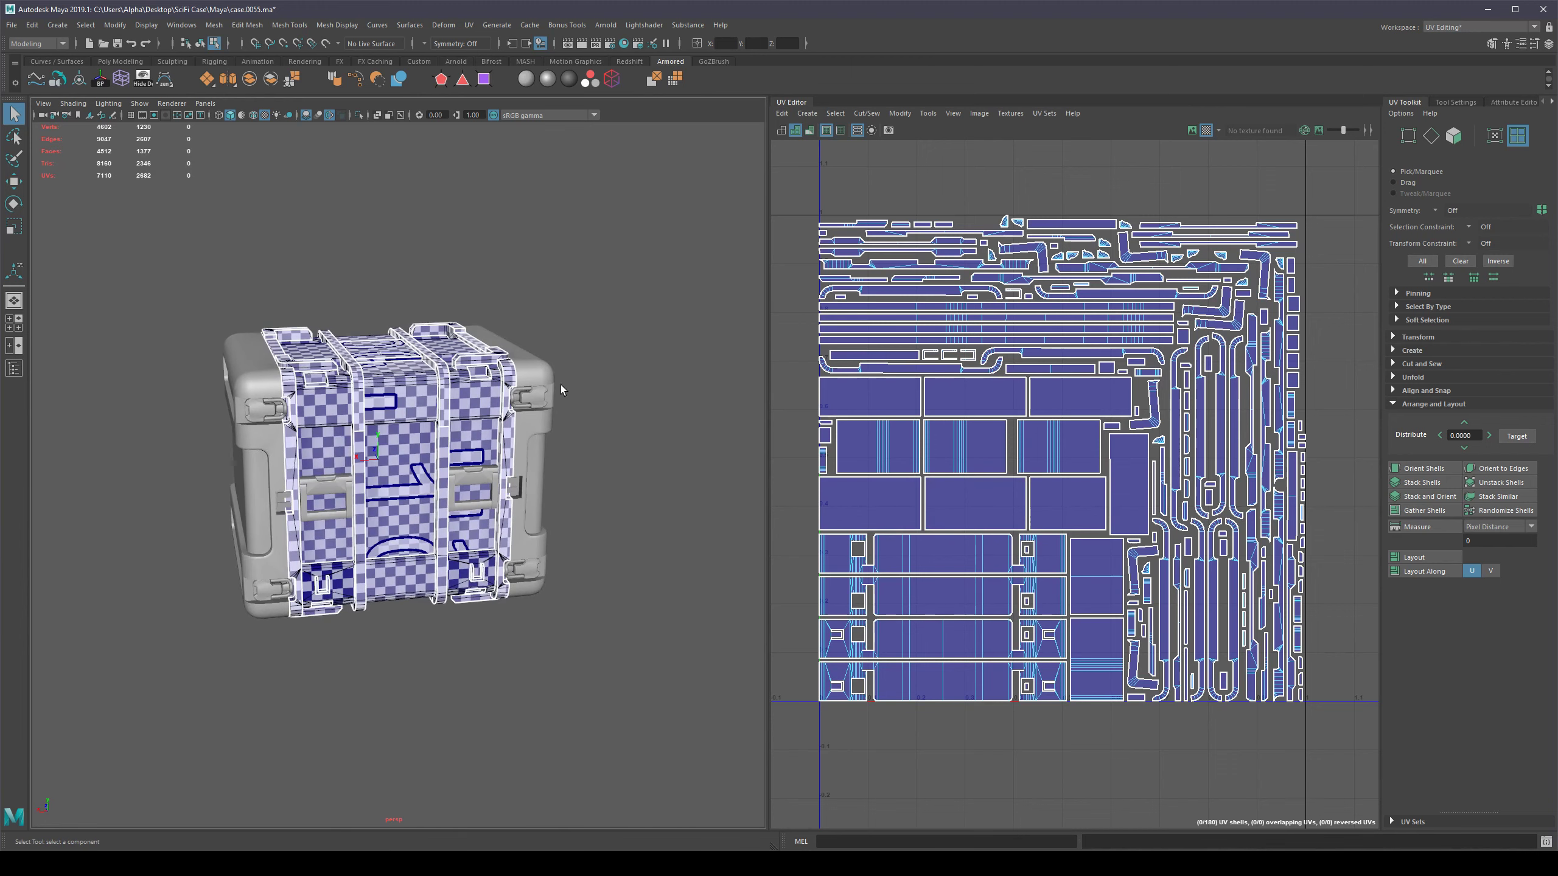
{"action": "scroll", "coordinate": [567, 413], "scroll_direction": "up", "scroll_amount": 5}
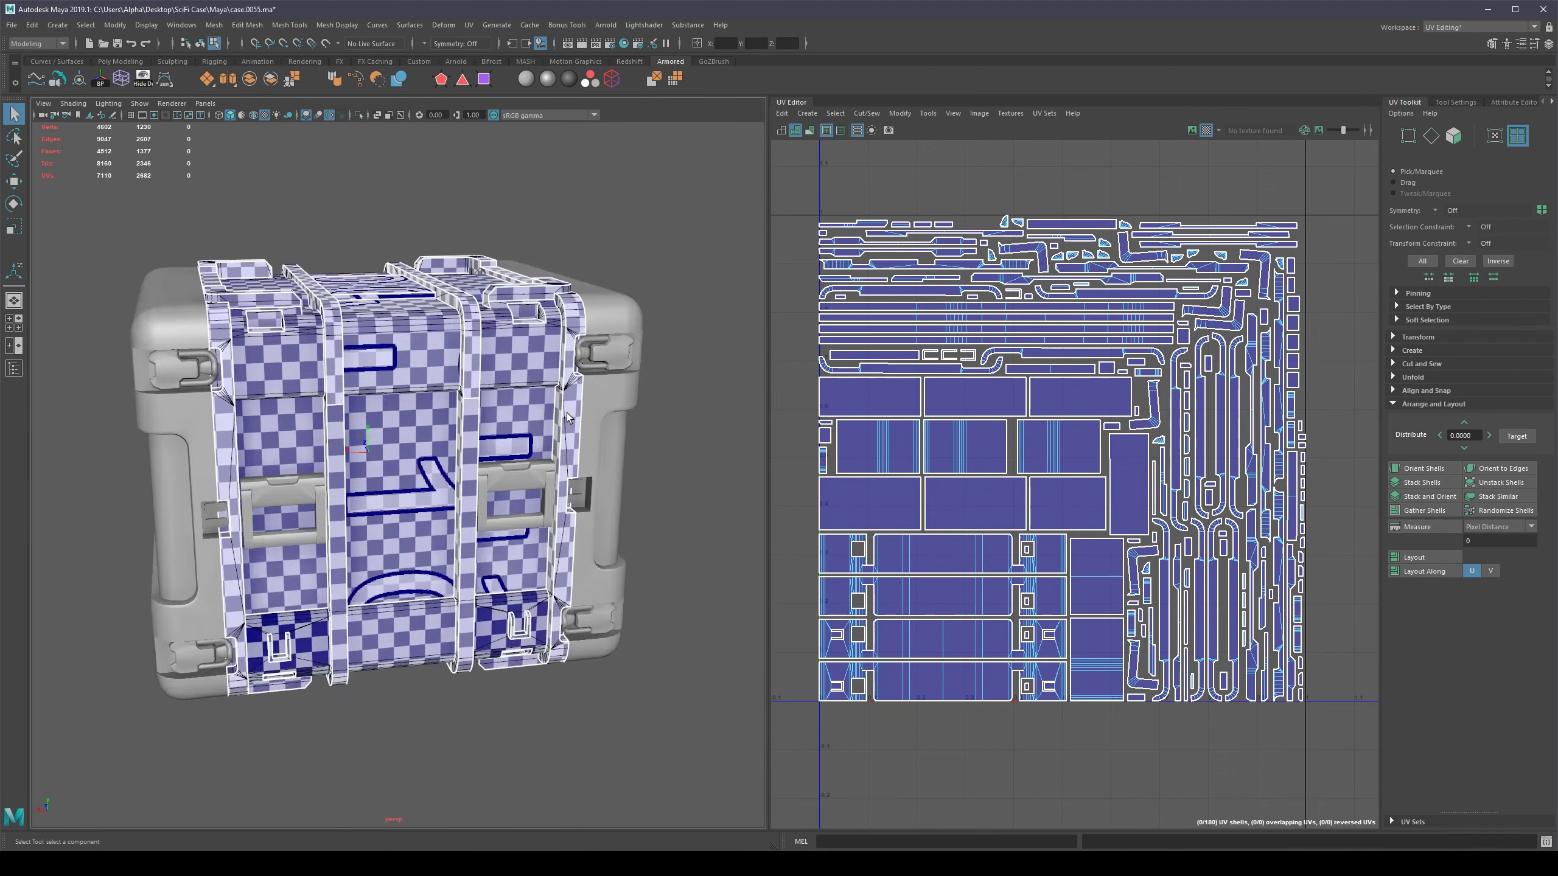
{"action": "mouse_move", "coordinate": [693, 408]}
{"action": "left_mouse_down", "text": "alt"}
{"action": "mouse_move", "coordinate": [696, 455]}
{"action": "mouse_move", "coordinate": [672, 424]}
{"action": "left_mouse_up", "text": "alt"}
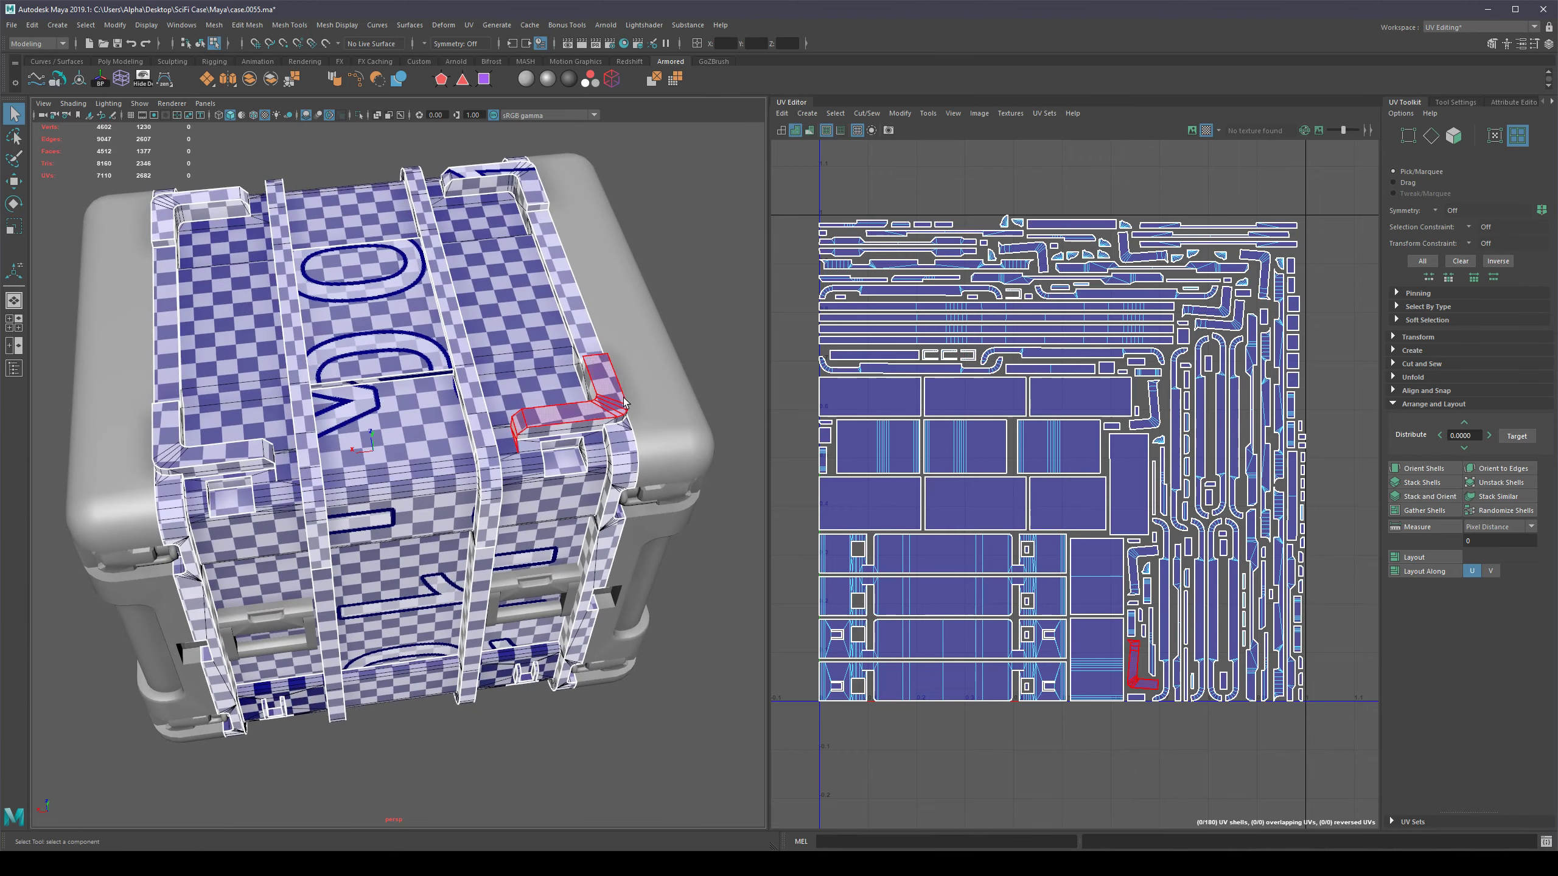
{"action": "scroll", "coordinate": [1161, 577], "scroll_direction": "up", "scroll_amount": 5}
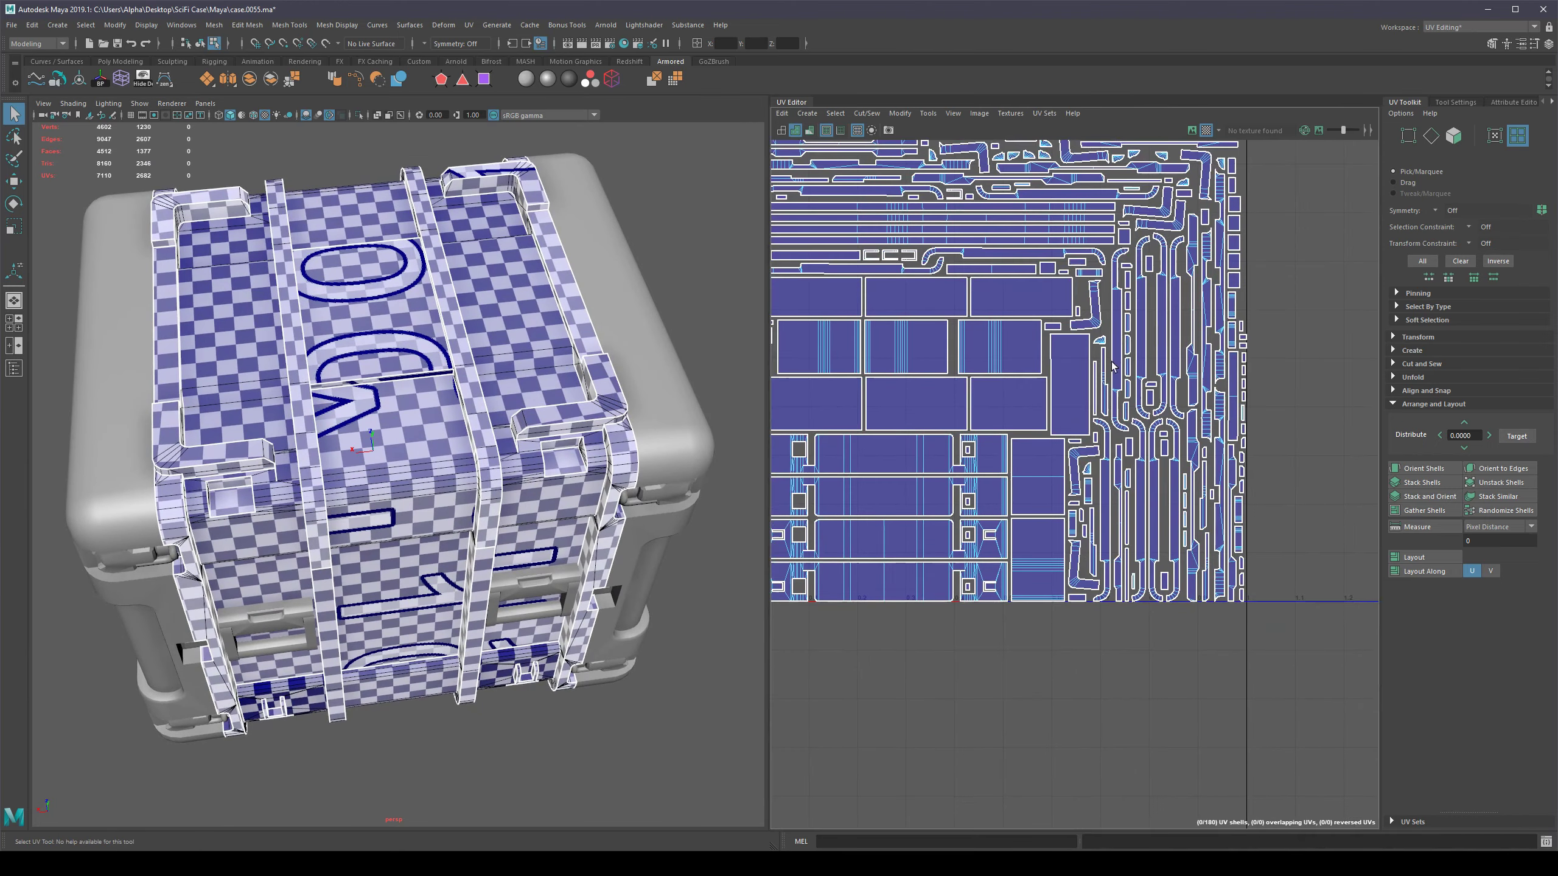
Straighten the two tilted L-shaped shells in the layout's lower middle by orienting each to one of its outer edges.
{"action": "left_click", "coordinate": [1035, 429]}
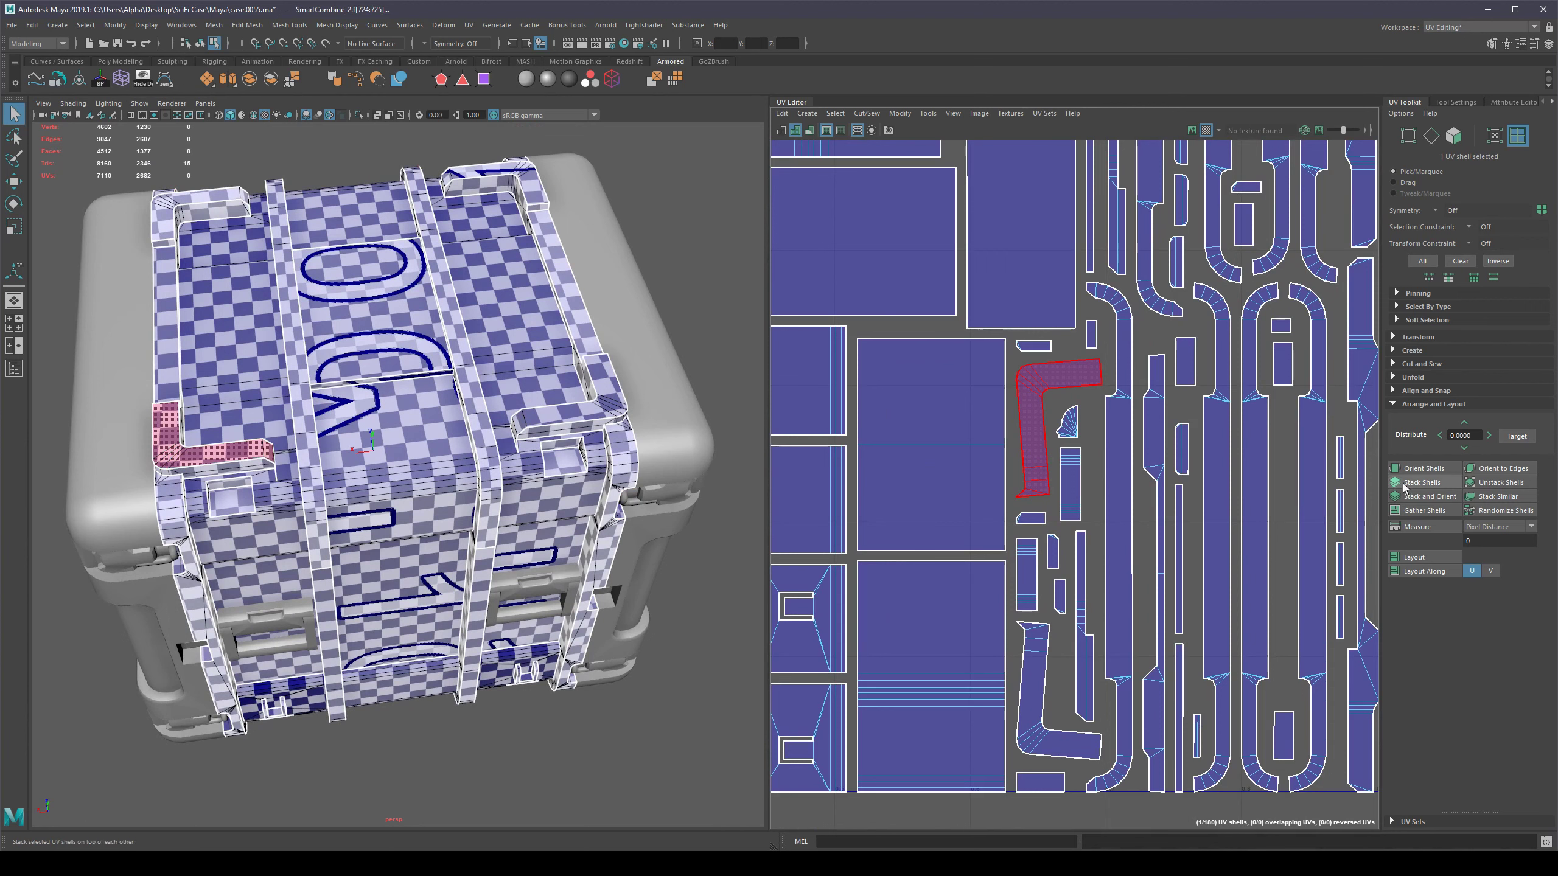
{"action": "left_click", "coordinate": [1422, 468]}
{"action": "right_click_drag", "start_coordinate": [1062, 392], "coordinate": [1062, 373]}
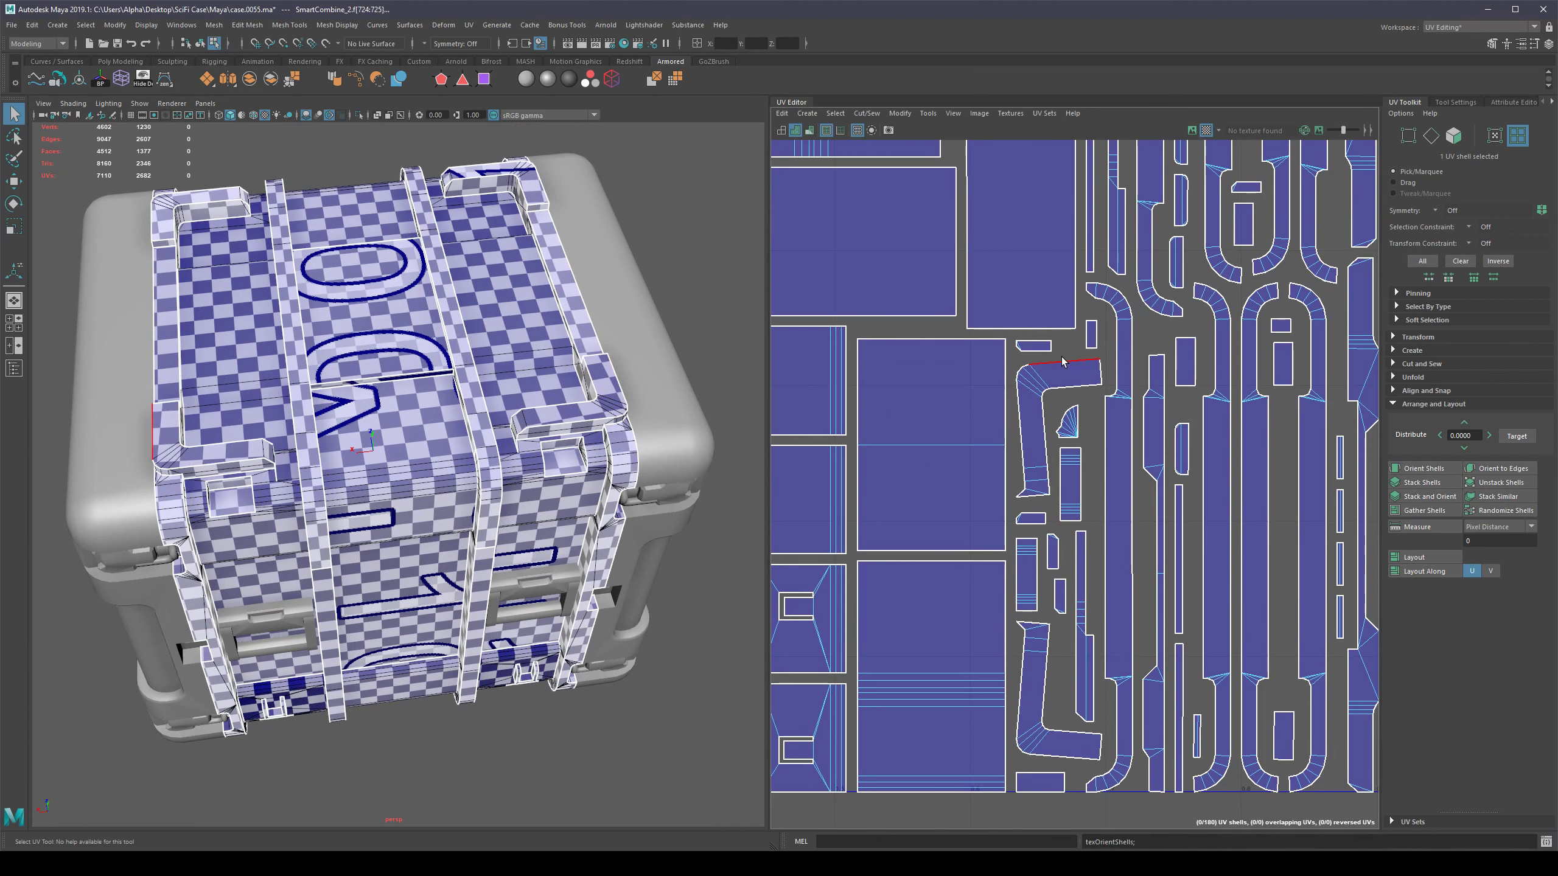
{"action": "left_click", "coordinate": [1065, 362]}
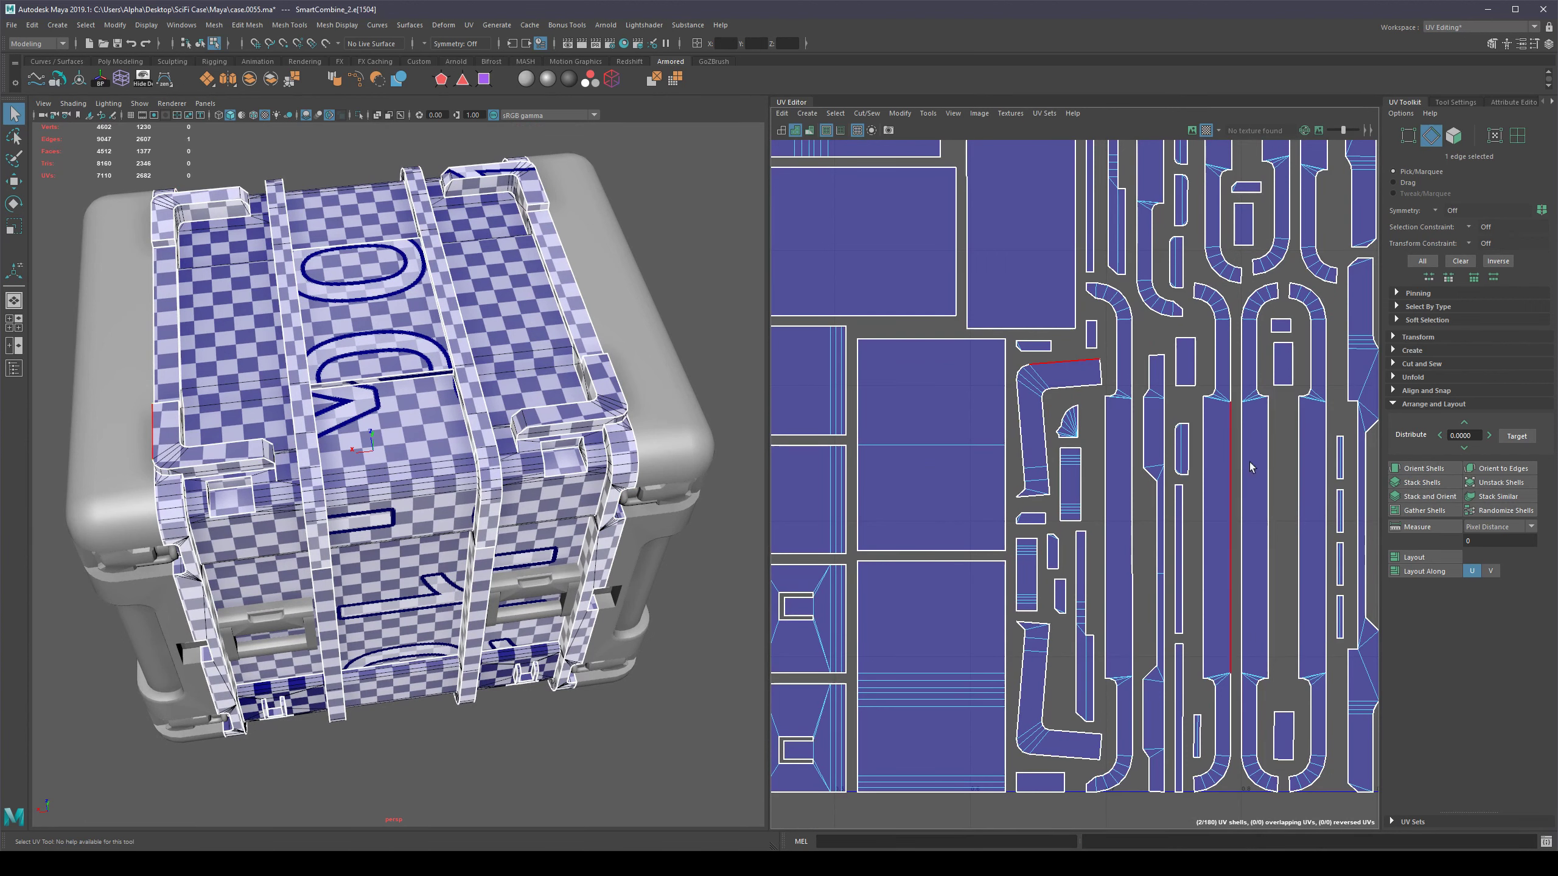
{"action": "left_click", "coordinate": [1501, 468]}
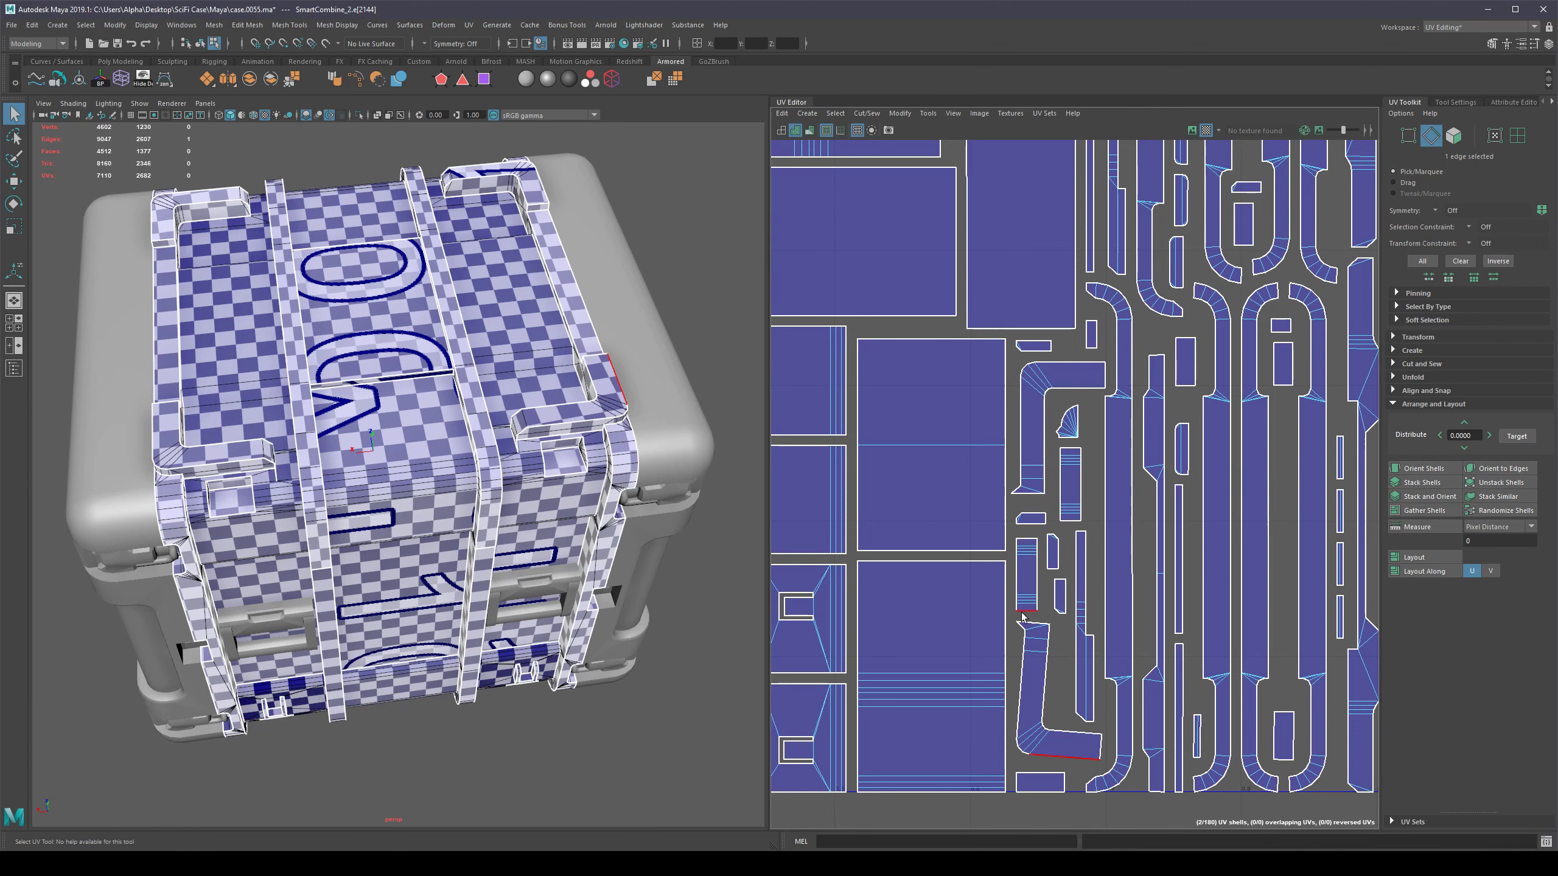
{"action": "left_click", "coordinate": [1502, 468]}
Orient the tilted L-shaped shell near the upper middle of the layout to its straight outer edge.
{"action": "scroll", "coordinate": [1105, 603], "scroll_direction": "down", "scroll_amount": 5}
{"action": "middle_click_drag", "start_coordinate": [827, 225], "coordinate": [954, 415], "text": "alt"}
{"action": "middle_click_drag", "start_coordinate": [920, 353], "coordinate": [1056, 415], "text": "alt"}
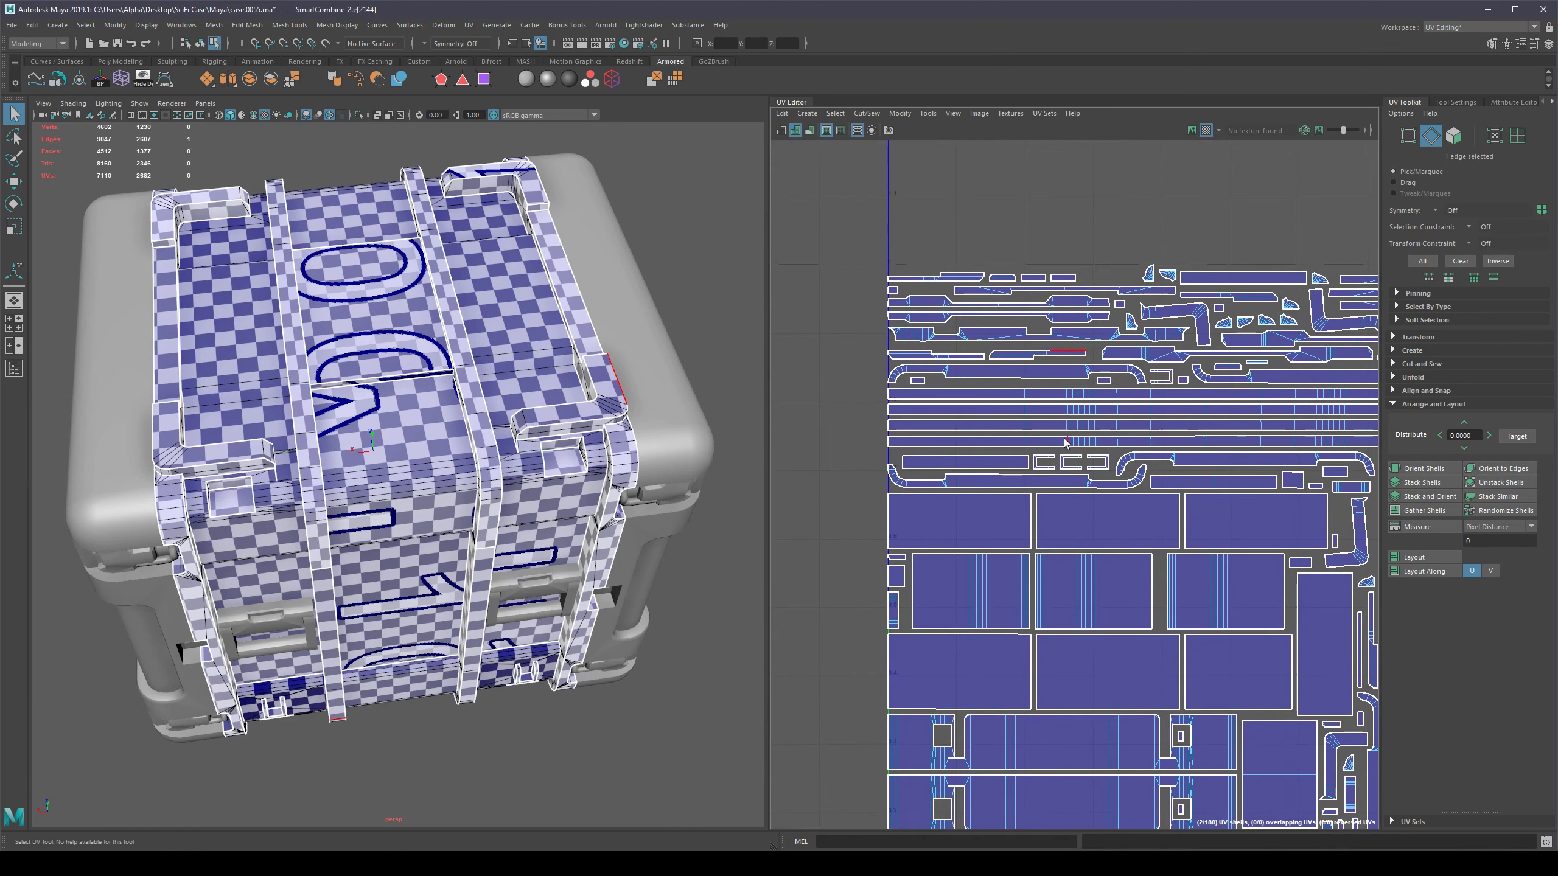
{"action": "scroll", "coordinate": [1064, 443], "scroll_direction": "down", "scroll_amount": 3}
{"action": "middle_click_drag", "start_coordinate": [1146, 395], "coordinate": [1024, 375], "text": "alt"}
{"action": "scroll", "coordinate": [1018, 352], "scroll_direction": "up", "scroll_amount": 6}
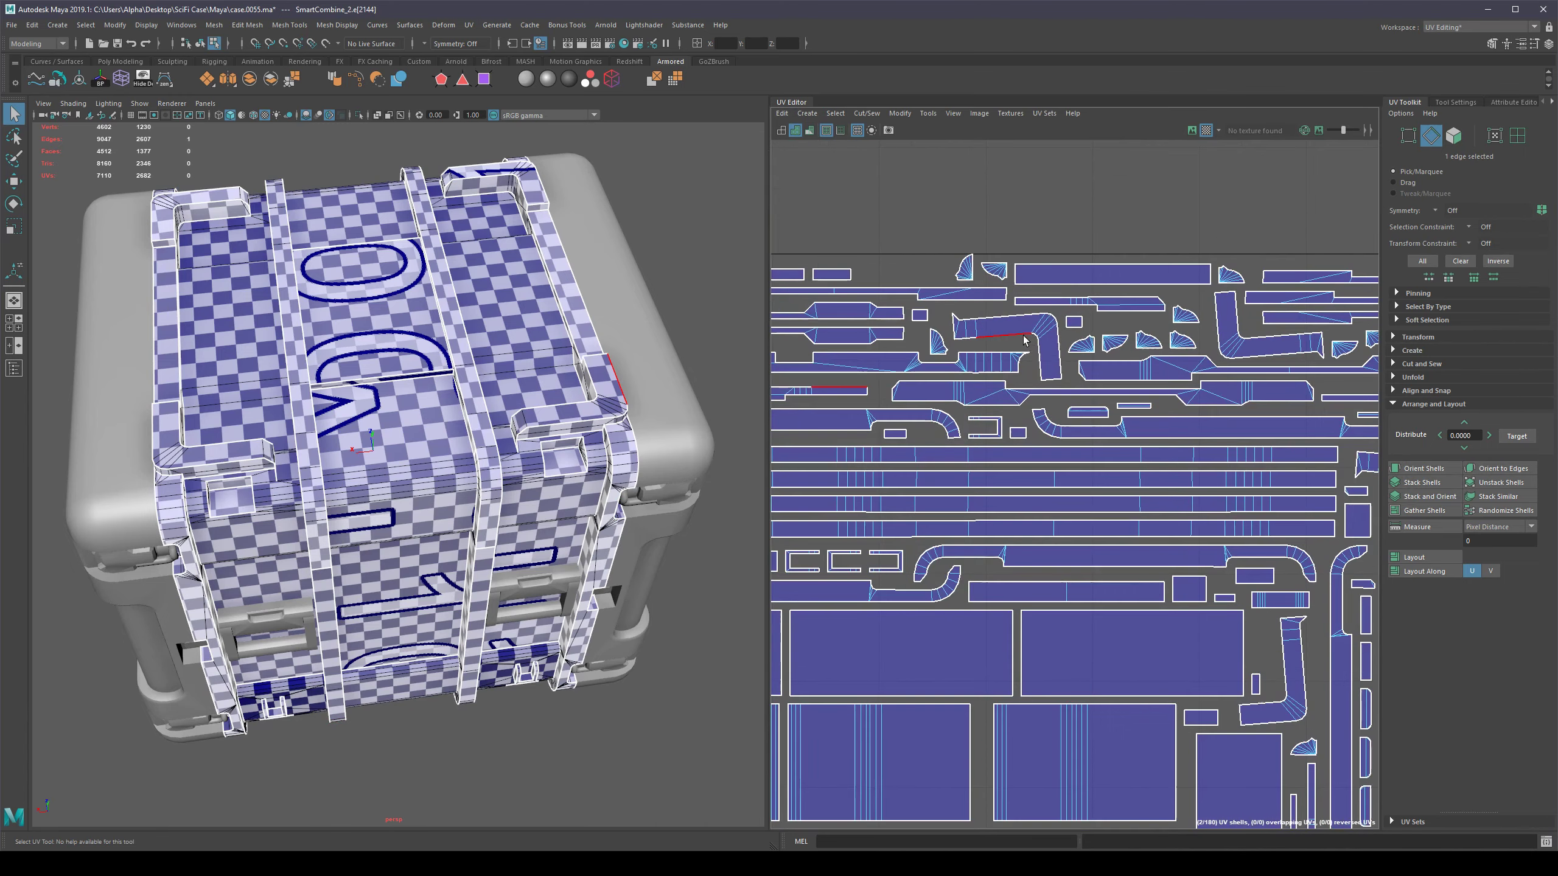
{"action": "left_click", "coordinate": [1056, 350]}
{"action": "key", "text": "g"}
Orient the next two tilted L-shaped shells along the layout's upper right to their straight outer edges.
{"action": "scroll", "coordinate": [940, 347], "scroll_direction": "down", "scroll_amount": 2}
{"action": "middle_click_drag", "start_coordinate": [1260, 344], "coordinate": [1171, 362], "text": "alt"}
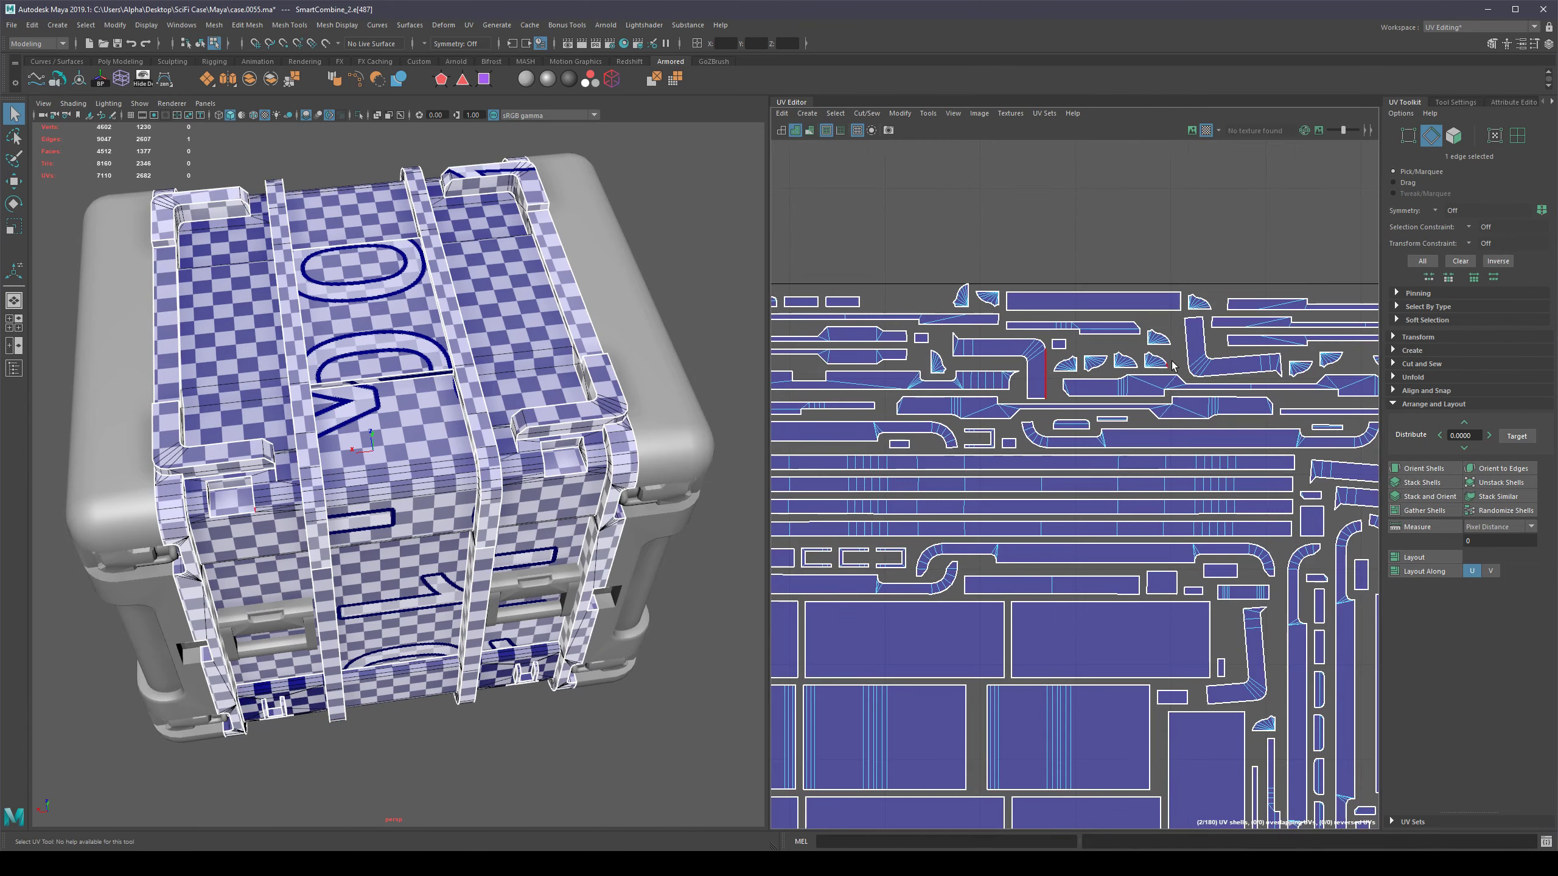
{"action": "scroll", "coordinate": [1153, 399], "scroll_direction": "down", "scroll_amount": 4}
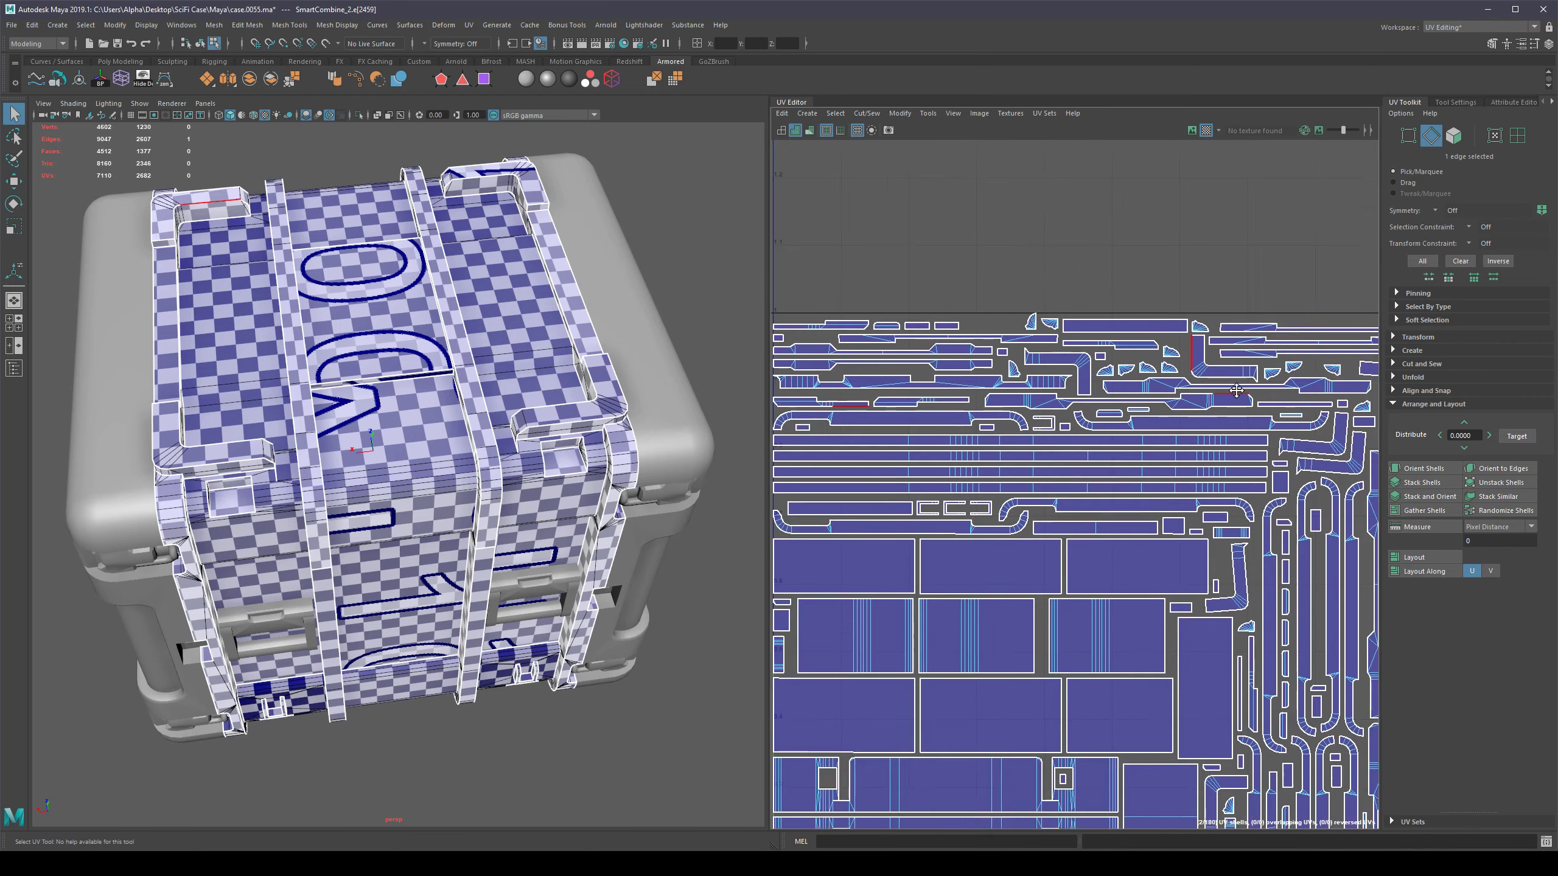
{"action": "scroll", "coordinate": [1224, 423], "scroll_direction": "up", "scroll_amount": 3}
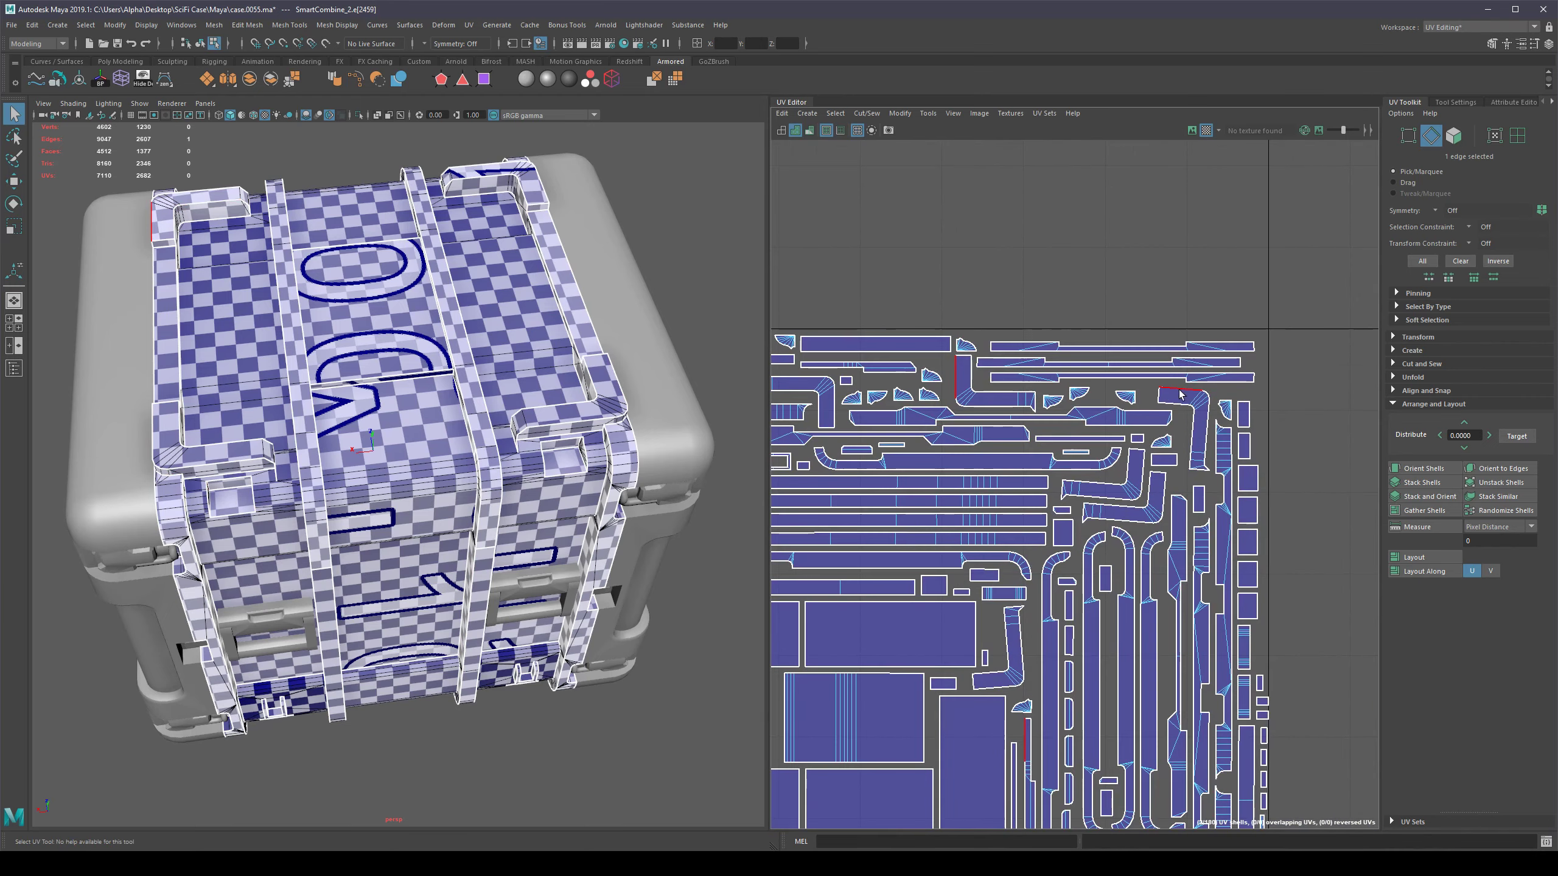
{"action": "key", "text": "g"}
Straighten the two nested tilted L-shaped shells at the layout's upper right by orienting each to its outer vertical edge.
{"action": "middle_click_drag", "start_coordinate": [1165, 501], "coordinate": [1117, 463], "text": "alt"}
{"action": "scroll", "coordinate": [1116, 463], "scroll_direction": "up", "scroll_amount": 2}
{"action": "left_click", "coordinate": [1115, 462]}
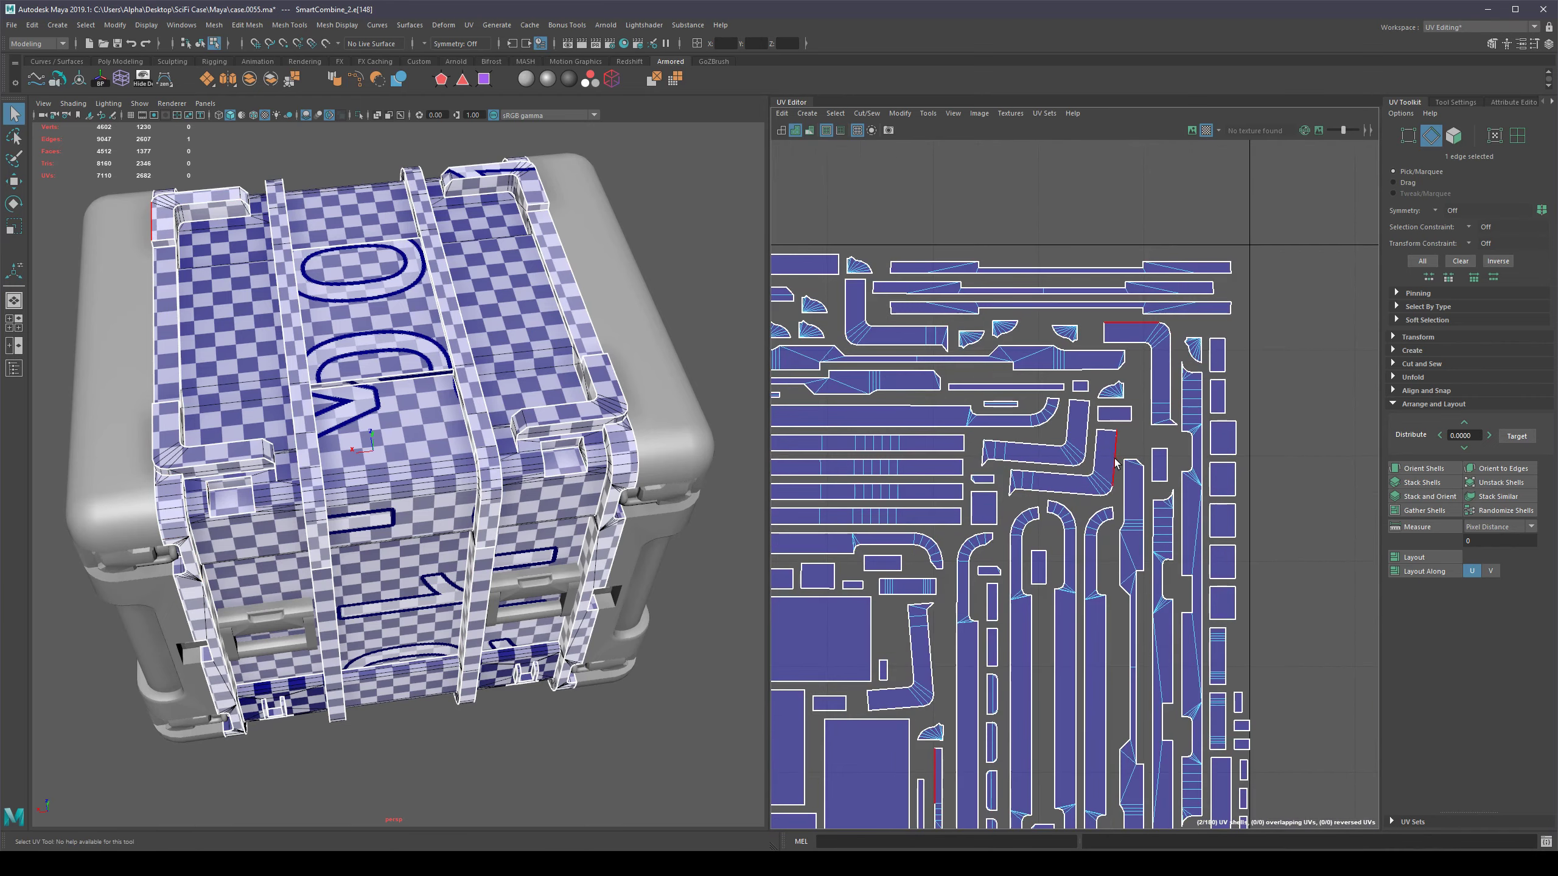
{"action": "key", "text": "f"}
{"action": "scroll", "coordinate": [1261, 487], "scroll_direction": "up", "scroll_amount": 6}
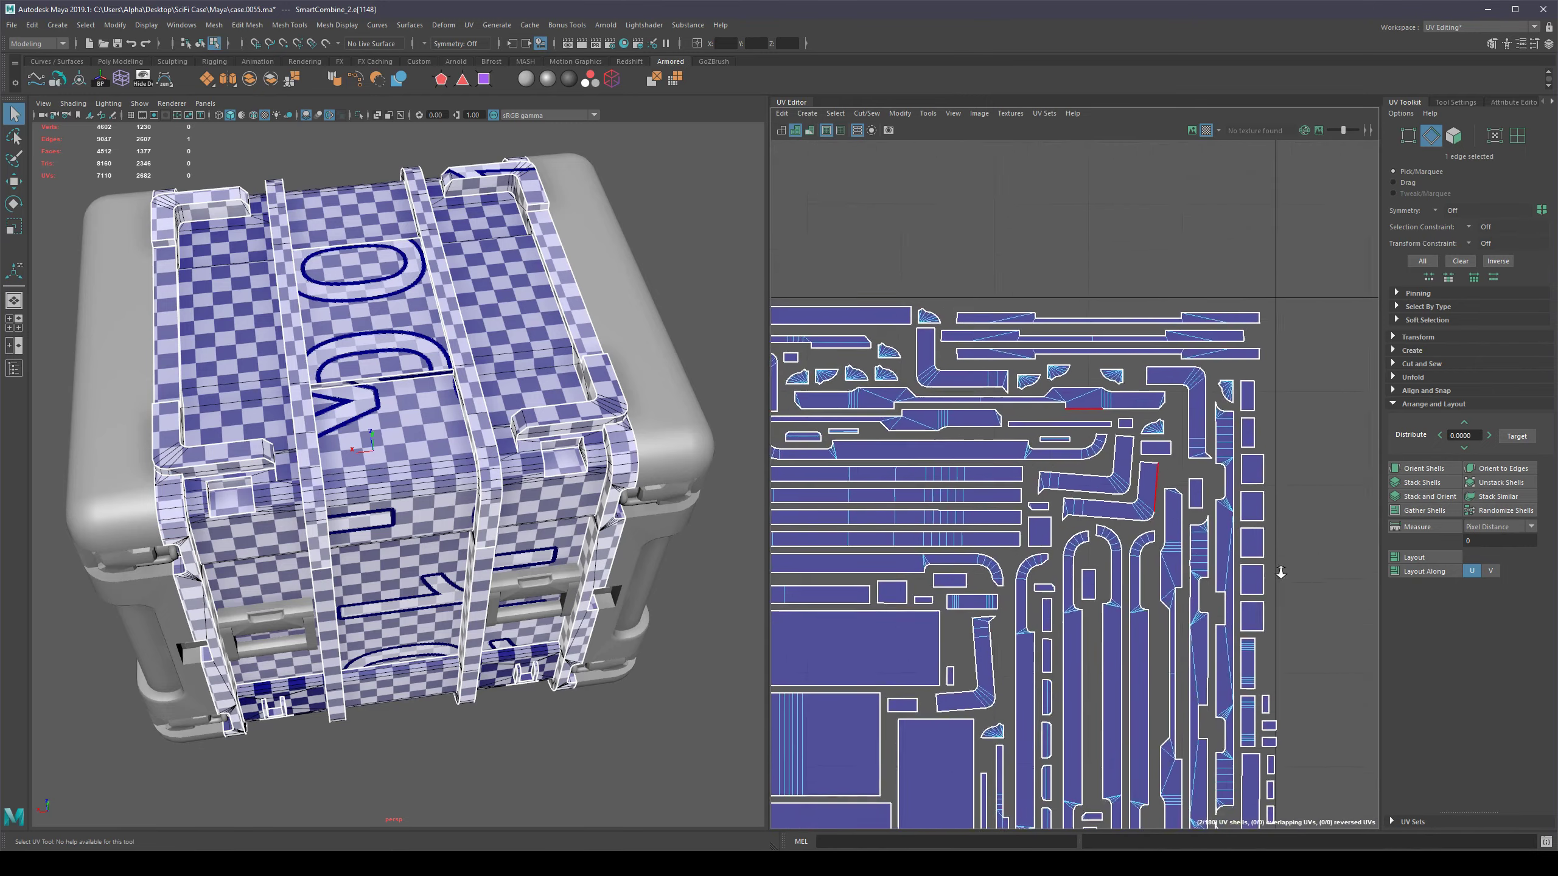
{"action": "left_click", "coordinate": [904, 490]}
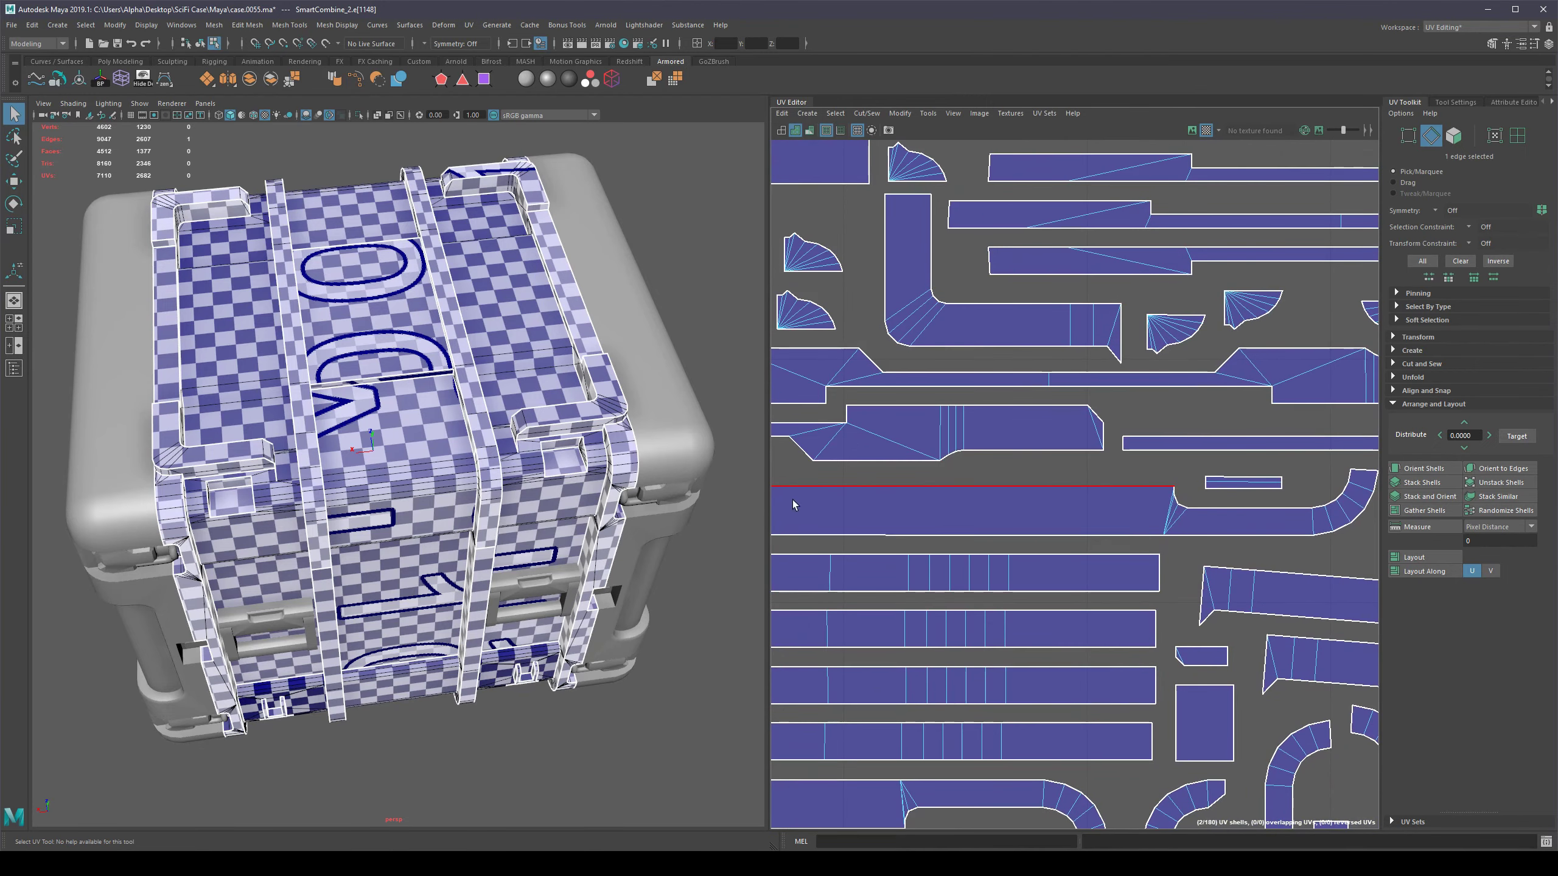
{"action": "scroll", "coordinate": [1161, 511], "scroll_direction": "down", "scroll_amount": 4}
{"action": "middle_click_drag", "start_coordinate": [1125, 517], "coordinate": [883, 439], "text": "alt"}
{"action": "scroll", "coordinate": [991, 500], "scroll_direction": "up", "scroll_amount": 4}
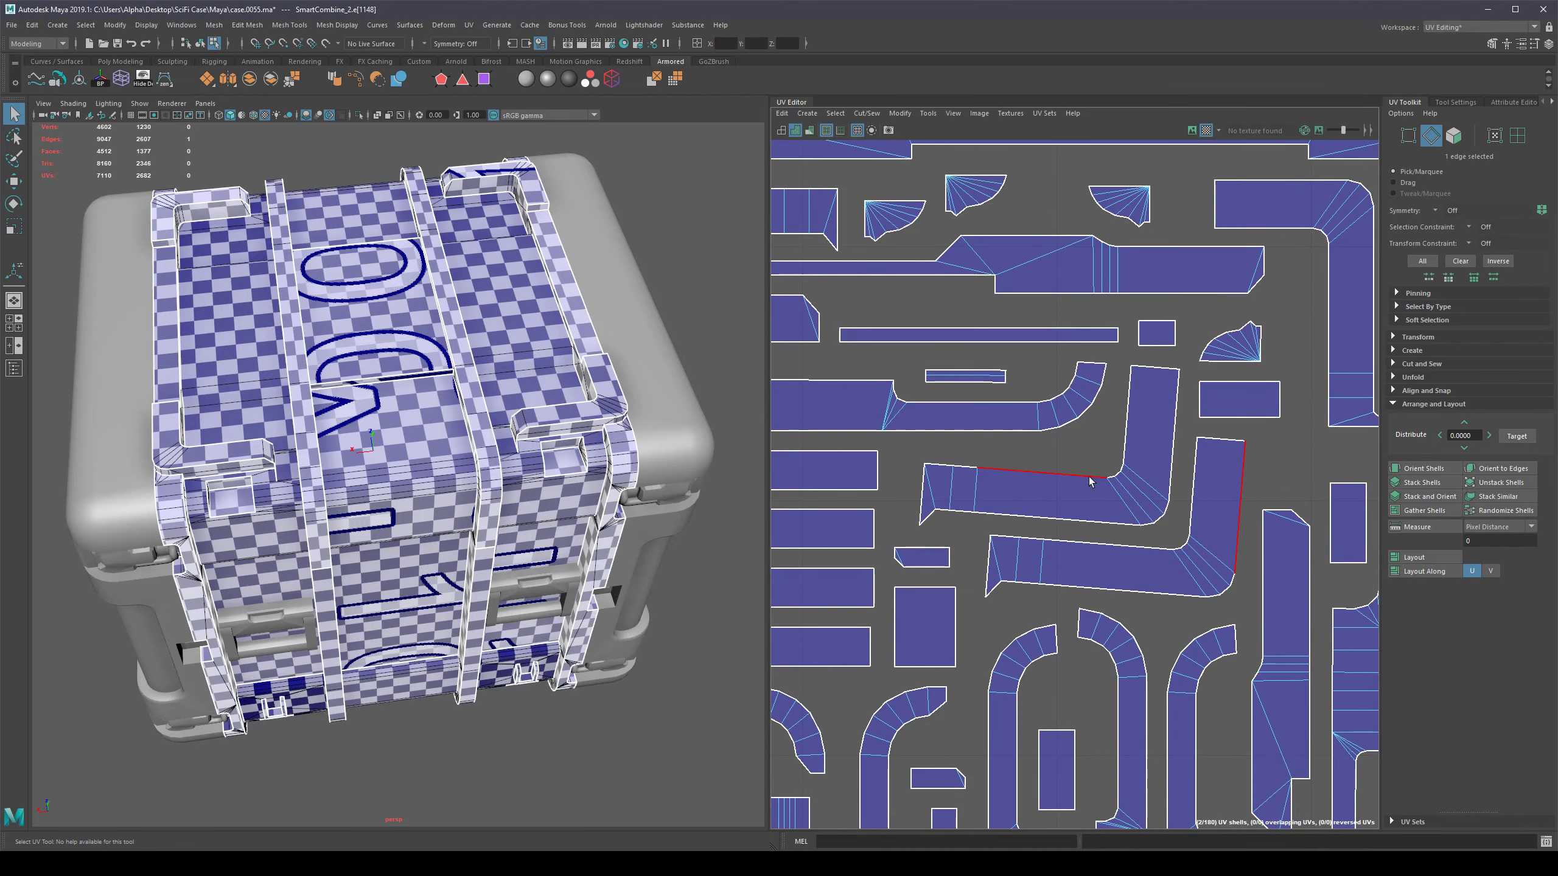
{"action": "left_click", "coordinate": [774, 453]}
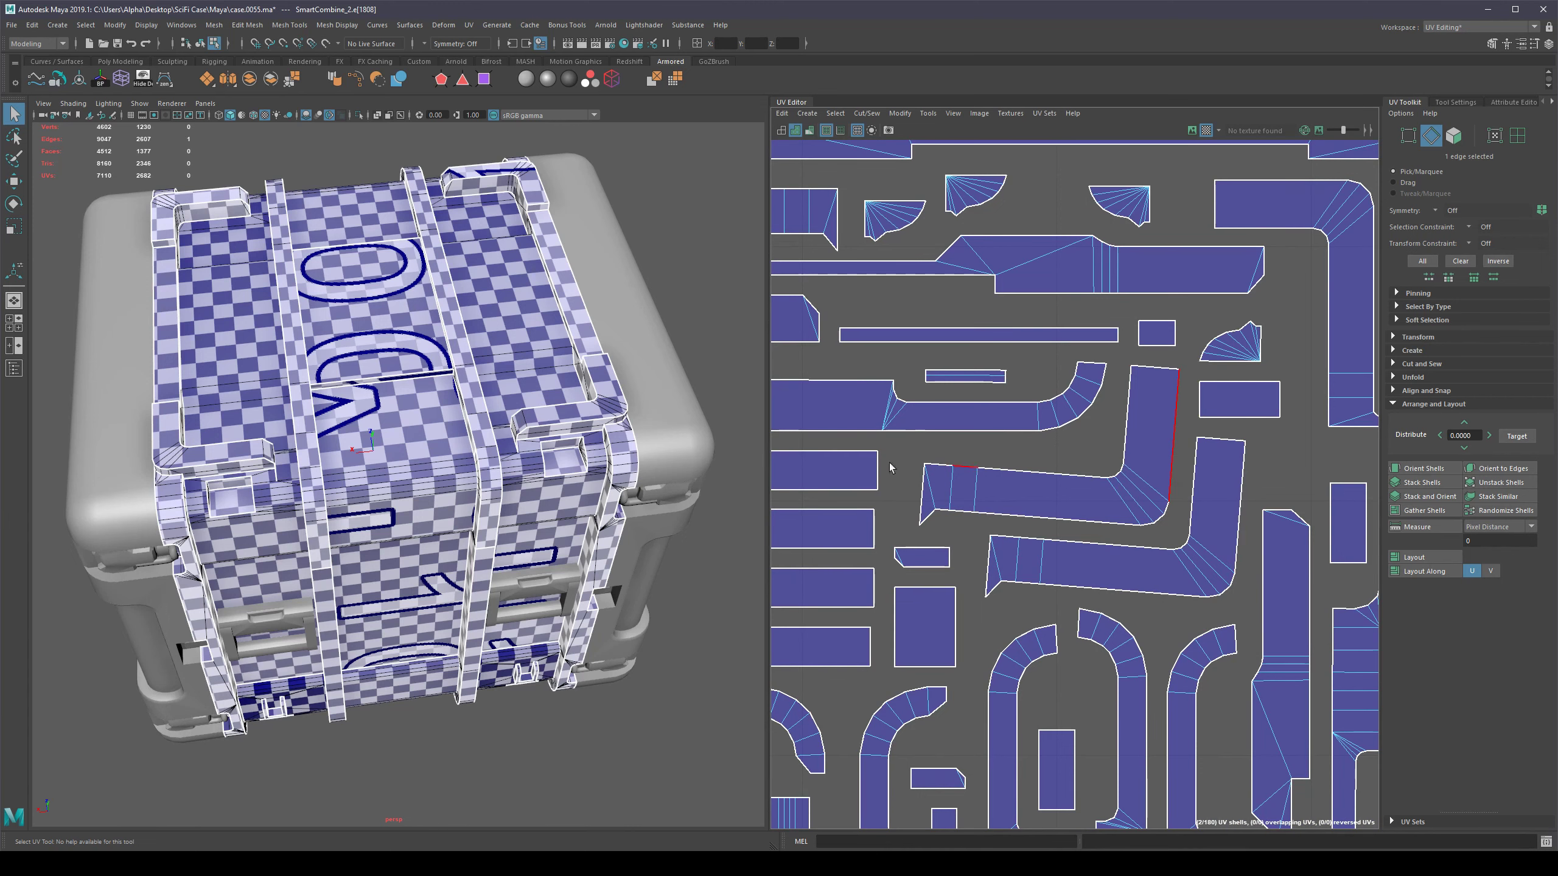
{"action": "scroll", "coordinate": [920, 479], "scroll_direction": "down", "scroll_amount": 4}
{"action": "scroll", "coordinate": [1194, 570], "scroll_direction": "up", "scroll_amount": 4}
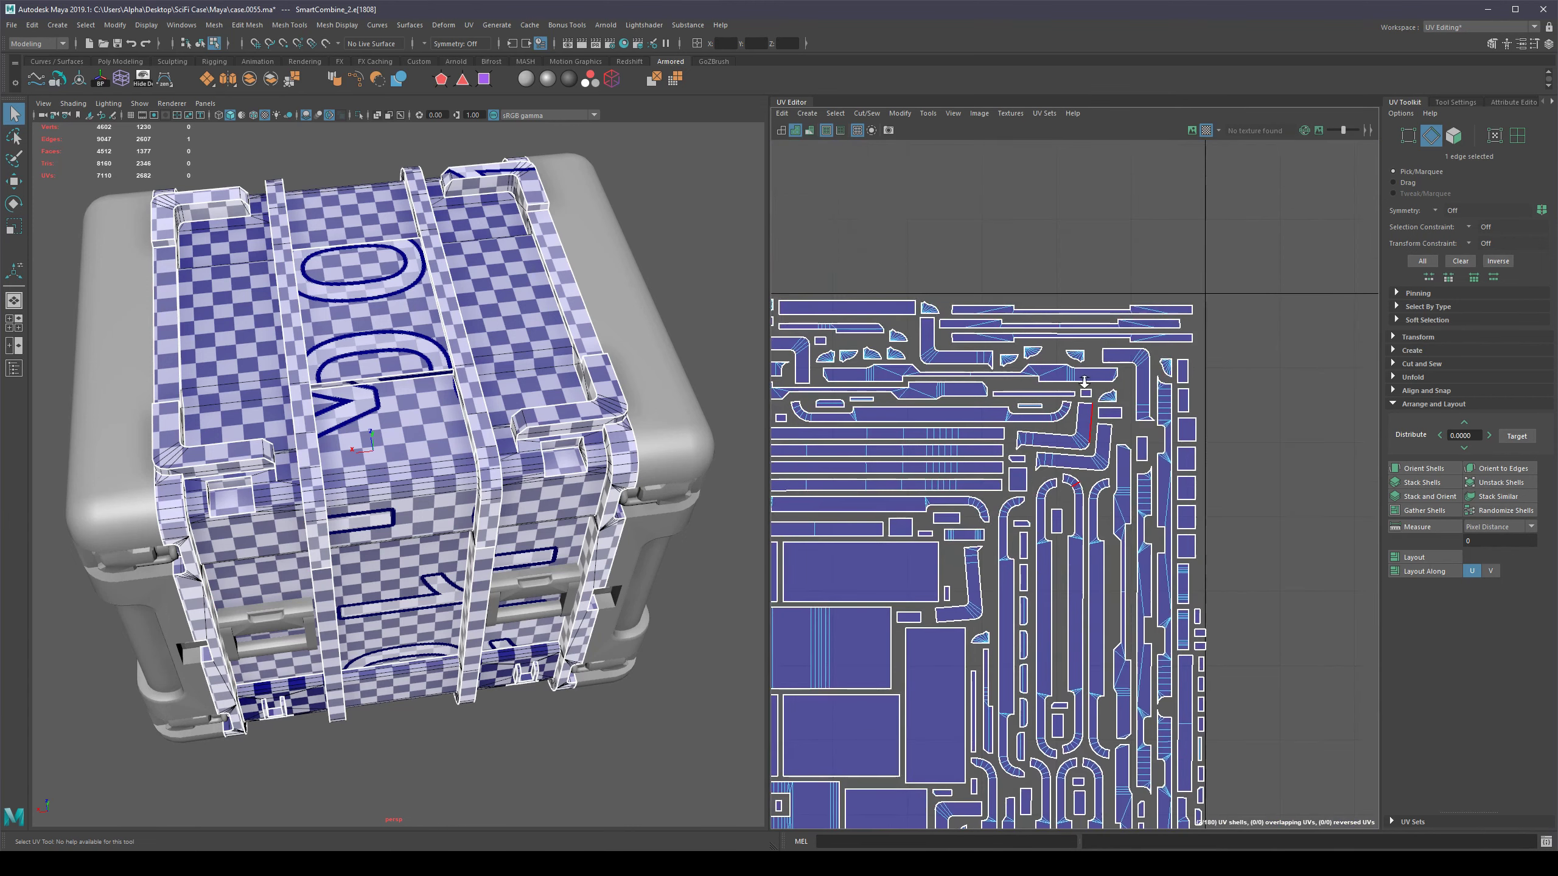
{"action": "middle_click_drag", "start_coordinate": [1194, 570], "coordinate": [1185, 494], "text": "alt"}
{"action": "key", "text": "g"}
{"action": "left_click", "coordinate": [1136, 460]}
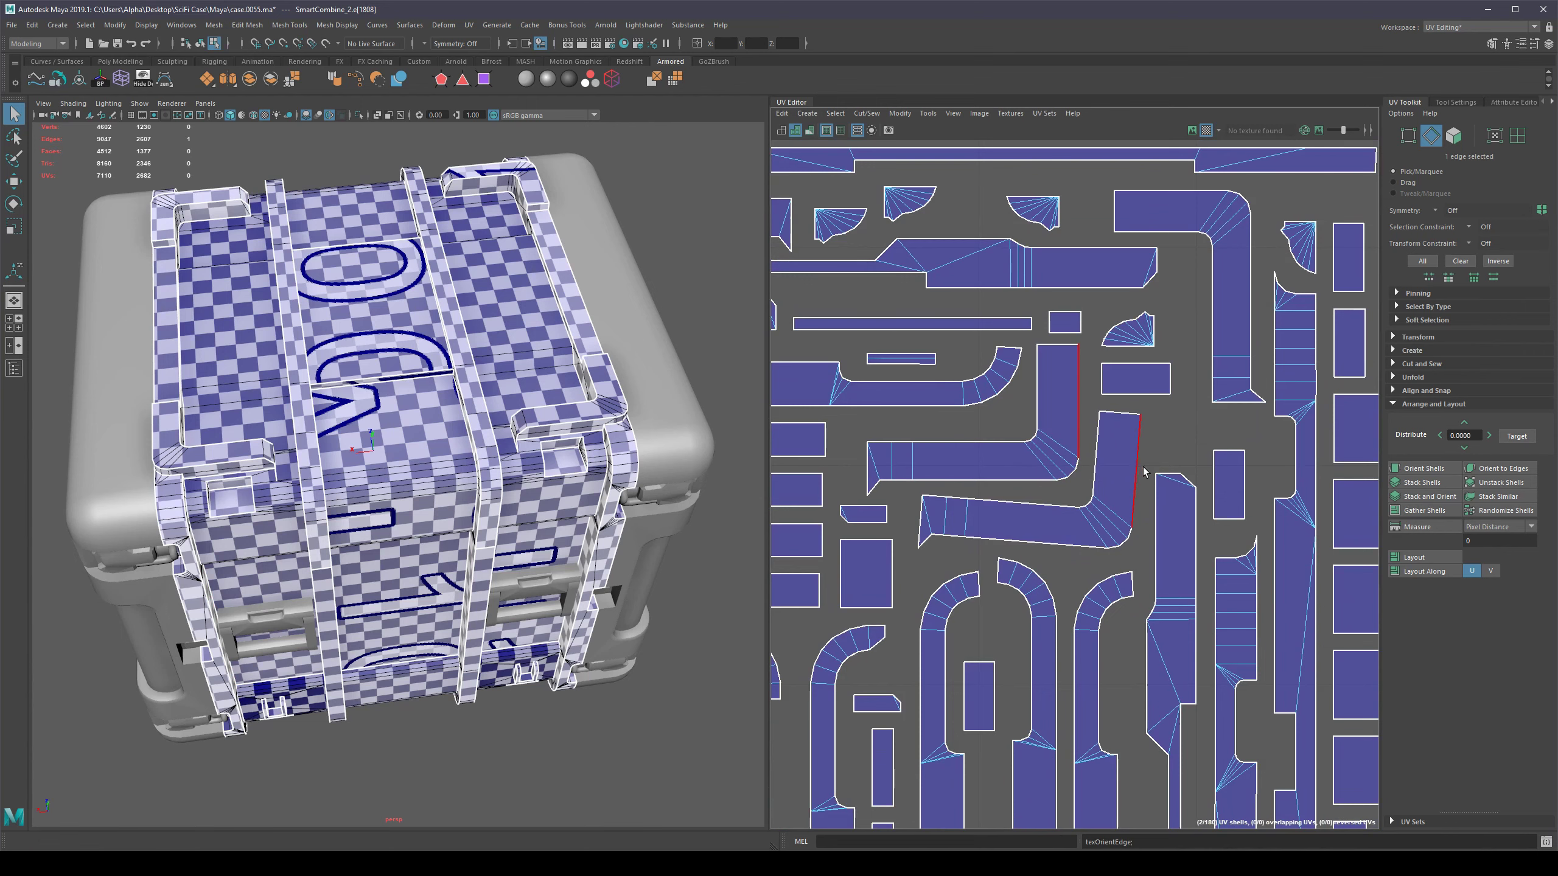
{"action": "key", "text": "g"}
Orient the tilted L-shaped shell beside the large rectangular shells to its bottom edge and check the surrounding layout for other tilted shells.
{"action": "scroll", "coordinate": [1159, 583], "scroll_direction": "down", "scroll_amount": 5}
{"action": "middle_click_drag", "start_coordinate": [921, 734], "coordinate": [1021, 550], "text": "alt"}
{"action": "left_click", "coordinate": [999, 527]}
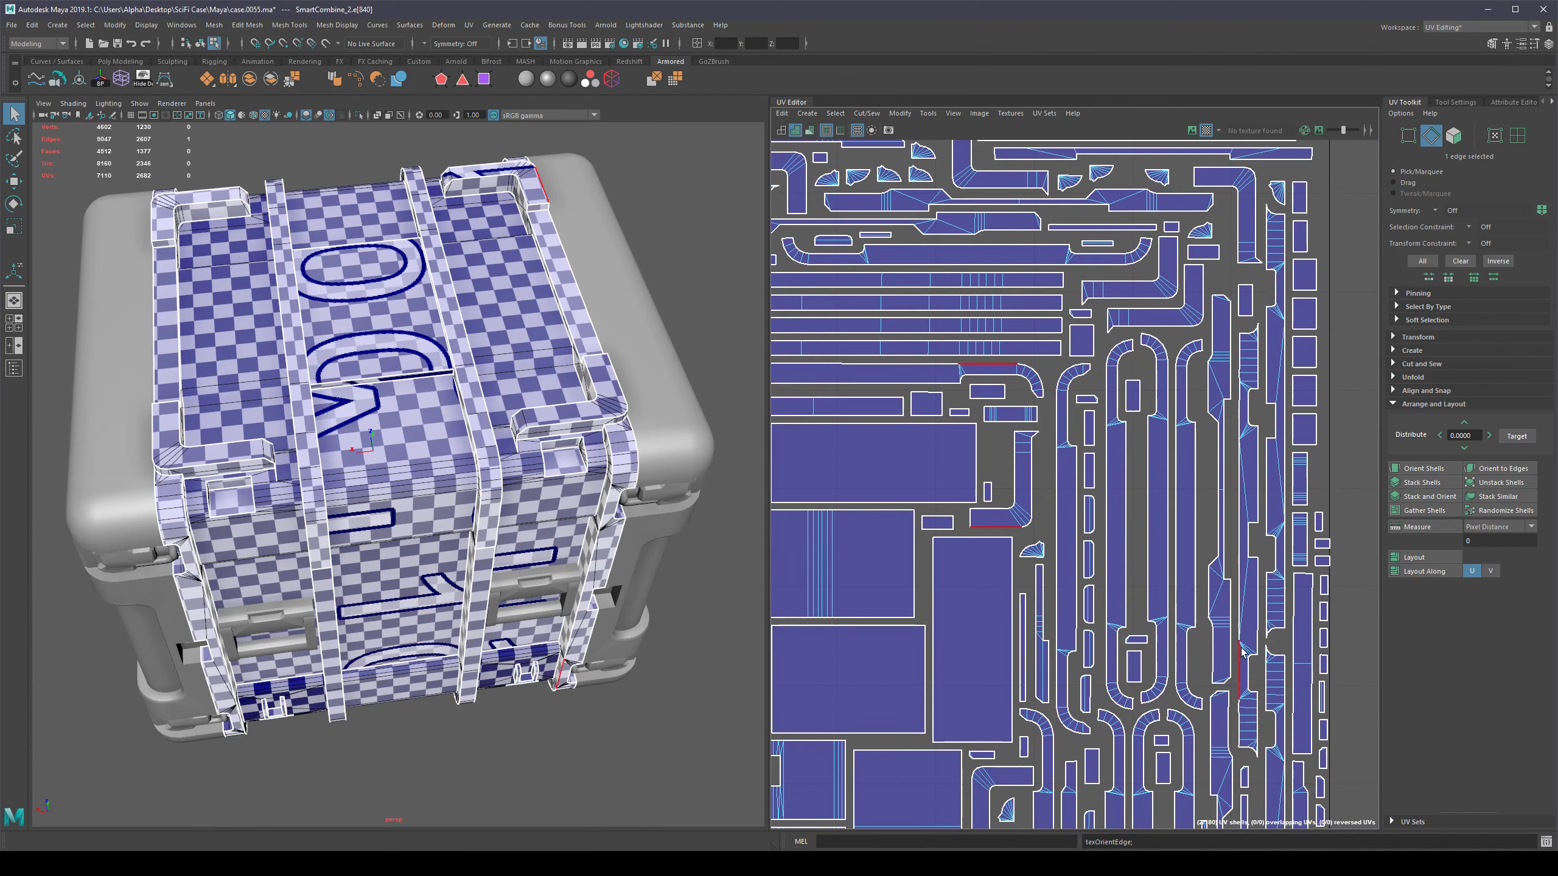
{"action": "middle_click_drag", "start_coordinate": [1282, 646], "coordinate": [1204, 697], "text": "alt"}
{"action": "middle_click_drag", "start_coordinate": [1156, 420], "coordinate": [1268, 577], "text": "alt"}
{"action": "middle_click_drag", "start_coordinate": [1048, 451], "coordinate": [1306, 449], "text": "alt"}
{"action": "right_click_drag", "start_coordinate": [1172, 447], "coordinate": [1036, 434], "text": "alt"}
{"action": "middle_click_drag", "start_coordinate": [1037, 434], "coordinate": [1196, 424], "text": "alt"}
{"action": "middle_click_drag", "start_coordinate": [1306, 747], "coordinate": [1117, 454], "text": "alt"}
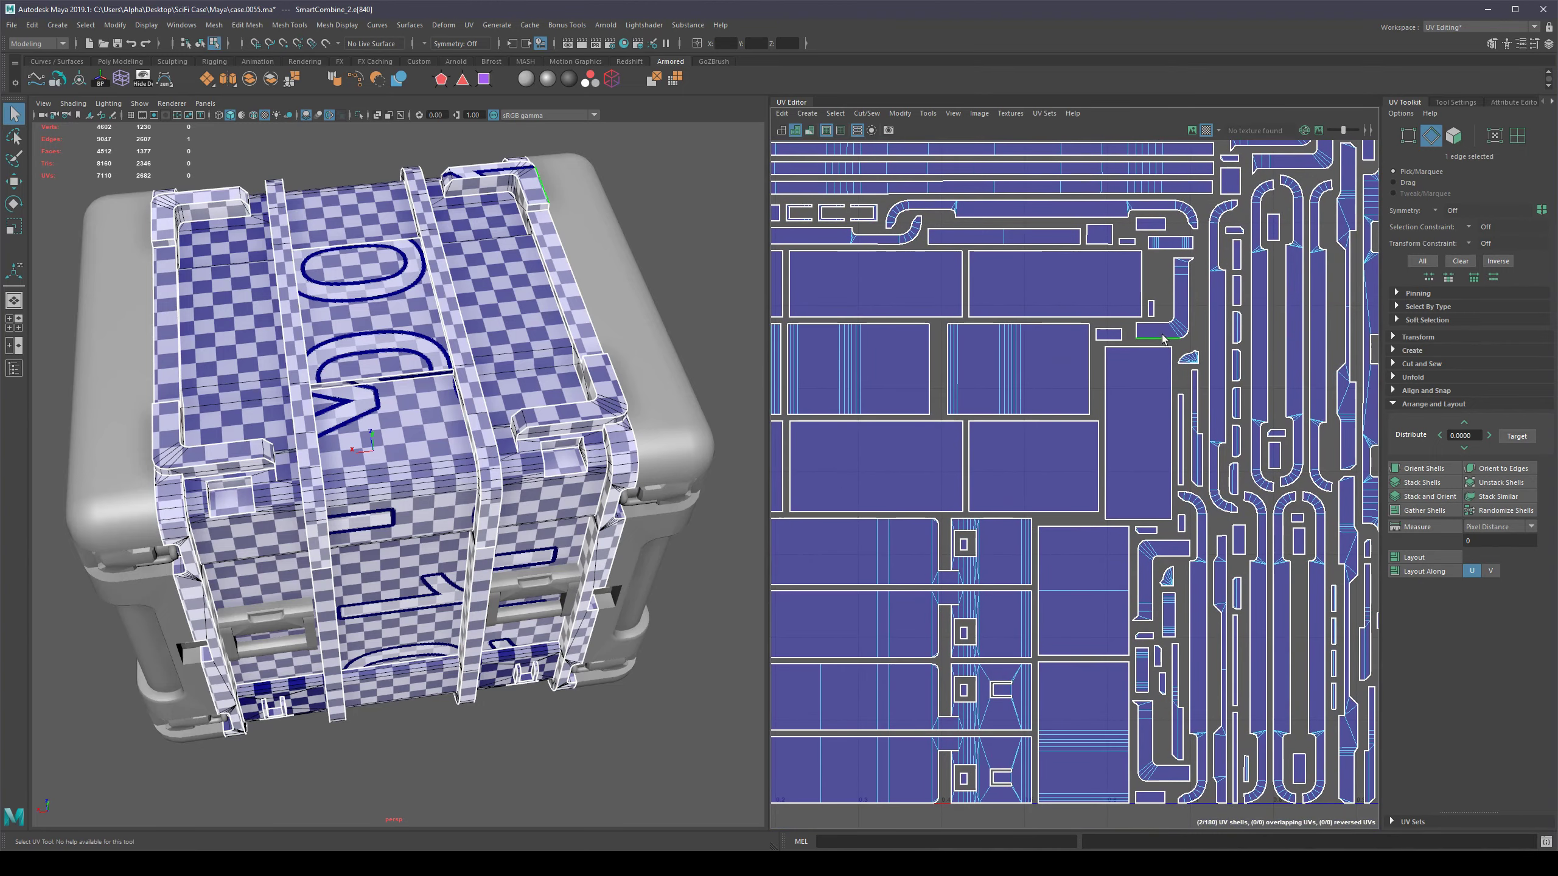
{"action": "middle_click_drag", "start_coordinate": [1180, 553], "coordinate": [1127, 508], "text": "alt"}
{"action": "scroll", "coordinate": [1200, 550], "scroll_direction": "down", "scroll_amount": 5}
Return to object mode to save an incremental version of the scene, and turn off the checker pattern.
{"action": "right_click_drag", "start_coordinate": [1127, 511], "coordinate": [1101, 488]}
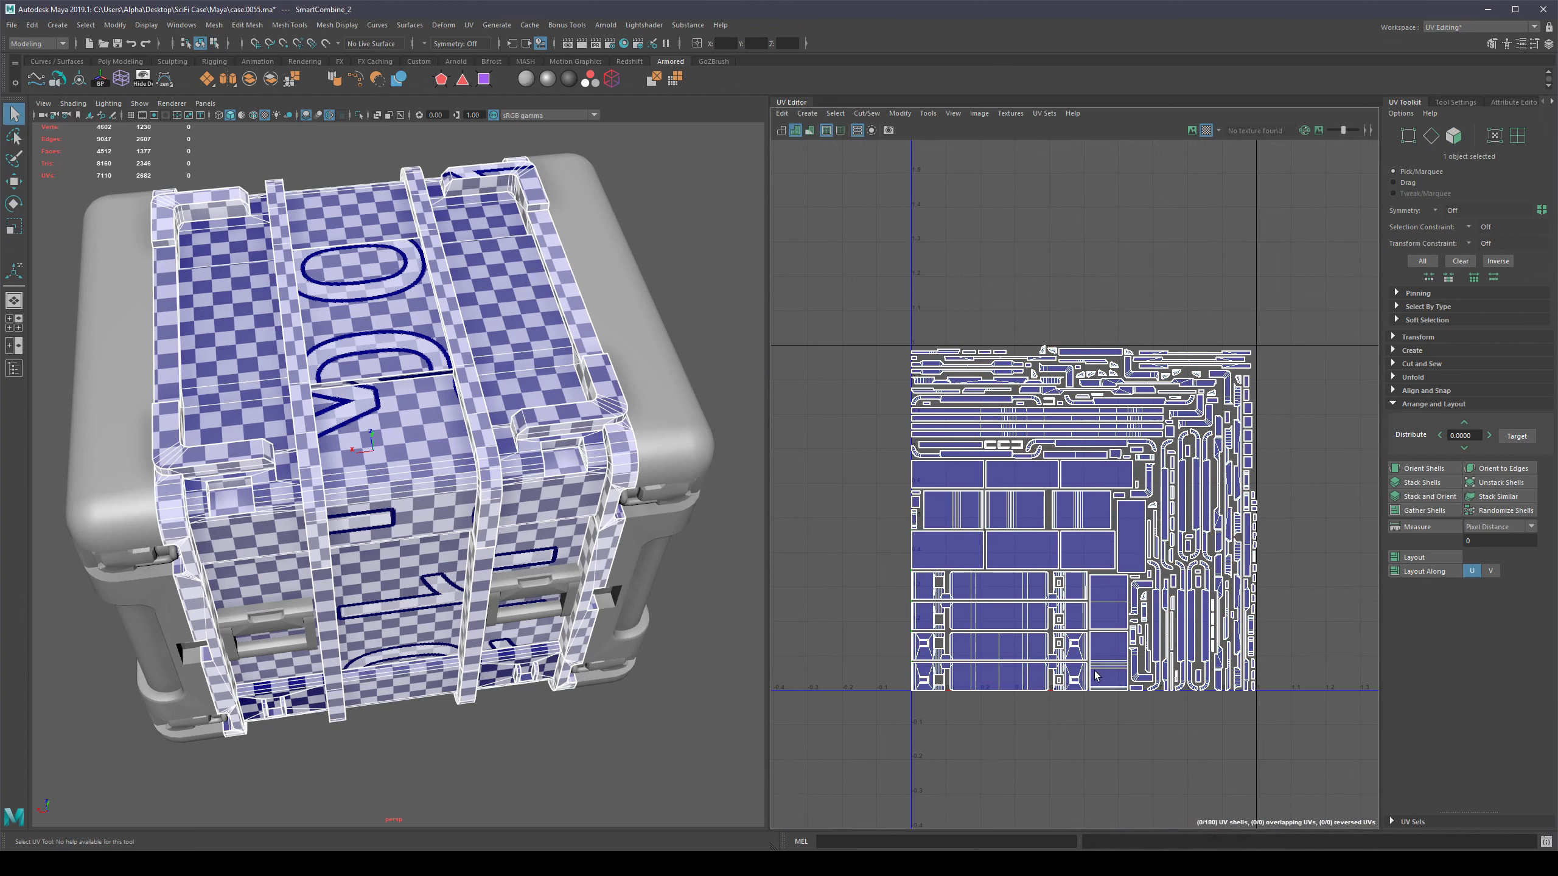
{"action": "key", "text": "ctrl+alt+s"}
{"action": "mouse_move", "coordinate": [434, 519]}
{"action": "left_mouse_down", "text": "alt"}
{"action": "mouse_move", "coordinate": [454, 505]}
{"action": "mouse_move", "coordinate": [491, 518]}
{"action": "left_mouse_up", "text": "alt"}
{"action": "left_click", "coordinate": [1206, 130]}
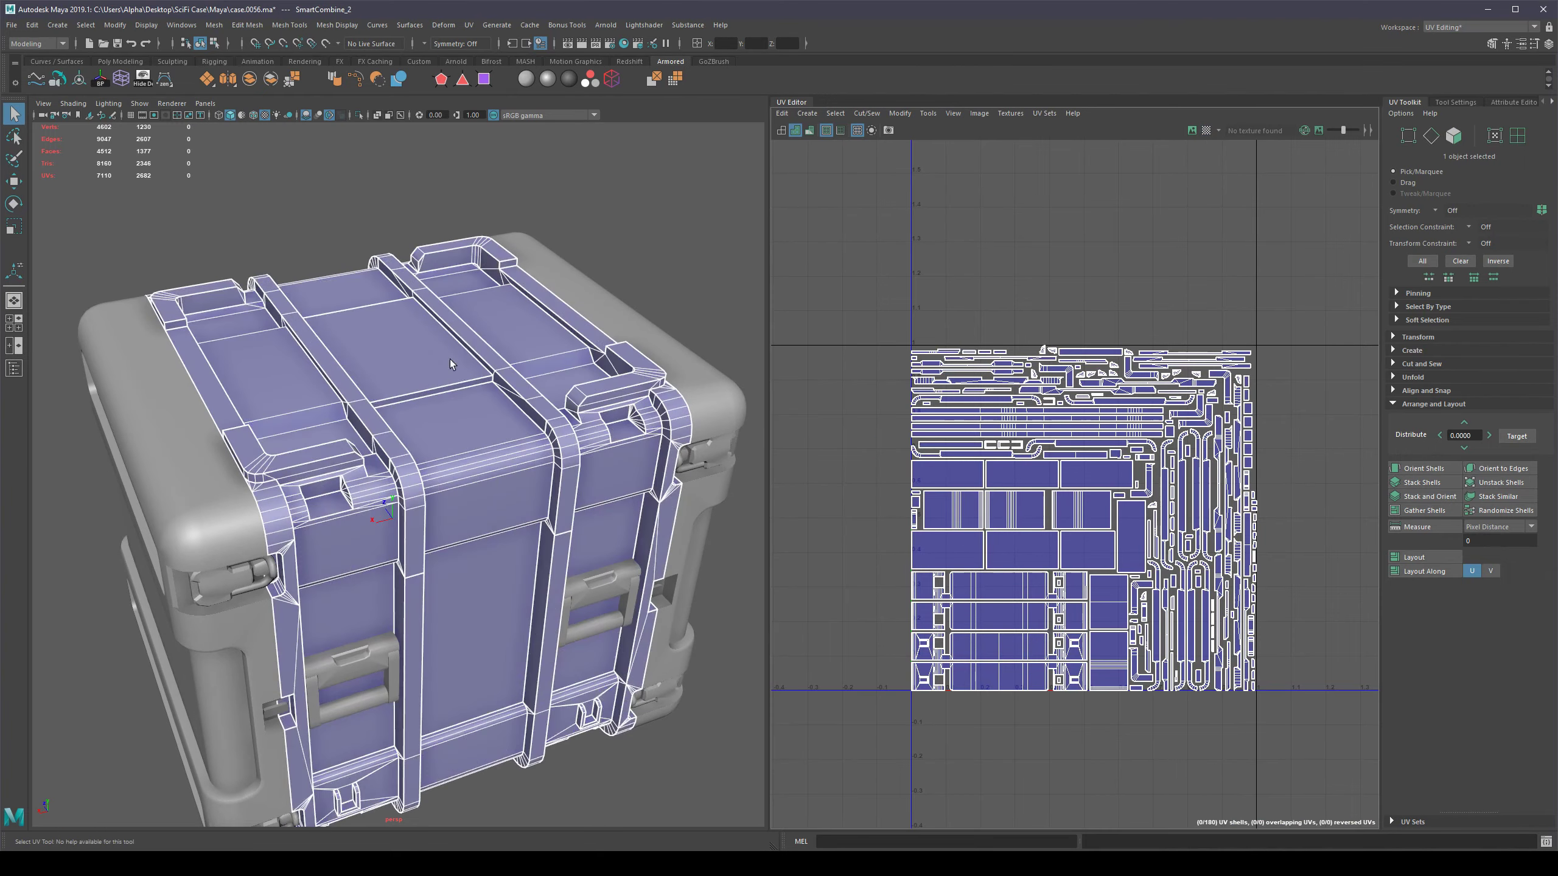
Examine the central mesh's surfaces with and without selection, and compare them with the rectangular shells in its UV layout.
{"action": "scroll", "coordinate": [490, 319], "scroll_direction": "up", "scroll_amount": 5}
{"action": "scroll", "coordinate": [538, 274], "scroll_direction": "down", "scroll_amount": 5}
{"action": "left_click", "coordinate": [549, 215]}
{"action": "left_click", "coordinate": [516, 339]}
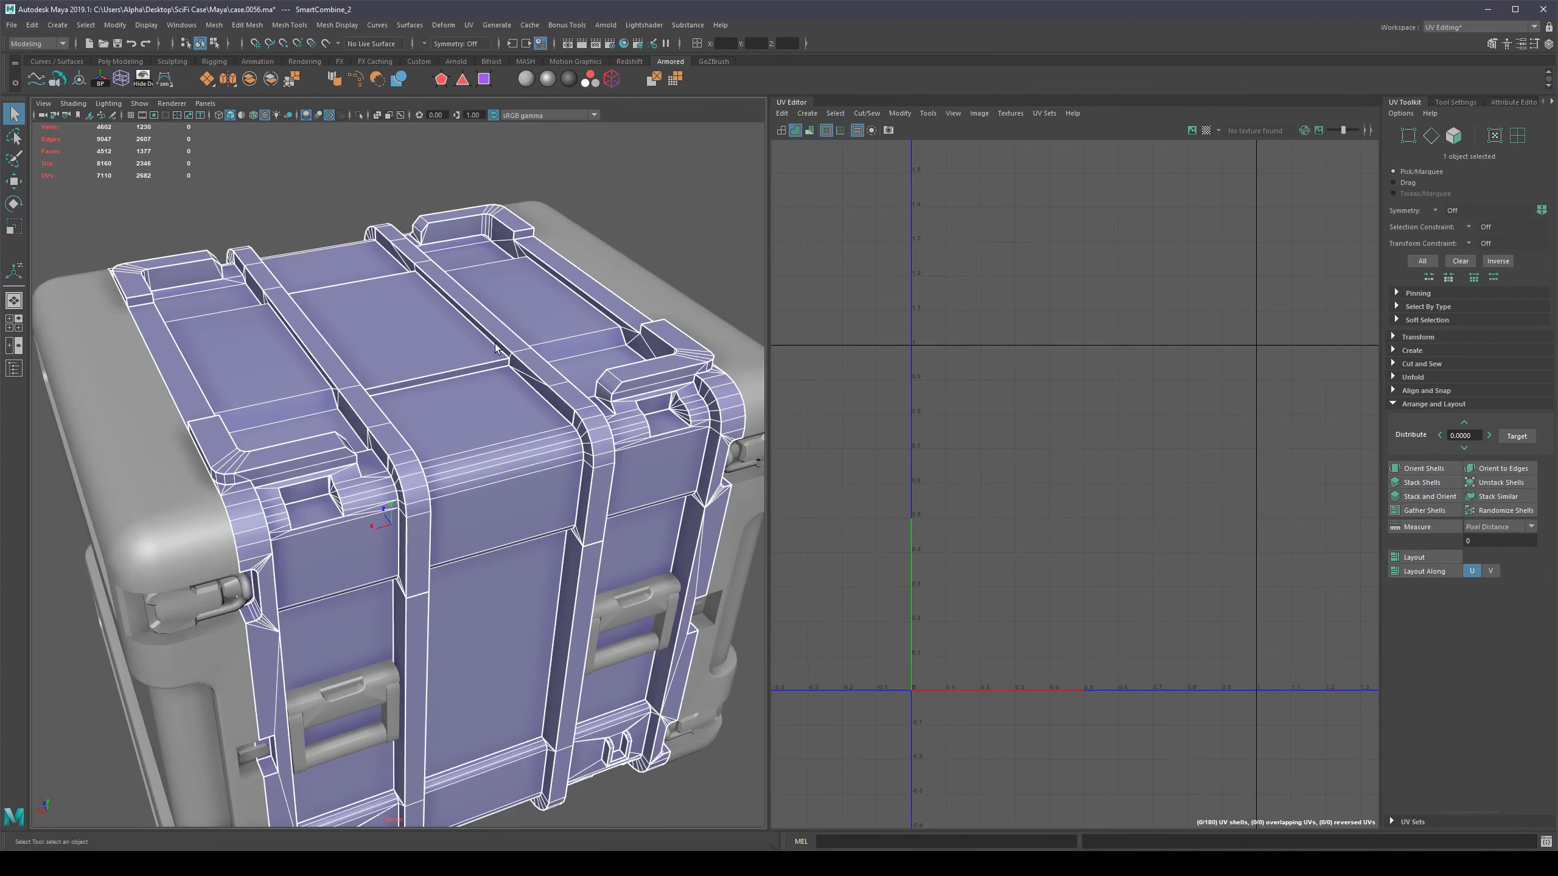
{"action": "key", "text": "f"}
{"action": "left_click", "coordinate": [655, 348]}
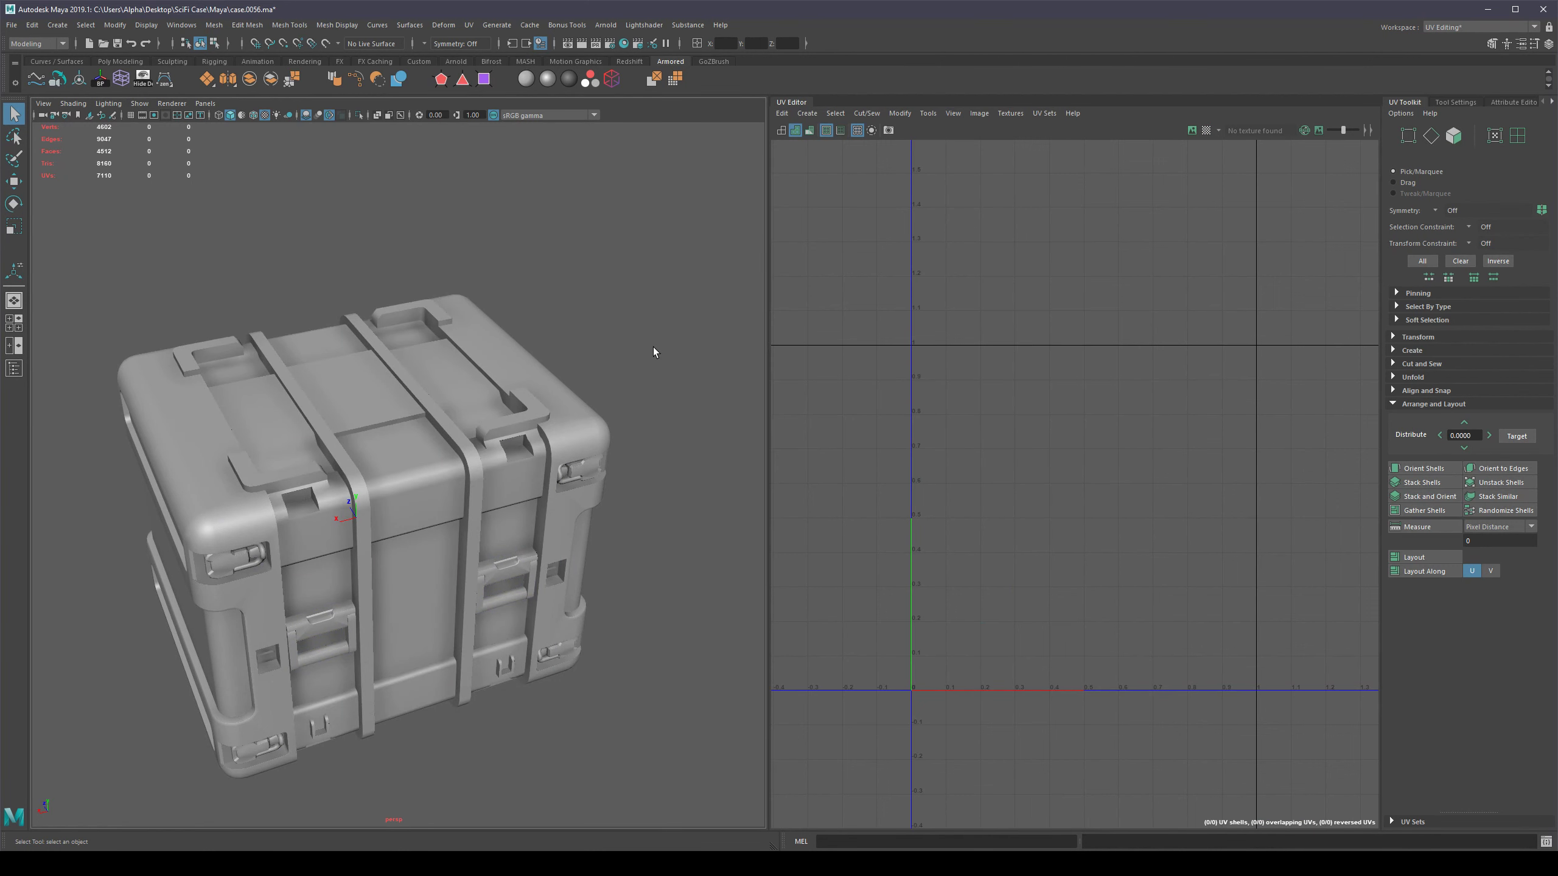
{"action": "left_click", "coordinate": [535, 415]}
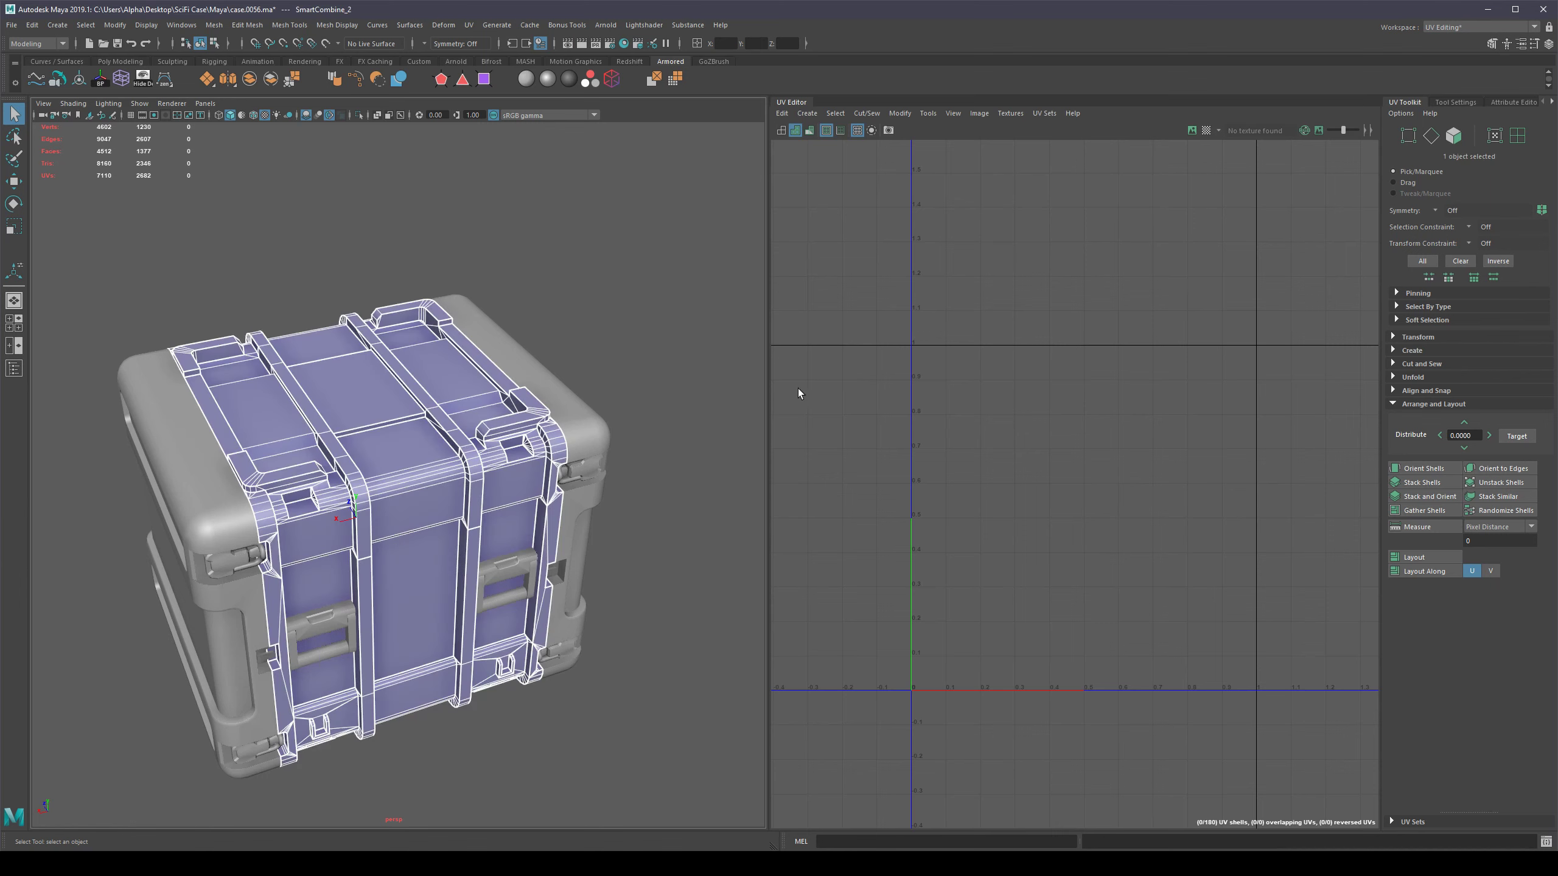
{"action": "scroll", "coordinate": [1098, 335], "scroll_direction": "up", "scroll_amount": 5}
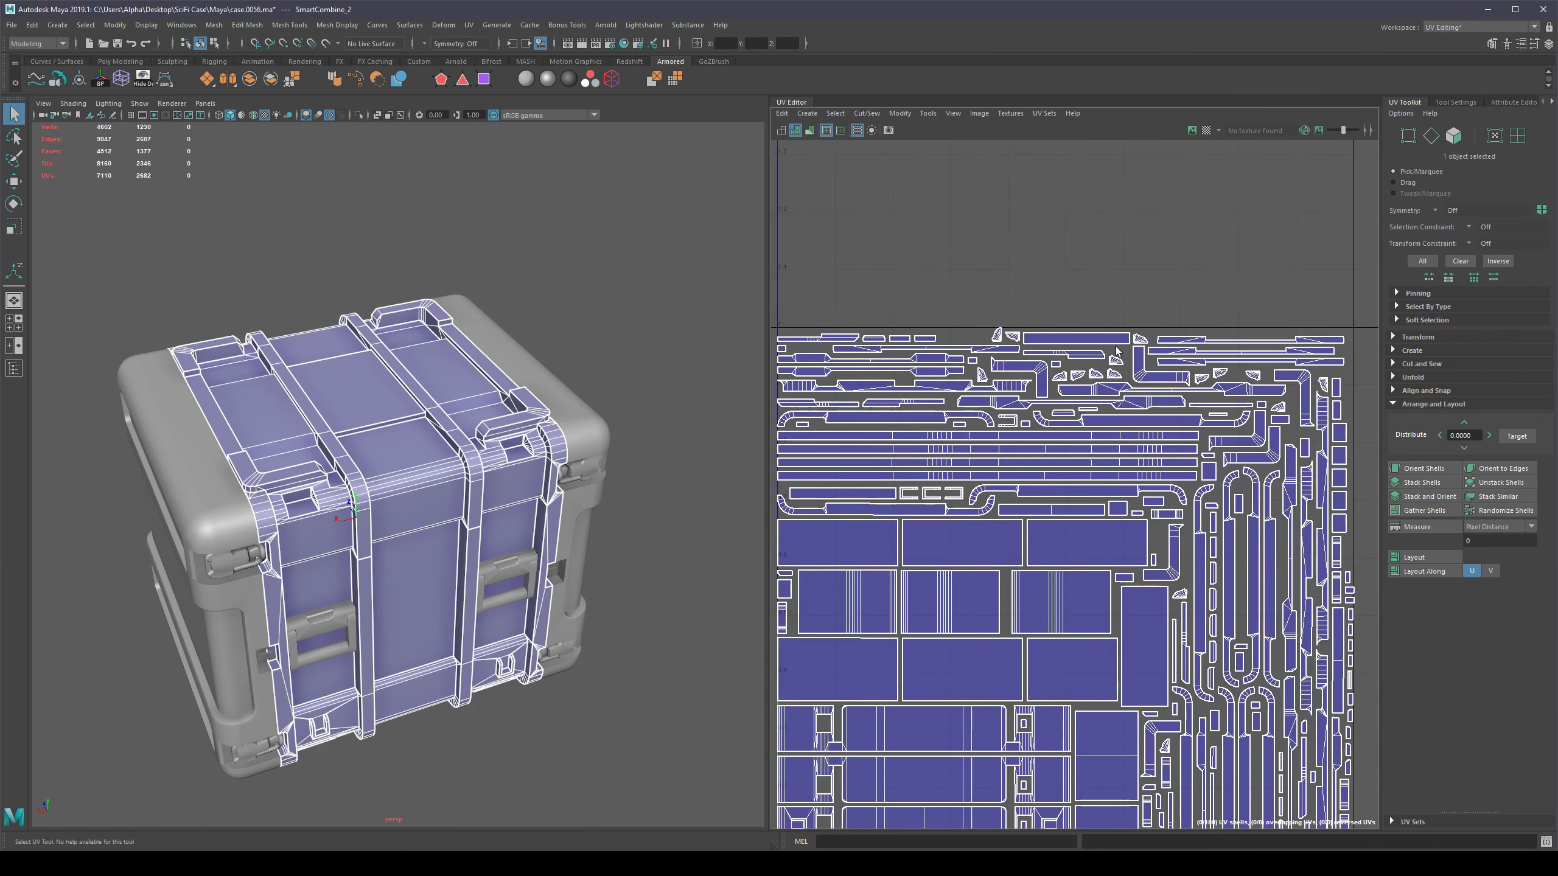
{"action": "scroll", "coordinate": [1098, 334], "scroll_direction": "up", "scroll_amount": 3}
{"action": "scroll", "coordinate": [970, 349], "scroll_direction": "down", "scroll_amount": 4}
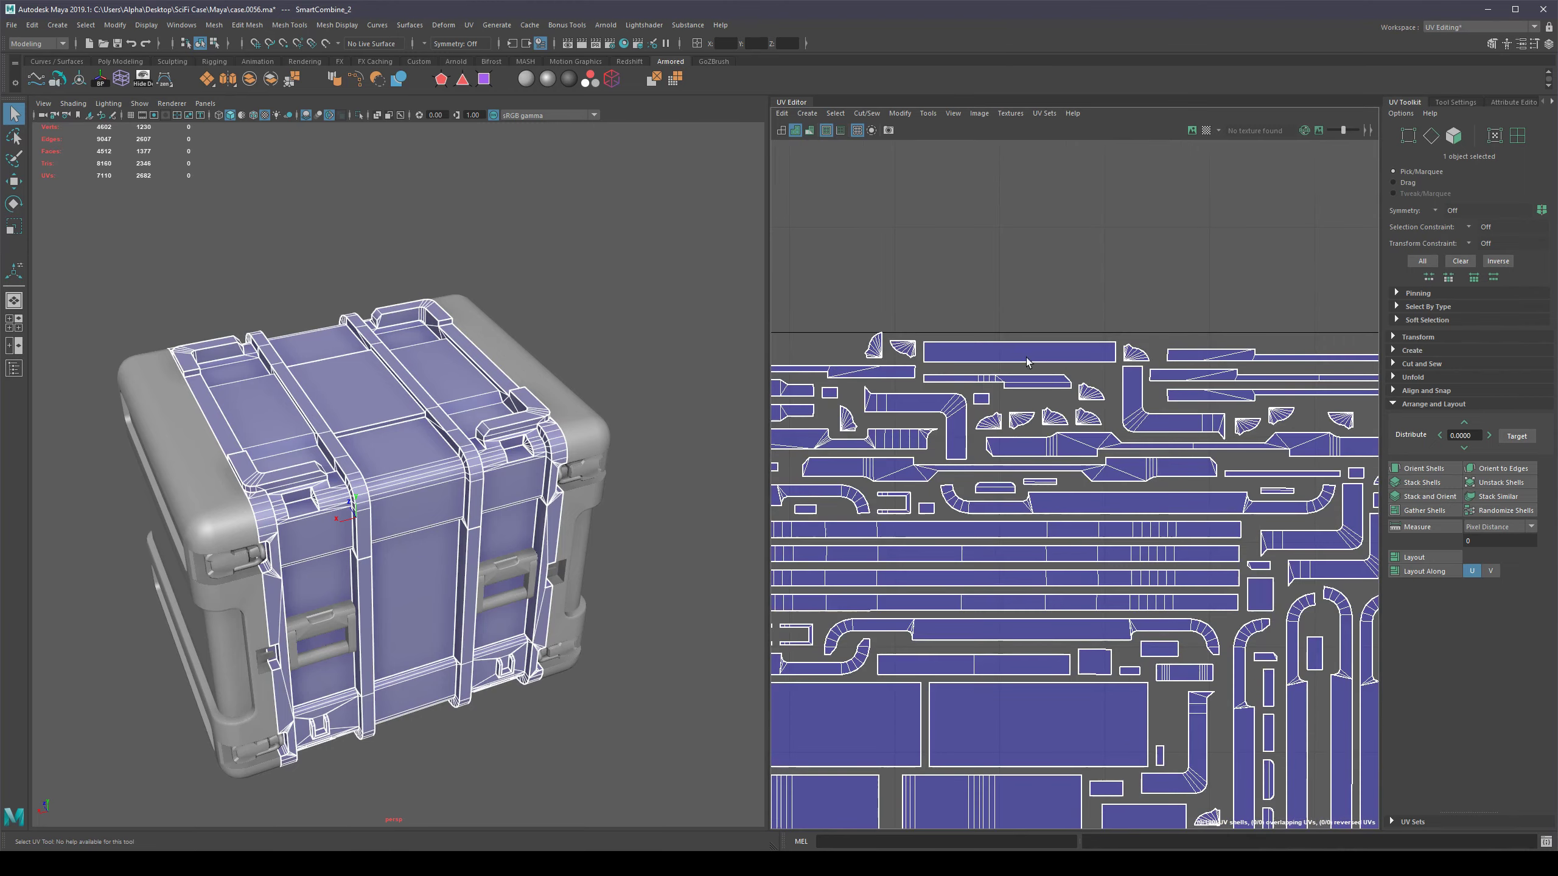
{"action": "middle_click_drag", "start_coordinate": [1027, 531], "coordinate": [1096, 341], "text": "alt"}
{"action": "scroll", "coordinate": [1027, 568], "scroll_direction": "up", "scroll_amount": 4}
{"action": "middle_click_drag", "start_coordinate": [1052, 705], "coordinate": [1066, 445], "text": "alt"}
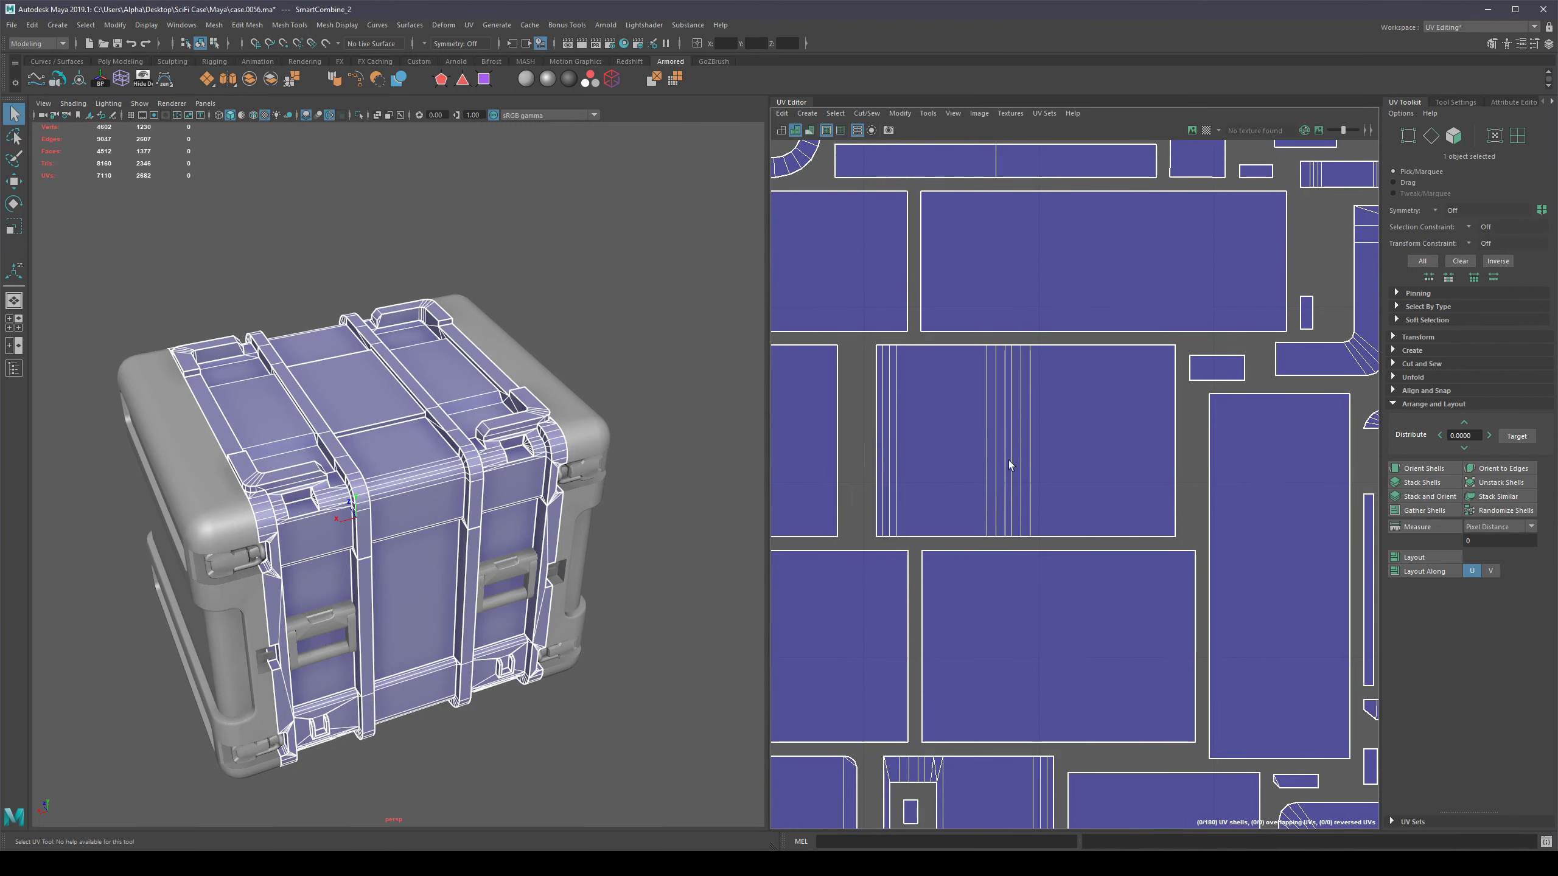
Select border and interior bend edges of the lid's center front panel shell to compare UV seams with the model, then deselect the mesh.
{"action": "right_click_drag", "start_coordinate": [1019, 451], "coordinate": [1018, 437]}
{"action": "double_click", "coordinate": [948, 348]}
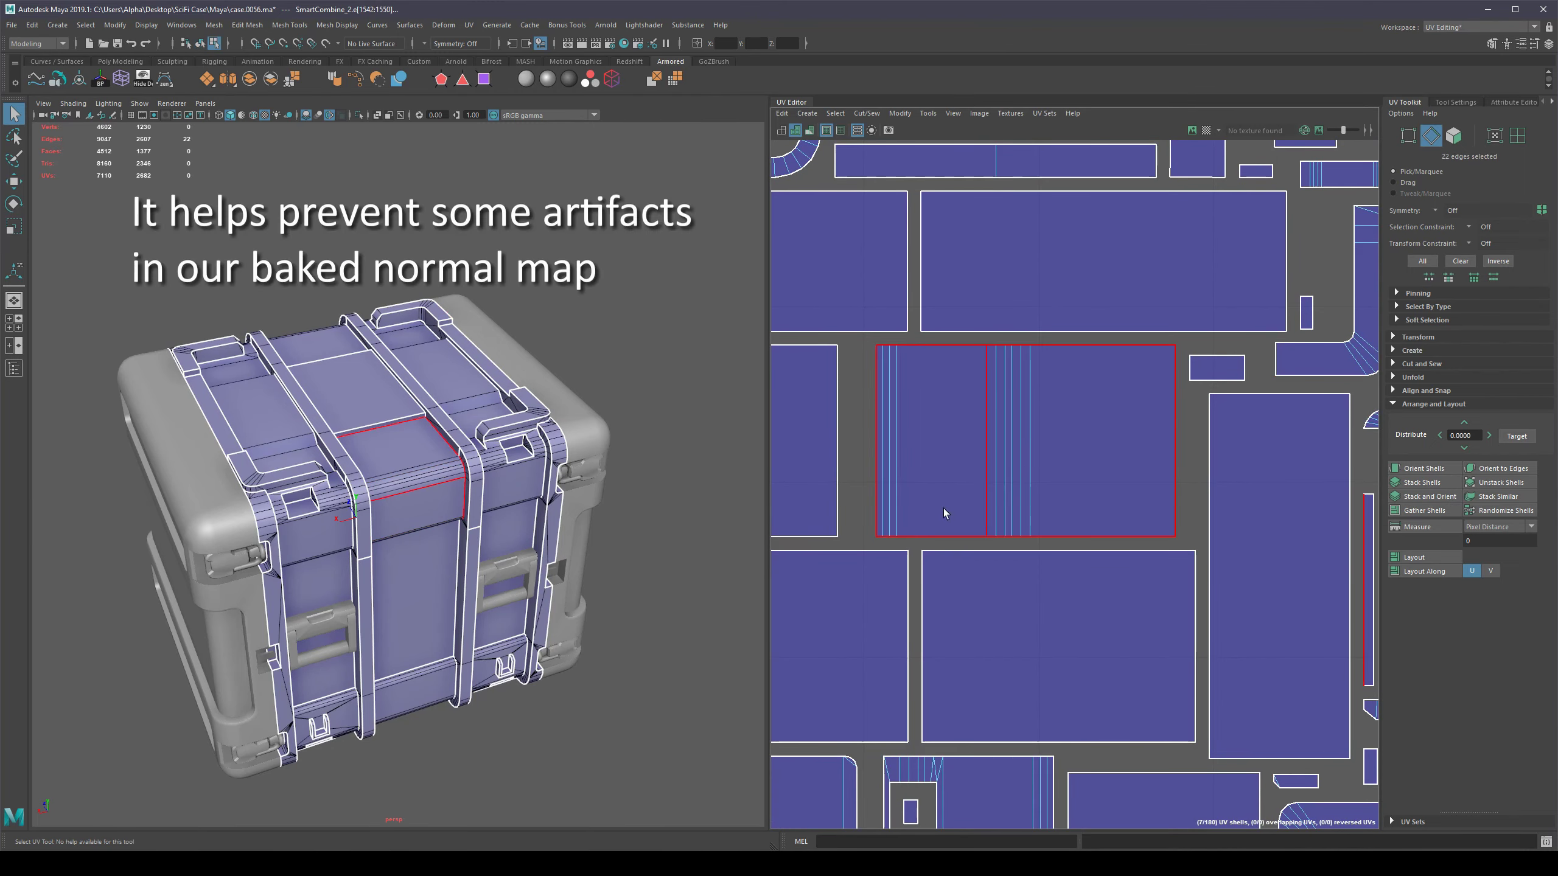
{"action": "left_click", "coordinate": [844, 457]}
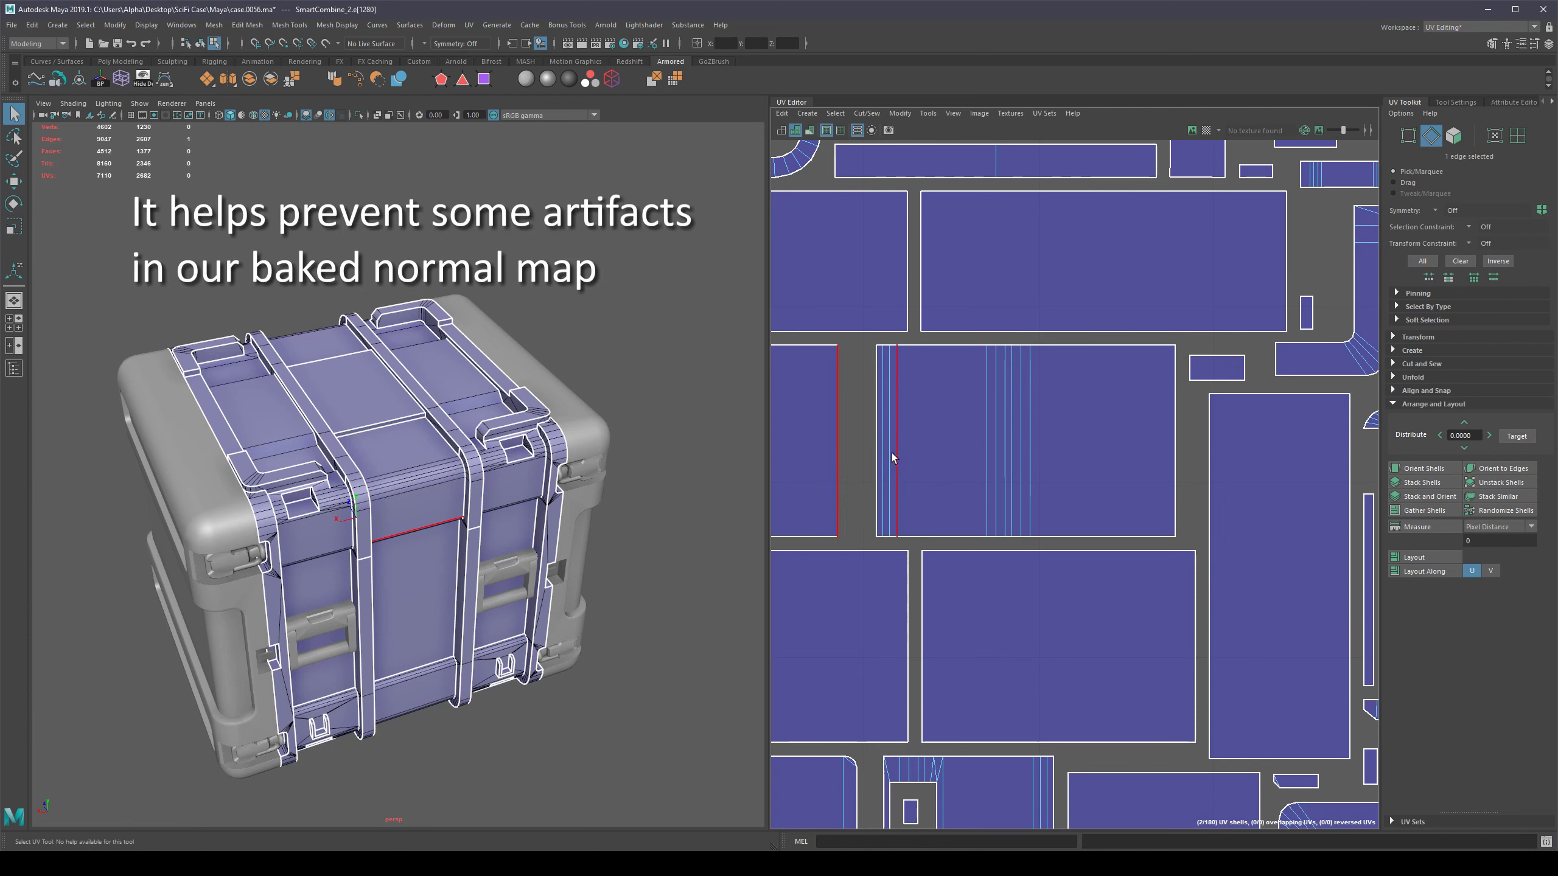
{"action": "left_click", "coordinate": [857, 453]}
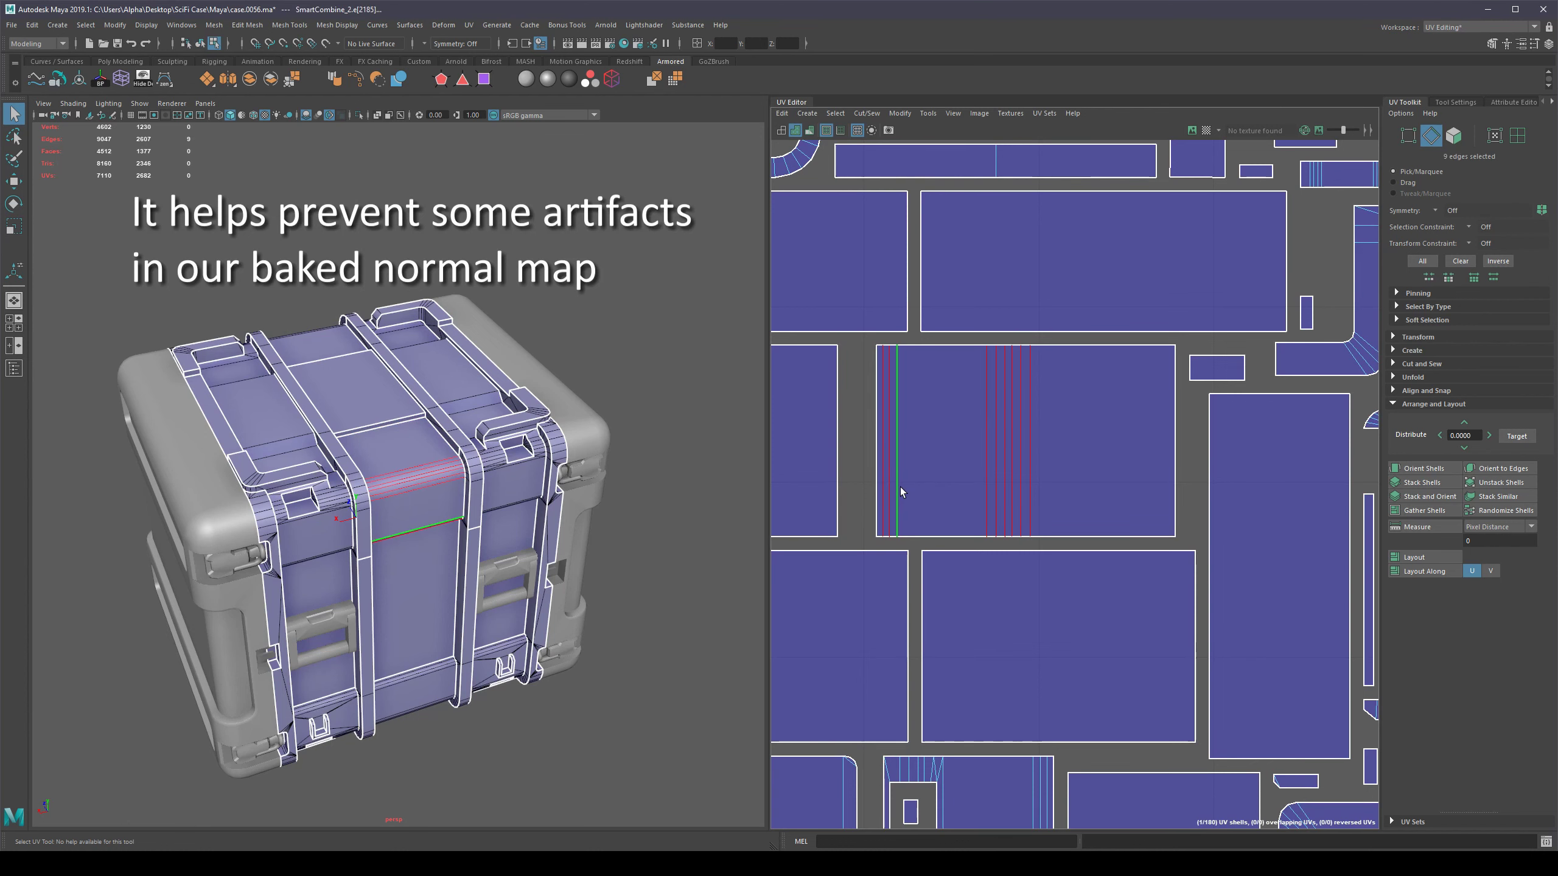
{"action": "scroll", "coordinate": [963, 453], "scroll_direction": "down", "scroll_amount": 3}
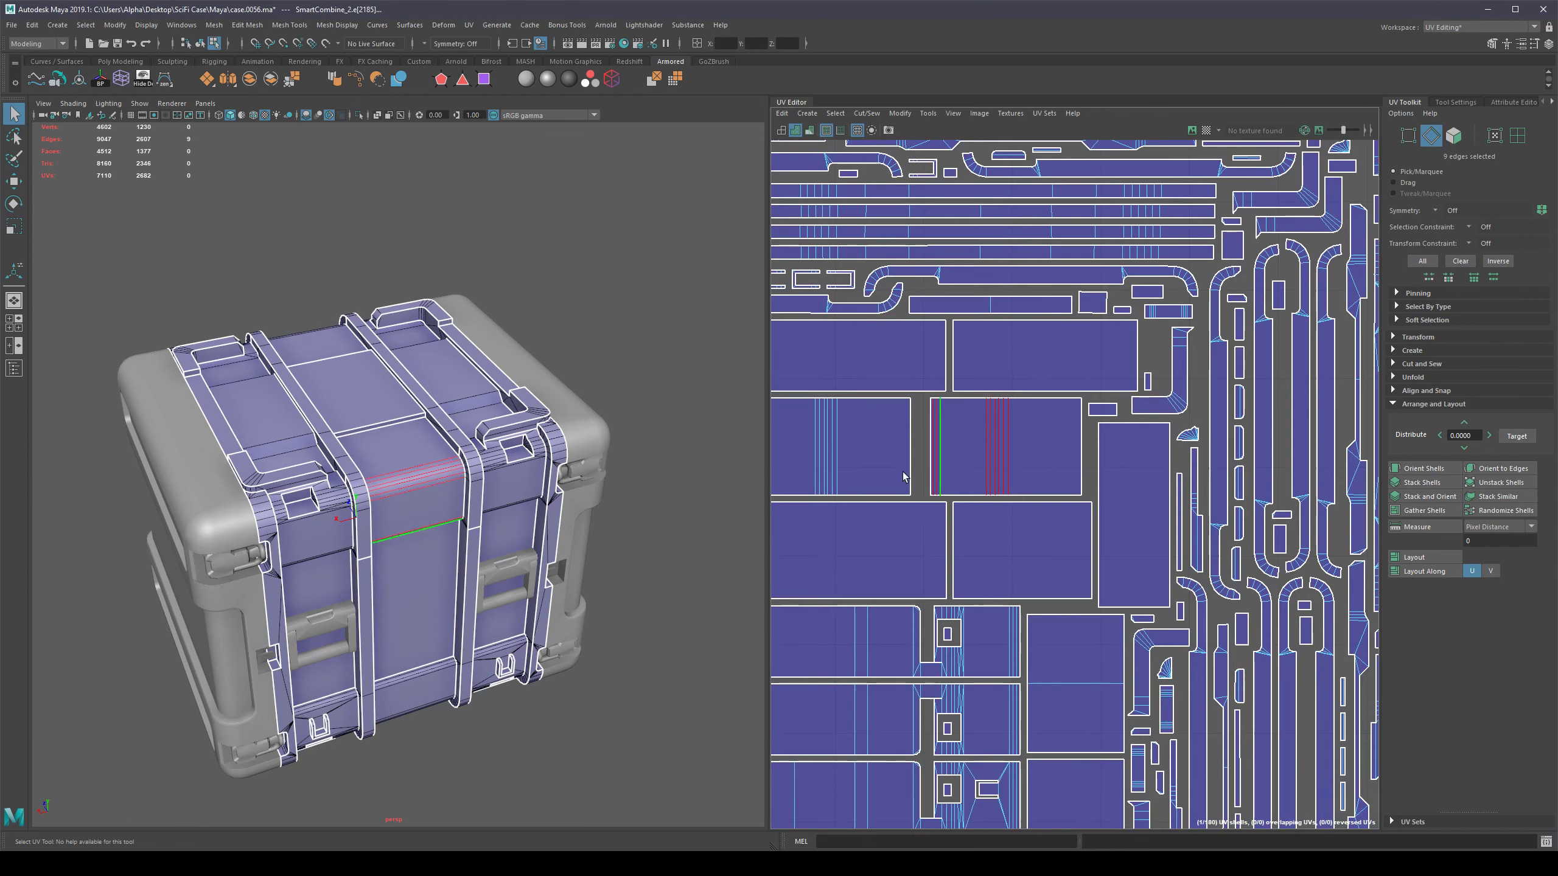
{"action": "scroll", "coordinate": [573, 451], "scroll_direction": "up", "scroll_amount": 5}
{"action": "right_click_drag", "start_coordinate": [571, 449], "coordinate": [559, 340]}
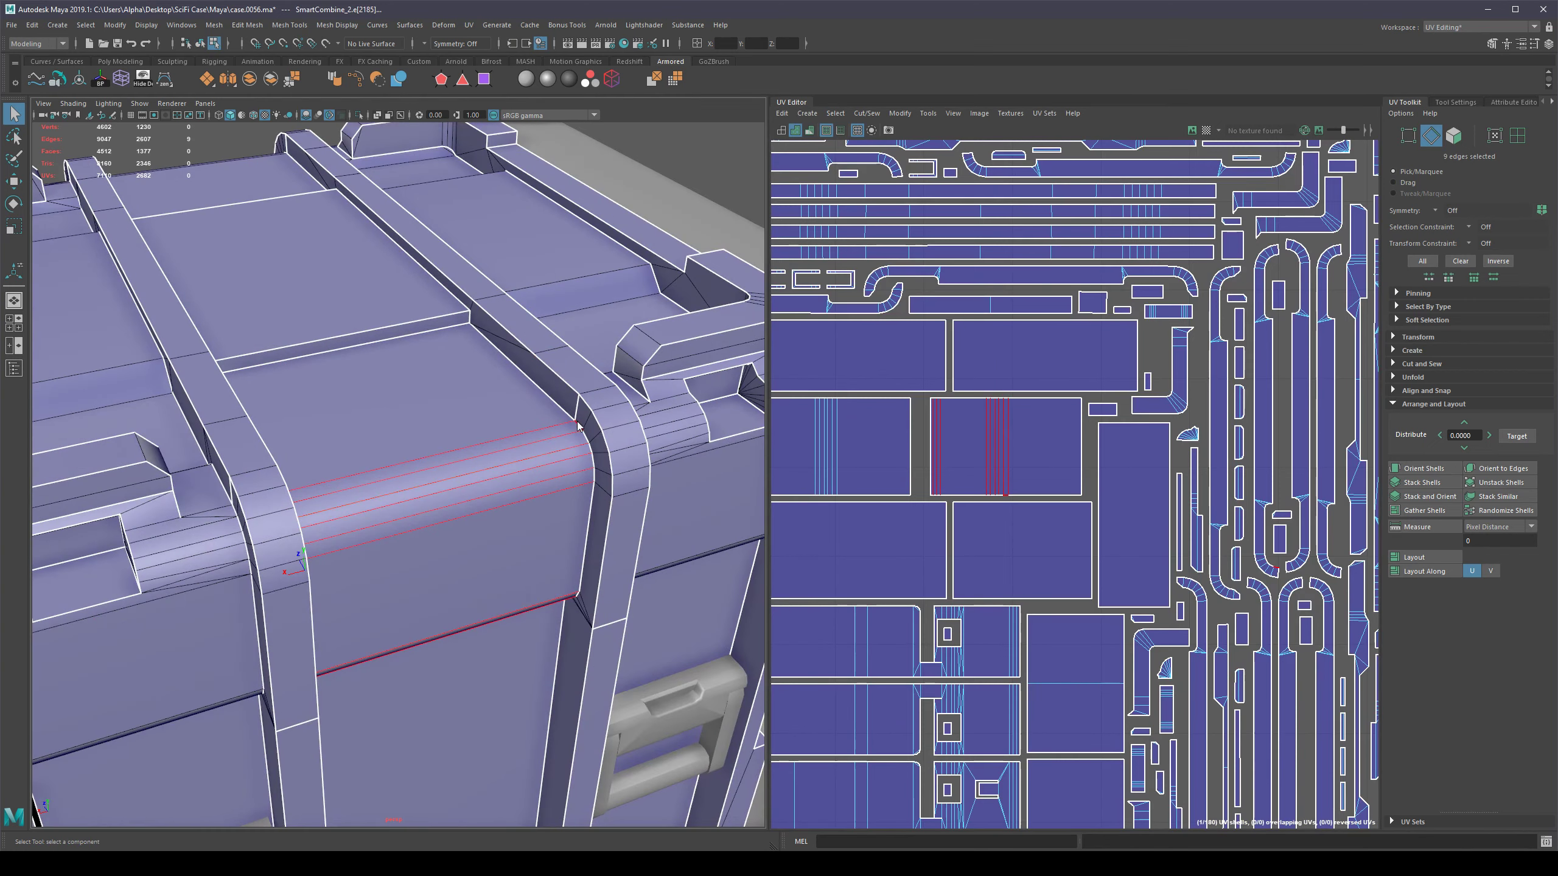
{"action": "right_click_drag", "start_coordinate": [577, 425], "coordinate": [613, 402]}
{"action": "scroll", "coordinate": [612, 400], "scroll_direction": "down", "scroll_amount": 5}
{"action": "left_click", "coordinate": [637, 426]}
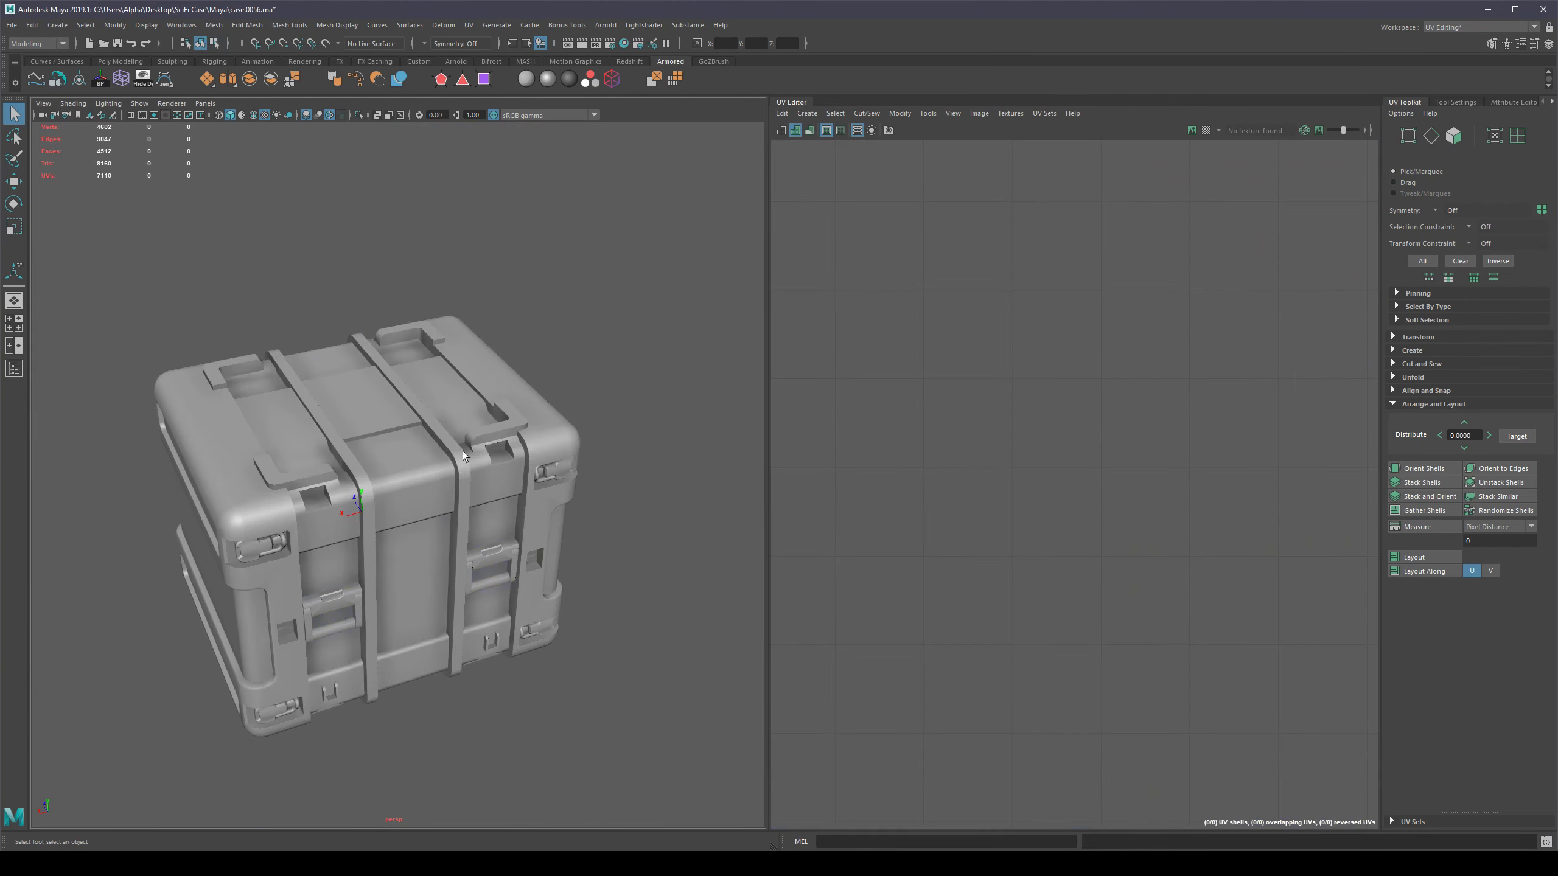
Select all edges of the case's central mesh and soften them.
{"action": "left_click_drag", "start_coordinate": [601, 544], "coordinate": [609, 502], "text": "alt"}
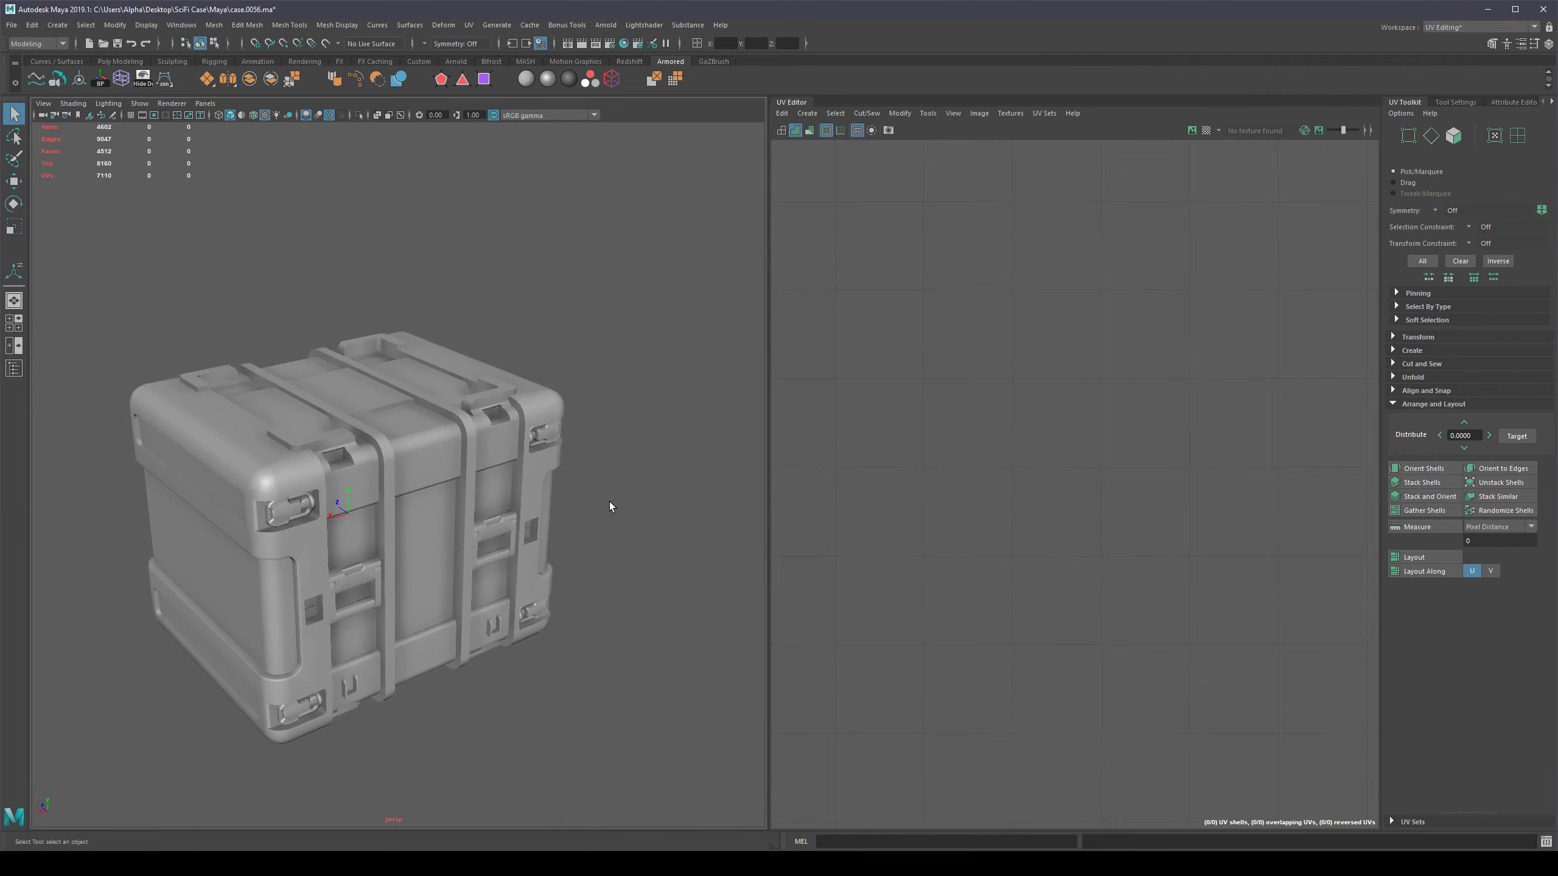
{"action": "left_click", "coordinate": [463, 486]}
{"action": "left_click_drag", "start_coordinate": [463, 486], "coordinate": [532, 561], "text": "alt"}
{"action": "scroll", "coordinate": [445, 545], "scroll_direction": "up", "scroll_amount": 4}
{"action": "scroll", "coordinate": [454, 560], "scroll_direction": "down", "scroll_amount": 5}
{"action": "middle_click_drag", "start_coordinate": [532, 561], "coordinate": [534, 567], "text": "alt"}
{"action": "scroll", "coordinate": [1055, 347], "scroll_direction": "down", "scroll_amount": 5}
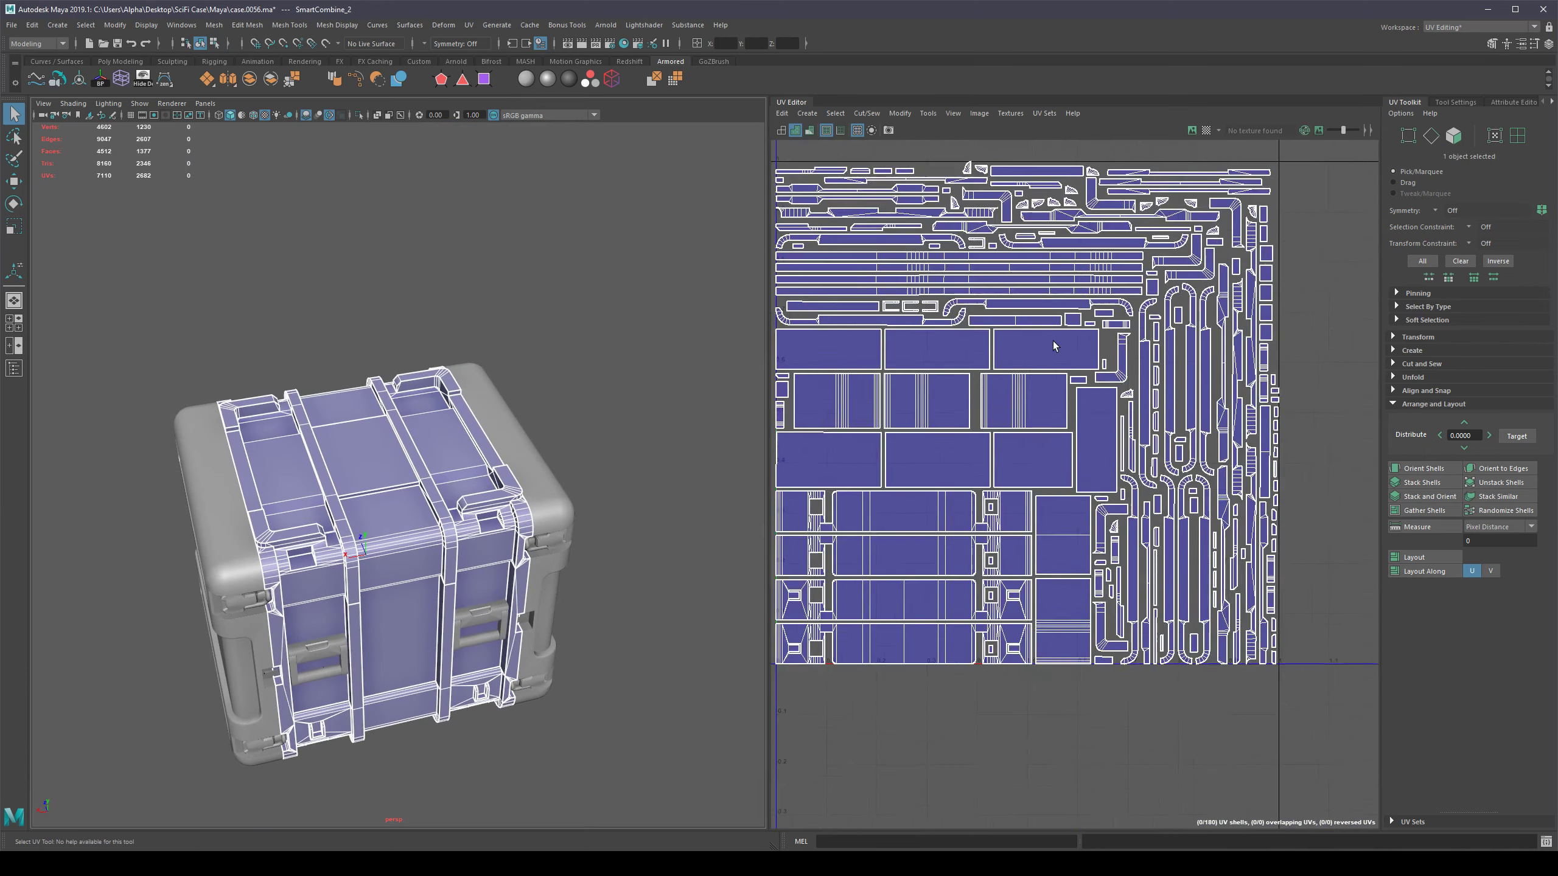
{"action": "middle_click_drag", "start_coordinate": [1056, 351], "coordinate": [1102, 404], "text": "alt"}
{"action": "right_click", "coordinate": [406, 533]}
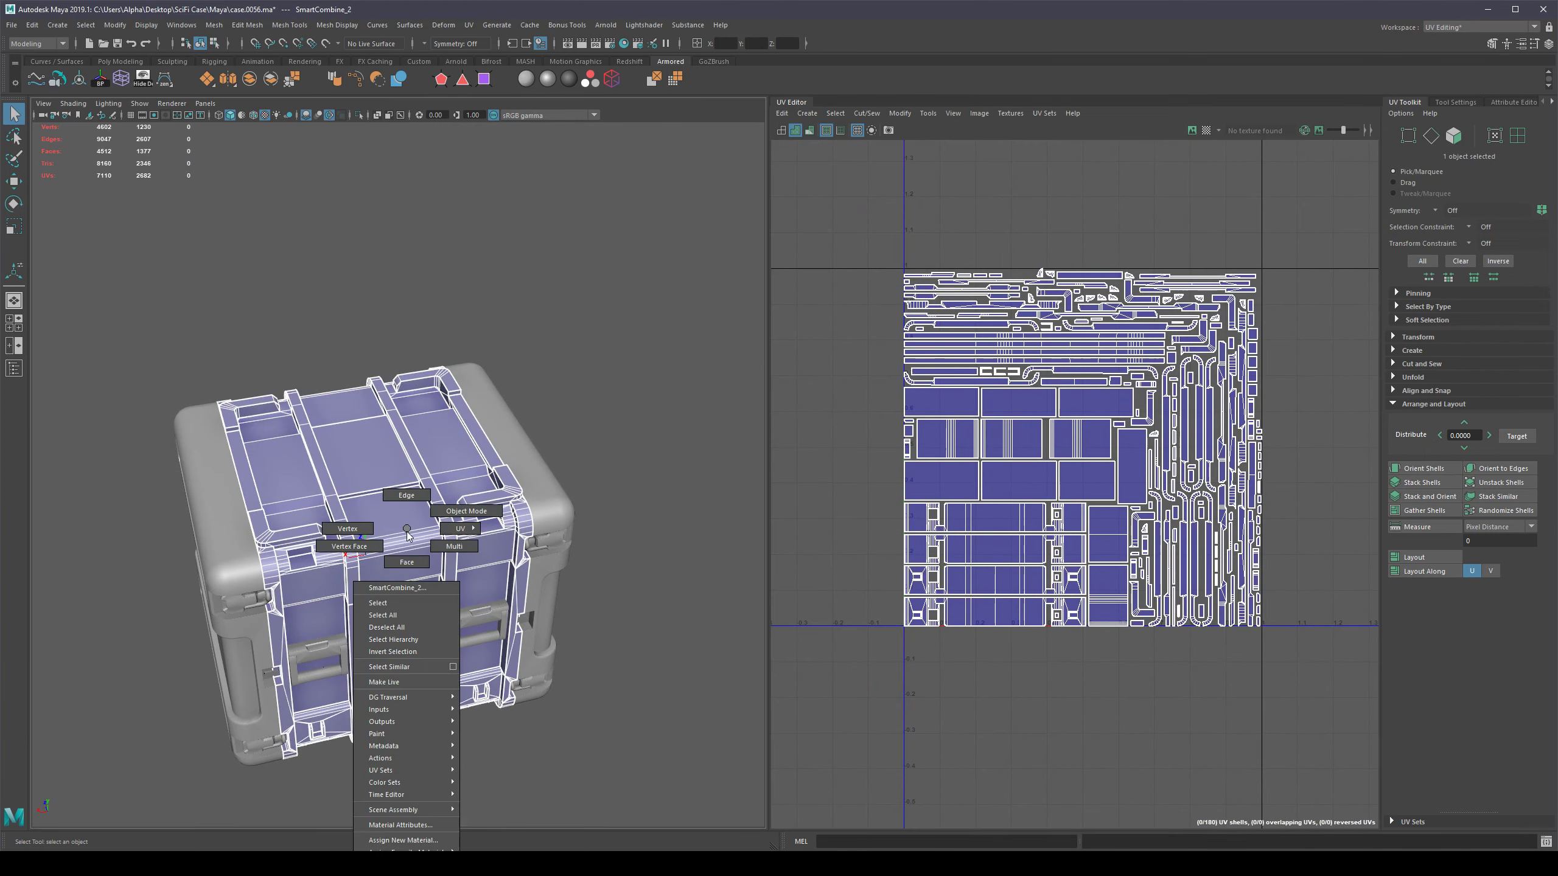
{"action": "left_click", "coordinate": [403, 501]}
{"action": "left_click_drag", "start_coordinate": [162, 821], "coordinate": [162, 820]}
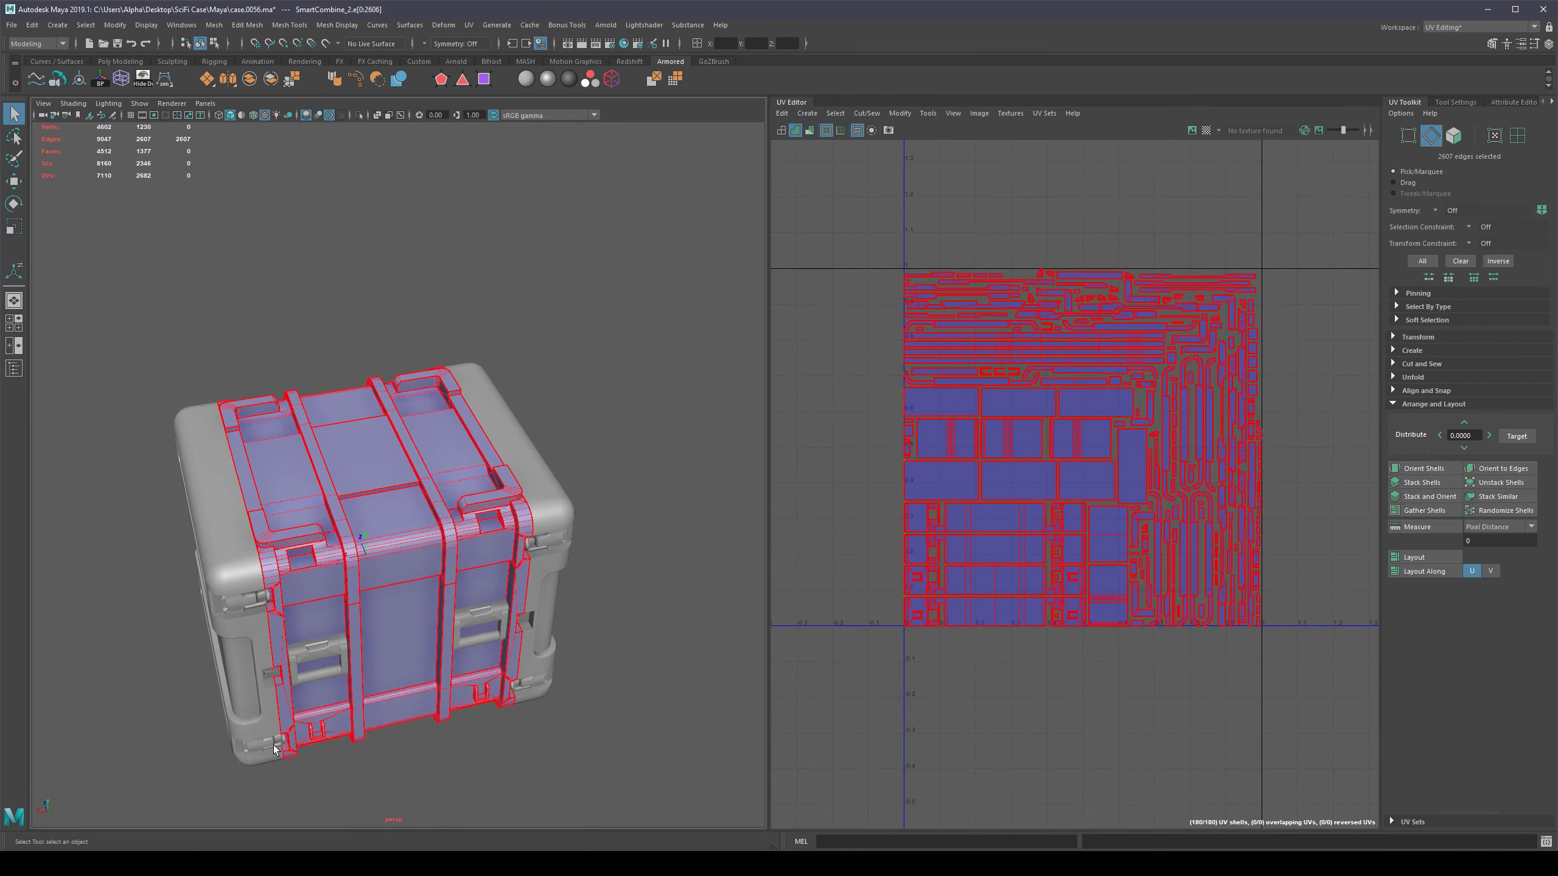
{"action": "right_click_drag", "start_coordinate": [631, 364], "coordinate": [729, 367], "text": "shift"}
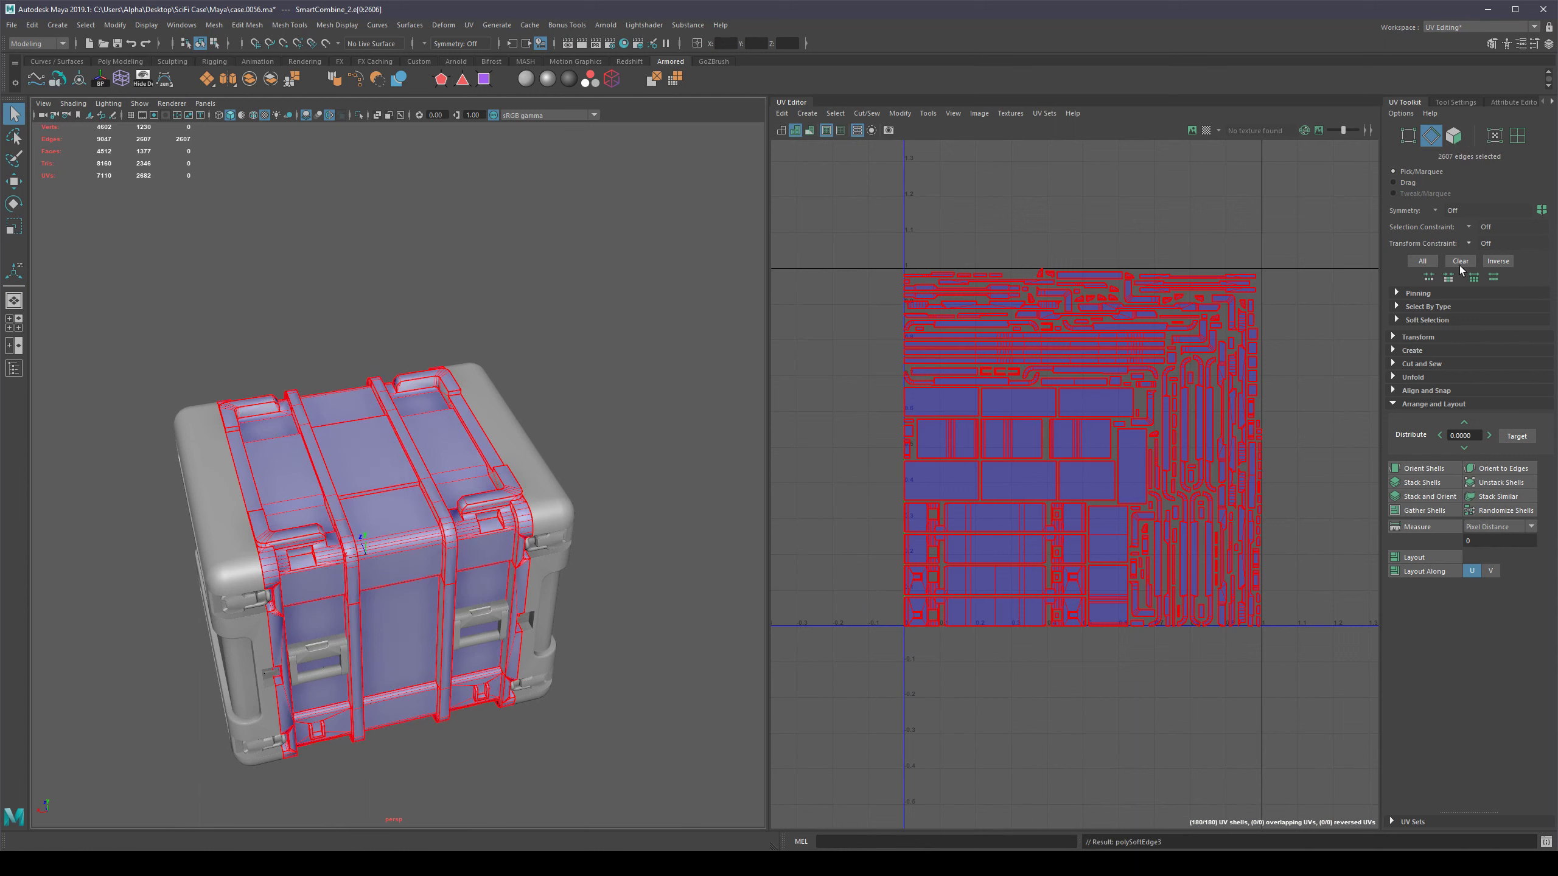
Select only the central mesh's texture border edges by type, harden them, and deselect the mesh in object mode.
{"action": "left_click", "coordinate": [1400, 306]}
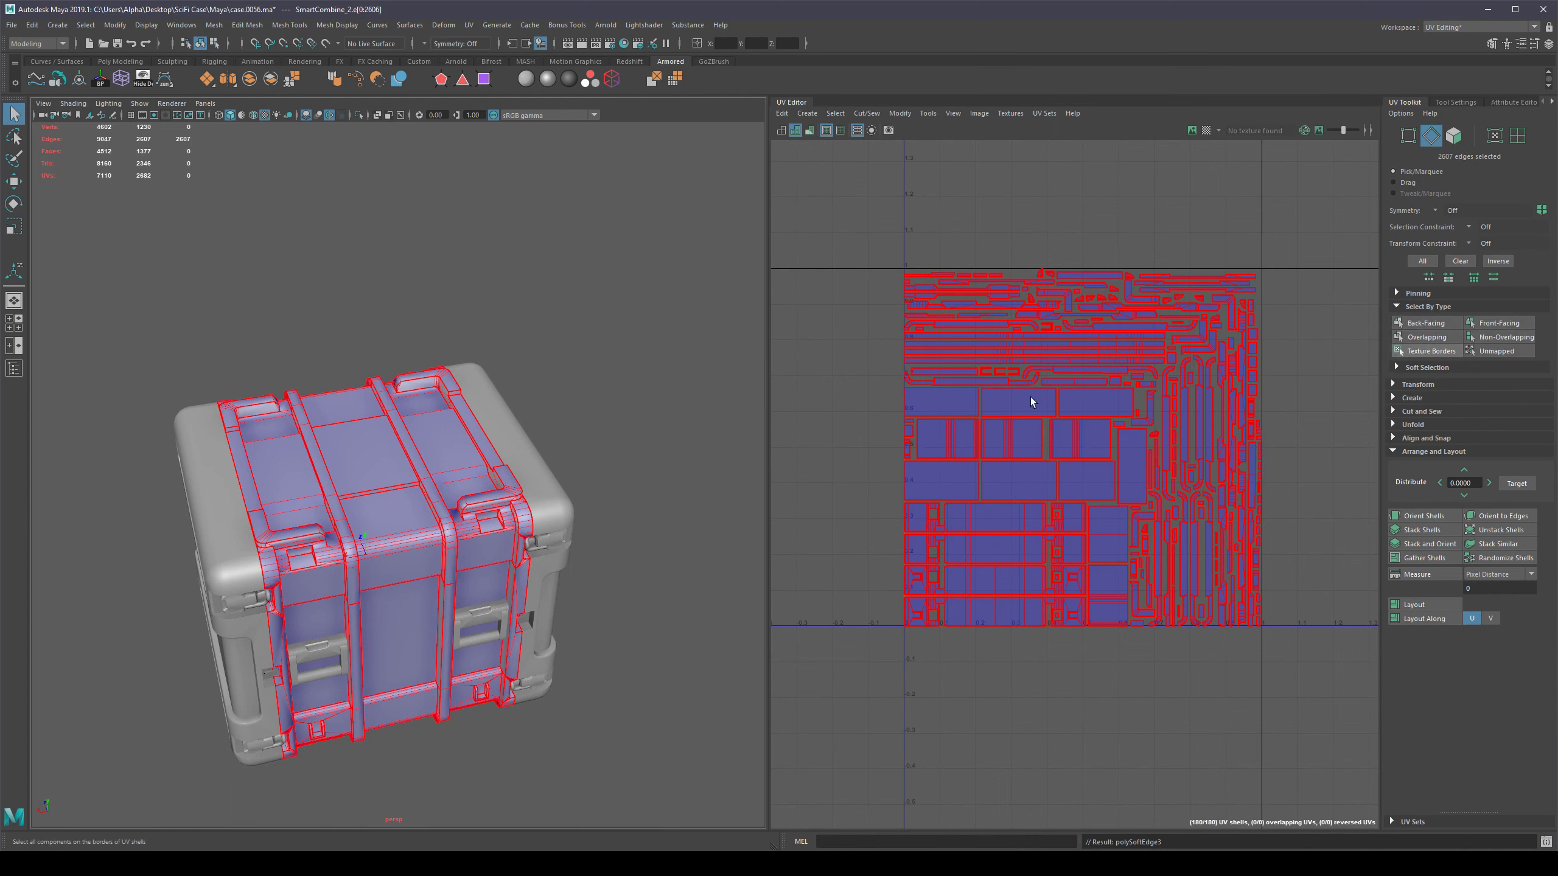
{"action": "right_click_drag", "start_coordinate": [374, 583], "coordinate": [457, 626], "text": "alt"}
{"action": "left_click_drag", "start_coordinate": [444, 644], "coordinate": [466, 571], "text": "alt"}
{"action": "right_click_drag", "start_coordinate": [597, 293], "coordinate": [679, 323], "text": "shift"}
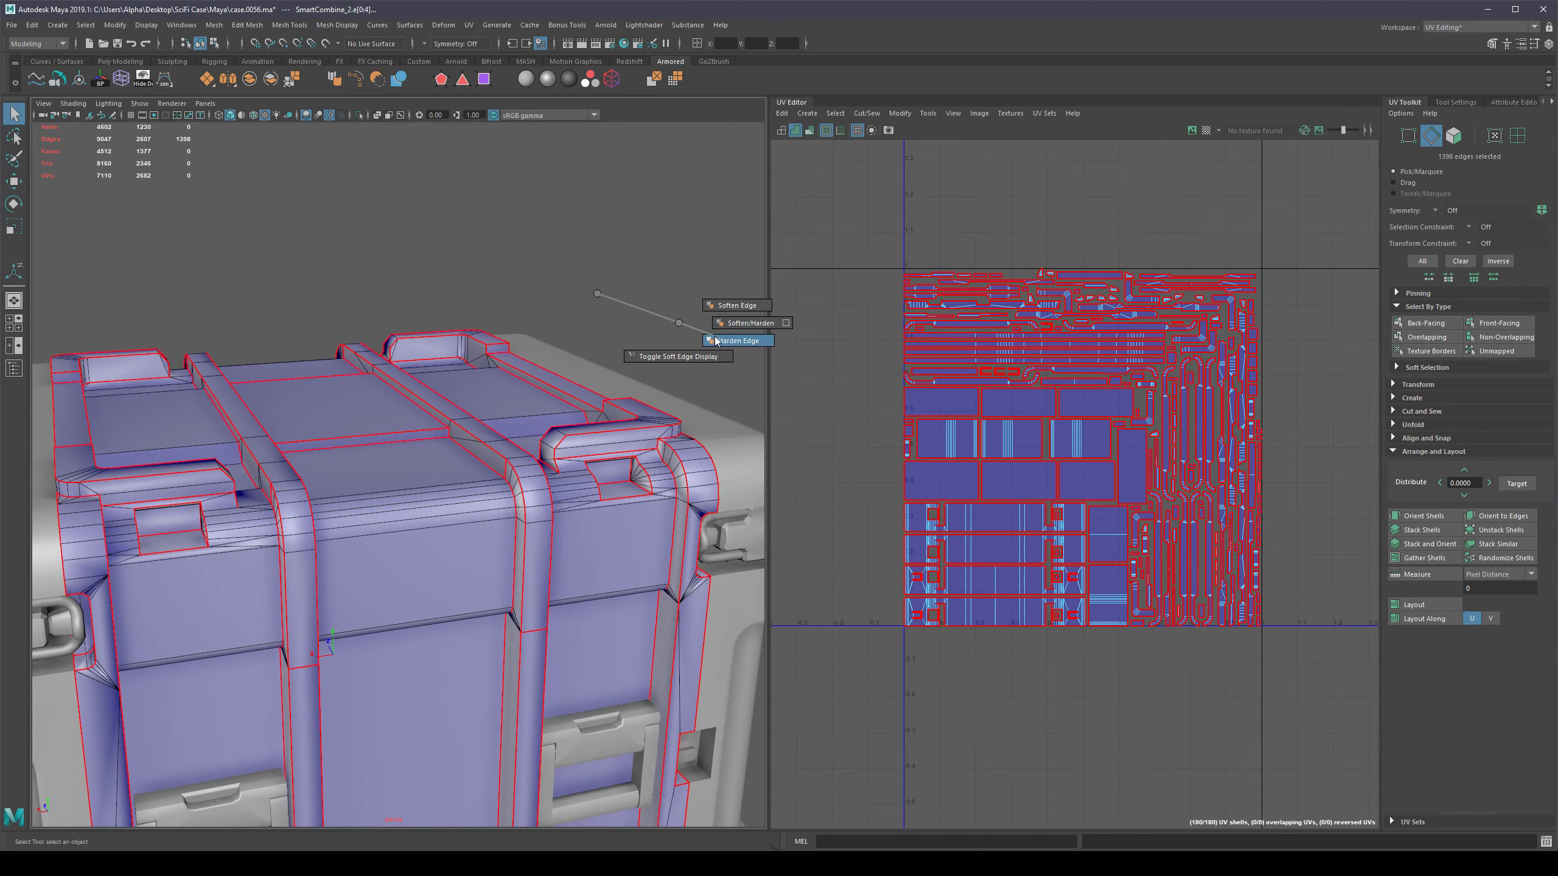
{"action": "scroll", "coordinate": [713, 336], "scroll_direction": "down", "scroll_amount": 8}
{"action": "right_click_drag", "start_coordinate": [457, 460], "coordinate": [502, 418]}
{"action": "left_click", "coordinate": [552, 380]}
{"action": "scroll", "coordinate": [442, 464], "scroll_direction": "up", "scroll_amount": 5}
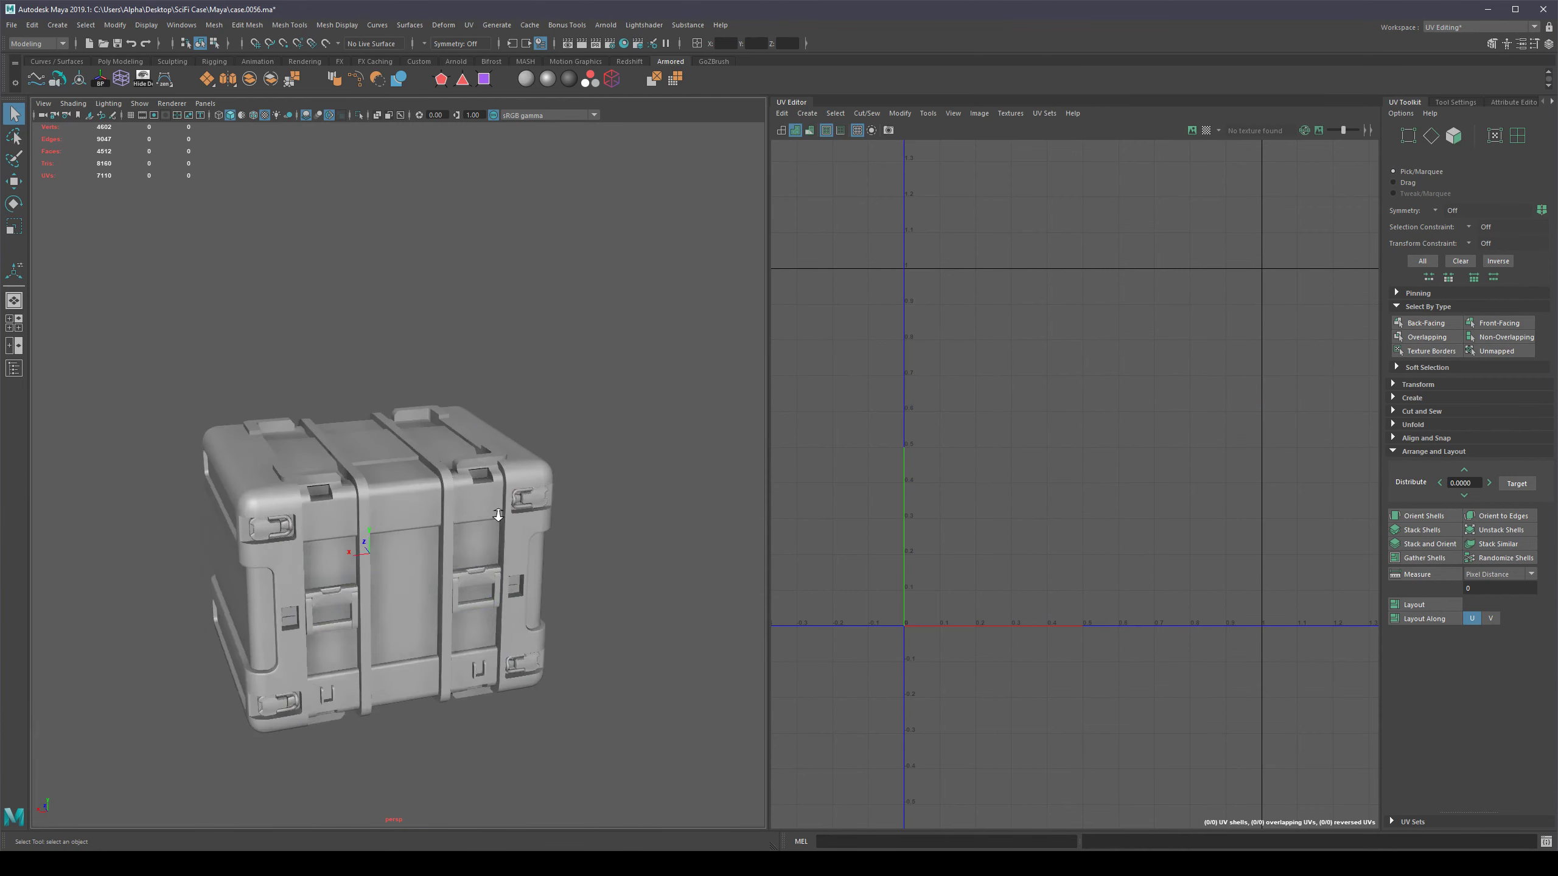
Inspect the central mesh's edge shading on the case's underside and front from close up.
{"action": "middle_click_drag", "start_coordinate": [442, 464], "coordinate": [395, 432], "text": "alt"}
{"action": "left_click_drag", "start_coordinate": [394, 432], "coordinate": [538, 566], "text": "alt"}
{"action": "left_click", "coordinate": [512, 596]}
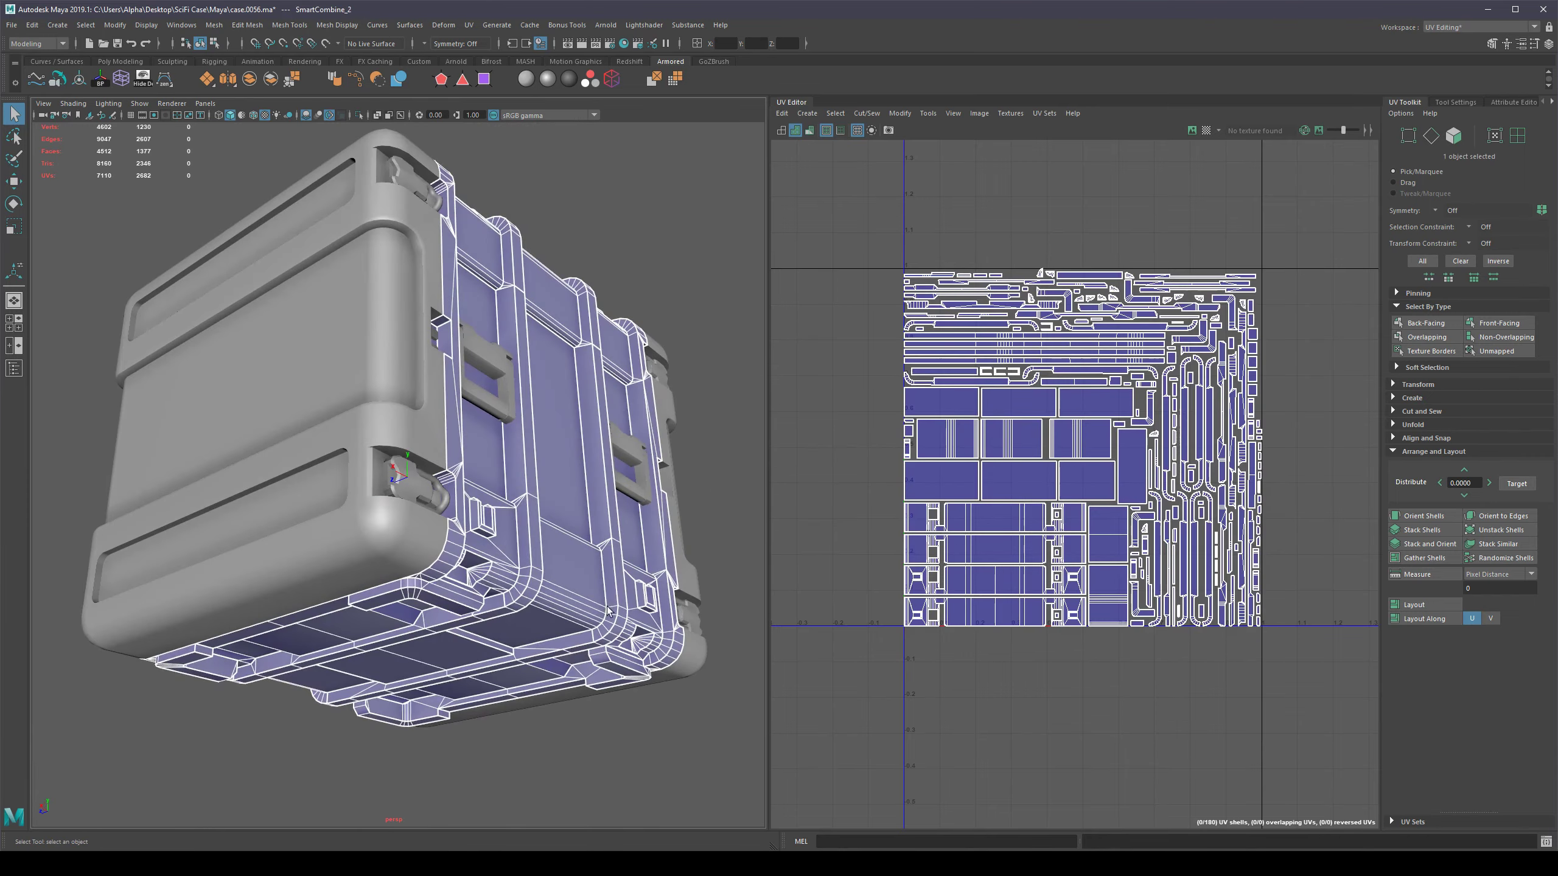
{"action": "left_click_drag", "start_coordinate": [607, 611], "coordinate": [582, 515], "text": "alt"}
{"action": "right_click_drag", "start_coordinate": [583, 516], "coordinate": [611, 488], "text": "alt"}
{"action": "key", "text": "F10"}
{"action": "left_click", "coordinate": [678, 443]}
{"action": "left_click_drag", "start_coordinate": [610, 678], "coordinate": [670, 619], "text": "alt"}
Return to object mode with nothing selected and save a new incremental version of the scene.
{"action": "key", "text": "F8"}
{"action": "scroll", "coordinate": [592, 589], "scroll_direction": "down", "scroll_amount": 8}
{"action": "left_click", "coordinate": [588, 631]}
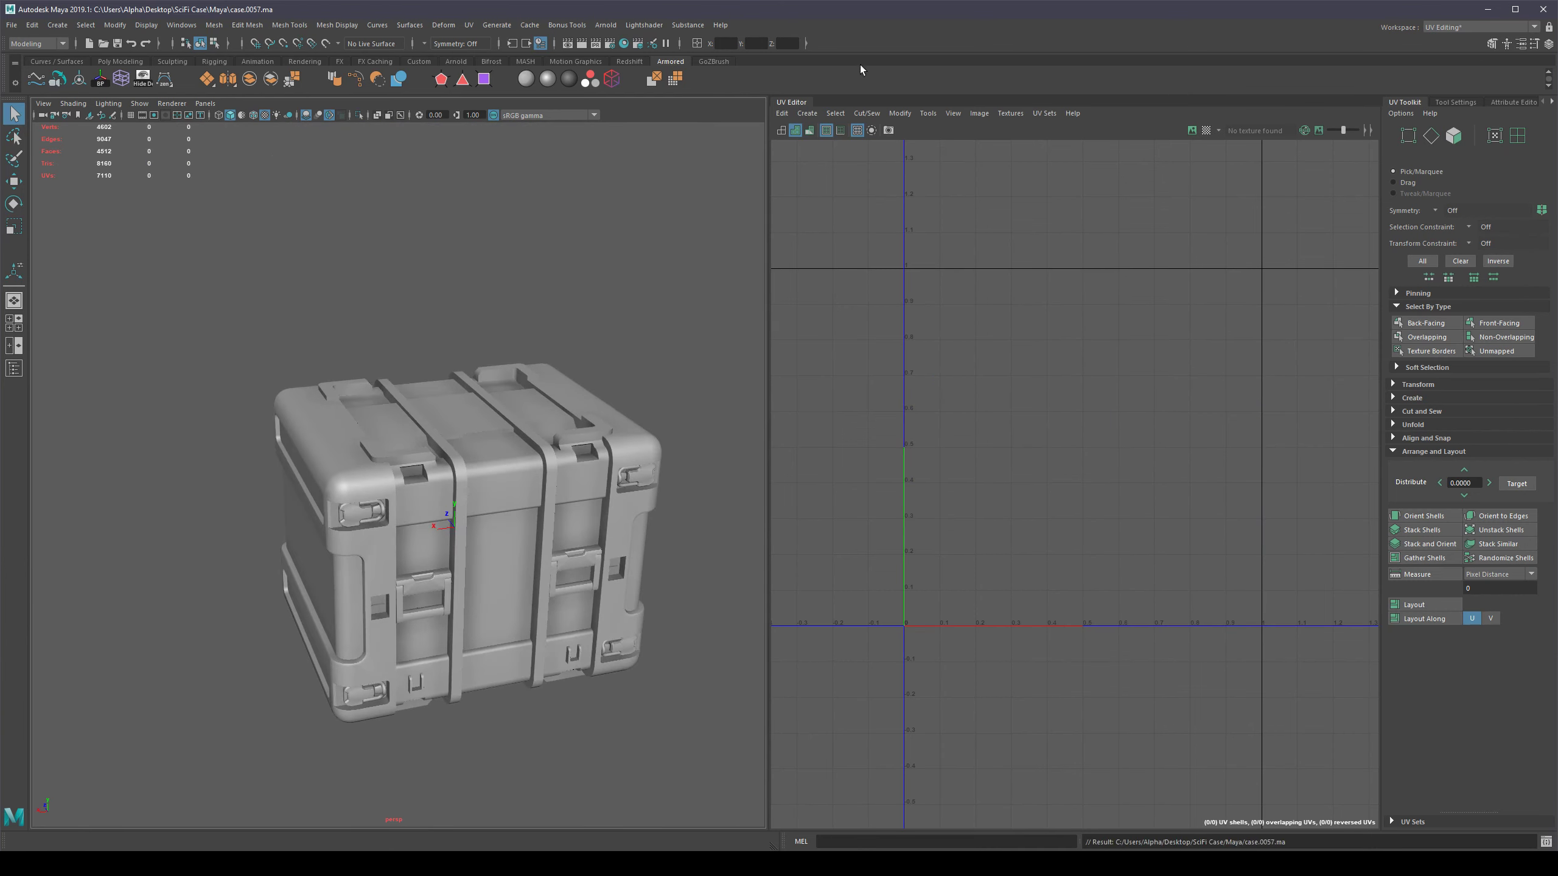
Select the mesh of the case's two outer side shells and isolate it in the viewport.
{"action": "left_click_drag", "start_coordinate": [654, 394], "coordinate": [716, 514], "text": "alt"}
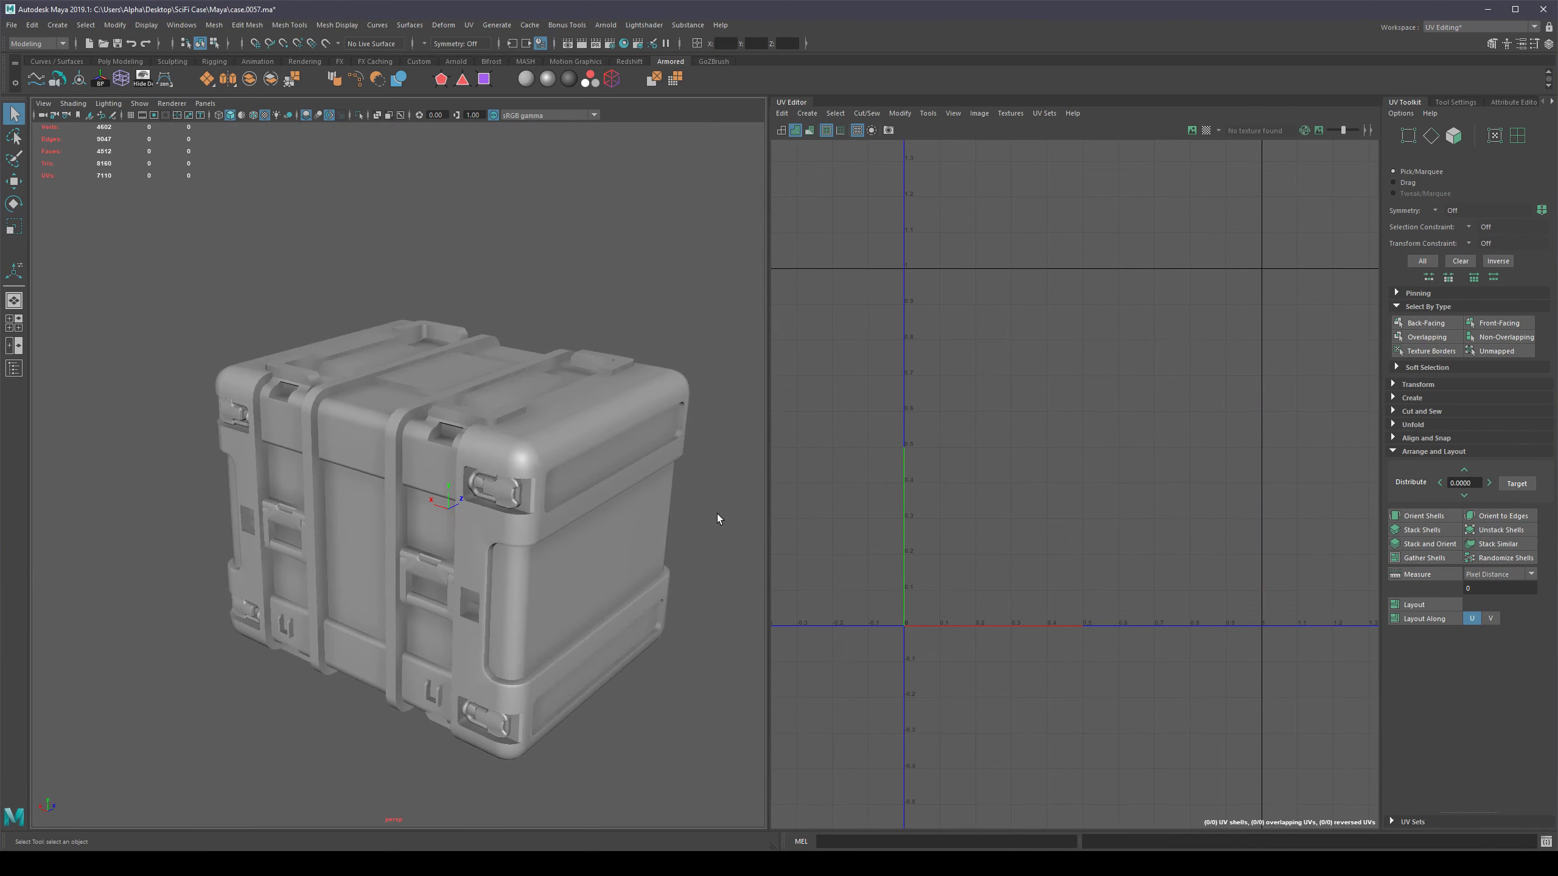
{"action": "left_click", "coordinate": [640, 465]}
{"action": "left_click_drag", "start_coordinate": [640, 465], "coordinate": [531, 490], "text": "alt"}
{"action": "key", "text": "ctrl+1"}
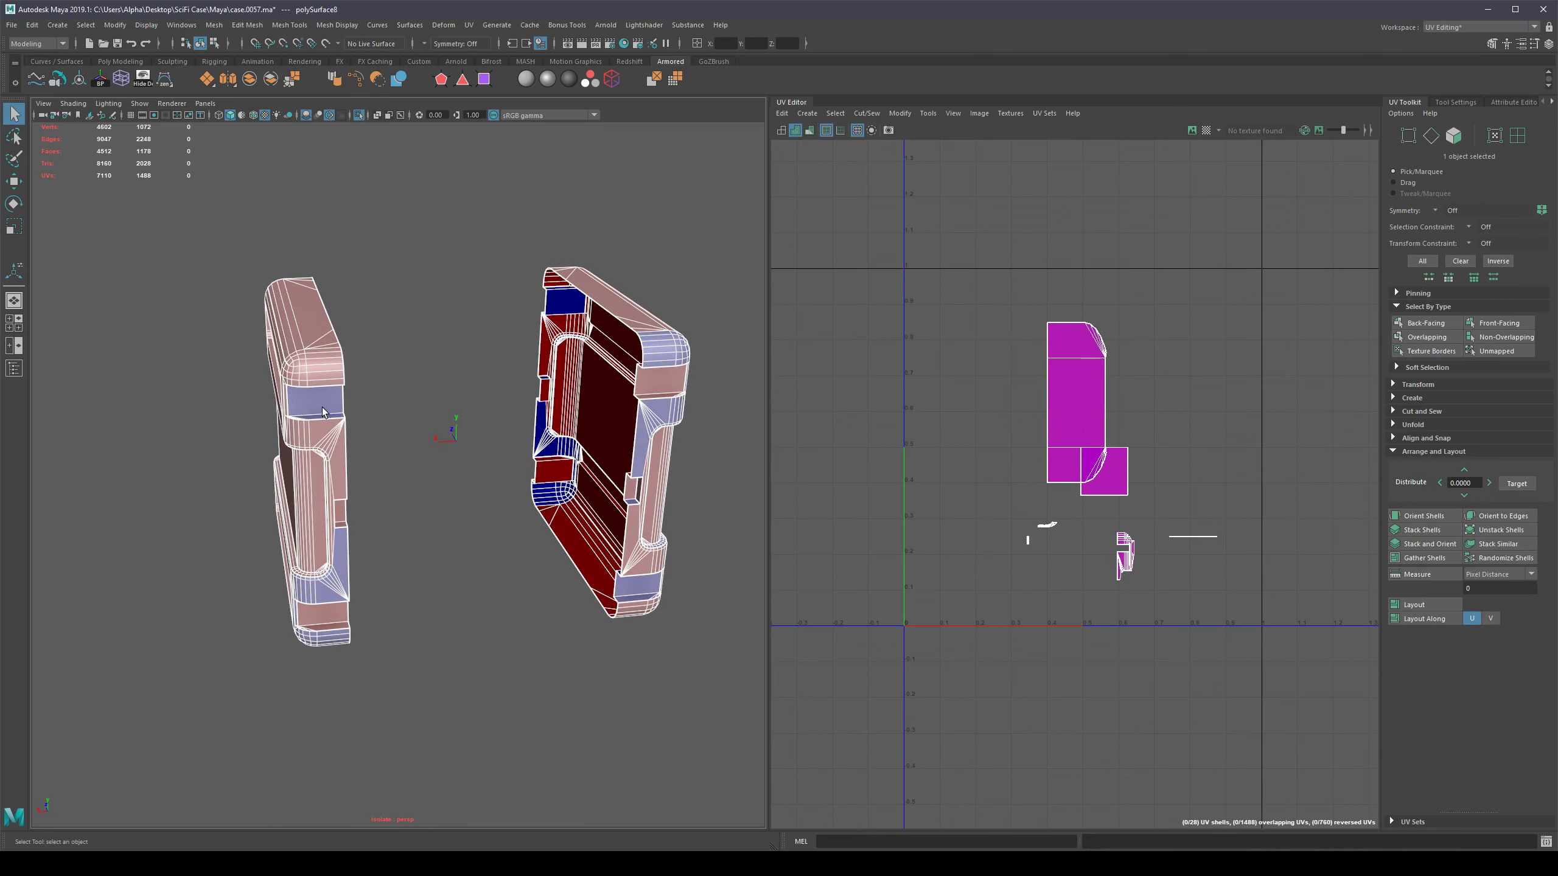
Bring the rest of the case back into view and examine the two outer side shells from both ends and from above.
{"action": "left_click_drag", "start_coordinate": [722, 398], "coordinate": [523, 469], "text": "alt"}
{"action": "scroll", "coordinate": [548, 434], "scroll_direction": "down", "scroll_amount": 3}
{"action": "key", "text": "ctrl+1"}
{"action": "scroll", "coordinate": [377, 395], "scroll_direction": "up", "scroll_amount": 4}
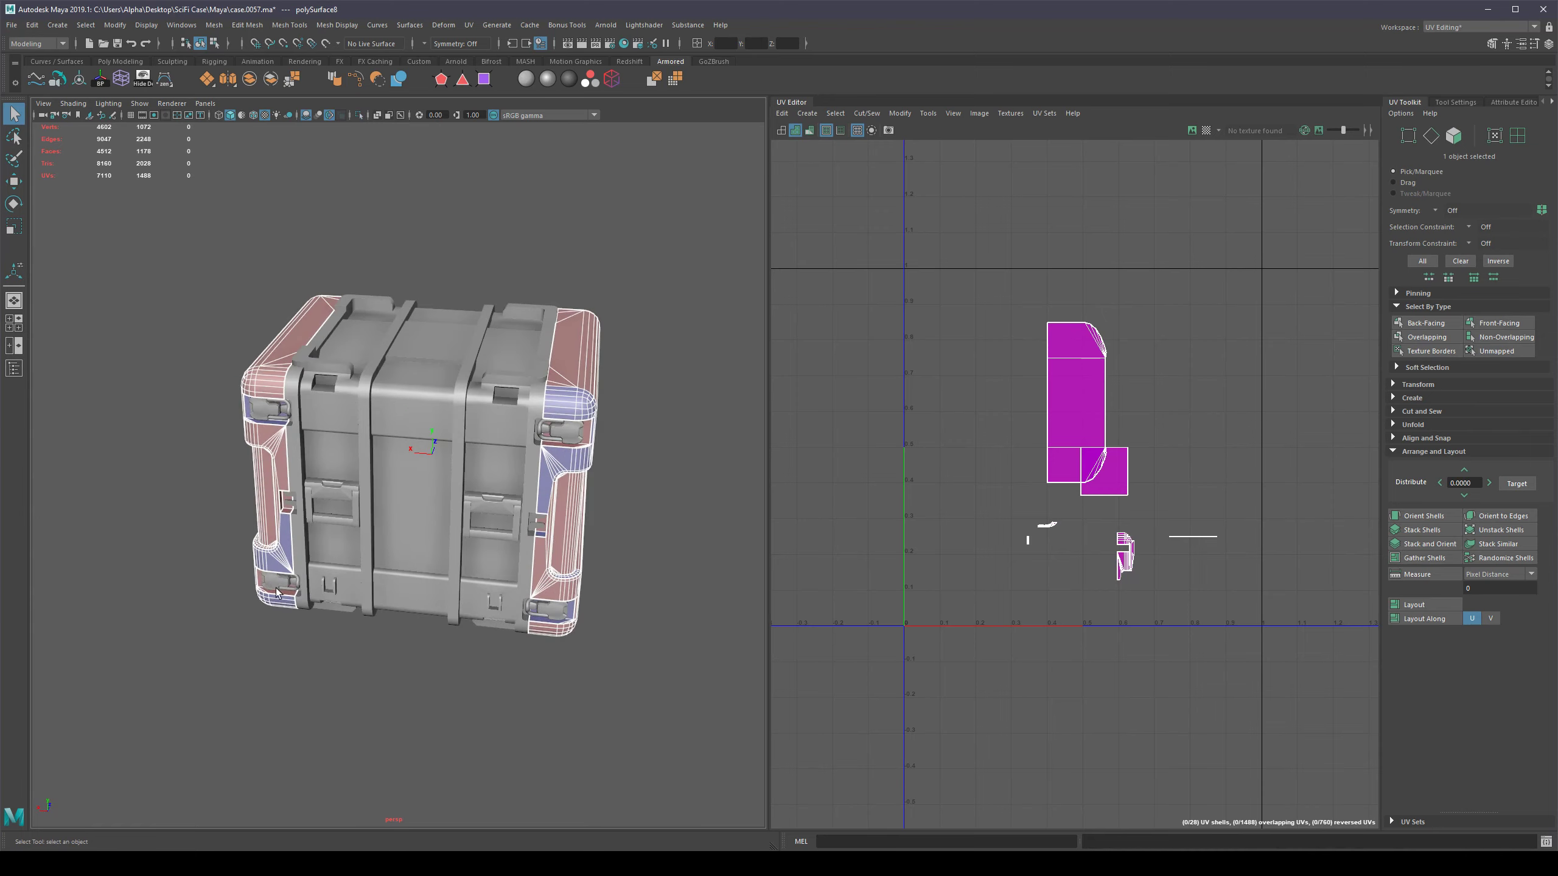
{"action": "left_click_drag", "start_coordinate": [318, 502], "coordinate": [491, 469], "text": "alt"}
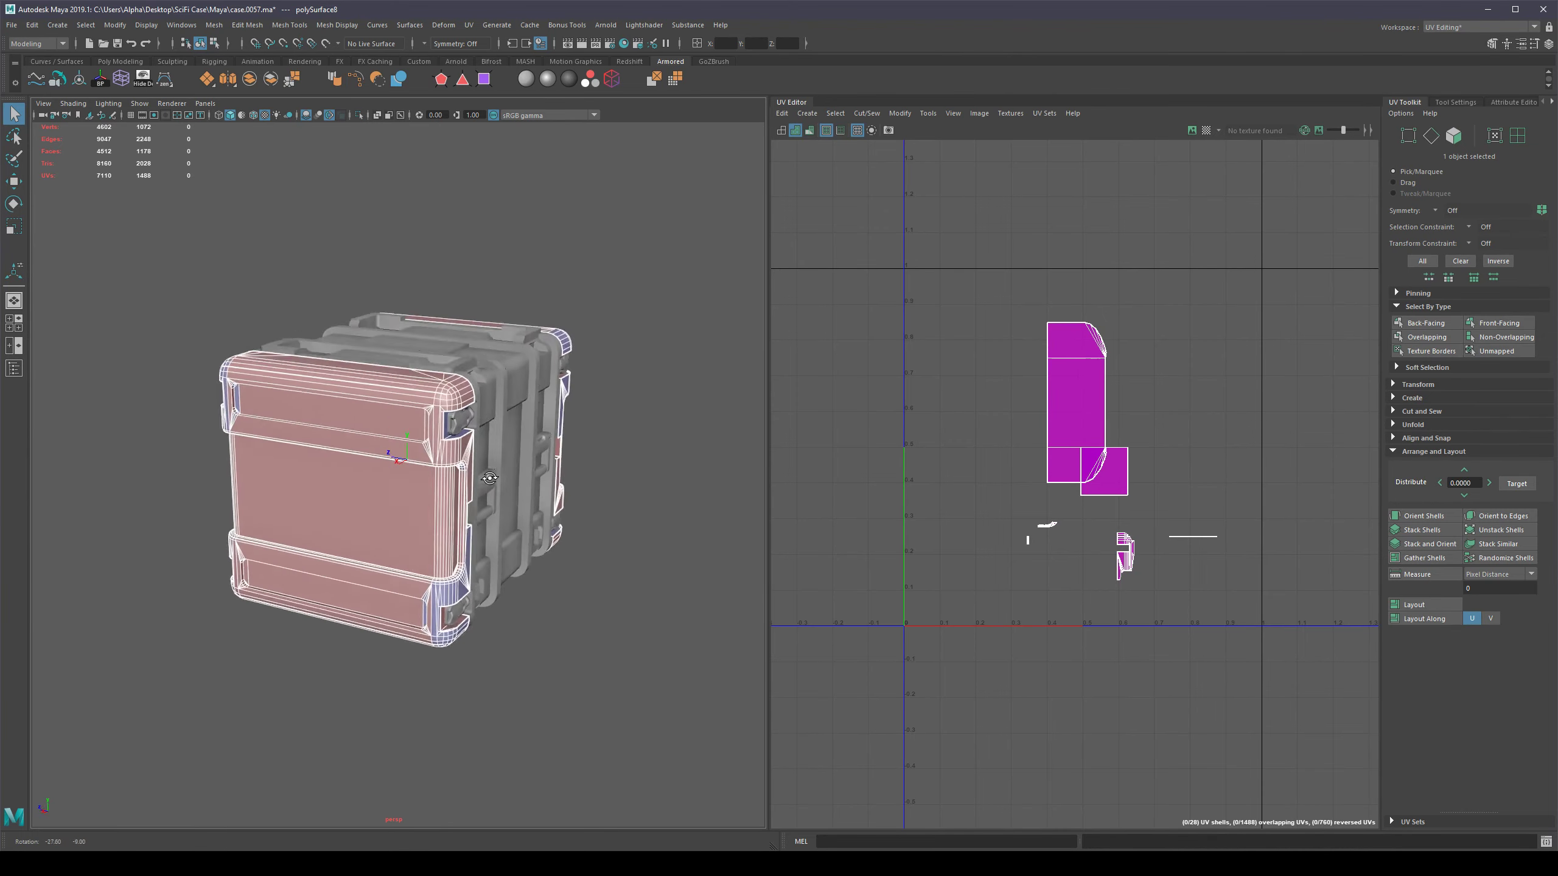
{"action": "right_click_drag", "start_coordinate": [491, 469], "coordinate": [665, 488], "text": "alt"}
{"action": "middle_click_drag", "start_coordinate": [665, 489], "coordinate": [660, 536], "text": "alt"}
{"action": "left_click_drag", "start_coordinate": [660, 536], "coordinate": [673, 499], "text": "alt"}
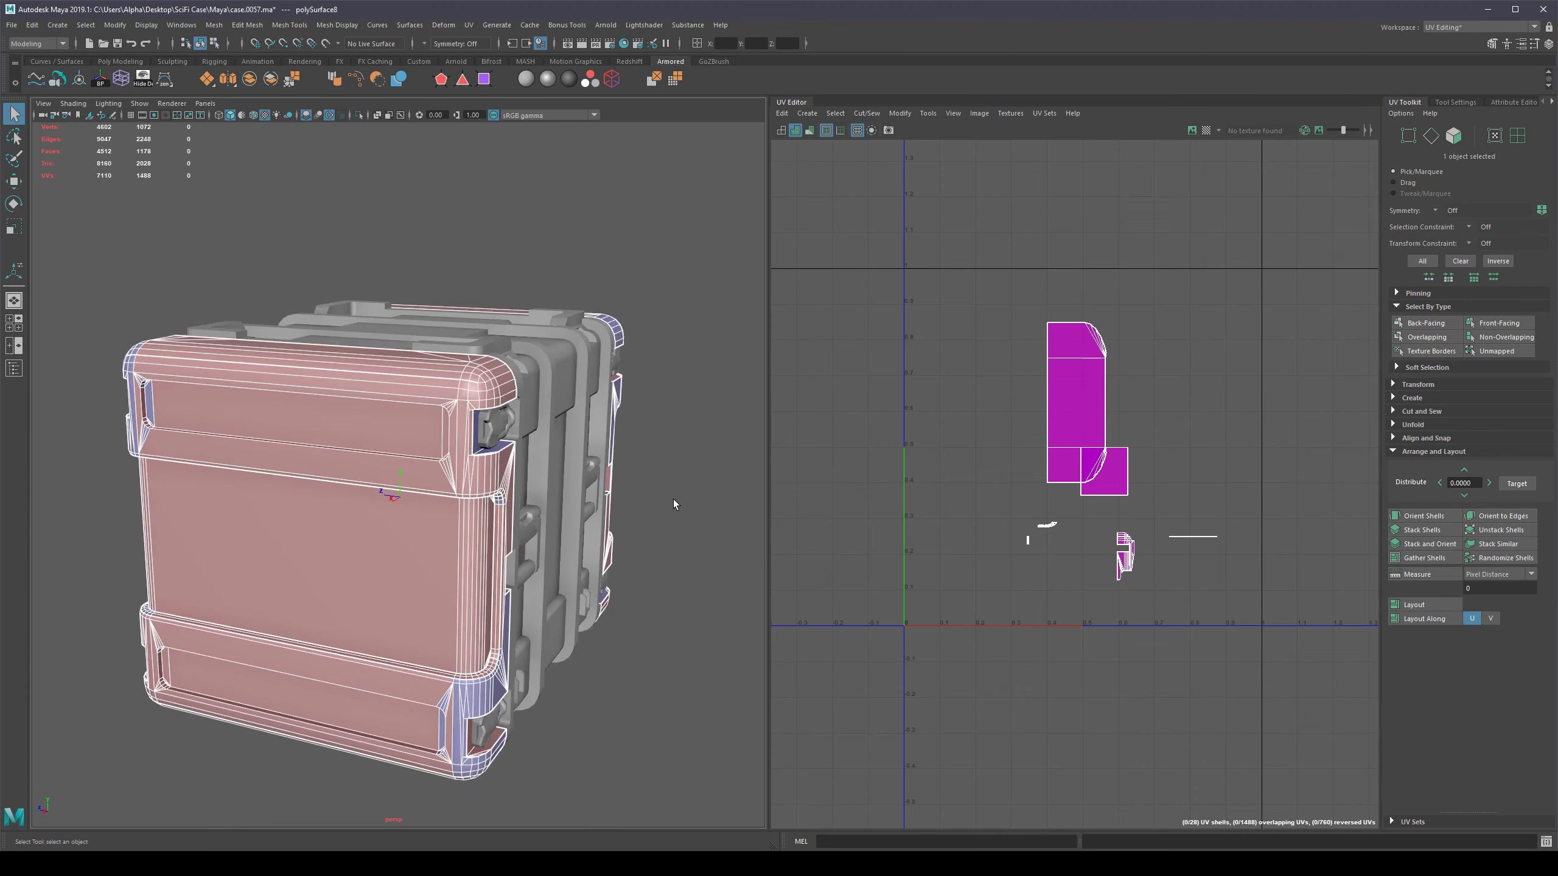
{"action": "left_click", "coordinate": [672, 497]}
{"action": "scroll", "coordinate": [665, 485], "scroll_direction": "down", "scroll_amount": 4}
{"action": "left_click", "coordinate": [331, 499]}
{"action": "left_click_drag", "start_coordinate": [331, 500], "coordinate": [568, 467], "text": "alt"}
{"action": "right_click_drag", "start_coordinate": [567, 467], "coordinate": [608, 473], "text": "alt"}
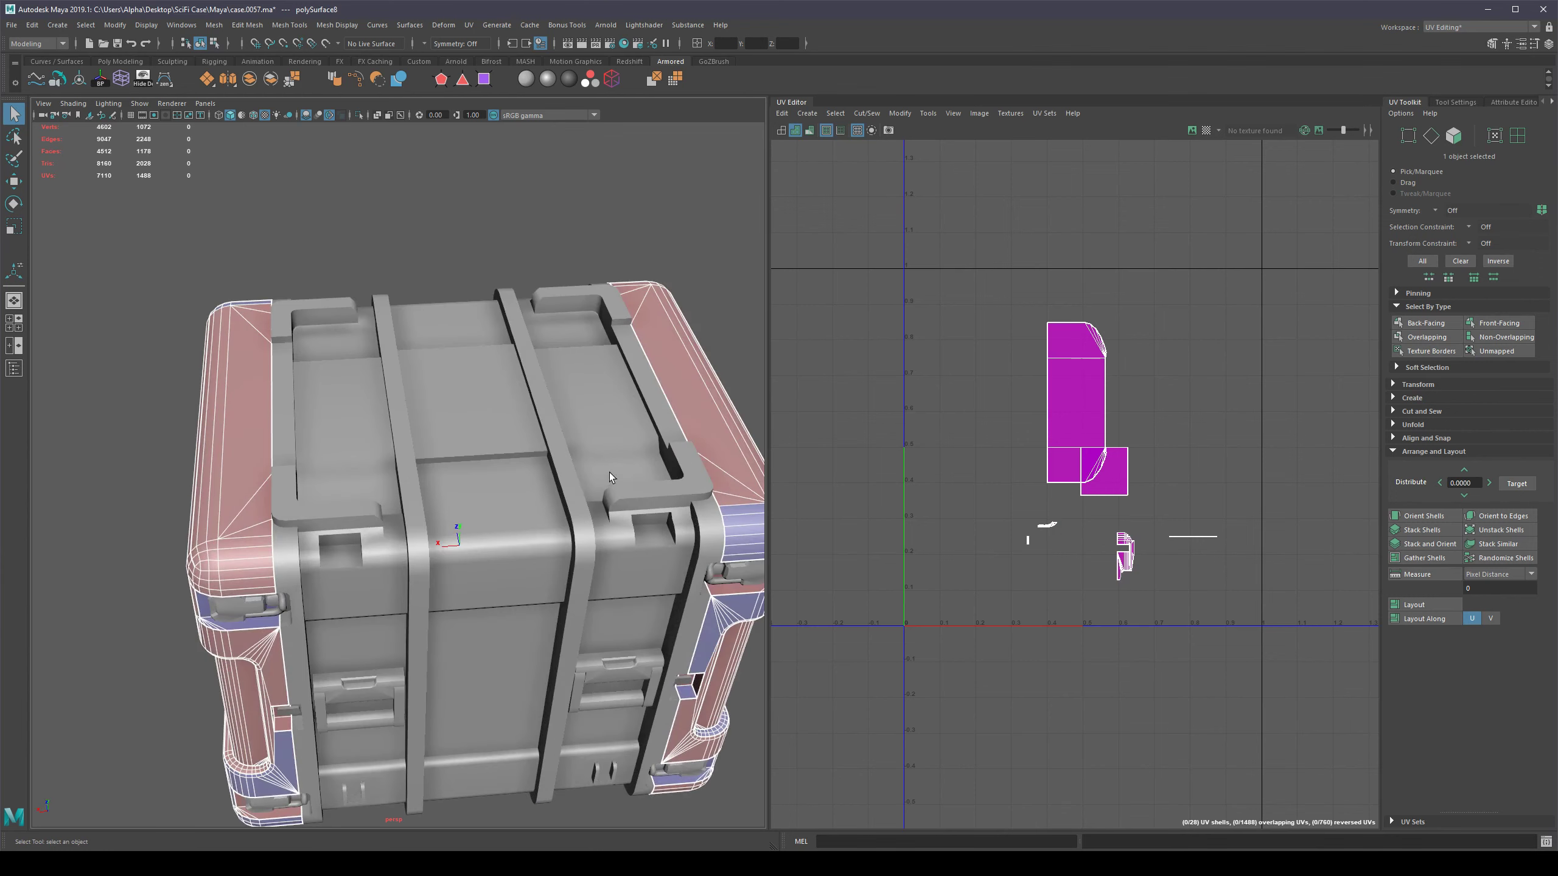
{"action": "left_click_drag", "start_coordinate": [609, 472], "coordinate": [625, 449], "text": "alt"}
{"action": "right_click_drag", "start_coordinate": [626, 449], "coordinate": [311, 233], "text": "alt"}
Separate the outer side shells into individual objects and delete one of the two shells.
{"action": "left_click", "coordinate": [274, 84]}
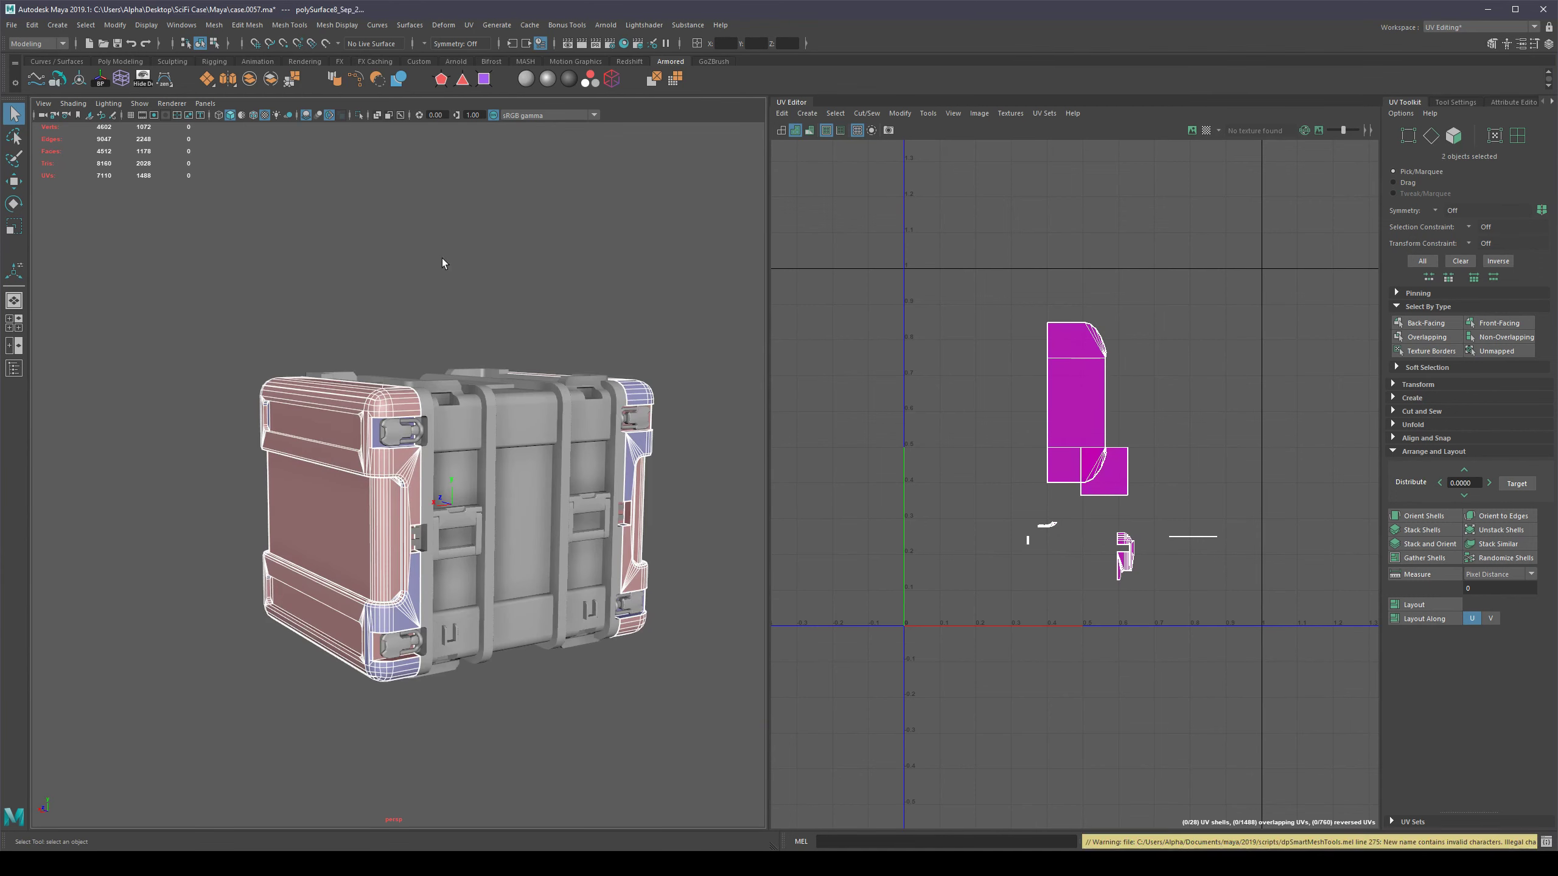
{"action": "left_click", "coordinate": [442, 259]}
{"action": "left_click", "coordinate": [348, 521]}
{"action": "key", "text": "Delete"}
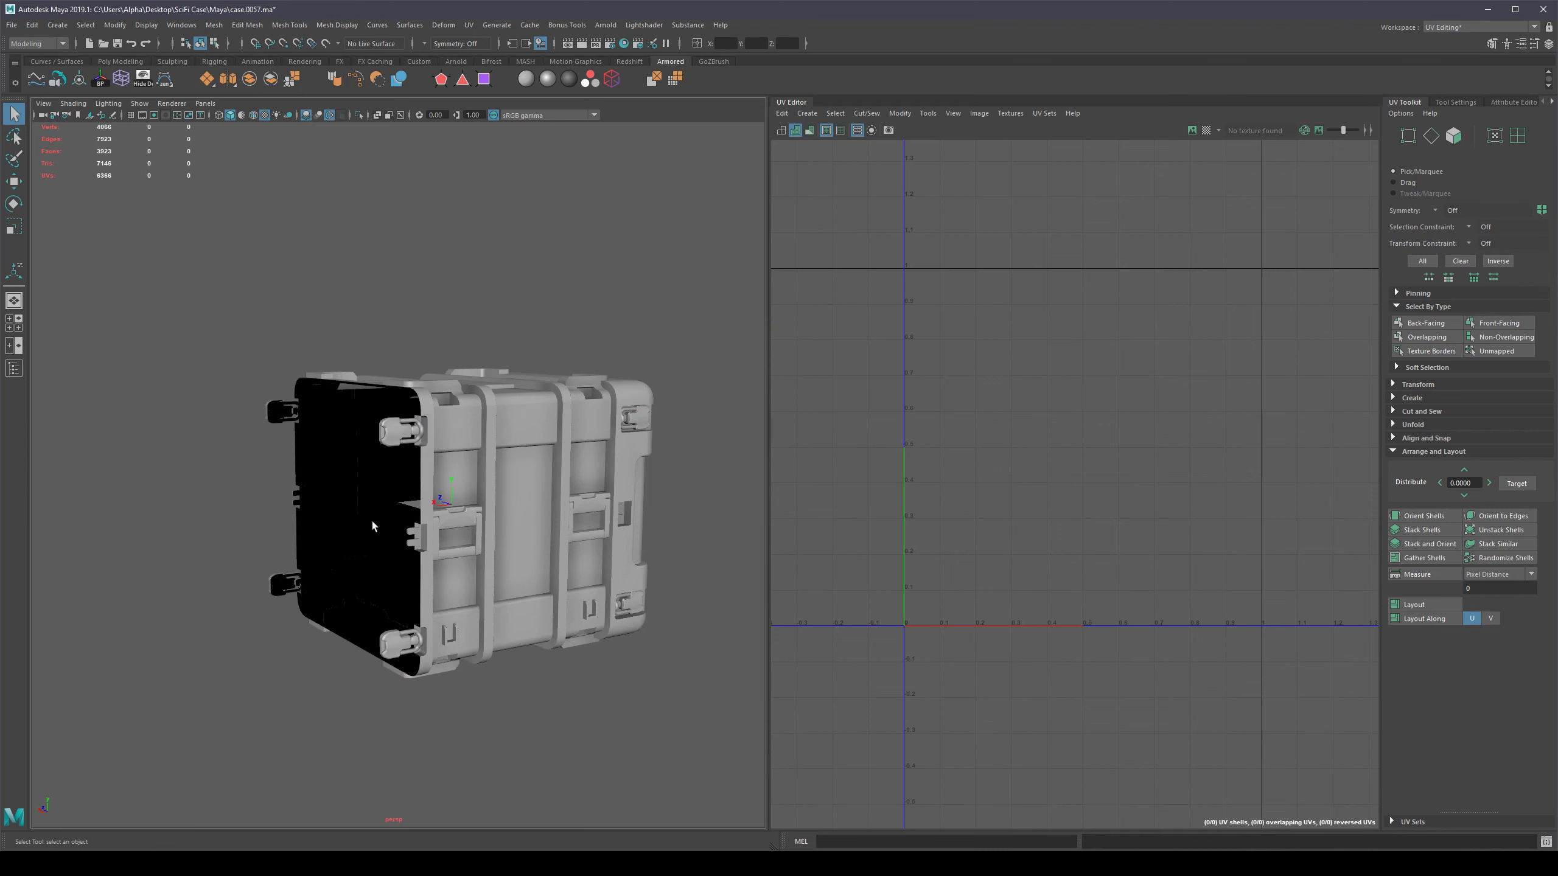
Try a camera-based UV projection on all faces of the remaining side shell.
{"action": "left_click", "coordinate": [639, 482]}
{"action": "left_click_drag", "start_coordinate": [640, 482], "coordinate": [565, 502], "text": "alt"}
{"action": "right_click_drag", "start_coordinate": [564, 502], "coordinate": [648, 525], "text": "alt"}
{"action": "left_click_drag", "start_coordinate": [649, 524], "coordinate": [616, 466], "text": "alt"}
{"action": "right_click_drag", "start_coordinate": [615, 466], "coordinate": [659, 455], "text": "alt"}
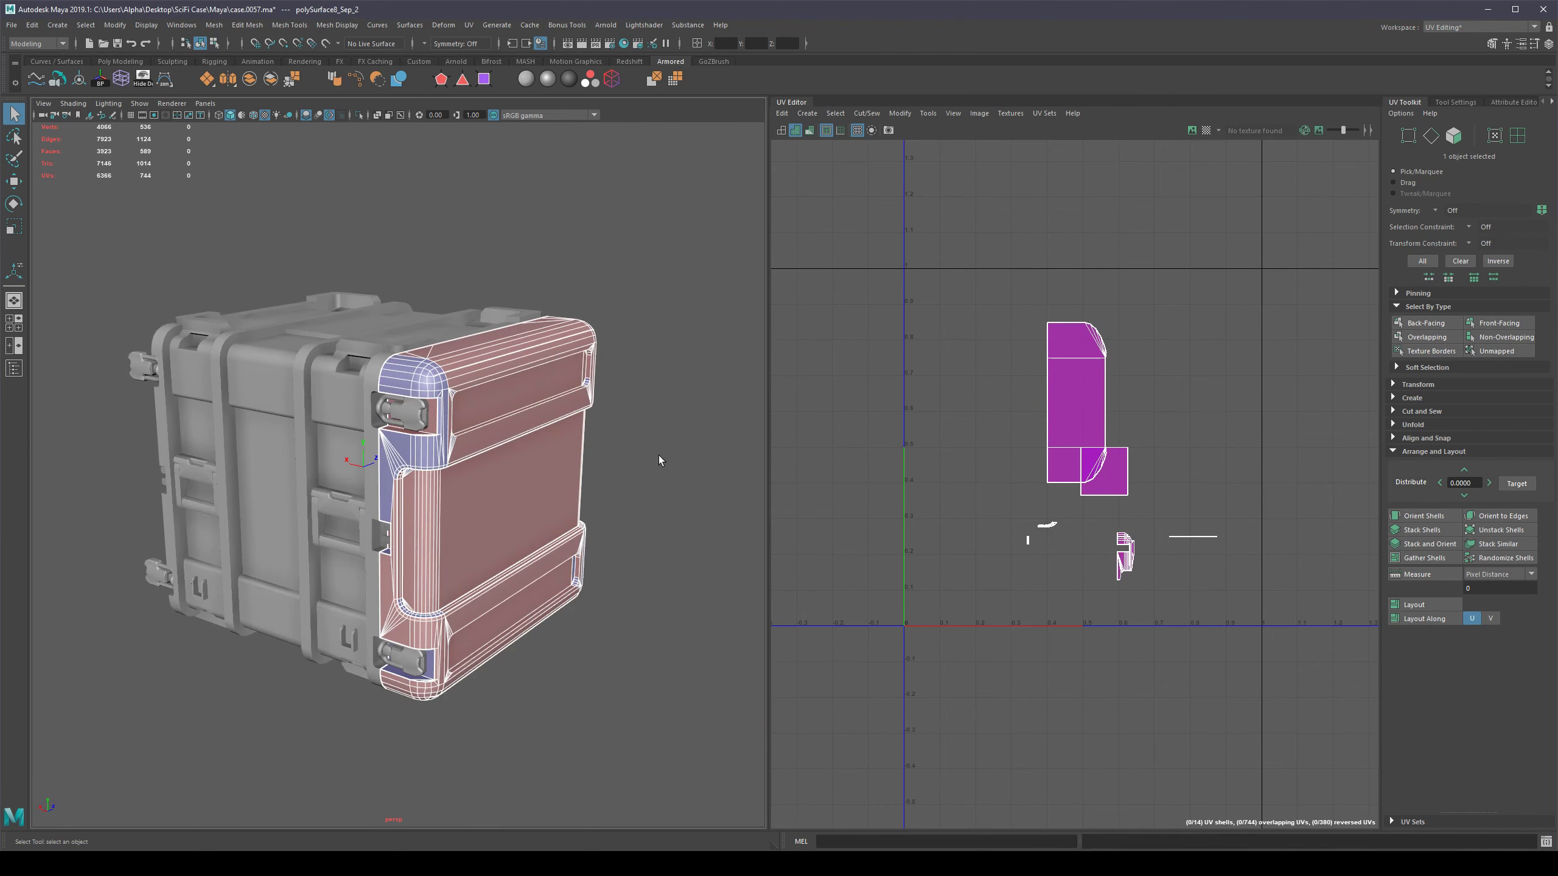
{"action": "right_click_drag", "start_coordinate": [555, 486], "coordinate": [555, 550]}
{"action": "double_click", "coordinate": [544, 477]}
{"action": "left_click", "coordinate": [726, 202]}
{"action": "left_click_drag", "start_coordinate": [727, 200], "coordinate": [292, 761]}
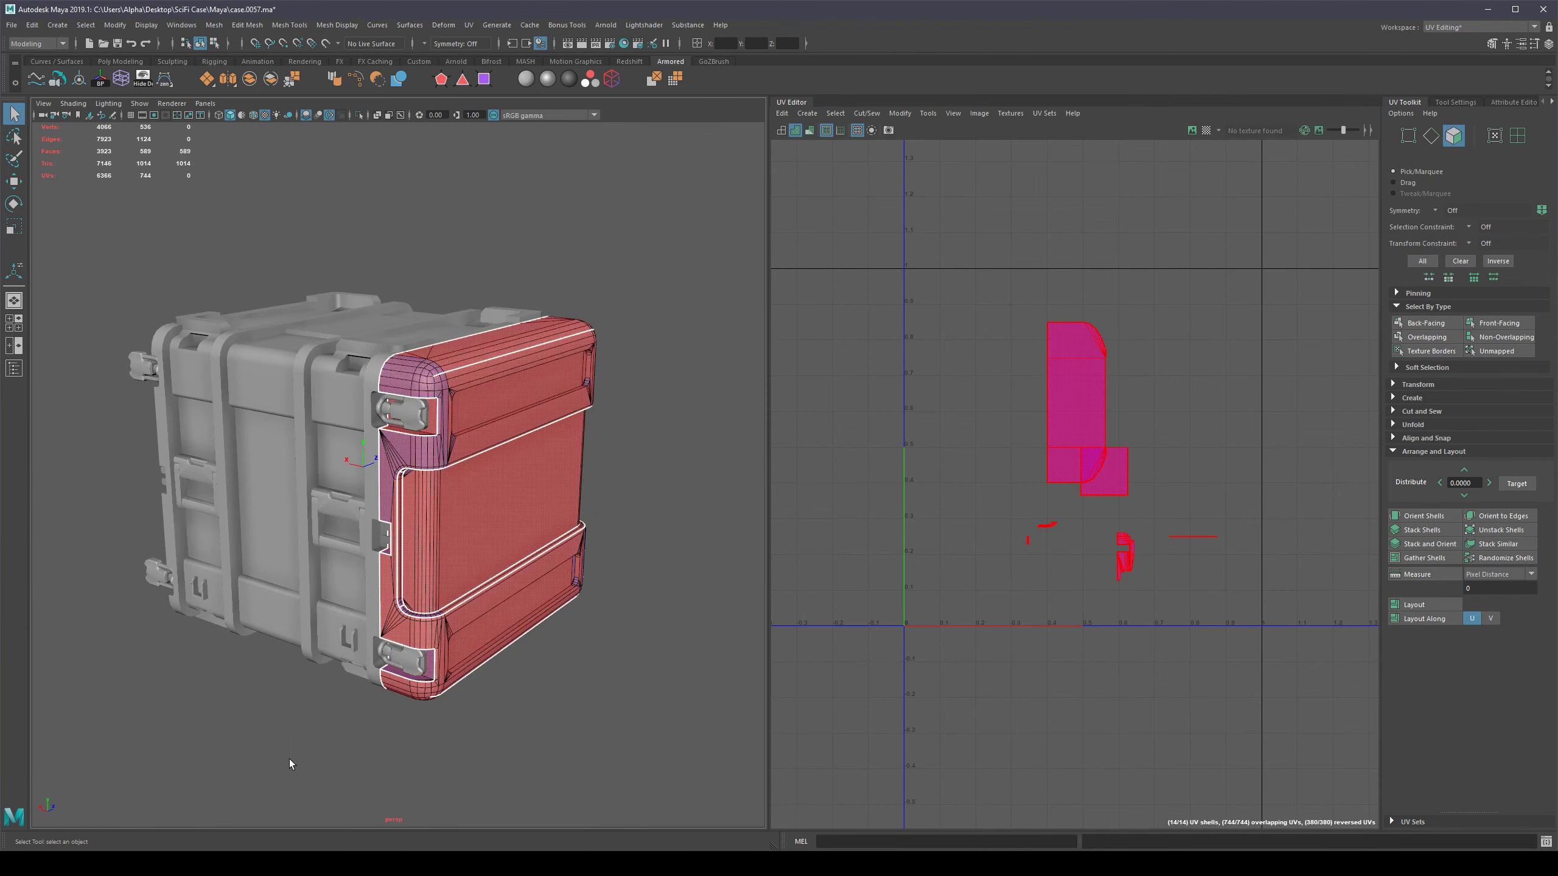
{"action": "right_click_drag", "start_coordinate": [292, 762], "coordinate": [753, 370], "text": "alt"}
{"action": "right_click_drag", "start_coordinate": [684, 474], "coordinate": [675, 600], "text": "shift"}
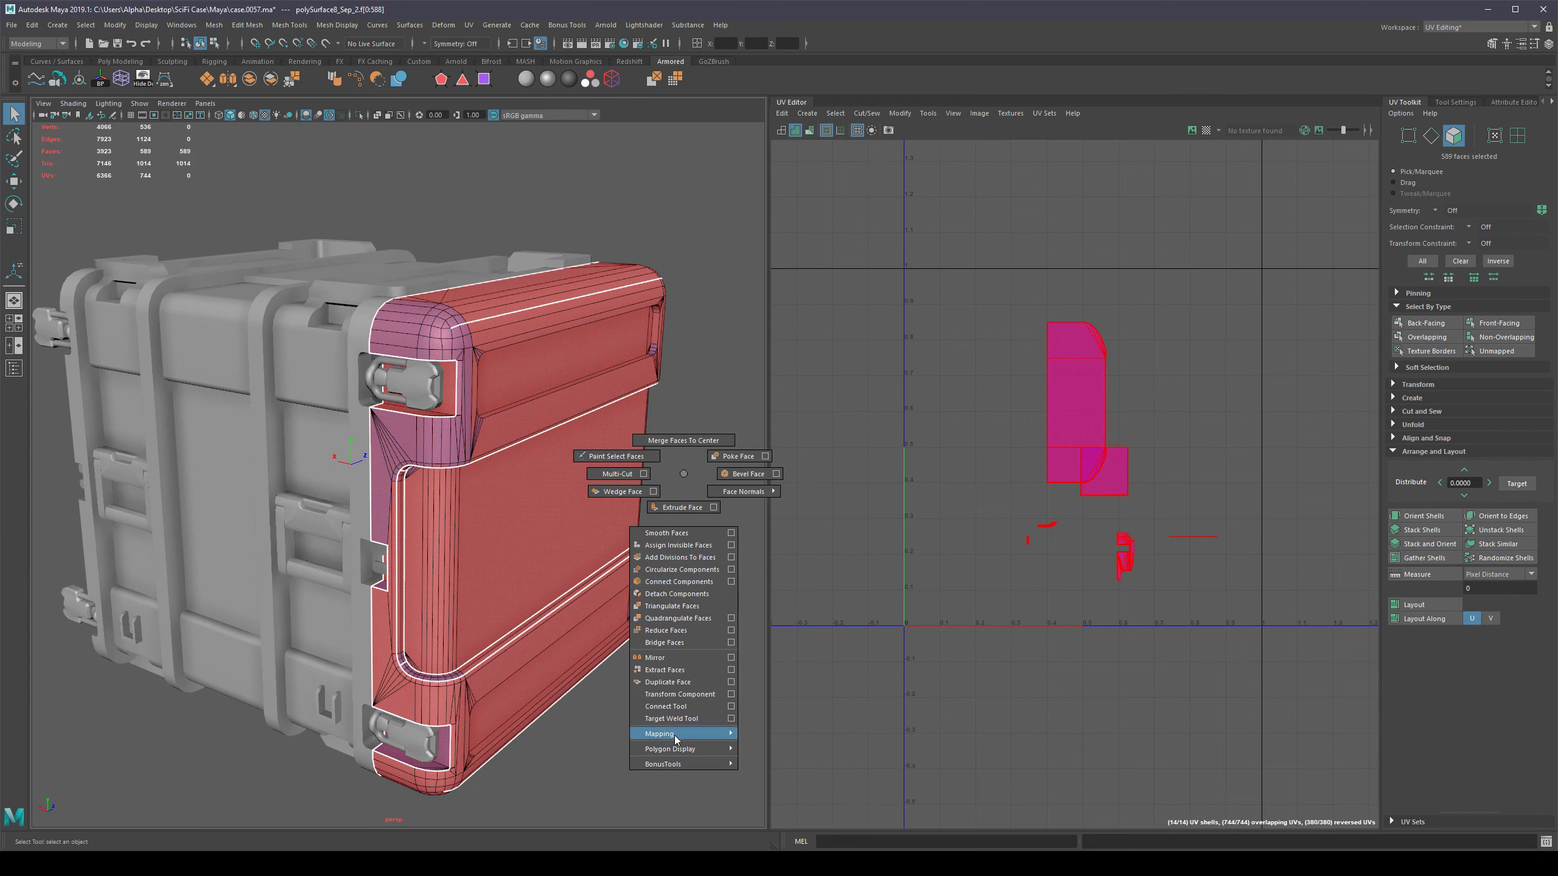
{"action": "right_click_drag", "start_coordinate": [676, 739], "coordinate": [759, 738], "text": "shift"}
{"action": "right_click_drag", "start_coordinate": [775, 825], "coordinate": [775, 825], "text": "shift"}
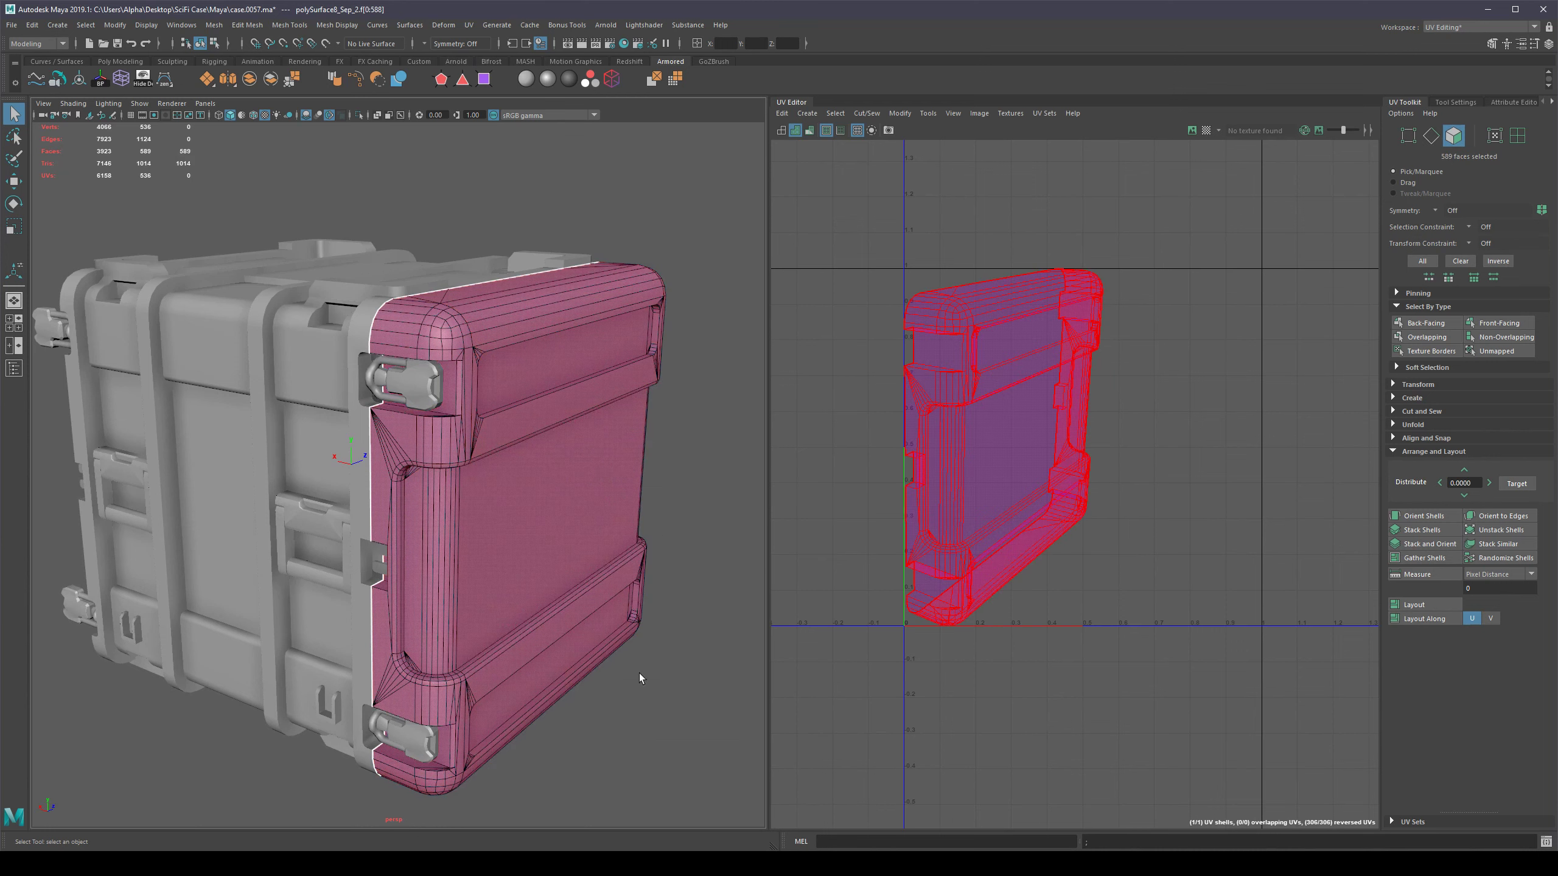
{"action": "right_click_drag", "start_coordinate": [639, 673], "coordinate": [647, 407], "text": "alt"}
{"action": "middle_click_drag", "start_coordinate": [667, 366], "coordinate": [660, 410], "text": "alt"}
{"action": "left_click_drag", "start_coordinate": [661, 409], "coordinate": [555, 497], "text": "alt"}
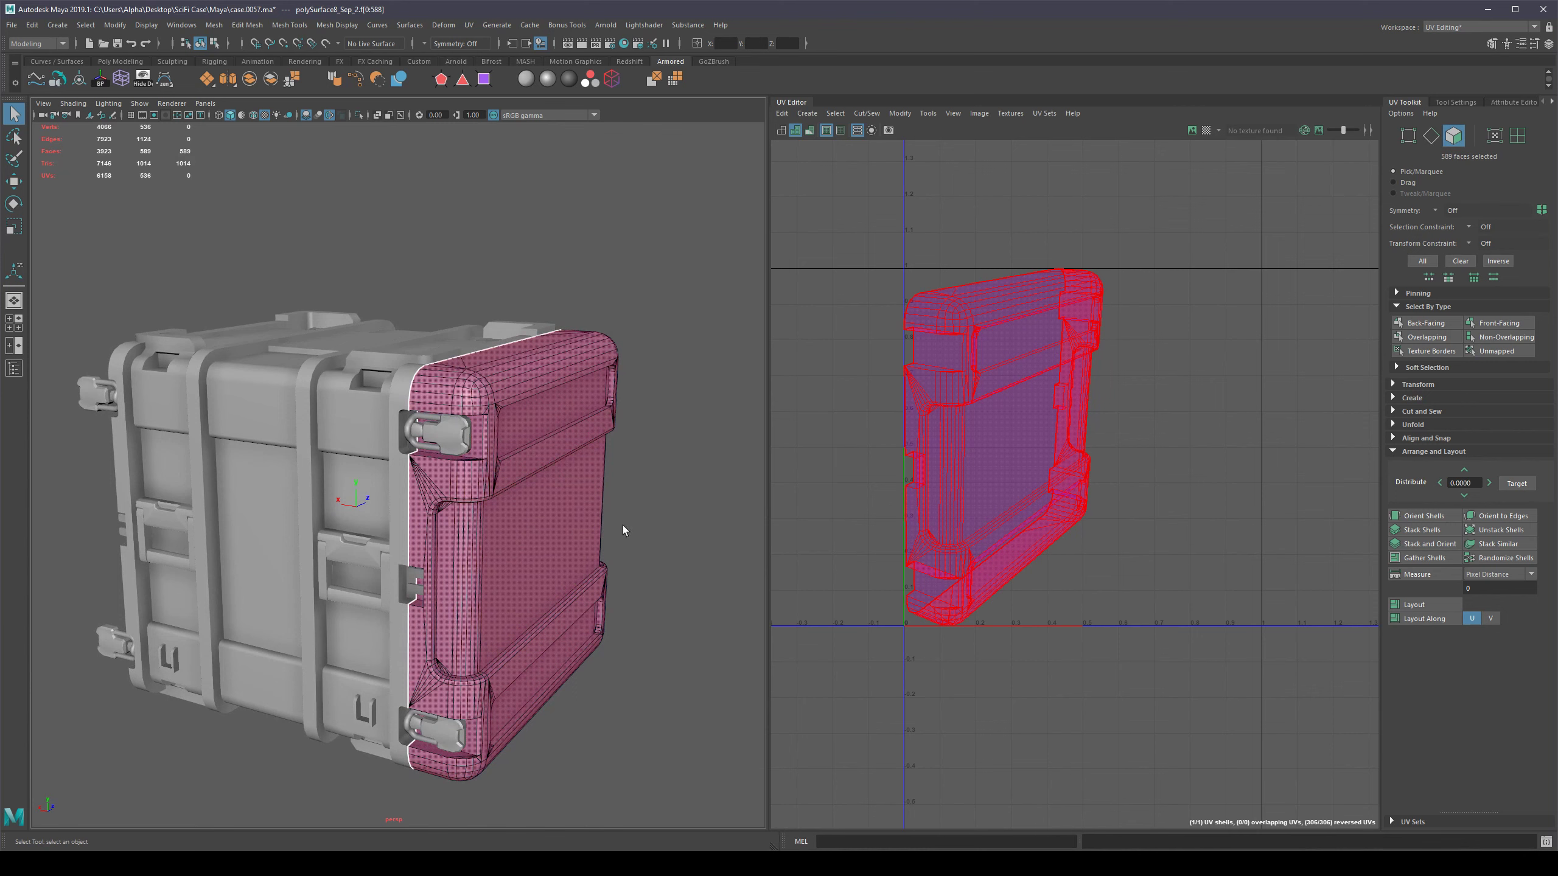
{"action": "key", "text": "ctrl+z"}
Return to object mode and isolate the remaining side shell in the viewport.
{"action": "right_click_drag", "start_coordinate": [596, 507], "coordinate": [644, 476]}
{"action": "left_click", "coordinate": [689, 472]}
{"action": "key", "text": "ctrl+1"}
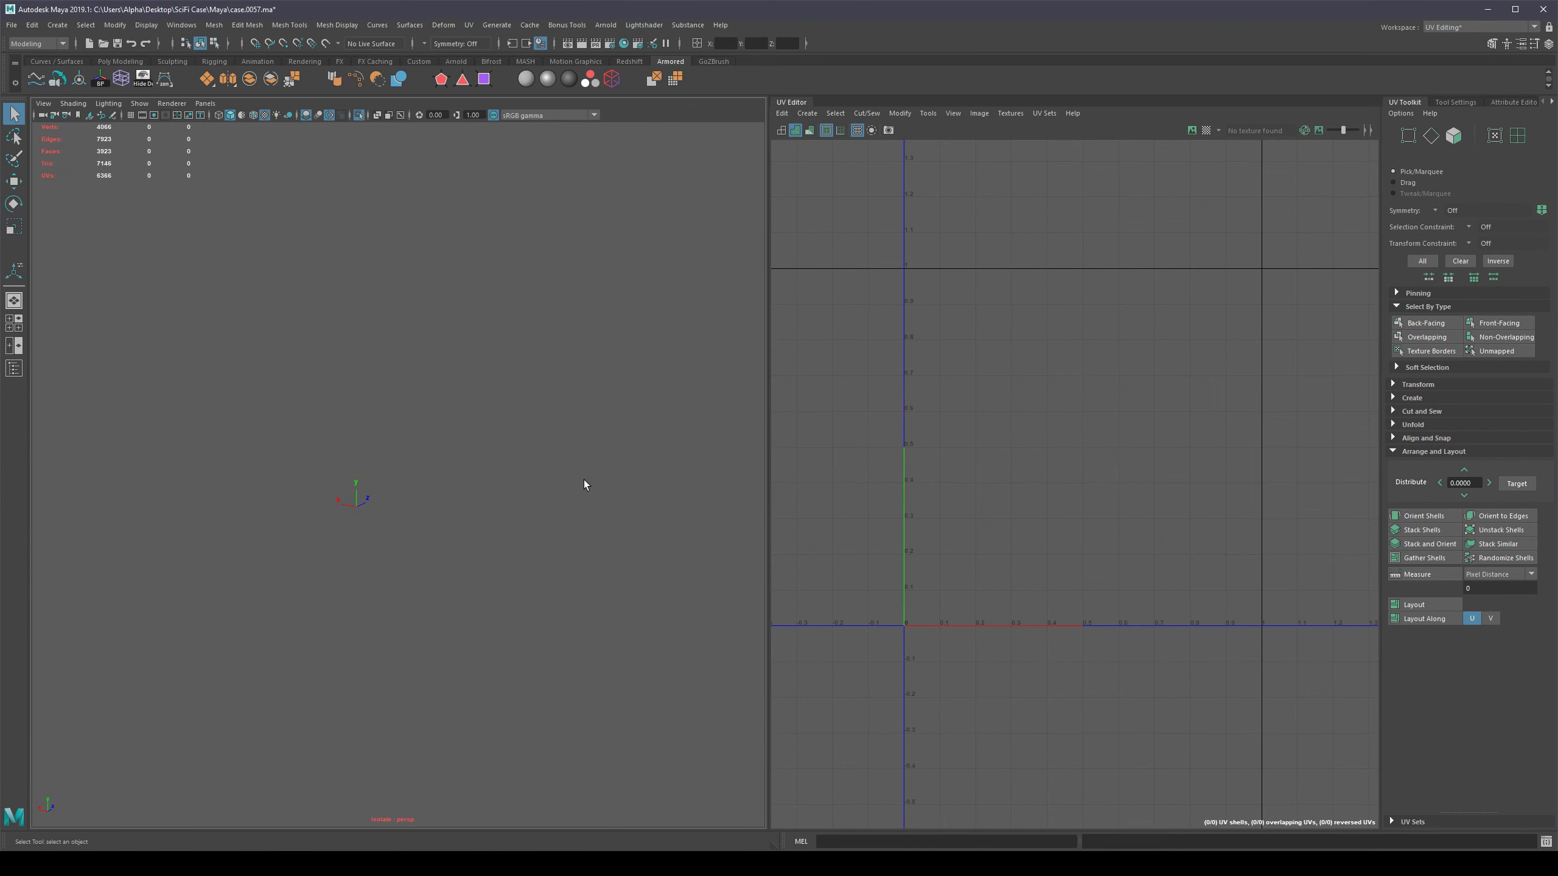
{"action": "key", "text": "ctrl+1"}
{"action": "left_click", "coordinate": [550, 454]}
{"action": "key", "text": "ctrl+1"}
{"action": "scroll", "coordinate": [612, 563], "scroll_direction": "up", "scroll_amount": 4}
{"action": "middle_click_drag", "start_coordinate": [598, 526], "coordinate": [507, 447], "text": "alt"}
{"action": "scroll", "coordinate": [615, 458], "scroll_direction": "down", "scroll_amount": 4}
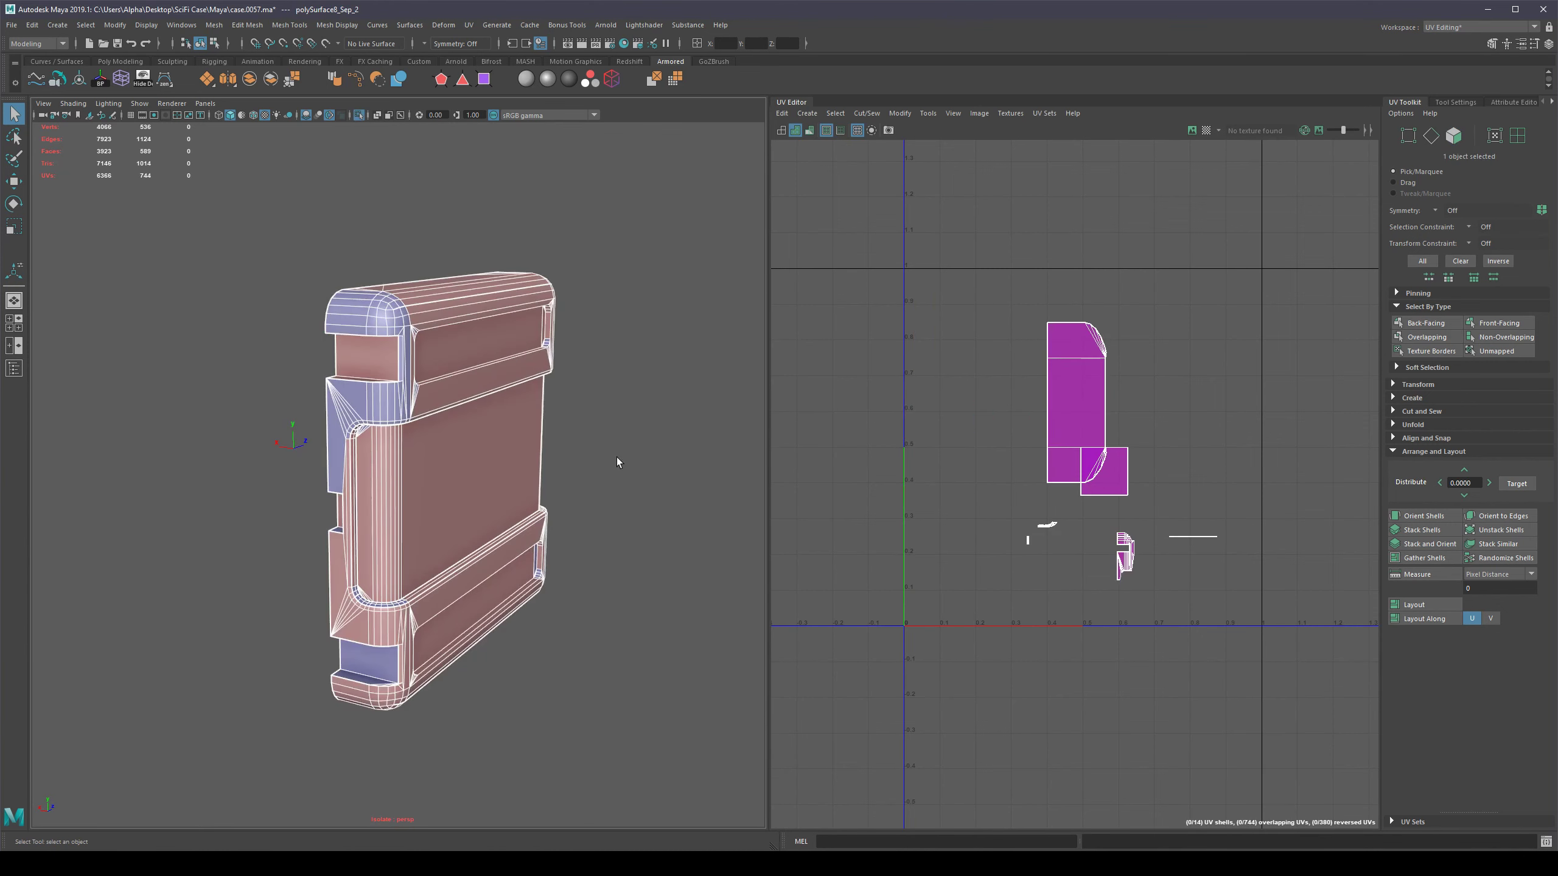
{"action": "left_click", "coordinate": [618, 428]}
{"action": "left_click", "coordinate": [457, 379]}
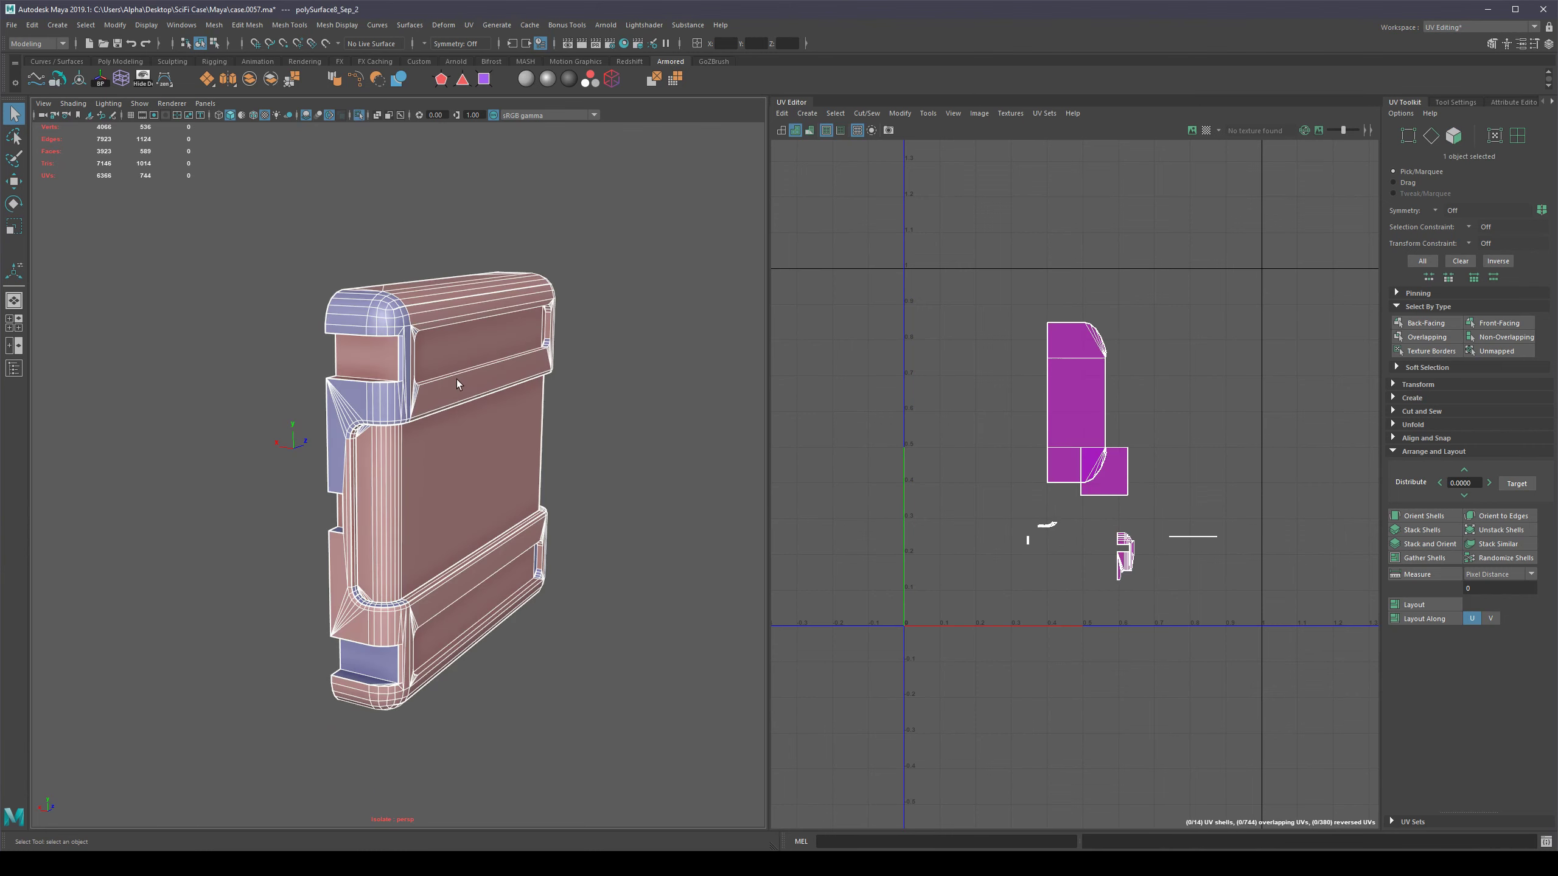
{"action": "left_click", "coordinate": [239, 117]}
{"action": "left_click", "coordinate": [240, 117]}
Soften the isolated side shell's edges and convert the selection to all of its edges.
{"action": "left_click", "coordinate": [633, 456]}
{"action": "left_click_drag", "start_coordinate": [634, 459], "coordinate": [631, 417], "text": "alt"}
{"action": "left_click_drag", "start_coordinate": [725, 190], "coordinate": [496, 324]}
{"action": "scroll", "coordinate": [600, 287], "scroll_direction": "up", "scroll_amount": 4}
{"action": "left_click_drag", "start_coordinate": [604, 368], "coordinate": [632, 341], "text": "alt"}
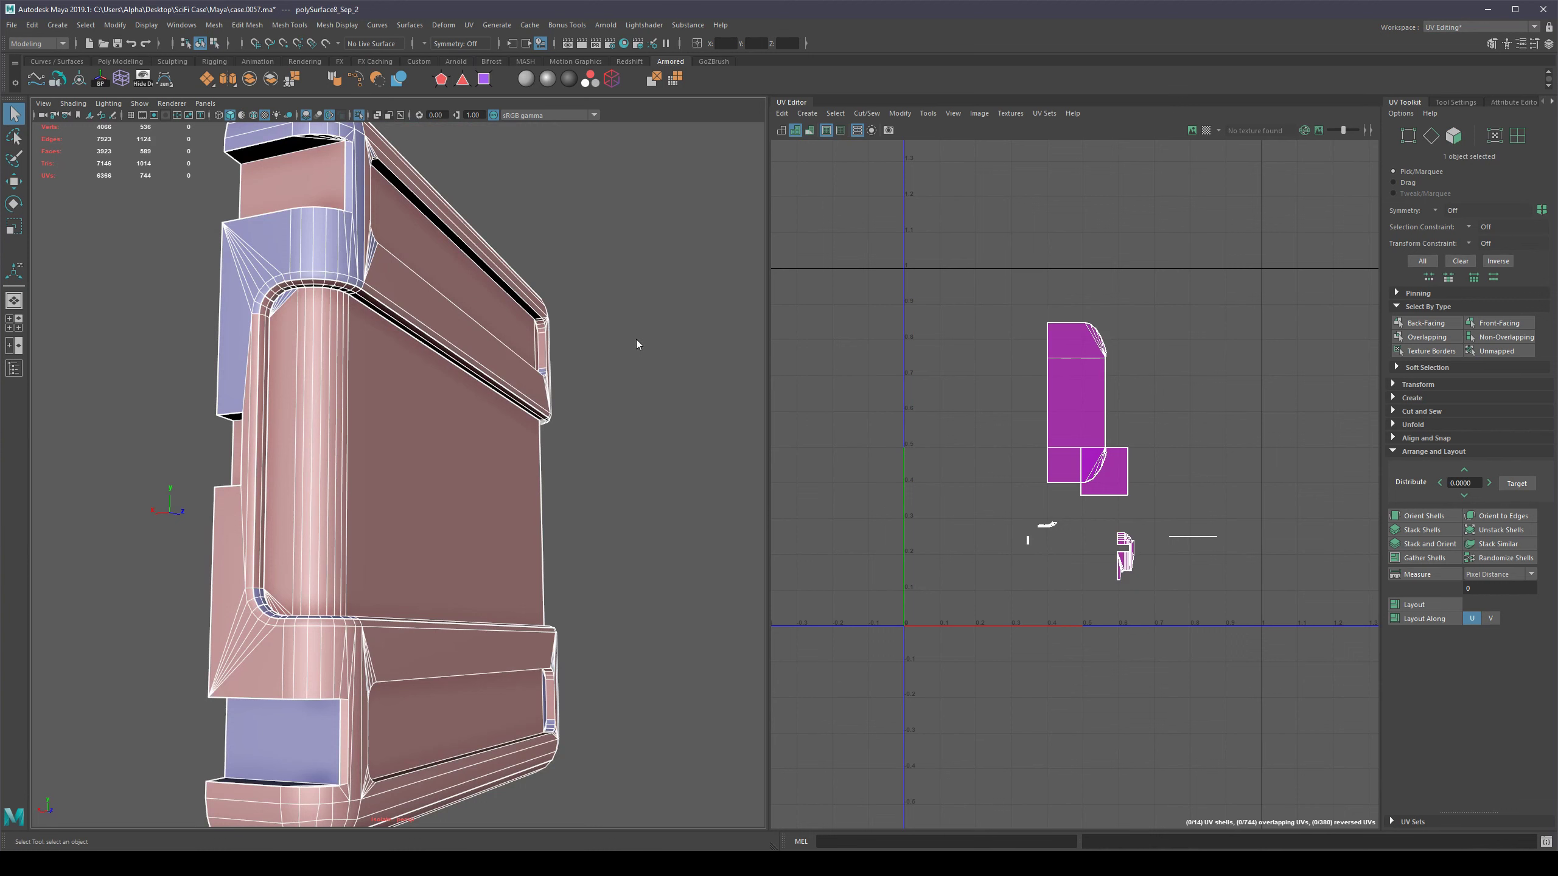
{"action": "right_click", "coordinate": [636, 339], "text": "shift"}
{"action": "right_click_drag", "start_coordinate": [635, 339], "coordinate": [734, 397], "text": "ctrl"}
{"action": "right_click", "coordinate": [617, 378], "text": "shift"}
{"action": "key", "text": "f"}
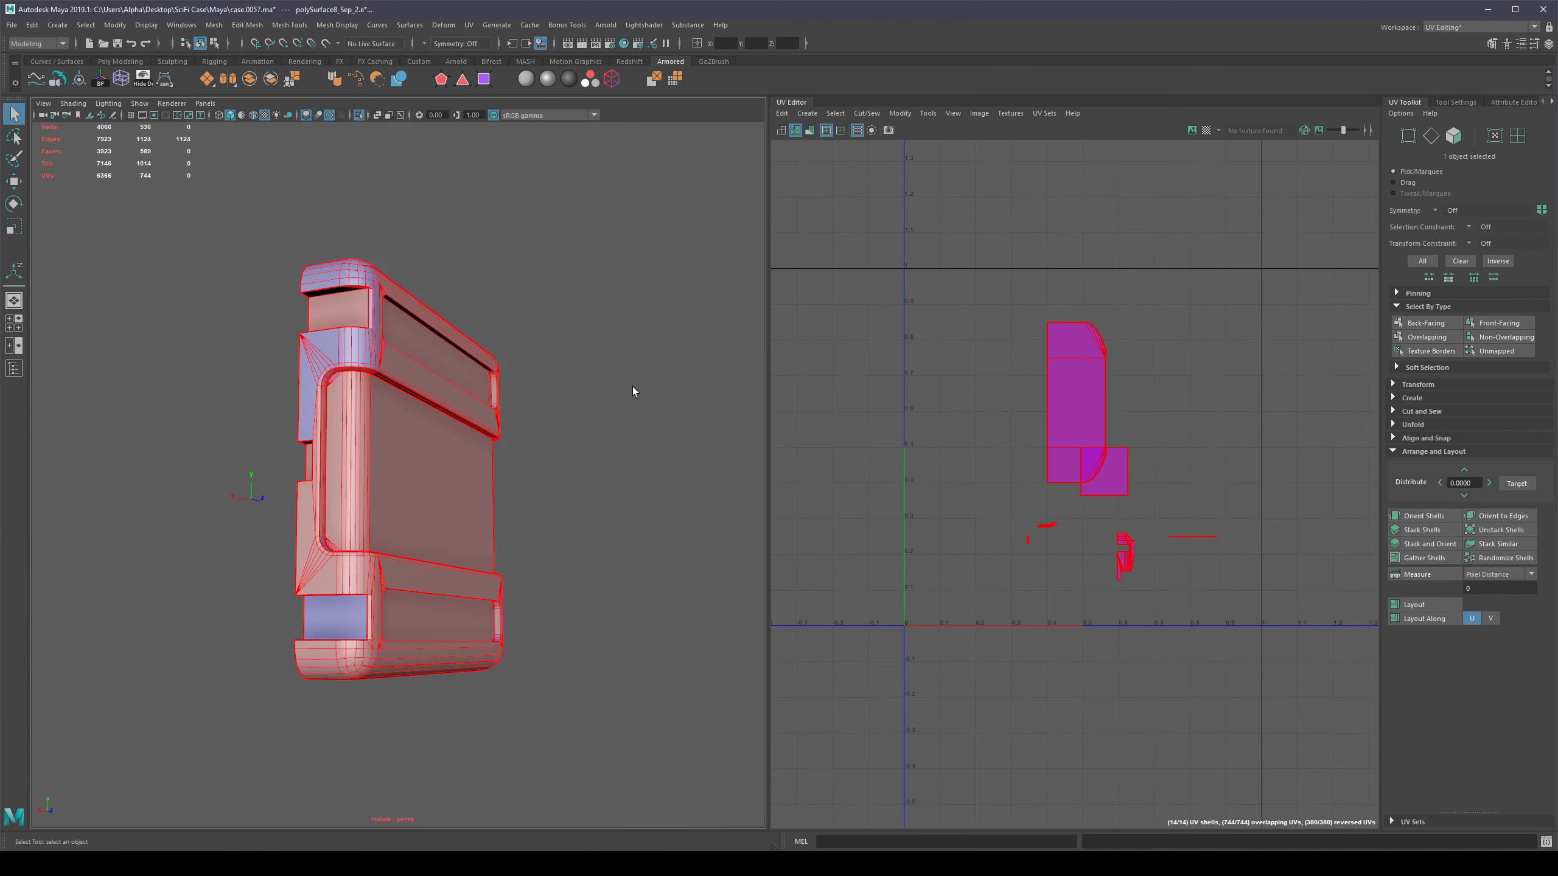
Collapse the UV Editor so the viewport with the isolated side shell fills the work area.
{"action": "left_click", "coordinate": [799, 104]}
{"action": "left_click", "coordinate": [886, 348]}
{"action": "left_click", "coordinate": [752, 453]}
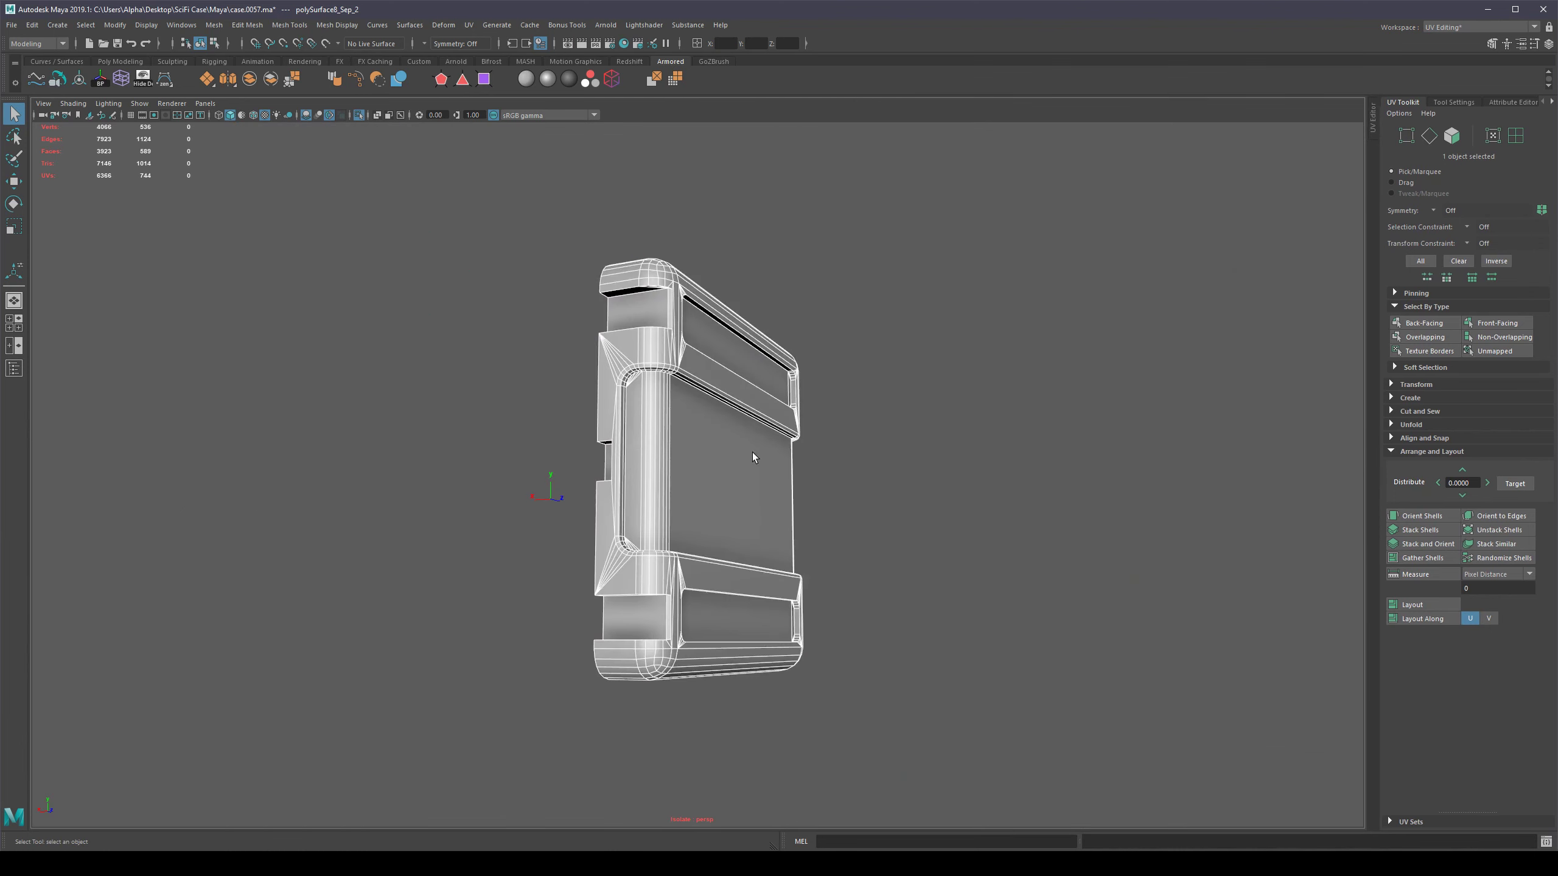
Deselect the side shell and examine its shading around the rounded corners, latch recesses and panel grooves.
{"action": "right_click_drag", "start_coordinate": [752, 452], "coordinate": [979, 438], "text": "alt"}
{"action": "scroll", "coordinate": [1008, 425], "scroll_direction": "down", "scroll_amount": 5}
{"action": "left_click_drag", "start_coordinate": [1008, 425], "coordinate": [653, 438], "text": "alt"}
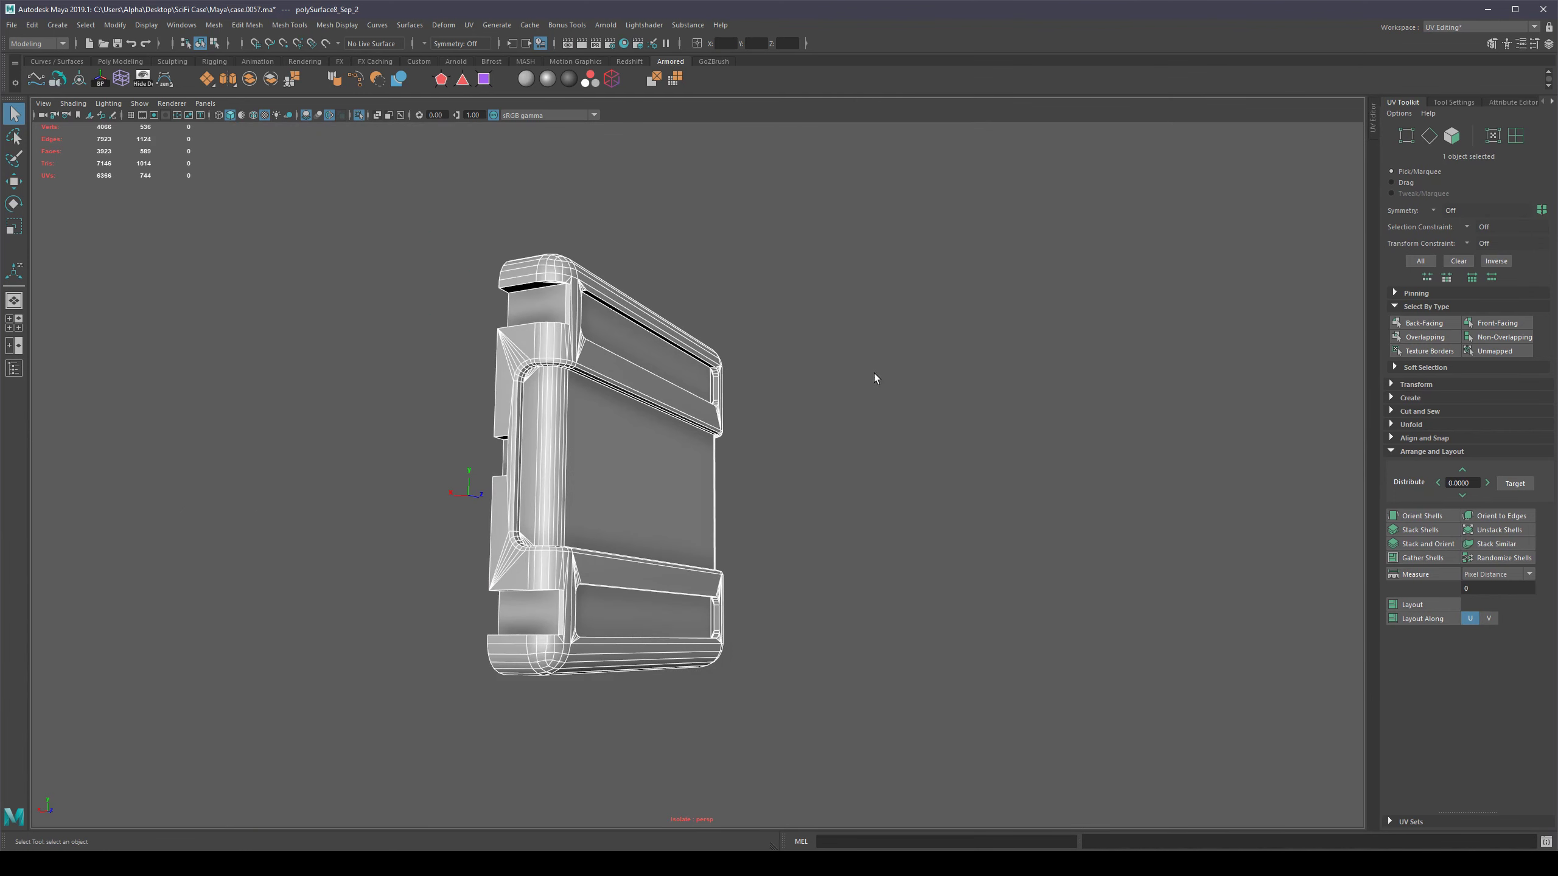
{"action": "middle_click_drag", "start_coordinate": [666, 379], "coordinate": [755, 410], "text": "alt"}
{"action": "left_click_drag", "start_coordinate": [755, 411], "coordinate": [603, 402], "text": "alt"}
{"action": "left_click", "coordinate": [817, 383]}
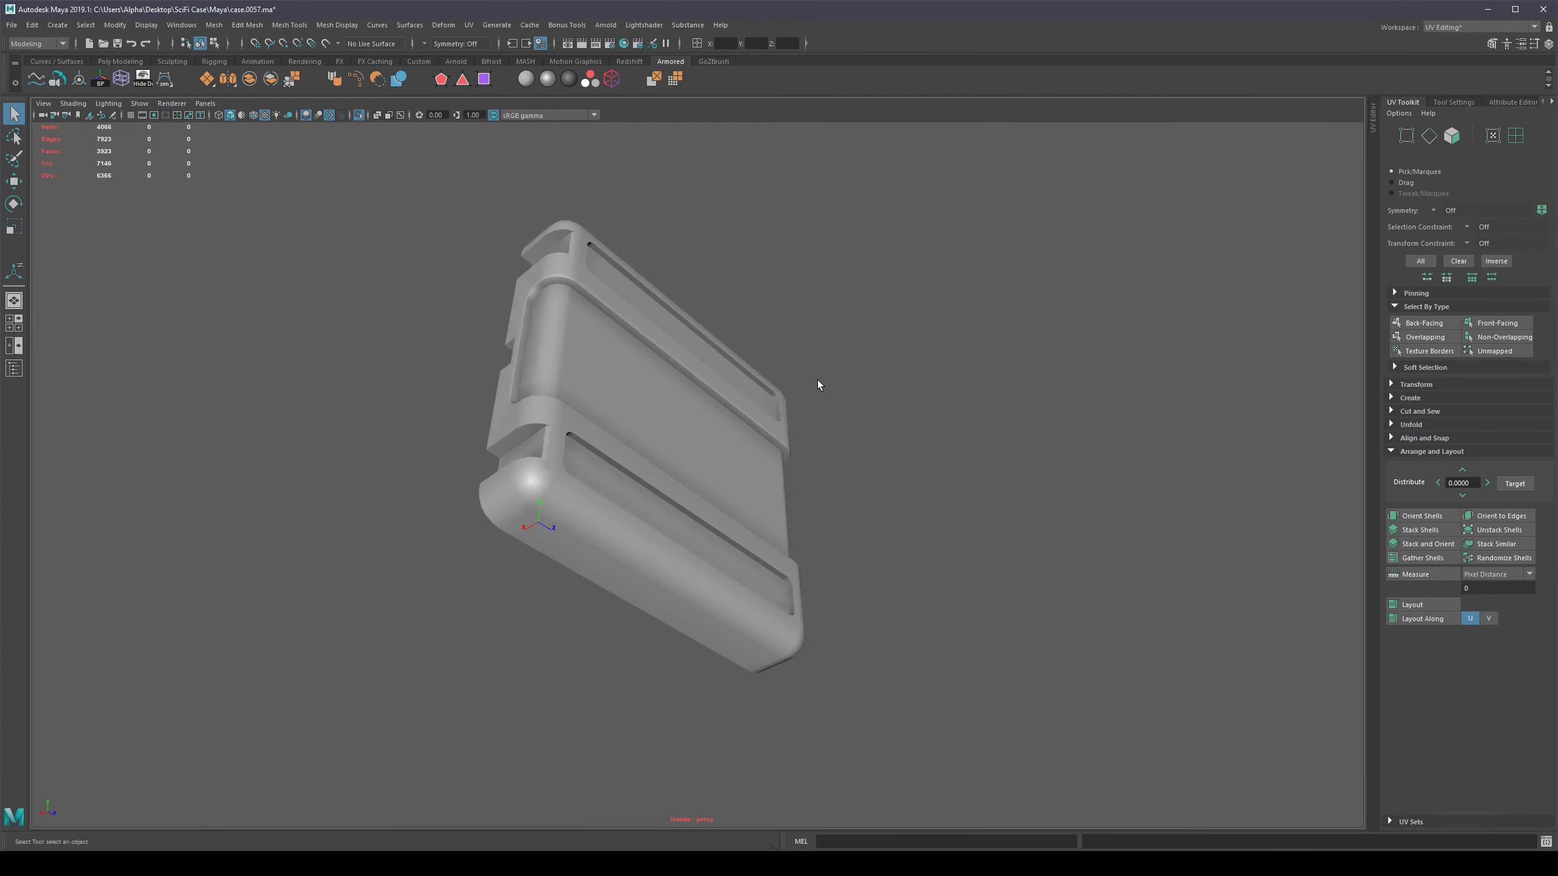
{"action": "scroll", "coordinate": [677, 343], "scroll_direction": "up", "scroll_amount": 5}
{"action": "middle_click_drag", "start_coordinate": [678, 342], "coordinate": [683, 353], "text": "alt"}
{"action": "left_click_drag", "start_coordinate": [683, 353], "coordinate": [978, 322], "text": "alt"}
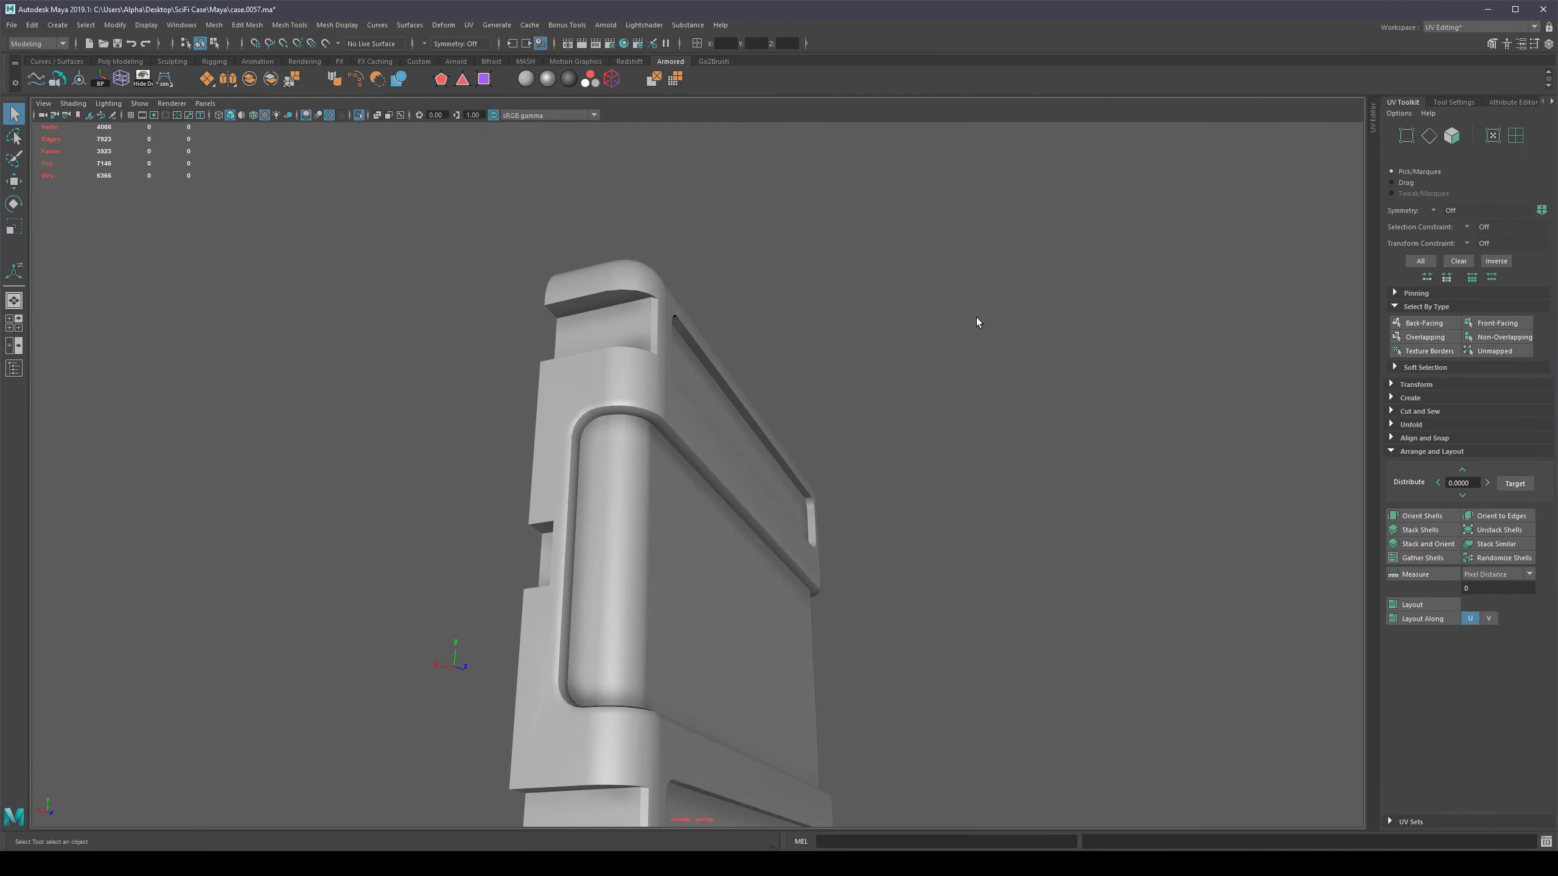
{"action": "middle_click_drag", "start_coordinate": [855, 402], "coordinate": [834, 335], "text": "alt"}
{"action": "left_click_drag", "start_coordinate": [834, 335], "coordinate": [789, 345], "text": "alt"}
{"action": "scroll", "coordinate": [614, 325], "scroll_direction": "up", "scroll_amount": 2}
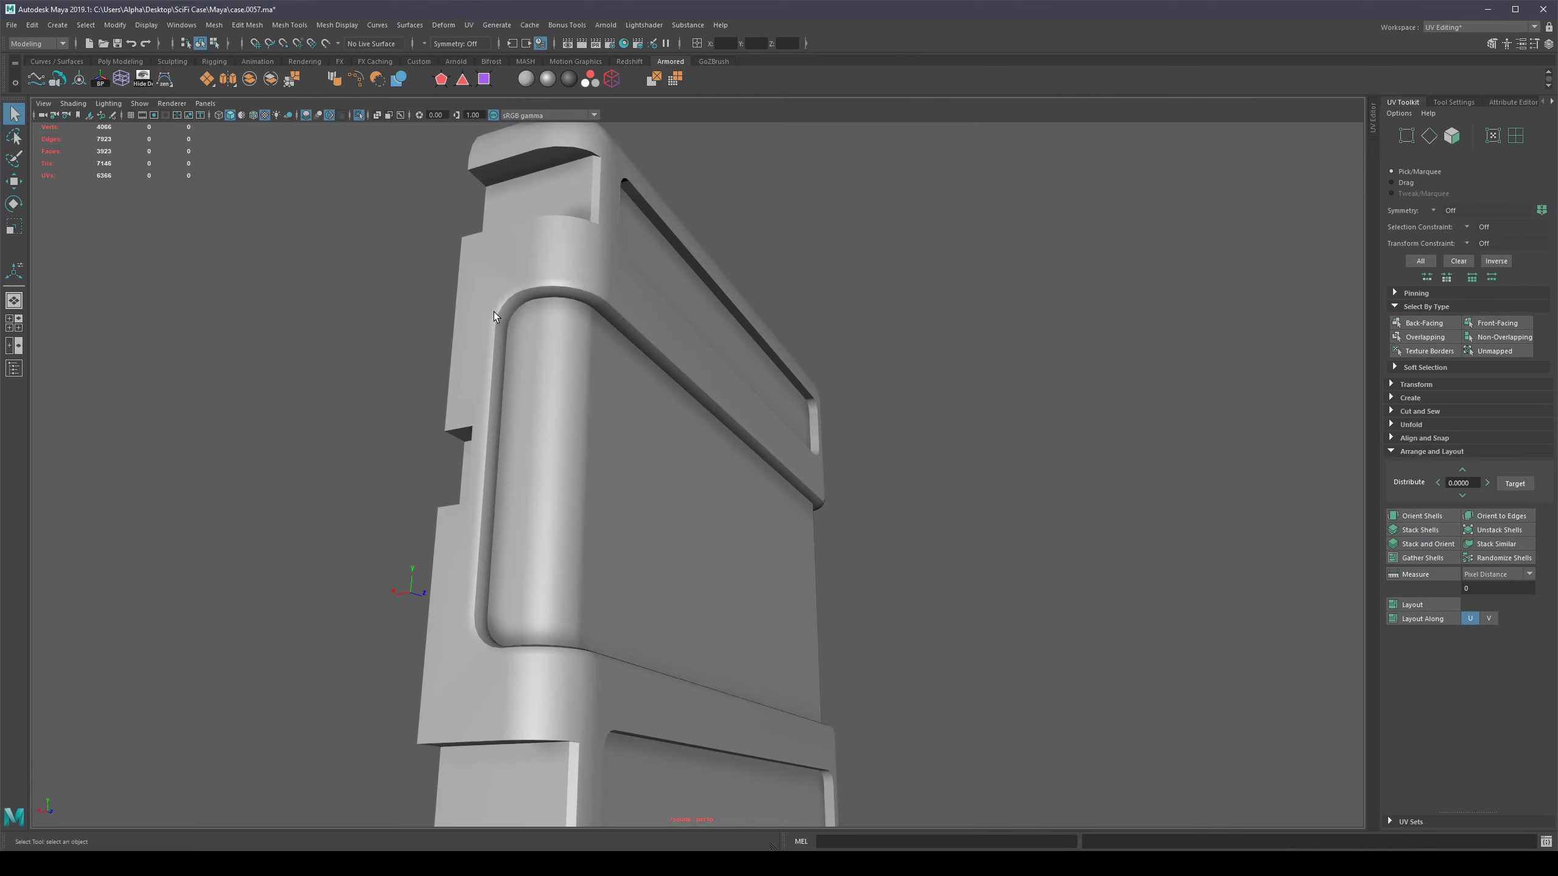
{"action": "mouse_move", "coordinate": [601, 399]}
{"action": "left_mouse_down", "text": "alt"}
{"action": "mouse_move", "coordinate": [559, 348]}
{"action": "mouse_move", "coordinate": [582, 400]}
{"action": "left_mouse_up", "text": "alt"}
Select the side shell and set the angle of its soft-edge operation to 50 in its construction history.
{"action": "left_click", "coordinate": [752, 440]}
{"action": "left_click", "coordinate": [923, 432]}
{"action": "left_click_drag", "start_coordinate": [922, 432], "coordinate": [997, 356], "text": "alt"}
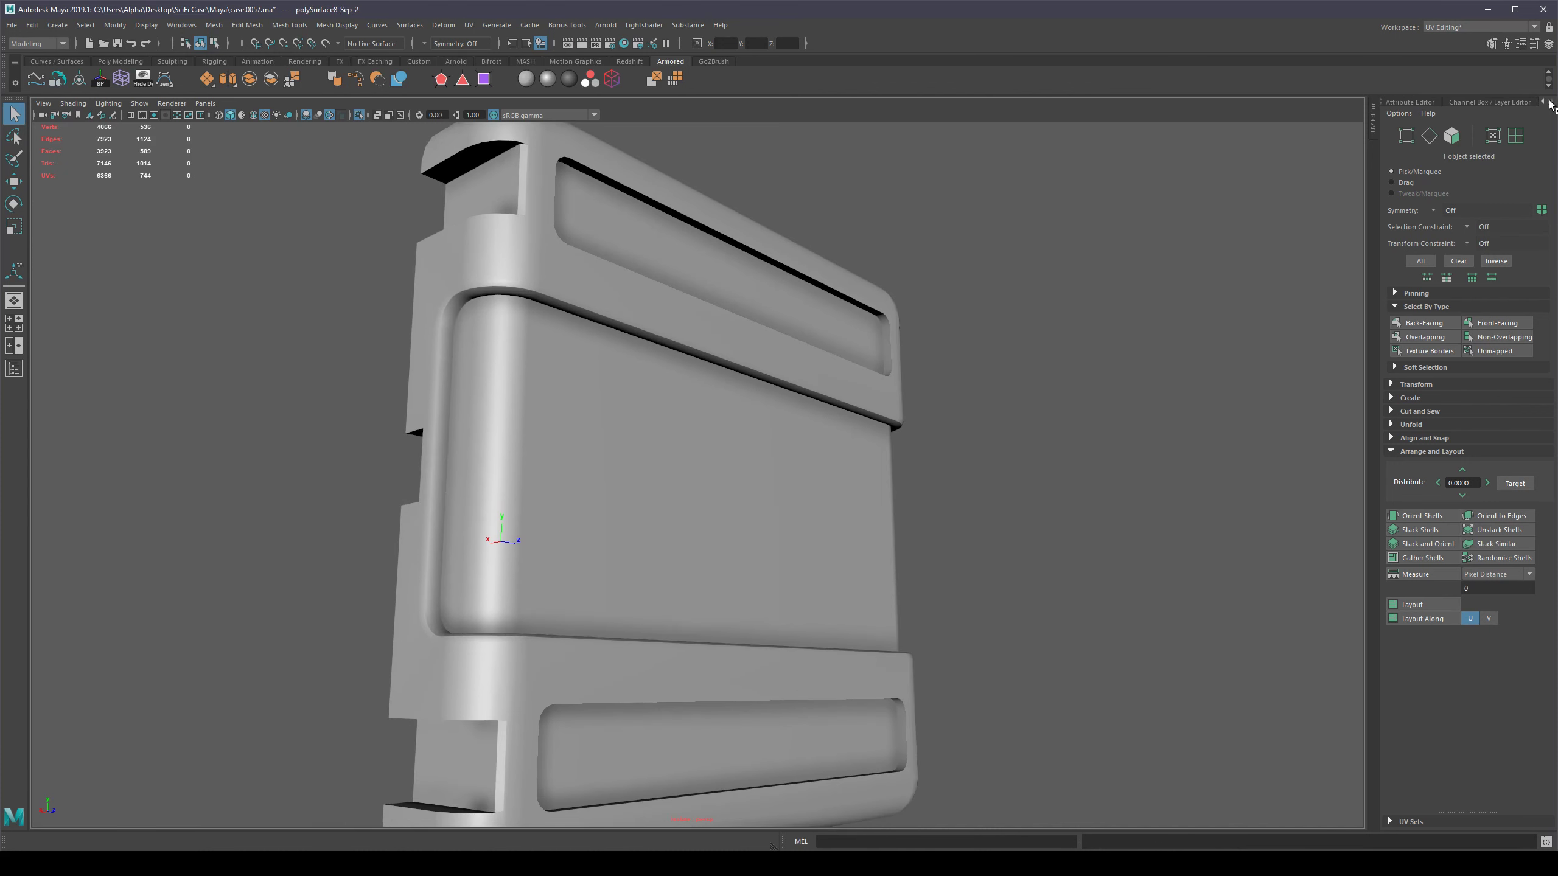
{"action": "left_click", "coordinate": [1493, 103]}
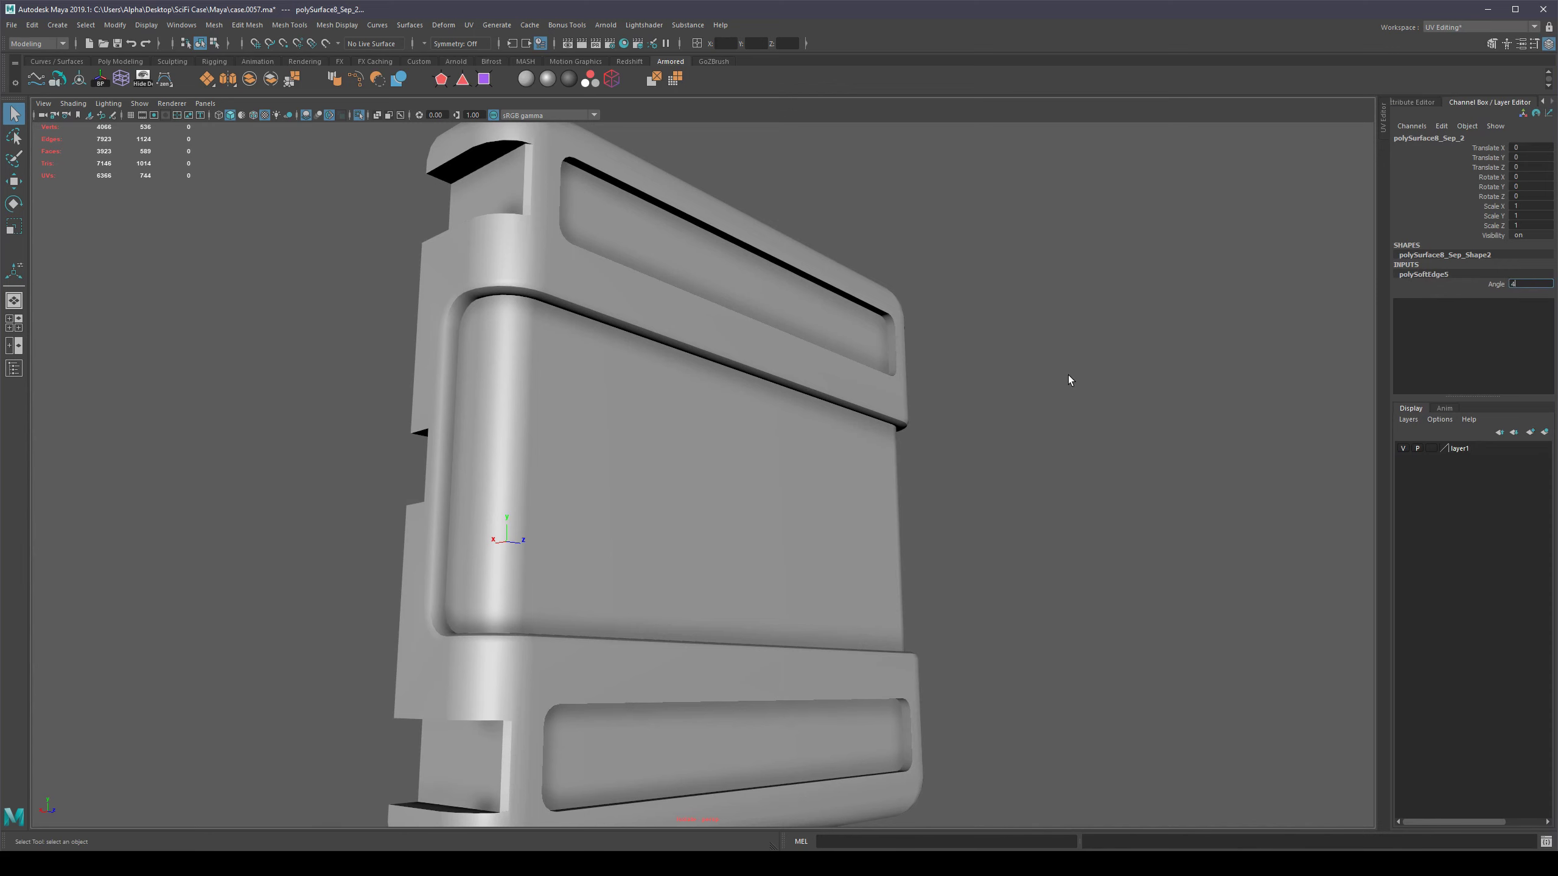
{"action": "left_click_drag", "start_coordinate": [1069, 374], "coordinate": [723, 327], "text": "alt"}
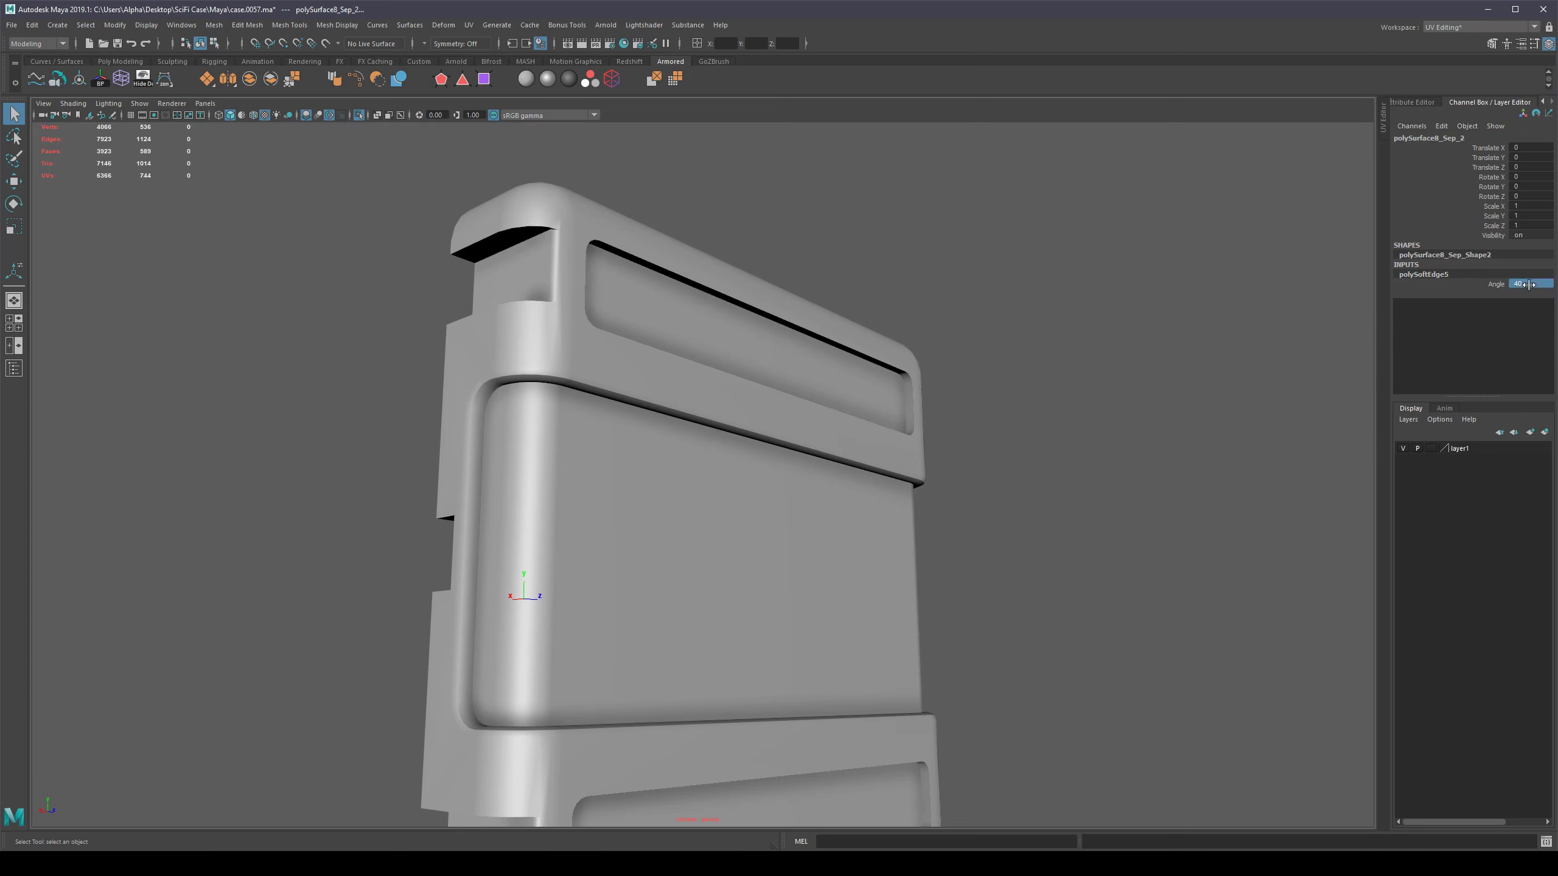
{"action": "type", "text": "50"}
{"action": "key", "text": "Return"}
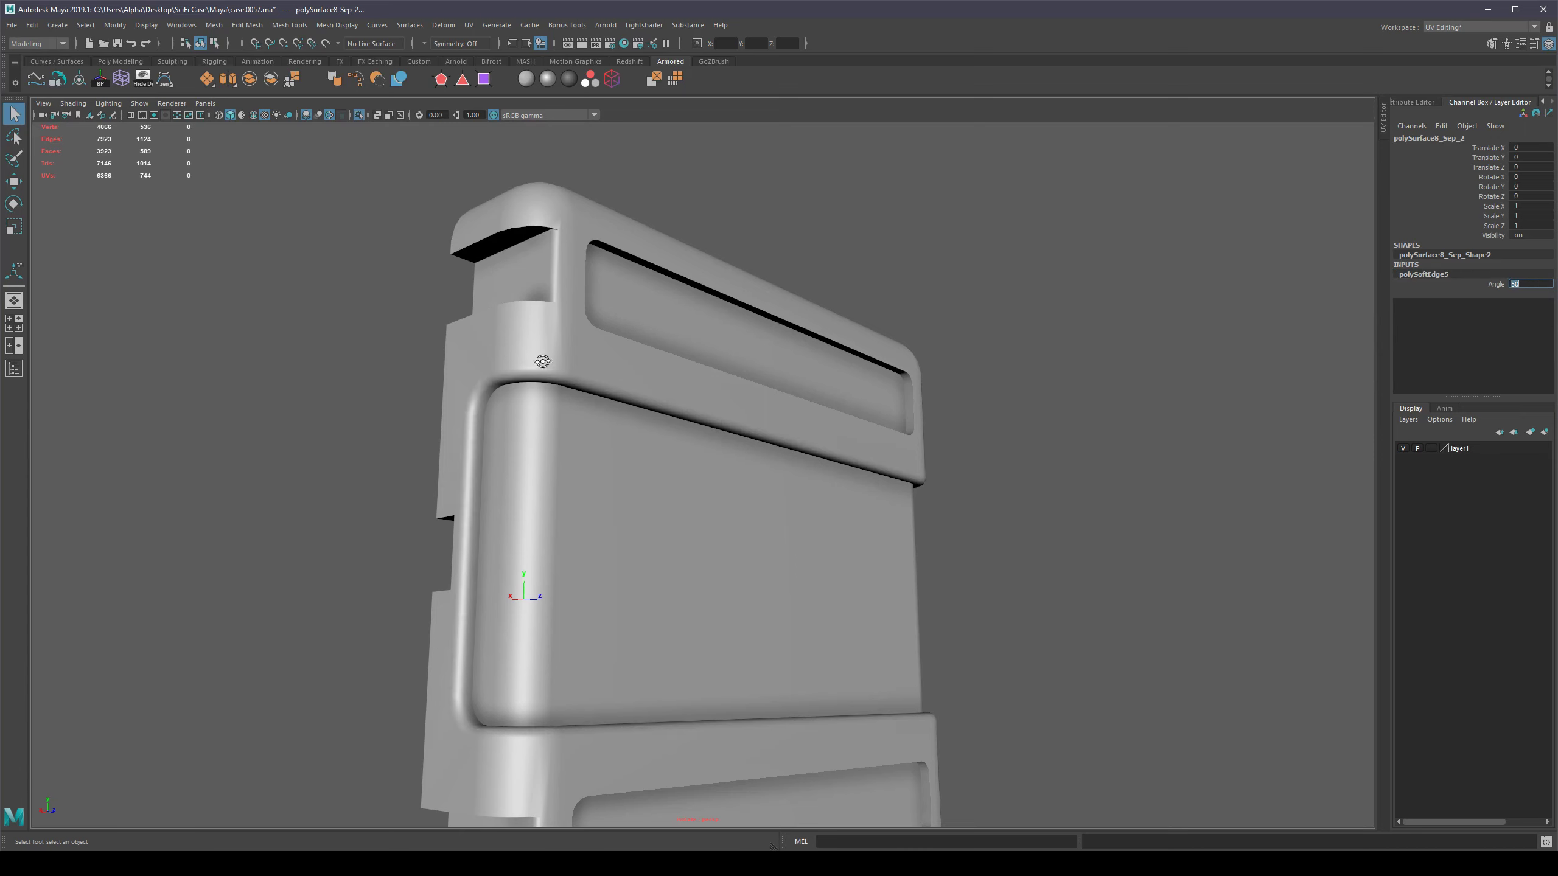
Examine the side shell's upper corner and latch recess up close, with its wireframe shown over the shading.
{"action": "left_click_drag", "start_coordinate": [542, 361], "coordinate": [508, 414], "text": "alt"}
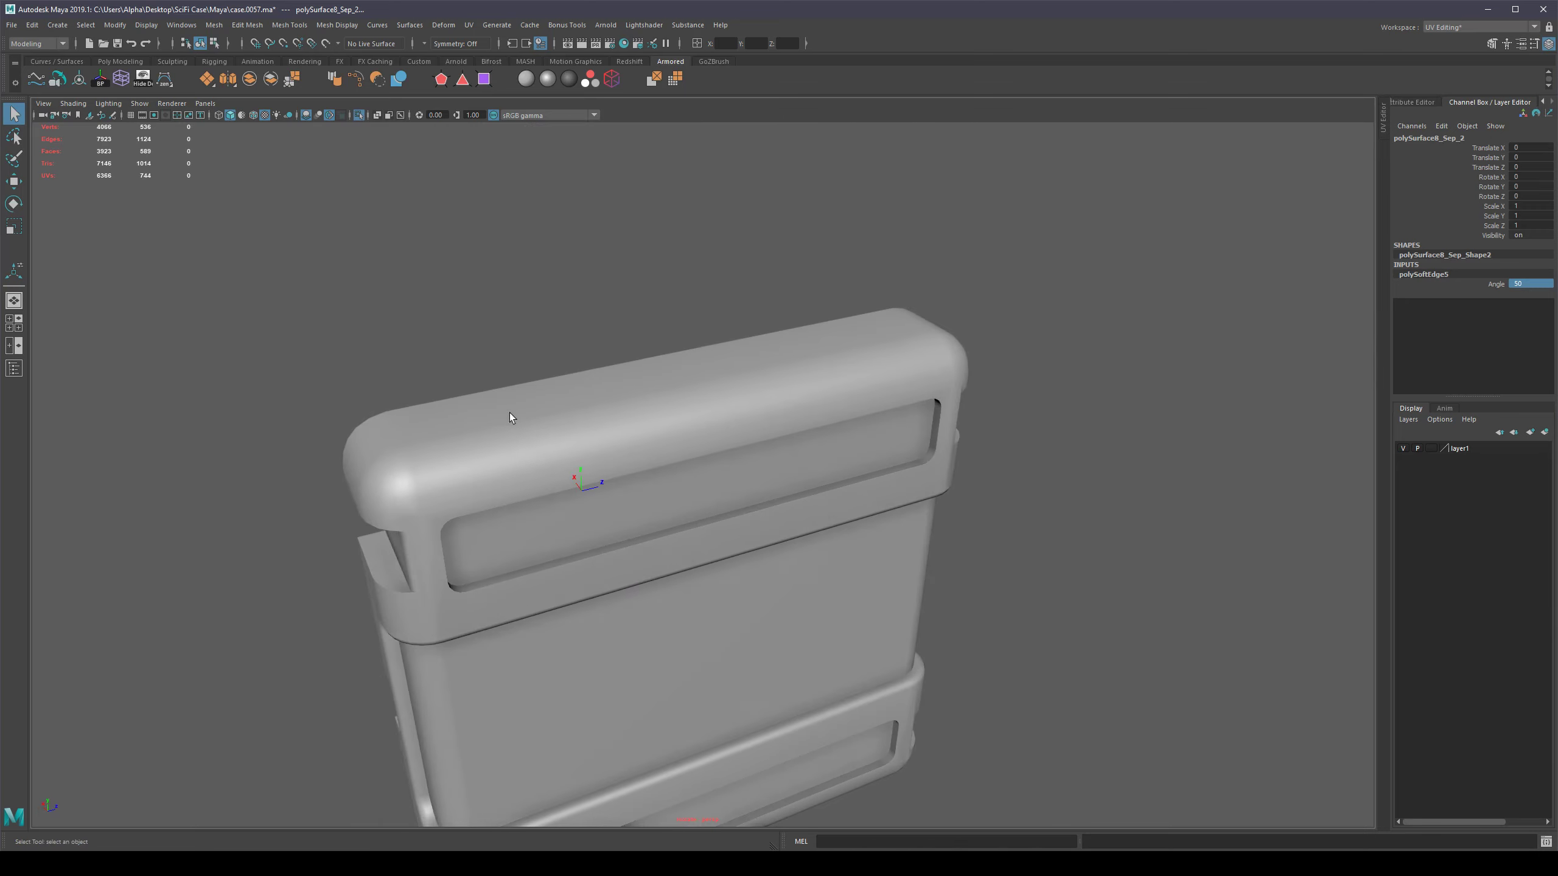
{"action": "middle_click_drag", "start_coordinate": [508, 413], "coordinate": [629, 337], "text": "alt"}
{"action": "left_click_drag", "start_coordinate": [629, 338], "coordinate": [521, 399], "text": "alt"}
{"action": "middle_click_drag", "start_coordinate": [521, 400], "coordinate": [579, 522], "text": "alt"}
{"action": "right_click_drag", "start_coordinate": [552, 430], "coordinate": [633, 407], "text": "alt"}
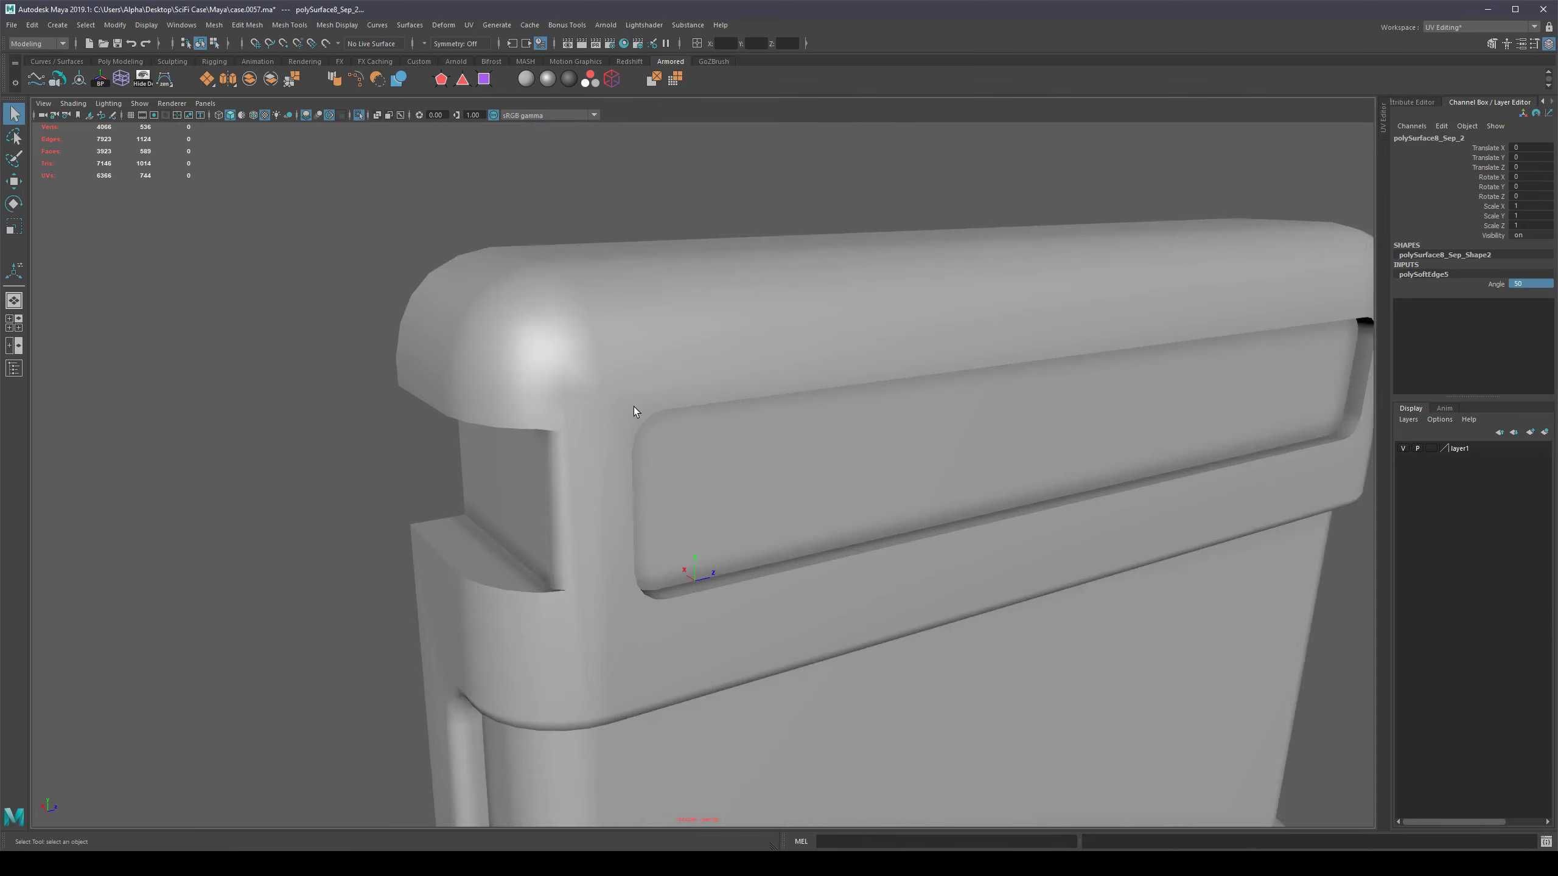
{"action": "left_click", "coordinate": [547, 460]}
{"action": "left_click_drag", "start_coordinate": [632, 407], "coordinate": [578, 409], "text": "alt"}
{"action": "key", "text": "alt+5"}
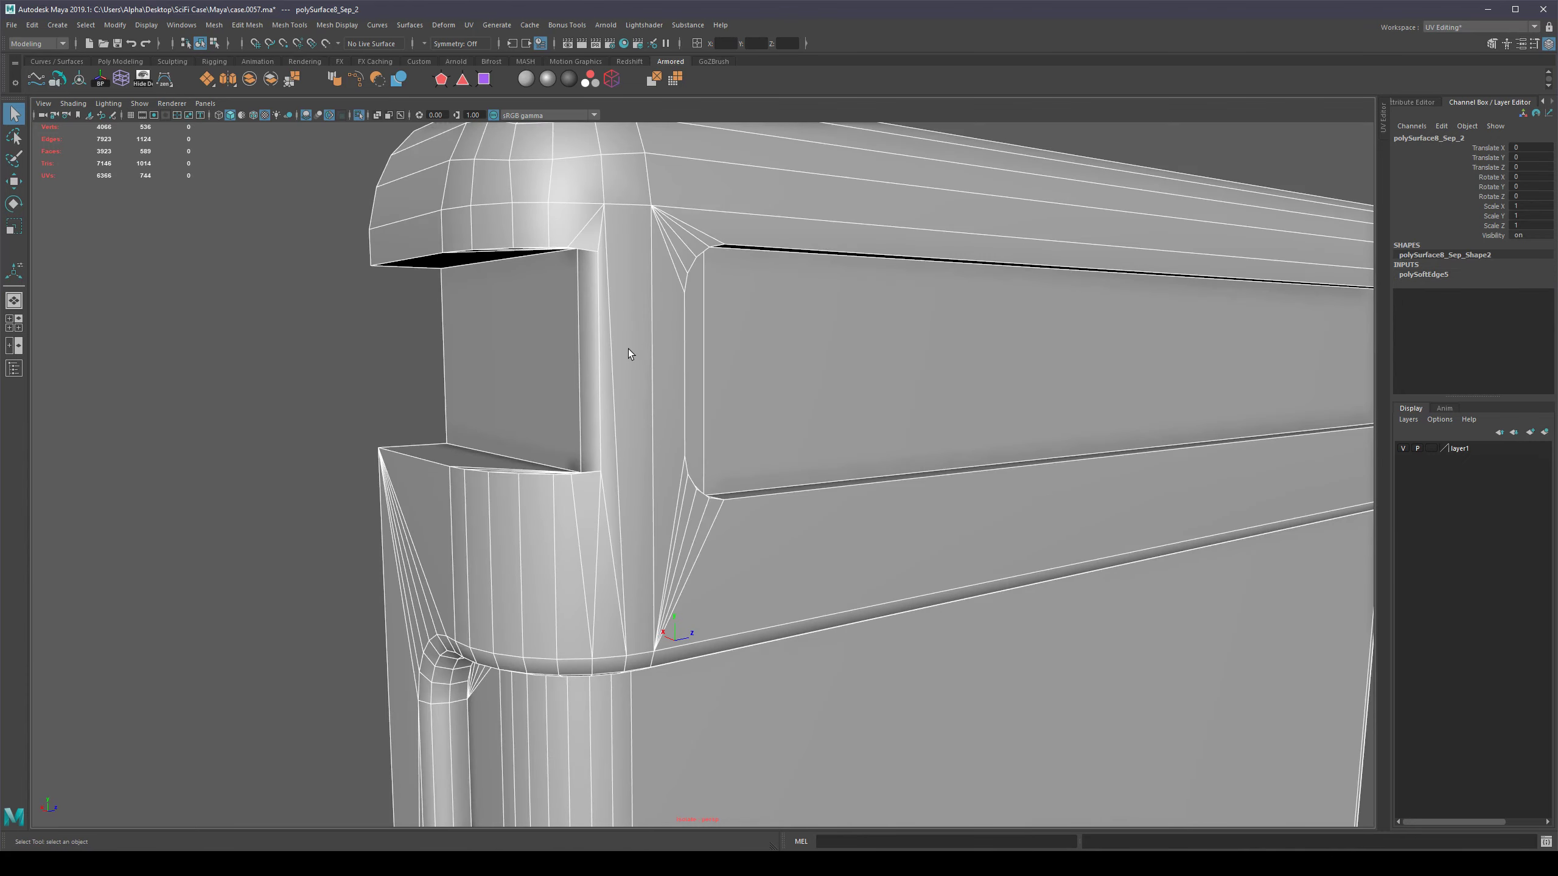
Select the vertical edges beside the latch recesses at the side shell's corners, harden them, and return to object mode.
{"action": "right_click_drag", "start_coordinate": [614, 398], "coordinate": [599, 315]}
{"action": "left_click", "coordinate": [599, 316]}
{"action": "right_click_drag", "start_coordinate": [797, 418], "coordinate": [737, 446], "text": "alt"}
{"action": "middle_click_drag", "start_coordinate": [738, 445], "coordinate": [797, 149], "text": "alt"}
{"action": "left_click_drag", "start_coordinate": [685, 533], "coordinate": [676, 447], "text": "alt"}
{"action": "left_click_drag", "start_coordinate": [1147, 521], "coordinate": [966, 564], "text": "alt"}
{"action": "middle_click_drag", "start_coordinate": [929, 551], "coordinate": [862, 784], "text": "alt"}
{"action": "scroll", "coordinate": [839, 478], "scroll_direction": "up", "scroll_amount": 4}
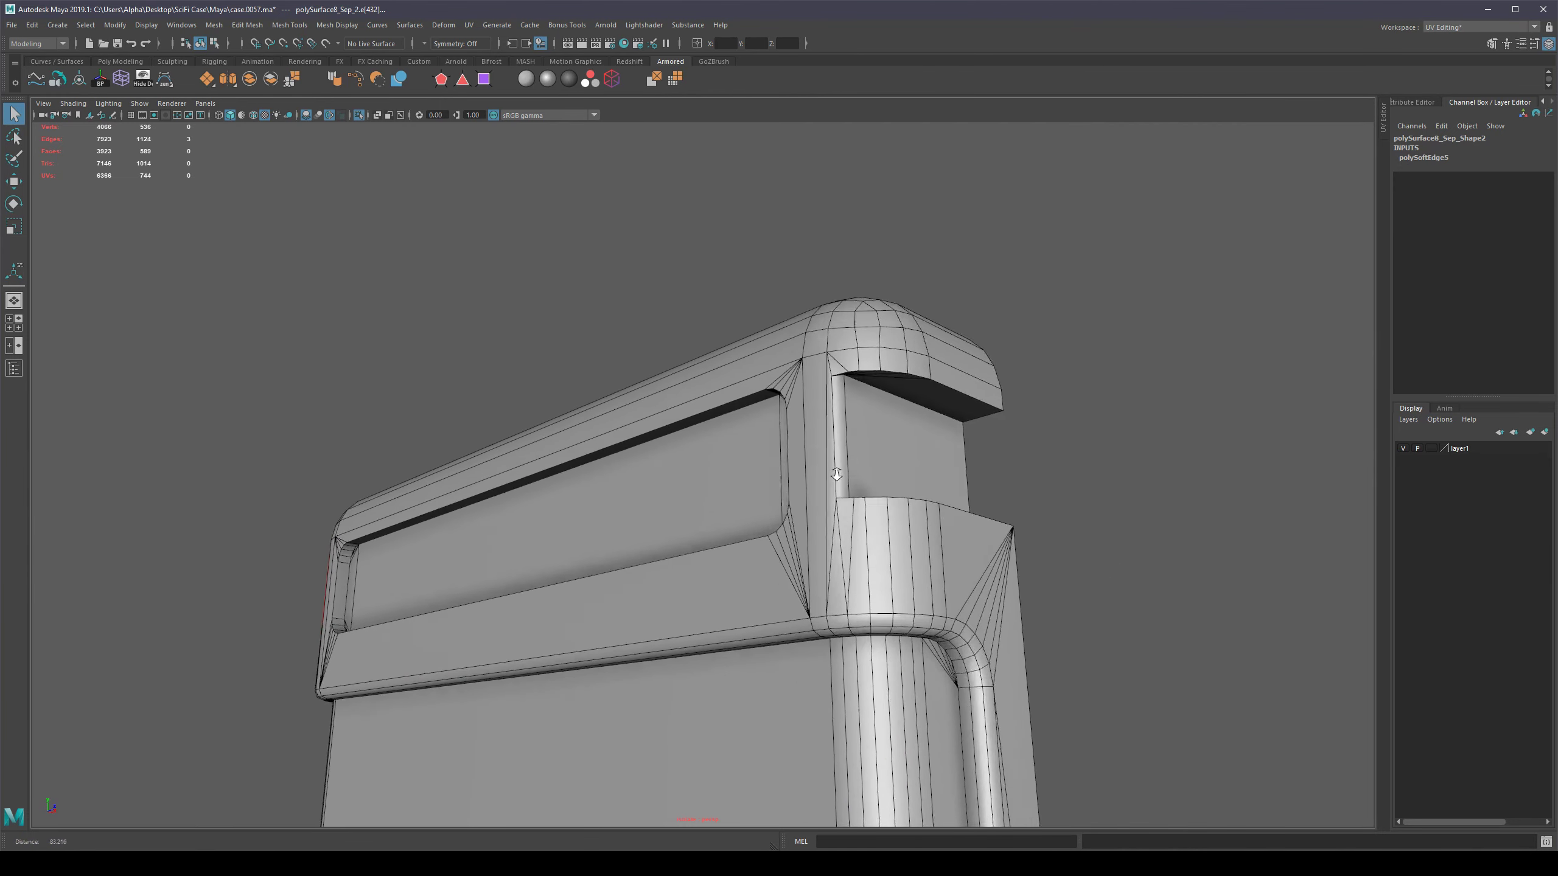
{"action": "left_click", "coordinate": [857, 435], "text": "shift"}
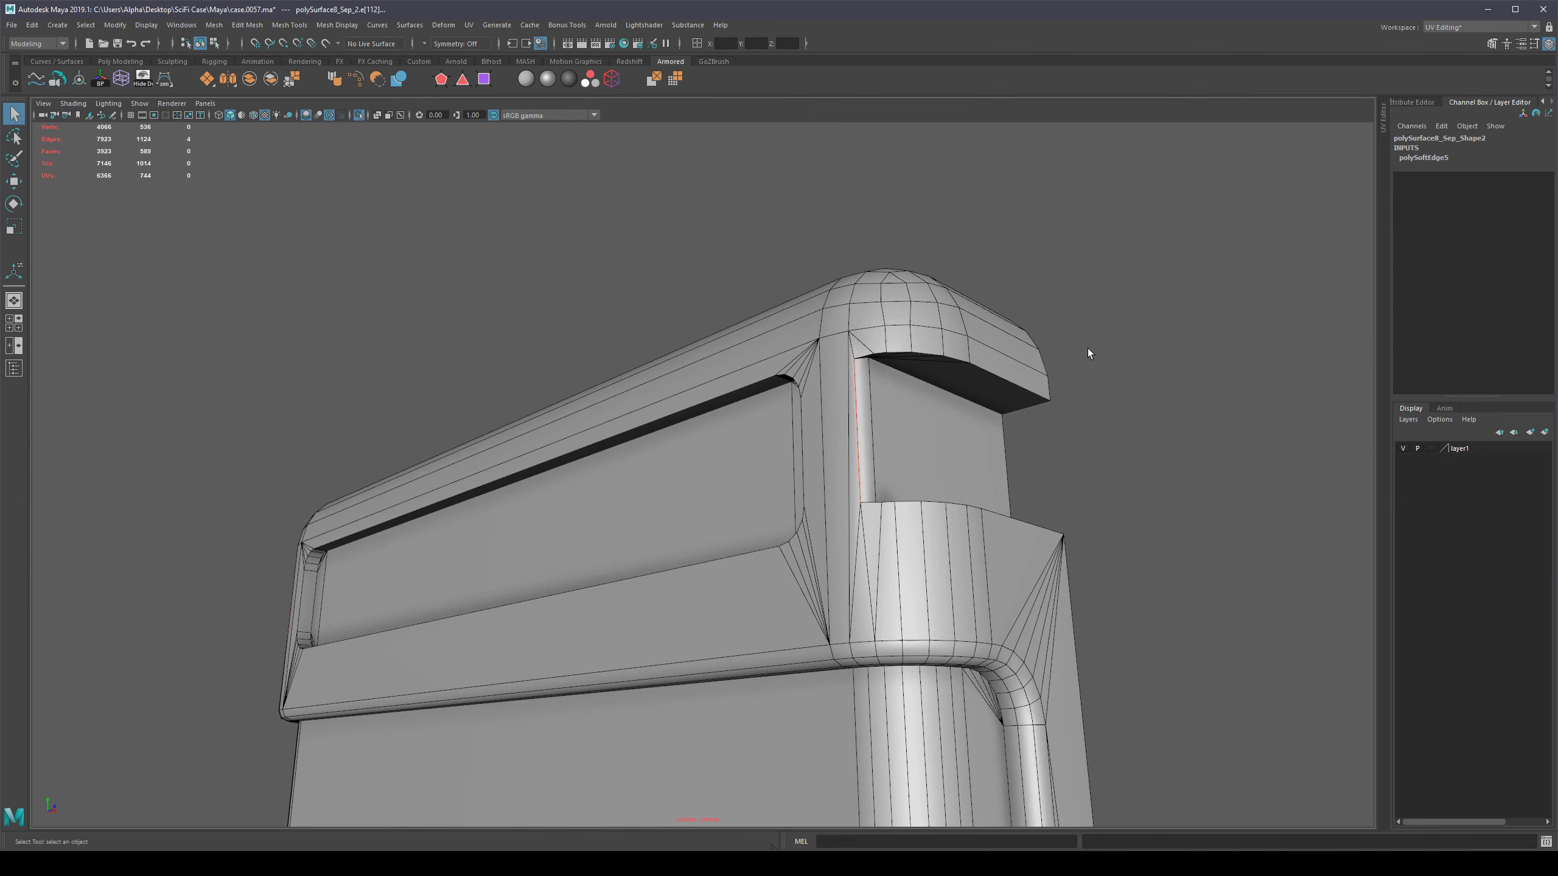
{"action": "right_click_drag", "start_coordinate": [920, 427], "coordinate": [1040, 473], "text": "shift"}
{"action": "right_click_drag", "start_coordinate": [899, 537], "coordinate": [981, 489]}
Examine the shading and wireframe around the rim of the side shell's large central panel.
{"action": "scroll", "coordinate": [1024, 489], "scroll_direction": "down", "scroll_amount": 4}
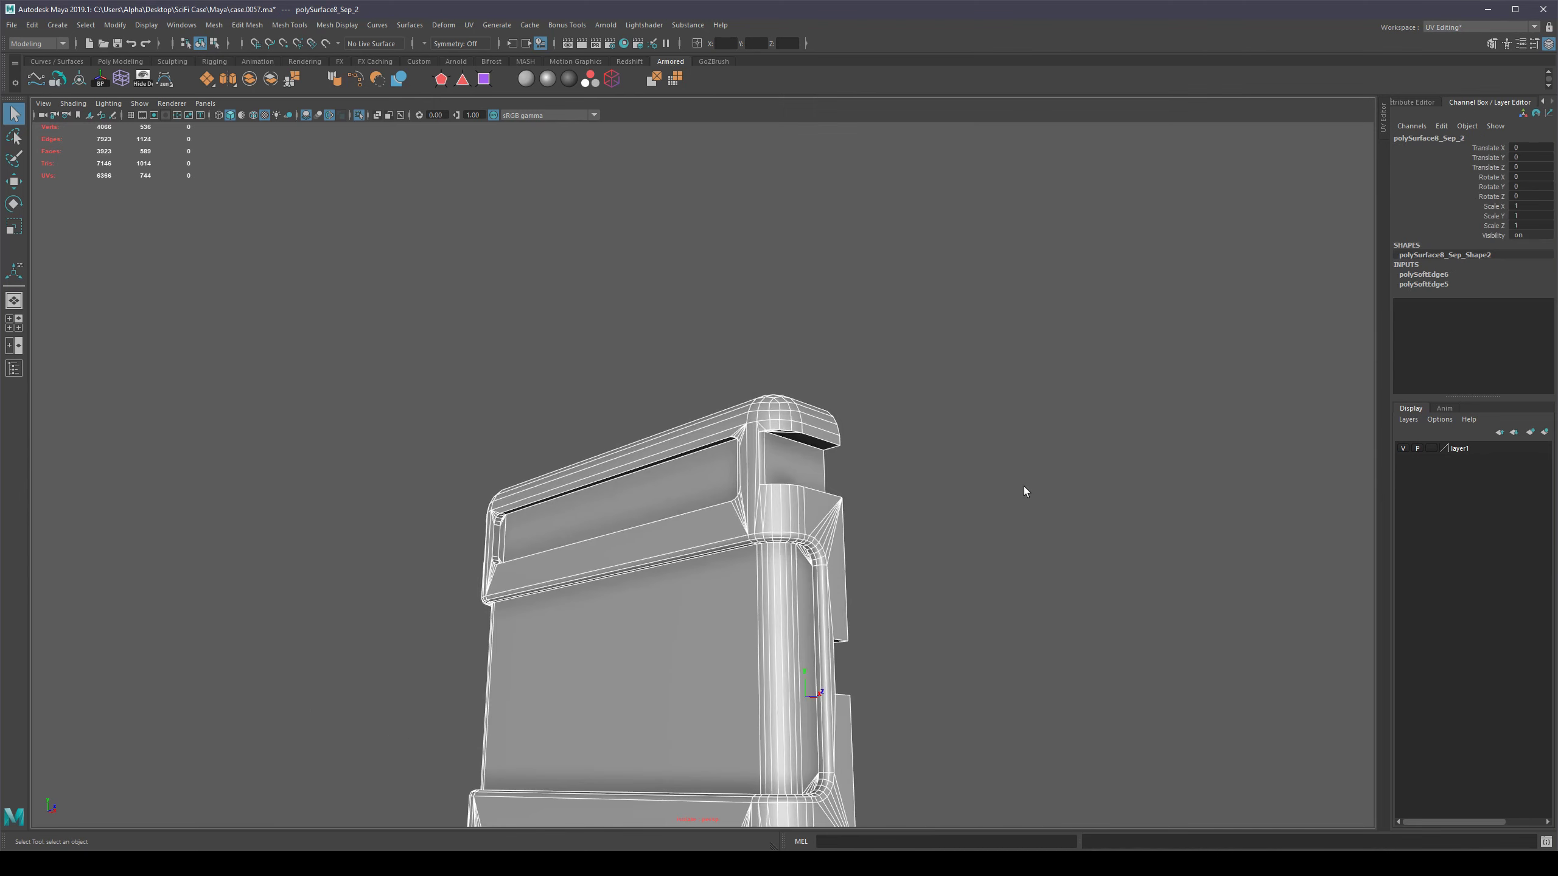
{"action": "left_click", "coordinate": [1024, 491]}
{"action": "left_click_drag", "start_coordinate": [872, 553], "coordinate": [628, 264], "text": "alt"}
{"action": "scroll", "coordinate": [614, 410], "scroll_direction": "up", "scroll_amount": 3}
{"action": "left_click", "coordinate": [655, 266]}
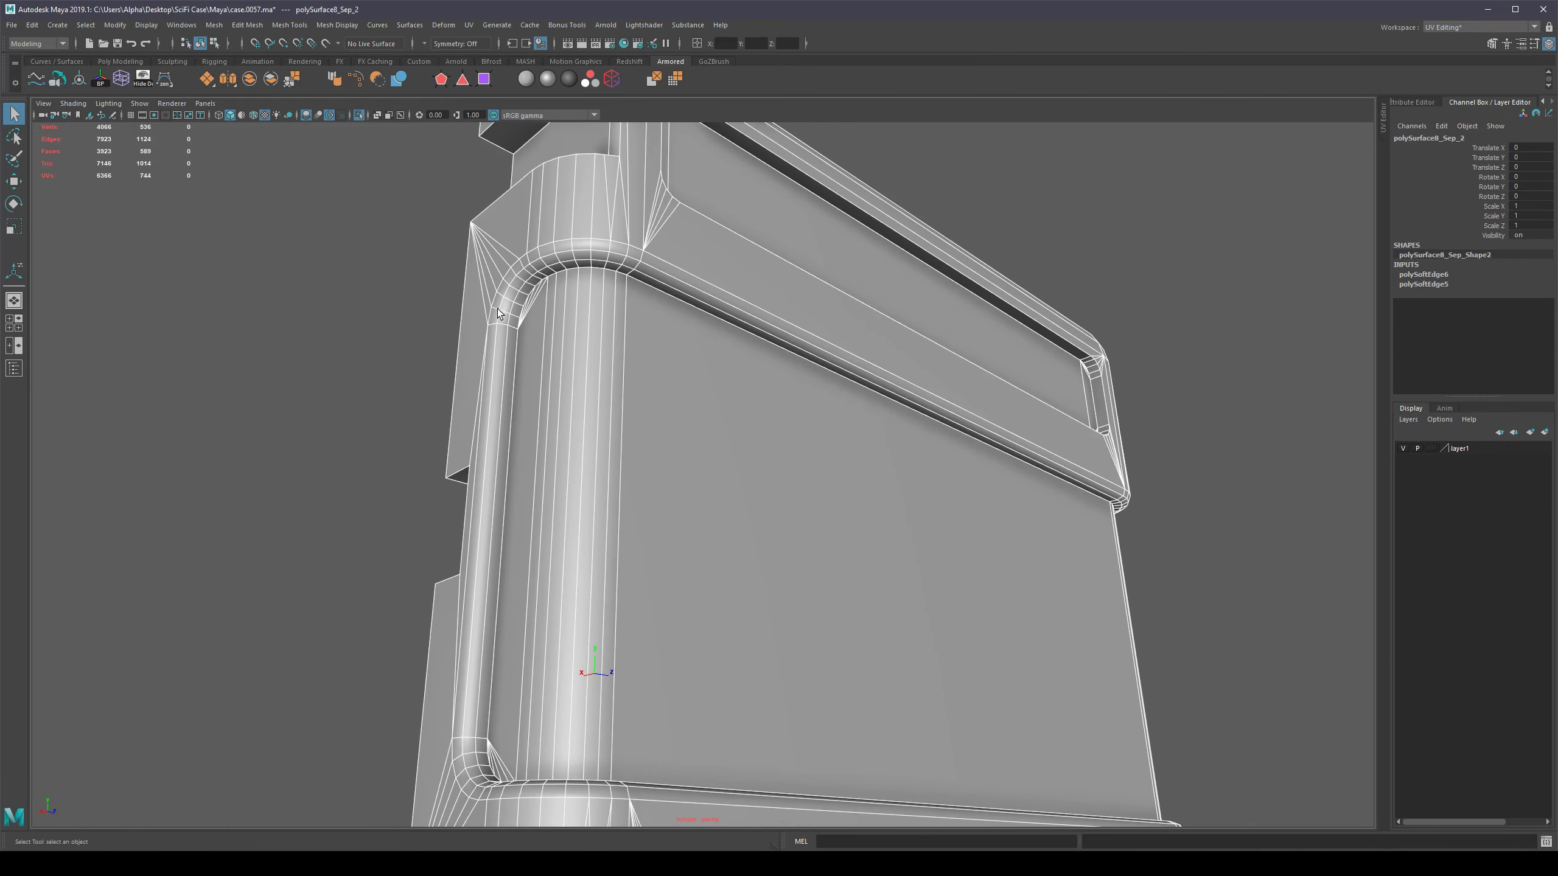
{"action": "key", "text": "ctrl+F11"}
{"action": "left_click", "coordinate": [653, 266]}
{"action": "double_click", "coordinate": [629, 260], "text": "shift"}
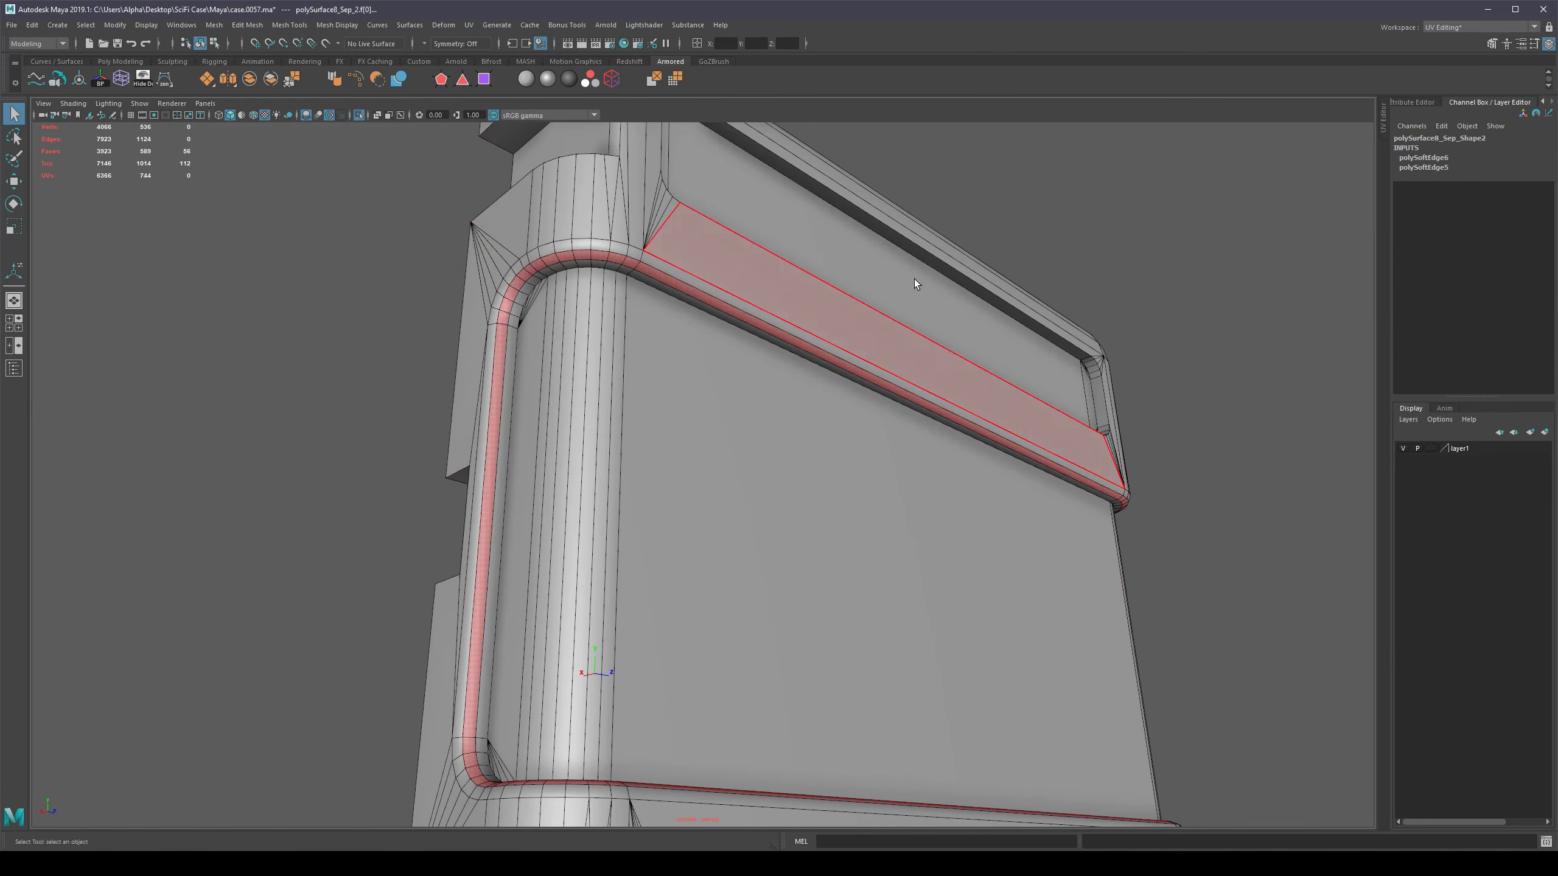
{"action": "key", "text": "shift+period"}
{"action": "scroll", "coordinate": [1149, 263], "scroll_direction": "down", "scroll_amount": 5}
{"action": "left_click", "coordinate": [1149, 361]}
{"action": "left_click_drag", "start_coordinate": [702, 423], "coordinate": [717, 453], "text": "alt"}
{"action": "right_click_drag", "start_coordinate": [718, 453], "coordinate": [923, 354]}
Examine the side shell's rounded top corner and outer faces from above, both deselected and with its wireframe displayed.
{"action": "left_click_drag", "start_coordinate": [1041, 426], "coordinate": [888, 438], "text": "alt"}
{"action": "middle_click_drag", "start_coordinate": [887, 439], "coordinate": [819, 402], "text": "alt"}
{"action": "left_click_drag", "start_coordinate": [819, 402], "coordinate": [878, 405], "text": "alt"}
{"action": "left_click", "coordinate": [959, 347]}
{"action": "scroll", "coordinate": [601, 377], "scroll_direction": "up", "scroll_amount": 5}
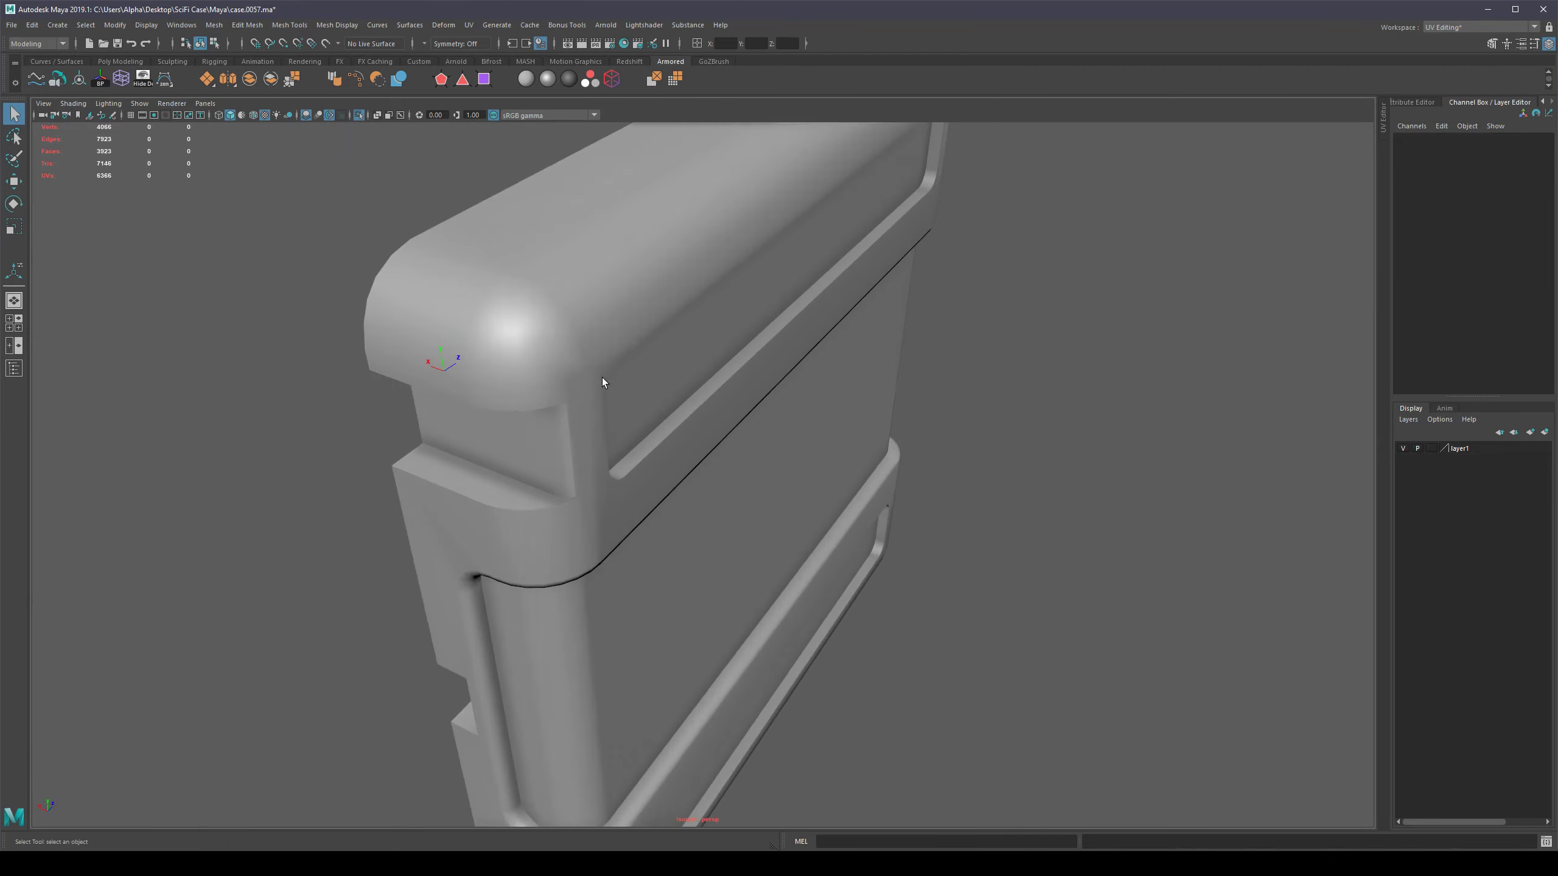
{"action": "middle_click_drag", "start_coordinate": [601, 377], "coordinate": [642, 432], "text": "alt"}
{"action": "left_click_drag", "start_coordinate": [641, 432], "coordinate": [629, 365], "text": "alt"}
{"action": "left_click", "coordinate": [630, 365]}
{"action": "scroll", "coordinate": [595, 367], "scroll_direction": "down", "scroll_amount": 5}
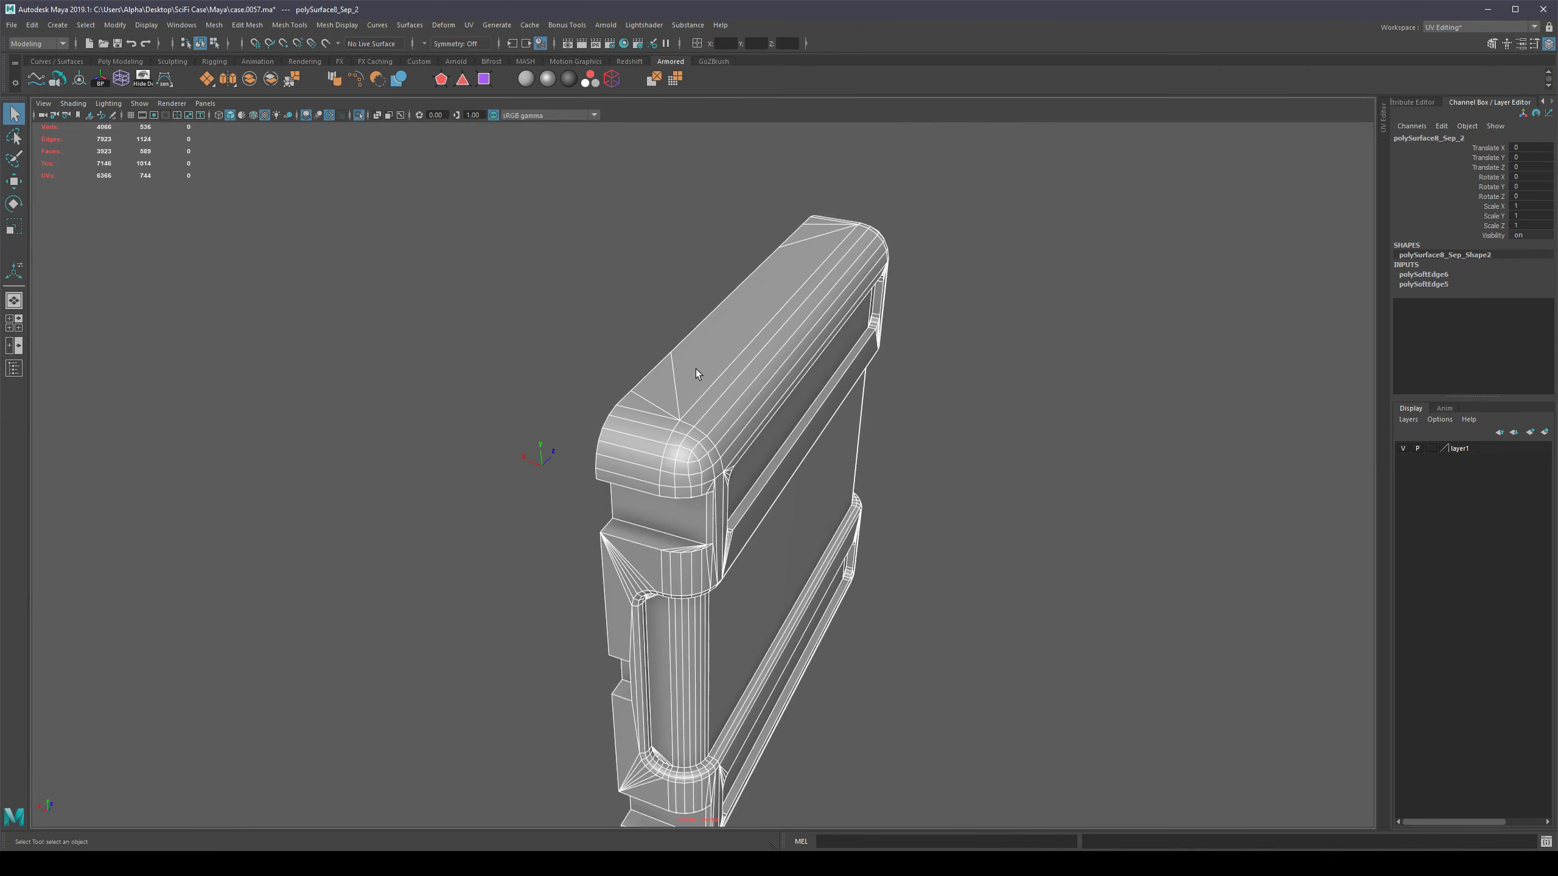
Show the whole case again and select the loop of faces running around the middle band of its central body.
{"action": "key", "text": "ctrl+1"}
{"action": "left_click_drag", "start_coordinate": [844, 406], "coordinate": [941, 427], "text": "alt"}
{"action": "left_click", "coordinate": [436, 415]}
{"action": "scroll", "coordinate": [531, 389], "scroll_direction": "up", "scroll_amount": 5}
{"action": "left_click_drag", "start_coordinate": [436, 416], "coordinate": [541, 402], "text": "alt"}
{"action": "right_click_drag", "start_coordinate": [558, 299], "coordinate": [523, 417]}
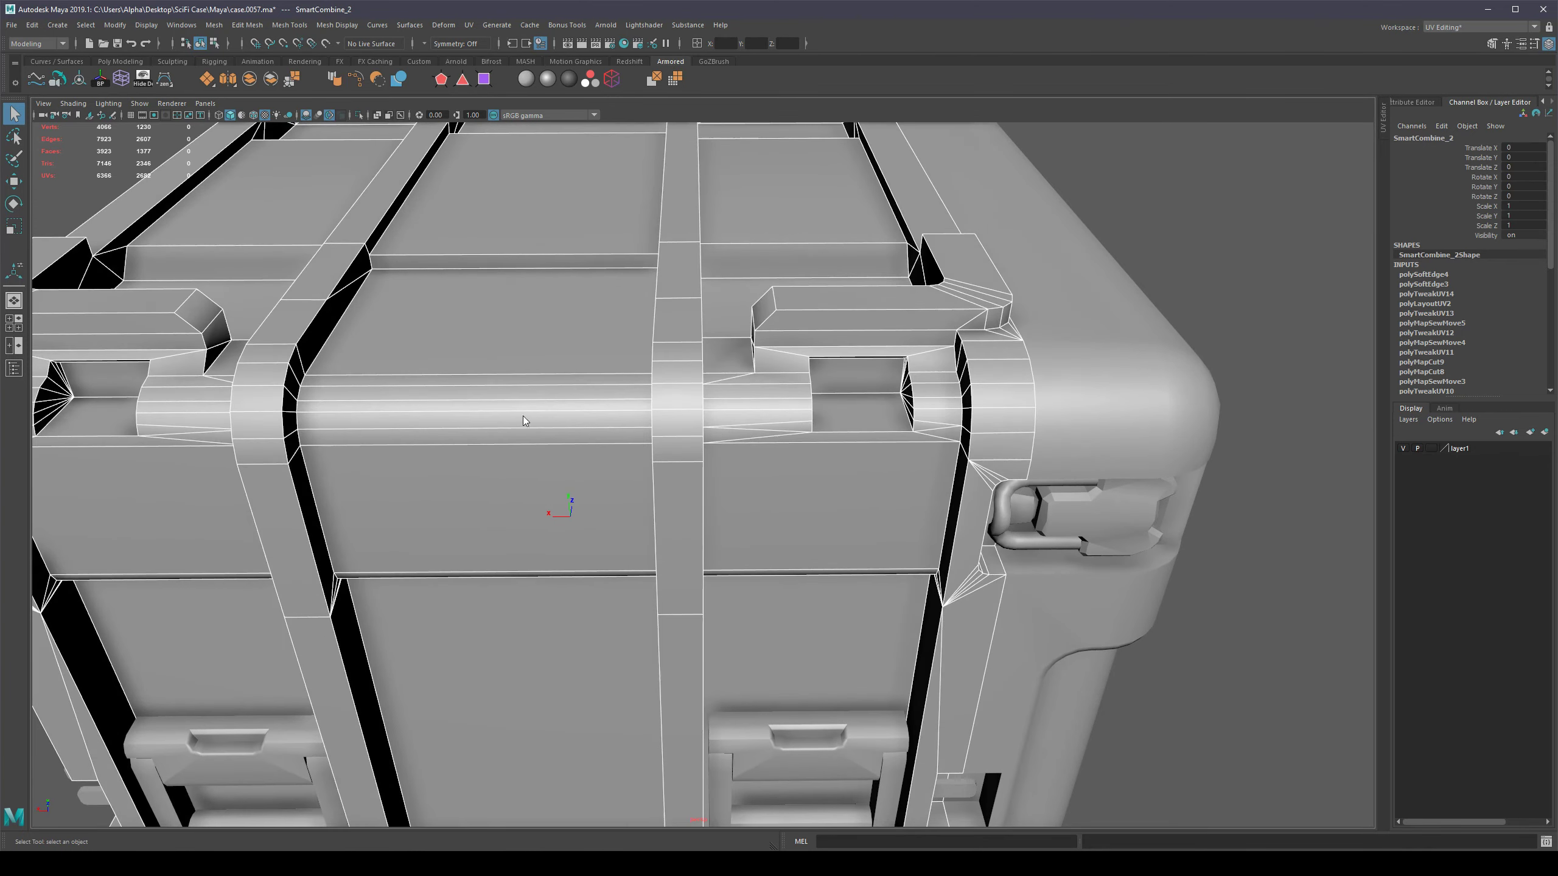
{"action": "left_click", "coordinate": [543, 345]}
{"action": "double_click", "coordinate": [543, 382], "text": "shift"}
{"action": "scroll", "coordinate": [544, 382], "scroll_direction": "down", "scroll_amount": 6}
{"action": "left_click_drag", "start_coordinate": [672, 525], "coordinate": [810, 190], "text": "alt"}
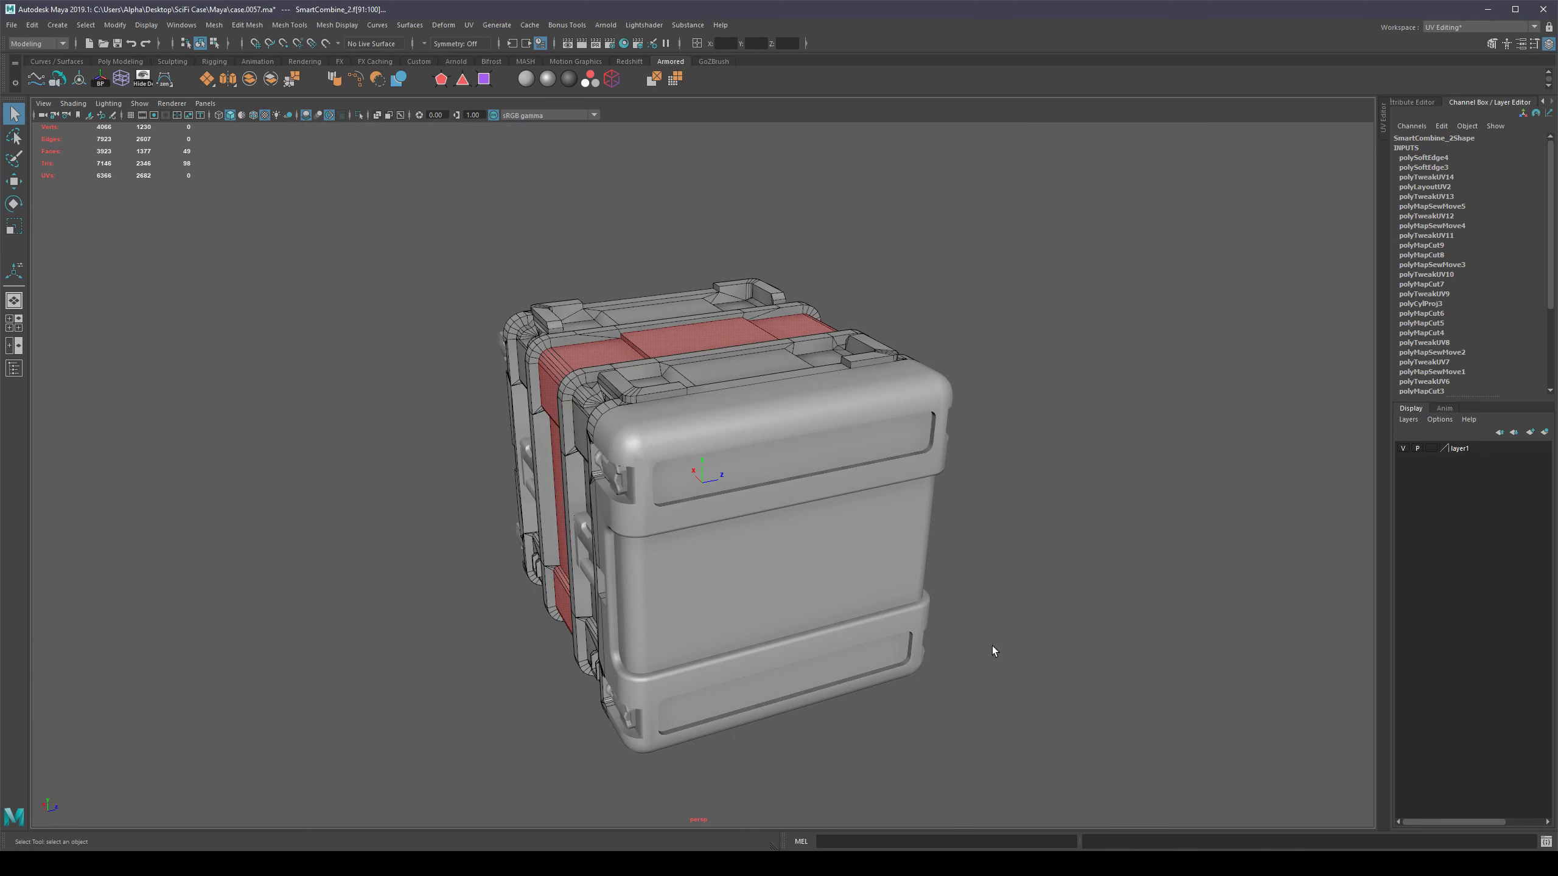
Clear the central body's face selection, return to object mode, and isolate the side shell on its own.
{"action": "left_click_drag", "start_coordinate": [368, 633], "coordinate": [852, 445], "text": "alt"}
{"action": "left_click", "coordinate": [851, 445]}
{"action": "left_click", "coordinate": [652, 394]}
{"action": "scroll", "coordinate": [599, 320], "scroll_direction": "up", "scroll_amount": 5}
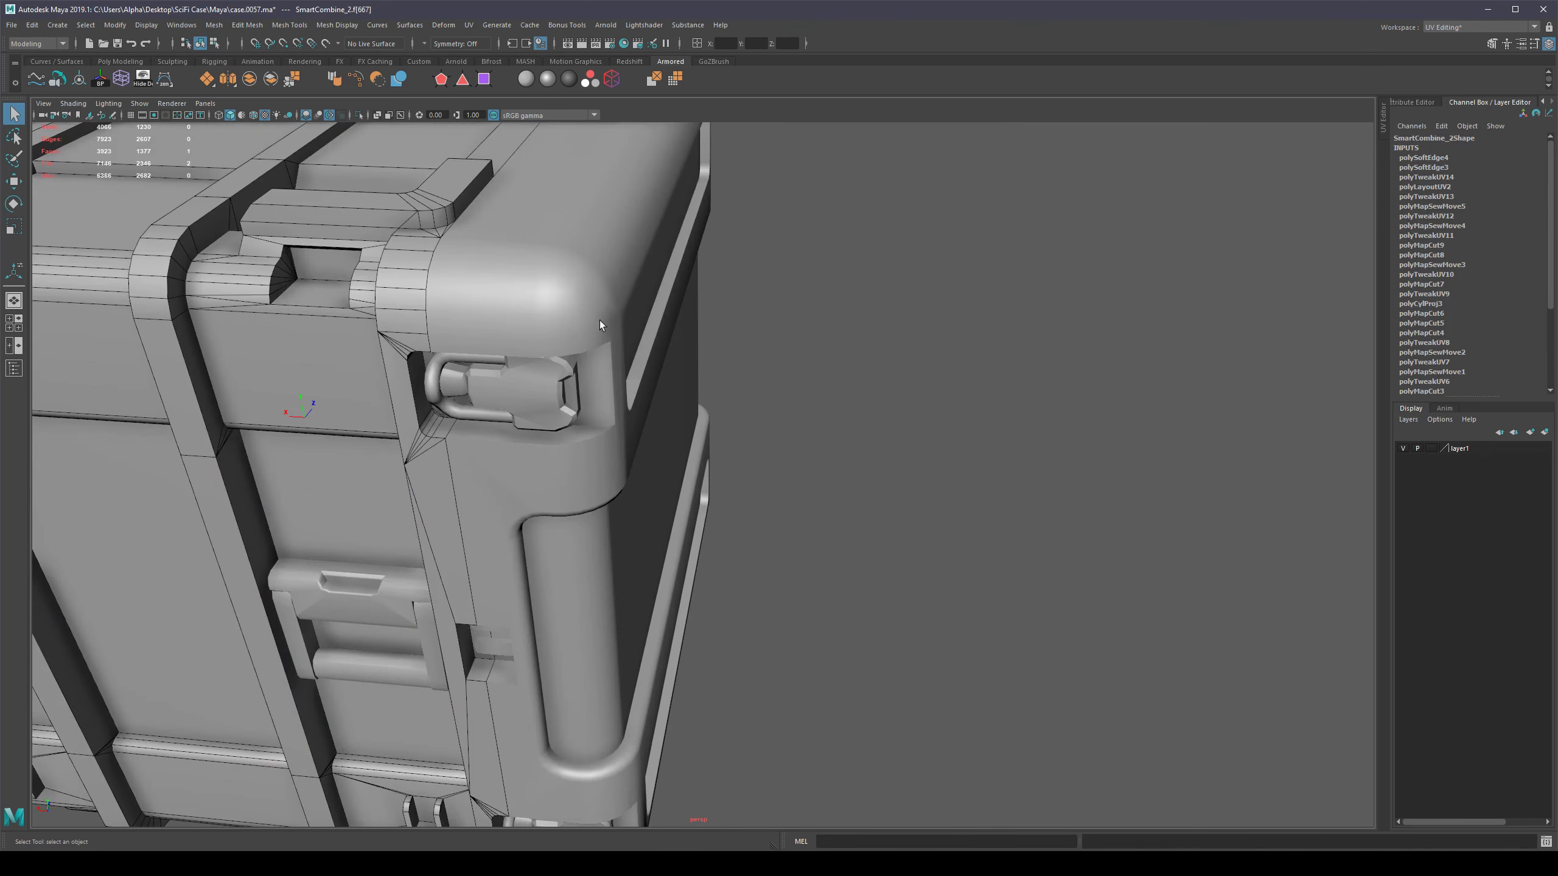
{"action": "key", "text": "F8"}
{"action": "left_click", "coordinate": [567, 309]}
{"action": "scroll", "coordinate": [748, 309], "scroll_direction": "down", "scroll_amount": 2}
{"action": "middle_click_drag", "start_coordinate": [748, 309], "coordinate": [801, 441], "text": "alt"}
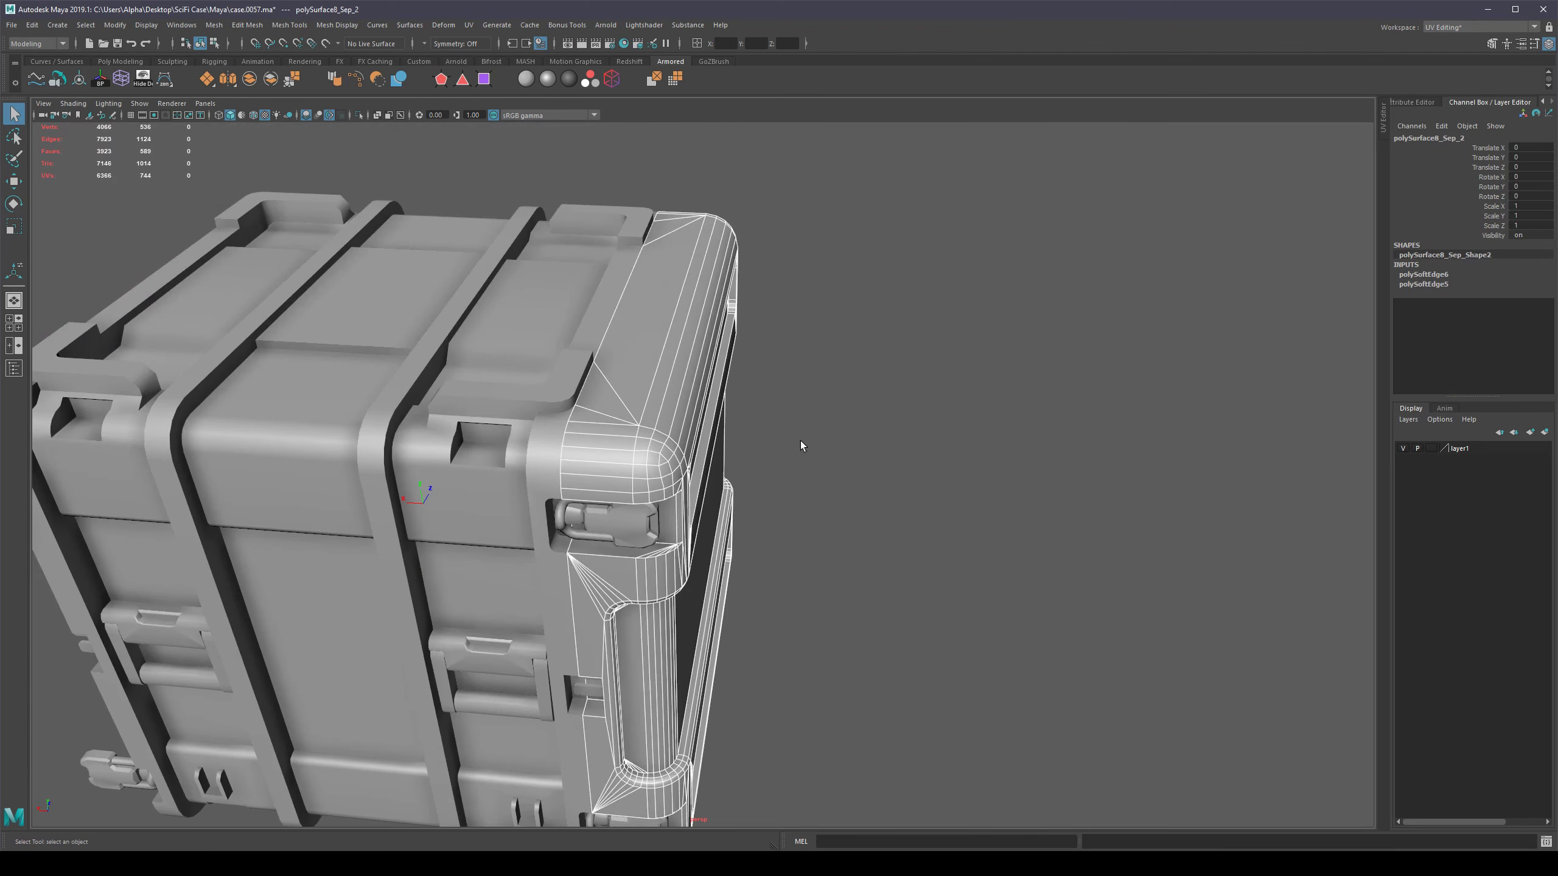
{"action": "right_click_drag", "start_coordinate": [686, 464], "coordinate": [685, 463]}
{"action": "key", "text": "ctrl+1"}
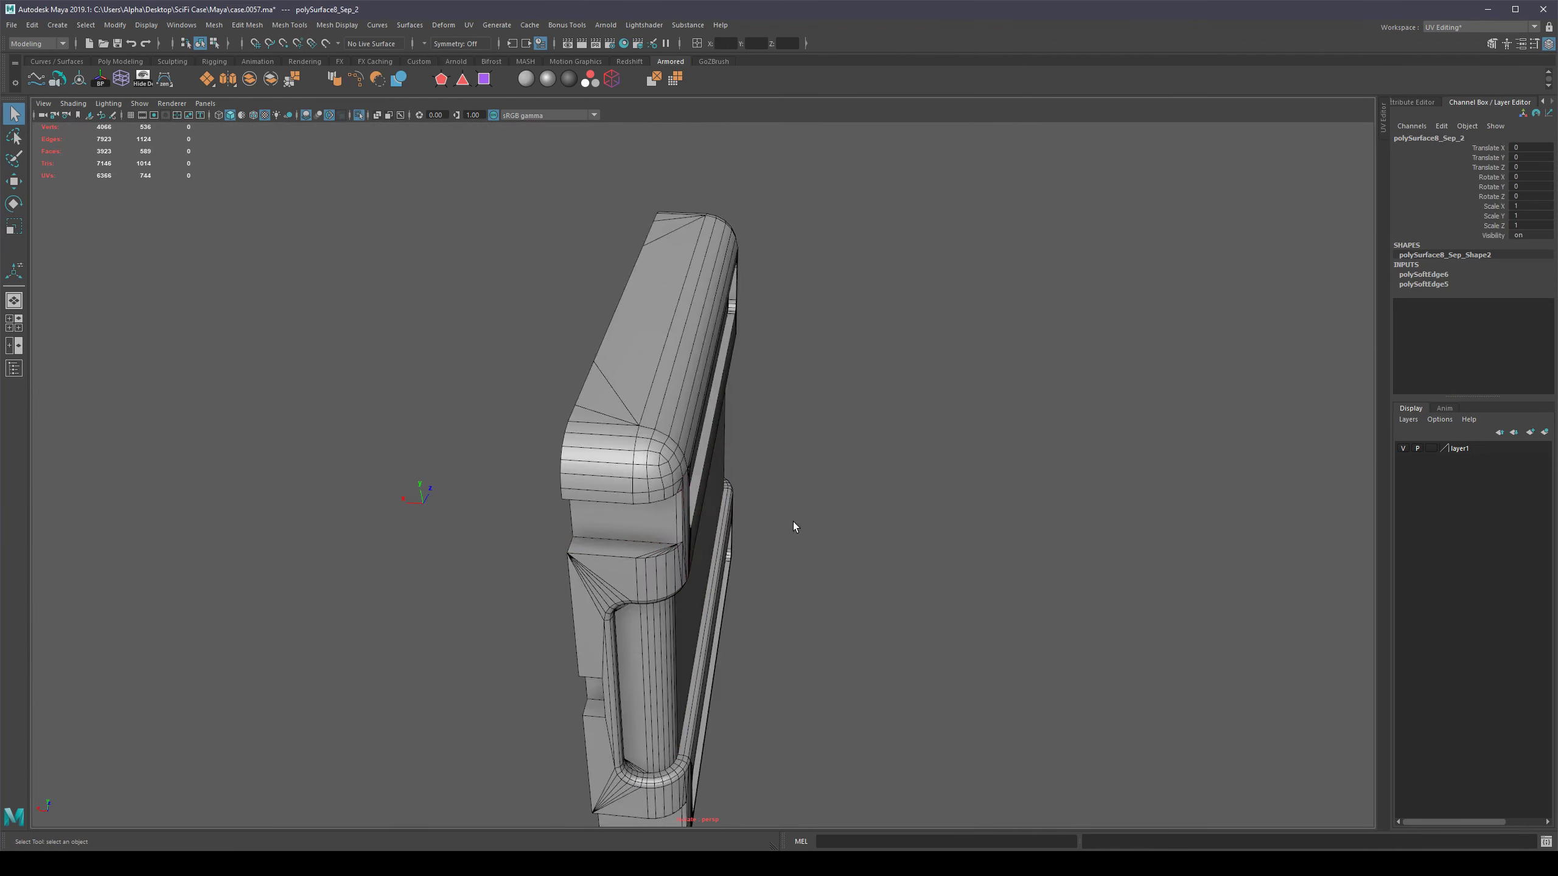
Select the long faces across the side shell's top, its rounded upper edge and the recessed panel below.
{"action": "left_click_drag", "start_coordinate": [572, 462], "coordinate": [663, 306], "text": "alt"}
{"action": "left_click_drag", "start_coordinate": [472, 321], "coordinate": [540, 358], "text": "alt"}
{"action": "left_click_drag", "start_coordinate": [603, 313], "coordinate": [610, 423]}
{"action": "mouse_move", "coordinate": [873, 451]}
{"action": "left_mouse_down", "text": "alt"}
{"action": "mouse_move", "coordinate": [906, 410]}
{"action": "mouse_move", "coordinate": [1074, 410]}
{"action": "left_mouse_up", "text": "alt"}
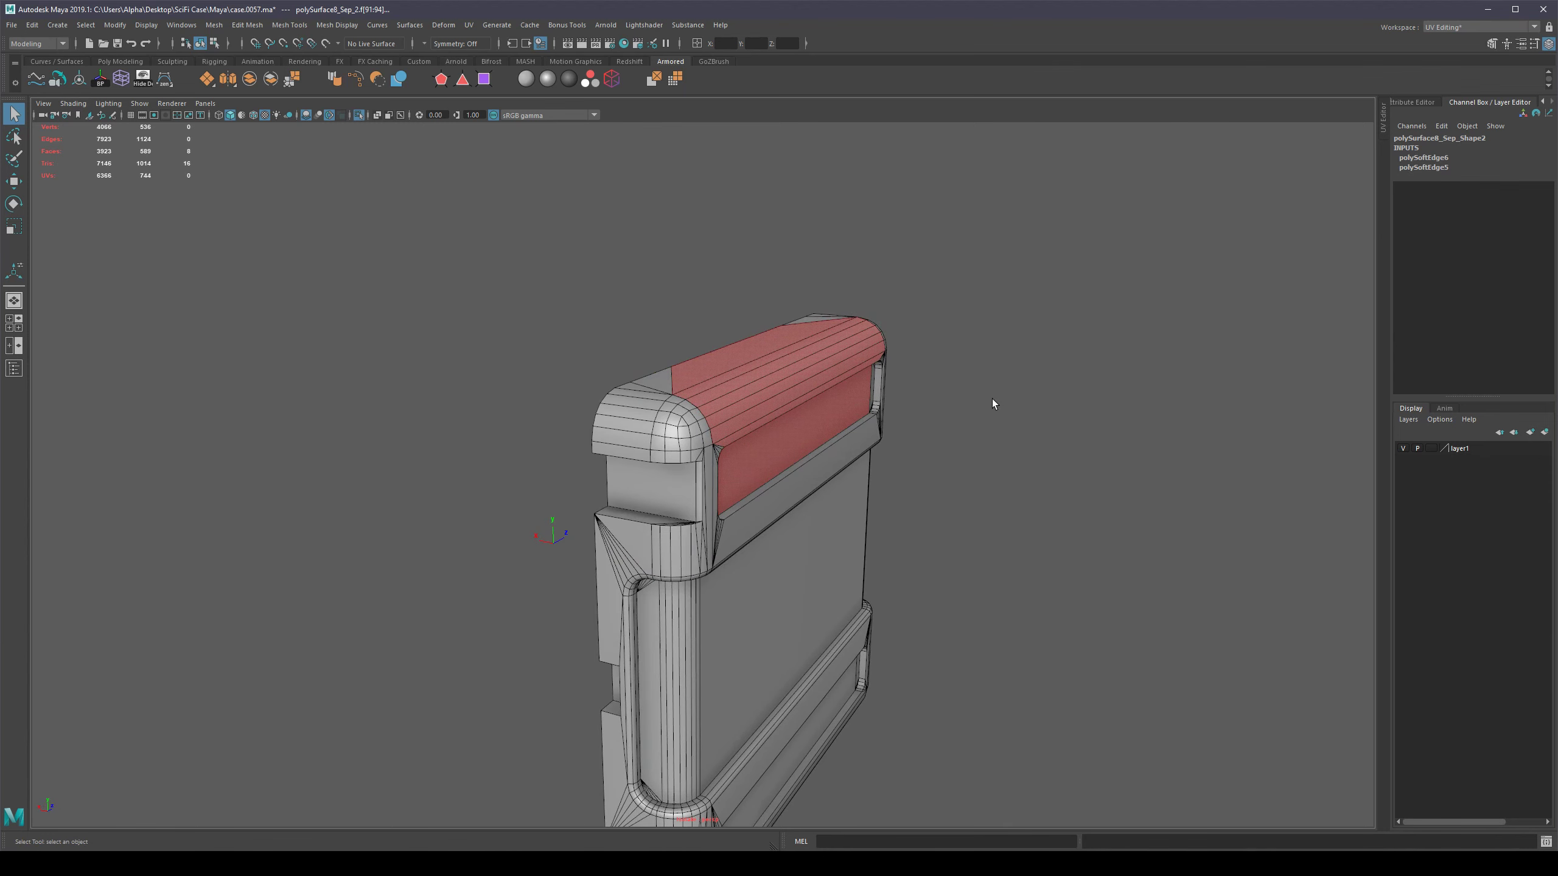
{"action": "left_click_drag", "start_coordinate": [993, 402], "coordinate": [739, 389], "text": "alt"}
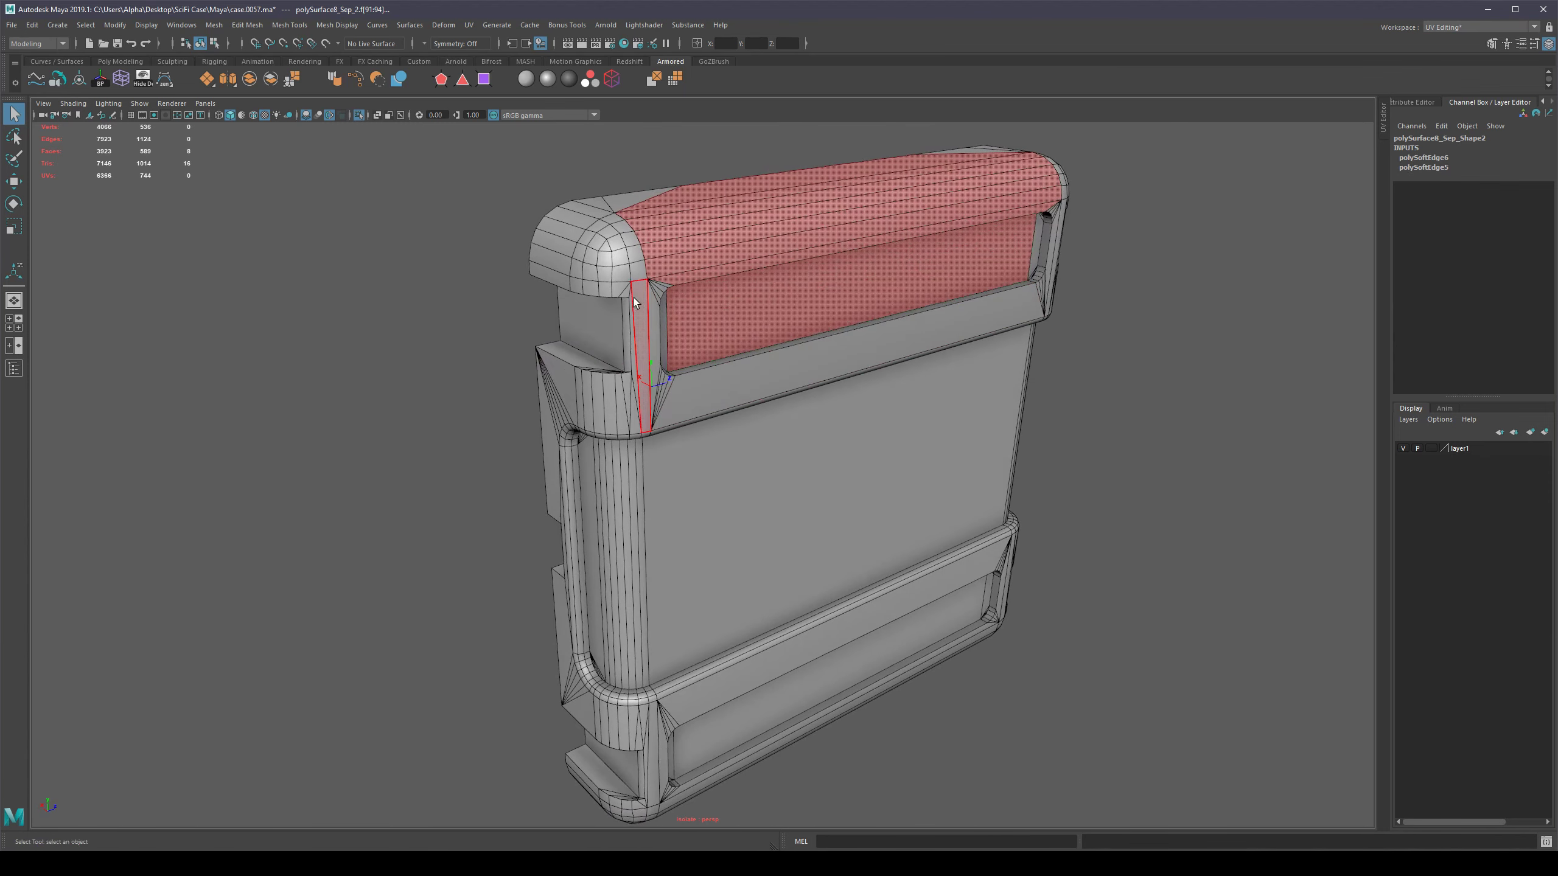
Select the edges running over the side shell's rounded top corner and along the border of its flat top.
{"action": "middle_click_drag", "start_coordinate": [582, 209], "coordinate": [673, 334], "text": "alt"}
{"action": "left_click_drag", "start_coordinate": [673, 335], "coordinate": [777, 393], "text": "alt"}
{"action": "key", "text": "F10"}
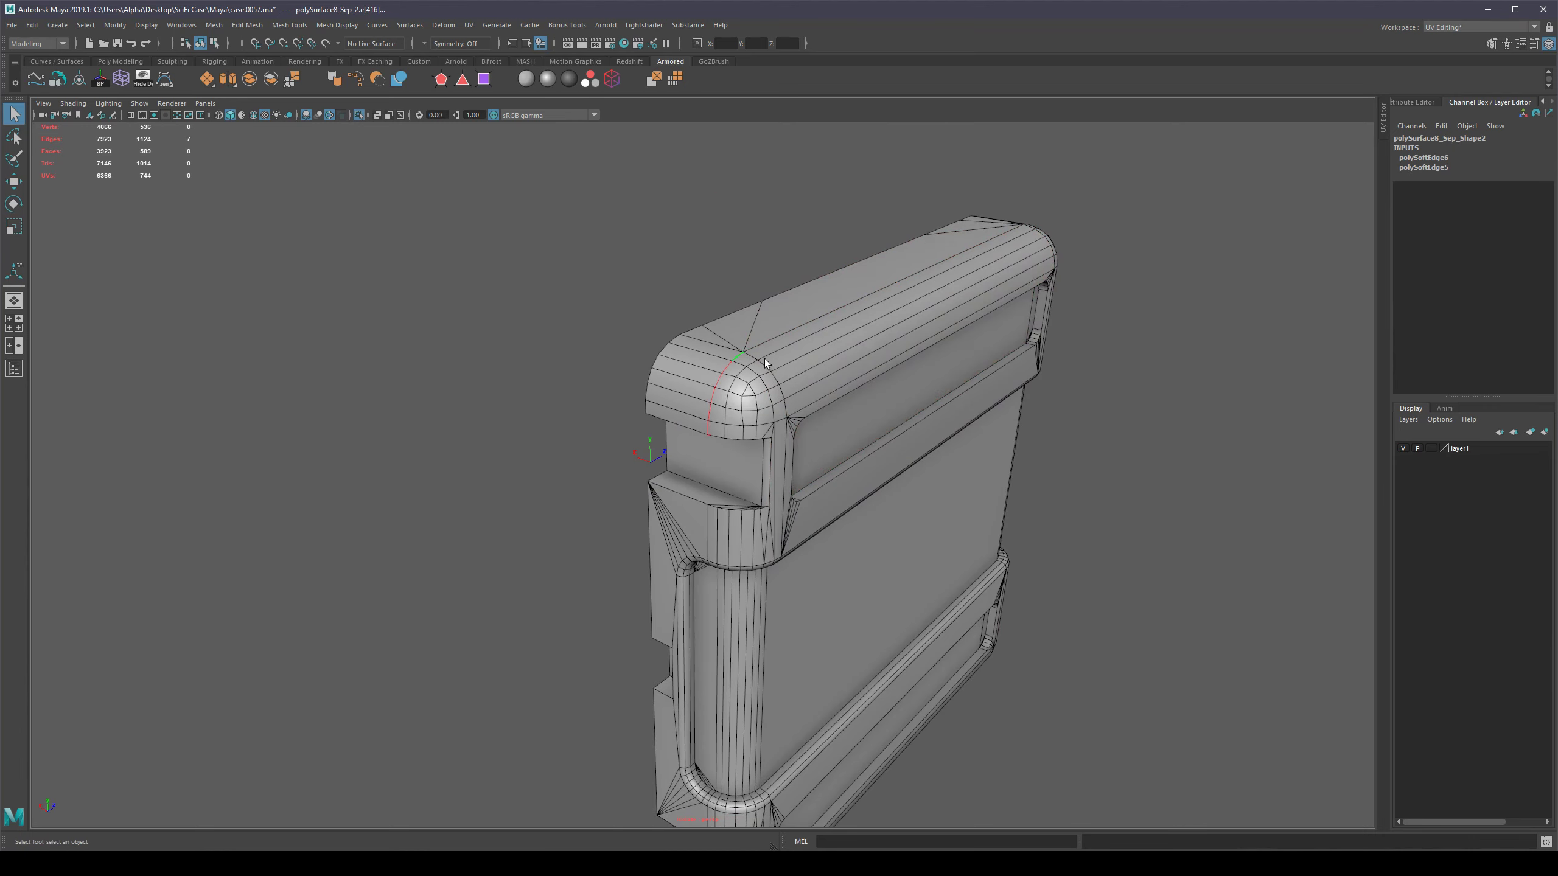
{"action": "left_click_drag", "start_coordinate": [1155, 264], "coordinate": [990, 279], "text": "alt"}
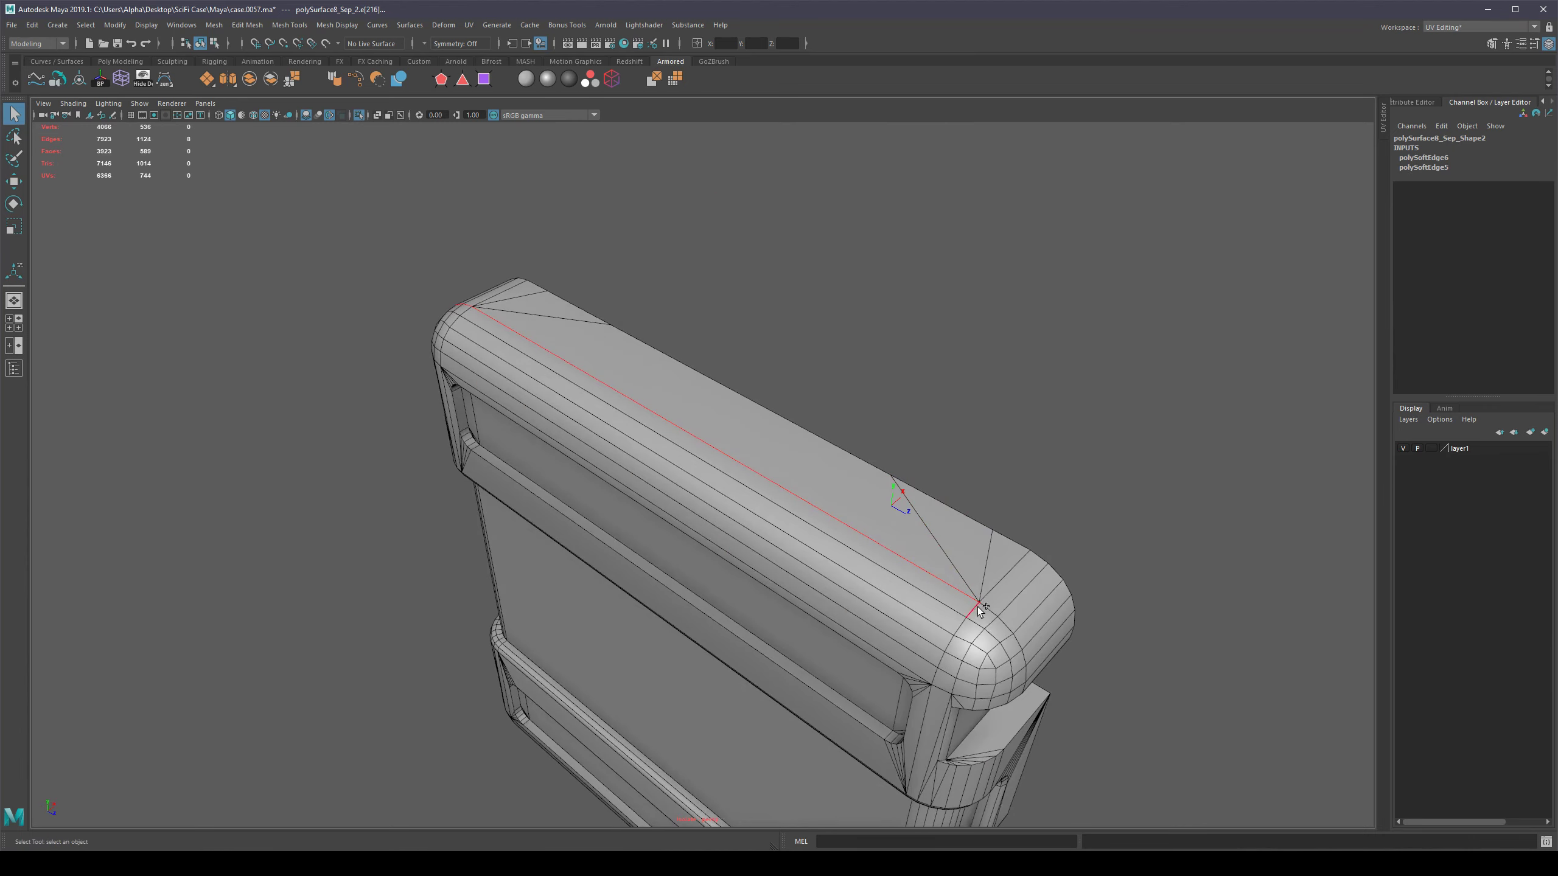
{"action": "left_click_drag", "start_coordinate": [987, 611], "coordinate": [939, 527], "text": "alt"}
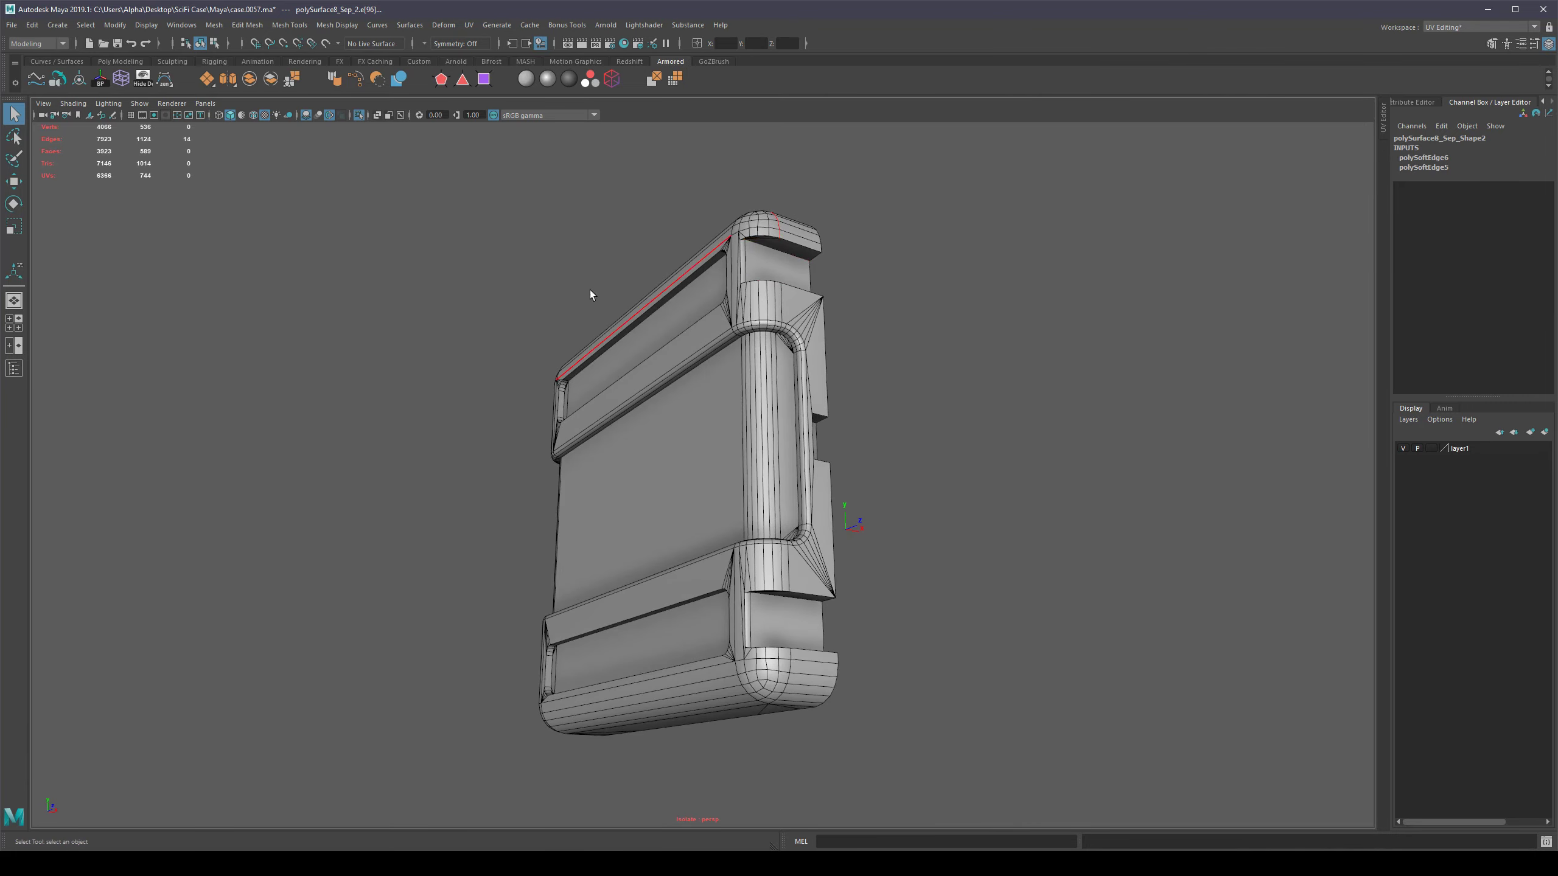
Examine the possible seam edges around the side shell's corner, return to object mode, and deselect the shell.
{"action": "left_click_drag", "start_coordinate": [591, 295], "coordinate": [847, 374], "text": "alt"}
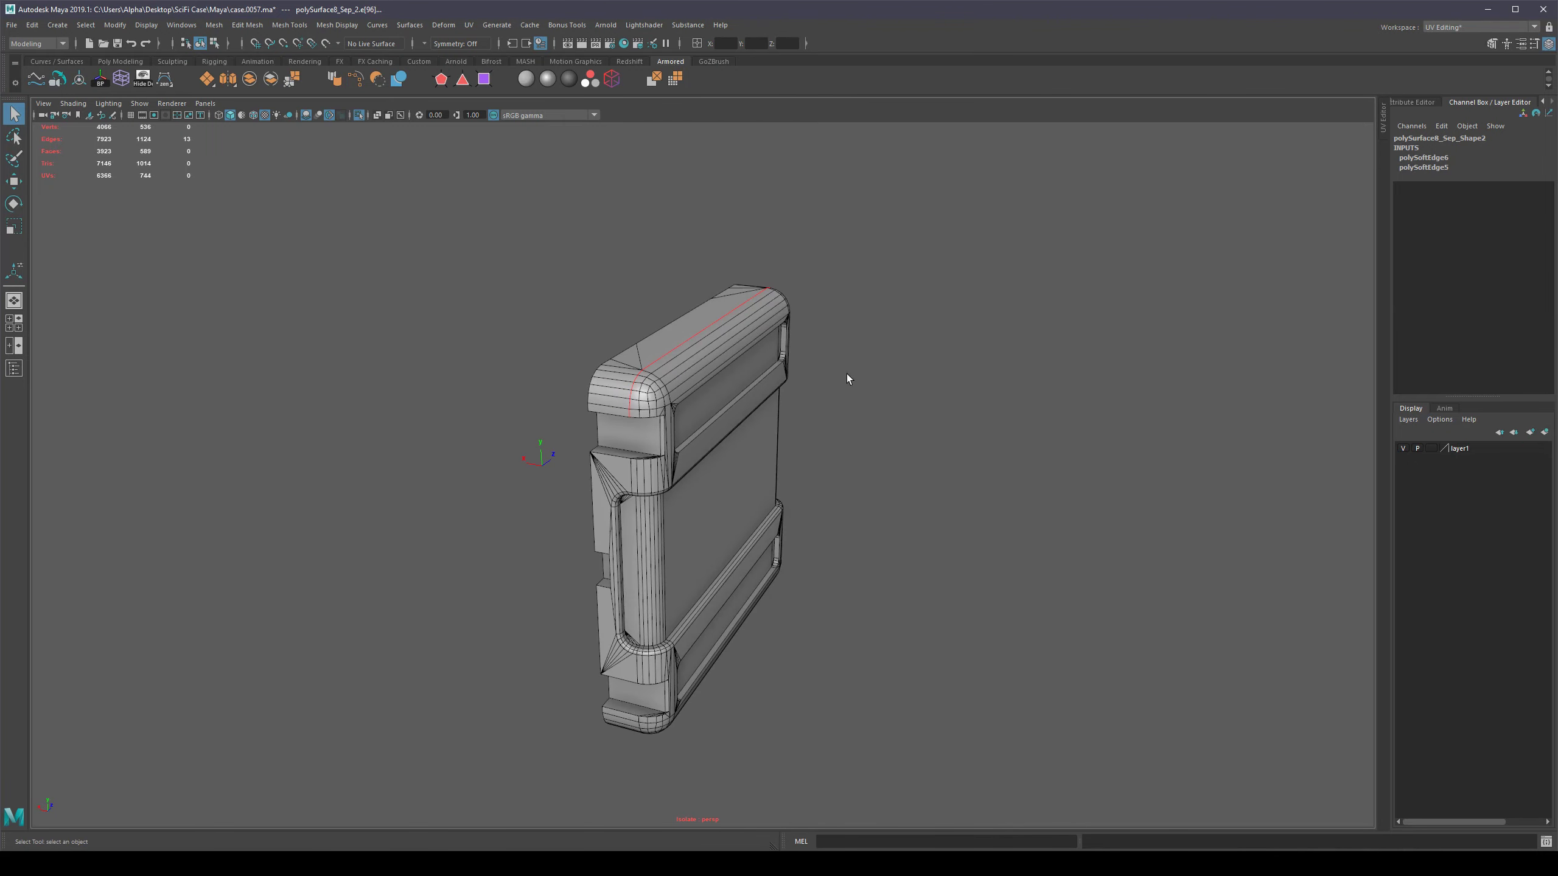
{"action": "scroll", "coordinate": [747, 444], "scroll_direction": "up", "scroll_amount": 3}
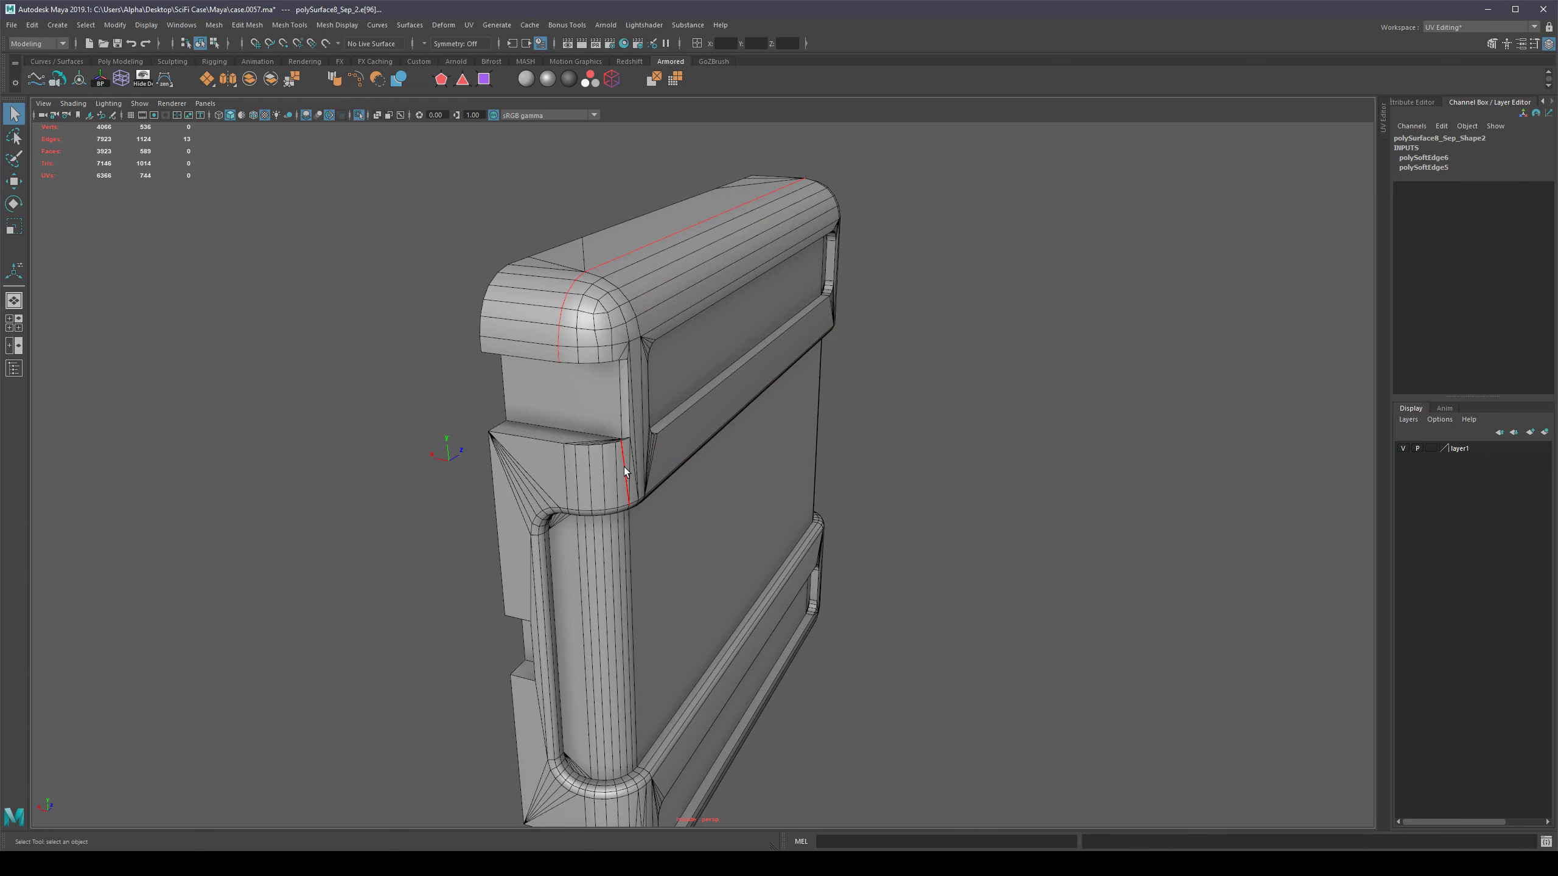
{"action": "left_click_drag", "start_coordinate": [660, 373], "coordinate": [612, 416], "text": "alt"}
{"action": "scroll", "coordinate": [675, 405], "scroll_direction": "down", "scroll_amount": 5}
{"action": "right_click_drag", "start_coordinate": [735, 403], "coordinate": [791, 351]}
{"action": "left_click", "coordinate": [1018, 385]}
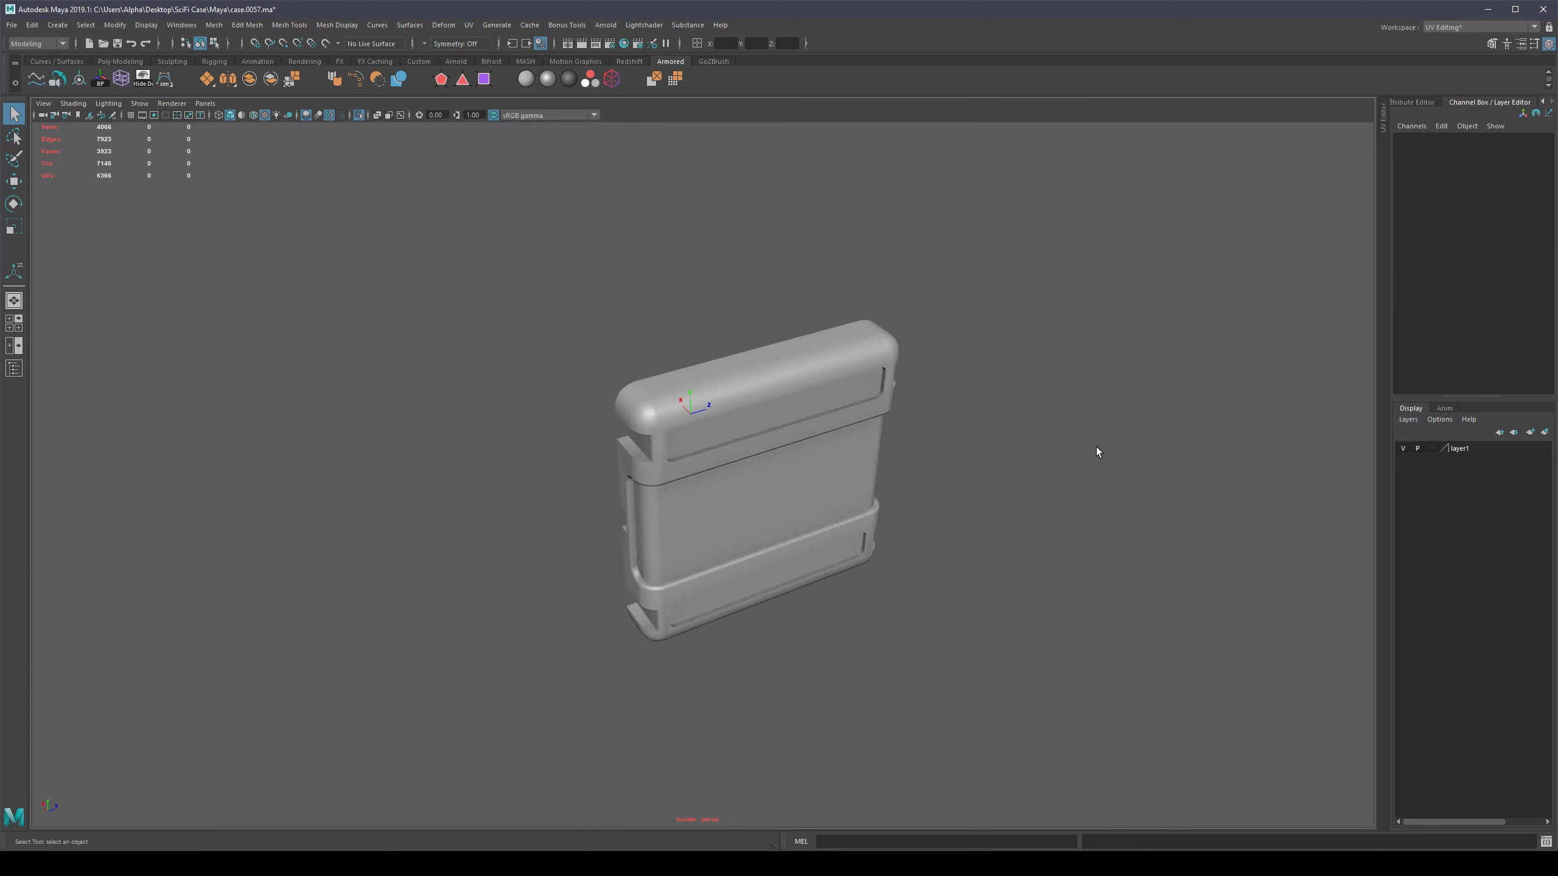
Open the UV Editor beside the viewport and select the side shell to display its existing UVs.
{"action": "left_click_drag", "start_coordinate": [1095, 447], "coordinate": [781, 429], "text": "alt"}
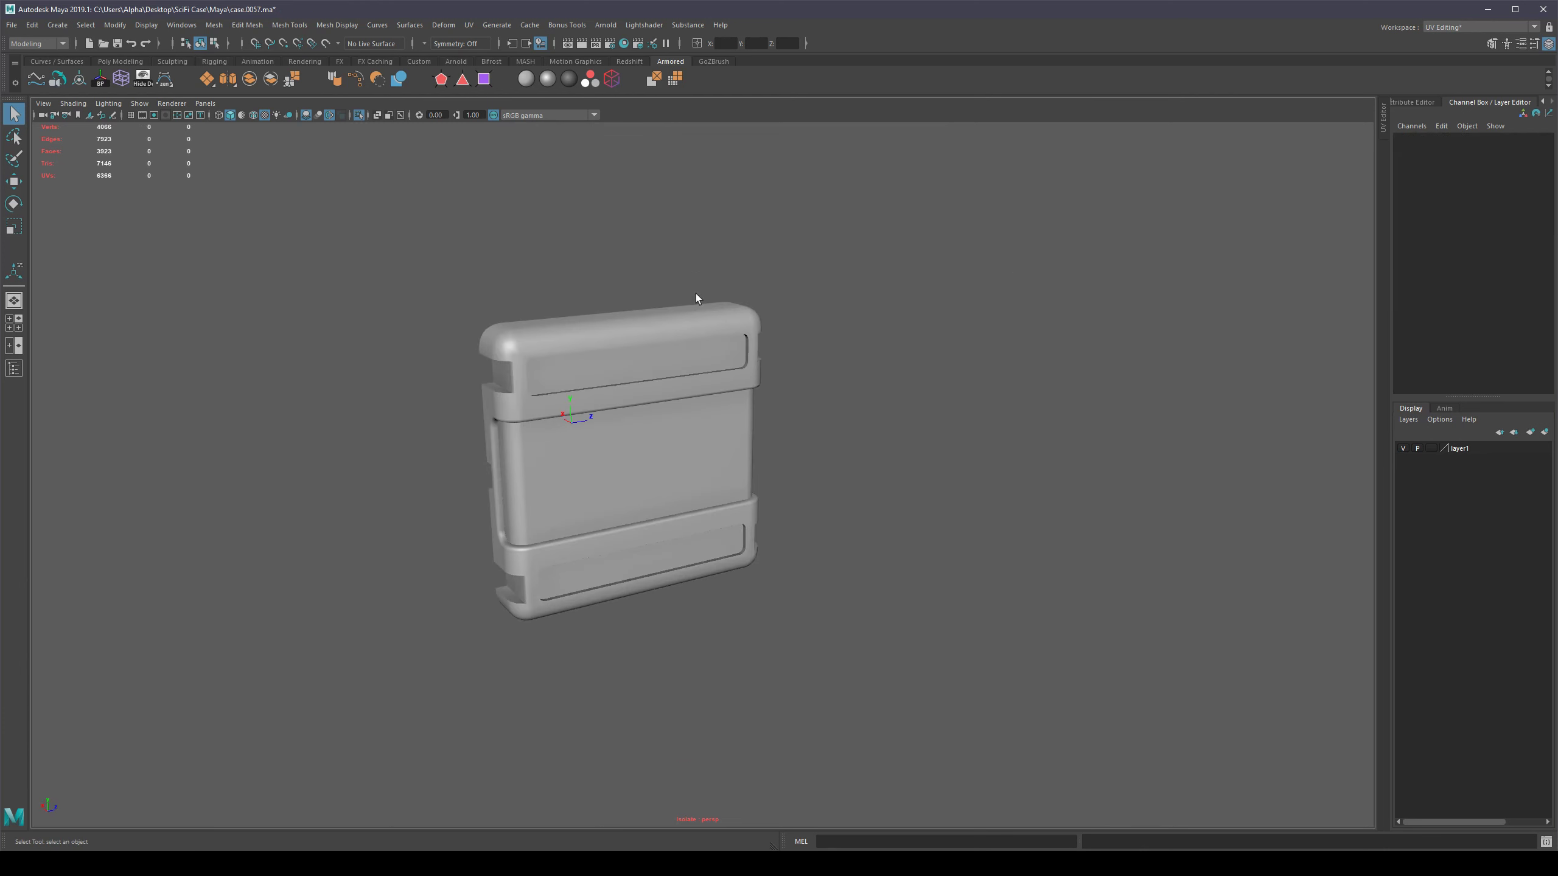
{"action": "left_click", "coordinate": [1383, 124]}
{"action": "left_click_drag", "start_coordinate": [573, 371], "coordinate": [609, 375], "text": "alt"}
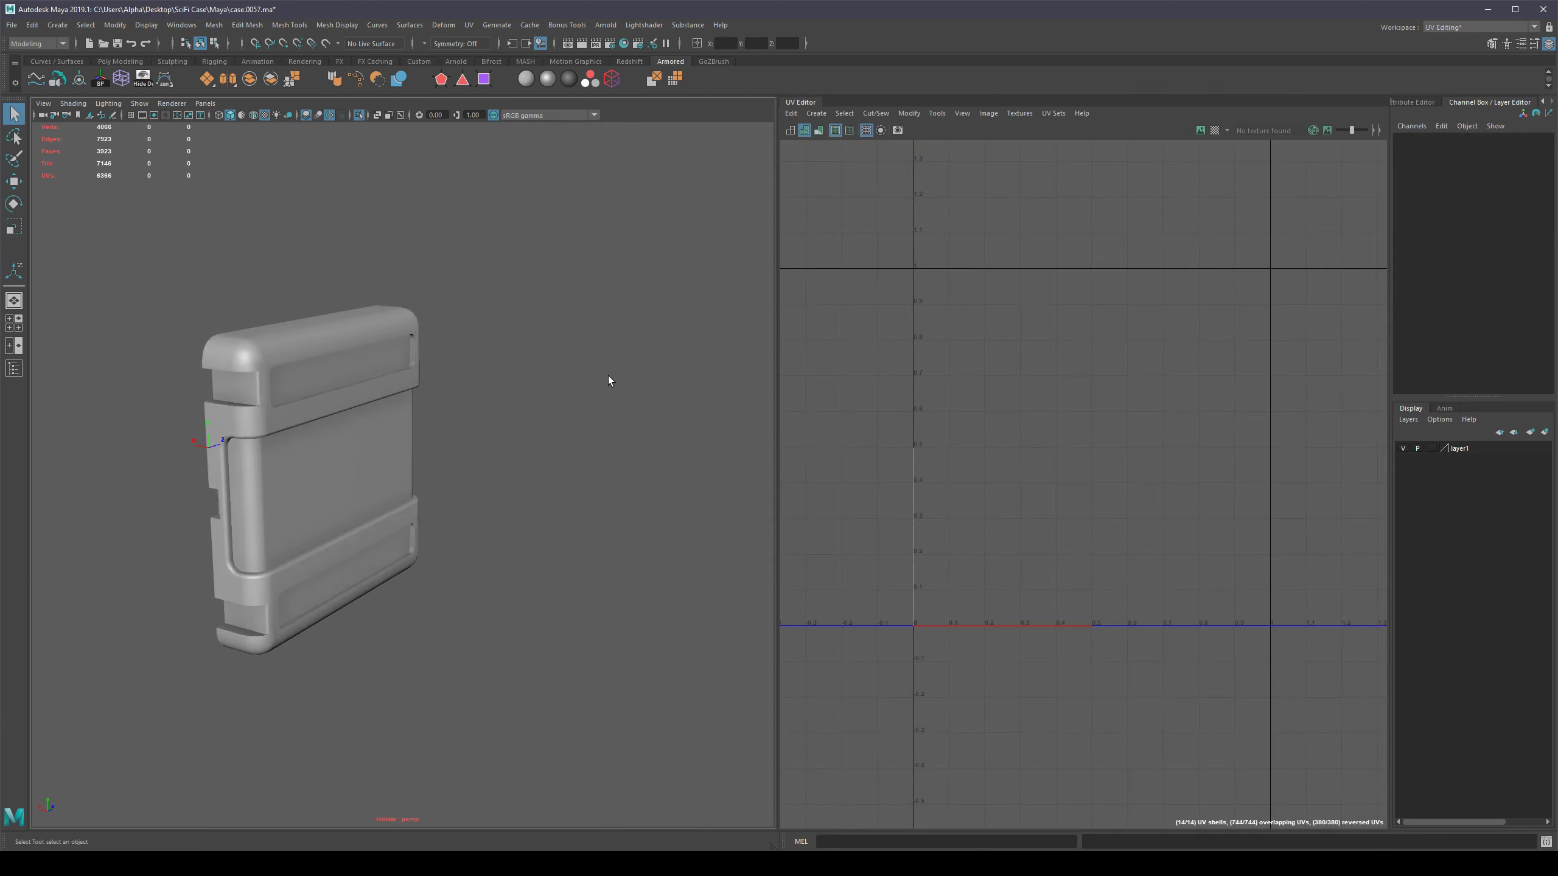
{"action": "middle_click_drag", "start_coordinate": [540, 398], "coordinate": [656, 414], "text": "alt"}
{"action": "left_click_drag", "start_coordinate": [657, 414], "coordinate": [589, 429], "text": "alt"}
{"action": "left_click", "coordinate": [589, 437]}
{"action": "scroll", "coordinate": [635, 455], "scroll_direction": "up", "scroll_amount": 3}
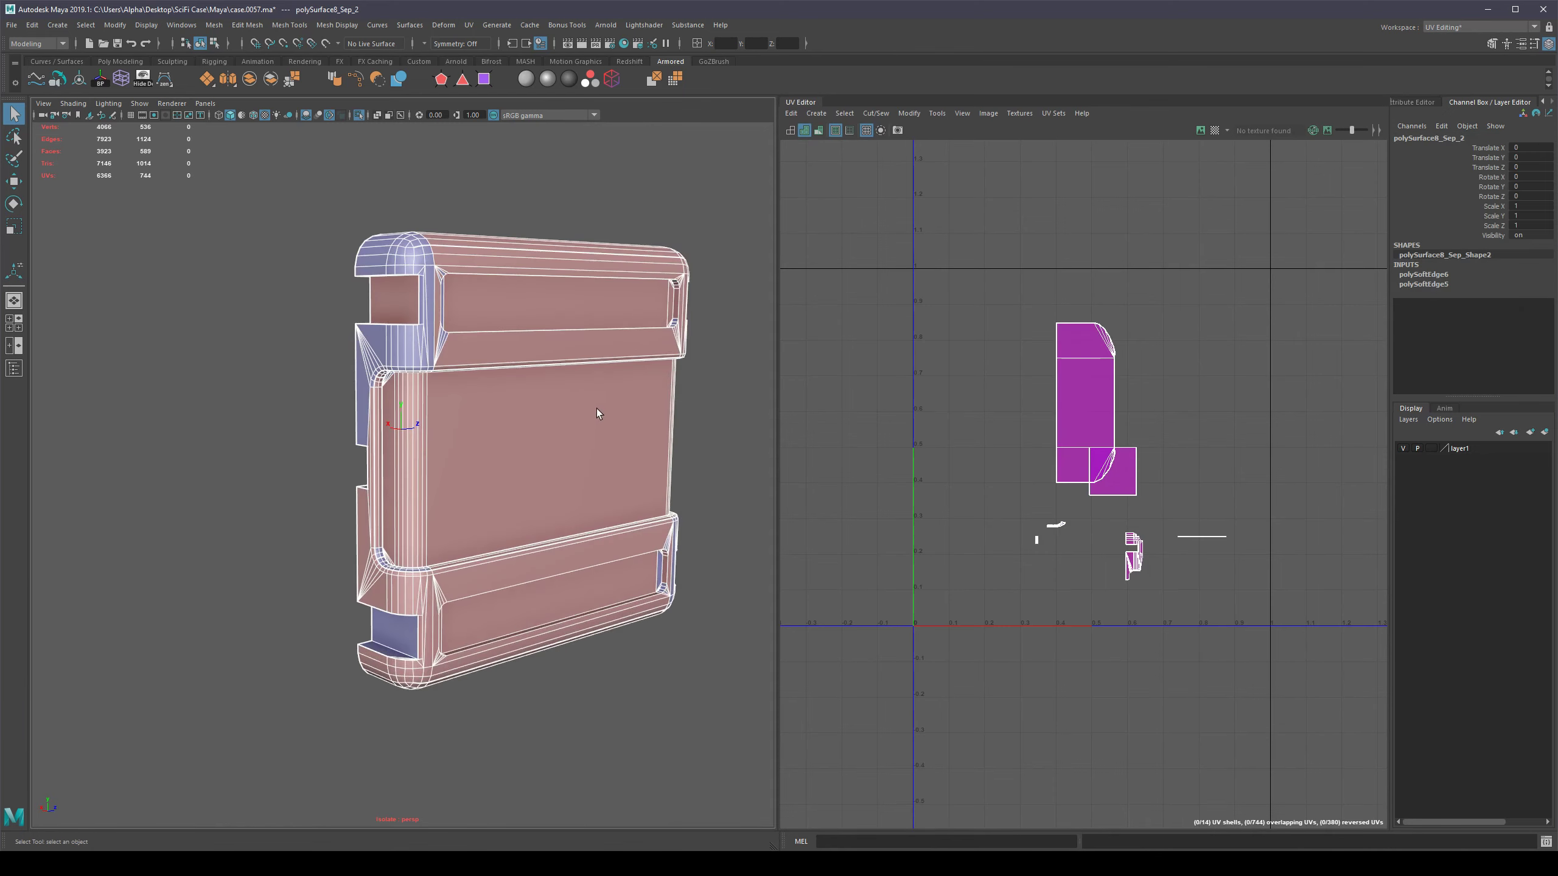
Select all faces of the side shell and apply a camera-based planar UV projection to them.
{"action": "key", "text": "F11"}
{"action": "left_click_drag", "start_coordinate": [722, 192], "coordinate": [465, 560]}
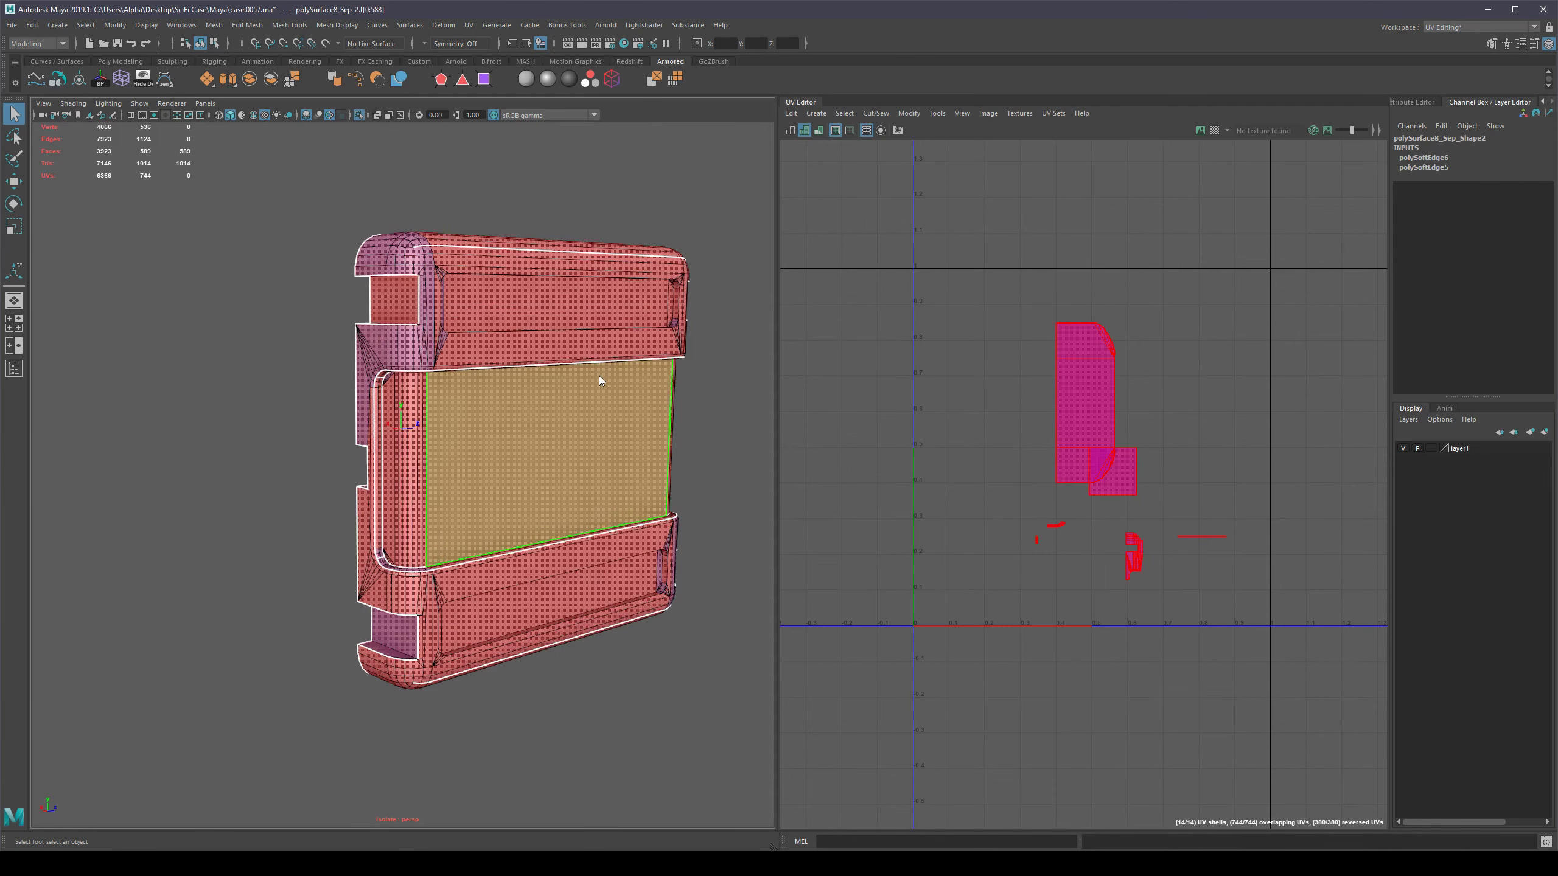
{"action": "right_click_drag", "start_coordinate": [599, 375], "coordinate": [703, 726], "text": "shift"}
{"action": "left_click_drag", "start_coordinate": [704, 698], "coordinate": [670, 491], "text": "alt"}
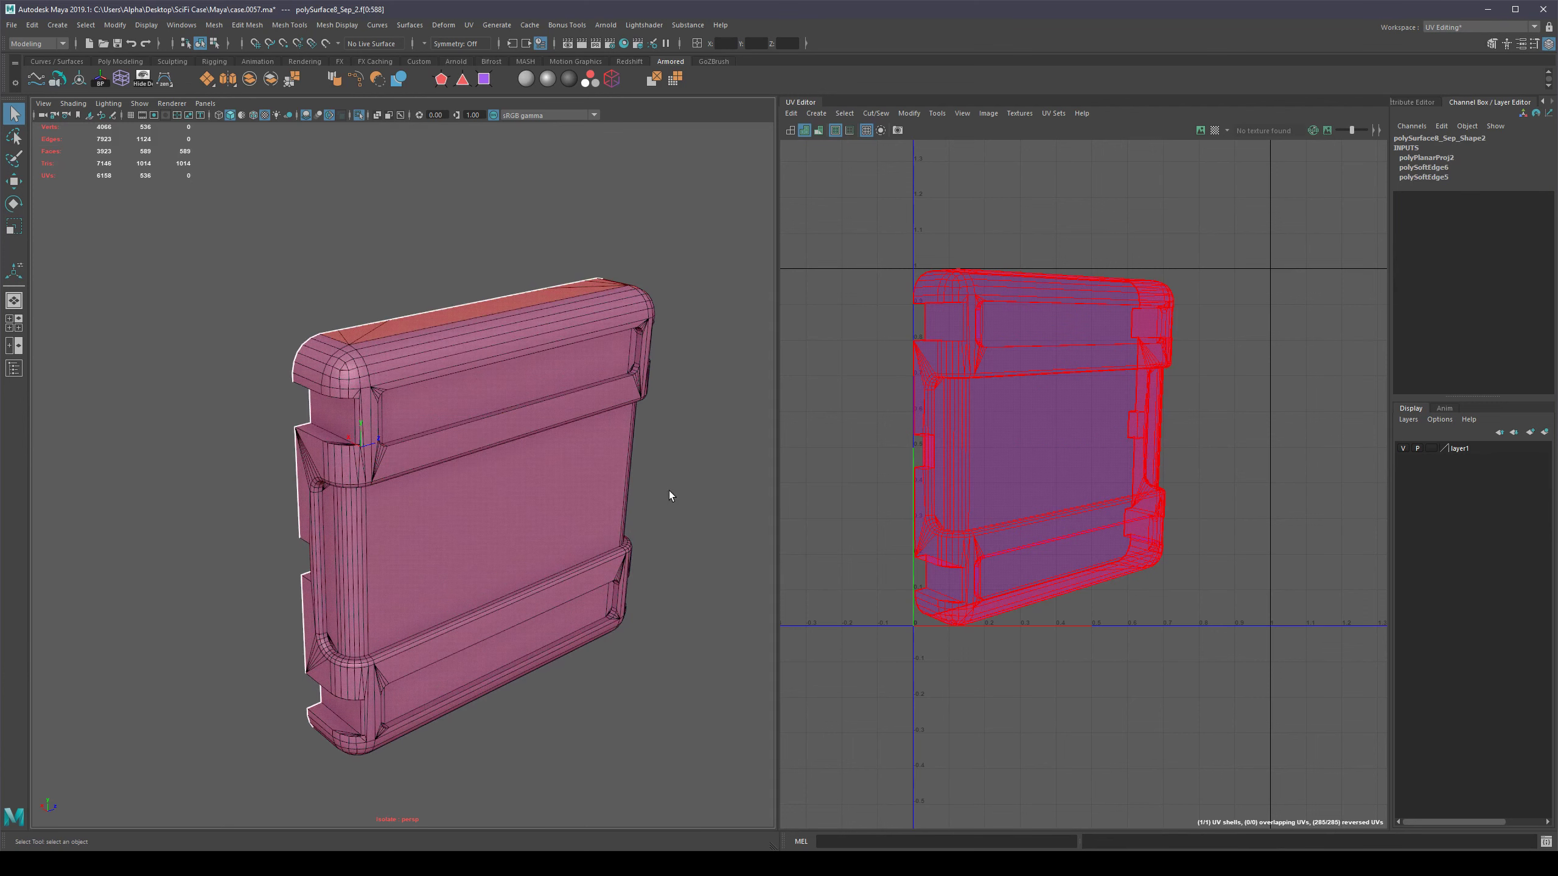
Select the side shell's hard edges as the seams for its UV layout.
{"action": "key", "text": "F10"}
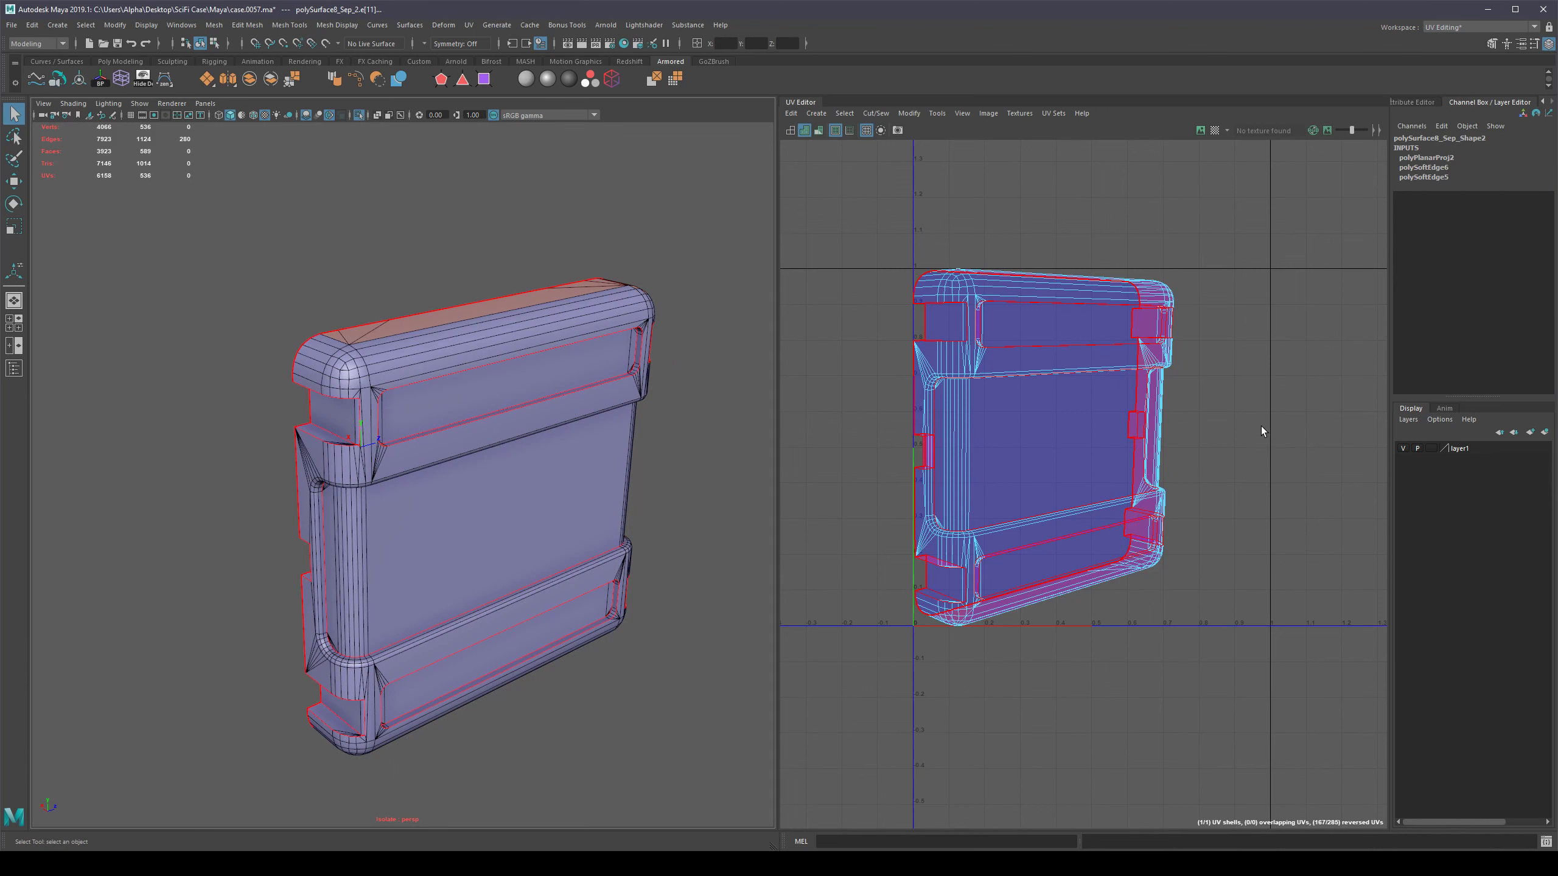
Cut the case's UVs along the selected seam edges and select all the resulting UV shells.
{"action": "right_click_drag", "start_coordinate": [1261, 427], "coordinate": [1215, 443], "text": "shift"}
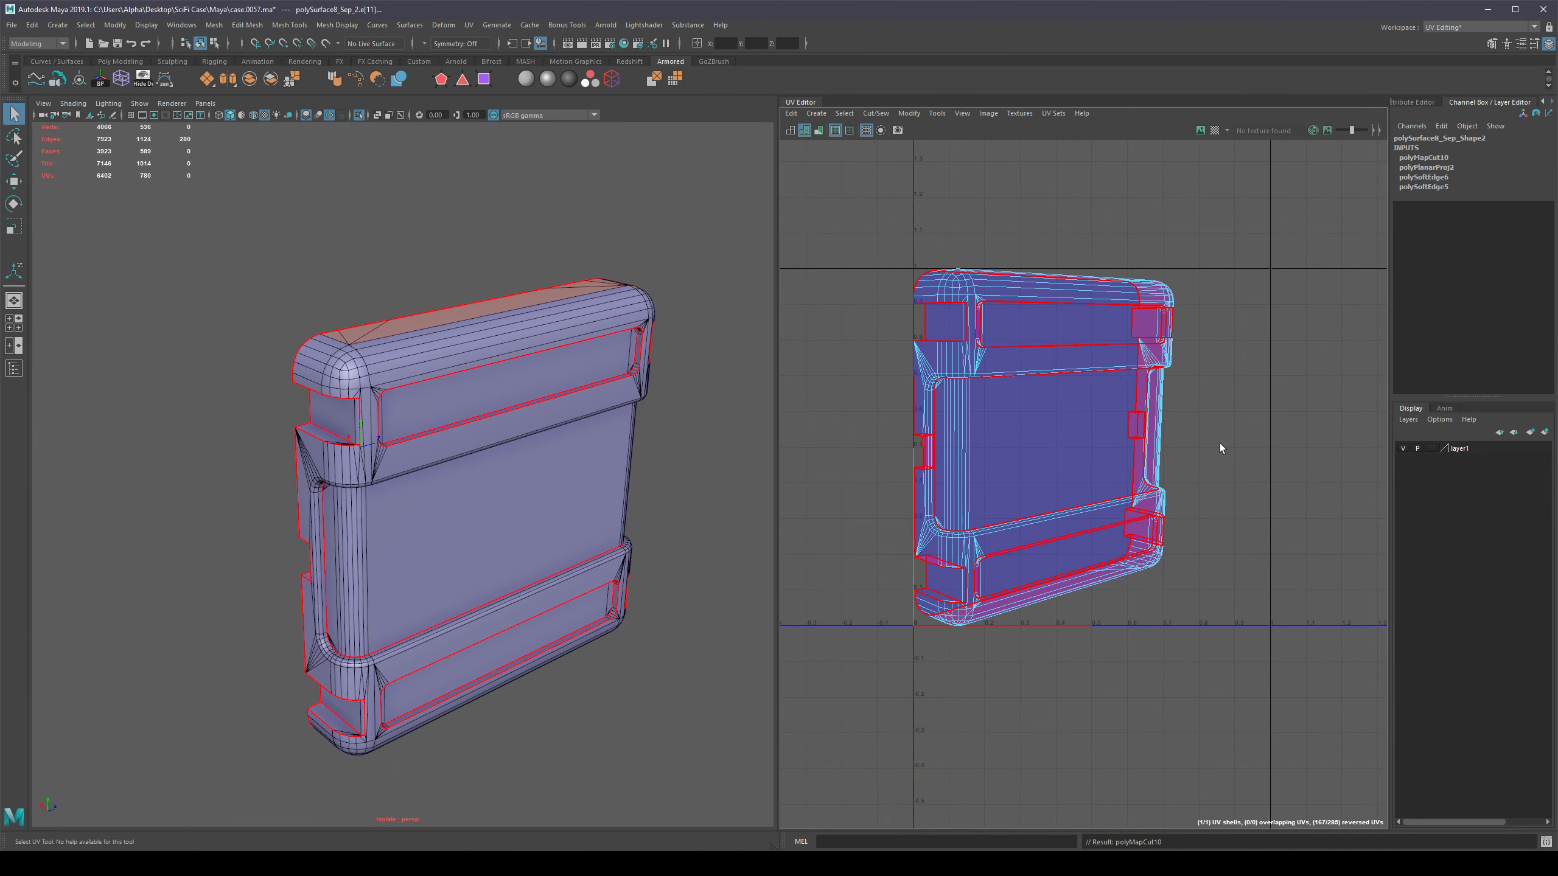
{"action": "right_click_drag", "start_coordinate": [1037, 418], "coordinate": [1001, 400]}
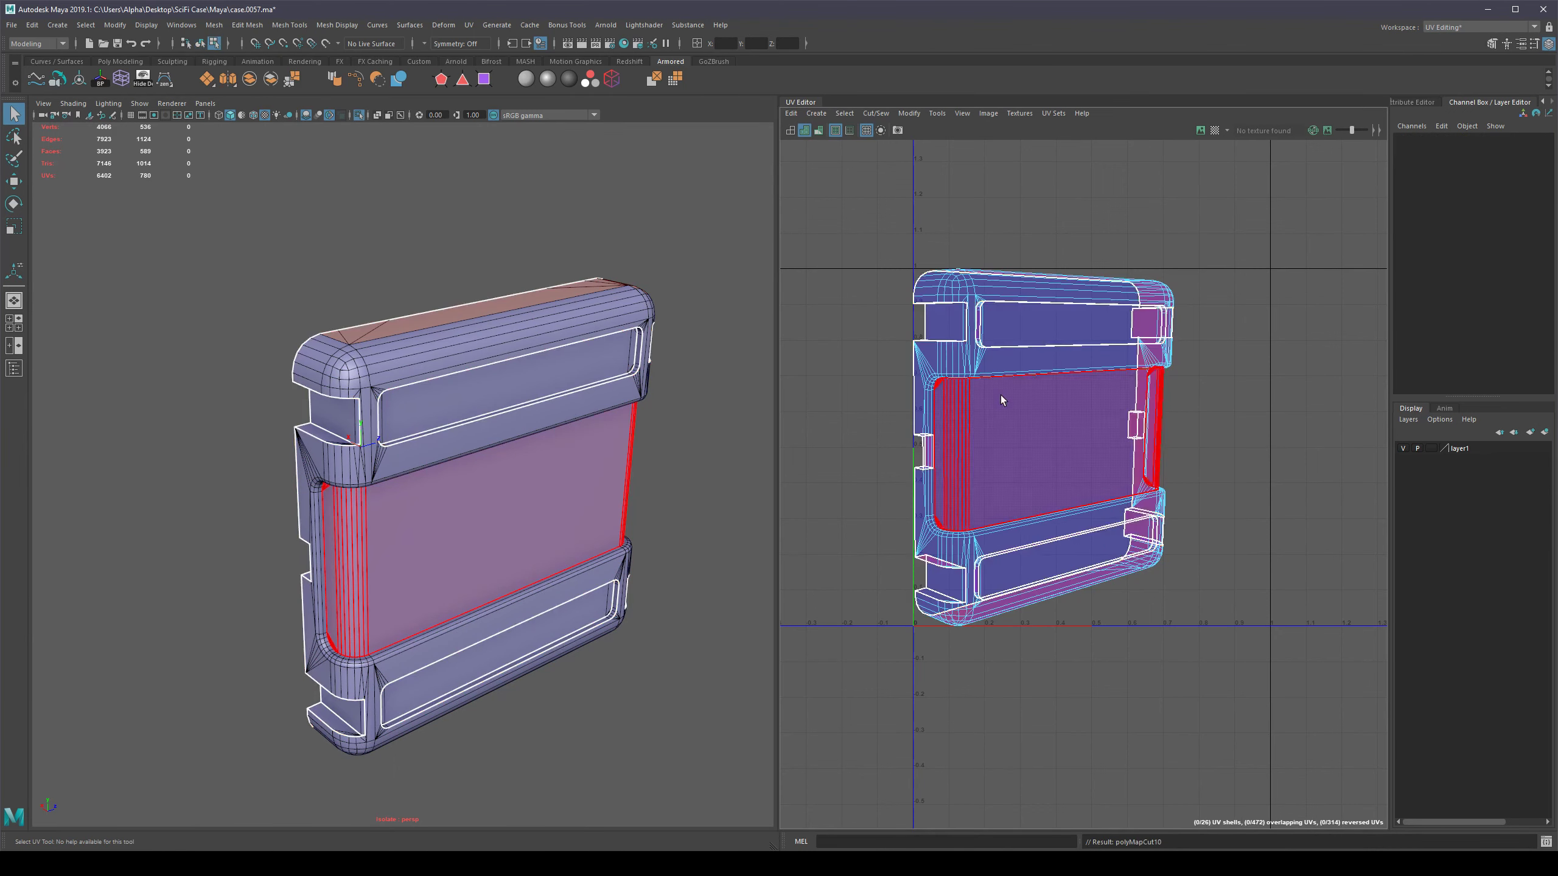
{"action": "scroll", "coordinate": [999, 398], "scroll_direction": "down", "scroll_amount": 2}
{"action": "left_click_drag", "start_coordinate": [858, 229], "coordinate": [1251, 655]}
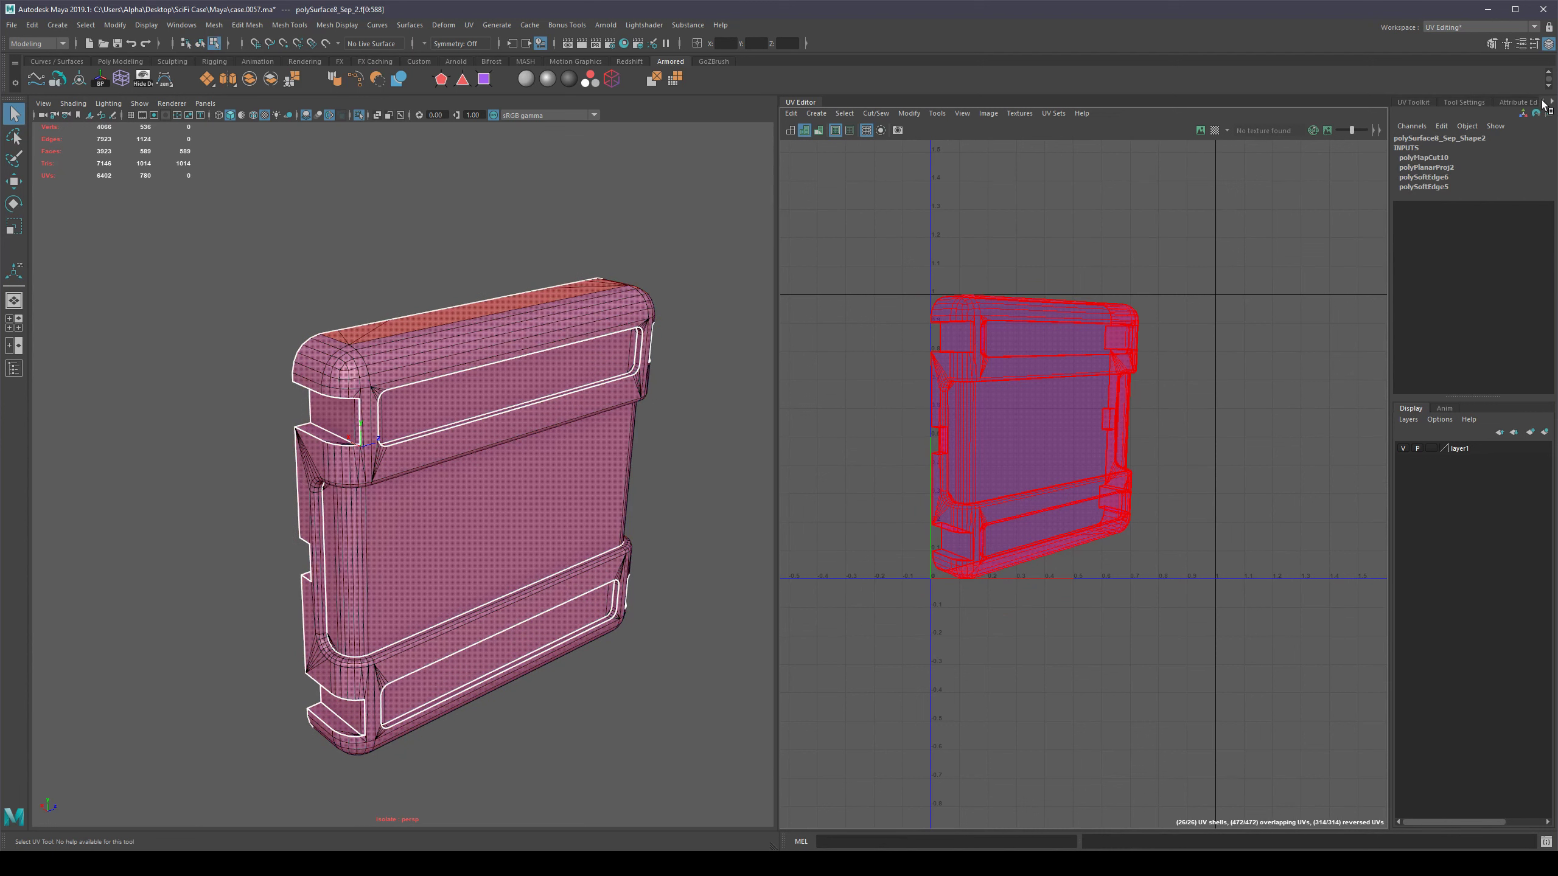
Unfold all the selected UV shells and optimize them to reduce distortion.
{"action": "left_click", "coordinate": [1414, 102]}
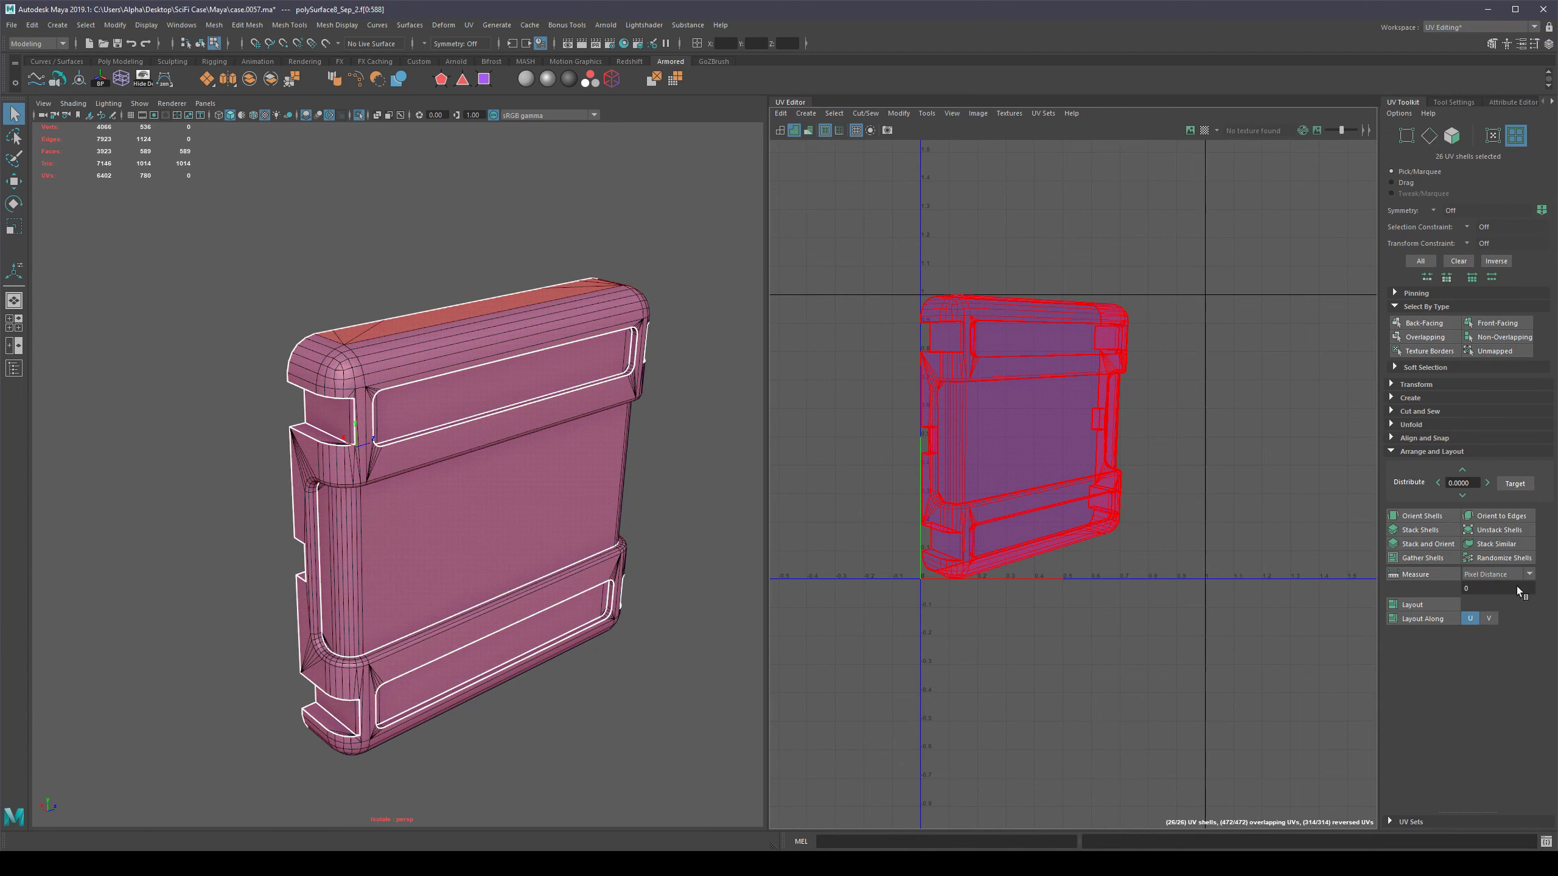
{"action": "left_click", "coordinate": [1391, 451]}
{"action": "left_click", "coordinate": [1391, 424]}
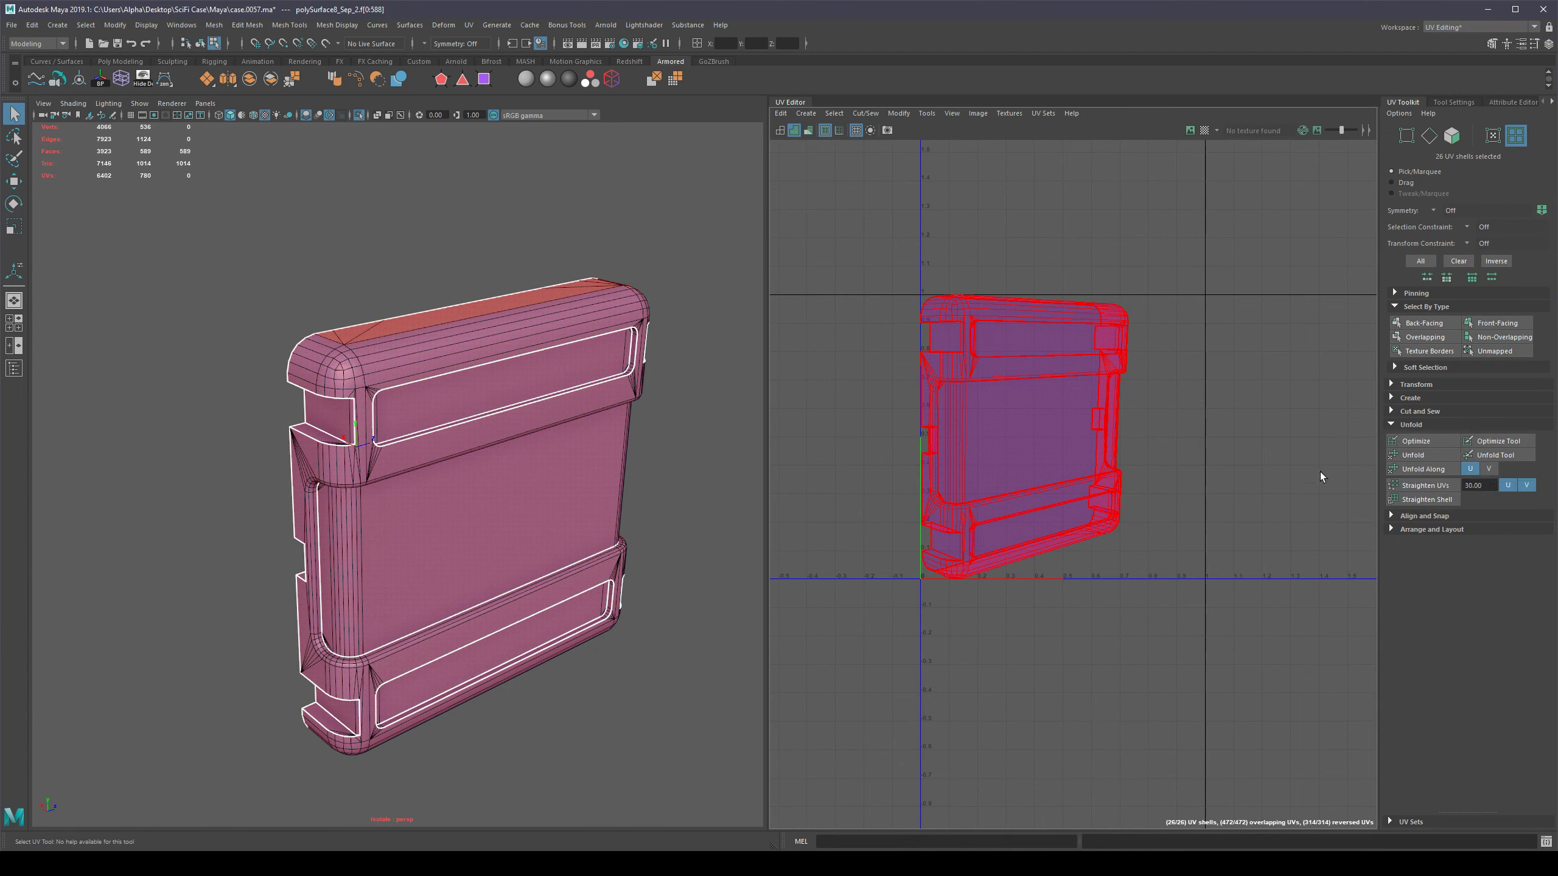
{"action": "left_click", "coordinate": [1442, 455]}
{"action": "left_click", "coordinate": [1415, 441]}
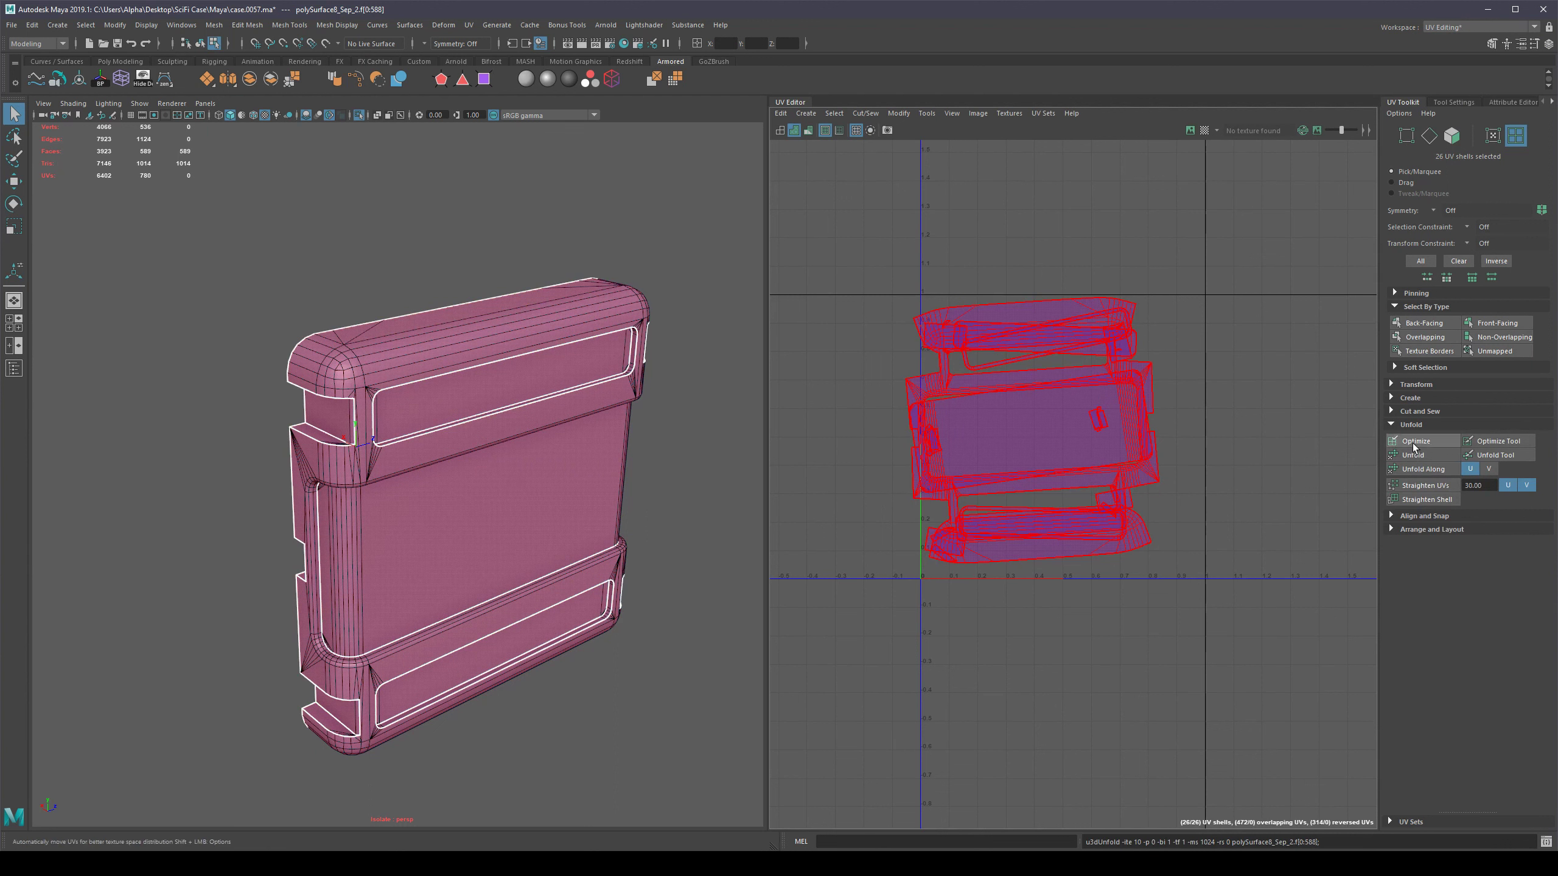
Orient all UV shells and lay them out without overlaps inside the UV tile, then clear the selection.
{"action": "left_click", "coordinate": [1391, 531]}
{"action": "left_click", "coordinate": [1420, 593]}
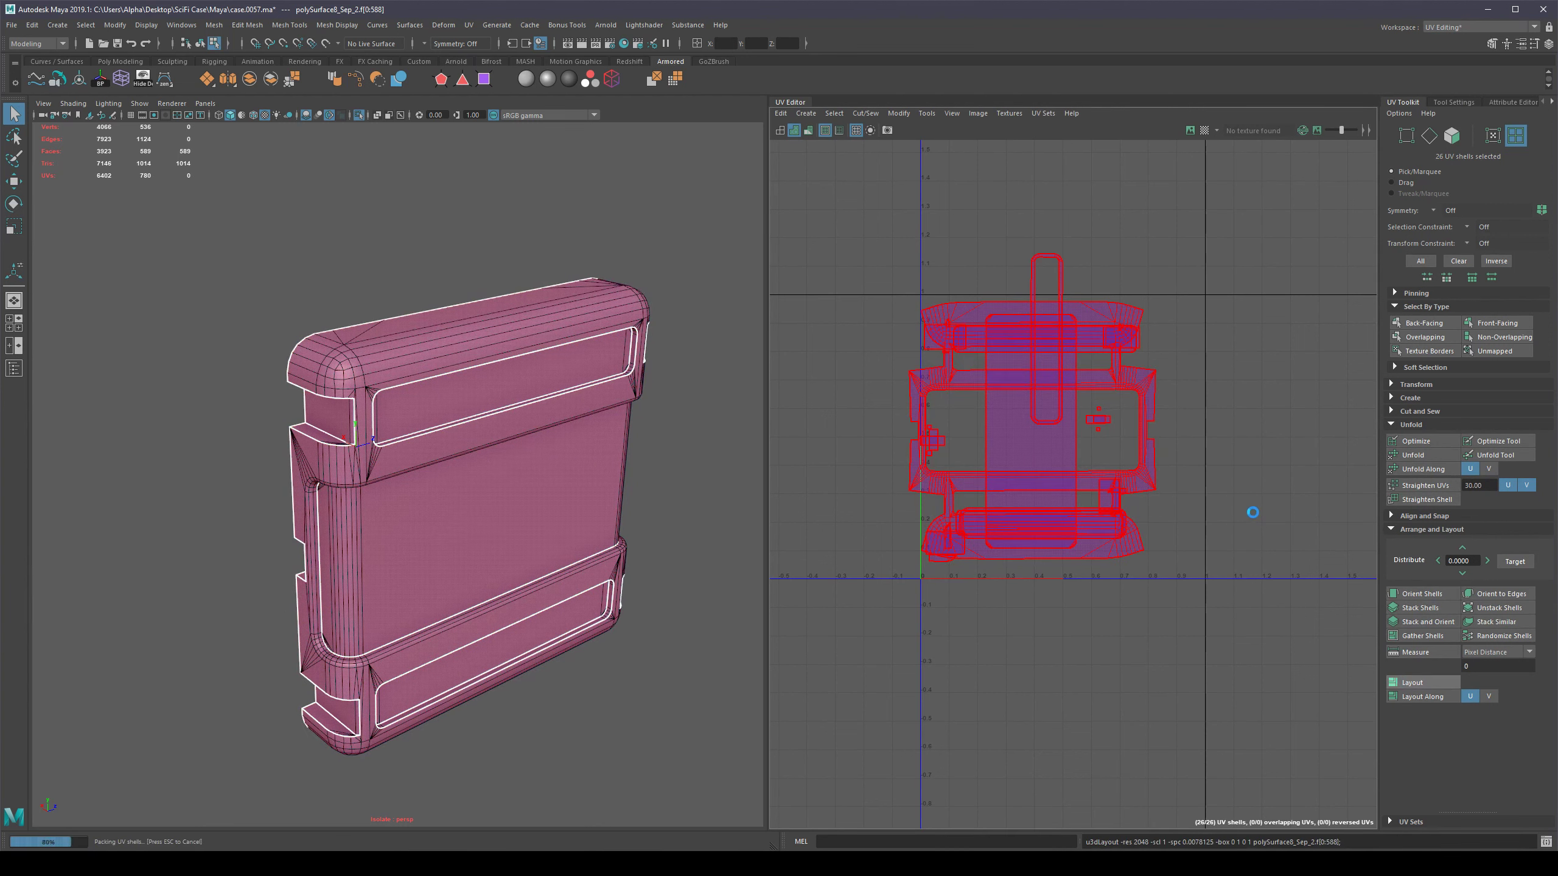
{"action": "left_click", "coordinate": [1127, 636]}
{"action": "scroll", "coordinate": [1106, 621], "scroll_direction": "up", "scroll_amount": 2}
{"action": "middle_click_drag", "start_coordinate": [1085, 593], "coordinate": [1114, 592], "text": "alt"}
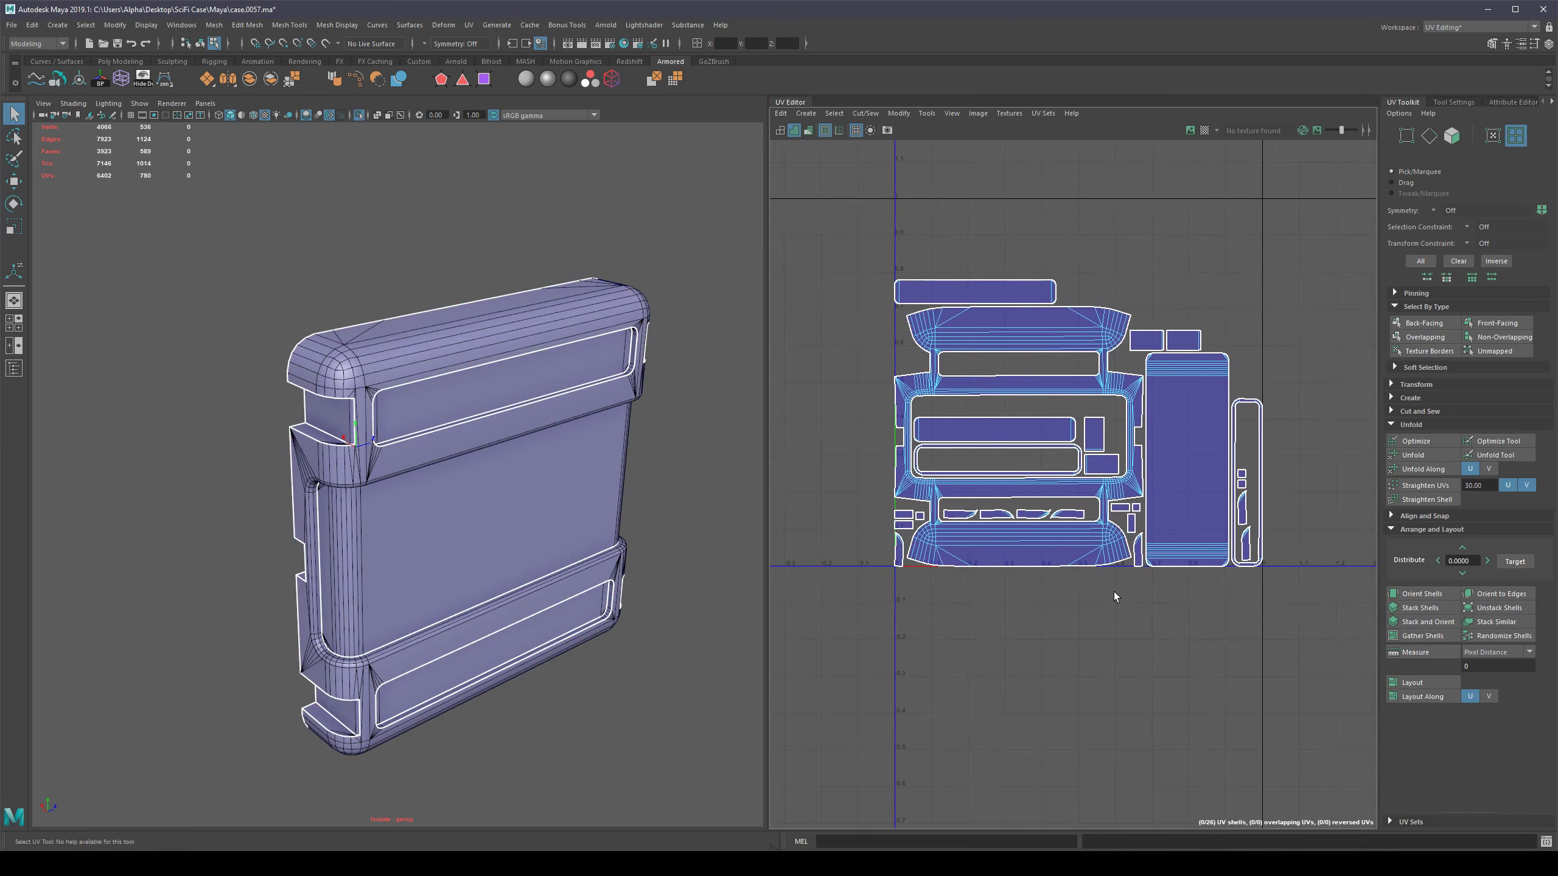
{"action": "scroll", "coordinate": [1113, 594], "scroll_direction": "up", "scroll_amount": 1}
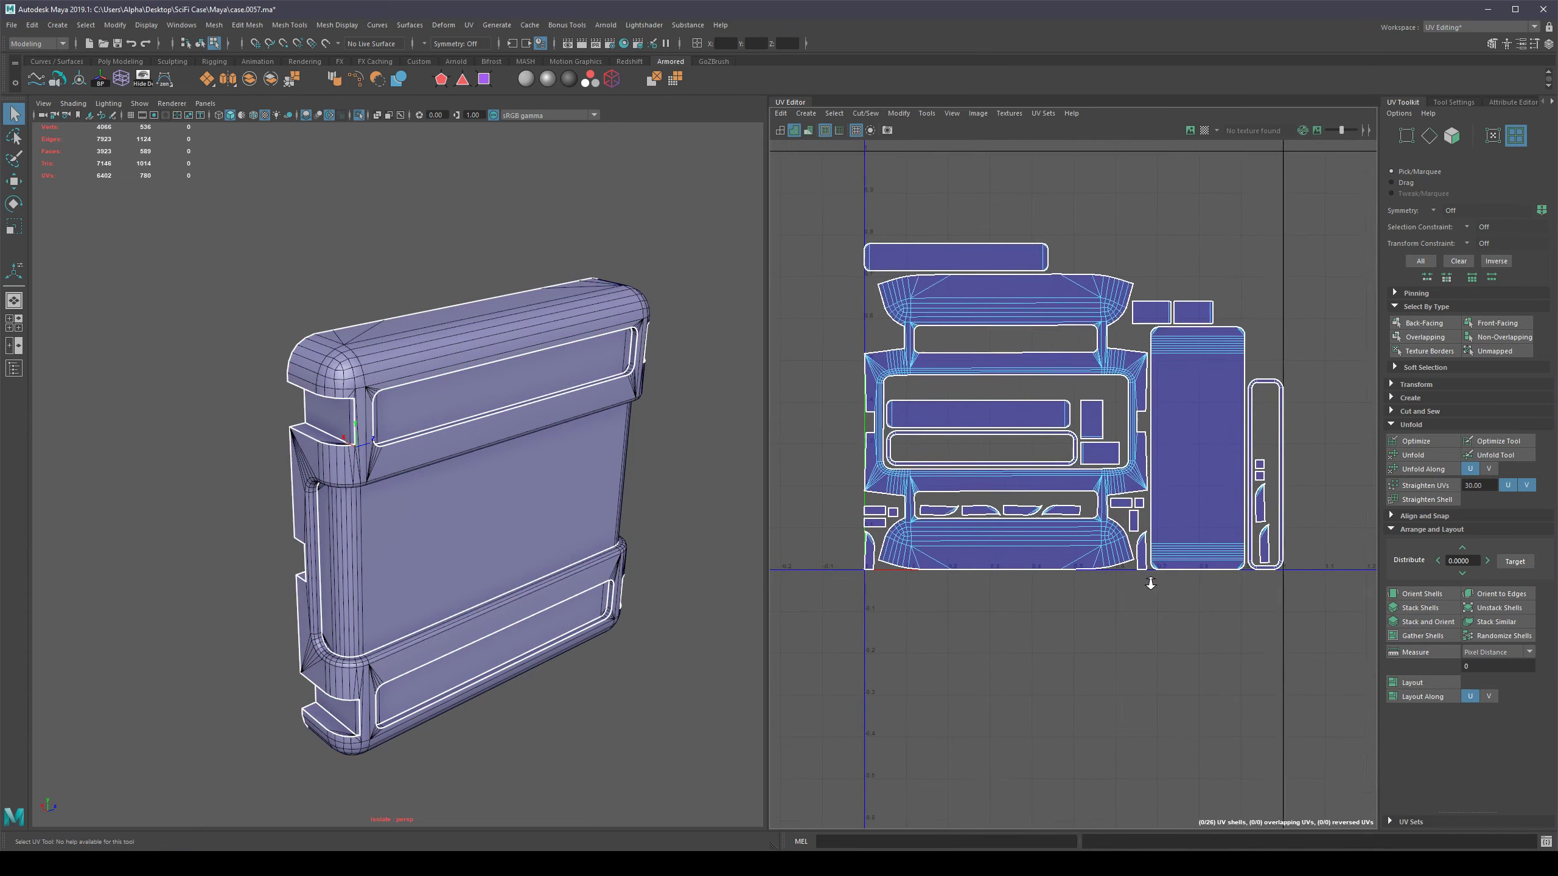
Examine which parts of the model the frame, centre panel and two long recessed panel shells cover.
{"action": "left_click", "coordinate": [996, 300]}
{"action": "left_click_drag", "start_coordinate": [643, 679], "coordinate": [664, 643], "text": "alt"}
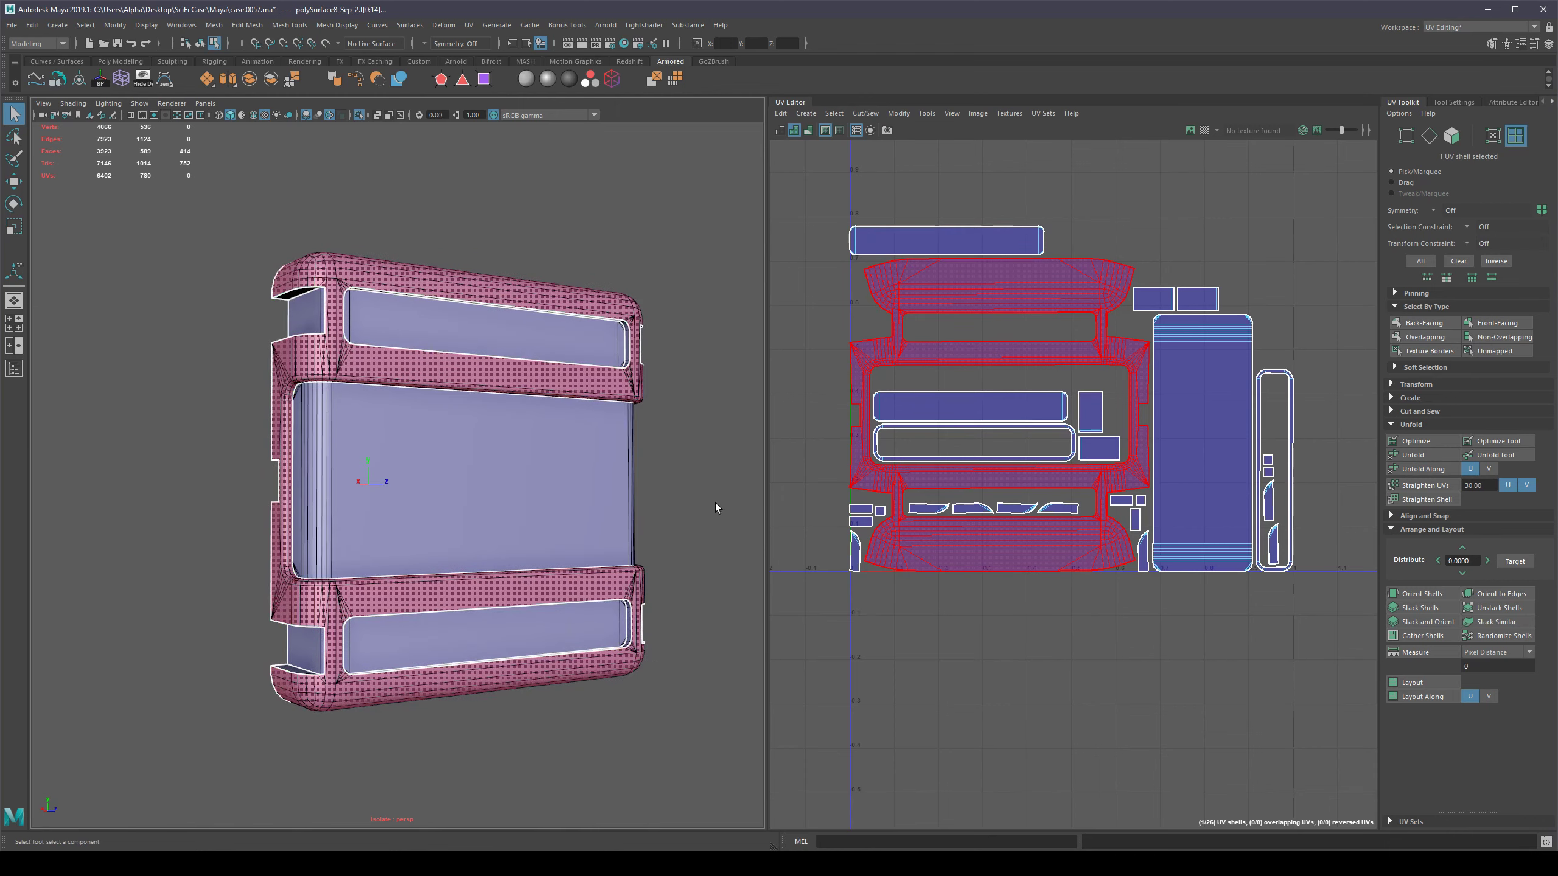
{"action": "left_click_drag", "start_coordinate": [716, 503], "coordinate": [838, 466], "text": "alt"}
{"action": "left_click", "coordinate": [477, 443]}
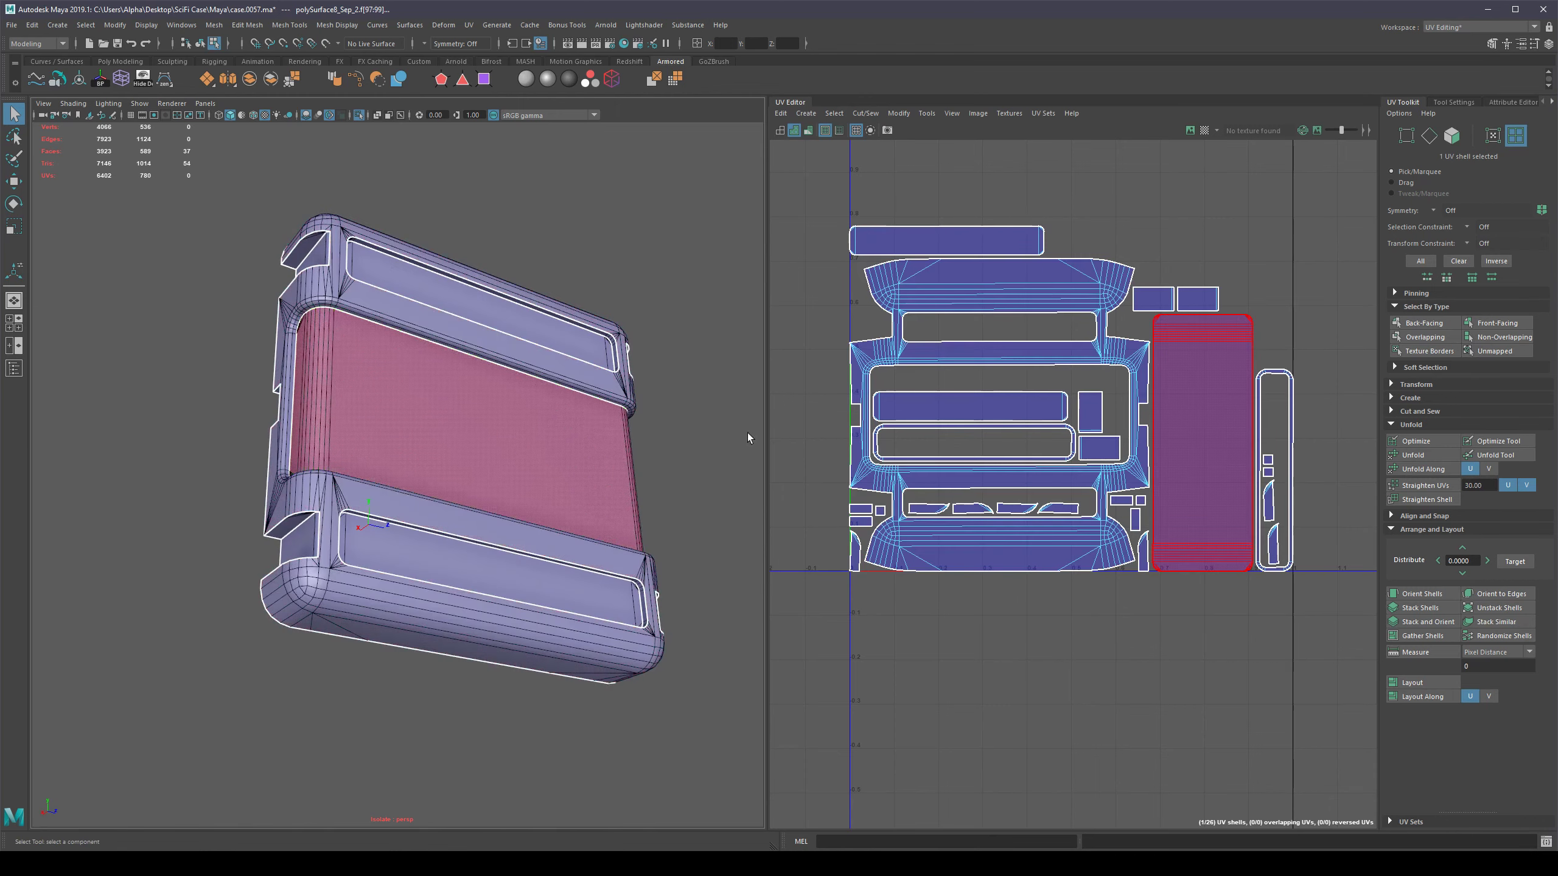
{"action": "left_click_drag", "start_coordinate": [748, 433], "coordinate": [732, 437], "text": "alt"}
{"action": "left_click", "coordinate": [604, 339]}
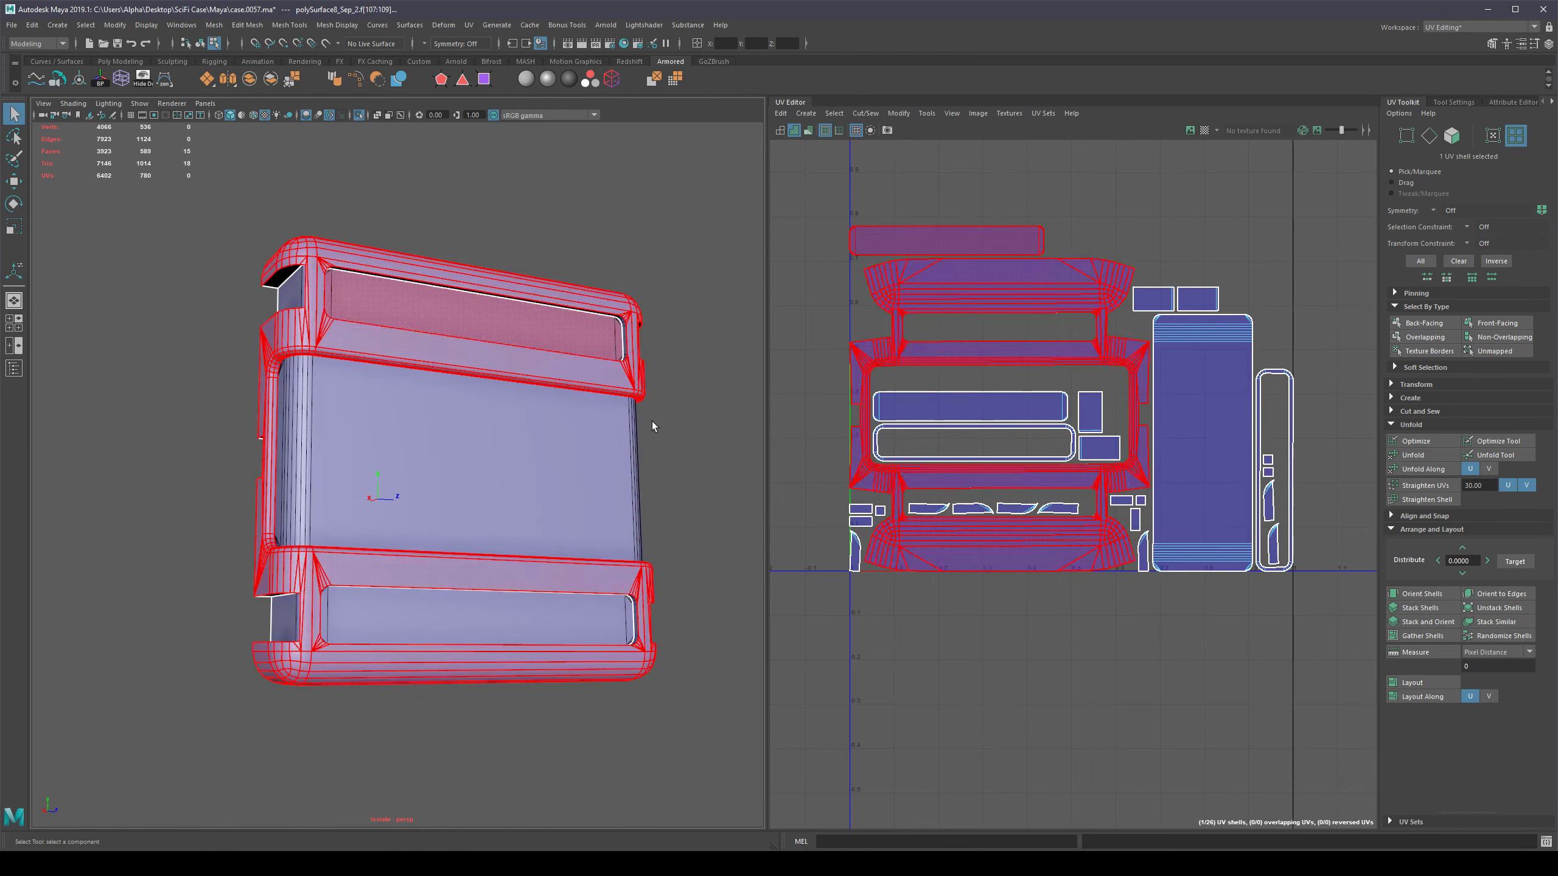
{"action": "left_click", "coordinate": [548, 625], "text": "shift"}
{"action": "left_click_drag", "start_coordinate": [559, 623], "coordinate": [723, 451], "text": "alt"}
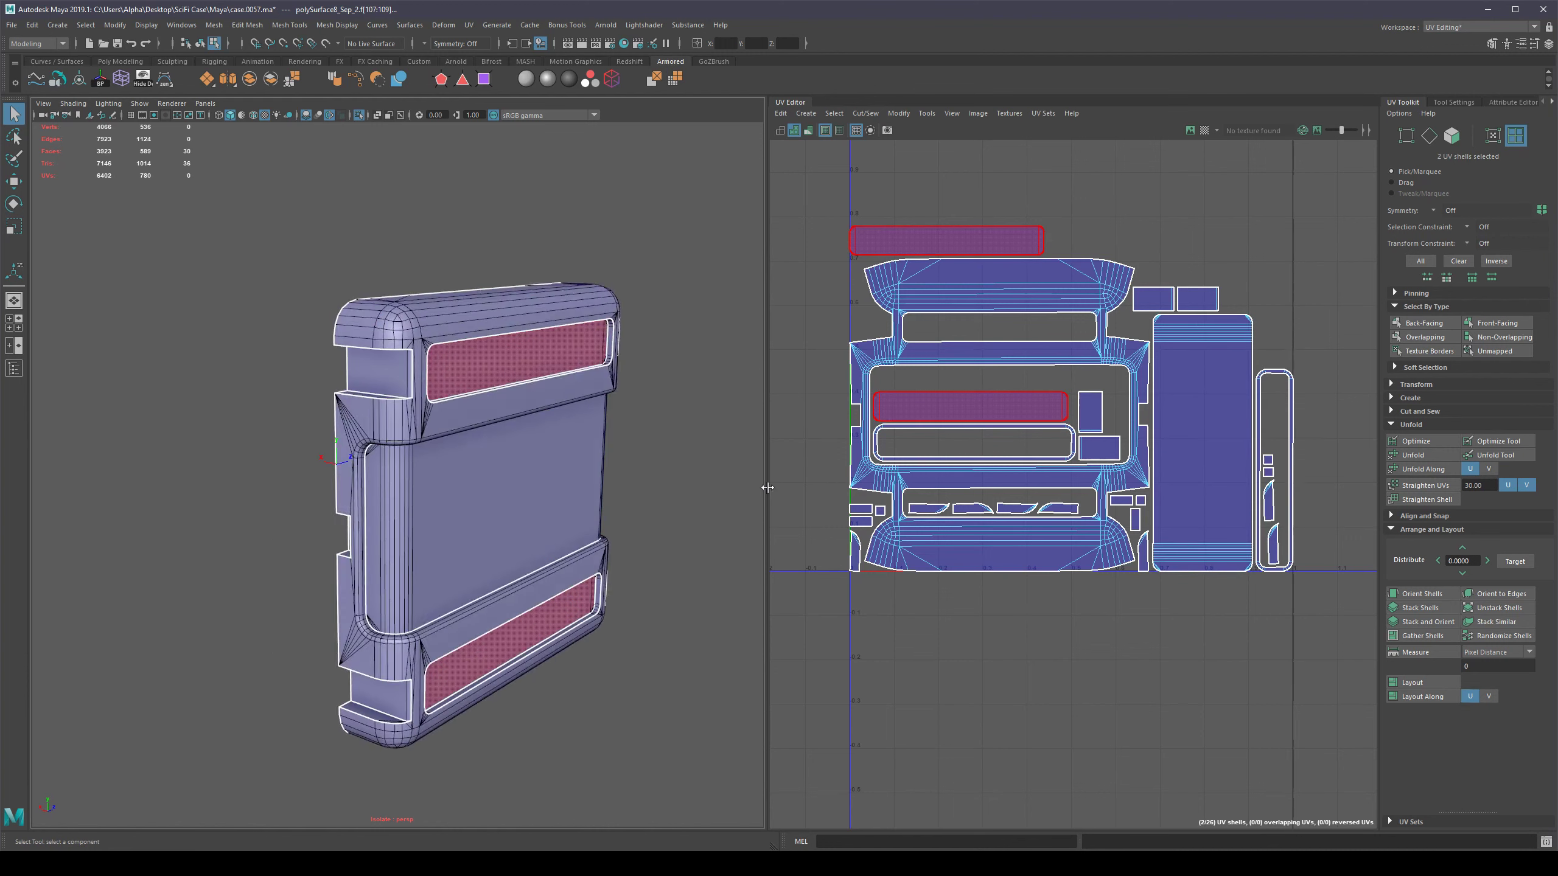
Check the small end recess shell and the frame shell against the model from several angles.
{"action": "left_click", "coordinate": [402, 376]}
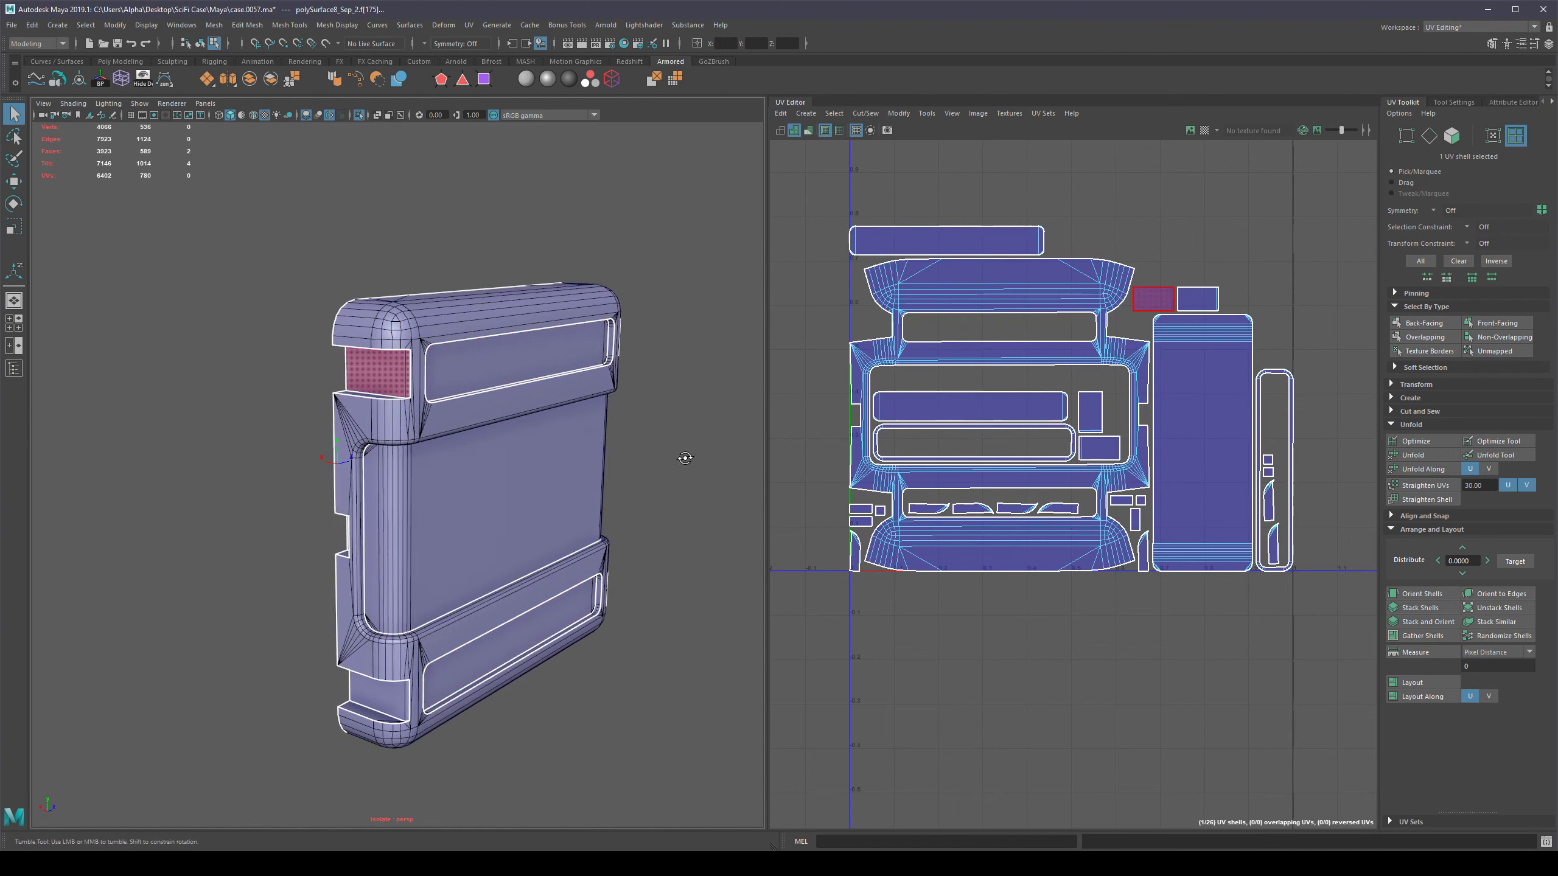
{"action": "left_click_drag", "start_coordinate": [619, 432], "coordinate": [659, 429], "text": "alt"}
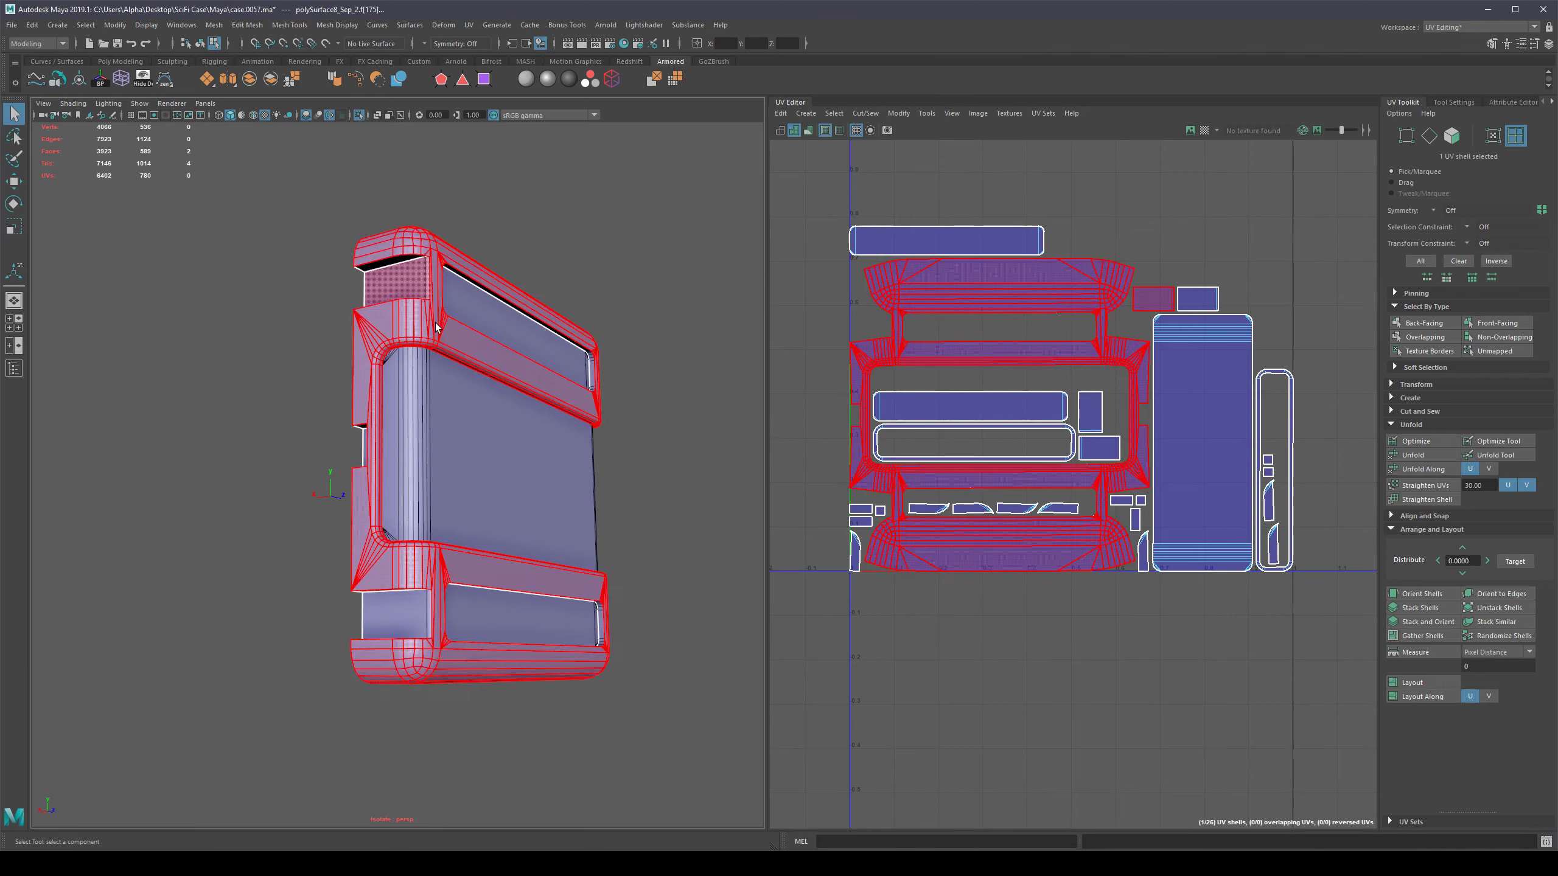
{"action": "left_click", "coordinate": [529, 375]}
{"action": "left_click_drag", "start_coordinate": [727, 472], "coordinate": [696, 495], "text": "alt"}
{"action": "right_click_drag", "start_coordinate": [670, 460], "coordinate": [679, 471], "text": "alt"}
{"action": "middle_click_drag", "start_coordinate": [680, 471], "coordinate": [609, 471], "text": "alt"}
{"action": "right_click_drag", "start_coordinate": [609, 461], "coordinate": [657, 467], "text": "alt"}
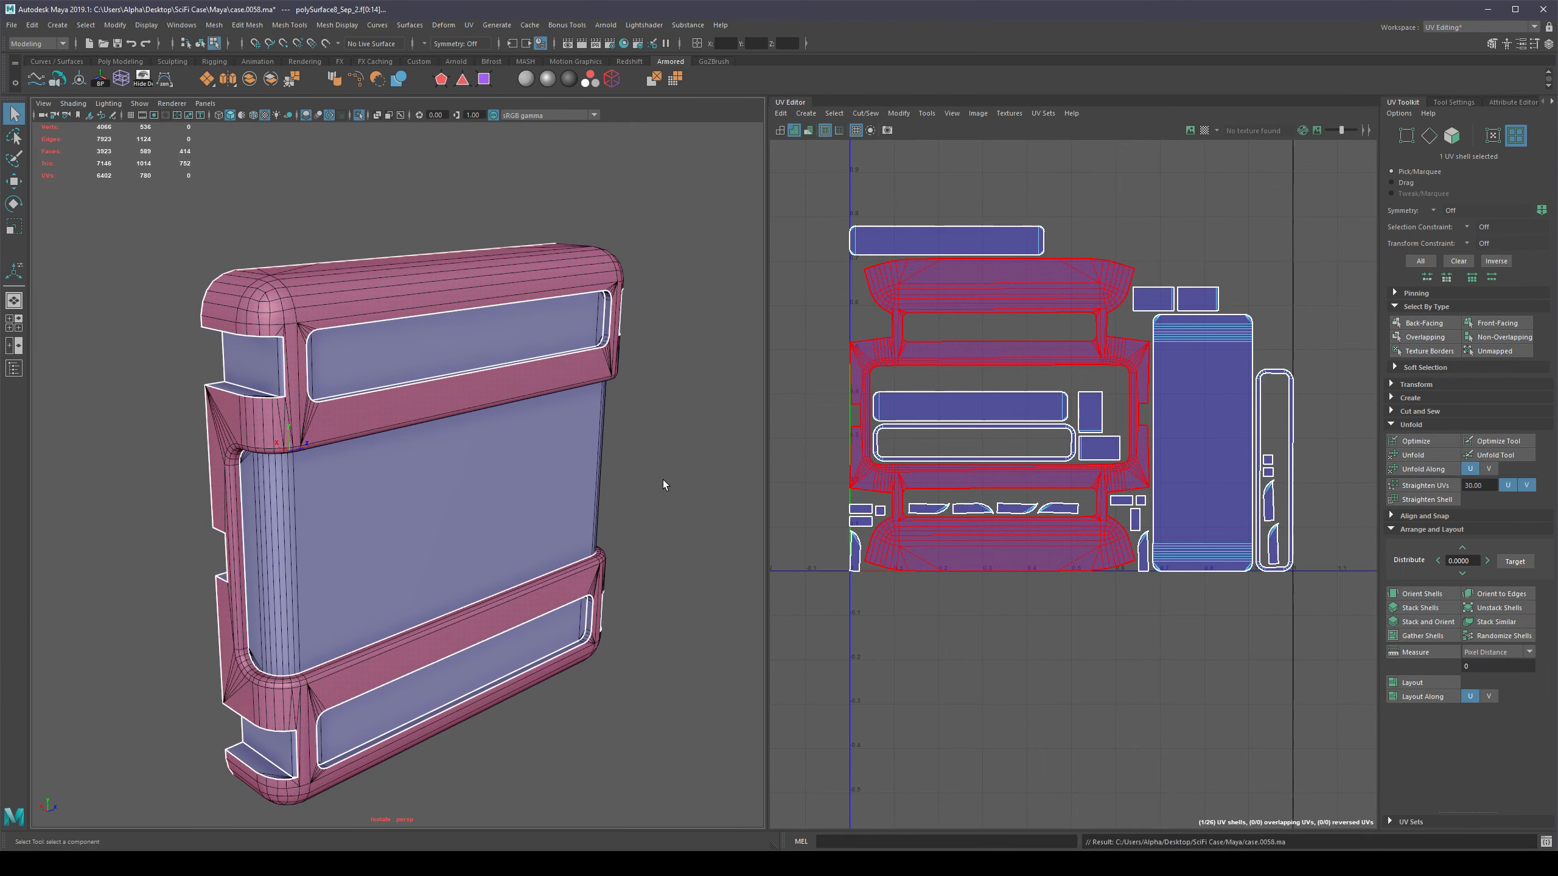
Select the edges around the rounded upper and lower corners at one end of the frame.
{"action": "middle_click_drag", "start_coordinate": [288, 368], "coordinate": [322, 392], "text": "alt"}
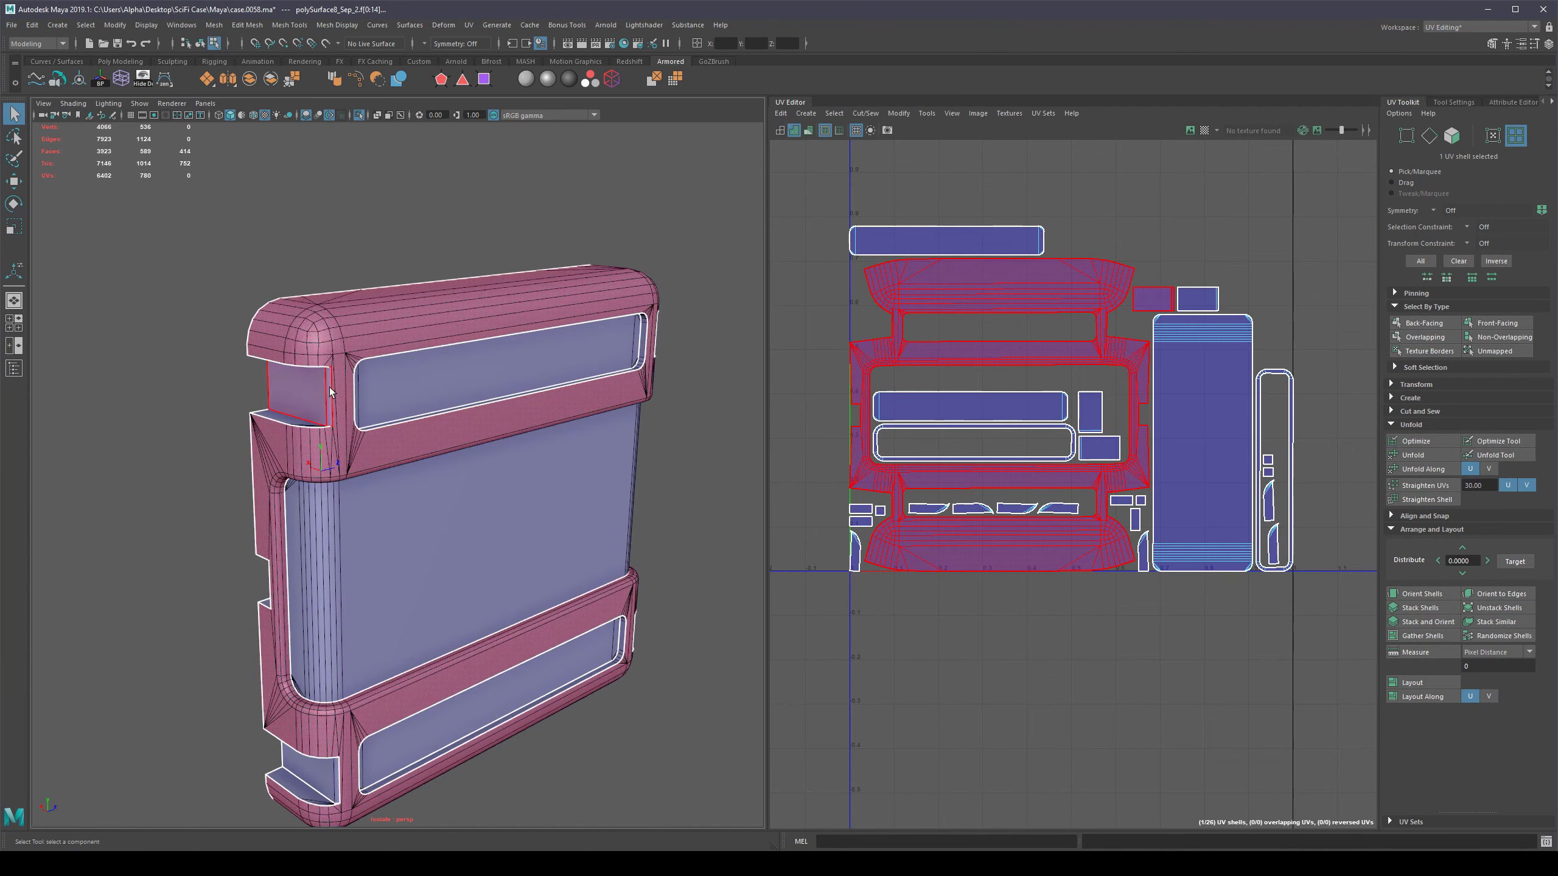
{"action": "right_click_drag", "start_coordinate": [316, 390], "coordinate": [314, 359]}
{"action": "mouse_move", "coordinate": [295, 350]}
{"action": "right_mouse_down", "text": "alt"}
{"action": "mouse_move", "coordinate": [336, 329]}
{"action": "mouse_move", "coordinate": [313, 337]}
{"action": "right_mouse_up", "text": "alt"}
{"action": "left_click", "coordinate": [275, 263], "text": "shift"}
{"action": "middle_click_drag", "start_coordinate": [343, 362], "coordinate": [347, 201], "text": "alt"}
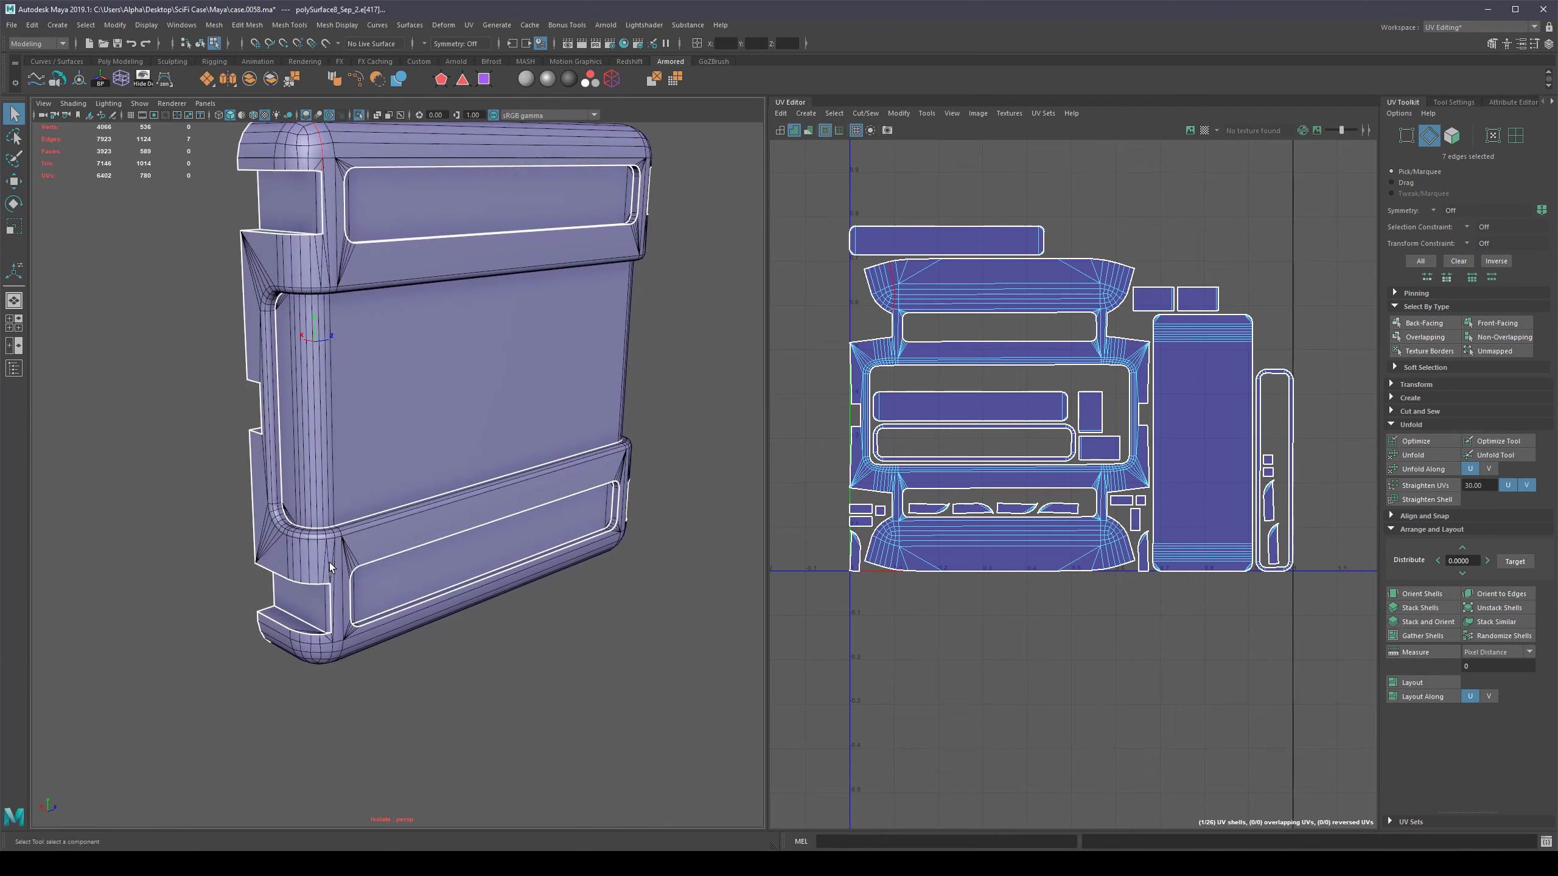
{"action": "left_click_drag", "start_coordinate": [329, 580], "coordinate": [332, 541], "text": "alt"}
{"action": "right_click_drag", "start_coordinate": [331, 540], "coordinate": [353, 618], "text": "alt"}
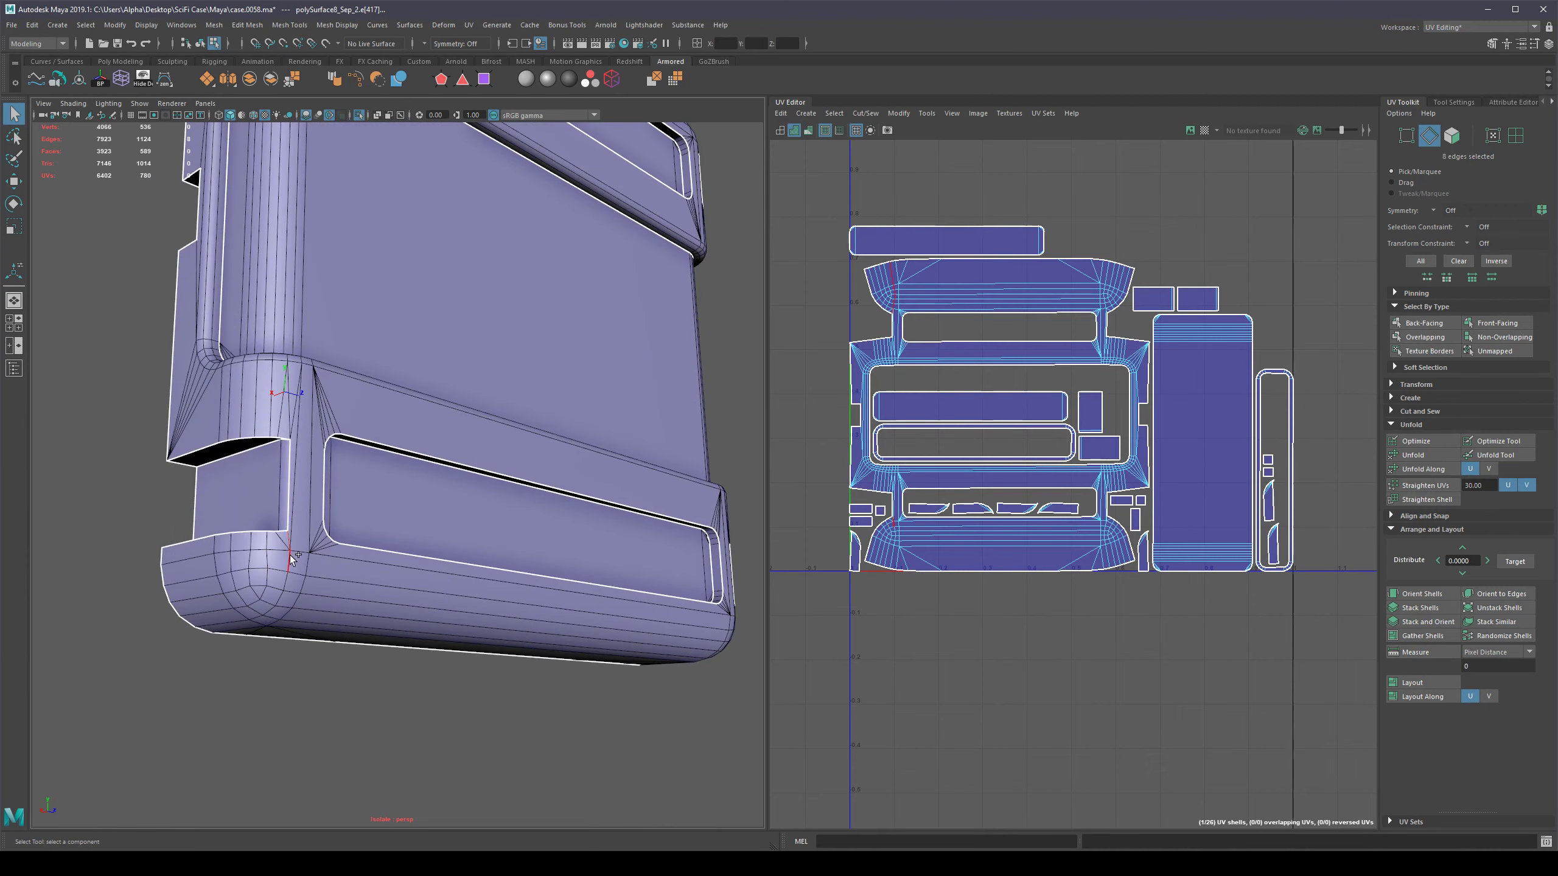
{"action": "key", "text": "a"}
Add the matching corner edges at the frame's other end and cut the UVs along all selected edges.
{"action": "left_click_drag", "start_coordinate": [451, 457], "coordinate": [331, 546], "text": "alt"}
{"action": "middle_click_drag", "start_coordinate": [476, 348], "coordinate": [323, 438], "text": "alt"}
{"action": "right_click_drag", "start_coordinate": [323, 438], "coordinate": [398, 349], "text": "alt"}
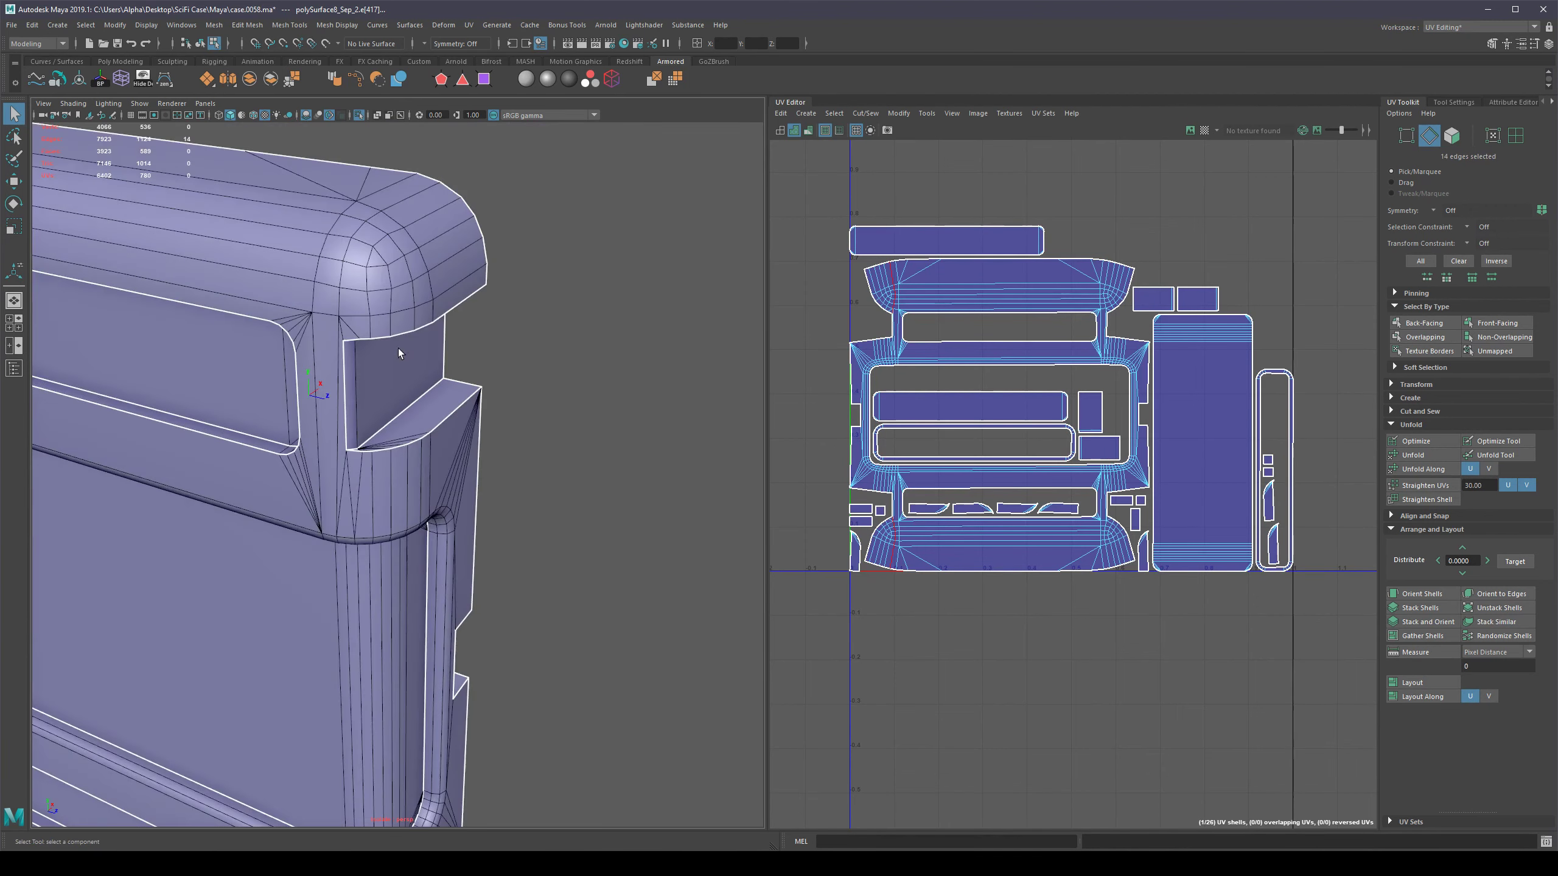
{"action": "left_click_drag", "start_coordinate": [408, 350], "coordinate": [443, 307], "text": "alt"}
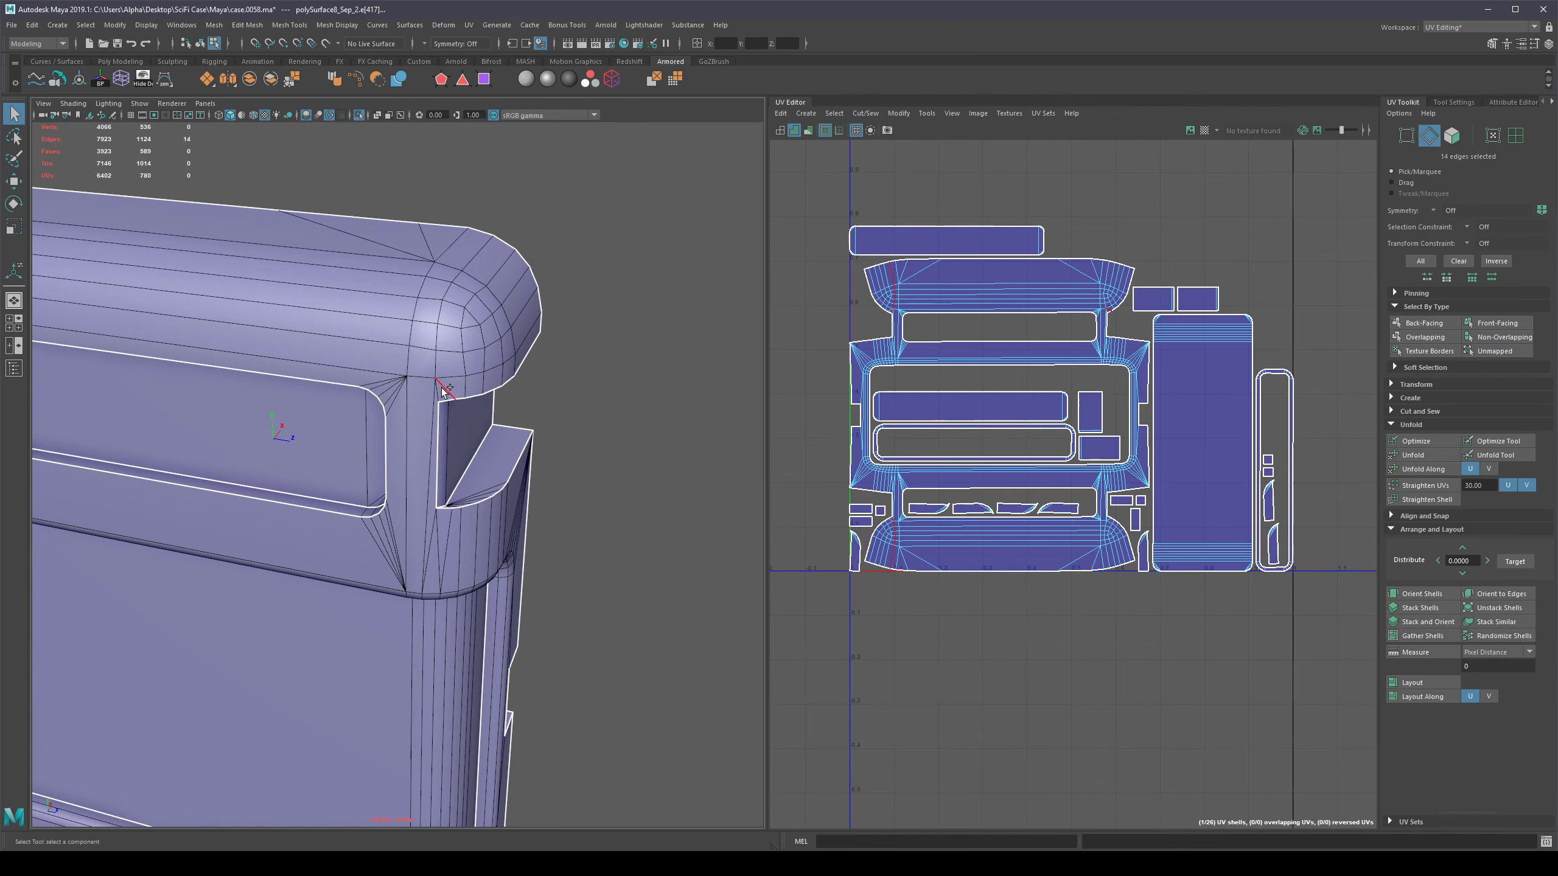
{"action": "double_click", "coordinate": [437, 367], "text": "shift"}
{"action": "right_click_drag", "start_coordinate": [438, 368], "coordinate": [401, 393], "text": "alt"}
{"action": "left_click_drag", "start_coordinate": [402, 393], "coordinate": [418, 307], "text": "alt"}
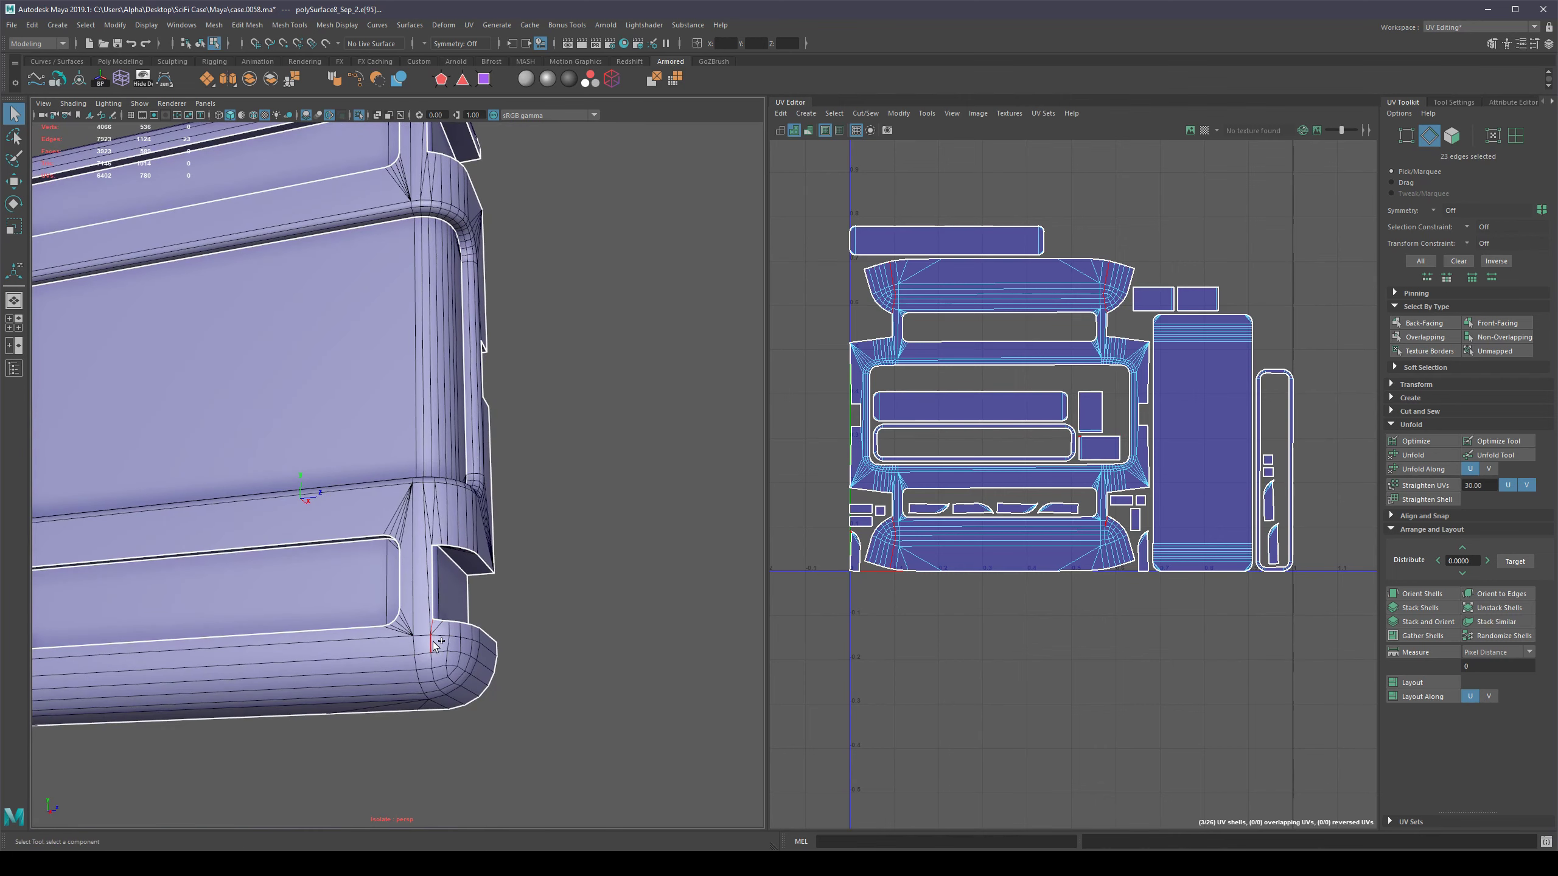
{"action": "double_click", "coordinate": [434, 642], "text": "shift"}
{"action": "scroll", "coordinate": [511, 577], "scroll_direction": "down", "scroll_amount": 5}
{"action": "right_click_drag", "start_coordinate": [812, 295], "coordinate": [736, 306], "text": "shift"}
Select all UV shells and unfold them again so the four rounded corners separate from the frame.
{"action": "right_click", "coordinate": [926, 322]}
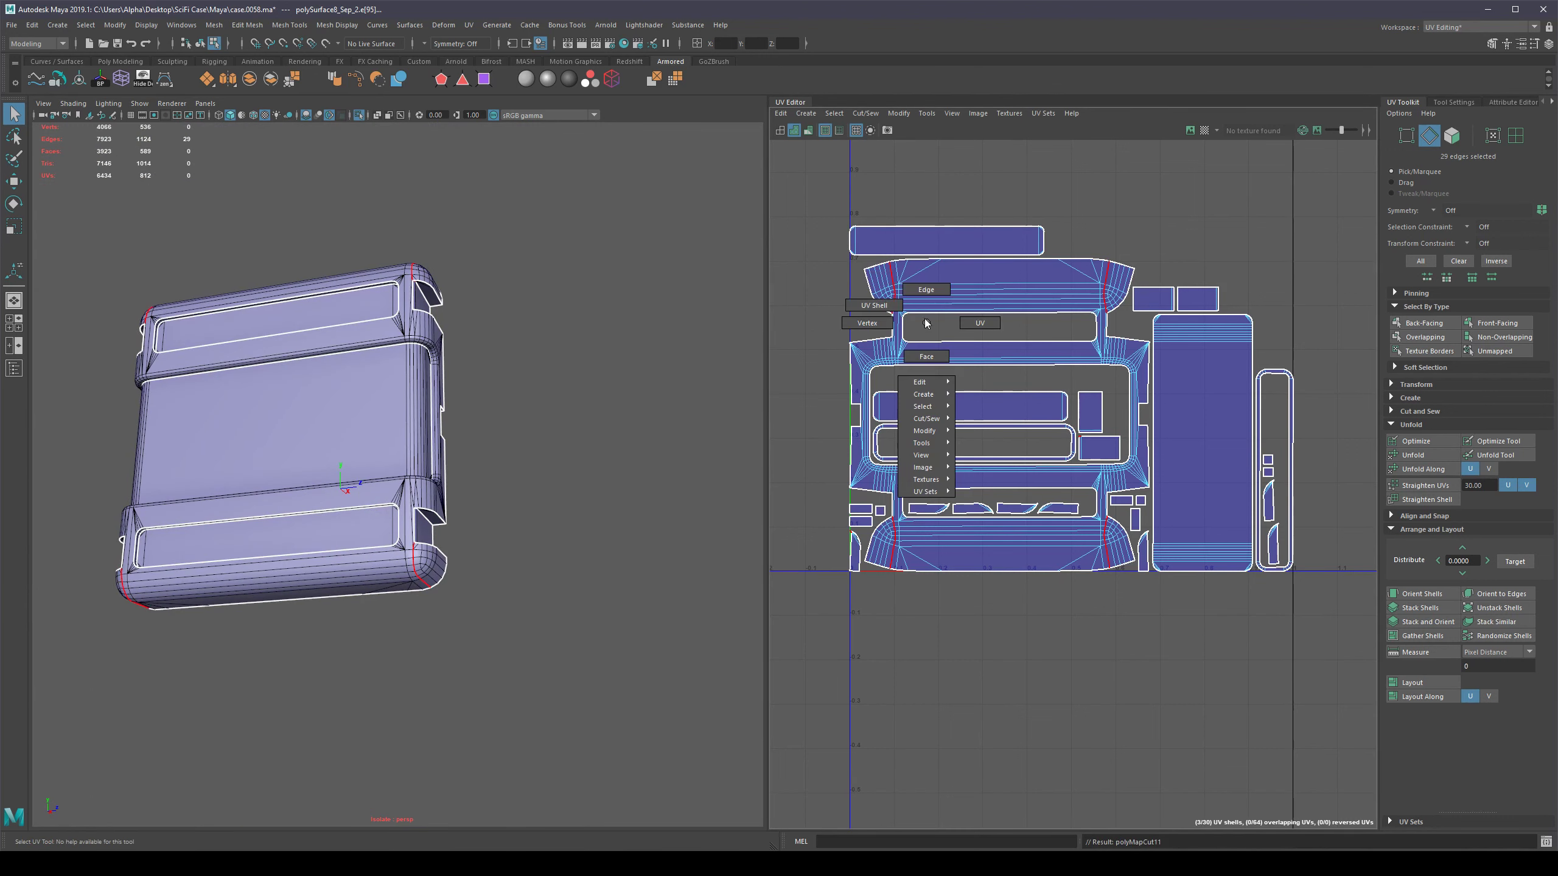
{"action": "left_click", "coordinate": [874, 305]}
{"action": "scroll", "coordinate": [920, 318], "scroll_direction": "down", "scroll_amount": 2}
{"action": "left_click_drag", "start_coordinate": [816, 198], "coordinate": [1262, 606]}
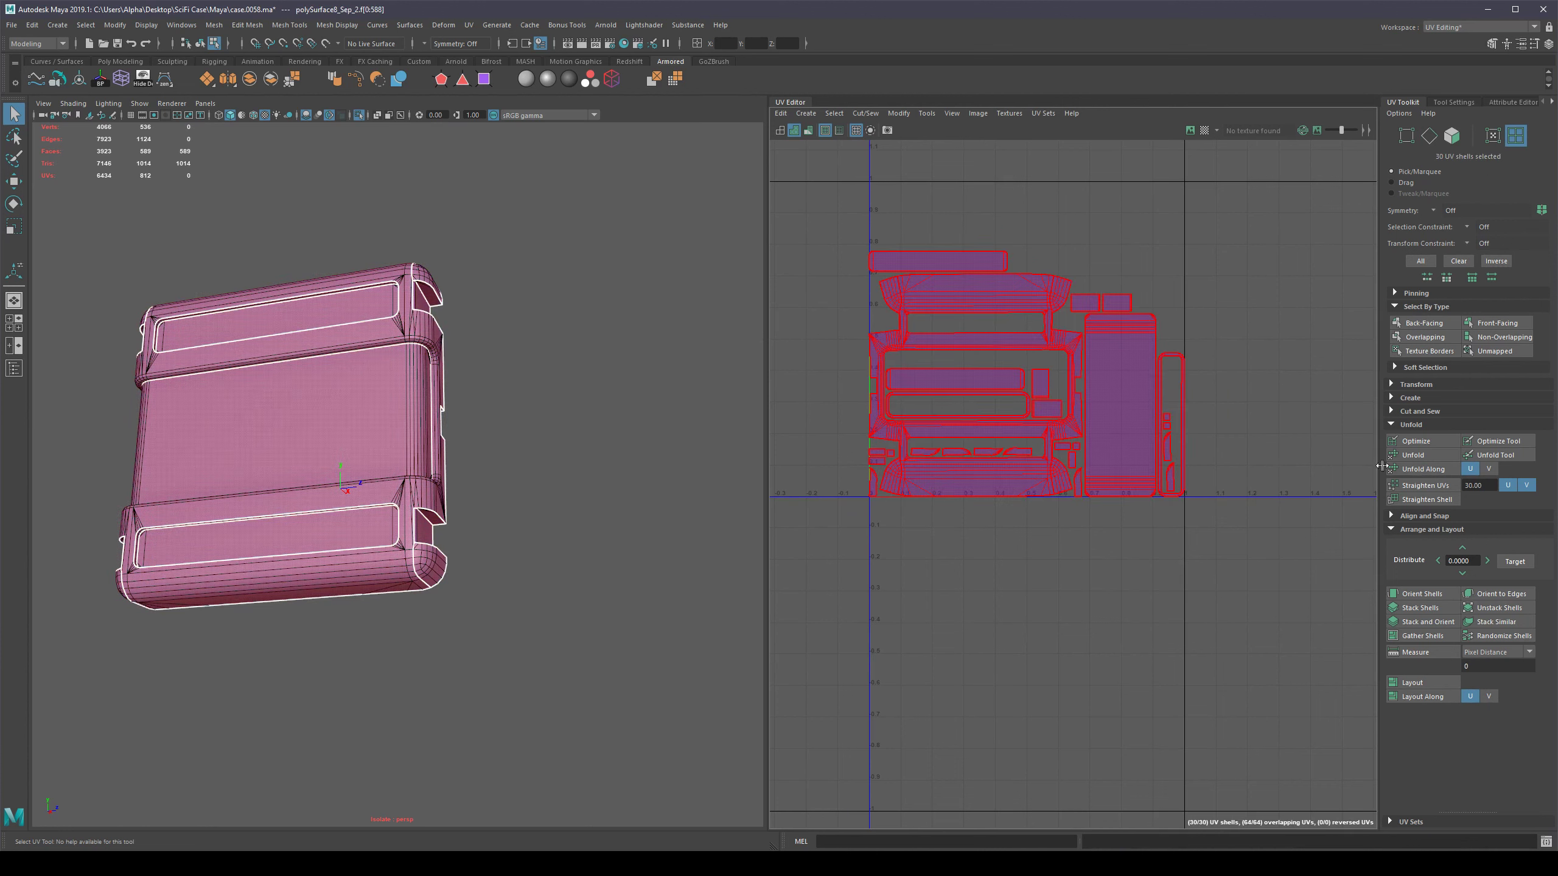
{"action": "left_click", "coordinate": [1108, 270]}
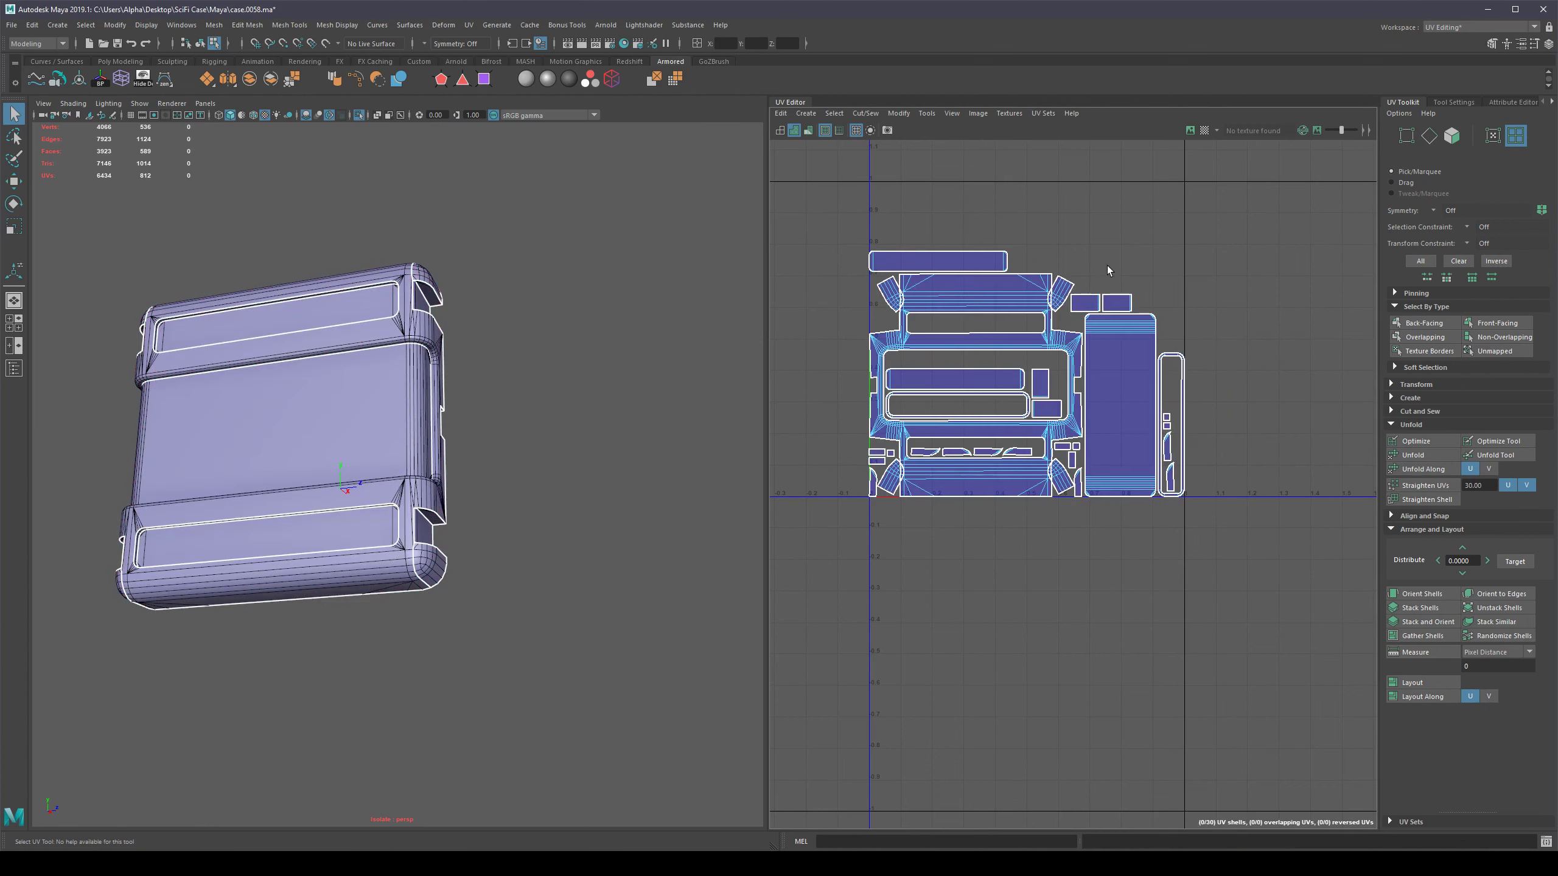
Move the four rounded corner shells away from the frame shell into empty UV space.
{"action": "key", "text": "w"}
{"action": "left_click_drag", "start_coordinate": [1089, 295], "coordinate": [1115, 246]}
{"action": "left_click", "coordinate": [885, 293]}
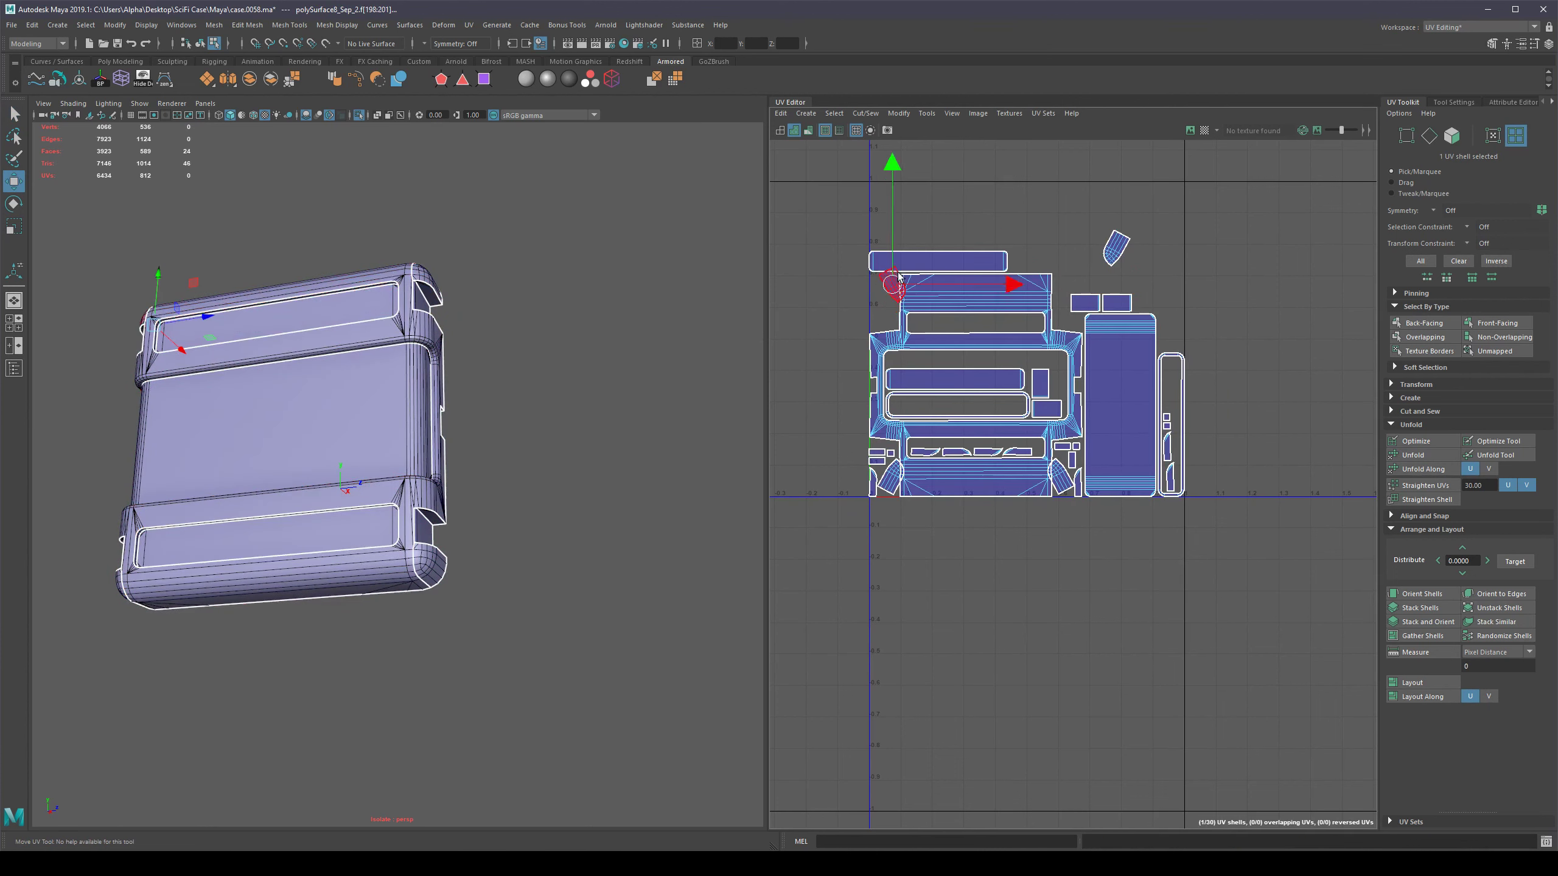
{"action": "left_click_drag", "start_coordinate": [888, 293], "coordinate": [1012, 200]}
{"action": "left_click", "coordinate": [890, 479]}
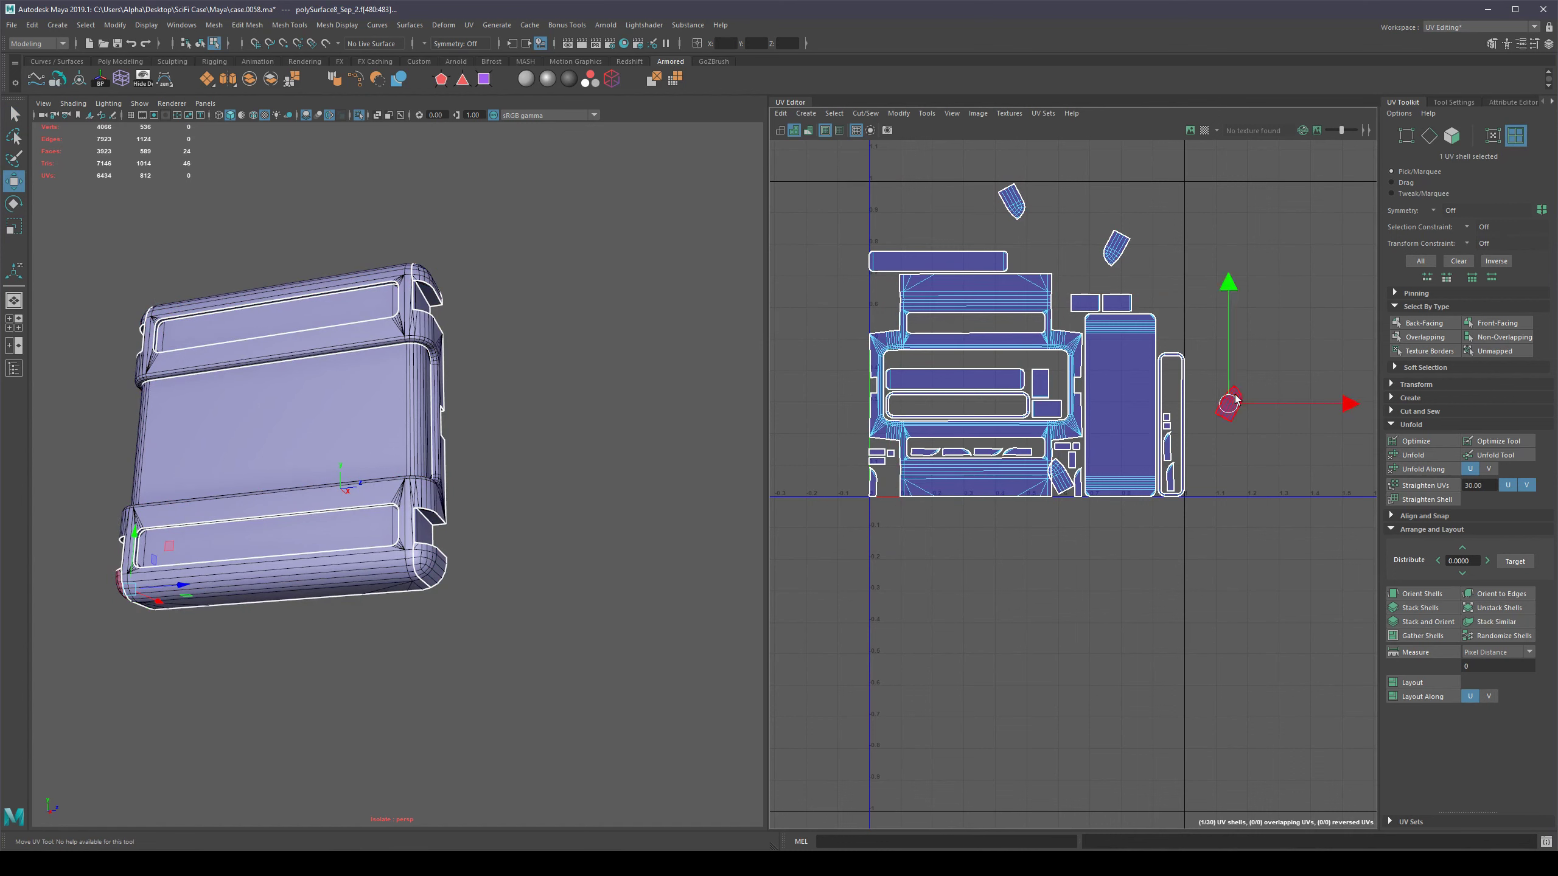
{"action": "left_click", "coordinate": [1067, 477]}
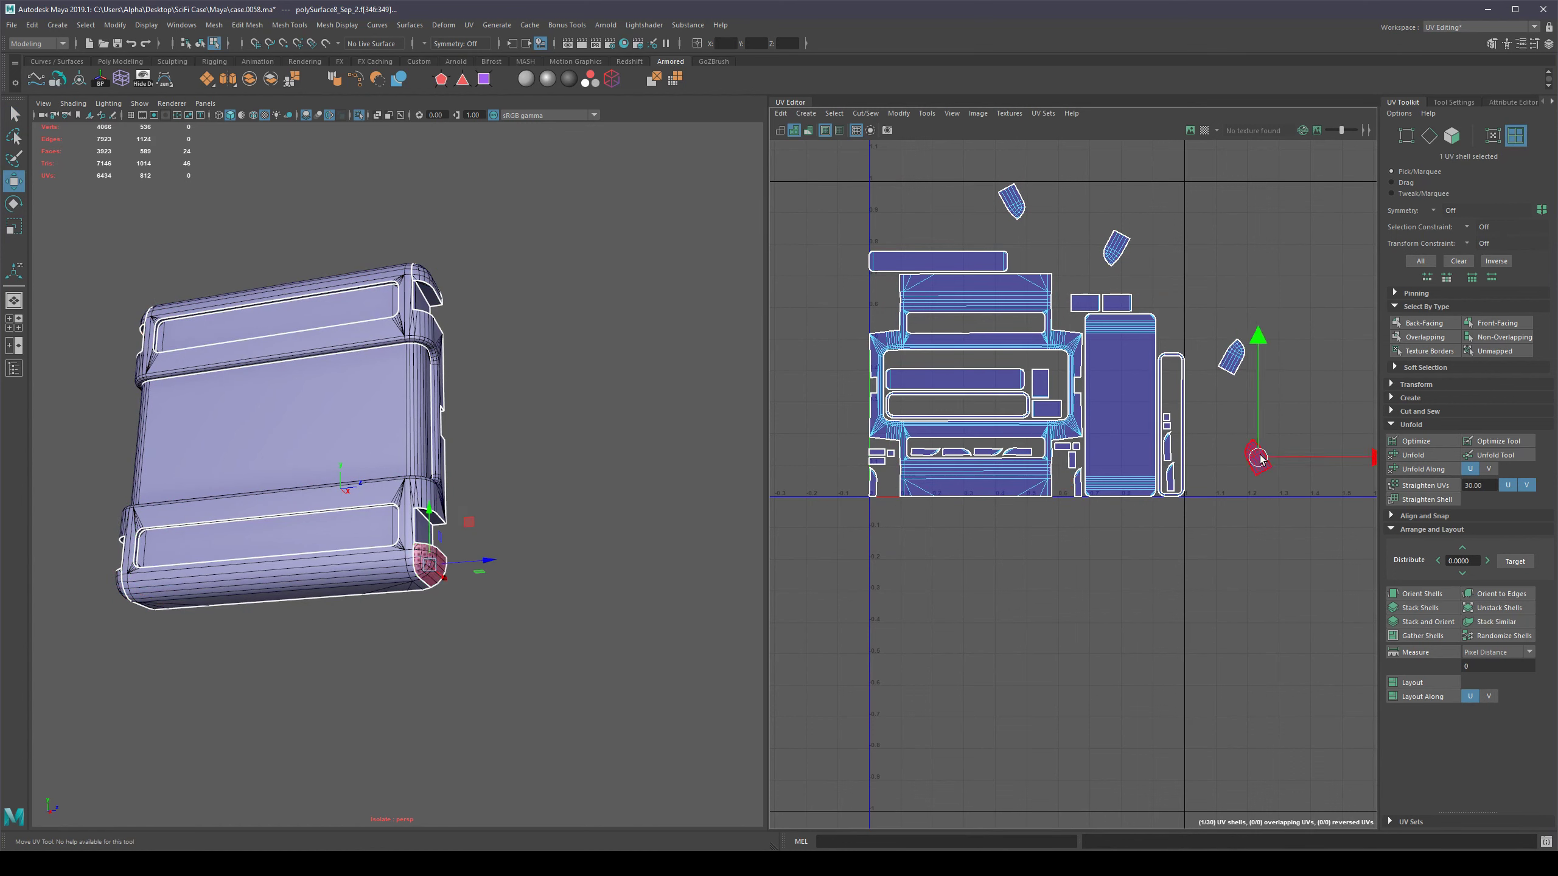
Select the main frame shell and compare its unfolded layout with the model.
{"action": "mouse_move", "coordinate": [470, 652]}
{"action": "left_mouse_down", "text": "alt"}
{"action": "mouse_move", "coordinate": [445, 620]}
{"action": "mouse_move", "coordinate": [431, 628]}
{"action": "mouse_move", "coordinate": [426, 650]}
{"action": "mouse_move", "coordinate": [463, 658]}
{"action": "left_mouse_up", "text": "alt"}
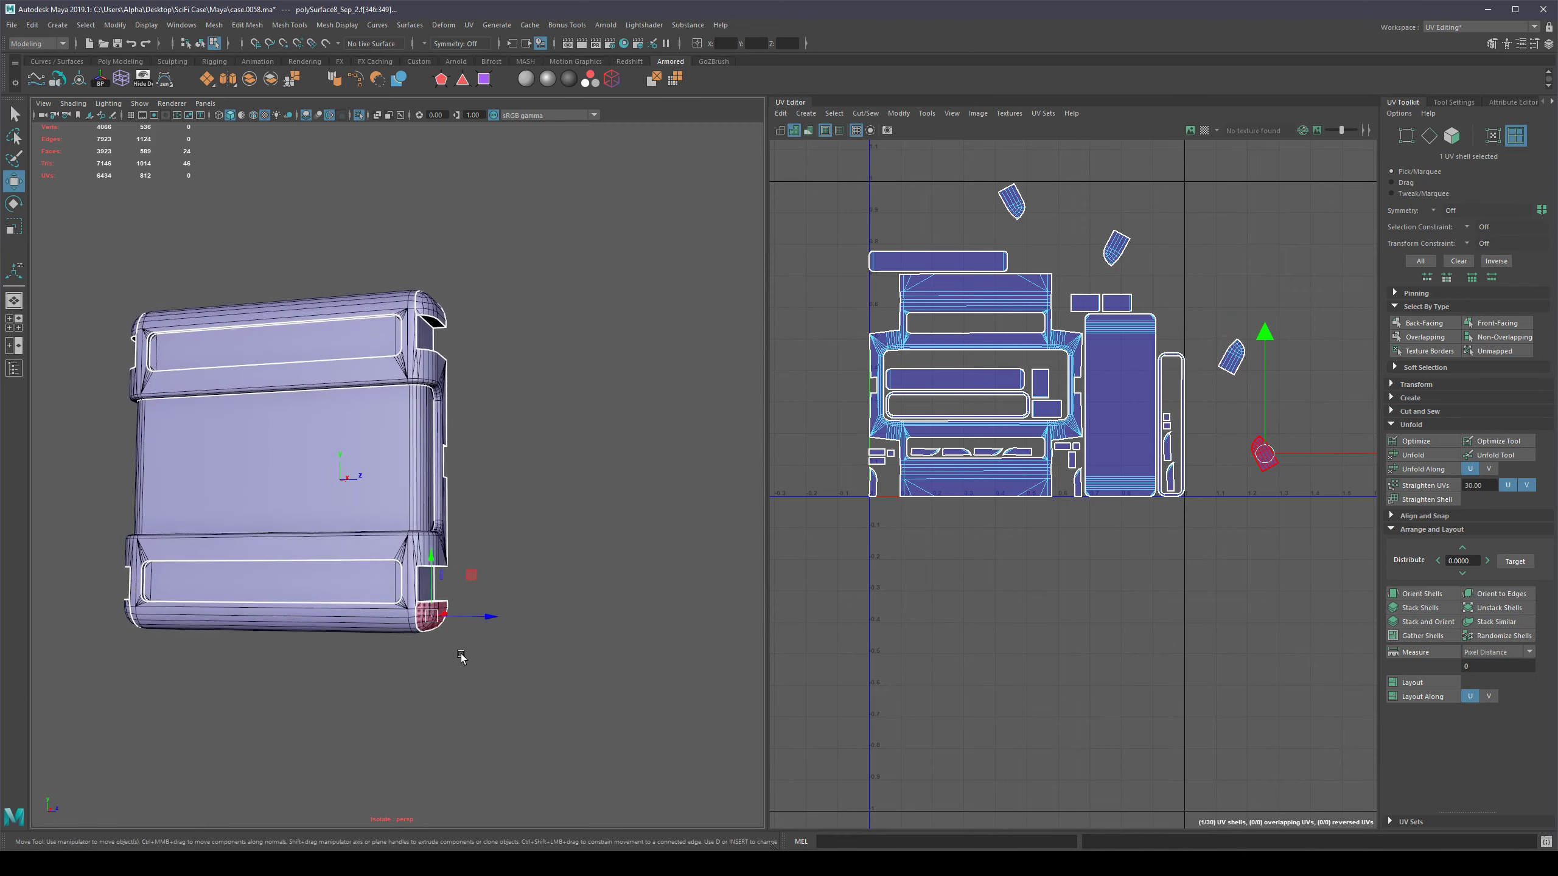
{"action": "left_click", "coordinate": [419, 545]}
{"action": "scroll", "coordinate": [981, 466], "scroll_direction": "up", "scroll_amount": 3}
{"action": "scroll", "coordinate": [901, 324], "scroll_direction": "down", "scroll_amount": 3}
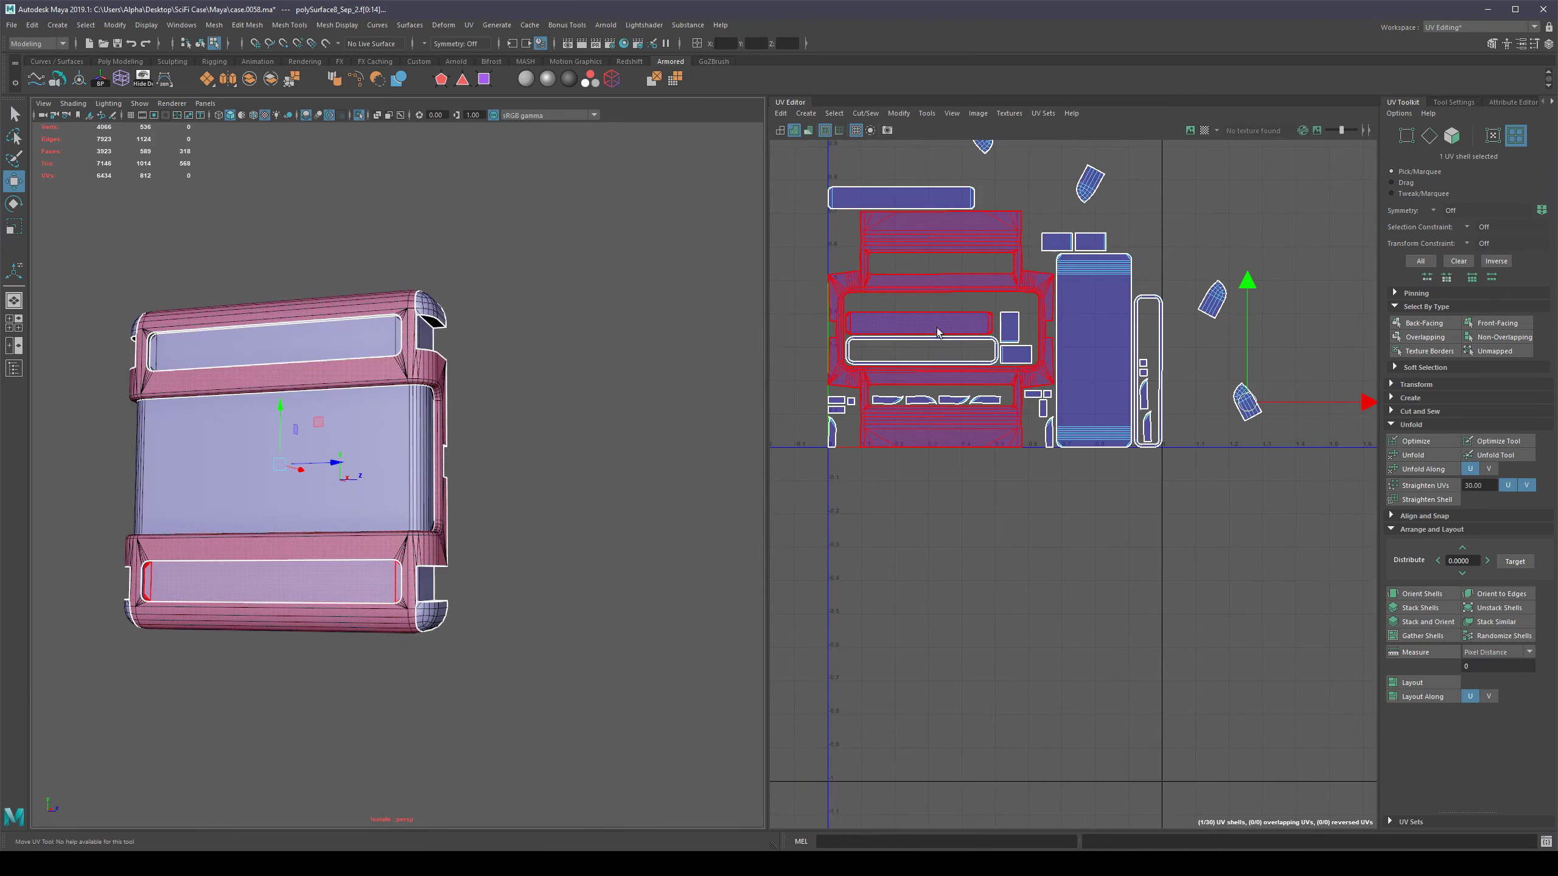
{"action": "middle_click_drag", "start_coordinate": [984, 414], "coordinate": [1037, 586], "text": "alt"}
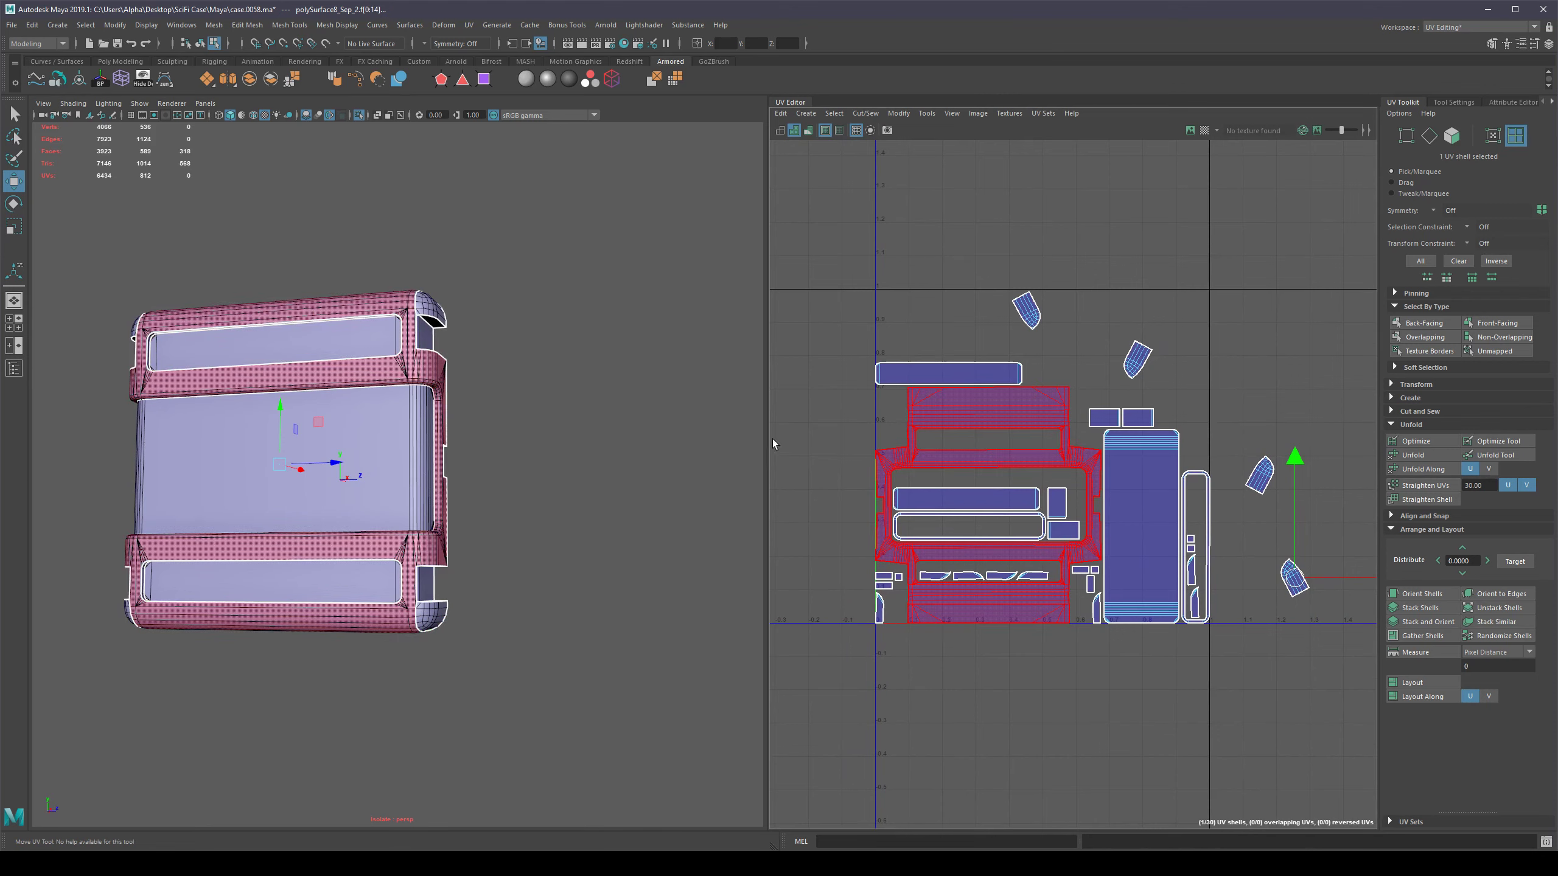
{"action": "mouse_move", "coordinate": [823, 532]}
{"action": "middle_mouse_down", "text": "alt"}
{"action": "mouse_move", "coordinate": [858, 529]}
{"action": "mouse_move", "coordinate": [847, 541]}
{"action": "middle_mouse_up", "text": "alt"}
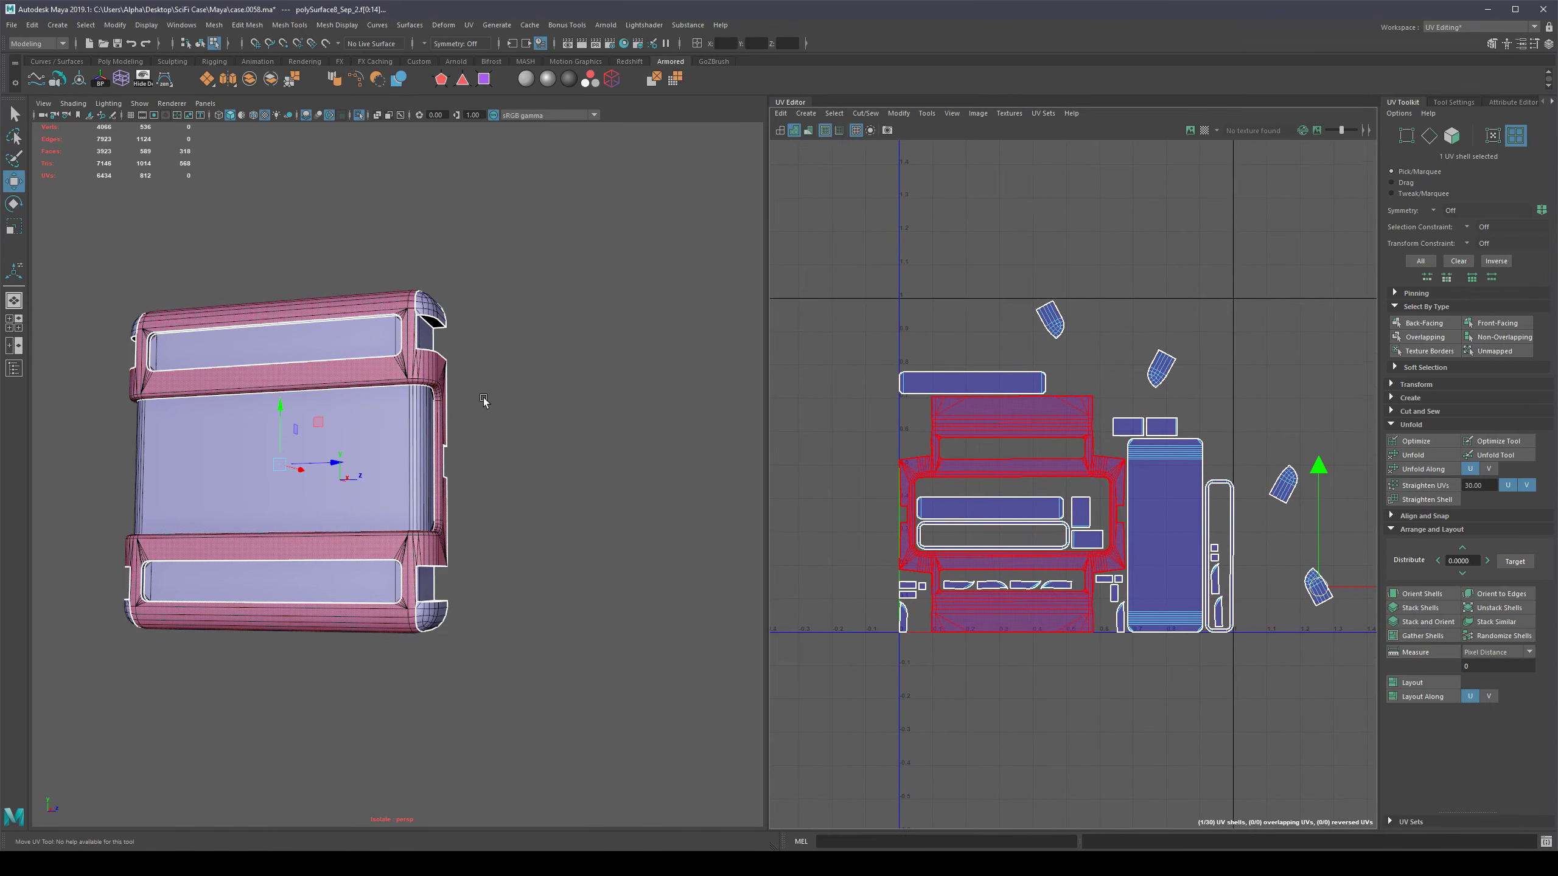
Inspect the edges along the frame's upper side and recessed panel for possible further seams.
{"action": "left_click_drag", "start_coordinate": [476, 376], "coordinate": [554, 435], "text": "alt"}
{"action": "right_click_drag", "start_coordinate": [411, 442], "coordinate": [396, 605], "text": "alt"}
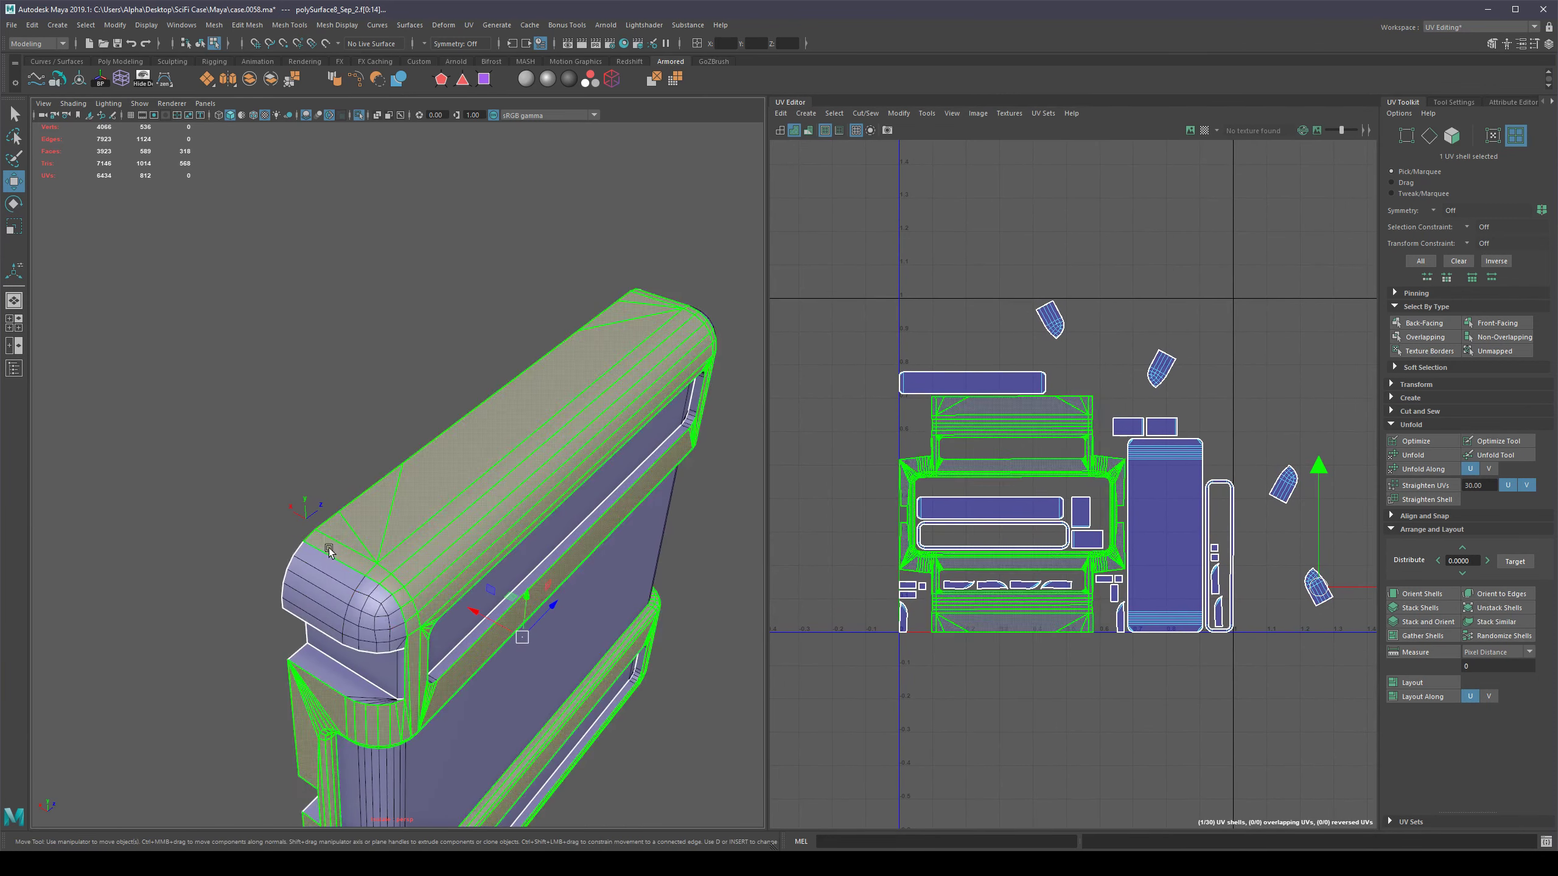
{"action": "middle_click_drag", "start_coordinate": [258, 563], "coordinate": [198, 507], "text": "alt"}
{"action": "left_click_drag", "start_coordinate": [198, 507], "coordinate": [190, 473], "text": "alt"}
{"action": "left_click", "coordinate": [72, 432]}
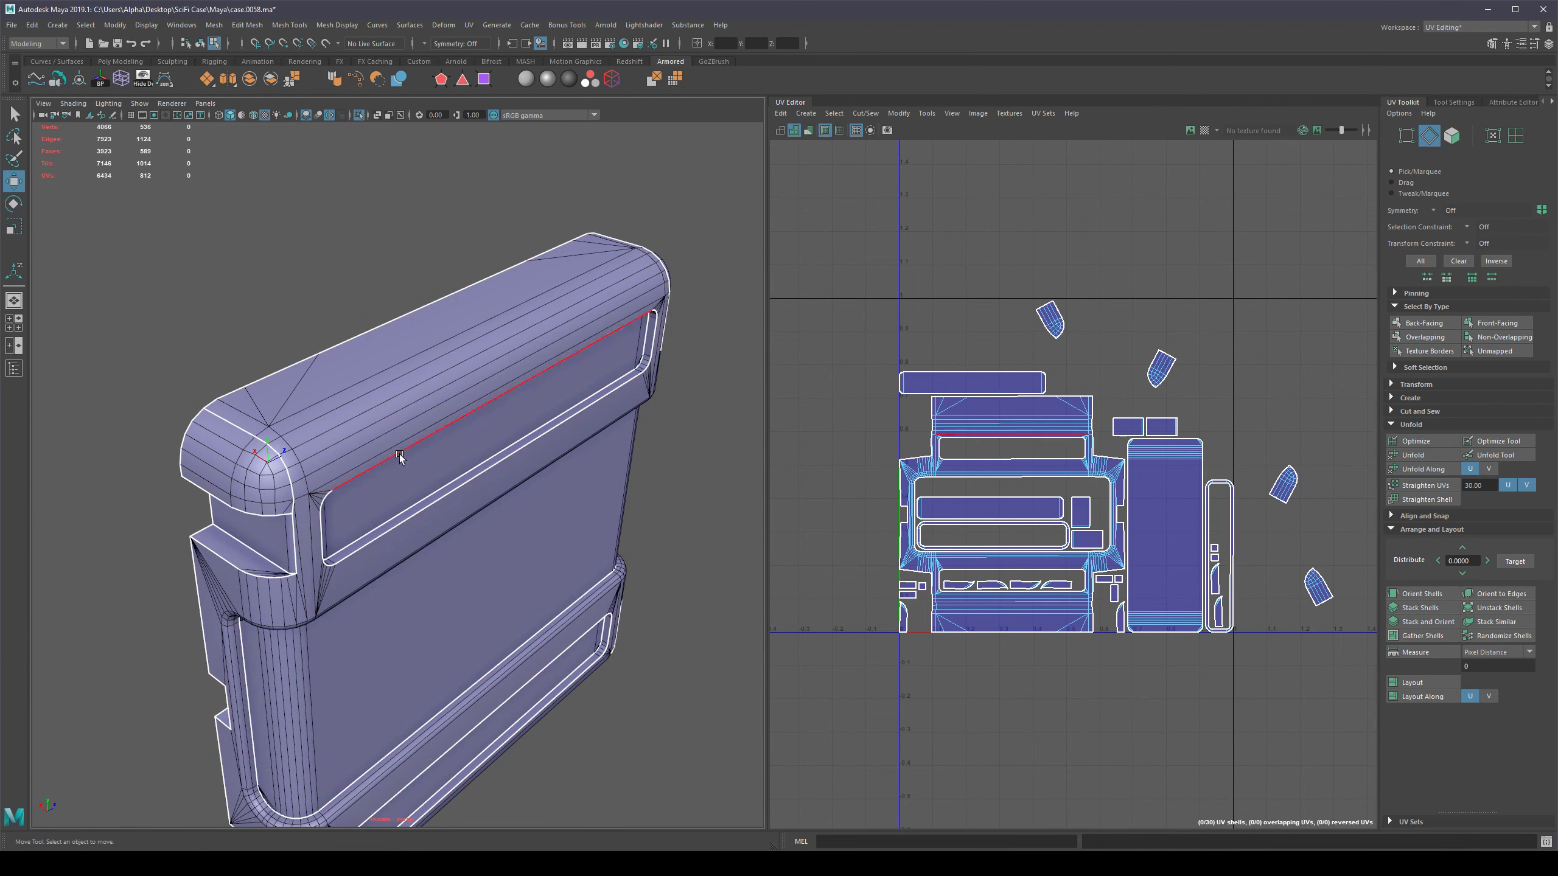
{"action": "scroll", "coordinate": [399, 455], "scroll_direction": "down", "scroll_amount": 5}
{"action": "left_click_drag", "start_coordinate": [592, 542], "coordinate": [626, 520], "text": "alt"}
{"action": "scroll", "coordinate": [420, 370], "scroll_direction": "up", "scroll_amount": 2}
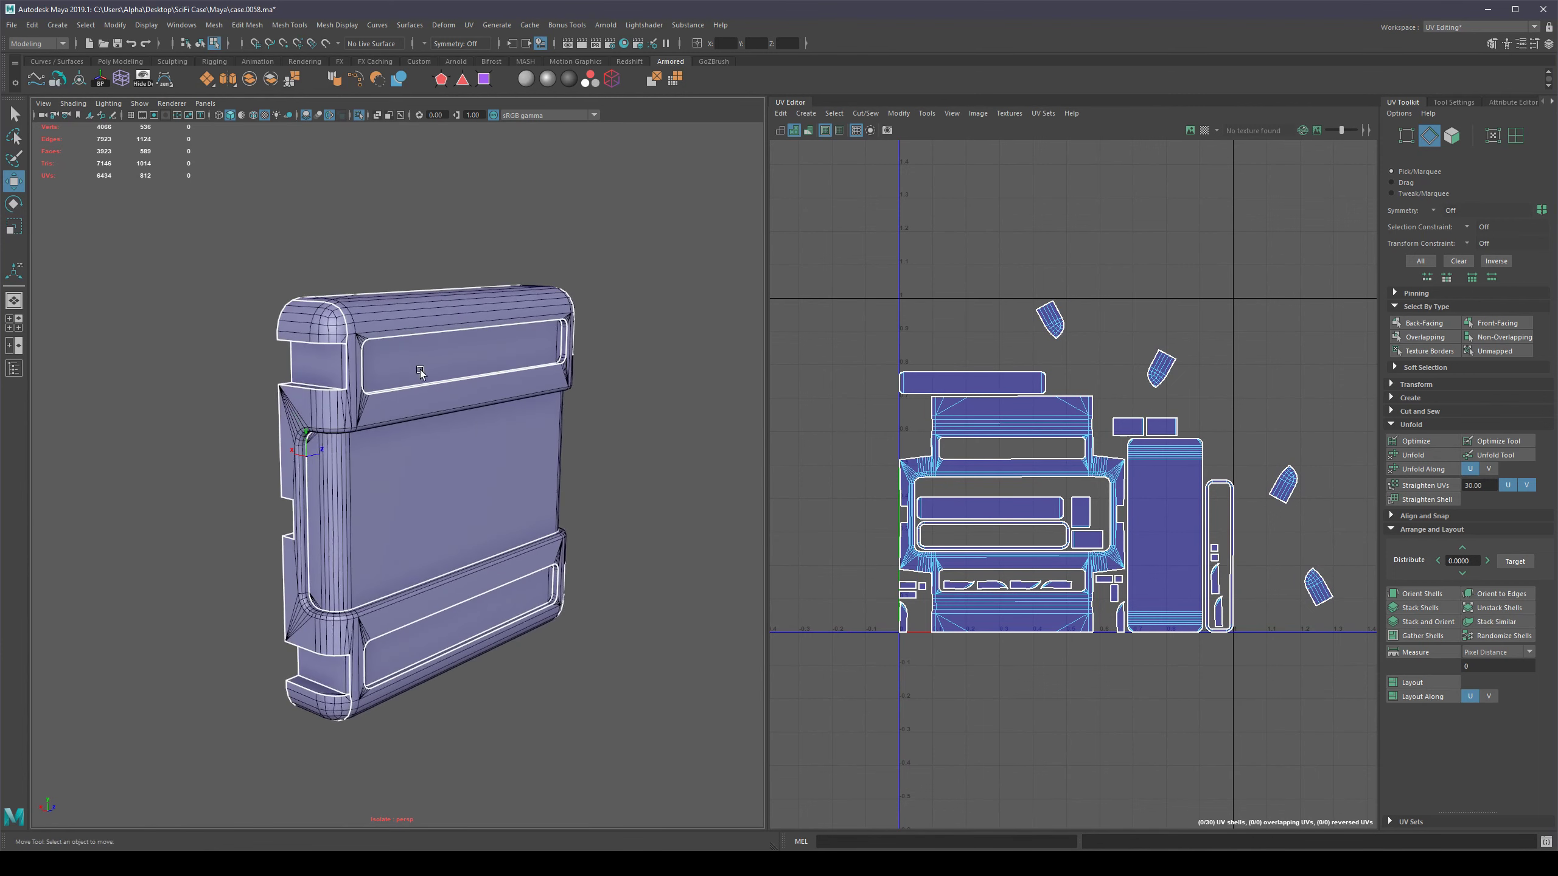
Examine the inner wall and rim edges of the upper recessed panel for a suitable seam position.
{"action": "scroll", "coordinate": [420, 371], "scroll_direction": "up", "scroll_amount": 6}
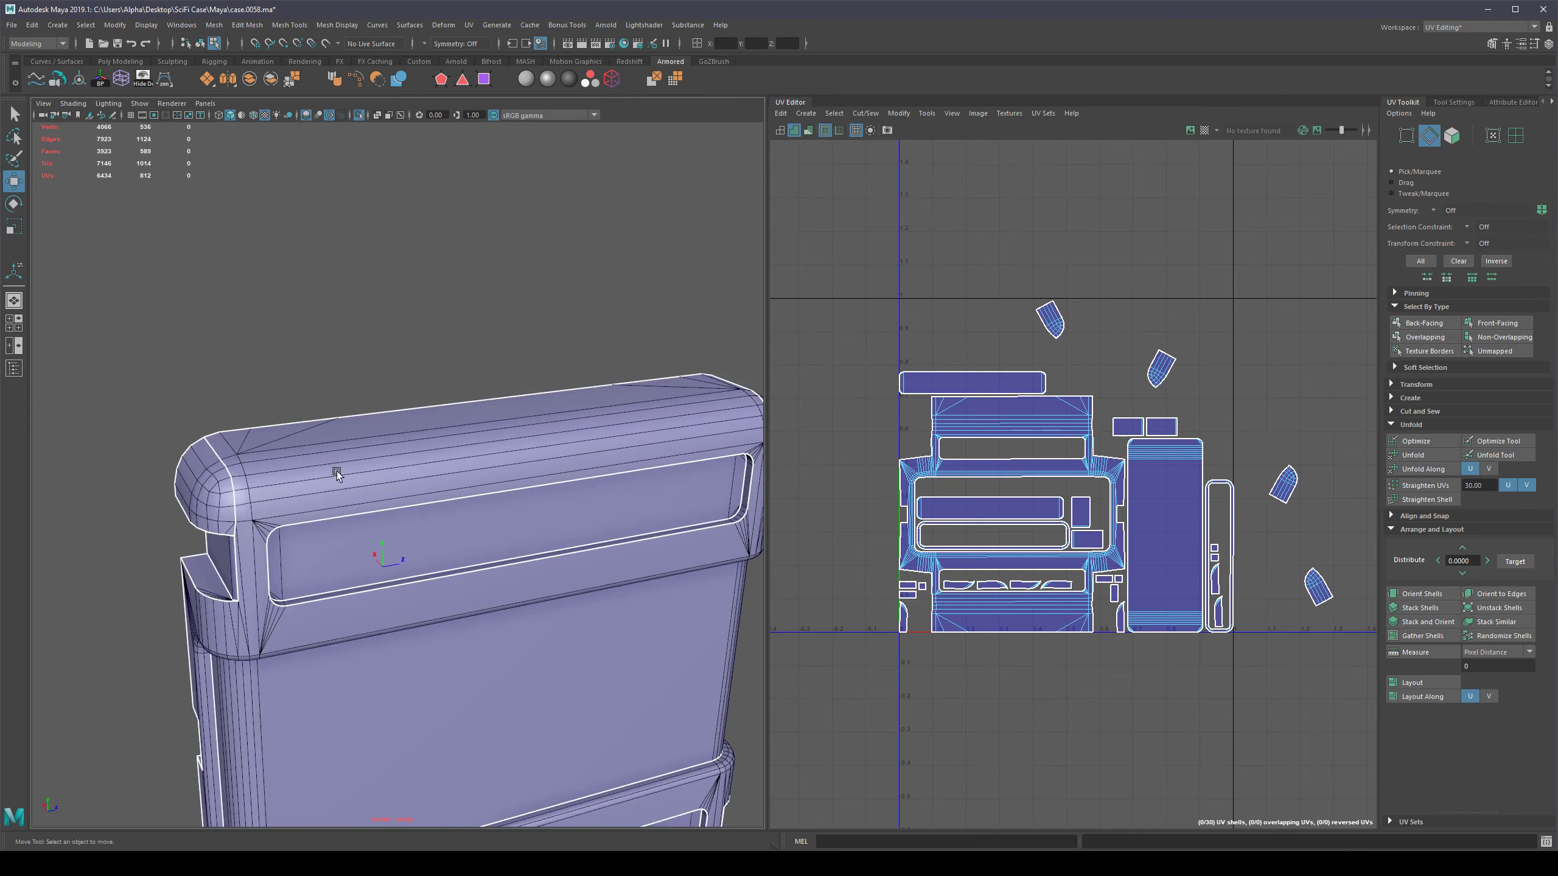
{"action": "scroll", "coordinate": [233, 456], "scroll_direction": "up", "scroll_amount": 2}
{"action": "left_click_drag", "start_coordinate": [235, 515], "coordinate": [243, 441], "text": "alt"}
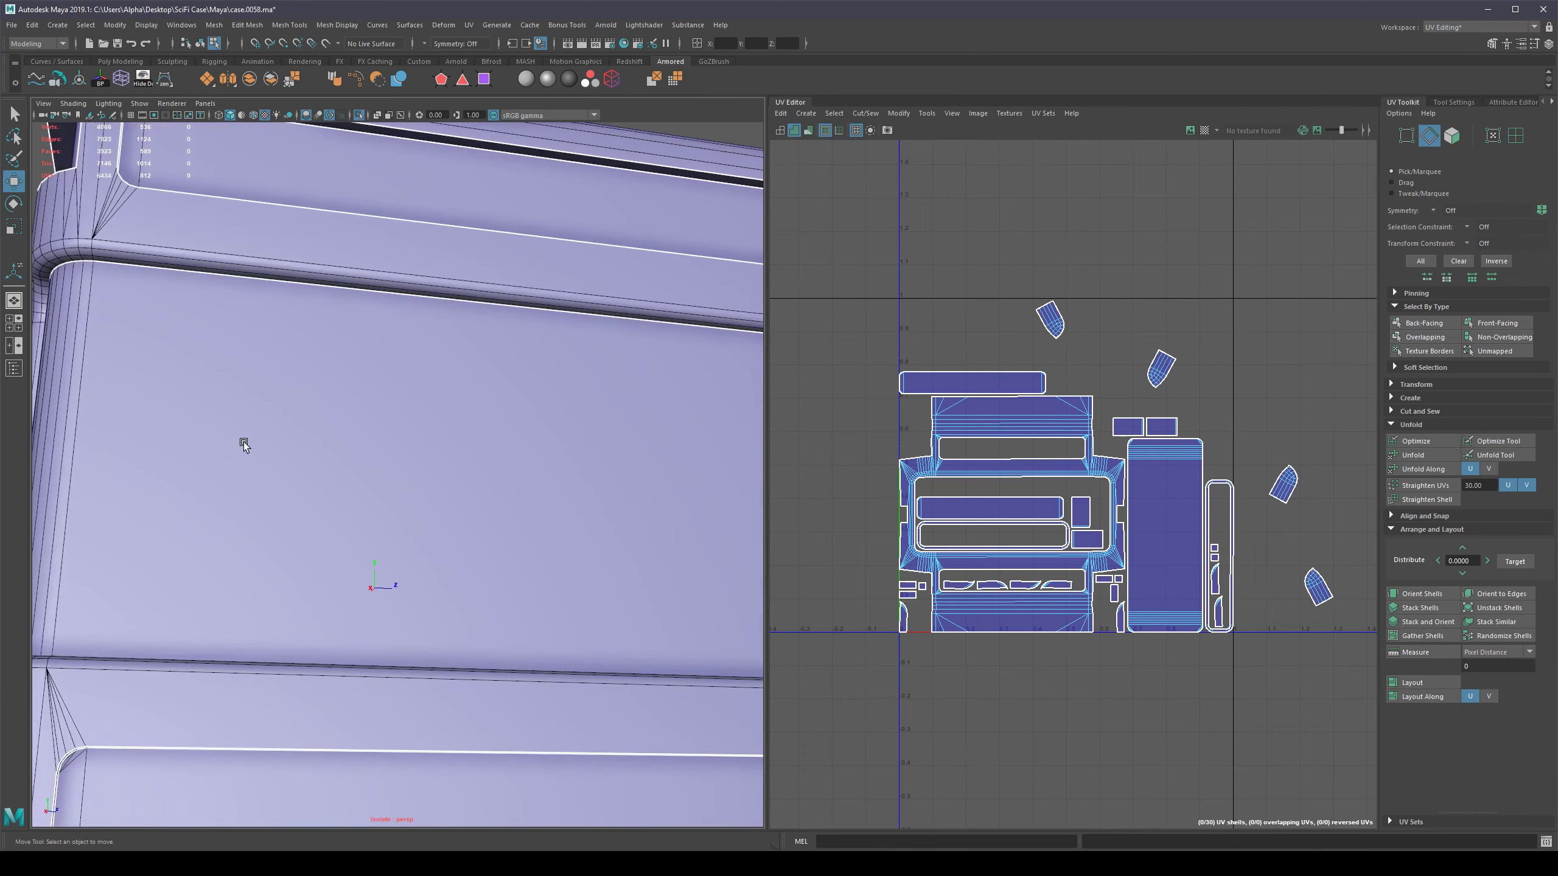
{"action": "middle_click_drag", "start_coordinate": [243, 441], "coordinate": [365, 452], "text": "alt"}
{"action": "left_click_drag", "start_coordinate": [365, 453], "coordinate": [319, 431], "text": "alt"}
{"action": "double_click", "coordinate": [274, 350]}
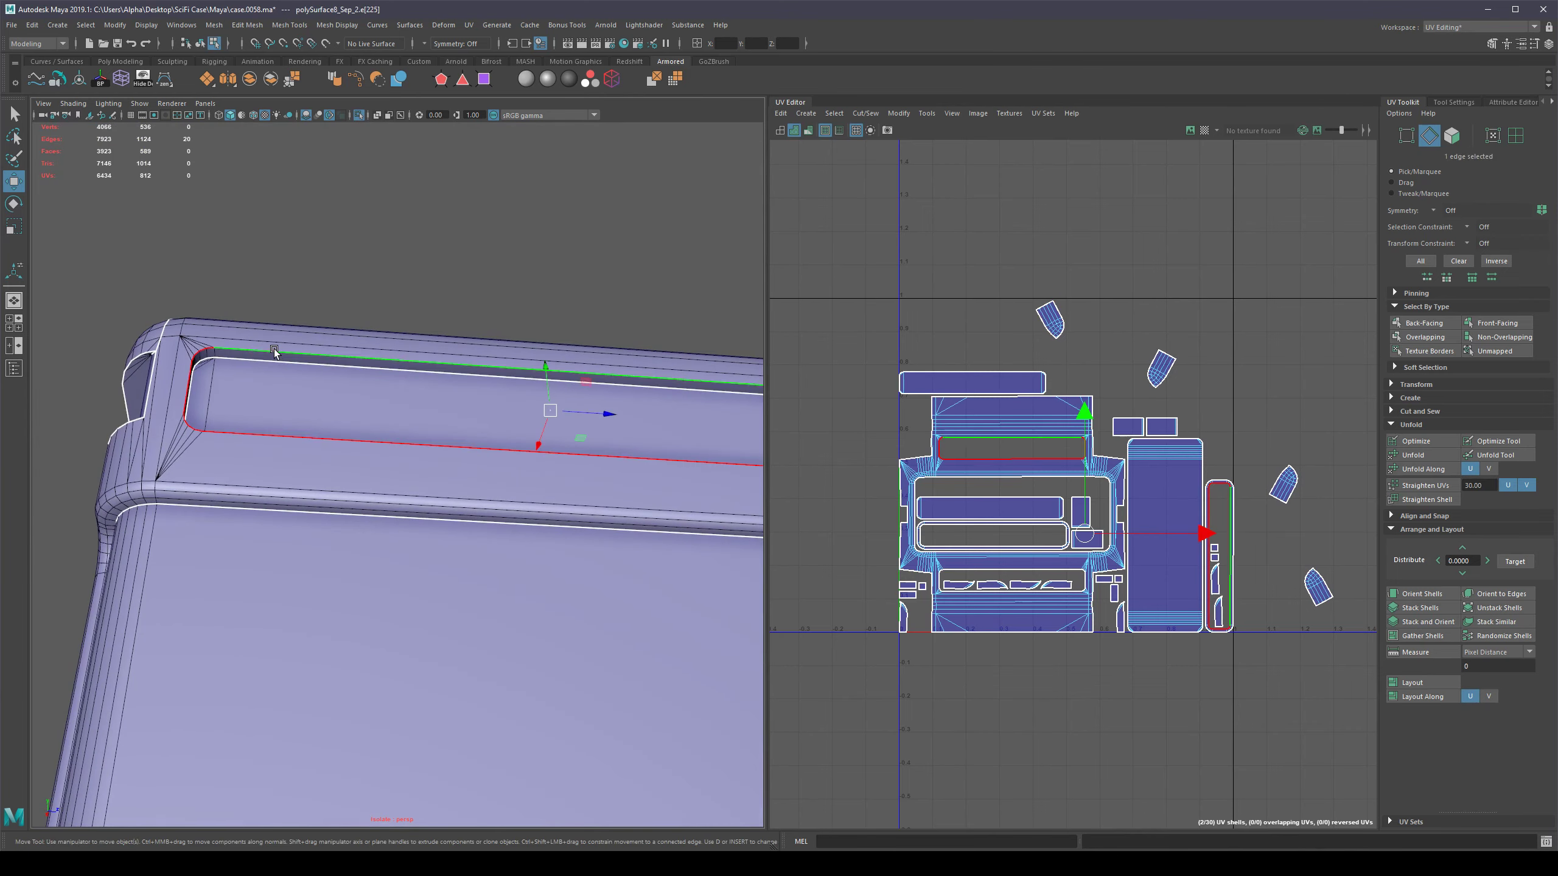
{"action": "scroll", "coordinate": [390, 473], "scroll_direction": "up", "scroll_amount": 2}
{"action": "left_click", "coordinate": [284, 327]}
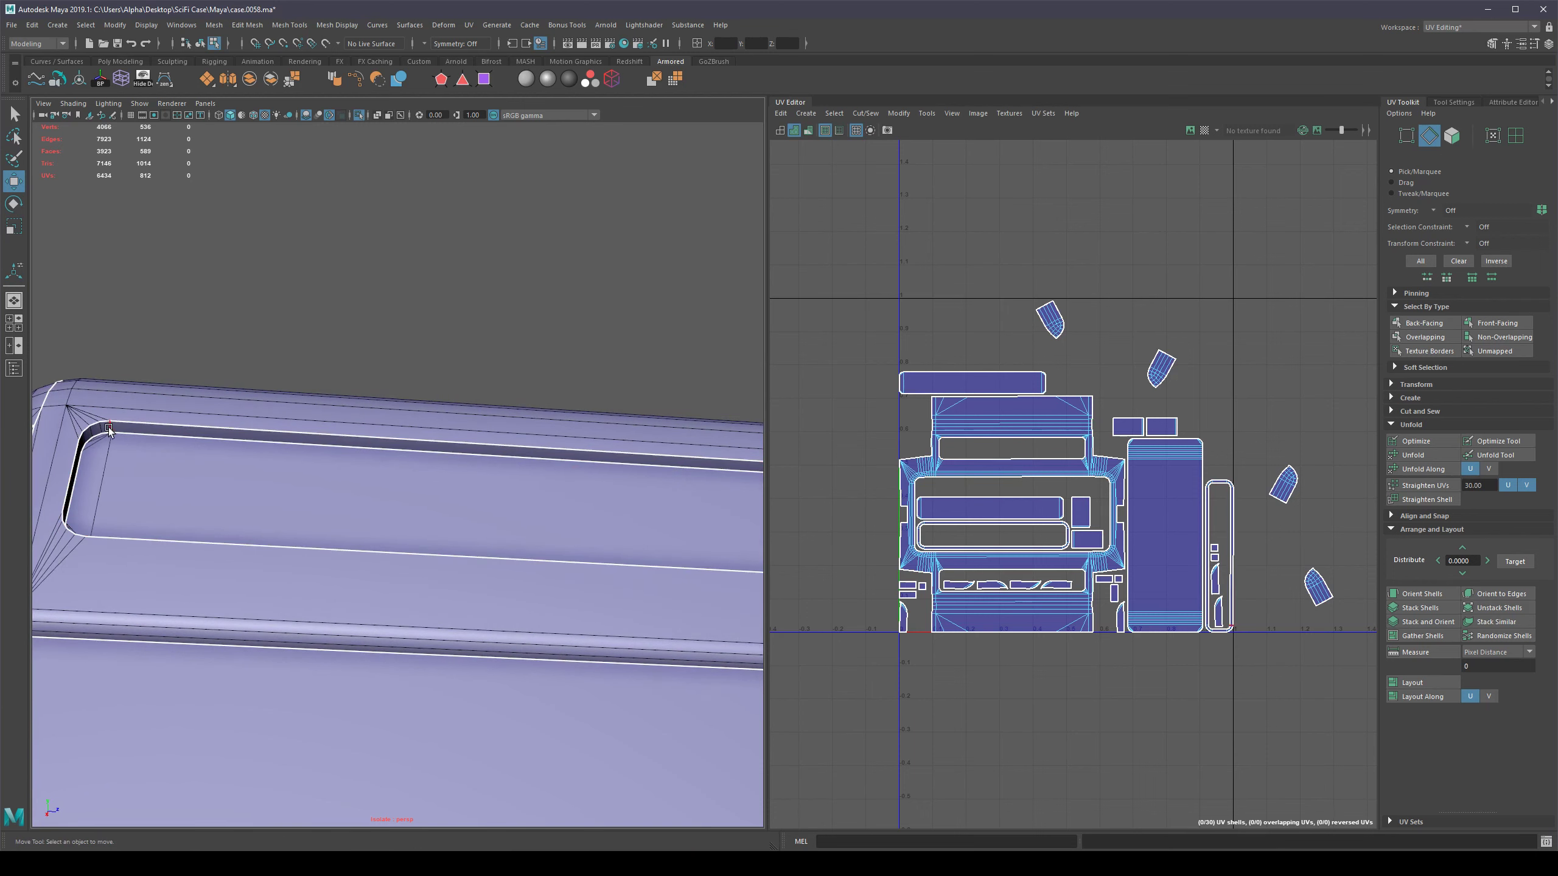
{"action": "scroll", "coordinate": [299, 421], "scroll_direction": "down", "scroll_amount": 2}
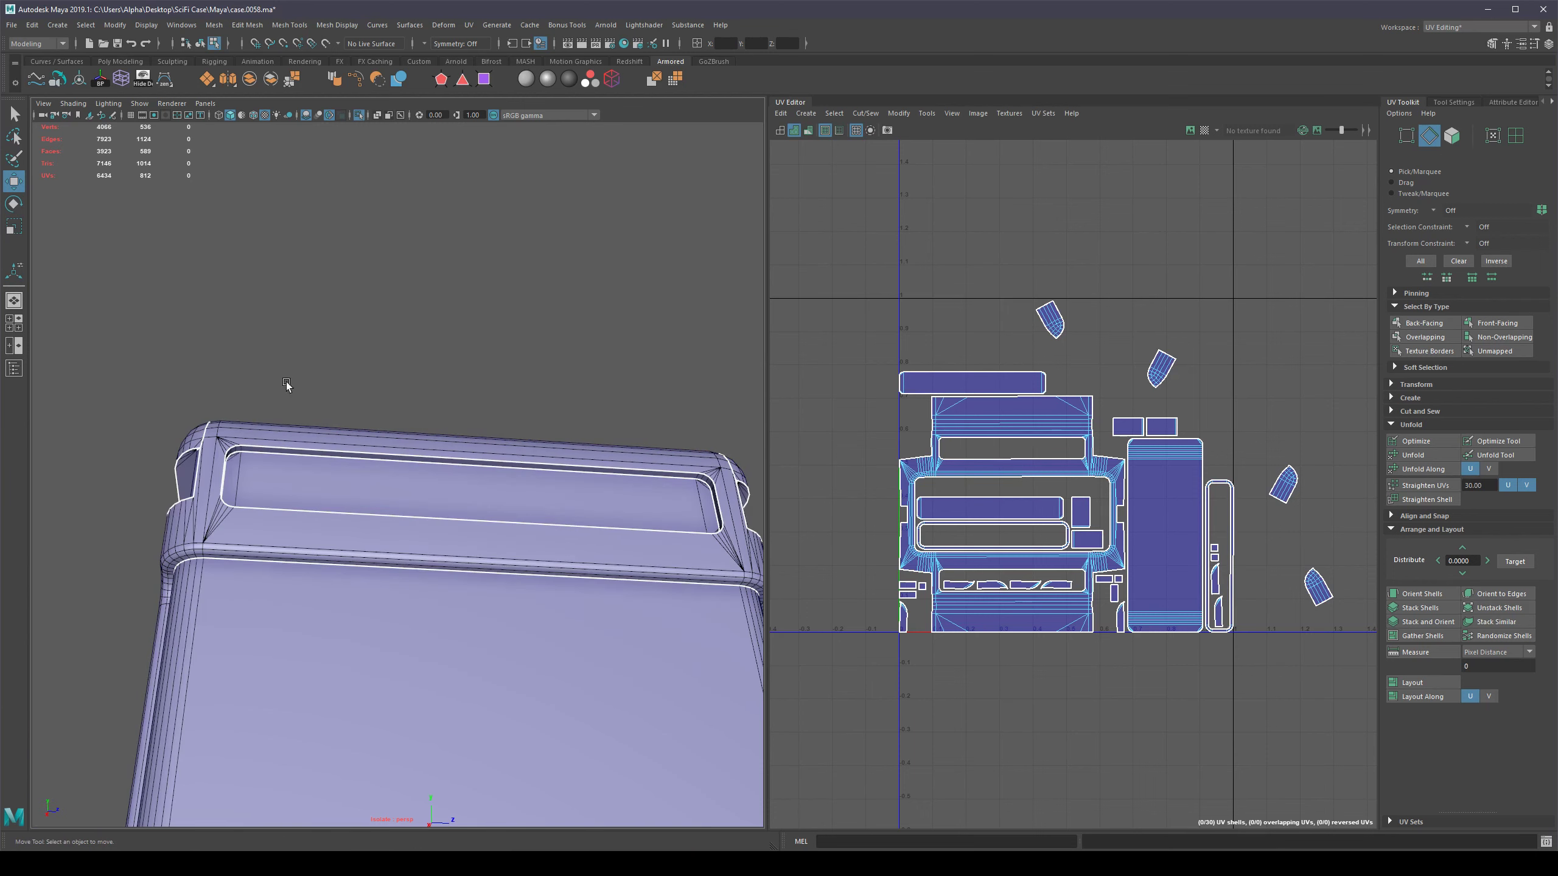
Examine the rounded corner, upper edges and side of the case for possible further seams.
{"action": "left_click_drag", "start_coordinate": [287, 384], "coordinate": [310, 505], "text": "alt"}
{"action": "middle_click_drag", "start_coordinate": [310, 505], "coordinate": [414, 358], "text": "alt"}
{"action": "scroll", "coordinate": [414, 358], "scroll_direction": "up", "scroll_amount": 4}
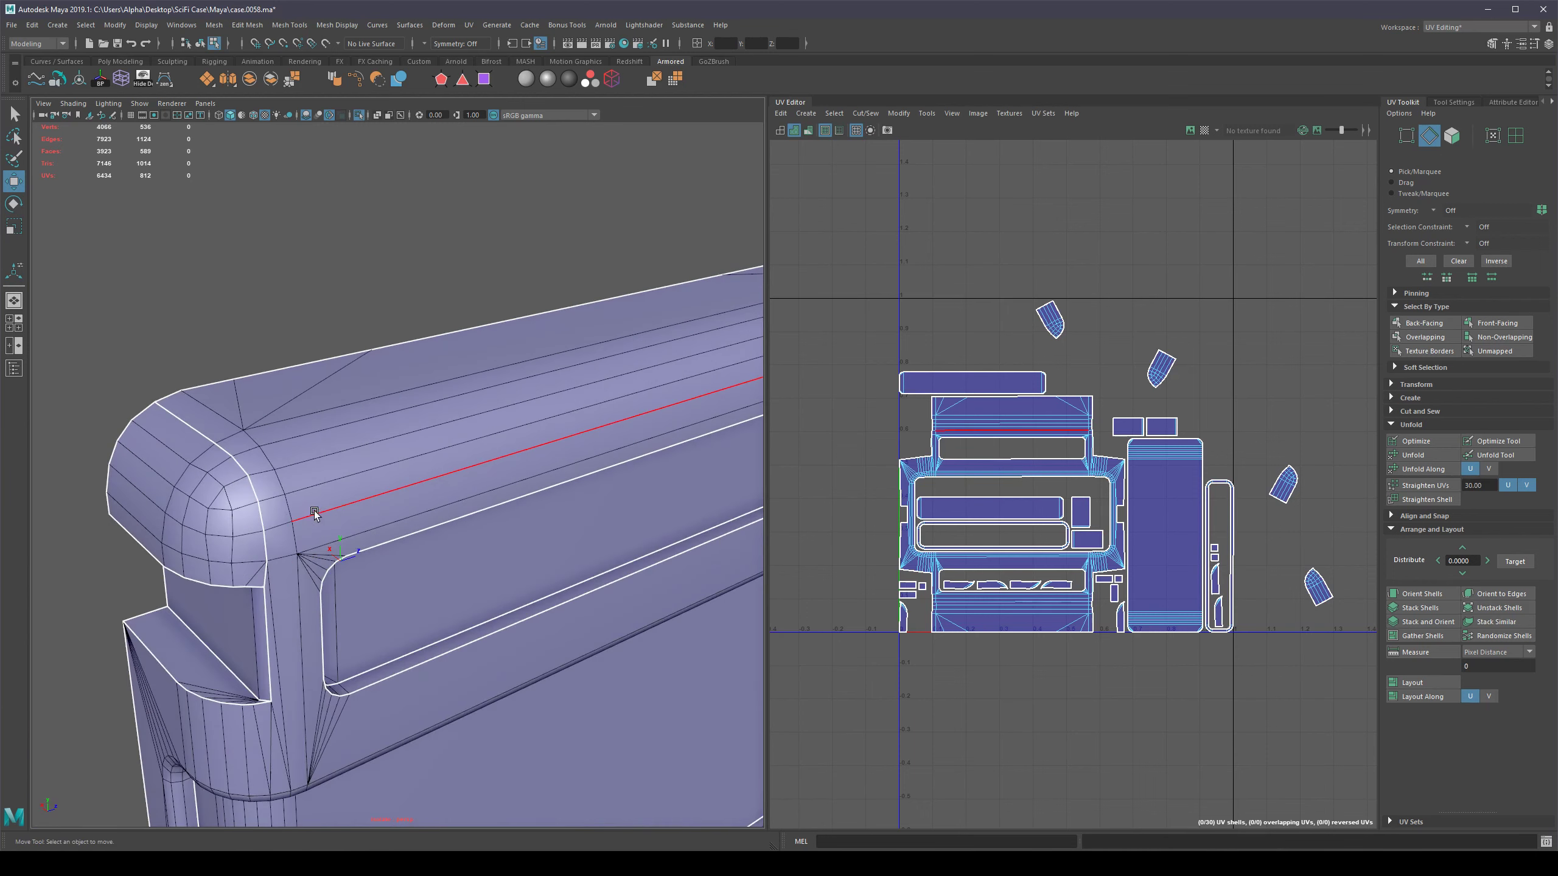
{"action": "double_click", "coordinate": [226, 449]}
{"action": "left_click_drag", "start_coordinate": [306, 497], "coordinate": [172, 392], "text": "alt"}
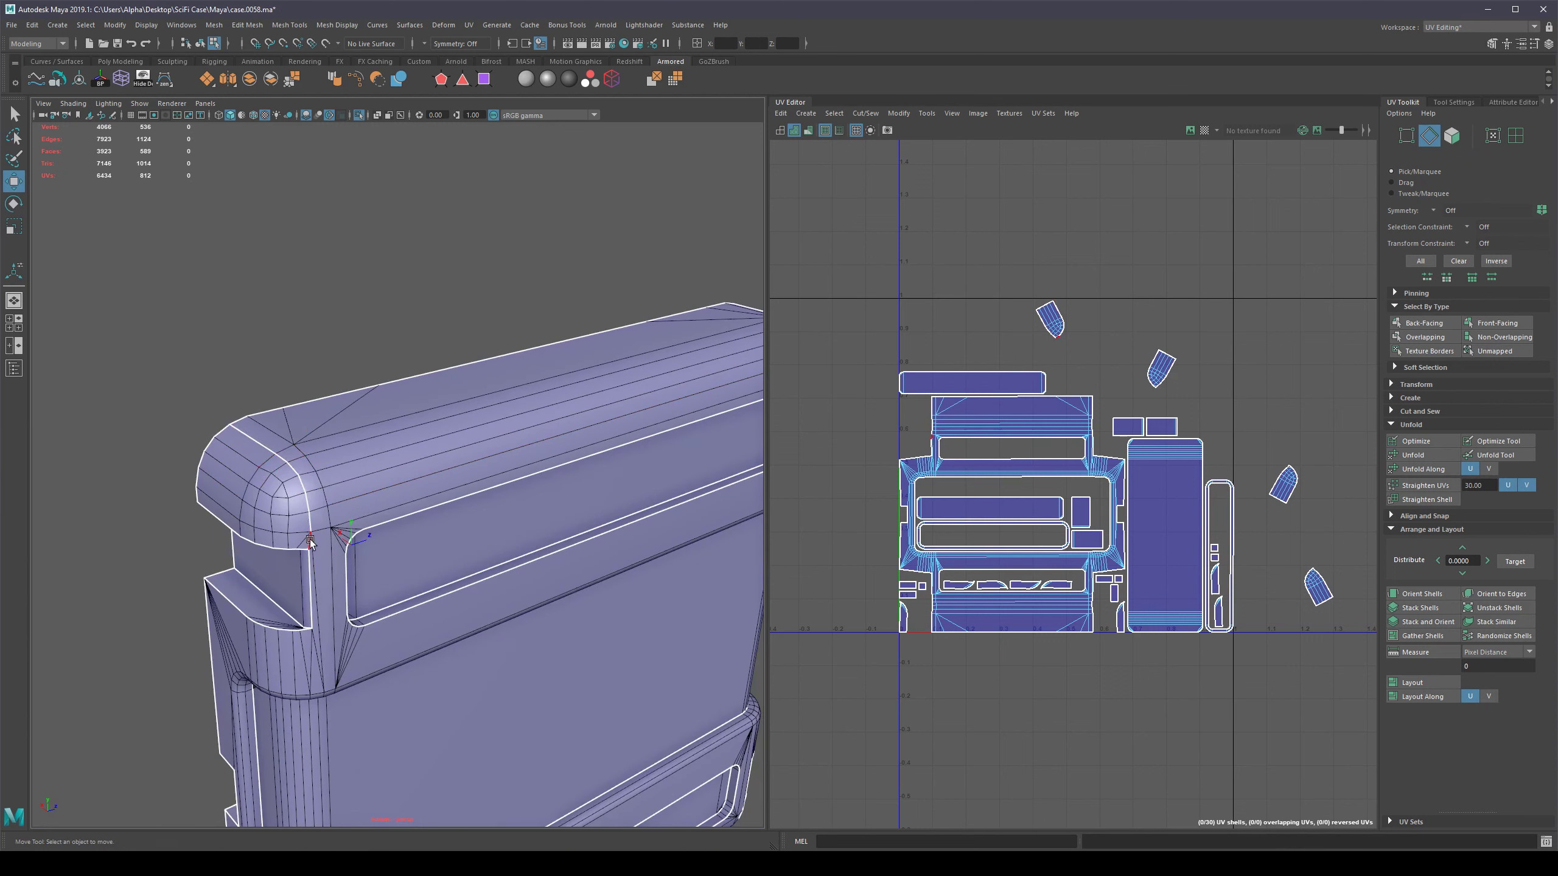
{"action": "scroll", "coordinate": [318, 551], "scroll_direction": "down", "scroll_amount": 5}
{"action": "left_click_drag", "start_coordinate": [319, 551], "coordinate": [476, 490], "text": "alt"}
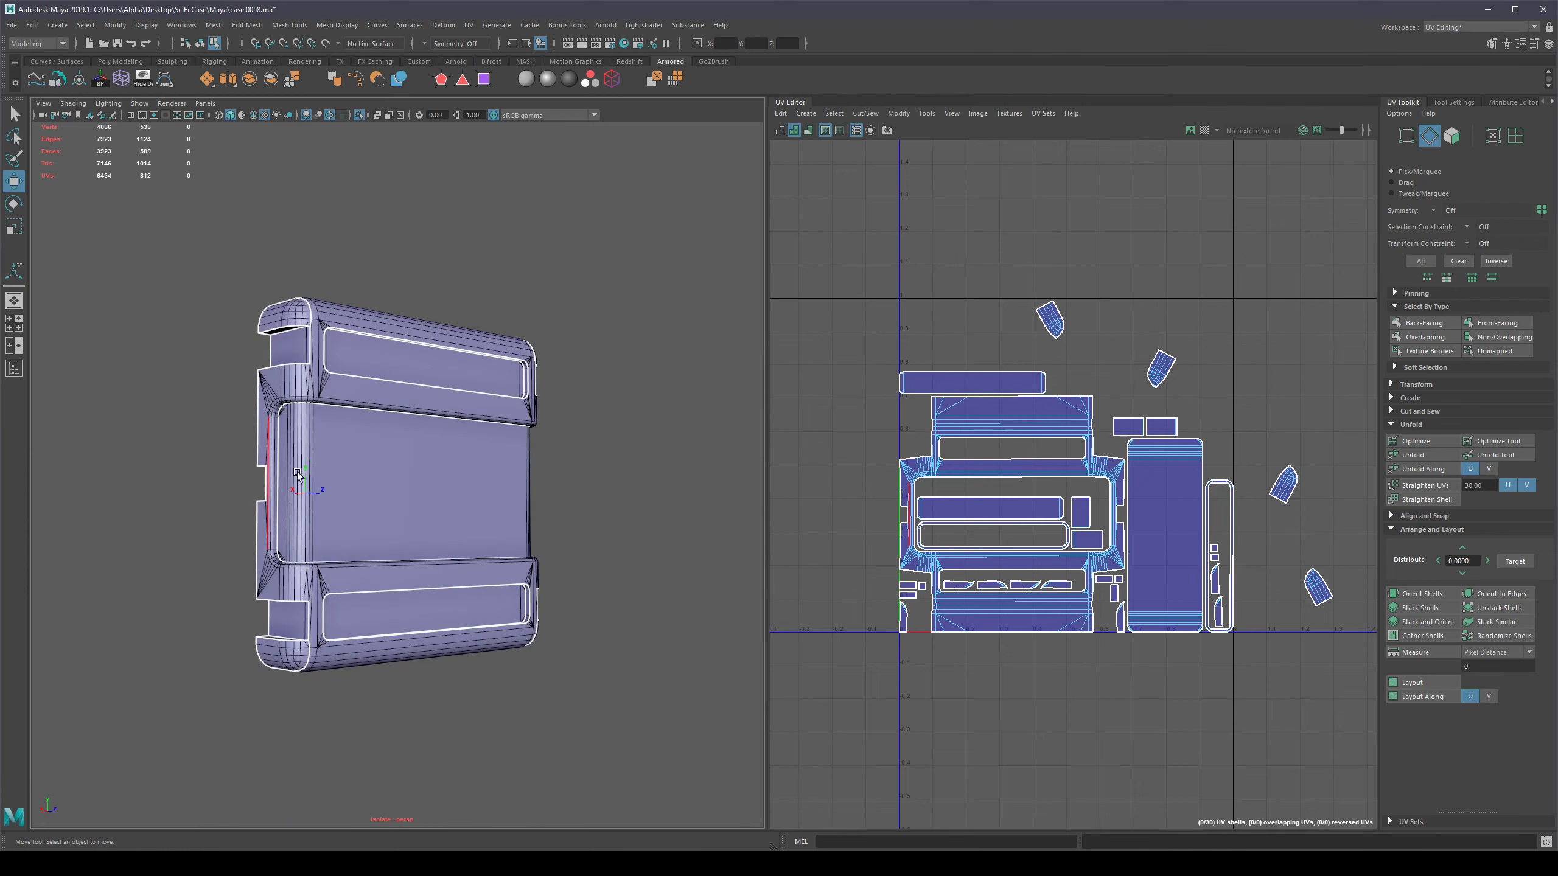
{"action": "left_click_drag", "start_coordinate": [299, 476], "coordinate": [368, 520], "text": "alt"}
{"action": "scroll", "coordinate": [450, 481], "scroll_direction": "up", "scroll_amount": 5}
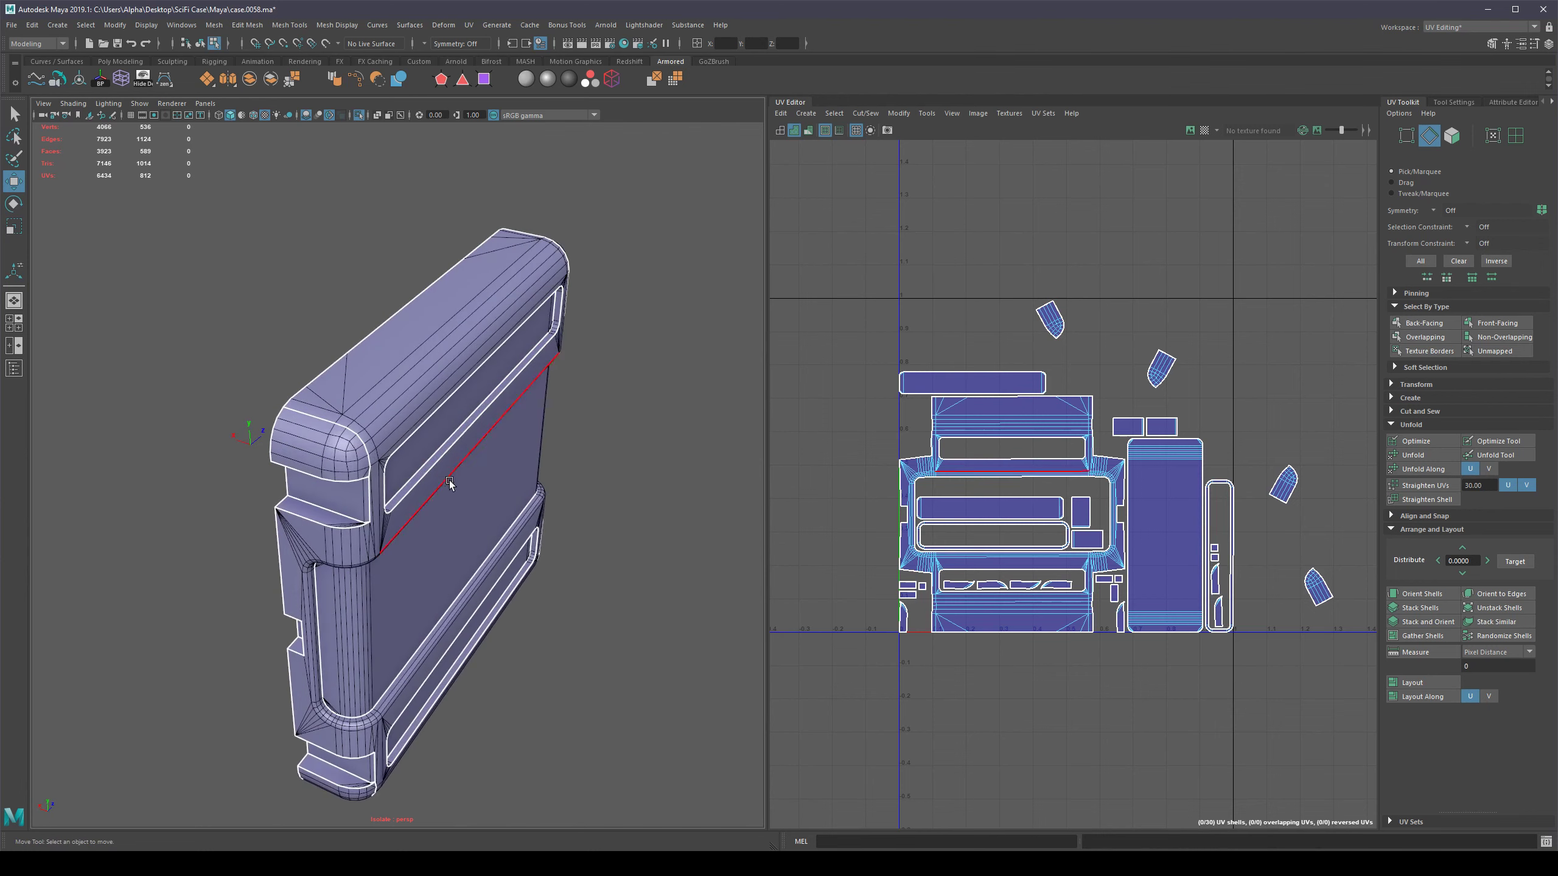
{"action": "left_click_drag", "start_coordinate": [449, 482], "coordinate": [476, 528], "text": "alt"}
{"action": "left_click", "coordinate": [519, 547]}
{"action": "scroll", "coordinate": [1039, 362], "scroll_direction": "down", "scroll_amount": 1}
Select the large rectangular UV shell and the narrow ring shell in turn to match them with parts of the model.
{"action": "middle_click_drag", "start_coordinate": [1027, 417], "coordinate": [1013, 425], "text": "alt"}
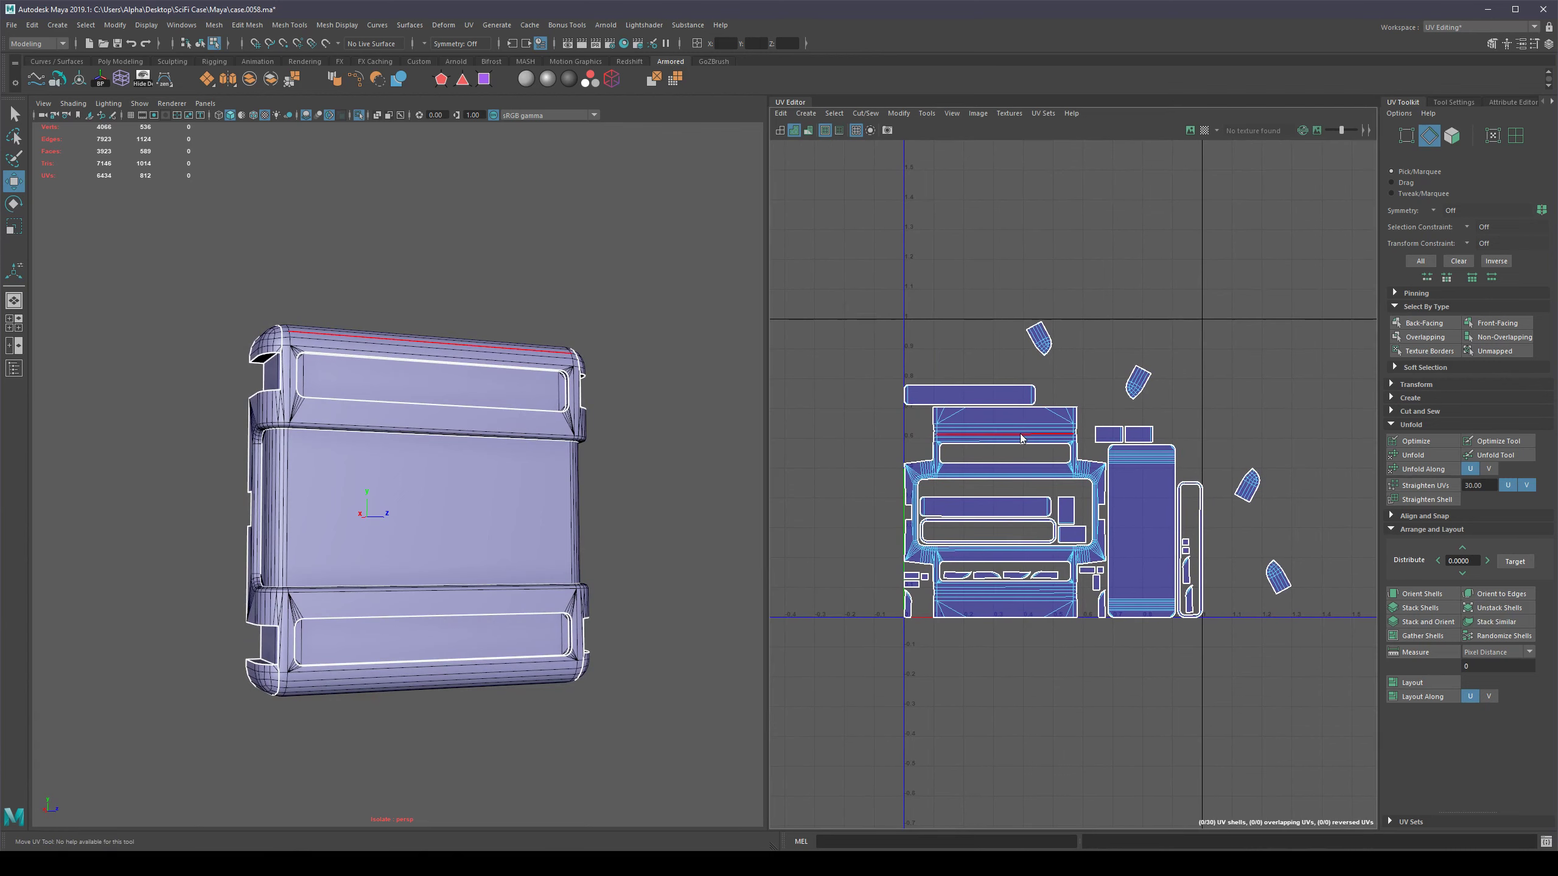
{"action": "right_click_drag", "start_coordinate": [1021, 434], "coordinate": [990, 420]}
{"action": "scroll", "coordinate": [1139, 499], "scroll_direction": "up", "scroll_amount": 3}
{"action": "middle_click_drag", "start_coordinate": [1092, 496], "coordinate": [1102, 337], "text": "alt"}
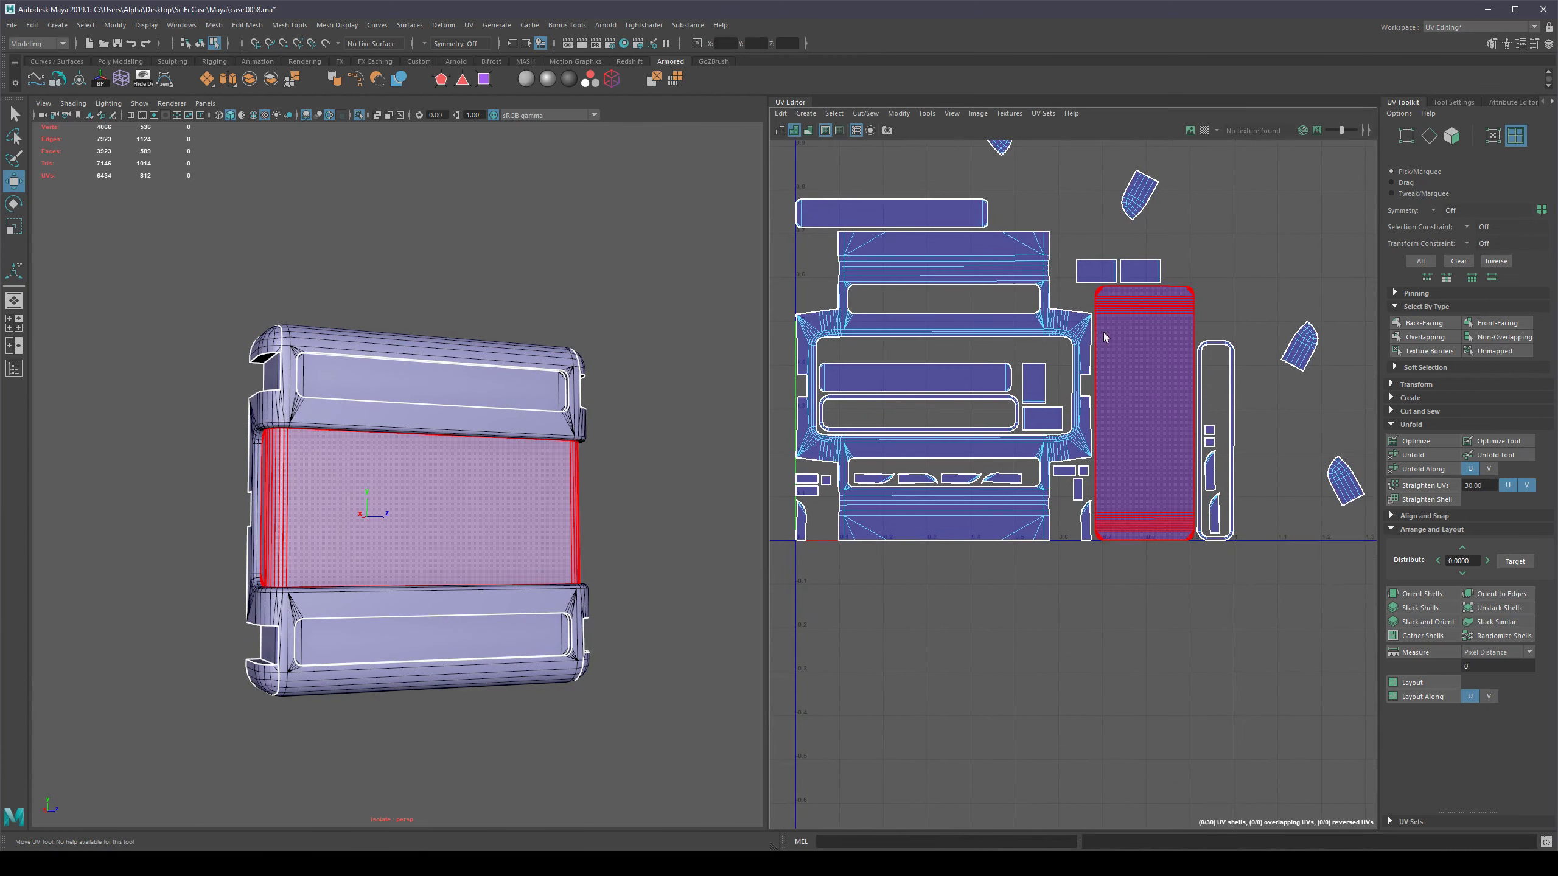
{"action": "left_click", "coordinate": [1143, 418]}
{"action": "scroll", "coordinate": [1216, 246], "scroll_direction": "down", "scroll_amount": 3}
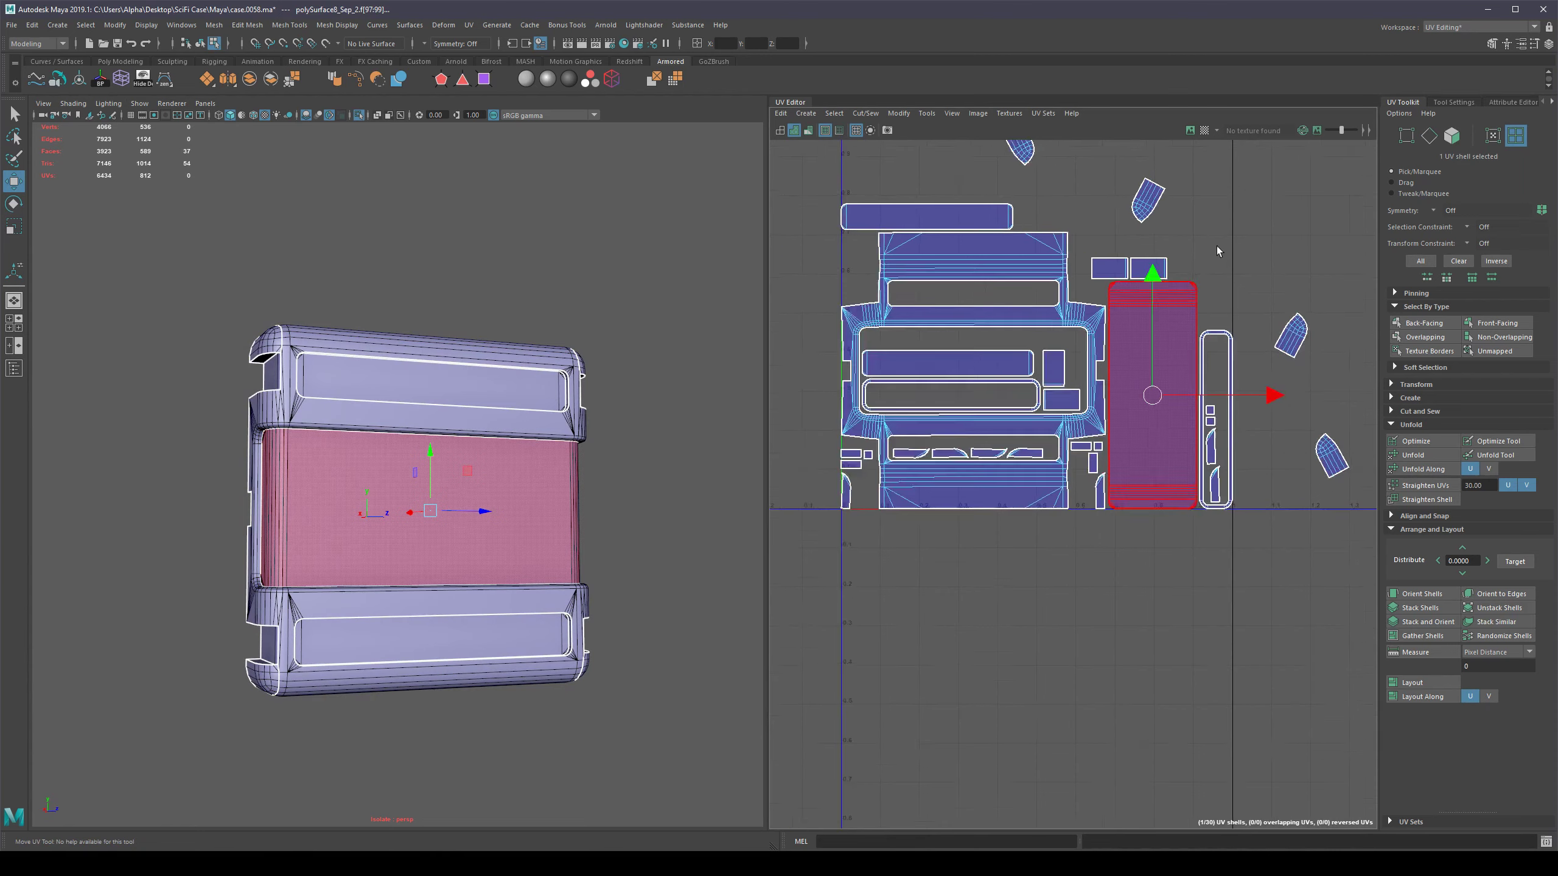
{"action": "left_click", "coordinate": [1217, 249]}
{"action": "left_click", "coordinate": [1150, 424]}
{"action": "middle_click_drag", "start_coordinate": [1150, 424], "coordinate": [1102, 508], "text": "alt"}
{"action": "key", "text": "e"}
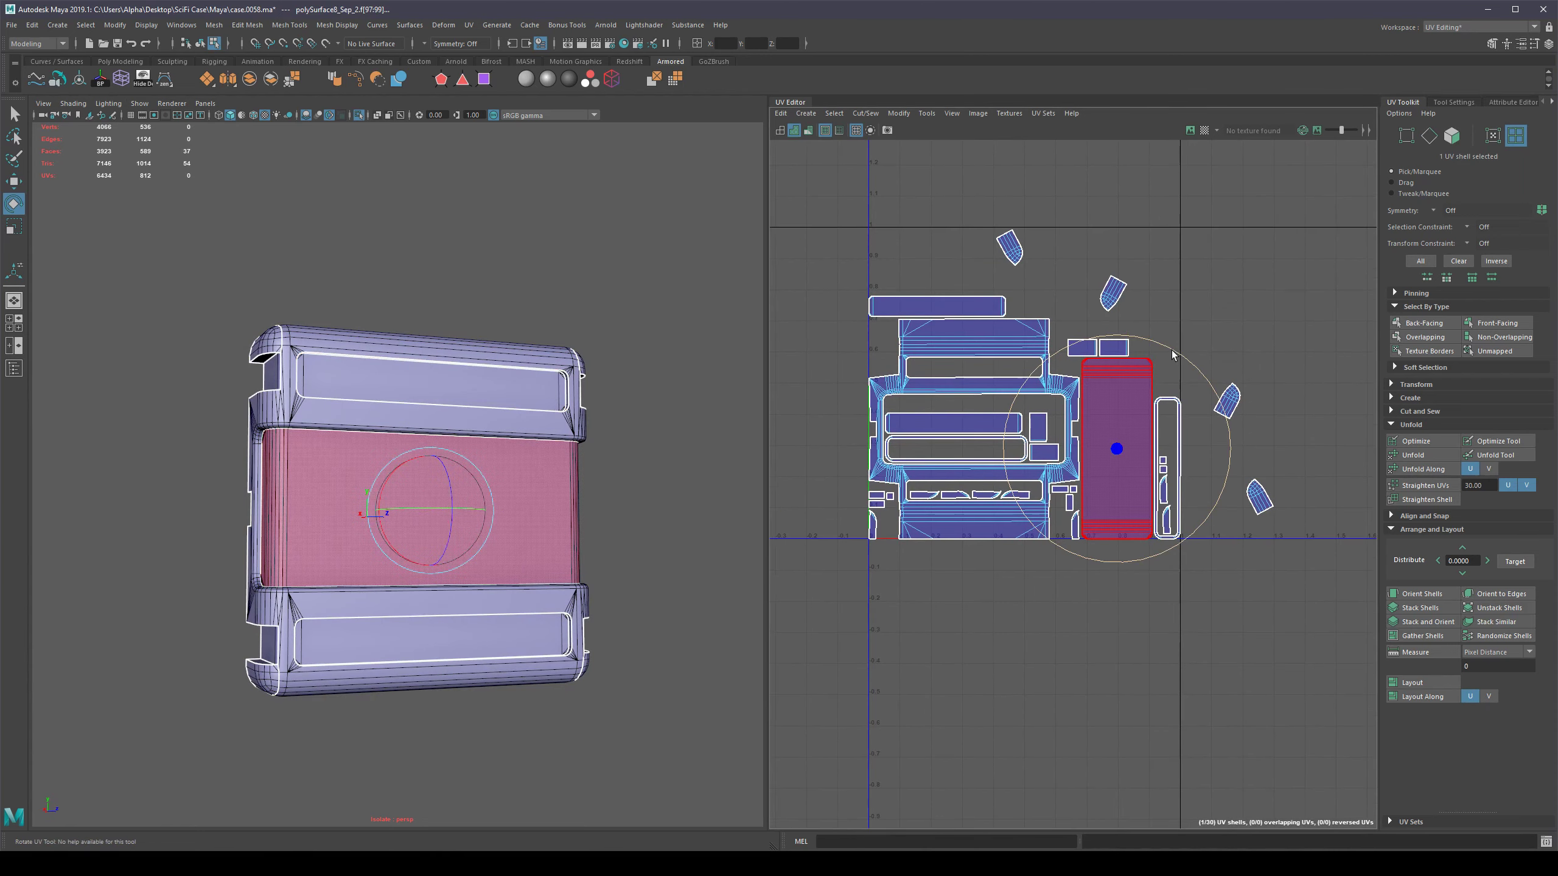
{"action": "key", "text": "q"}
{"action": "left_click", "coordinate": [1172, 400]}
Cut the upper recess's inner wall strip with a seam across each of its two short ends.
{"action": "scroll", "coordinate": [276, 341], "scroll_direction": "up", "scroll_amount": 5}
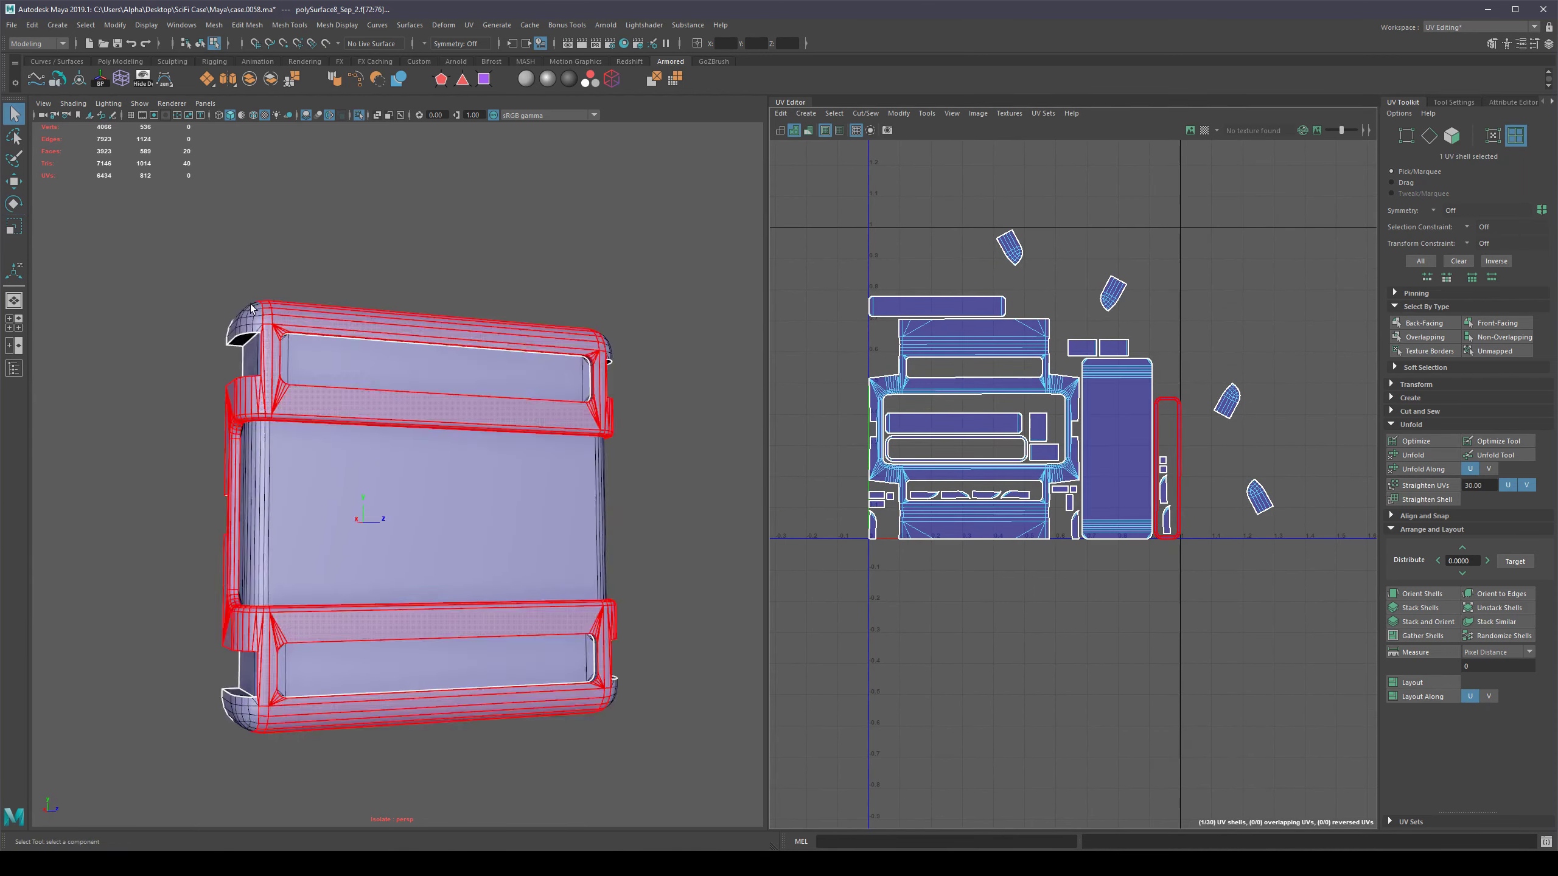
{"action": "middle_click_drag", "start_coordinate": [251, 277], "coordinate": [300, 466], "text": "alt"}
{"action": "left_click_drag", "start_coordinate": [300, 469], "coordinate": [184, 399], "text": "alt"}
{"action": "scroll", "coordinate": [197, 395], "scroll_direction": "up", "scroll_amount": 5}
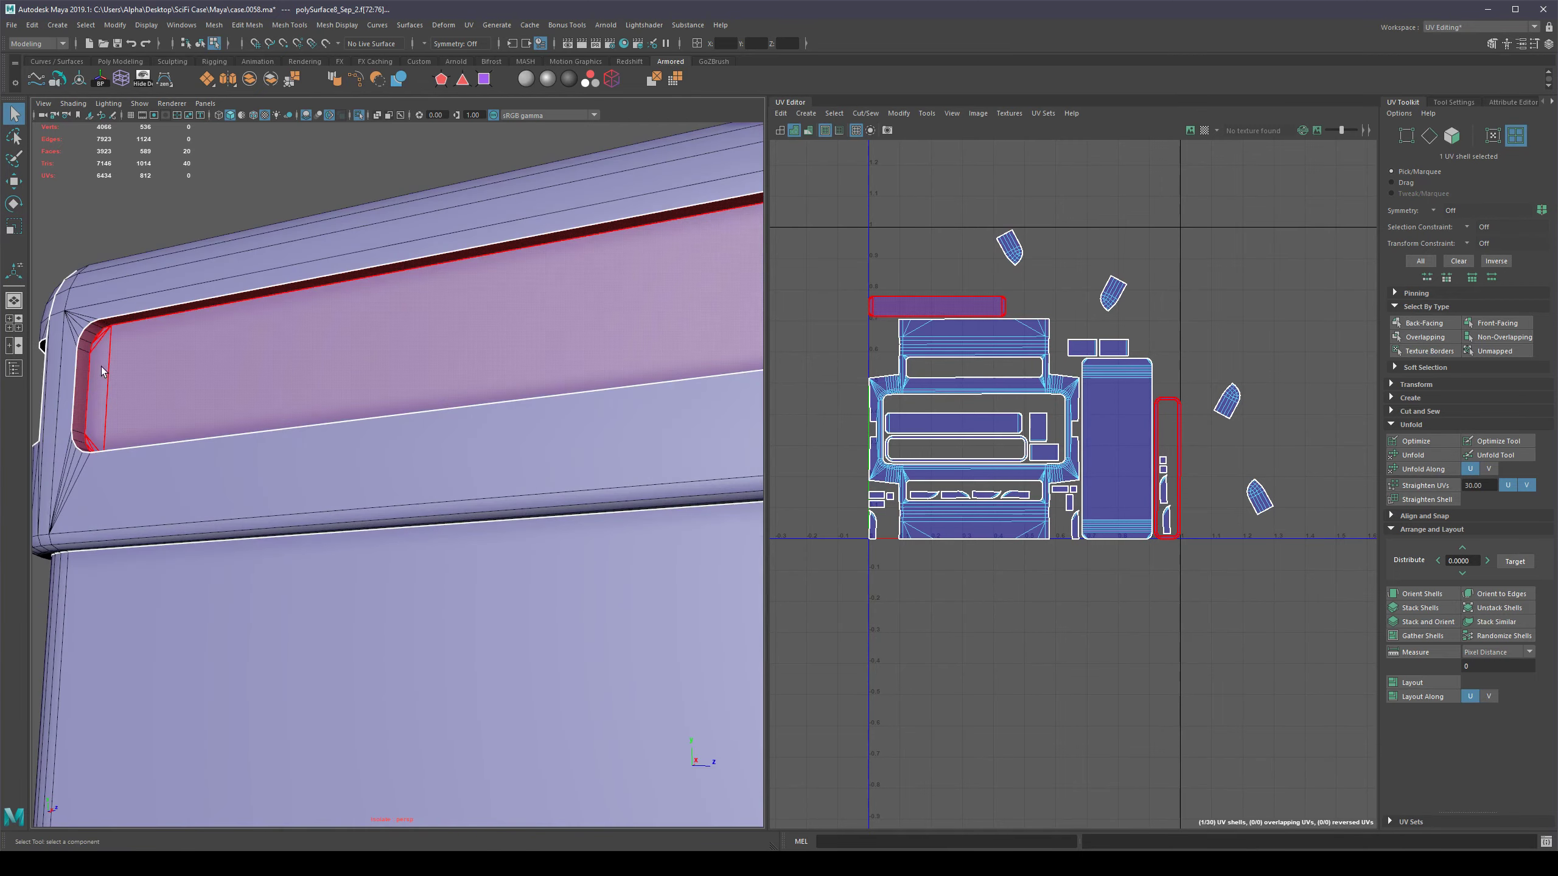
{"action": "key", "text": "F10"}
{"action": "left_click", "coordinate": [45, 339]}
{"action": "scroll", "coordinate": [45, 339], "scroll_direction": "down", "scroll_amount": 5}
{"action": "middle_click_drag", "start_coordinate": [592, 405], "coordinate": [432, 365], "text": "alt"}
{"action": "left_click_drag", "start_coordinate": [429, 364], "coordinate": [716, 424], "text": "alt"}
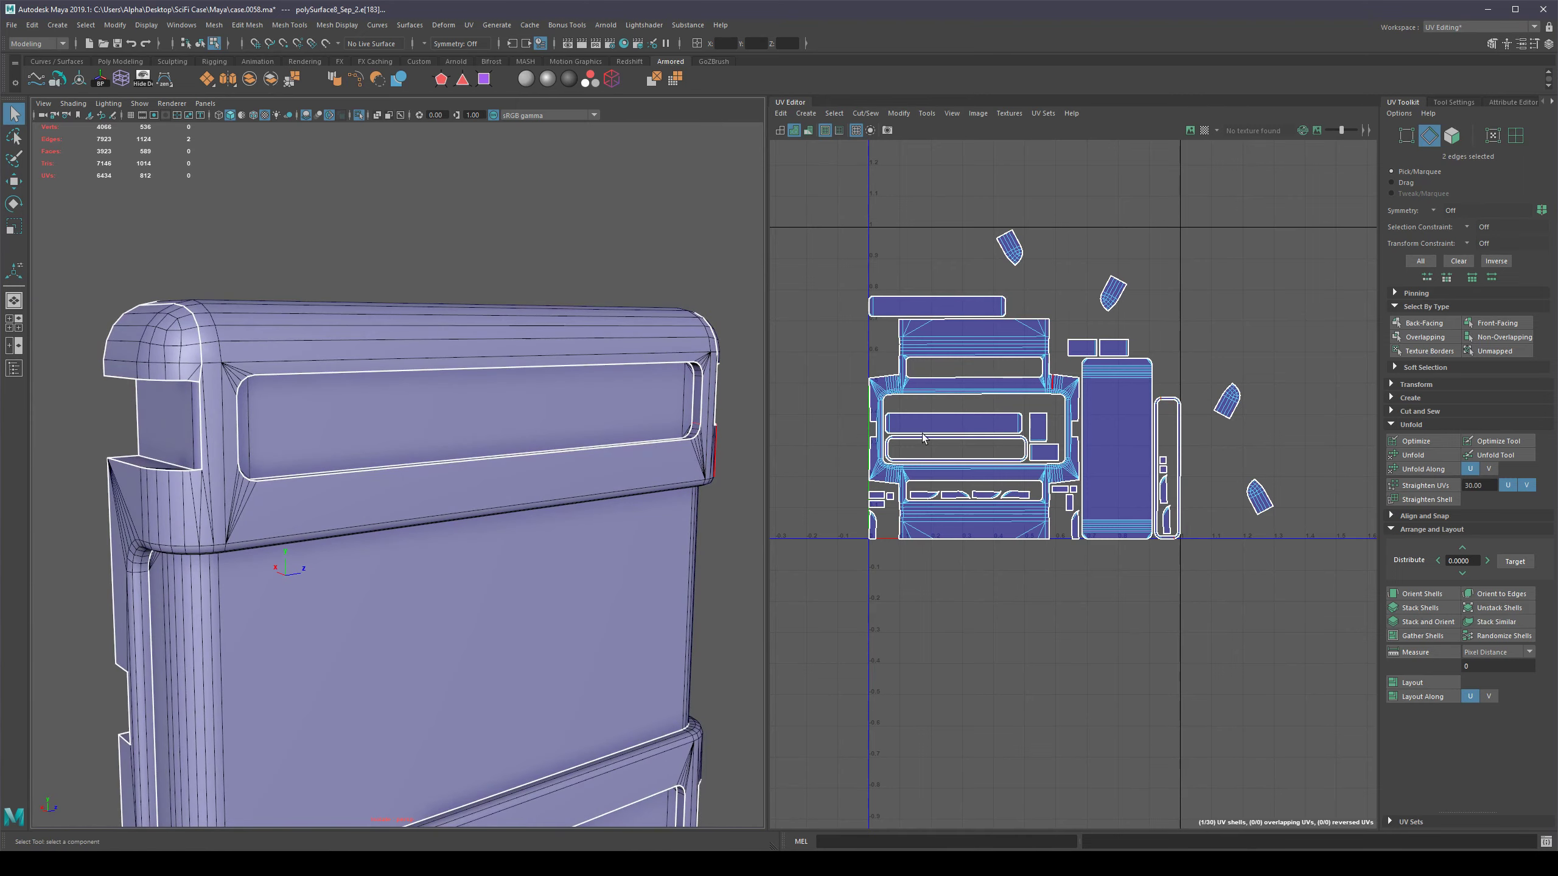
{"action": "right_click_drag", "start_coordinate": [1073, 296], "coordinate": [1003, 301], "text": "shift"}
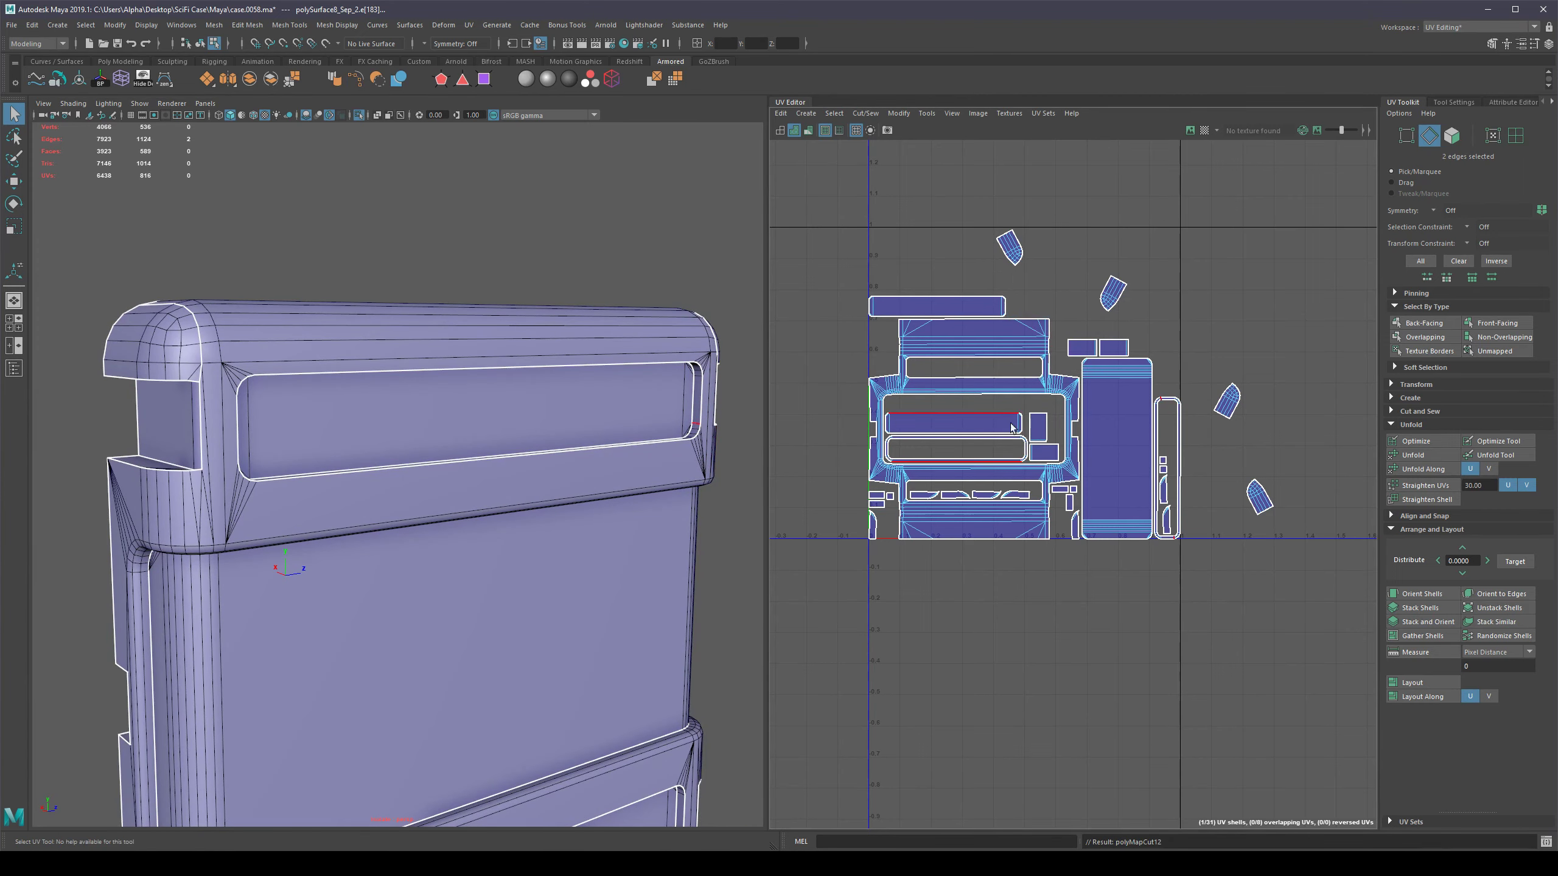
Move the two halves of the cut ring shell into empty UV space beside the large rectangular shell.
{"action": "left_click_drag", "start_coordinate": [615, 440], "coordinate": [607, 412], "text": "alt"}
{"action": "right_click", "coordinate": [551, 345]}
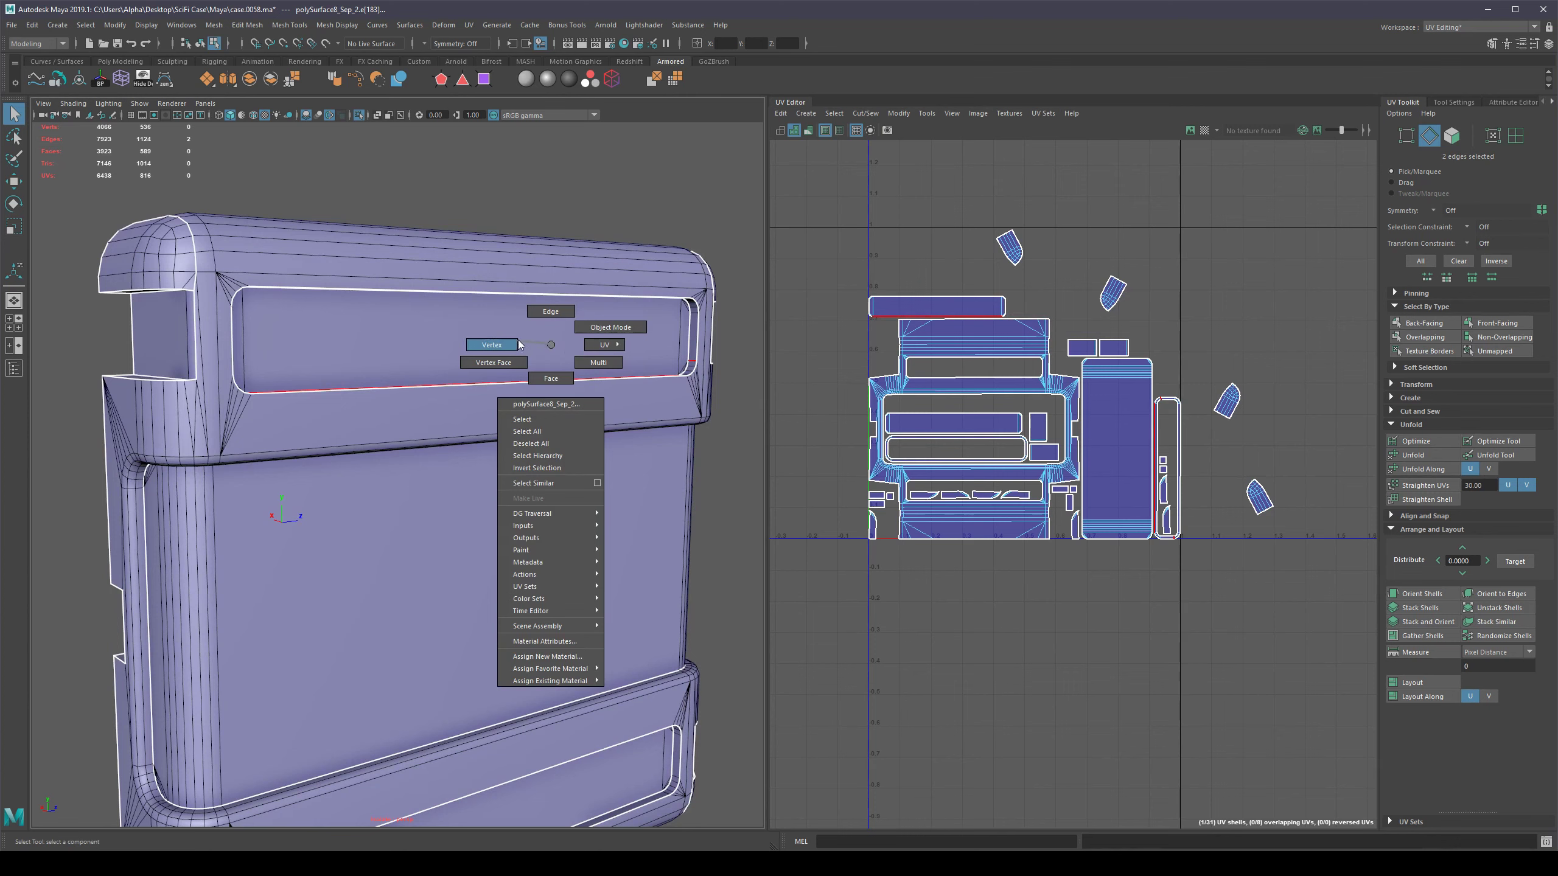
{"action": "right_click_drag", "start_coordinate": [519, 340], "coordinate": [518, 340]}
{"action": "right_click_drag", "start_coordinate": [1104, 416], "coordinate": [1069, 397]}
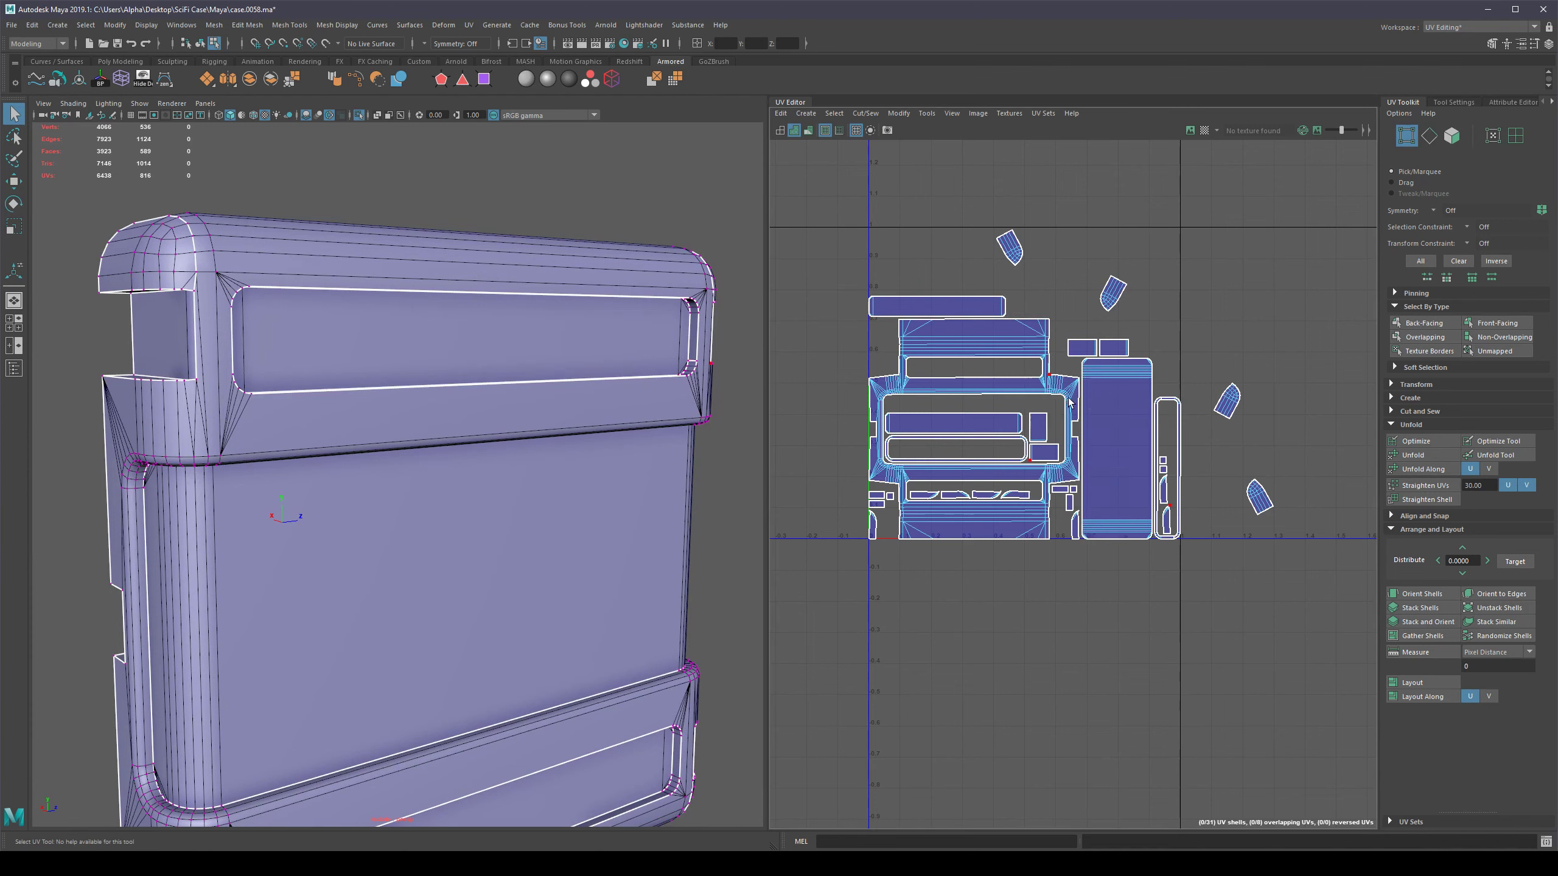
{"action": "left_click", "coordinate": [1168, 441]}
{"action": "key", "text": "w"}
{"action": "left_click_drag", "start_coordinate": [1174, 461], "coordinate": [1210, 462]}
{"action": "middle_click_drag", "start_coordinate": [1181, 462], "coordinate": [1064, 440], "text": "alt"}
{"action": "scroll", "coordinate": [1045, 440], "scroll_direction": "up", "scroll_amount": 4}
{"action": "left_click", "coordinate": [1038, 439]}
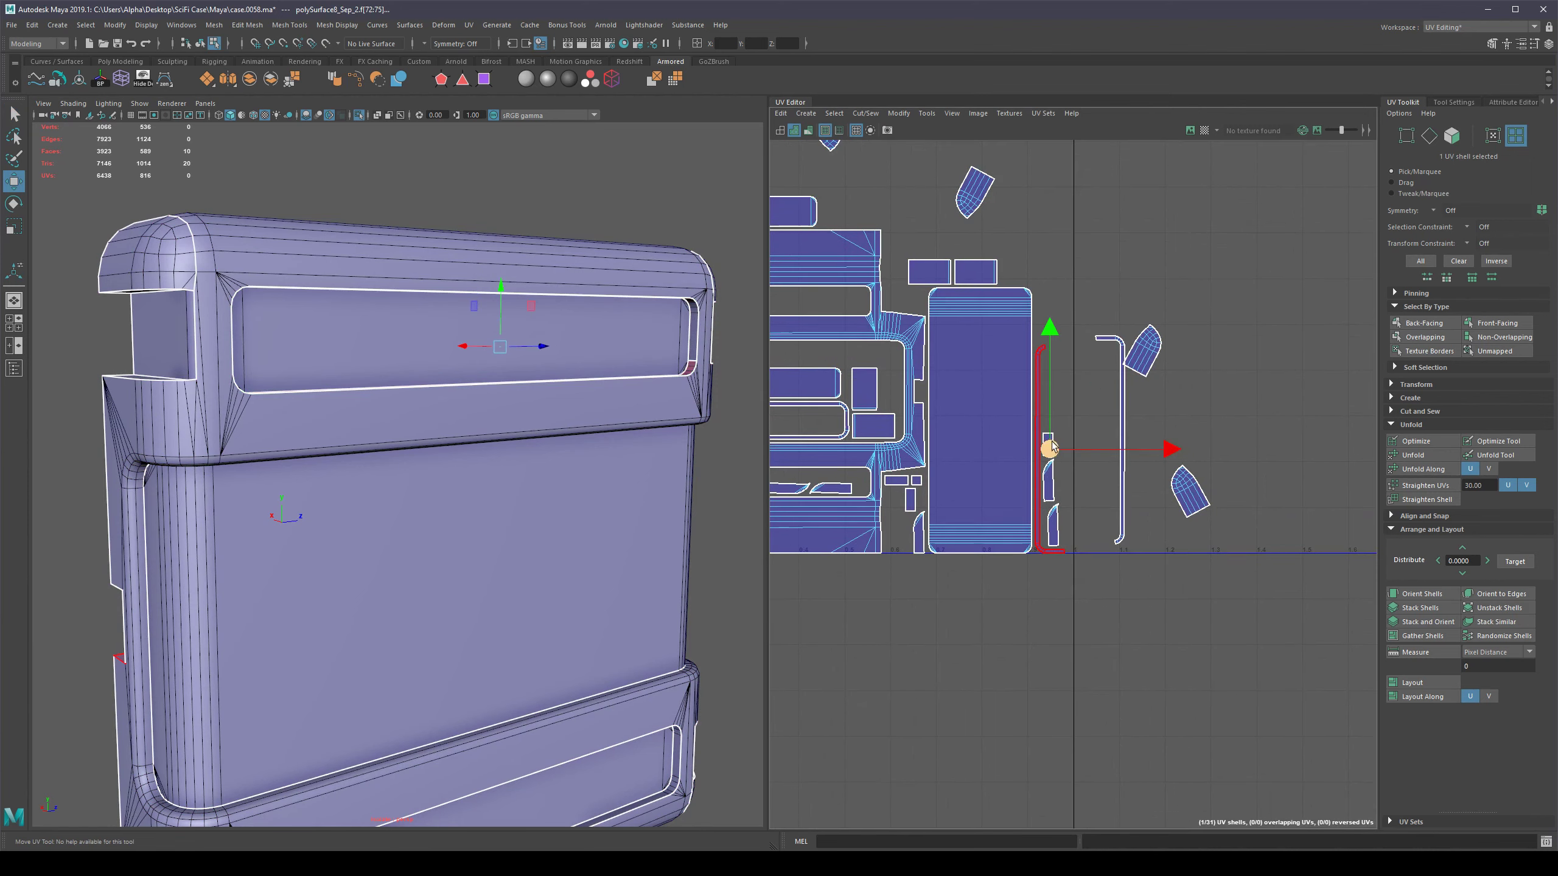
{"action": "left_click_drag", "start_coordinate": [1052, 442], "coordinate": [1096, 445]}
{"action": "key", "text": "q"}
{"action": "left_click", "coordinate": [1158, 387]}
{"action": "scroll", "coordinate": [1130, 398], "scroll_direction": "down", "scroll_amount": 3}
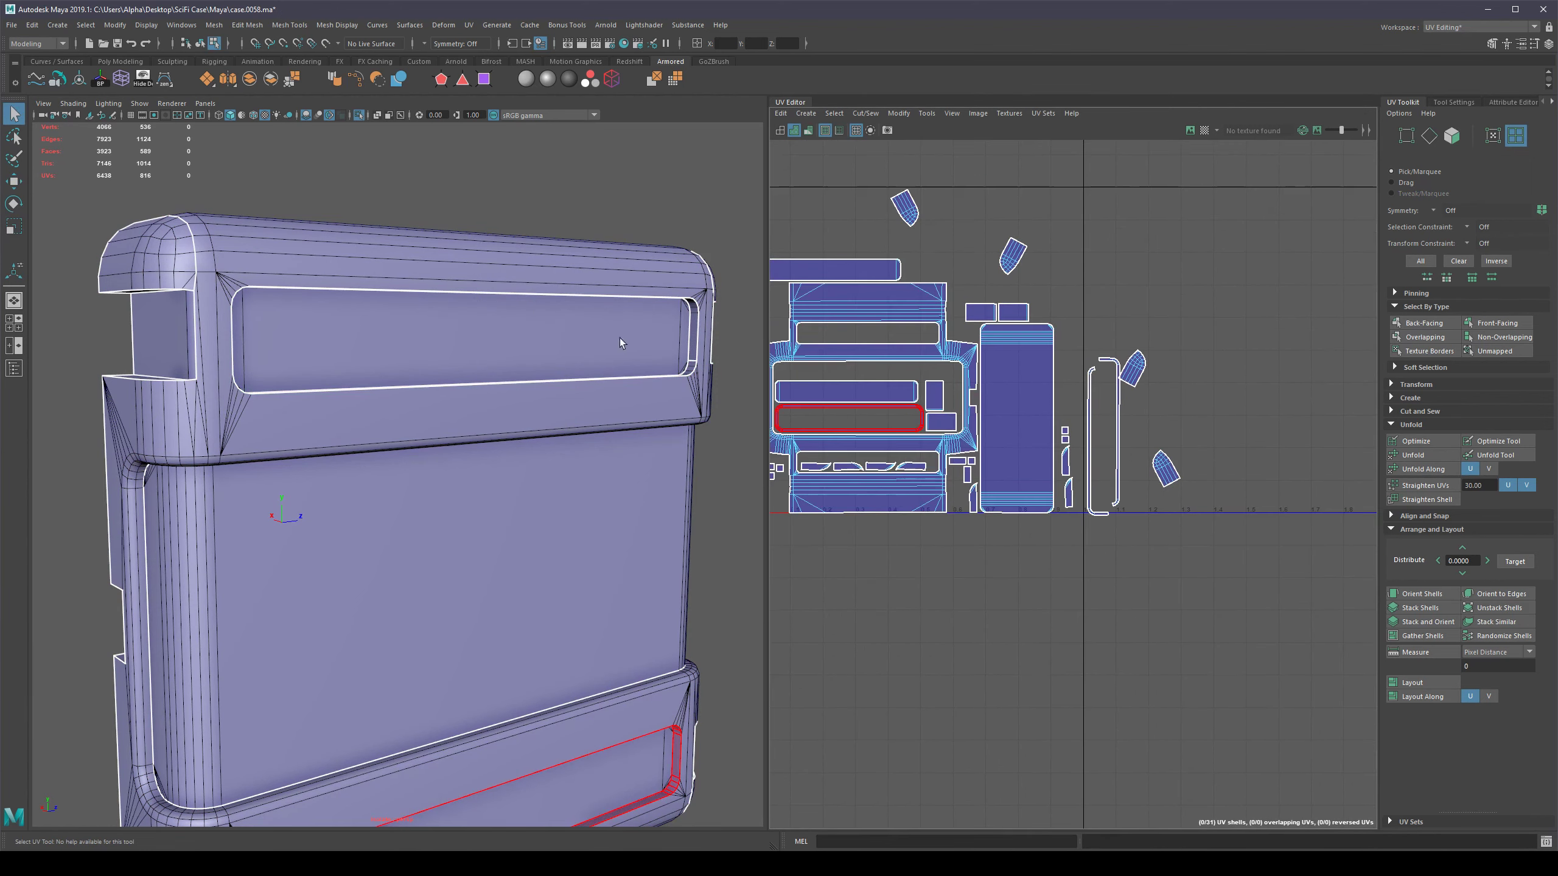
Cut the lower recess's inner wall strip with a seam across each of its two short ends.
{"action": "scroll", "coordinate": [614, 368], "scroll_direction": "down", "scroll_amount": 4}
{"action": "middle_click_drag", "start_coordinate": [393, 663], "coordinate": [393, 500], "text": "alt"}
{"action": "scroll", "coordinate": [262, 511], "scroll_direction": "up", "scroll_amount": 4}
{"action": "left_click_drag", "start_coordinate": [261, 511], "coordinate": [194, 463], "text": "alt"}
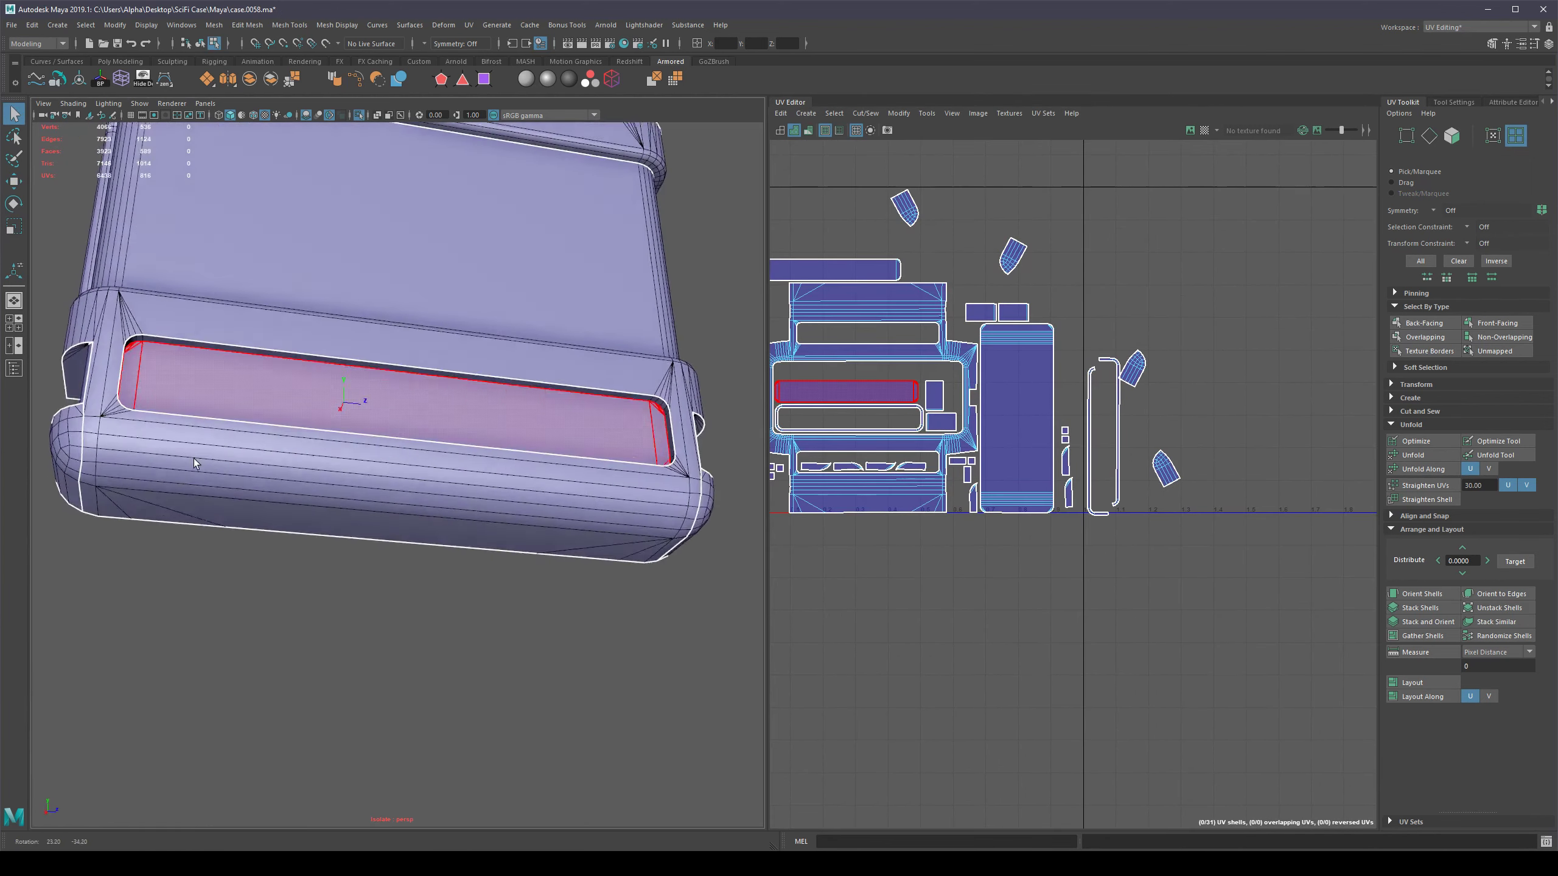
{"action": "middle_click_drag", "start_coordinate": [193, 463], "coordinate": [224, 577], "text": "alt"}
{"action": "left_click_drag", "start_coordinate": [224, 576], "coordinate": [242, 517], "text": "alt"}
{"action": "key", "text": "F10"}
{"action": "middle_click_drag", "start_coordinate": [242, 517], "coordinate": [243, 443], "text": "alt"}
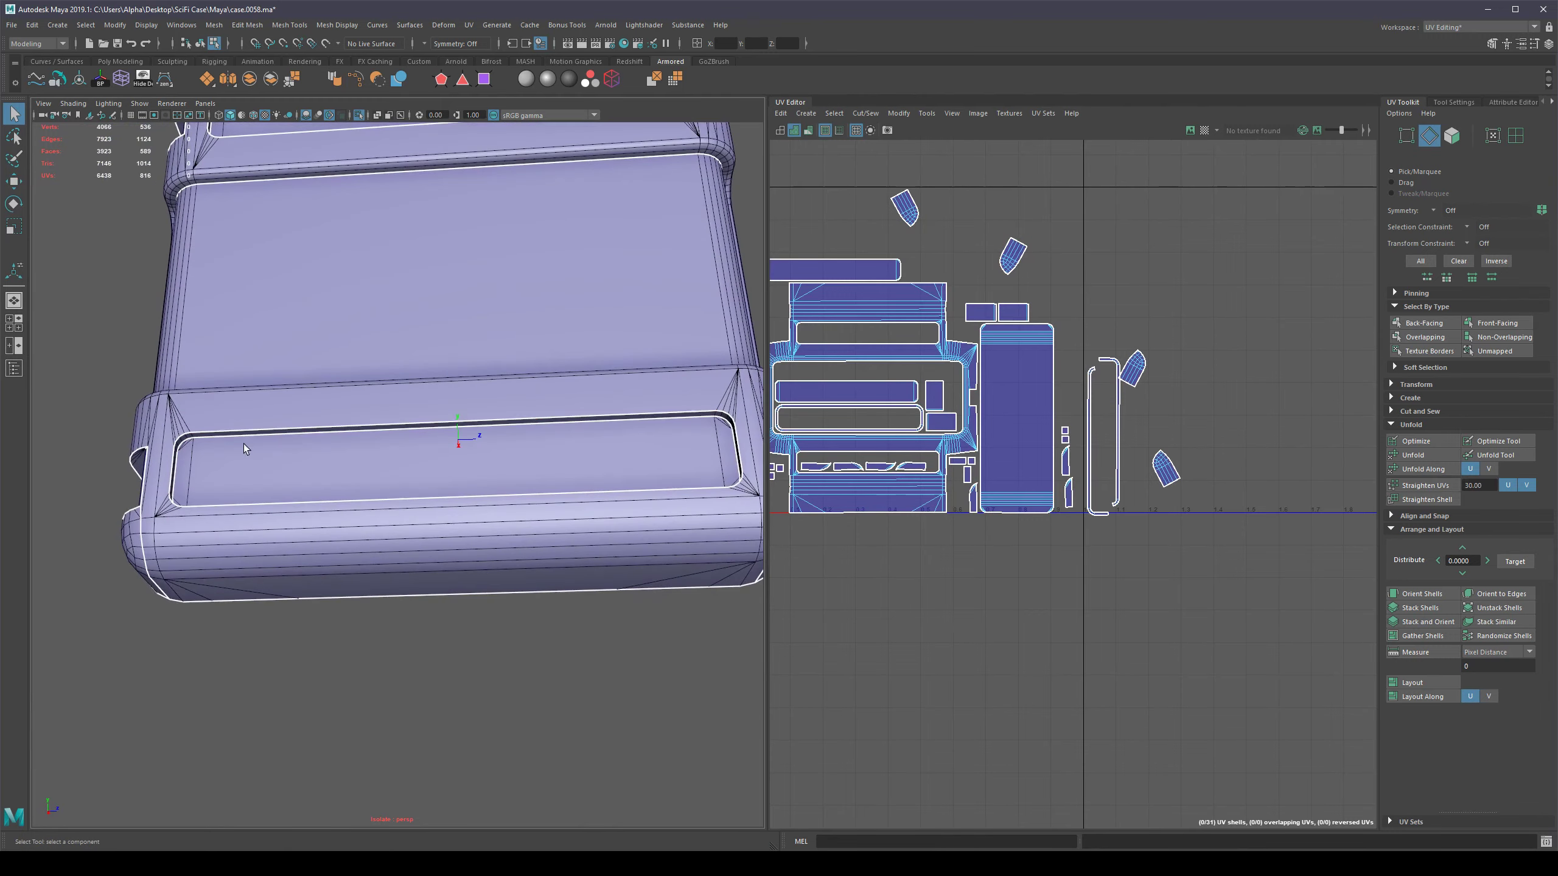
{"action": "scroll", "coordinate": [175, 446], "scroll_direction": "up", "scroll_amount": 3}
{"action": "middle_click_drag", "start_coordinate": [69, 451], "coordinate": [165, 431], "text": "alt"}
{"action": "left_click_drag", "start_coordinate": [166, 431], "coordinate": [132, 428], "text": "alt"}
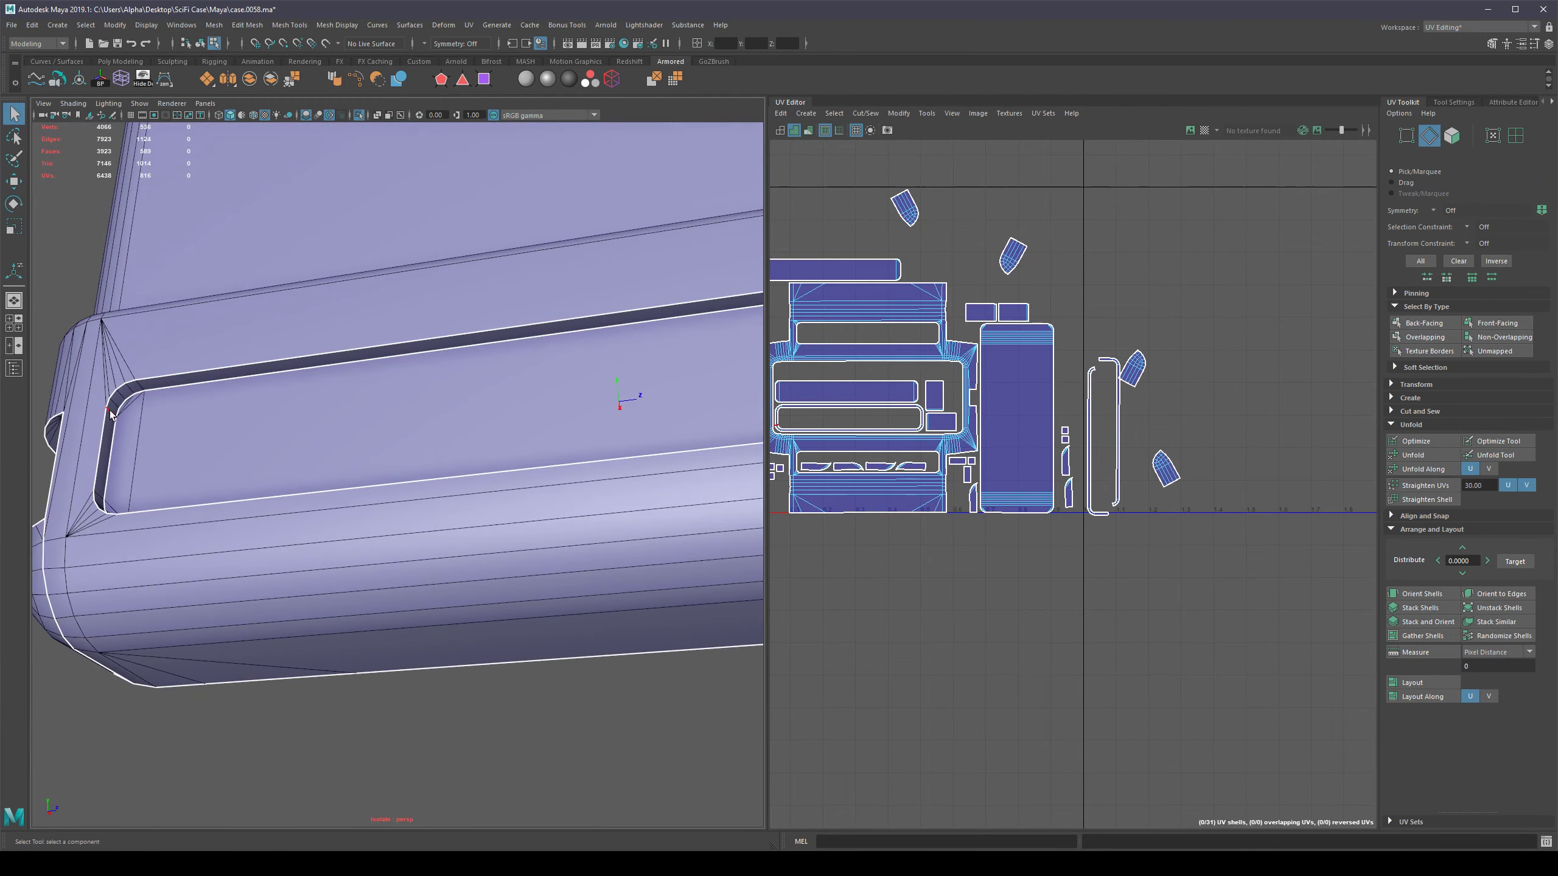
{"action": "left_click", "coordinate": [110, 414]}
{"action": "scroll", "coordinate": [276, 412], "scroll_direction": "down", "scroll_amount": 3}
{"action": "left_click_drag", "start_coordinate": [433, 412], "coordinate": [603, 447], "text": "alt"}
{"action": "middle_click_drag", "start_coordinate": [603, 448], "coordinate": [454, 460], "text": "alt"}
{"action": "scroll", "coordinate": [540, 503], "scroll_direction": "up", "scroll_amount": 3}
{"action": "left_click_drag", "start_coordinate": [553, 511], "coordinate": [604, 513], "text": "alt"}
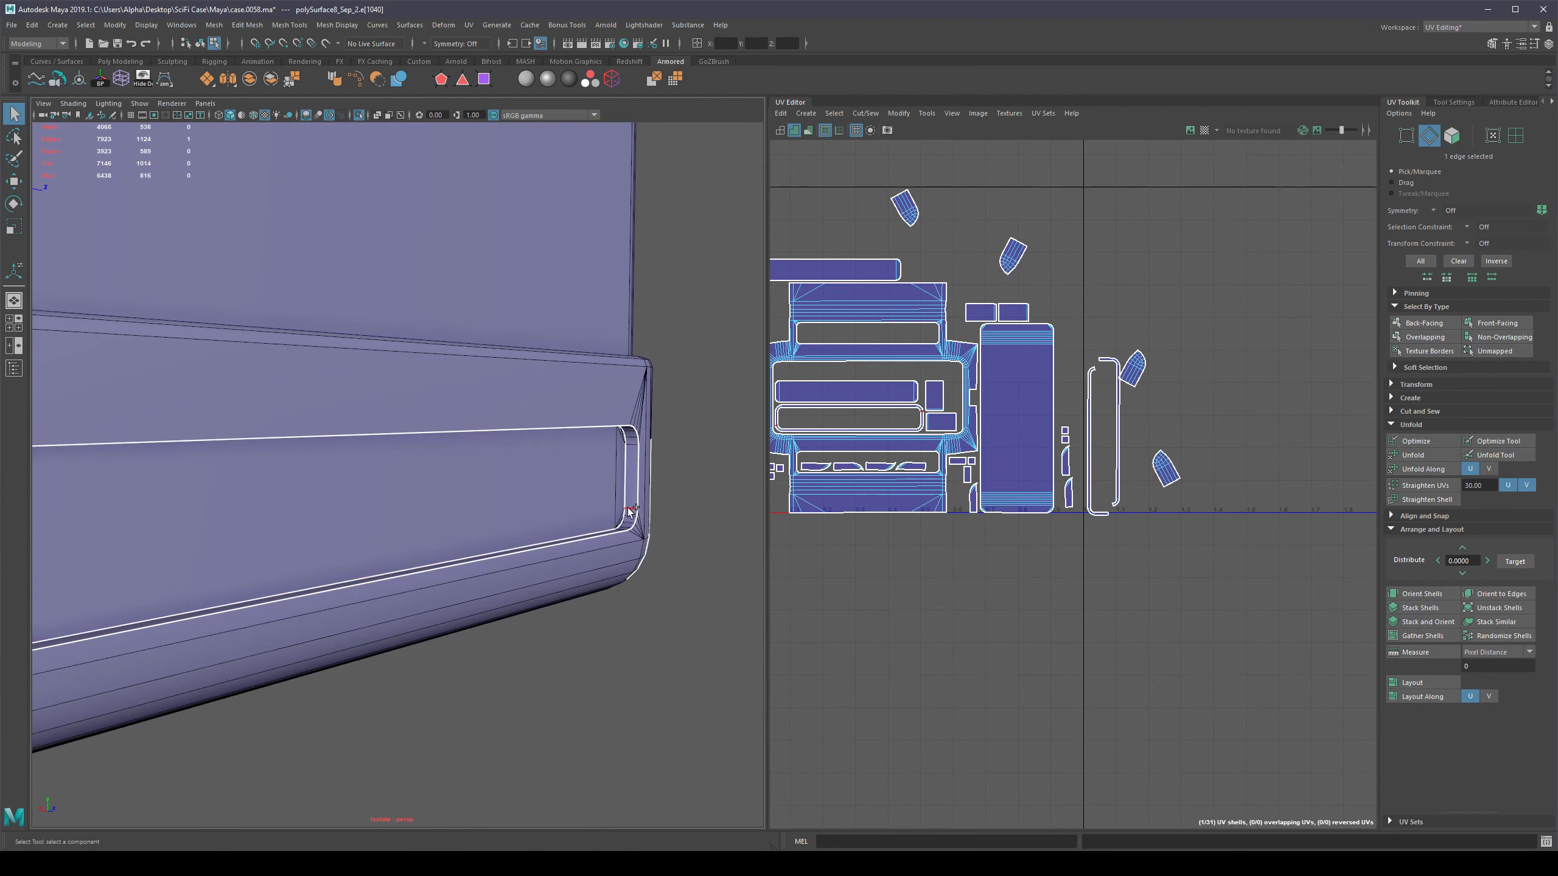
{"action": "right_click_drag", "start_coordinate": [1169, 308], "coordinate": [1135, 327], "text": "shift"}
Move one half of the lower recess's cut wall strip slightly away from the other half.
{"action": "middle_click_drag", "start_coordinate": [822, 424], "coordinate": [932, 418], "text": "alt"}
{"action": "scroll", "coordinate": [918, 422], "scroll_direction": "up", "scroll_amount": 3}
{"action": "right_click_drag", "start_coordinate": [941, 394], "coordinate": [918, 384]}
{"action": "left_click", "coordinate": [918, 382]}
{"action": "scroll", "coordinate": [950, 388], "scroll_direction": "down", "scroll_amount": 2}
{"action": "key", "text": "w"}
{"action": "left_click_drag", "start_coordinate": [973, 397], "coordinate": [961, 406]}
{"action": "scroll", "coordinate": [822, 376], "scroll_direction": "down", "scroll_amount": 2}
Select the main frame shell and compare its UV layout with the case from several angles.
{"action": "left_click", "coordinate": [911, 338]}
{"action": "scroll", "coordinate": [911, 337], "scroll_direction": "down", "scroll_amount": 2}
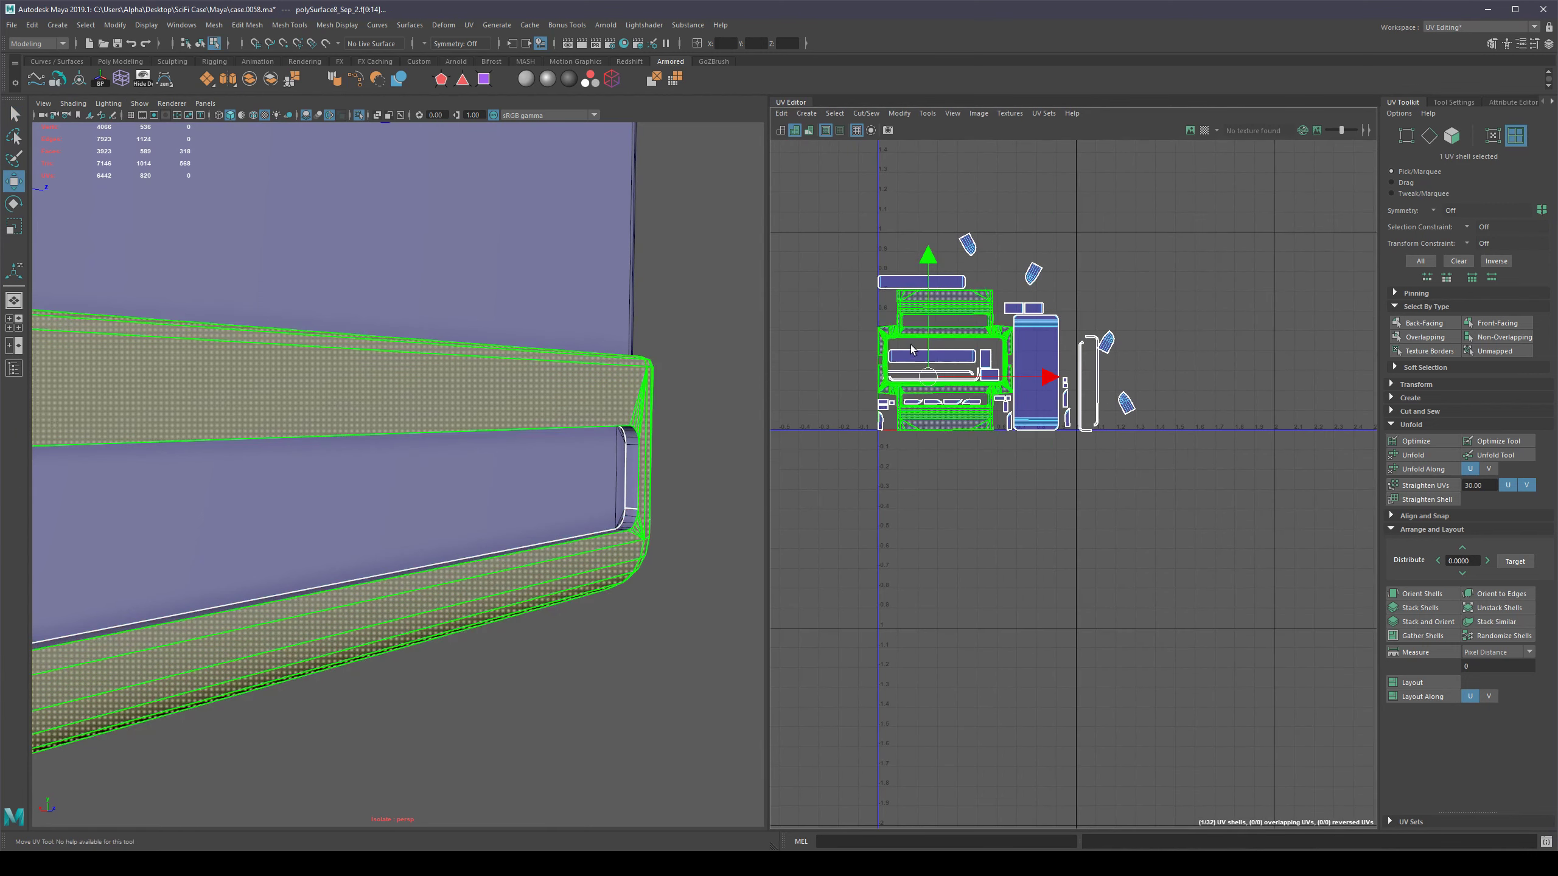
{"action": "scroll", "coordinate": [585, 288], "scroll_direction": "down", "scroll_amount": 4}
{"action": "middle_click_drag", "start_coordinate": [638, 319], "coordinate": [669, 389], "text": "alt"}
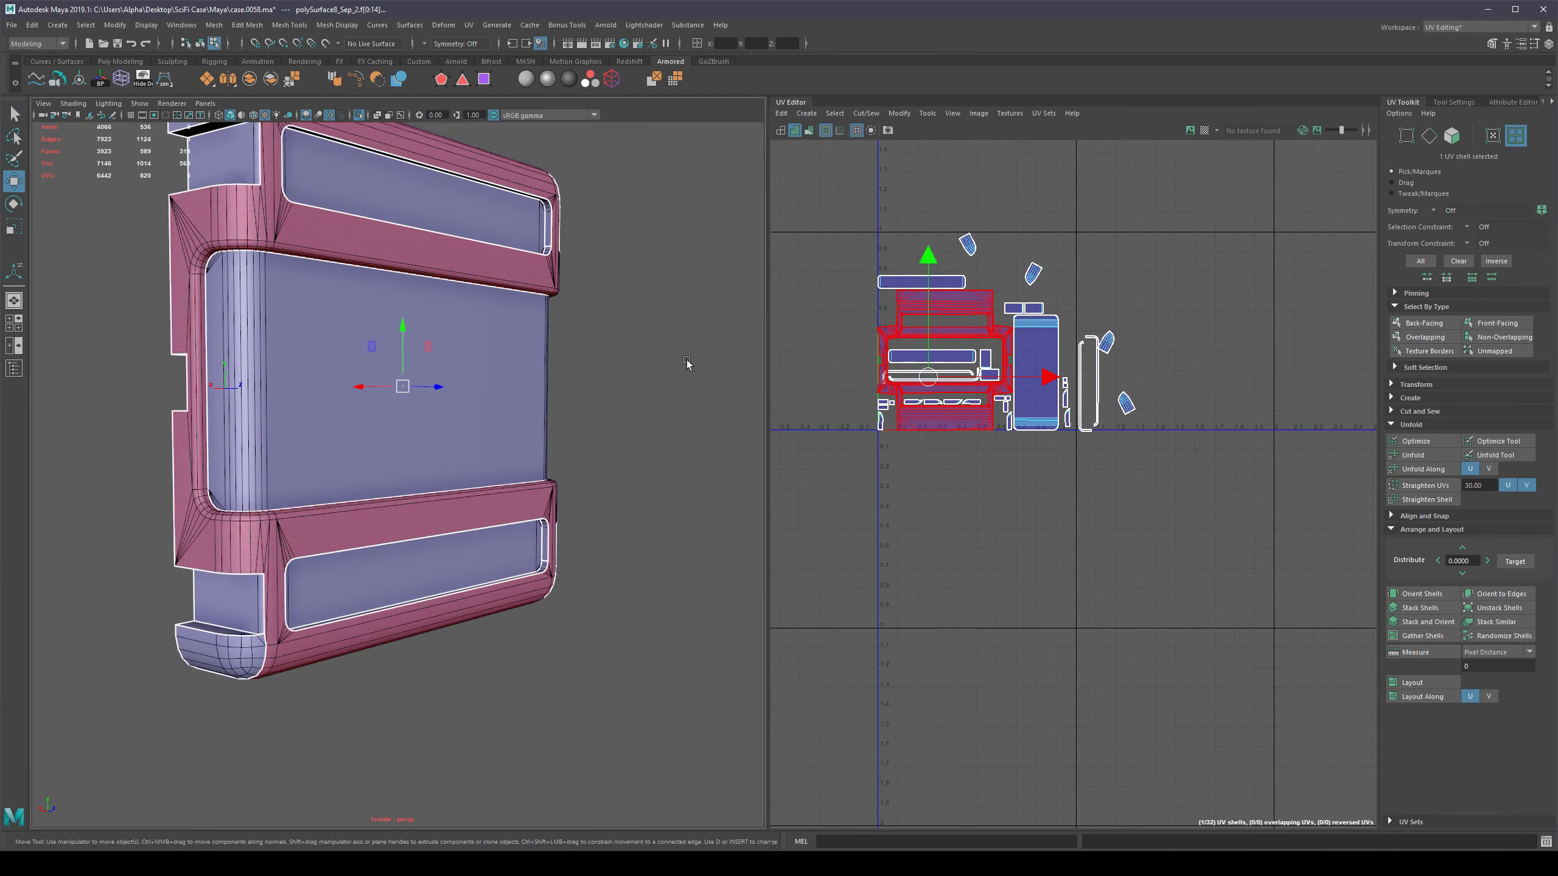
{"action": "left_click_drag", "start_coordinate": [688, 364], "coordinate": [658, 364], "text": "alt"}
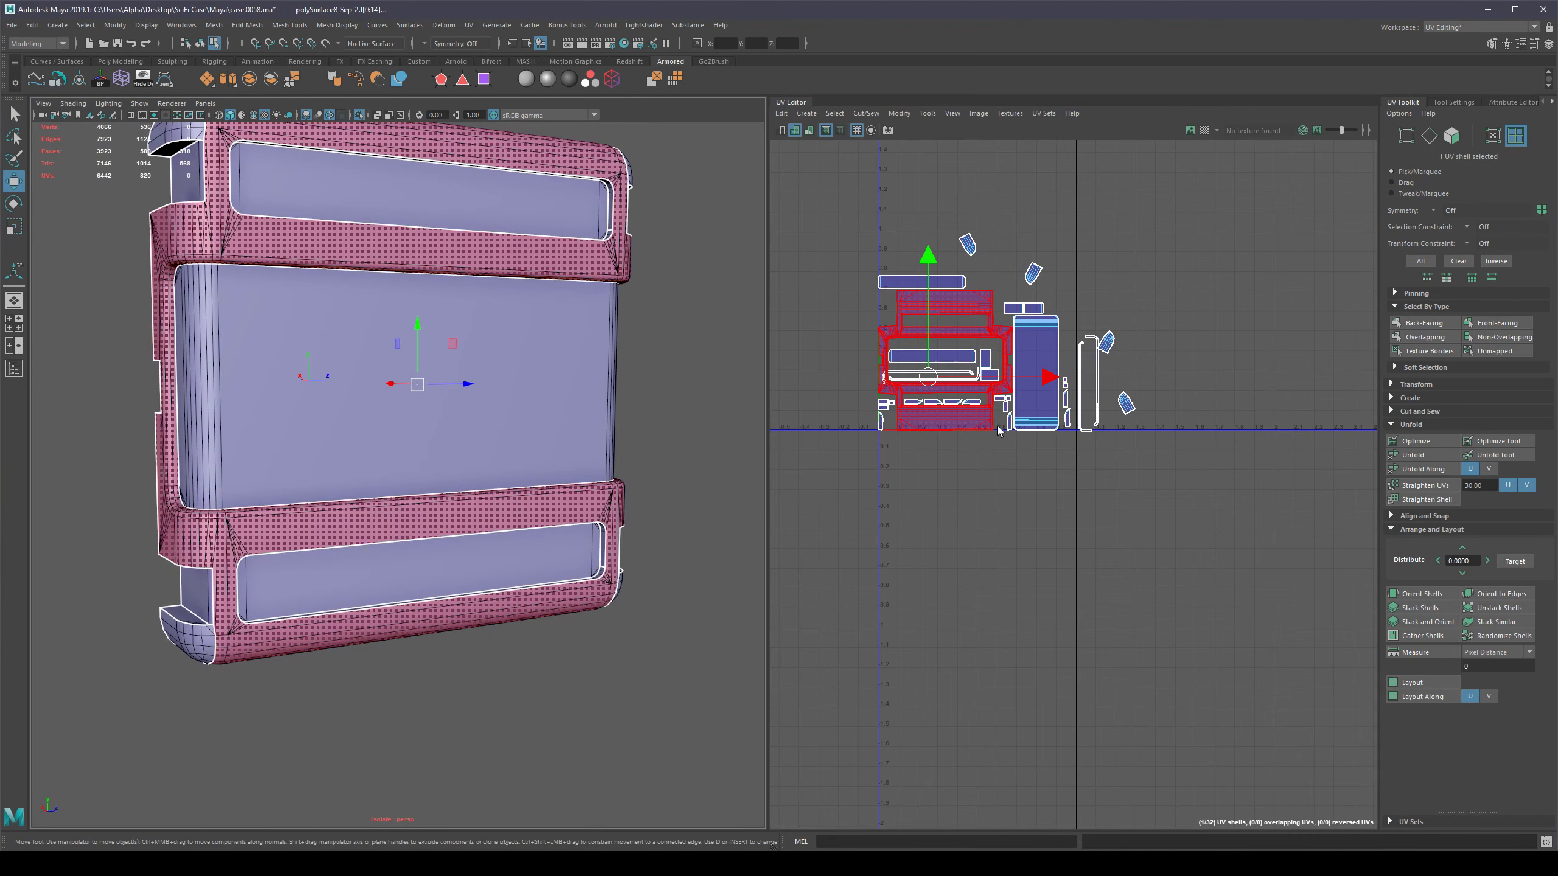
{"action": "key", "text": "ctrl+F12"}
{"action": "scroll", "coordinate": [939, 400], "scroll_direction": "up", "scroll_amount": 3}
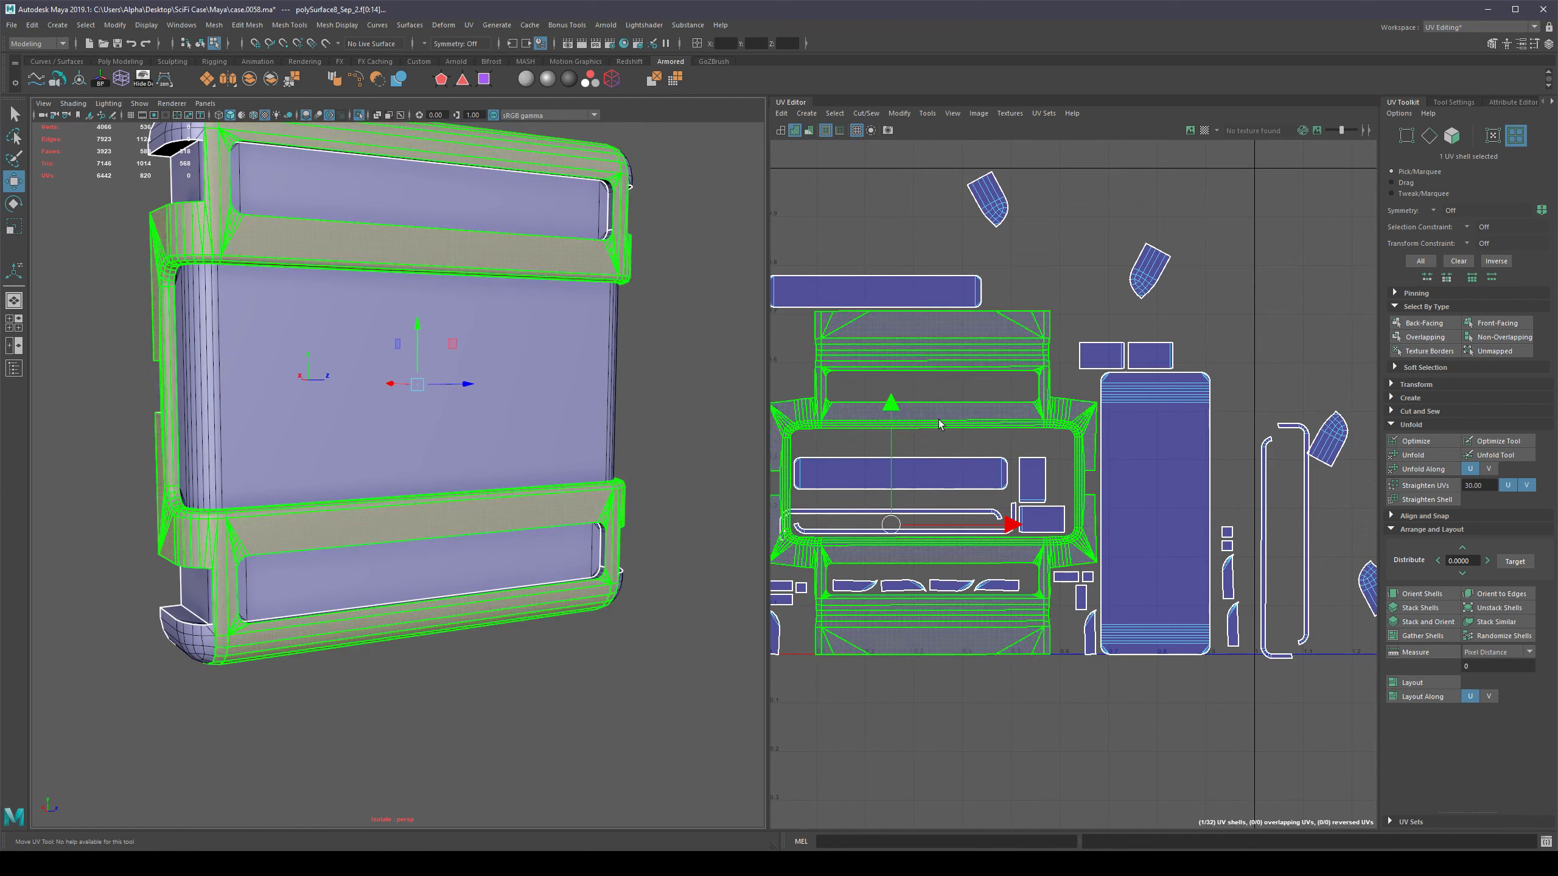
{"action": "scroll", "coordinate": [872, 664], "scroll_direction": "down", "scroll_amount": 4}
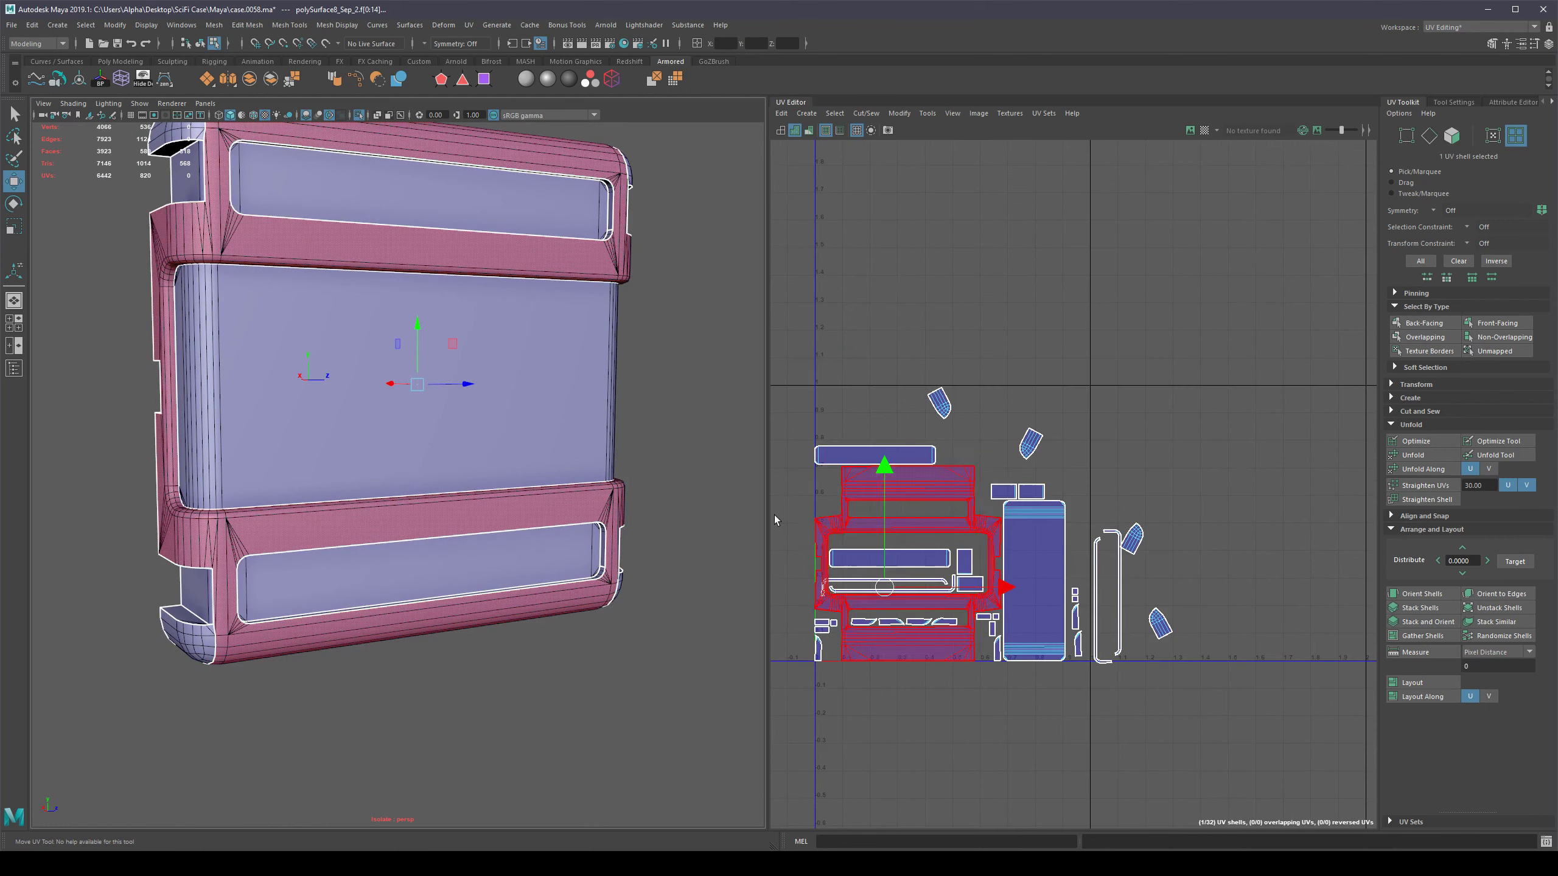
{"action": "scroll", "coordinate": [777, 513], "scroll_direction": "up", "scroll_amount": 4}
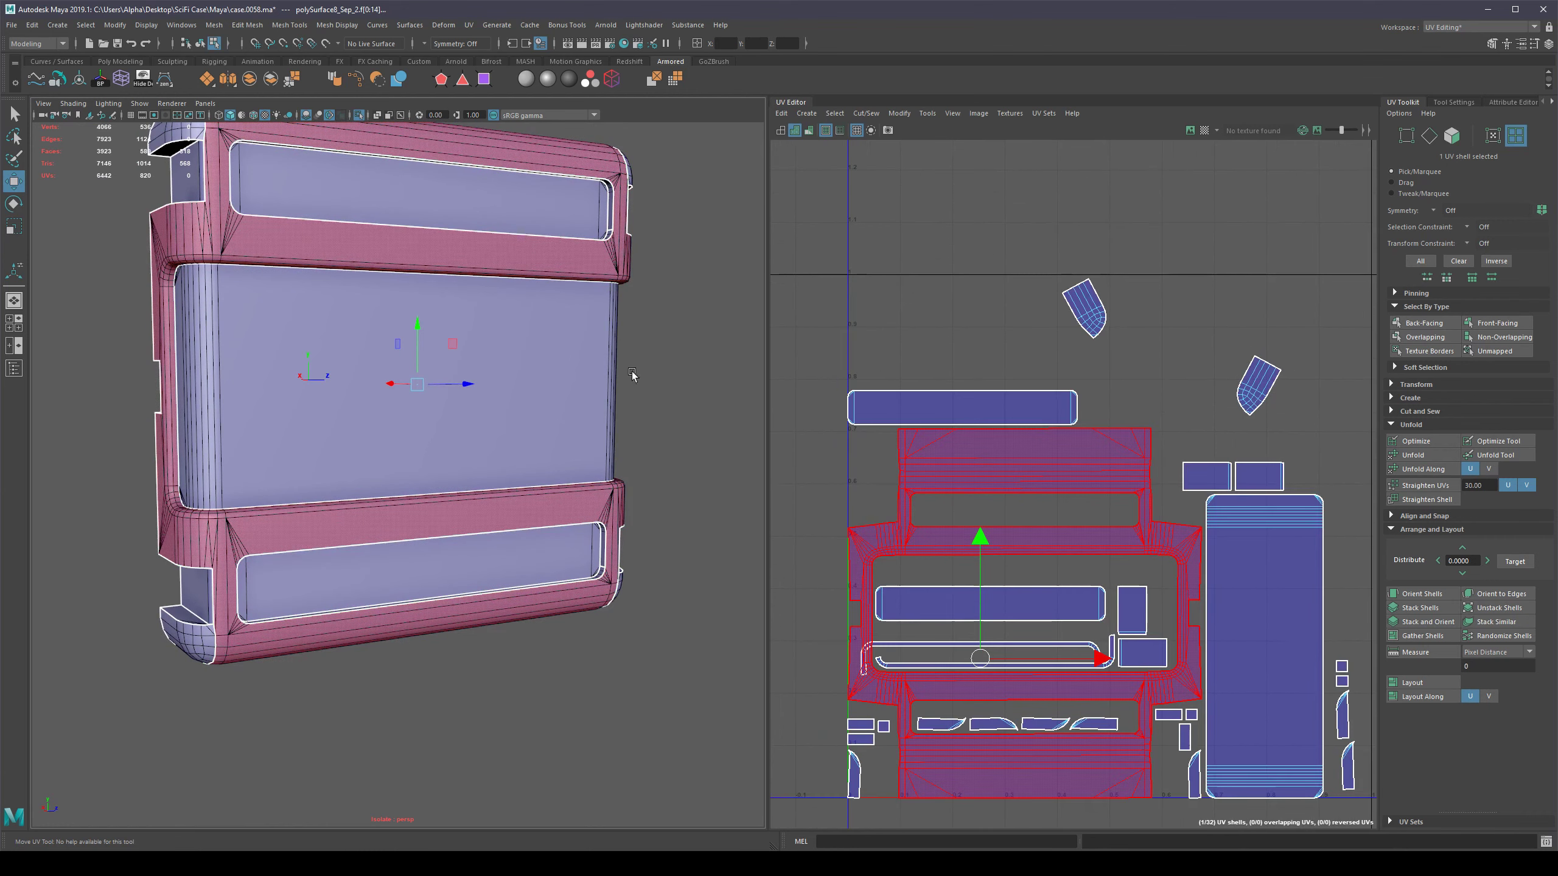
{"action": "left_click_drag", "start_coordinate": [632, 371], "coordinate": [281, 393], "text": "alt"}
{"action": "scroll", "coordinate": [381, 369], "scroll_direction": "up", "scroll_amount": 4}
{"action": "key", "text": "q"}
{"action": "scroll", "coordinate": [349, 377], "scroll_direction": "down", "scroll_amount": 2}
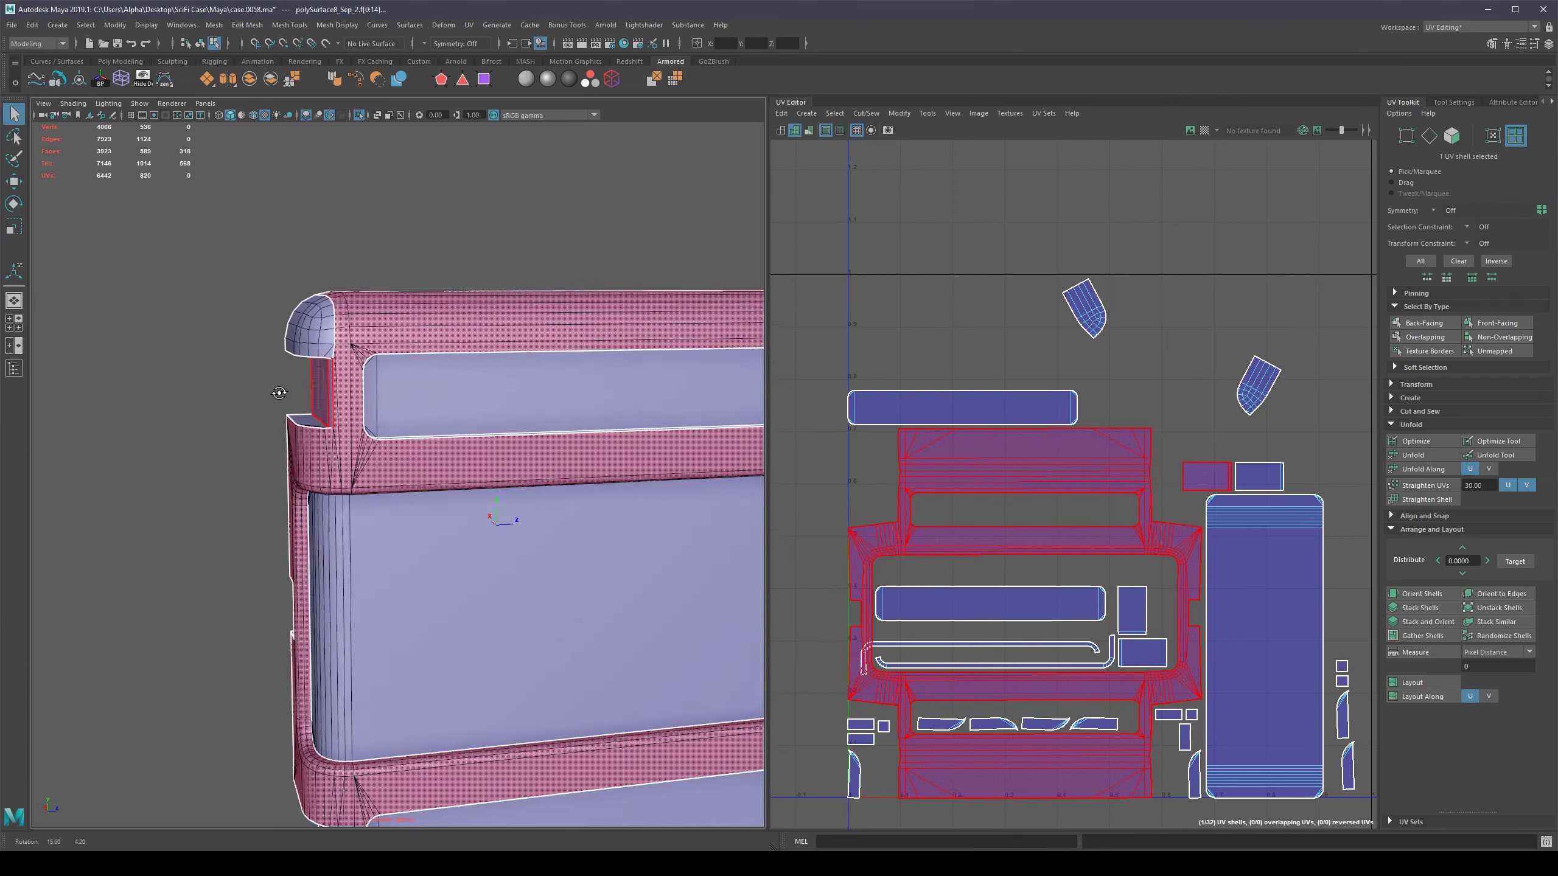
{"action": "scroll", "coordinate": [973, 394], "scroll_direction": "down", "scroll_amount": 4}
Select all UV shells and unfold them again to straighten out the newly cut strips.
{"action": "right_click", "coordinate": [1031, 417]}
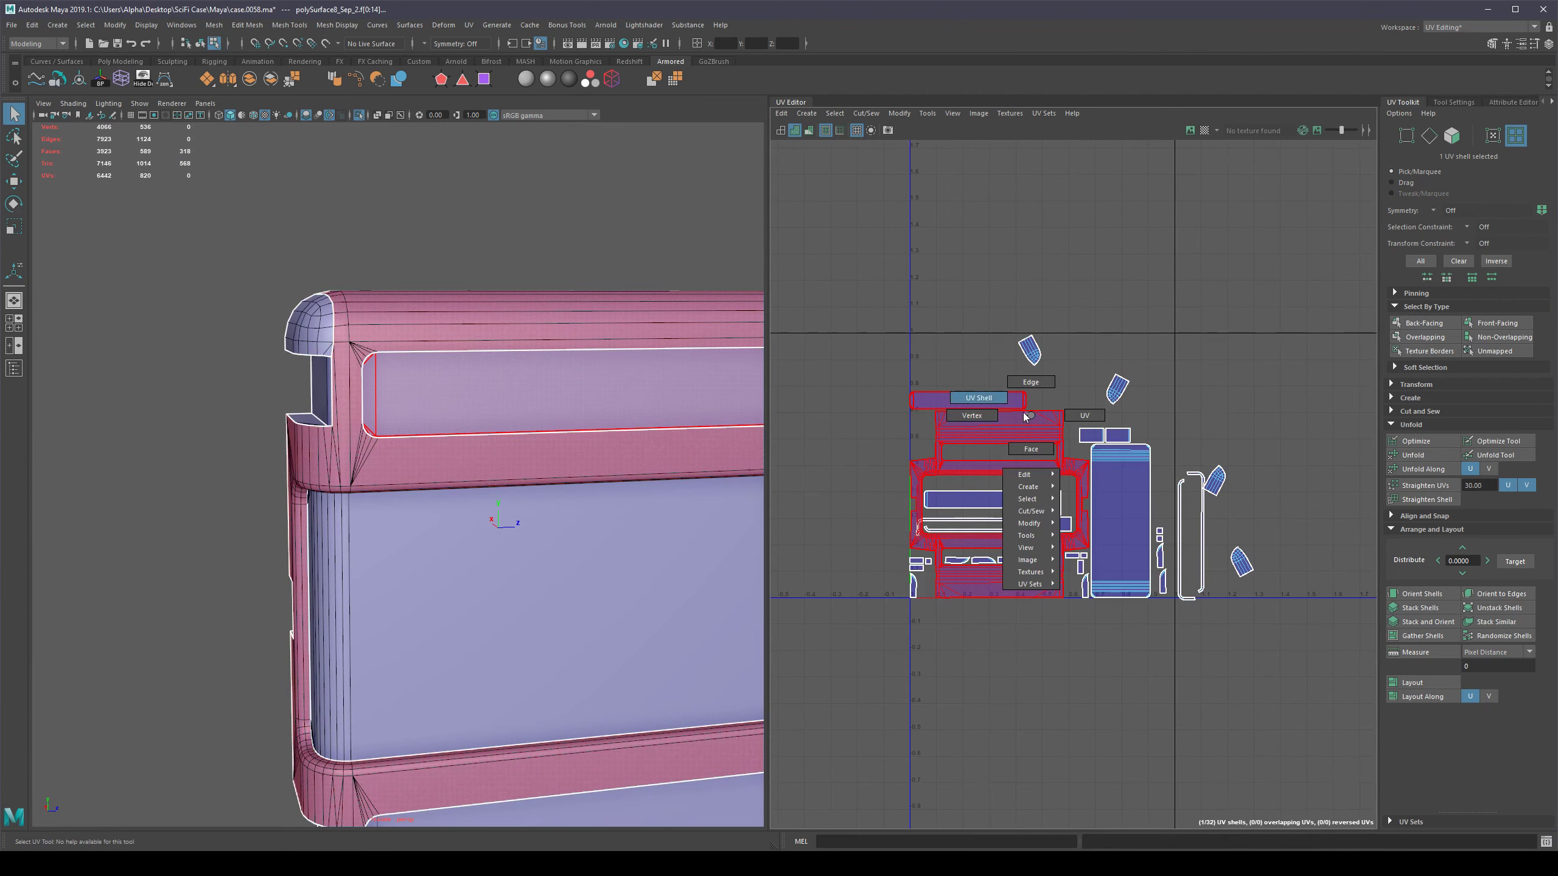
{"action": "left_click", "coordinate": [988, 398]}
{"action": "left_click_drag", "start_coordinate": [777, 250], "coordinate": [1336, 558]}
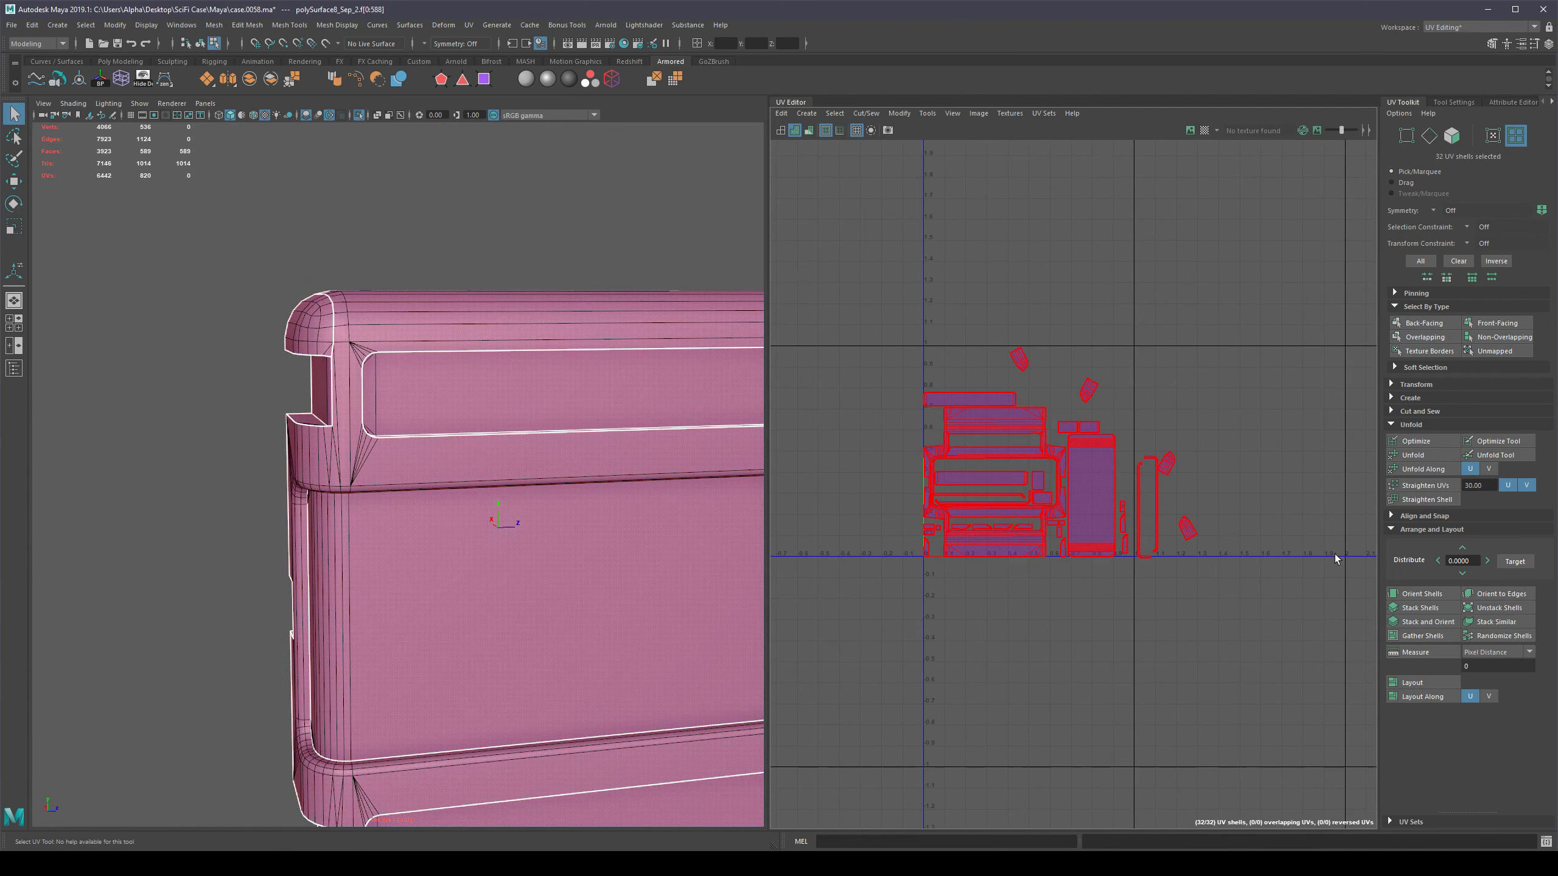
{"action": "left_click", "coordinate": [1405, 455]}
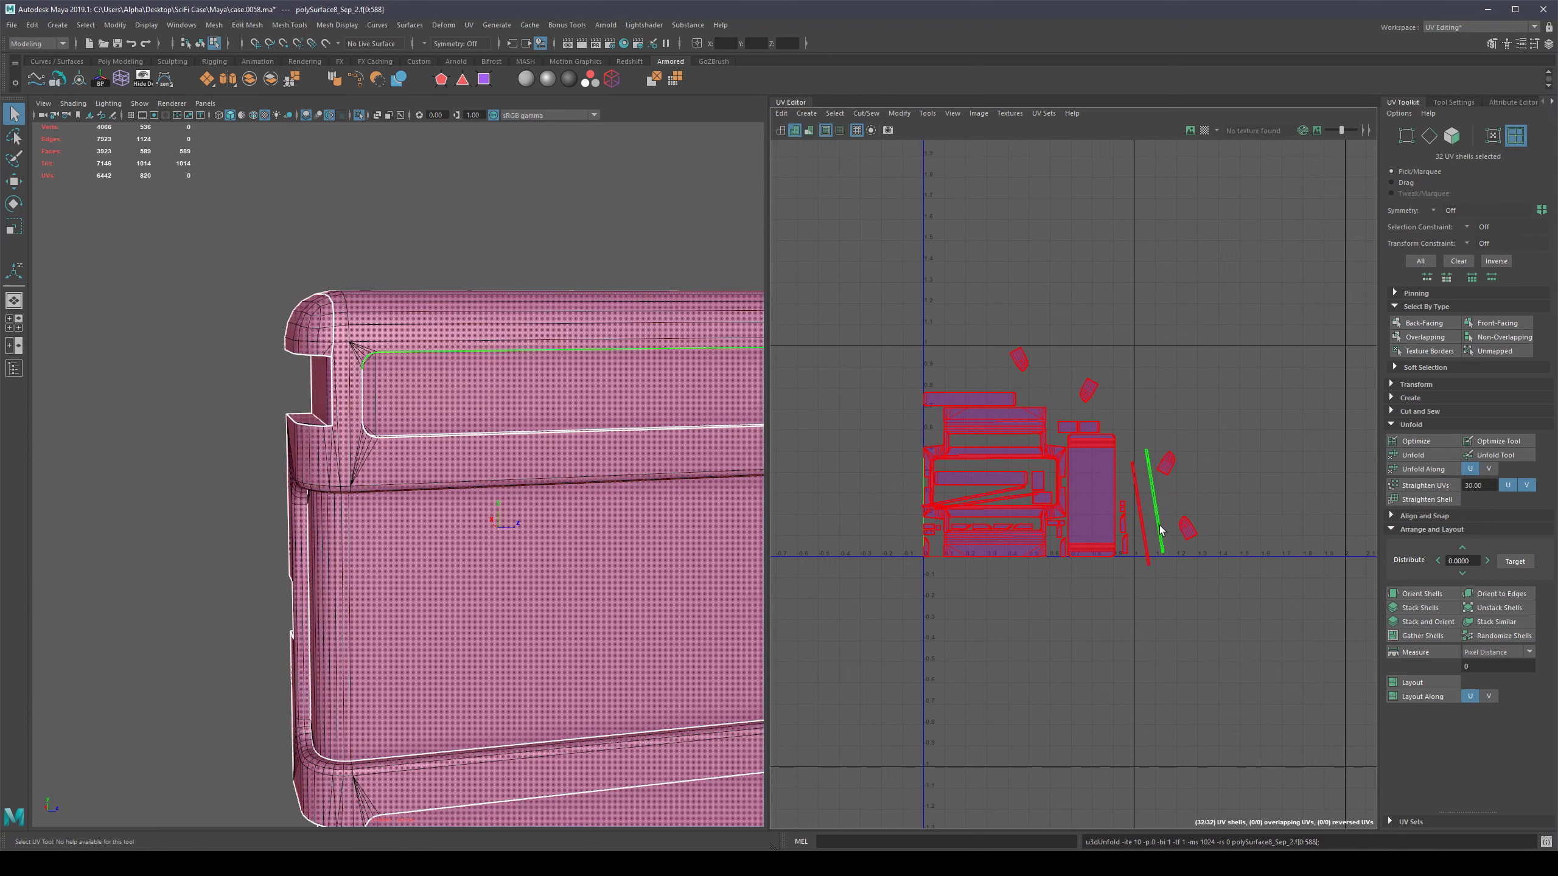
Optimize all UV shells and orient them so the tilted strips and small pieces align with the UV axes.
{"action": "left_click", "coordinate": [1411, 441]}
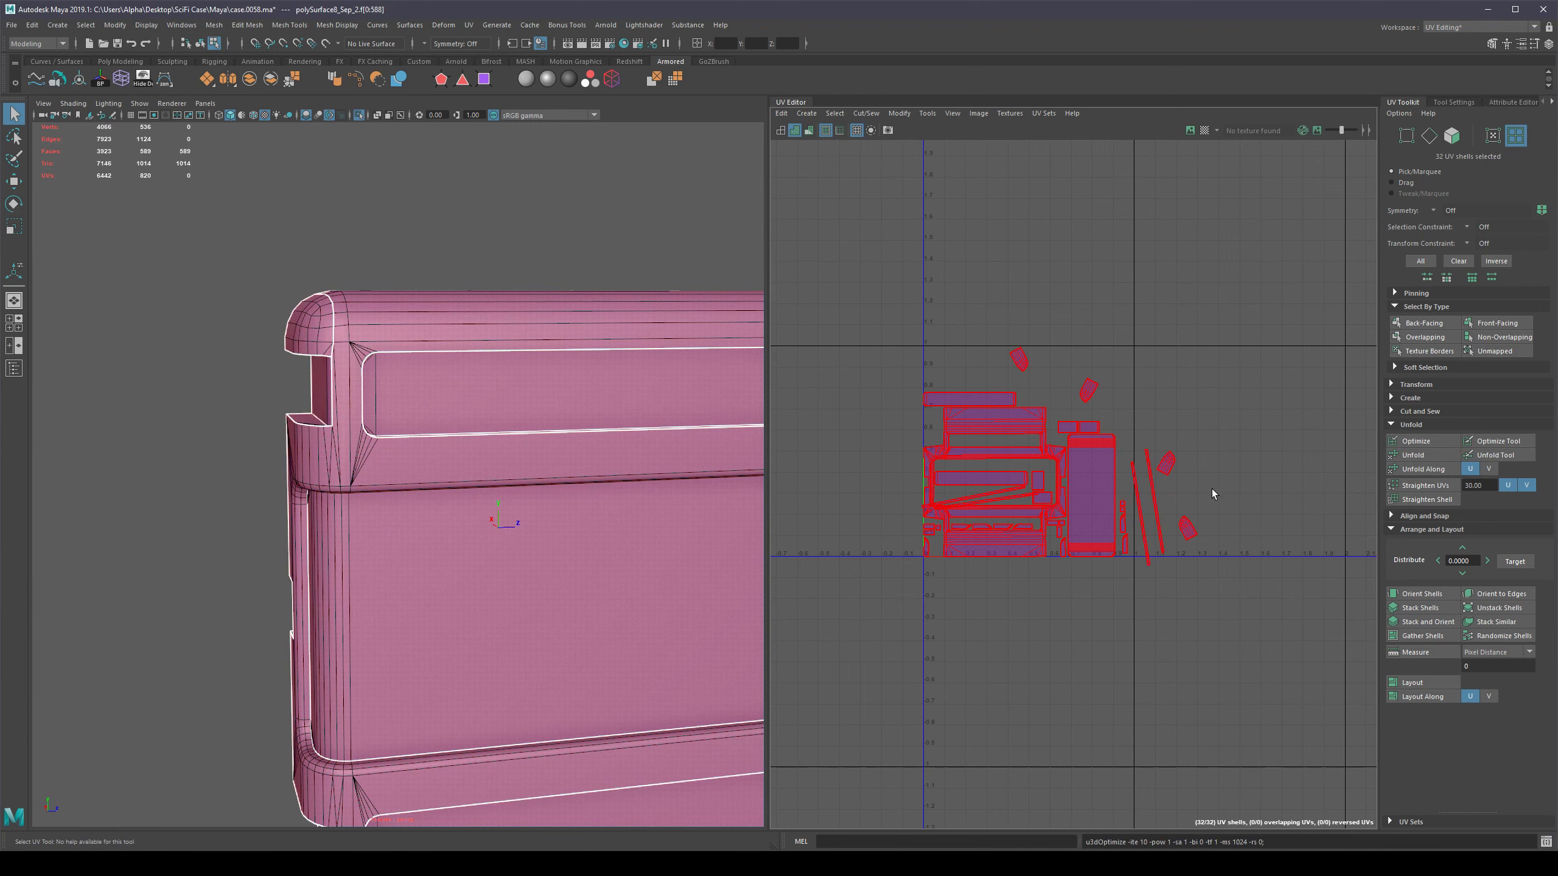
{"action": "left_click", "coordinate": [1420, 593]}
{"action": "middle_click_drag", "start_coordinate": [1193, 599], "coordinate": [1119, 567], "text": "alt"}
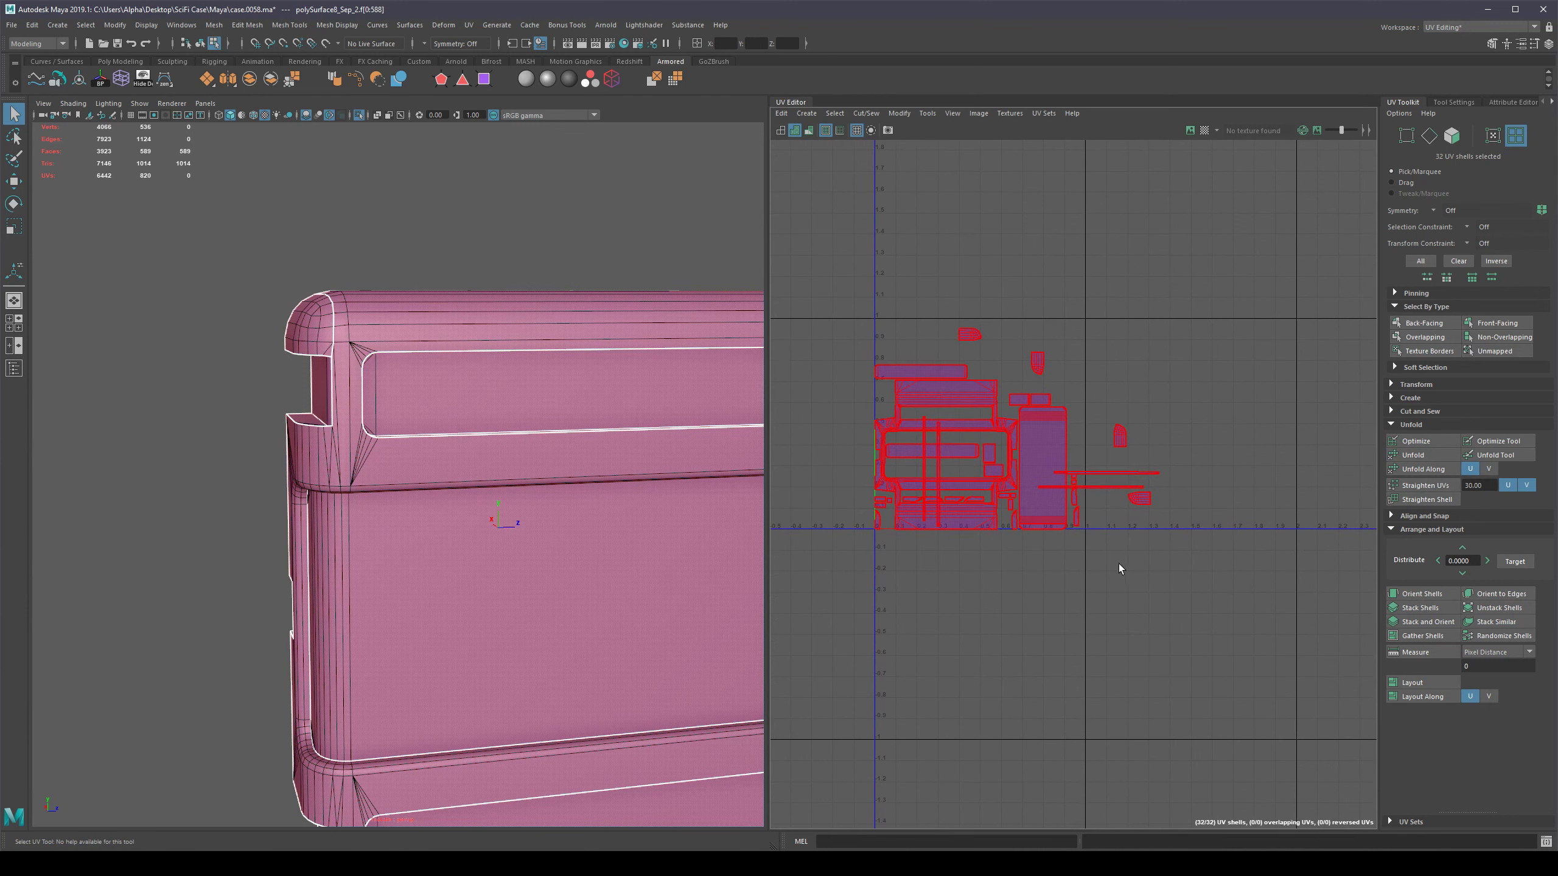
{"action": "left_click", "coordinate": [1105, 474]}
{"action": "mouse_move", "coordinate": [1156, 616]}
{"action": "middle_mouse_down", "text": "alt"}
{"action": "mouse_move", "coordinate": [1150, 551]}
{"action": "mouse_move", "coordinate": [1170, 593]}
{"action": "middle_mouse_up", "text": "alt"}
Lay out all UV shells in the 0–1 tile with 2048 packing resolution, 2048 texture map size and 16-pixel shell padding.
{"action": "left_click_drag", "start_coordinate": [840, 251], "coordinate": [1267, 621]}
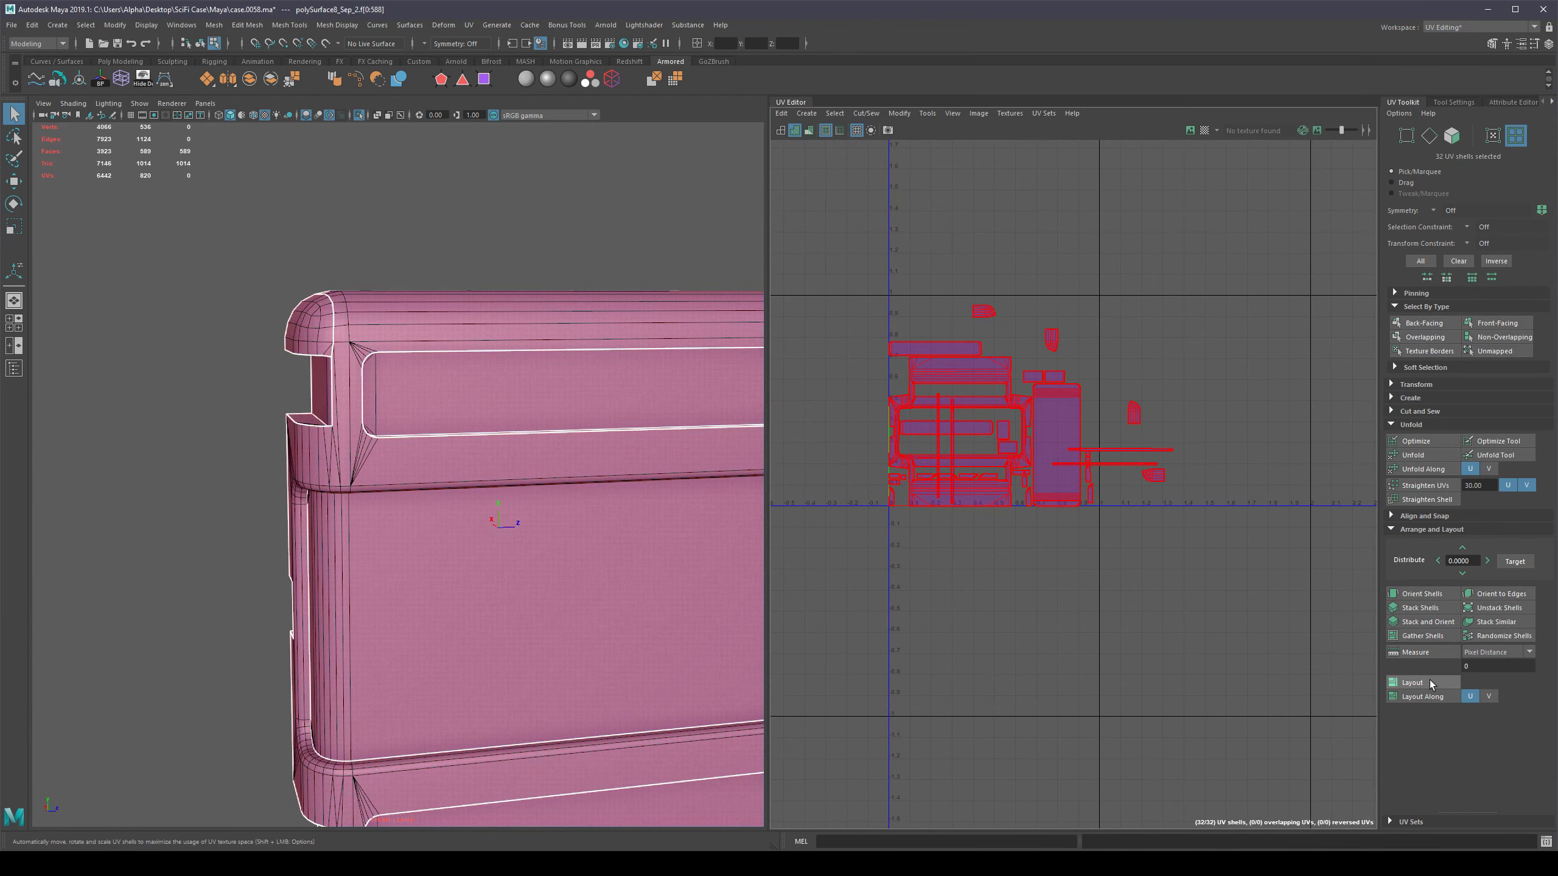
{"action": "left_click", "coordinate": [1431, 682], "text": "shift"}
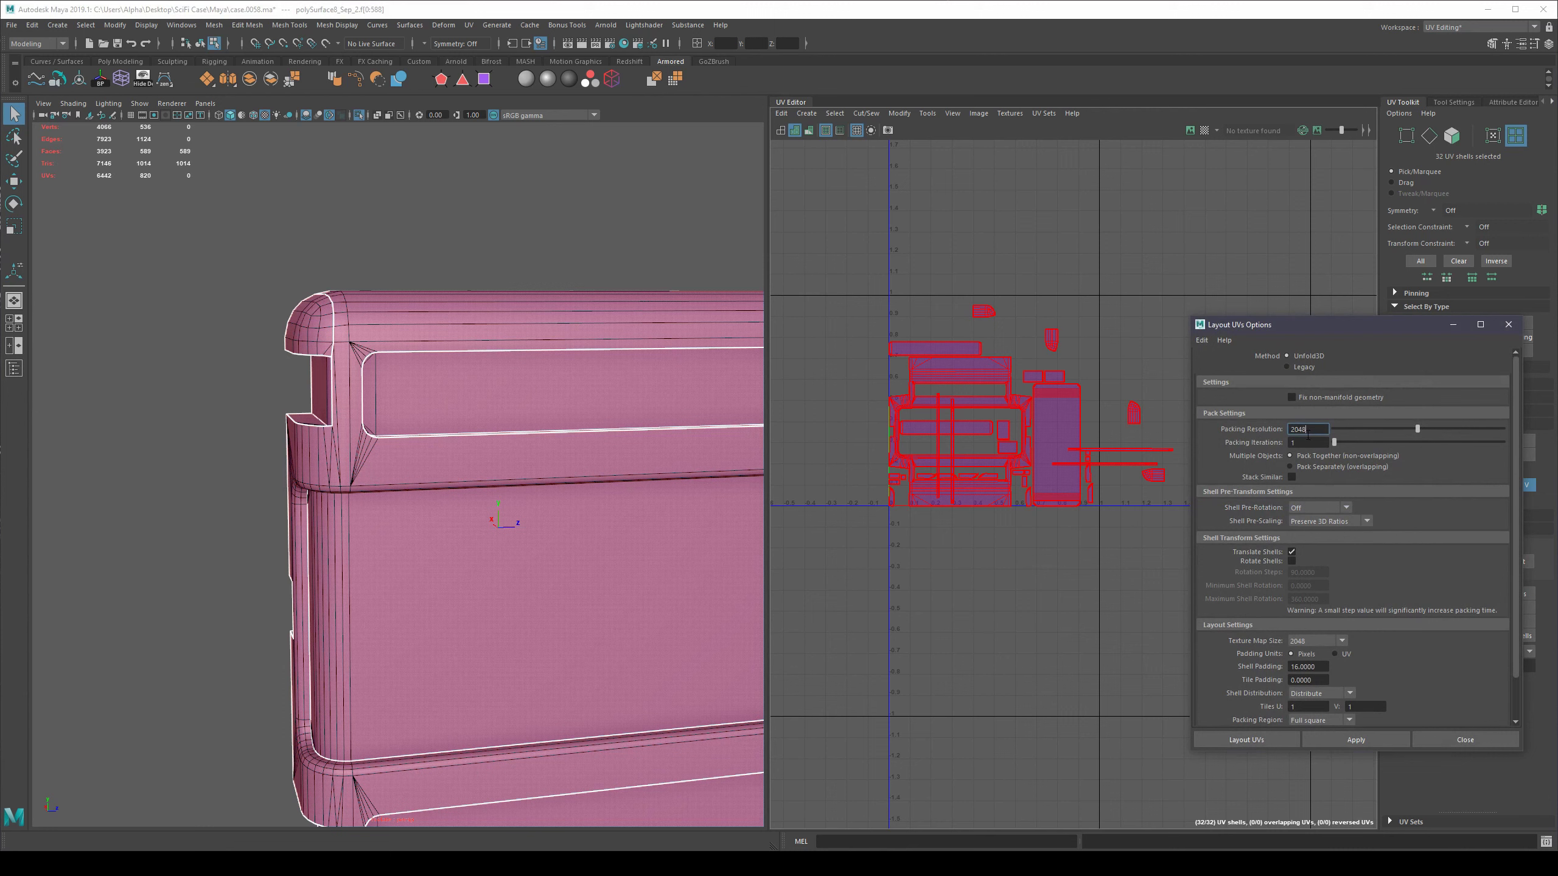
{"action": "left_click", "coordinate": [1507, 328]}
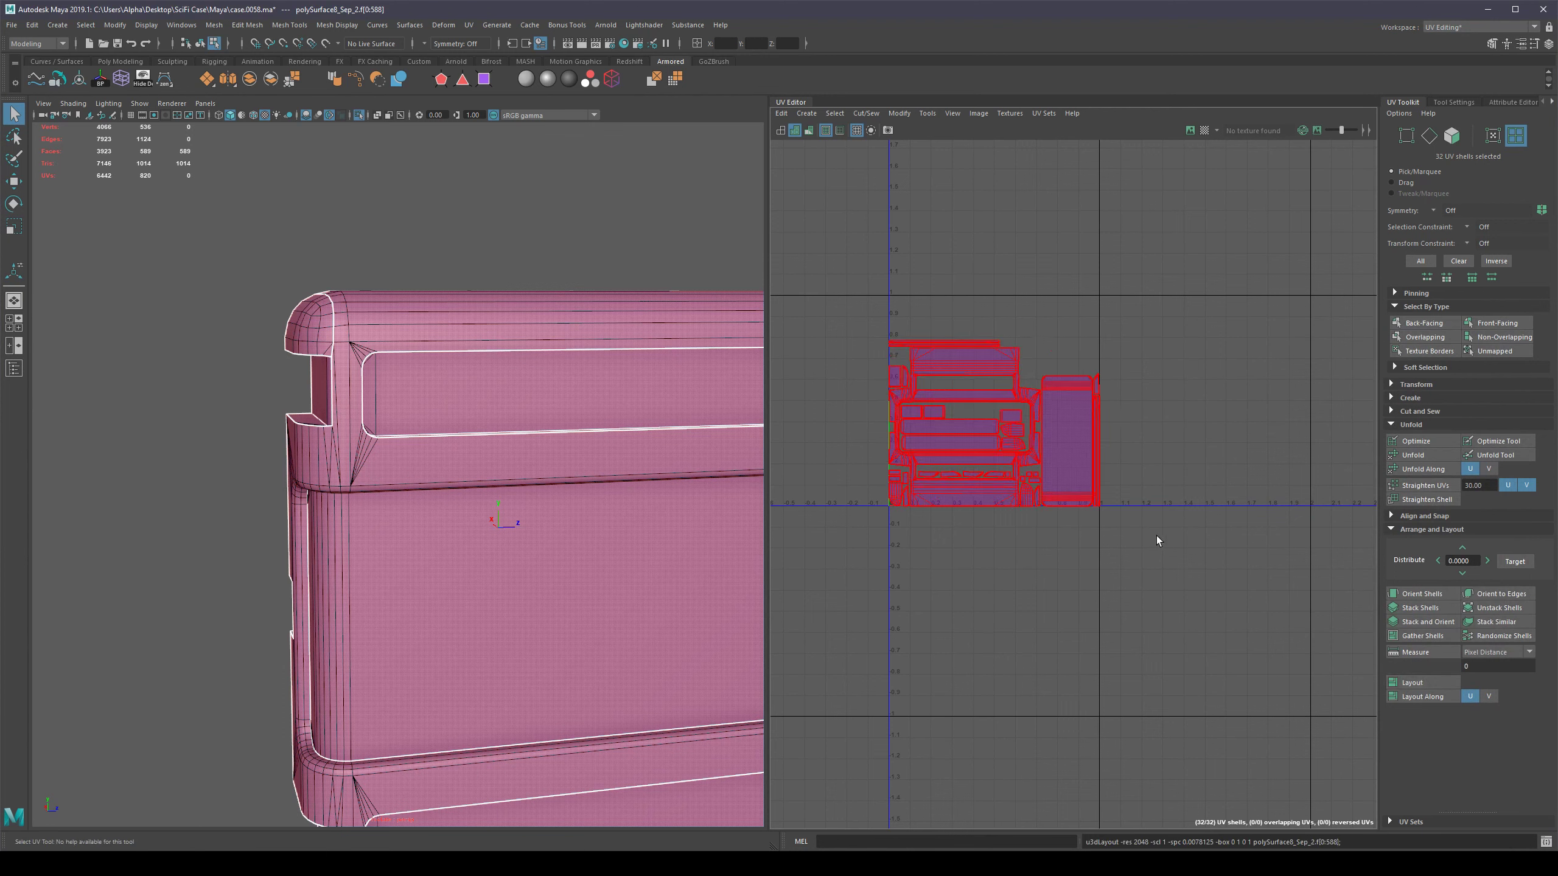
{"action": "middle_click_drag", "start_coordinate": [1081, 513], "coordinate": [1138, 543], "text": "alt"}
{"action": "left_click", "coordinate": [1110, 609]}
{"action": "scroll", "coordinate": [1116, 561], "scroll_direction": "up", "scroll_amount": 5}
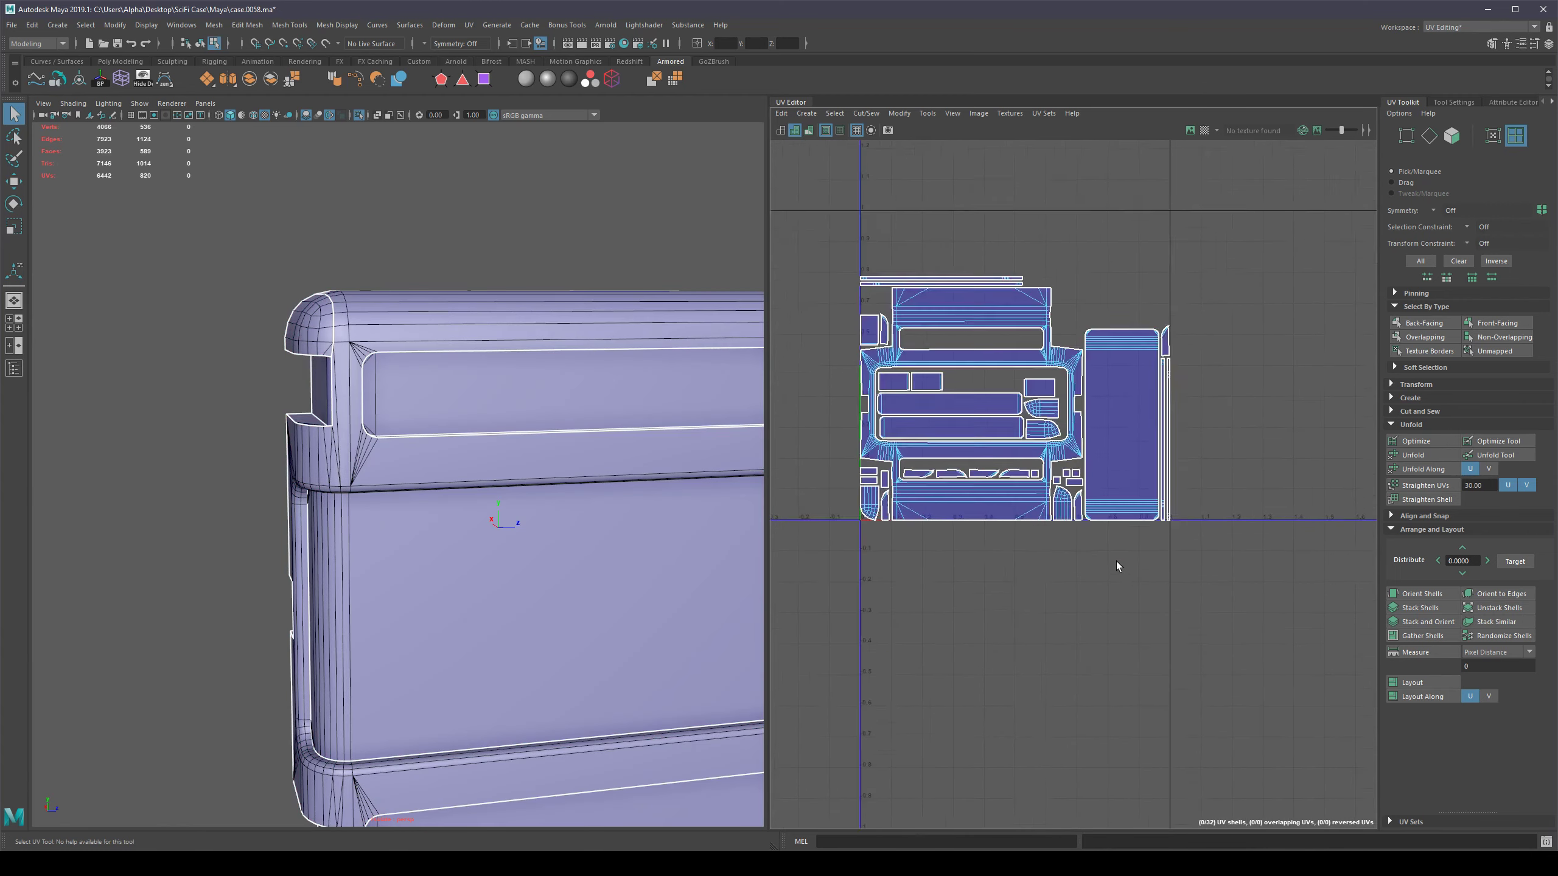
{"action": "middle_click_drag", "start_coordinate": [983, 470], "coordinate": [1064, 585], "text": "alt"}
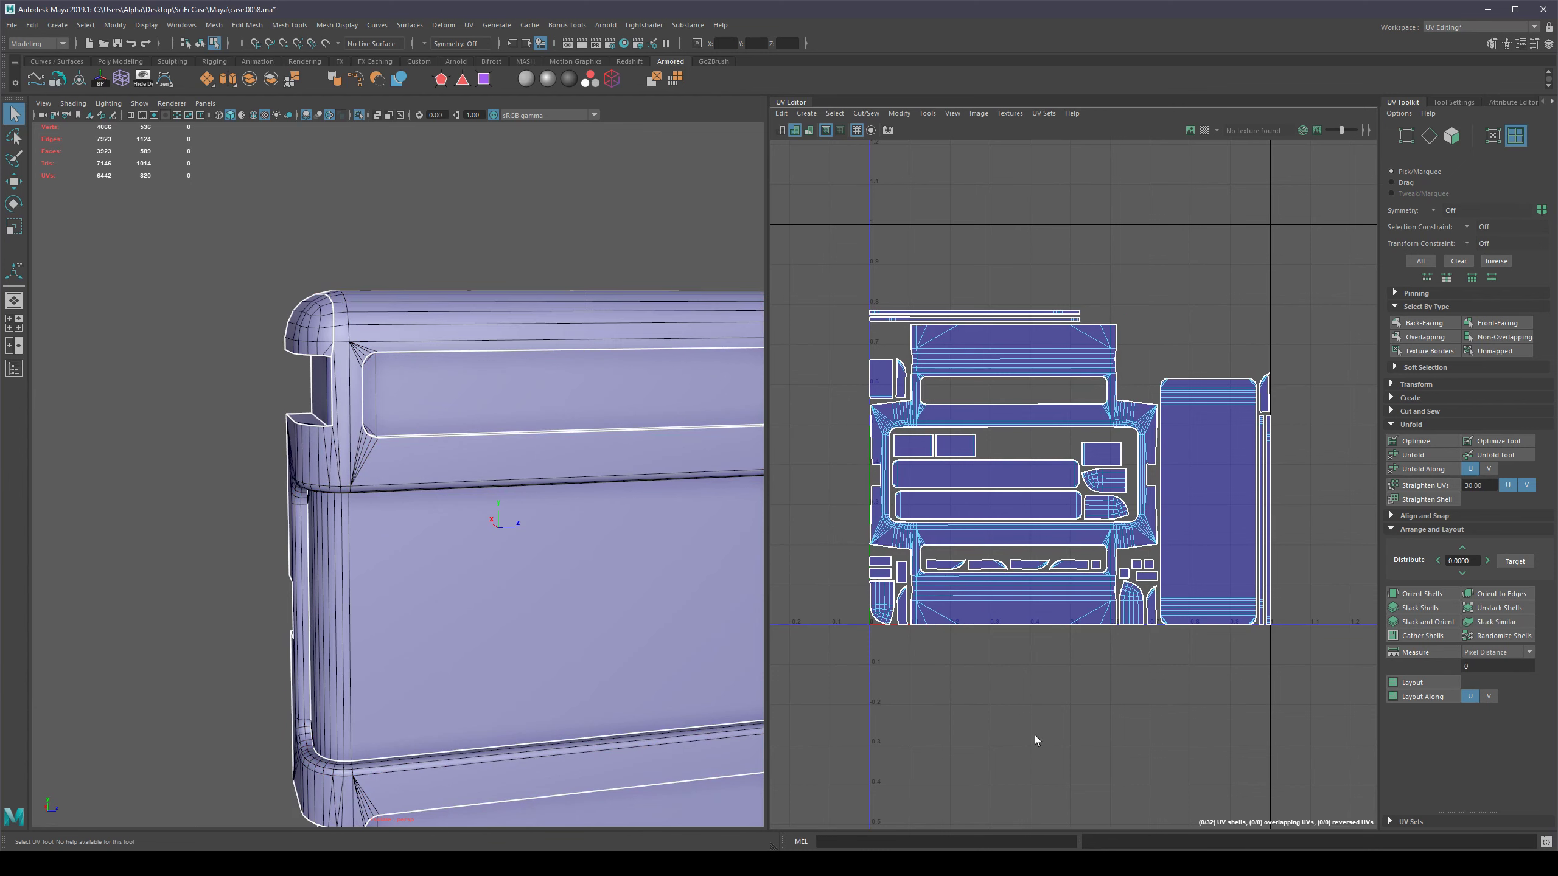
{"action": "scroll", "coordinate": [1024, 679], "scroll_direction": "down", "scroll_amount": 5}
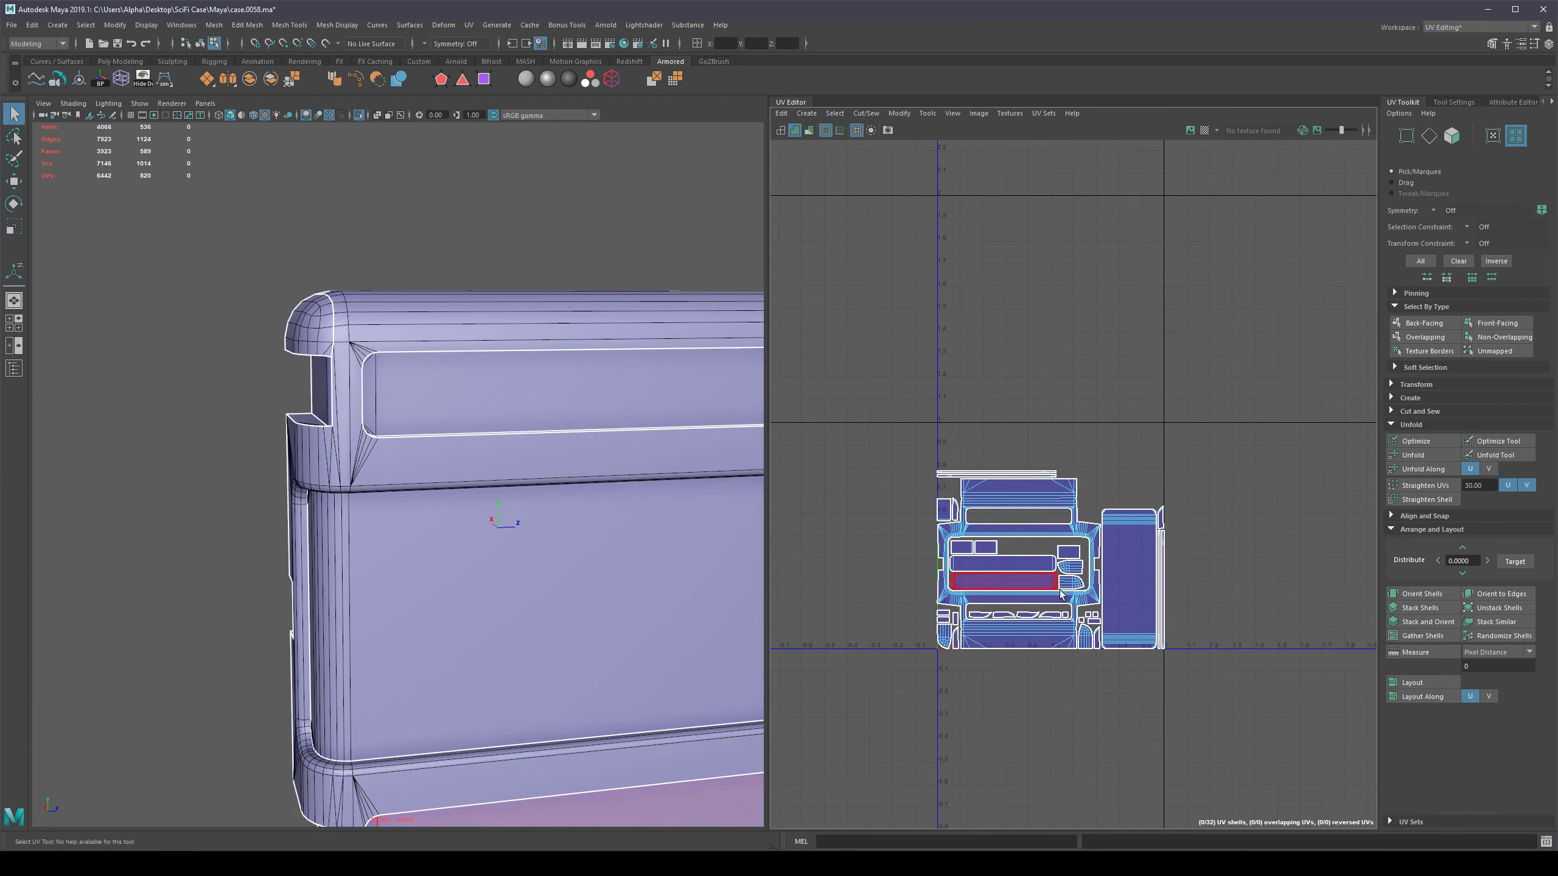
{"action": "scroll", "coordinate": [448, 432], "scroll_direction": "down", "scroll_amount": 5}
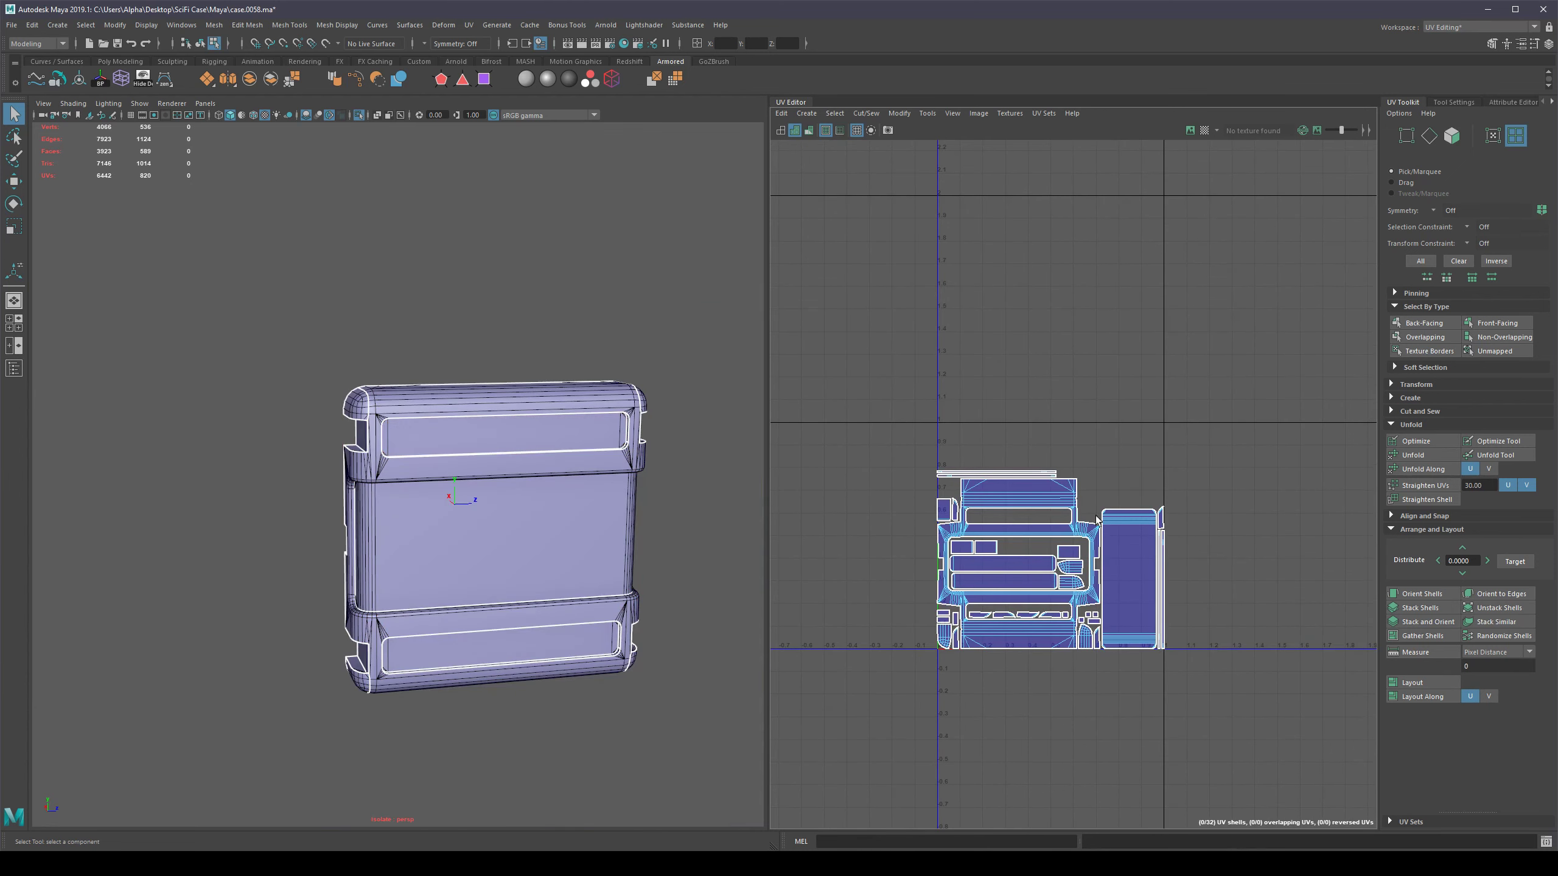
Switch to object selection and compare the UV layouts of the ribbed case body and outer shell, individually and together.
{"action": "right_click", "coordinate": [1117, 539]}
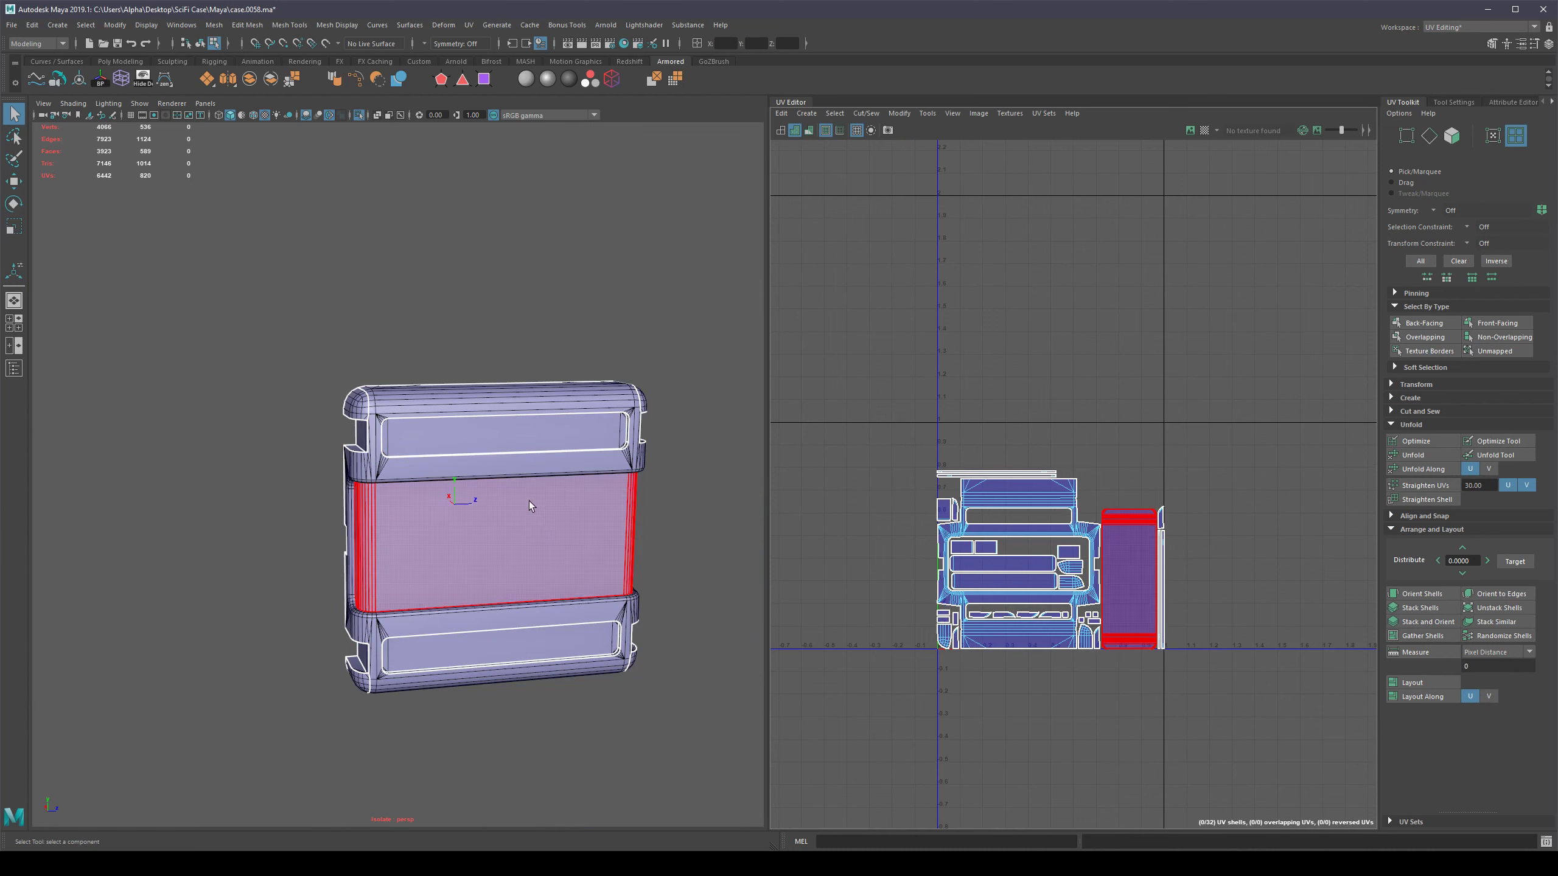
{"action": "right_click_drag", "start_coordinate": [474, 529], "coordinate": [527, 513]}
{"action": "left_click_drag", "start_coordinate": [613, 538], "coordinate": [384, 489], "text": "alt"}
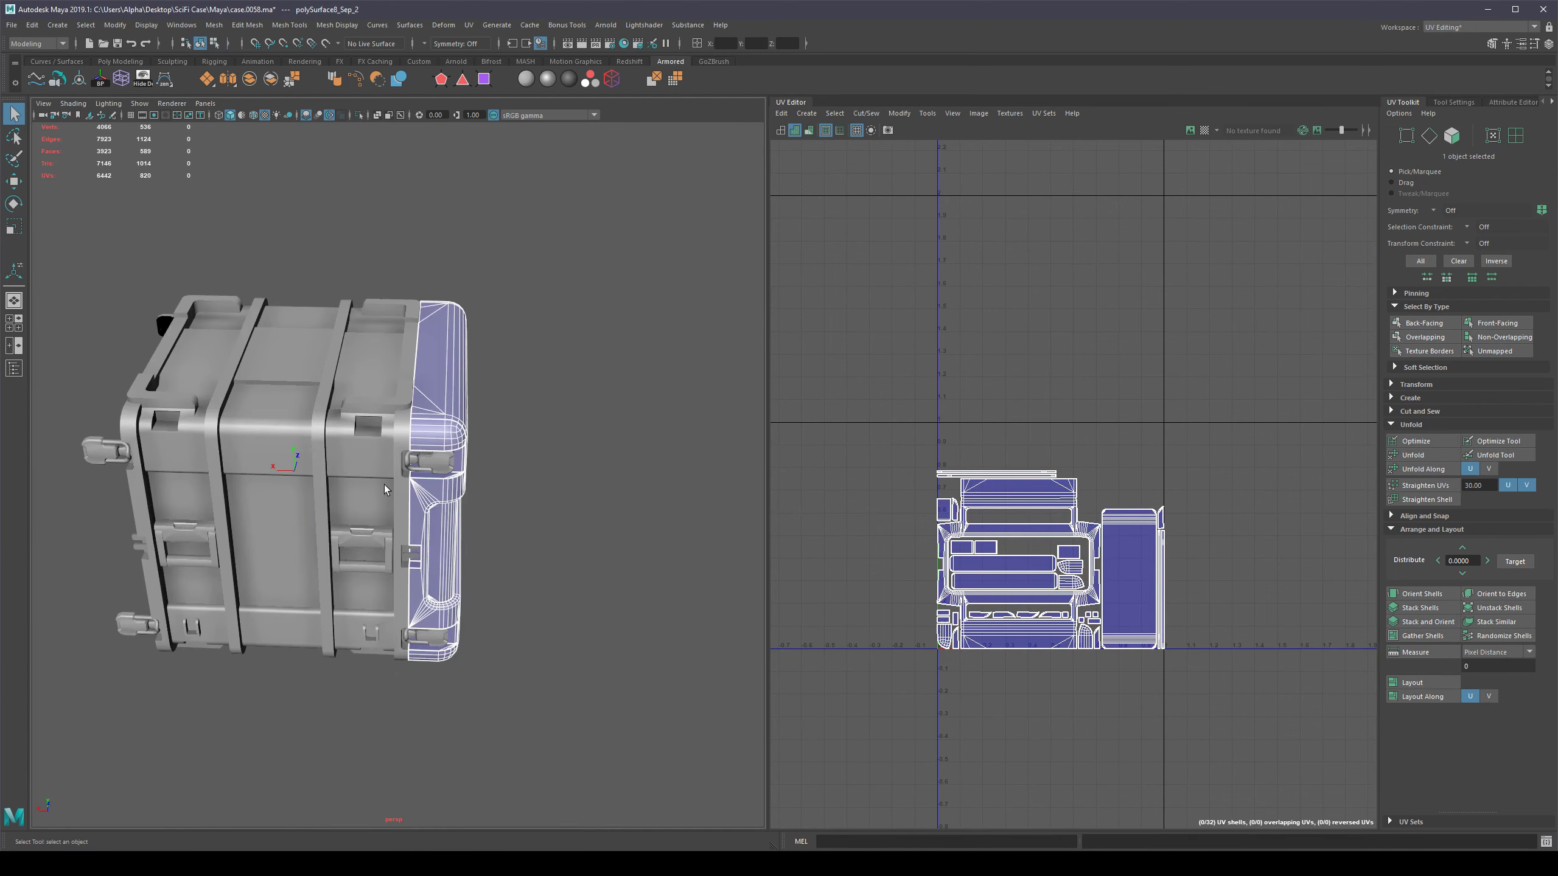
{"action": "left_click", "coordinate": [299, 426]}
{"action": "left_click_drag", "start_coordinate": [610, 568], "coordinate": [551, 553], "text": "alt"}
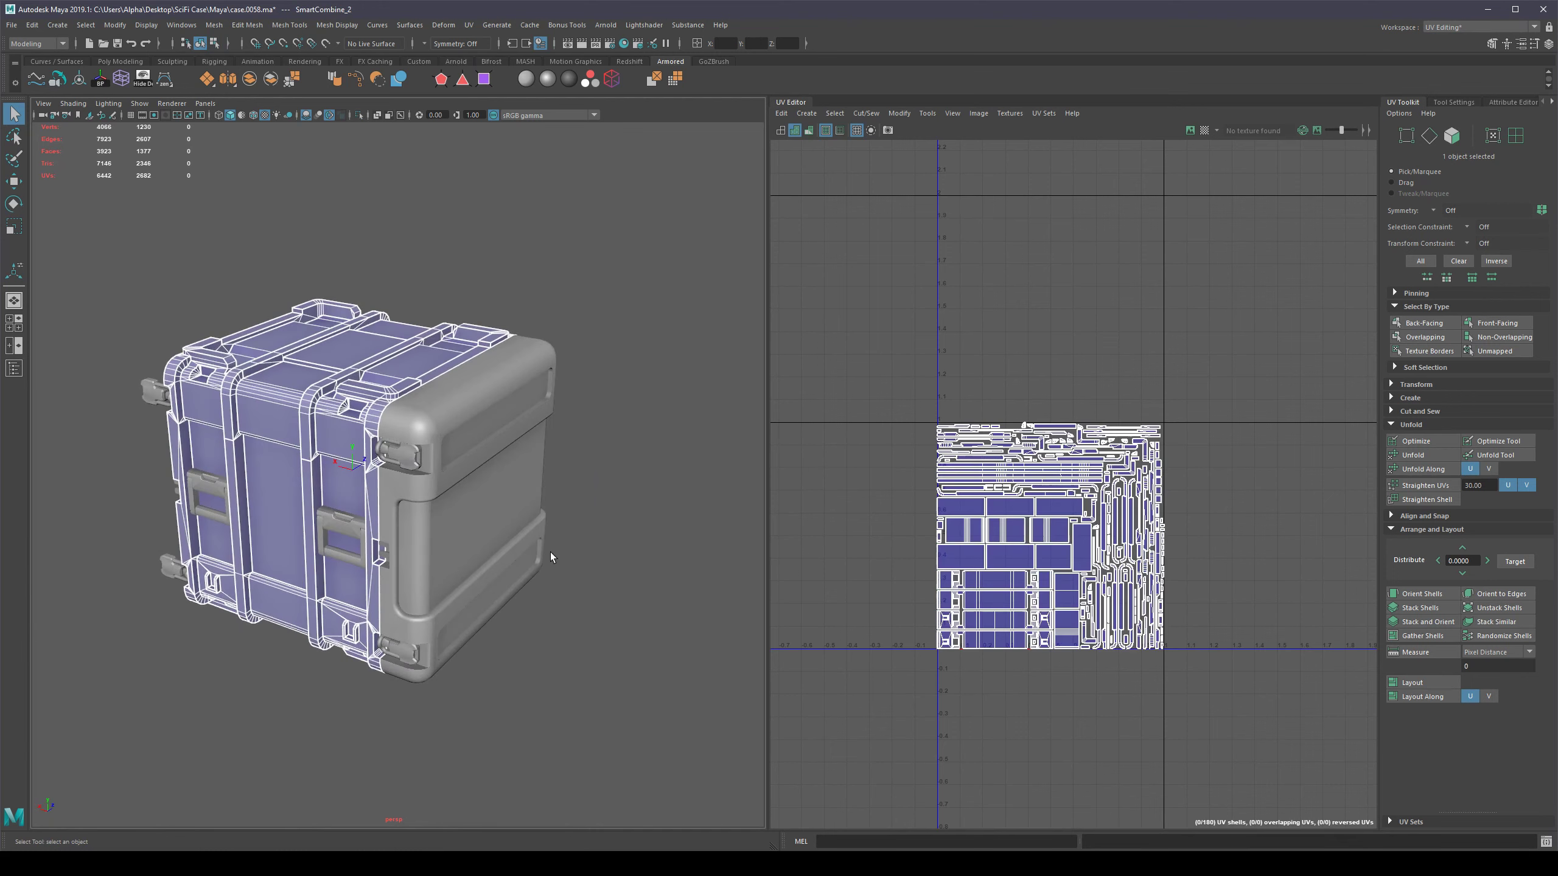
{"action": "left_click", "coordinate": [482, 446], "text": "shift"}
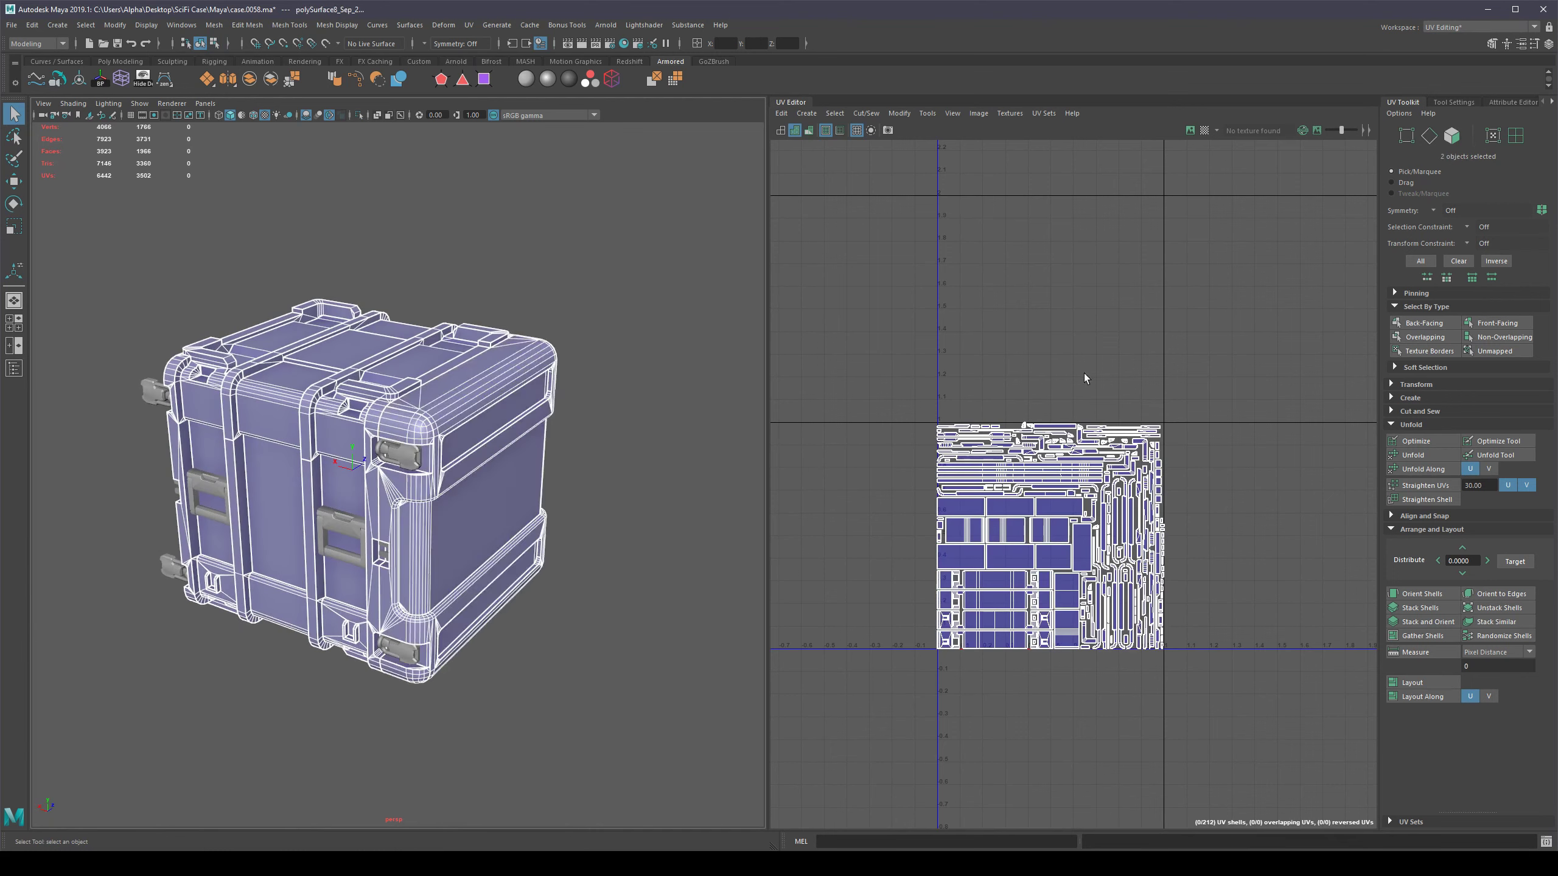
{"action": "left_click", "coordinate": [631, 433]}
{"action": "left_click", "coordinate": [515, 447]}
{"action": "left_click", "coordinate": [337, 402], "text": "shift"}
{"action": "left_click_drag", "start_coordinate": [356, 561], "coordinate": [410, 457], "text": "alt"}
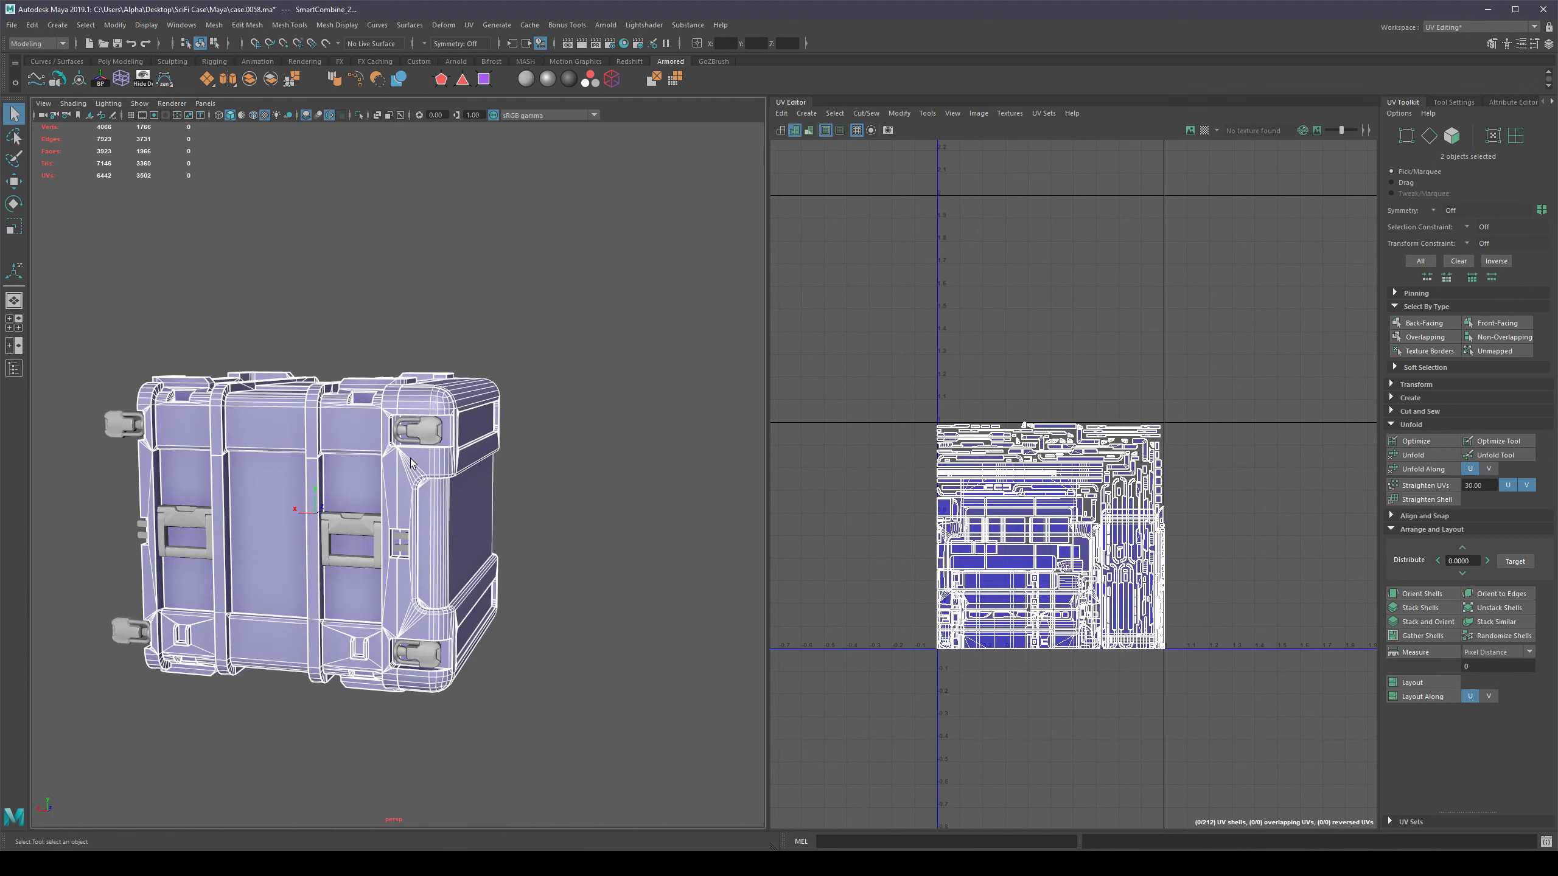
Check the combined UVs of all case parts, including the latches and handles, and reselect only the outer shell.
{"action": "left_click", "coordinate": [422, 429]}
{"action": "left_click", "coordinate": [353, 524]}
{"action": "left_click", "coordinate": [635, 485]}
{"action": "left_click_drag", "start_coordinate": [605, 306], "coordinate": [295, 701]}
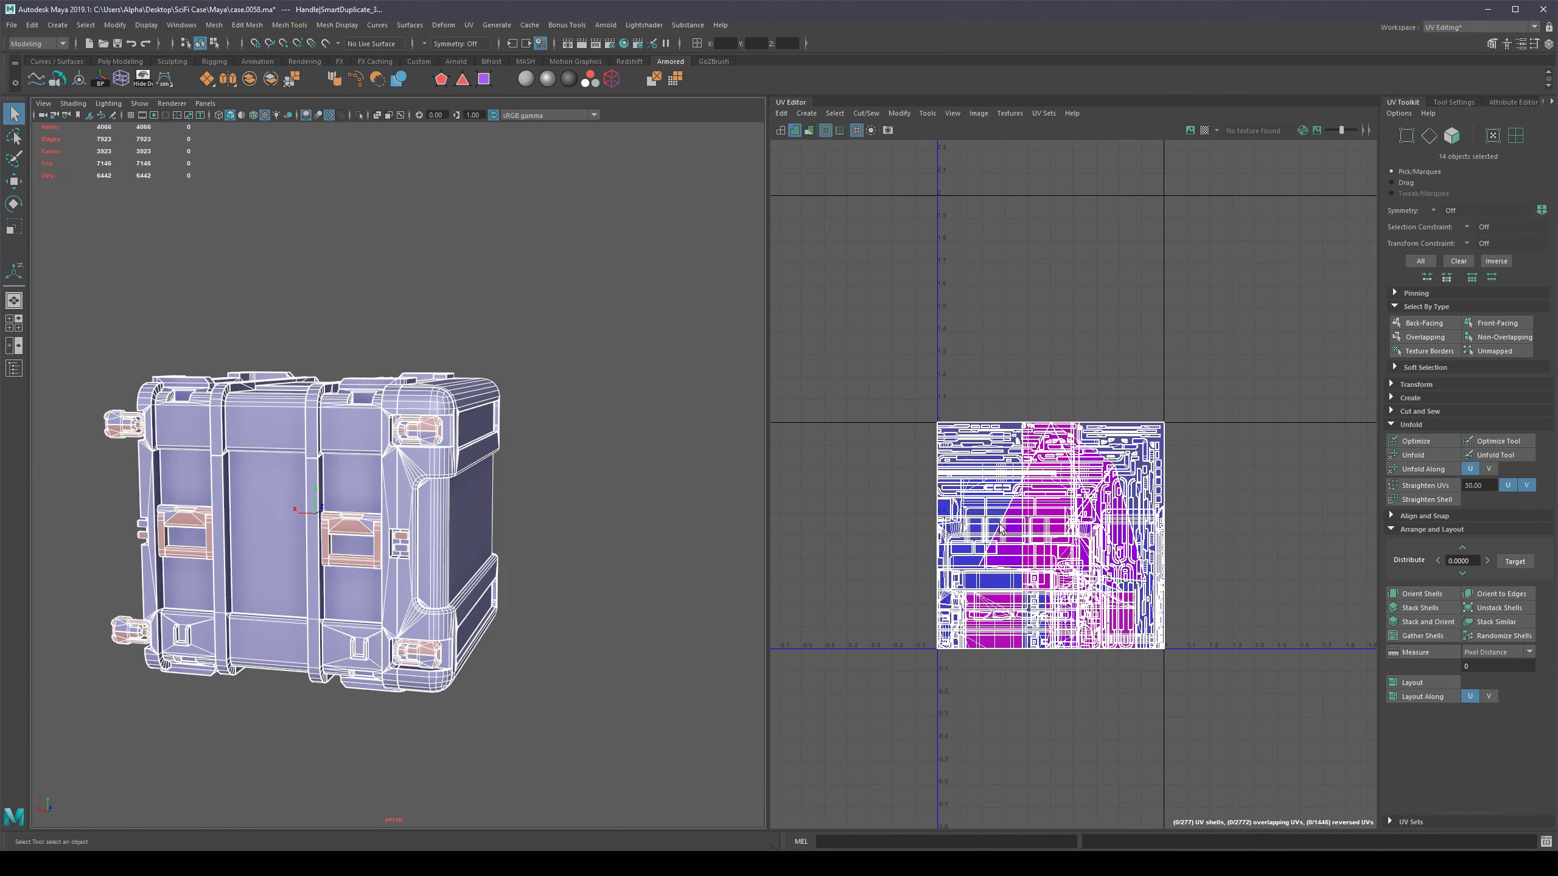
{"action": "left_click", "coordinate": [585, 493]}
{"action": "left_click", "coordinate": [461, 505]}
{"action": "left_click_drag", "start_coordinate": [463, 506], "coordinate": [742, 510], "text": "alt"}
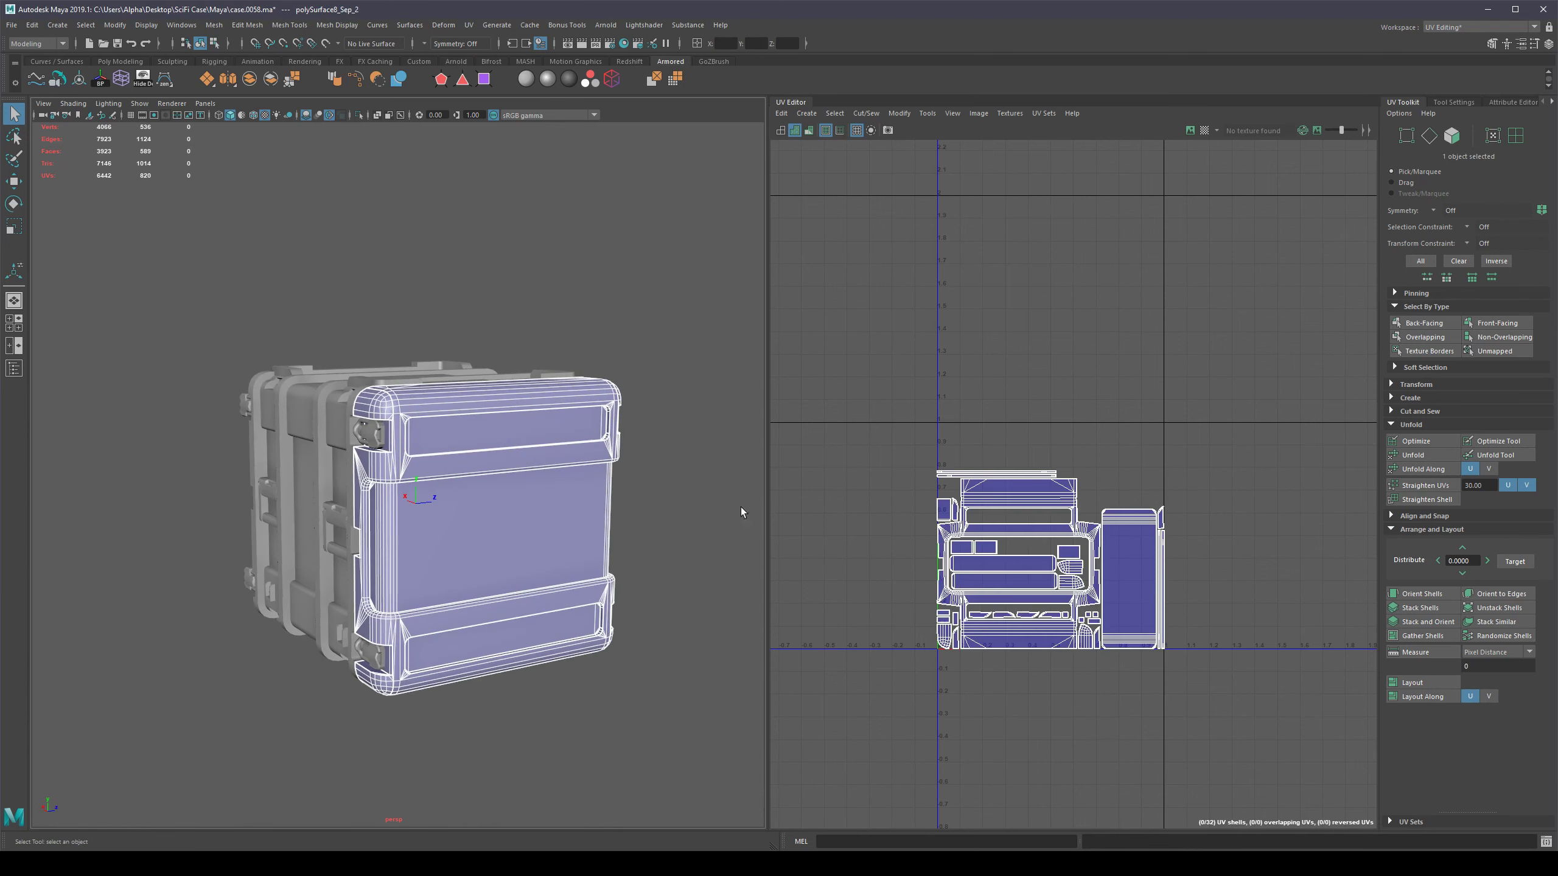
Examine the outer shell's packed UV layout closely, down to the small pieces between the larger shells.
{"action": "middle_click_drag", "start_coordinate": [1105, 626], "coordinate": [1069, 531], "text": "alt"}
{"action": "scroll", "coordinate": [1069, 531], "scroll_direction": "up", "scroll_amount": 3}
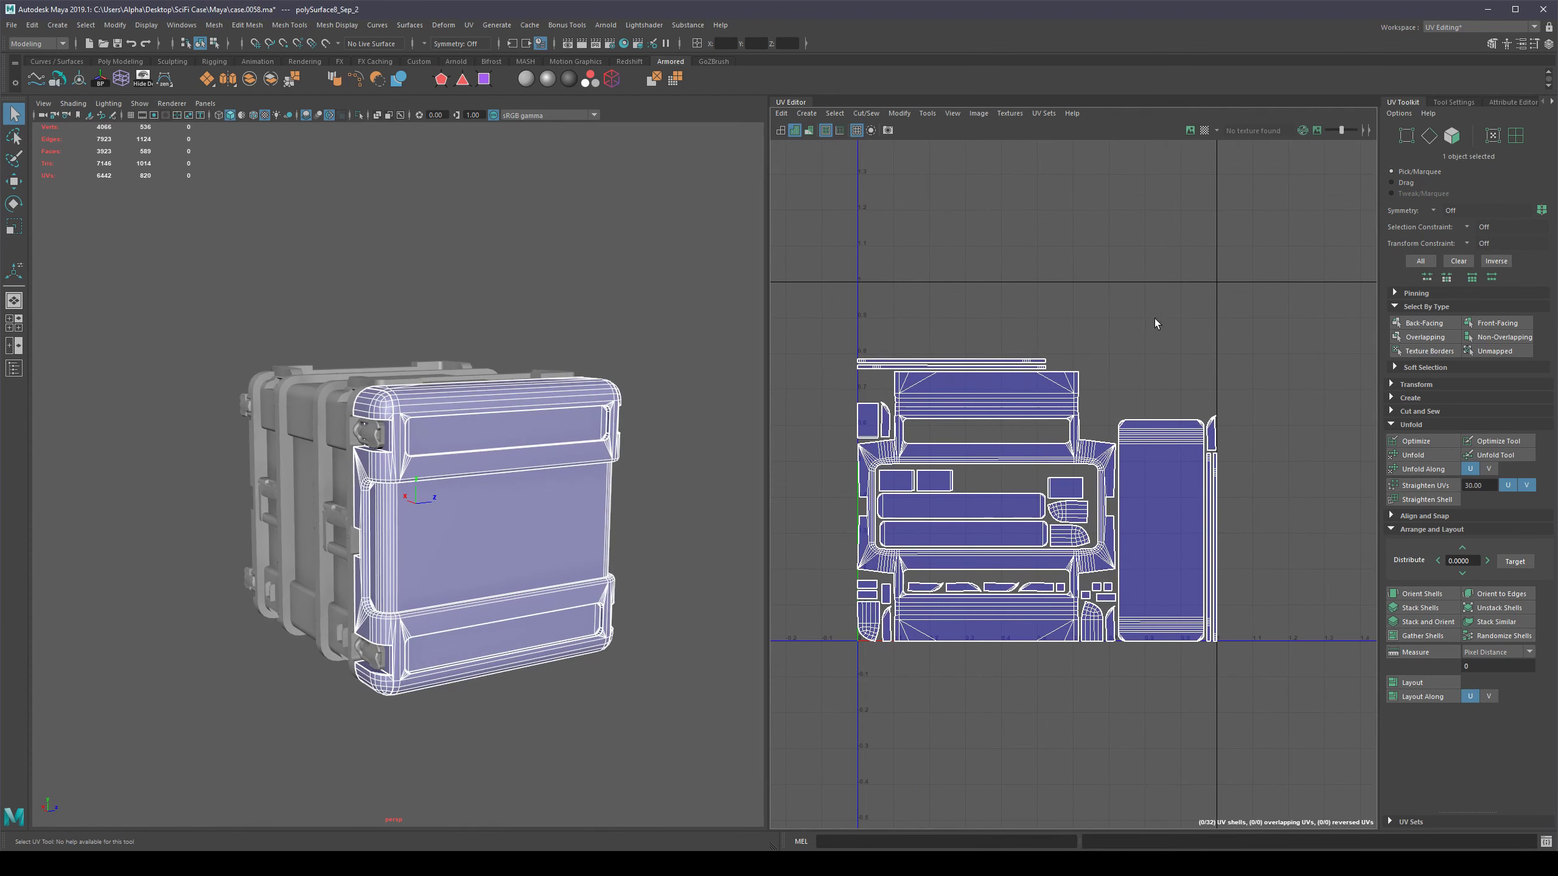
{"action": "scroll", "coordinate": [1016, 572], "scroll_direction": "down", "scroll_amount": 2}
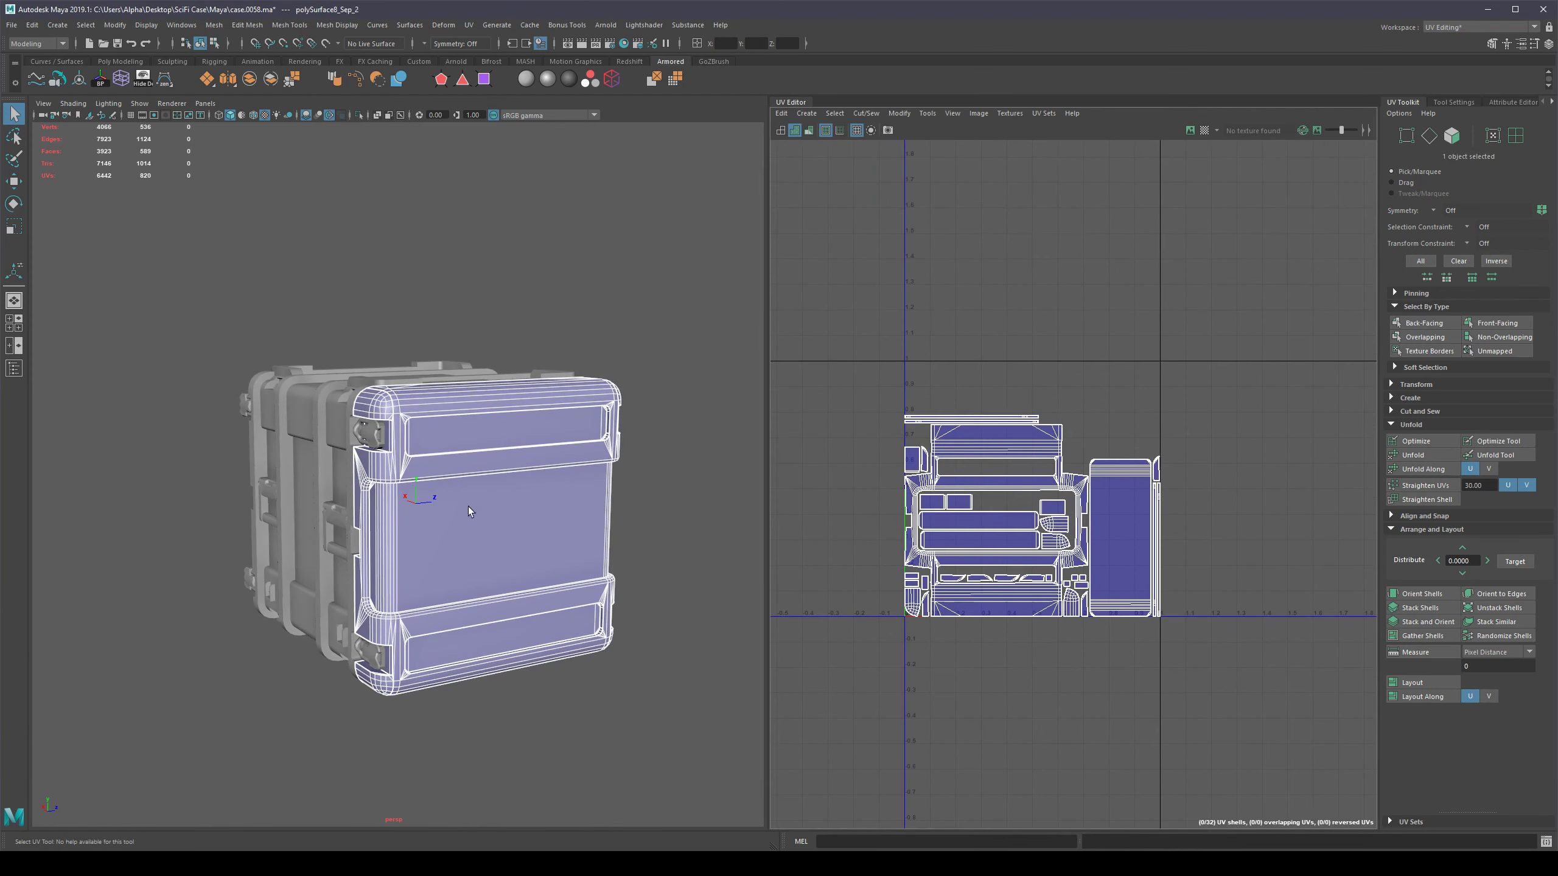
{"action": "left_click_drag", "start_coordinate": [504, 544], "coordinate": [614, 570], "text": "alt"}
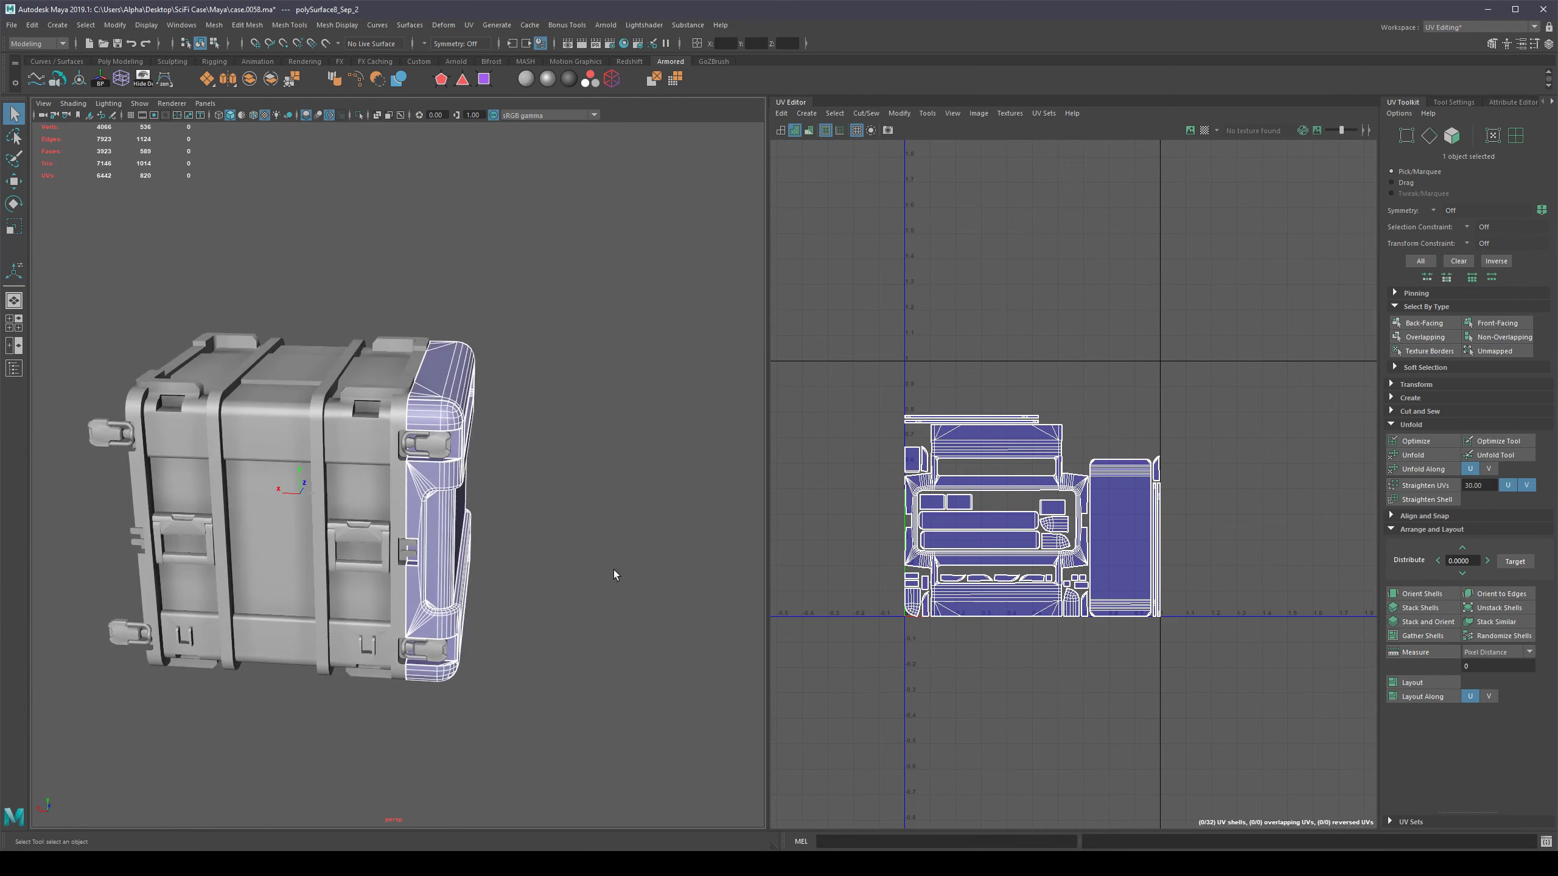
{"action": "scroll", "coordinate": [601, 538], "scroll_direction": "up", "scroll_amount": 3}
{"action": "scroll", "coordinate": [1004, 512], "scroll_direction": "up", "scroll_amount": 3}
{"action": "middle_click_drag", "start_coordinate": [1047, 442], "coordinate": [1333, 313], "text": "alt"}
{"action": "scroll", "coordinate": [1147, 386], "scroll_direction": "up", "scroll_amount": 2}
{"action": "middle_click_drag", "start_coordinate": [1117, 497], "coordinate": [1002, 337], "text": "alt"}
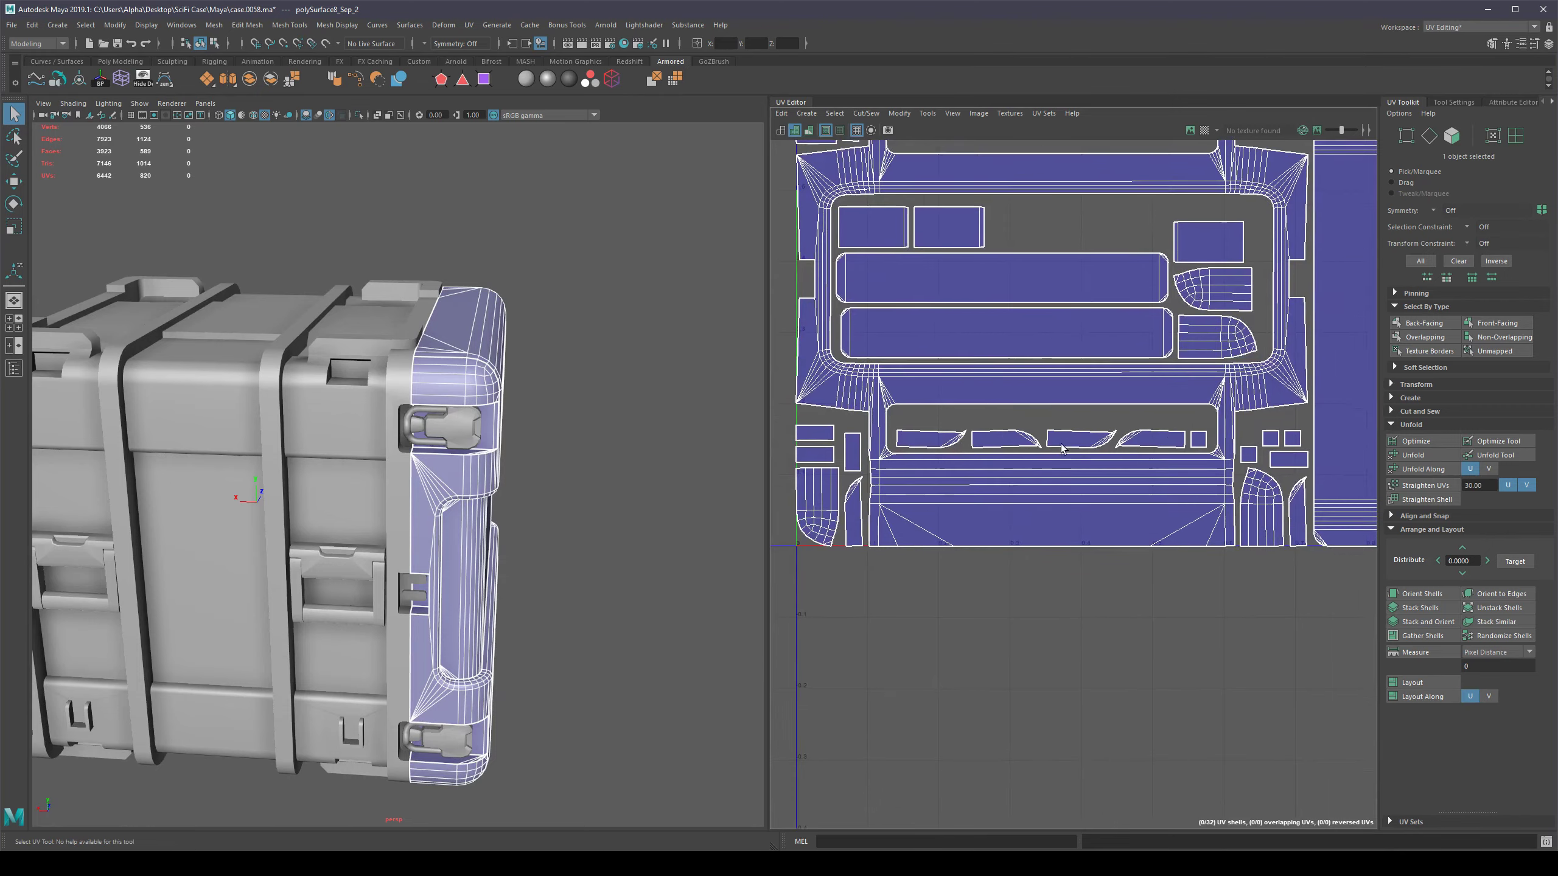
{"action": "scroll", "coordinate": [1061, 446], "scroll_direction": "up", "scroll_amount": 3}
Switch to edge selection and locate the straight edge of a small curved UV shell on the case near the latch.
{"action": "right_click_drag", "start_coordinate": [964, 436], "coordinate": [899, 423]}
{"action": "key", "text": "F10"}
{"action": "left_click", "coordinate": [899, 422]}
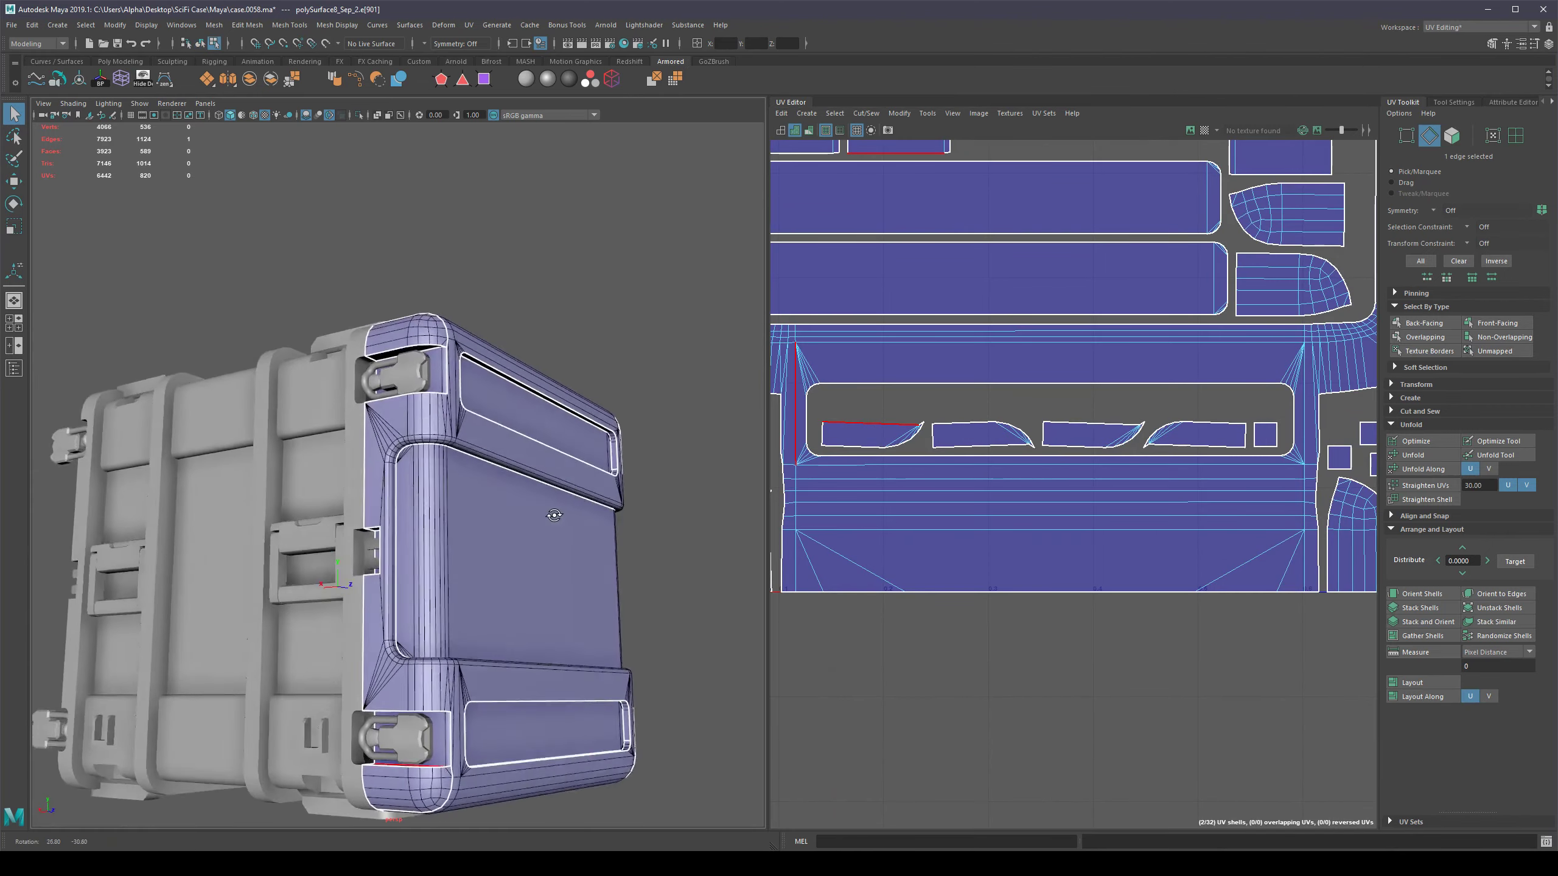
{"action": "left_click_drag", "start_coordinate": [534, 491], "coordinate": [565, 532], "text": "alt"}
{"action": "key", "text": "f"}
{"action": "left_click_drag", "start_coordinate": [632, 631], "coordinate": [742, 740], "text": "alt"}
{"action": "scroll", "coordinate": [742, 740], "scroll_direction": "down", "scroll_amount": 4}
{"action": "left_click", "coordinate": [895, 548]}
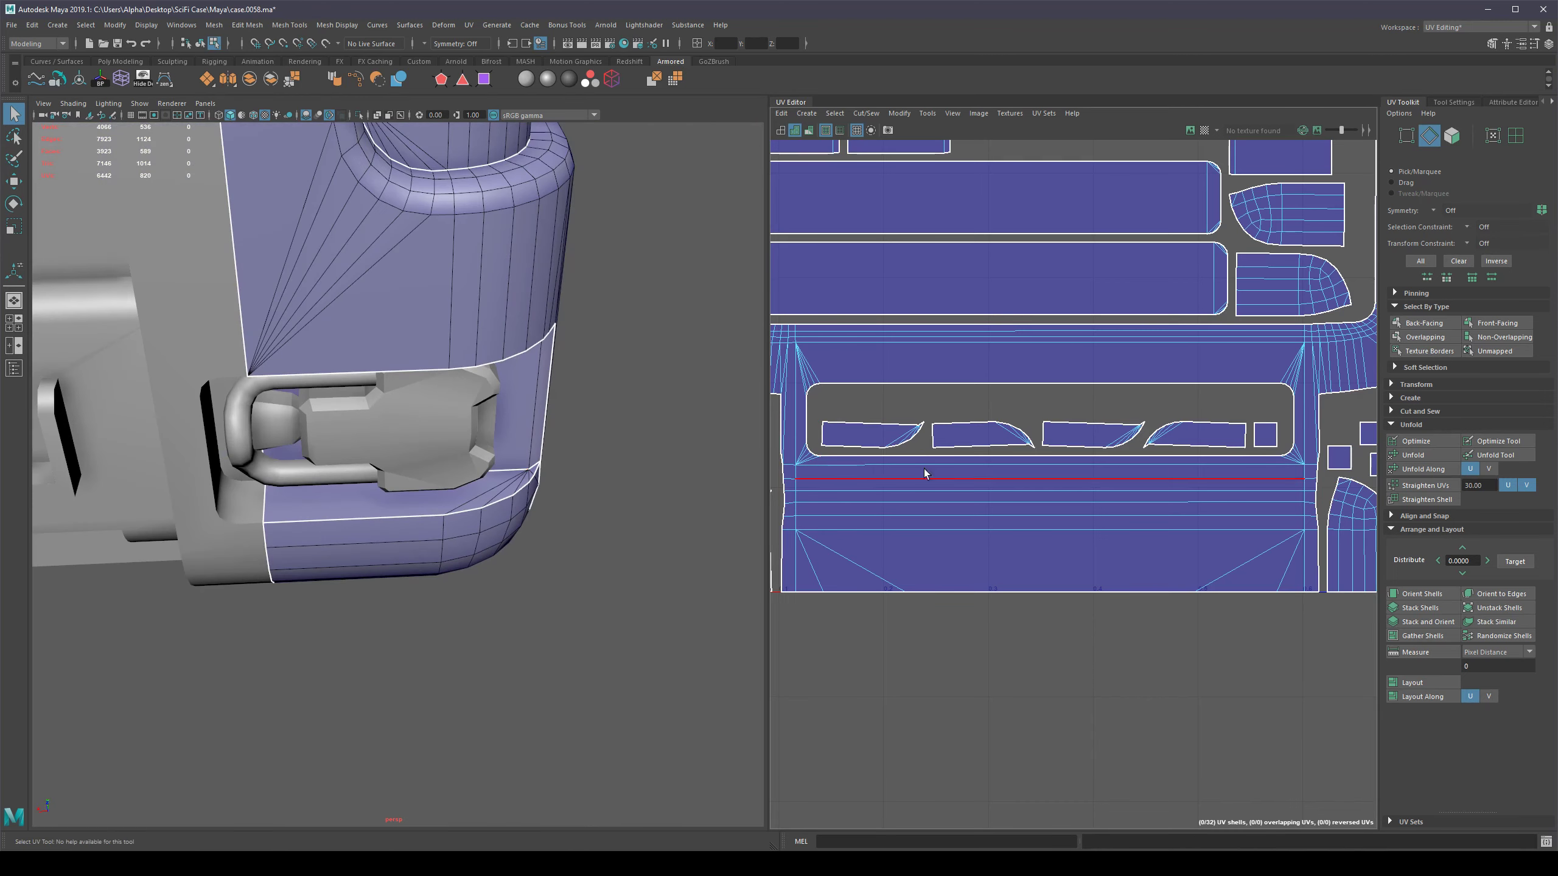
Orient the four small curved shells inside the frame's lower opening to their long straight edges.
{"action": "left_click", "coordinate": [887, 428]}
{"action": "left_click", "coordinate": [1011, 444], "text": "shift"}
{"action": "left_click", "coordinate": [1077, 424], "text": "shift"}
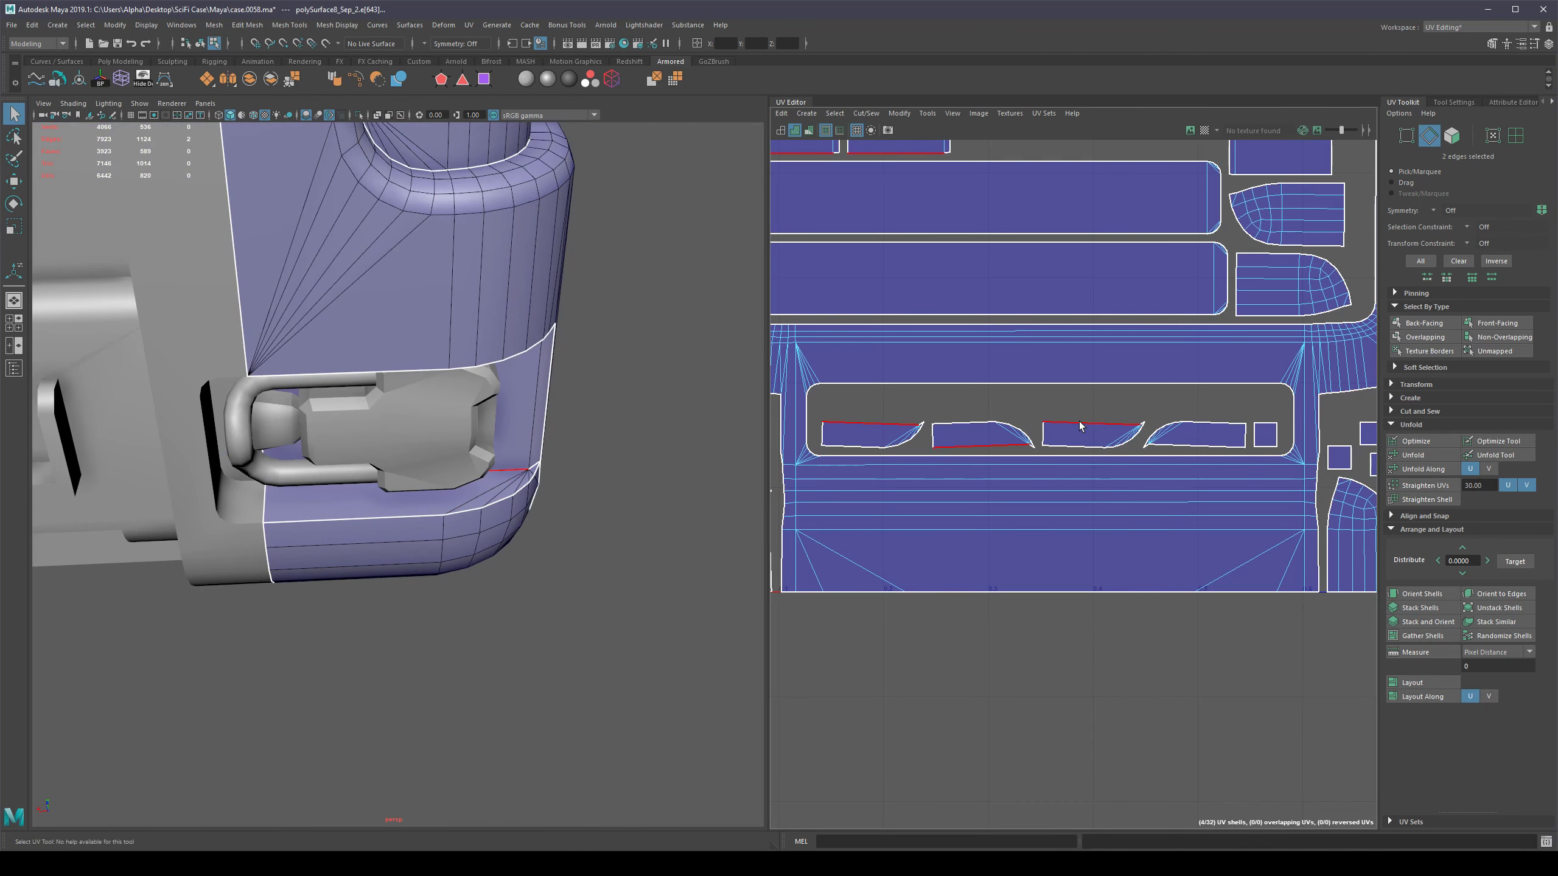
{"action": "left_click", "coordinate": [1205, 445], "text": "shift"}
{"action": "left_click", "coordinate": [1465, 593]}
{"action": "scroll", "coordinate": [1114, 465], "scroll_direction": "down", "scroll_amount": 5}
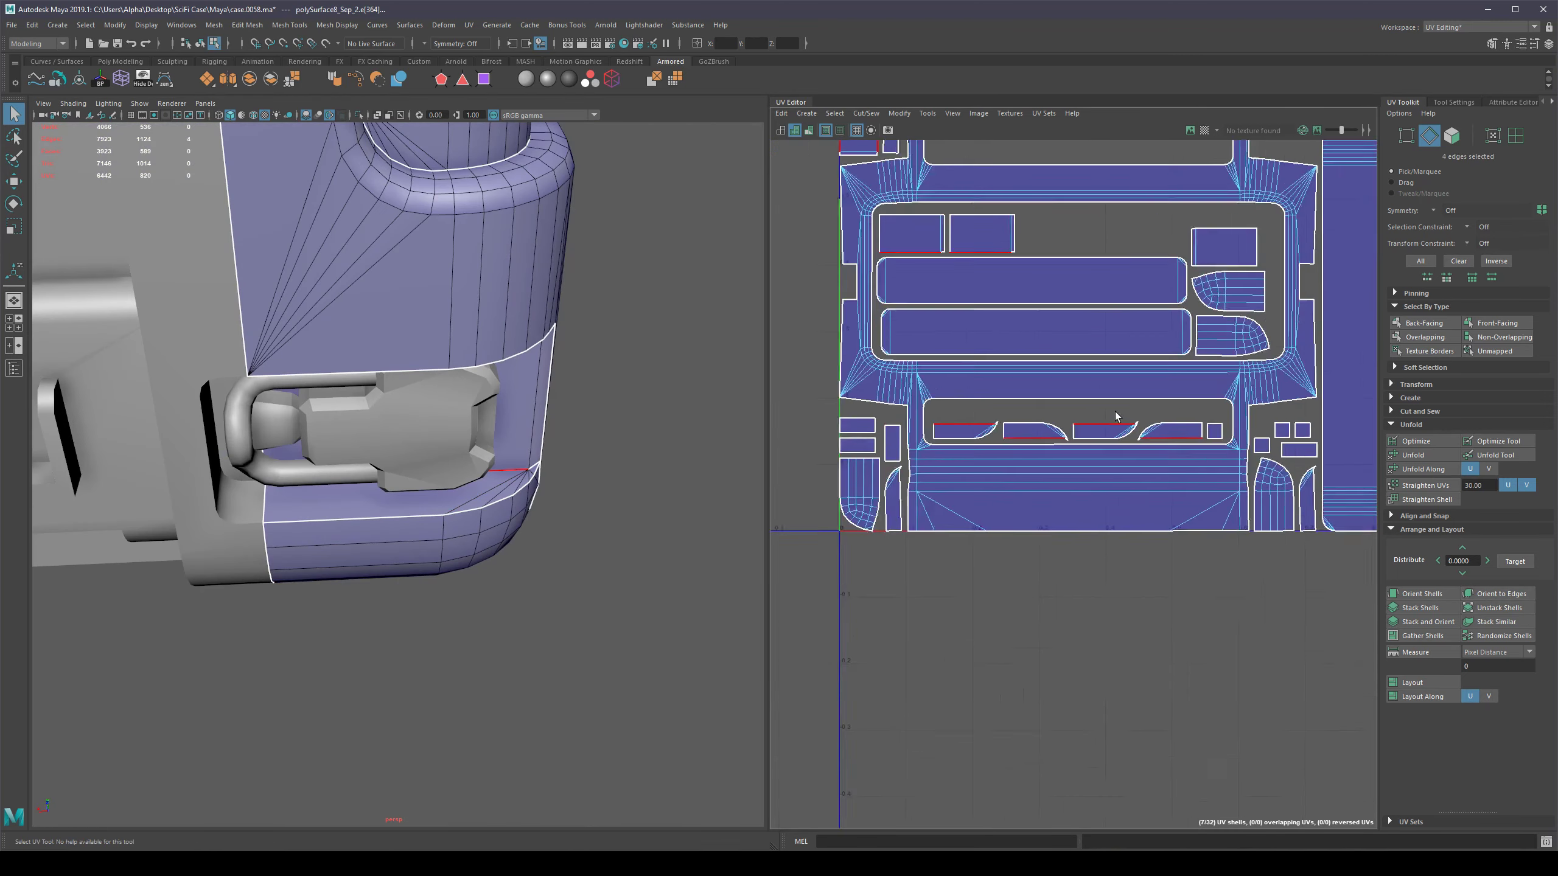
{"action": "middle_click_drag", "start_coordinate": [1113, 460], "coordinate": [1097, 488], "text": "alt"}
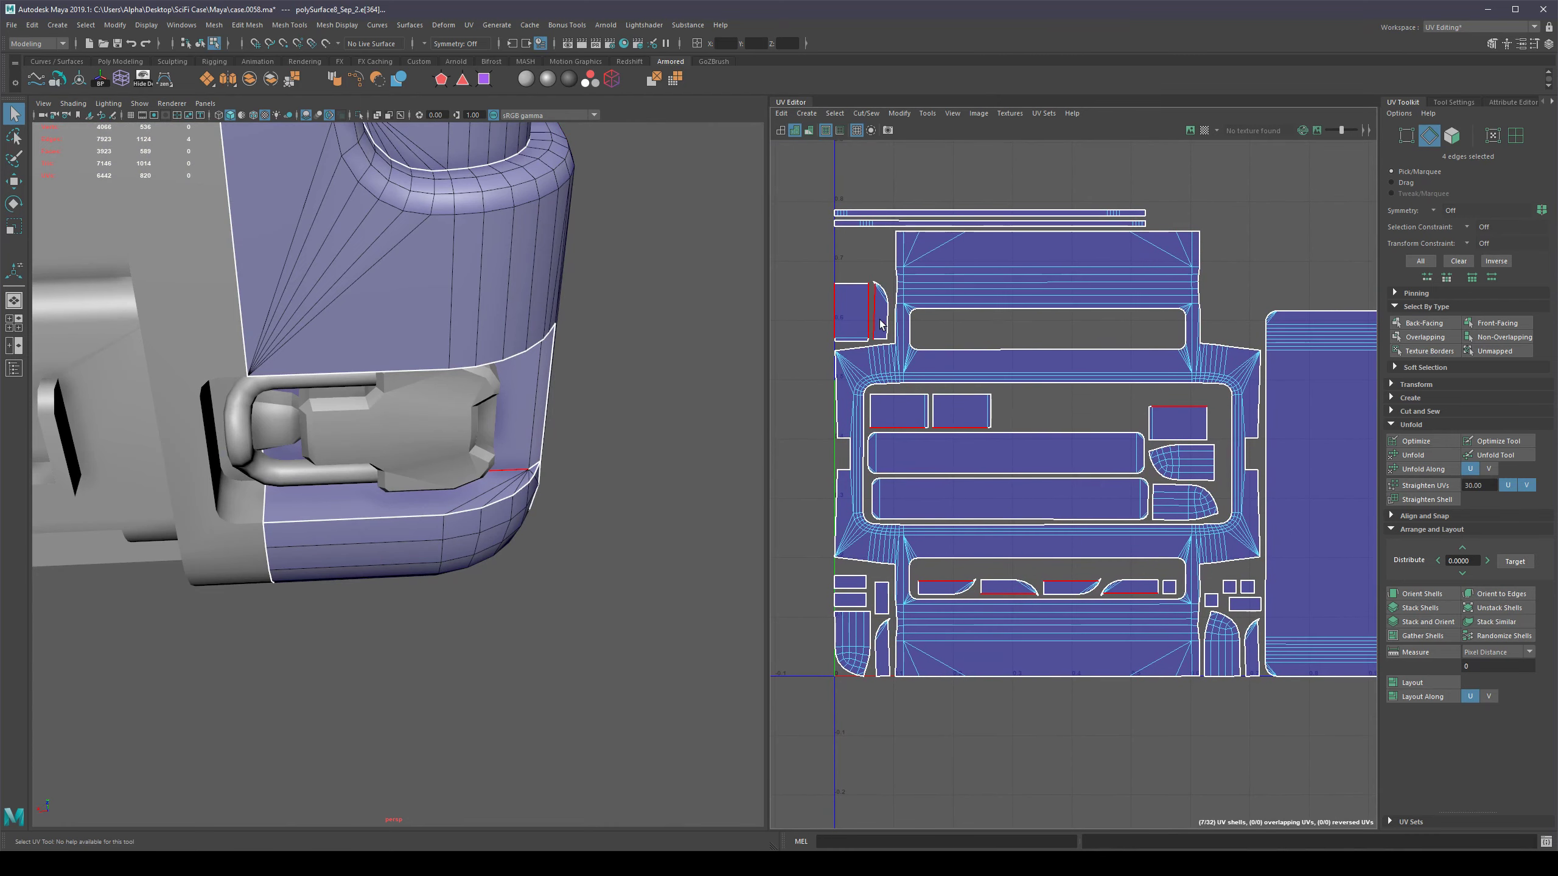
Orient the narrow curved shells beside the frame and their neighbouring rectangular shells to their long straight edges.
{"action": "left_click", "coordinate": [1356, 644]}
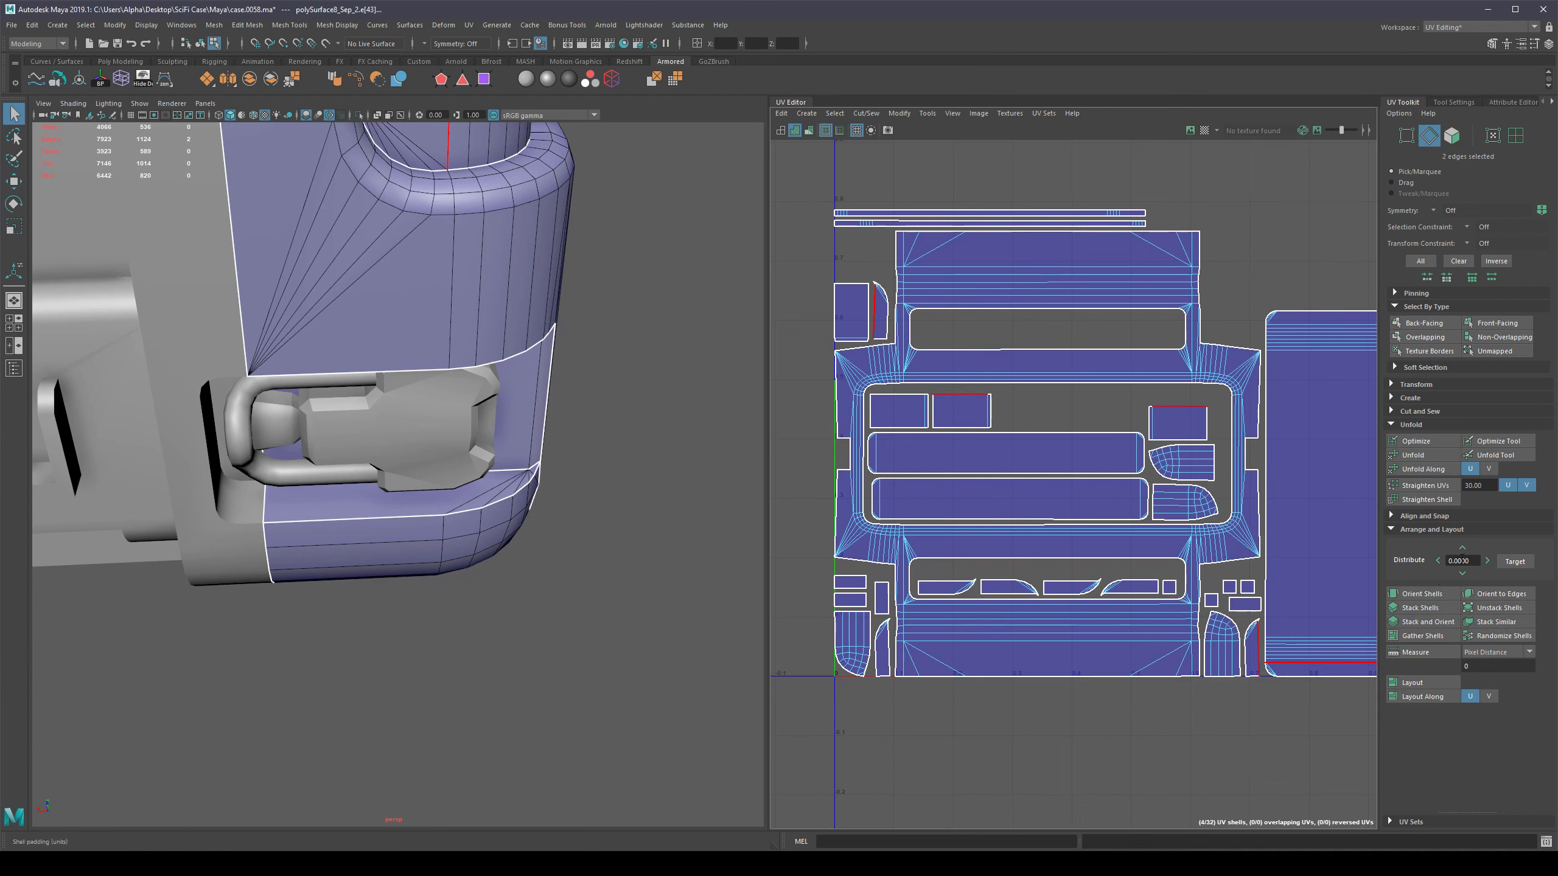
{"action": "left_click", "coordinate": [1509, 593]}
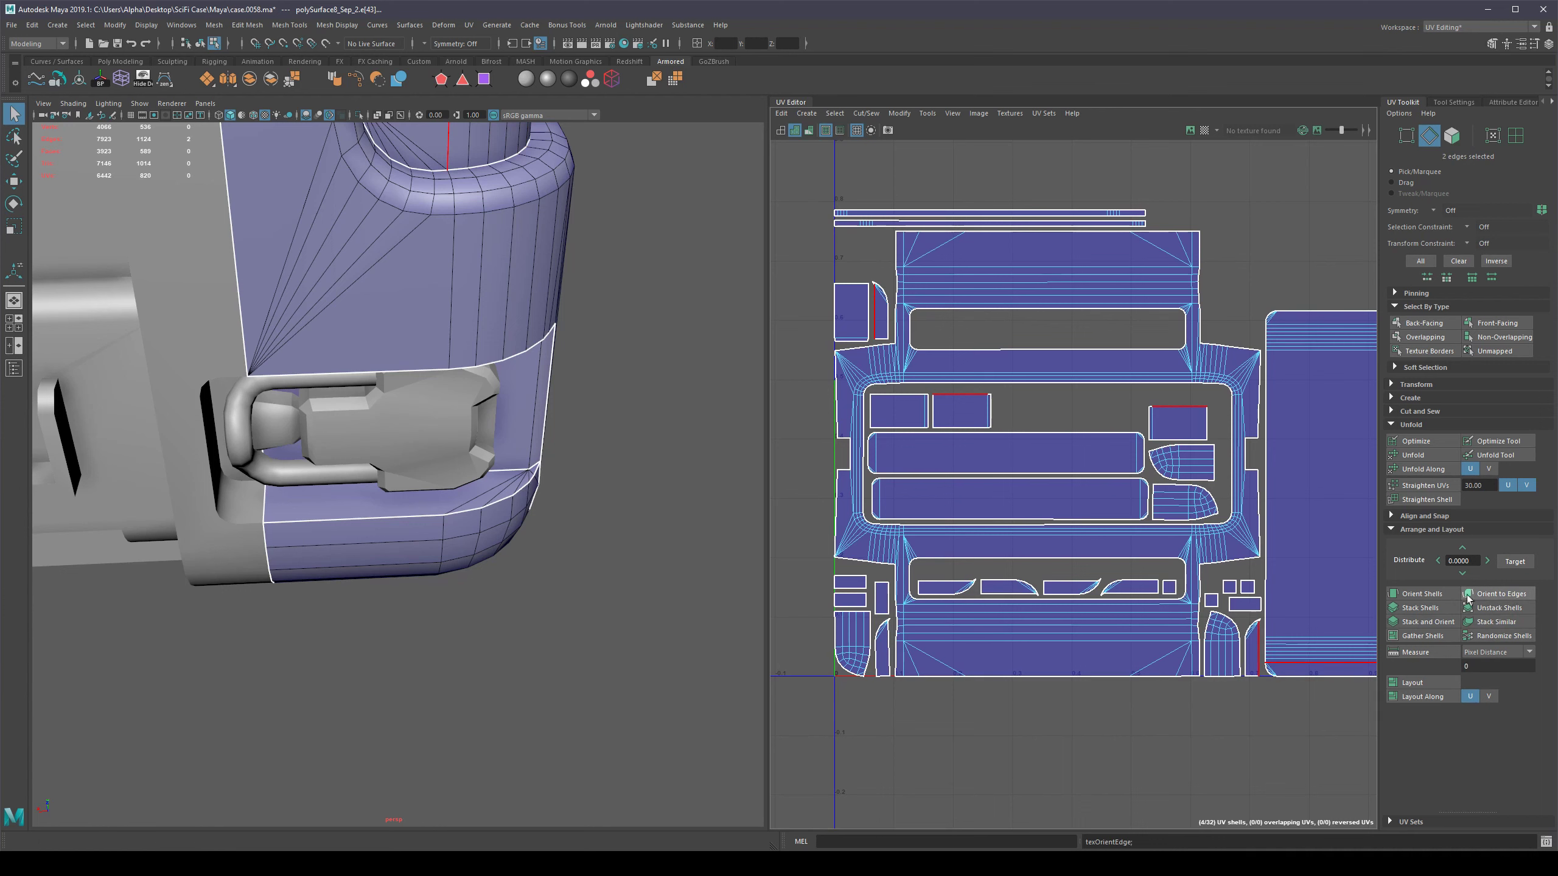
{"action": "middle_click_drag", "start_coordinate": [1145, 497], "coordinate": [1191, 519], "text": "alt"}
{"action": "scroll", "coordinate": [919, 403], "scroll_direction": "up", "scroll_amount": 2}
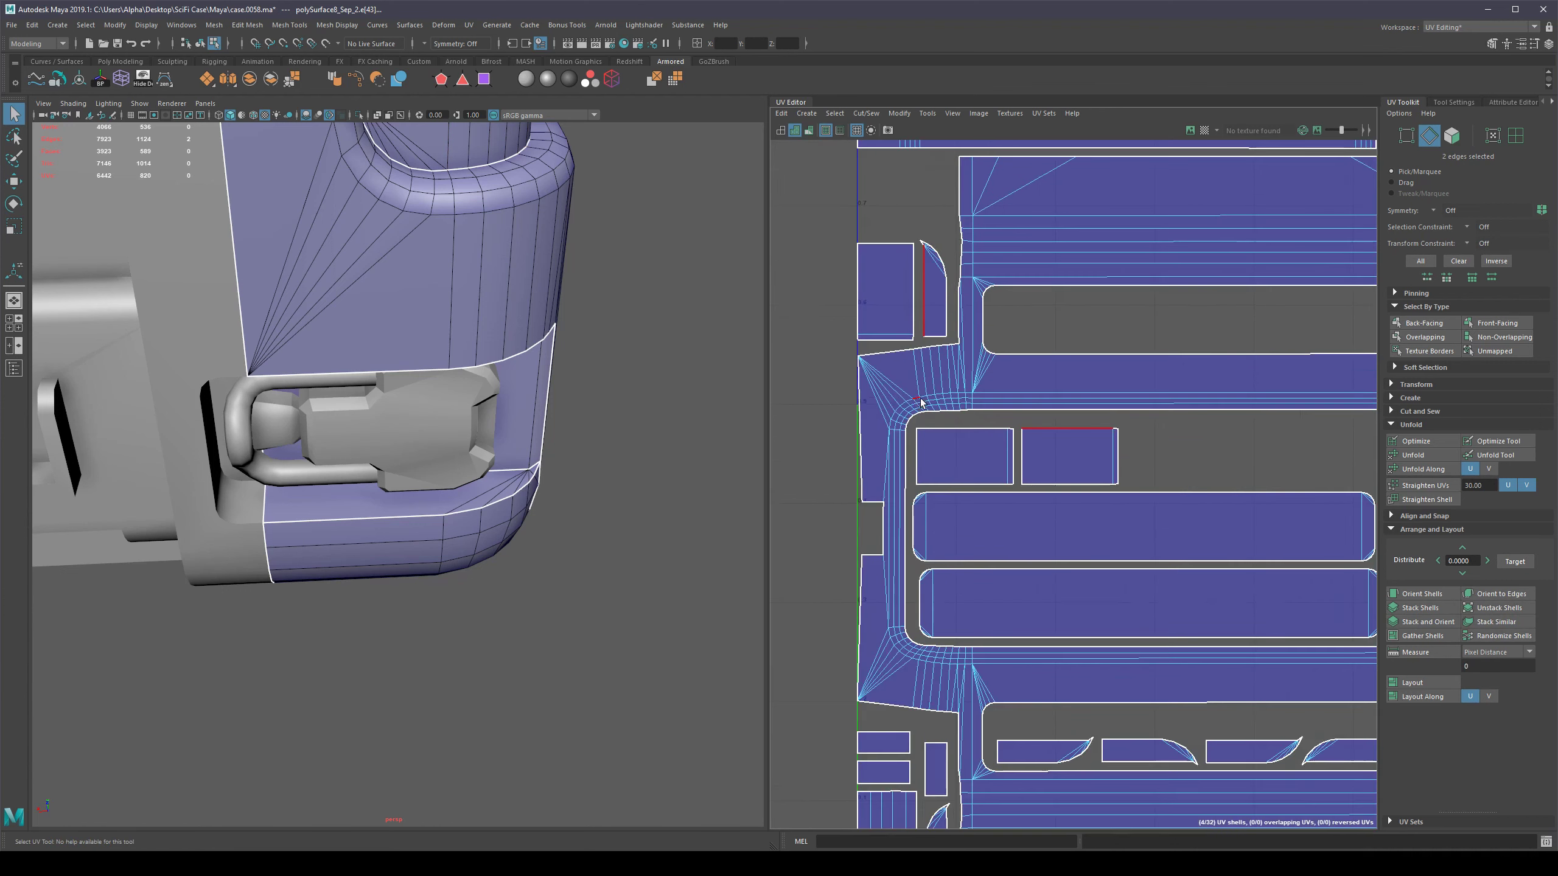
{"action": "middle_click_drag", "start_coordinate": [922, 404], "coordinate": [958, 447], "text": "alt"}
{"action": "scroll", "coordinate": [1194, 463], "scroll_direction": "down", "scroll_amount": 1}
{"action": "middle_click_drag", "start_coordinate": [1190, 455], "coordinate": [1173, 415], "text": "alt"}
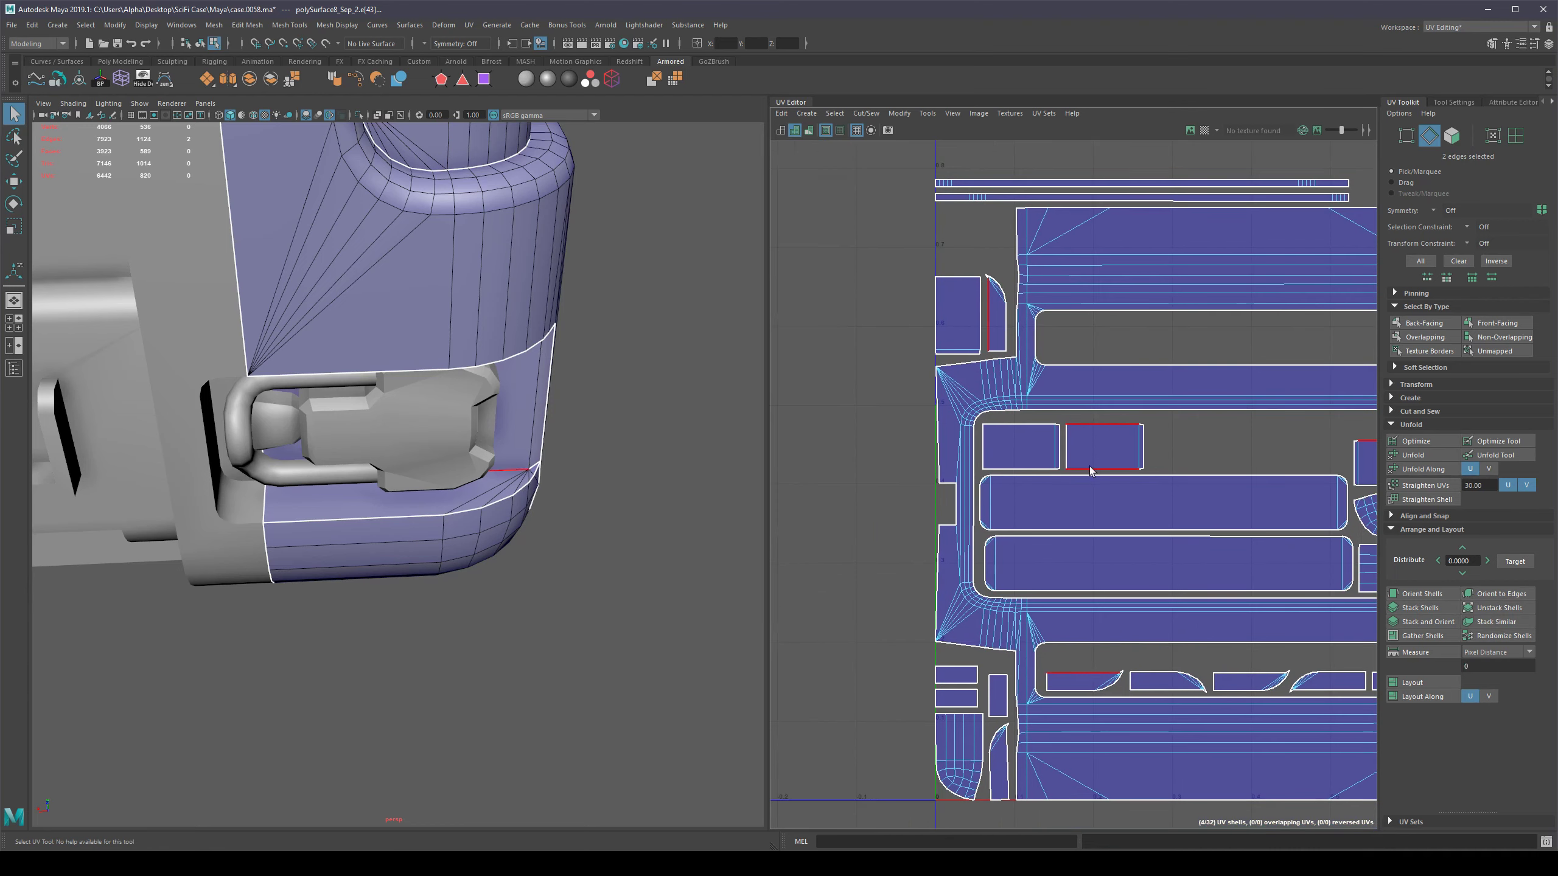
{"action": "middle_click_drag", "start_coordinate": [1196, 491], "coordinate": [1105, 491], "text": "alt"}
{"action": "middle_click_drag", "start_coordinate": [942, 491], "coordinate": [988, 531], "text": "alt"}
Select the slanted border edges at the frame shell's upper-left corner and locate them below the latch recess on the case.
{"action": "double_click", "coordinate": [934, 422]}
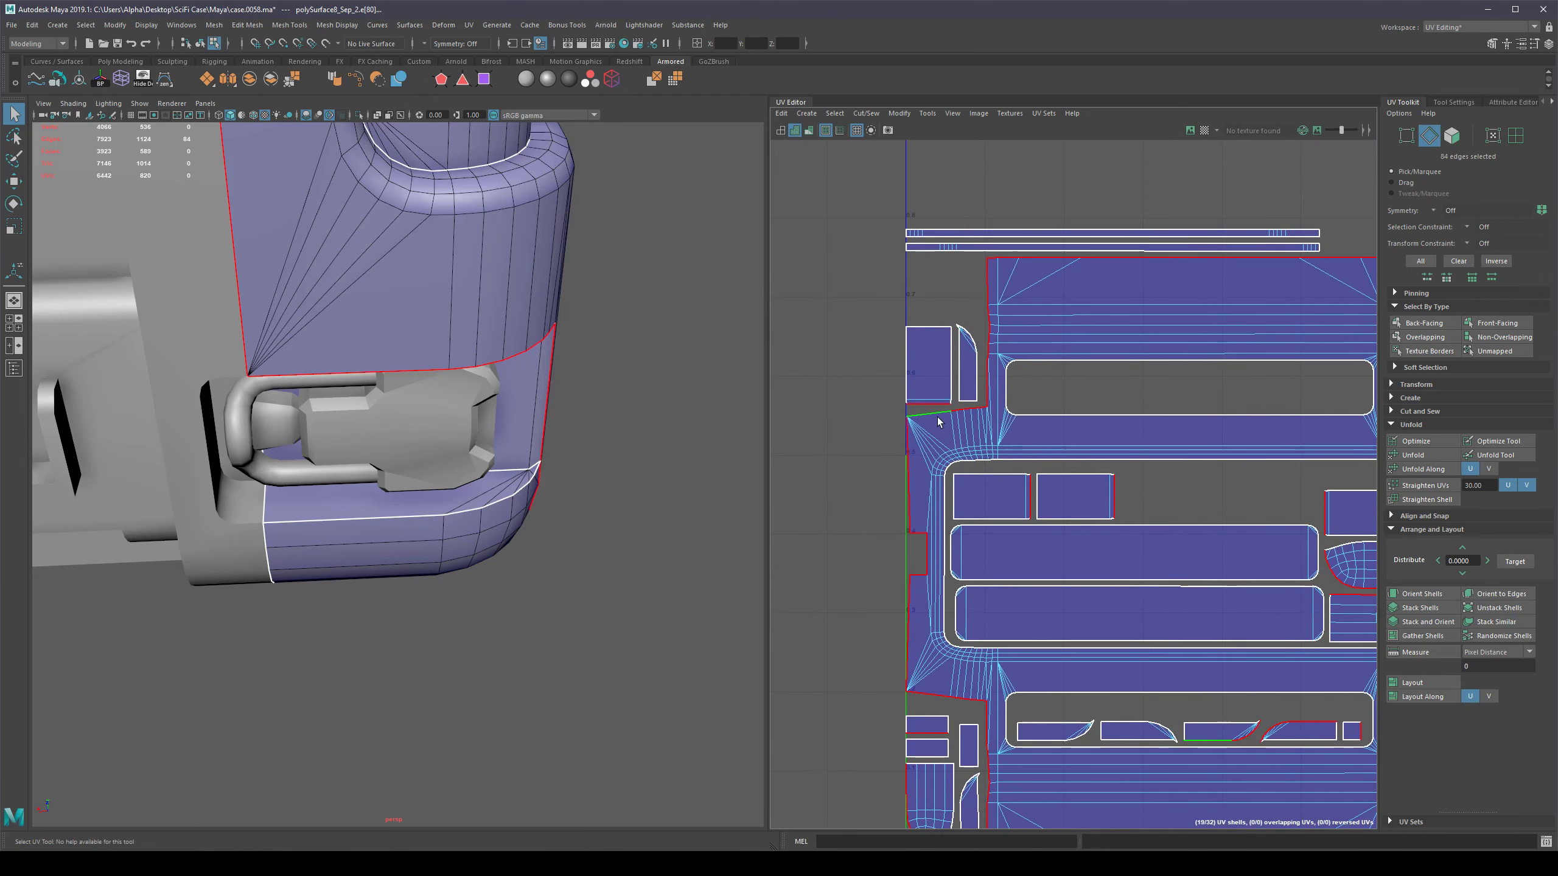
{"action": "left_click", "coordinate": [928, 416]}
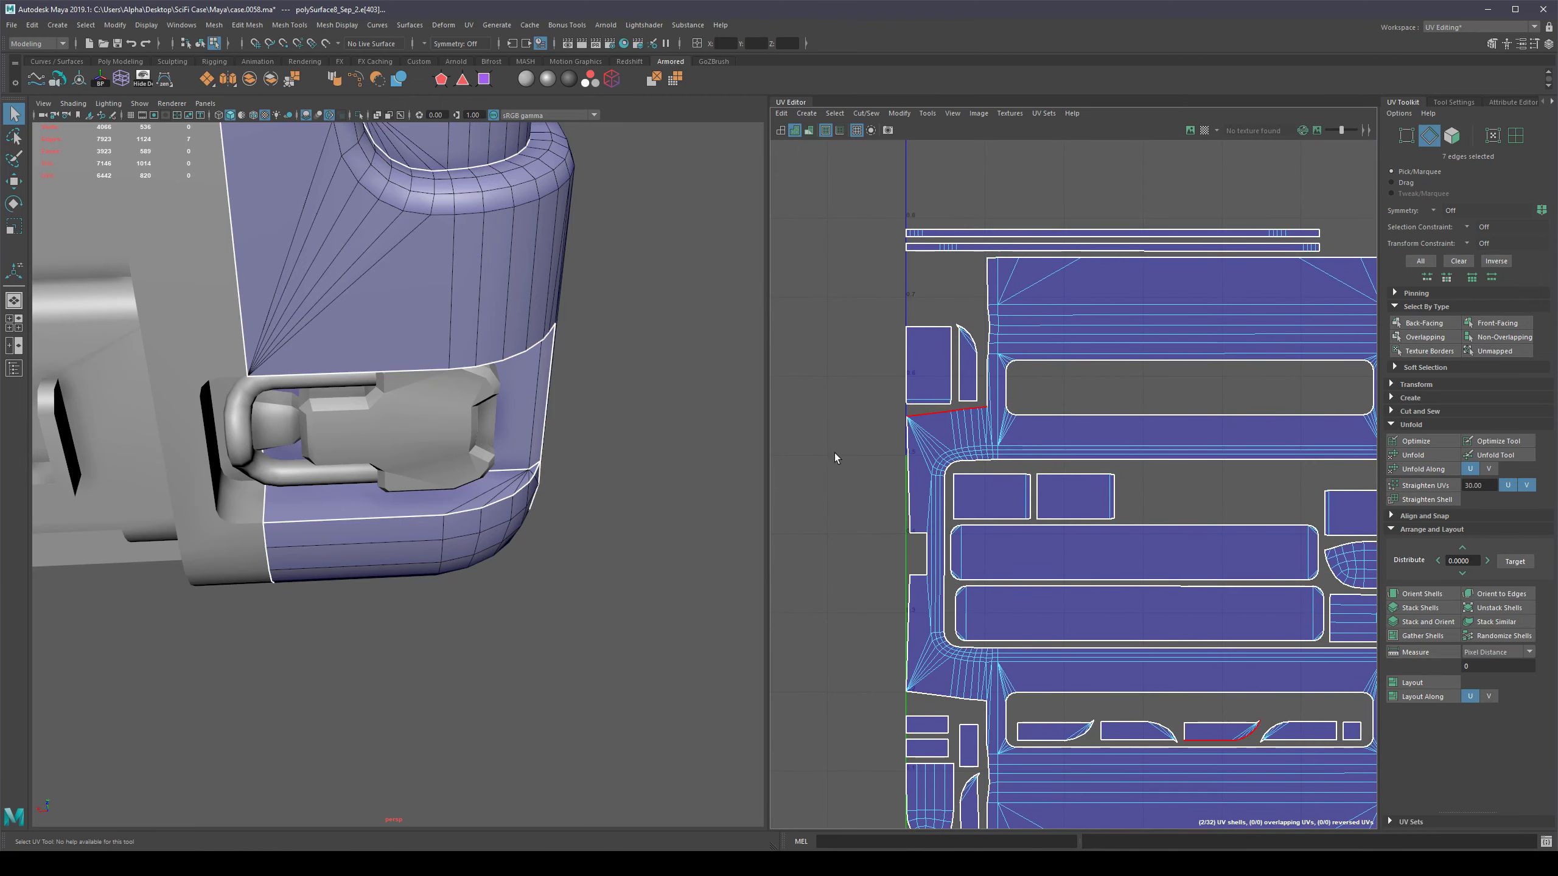
{"action": "scroll", "coordinate": [641, 481], "scroll_direction": "down", "scroll_amount": 4}
{"action": "key", "text": "f"}
{"action": "left_click_drag", "start_coordinate": [710, 479], "coordinate": [647, 476], "text": "alt"}
{"action": "scroll", "coordinate": [1036, 443], "scroll_direction": "down", "scroll_amount": 3}
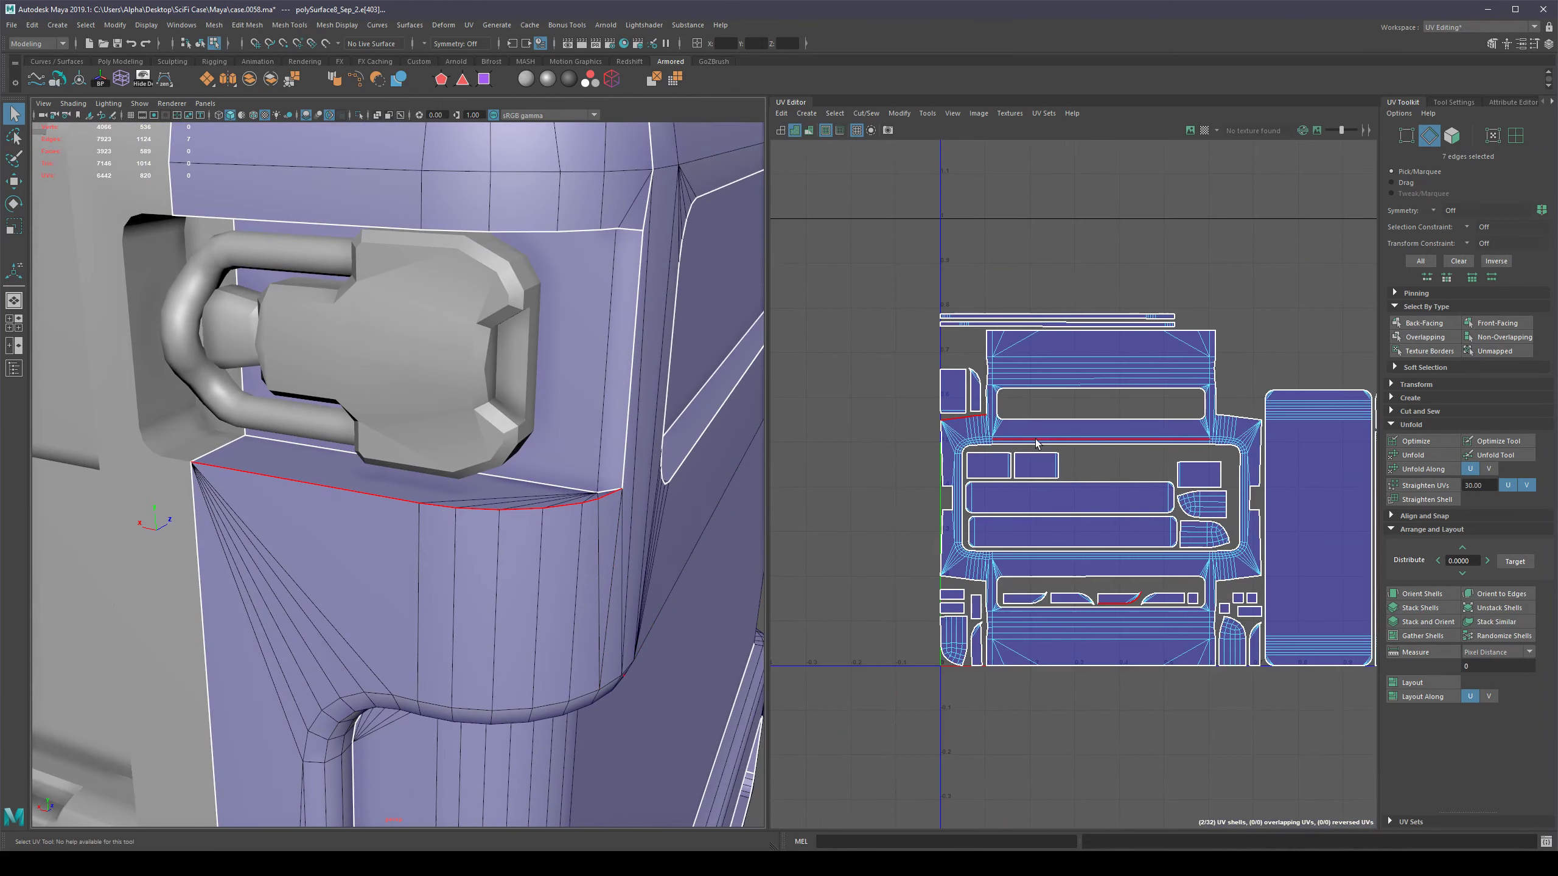
Examine how the frame shell's slanted corner border relates to the neighbouring UV edges and the rest of the layout.
{"action": "scroll", "coordinate": [1036, 443], "scroll_direction": "up", "scroll_amount": 3}
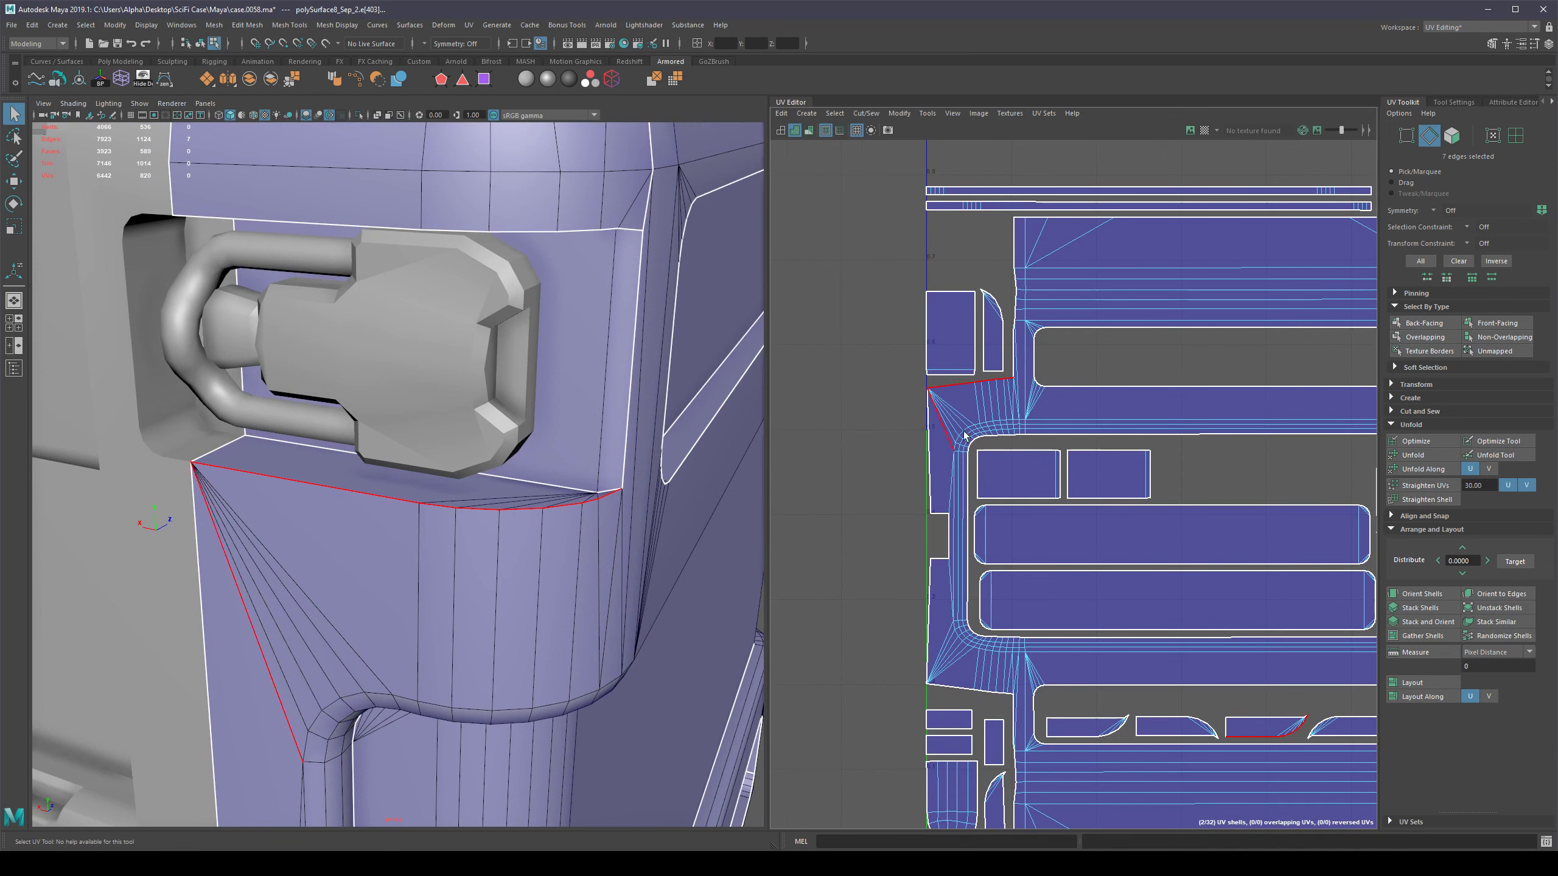
{"action": "middle_click_drag", "start_coordinate": [1000, 432], "coordinate": [987, 443], "text": "alt"}
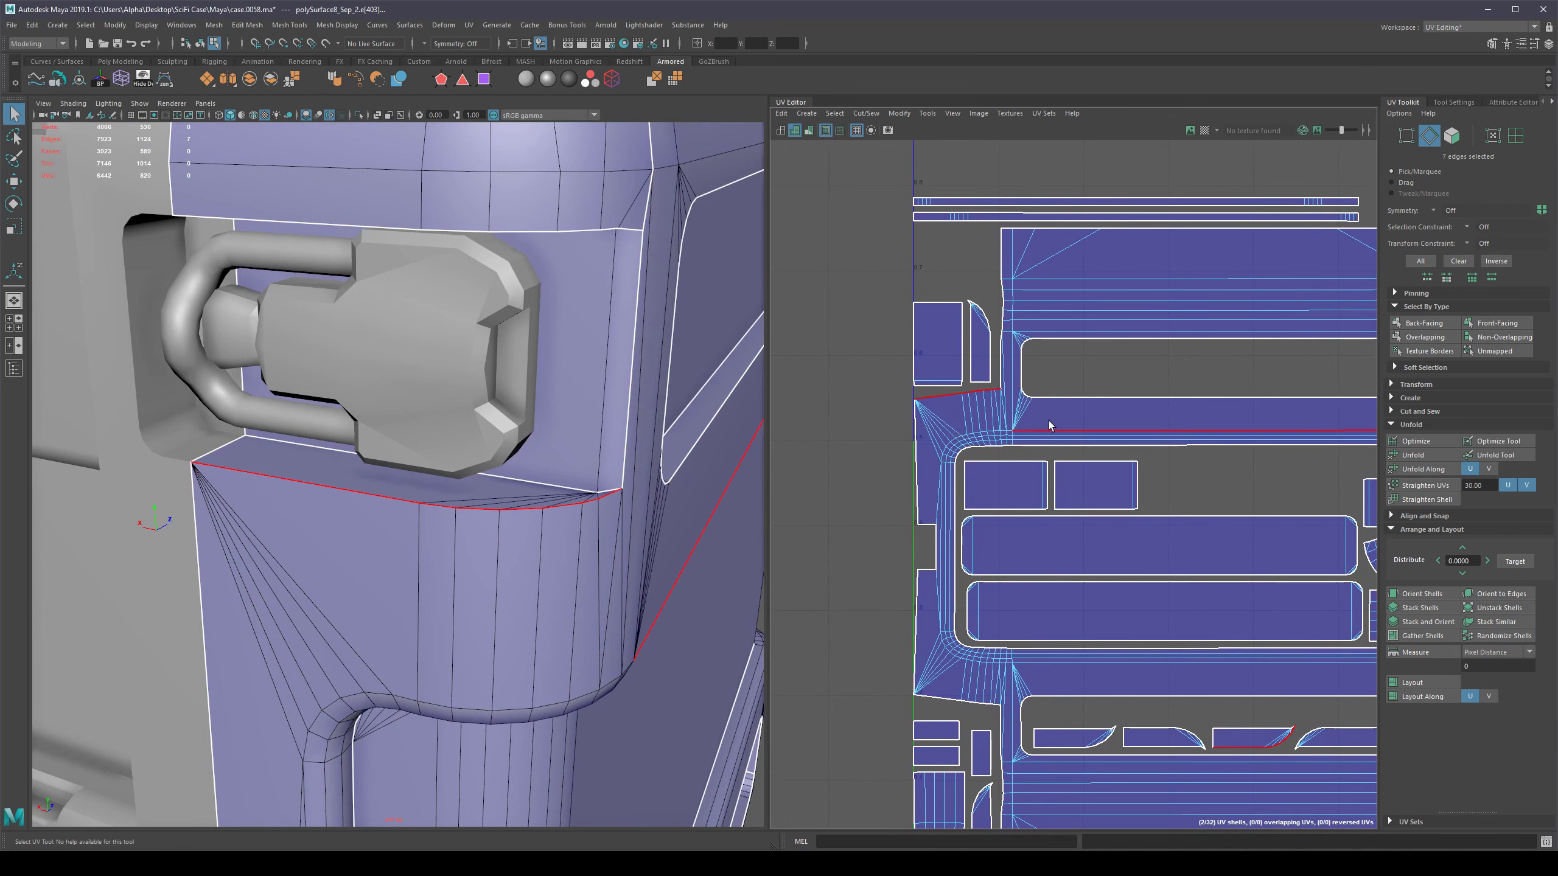
{"action": "scroll", "coordinate": [1068, 425], "scroll_direction": "down", "scroll_amount": 3}
{"action": "scroll", "coordinate": [959, 442], "scroll_direction": "up", "scroll_amount": 1}
{"action": "scroll", "coordinate": [902, 359], "scroll_direction": "up", "scroll_amount": 2}
{"action": "middle_click_drag", "start_coordinate": [895, 356], "coordinate": [912, 289], "text": "alt"}
{"action": "scroll", "coordinate": [1104, 392], "scroll_direction": "down", "scroll_amount": 3}
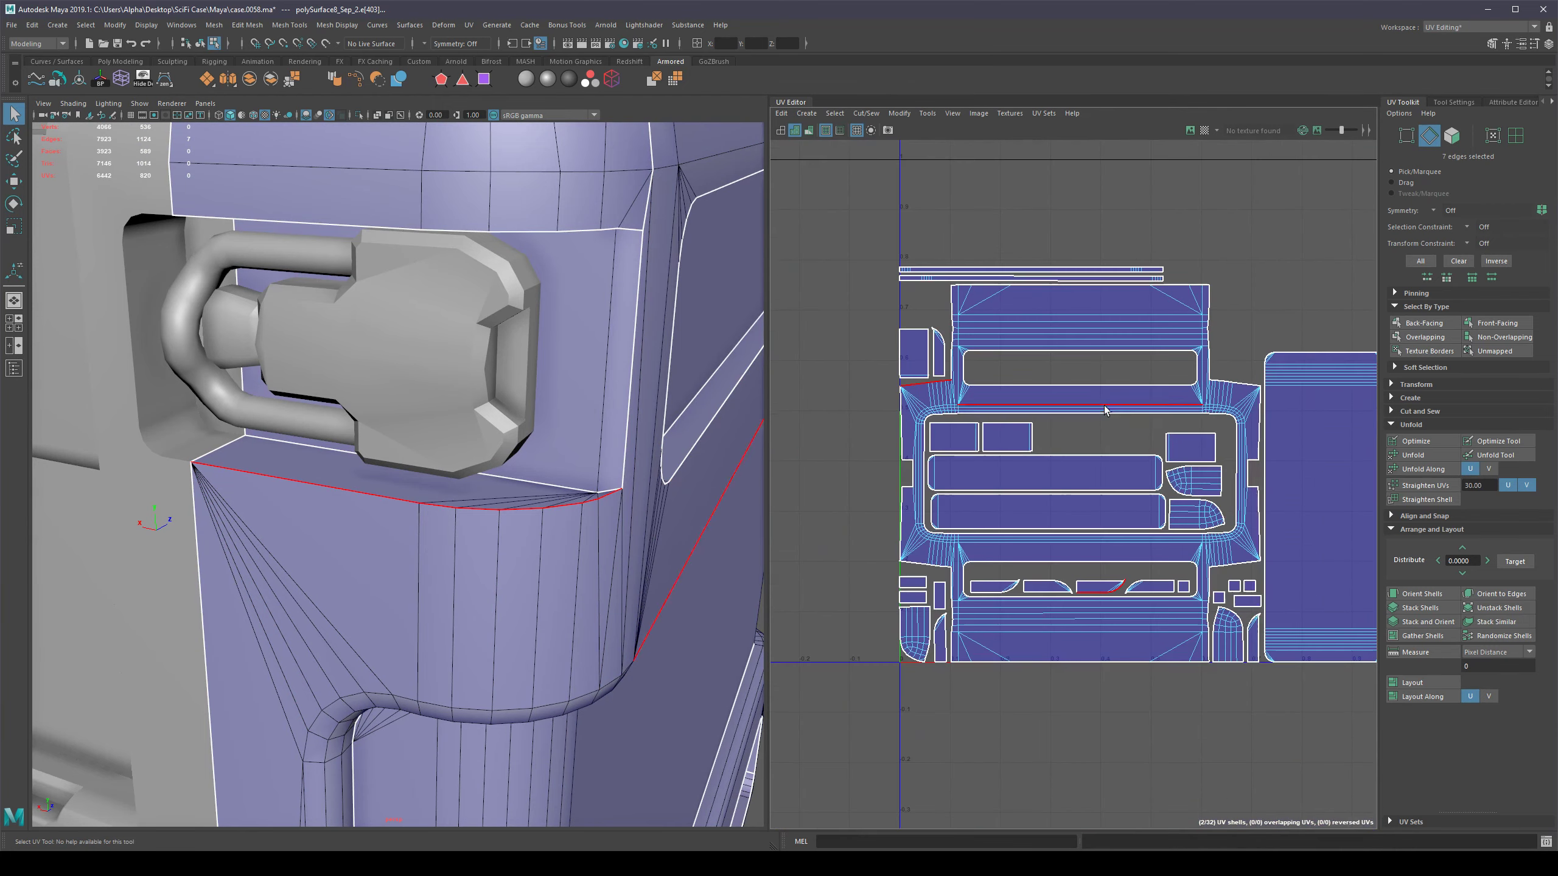
Clear the border edge selection and review the end shell's UV layout against the case from several angles.
{"action": "scroll", "coordinate": [701, 508], "scroll_direction": "down", "scroll_amount": 7}
{"action": "left_click_drag", "start_coordinate": [432, 507], "coordinate": [448, 518], "text": "alt"}
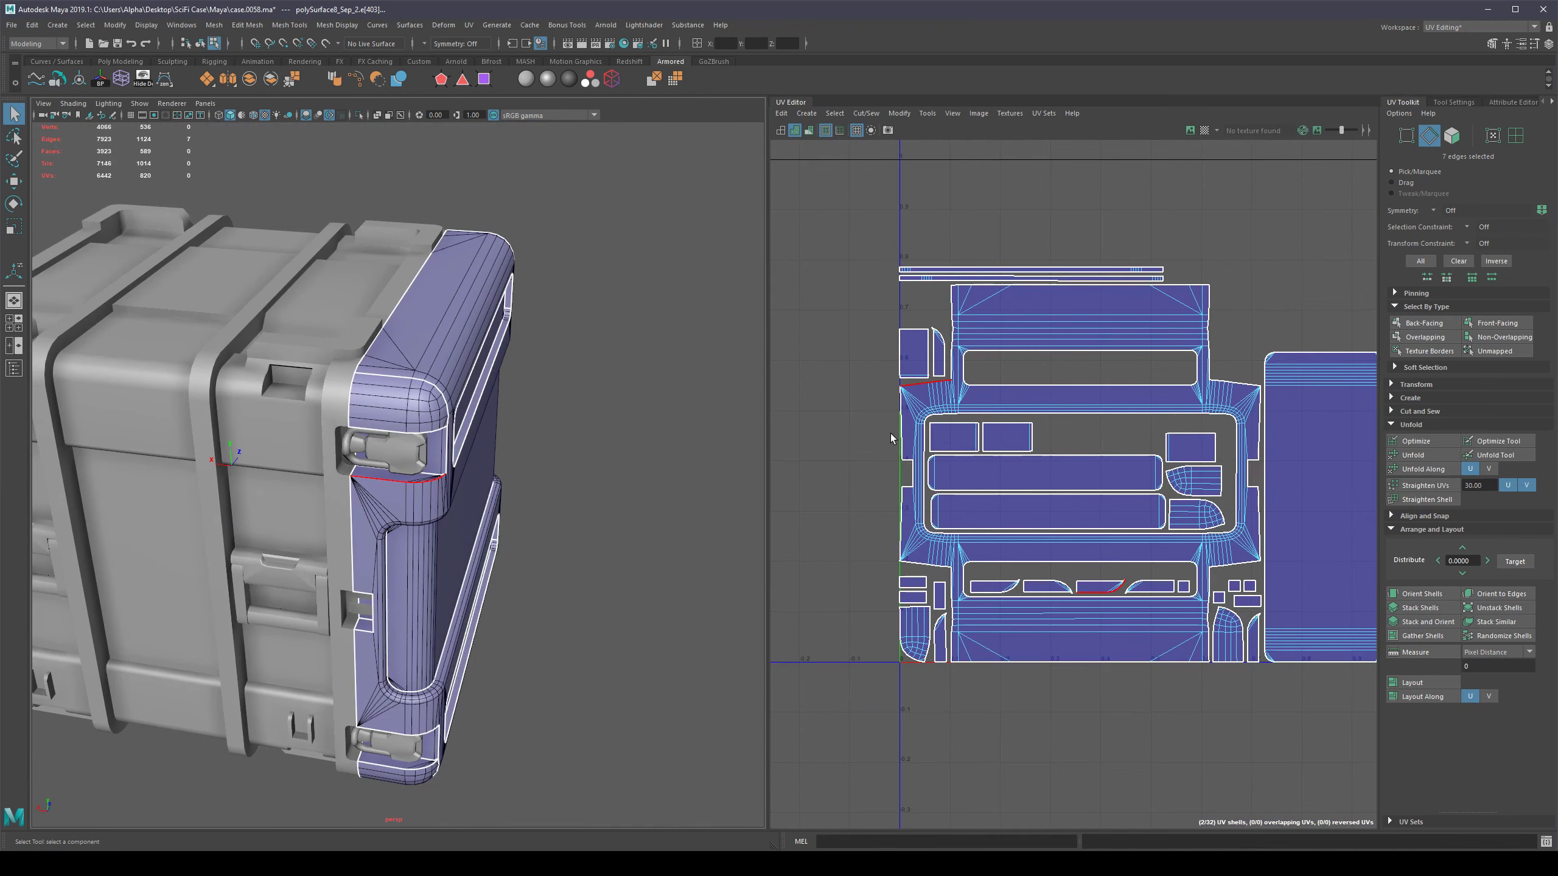
{"action": "right_click_drag", "start_coordinate": [978, 399], "coordinate": [966, 392]}
{"action": "left_click", "coordinate": [927, 467]}
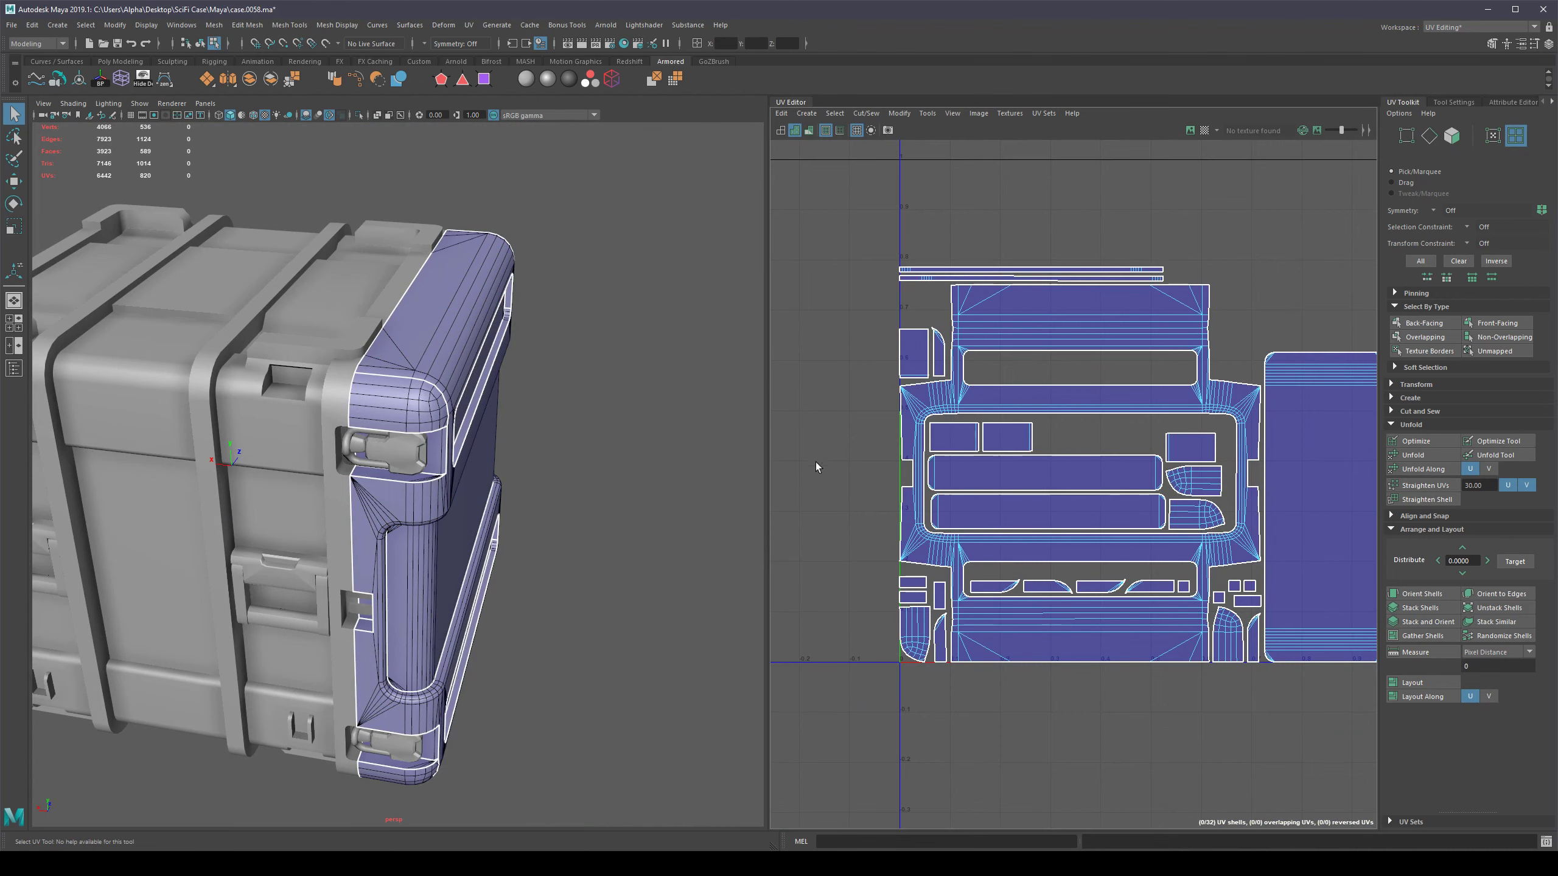
{"action": "middle_click_drag", "start_coordinate": [817, 466], "coordinate": [741, 456], "text": "alt"}
{"action": "scroll", "coordinate": [1053, 424], "scroll_direction": "down", "scroll_amount": 3}
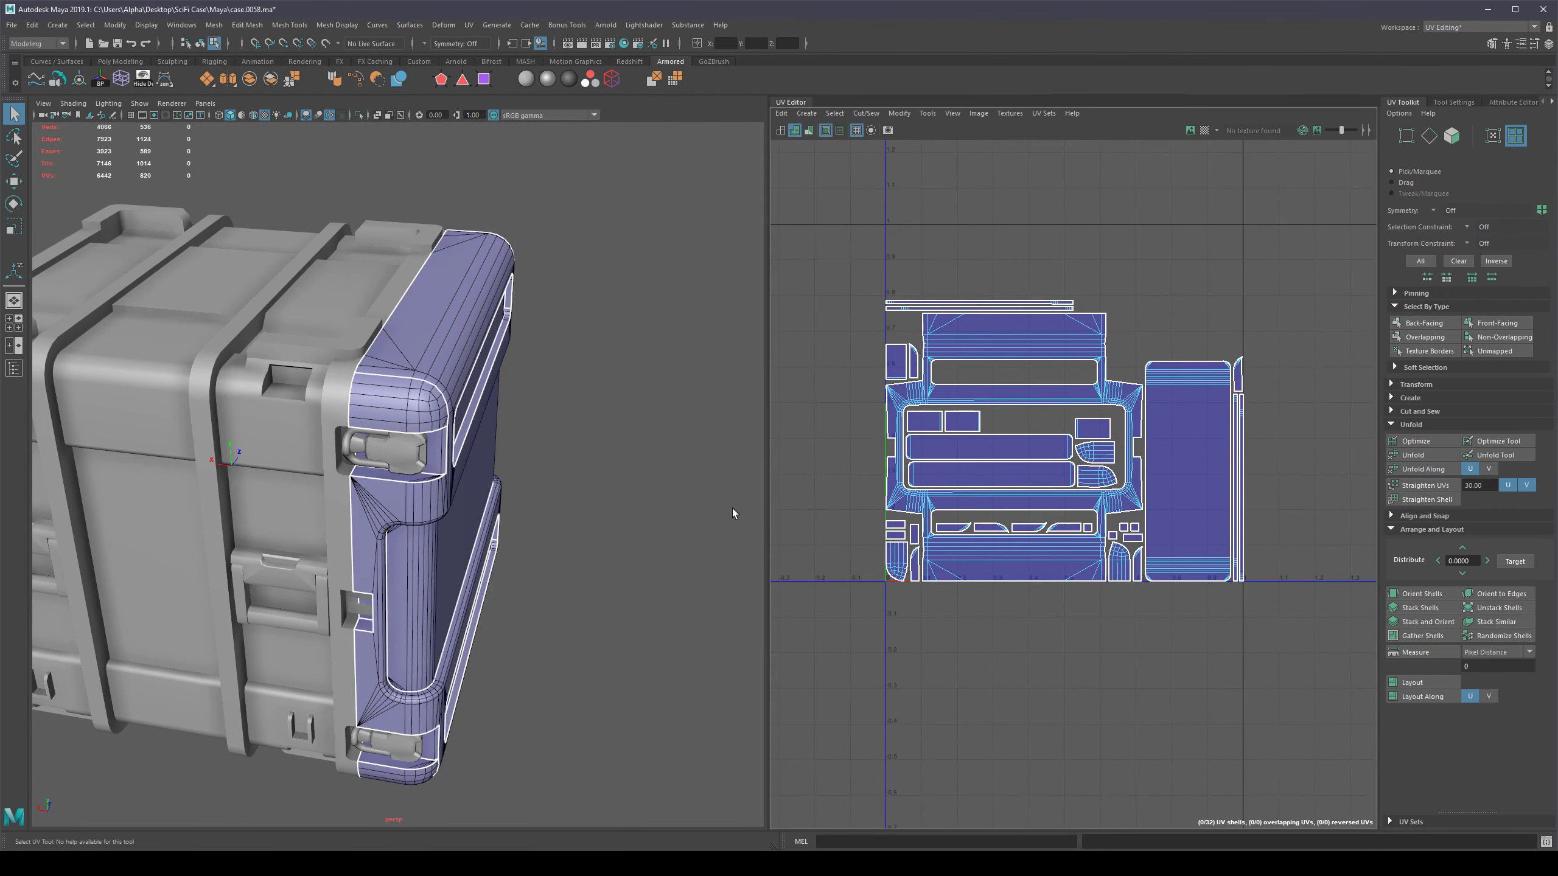
{"action": "left_click_drag", "start_coordinate": [732, 509], "coordinate": [598, 551], "text": "alt"}
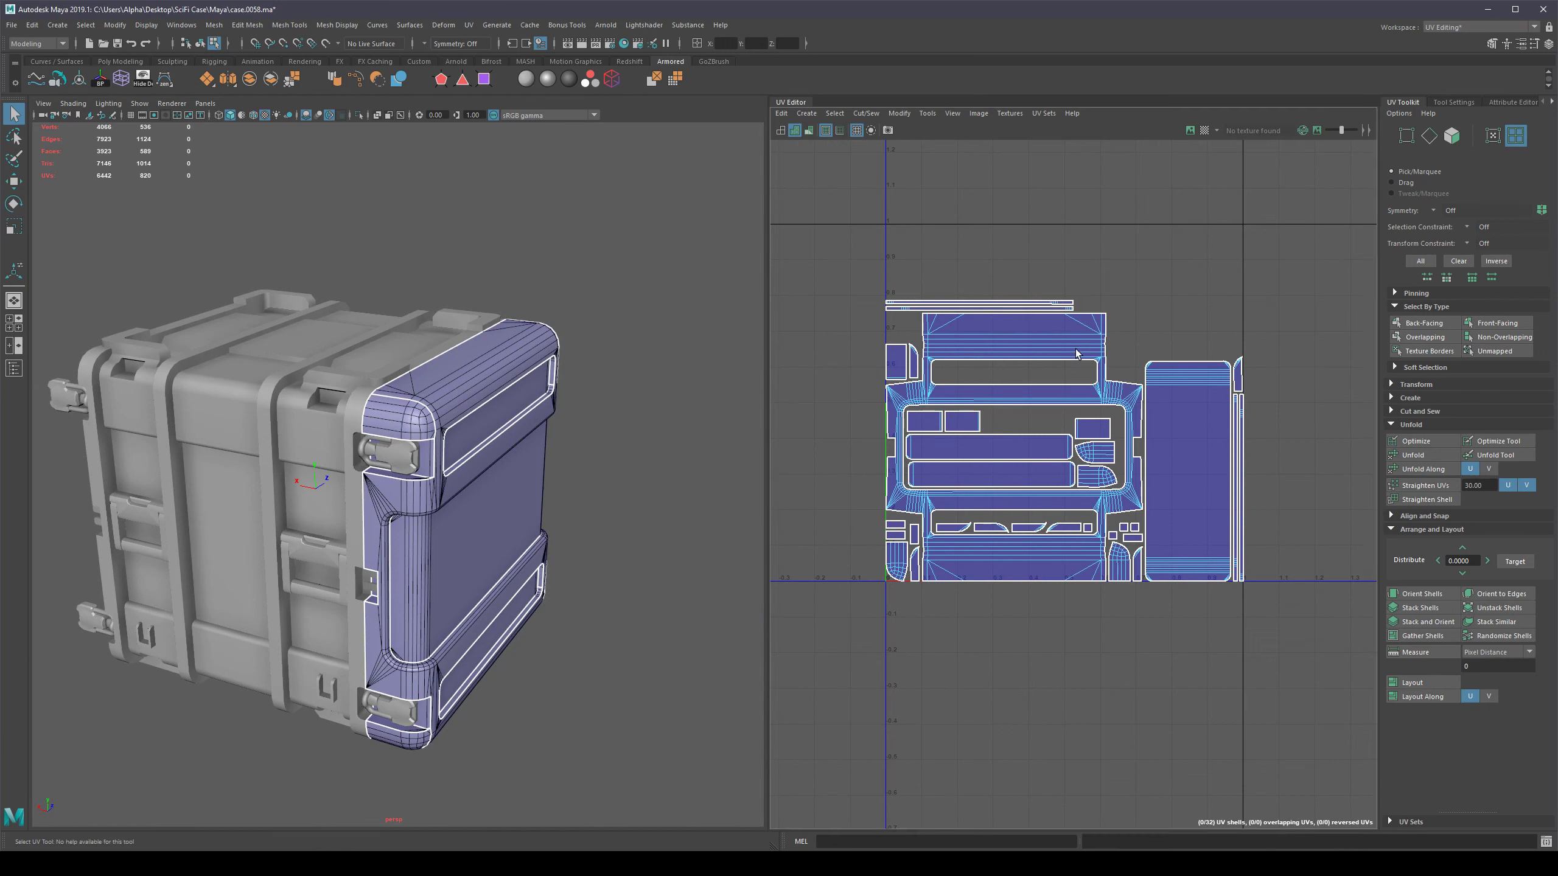
{"action": "left_click_drag", "start_coordinate": [604, 473], "coordinate": [541, 443], "text": "alt"}
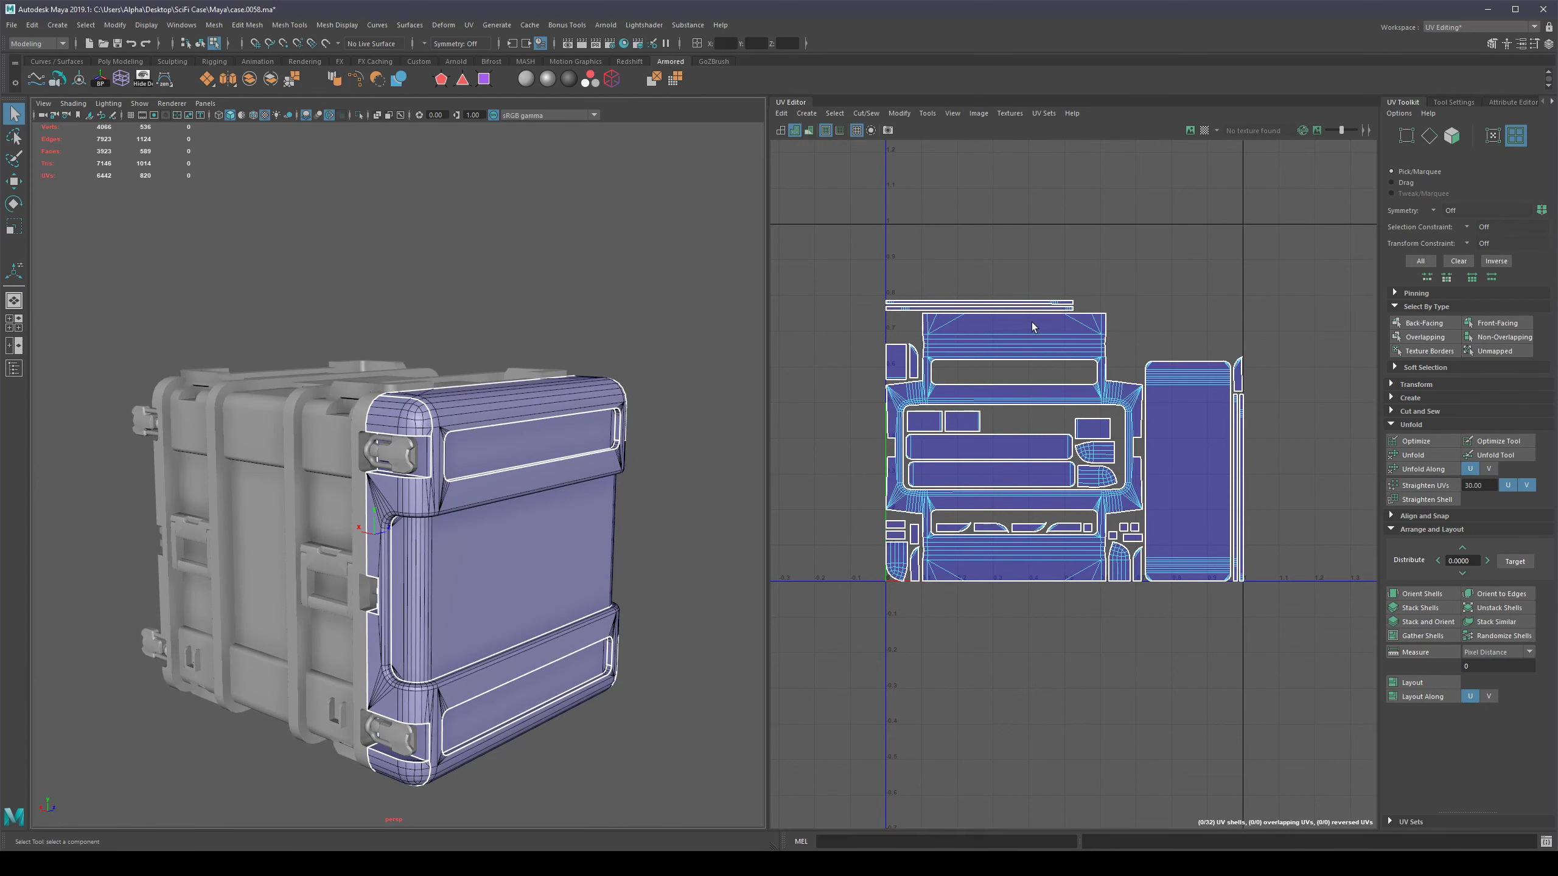
Soften all edges of the end shell and harden the edges along its UV texture borders.
{"action": "right_click_drag", "start_coordinate": [1034, 323], "coordinate": [1032, 294]}
{"action": "left_click_drag", "start_coordinate": [811, 224], "coordinate": [1338, 708]}
{"action": "right_click_drag", "start_coordinate": [660, 342], "coordinate": [771, 344], "text": "shift"}
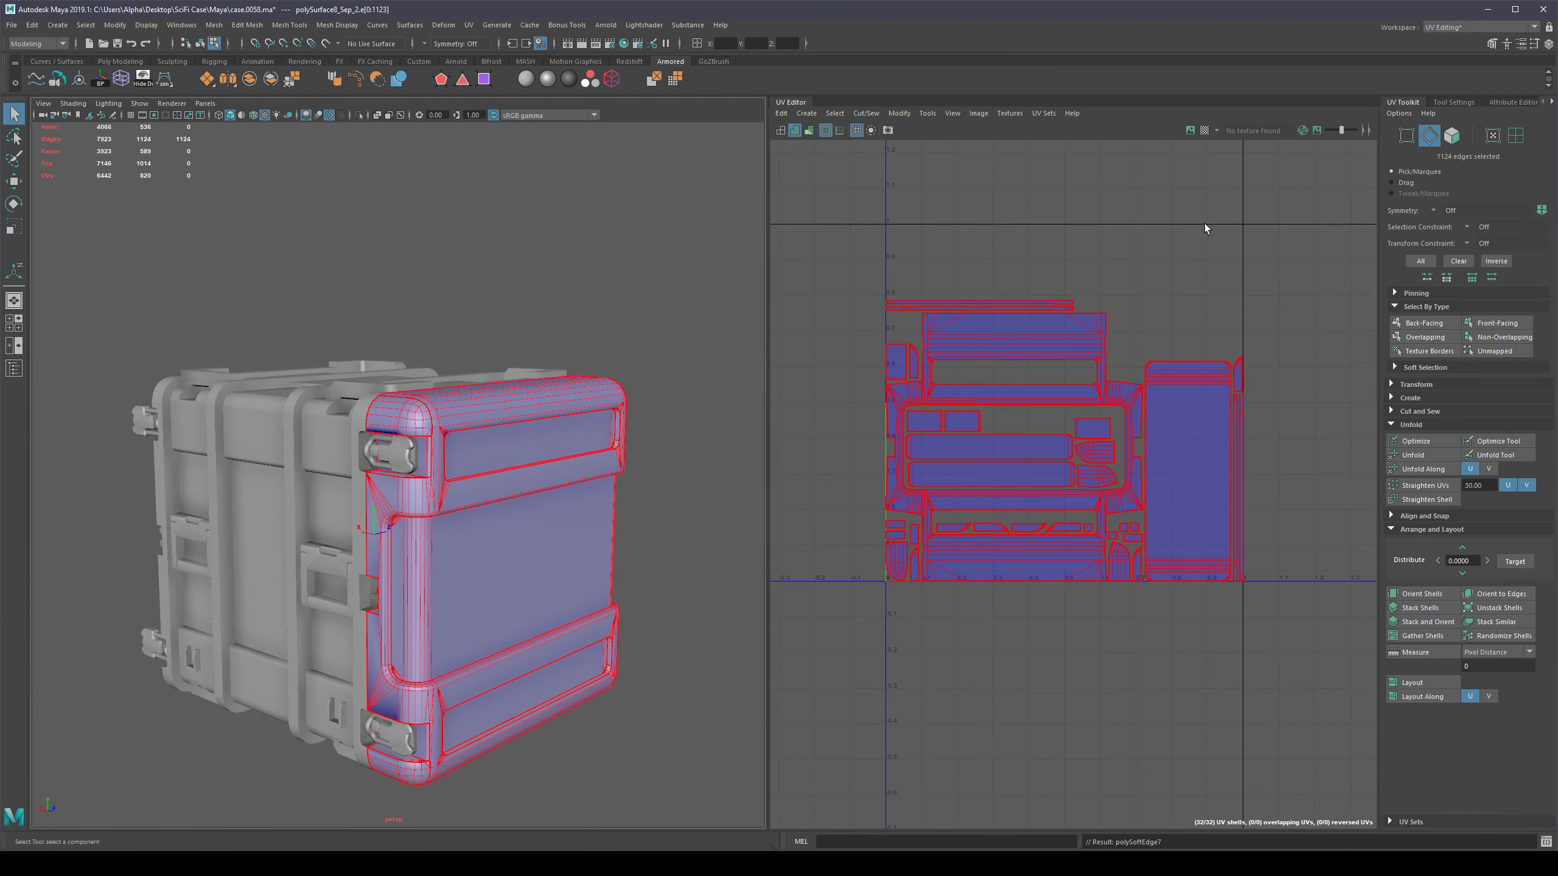
{"action": "left_click", "coordinate": [1428, 352]}
{"action": "right_click_drag", "start_coordinate": [712, 353], "coordinate": [807, 399], "text": "shift"}
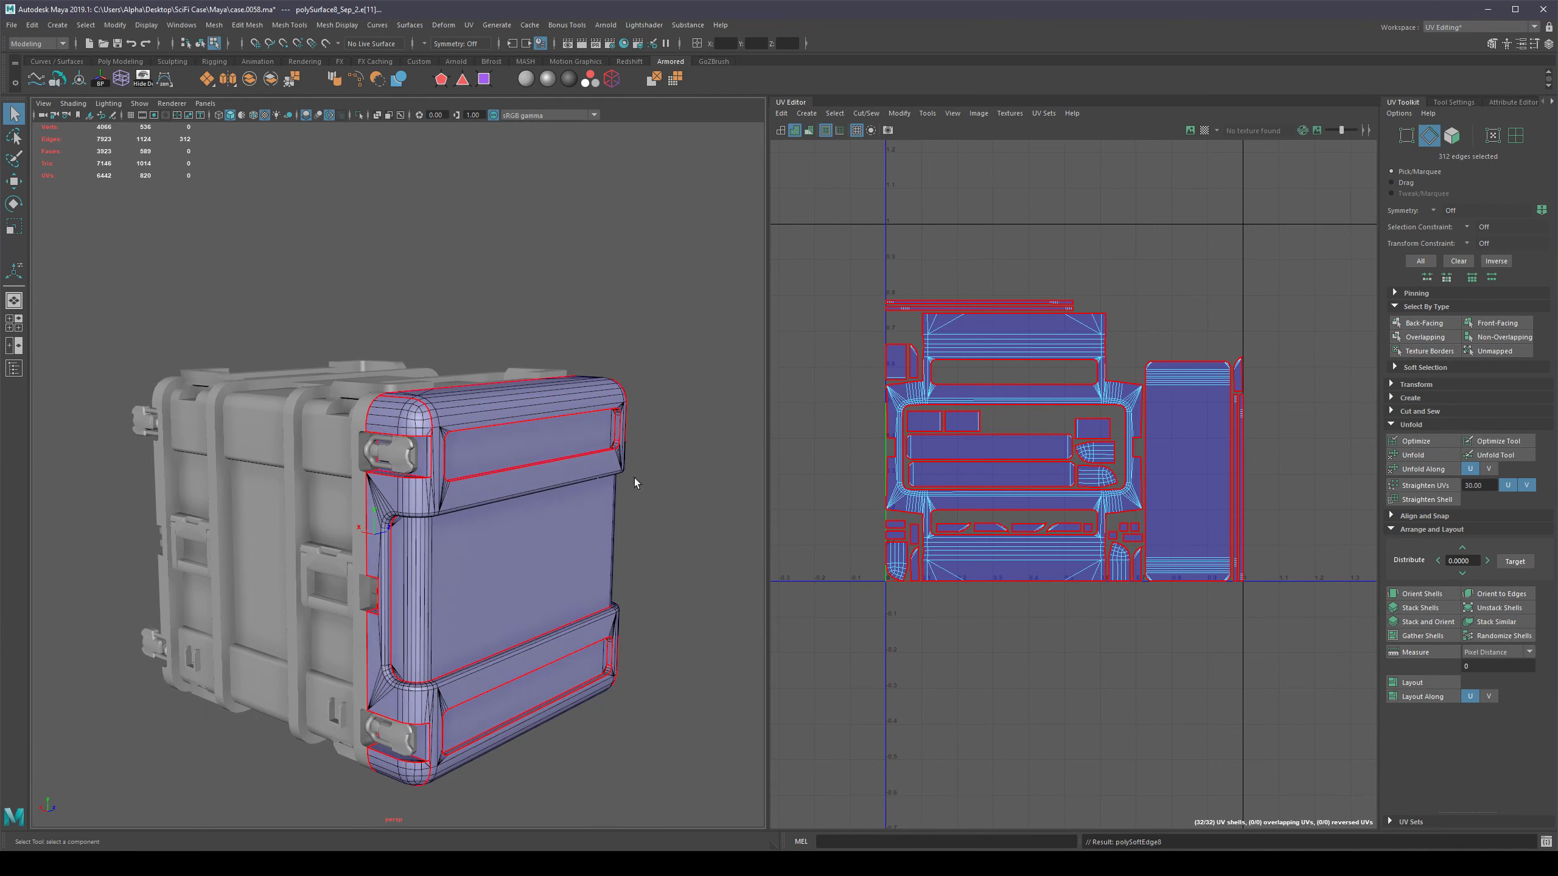
Return the end shell to object mode, check its shading and save the scene as a new incremental version.
{"action": "right_click", "coordinate": [519, 520]}
{"action": "left_click_drag", "start_coordinate": [521, 500], "coordinate": [436, 486], "text": "alt"}
{"action": "right_click_drag", "start_coordinate": [435, 486], "coordinate": [489, 494], "text": "alt"}
{"action": "left_click_drag", "start_coordinate": [490, 495], "coordinate": [547, 494], "text": "alt"}
{"action": "right_click_drag", "start_coordinate": [547, 494], "coordinate": [532, 464], "text": "alt"}
{"action": "left_click_drag", "start_coordinate": [579, 480], "coordinate": [611, 481], "text": "alt"}
{"action": "scroll", "coordinate": [611, 481], "scroll_direction": "up", "scroll_amount": 6}
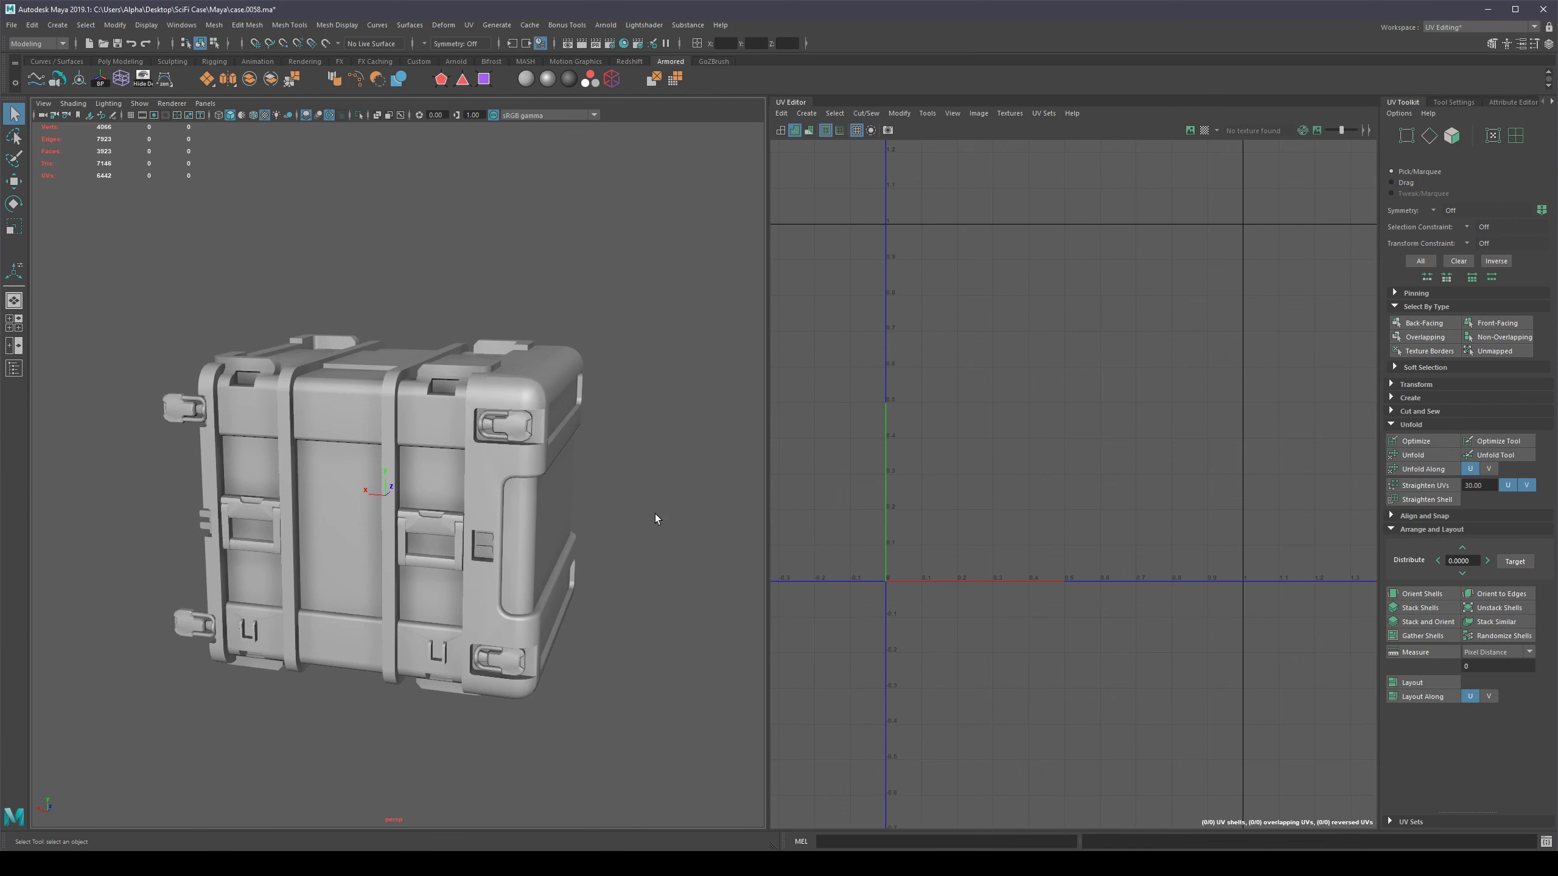
{"action": "left_click", "coordinate": [570, 479]}
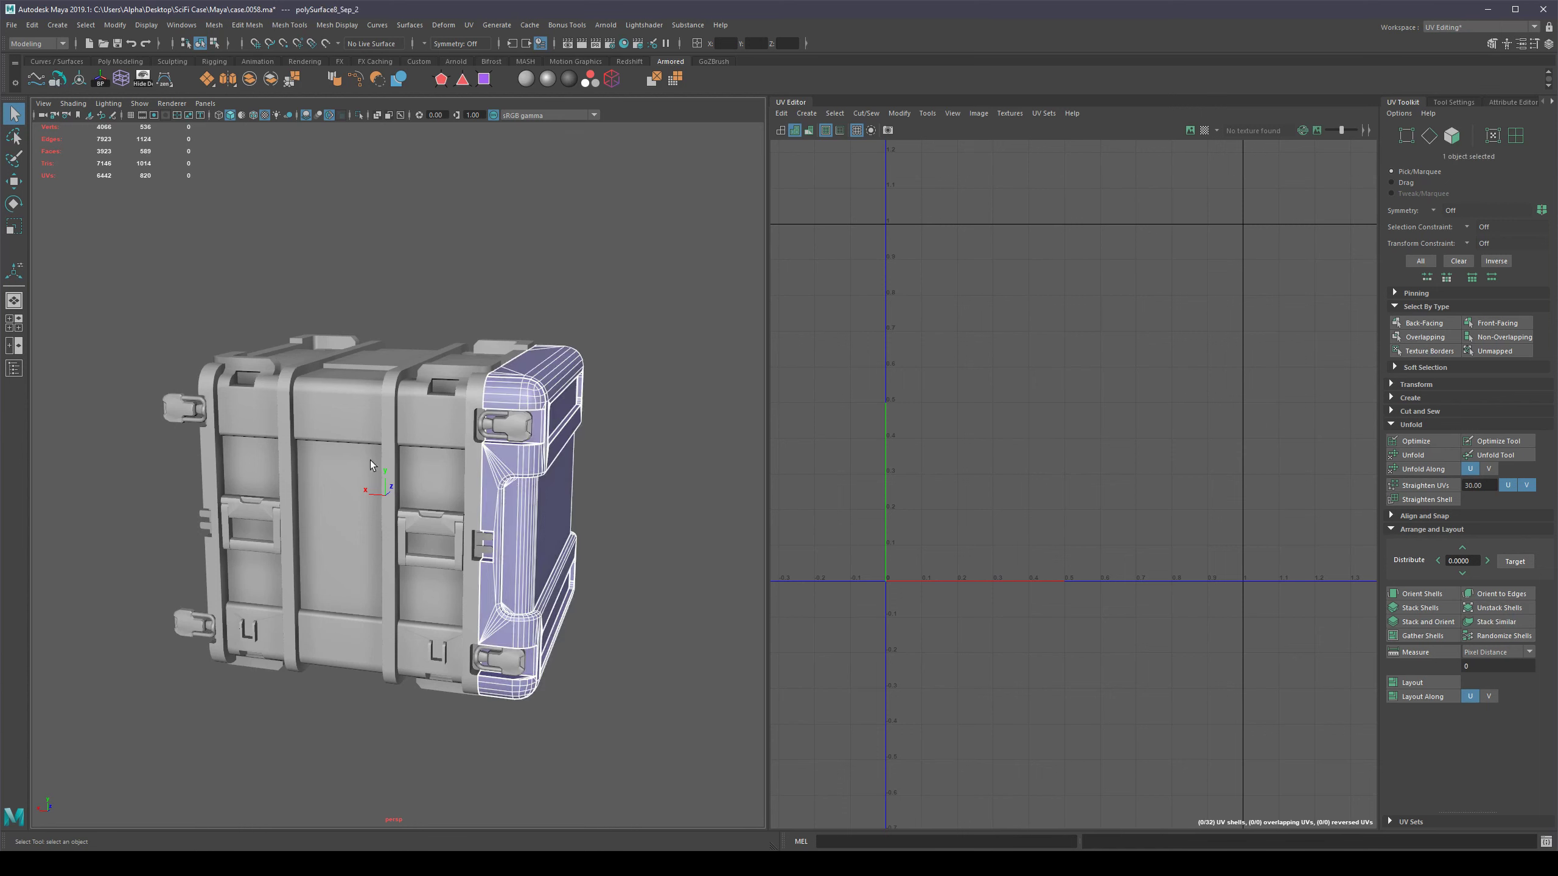
{"action": "key", "text": "ctrl+alt+s"}
{"action": "left_click", "coordinate": [625, 478]}
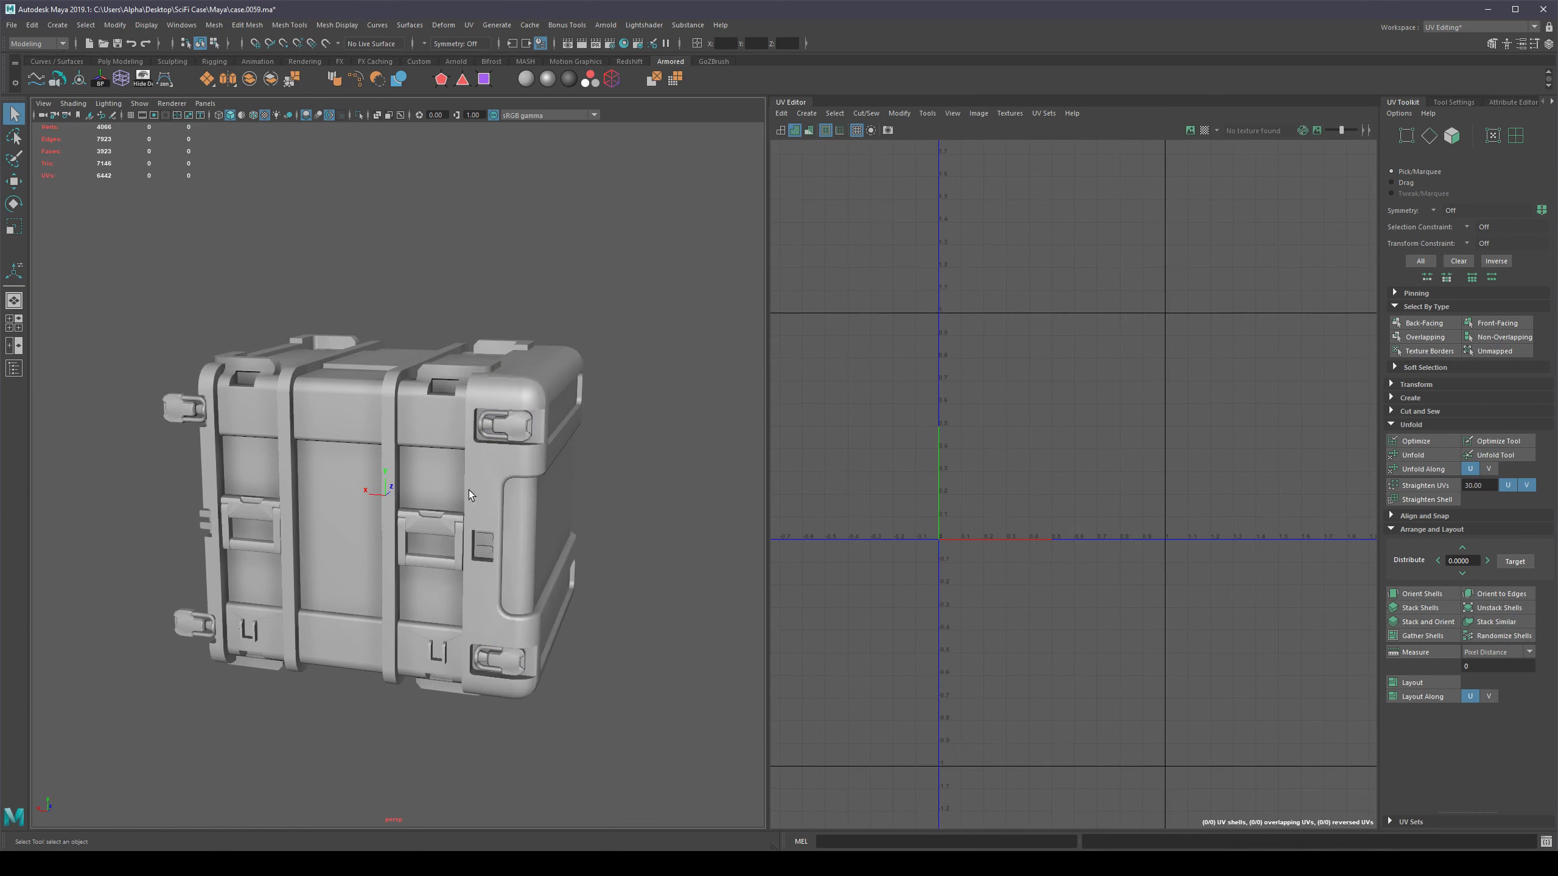
Examine the top cover piece of the case's front handle and its existing UV shells close up.
{"action": "right_click_drag", "start_coordinate": [469, 490], "coordinate": [705, 712], "text": "alt"}
{"action": "left_click", "coordinate": [494, 548]}
{"action": "scroll", "coordinate": [494, 551], "scroll_direction": "up", "scroll_amount": 4}
{"action": "middle_click_drag", "start_coordinate": [501, 558], "coordinate": [381, 533], "text": "alt"}
{"action": "scroll", "coordinate": [381, 533], "scroll_direction": "down", "scroll_amount": 2}
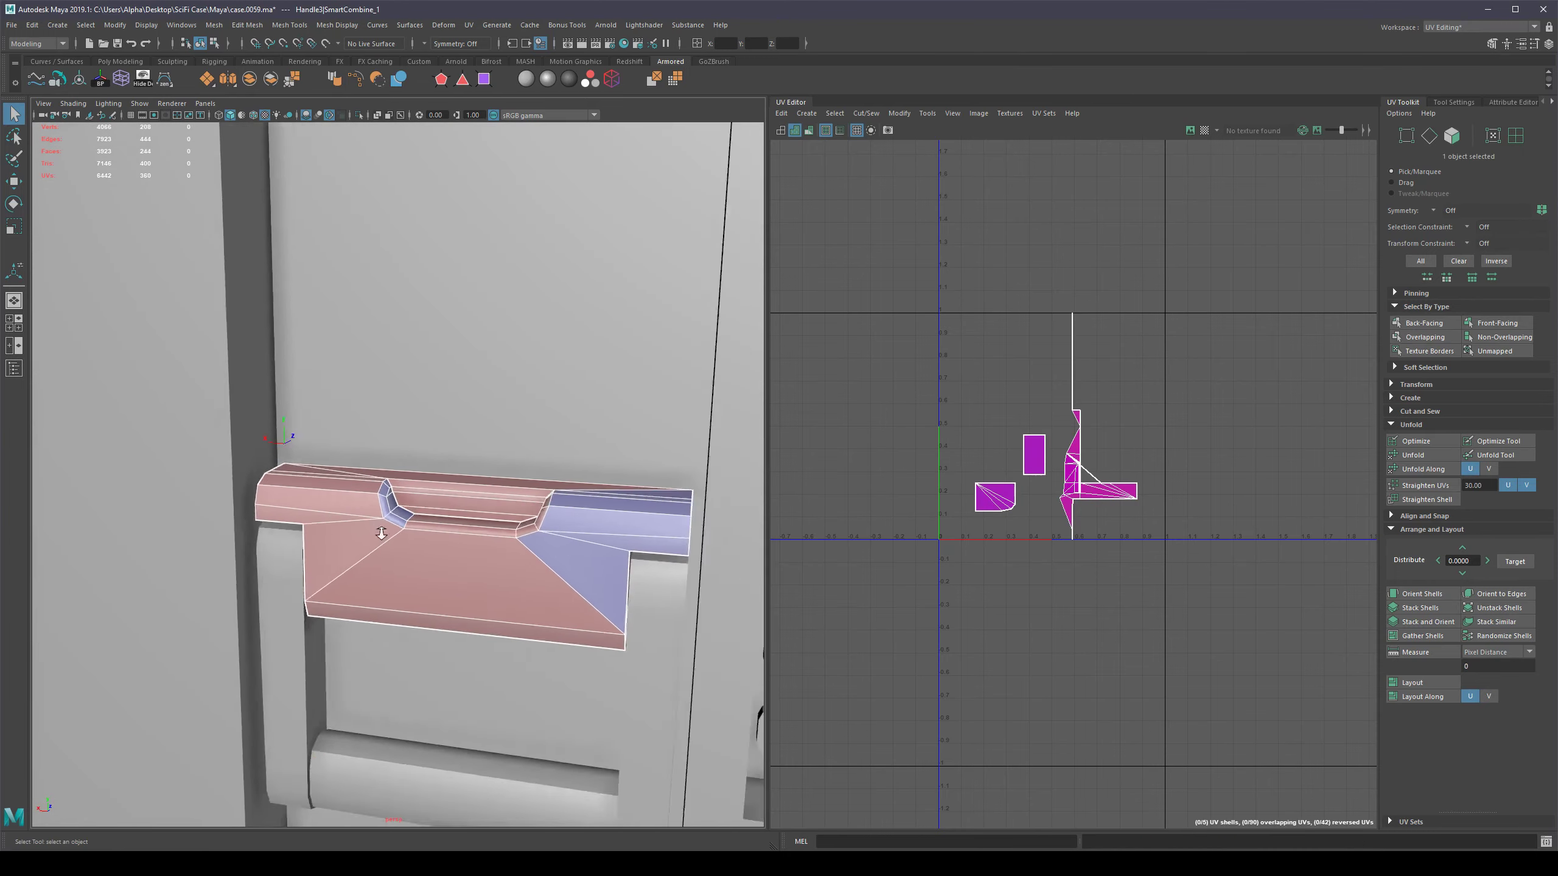
{"action": "scroll", "coordinate": [381, 532], "scroll_direction": "down", "scroll_amount": 6}
{"action": "left_click_drag", "start_coordinate": [426, 539], "coordinate": [505, 542], "text": "alt"}
{"action": "left_click", "coordinate": [505, 541]}
{"action": "scroll", "coordinate": [399, 460], "scroll_direction": "up", "scroll_amount": 7}
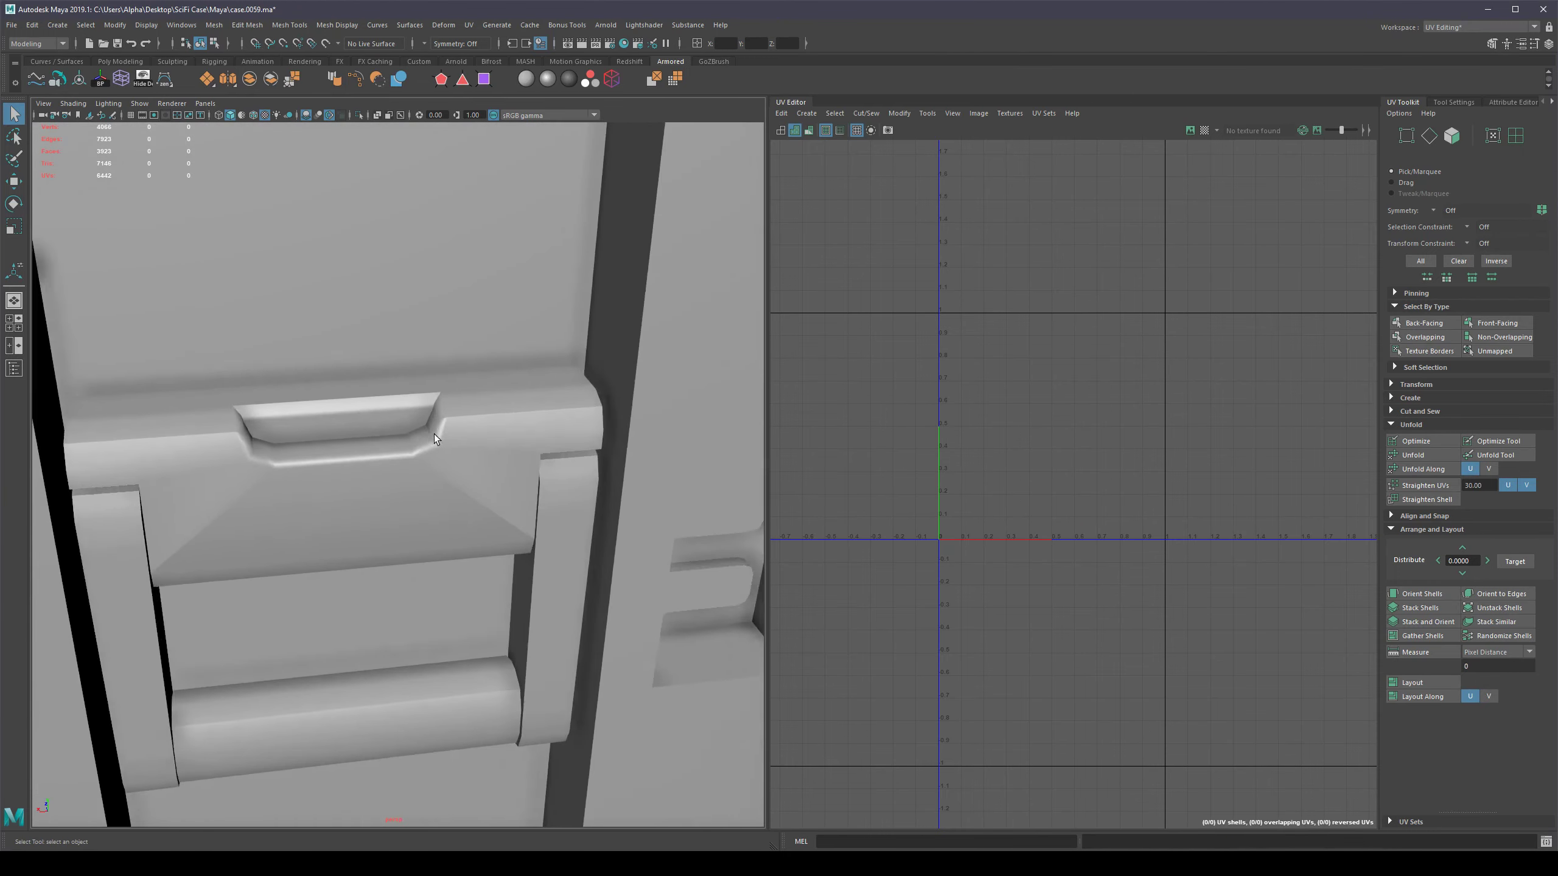
Select the edge loops around the finger recess of the handle's top cover piece.
{"action": "scroll", "coordinate": [445, 425], "scroll_direction": "up", "scroll_amount": 3}
{"action": "left_click", "coordinate": [465, 410]}
{"action": "key", "text": "F10"}
{"action": "double_click", "coordinate": [448, 393]}
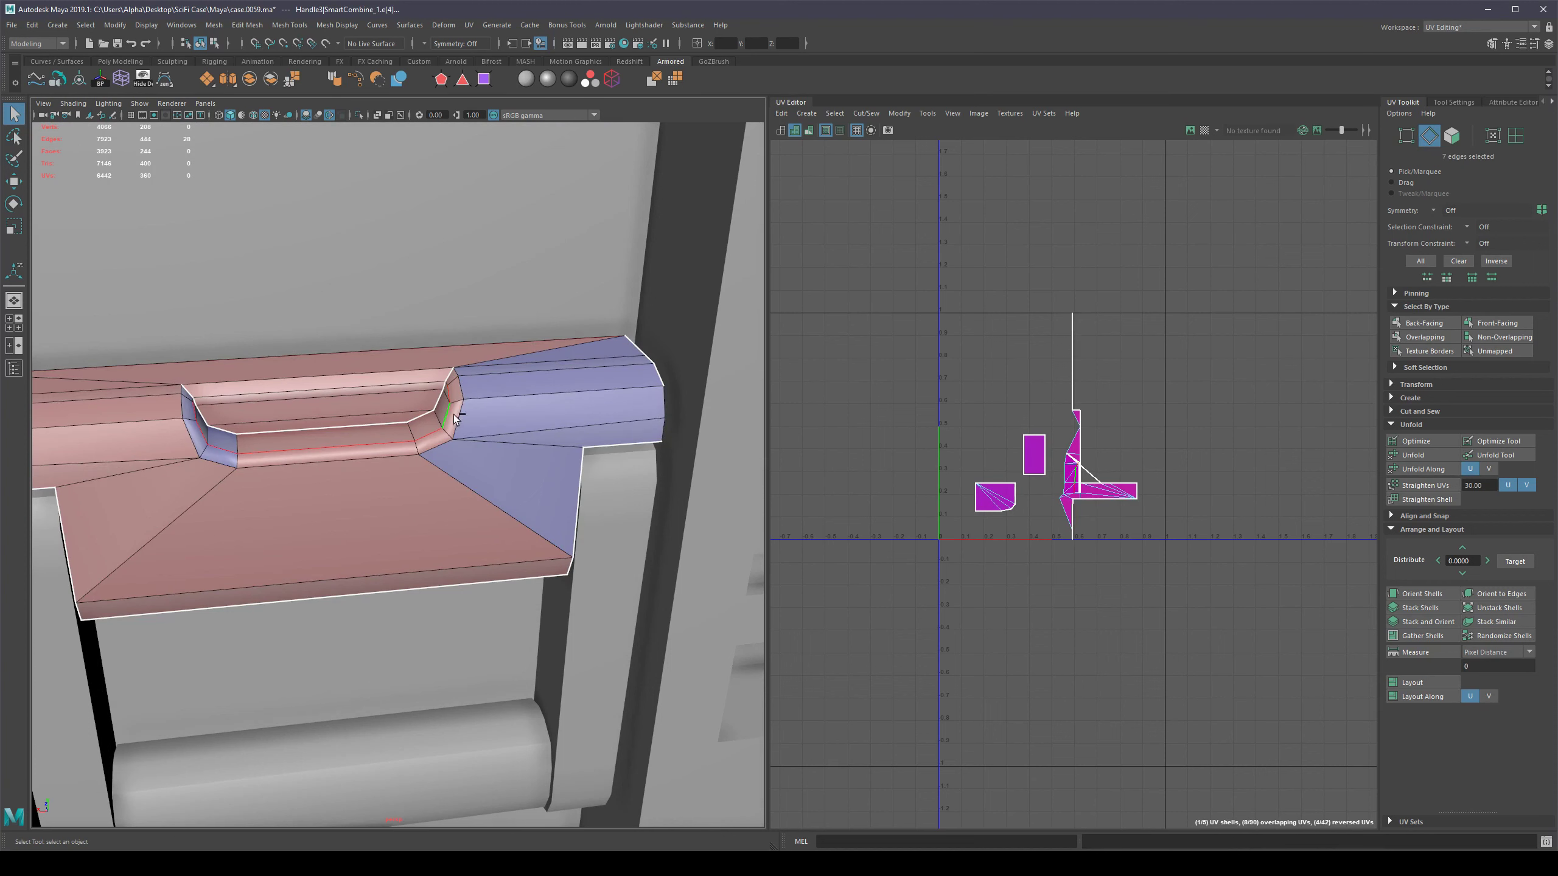
{"action": "left_click", "coordinate": [462, 388], "text": "shift"}
{"action": "left_click", "coordinate": [406, 385], "text": "shift"}
{"action": "right_click_drag", "start_coordinate": [387, 450], "coordinate": [351, 436], "text": "alt"}
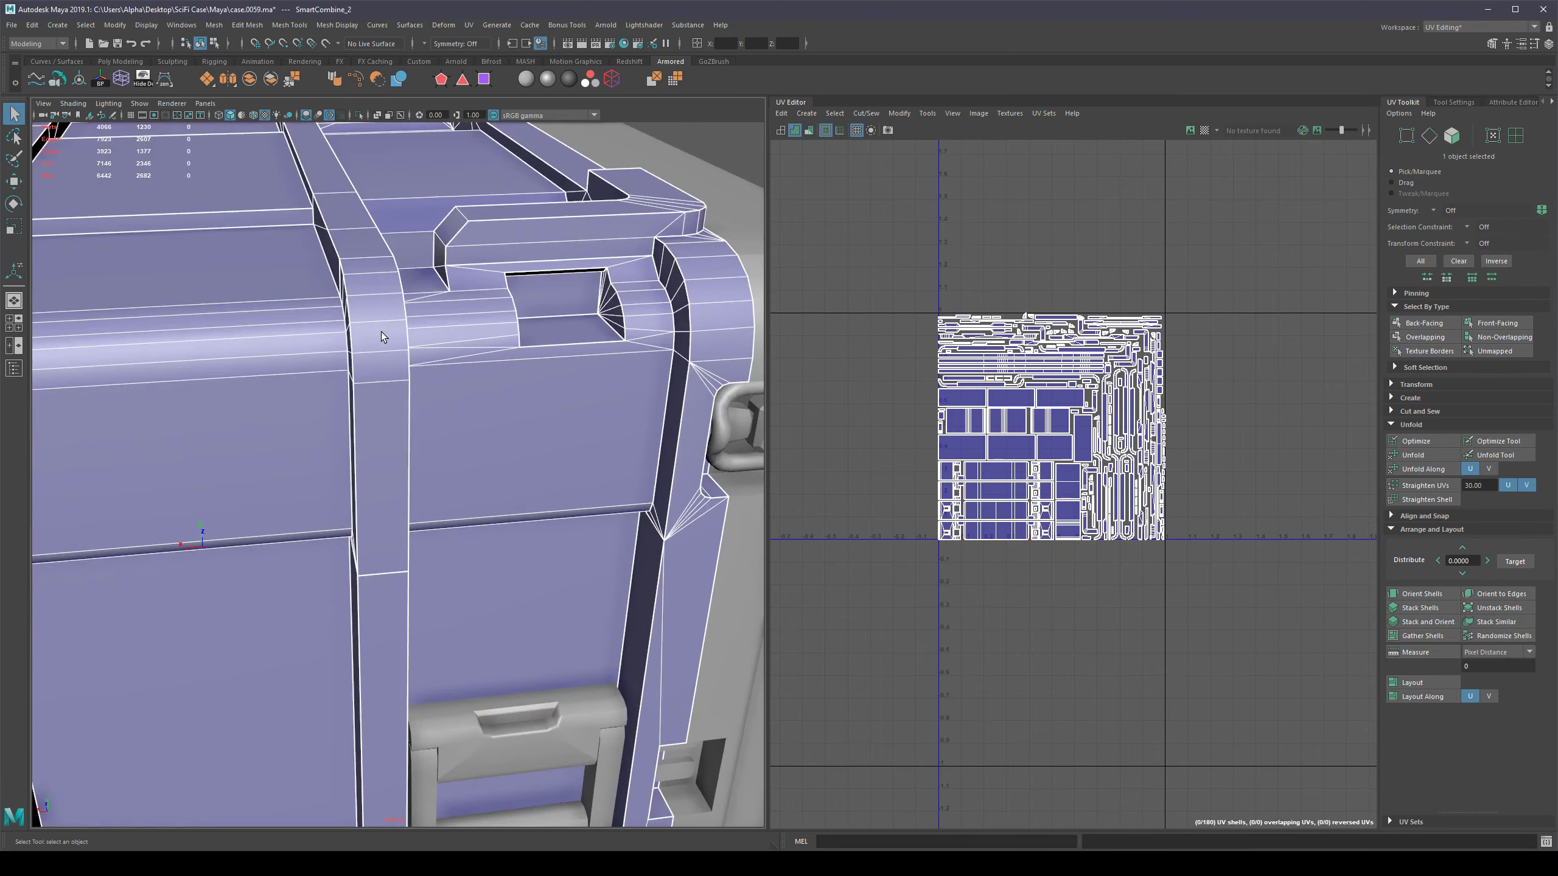
Inspect the main body's edges along the raised strap and compare the body with the handle cover piece.
{"action": "key", "text": "F10"}
{"action": "double_click", "coordinate": [322, 255]}
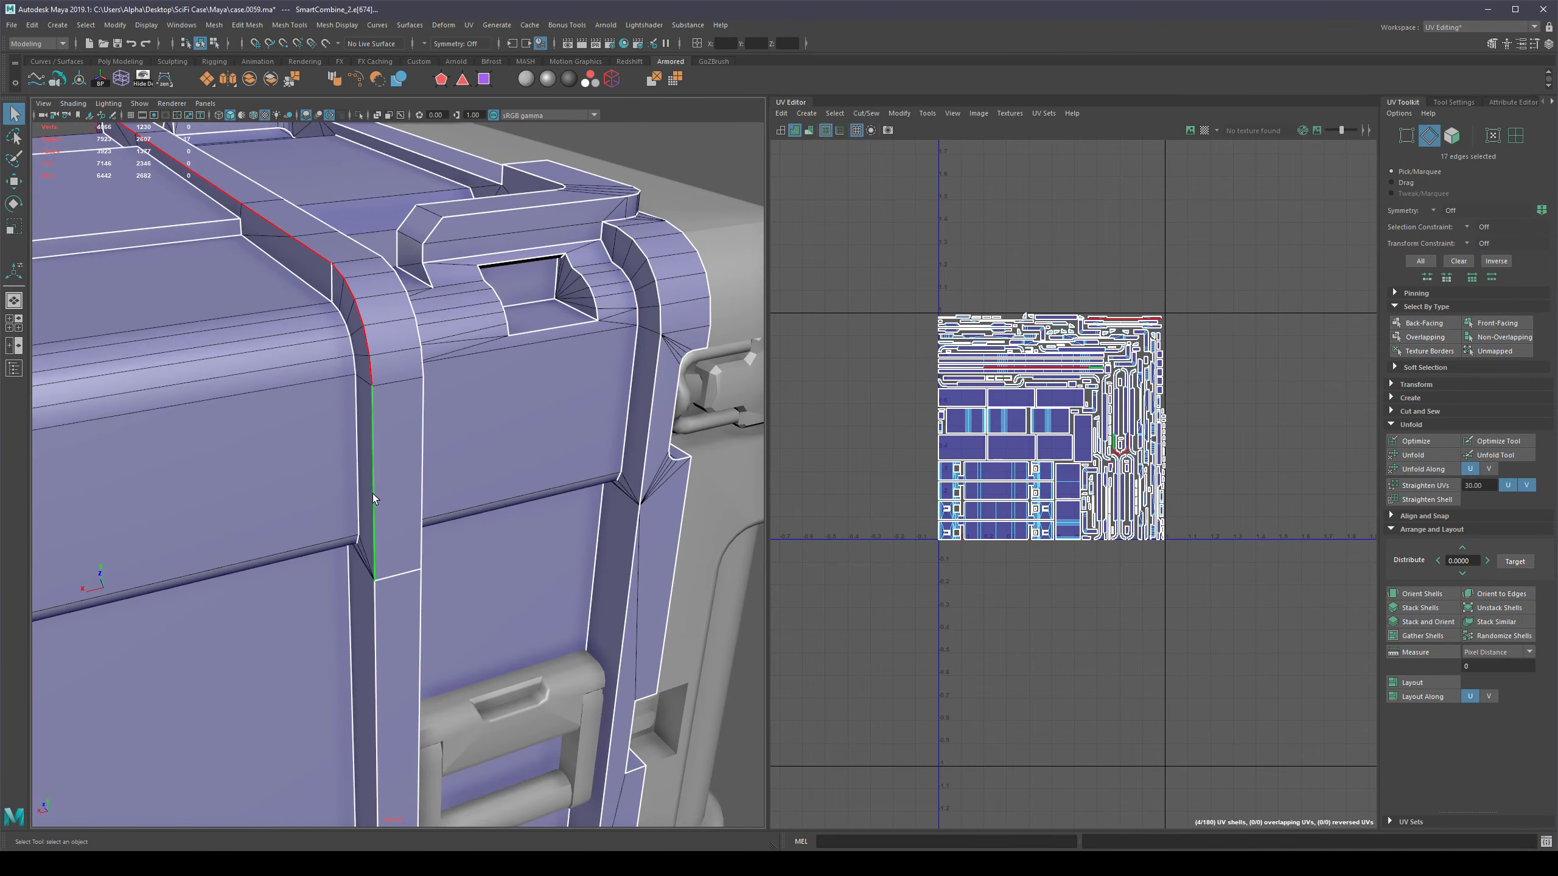
{"action": "right_click_drag", "start_coordinate": [324, 254], "coordinate": [270, 295], "text": "alt"}
{"action": "left_click_drag", "start_coordinate": [490, 497], "coordinate": [440, 472], "text": "alt"}
{"action": "key", "text": "F8"}
{"action": "left_click", "coordinate": [434, 468]}
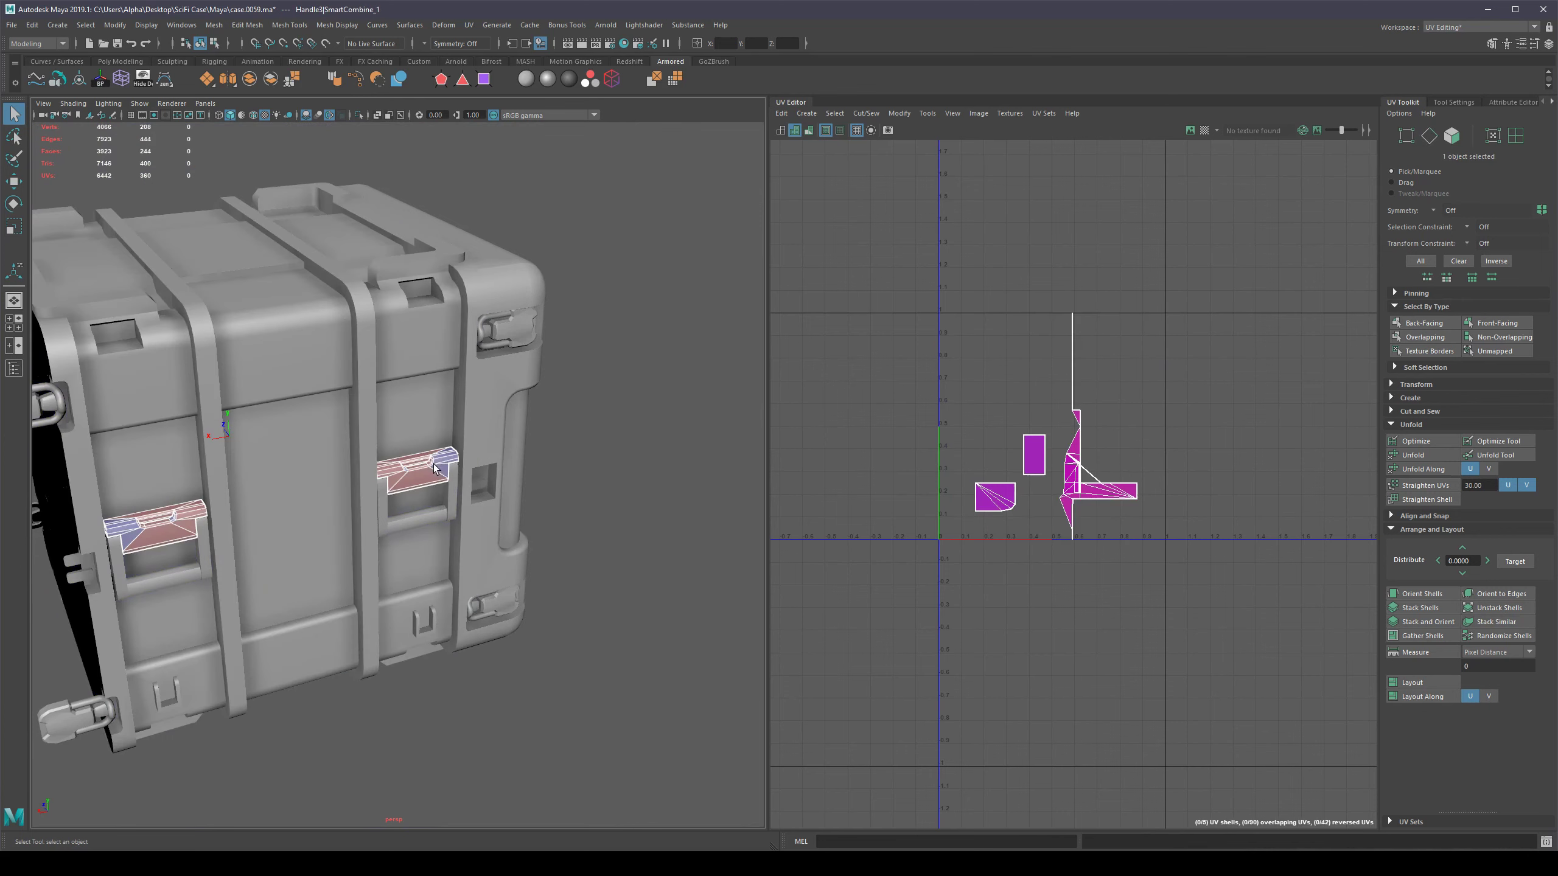
{"action": "middle_click_drag", "start_coordinate": [436, 397], "coordinate": [498, 479], "text": "alt"}
{"action": "right_click_drag", "start_coordinate": [359, 368], "coordinate": [412, 355], "text": "alt"}
{"action": "left_click", "coordinate": [420, 311]}
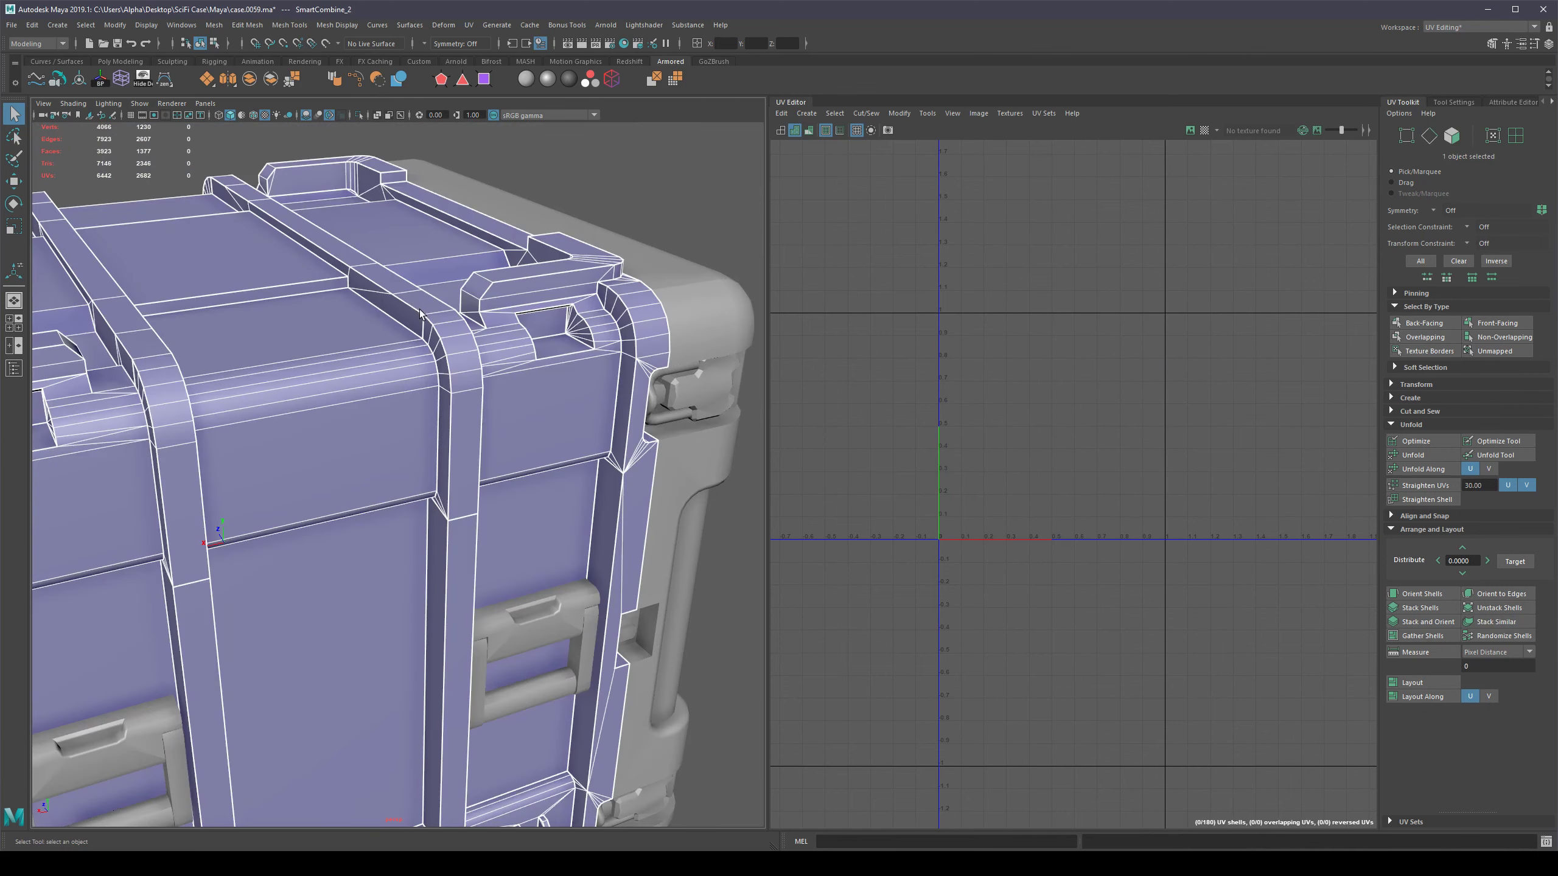
{"action": "middle_click_drag", "start_coordinate": [498, 586], "coordinate": [423, 415], "text": "alt"}
{"action": "right_click_drag", "start_coordinate": [423, 415], "coordinate": [613, 308], "text": "alt"}
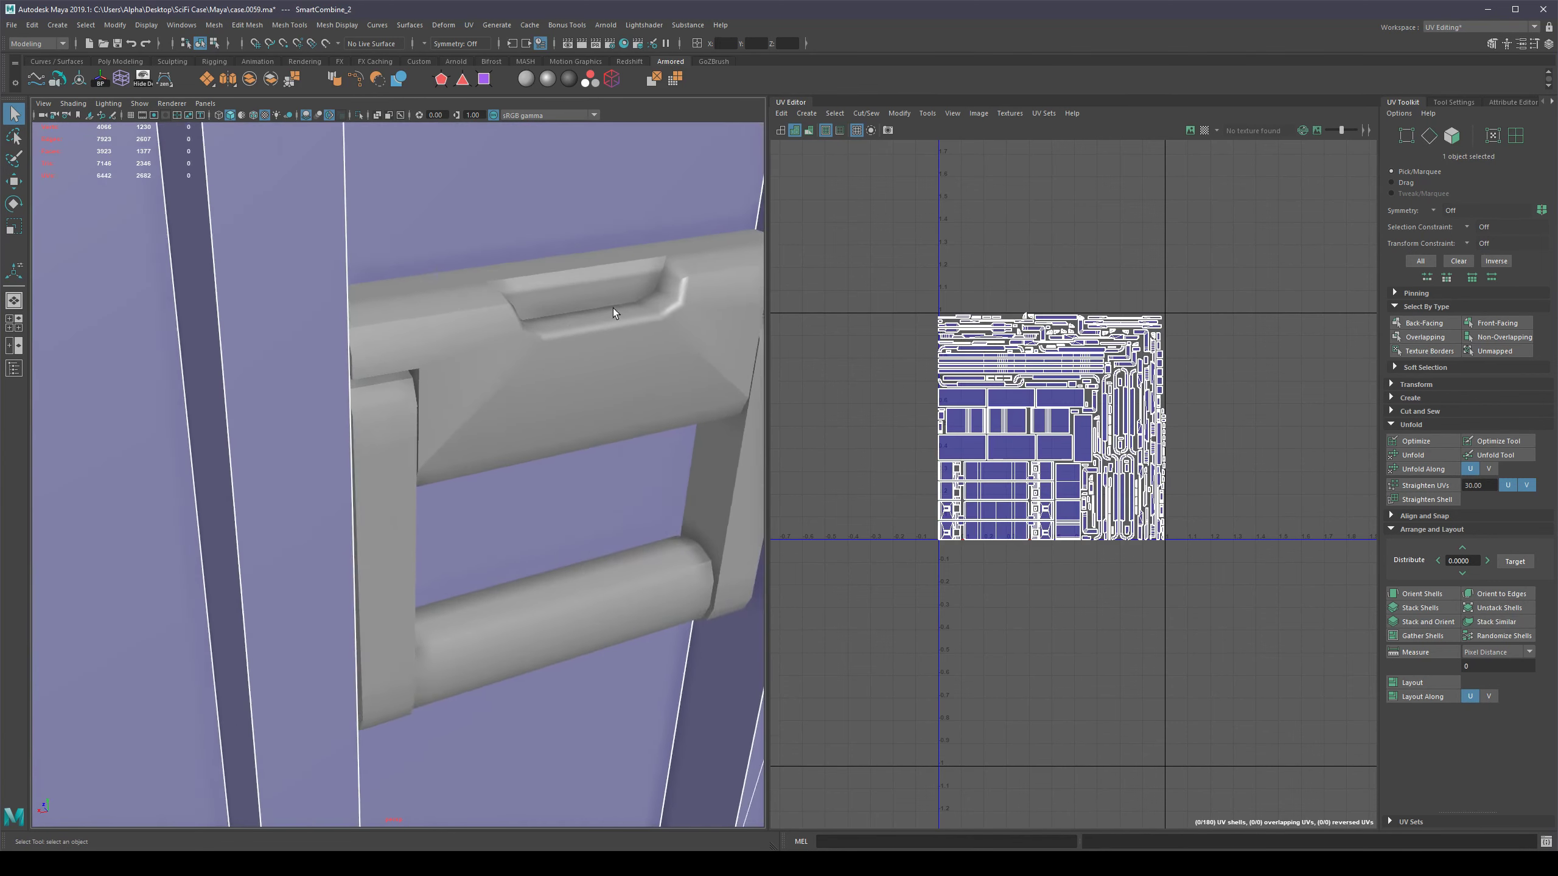
Reselect the handle cover's recess edge loops and examine where both cover pieces sit on the case.
{"action": "middle_click_drag", "start_coordinate": [613, 308], "coordinate": [485, 402], "text": "alt"}
{"action": "left_click", "coordinate": [485, 403]}
{"action": "right_click_drag", "start_coordinate": [527, 418], "coordinate": [560, 466]}
{"action": "left_click", "coordinate": [528, 379]}
{"action": "double_click", "coordinate": [523, 399]}
{"action": "double_click", "coordinate": [534, 392], "text": "shift"}
{"action": "left_click_drag", "start_coordinate": [560, 466], "coordinate": [485, 457], "text": "alt"}
{"action": "right_click_drag", "start_coordinate": [484, 457], "coordinate": [474, 426], "text": "alt"}
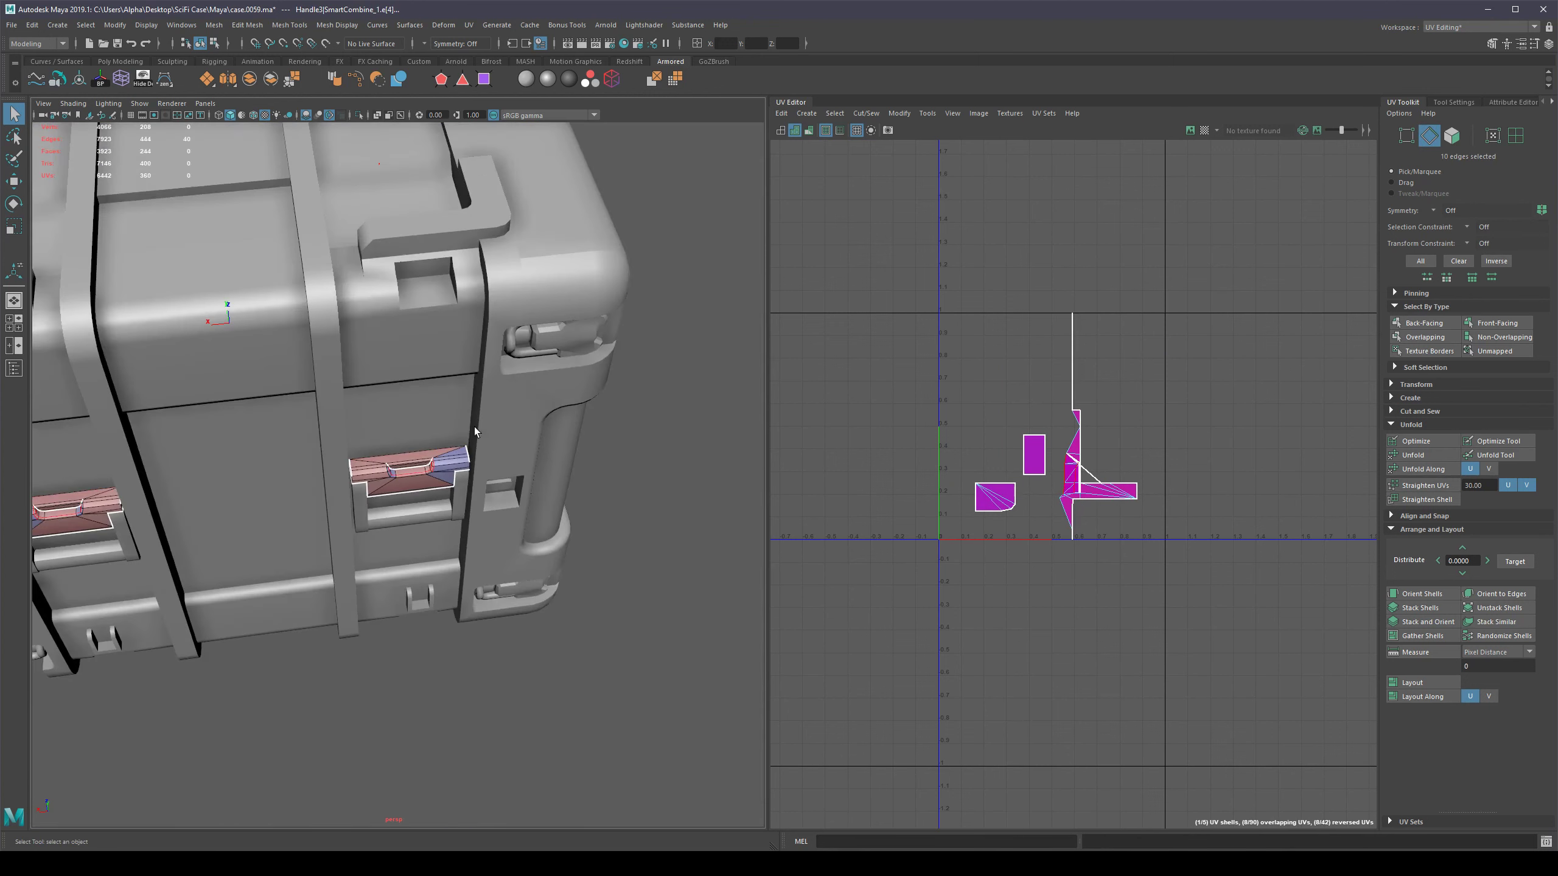
{"action": "left_click_drag", "start_coordinate": [474, 427], "coordinate": [440, 472], "text": "alt"}
{"action": "right_click_drag", "start_coordinate": [440, 472], "coordinate": [555, 459], "text": "alt"}
{"action": "right_click_drag", "start_coordinate": [555, 459], "coordinate": [519, 436], "text": "alt"}
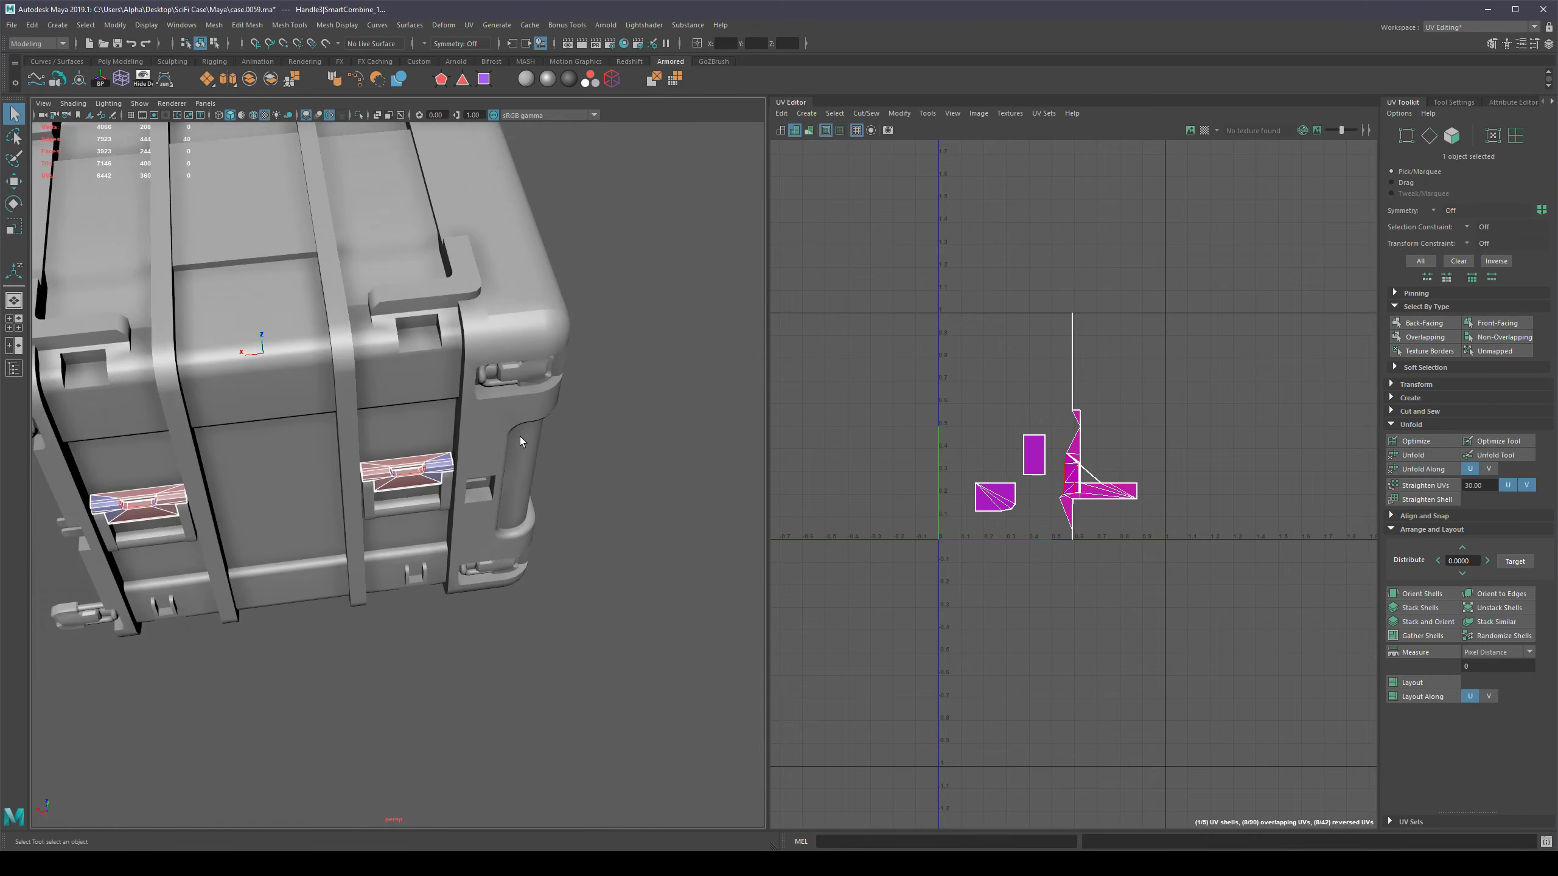
Clear the selection, inspect the case front and select the handle cover pieces close up.
{"action": "left_click_drag", "start_coordinate": [658, 447], "coordinate": [392, 373], "text": "alt"}
{"action": "left_click", "coordinate": [596, 440]}
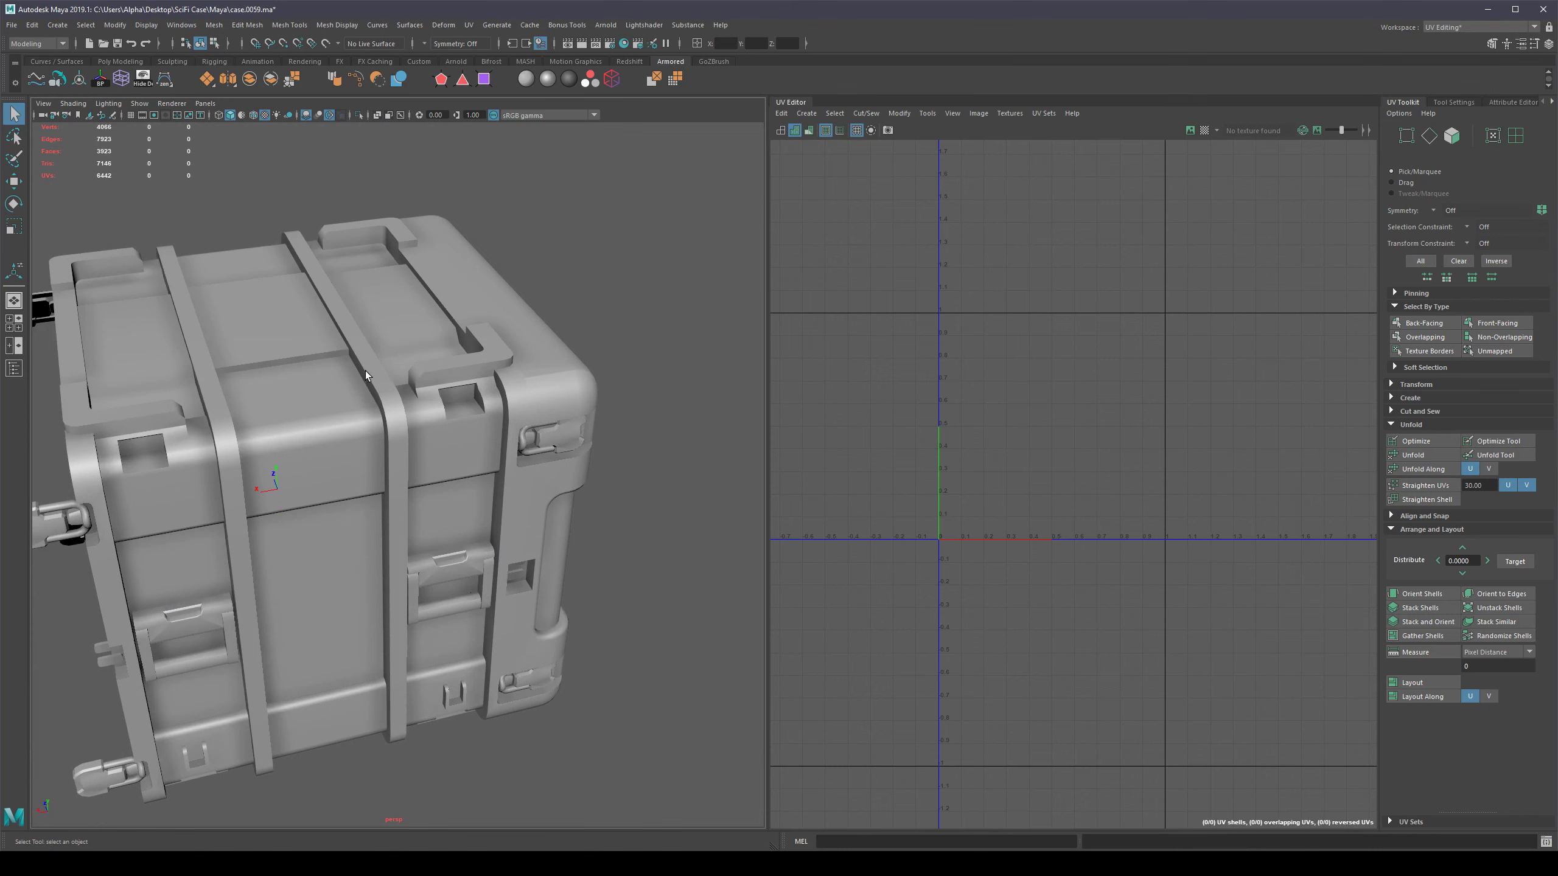
{"action": "mouse_move", "coordinate": [387, 443]}
{"action": "left_mouse_down", "text": "alt"}
{"action": "mouse_move", "coordinate": [430, 439]}
{"action": "mouse_move", "coordinate": [385, 433]}
{"action": "left_mouse_up", "text": "alt"}
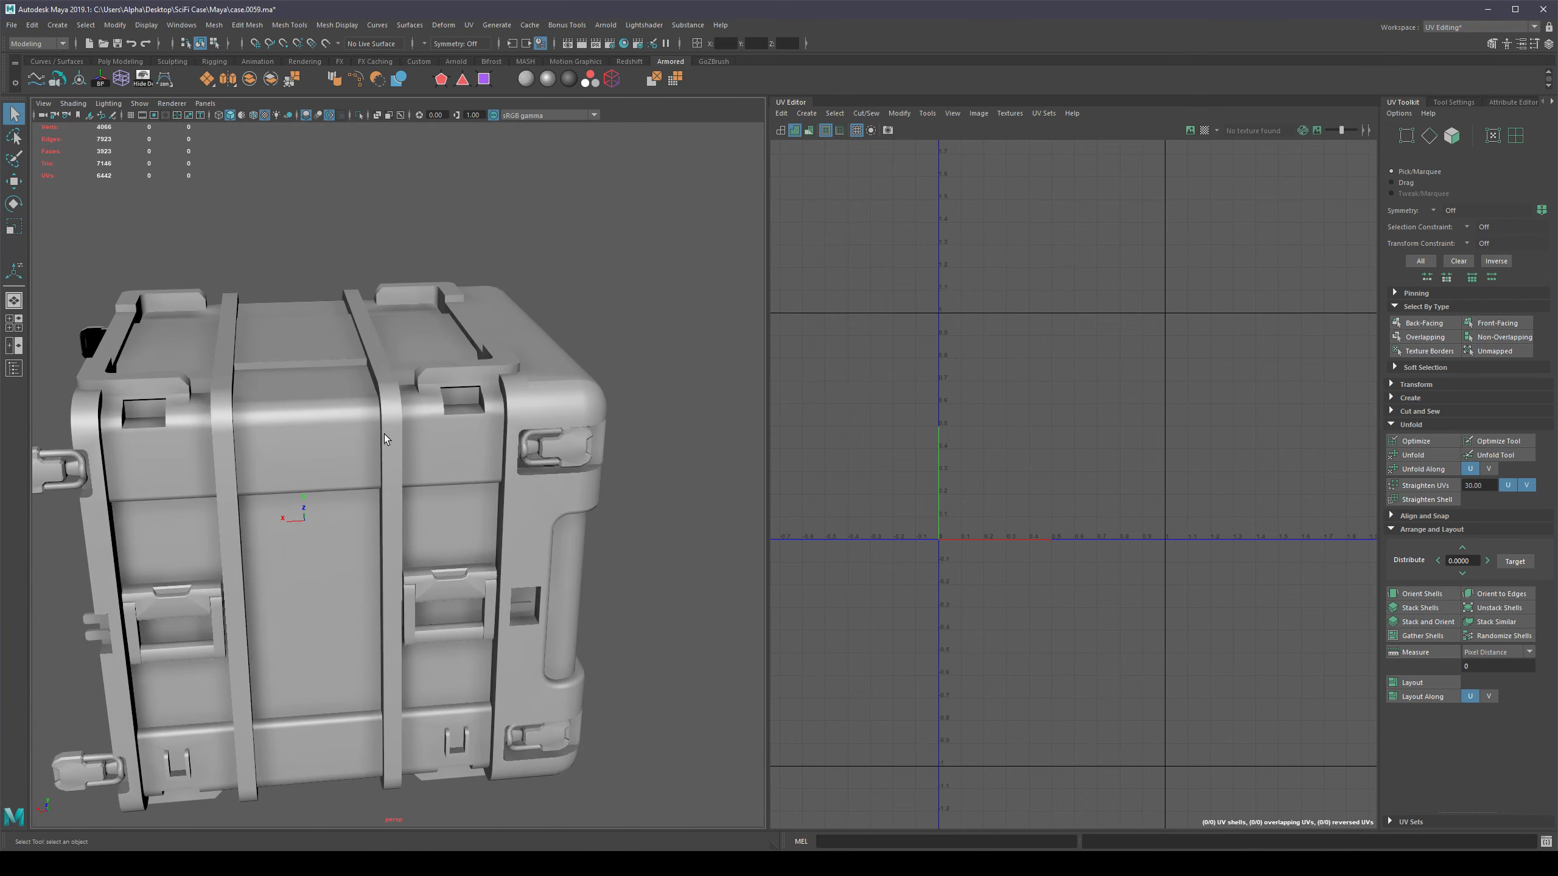
{"action": "middle_click_drag", "start_coordinate": [464, 571], "coordinate": [423, 487], "text": "alt"}
{"action": "right_click_drag", "start_coordinate": [423, 486], "coordinate": [576, 579], "text": "alt"}
{"action": "middle_click_drag", "start_coordinate": [577, 580], "coordinate": [528, 462], "text": "alt"}
{"action": "left_click_drag", "start_coordinate": [528, 462], "coordinate": [502, 493], "text": "alt"}
{"action": "left_click", "coordinate": [441, 376]}
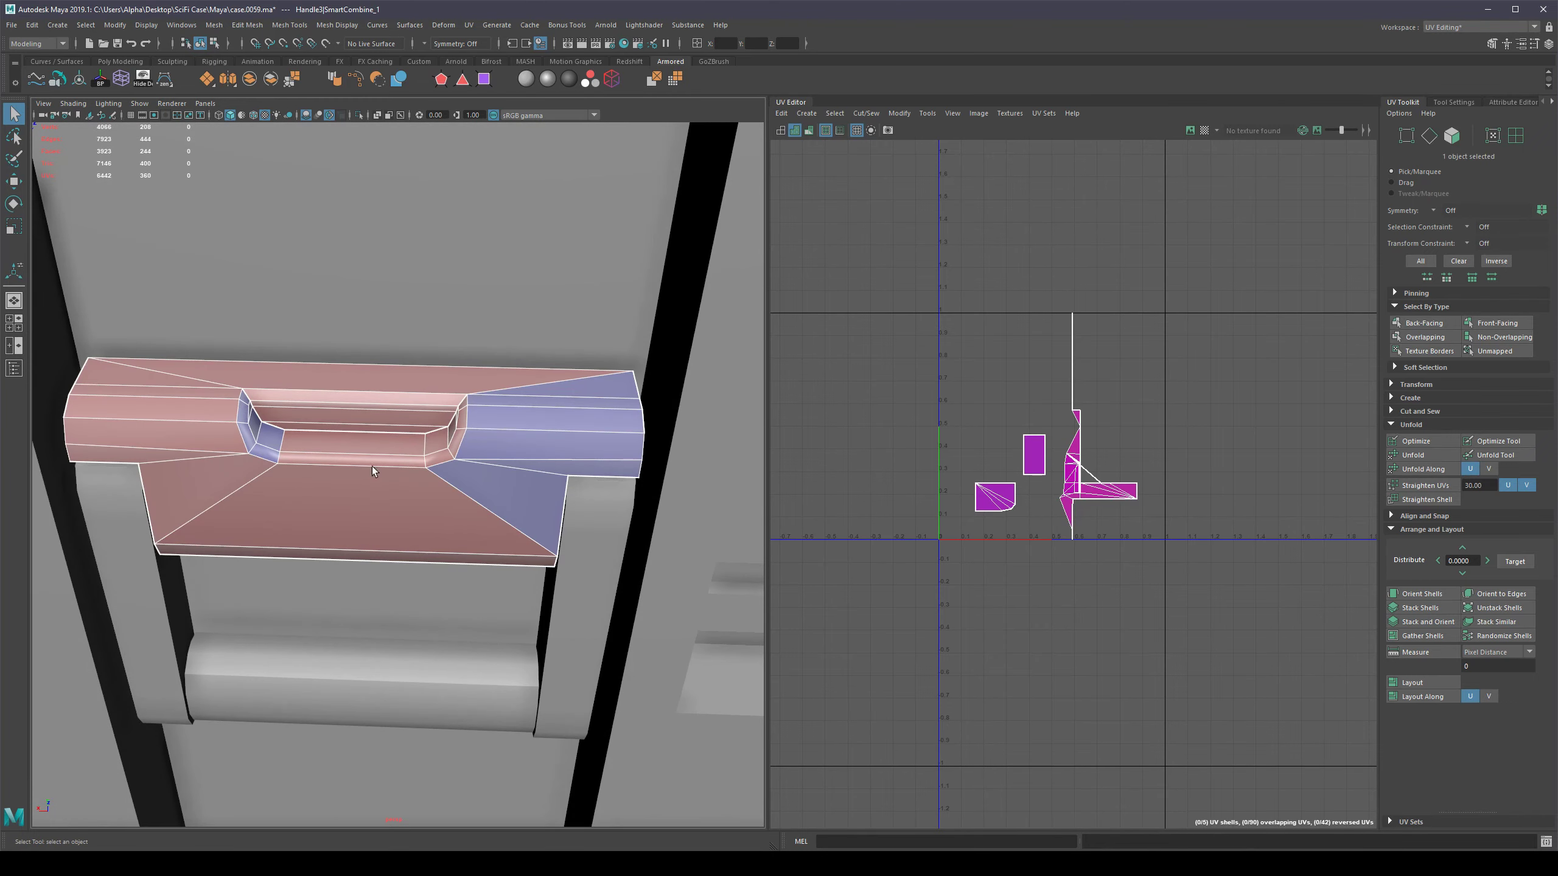
{"action": "scroll", "coordinate": [487, 447], "scroll_direction": "down", "scroll_amount": 4}
{"action": "left_click_drag", "start_coordinate": [485, 477], "coordinate": [446, 493], "text": "alt"}
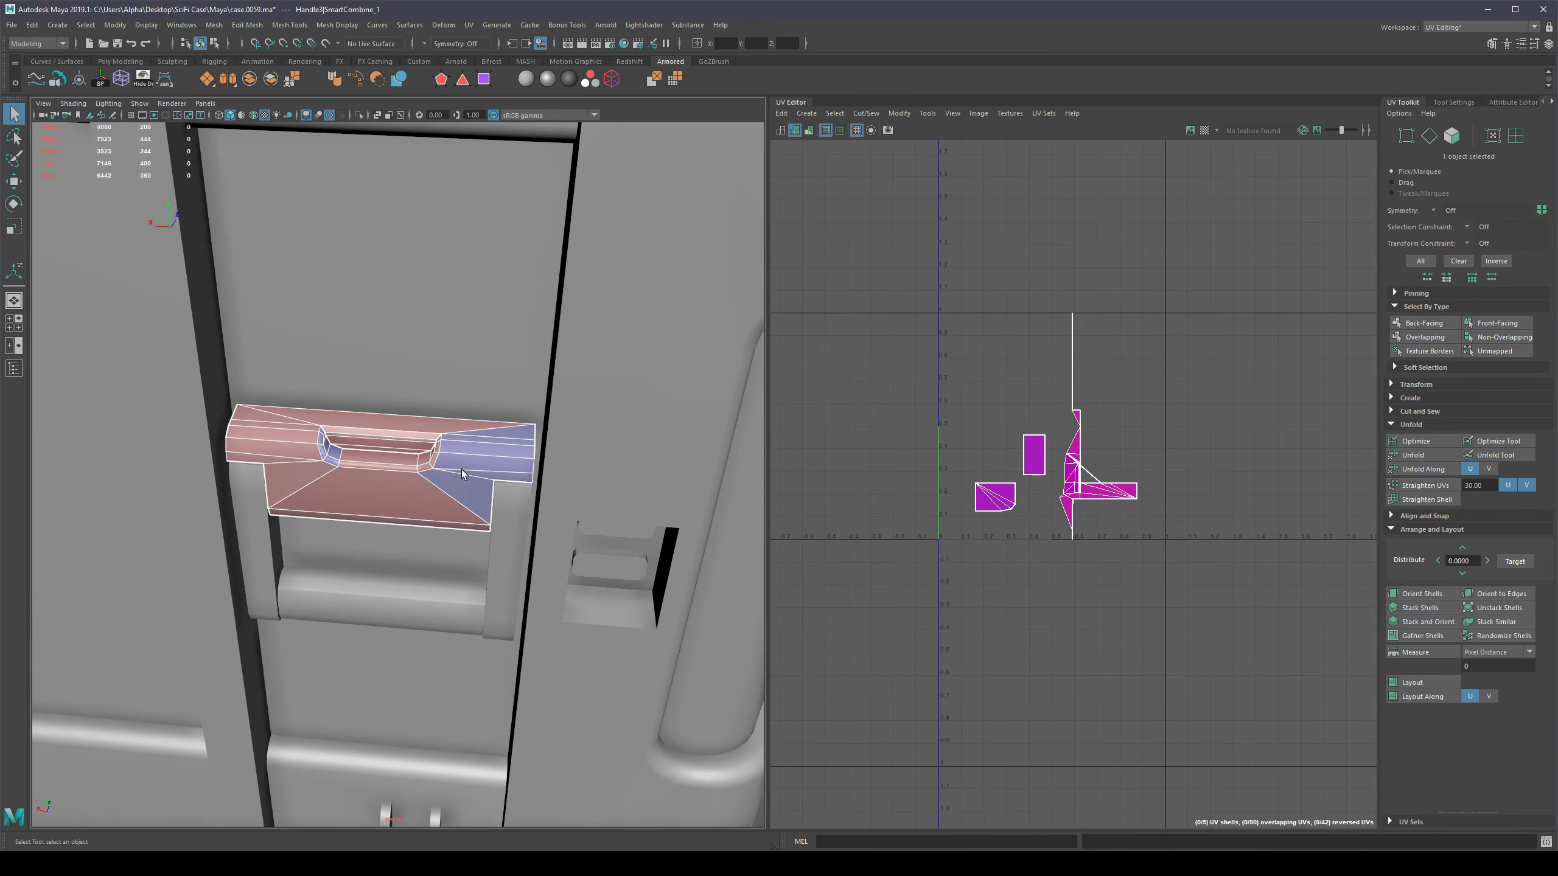
Try moving the combined handle cover pieces sideways across the case front.
{"action": "right_click_drag", "start_coordinate": [462, 469], "coordinate": [419, 455]}
{"action": "scroll", "coordinate": [474, 477], "scroll_direction": "down", "scroll_amount": 10}
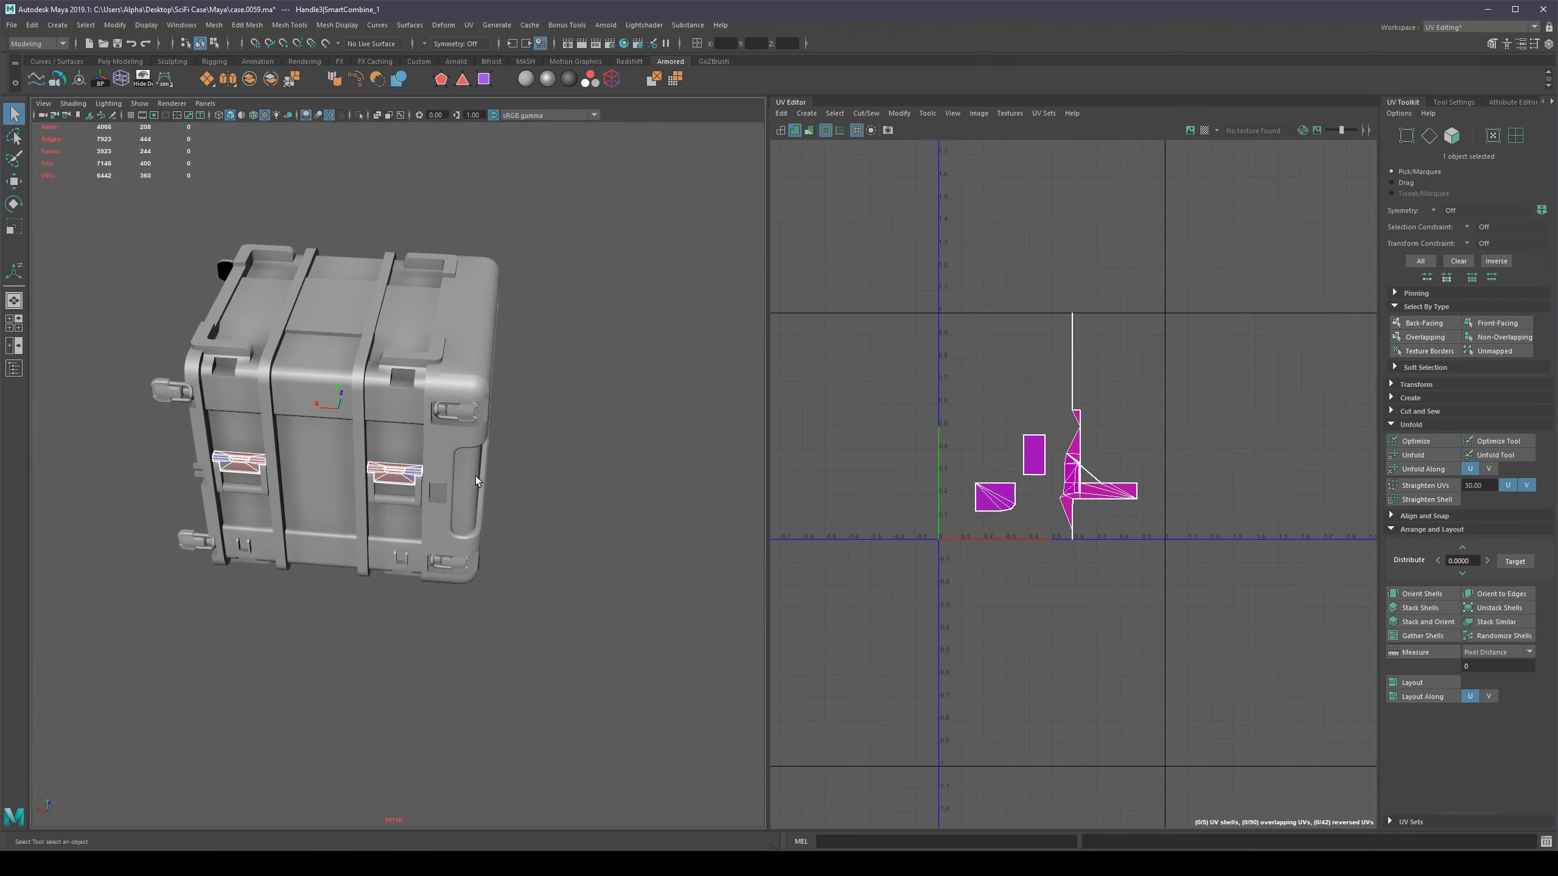
{"action": "left_click", "coordinate": [501, 489]}
{"action": "left_click", "coordinate": [394, 477]}
{"action": "key", "text": "w"}
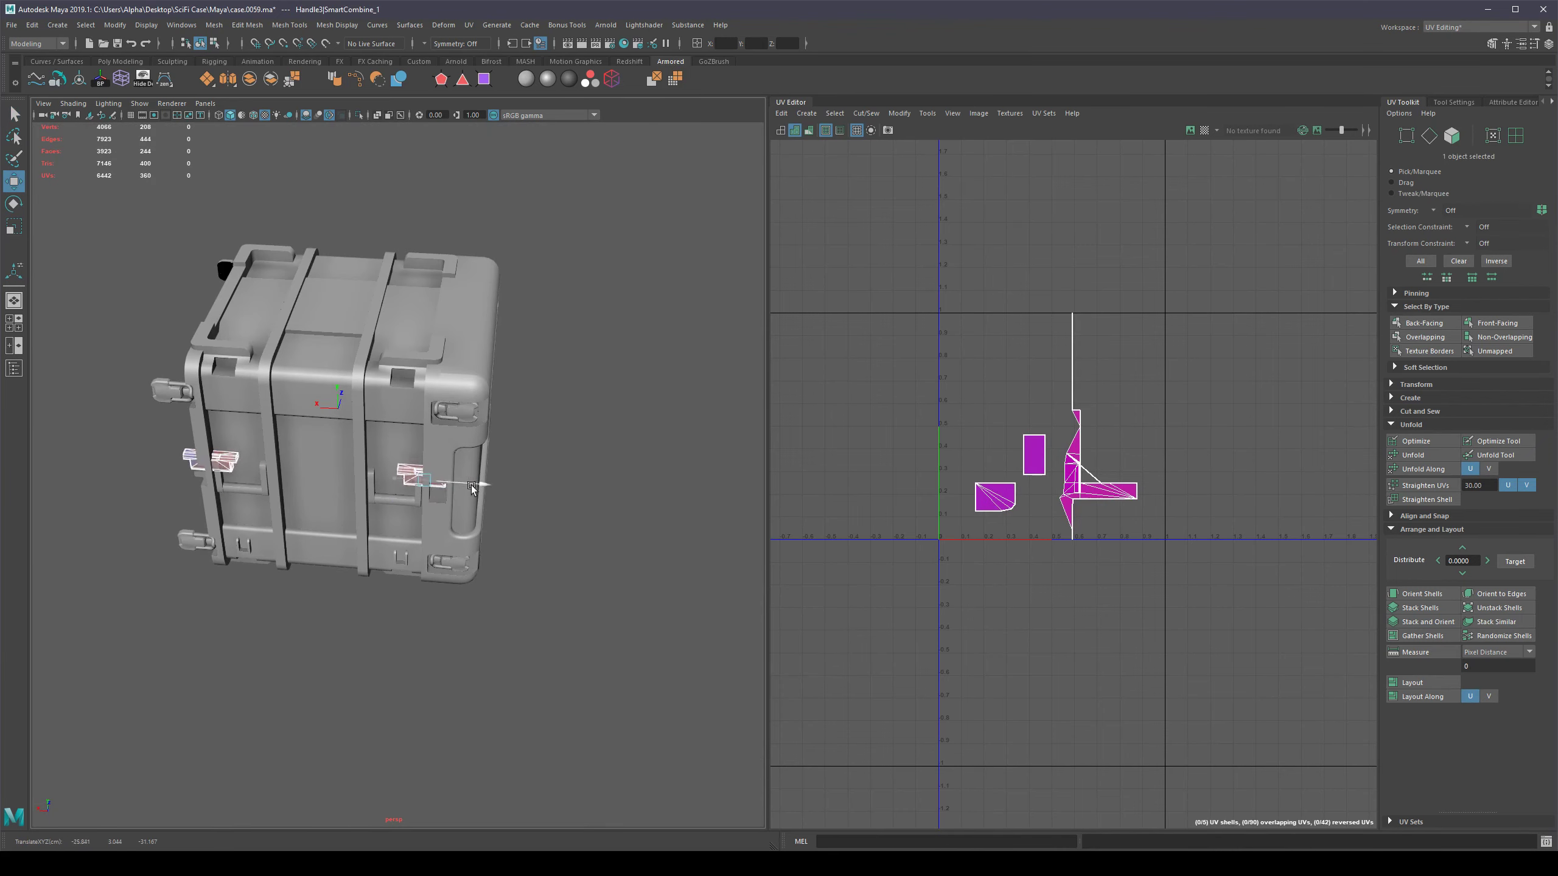
Isolate the selected handle cover pieces in the perspective view.
{"action": "scroll", "coordinate": [511, 481], "scroll_direction": "up", "scroll_amount": 4}
{"action": "scroll", "coordinate": [511, 481], "scroll_direction": "up", "scroll_amount": 8}
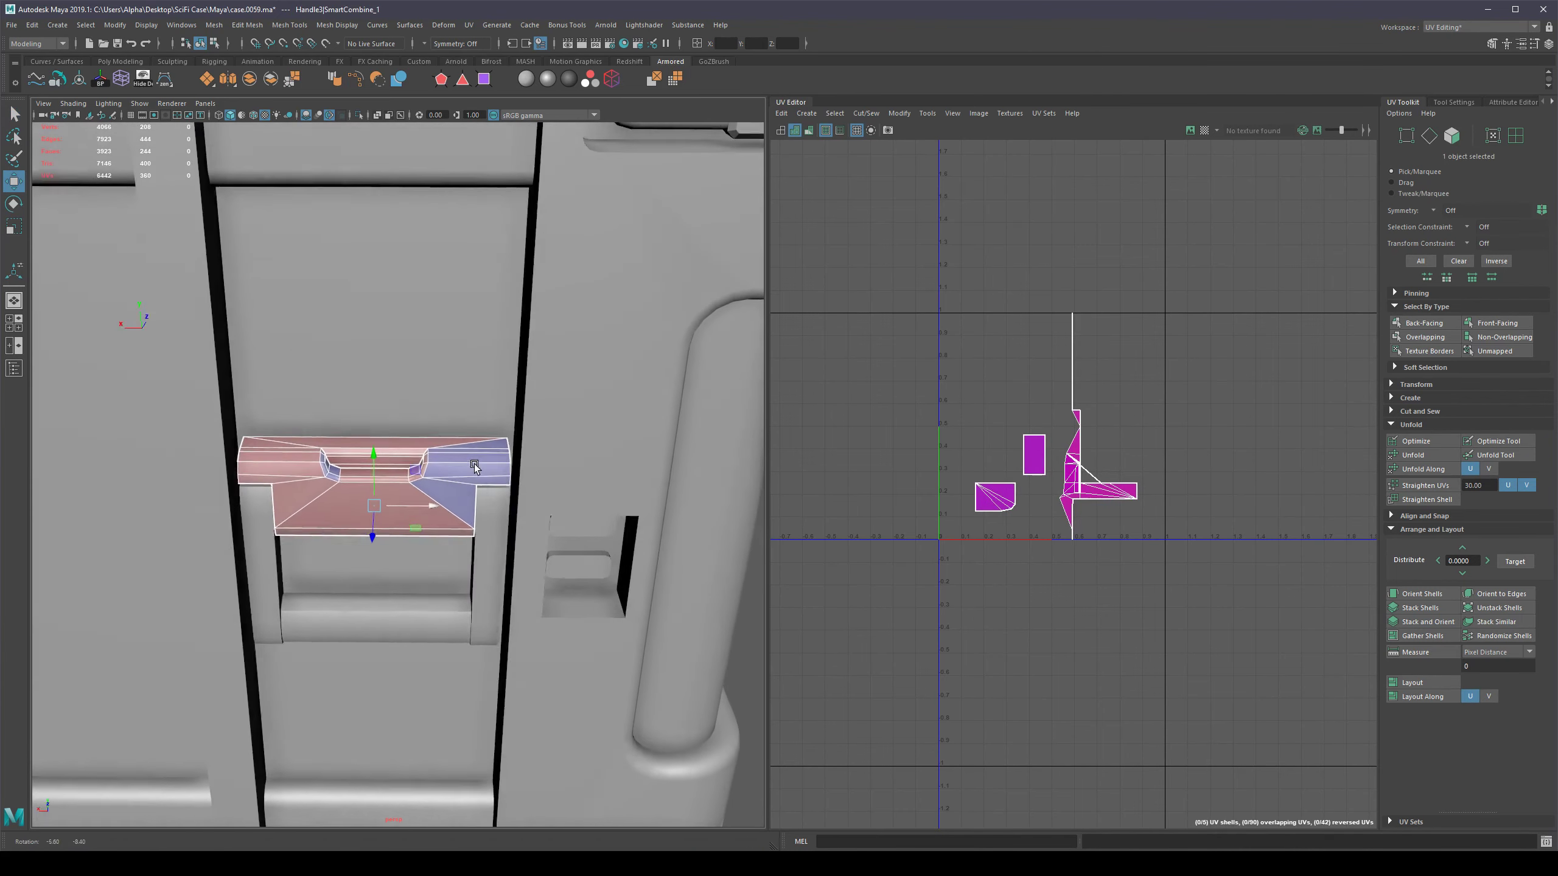
{"action": "key", "text": "ctrl+1"}
{"action": "mouse_move", "coordinate": [473, 470]}
{"action": "left_mouse_down", "text": "alt"}
{"action": "mouse_move", "coordinate": [539, 487]}
{"action": "mouse_move", "coordinate": [487, 431]}
{"action": "mouse_move", "coordinate": [462, 493]}
{"action": "left_mouse_up", "text": "alt"}
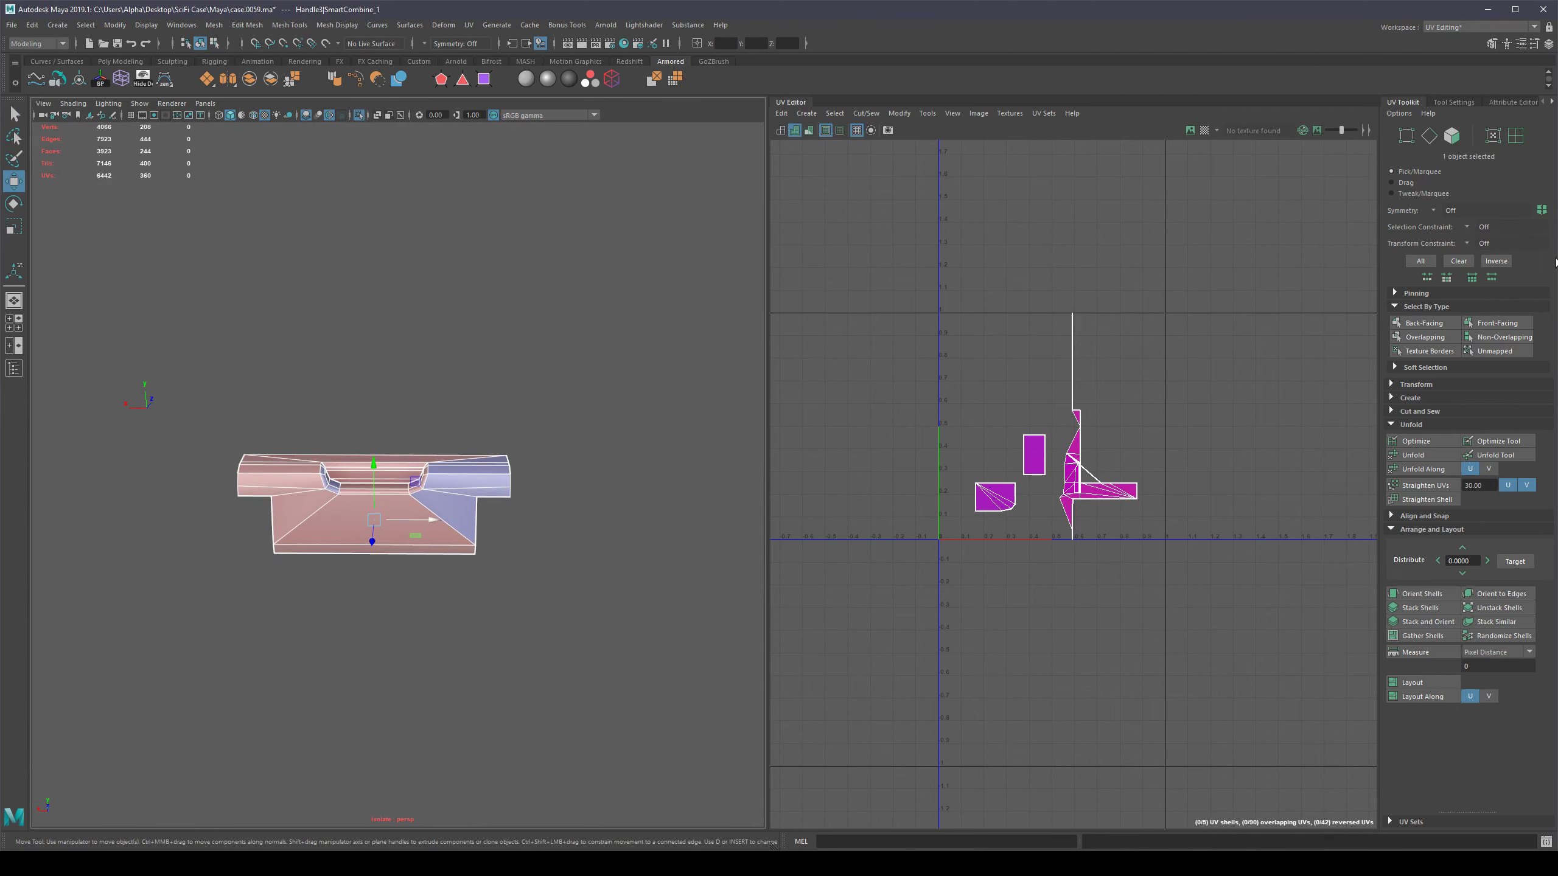
Dock the Channel Box / Layer Editor in its own column and bring the UV Toolkit back to the front.
{"action": "left_click", "coordinate": [1552, 101]}
{"action": "left_click", "coordinate": [1511, 102]}
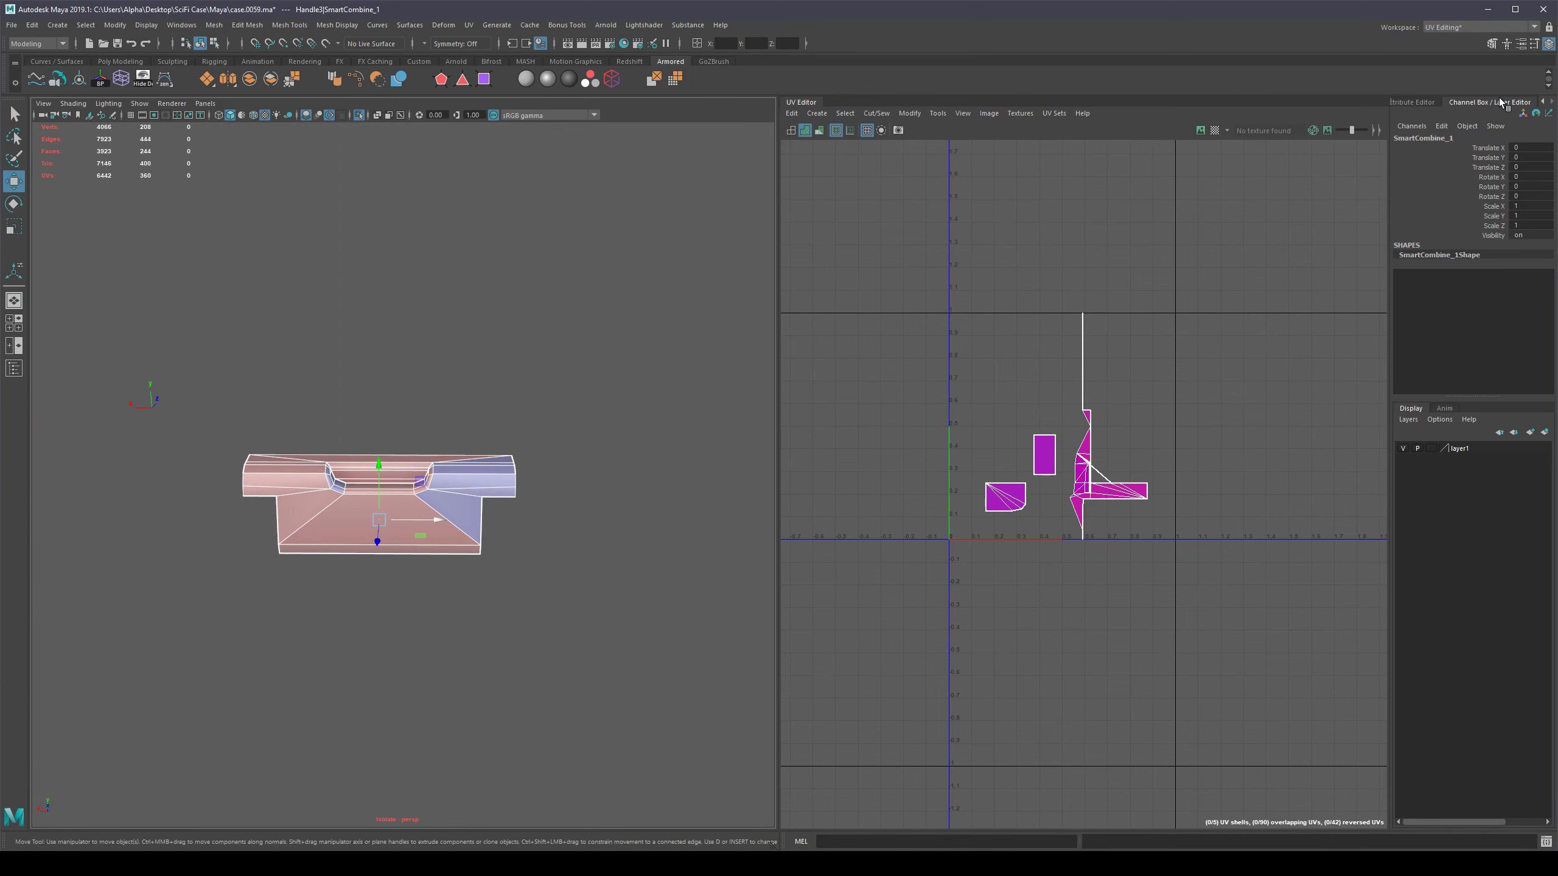
{"action": "left_click_drag", "start_coordinate": [1499, 97], "coordinate": [1272, 156]}
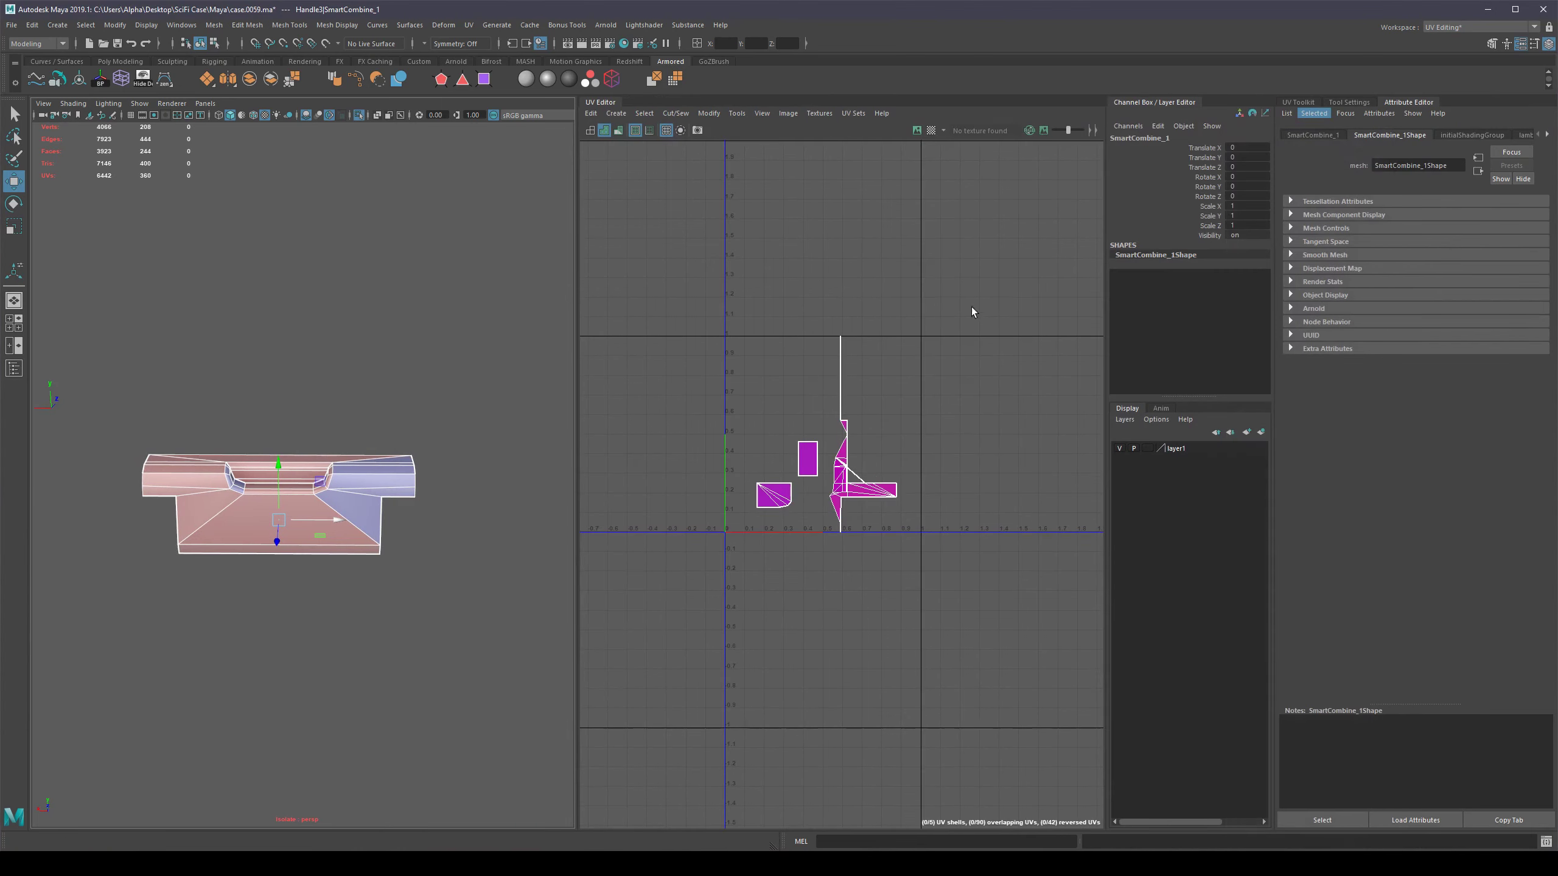
{"action": "left_click_drag", "start_coordinate": [345, 326], "coordinate": [354, 339], "text": "alt"}
{"action": "middle_click_drag", "start_coordinate": [354, 339], "coordinate": [516, 357], "text": "alt"}
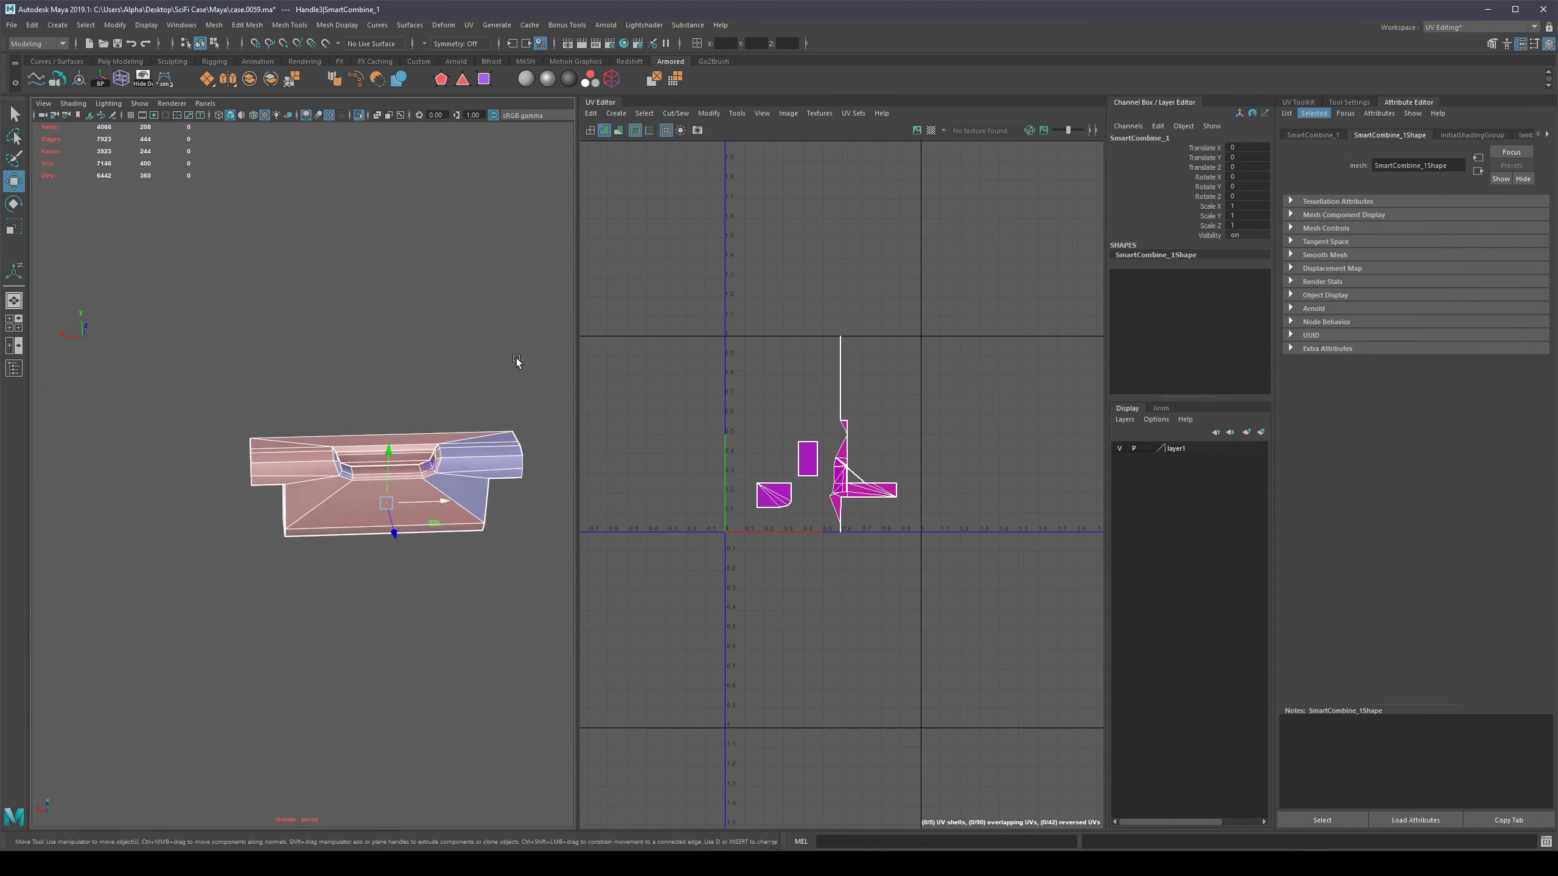
{"action": "scroll", "coordinate": [414, 454], "scroll_direction": "up", "scroll_amount": 2}
{"action": "left_click", "coordinate": [1298, 102]}
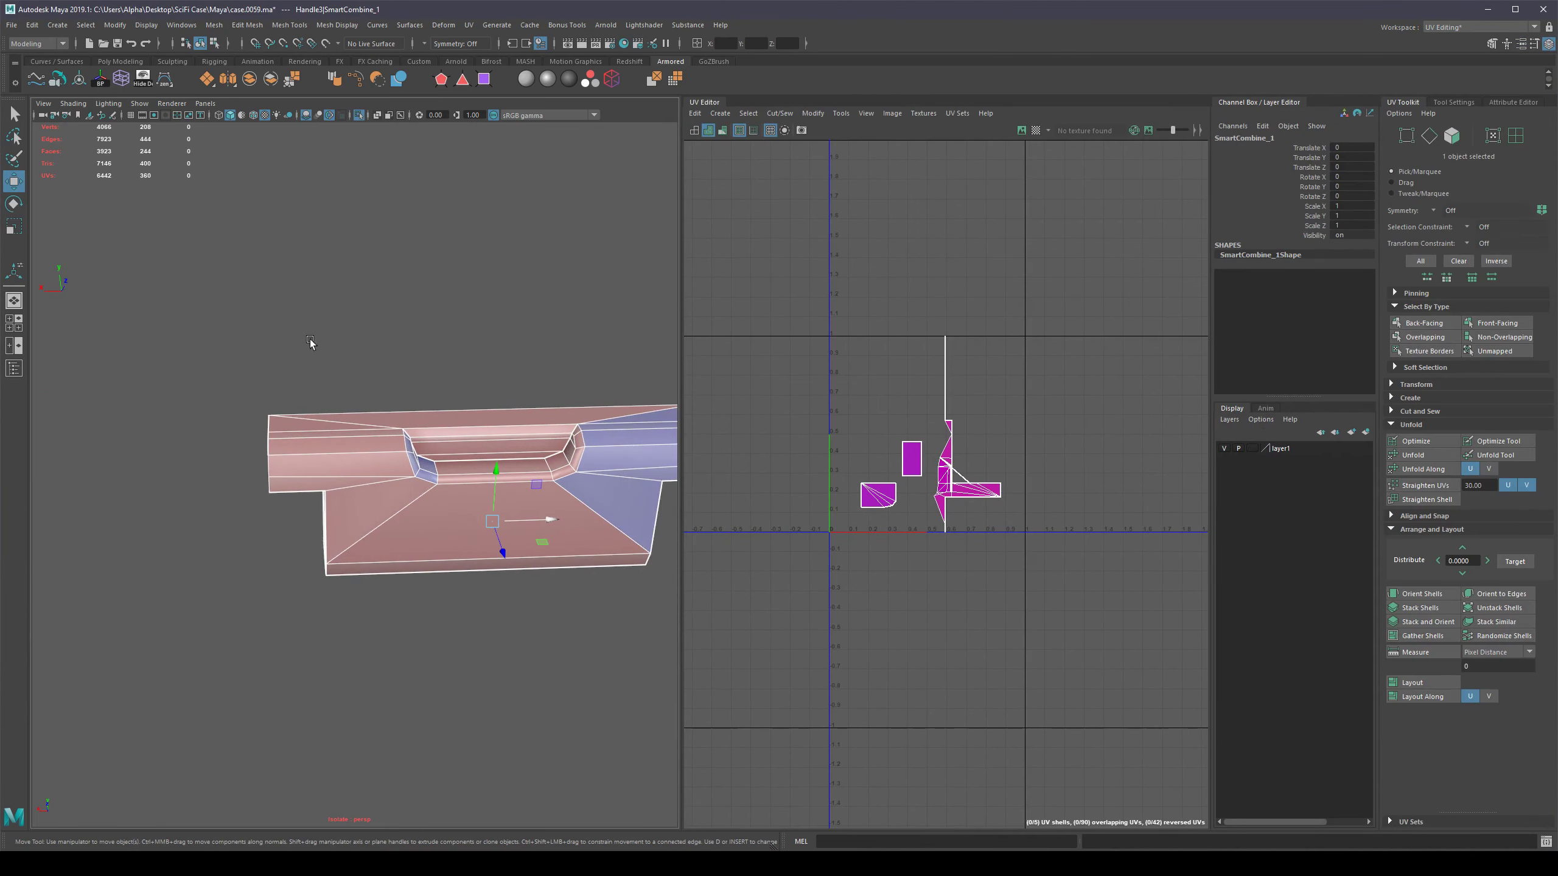
Apply Soften/Harden Edges to all of the handle cover's edges, inspect its shading and select the object again.
{"action": "scroll", "coordinate": [529, 397], "scroll_direction": "up", "scroll_amount": 2}
{"action": "middle_click_drag", "start_coordinate": [440, 357], "coordinate": [340, 337], "text": "alt"}
{"action": "right_click_drag", "start_coordinate": [539, 429], "coordinate": [657, 453], "text": "shift"}
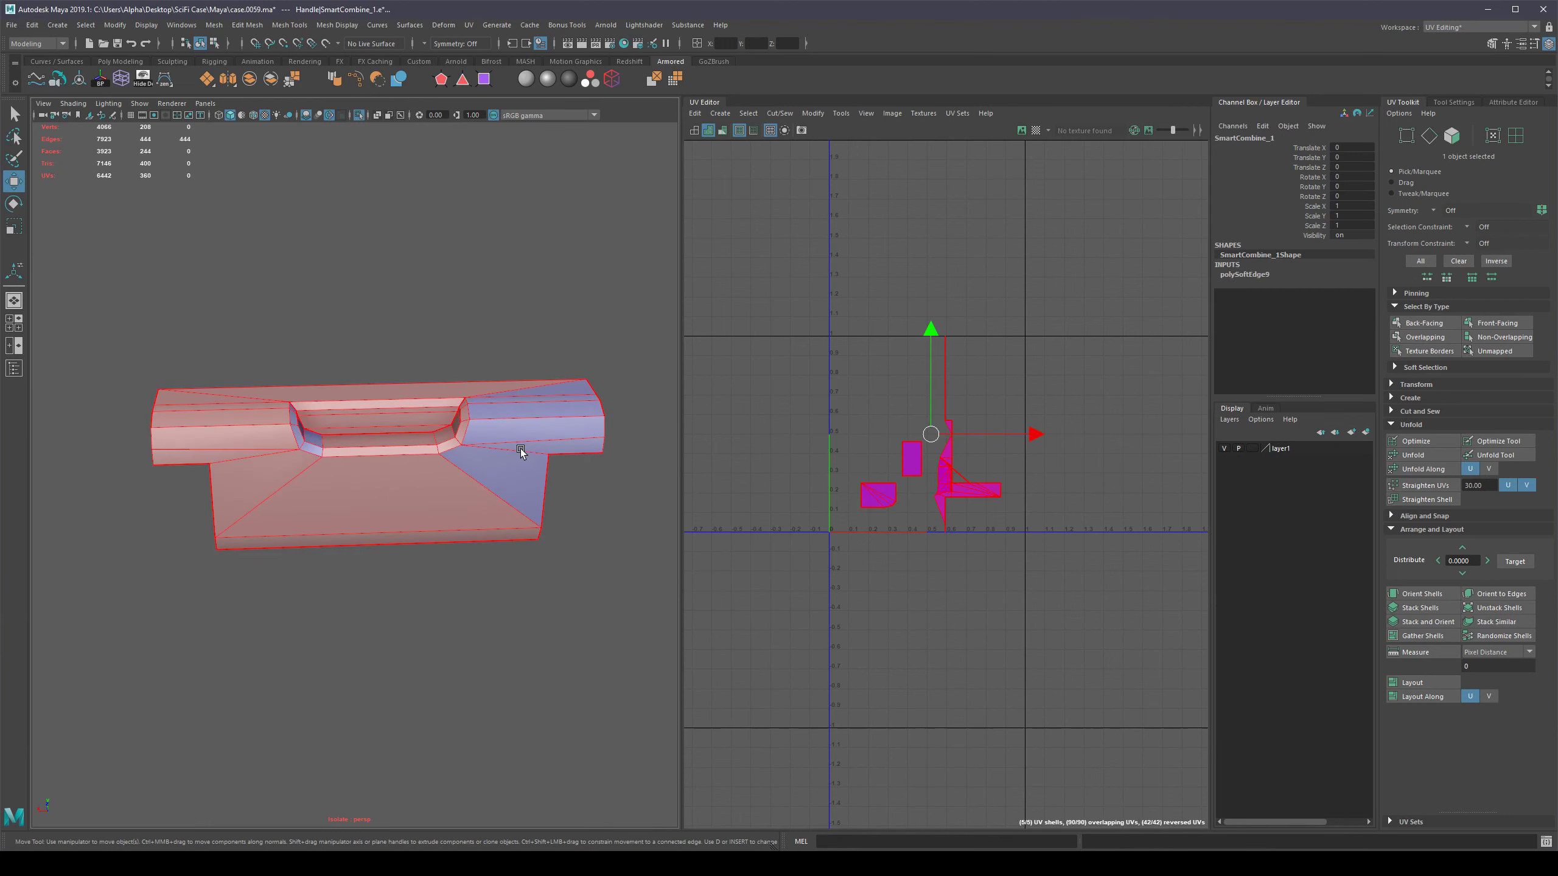
{"action": "key", "text": "q"}
{"action": "left_click", "coordinate": [569, 513]}
{"action": "left_click_drag", "start_coordinate": [480, 538], "coordinate": [521, 520], "text": "alt"}
{"action": "left_click_drag", "start_coordinate": [154, 474], "coordinate": [277, 479], "text": "alt"}
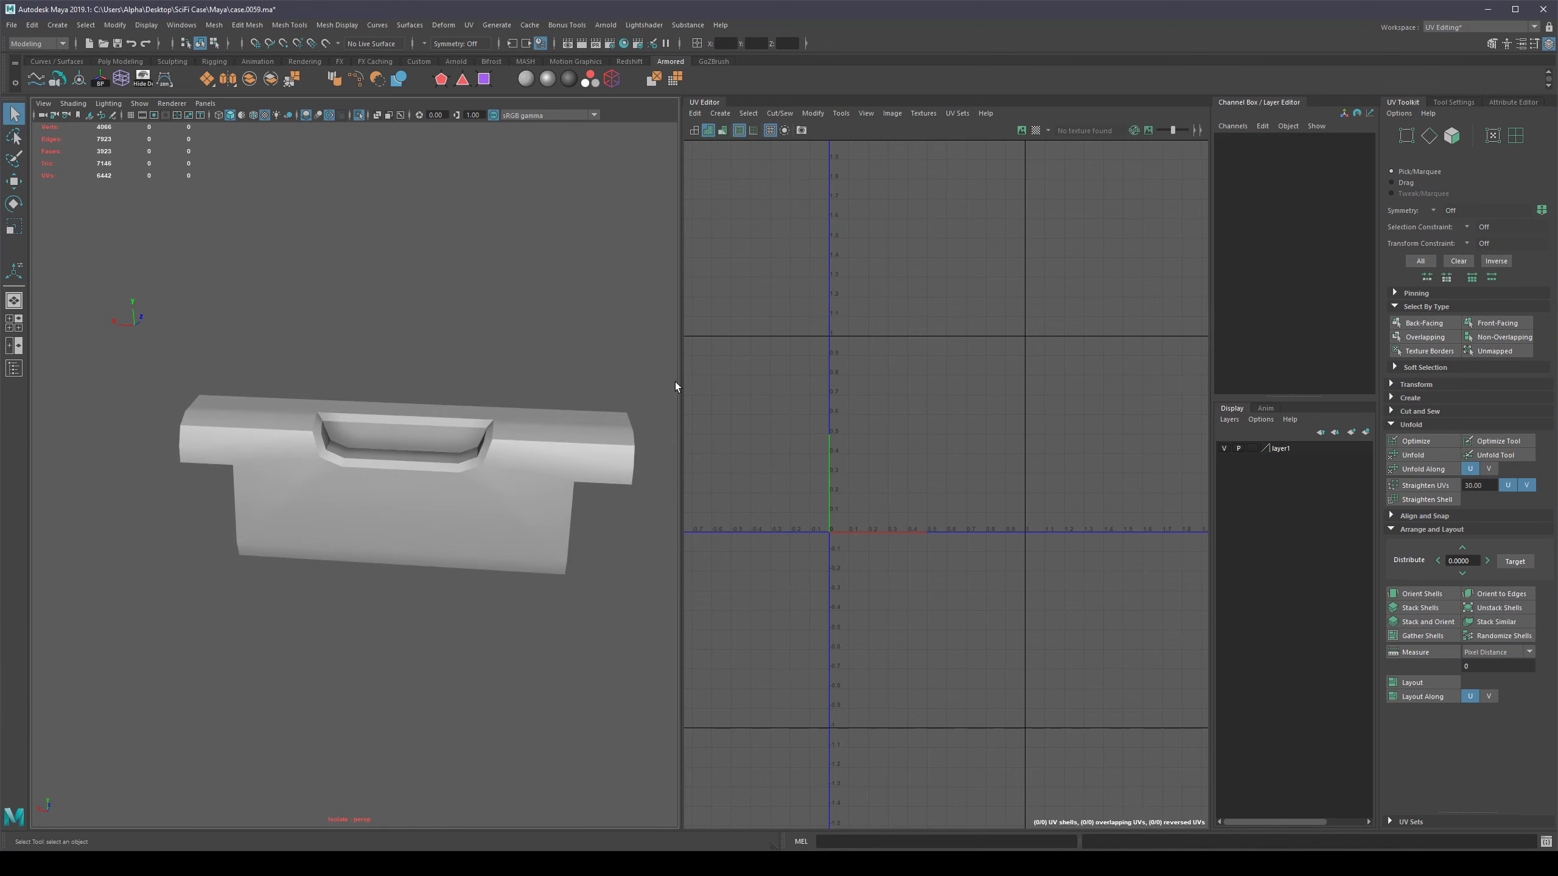
{"action": "left_click", "coordinate": [436, 487]}
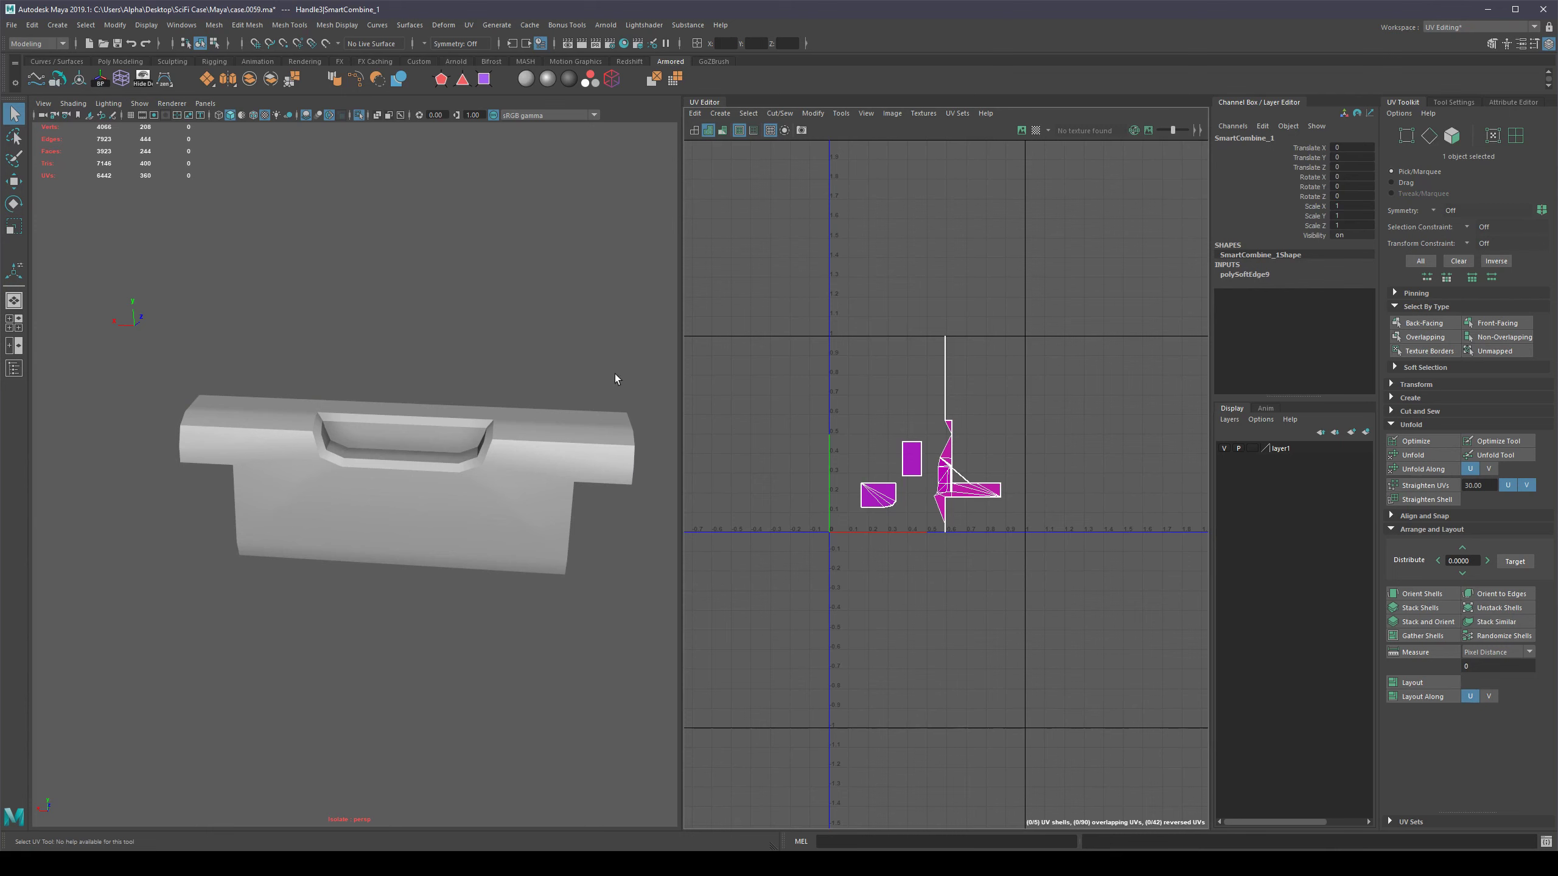
Try a polySoftEdge angle of 40 on the handle cover, and set it to 50.
{"action": "left_click", "coordinate": [1245, 274]}
{"action": "left_click", "coordinate": [1348, 284]}
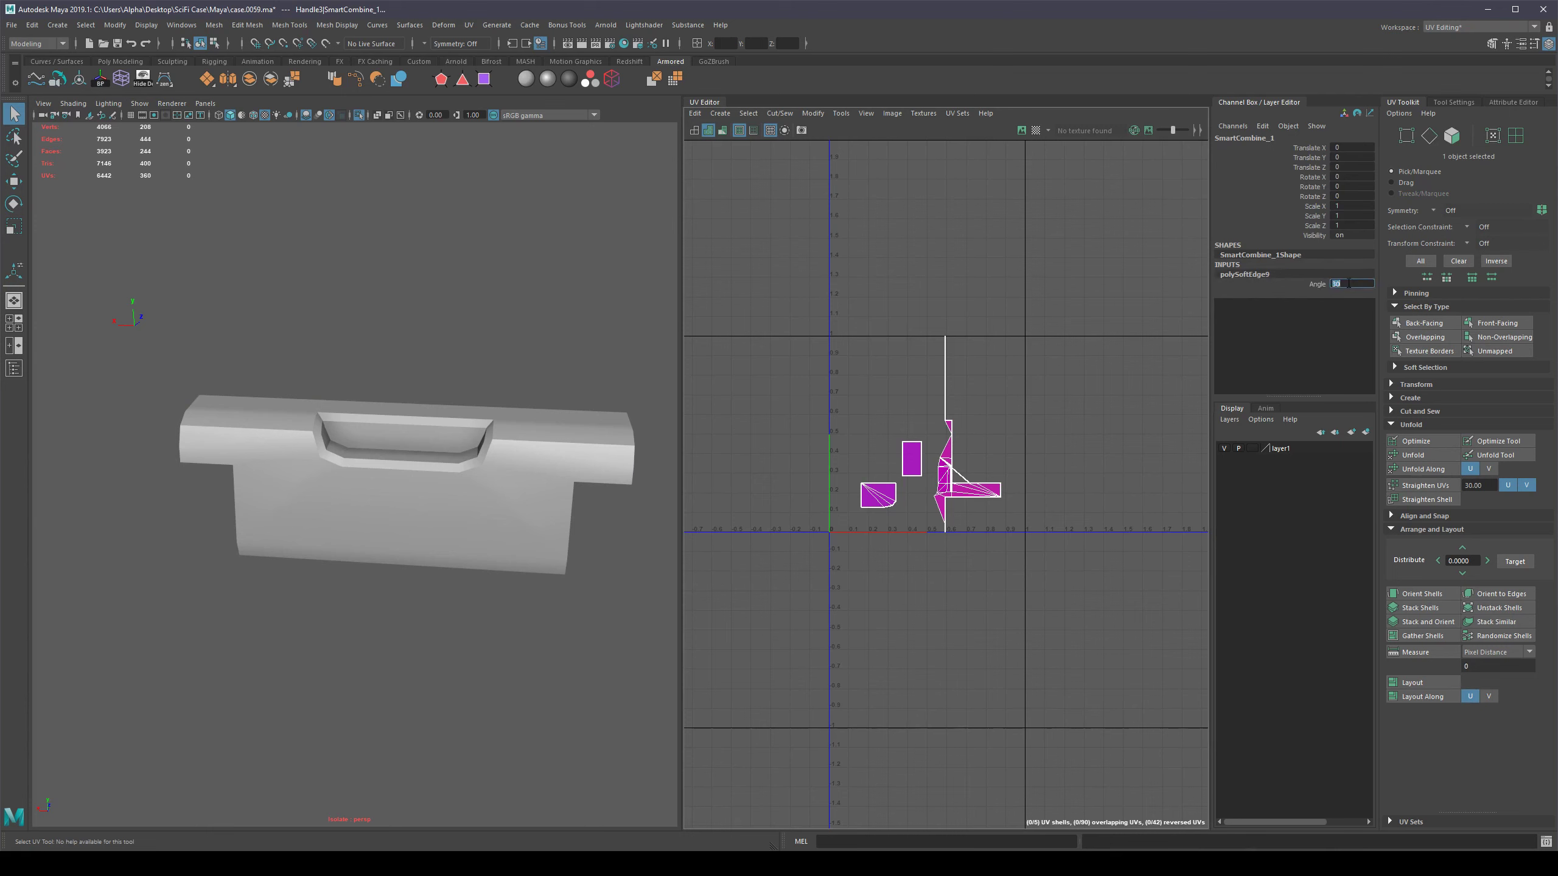
{"action": "type", "text": "40"}
{"action": "key", "text": "Return"}
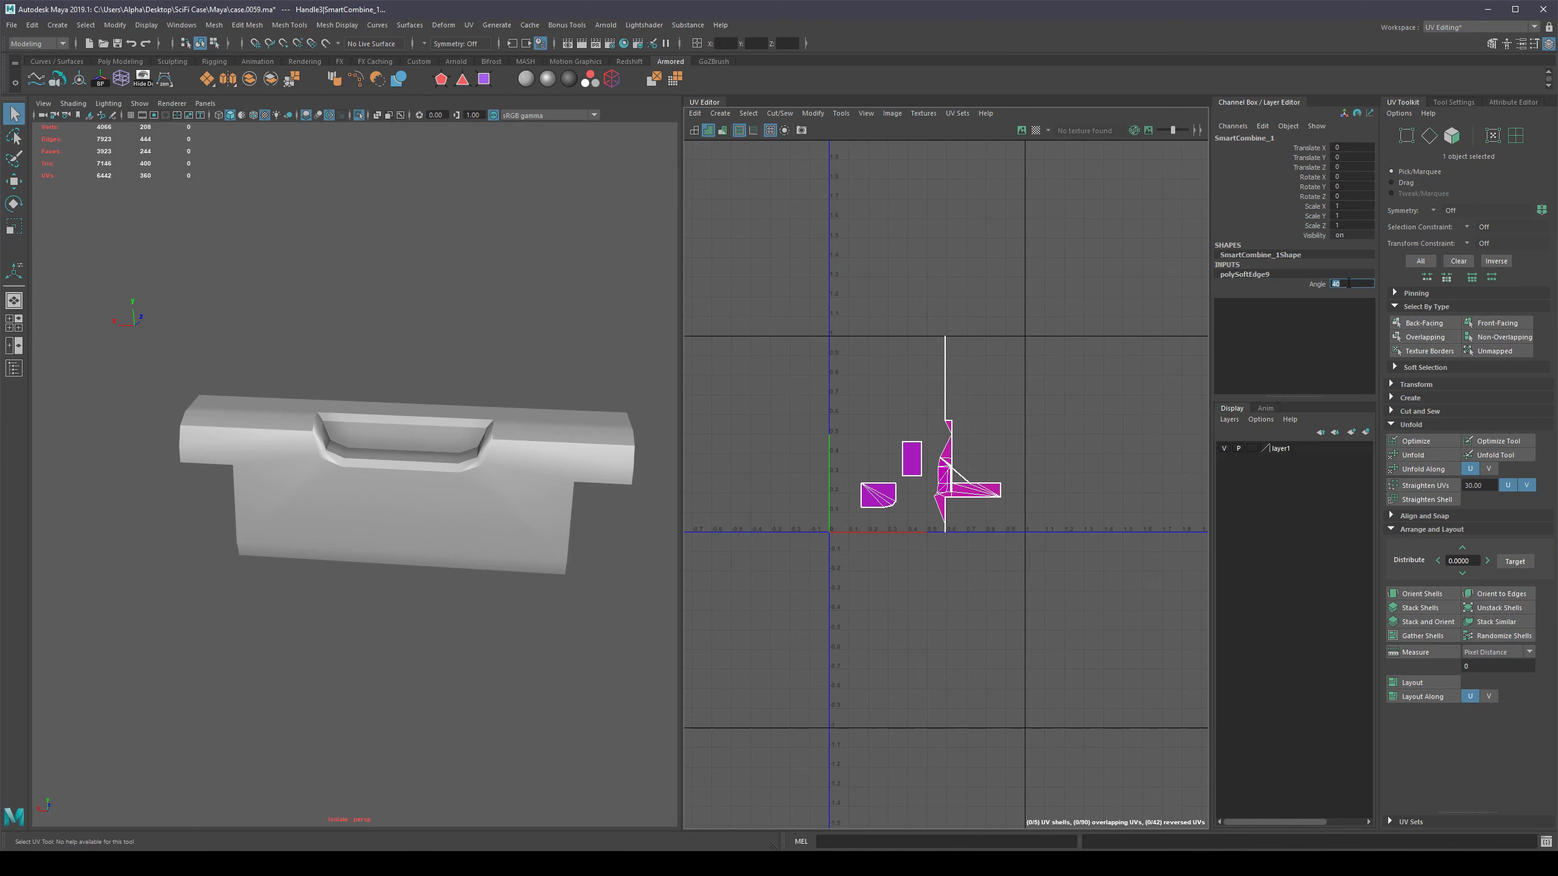
{"action": "type", "text": "50"}
{"action": "key", "text": "Return"}
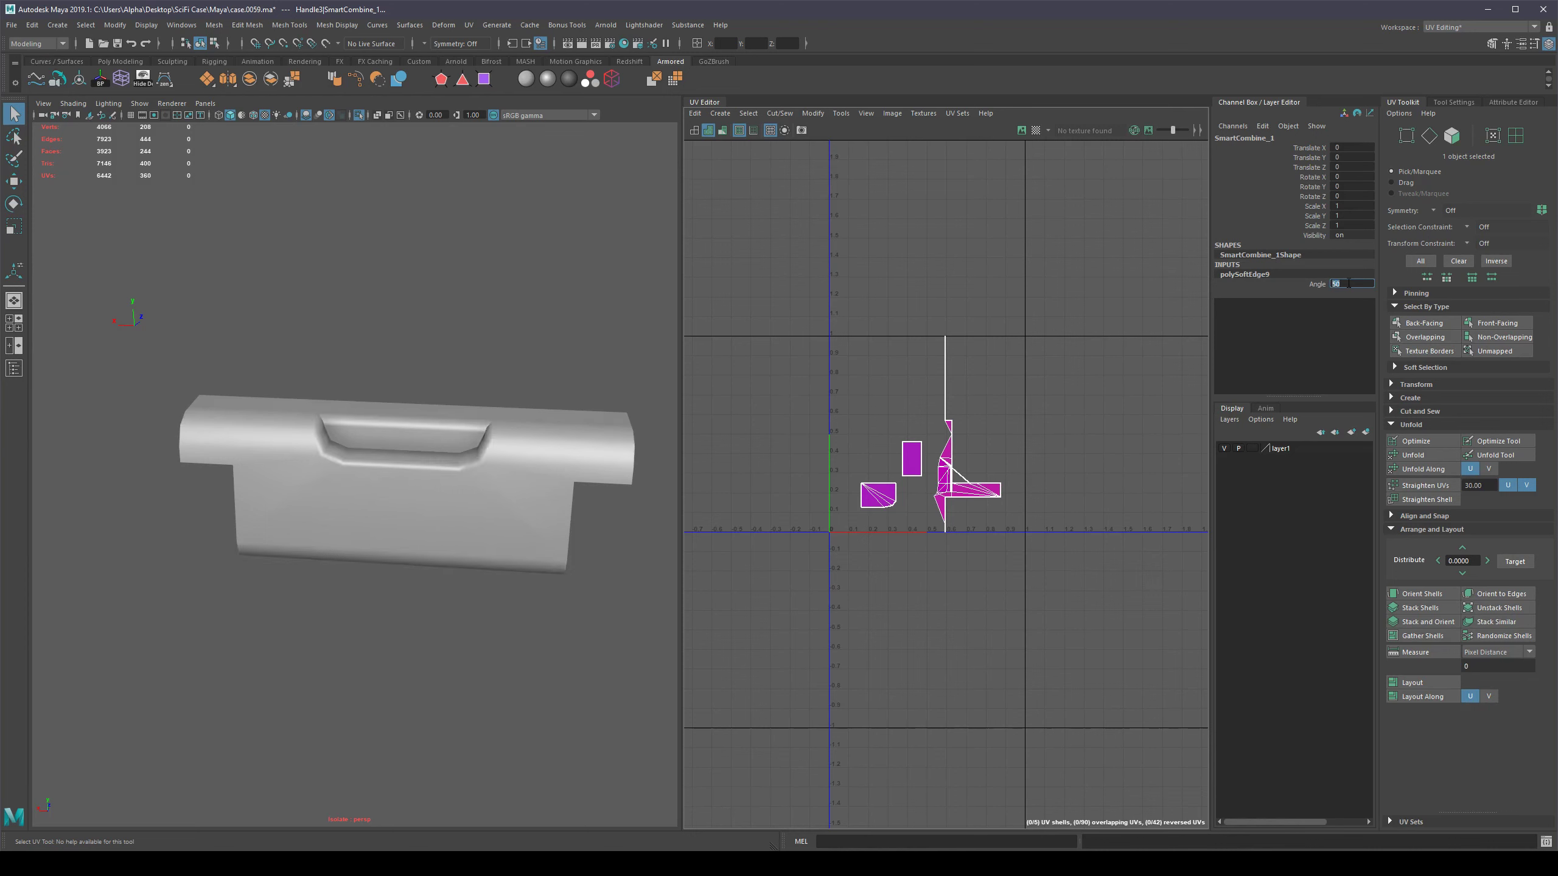
{"action": "key", "text": "Return"}
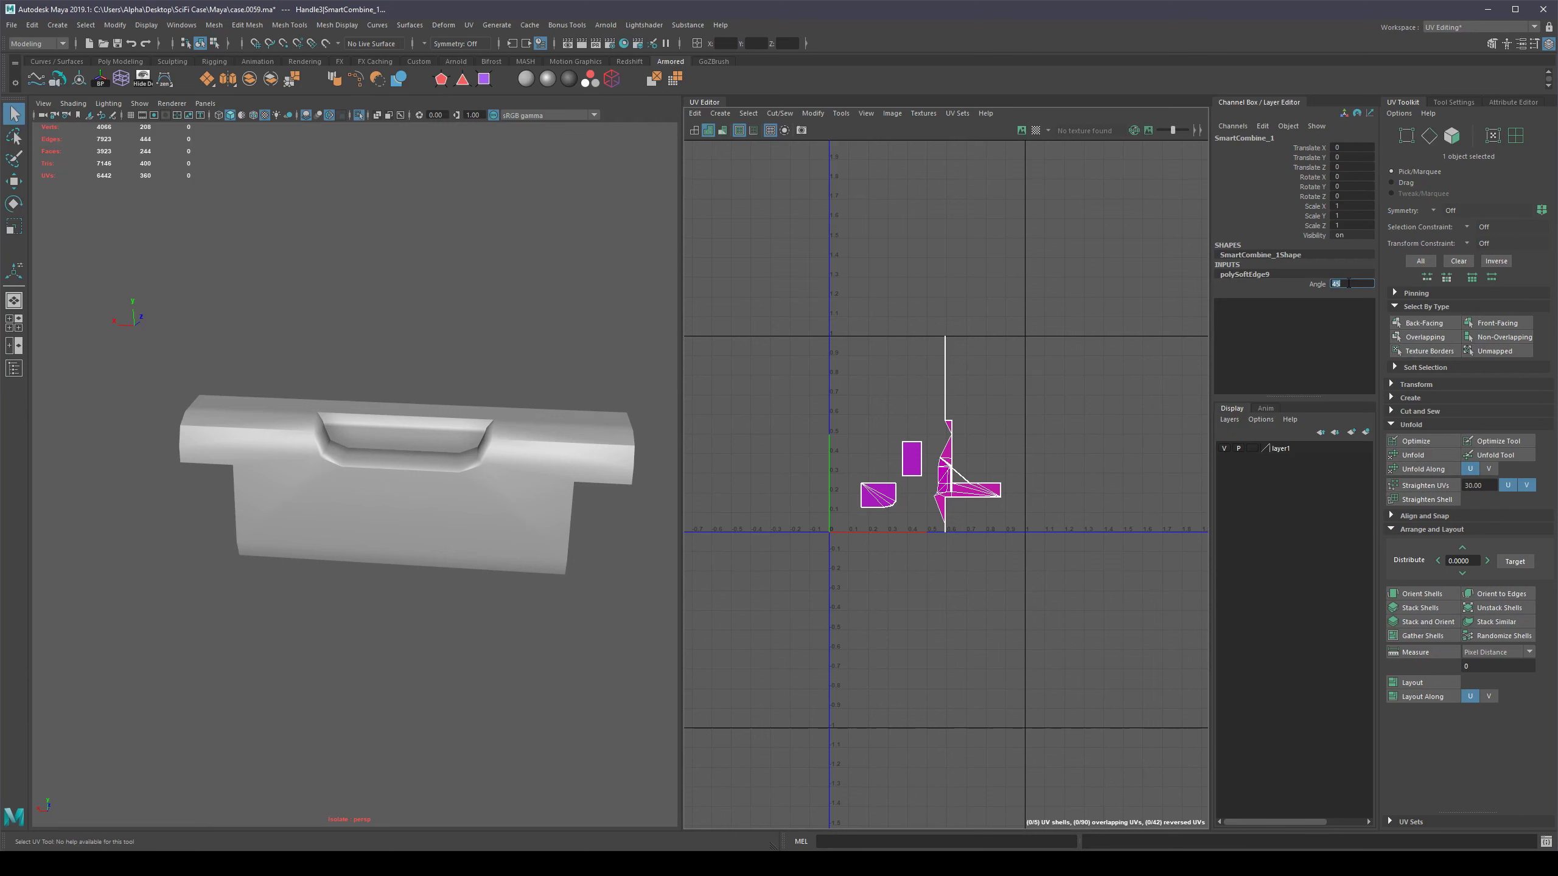
{"action": "type", "text": "50"}
{"action": "key", "text": "Return"}
{"action": "right_click_drag", "start_coordinate": [163, 351], "coordinate": [333, 382], "text": "alt"}
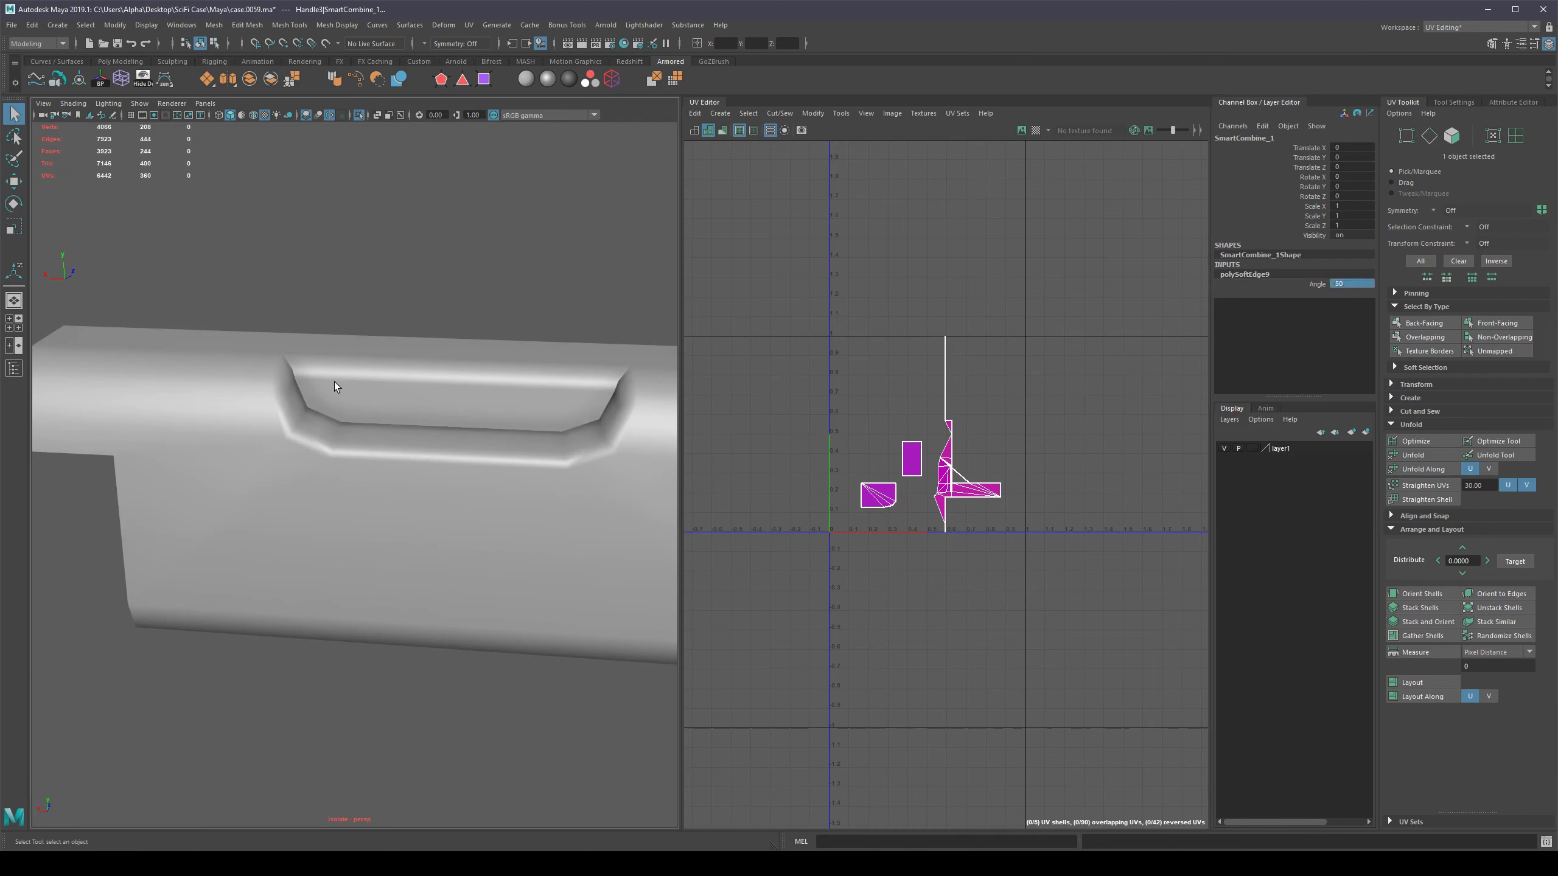
Switch the handle cover to edge selection and examine the edges around the grip recess.
{"action": "left_click_drag", "start_coordinate": [384, 407], "coordinate": [447, 378], "text": "alt"}
{"action": "left_click", "coordinate": [448, 379]}
{"action": "key", "text": "F10"}
{"action": "right_click_drag", "start_coordinate": [448, 378], "coordinate": [481, 362], "text": "alt"}
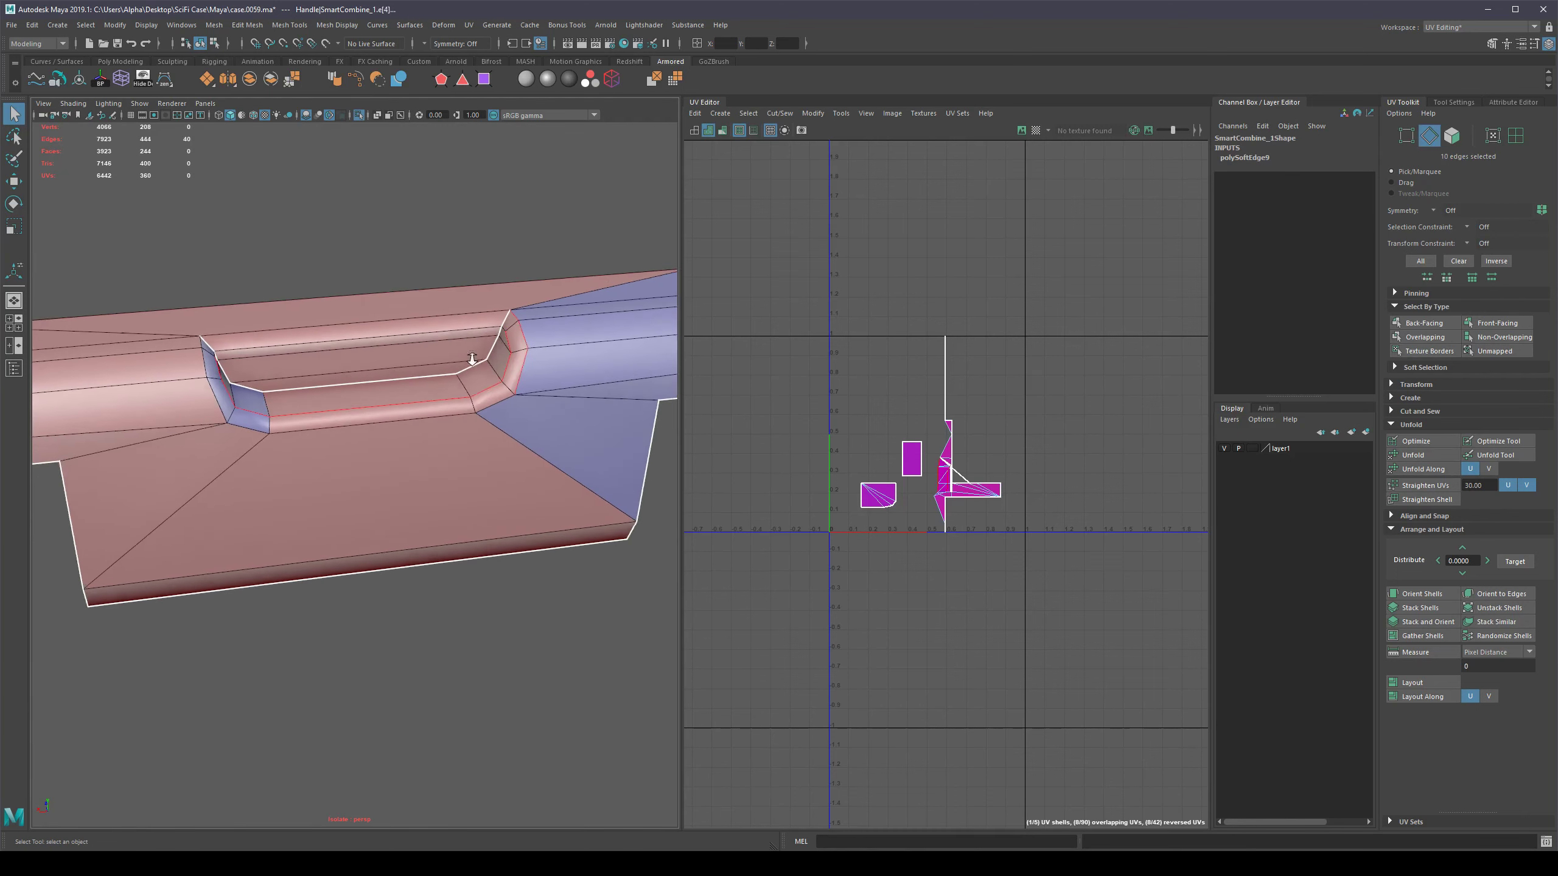
{"action": "left_click_drag", "start_coordinate": [481, 362], "coordinate": [603, 485], "text": "alt"}
{"action": "left_click", "coordinate": [604, 485]}
{"action": "right_click_drag", "start_coordinate": [466, 408], "coordinate": [412, 377], "text": "alt"}
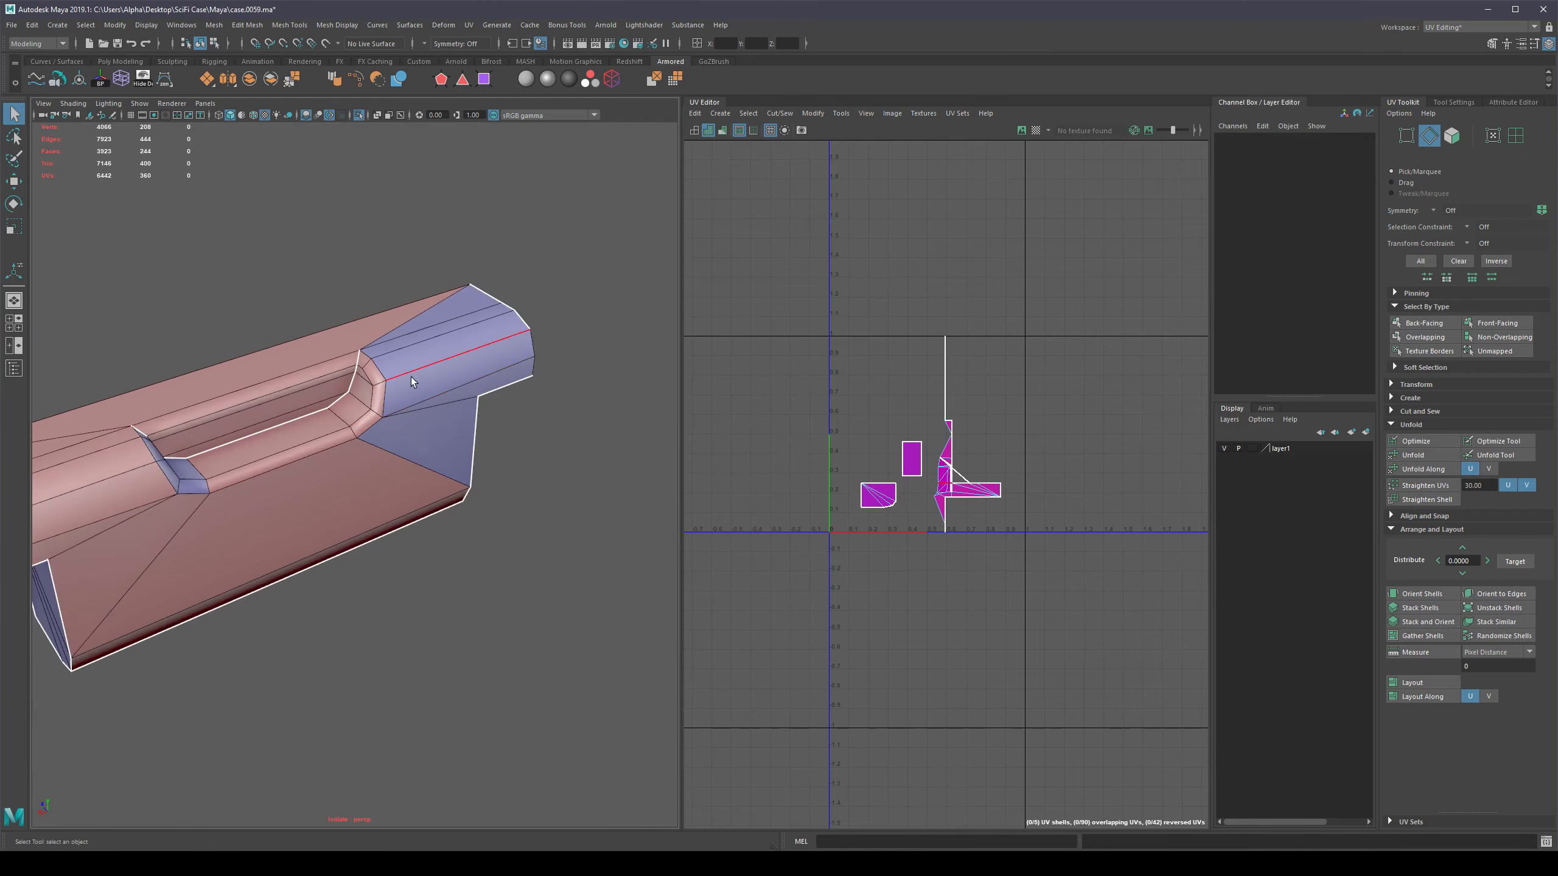
{"action": "left_click_drag", "start_coordinate": [412, 378], "coordinate": [357, 377], "text": "alt"}
{"action": "right_click_drag", "start_coordinate": [474, 376], "coordinate": [497, 360], "text": "alt"}
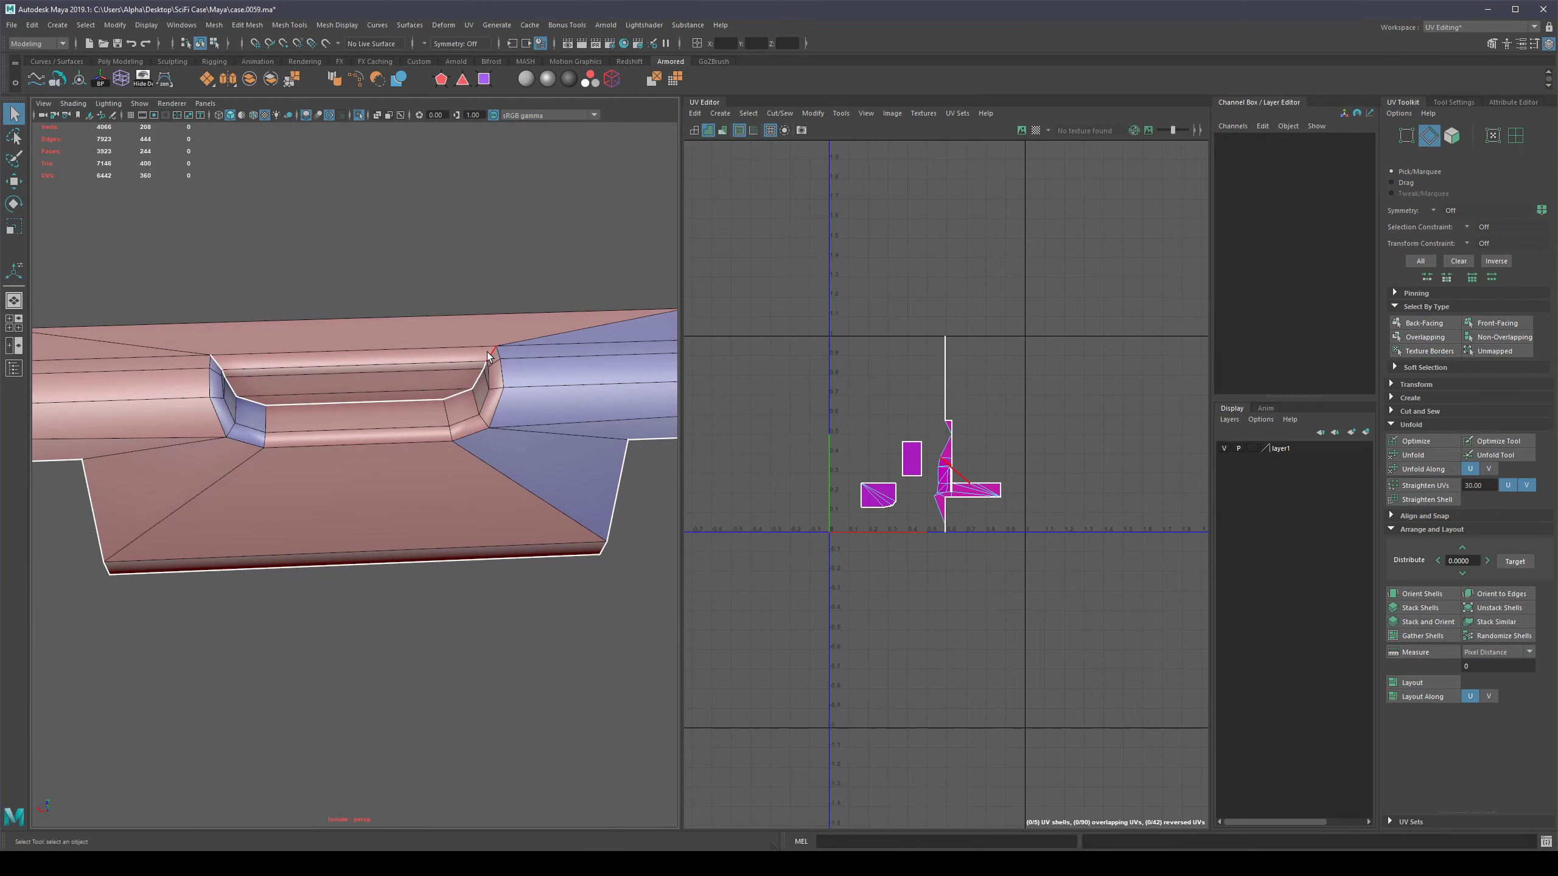
{"action": "double_click", "coordinate": [501, 351]}
{"action": "left_click", "coordinate": [499, 353], "text": "shift"}
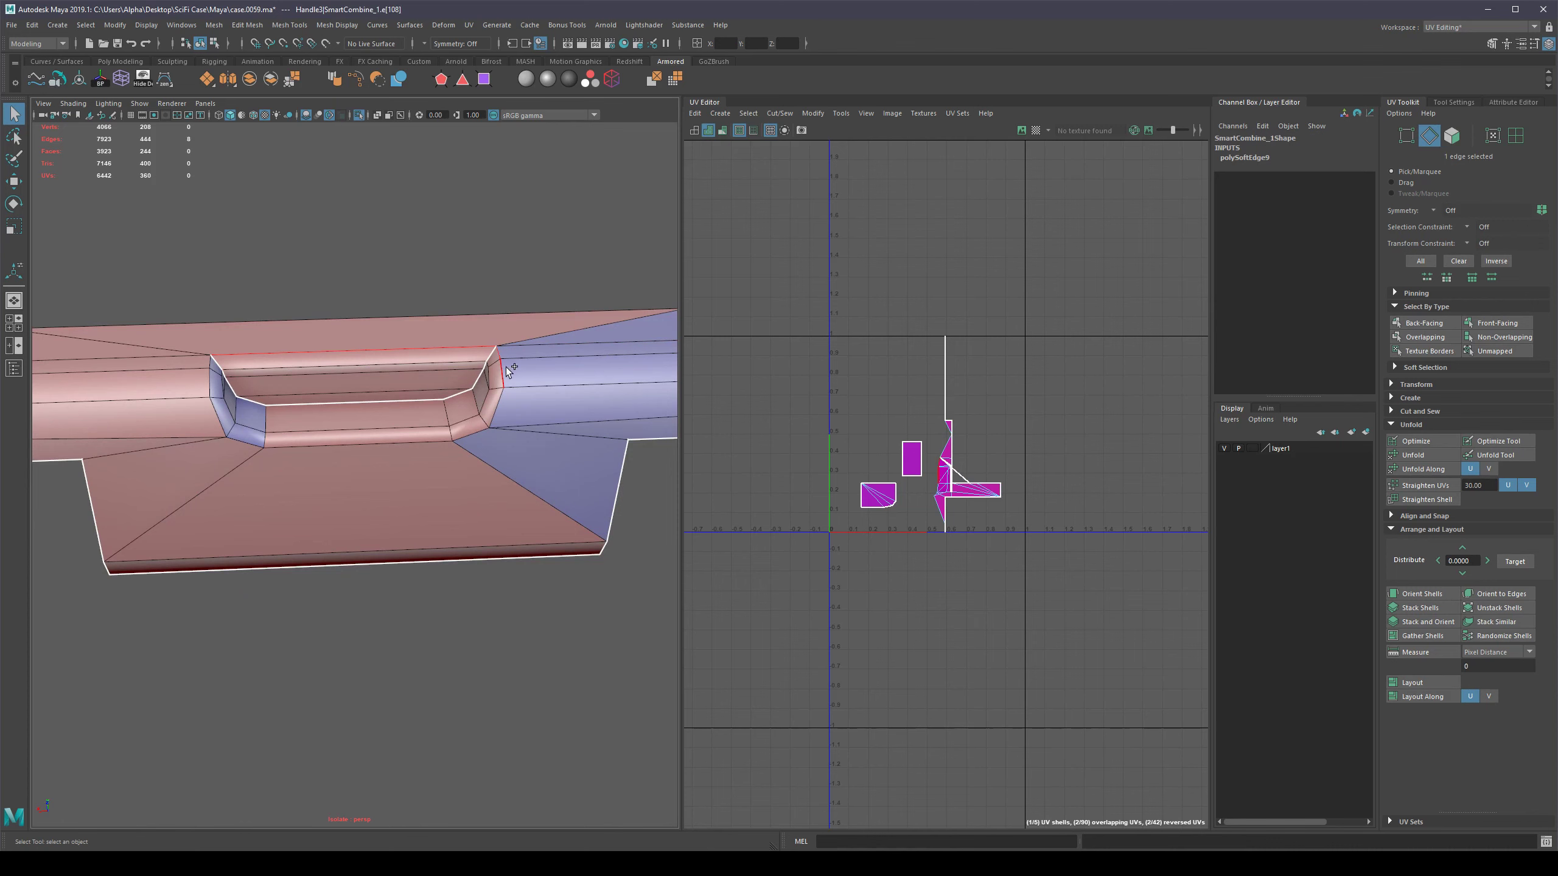
{"action": "left_click", "coordinate": [502, 368], "text": "shift"}
{"action": "double_click", "coordinate": [209, 361], "text": "shift"}
{"action": "left_click_drag", "start_coordinate": [565, 383], "coordinate": [473, 363], "text": "alt"}
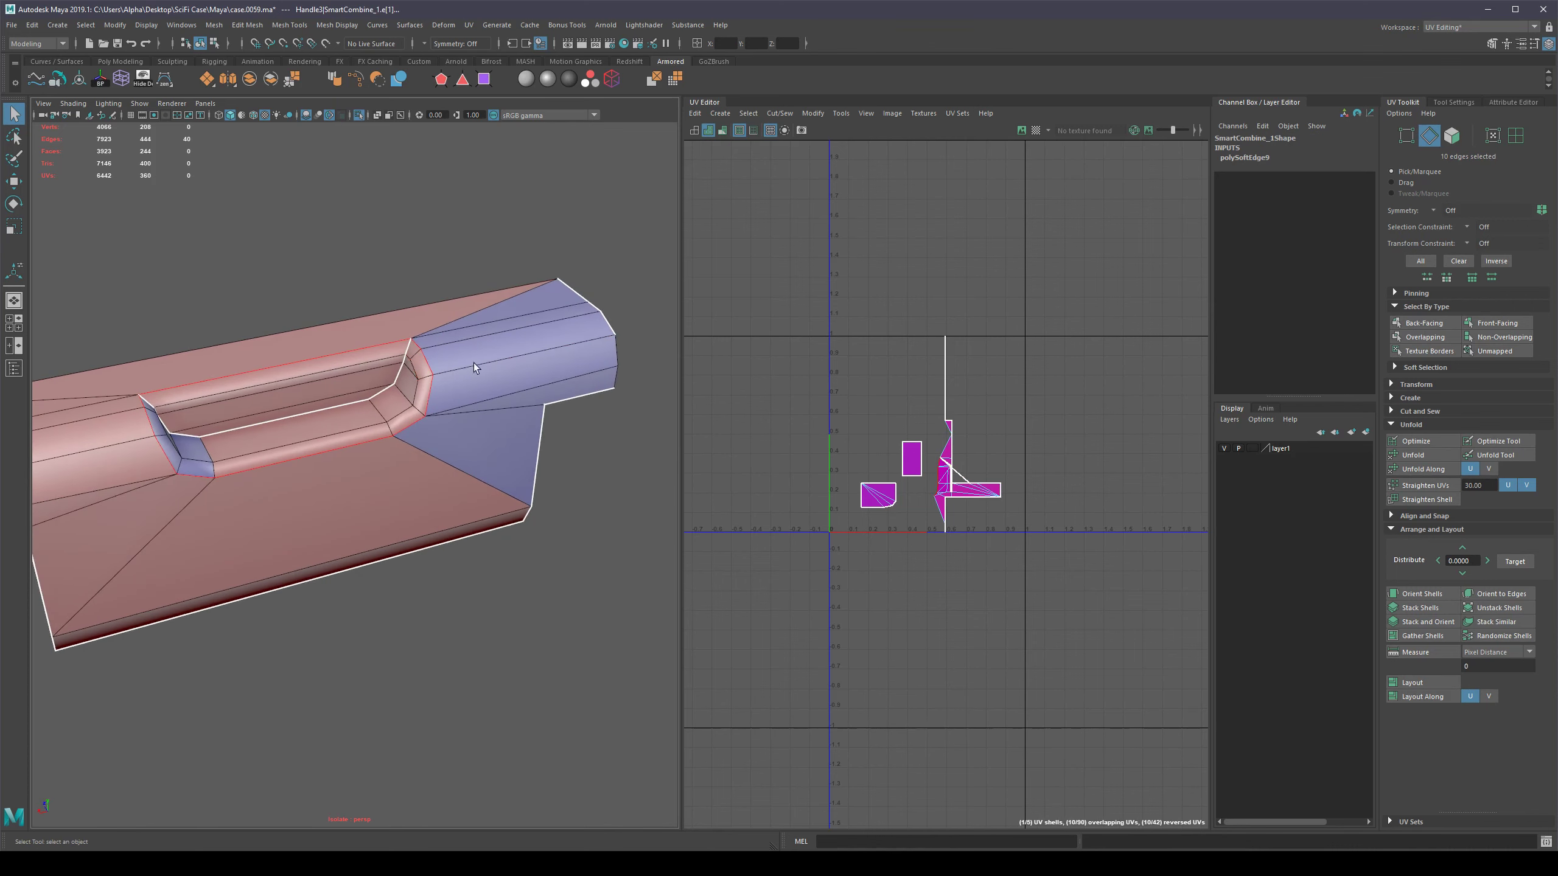
{"action": "double_click", "coordinate": [452, 362], "text": "shift"}
{"action": "key", "text": "ctrl+z"}
{"action": "left_click", "coordinate": [408, 356], "text": "shift"}
{"action": "left_click", "coordinate": [413, 365], "text": "shift"}
{"action": "left_click", "coordinate": [421, 383], "text": "shift"}
{"action": "left_click", "coordinate": [399, 413], "text": "shift"}
{"action": "left_click", "coordinate": [321, 437], "text": "shift"}
{"action": "left_click_drag", "start_coordinate": [321, 437], "coordinate": [132, 448], "text": "alt"}
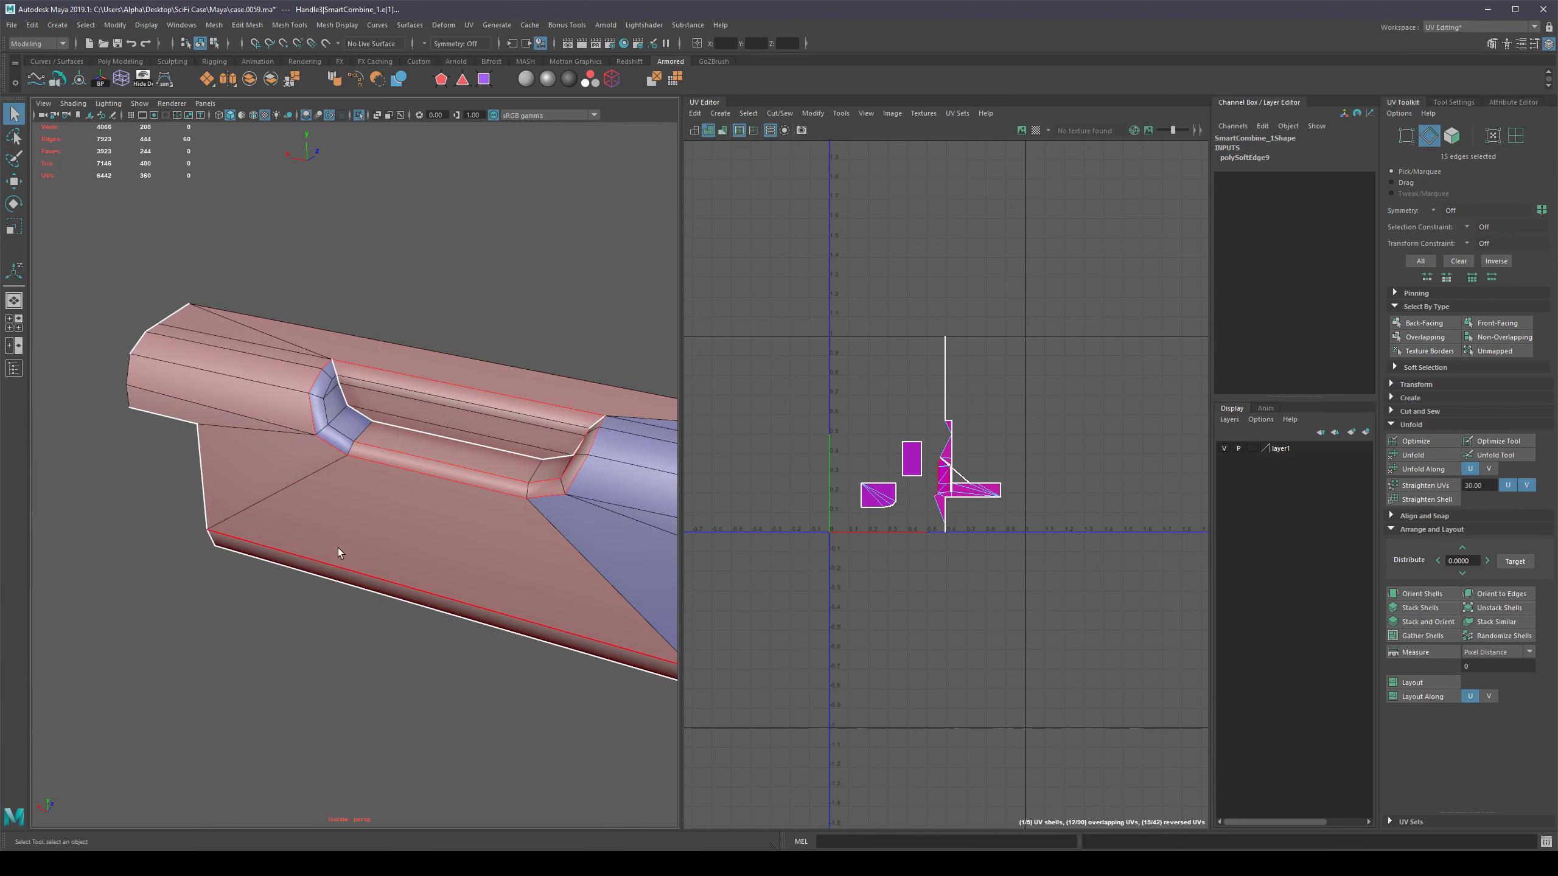
{"action": "left_click", "coordinate": [446, 631]}
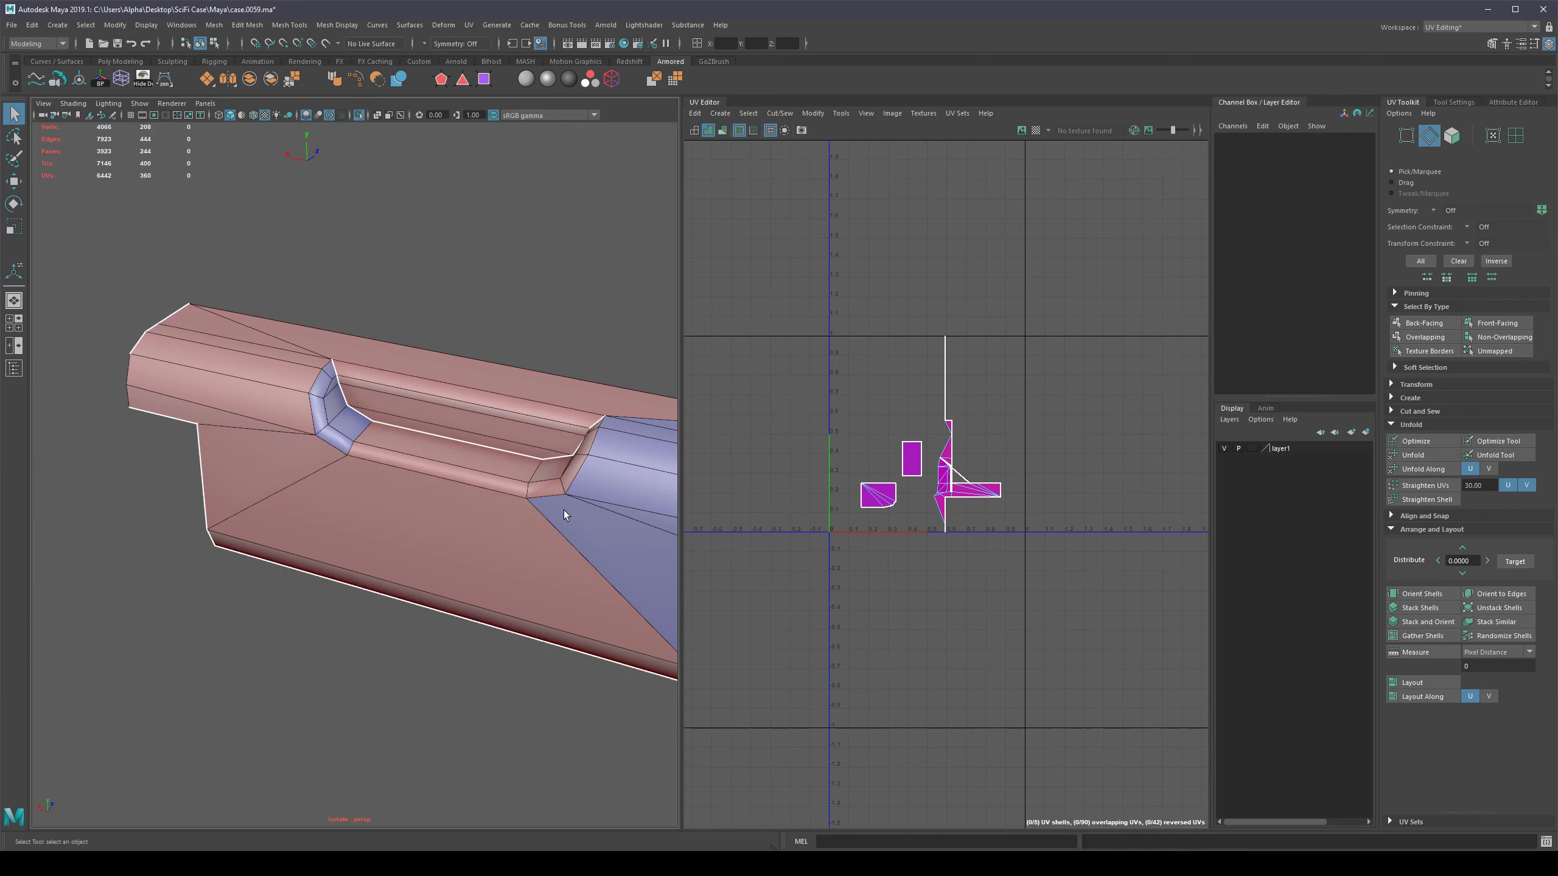
Select the edges along the outer rim of the handle cover's grip recess and harden them.
{"action": "left_click_drag", "start_coordinate": [563, 510], "coordinate": [529, 448], "text": "alt"}
{"action": "left_click", "coordinate": [466, 422]}
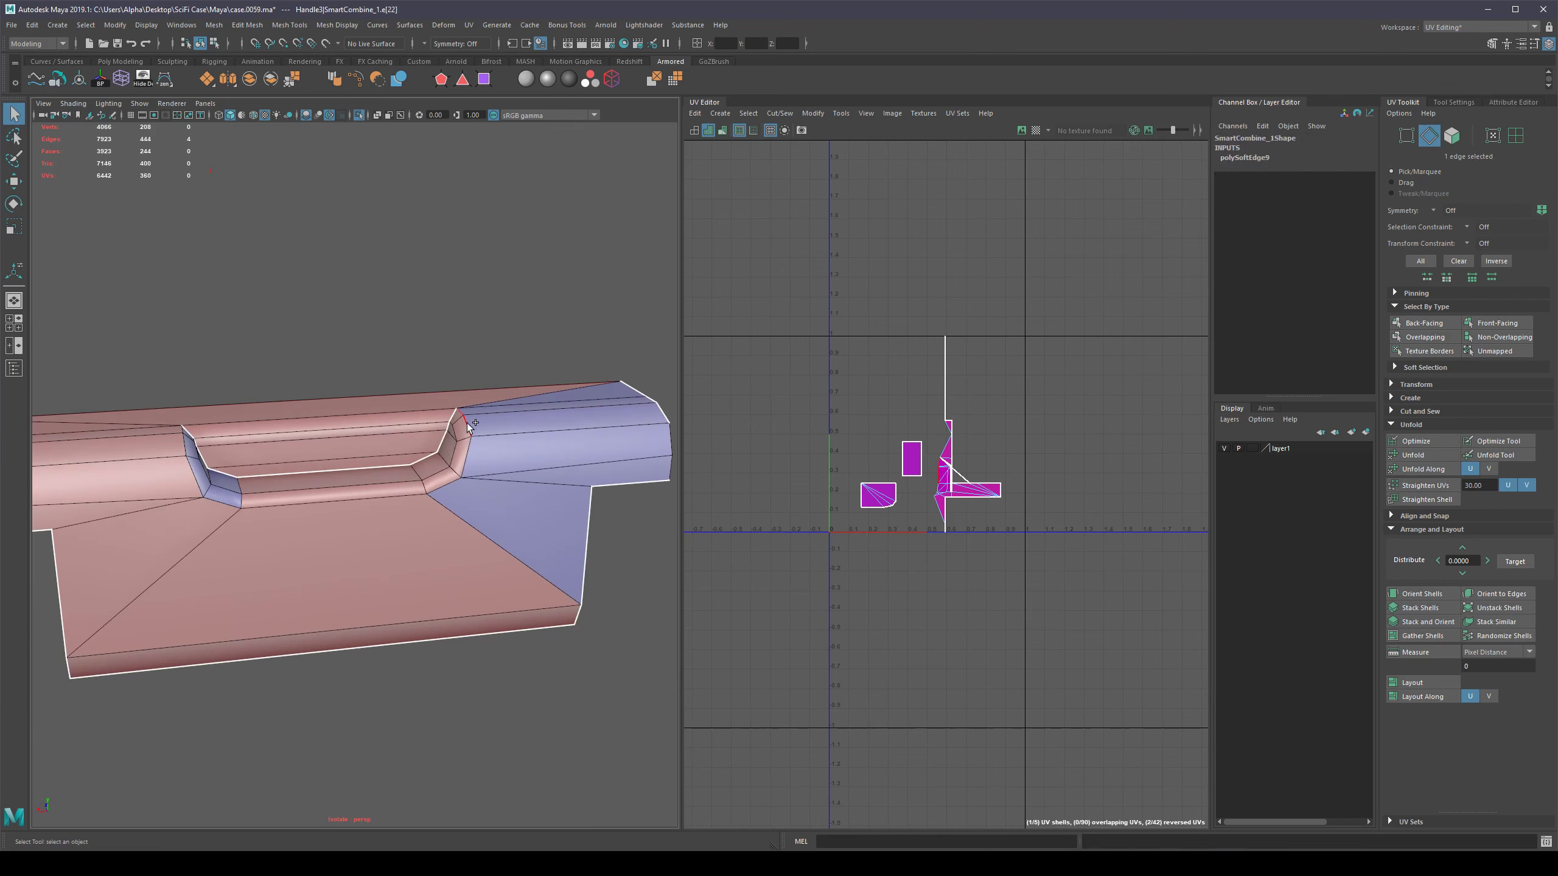
{"action": "left_click", "coordinate": [467, 424], "text": "shift"}
{"action": "left_click", "coordinate": [467, 449], "text": "shift"}
{"action": "left_click", "coordinate": [444, 486], "text": "shift"}
{"action": "left_click", "coordinate": [360, 499], "text": "shift"}
{"action": "left_click", "coordinate": [226, 502], "text": "shift"}
{"action": "left_click", "coordinate": [176, 432], "text": "shift"}
{"action": "left_click", "coordinate": [180, 428], "text": "shift"}
{"action": "left_click_drag", "start_coordinate": [180, 428], "coordinate": [229, 479], "text": "alt"}
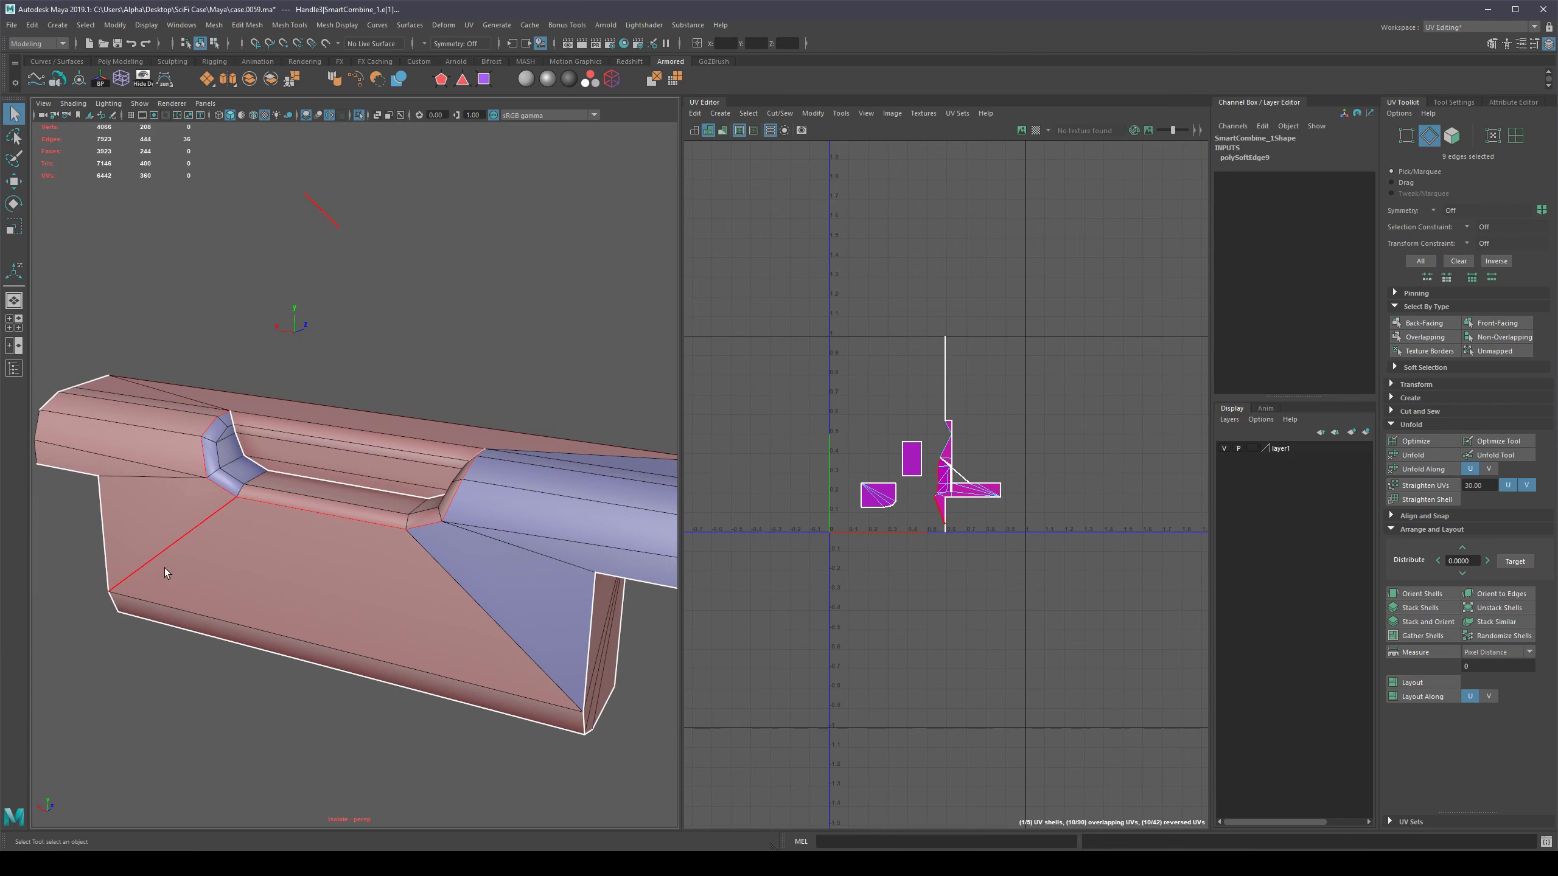
{"action": "left_click_drag", "start_coordinate": [164, 568], "coordinate": [525, 491], "text": "alt"}
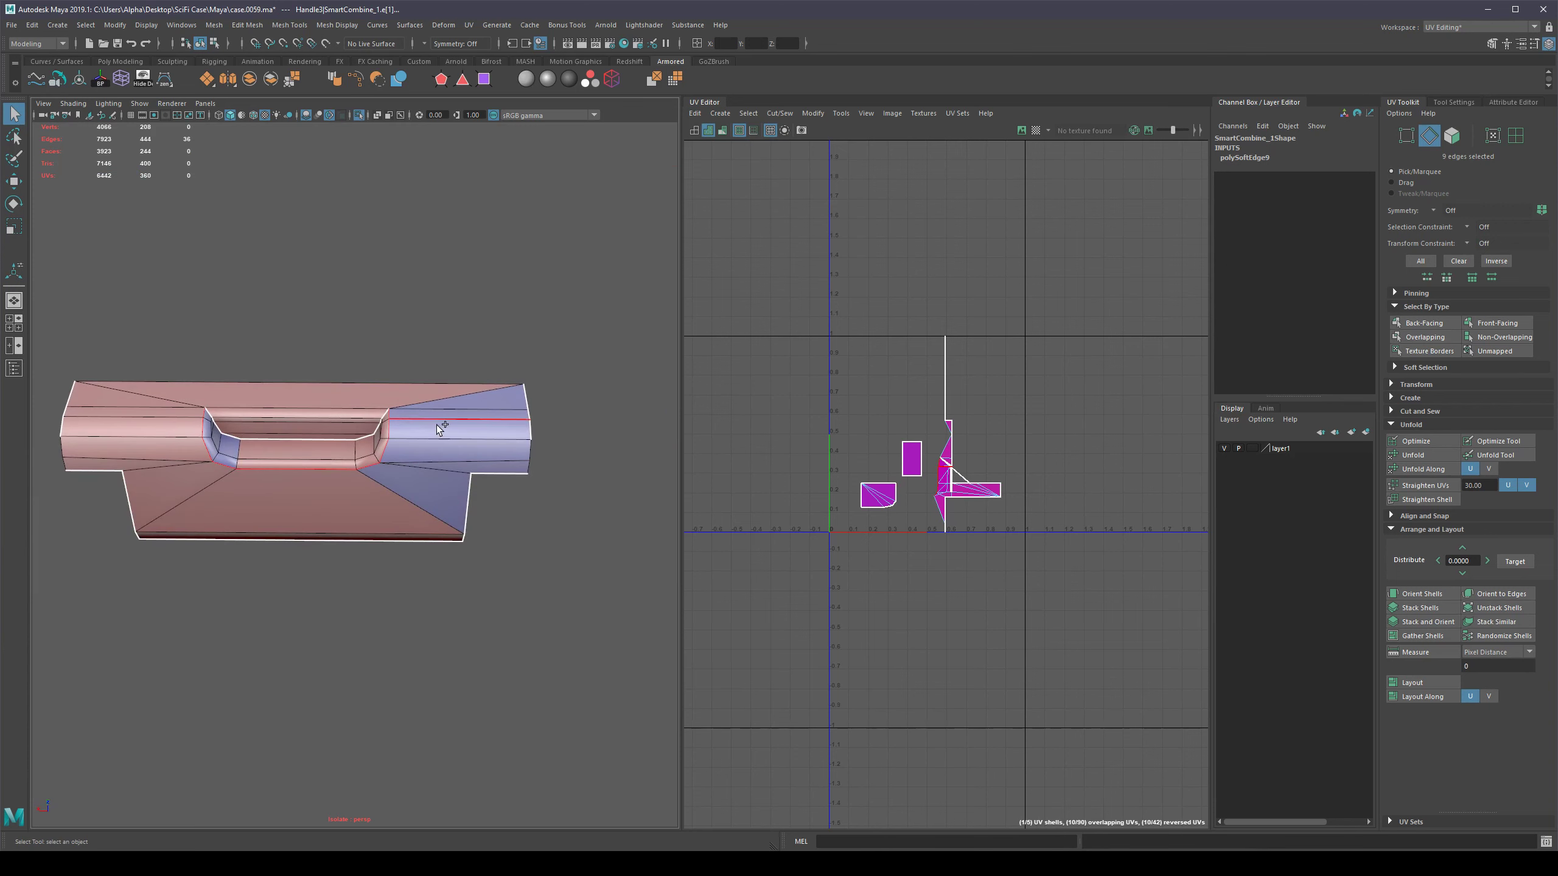
{"action": "right_click_drag", "start_coordinate": [438, 427], "coordinate": [534, 468], "text": "shift"}
{"action": "left_click", "coordinate": [570, 496]}
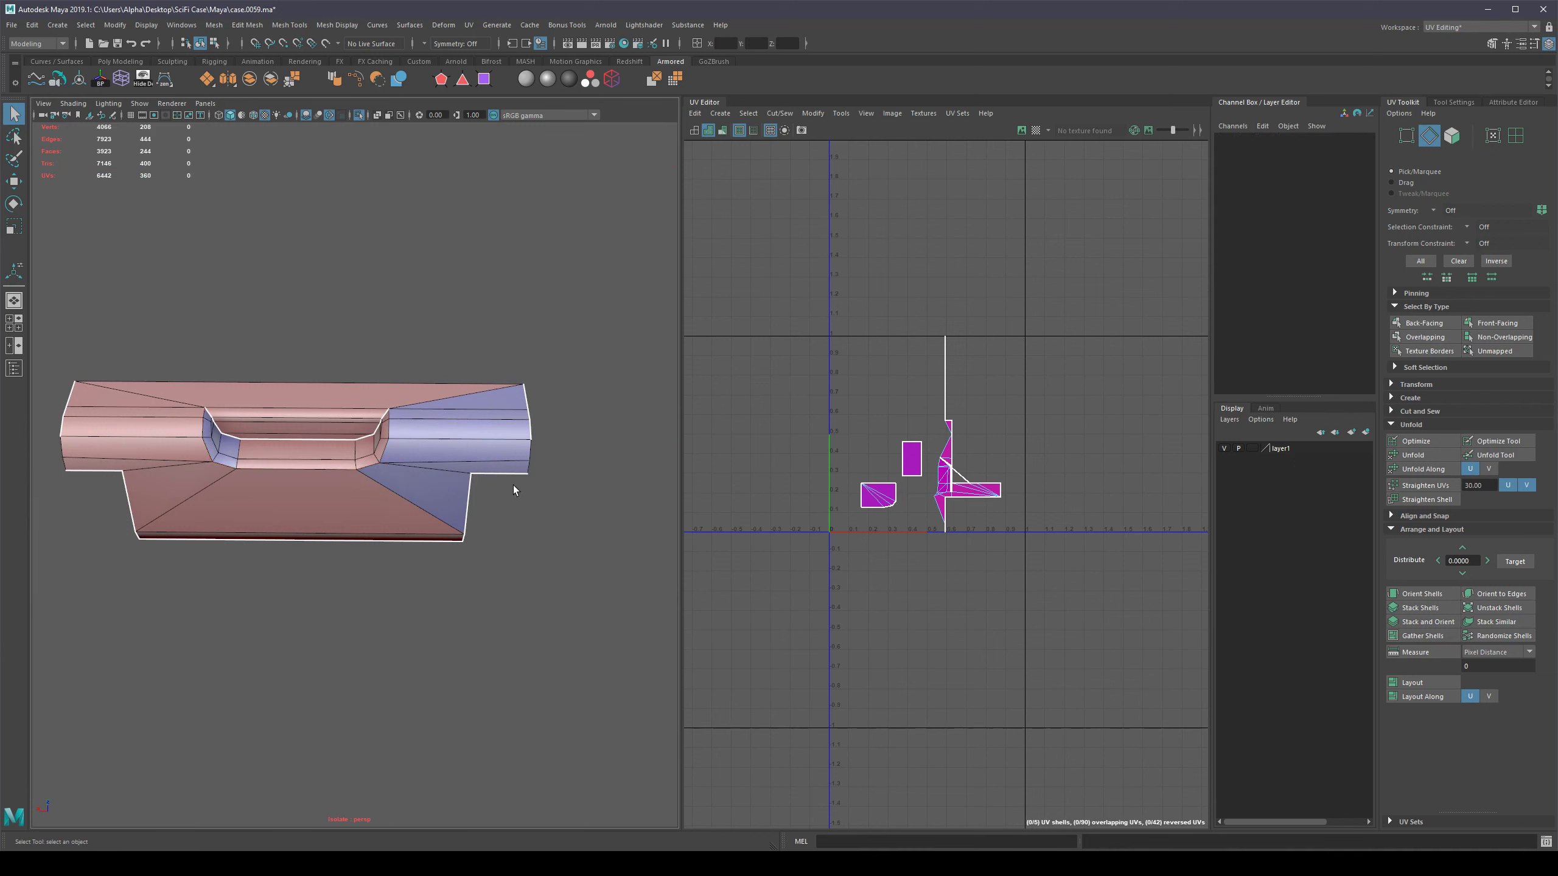
Select all hard edges of the handle cover and cut its UVs along them.
{"action": "double_click", "coordinate": [435, 470]}
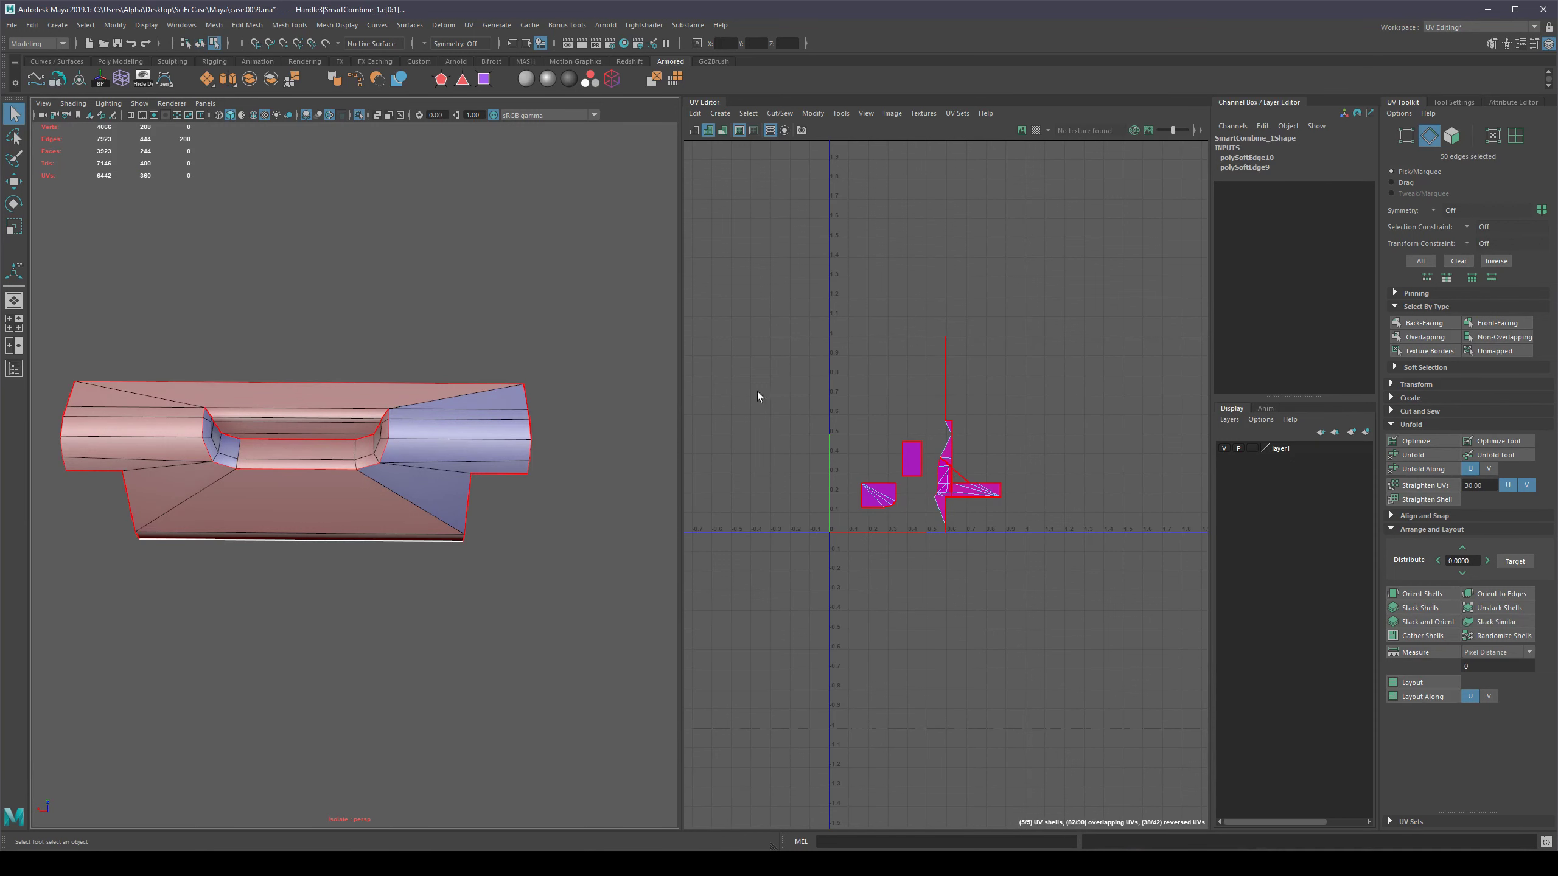
{"action": "right_click_drag", "start_coordinate": [1021, 387], "coordinate": [974, 402], "text": "shift"}
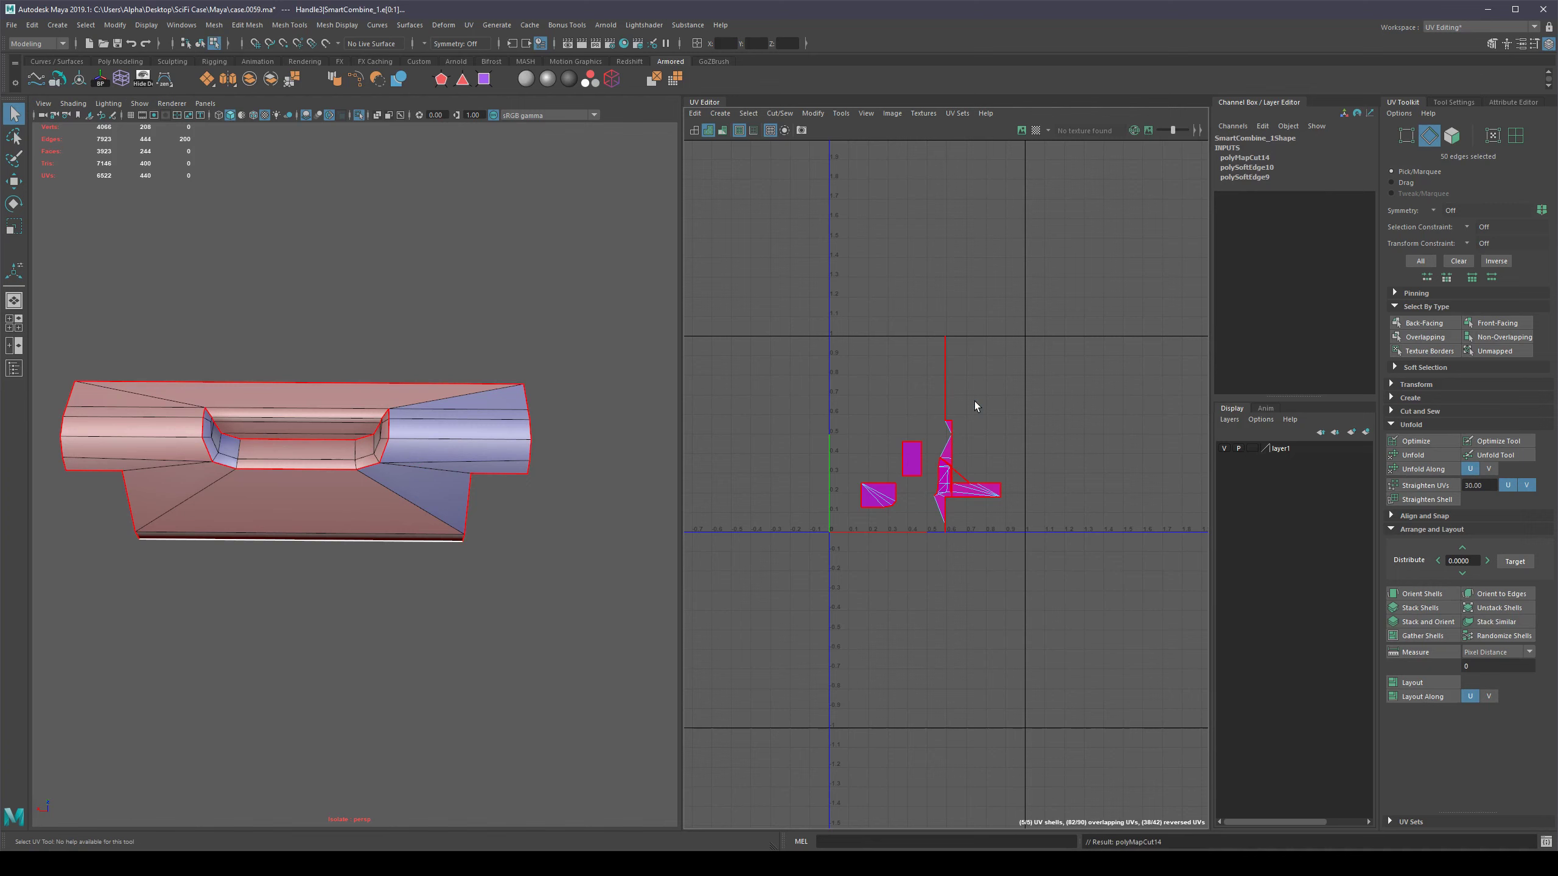
{"action": "left_click", "coordinate": [565, 443]}
Select all faces of the handle cover and apply a planar UV projection from the current camera view.
{"action": "right_click_drag", "start_coordinate": [405, 491], "coordinate": [491, 463]}
{"action": "left_click_drag", "start_coordinate": [638, 490], "coordinate": [531, 428], "text": "alt"}
{"action": "right_click_drag", "start_coordinate": [531, 428], "coordinate": [498, 427], "text": "shift"}
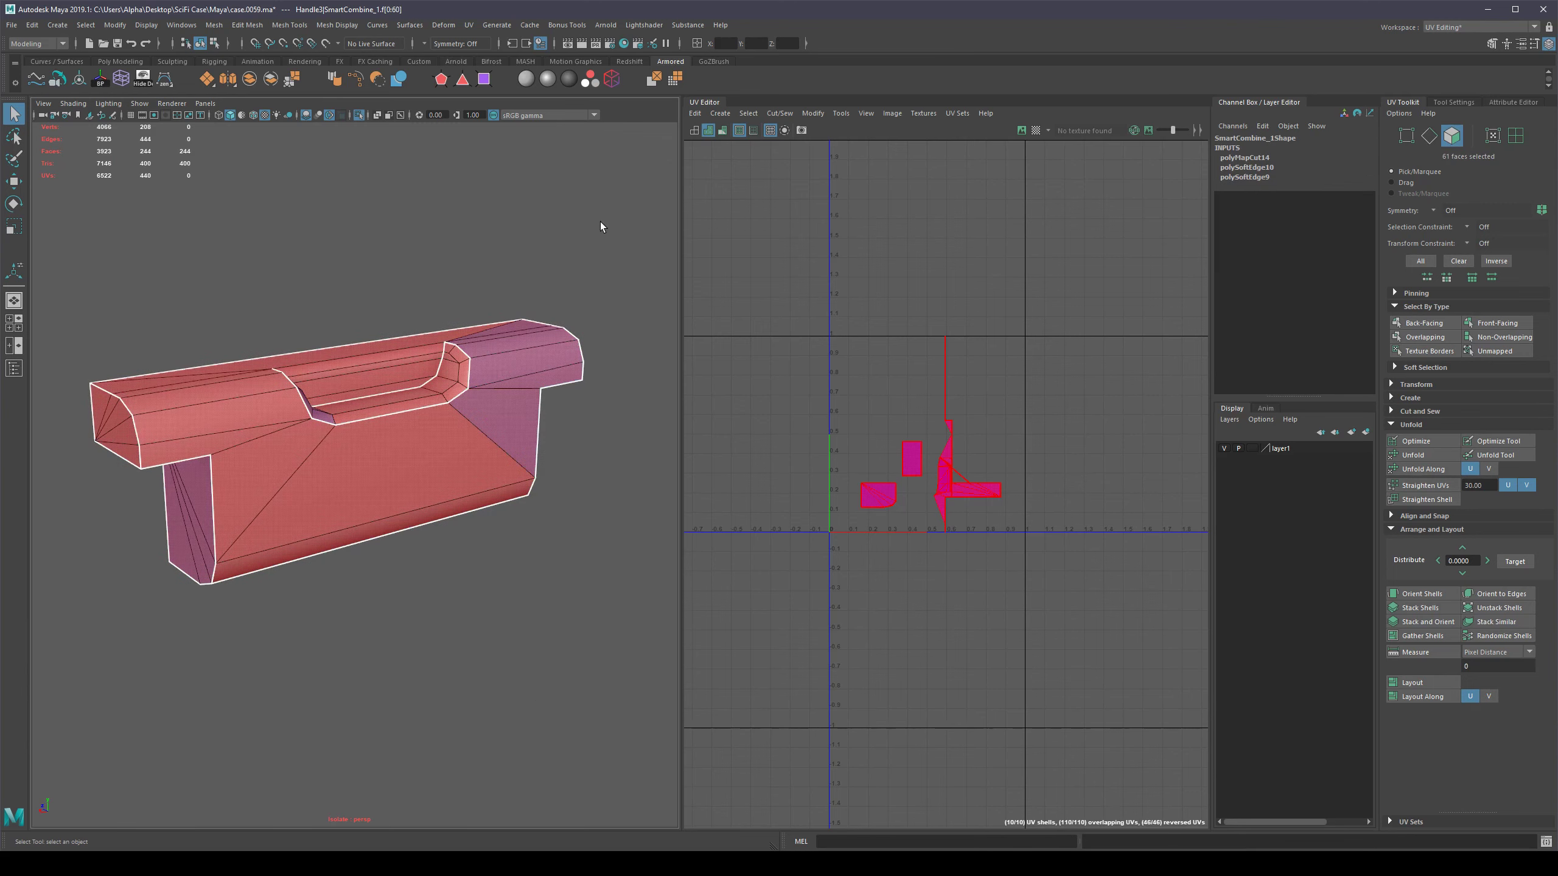
{"action": "left_click_drag", "start_coordinate": [602, 225], "coordinate": [54, 621]}
{"action": "scroll", "coordinate": [959, 351], "scroll_direction": "up", "scroll_amount": 6}
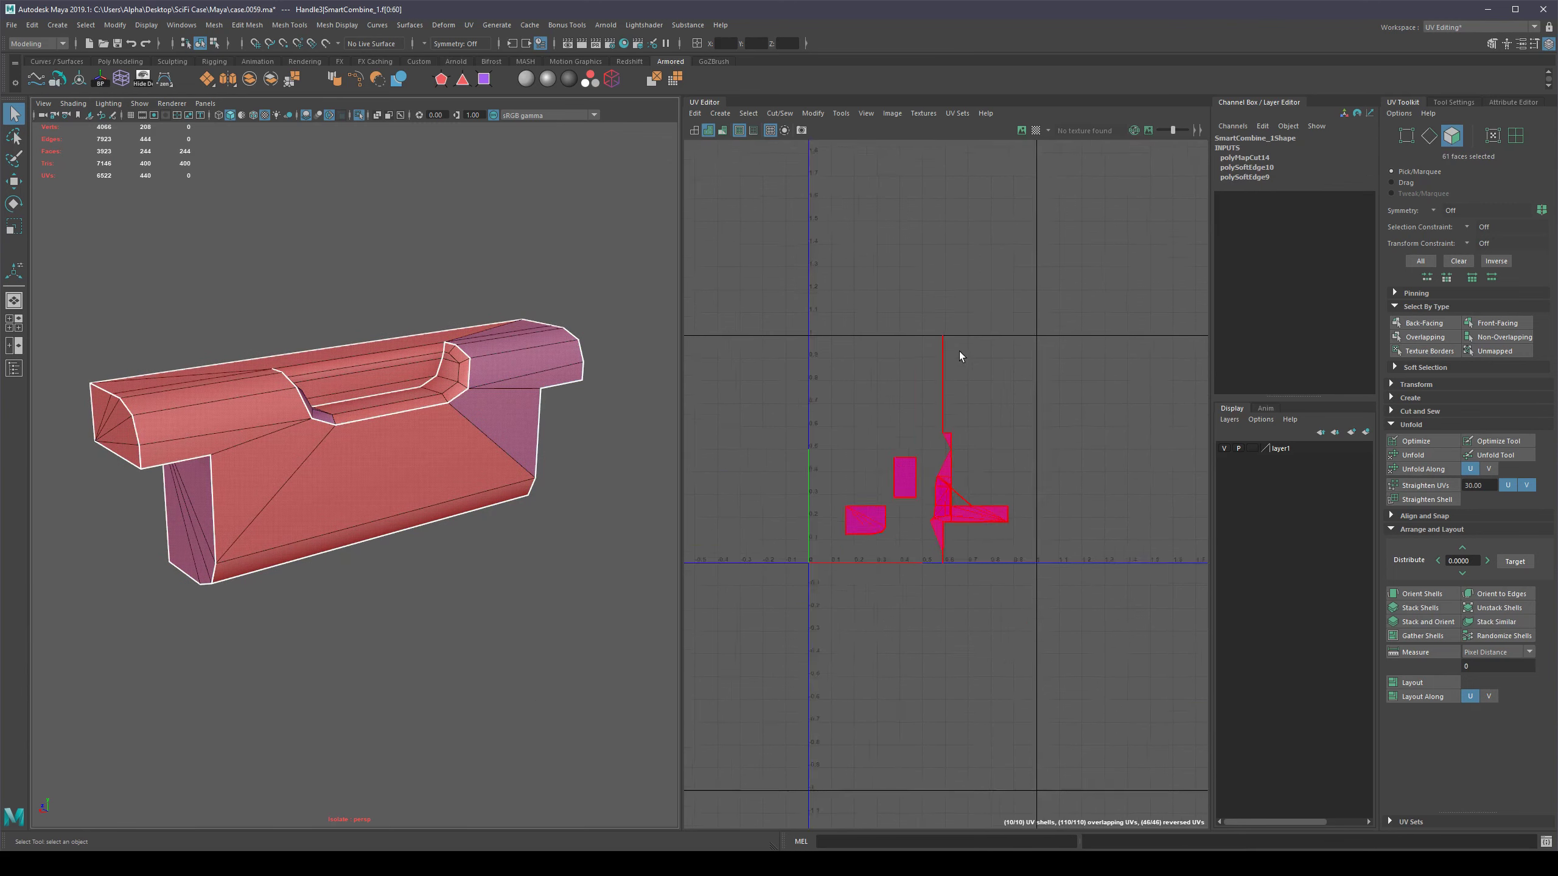
{"action": "scroll", "coordinate": [900, 557], "scroll_direction": "down", "scroll_amount": 8}
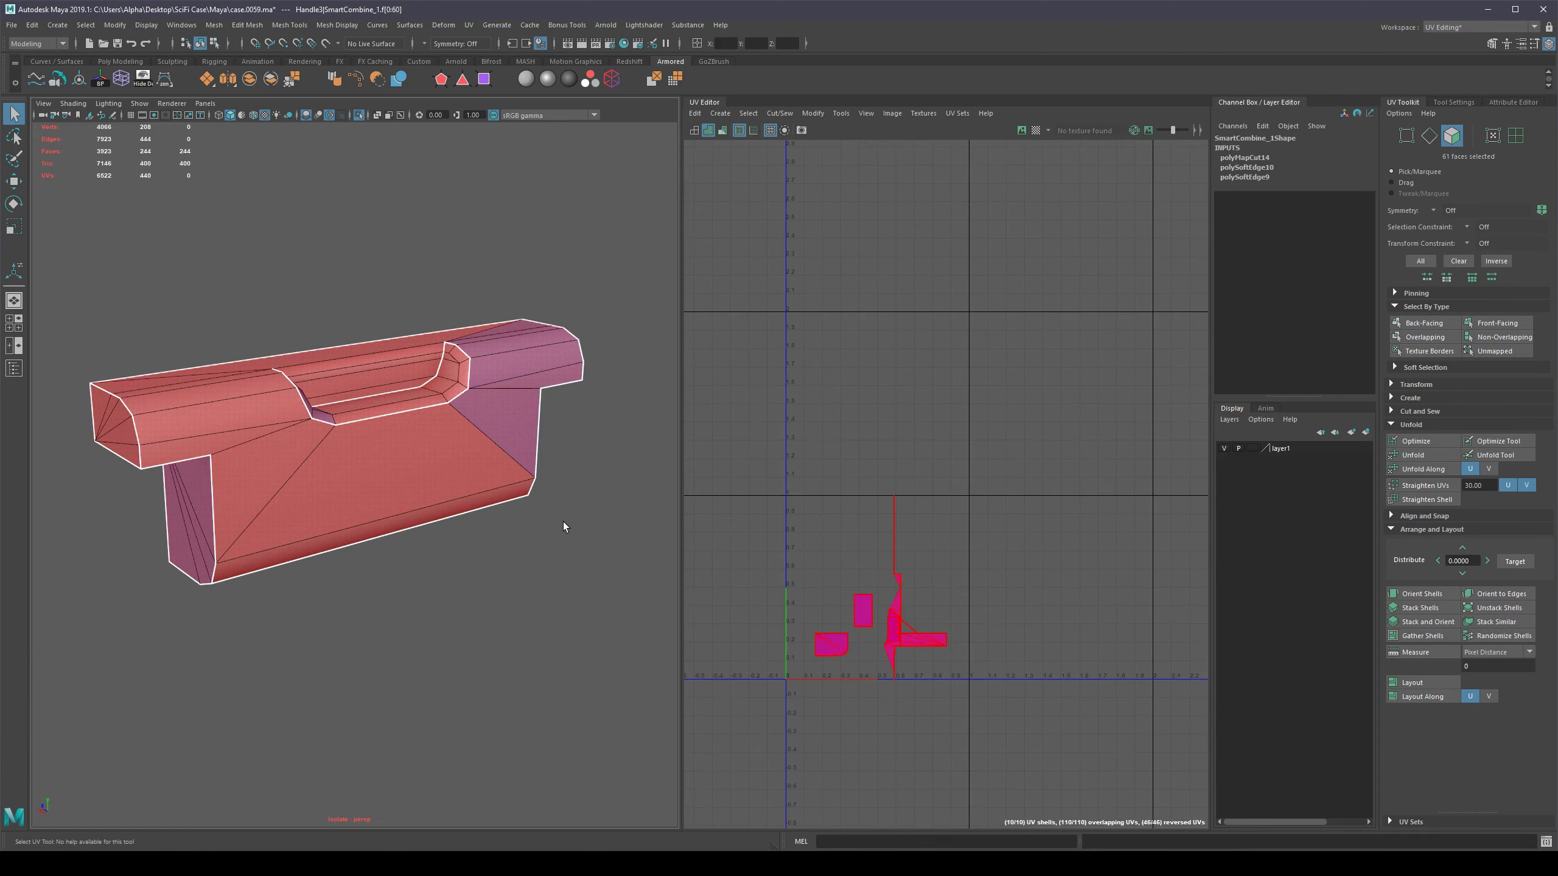
{"action": "right_click_drag", "start_coordinate": [562, 522], "coordinate": [656, 850], "text": "shift"}
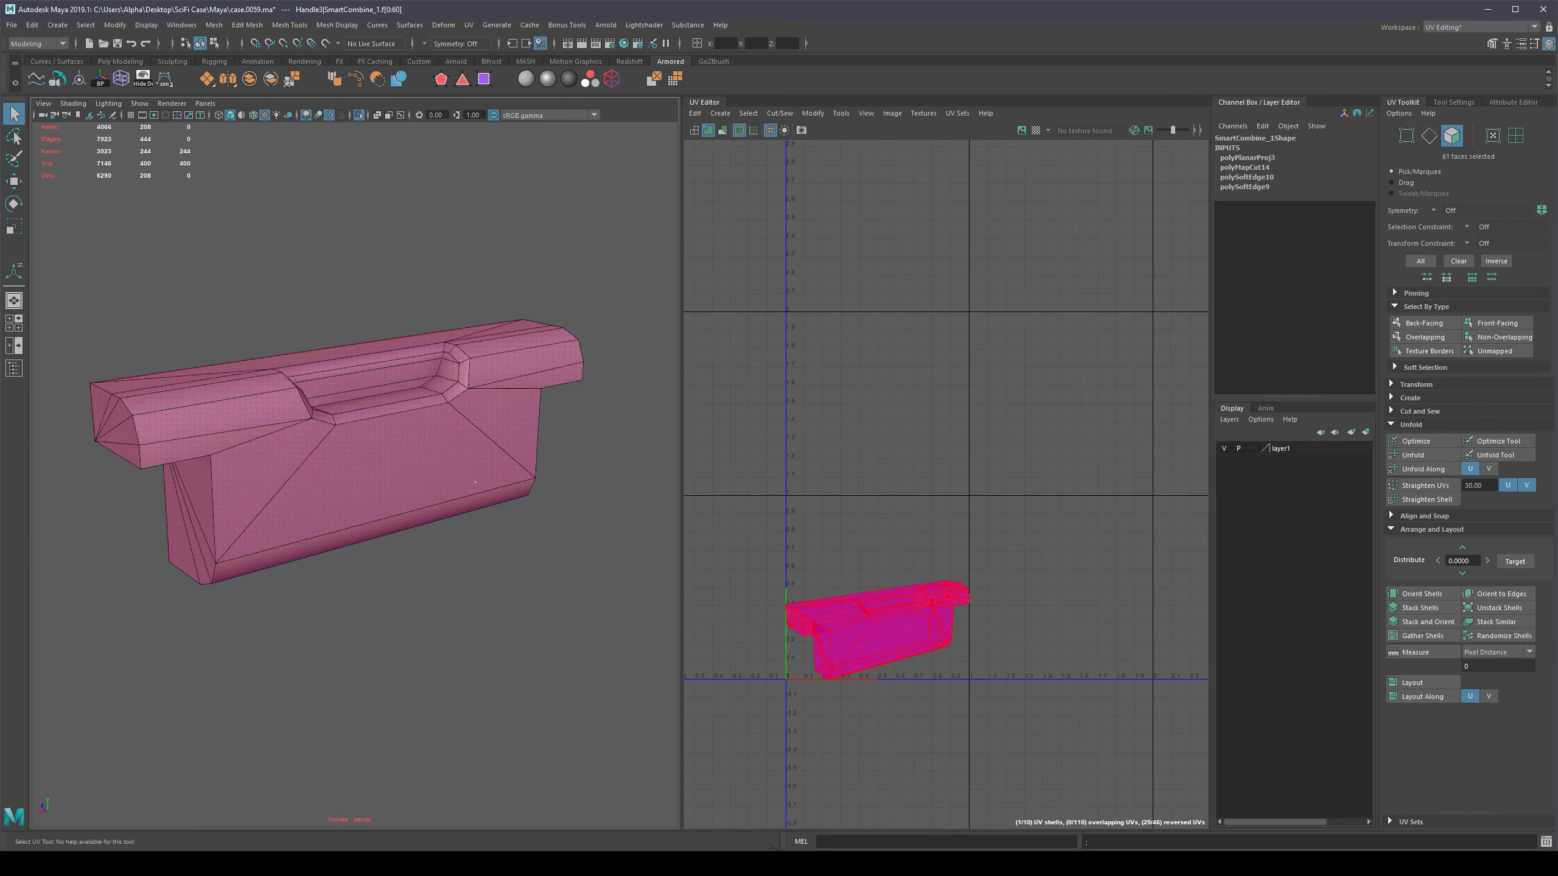
Inspect the projected handle cover from all sides and cut its UVs again along the selected hard edges.
{"action": "left_click_drag", "start_coordinate": [487, 711], "coordinate": [497, 570], "text": "alt"}
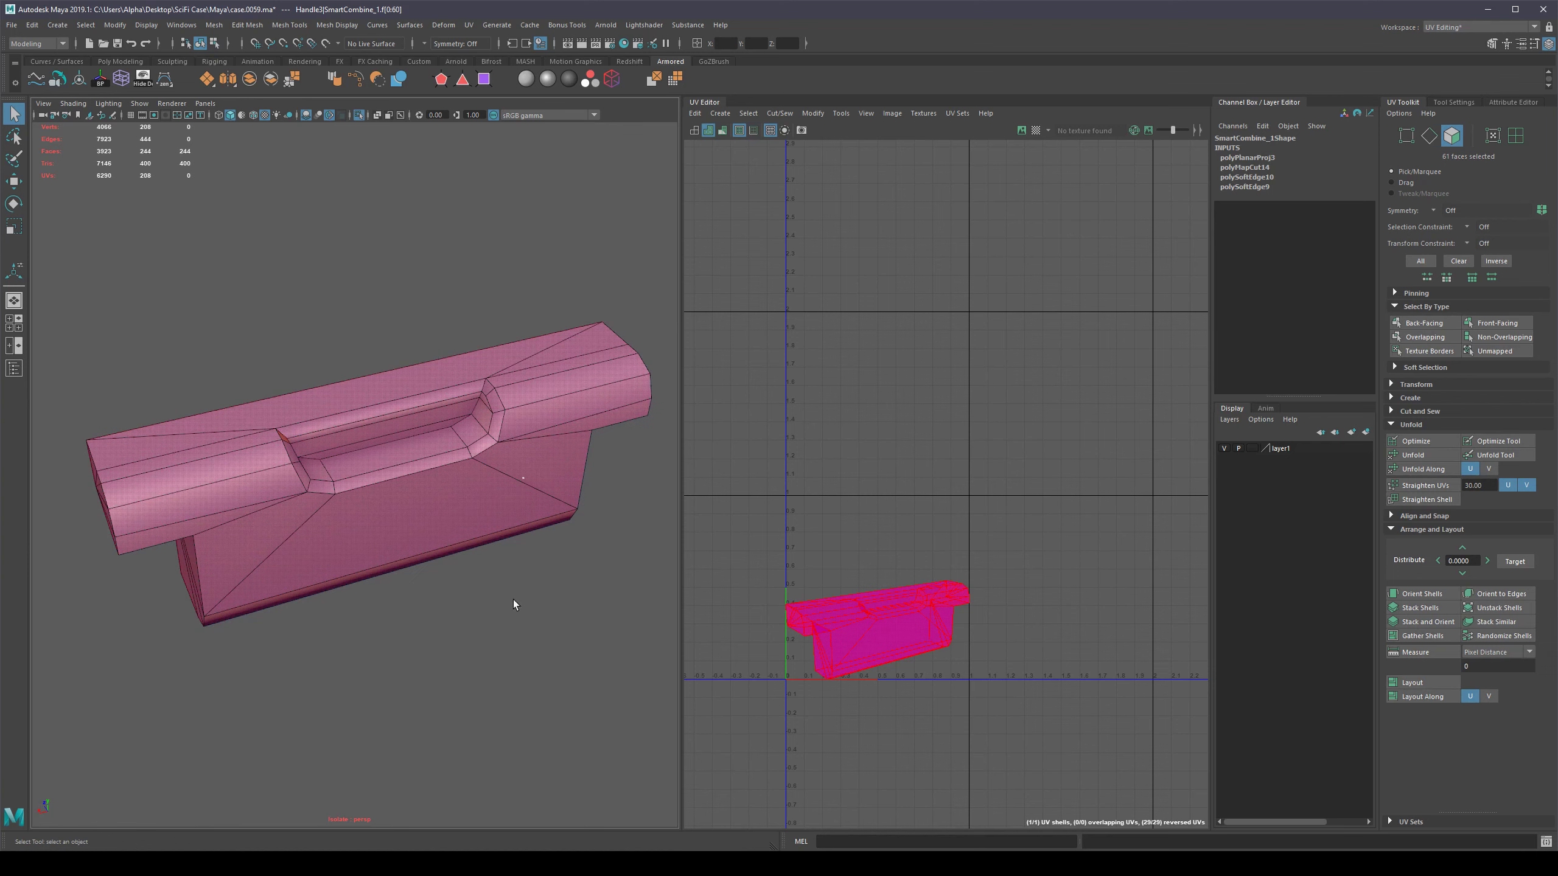
{"action": "left_click_drag", "start_coordinate": [514, 605], "coordinate": [477, 543], "text": "alt"}
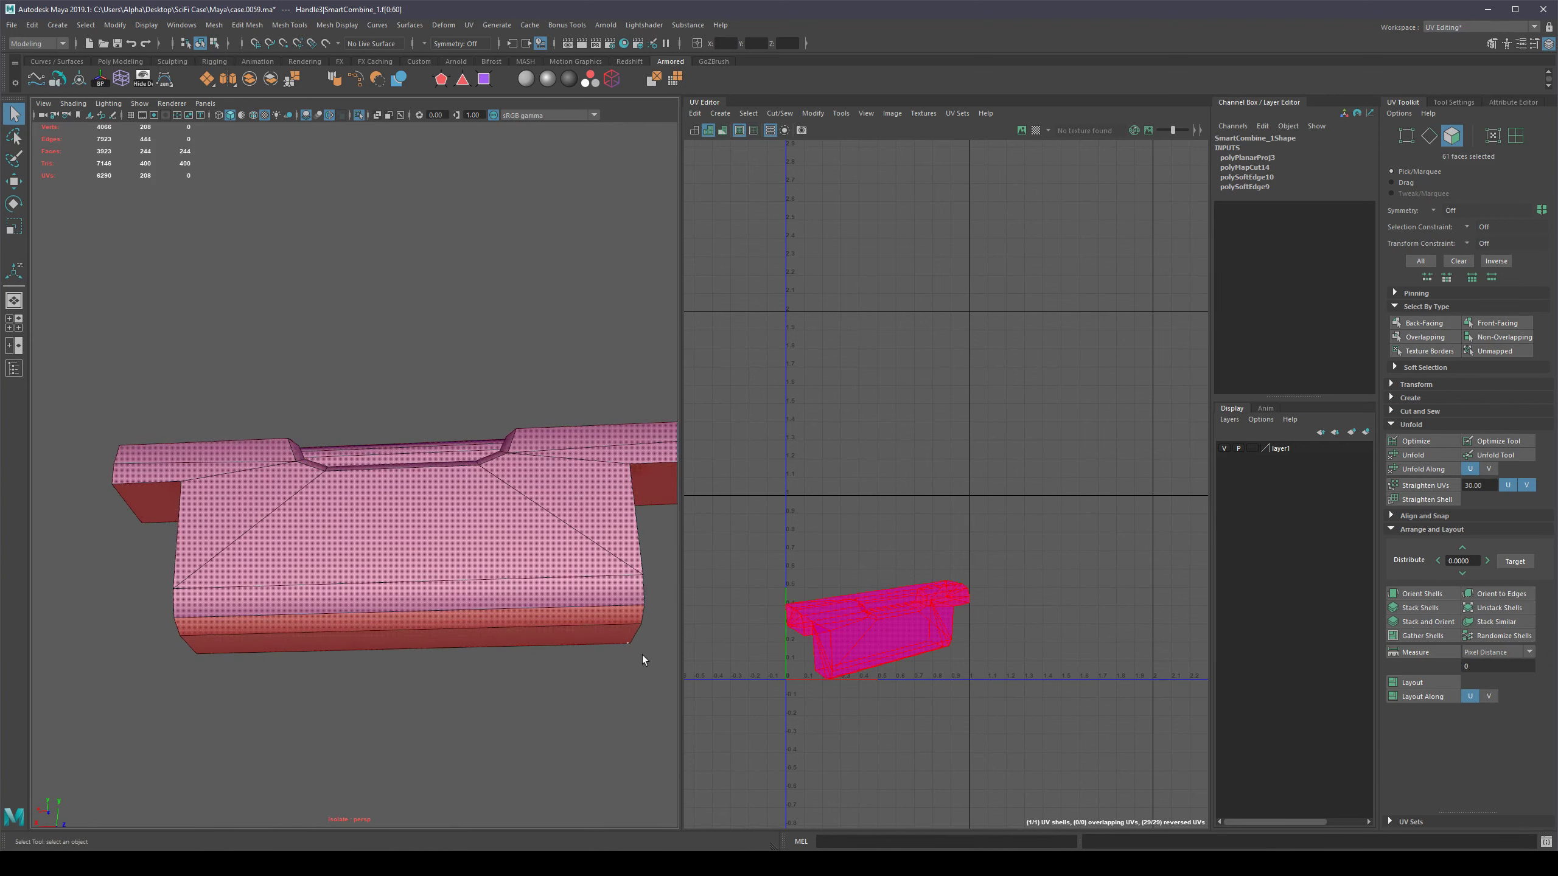
{"action": "left_click_drag", "start_coordinate": [630, 654], "coordinate": [422, 732], "text": "alt"}
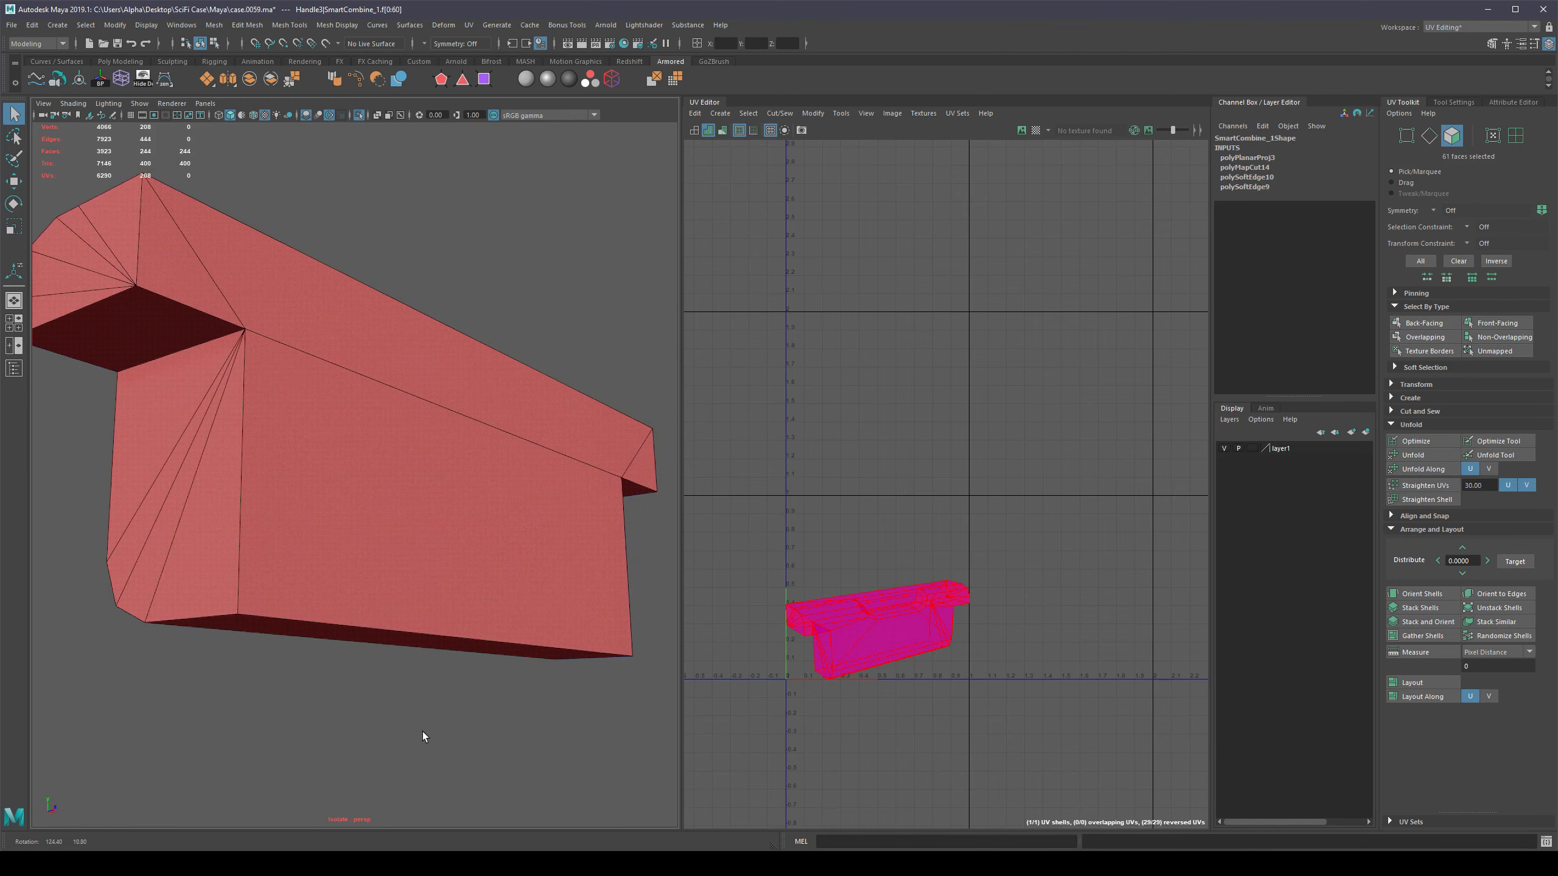
{"action": "left_click_drag", "start_coordinate": [304, 751], "coordinate": [467, 651], "text": "alt"}
{"action": "middle_click_drag", "start_coordinate": [468, 651], "coordinate": [526, 637], "text": "alt"}
{"action": "middle_click_drag", "start_coordinate": [936, 519], "coordinate": [953, 423], "text": "alt"}
{"action": "key", "text": "F10"}
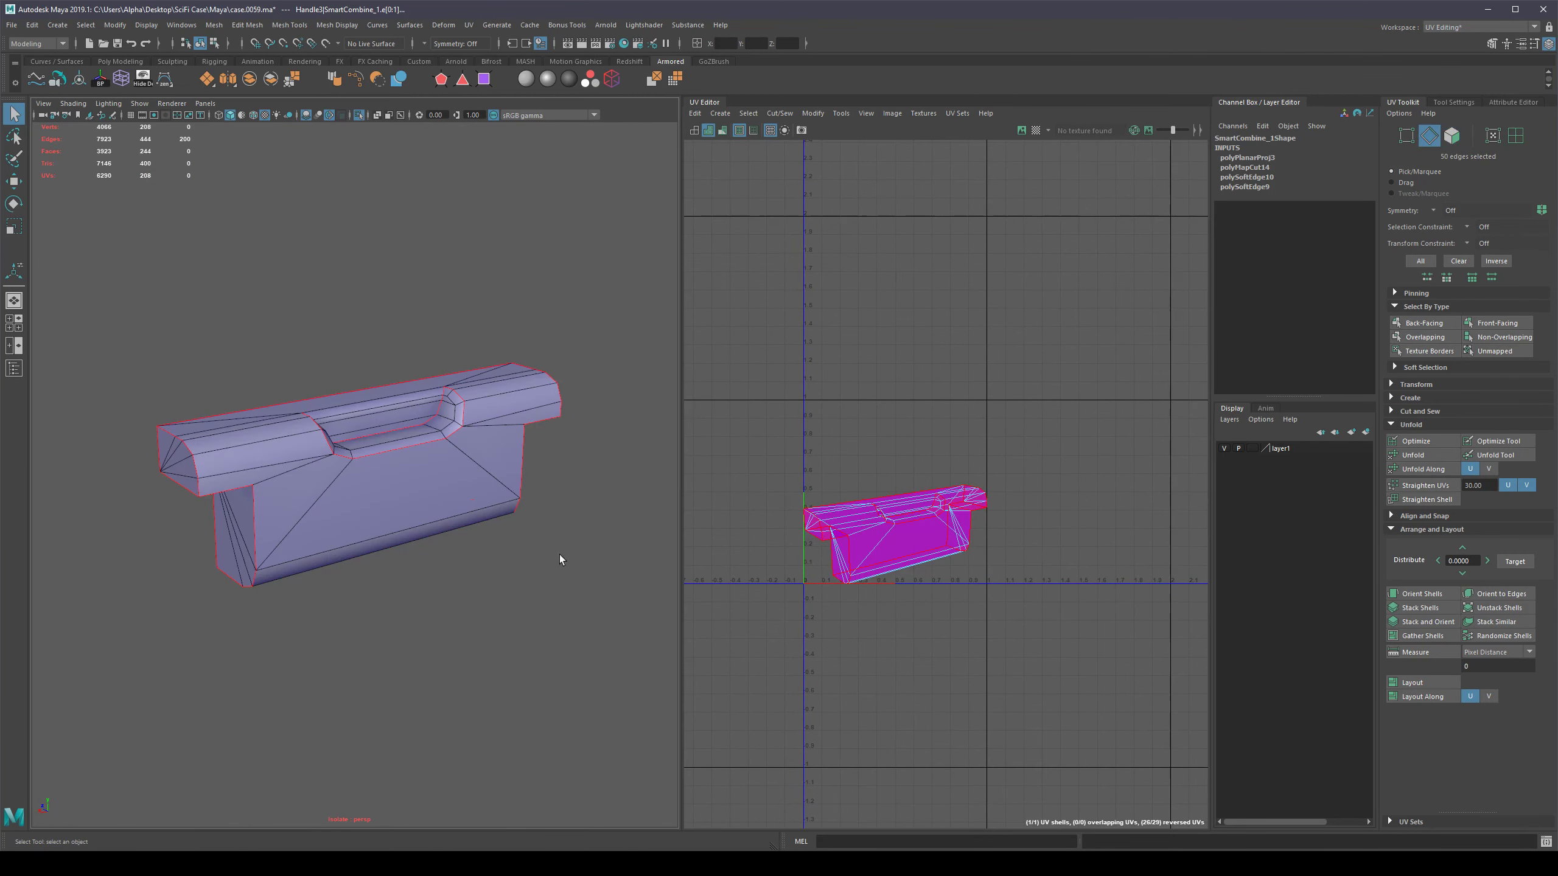
{"action": "right_click_drag", "start_coordinate": [988, 603], "coordinate": [1010, 632], "text": "shift"}
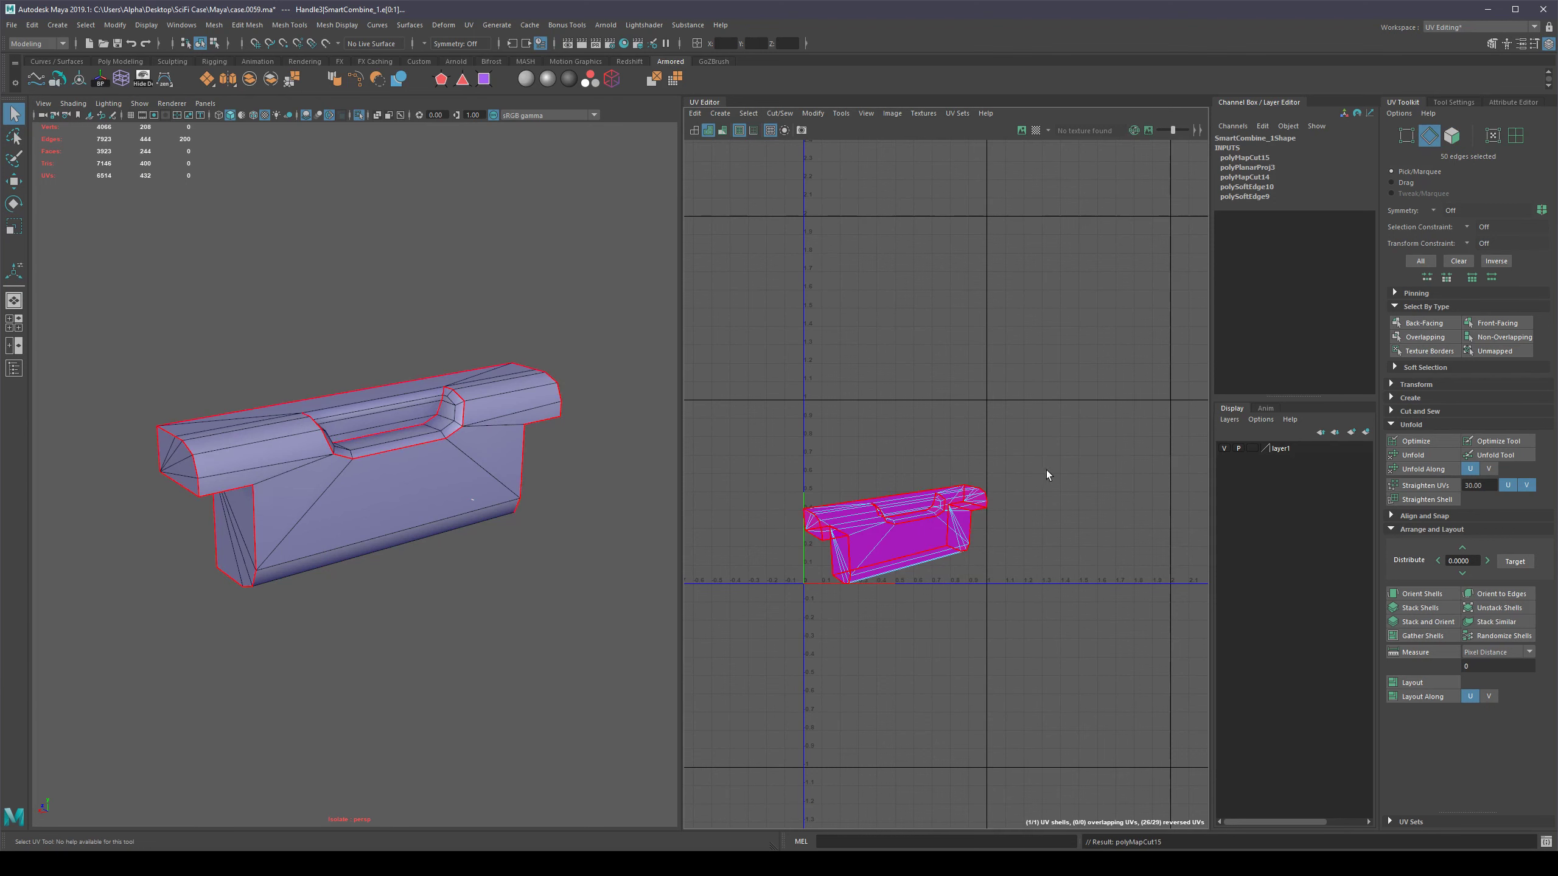
Return the handle cover to object selection, then unfold and optimize its UV shells.
{"action": "key", "text": "F8"}
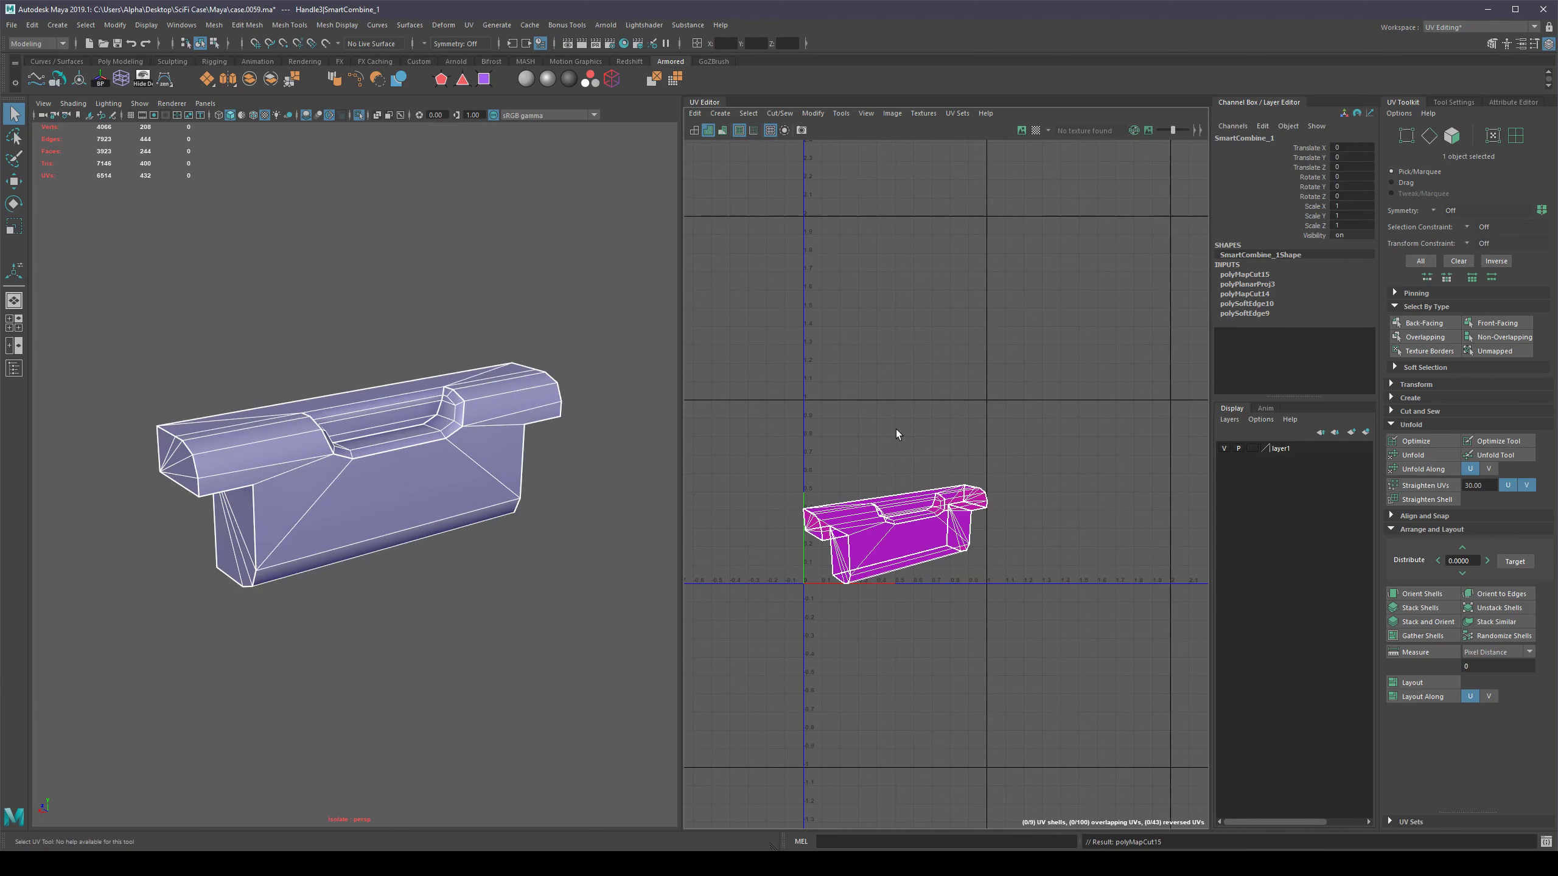
{"action": "left_click", "coordinate": [561, 553]}
{"action": "left_click", "coordinate": [469, 467]}
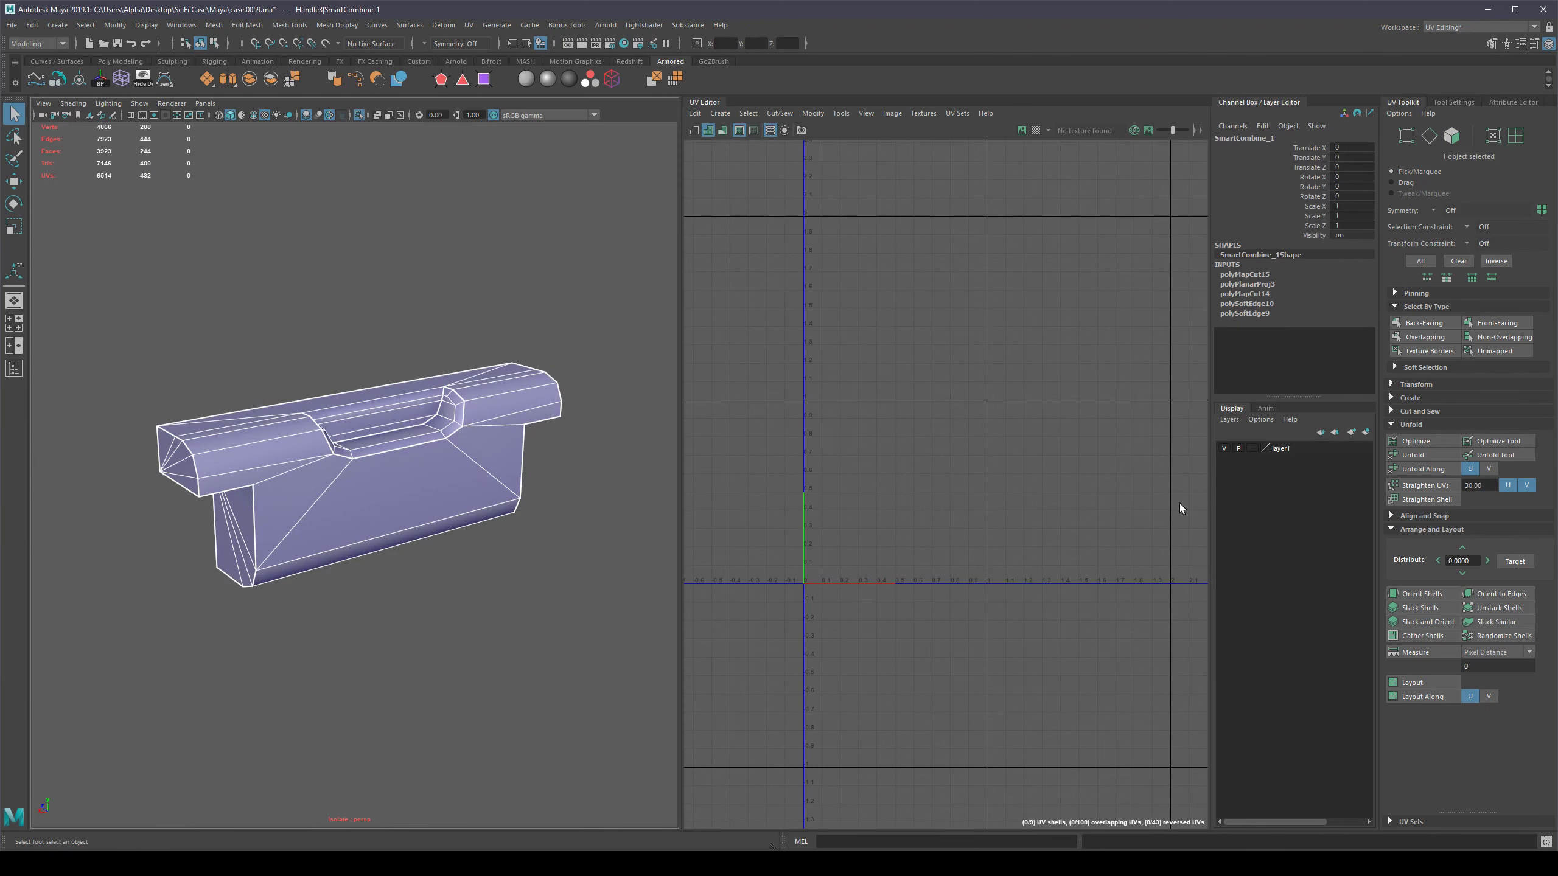
{"action": "left_click", "coordinate": [1413, 457]}
{"action": "scroll", "coordinate": [895, 527], "scroll_direction": "up", "scroll_amount": 5}
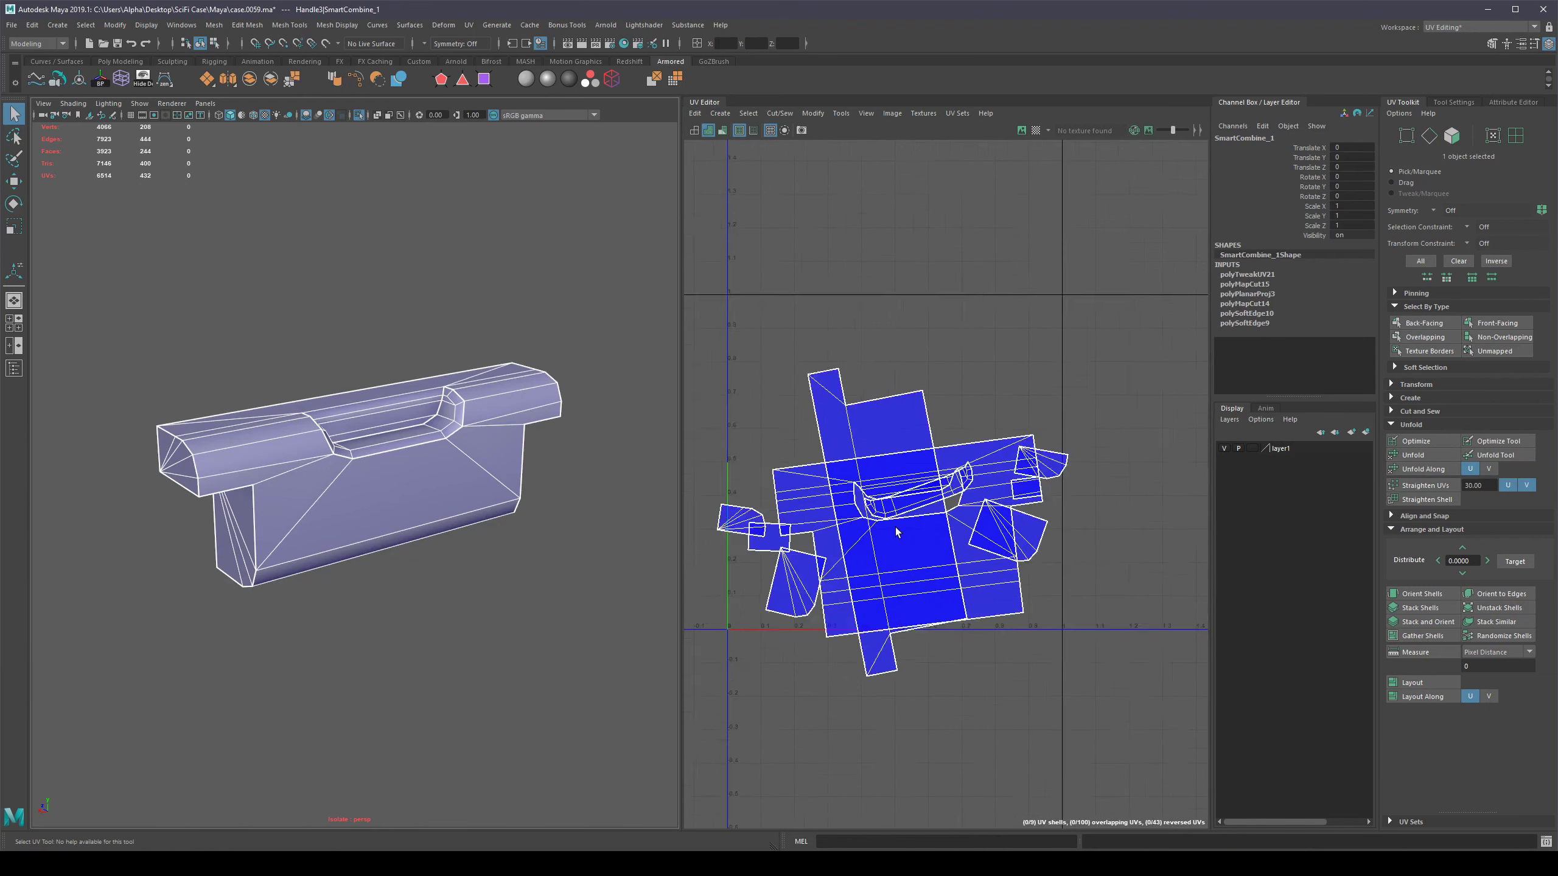
{"action": "scroll", "coordinate": [915, 430], "scroll_direction": "down", "scroll_amount": 4}
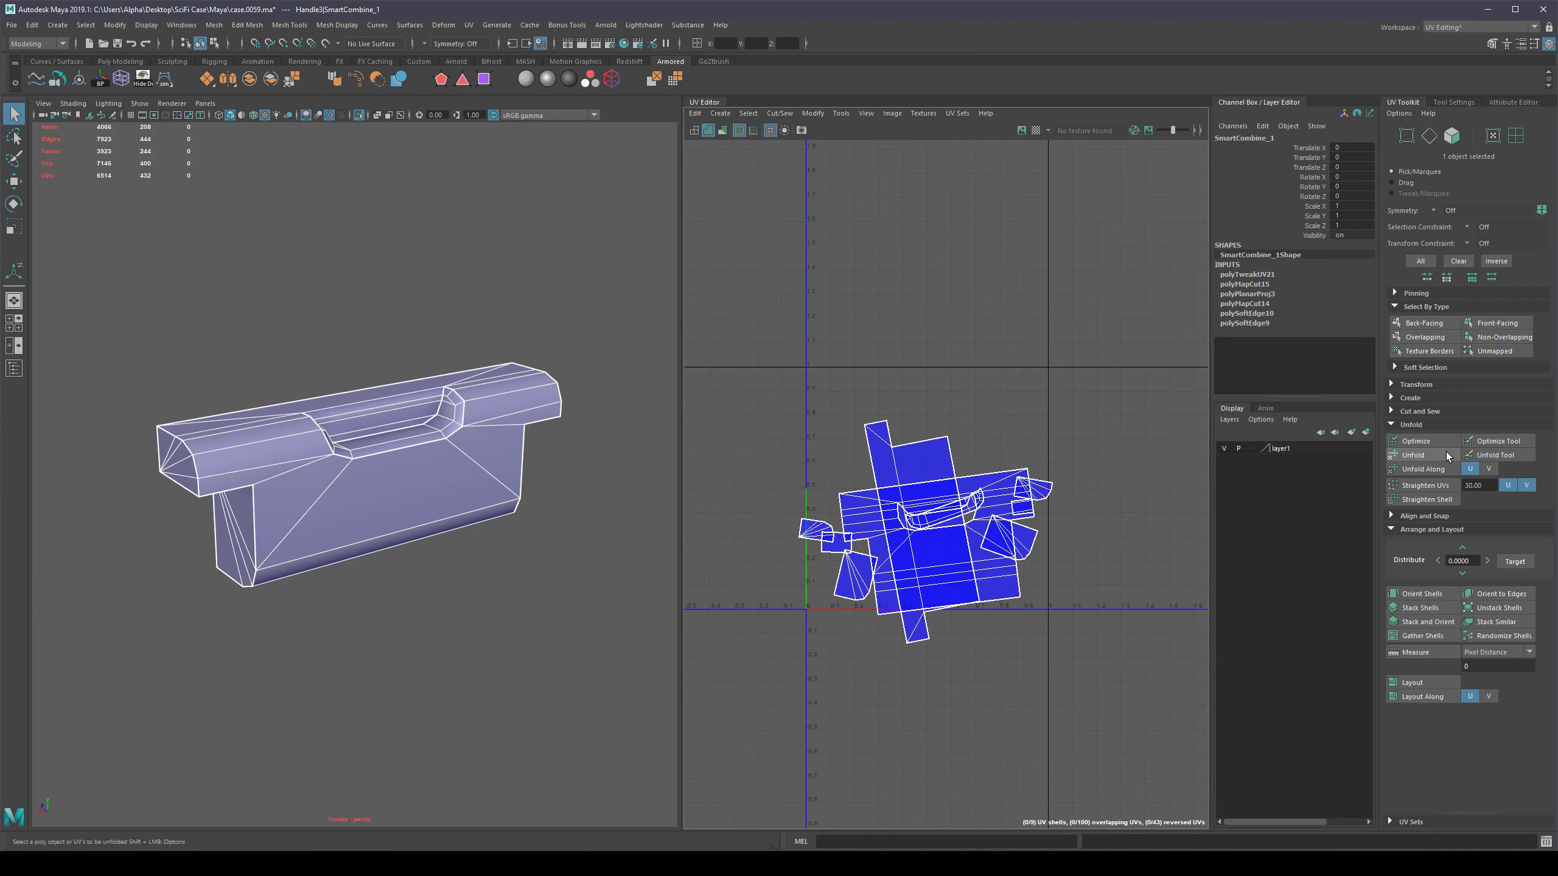
{"action": "left_click", "coordinate": [1416, 440]}
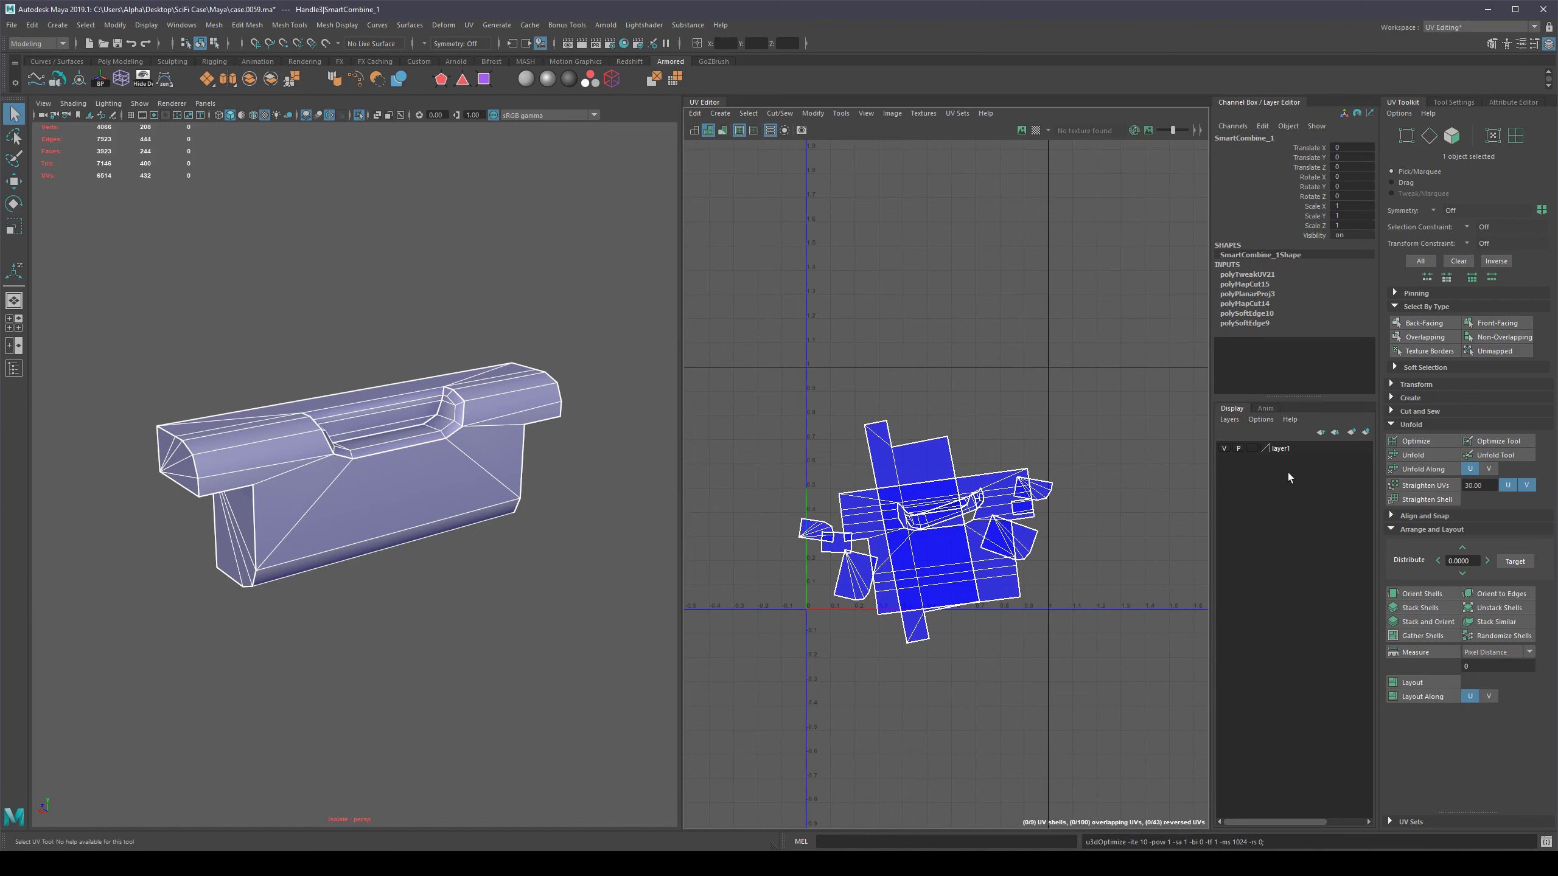
Orient the handle cover's UV shells and lay them out without overlaps in the 0 to 1 UV tile.
{"action": "middle_click_drag", "start_coordinate": [1011, 553], "coordinate": [928, 521], "text": "alt"}
{"action": "scroll", "coordinate": [974, 533], "scroll_direction": "up", "scroll_amount": 1}
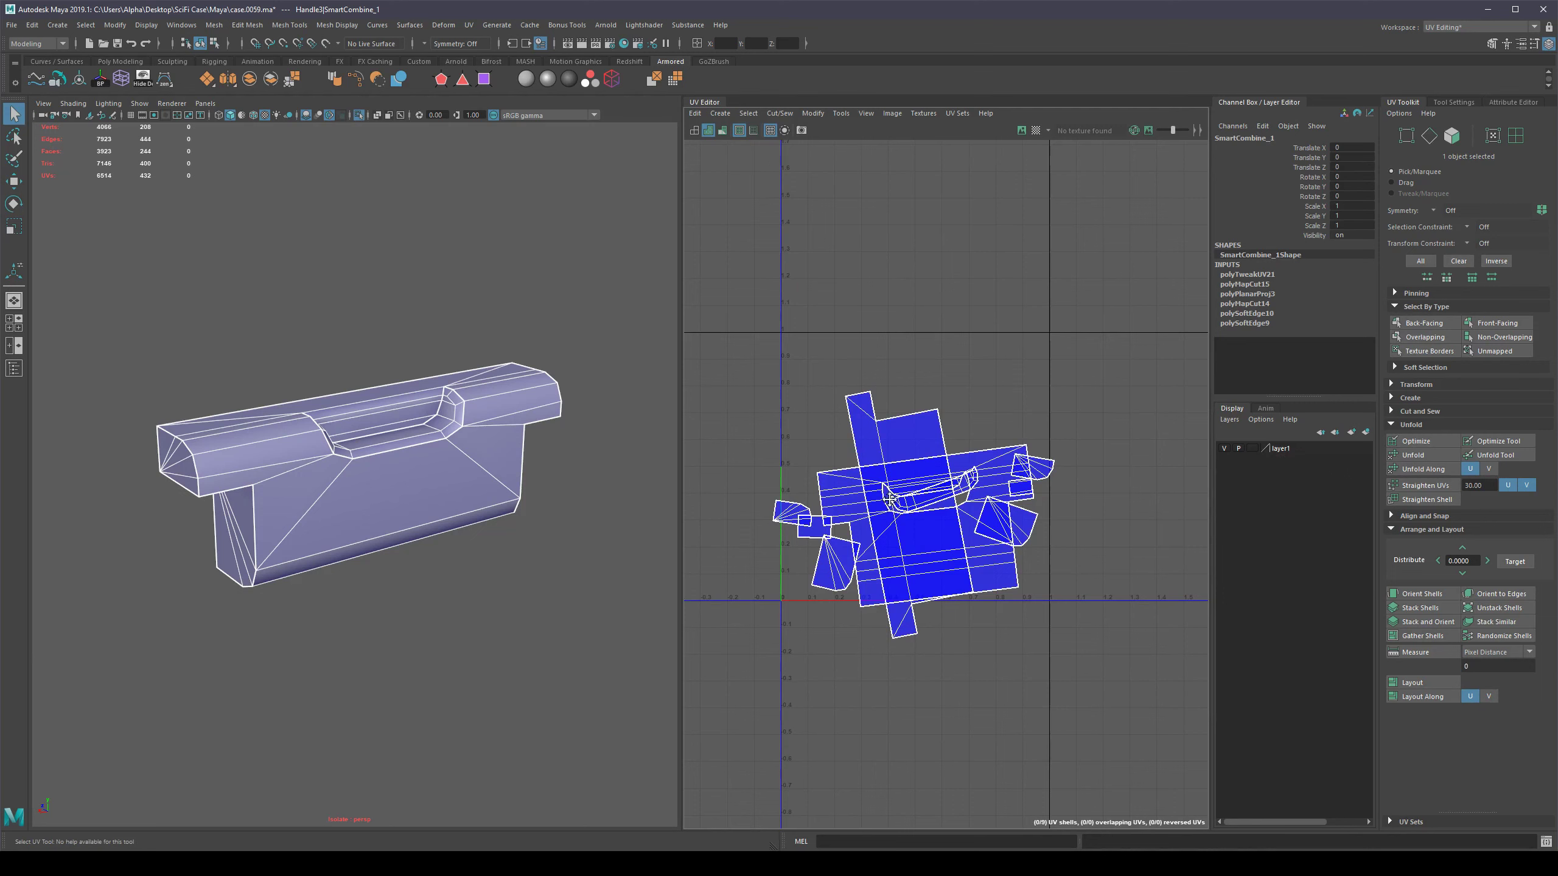
{"action": "middle_click_drag", "start_coordinate": [889, 500], "coordinate": [928, 466], "text": "alt"}
{"action": "right_click_drag", "start_coordinate": [929, 467], "coordinate": [1183, 523], "text": "alt"}
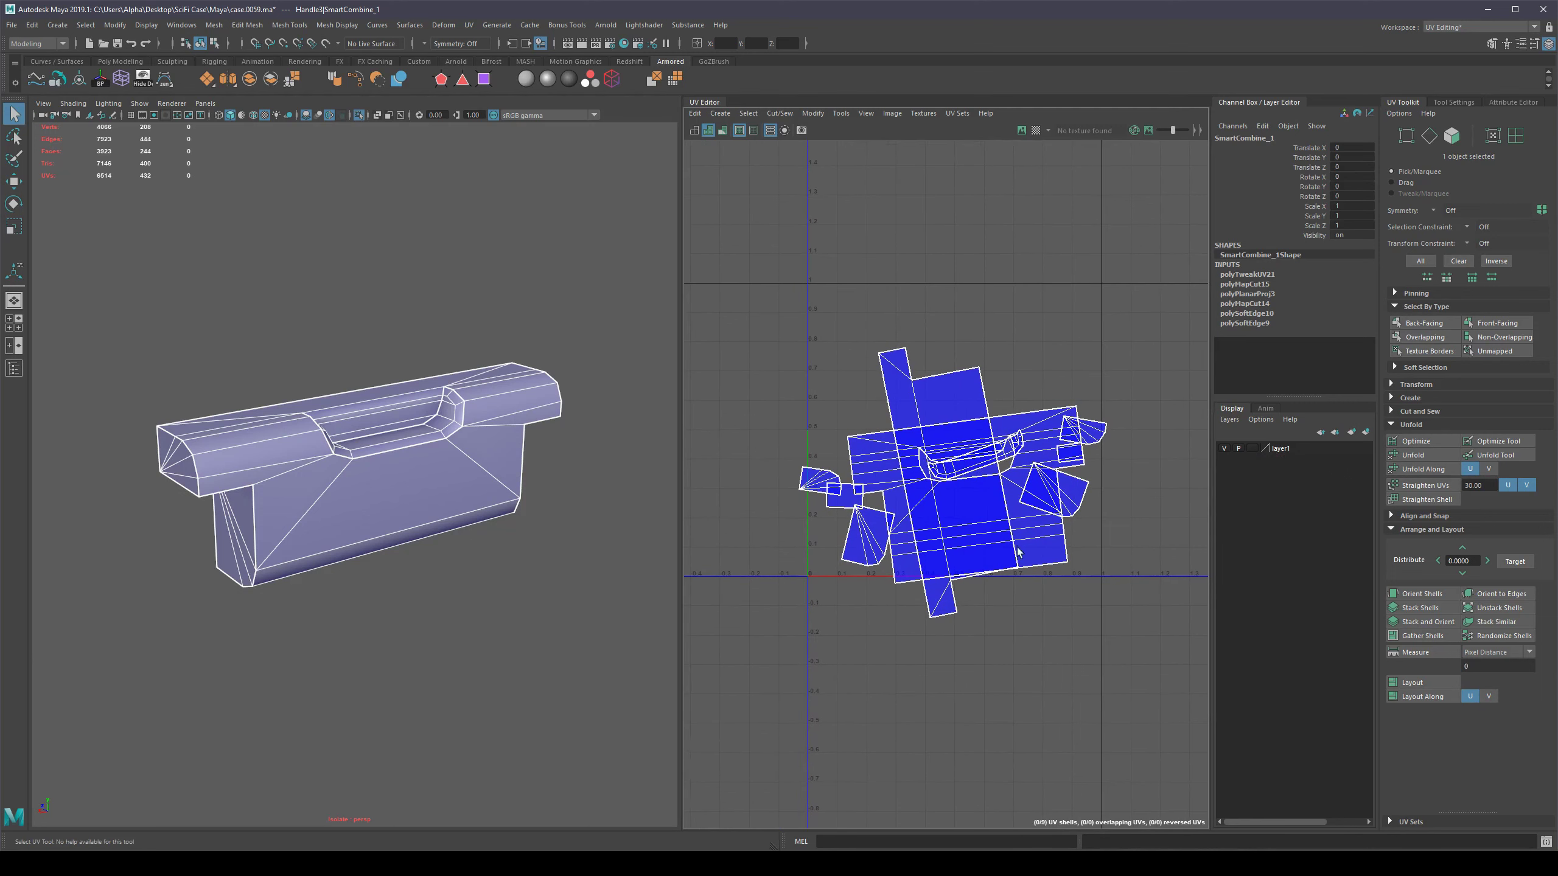
{"action": "left_click", "coordinate": [1427, 591]}
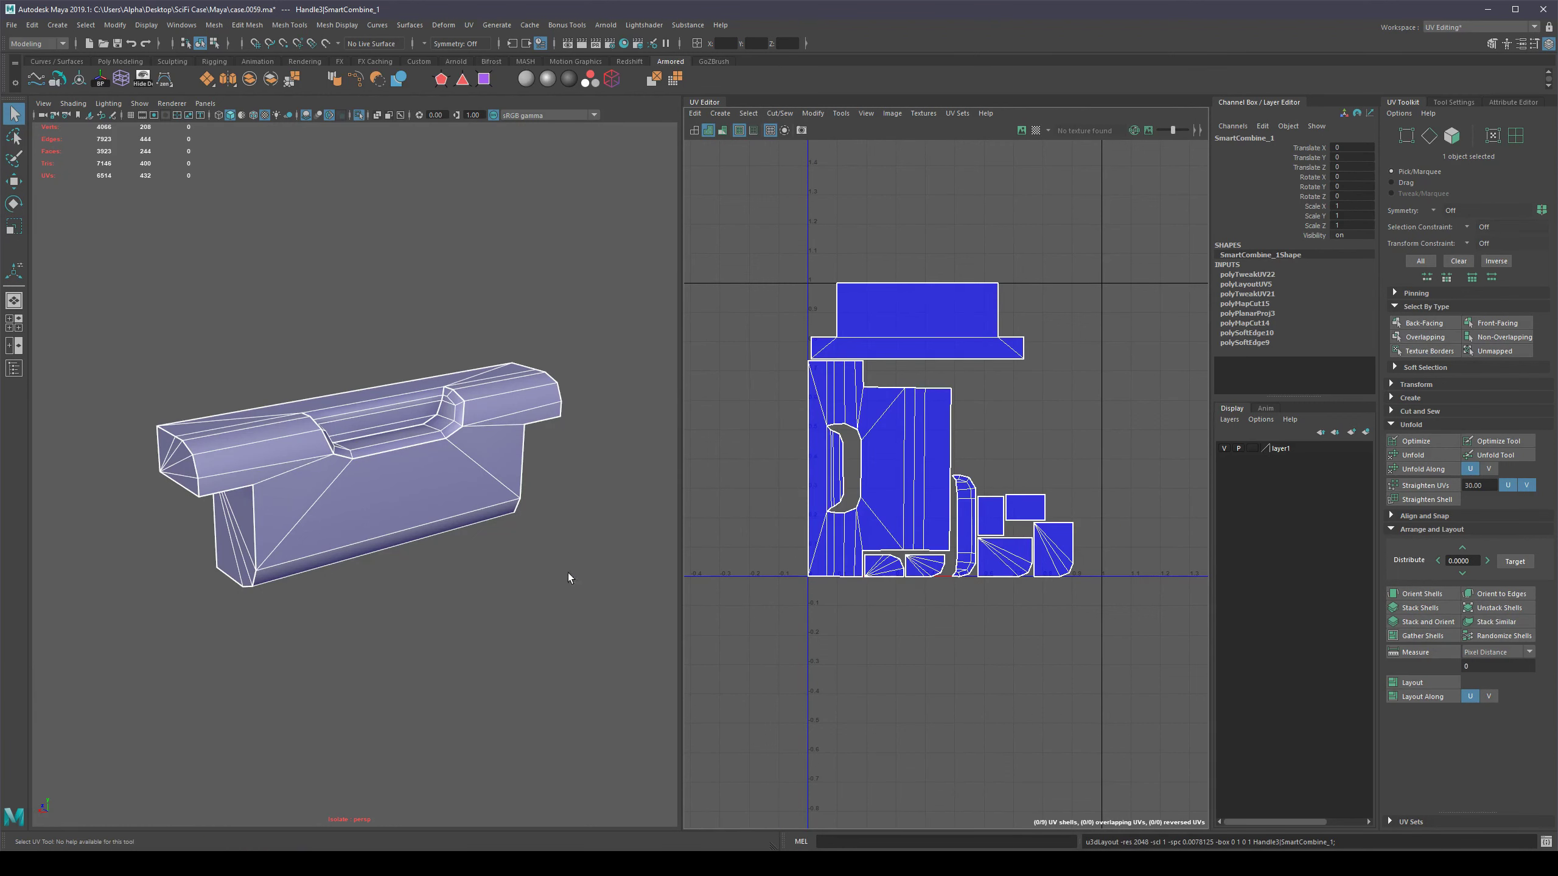
Display the checker pattern on the handle cover, examine its flat back faces and return to the full case view.
{"action": "left_click", "coordinate": [1035, 130]}
{"action": "left_click_drag", "start_coordinate": [570, 527], "coordinate": [300, 526], "text": "alt"}
{"action": "key", "text": "F11"}
{"action": "left_click", "coordinate": [386, 425]}
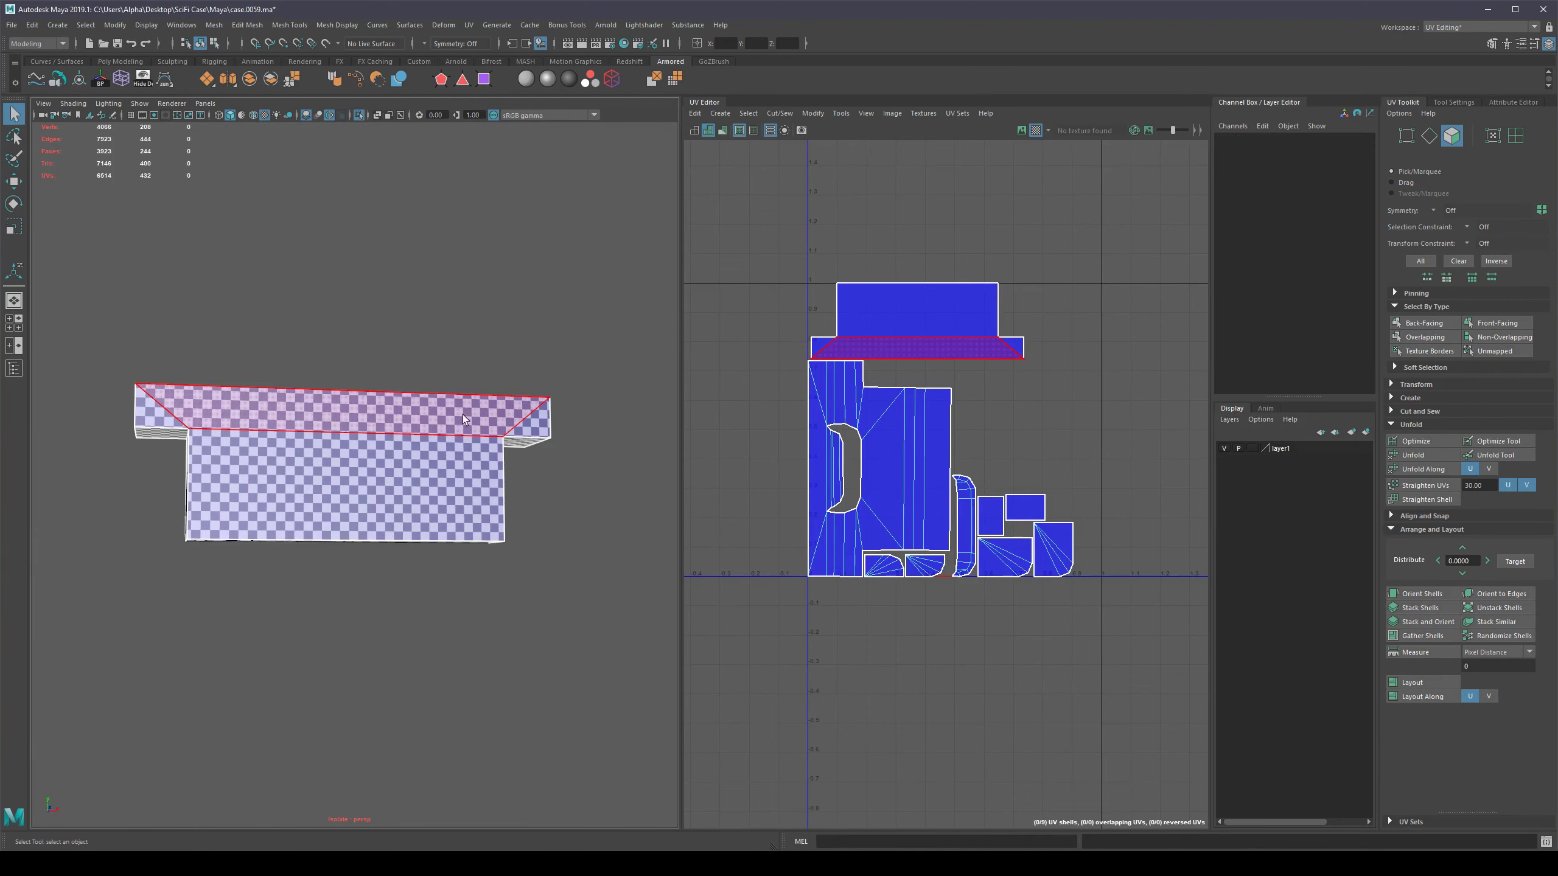
{"action": "left_click", "coordinate": [464, 416]}
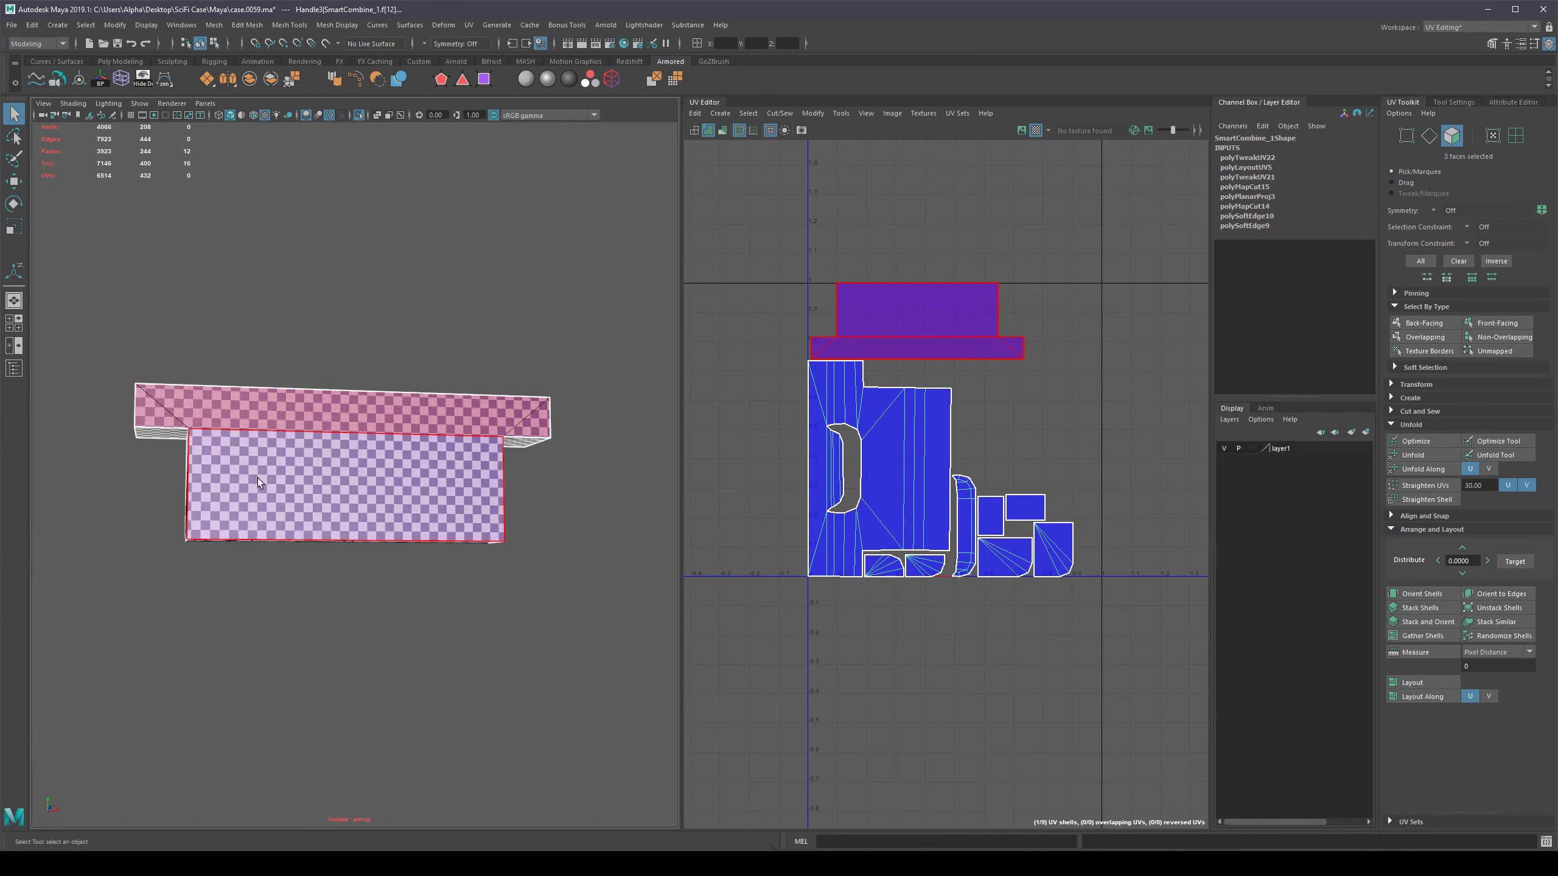
{"action": "scroll", "coordinate": [272, 627], "scroll_direction": "down", "scroll_amount": 4}
{"action": "left_click_drag", "start_coordinate": [272, 627], "coordinate": [399, 625], "text": "alt"}
{"action": "key", "text": "ctrl+1"}
Isolate the handle cover's upper back strip and examine its faces from behind.
{"action": "left_click_drag", "start_coordinate": [218, 606], "coordinate": [307, 612], "text": "alt"}
{"action": "right_click_drag", "start_coordinate": [431, 422], "coordinate": [434, 420]}
{"action": "key", "text": "ctrl+1"}
{"action": "left_click_drag", "start_coordinate": [390, 482], "coordinate": [442, 505], "text": "alt"}
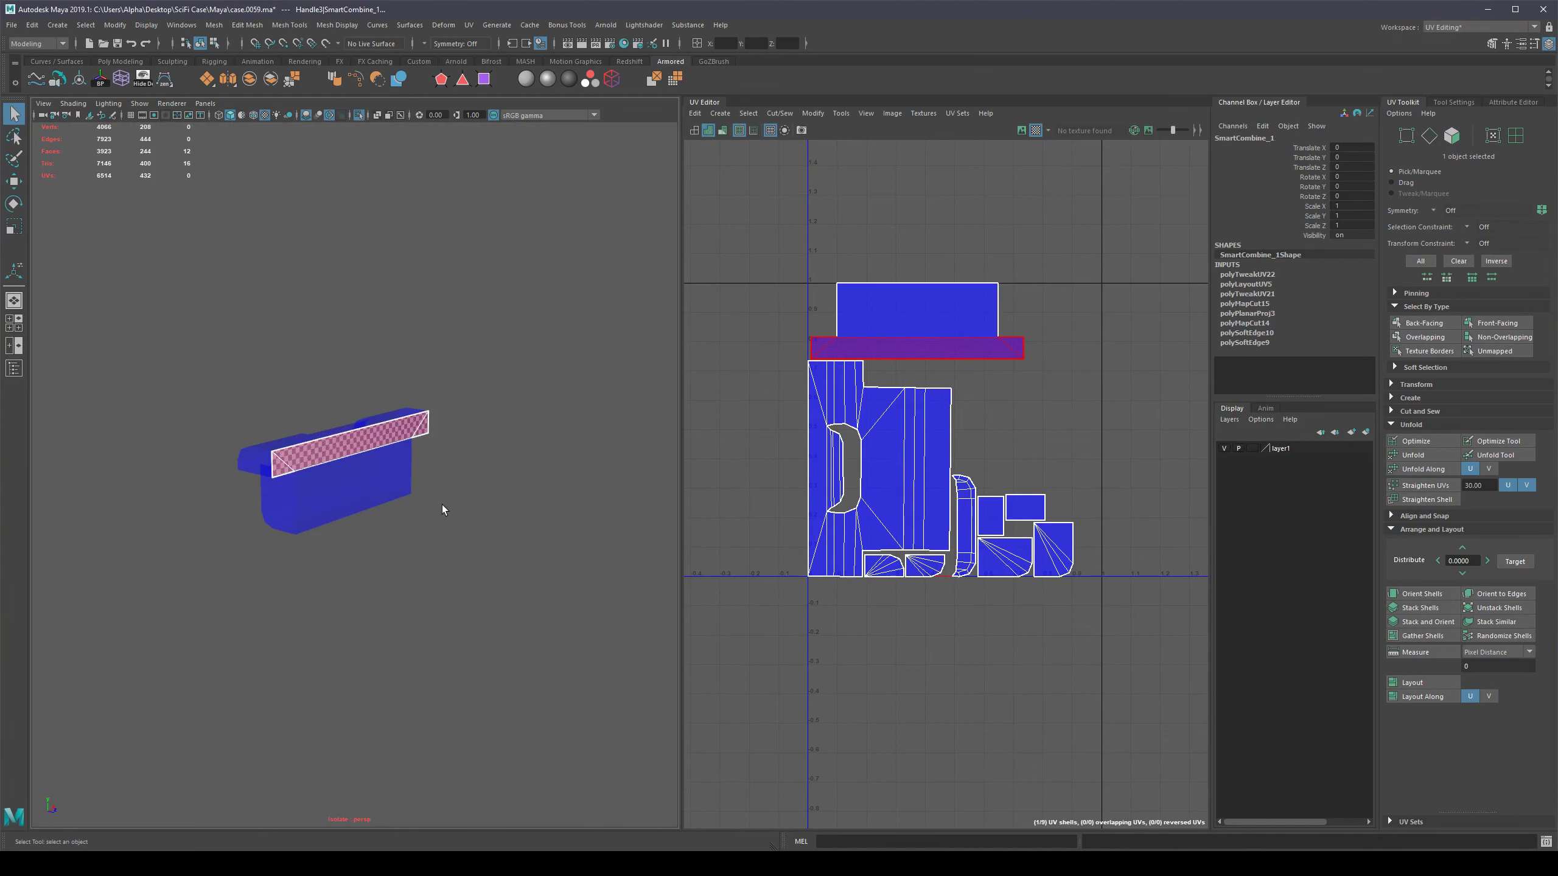
{"action": "right_click_drag", "start_coordinate": [353, 441], "coordinate": [351, 478]}
{"action": "scroll", "coordinate": [363, 476], "scroll_direction": "up", "scroll_amount": 4}
{"action": "left_click_drag", "start_coordinate": [365, 475], "coordinate": [370, 463], "text": "alt"}
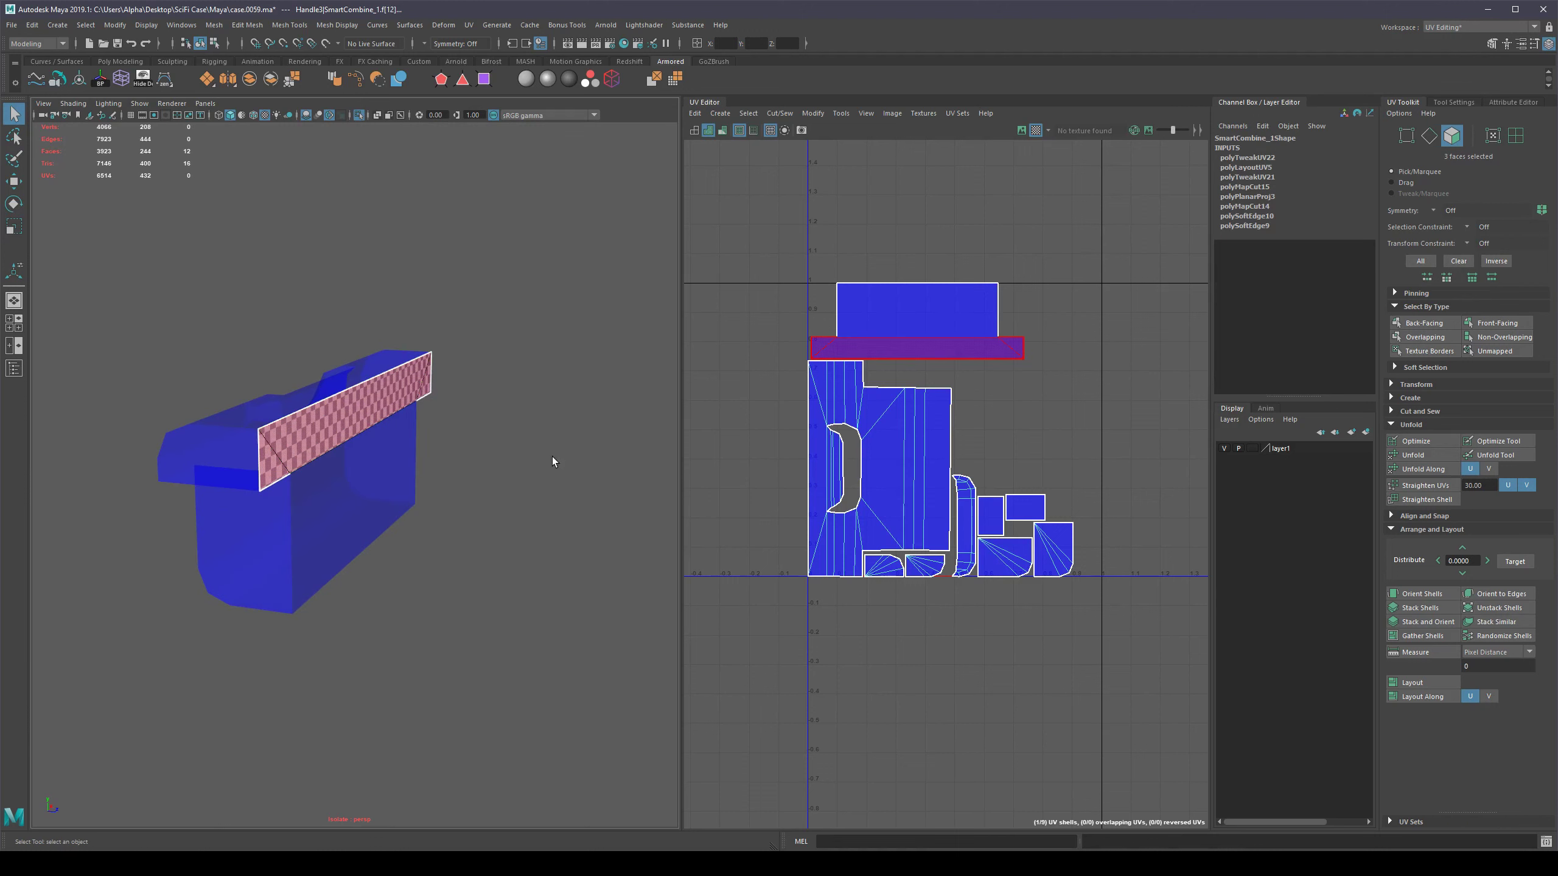
{"action": "left_click", "coordinate": [552, 456]}
{"action": "right_click_drag", "start_coordinate": [350, 450], "coordinate": [351, 473]}
{"action": "left_click", "coordinate": [350, 441]}
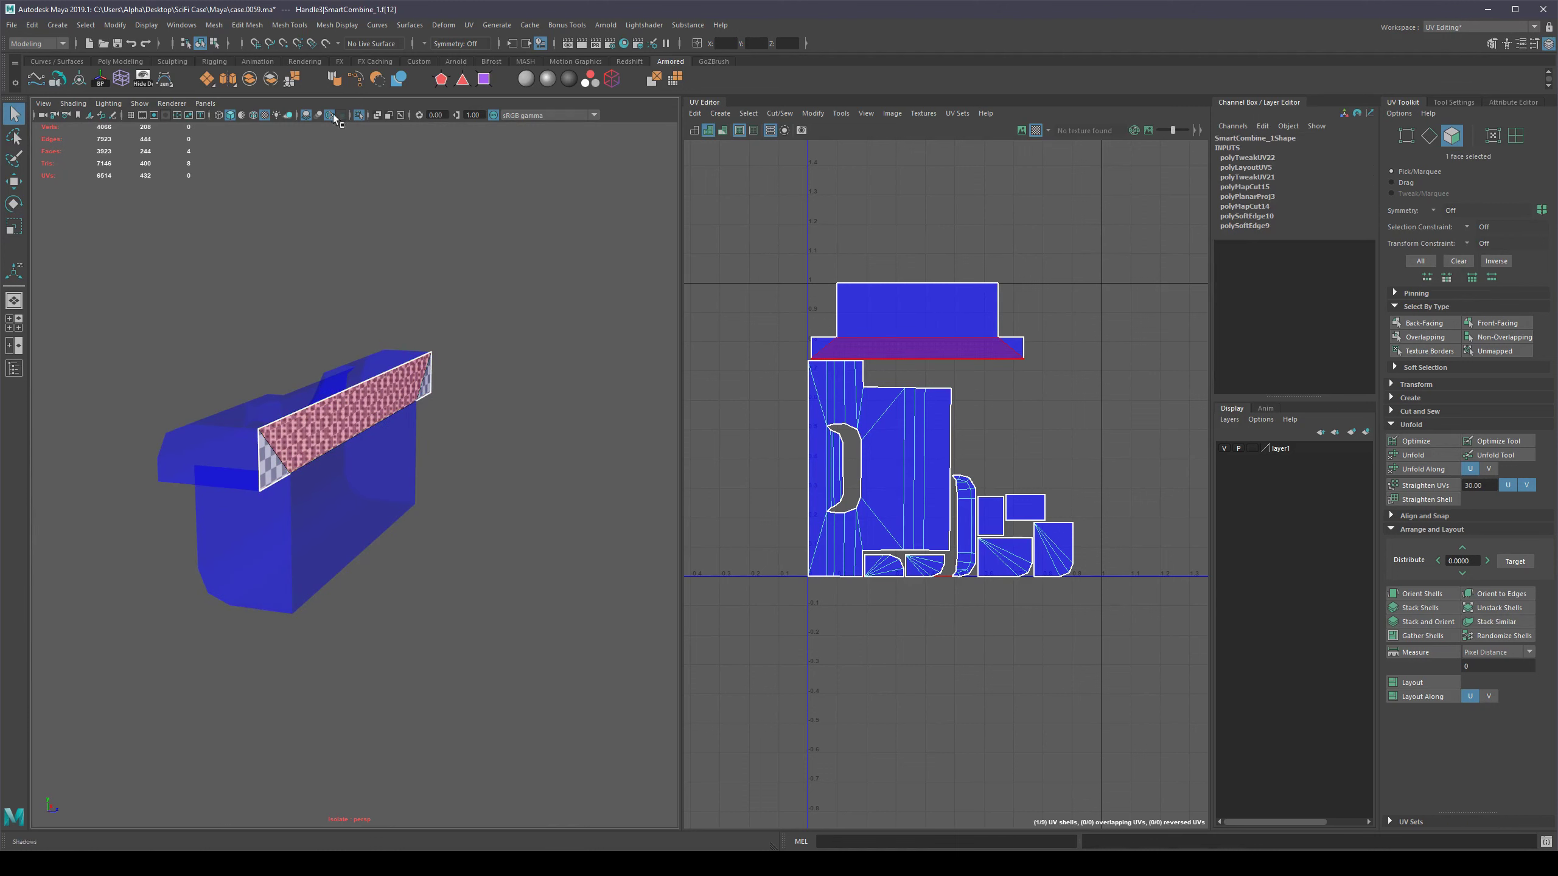
Turn off the checker display and isolate the whole handle cover instead of only its back strip.
{"action": "left_click", "coordinate": [1036, 131]}
{"action": "left_click_drag", "start_coordinate": [553, 430], "coordinate": [516, 442], "text": "alt"}
{"action": "double_click", "coordinate": [517, 470]}
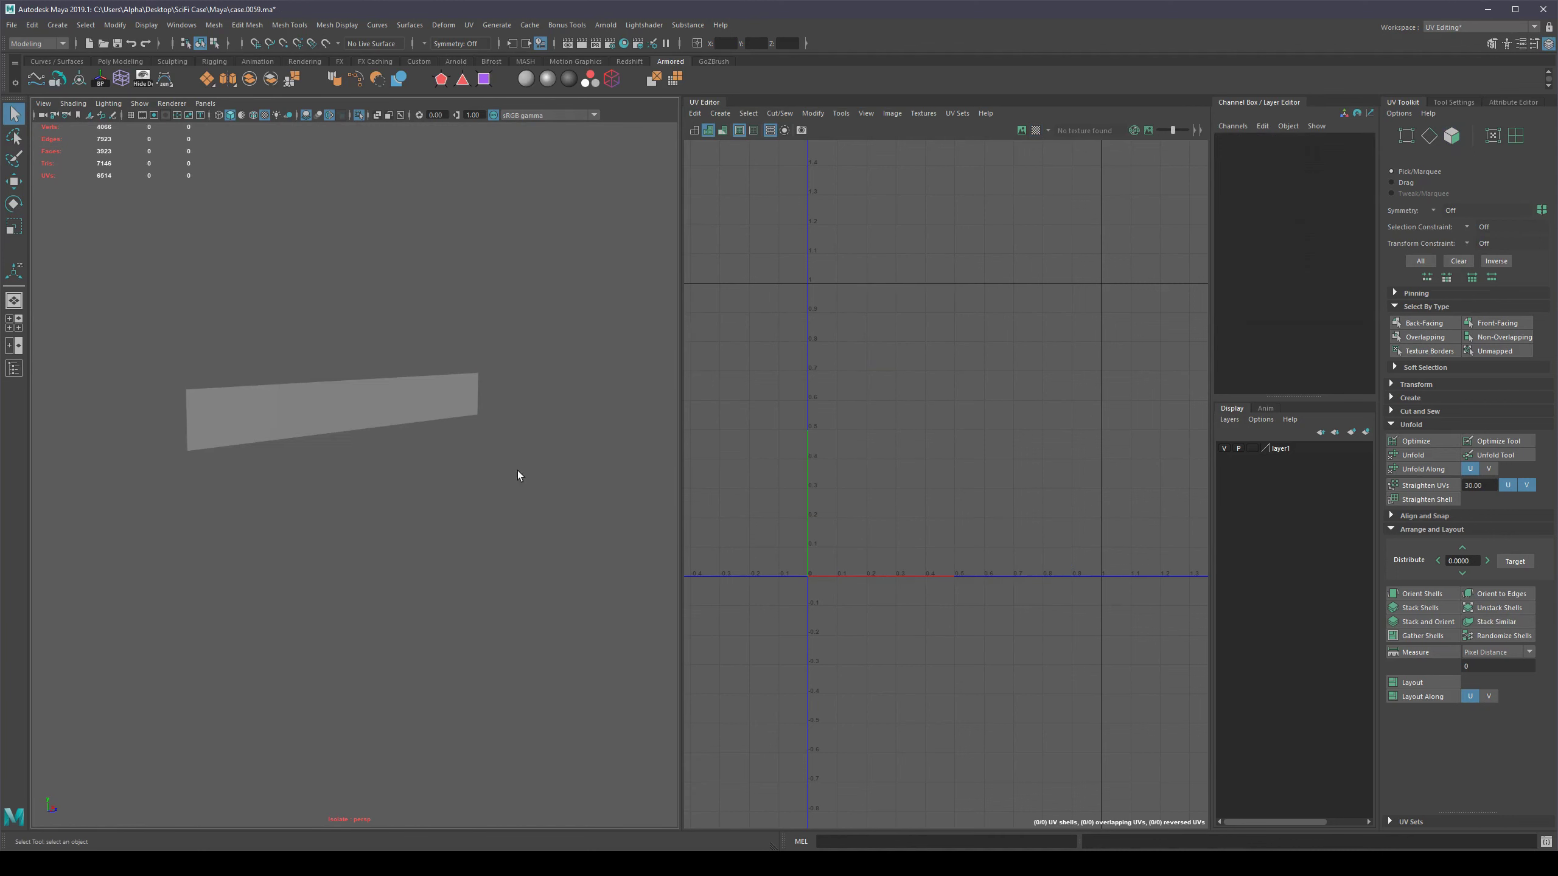
{"action": "left_click", "coordinate": [328, 415]}
{"action": "key", "text": "ctrl+1"}
{"action": "key", "text": "ctrl+1"}
{"action": "scroll", "coordinate": [387, 454], "scroll_direction": "down", "scroll_amount": 1}
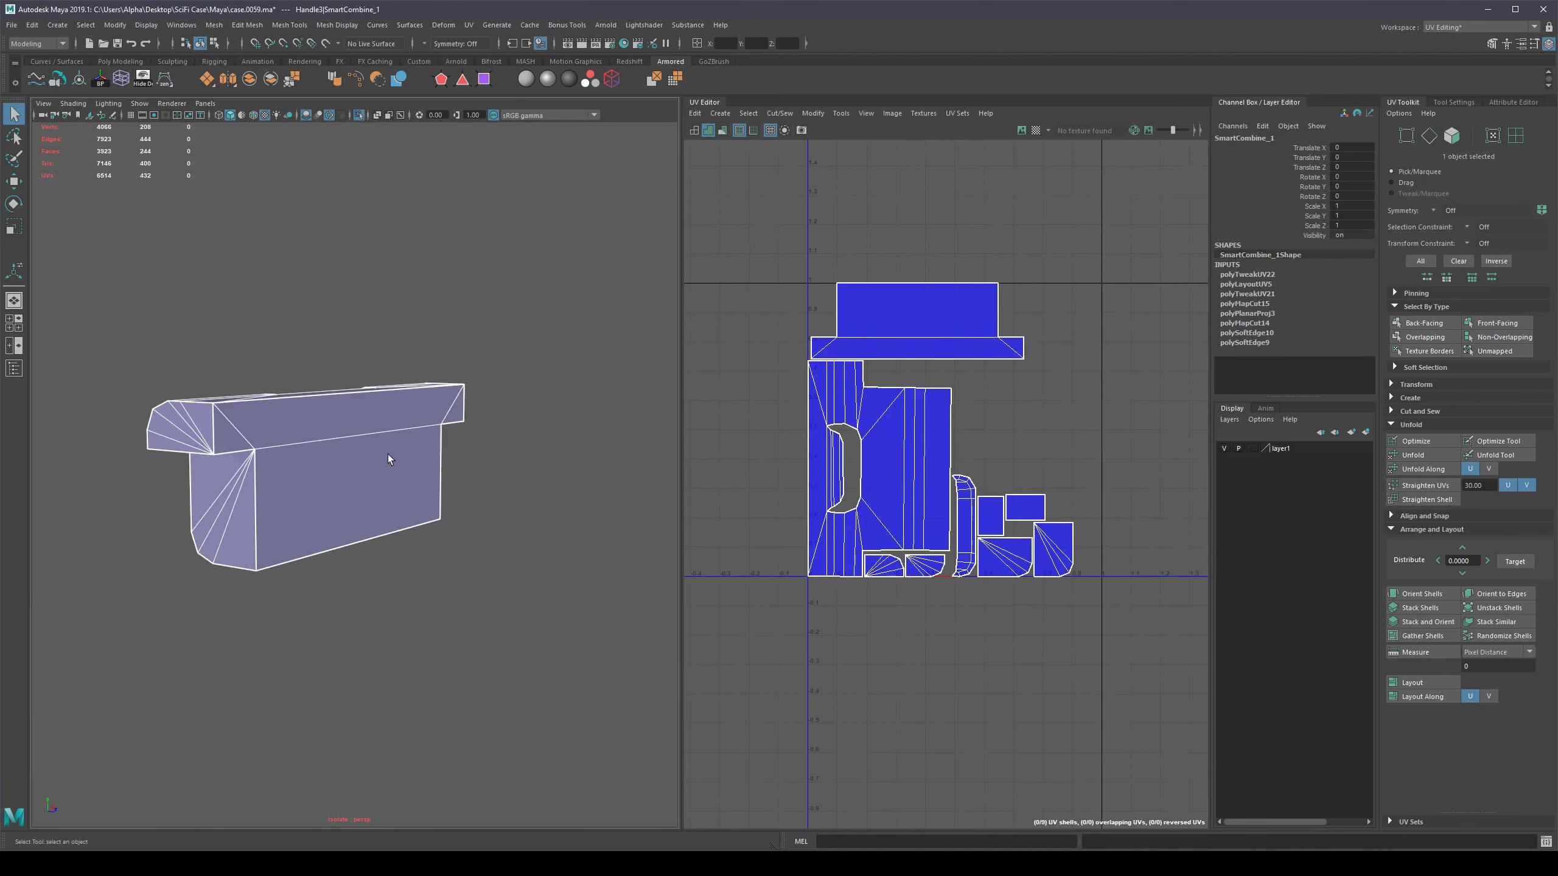
Delete the flat faces on the hidden back side of the handle cover and show the full case again.
{"action": "right_click_drag", "start_coordinate": [389, 531], "coordinate": [388, 532]}
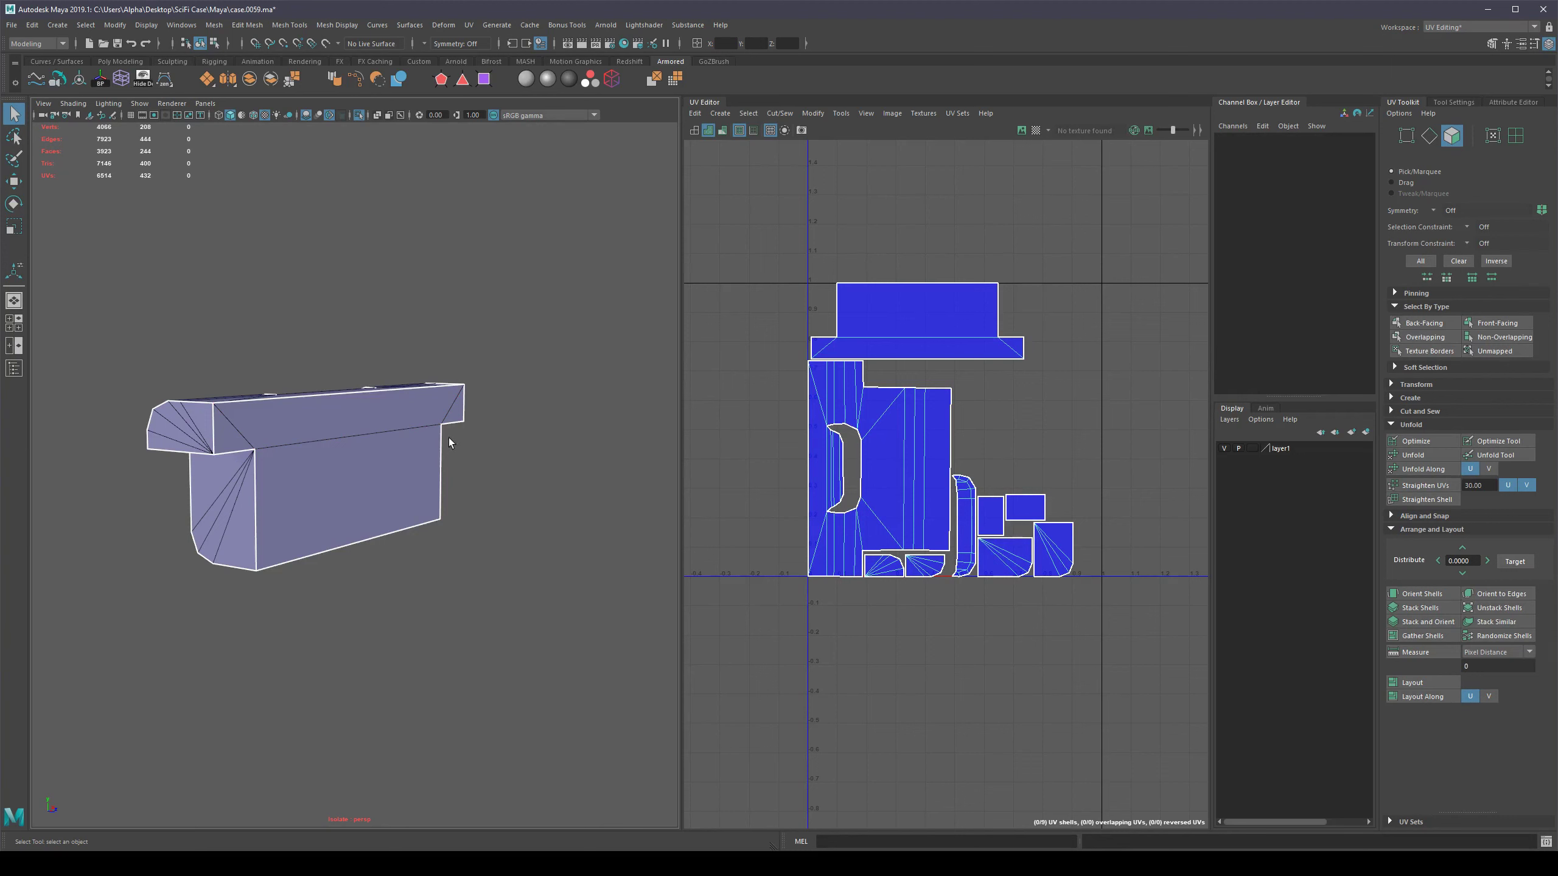
{"action": "double_click", "coordinate": [417, 451]}
{"action": "key", "text": "Delete"}
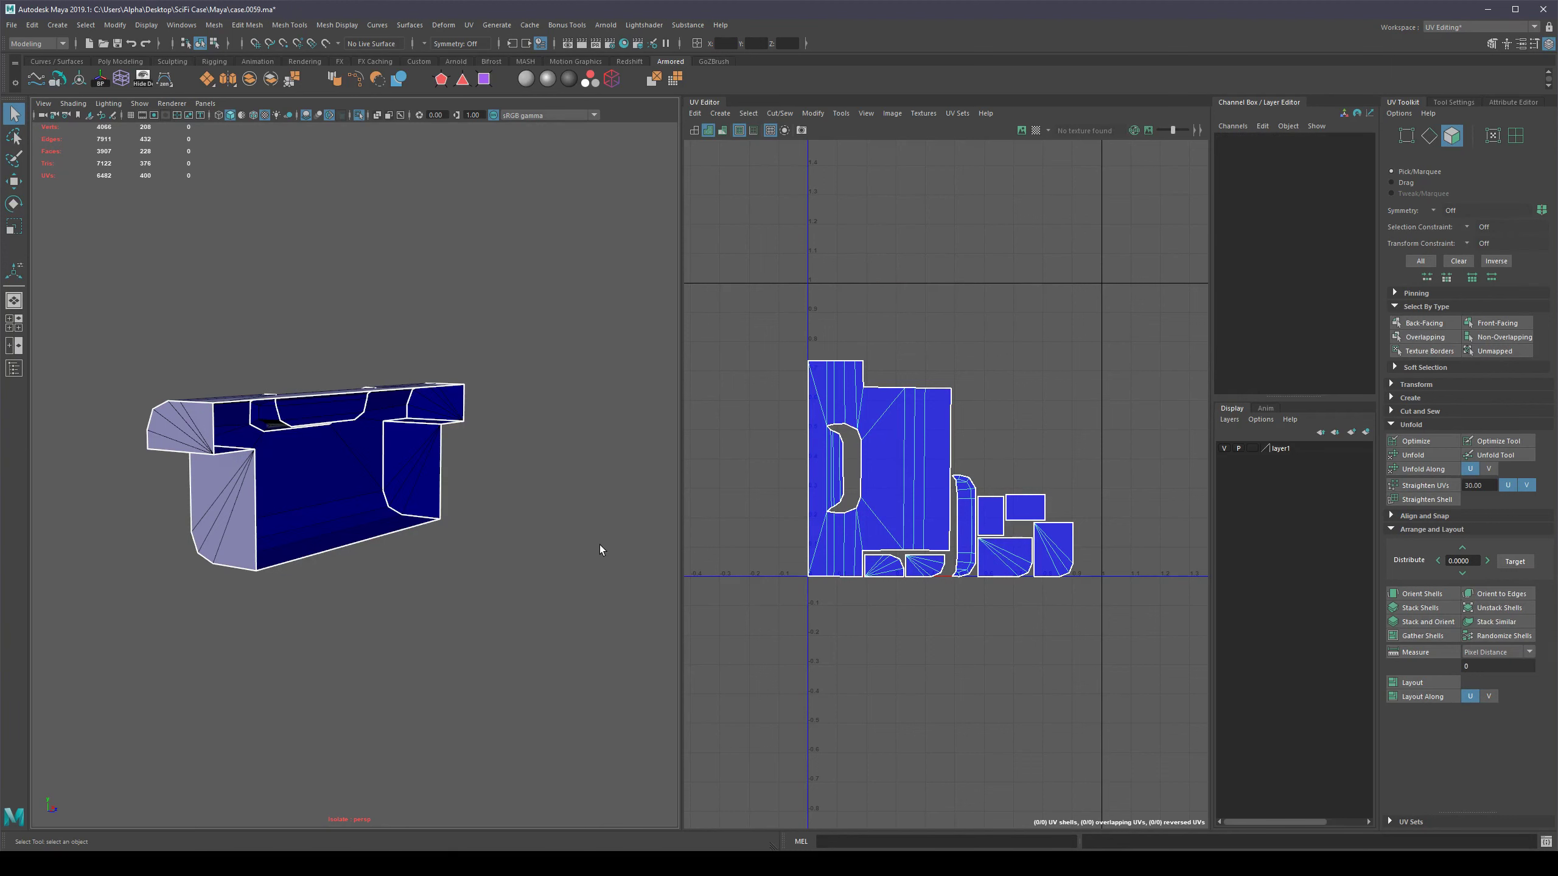
{"action": "right_click_drag", "start_coordinate": [438, 391], "coordinate": [461, 371]}
{"action": "scroll", "coordinate": [368, 448], "scroll_direction": "down", "scroll_amount": 5}
{"action": "left_click_drag", "start_coordinate": [290, 504], "coordinate": [459, 504], "text": "alt"}
{"action": "key", "text": "ctrl+1"}
{"action": "left_click_drag", "start_coordinate": [326, 495], "coordinate": [372, 488], "text": "alt"}
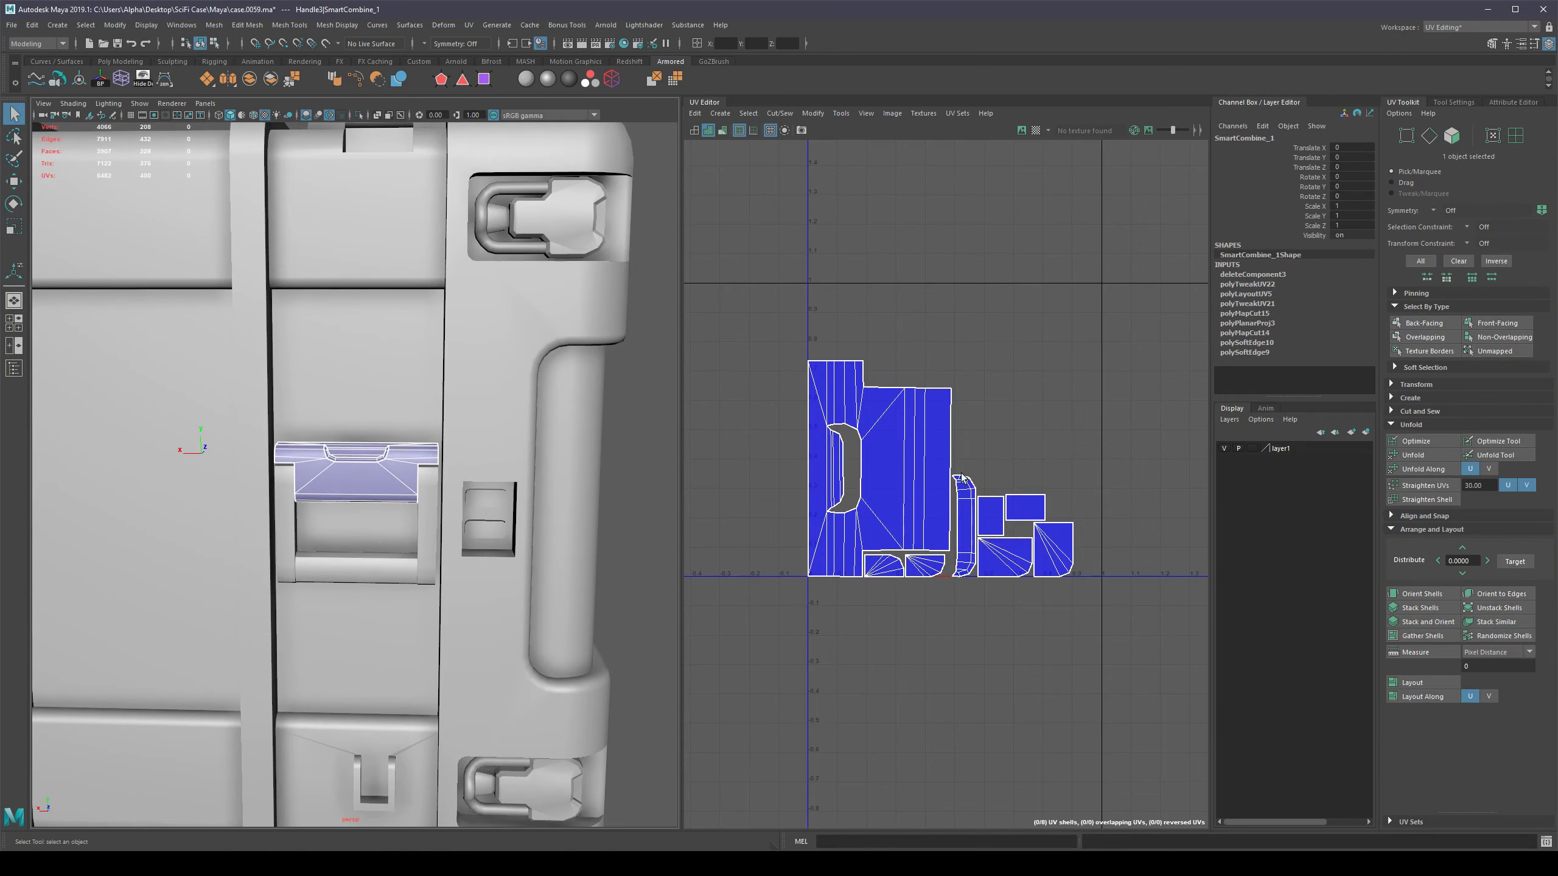
{"action": "scroll", "coordinate": [957, 474], "scroll_direction": "down", "scroll_amount": 3}
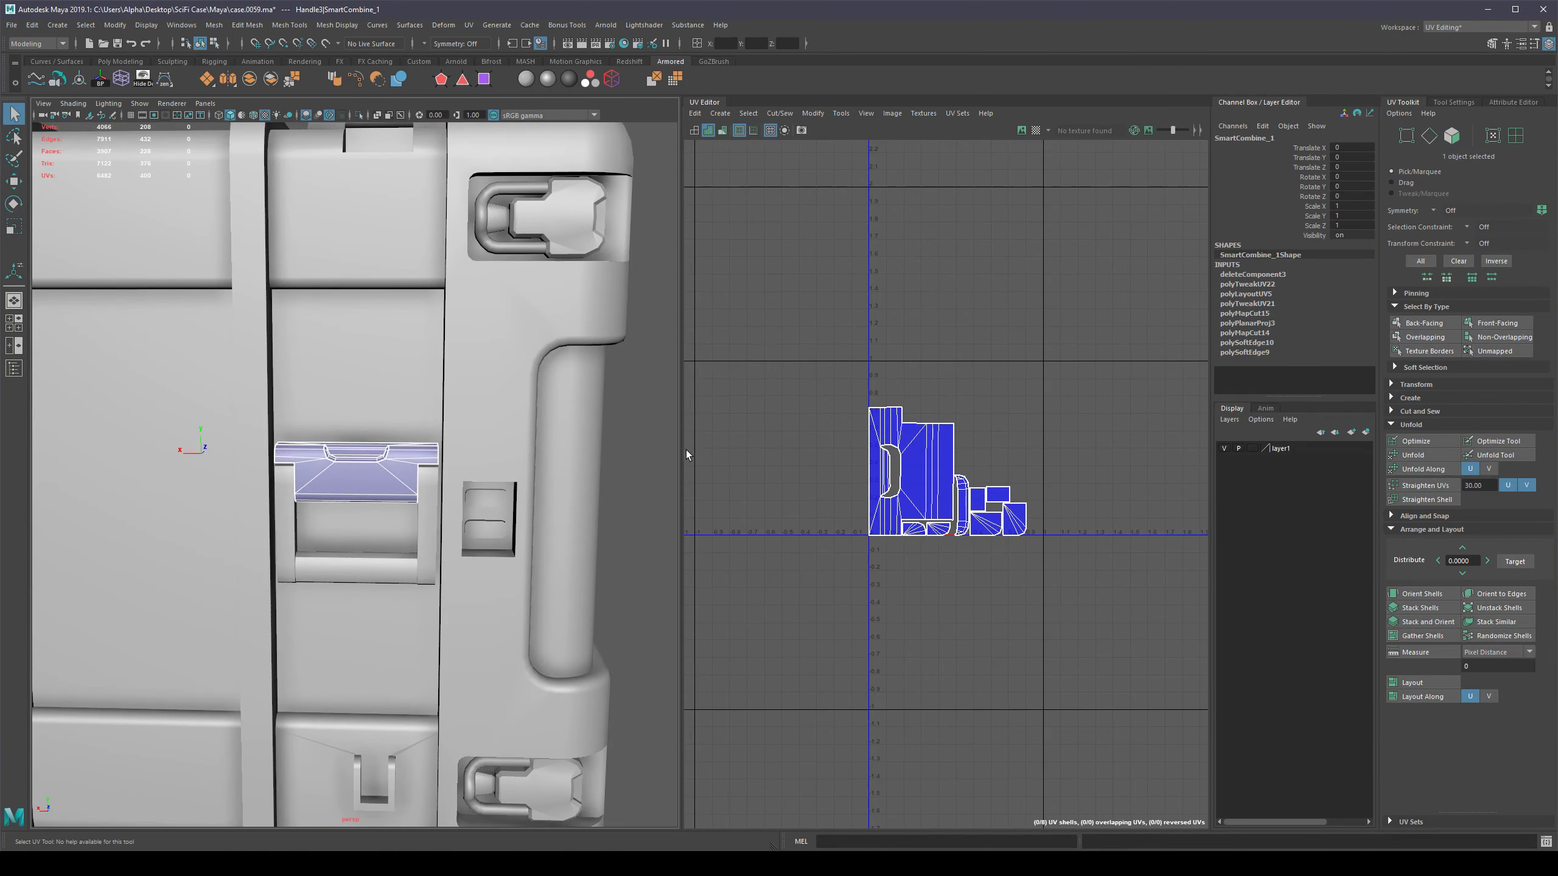
Select the two side arms of the handle and isolate them in the view.
{"action": "left_click", "coordinate": [643, 457]}
{"action": "left_click", "coordinate": [408, 473]}
{"action": "middle_click_drag", "start_coordinate": [664, 533], "coordinate": [611, 414], "text": "alt"}
{"action": "left_click", "coordinate": [358, 450]}
{"action": "key", "text": "f"}
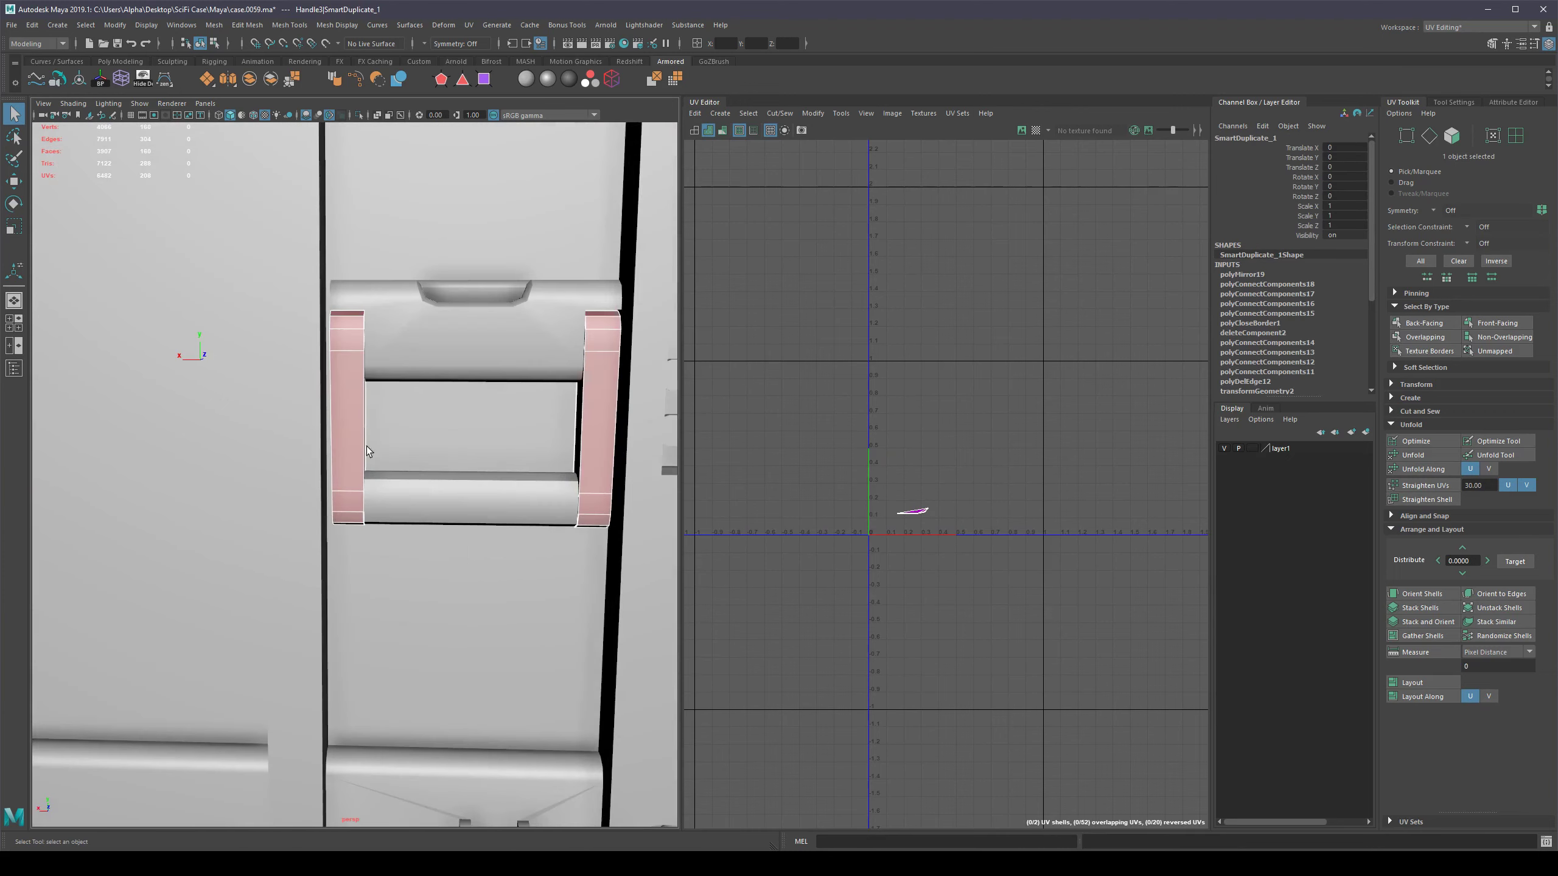
{"action": "key", "text": "ctrl+1"}
{"action": "left_click_drag", "start_coordinate": [547, 392], "coordinate": [443, 426], "text": "alt"}
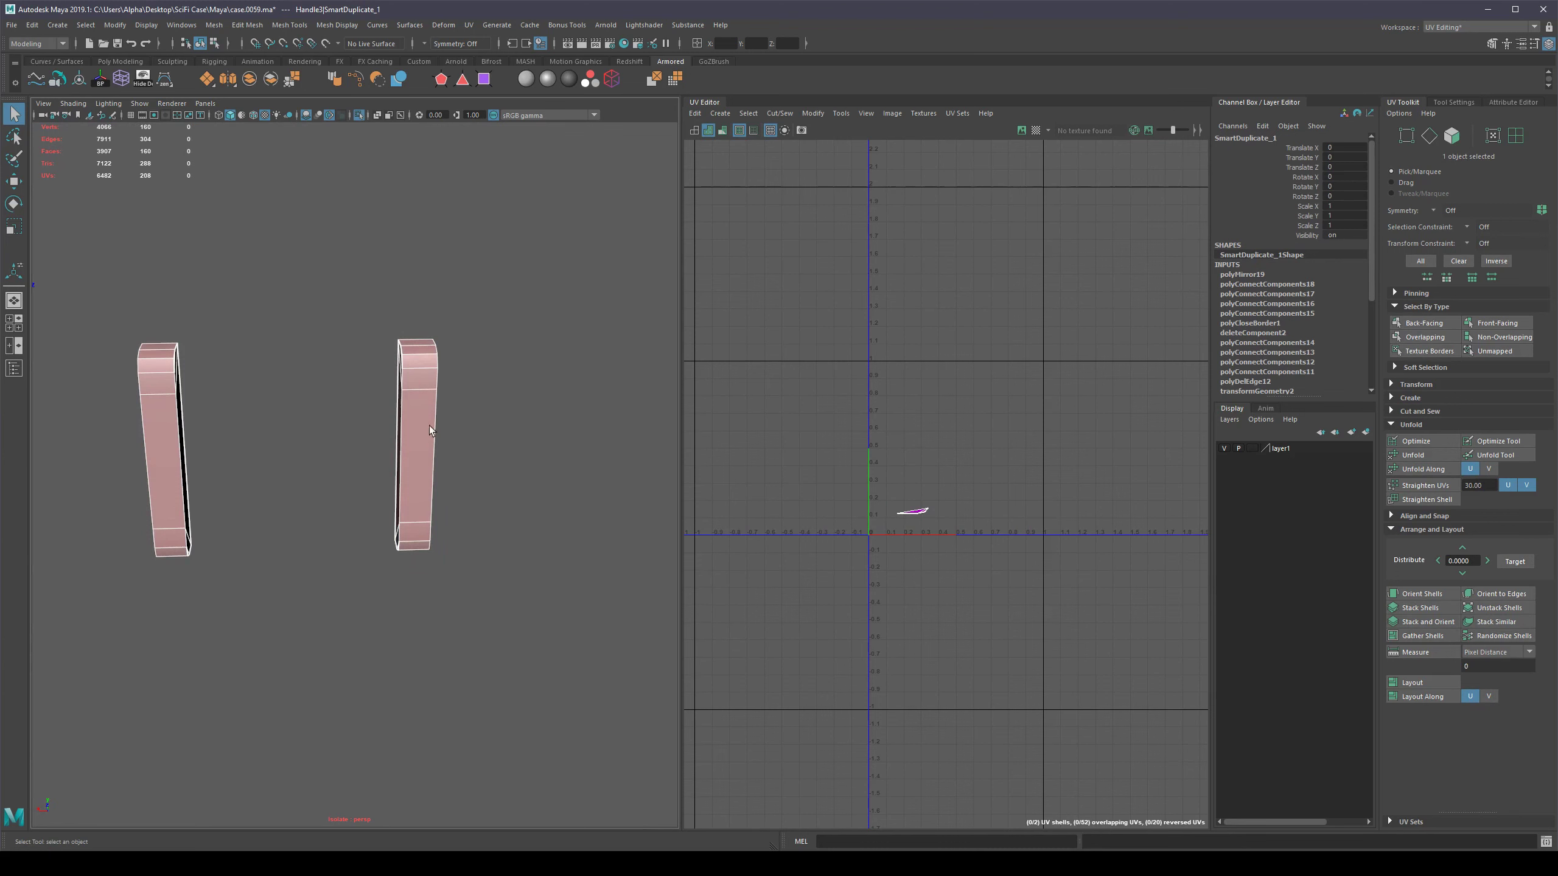
Clear the side arms' construction history and apply soft and hard edges to them.
{"action": "right_click_drag", "start_coordinate": [419, 426], "coordinate": [573, 424]}
{"action": "left_click_drag", "start_coordinate": [402, 412], "coordinate": [480, 400], "text": "alt"}
{"action": "middle_click_drag", "start_coordinate": [479, 401], "coordinate": [414, 451], "text": "alt"}
{"action": "scroll", "coordinate": [418, 448], "scroll_direction": "up", "scroll_amount": 3}
{"action": "scroll", "coordinate": [374, 456], "scroll_direction": "up", "scroll_amount": 1}
{"action": "left_click", "coordinate": [399, 458]}
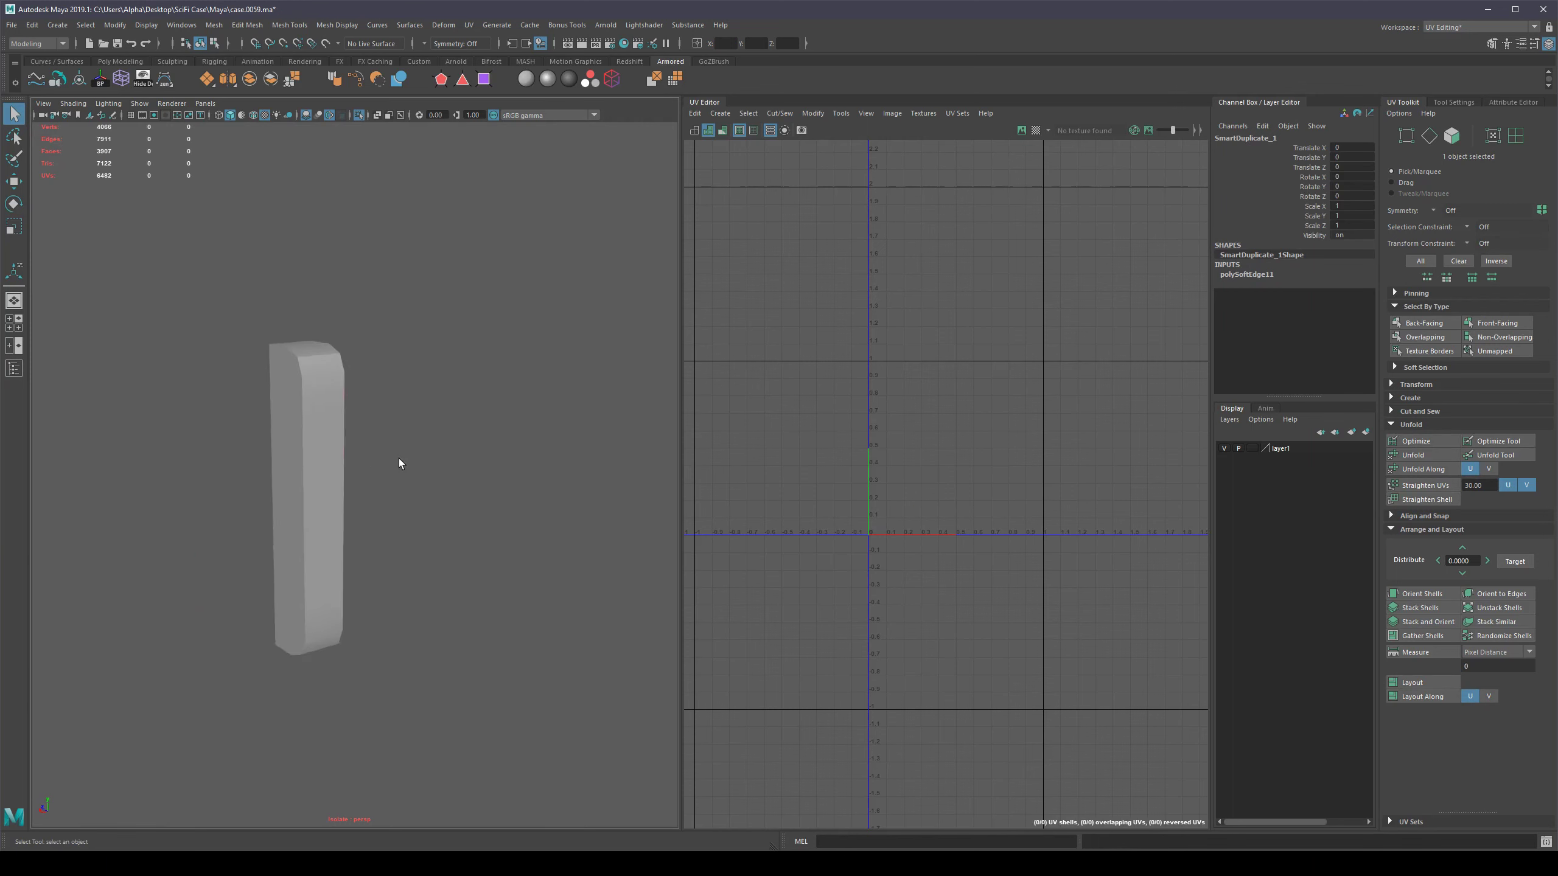
Select all faces of one side arm and apply a planar UV projection from the current camera view.
{"action": "scroll", "coordinate": [344, 455], "scroll_direction": "up", "scroll_amount": 2}
{"action": "left_click", "coordinate": [287, 453]}
{"action": "key", "text": "F10"}
{"action": "mouse_move", "coordinate": [414, 457]}
{"action": "left_mouse_down", "text": "alt"}
{"action": "mouse_move", "coordinate": [508, 464]}
{"action": "mouse_move", "coordinate": [508, 487]}
{"action": "mouse_move", "coordinate": [390, 452]}
{"action": "mouse_move", "coordinate": [258, 467]}
{"action": "mouse_move", "coordinate": [383, 458]}
{"action": "left_mouse_up", "text": "alt"}
{"action": "left_click", "coordinate": [460, 433]}
{"action": "left_click", "coordinate": [357, 454]}
{"action": "key", "text": "F11"}
{"action": "double_click", "coordinate": [333, 513]}
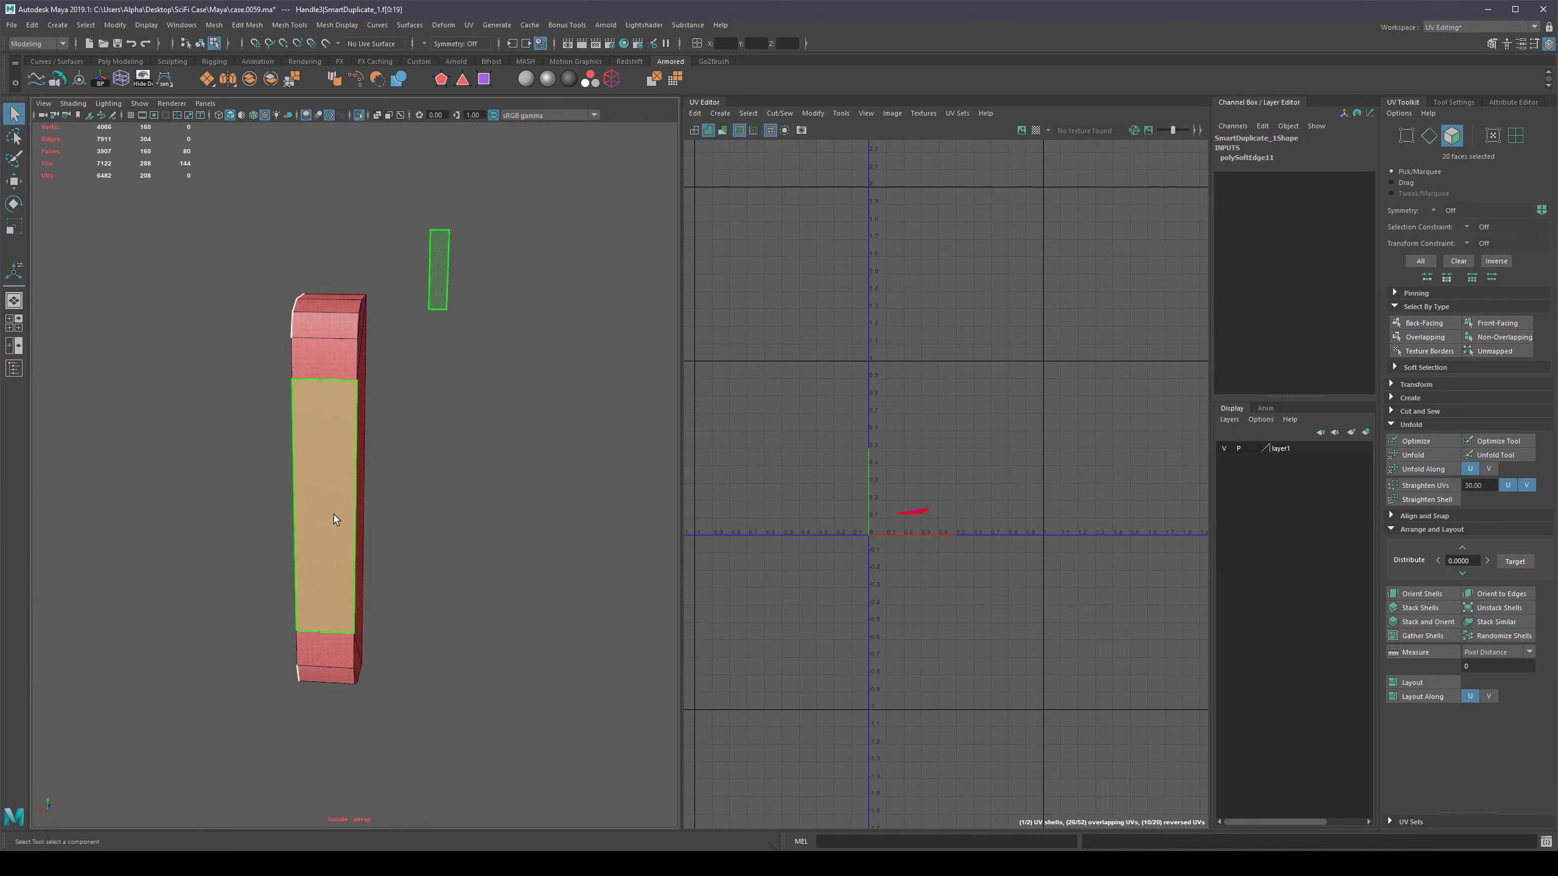
{"action": "scroll", "coordinate": [333, 514], "scroll_direction": "down", "scroll_amount": 4}
{"action": "left_click_drag", "start_coordinate": [334, 513], "coordinate": [482, 443], "text": "alt"}
{"action": "right_click_drag", "start_coordinate": [480, 440], "coordinate": [590, 795], "text": "shift"}
{"action": "scroll", "coordinate": [428, 534], "scroll_direction": "up", "scroll_amount": 3}
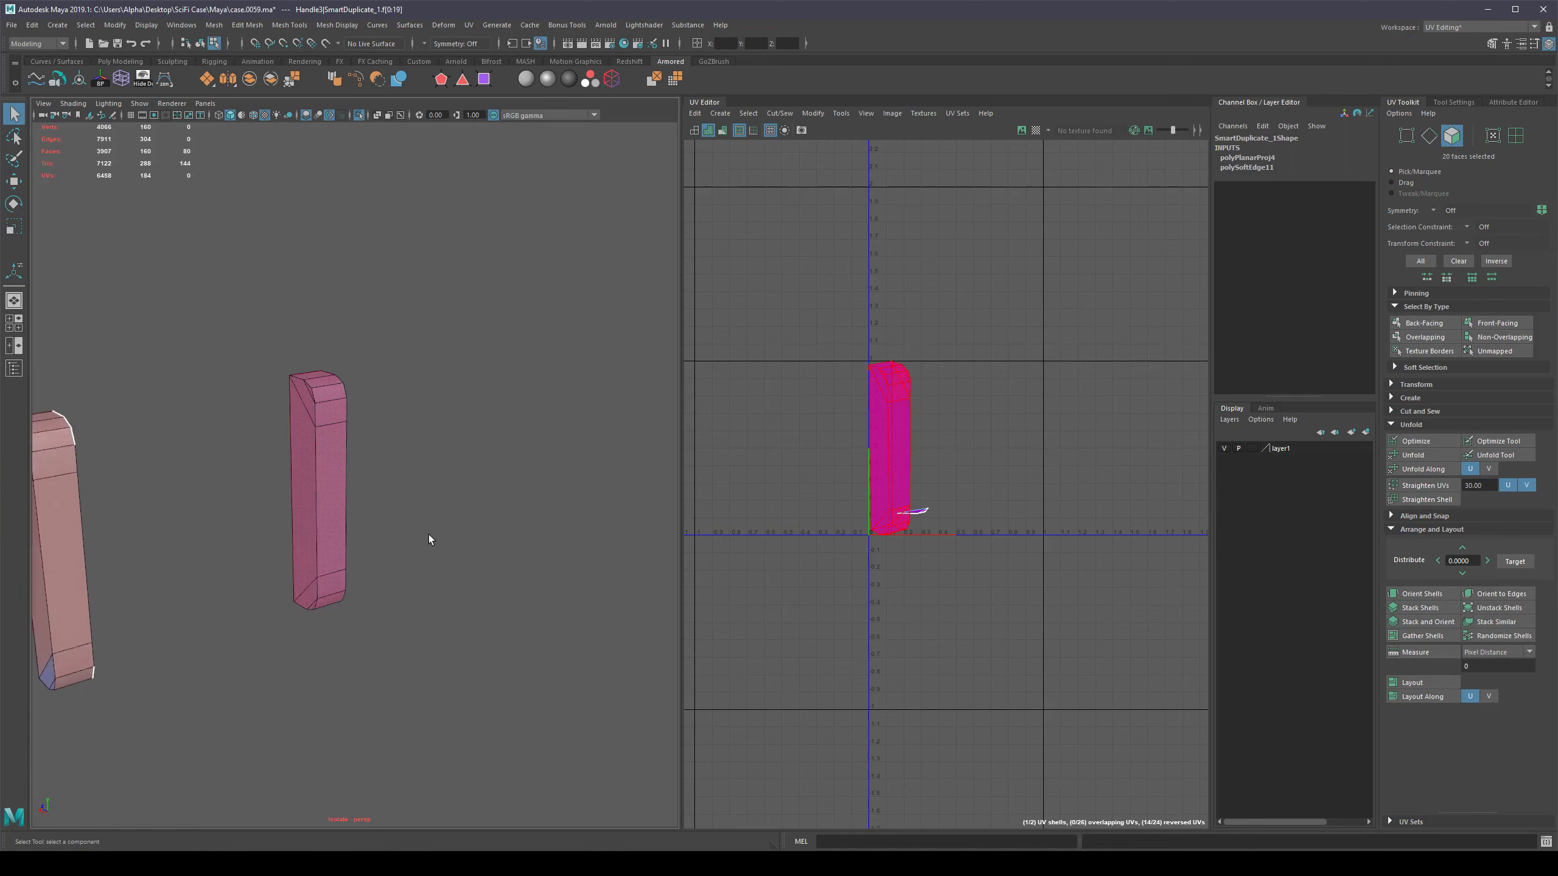
Cut the projected side arm's UVs along its hard edges, then unfold and optimize the shells.
{"action": "key", "text": "F10"}
{"action": "right_click_drag", "start_coordinate": [1029, 354], "coordinate": [982, 371], "text": "shift"}
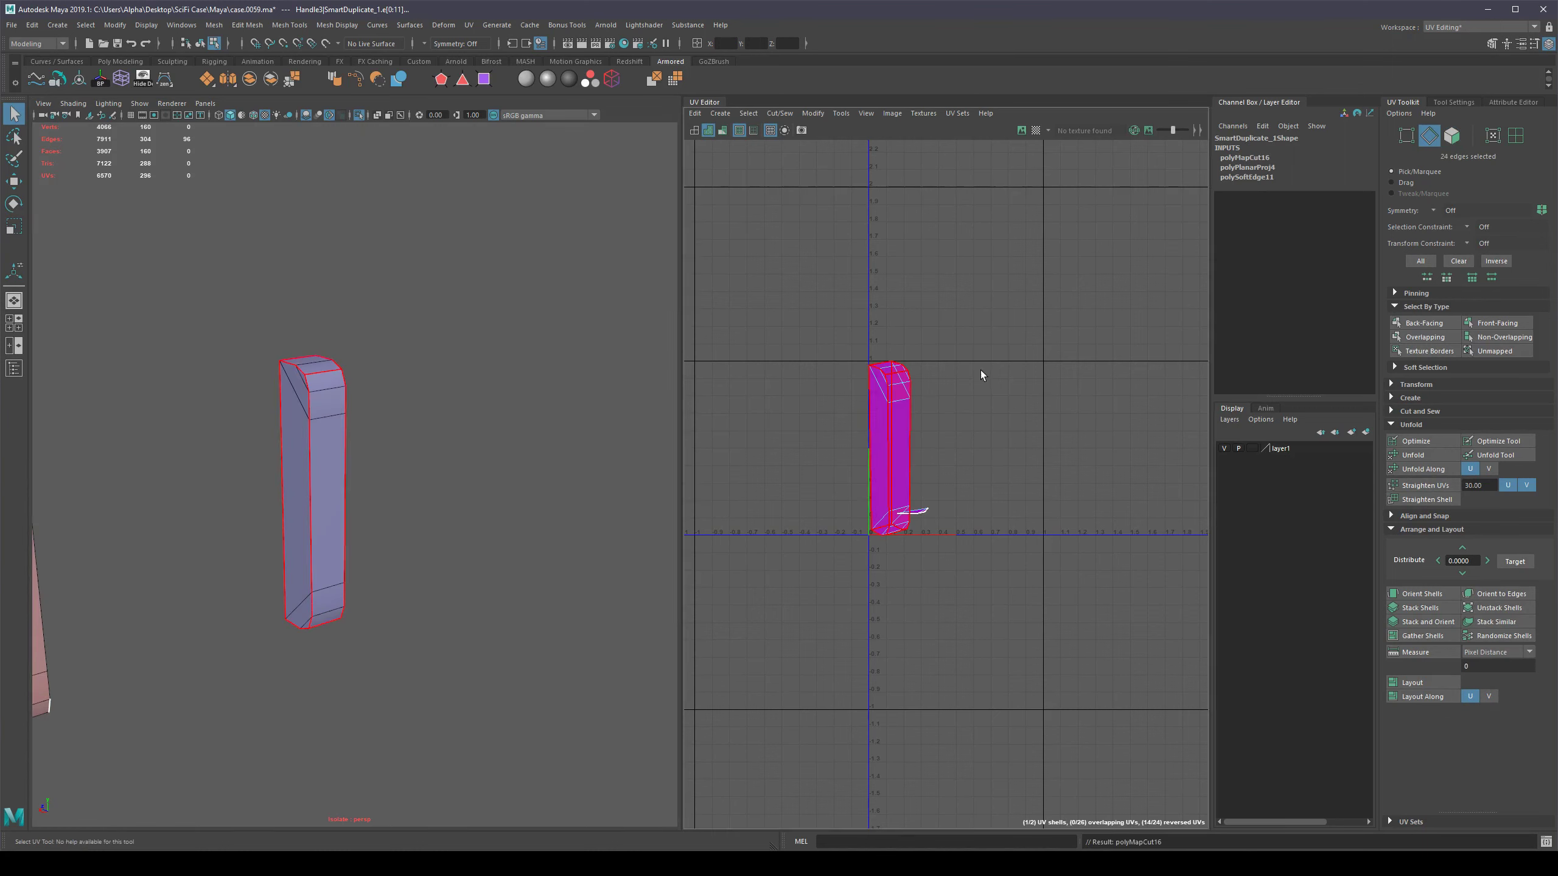
{"action": "right_click_drag", "start_coordinate": [336, 483], "coordinate": [399, 465]}
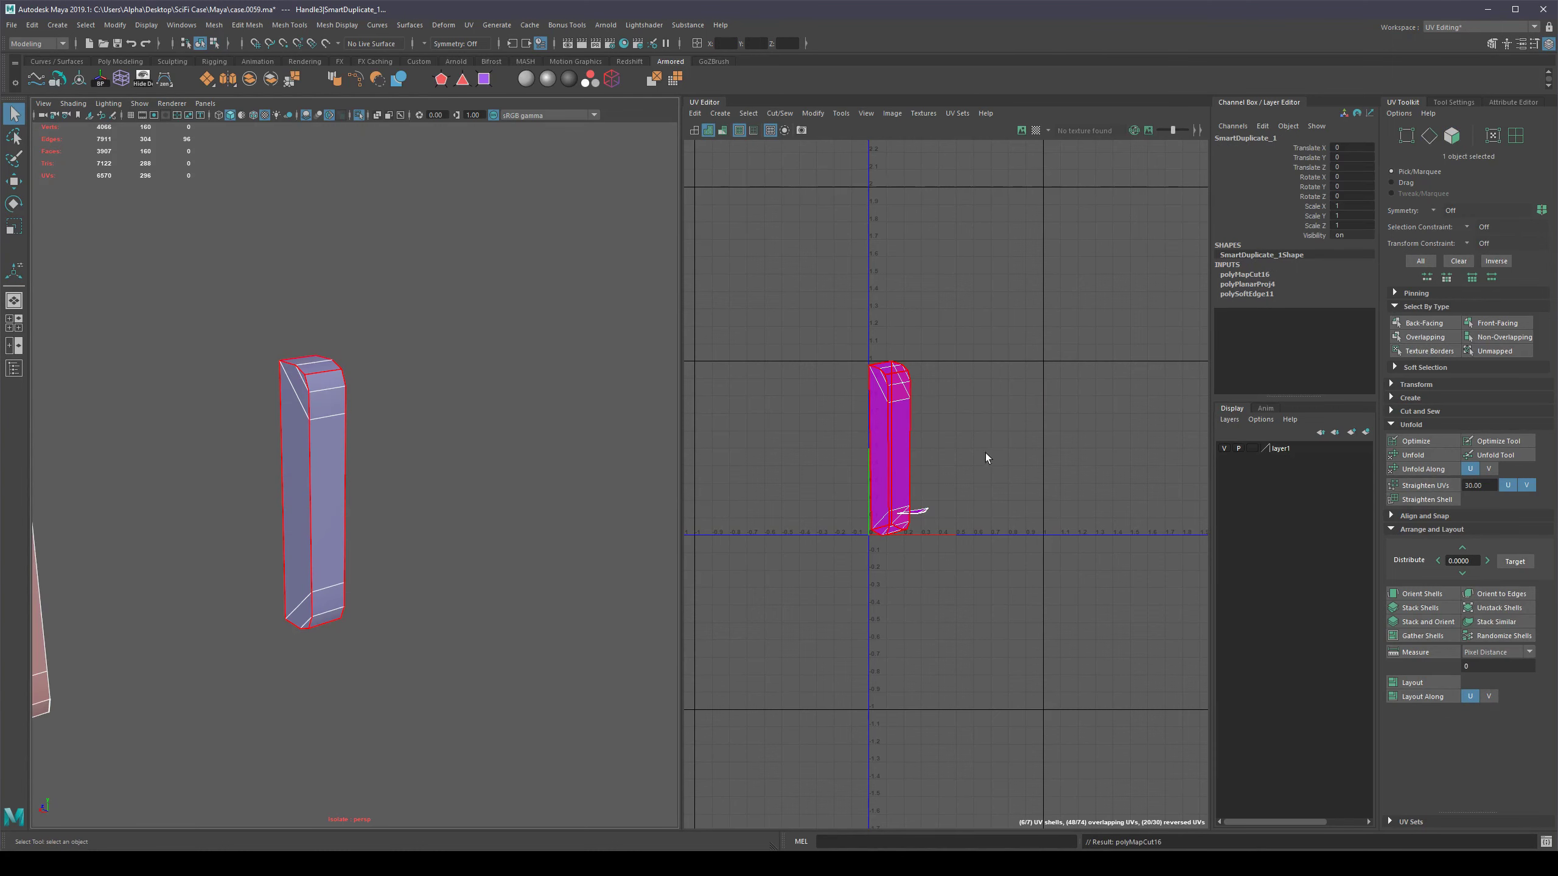
{"action": "left_click", "coordinate": [1397, 454]}
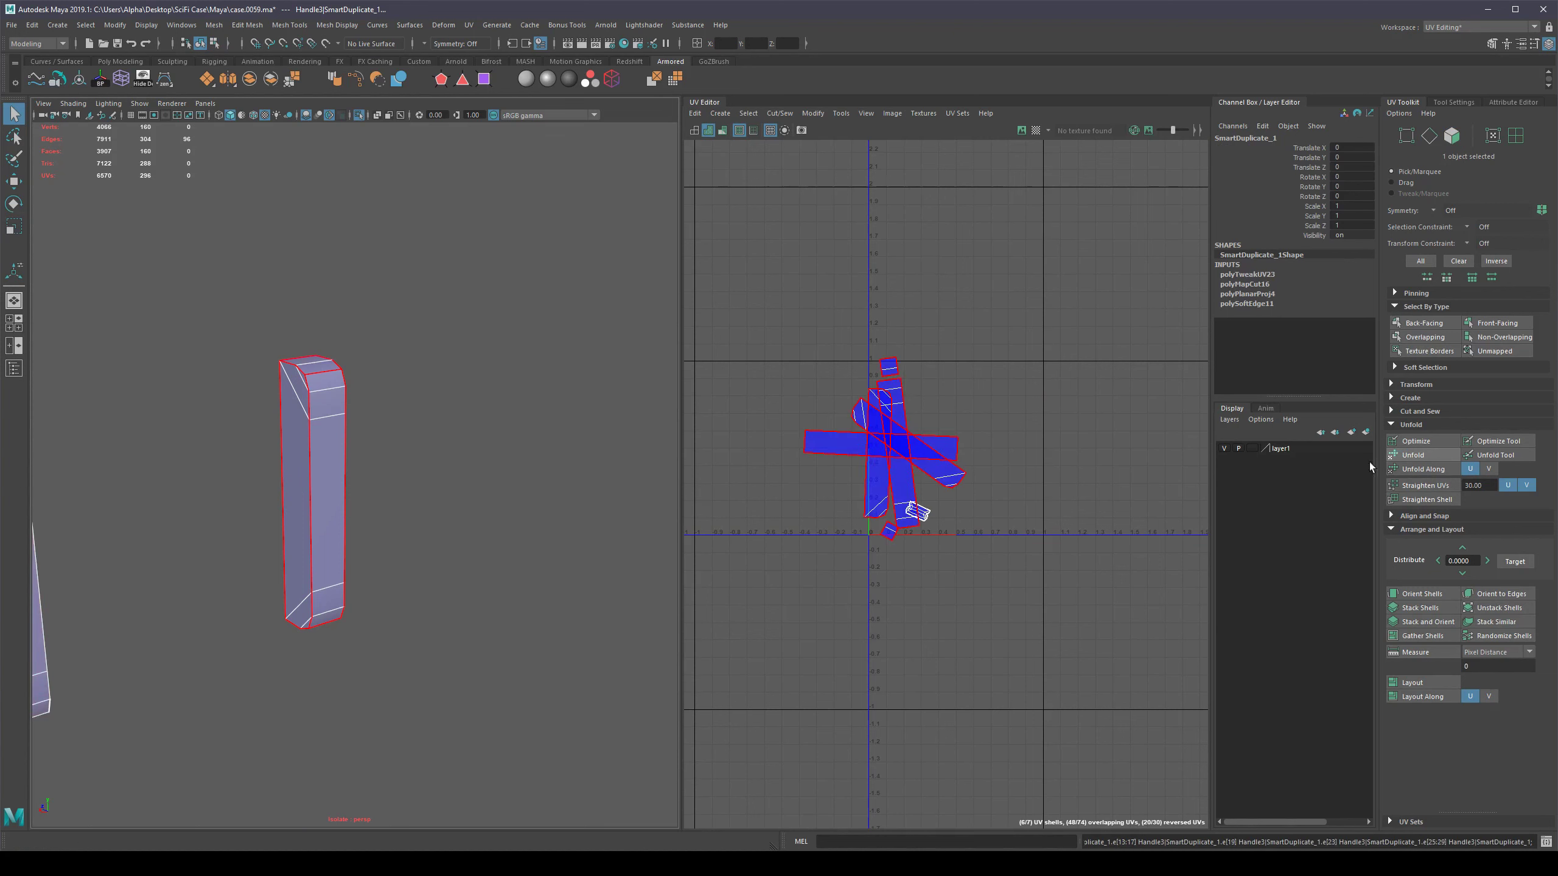
{"action": "left_click", "coordinate": [1428, 439]}
Orient the side arms' UV shells, undo a trial stacking and lay them out in the 0 to 1 UV tile.
{"action": "left_click", "coordinate": [1432, 599]}
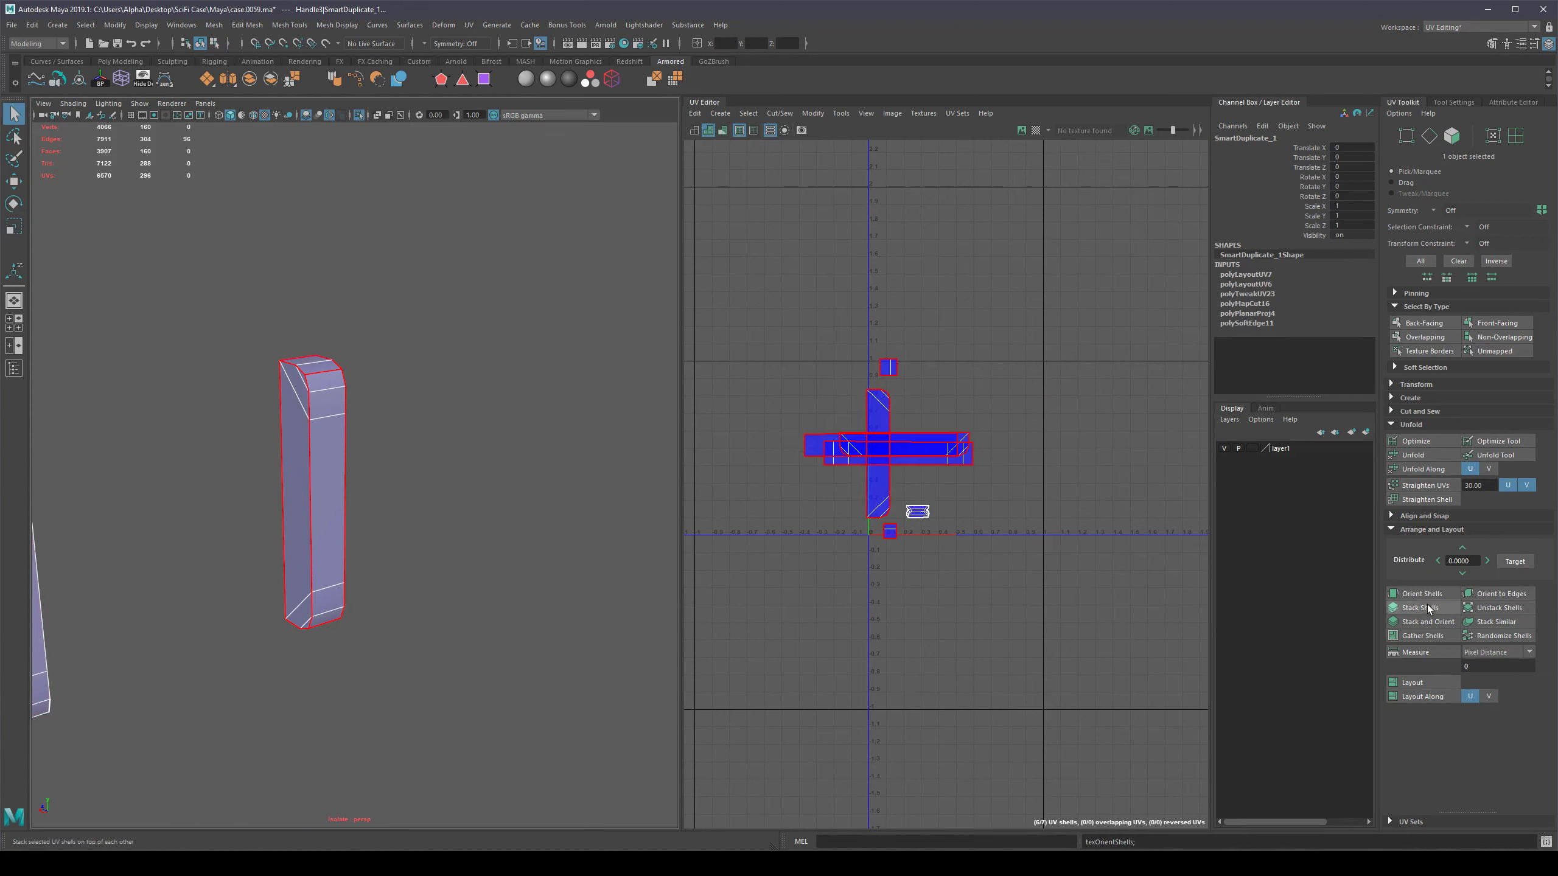
{"action": "left_click", "coordinate": [1430, 608]}
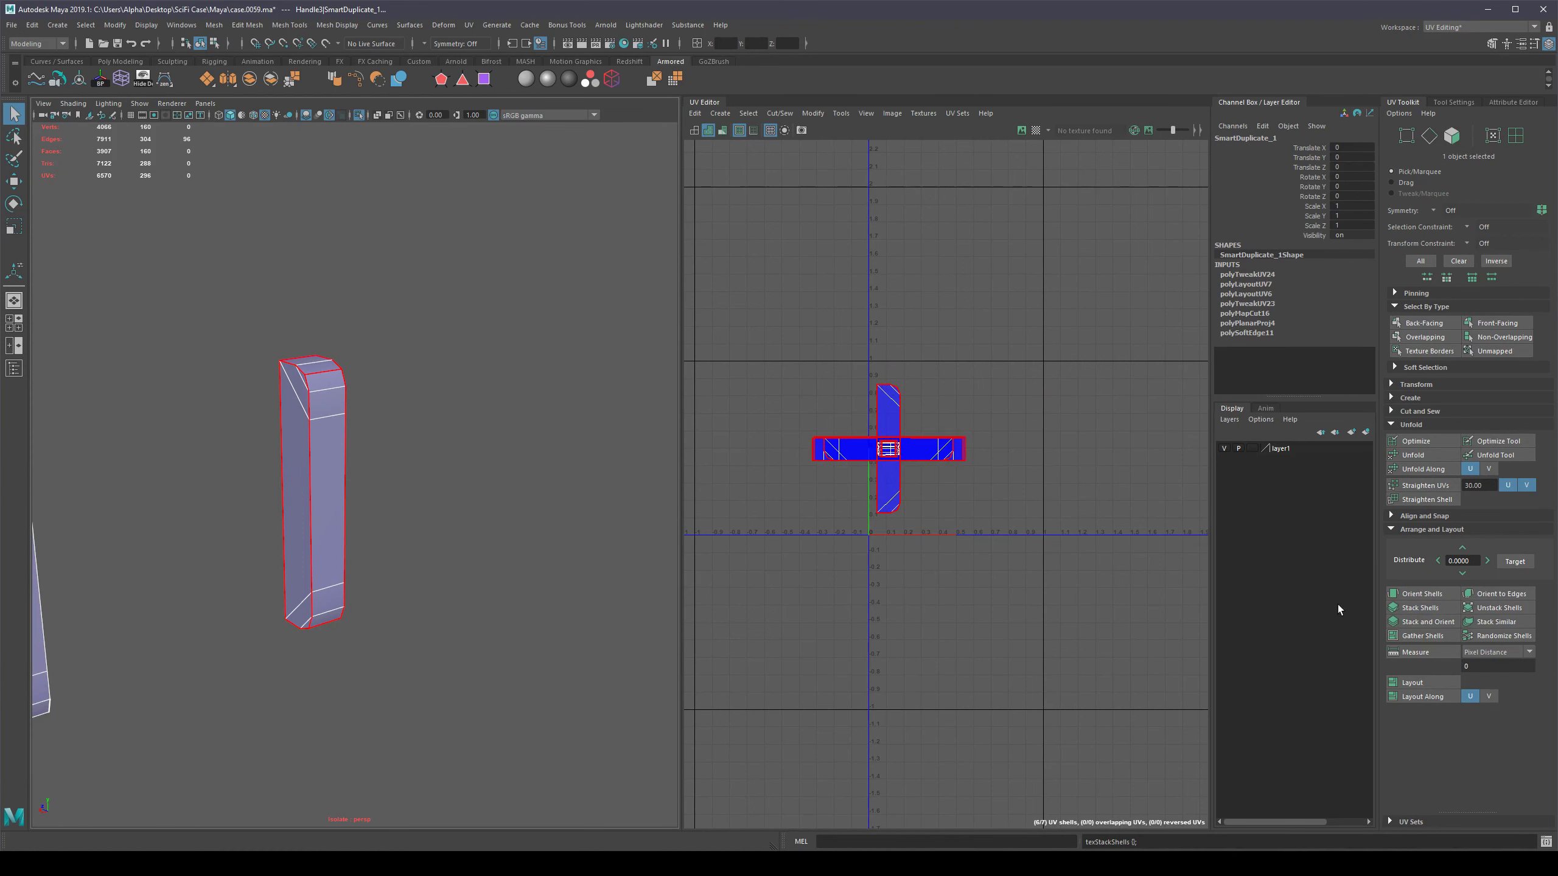
{"action": "key", "text": "ctrl+z"}
{"action": "left_click", "coordinate": [1412, 596]}
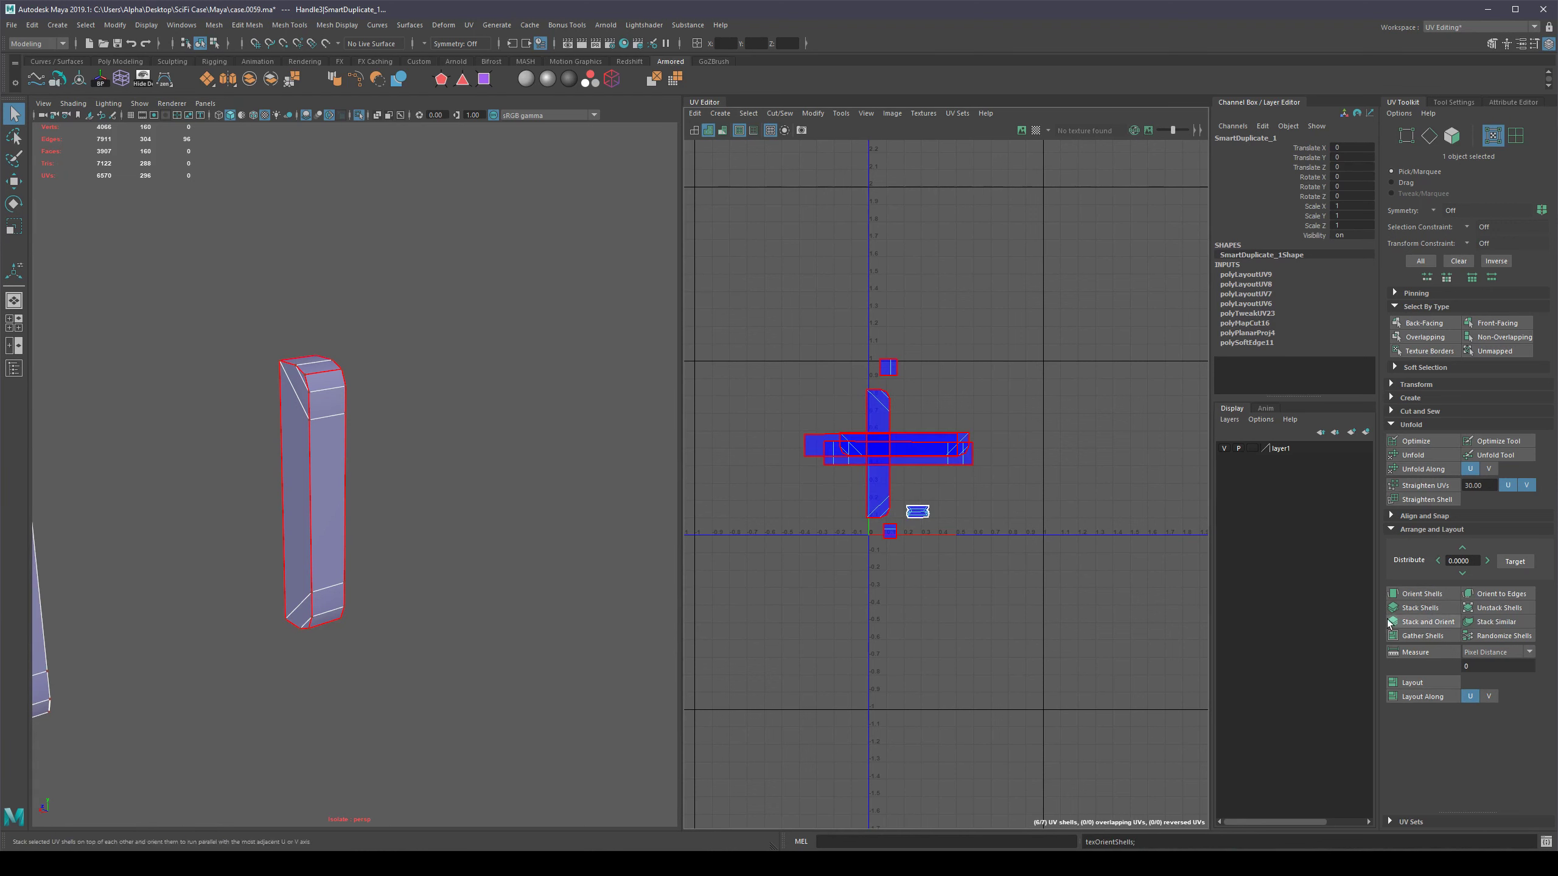
{"action": "scroll", "coordinate": [978, 556], "scroll_direction": "up", "scroll_amount": 3}
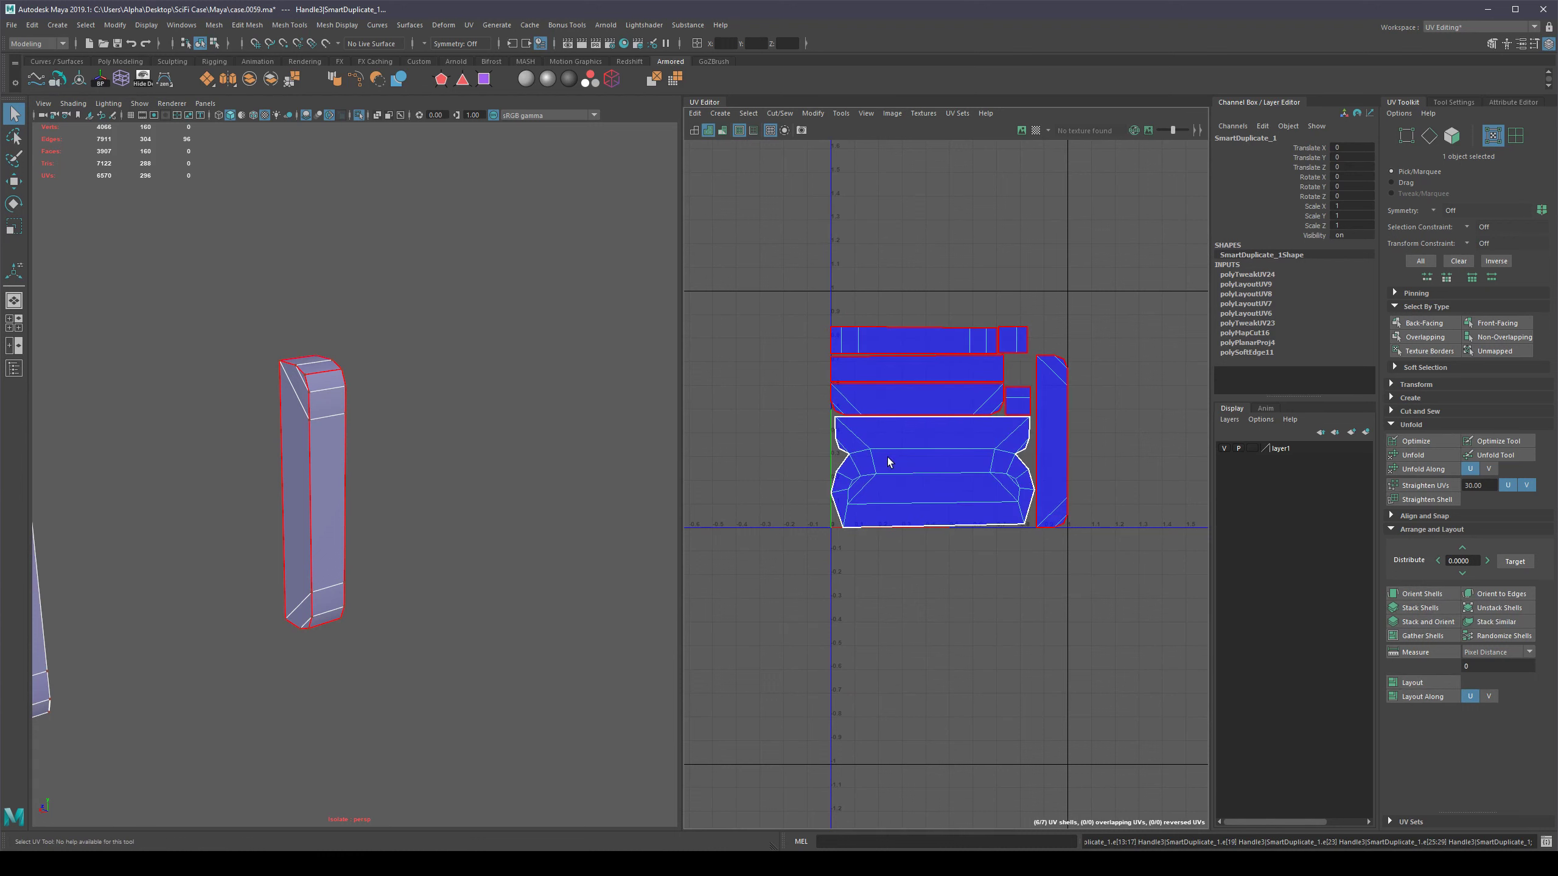
Examine the other side arm's large UV shell by selecting one of its edges and all of its faces.
{"action": "mouse_move", "coordinate": [534, 548]}
{"action": "left_mouse_down", "text": "alt"}
{"action": "mouse_move", "coordinate": [174, 531]}
{"action": "mouse_move", "coordinate": [213, 569]}
{"action": "mouse_move", "coordinate": [375, 539]}
{"action": "mouse_move", "coordinate": [379, 519]}
{"action": "left_mouse_up", "text": "alt"}
{"action": "right_click_drag", "start_coordinate": [932, 465], "coordinate": [928, 438]}
{"action": "key", "text": "F10"}
{"action": "left_click", "coordinate": [908, 458]}
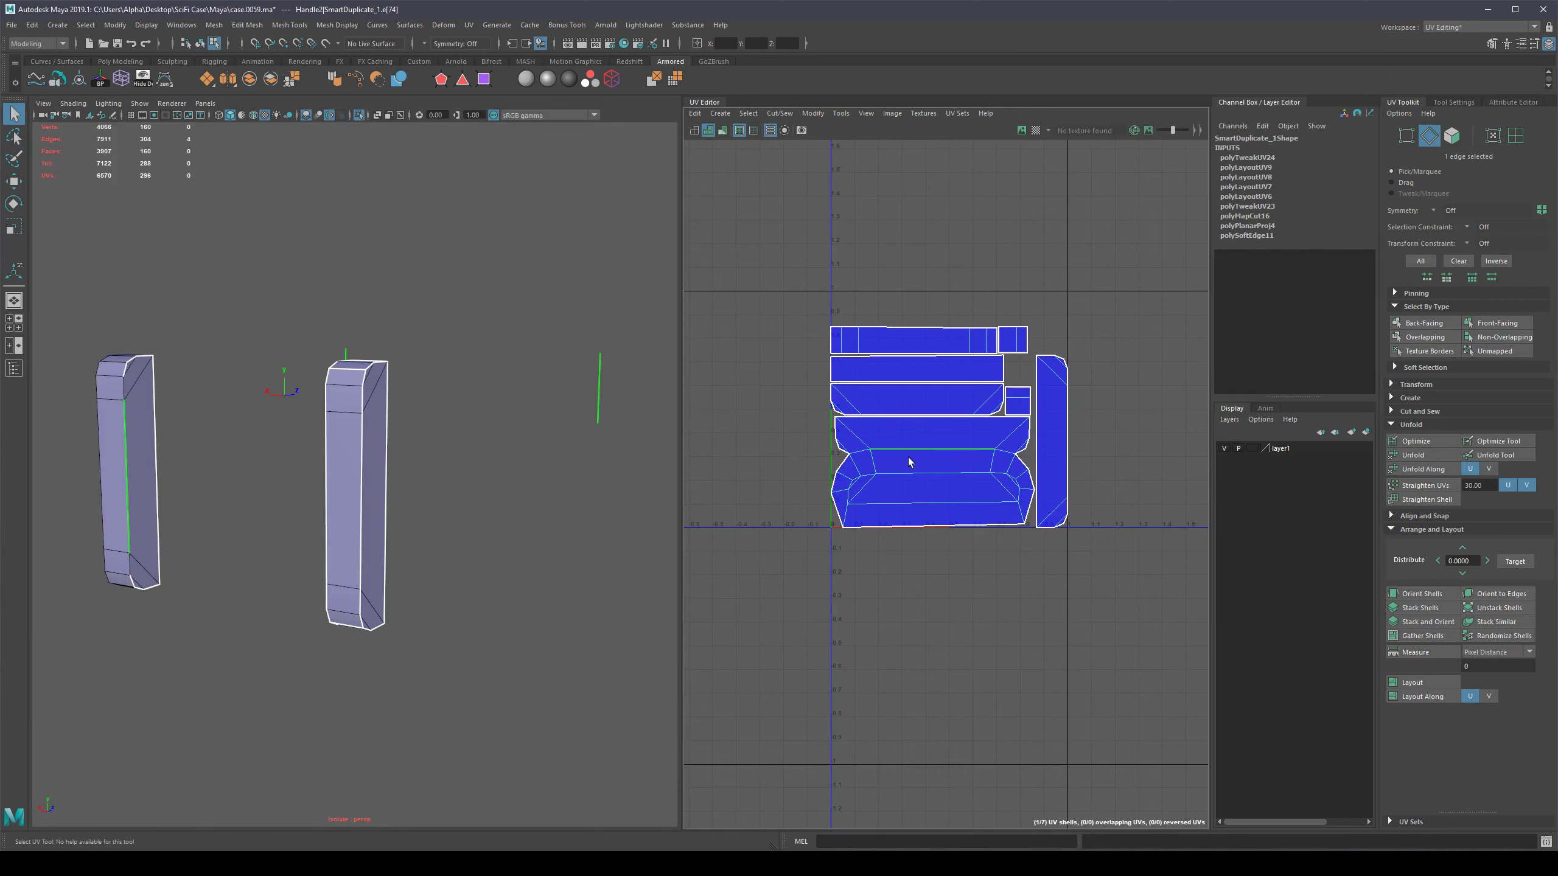
{"action": "left_click_drag", "start_coordinate": [462, 565], "coordinate": [292, 394], "text": "alt"}
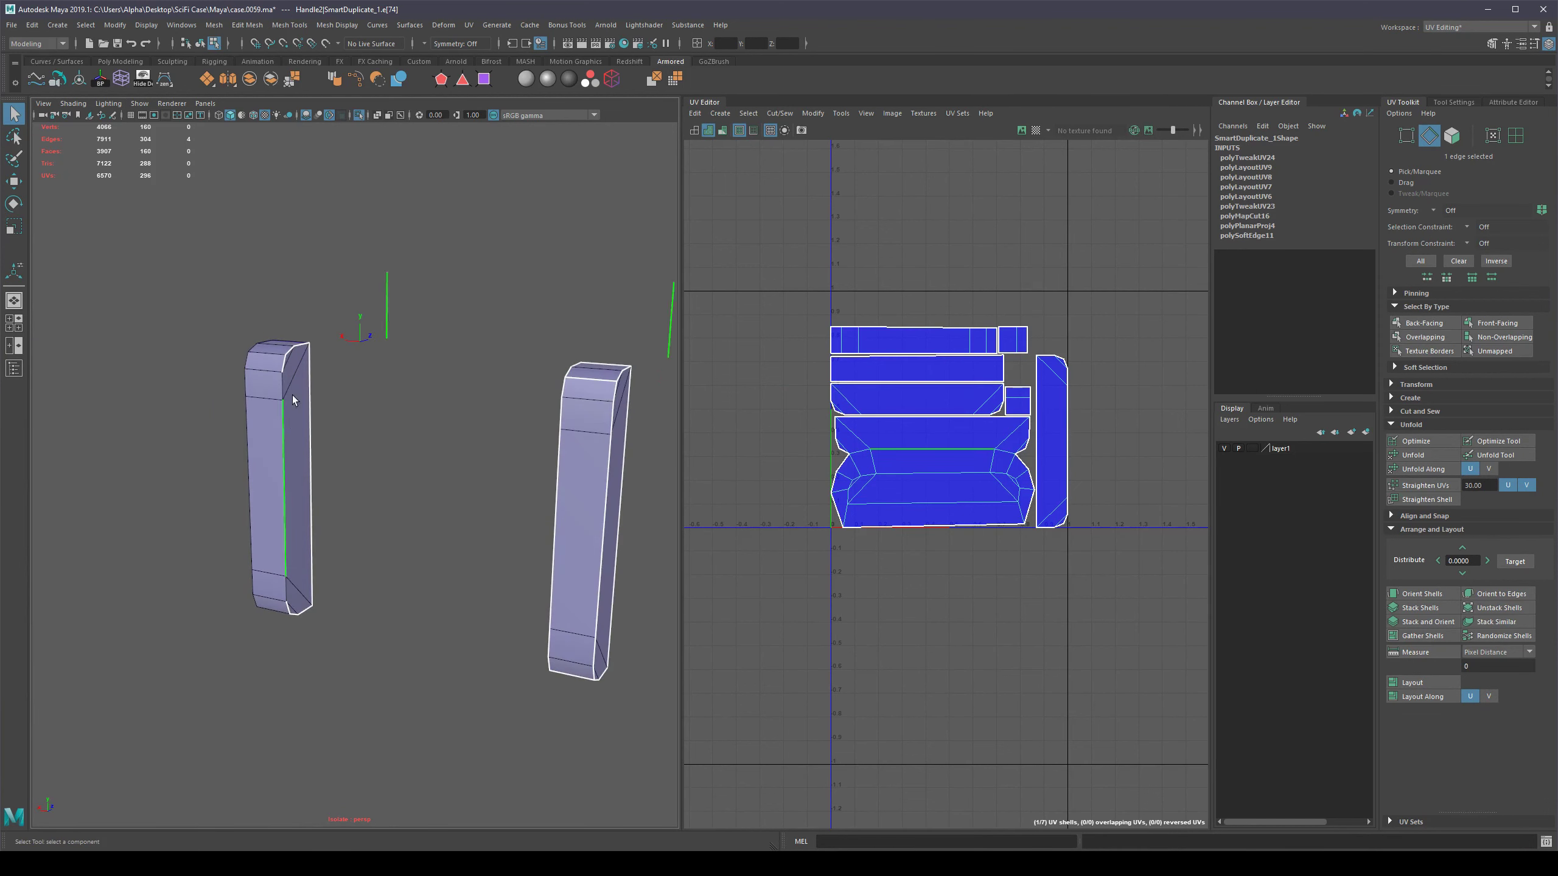
{"action": "key", "text": "F11"}
{"action": "double_click", "coordinate": [300, 488]}
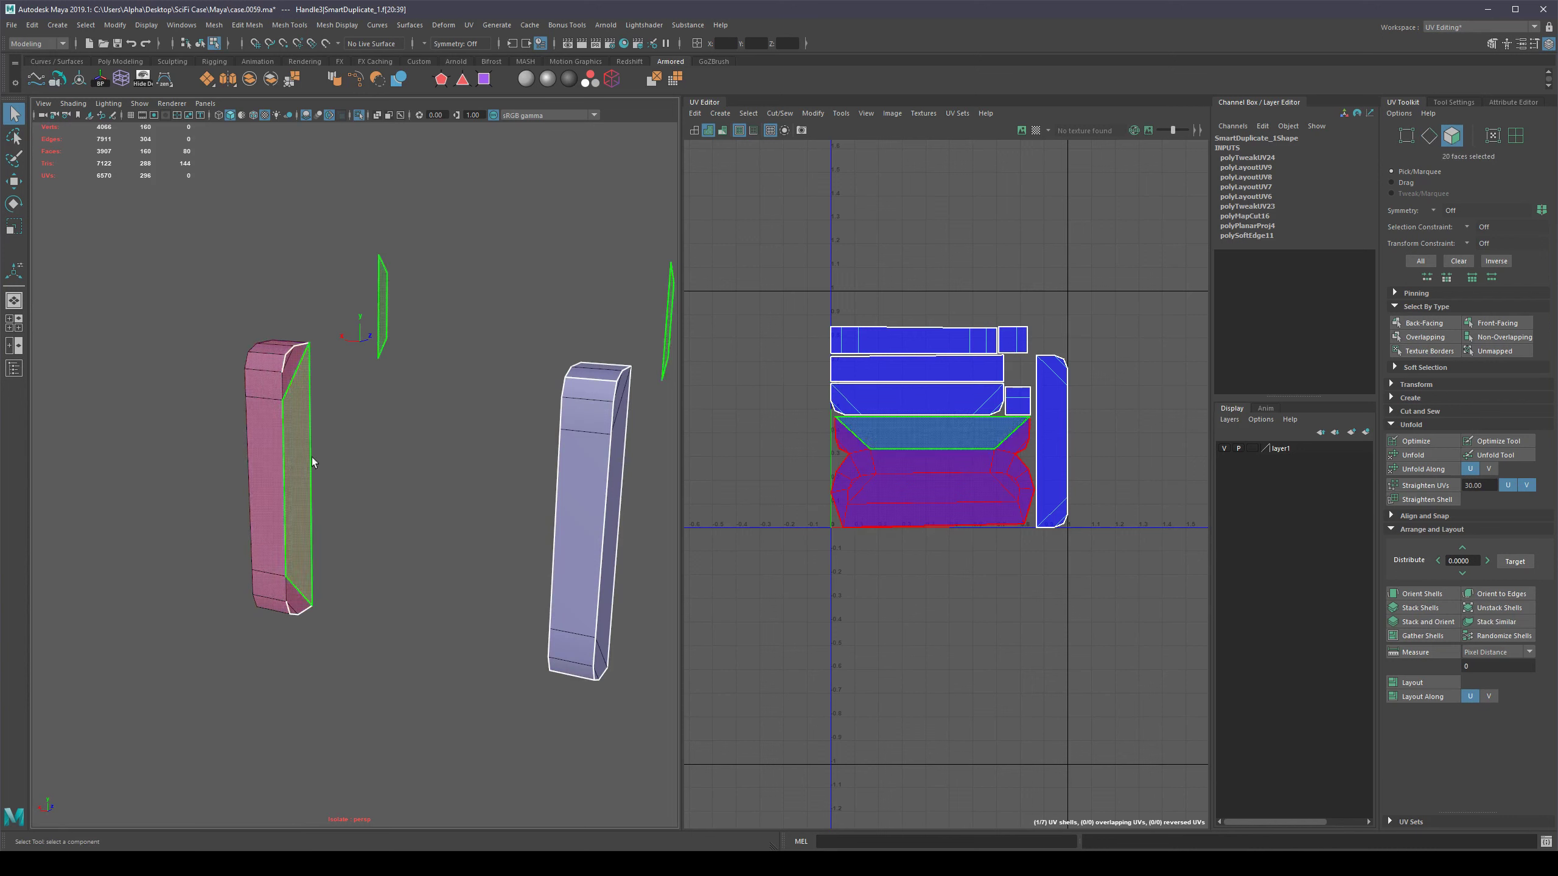
{"action": "scroll", "coordinate": [353, 471], "scroll_direction": "down", "scroll_amount": 1}
{"action": "right_click_drag", "start_coordinate": [423, 424], "coordinate": [477, 442], "text": "shift"}
{"action": "key", "text": "F8"}
{"action": "key", "text": "F10"}
{"action": "scroll", "coordinate": [270, 454], "scroll_direction": "down", "scroll_amount": 4}
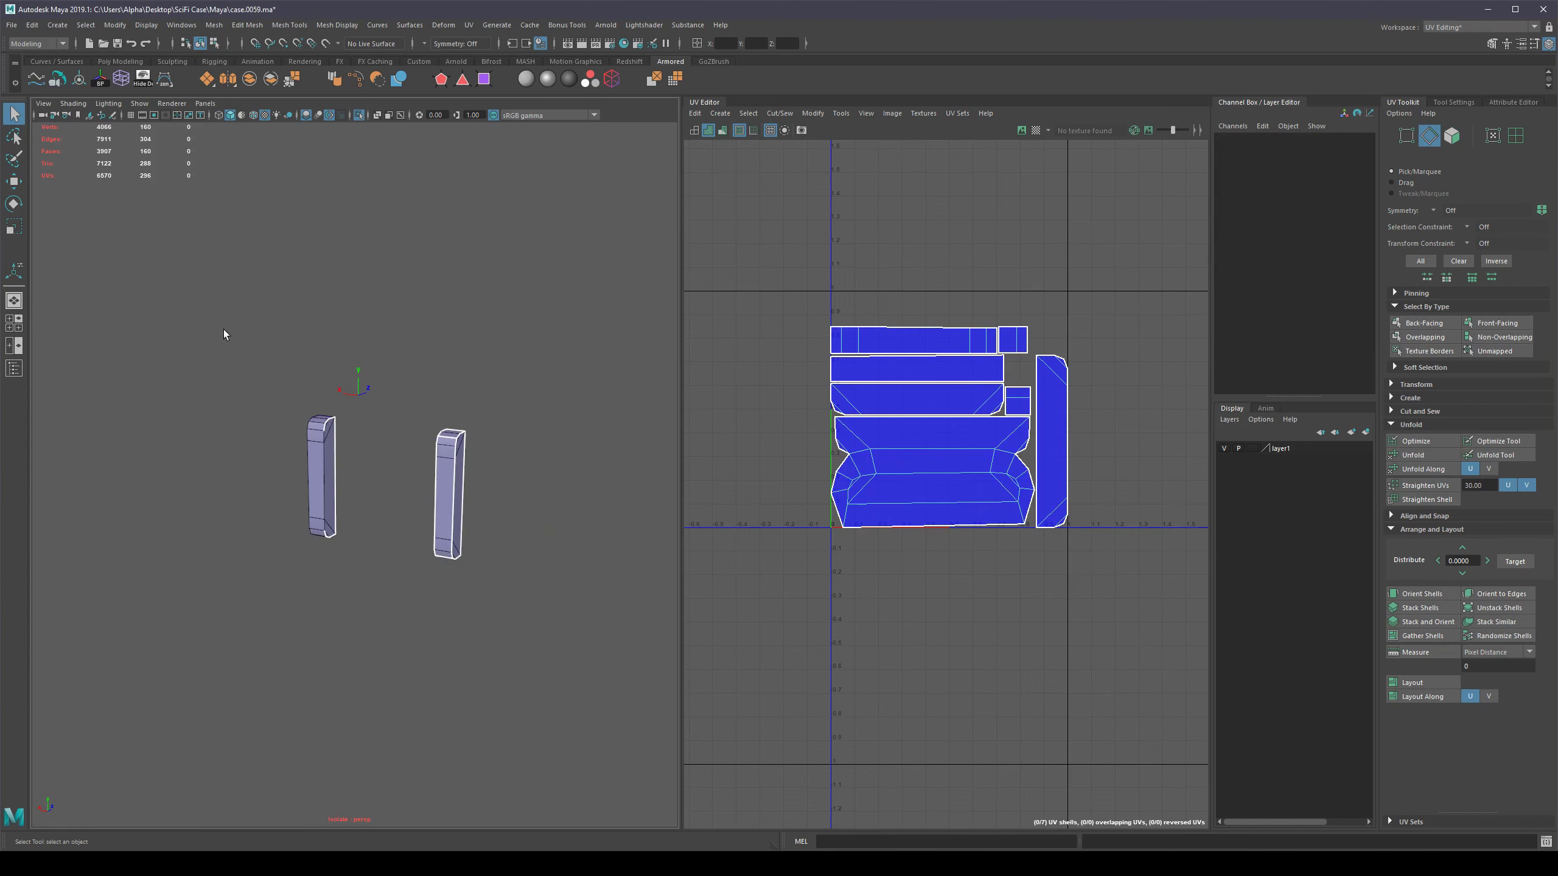
Select all edges of both side arms and reapply soft and hard edges to them.
{"action": "left_click_drag", "start_coordinate": [224, 329], "coordinate": [517, 632]}
{"action": "scroll", "coordinate": [454, 466], "scroll_direction": "up", "scroll_amount": 3}
{"action": "right_click_drag", "start_coordinate": [406, 312], "coordinate": [552, 350], "text": "shift"}
{"action": "left_click_drag", "start_coordinate": [549, 351], "coordinate": [523, 502], "text": "alt"}
{"action": "key", "text": "F8"}
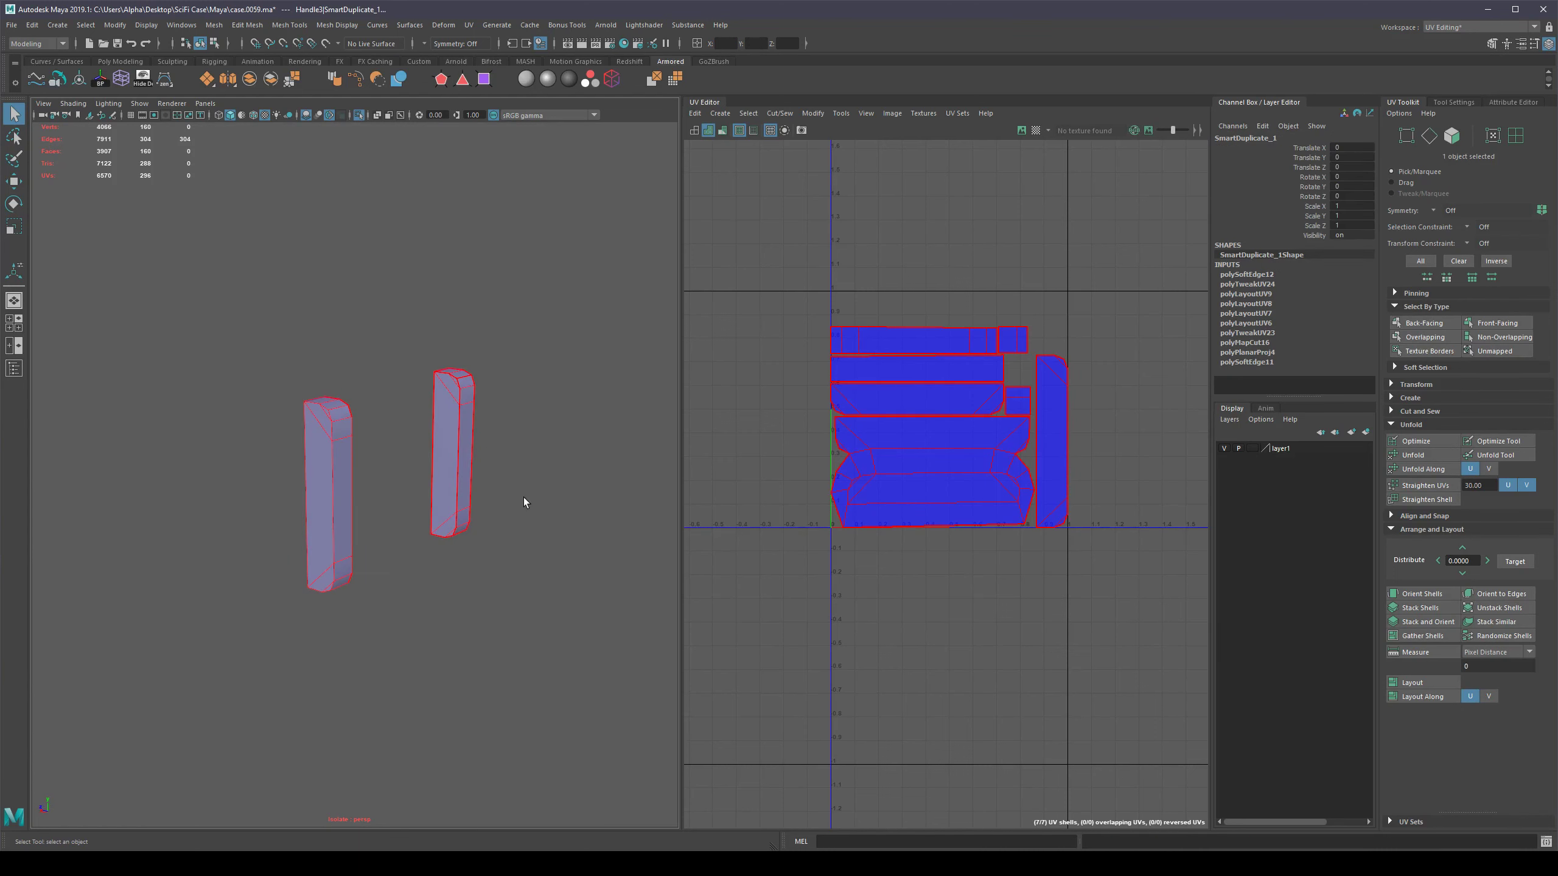
Select all faces of both side arms and apply one planar UV projection from the current camera view.
{"action": "right_click_drag", "start_coordinate": [509, 443], "coordinate": [508, 443]}
{"action": "left_click", "coordinate": [509, 444]}
{"action": "left_click", "coordinate": [453, 451]}
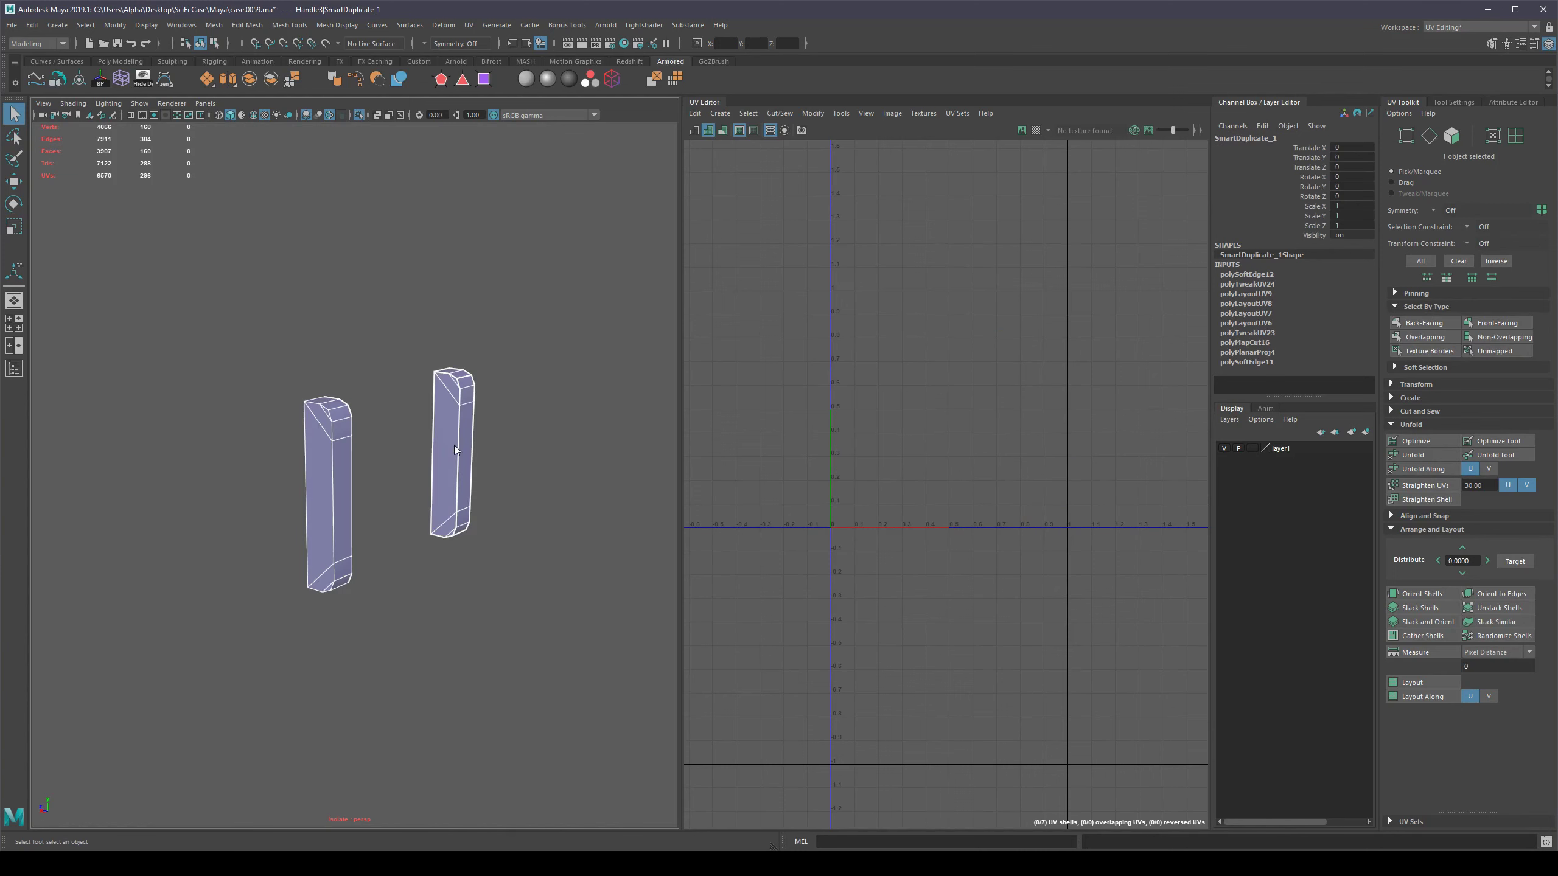
{"action": "right_click", "coordinate": [454, 446], "text": "shift"}
{"action": "key", "text": "F11"}
{"action": "left_click_drag", "start_coordinate": [600, 266], "coordinate": [194, 717]}
{"action": "right_click_drag", "start_coordinate": [529, 418], "coordinate": [542, 677], "text": "shift"}
{"action": "right_click_drag", "start_coordinate": [648, 715], "coordinate": [632, 769], "text": "shift"}
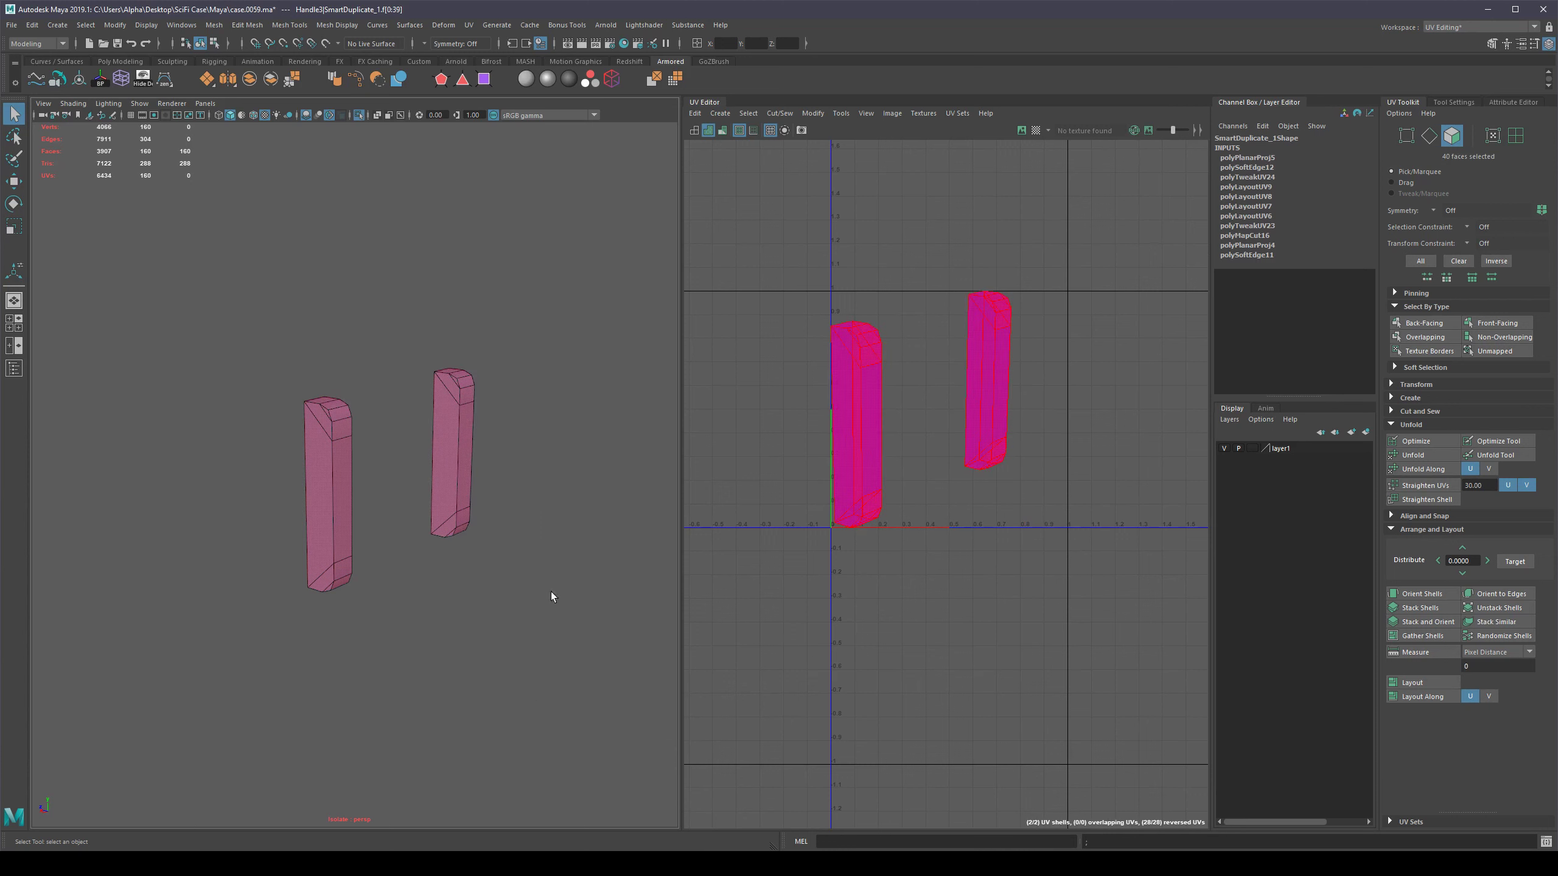
Cut the UVs of both side arms along their hard edges and return to object selection.
{"action": "key", "text": "F10"}
{"action": "right_click_drag", "start_coordinate": [794, 391], "coordinate": [752, 408], "text": "shift"}
{"action": "key", "text": "F8"}
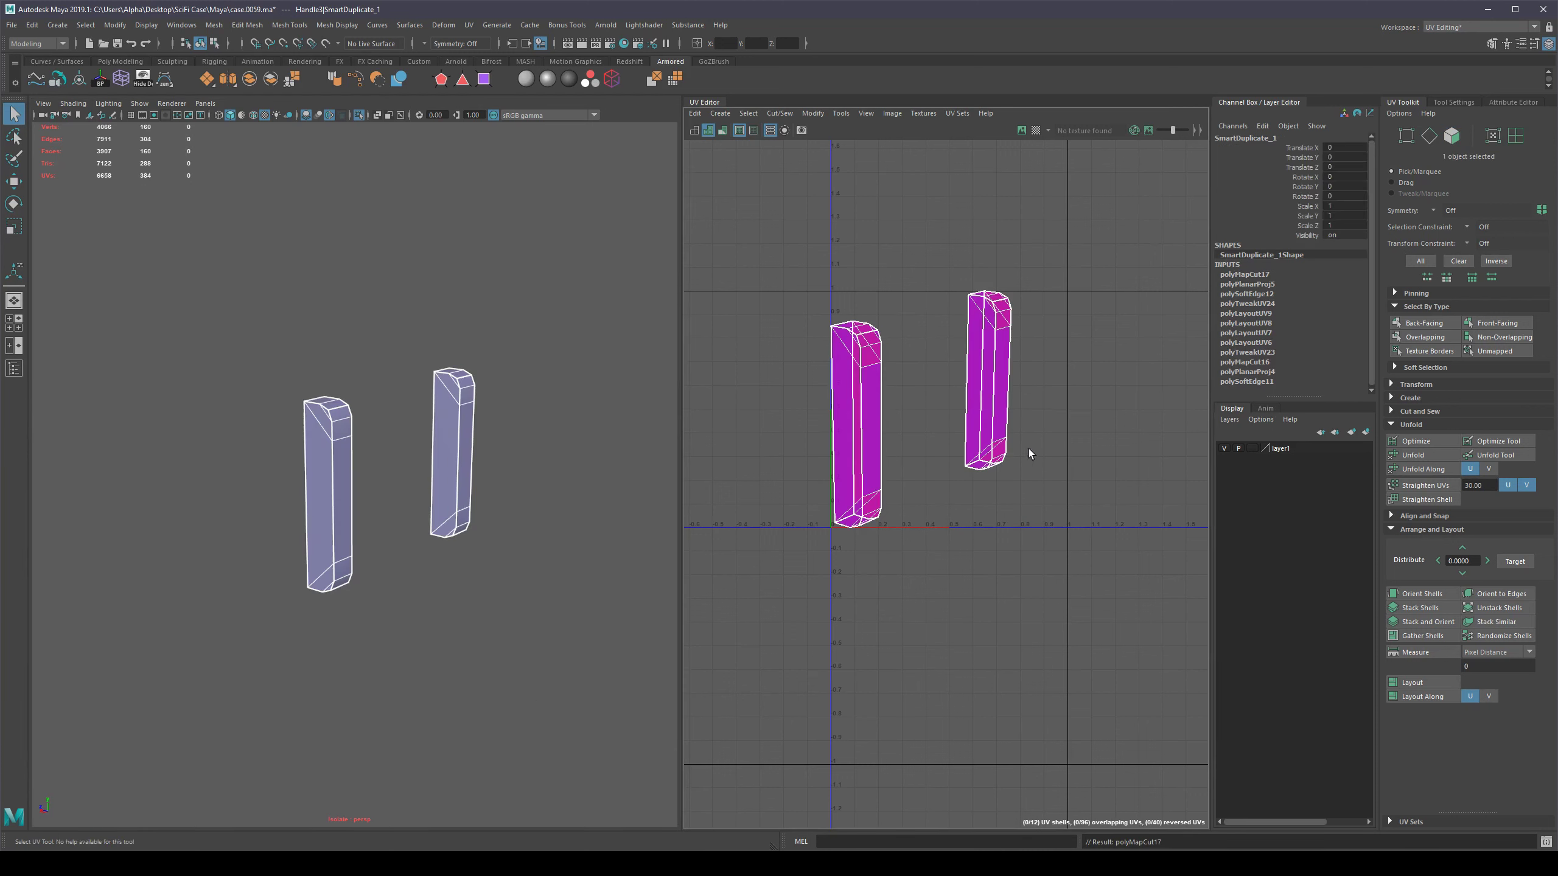
Unfold and orient the UV shells of both side arms, then lay them out in the 0 to 1 UV tile.
{"action": "left_click", "coordinate": [1414, 455]}
{"action": "left_click", "coordinate": [1421, 593]}
{"action": "left_click", "coordinate": [1415, 686]}
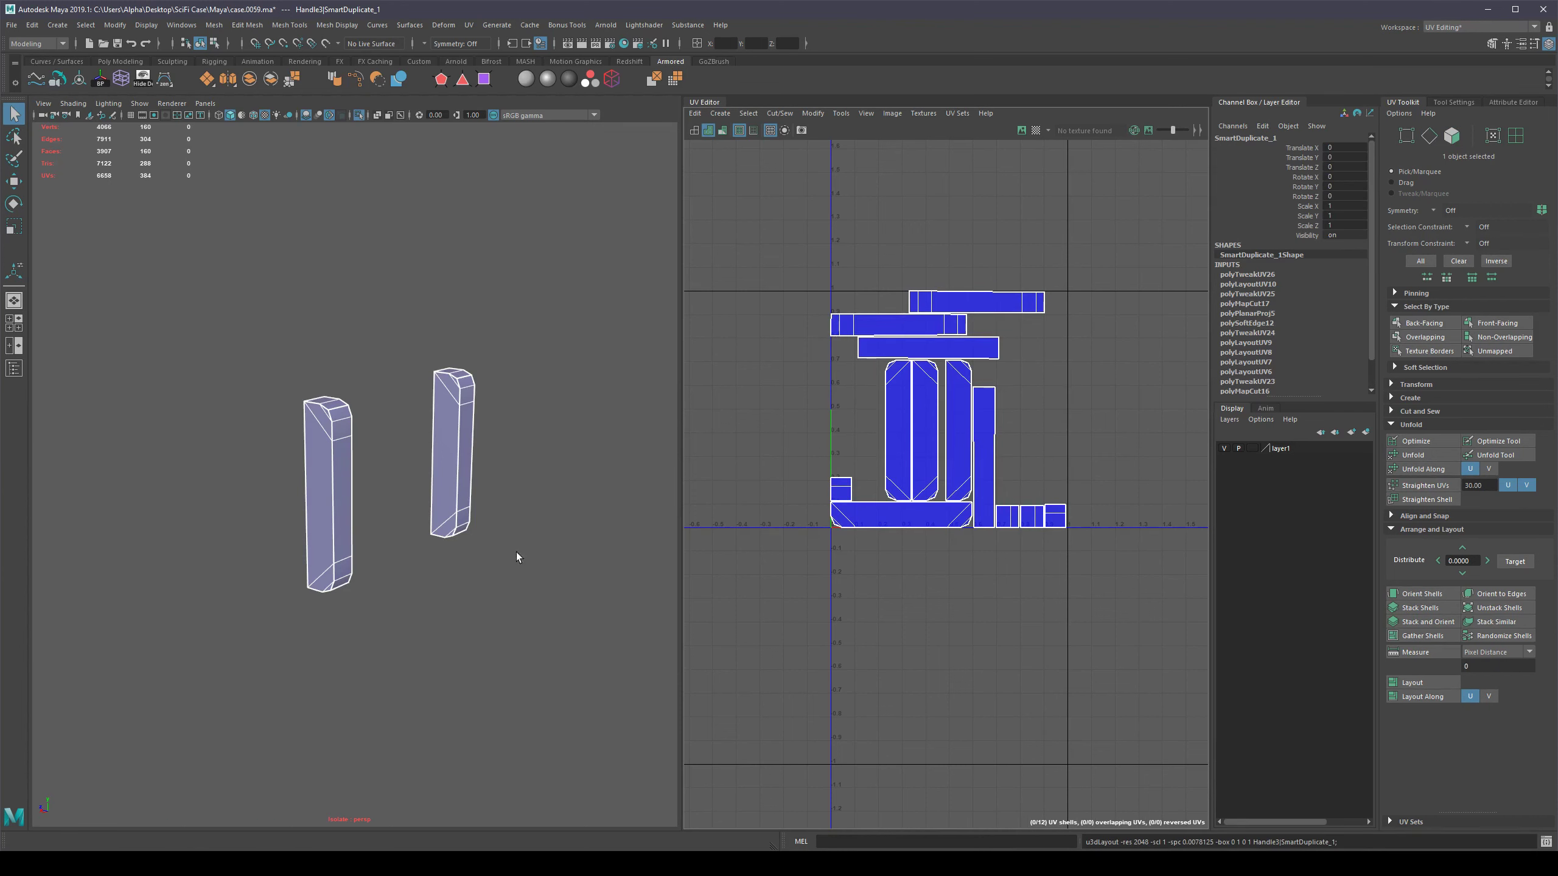
Select the two long edges bordering one side arm's narrow outer strip and move and sew the adjoining UV shells together.
{"action": "mouse_move", "coordinate": [517, 555]}
{"action": "left_mouse_down", "text": "alt"}
{"action": "mouse_move", "coordinate": [358, 557]}
{"action": "mouse_move", "coordinate": [494, 570]}
{"action": "left_mouse_up", "text": "alt"}
{"action": "middle_click_drag", "start_coordinate": [996, 403], "coordinate": [913, 443], "text": "alt"}
{"action": "left_click", "coordinate": [499, 478]}
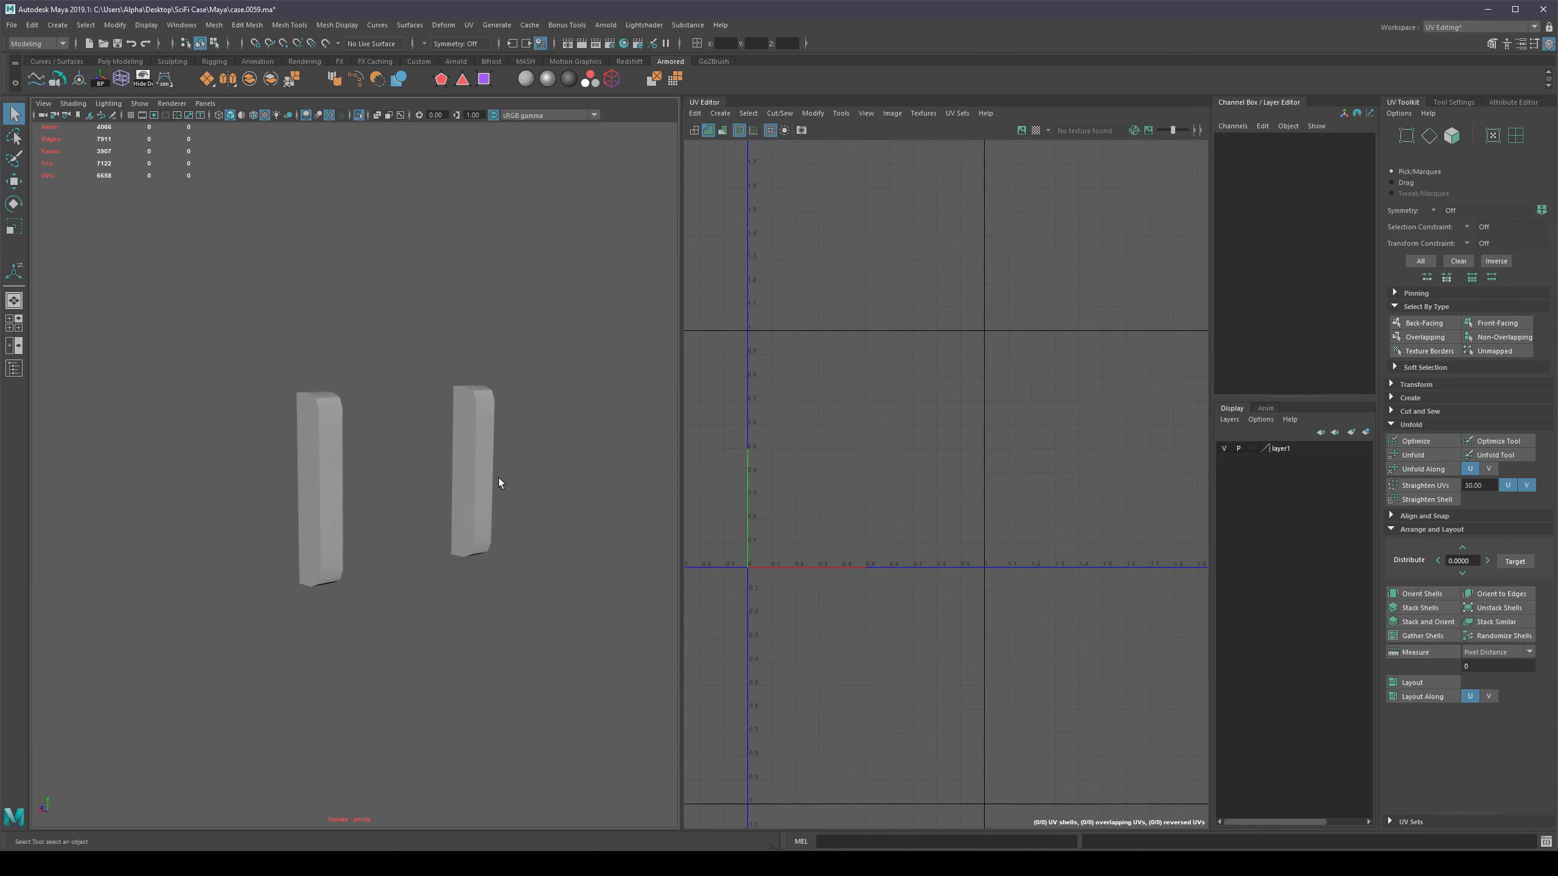
{"action": "mouse_move", "coordinate": [499, 478]}
{"action": "left_mouse_down", "text": "alt"}
{"action": "mouse_move", "coordinate": [498, 458]}
{"action": "mouse_move", "coordinate": [344, 459]}
{"action": "mouse_move", "coordinate": [511, 456]}
{"action": "mouse_move", "coordinate": [487, 453]}
{"action": "left_mouse_up", "text": "alt"}
{"action": "left_click", "coordinate": [479, 457]}
{"action": "middle_click_drag", "start_coordinate": [484, 417], "coordinate": [365, 402], "text": "alt"}
{"action": "scroll", "coordinate": [365, 403], "scroll_direction": "up", "scroll_amount": 5}
{"action": "right_click_drag", "start_coordinate": [373, 410], "coordinate": [368, 335]}
{"action": "left_click", "coordinate": [366, 365]}
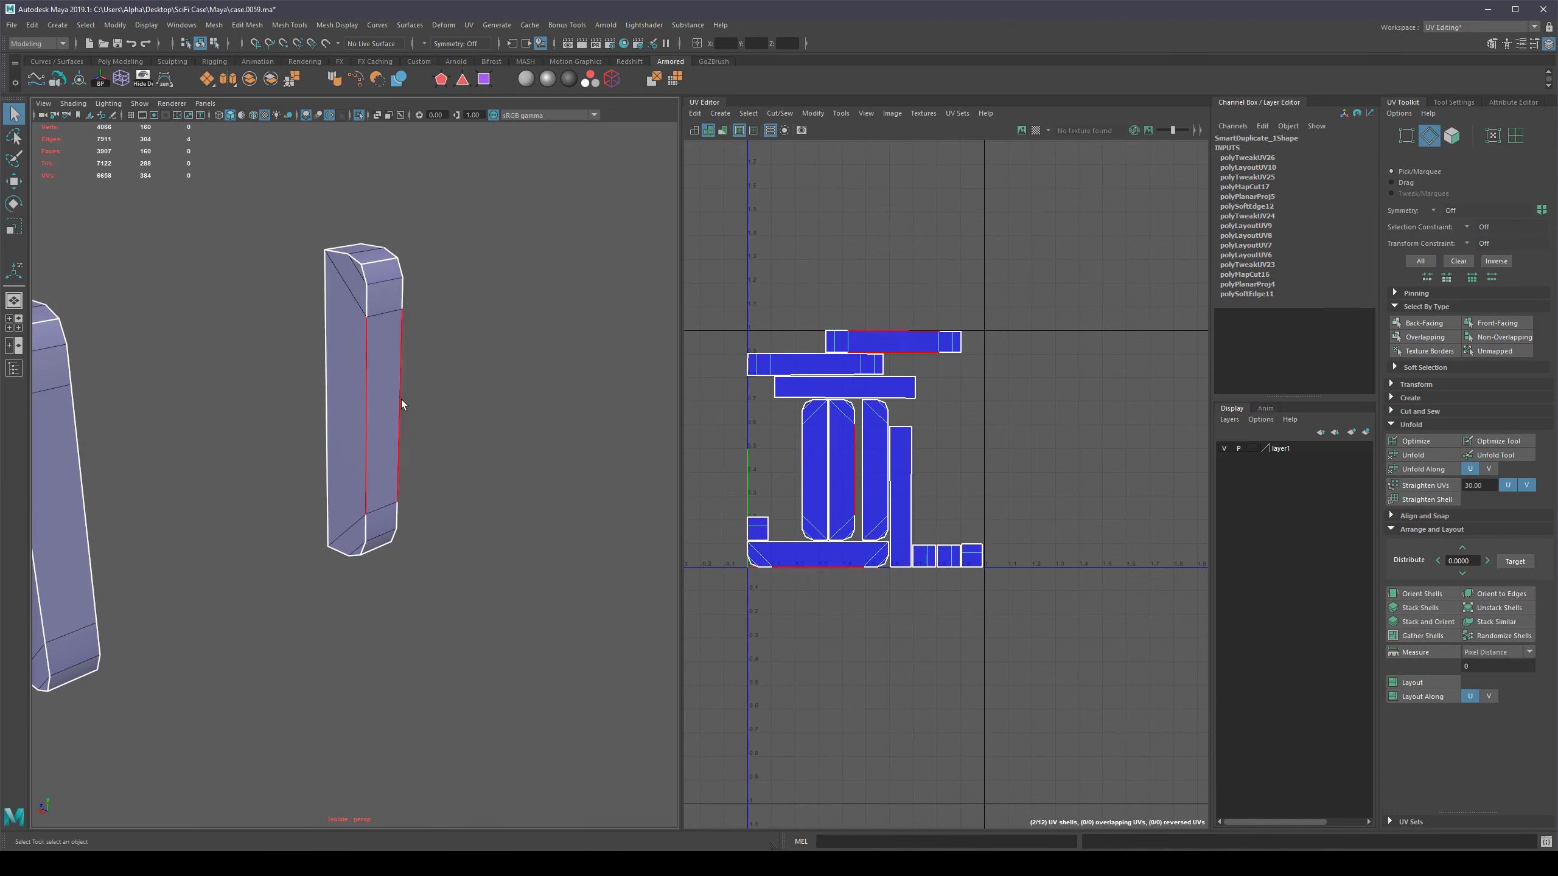
{"action": "left_click", "coordinate": [403, 398], "text": "shift"}
{"action": "scroll", "coordinate": [528, 421], "scroll_direction": "down", "scroll_amount": 5}
{"action": "left_click_drag", "start_coordinate": [564, 426], "coordinate": [484, 423], "text": "alt"}
{"action": "right_click_drag", "start_coordinate": [986, 405], "coordinate": [986, 427], "text": "shift"}
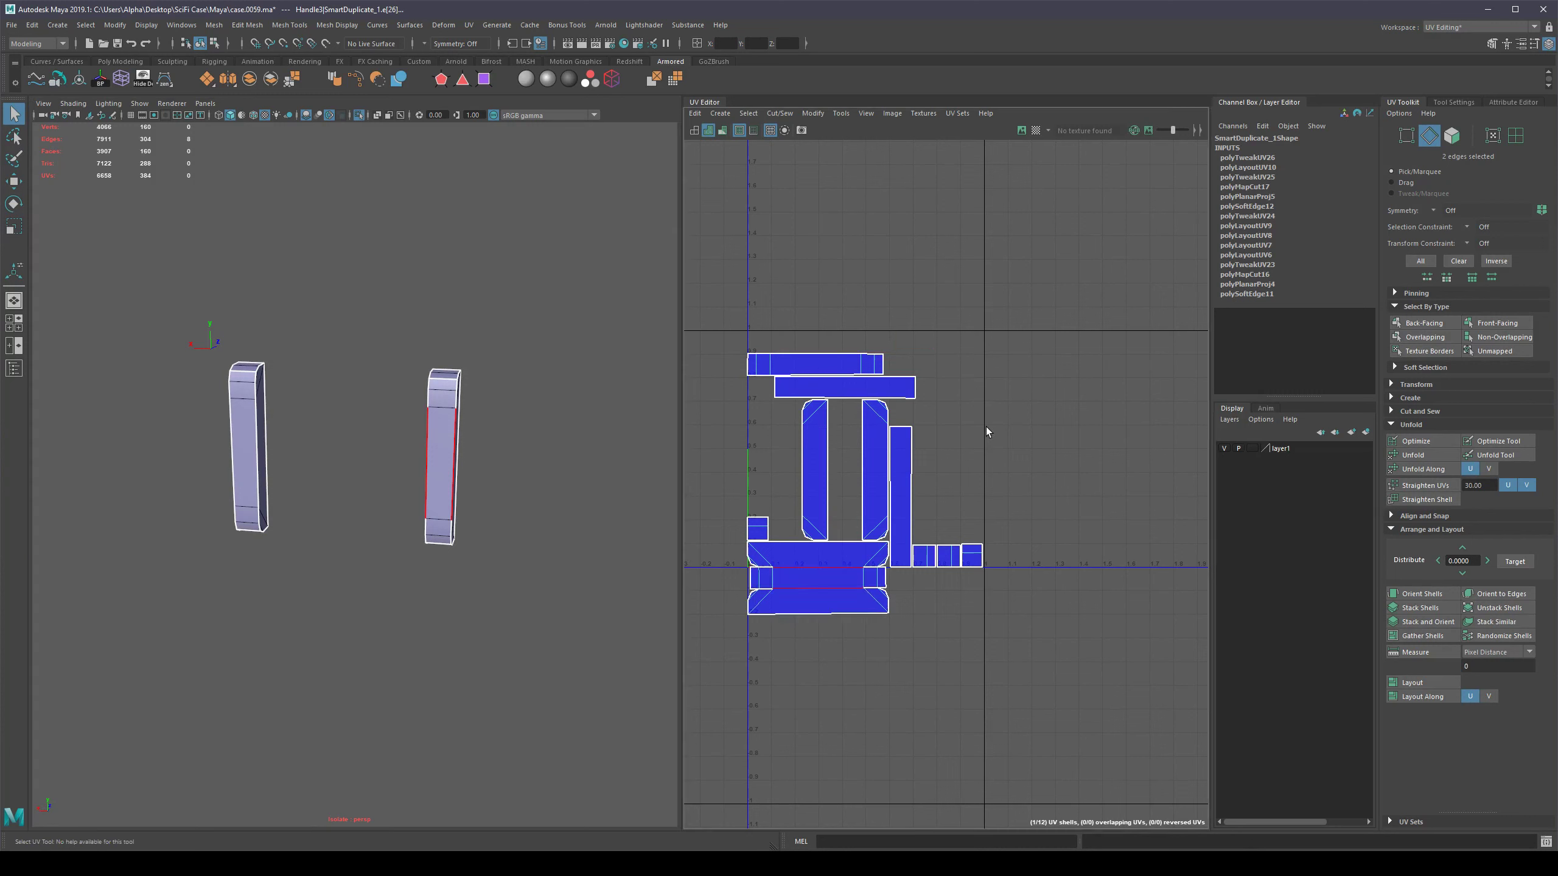
Select the sewn UV shell of the first side arm and move it clear of the other shells, across the 0 to 1 tile's edge.
{"action": "right_click_drag", "start_coordinate": [823, 580], "coordinate": [788, 562]}
{"action": "key", "text": "w"}
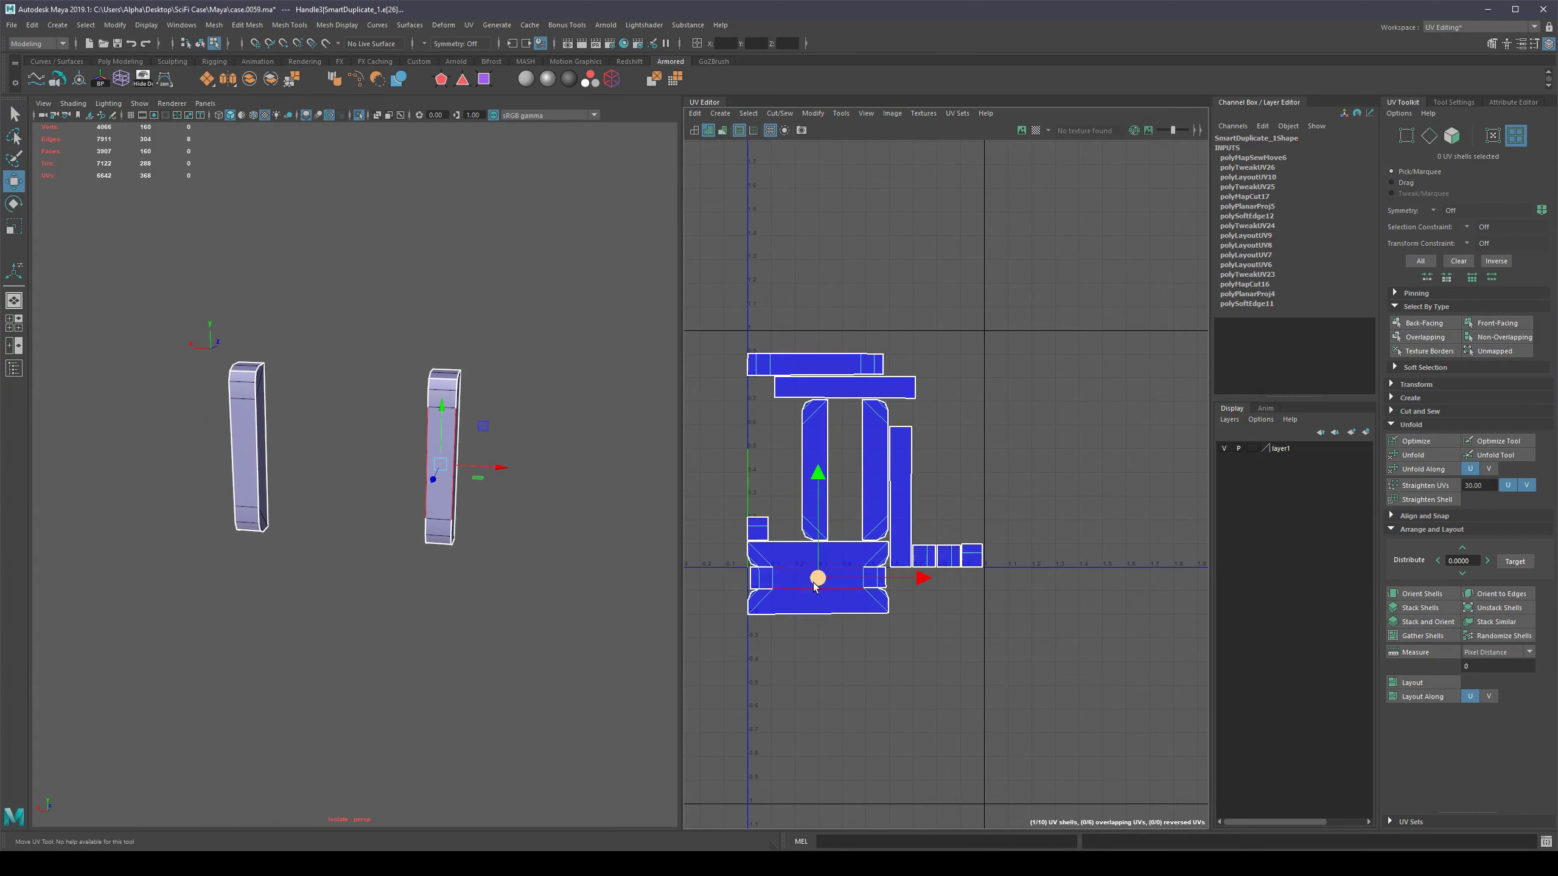
{"action": "left_click_drag", "start_coordinate": [814, 576], "coordinate": [1054, 433]}
{"action": "key", "text": "ctrl+z"}
{"action": "right_click_drag", "start_coordinate": [817, 576], "coordinate": [797, 595], "text": "ctrl"}
{"action": "left_click_drag", "start_coordinate": [817, 578], "coordinate": [1037, 399]}
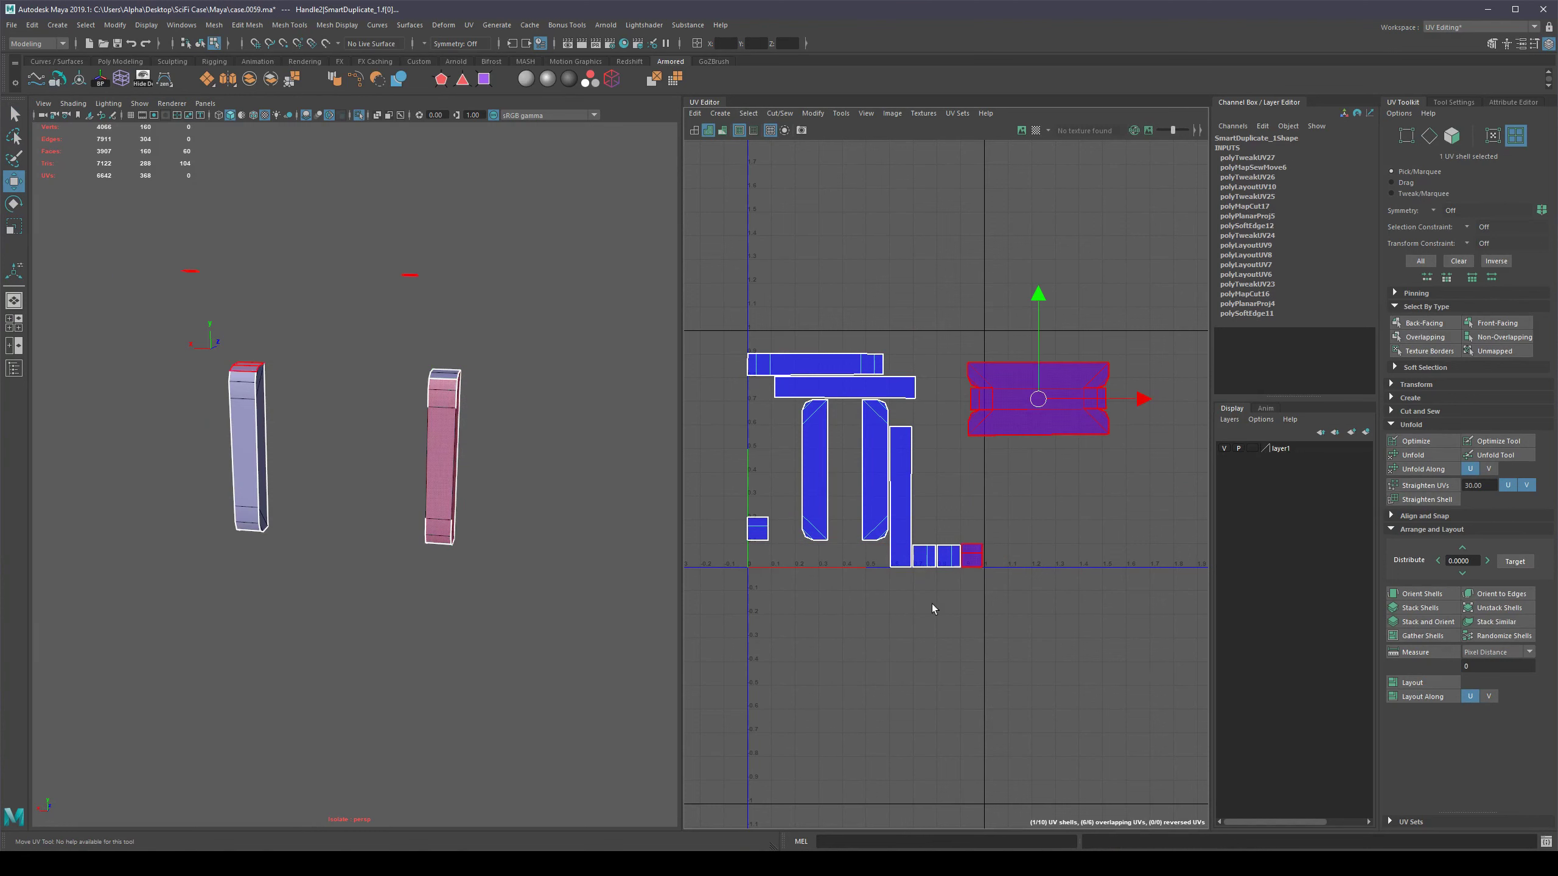
Select the two long edges bordering the other side arm's narrow outer strip and move and sew the adjoining UV shells together.
{"action": "left_click_drag", "start_coordinate": [541, 502], "coordinate": [608, 498], "text": "alt"}
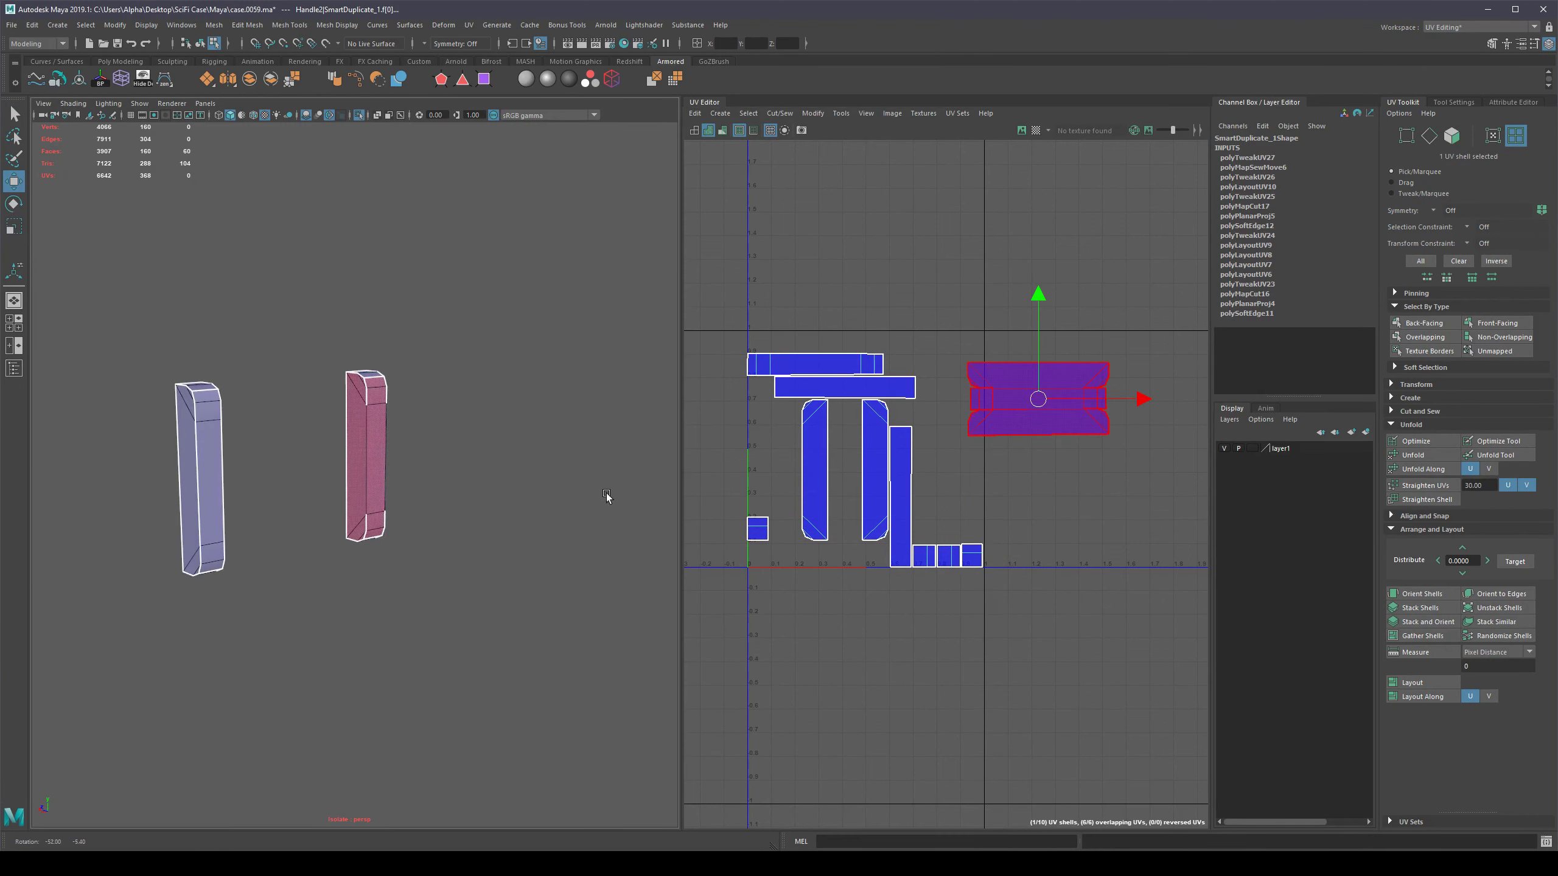
{"action": "key", "text": "F8"}
{"action": "key", "text": "F8"}
{"action": "left_click_drag", "start_coordinate": [508, 488], "coordinate": [550, 513], "text": "alt"}
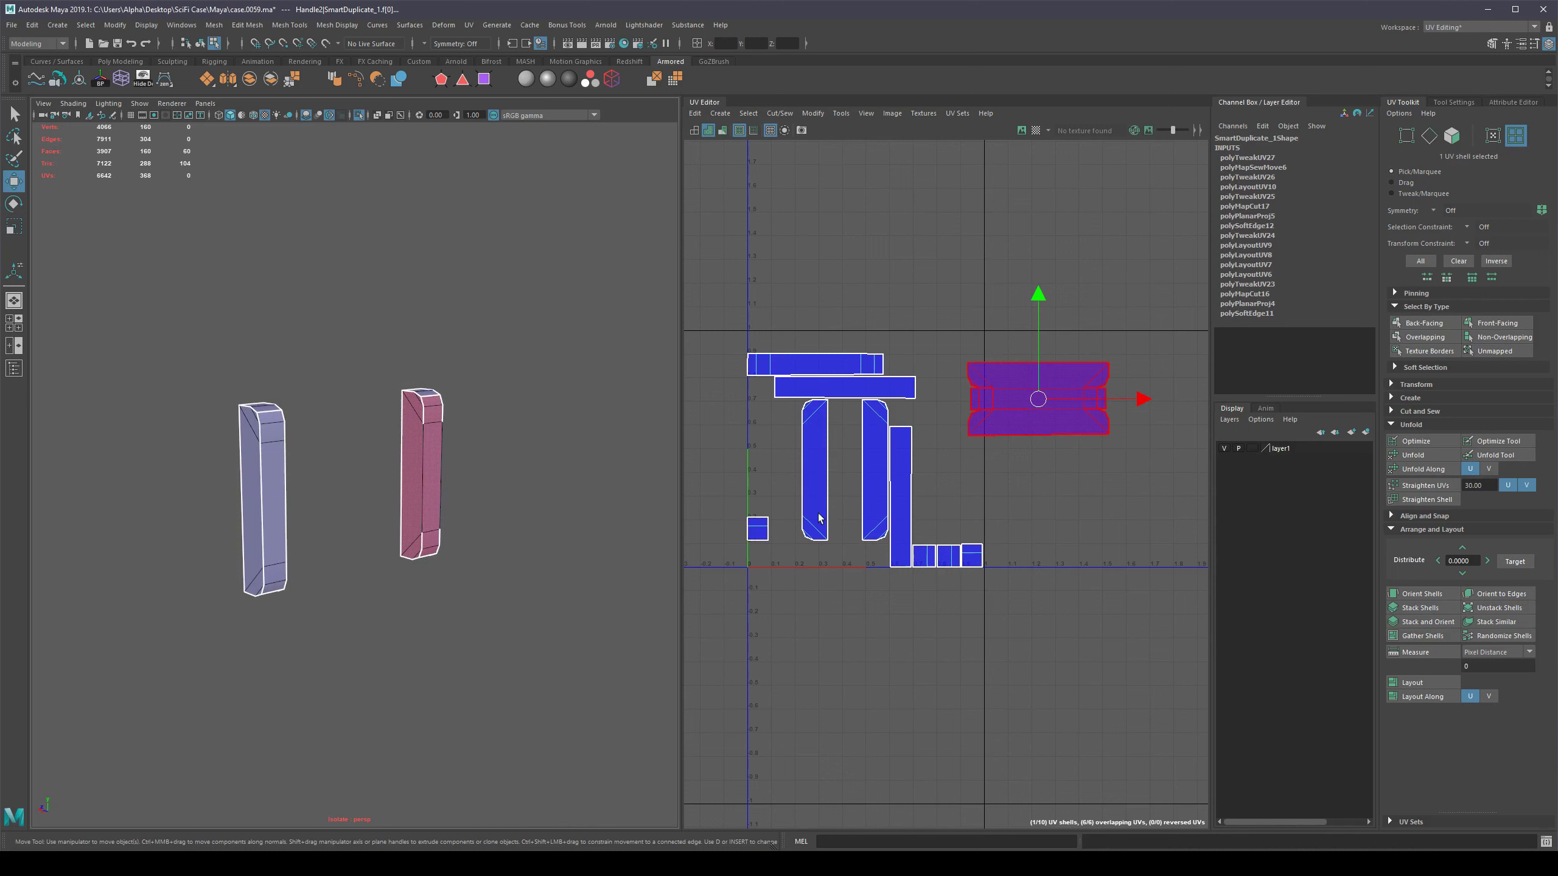
{"action": "right_click_drag", "start_coordinate": [268, 511], "coordinate": [253, 480]}
{"action": "left_click", "coordinate": [262, 481]}
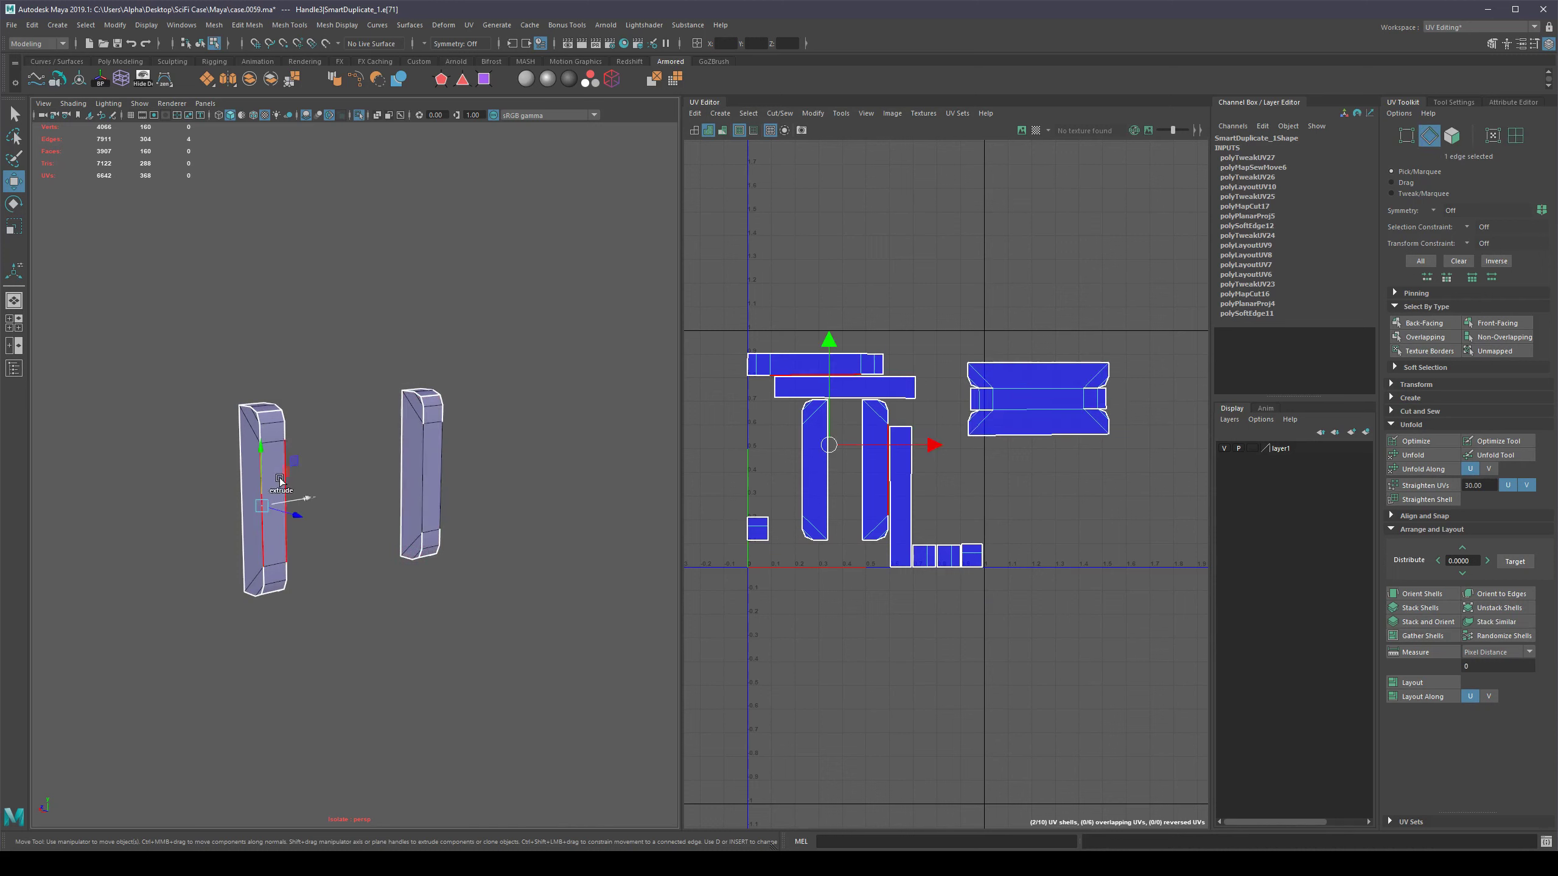
{"action": "key", "text": "q"}
{"action": "scroll", "coordinate": [239, 467], "scroll_direction": "up", "scroll_amount": 3}
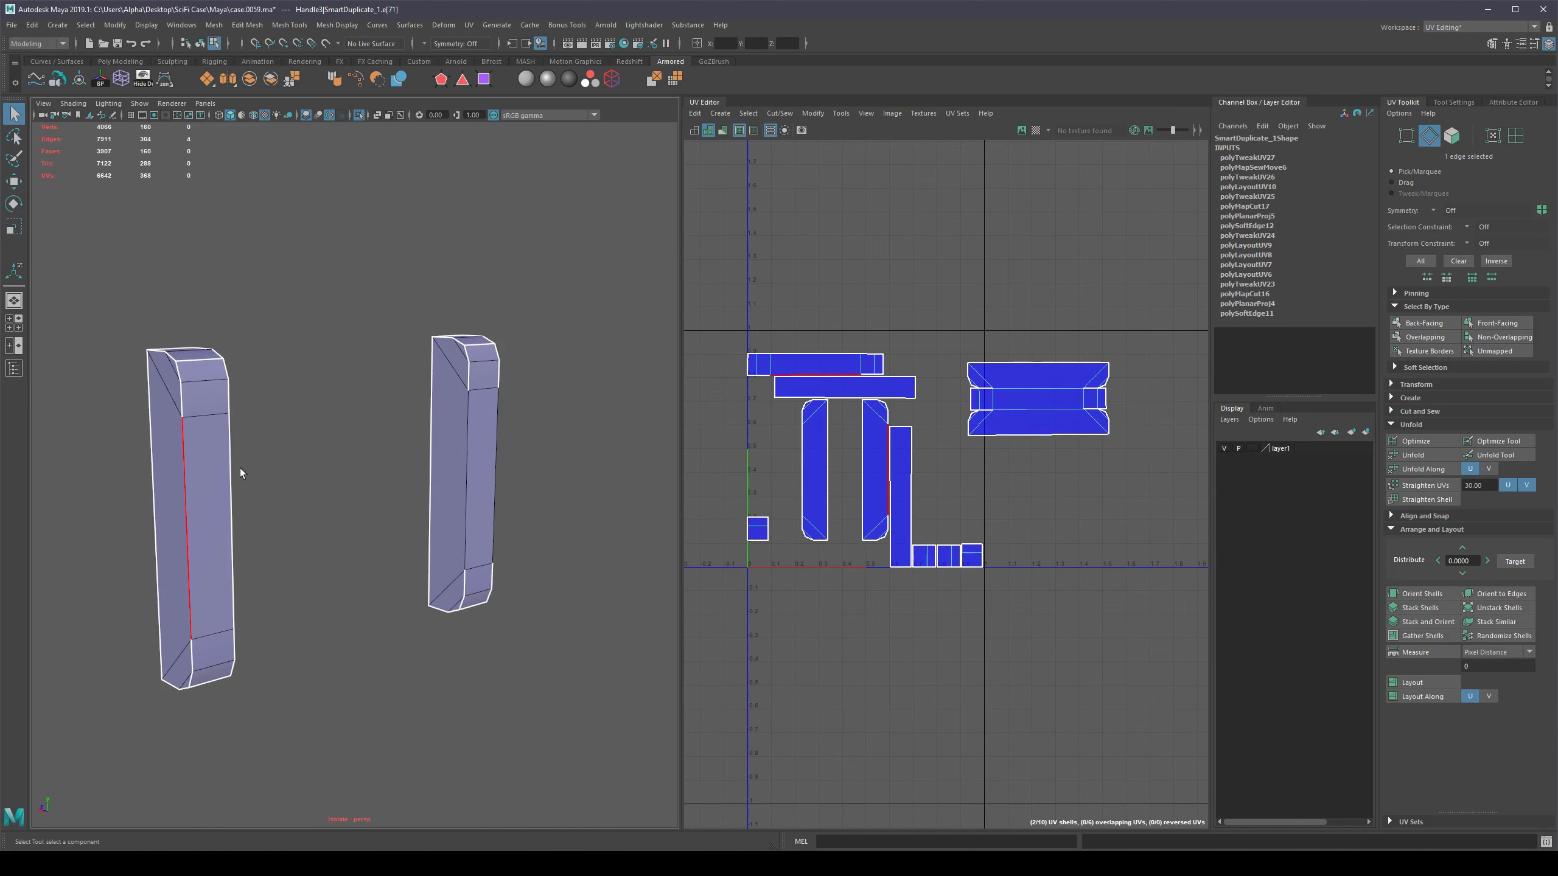
{"action": "middle_click_drag", "start_coordinate": [278, 476], "coordinate": [596, 460], "text": "alt"}
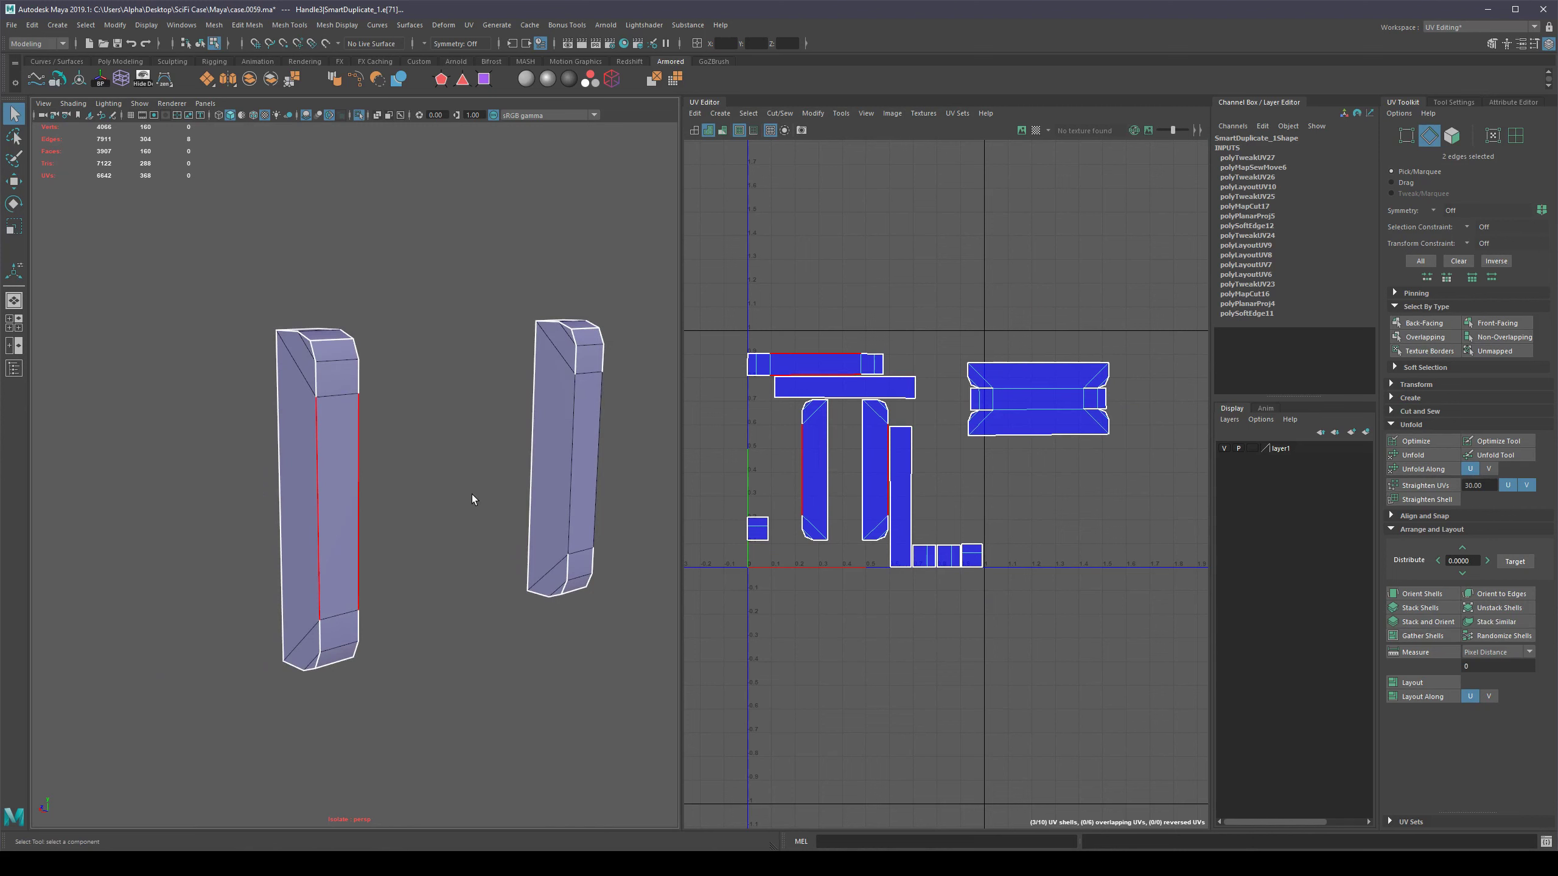
{"action": "mouse_move", "coordinate": [990, 476]}
{"action": "right_mouse_down", "text": "shift"}
{"action": "mouse_move", "coordinate": [946, 492]}
{"action": "mouse_move", "coordinate": [1000, 498]}
{"action": "right_mouse_up", "text": "shift"}
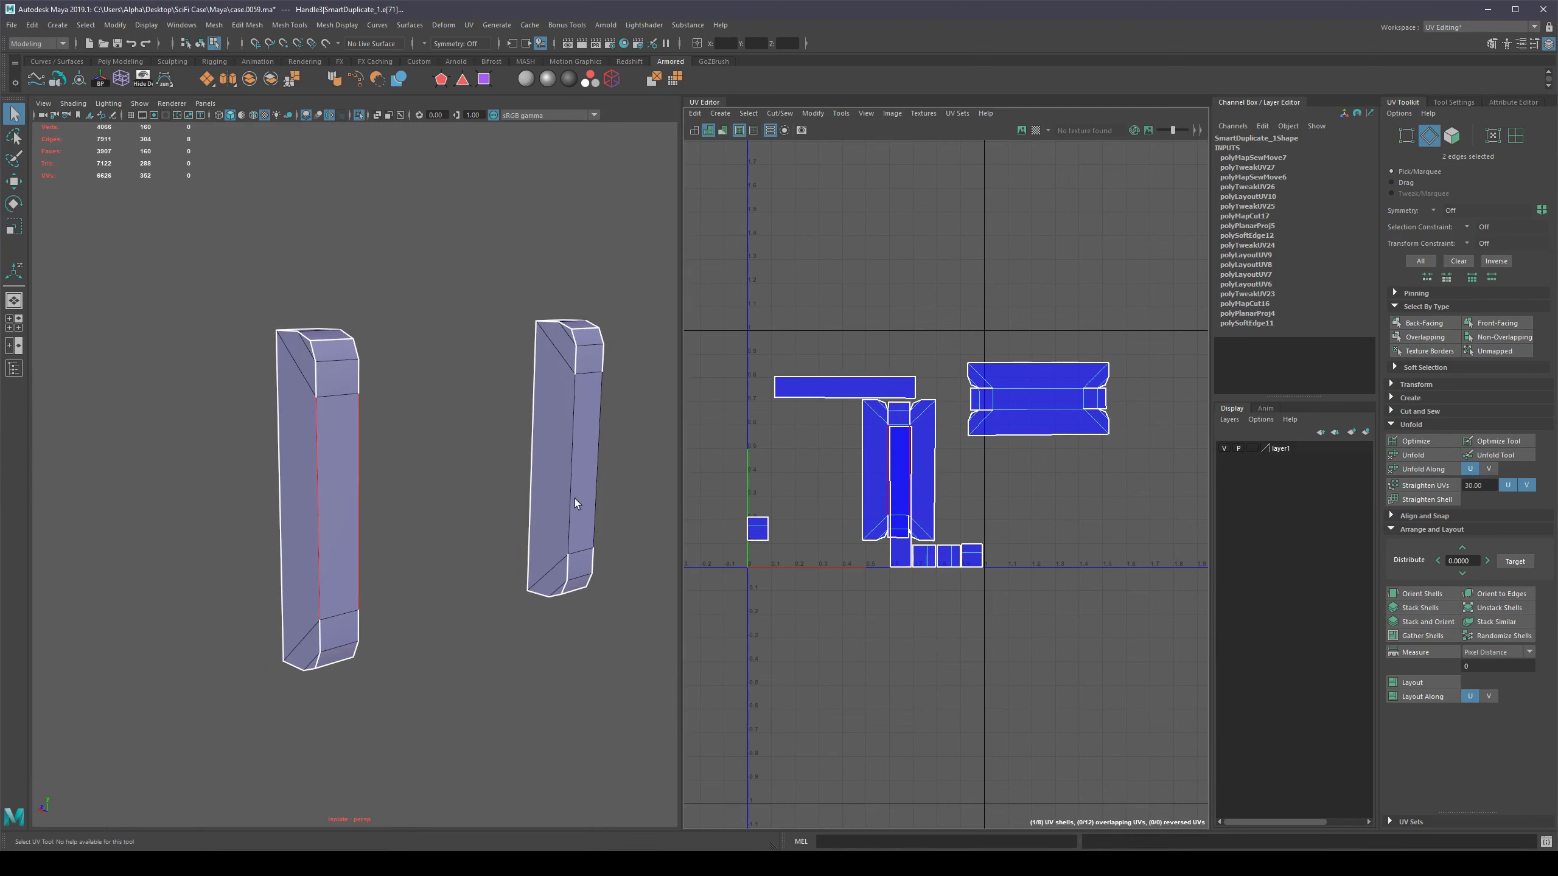
Select the four short border edges at the upper and lower ends of both side arms and move and sew the end-cap UV shells on.
{"action": "left_click_drag", "start_coordinate": [611, 520], "coordinate": [497, 387], "text": "alt"}
{"action": "left_click", "coordinate": [516, 351]}
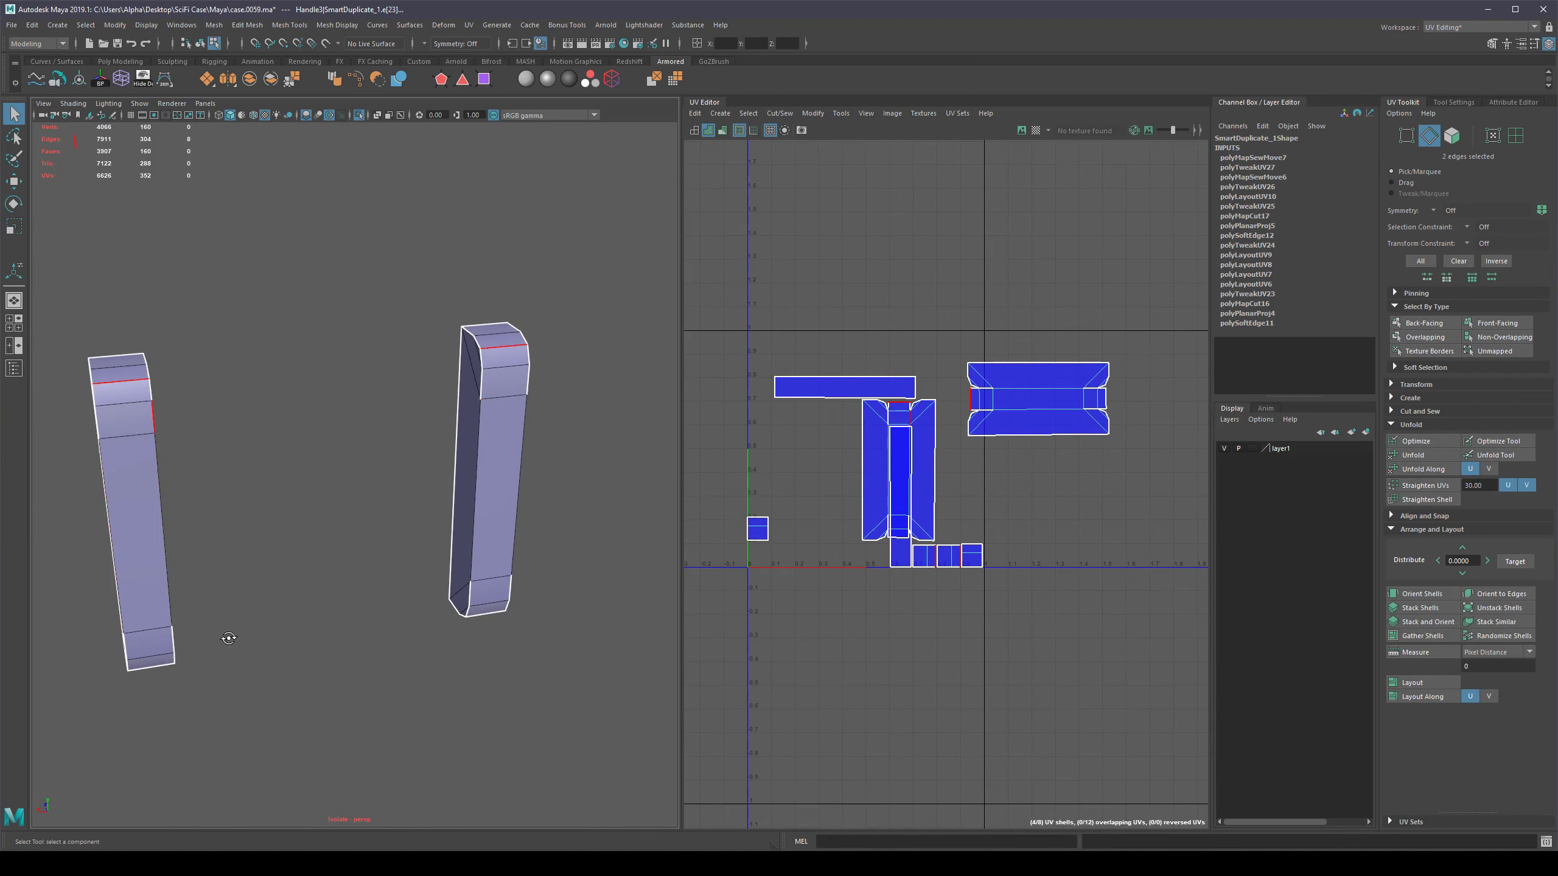
{"action": "left_click_drag", "start_coordinate": [228, 638], "coordinate": [204, 557], "text": "alt"}
{"action": "left_click", "coordinate": [496, 589], "text": "shift"}
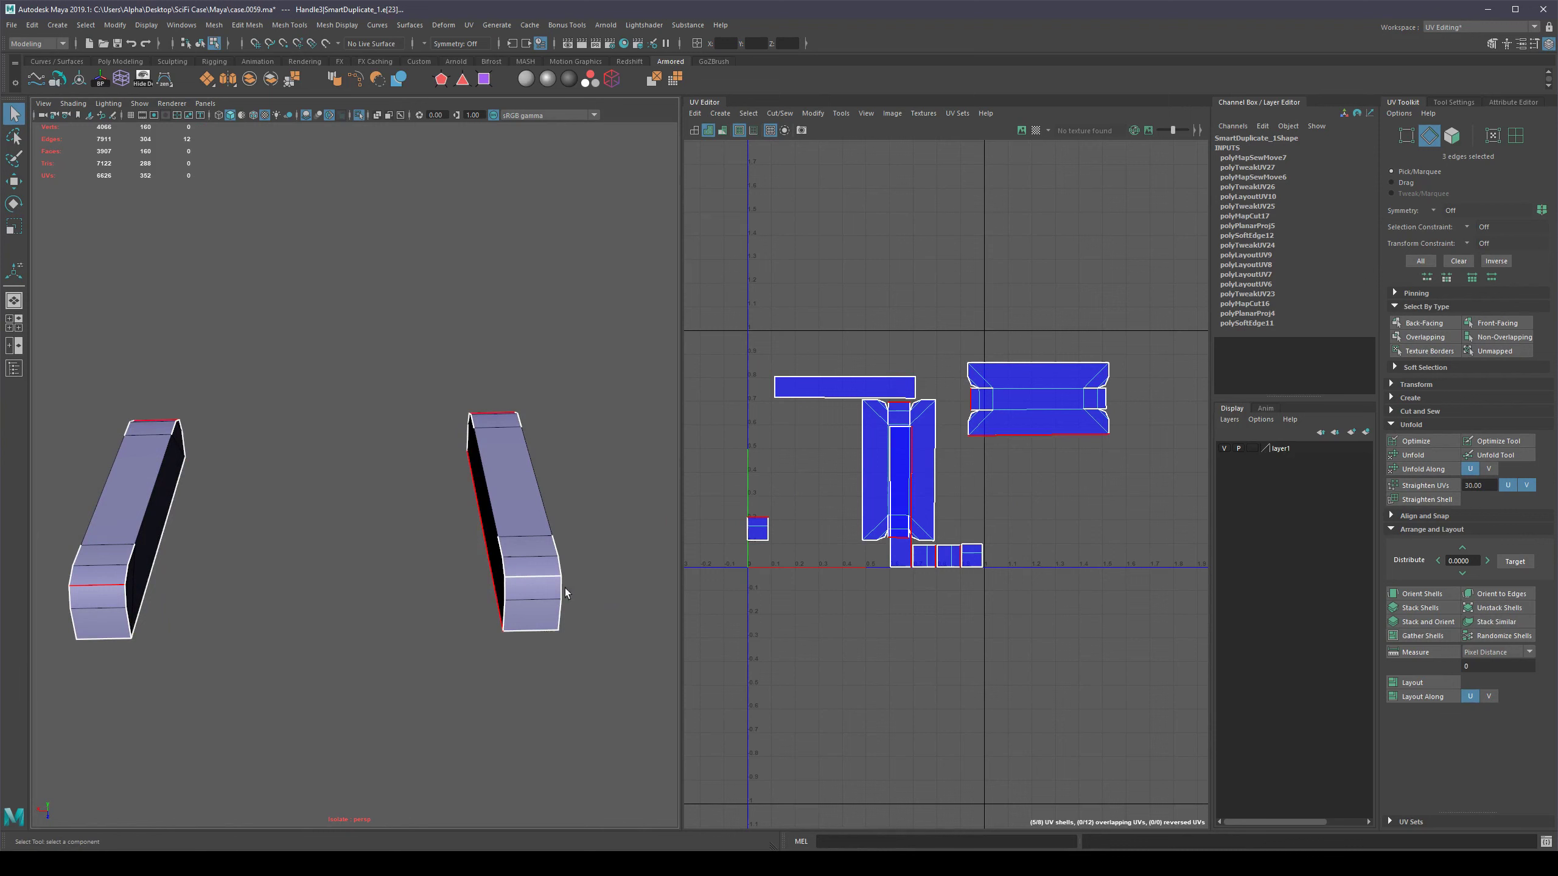
{"action": "left_click", "coordinate": [534, 585], "text": "shift"}
{"action": "left_click_drag", "start_coordinate": [484, 438], "coordinate": [481, 546], "text": "alt"}
{"action": "middle_click_drag", "start_coordinate": [471, 521], "coordinate": [437, 520], "text": "alt"}
{"action": "left_click_drag", "start_coordinate": [437, 519], "coordinate": [441, 495], "text": "alt"}
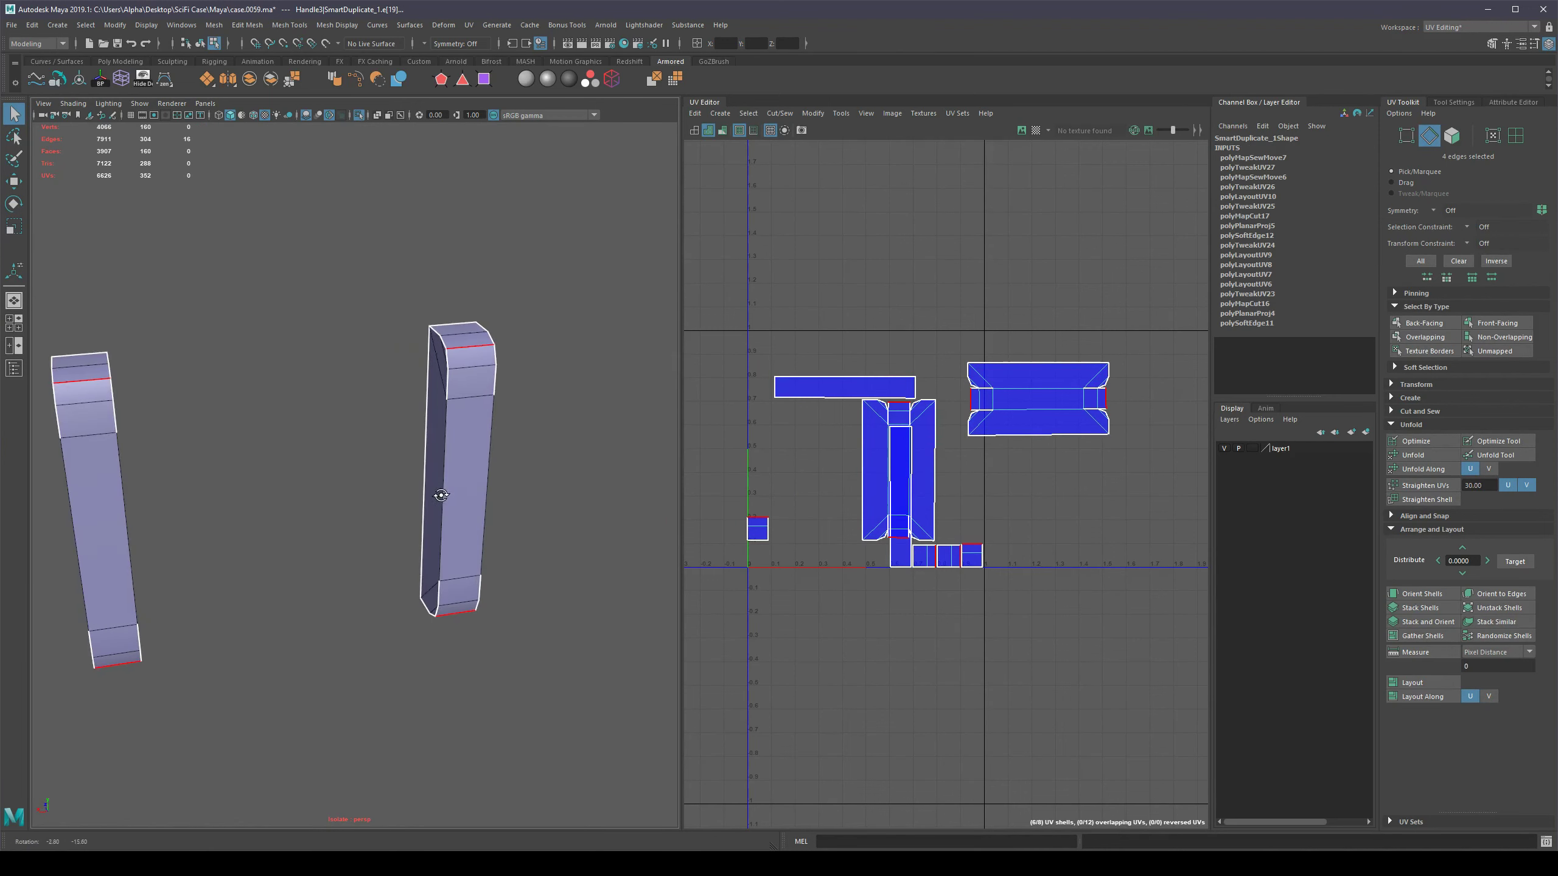
{"action": "right_click_drag", "start_coordinate": [820, 478], "coordinate": [808, 527], "text": "shift"}
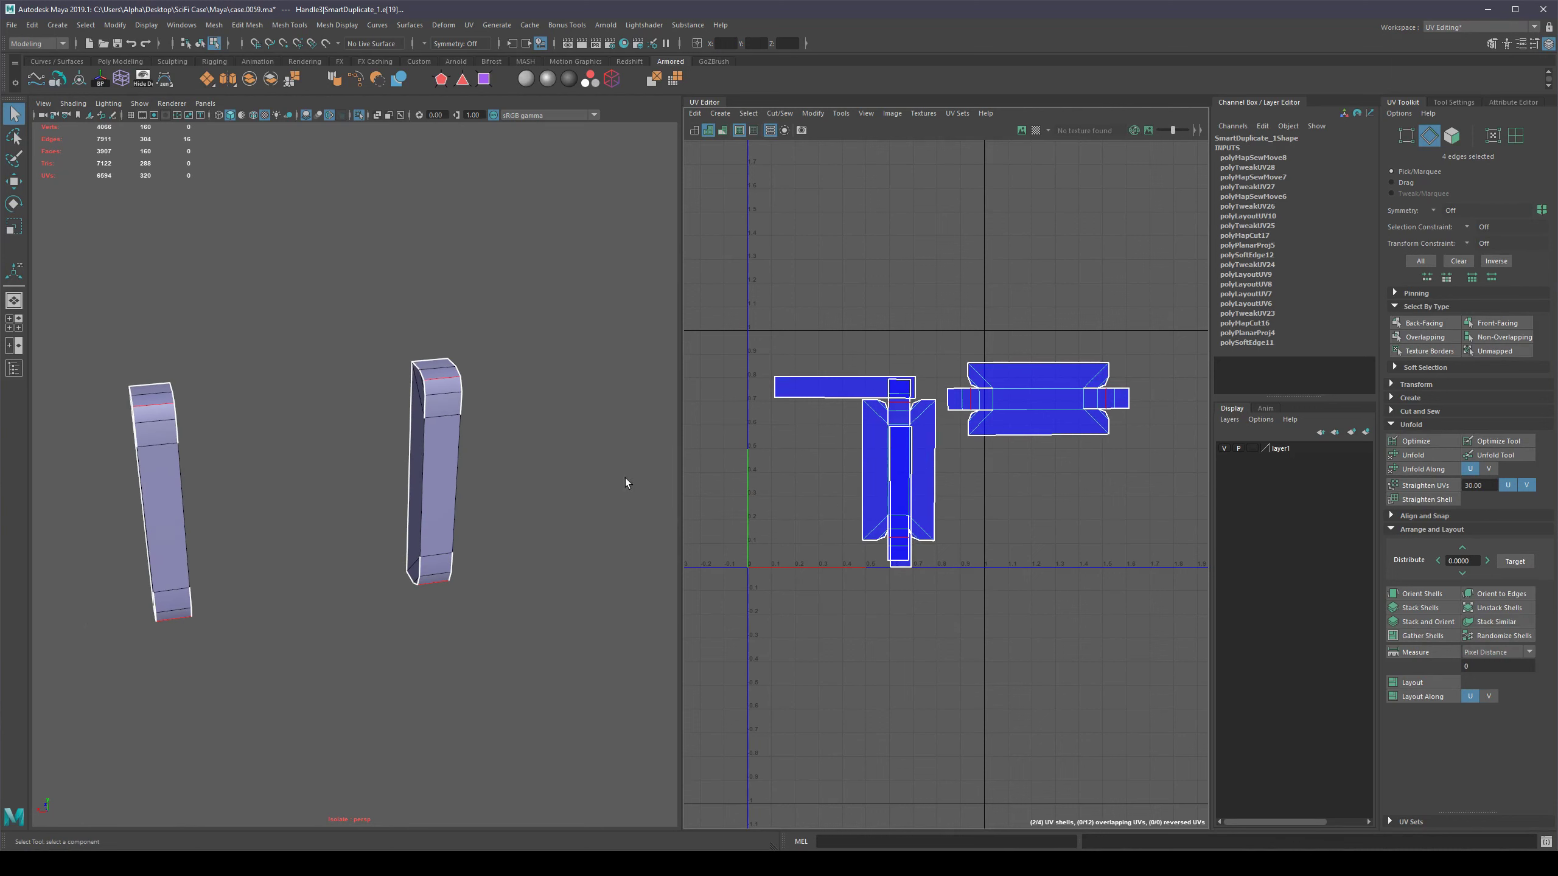
Delete the long flat back face of each side arm and return to object selection.
{"action": "right_click_drag", "start_coordinate": [906, 465], "coordinate": [860, 450]}
{"action": "left_click_drag", "start_coordinate": [343, 448], "coordinate": [484, 443], "text": "alt"}
{"action": "left_click", "coordinate": [276, 563]}
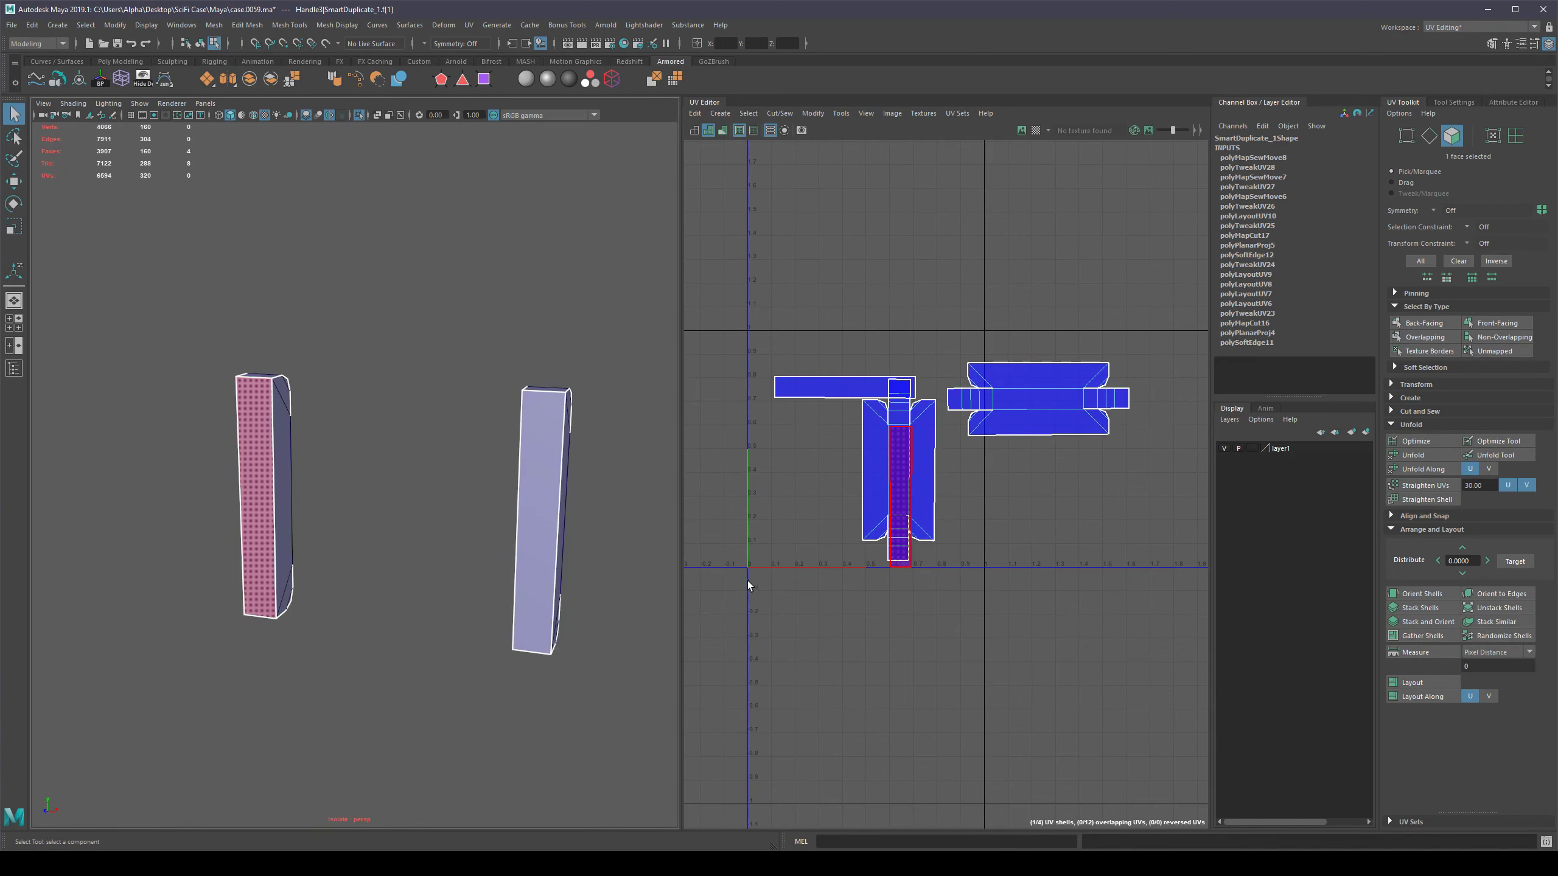
{"action": "left_click", "coordinate": [548, 527], "text": "shift"}
{"action": "left_click_drag", "start_coordinate": [583, 528], "coordinate": [347, 560], "text": "alt"}
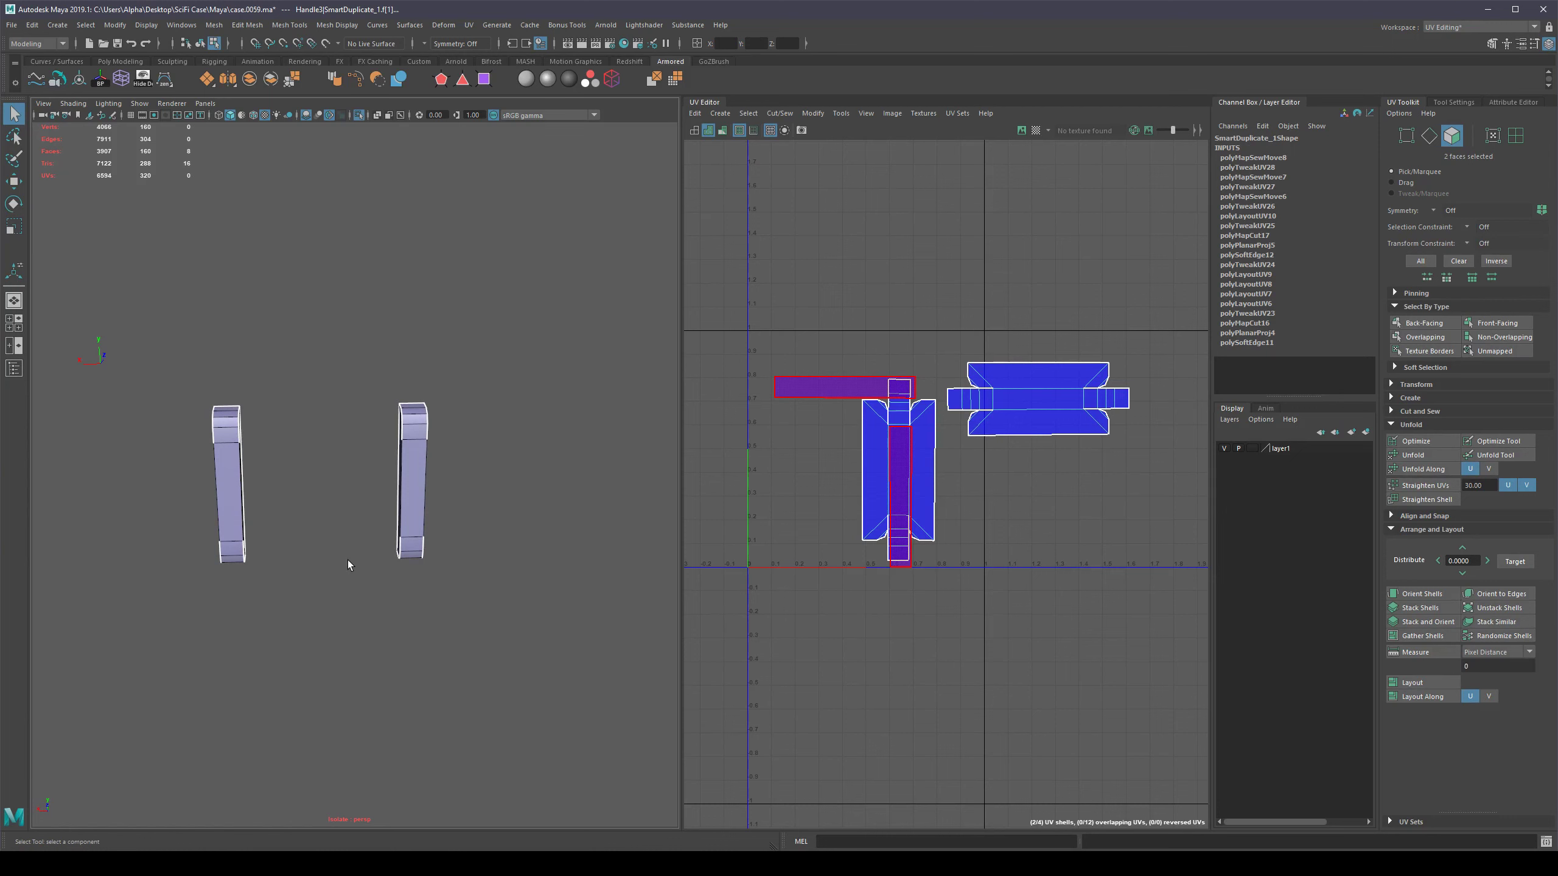
{"action": "left_click_drag", "start_coordinate": [407, 591], "coordinate": [594, 593], "text": "alt"}
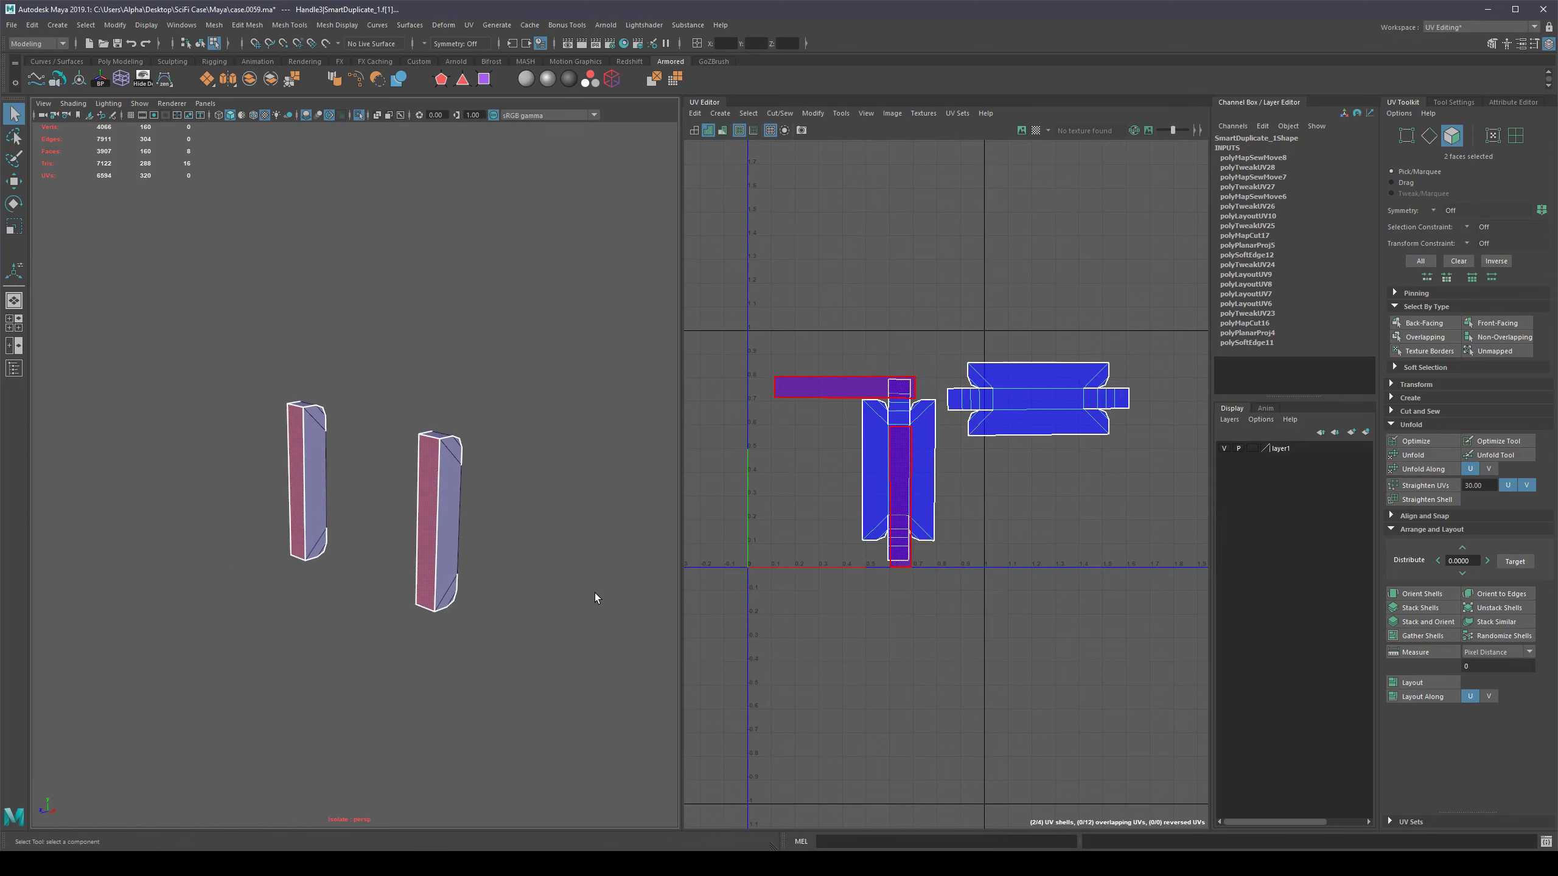
{"action": "key", "text": "Delete"}
{"action": "left_click_drag", "start_coordinate": [448, 520], "coordinate": [324, 508], "text": "alt"}
{"action": "right_click_drag", "start_coordinate": [392, 504], "coordinate": [443, 463]}
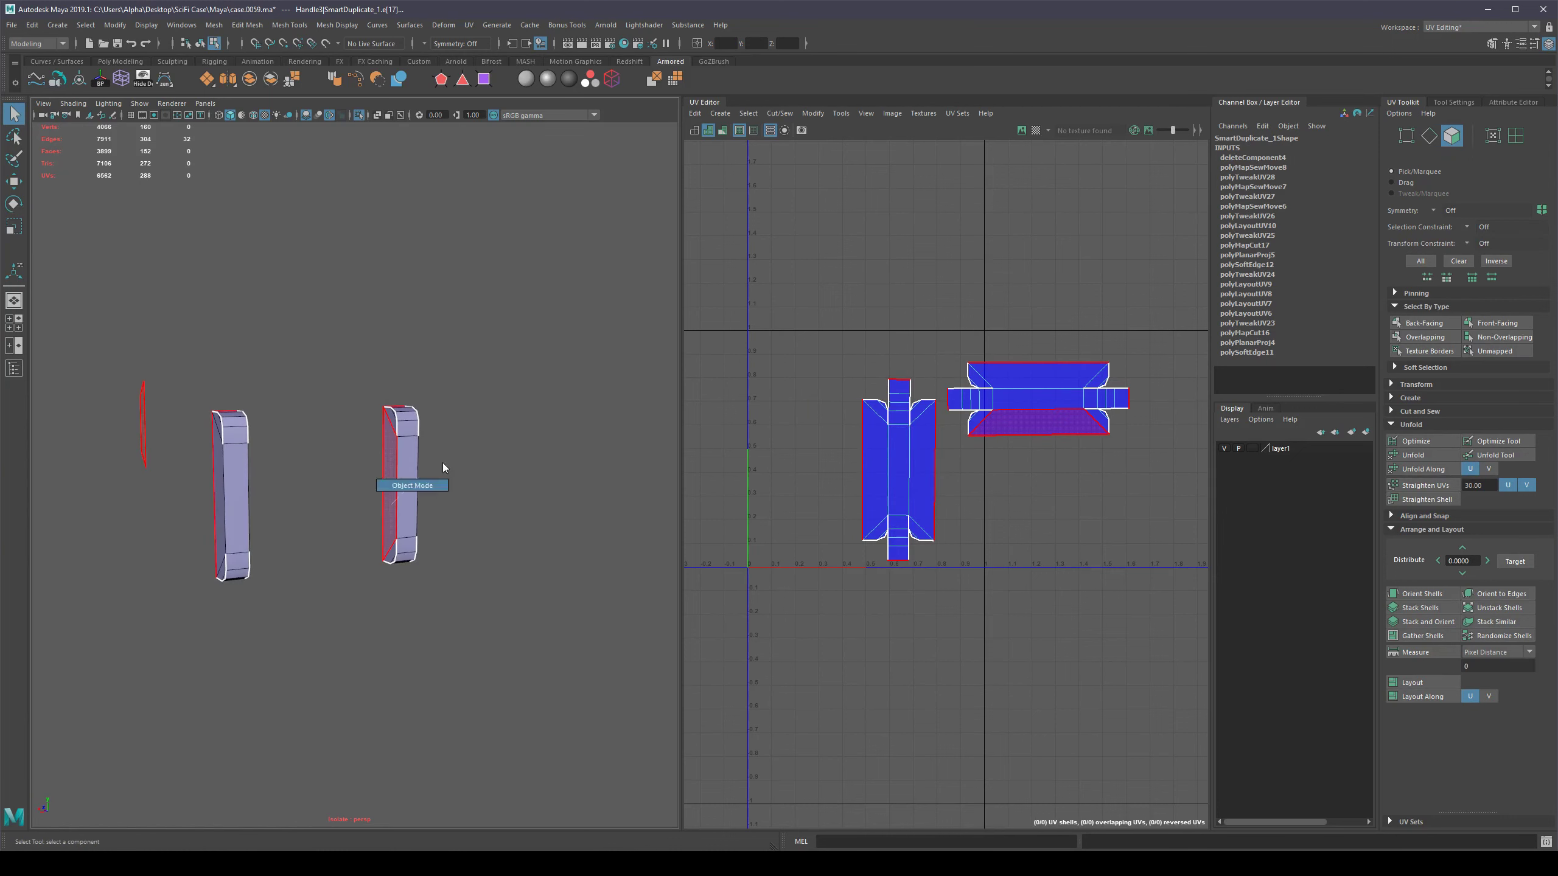
Unfold the two remaining UV shells of the side arms and orient them straight.
{"action": "scroll", "coordinate": [1008, 454], "scroll_direction": "down", "scroll_amount": 3}
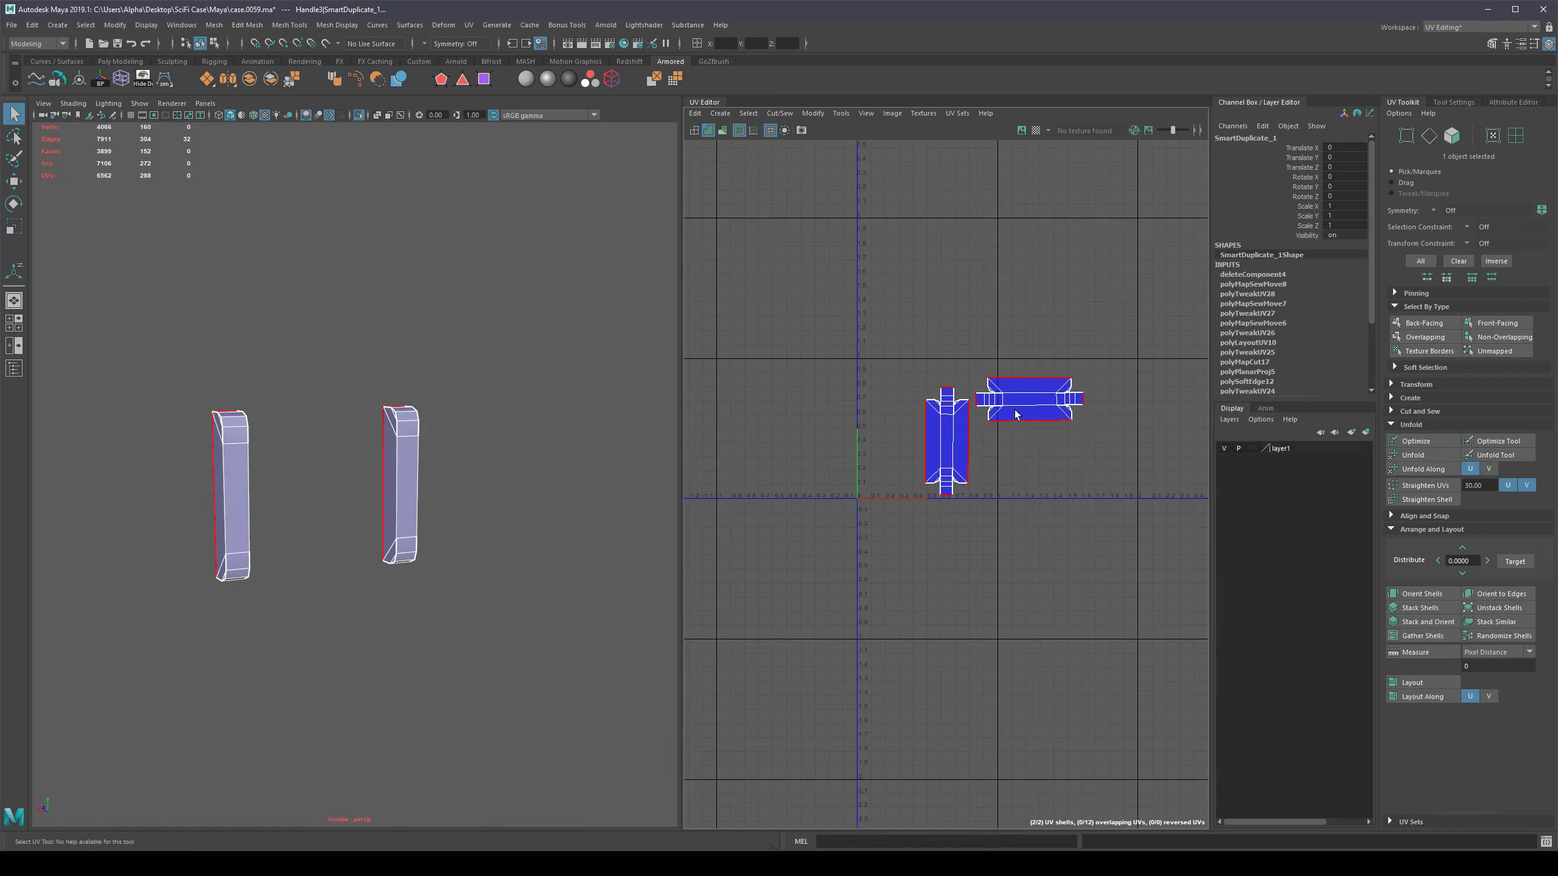
{"action": "left_click", "coordinate": [507, 471]}
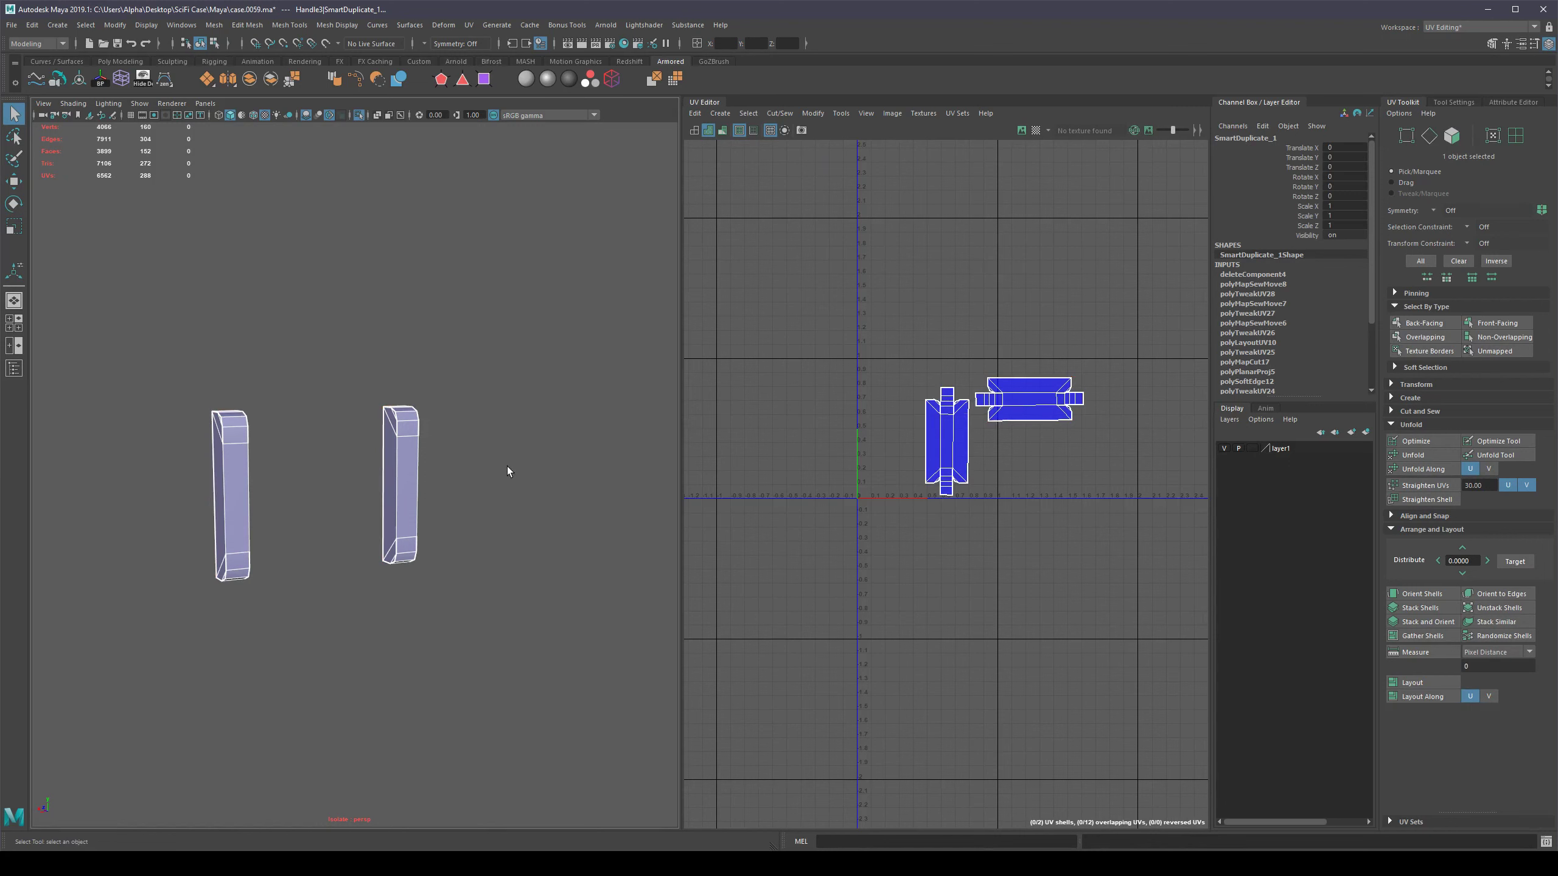
{"action": "left_click", "coordinate": [1422, 594]}
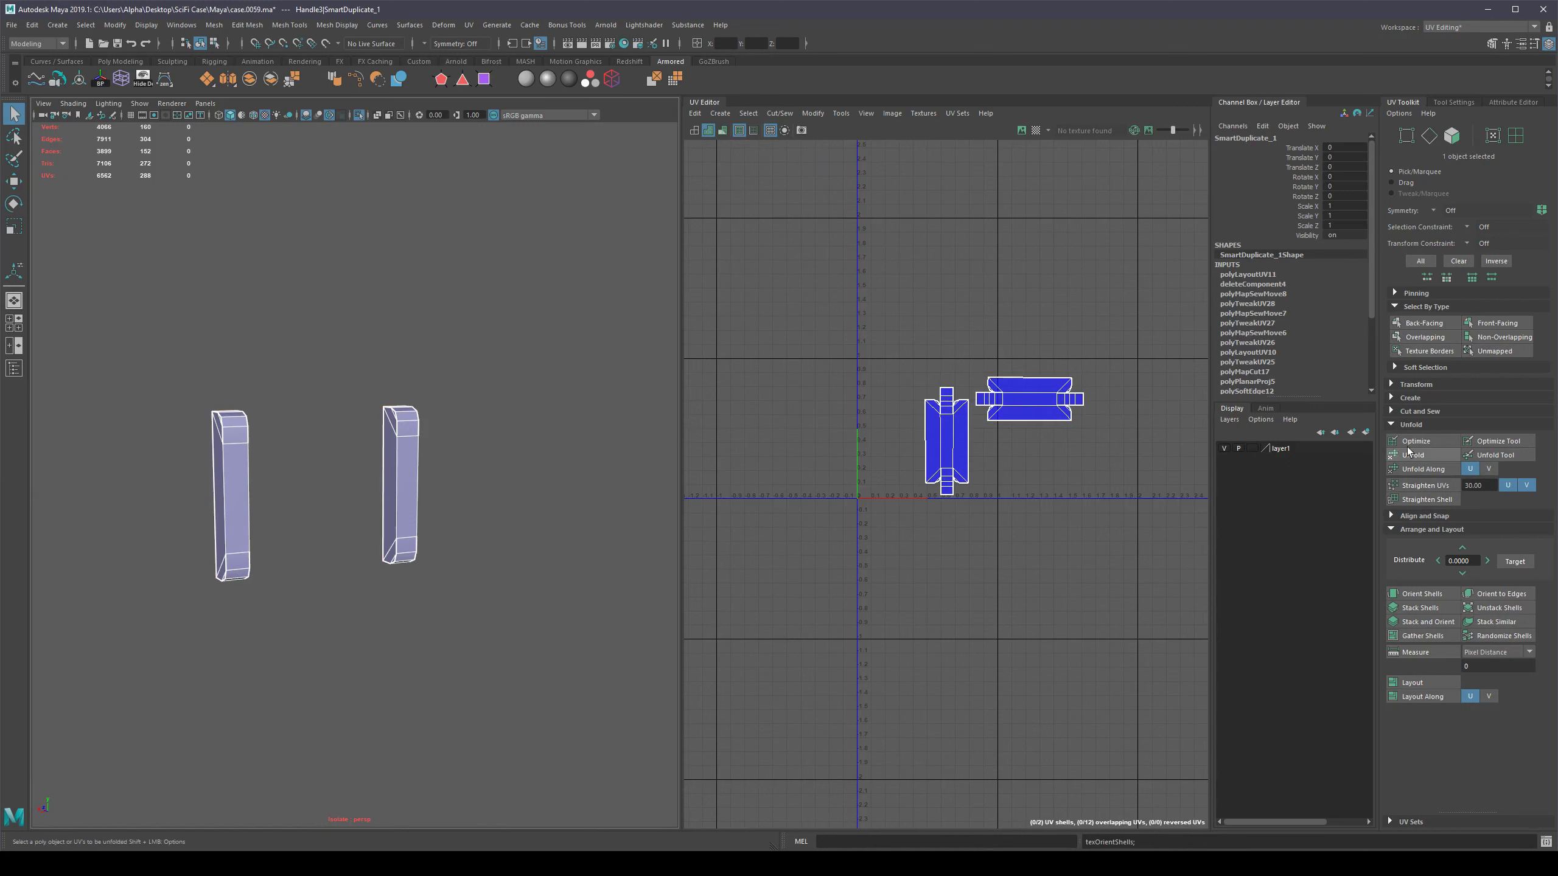
{"action": "left_click", "coordinate": [1406, 470]}
{"action": "middle_click_drag", "start_coordinate": [1104, 463], "coordinate": [1006, 500], "text": "alt"}
{"action": "scroll", "coordinate": [1006, 500], "scroll_direction": "up", "scroll_amount": 3}
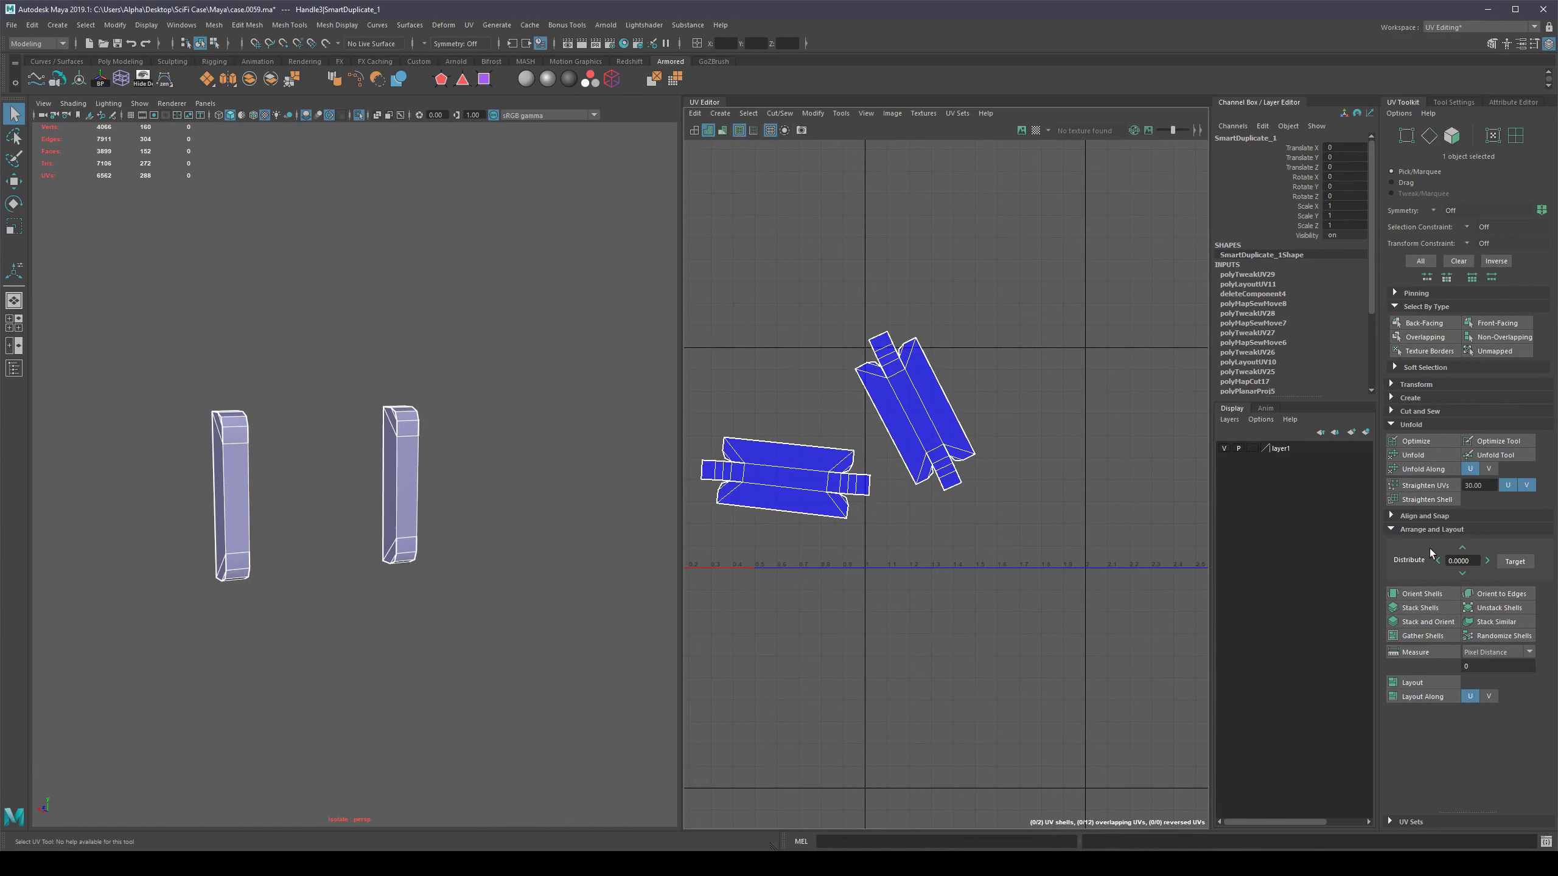
{"action": "left_click", "coordinate": [1428, 595]}
Unfold both side-arm UV shells again with Unfold3D at 100 iterations, and orient the shells.
{"action": "middle_click_drag", "start_coordinate": [877, 495], "coordinate": [994, 445], "text": "alt"}
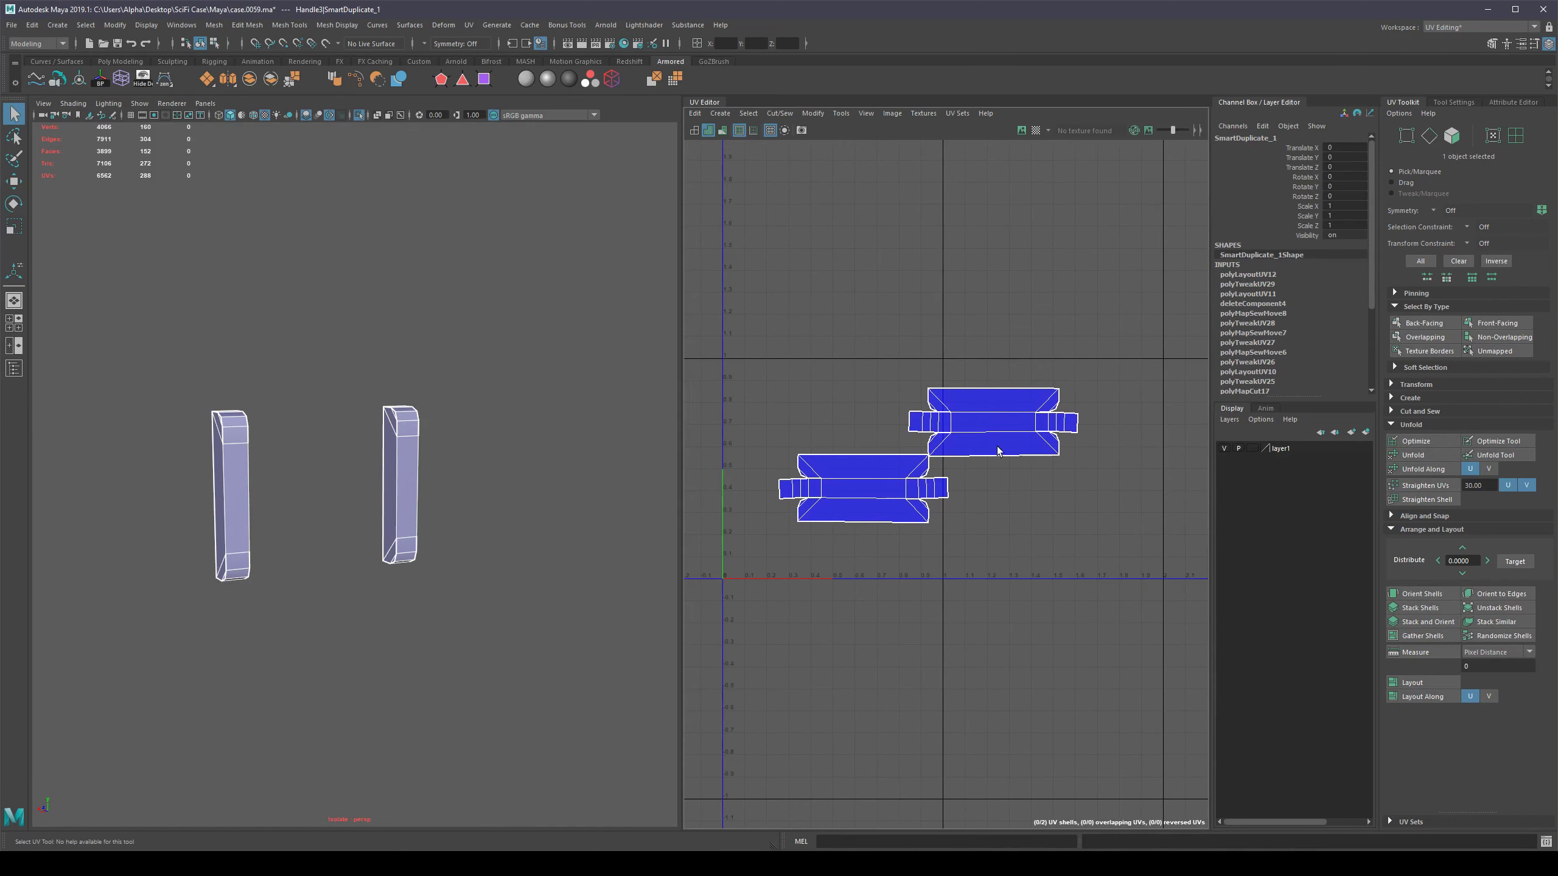
{"action": "scroll", "coordinate": [982, 466], "scroll_direction": "up", "scroll_amount": 5}
{"action": "middle_click_drag", "start_coordinate": [932, 497], "coordinate": [1092, 497], "text": "alt"}
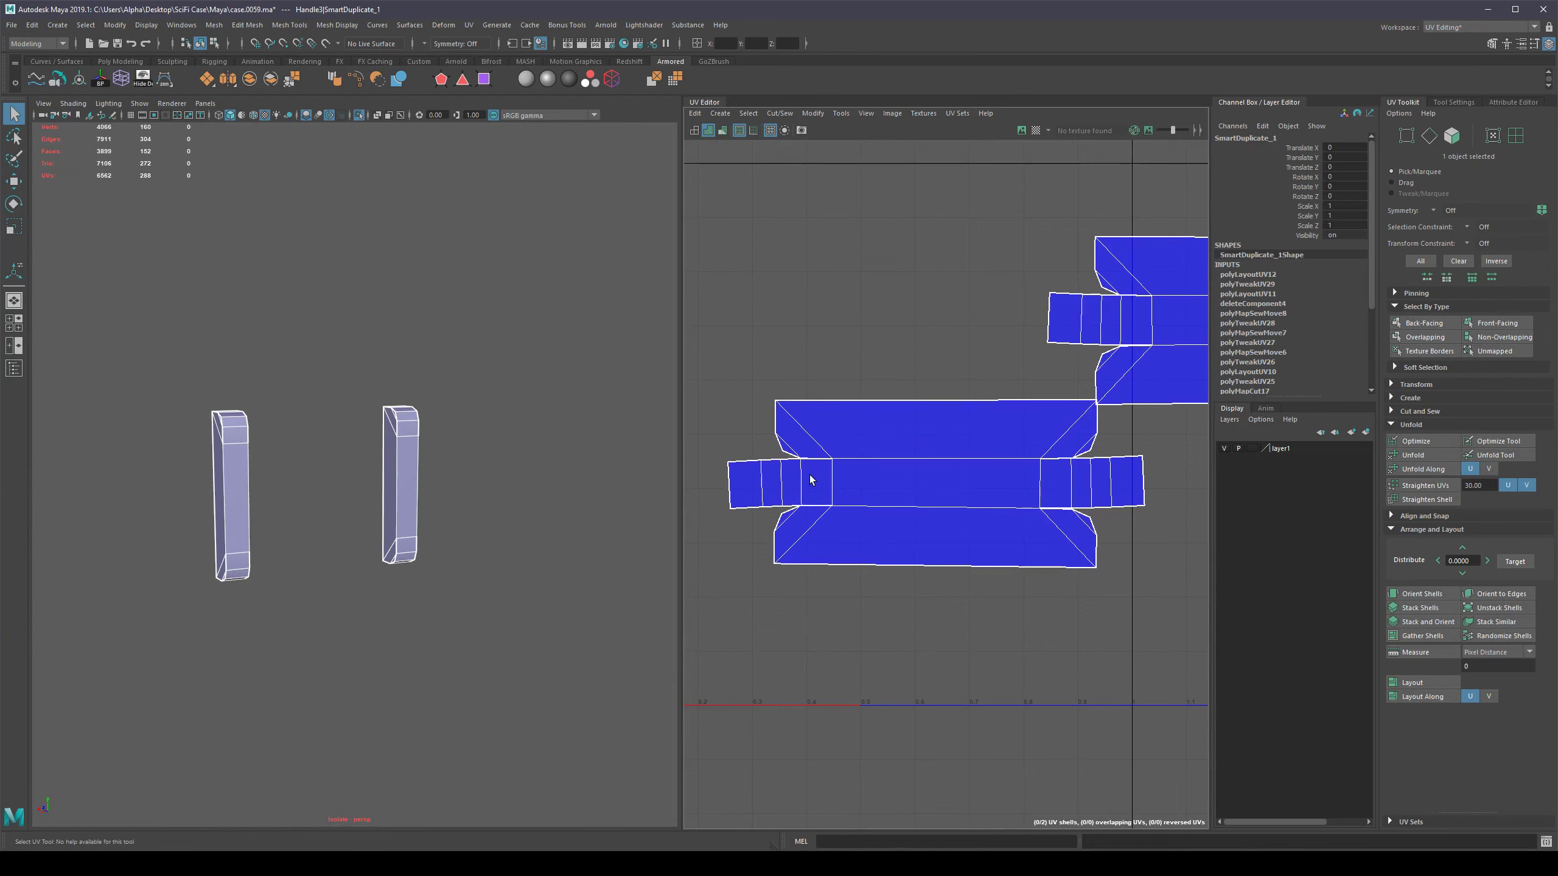
{"action": "scroll", "coordinate": [809, 480], "scroll_direction": "down", "scroll_amount": 3}
{"action": "middle_click_drag", "start_coordinate": [973, 452], "coordinate": [890, 464], "text": "alt"}
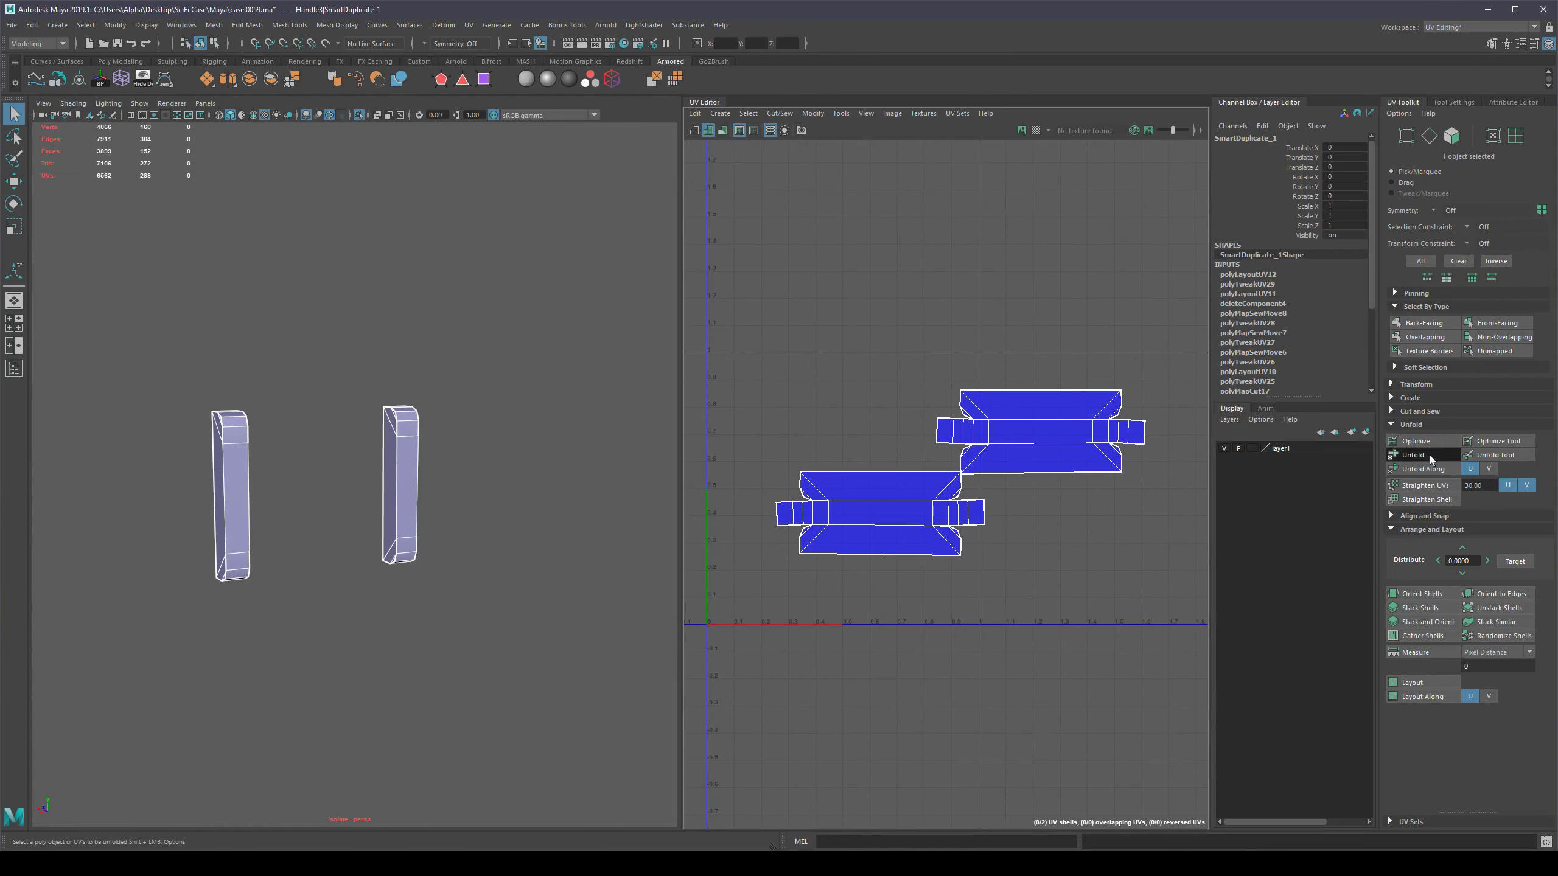
{"action": "left_click", "coordinate": [1429, 455], "text": "shift"}
{"action": "type", "text": "100"}
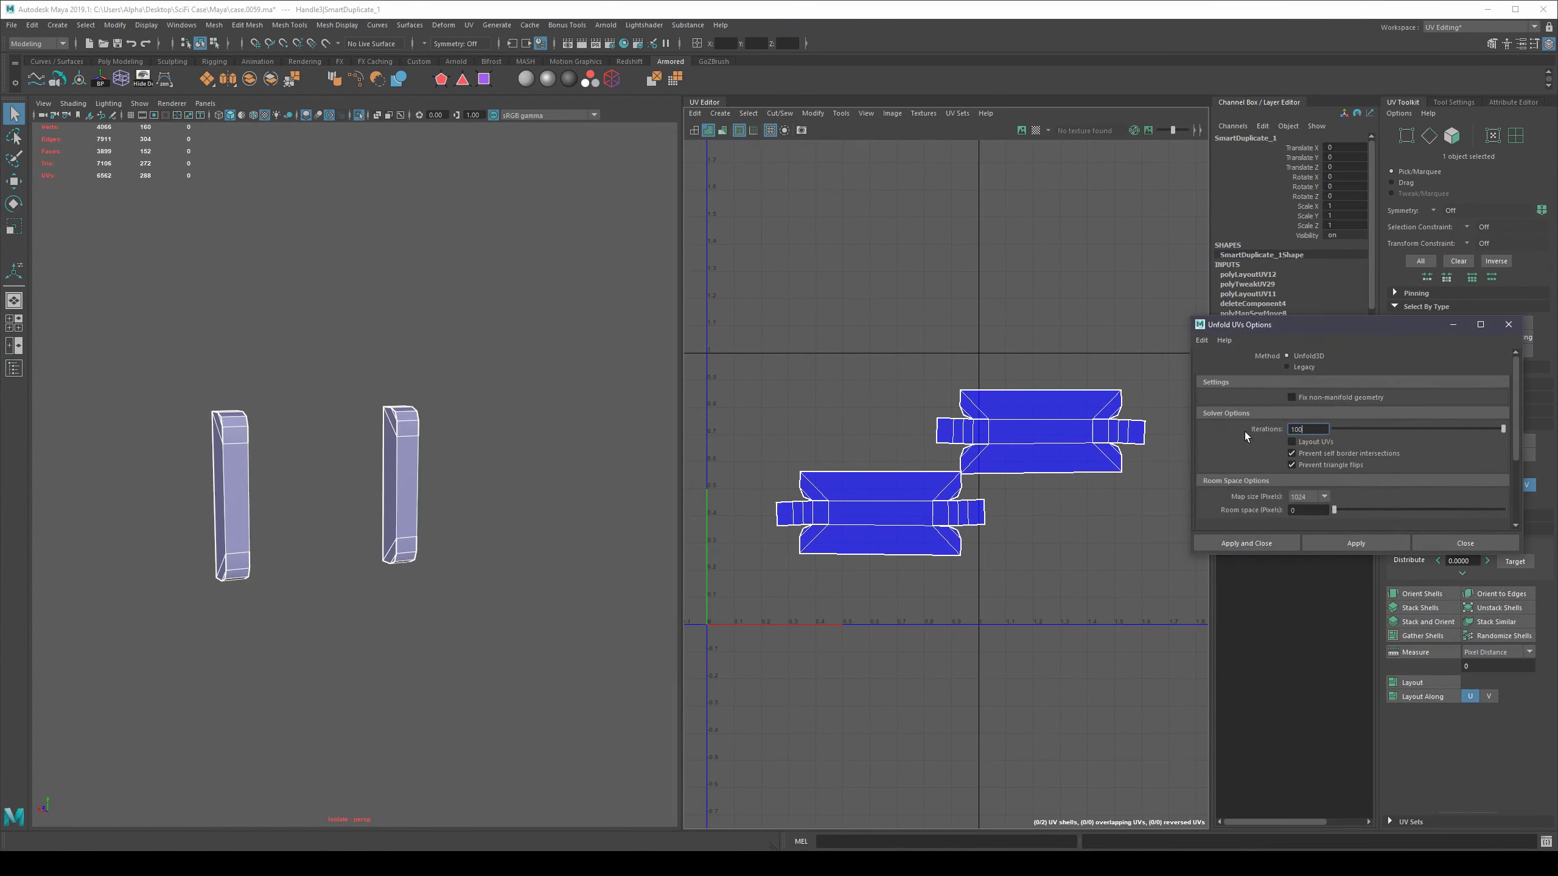
{"action": "scroll", "coordinate": [968, 498], "scroll_direction": "up", "scroll_amount": 1}
{"action": "scroll", "coordinate": [968, 498], "scroll_direction": "up", "scroll_amount": 1}
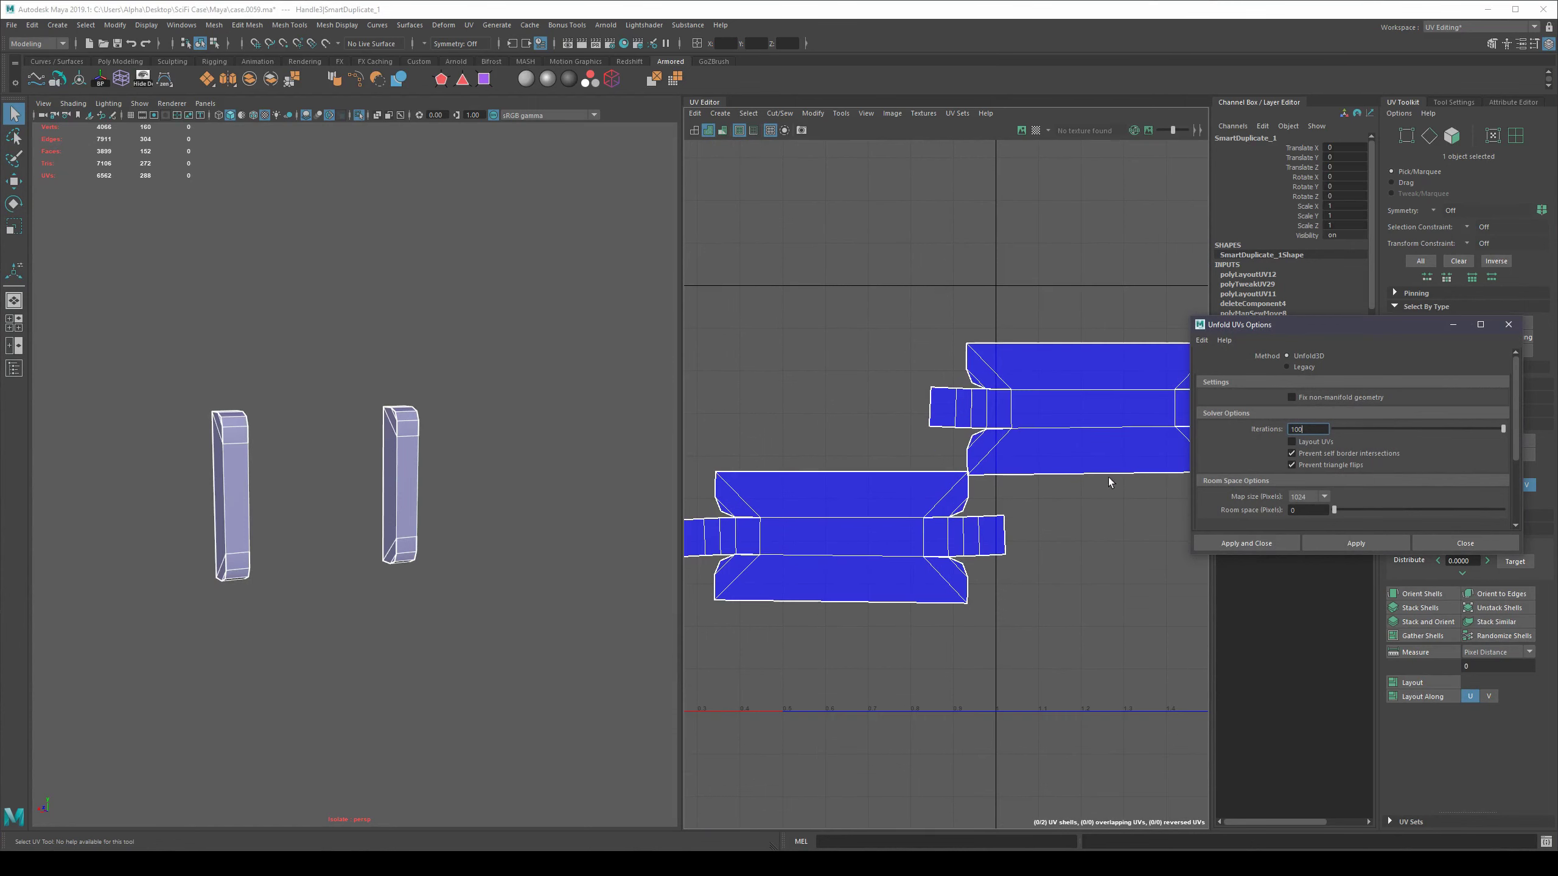
{"action": "left_click", "coordinate": [1268, 545]}
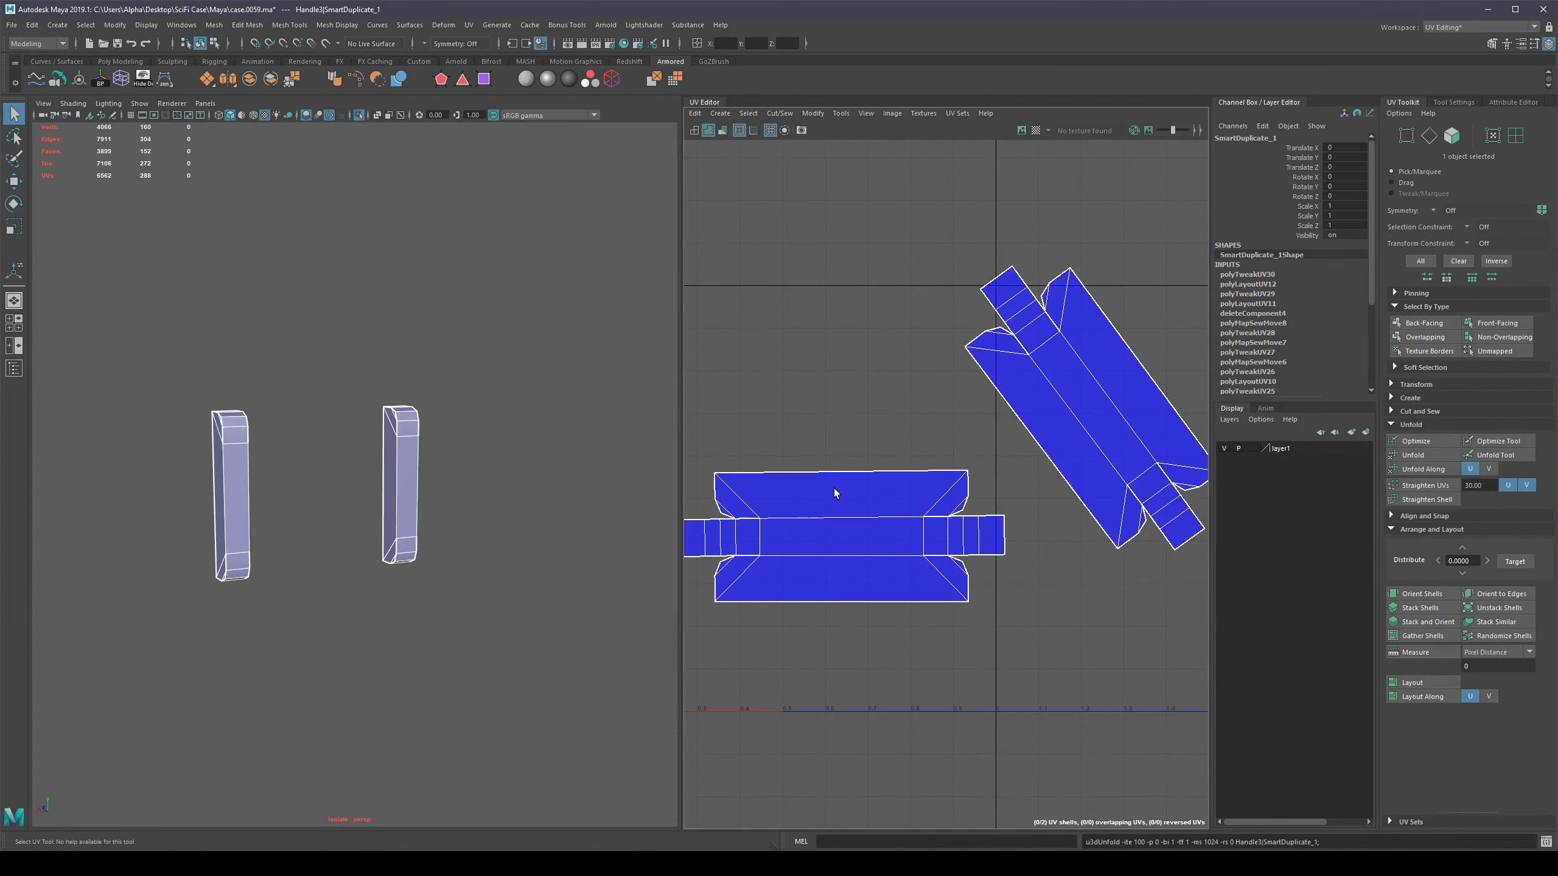
{"action": "mouse_move", "coordinate": [838, 494]}
{"action": "middle_mouse_down", "text": "alt"}
{"action": "mouse_move", "coordinate": [915, 467]}
{"action": "mouse_move", "coordinate": [839, 497]}
{"action": "middle_mouse_up", "text": "alt"}
{"action": "scroll", "coordinate": [858, 494], "scroll_direction": "down", "scroll_amount": 2}
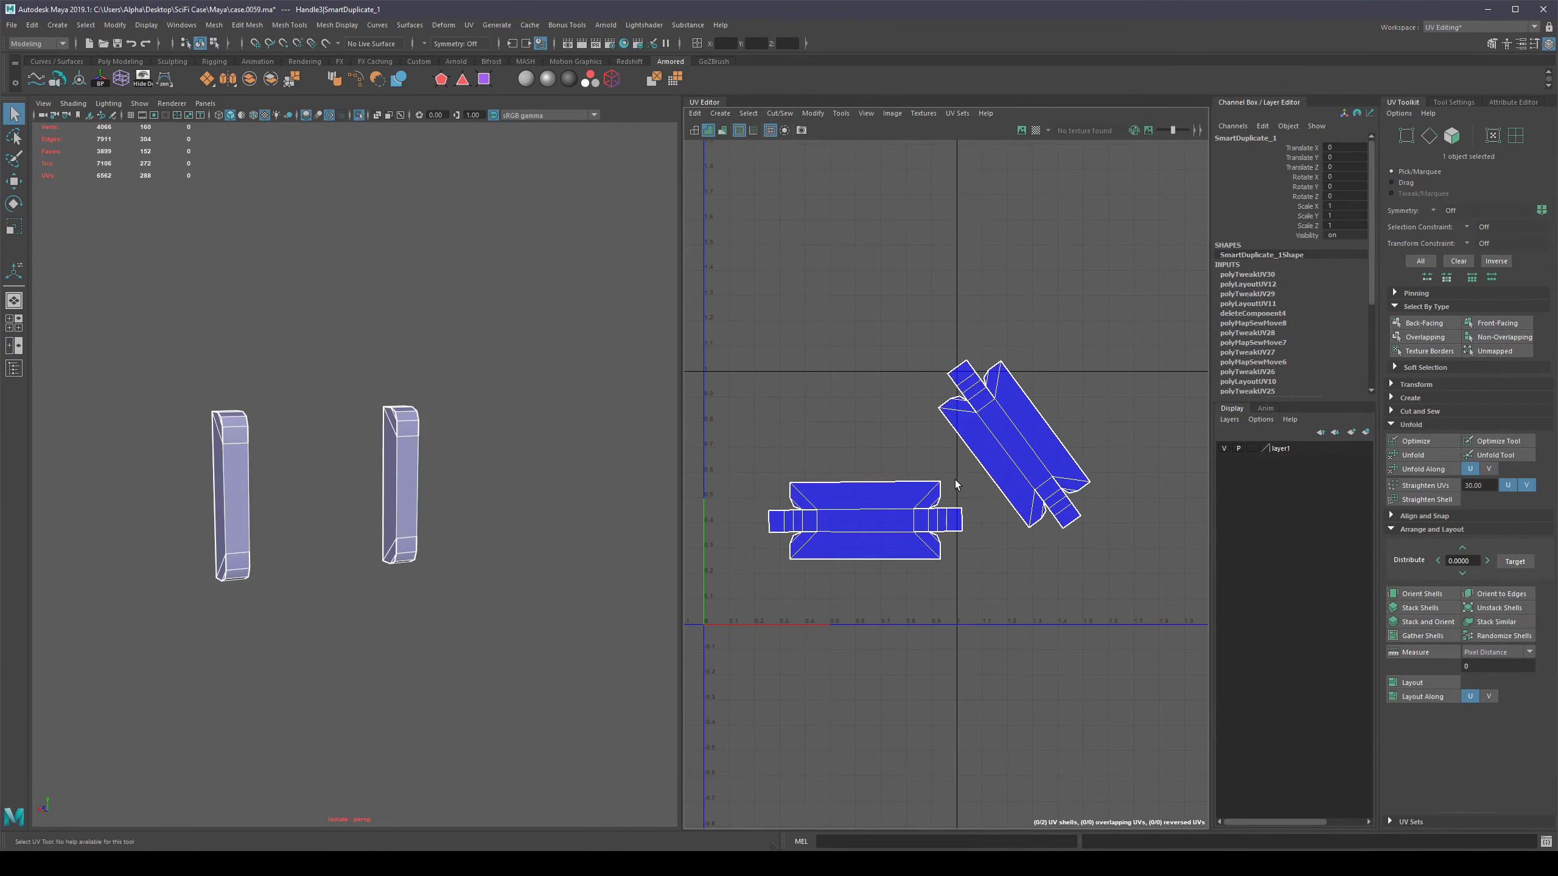
{"action": "left_click", "coordinate": [1422, 593]}
Move the lower side-arm UV shell down and away from the other shell, and return to object selection.
{"action": "scroll", "coordinate": [897, 532], "scroll_direction": "up", "scroll_amount": 2}
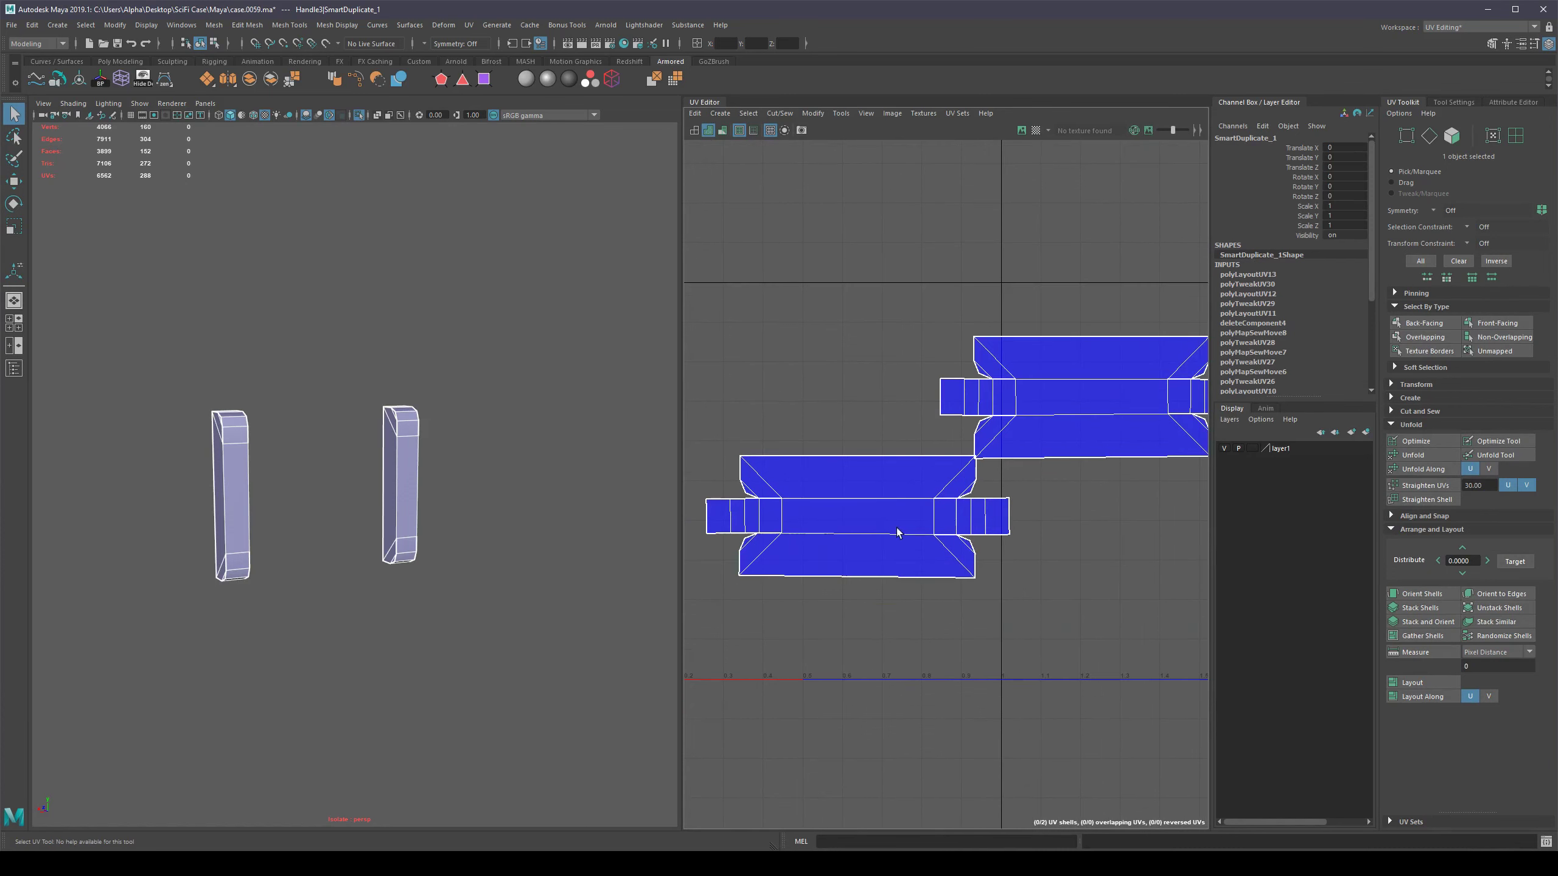
{"action": "right_click_drag", "start_coordinate": [911, 507], "coordinate": [848, 518]}
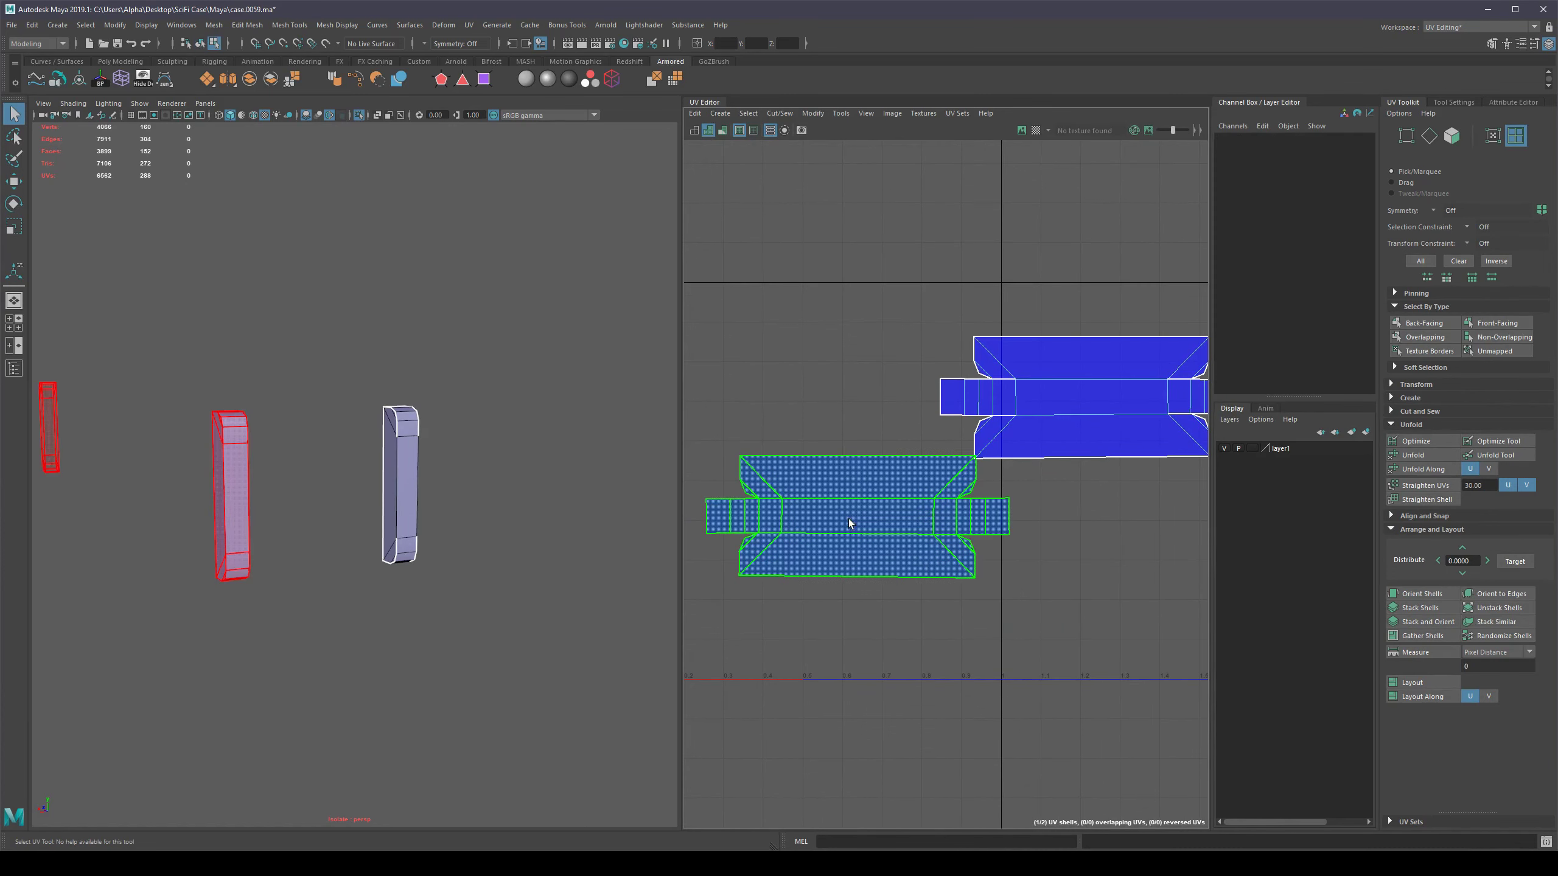
{"action": "left_click", "coordinate": [852, 517]}
{"action": "key", "text": "w"}
{"action": "left_click_drag", "start_coordinate": [860, 515], "coordinate": [830, 554]}
{"action": "middle_click_drag", "start_coordinate": [852, 674], "coordinate": [902, 645], "text": "alt"}
{"action": "key", "text": "F8"}
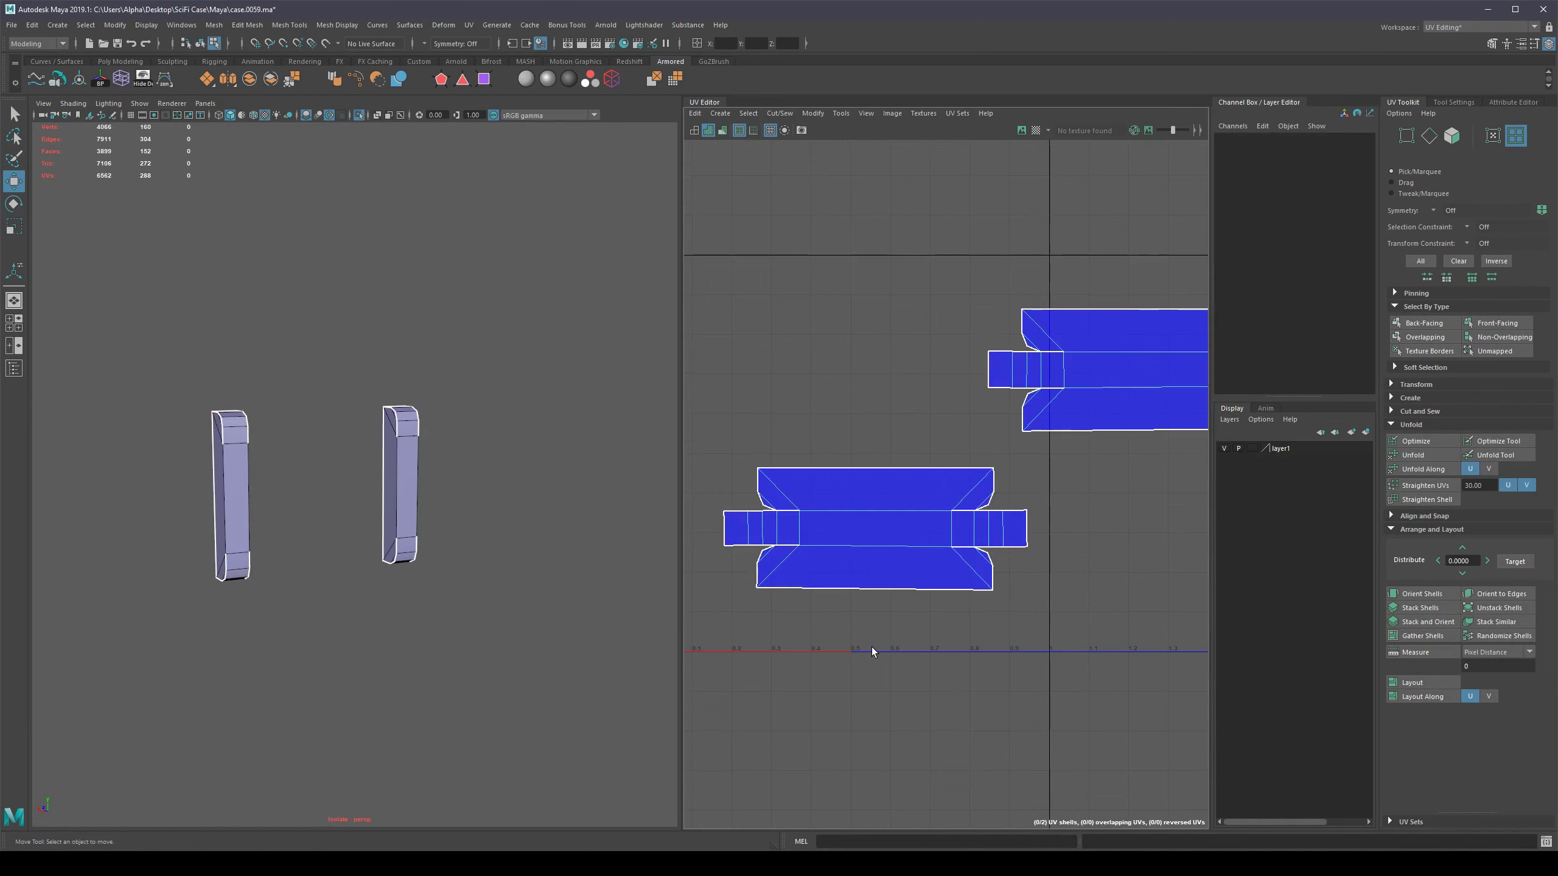
{"action": "scroll", "coordinate": [847, 594], "scroll_direction": "up", "scroll_amount": 2}
{"action": "scroll", "coordinate": [846, 594], "scroll_direction": "up", "scroll_amount": 1}
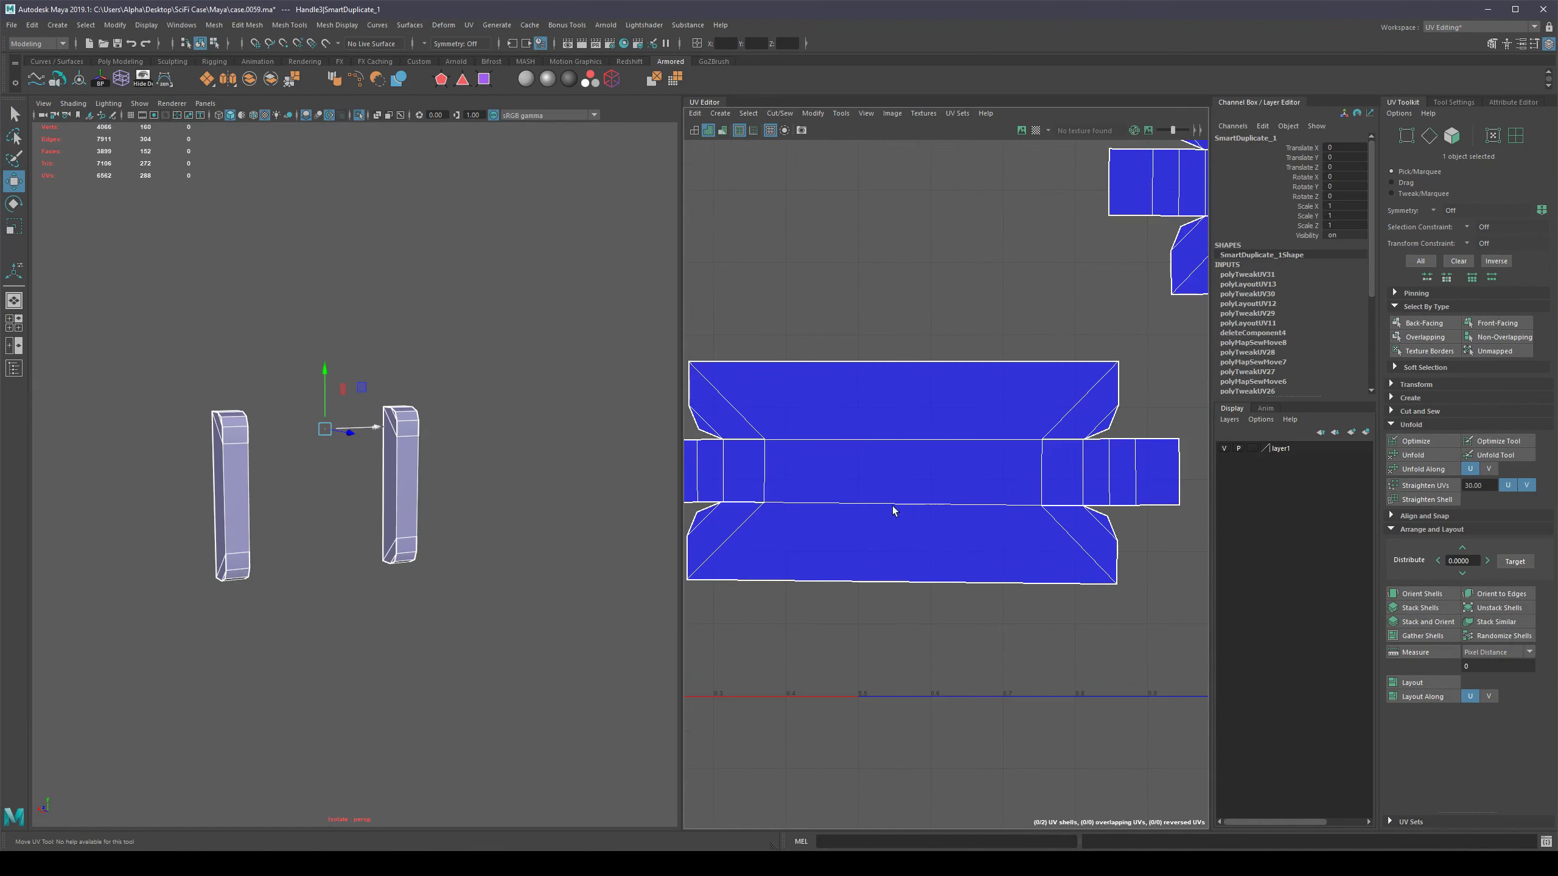
{"action": "scroll", "coordinate": [892, 510], "scroll_direction": "down", "scroll_amount": 3}
{"action": "middle_click_drag", "start_coordinate": [1008, 515], "coordinate": [862, 498], "text": "alt"}
Select all UVs of the lower side-arm shell and collapse the select-by-type options.
{"action": "right_click", "coordinate": [870, 502]}
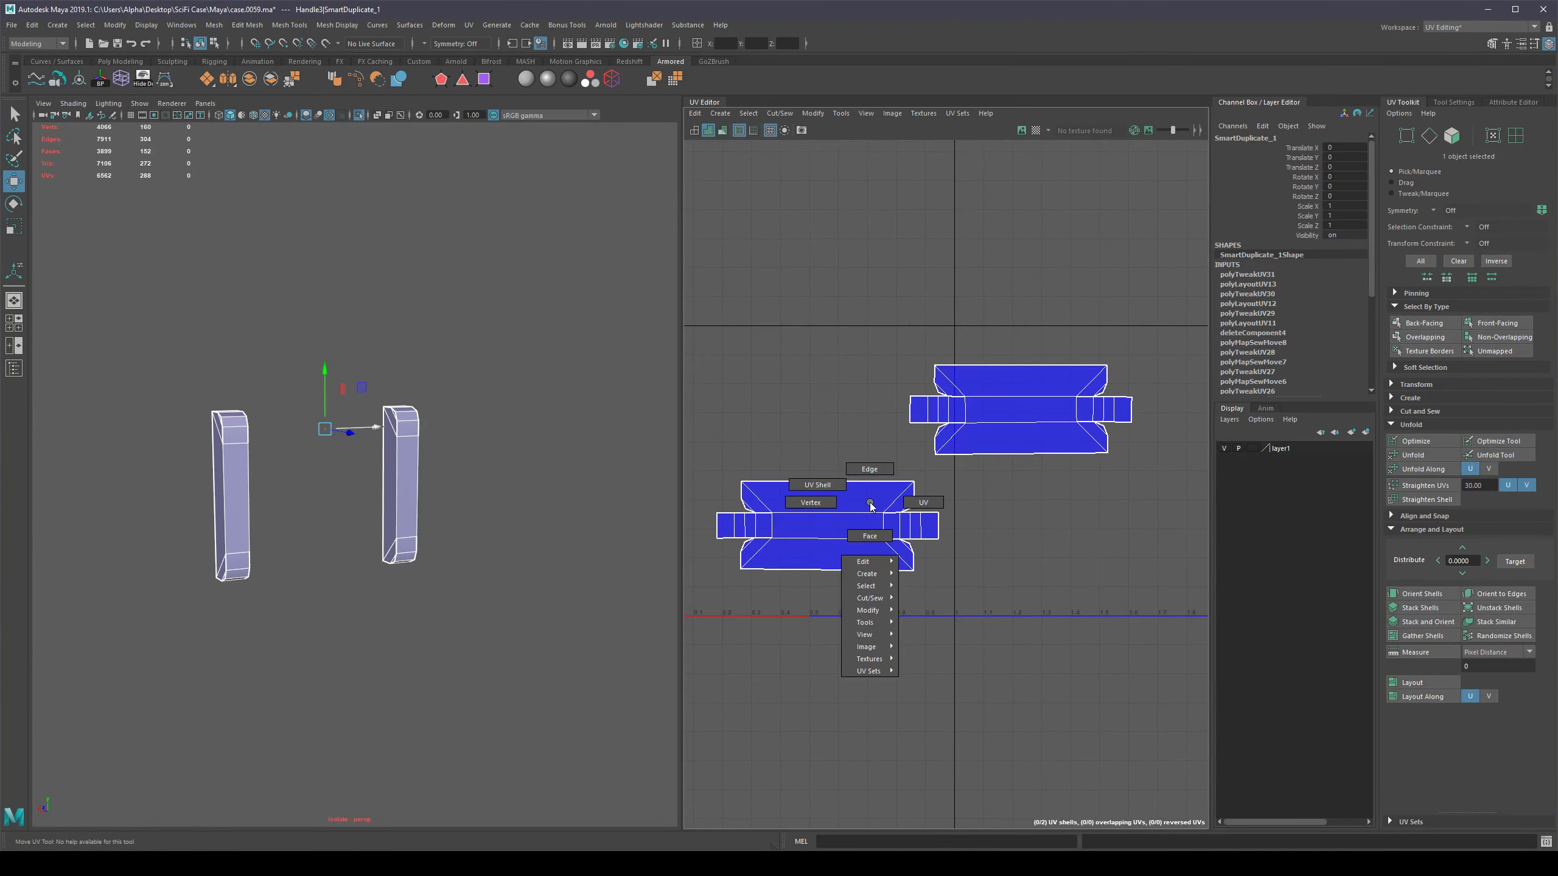
{"action": "left_click", "coordinate": [924, 502]}
{"action": "left_click_drag", "start_coordinate": [726, 467], "coordinate": [988, 626]}
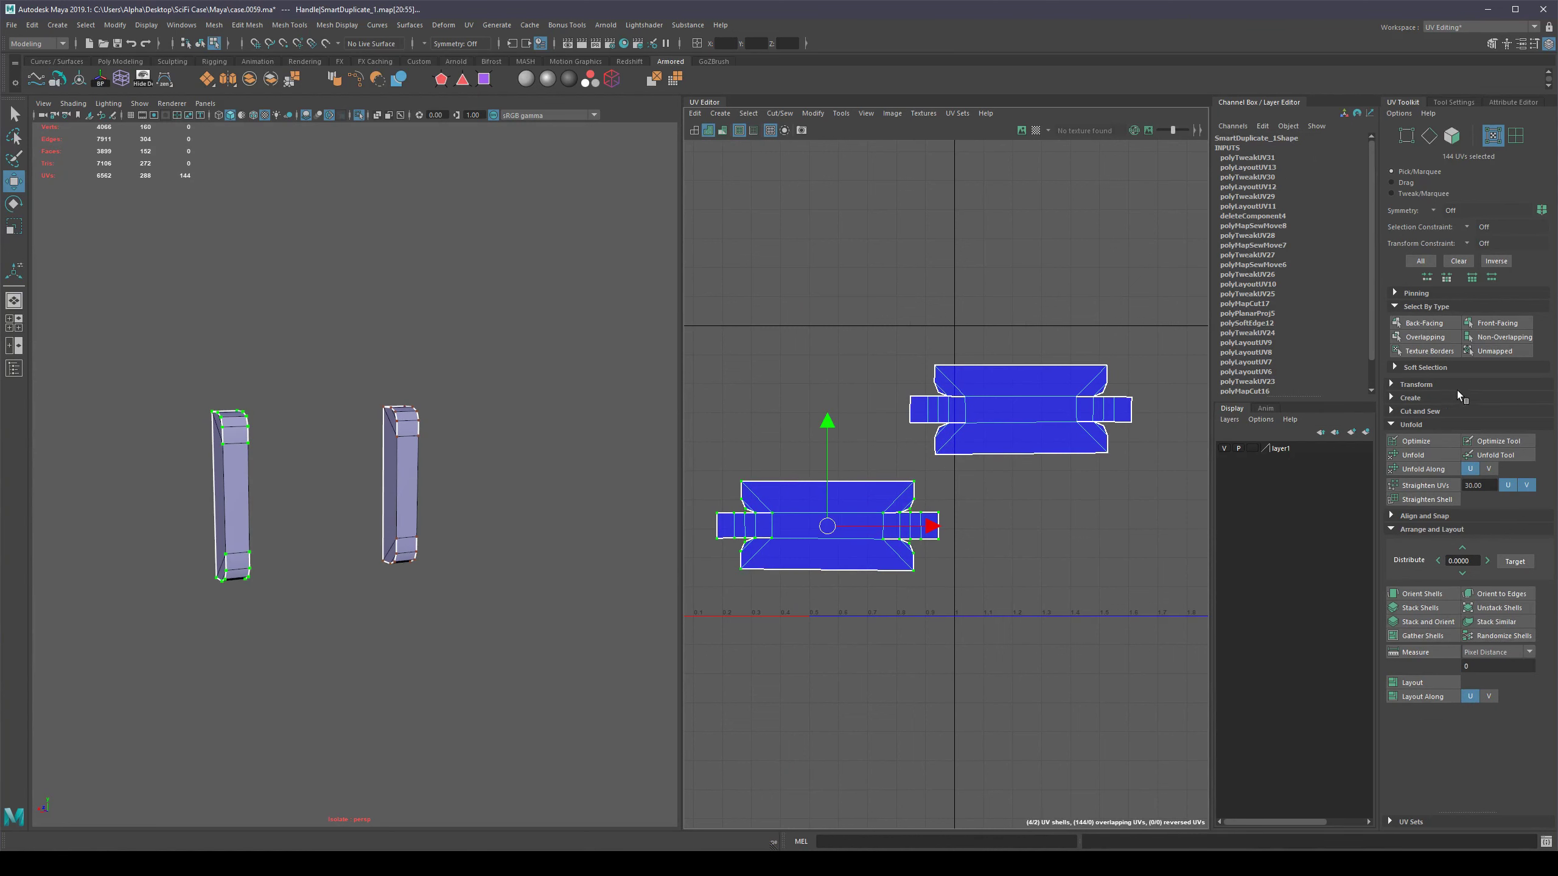
{"action": "left_click", "coordinate": [1395, 307]}
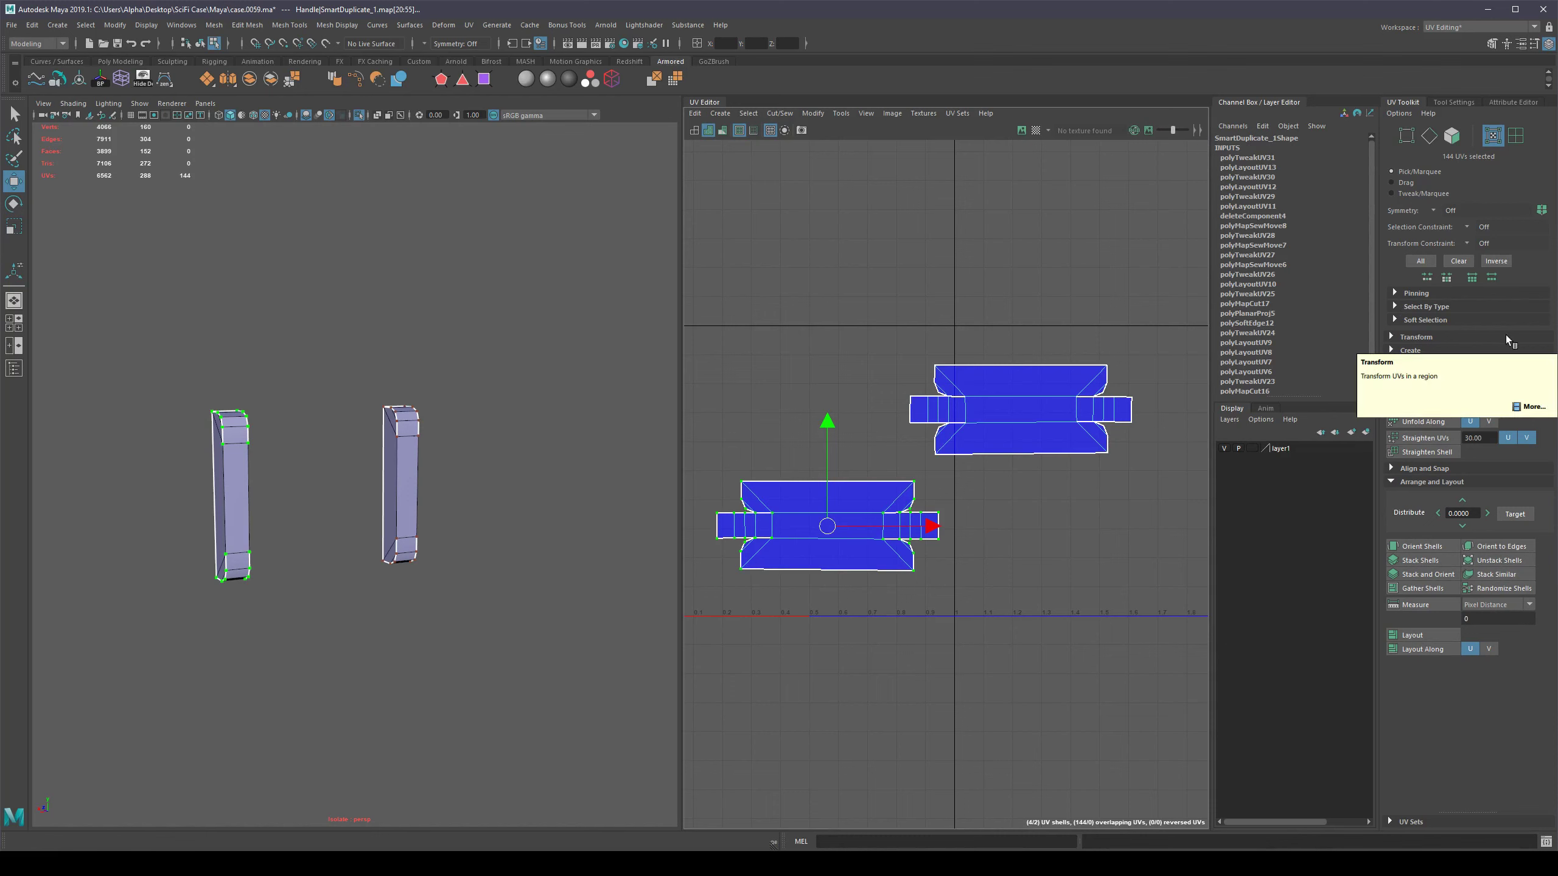
{"action": "left_click", "coordinate": [1392, 337]}
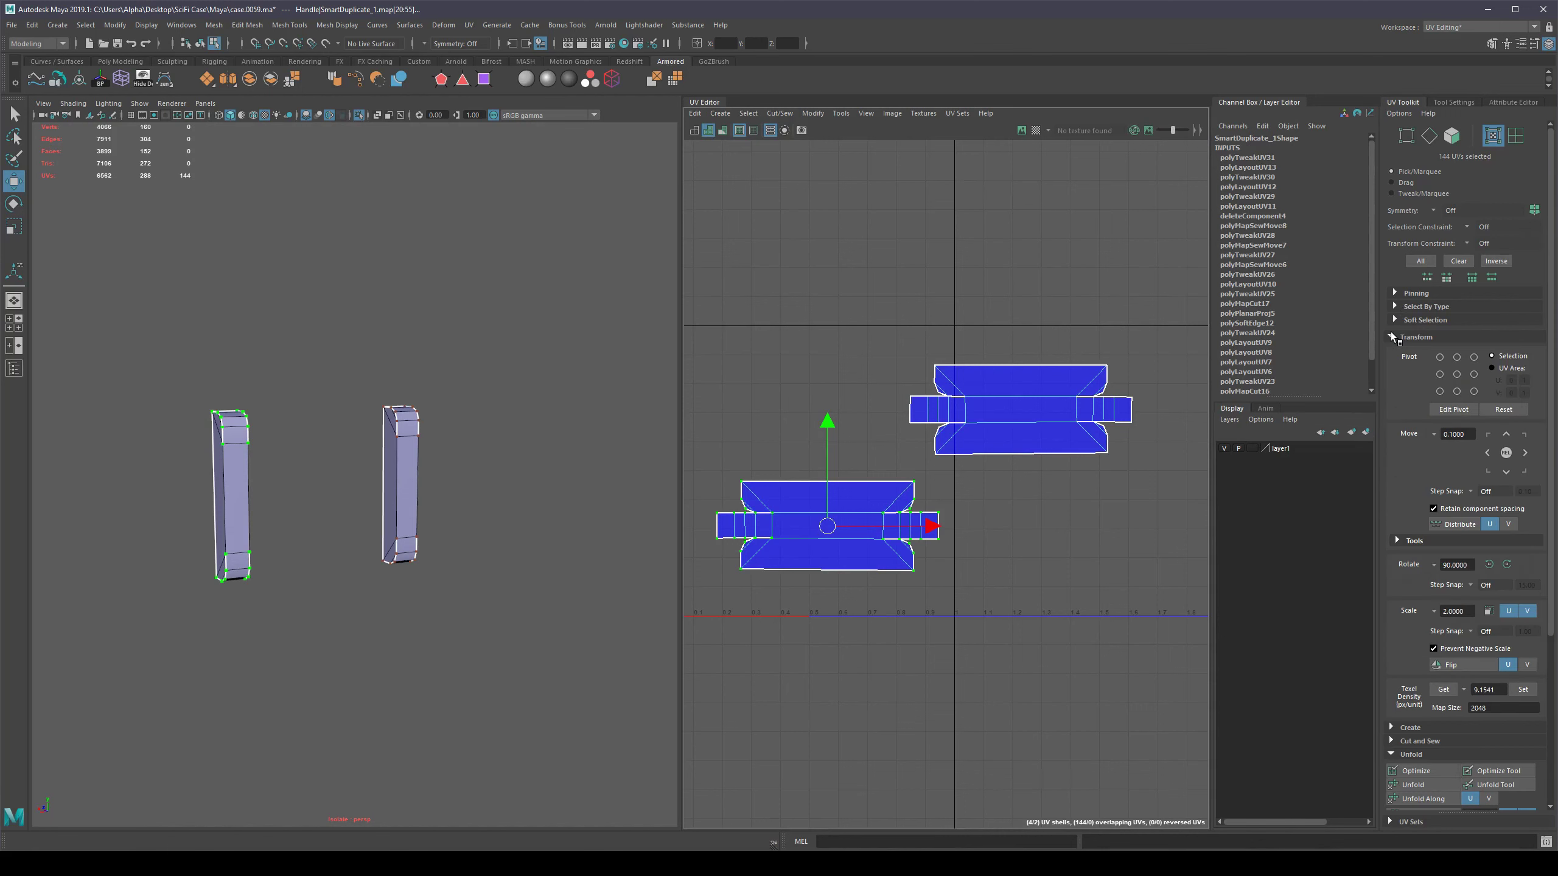
{"action": "left_click", "coordinate": [1391, 336]}
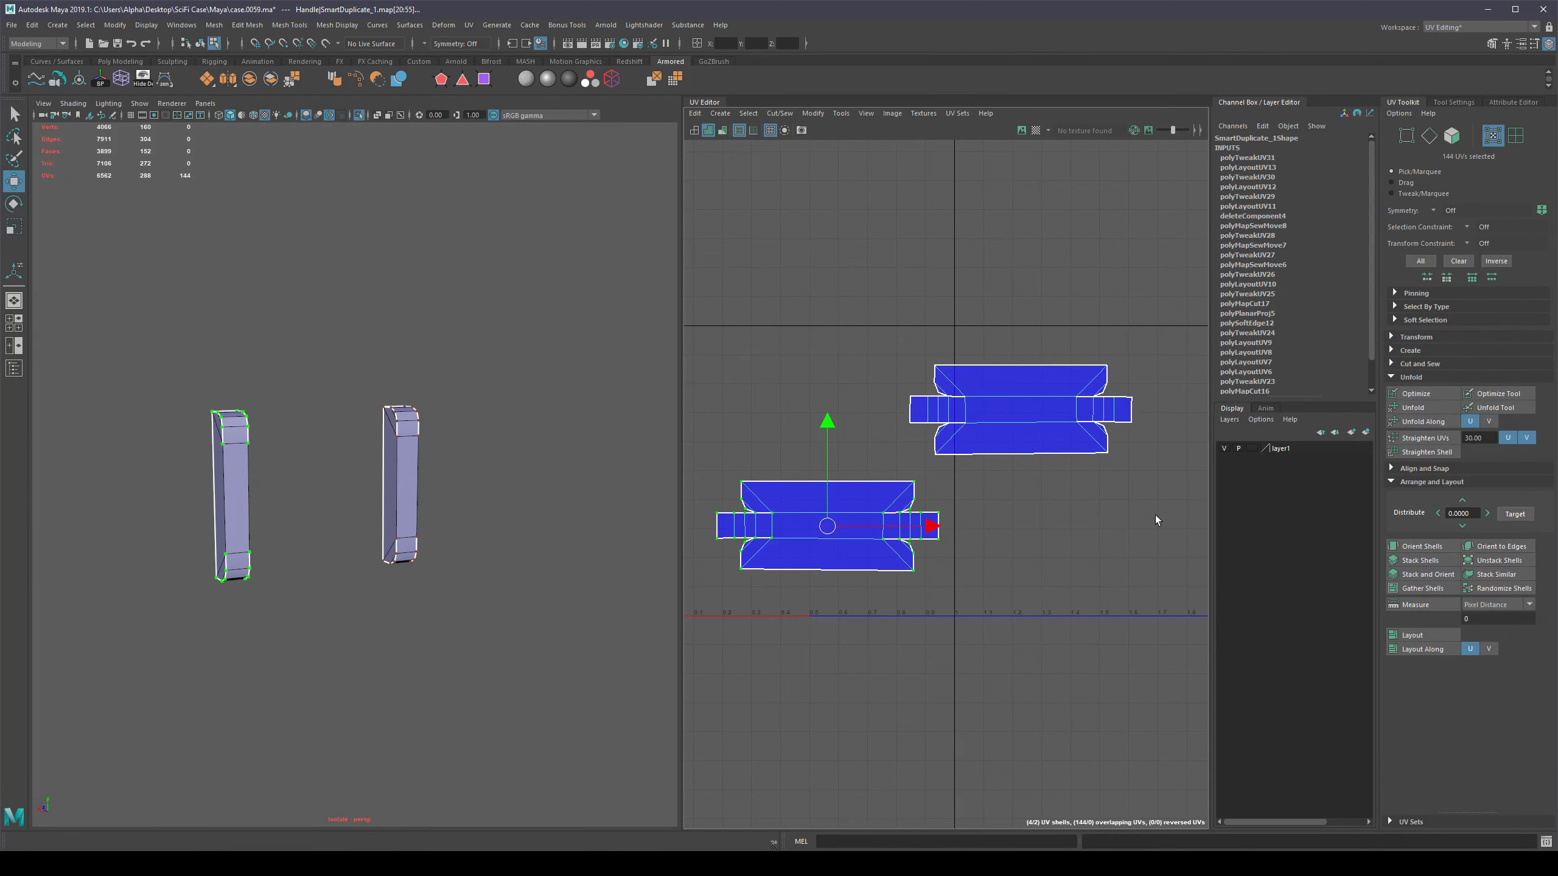
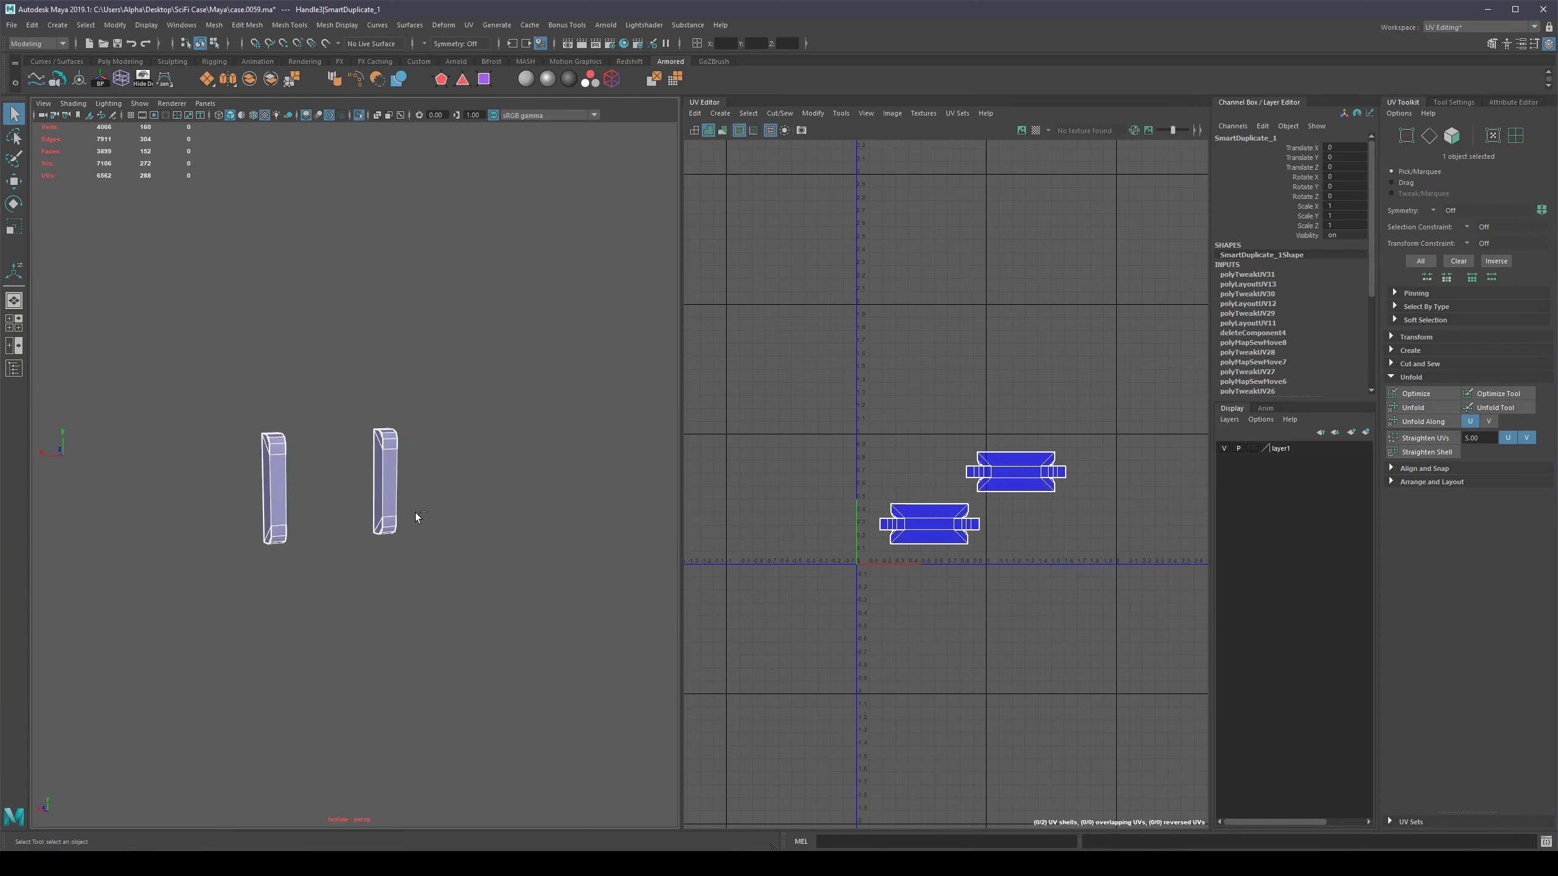
Show the whole case again, select the handle's round grip bar and isolate it.
{"action": "key", "text": "ctrl+1"}
{"action": "left_click_drag", "start_coordinate": [390, 517], "coordinate": [324, 524], "text": "alt"}
{"action": "left_click", "coordinate": [323, 523]}
{"action": "right_click_drag", "start_coordinate": [325, 525], "coordinate": [377, 561], "text": "alt"}
{"action": "key", "text": "ctrl+1"}
{"action": "left_click_drag", "start_coordinate": [377, 561], "coordinate": [581, 573], "text": "alt"}
{"action": "right_click_drag", "start_coordinate": [368, 571], "coordinate": [414, 604], "text": "alt"}
{"action": "left_click_drag", "start_coordinate": [413, 604], "coordinate": [334, 557], "text": "alt"}
{"action": "key", "text": "ctrl+1"}
{"action": "key", "text": "ctrl+1"}
Delete both end-cap faces of the grip bar and return to object selection.
{"action": "right_click_drag", "start_coordinate": [303, 592], "coordinate": [302, 636]}
{"action": "left_click", "coordinate": [302, 631]}
{"action": "left_click_drag", "start_coordinate": [595, 578], "coordinate": [408, 573], "text": "alt"}
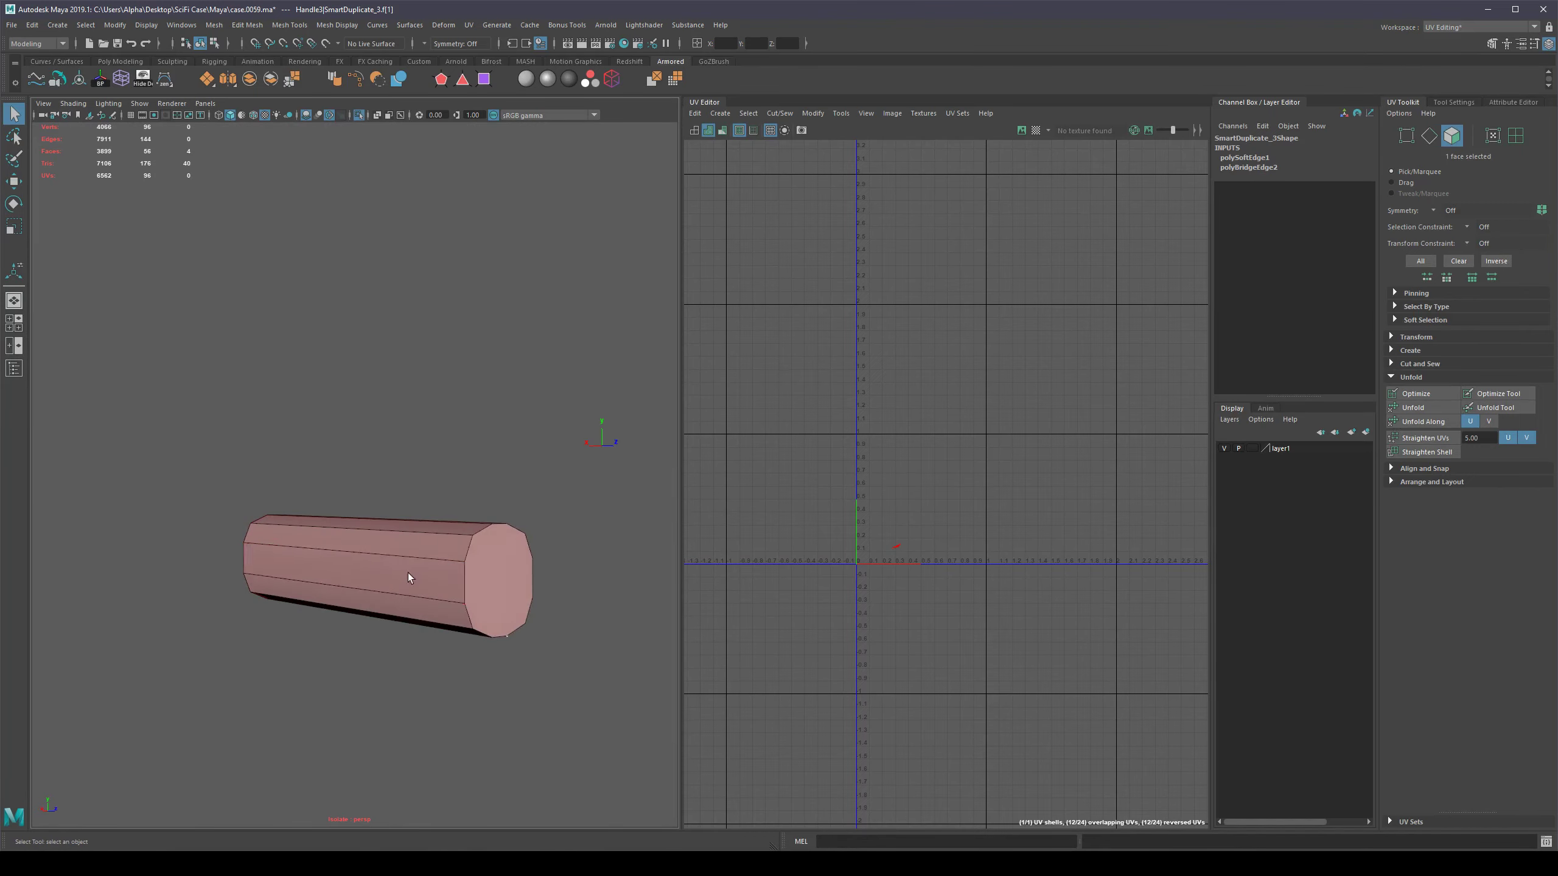
{"action": "left_click", "coordinate": [499, 577], "text": "shift"}
{"action": "key", "text": "Delete"}
{"action": "right_click_drag", "start_coordinate": [428, 584], "coordinate": [484, 548]}
{"action": "scroll", "coordinate": [514, 542], "scroll_direction": "down", "scroll_amount": 6}
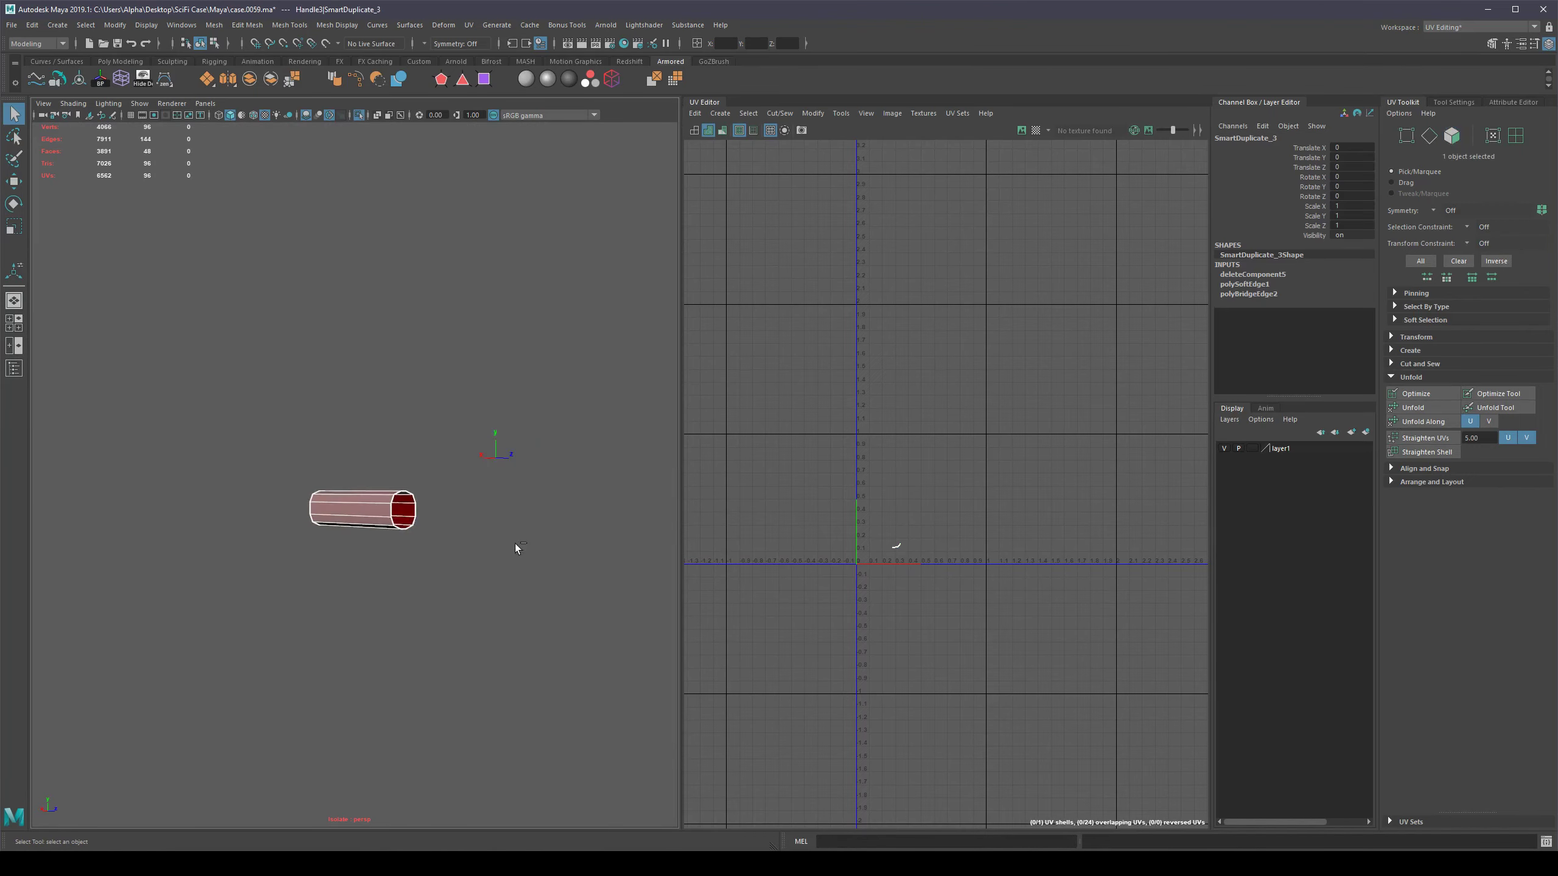
Leave isolation to check the bar in the handle, then reselect and isolate the grip bar.
{"action": "key", "text": "ctrl+1"}
{"action": "left_click_drag", "start_coordinate": [515, 543], "coordinate": [577, 522], "text": "alt"}
{"action": "left_click", "coordinate": [577, 518]}
{"action": "scroll", "coordinate": [366, 529], "scroll_direction": "up", "scroll_amount": 3}
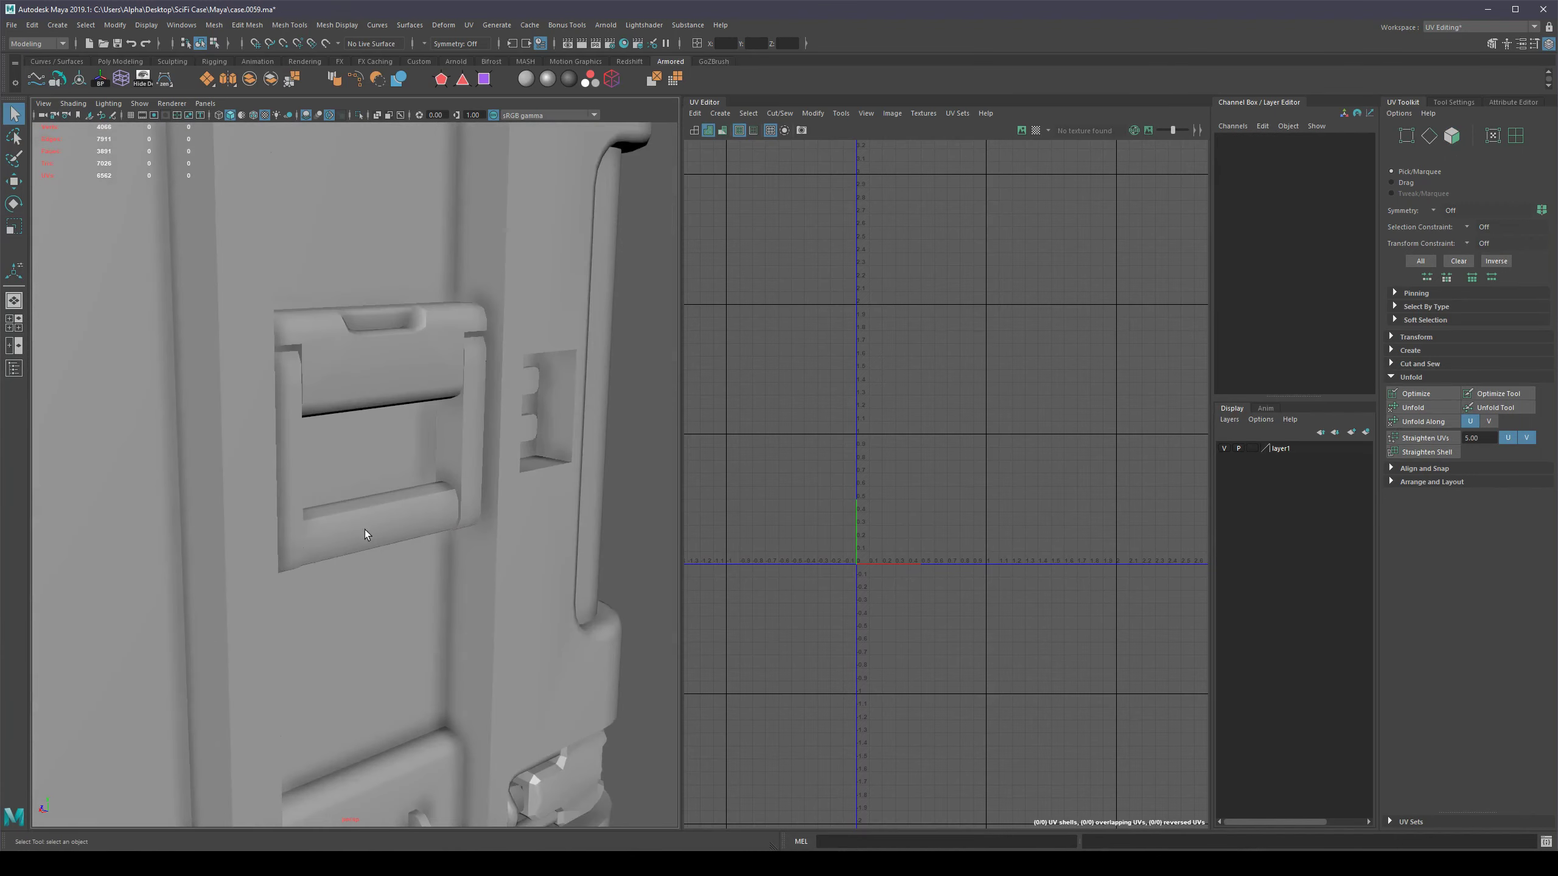
{"action": "left_click", "coordinate": [354, 523]}
{"action": "mouse_move", "coordinate": [365, 530]}
{"action": "left_mouse_down", "text": "alt"}
{"action": "mouse_move", "coordinate": [354, 523]}
{"action": "mouse_move", "coordinate": [387, 538]}
{"action": "left_mouse_up", "text": "alt"}
{"action": "key", "text": "ctrl+1"}
Soften all lengthwise edges of the grip bar and harden one lengthwise edge as its seam.
{"action": "right_click_drag", "start_coordinate": [387, 538], "coordinate": [379, 402]}
{"action": "double_click", "coordinate": [414, 521]}
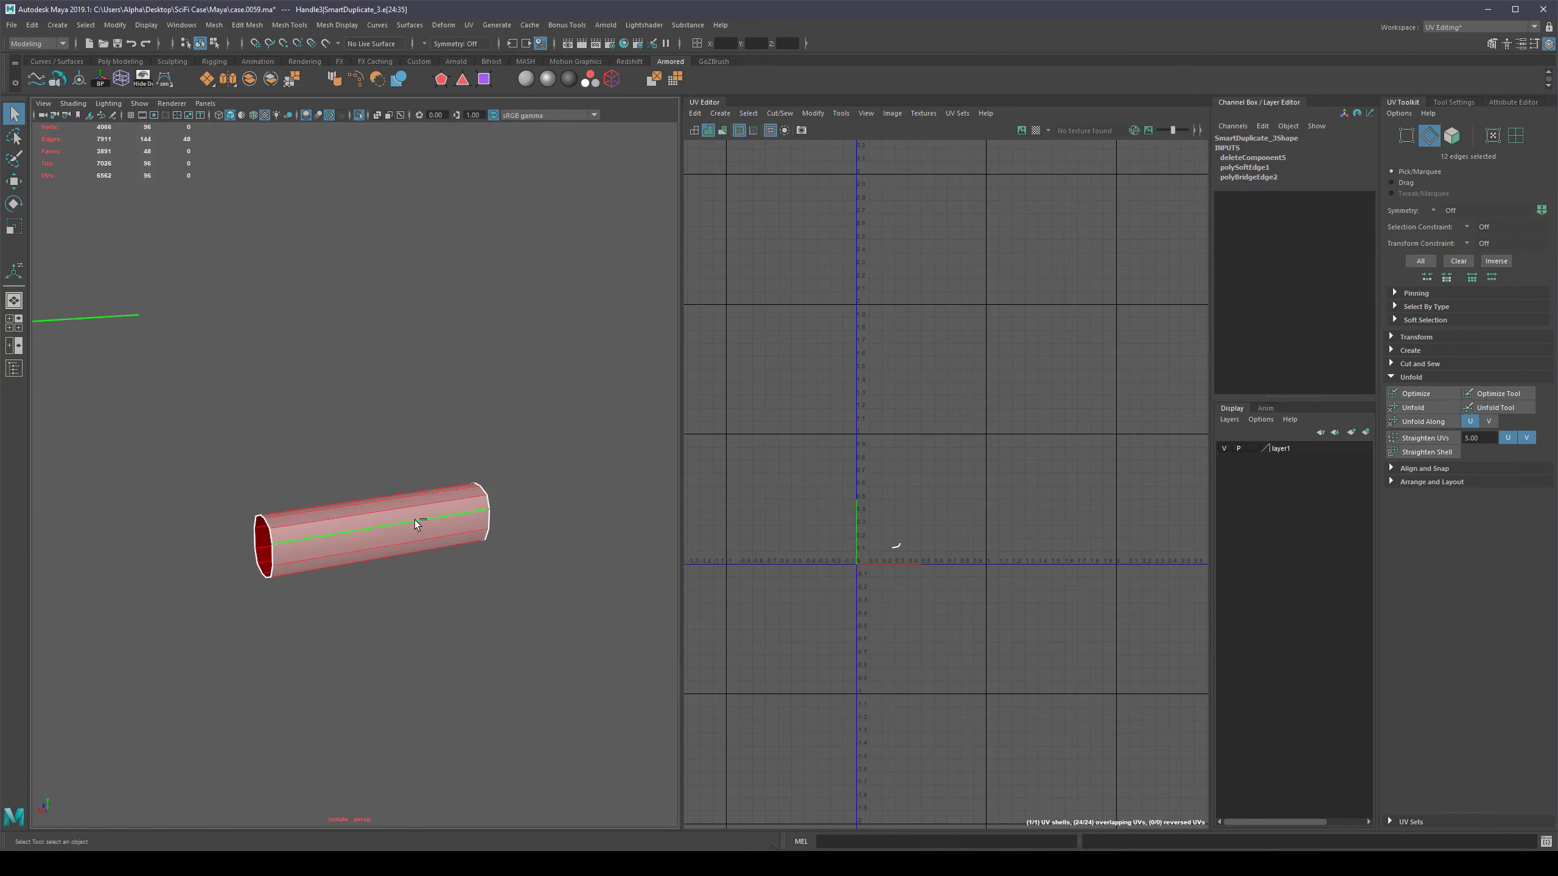
{"action": "right_click_drag", "start_coordinate": [415, 520], "coordinate": [541, 528], "text": "shift"}
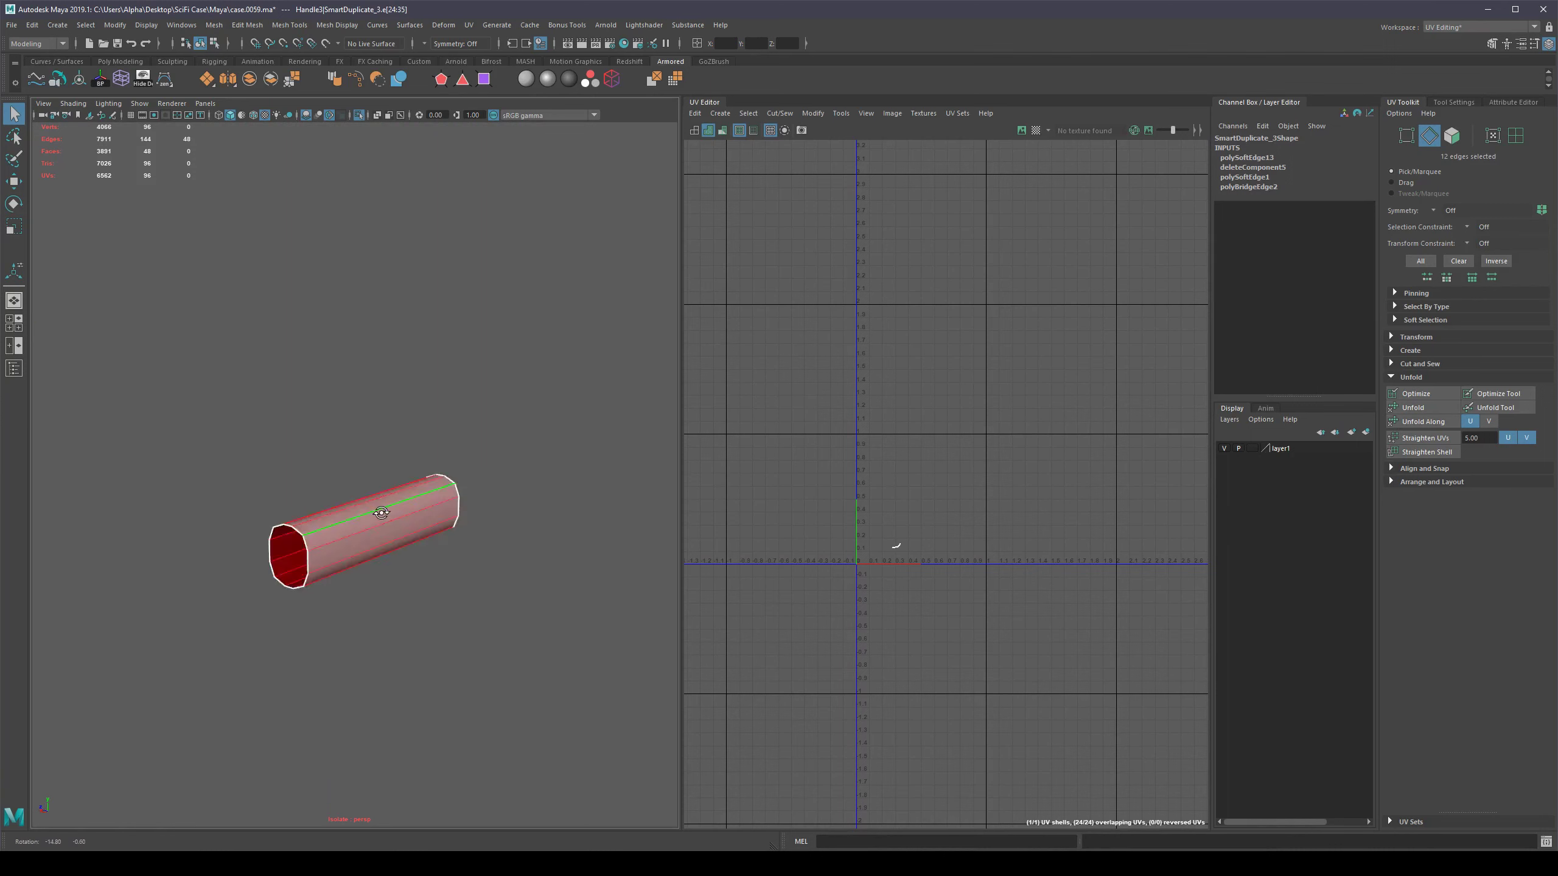
{"action": "mouse_move", "coordinate": [500, 508]}
{"action": "left_mouse_down", "text": "alt"}
{"action": "mouse_move", "coordinate": [427, 540]}
{"action": "mouse_move", "coordinate": [493, 567]}
{"action": "mouse_move", "coordinate": [492, 485]}
{"action": "left_mouse_up", "text": "alt"}
{"action": "left_click", "coordinate": [364, 550]}
{"action": "right_click_drag", "start_coordinate": [491, 485], "coordinate": [627, 529], "text": "shift"}
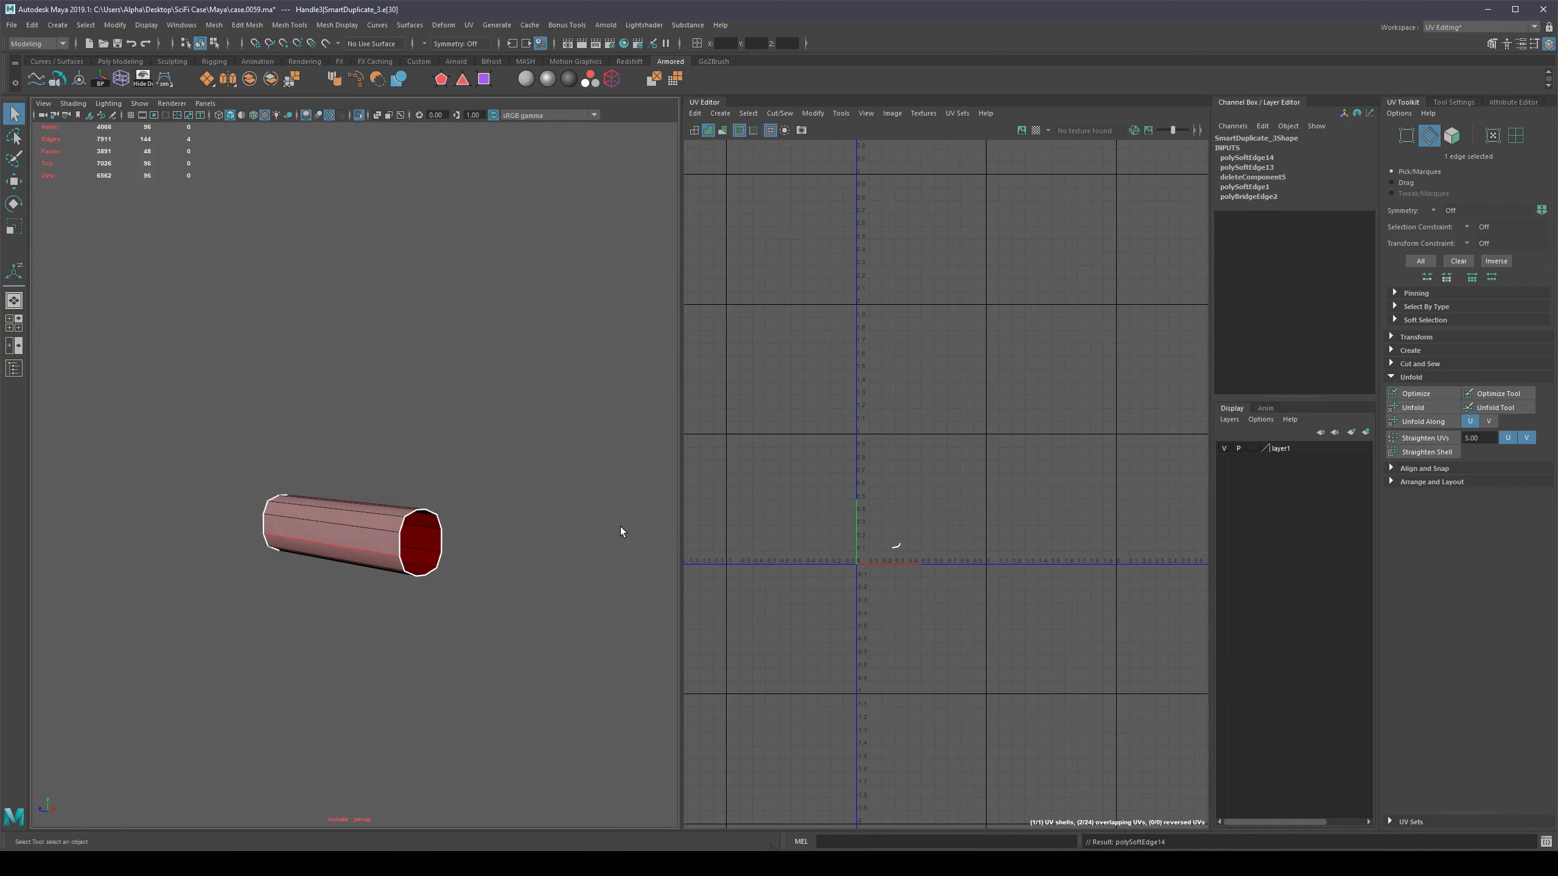
Apply a planar UV projection to all faces of the grip bar.
{"action": "left_click_drag", "start_coordinate": [623, 532], "coordinate": [345, 565], "text": "alt"}
{"action": "right_click_drag", "start_coordinate": [331, 528], "coordinate": [334, 563]}
{"action": "double_click", "coordinate": [341, 559]}
{"action": "scroll", "coordinate": [528, 543], "scroll_direction": "down", "scroll_amount": 5}
{"action": "right_click_drag", "start_coordinate": [547, 518], "coordinate": [630, 852], "text": "shift"}
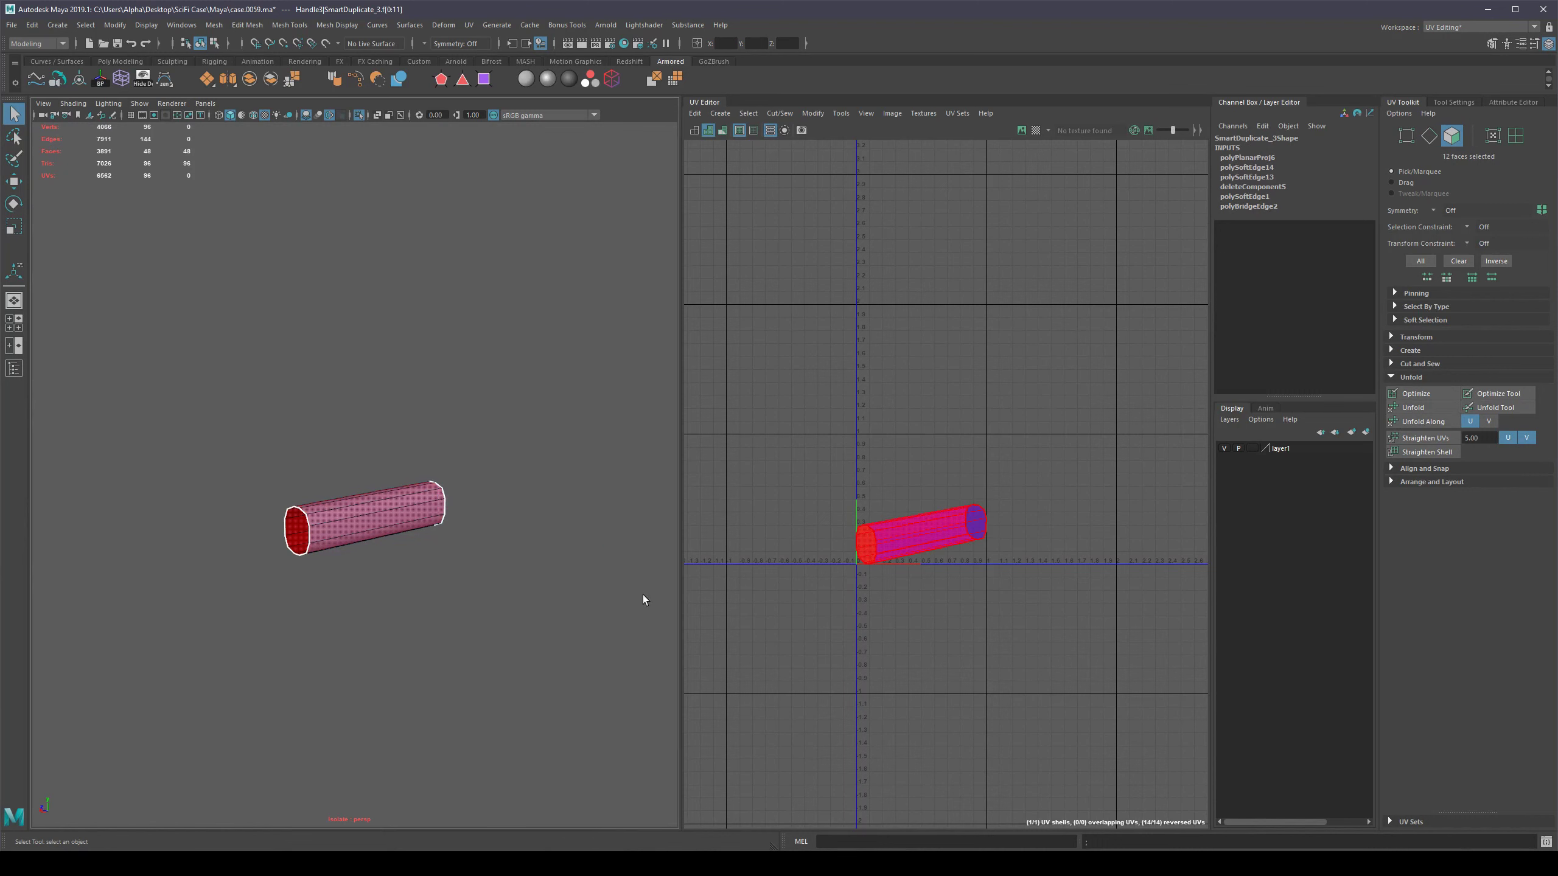
{"action": "scroll", "coordinate": [1034, 530], "scroll_direction": "up", "scroll_amount": 2}
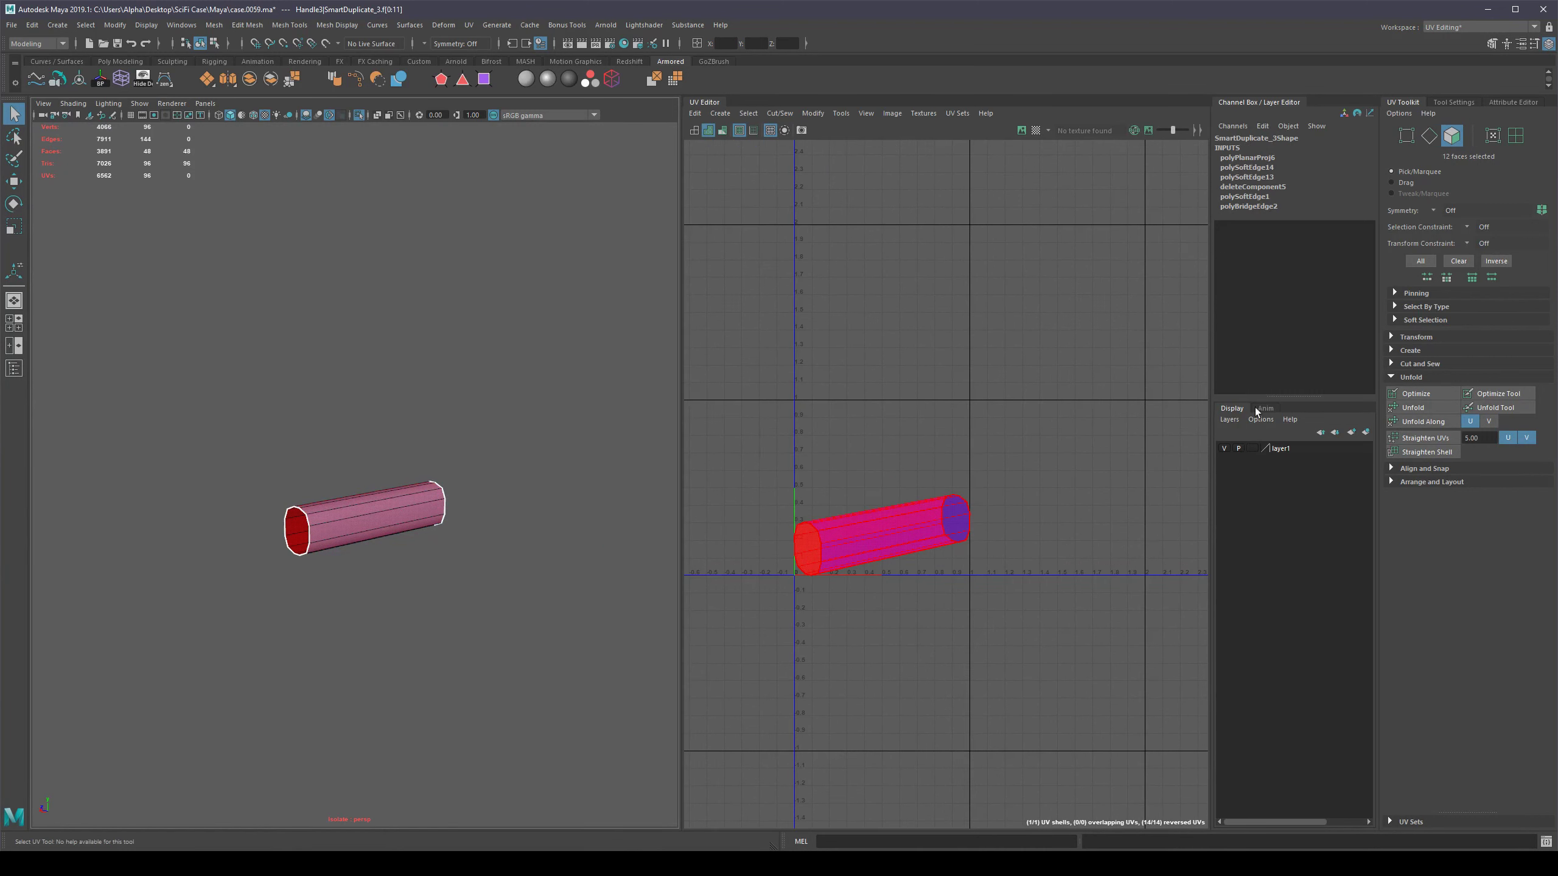
Undo a trial unfold of the grip bar and cut its UVs along the hardened lengthwise edge.
{"action": "left_click", "coordinate": [1412, 409]}
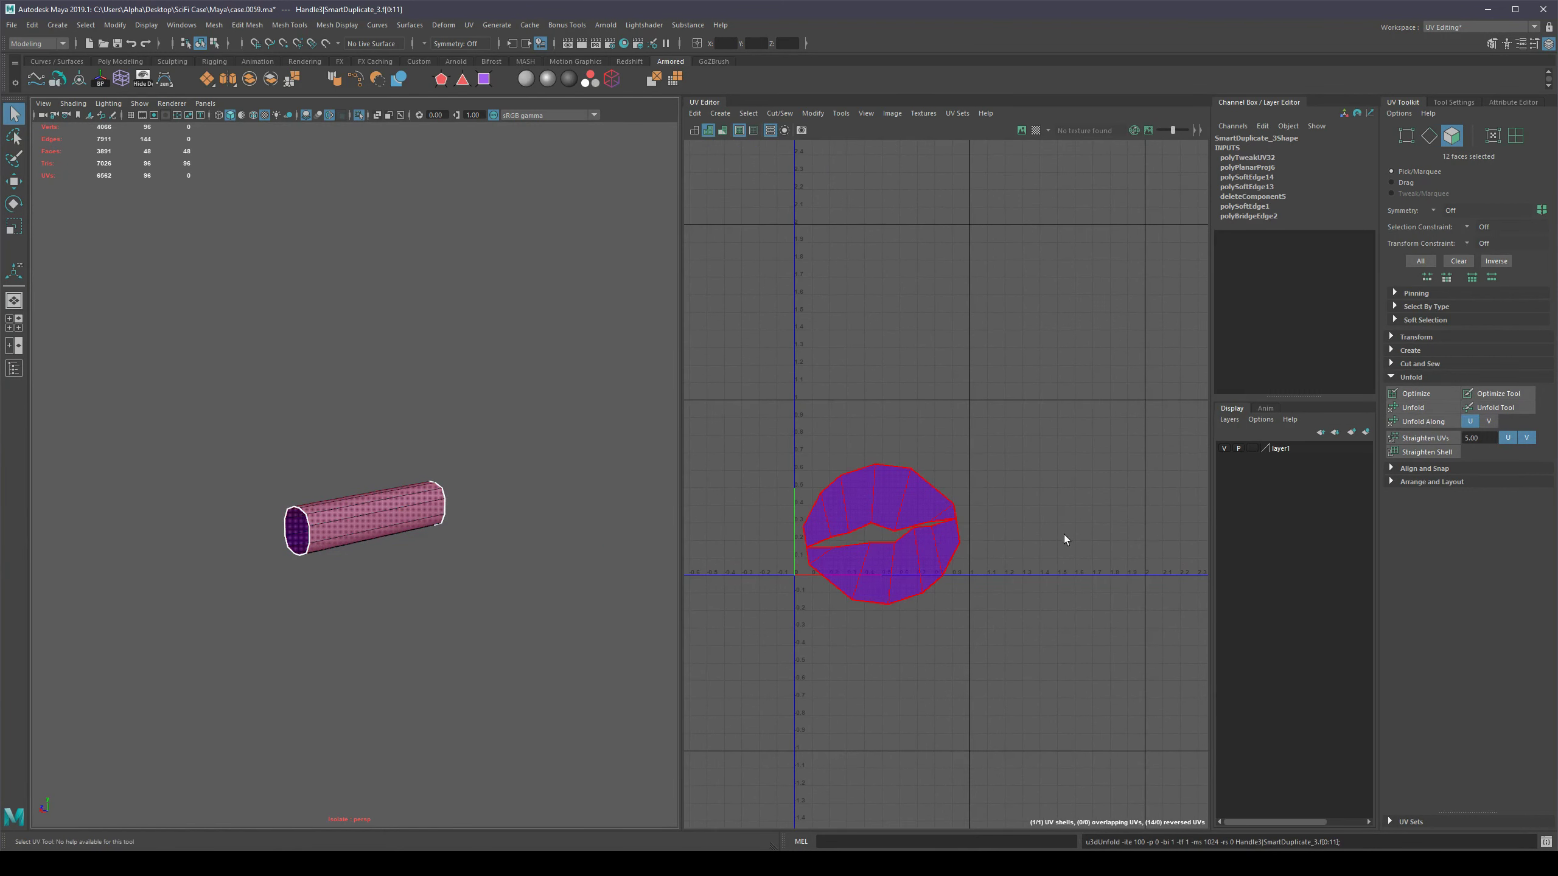
{"action": "key", "text": "ctrl+z"}
{"action": "right_click_drag", "start_coordinate": [918, 556], "coordinate": [916, 532]}
{"action": "left_click", "coordinate": [915, 531], "text": "shift"}
{"action": "left_click_drag", "start_coordinate": [346, 570], "coordinate": [478, 566], "text": "alt"}
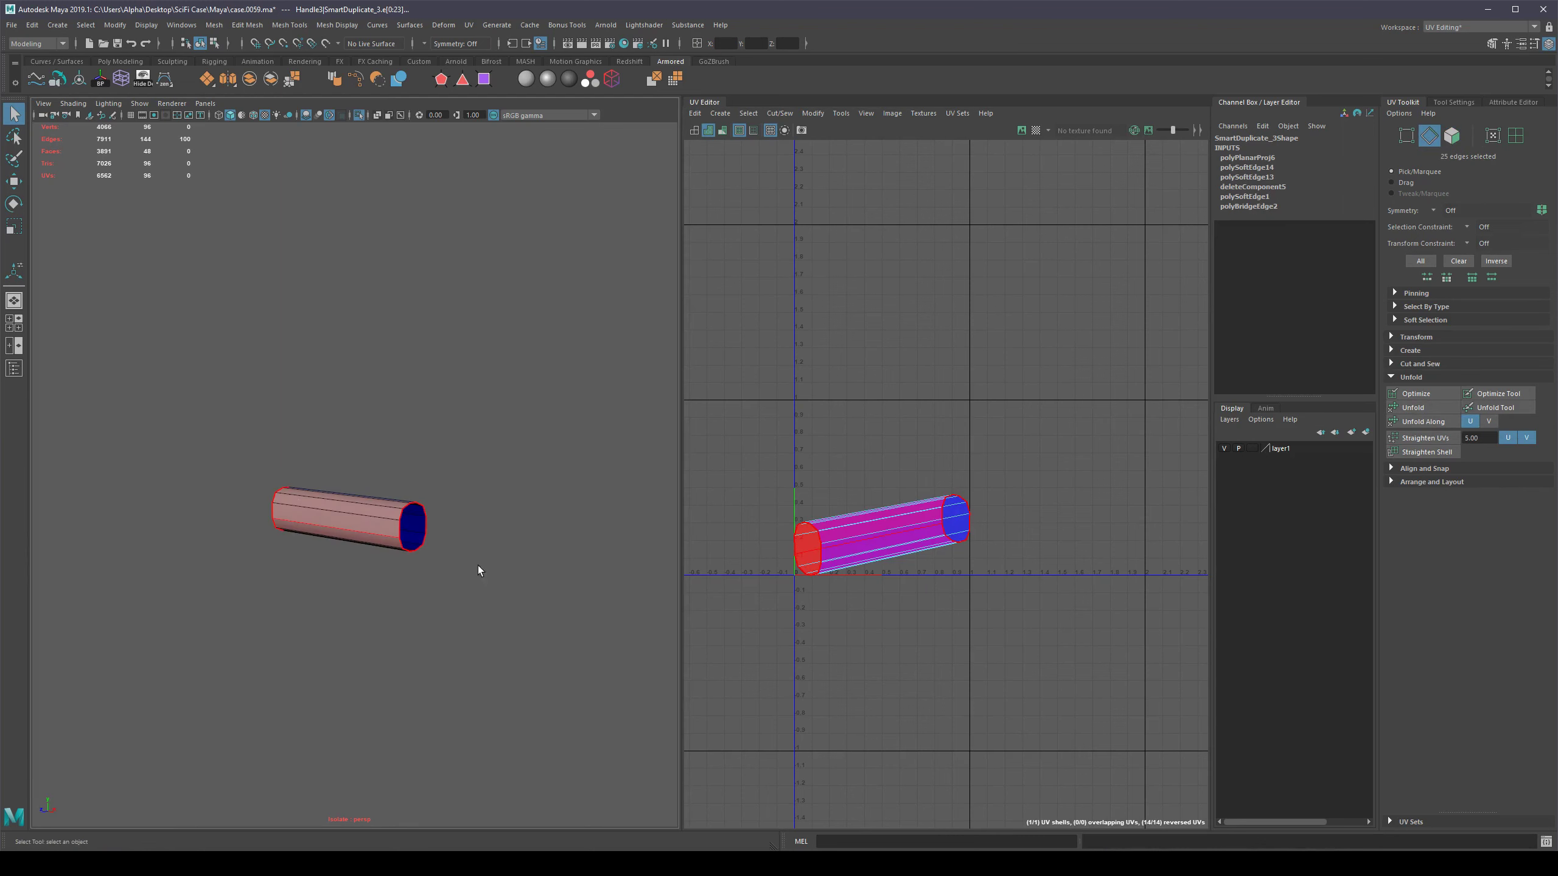
{"action": "left_click", "coordinate": [370, 533]}
{"action": "right_click_drag", "start_coordinate": [936, 458], "coordinate": [900, 477], "text": "shift"}
Unfold the grip bar's UV shell and orient it straight.
{"action": "right_click", "coordinate": [898, 540]}
{"action": "left_click", "coordinate": [847, 521]}
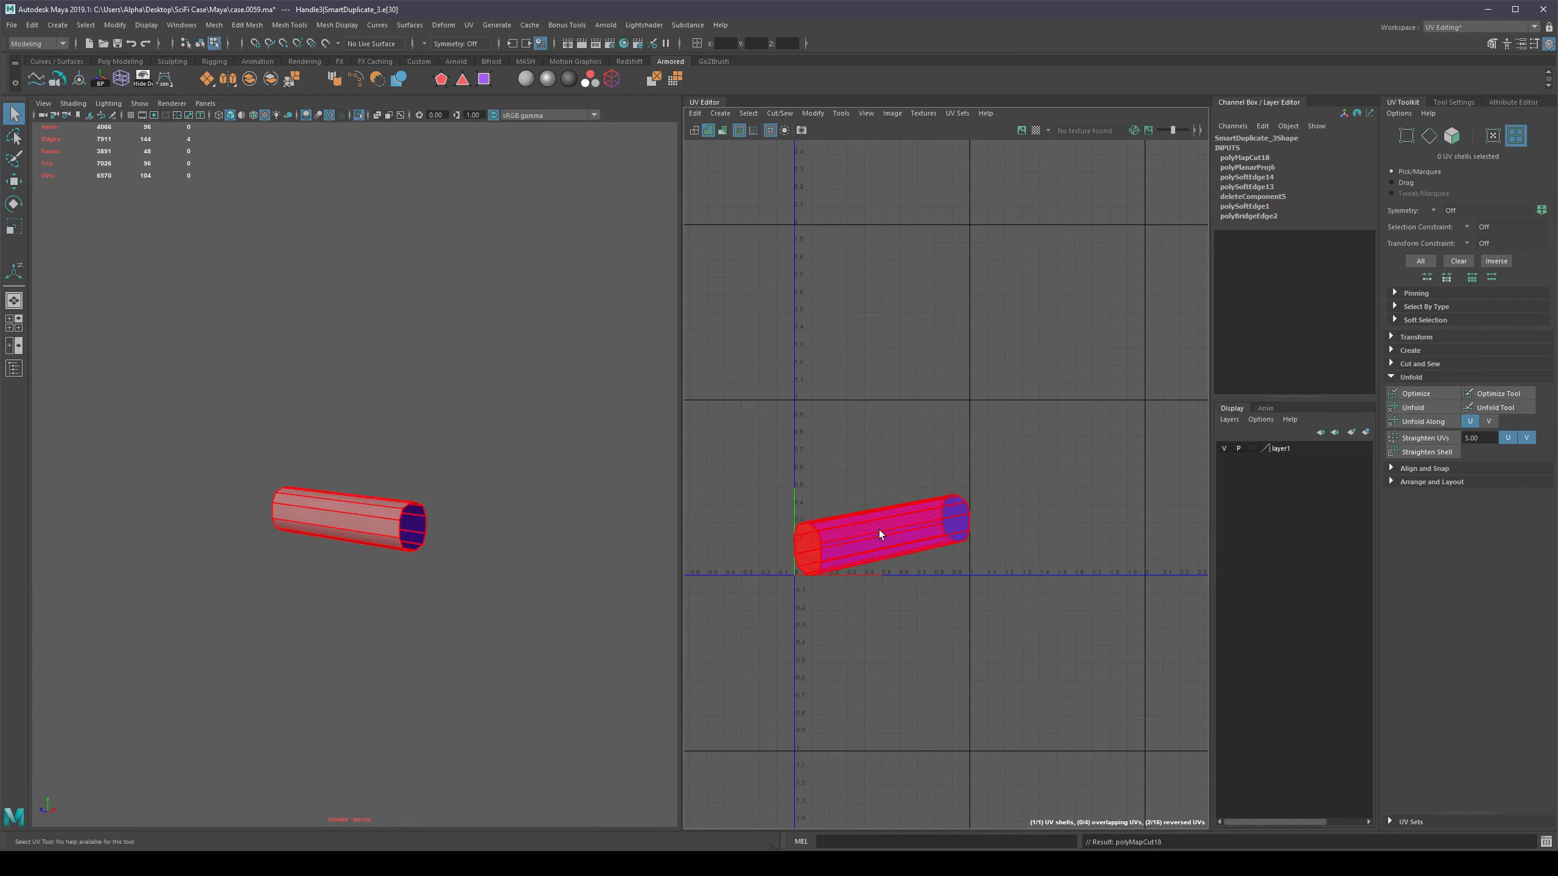
{"action": "left_click", "coordinate": [1412, 408]}
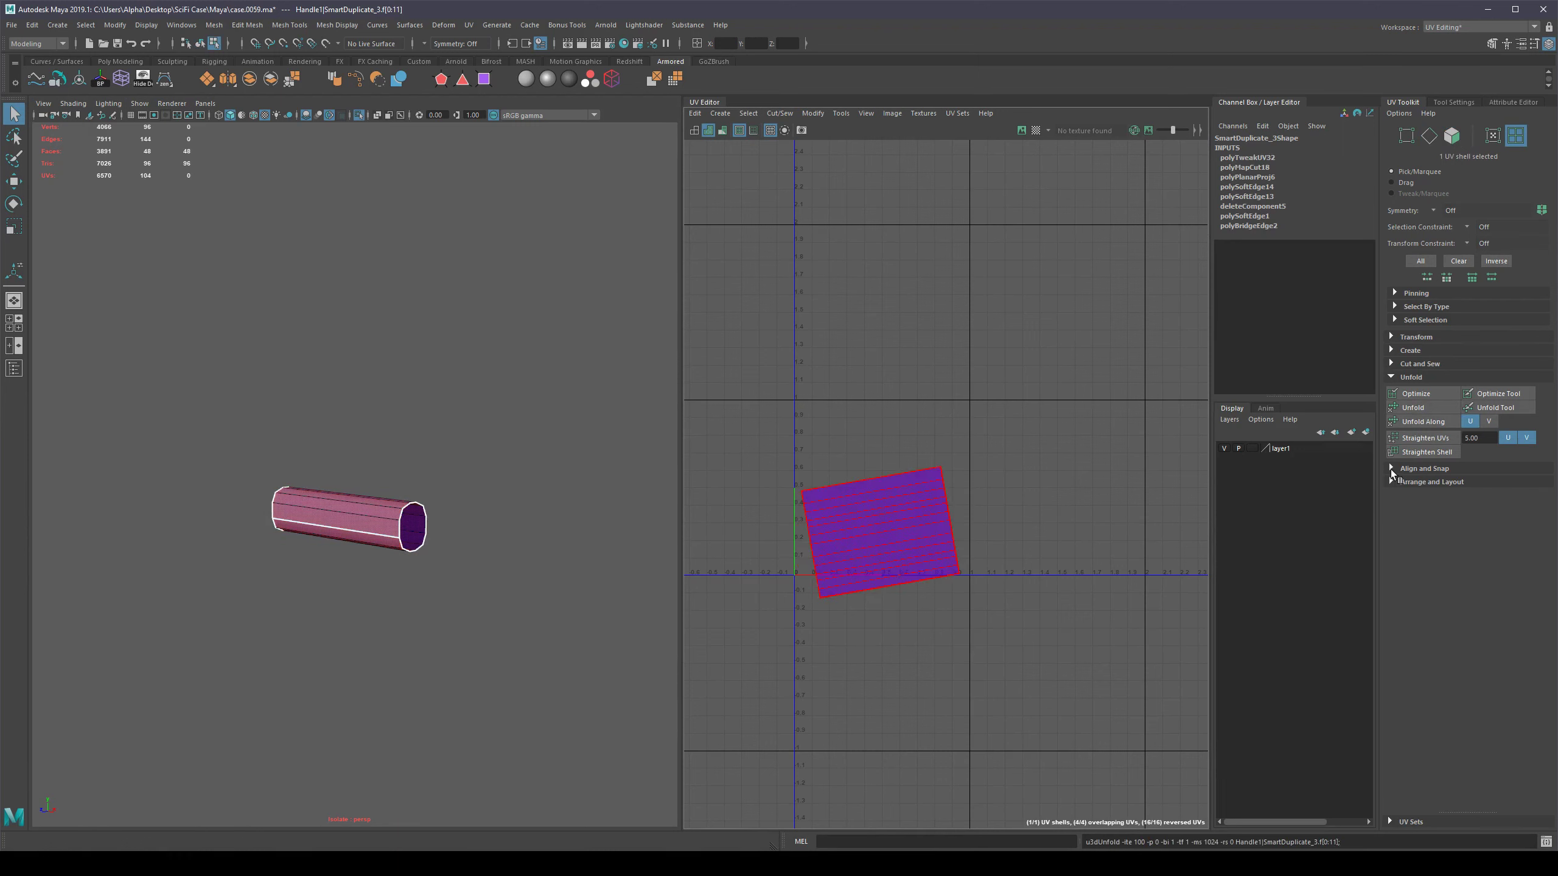
{"action": "left_click", "coordinate": [1392, 479]}
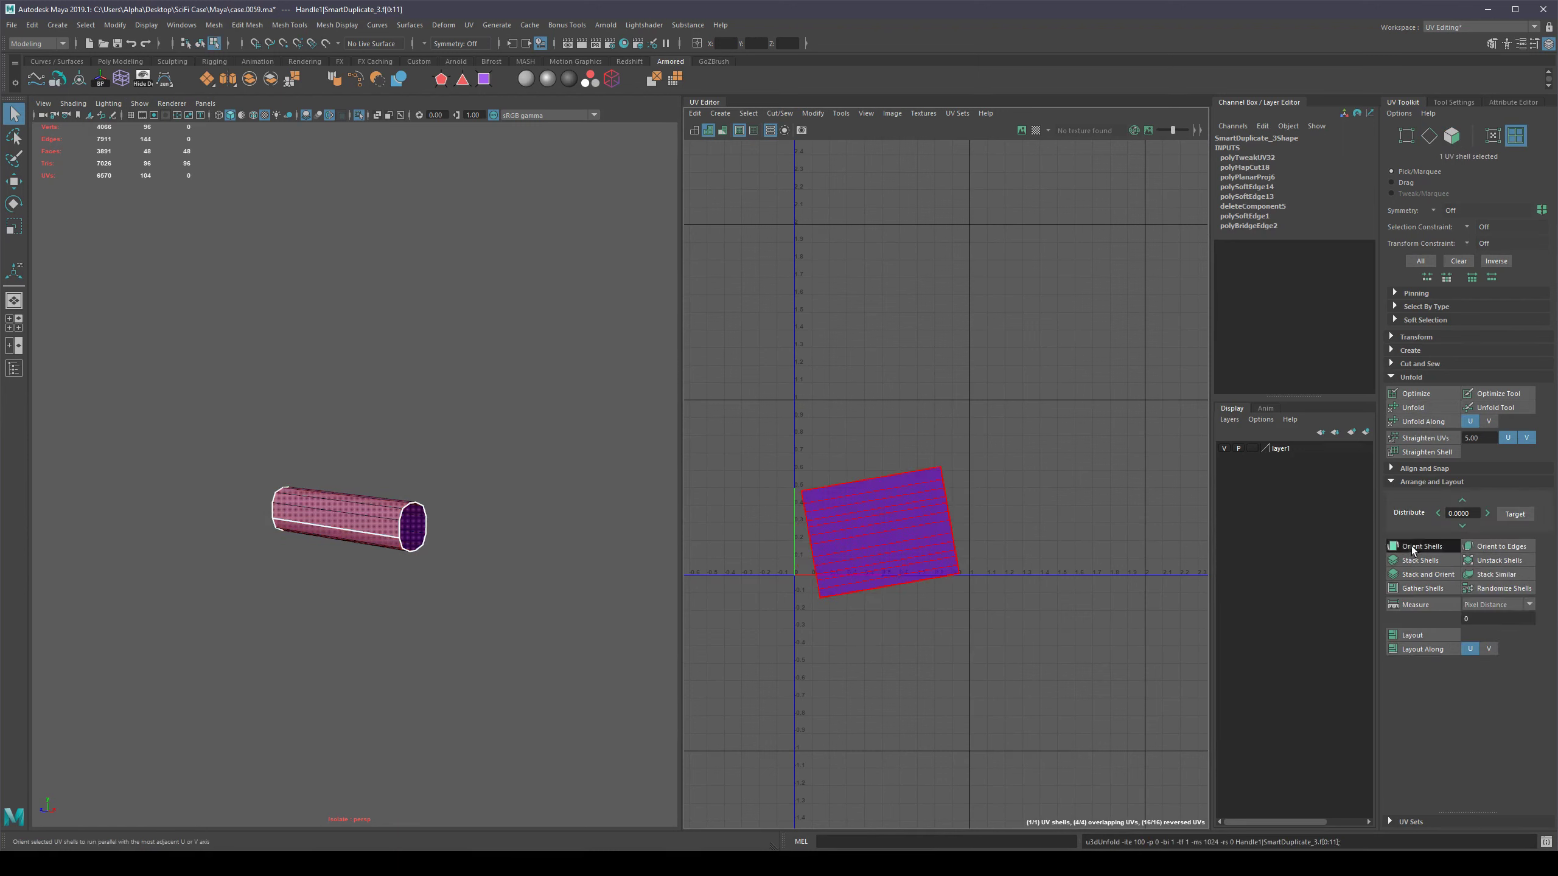
{"action": "left_click", "coordinate": [1413, 546]}
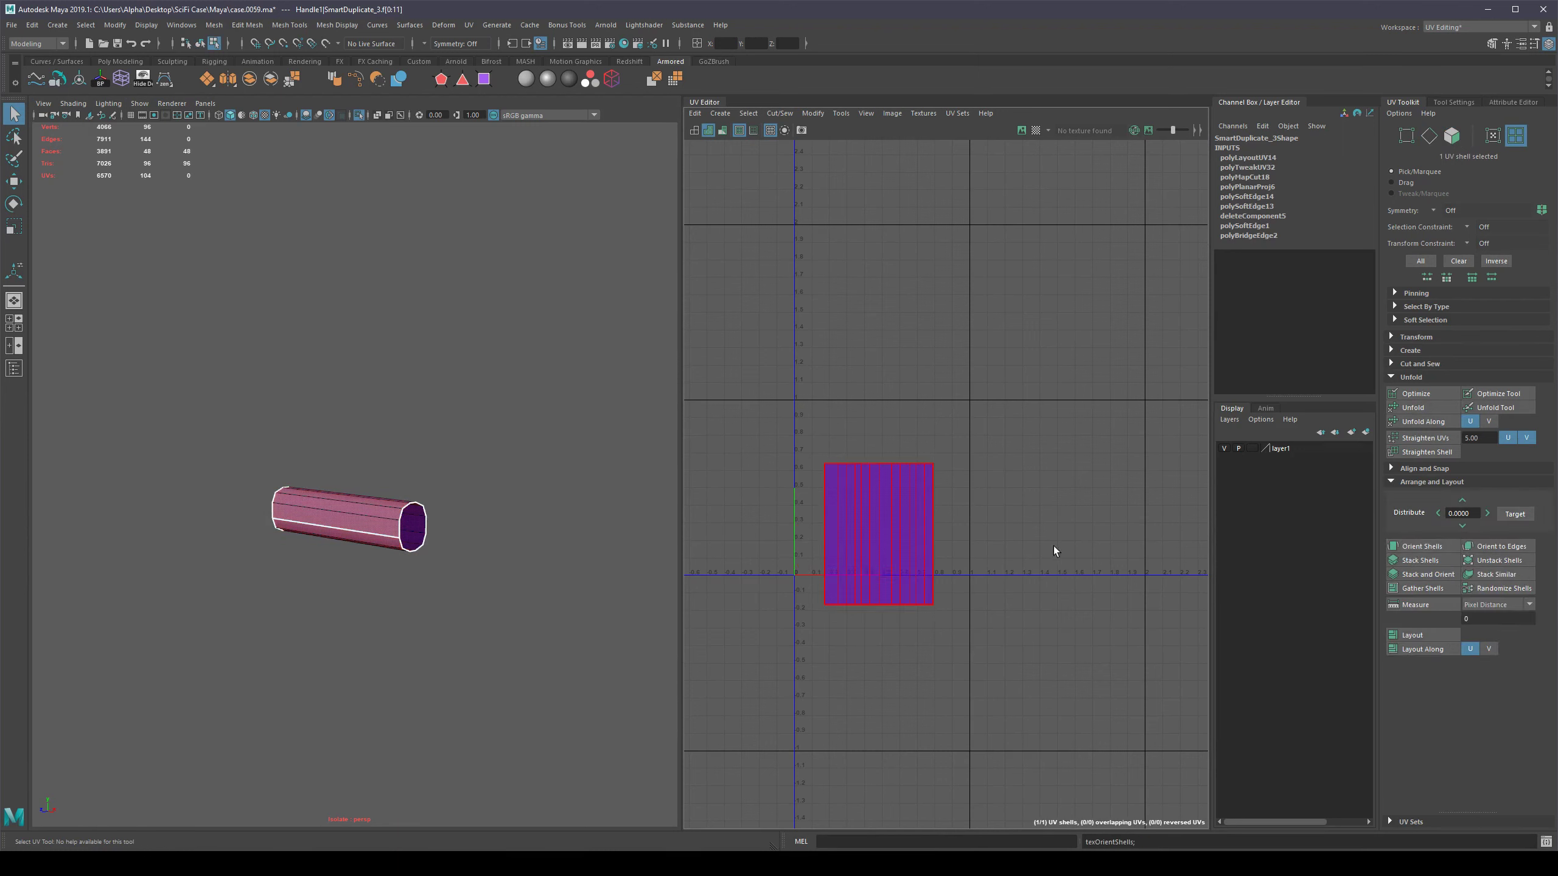
Unfold and optimize the grip-bar shell again, lay it out in the UV tile, and return to object selection.
{"action": "left_click", "coordinate": [1414, 409]}
{"action": "left_click", "coordinate": [1414, 393]}
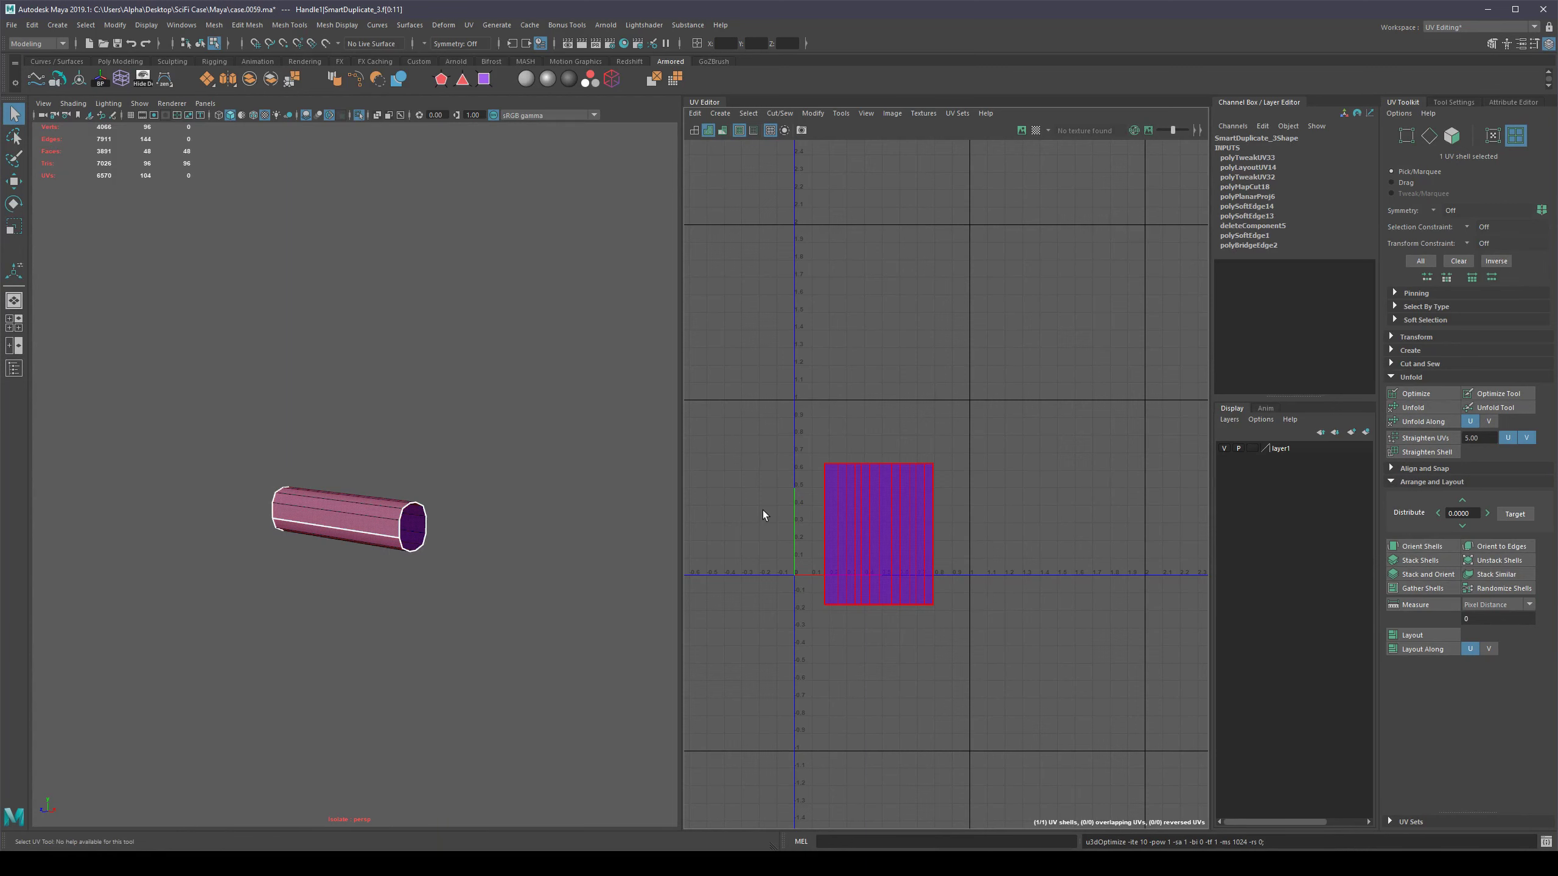
{"action": "middle_click_drag", "start_coordinate": [1020, 548], "coordinate": [1012, 509], "text": "alt"}
{"action": "right_click_drag", "start_coordinate": [983, 513], "coordinate": [1079, 572], "text": "alt"}
{"action": "middle_click_drag", "start_coordinate": [993, 541], "coordinate": [1085, 564], "text": "alt"}
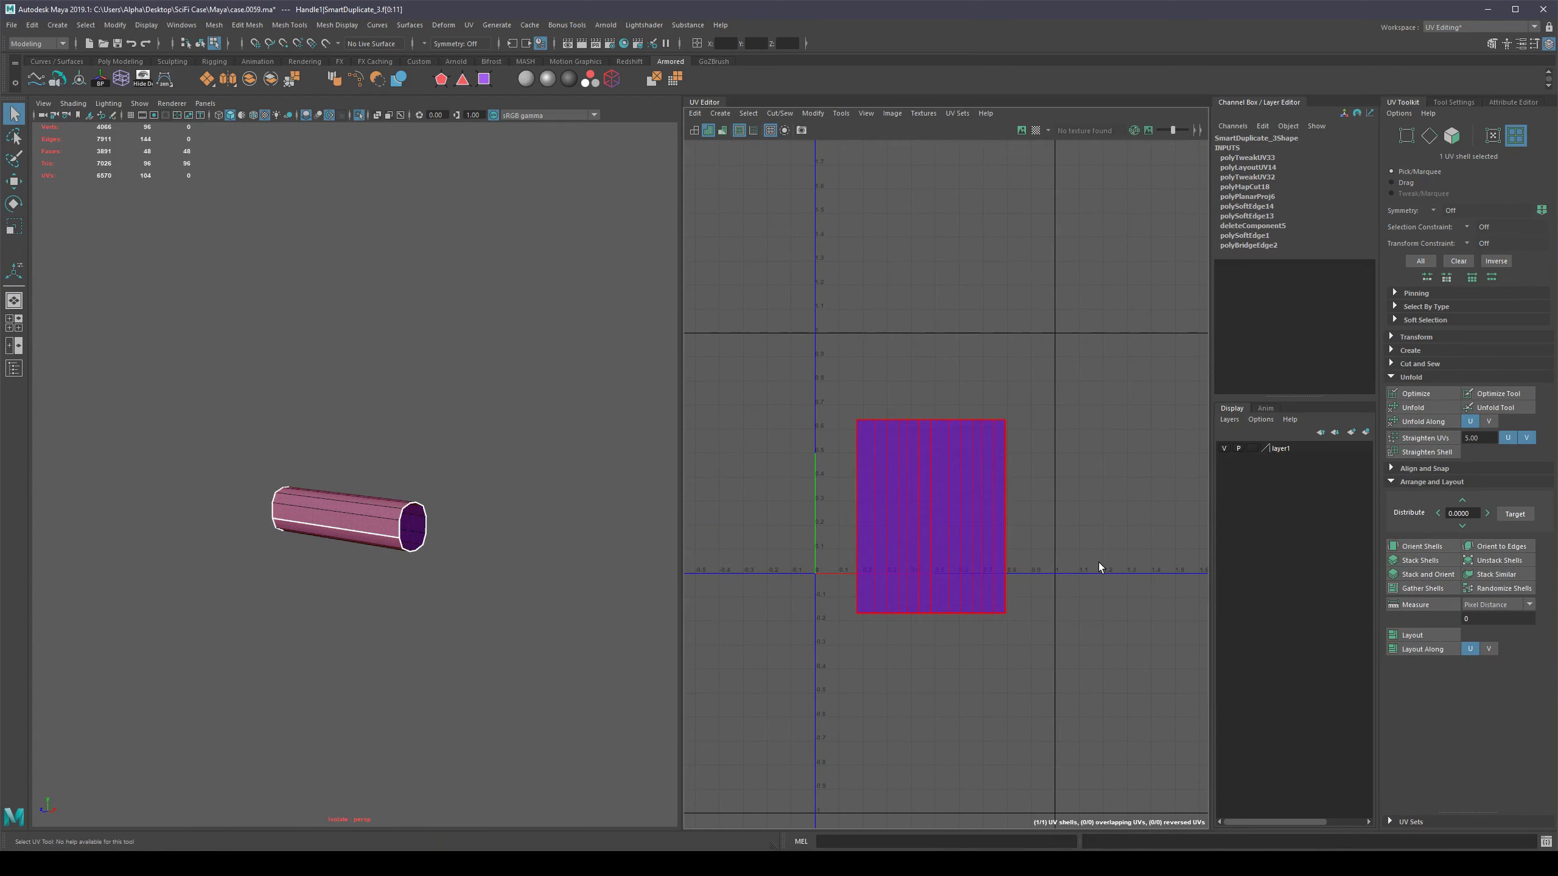
{"action": "left_click", "coordinate": [1431, 635]}
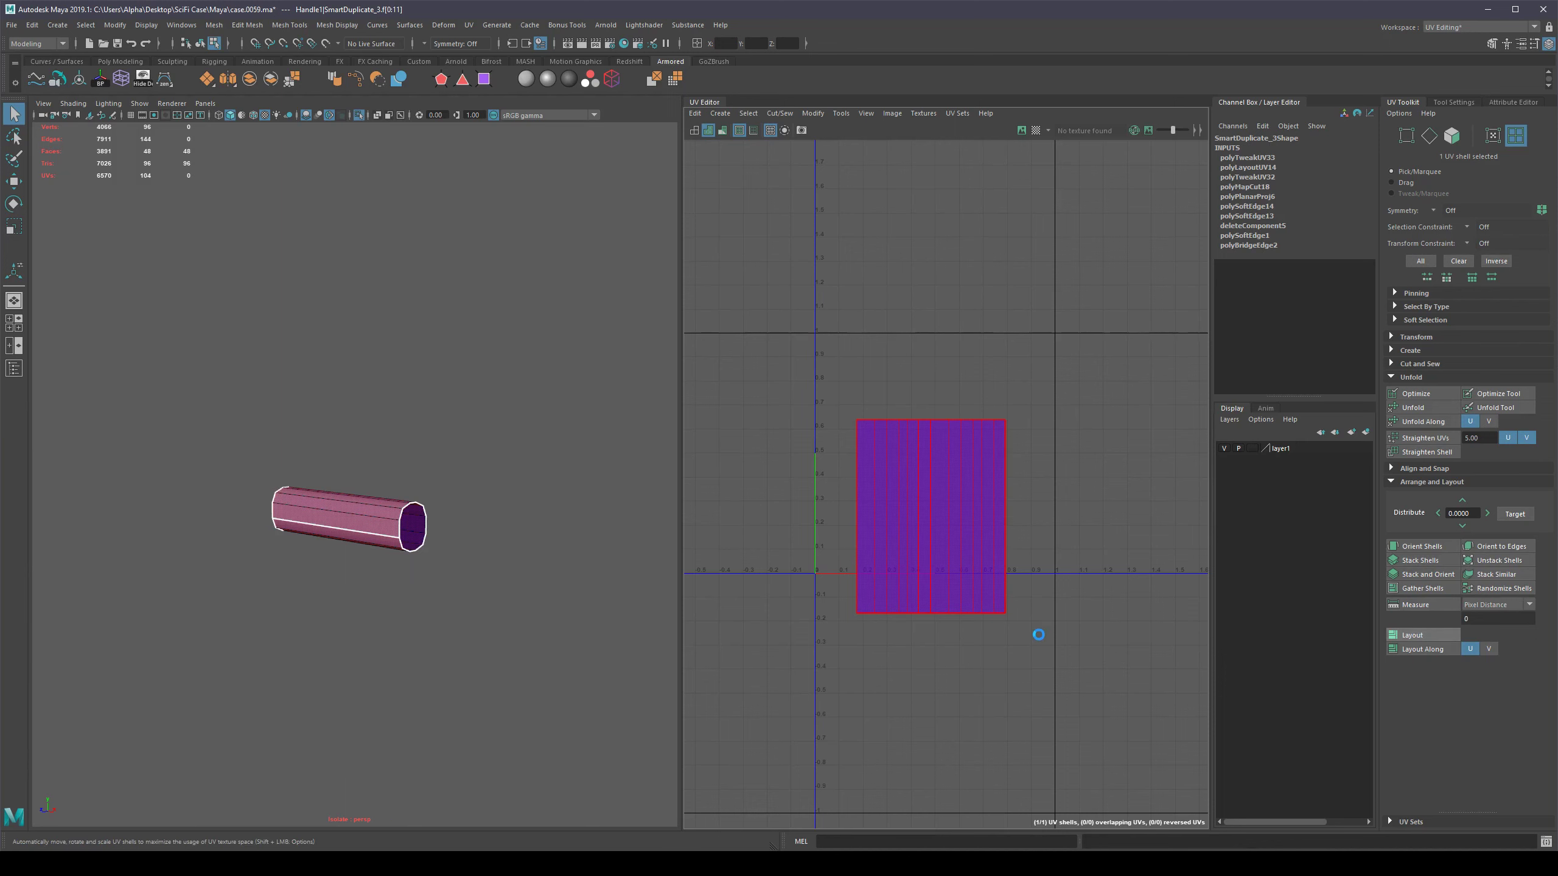
{"action": "scroll", "coordinate": [902, 643], "scroll_direction": "down", "scroll_amount": 4}
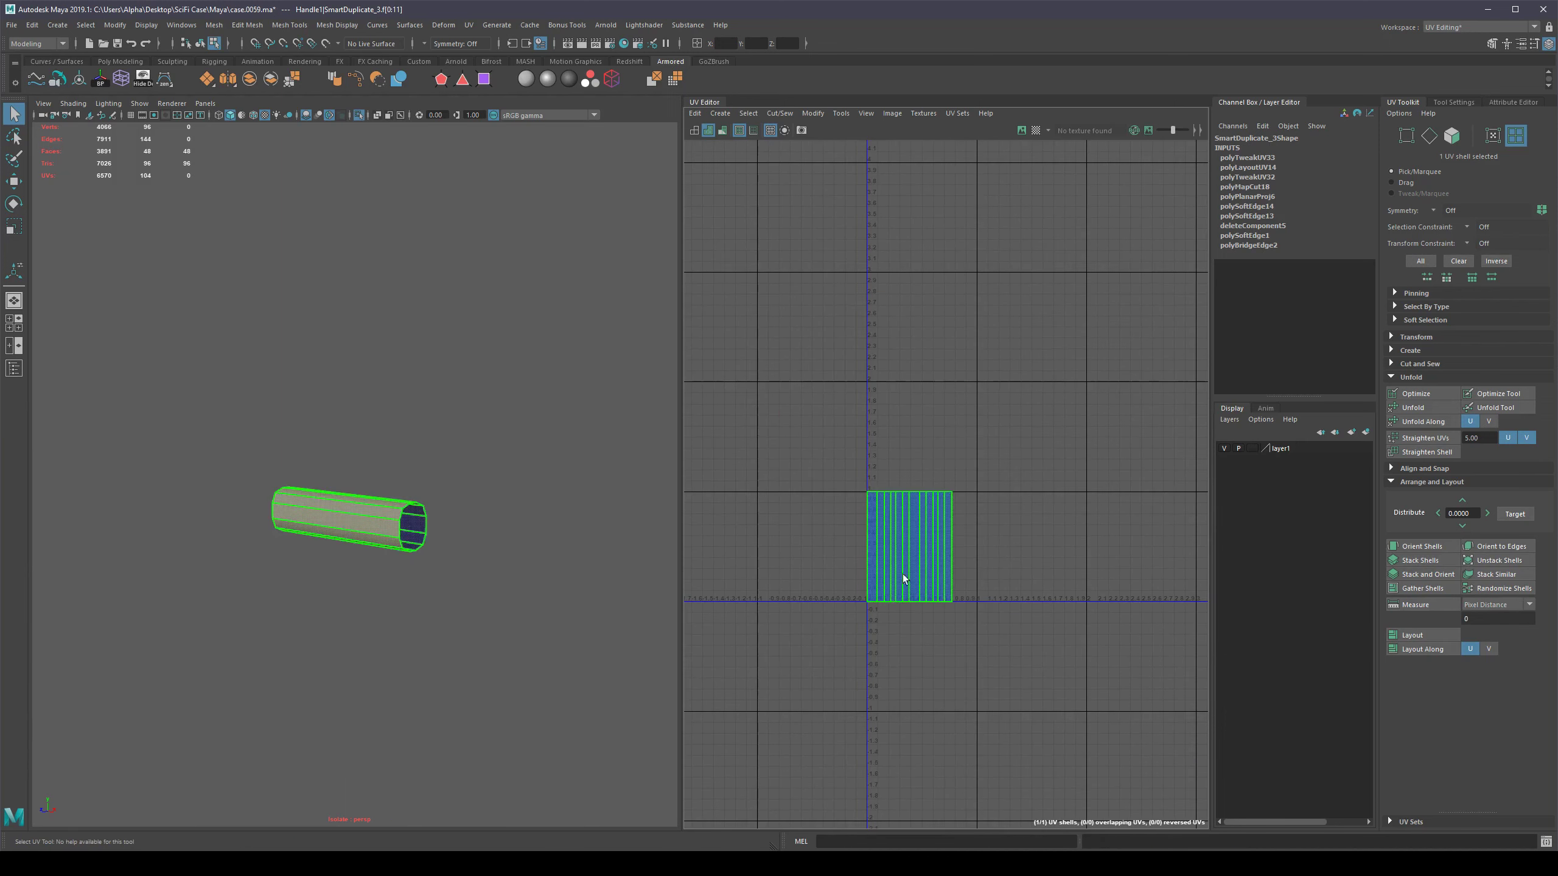
{"action": "key", "text": "F8"}
End the grip bar's isolation to show the whole case, and clear the selection.
{"action": "left_click_drag", "start_coordinate": [577, 584], "coordinate": [410, 570], "text": "alt"}
{"action": "key", "text": "ctrl+1"}
{"action": "scroll", "coordinate": [429, 571], "scroll_direction": "down", "scroll_amount": 4}
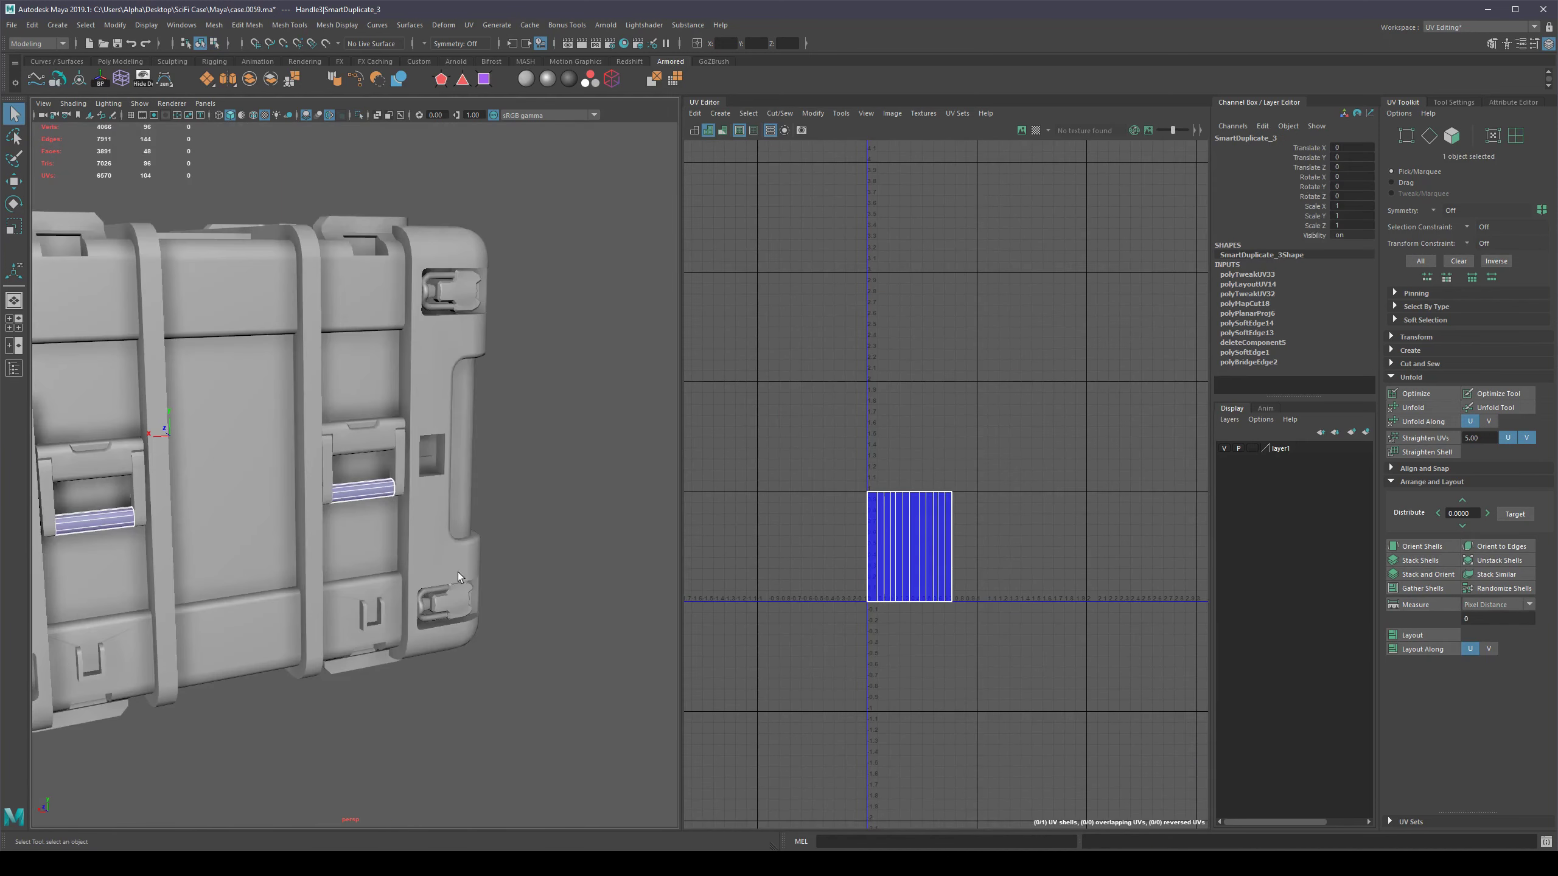
{"action": "left_click", "coordinate": [530, 548]}
{"action": "left_click_drag", "start_coordinate": [530, 549], "coordinate": [456, 568], "text": "alt"}
Select the handle's top plate, side arms and grip bar together to check their UVs, and clear the selection.
{"action": "left_click", "coordinate": [372, 469]}
{"action": "middle_click_drag", "start_coordinate": [353, 491], "coordinate": [426, 523], "text": "alt"}
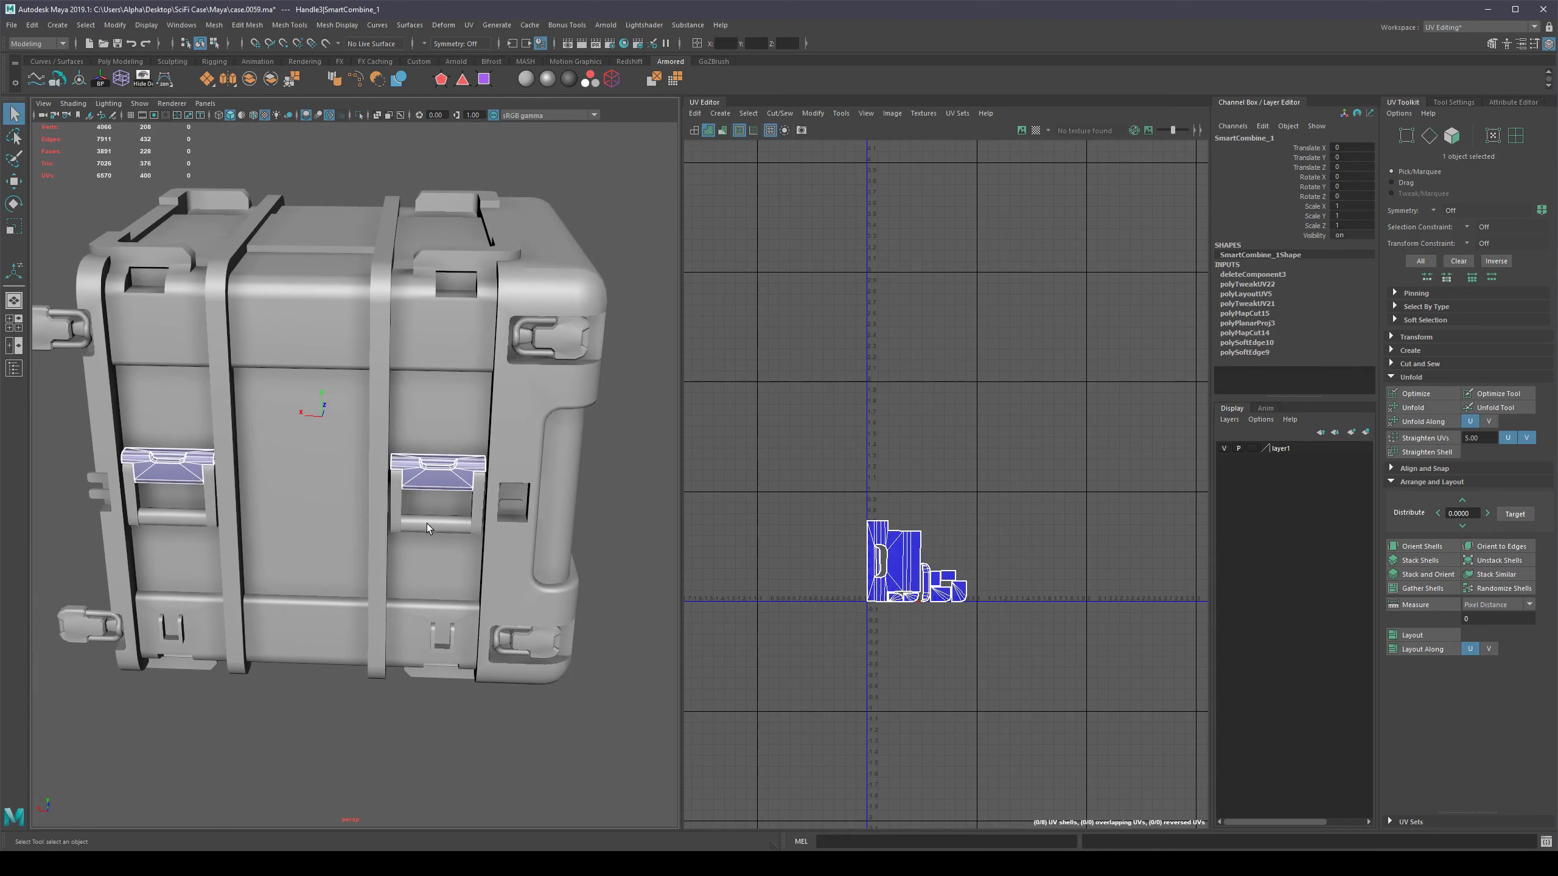
{"action": "left_click", "coordinate": [399, 509]}
{"action": "left_click", "coordinate": [432, 526], "text": "shift"}
{"action": "left_click", "coordinate": [446, 474], "text": "shift"}
{"action": "middle_click_drag", "start_coordinate": [578, 555], "coordinate": [591, 563], "text": "alt"}
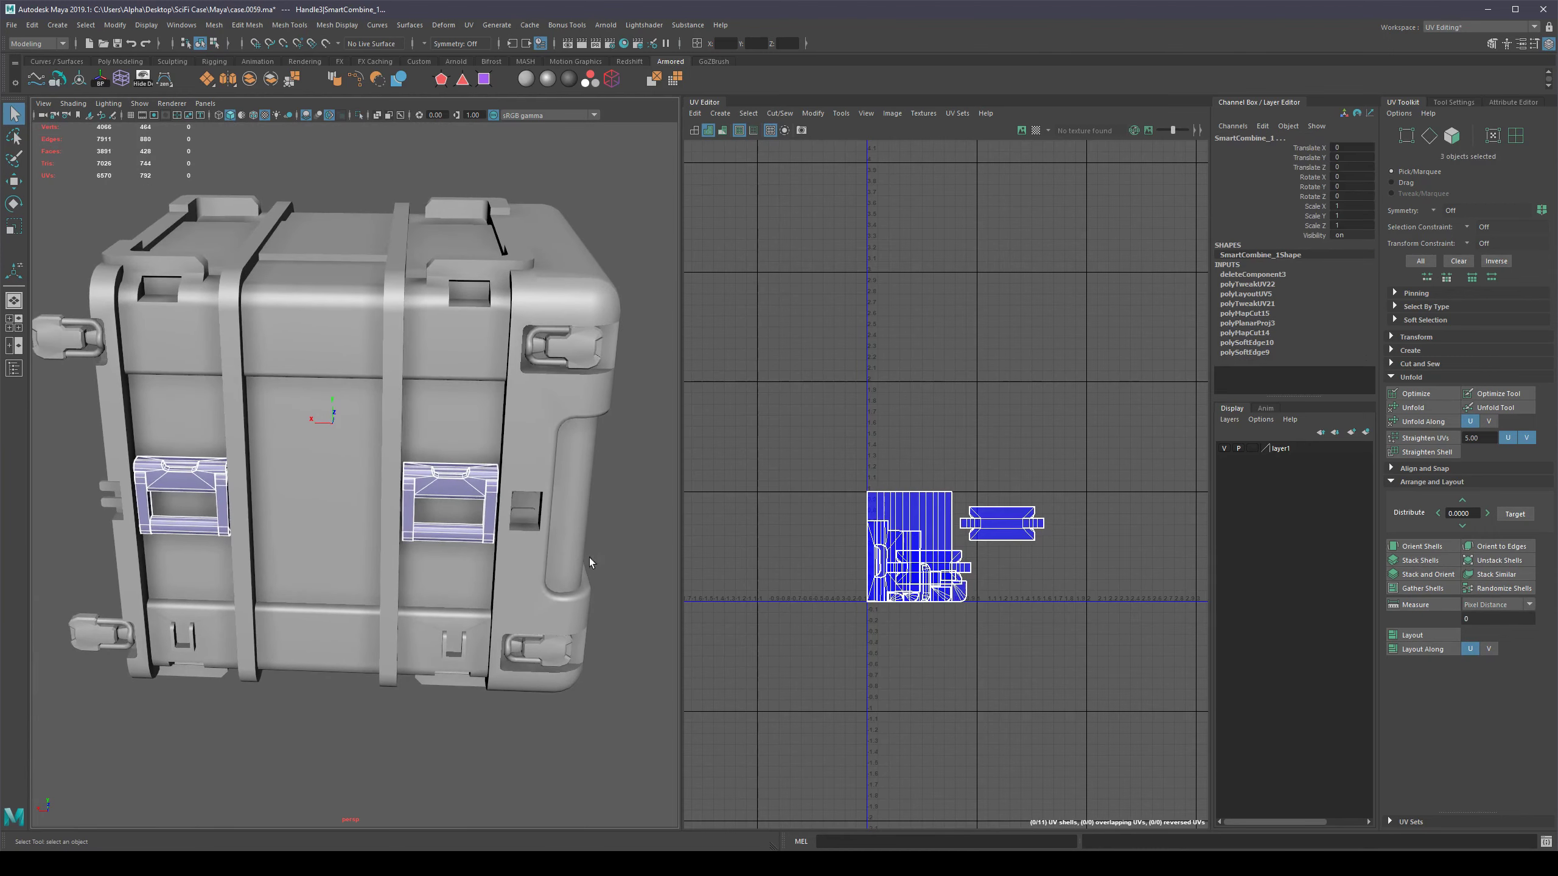
{"action": "left_click_drag", "start_coordinate": [426, 559], "coordinate": [589, 516], "text": "alt"}
{"action": "left_click", "coordinate": [639, 518]}
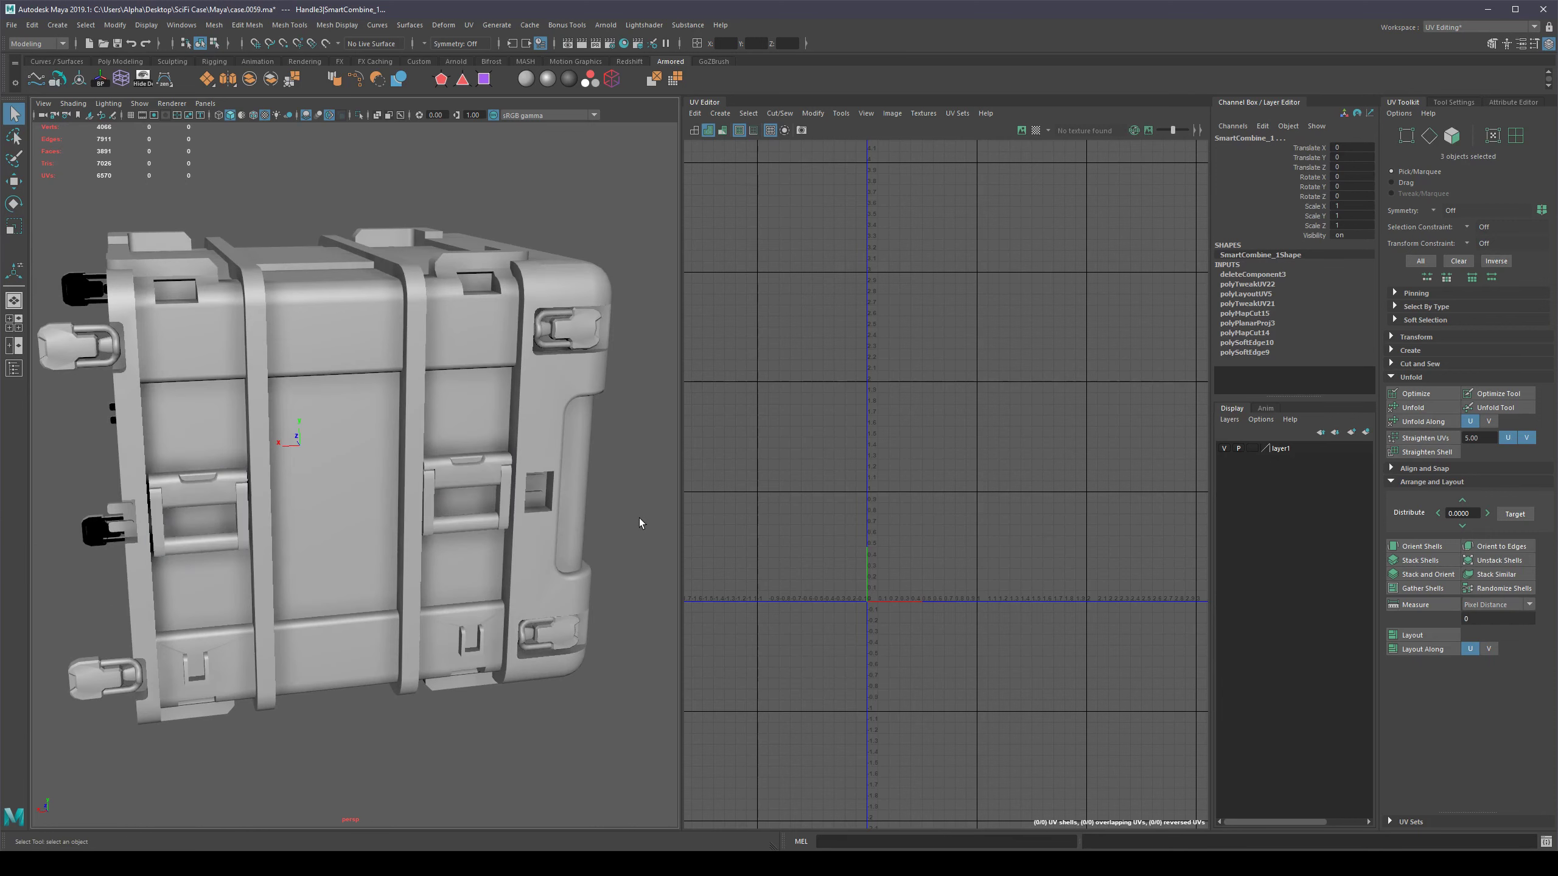
{"action": "left_click", "coordinate": [492, 473]}
{"action": "left_click", "coordinate": [608, 514]}
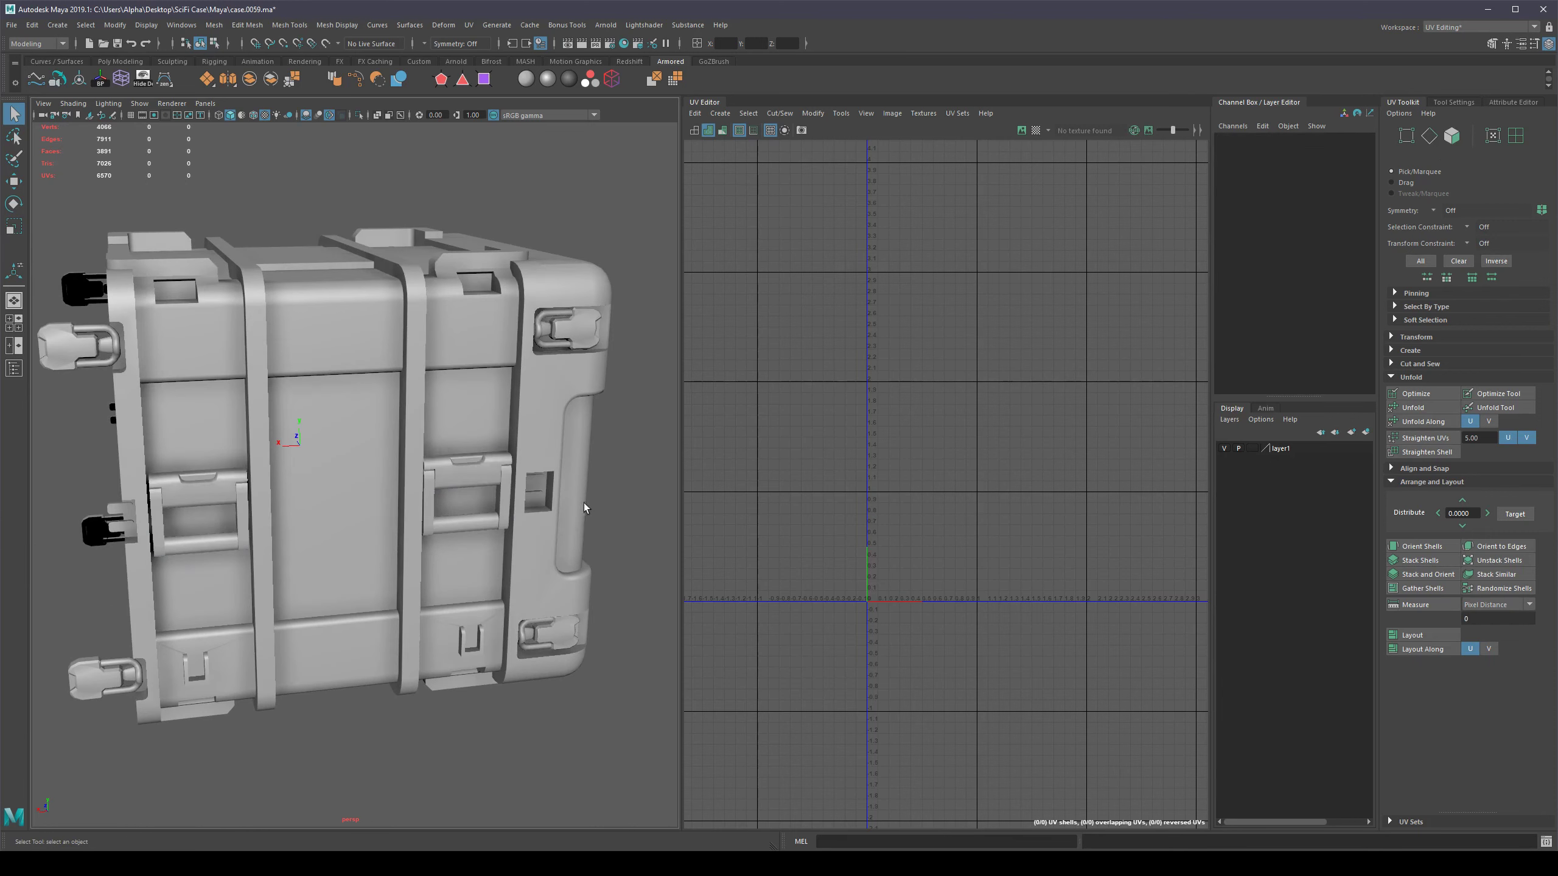
Select the handle's top plate, side arms and grip bar together.
{"action": "left_click", "coordinate": [482, 477]}
{"action": "left_click", "coordinate": [430, 492], "text": "shift"}
{"action": "left_click", "coordinate": [457, 521], "text": "shift"}
Examine the selected handle parts on the case from several angles and distances.
{"action": "scroll", "coordinate": [484, 484], "scroll_direction": "up", "scroll_amount": 2}
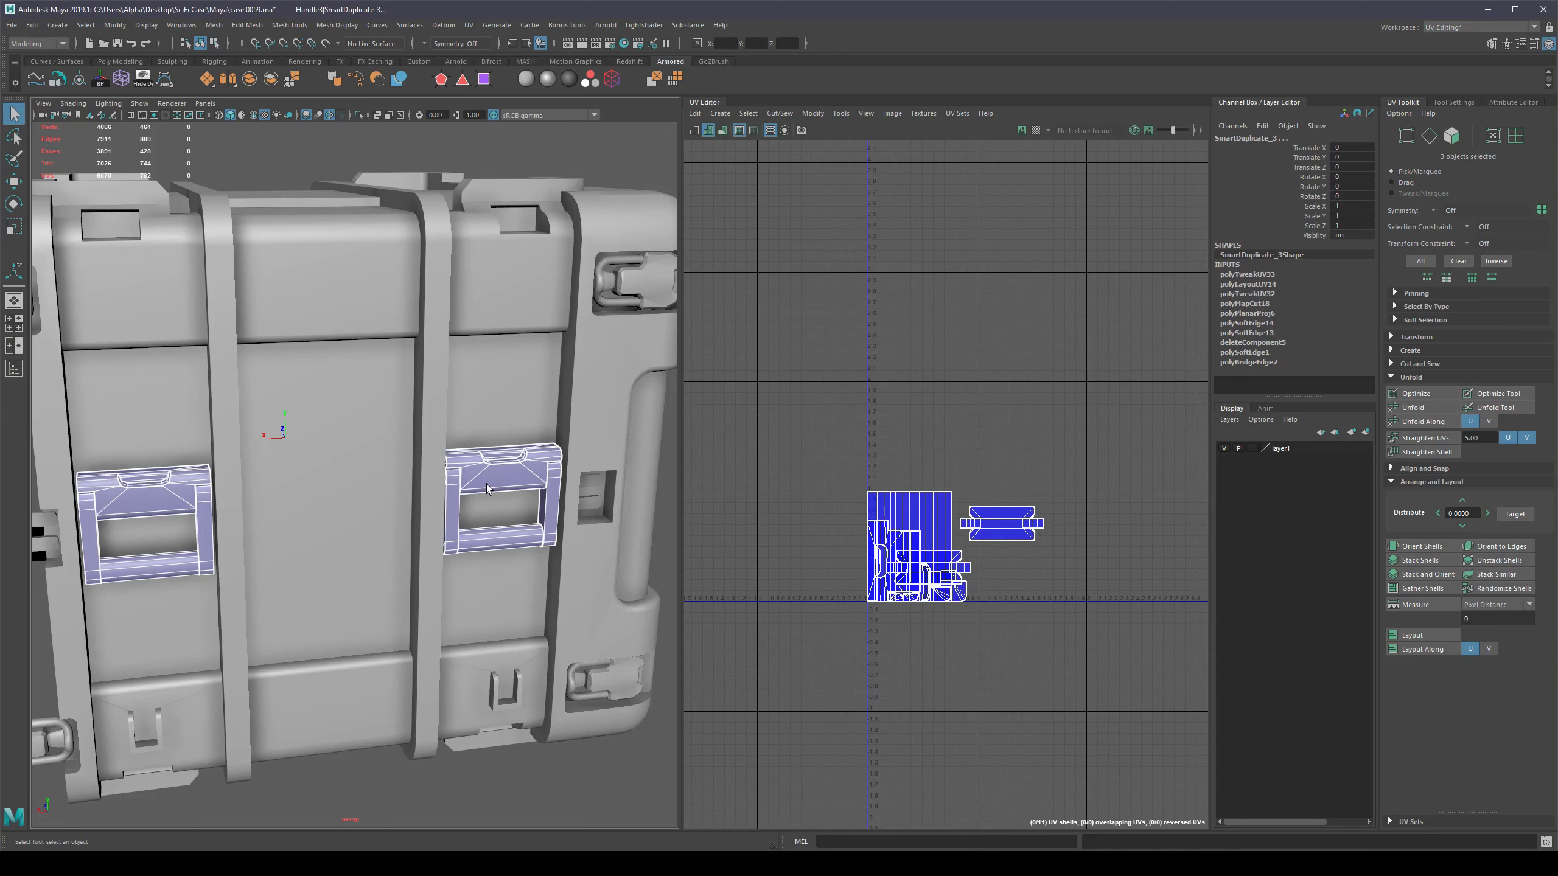
{"action": "scroll", "coordinate": [489, 489], "scroll_direction": "down", "scroll_amount": 5}
{"action": "left_click_drag", "start_coordinate": [490, 488], "coordinate": [591, 477], "text": "alt"}
{"action": "scroll", "coordinate": [442, 503], "scroll_direction": "up", "scroll_amount": 5}
{"action": "middle_click_drag", "start_coordinate": [429, 508], "coordinate": [374, 505], "text": "alt"}
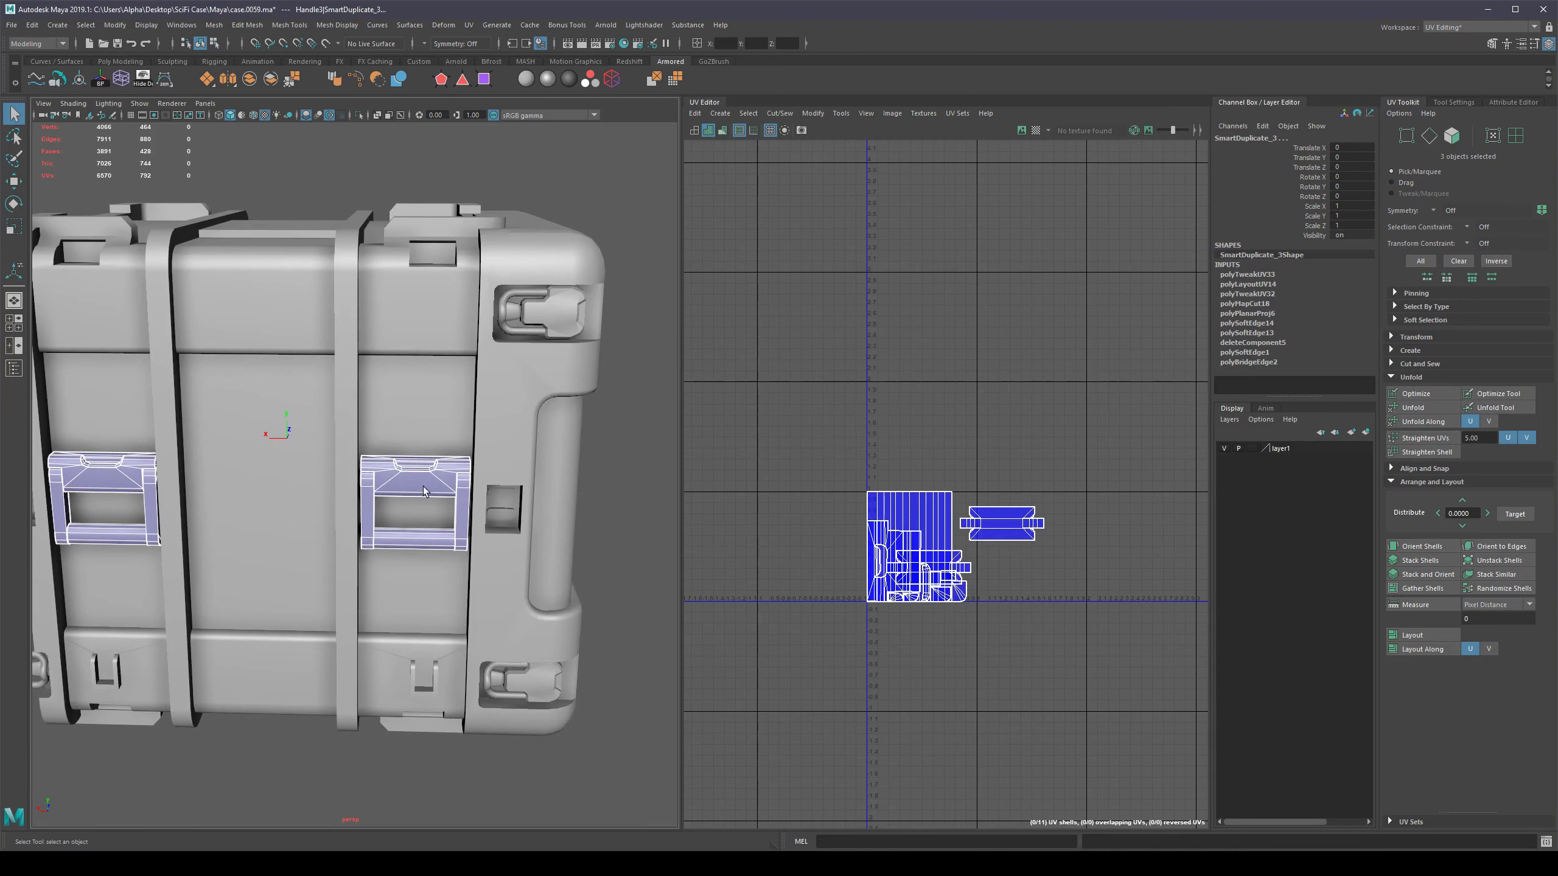
{"action": "left_click_drag", "start_coordinate": [334, 488], "coordinate": [280, 545], "text": "alt"}
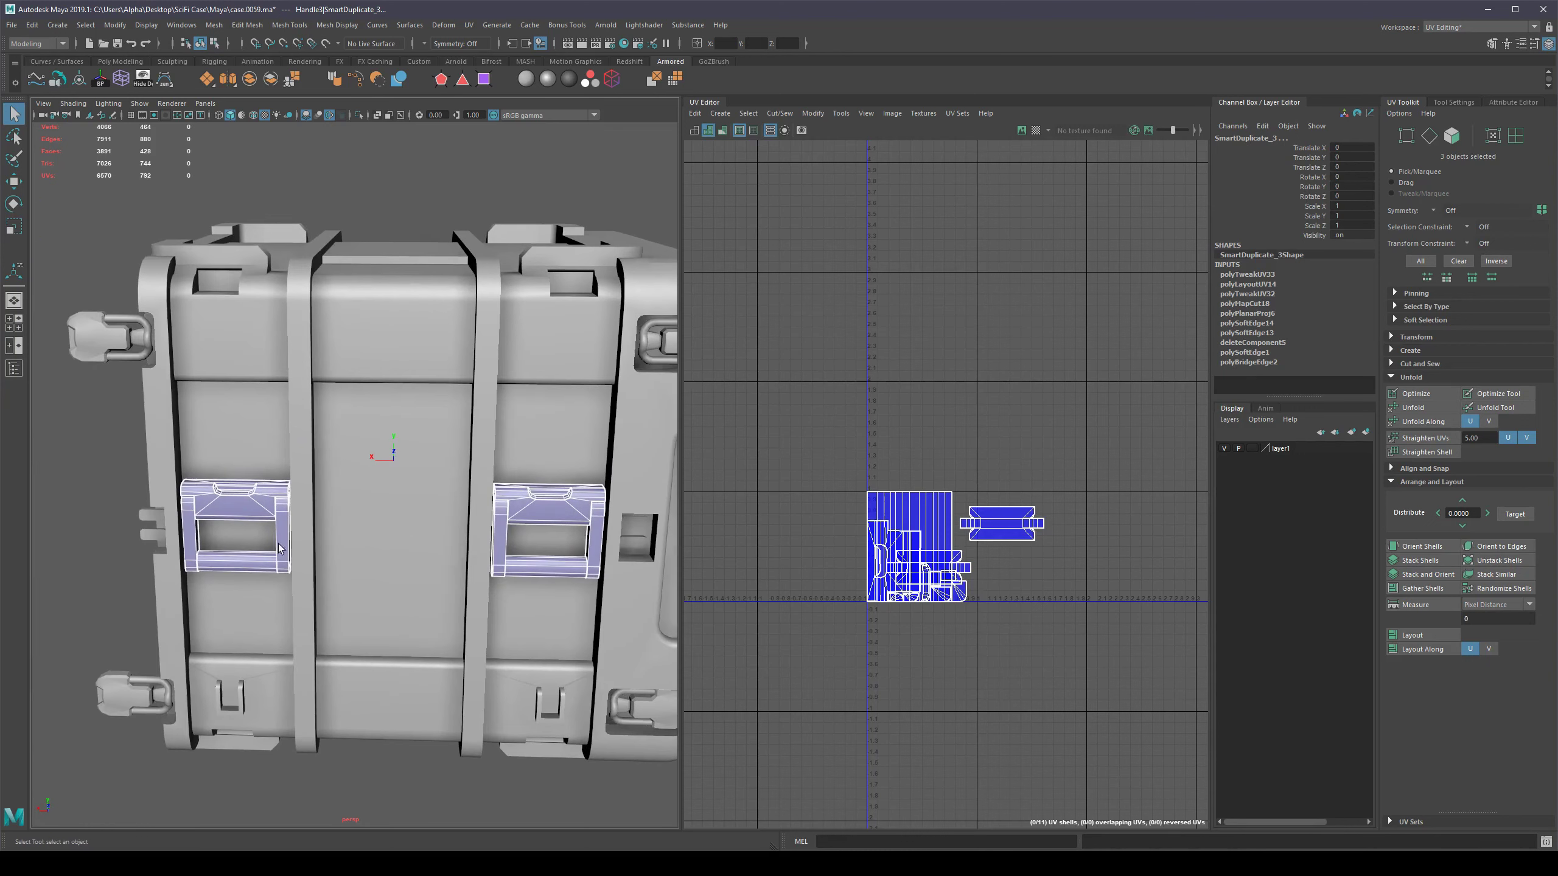
{"action": "scroll", "coordinate": [252, 544], "scroll_direction": "down", "scroll_amount": 3}
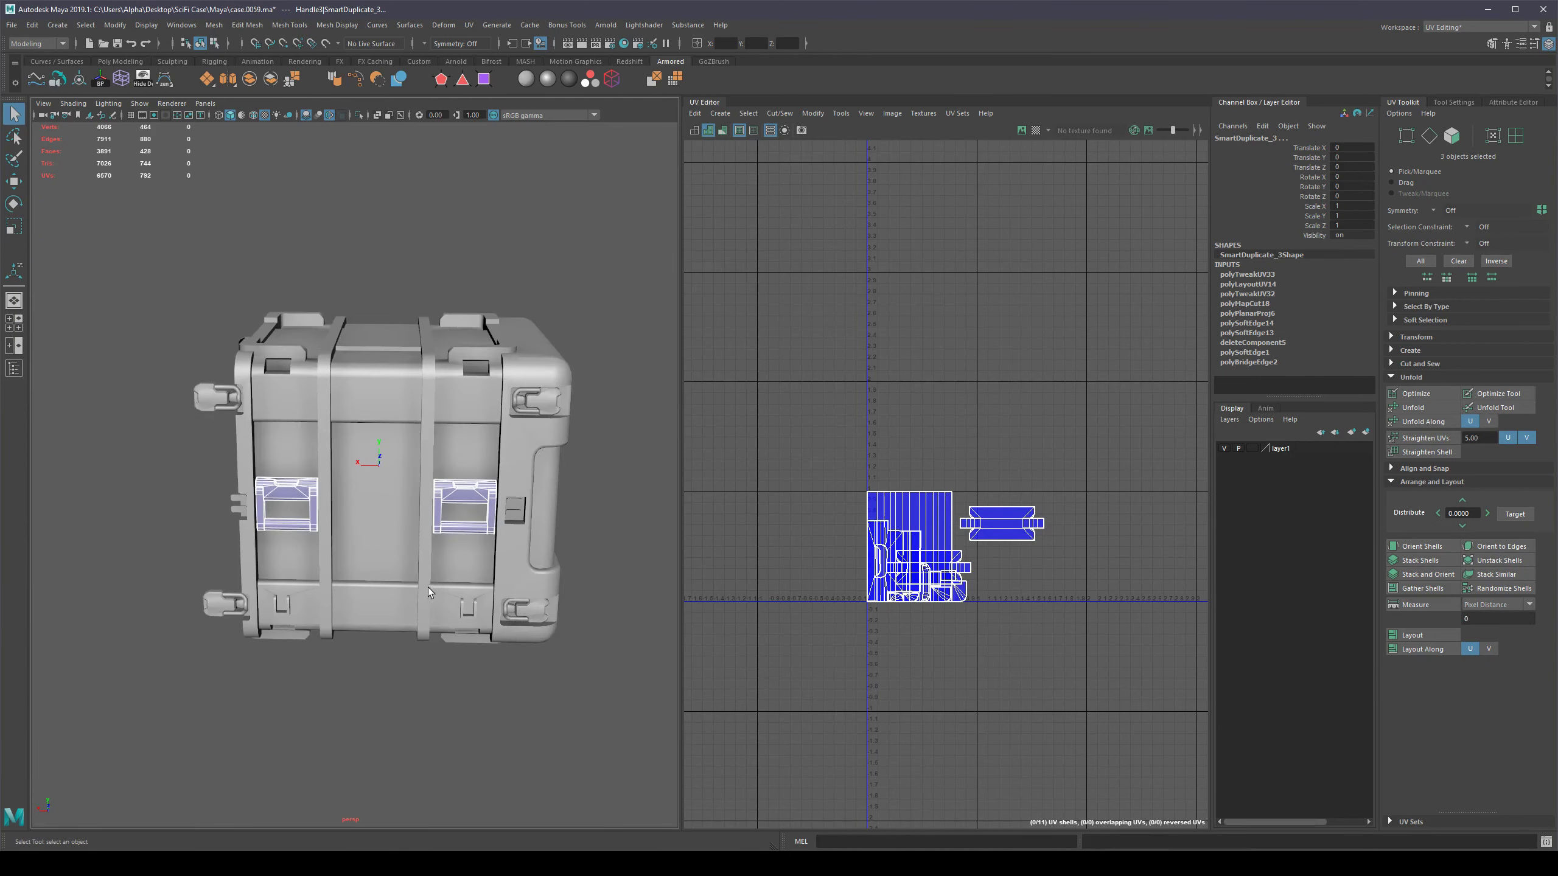
{"action": "left_click_drag", "start_coordinate": [428, 587], "coordinate": [501, 575], "text": "alt"}
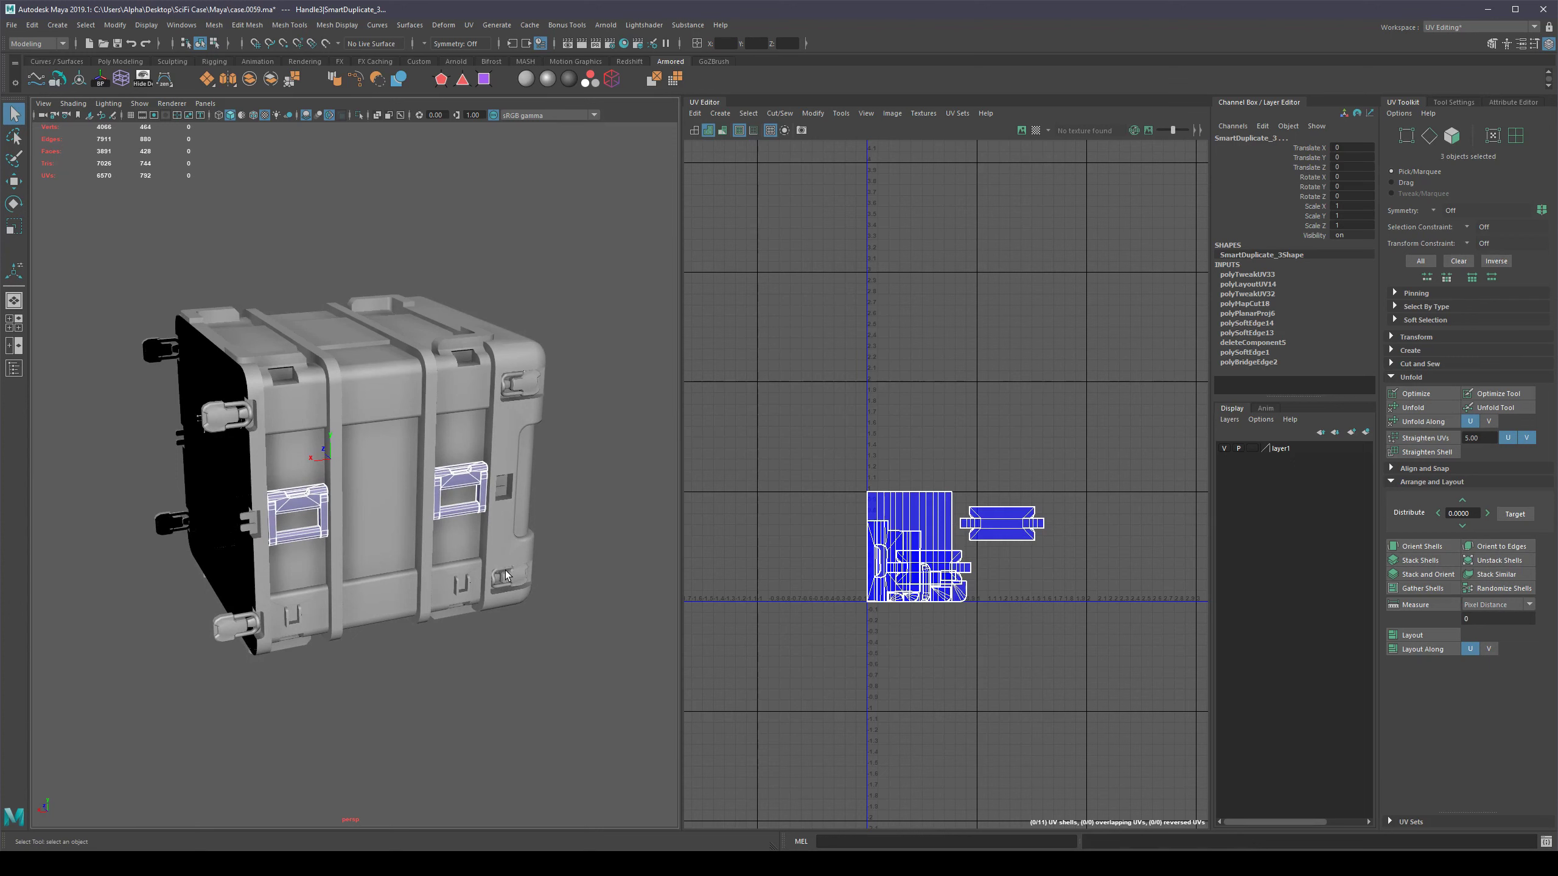
{"action": "scroll", "coordinate": [501, 542], "scroll_direction": "up", "scroll_amount": 2}
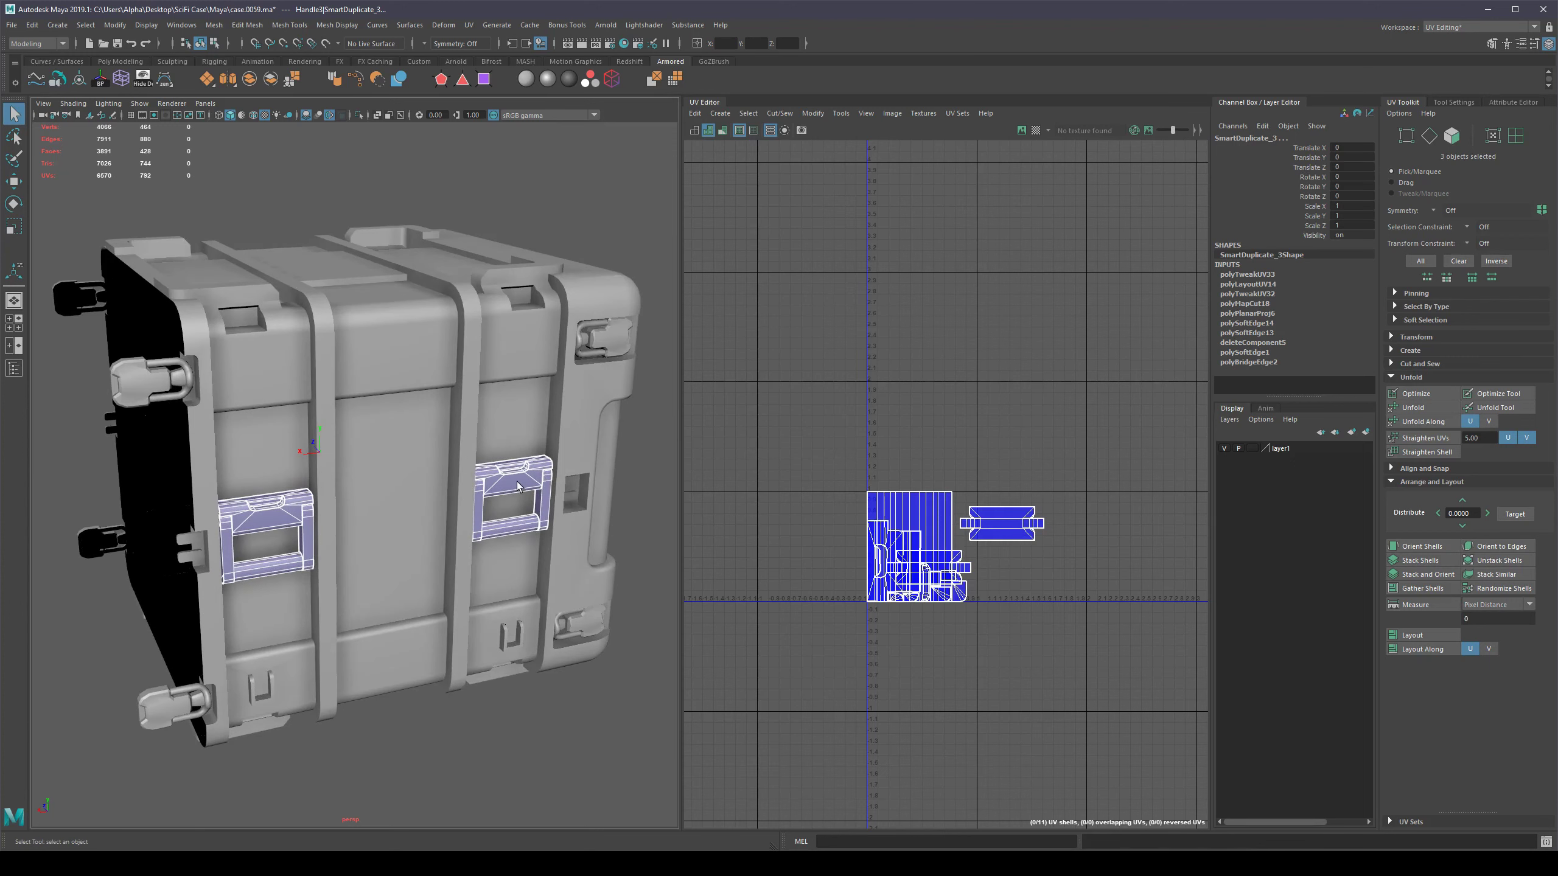
Inspect how the selected handles sit across the front, side and top of the case.
{"action": "middle_click_drag", "start_coordinate": [465, 586], "coordinate": [415, 593], "text": "alt"}
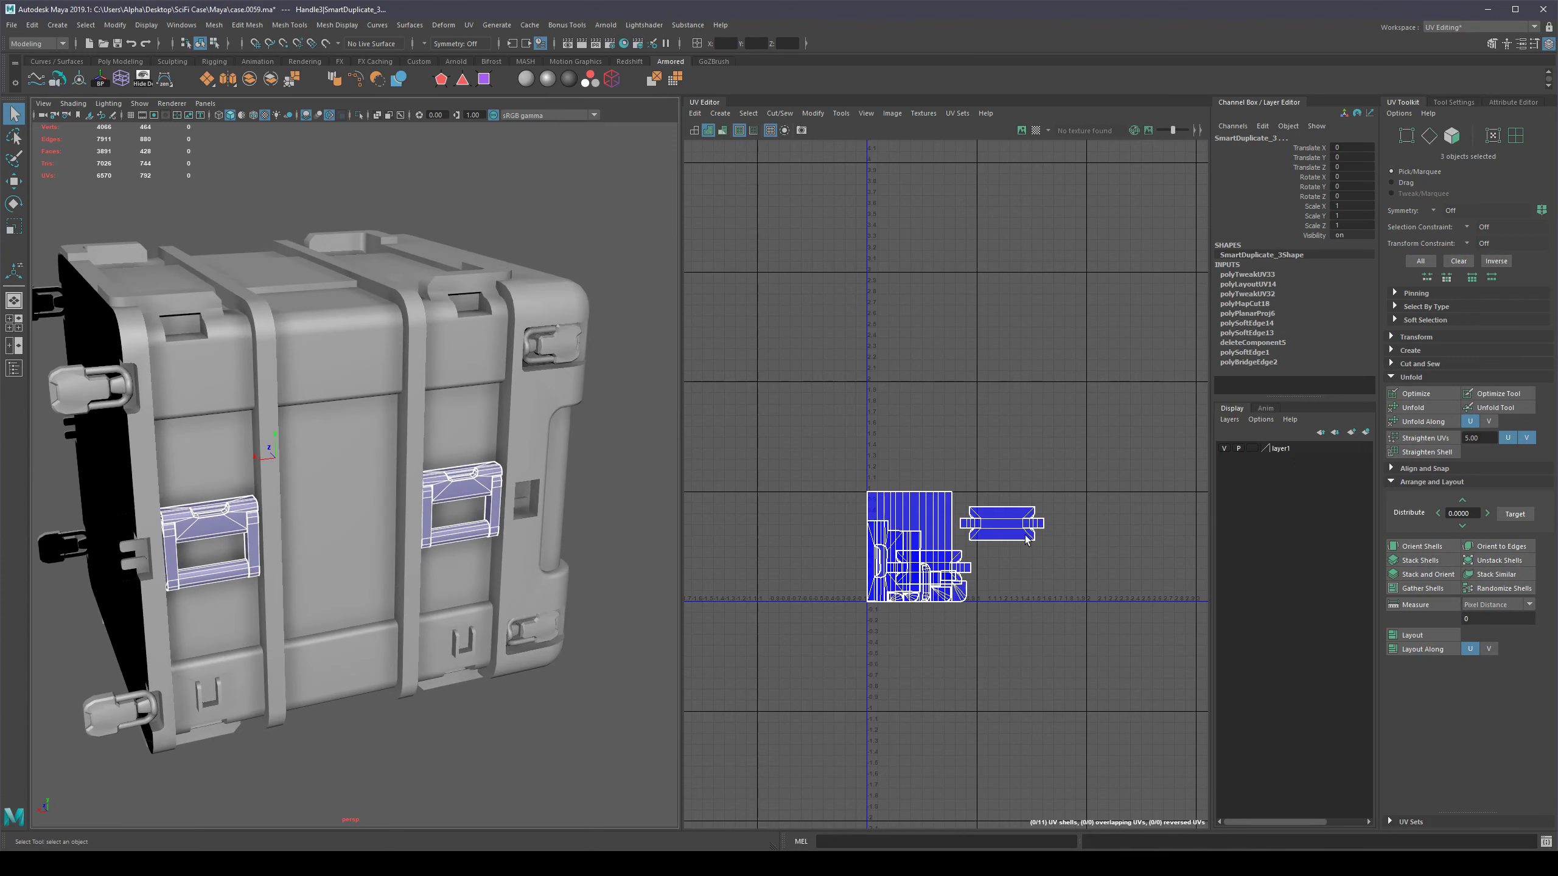
{"action": "left_click_drag", "start_coordinate": [398, 569], "coordinate": [349, 571], "text": "alt"}
{"action": "middle_click_drag", "start_coordinate": [343, 580], "coordinate": [434, 542], "text": "alt"}
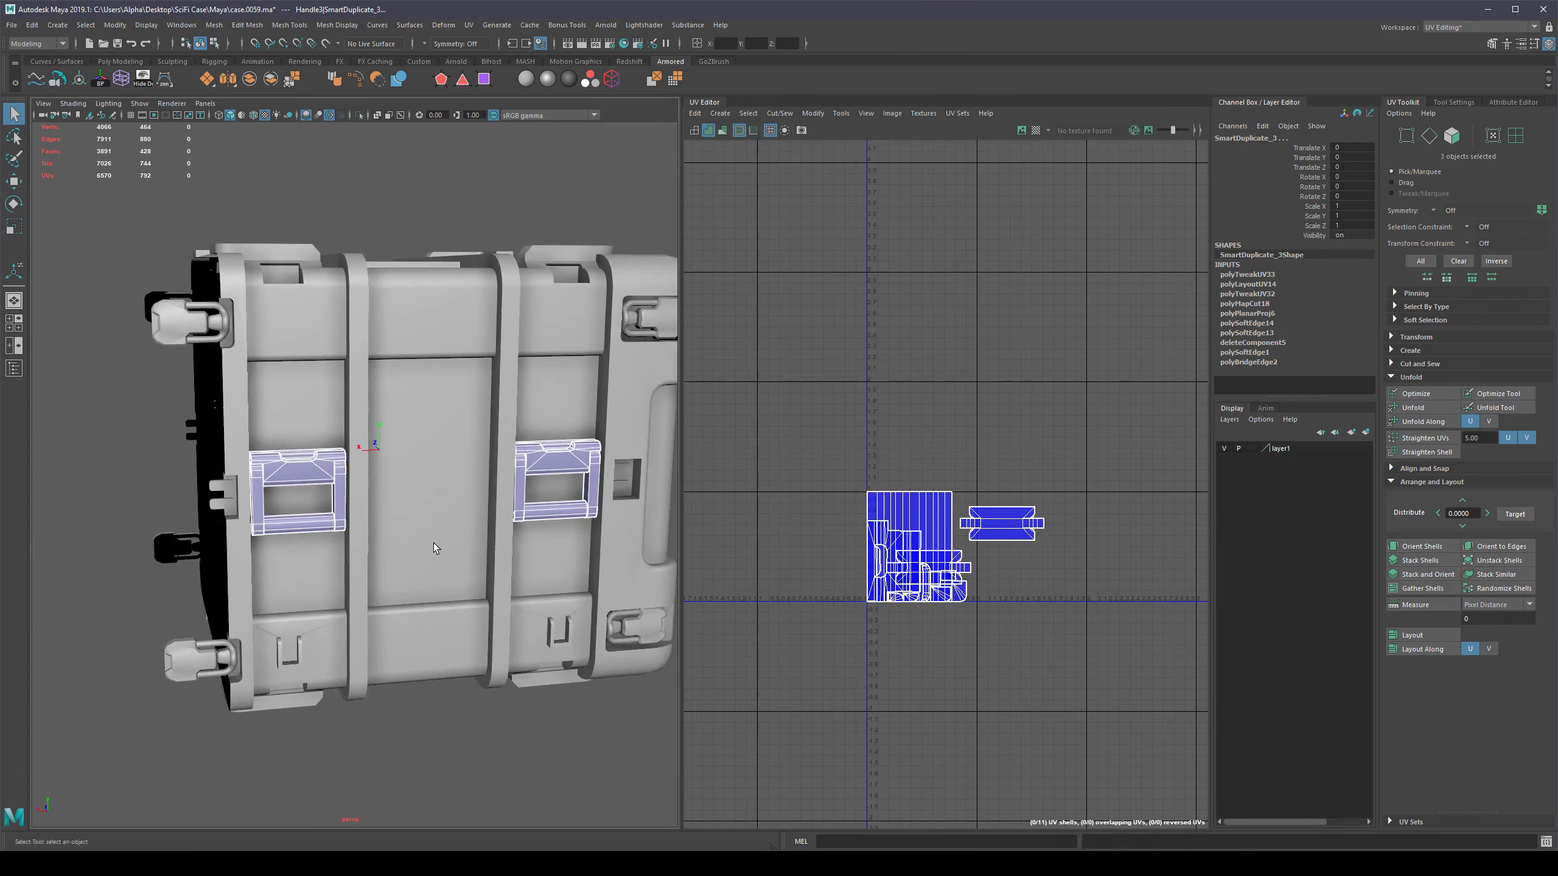
{"action": "left_click_drag", "start_coordinate": [375, 549], "coordinate": [403, 612], "text": "alt"}
{"action": "scroll", "coordinate": [393, 589], "scroll_direction": "up", "scroll_amount": 2}
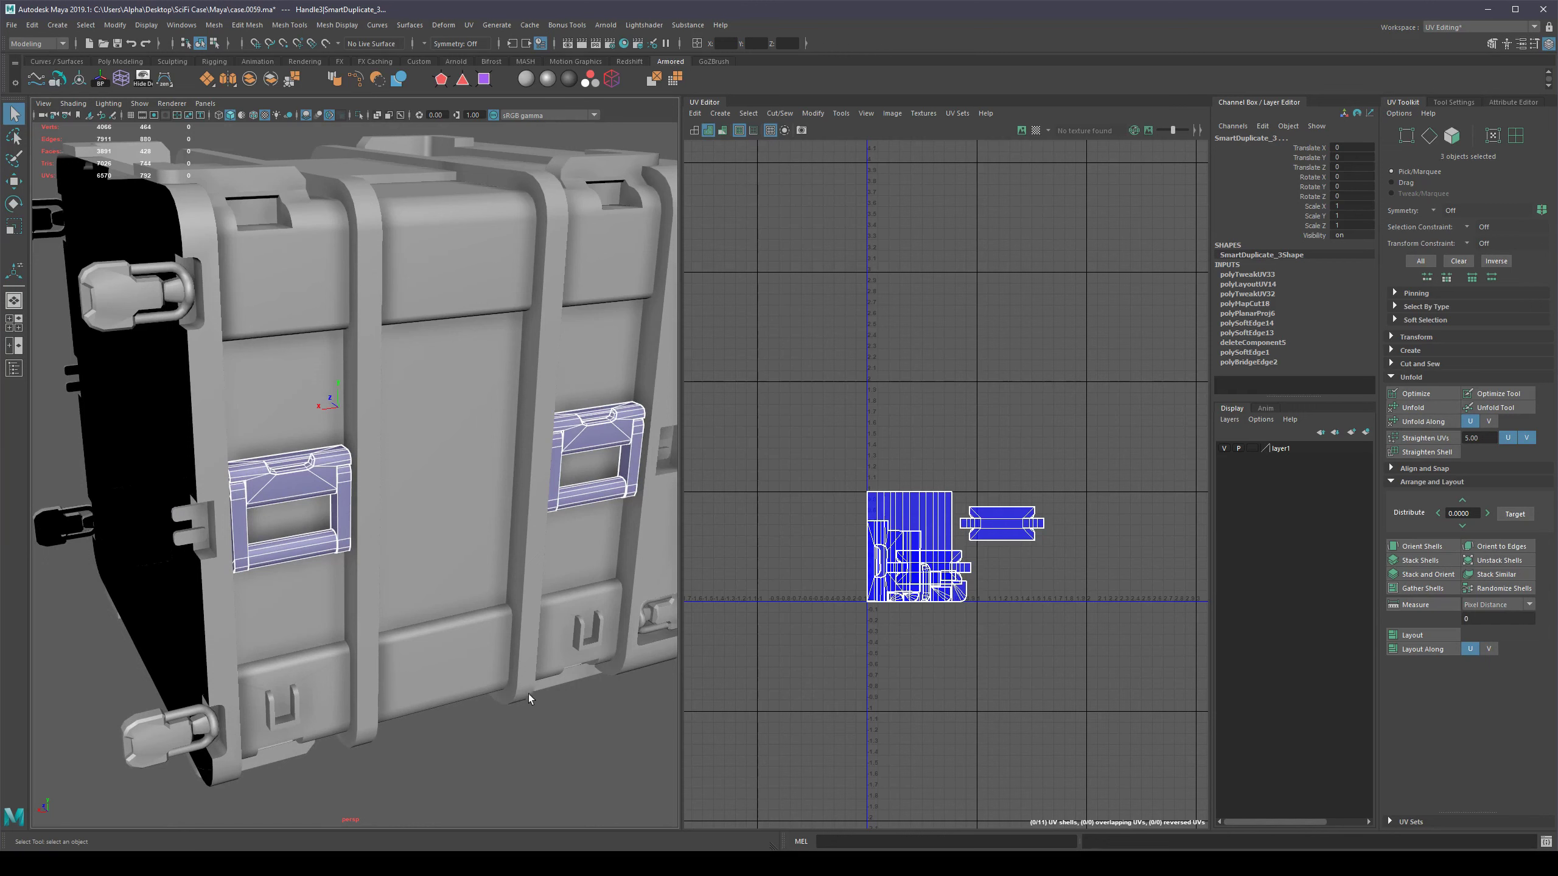
{"action": "scroll", "coordinate": [530, 699], "scroll_direction": "down", "scroll_amount": 4}
{"action": "left_click_drag", "start_coordinate": [570, 643], "coordinate": [531, 666], "text": "alt"}
{"action": "left_click_drag", "start_coordinate": [542, 596], "coordinate": [581, 609], "text": "alt"}
{"action": "scroll", "coordinate": [583, 614], "scroll_direction": "up", "scroll_amount": 2}
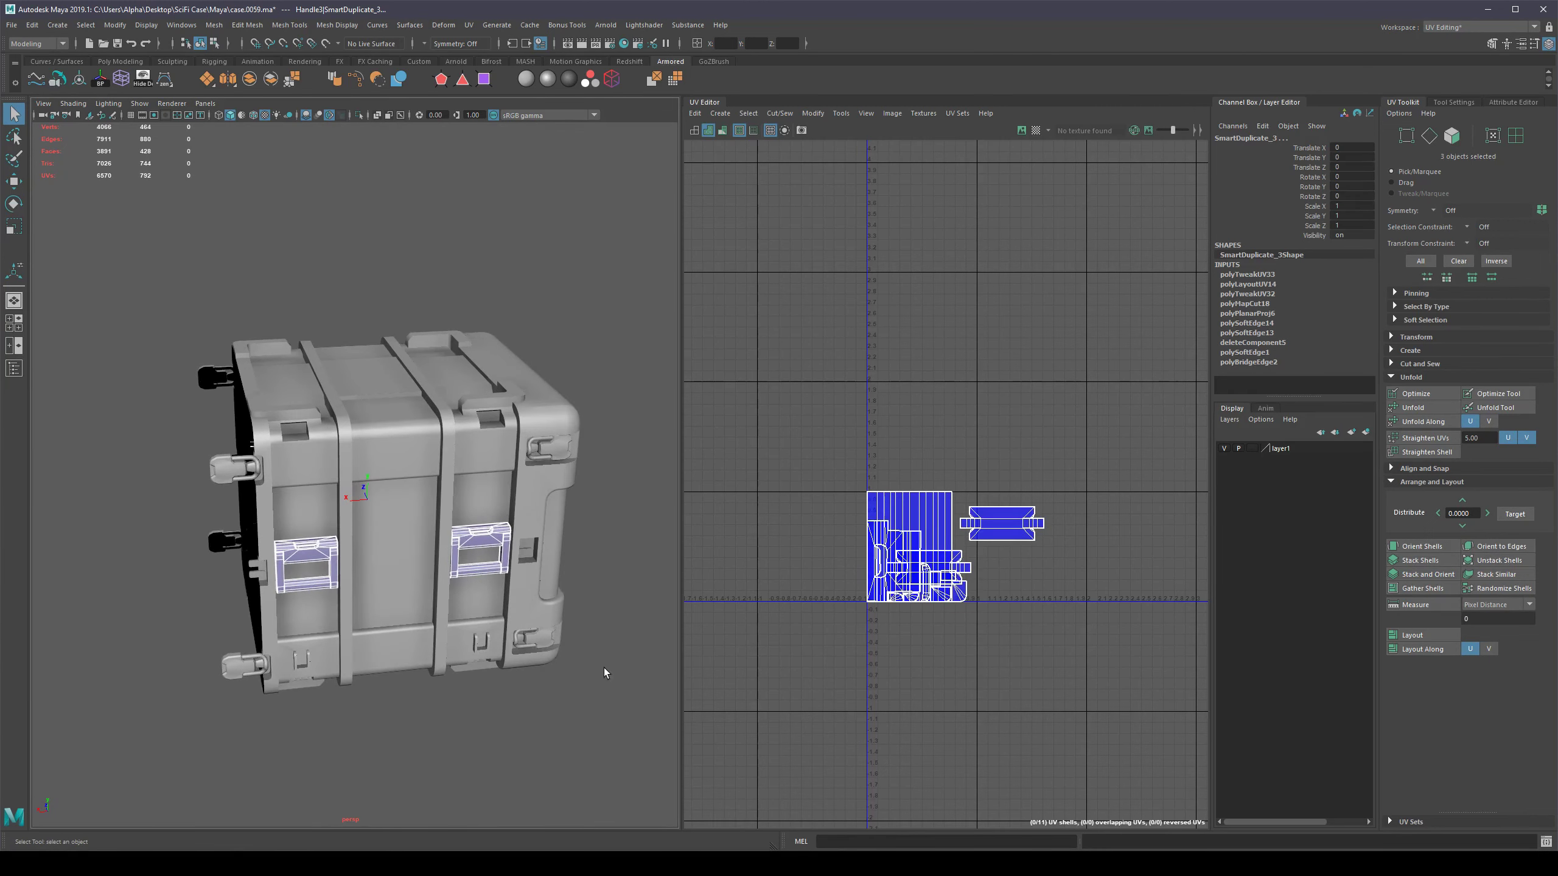
Clear the handle selection and save an incremental version of the scene.
{"action": "left_click", "coordinate": [596, 674]}
{"action": "left_click_drag", "start_coordinate": [577, 686], "coordinate": [459, 649], "text": "alt"}
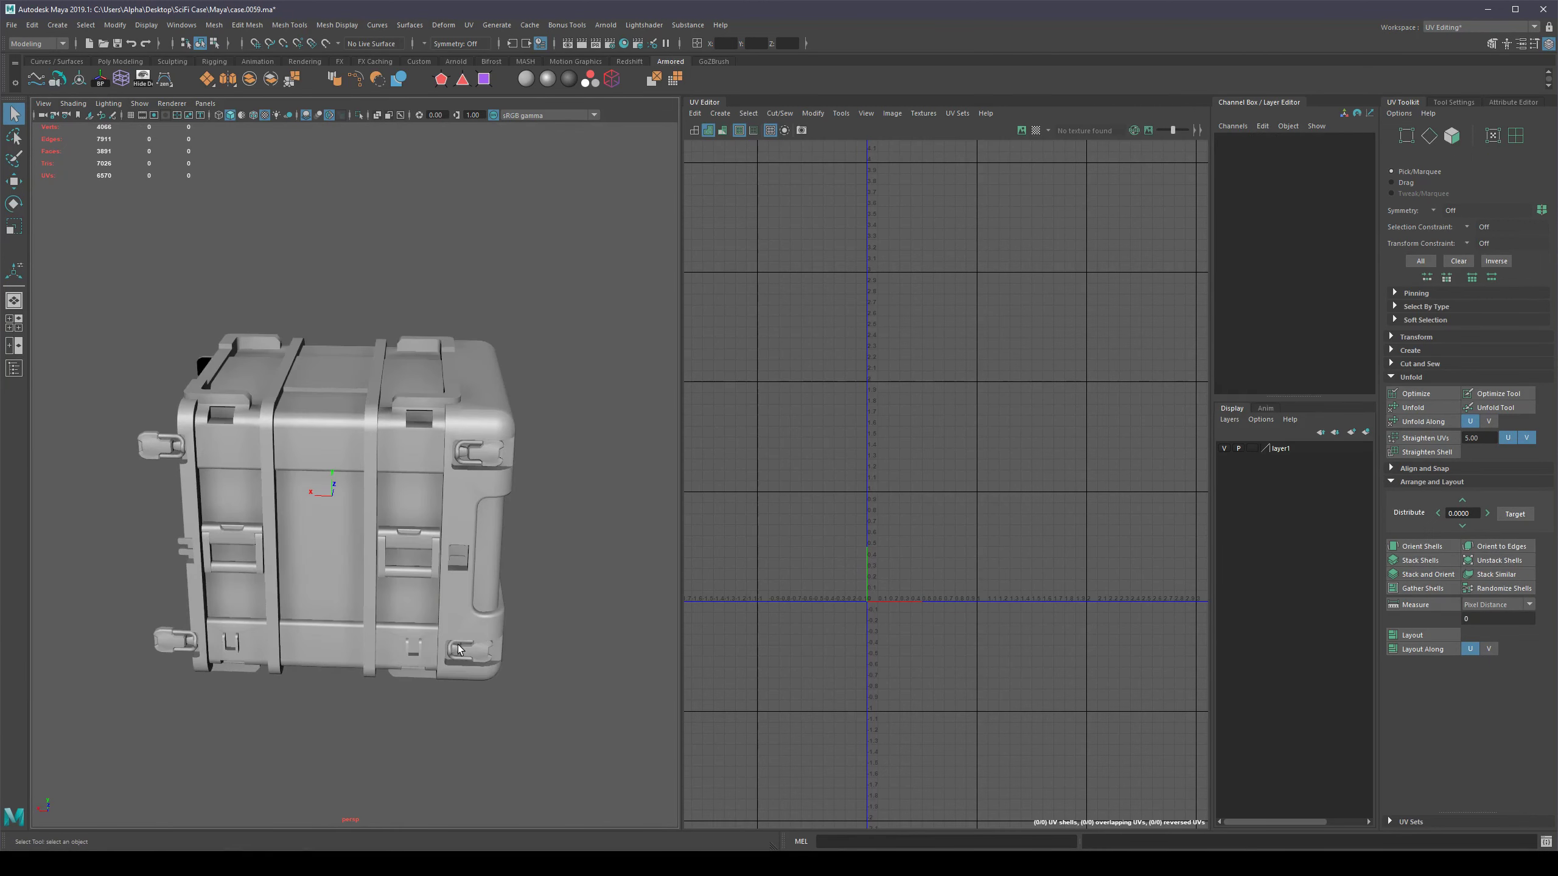
{"action": "key", "text": "ctrl+alt+s"}
Select the combined corner latches on the case and isolate them.
{"action": "left_click", "coordinate": [502, 455]}
{"action": "left_click_drag", "start_coordinate": [513, 471], "coordinate": [438, 498], "text": "alt"}
{"action": "right_click_drag", "start_coordinate": [438, 497], "coordinate": [469, 518], "text": "alt"}
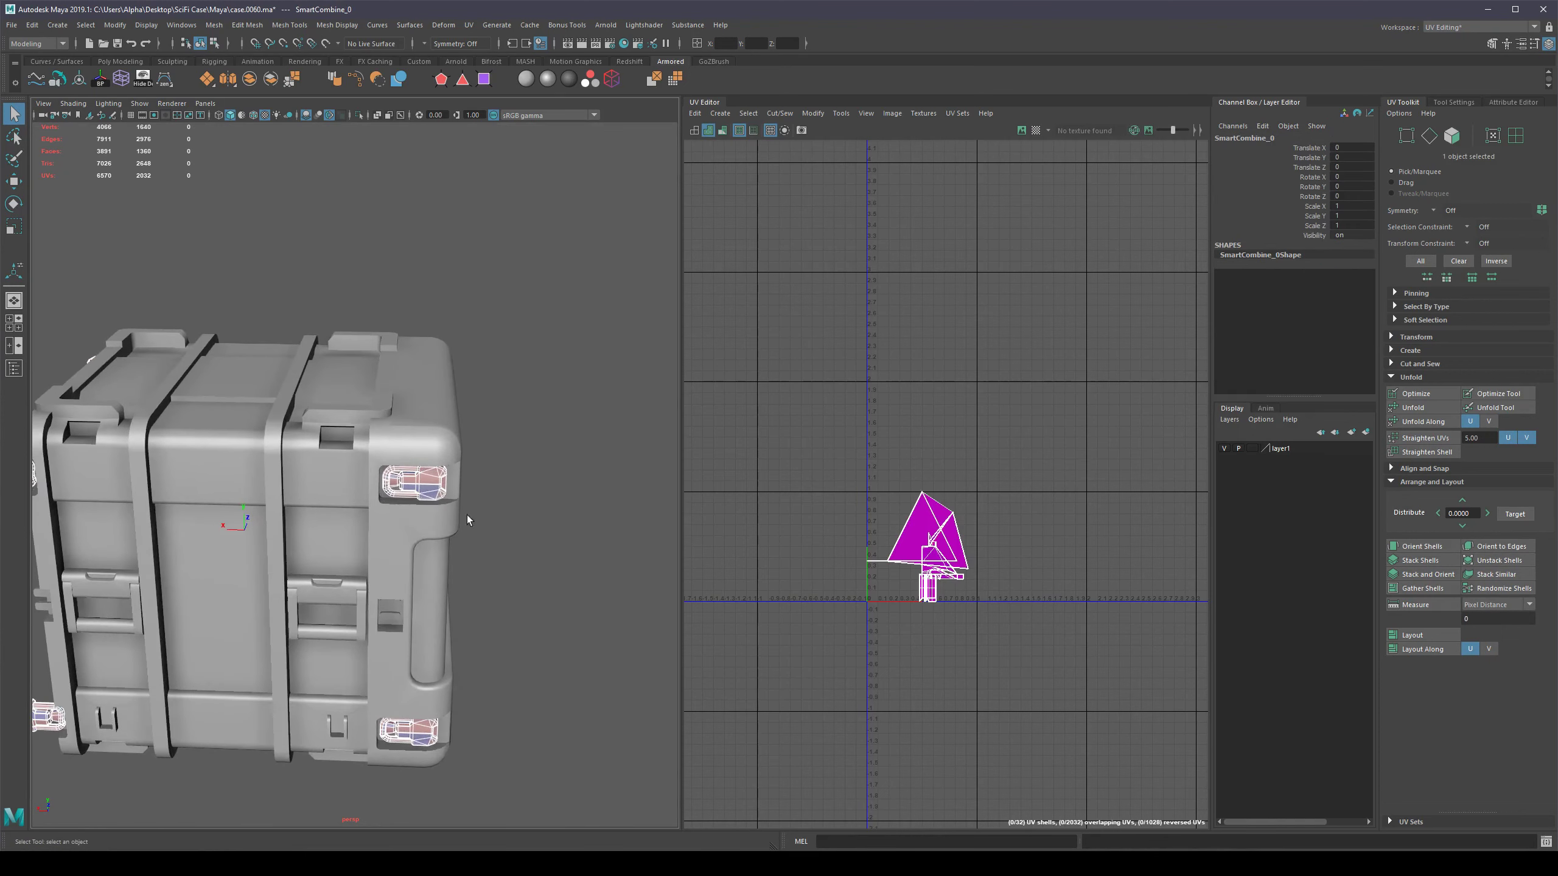
{"action": "left_click_drag", "start_coordinate": [469, 518], "coordinate": [446, 473], "text": "alt"}
{"action": "key", "text": "ctrl+1"}
Select the faces of one element of an upper corner latch to check its UVs.
{"action": "key", "text": "F11"}
{"action": "double_click", "coordinate": [404, 444]}
{"action": "key", "text": "F8"}
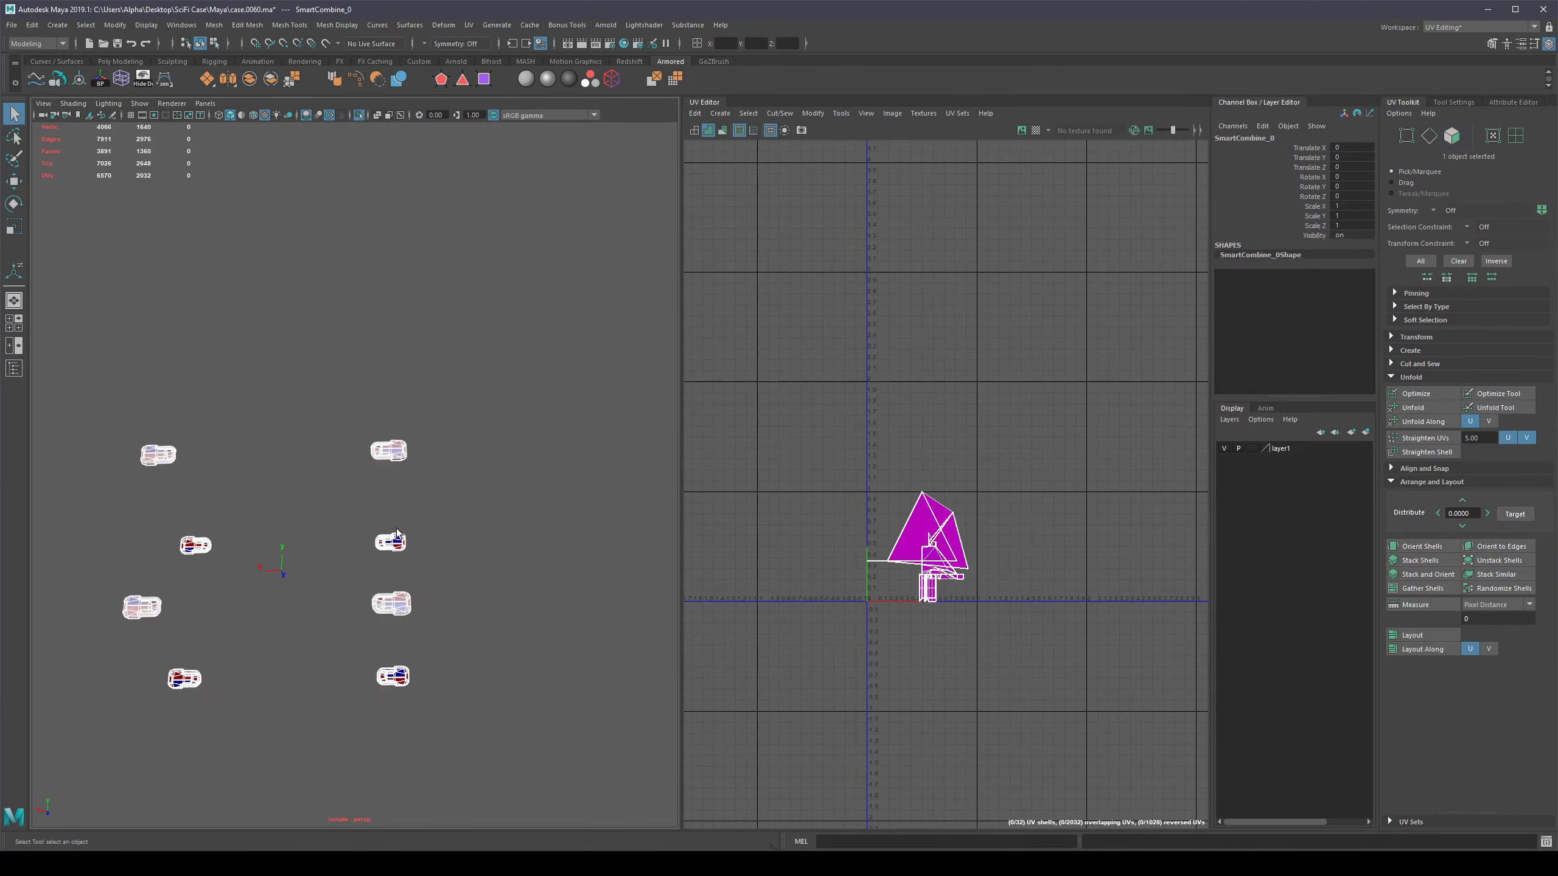
{"action": "key", "text": "F11"}
{"action": "double_click", "coordinate": [394, 544]}
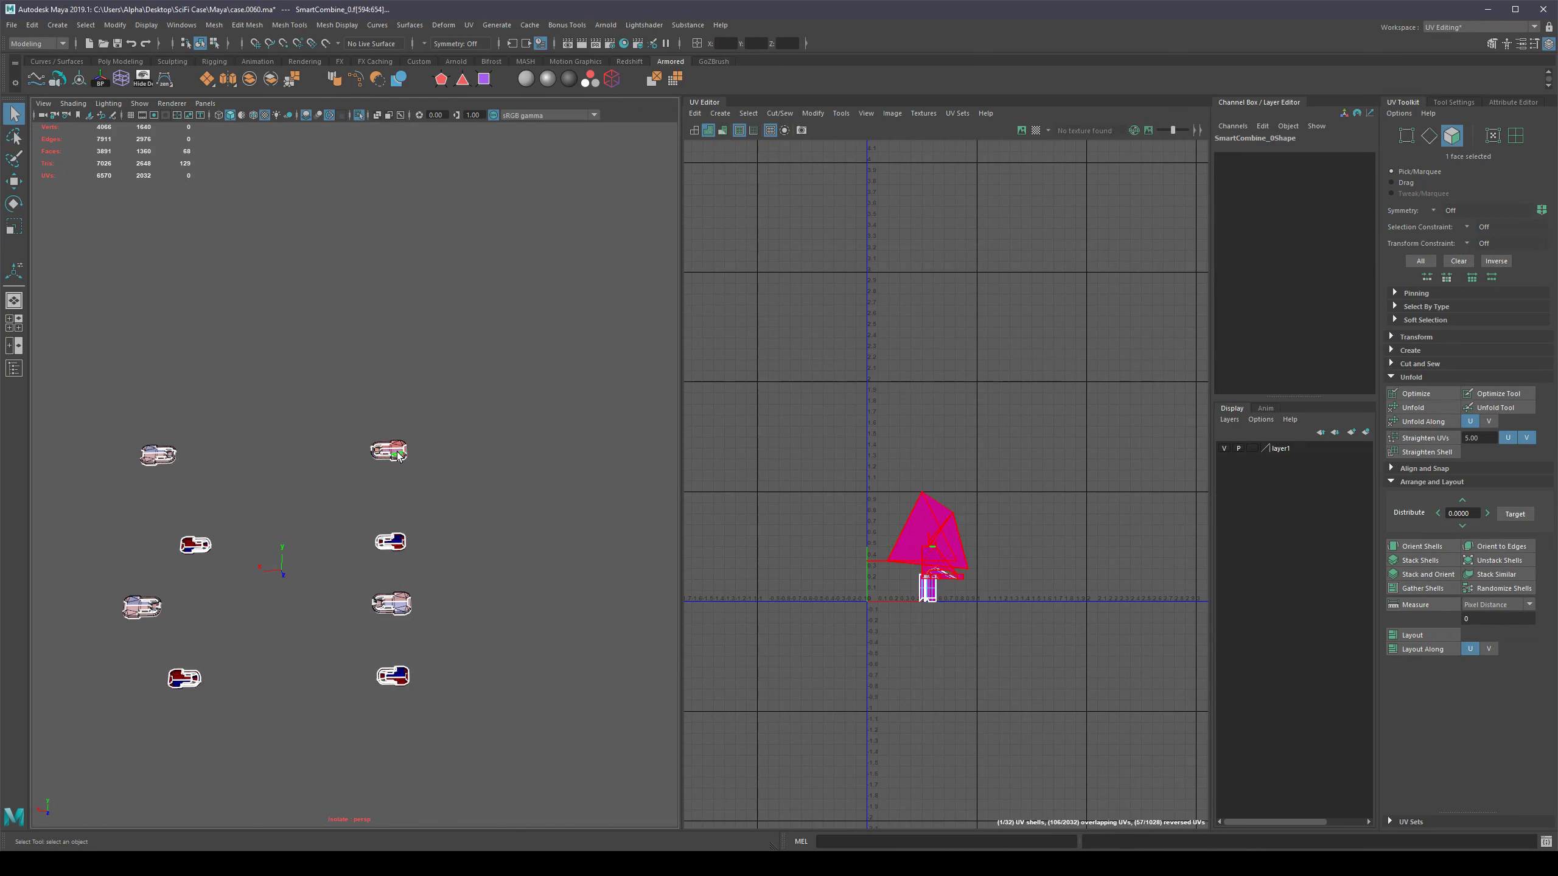
{"action": "scroll", "coordinate": [397, 452], "scroll_direction": "down", "scroll_amount": 4}
{"action": "left_click_drag", "start_coordinate": [462, 499], "coordinate": [478, 439], "text": "alt"}
{"action": "key", "text": "F8"}
{"action": "scroll", "coordinate": [386, 485], "scroll_direction": "up", "scroll_amount": 6}
{"action": "key", "text": "F11"}
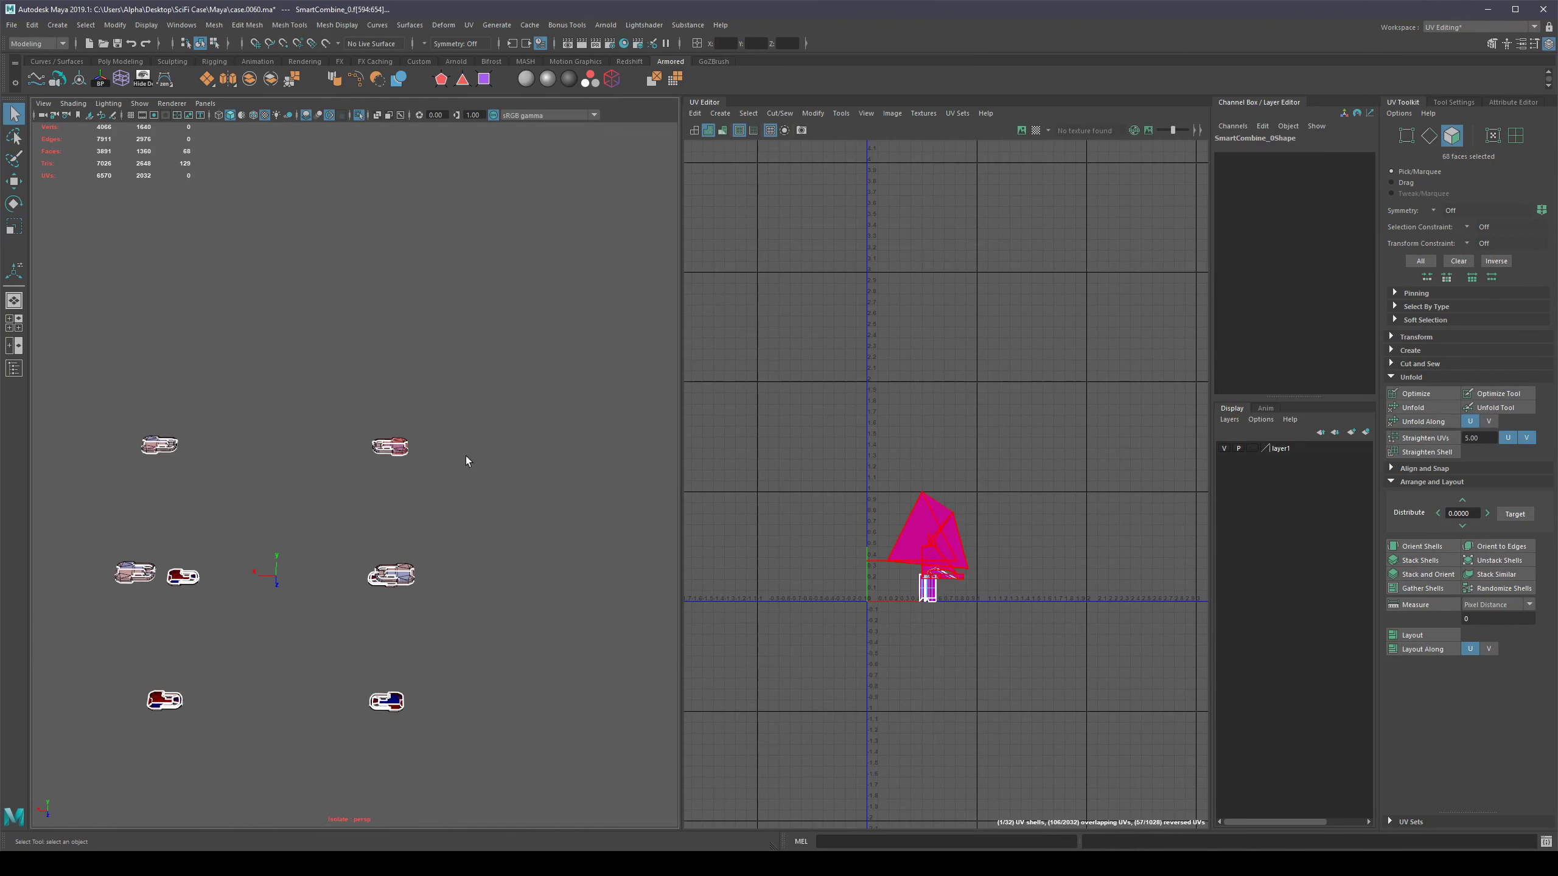
Collapse the UV Editor to enlarge the viewport, and select all faces of one upper corner latch.
{"action": "left_click", "coordinate": [721, 102]}
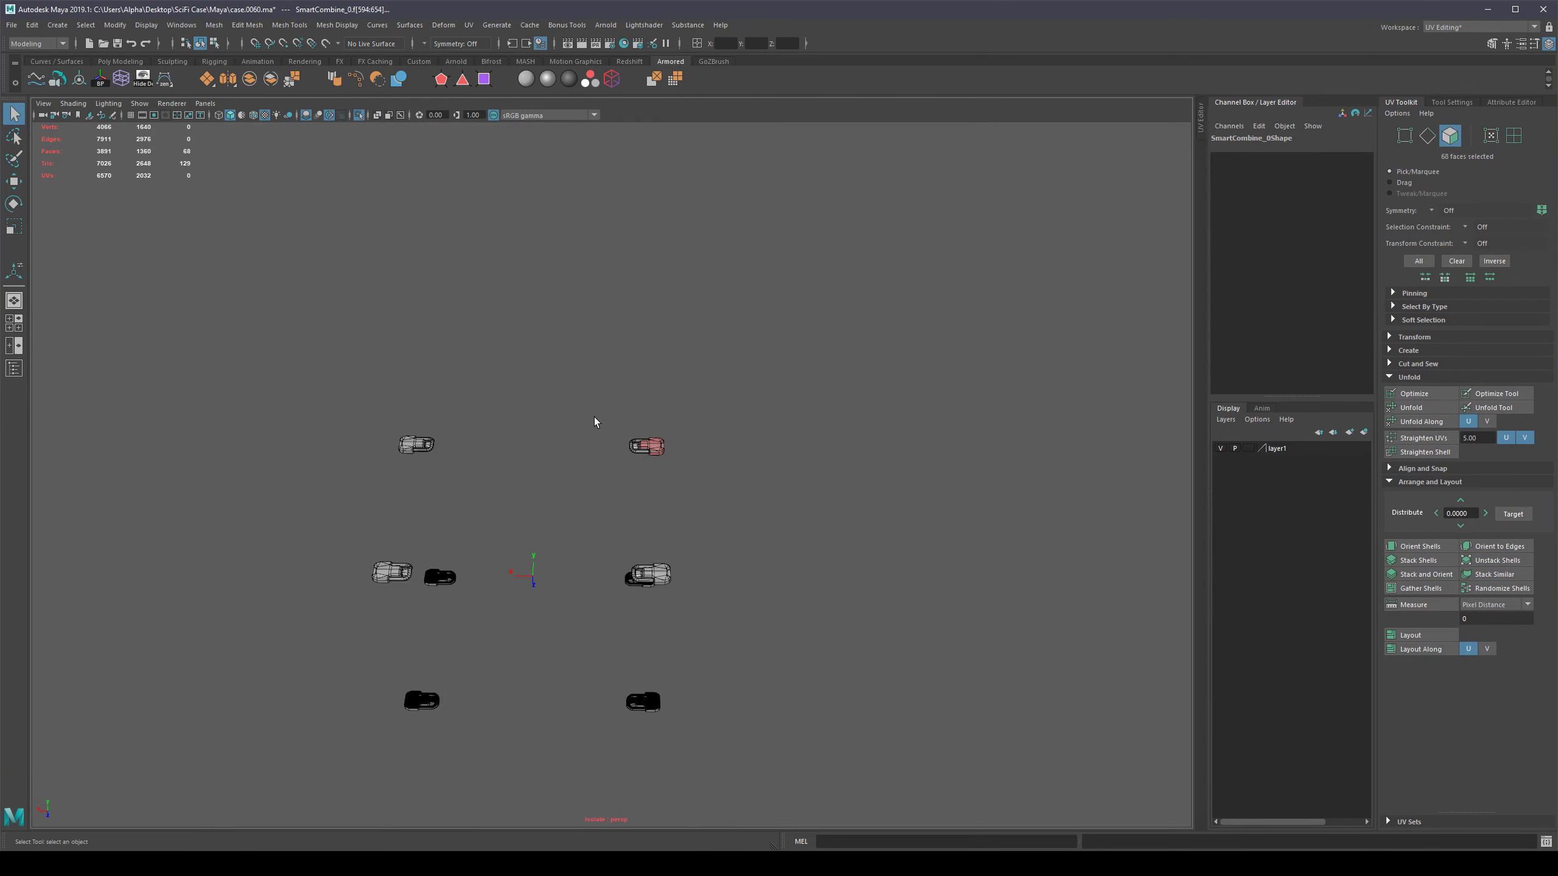
{"action": "left_click", "coordinate": [594, 417]}
{"action": "scroll", "coordinate": [793, 484], "scroll_direction": "up", "scroll_amount": 8}
{"action": "scroll", "coordinate": [836, 416], "scroll_direction": "up", "scroll_amount": 3}
{"action": "left_click_drag", "start_coordinate": [936, 248], "coordinate": [668, 432]}
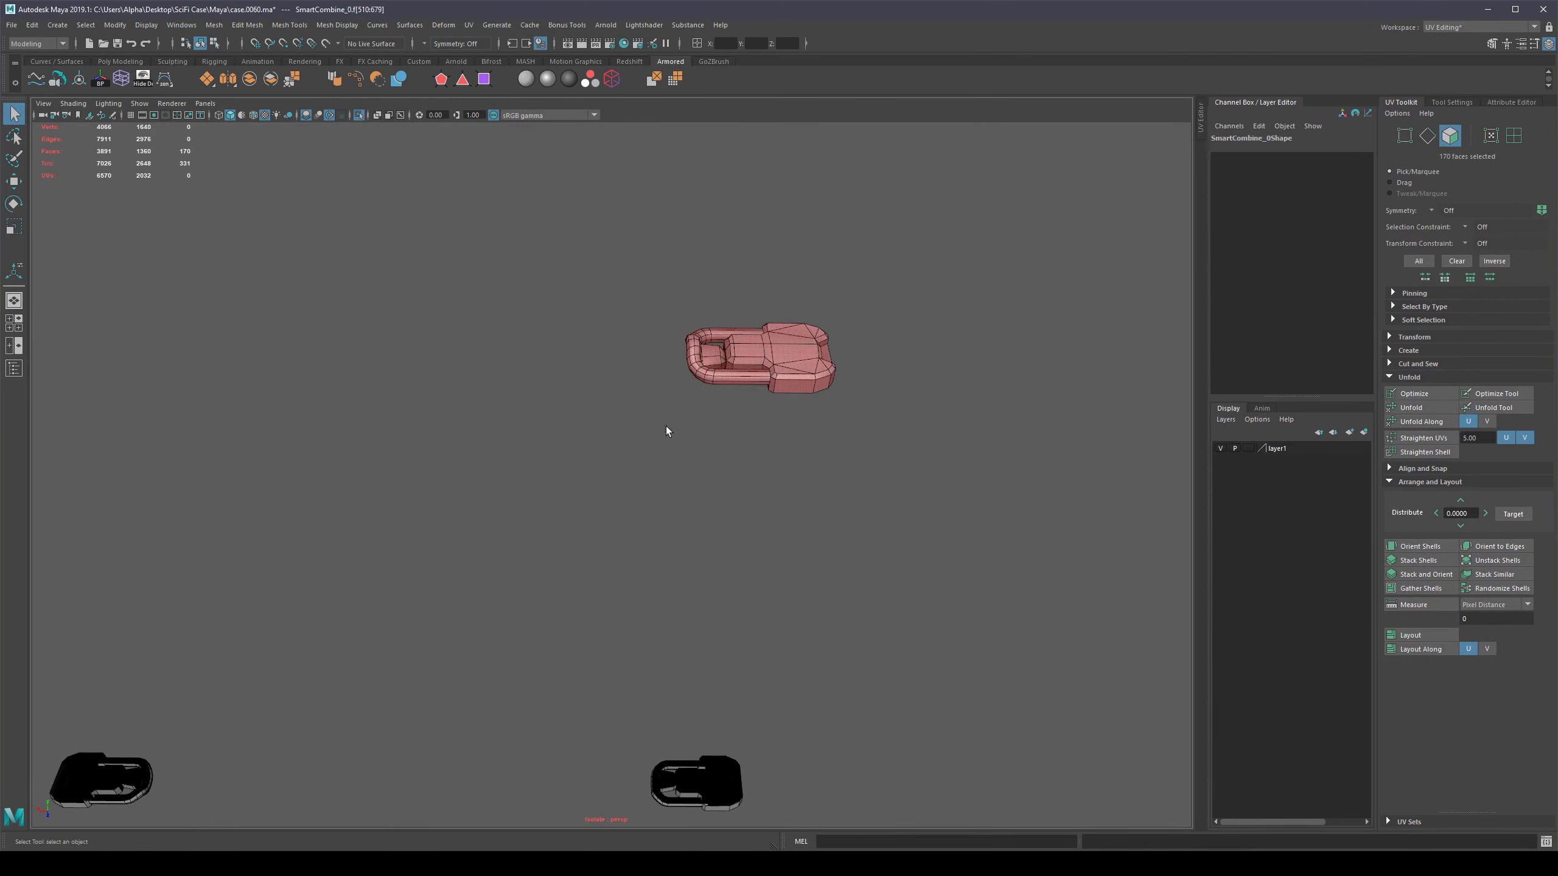
Invert the face selection to the other seven latches and delete them.
{"action": "scroll", "coordinate": [736, 438], "scroll_direction": "down", "scroll_amount": 8}
{"action": "middle_click_drag", "start_coordinate": [741, 511], "coordinate": [757, 419], "text": "alt"}
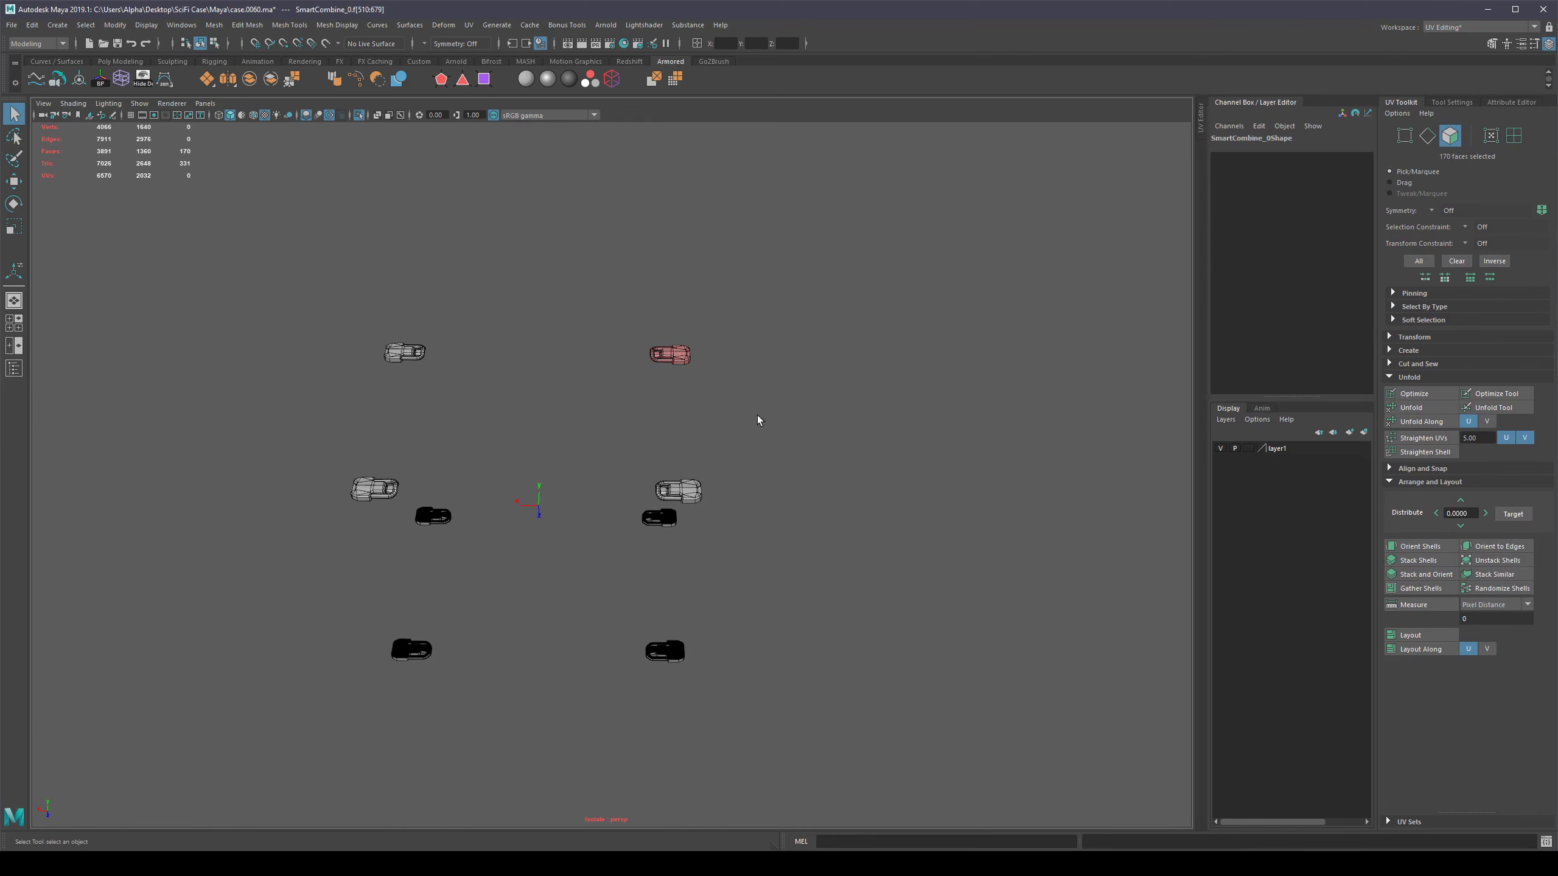
{"action": "left_click_drag", "start_coordinate": [962, 217], "coordinate": [204, 741]}
{"action": "left_click_drag", "start_coordinate": [779, 555], "coordinate": [788, 609], "text": "alt"}
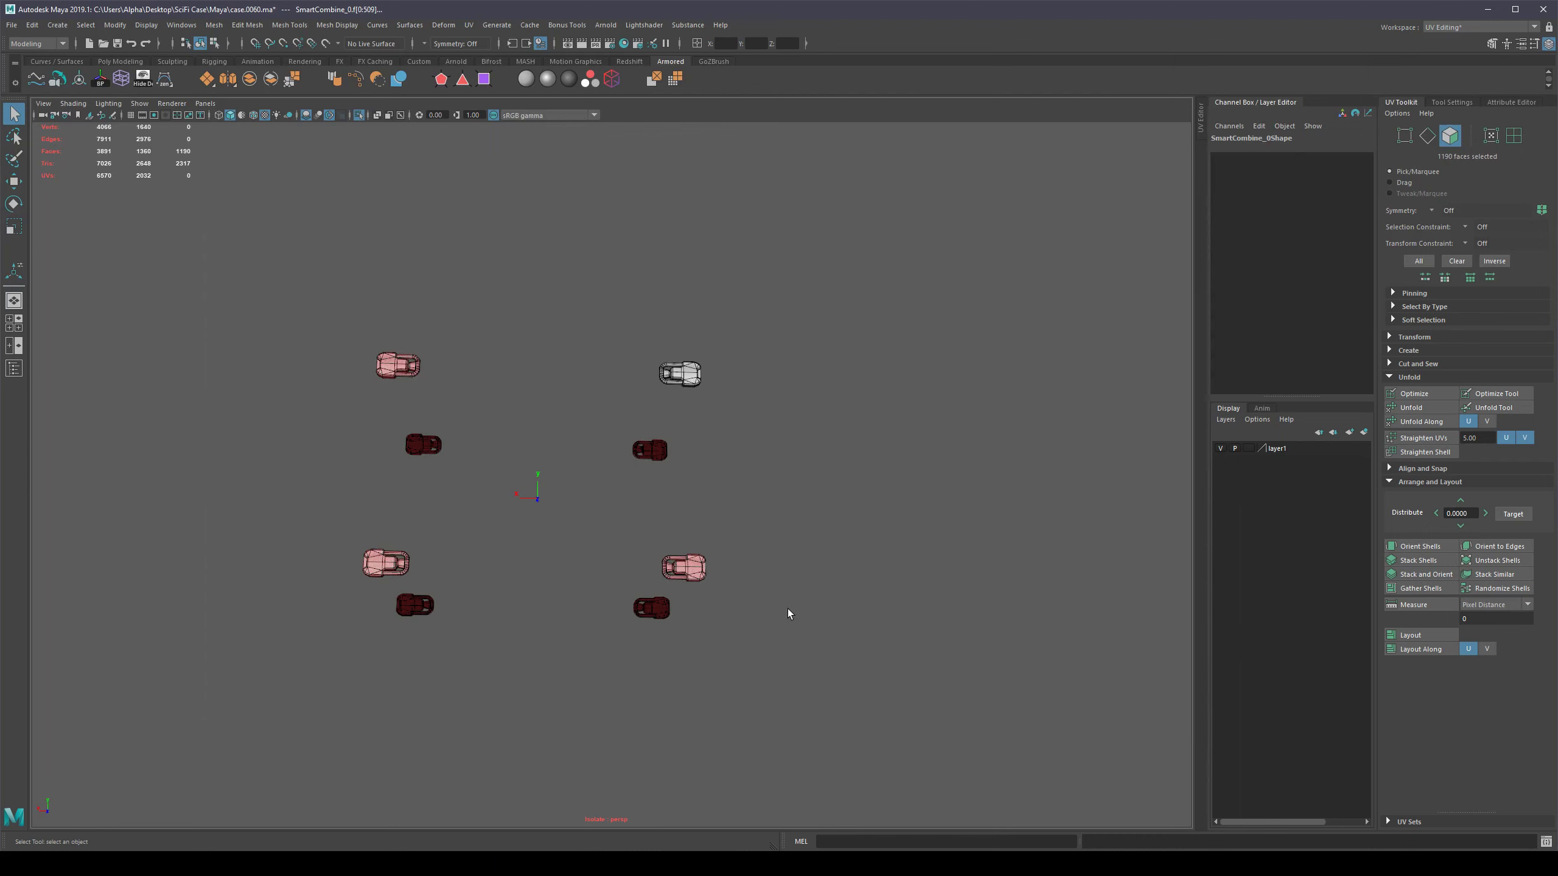
{"action": "key", "text": "Delete"}
Return to object selection and end the isolation to show the whole case with the remaining latch.
{"action": "right_click_drag", "start_coordinate": [751, 443], "coordinate": [772, 414]}
{"action": "left_click_drag", "start_coordinate": [764, 387], "coordinate": [737, 451], "text": "alt"}
{"action": "key", "text": "ctrl+1"}
{"action": "right_click_drag", "start_coordinate": [757, 436], "coordinate": [805, 422], "text": "alt"}
{"action": "middle_click_drag", "start_coordinate": [806, 422], "coordinate": [674, 432], "text": "alt"}
{"action": "left_click_drag", "start_coordinate": [675, 432], "coordinate": [617, 455], "text": "alt"}
{"action": "right_click_drag", "start_coordinate": [617, 455], "coordinate": [595, 447], "text": "alt"}
{"action": "middle_click_drag", "start_coordinate": [456, 359], "coordinate": [591, 347], "text": "alt"}
{"action": "left_click_drag", "start_coordinate": [647, 409], "coordinate": [622, 395], "text": "alt"}
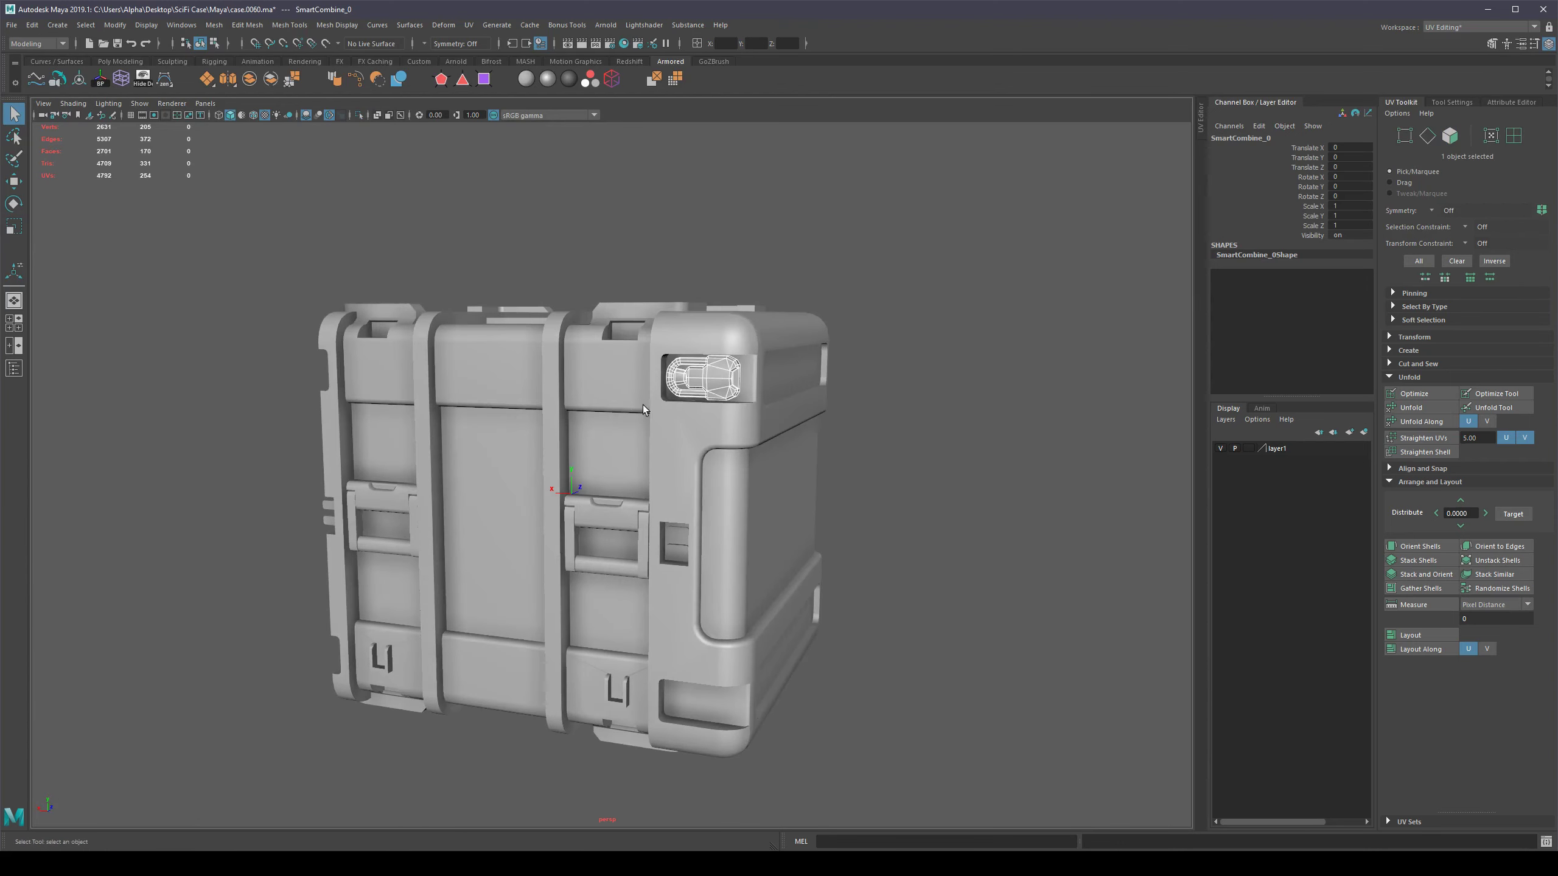
Examine the remaining latch up close, both in its recess on the case and in isolation.
{"action": "right_click_drag", "start_coordinate": [644, 409], "coordinate": [881, 433], "text": "alt"}
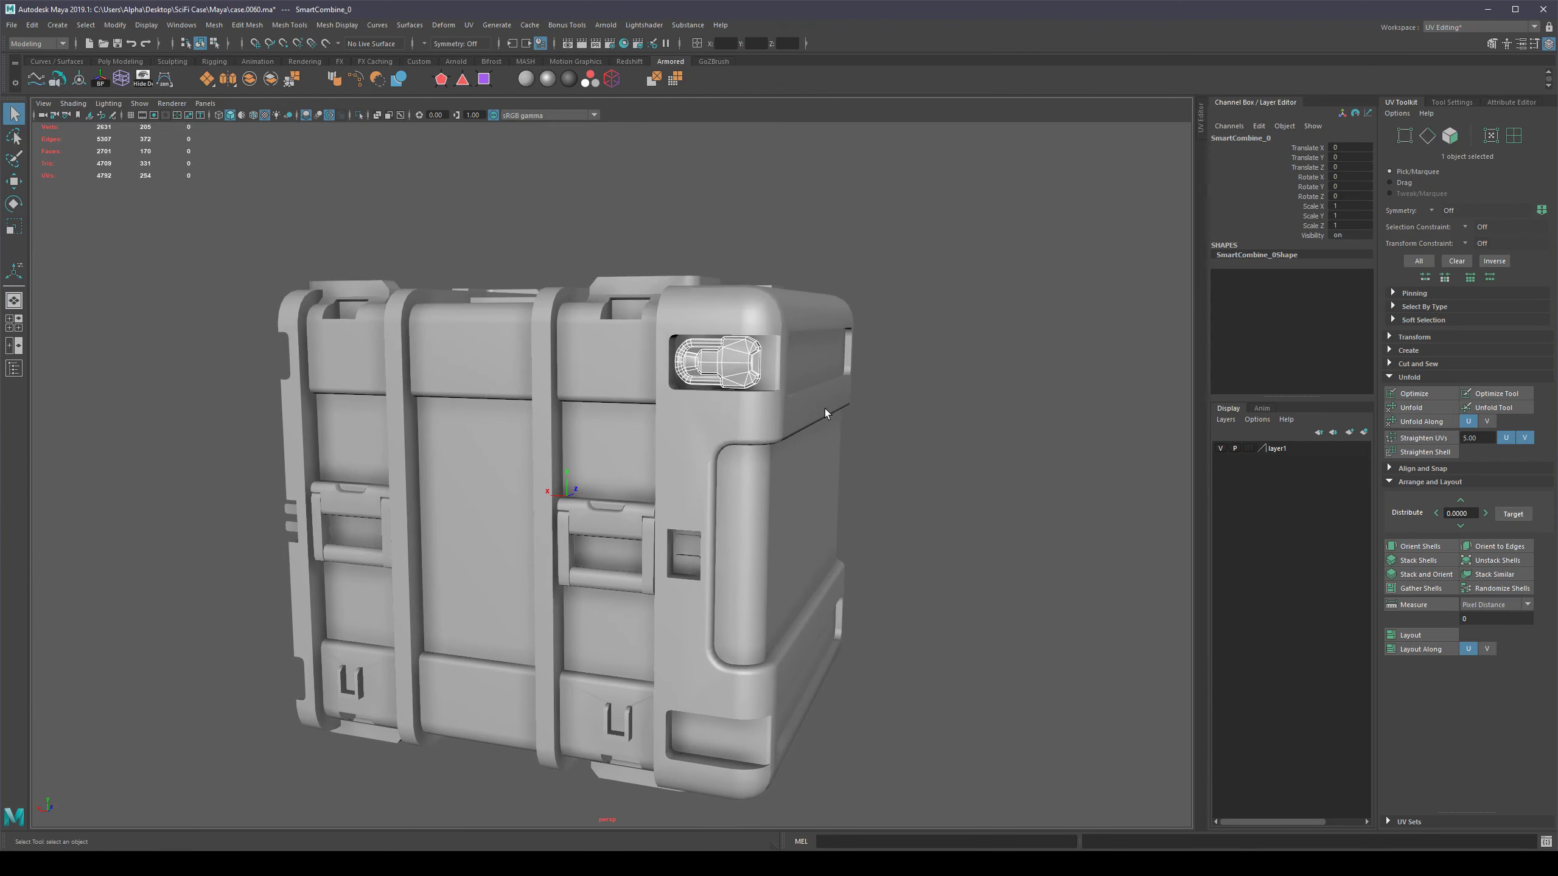
{"action": "left_click_drag", "start_coordinate": [825, 409], "coordinate": [926, 405], "text": "alt"}
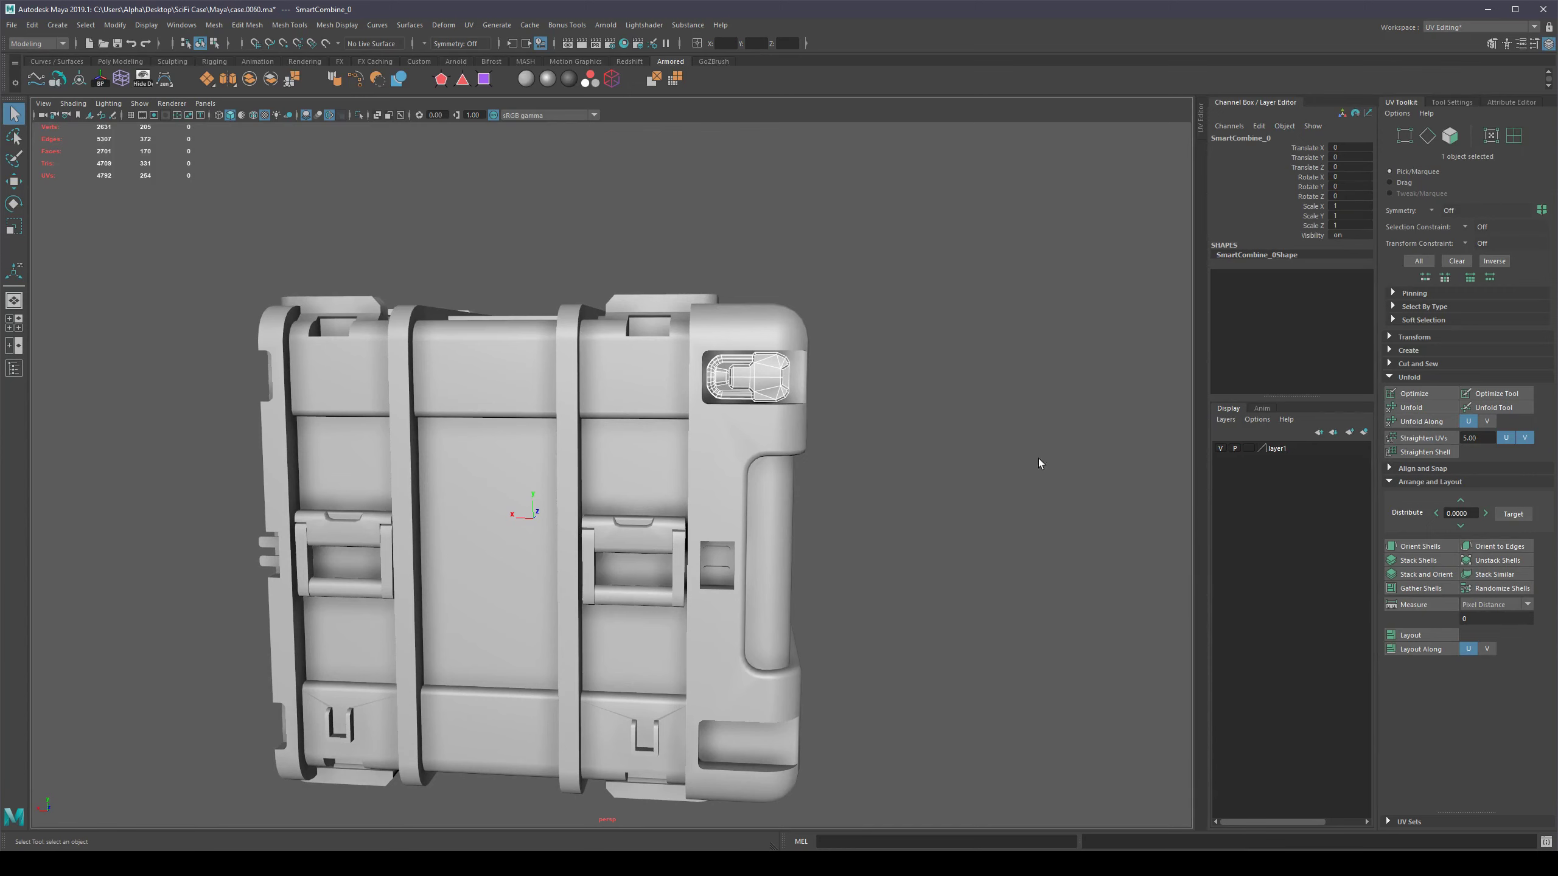
{"action": "middle_click_drag", "start_coordinate": [1003, 372], "coordinate": [944, 412], "text": "alt"}
{"action": "right_click_drag", "start_coordinate": [944, 412], "coordinate": [996, 382], "text": "alt"}
{"action": "middle_click_drag", "start_coordinate": [995, 382], "coordinate": [811, 418], "text": "alt"}
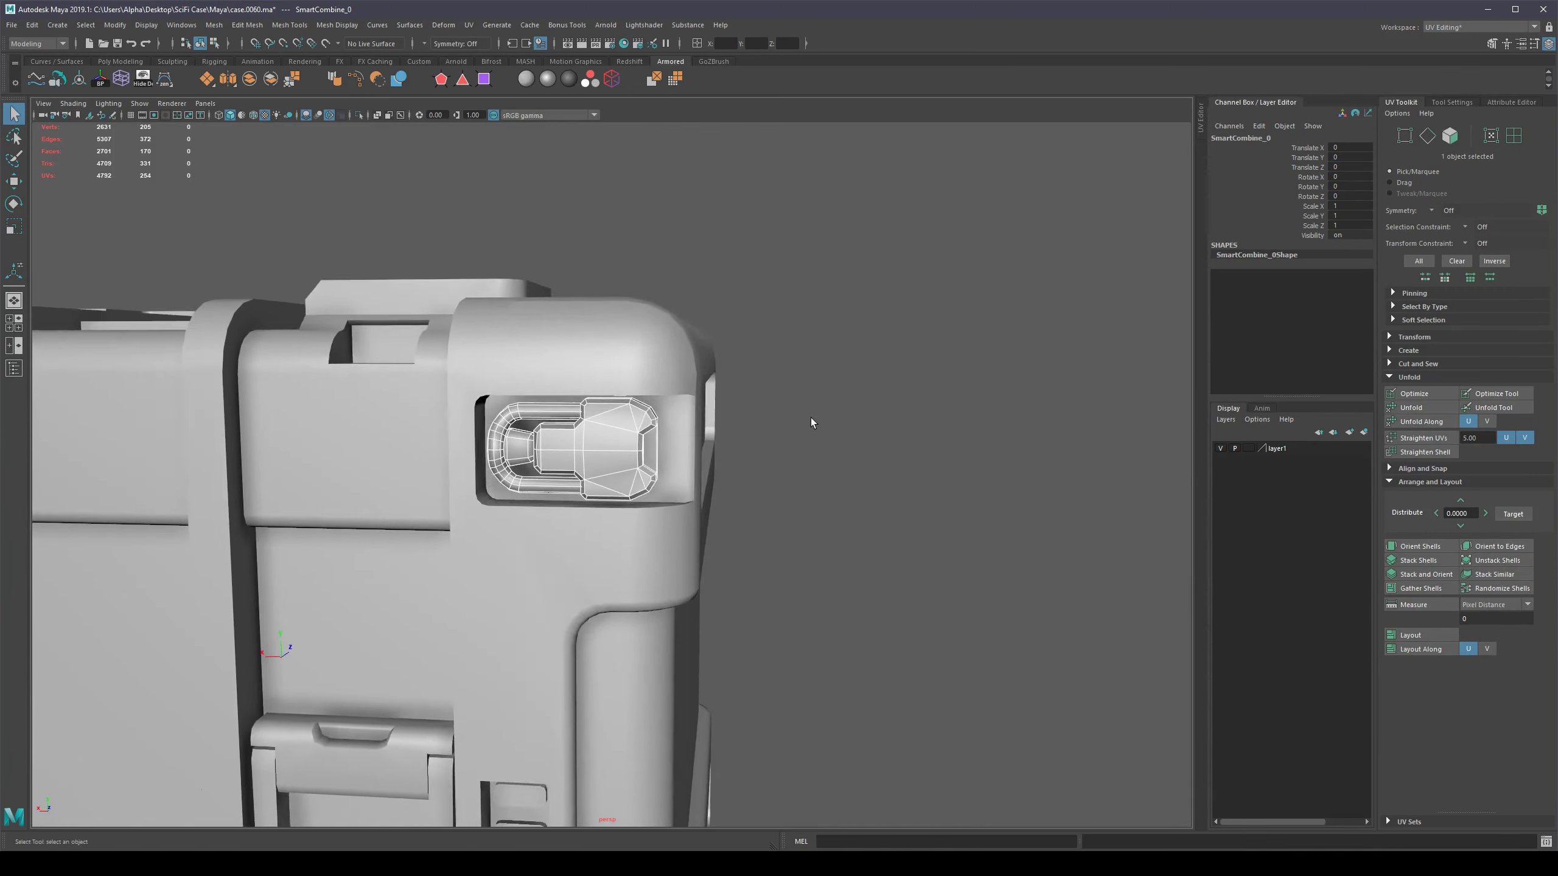
{"action": "right_click_drag", "start_coordinate": [811, 418], "coordinate": [849, 408], "text": "alt"}
{"action": "key", "text": "ctrl+1"}
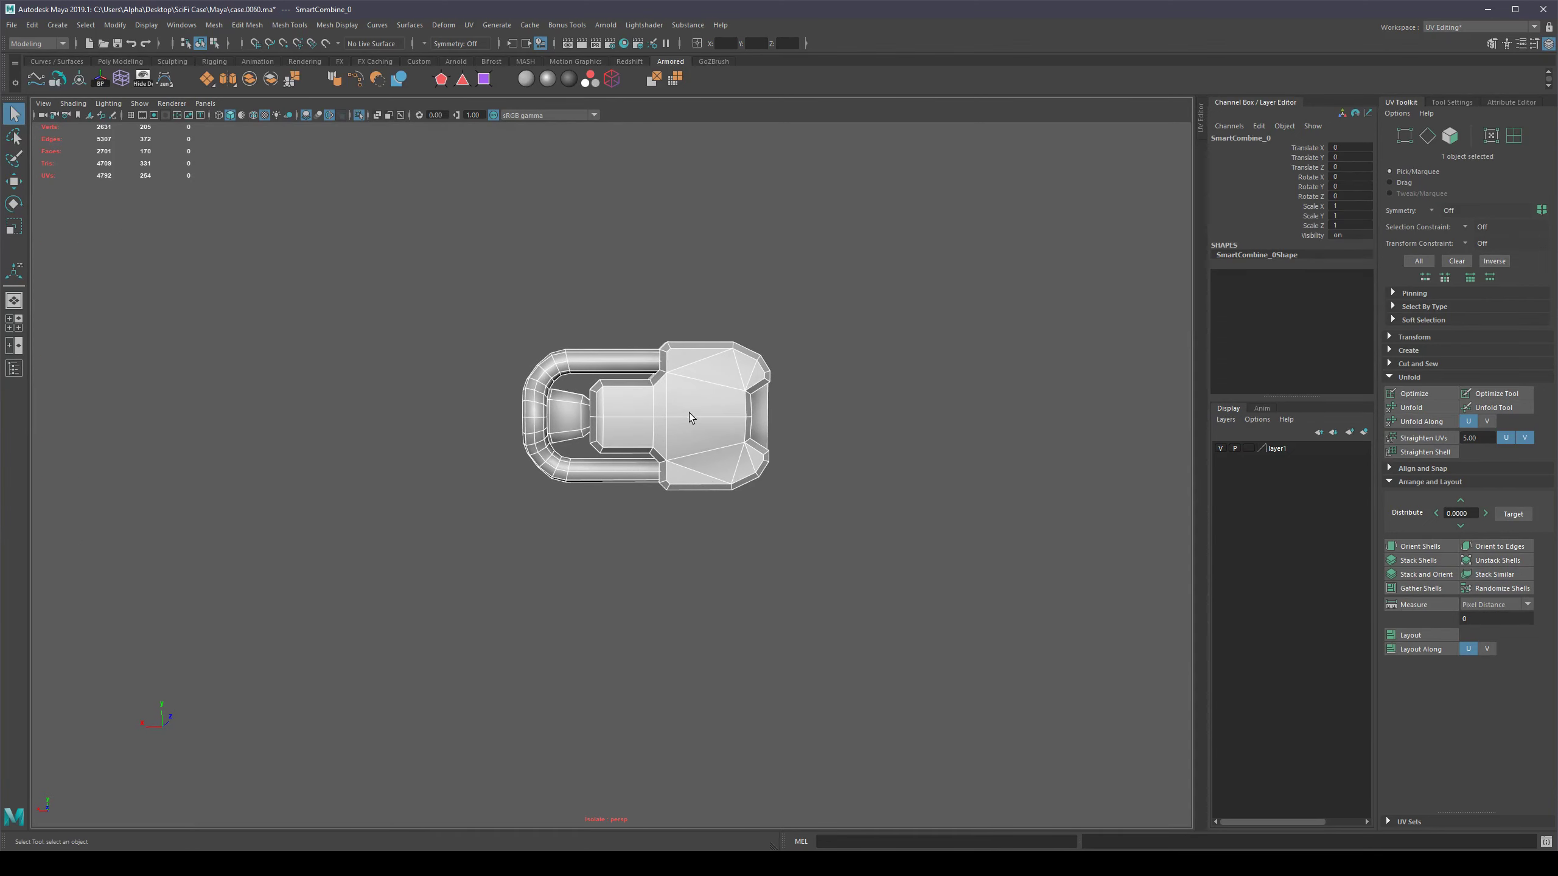
{"action": "right_click_drag", "start_coordinate": [689, 413], "coordinate": [615, 477], "text": "alt"}
{"action": "key", "text": "ctrl+1"}
{"action": "middle_click_drag", "start_coordinate": [620, 476], "coordinate": [837, 438], "text": "alt"}
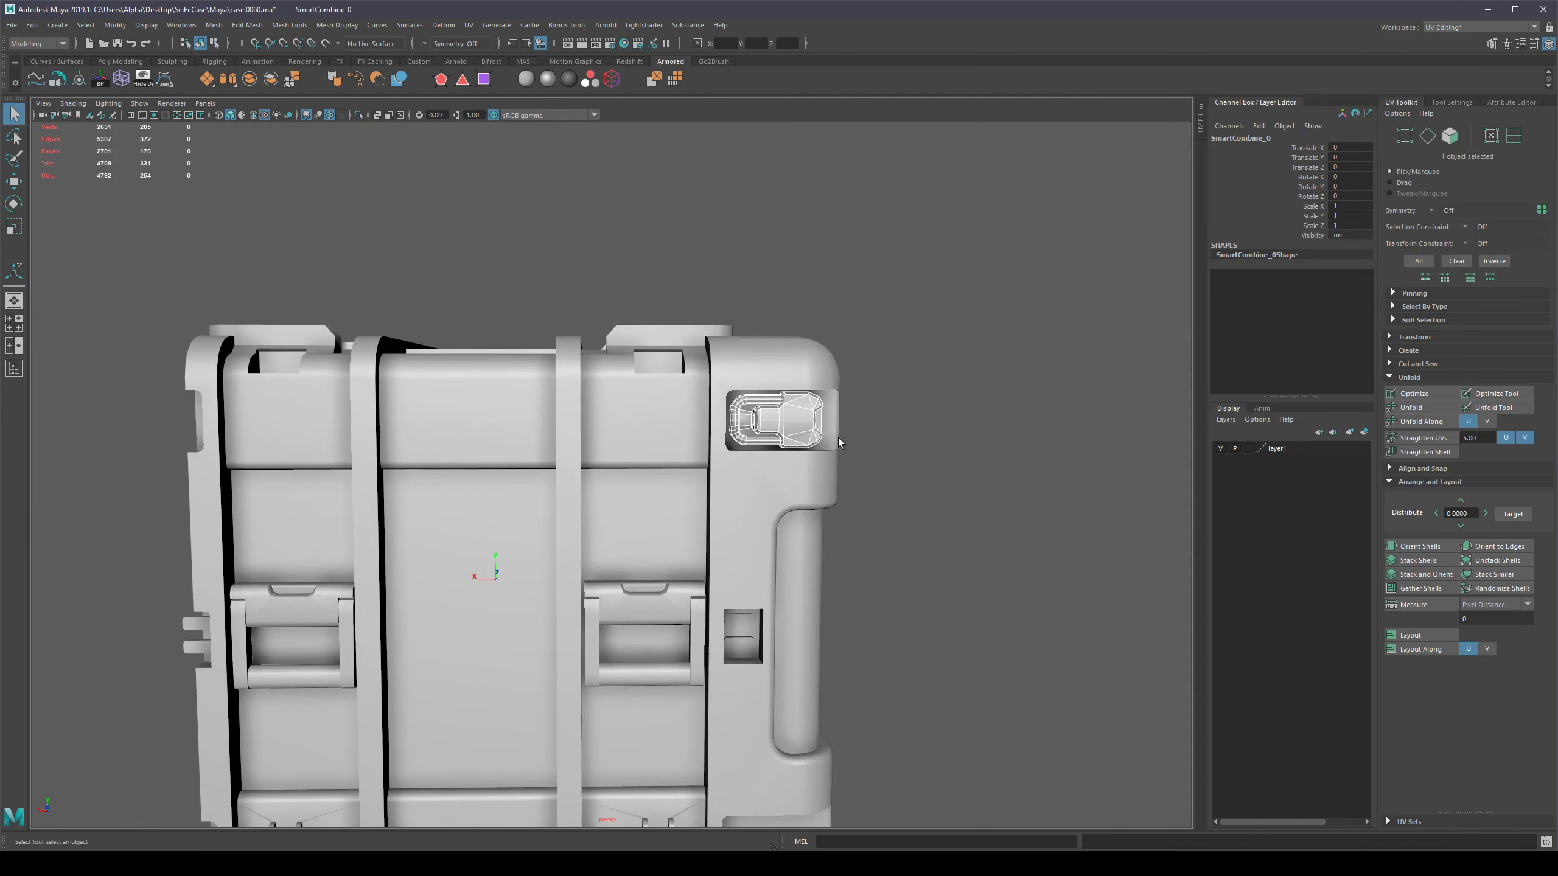
Try to mirror the remaining latch across the case, and undo the attempt.
{"action": "key", "text": "Delete"}
{"action": "right_click_drag", "start_coordinate": [791, 443], "coordinate": [823, 448], "text": "alt"}
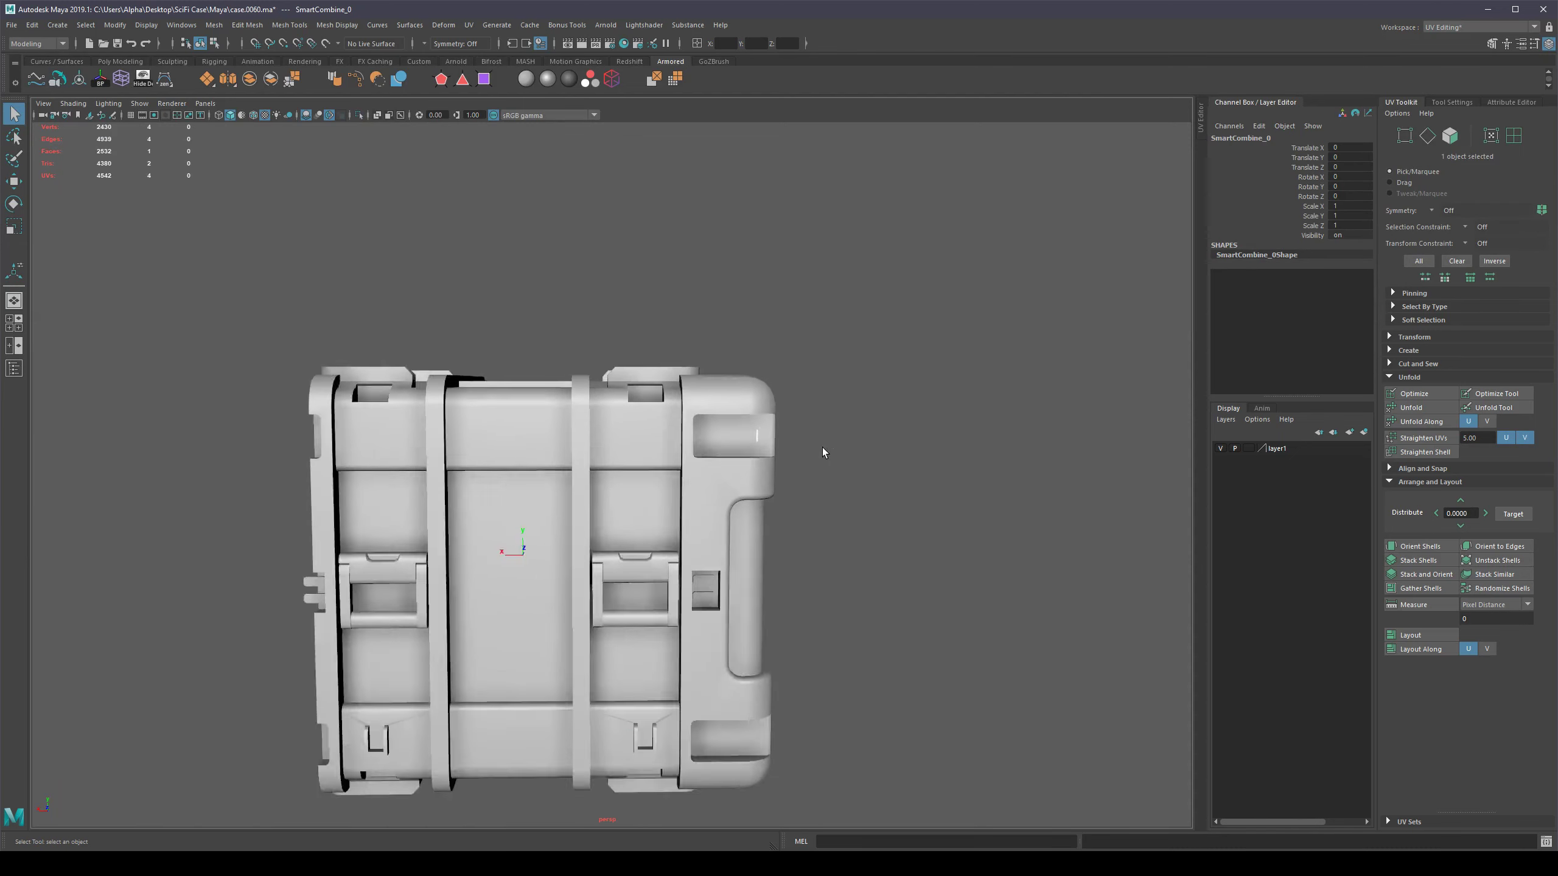
{"action": "scroll", "coordinate": [823, 452], "scroll_direction": "down", "scroll_amount": 2}
{"action": "key", "text": "ctrl+z"}
{"action": "left_click_drag", "start_coordinate": [823, 451], "coordinate": [838, 490], "text": "alt"}
{"action": "right_click_drag", "start_coordinate": [699, 527], "coordinate": [752, 549], "text": "alt"}
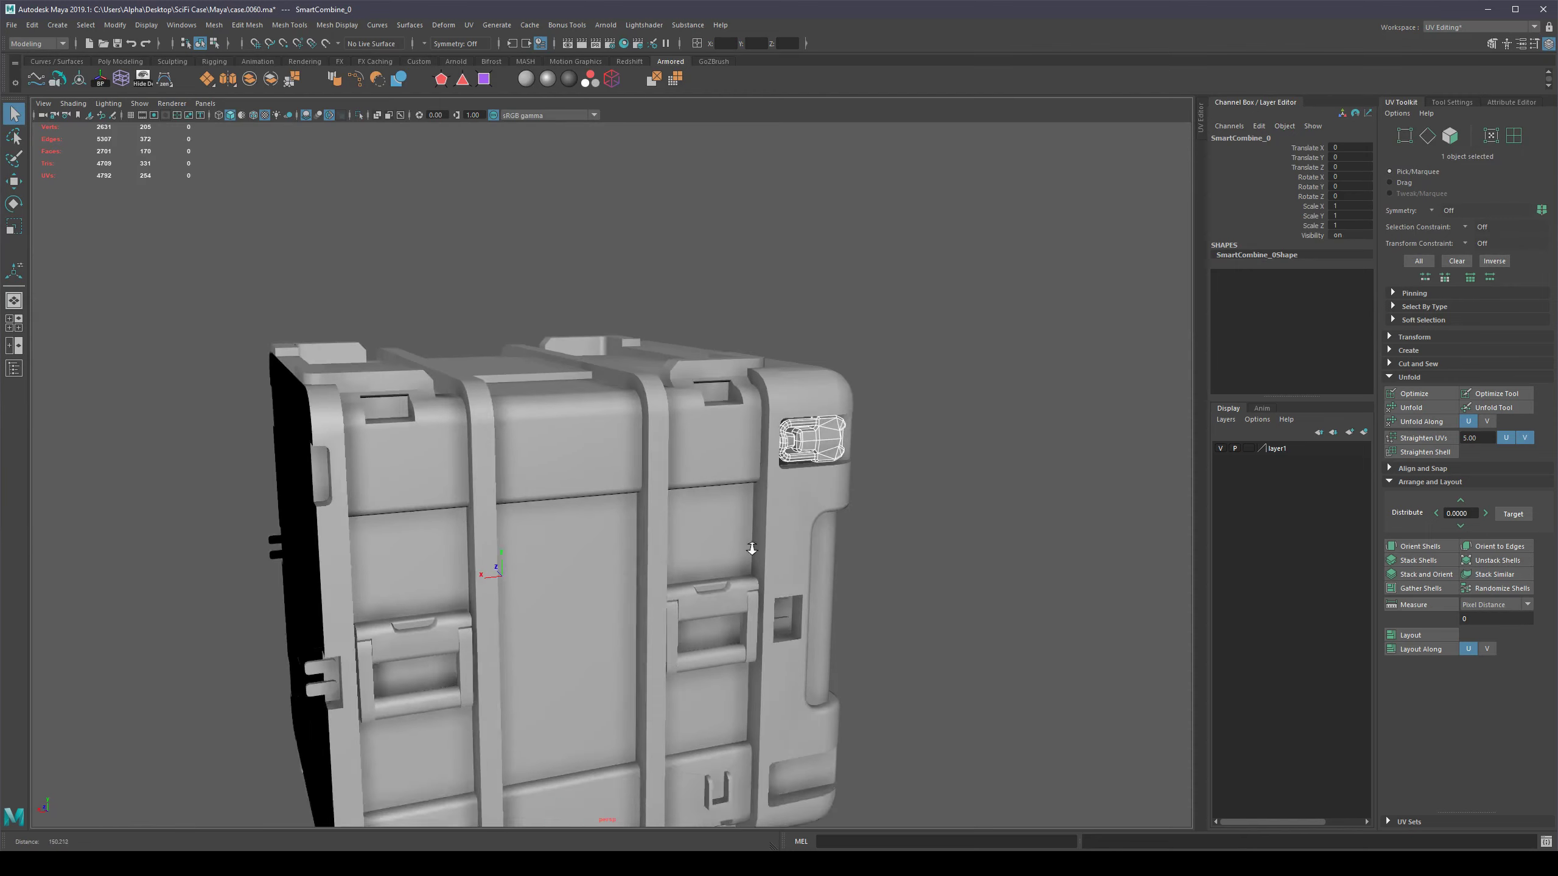
{"action": "left_click_drag", "start_coordinate": [752, 550], "coordinate": [988, 423], "text": "alt"}
{"action": "right_click_drag", "start_coordinate": [987, 423], "coordinate": [865, 447], "text": "alt"}
{"action": "left_click_drag", "start_coordinate": [568, 518], "coordinate": [606, 521], "text": "alt"}
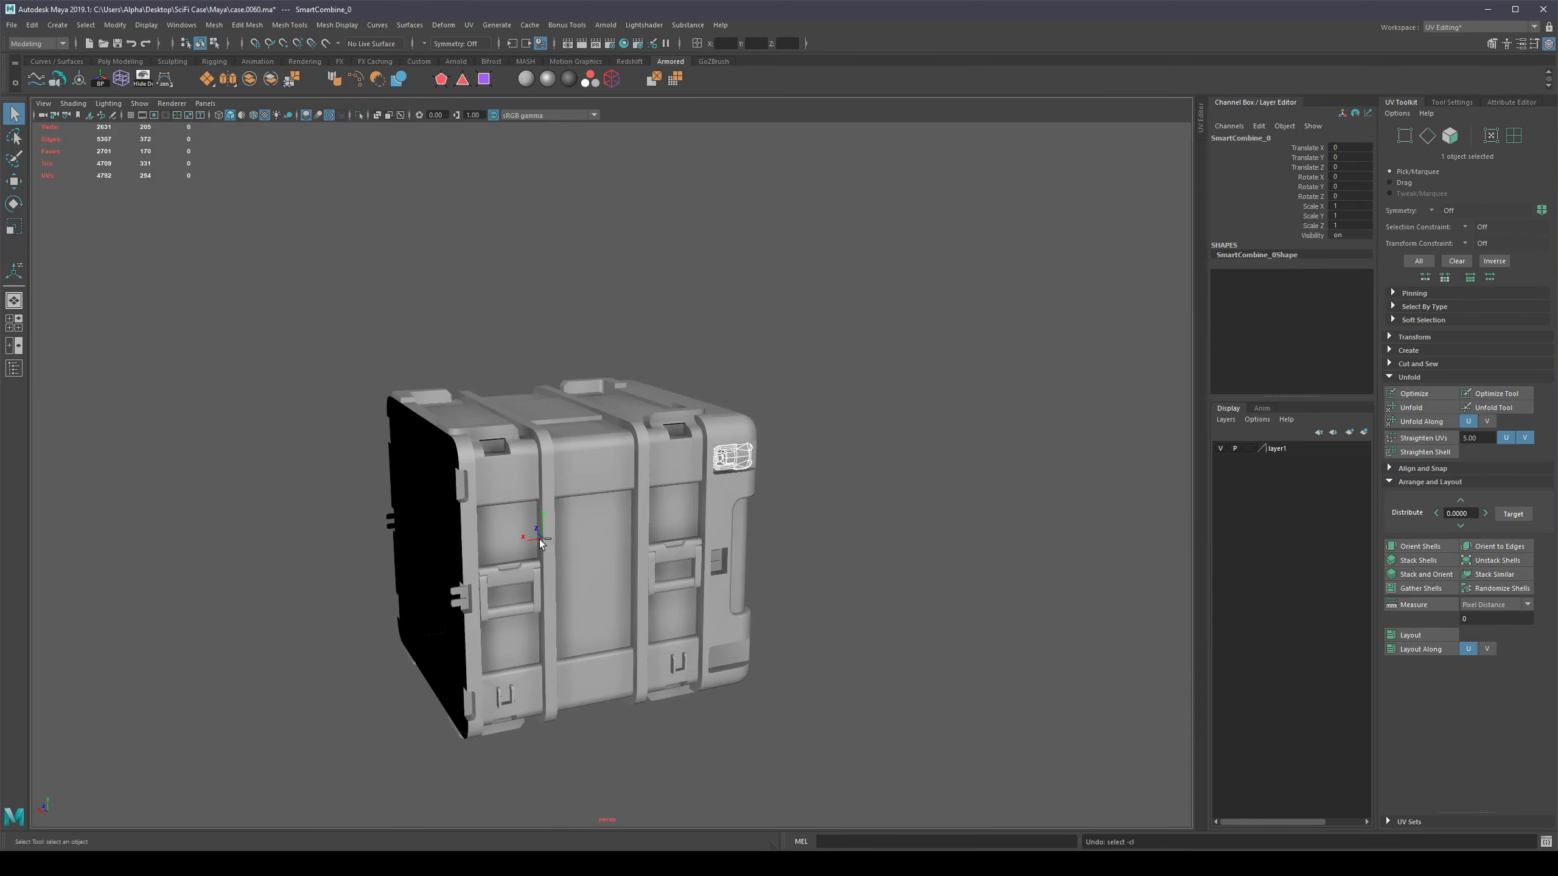
Undo the deletion and isolation of the latches to bring back the complete case.
{"action": "key", "text": "ctrl+z"}
{"action": "key", "text": "ctrl+z"}
{"action": "key", "text": "ctrl+z"}
{"action": "key", "text": "ctrl+z"}
{"action": "key", "text": "ctrl+z"}
{"action": "key", "text": "ctrl+z"}
{"action": "key", "text": "ctrl+z"}
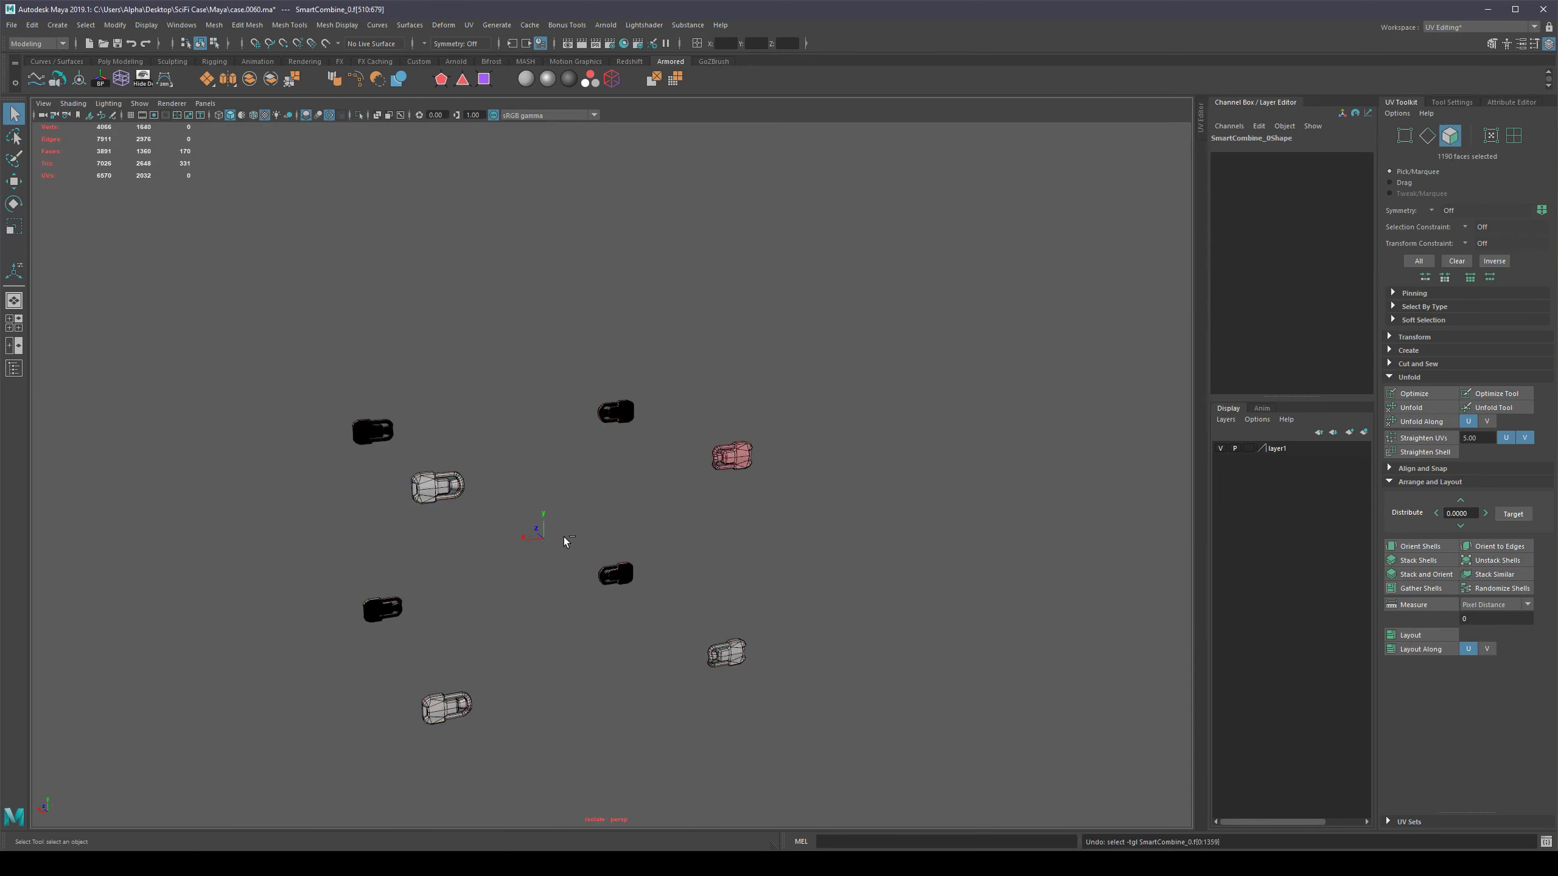
{"action": "key", "text": "ctrl+z"}
{"action": "key", "text": "ctrl+z"}
{"action": "key", "text": "ctrl+z"}
{"action": "key", "text": "ctrl+z"}
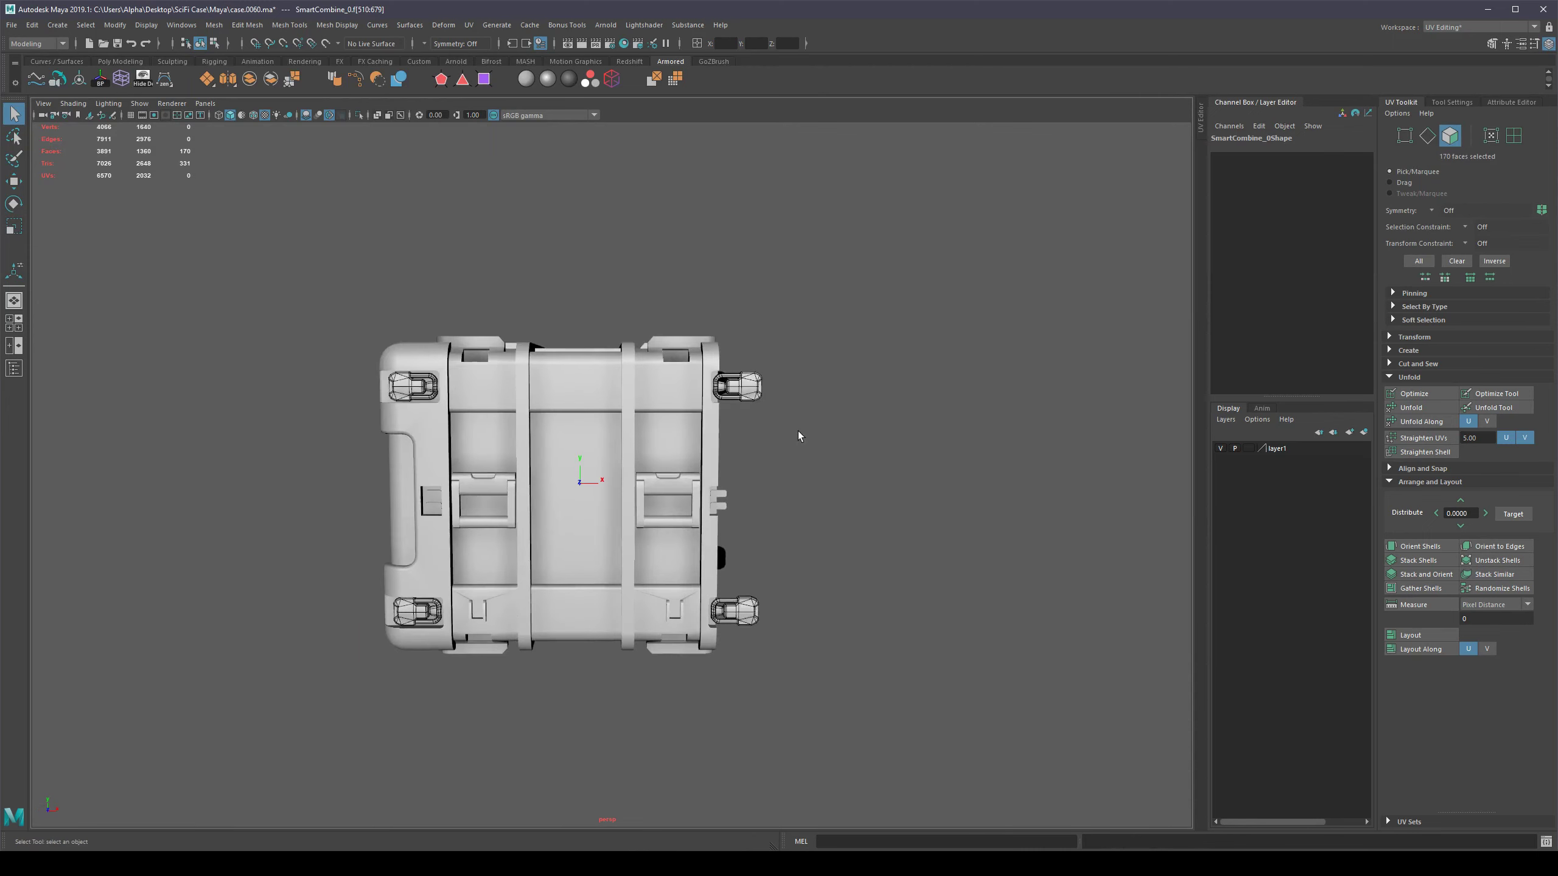
{"action": "left_click_drag", "start_coordinate": [799, 431], "coordinate": [775, 536], "text": "alt"}
{"action": "scroll", "coordinate": [784, 461], "scroll_direction": "up", "scroll_amount": 5}
{"action": "scroll", "coordinate": [785, 464], "scroll_direction": "down", "scroll_amount": 4}
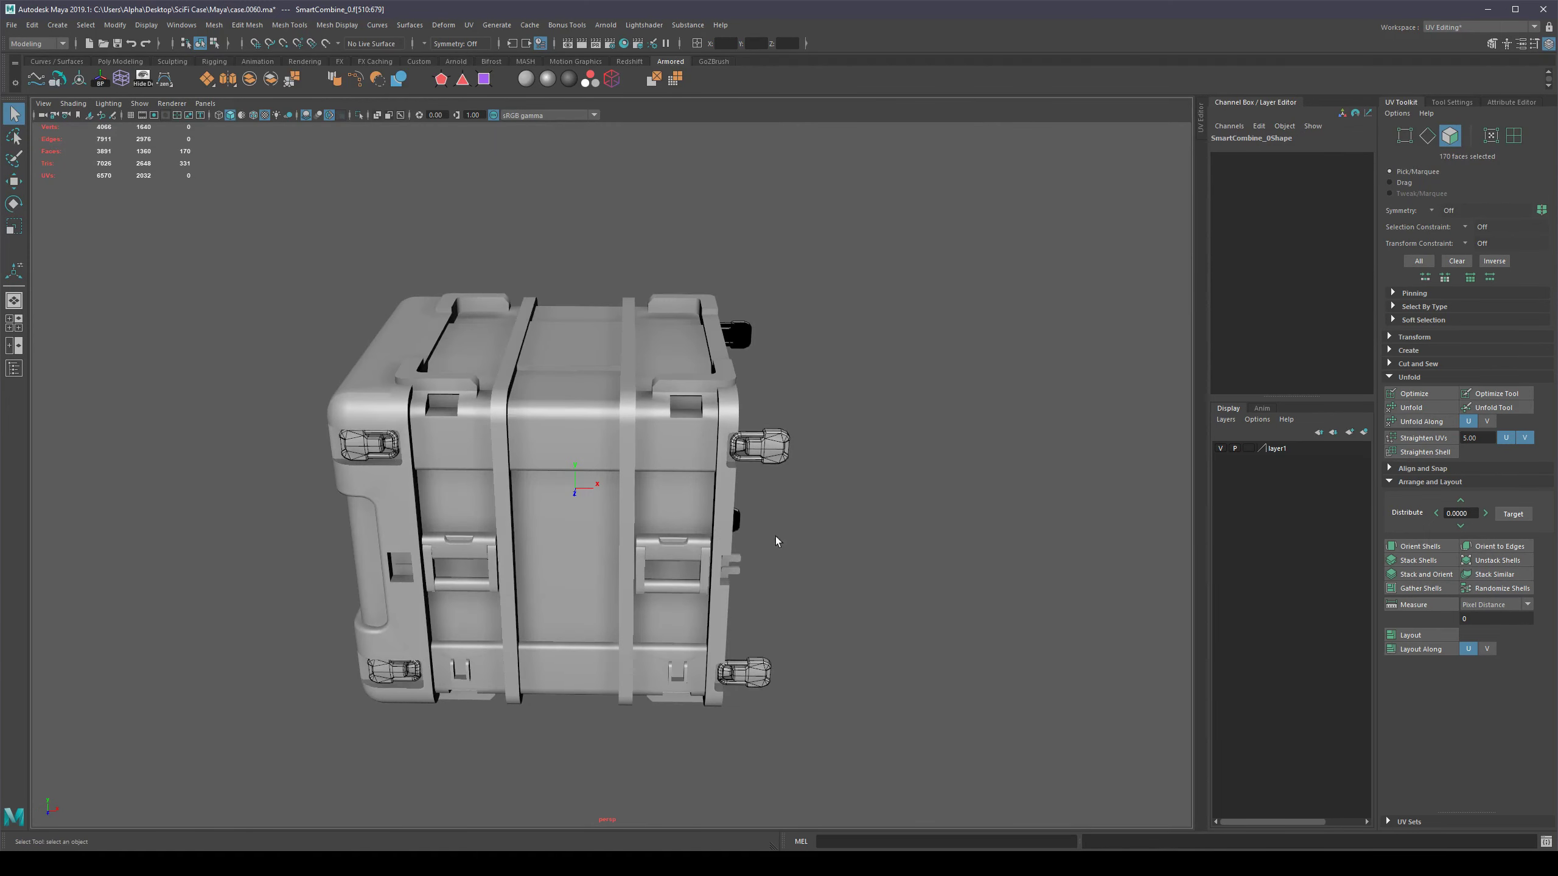
Step back to the selection of the case's end cap and rotate the cap 180 degrees about Y.
{"action": "key", "text": "ctrl+z"}
{"action": "key", "text": "ctrl+z"}
{"action": "key", "text": "ctrl+z"}
{"action": "key", "text": "e"}
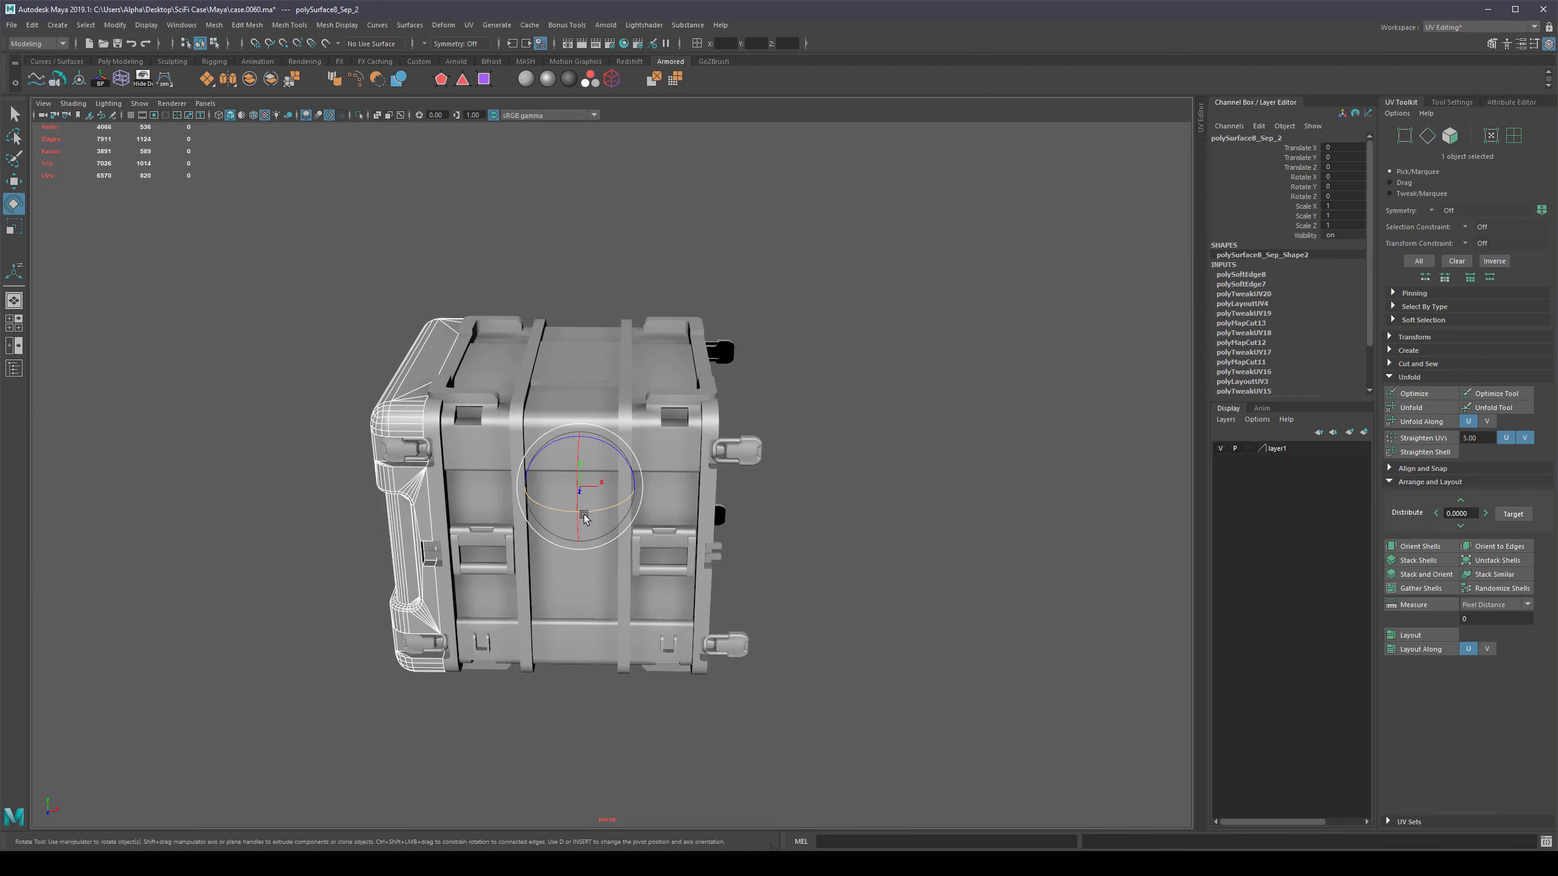
{"action": "left_click_drag", "start_coordinate": [586, 514], "coordinate": [713, 495]}
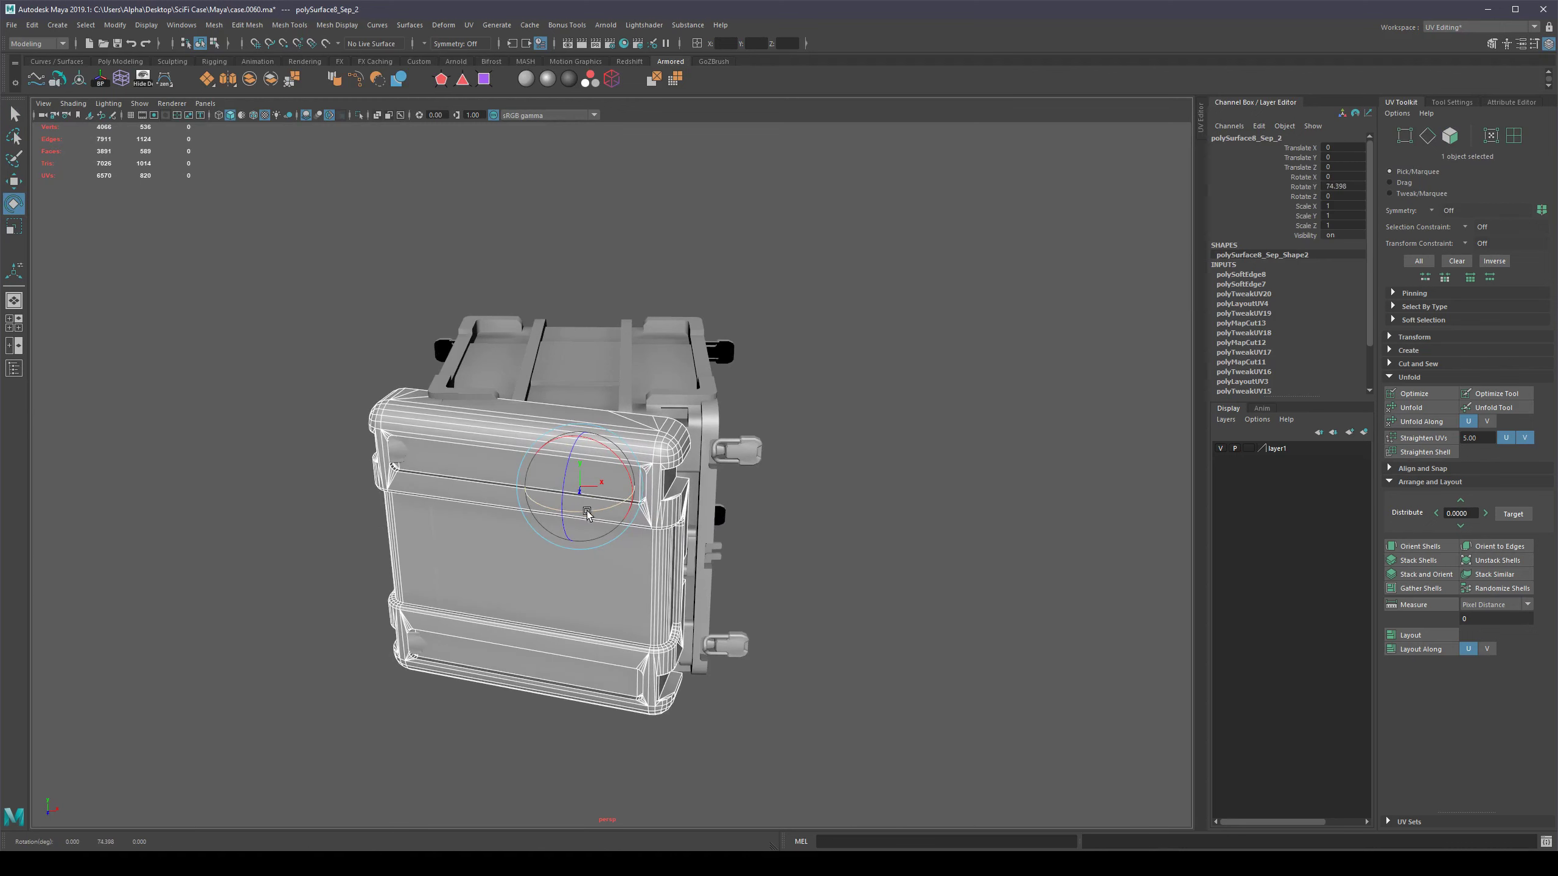
{"action": "key", "text": "ctrl+z"}
{"action": "left_click_drag", "start_coordinate": [570, 513], "coordinate": [723, 474]}
{"action": "middle_click_drag", "start_coordinate": [845, 464], "coordinate": [693, 434], "text": "alt"}
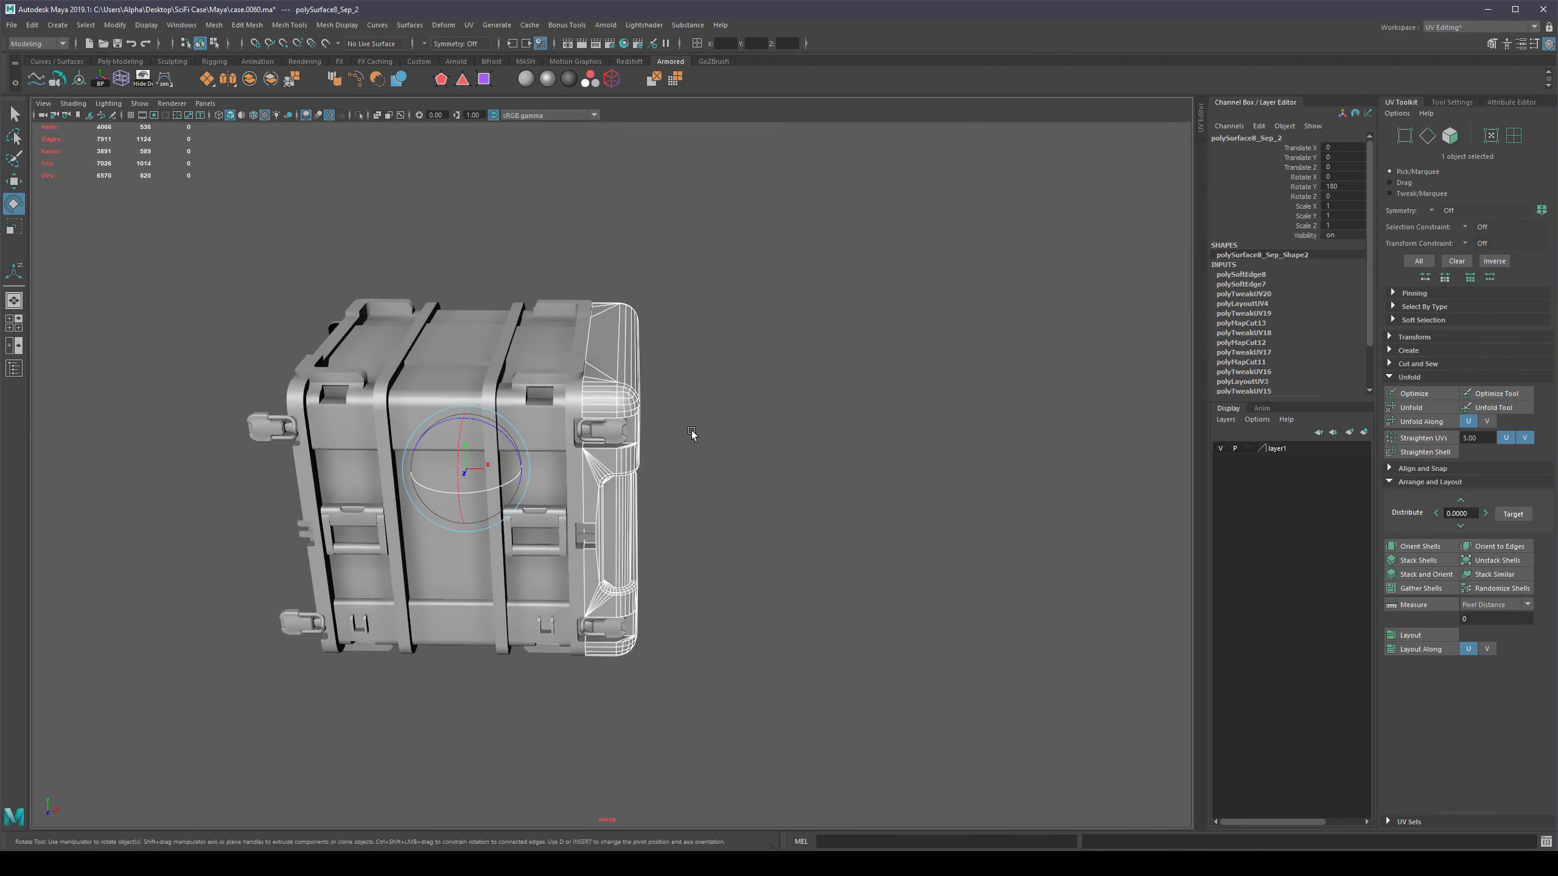
Select the combined corner latches, isolate them, and clear the selection.
{"action": "scroll", "coordinate": [692, 429], "scroll_direction": "up", "scroll_amount": 4}
{"action": "left_click_drag", "start_coordinate": [691, 394], "coordinate": [749, 396], "text": "alt"}
{"action": "key", "text": "q"}
{"action": "left_click", "coordinate": [632, 389]}
{"action": "scroll", "coordinate": [649, 418], "scroll_direction": "down", "scroll_amount": 4}
{"action": "key", "text": "ctrl+1"}
{"action": "left_click", "coordinate": [693, 428]}
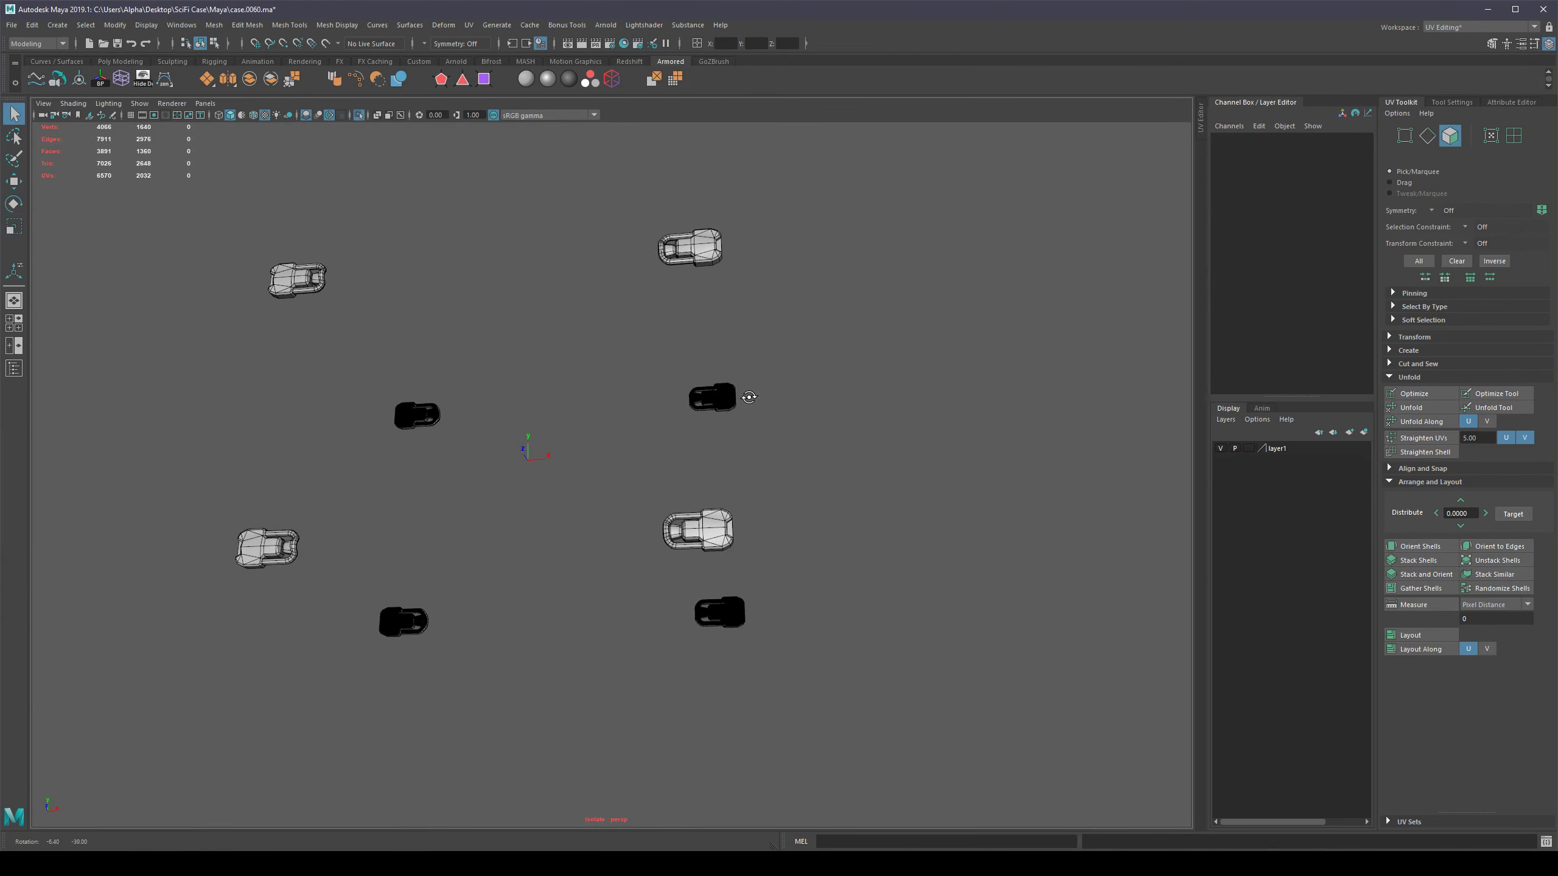
Select all faces of the upper front latch on the end cap's new side.
{"action": "double_click", "coordinate": [702, 262]}
{"action": "scroll", "coordinate": [731, 270], "scroll_direction": "down", "scroll_amount": 4}
{"action": "left_click", "coordinate": [723, 298]}
{"action": "left_click_drag", "start_coordinate": [725, 298], "coordinate": [597, 384]}
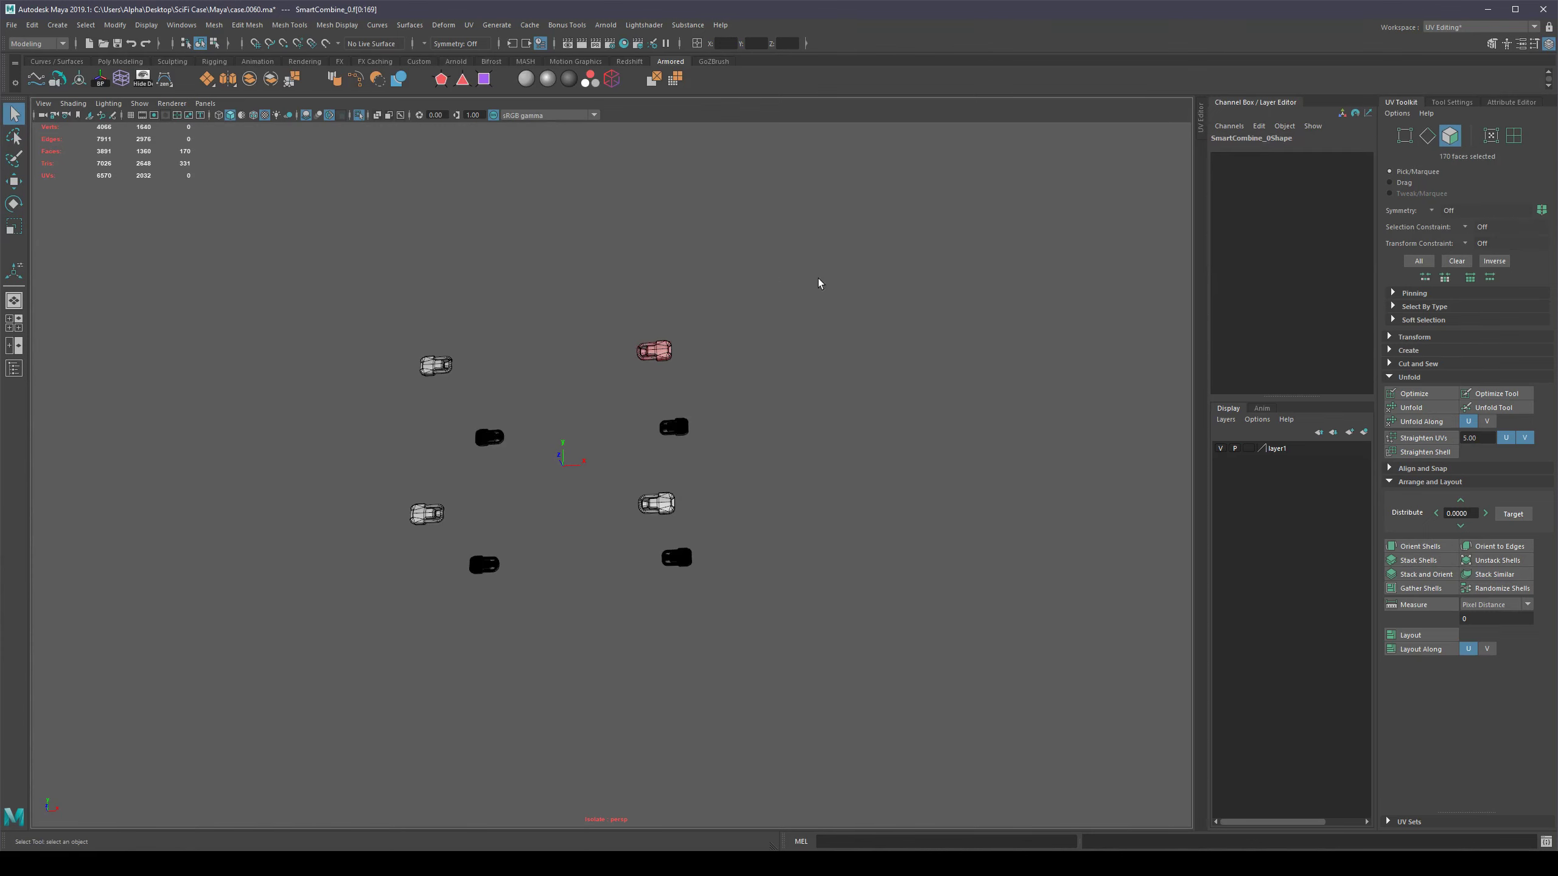
Invert the face selection to the seven other latches and delete them, keeping only one.
{"action": "left_click_drag", "start_coordinate": [747, 302], "coordinate": [648, 353], "text": "alt"}
{"action": "scroll", "coordinate": [773, 332], "scroll_direction": "up", "scroll_amount": 2}
{"action": "key", "text": "alt+x"}
{"action": "left_click", "coordinate": [804, 295]}
{"action": "left_click_drag", "start_coordinate": [988, 226], "coordinate": [244, 690], "text": "shift"}
{"action": "key", "text": "ctrl+h"}
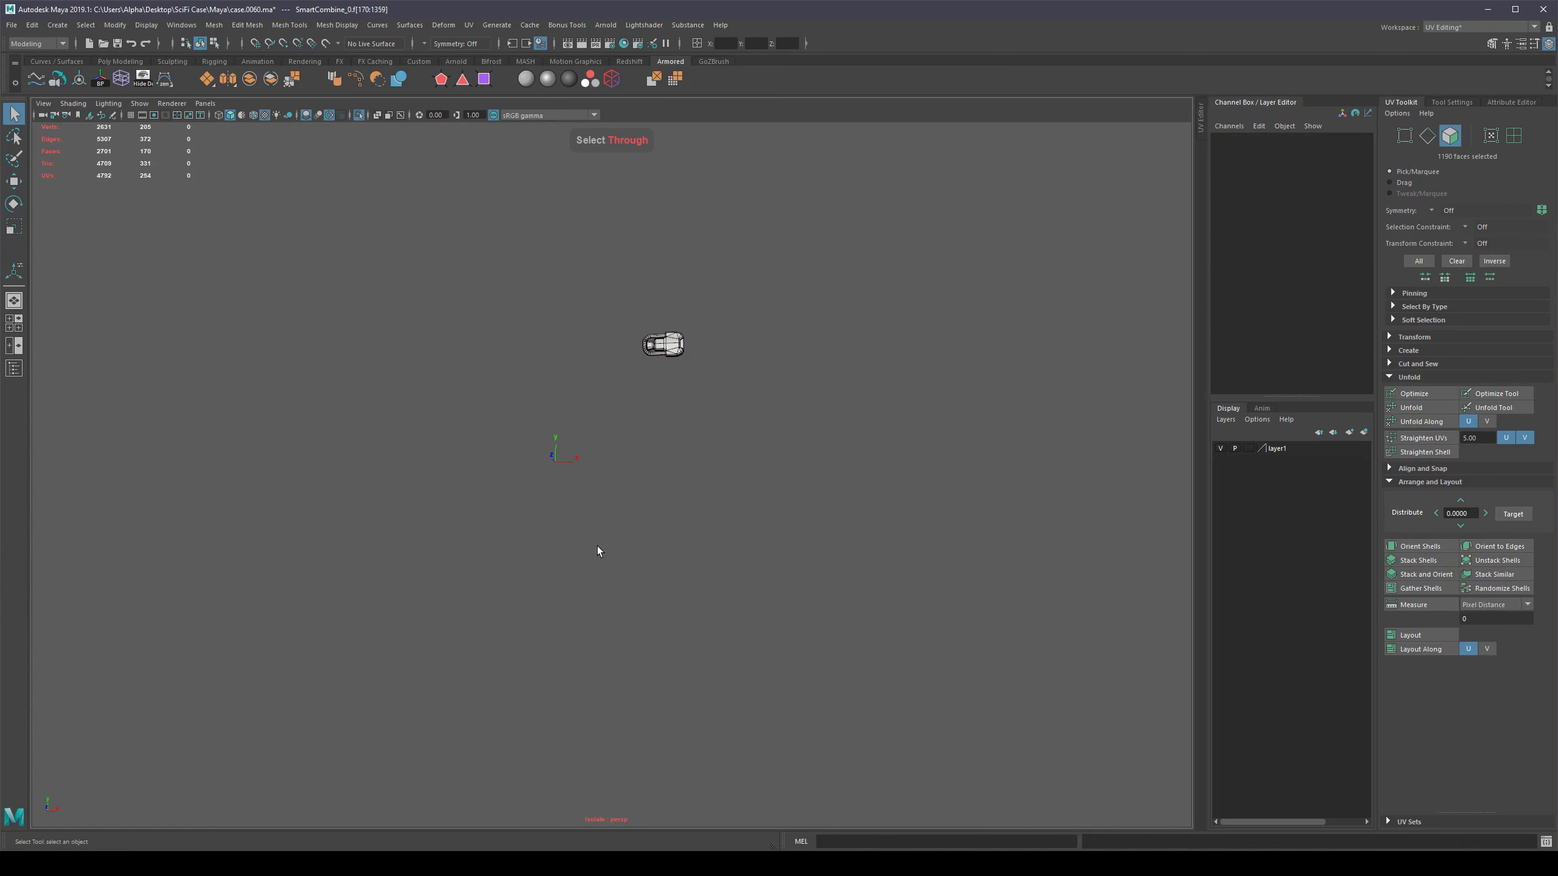
End the latch's isolation to show the whole case, and select the remaining latch as an object.
{"action": "left_click", "coordinate": [597, 545]}
{"action": "right_click_drag", "start_coordinate": [660, 353], "coordinate": [720, 347]}
{"action": "key", "text": "ctrl+1"}
{"action": "scroll", "coordinate": [733, 368], "scroll_direction": "up", "scroll_amount": 2}
{"action": "left_click_drag", "start_coordinate": [732, 368], "coordinate": [869, 403], "text": "alt"}
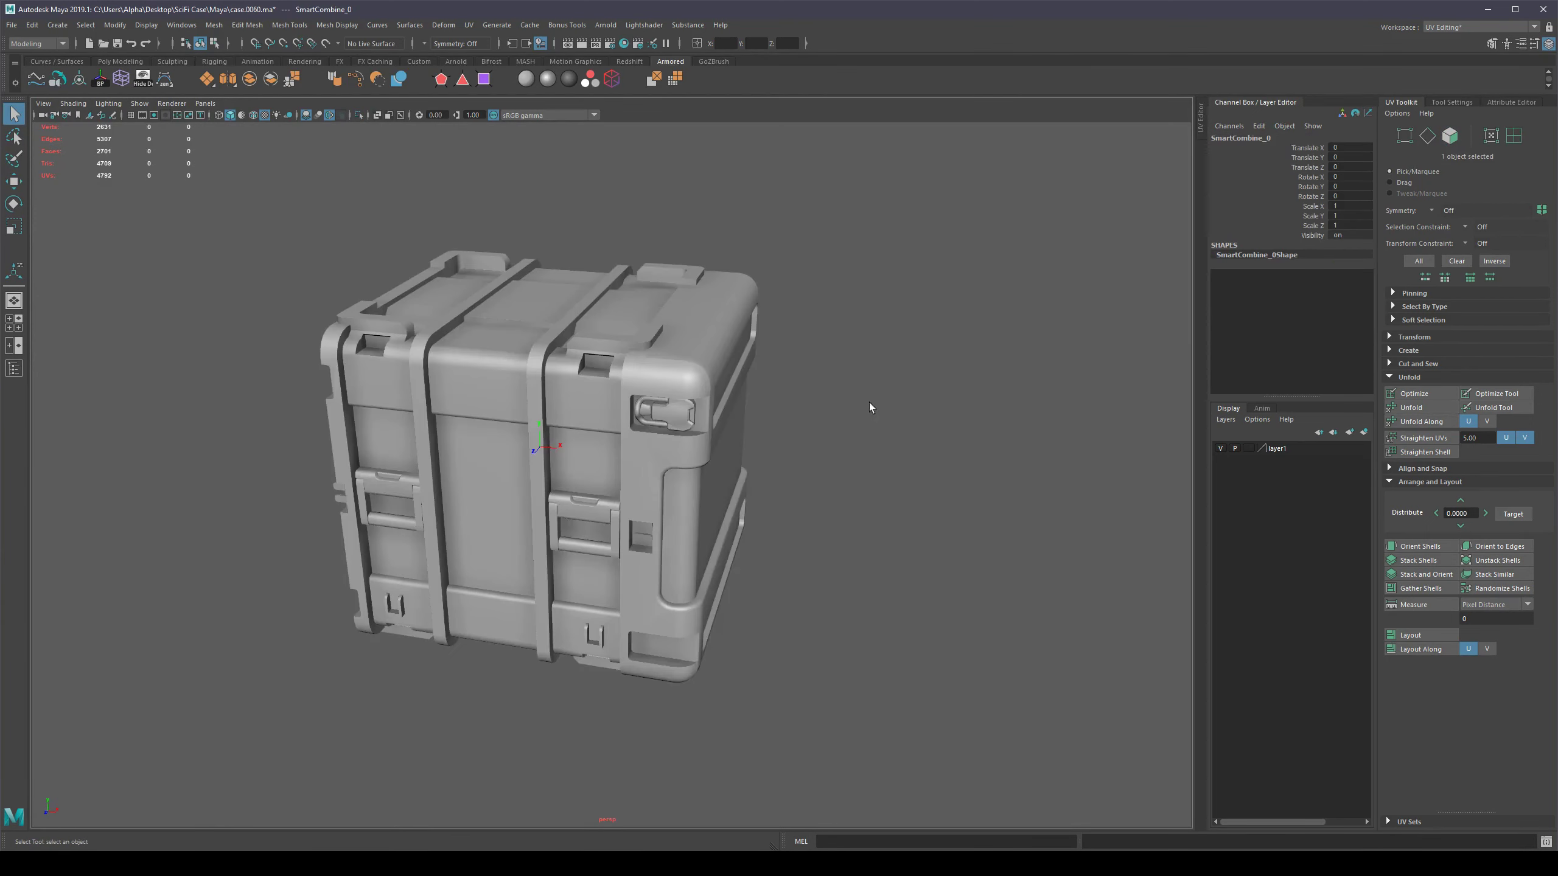
{"action": "scroll", "coordinate": [869, 402], "scroll_direction": "up", "scroll_amount": 5}
{"action": "left_click", "coordinate": [729, 342]}
{"action": "left_click_drag", "start_coordinate": [729, 342], "coordinate": [746, 331], "text": "alt"}
{"action": "scroll", "coordinate": [808, 220], "scroll_direction": "down", "scroll_amount": 3}
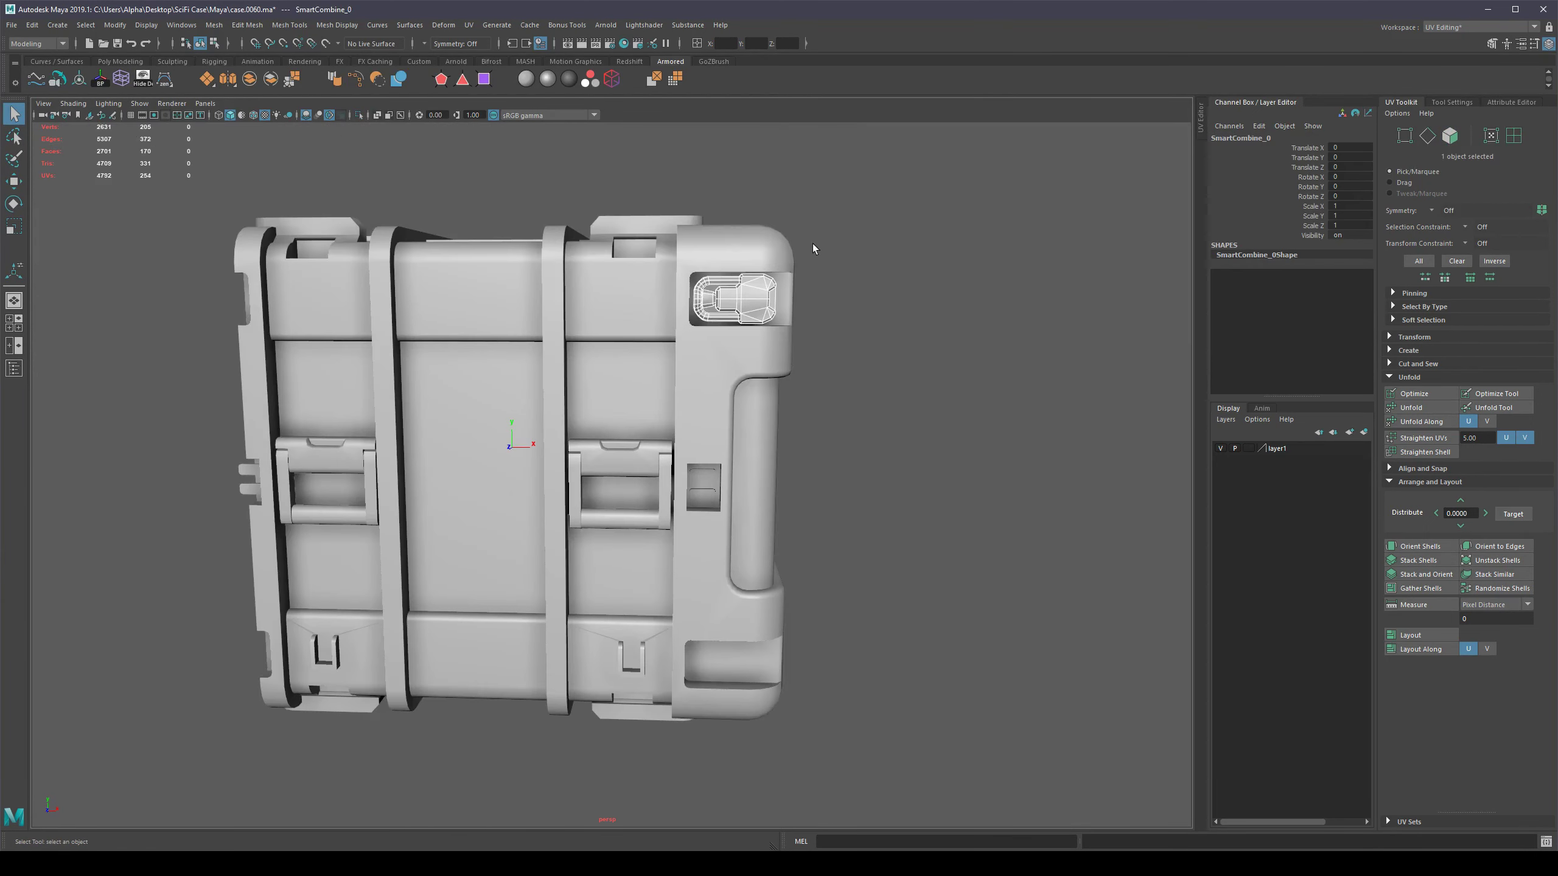
Try a mirrored copy of the latch on the case's opposite side, undo it, and reopen the UV Editor.
{"action": "key", "text": "alt+x"}
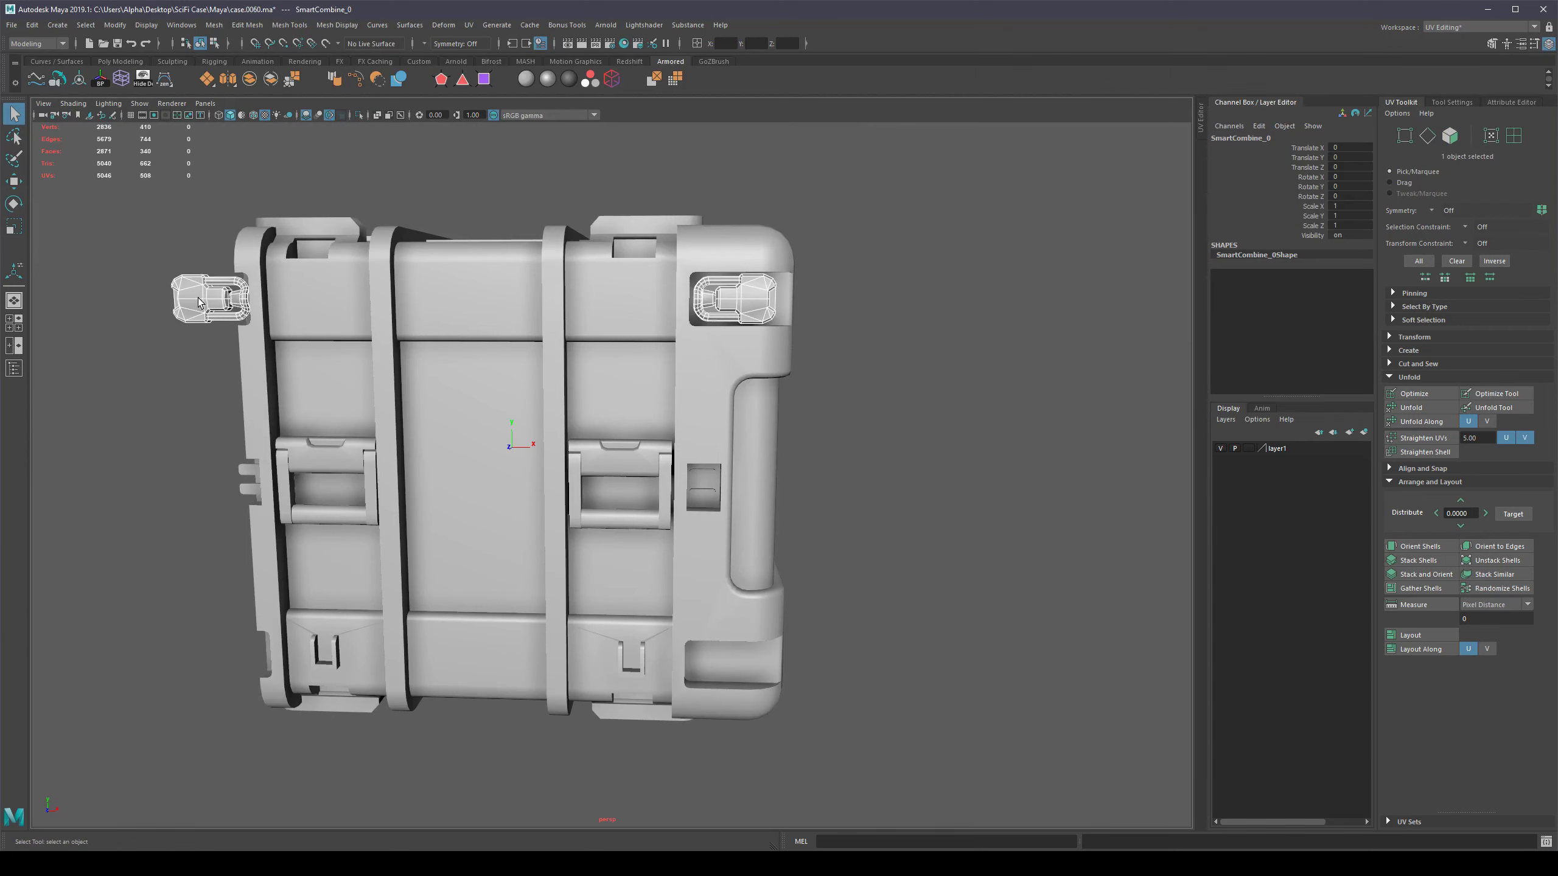
{"action": "left_click_drag", "start_coordinate": [820, 379], "coordinate": [680, 485], "text": "alt"}
{"action": "left_click", "coordinate": [1201, 115]}
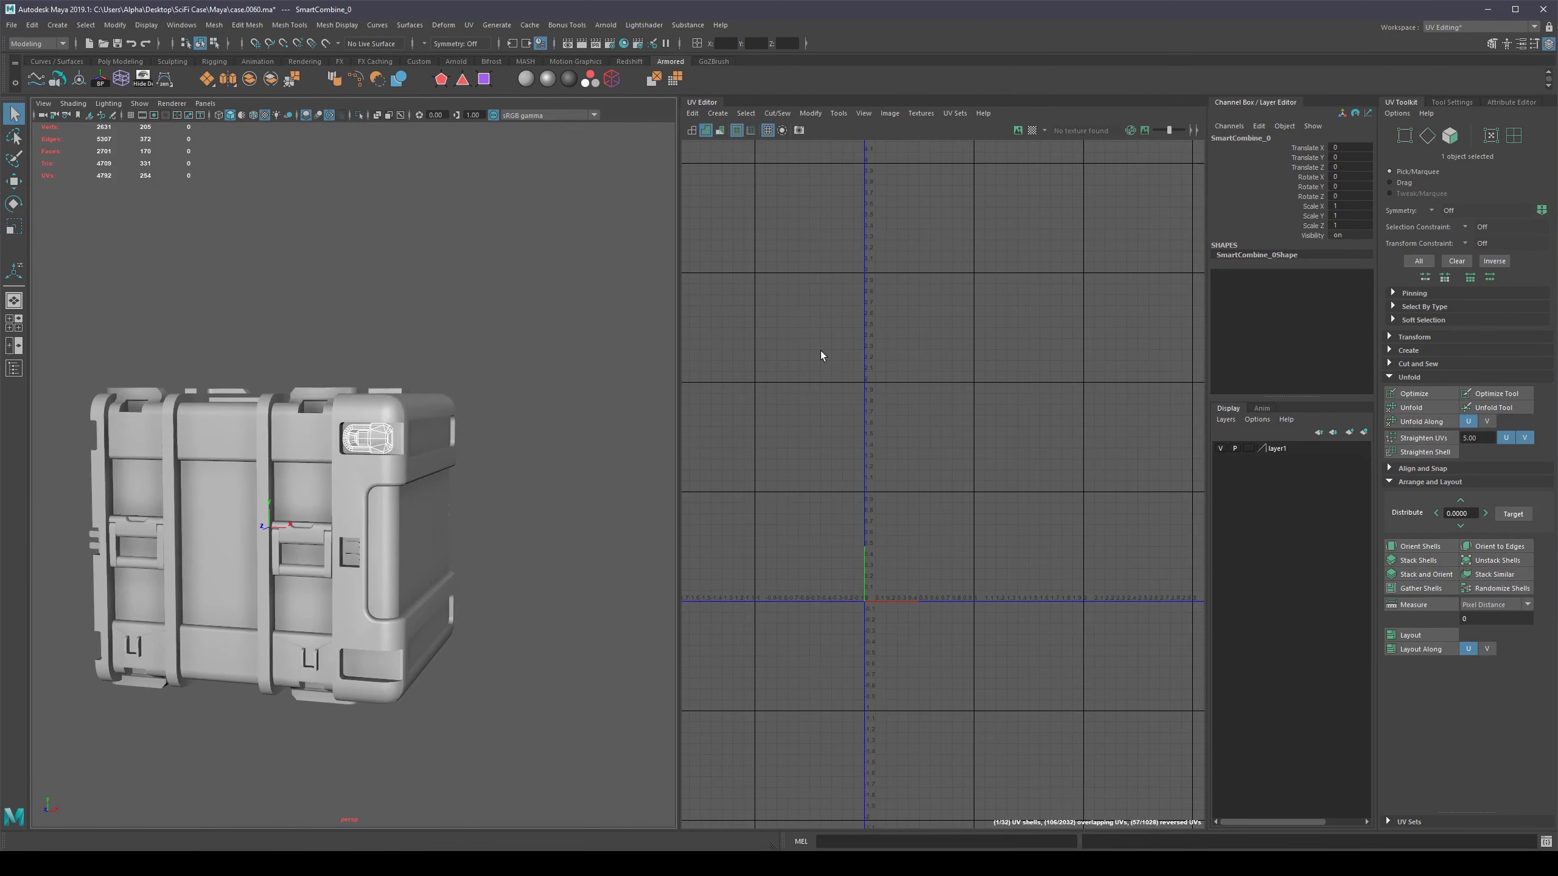
Save an incremental version of the scene and isolate the remaining corner latch.
{"action": "left_click_drag", "start_coordinate": [555, 473], "coordinate": [578, 473], "text": "alt"}
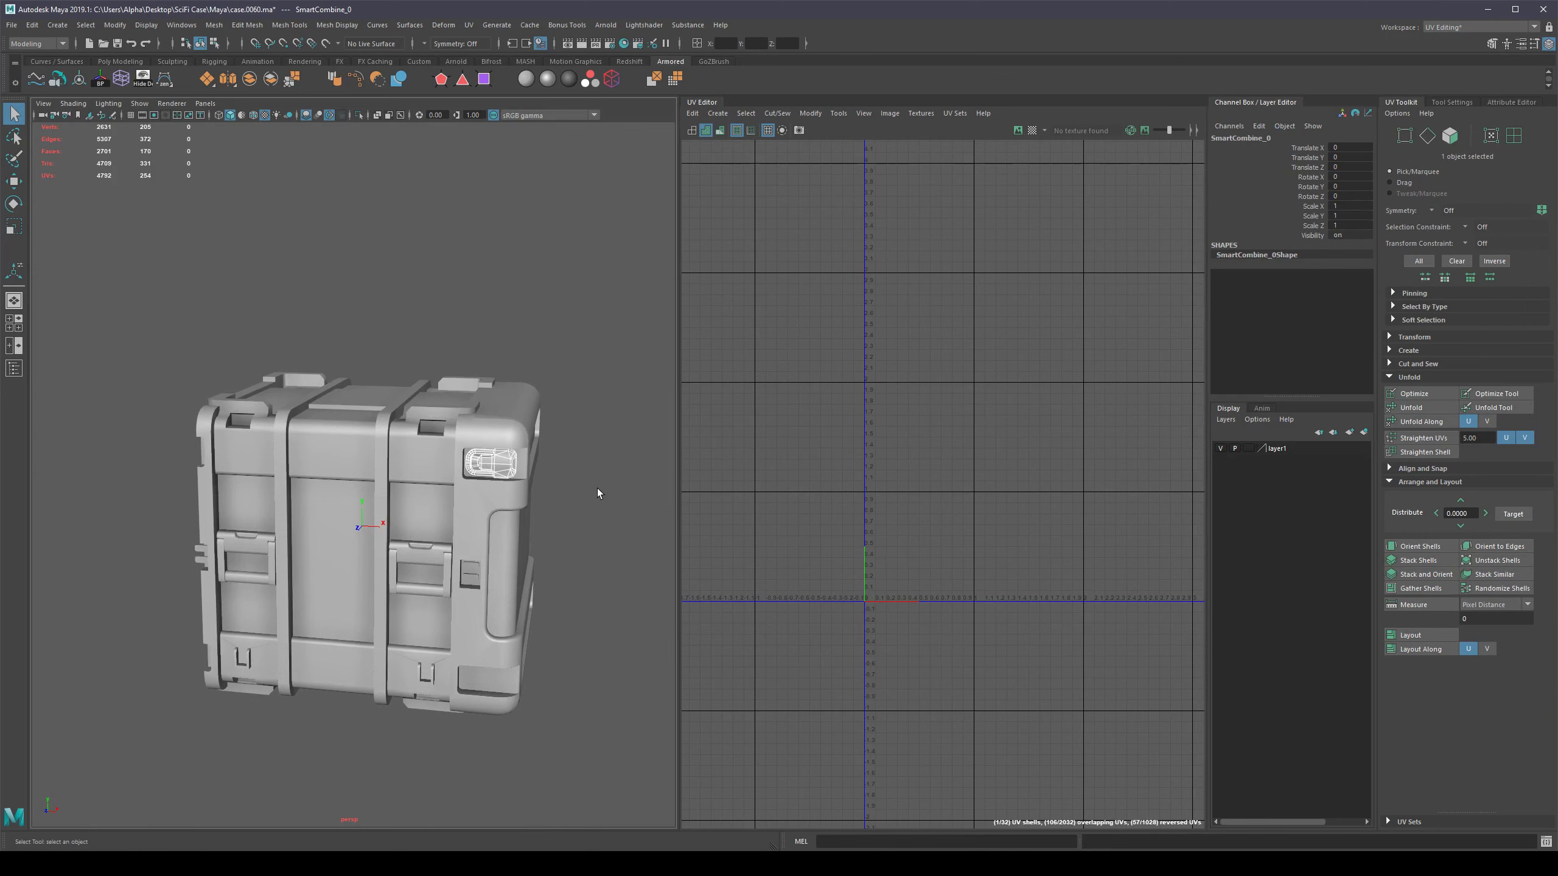
{"action": "key", "text": "ctrl+alt+s"}
{"action": "scroll", "coordinate": [550, 405], "scroll_direction": "up", "scroll_amount": 10}
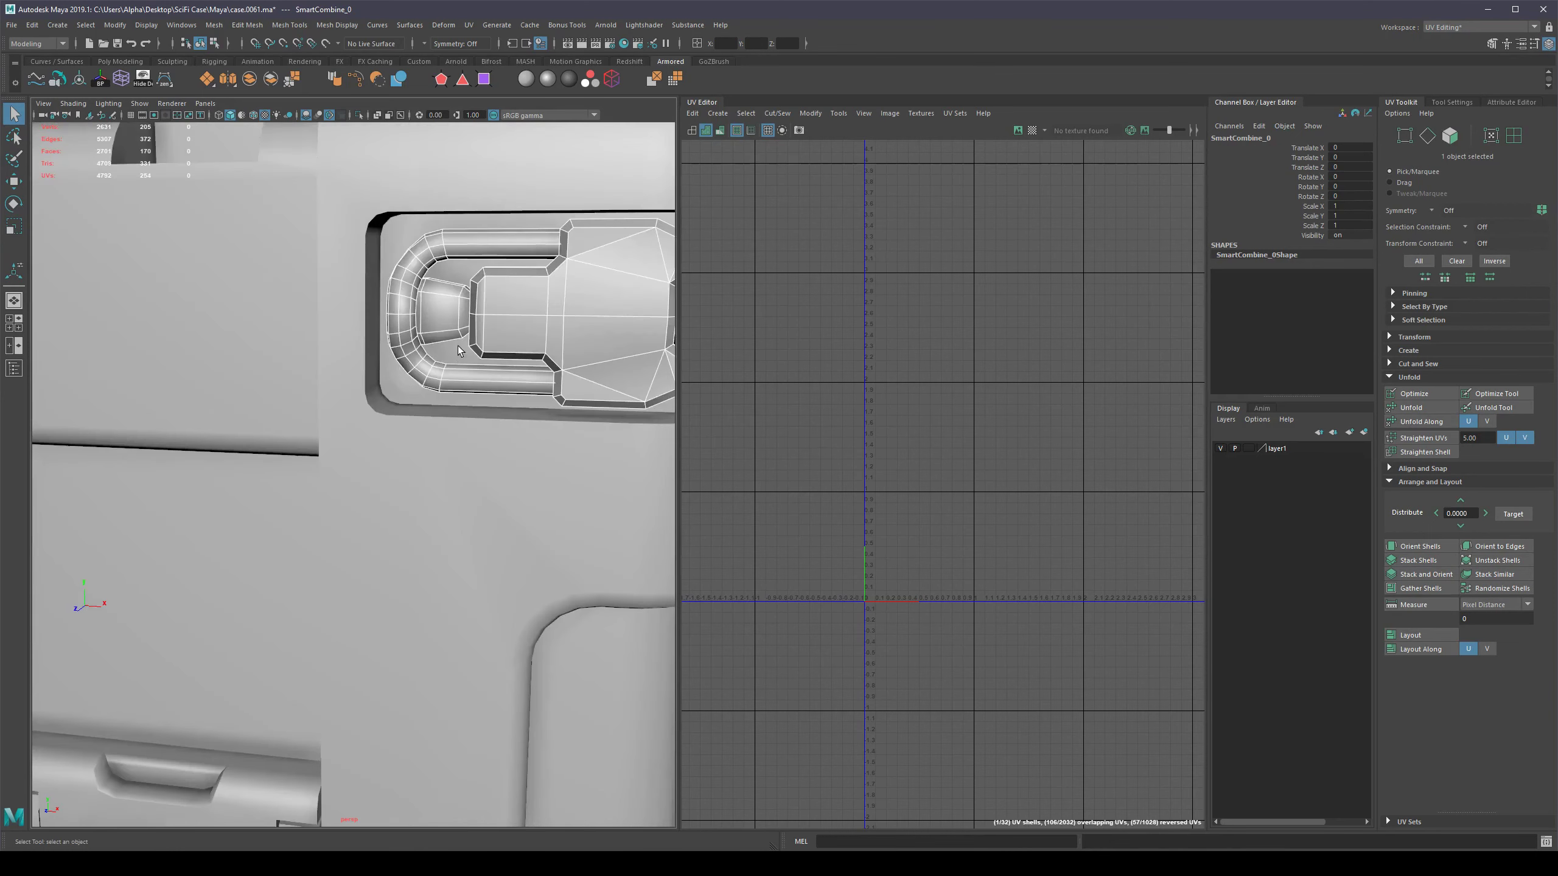
{"action": "scroll", "coordinate": [458, 350], "scroll_direction": "down", "scroll_amount": 5}
{"action": "left_click", "coordinate": [333, 431]}
{"action": "middle_click_drag", "start_coordinate": [358, 487], "coordinate": [532, 464], "text": "alt"}
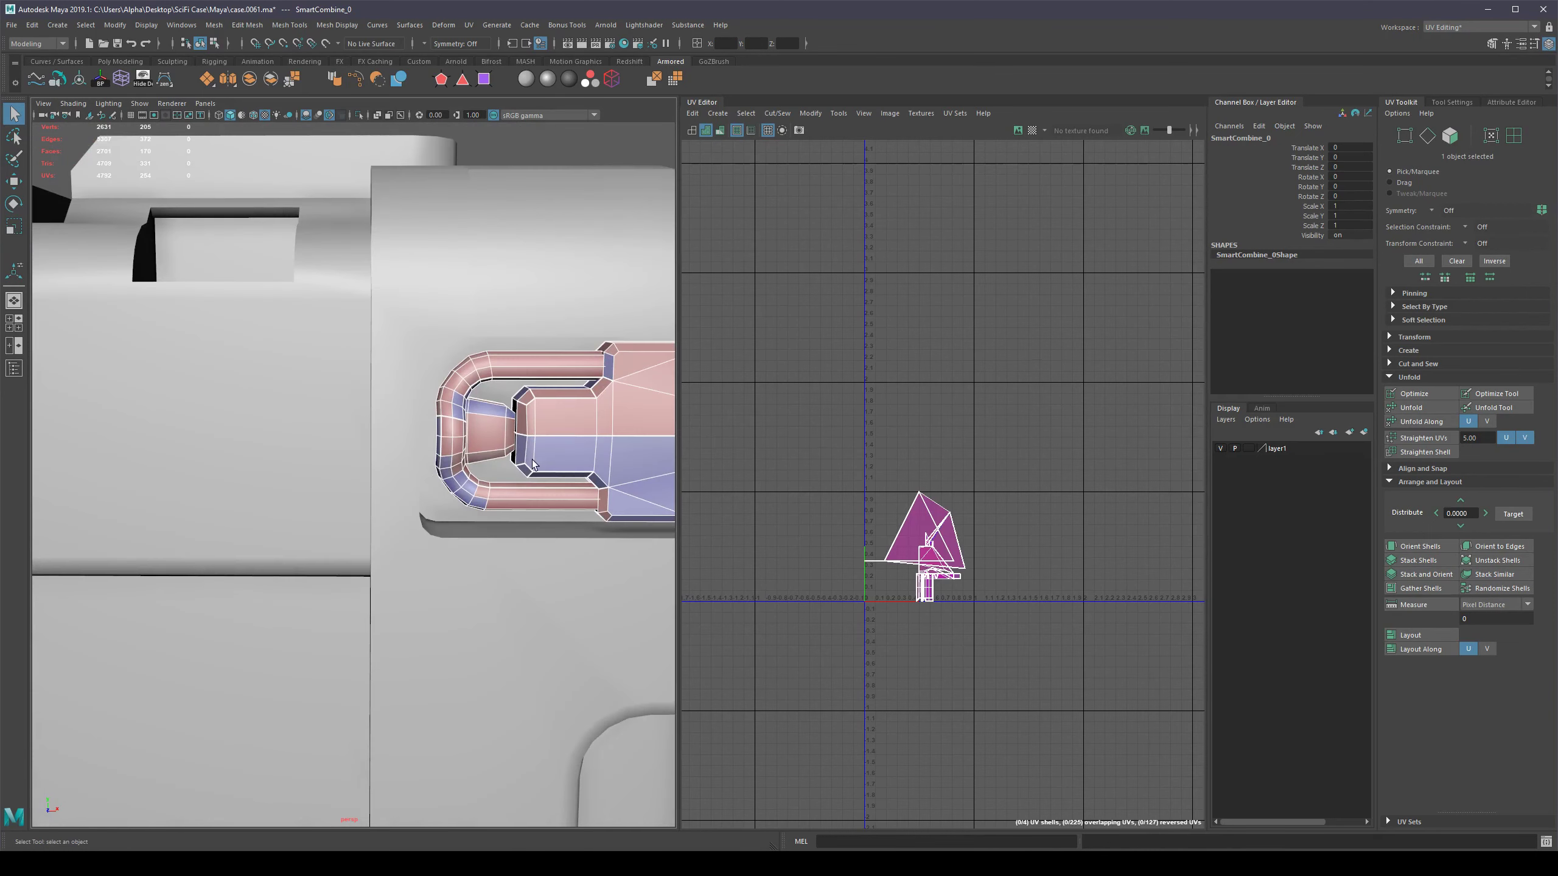
{"action": "key", "text": "ctrl+1"}
{"action": "left_click_drag", "start_coordinate": [535, 443], "coordinate": [424, 487], "text": "alt"}
{"action": "middle_click_drag", "start_coordinate": [424, 487], "coordinate": [245, 500], "text": "alt"}
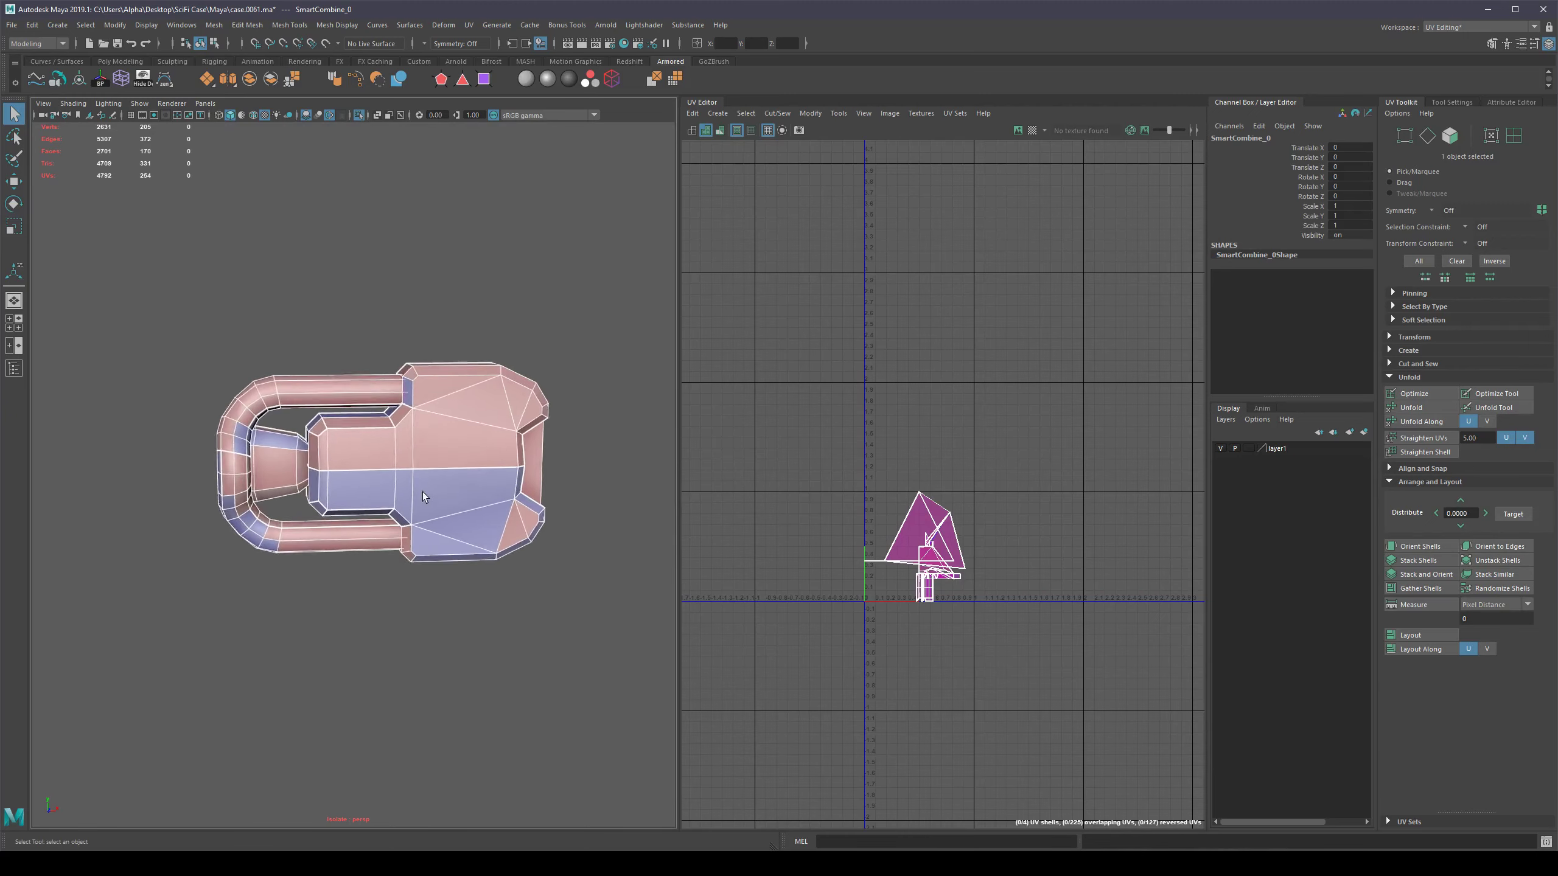
{"action": "left_click_drag", "start_coordinate": [396, 537], "coordinate": [256, 463], "text": "alt"}
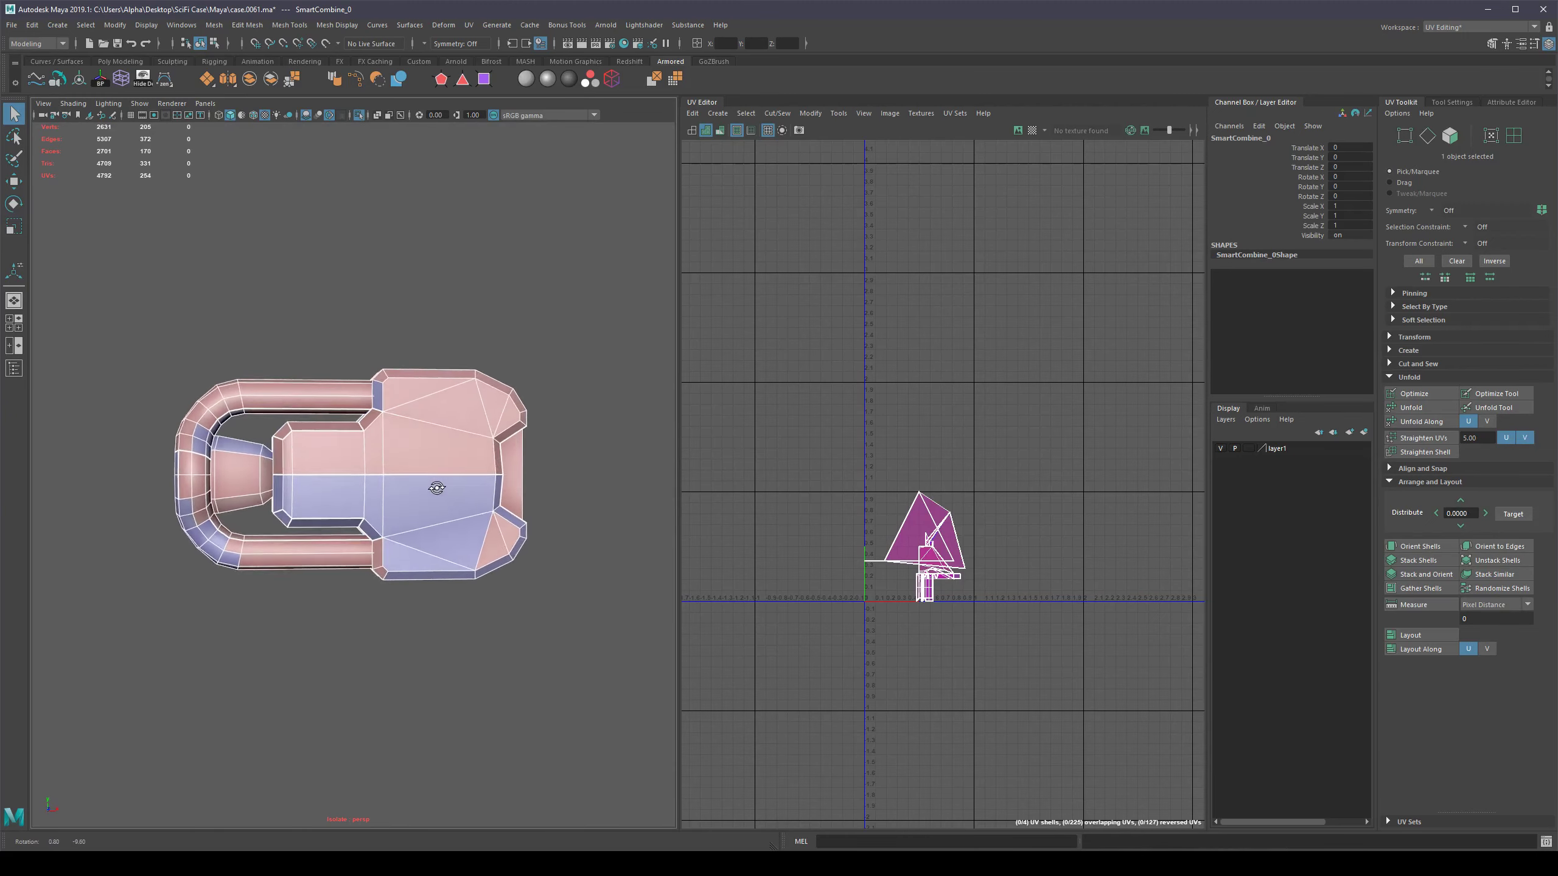
Return the latch to whole-object selection and apply the soften/harden edges operation to all of its edges.
{"action": "key", "text": "F11"}
{"action": "double_click", "coordinate": [256, 465]}
{"action": "scroll", "coordinate": [380, 516], "scroll_direction": "down", "scroll_amount": 4}
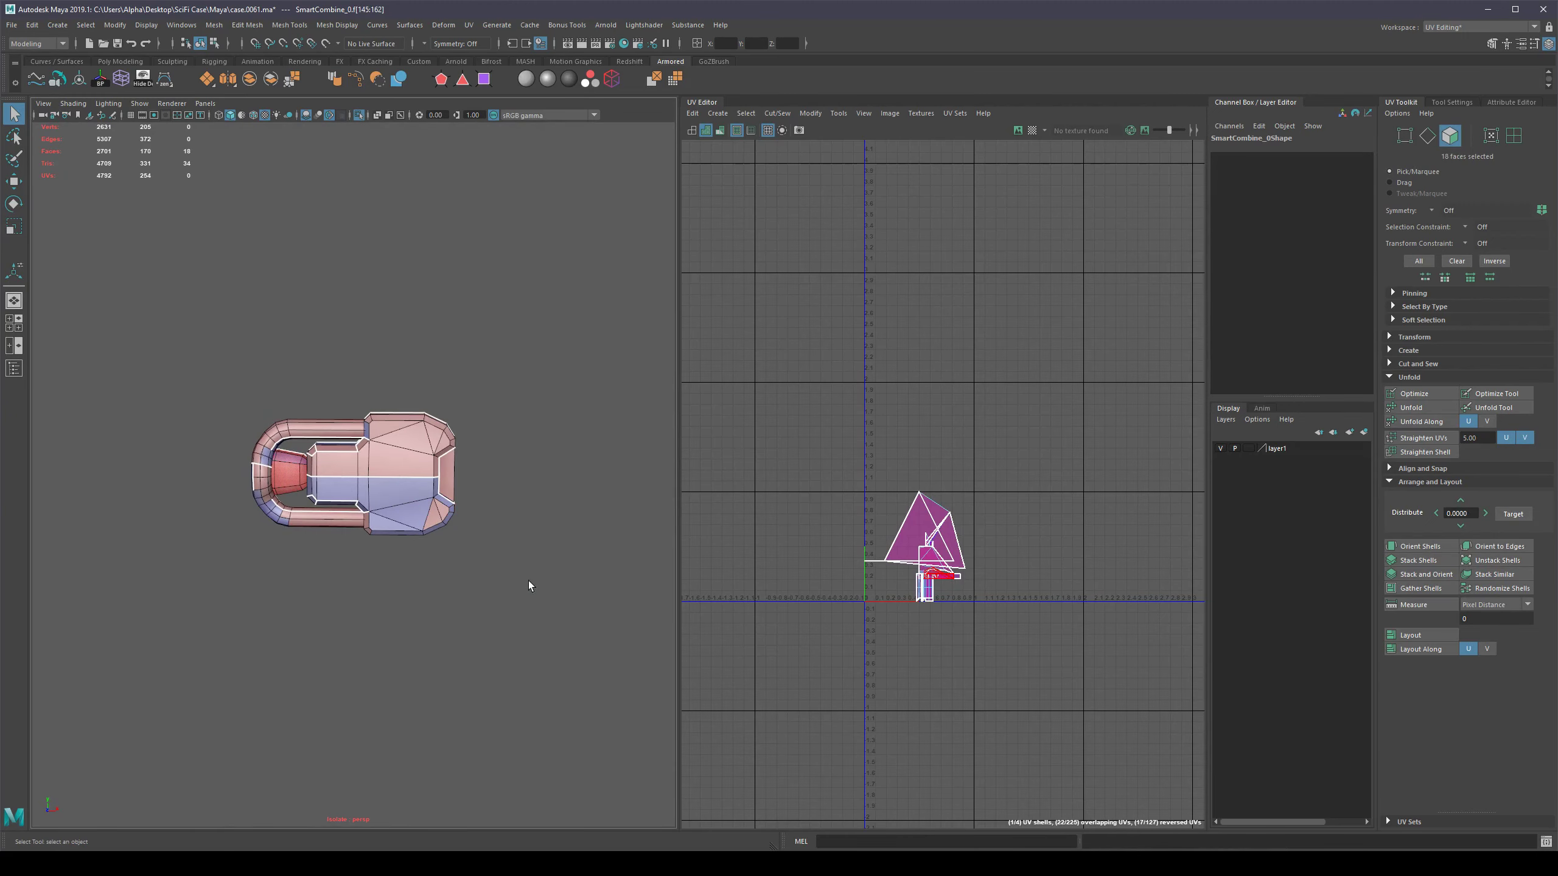
{"action": "key", "text": "F8"}
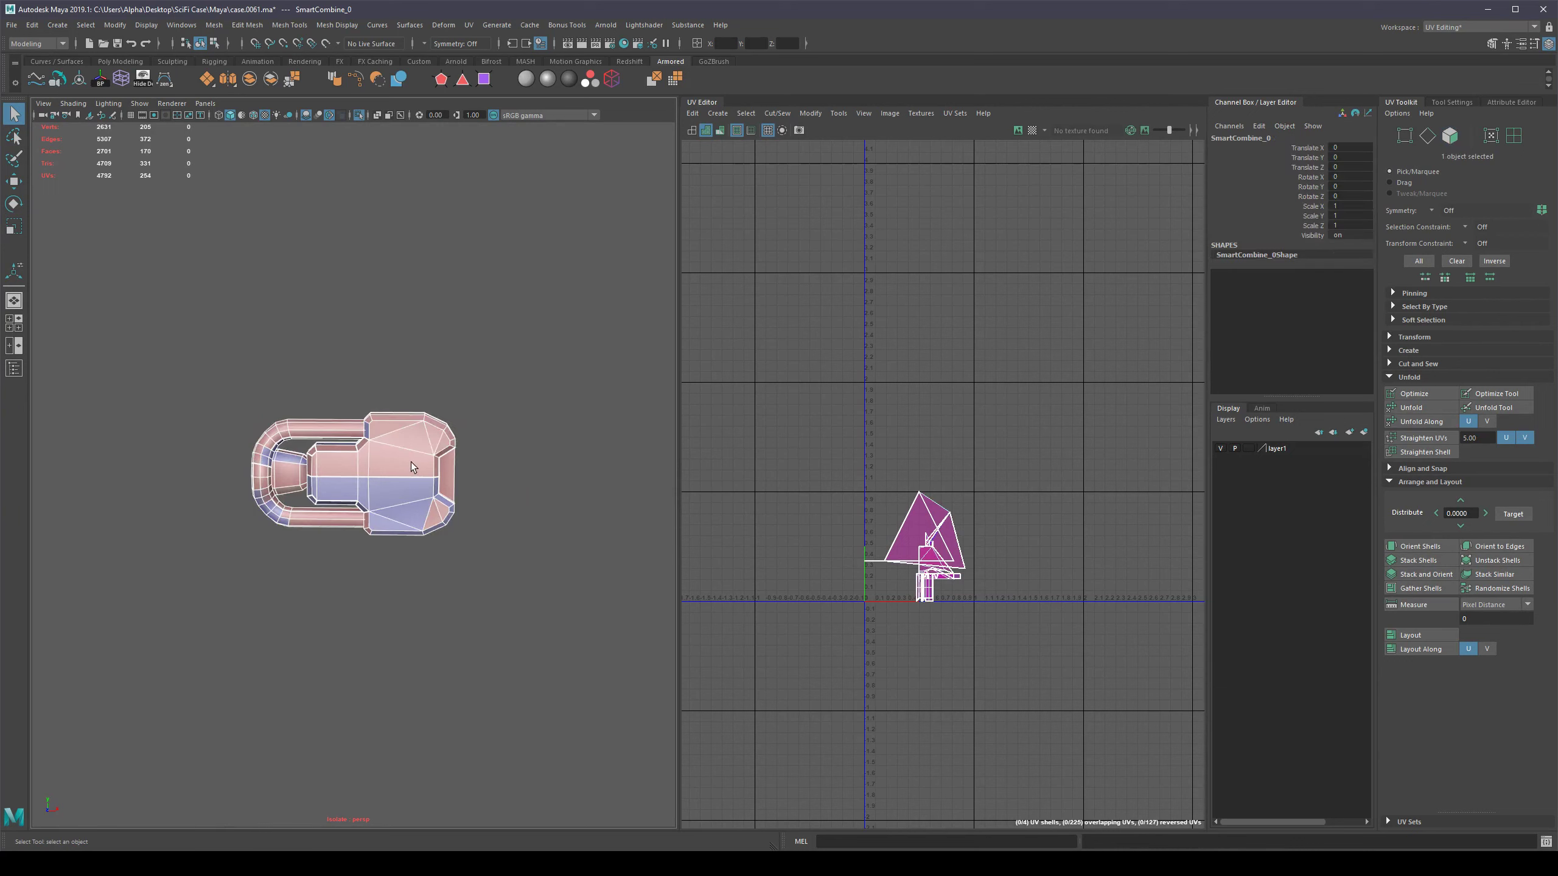
{"action": "right_click_drag", "start_coordinate": [411, 461], "coordinate": [378, 457], "text": "ctrl+shift"}
{"action": "middle_click_drag", "start_coordinate": [359, 403], "coordinate": [434, 395], "text": "alt"}
{"action": "right_click_drag", "start_coordinate": [434, 395], "coordinate": [623, 440], "text": "alt"}
{"action": "middle_click_drag", "start_coordinate": [623, 440], "coordinate": [404, 496], "text": "alt"}
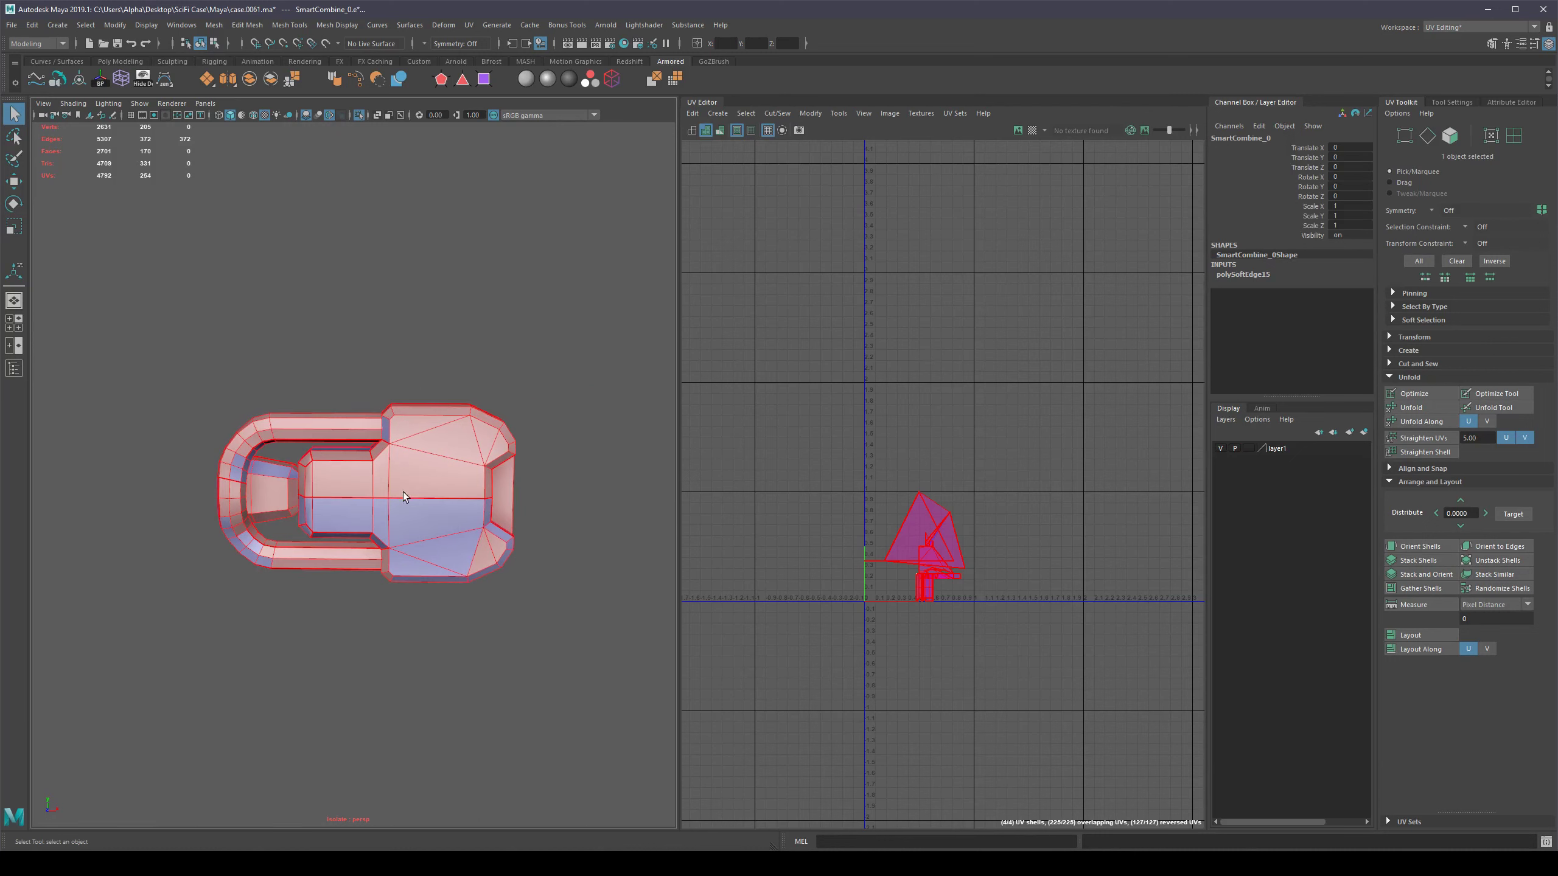
{"action": "left_click", "coordinate": [553, 560]}
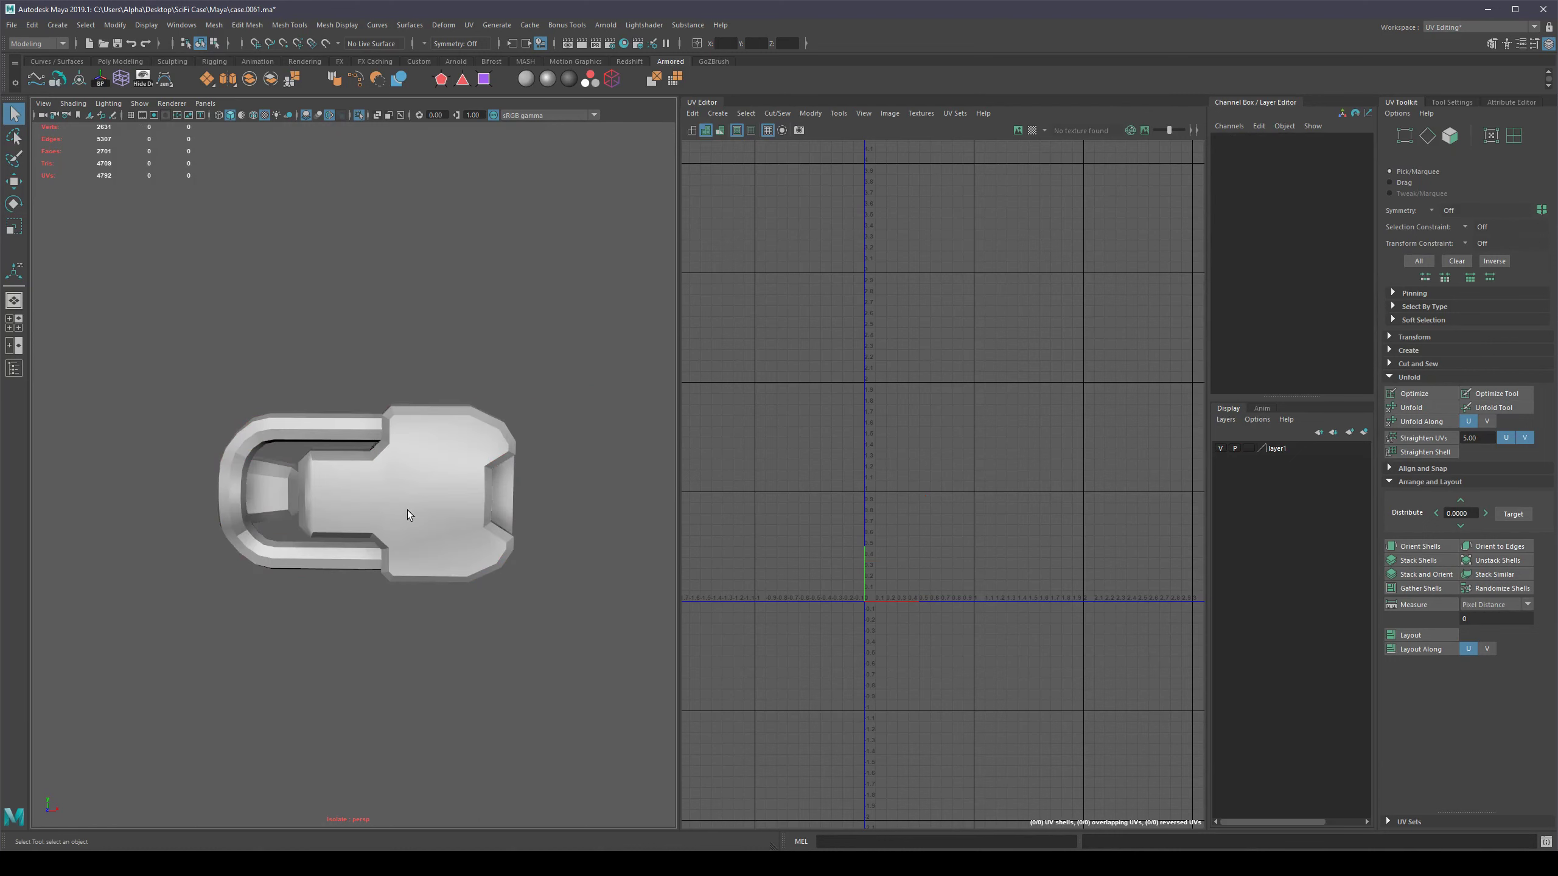
Examine the latch's edge shading from several angles, including the loop handle and its connected faces.
{"action": "scroll", "coordinate": [316, 503], "scroll_direction": "up", "scroll_amount": 6}
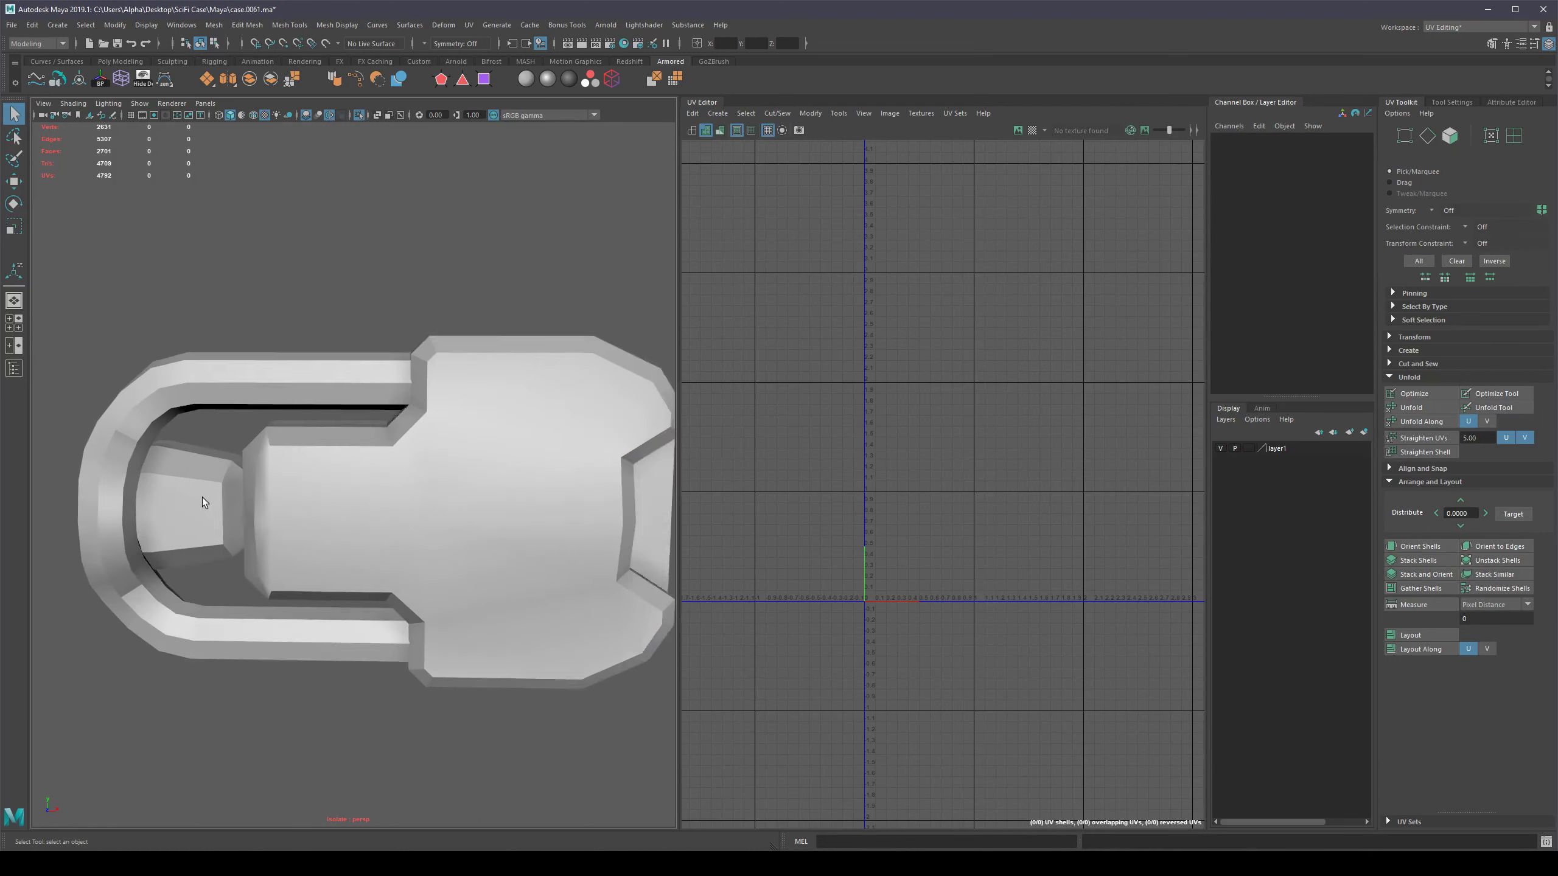
{"action": "left_click", "coordinate": [196, 500]}
{"action": "scroll", "coordinate": [196, 500], "scroll_direction": "down", "scroll_amount": 5}
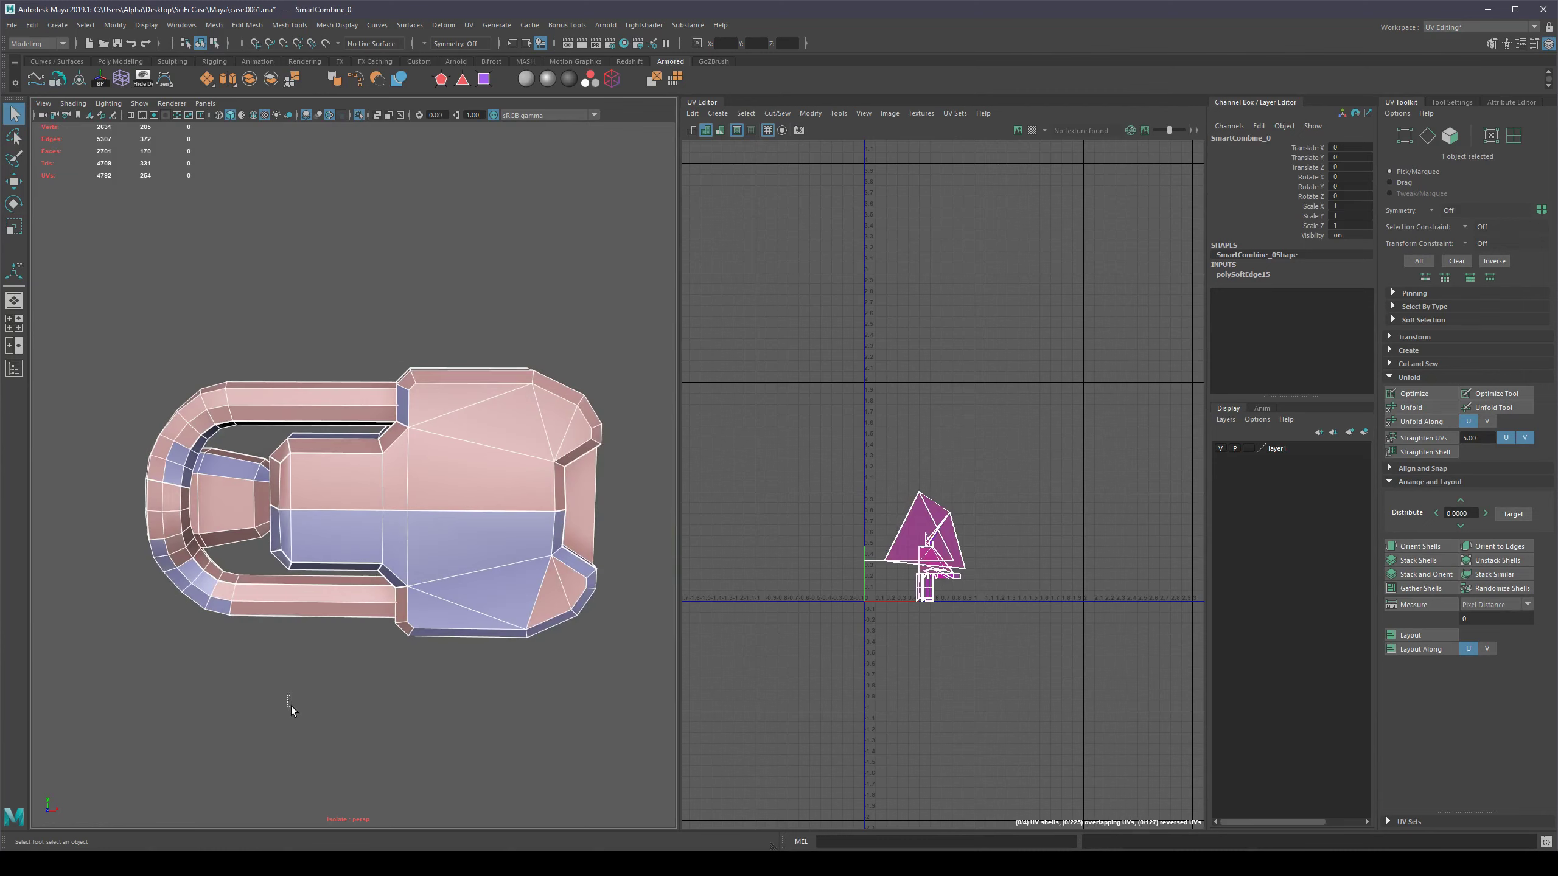
{"action": "left_click", "coordinate": [288, 706]}
{"action": "left_click_drag", "start_coordinate": [289, 706], "coordinate": [319, 528], "text": "alt"}
{"action": "left_click", "coordinate": [226, 407]}
{"action": "left_click_drag", "start_coordinate": [304, 710], "coordinate": [302, 715], "text": "alt"}
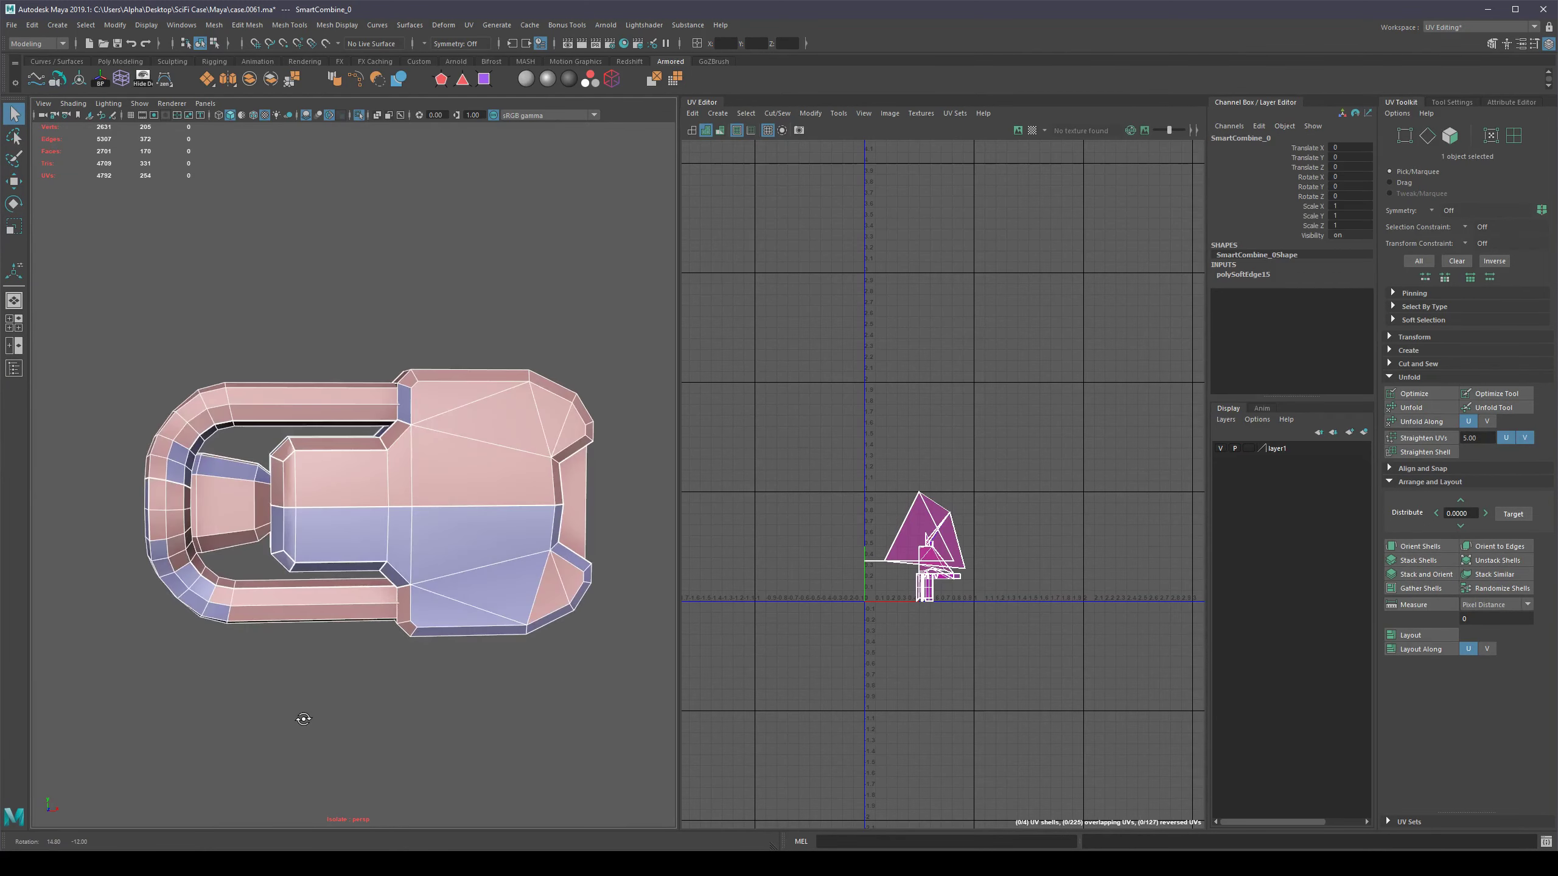
{"action": "left_click", "coordinate": [303, 715]}
{"action": "right_click_drag", "start_coordinate": [208, 389], "coordinate": [203, 409]}
{"action": "double_click", "coordinate": [203, 409]}
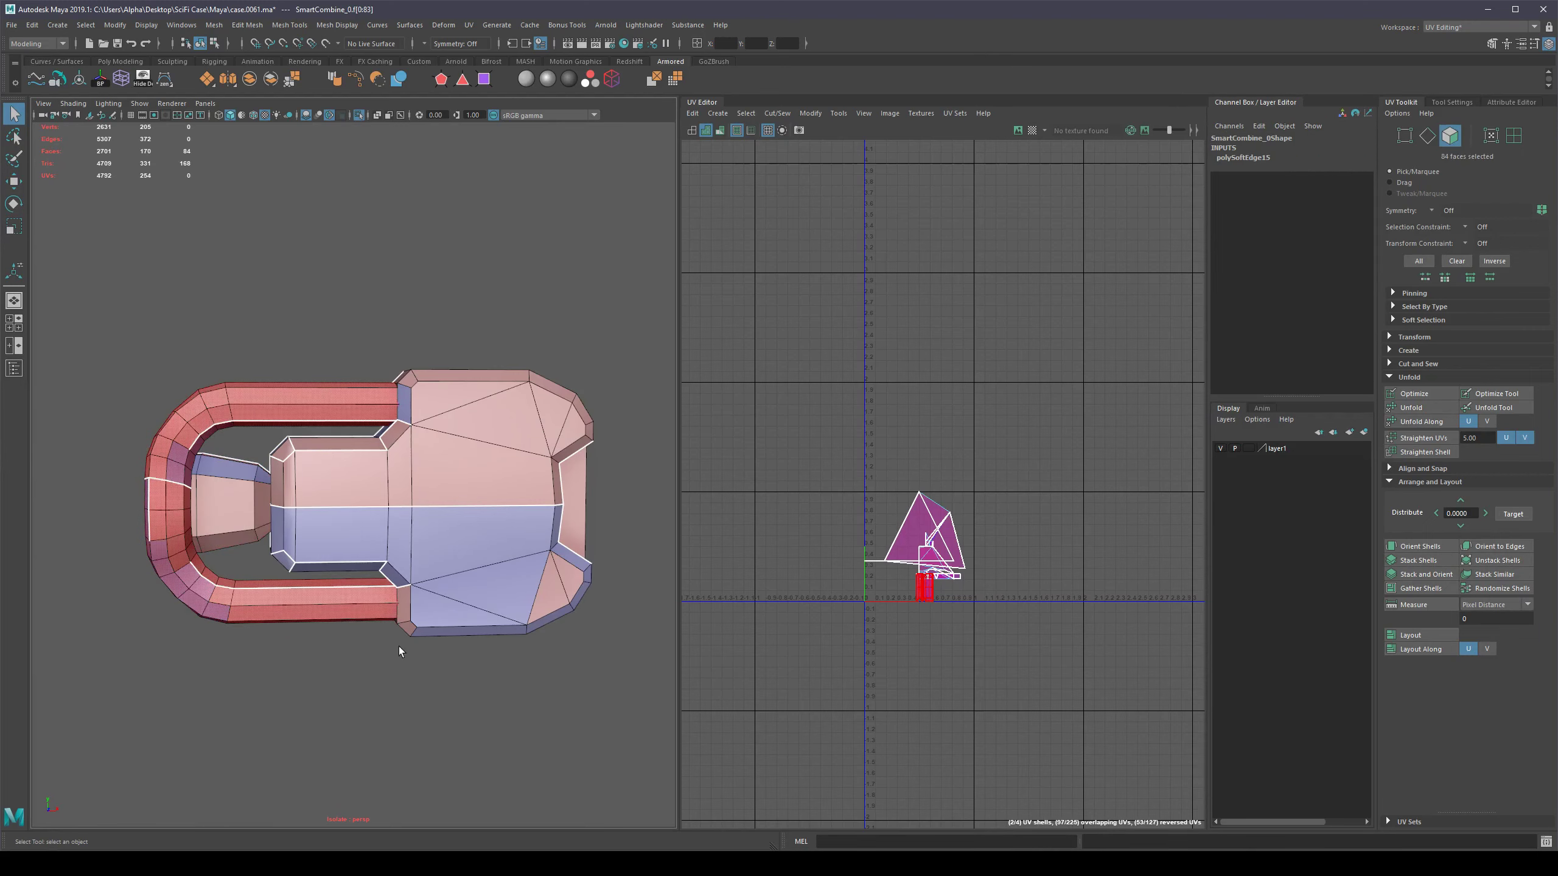
{"action": "key", "text": "F8"}
{"action": "left_click_drag", "start_coordinate": [252, 591], "coordinate": [300, 583], "text": "alt"}
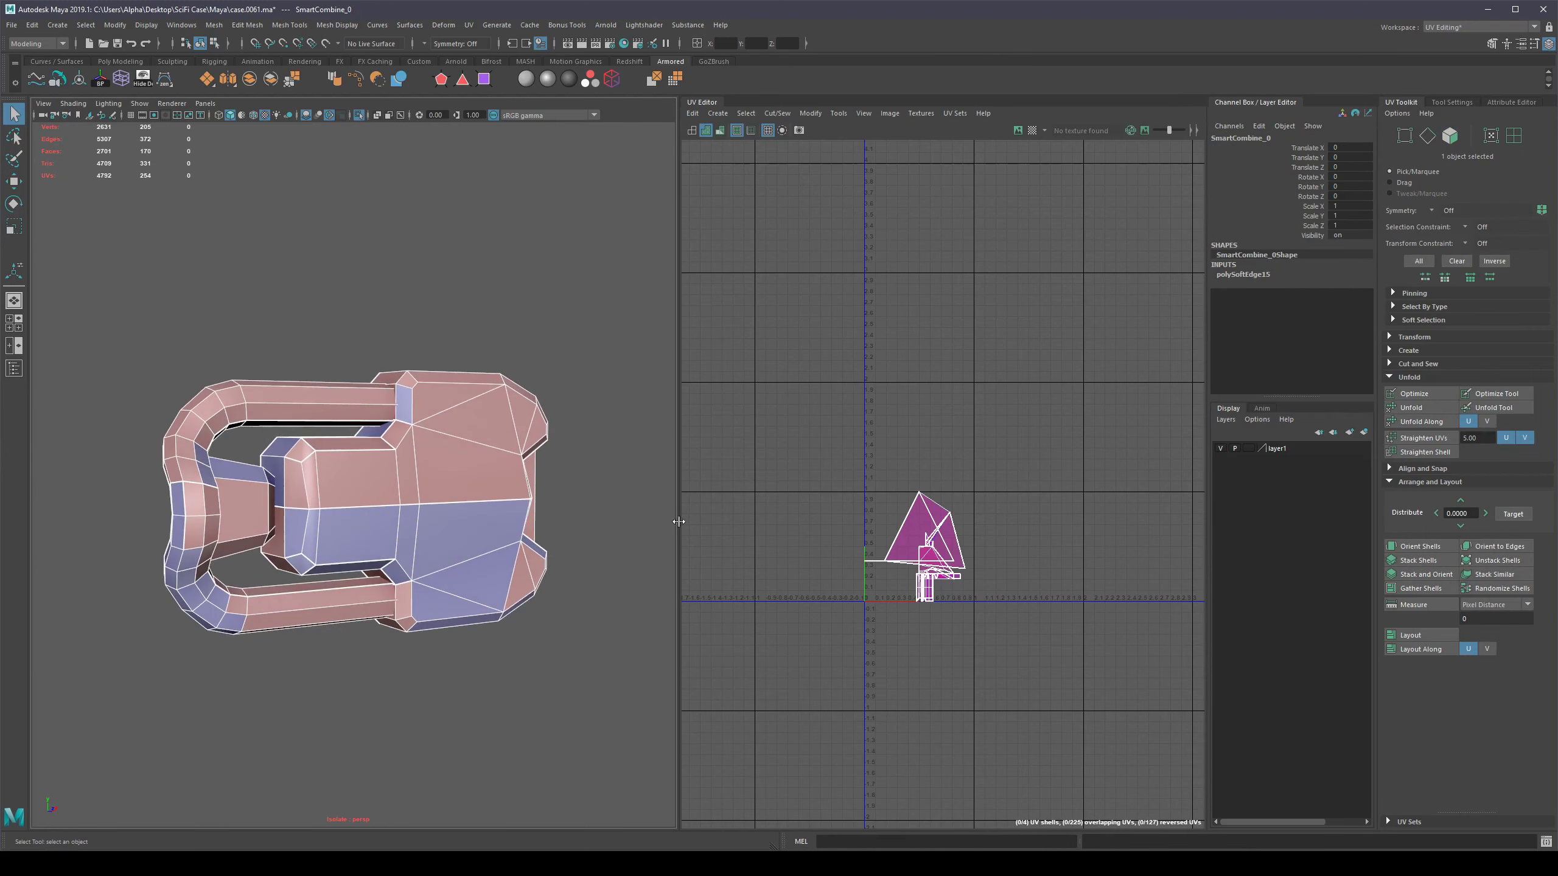
Try a soft-edge angle of 55 on the latch and check its shading.
{"action": "left_click", "coordinate": [1258, 275]}
{"action": "left_click", "coordinate": [1347, 284]}
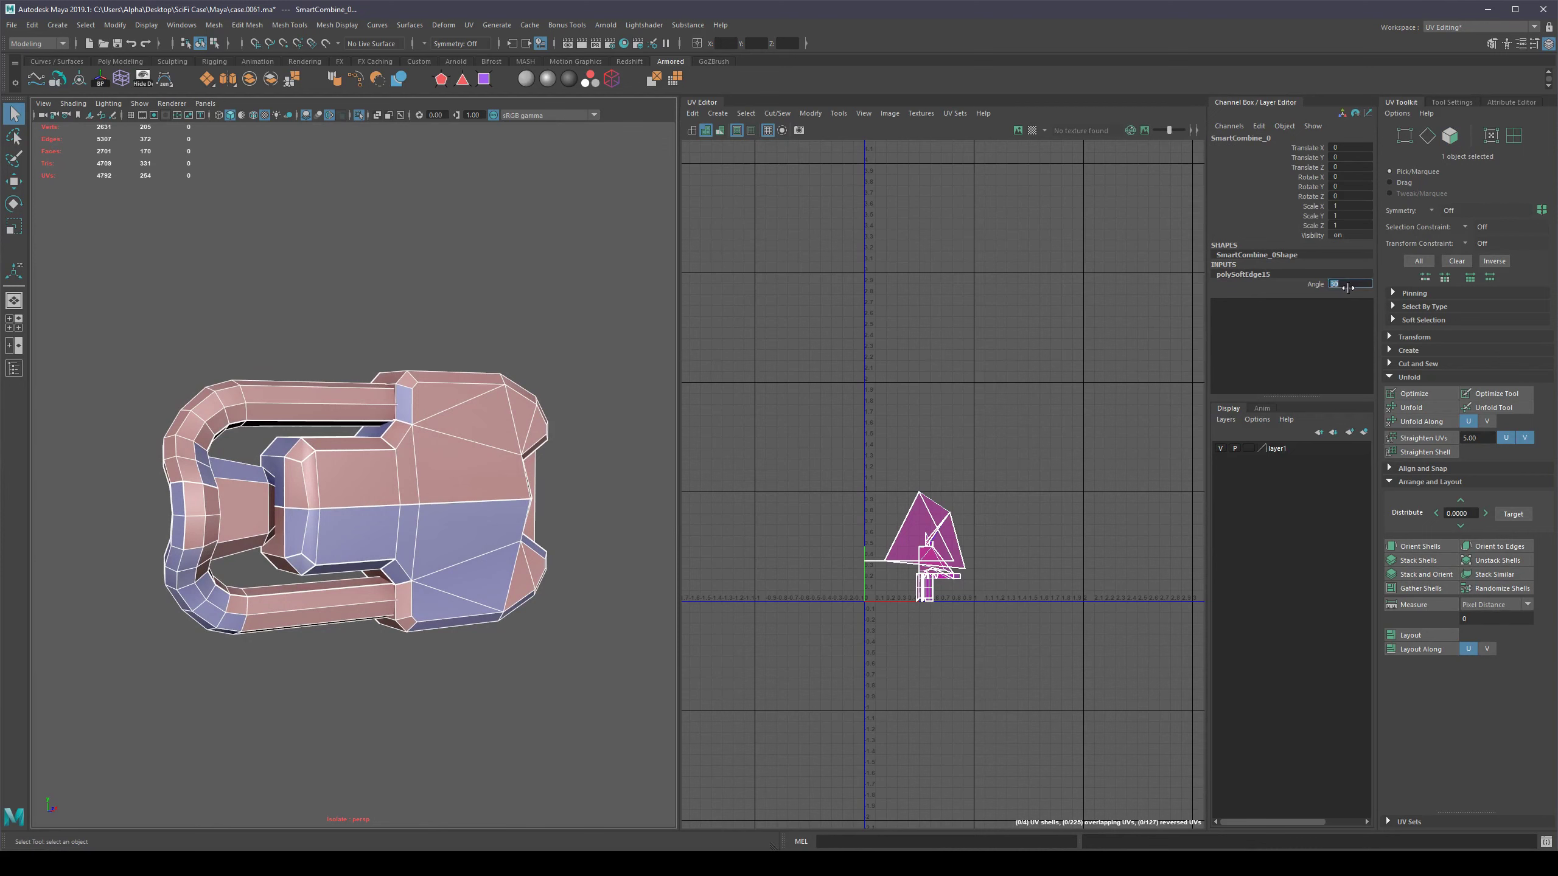
{"action": "left_click", "coordinate": [454, 709]}
{"action": "left_click_drag", "start_coordinate": [351, 692], "coordinate": [288, 651], "text": "alt"}
{"action": "left_click", "coordinate": [312, 414]}
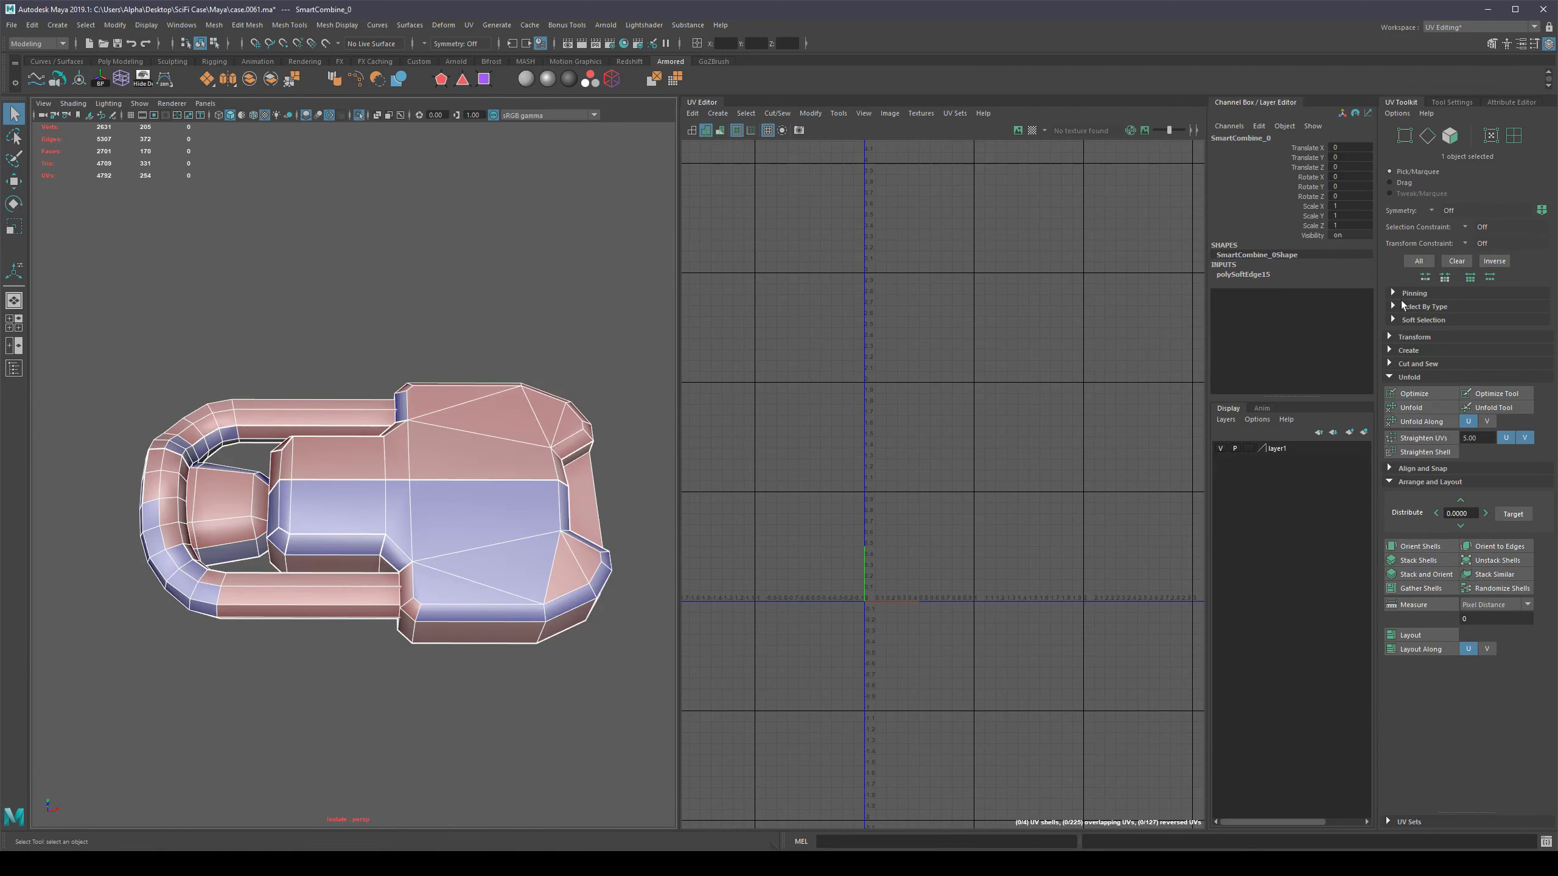
{"action": "left_click", "coordinate": [1251, 275]}
{"action": "left_click", "coordinate": [1342, 284]}
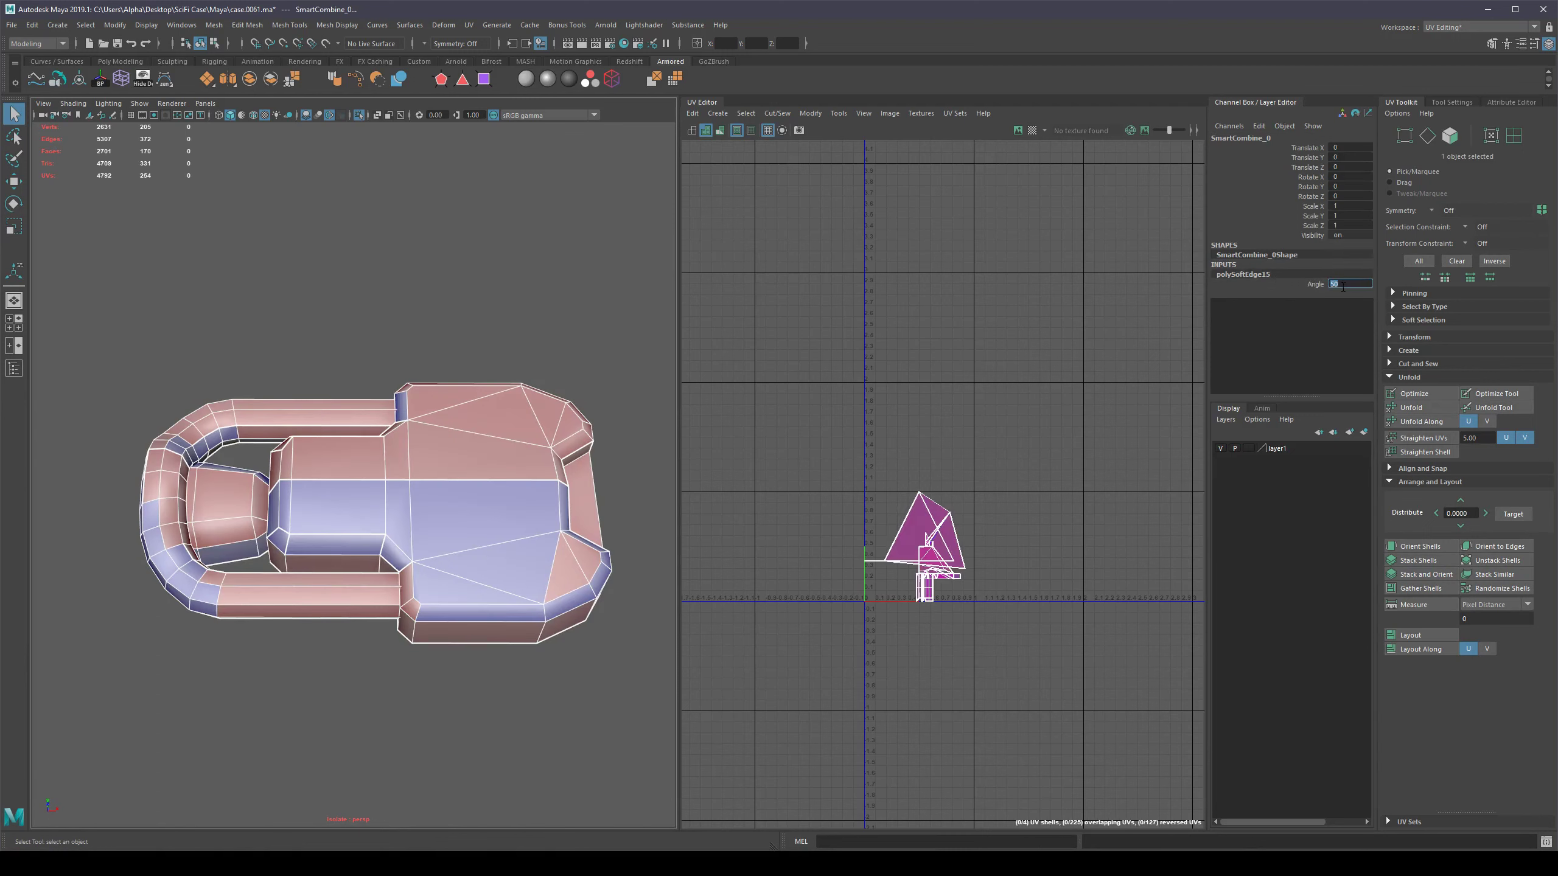
{"action": "type", "text": "55"}
{"action": "key", "text": "Return"}
{"action": "left_click", "coordinate": [472, 719]}
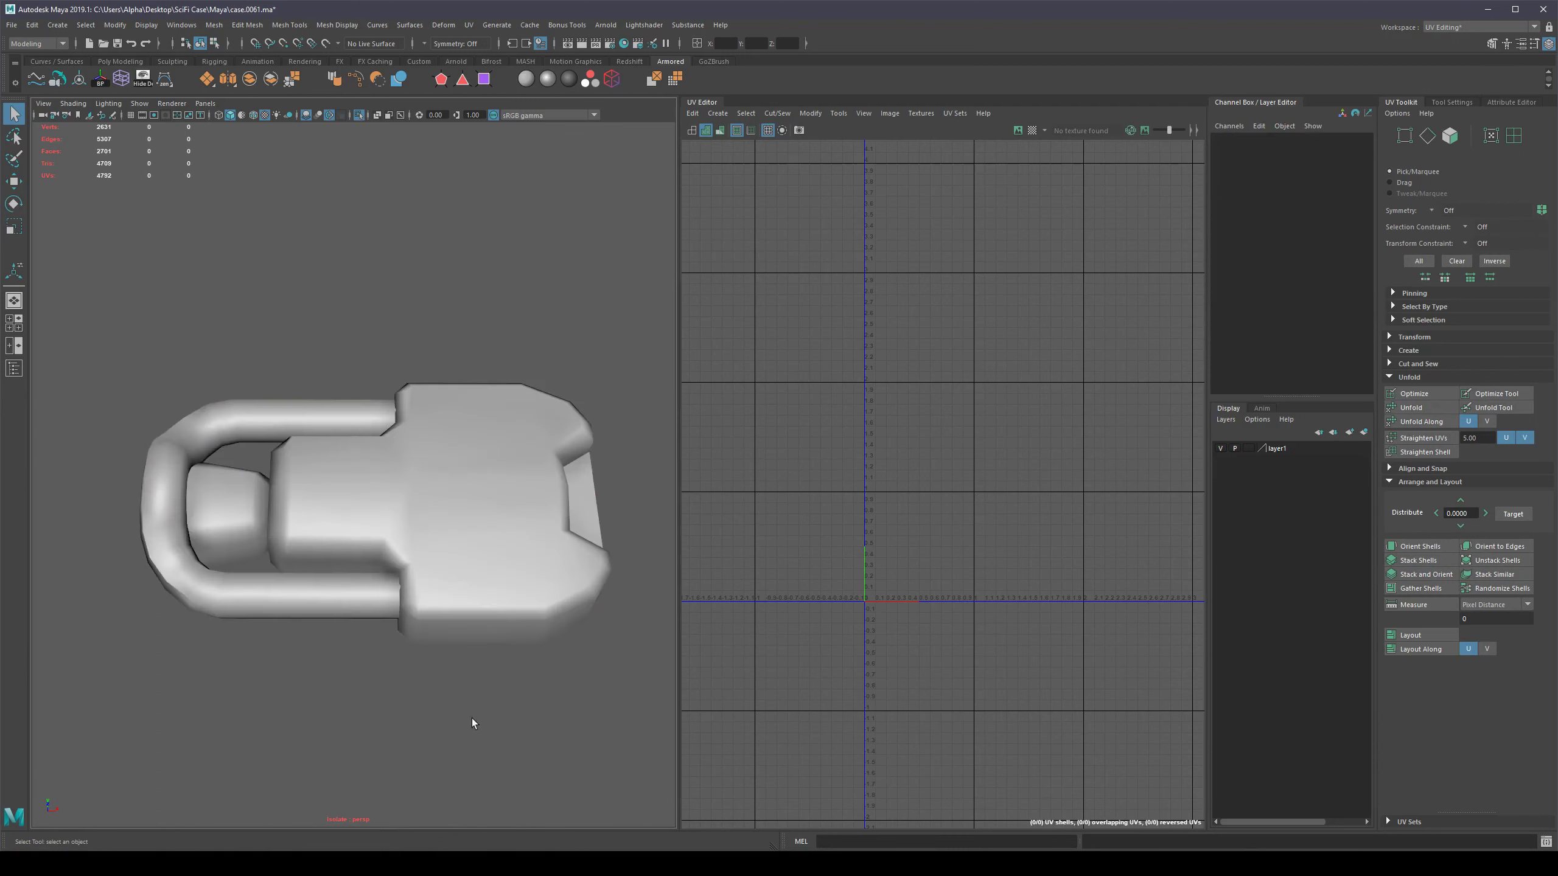
{"action": "left_click_drag", "start_coordinate": [472, 719], "coordinate": [196, 508], "text": "alt"}
Try a soft-edge angle of 60 on the latch and check its shading.
{"action": "left_click", "coordinate": [405, 492]}
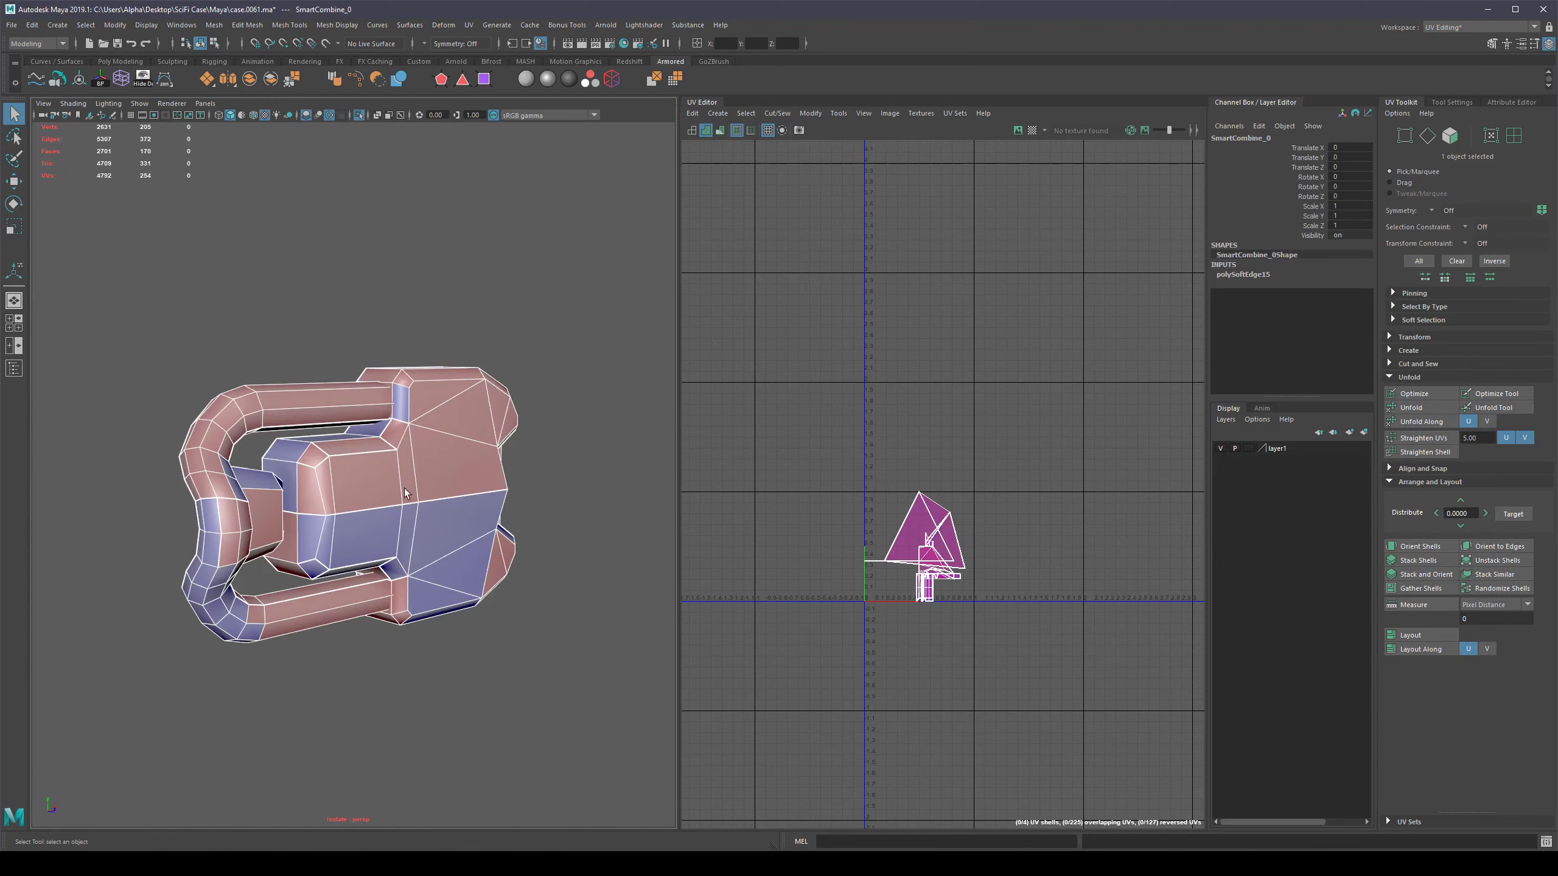
{"action": "left_click", "coordinate": [1297, 274]}
{"action": "left_click", "coordinate": [1343, 285]}
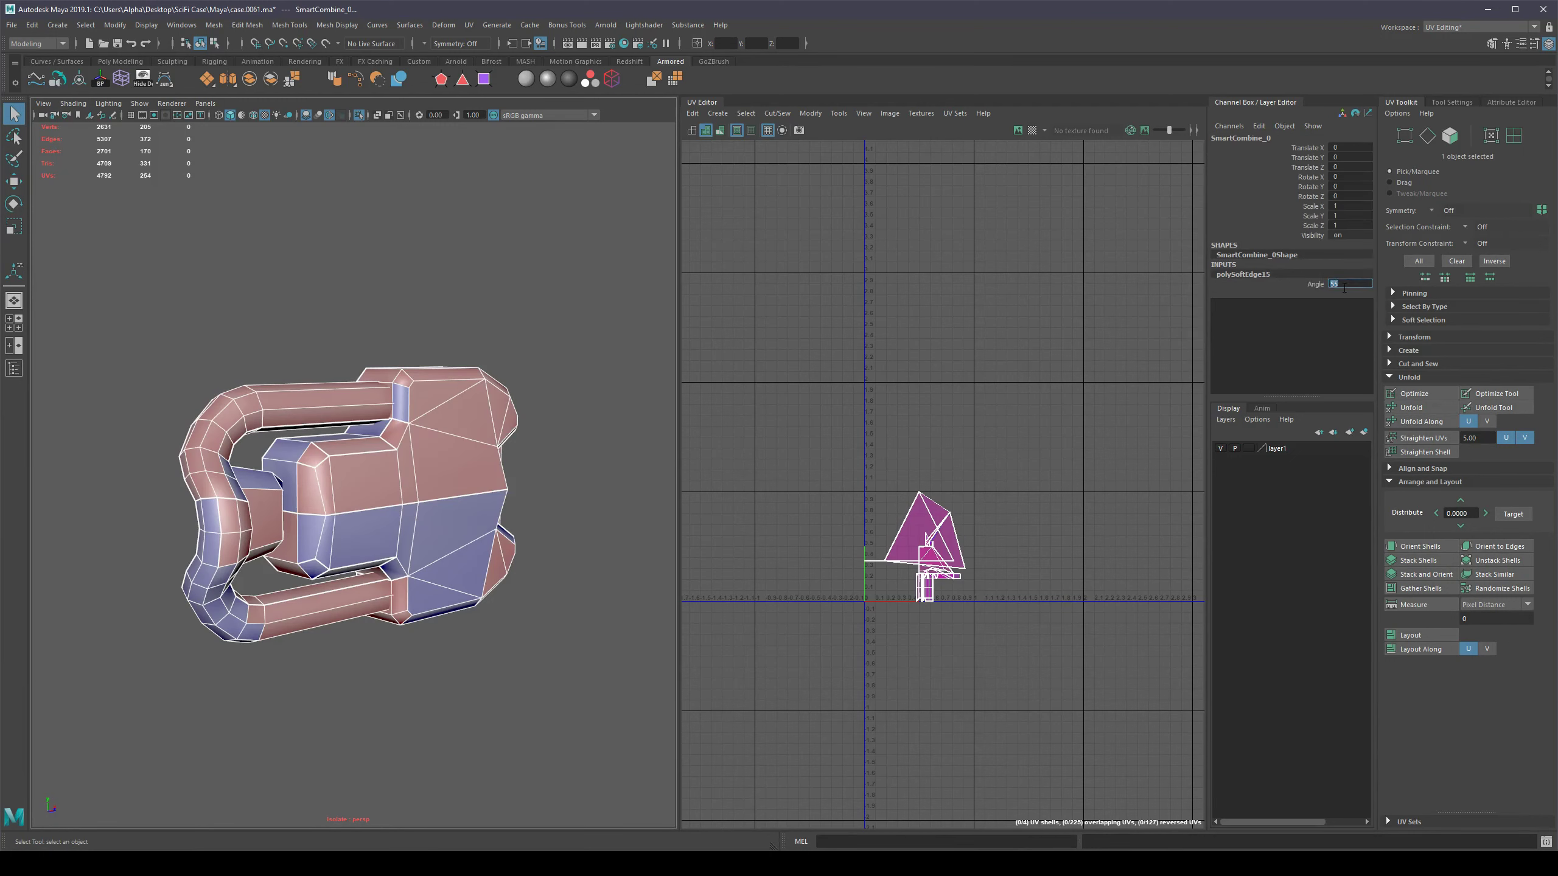
{"action": "type", "text": "60"}
{"action": "key", "text": "Return"}
{"action": "left_click", "coordinate": [383, 677]}
{"action": "left_click_drag", "start_coordinate": [270, 491], "coordinate": [353, 577], "text": "alt"}
{"action": "left_click_drag", "start_coordinate": [460, 580], "coordinate": [586, 479], "text": "alt"}
Set the latch's soft-edge angle to 50.
{"action": "left_click", "coordinate": [530, 438]}
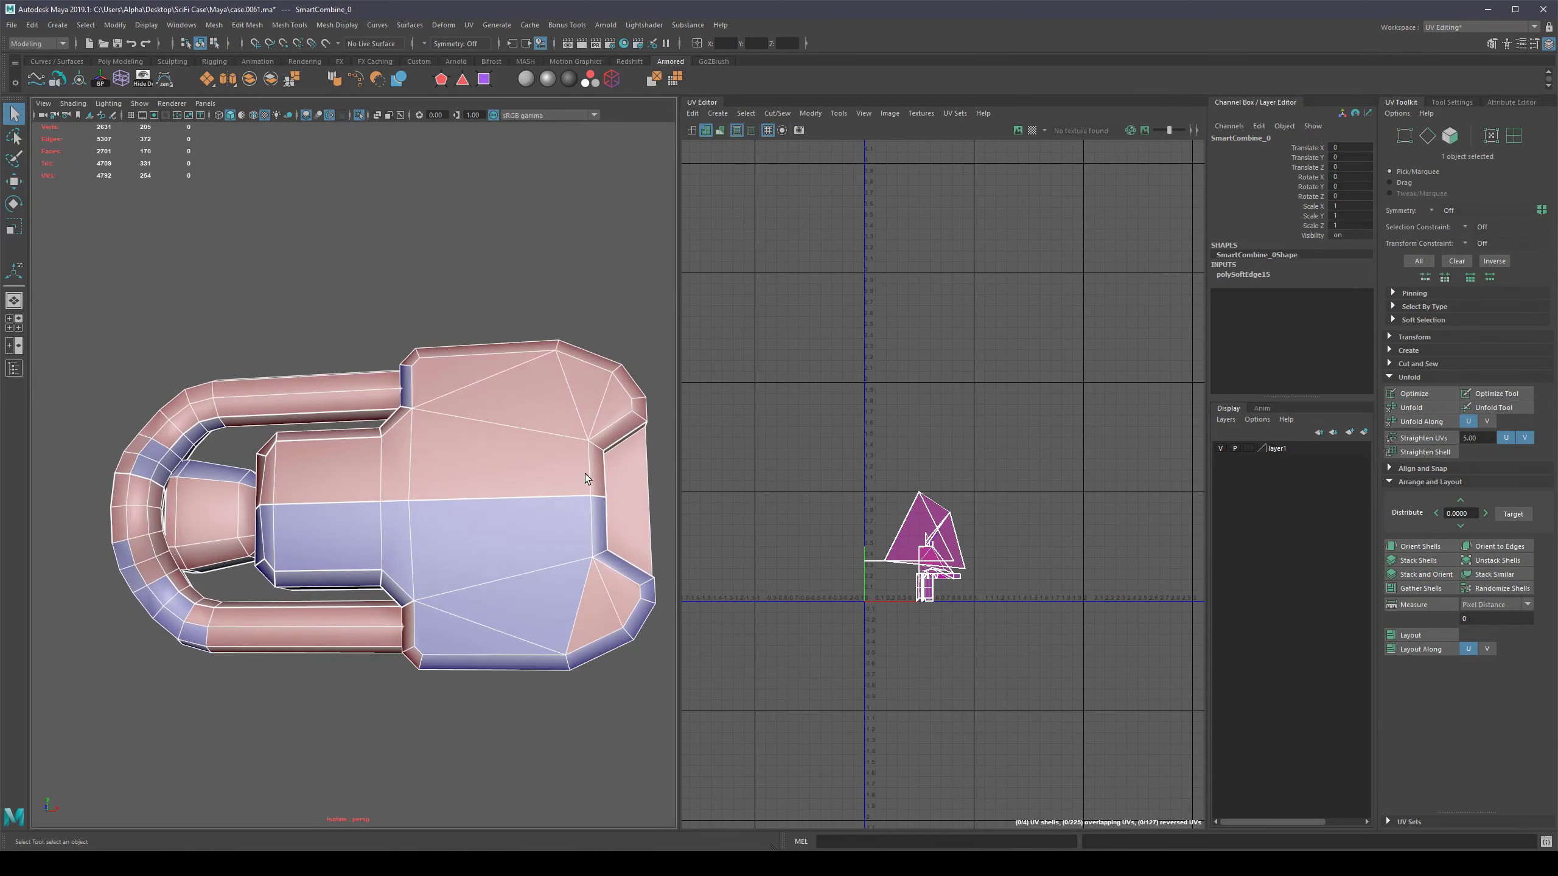
{"action": "left_click", "coordinate": [1292, 273]}
{"action": "left_click", "coordinate": [1348, 284]}
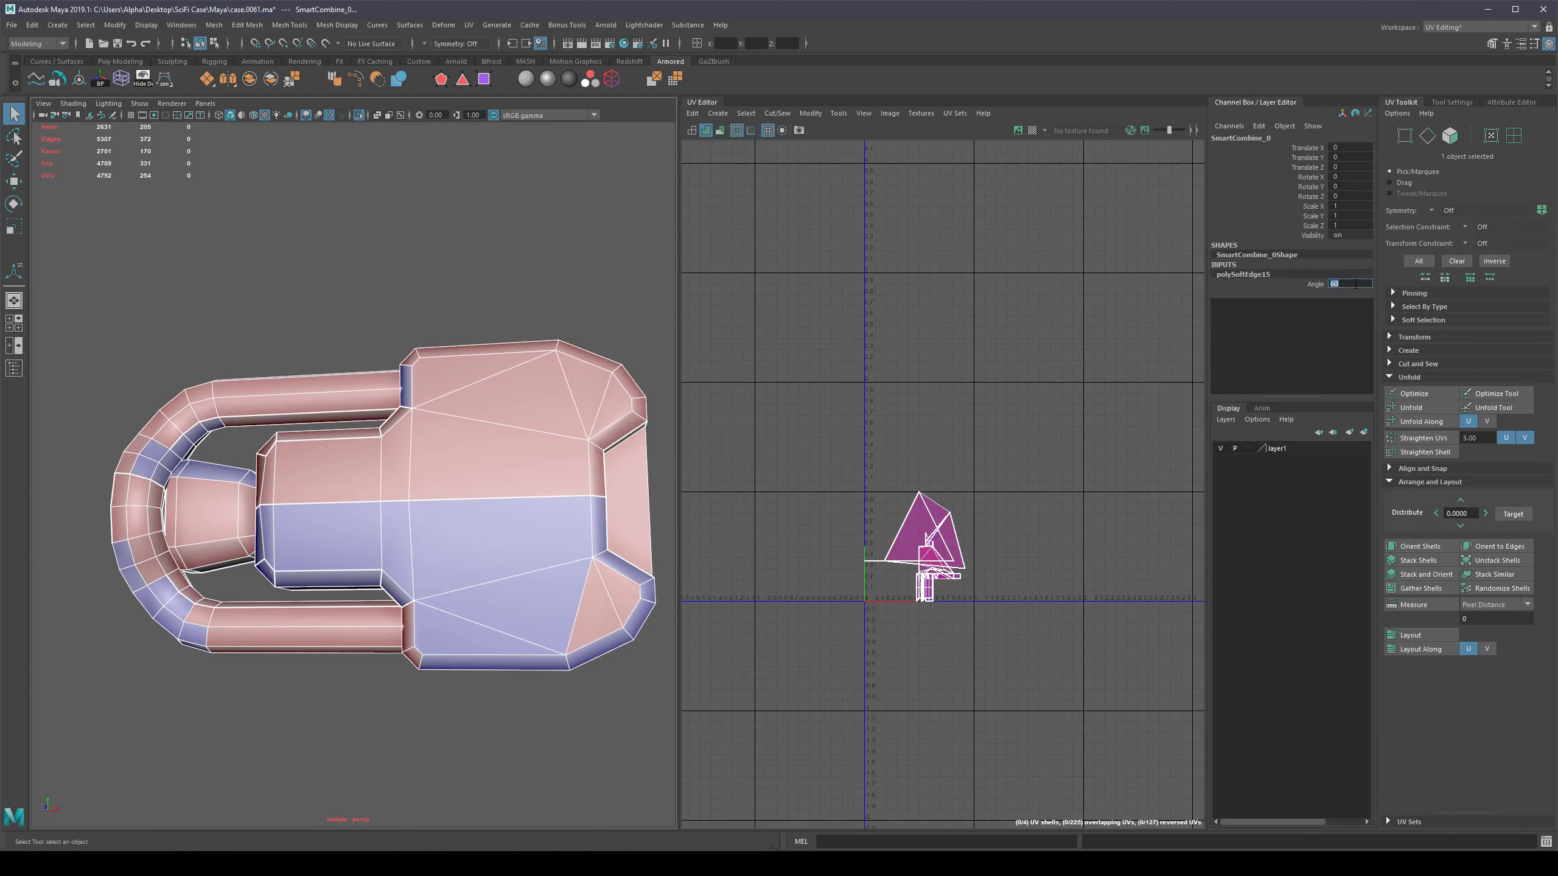
{"action": "type", "text": "50"}
{"action": "key", "text": "Return"}
{"action": "left_click", "coordinate": [367, 299]}
Select the latch's loop handle faces, collapse the UV Editor and soften the loop's edges.
{"action": "left_click", "coordinate": [231, 399]}
{"action": "scroll", "coordinate": [231, 400], "scroll_direction": "down", "scroll_amount": 2}
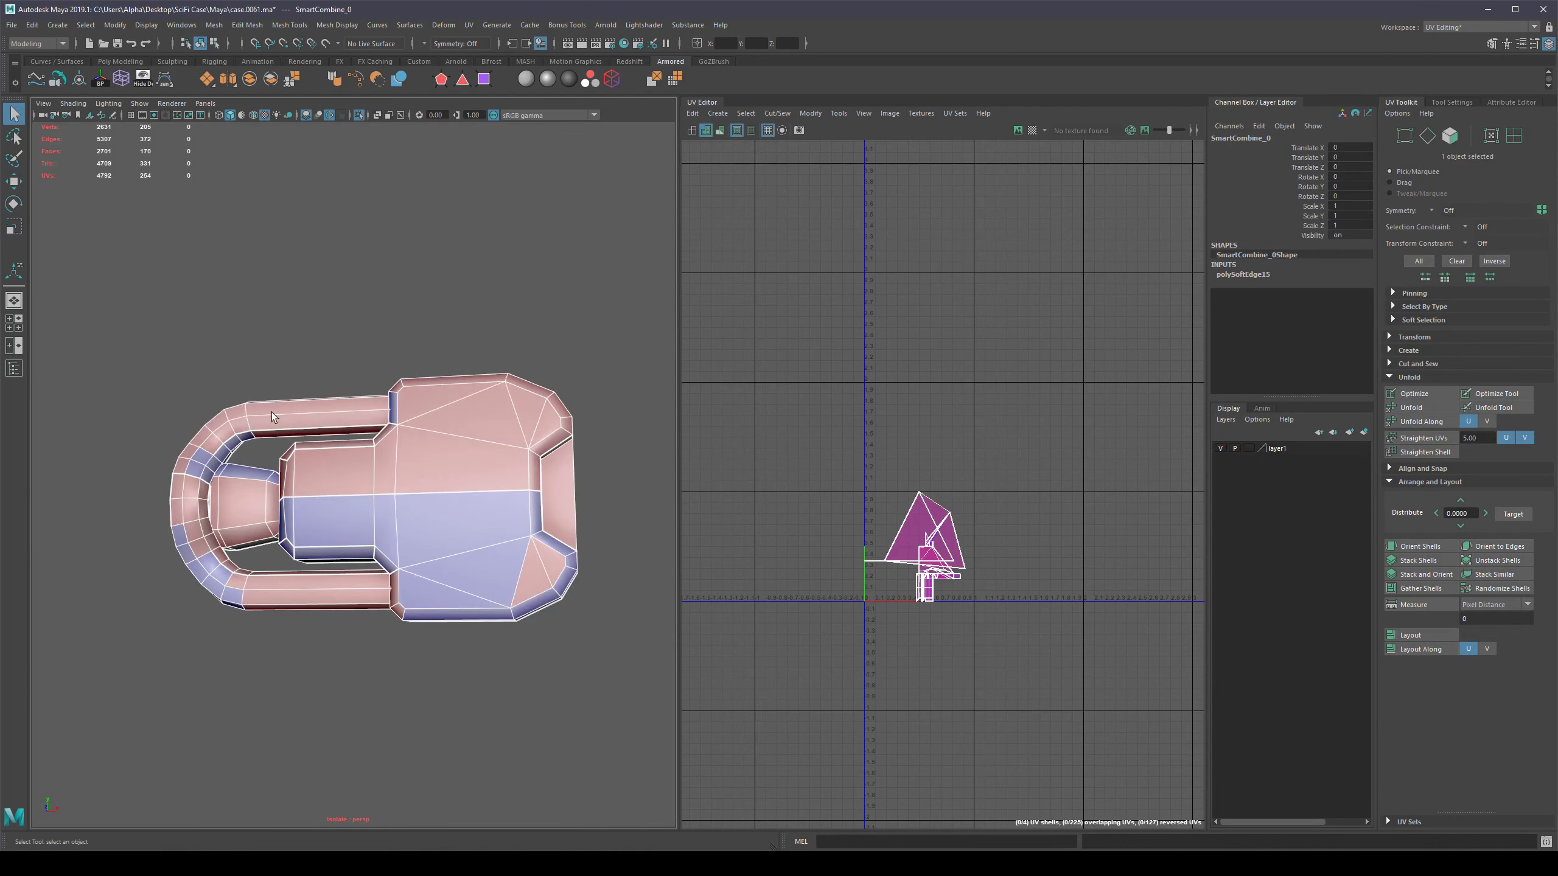
{"action": "key", "text": "F11"}
{"action": "double_click", "coordinate": [256, 418]}
{"action": "left_click_drag", "start_coordinate": [367, 469], "coordinate": [404, 481], "text": "alt"}
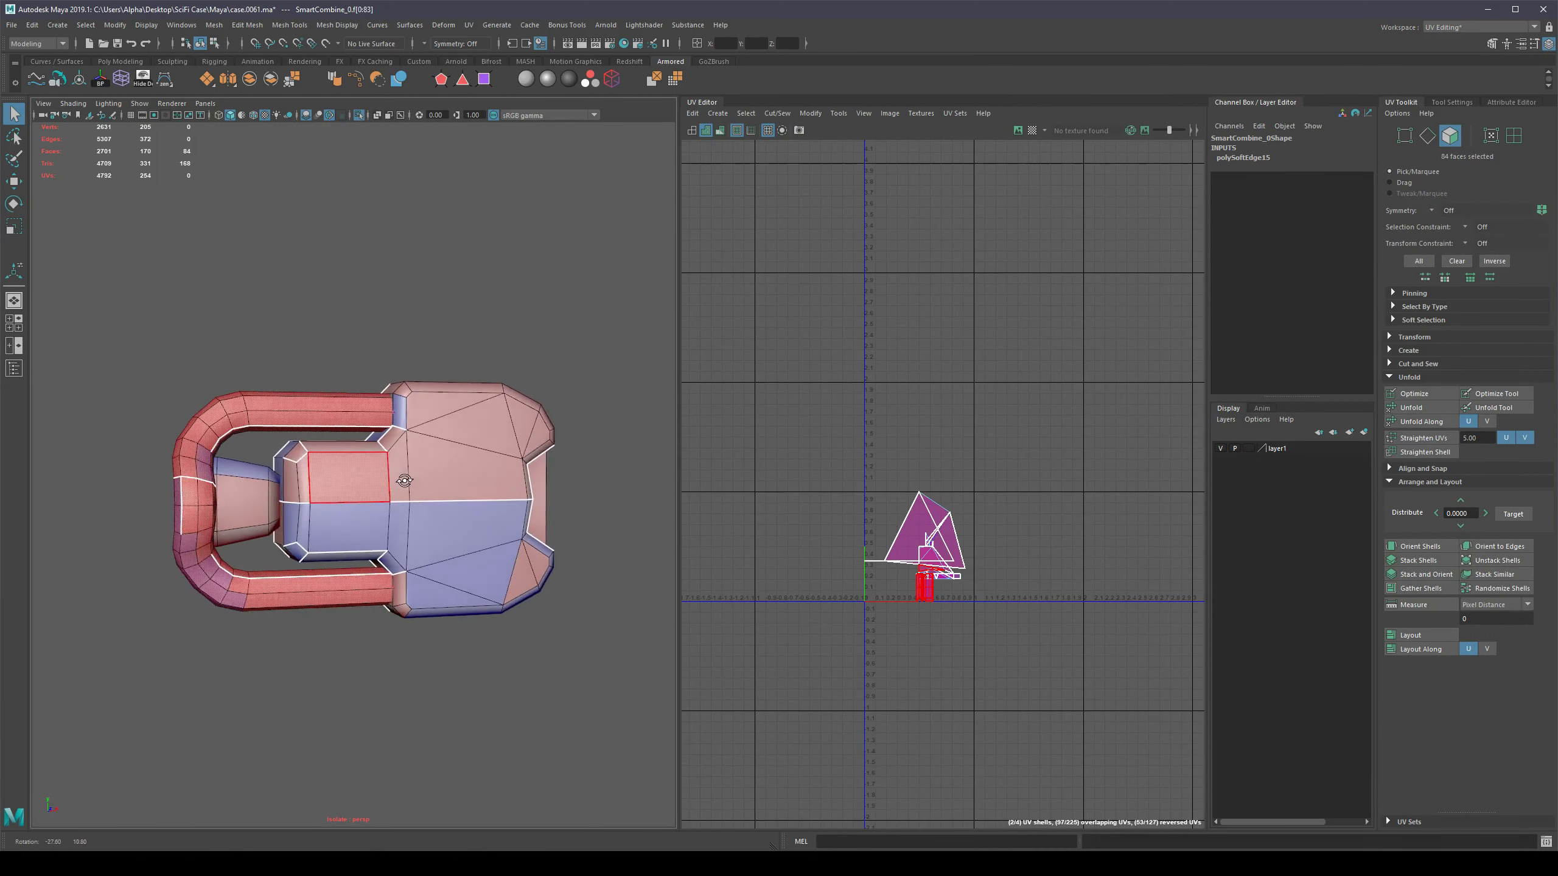
{"action": "left_click", "coordinate": [702, 102]}
{"action": "right_click_drag", "start_coordinate": [633, 342], "coordinate": [681, 286], "text": "shift"}
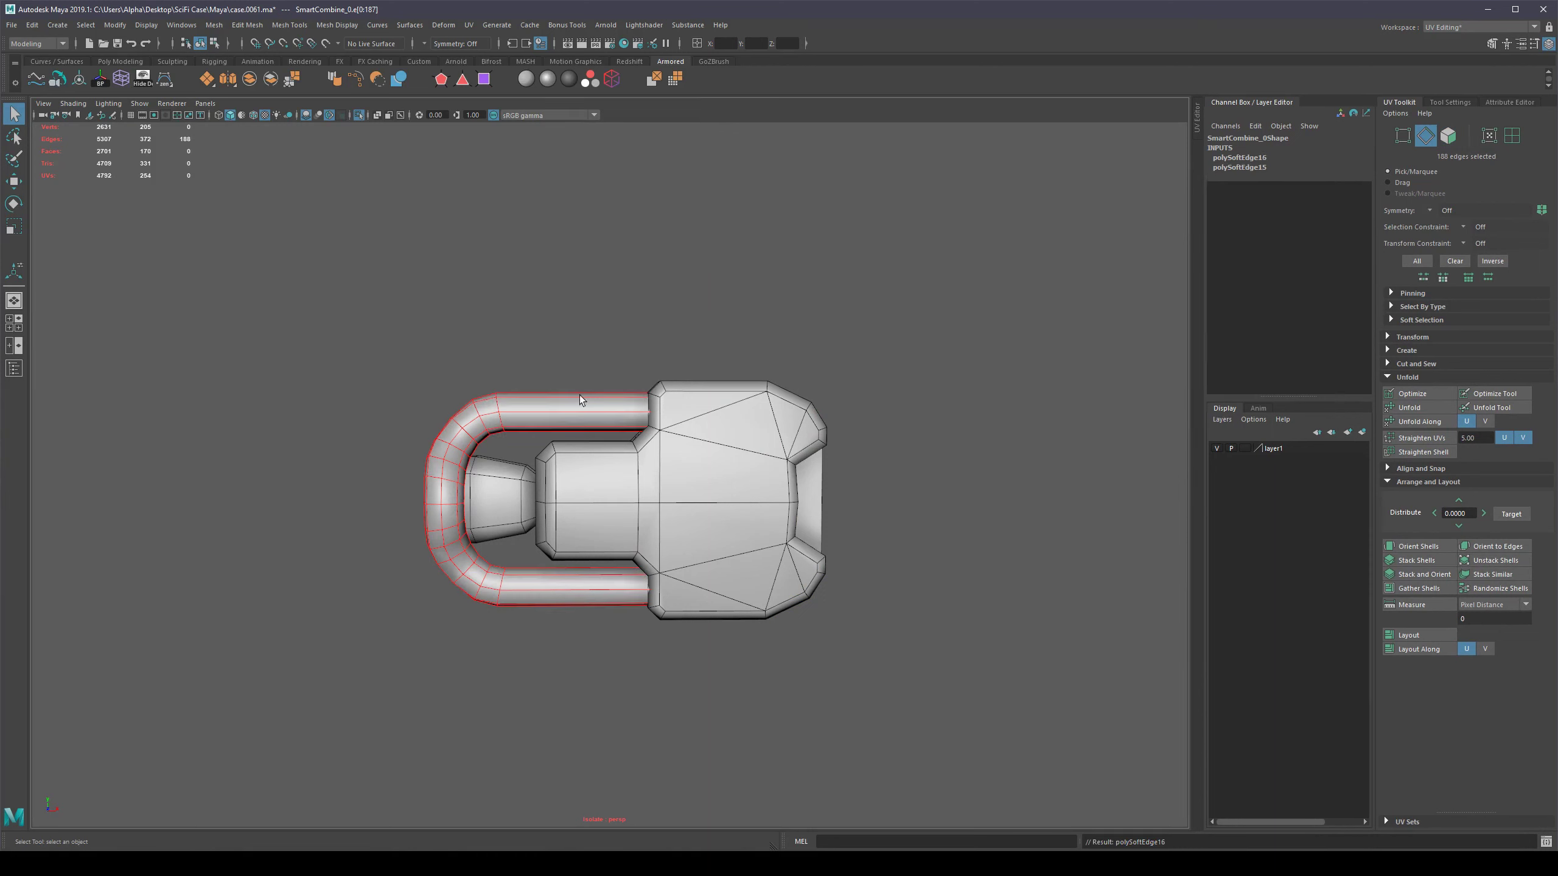
{"action": "left_click", "coordinate": [671, 354]}
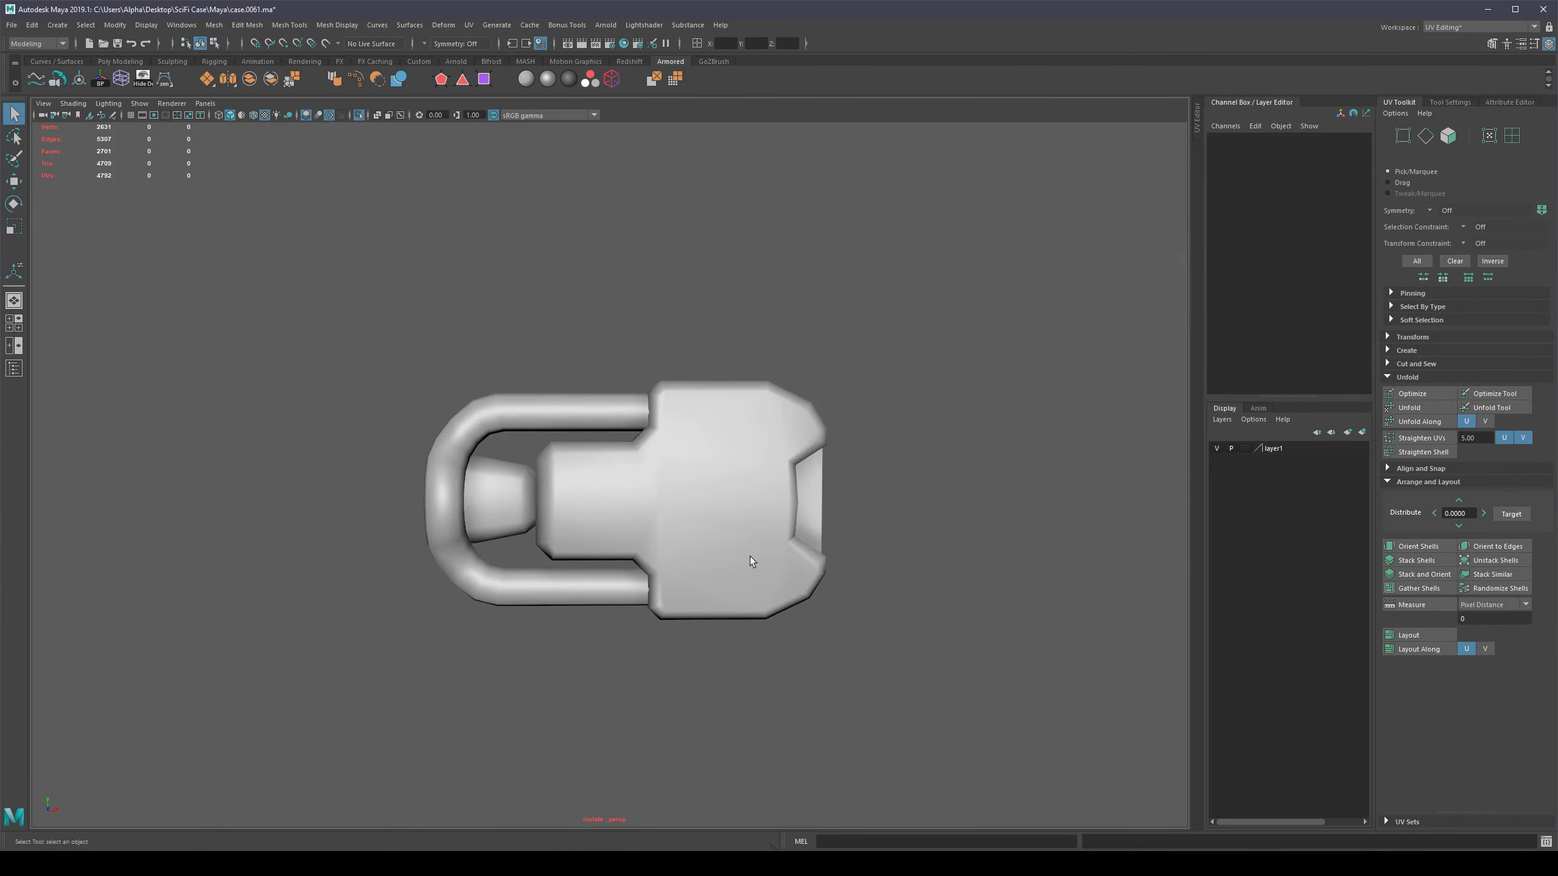
Examine the shading of the latch body's notched end and loop handle from several angles.
{"action": "left_click_drag", "start_coordinate": [750, 557], "coordinate": [767, 473], "text": "alt"}
{"action": "left_click", "coordinate": [771, 461]}
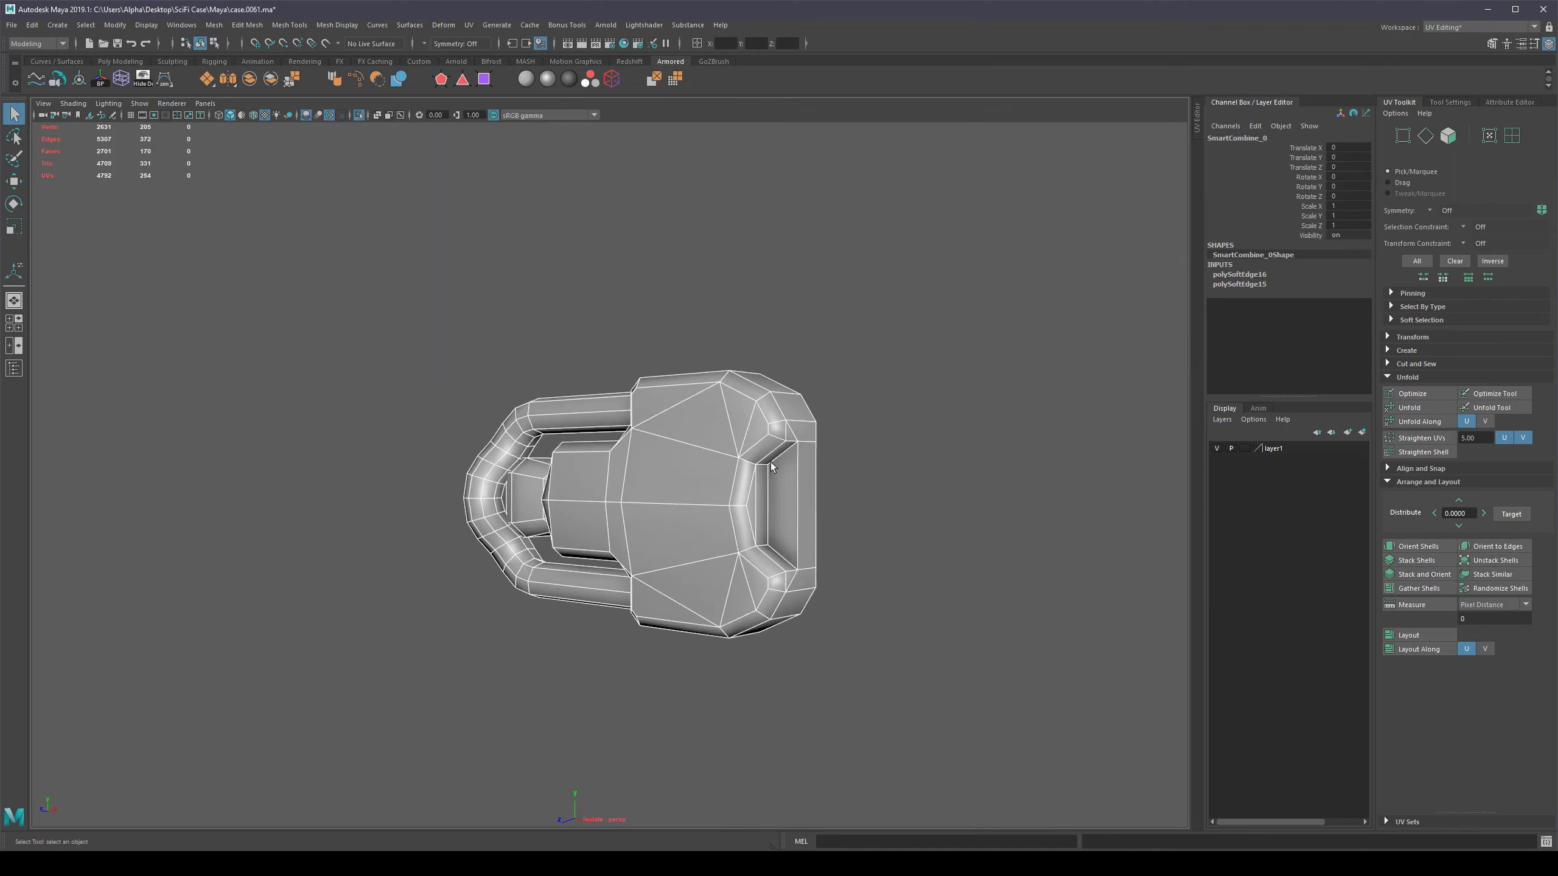
{"action": "scroll", "coordinate": [1044, 415], "scroll_direction": "up", "scroll_amount": 3}
{"action": "left_click", "coordinate": [988, 406]}
{"action": "left_click", "coordinate": [793, 424]}
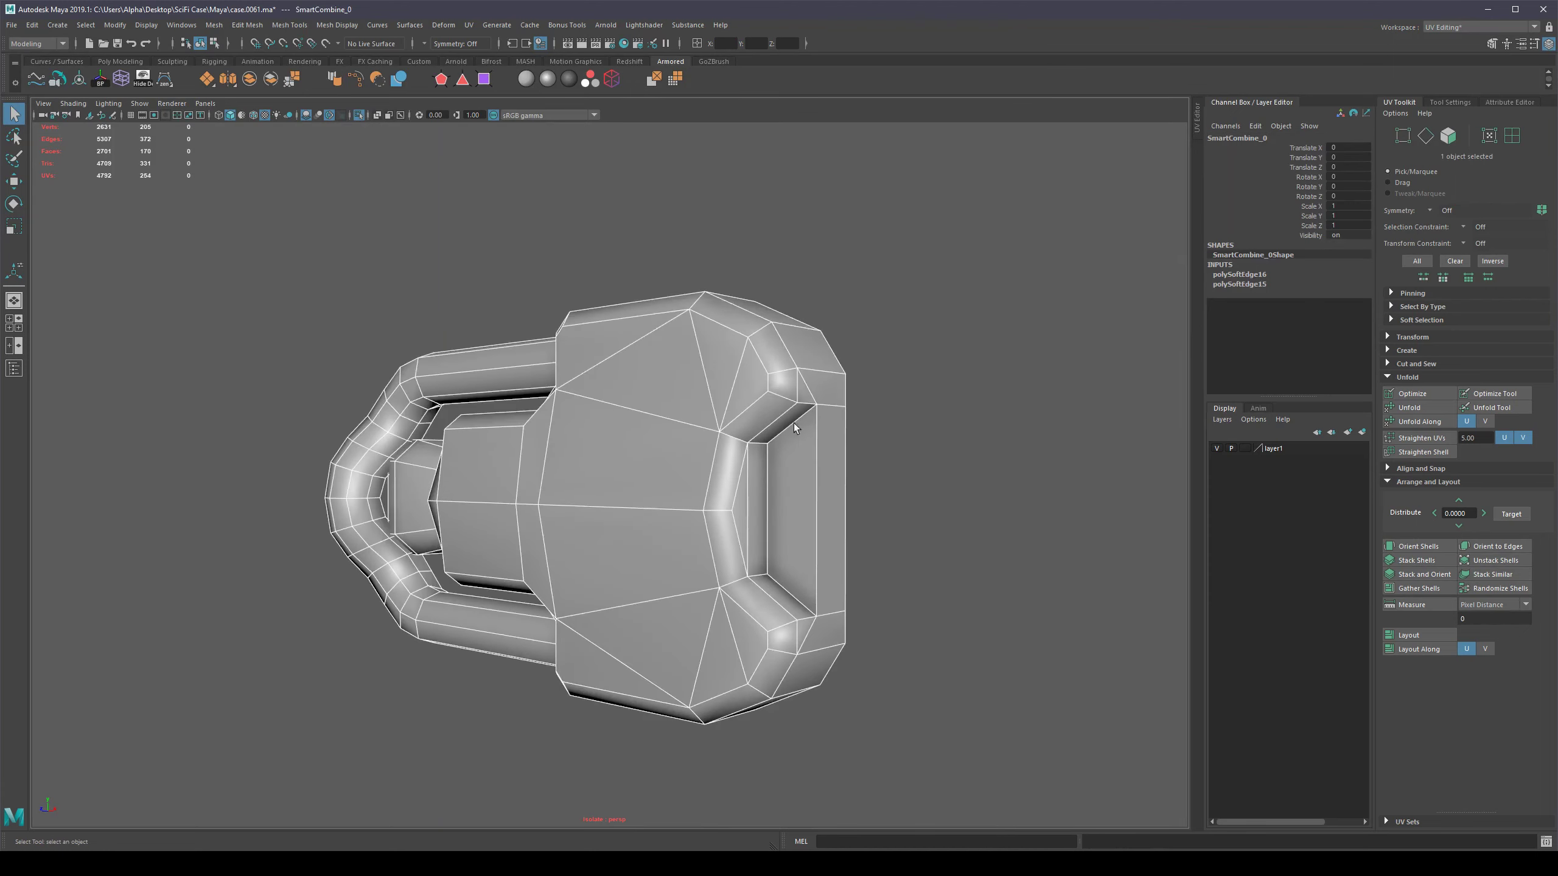
{"action": "left_click_drag", "start_coordinate": [809, 429], "coordinate": [605, 494], "text": "alt"}
{"action": "left_click", "coordinate": [832, 473]}
{"action": "left_click", "coordinate": [630, 524]}
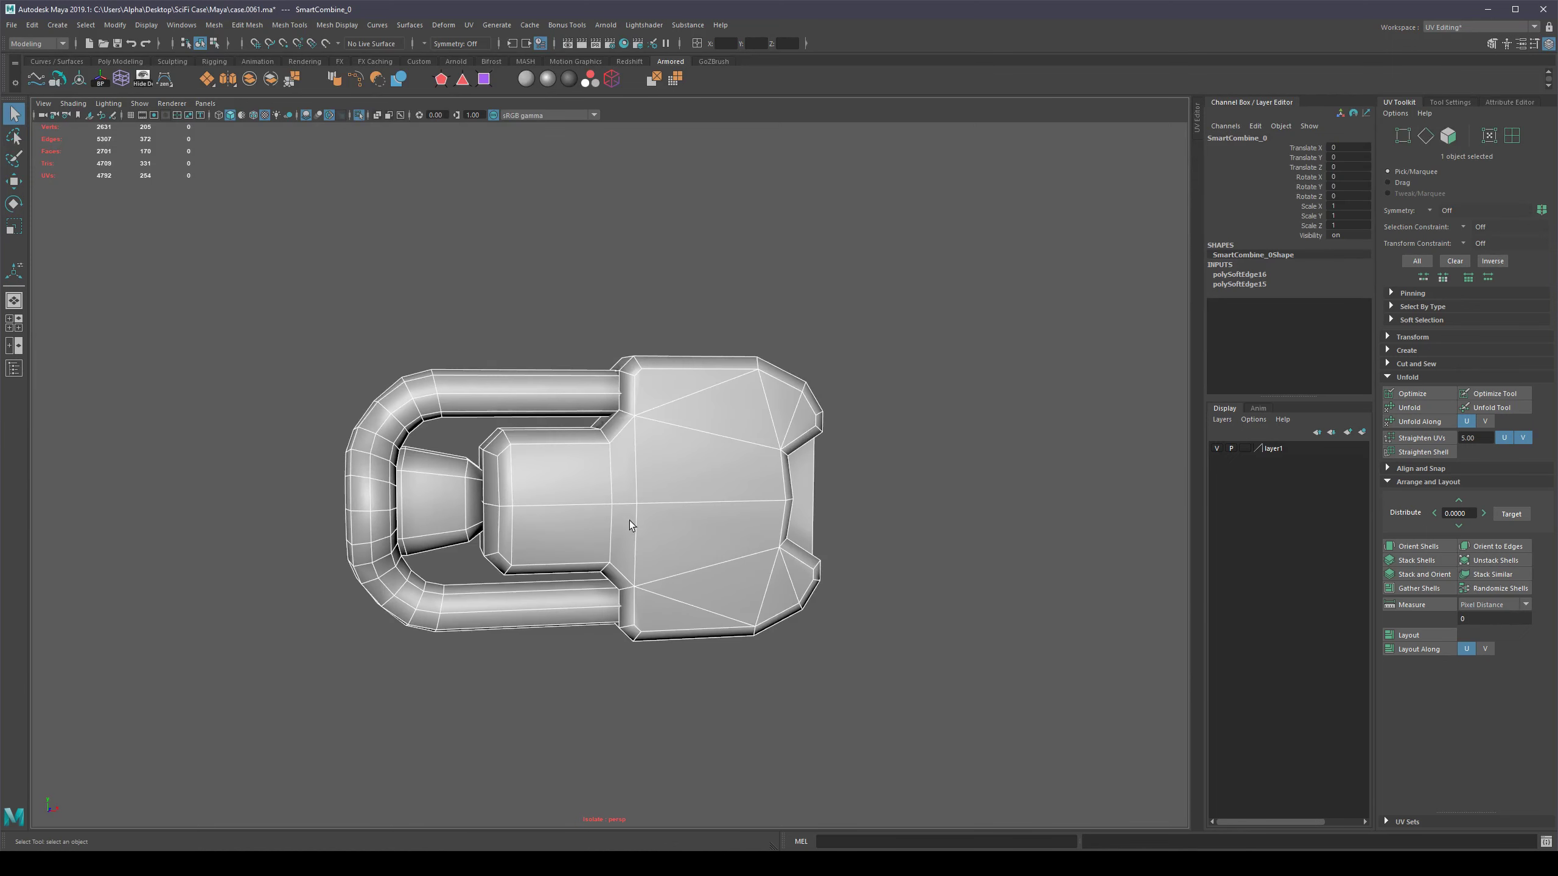
{"action": "scroll", "coordinate": [715, 543], "scroll_direction": "down", "scroll_amount": 2}
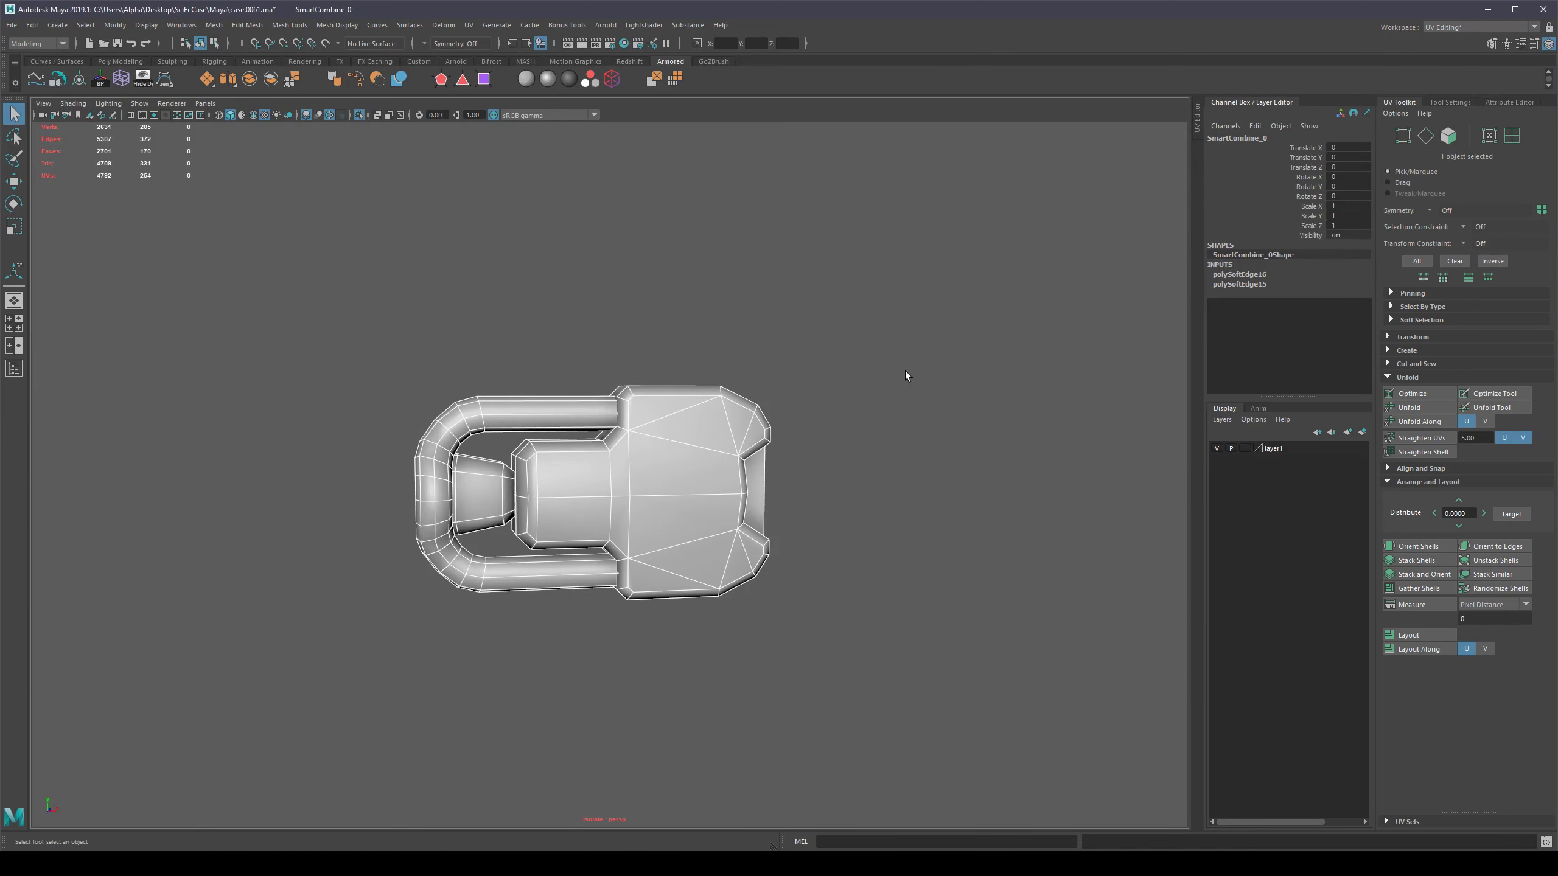
{"action": "scroll", "coordinate": [906, 375], "scroll_direction": "up", "scroll_amount": 1}
Reopen the UV Editor, select all of the latch's faces and project planar UVs onto them from the current view.
{"action": "left_click", "coordinate": [1195, 120]}
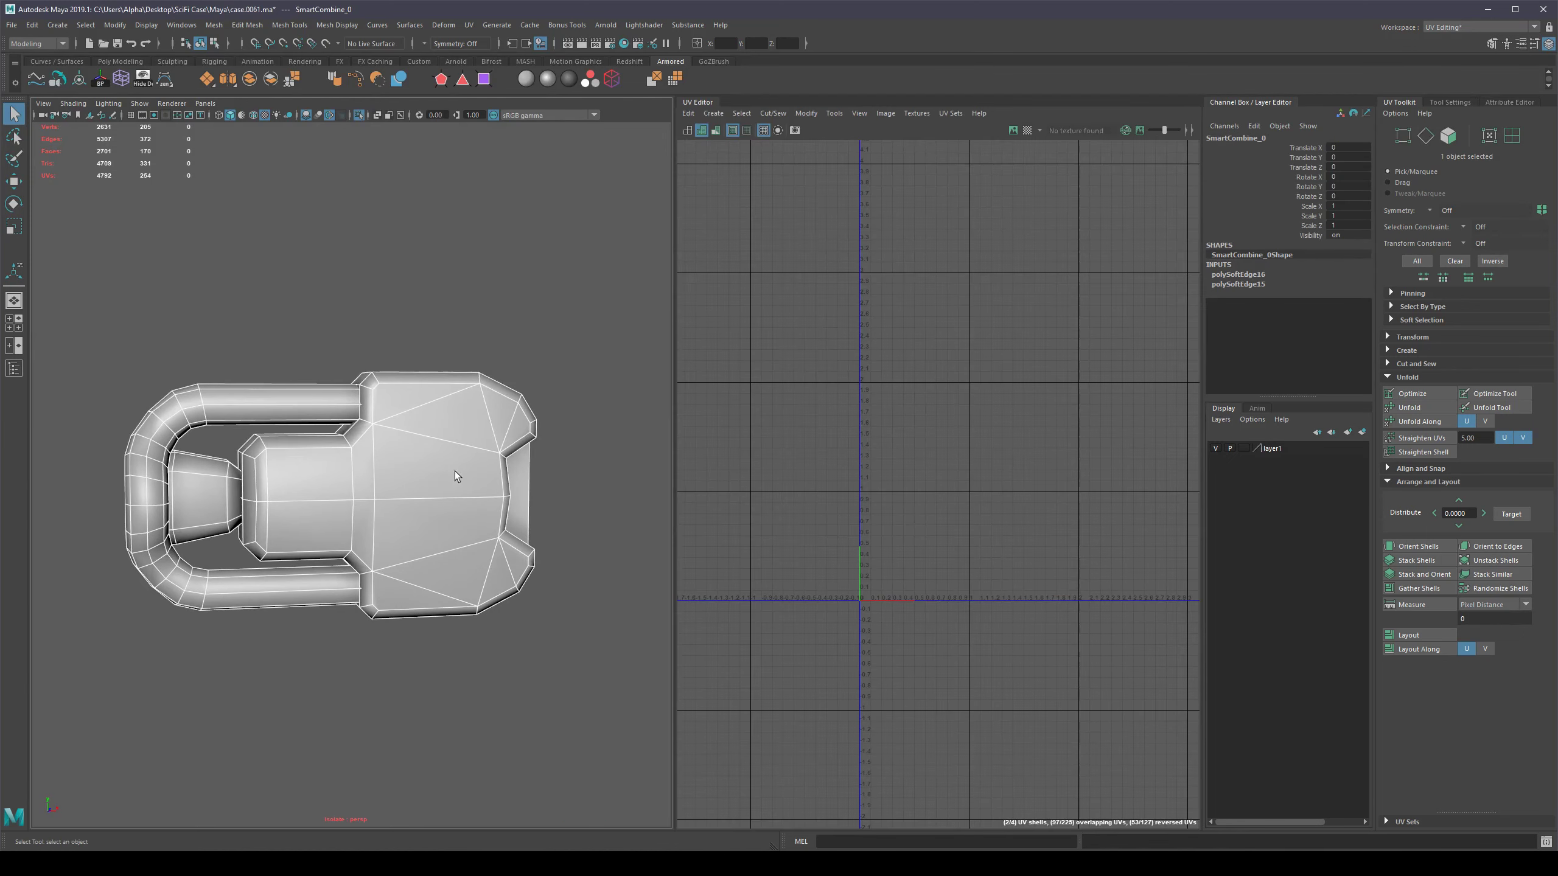
{"action": "key", "text": "F11"}
{"action": "scroll", "coordinate": [543, 345], "scroll_direction": "down", "scroll_amount": 2}
{"action": "left_click_drag", "start_coordinate": [582, 290], "coordinate": [167, 616]}
{"action": "left_click_drag", "start_coordinate": [294, 589], "coordinate": [443, 583], "text": "alt"}
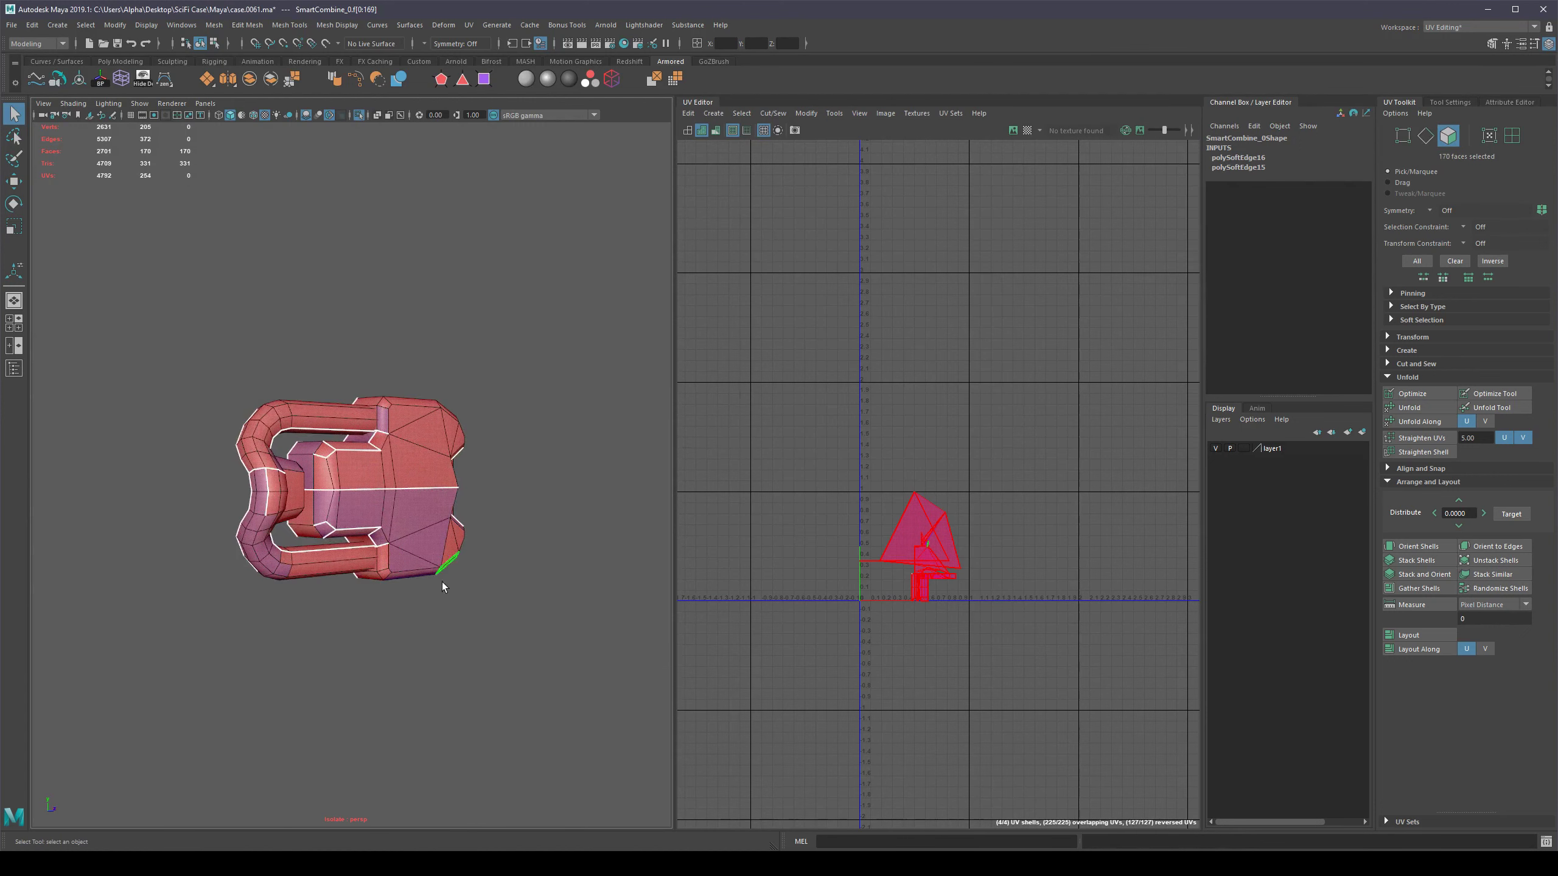
{"action": "scroll", "coordinate": [442, 582], "scroll_direction": "up", "scroll_amount": 2}
{"action": "right_click", "coordinate": [598, 389], "text": "shift"}
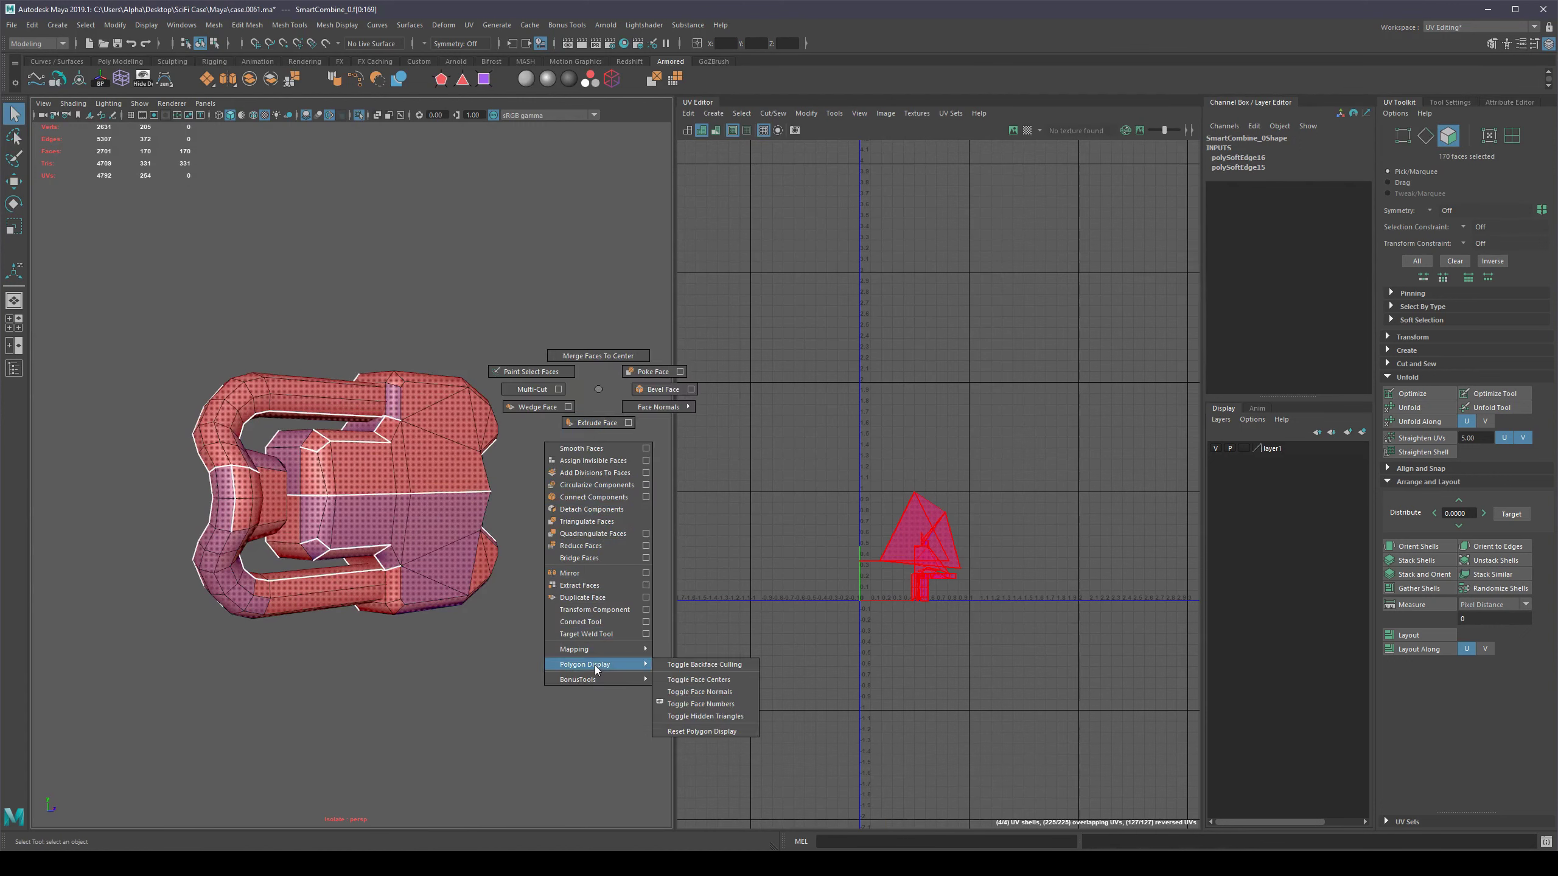
{"action": "mouse_move", "coordinate": [591, 651]}
{"action": "left_click", "coordinate": [696, 744]}
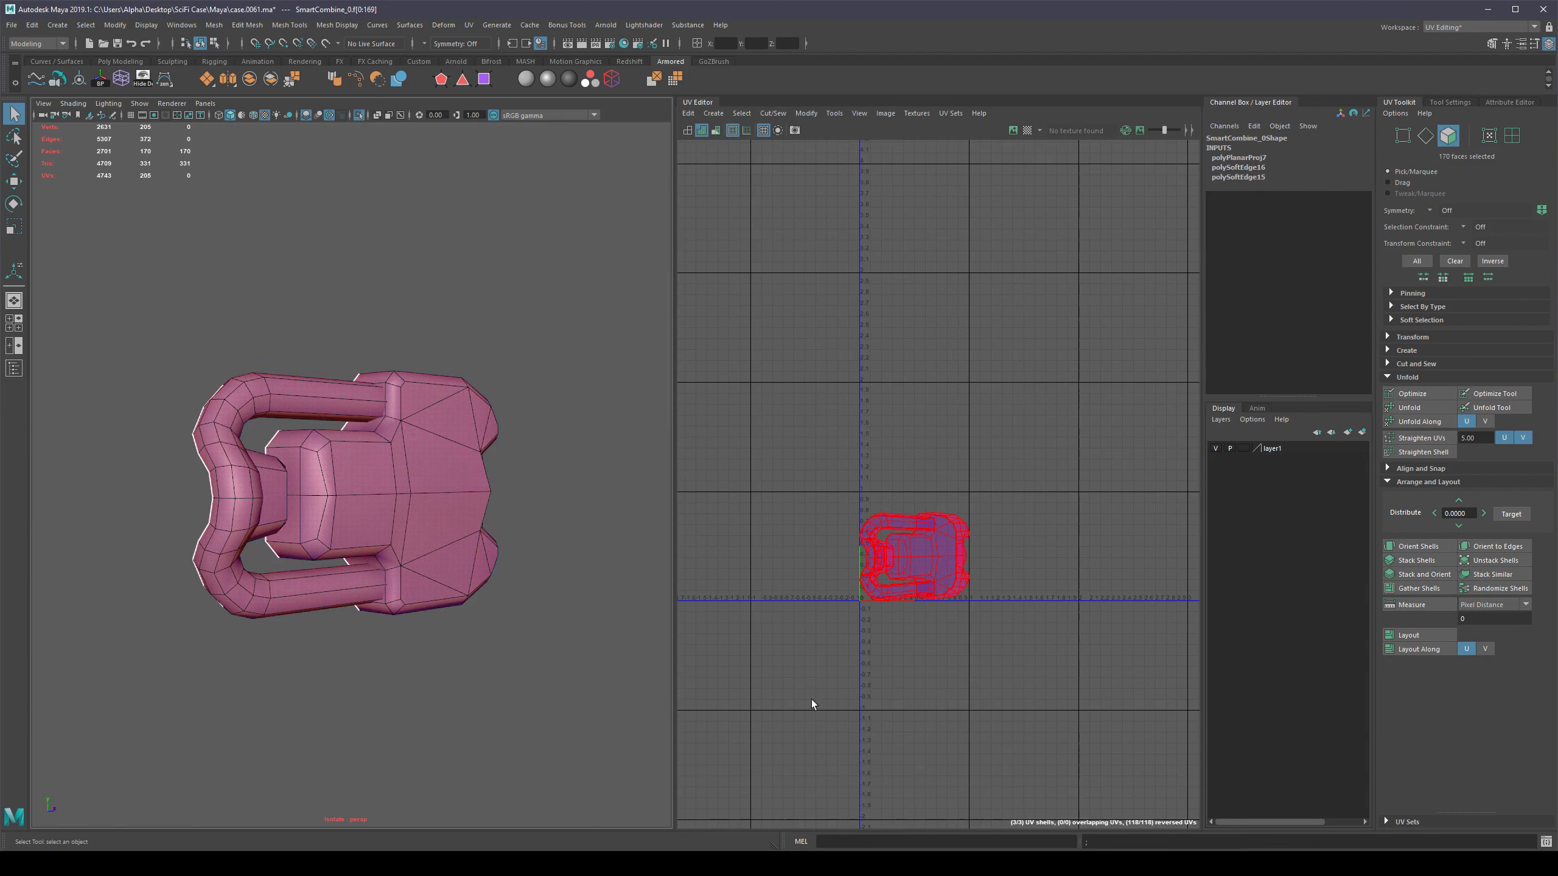
Select the latch's hard edges and cut its UVs along them.
{"action": "key", "text": "F10"}
{"action": "right_click_drag", "start_coordinate": [1026, 463], "coordinate": [991, 478], "text": "shift"}
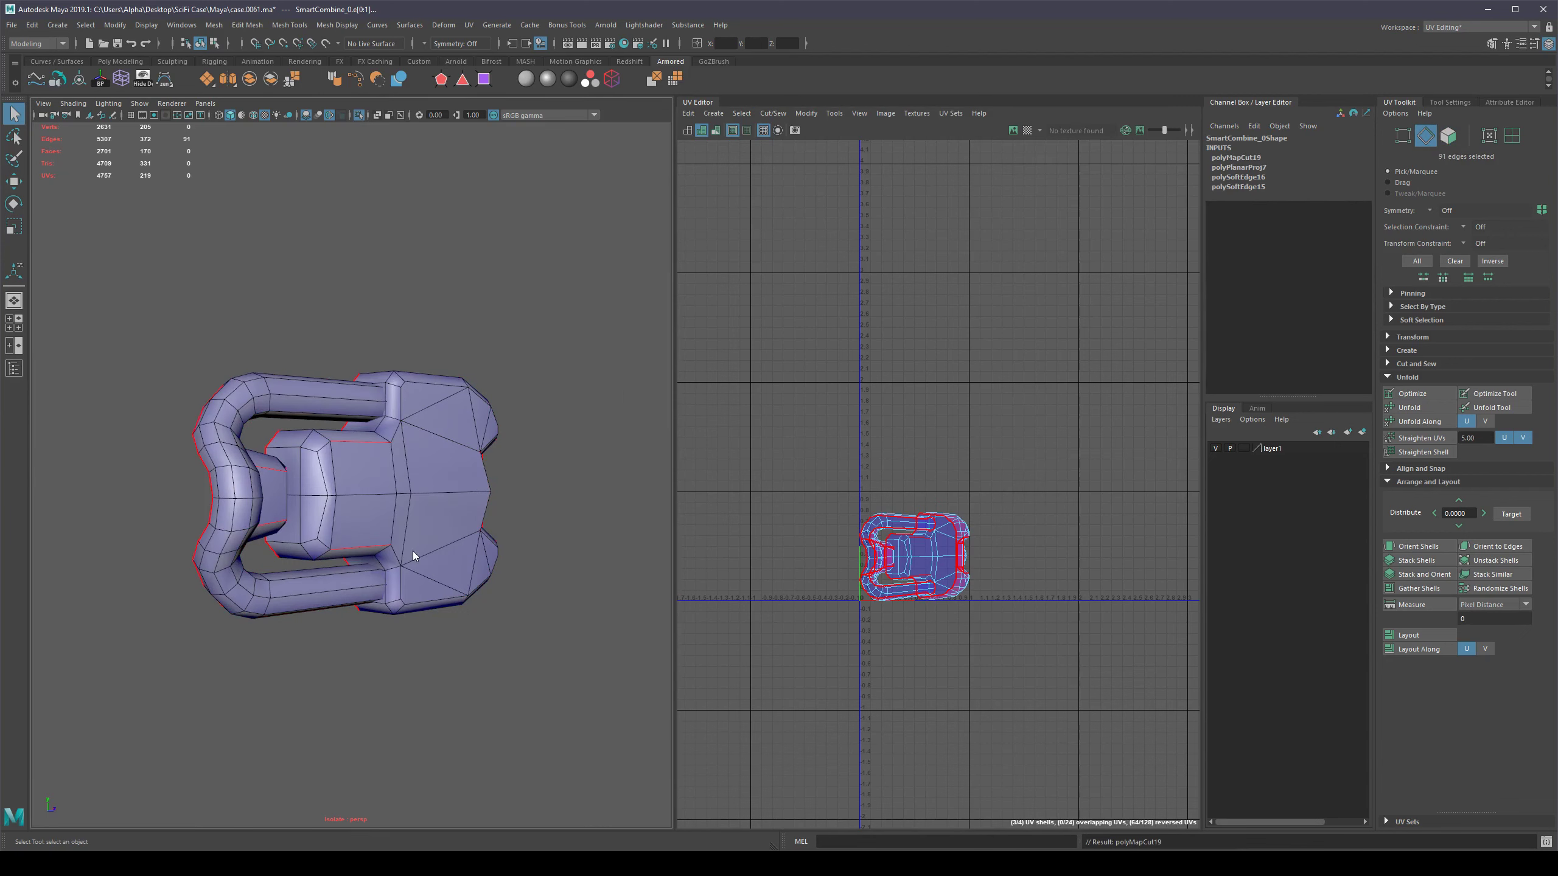
Unfold the whole latch's UVs, and arrange the resulting shells with Orient Shells and Layout.
{"action": "right_click_drag", "start_coordinate": [412, 550], "coordinate": [467, 513]}
{"action": "left_click", "coordinate": [1407, 408]}
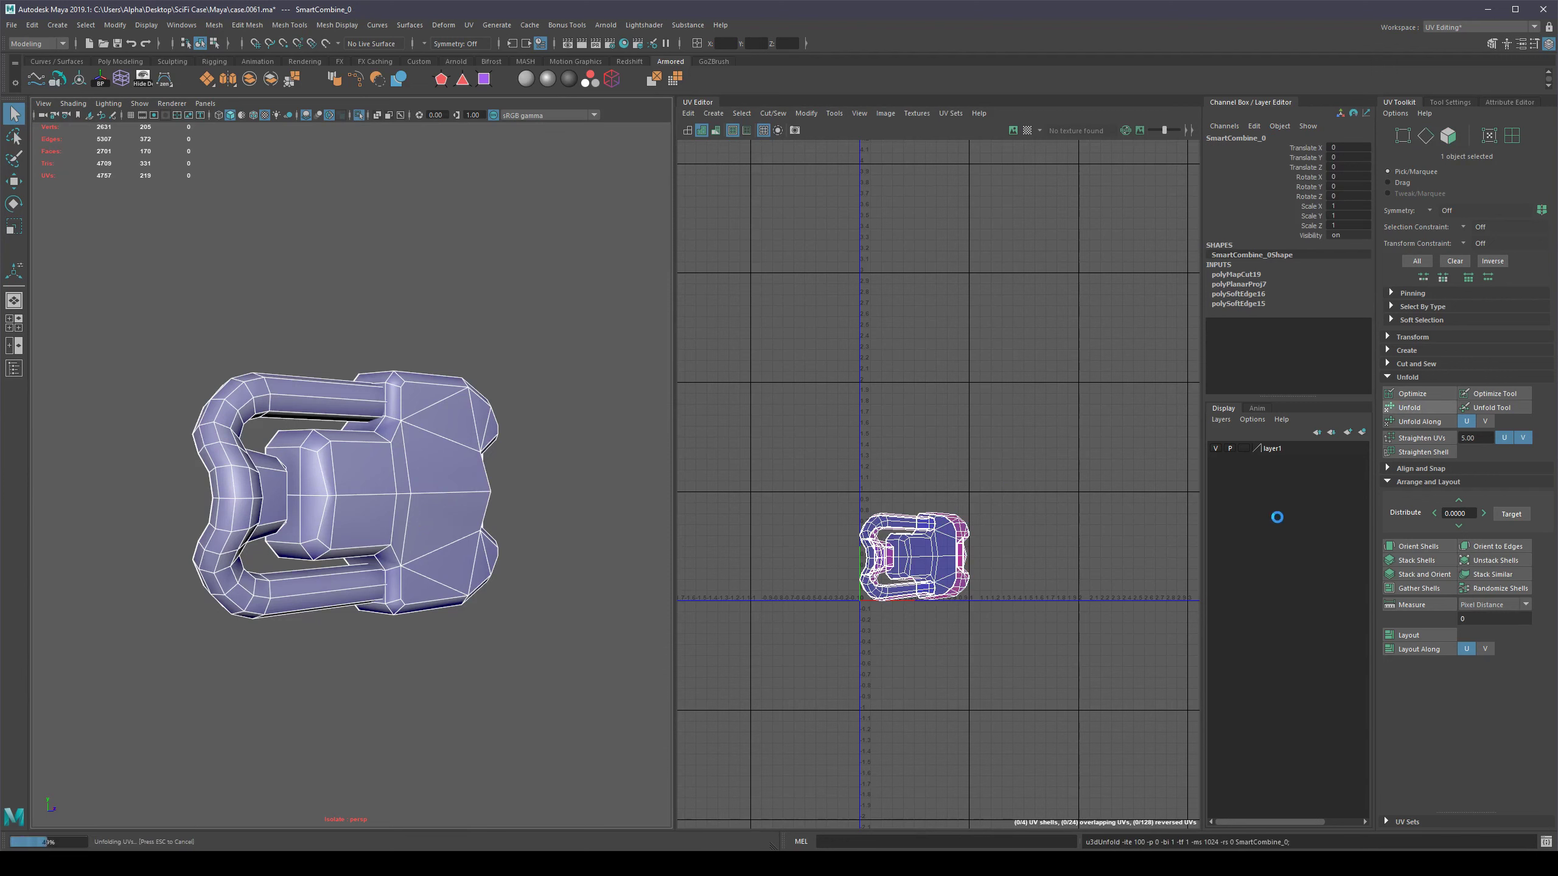
{"action": "left_click", "coordinate": [1417, 546]}
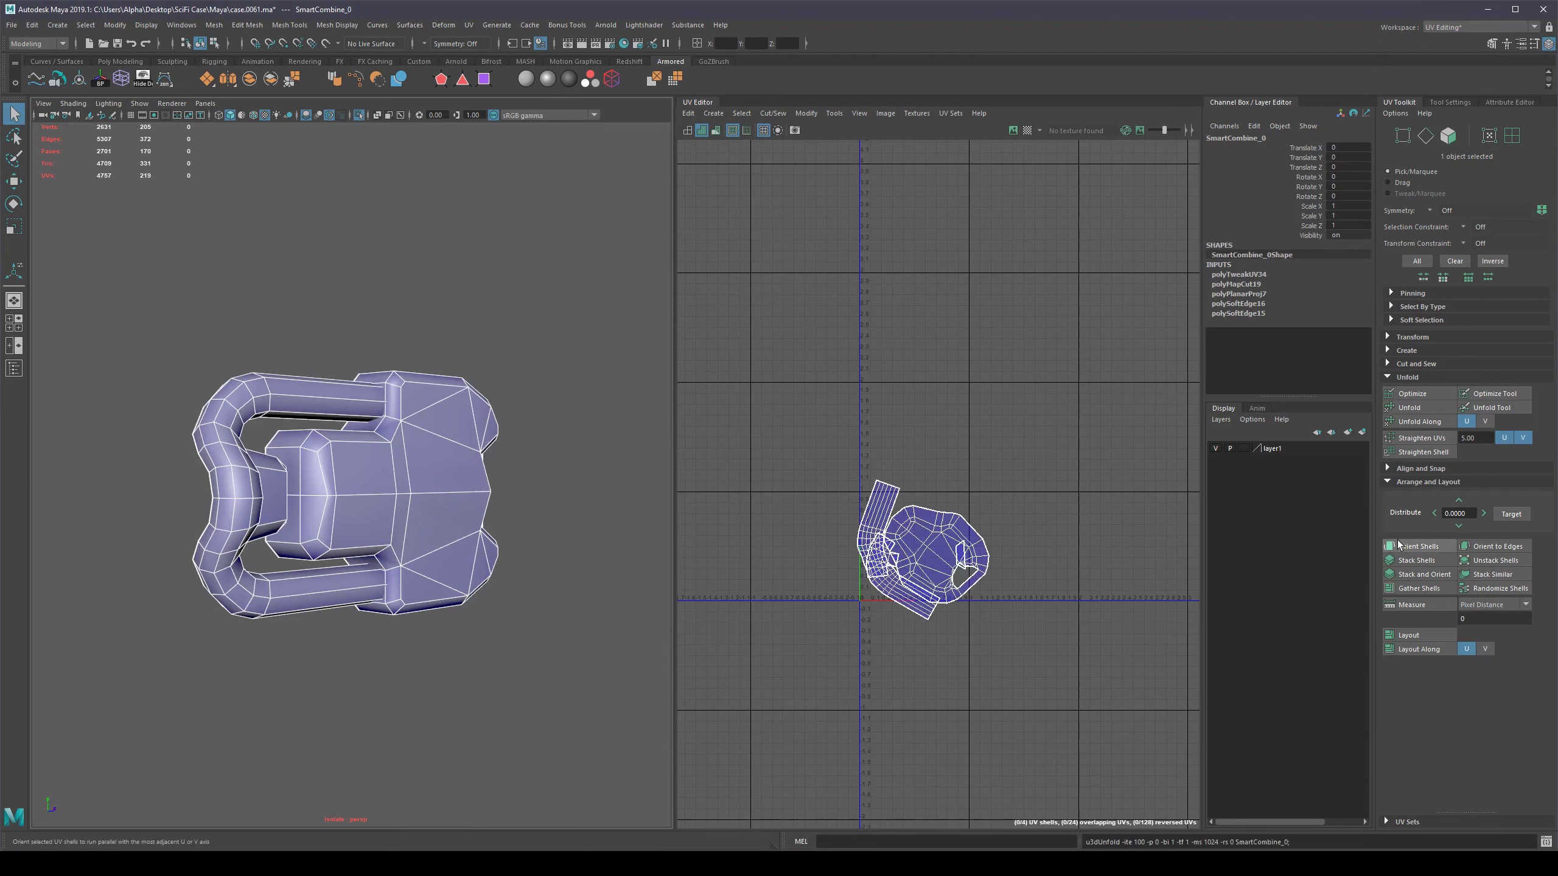
{"action": "left_click", "coordinate": [1398, 636]}
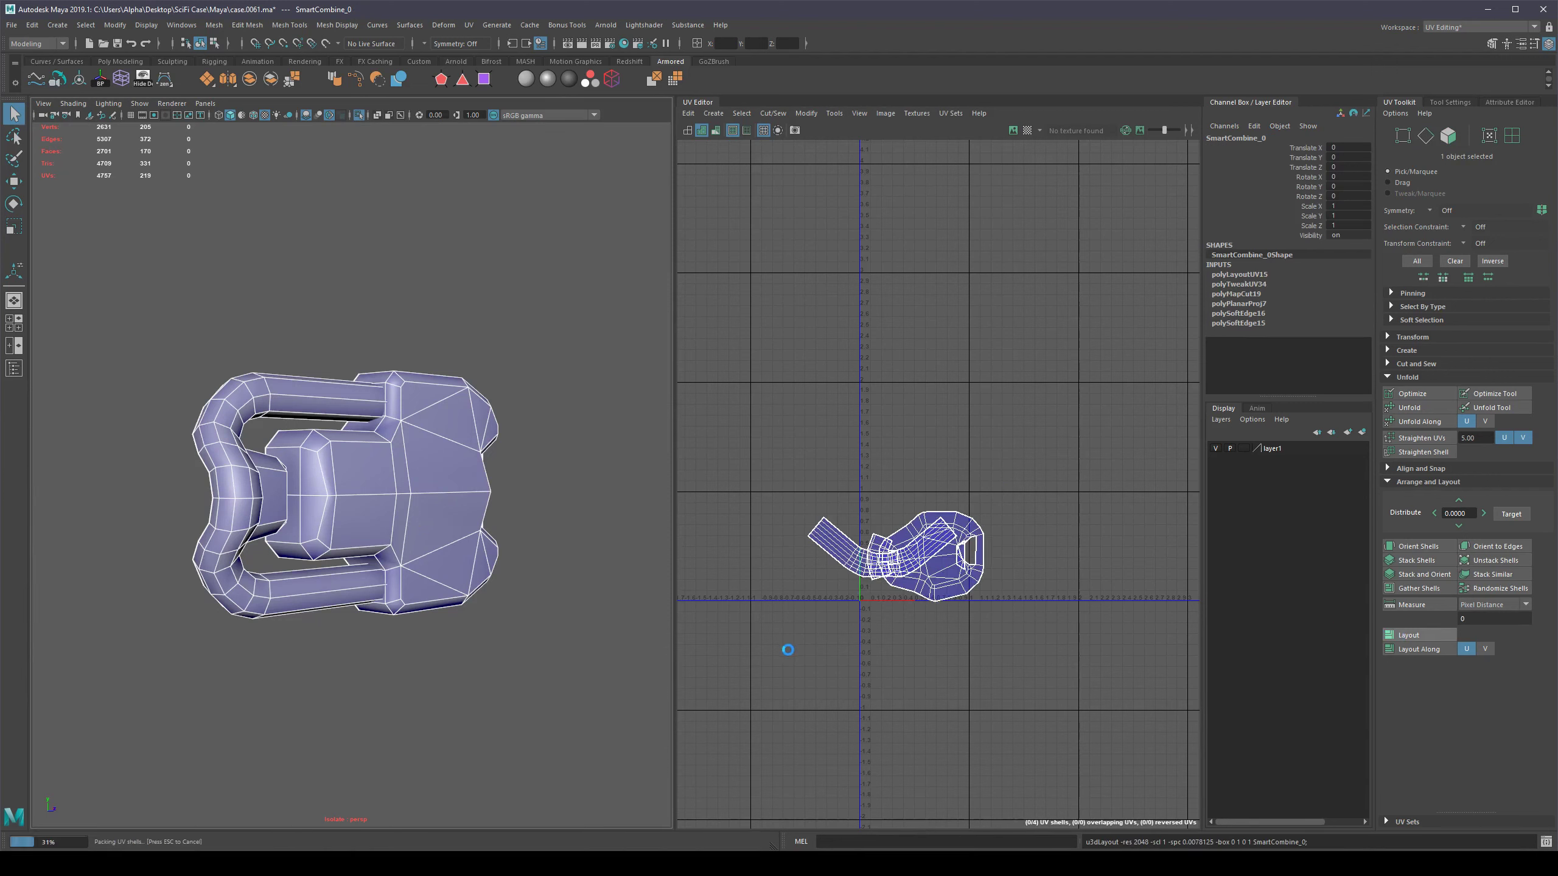
{"action": "scroll", "coordinate": [984, 592], "scroll_direction": "up", "scroll_amount": 3}
{"action": "scroll", "coordinate": [975, 577], "scroll_direction": "up", "scroll_amount": 3}
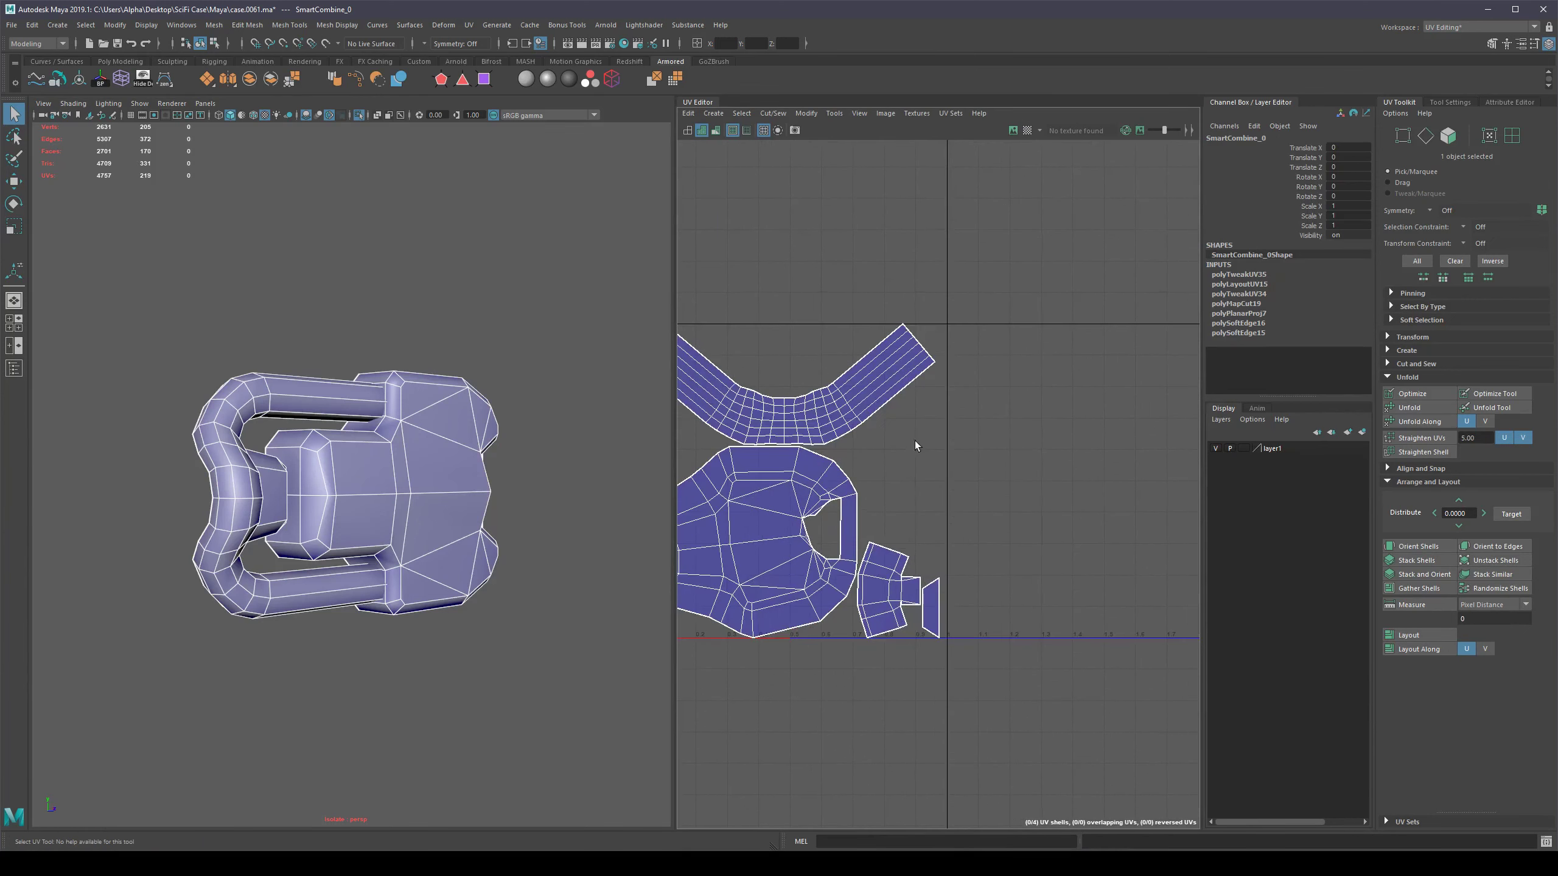
Examine the latch's UV shells, picking faces around the notch opening and small shells to match them to the model.
{"action": "middle_click_drag", "start_coordinate": [914, 442], "coordinate": [1033, 366], "text": "alt"}
{"action": "scroll", "coordinate": [931, 478], "scroll_direction": "up", "scroll_amount": 4}
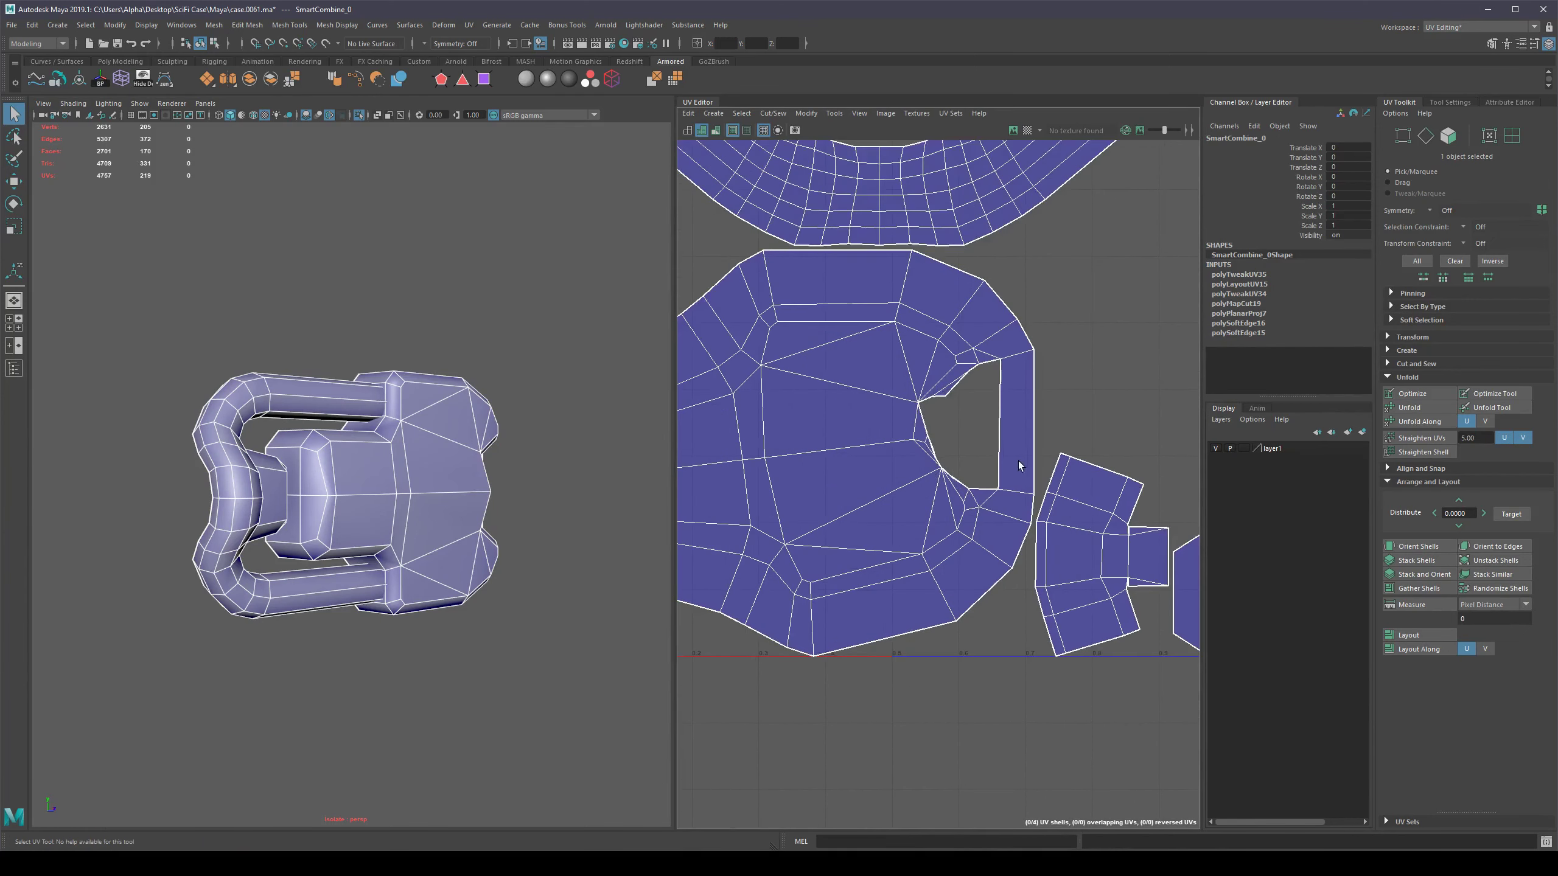
{"action": "key", "text": "F11"}
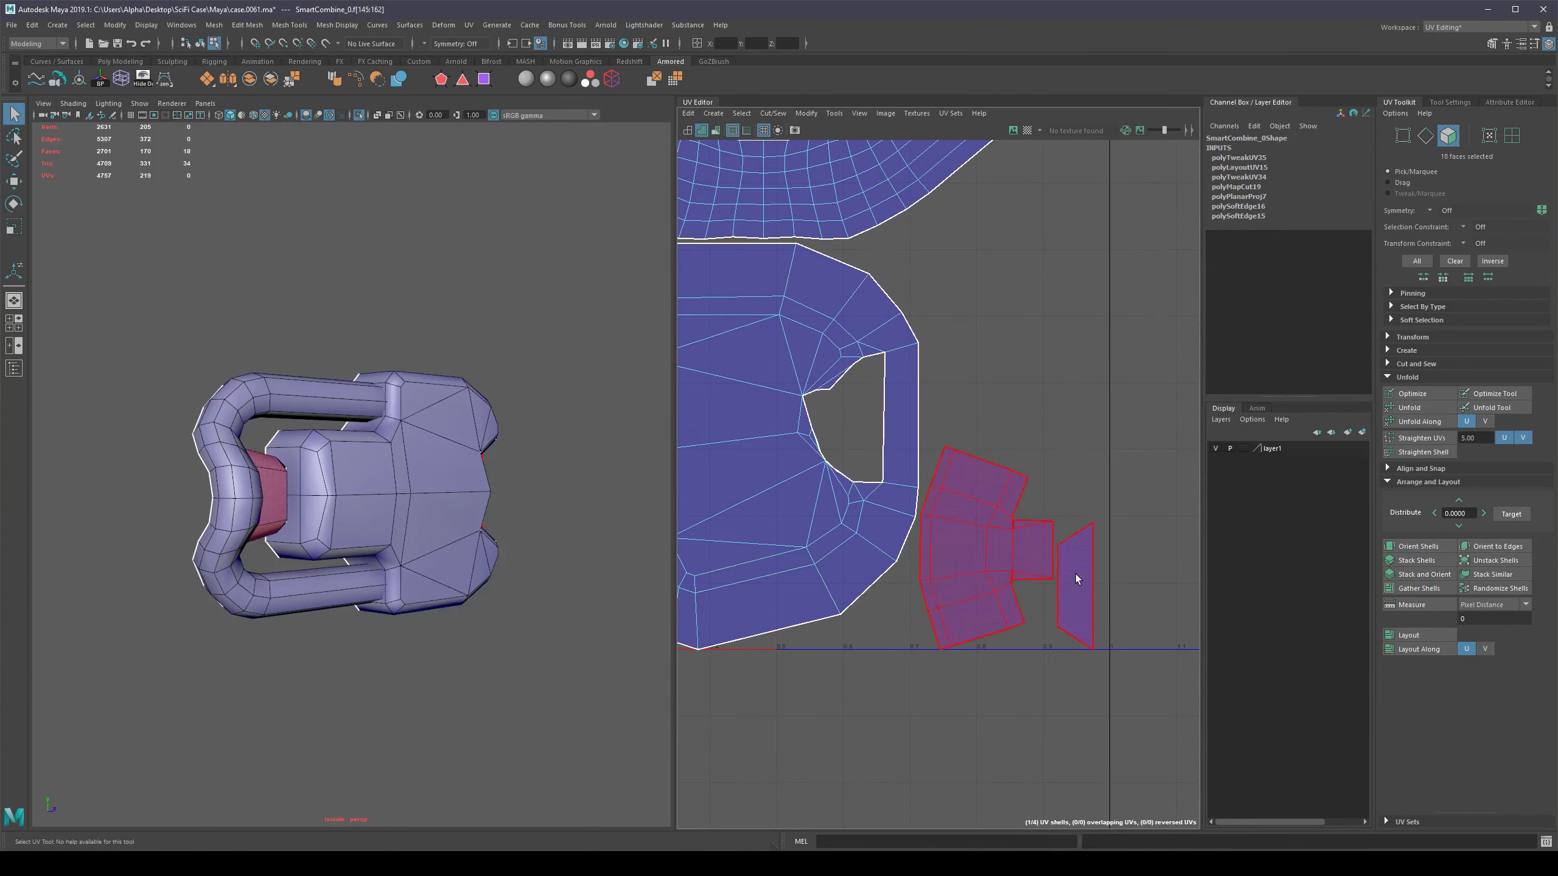
{"action": "left_click", "coordinate": [1075, 575]}
{"action": "left_click_drag", "start_coordinate": [534, 555], "coordinate": [417, 545], "text": "alt"}
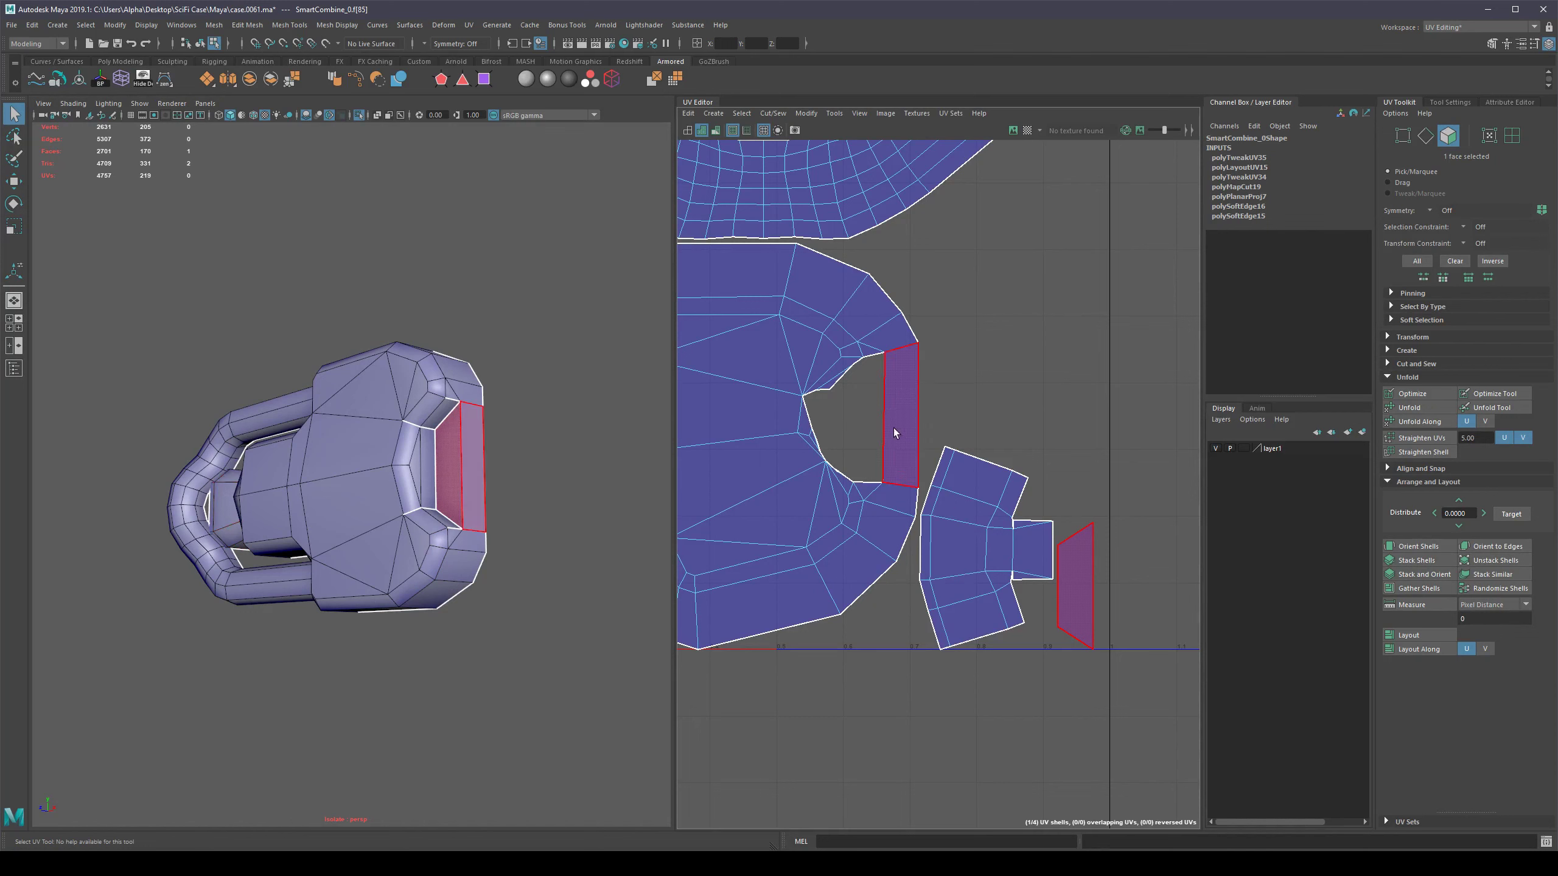
{"action": "double_click", "coordinate": [791, 452]}
{"action": "middle_click_drag", "start_coordinate": [793, 461], "coordinate": [815, 473], "text": "alt"}
{"action": "left_click", "coordinate": [833, 447]}
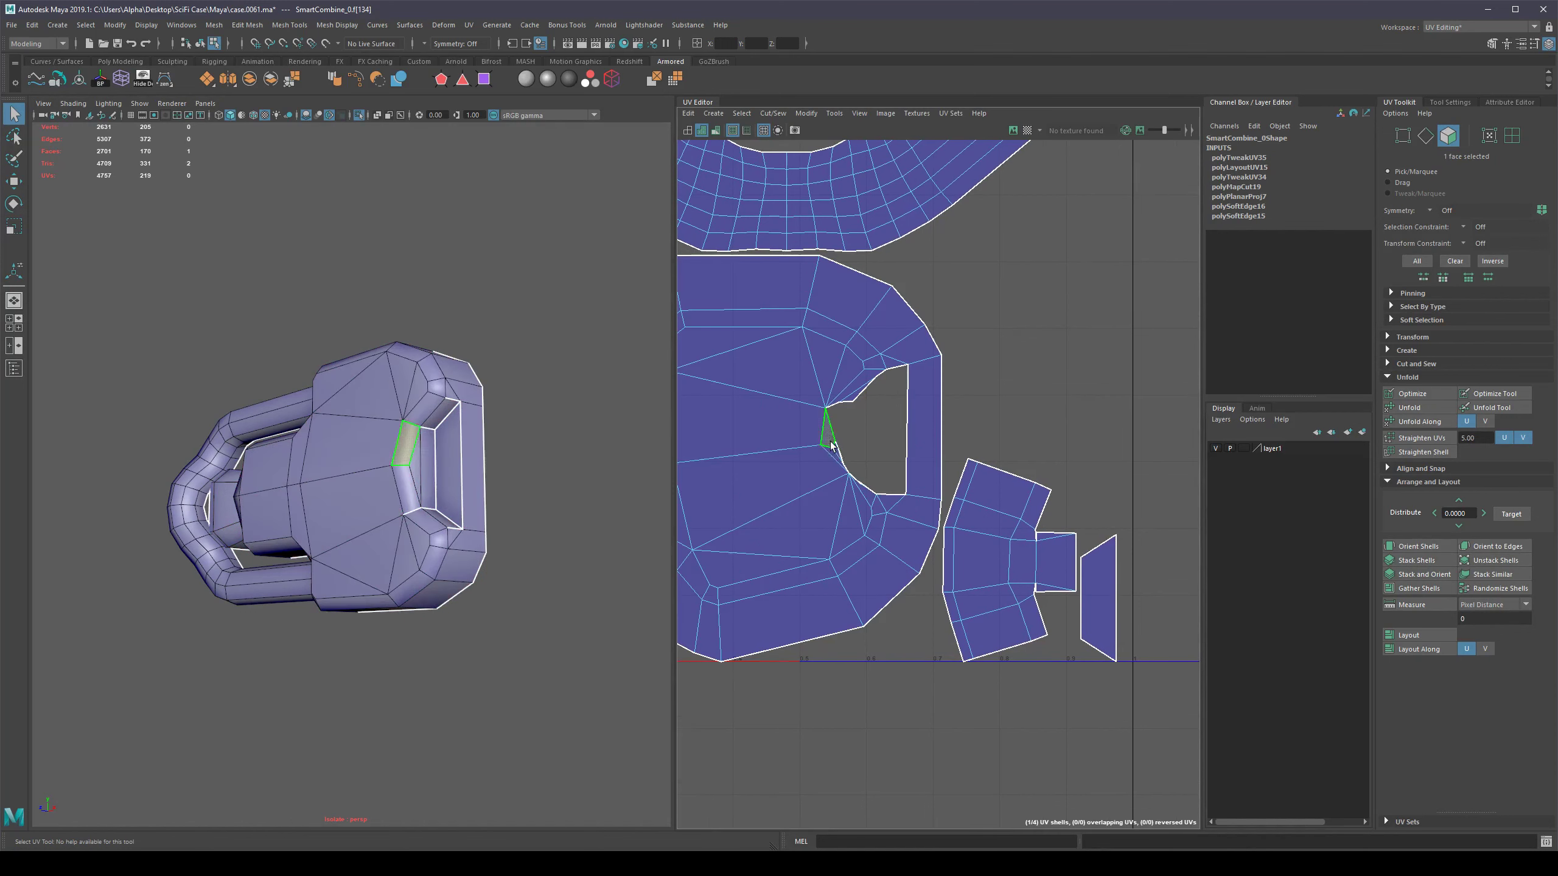
{"action": "left_click", "coordinate": [838, 450]}
{"action": "scroll", "coordinate": [994, 429], "scroll_direction": "down", "scroll_amount": 4}
{"action": "middle_click_drag", "start_coordinate": [921, 435], "coordinate": [826, 522], "text": "alt"}
{"action": "scroll", "coordinate": [1026, 485], "scroll_direction": "up", "scroll_amount": 2}
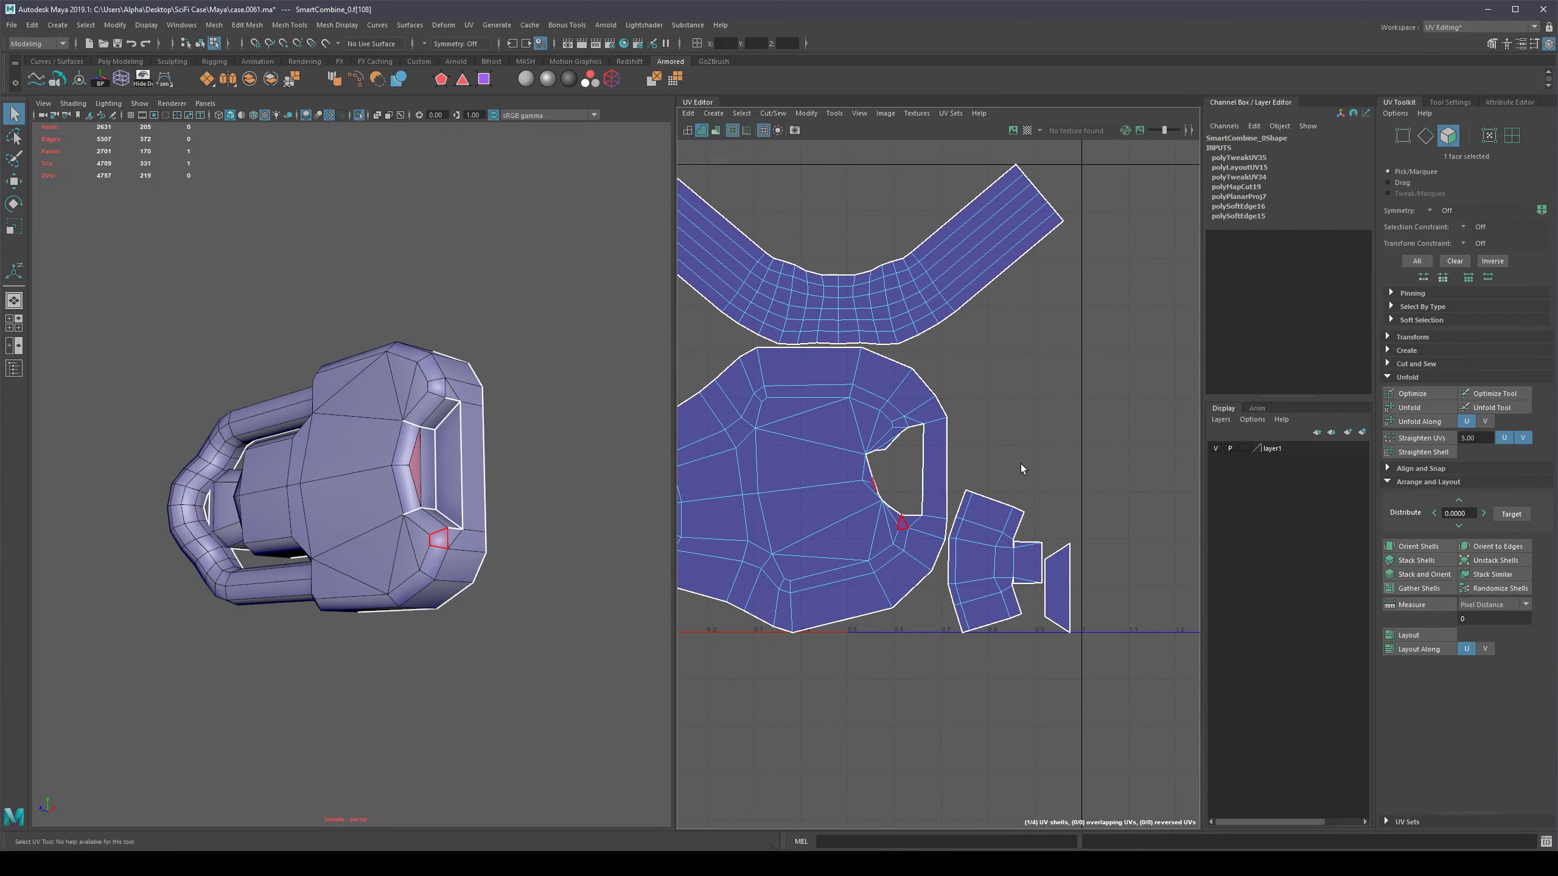
{"action": "scroll", "coordinate": [927, 512], "scroll_direction": "up", "scroll_amount": 3}
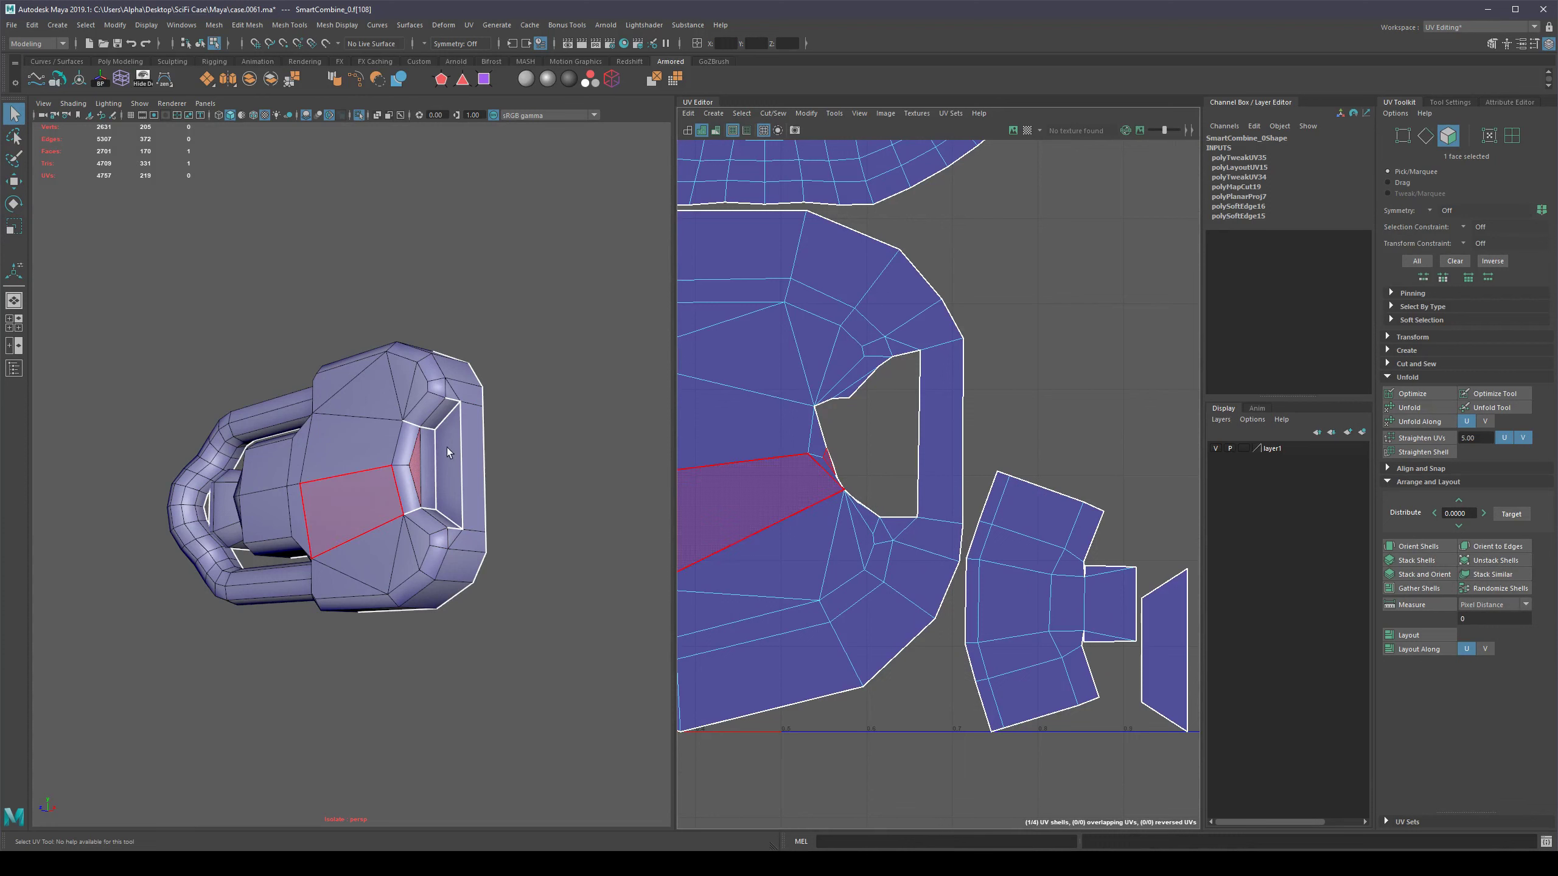
Select the split edges at both sides of the latch body's notch and move and sew their UVs.
{"action": "key", "text": "F10"}
{"action": "scroll", "coordinate": [451, 399], "scroll_direction": "up", "scroll_amount": 3}
{"action": "left_click", "coordinate": [499, 384]}
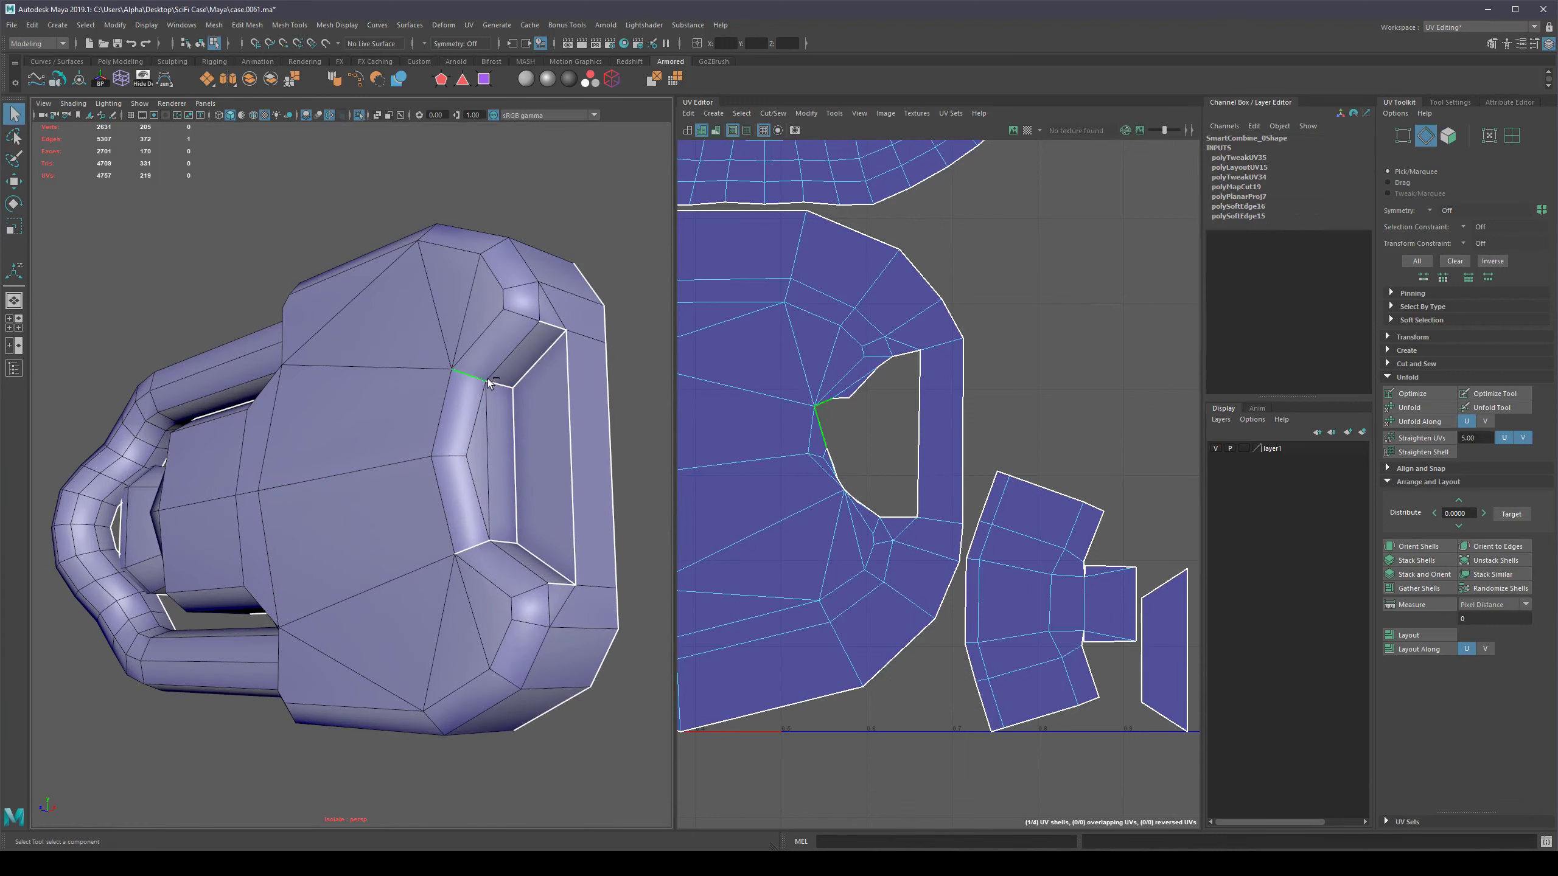
{"action": "left_click", "coordinate": [471, 375], "text": "shift"}
{"action": "left_click", "coordinate": [475, 545], "text": "shift"}
{"action": "scroll", "coordinate": [559, 465], "scroll_direction": "down", "scroll_amount": 3}
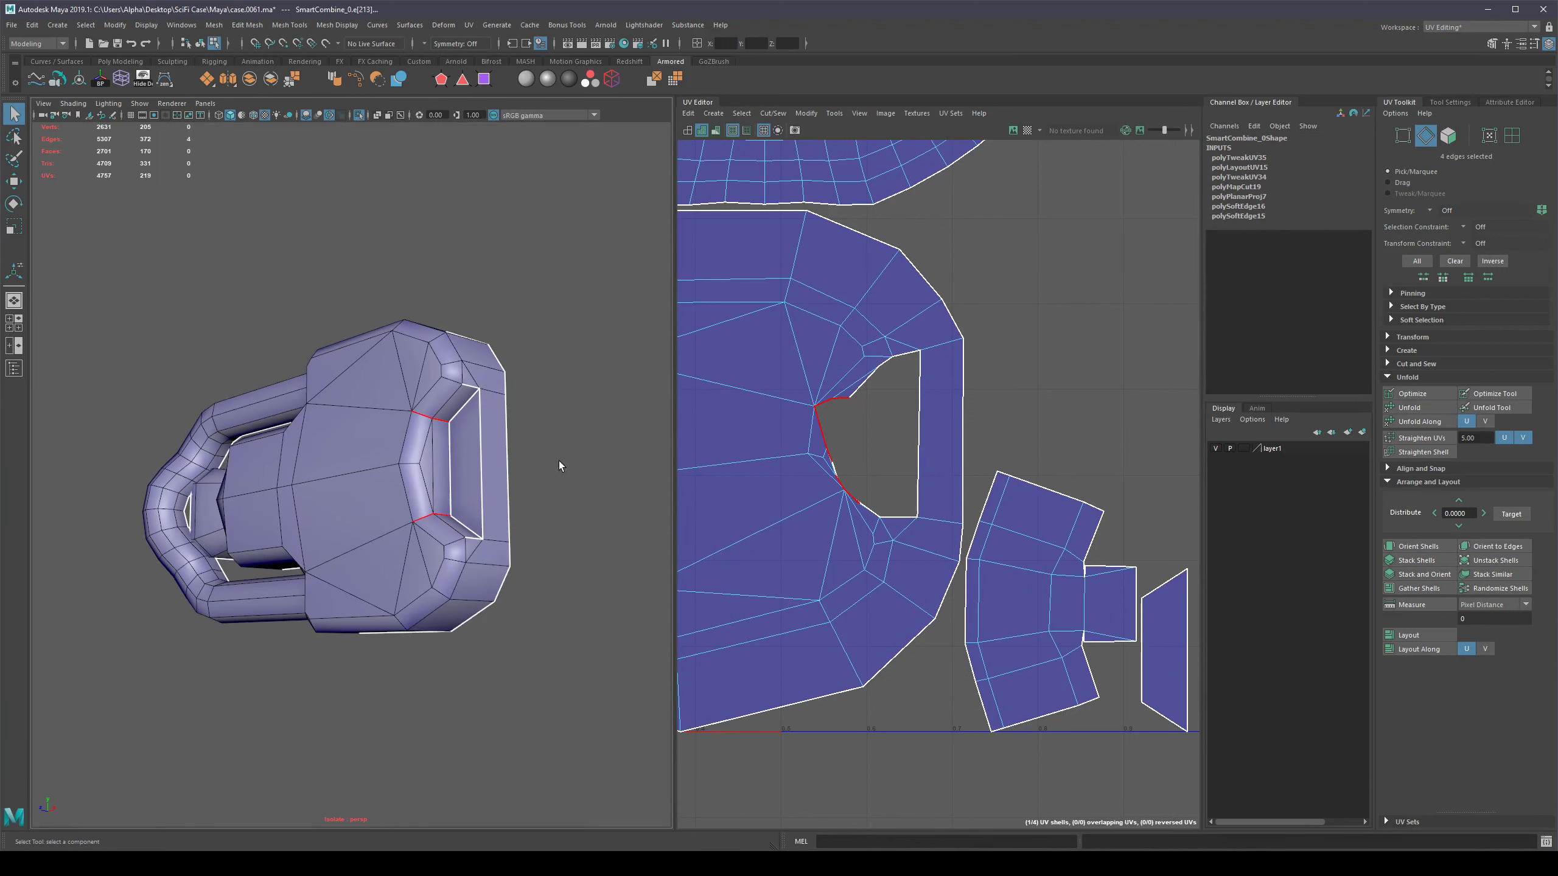
{"action": "left_click", "coordinate": [476, 389], "text": "shift"}
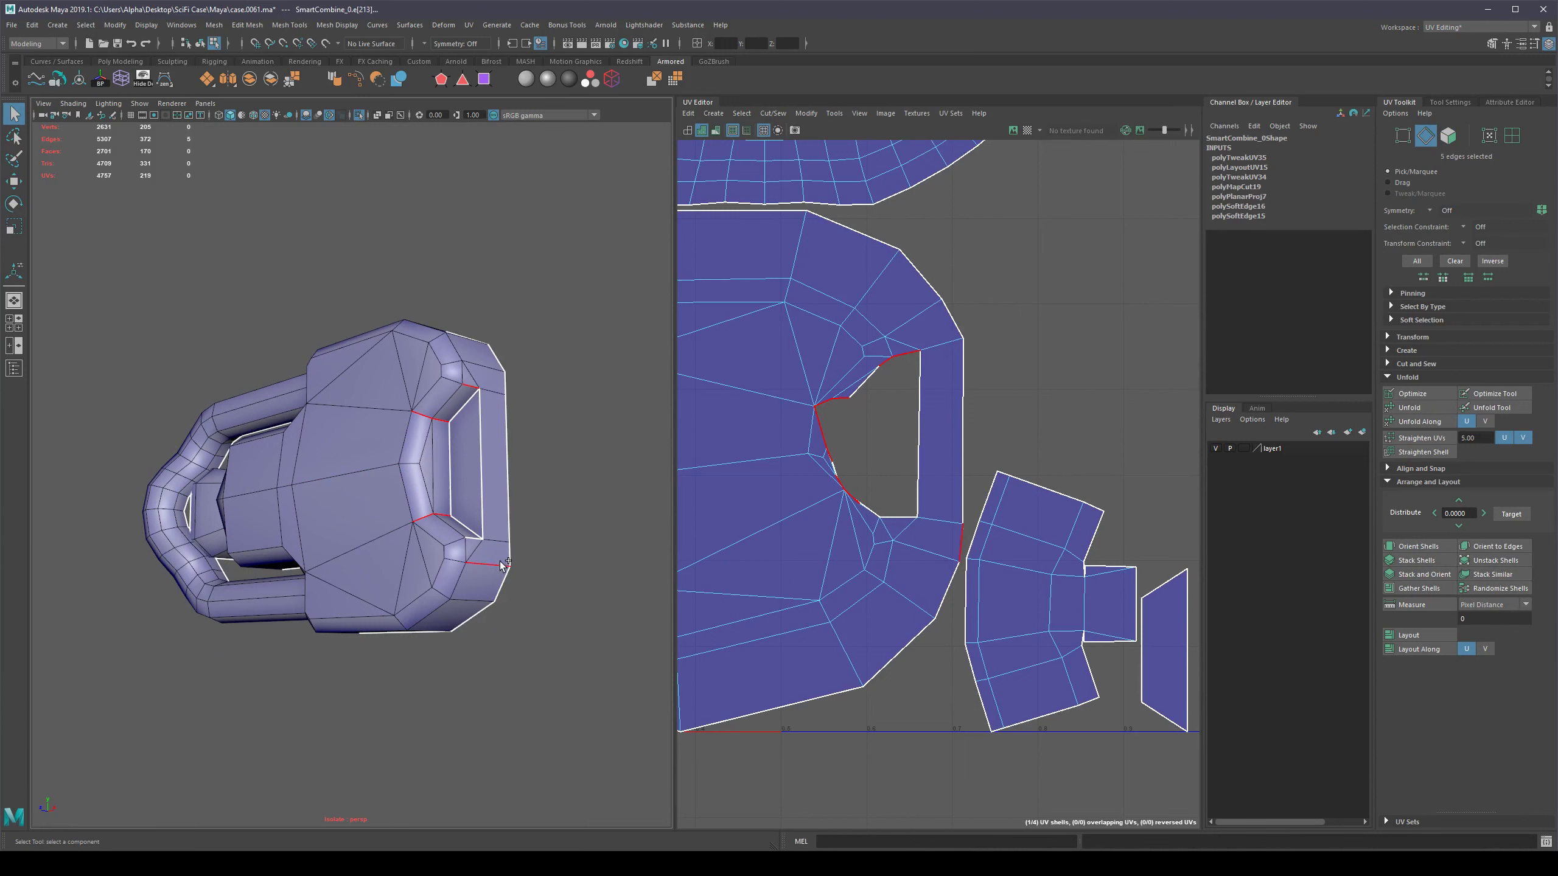
{"action": "left_click", "coordinate": [474, 540], "text": "shift"}
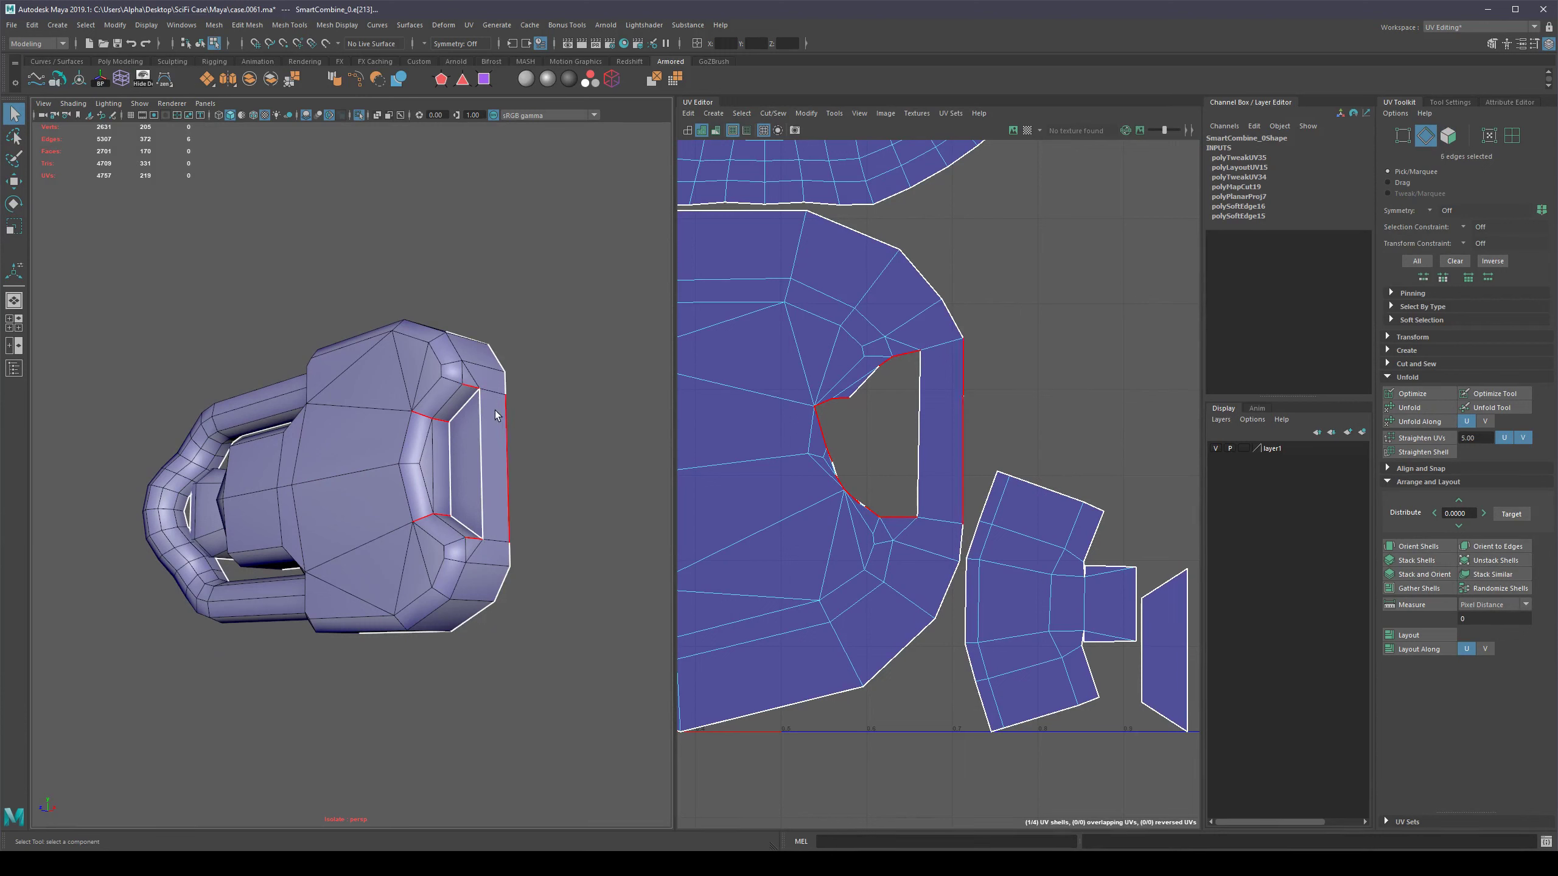
{"action": "right_click", "coordinate": [437, 393], "text": "shift"}
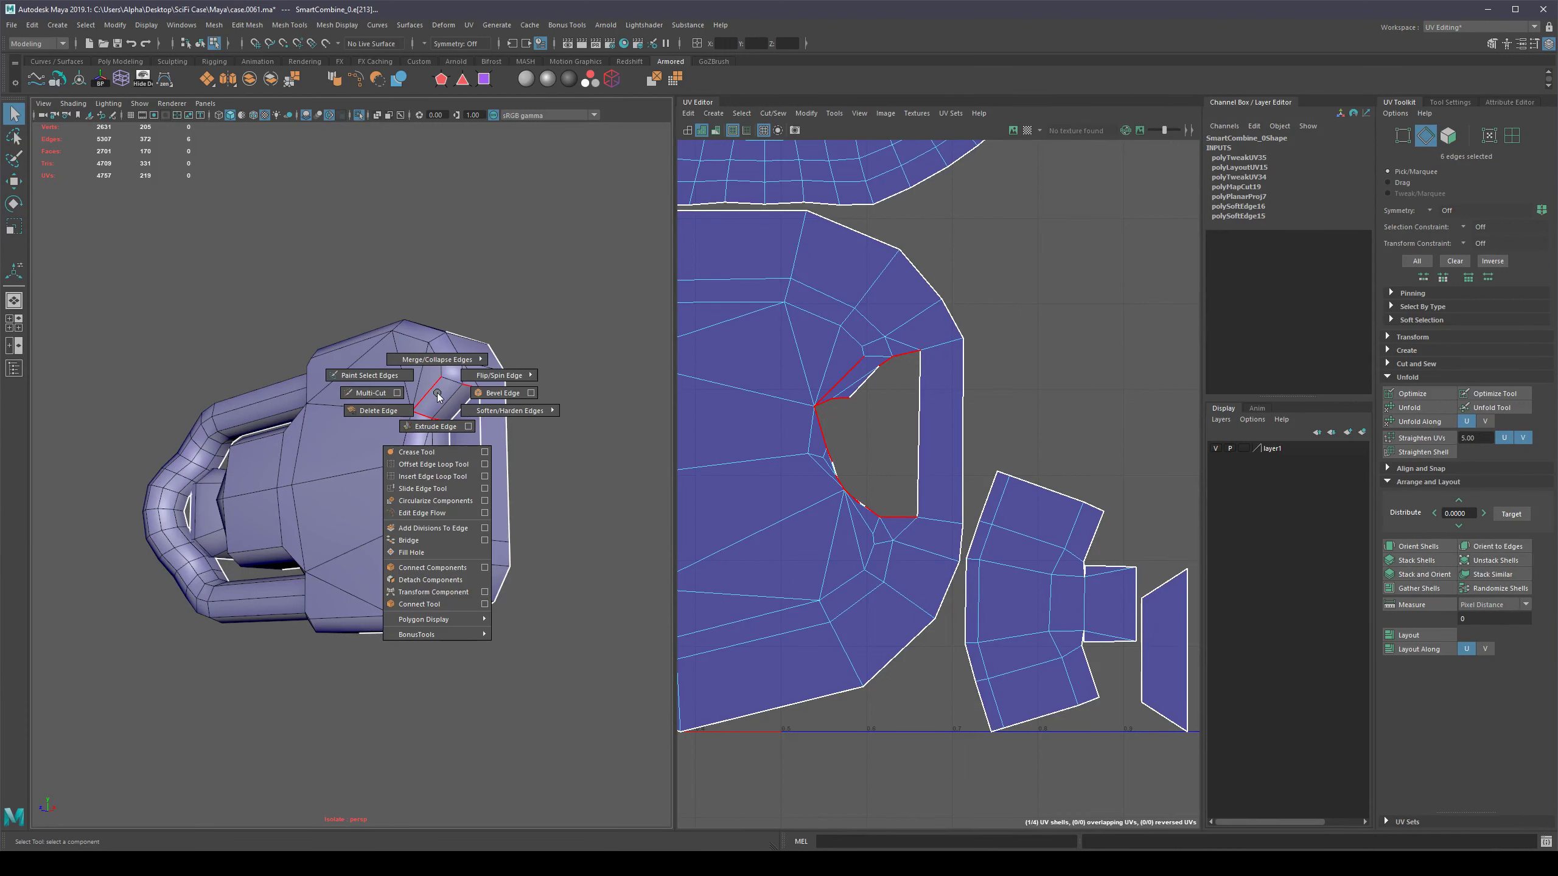
{"action": "right_click", "coordinate": [1014, 375], "text": "shift"}
{"action": "right_click_drag", "start_coordinate": [1017, 406], "coordinate": [1016, 405], "text": "shift"}
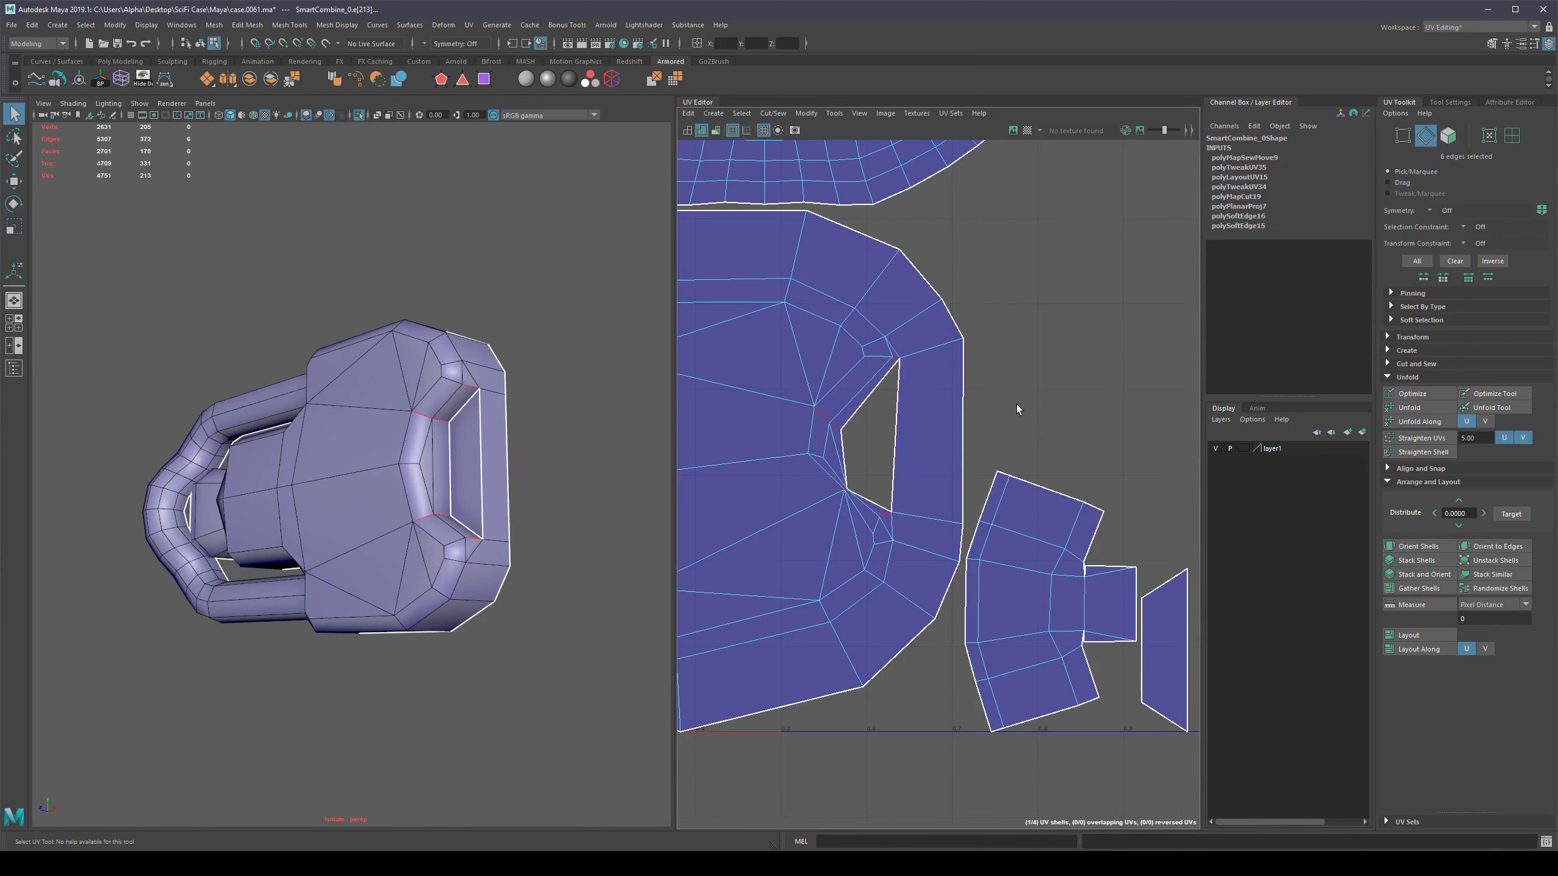
Select the latch body's UV shell and unfold it again with the Unfold3D method at 100 iterations.
{"action": "scroll", "coordinate": [925, 428], "scroll_direction": "down", "scroll_amount": 4}
{"action": "middle_click_drag", "start_coordinate": [897, 434], "coordinate": [992, 413], "text": "alt"}
{"action": "right_click", "coordinate": [894, 430]}
{"action": "left_click", "coordinate": [841, 412]}
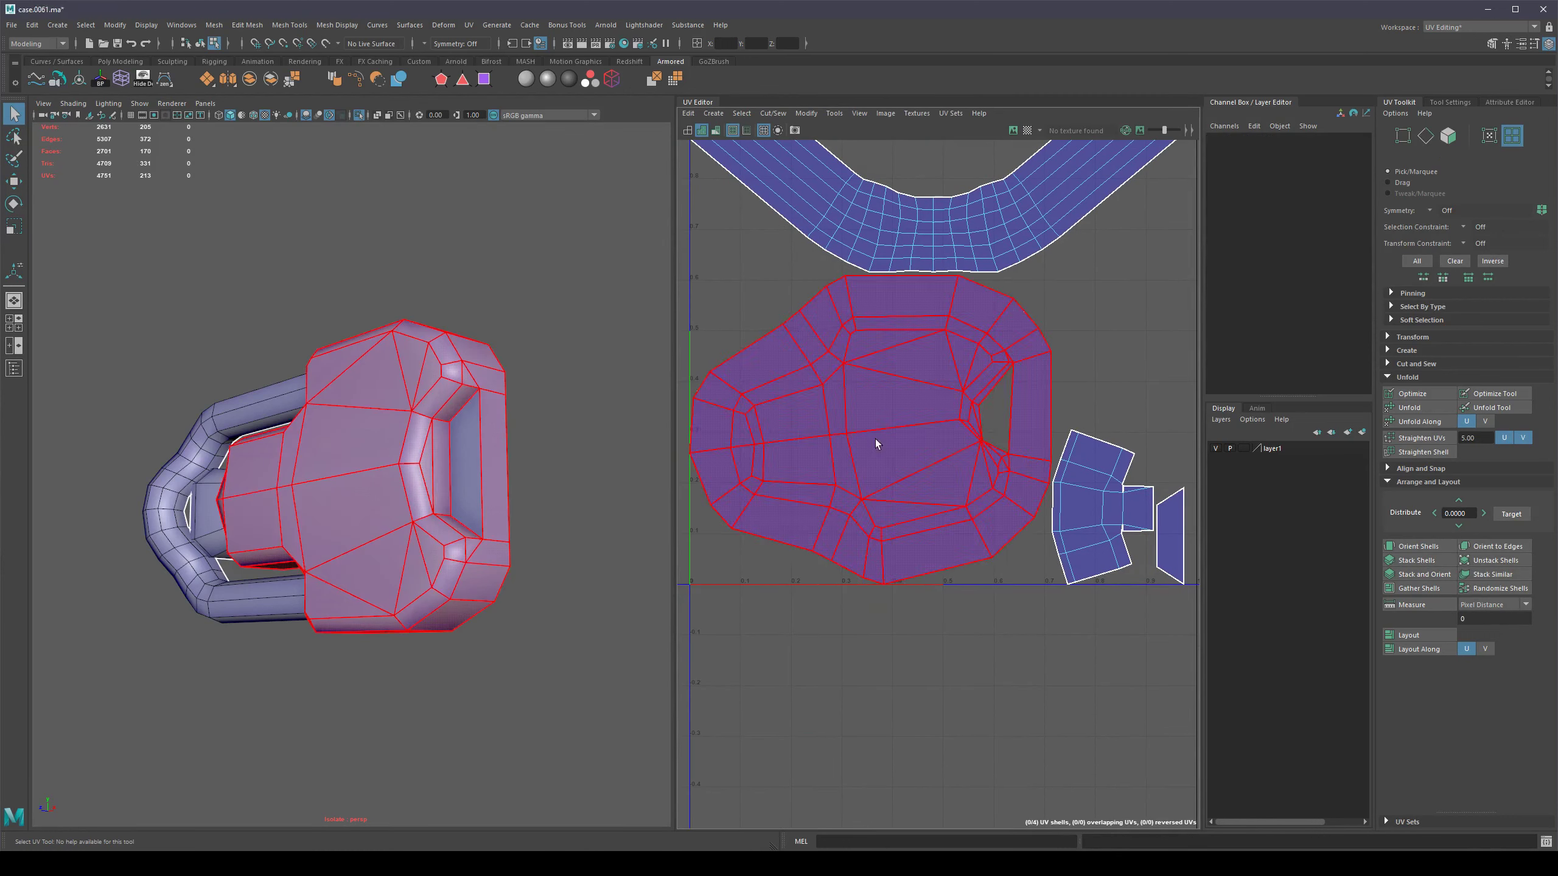
{"action": "left_click", "coordinate": [1420, 410], "text": "shift"}
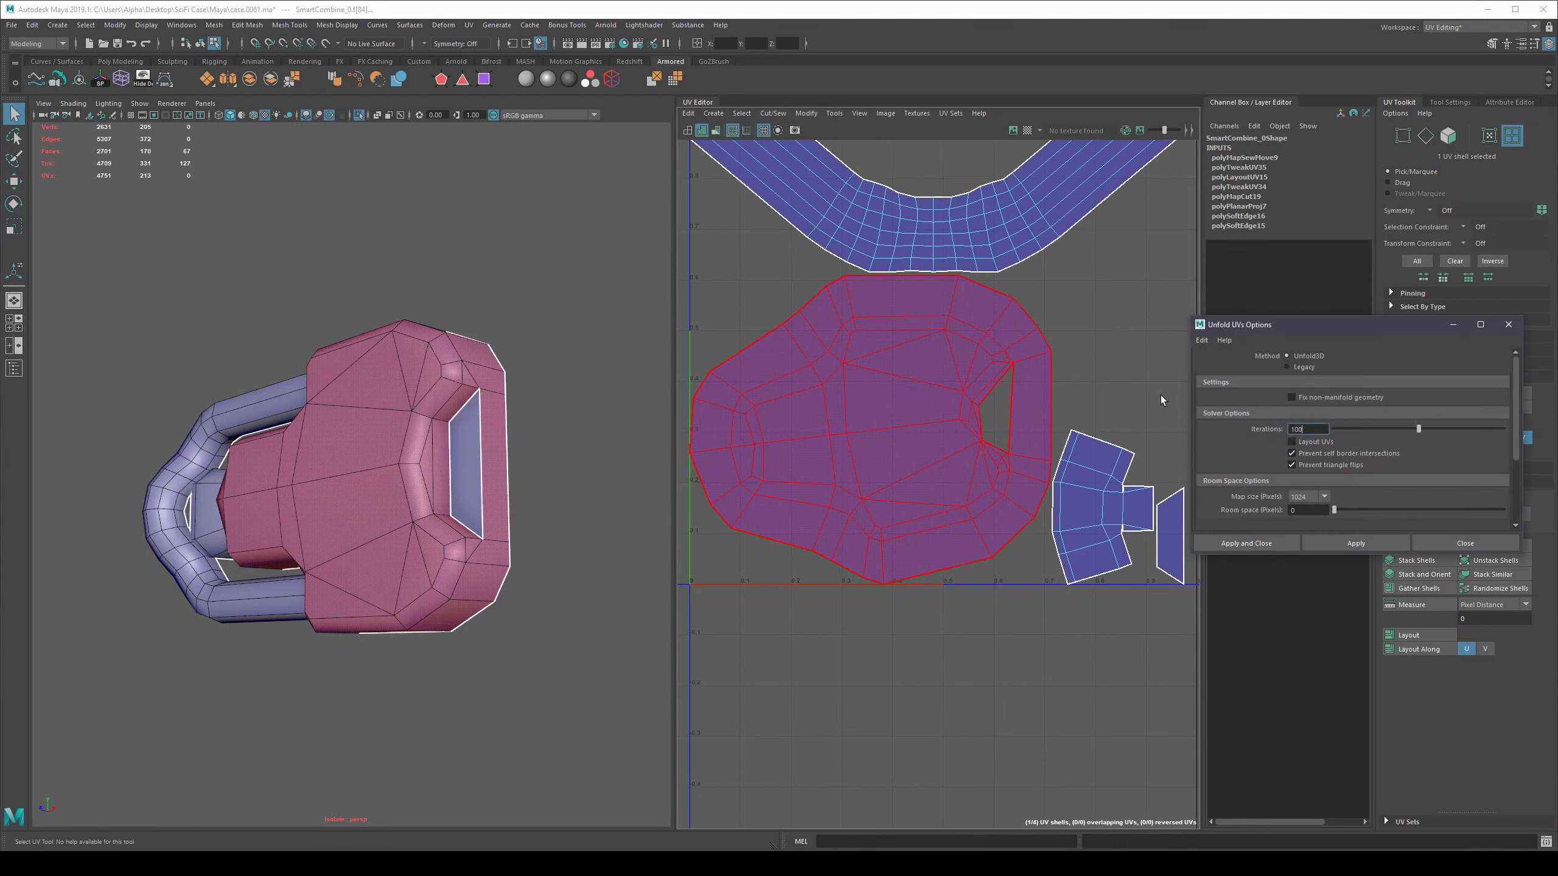
{"action": "left_click", "coordinate": [1246, 543]}
{"action": "left_click", "coordinate": [1038, 651]}
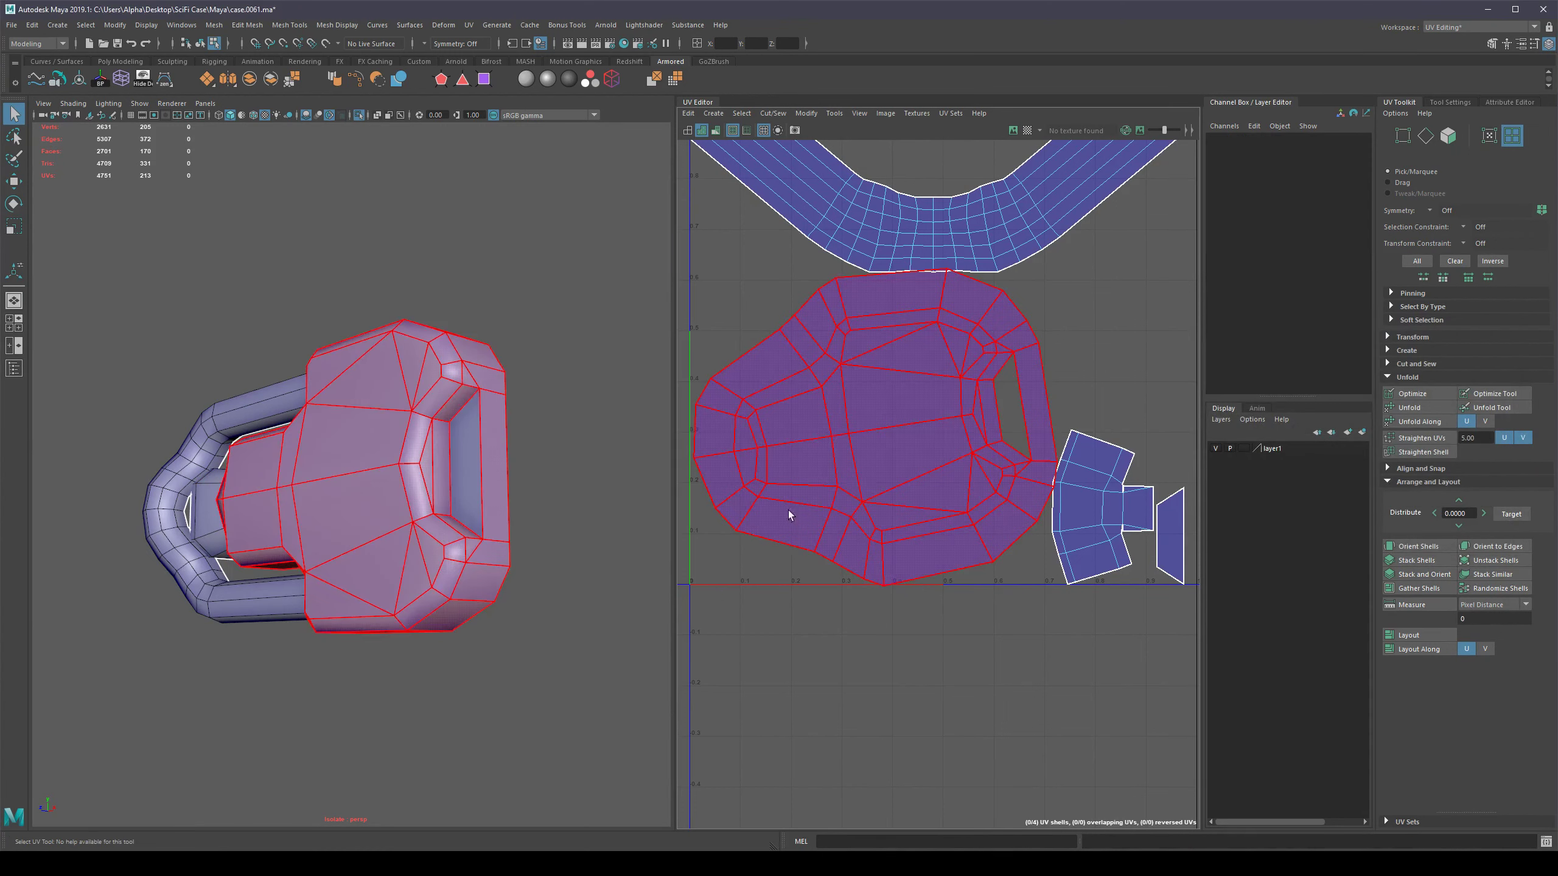
Display the checker map on the latch to show how the unfolded body's UVs are distributed.
{"action": "left_click", "coordinate": [862, 534]}
{"action": "scroll", "coordinate": [418, 531], "scroll_direction": "down", "scroll_amount": 5}
{"action": "left_click_drag", "start_coordinate": [421, 613], "coordinate": [502, 633], "text": "alt"}
{"action": "scroll", "coordinate": [905, 435], "scroll_direction": "down", "scroll_amount": 3}
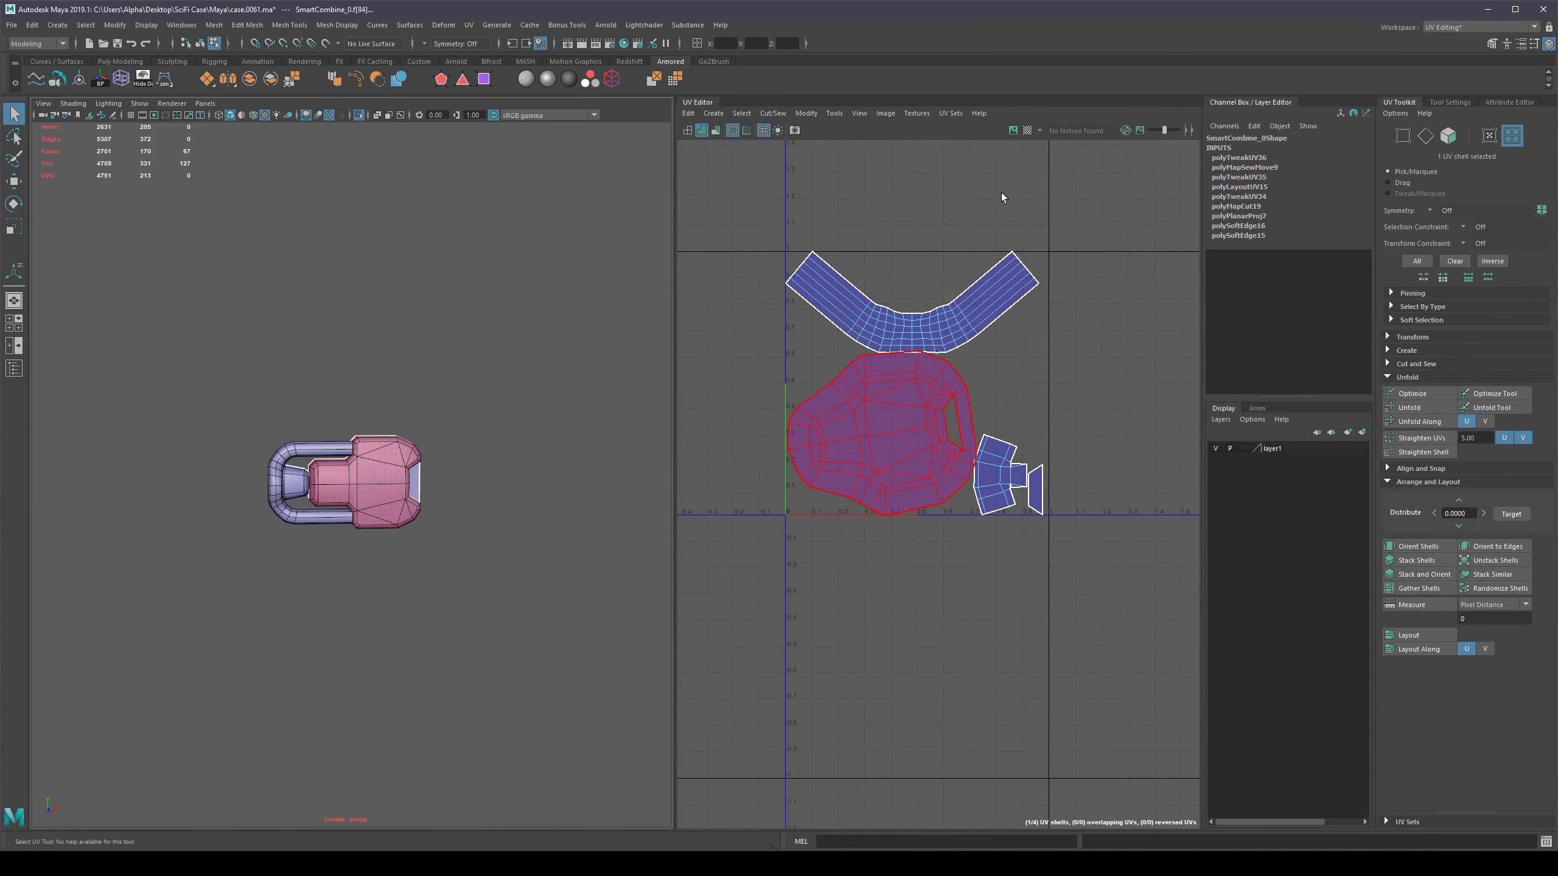
{"action": "left_click", "coordinate": [1026, 130]}
{"action": "left_click", "coordinate": [422, 533]}
{"action": "scroll", "coordinate": [419, 548], "scroll_direction": "up", "scroll_amount": 5}
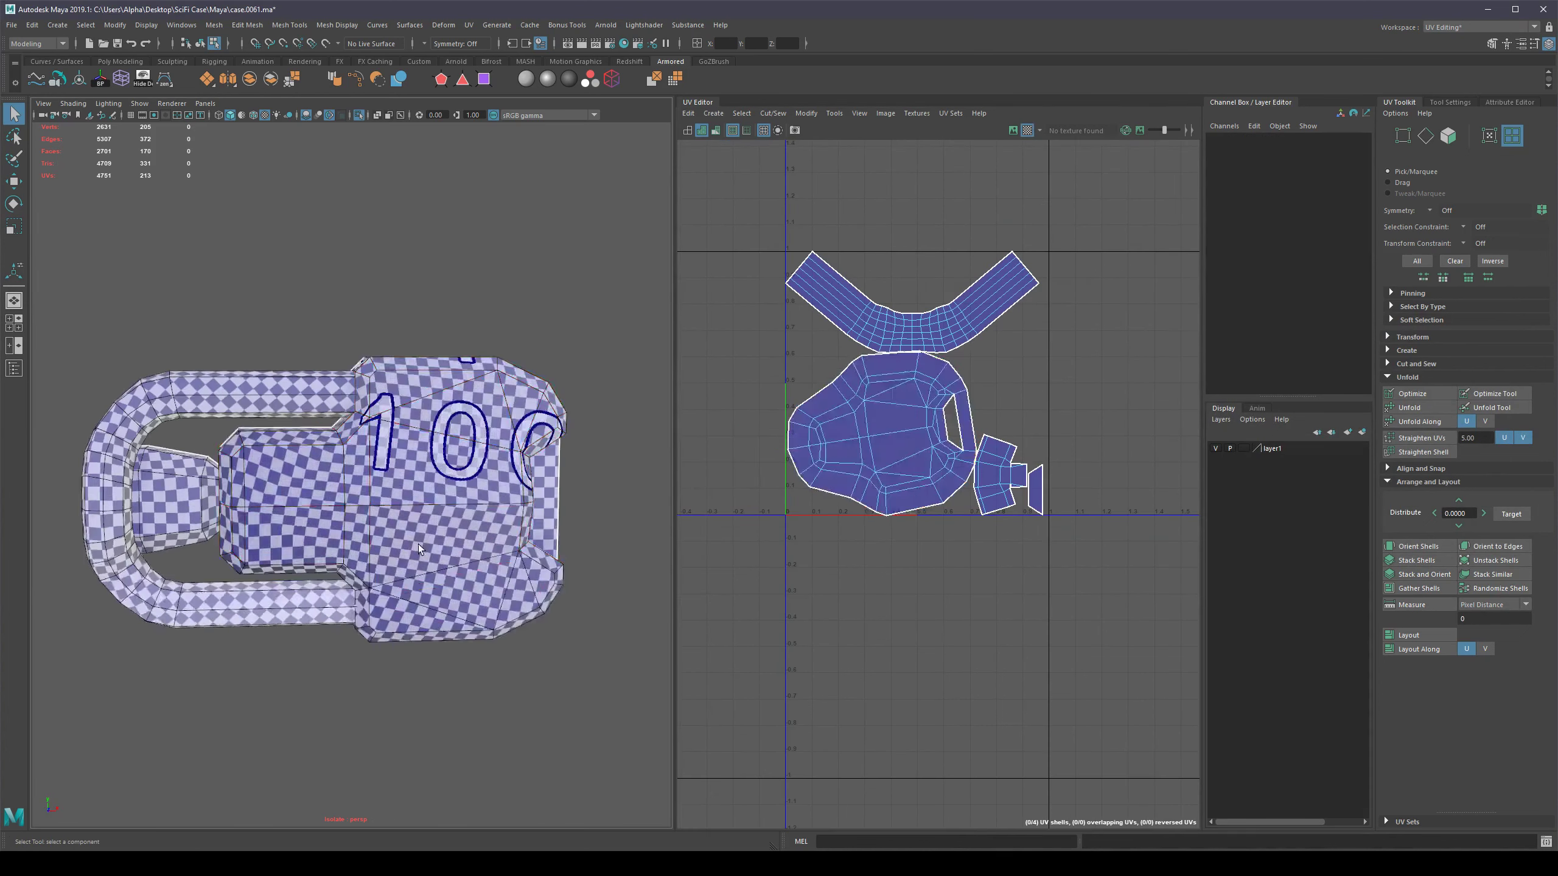
{"action": "scroll", "coordinate": [418, 548], "scroll_direction": "up", "scroll_amount": 3}
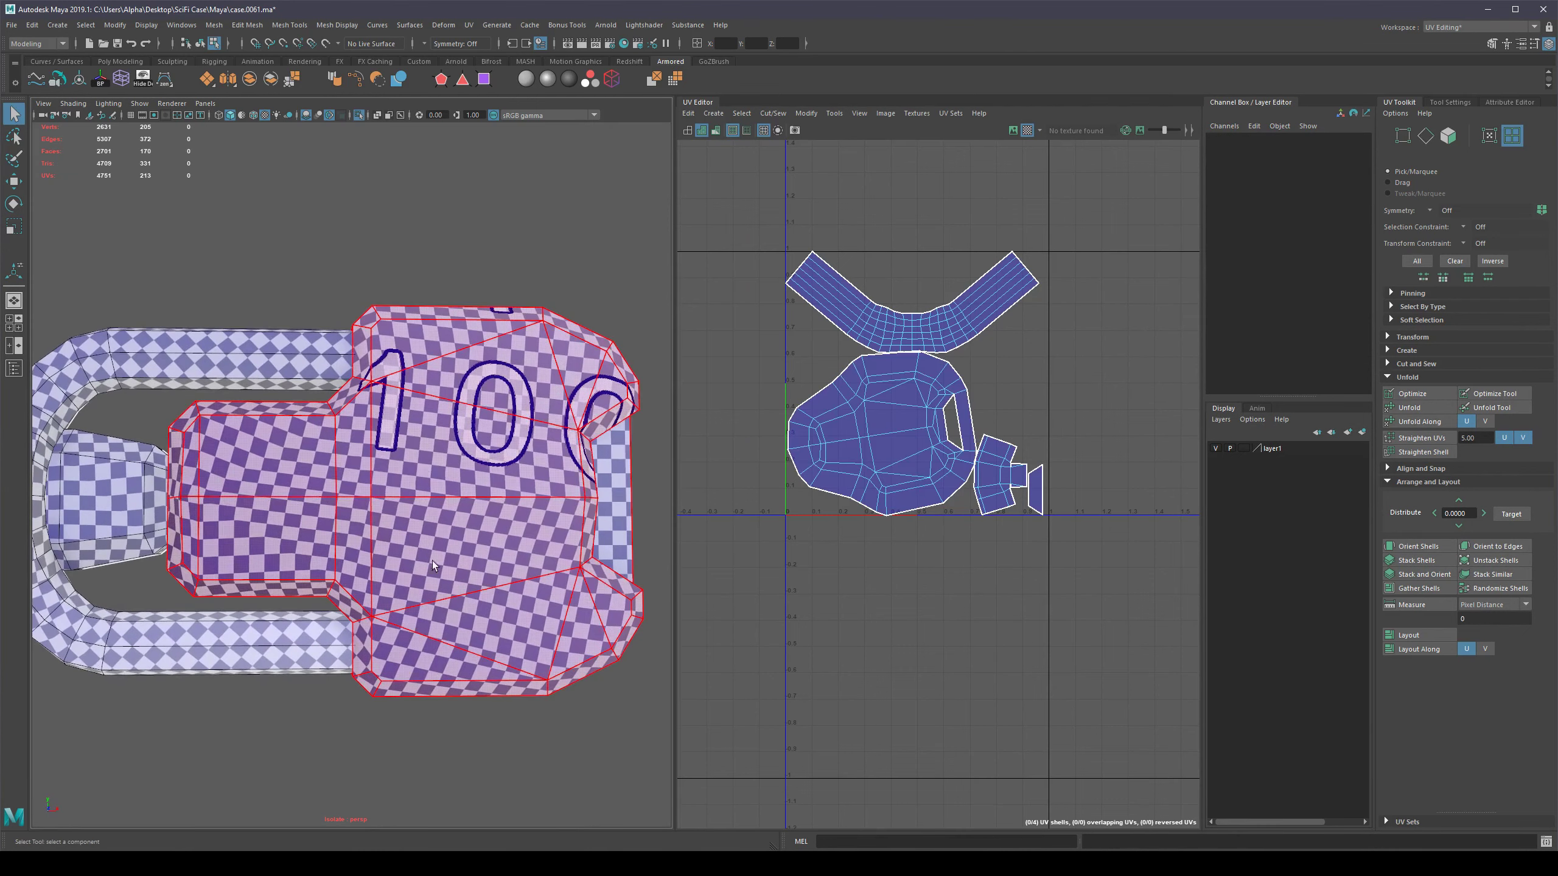
Select the latch body's UV shell and straighten its orientation with Orient Shells.
{"action": "left_click", "coordinate": [433, 565]}
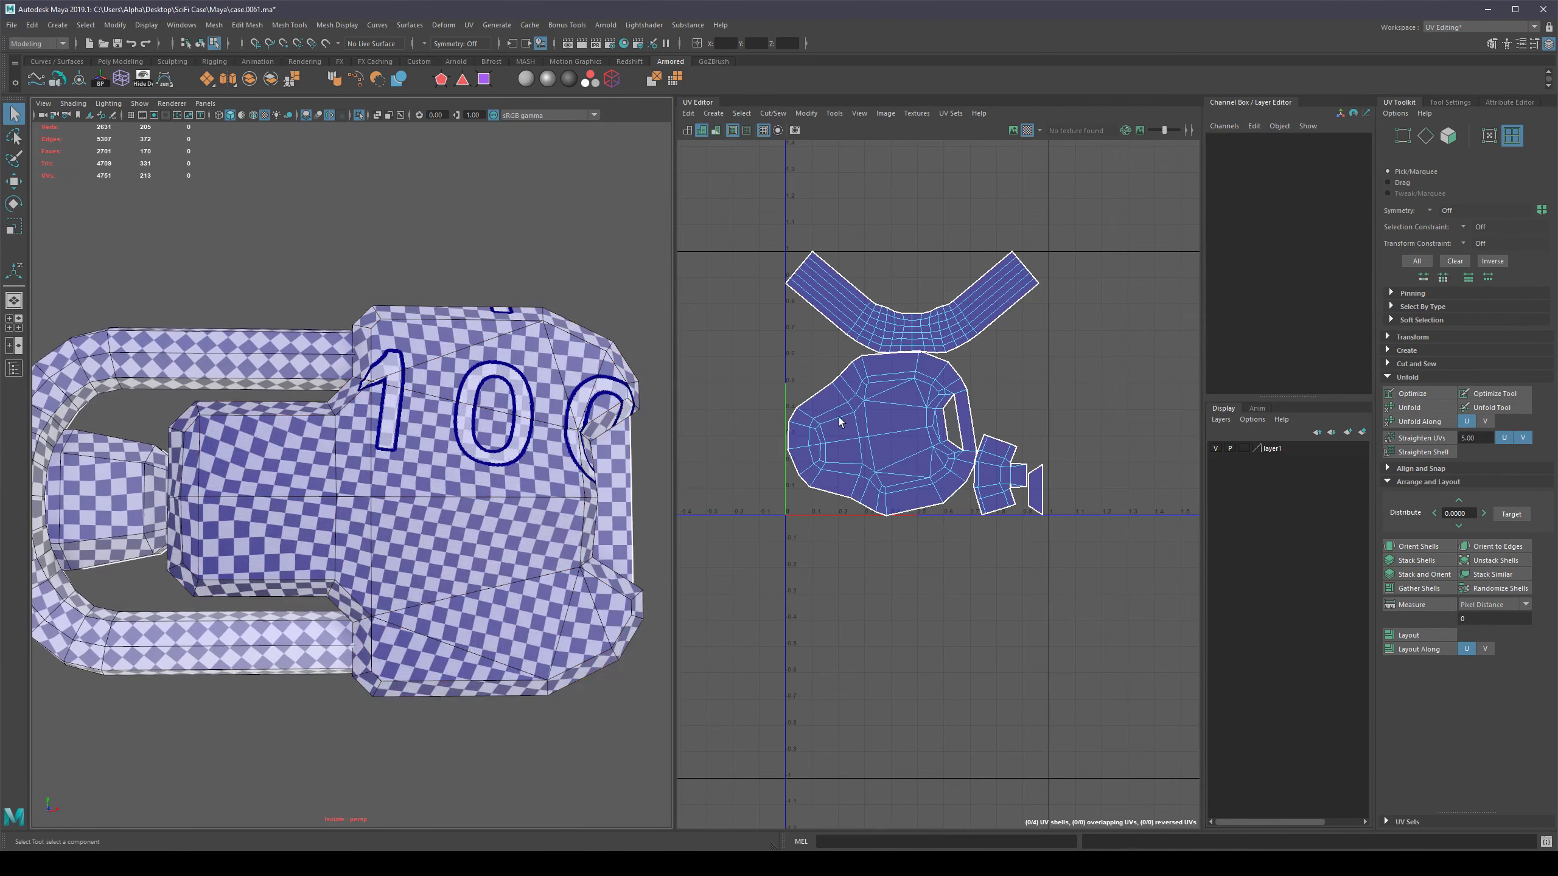
{"action": "left_click", "coordinate": [457, 554]}
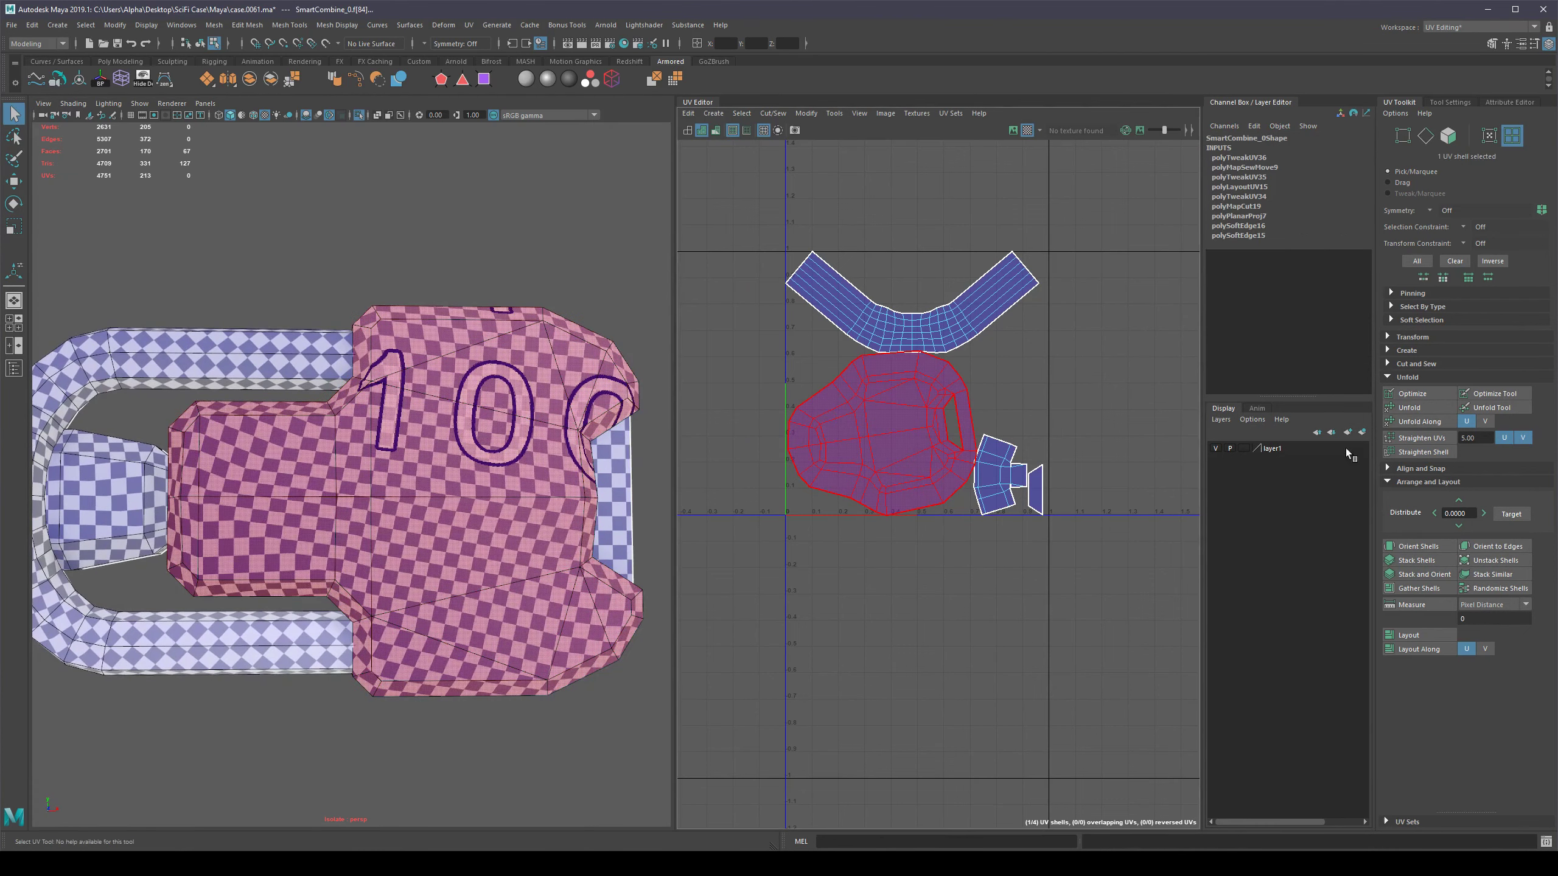
{"action": "left_click", "coordinate": [1416, 546]}
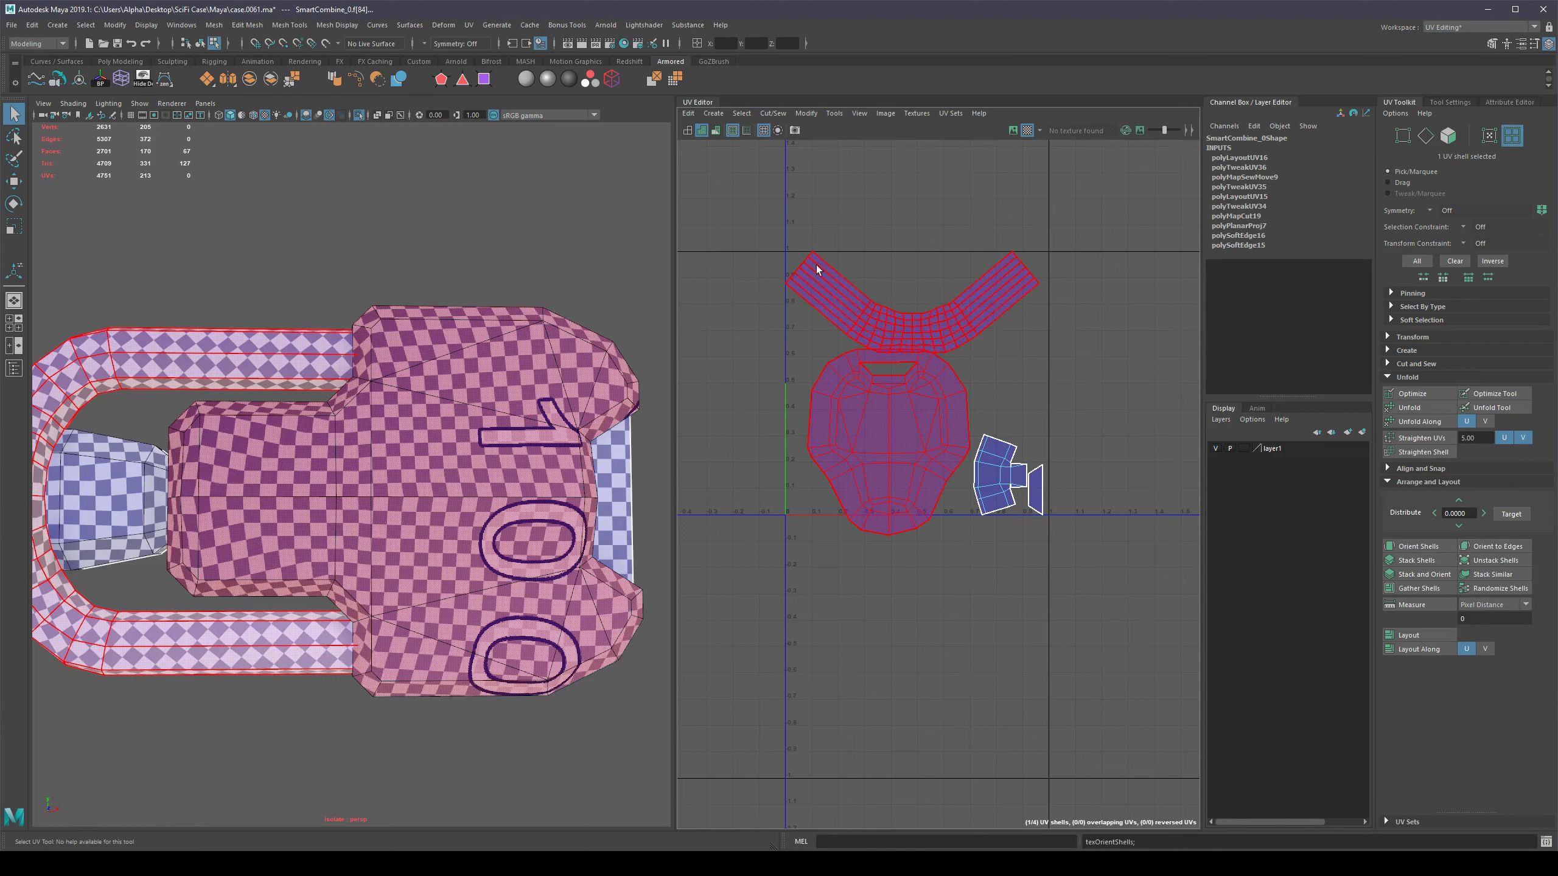
Inspect the checker pattern on the latch body and loop from several angles for stretching against the UV layout.
{"action": "scroll", "coordinate": [872, 400], "scroll_direction": "up", "scroll_amount": 5}
{"action": "scroll", "coordinate": [877, 556], "scroll_direction": "up", "scroll_amount": 1}
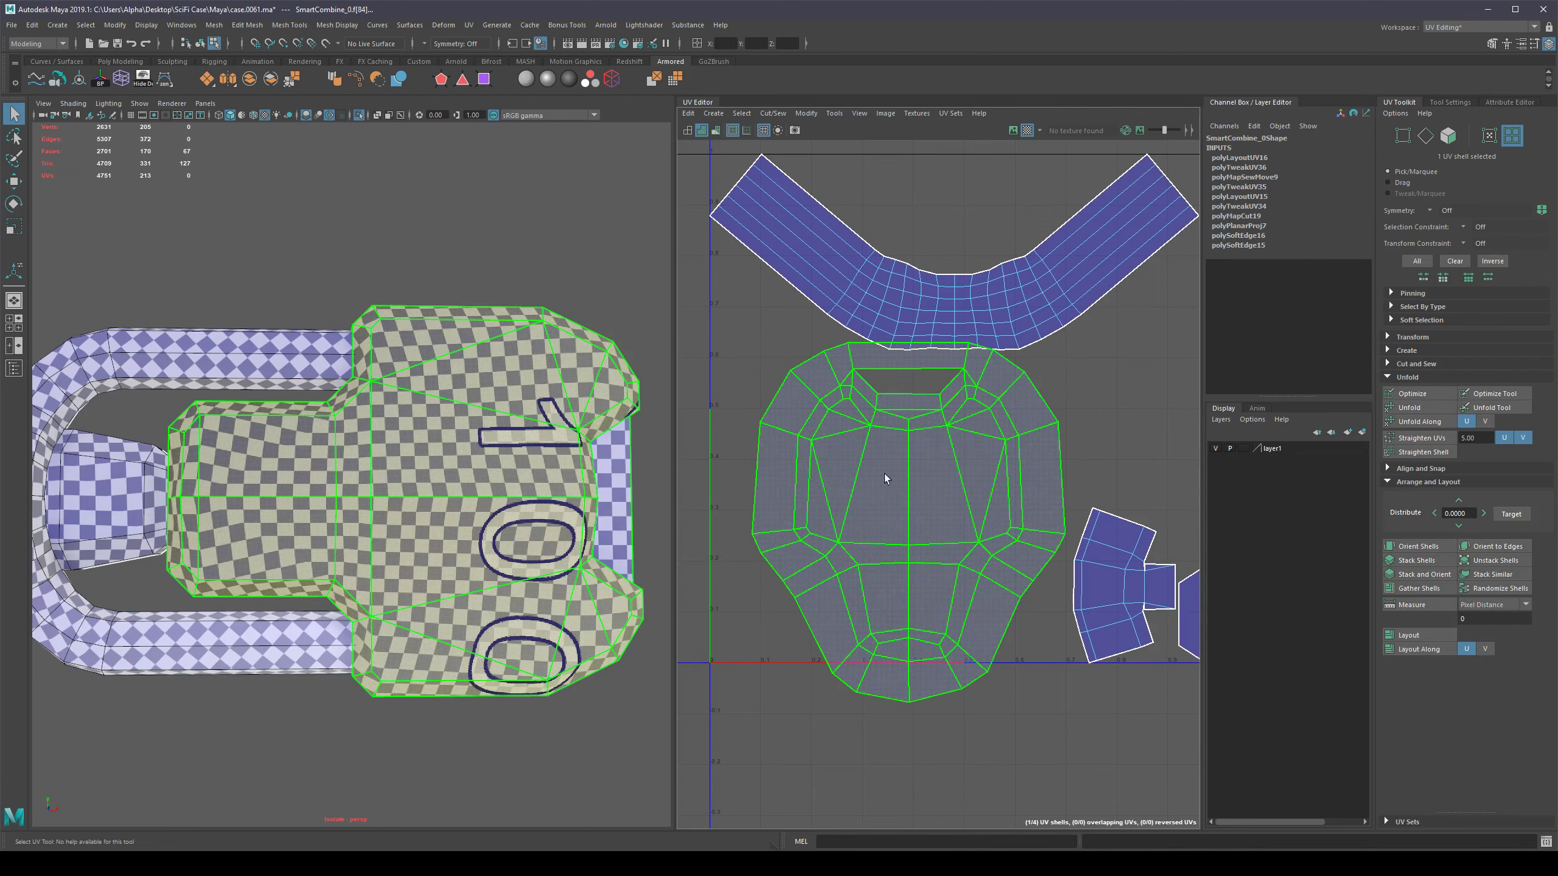
{"action": "left_click_drag", "start_coordinate": [344, 778], "coordinate": [384, 740], "text": "alt"}
{"action": "left_click", "coordinate": [385, 740]}
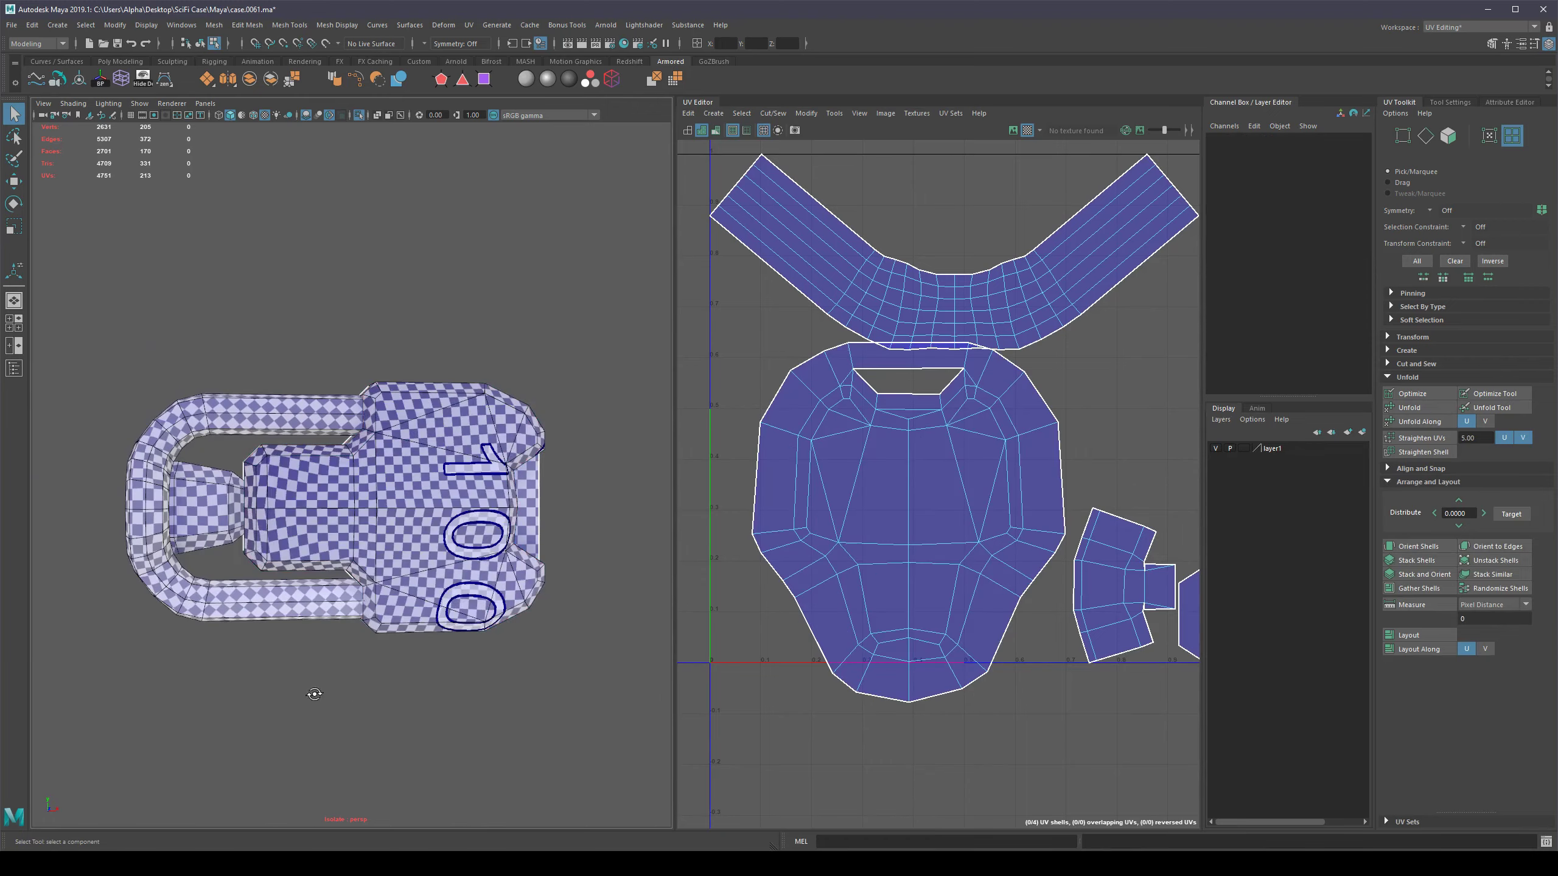
{"action": "left_click_drag", "start_coordinate": [313, 694], "coordinate": [258, 505], "text": "alt"}
{"action": "left_click", "coordinate": [258, 504]}
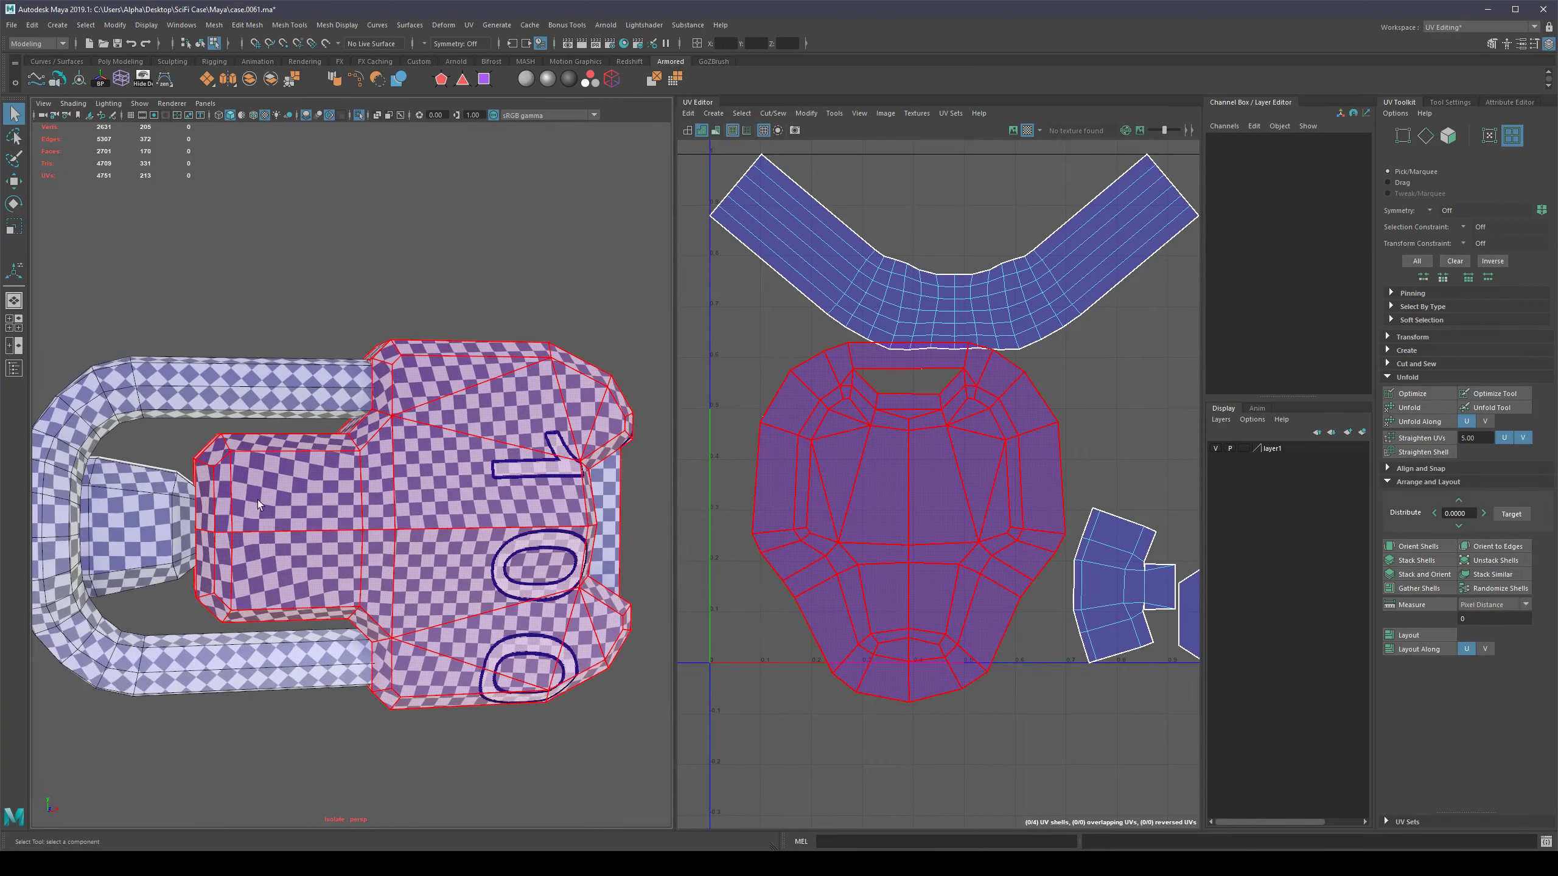
{"action": "left_click_drag", "start_coordinate": [378, 489], "coordinate": [375, 522], "text": "alt"}
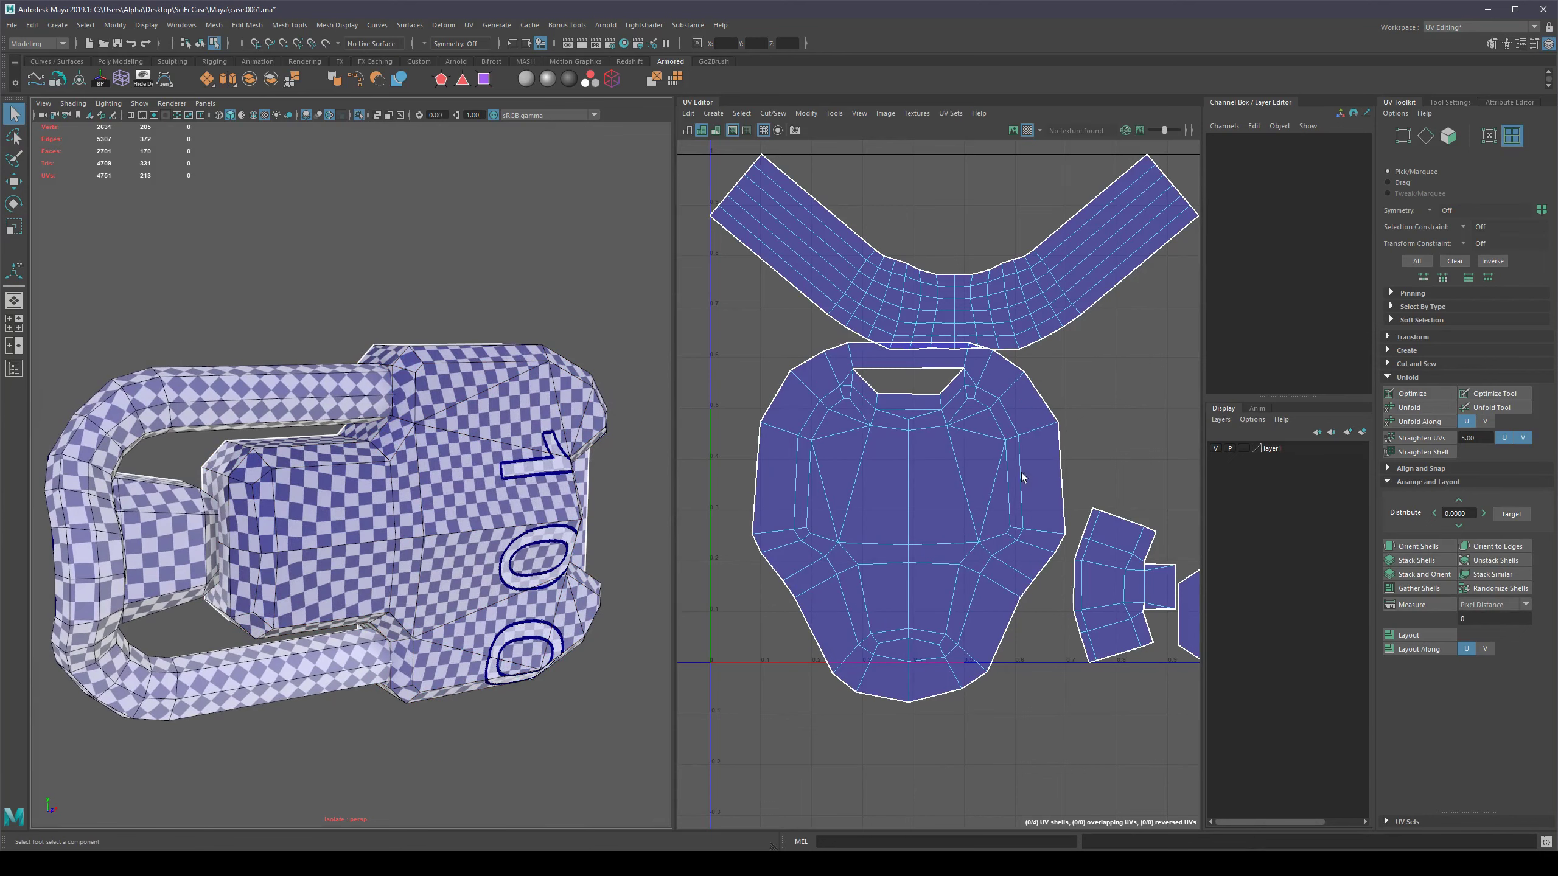
{"action": "left_click", "coordinate": [891, 556]}
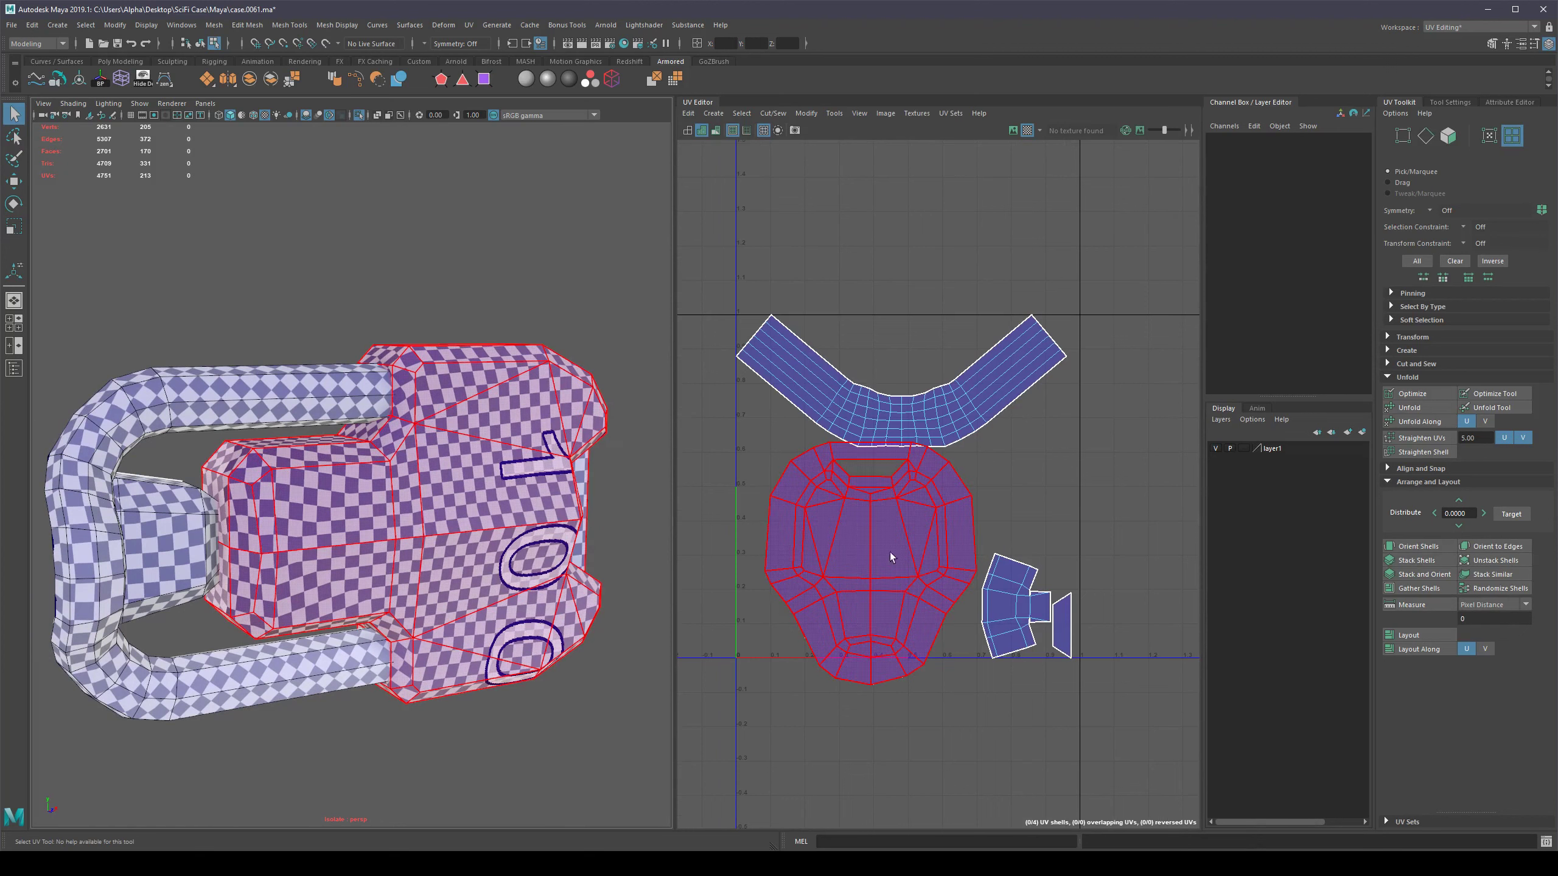
{"action": "left_click_drag", "start_coordinate": [425, 584], "coordinate": [392, 693], "text": "alt"}
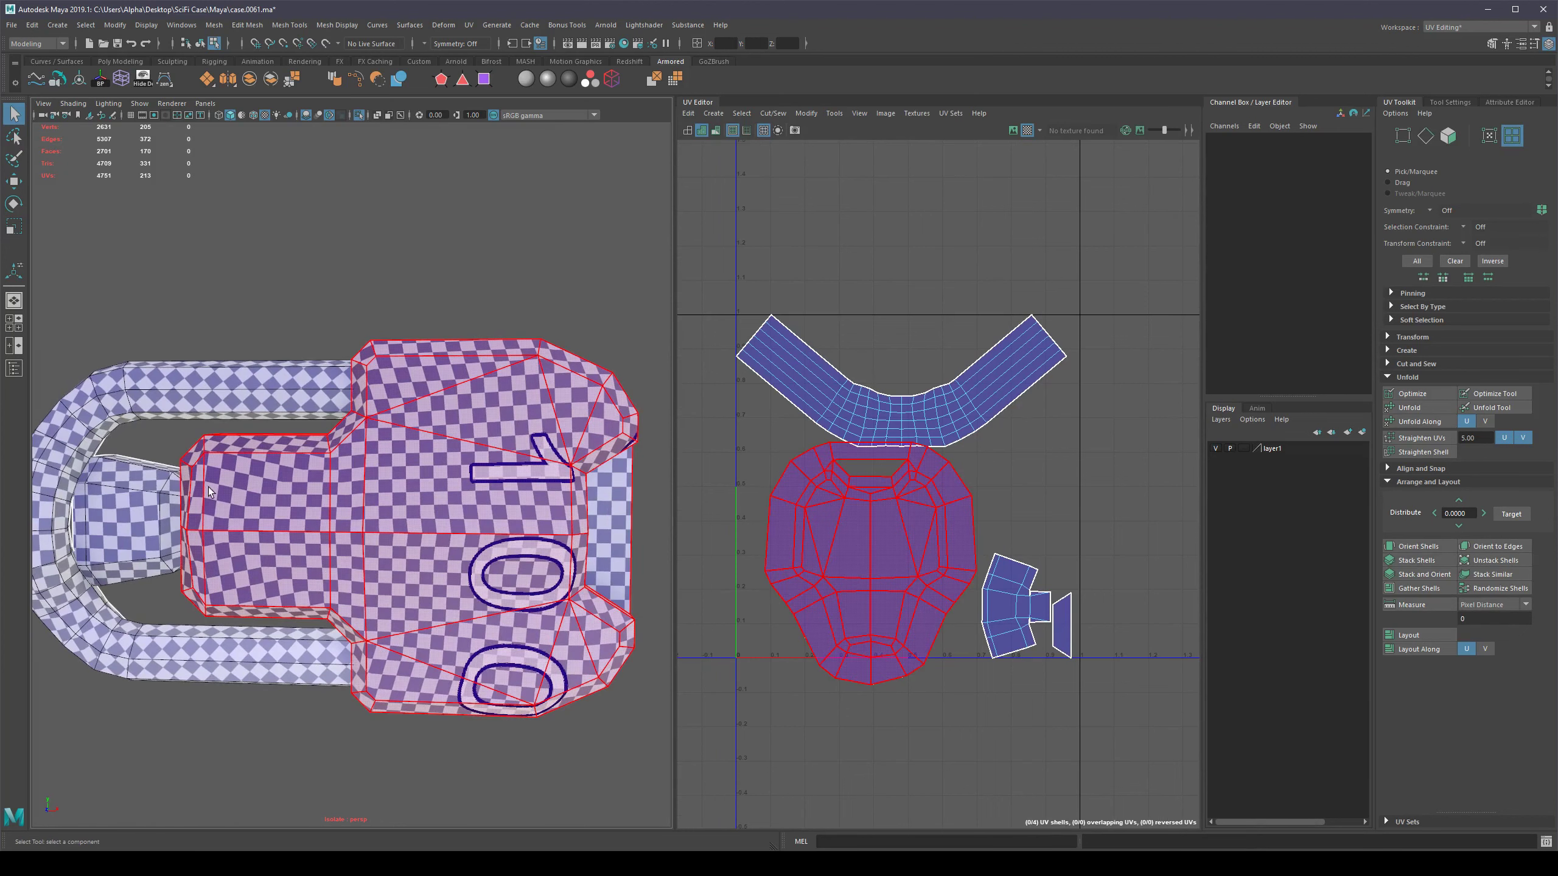
{"action": "scroll", "coordinate": [428, 762], "scroll_direction": "down", "scroll_amount": 3}
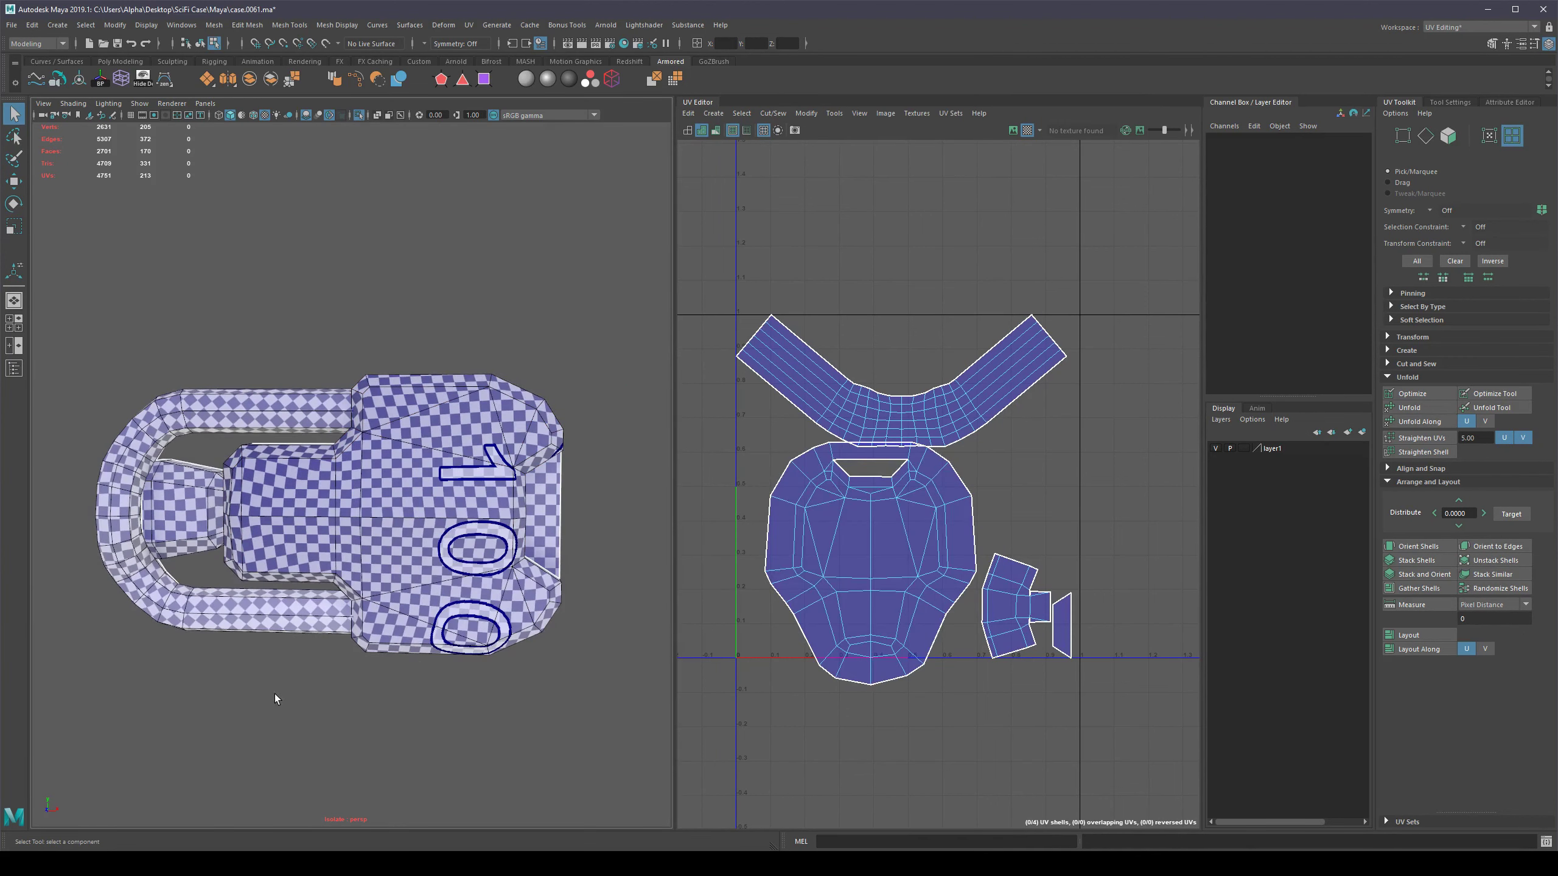
{"action": "left_click_drag", "start_coordinate": [275, 694], "coordinate": [376, 732], "text": "alt"}
{"action": "scroll", "coordinate": [869, 497], "scroll_direction": "up", "scroll_amount": 4}
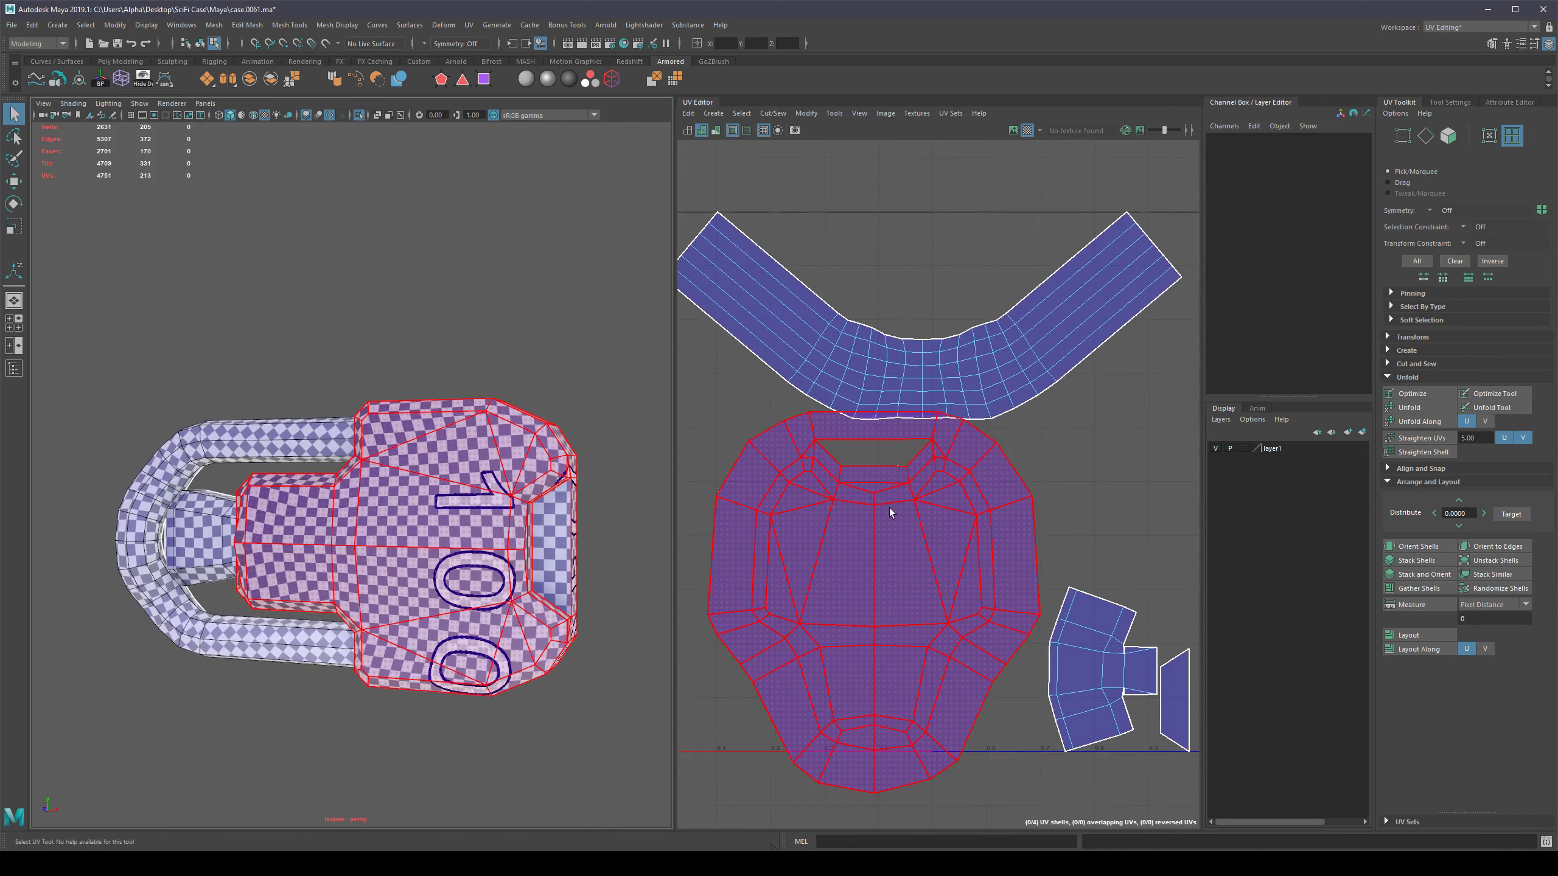
Select the border edges of the trapezoidal gap in the latch body's UVs and move and sew the small separate shell into it.
{"action": "right_click_drag", "start_coordinate": [889, 509], "coordinate": [890, 463]}
{"action": "double_click", "coordinate": [869, 461]}
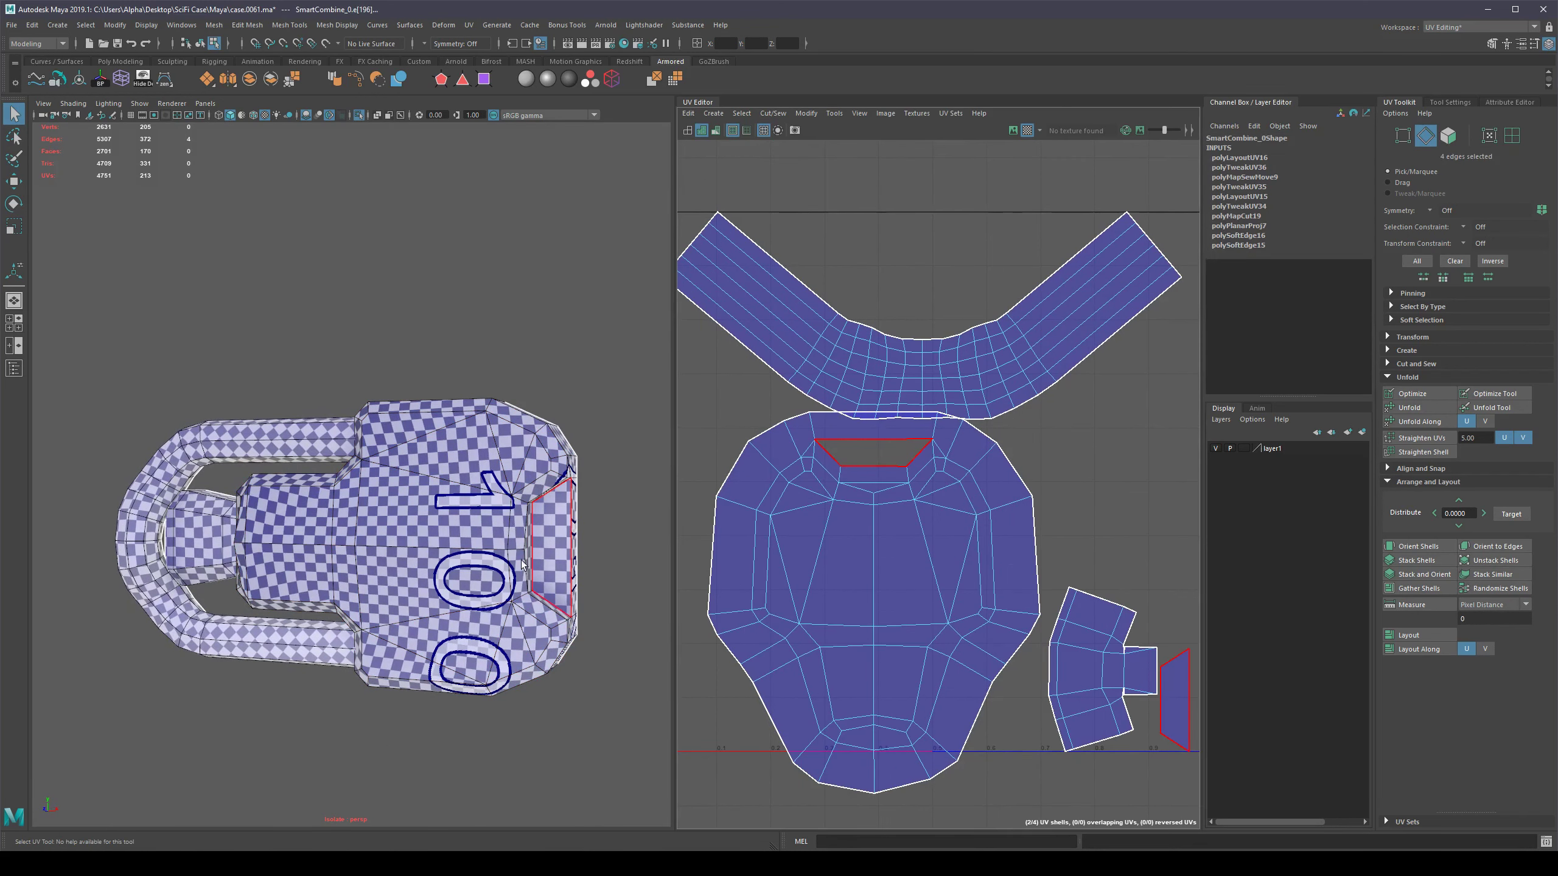
{"action": "left_click_drag", "start_coordinate": [522, 565], "coordinate": [488, 563], "text": "alt"}
{"action": "right_click", "coordinate": [879, 484], "text": "shift"}
{"action": "right_click_drag", "start_coordinate": [892, 490], "coordinate": [881, 450], "text": "shift"}
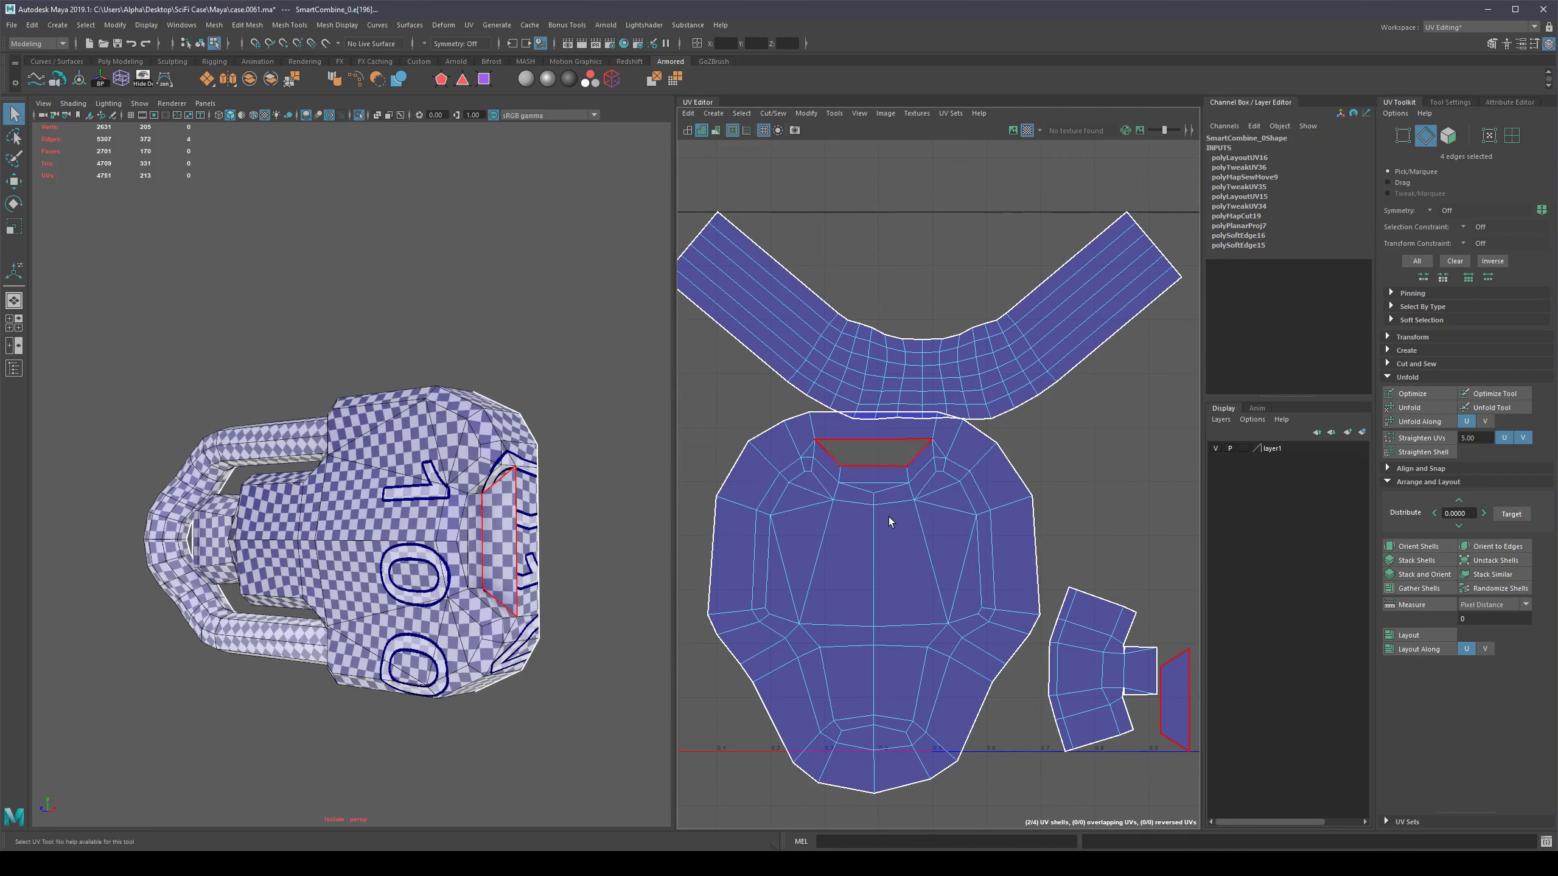
Select the latch body's whole UV shell and unfold it with the sewn-in trapezoidal face.
{"action": "right_click_drag", "start_coordinate": [859, 592], "coordinate": [815, 571]}
{"action": "left_click", "coordinate": [908, 574]}
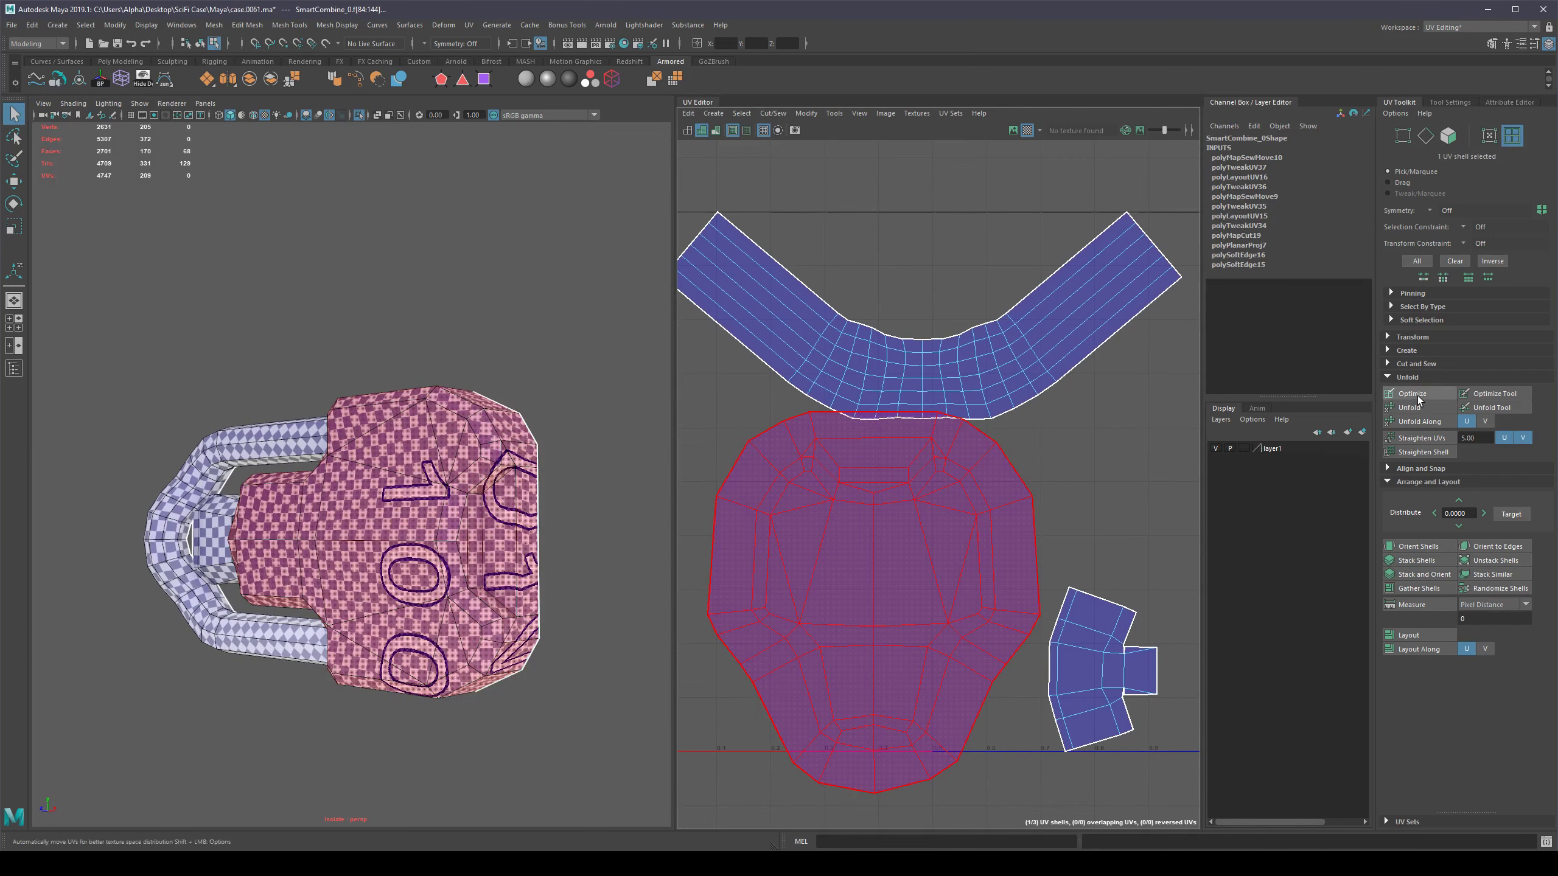
{"action": "left_click", "coordinate": [1408, 408]}
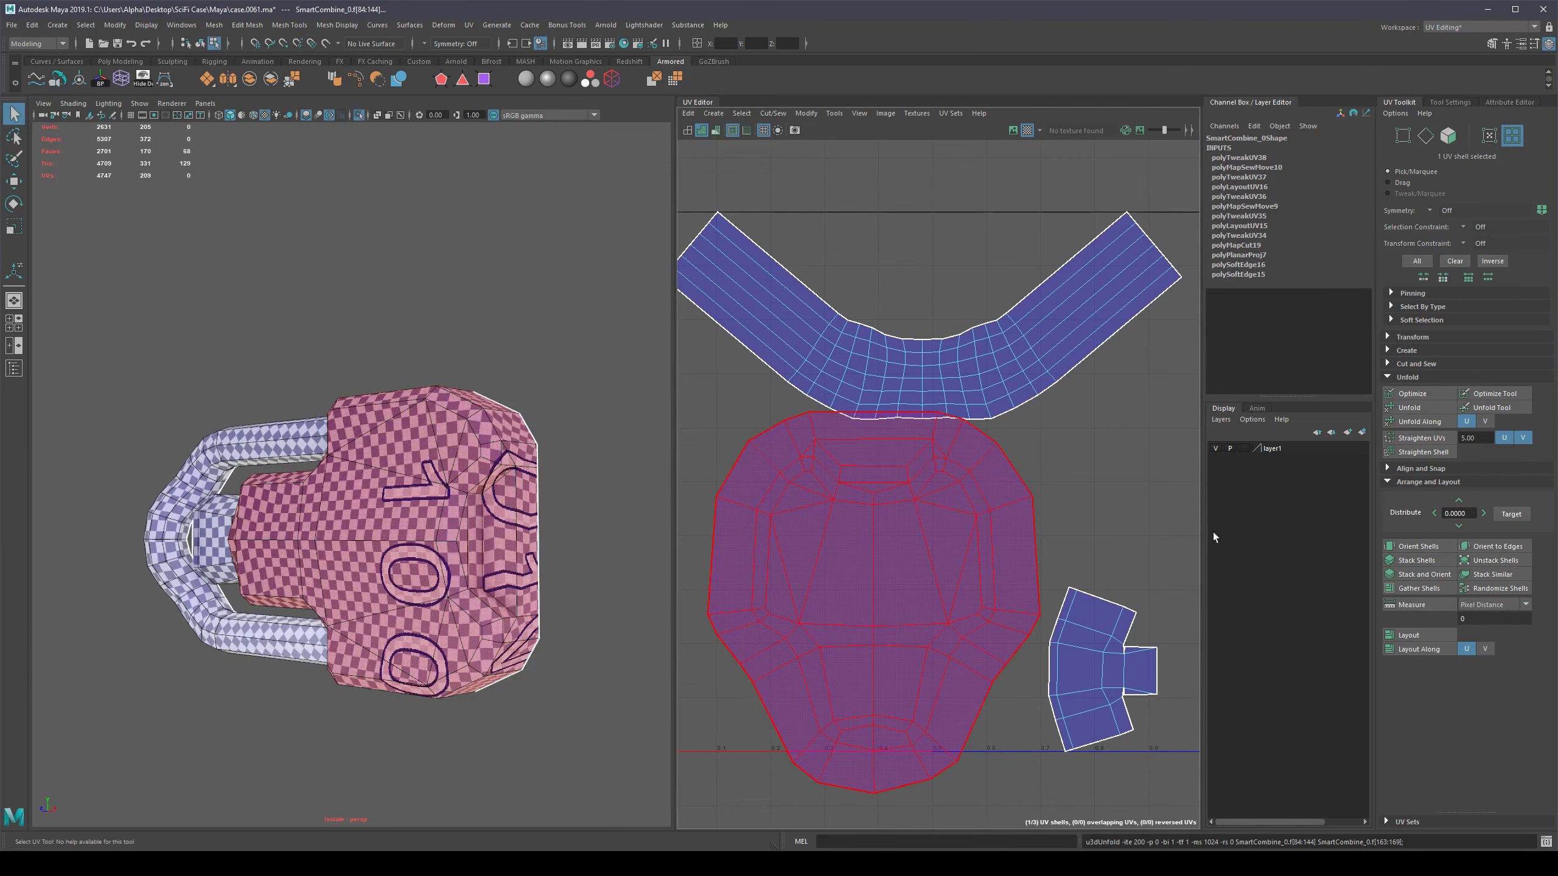
Examine the checker pattern on the small connector piece and the loop, selecting each UV shell to match it to the model.
{"action": "scroll", "coordinate": [879, 521], "scroll_direction": "down", "scroll_amount": 3}
{"action": "left_click", "coordinate": [1021, 621]}
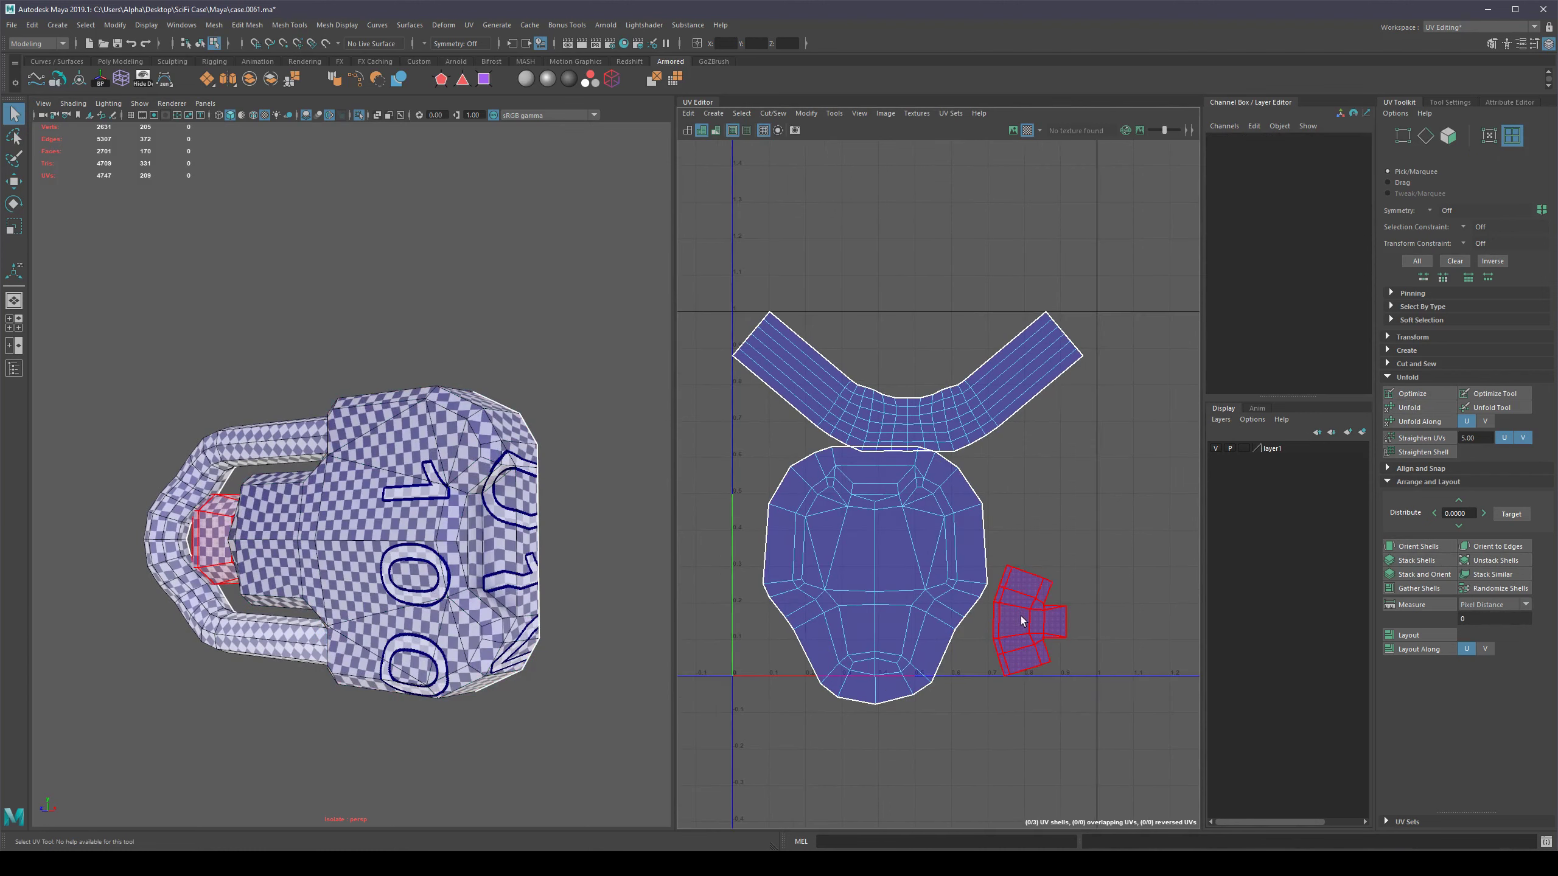
{"action": "left_click", "coordinate": [1021, 621]}
{"action": "left_click_drag", "start_coordinate": [438, 710], "coordinate": [509, 712], "text": "alt"}
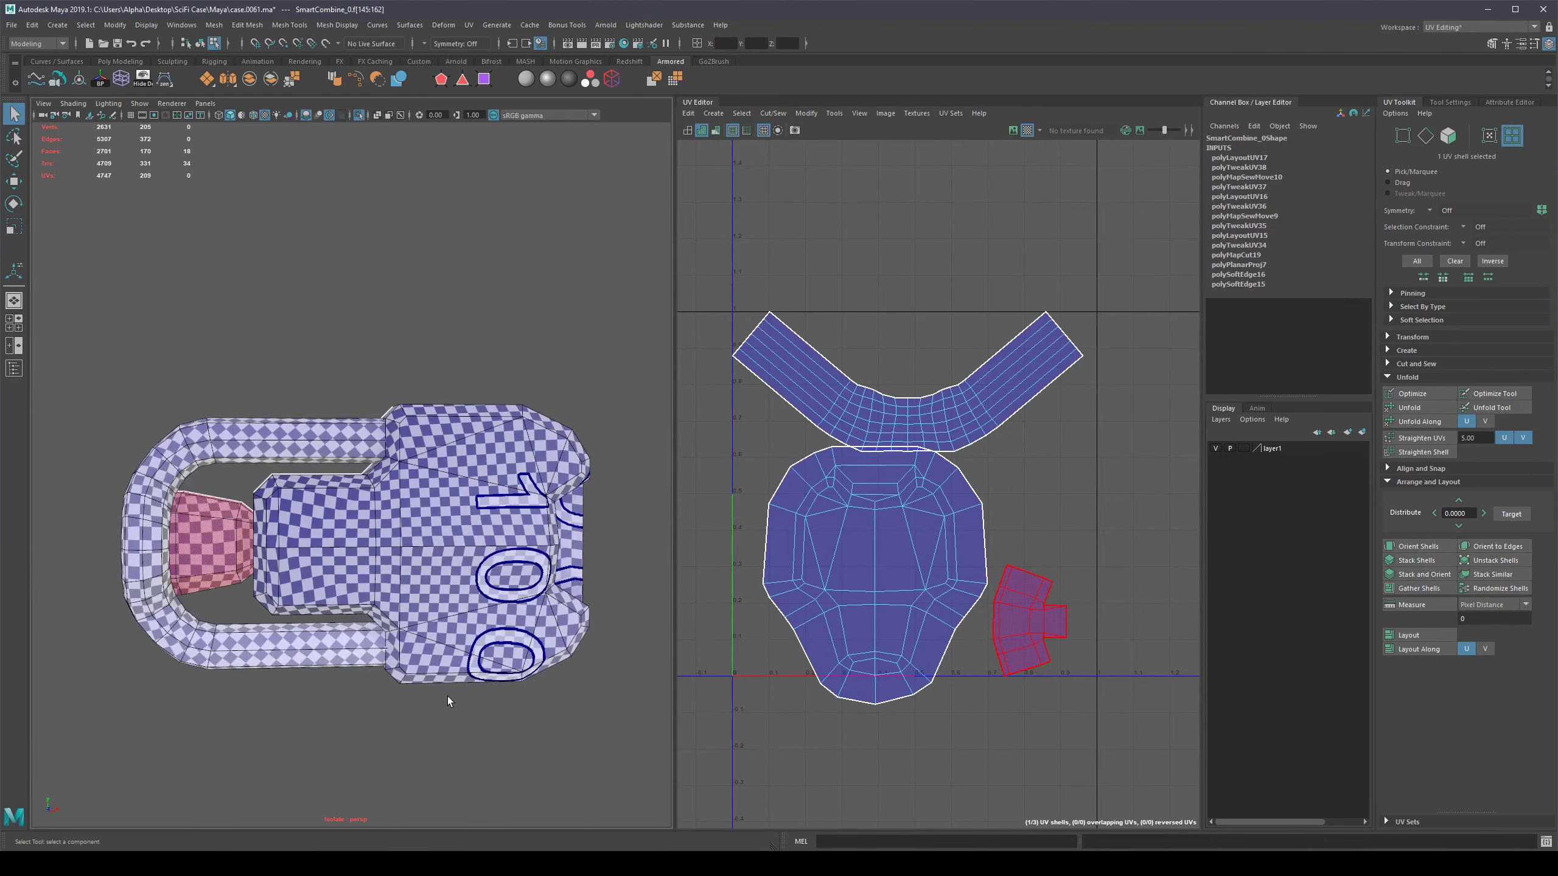
{"action": "left_click", "coordinate": [825, 433]}
{"action": "mouse_move", "coordinate": [1095, 467]}
{"action": "middle_mouse_down", "text": "alt"}
{"action": "mouse_move", "coordinate": [1036, 376]}
{"action": "mouse_move", "coordinate": [1099, 418]}
{"action": "mouse_move", "coordinate": [1100, 478]}
{"action": "middle_mouse_up", "text": "alt"}
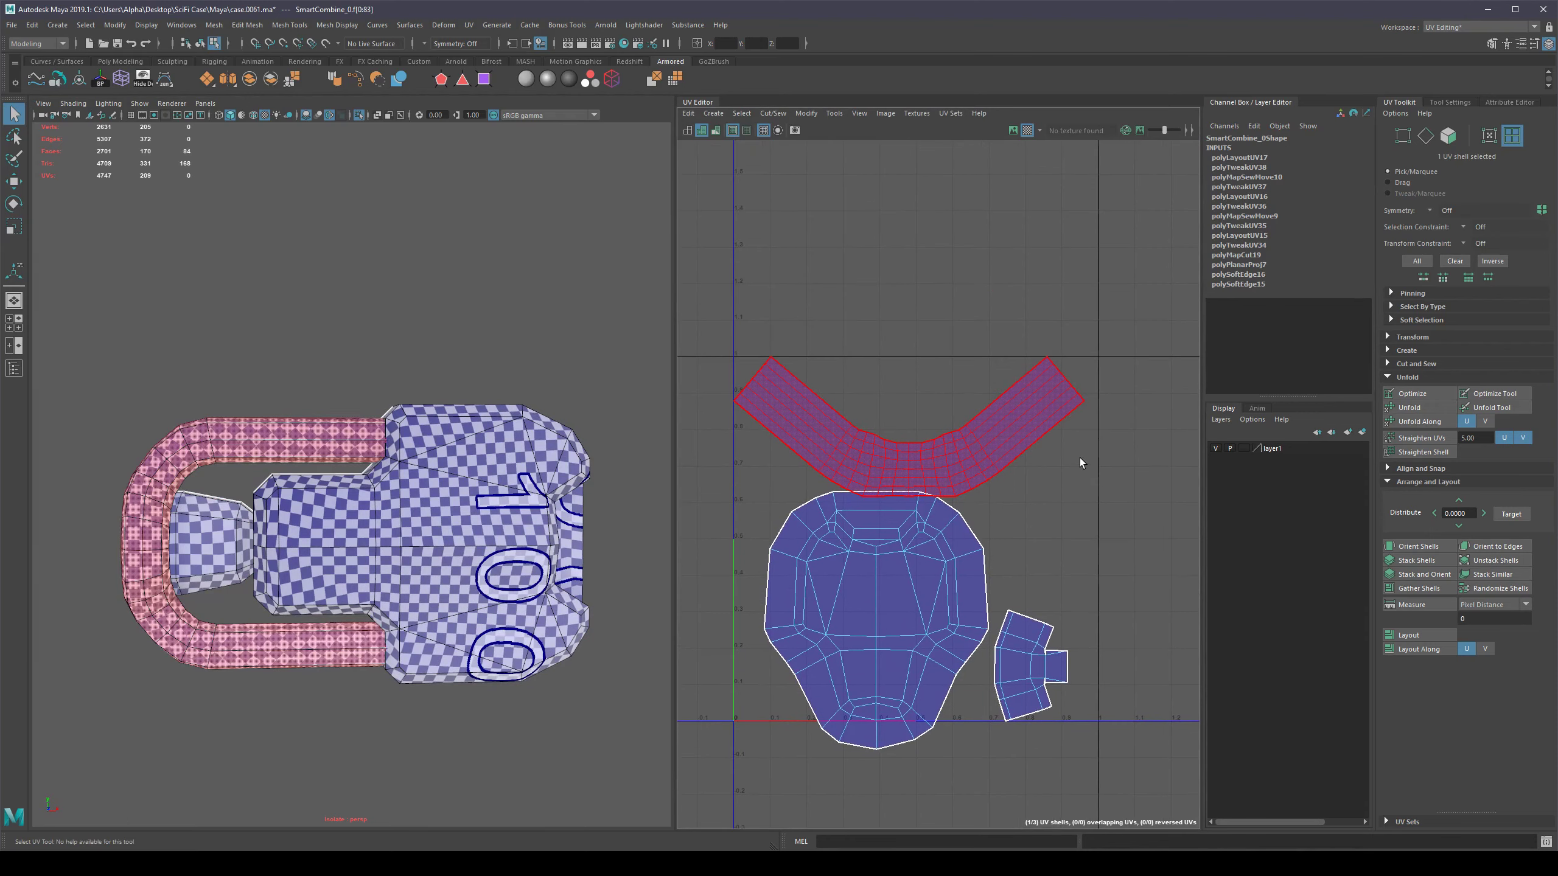
{"action": "scroll", "coordinate": [1079, 457], "scroll_direction": "down", "scroll_amount": 5}
{"action": "scroll", "coordinate": [1071, 465], "scroll_direction": "up", "scroll_amount": 5}
{"action": "middle_click_drag", "start_coordinate": [827, 477], "coordinate": [825, 420], "text": "alt"}
{"action": "right_click_drag", "start_coordinate": [825, 420], "coordinate": [954, 431], "text": "alt"}
{"action": "middle_click_drag", "start_coordinate": [954, 431], "coordinate": [956, 518], "text": "alt"}
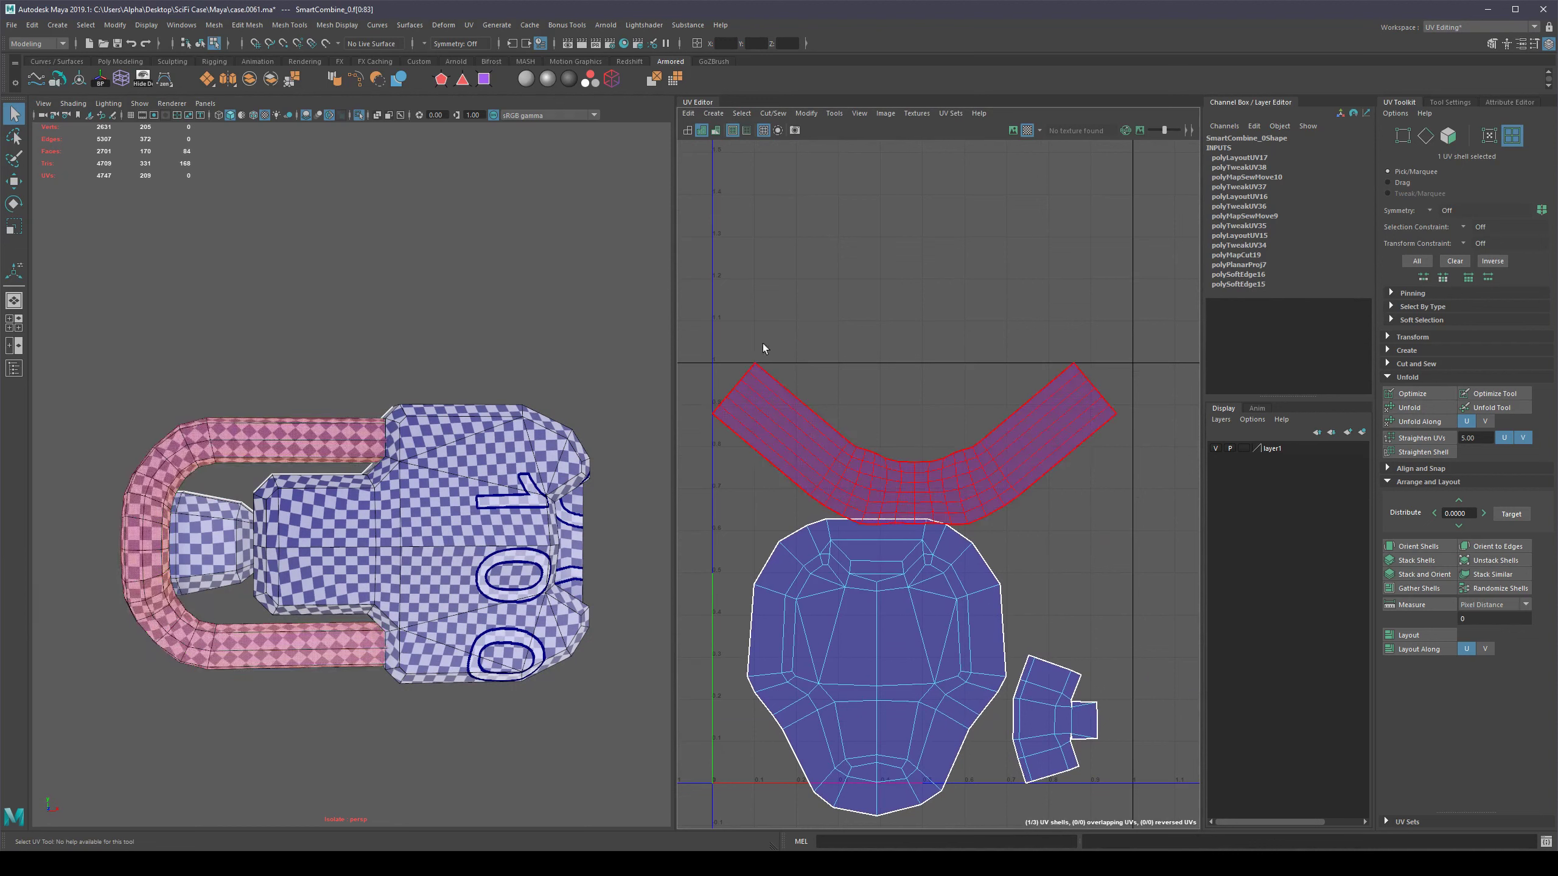
Move the loop's UV shell upward so it sits clear of the latch body's shell.
{"action": "left_click", "coordinate": [733, 393]}
{"action": "left_click", "coordinate": [1022, 468], "text": "shift"}
{"action": "left_click", "coordinate": [1008, 467], "text": "shift"}
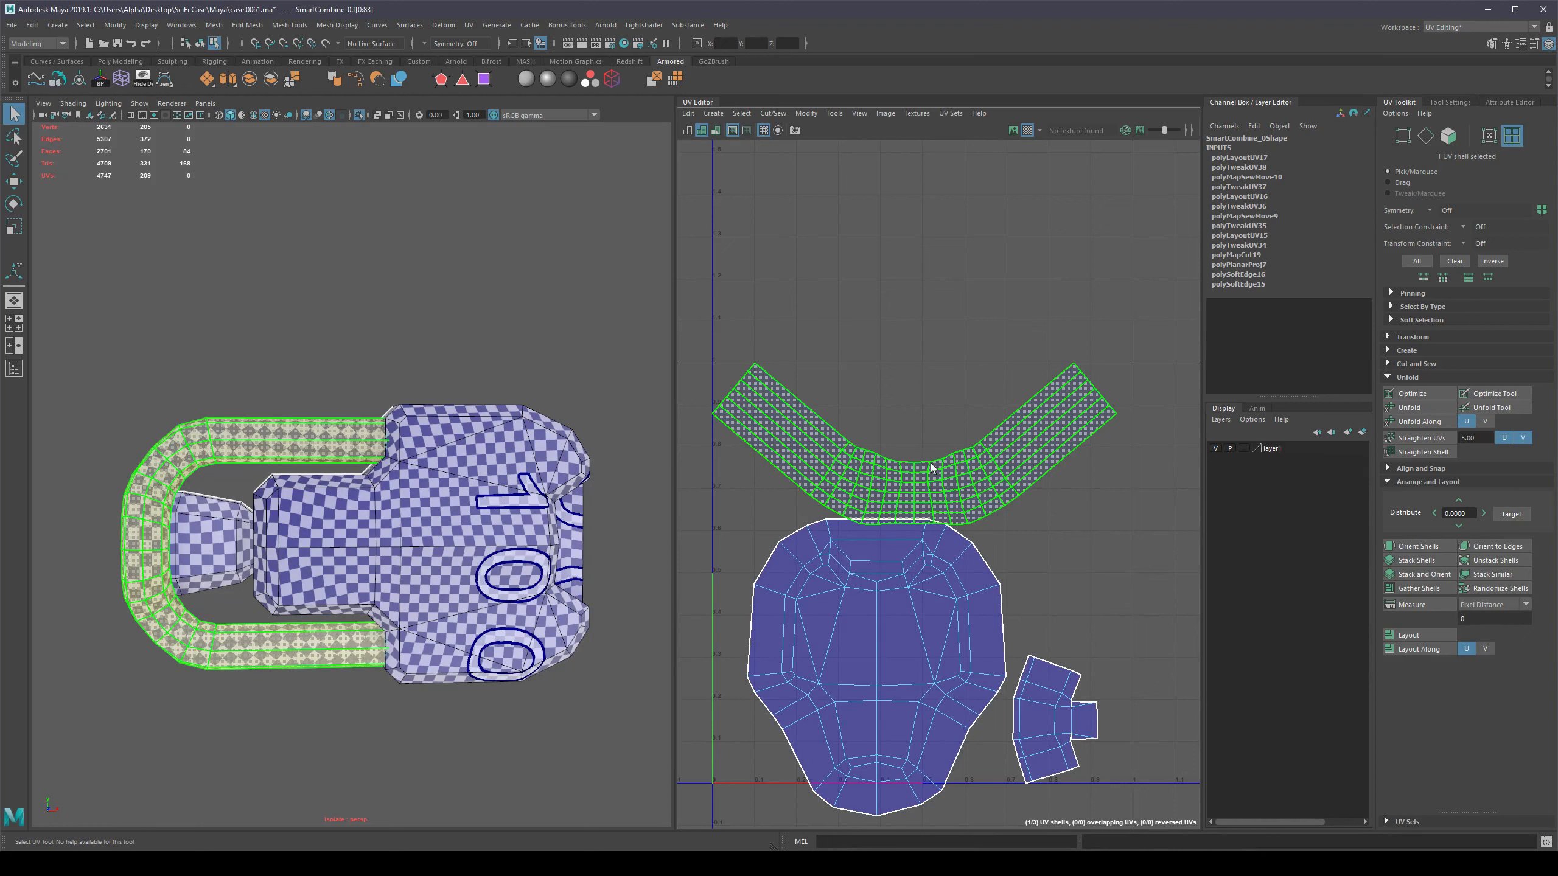
{"action": "key", "text": "w"}
{"action": "left_click_drag", "start_coordinate": [913, 443], "coordinate": [939, 357]}
{"action": "right_click_drag", "start_coordinate": [1051, 455], "coordinate": [1065, 467], "text": "alt"}
{"action": "middle_click_drag", "start_coordinate": [1065, 468], "coordinate": [1040, 516], "text": "alt"}
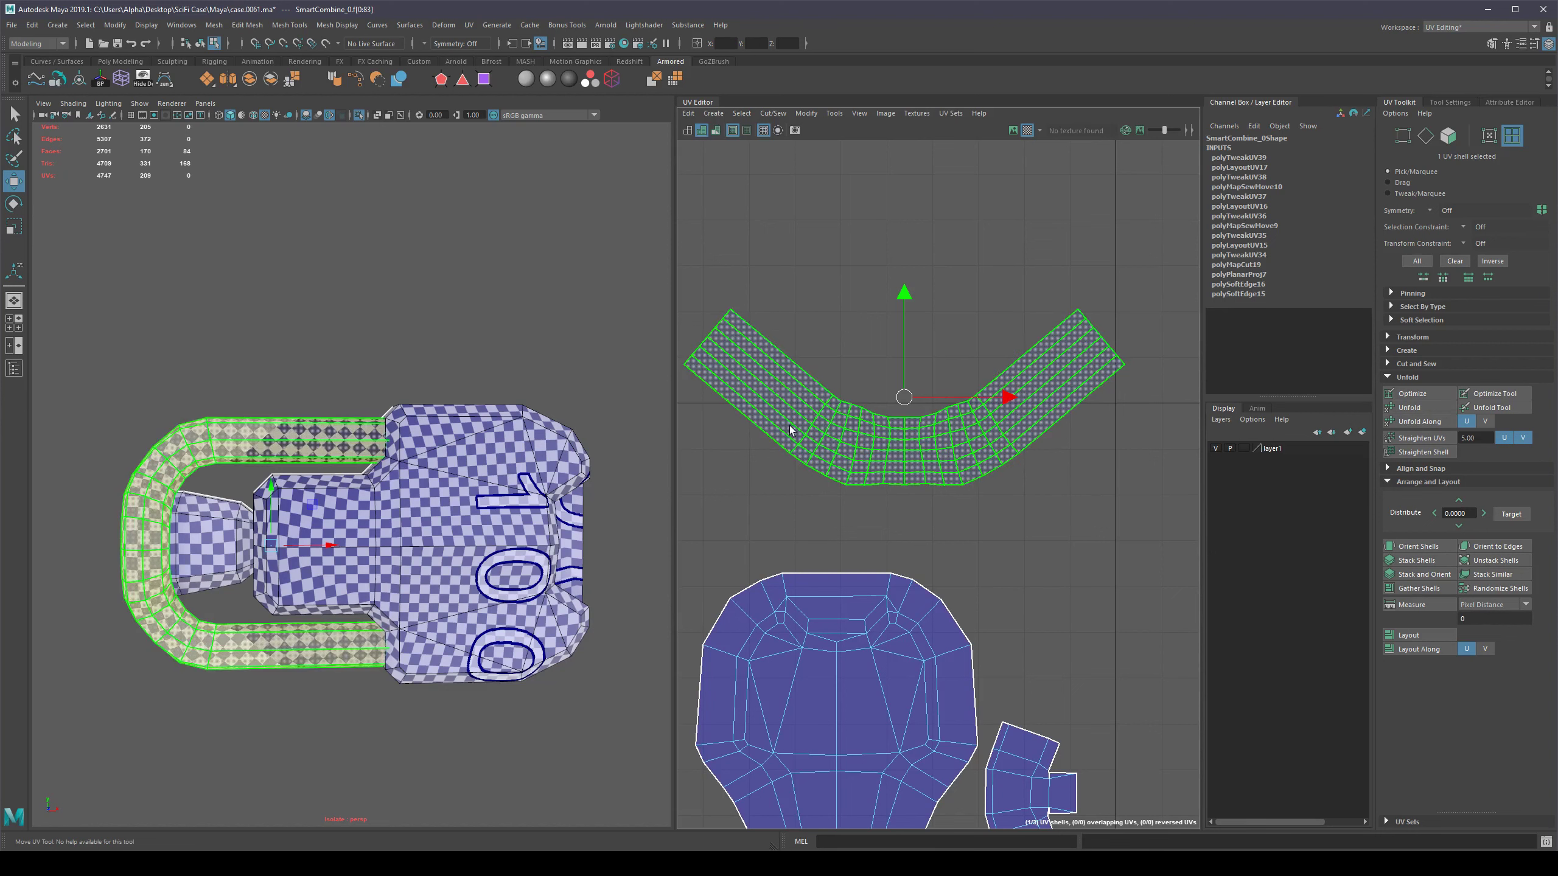
Save the scene as a new incremental version.
{"action": "left_click", "coordinate": [1017, 492]}
{"action": "left_click", "coordinate": [940, 448]}
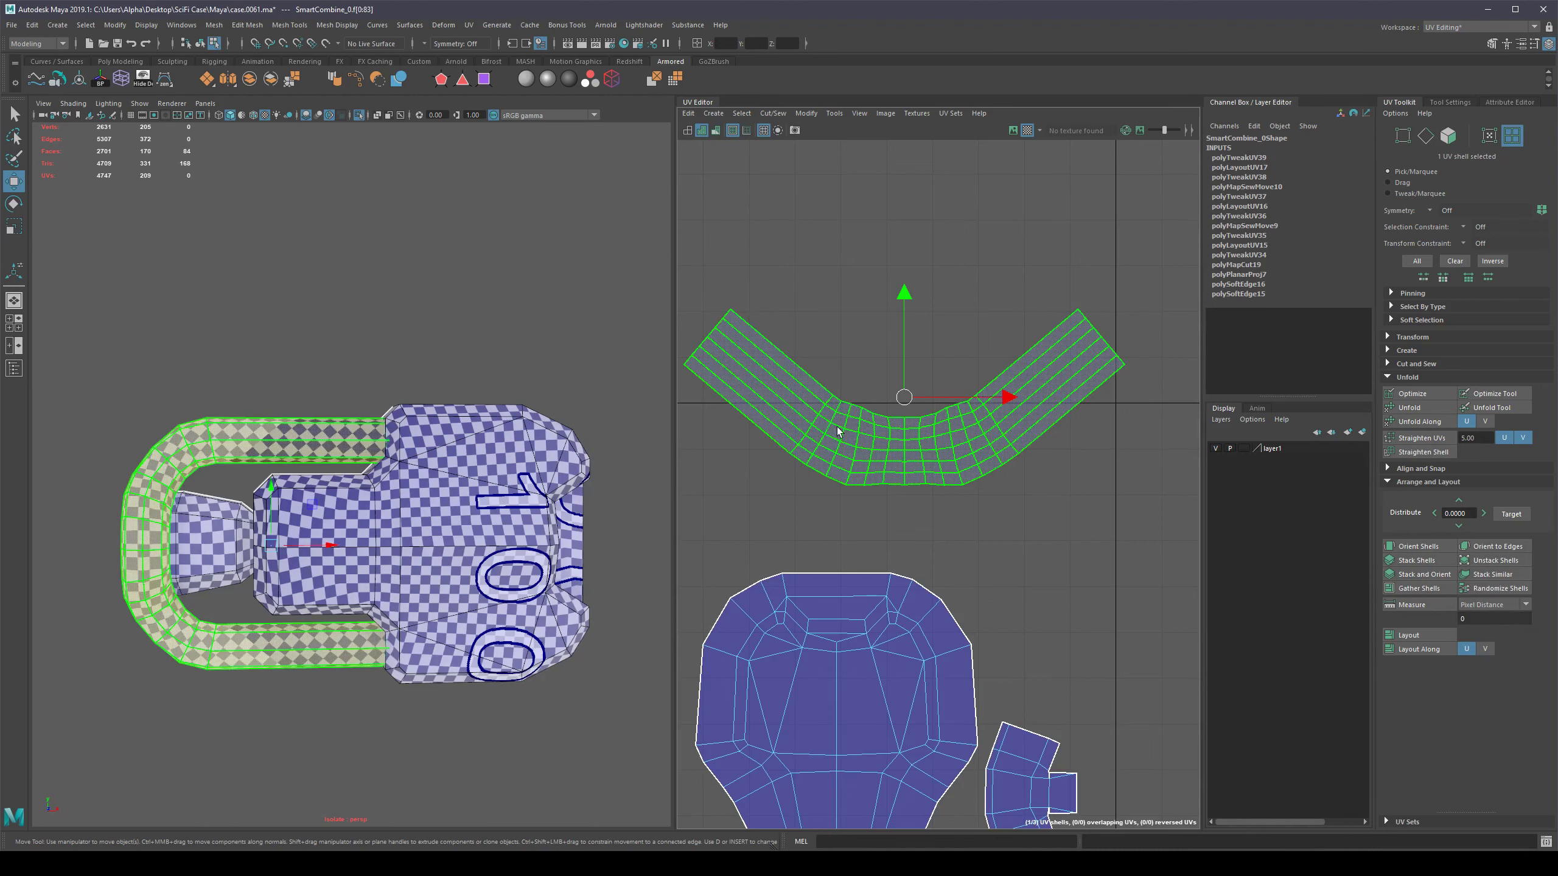
{"action": "scroll", "coordinate": [1089, 411], "scroll_direction": "down", "scroll_amount": 2}
{"action": "middle_click_drag", "start_coordinate": [1009, 491], "coordinate": [956, 524], "text": "alt"}
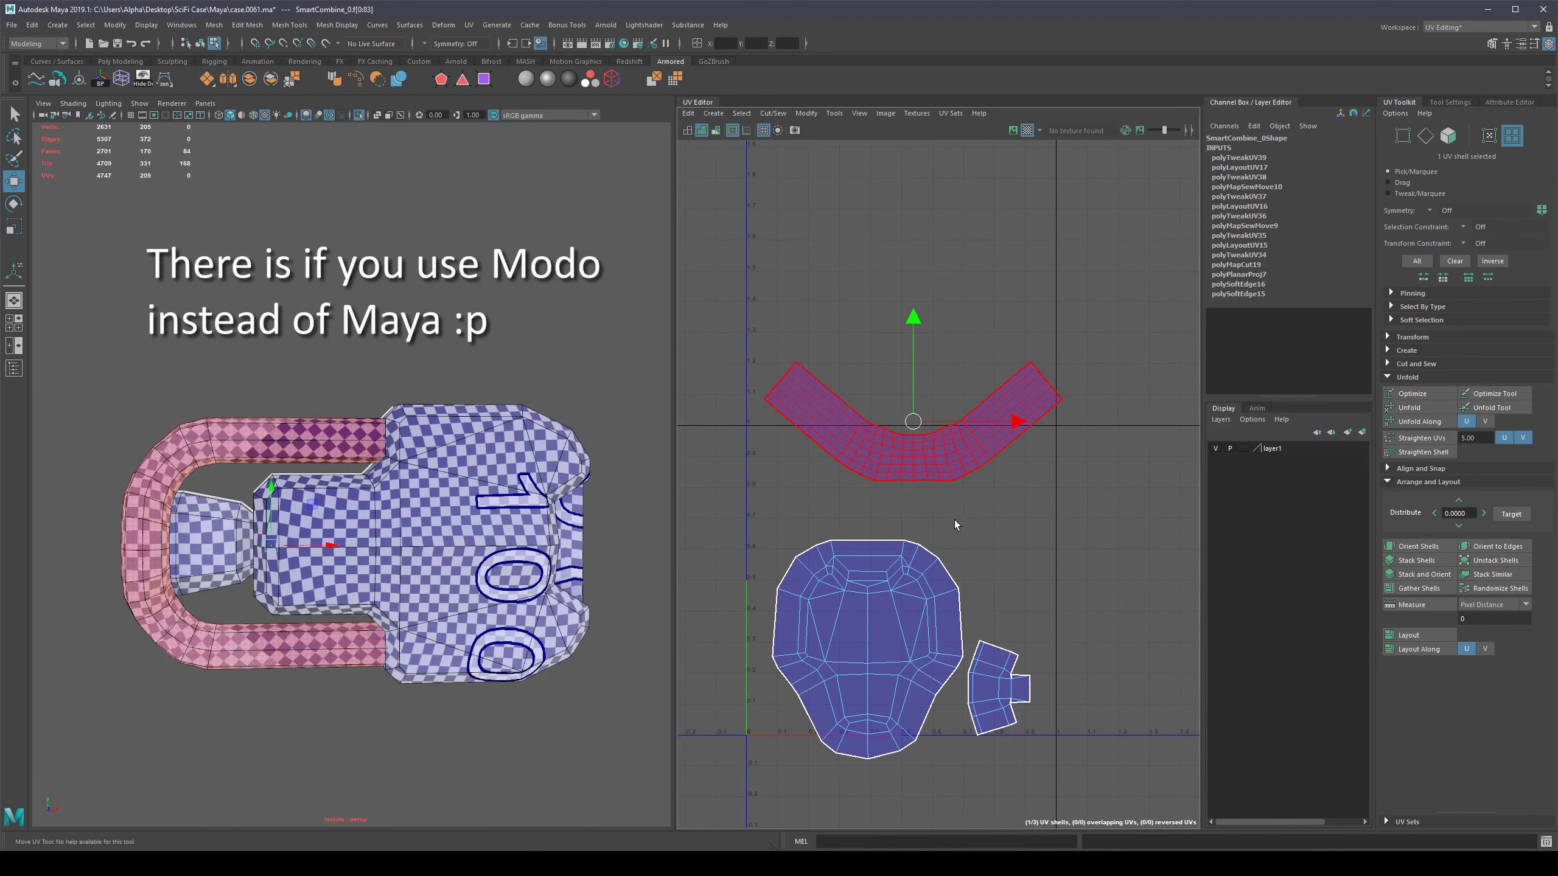
{"action": "key", "text": "ctrl+alt+s"}
Switch to edge selection and select only the inner long border edges of the curved handle UV shell.
{"action": "scroll", "coordinate": [974, 473], "scroll_direction": "up", "scroll_amount": 2}
{"action": "middle_click_drag", "start_coordinate": [990, 431], "coordinate": [1001, 509], "text": "alt"}
{"action": "right_click_drag", "start_coordinate": [1002, 511], "coordinate": [1011, 482]}
{"action": "scroll", "coordinate": [1039, 490], "scroll_direction": "down", "scroll_amount": 2}
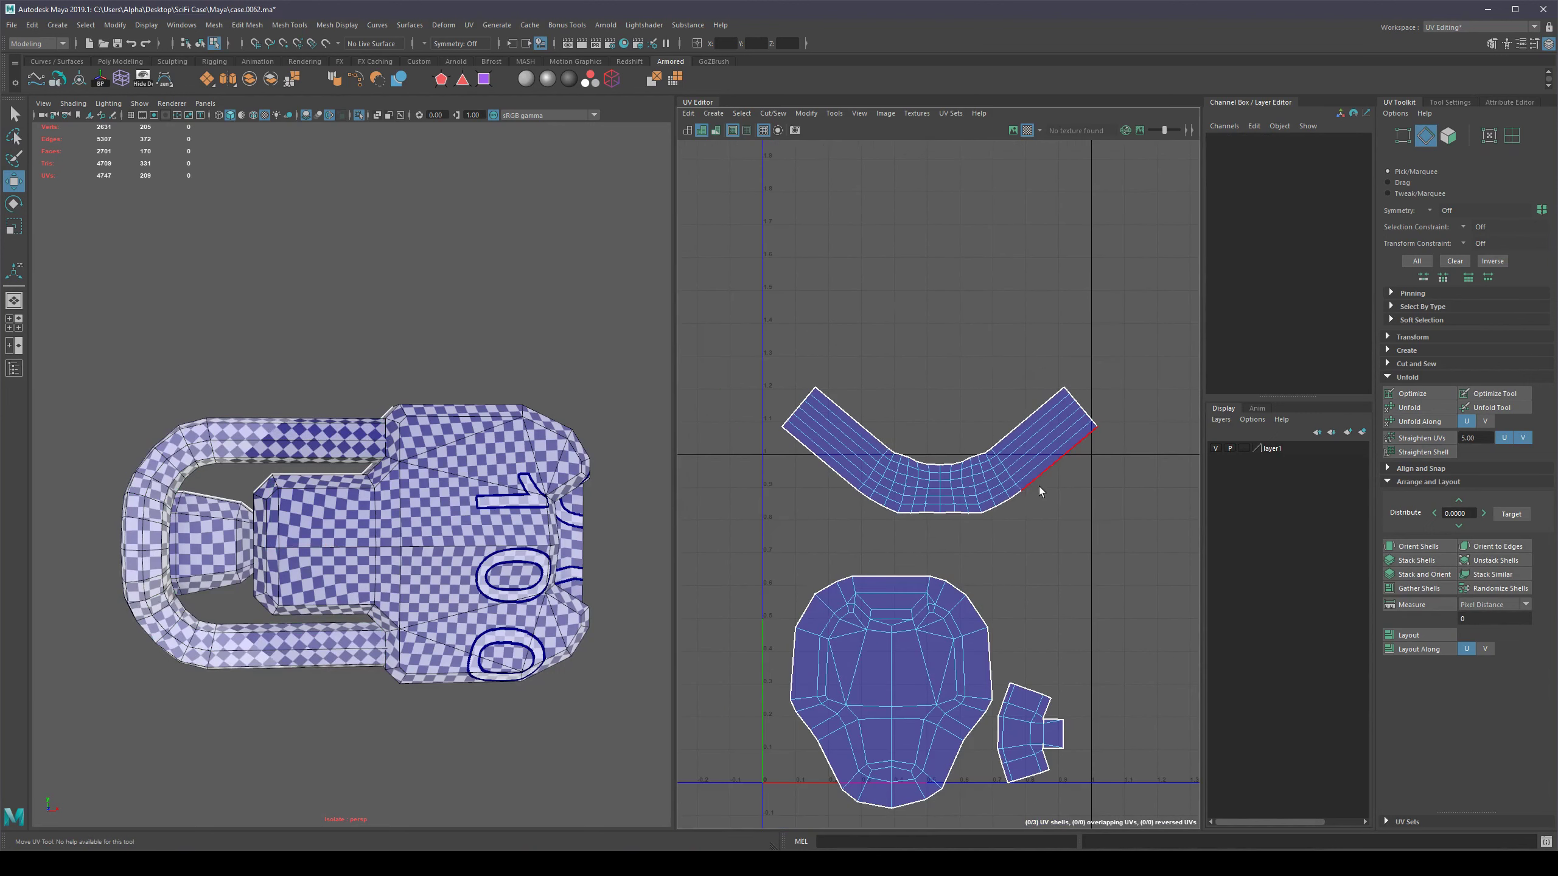
{"action": "double_click", "coordinate": [1078, 403]}
{"action": "key", "text": "q"}
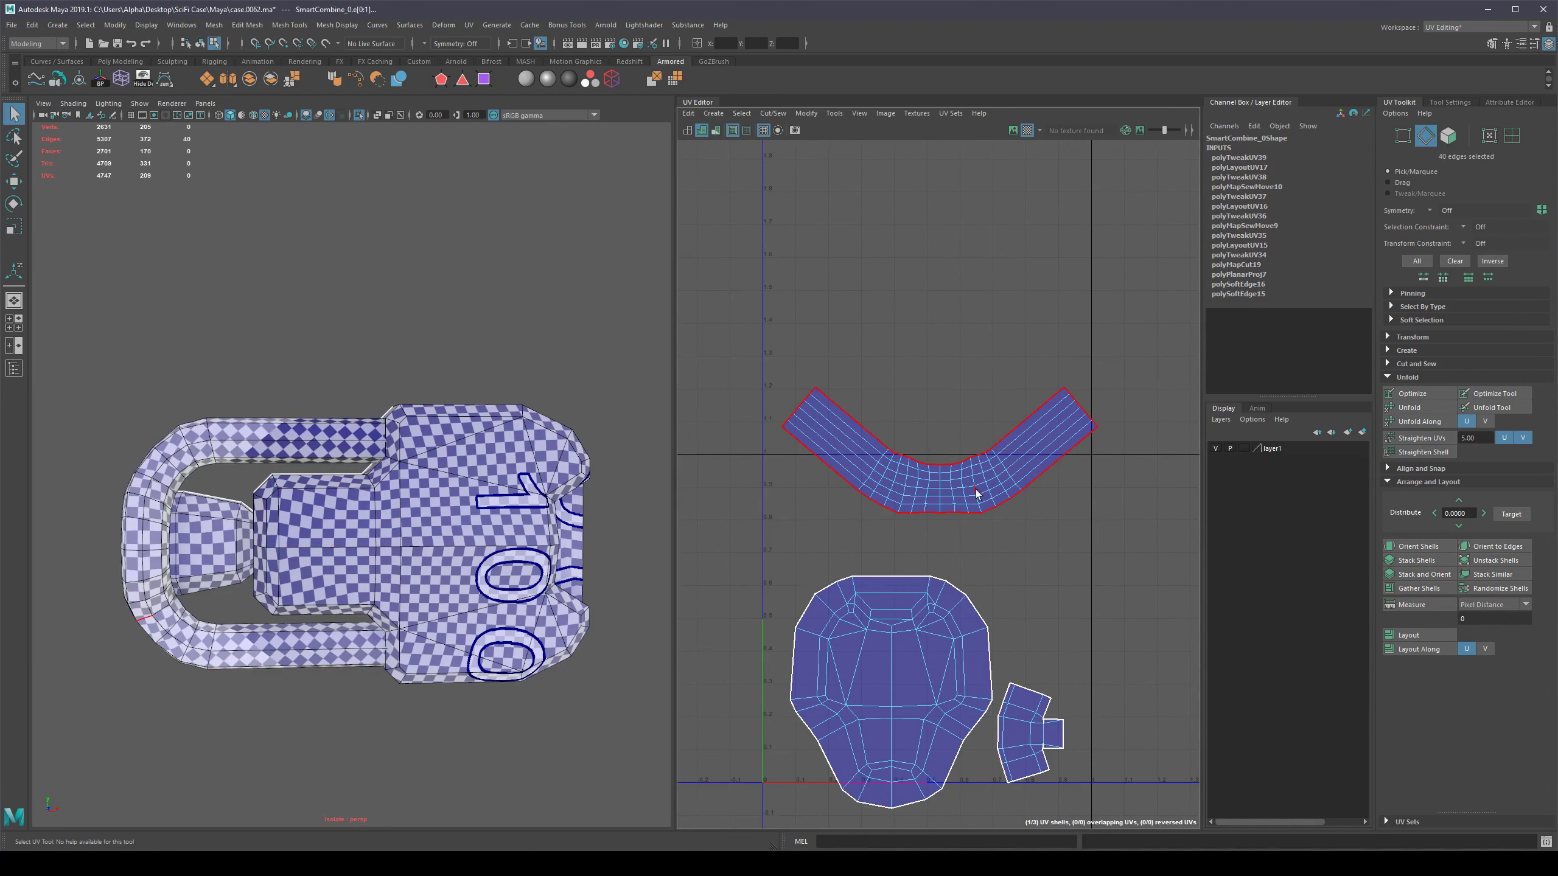
{"action": "left_click", "coordinate": [1035, 510]}
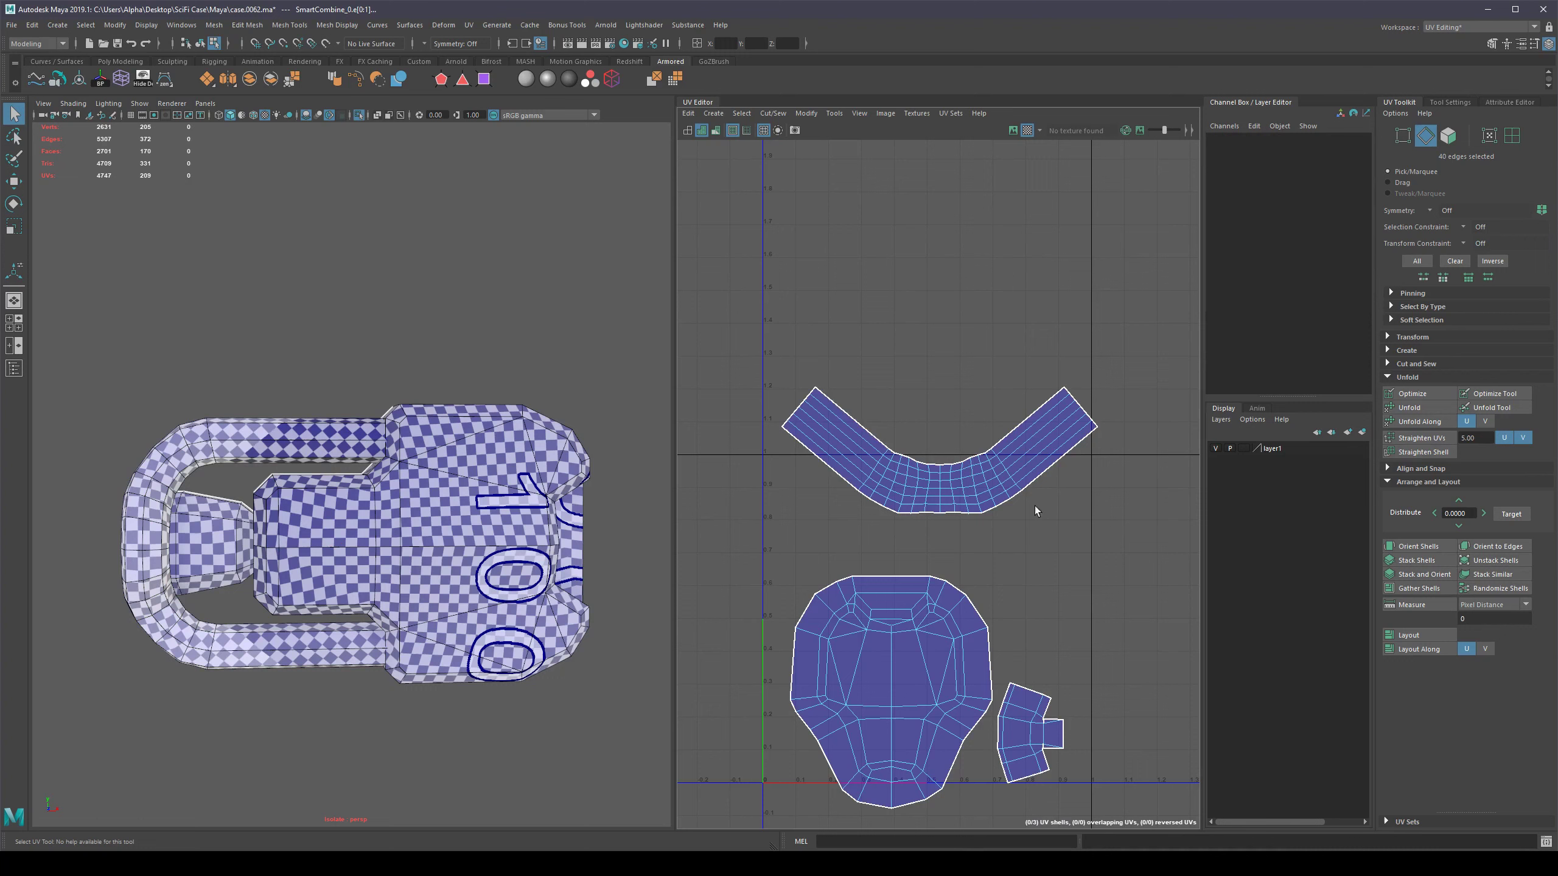
{"action": "left_click", "coordinate": [839, 408]}
{"action": "scroll", "coordinate": [956, 456], "scroll_direction": "up", "scroll_amount": 3}
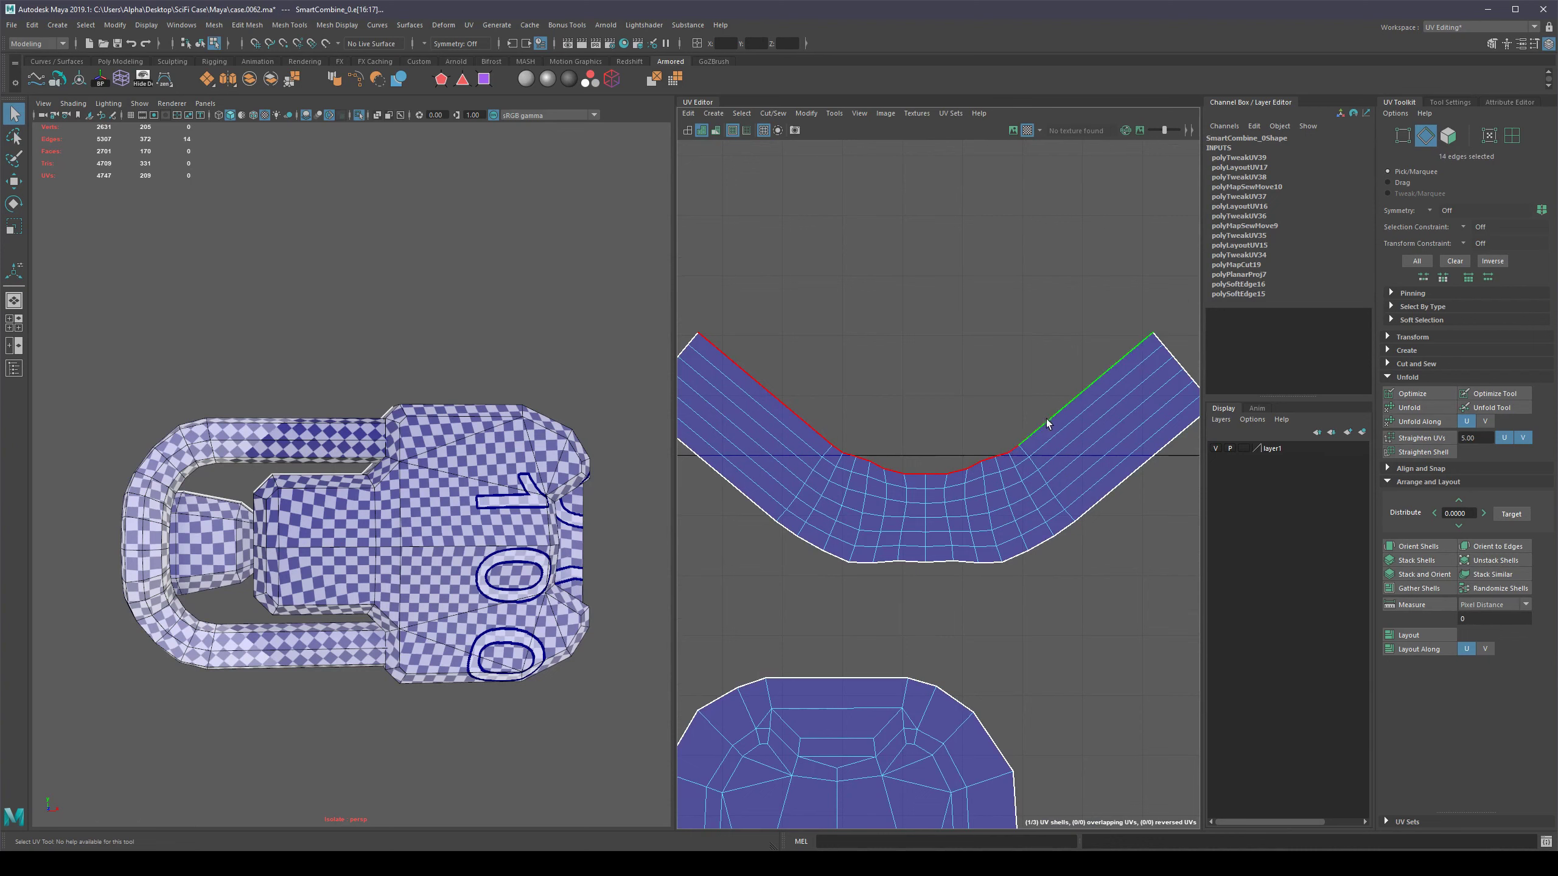
{"action": "scroll", "coordinate": [1047, 420], "scroll_direction": "down", "scroll_amount": 4}
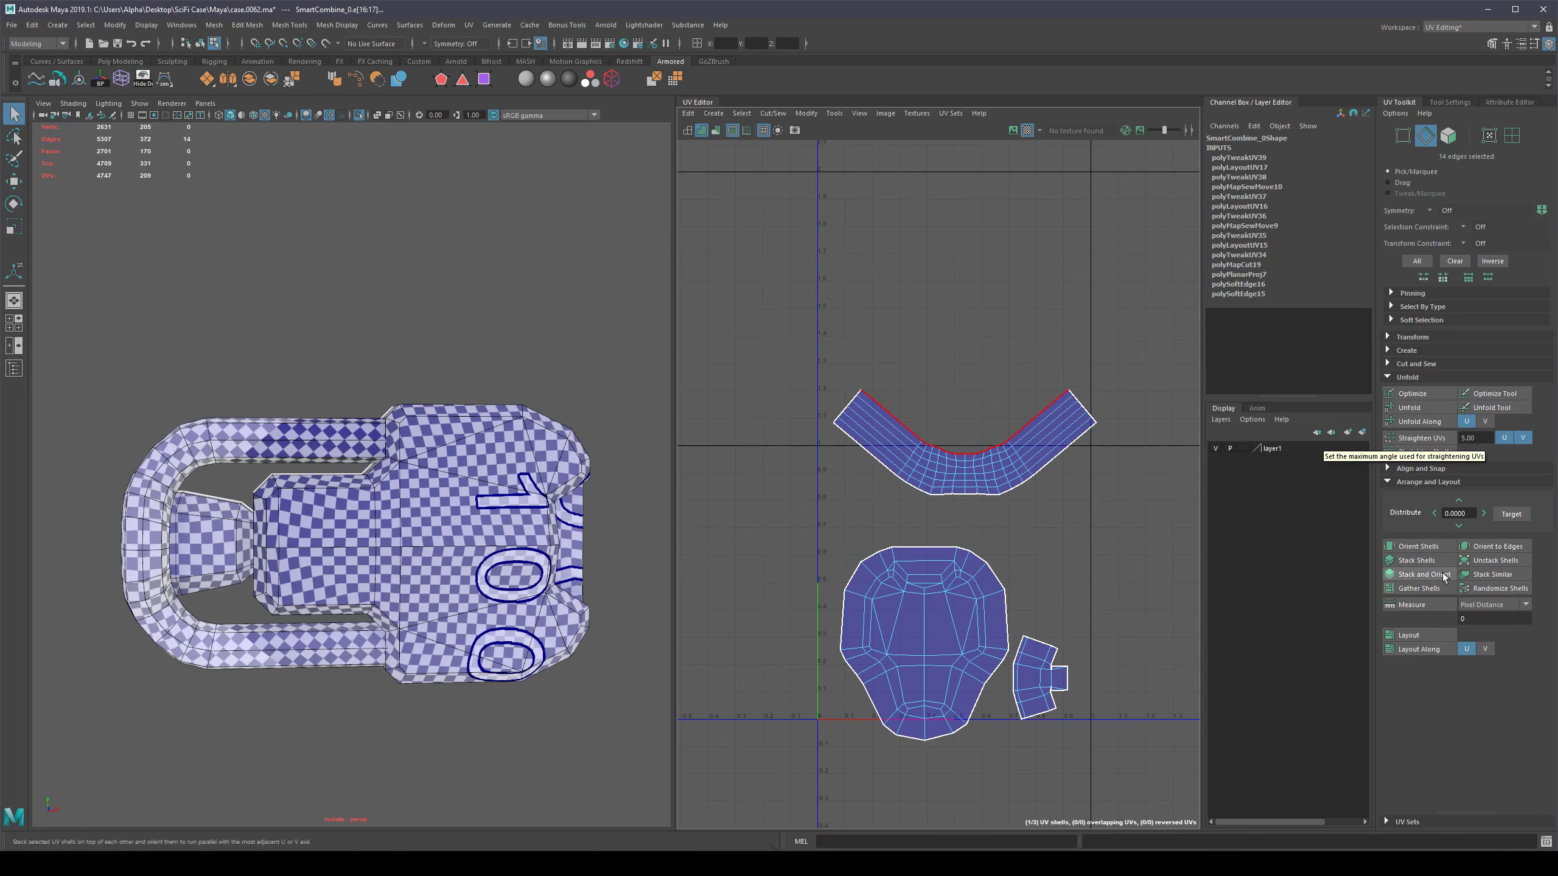
Straighten the selected border edges along U only, with the Straighten UVs maximum angle set to 50.
{"action": "left_click_drag", "start_coordinate": [1487, 438], "coordinate": [1452, 440]}
{"action": "type", "text": "50"}
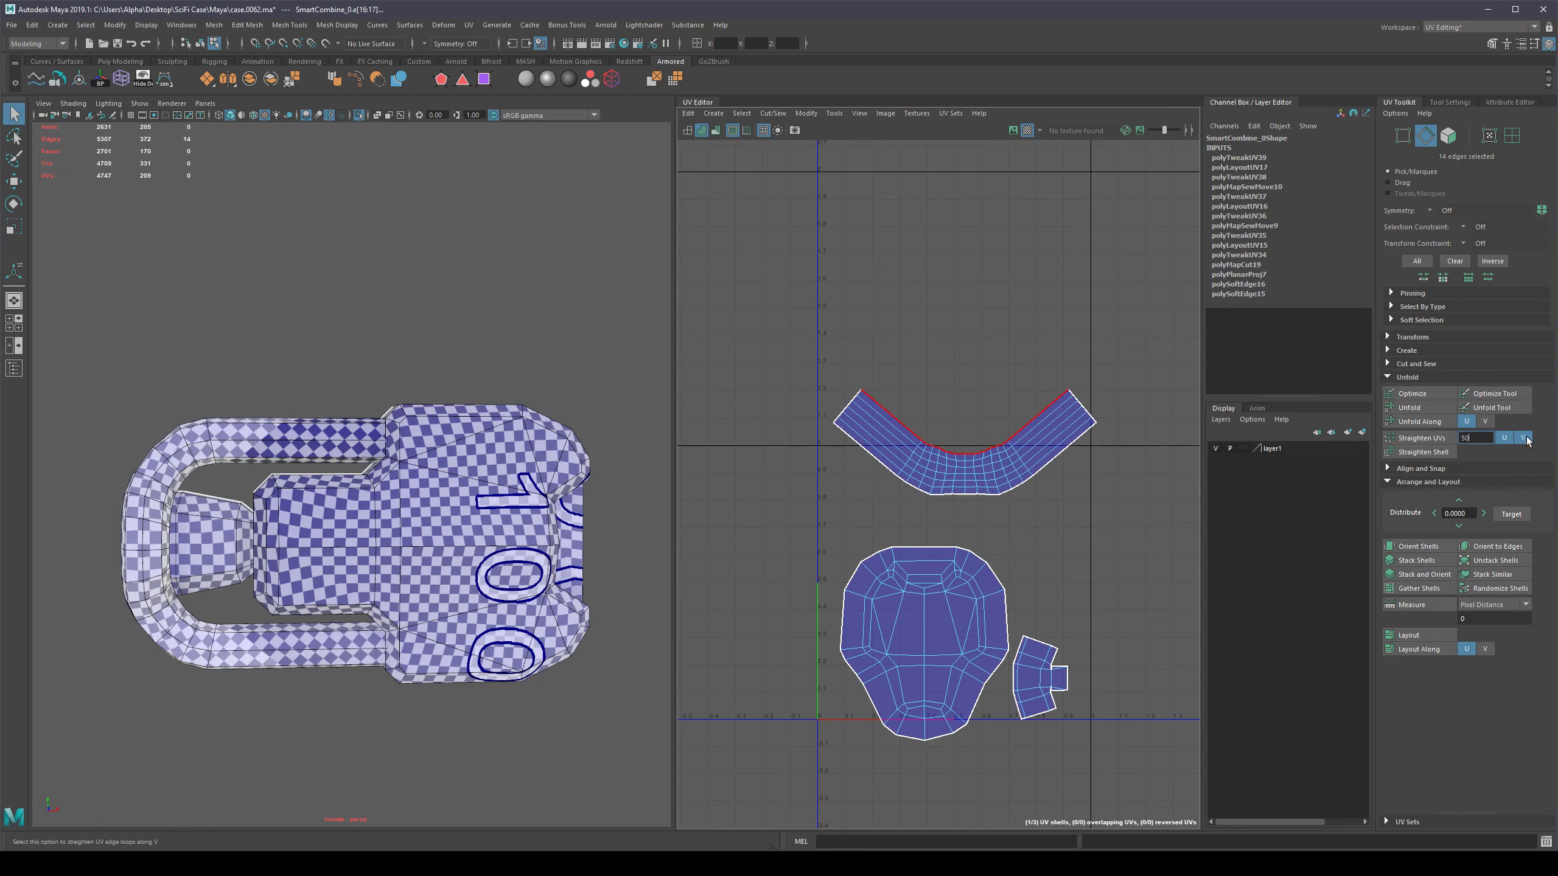
{"action": "left_click", "coordinate": [1504, 438]}
{"action": "left_click_drag", "start_coordinate": [1473, 440], "coordinate": [1412, 436]}
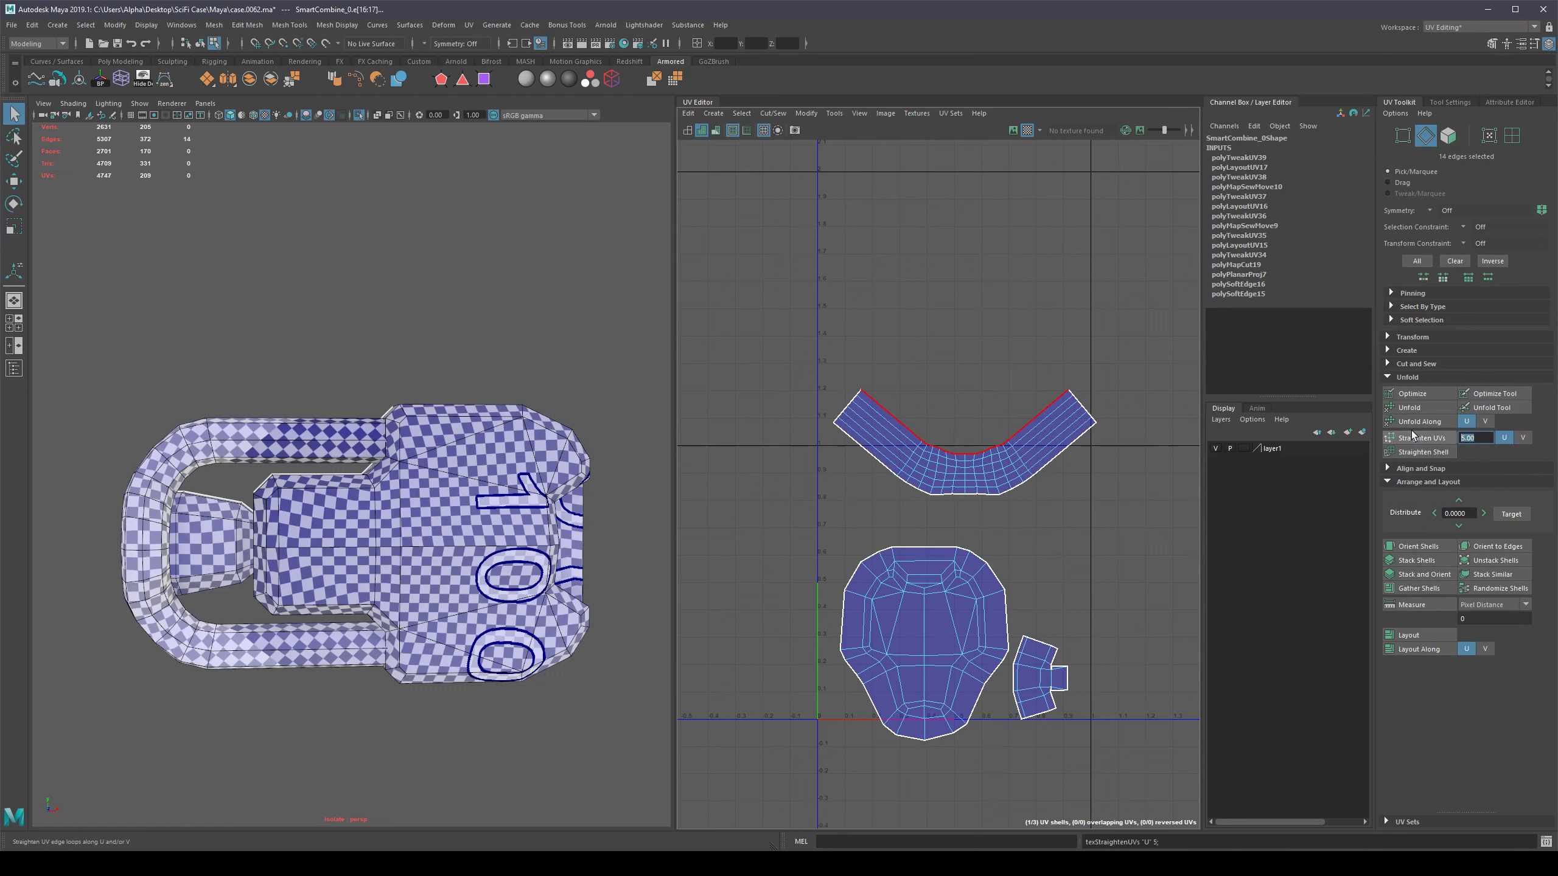
{"action": "left_click", "coordinate": [1415, 437]}
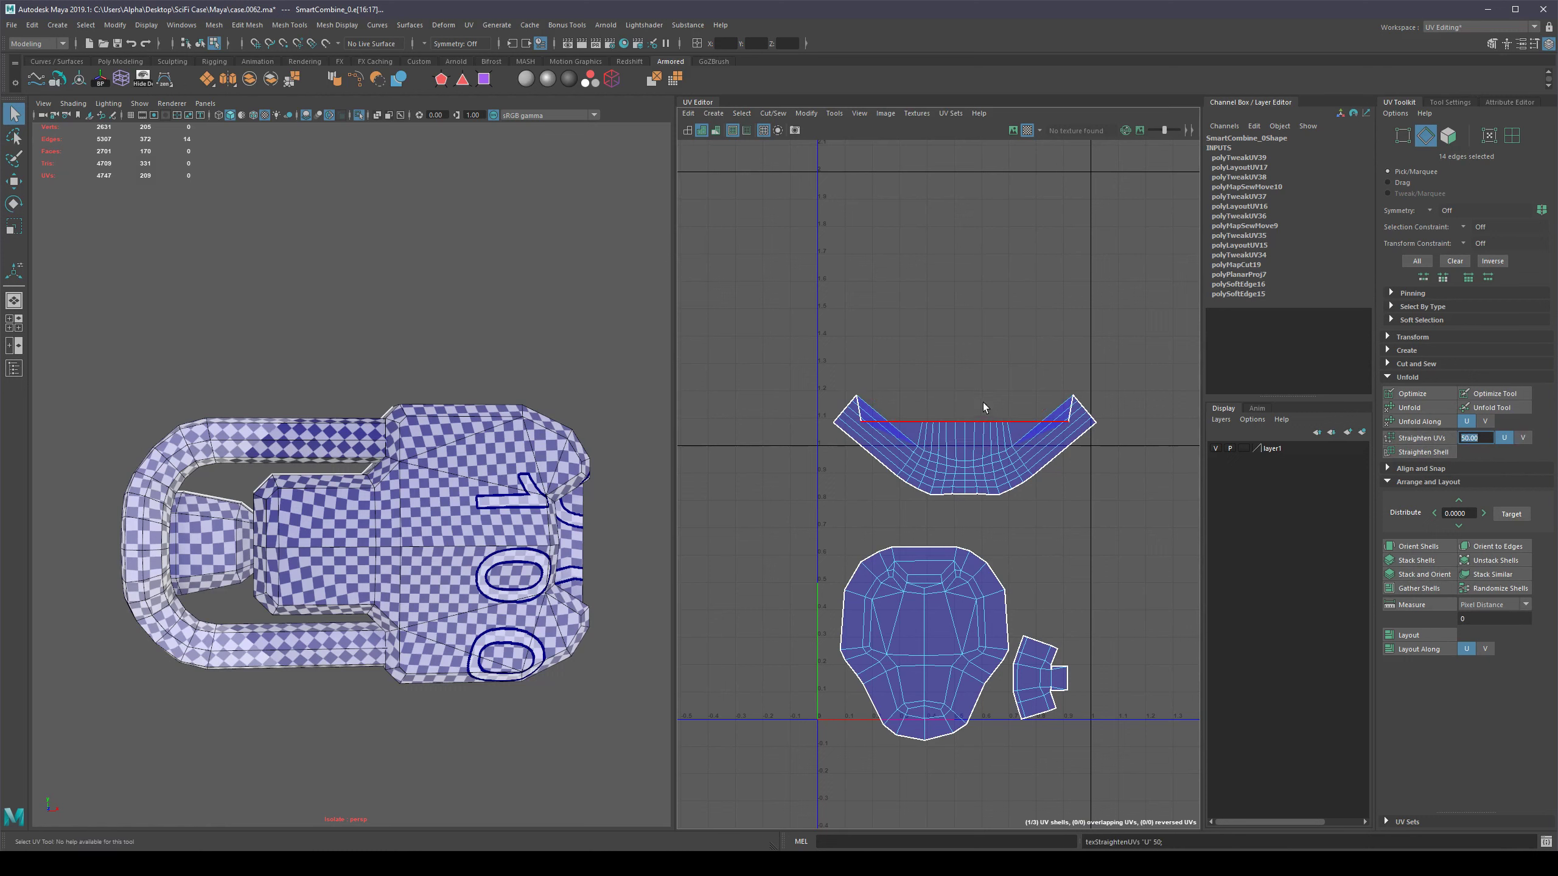
{"action": "scroll", "coordinate": [1031, 389], "scroll_direction": "down", "scroll_amount": 5}
{"action": "scroll", "coordinate": [1003, 399], "scroll_direction": "up", "scroll_amount": 6}
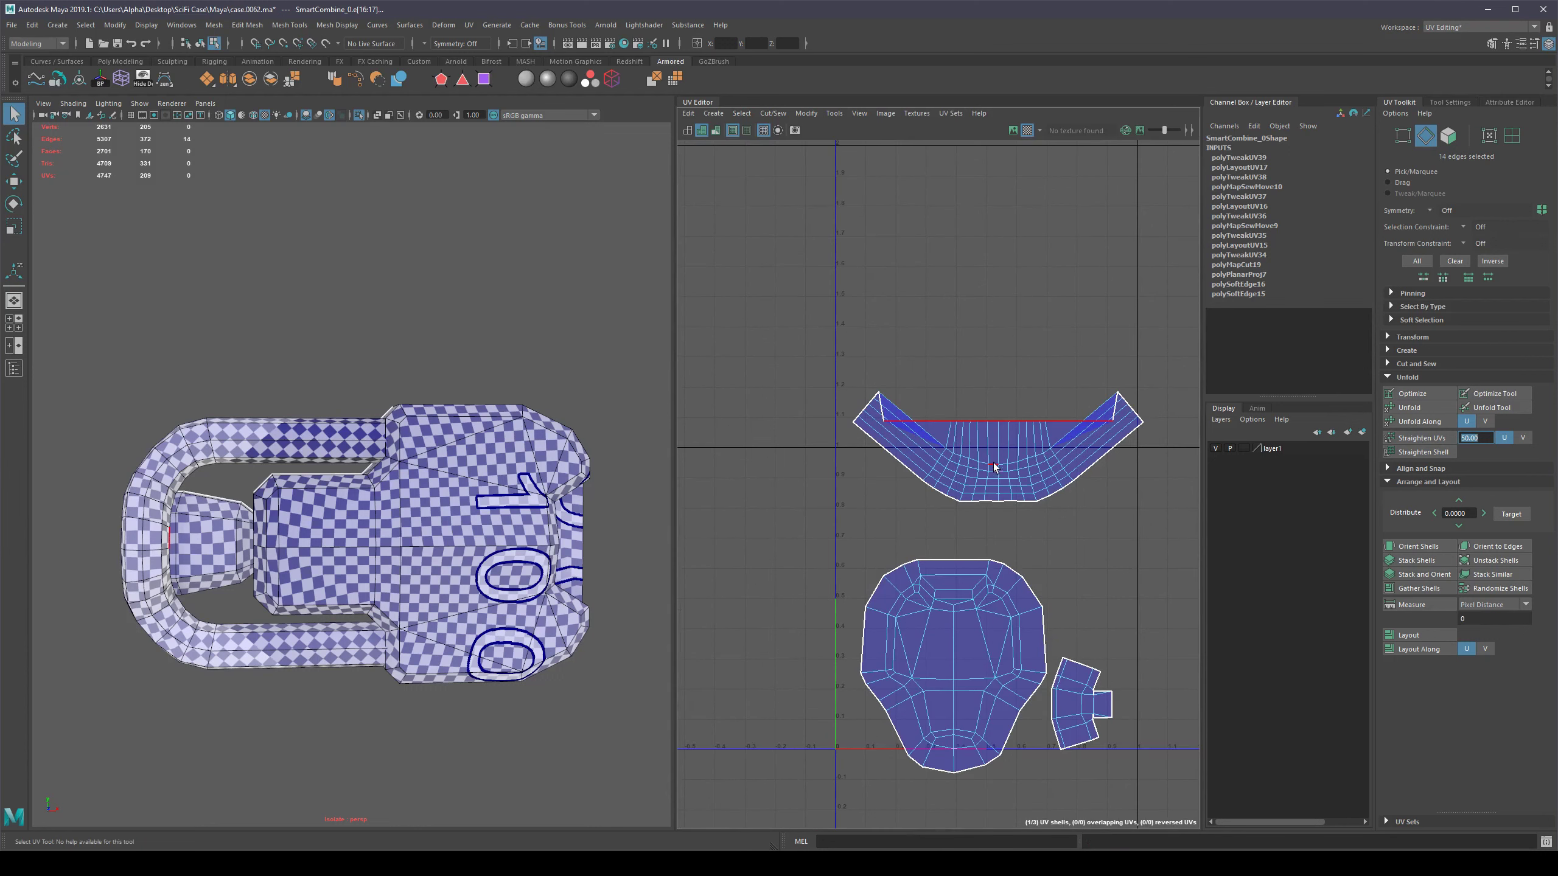
Straighten each remaining lengthwise edge loop of the handle shell along U, down to its outer border.
{"action": "double_click", "coordinate": [994, 466]}
{"action": "left_click", "coordinate": [1430, 441]}
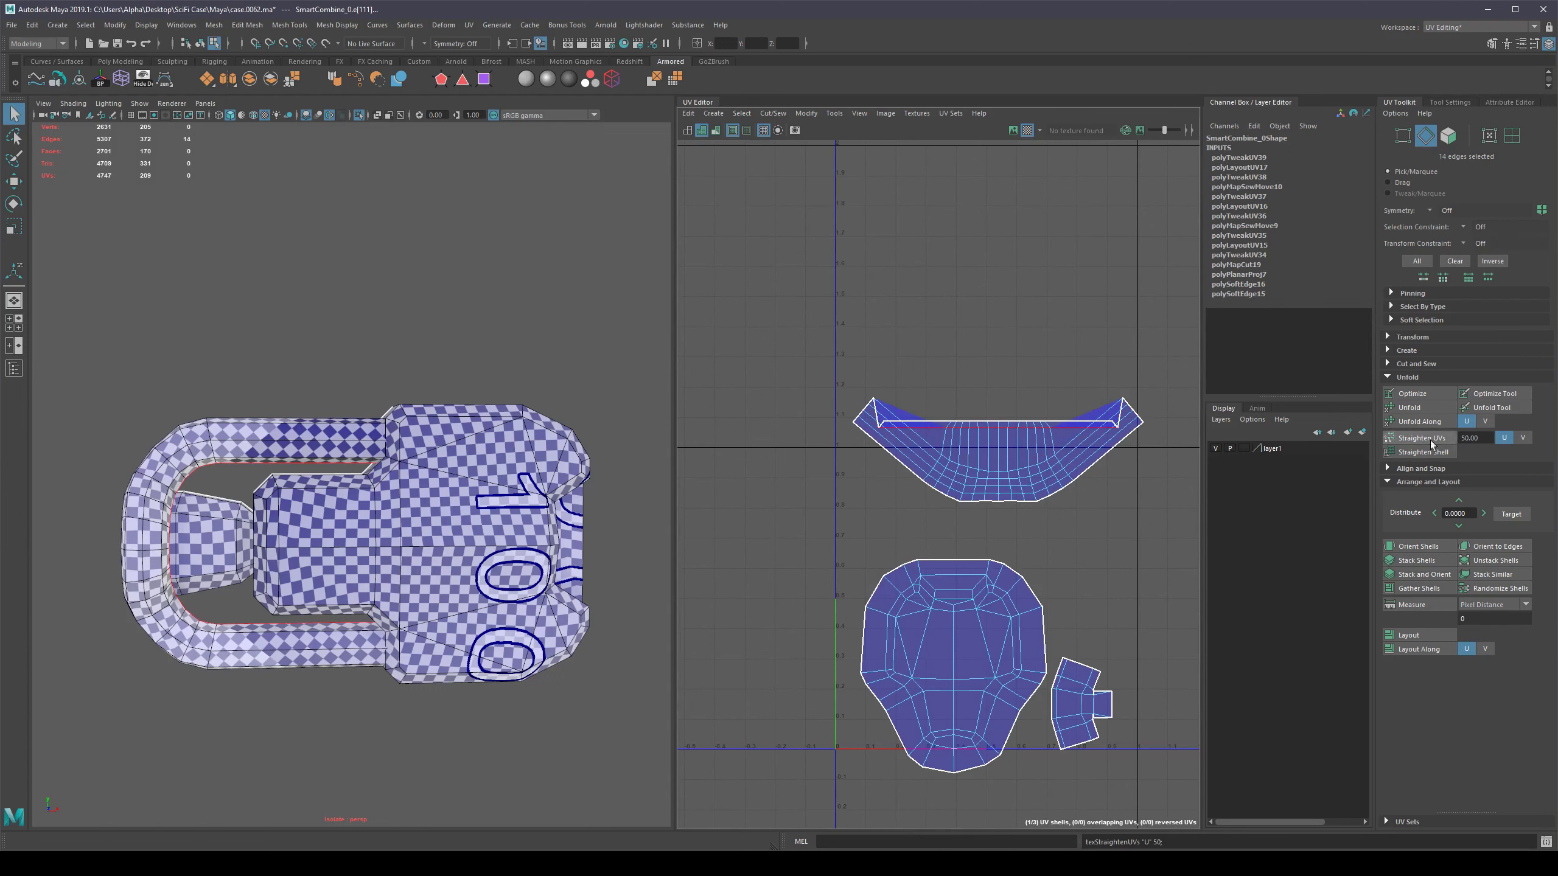
{"action": "double_click", "coordinate": [990, 472]}
{"action": "left_click", "coordinate": [1397, 438]}
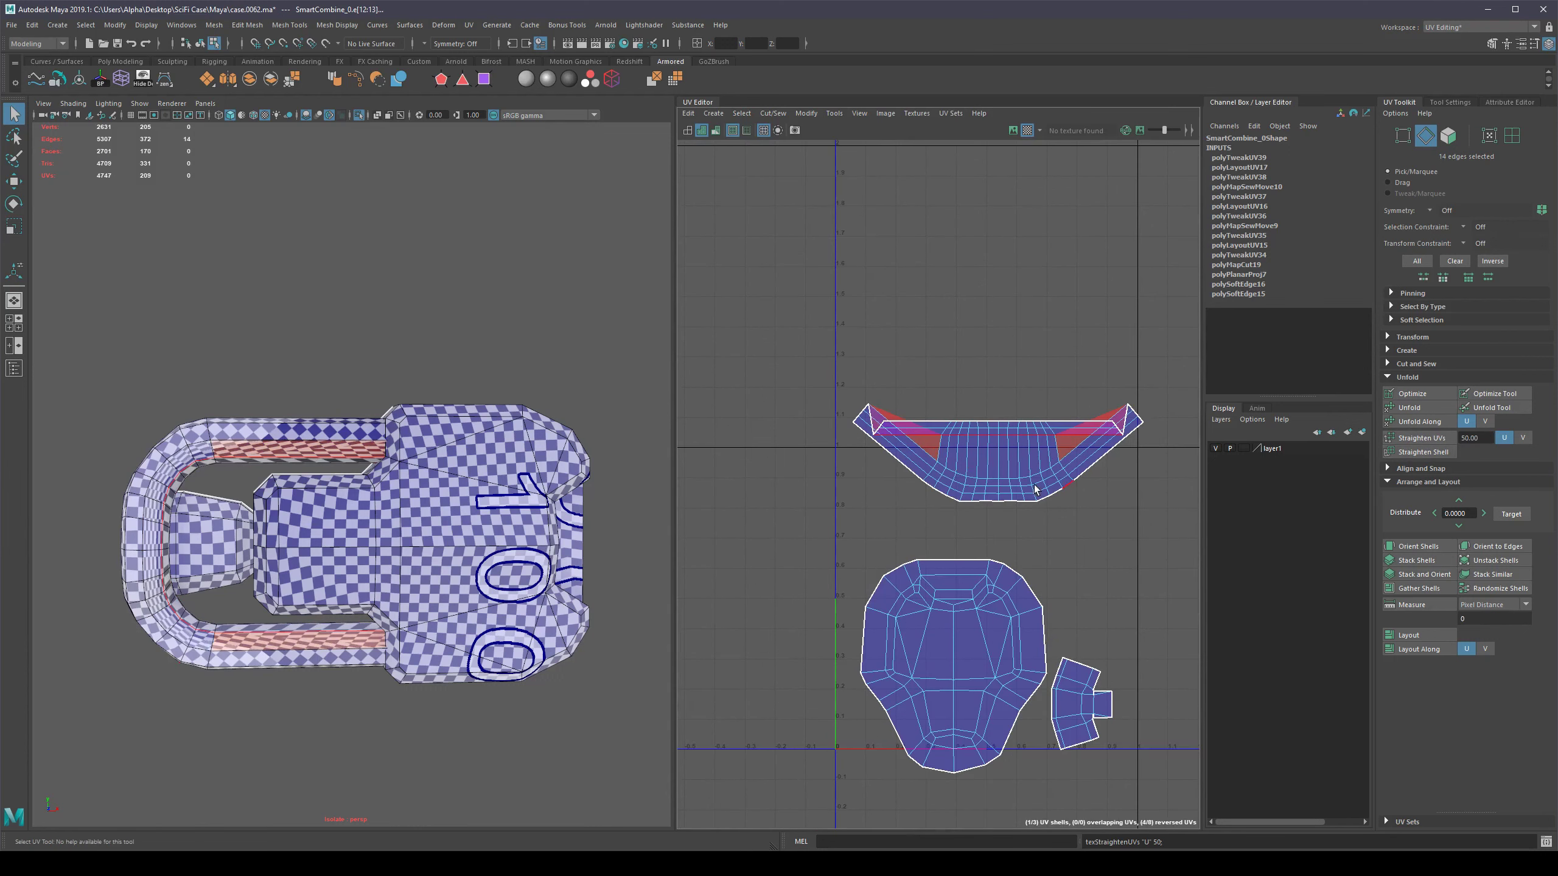
{"action": "double_click", "coordinate": [1004, 479]}
{"action": "key", "text": "g"}
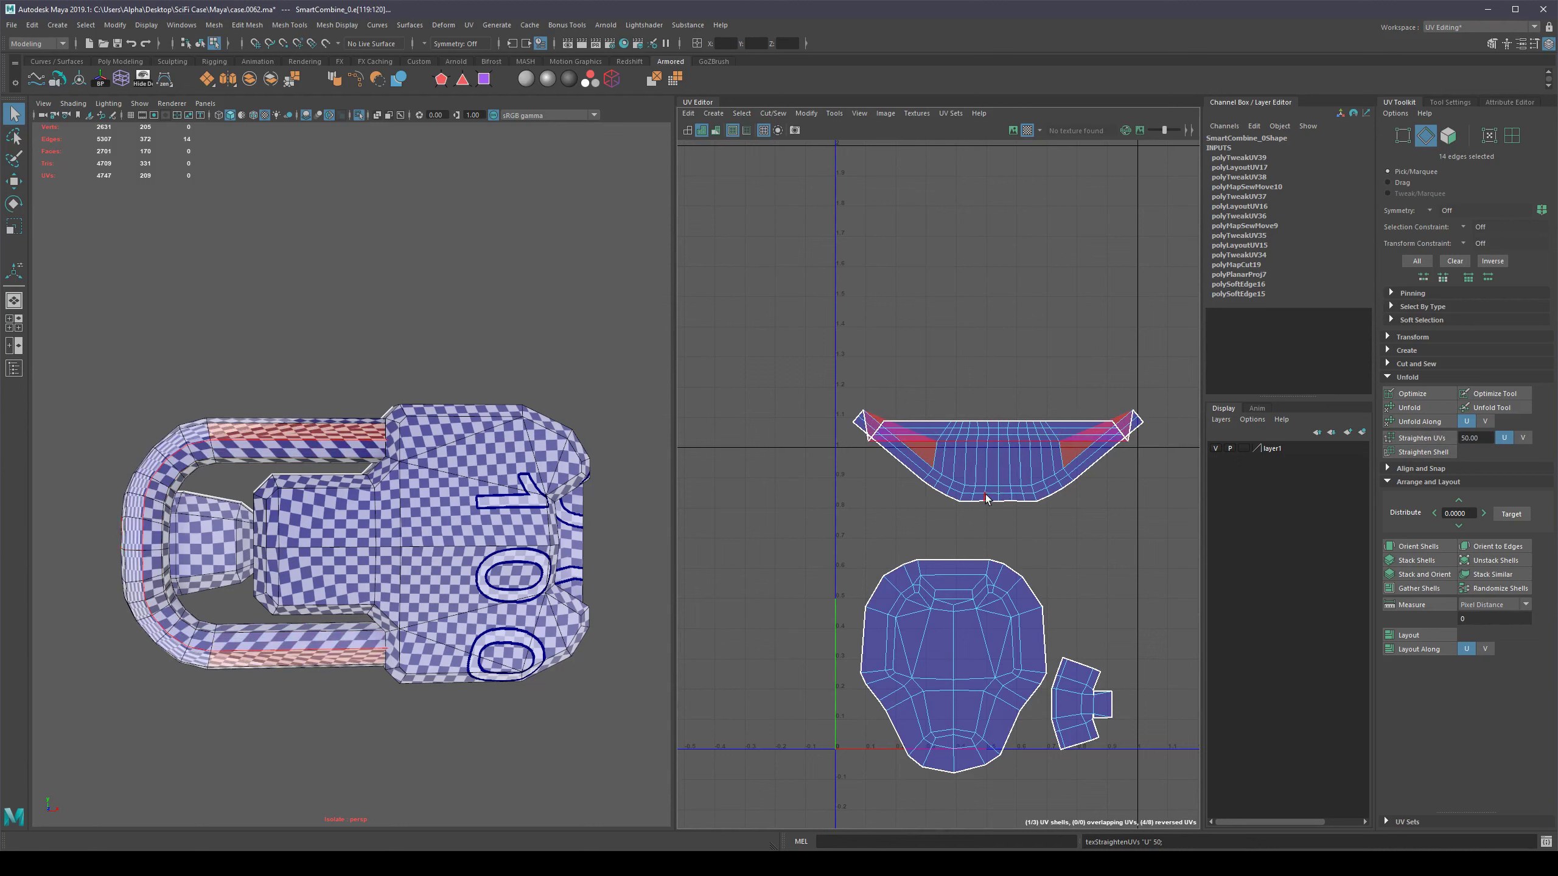
{"action": "double_click", "coordinate": [992, 487]}
{"action": "key", "text": "g"}
{"action": "double_click", "coordinate": [993, 493]}
{"action": "key", "text": "g"}
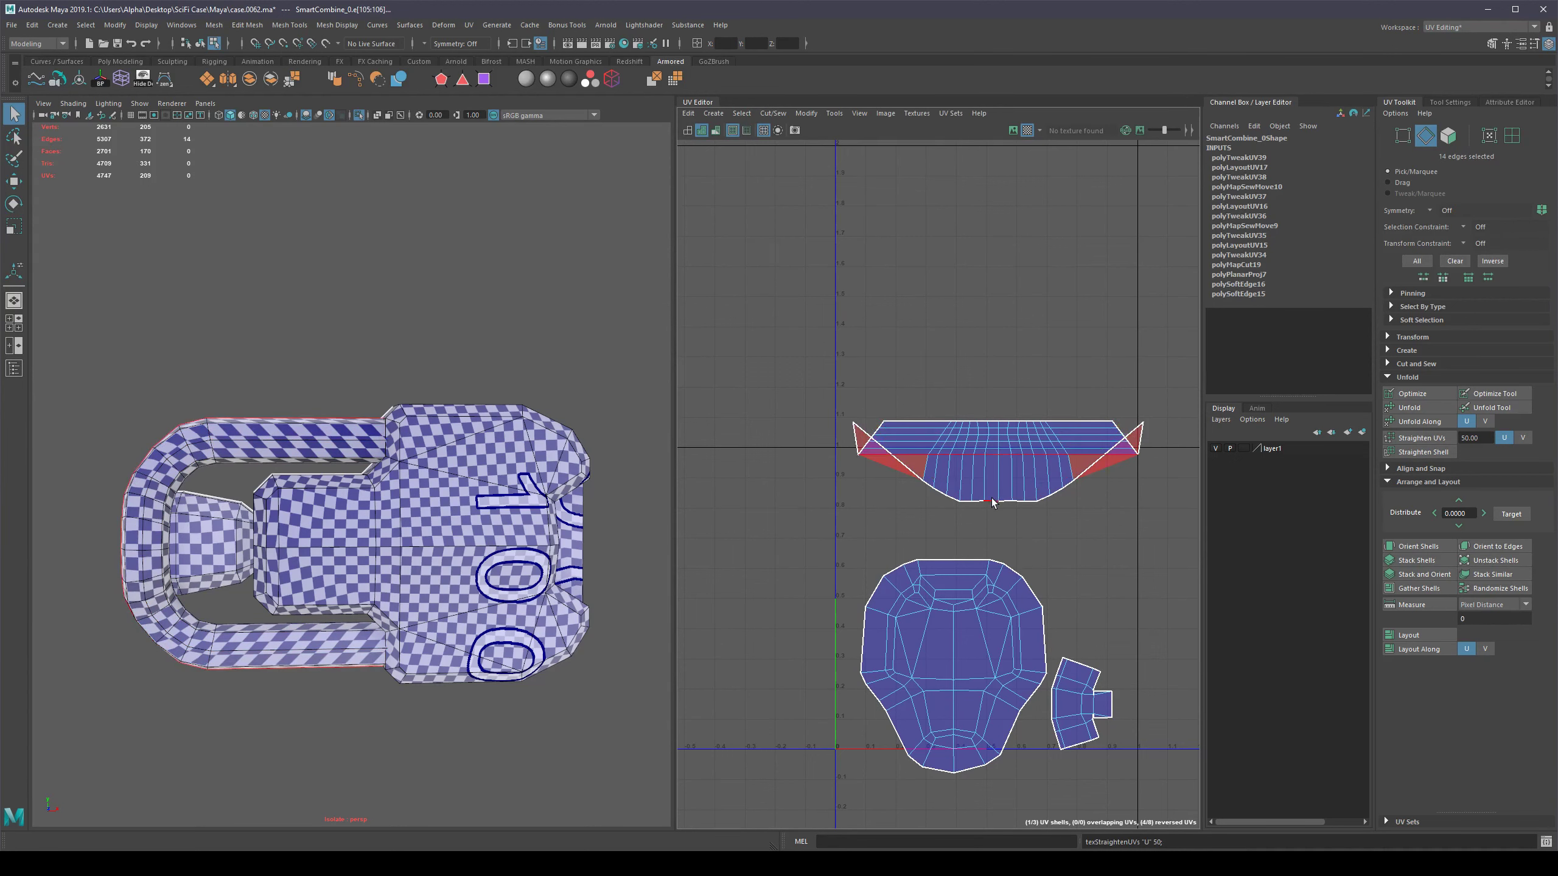
{"action": "double_click", "coordinate": [994, 499]}
{"action": "key", "text": "g"}
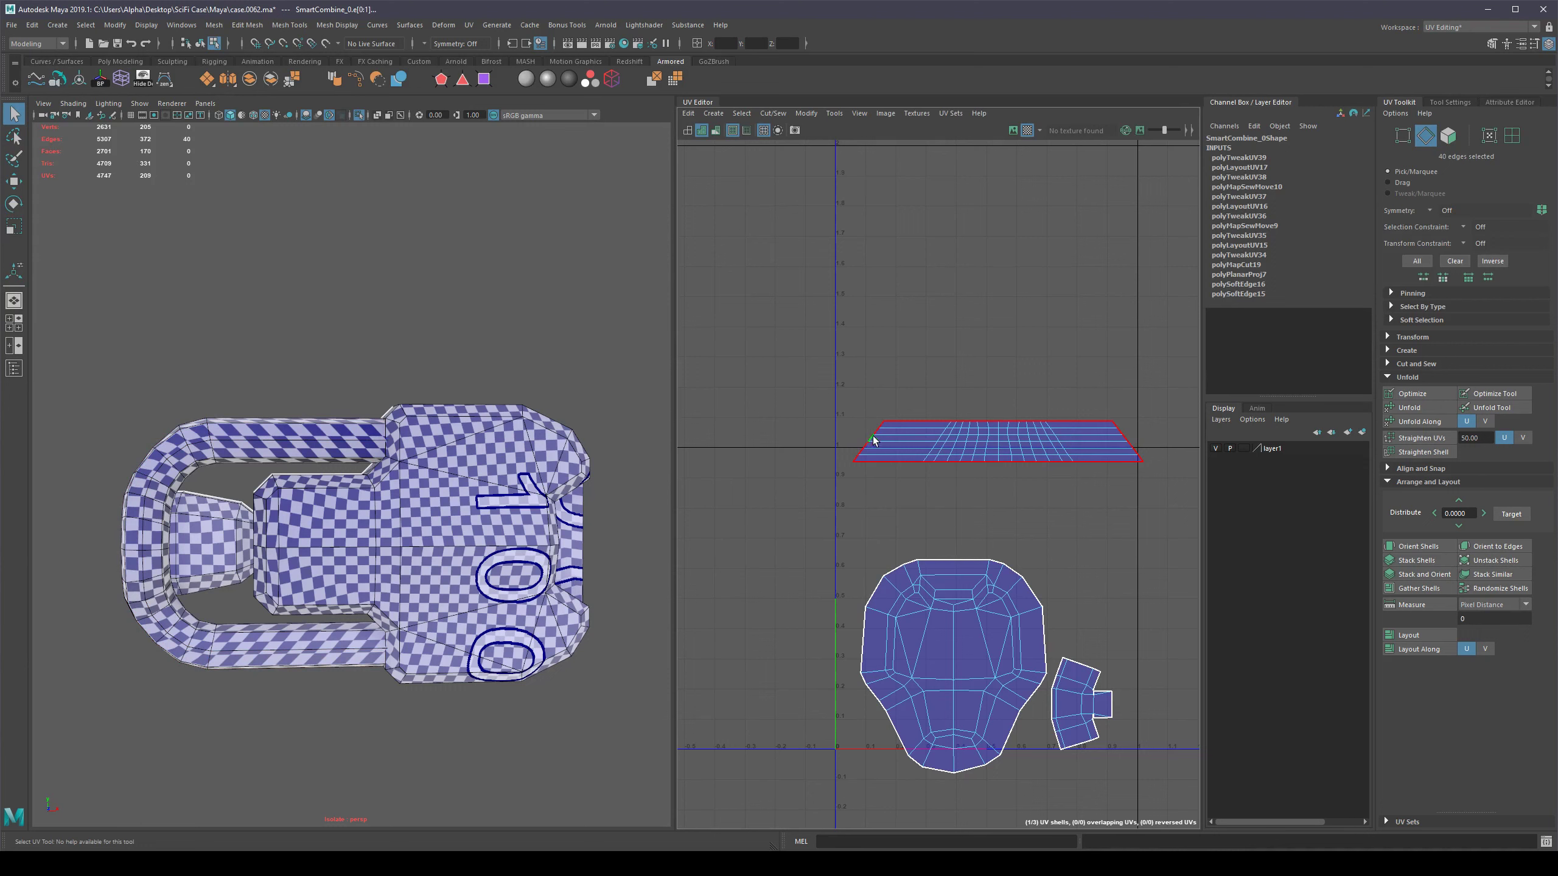
Select the slanted short end edges of the handle shell and straighten them along V only.
{"action": "scroll", "coordinate": [905, 445], "scroll_direction": "up", "scroll_amount": 2}
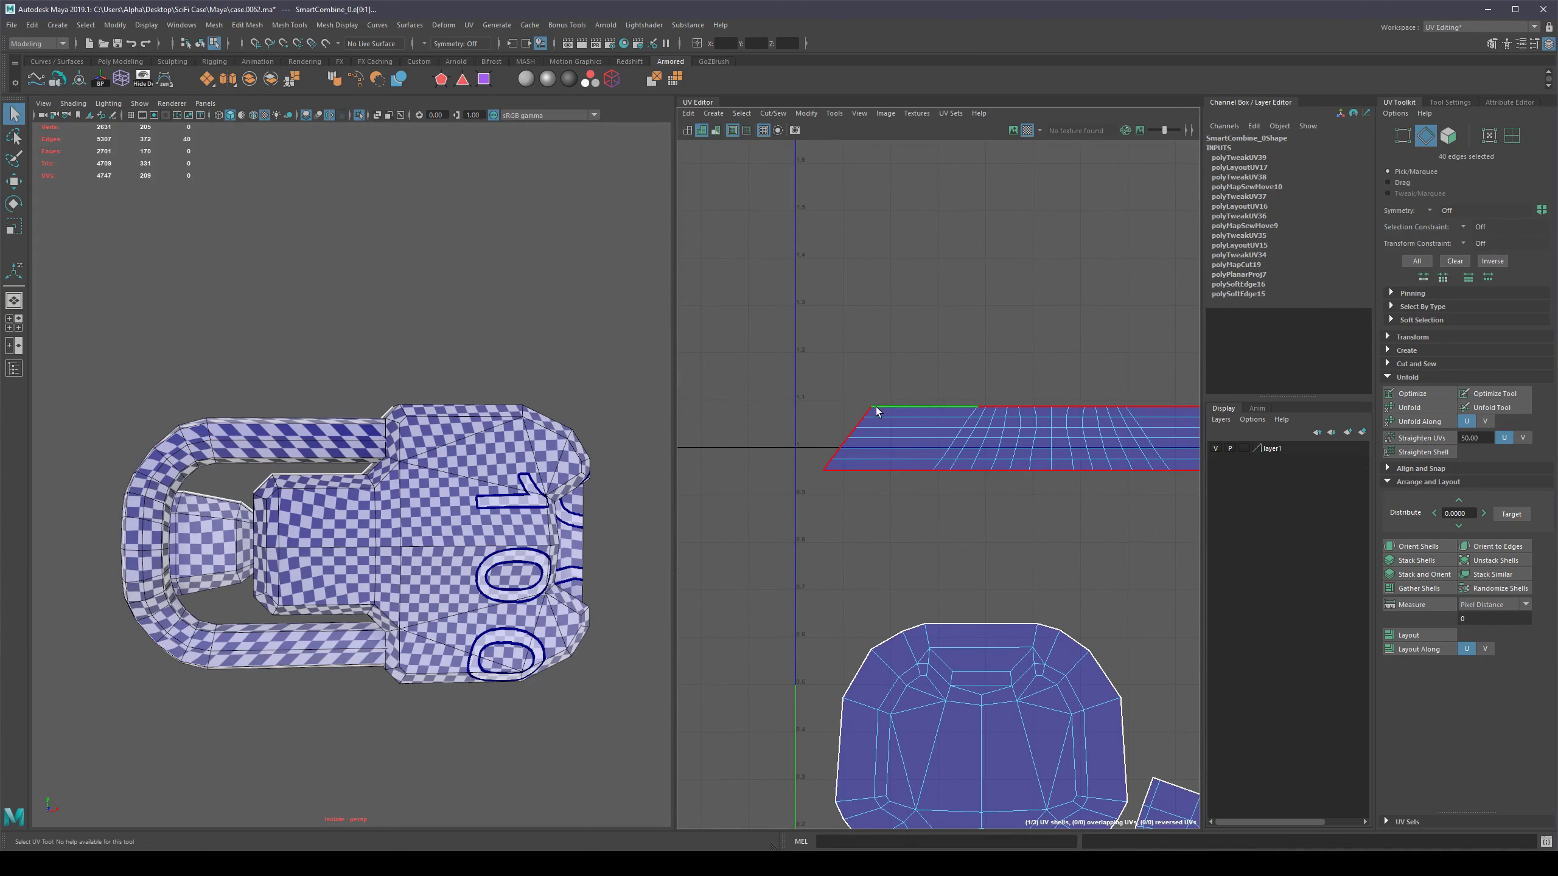
{"action": "left_click", "coordinate": [867, 413]}
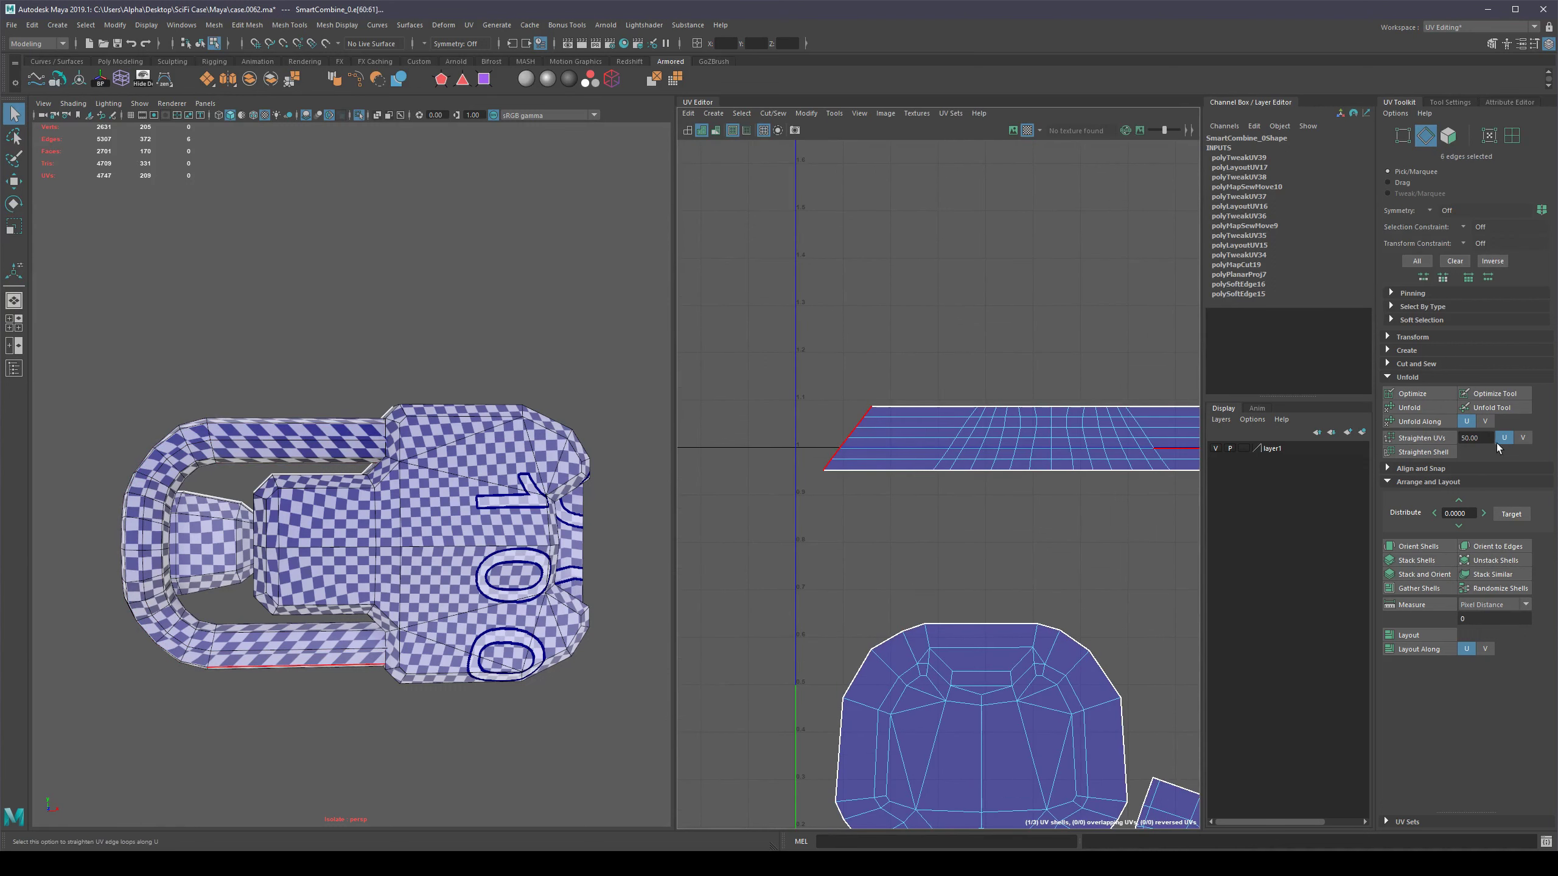
{"action": "left_click", "coordinate": [1503, 438]}
{"action": "left_click", "coordinate": [1518, 437]}
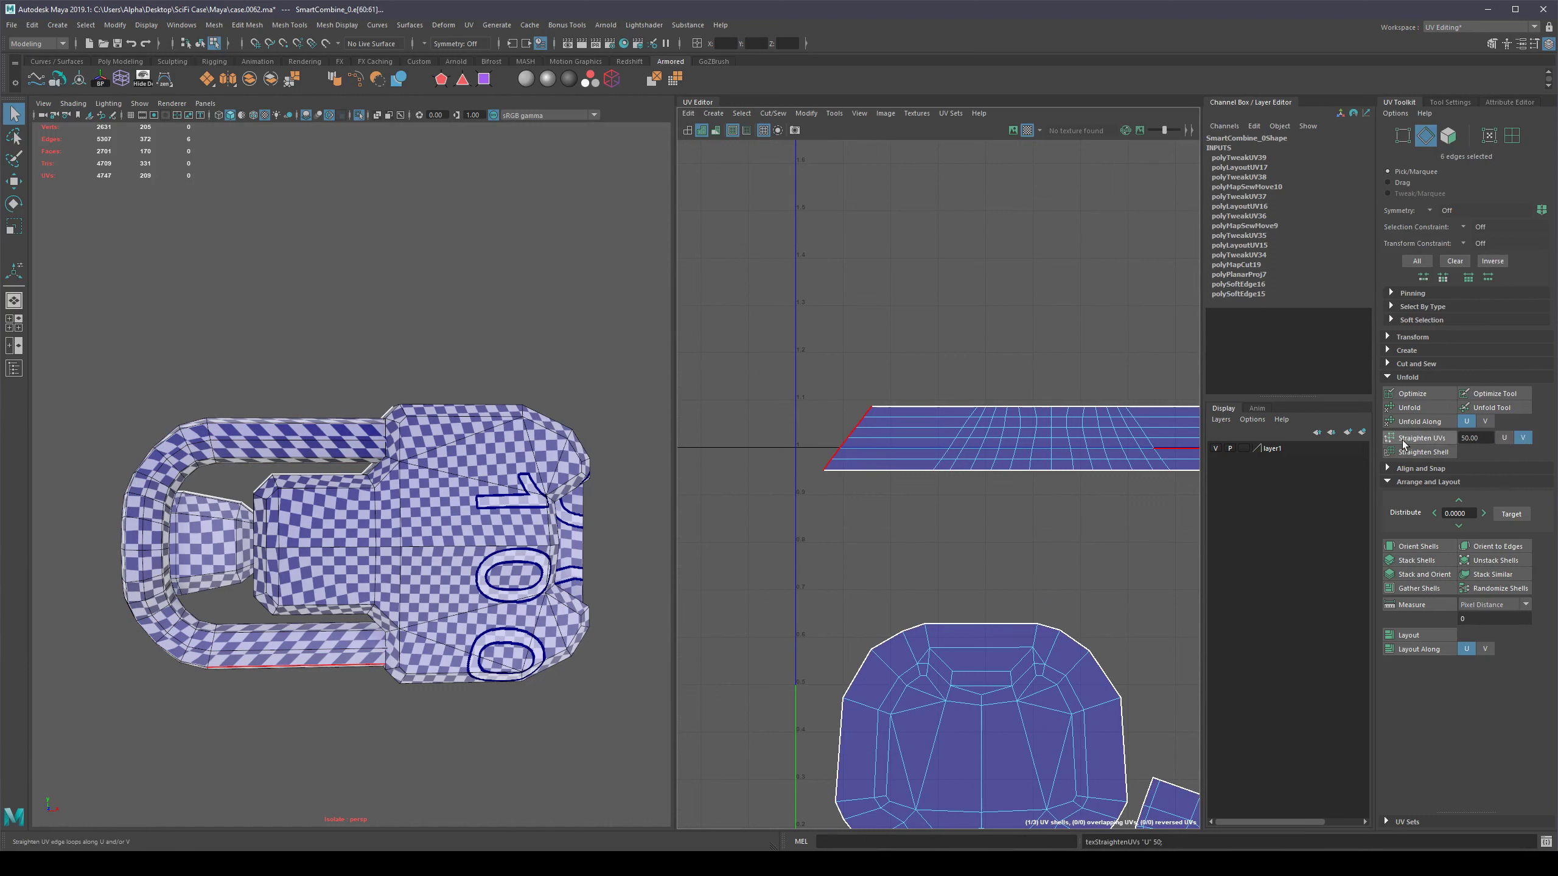
Straighten the remaining crosswise edge loops of the handle shell along V, through to its opposite end.
{"action": "double_click", "coordinate": [964, 424]}
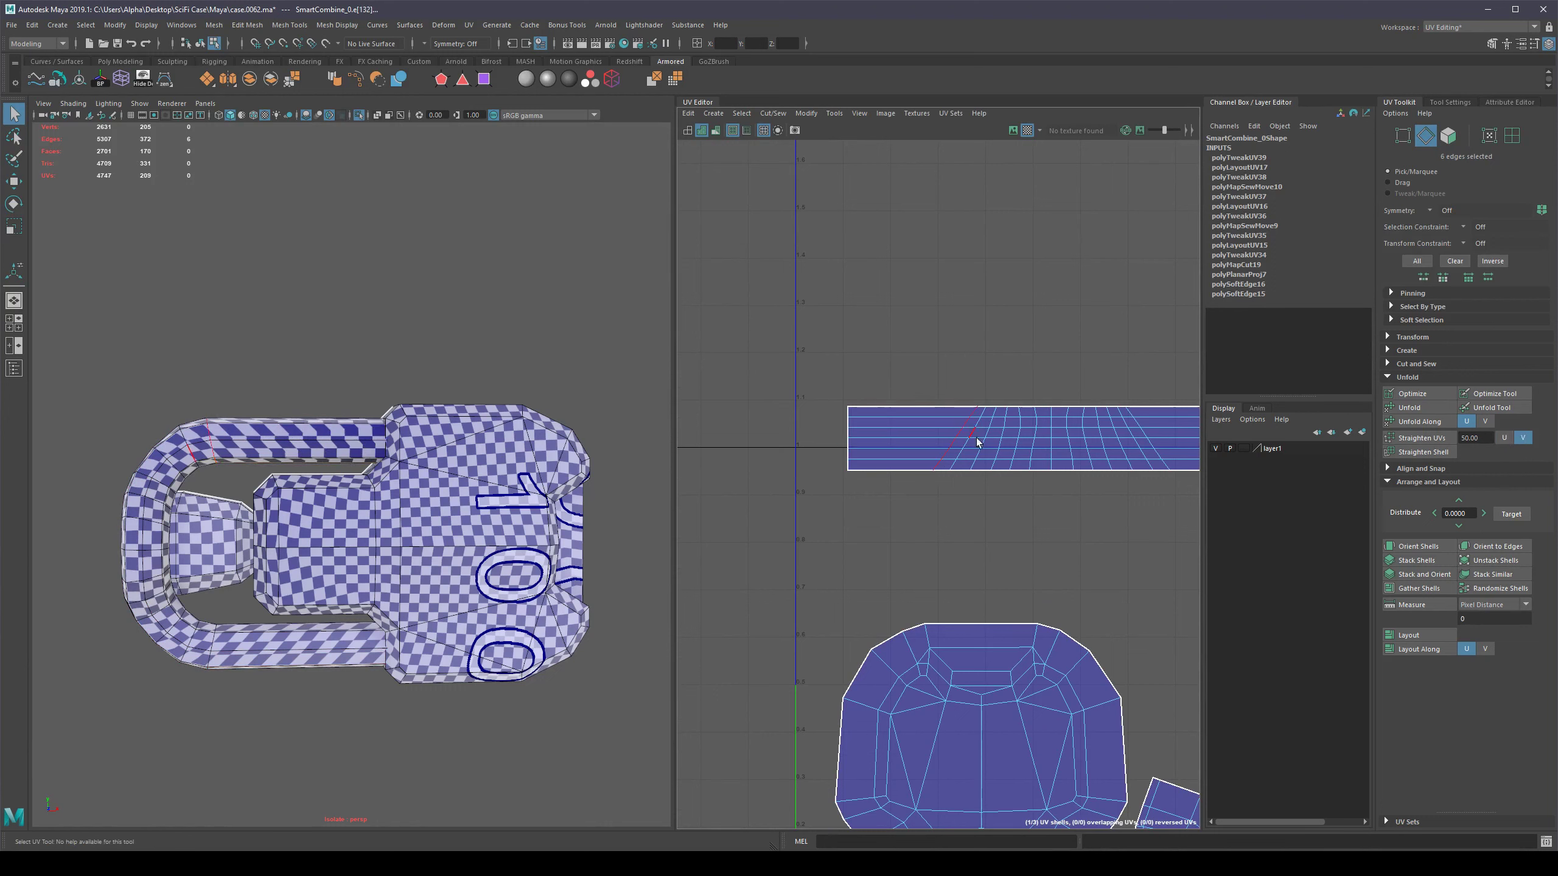
{"action": "key", "text": "g"}
{"action": "double_click", "coordinate": [976, 428]}
{"action": "key", "text": "g"}
{"action": "left_click", "coordinate": [991, 426]}
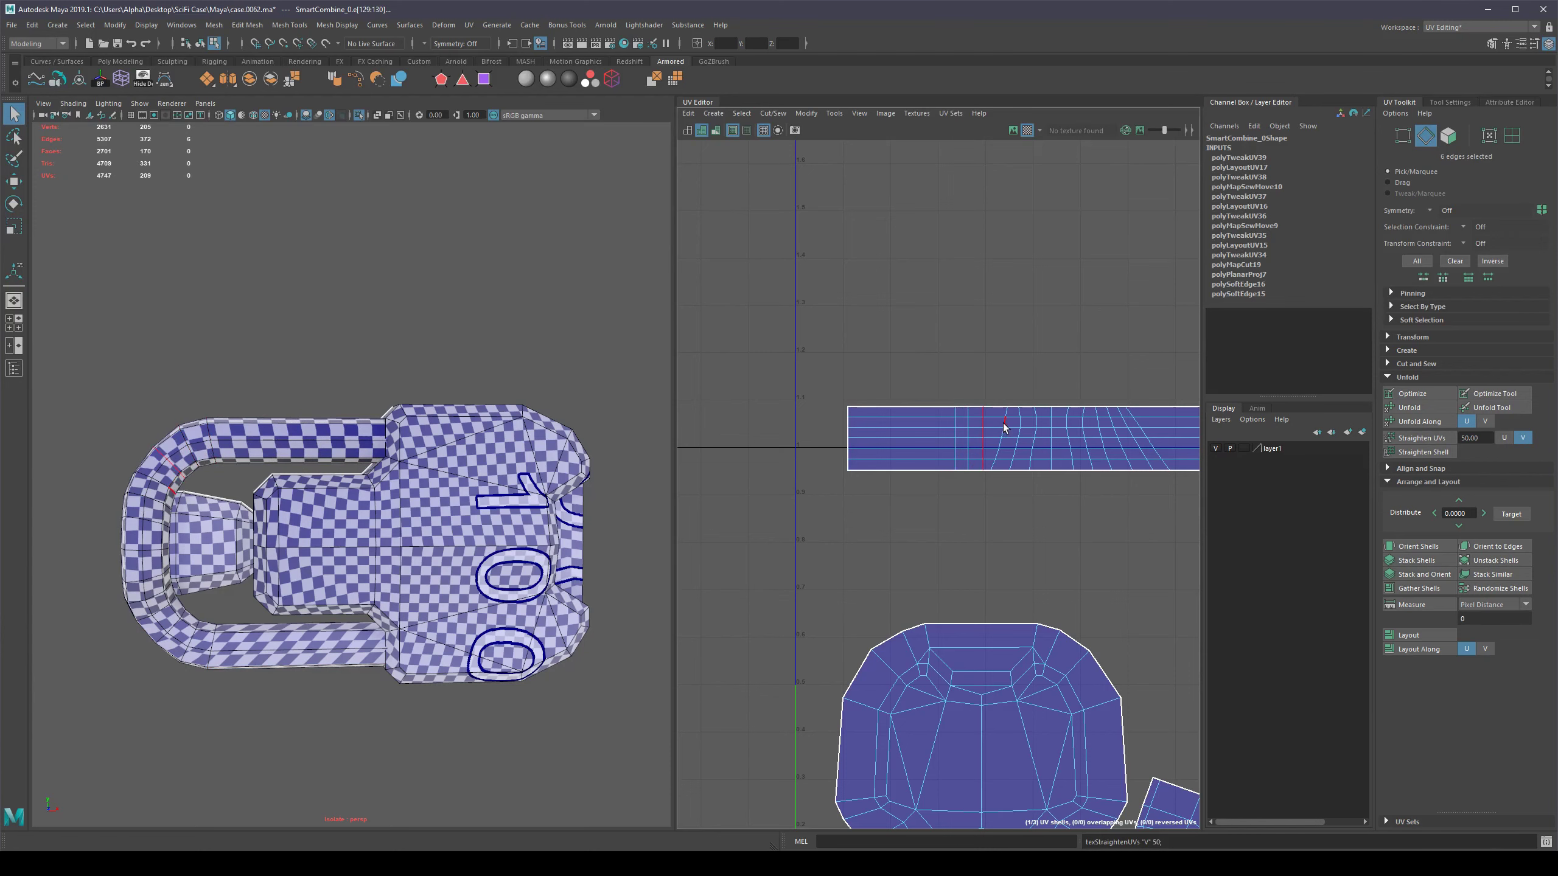
{"action": "left_click", "coordinate": [1037, 425]}
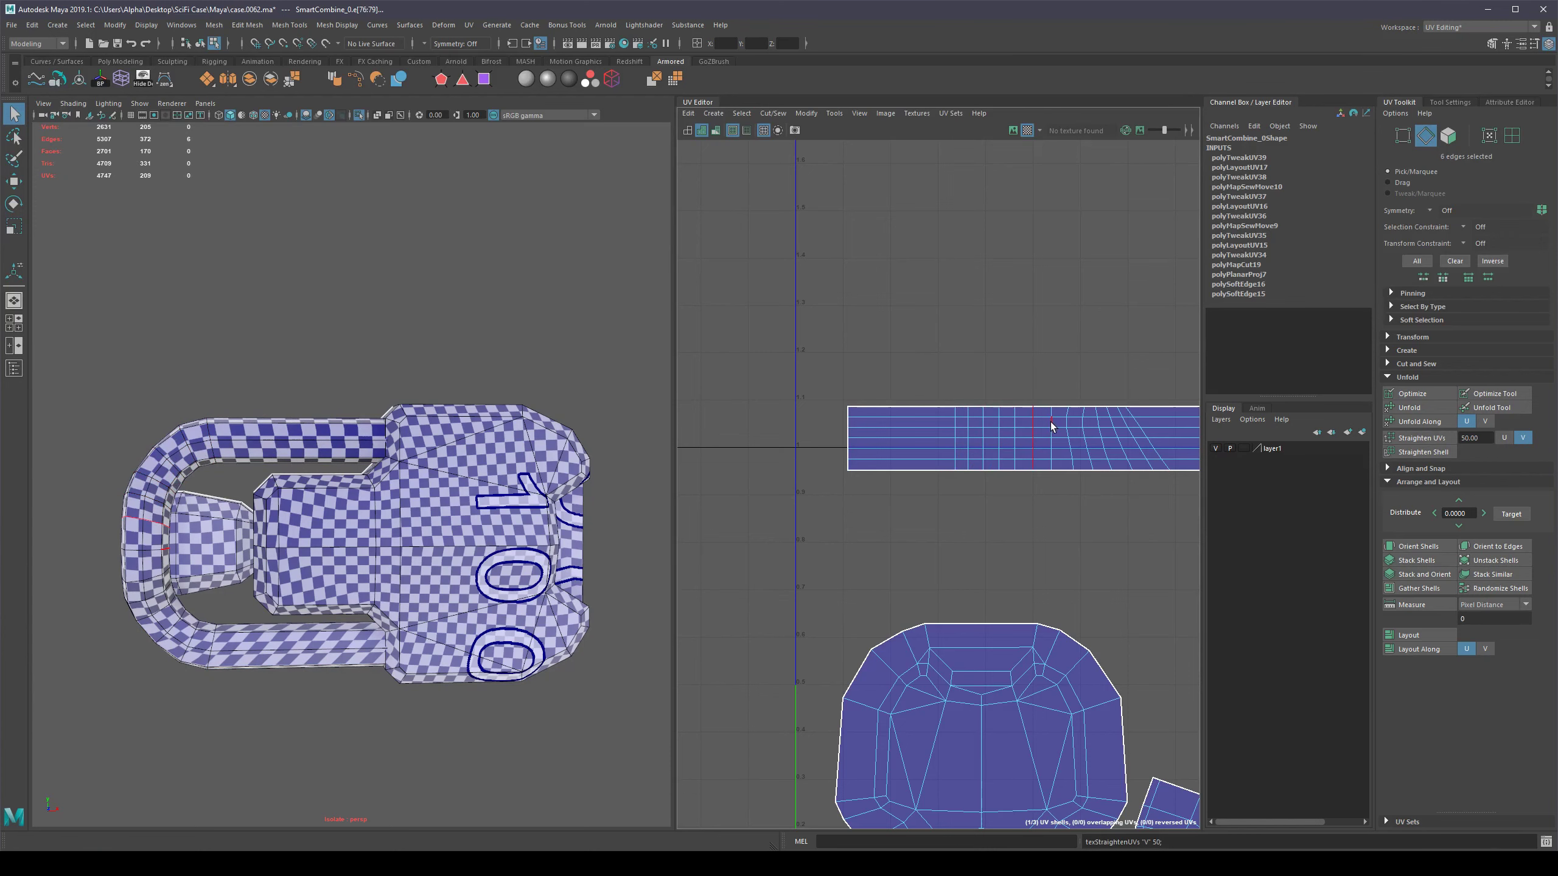
{"action": "left_click", "coordinate": [1083, 423]}
{"action": "key", "text": "g"}
{"action": "double_click", "coordinate": [1097, 424]}
{"action": "key", "text": "g"}
{"action": "double_click", "coordinate": [1111, 423]}
{"action": "key", "text": "g"}
{"action": "double_click", "coordinate": [1122, 421]}
{"action": "left_click", "coordinate": [1142, 425]}
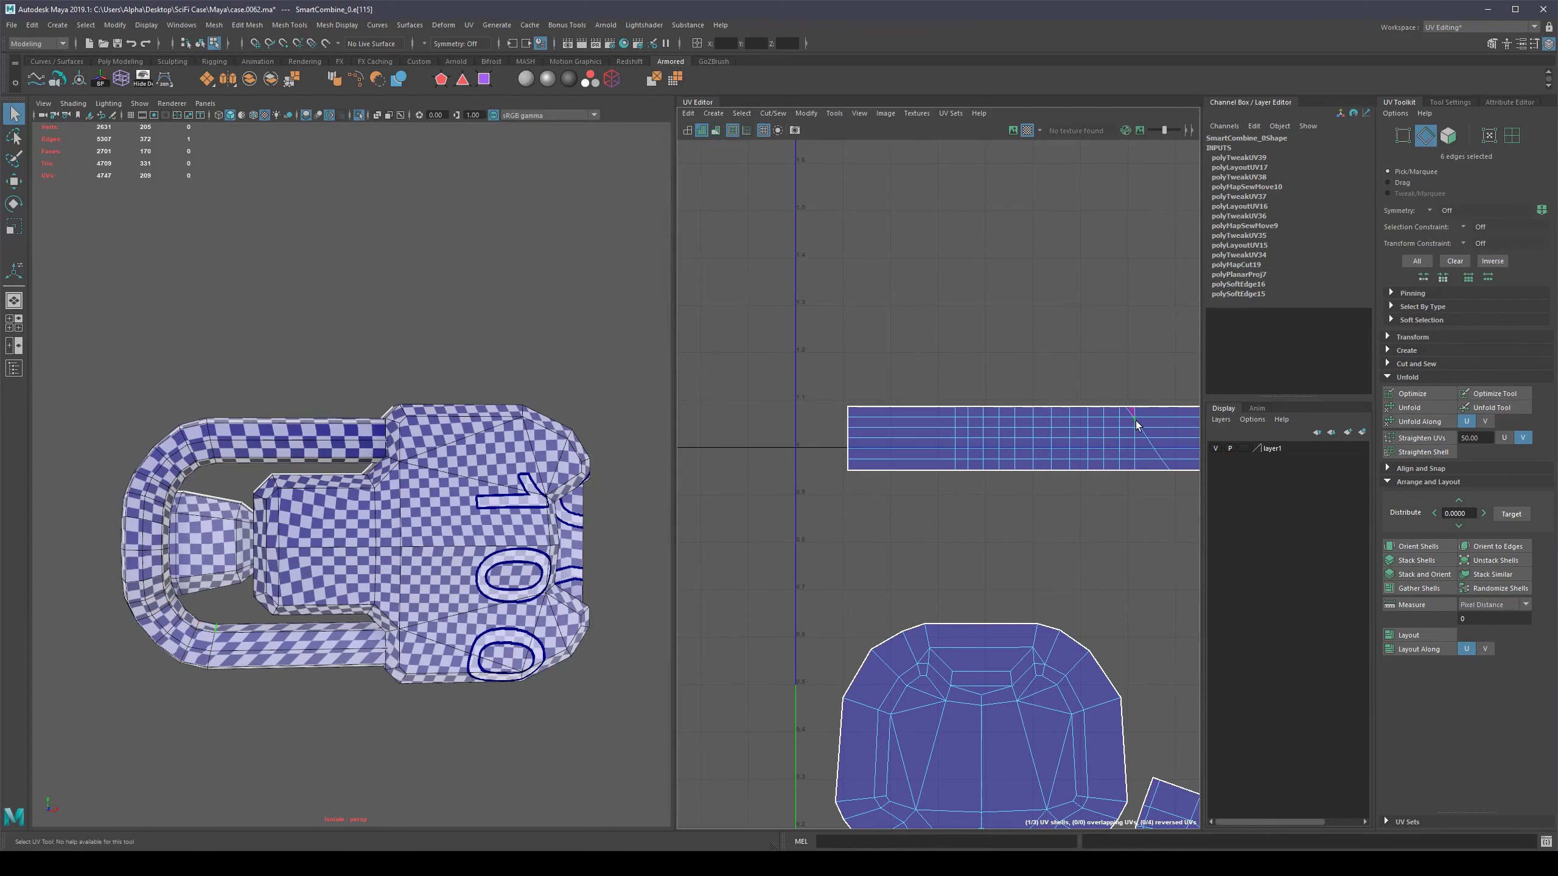
{"action": "scroll", "coordinate": [1143, 434], "scroll_direction": "down", "scroll_amount": 4}
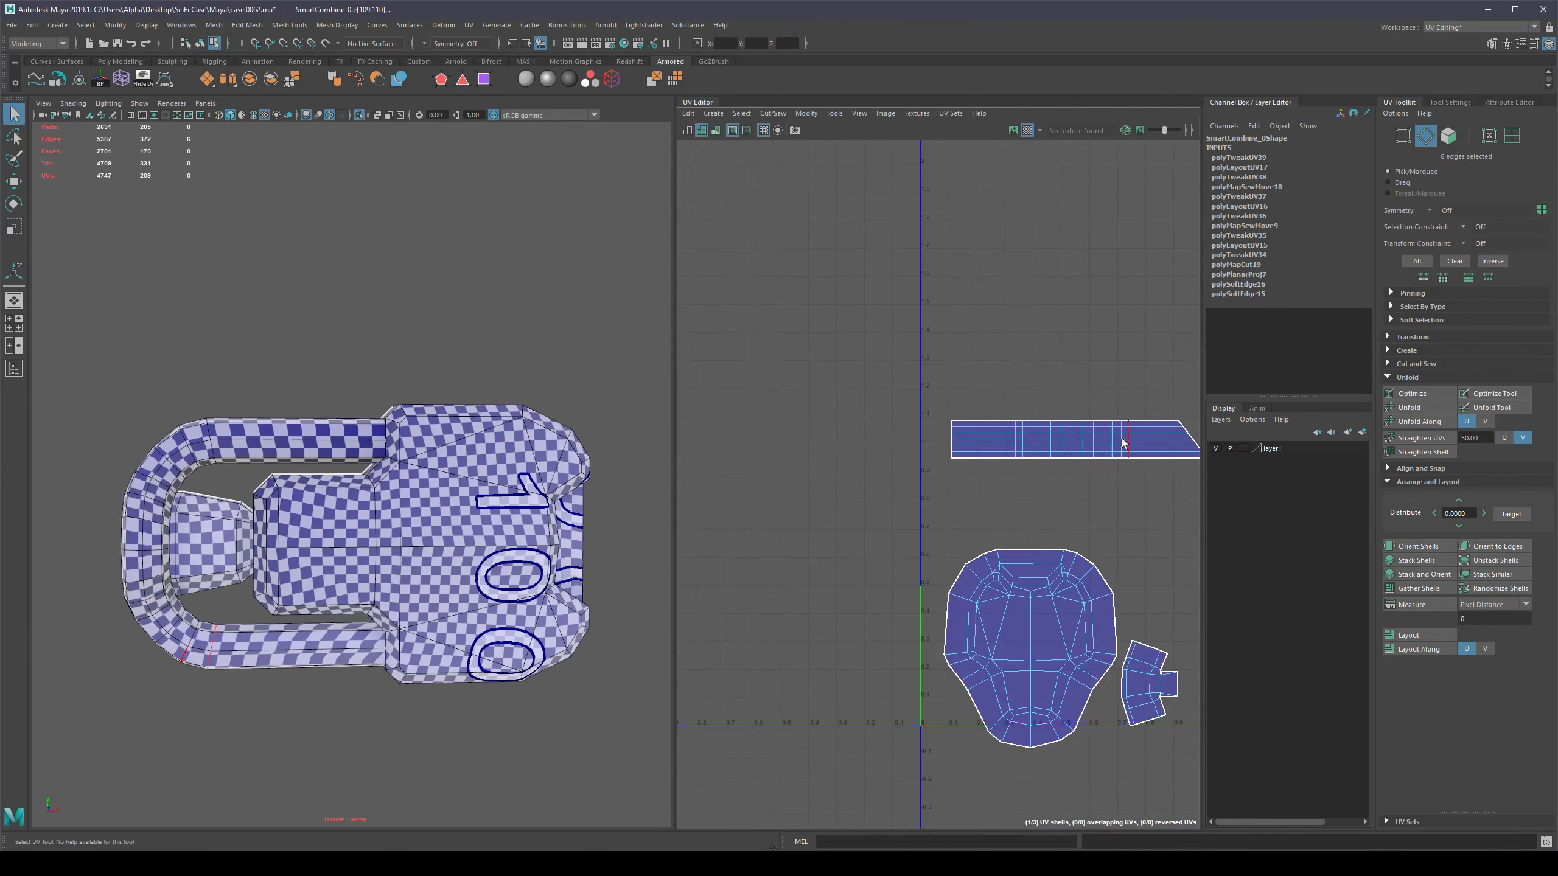
{"action": "double_click", "coordinate": [1058, 437]}
{"action": "key", "text": "g"}
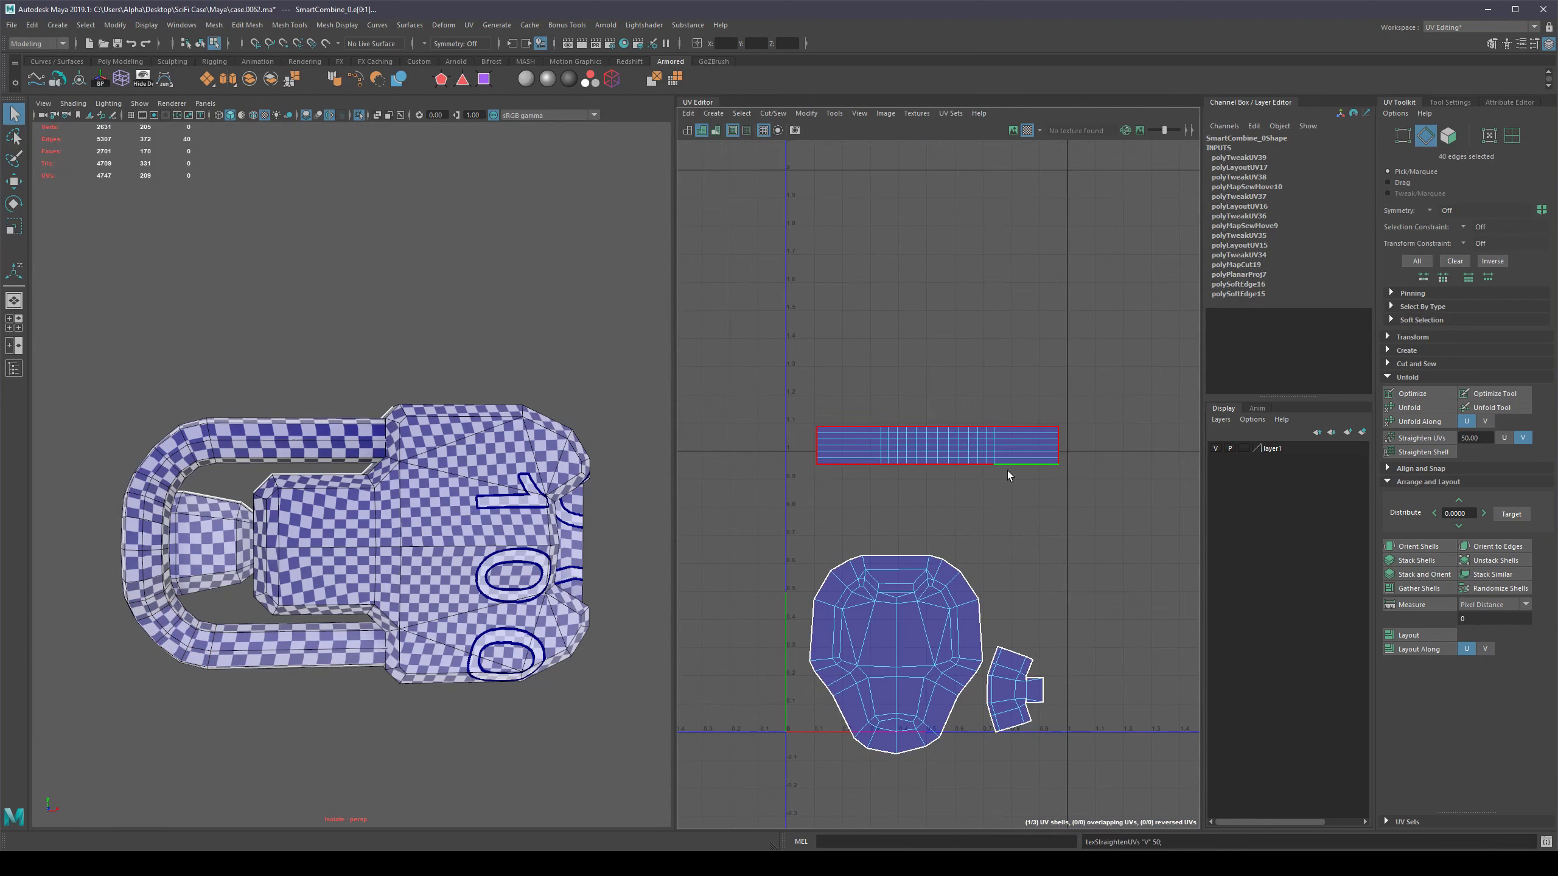
Try Unfold Along on the whole straightened handle shell in U and in V, and undo both operations.
{"action": "scroll", "coordinate": [1007, 470], "scroll_direction": "up", "scroll_amount": 3}
{"action": "middle_click_drag", "start_coordinate": [1003, 480], "coordinate": [1049, 469], "text": "alt"}
{"action": "right_click_drag", "start_coordinate": [1061, 405], "coordinate": [1008, 385]}
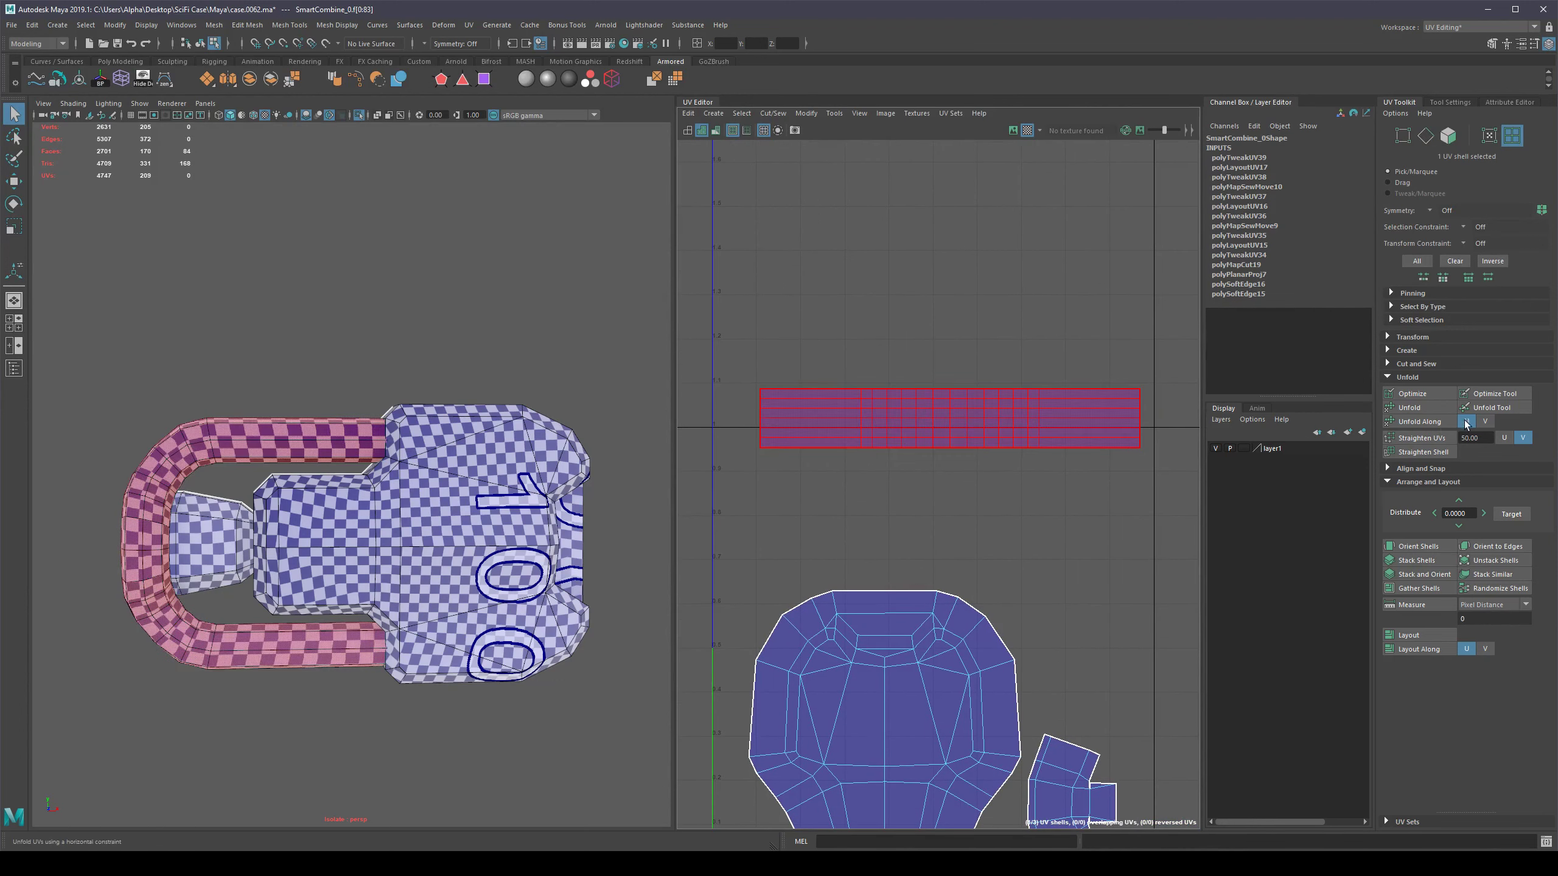
{"action": "left_click", "coordinate": [1419, 422]}
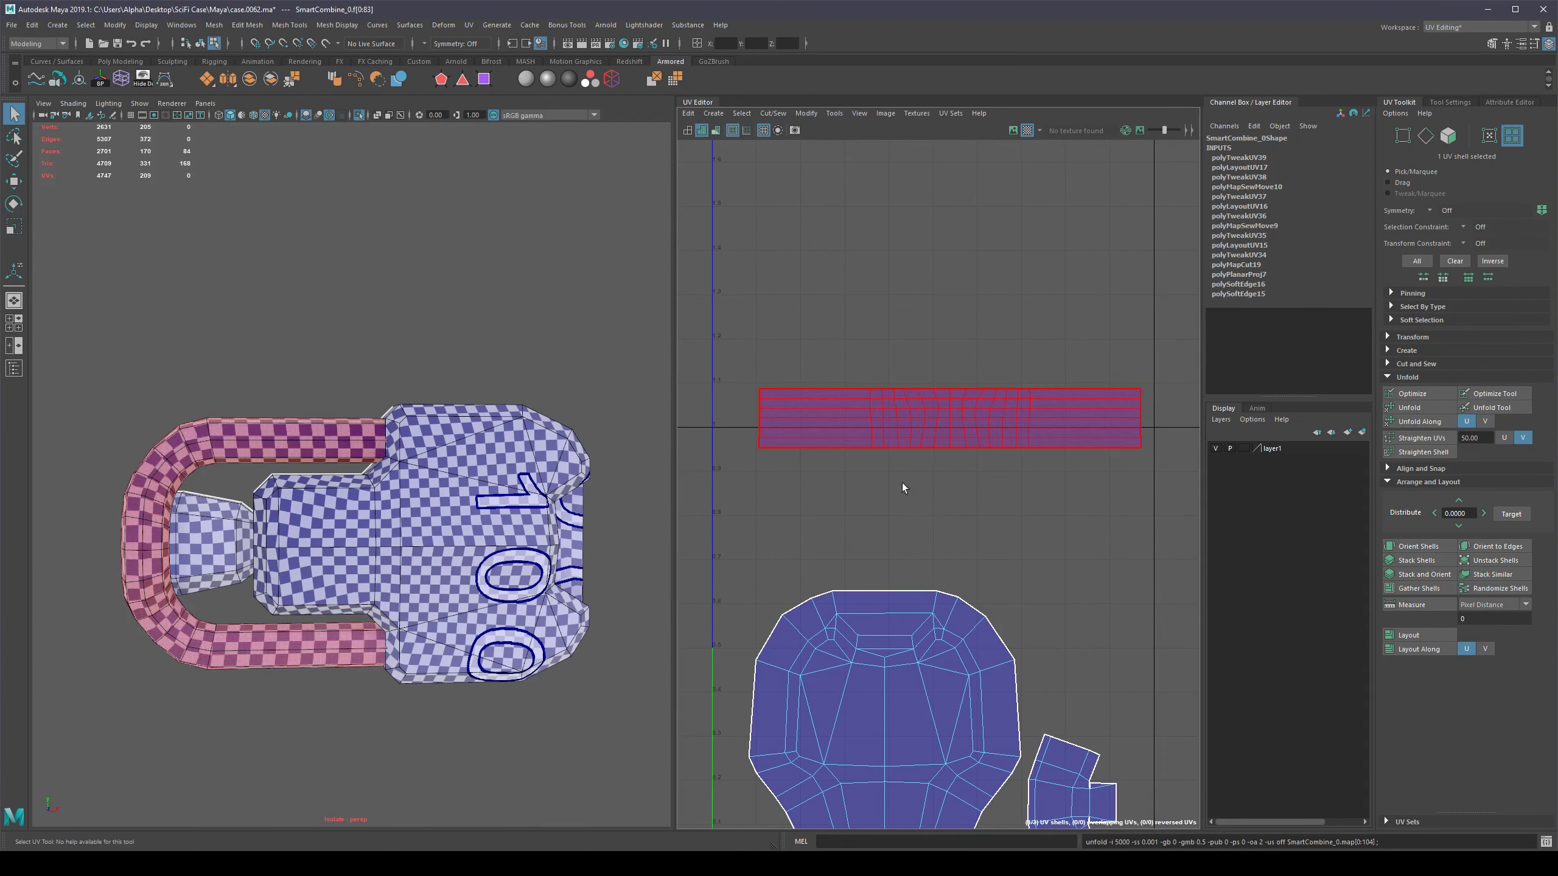
{"action": "left_click", "coordinate": [1484, 421]}
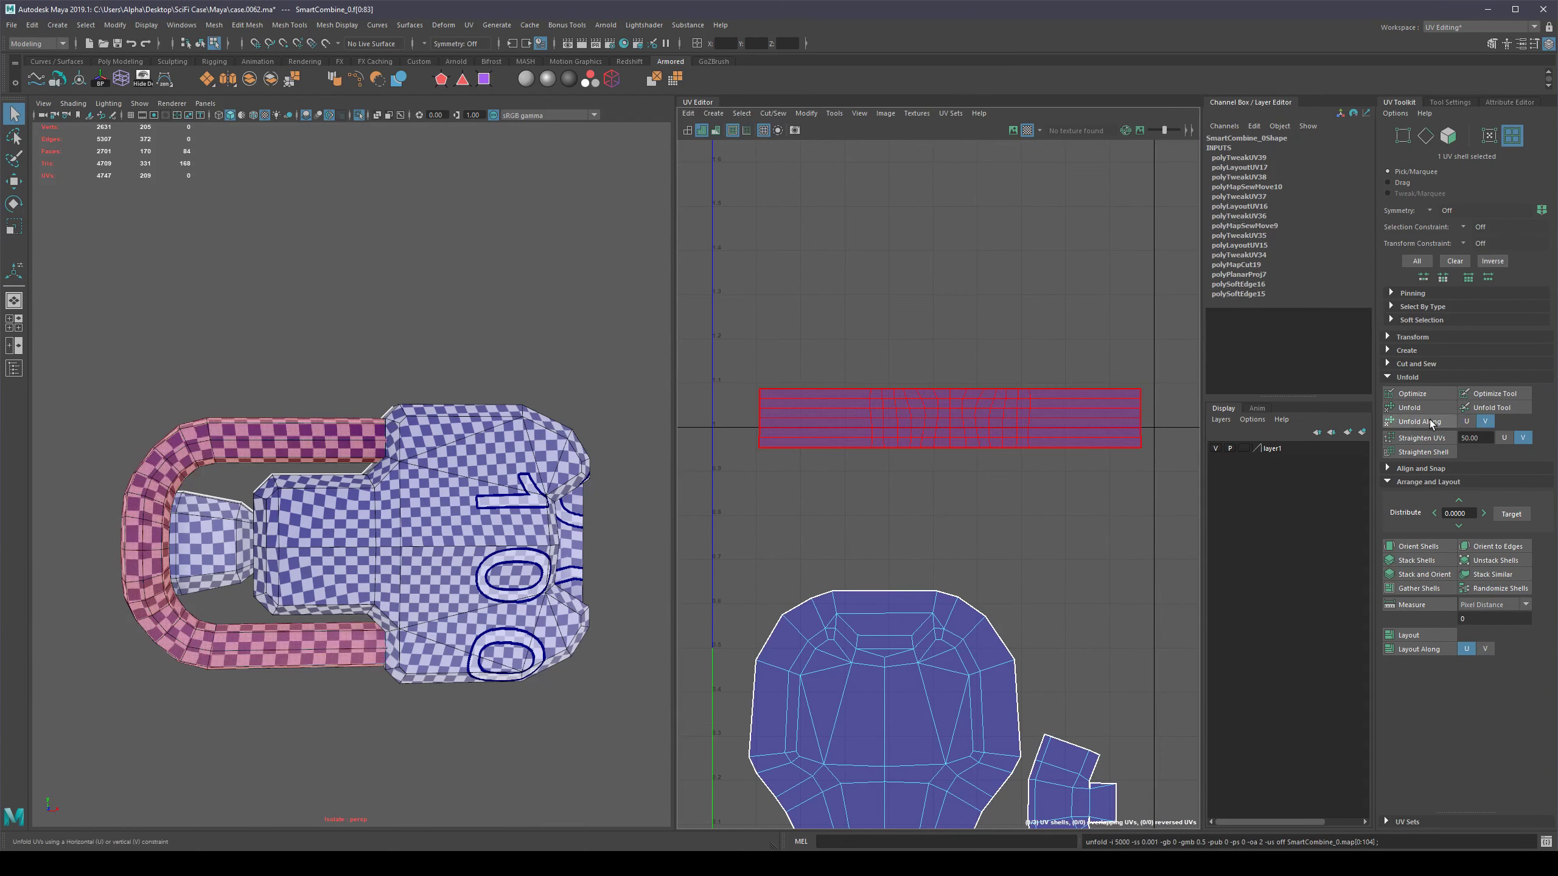
{"action": "left_click", "coordinate": [1419, 422]}
{"action": "key", "text": "ctrl+z"}
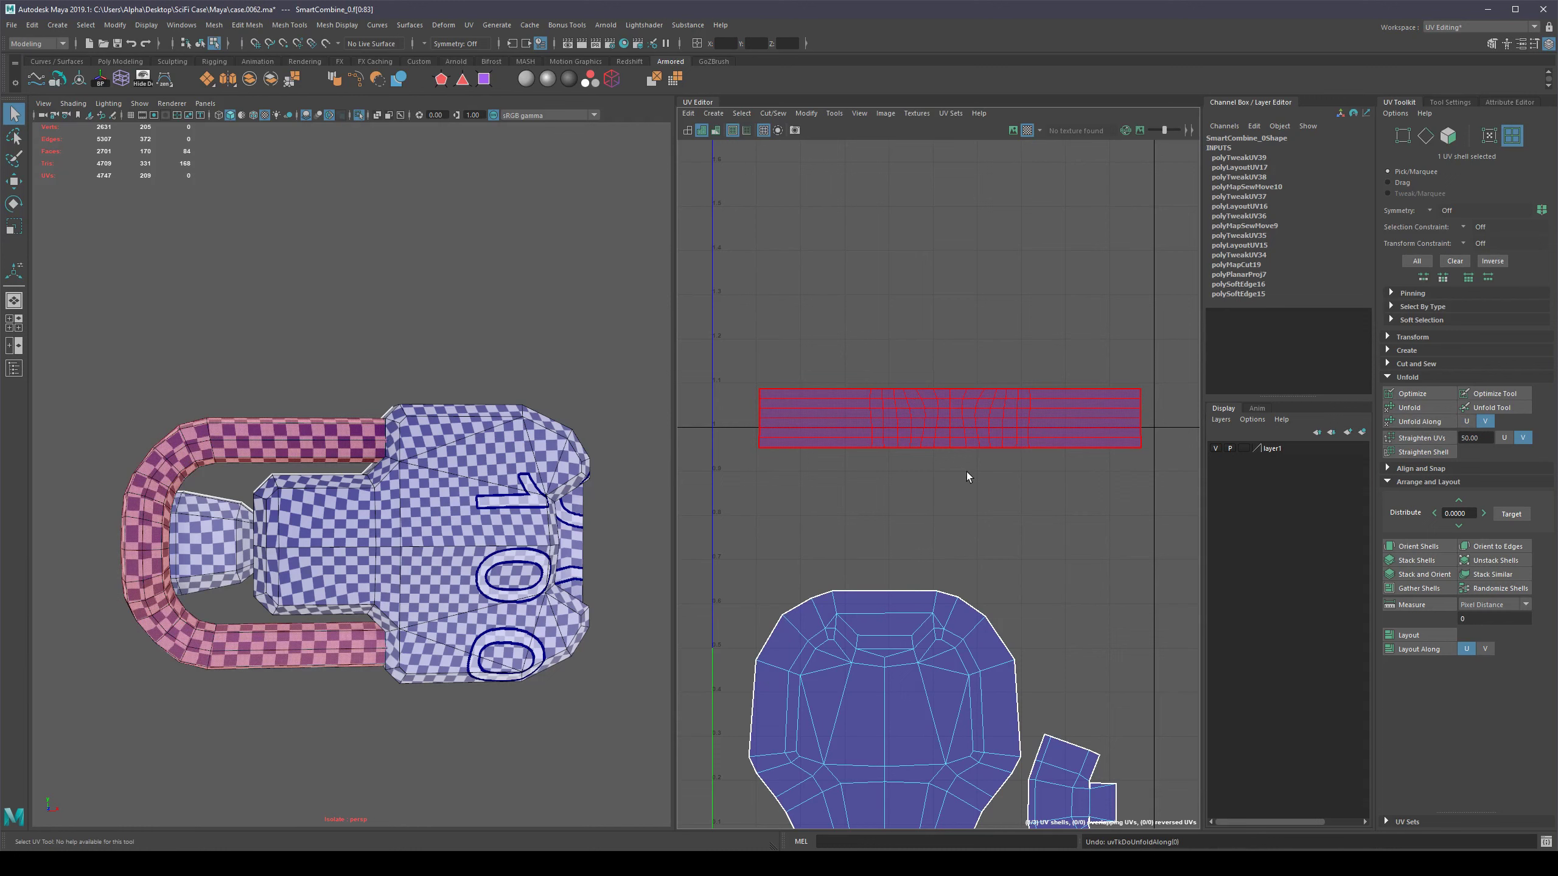
{"action": "key", "text": "ctrl+z"}
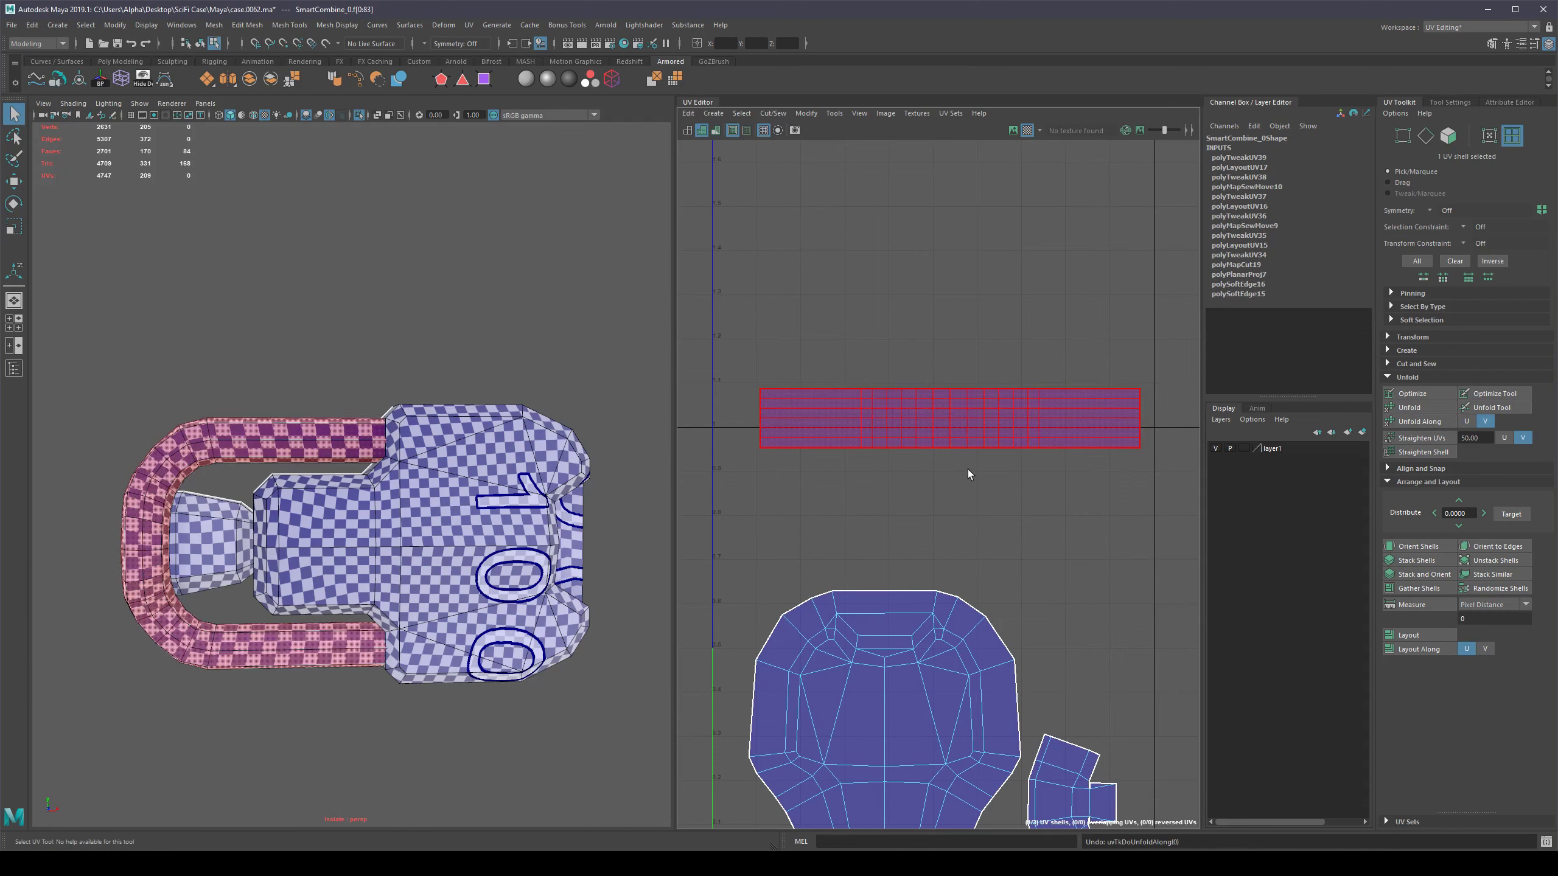
{"action": "left_click", "coordinate": [1027, 367]}
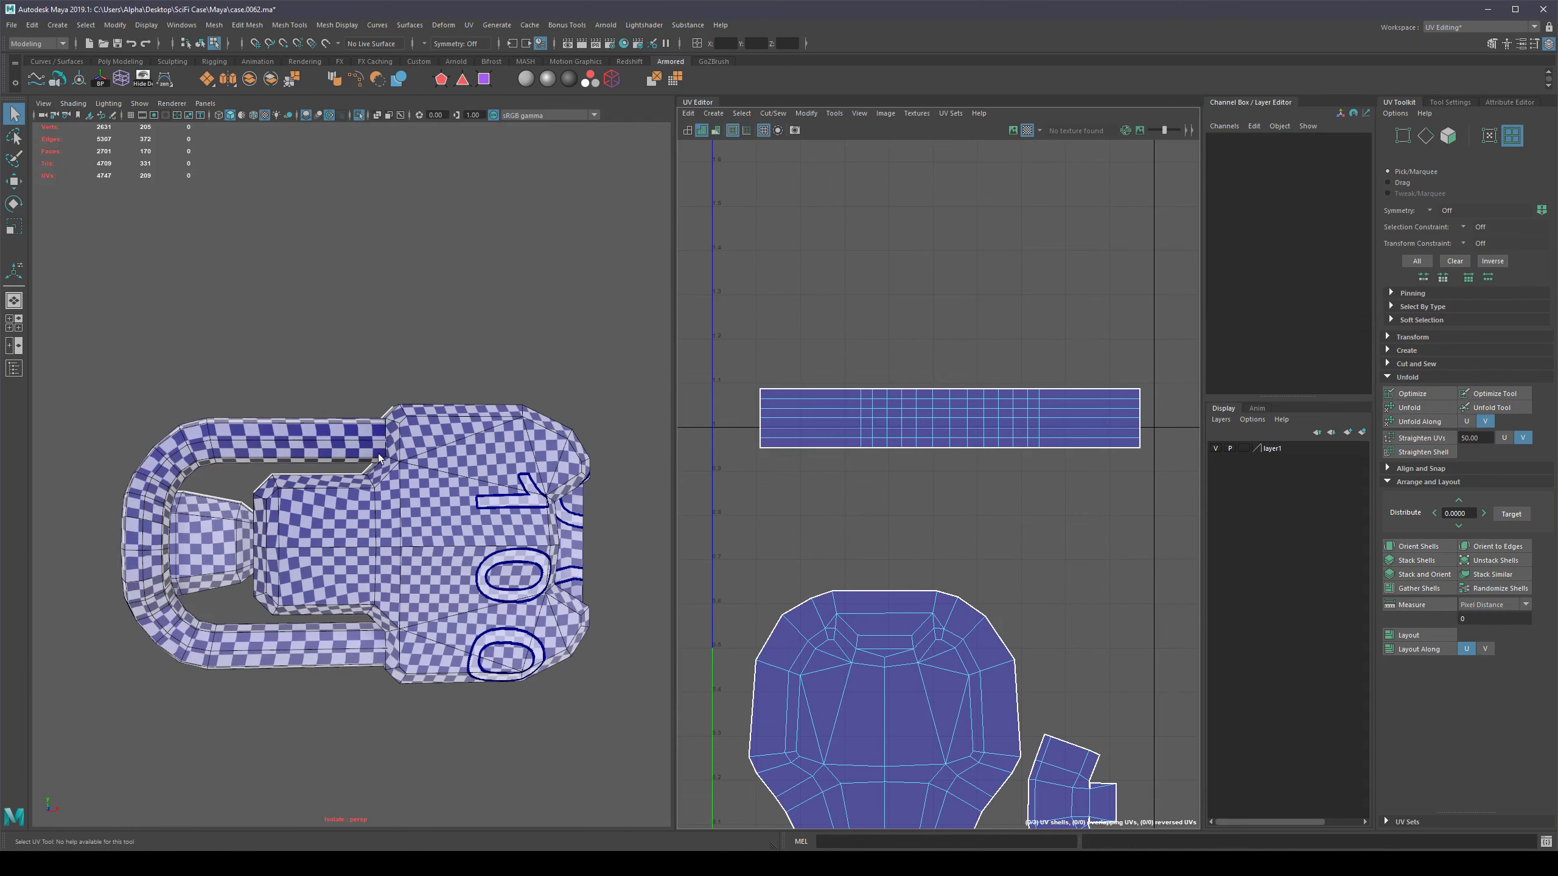
Switch to face selection and select the faces of the tapered piece inside the handle loop in the viewport.
{"action": "right_click_drag", "start_coordinate": [975, 414], "coordinate": [920, 398]}
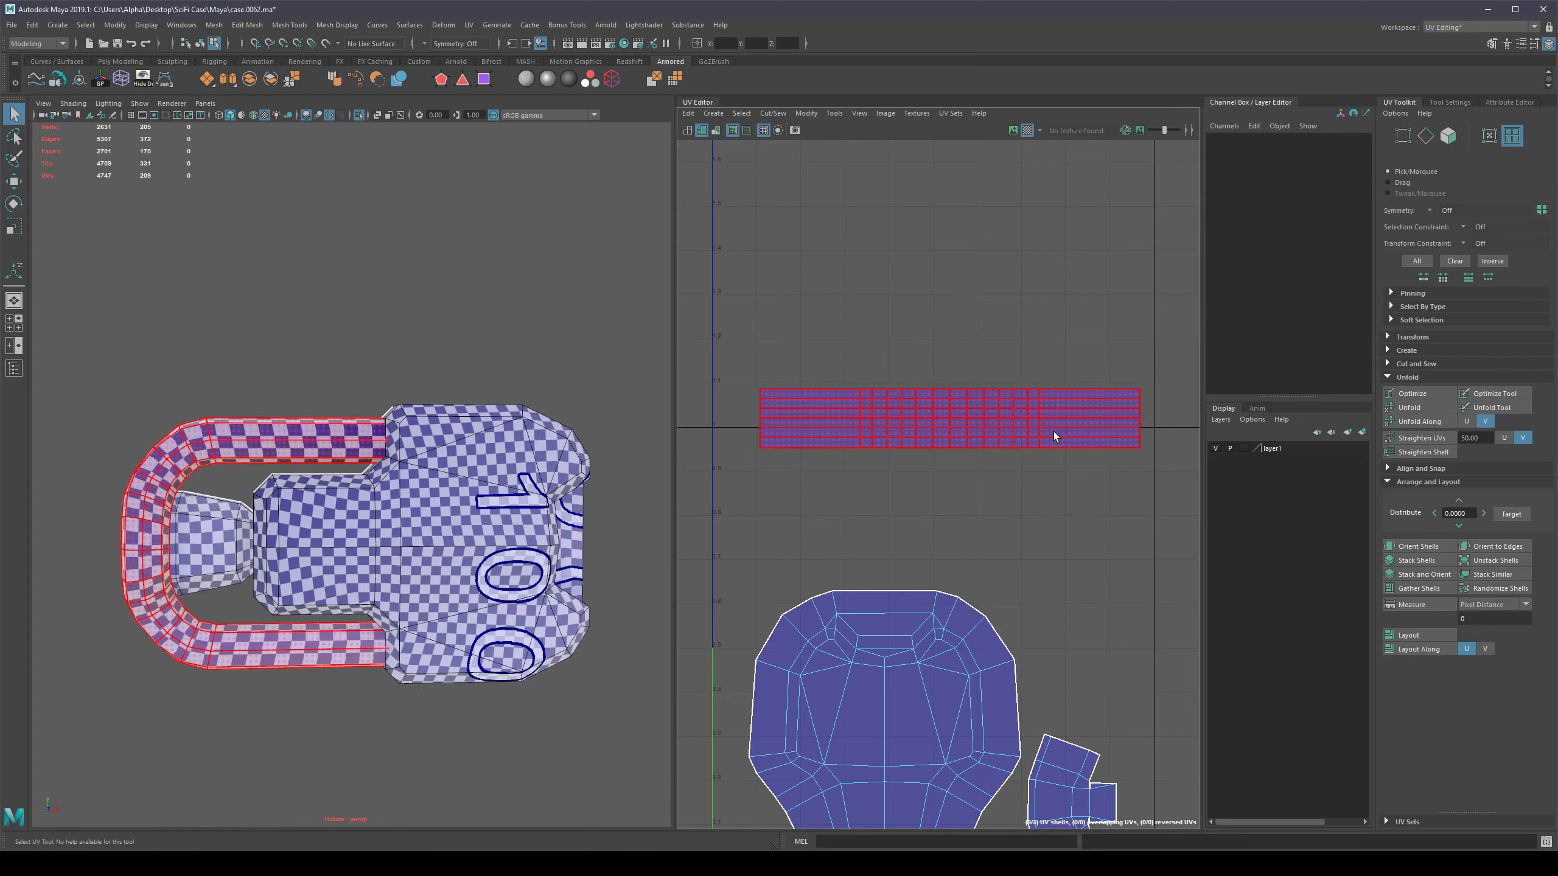
{"action": "middle_click_drag", "start_coordinate": [278, 390], "coordinate": [382, 327], "text": "alt"}
{"action": "left_click_drag", "start_coordinate": [382, 328], "coordinate": [397, 327], "text": "alt"}
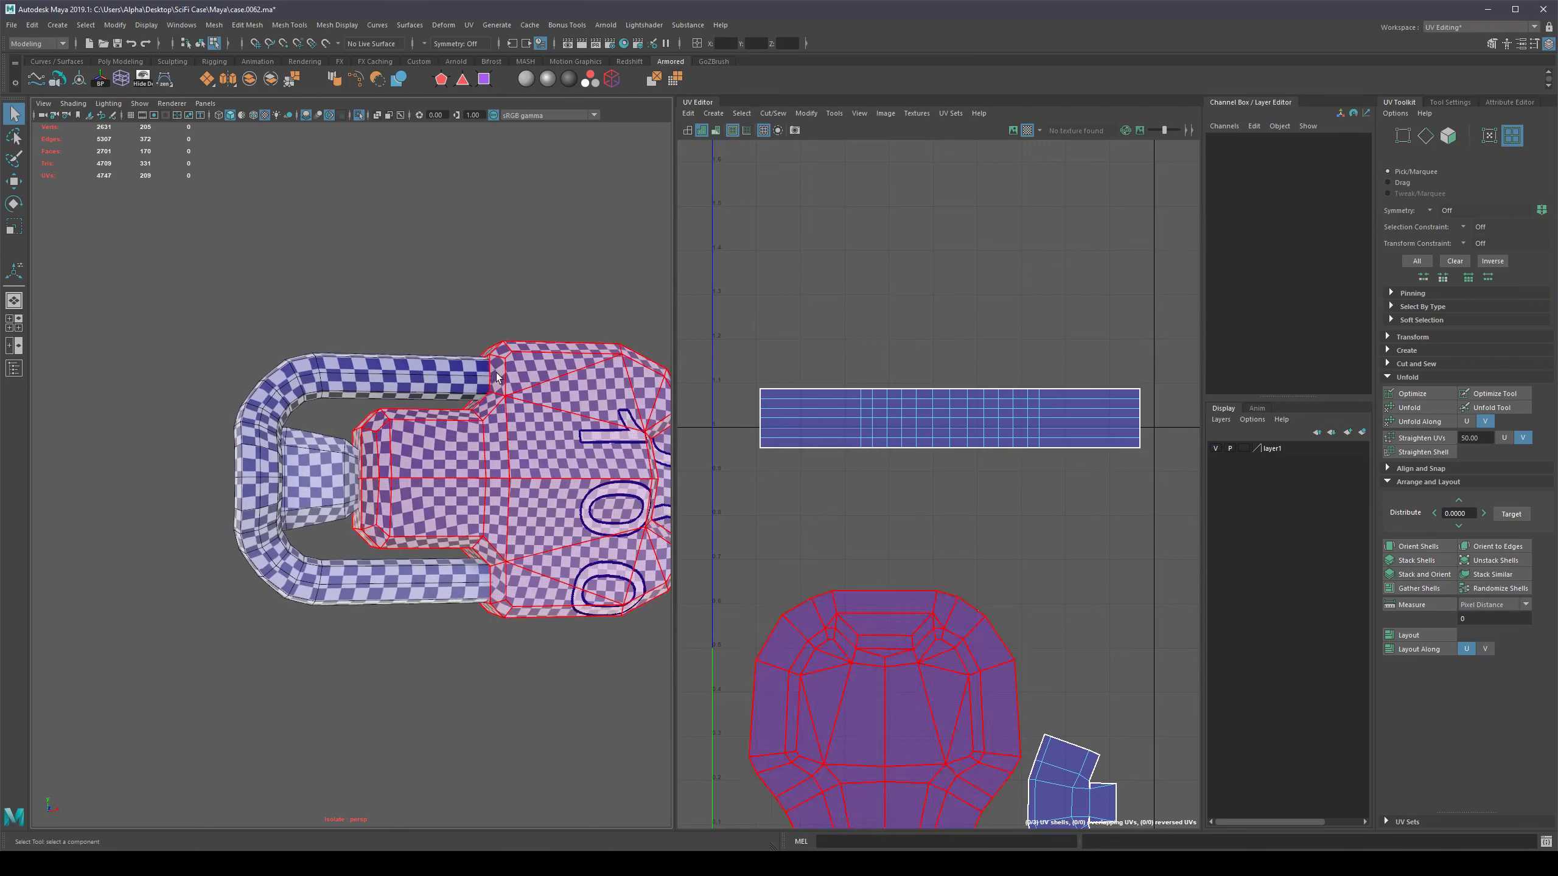
{"action": "right_click_drag", "start_coordinate": [375, 379], "coordinate": [384, 410]}
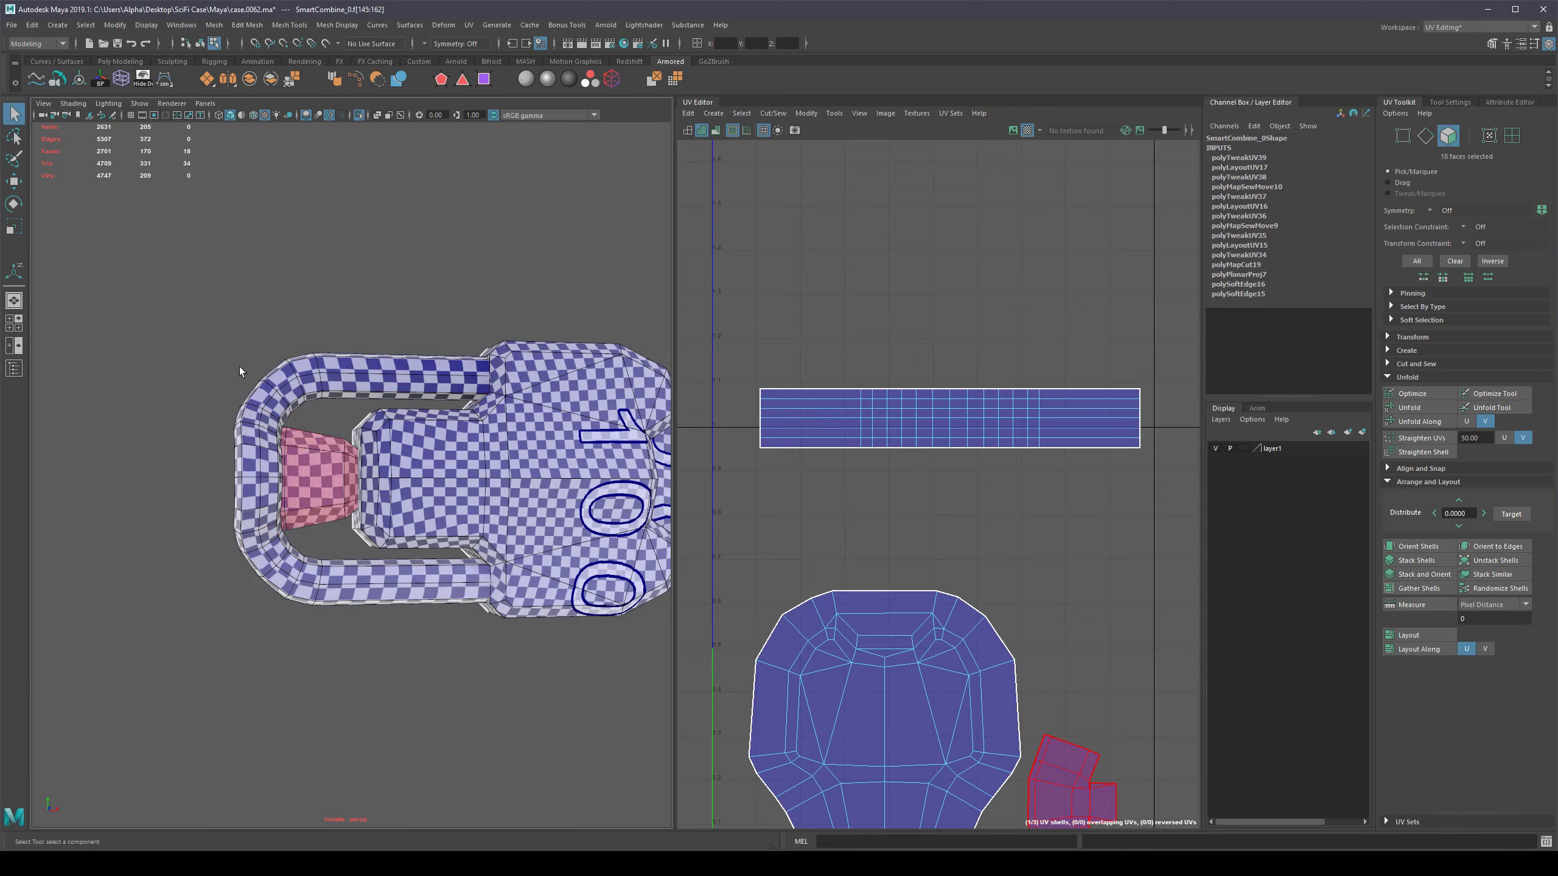
{"action": "mouse_move", "coordinate": [230, 427]}
{"action": "left_mouse_down", "text": "alt"}
{"action": "mouse_move", "coordinate": [316, 594]}
{"action": "mouse_move", "coordinate": [245, 435]}
{"action": "left_mouse_up", "text": "alt"}
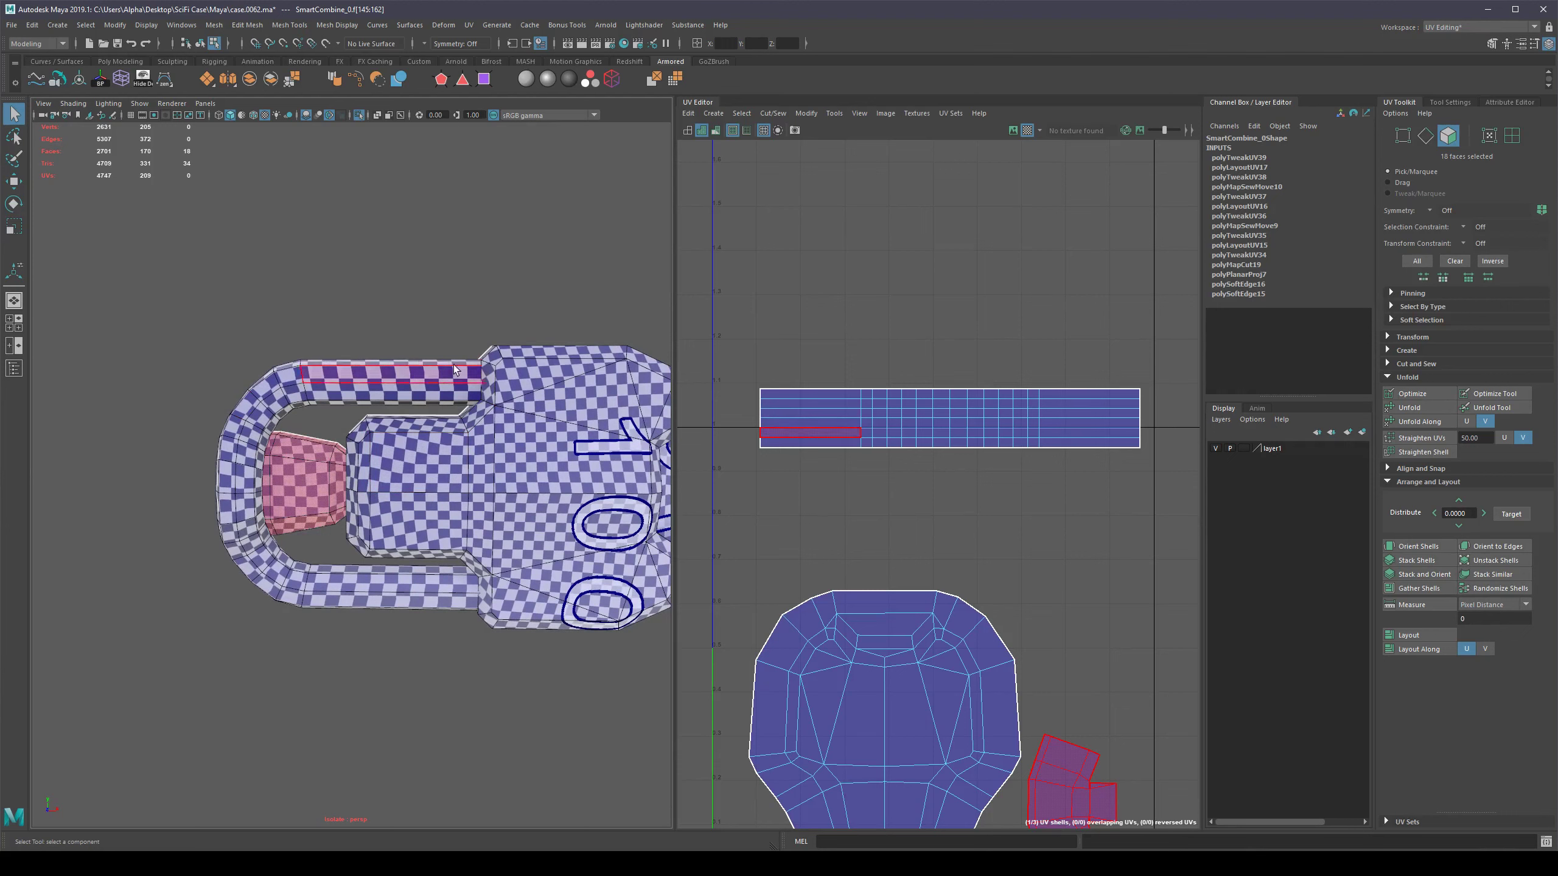
Select the curved handle's whole UV shell and run Optimize on it.
{"action": "right_click_drag", "start_coordinate": [285, 473], "coordinate": [325, 491], "text": "alt"}
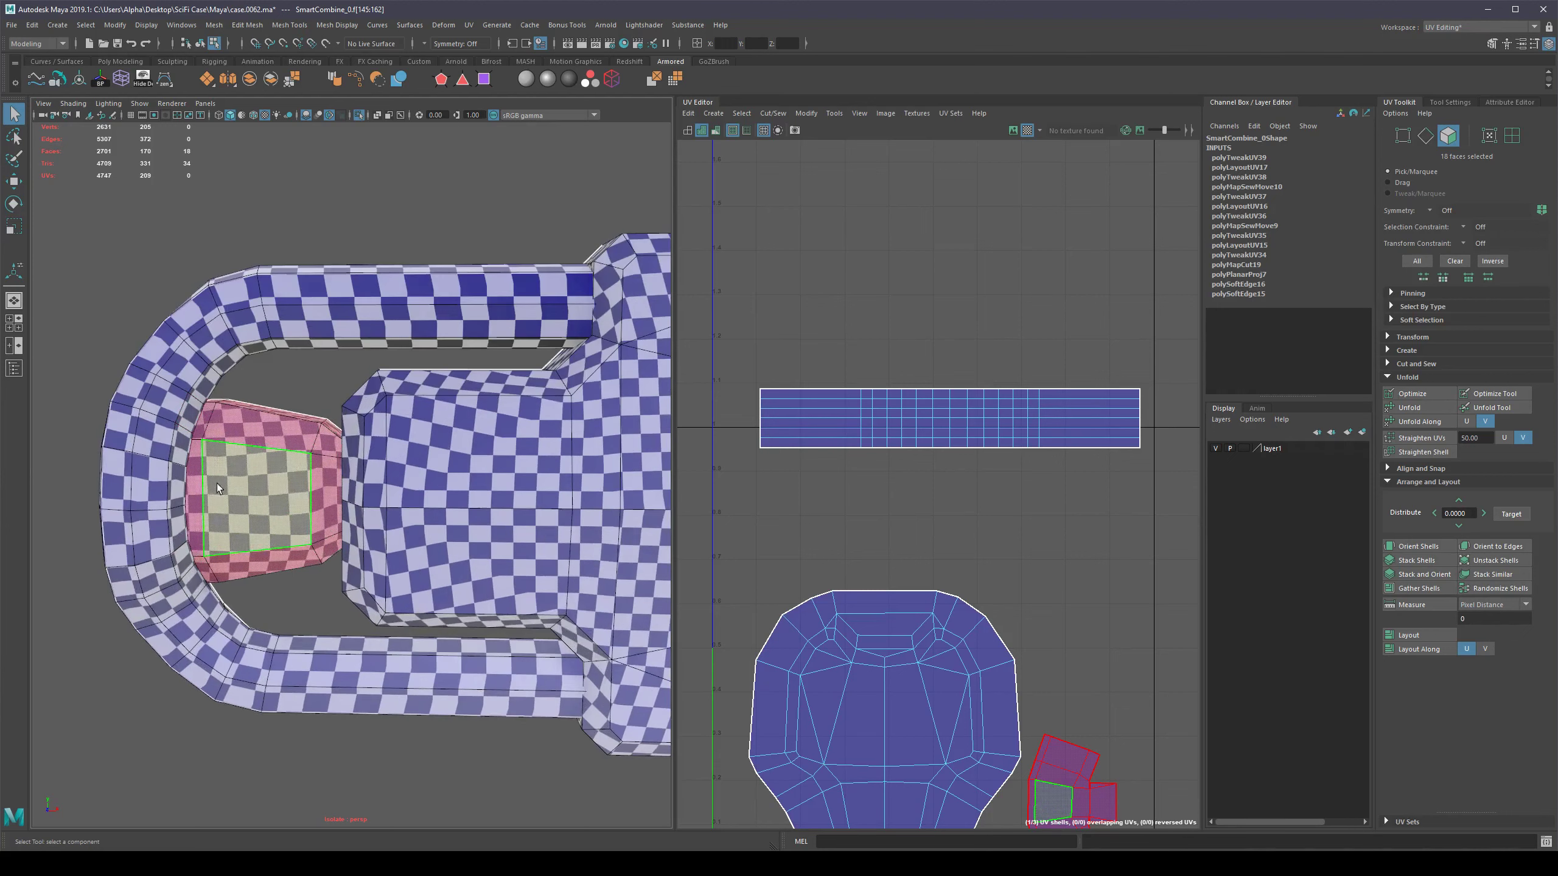
{"action": "middle_click_drag", "start_coordinate": [230, 390], "coordinate": [300, 452], "text": "alt"}
{"action": "right_click_drag", "start_coordinate": [299, 453], "coordinate": [385, 484], "text": "alt"}
{"action": "middle_click_drag", "start_coordinate": [203, 375], "coordinate": [396, 409], "text": "alt"}
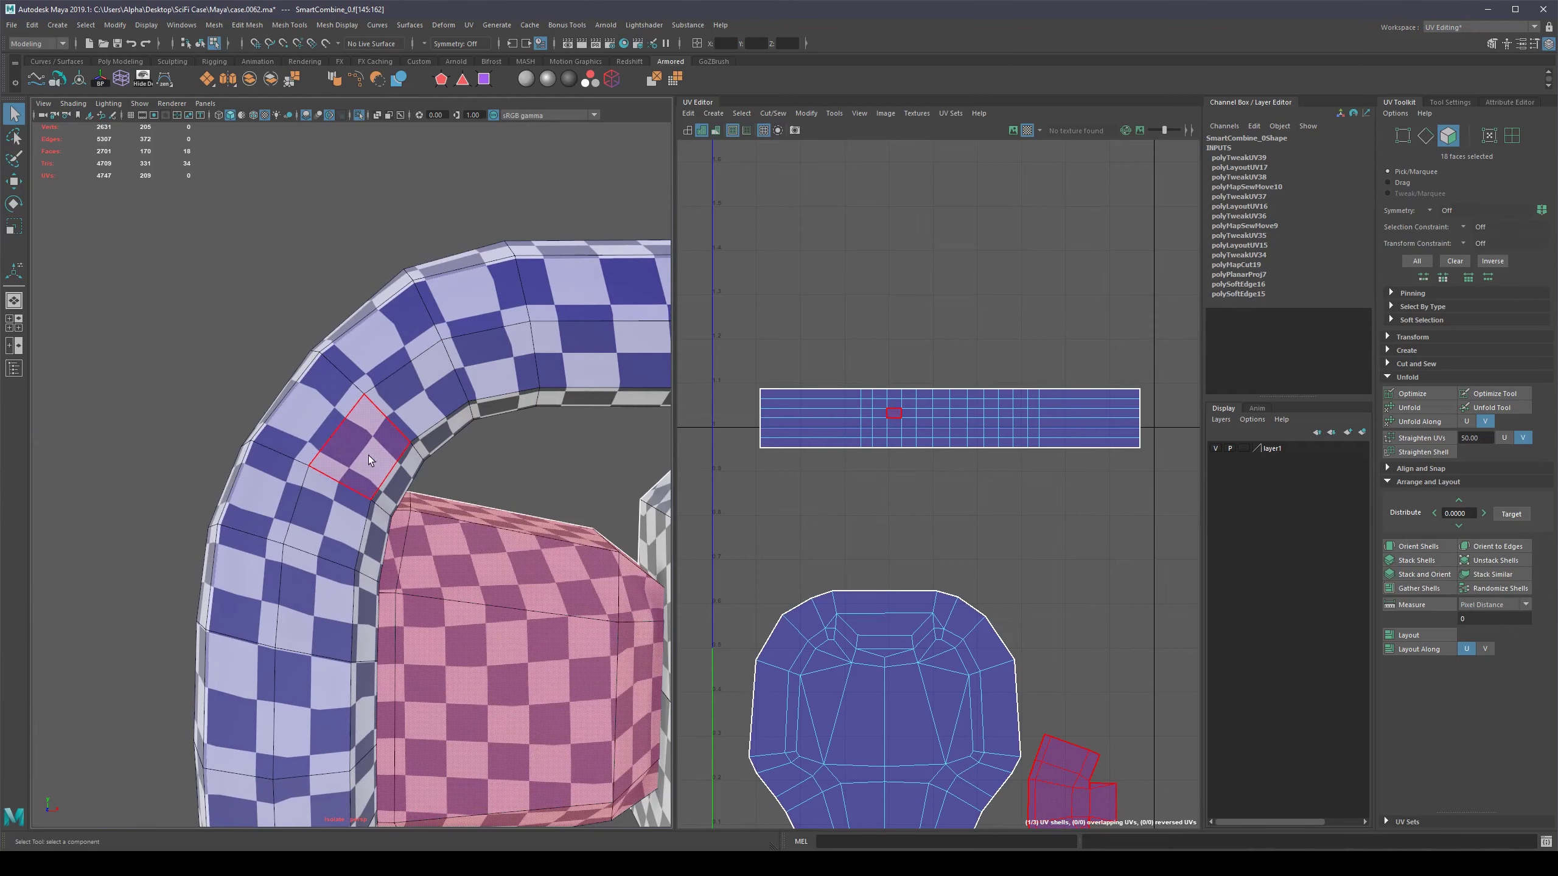
{"action": "scroll", "coordinate": [323, 439], "scroll_direction": "down", "scroll_amount": 8}
{"action": "double_click", "coordinate": [914, 447]}
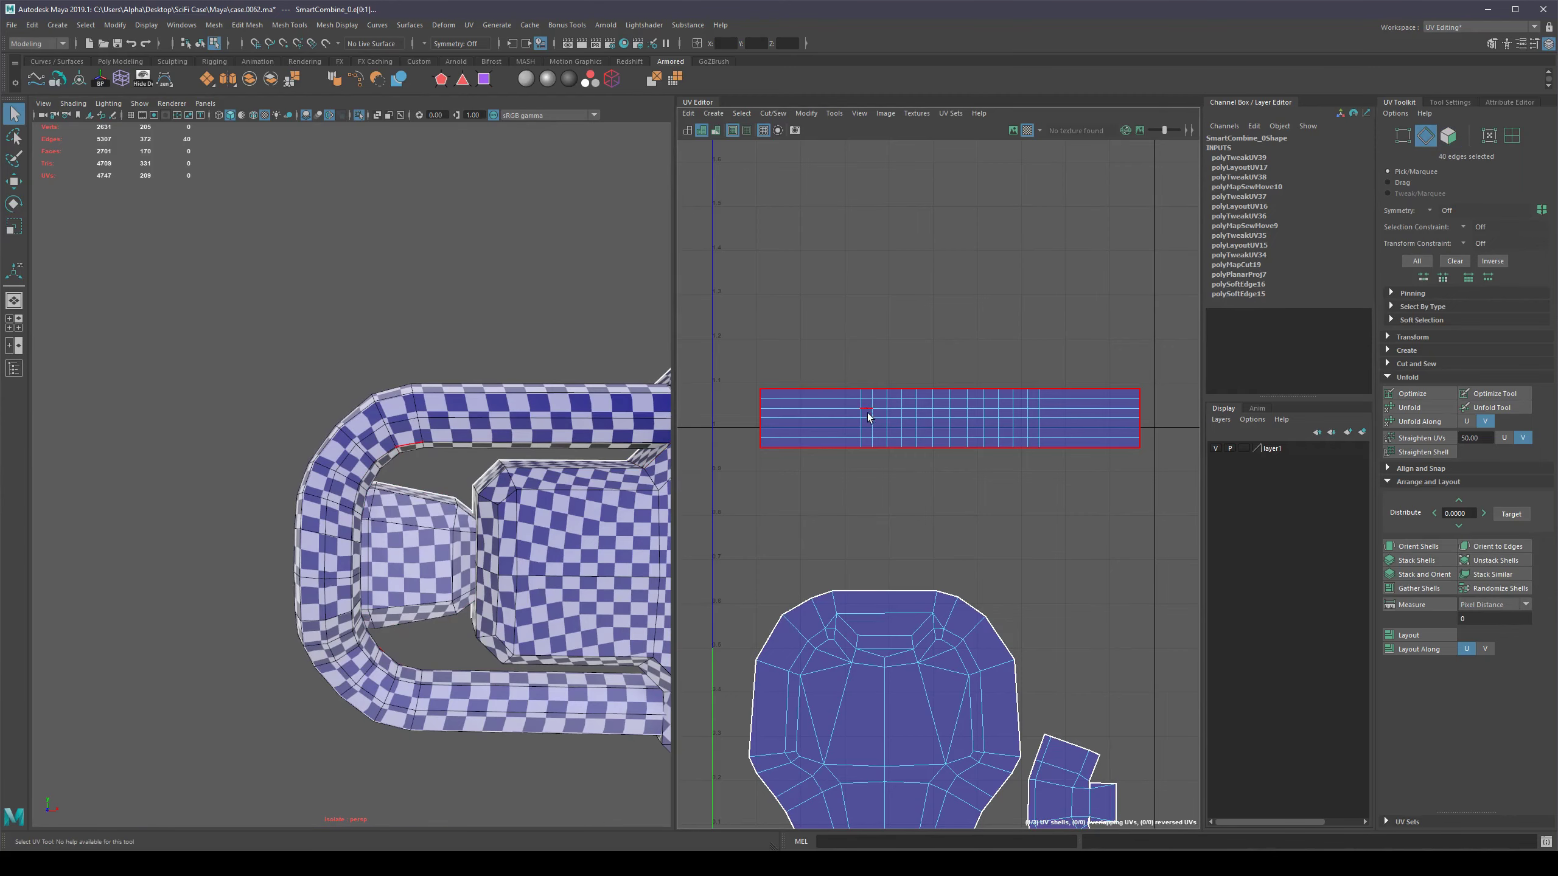
{"action": "right_click", "coordinate": [901, 428]}
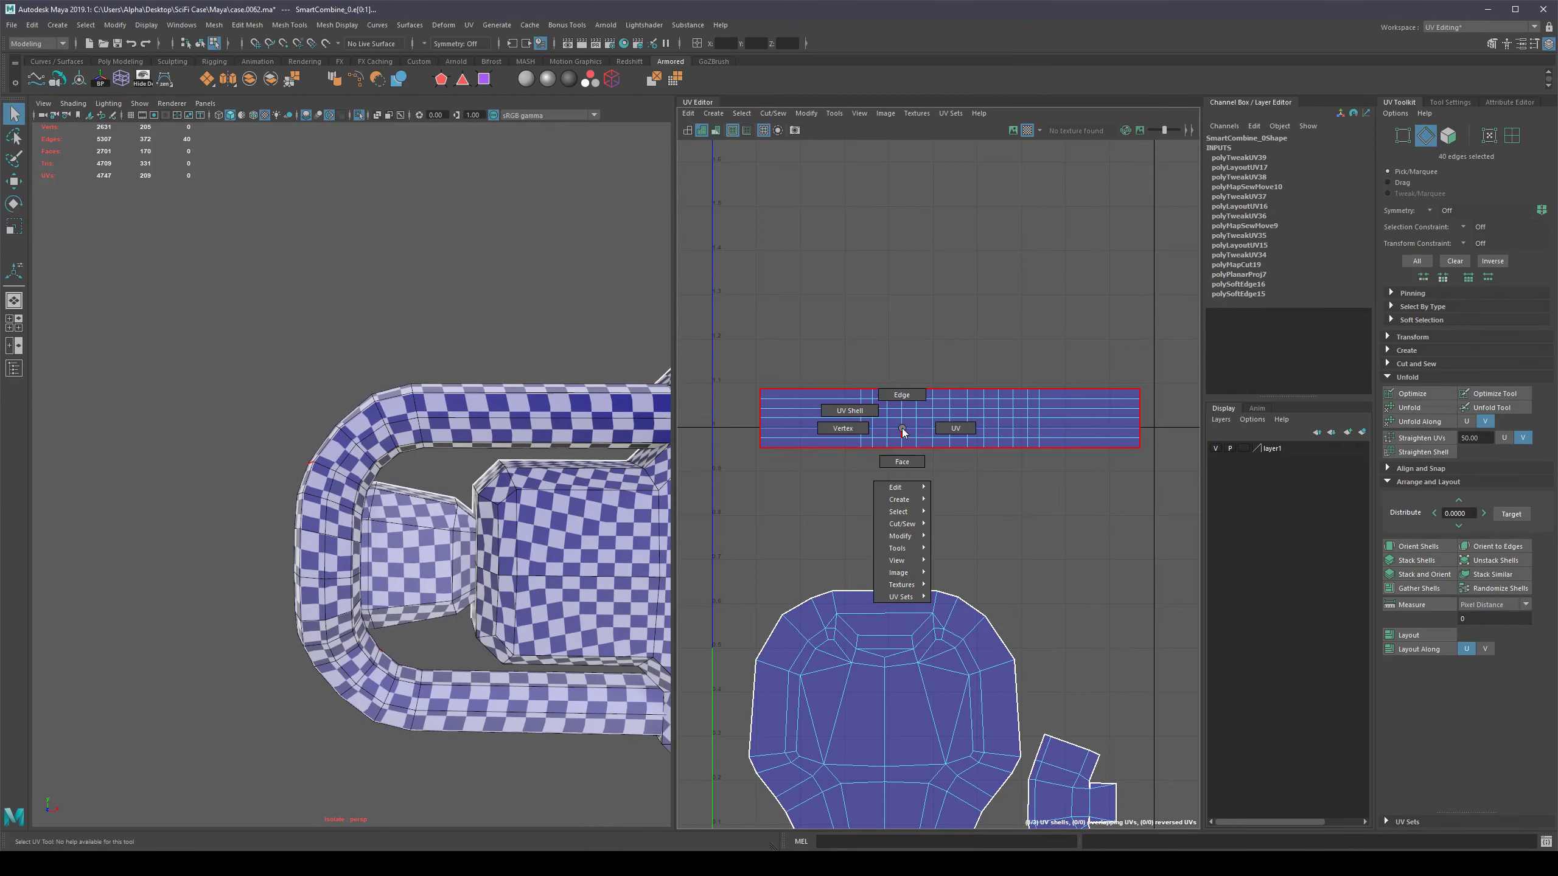
{"action": "left_click", "coordinate": [853, 410]}
{"action": "left_click", "coordinate": [1410, 393]}
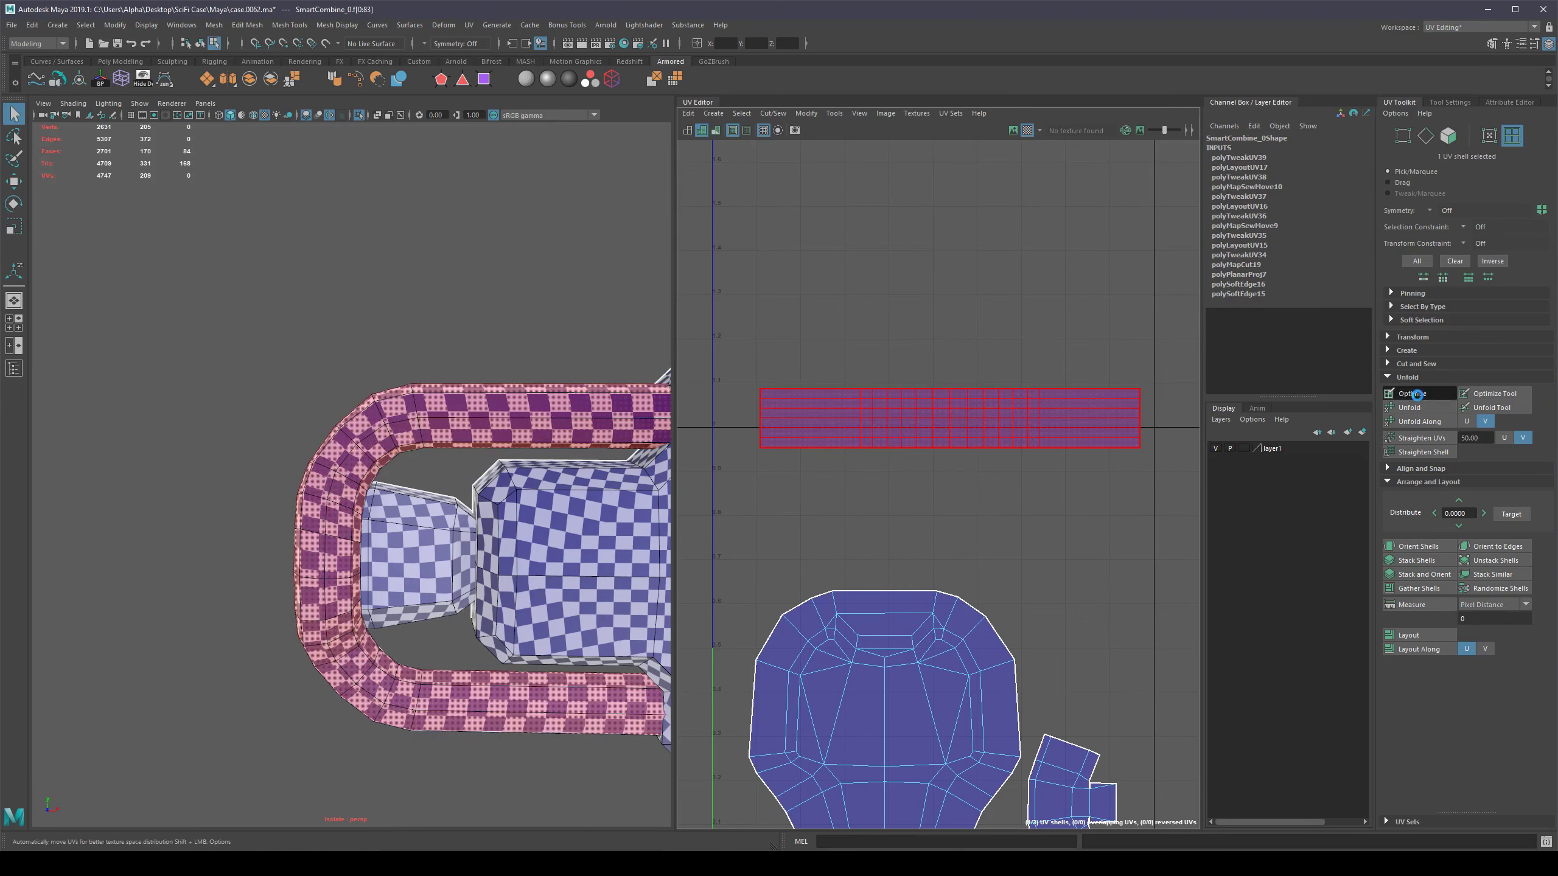
{"action": "middle_click_drag", "start_coordinate": [427, 469], "coordinate": [207, 431], "text": "alt"}
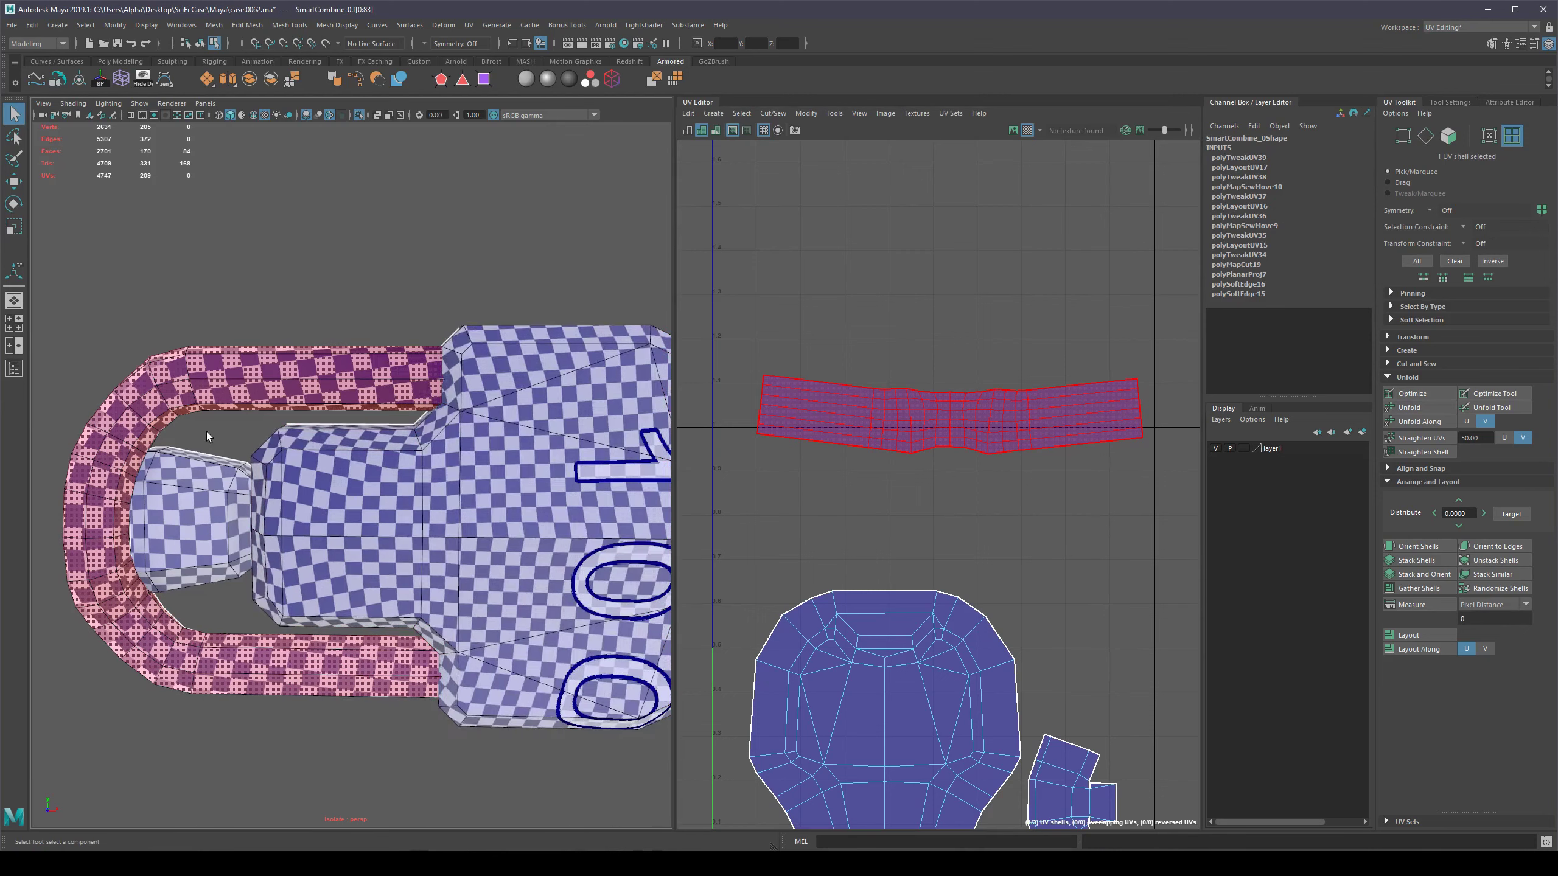
{"action": "left_click", "coordinate": [491, 442], "text": "shift"}
Select all three UV shells of the latch piece and lay them out within the UV tile.
{"action": "scroll", "coordinate": [985, 466], "scroll_direction": "down", "scroll_amount": 3}
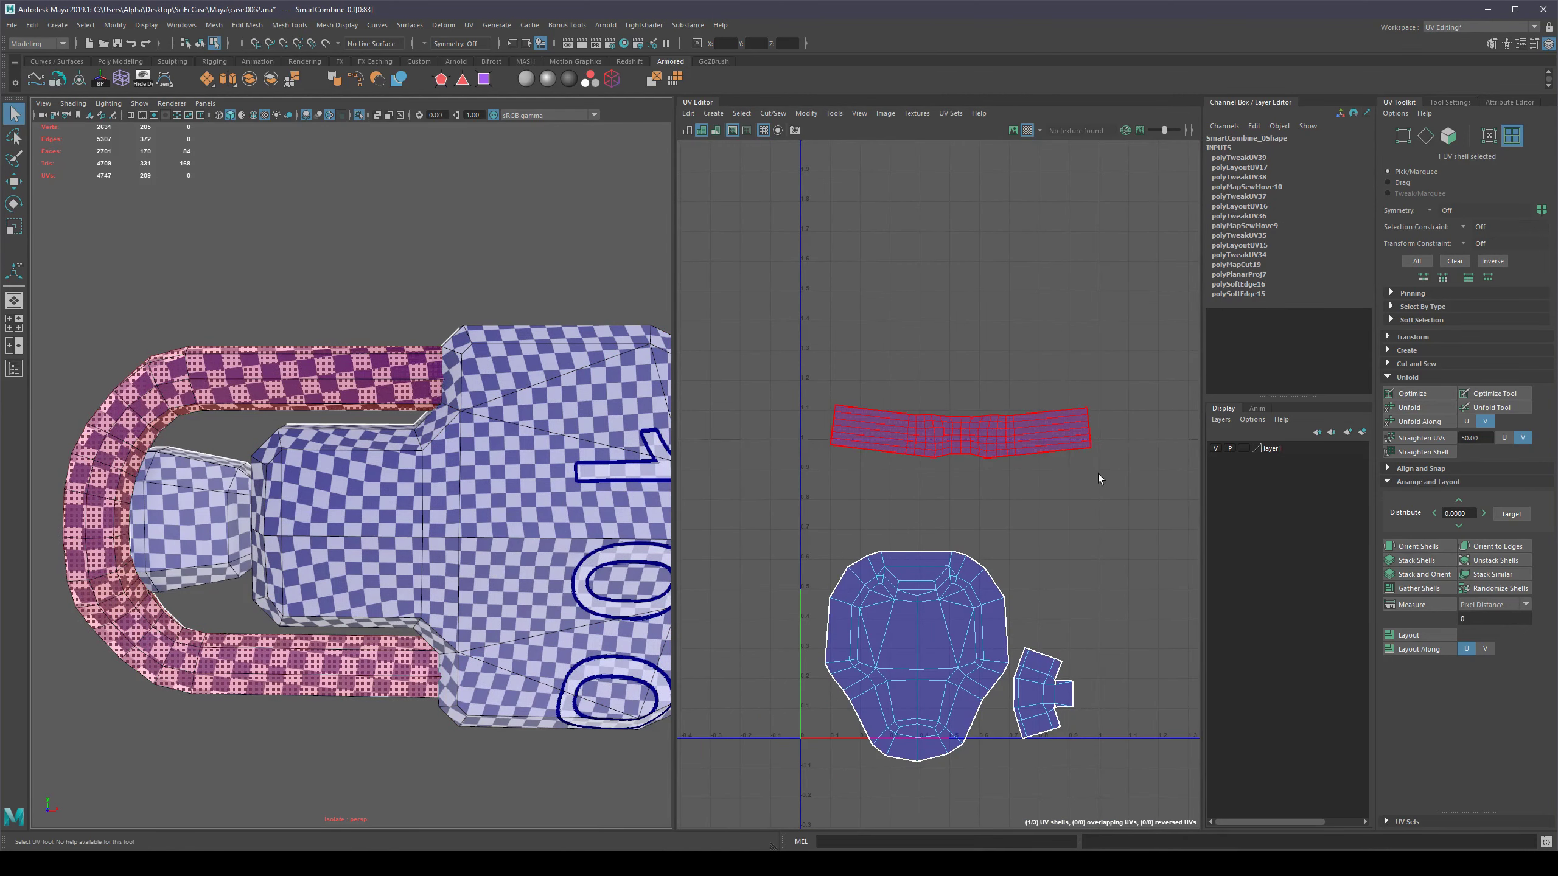
{"action": "scroll", "coordinate": [1097, 476], "scroll_direction": "down", "scroll_amount": 3}
{"action": "scroll", "coordinate": [1052, 479], "scroll_direction": "down", "scroll_amount": 3}
{"action": "right_click_drag", "start_coordinate": [1040, 457], "coordinate": [1023, 447]}
{"action": "scroll", "coordinate": [1097, 485], "scroll_direction": "up", "scroll_amount": 4}
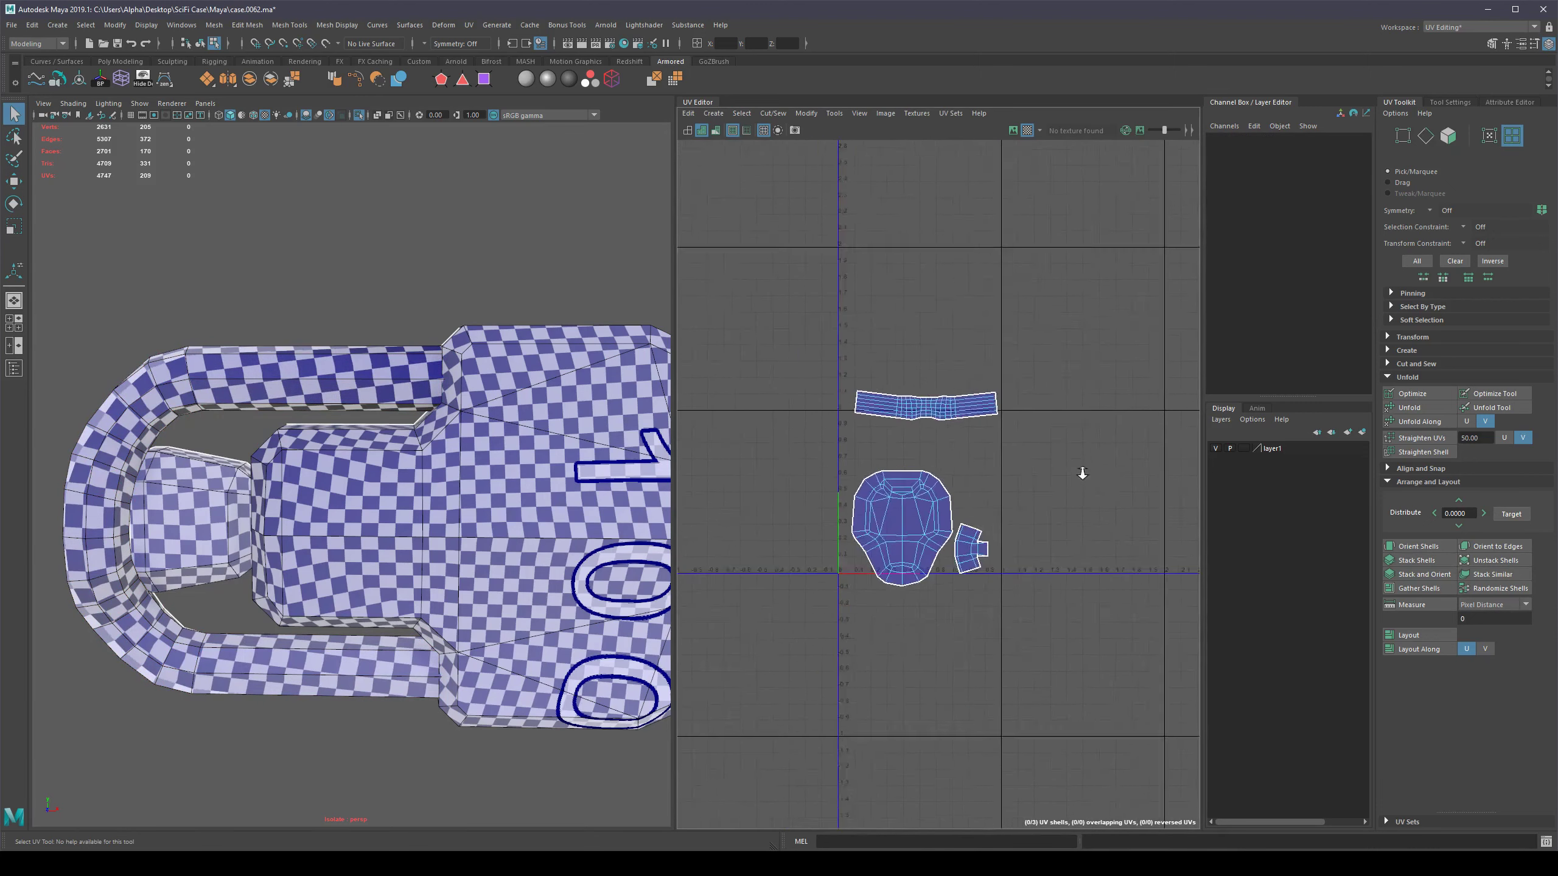
{"action": "scroll", "coordinate": [1042, 466], "scroll_direction": "down", "scroll_amount": 2}
{"action": "left_click_drag", "start_coordinate": [964, 399], "coordinate": [764, 656]}
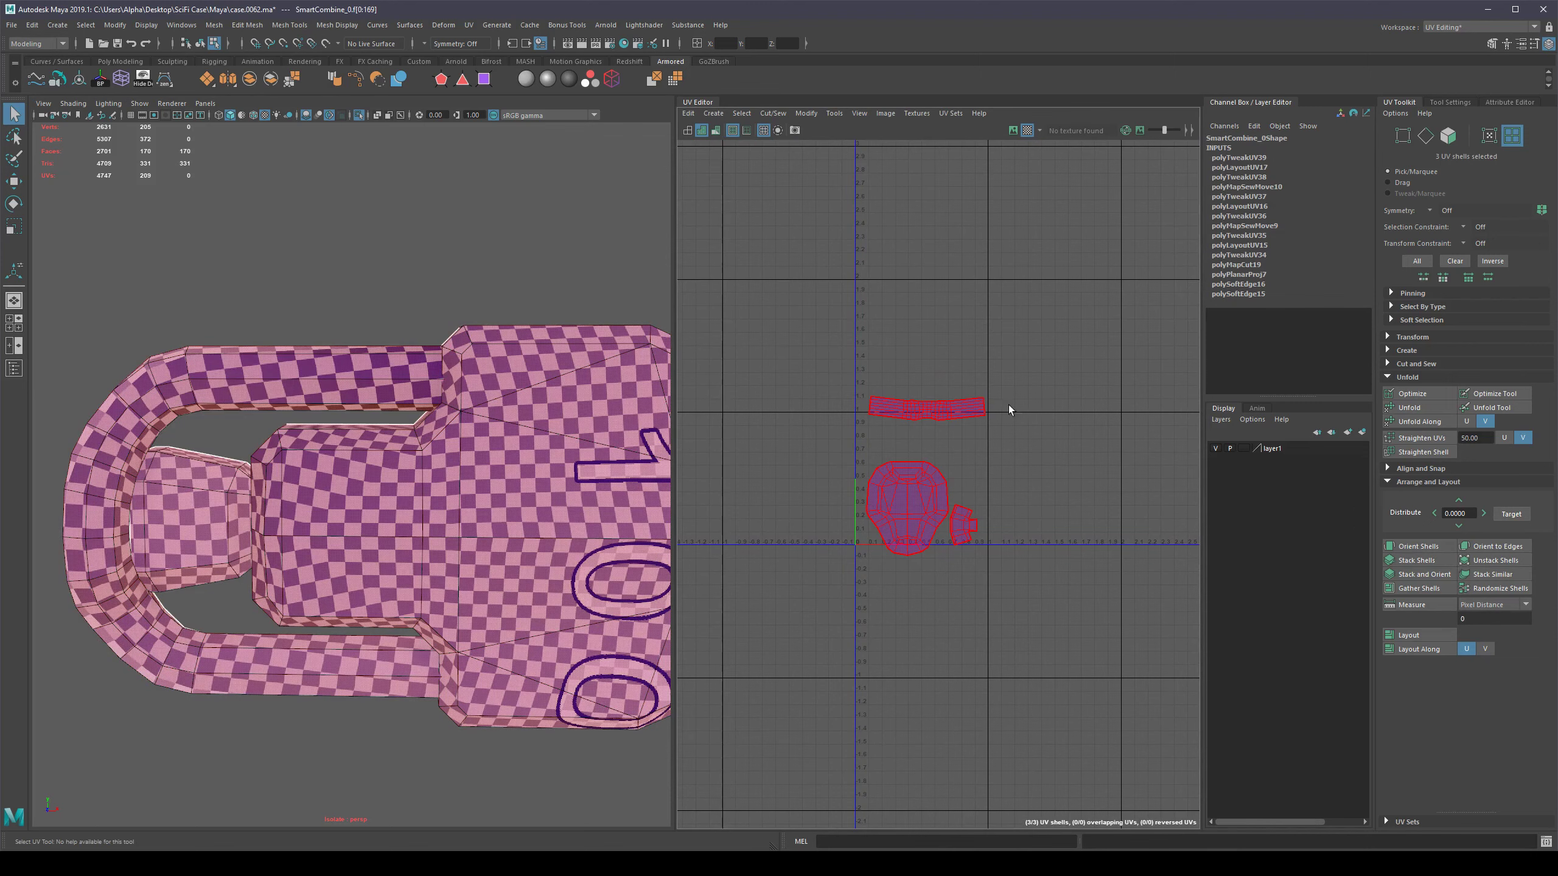
{"action": "scroll", "coordinate": [1003, 409], "scroll_direction": "down", "scroll_amount": 2}
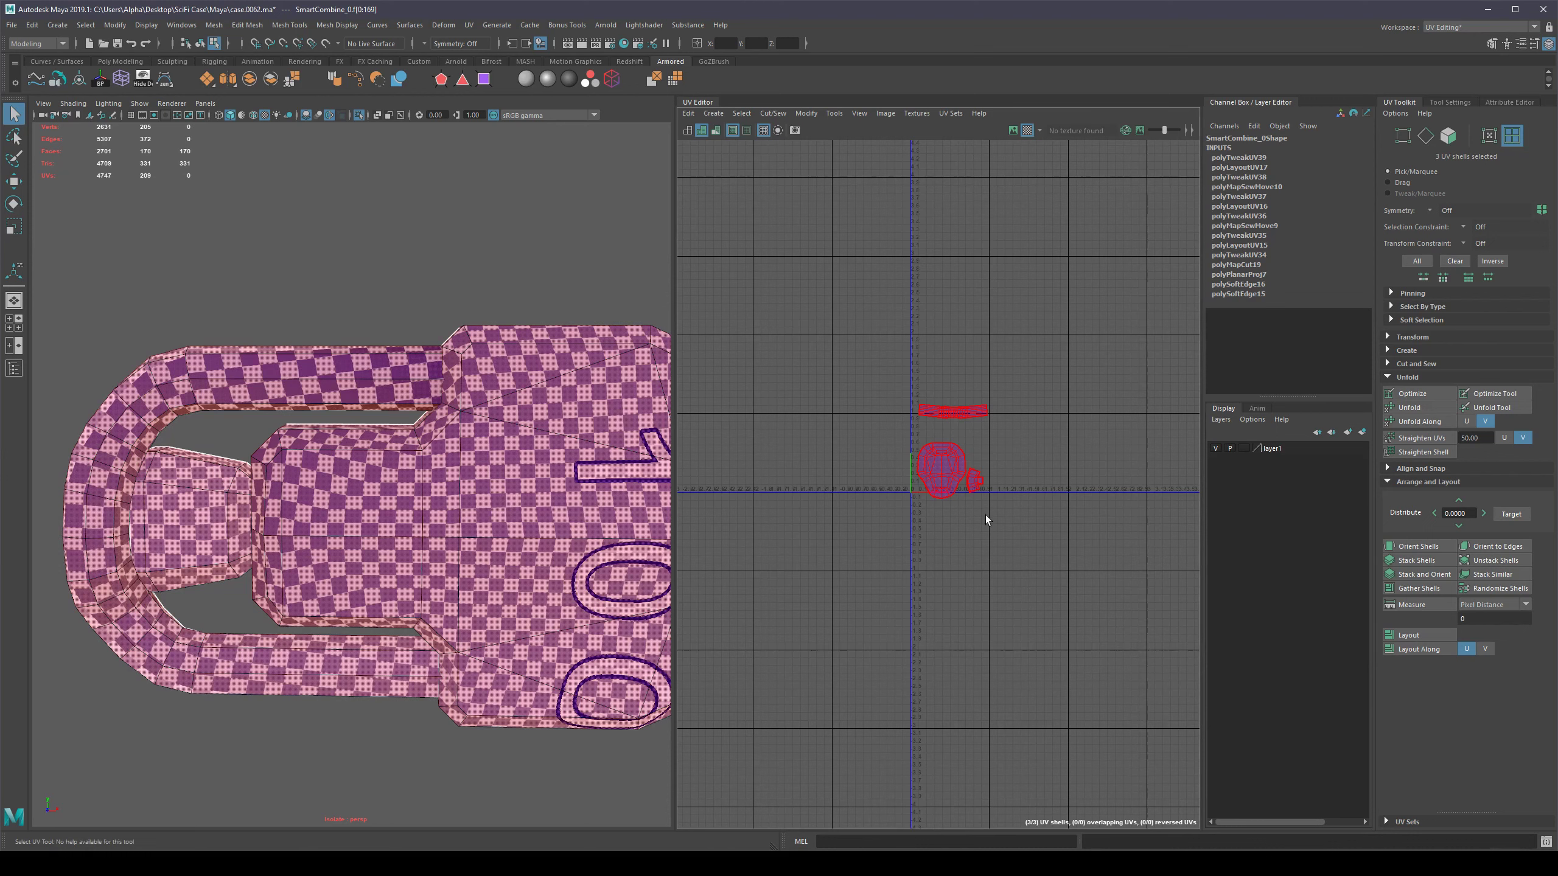
{"action": "left_click", "coordinate": [1408, 636]}
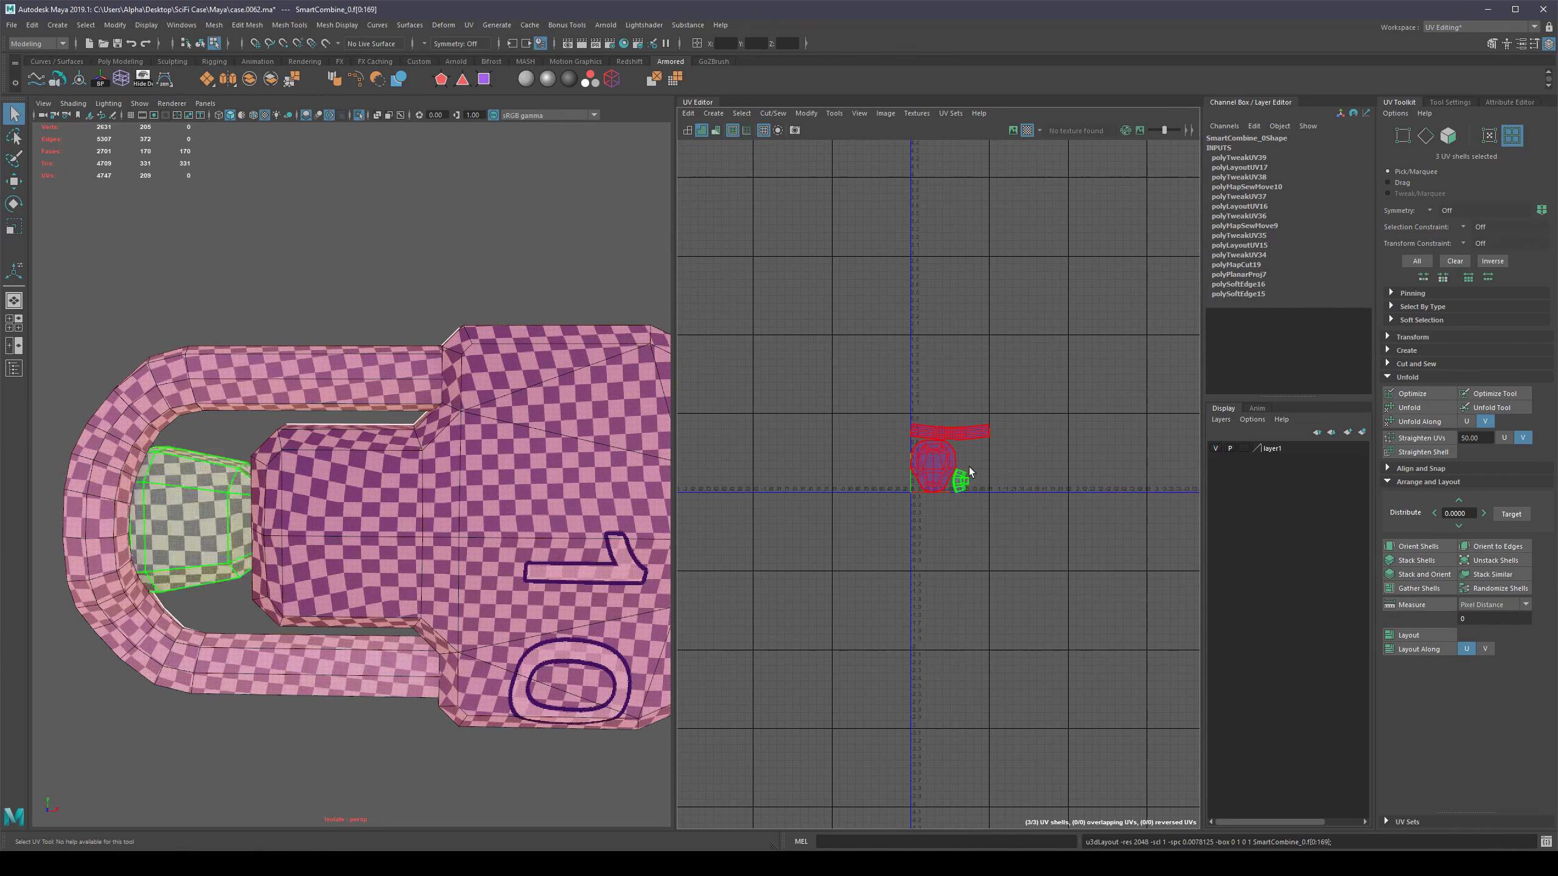
Return to object mode and turn off isolation to show the whole case around the latch piece.
{"action": "key", "text": "F8"}
{"action": "scroll", "coordinate": [988, 458], "scroll_direction": "down", "scroll_amount": 3}
{"action": "scroll", "coordinate": [521, 409], "scroll_direction": "down", "scroll_amount": 5}
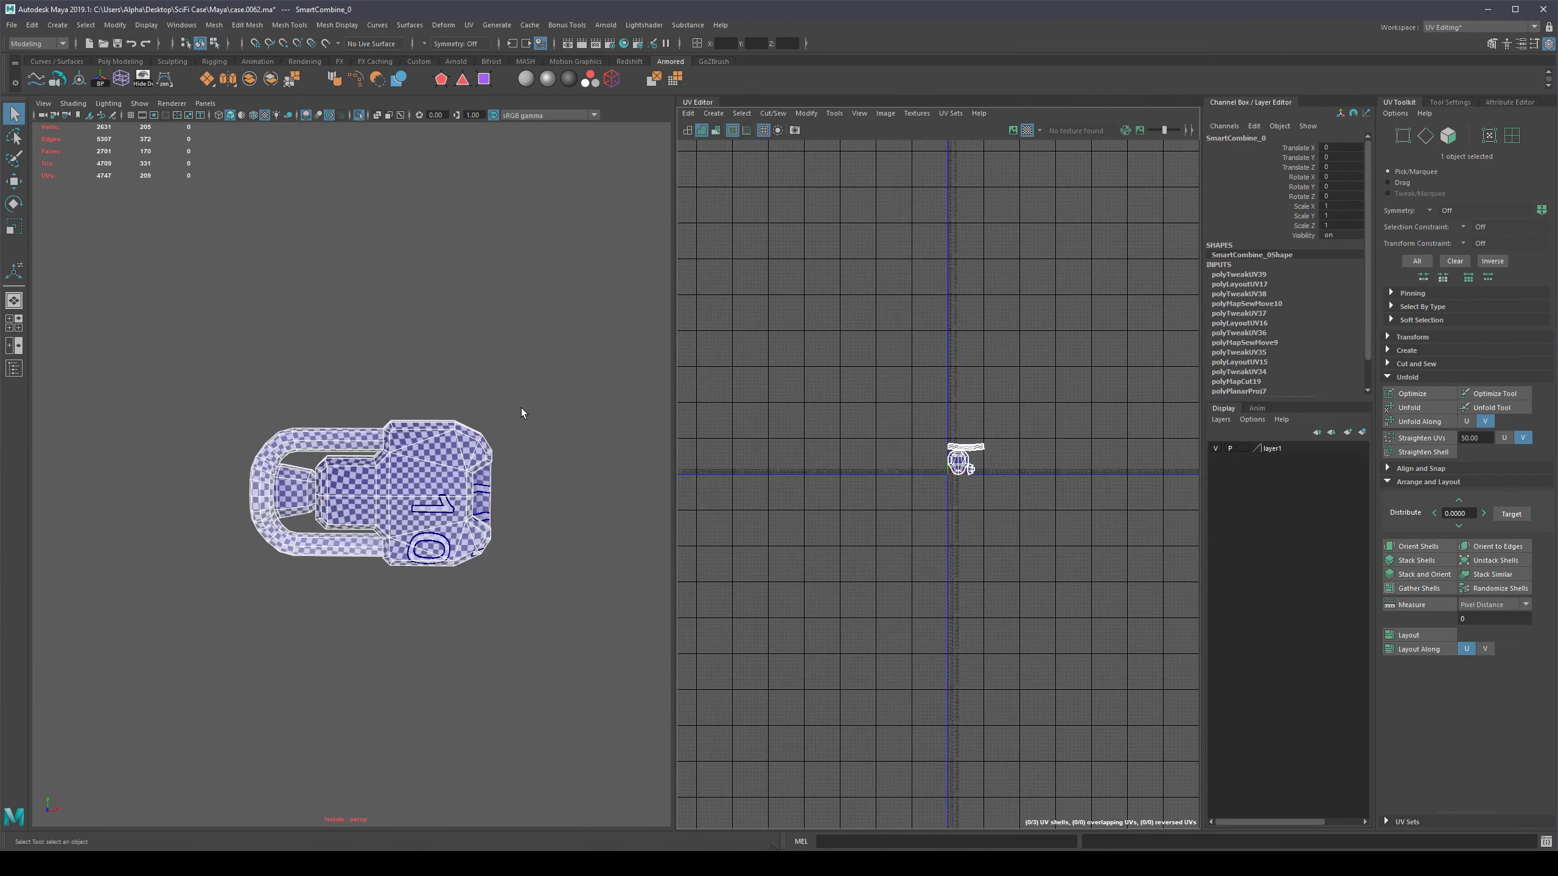
{"action": "left_click_drag", "start_coordinate": [490, 426], "coordinate": [582, 479], "text": "alt"}
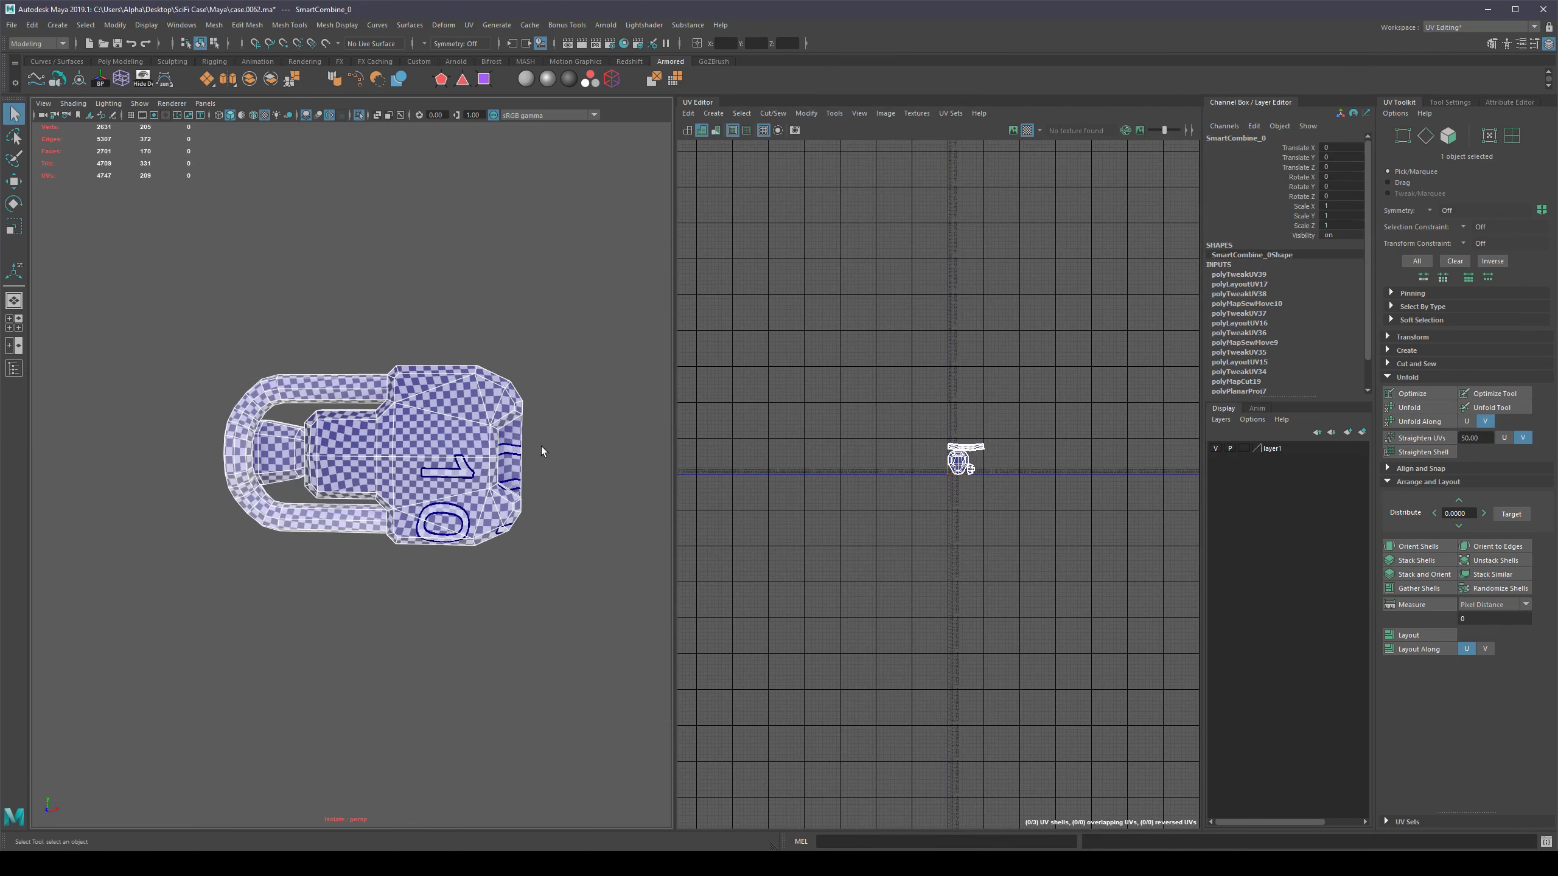
{"action": "key", "text": "ctrl+1"}
{"action": "scroll", "coordinate": [539, 454], "scroll_direction": "down", "scroll_amount": 8}
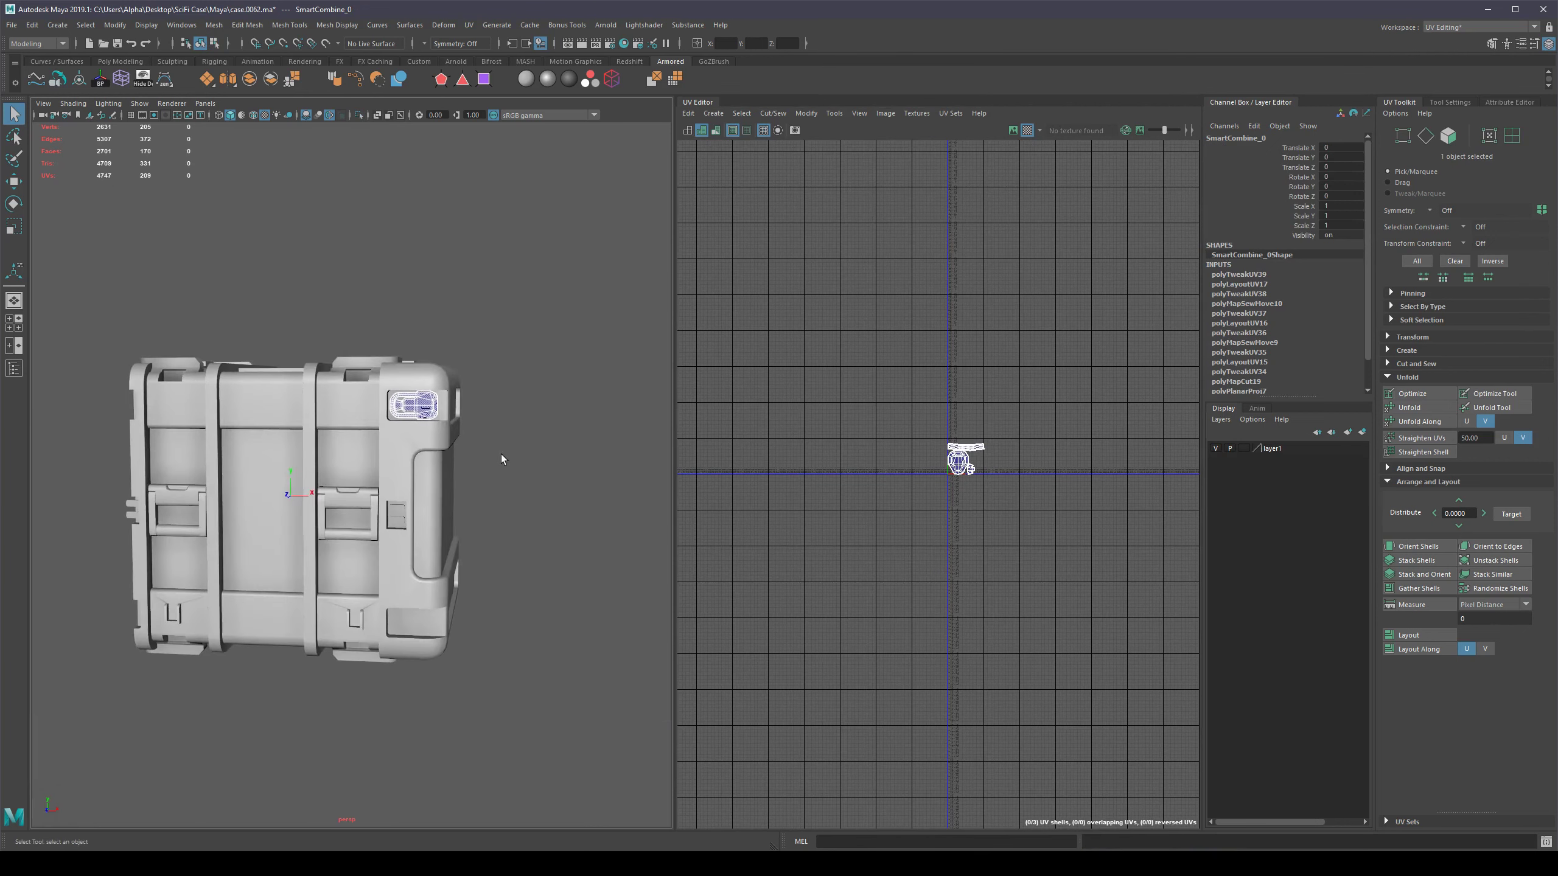
Examine the latch piece's placement on the corner of the full case from several angles.
{"action": "mouse_move", "coordinate": [501, 454]}
{"action": "left_mouse_down", "text": "alt"}
{"action": "mouse_move", "coordinate": [591, 442]}
{"action": "mouse_move", "coordinate": [515, 463]}
{"action": "mouse_move", "coordinate": [550, 408]}
{"action": "mouse_move", "coordinate": [519, 447]}
{"action": "left_mouse_up", "text": "alt"}
{"action": "left_click", "coordinate": [519, 446]}
{"action": "left_click", "coordinate": [430, 414]}
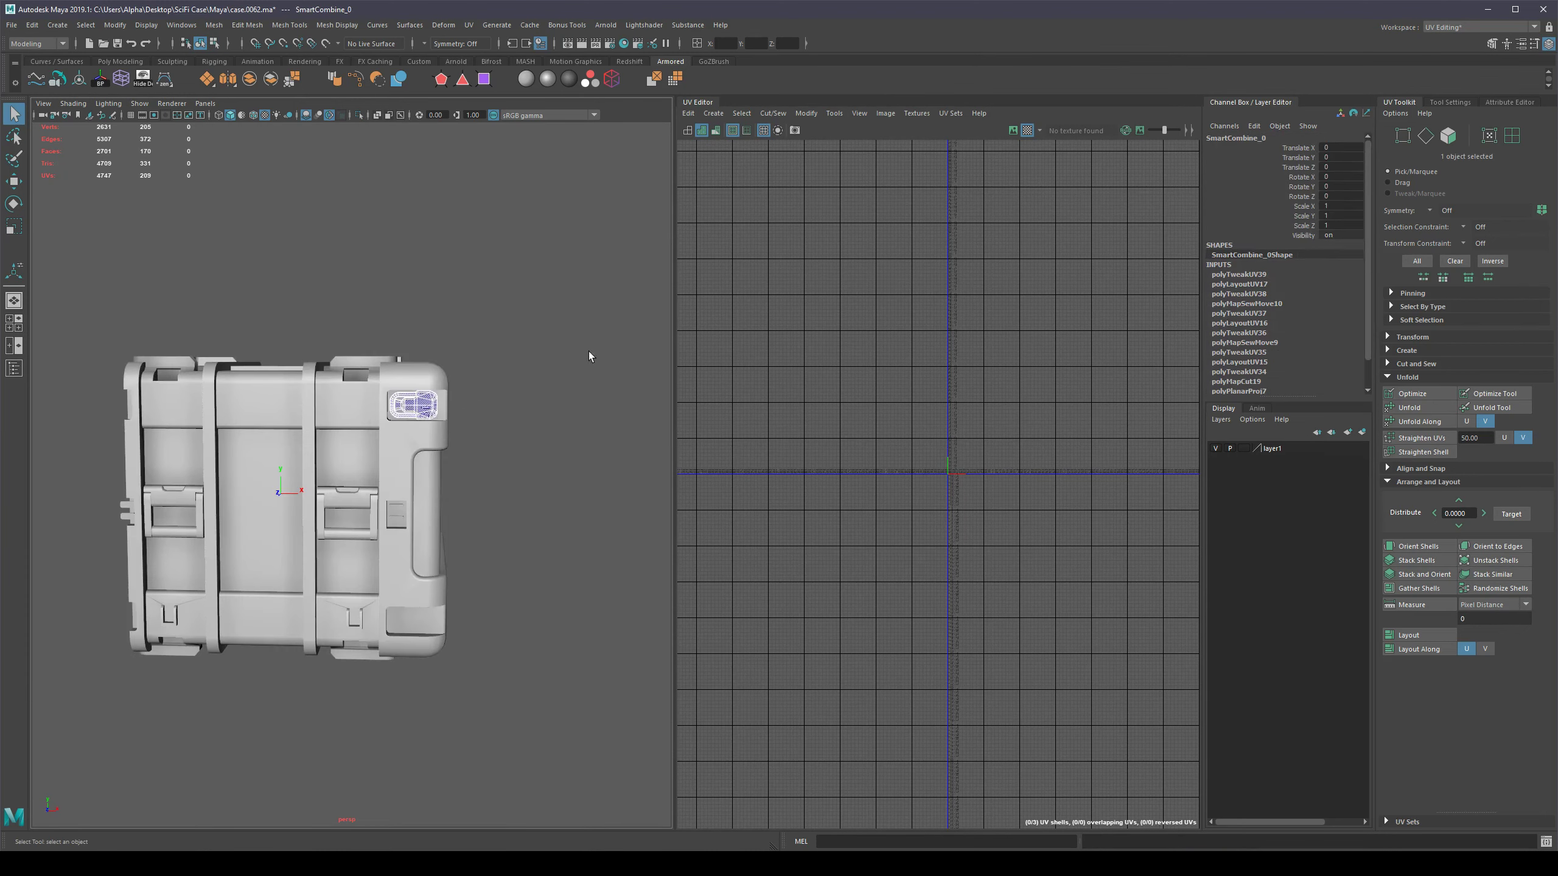
{"action": "middle_click_drag", "start_coordinate": [503, 416], "coordinate": [531, 365], "text": "alt"}
{"action": "left_click_drag", "start_coordinate": [552, 345], "coordinate": [527, 365], "text": "alt"}
{"action": "middle_click_drag", "start_coordinate": [527, 368], "coordinate": [545, 412], "text": "alt"}
{"action": "right_click_drag", "start_coordinate": [545, 413], "coordinate": [622, 452], "text": "alt"}
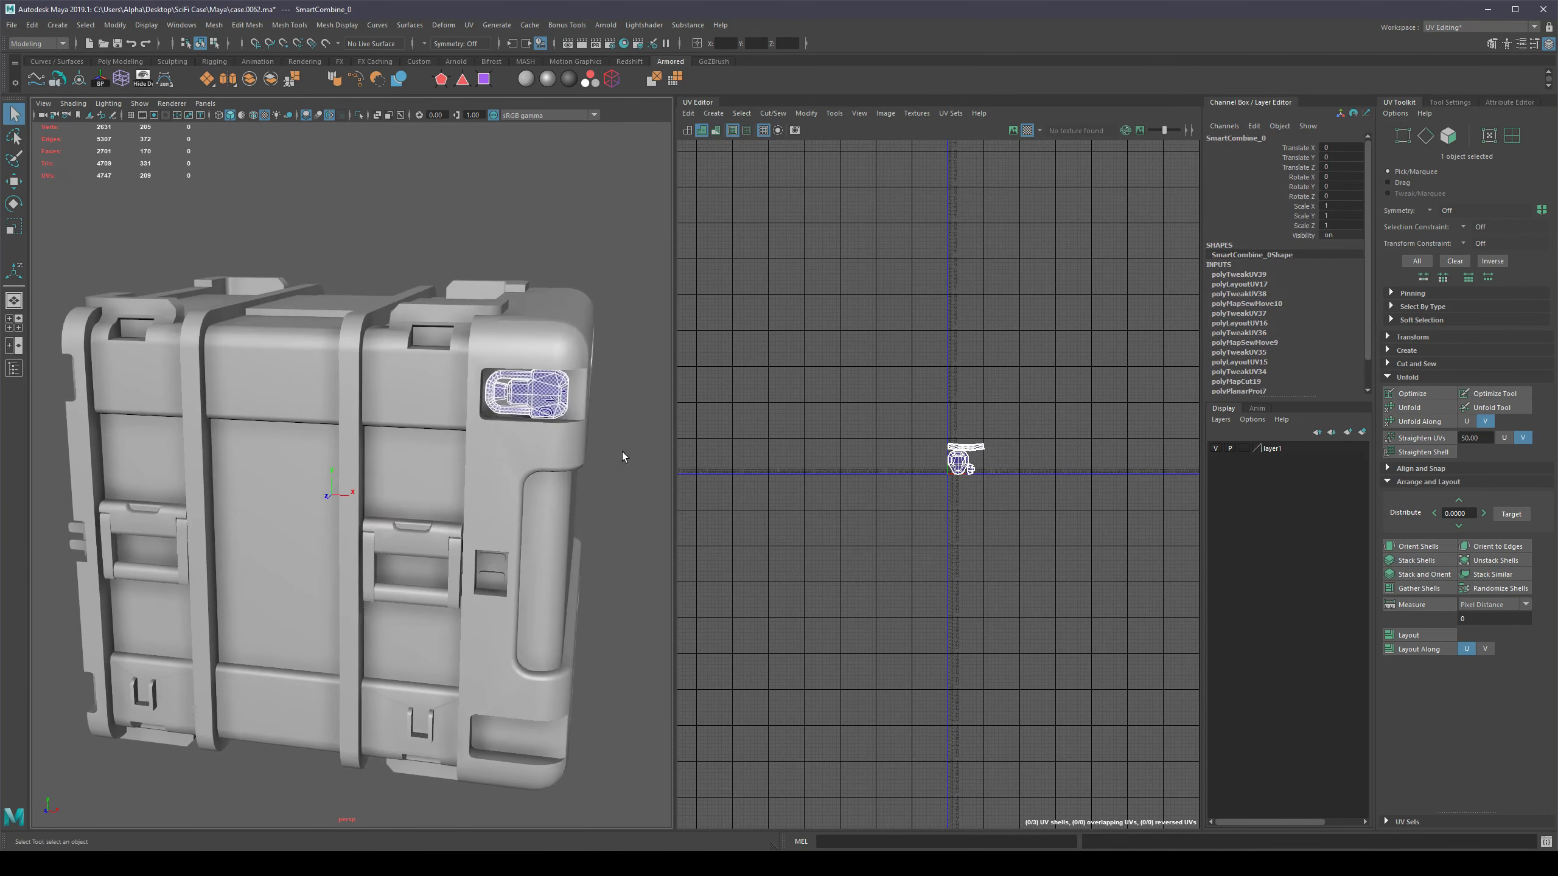
{"action": "middle_click_drag", "start_coordinate": [582, 413], "coordinate": [604, 438], "text": "alt"}
{"action": "left_click", "coordinate": [627, 370]}
{"action": "left_click", "coordinate": [565, 416]}
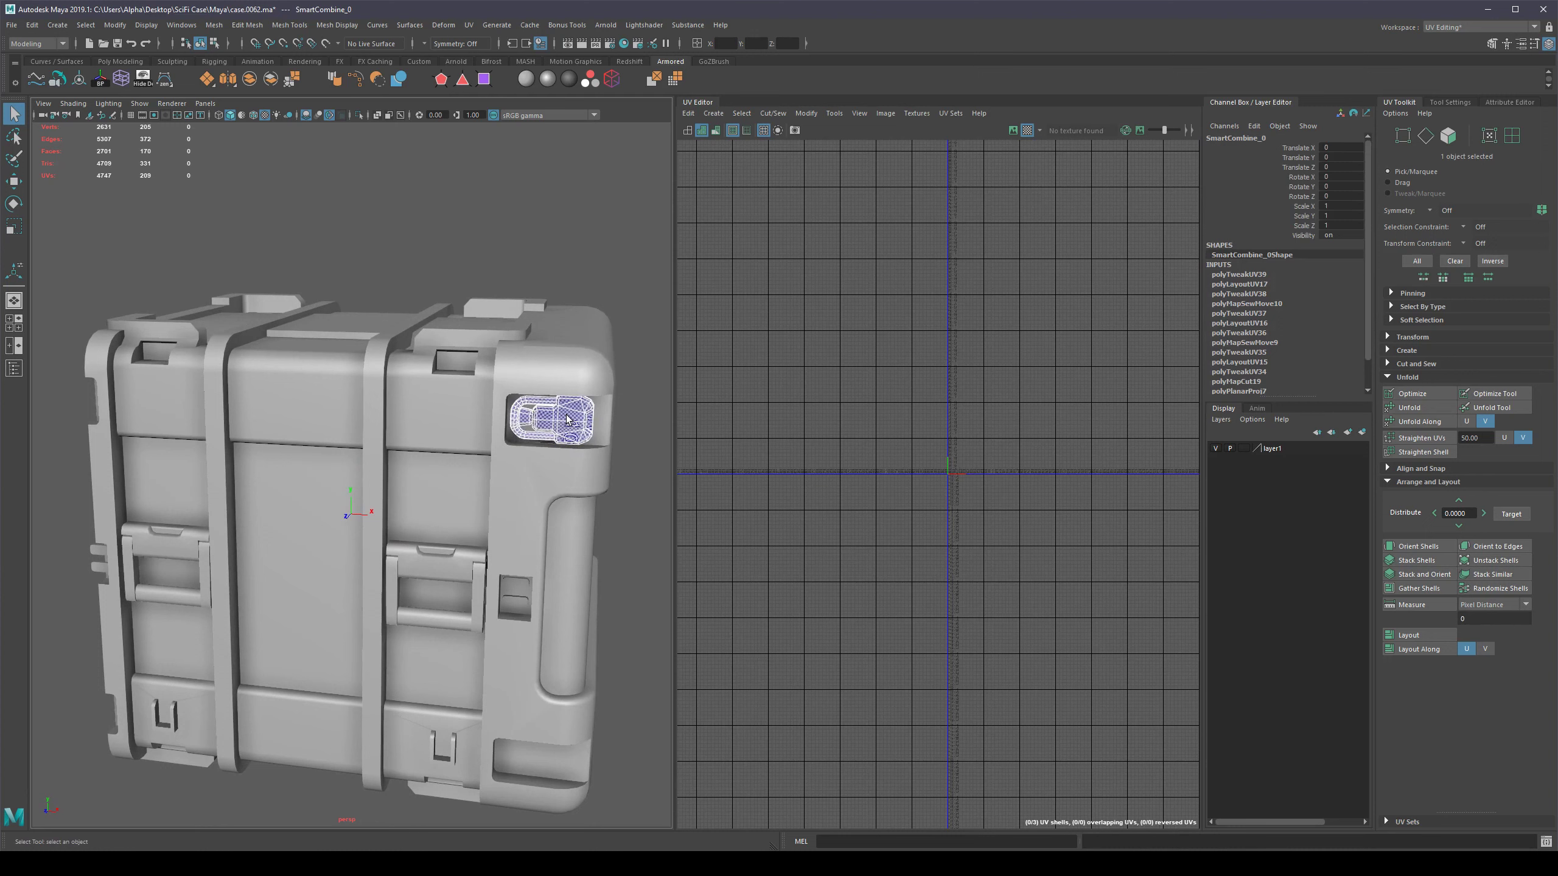
{"action": "right_click_drag", "start_coordinate": [641, 446], "coordinate": [581, 455], "text": "alt"}
{"action": "left_click", "coordinate": [510, 438]}
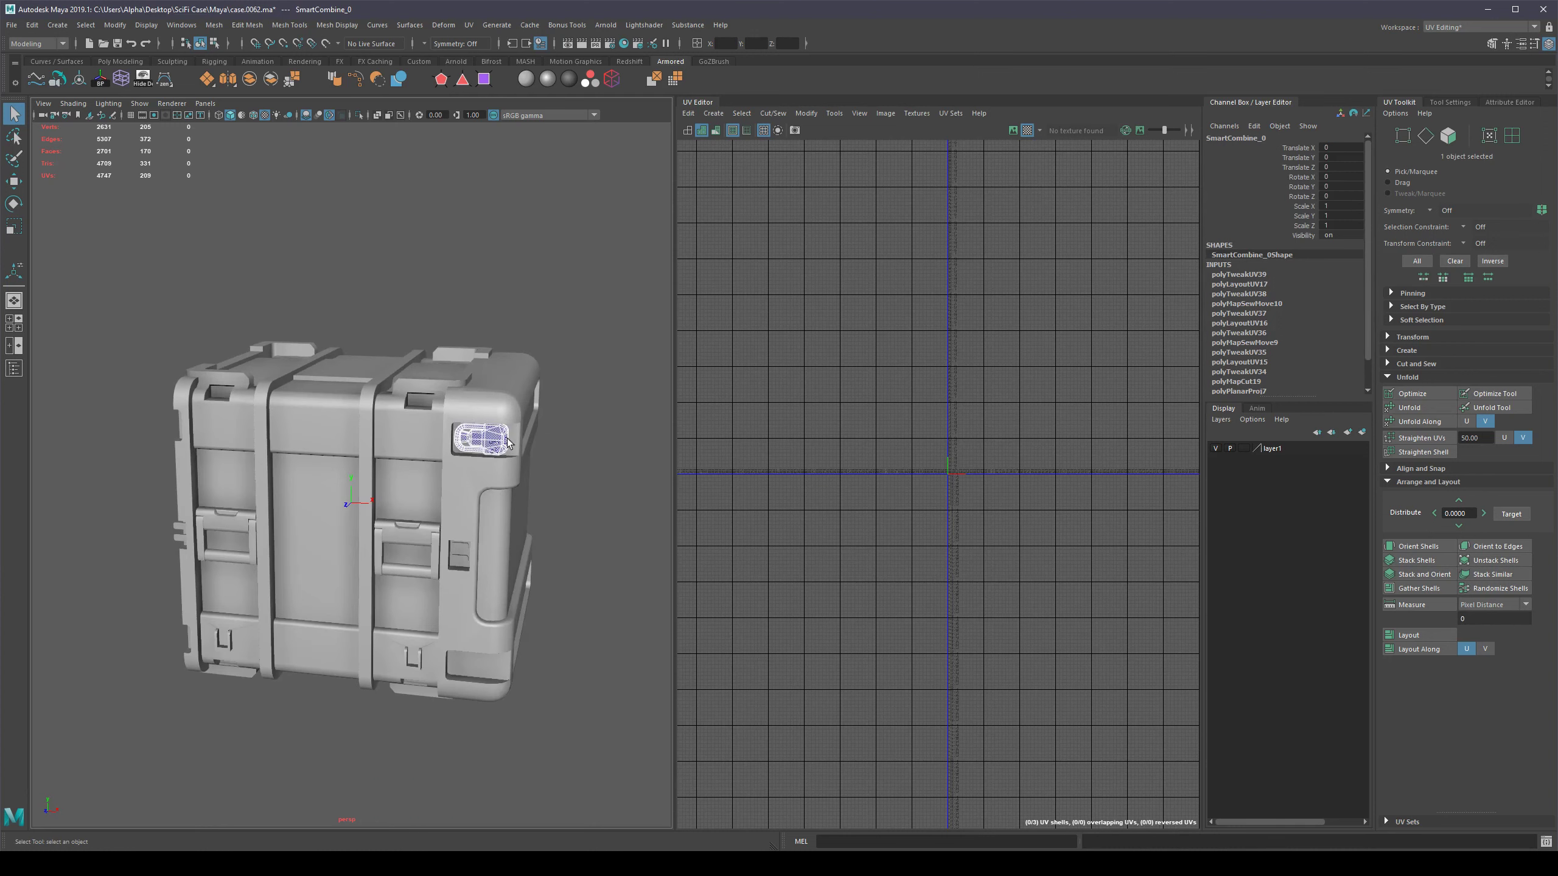
{"action": "left_click_drag", "start_coordinate": [572, 461], "coordinate": [536, 469], "text": "alt"}
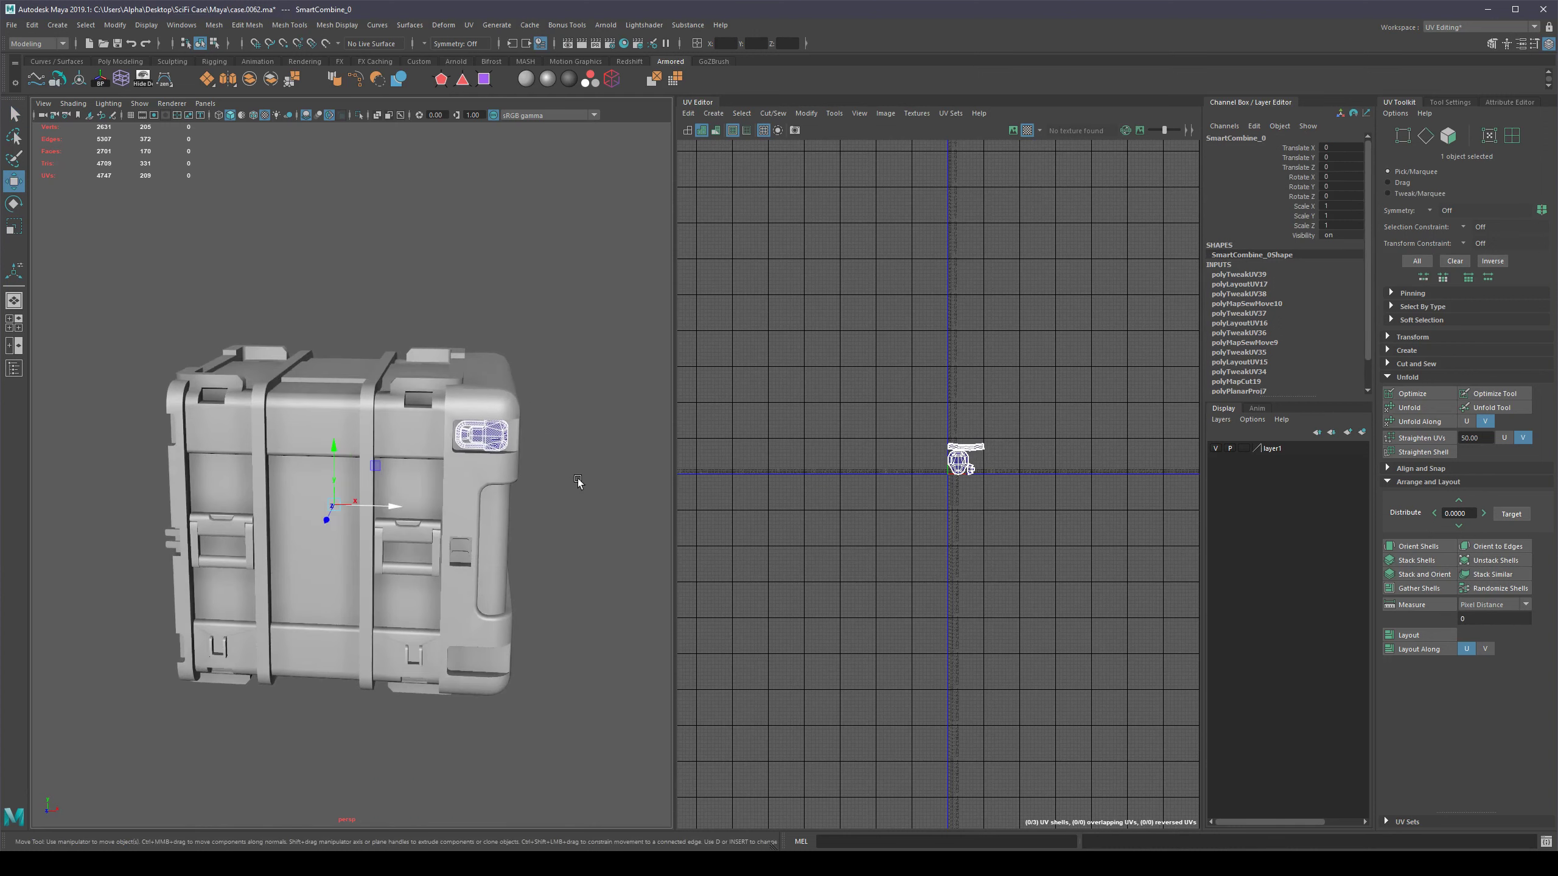
Reselect the latch piece and mirror it along X to the opposite side of the case.
{"action": "key", "text": "r"}
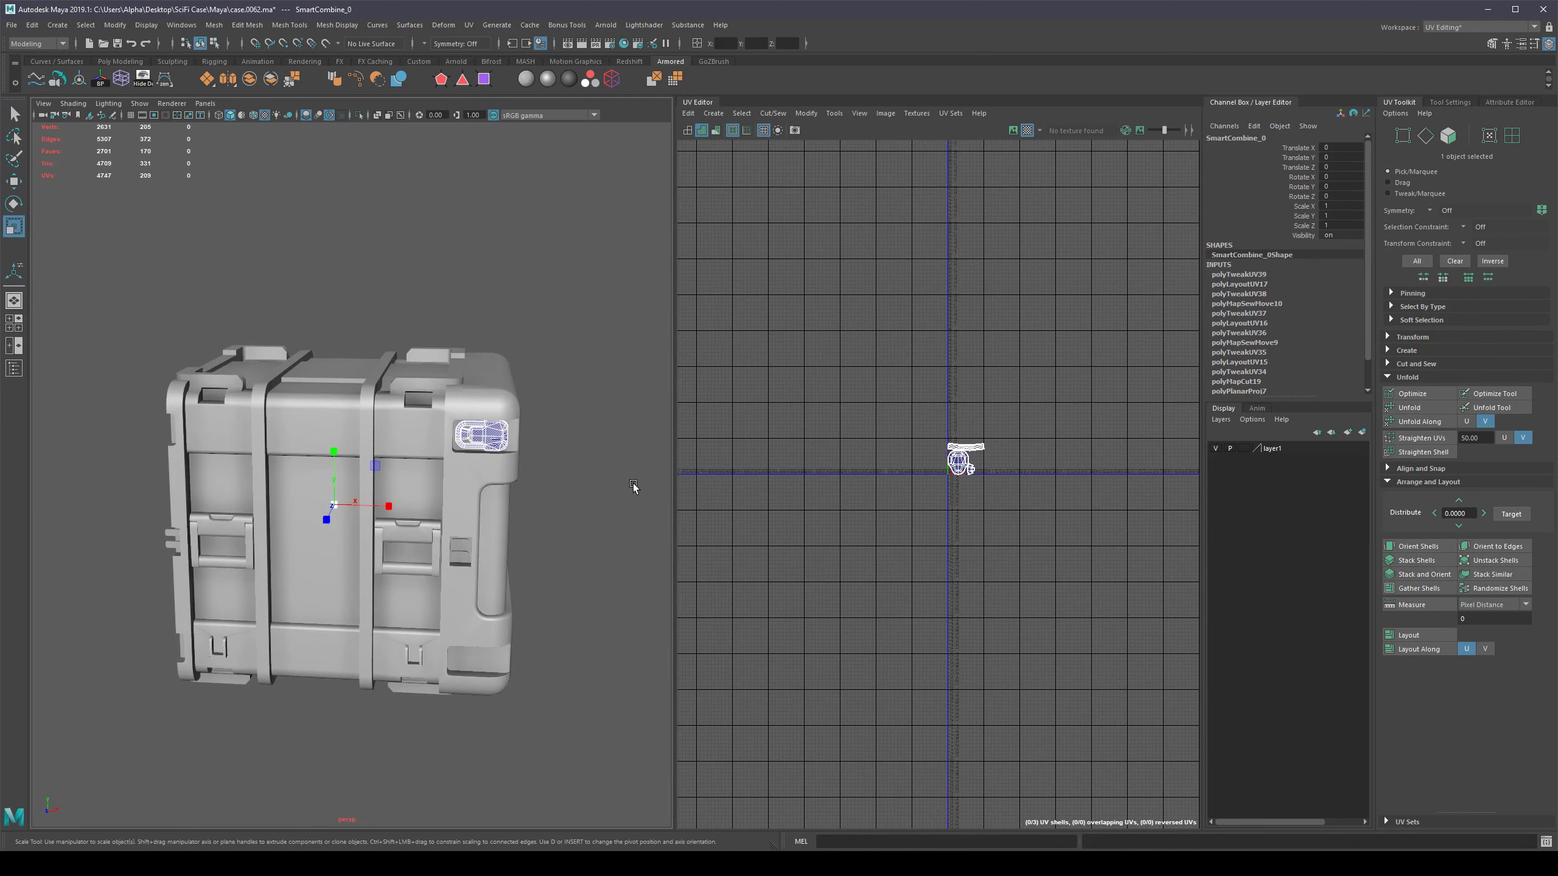
{"action": "scroll", "coordinate": [529, 460], "scroll_direction": "up", "scroll_amount": 2}
{"action": "scroll", "coordinate": [1006, 454], "scroll_direction": "up", "scroll_amount": 10}
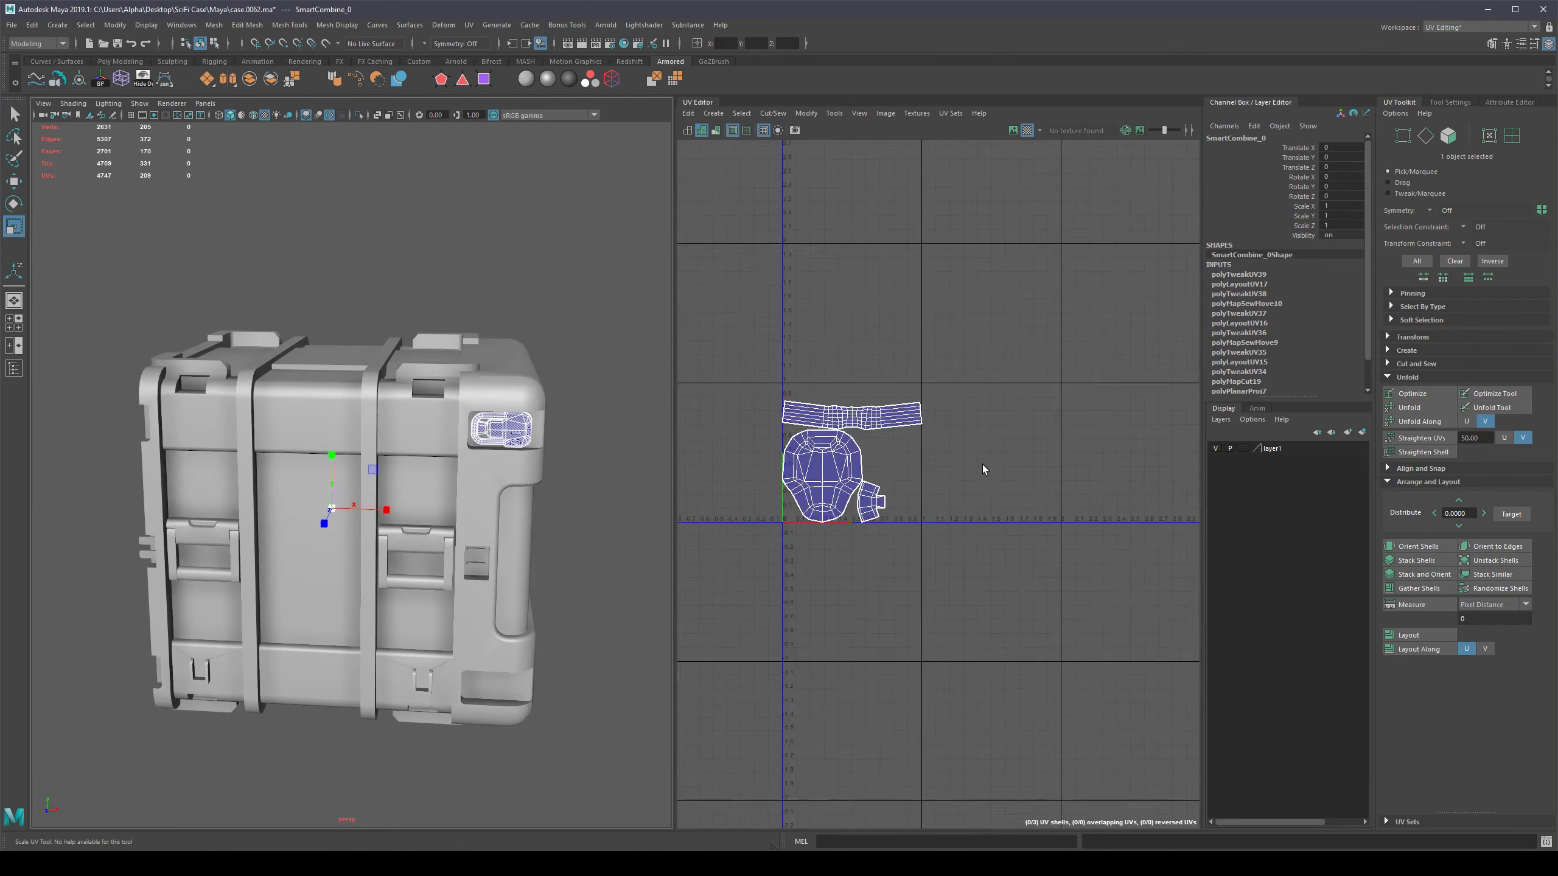
{"action": "middle_click_drag", "start_coordinate": [865, 463], "coordinate": [1038, 466], "text": "alt"}
{"action": "left_click", "coordinate": [624, 470]}
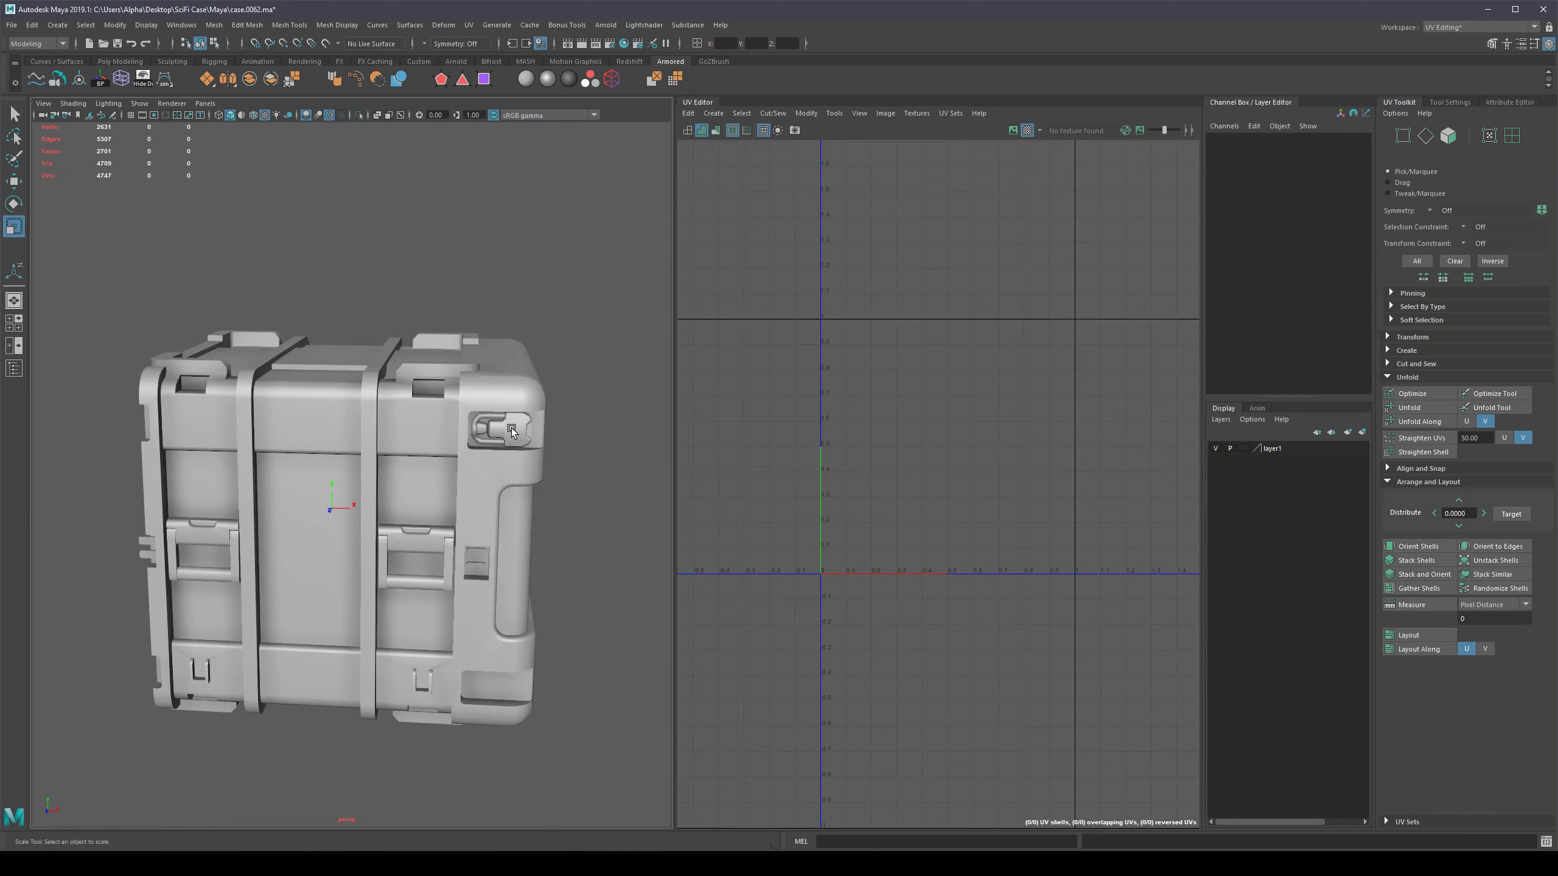
{"action": "left_click", "coordinate": [477, 443]}
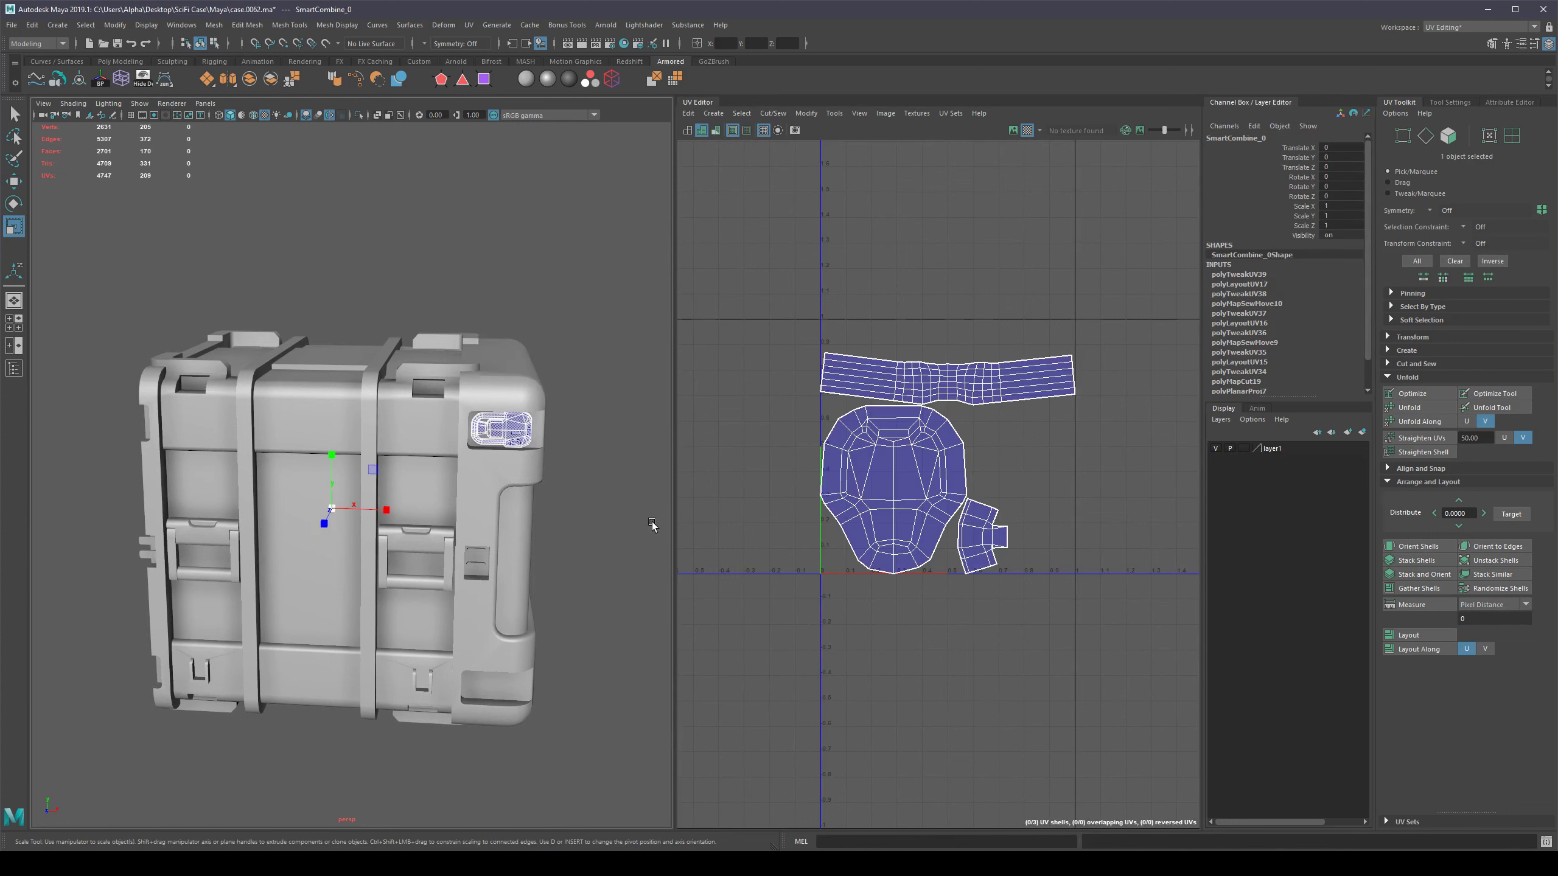
{"action": "key", "text": "alt+x"}
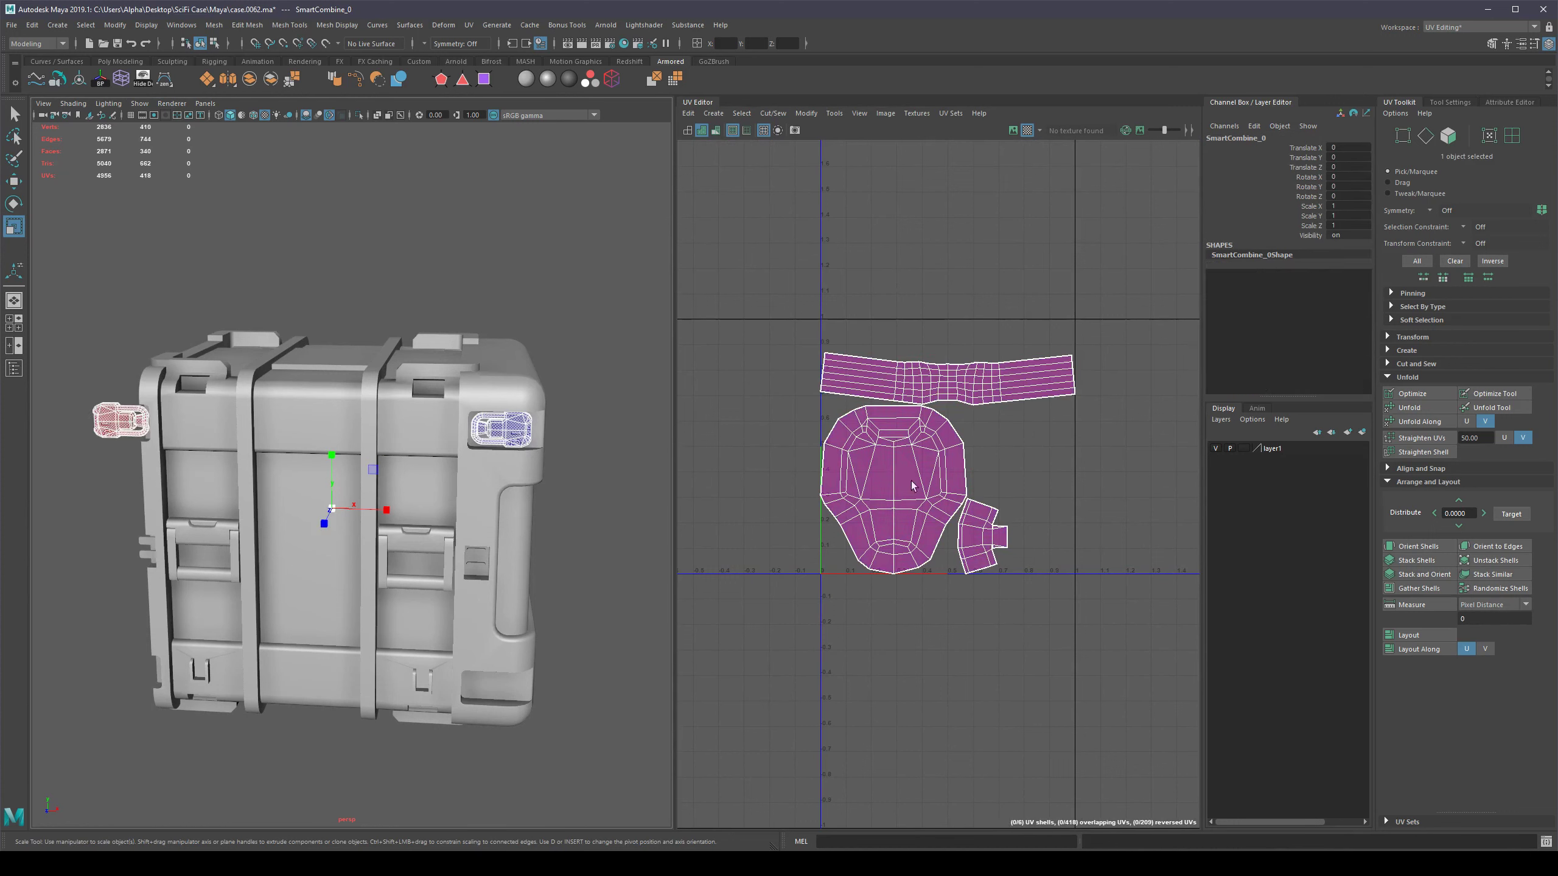
Switch to UV shell selection and move the body, handle and tapered-piece shells off their mirrored duplicates.
{"action": "middle_click_drag", "start_coordinate": [1024, 435], "coordinate": [1082, 435], "text": "alt"}
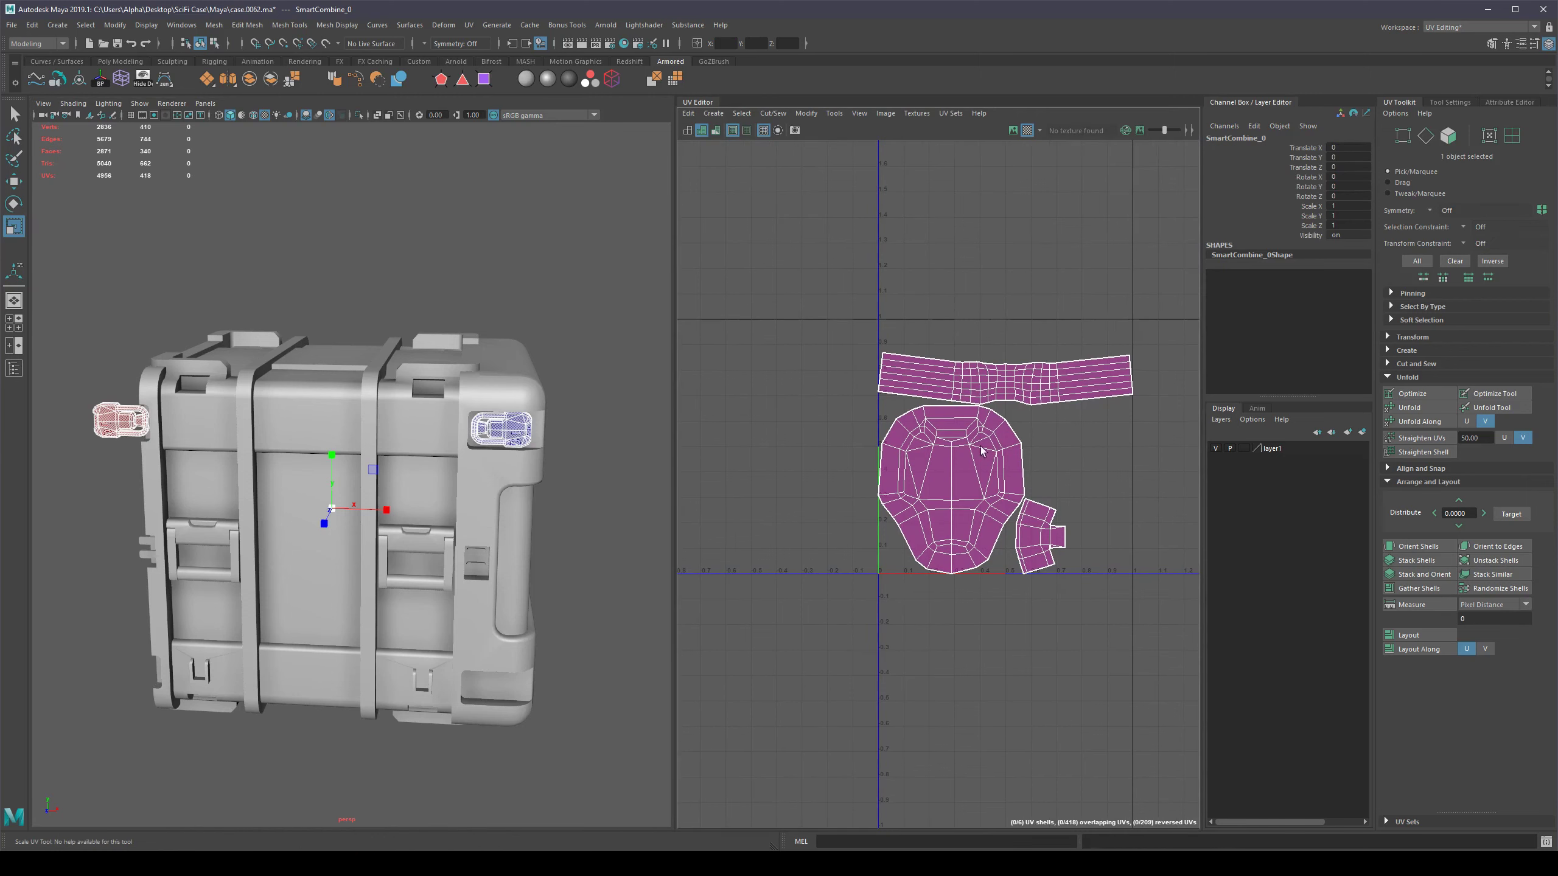
{"action": "right_click_drag", "start_coordinate": [984, 451], "coordinate": [719, 463], "text": "alt"}
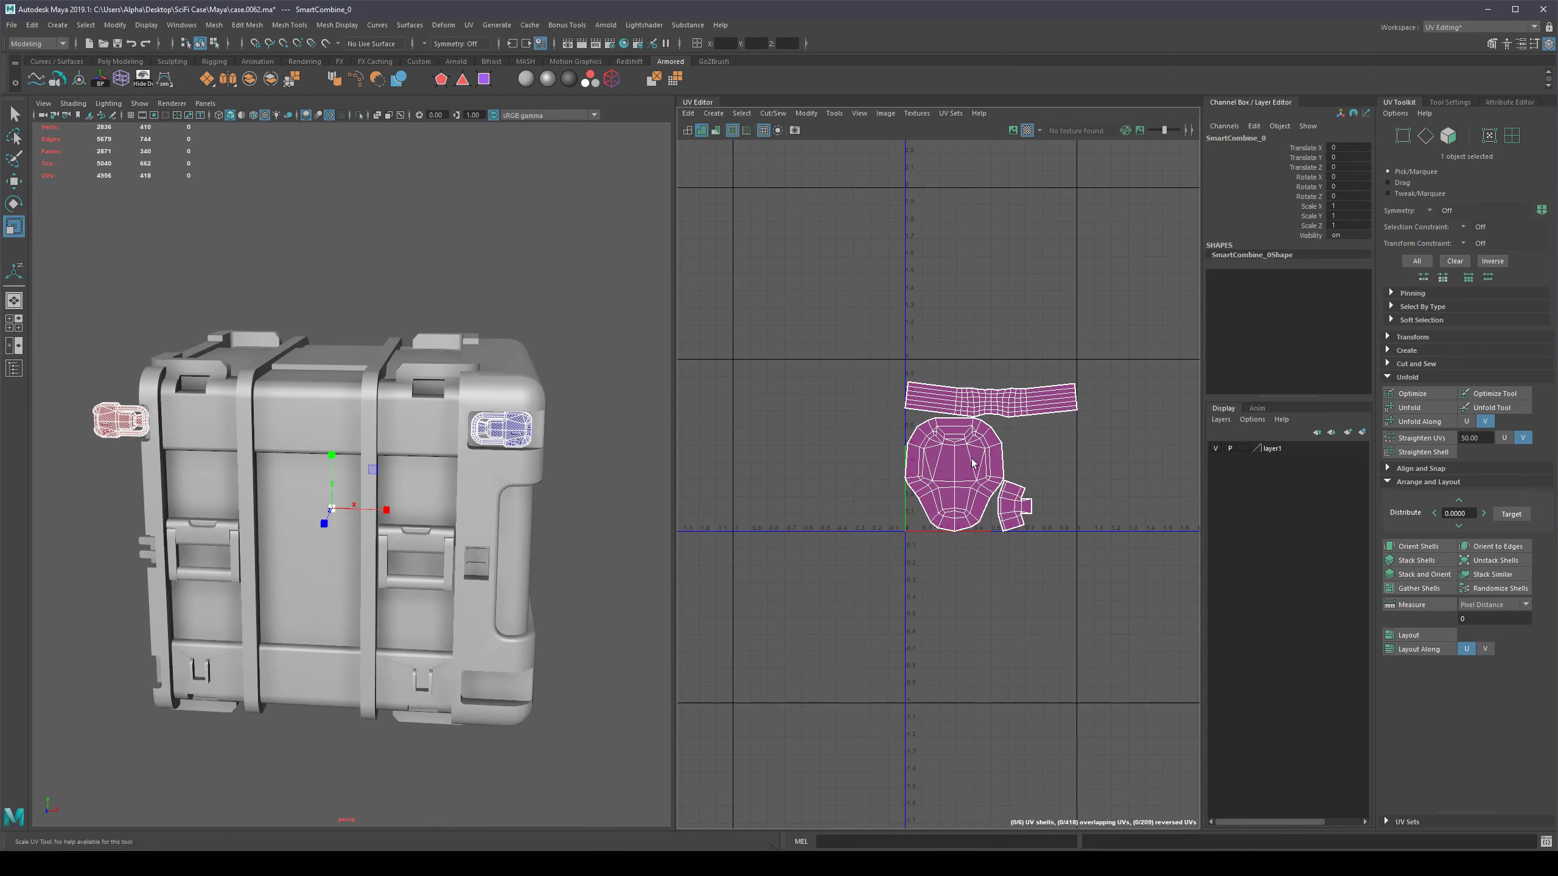
{"action": "right_click_drag", "start_coordinate": [784, 423], "coordinate": [752, 411]}
{"action": "left_click", "coordinate": [968, 477]}
{"action": "key", "text": "w"}
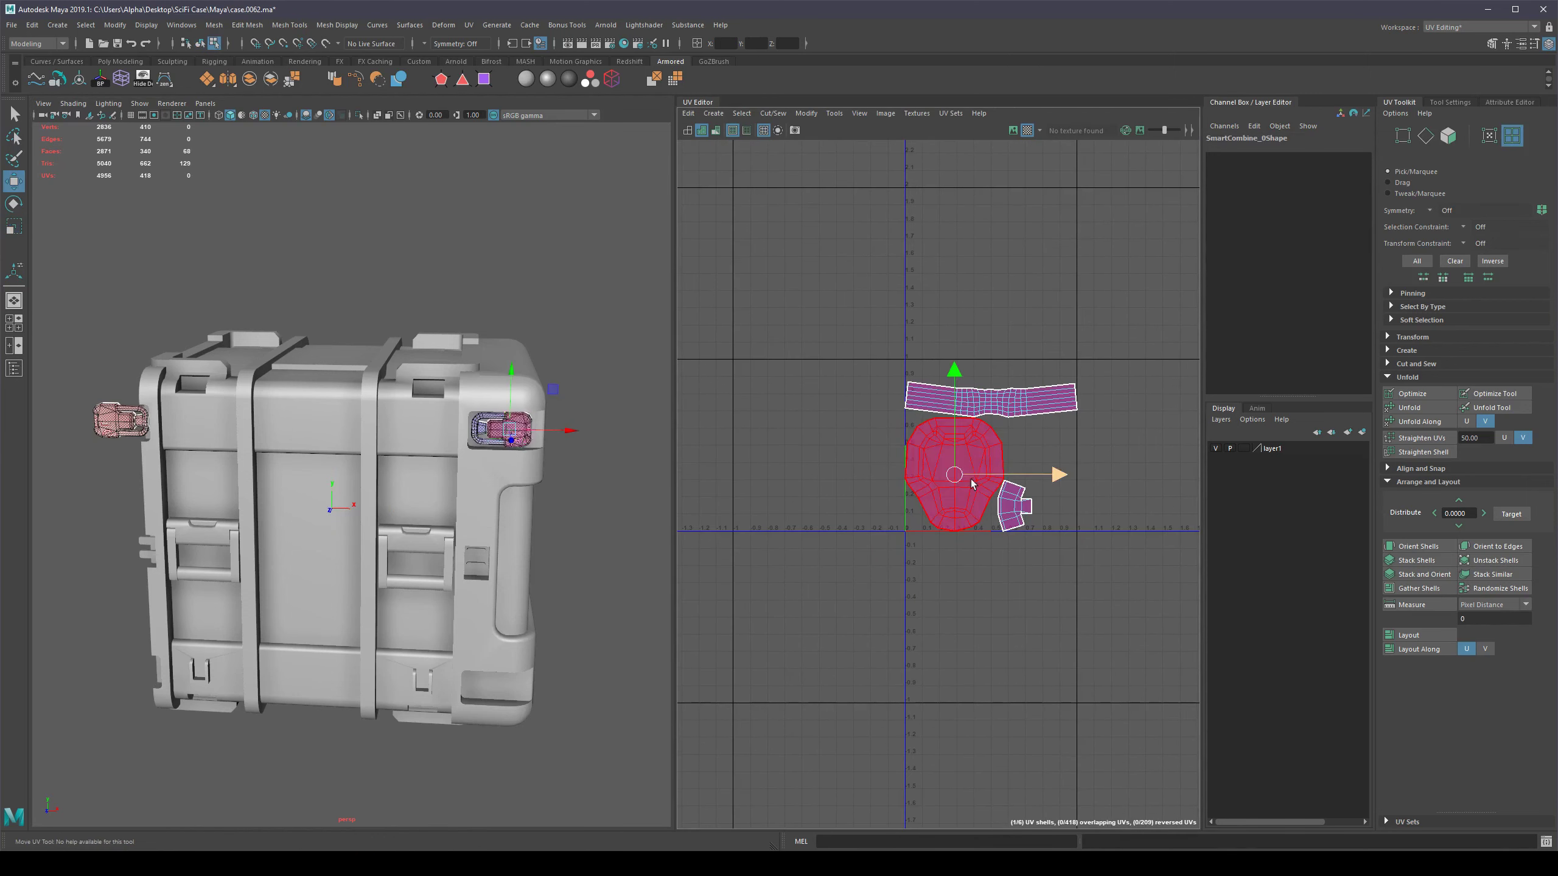
{"action": "left_click_drag", "start_coordinate": [951, 472], "coordinate": [738, 448]}
{"action": "left_click", "coordinate": [990, 400]}
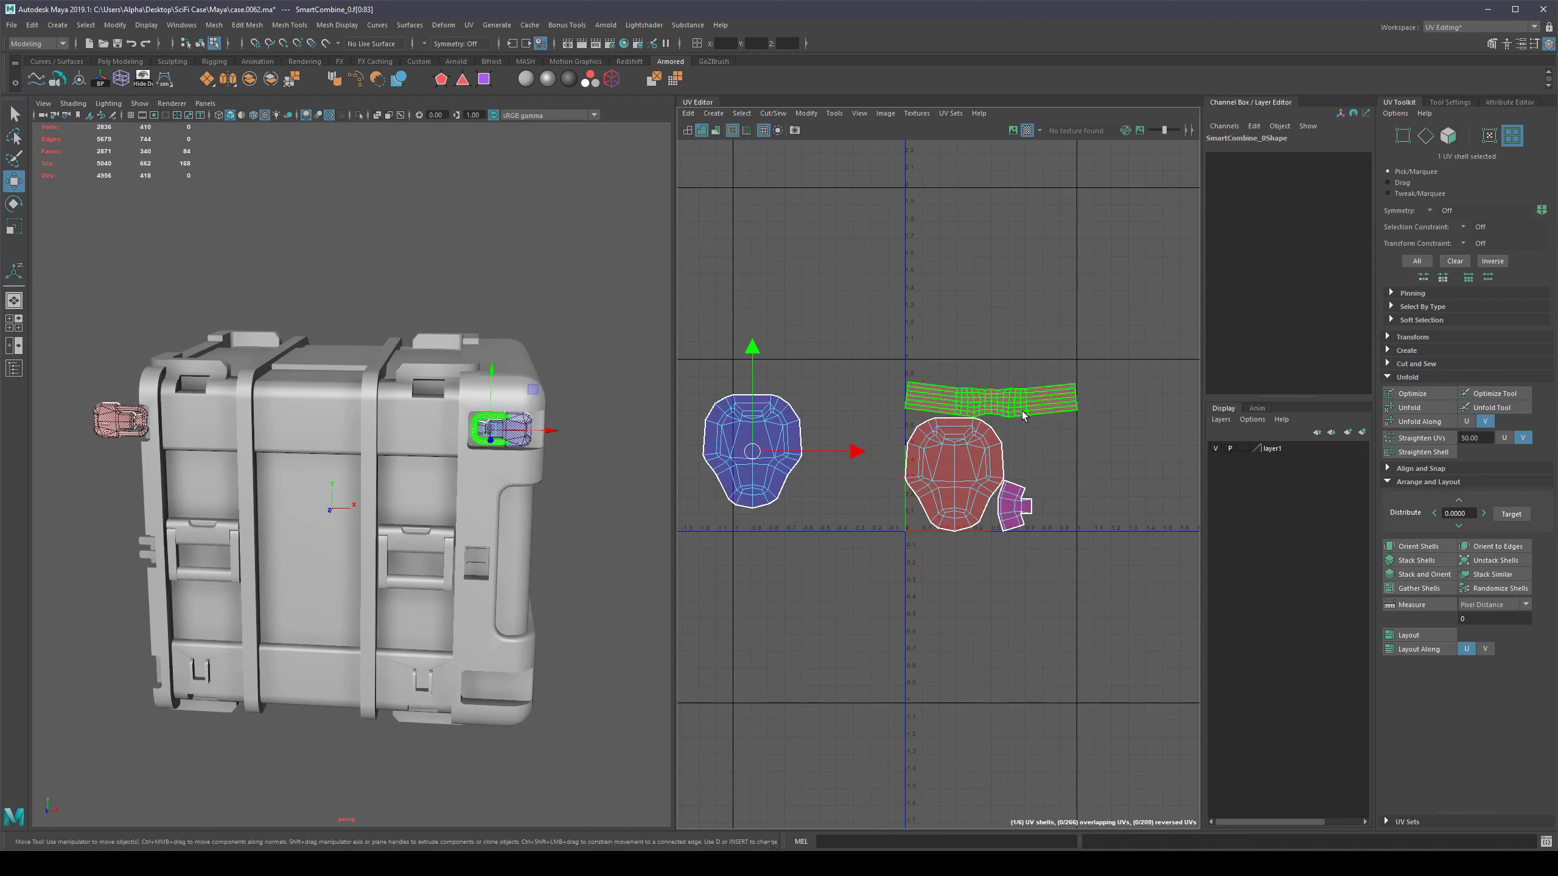
{"action": "left_click_drag", "start_coordinate": [991, 400], "coordinate": [951, 325]}
{"action": "left_click", "coordinate": [1015, 504]}
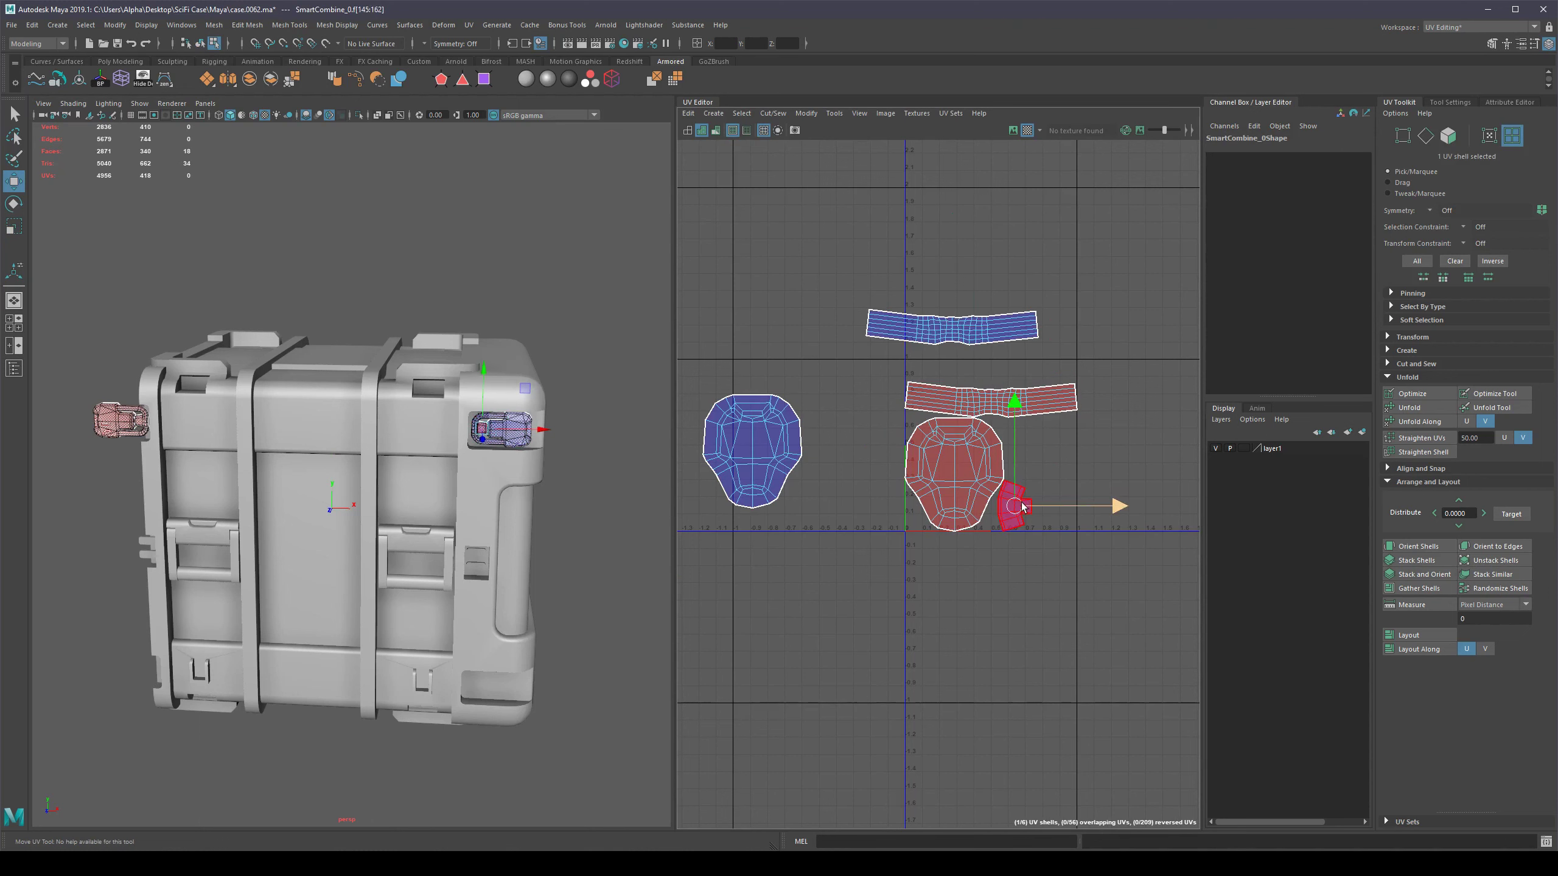
{"action": "left_click_drag", "start_coordinate": [1015, 504], "coordinate": [1131, 502]}
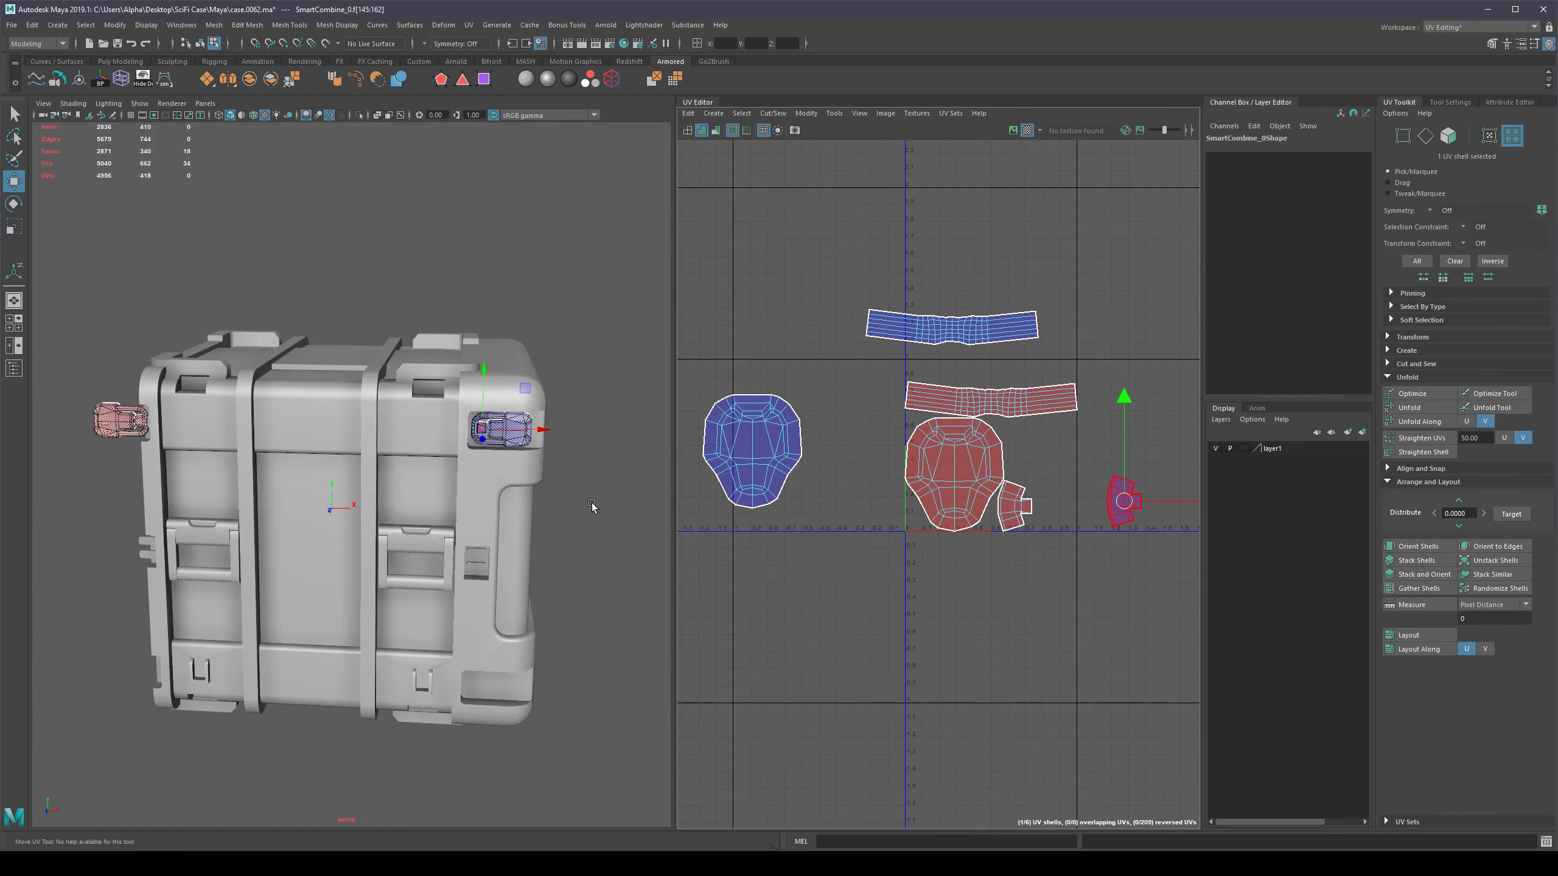
Undo the UV shell moves and the mirroring of the latch piece.
{"action": "key", "text": "ctrl+z"}
{"action": "key", "text": "ctrl+z"}
{"action": "key", "text": "ctrl+z"}
{"action": "key", "text": "ctrl+z"}
{"action": "key", "text": "ctrl+z"}
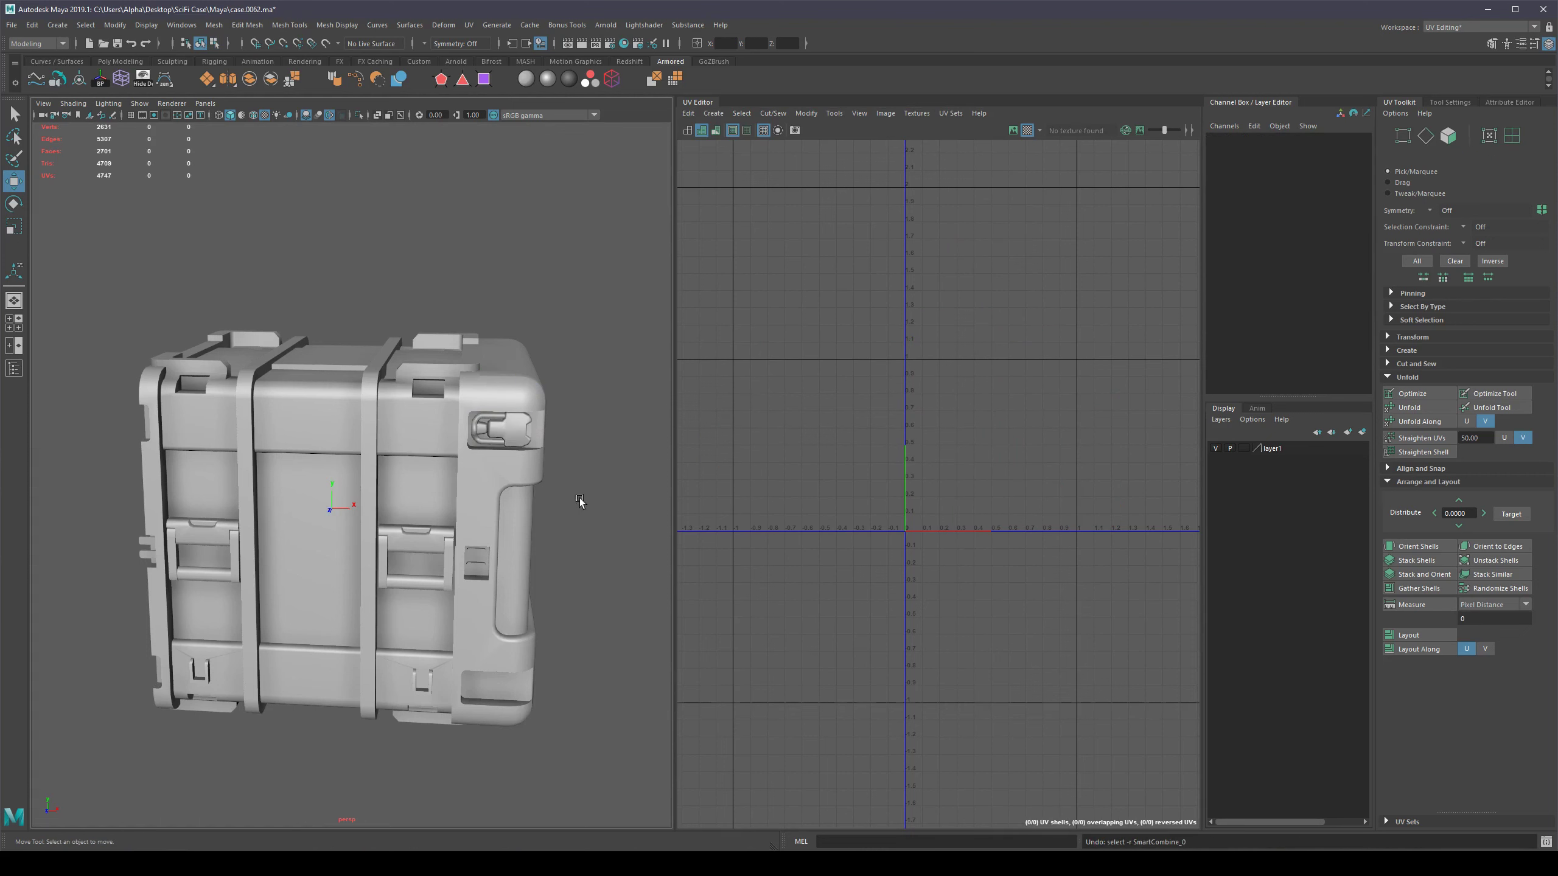
Duplicate the latch piece and rotate the copy 180 degrees about Z around the case's center.
{"action": "key", "text": "q"}
{"action": "left_click", "coordinate": [503, 436]}
{"action": "key", "text": "r"}
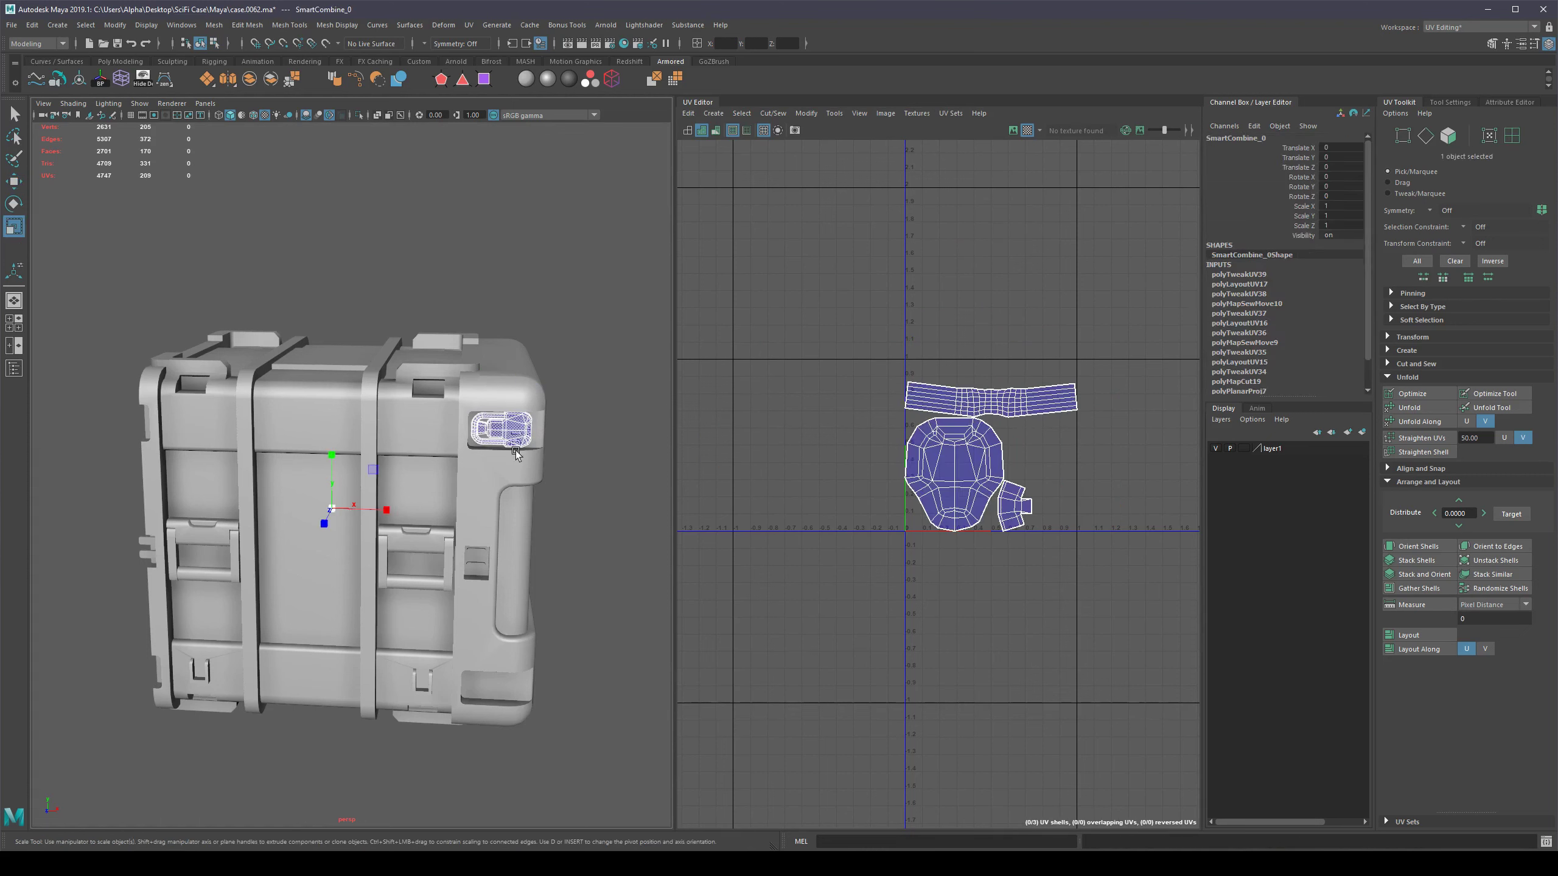
{"action": "key", "text": "ctrl+d"}
{"action": "key", "text": "e"}
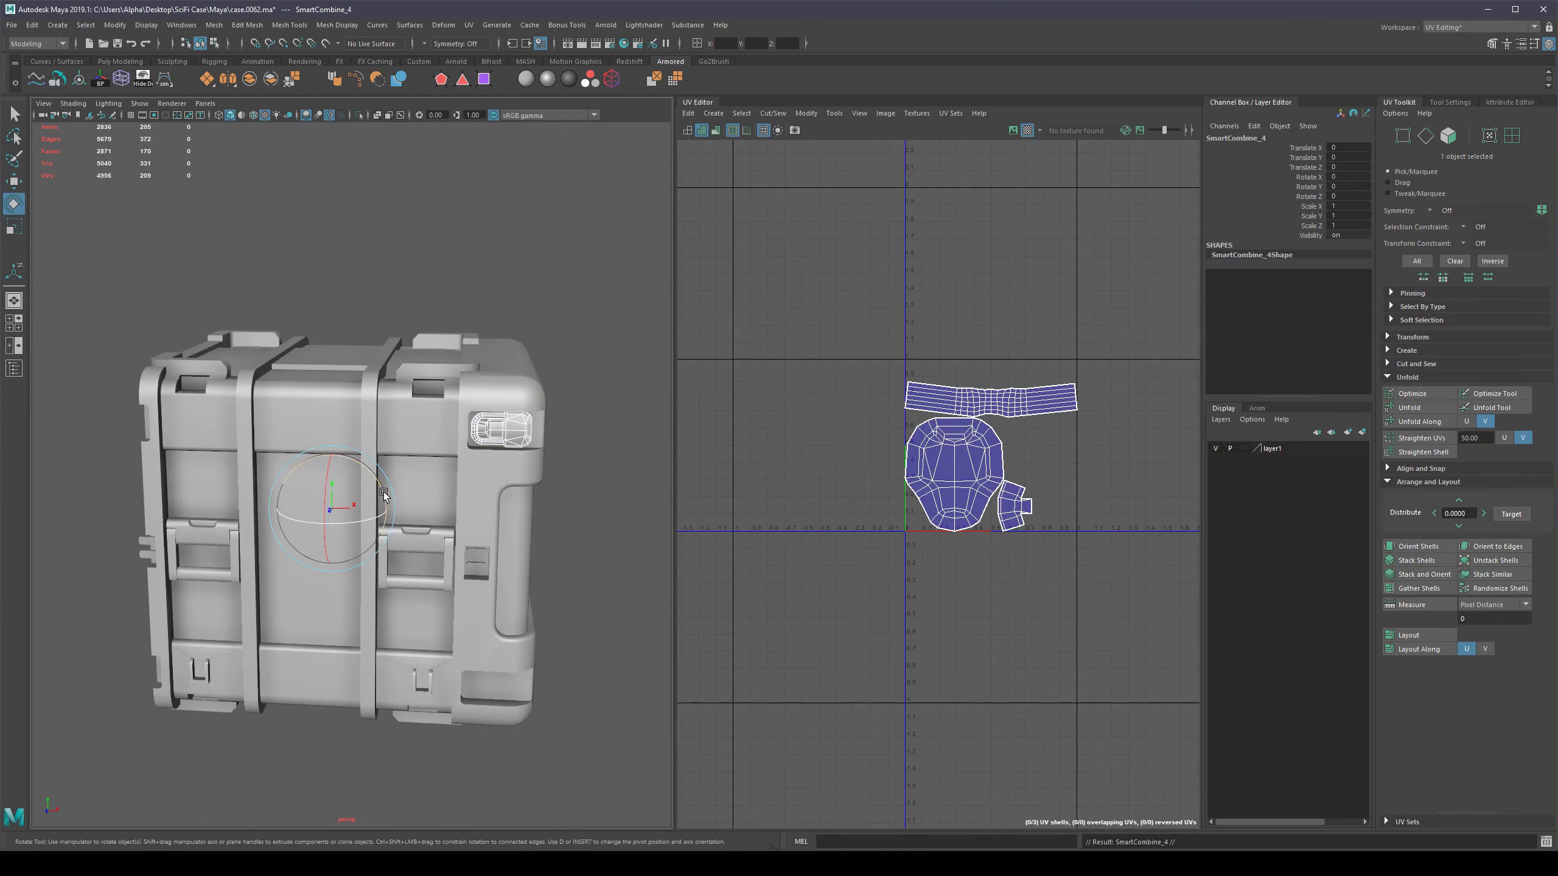
{"action": "left_click_drag", "start_coordinate": [380, 495], "coordinate": [209, 449]}
{"action": "key", "text": "ctrl+z"}
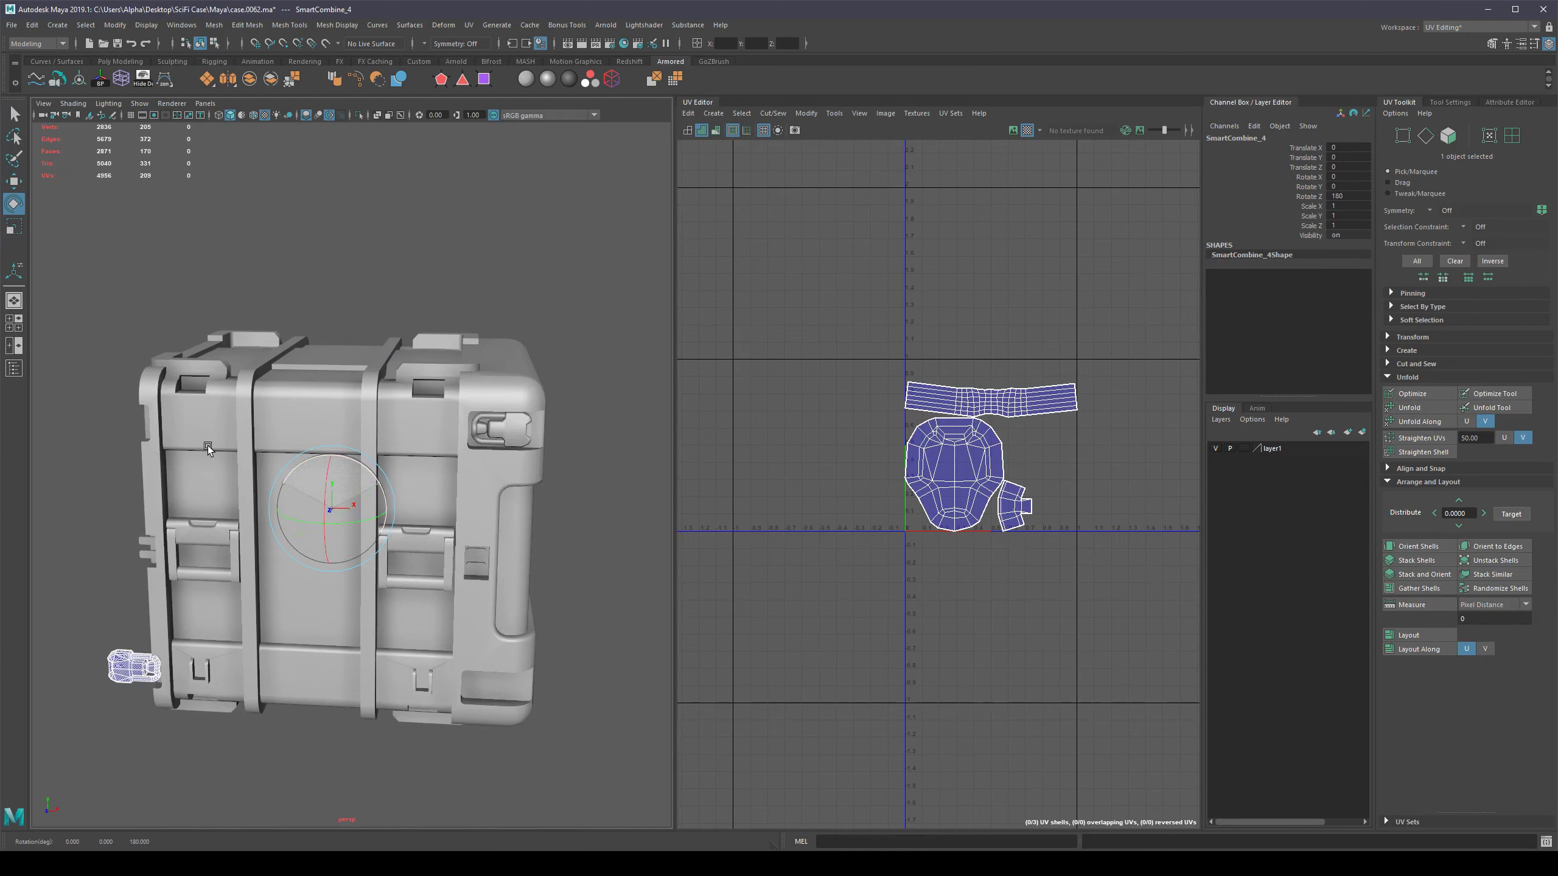
{"action": "right_click_drag", "start_coordinate": [317, 476], "coordinate": [552, 715], "text": "alt"}
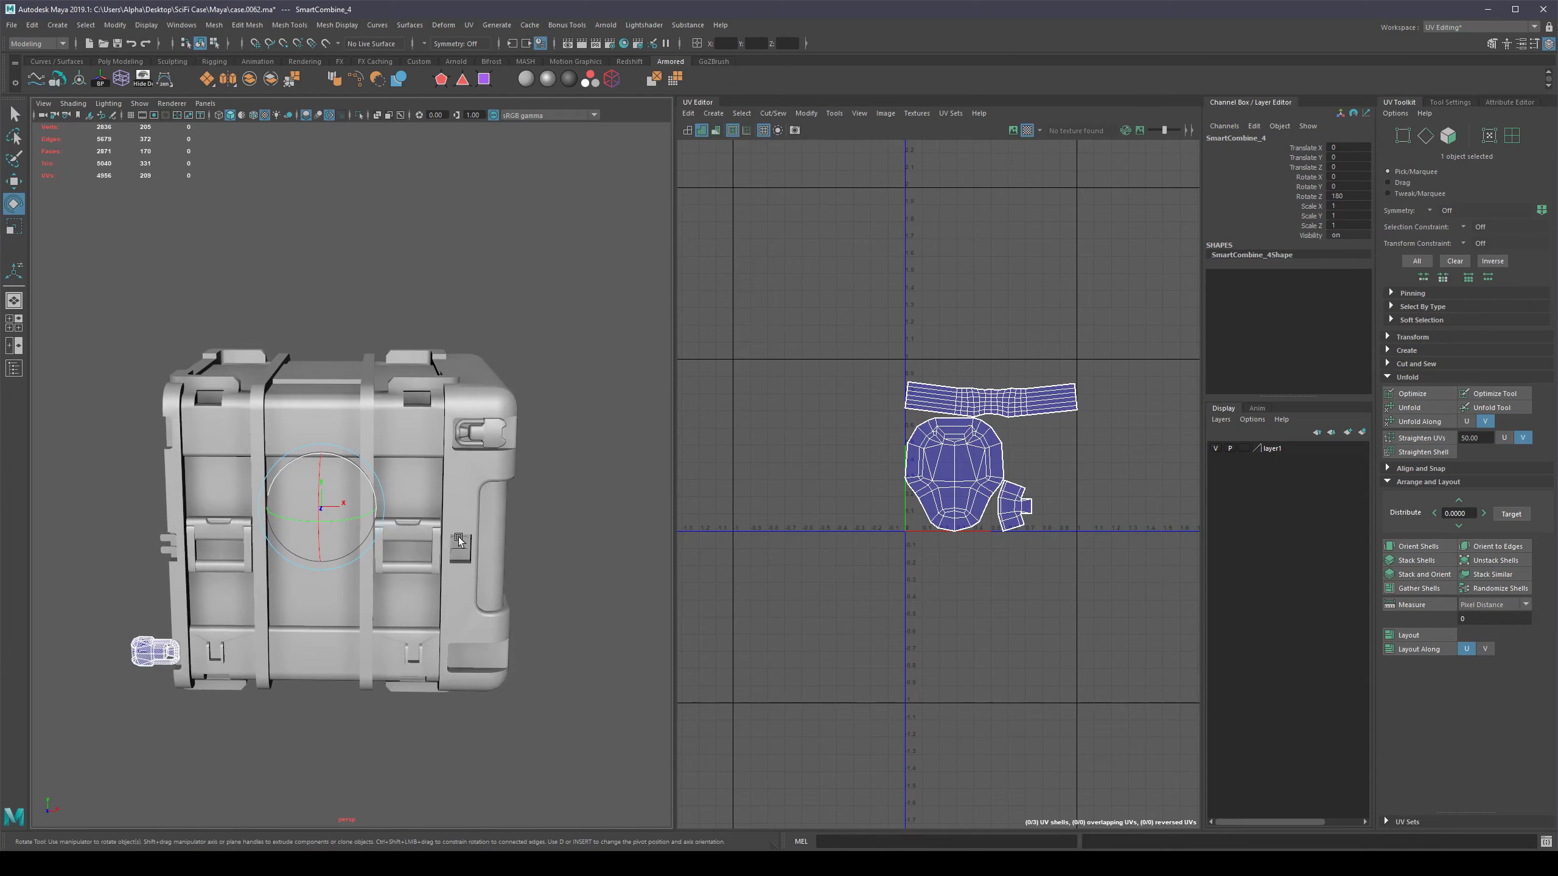
Compare the rotated latch copy at the case's lower corner with the original latch in its upper recess.
{"action": "middle_click_drag", "start_coordinate": [457, 537], "coordinate": [497, 441], "text": "alt"}
{"action": "key", "text": "q"}
{"action": "left_click", "coordinate": [485, 658]}
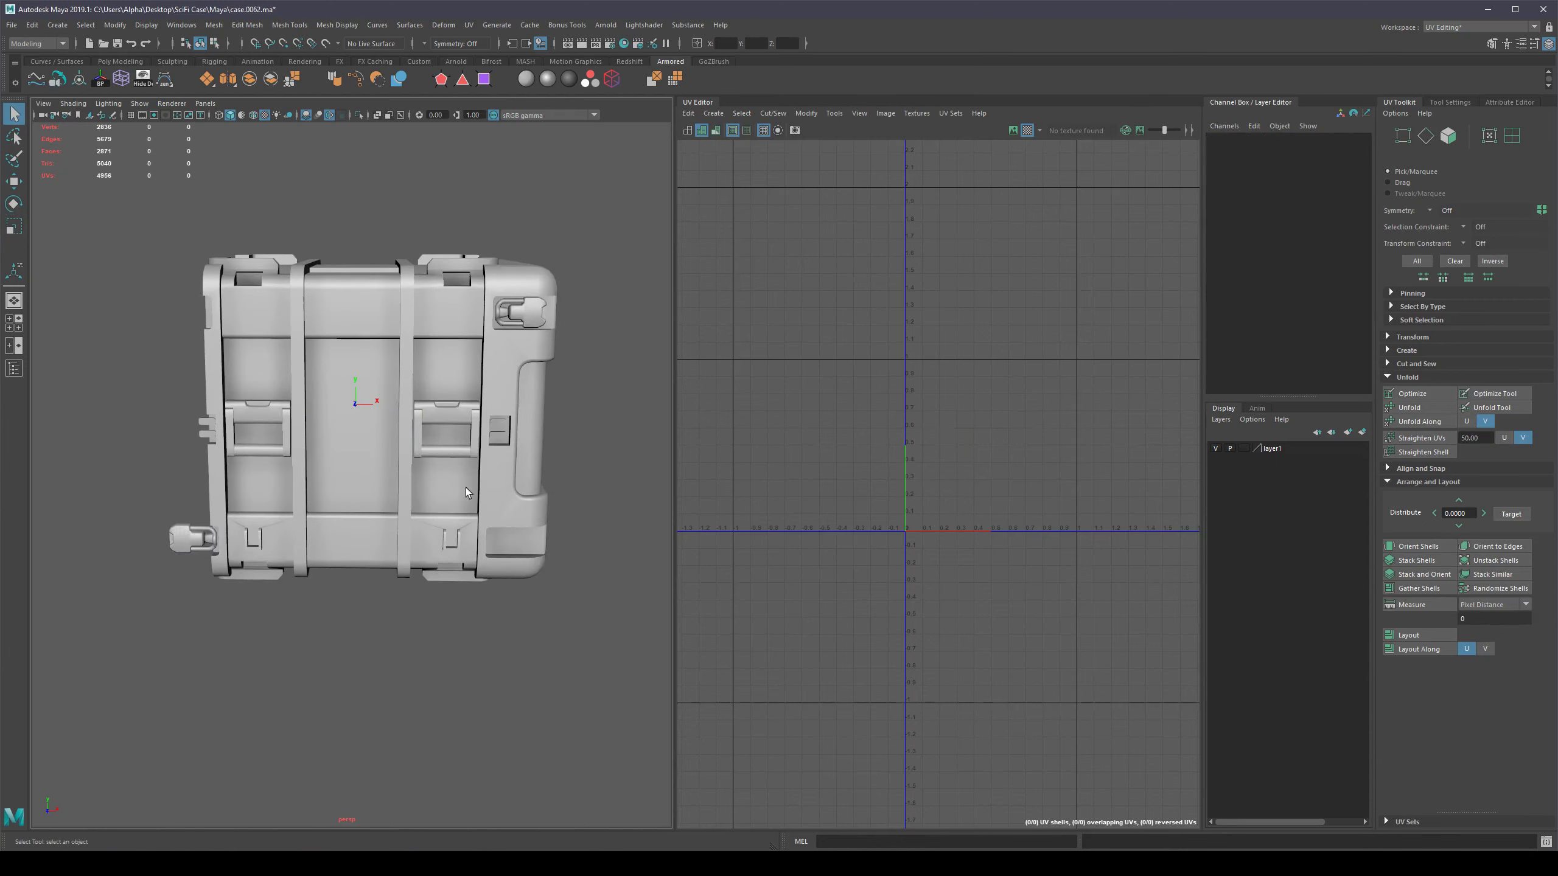
{"action": "left_click_drag", "start_coordinate": [456, 656], "coordinate": [437, 671], "text": "alt"}
{"action": "left_click", "coordinate": [215, 528]}
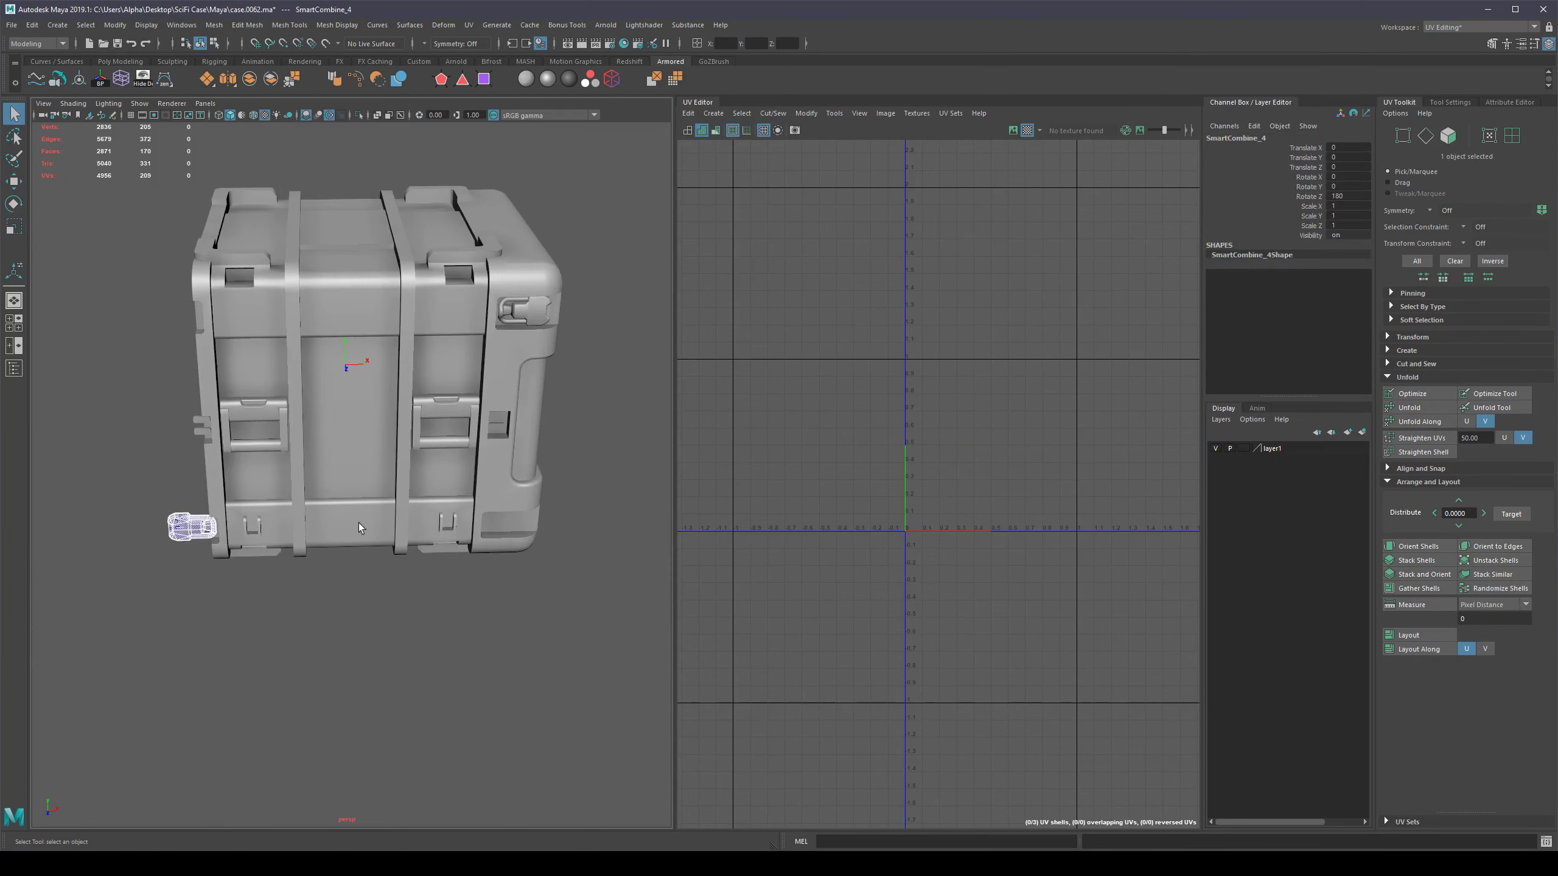
{"action": "middle_click_drag", "start_coordinate": [359, 527], "coordinate": [340, 585], "text": "alt"}
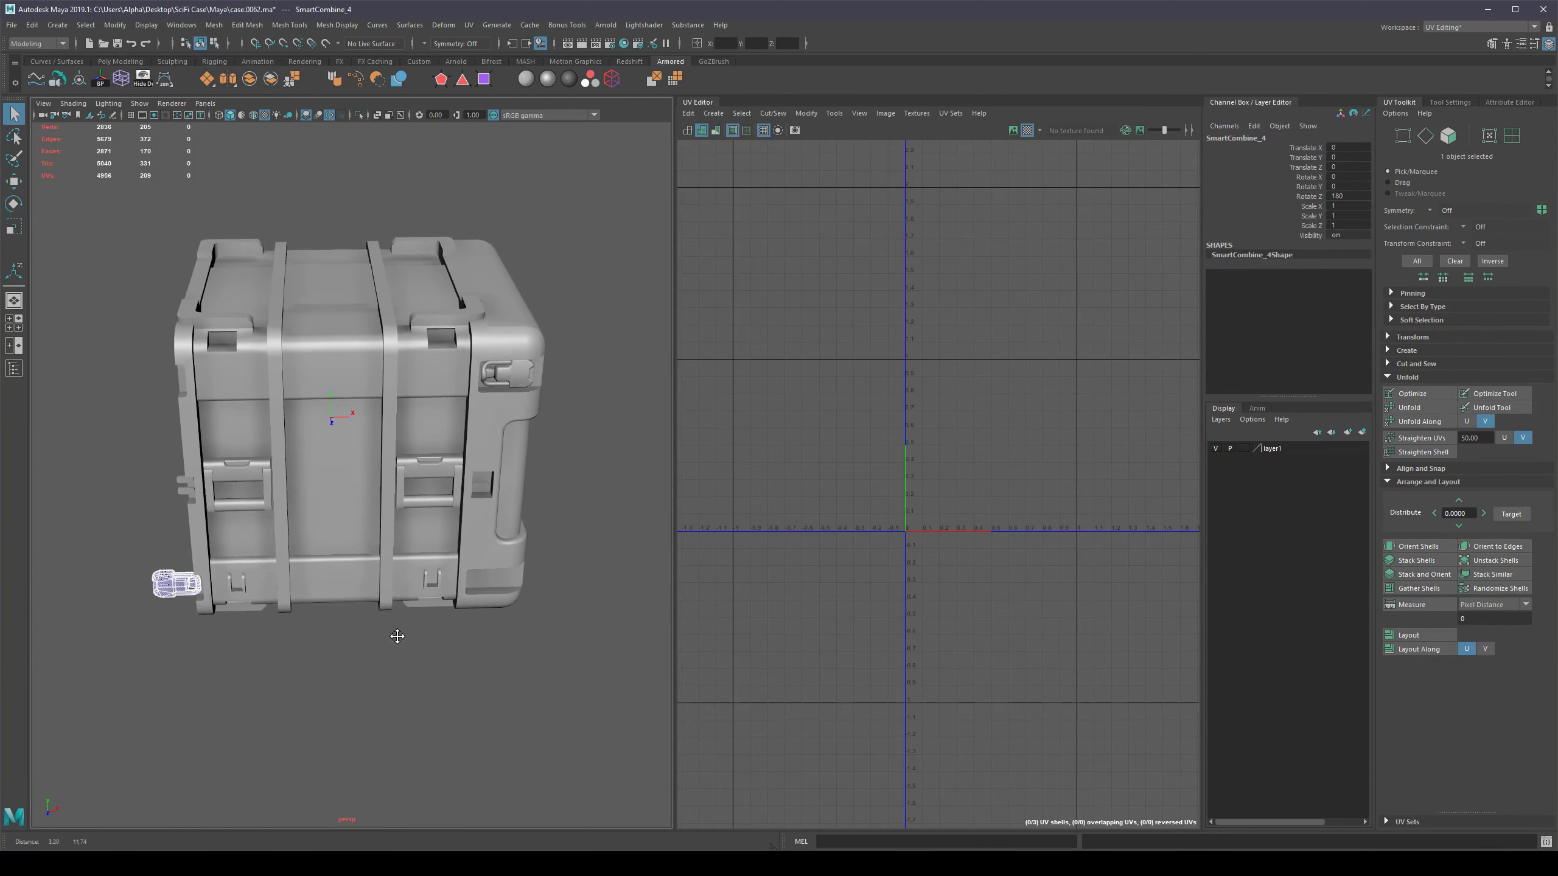
{"action": "left_click", "coordinate": [521, 378]}
{"action": "left_click", "coordinate": [161, 583]}
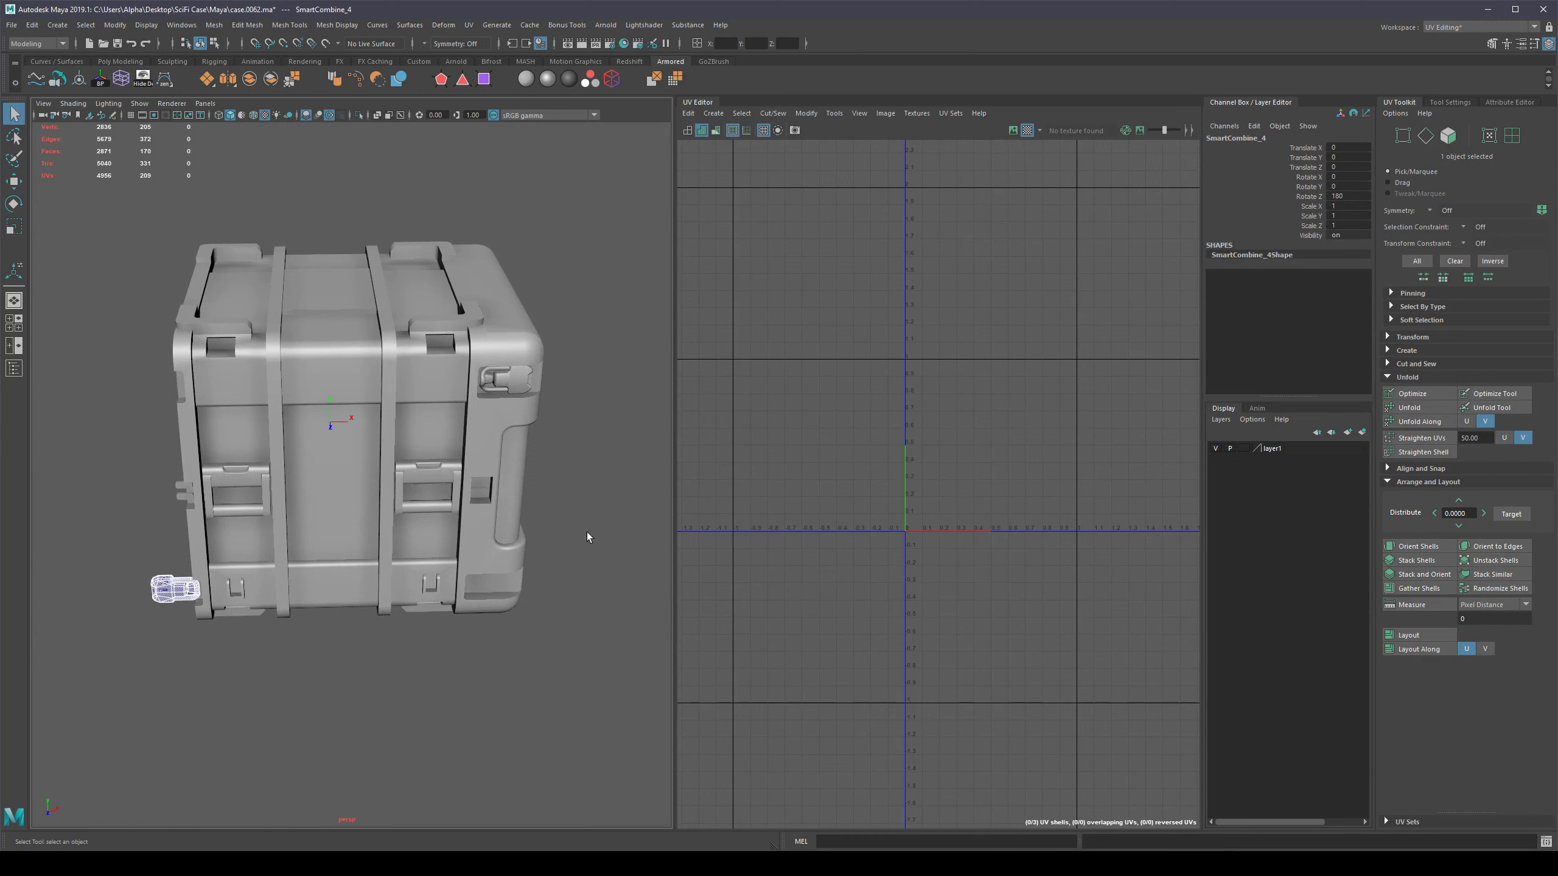
Inspect the original latch and how it sits in its recess from several close angles.
{"action": "left_click", "coordinate": [514, 386]}
{"action": "middle_click_drag", "start_coordinate": [575, 404], "coordinate": [561, 429], "text": "alt"}
{"action": "left_click_drag", "start_coordinate": [562, 429], "coordinate": [559, 411], "text": "alt"}
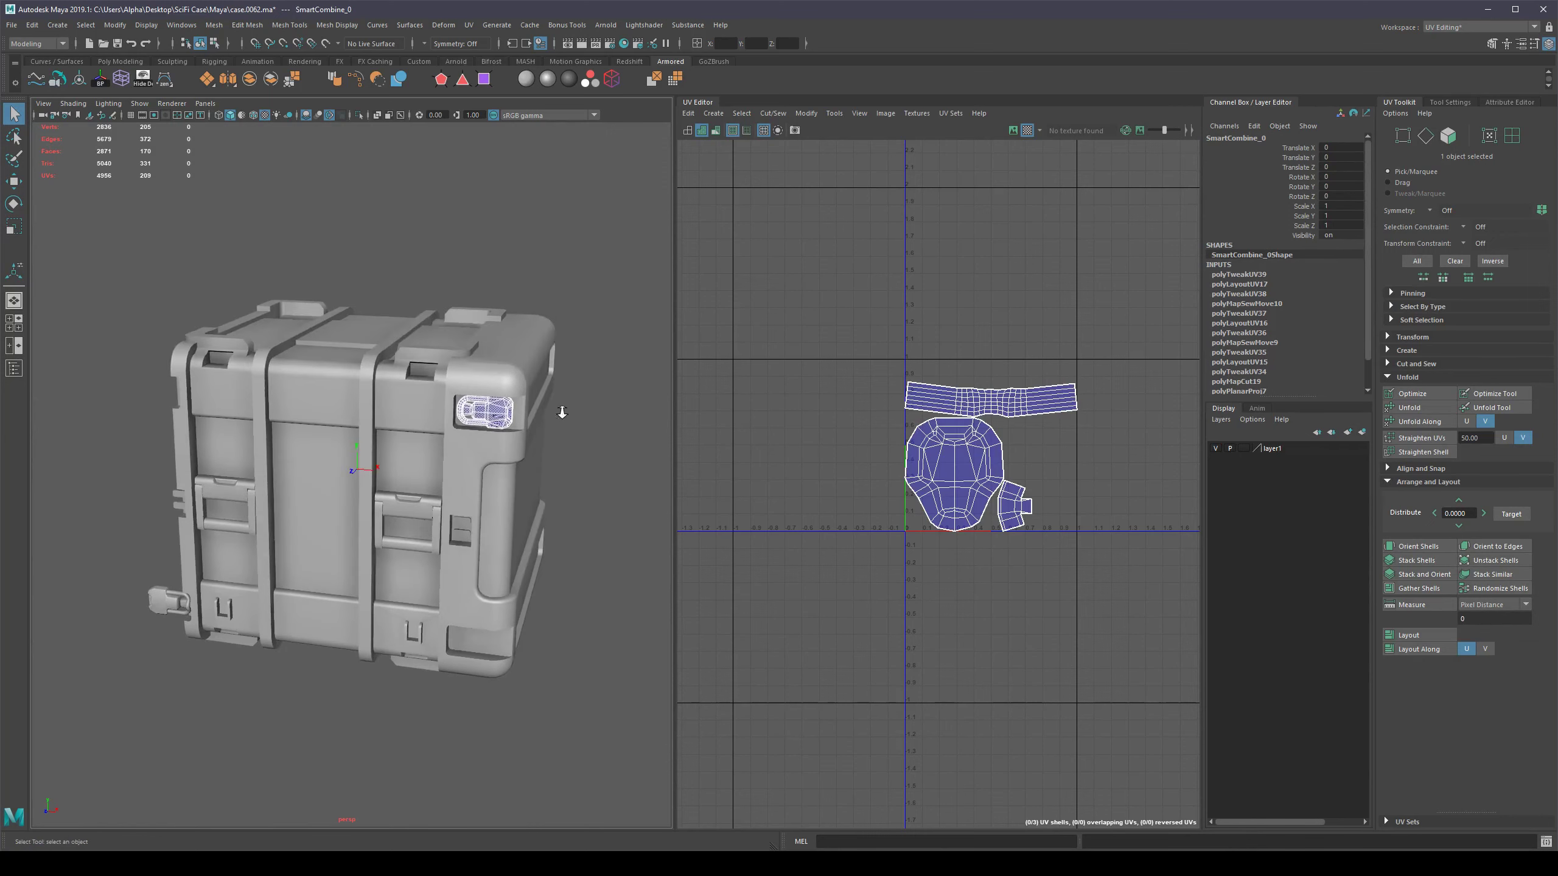
{"action": "right_click_drag", "start_coordinate": [560, 410], "coordinate": [557, 443], "text": "alt"}
{"action": "left_click_drag", "start_coordinate": [557, 443], "coordinate": [567, 405], "text": "alt"}
{"action": "right_click_drag", "start_coordinate": [568, 404], "coordinate": [622, 403], "text": "alt"}
{"action": "left_click", "coordinate": [622, 403]}
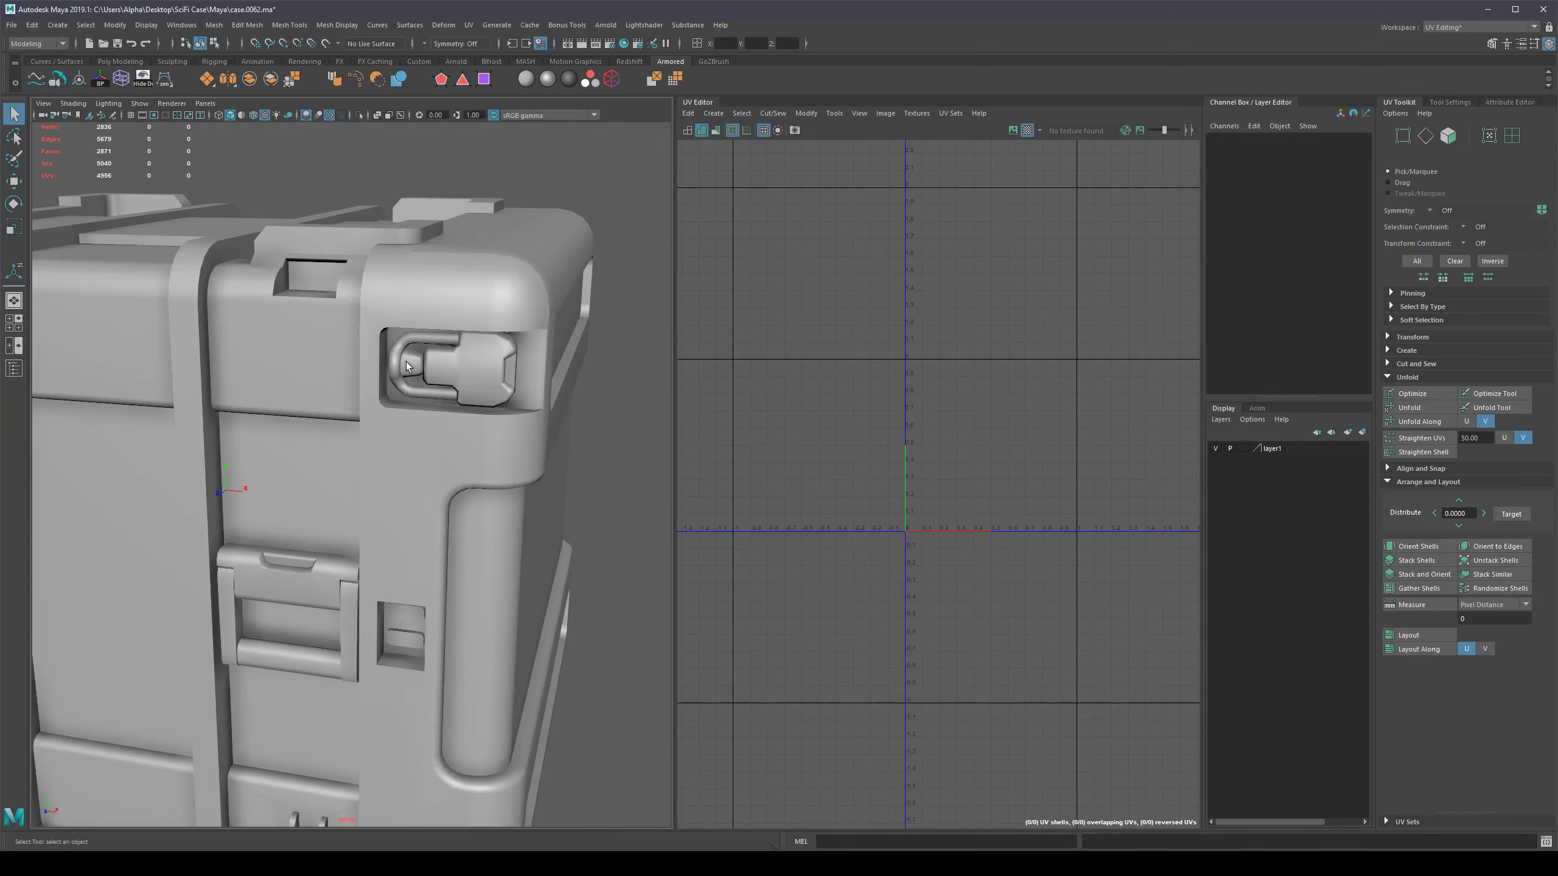
{"action": "left_click", "coordinate": [443, 336]}
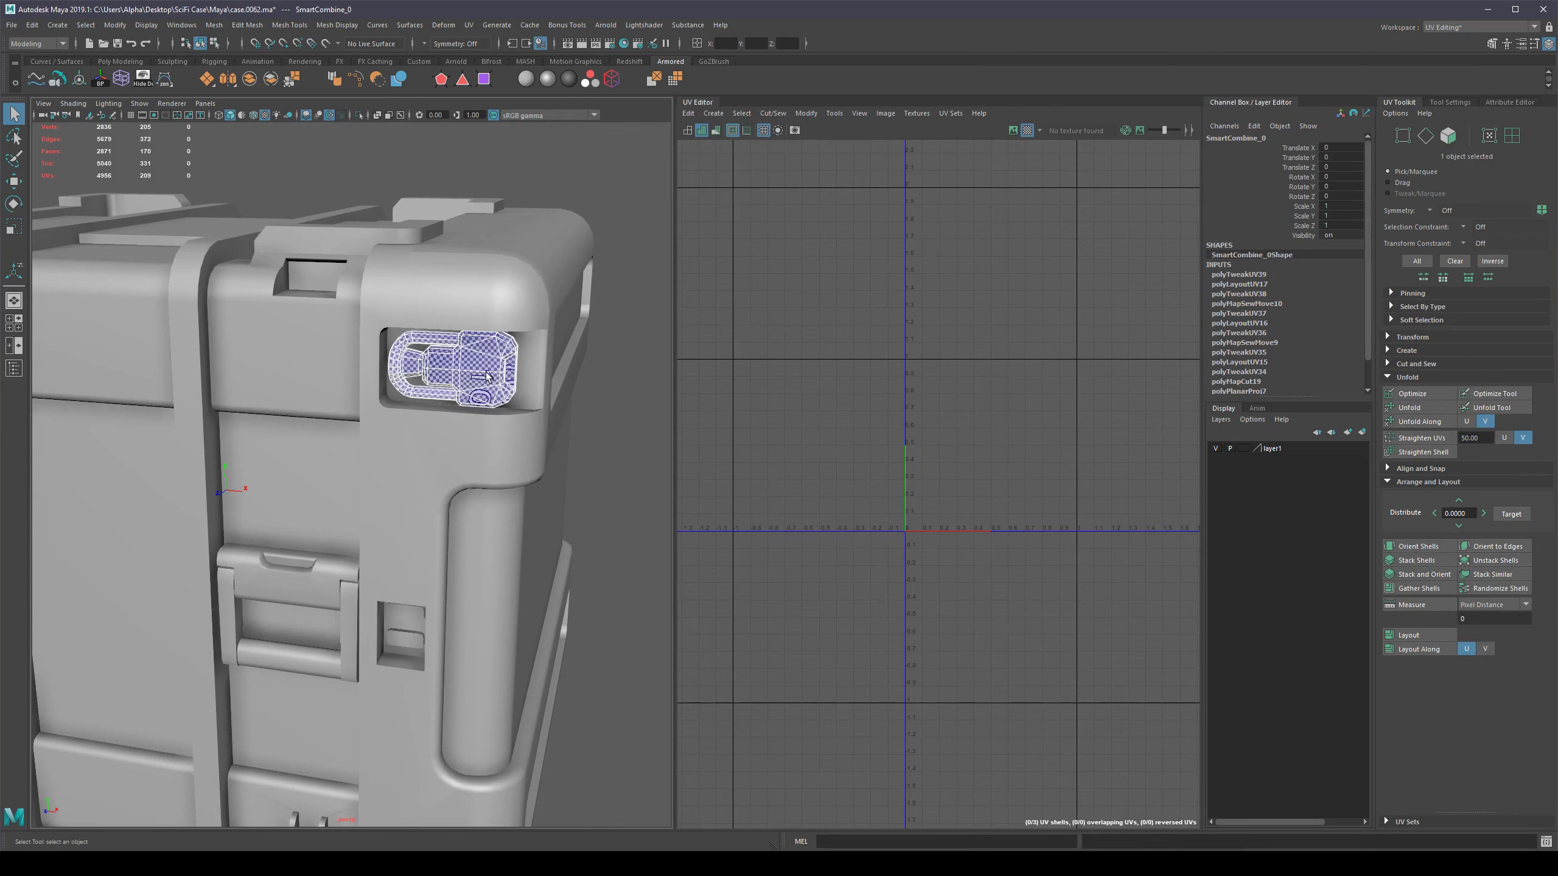
{"action": "scroll", "coordinate": [485, 375], "scroll_direction": "down", "scroll_amount": 4}
{"action": "left_click_drag", "start_coordinate": [555, 425], "coordinate": [590, 443], "text": "alt"}
{"action": "scroll", "coordinate": [561, 448], "scroll_direction": "up", "scroll_amount": 3}
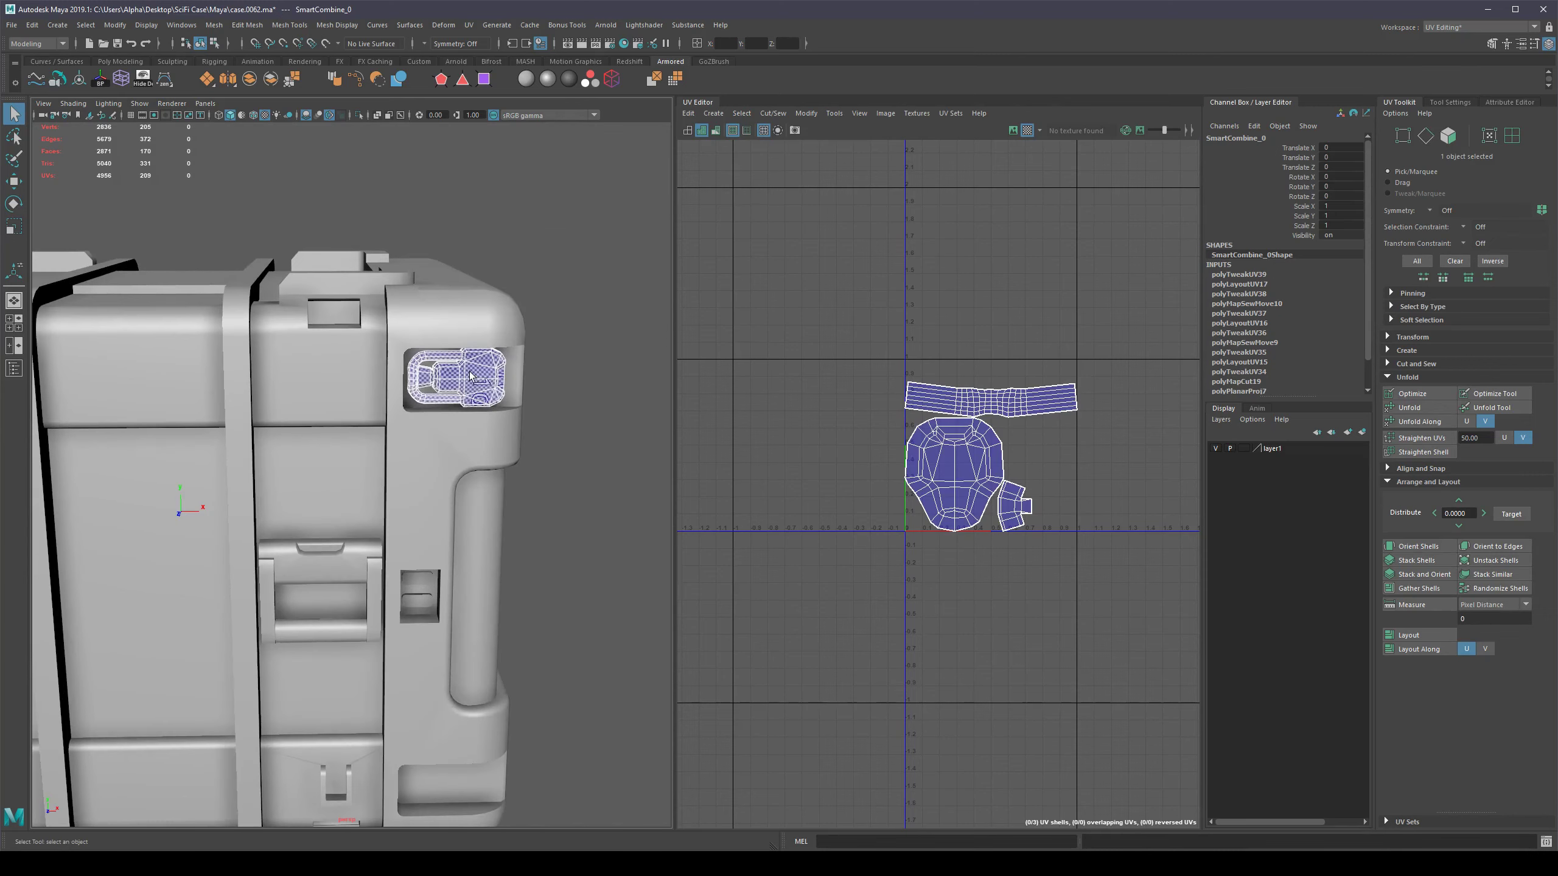
Delete the rotated latch copy beside the lower corner of the case.
{"action": "scroll", "coordinate": [471, 375], "scroll_direction": "down", "scroll_amount": 5}
{"action": "left_click", "coordinate": [455, 468]}
{"action": "left_click", "coordinate": [395, 434]}
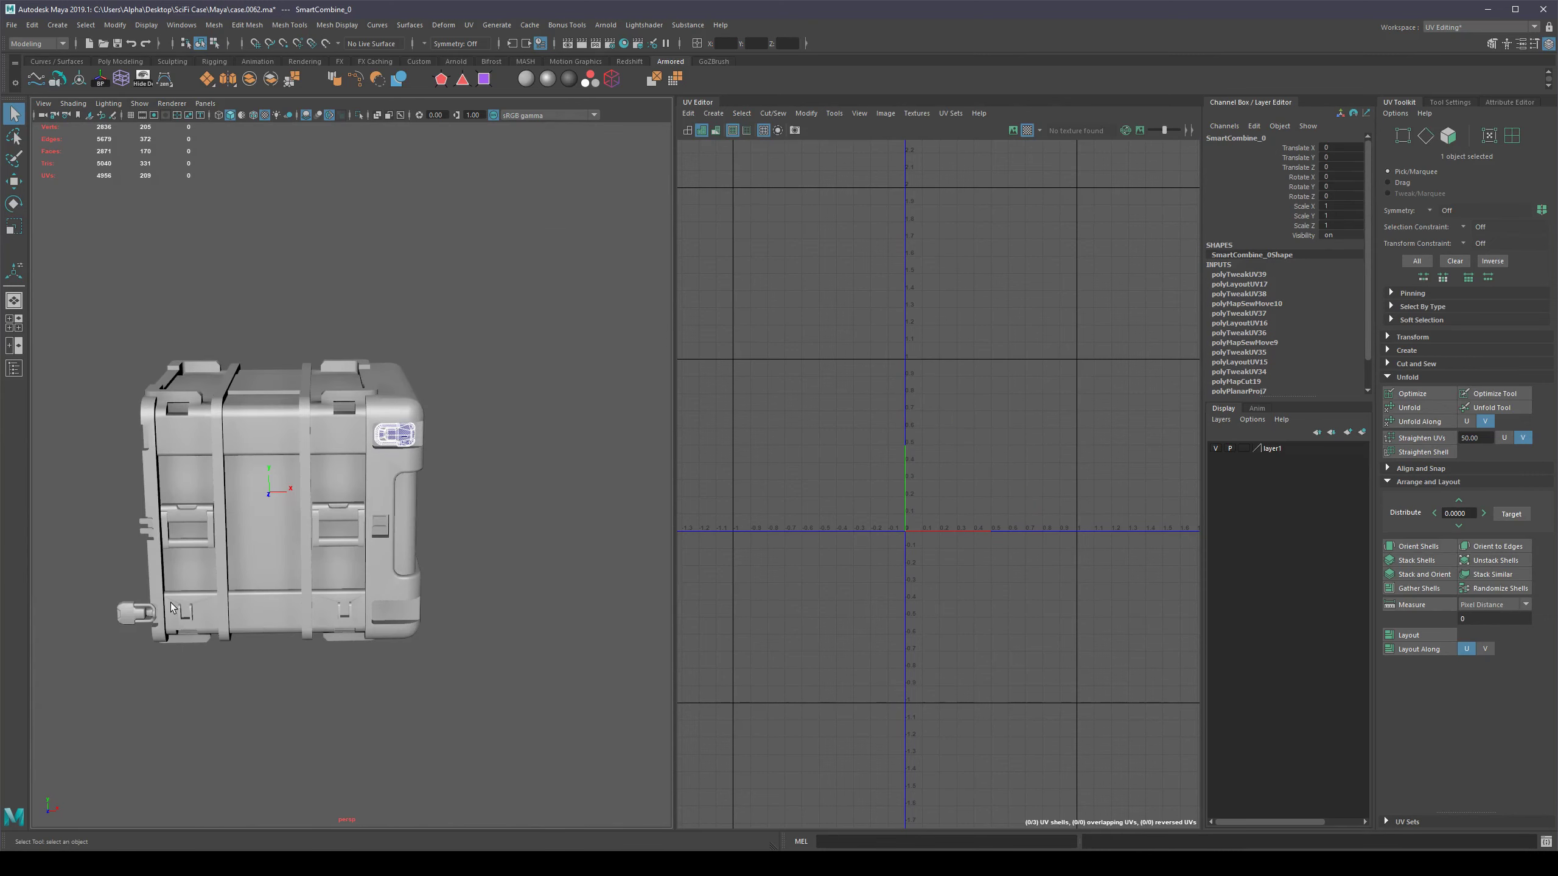
{"action": "left_click", "coordinate": [138, 612]}
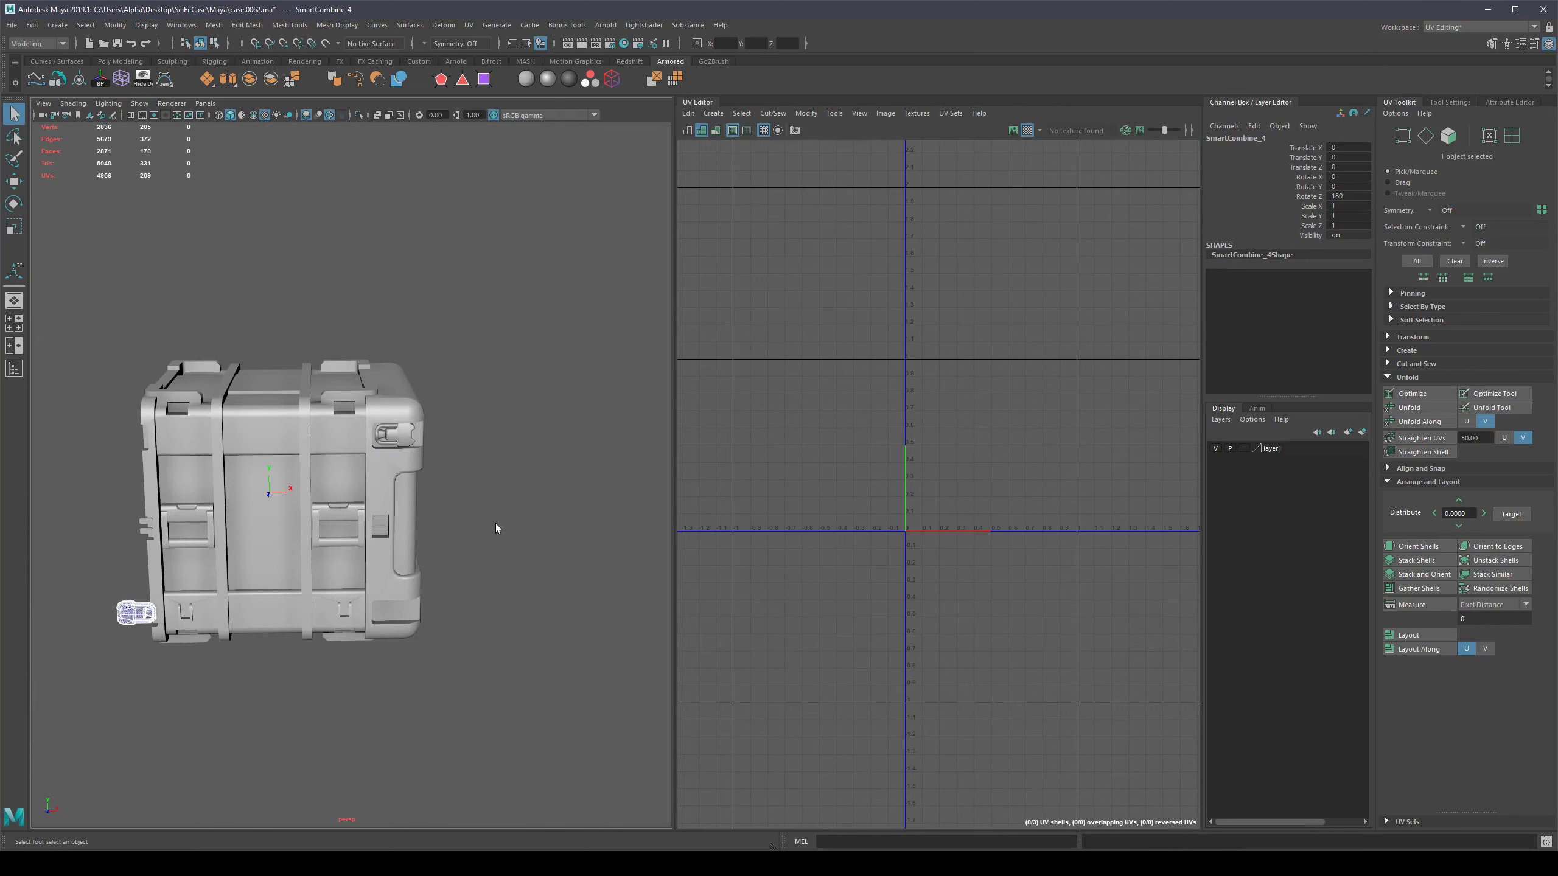
{"action": "scroll", "coordinate": [272, 694], "scroll_direction": "up", "scroll_amount": 4}
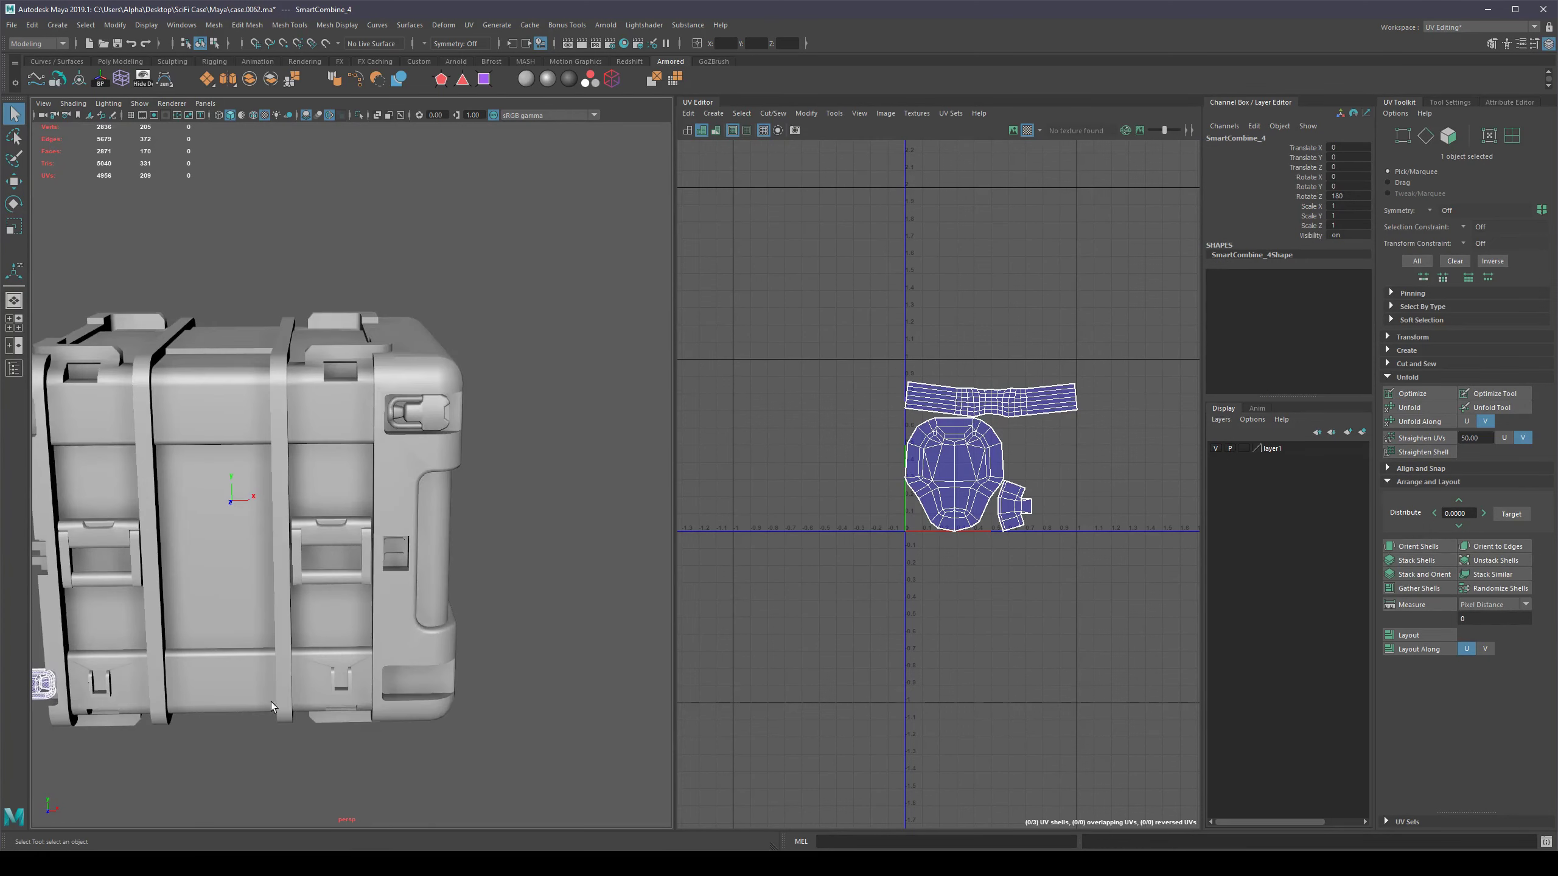
{"action": "middle_click_drag", "start_coordinate": [270, 702], "coordinate": [489, 626], "text": "alt"}
{"action": "scroll", "coordinate": [468, 615], "scroll_direction": "down", "scroll_amount": 1}
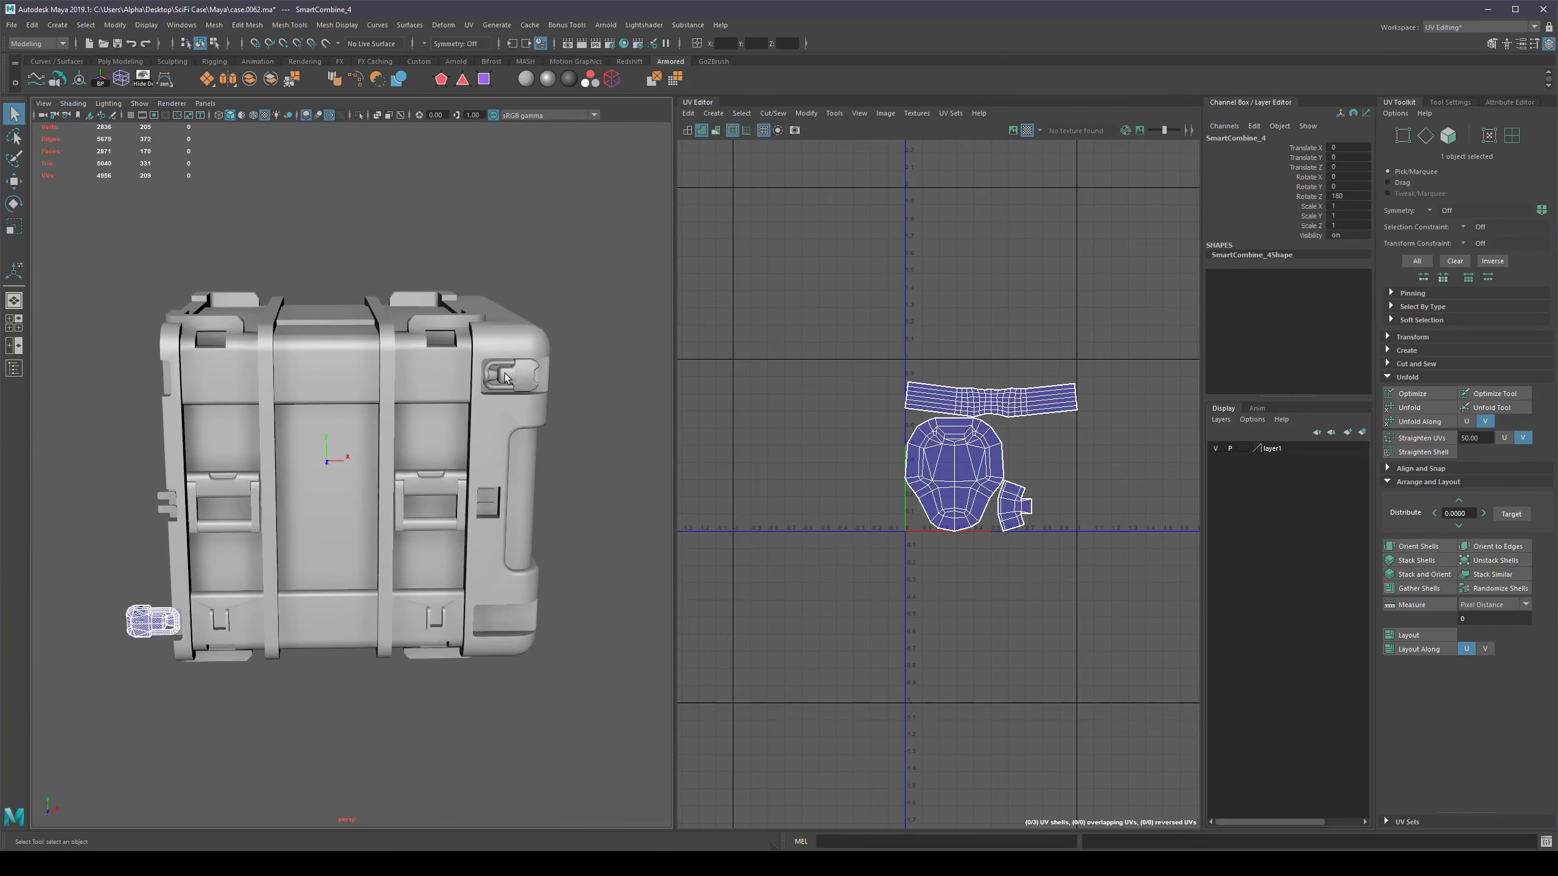
{"action": "left_click", "coordinate": [155, 708]}
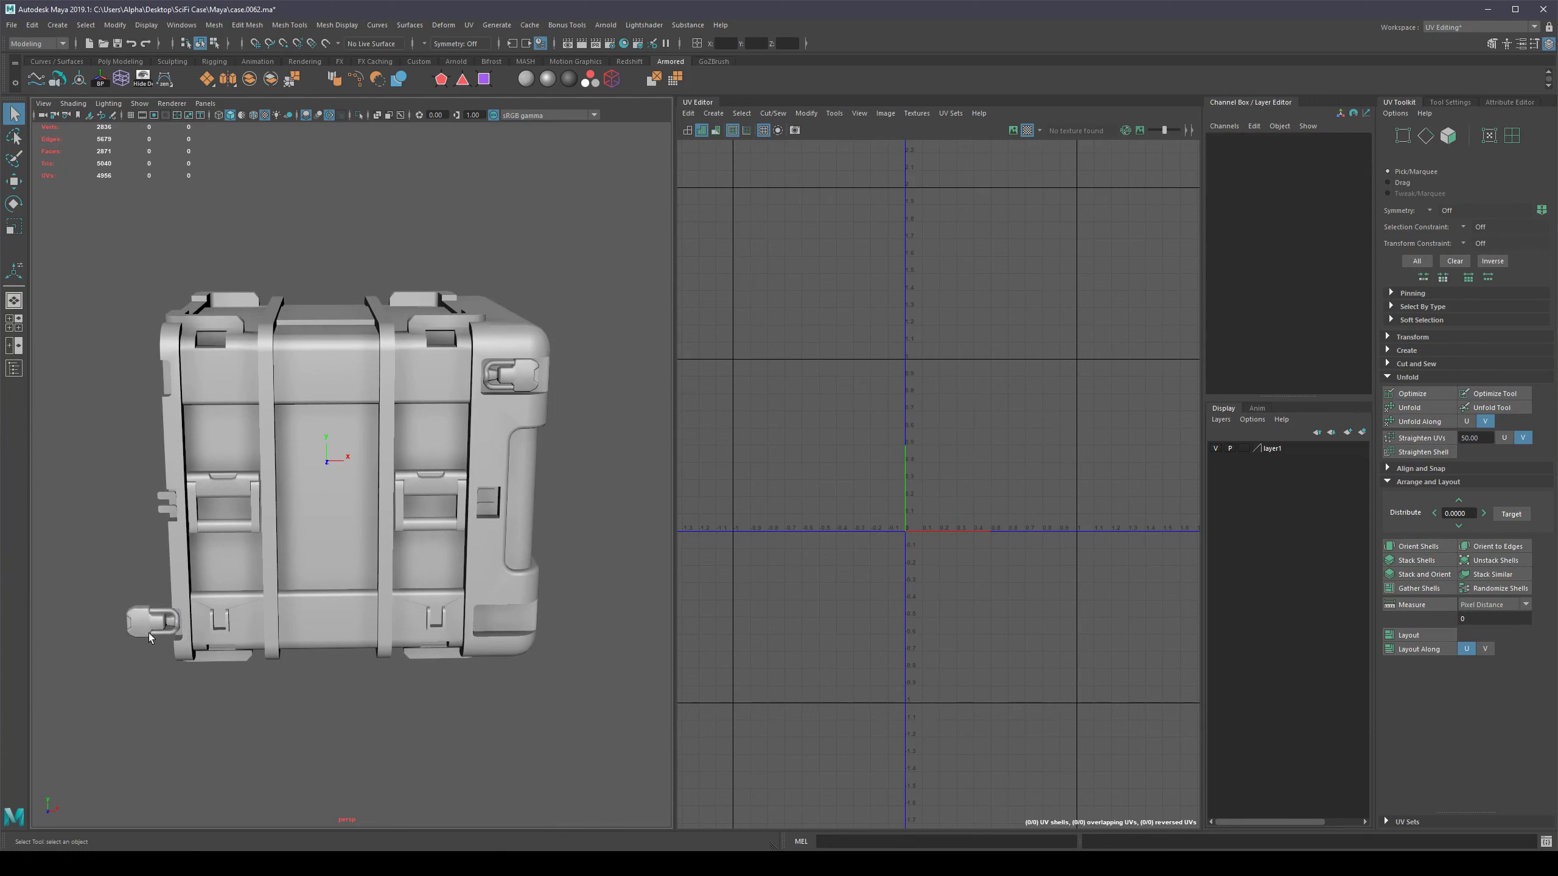
{"action": "left_click", "coordinate": [149, 624]}
{"action": "key", "text": "Delete"}
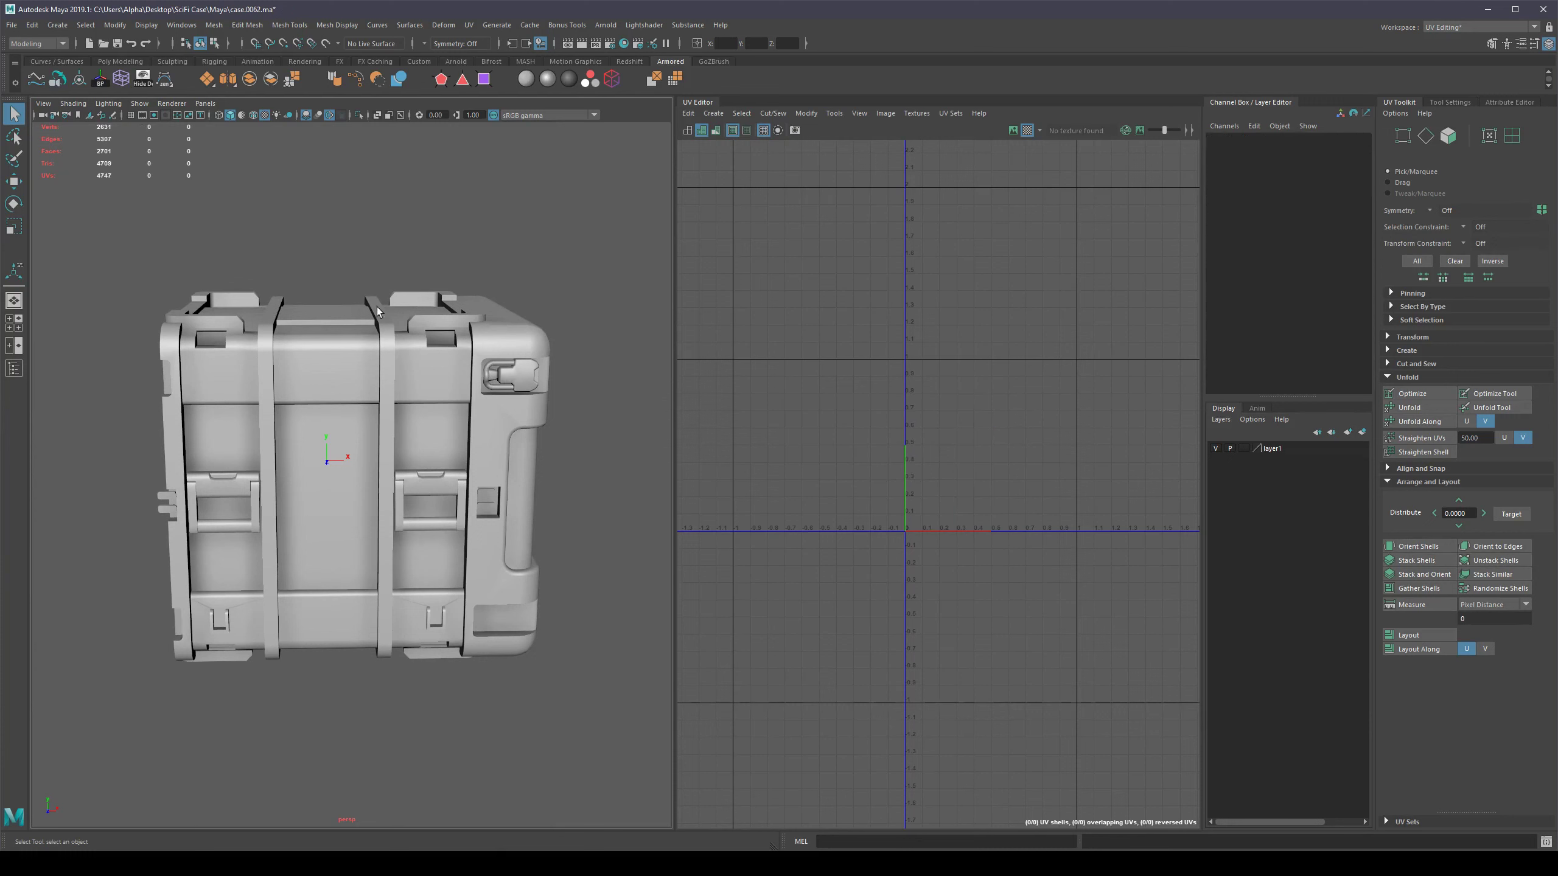
Select the original latch and save the scene as a new incremental version.
{"action": "left_click", "coordinate": [519, 385]}
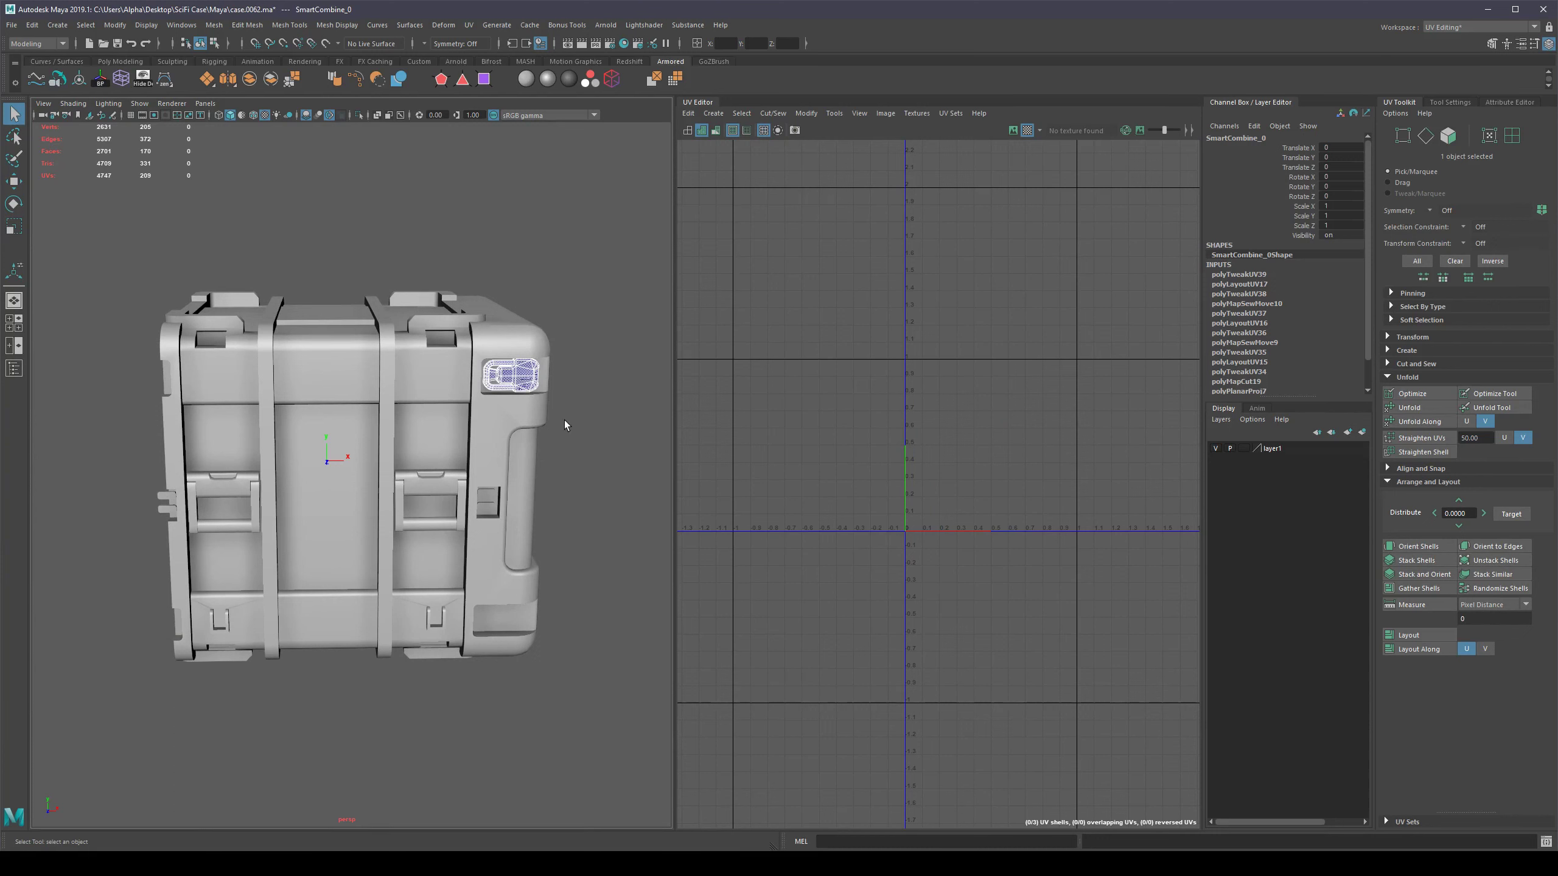
{"action": "mouse_move", "coordinate": [562, 455]}
{"action": "left_mouse_down", "text": "alt"}
{"action": "mouse_move", "coordinate": [570, 497]}
{"action": "mouse_move", "coordinate": [575, 443]}
{"action": "left_mouse_up", "text": "alt"}
{"action": "middle_click_drag", "start_coordinate": [577, 445], "coordinate": [577, 471], "text": "alt"}
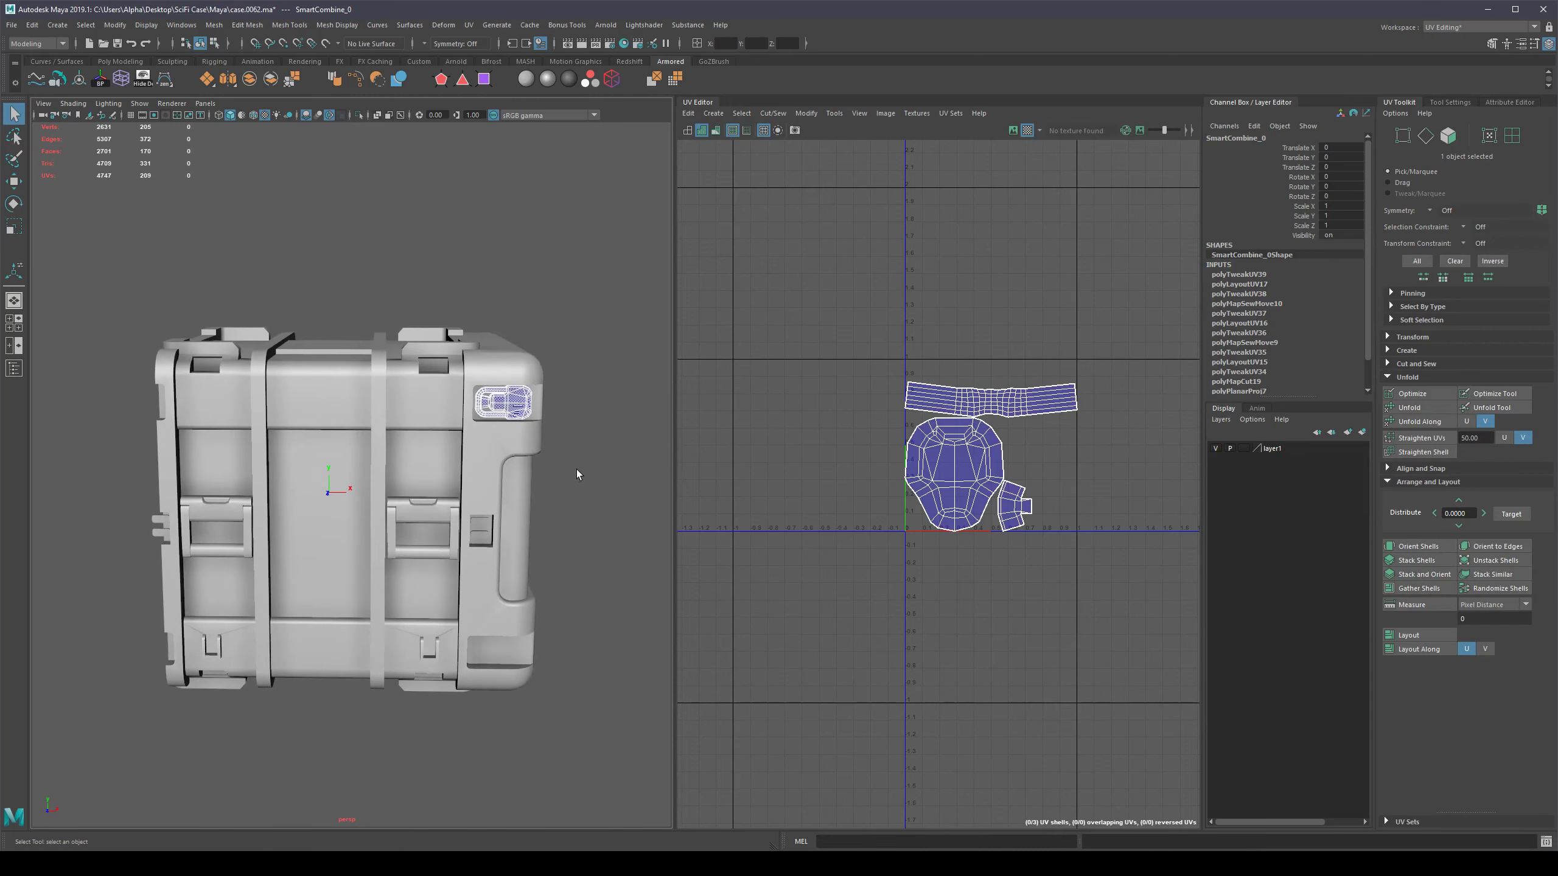
{"action": "key", "text": "ctrl+alt+s"}
Isolate the small button piece and delete the faces of its other copies, keeping only the pair in the recess beside the handle cutout.
{"action": "left_click", "coordinate": [565, 637]}
{"action": "middle_click_drag", "start_coordinate": [565, 637], "coordinate": [514, 604], "text": "alt"}
{"action": "scroll", "coordinate": [507, 604], "scroll_direction": "up", "scroll_amount": 3}
{"action": "left_click", "coordinate": [471, 494]}
{"action": "scroll", "coordinate": [455, 509], "scroll_direction": "down", "scroll_amount": 3}
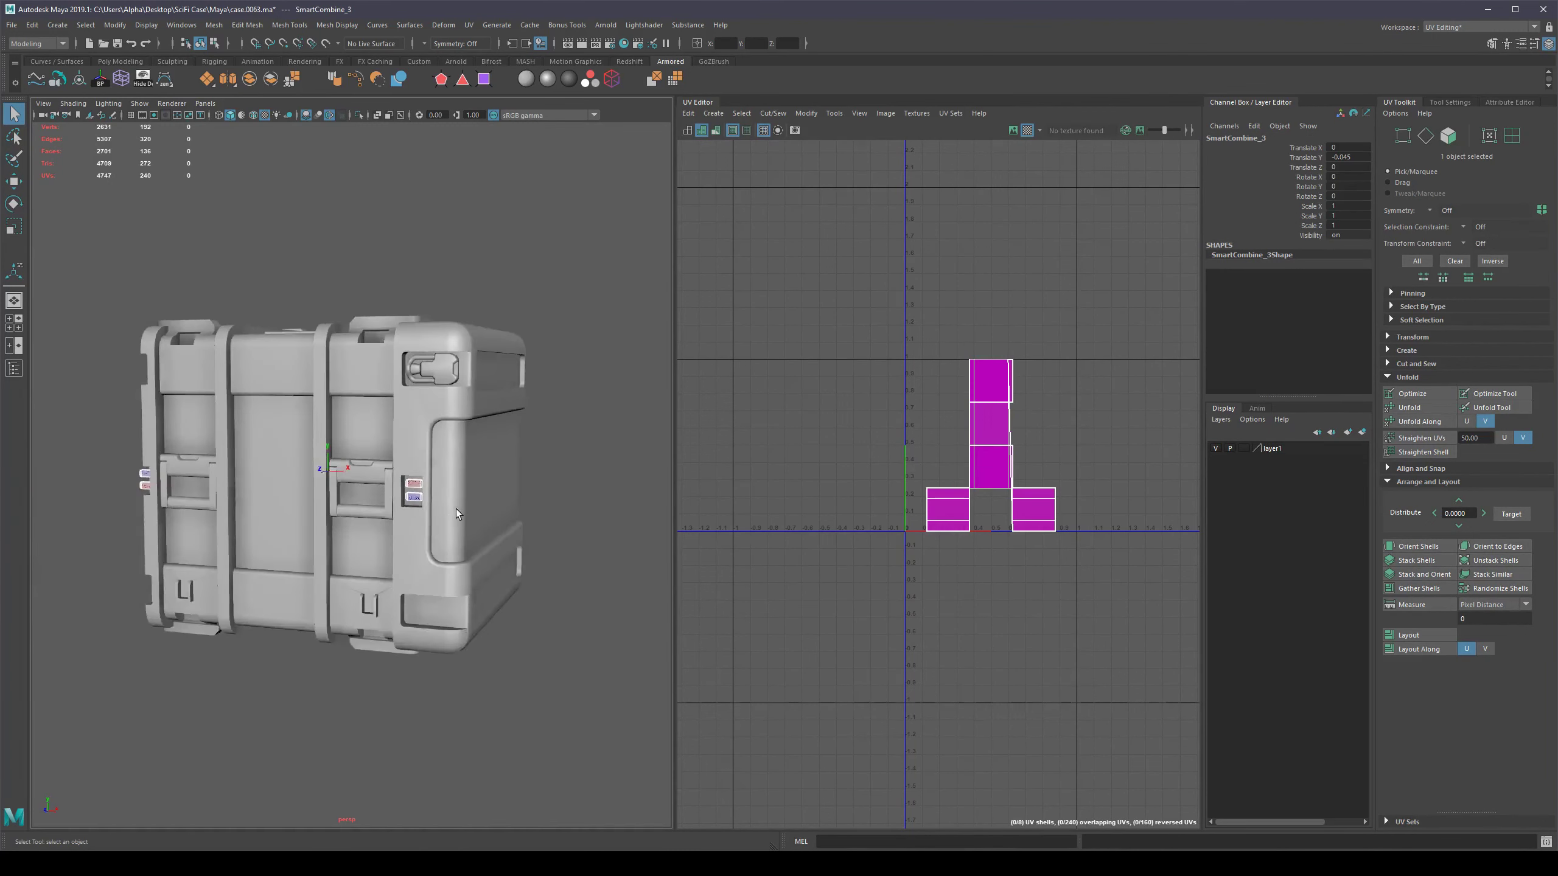
{"action": "key", "text": "ctrl+1"}
{"action": "key", "text": "F11"}
{"action": "left_click_drag", "start_coordinate": [510, 424], "coordinate": [441, 466]}
{"action": "left_click_drag", "start_coordinate": [287, 380], "coordinate": [94, 604], "text": "shift"}
{"action": "key", "text": "Delete"}
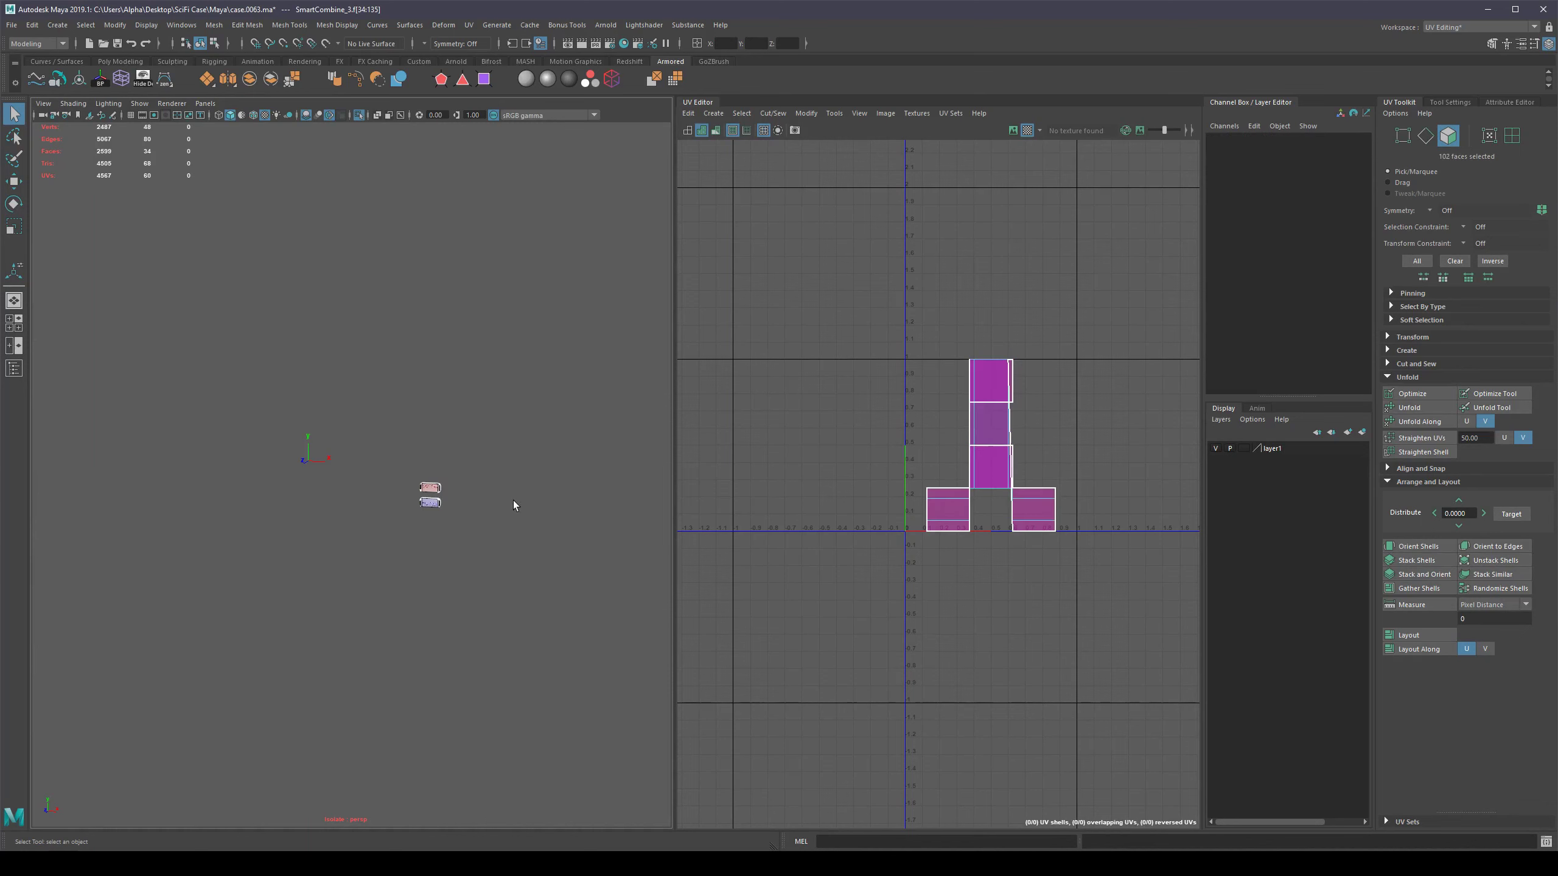
Return to object mode and turn off isolation so the two buttons show together with the case.
{"action": "scroll", "coordinate": [443, 497], "scroll_direction": "up", "scroll_amount": 5}
{"action": "middle_click_drag", "start_coordinate": [576, 490], "coordinate": [334, 430], "text": "alt"}
{"action": "scroll", "coordinate": [331, 432], "scroll_direction": "up", "scroll_amount": 4}
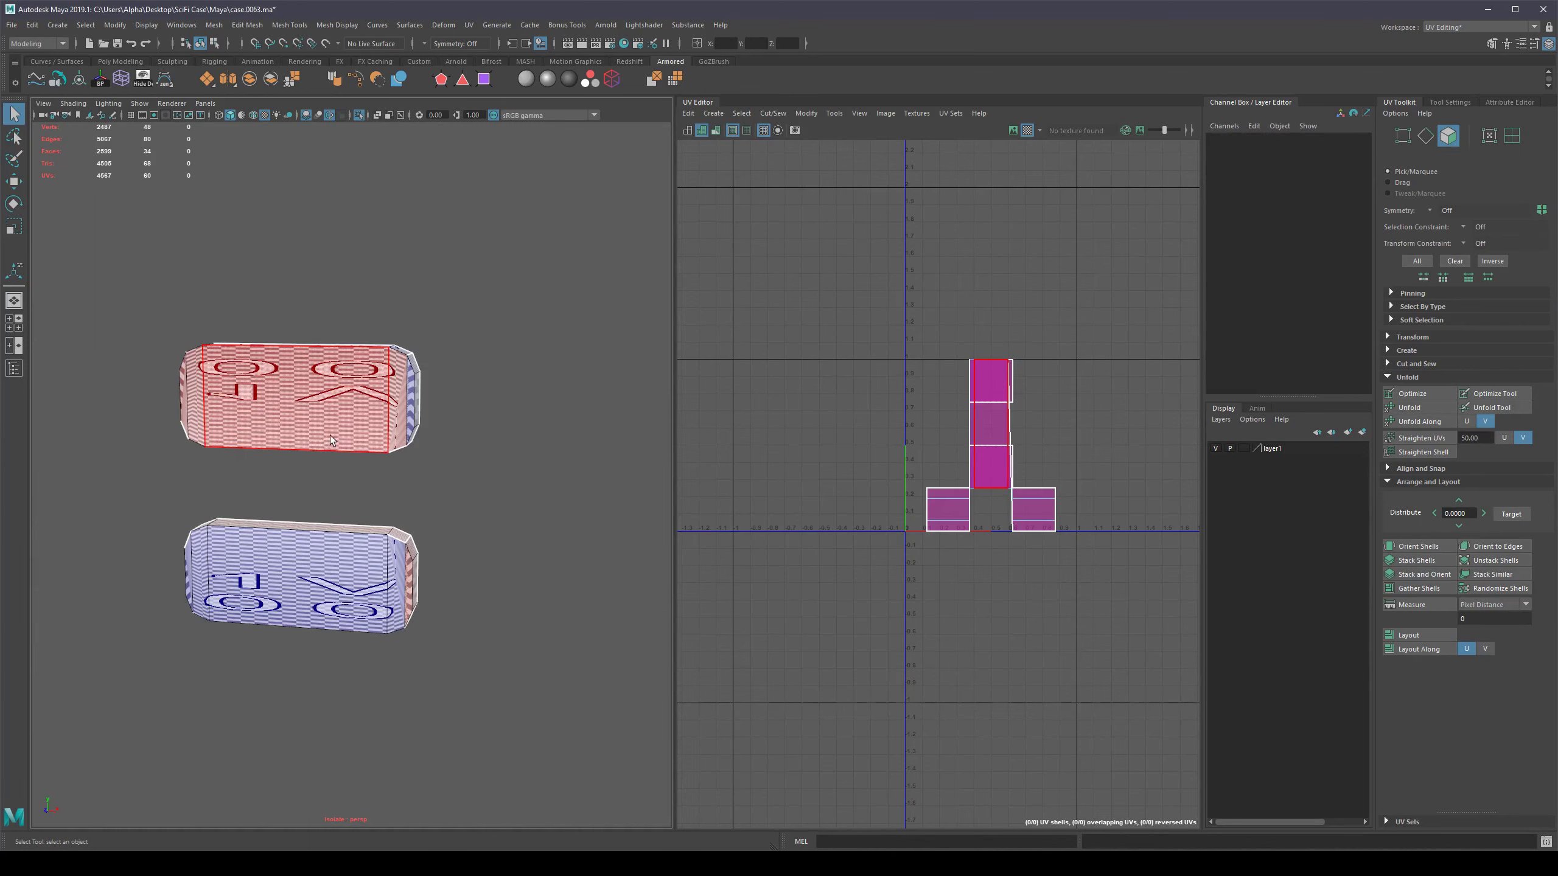
{"action": "key", "text": "F8"}
{"action": "key", "text": "ctrl+1"}
{"action": "mouse_move", "coordinate": [377, 419]}
{"action": "left_mouse_down", "text": "alt"}
{"action": "mouse_move", "coordinate": [396, 404]}
{"action": "mouse_move", "coordinate": [396, 424]}
{"action": "left_mouse_up", "text": "alt"}
{"action": "right_click", "coordinate": [420, 507]}
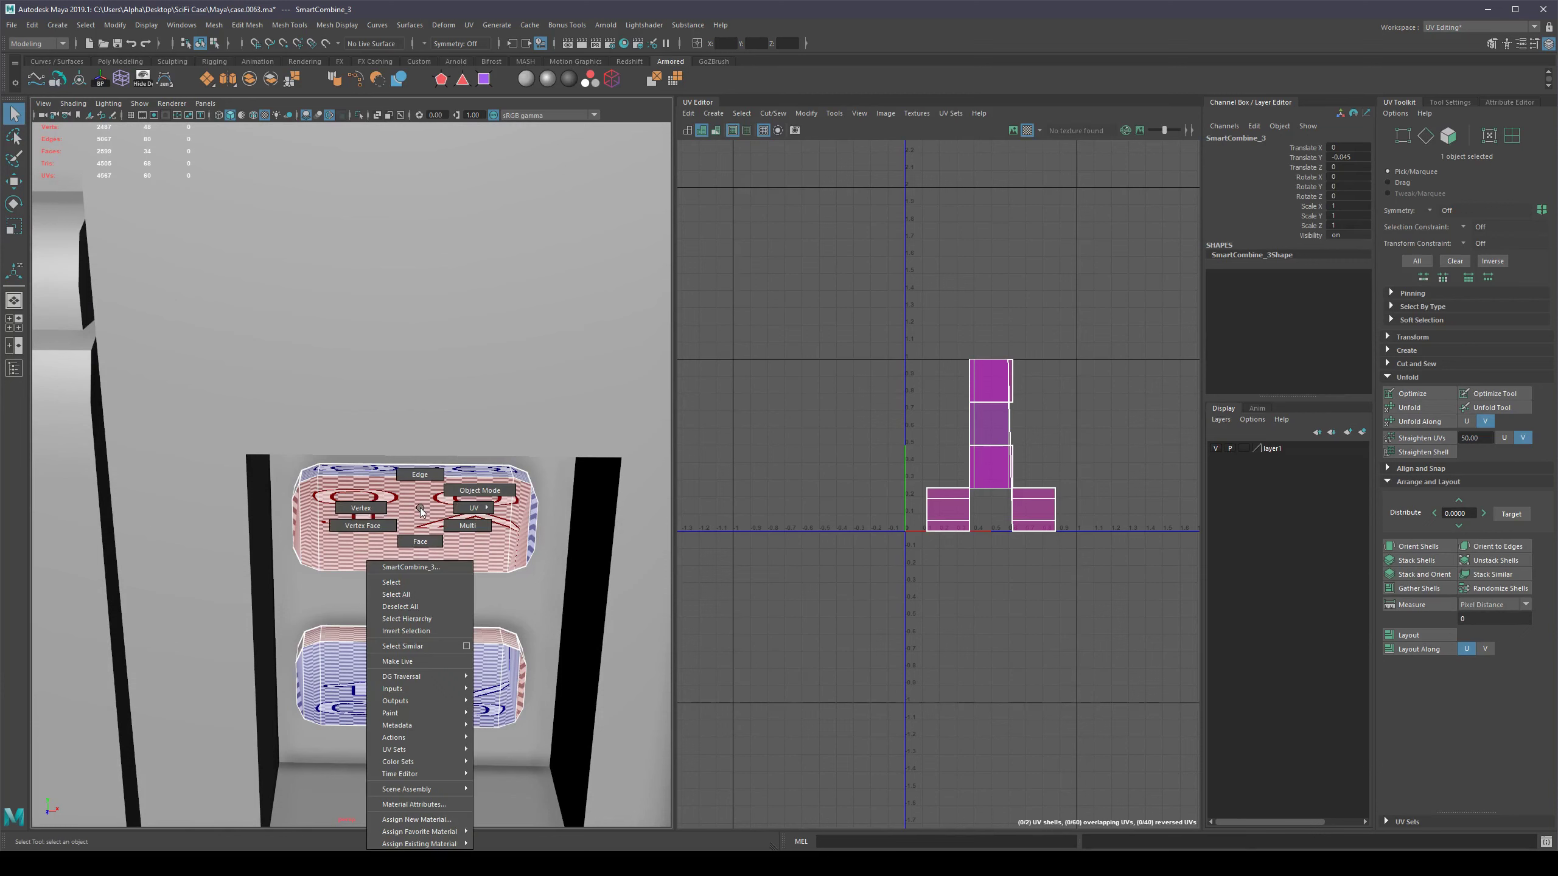
{"action": "mouse_move", "coordinate": [449, 500]}
{"action": "right_mouse_down", "text": "shift"}
{"action": "mouse_move", "coordinate": [507, 520]}
{"action": "mouse_move", "coordinate": [450, 502]}
{"action": "right_mouse_up", "text": "shift"}
{"action": "left_click_drag", "start_coordinate": [450, 503], "coordinate": [419, 513], "text": "alt"}
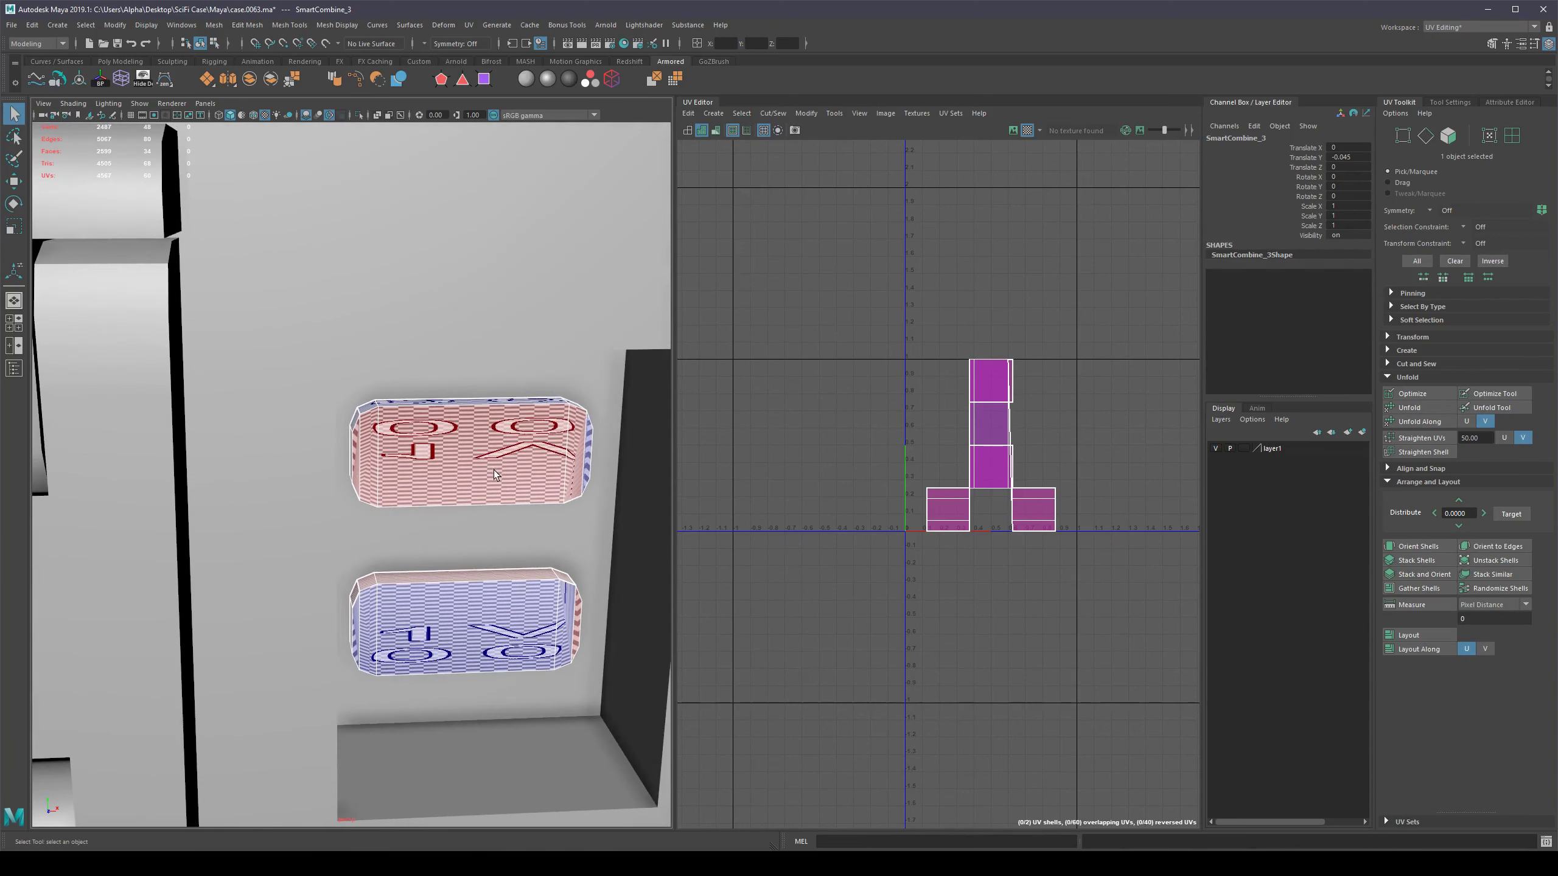
Select all edges of the two buttons and apply Soften/Harden Edges to them.
{"action": "right_click_drag", "start_coordinate": [494, 470], "coordinate": [489, 399]}
{"action": "scroll", "coordinate": [431, 417], "scroll_direction": "down", "scroll_amount": 4}
{"action": "left_click_drag", "start_coordinate": [316, 389], "coordinate": [535, 647]}
{"action": "scroll", "coordinate": [536, 647], "scroll_direction": "up", "scroll_amount": 1}
{"action": "right_click", "coordinate": [422, 450], "text": "shift"}
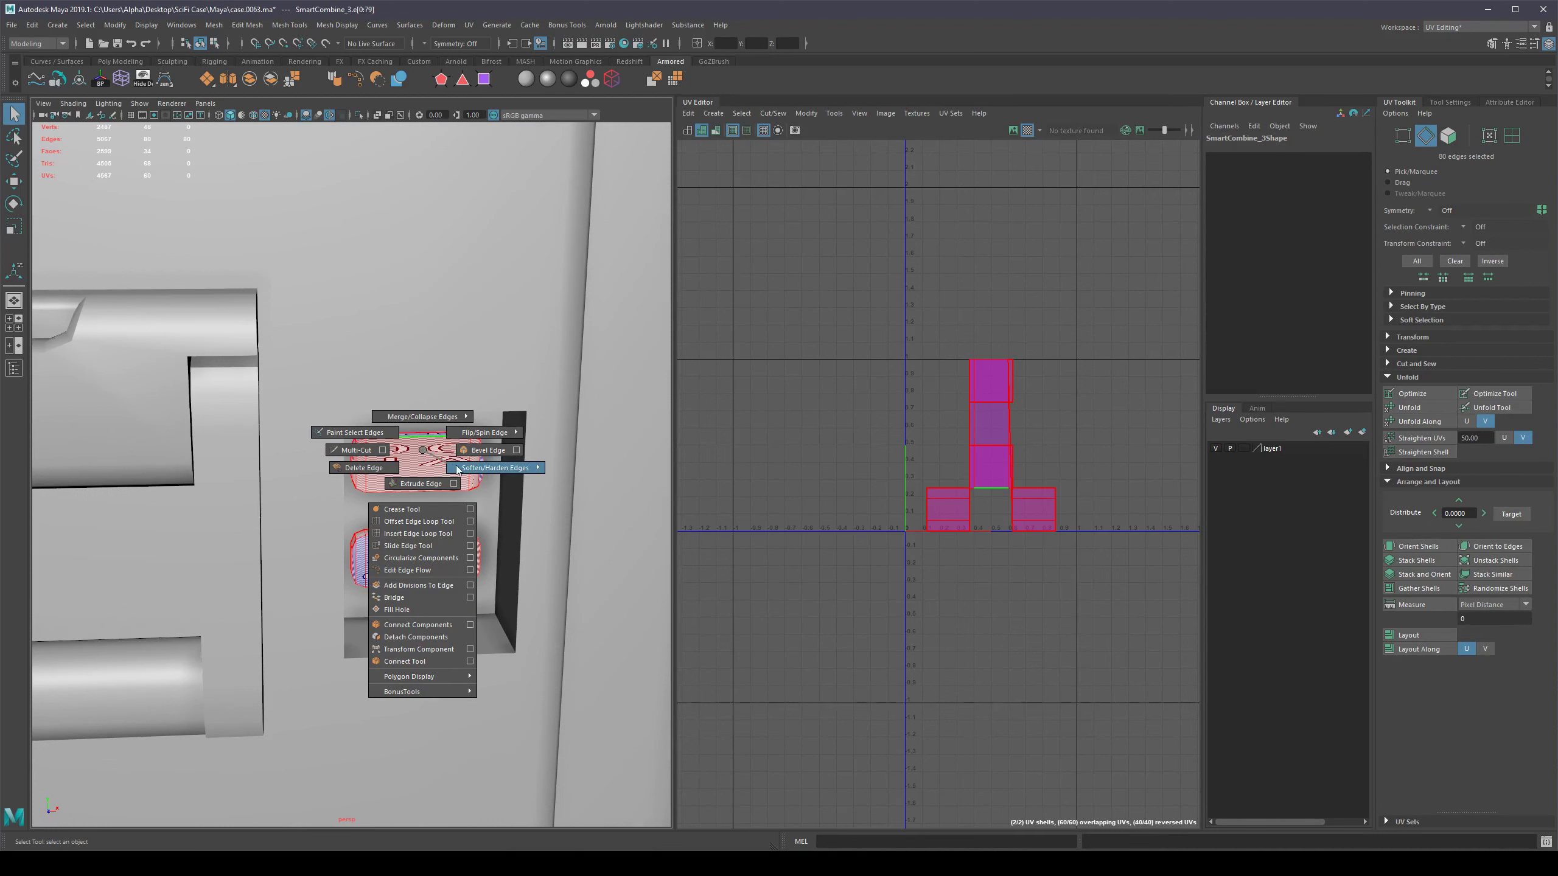
{"action": "left_click", "coordinate": [490, 453]}
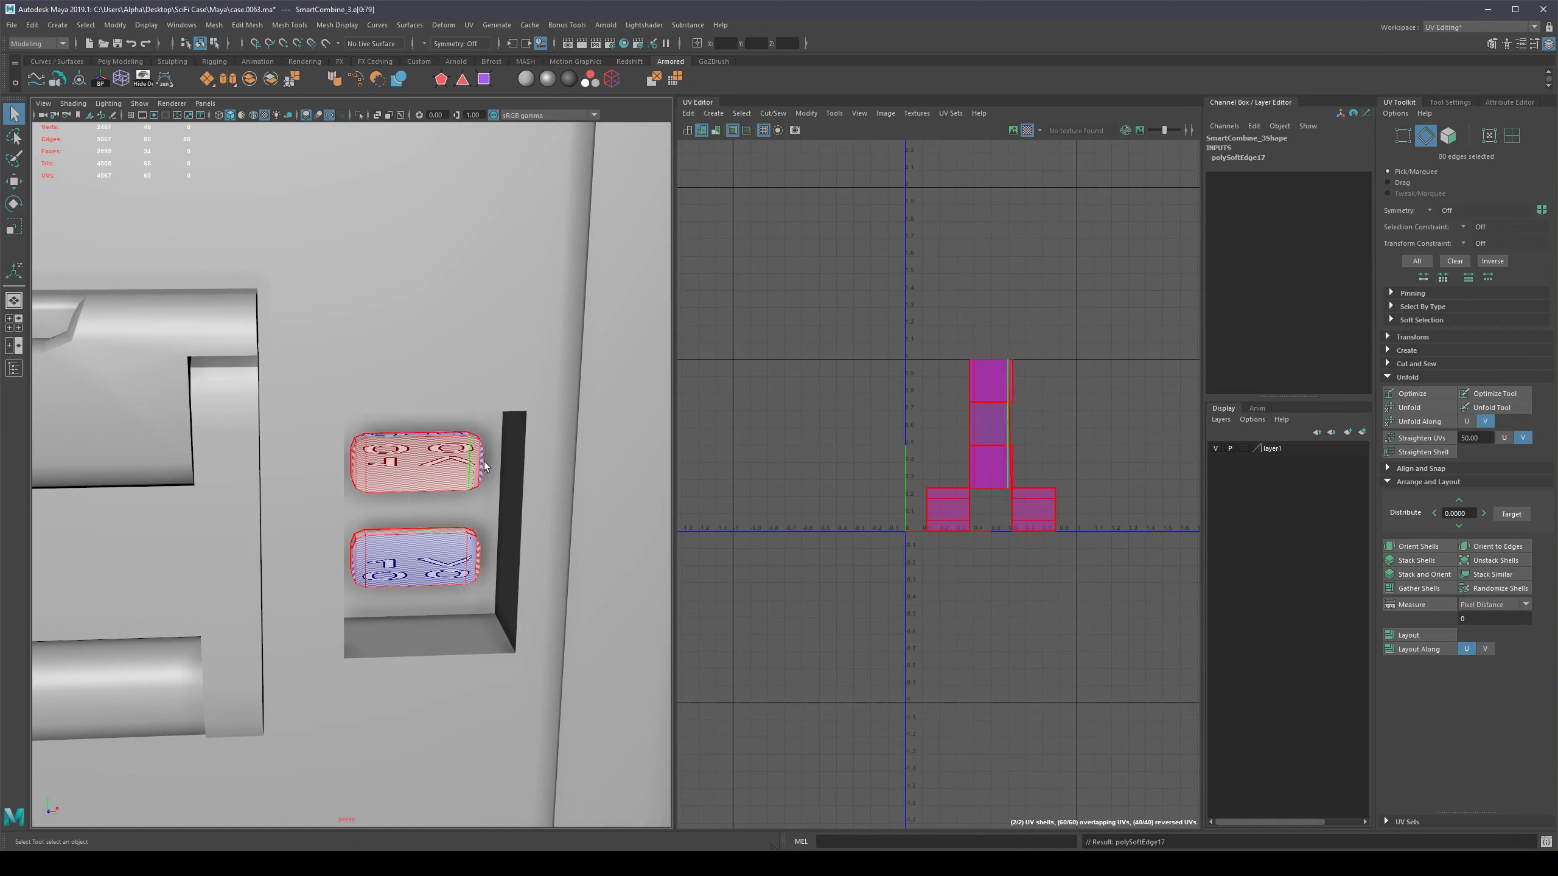
Select all faces of both buttons and apply a Camera-Based Map to their UVs.
{"action": "right_click_drag", "start_coordinate": [455, 461], "coordinate": [461, 513]}
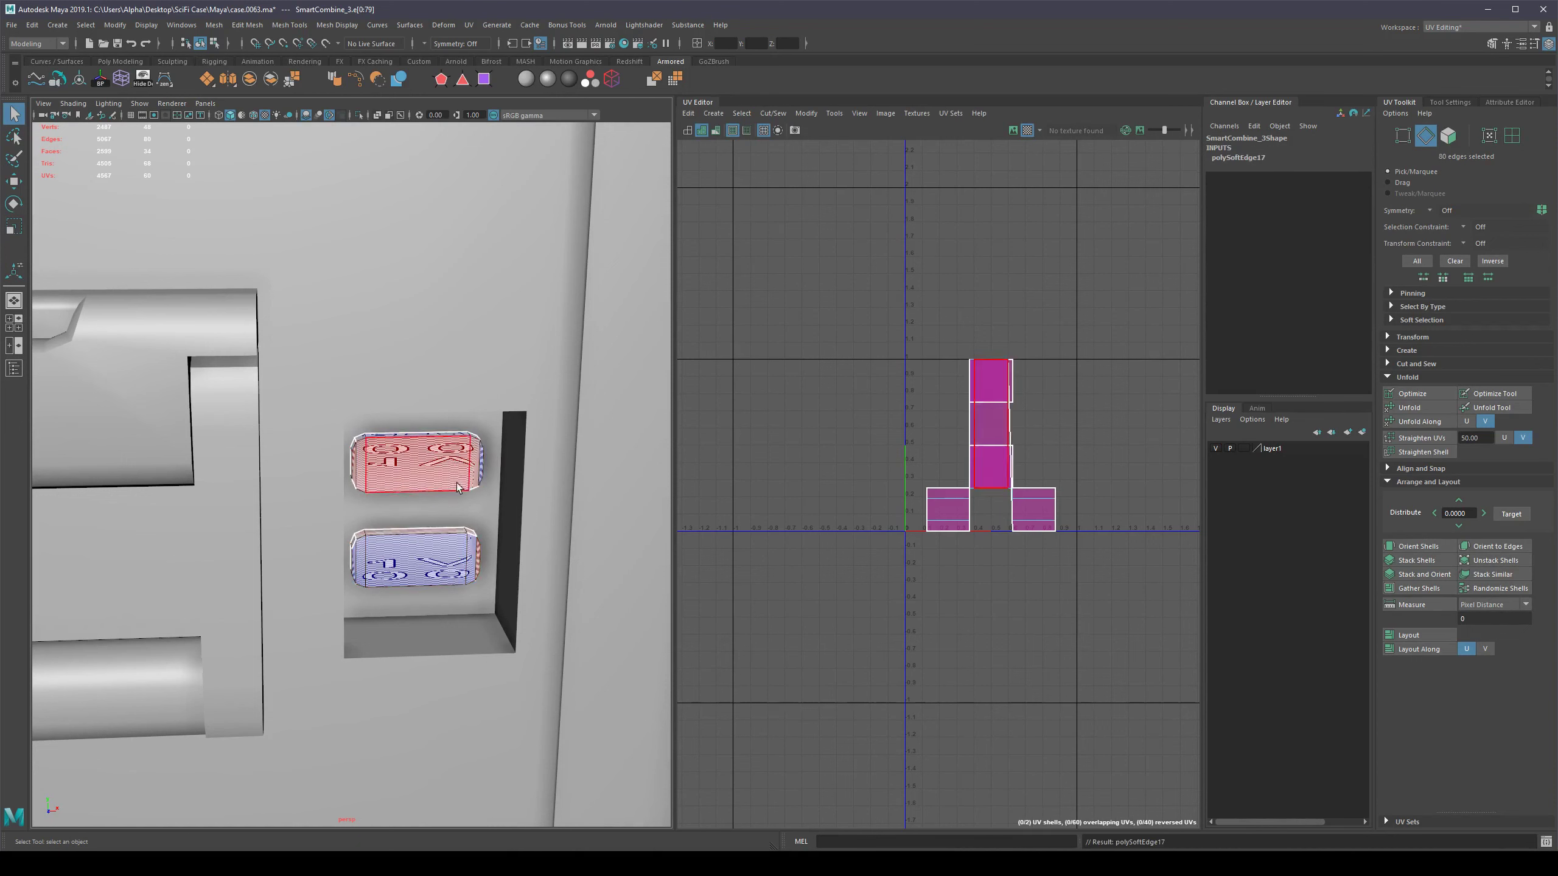
{"action": "scroll", "coordinate": [467, 498], "scroll_direction": "down", "scroll_amount": 4}
{"action": "left_click_drag", "start_coordinate": [523, 393], "coordinate": [321, 607]}
{"action": "right_click", "coordinate": [611, 476], "text": "shift"}
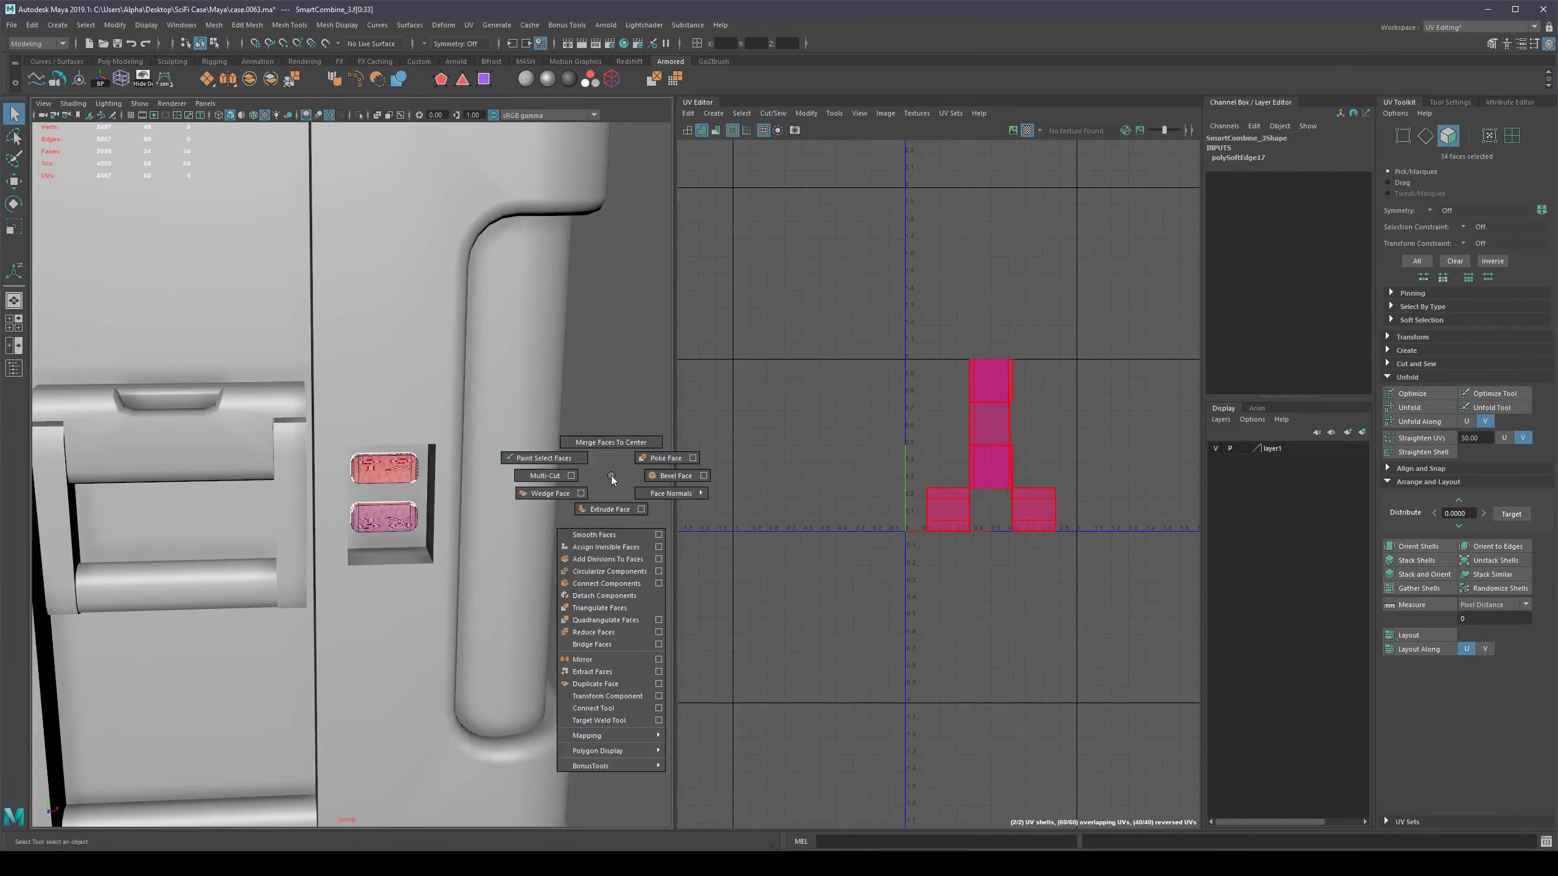
{"action": "mouse_move", "coordinate": [623, 733]}
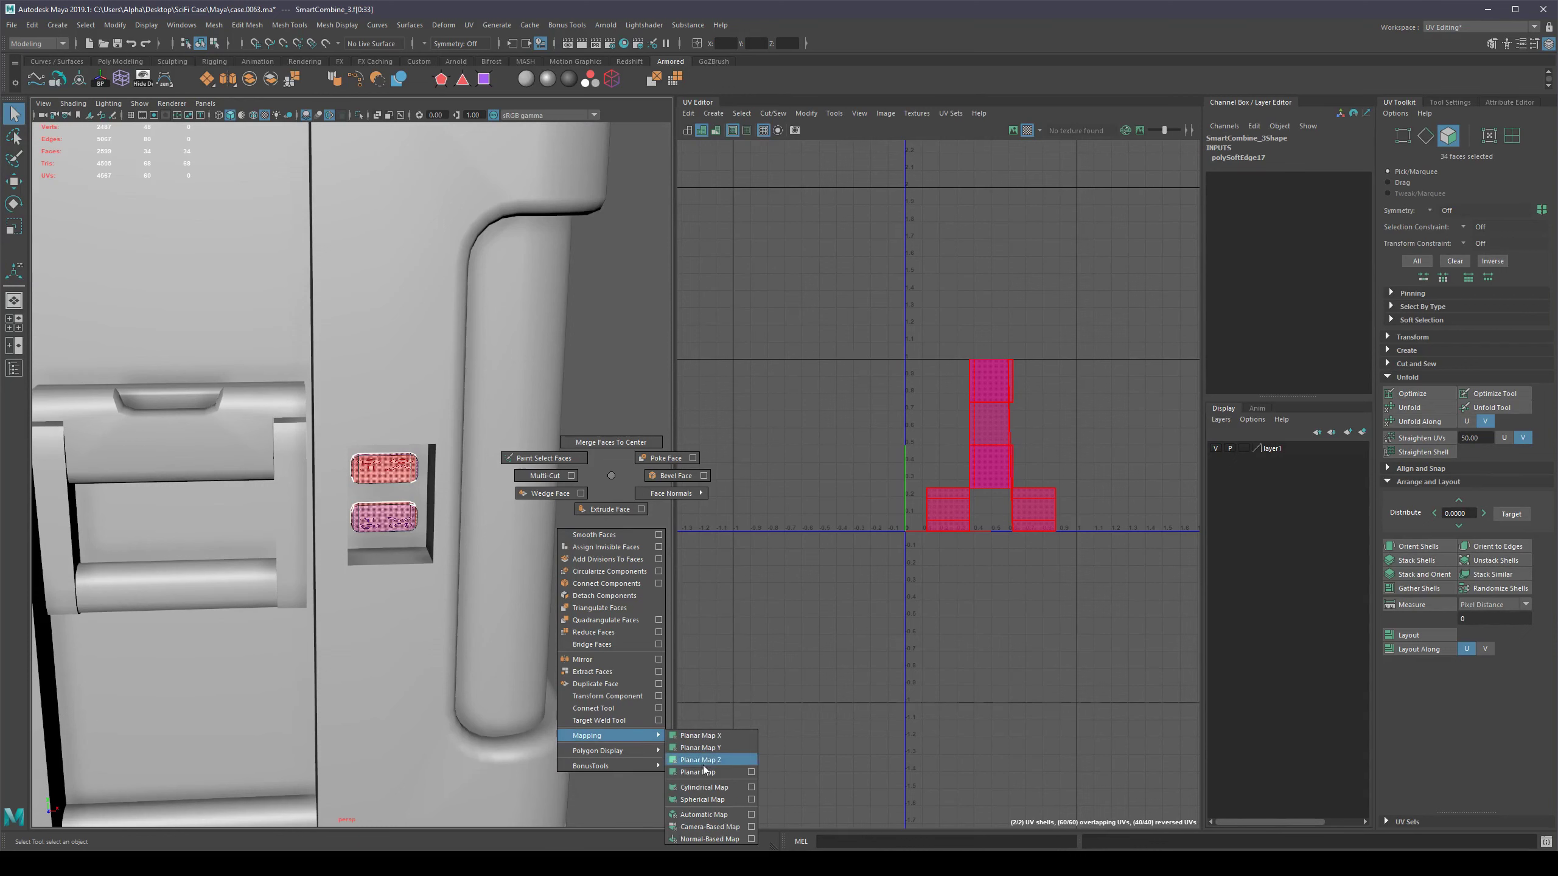
{"action": "left_click", "coordinate": [711, 826]}
{"action": "key", "text": "f"}
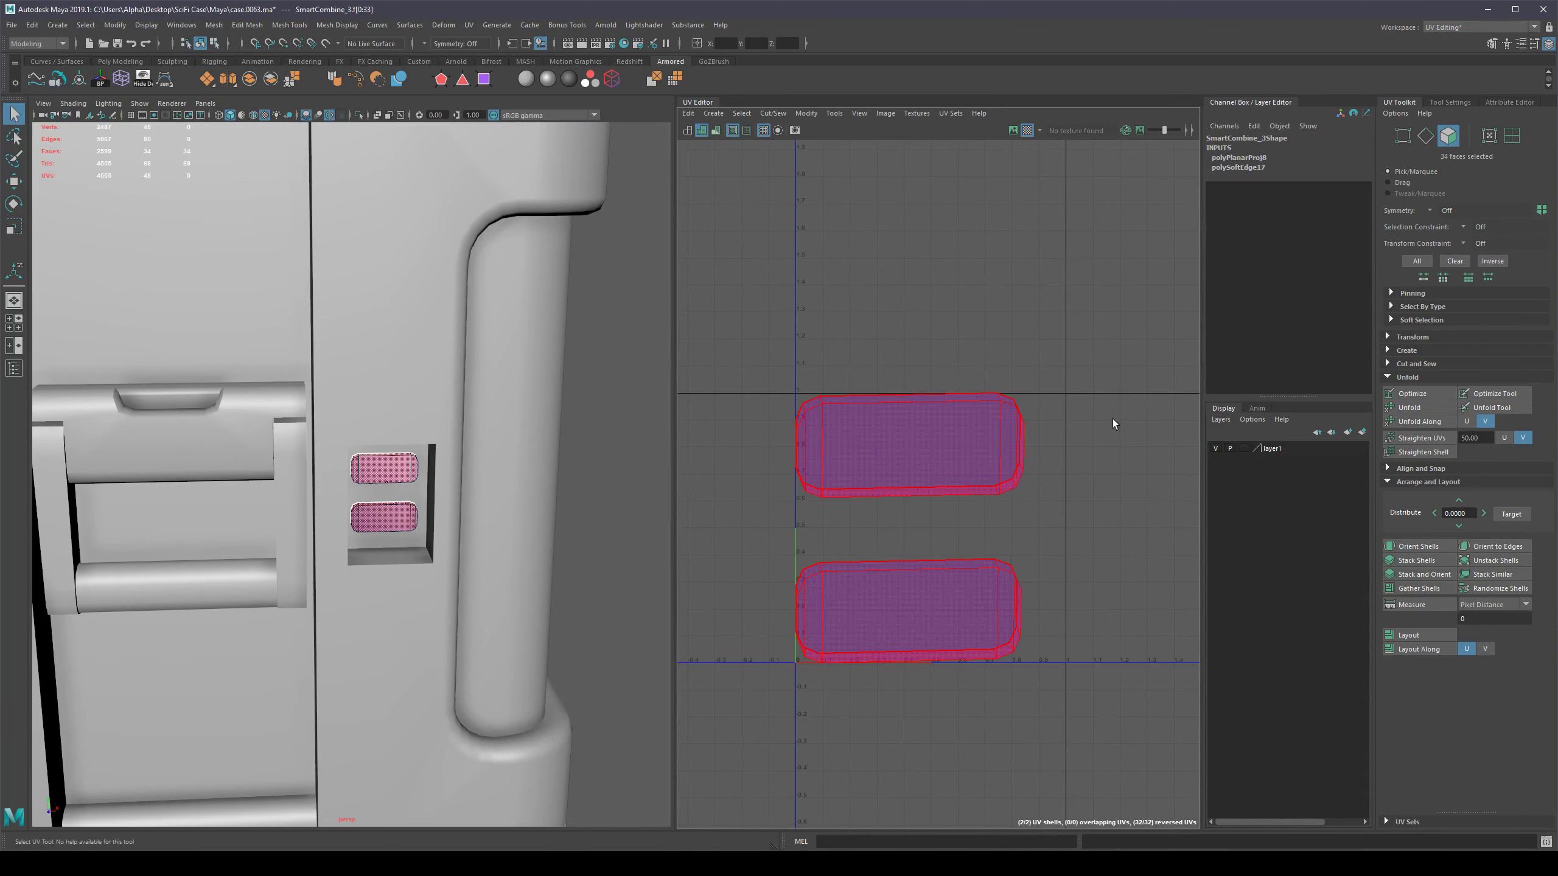
Unfold the two button UV shells and straighten their orientation with Orient Shells.
{"action": "left_click", "coordinate": [1429, 407]}
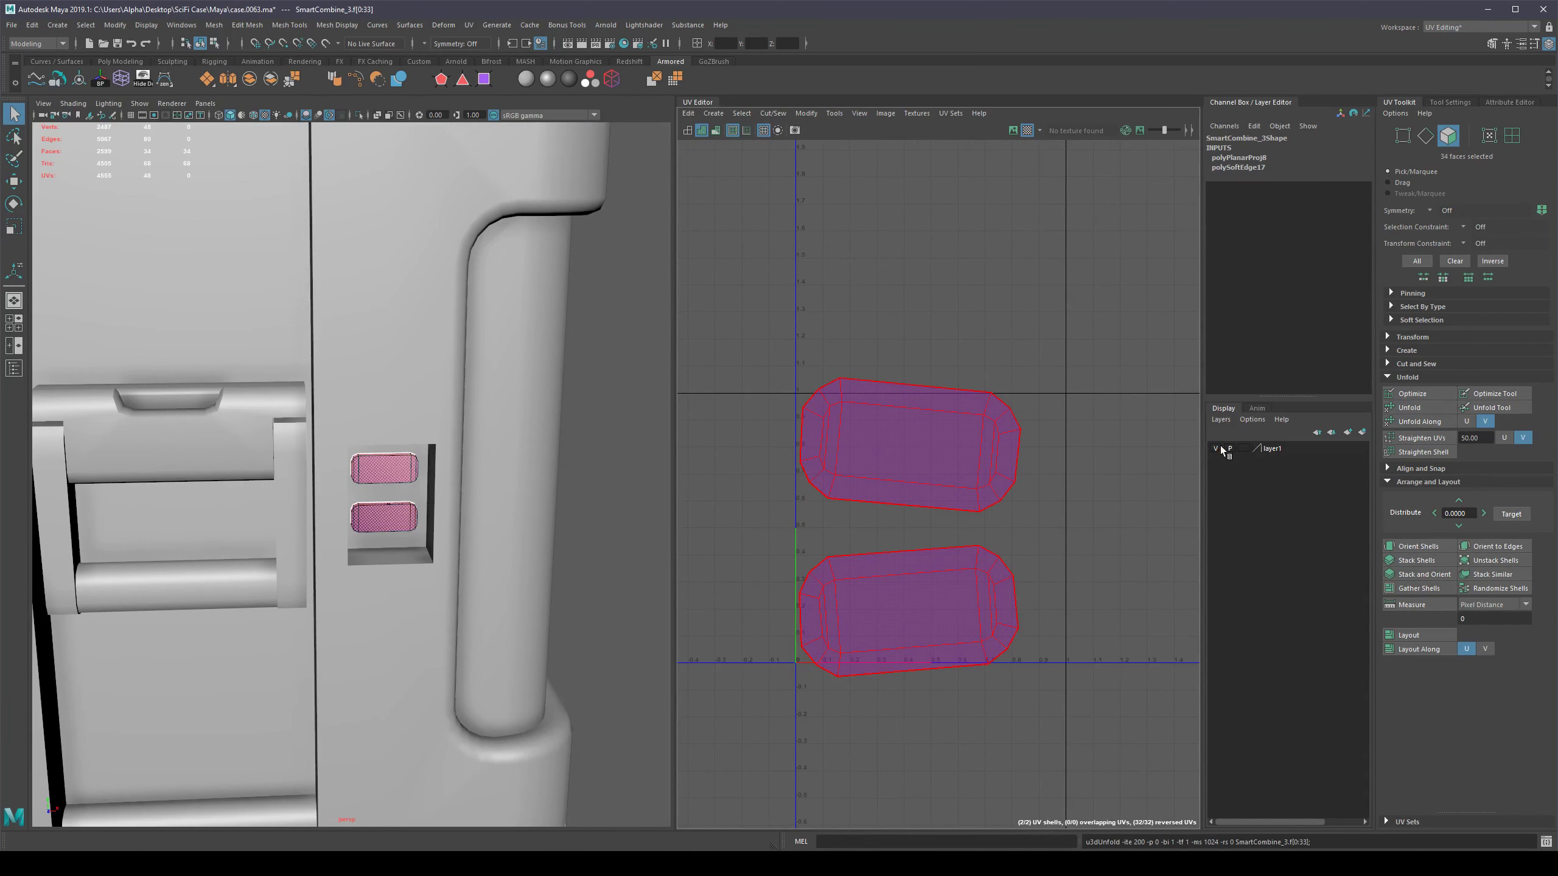
{"action": "left_click", "coordinate": [1417, 546]}
{"action": "scroll", "coordinate": [827, 485], "scroll_direction": "up", "scroll_amount": 4}
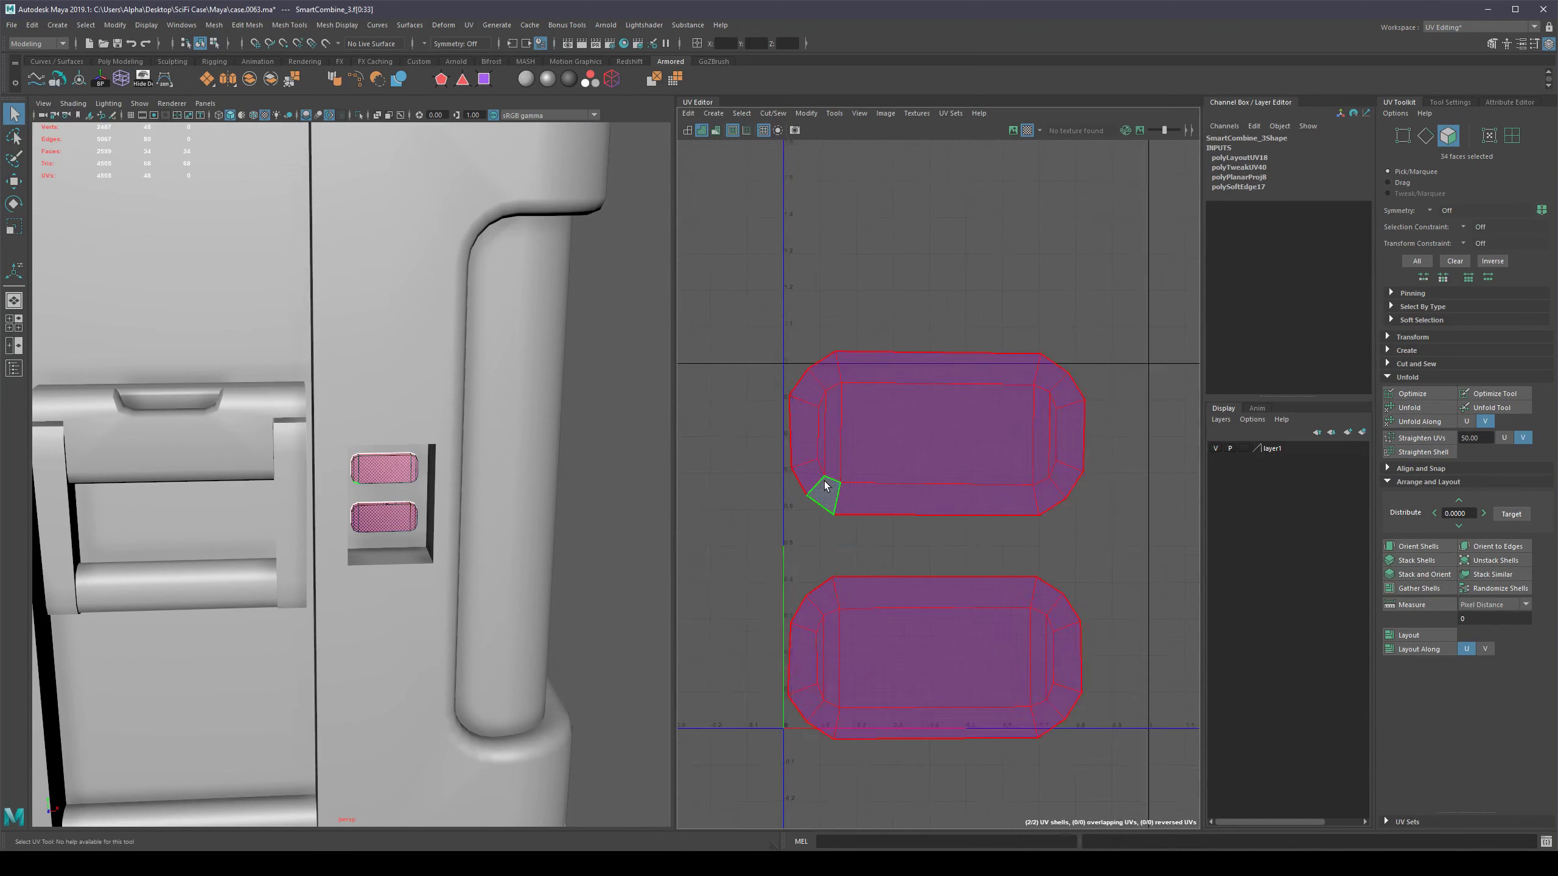
Select the outer face loop of the upper button's UV shell and examine the checker pattern on both buttons from several angles.
{"action": "left_click", "coordinate": [864, 299]}
{"action": "double_click", "coordinate": [814, 306], "text": "shift"}
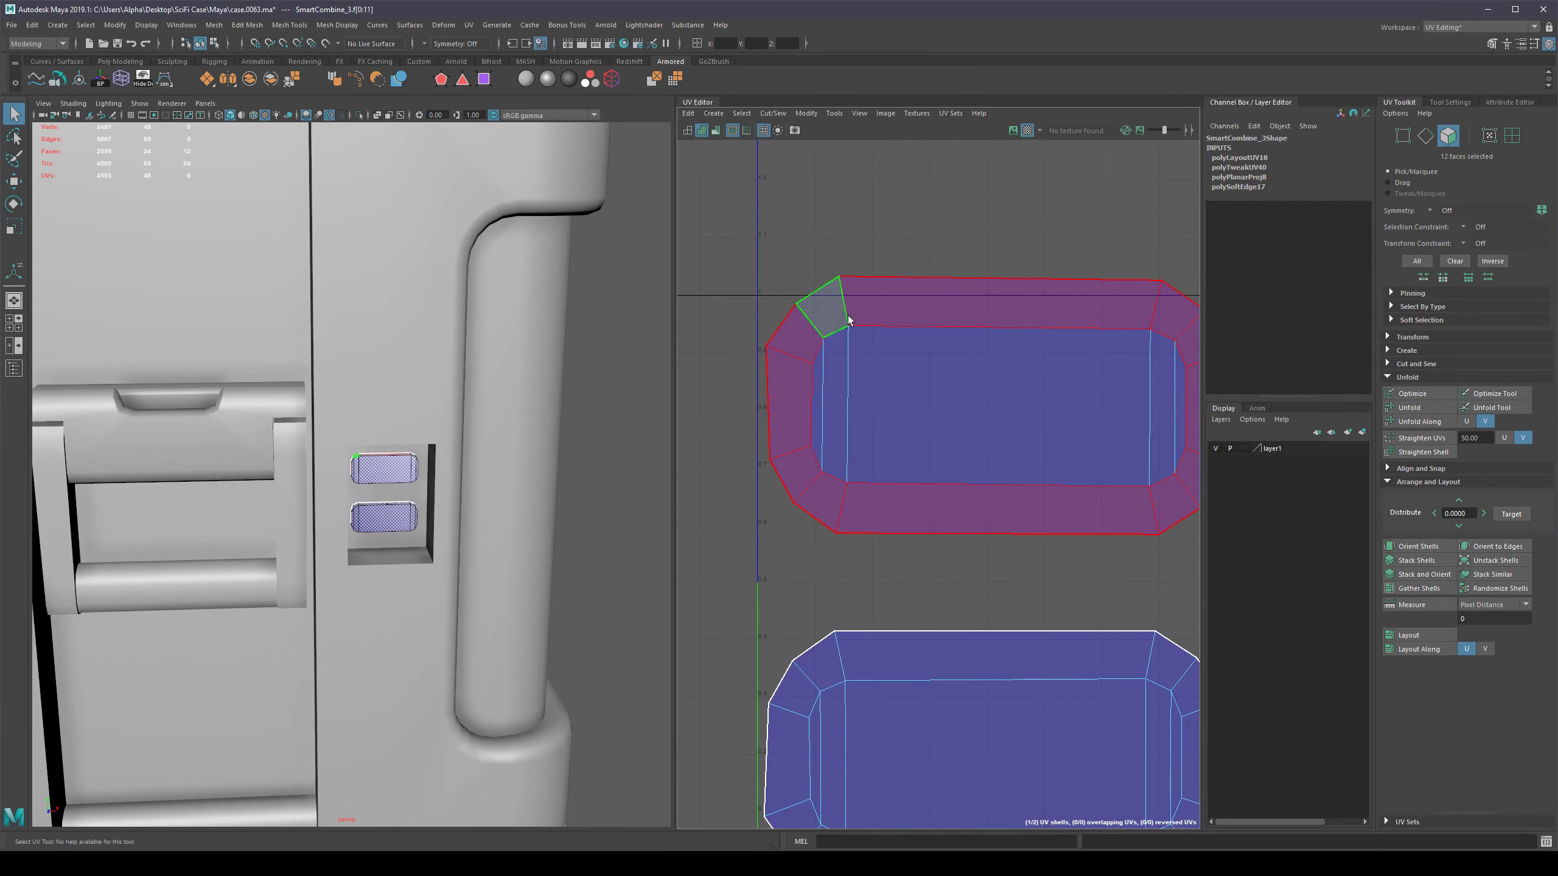
{"action": "left_click_drag", "start_coordinate": [362, 488], "coordinate": [337, 495], "text": "alt"}
{"action": "right_click_drag", "start_coordinate": [337, 495], "coordinate": [432, 459], "text": "alt"}
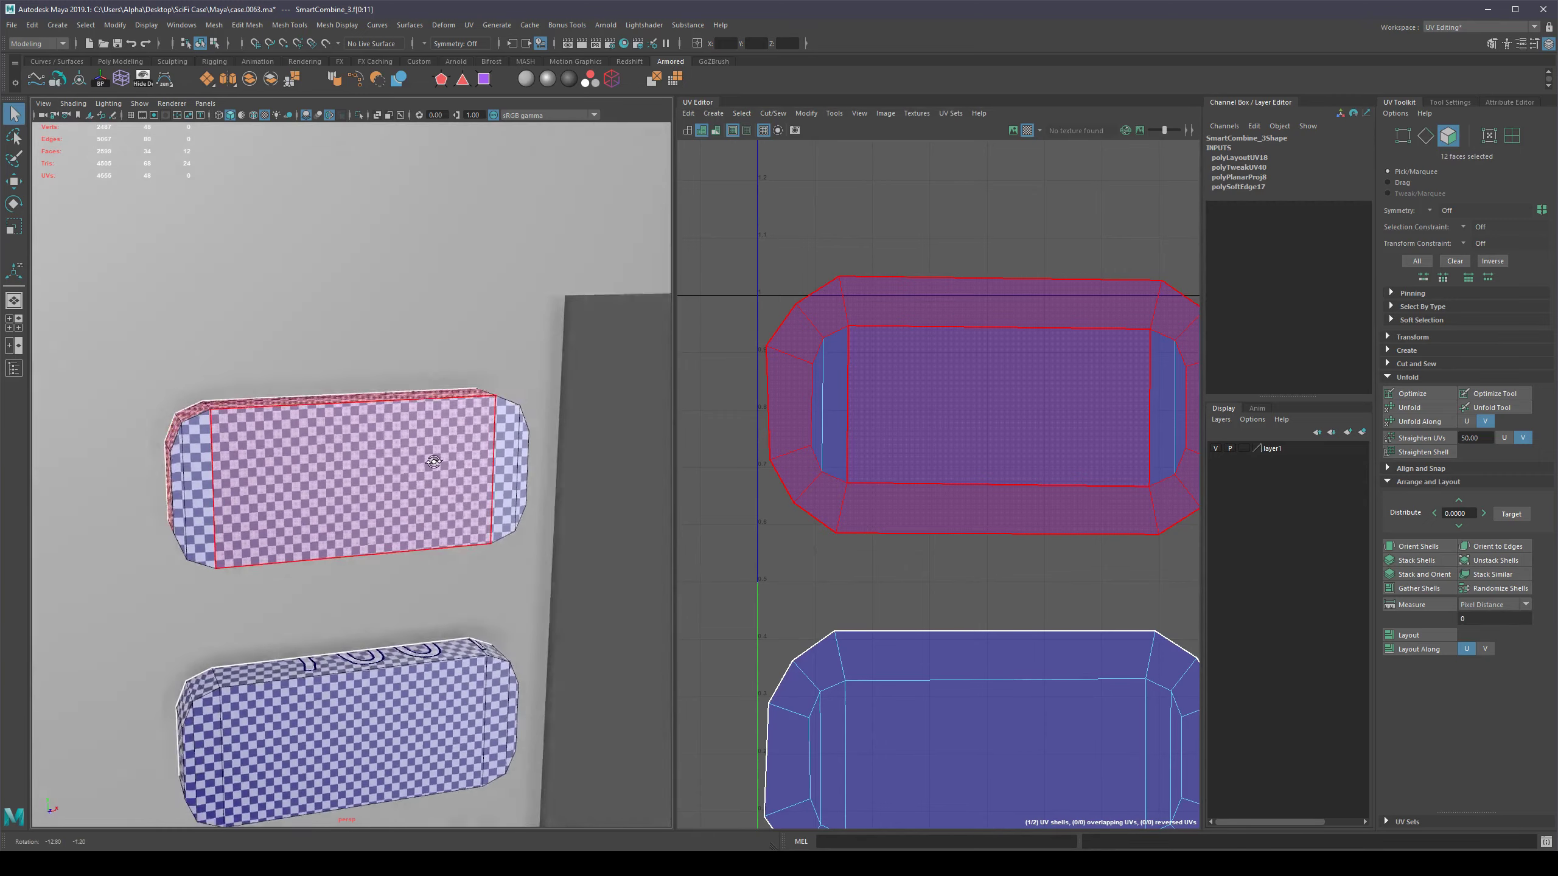
{"action": "left_click_drag", "start_coordinate": [431, 459], "coordinate": [215, 549], "text": "alt"}
{"action": "right_click_drag", "start_coordinate": [215, 550], "coordinate": [277, 541], "text": "alt"}
{"action": "left_click_drag", "start_coordinate": [276, 540], "coordinate": [313, 533], "text": "alt"}
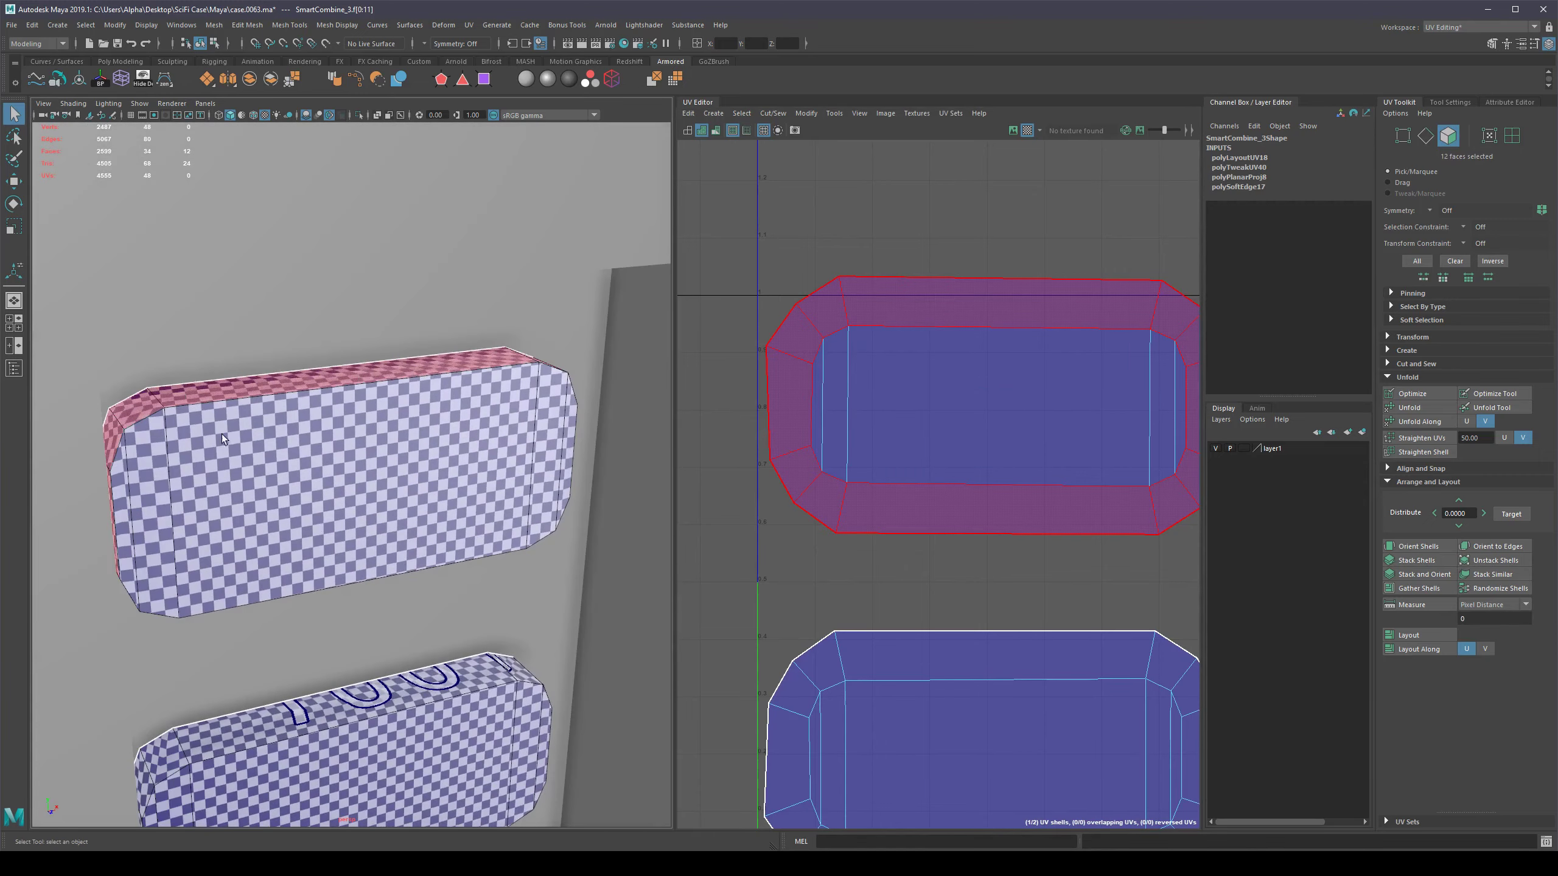
{"action": "left_click_drag", "start_coordinate": [257, 406], "coordinate": [380, 424], "text": "alt"}
{"action": "right_click_drag", "start_coordinate": [380, 425], "coordinate": [325, 454], "text": "alt"}
{"action": "left_click_drag", "start_coordinate": [325, 454], "coordinate": [374, 499], "text": "alt"}
{"action": "right_click_drag", "start_coordinate": [374, 498], "coordinate": [317, 503], "text": "alt"}
{"action": "left_click_drag", "start_coordinate": [312, 503], "coordinate": [334, 521], "text": "alt"}
{"action": "scroll", "coordinate": [348, 518], "scroll_direction": "down", "scroll_amount": 4}
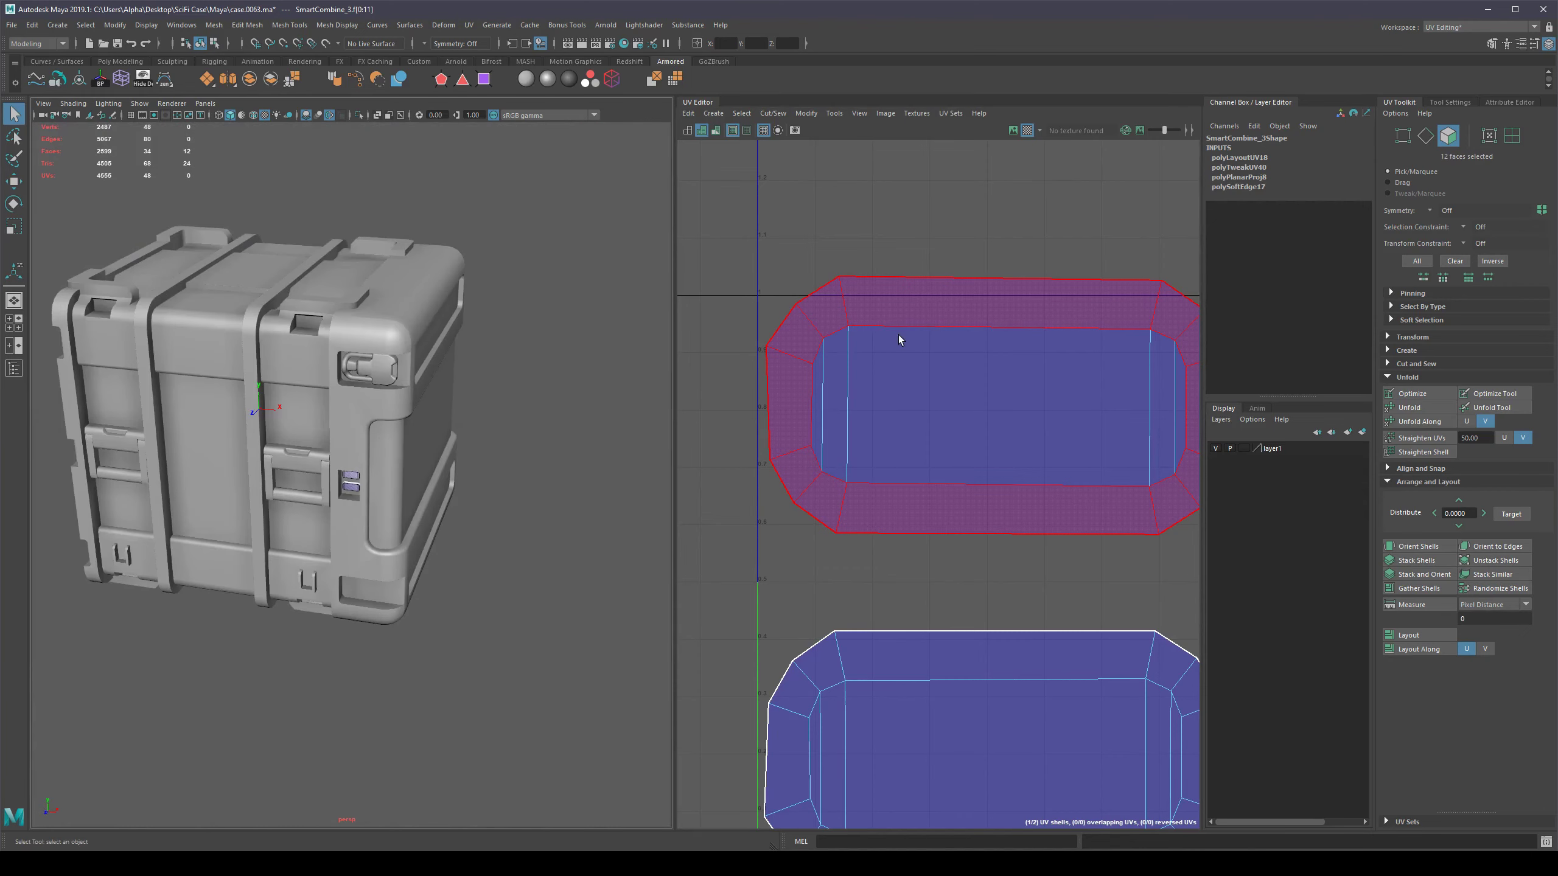
Select both button UV shells, straighten them with Orient Shells, and pack them with Layout.
{"action": "key", "text": "F8"}
{"action": "scroll", "coordinate": [898, 336], "scroll_direction": "down", "scroll_amount": 5}
{"action": "scroll", "coordinate": [965, 416], "scroll_direction": "up", "scroll_amount": 3}
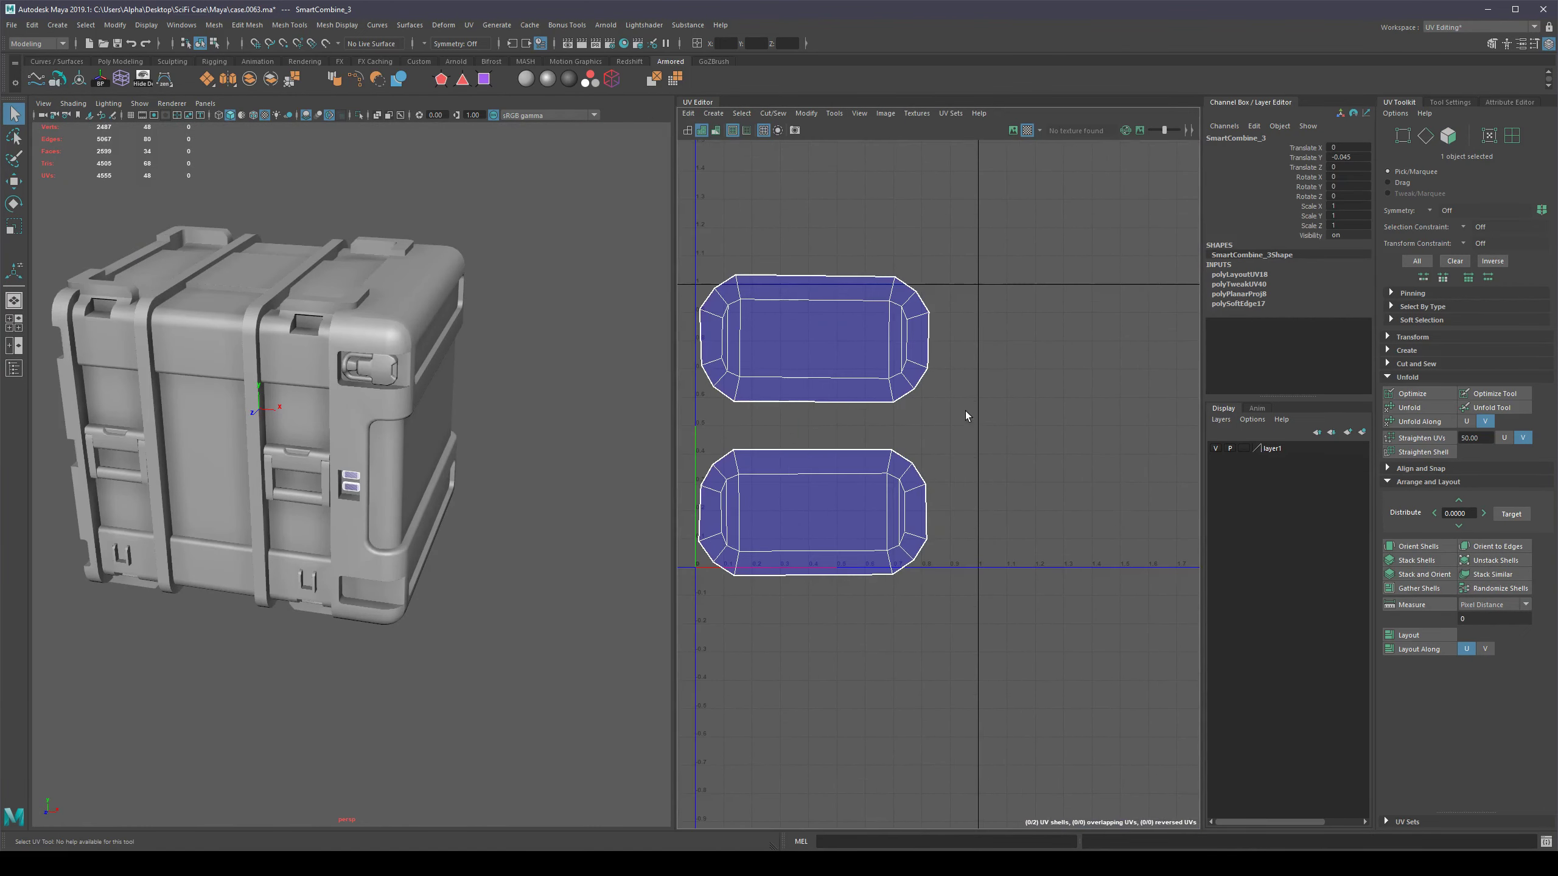
{"action": "right_click_drag", "start_coordinate": [874, 344], "coordinate": [850, 335]}
{"action": "key", "text": "ctrl+shift+a"}
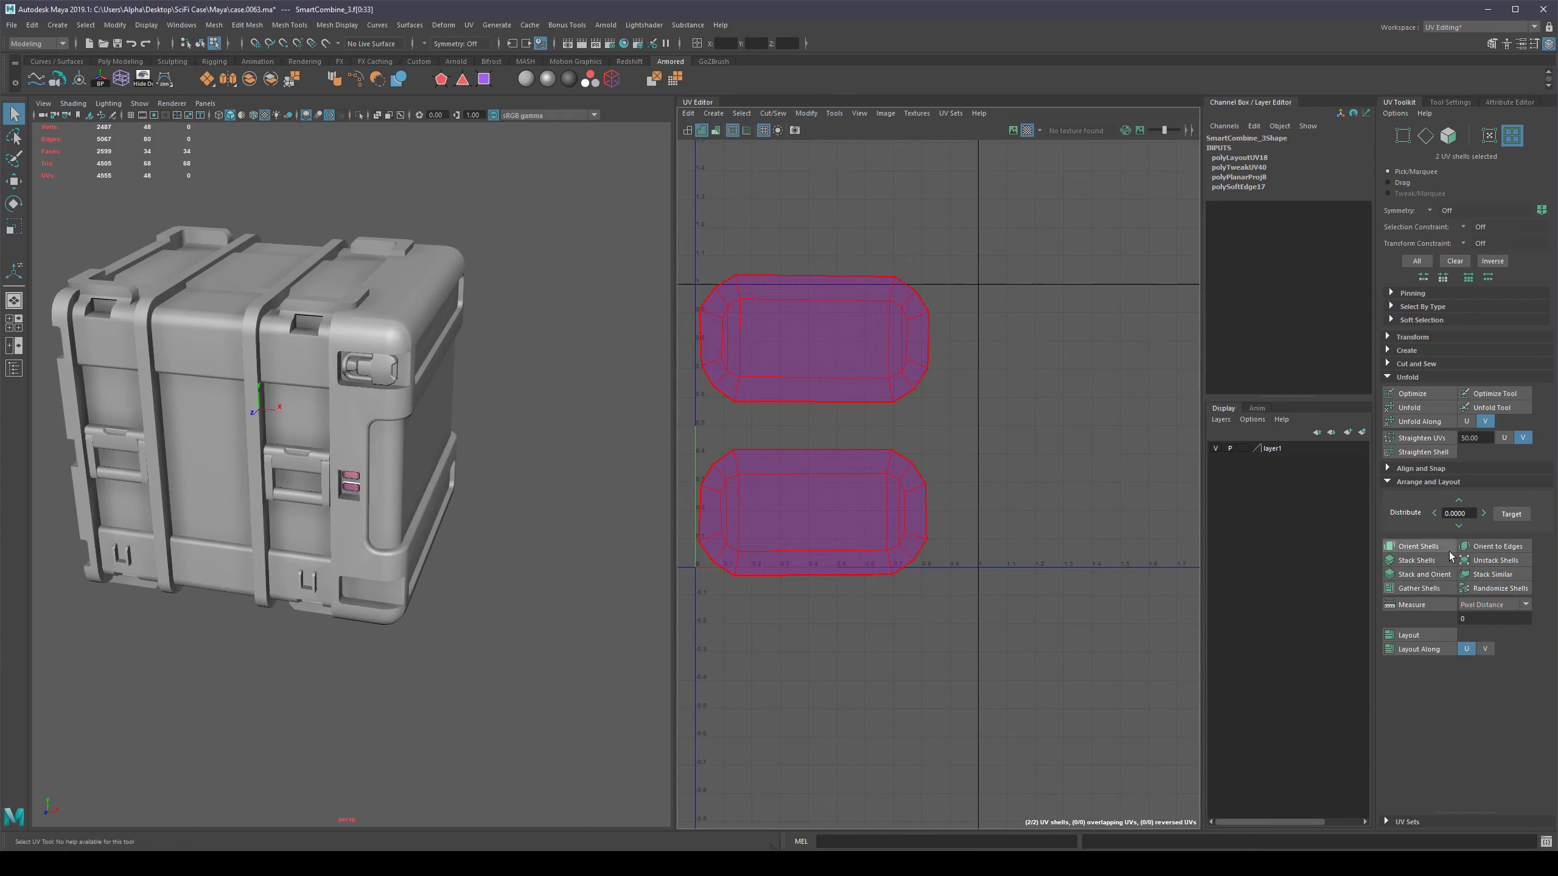
{"action": "left_click", "coordinate": [1404, 636]}
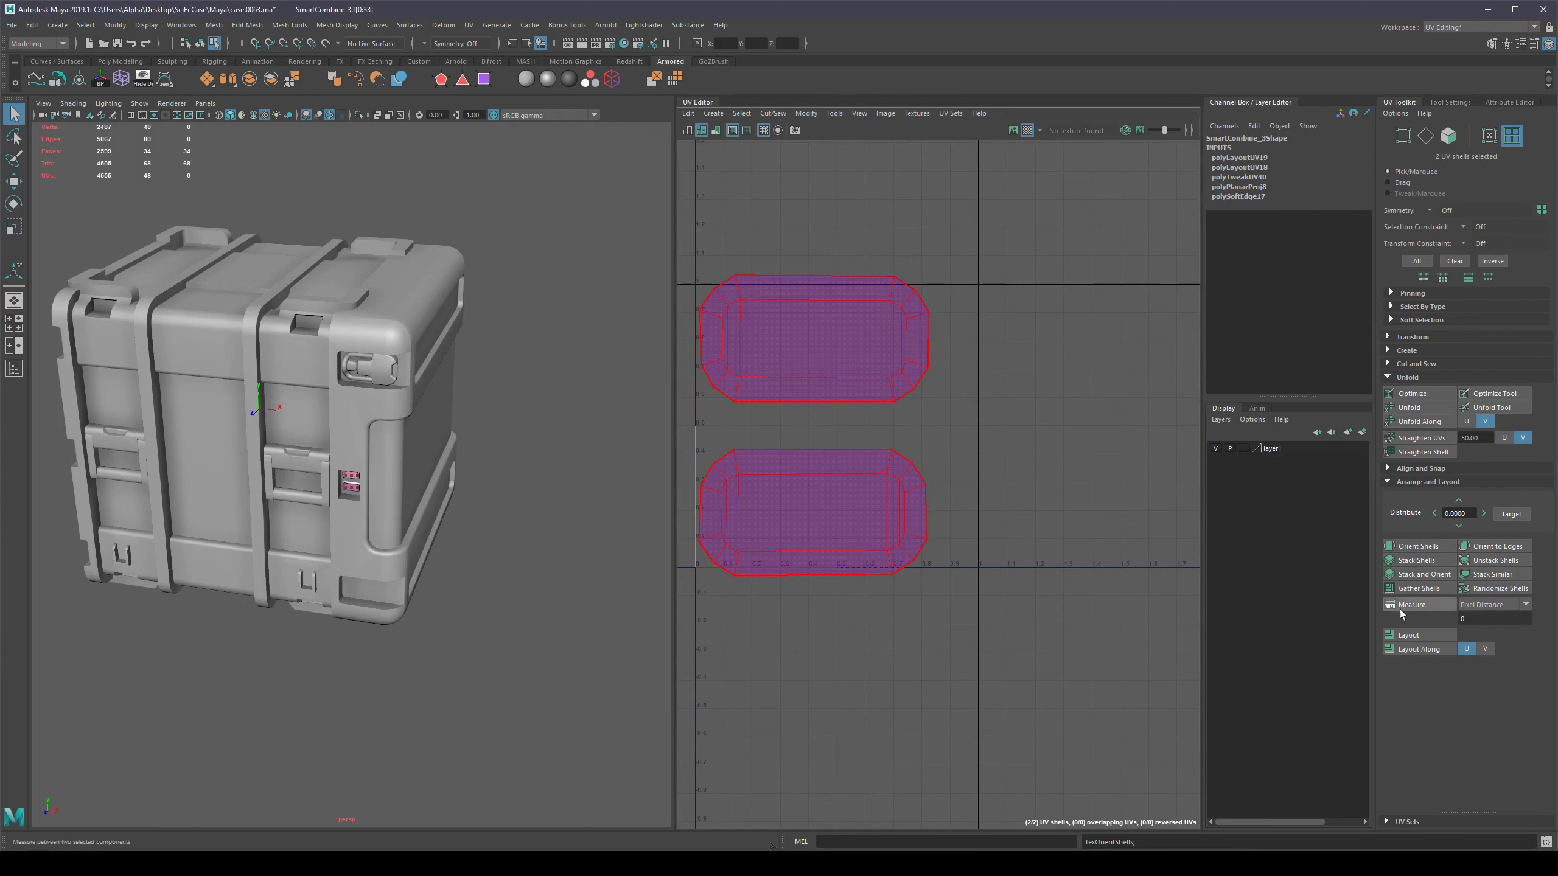
{"action": "right_click_drag", "start_coordinate": [529, 474], "coordinate": [538, 468]}
{"action": "left_click", "coordinate": [560, 466]}
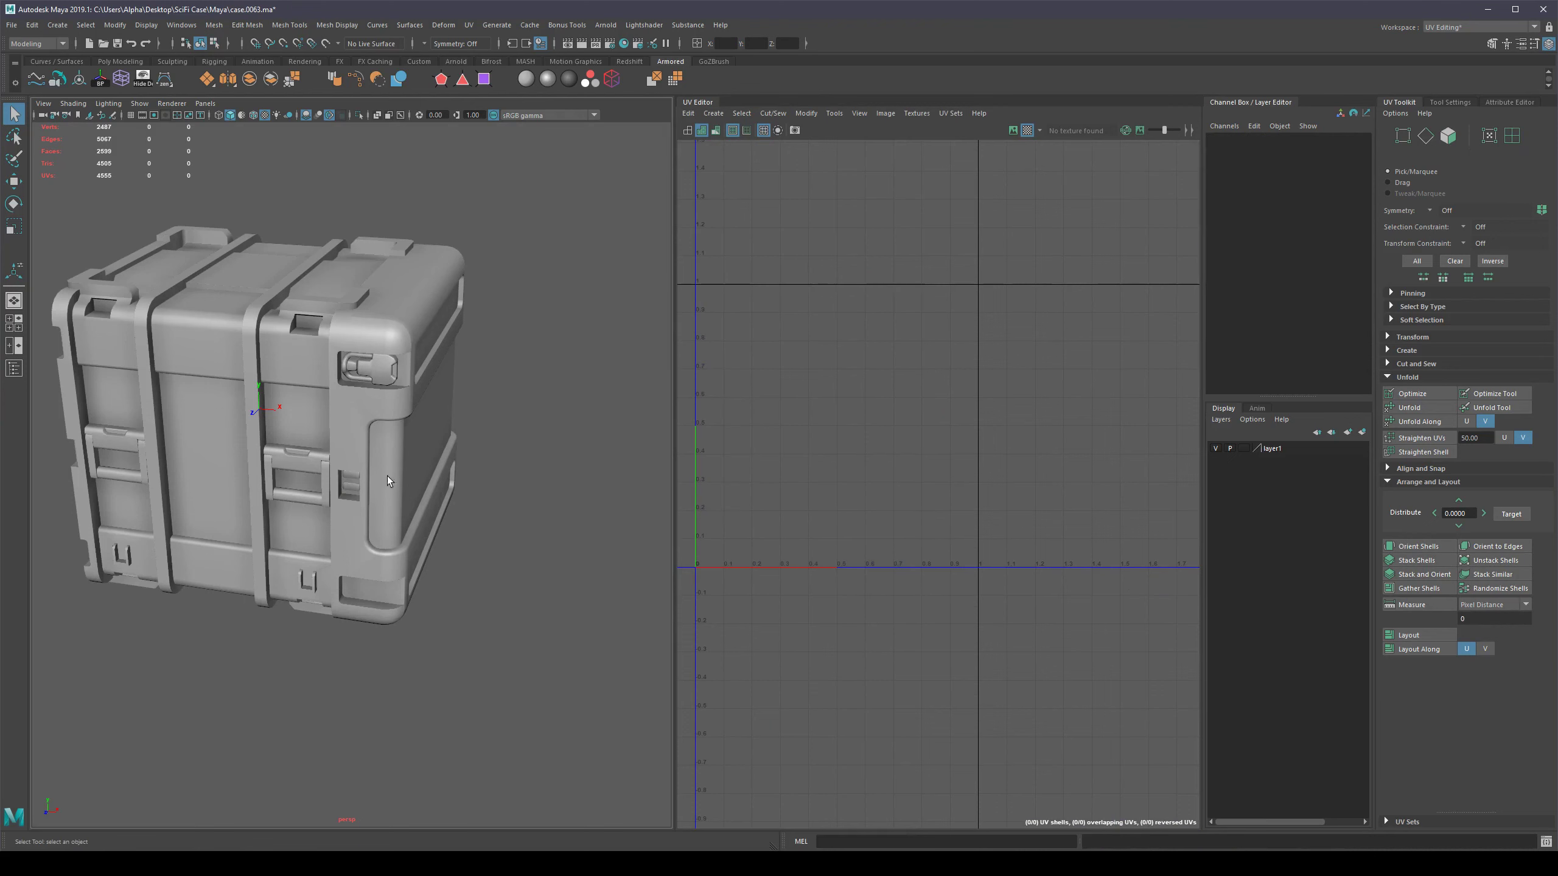
Try to mirror the two small buttons across the X axis, and undo the mirror.
{"action": "left_click", "coordinate": [353, 478]}
{"action": "middle_click_drag", "start_coordinate": [353, 478], "coordinate": [477, 495], "text": "alt"}
{"action": "left_click_drag", "start_coordinate": [477, 494], "coordinate": [586, 466], "text": "alt"}
{"action": "middle_click_drag", "start_coordinate": [585, 466], "coordinate": [472, 499], "text": "alt"}
{"action": "left_click", "coordinate": [540, 464]}
{"action": "left_click", "coordinate": [427, 504]}
{"action": "left_click", "coordinate": [558, 508]}
{"action": "left_click", "coordinate": [434, 502]}
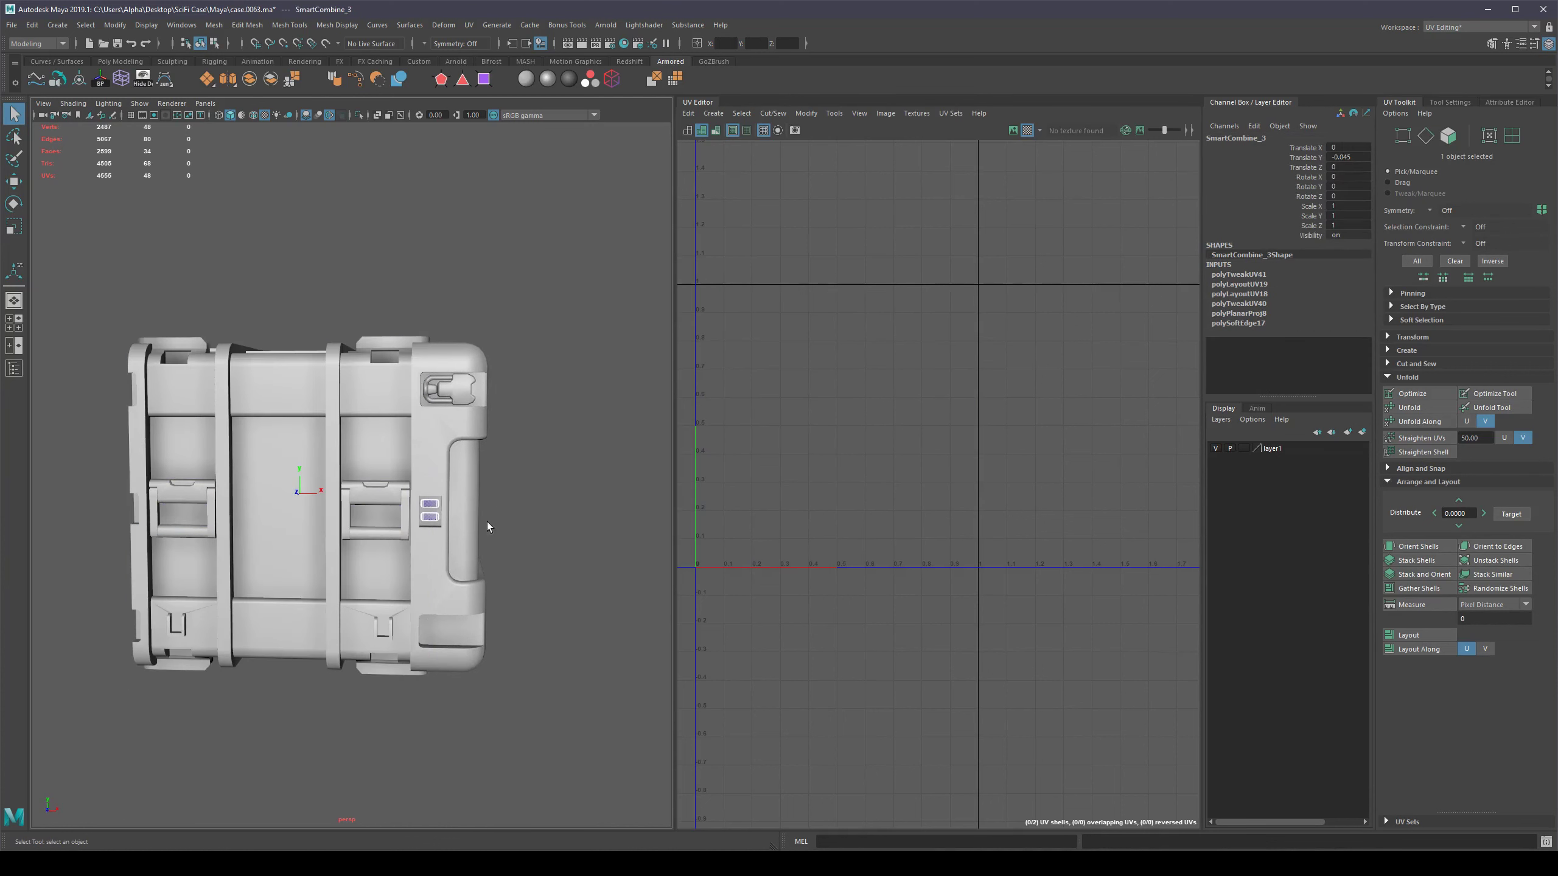
{"action": "left_click_drag", "start_coordinate": [486, 521], "coordinate": [560, 529], "text": "alt"}
{"action": "key", "text": "alt+shift+x"}
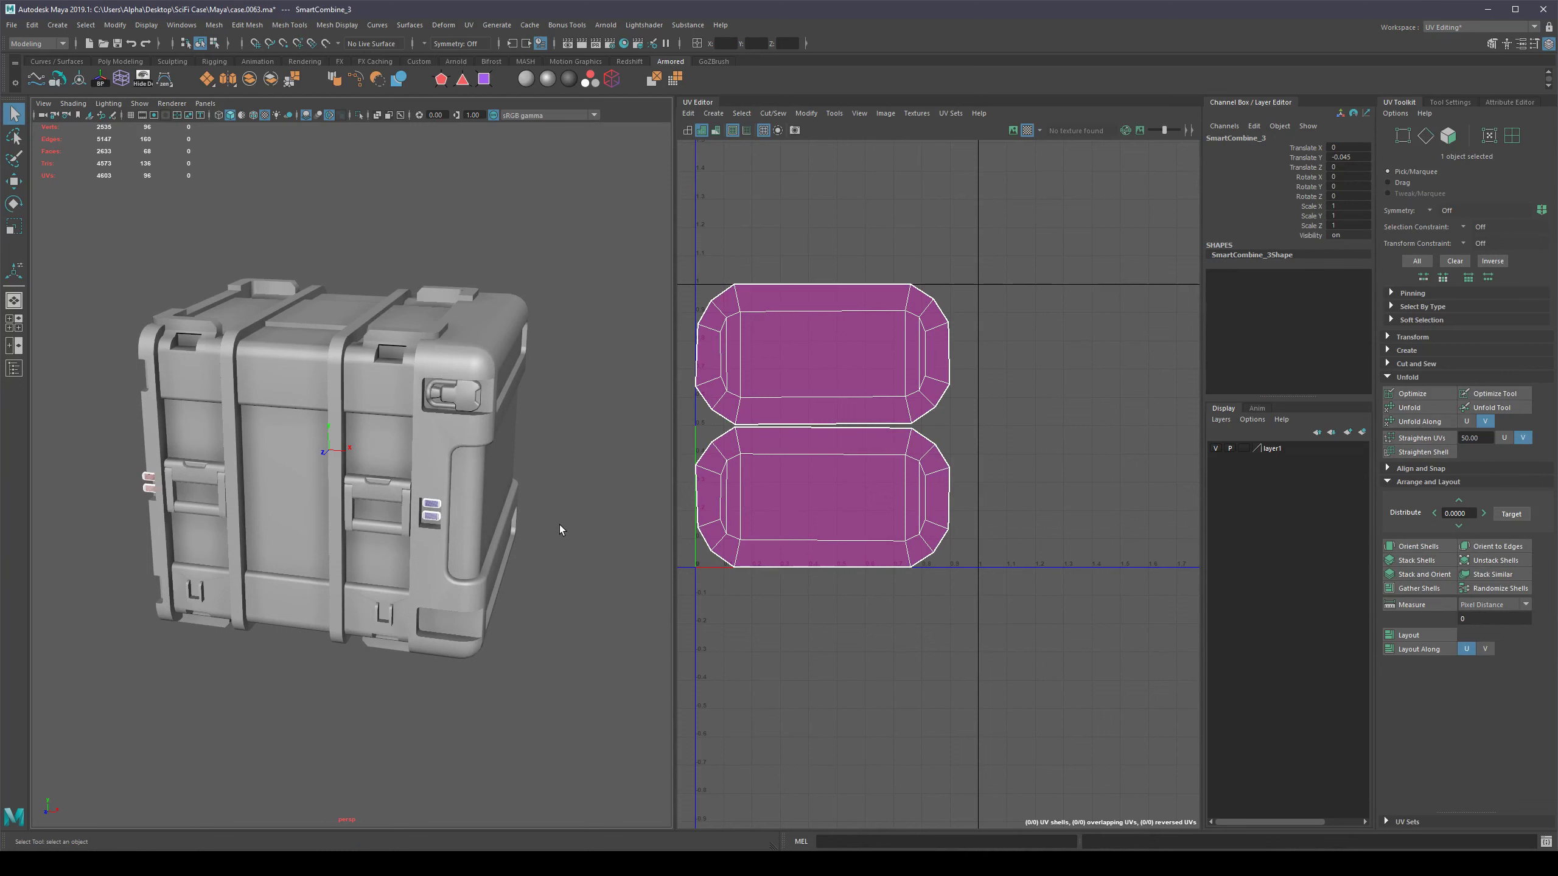
{"action": "key", "text": "ctrl+z"}
{"action": "left_click", "coordinate": [562, 523]}
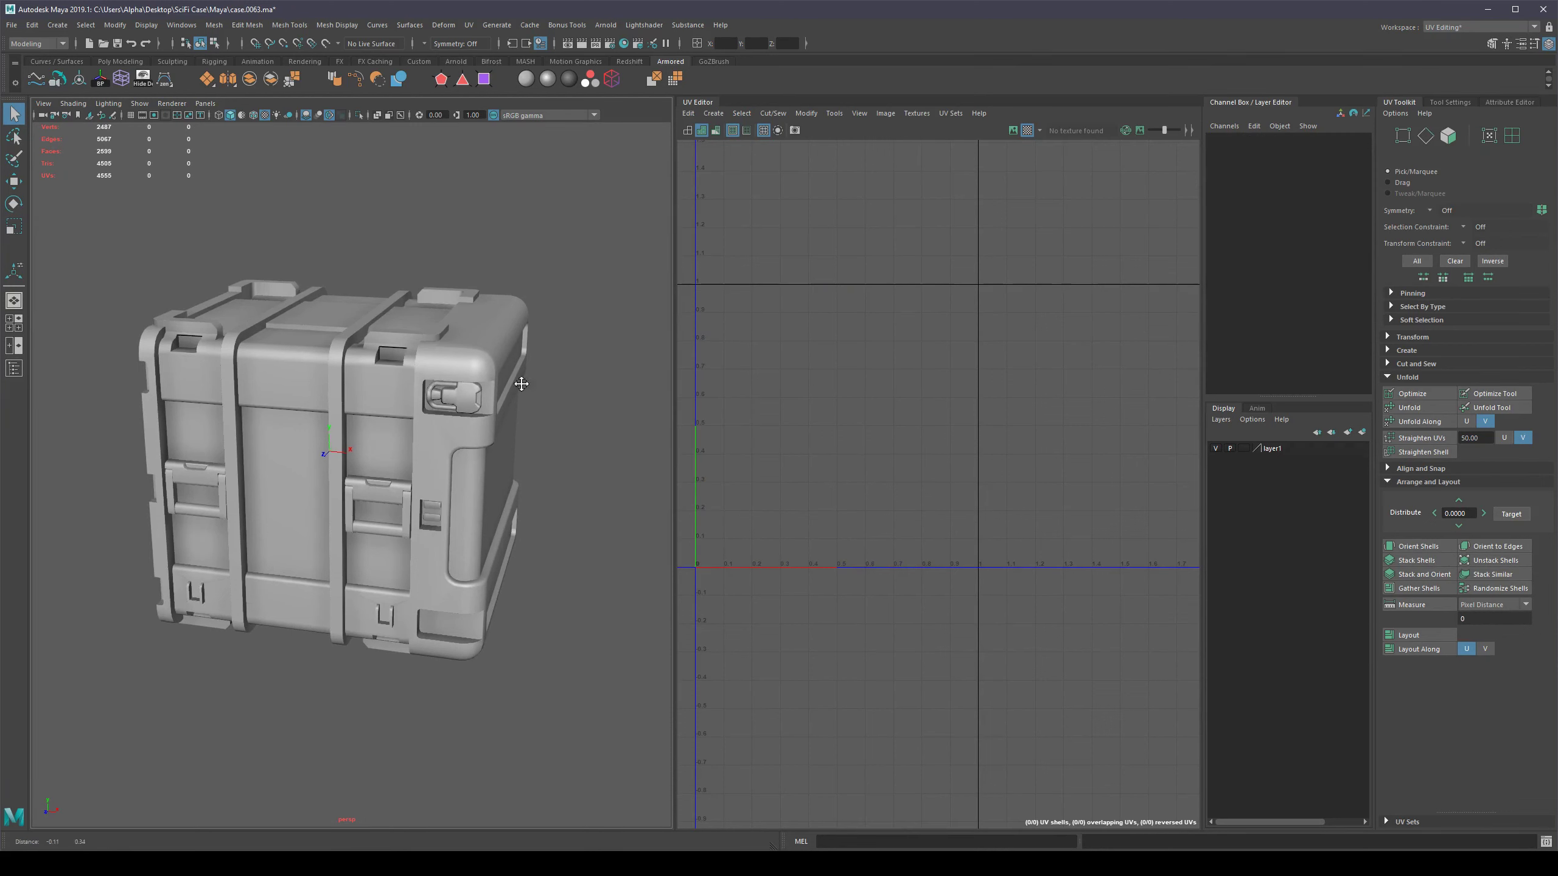
{"action": "left_click_drag", "start_coordinate": [521, 384], "coordinate": [558, 514], "text": "alt"}
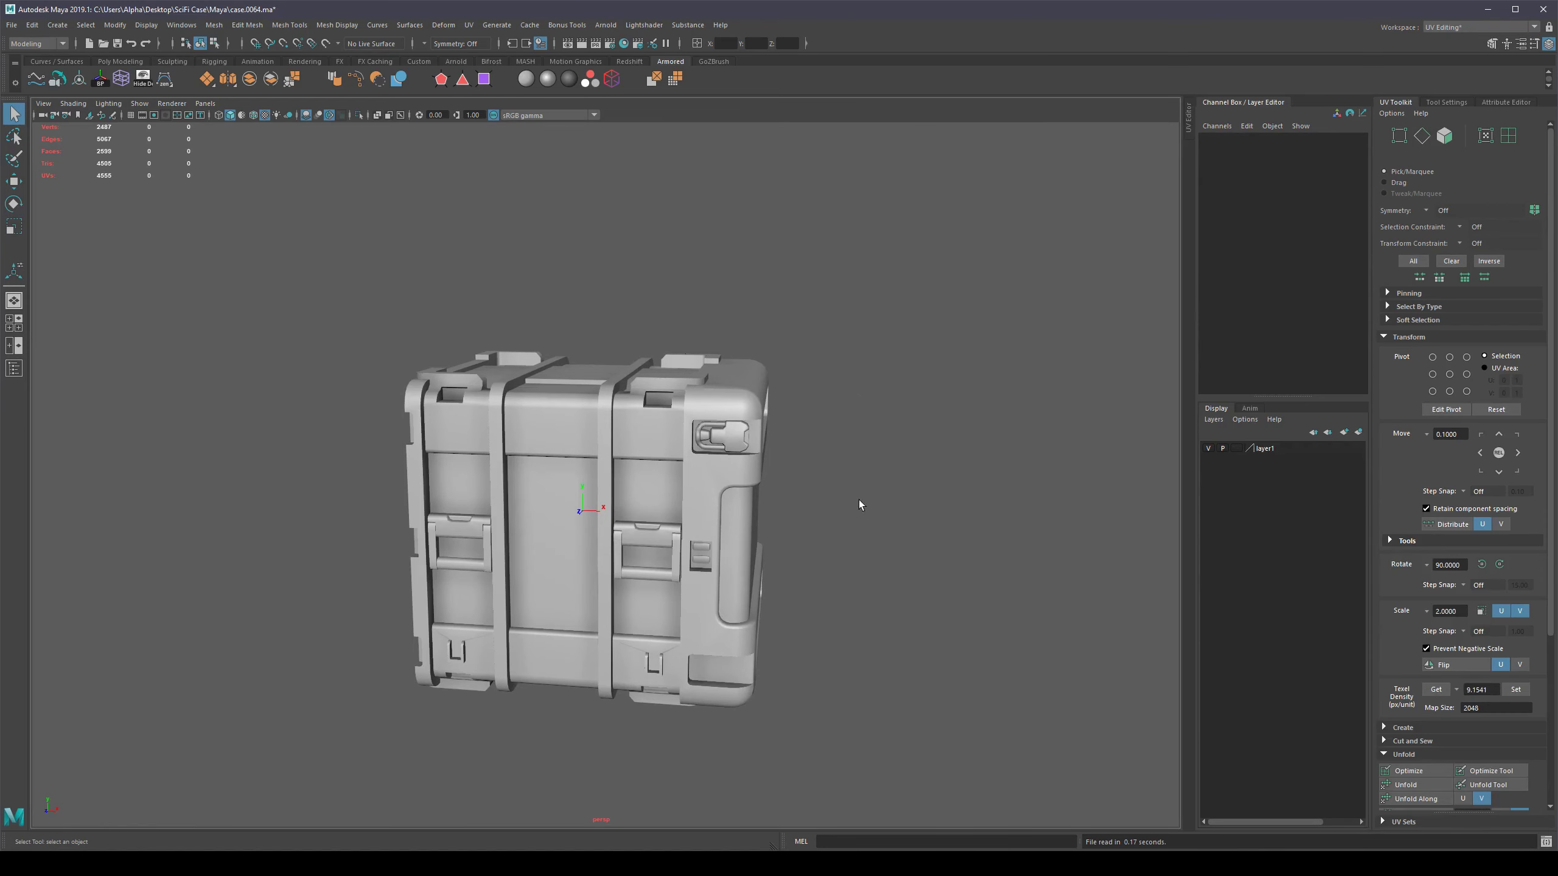
Mirror the upper corner latch across the Y and X axes to make copies for the other front corners.
{"action": "left_click_drag", "start_coordinate": [825, 526], "coordinate": [803, 497], "text": "alt"}
{"action": "middle_click_drag", "start_coordinate": [804, 497], "coordinate": [774, 456], "text": "alt"}
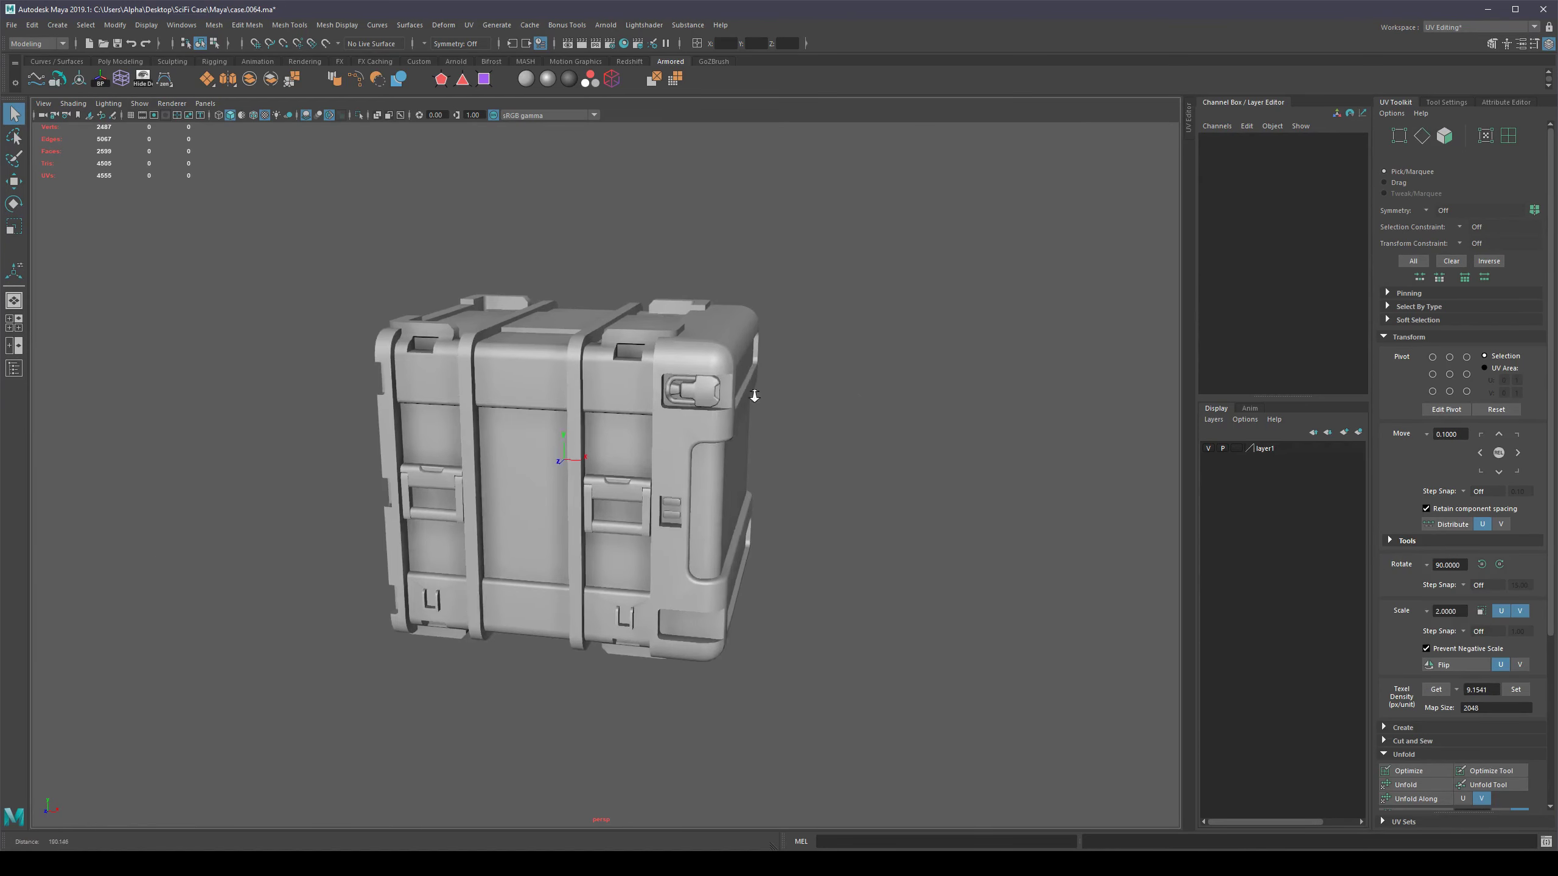
{"action": "right_click_drag", "start_coordinate": [755, 393], "coordinate": [925, 421], "text": "alt"}
{"action": "left_click", "coordinate": [709, 373]}
{"action": "left_click_drag", "start_coordinate": [853, 446], "coordinate": [842, 457], "text": "alt"}
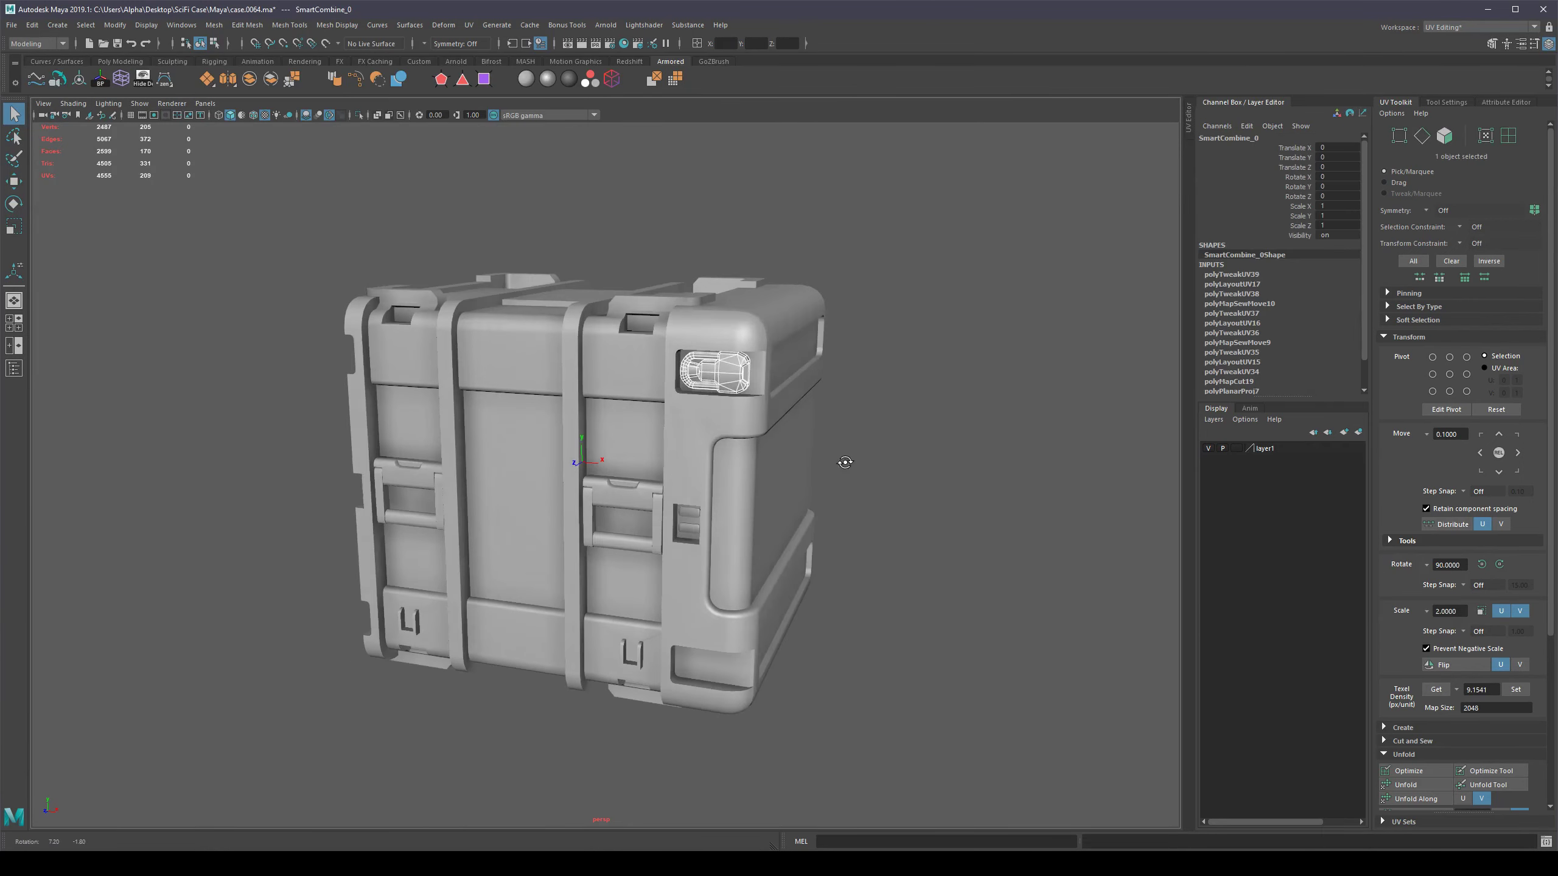
{"action": "left_click", "coordinate": [838, 455]}
{"action": "left_click_drag", "start_coordinate": [743, 371], "coordinate": [735, 371]}
{"action": "left_click", "coordinate": [731, 387]}
{"action": "key", "text": "alt+shift+y"}
{"action": "key", "text": "alt+shift+x"}
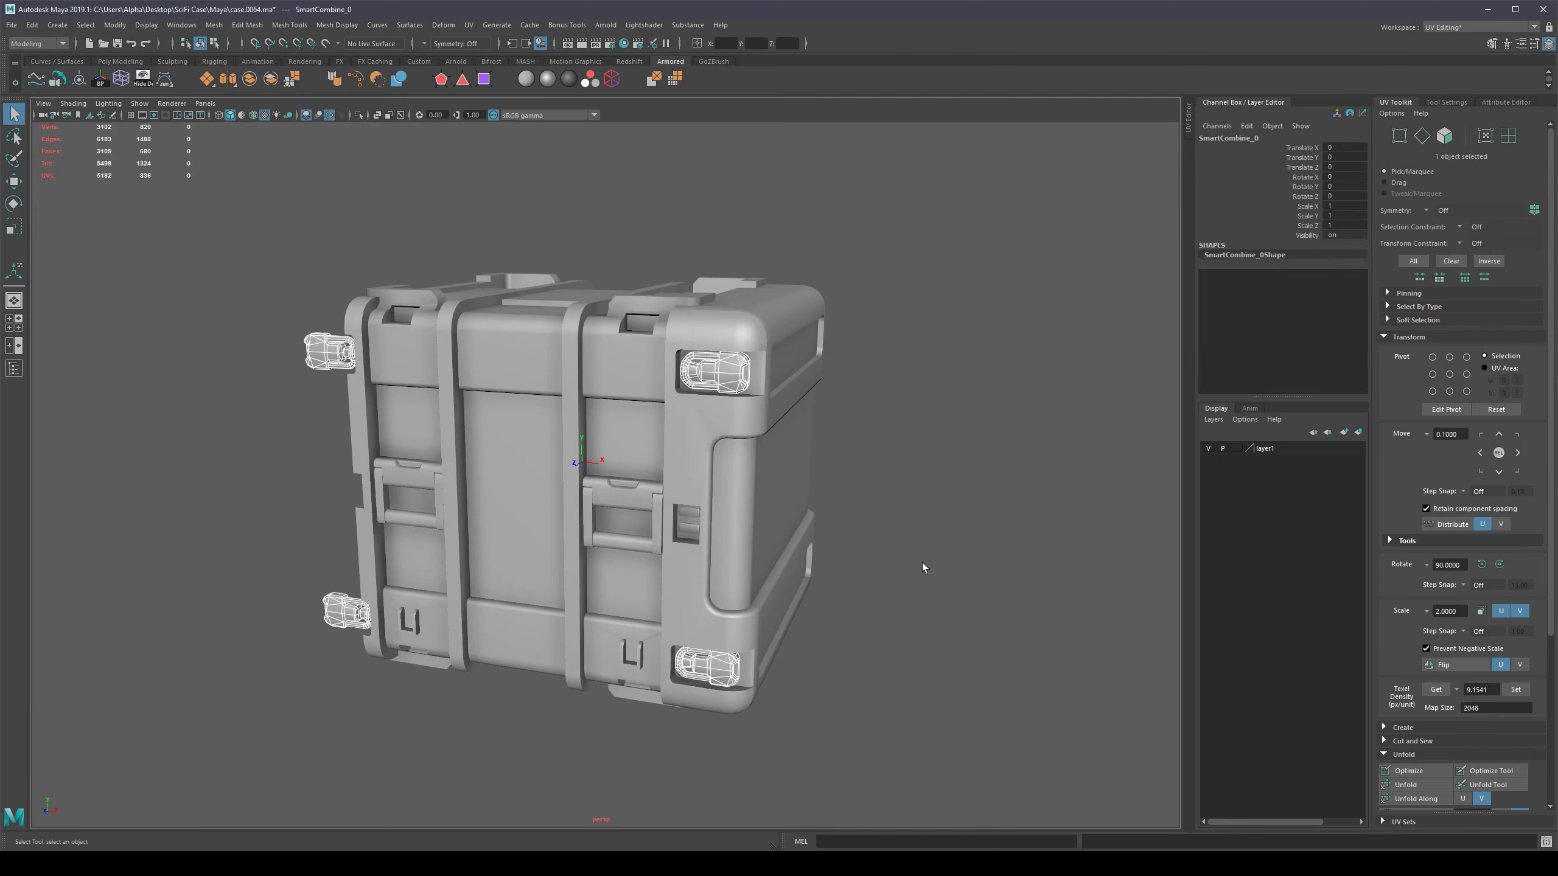
Check the mirrored latch geometry by selecting the faces of each corner latch in turn.
{"action": "left_click", "coordinate": [259, 422]}
{"action": "left_click", "coordinate": [344, 362]}
{"action": "mouse_move", "coordinate": [927, 423]}
{"action": "left_mouse_down", "text": "alt"}
{"action": "mouse_move", "coordinate": [864, 415]}
{"action": "mouse_move", "coordinate": [935, 409]}
{"action": "left_mouse_up", "text": "alt"}
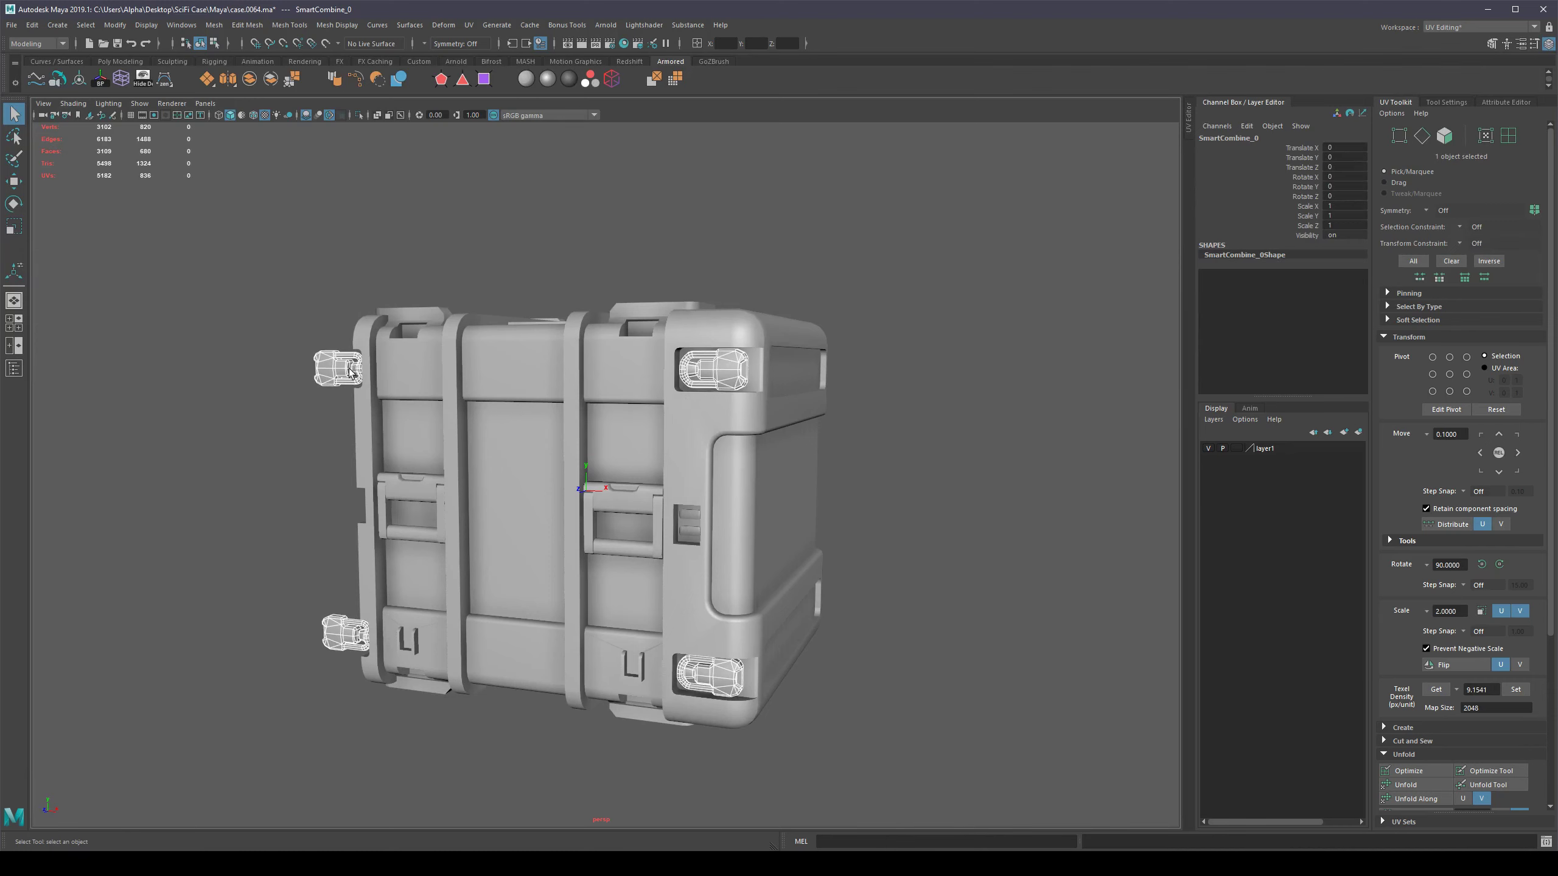
{"action": "right_click_drag", "start_coordinate": [347, 371], "coordinate": [334, 416]}
{"action": "left_click_drag", "start_coordinate": [312, 330], "coordinate": [371, 393]}
{"action": "left_click_drag", "start_coordinate": [774, 320], "coordinate": [672, 395]}
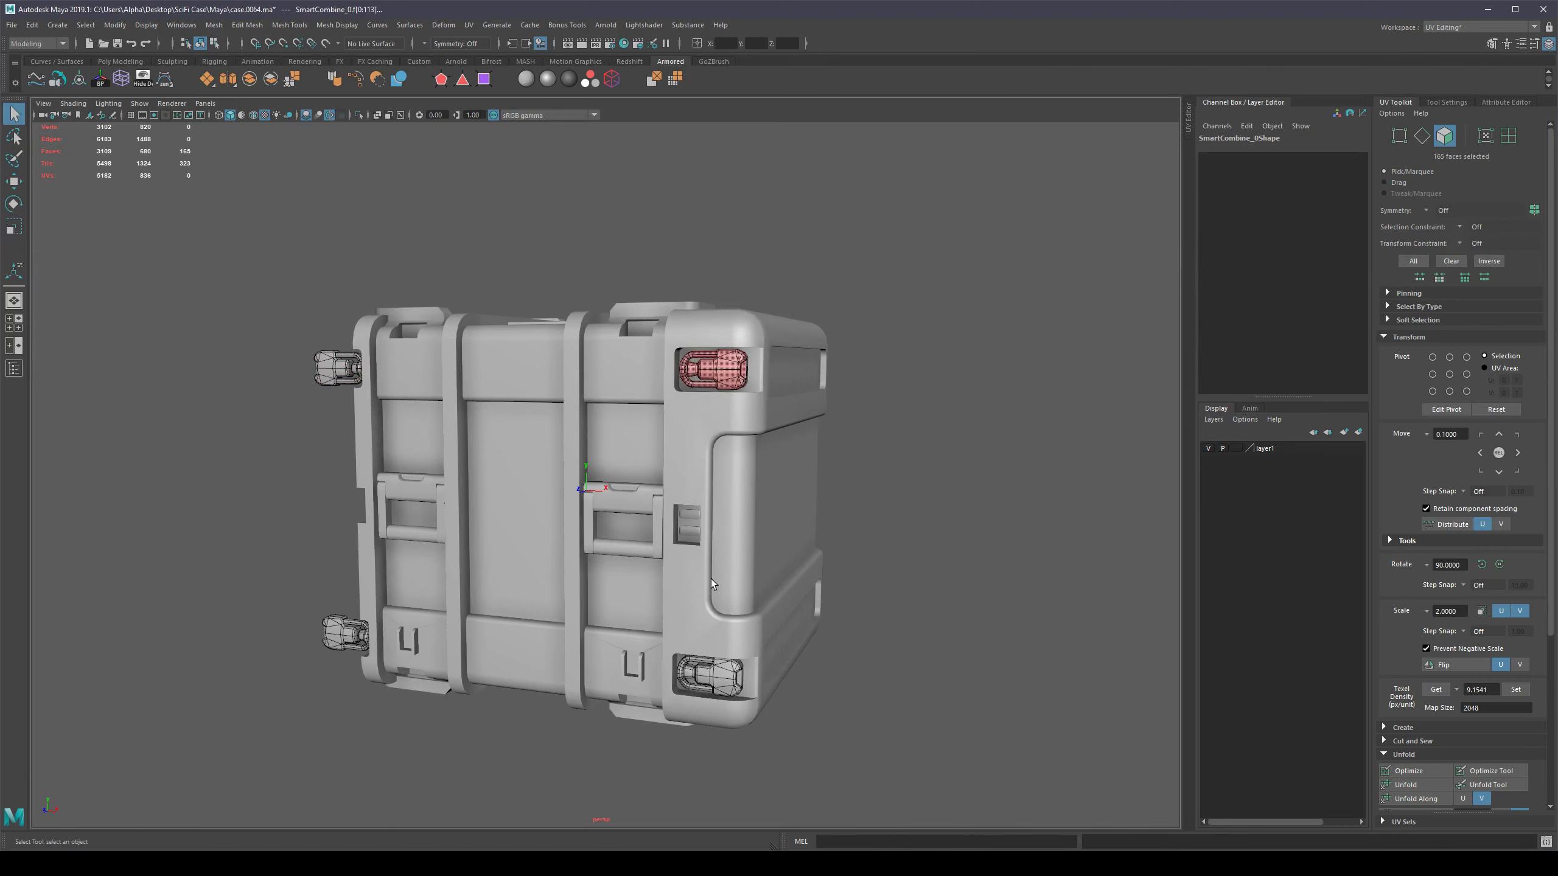
{"action": "left_click_drag", "start_coordinate": [782, 608], "coordinate": [666, 702]}
{"action": "left_click_drag", "start_coordinate": [363, 583], "coordinate": [315, 658]}
{"action": "left_click_drag", "start_coordinate": [1016, 548], "coordinate": [832, 556], "text": "alt"}
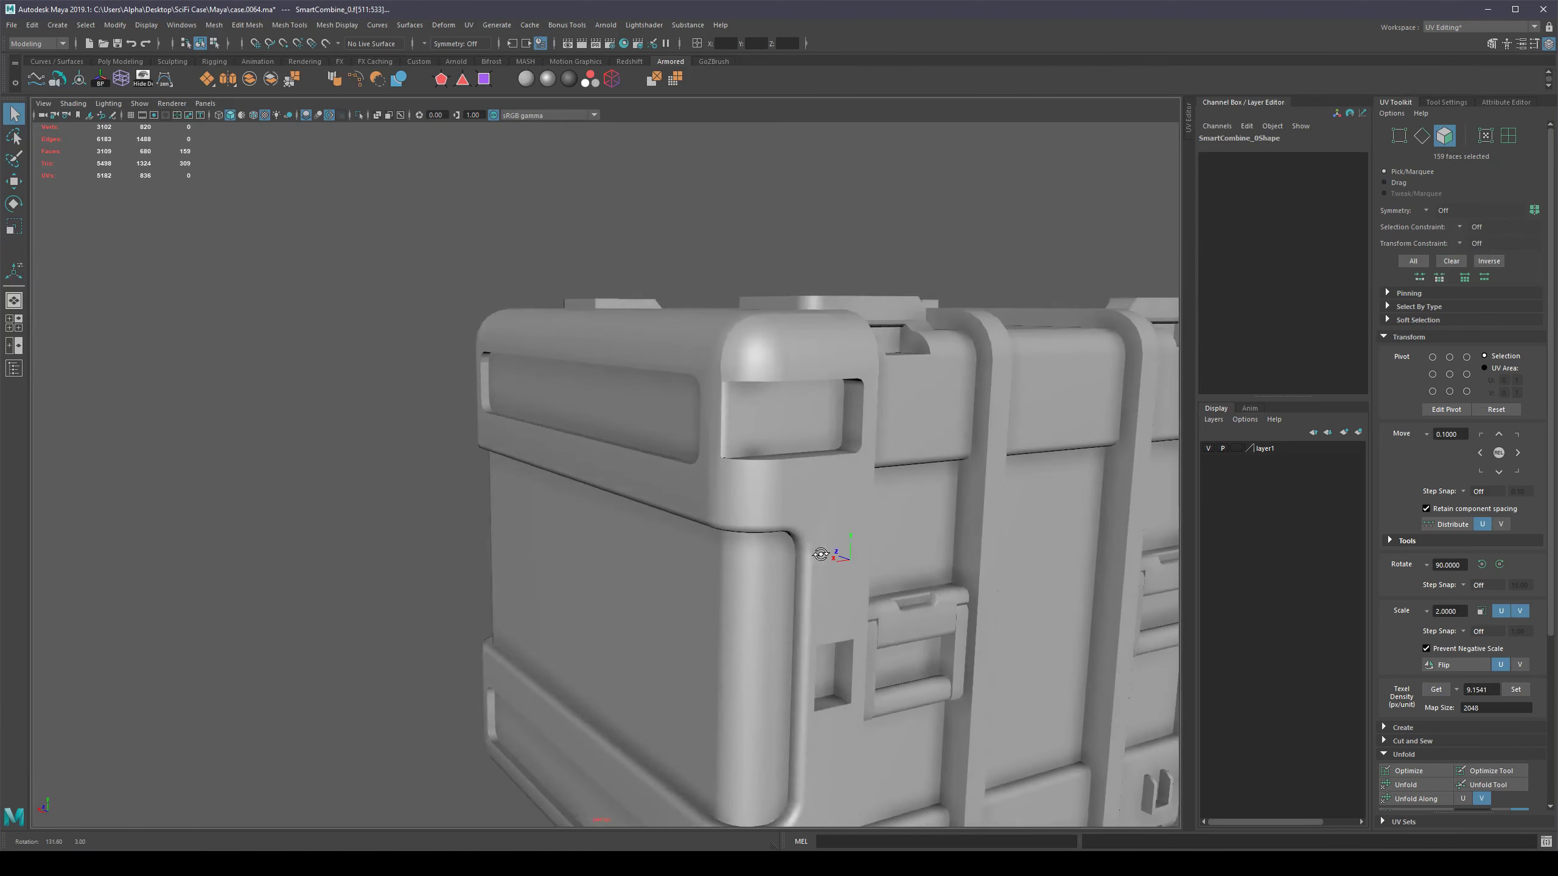
{"action": "right_click_drag", "start_coordinate": [832, 556], "coordinate": [789, 491], "text": "alt"}
{"action": "key", "text": "F8"}
Examine the placement of the mirrored corner latches from all sides of the case.
{"action": "left_click_drag", "start_coordinate": [489, 438], "coordinate": [636, 449], "text": "alt"}
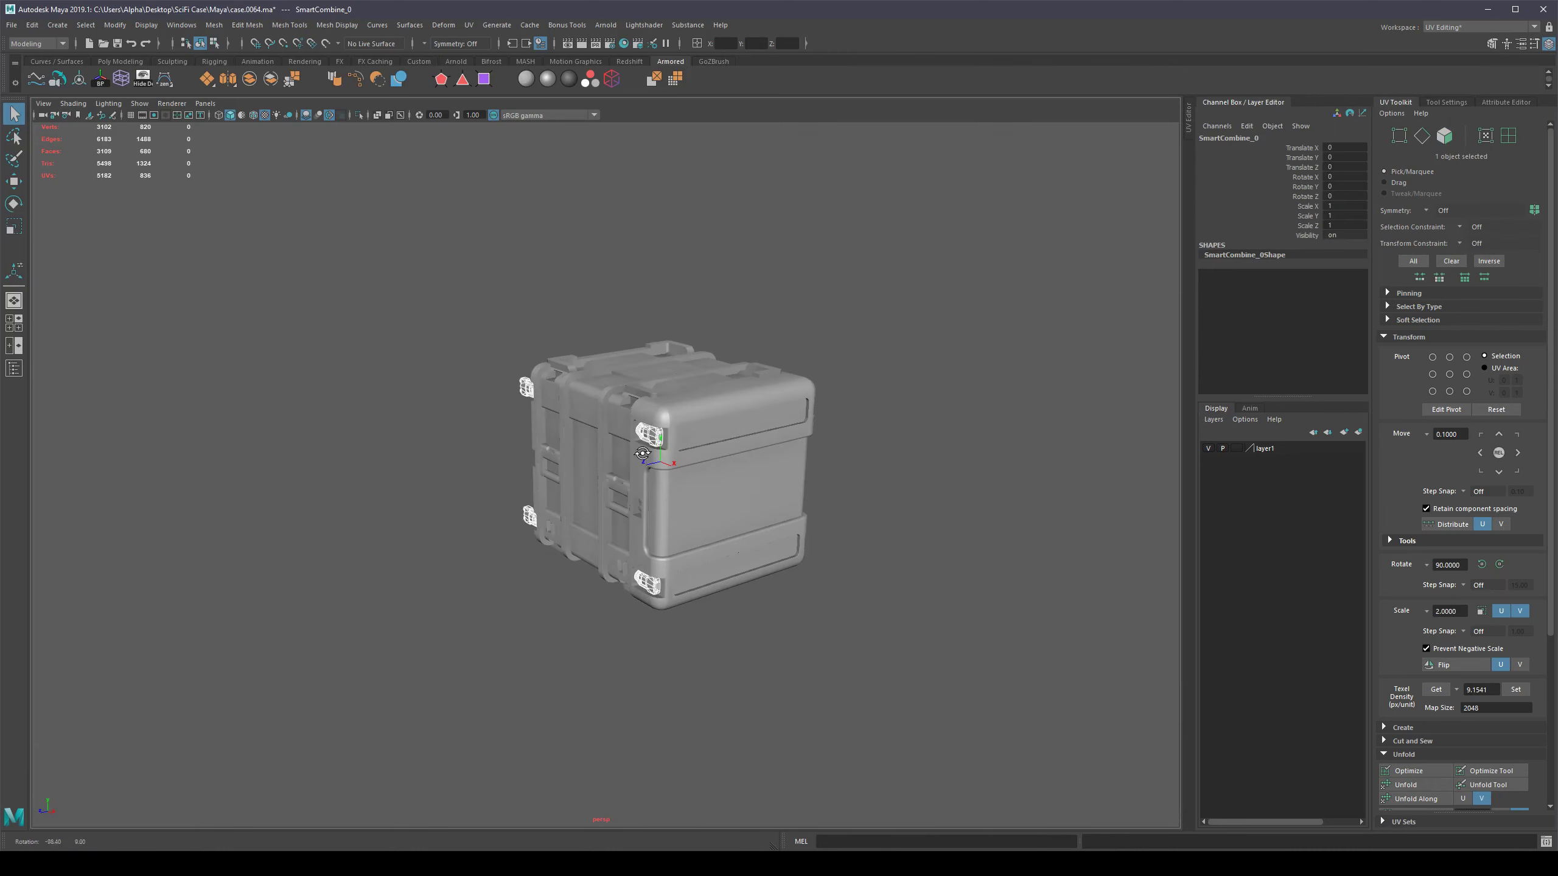
{"action": "left_click", "coordinate": [647, 458]}
{"action": "left_click_drag", "start_coordinate": [902, 462], "coordinate": [875, 466], "text": "alt"}
{"action": "middle_click_drag", "start_coordinate": [849, 433], "coordinate": [643, 389], "text": "alt"}
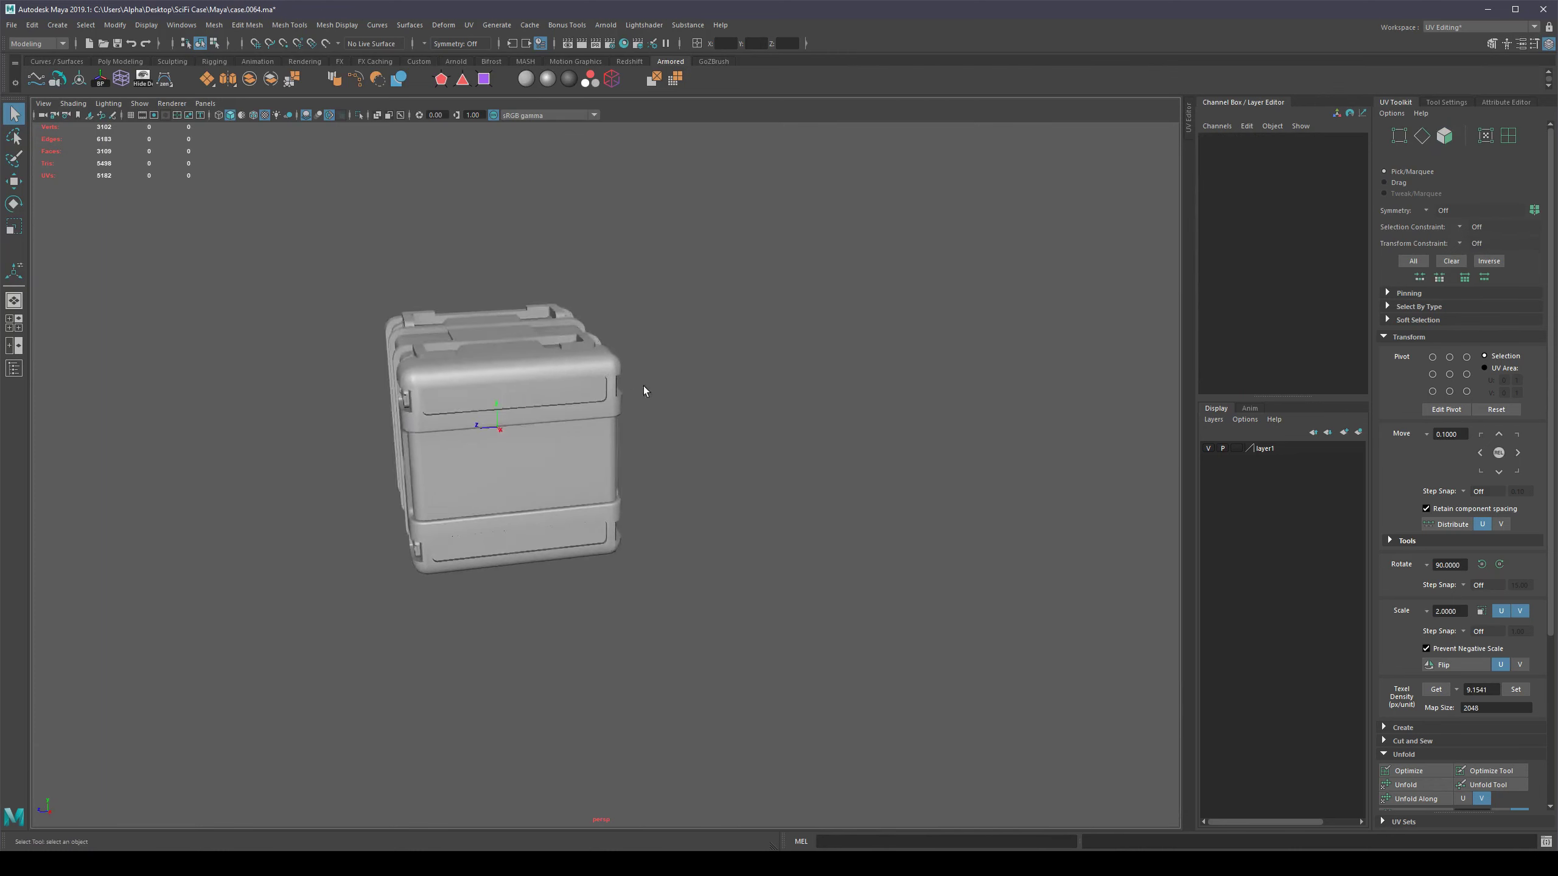
{"action": "right_click_drag", "start_coordinate": [643, 389], "coordinate": [755, 392], "text": "alt"}
{"action": "left_click_drag", "start_coordinate": [754, 392], "coordinate": [589, 392], "text": "alt"}
{"action": "middle_click_drag", "start_coordinate": [699, 365], "coordinate": [708, 437], "text": "alt"}
{"action": "left_click_drag", "start_coordinate": [690, 382], "coordinate": [919, 426], "text": "alt"}
{"action": "left_click_drag", "start_coordinate": [654, 392], "coordinate": [914, 399], "text": "alt"}
{"action": "right_click_drag", "start_coordinate": [804, 424], "coordinate": [650, 445], "text": "alt"}
{"action": "middle_click_drag", "start_coordinate": [650, 445], "coordinate": [758, 426], "text": "alt"}
{"action": "right_click_drag", "start_coordinate": [729, 429], "coordinate": [823, 451], "text": "alt"}
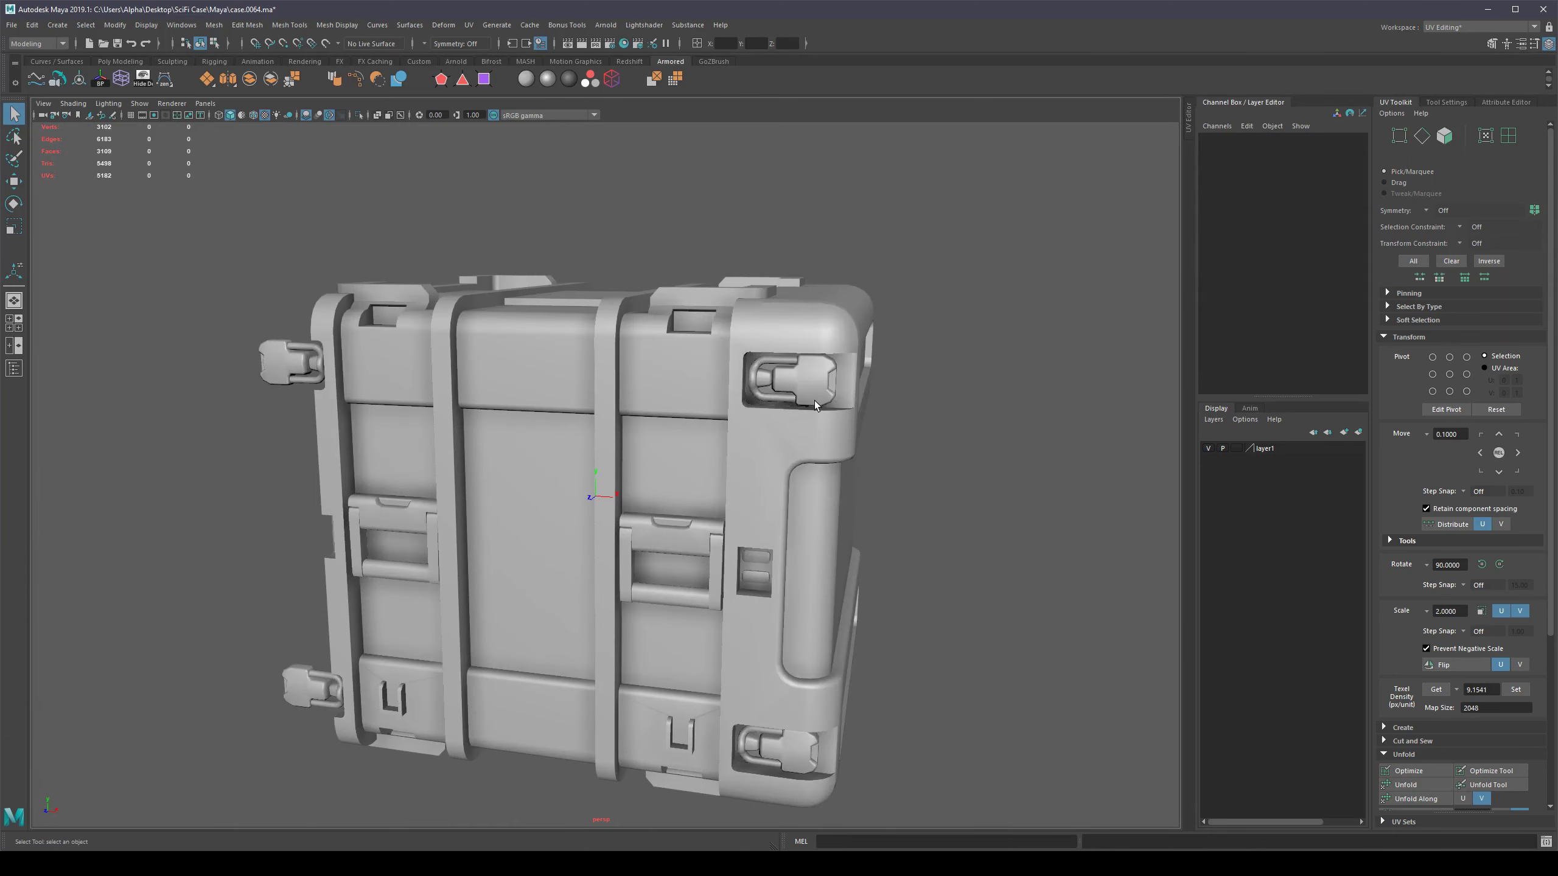
Select the combined corner latches and show their overlapping UV shells in the UV Editor.
{"action": "left_click", "coordinate": [819, 380]}
{"action": "right_click_drag", "start_coordinate": [911, 389], "coordinate": [794, 436], "text": "alt"}
{"action": "left_click_drag", "start_coordinate": [794, 437], "coordinate": [380, 367], "text": "alt"}
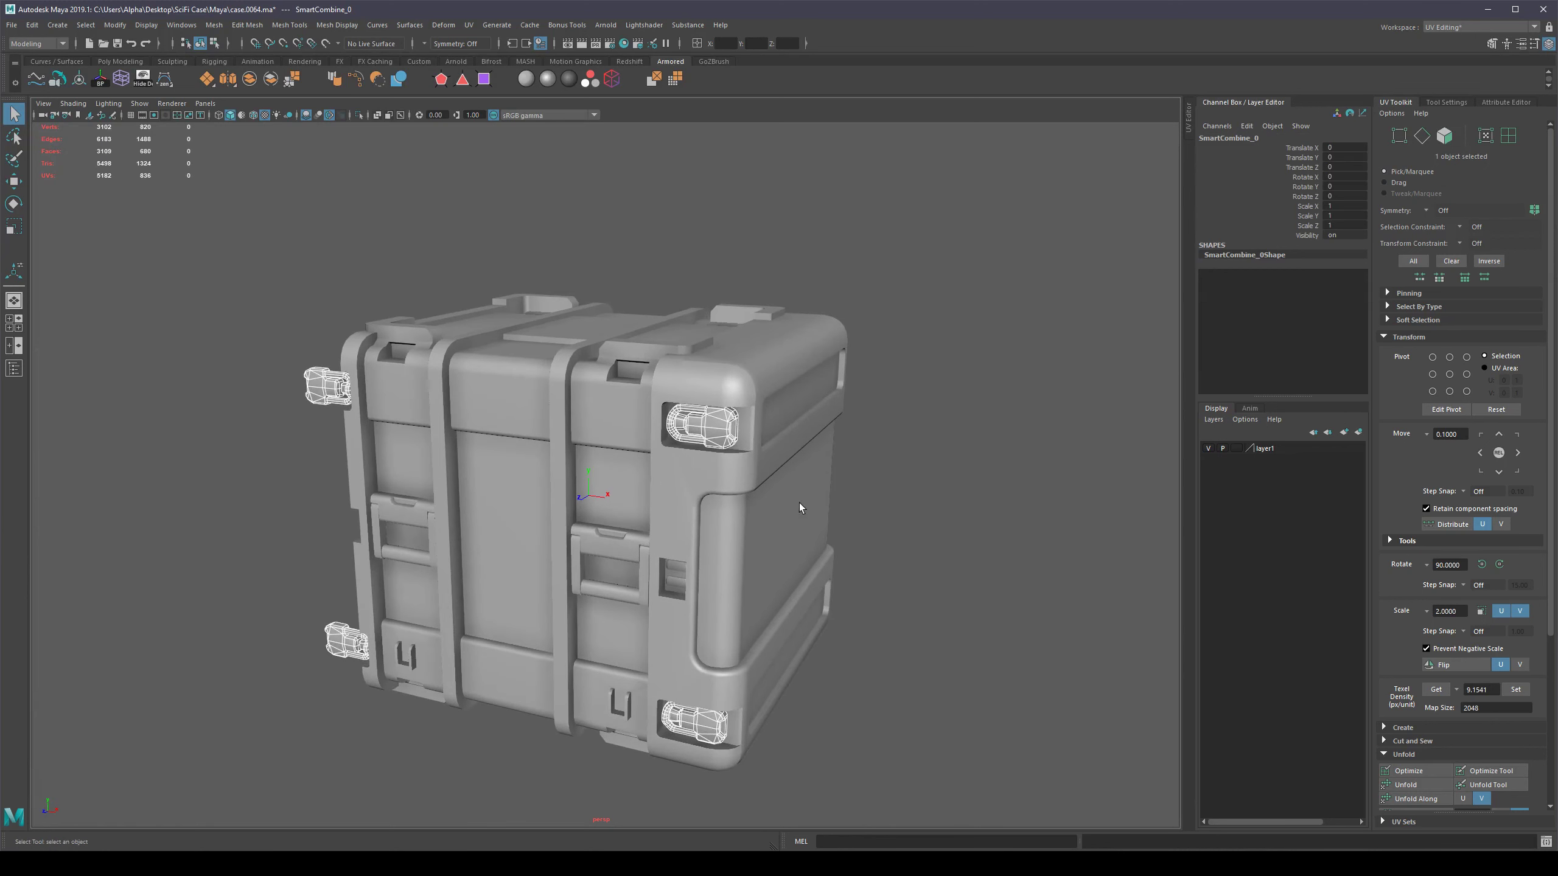
{"action": "left_click", "coordinate": [1191, 127]}
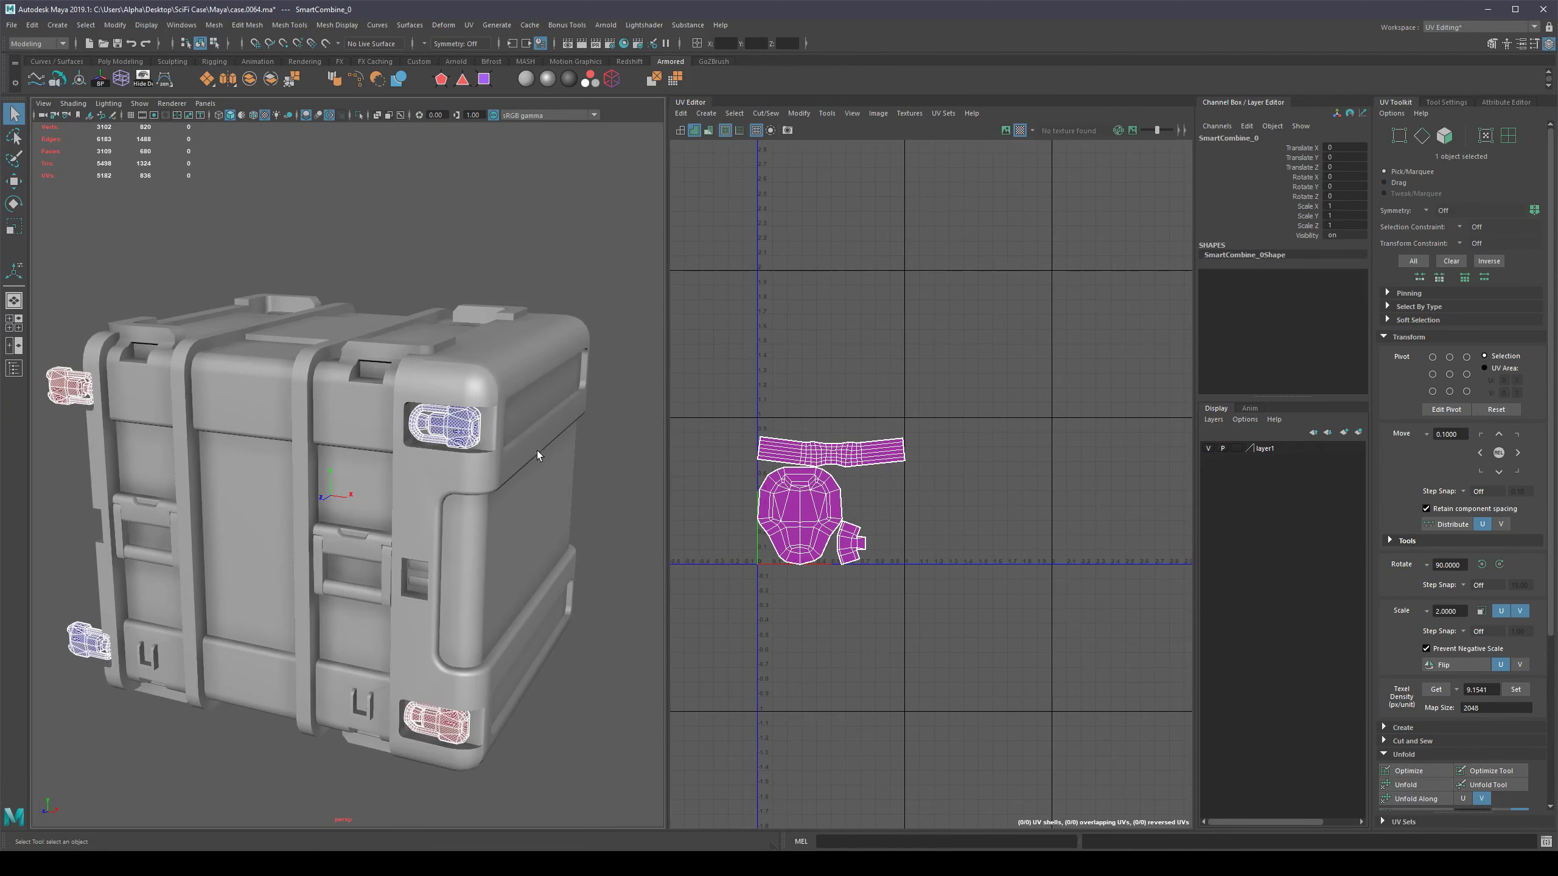
{"action": "middle_click_drag", "start_coordinate": [469, 452], "coordinate": [585, 367], "text": "alt"}
{"action": "left_click_drag", "start_coordinate": [303, 351], "coordinate": [317, 349], "text": "alt"}
{"action": "right_click_drag", "start_coordinate": [317, 349], "coordinate": [186, 292], "text": "alt"}
{"action": "middle_click_drag", "start_coordinate": [306, 359], "coordinate": [246, 384], "text": "alt"}
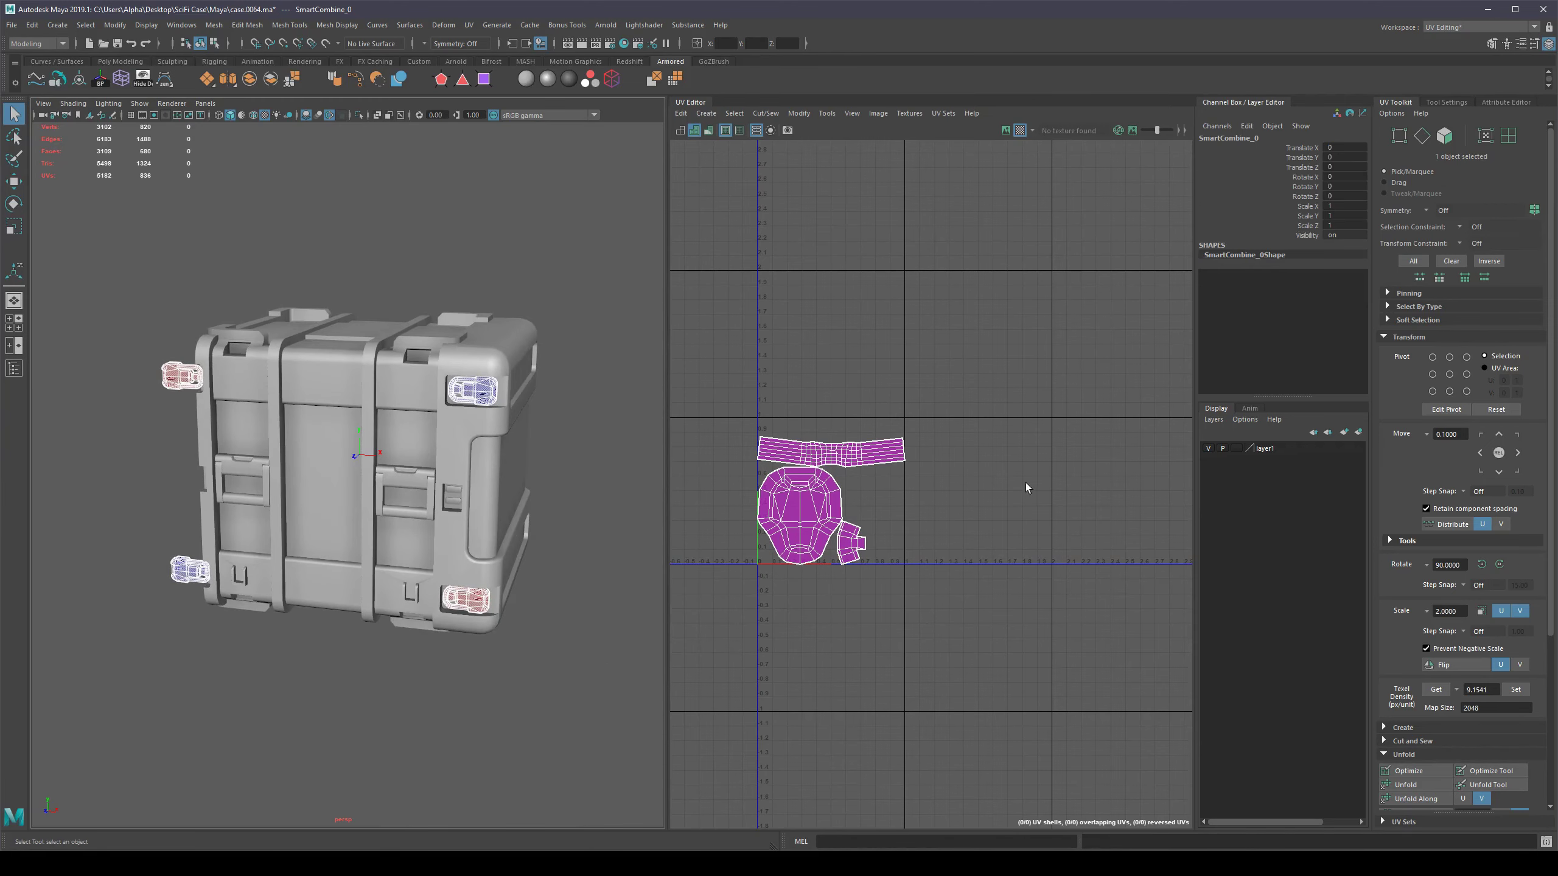
Move the UV shells of the lower-left, upper-right and lower-right latches apart so that all four sets are separated.
{"action": "right_click_drag", "start_coordinate": [192, 570], "coordinate": [191, 567]}
{"action": "left_click_drag", "start_coordinate": [113, 509], "coordinate": [240, 667]}
{"action": "key", "text": "w"}
{"action": "left_click_drag", "start_coordinate": [828, 501], "coordinate": [780, 359]}
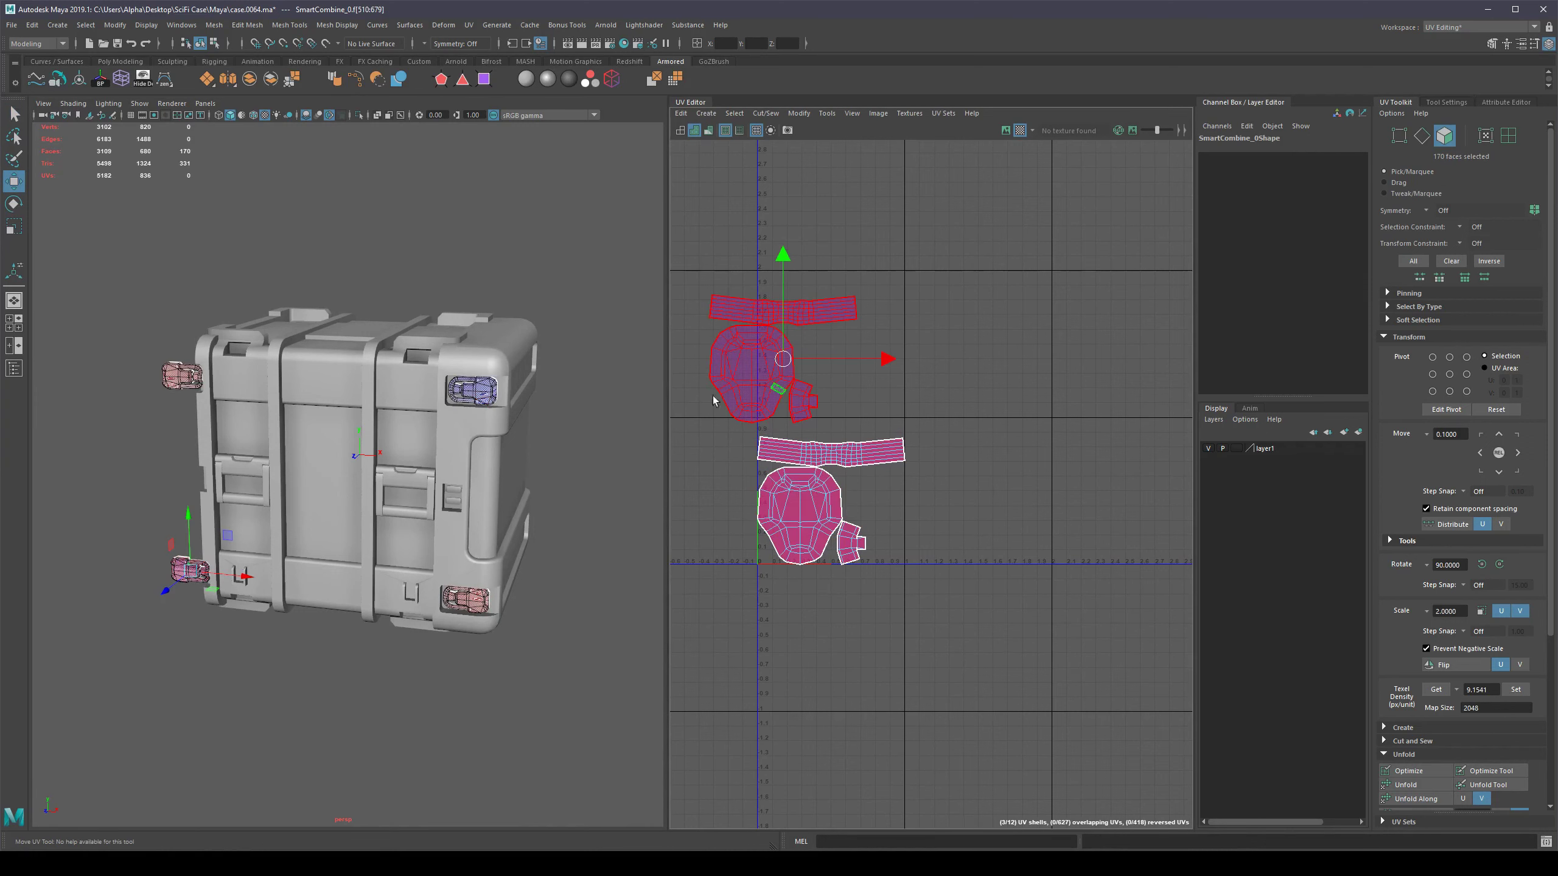
{"action": "left_click_drag", "start_coordinate": [587, 294], "coordinate": [330, 458]}
{"action": "left_click_drag", "start_coordinate": [789, 360], "coordinate": [973, 303]}
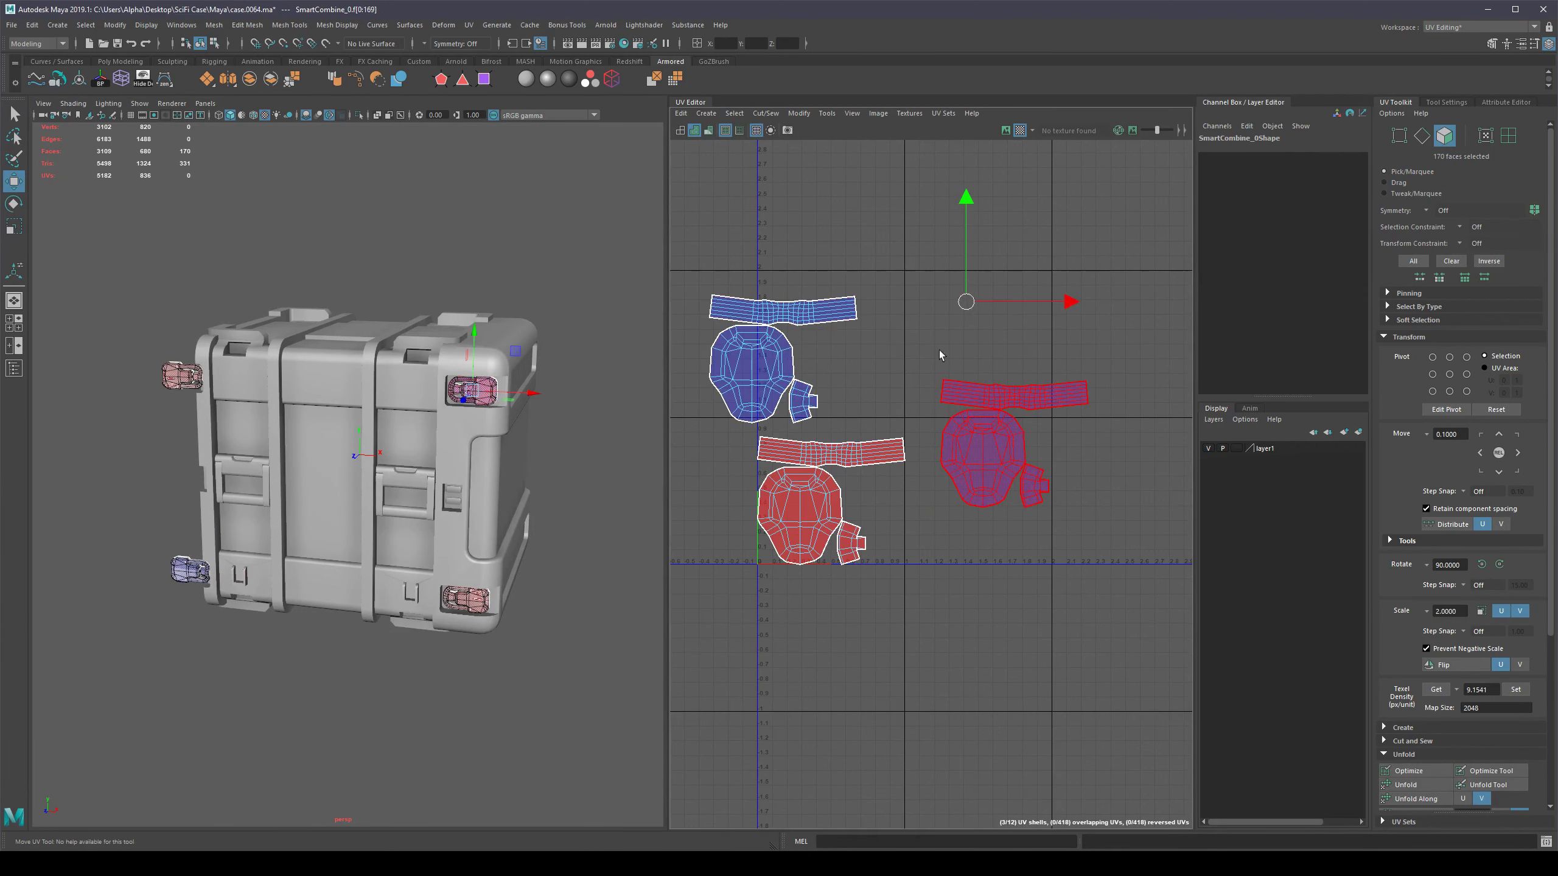
{"action": "left_click", "coordinate": [579, 608]}
{"action": "left_click_drag", "start_coordinate": [563, 538], "coordinate": [402, 654]}
{"action": "left_click_drag", "start_coordinate": [834, 502], "coordinate": [936, 644]}
{"action": "key", "text": "F8"}
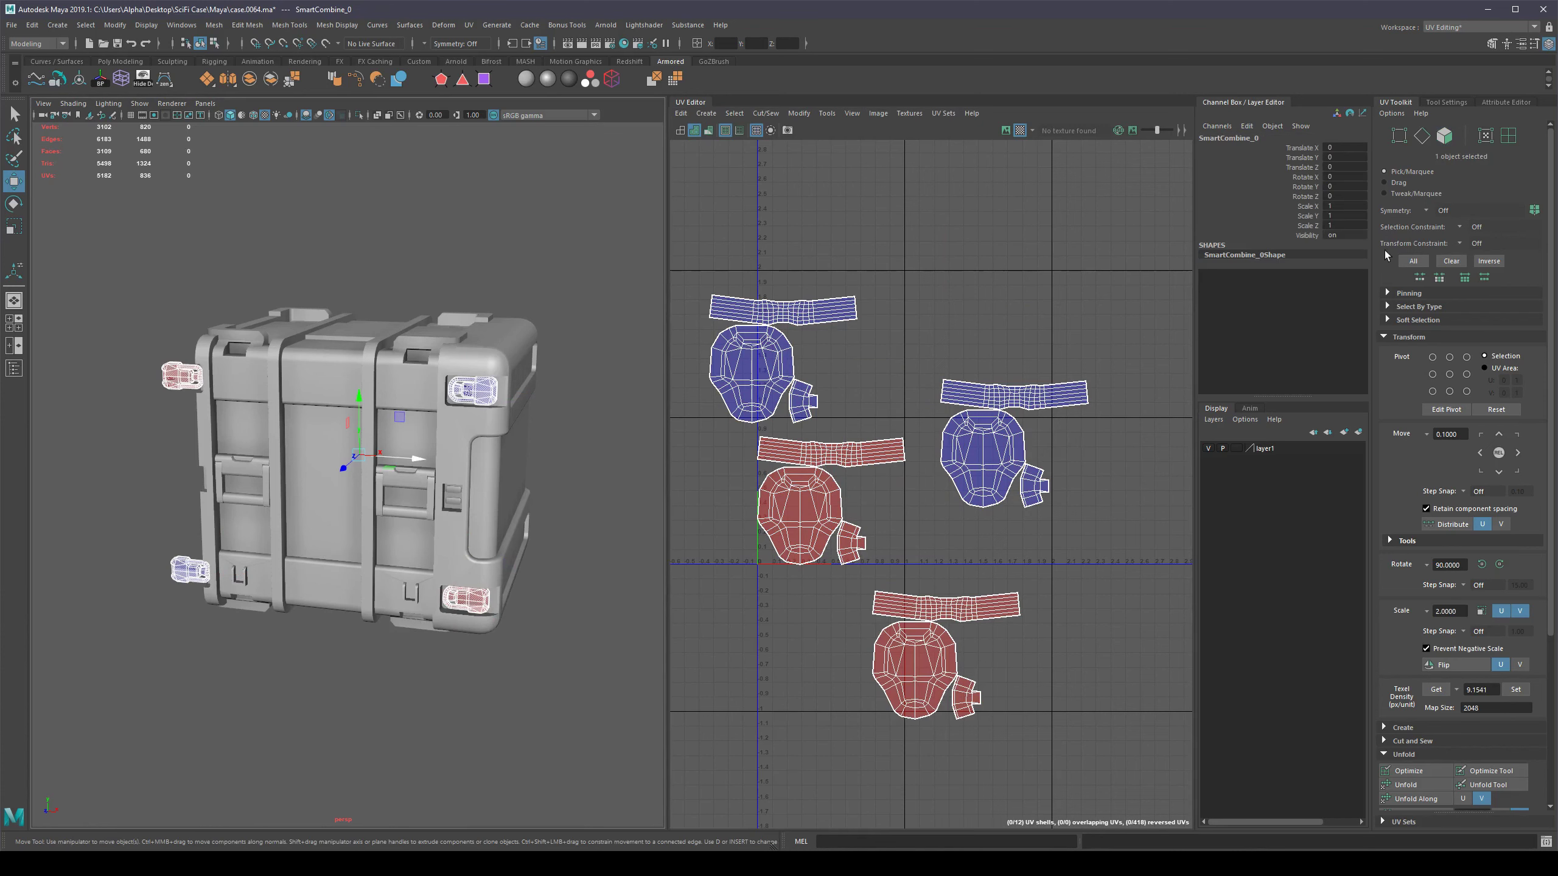
Select all back-facing UV faces of the latches and flip them along U.
{"action": "left_click", "coordinate": [1385, 338]}
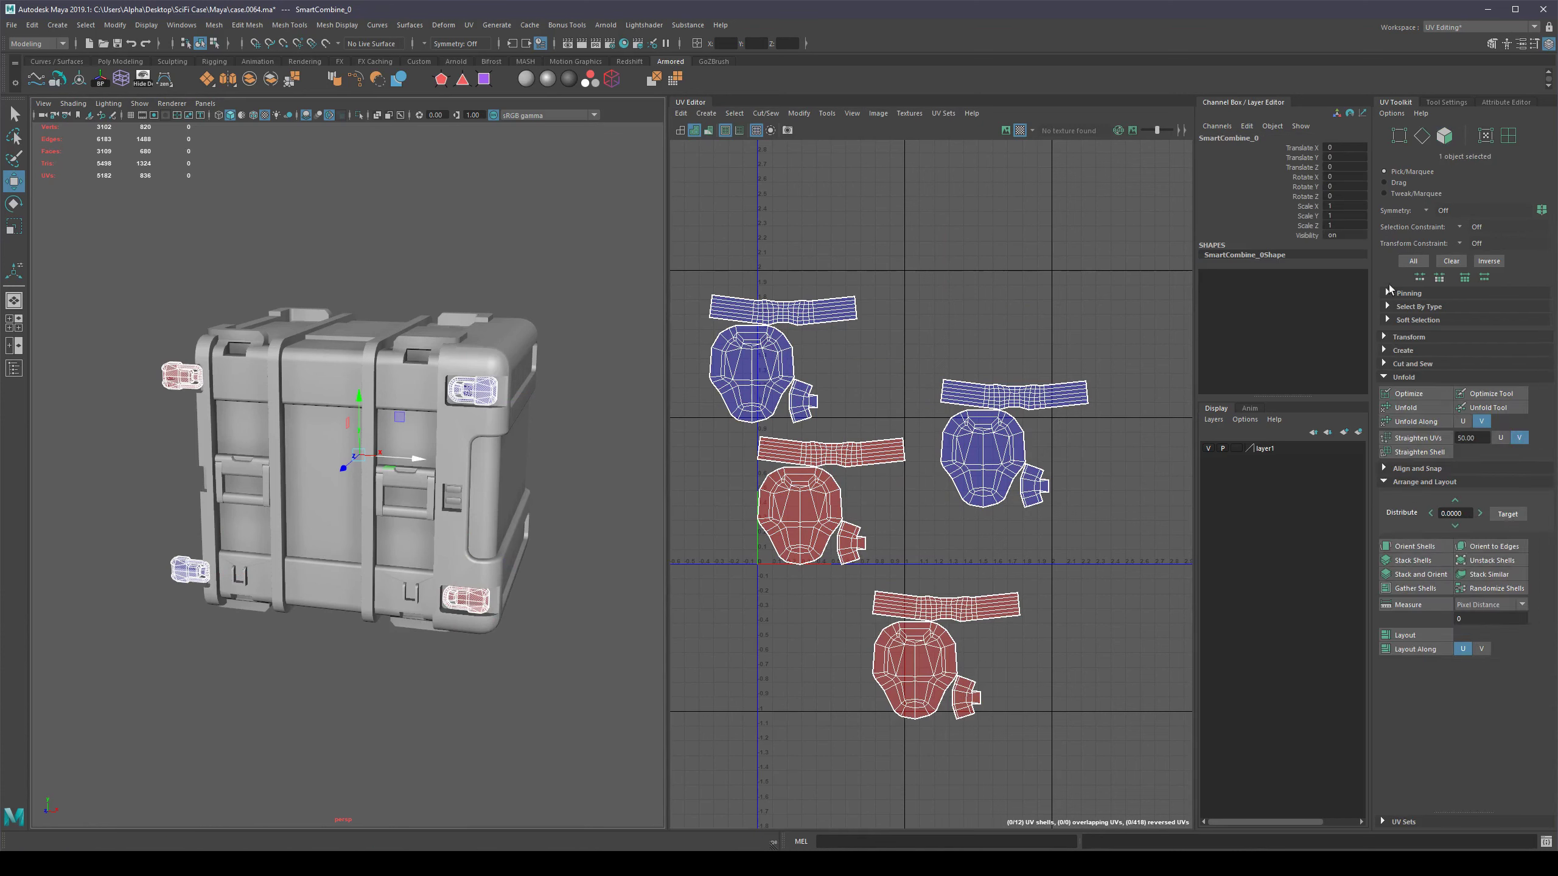
{"action": "left_click", "coordinate": [1389, 307]}
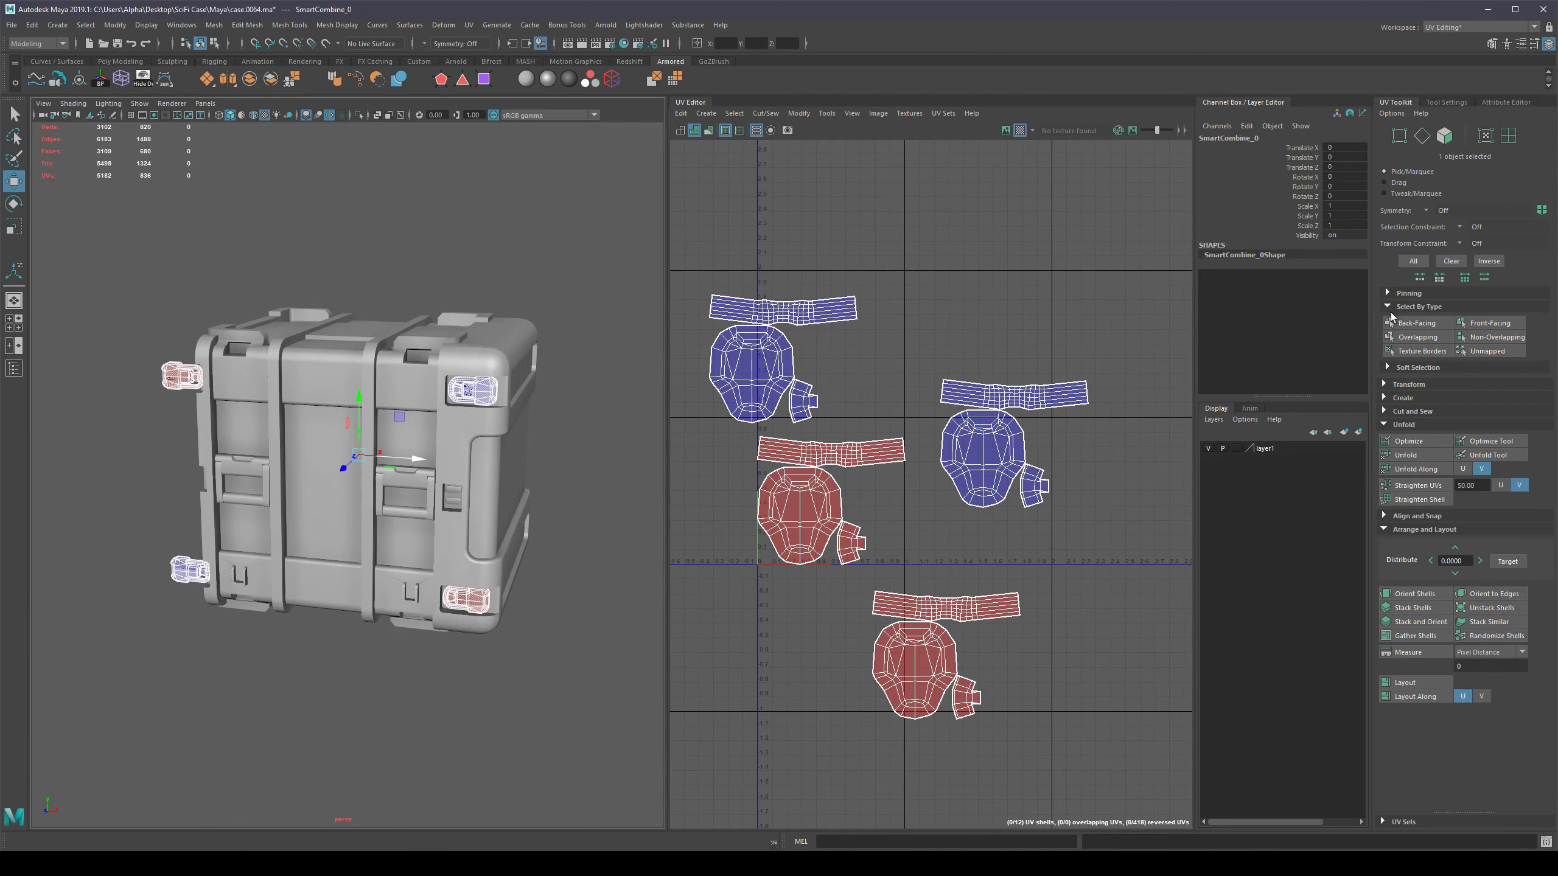
{"action": "key", "text": "F11"}
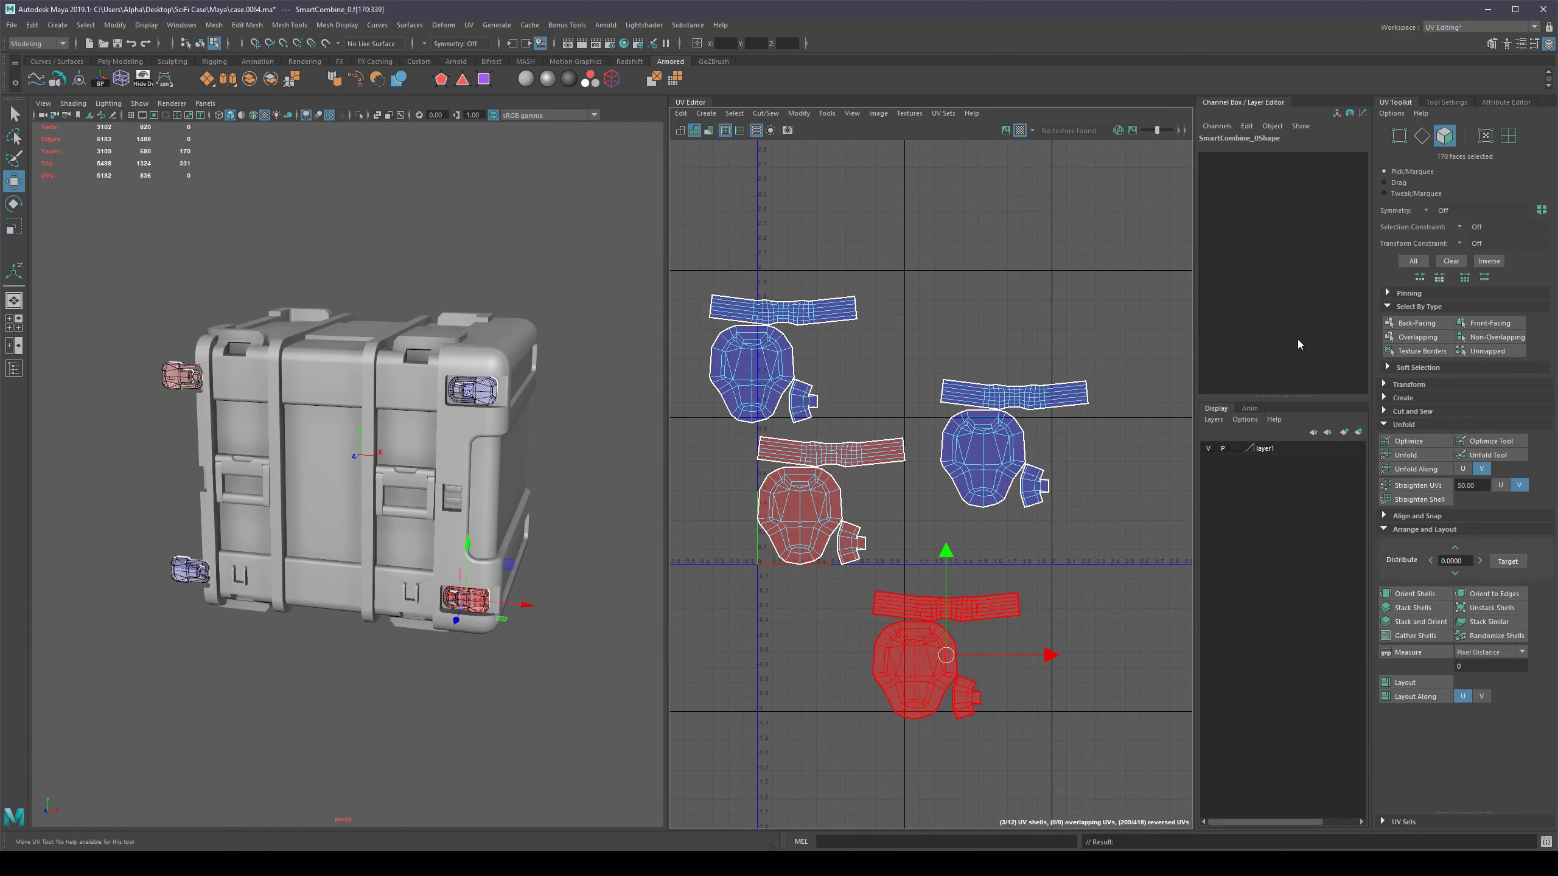
{"action": "left_click", "coordinate": [1443, 321]}
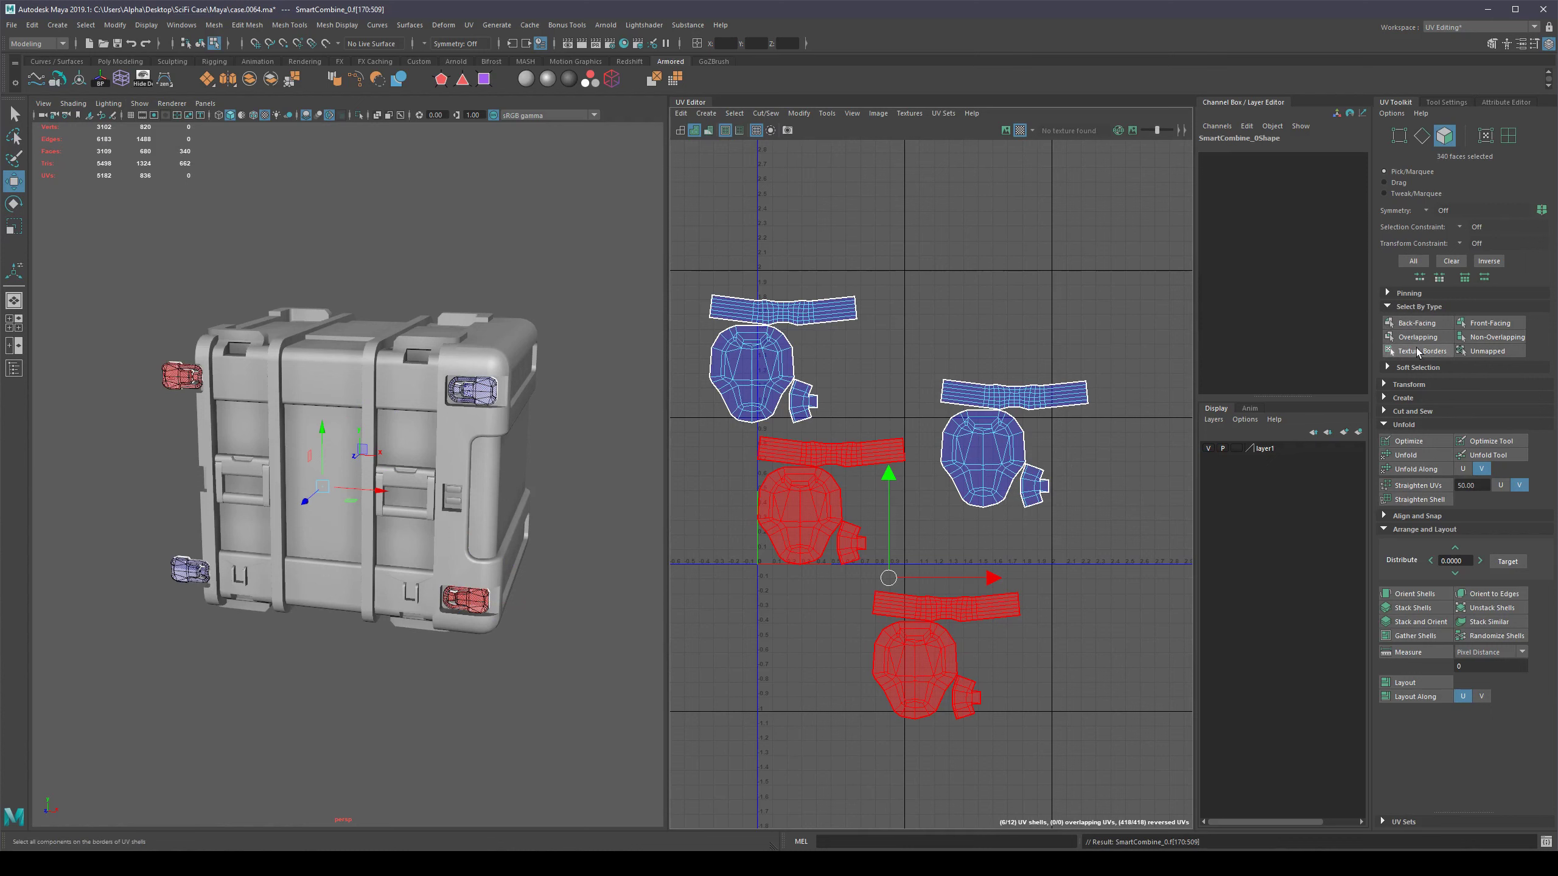
{"action": "left_click", "coordinate": [1387, 385]}
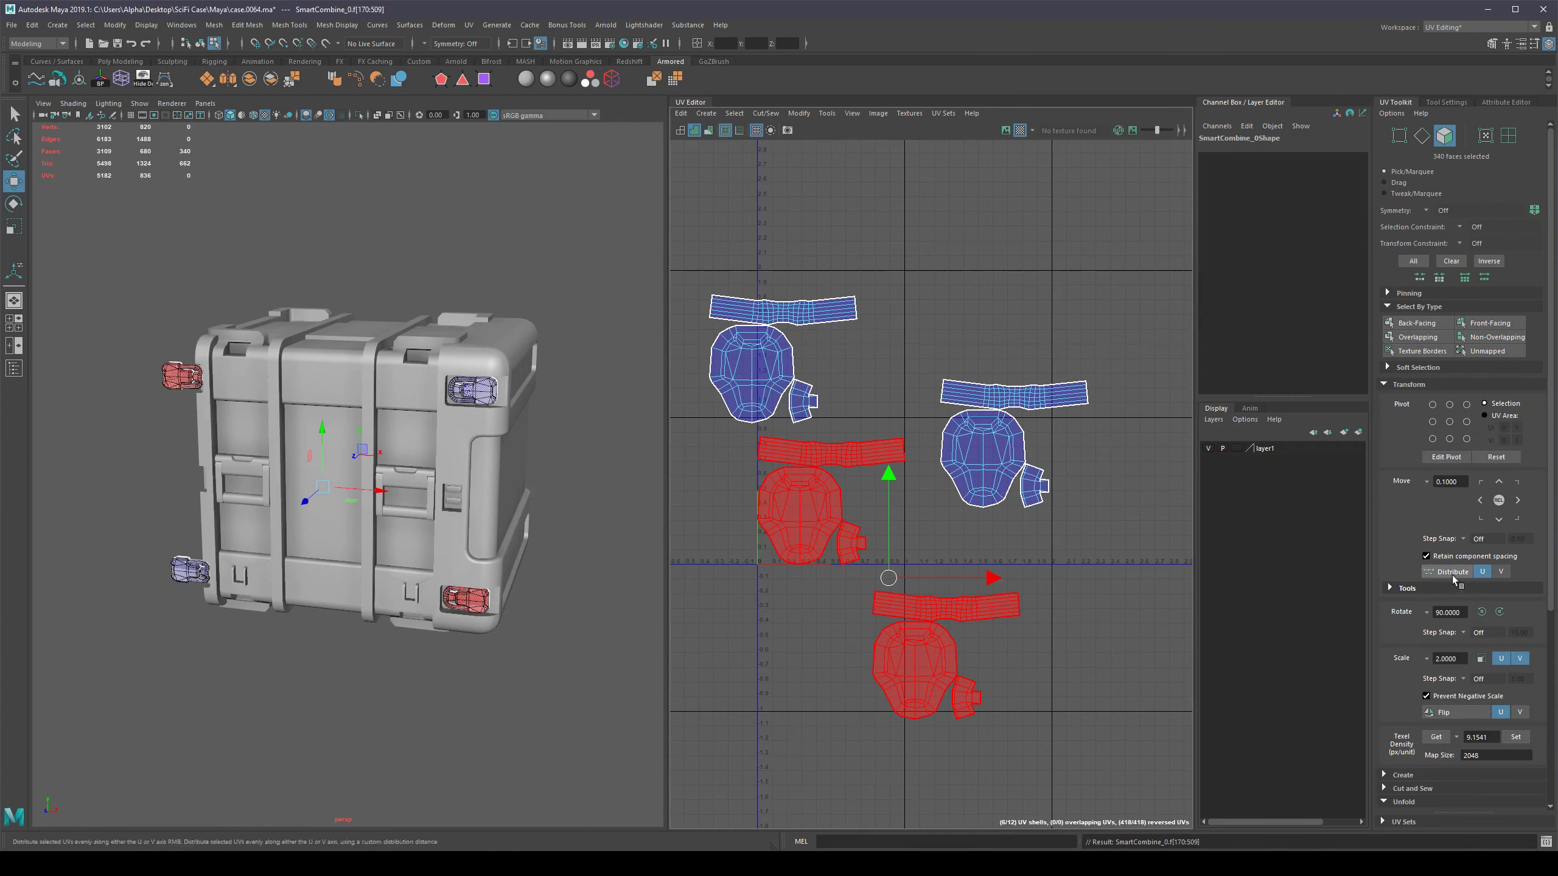
{"action": "left_click", "coordinate": [1444, 712]}
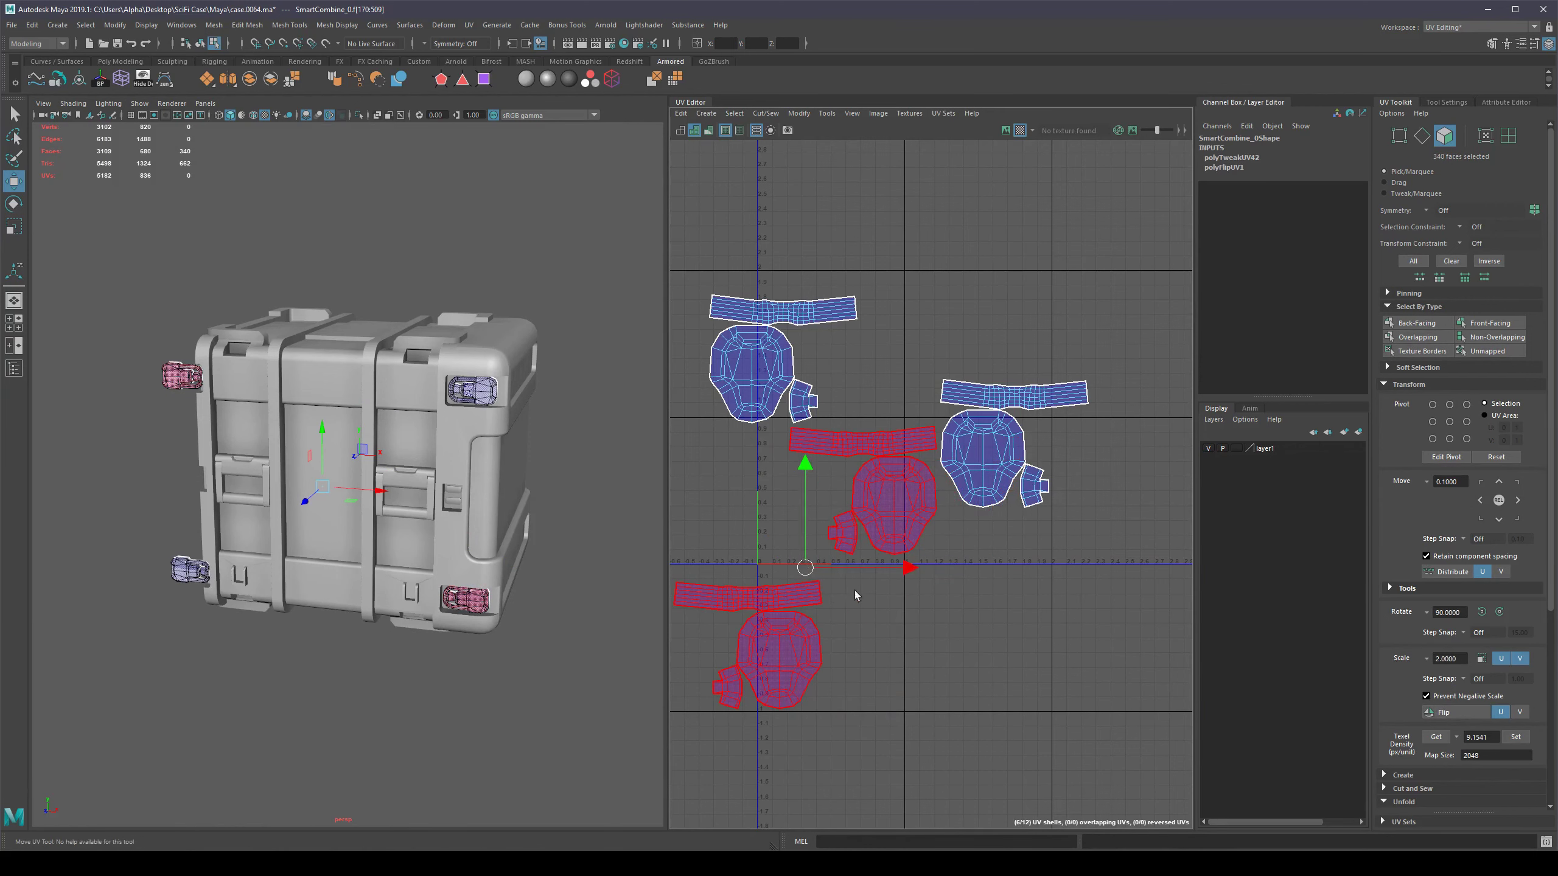
{"action": "key", "text": "q"}
{"action": "left_click", "coordinate": [1018, 648]}
{"action": "scroll", "coordinate": [1017, 648], "scroll_direction": "down", "scroll_amount": 2}
{"action": "scroll", "coordinate": [1053, 571], "scroll_direction": "up", "scroll_amount": 3}
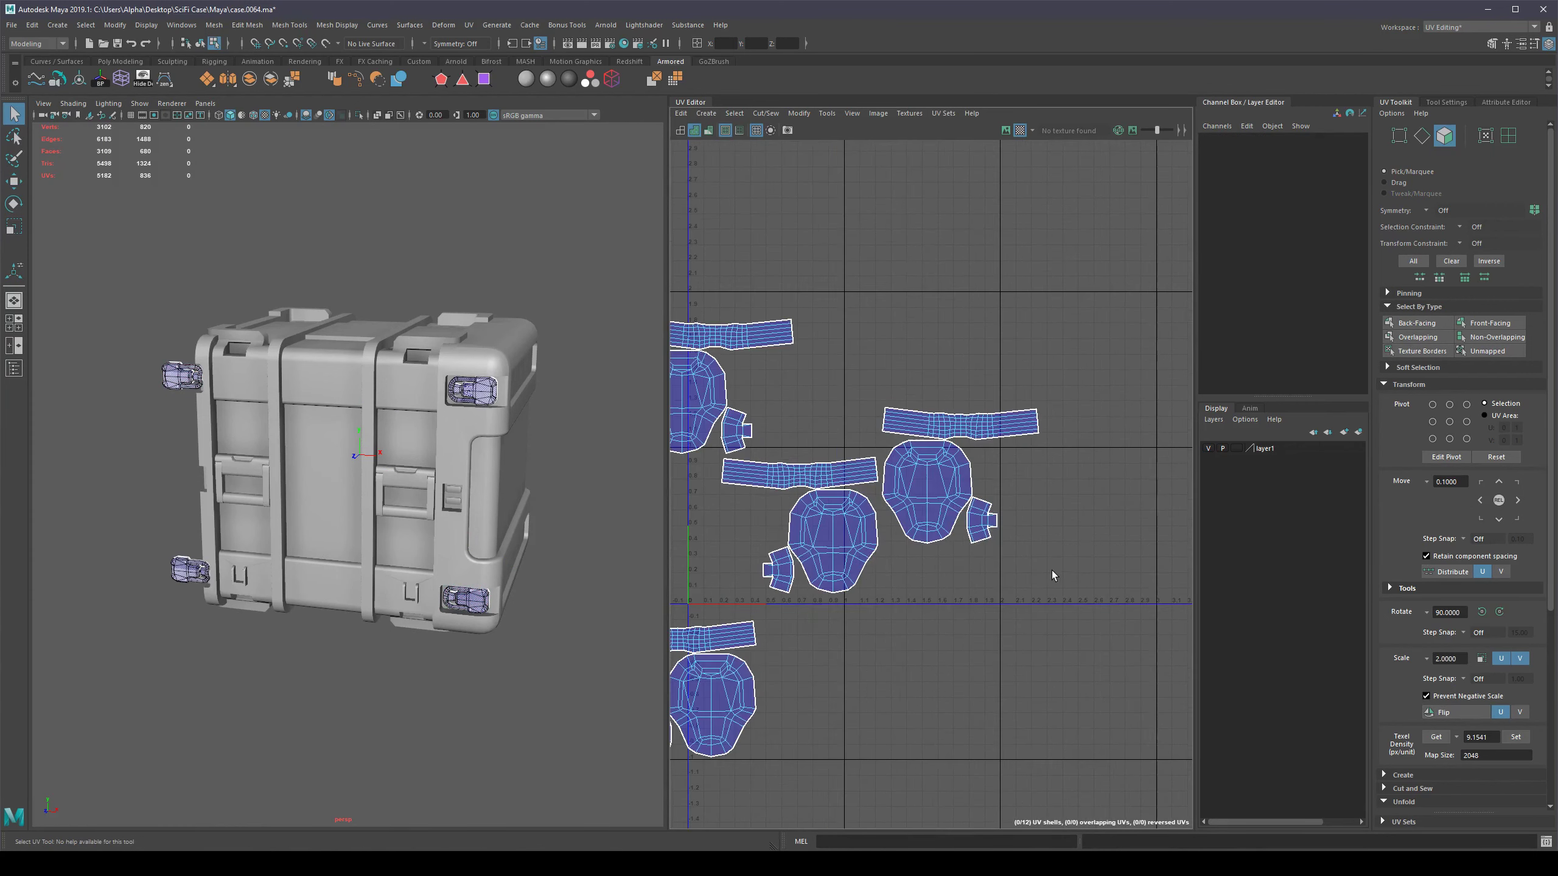
{"action": "middle_click_drag", "start_coordinate": [927, 599], "coordinate": [1024, 625], "text": "alt"}
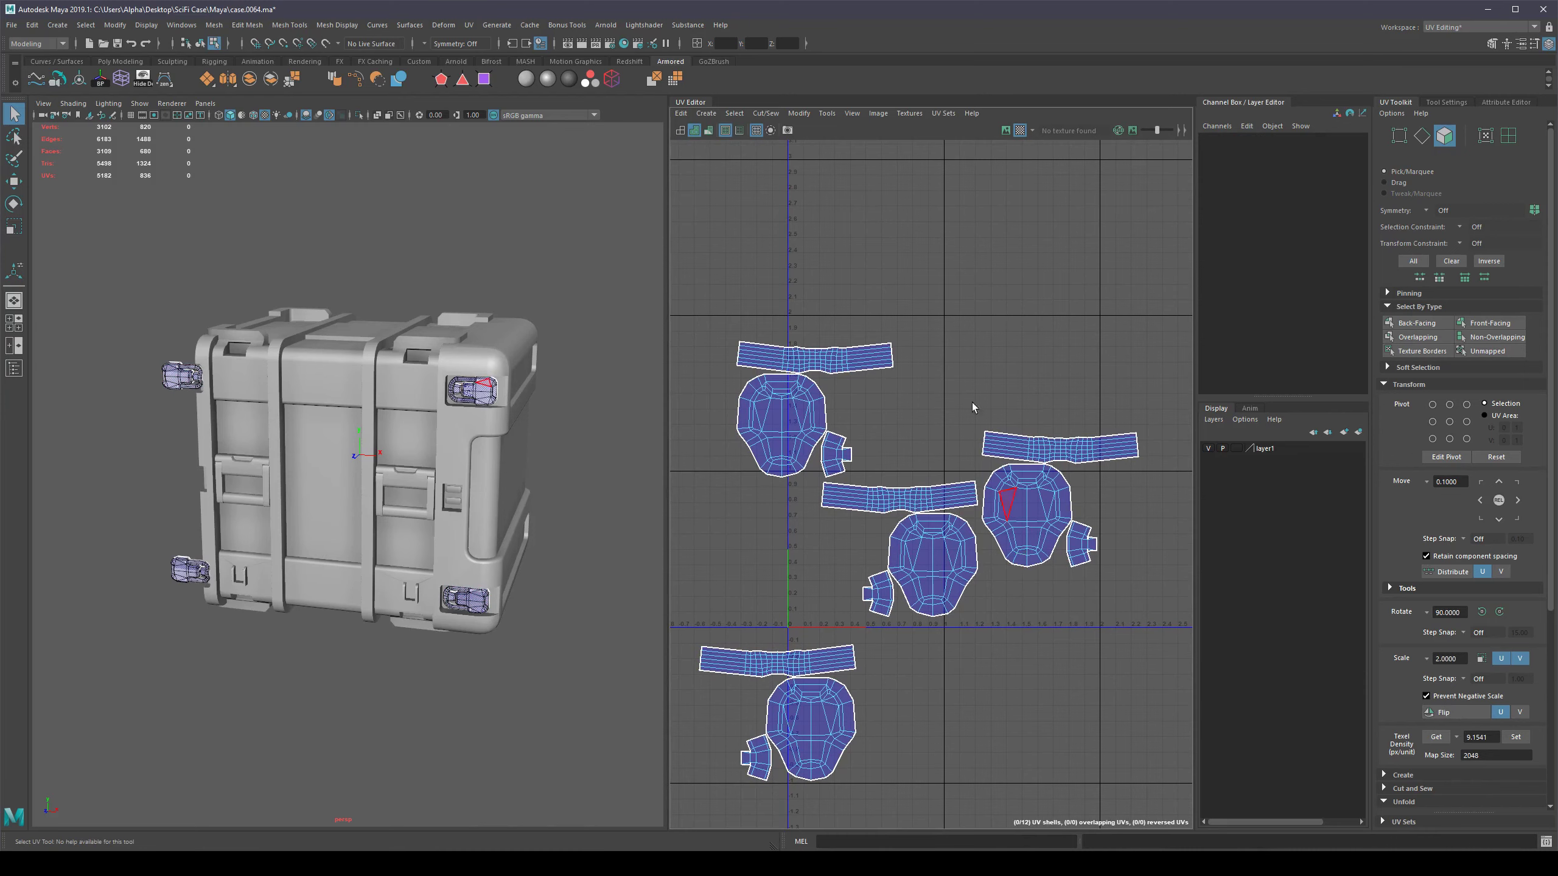
{"action": "scroll", "coordinate": [967, 400], "scroll_direction": "down", "scroll_amount": 3}
{"action": "middle_click_drag", "start_coordinate": [953, 397], "coordinate": [901, 461], "text": "alt"}
{"action": "key", "text": "F8"}
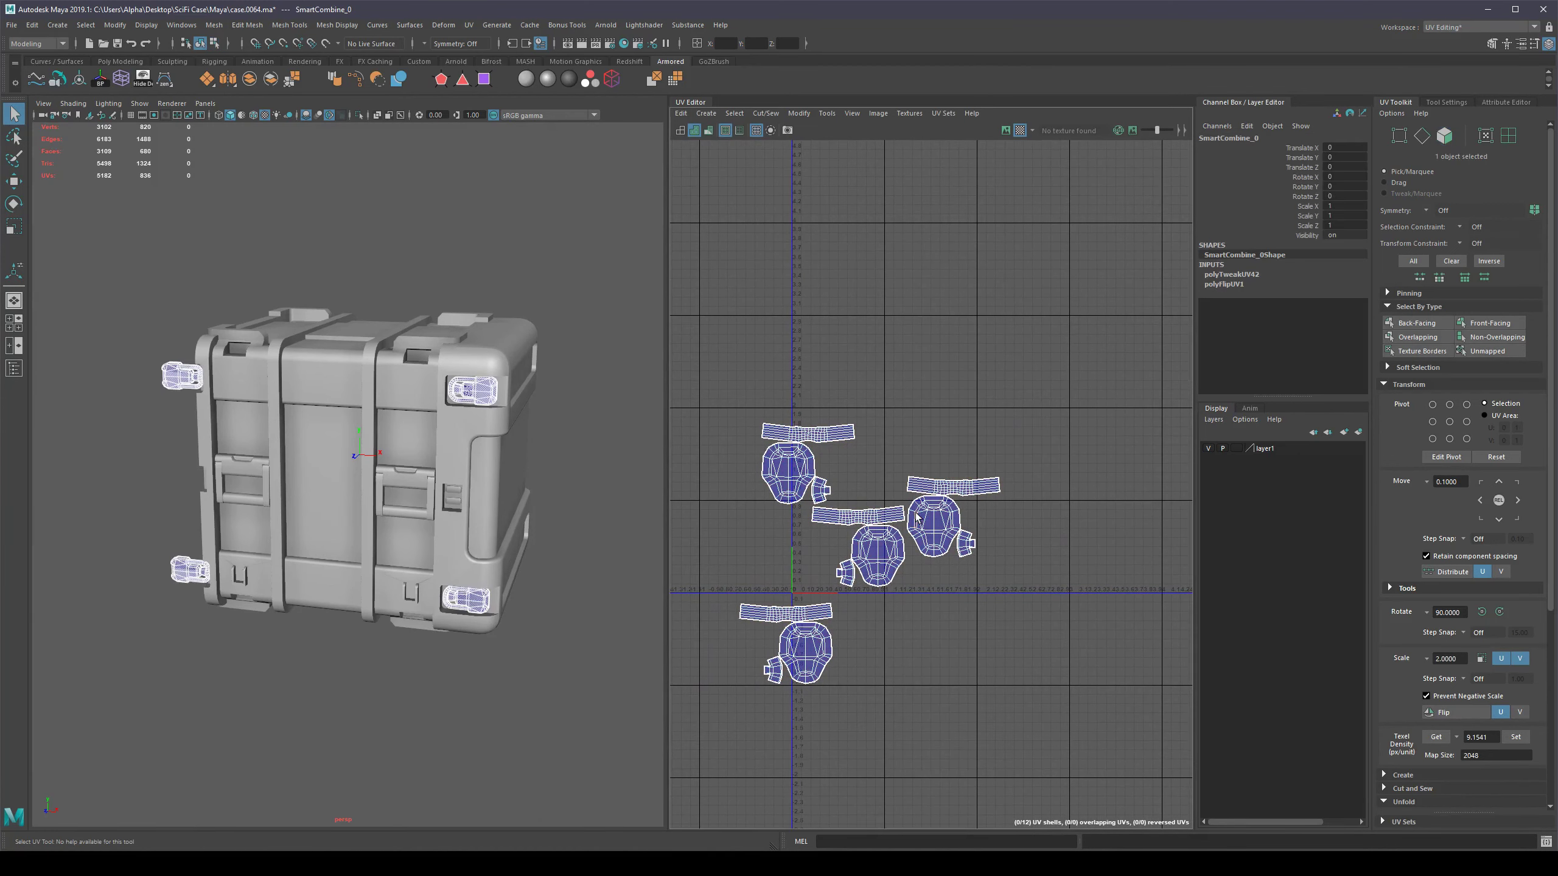
{"action": "scroll", "coordinate": [426, 511], "scroll_direction": "up", "scroll_amount": 2}
Select the front handle clasps and inspect them and the case from several angles.
{"action": "left_click", "coordinate": [426, 511]}
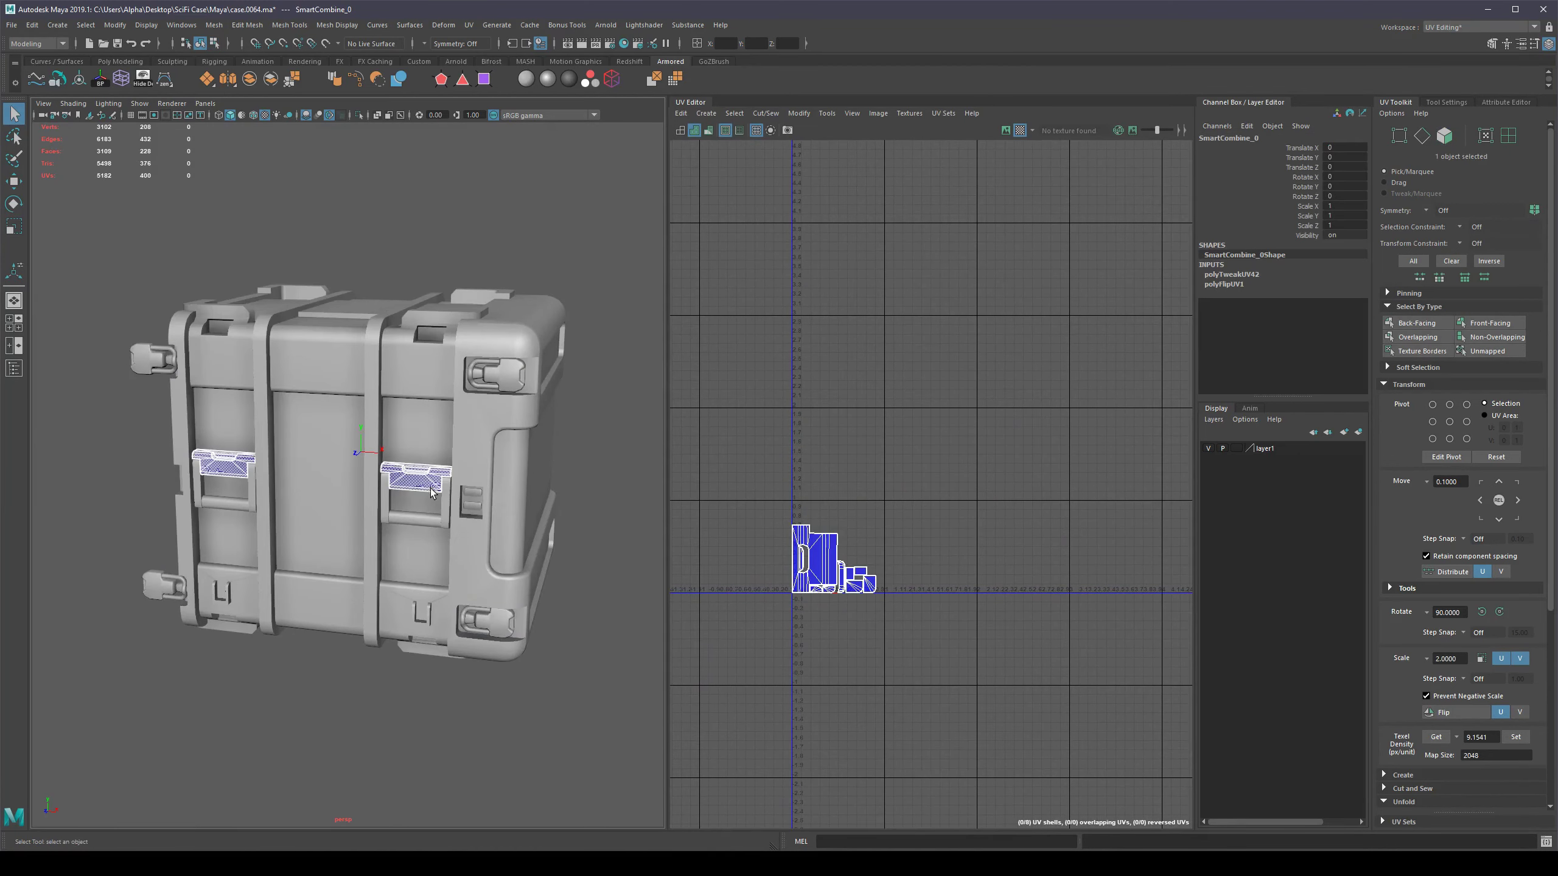
{"action": "left_click", "coordinate": [621, 570]}
{"action": "scroll", "coordinate": [408, 483], "scroll_direction": "down", "scroll_amount": 3}
{"action": "mouse_move", "coordinate": [409, 482]}
{"action": "left_mouse_down", "text": "alt"}
{"action": "mouse_move", "coordinate": [398, 495]}
{"action": "mouse_move", "coordinate": [389, 483]}
{"action": "left_mouse_up", "text": "alt"}
{"action": "left_click", "coordinate": [284, 465]}
{"action": "left_click_drag", "start_coordinate": [581, 474], "coordinate": [487, 515], "text": "alt"}
{"action": "left_click", "coordinate": [497, 509]}
{"action": "left_click_drag", "start_coordinate": [309, 503], "coordinate": [252, 448], "text": "alt"}
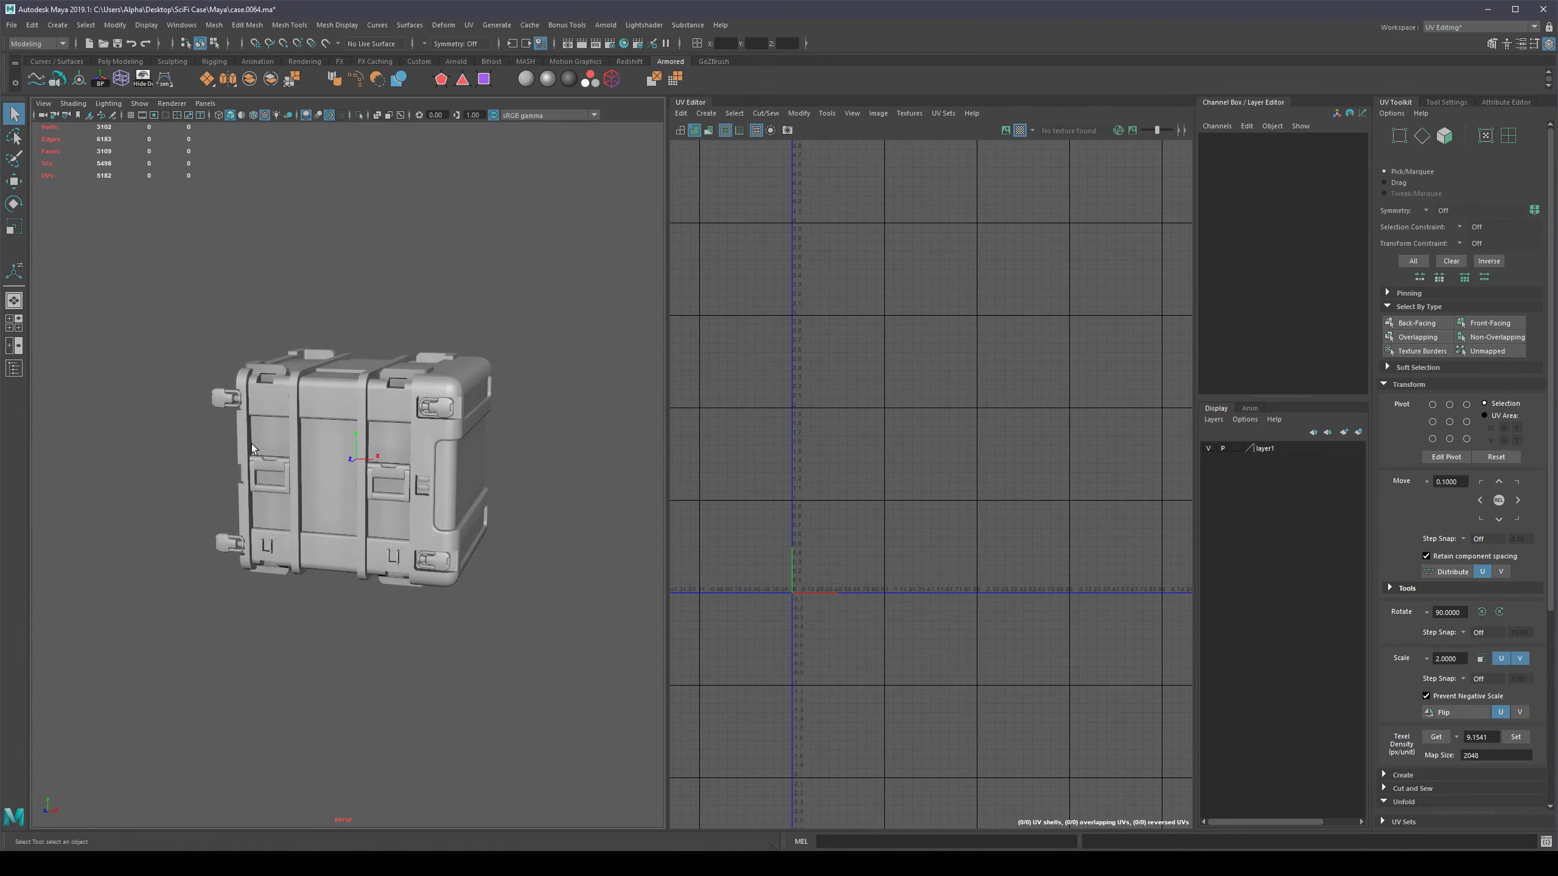
{"action": "left_click_drag", "start_coordinate": [482, 551], "coordinate": [311, 507], "text": "alt"}
{"action": "left_click", "coordinate": [342, 497]}
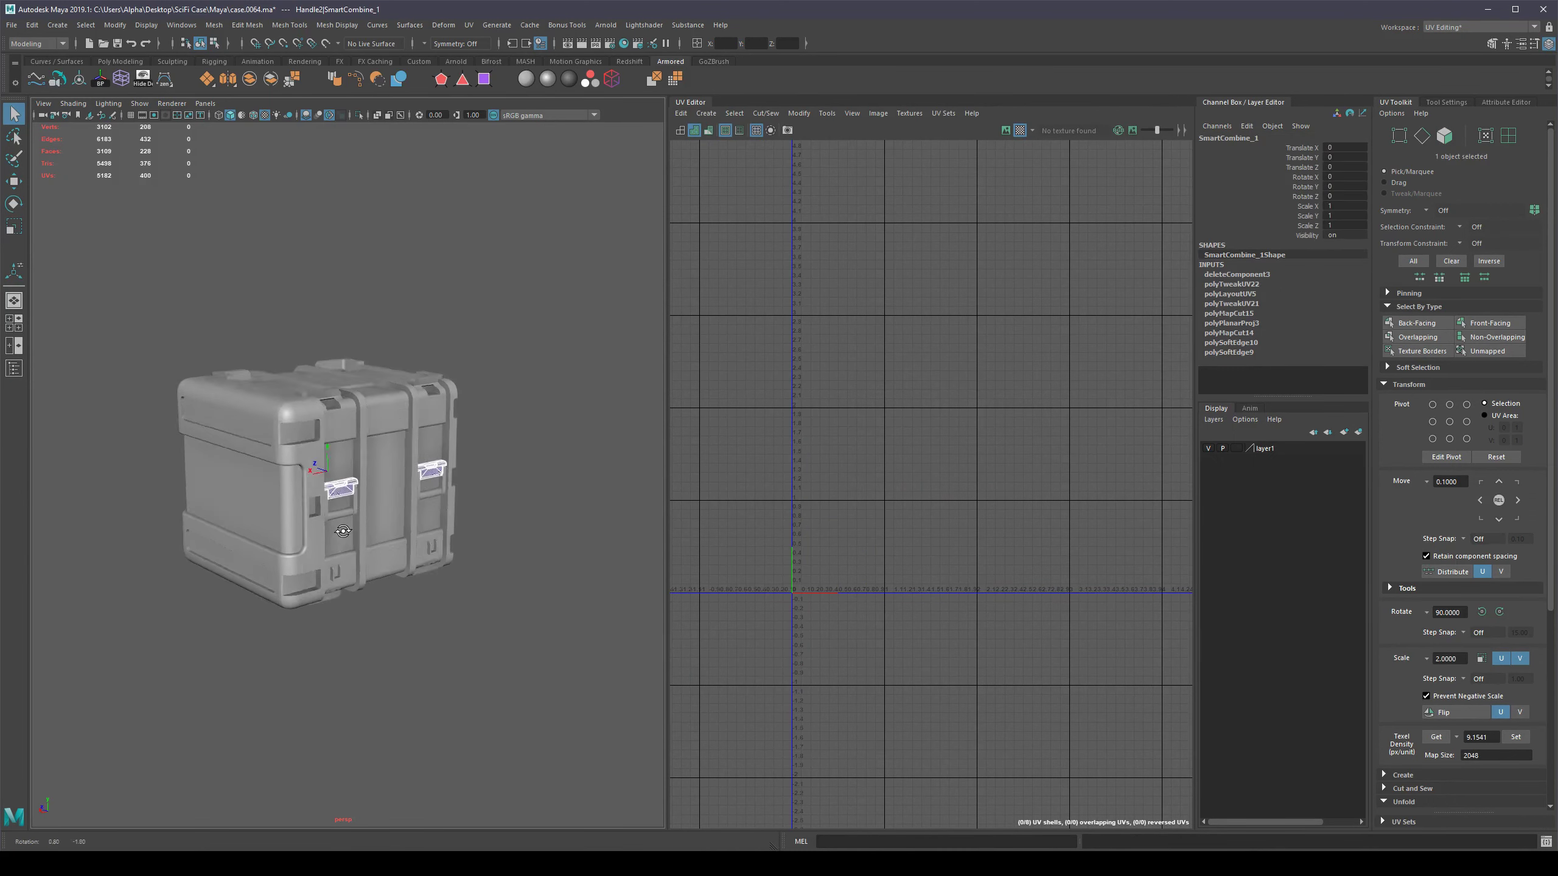
Select the parts of the front handle clasps and convert the instances to independent objects.
{"action": "scroll", "coordinate": [352, 505], "scroll_direction": "up", "scroll_amount": 3}
{"action": "left_click", "coordinate": [306, 532], "text": "shift"}
{"action": "left_click", "coordinate": [288, 512], "text": "shift"}
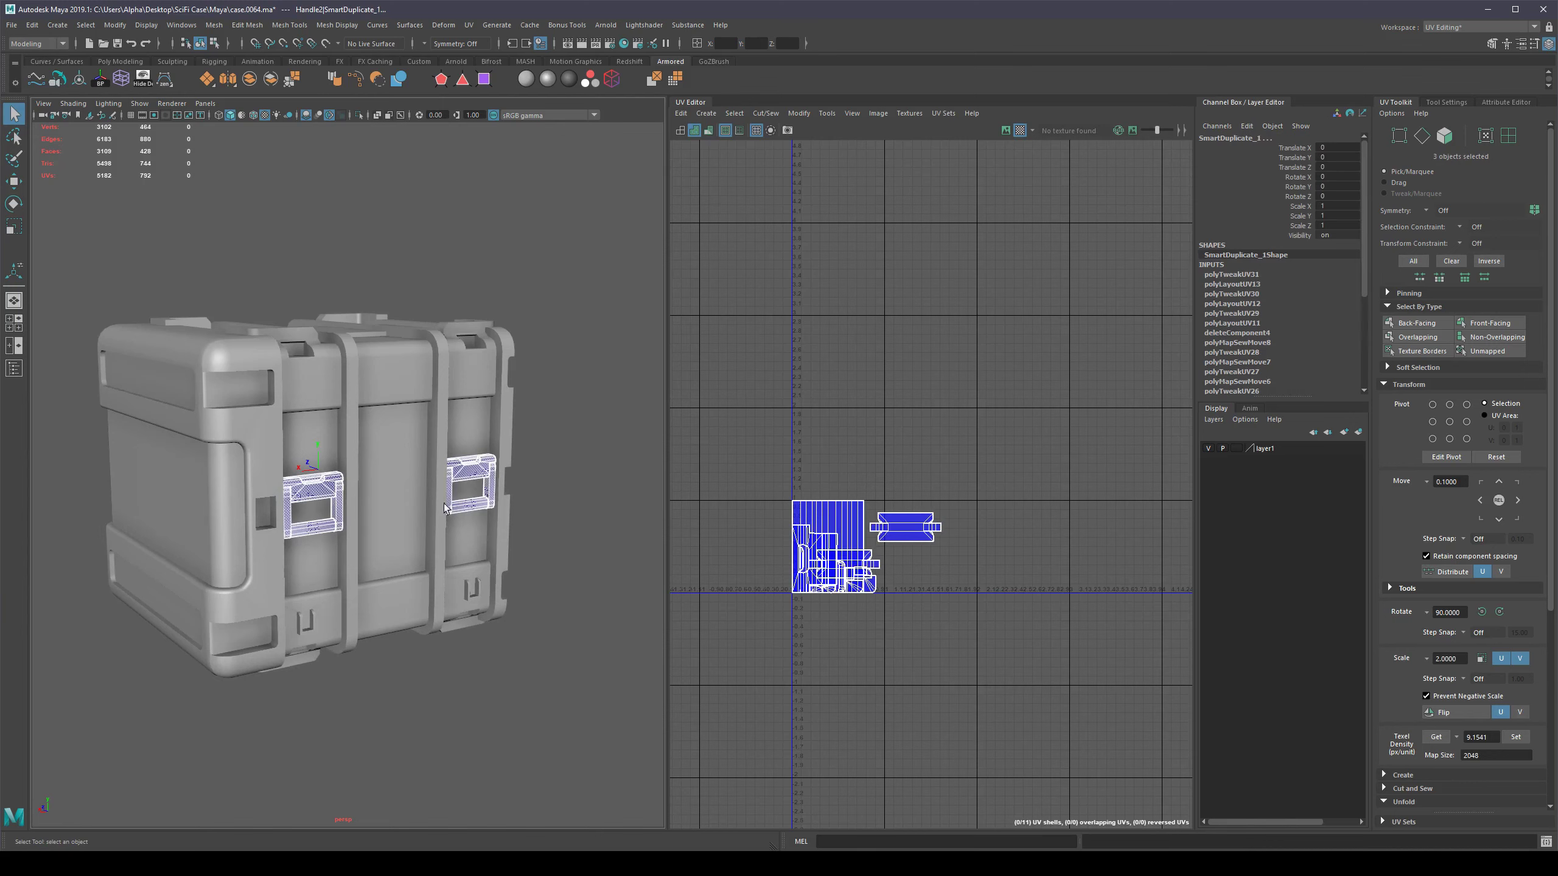
{"action": "left_click_drag", "start_coordinate": [549, 457], "coordinate": [461, 422], "text": "alt"}
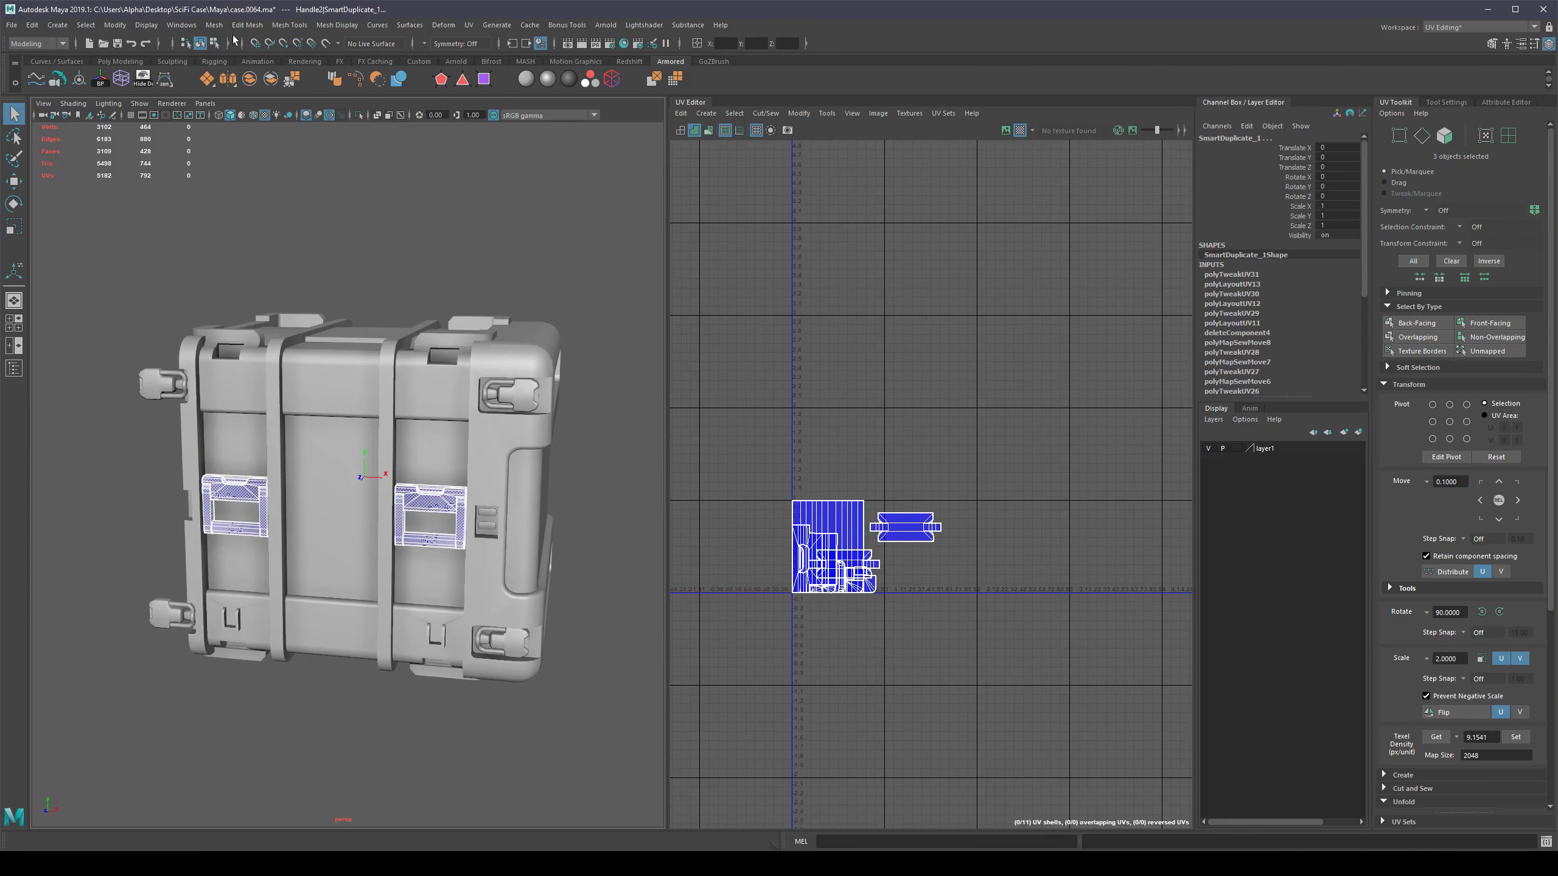
{"action": "left_click", "coordinate": [115, 26]}
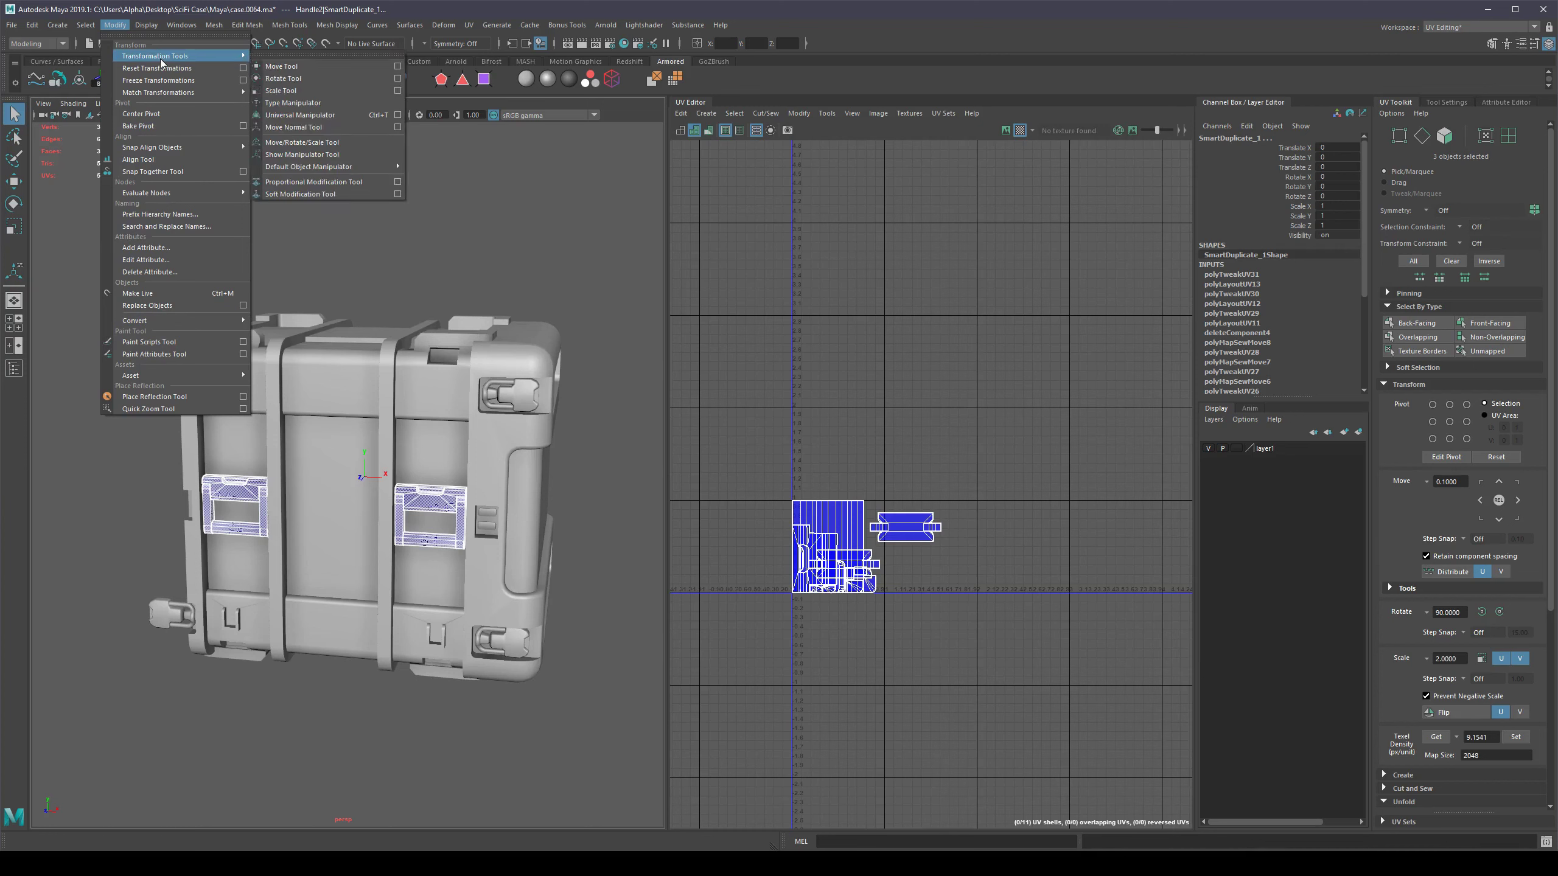
{"action": "mouse_move", "coordinate": [175, 320]}
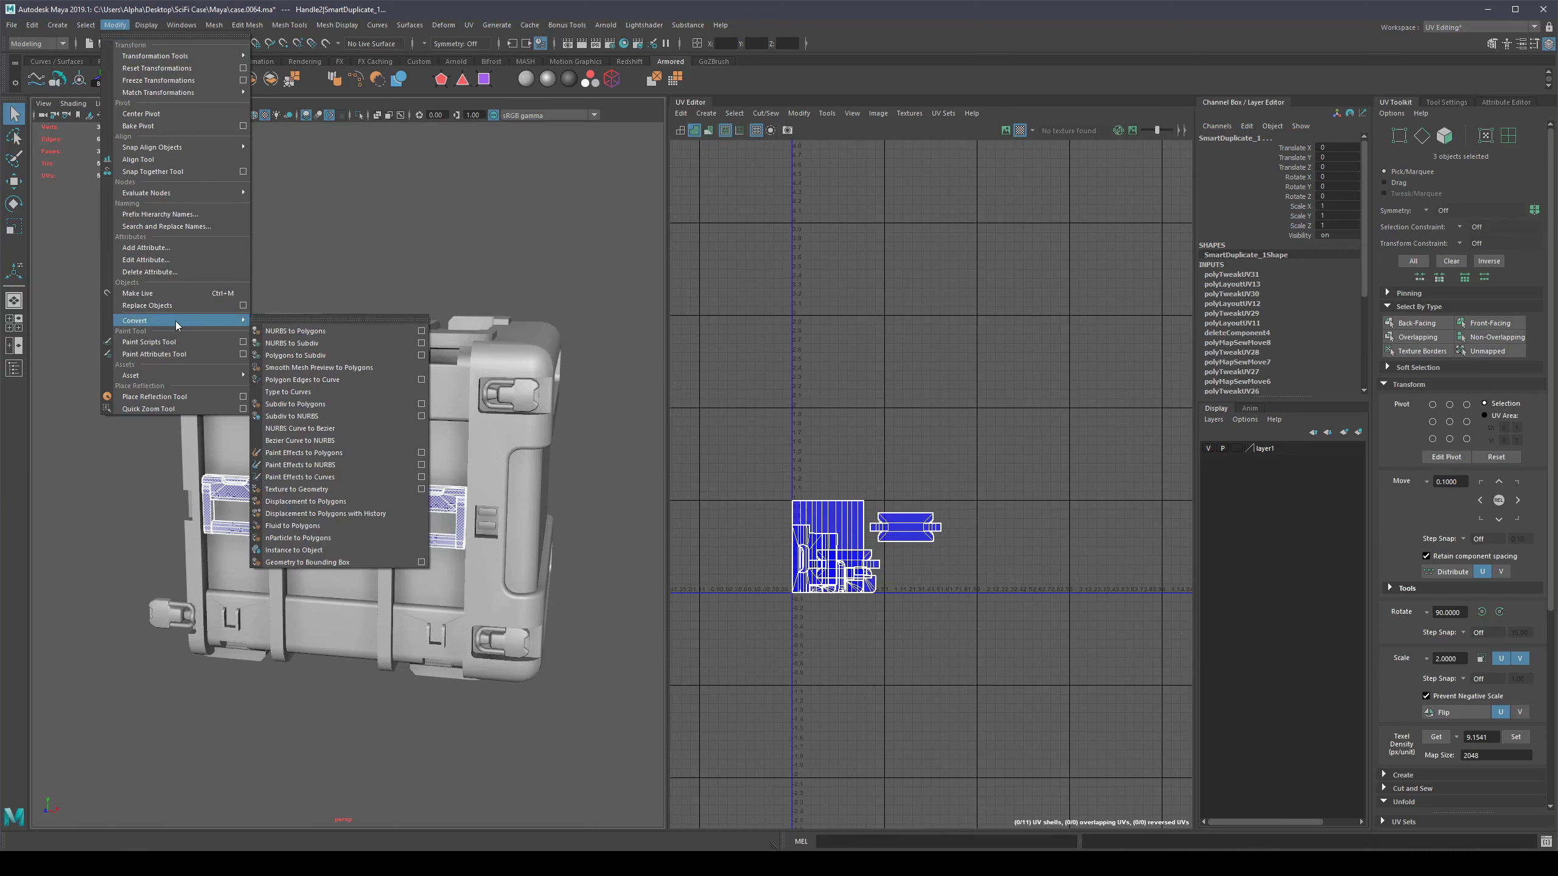
{"action": "left_click", "coordinate": [314, 321]}
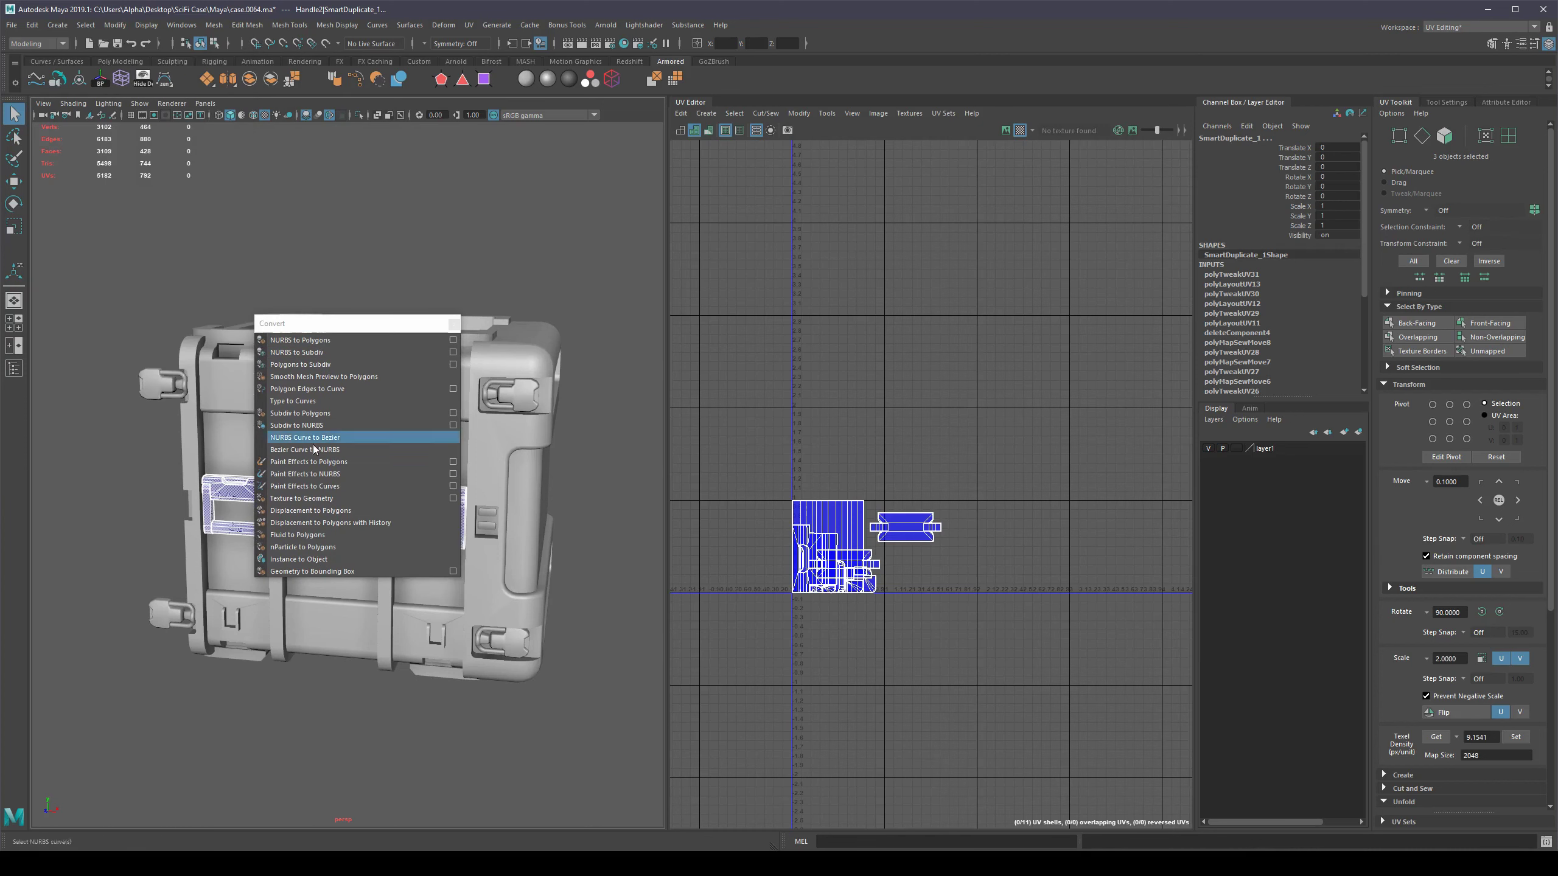
{"action": "left_click", "coordinate": [317, 560]}
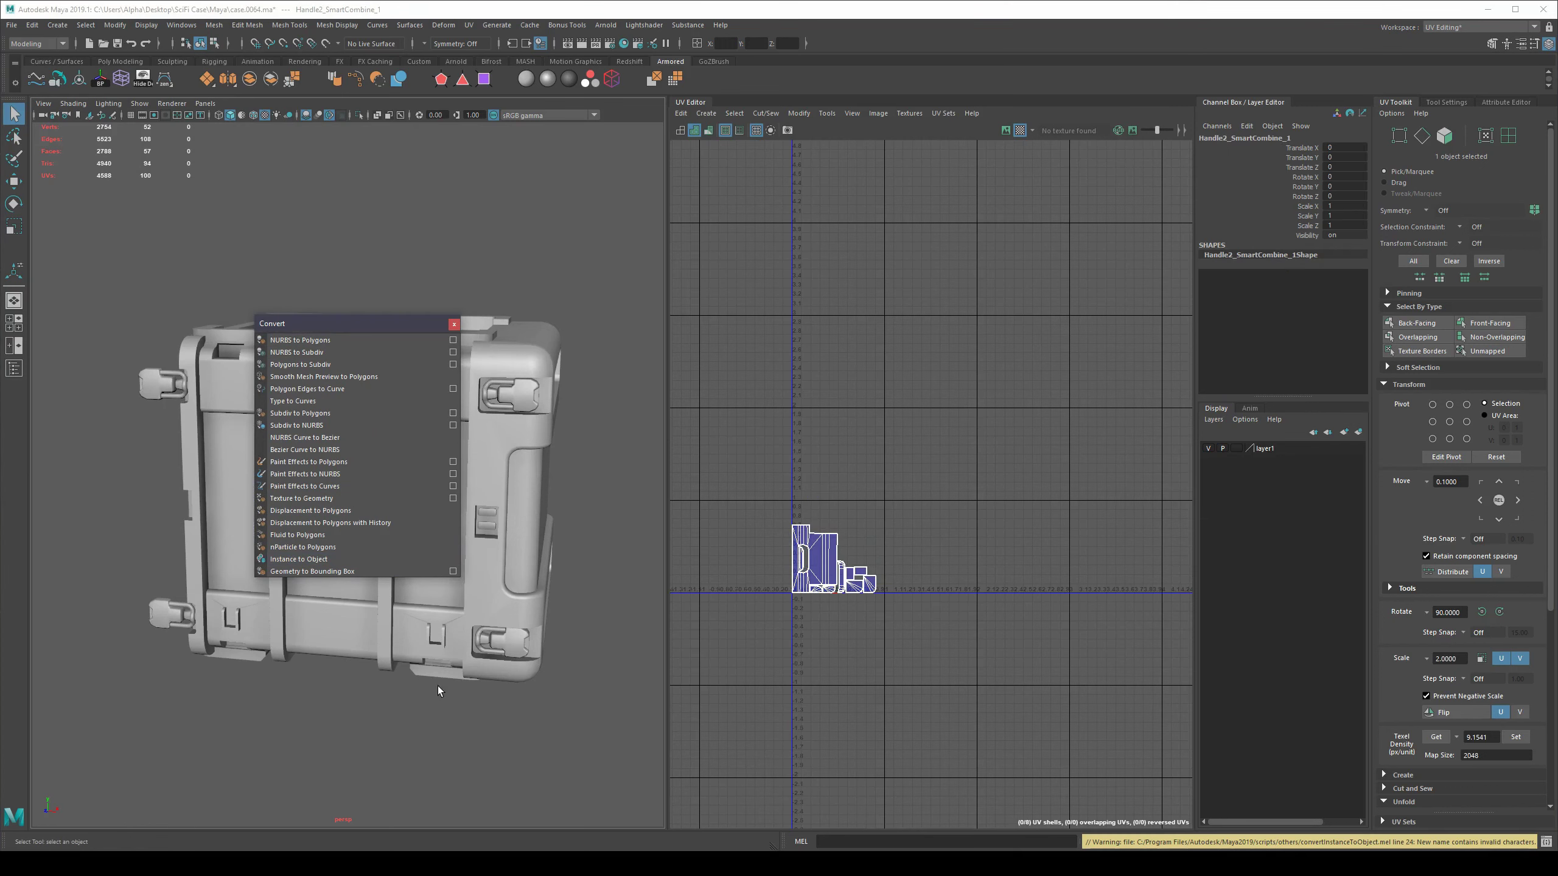
{"action": "left_click", "coordinate": [452, 327]}
Select the three parts of the remaining clasp and try to rotate them 180 degrees about Y.
{"action": "left_click_drag", "start_coordinate": [577, 641], "coordinate": [378, 632], "text": "alt"}
{"action": "left_click", "coordinate": [414, 665]}
{"action": "left_click", "coordinate": [290, 471]}
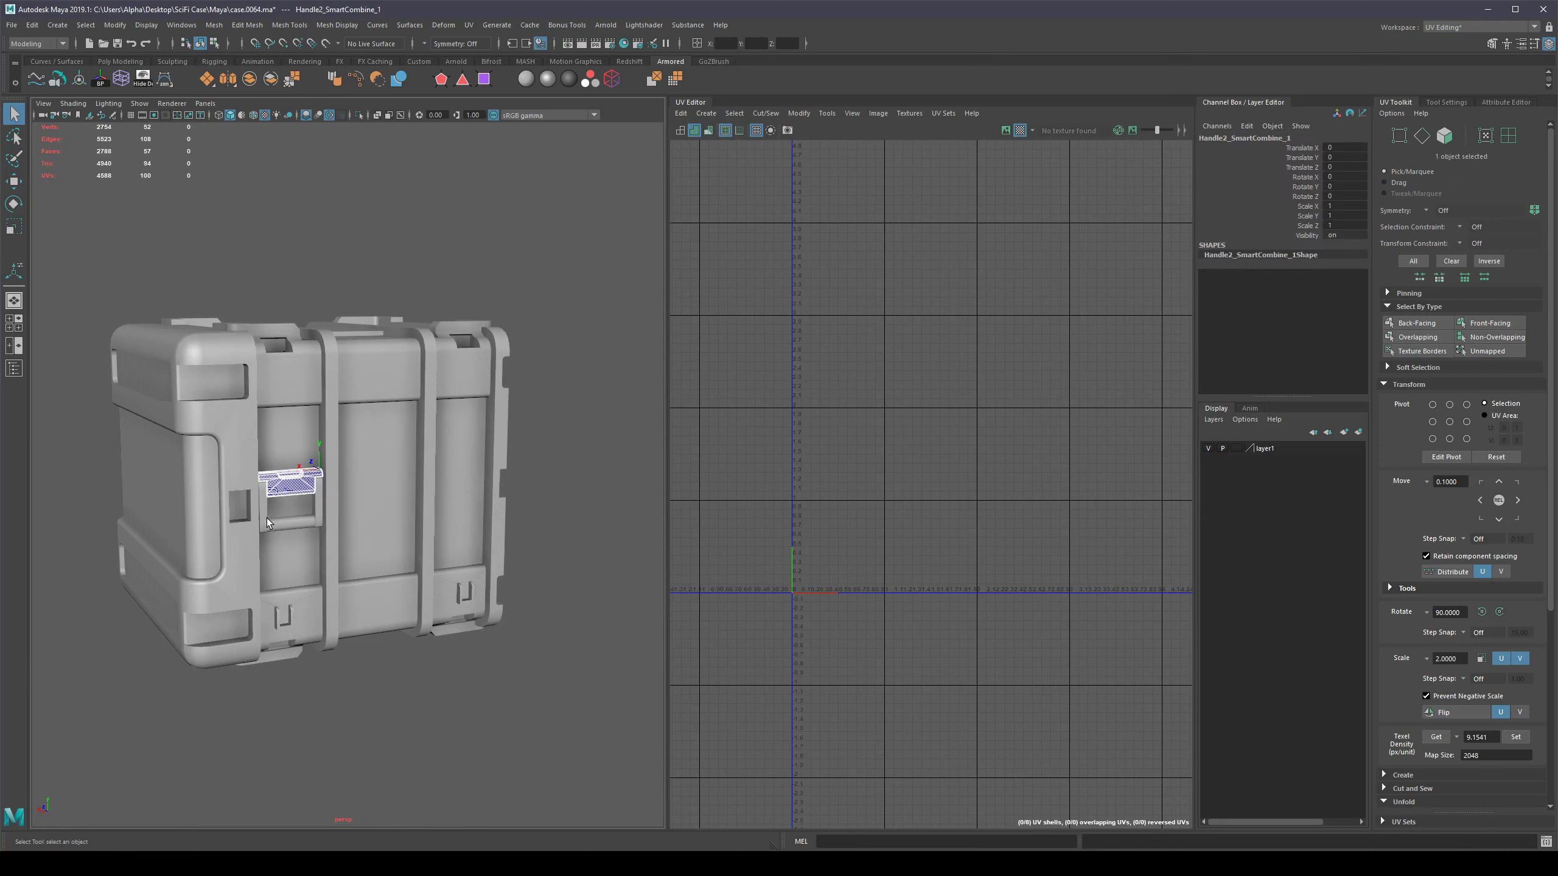
{"action": "left_click", "coordinate": [299, 523], "text": "shift"}
{"action": "left_click", "coordinate": [304, 524], "text": "shift"}
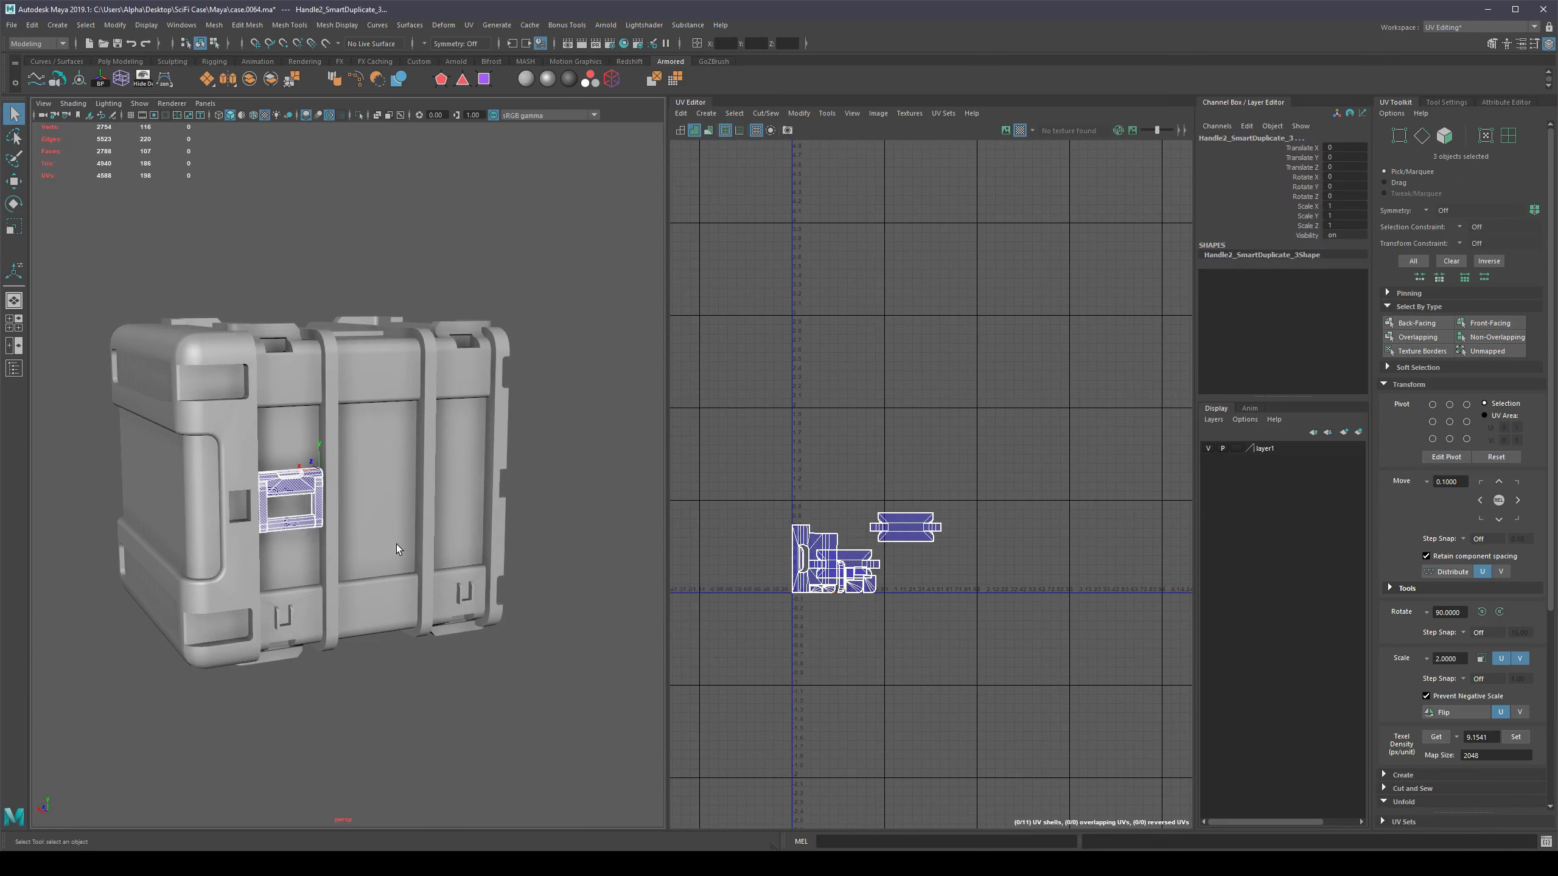
{"action": "left_click_drag", "start_coordinate": [397, 544], "coordinate": [469, 577], "text": "alt"}
{"action": "key", "text": "w"}
{"action": "key", "text": "e"}
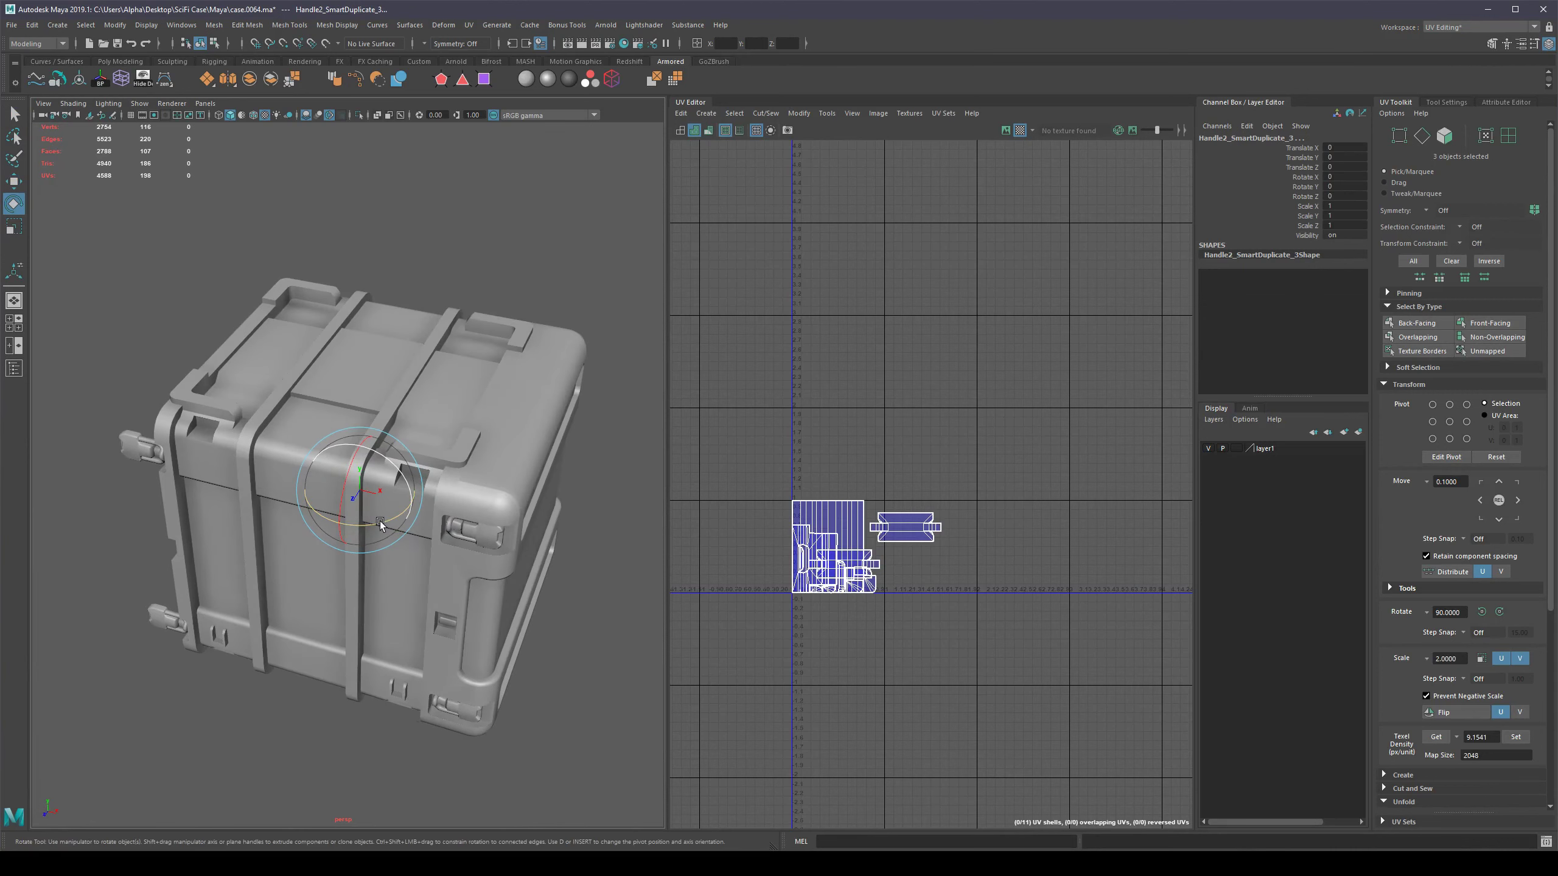
{"action": "mouse_move", "coordinate": [384, 522]}
{"action": "left_mouse_down"}
{"action": "mouse_move", "coordinate": [238, 511]}
{"action": "mouse_move", "coordinate": [390, 519]}
{"action": "left_mouse_up"}
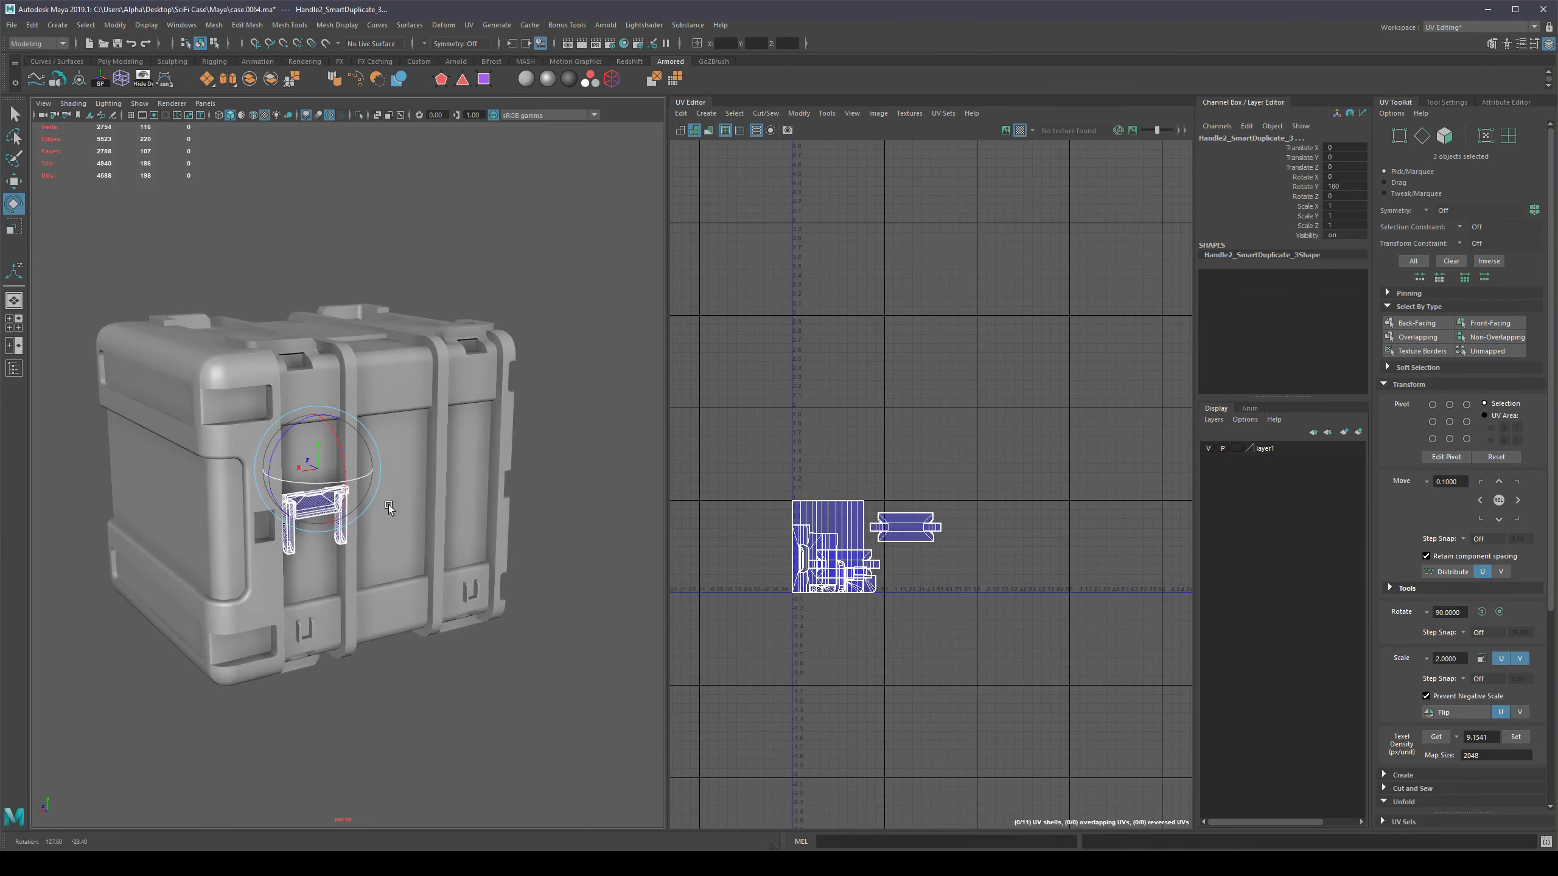
{"action": "key", "text": "ctrl+z"}
Show the Outliner, select the Handle2 group and rotate it -180 degrees about Y.
{"action": "left_click", "coordinate": [14, 369]}
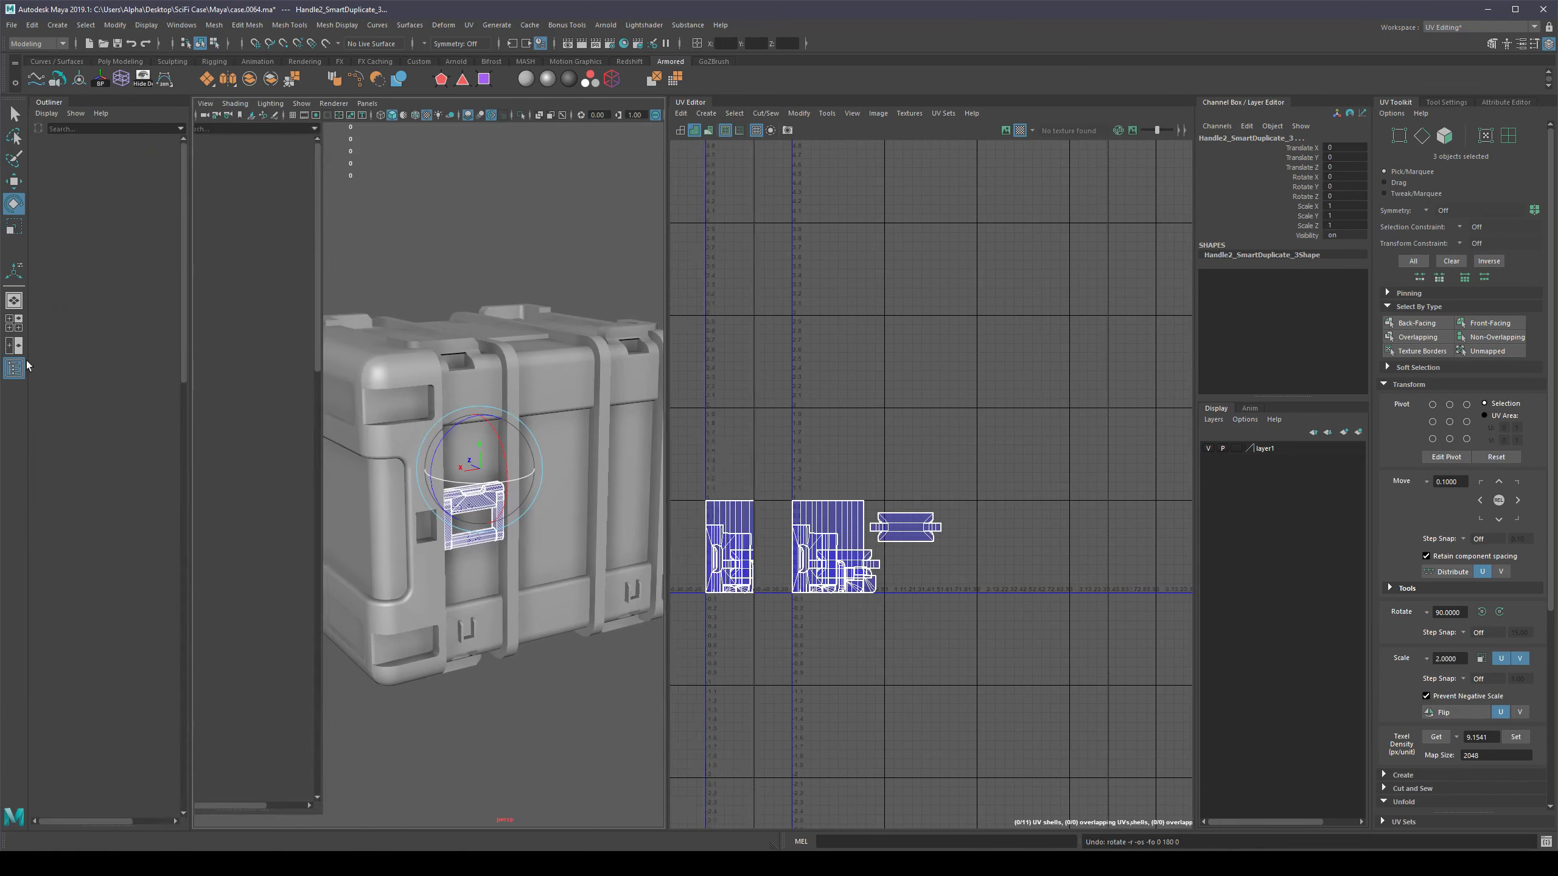
{"action": "left_click", "coordinate": [46, 214]}
{"action": "left_click", "coordinate": [76, 214]}
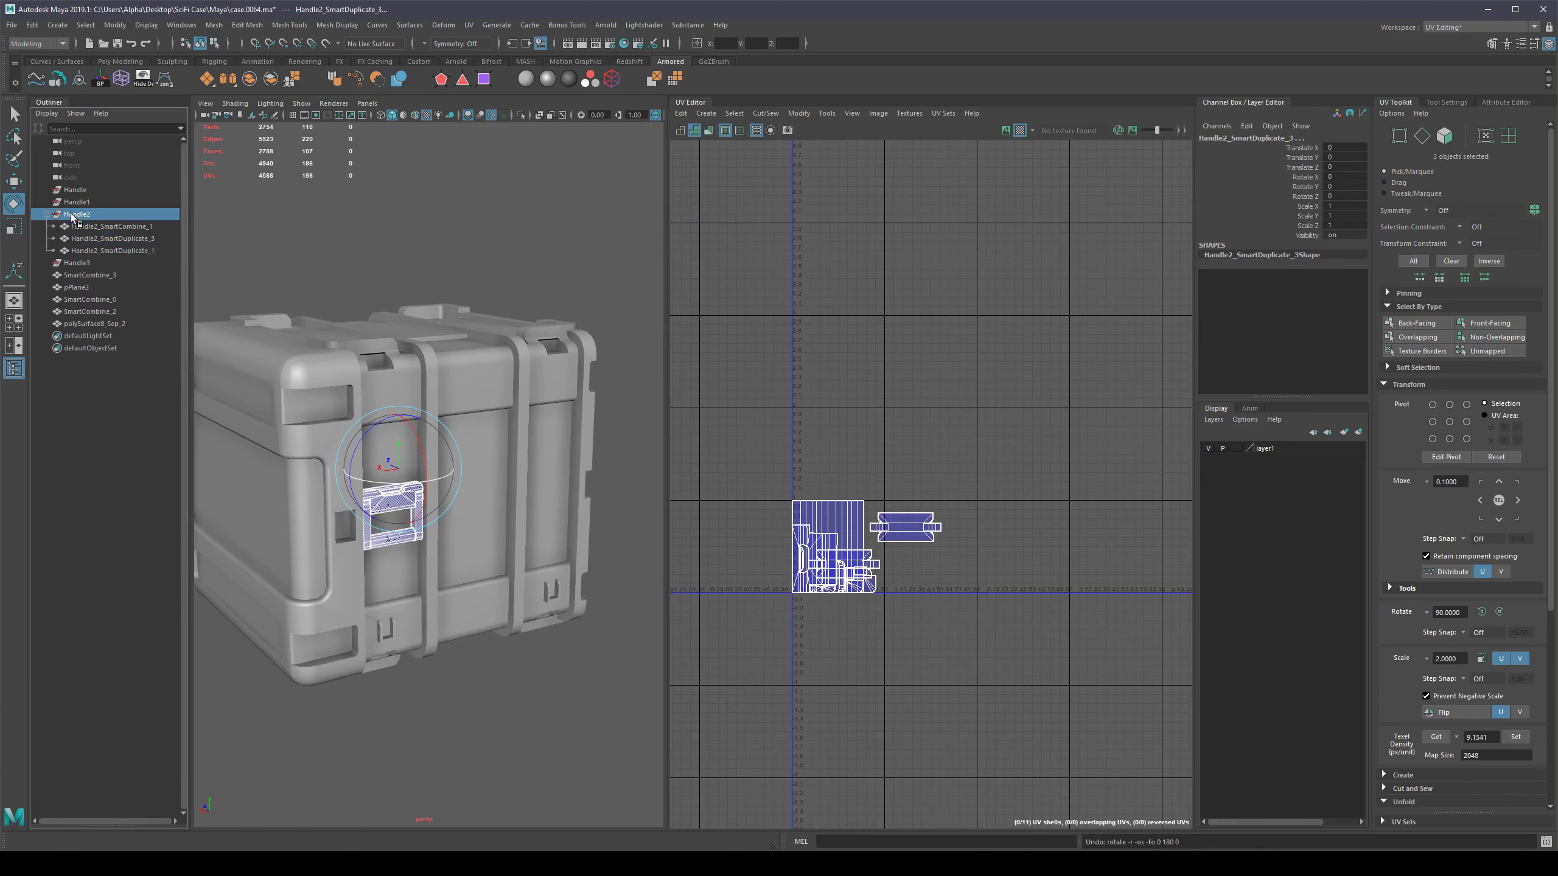
{"action": "left_click_drag", "start_coordinate": [430, 533], "coordinate": [558, 539], "text": "alt"}
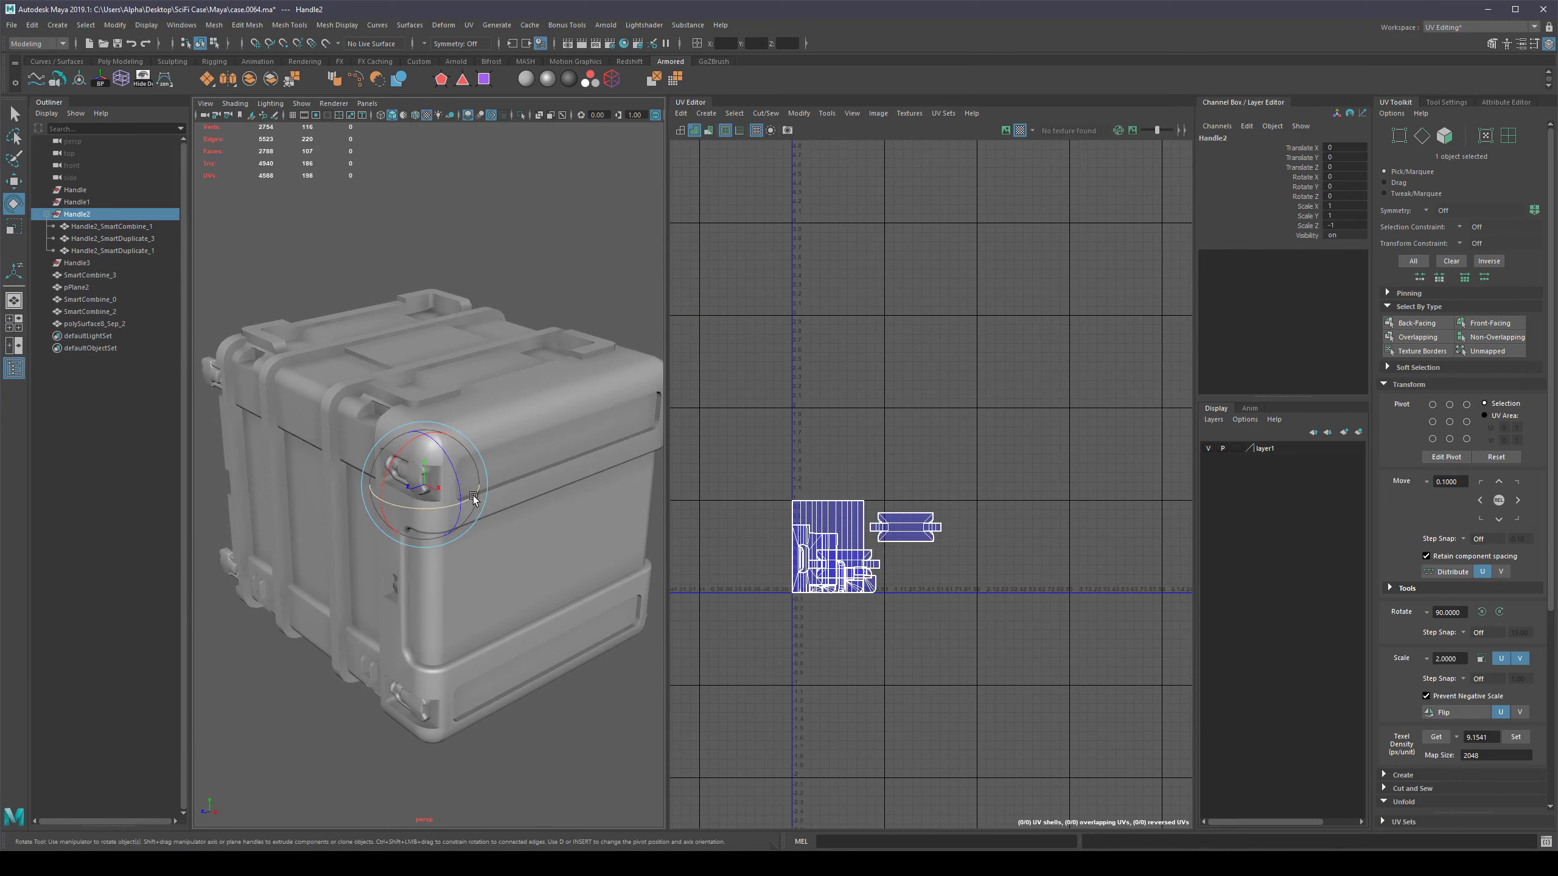
{"action": "left_click_drag", "start_coordinate": [473, 496], "coordinate": [243, 473]}
{"action": "left_click_drag", "start_coordinate": [306, 600], "coordinate": [407, 590], "text": "alt"}
{"action": "middle_click_drag", "start_coordinate": [525, 599], "coordinate": [480, 594], "text": "alt"}
{"action": "scroll", "coordinate": [479, 594], "scroll_direction": "down", "scroll_amount": 3}
{"action": "key", "text": "q"}
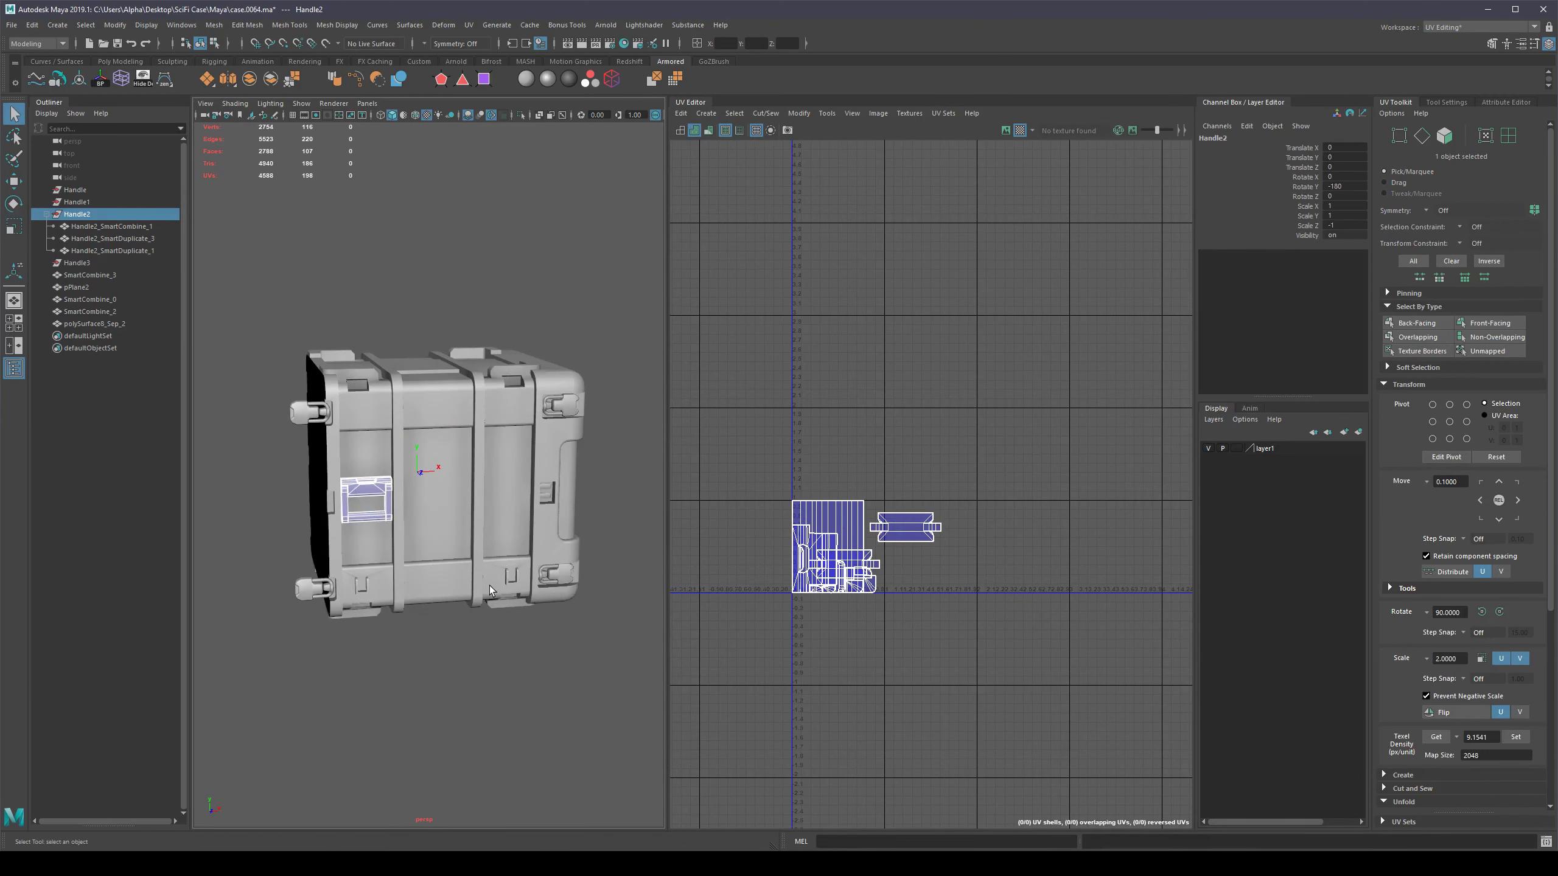
{"action": "key", "text": "alt+shift+d"}
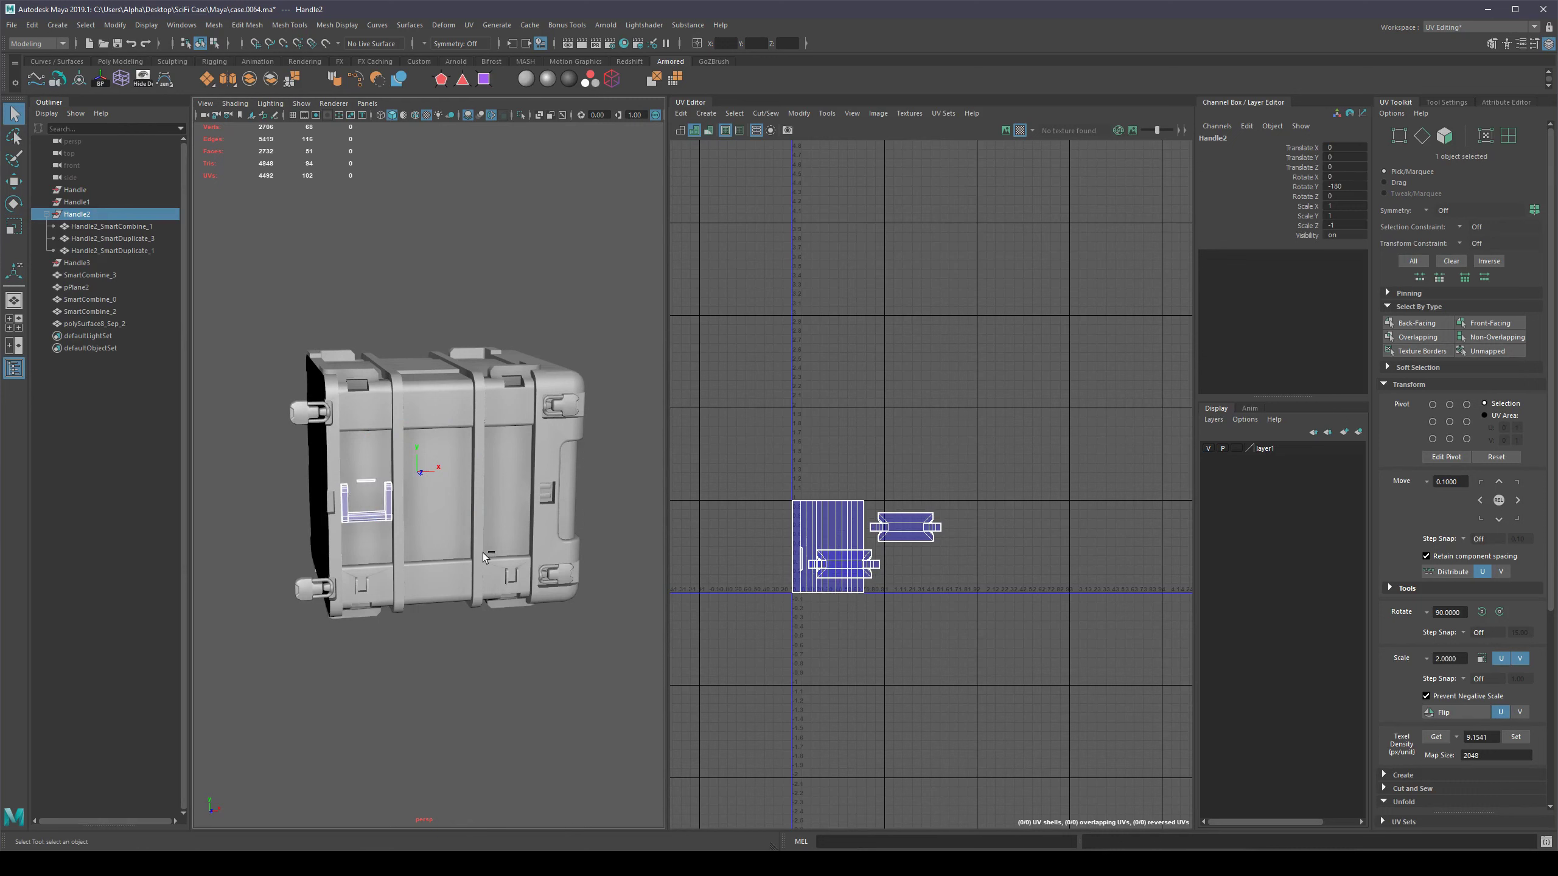
{"action": "key", "text": "ctrl+z"}
Flip the Handle2 group with a scale of -1 in X and freeze its transforms.
{"action": "left_click_drag", "start_coordinate": [484, 557], "coordinate": [442, 481], "text": "alt"}
{"action": "key", "text": "w"}
{"action": "key", "text": "r"}
{"action": "right_click", "coordinate": [592, 462]}
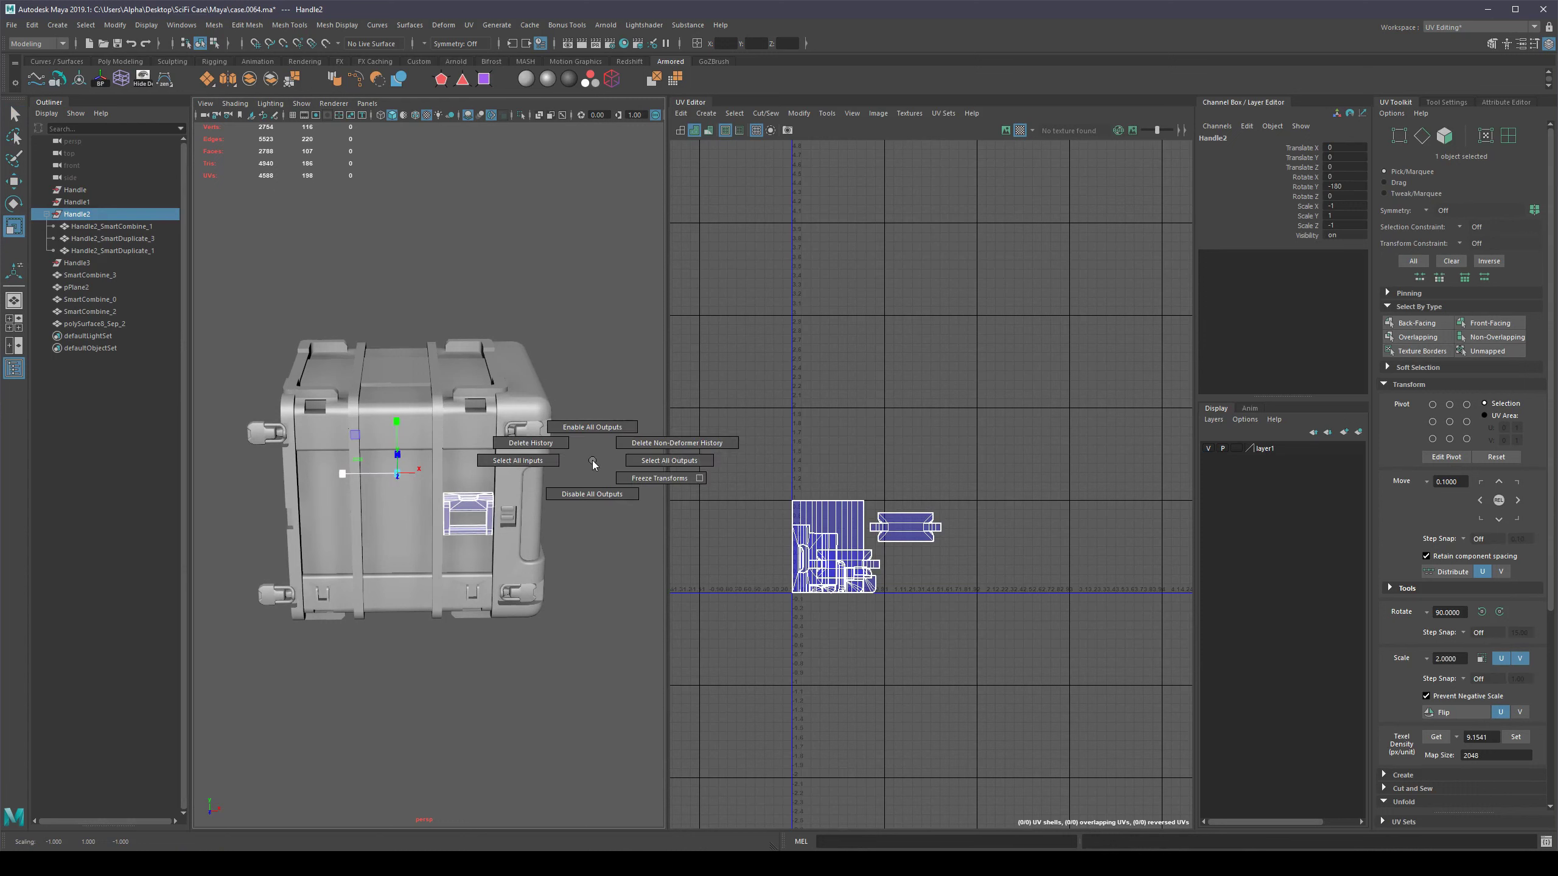
{"action": "left_click", "coordinate": [637, 480]}
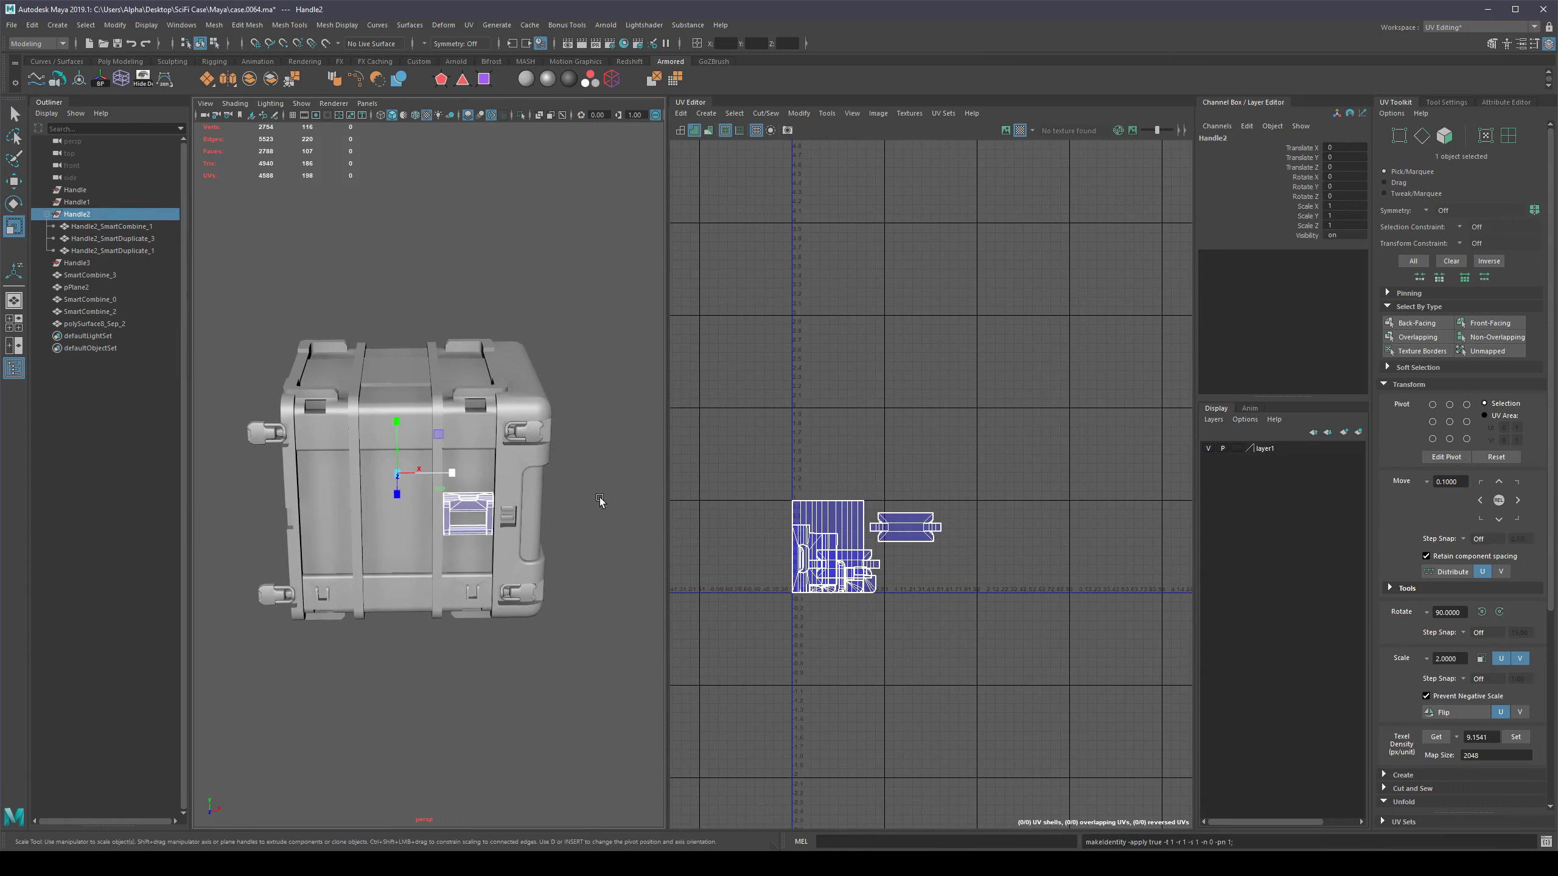
Undo the last mirror of the Handle2 group.
{"action": "key", "text": "ctrl+z"}
{"action": "key", "text": "ctrl+z"}
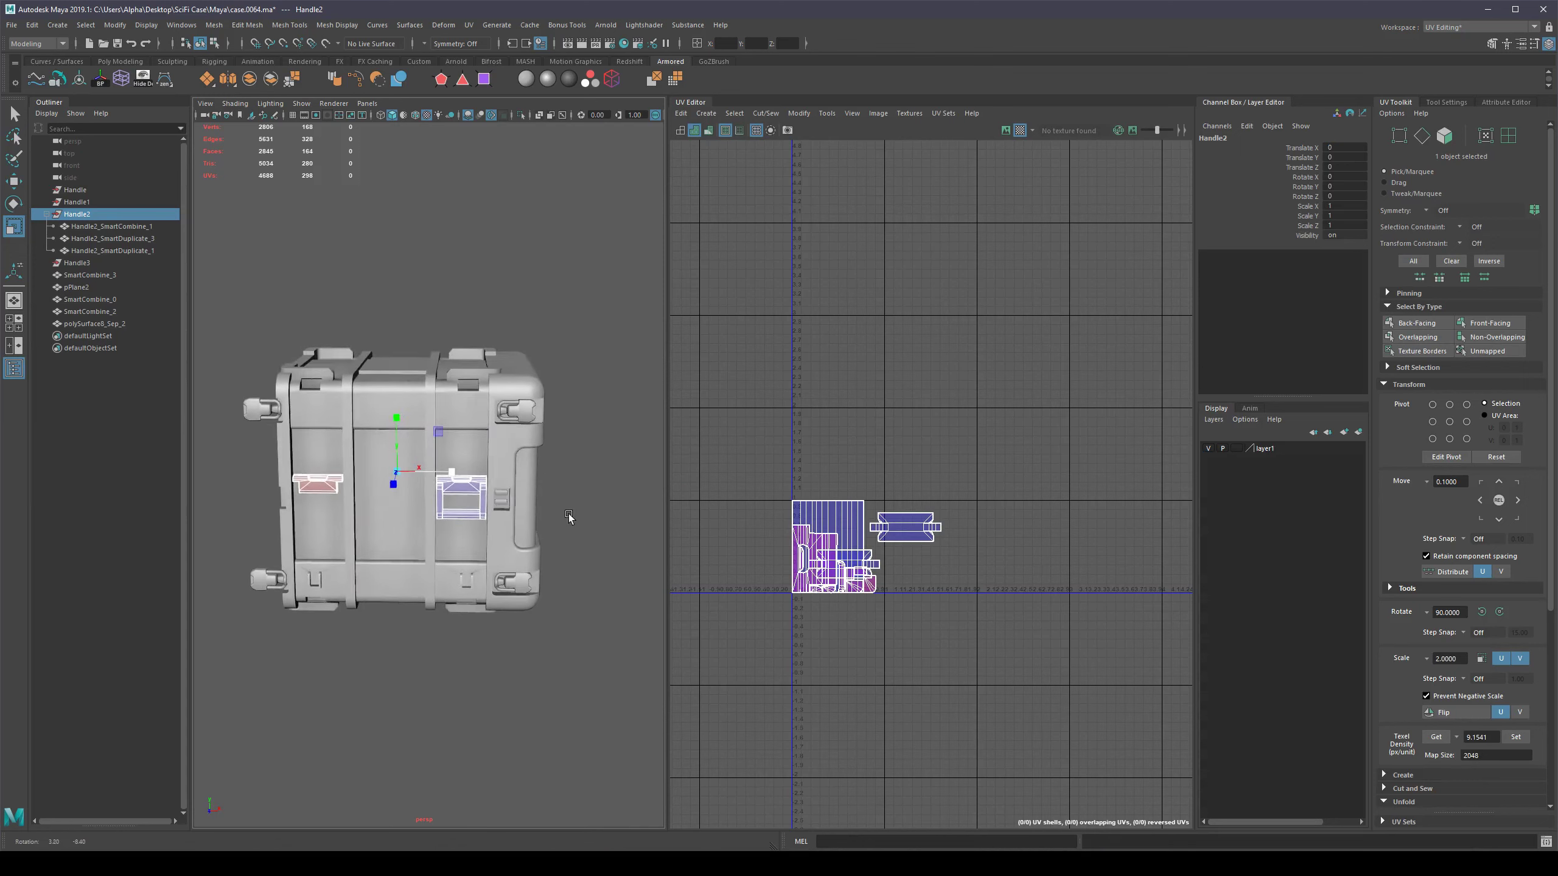
{"action": "left_click", "coordinate": [100, 227]}
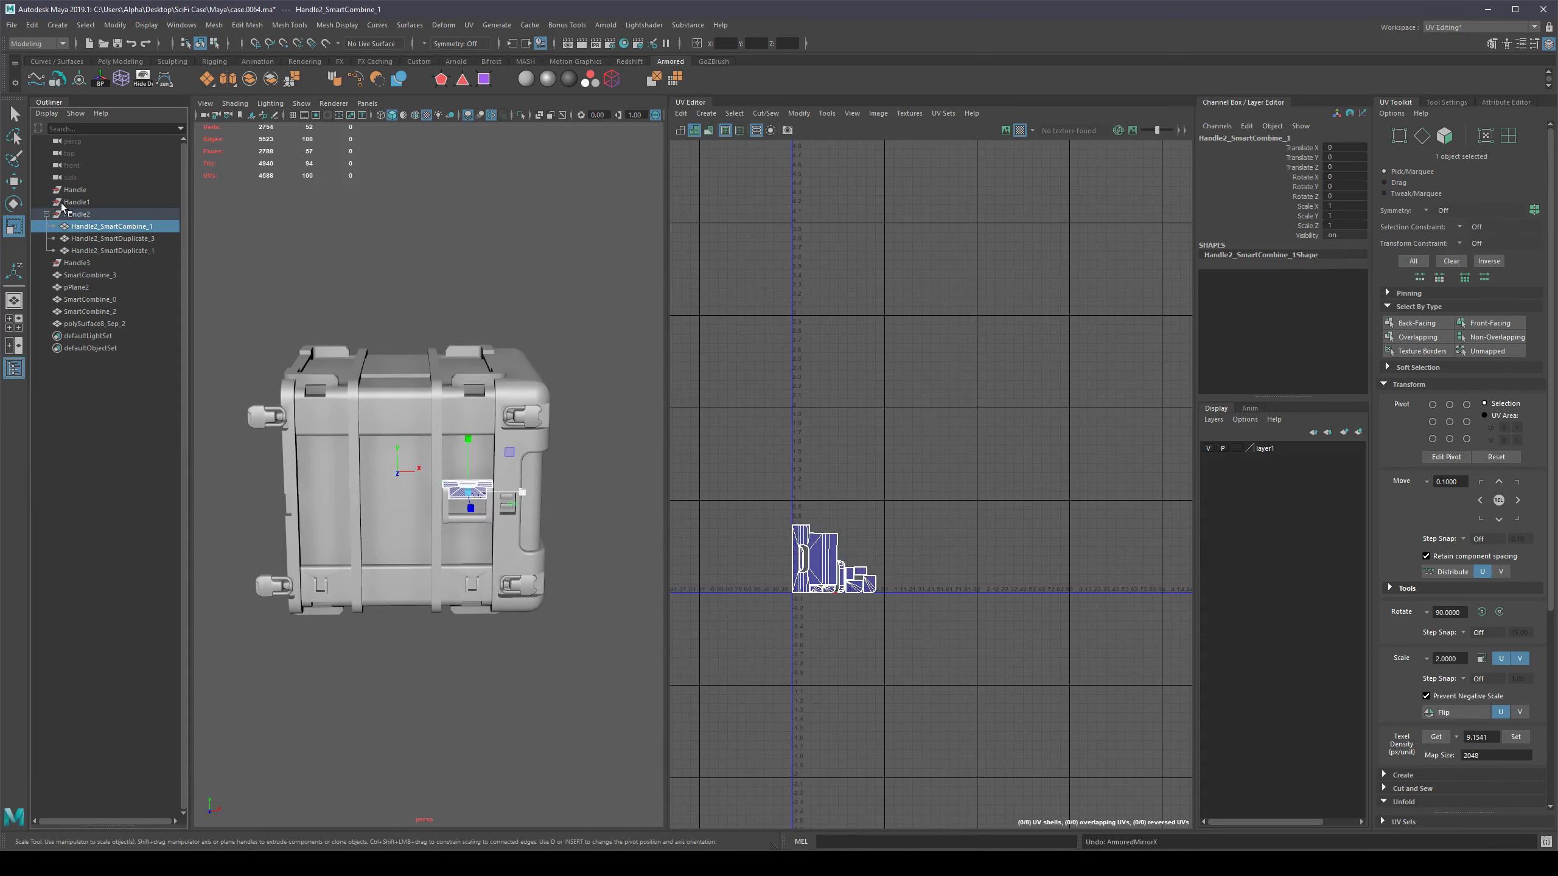
{"action": "right_click_drag", "start_coordinate": [581, 489], "coordinate": [624, 548], "text": "alt"}
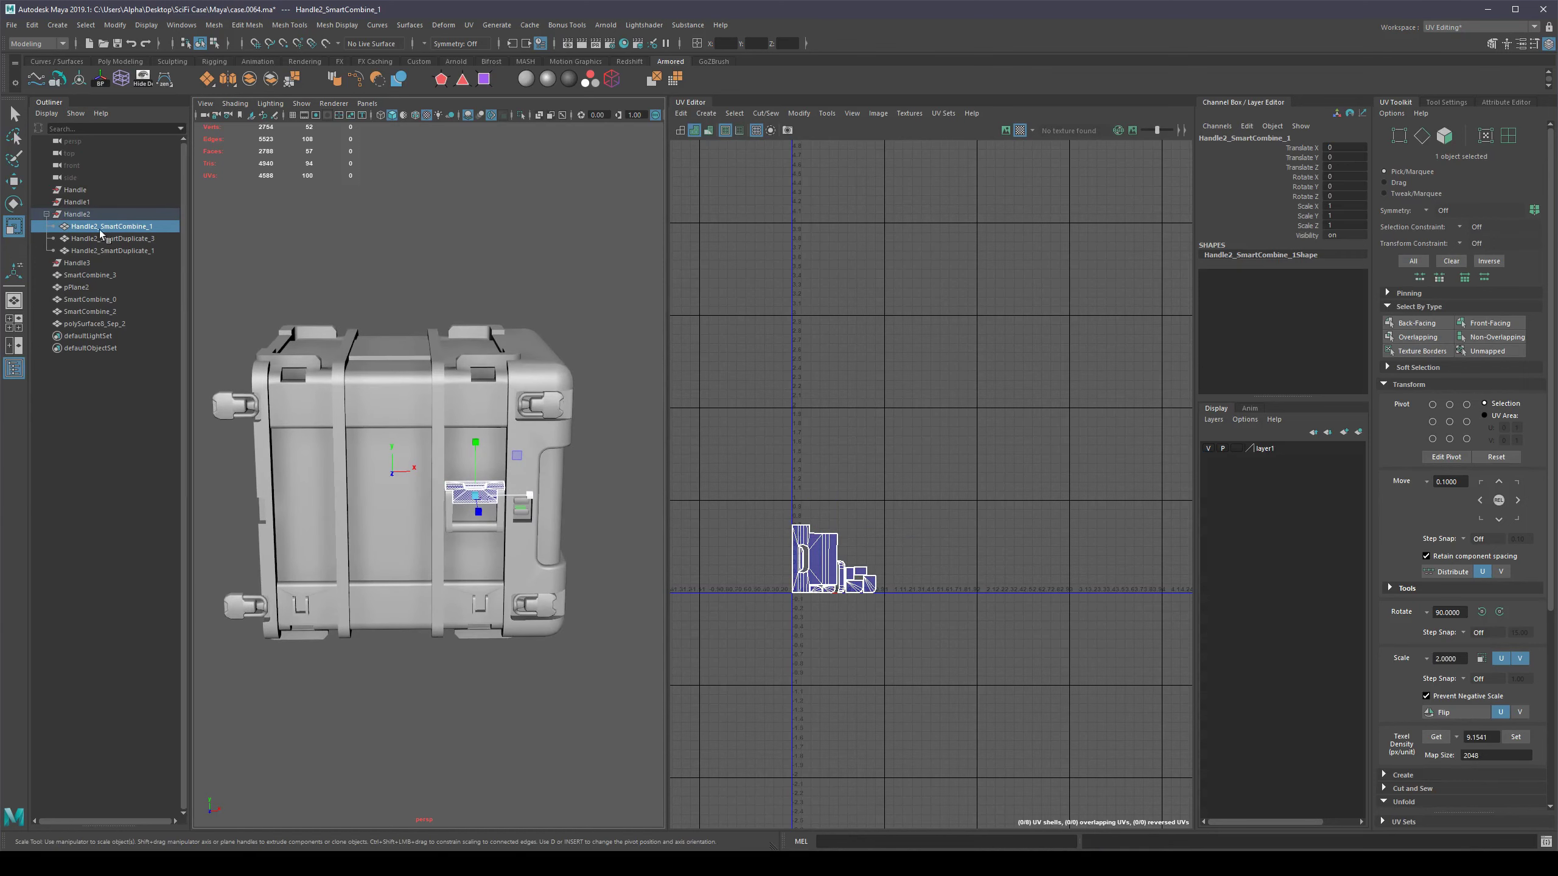
{"action": "left_click", "coordinate": [549, 252]}
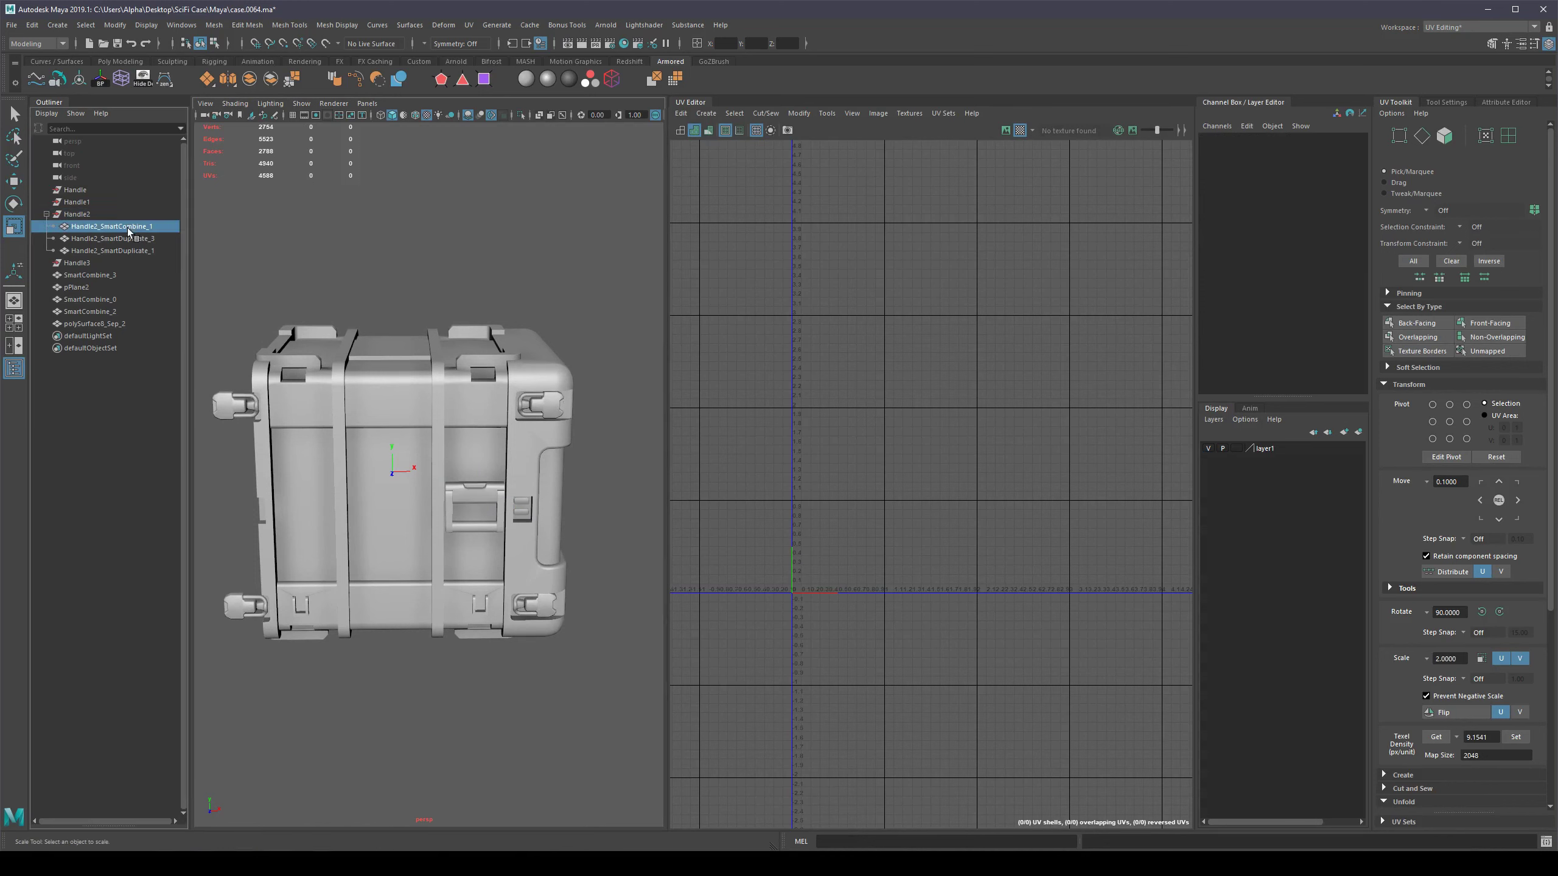
{"action": "left_click_drag", "start_coordinate": [110, 226], "coordinate": [129, 251]}
{"action": "left_click", "coordinate": [615, 434]}
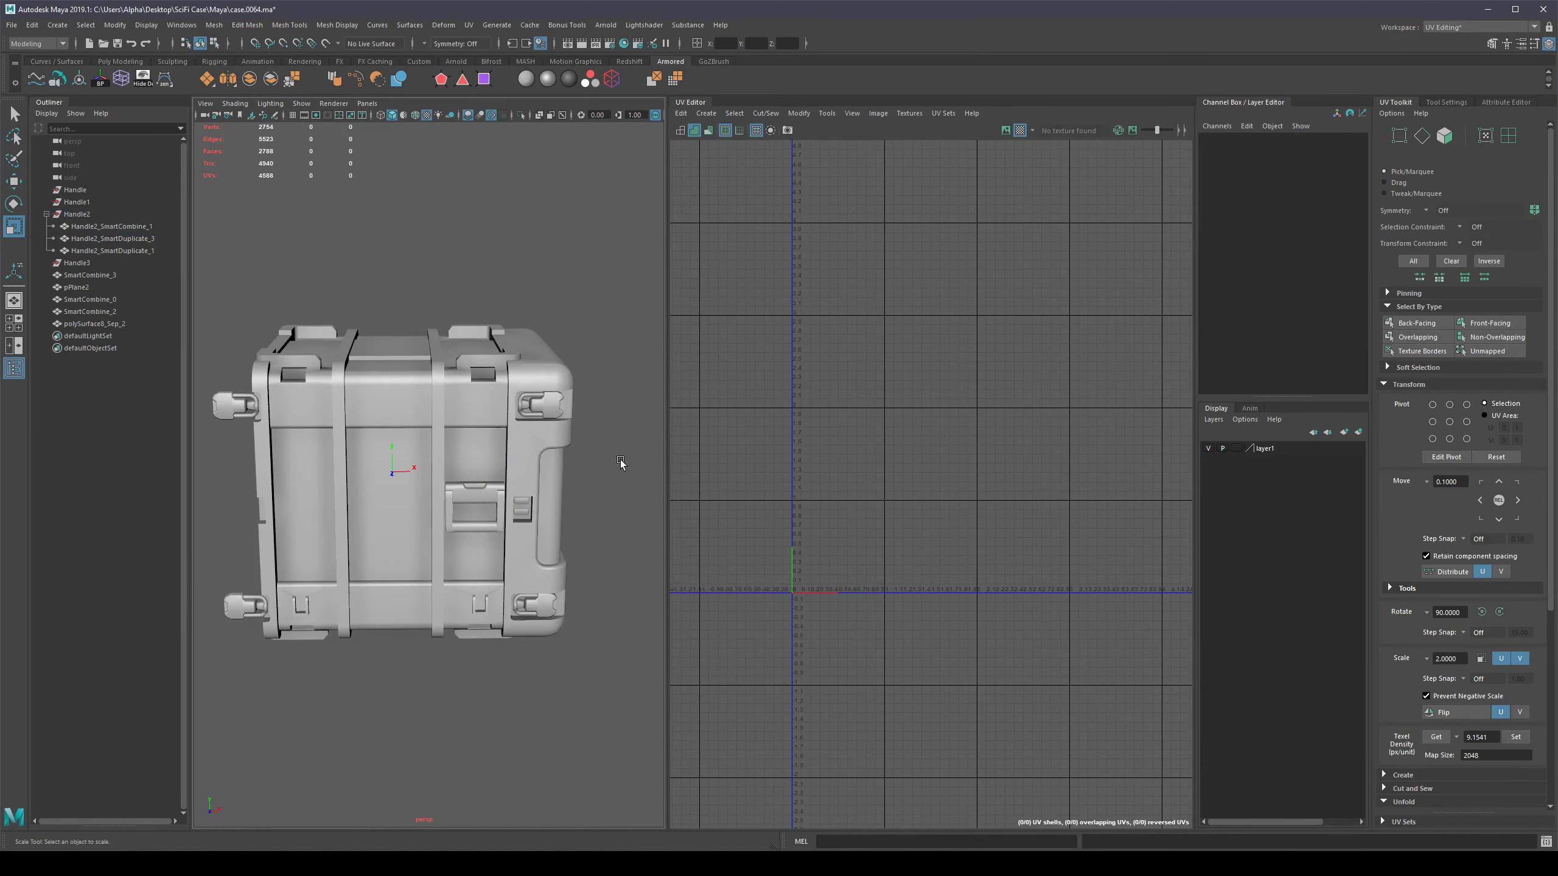
{"action": "left_click_drag", "start_coordinate": [619, 462], "coordinate": [457, 498], "text": "alt"}
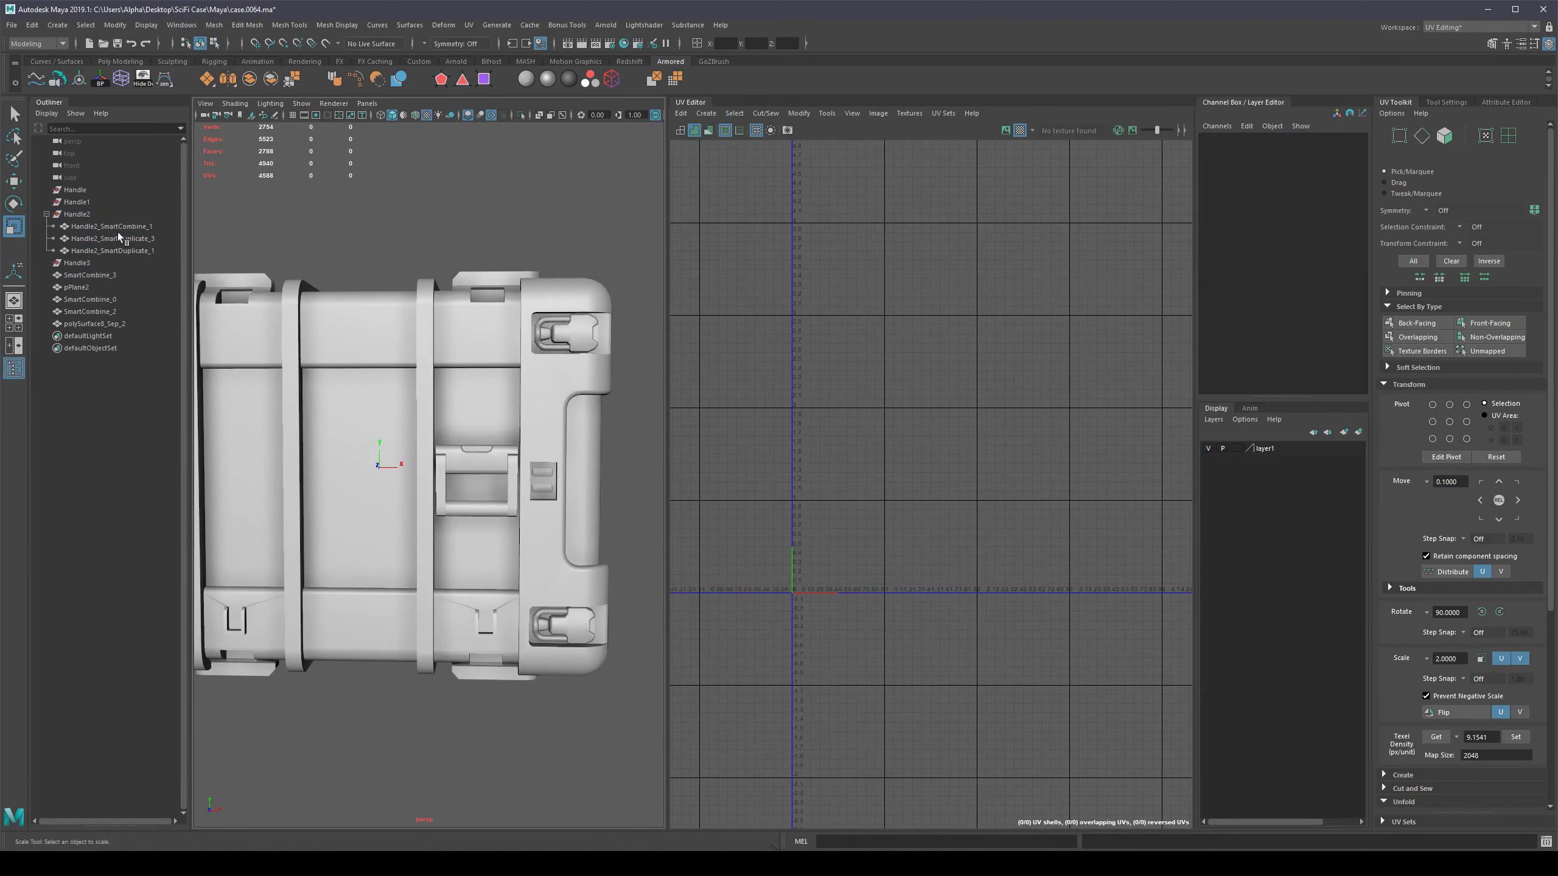
Mirror each of Handle2's three child parts across X to the other side of the case front.
{"action": "left_click", "coordinate": [119, 225]}
{"action": "right_click_drag", "start_coordinate": [555, 347], "coordinate": [521, 269], "text": "alt"}
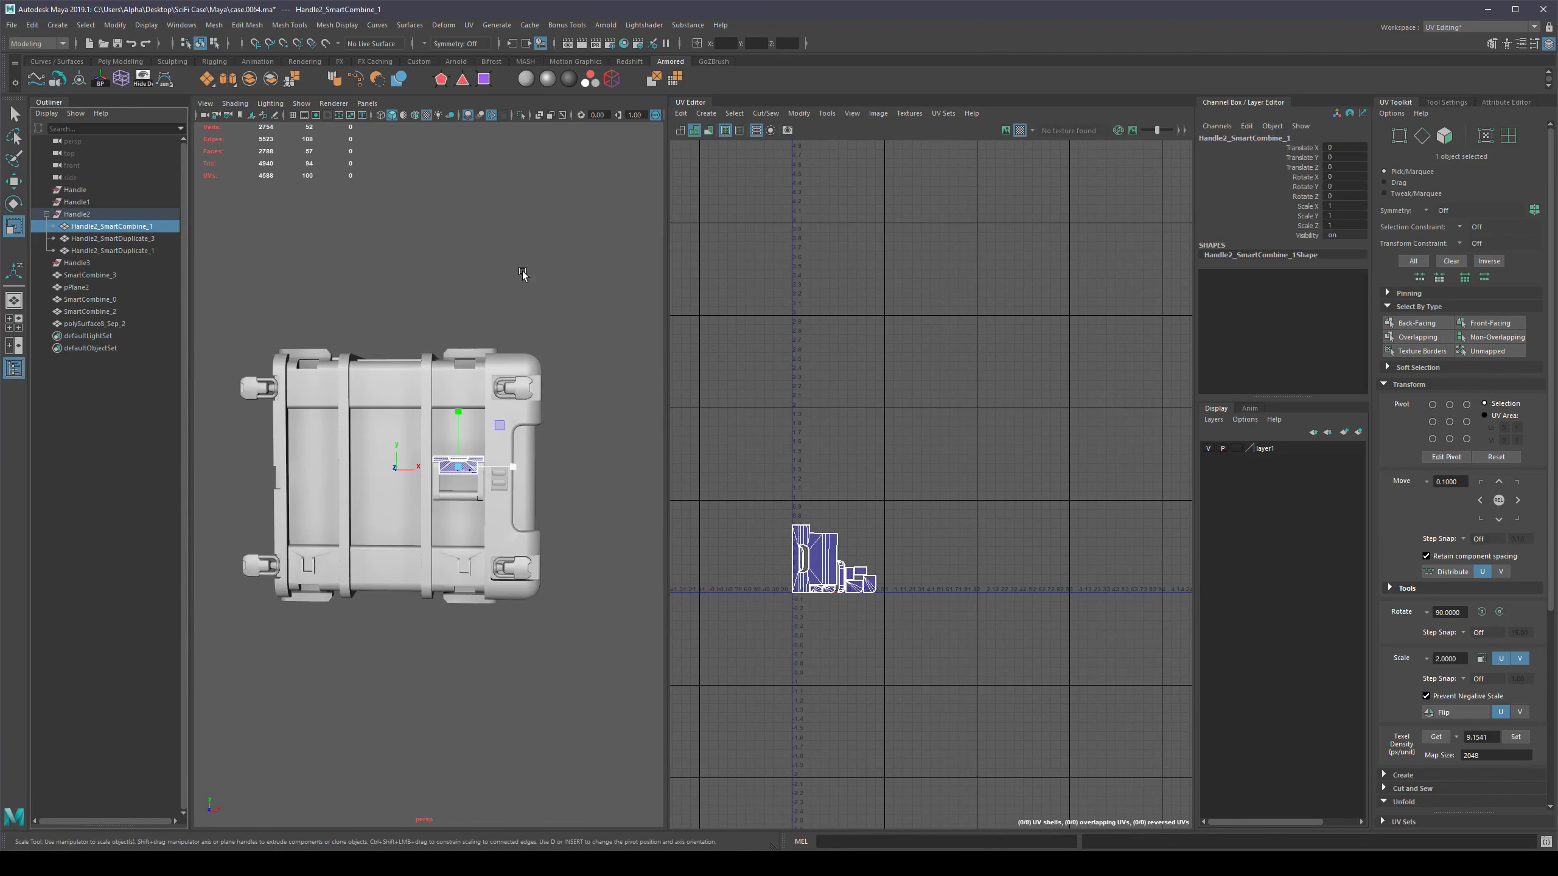
{"action": "left_click", "coordinate": [82, 239]}
{"action": "left_click", "coordinate": [86, 250]}
{"action": "left_click", "coordinate": [273, 260]}
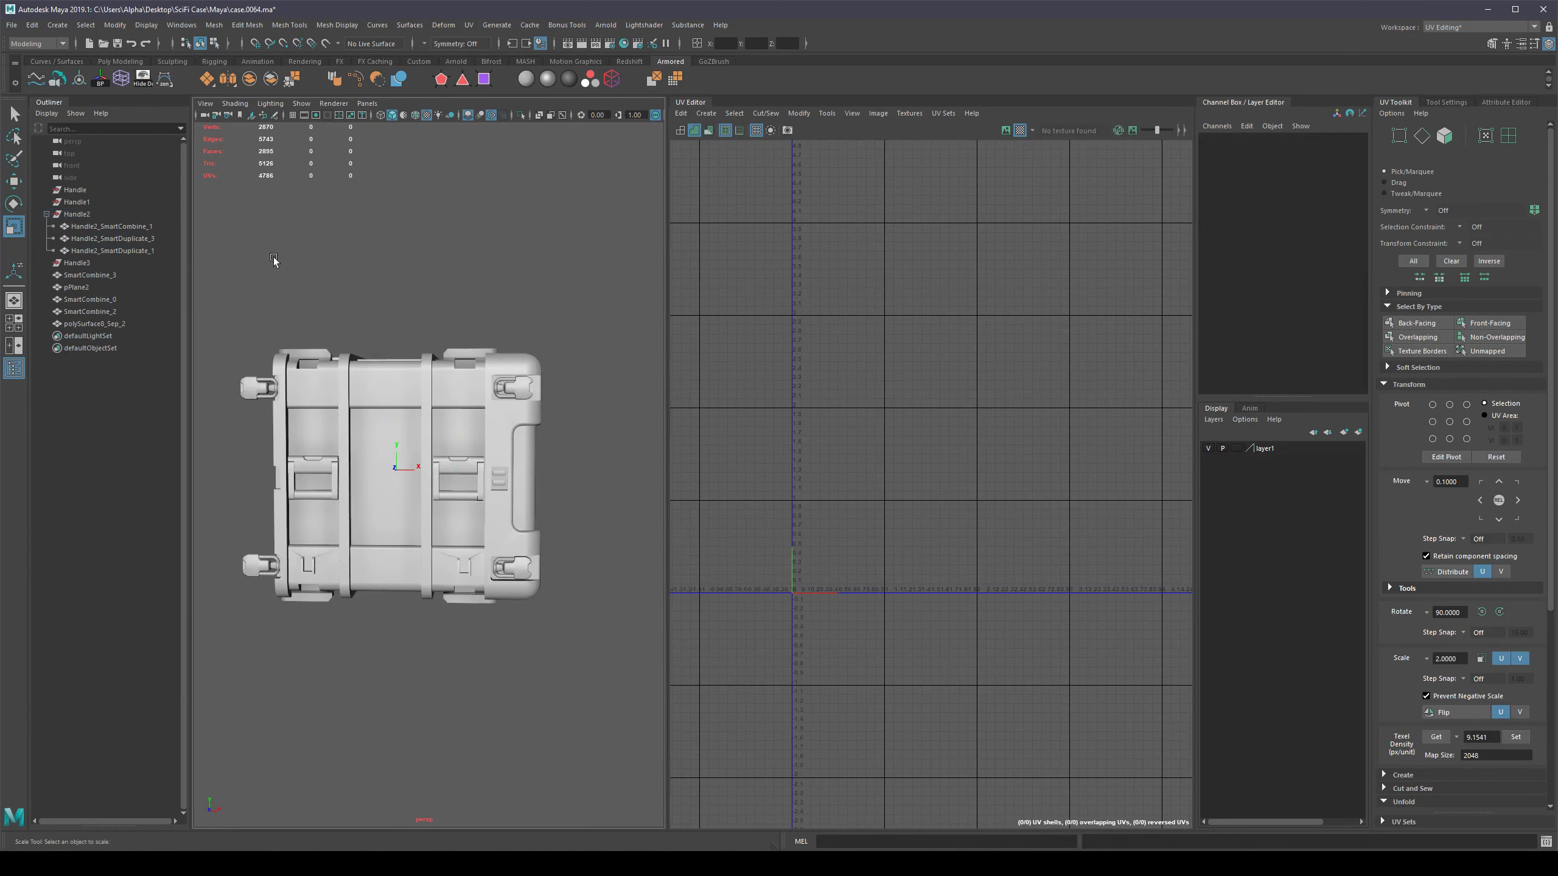
Select the back-facing UV faces of all three Handle2 parts and flip them along U.
{"action": "left_click", "coordinate": [125, 227]}
{"action": "scroll", "coordinate": [327, 452], "scroll_direction": "up", "scroll_amount": 3}
{"action": "middle_click_drag", "start_coordinate": [308, 465], "coordinate": [429, 435], "text": "alt"}
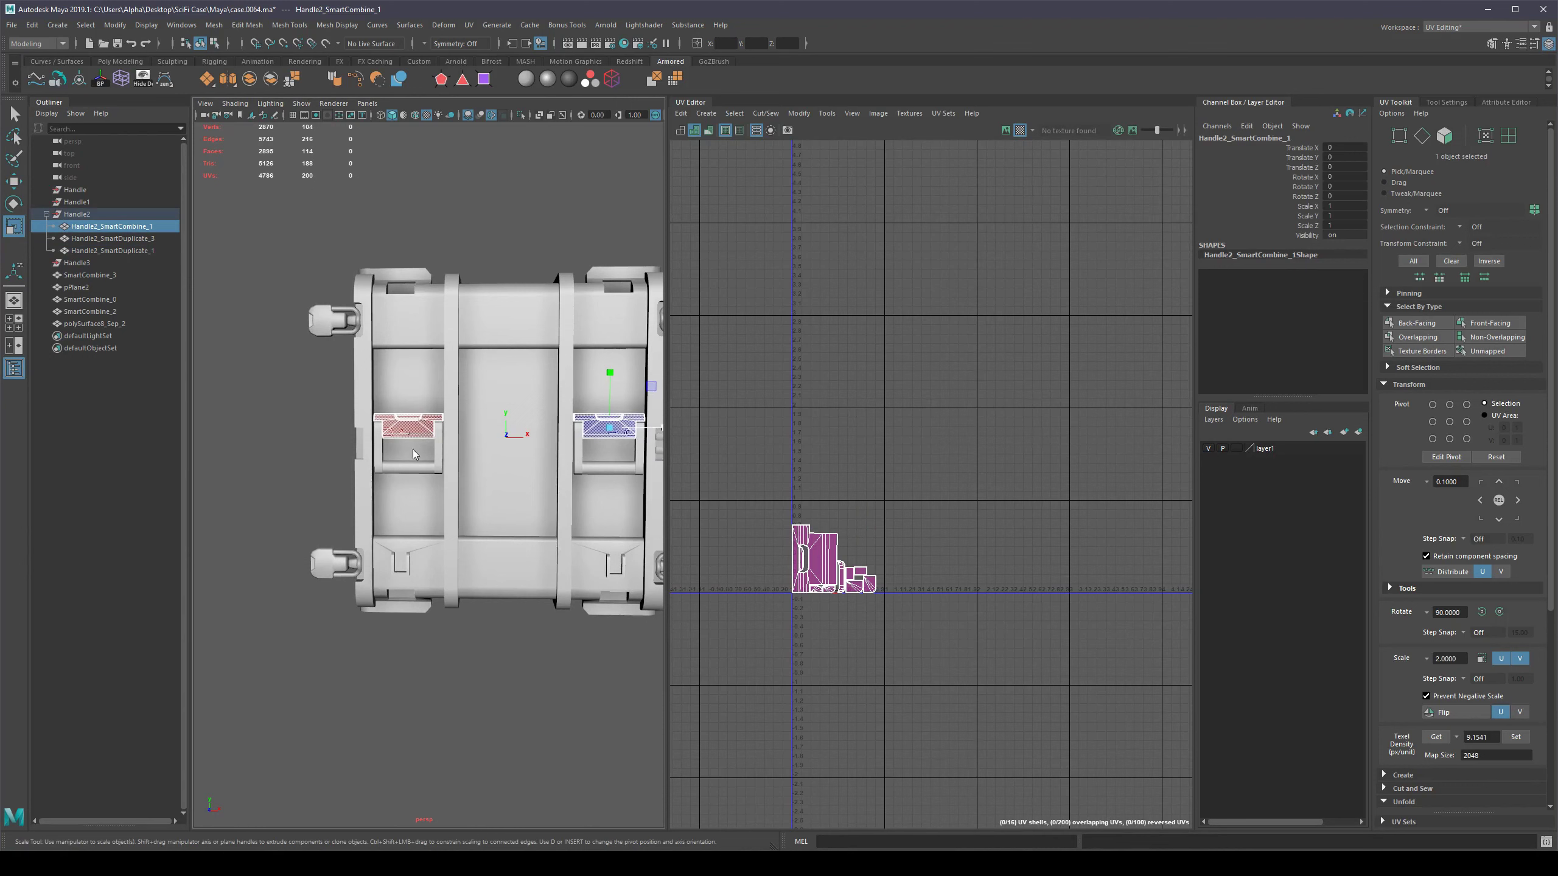
{"action": "key", "text": "F11"}
{"action": "key", "text": "F8"}
{"action": "left_click", "coordinate": [136, 252], "text": "shift"}
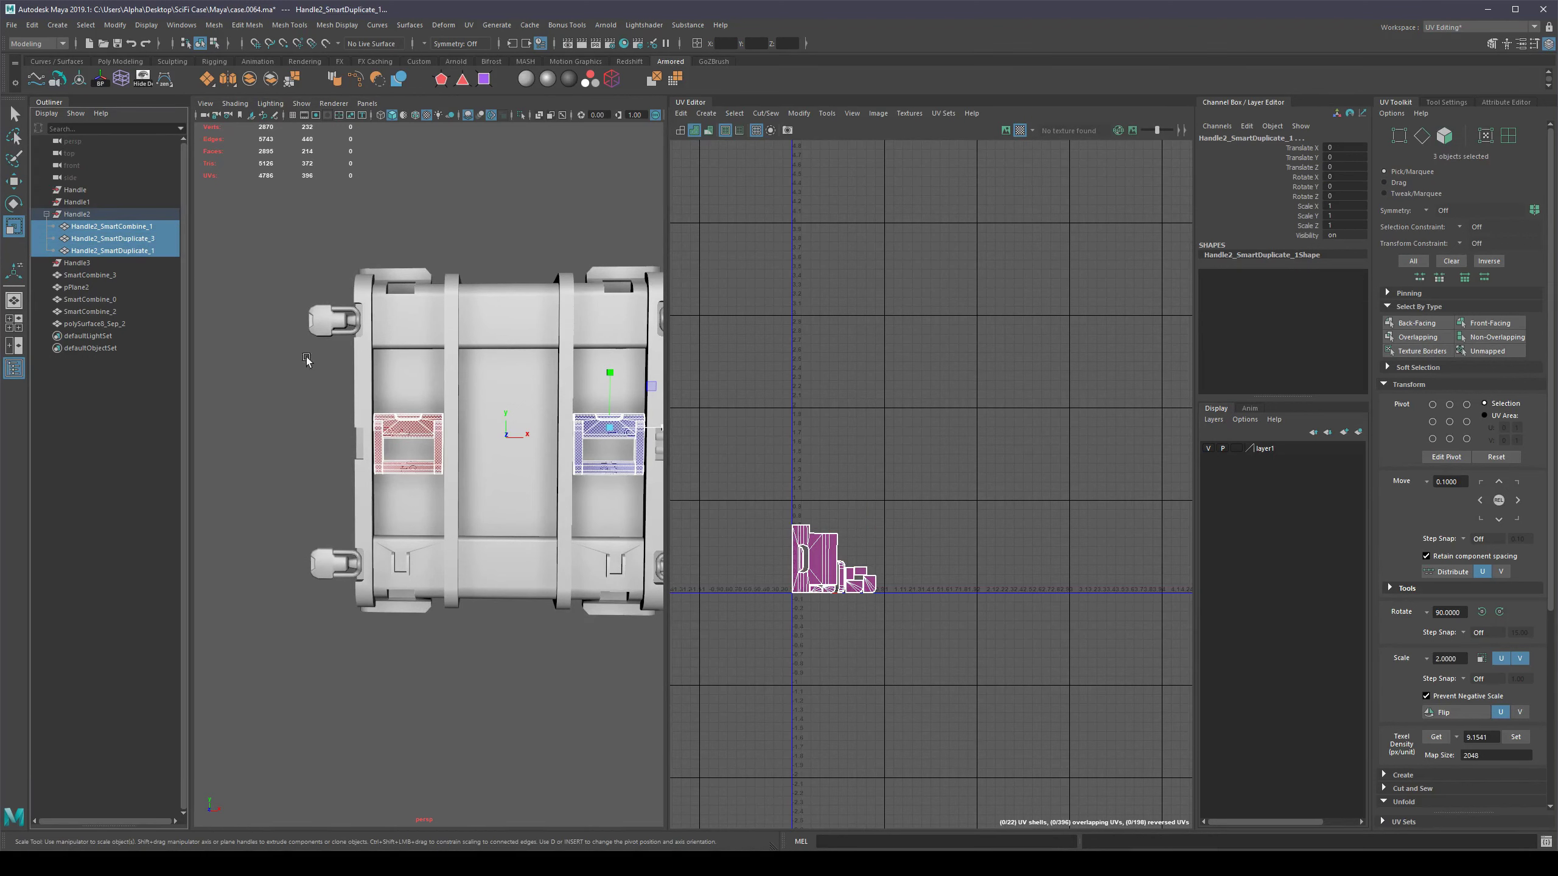
{"action": "right_click_drag", "start_coordinate": [882, 457], "coordinate": [884, 485]}
{"action": "left_click", "coordinate": [1417, 322]}
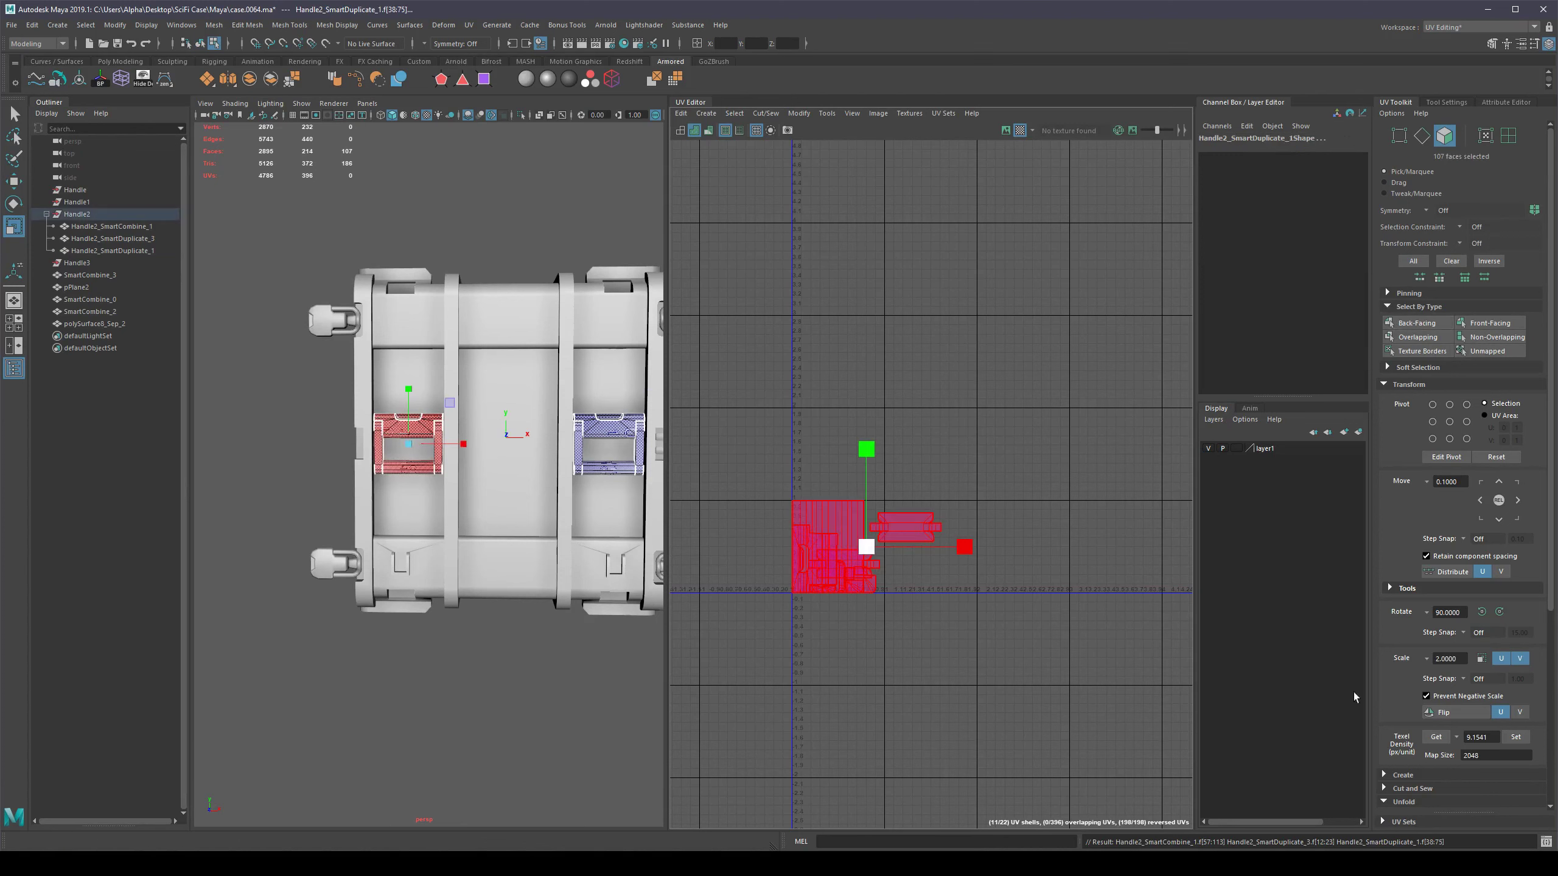
{"action": "left_click", "coordinate": [1447, 712]}
Try to move the flipped clasp UV shells away from the original ones.
{"action": "key", "text": "w"}
{"action": "left_click_drag", "start_coordinate": [875, 553], "coordinate": [933, 379]}
{"action": "left_click_drag", "start_coordinate": [536, 656], "coordinate": [497, 685], "text": "alt"}
{"action": "scroll", "coordinate": [496, 677], "scroll_direction": "down", "scroll_amount": 3}
{"action": "key", "text": "ctrl+z"}
Return to object selection, select the Handle2 group and try to lay out its UVs.
{"action": "right_click_drag", "start_coordinate": [516, 513], "coordinate": [532, 495]}
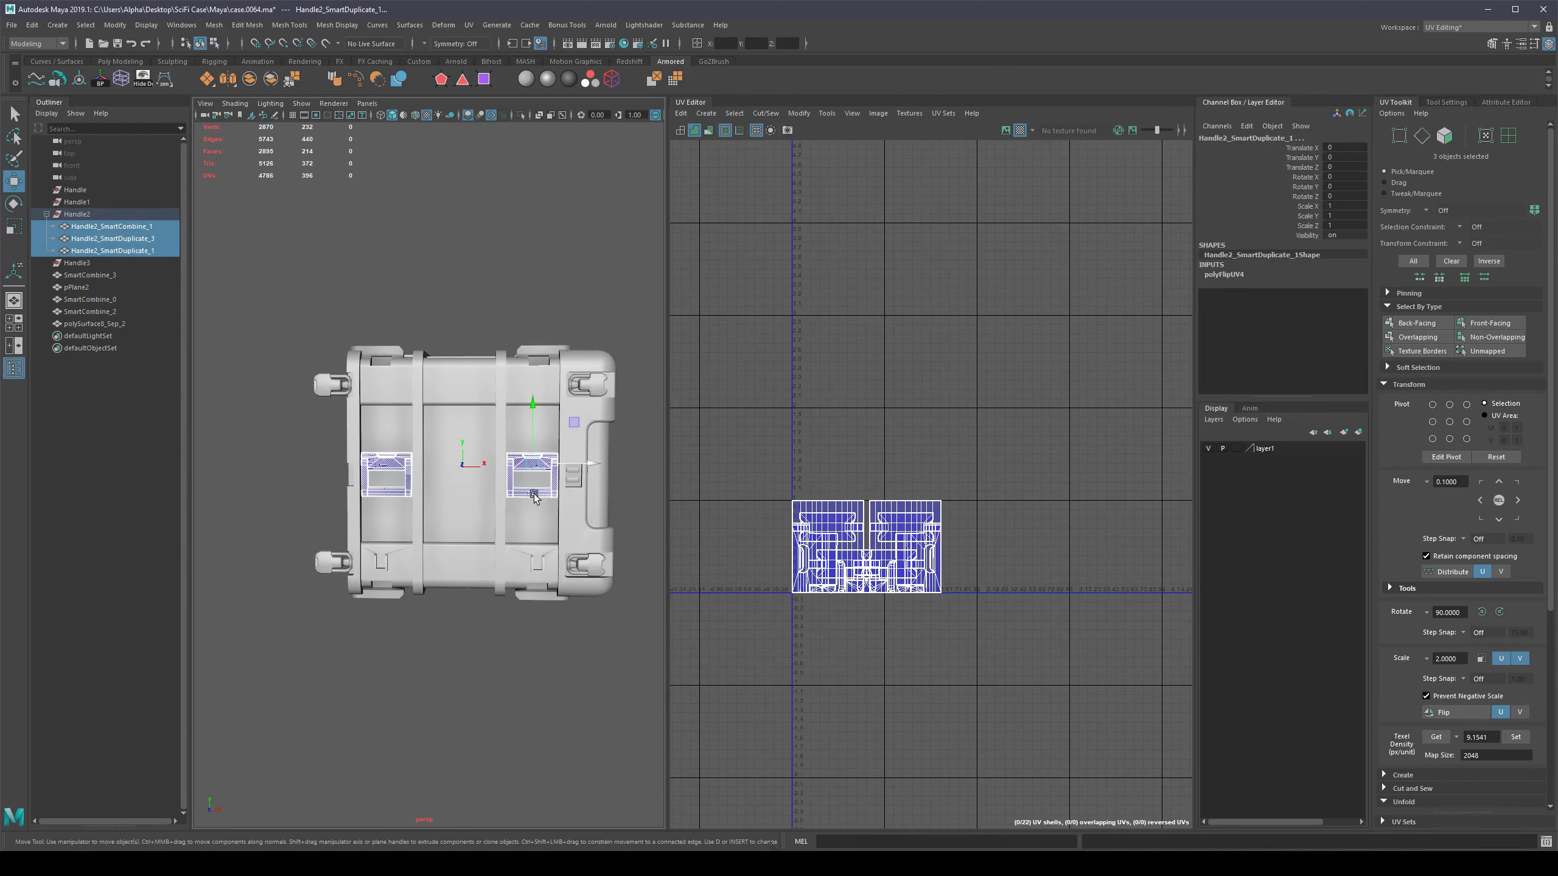
{"action": "left_click", "coordinate": [476, 668]}
{"action": "left_click", "coordinate": [403, 469]}
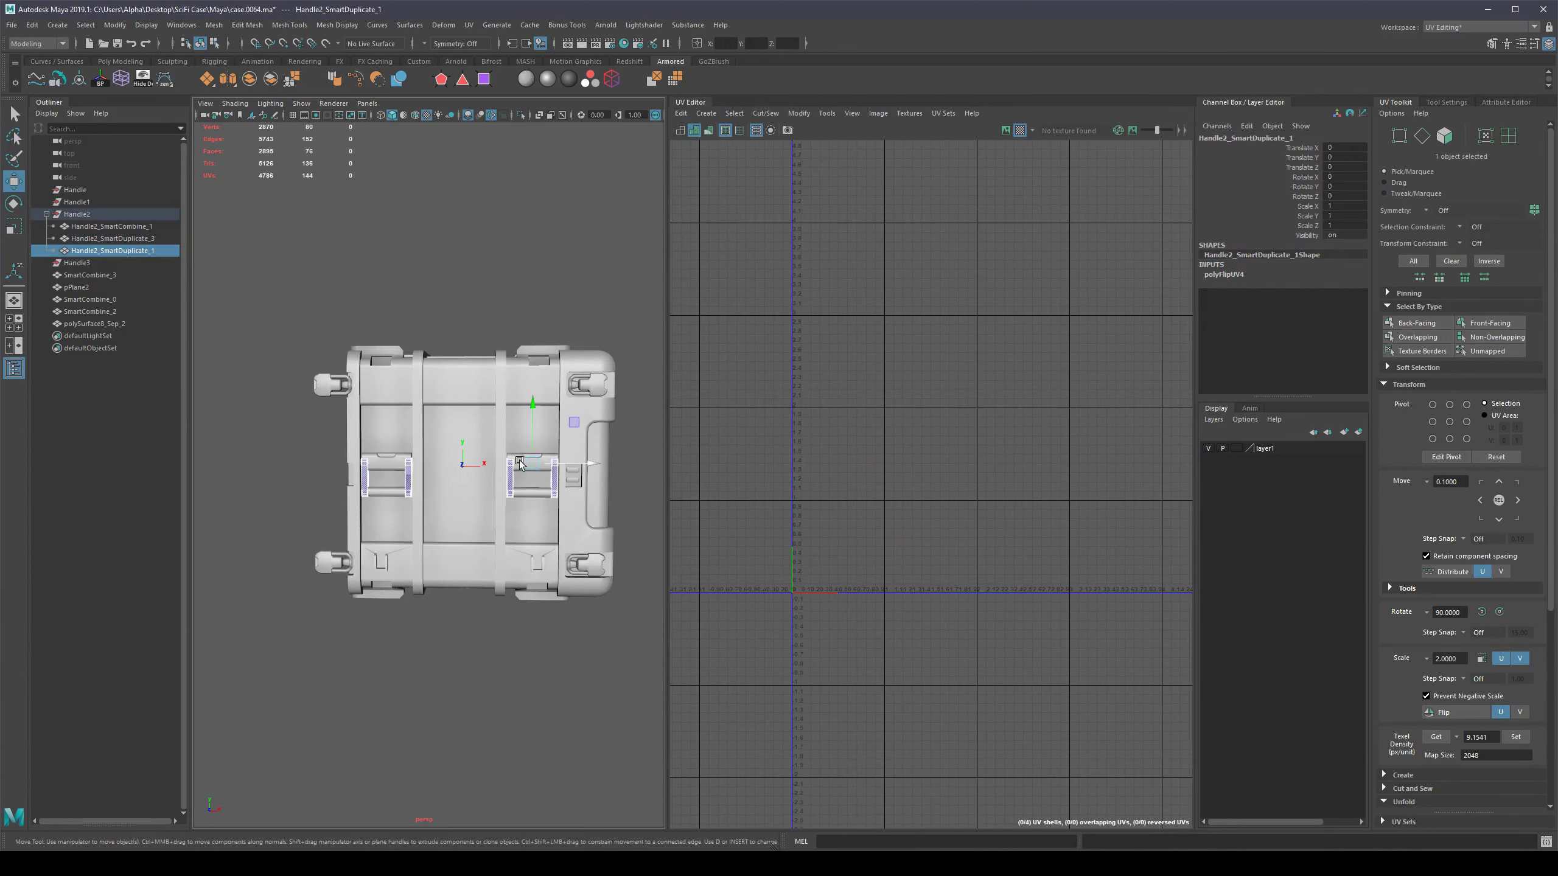
{"action": "left_click", "coordinate": [79, 215]}
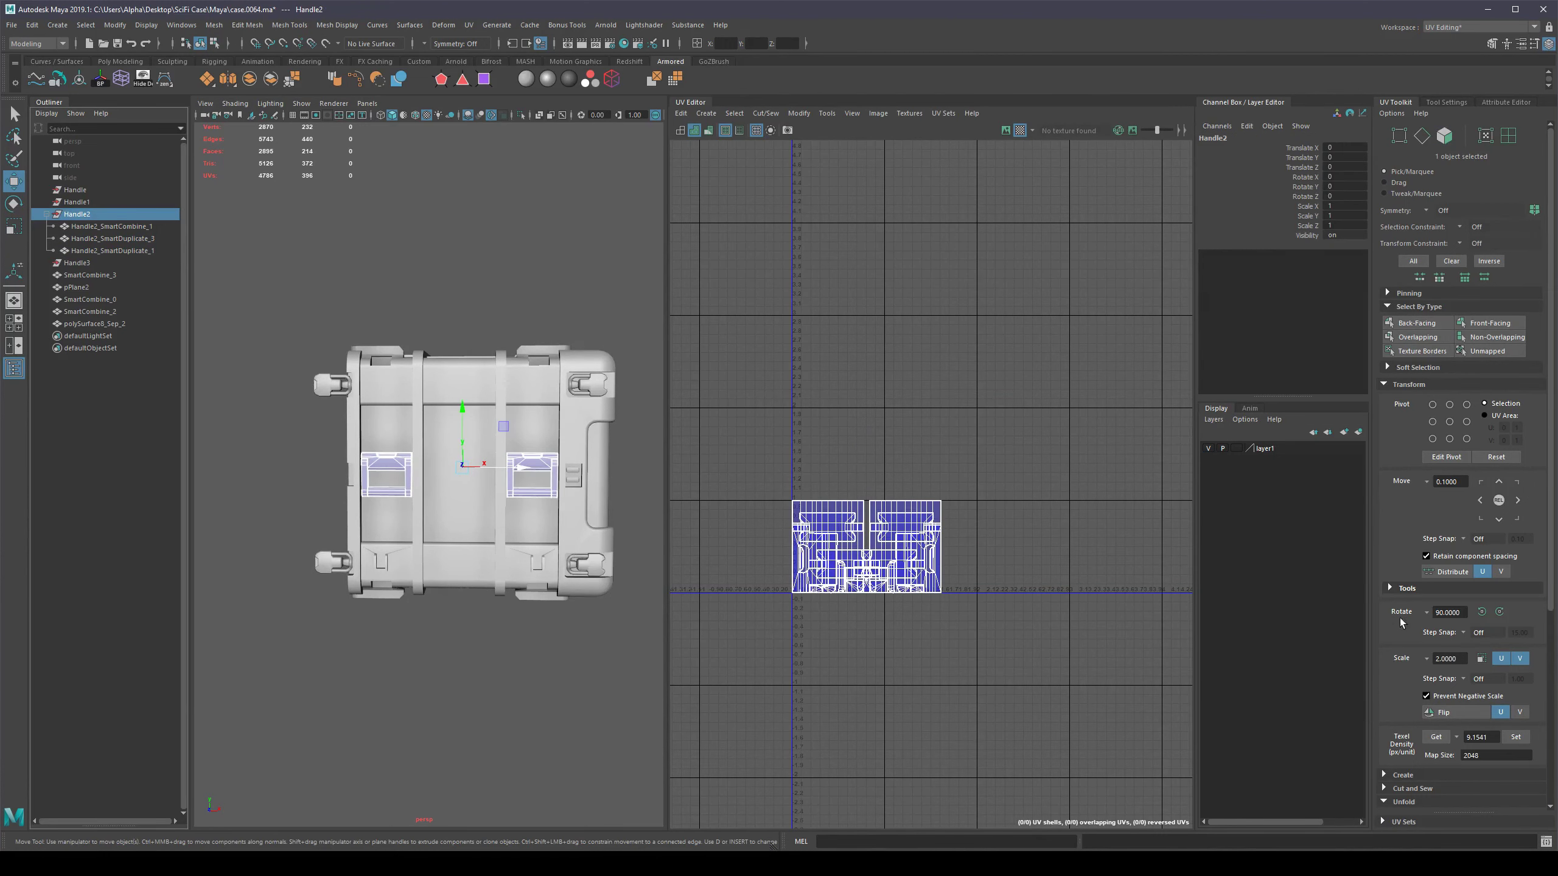
{"action": "scroll", "coordinate": [1402, 651], "scroll_direction": "down", "scroll_amount": 5}
{"action": "left_click", "coordinate": [1405, 787]}
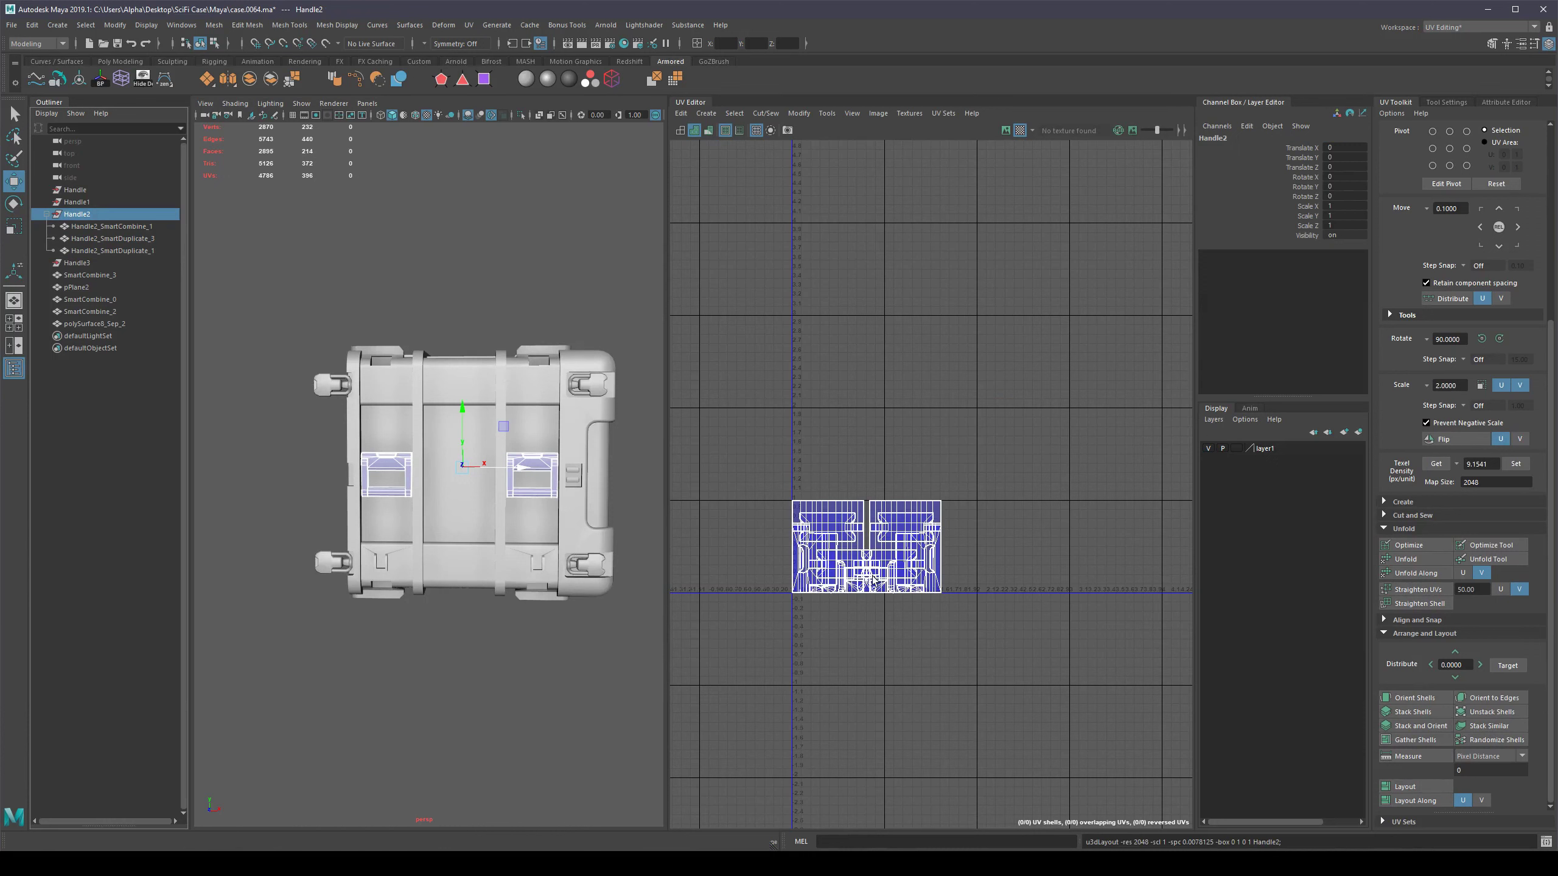
Select the three child parts inside the Handle2 group and lay out their UVs together.
{"action": "left_click", "coordinate": [603, 629]}
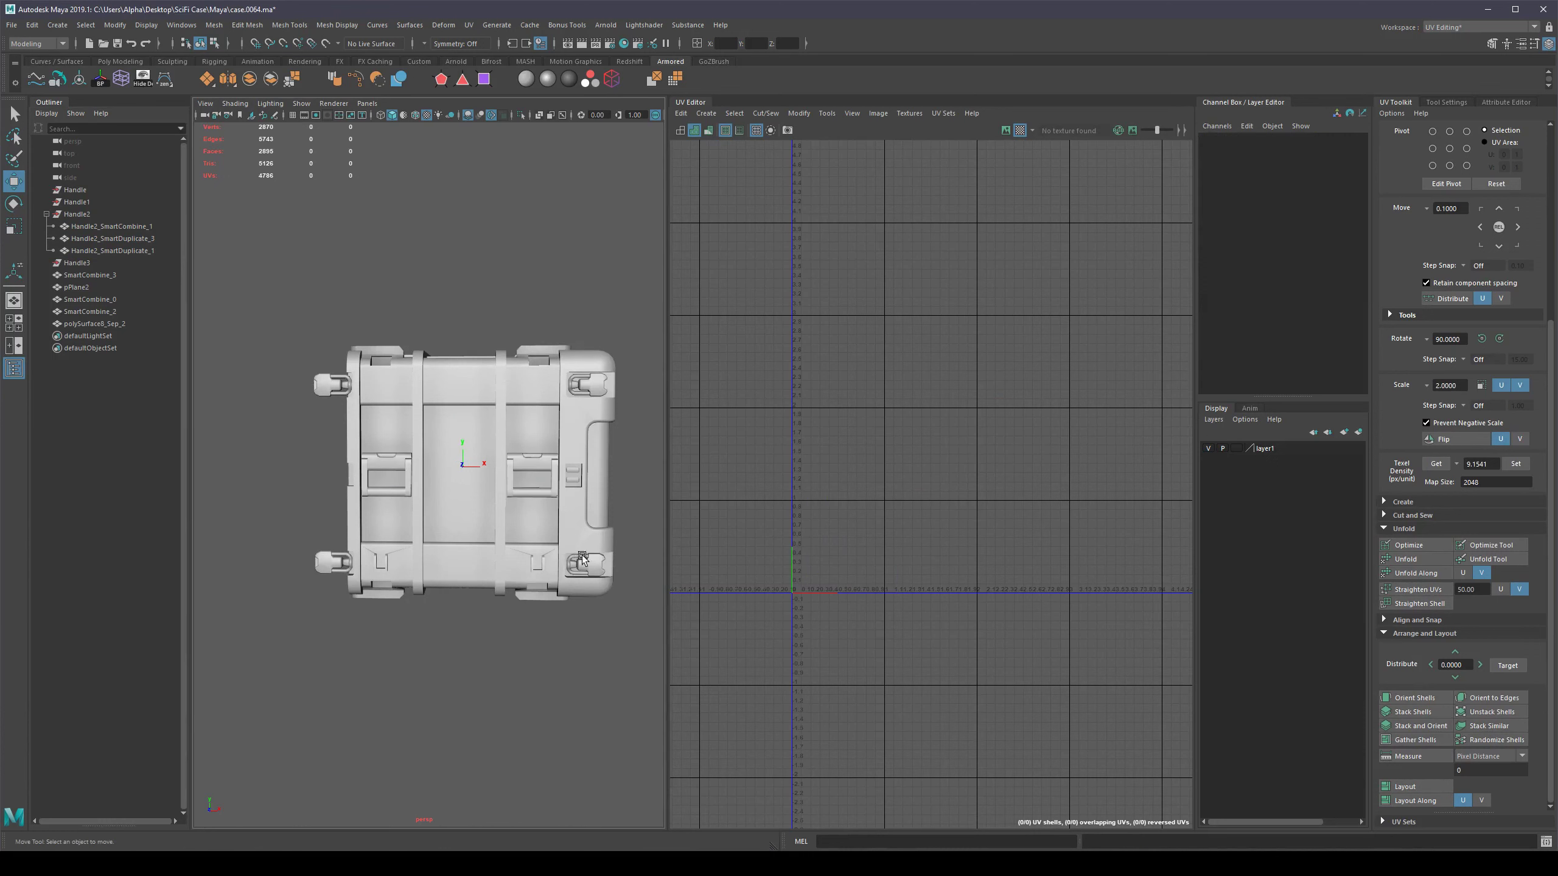
{"action": "left_click", "coordinate": [73, 216]}
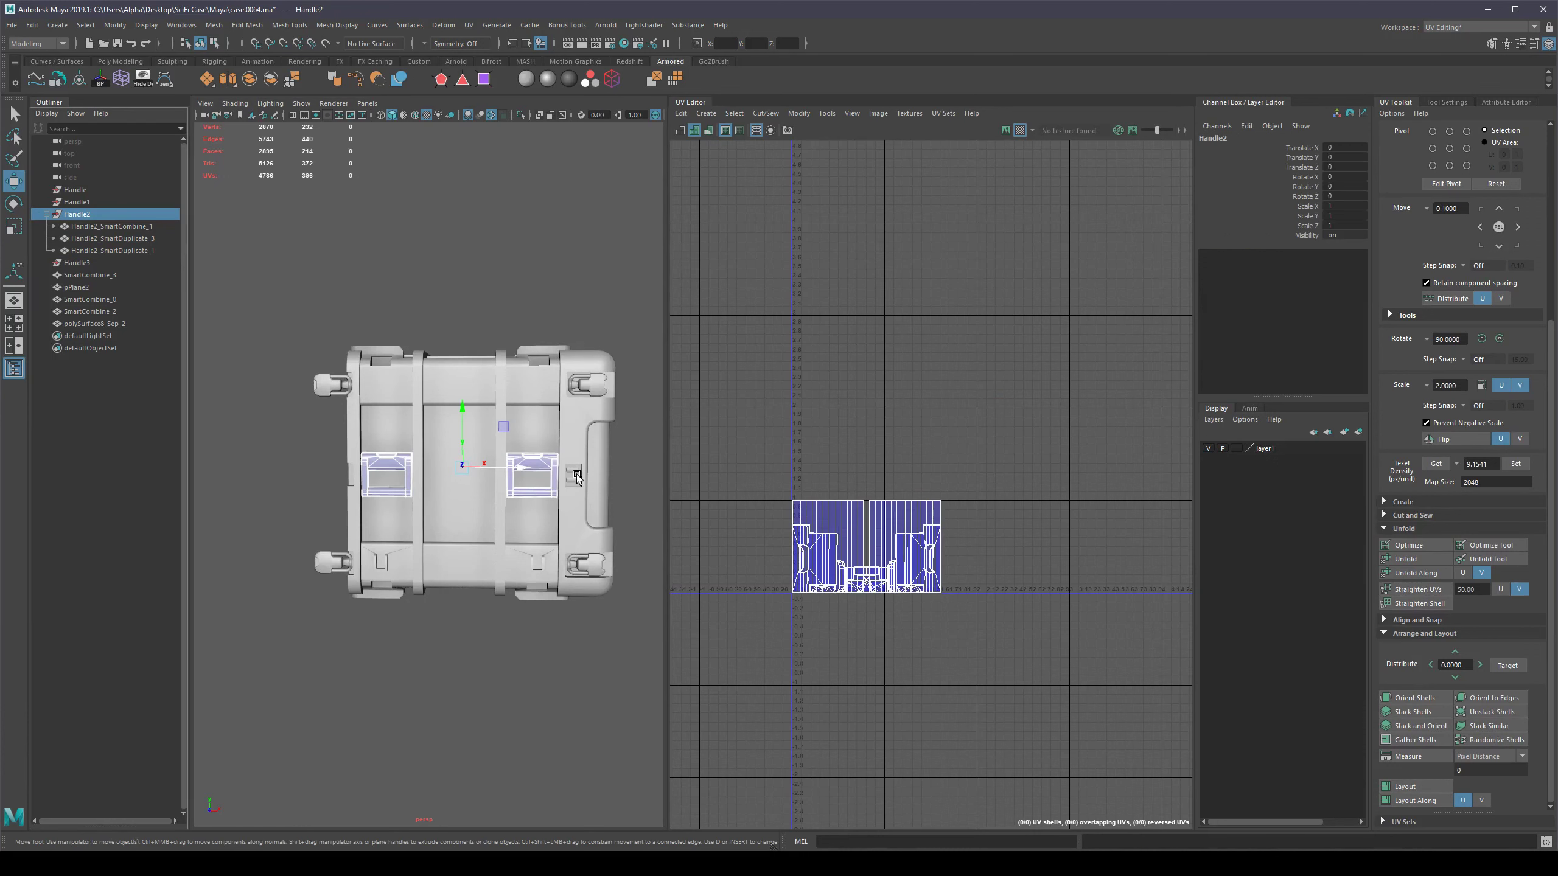
{"action": "left_click_drag", "start_coordinate": [109, 226], "coordinate": [132, 252]}
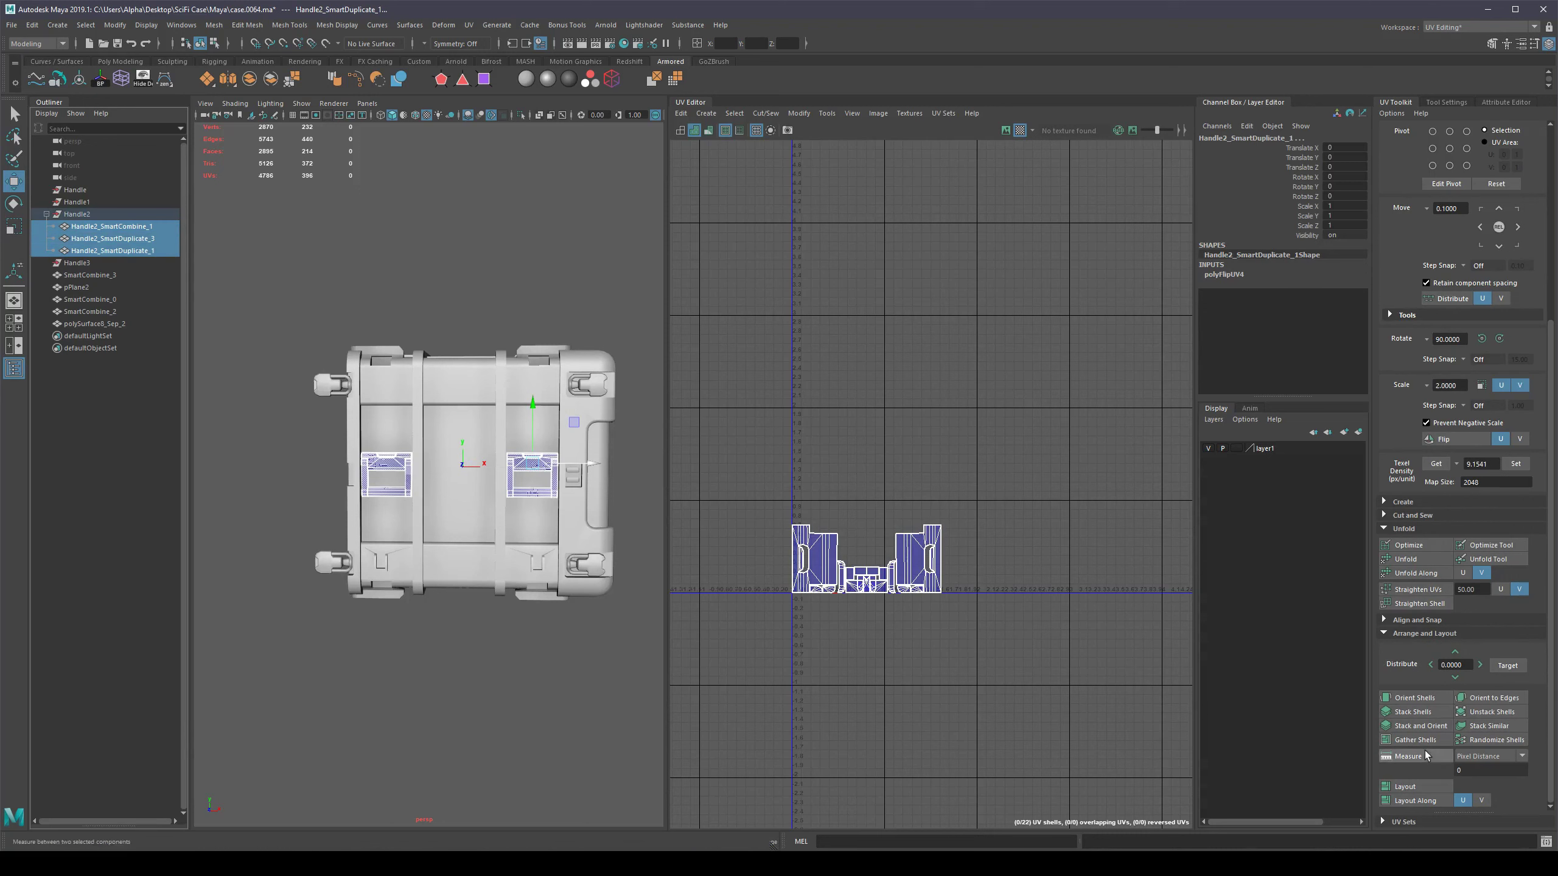
{"action": "left_click", "coordinate": [1416, 787]}
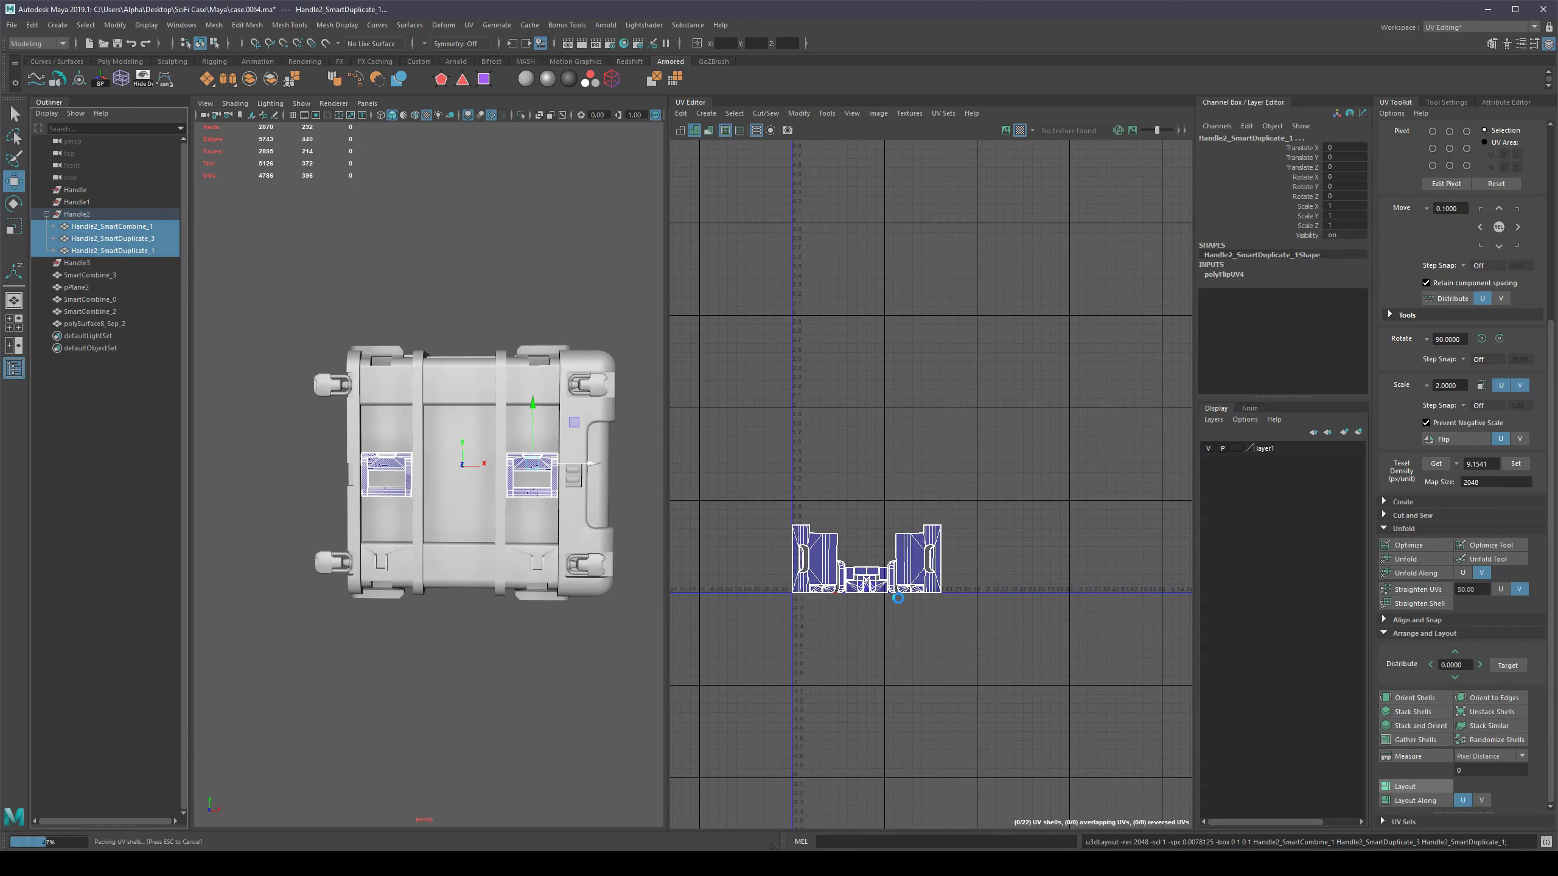
{"action": "scroll", "coordinate": [966, 608], "scroll_direction": "up", "scroll_amount": 6}
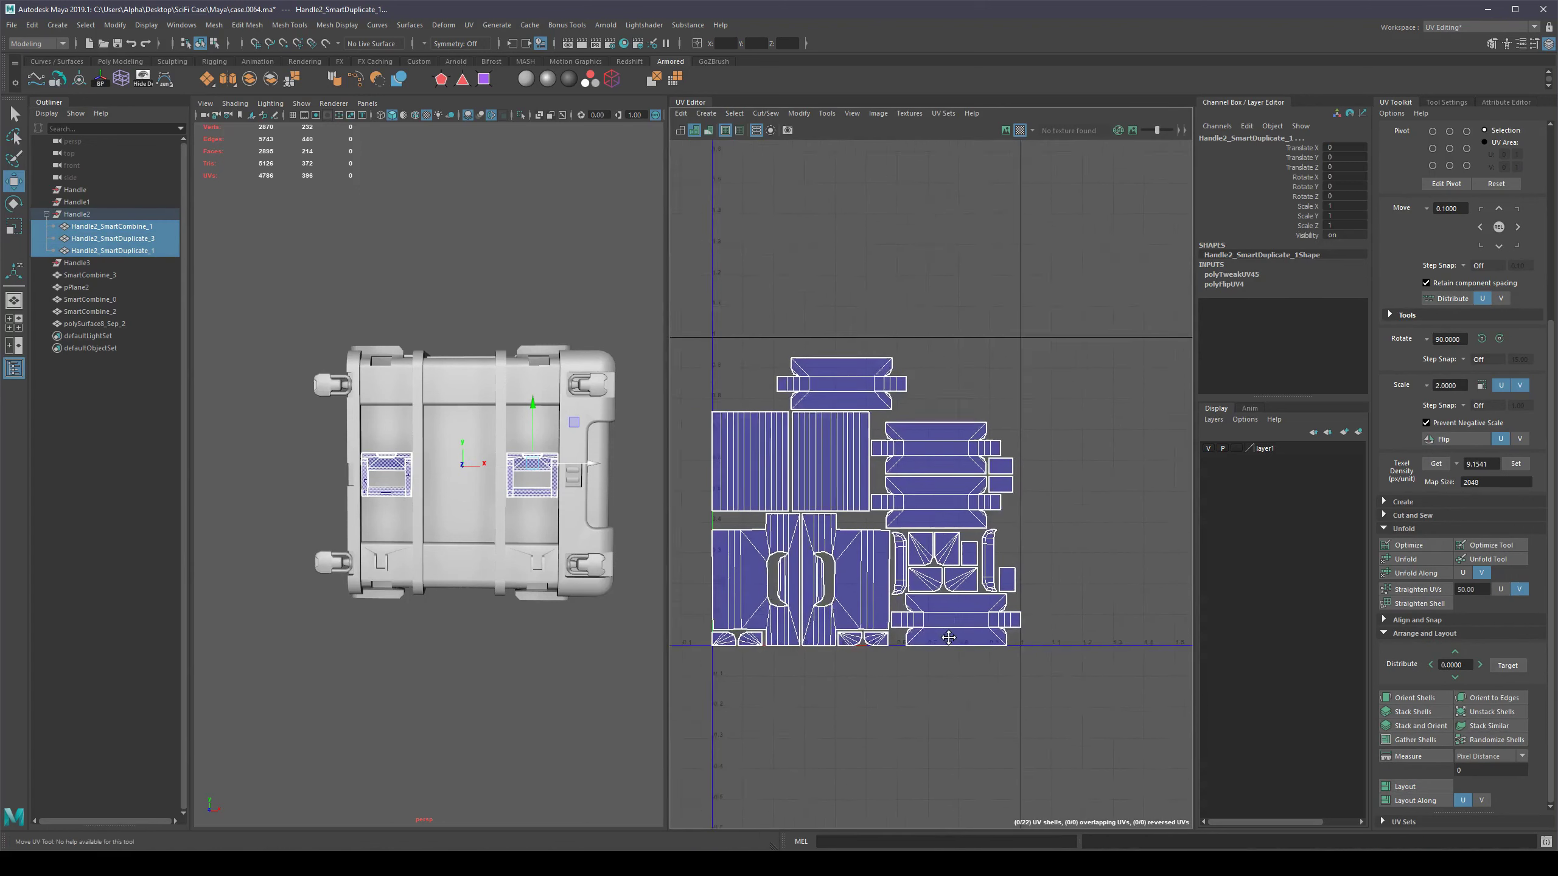
{"action": "left_click_drag", "start_coordinate": [592, 664], "coordinate": [550, 709], "text": "alt"}
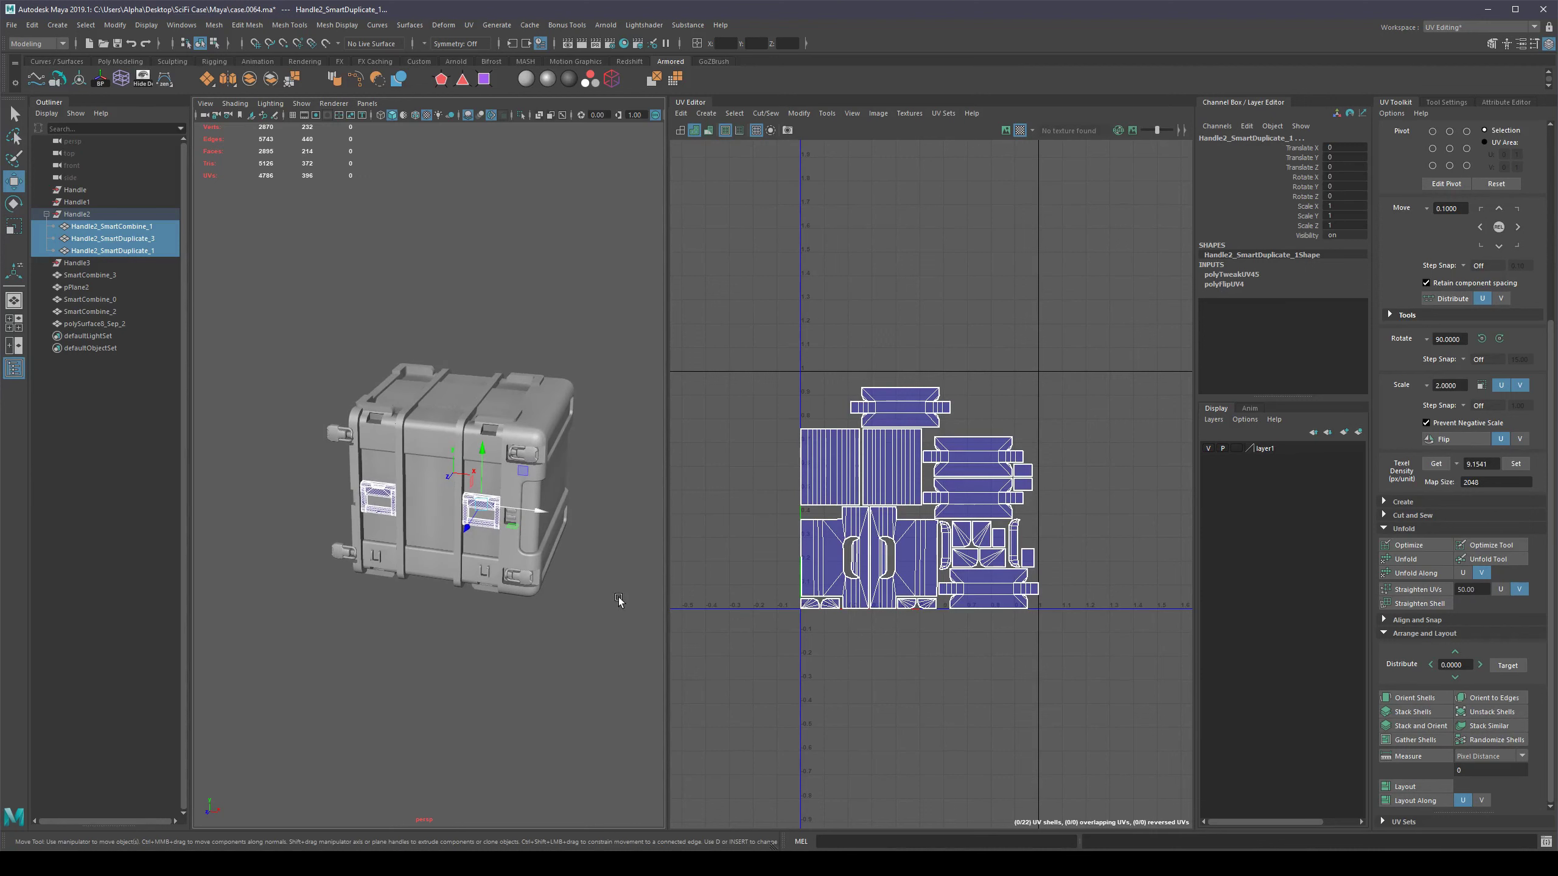
{"action": "left_click_drag", "start_coordinate": [589, 615], "coordinate": [525, 642], "text": "alt"}
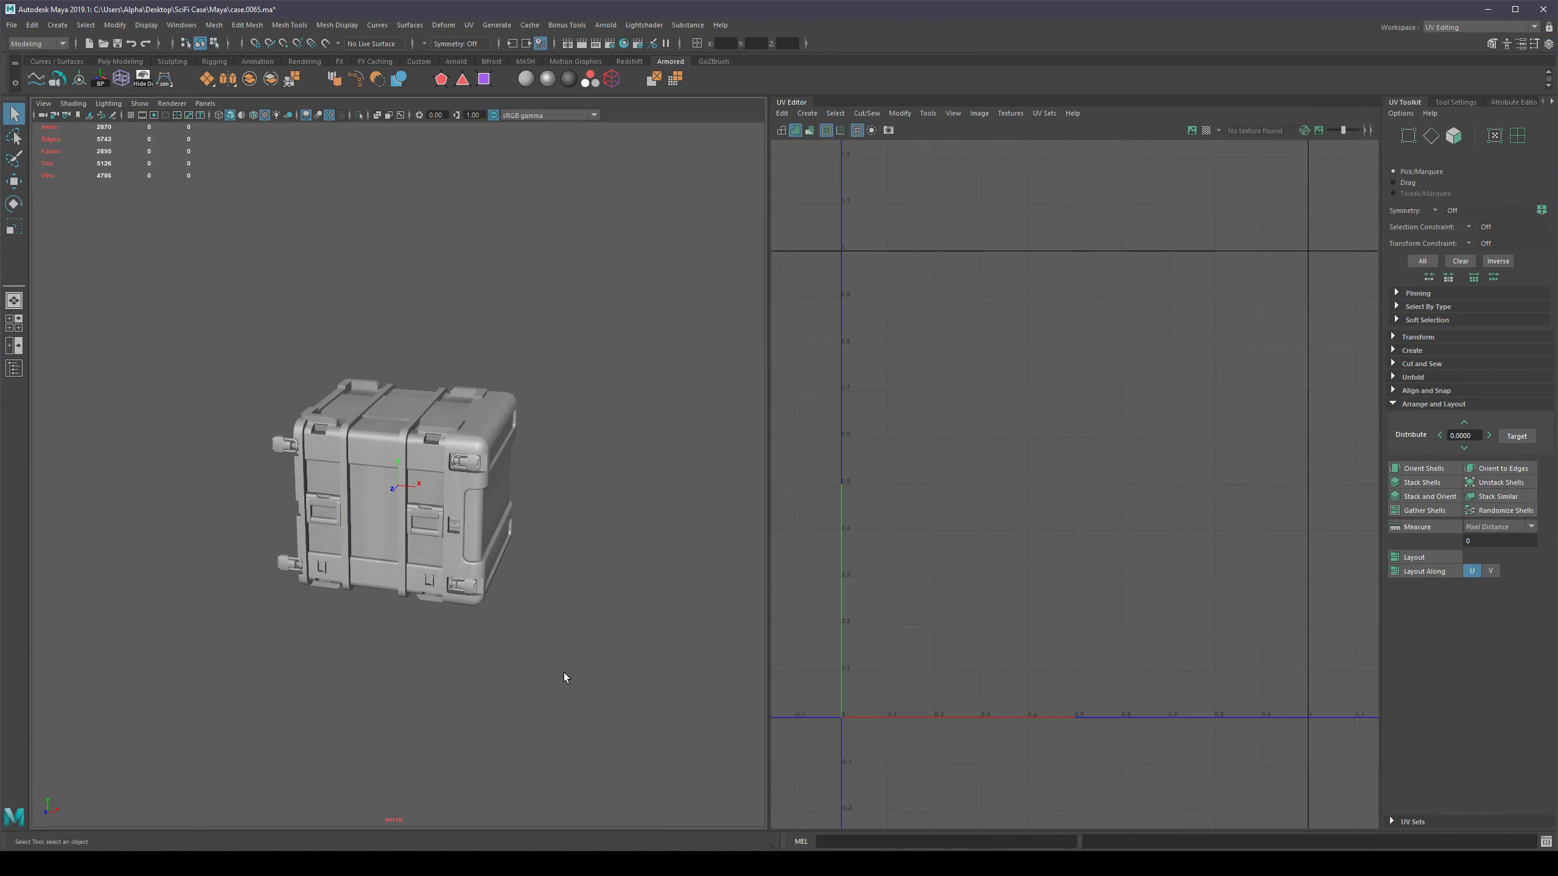
Look over the case from the front and select all of its objects to examine their combined UV shells.
{"action": "left_click_drag", "start_coordinate": [553, 488], "coordinate": [584, 574], "text": "alt"}
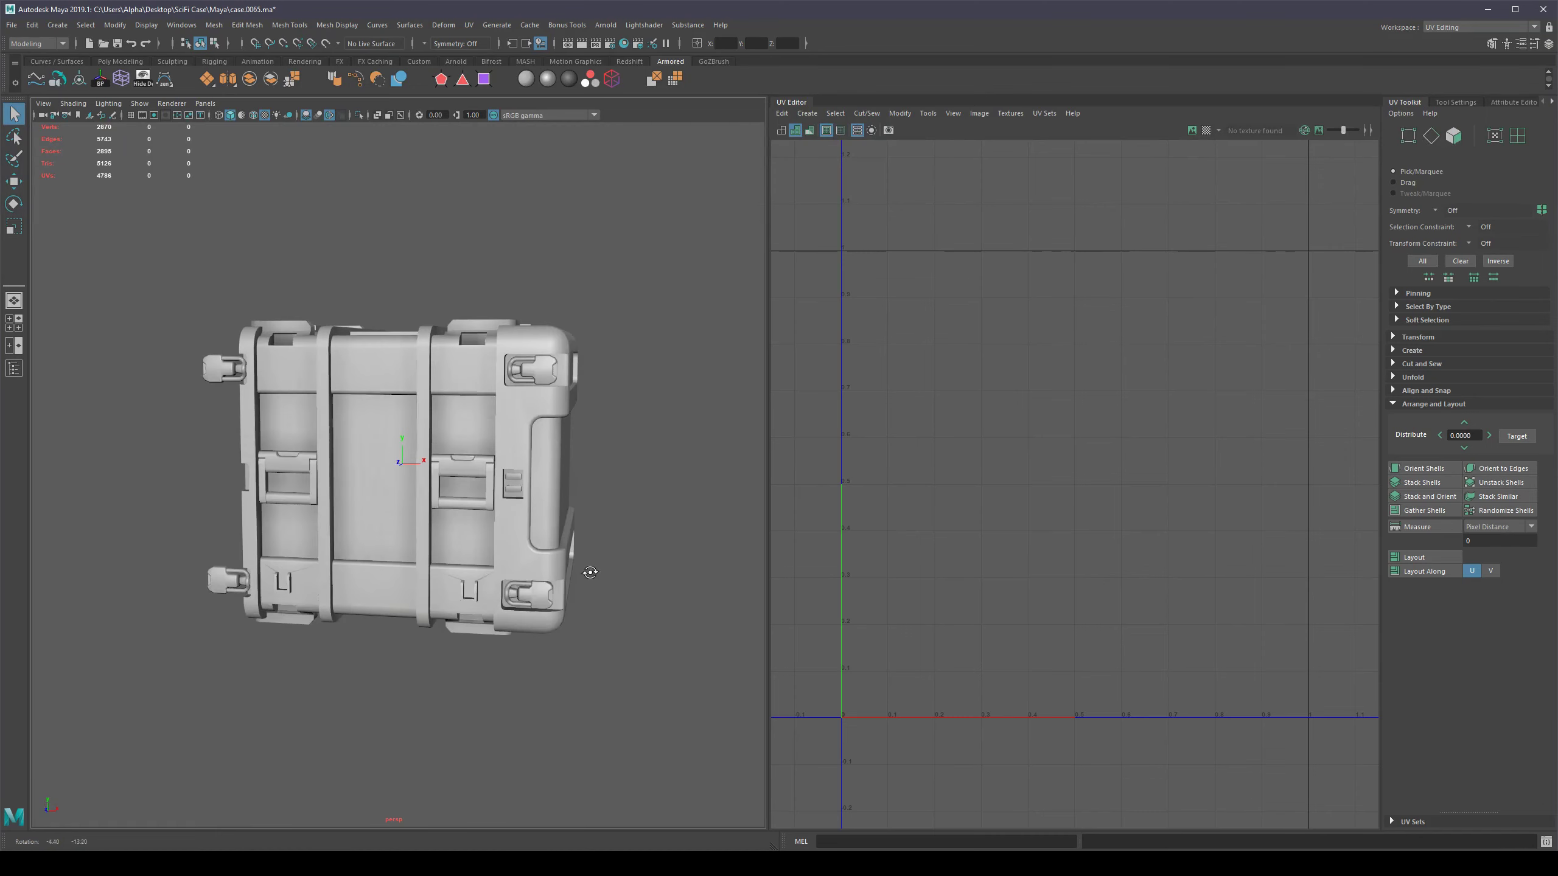
{"action": "left_click", "coordinate": [537, 371]}
{"action": "left_click_drag", "start_coordinate": [539, 376], "coordinate": [547, 454], "text": "alt"}
{"action": "left_click", "coordinate": [643, 544]}
{"action": "left_click", "coordinate": [491, 440]}
{"action": "left_click", "coordinate": [633, 520]}
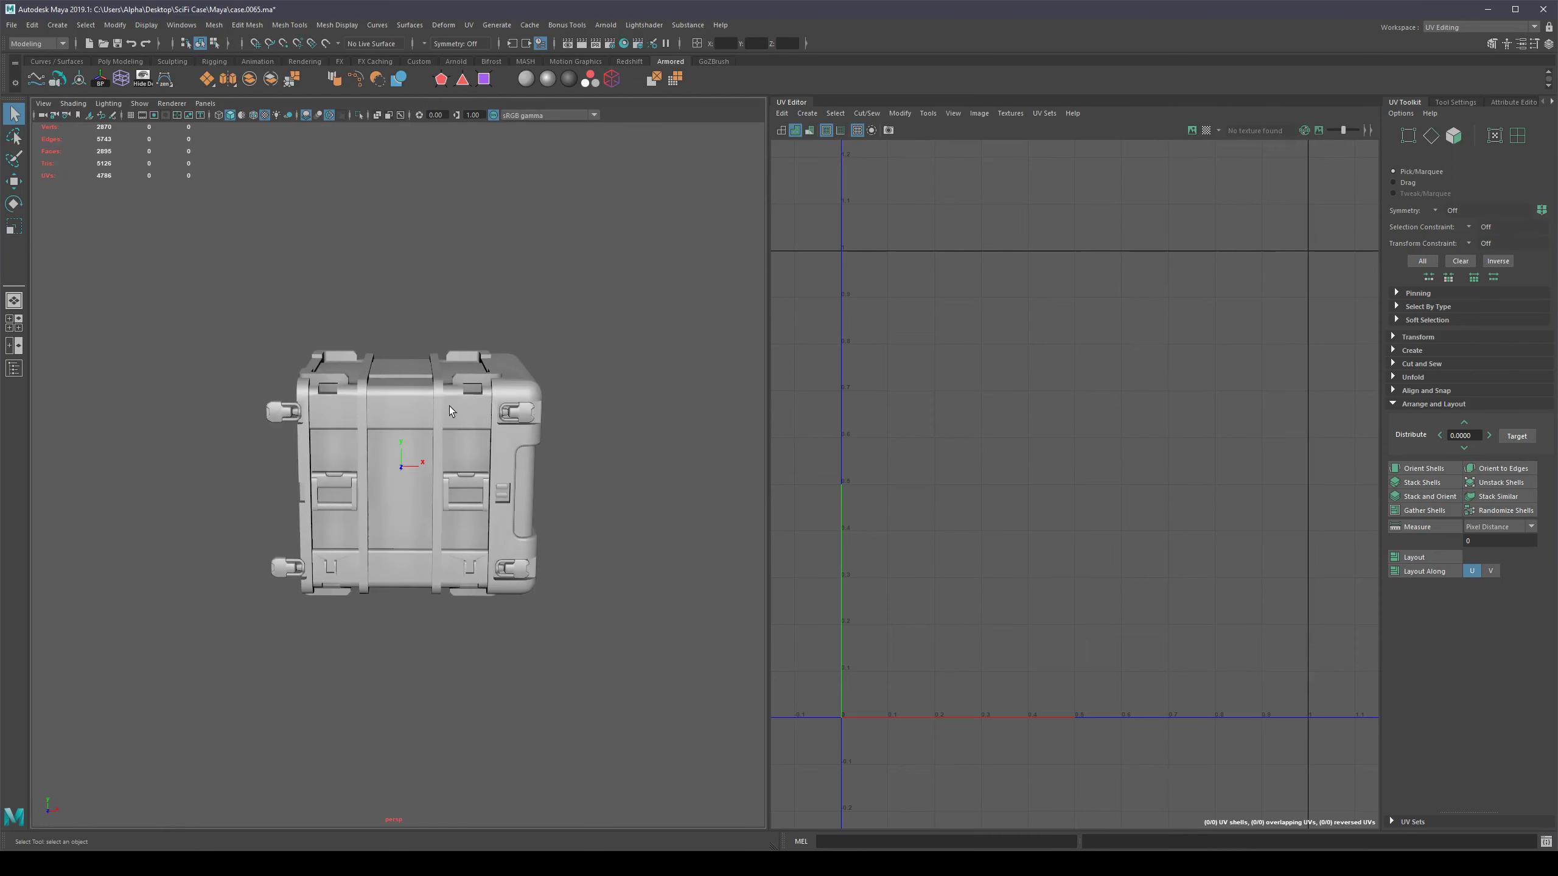
{"action": "left_click", "coordinate": [448, 404]}
{"action": "left_click", "coordinate": [630, 422]}
{"action": "left_click", "coordinate": [527, 434]}
{"action": "left_click_drag", "start_coordinate": [647, 253], "coordinate": [281, 576]}
{"action": "scroll", "coordinate": [1000, 405], "scroll_direction": "down", "scroll_amount": 5}
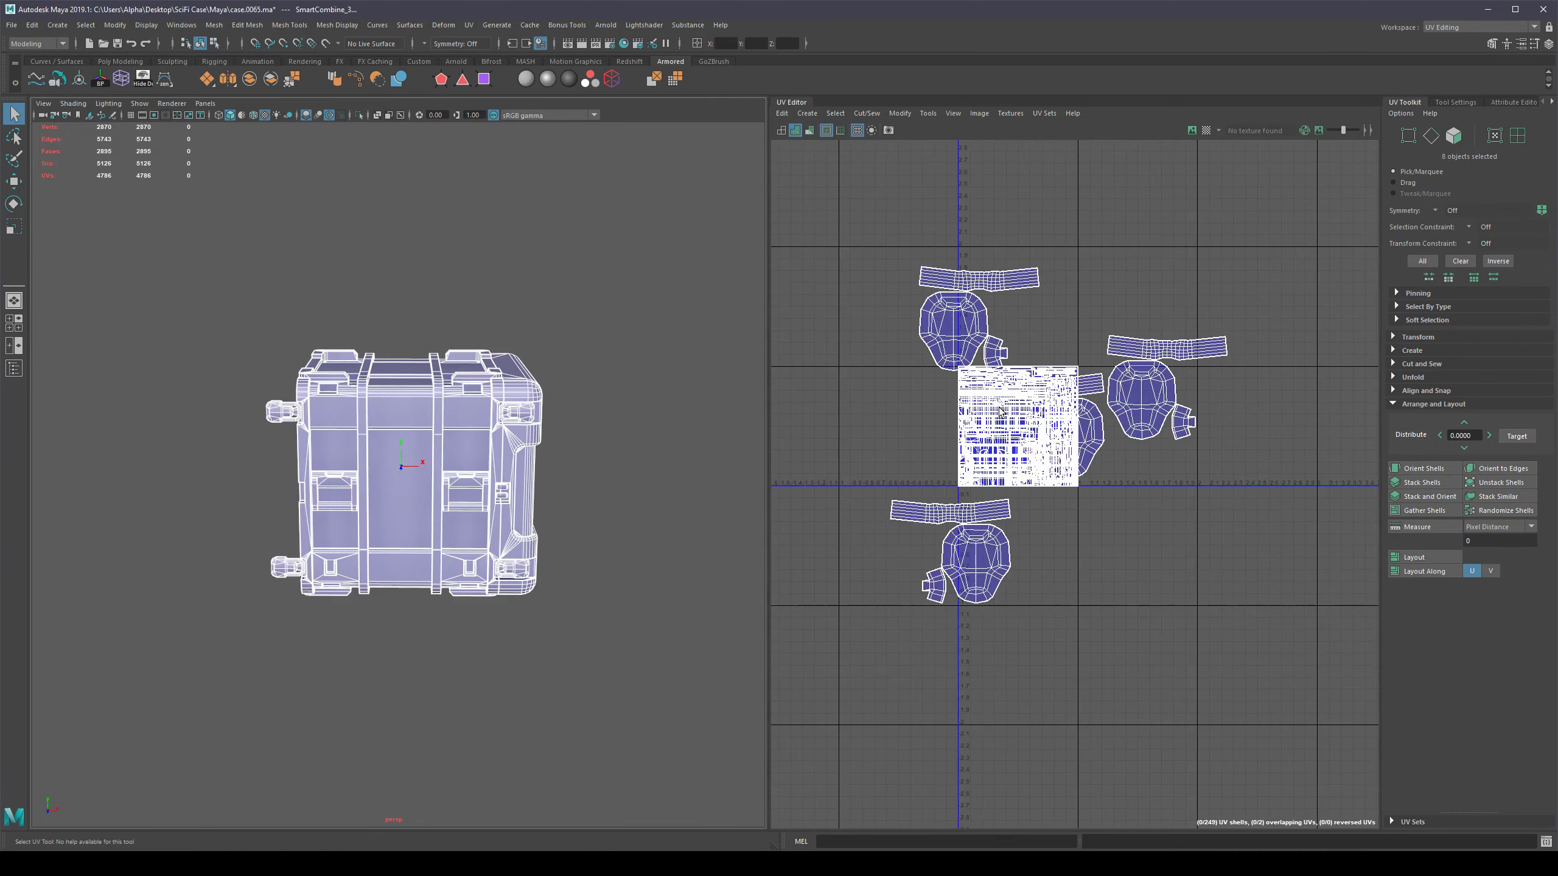
Sample the texel density of a top strip's UV shell on the main case body and enter 8 as the target density.
{"action": "scroll", "coordinate": [847, 448], "scroll_direction": "up", "scroll_amount": 4}
{"action": "left_click", "coordinate": [548, 434]}
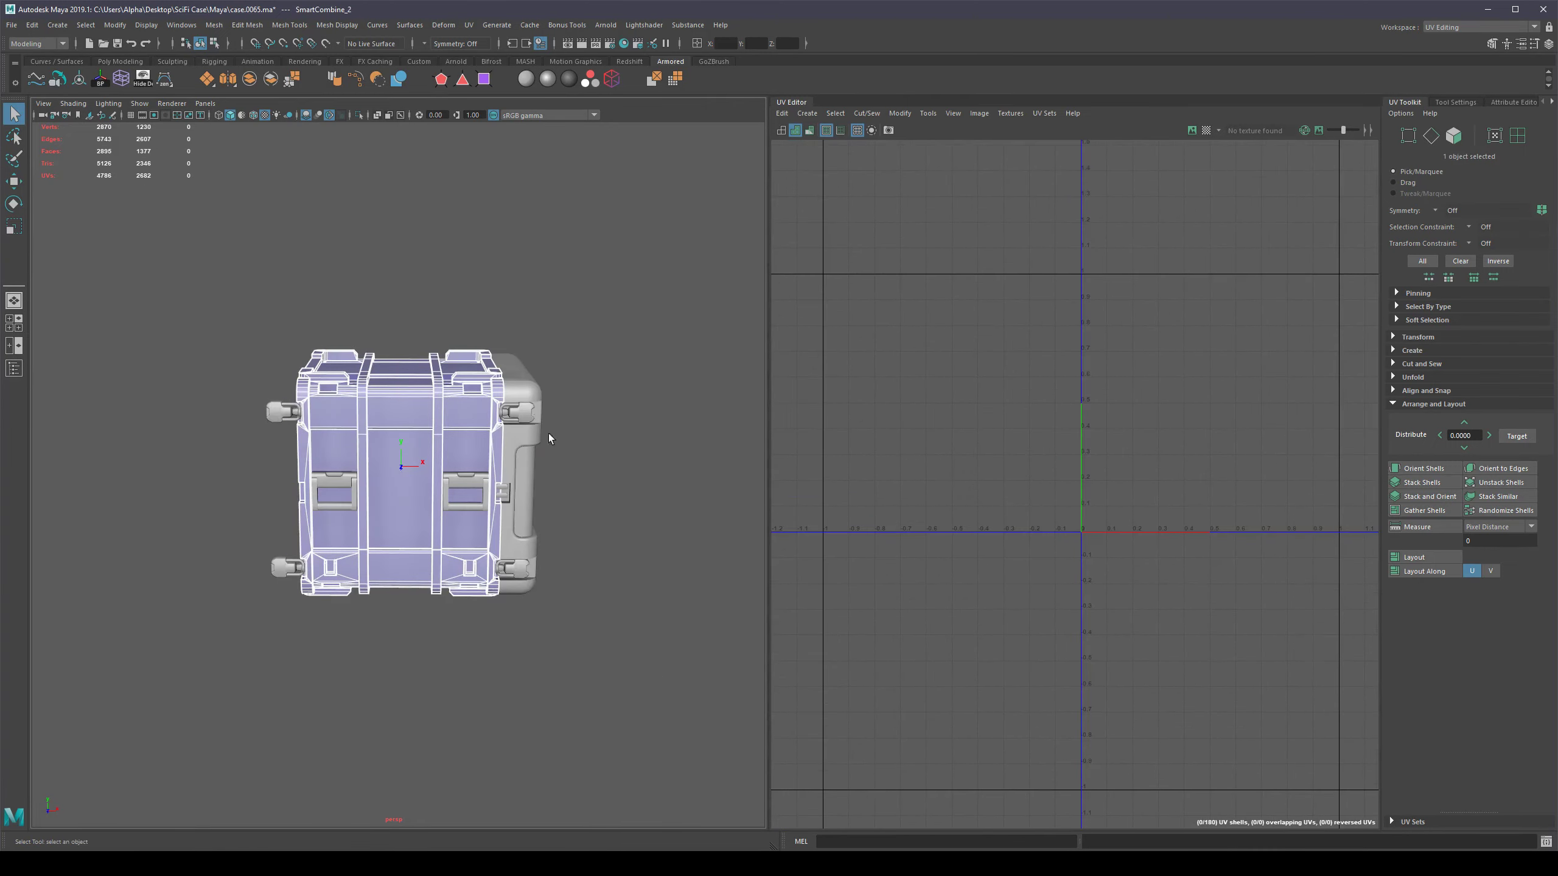
{"action": "scroll", "coordinate": [1170, 446], "scroll_direction": "up", "scroll_amount": 4}
{"action": "scroll", "coordinate": [1171, 446], "scroll_direction": "up", "scroll_amount": 2}
{"action": "right_click_drag", "start_coordinate": [1245, 383], "coordinate": [1242, 364]}
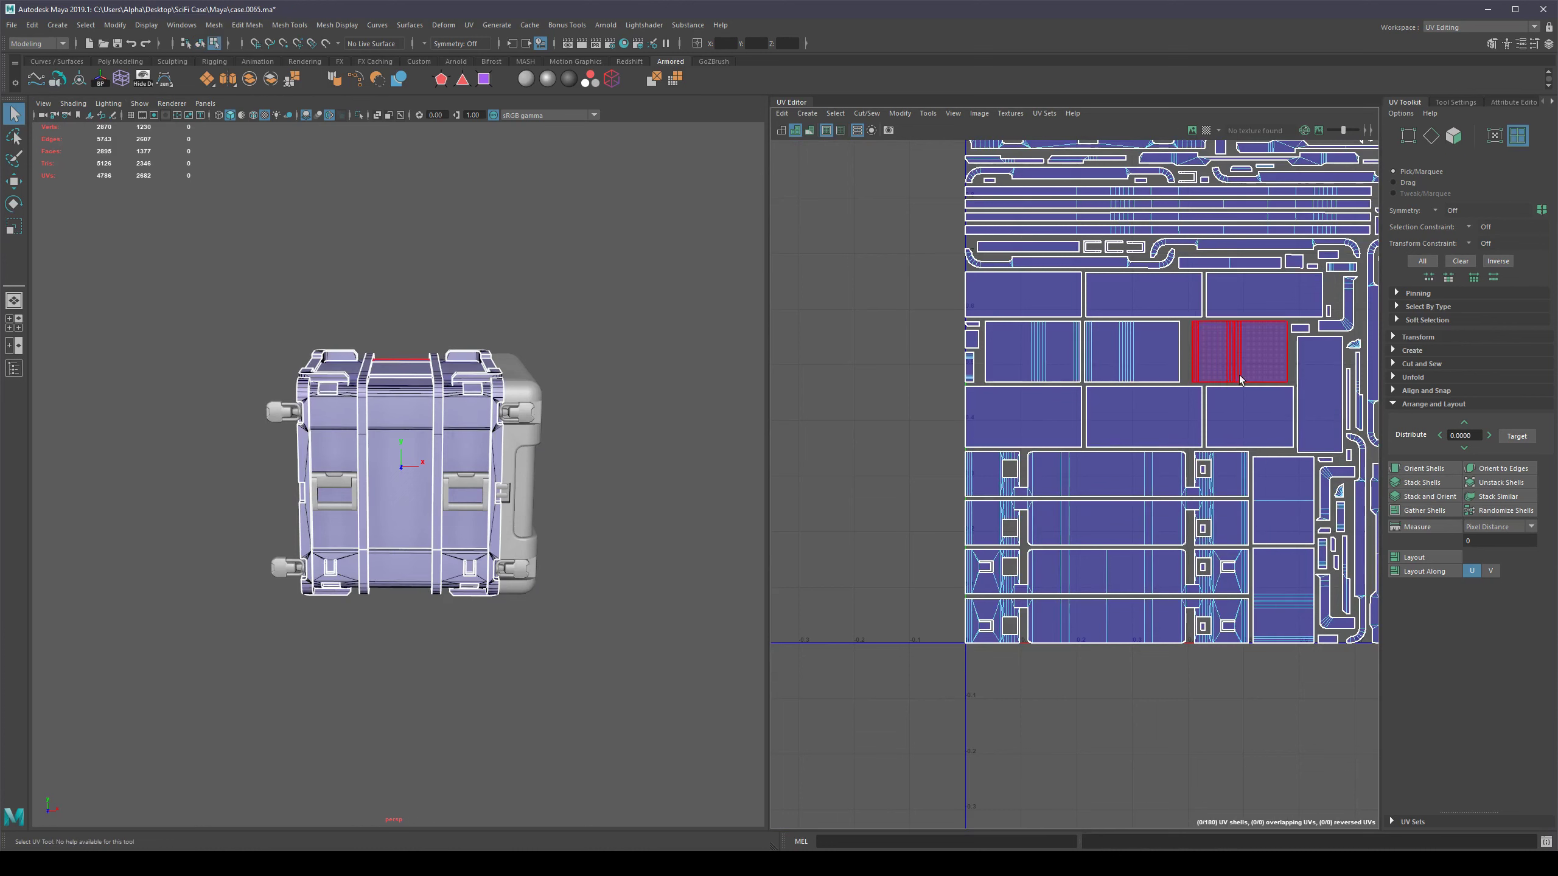
{"action": "left_click", "coordinate": [1237, 362]}
{"action": "left_click", "coordinate": [1397, 338]}
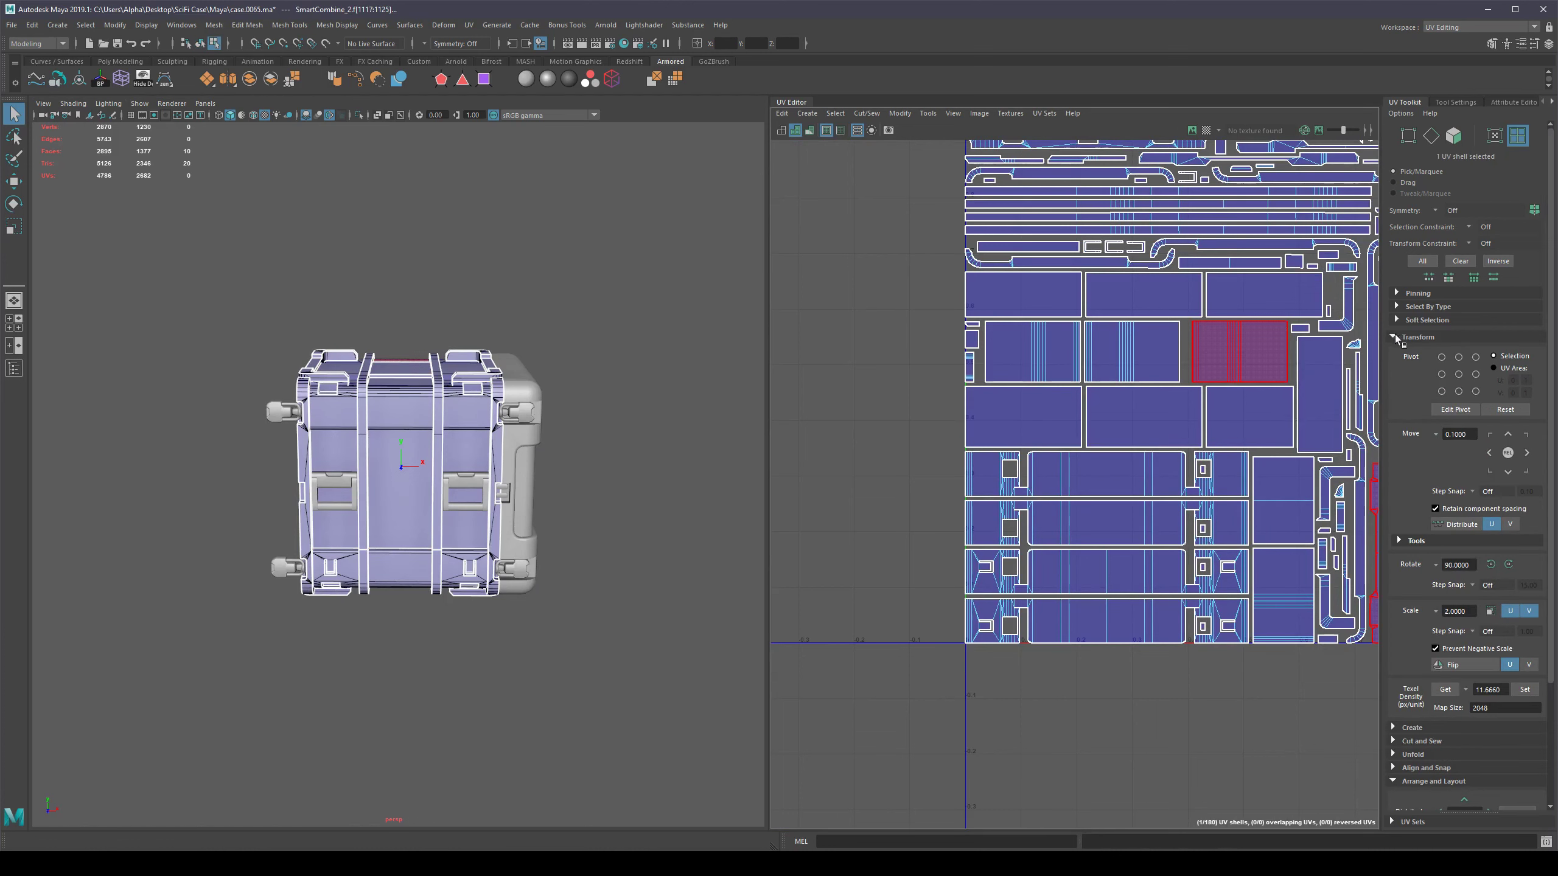
{"action": "left_click", "coordinate": [1445, 688]}
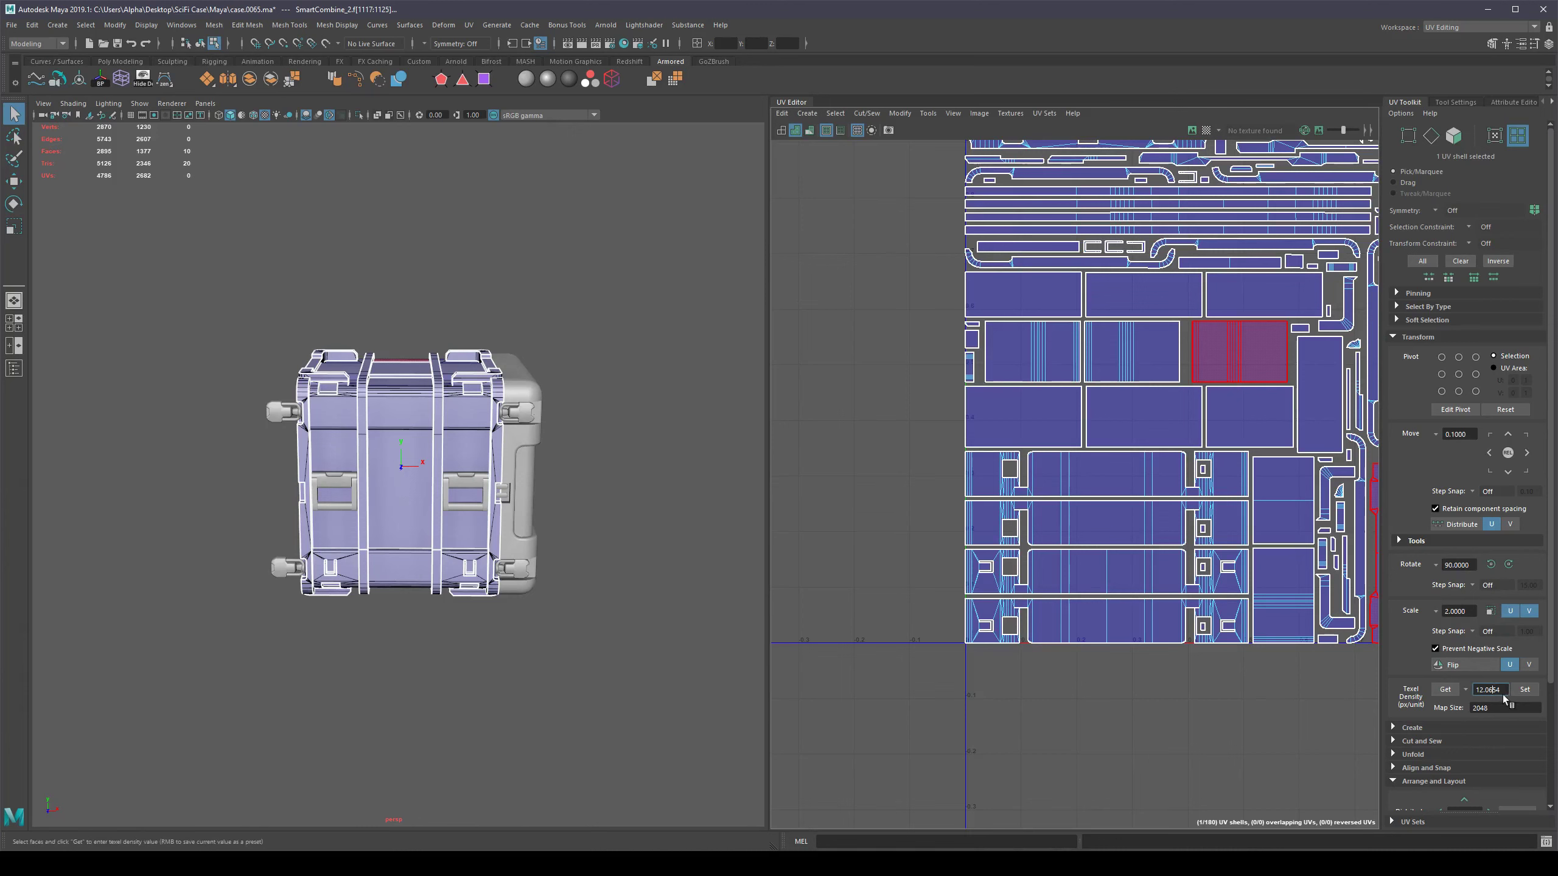
{"action": "double_click", "coordinate": [1502, 691]}
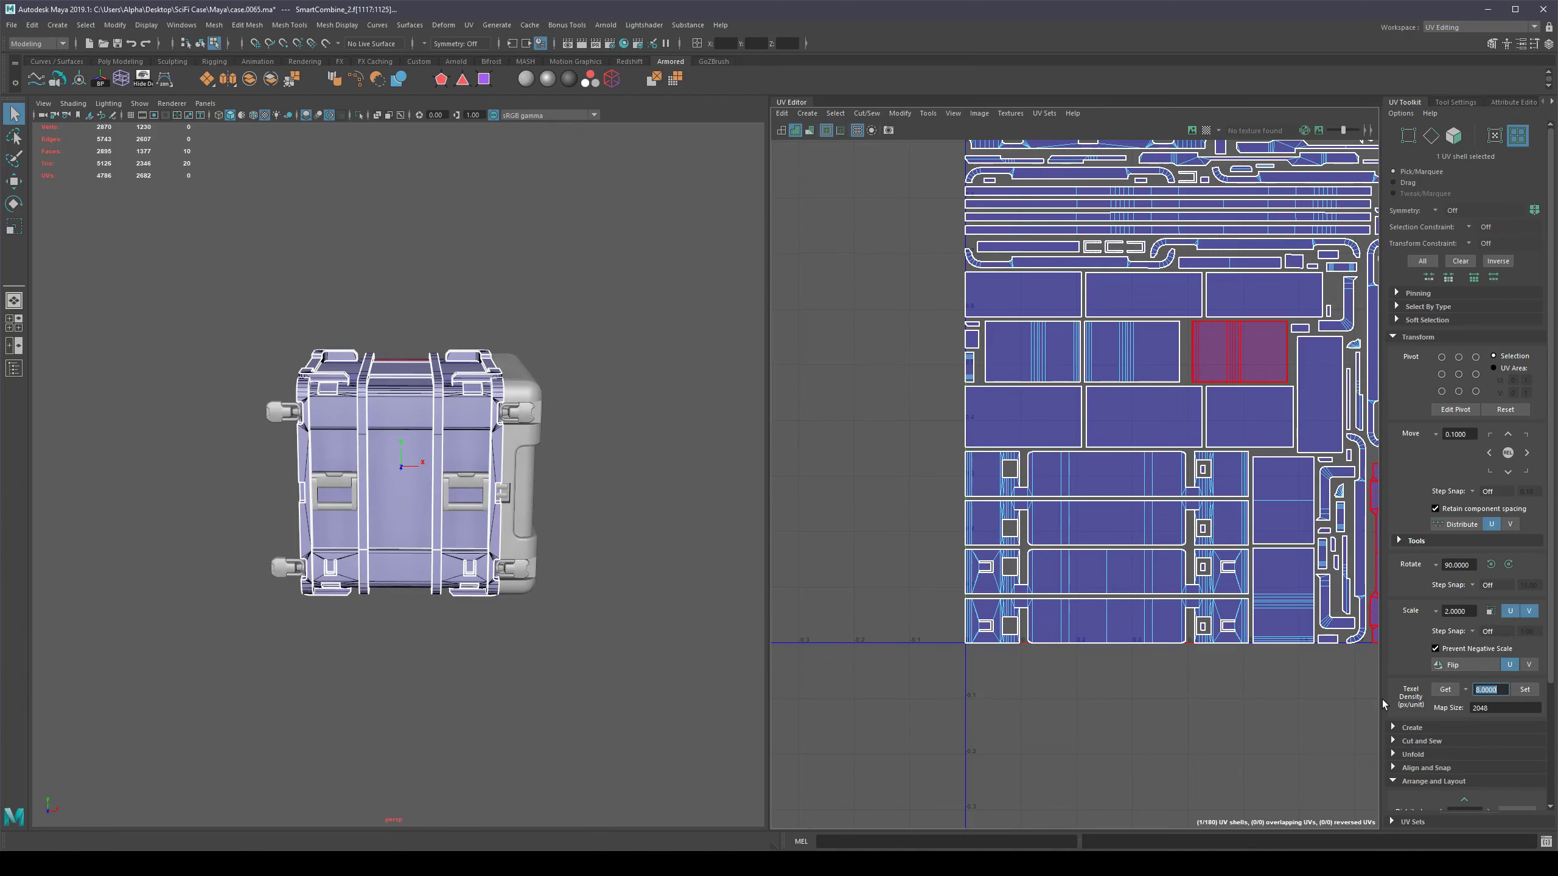
{"action": "scroll", "coordinate": [1135, 491], "scroll_direction": "down", "scroll_amount": 5}
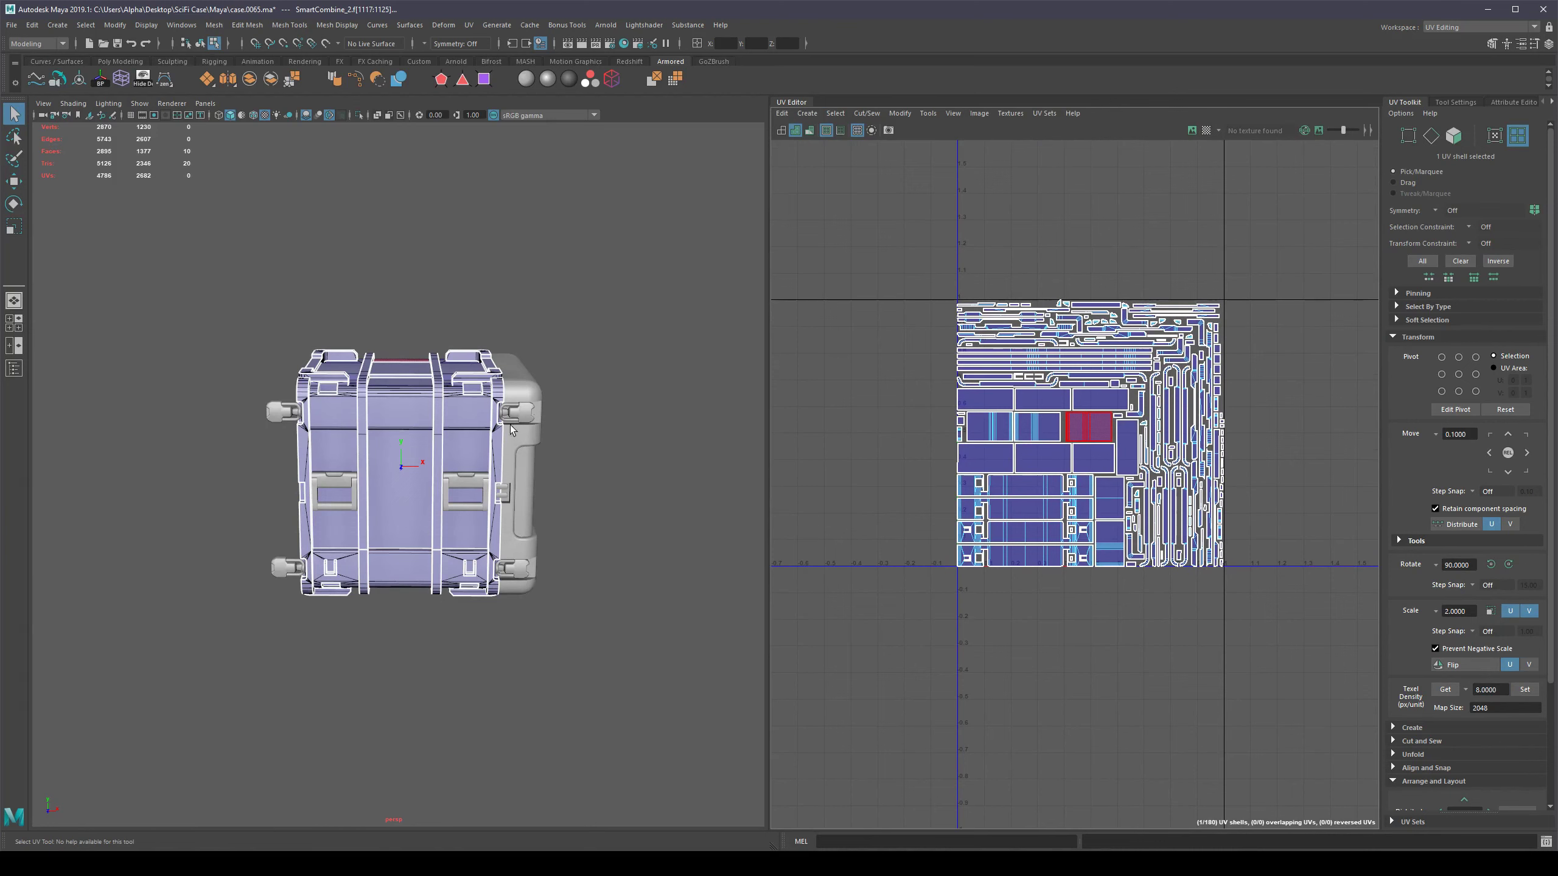
Apply the texel density of 8 to the UV shells of all case objects and save an incremental scene version.
{"action": "key", "text": "F8"}
{"action": "left_click_drag", "start_coordinate": [689, 203], "coordinate": [92, 709]}
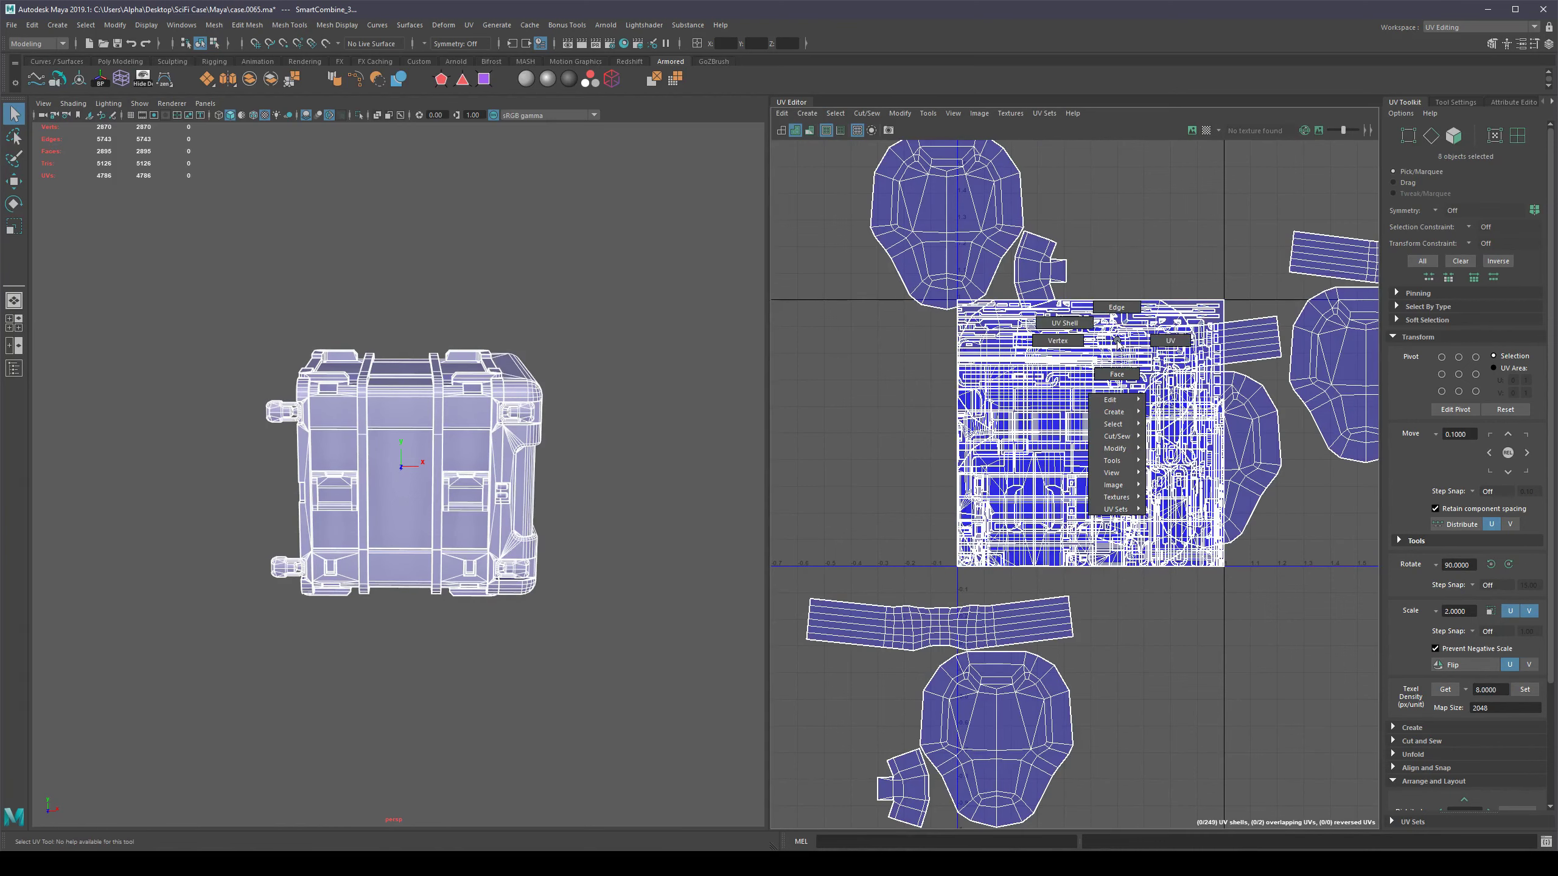
{"action": "key", "text": "F8"}
{"action": "scroll", "coordinate": [1013, 356], "scroll_direction": "down", "scroll_amount": 5}
{"action": "left_click_drag", "start_coordinate": [1263, 205], "coordinate": [797, 574]}
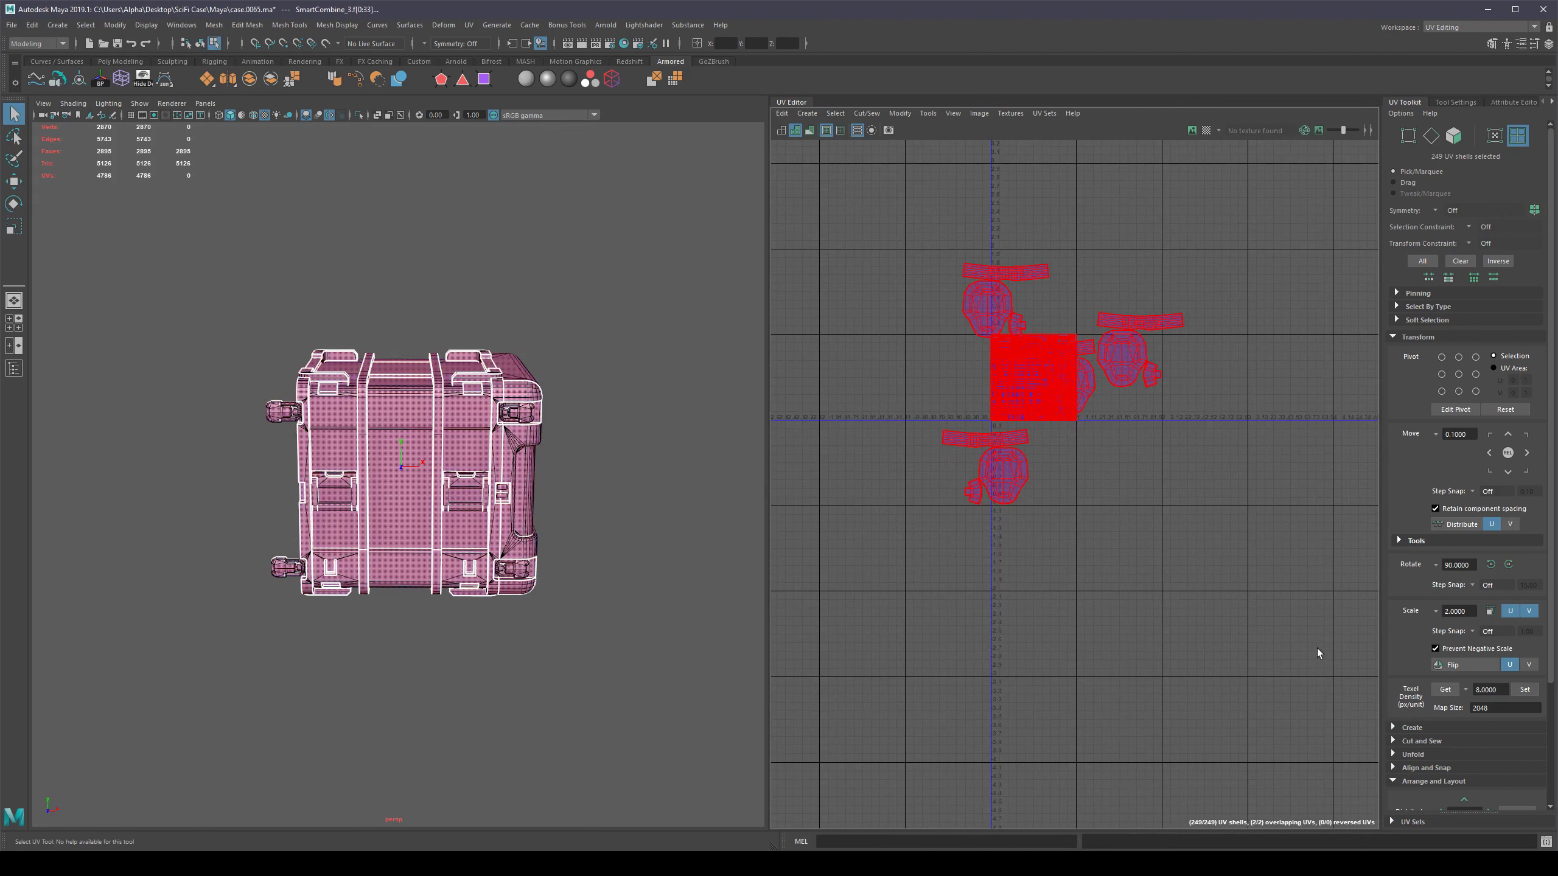
{"action": "left_click", "coordinate": [1525, 690]}
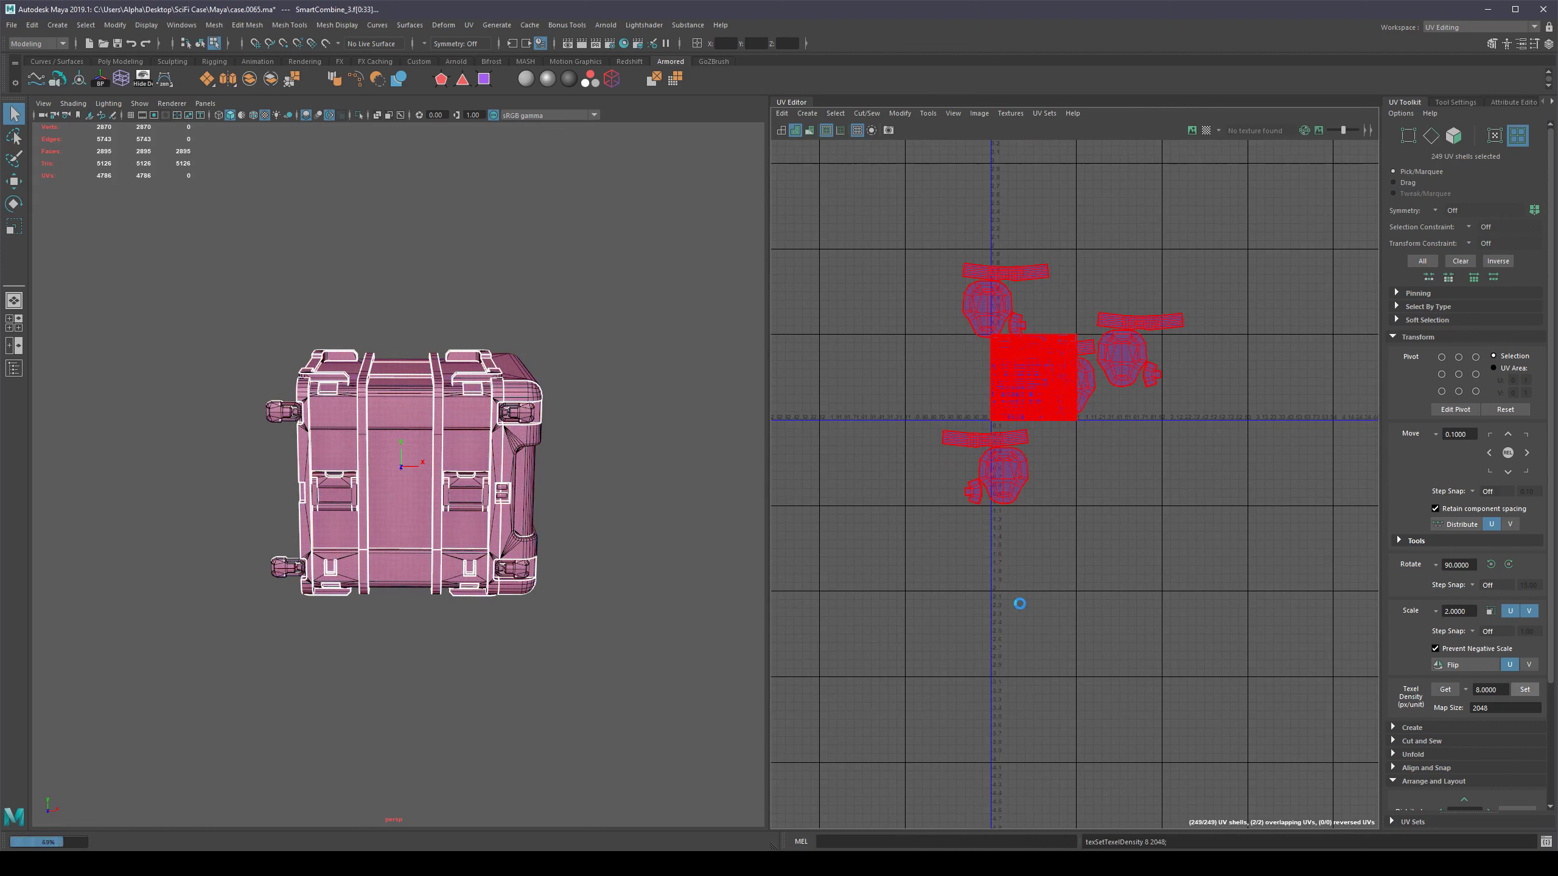
{"action": "scroll", "coordinate": [1057, 466], "scroll_direction": "up", "scroll_amount": 5}
{"action": "middle_click_drag", "start_coordinate": [1085, 418], "coordinate": [1089, 539], "text": "alt"}
{"action": "key", "text": "ctrl+alt+s"}
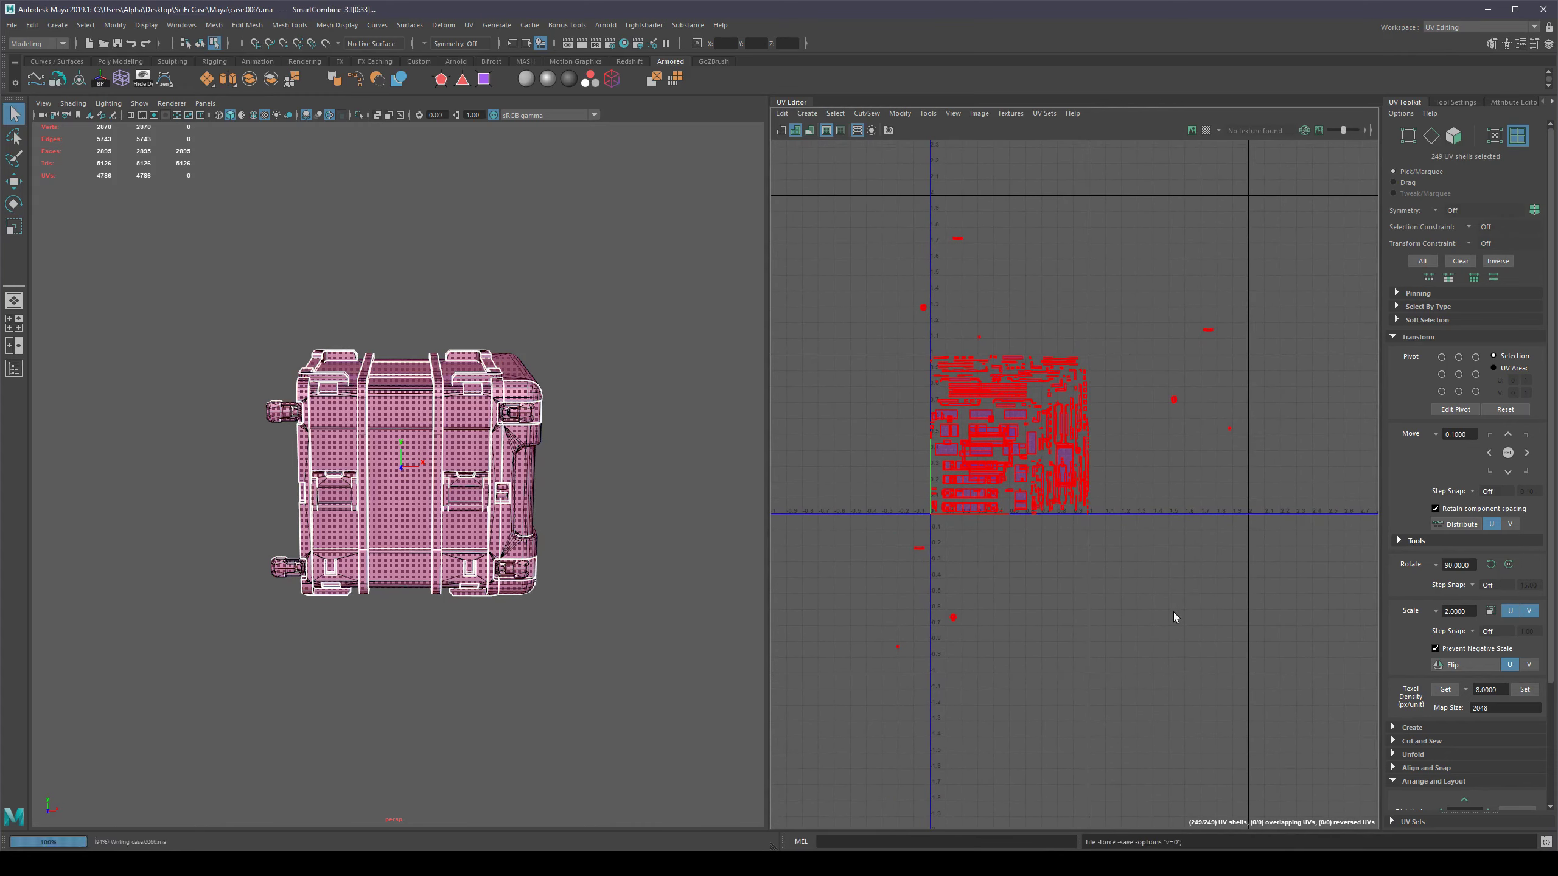
Examine how the rescaled UV shells fill the UV tile and convert the selection to faces.
{"action": "middle_click_drag", "start_coordinate": [996, 399], "coordinate": [1020, 448], "text": "alt"}
{"action": "scroll", "coordinate": [1020, 448], "scroll_direction": "up", "scroll_amount": 10}
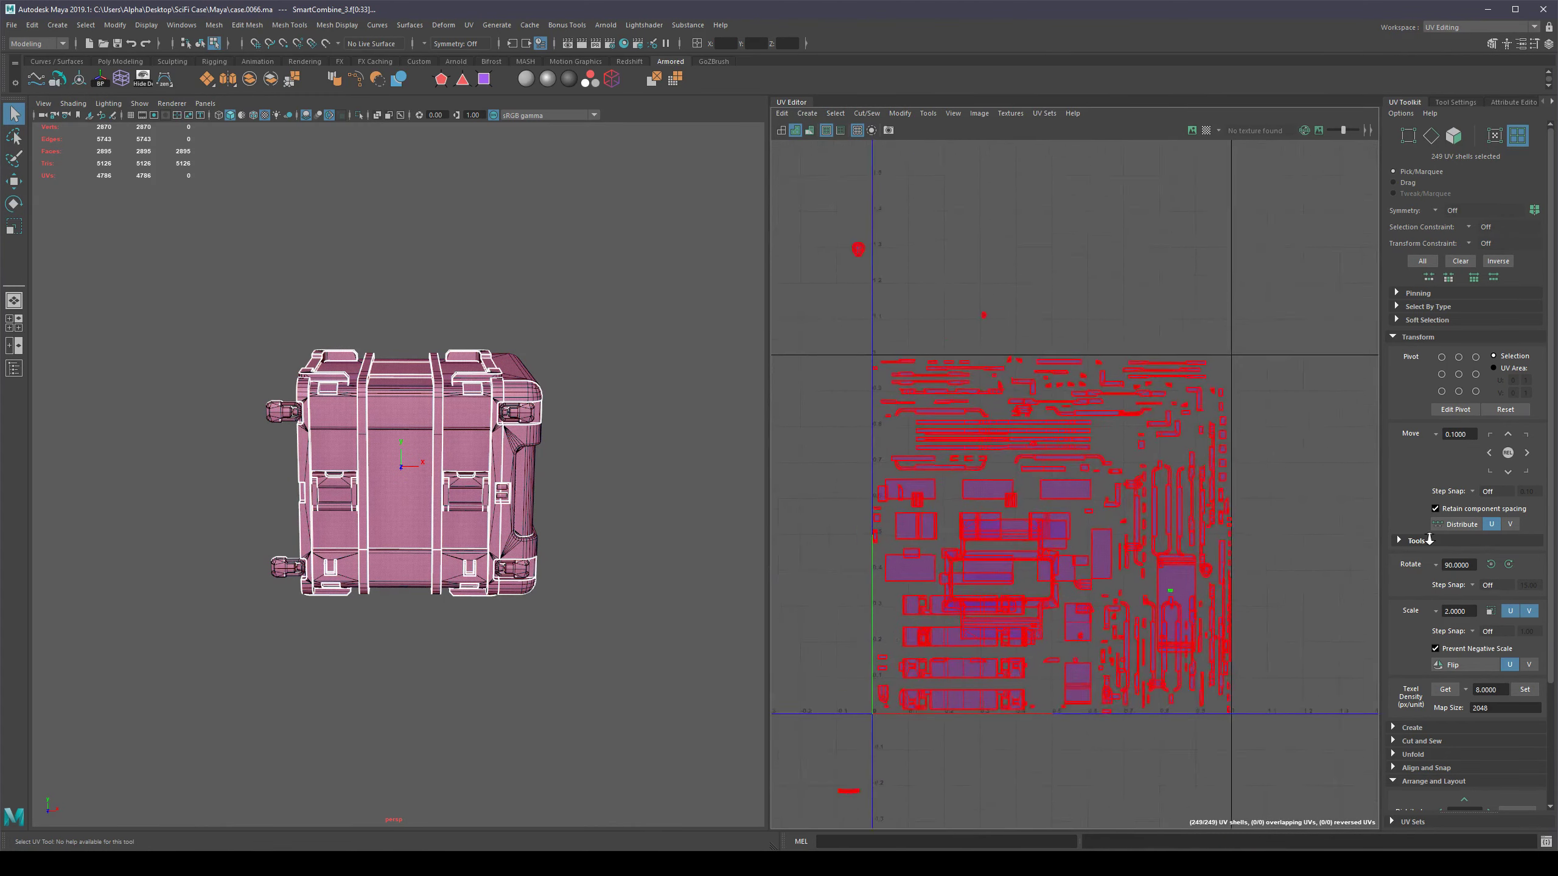
{"action": "scroll", "coordinate": [1011, 502], "scroll_direction": "down", "scroll_amount": 8}
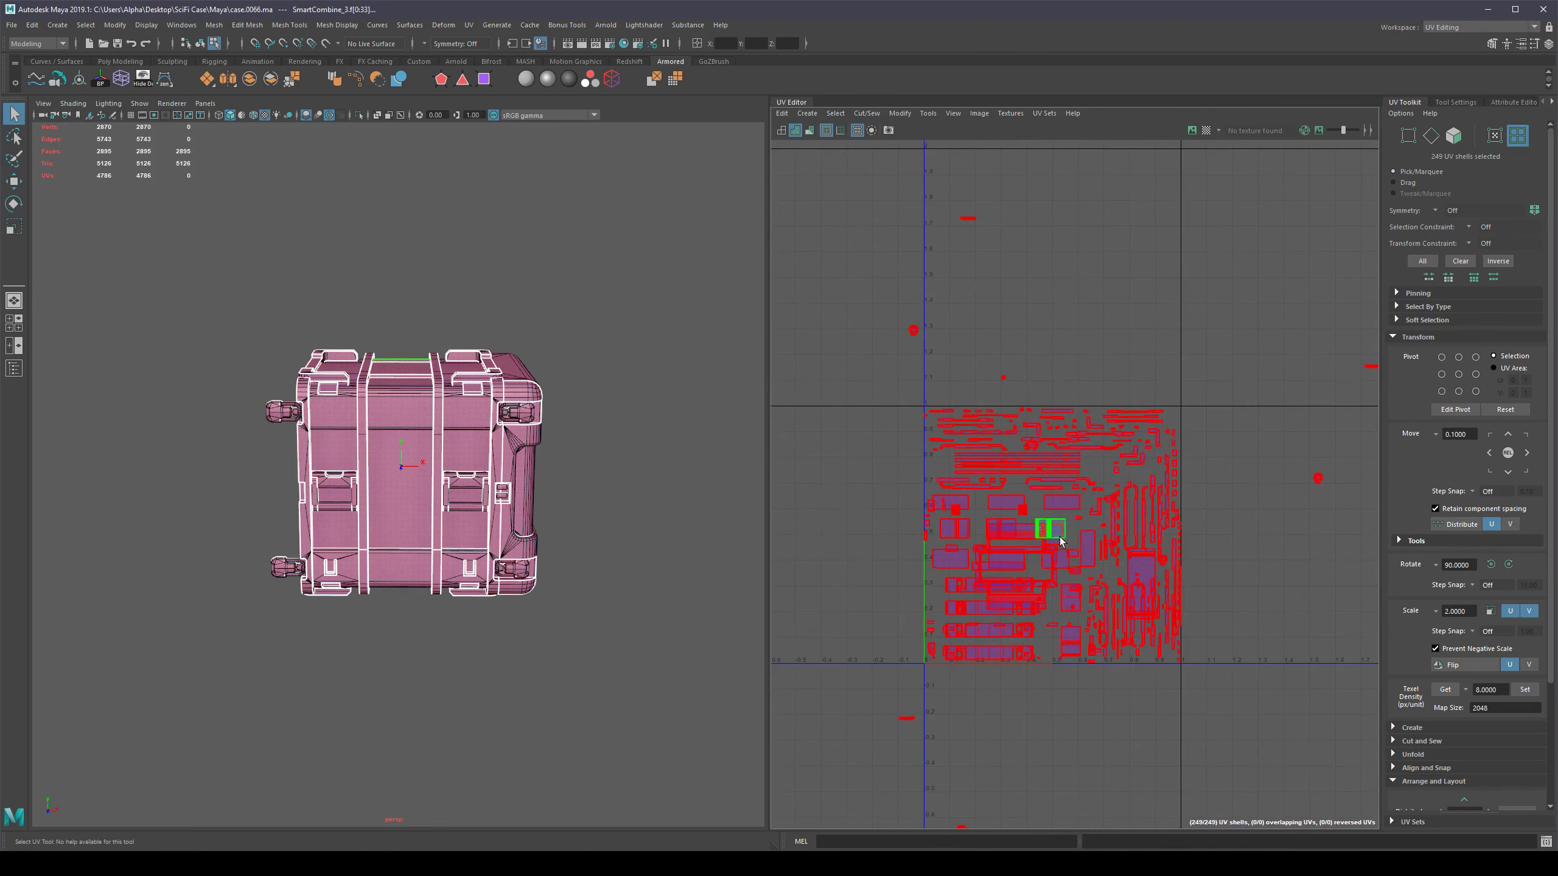
{"action": "middle_click_drag", "start_coordinate": [1112, 593], "coordinate": [1143, 554], "text": "alt"}
{"action": "scroll", "coordinate": [1264, 571], "scroll_direction": "down", "scroll_amount": 4}
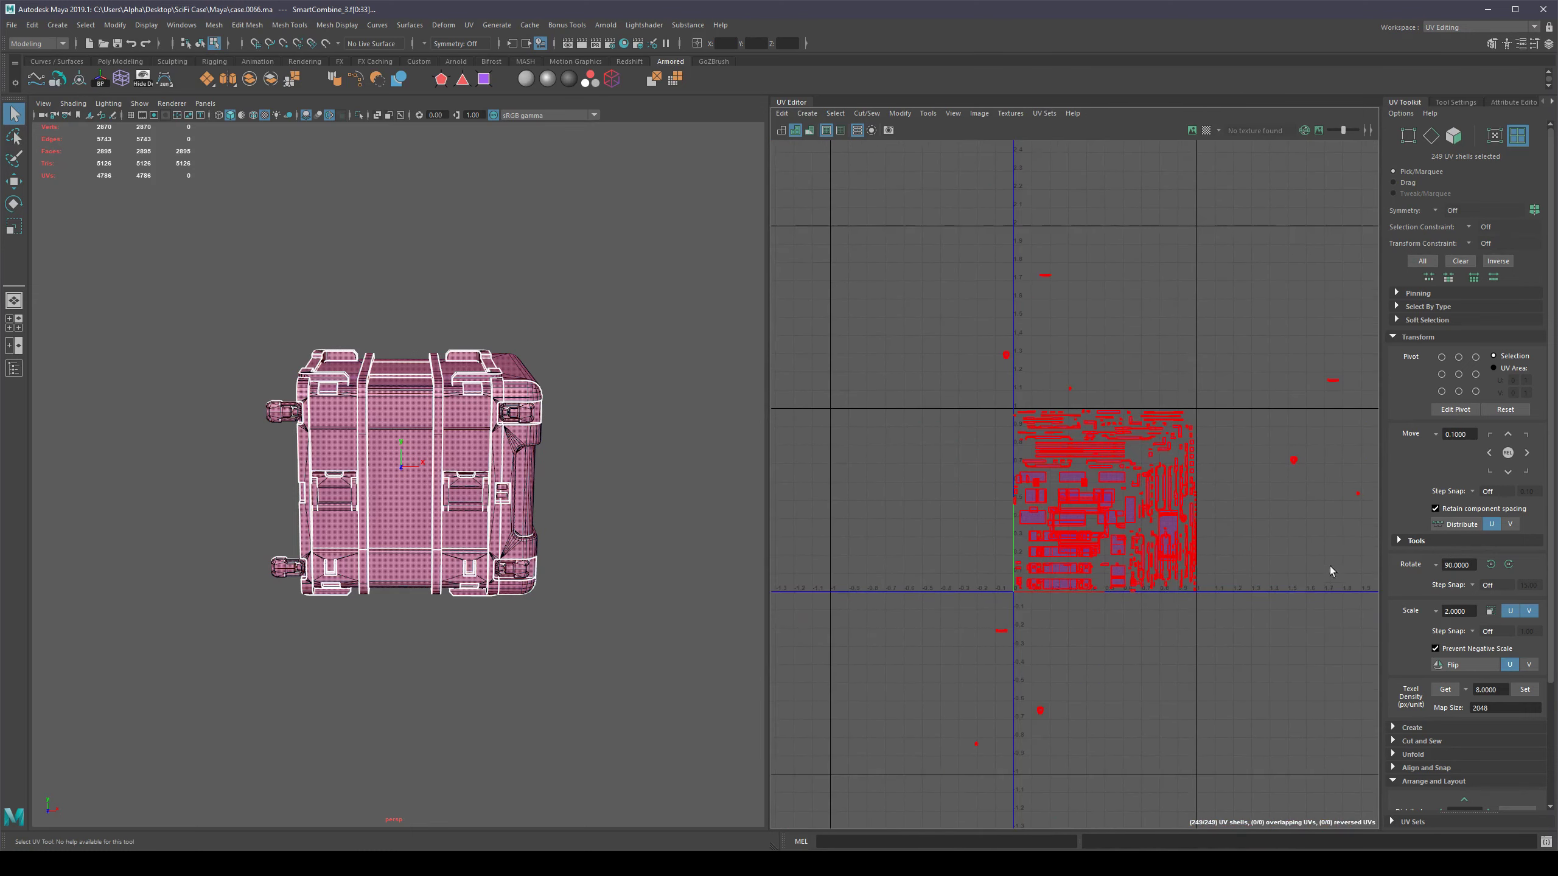
{"action": "middle_click_drag", "start_coordinate": [1279, 550], "coordinate": [1172, 514], "text": "alt"}
{"action": "scroll", "coordinate": [1148, 522], "scroll_direction": "down", "scroll_amount": 2}
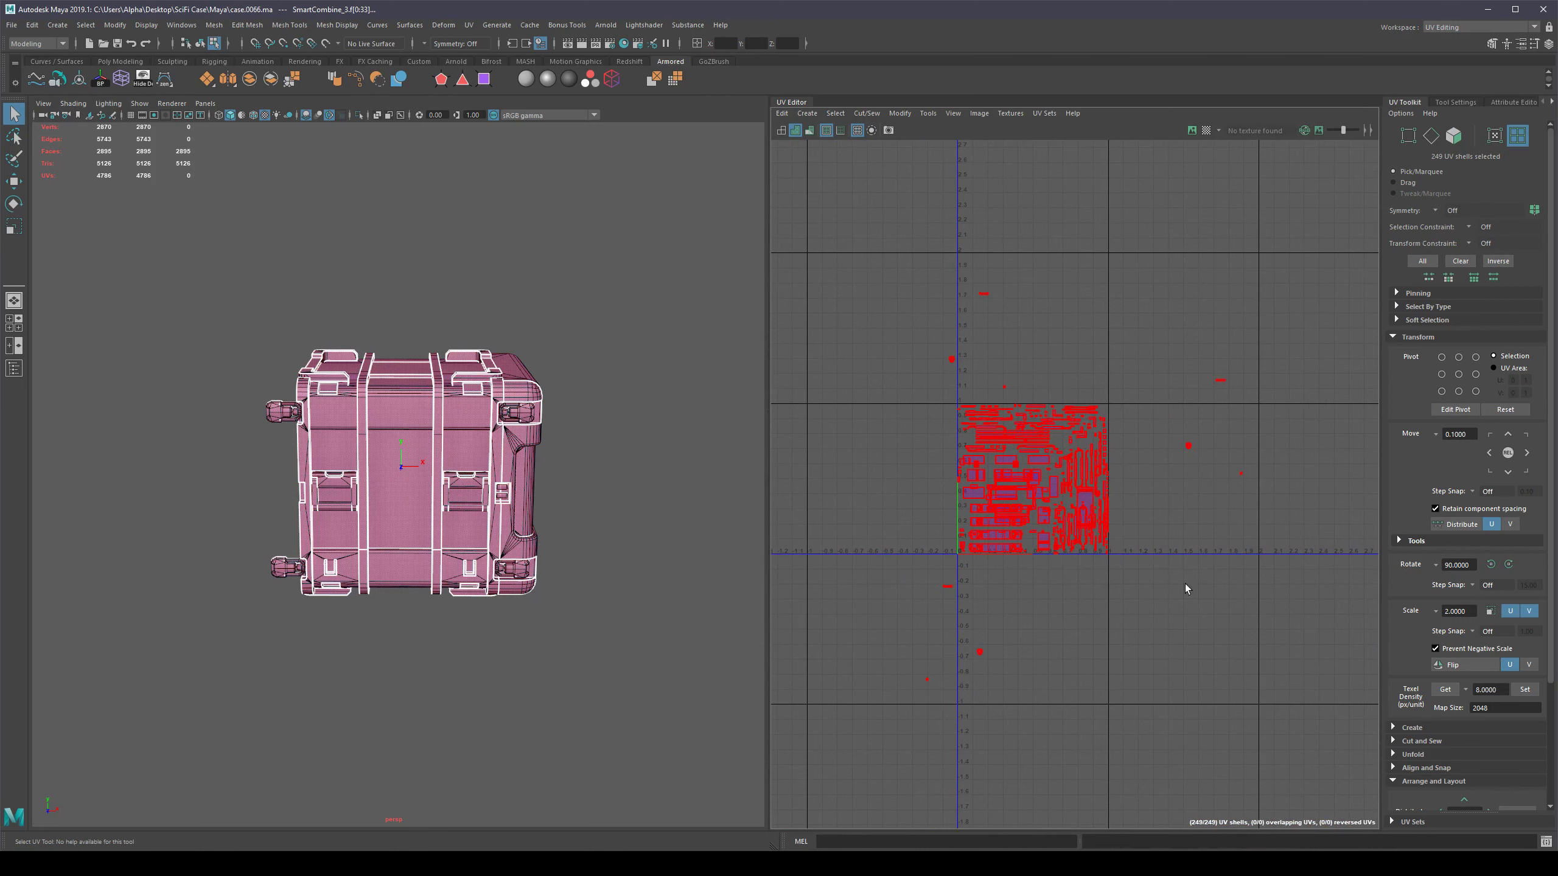
{"action": "right_click_drag", "start_coordinate": [1061, 498], "coordinate": [1067, 530]}
{"action": "scroll", "coordinate": [1008, 426], "scroll_direction": "down", "scroll_amount": 5}
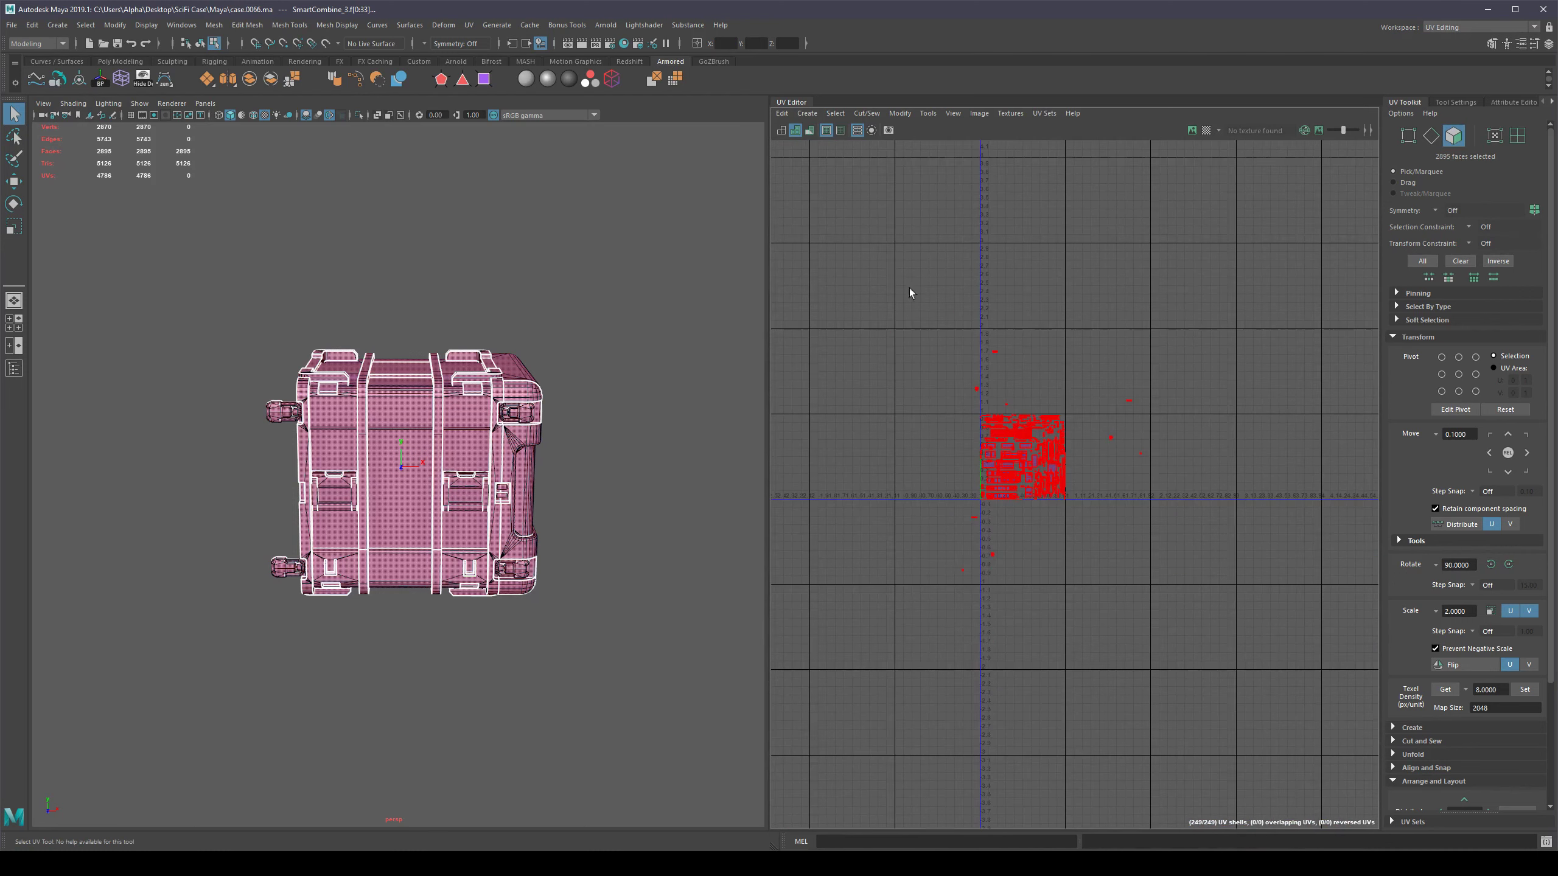
{"action": "scroll", "coordinate": [1196, 650], "scroll_direction": "up", "scroll_amount": 6}
{"action": "scroll", "coordinate": [1509, 660], "scroll_direction": "down", "scroll_amount": 3}
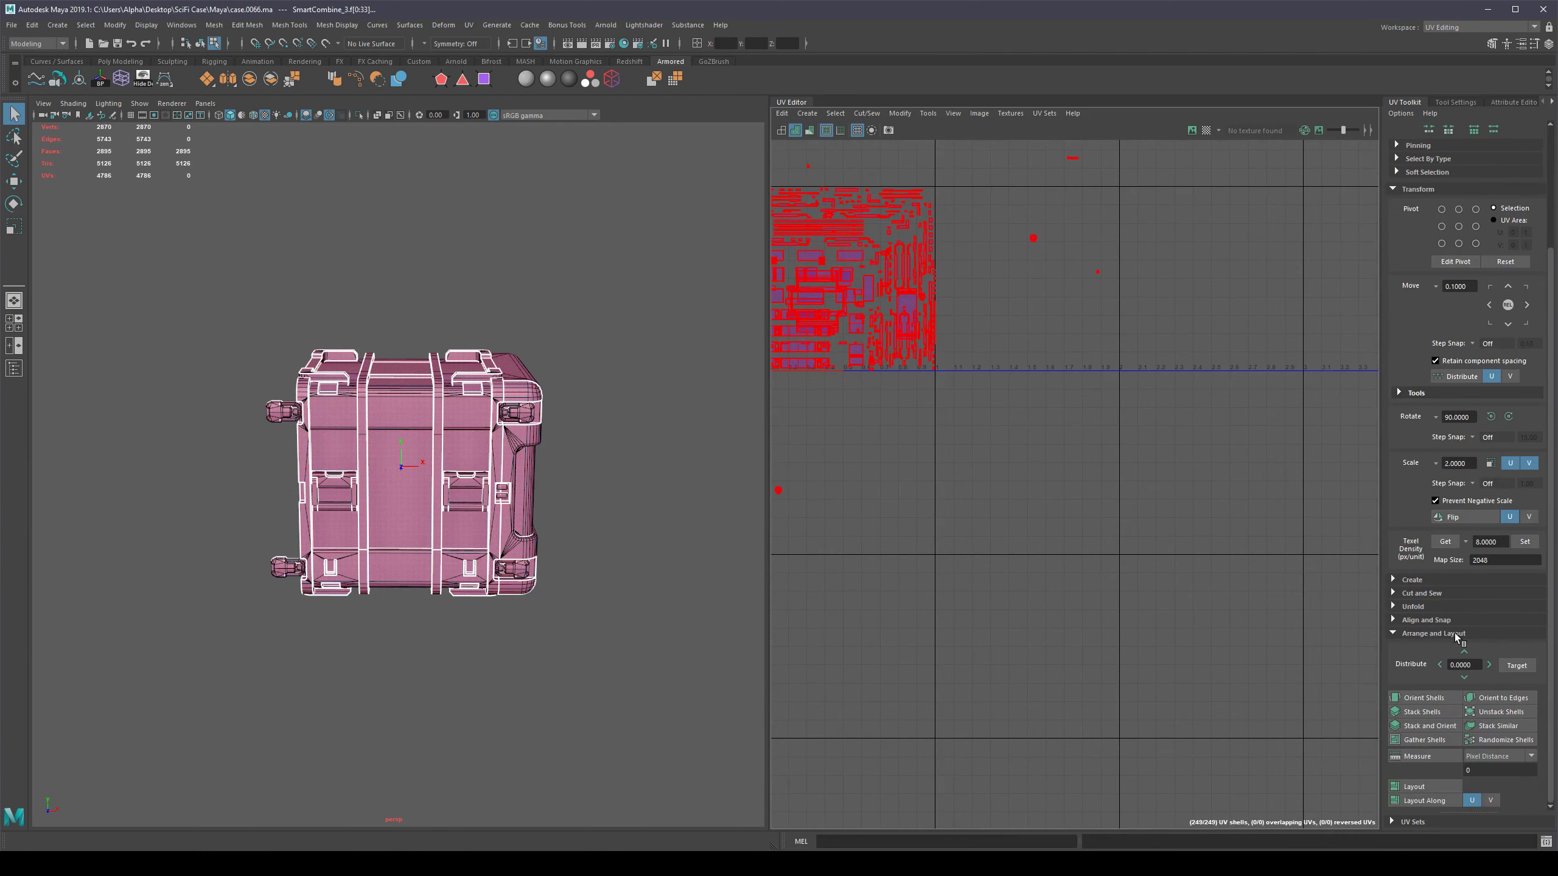
Review the Layout UVs options and lay out all selected faces of the case together in the UV tile.
{"action": "left_click", "coordinate": [1423, 788], "text": "shift"}
{"action": "left_click_drag", "start_coordinate": [1053, 321], "coordinate": [1184, 285]}
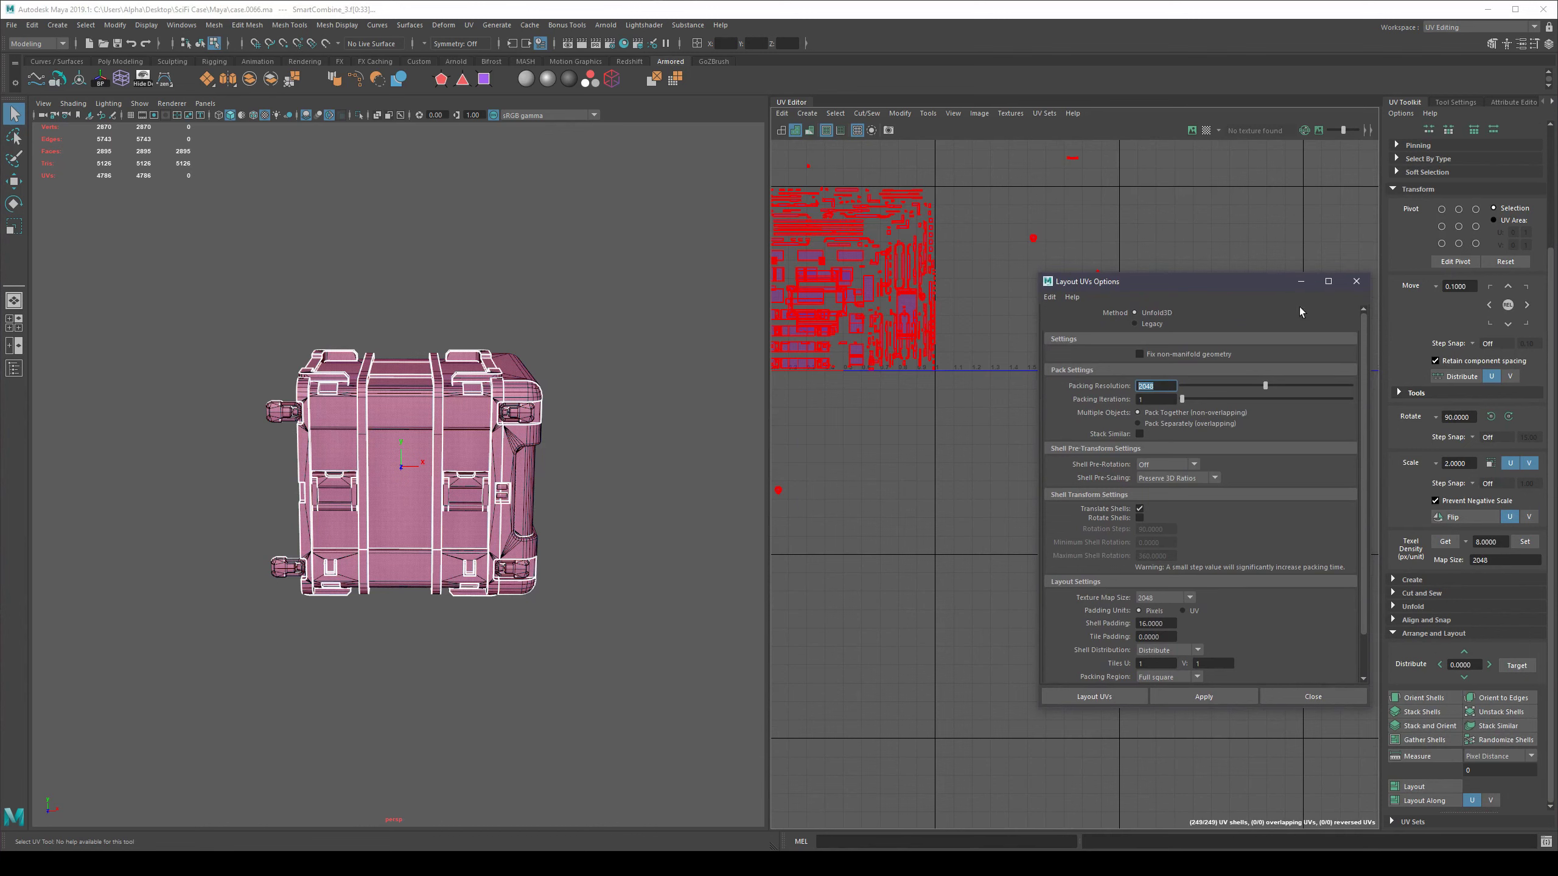
{"action": "left_click", "coordinate": [1357, 286]}
{"action": "middle_click_drag", "start_coordinate": [1137, 654], "coordinate": [1252, 649], "text": "alt"}
{"action": "right_click_drag", "start_coordinate": [1089, 535], "coordinate": [1040, 456], "text": "alt"}
{"action": "middle_click_drag", "start_coordinate": [1039, 455], "coordinate": [1099, 557], "text": "alt"}
{"action": "right_click_drag", "start_coordinate": [1100, 557], "coordinate": [1189, 582], "text": "alt"}
{"action": "middle_click_drag", "start_coordinate": [1189, 581], "coordinate": [1206, 631], "text": "alt"}
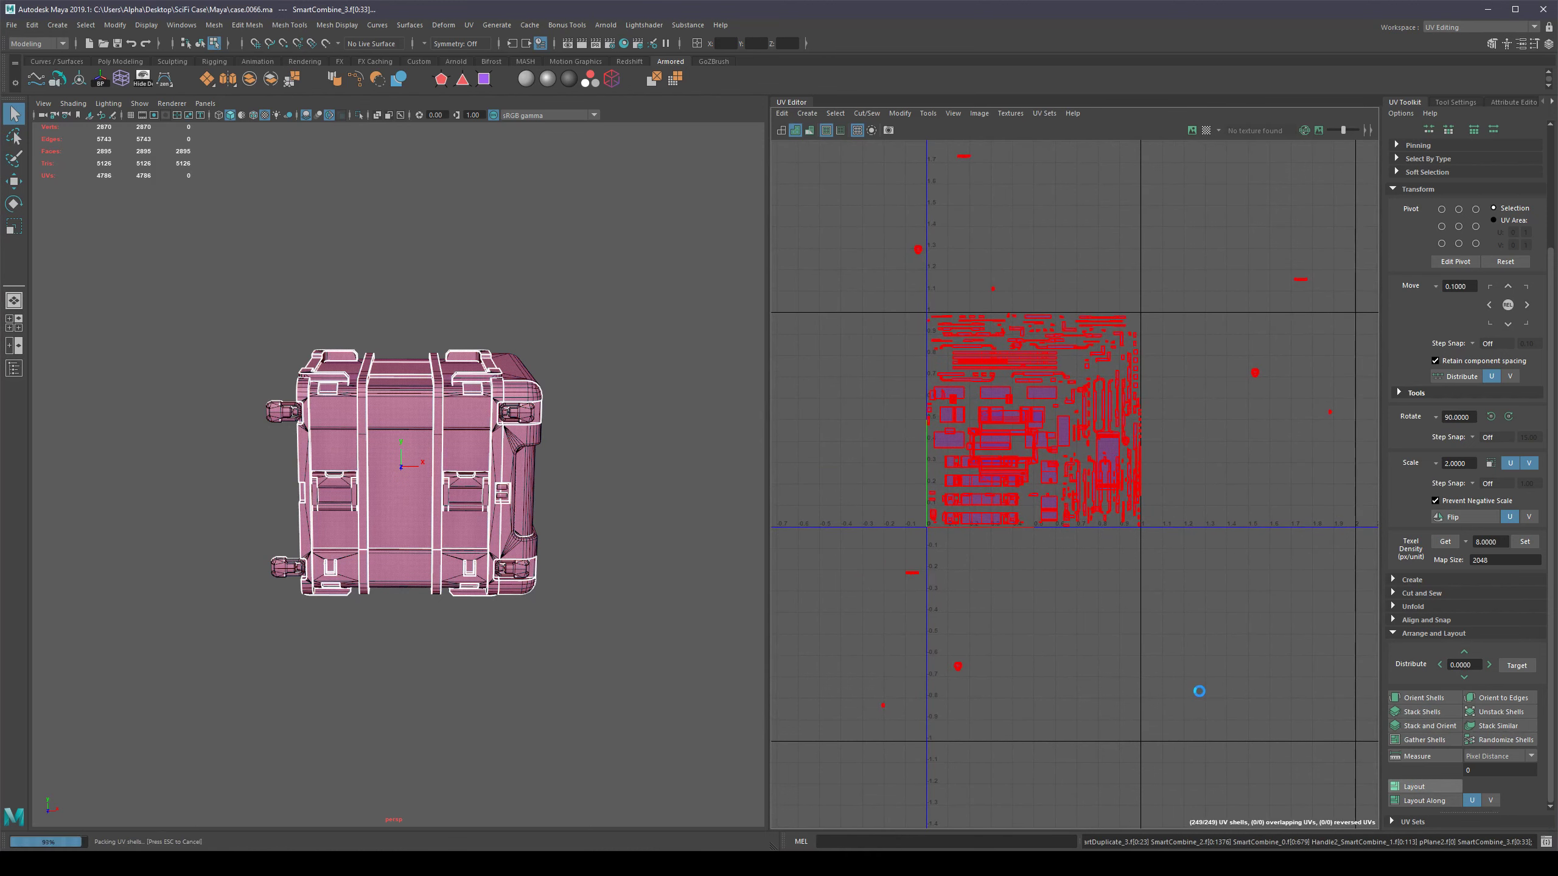
{"action": "middle_click_drag", "start_coordinate": [1002, 545], "coordinate": [1016, 594], "text": "alt"}
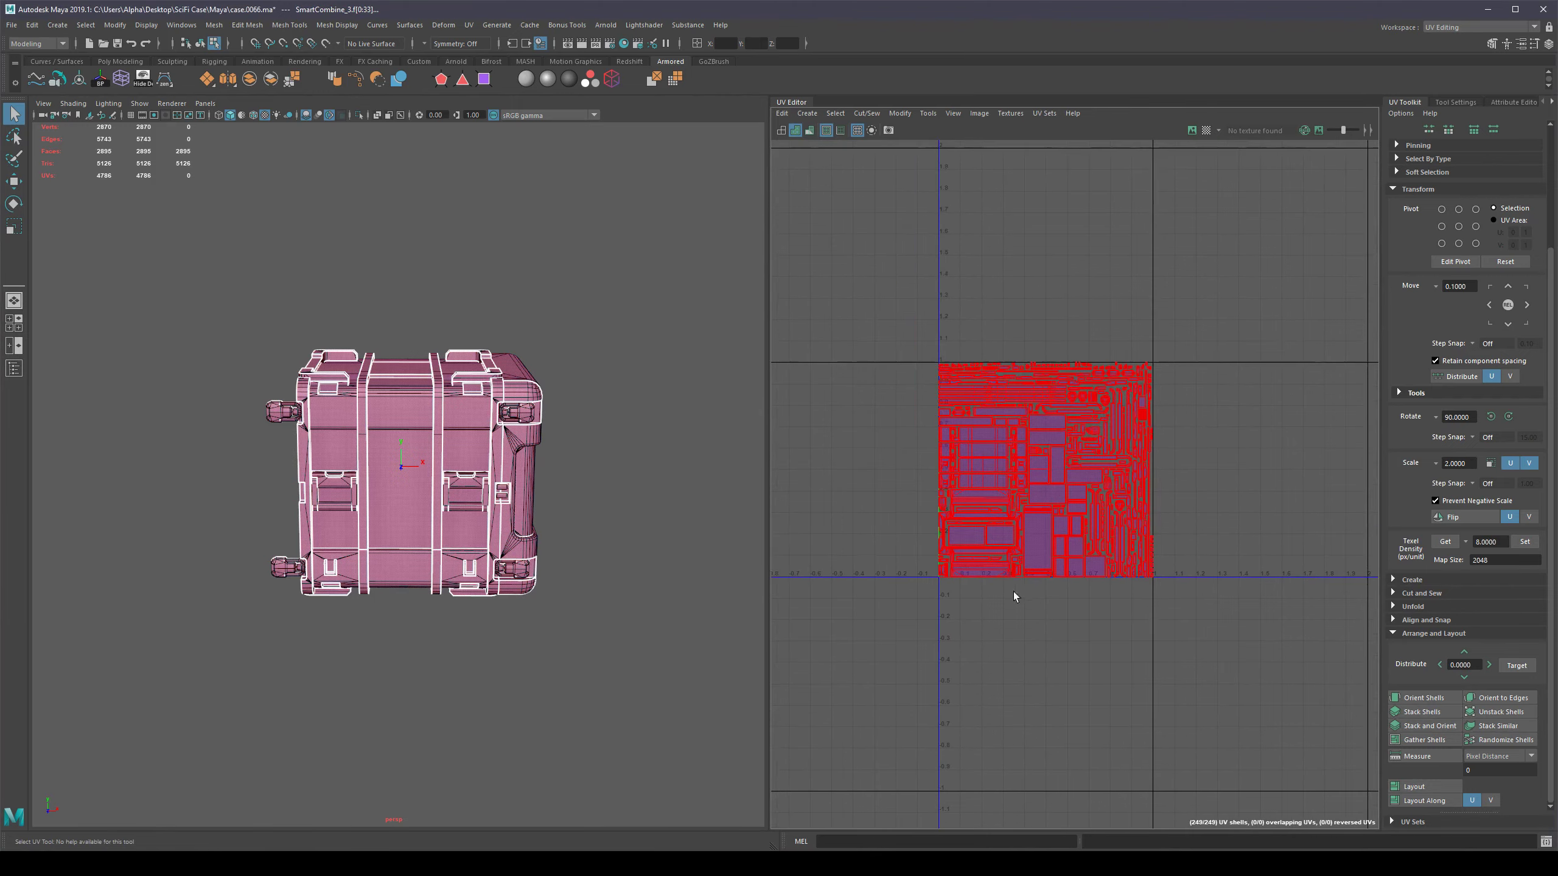
{"action": "right_click_drag", "start_coordinate": [1016, 594], "coordinate": [1086, 616], "text": "alt"}
{"action": "left_click", "coordinate": [1110, 672]}
Examine the packed layout up close and select the case end cover's faces to locate their UV shells.
{"action": "middle_click_drag", "start_coordinate": [1060, 441], "coordinate": [1095, 506], "text": "alt"}
{"action": "right_click_drag", "start_coordinate": [1095, 505], "coordinate": [1212, 603], "text": "alt"}
{"action": "middle_click_drag", "start_coordinate": [1212, 603], "coordinate": [1209, 647], "text": "alt"}
{"action": "mouse_move", "coordinate": [1130, 546]}
{"action": "right_mouse_down", "text": "alt"}
{"action": "mouse_move", "coordinate": [1195, 589]}
{"action": "mouse_move", "coordinate": [1148, 560]}
{"action": "right_mouse_up", "text": "alt"}
{"action": "left_click_drag", "start_coordinate": [484, 455], "coordinate": [513, 467], "text": "alt"}
{"action": "left_click", "coordinate": [513, 467]}
{"action": "right_click_drag", "start_coordinate": [513, 467], "coordinate": [514, 496]}
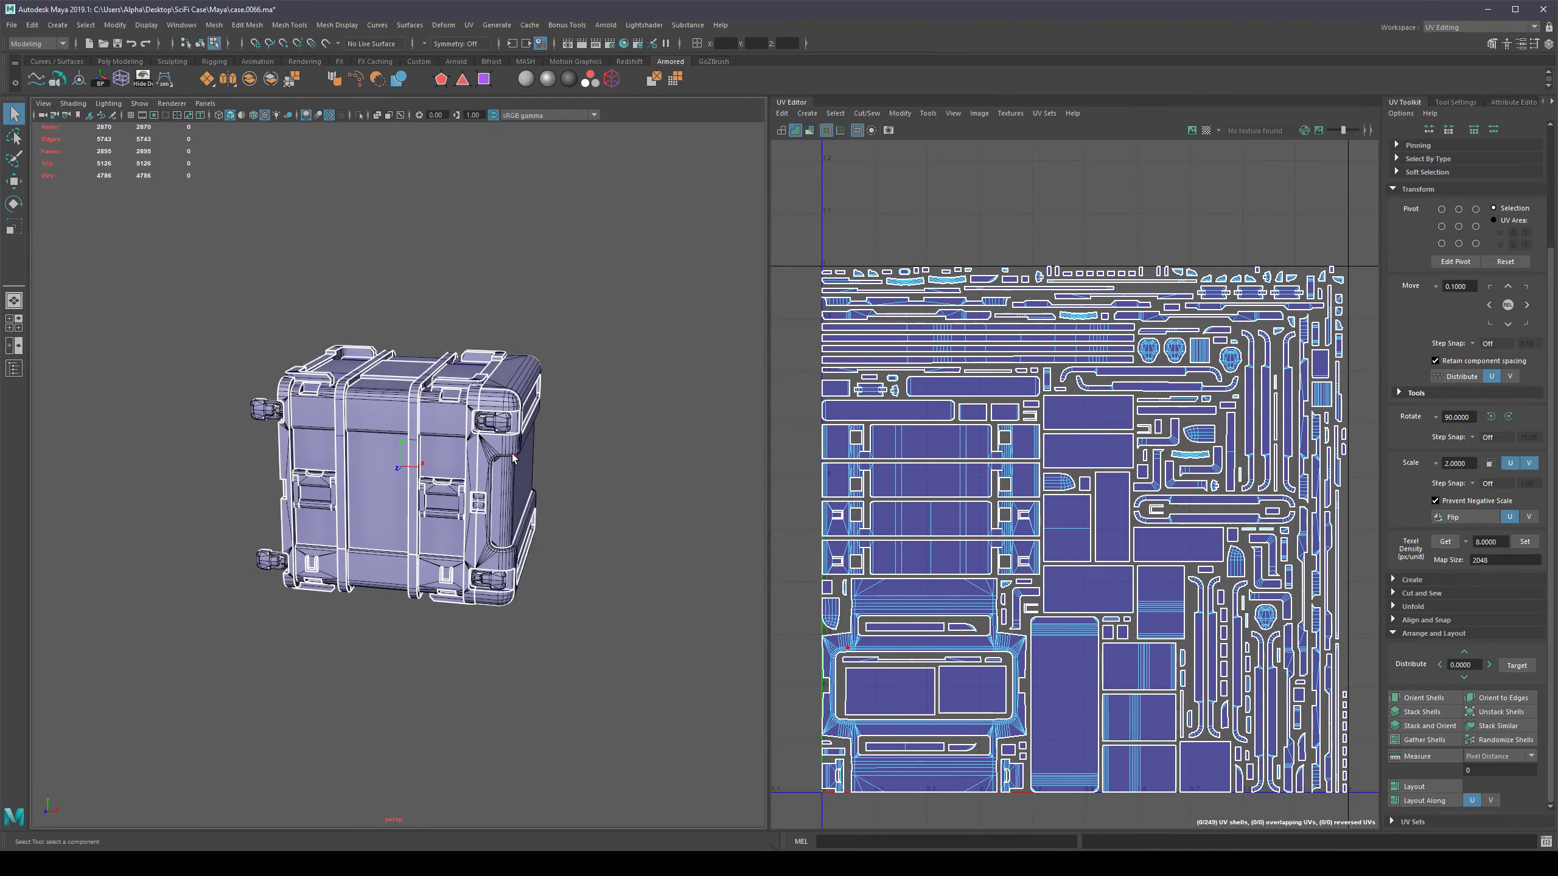
{"action": "double_click", "coordinate": [513, 455]}
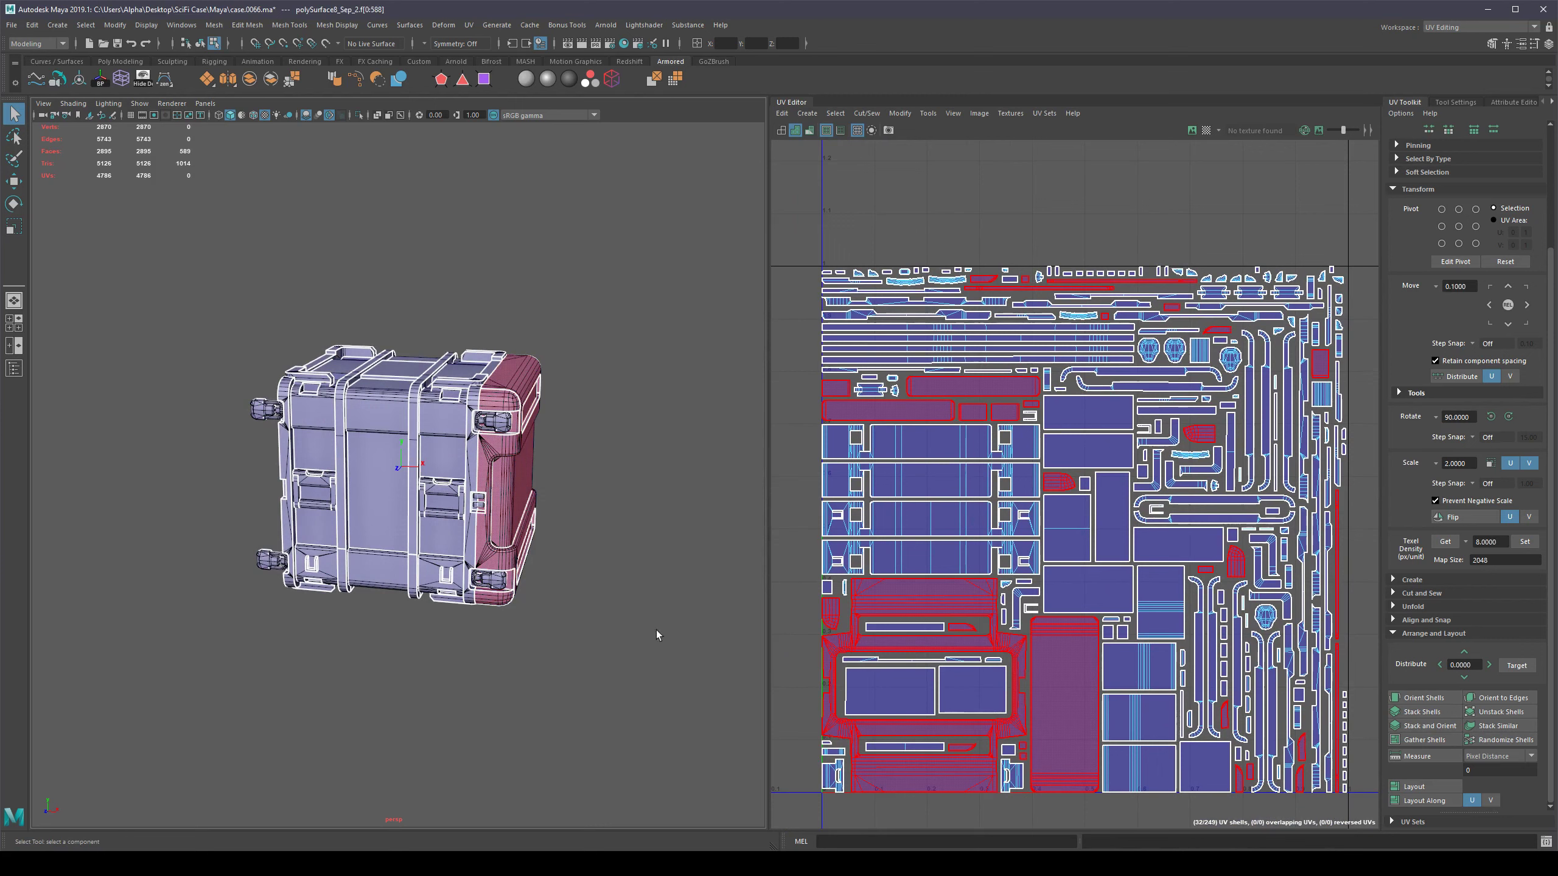
Select the UV shell of the wide middle panel on the case's end and examine its place in the layout.
{"action": "left_click_drag", "start_coordinate": [656, 635], "coordinate": [423, 420], "text": "alt"}
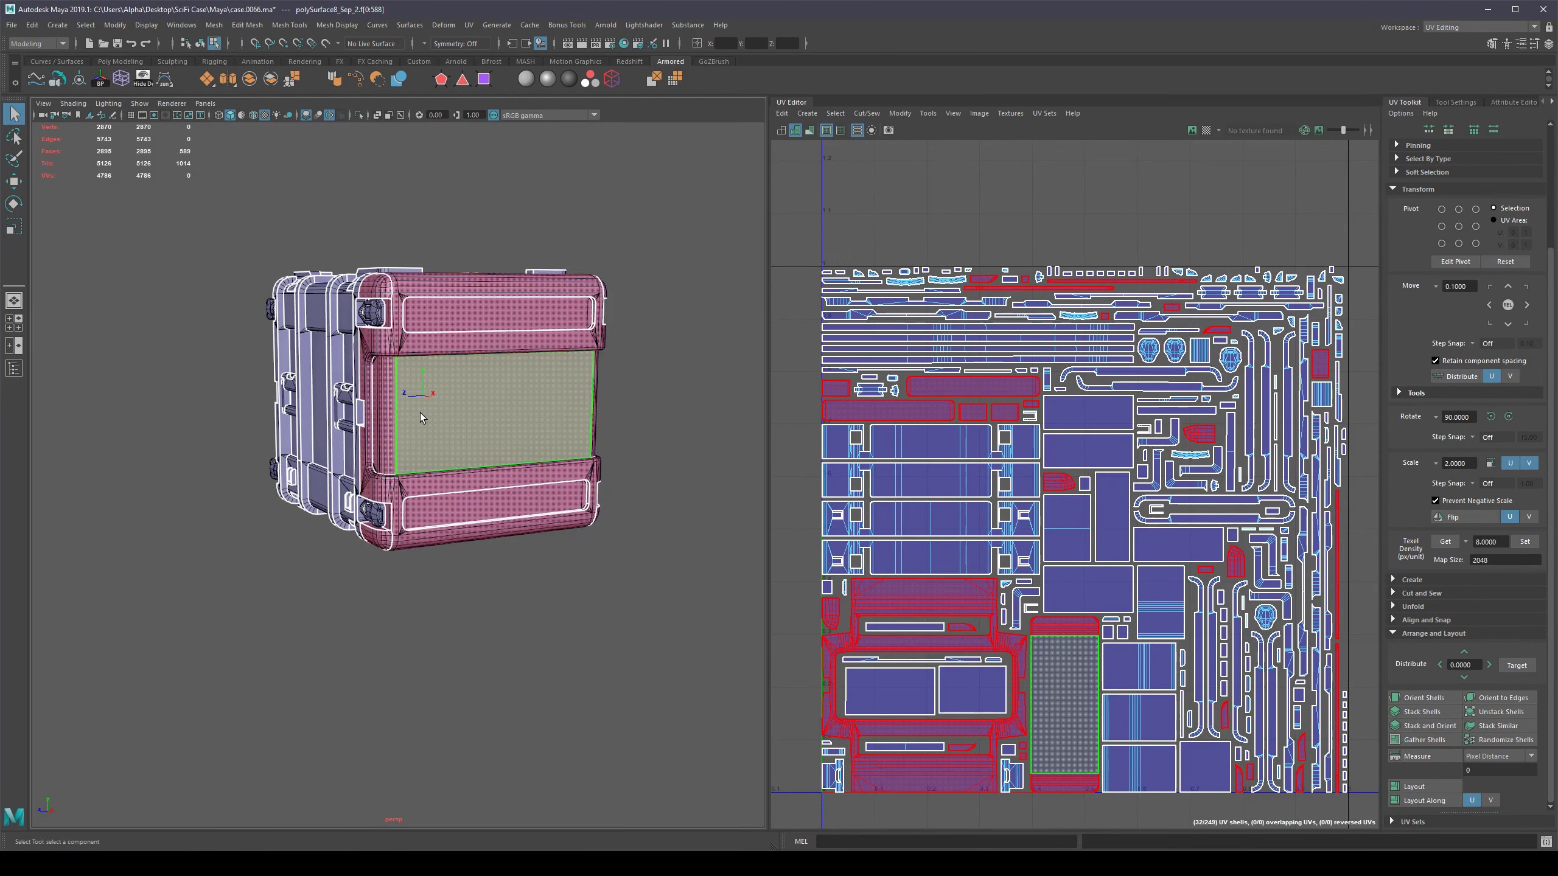
{"action": "left_click", "coordinate": [685, 479]}
{"action": "left_click", "coordinate": [502, 399]}
{"action": "right_click_drag", "start_coordinate": [551, 393], "coordinate": [600, 423]}
{"action": "left_click", "coordinate": [555, 423]}
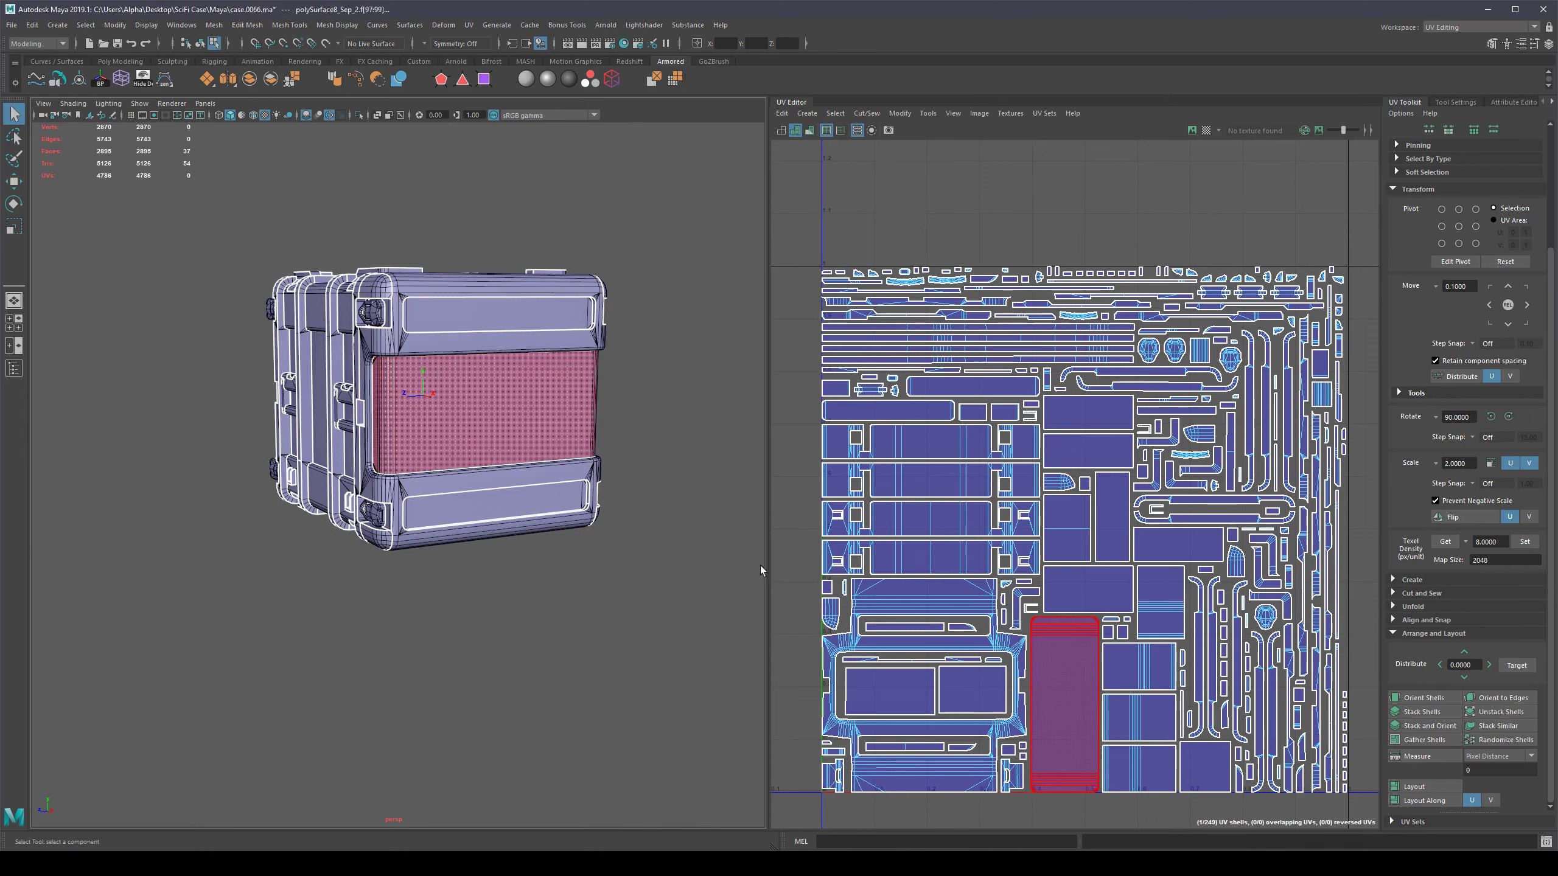
{"action": "scroll", "coordinate": [1135, 651], "scroll_direction": "down", "scroll_amount": 3}
{"action": "left_click_drag", "start_coordinate": [656, 545], "coordinate": [621, 485], "text": "alt"}
{"action": "middle_click_drag", "start_coordinate": [621, 485], "coordinate": [610, 579], "text": "alt"}
{"action": "left_click_drag", "start_coordinate": [610, 580], "coordinate": [405, 479], "text": "alt"}
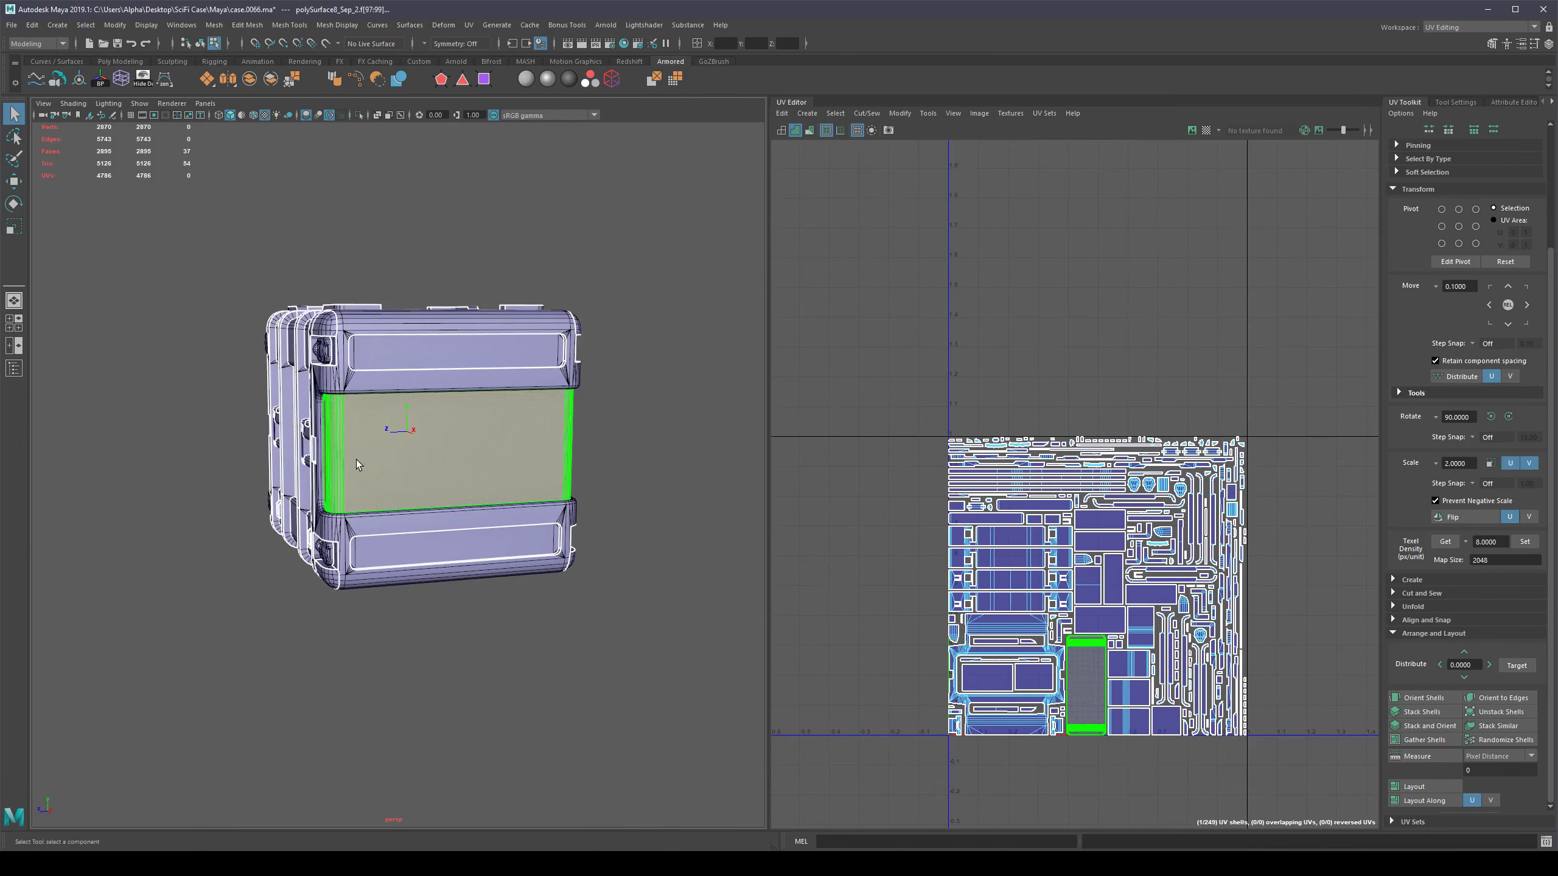
{"action": "scroll", "coordinate": [1096, 658], "scroll_direction": "up", "scroll_amount": 2}
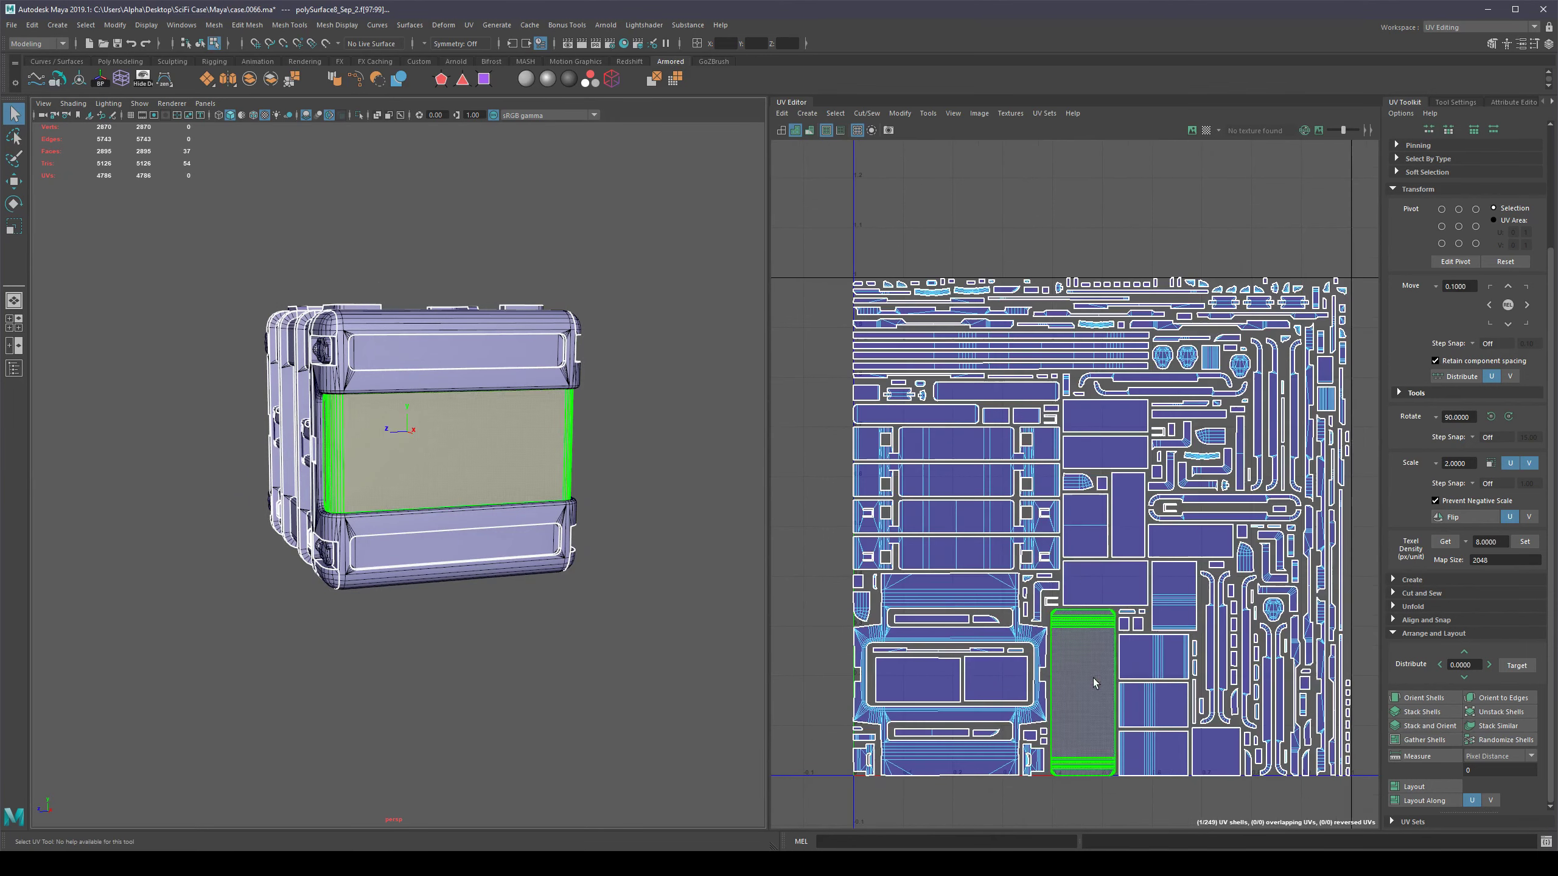
Try rotating the wide middle panel's UV shell about a quarter turn and undo the rotation.
{"action": "middle_click_drag", "start_coordinate": [1098, 664], "coordinate": [1120, 576], "text": "alt"}
{"action": "key", "text": "e"}
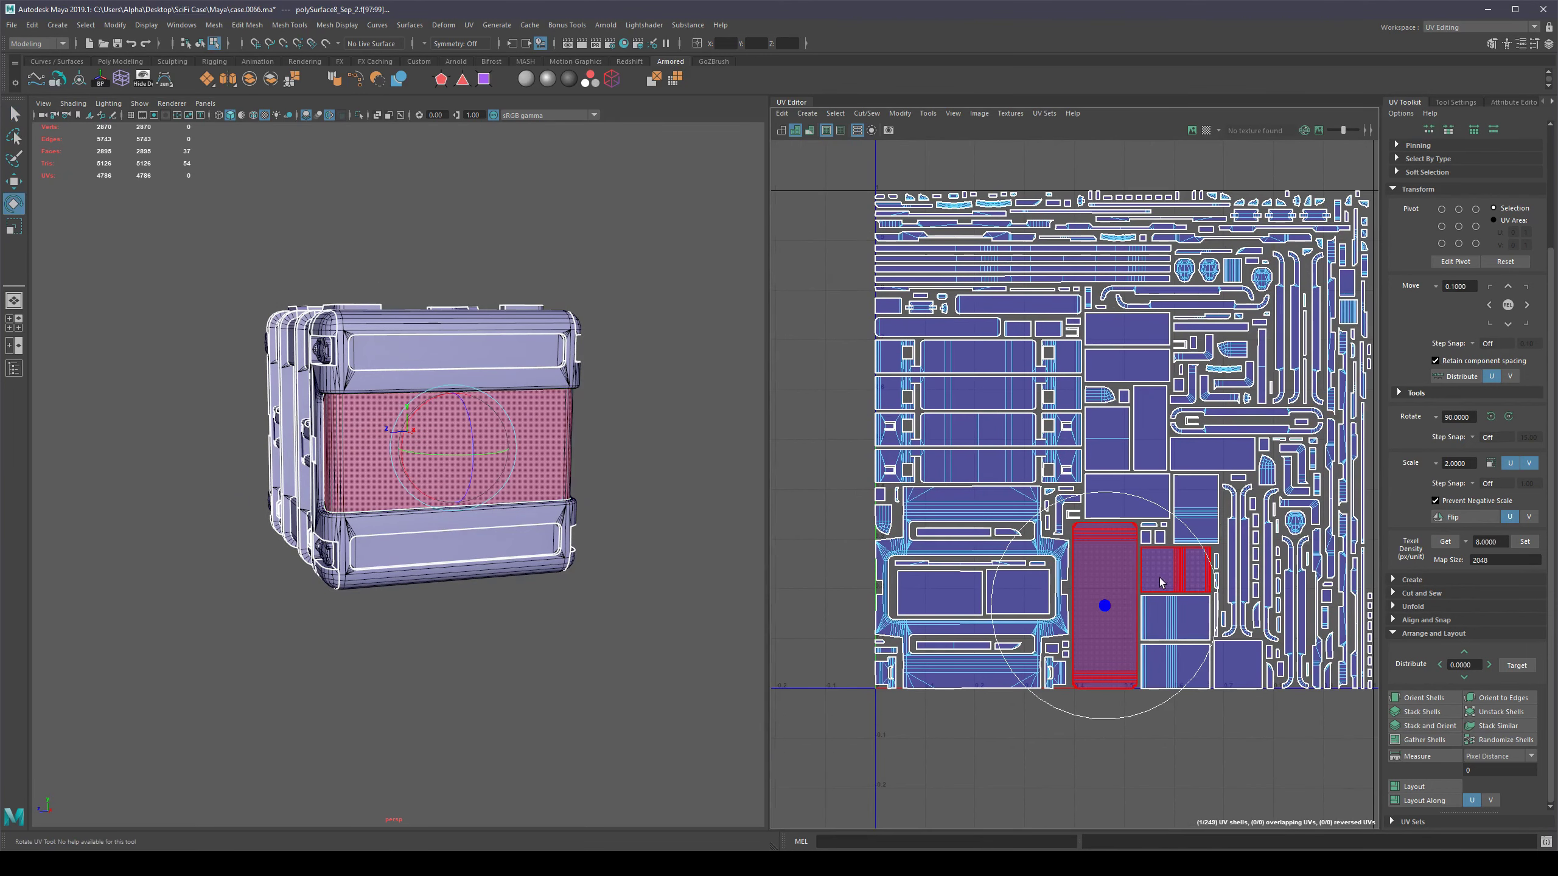
{"action": "left_click_drag", "start_coordinate": [1204, 551], "coordinate": [1079, 505]}
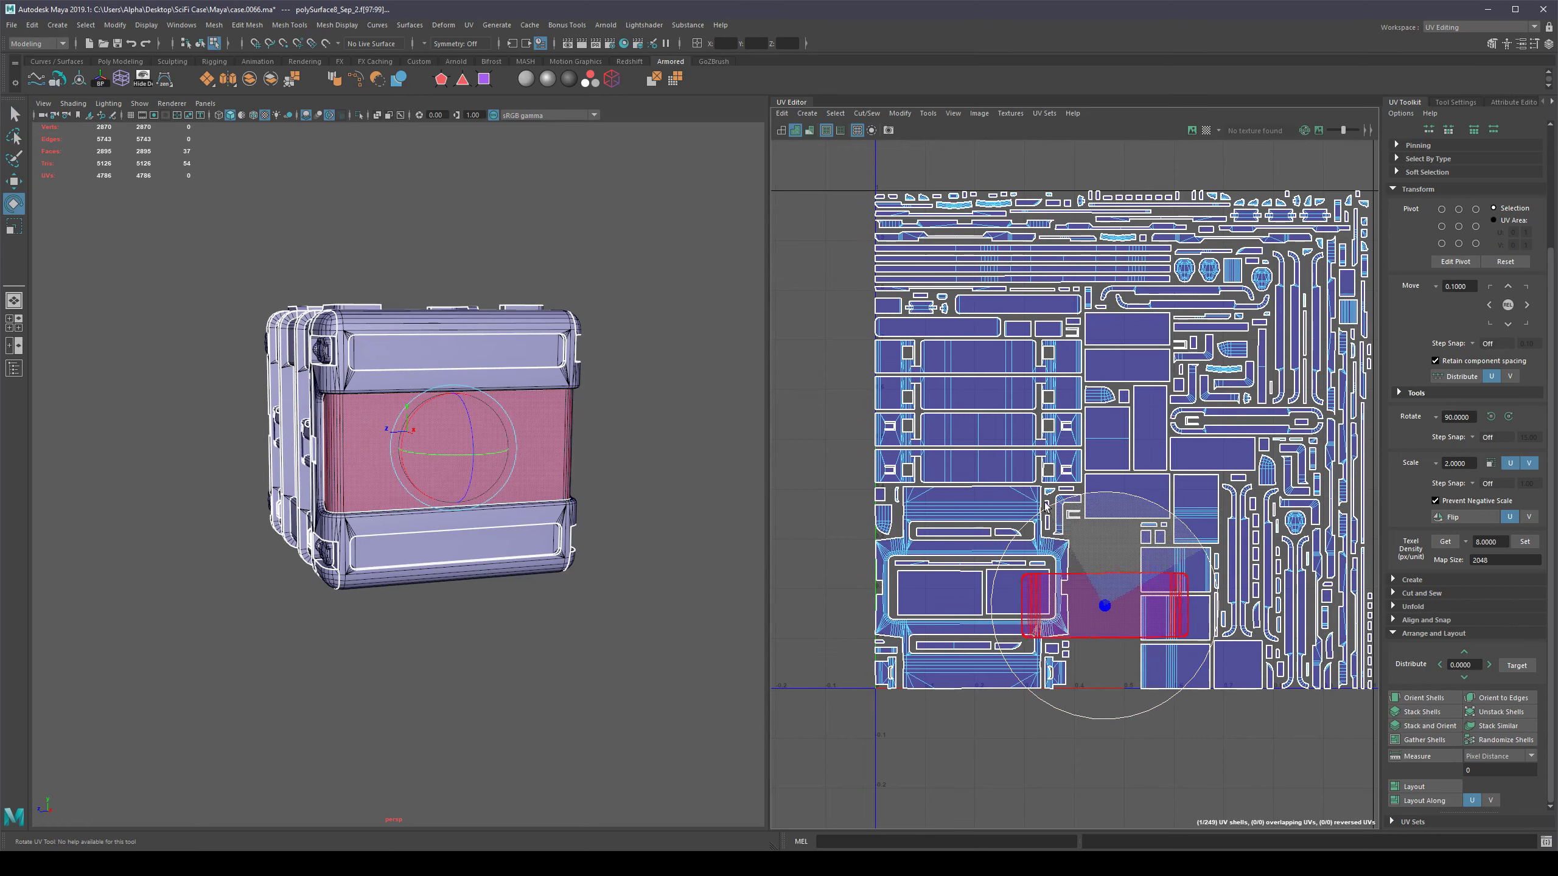
{"action": "scroll", "coordinate": [916, 550], "scroll_direction": "down", "scroll_amount": 2}
{"action": "key", "text": "ctrl+z"}
{"action": "scroll", "coordinate": [634, 483], "scroll_direction": "up", "scroll_amount": 4}
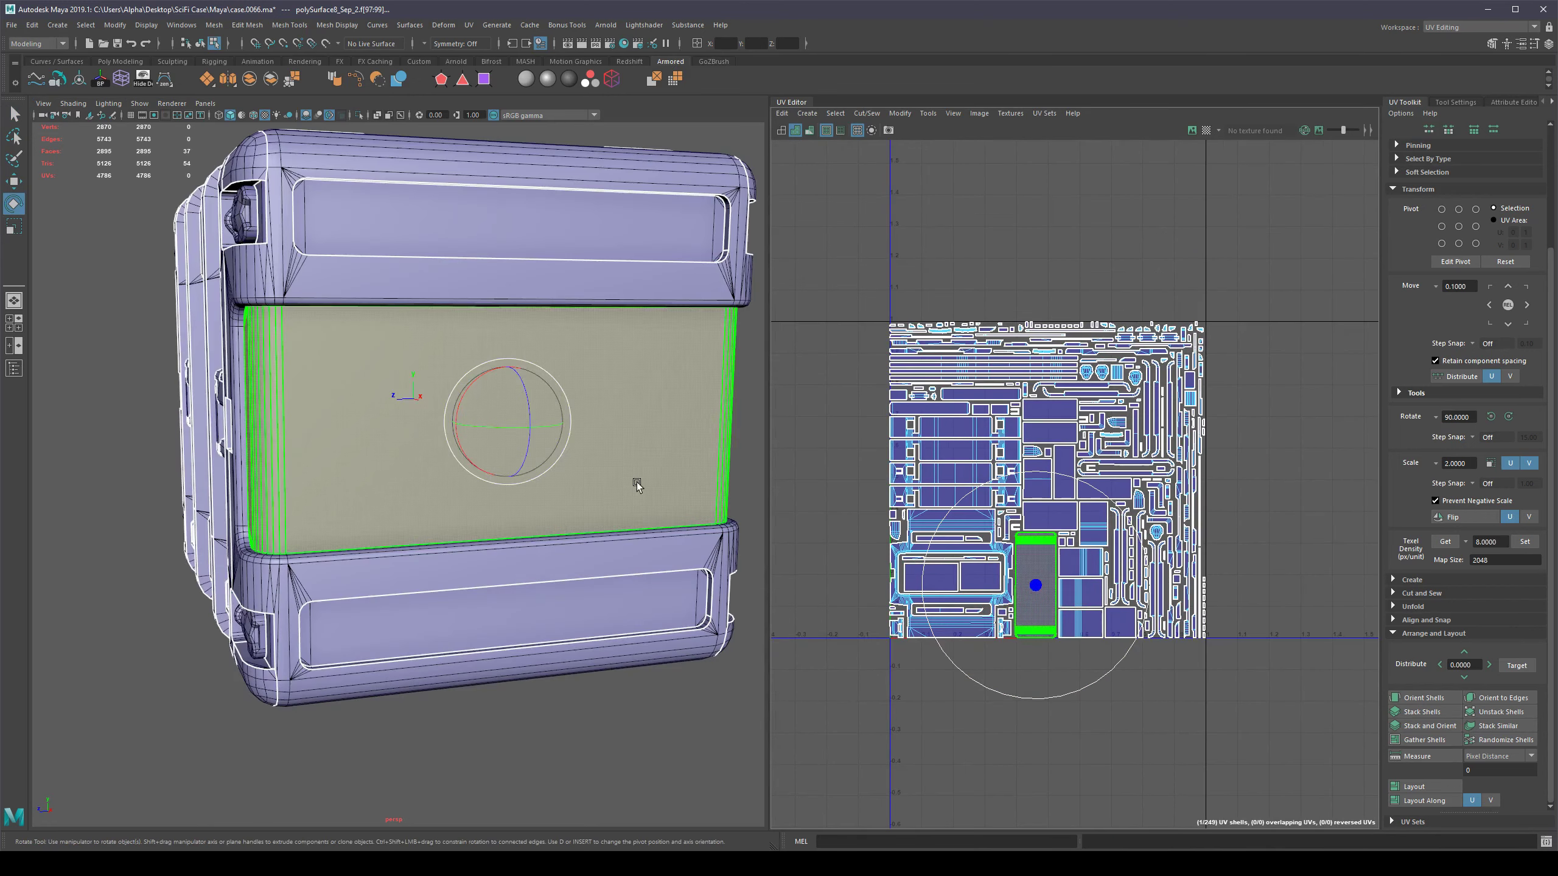
Reselect the wide middle panel's UV shell and try rotating it to lie horizontally in the layout.
{"action": "key", "text": "F10"}
{"action": "left_click", "coordinate": [1047, 594]}
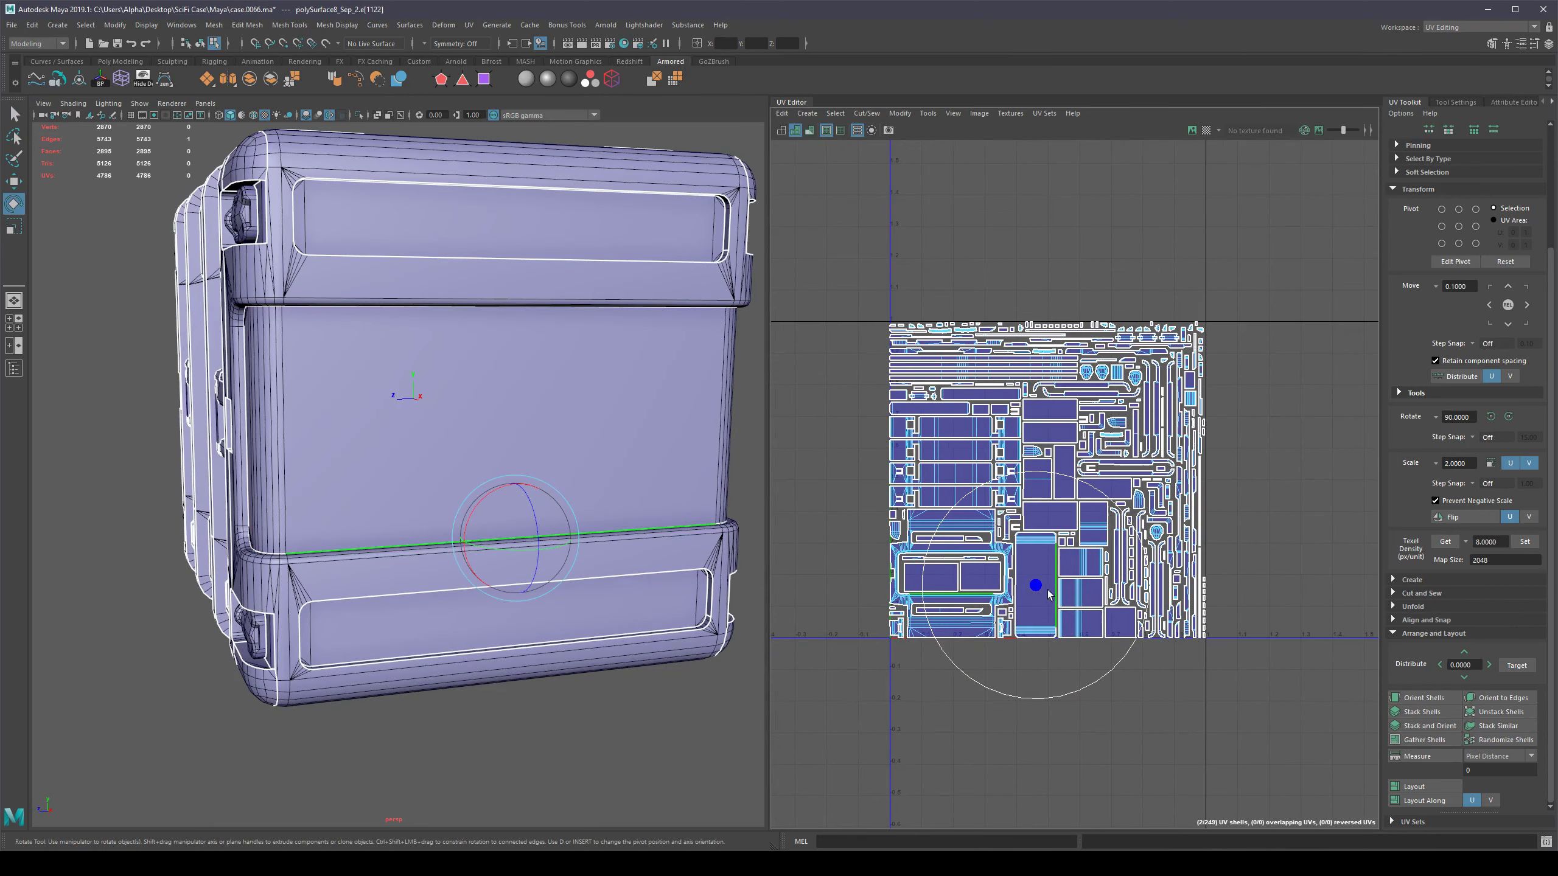
{"action": "right_click", "coordinate": [1040, 557]}
{"action": "right_click_drag", "start_coordinate": [1027, 552], "coordinate": [1001, 541]}
{"action": "left_click", "coordinate": [1036, 559]}
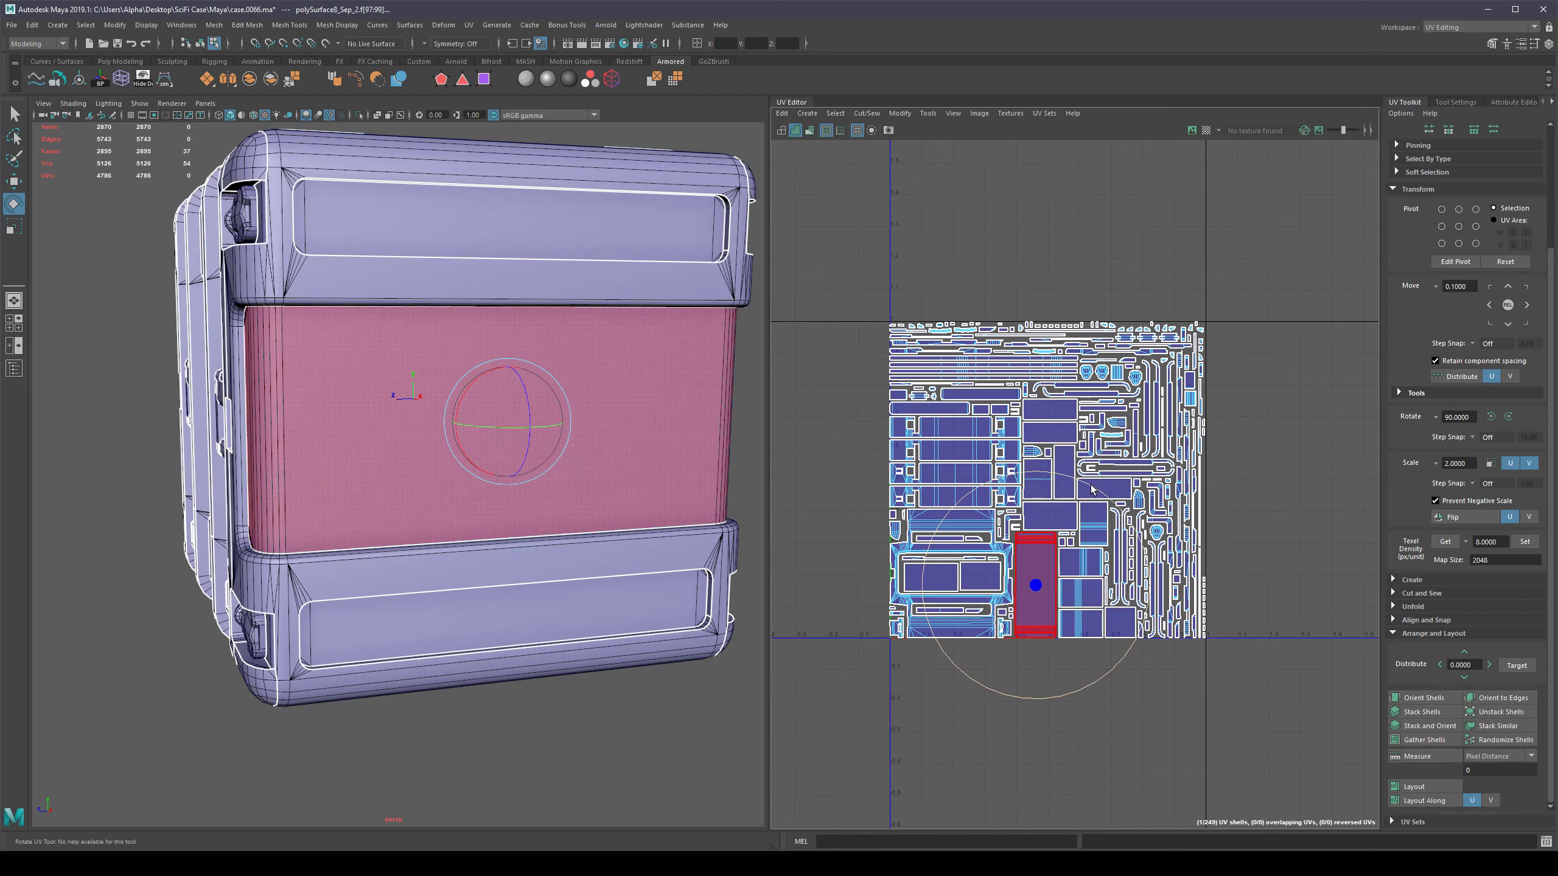
{"action": "left_click_drag", "start_coordinate": [1091, 489], "coordinate": [1210, 691]}
{"action": "scroll", "coordinate": [861, 626], "scroll_direction": "down", "scroll_amount": 2}
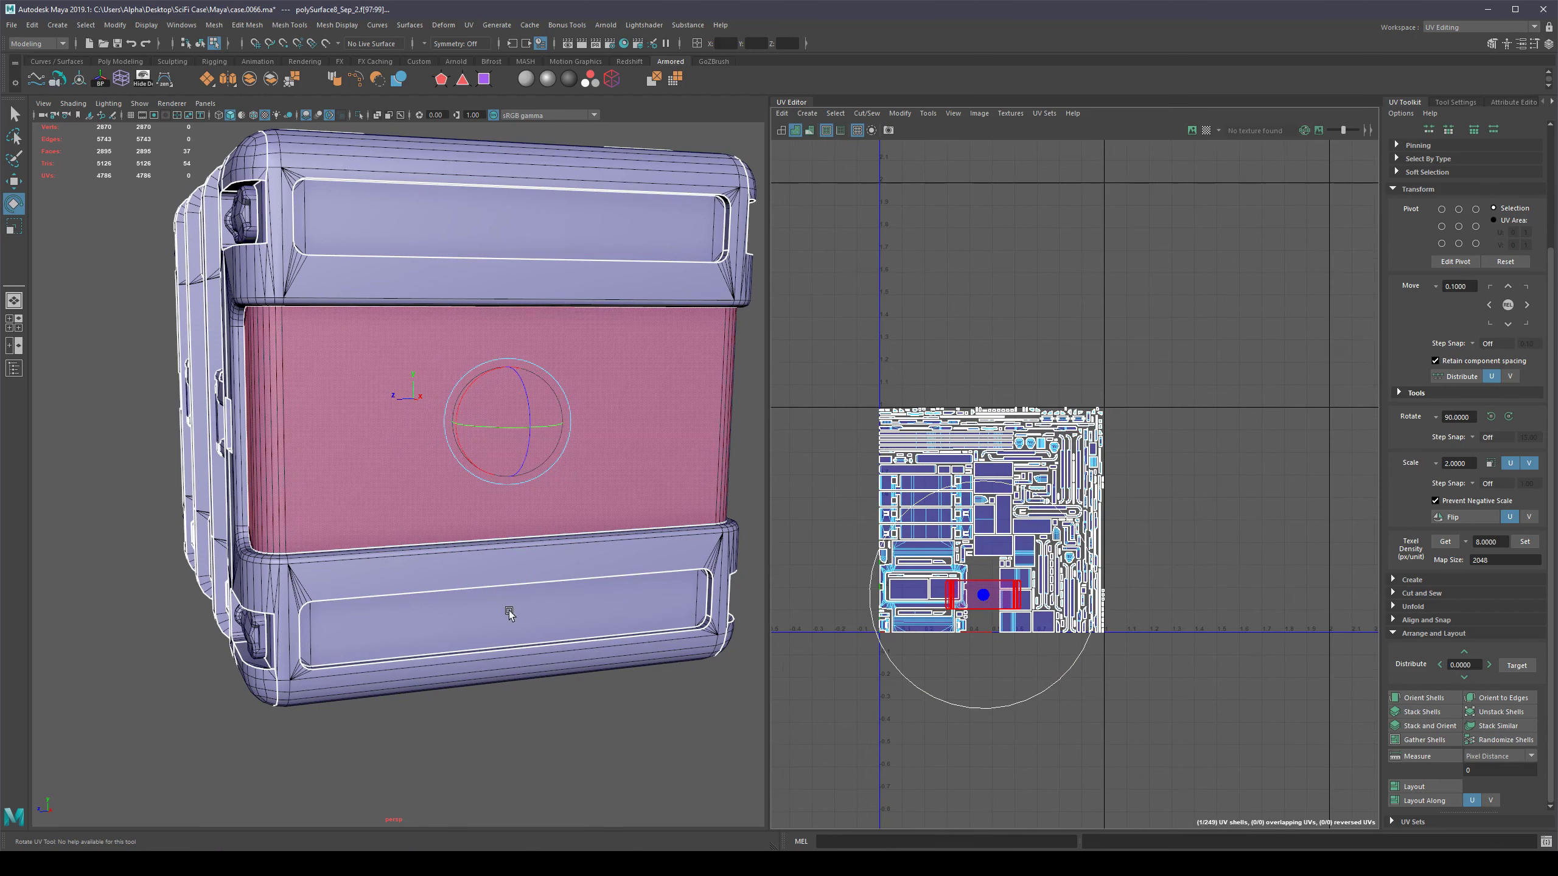
Select the UV shell of the end cover's upper recessed panel to compare its orientation with the middle panel's shell.
{"action": "scroll", "coordinate": [436, 459], "scroll_direction": "down", "scroll_amount": 3}
{"action": "left_click_drag", "start_coordinate": [436, 459], "coordinate": [457, 456], "text": "alt"}
{"action": "left_click", "coordinate": [470, 331]}
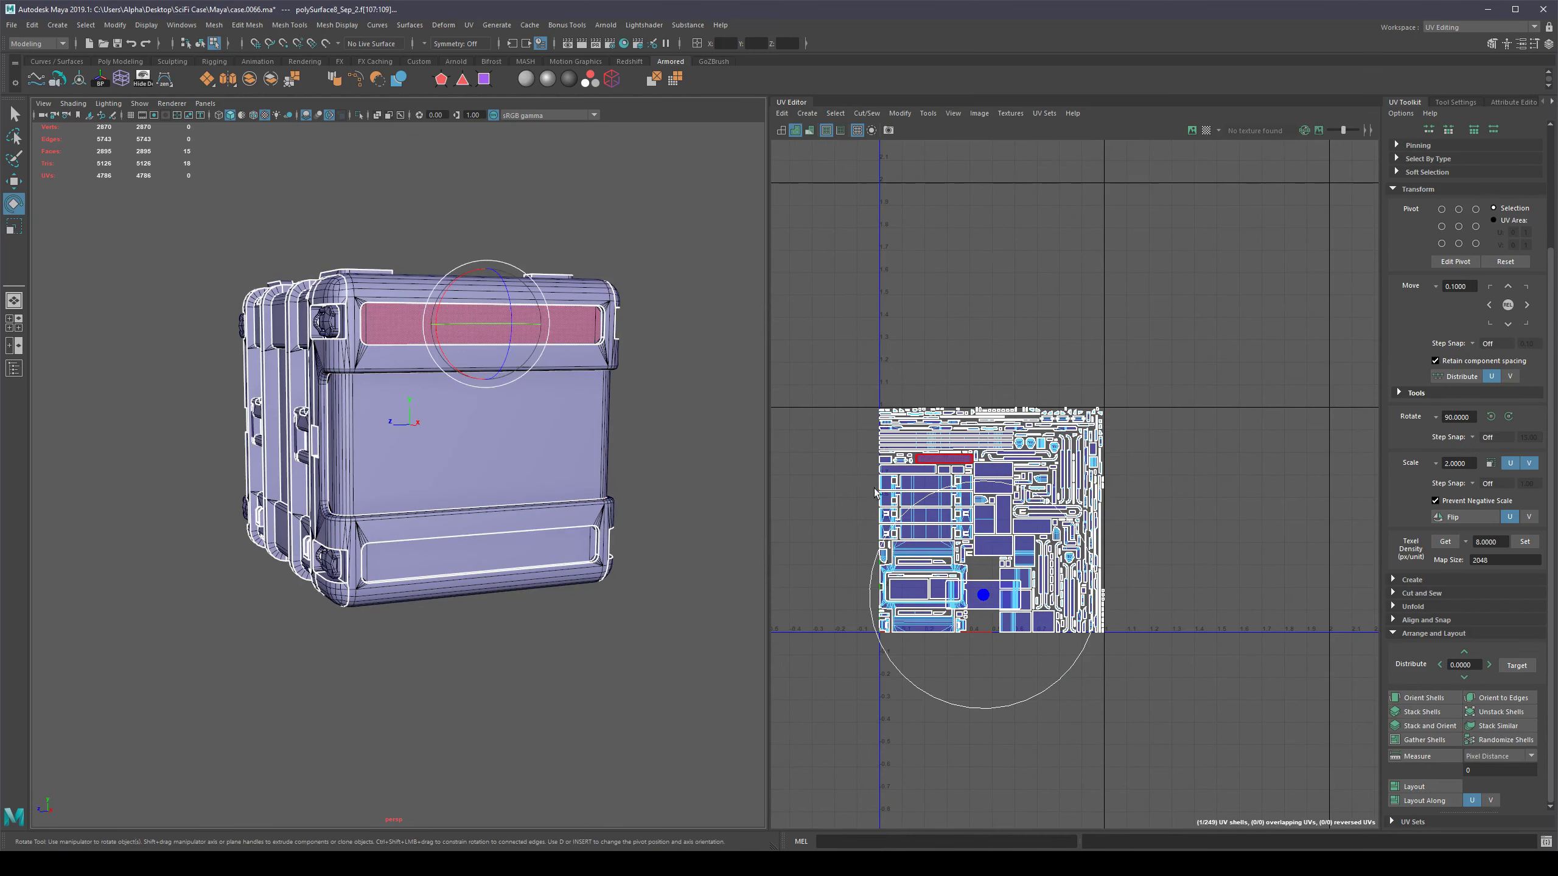
{"action": "scroll", "coordinate": [862, 480], "scroll_direction": "up", "scroll_amount": 3}
{"action": "key", "text": "q"}
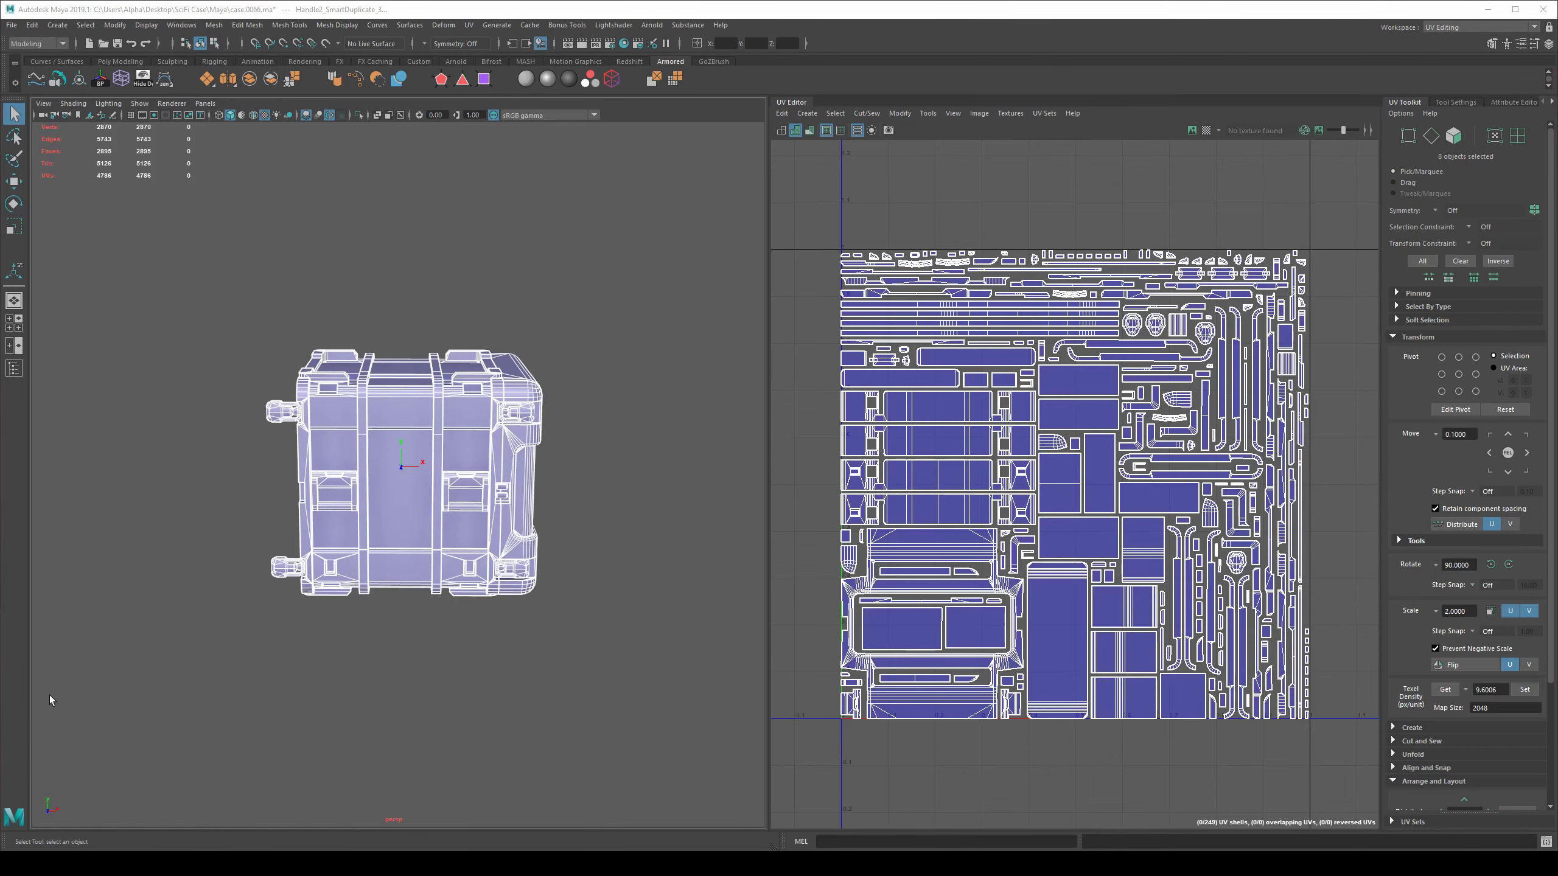
Select only the case's end cover to examine its UV shells apart from the other parts.
{"action": "left_click_drag", "start_coordinate": [537, 326], "coordinate": [743, 461], "text": "alt"}
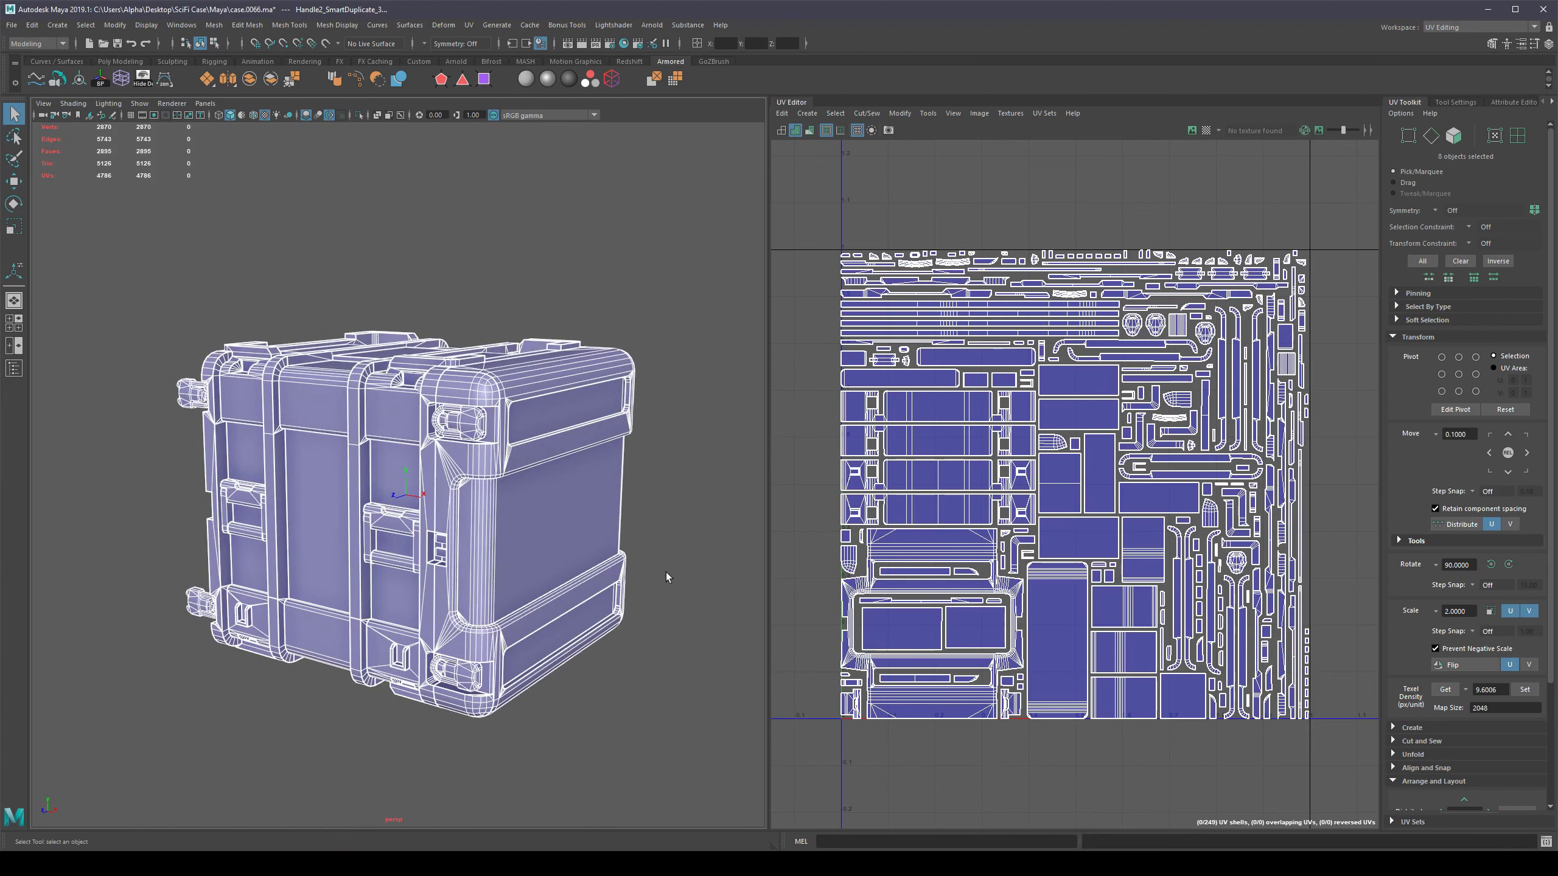
{"action": "left_click", "coordinate": [672, 545]}
{"action": "left_click_drag", "start_coordinate": [672, 545], "coordinate": [566, 478], "text": "alt"}
{"action": "left_click", "coordinate": [595, 476]}
{"action": "scroll", "coordinate": [608, 483], "scroll_direction": "up", "scroll_amount": 2}
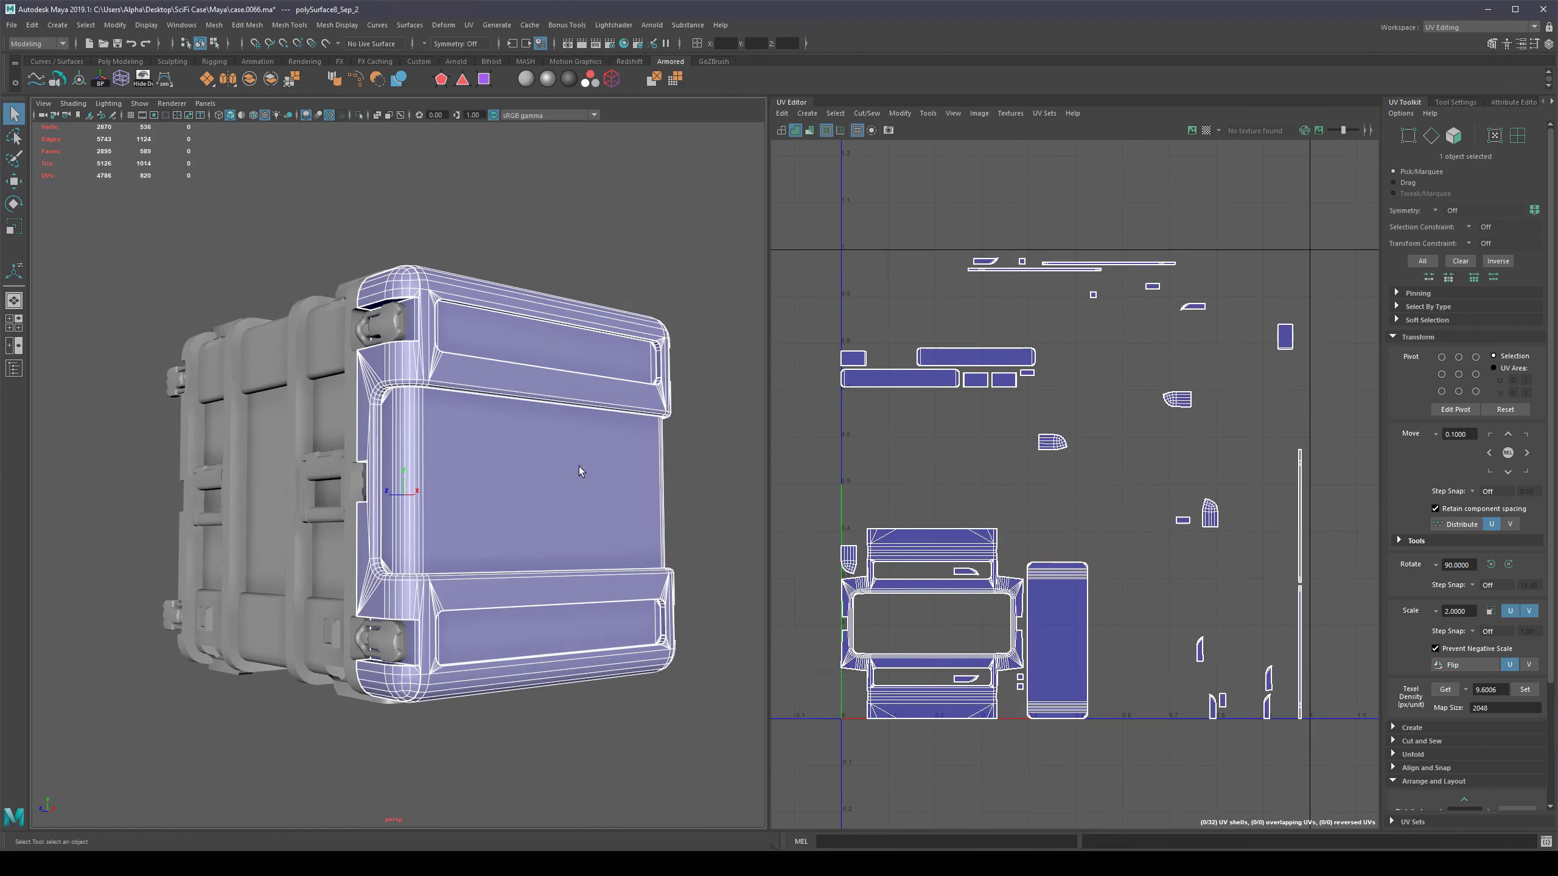
Select all parts of the case again and examine the end cover's panels from several angles.
{"action": "left_click_drag", "start_coordinate": [740, 189], "coordinate": [127, 801]}
{"action": "mouse_move", "coordinate": [571, 573]}
{"action": "left_mouse_down", "text": "alt"}
{"action": "mouse_move", "coordinate": [542, 550]}
{"action": "mouse_move", "coordinate": [555, 553]}
{"action": "left_mouse_up", "text": "alt"}
{"action": "mouse_move", "coordinate": [237, 469]}
{"action": "left_mouse_down", "text": "alt"}
{"action": "mouse_move", "coordinate": [300, 457]}
{"action": "mouse_move", "coordinate": [251, 466]}
{"action": "left_mouse_up", "text": "alt"}
{"action": "right_click_drag", "start_coordinate": [451, 504], "coordinate": [573, 563], "text": "alt"}
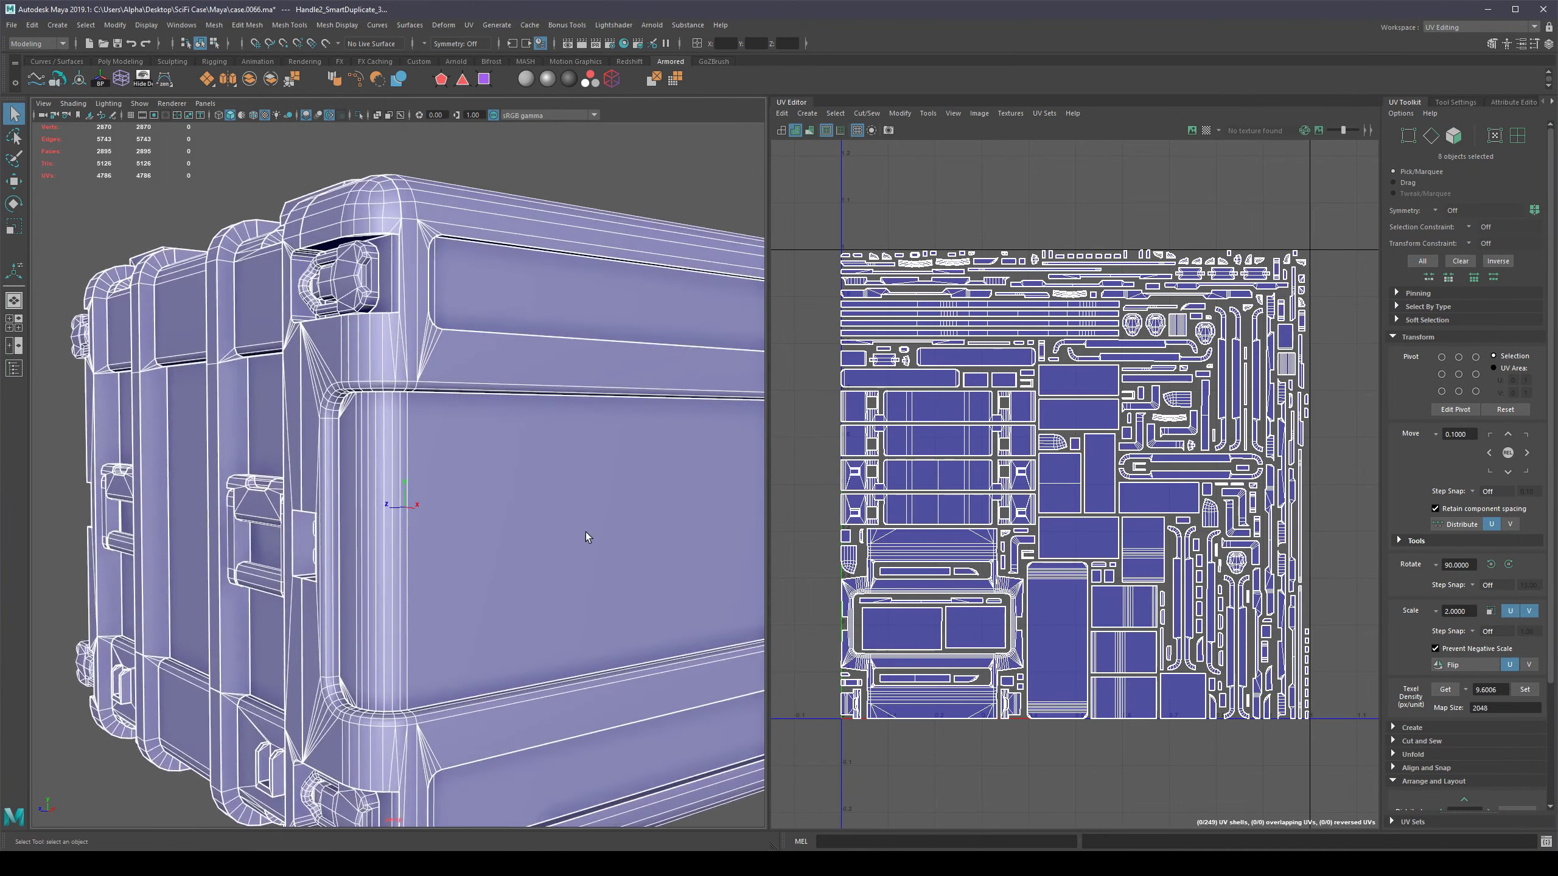
{"action": "scroll", "coordinate": [586, 537], "scroll_direction": "down", "scroll_amount": 4}
{"action": "left_click_drag", "start_coordinate": [586, 536], "coordinate": [648, 469], "text": "alt"}
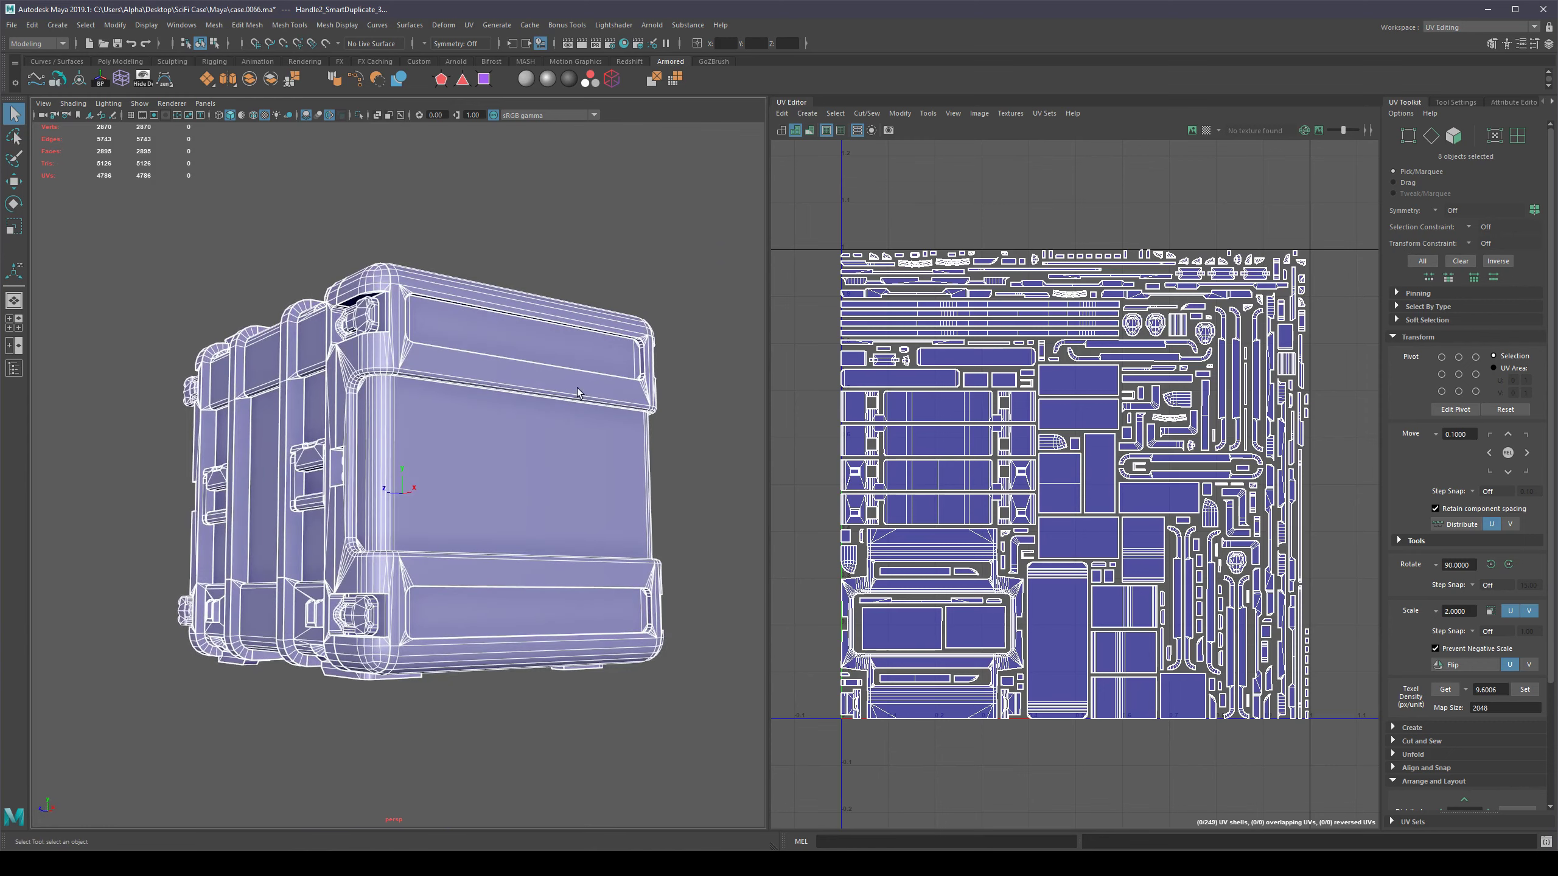
{"action": "scroll", "coordinate": [573, 394], "scroll_direction": "up", "scroll_amount": 3}
{"action": "left_click_drag", "start_coordinate": [488, 451], "coordinate": [369, 331], "text": "alt"}
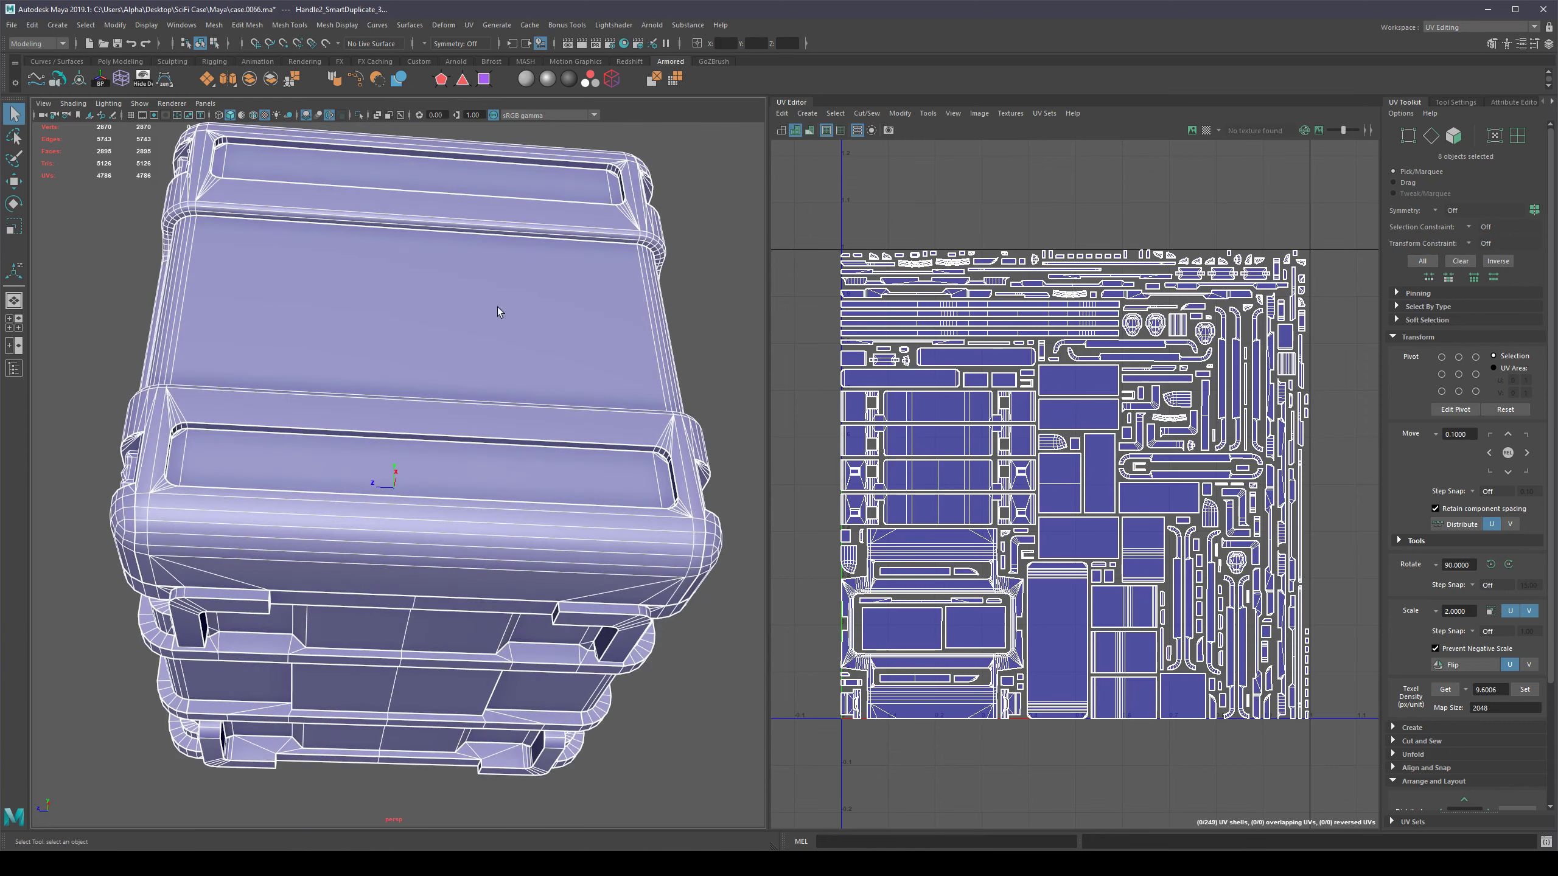
Pick the end cover's middle panel by its edge and try rotating its UV shell to a horizontal orientation.
{"action": "key", "text": "F10"}
{"action": "left_click", "coordinate": [423, 230]}
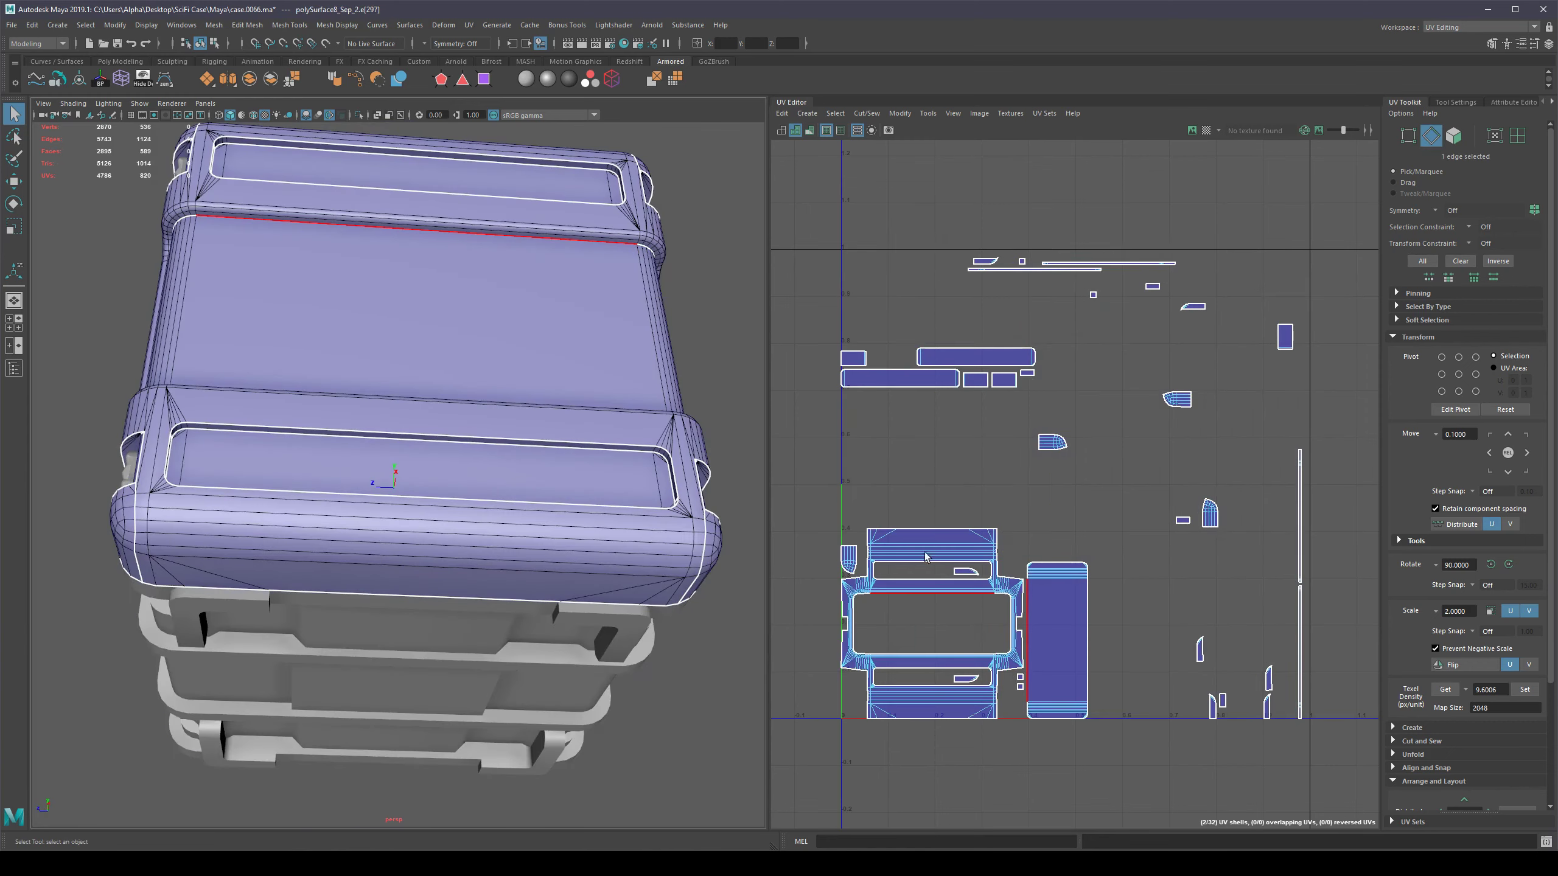
{"action": "scroll", "coordinate": [1072, 598], "scroll_direction": "up", "scroll_amount": 2}
{"action": "right_click_drag", "start_coordinate": [1064, 608], "coordinate": [1104, 565]}
{"action": "key", "text": "e"}
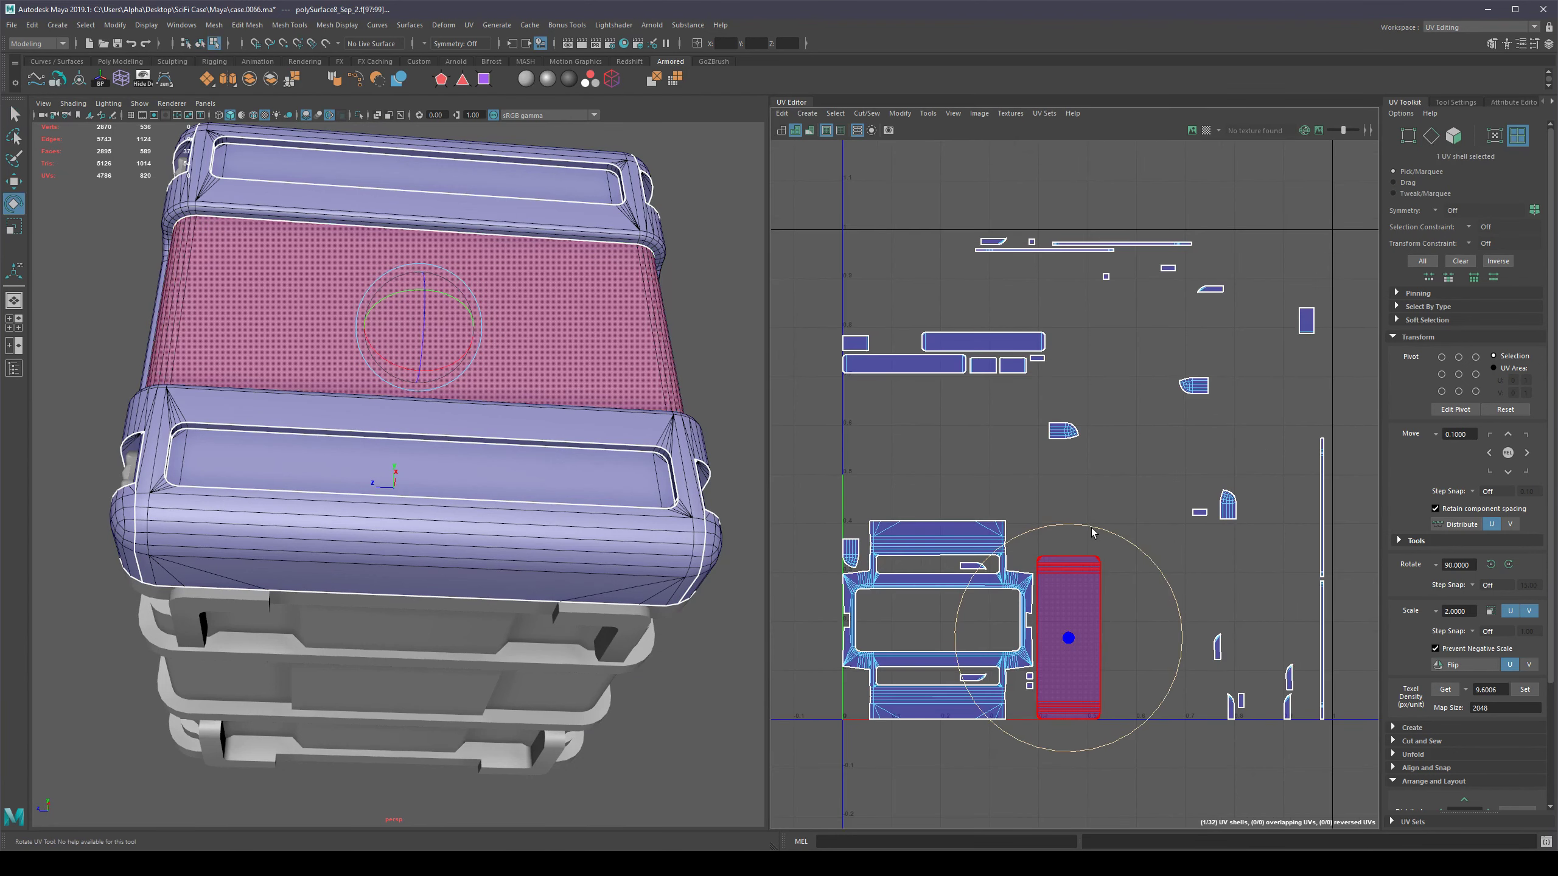
{"action": "left_click_drag", "start_coordinate": [1092, 533], "coordinate": [1171, 660]}
{"action": "scroll", "coordinate": [1128, 748], "scroll_direction": "up", "scroll_amount": 3}
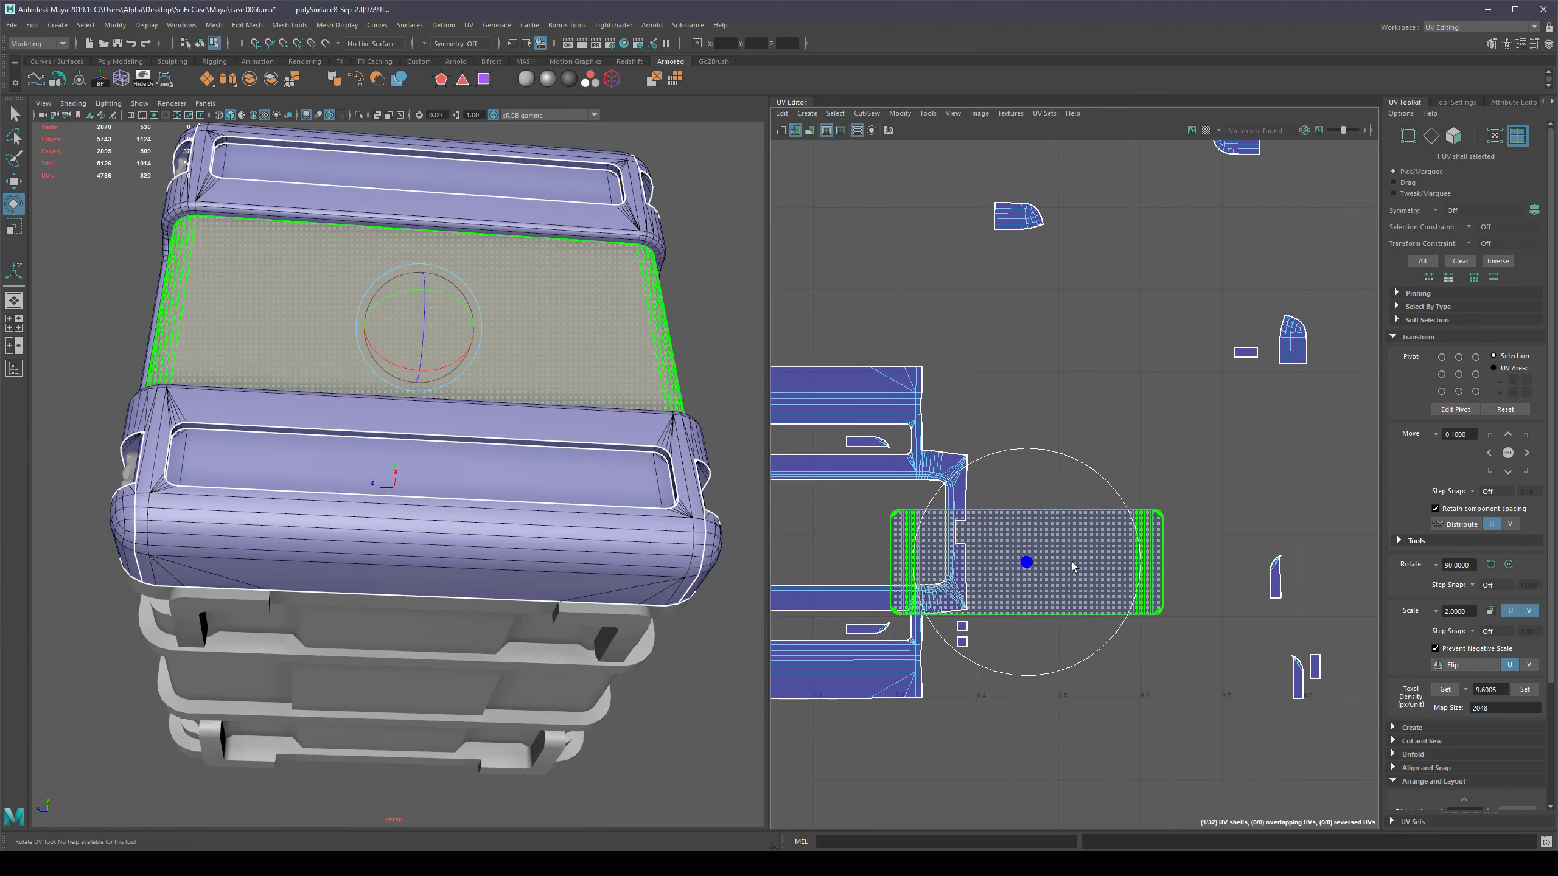
Undo the middle panel shell's rotation and reselect all parts of the case as objects.
{"action": "key", "text": "q"}
{"action": "scroll", "coordinate": [351, 339], "scroll_direction": "down", "scroll_amount": 6}
{"action": "left_click_drag", "start_coordinate": [636, 512], "coordinate": [690, 527], "text": "alt"}
{"action": "key", "text": "ctrl+z"}
{"action": "key", "text": "F8"}
{"action": "left_click_drag", "start_coordinate": [611, 263], "coordinate": [288, 592]}
{"action": "scroll", "coordinate": [613, 491], "scroll_direction": "up", "scroll_amount": 5}
{"action": "mouse_move", "coordinate": [637, 498]}
{"action": "left_mouse_down", "text": "alt"}
{"action": "mouse_move", "coordinate": [516, 454]}
{"action": "mouse_move", "coordinate": [323, 320]}
{"action": "mouse_move", "coordinate": [429, 551]}
{"action": "mouse_move", "coordinate": [621, 486]}
{"action": "left_mouse_up", "text": "alt"}
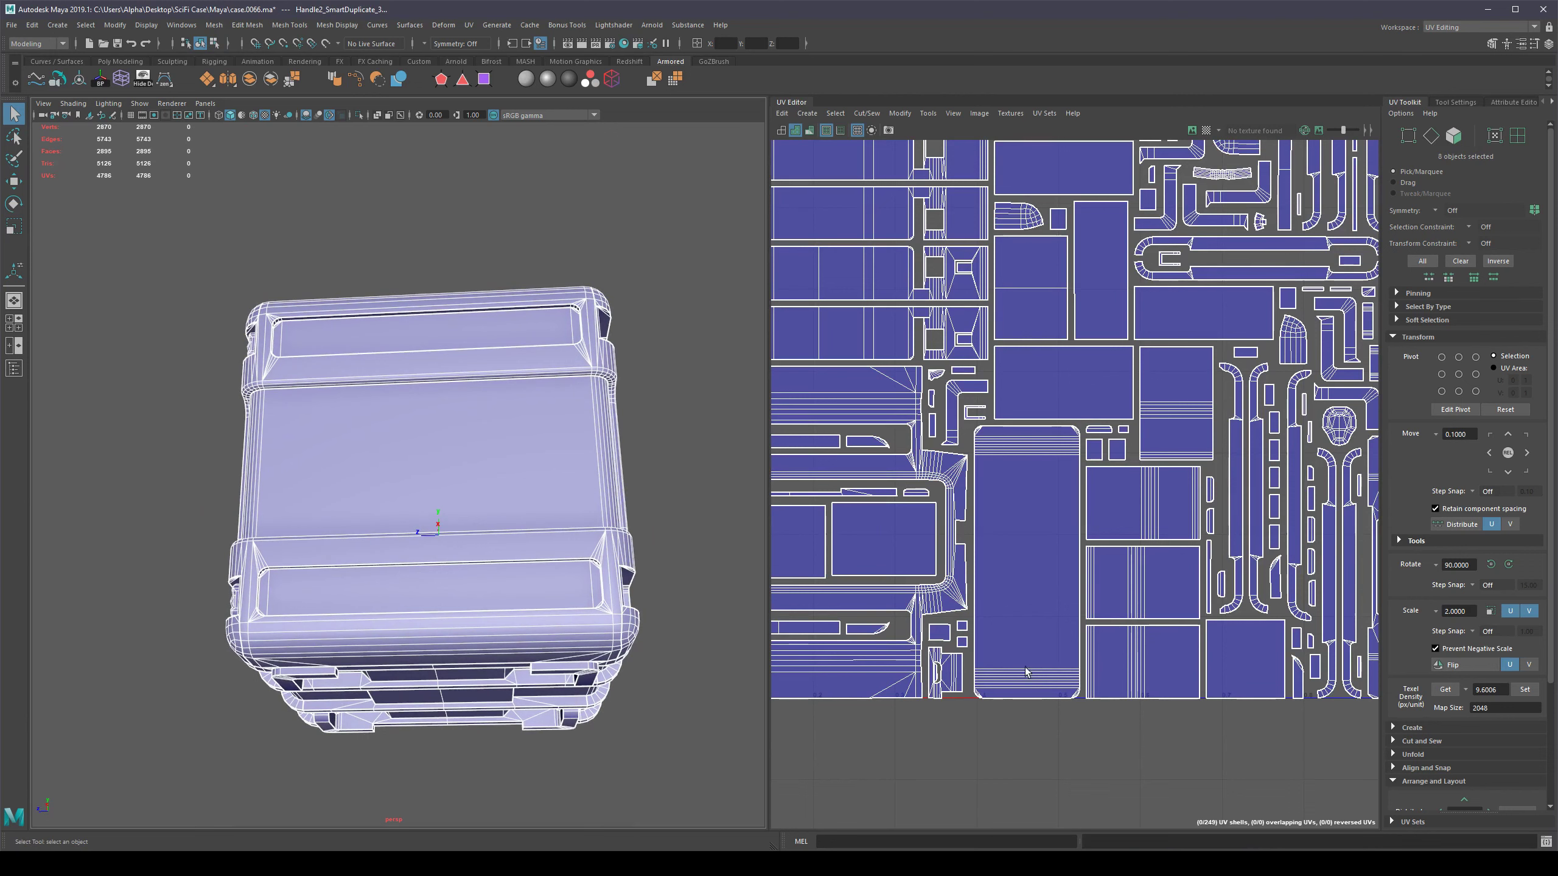
Examine the full packed UV layout and the spacing between its shells and the tile border.
{"action": "scroll", "coordinate": [1029, 632], "scroll_direction": "down", "scroll_amount": 2}
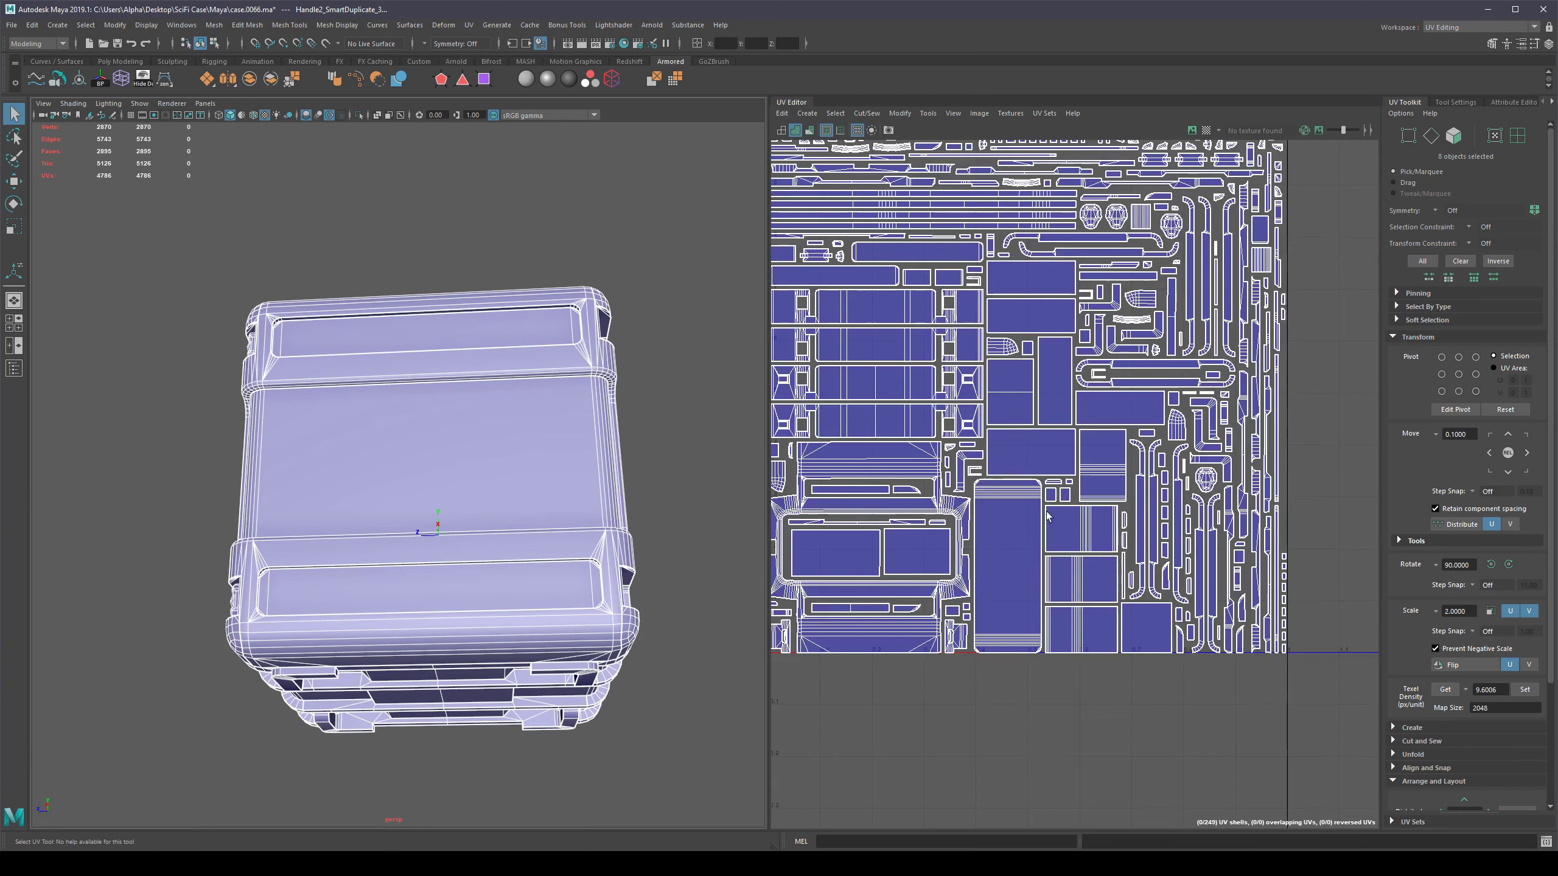
{"action": "scroll", "coordinate": [1046, 517], "scroll_direction": "up", "scroll_amount": 2}
{"action": "left_click_drag", "start_coordinate": [341, 485], "coordinate": [609, 483], "text": "alt"}
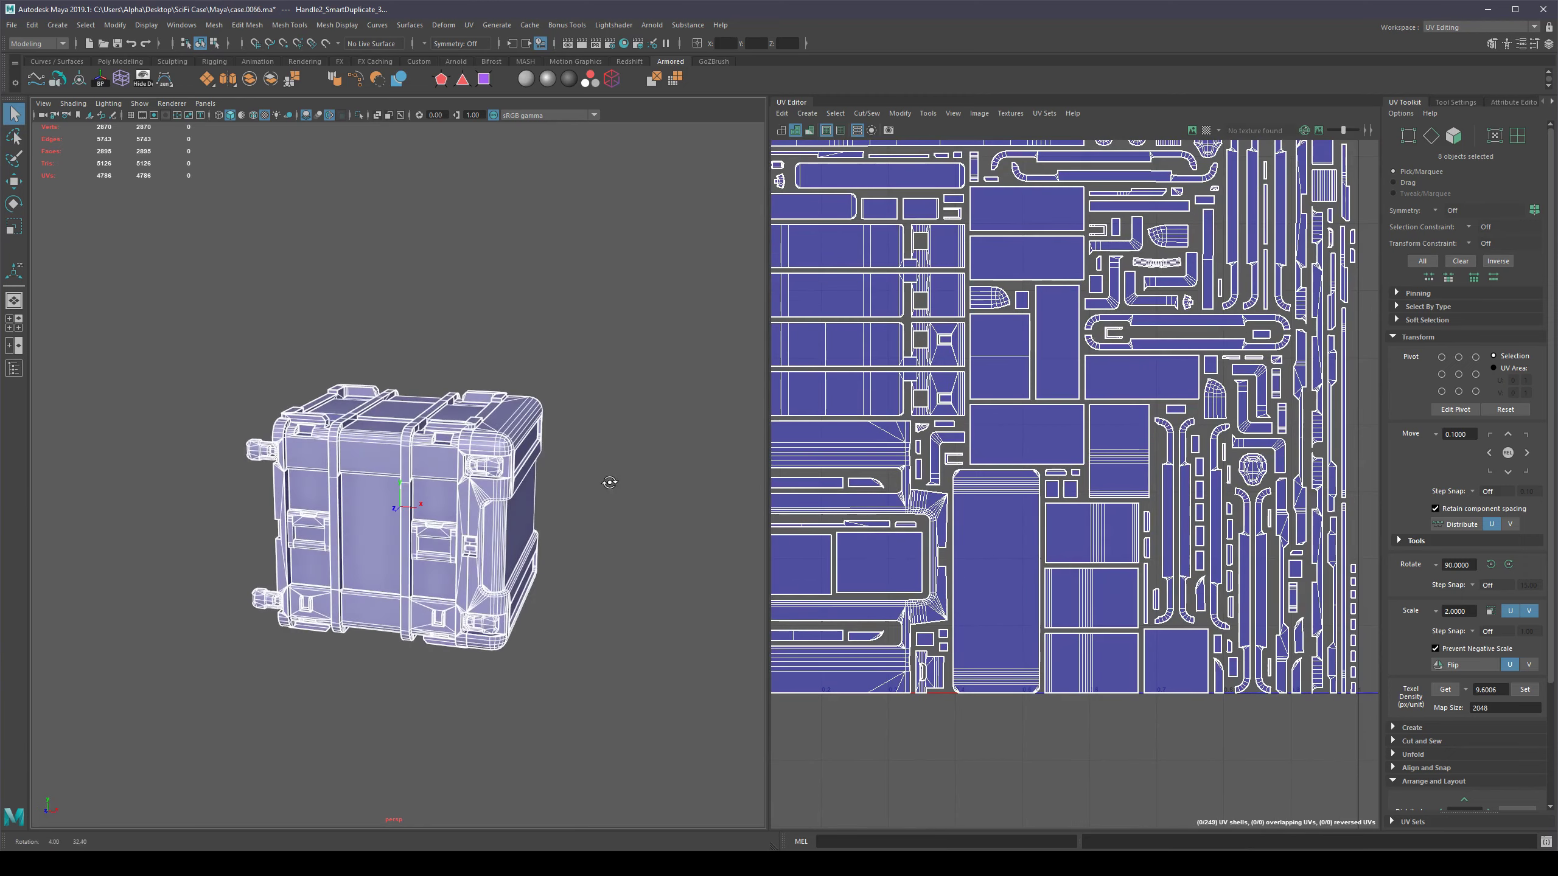
{"action": "scroll", "coordinate": [1003, 429], "scroll_direction": "down", "scroll_amount": 2}
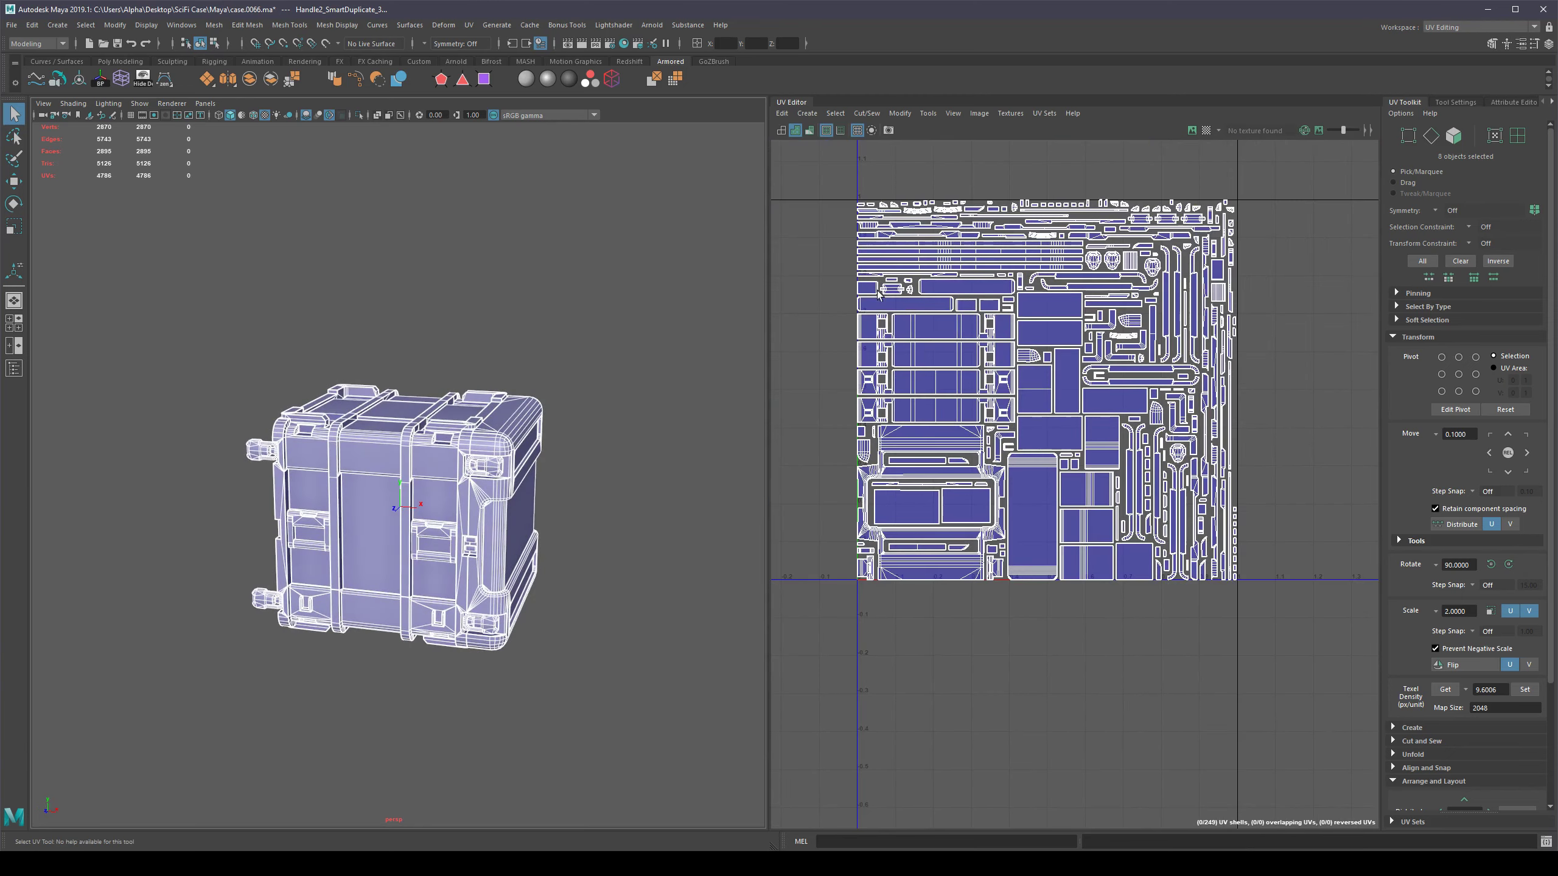
{"action": "left_click", "coordinate": [620, 287]}
{"action": "scroll", "coordinate": [600, 437], "scroll_direction": "up", "scroll_amount": 2}
{"action": "left_click_drag", "start_coordinate": [600, 437], "coordinate": [35, 816], "text": "alt"}
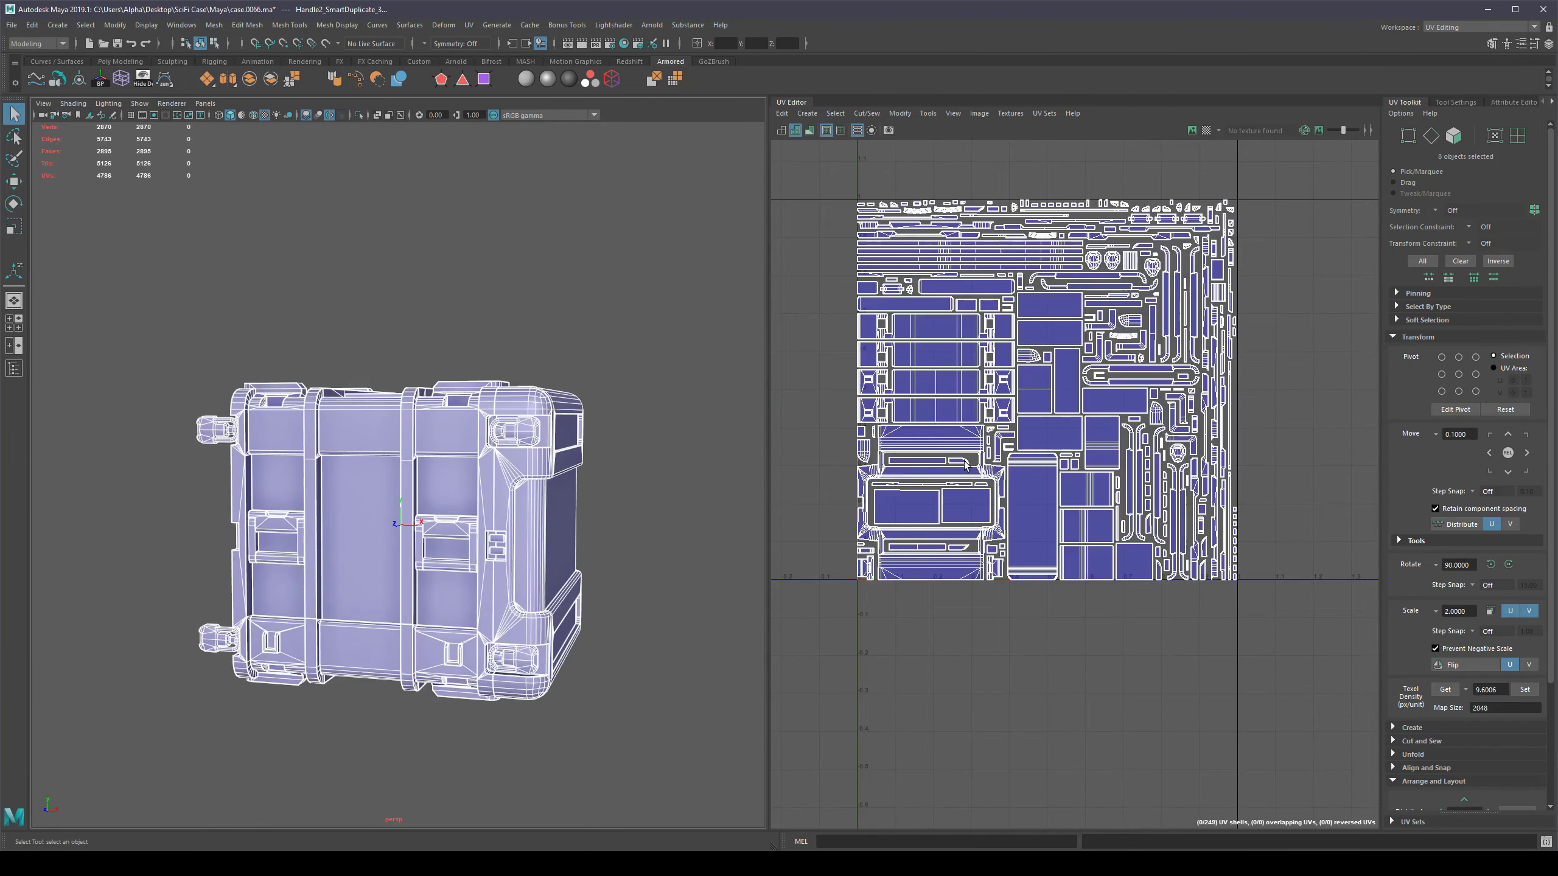
{"action": "scroll", "coordinate": [1265, 489], "scroll_direction": "up", "scroll_amount": 6}
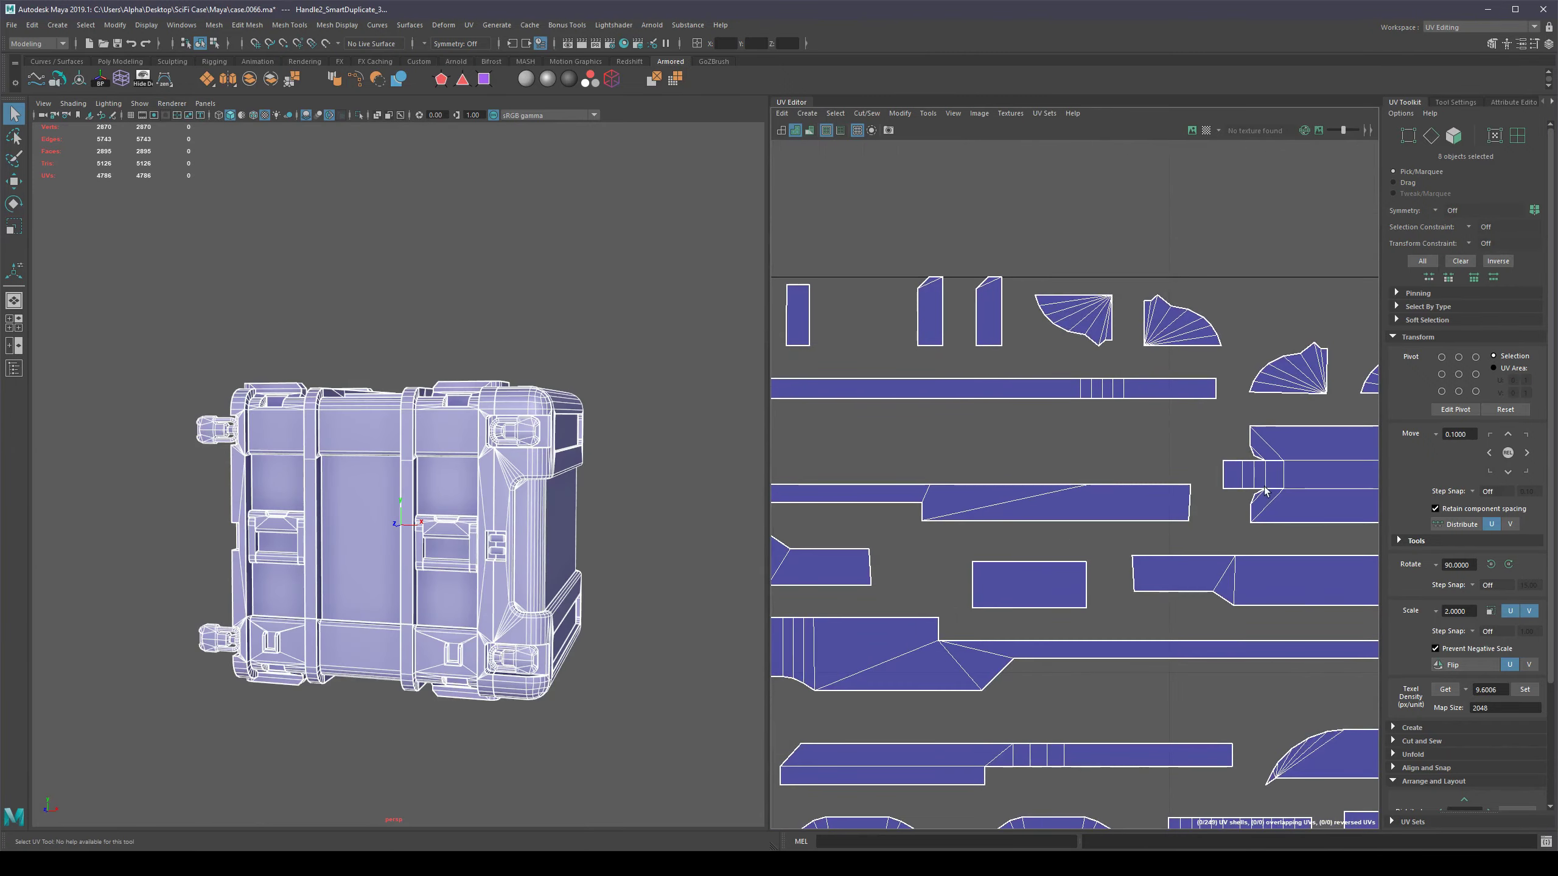
{"action": "scroll", "coordinate": [1265, 489], "scroll_direction": "down", "scroll_amount": 5}
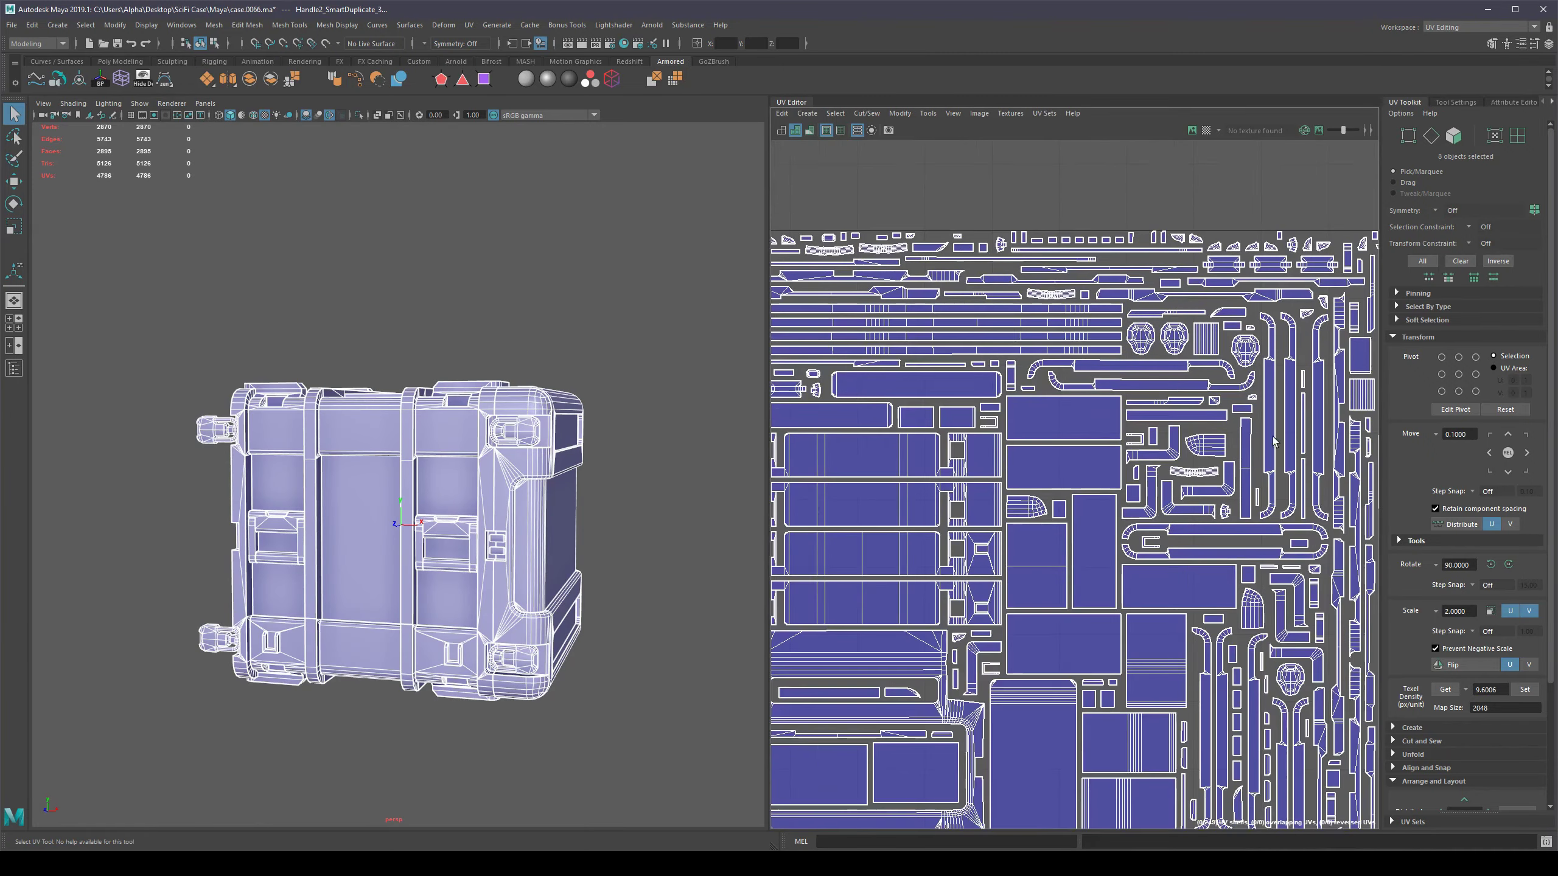
{"action": "scroll", "coordinate": [1275, 442], "scroll_direction": "down", "scroll_amount": 3}
{"action": "scroll", "coordinate": [1297, 456], "scroll_direction": "up", "scroll_amount": 2}
{"action": "middle_click_drag", "start_coordinate": [1349, 528], "coordinate": [1420, 435], "text": "alt"}
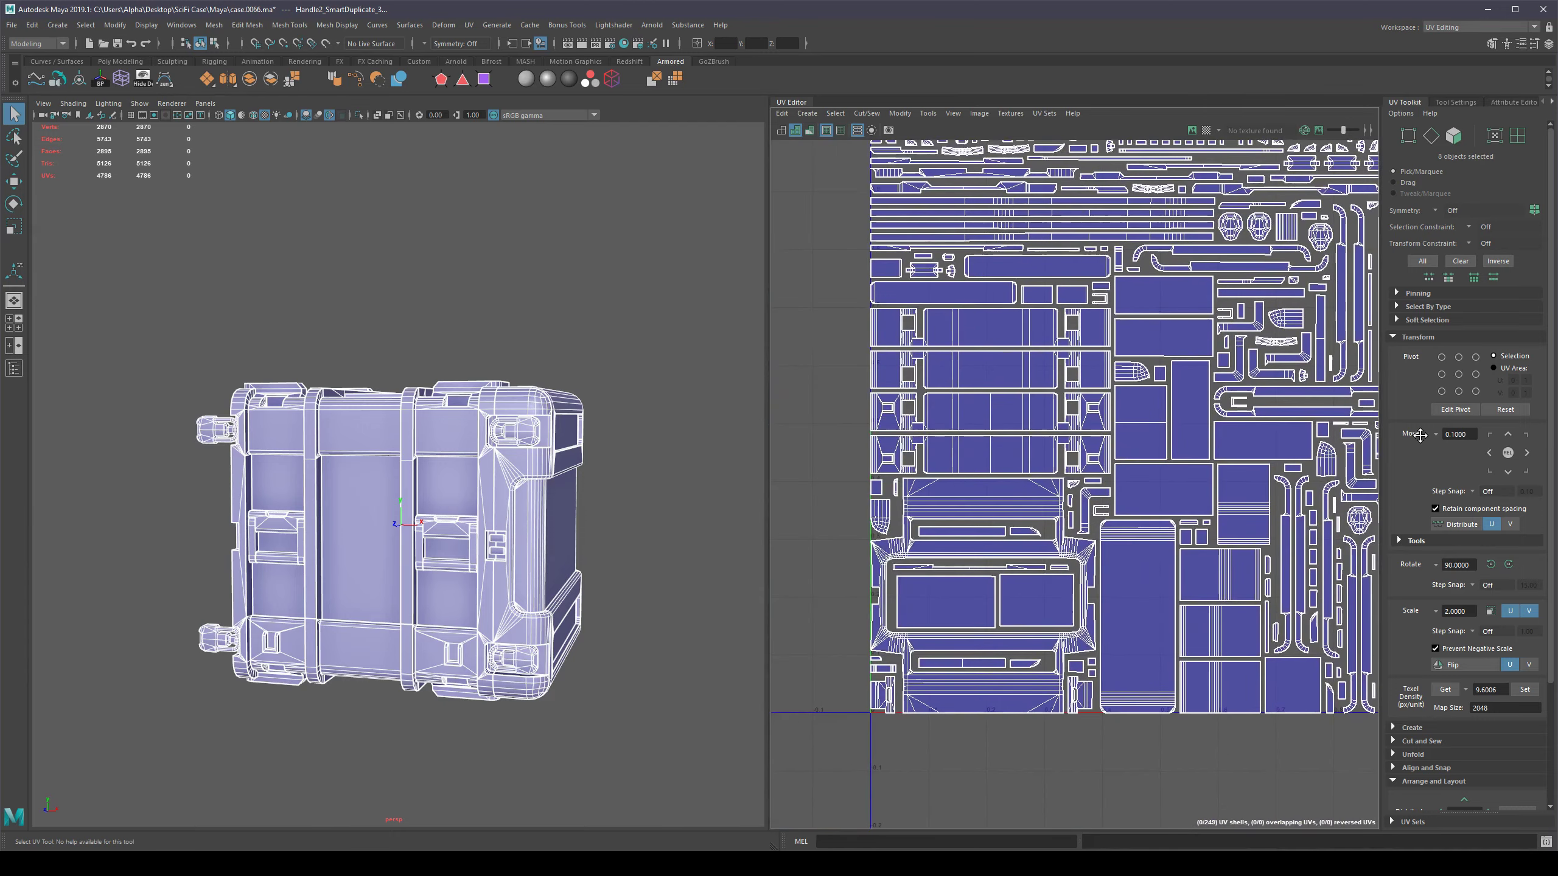
{"action": "scroll", "coordinate": [1173, 544], "scroll_direction": "down", "scroll_amount": 5}
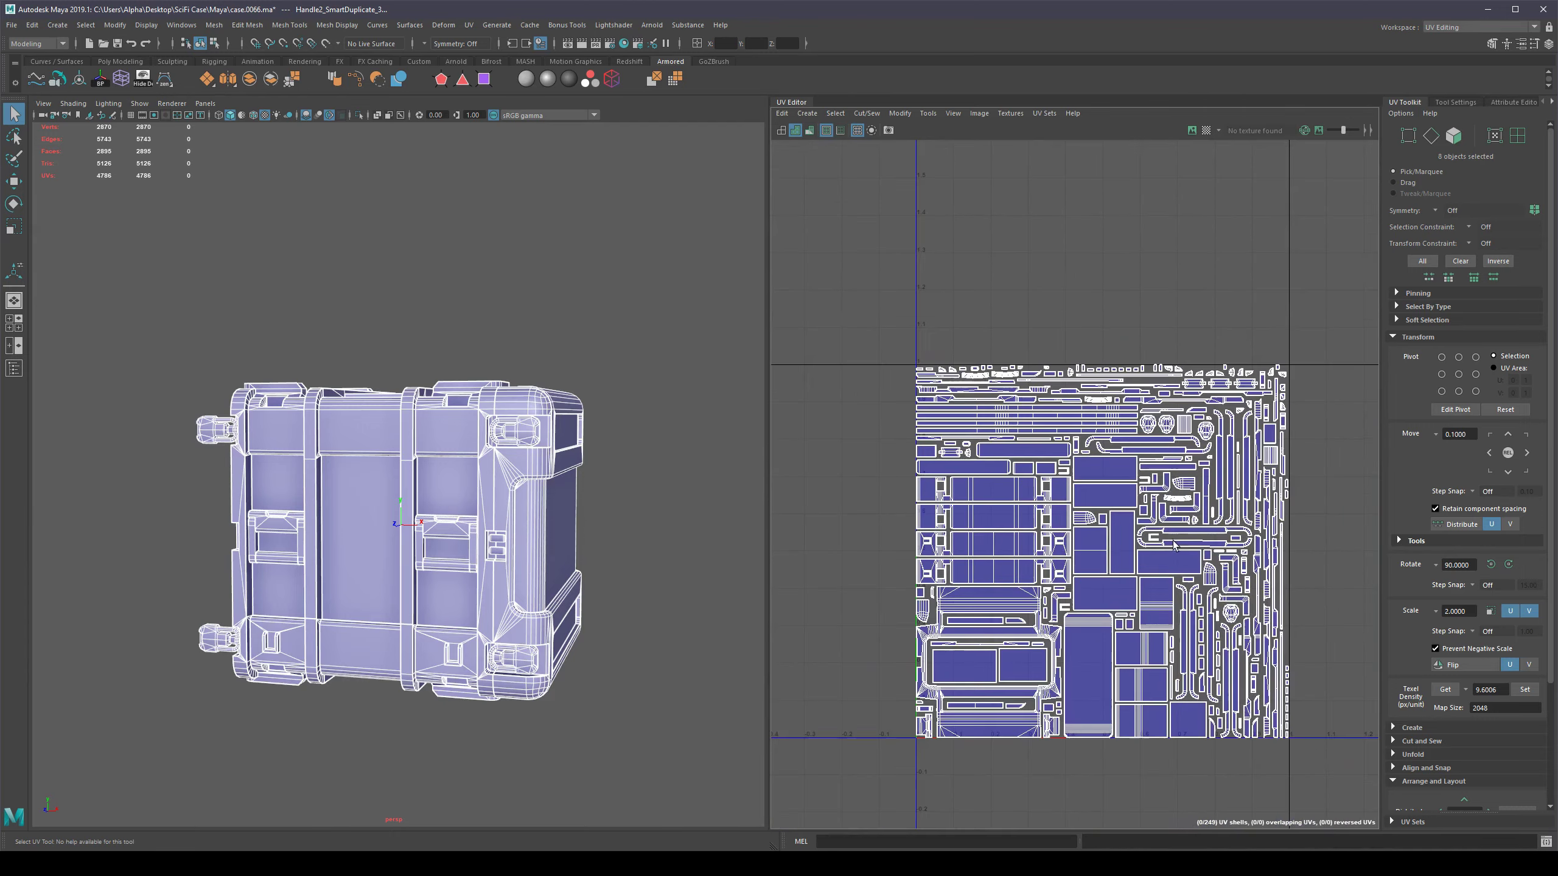
Select all UVs of the case, scale them down slightly to leave a margin inside the UV tile, and return to object selection.
{"action": "middle_click_drag", "start_coordinate": [1134, 511], "coordinate": [1117, 455], "text": "alt"}
{"action": "key", "text": "r"}
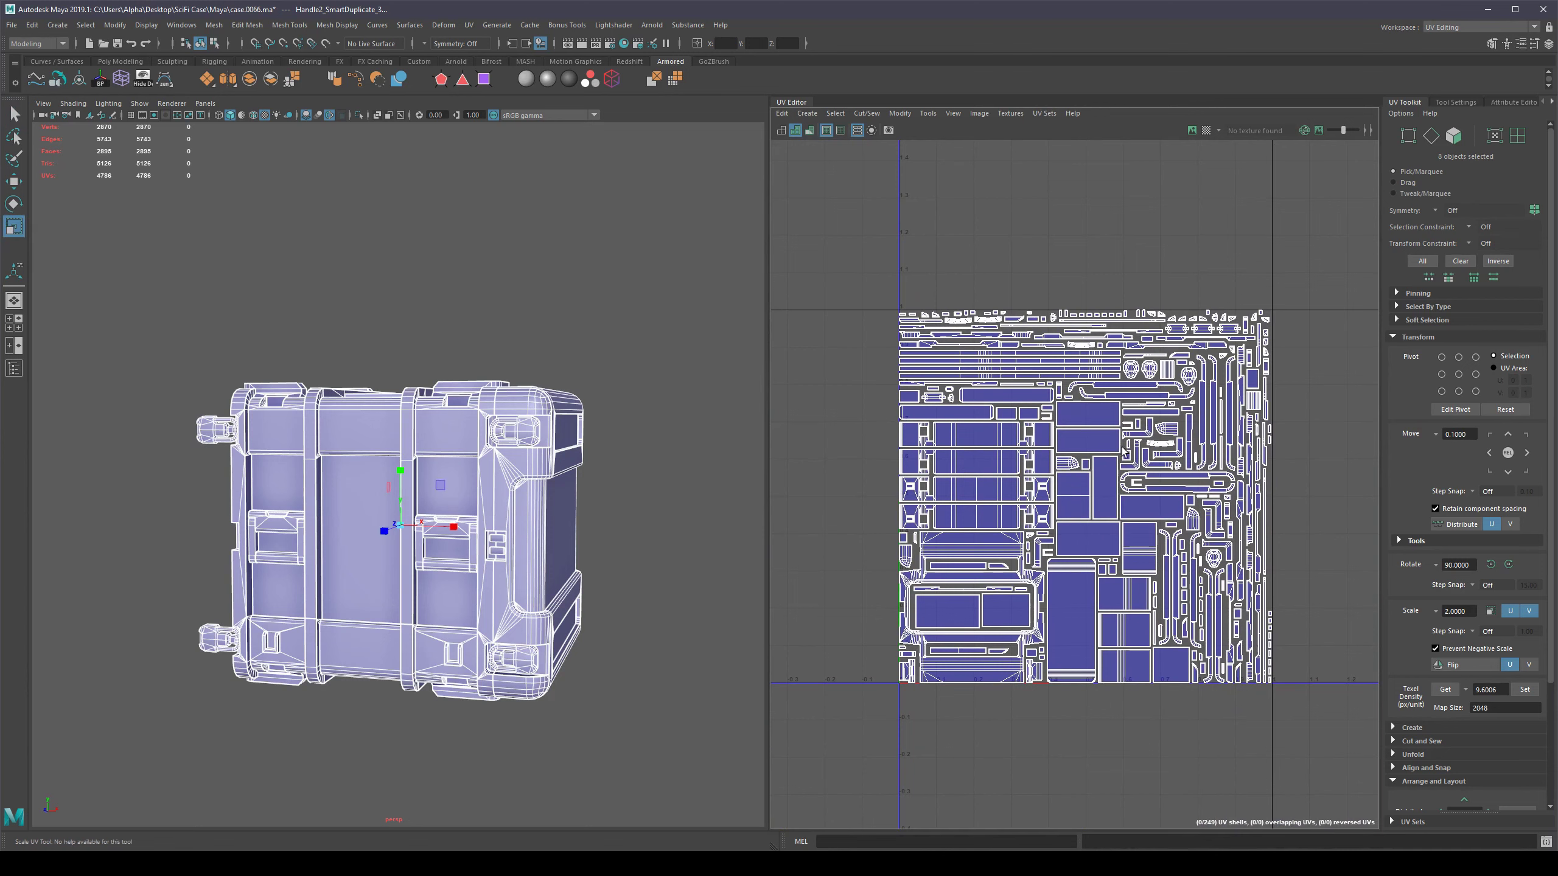
{"action": "right_click_drag", "start_coordinate": [1066, 359], "coordinate": [1111, 357]}
{"action": "left_click_drag", "start_coordinate": [826, 229], "coordinate": [1324, 714]}
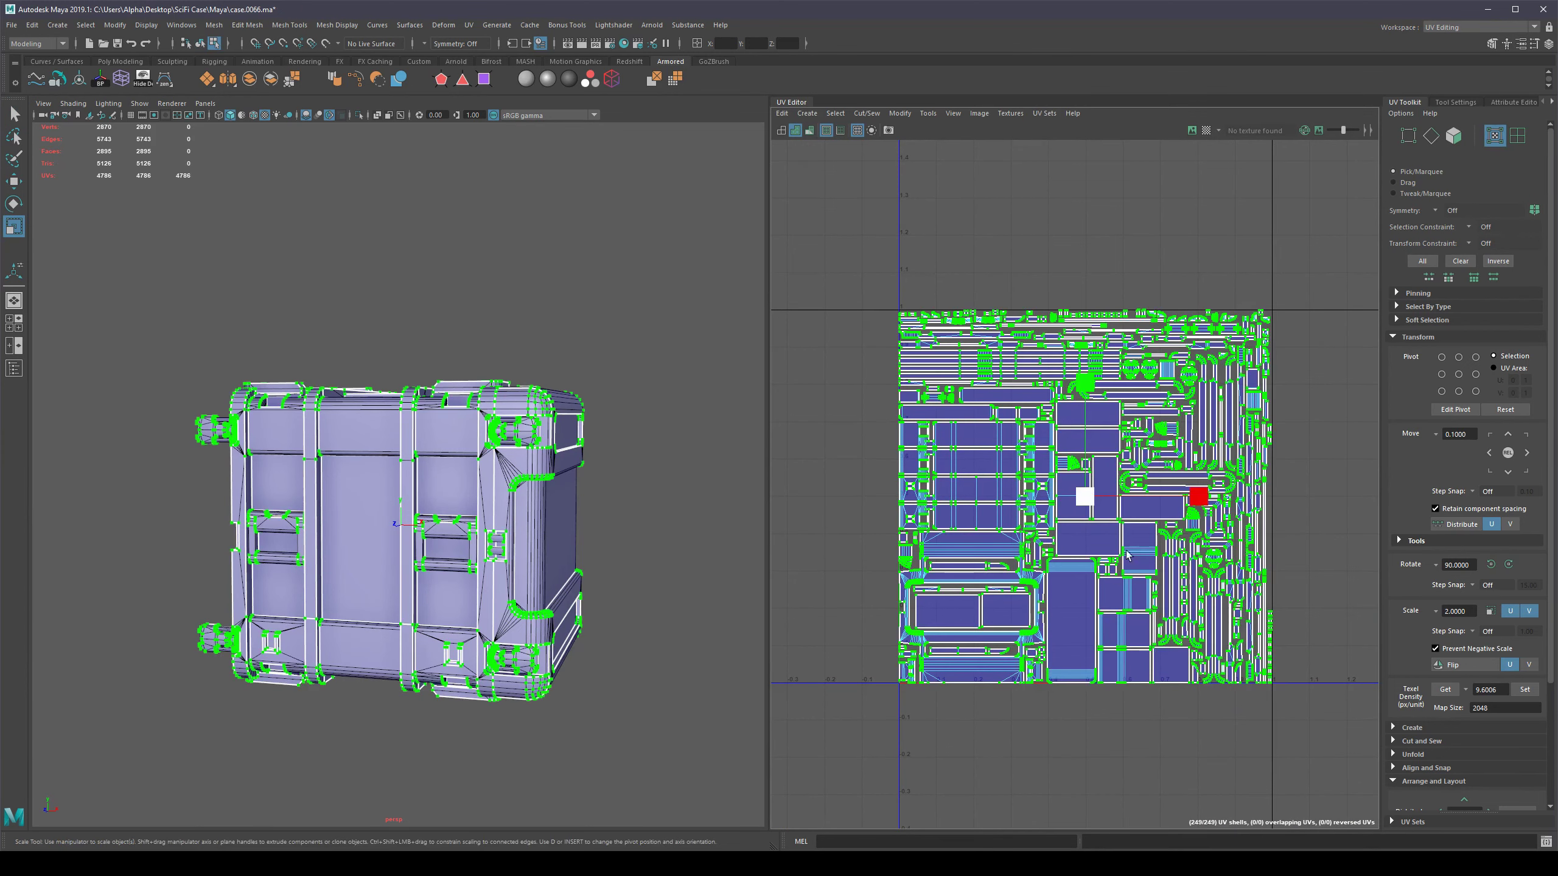
{"action": "scroll", "coordinate": [1107, 497], "scroll_direction": "up", "scroll_amount": 3}
{"action": "scroll", "coordinate": [1124, 537], "scroll_direction": "up", "scroll_amount": 1}
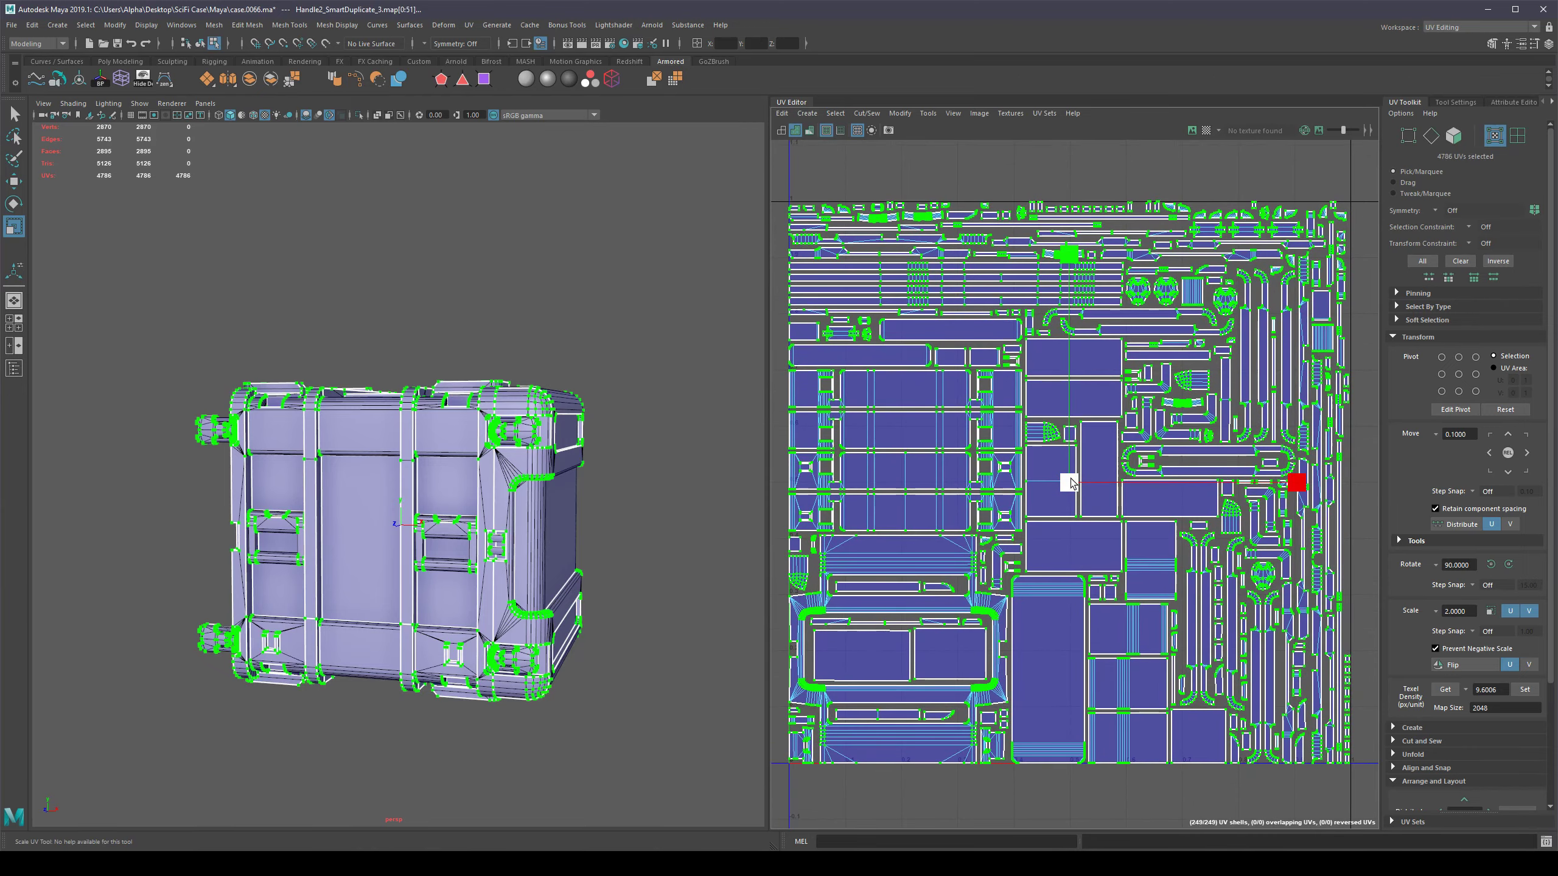
{"action": "left_click_drag", "start_coordinate": [1069, 482], "coordinate": [1067, 483]}
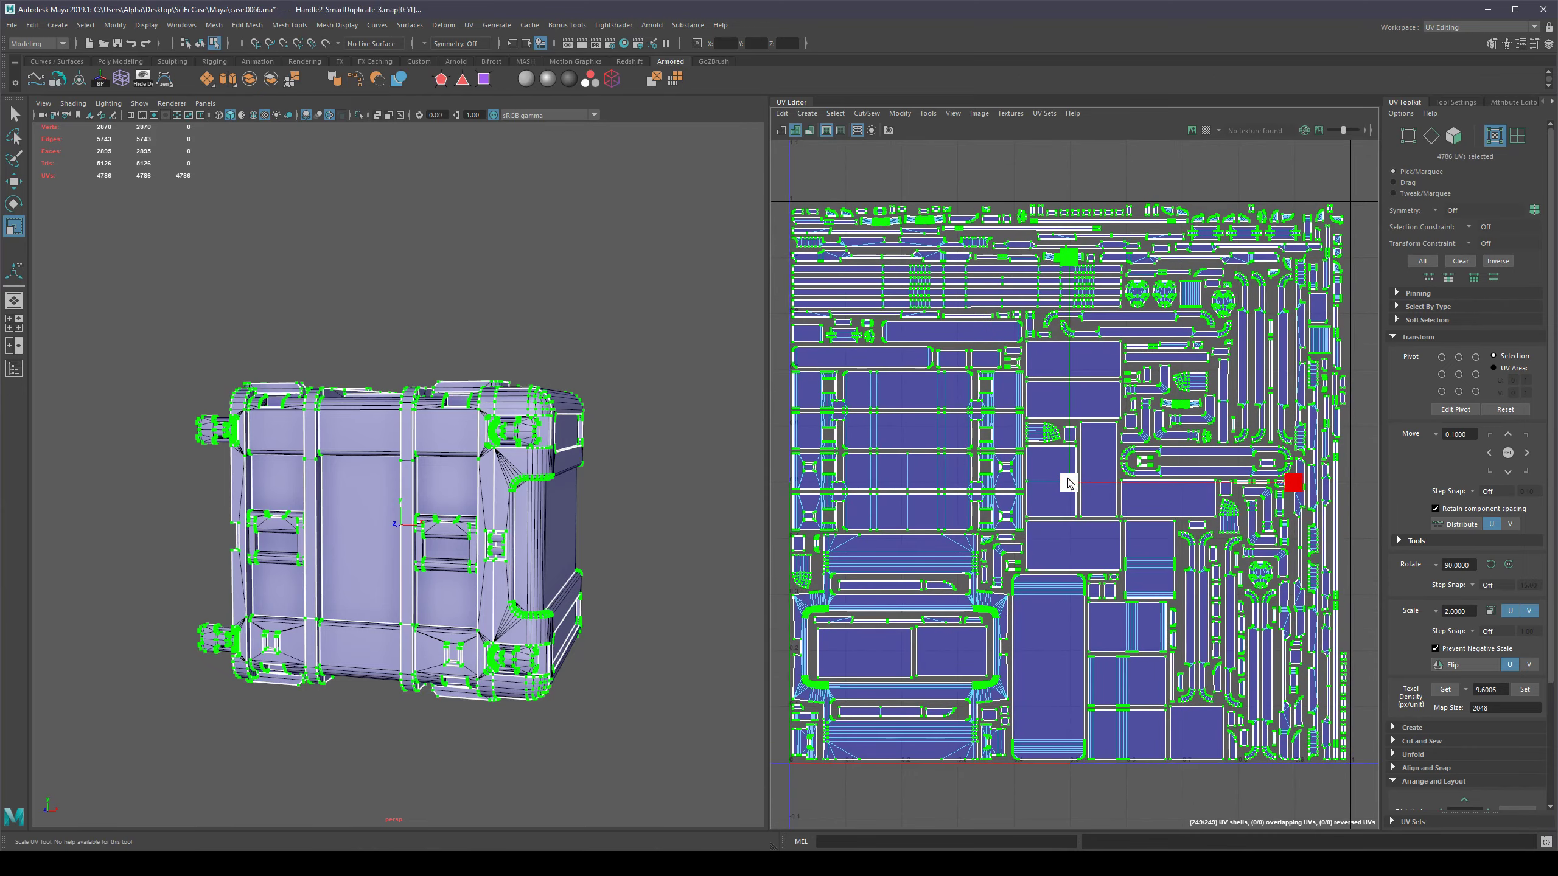
{"action": "key", "text": "q"}
{"action": "scroll", "coordinate": [1115, 475], "scroll_direction": "down", "scroll_amount": 4}
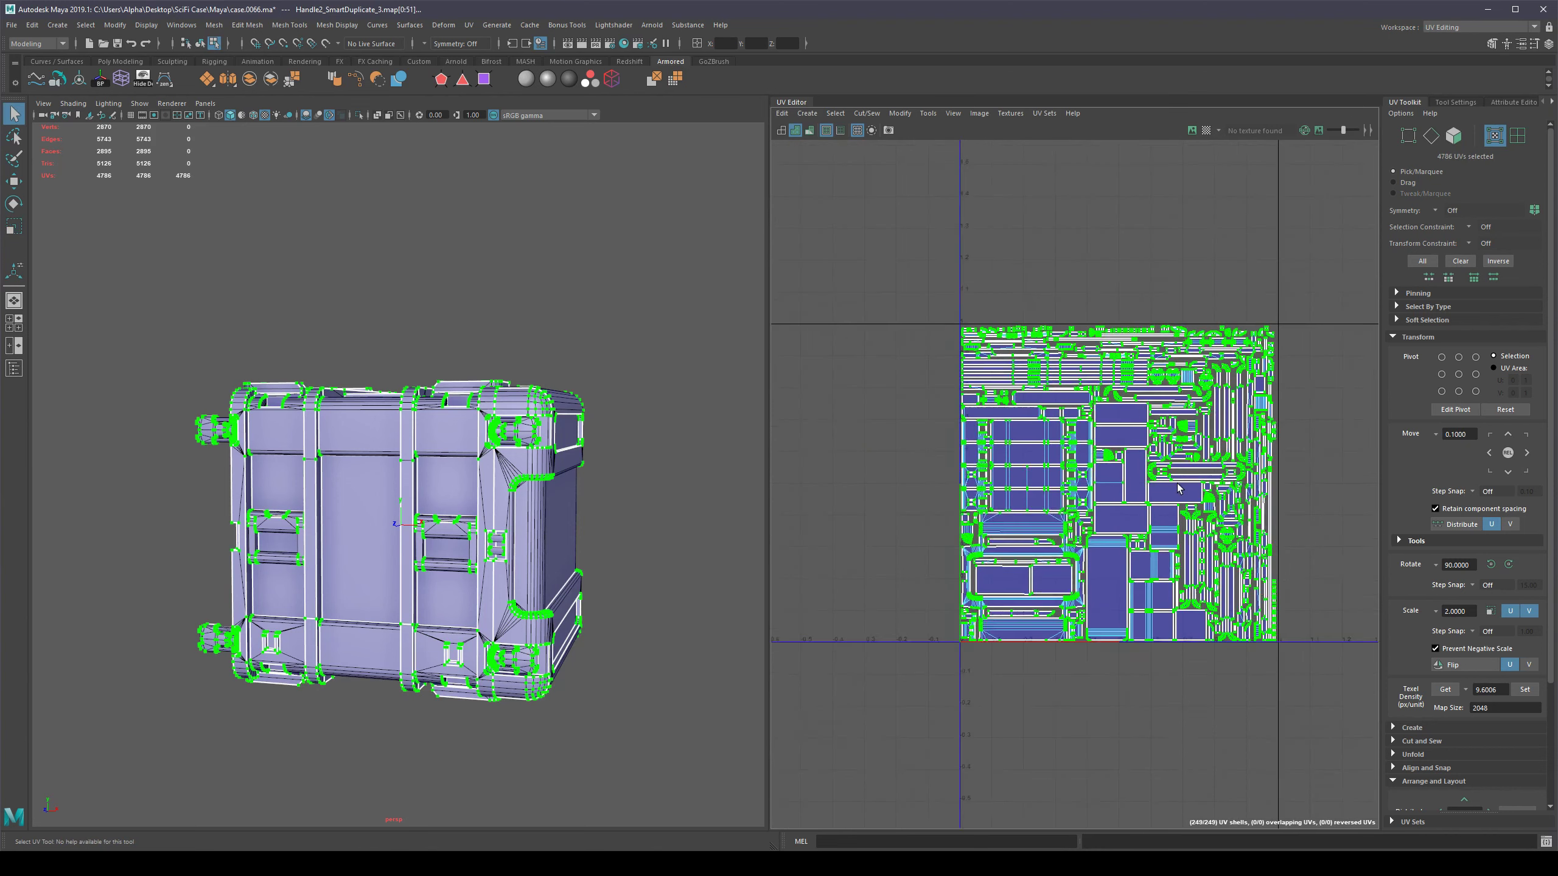
{"action": "key", "text": "F8"}
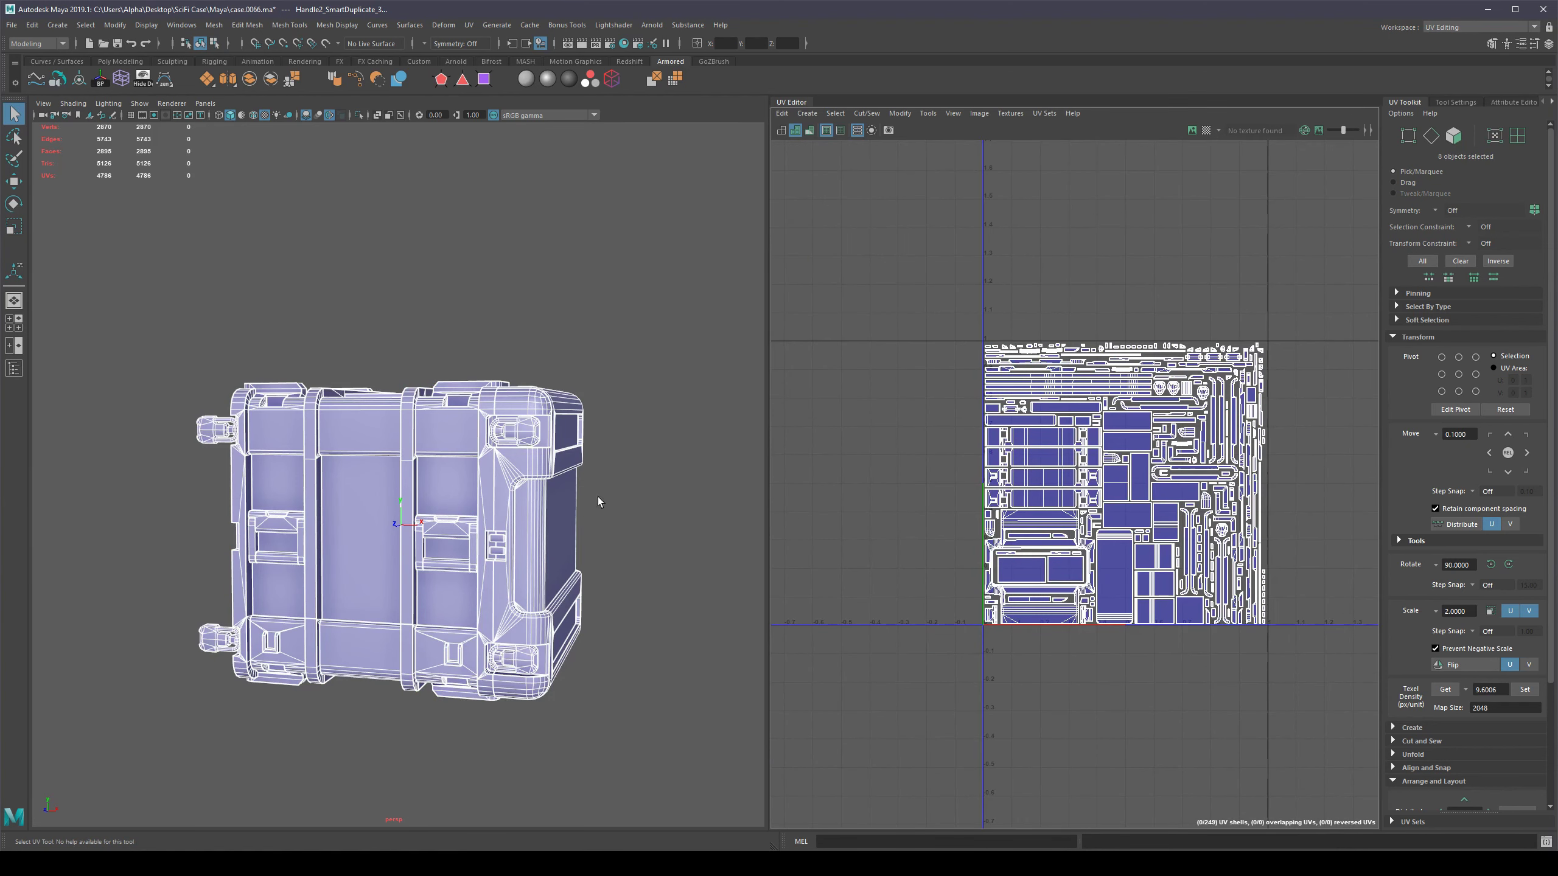
Select every edge of the case in the UV layout and soften all of them.
{"action": "right_click_drag", "start_coordinate": [509, 456], "coordinate": [510, 430]}
{"action": "scroll", "coordinate": [654, 247], "scroll_direction": "down", "scroll_amount": 4}
{"action": "key", "text": "F8"}
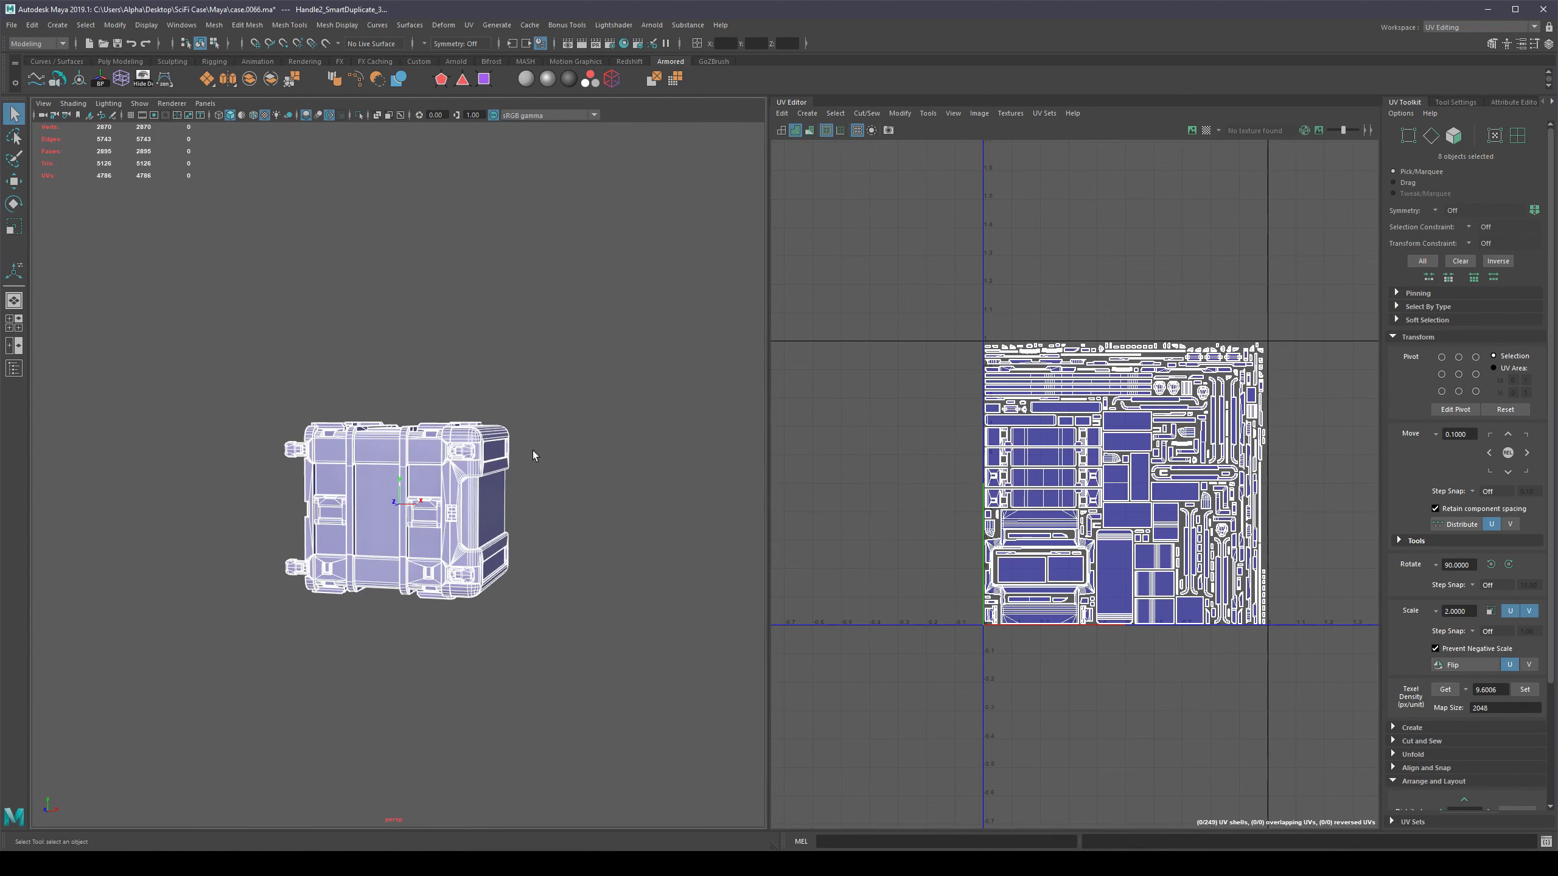
{"action": "right_click_drag", "start_coordinate": [1083, 457], "coordinate": [1085, 424]}
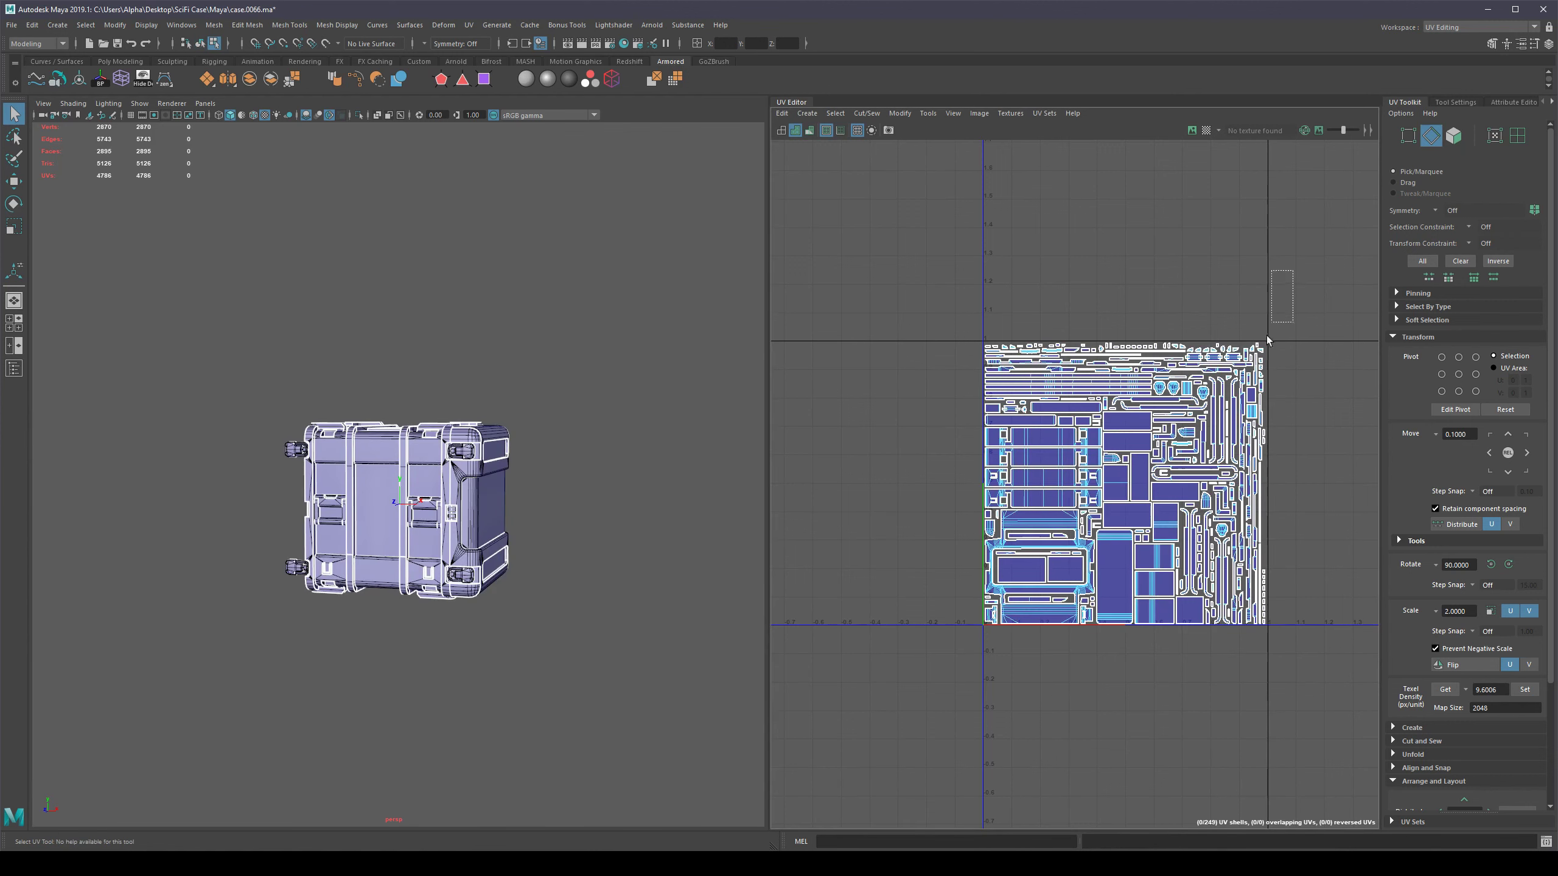
{"action": "left_click_drag", "start_coordinate": [1293, 271], "coordinate": [853, 725]}
{"action": "mouse_move", "coordinate": [871, 387]}
{"action": "right_mouse_down", "text": "shift"}
{"action": "mouse_move", "coordinate": [629, 404]}
{"action": "mouse_move", "coordinate": [705, 417]}
{"action": "mouse_move", "coordinate": [862, 407]}
{"action": "right_mouse_up", "text": "shift"}
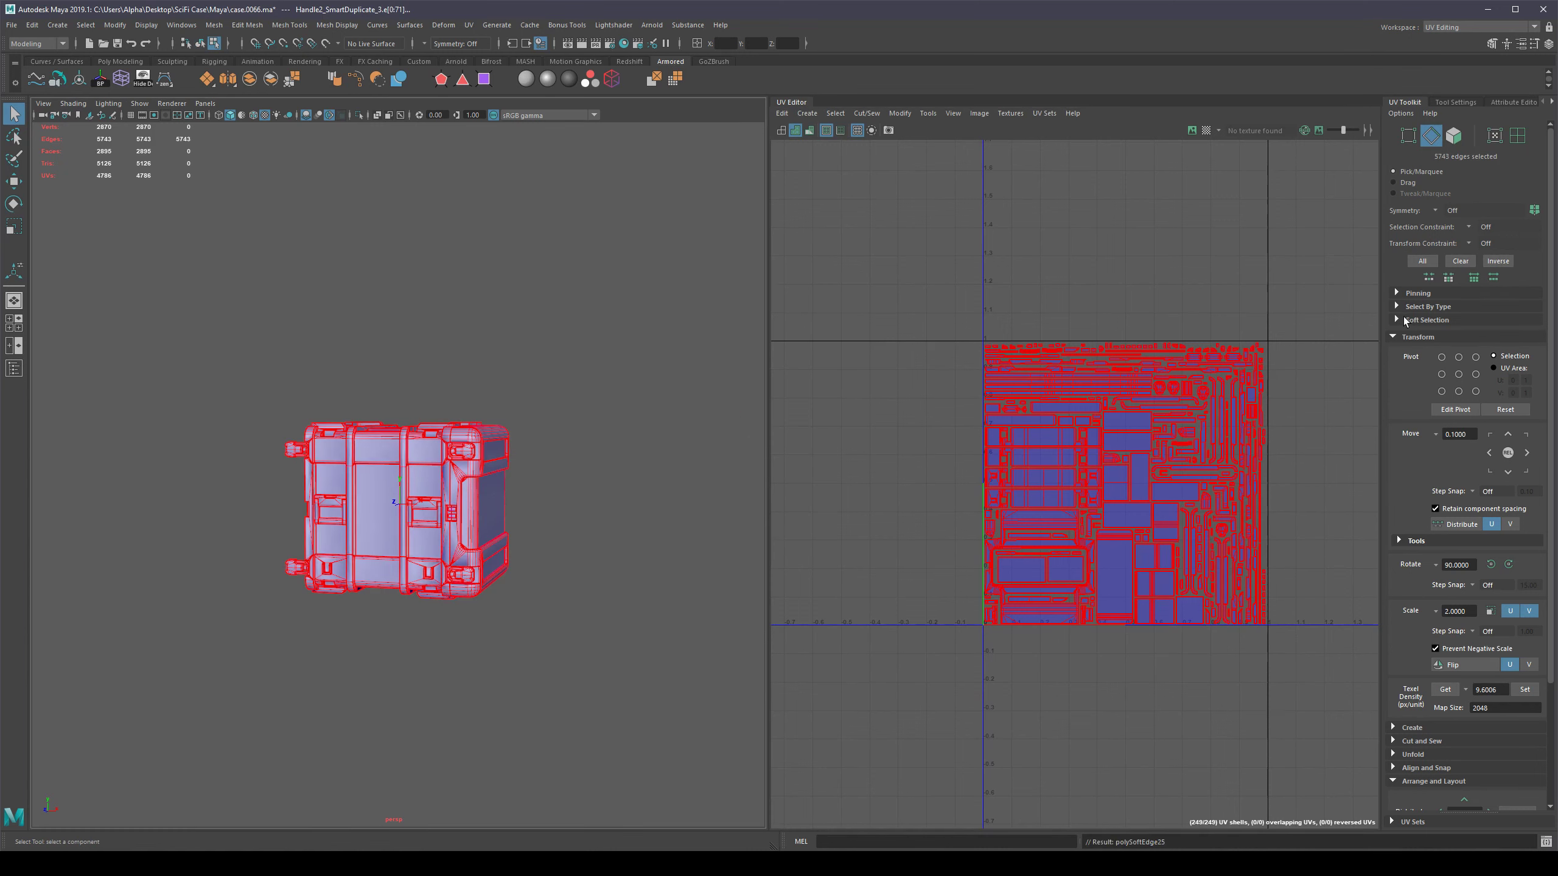
Select only the texture border edges of all the case's UV shells.
{"action": "left_click", "coordinate": [1394, 337]}
{"action": "left_click", "coordinate": [1397, 306]}
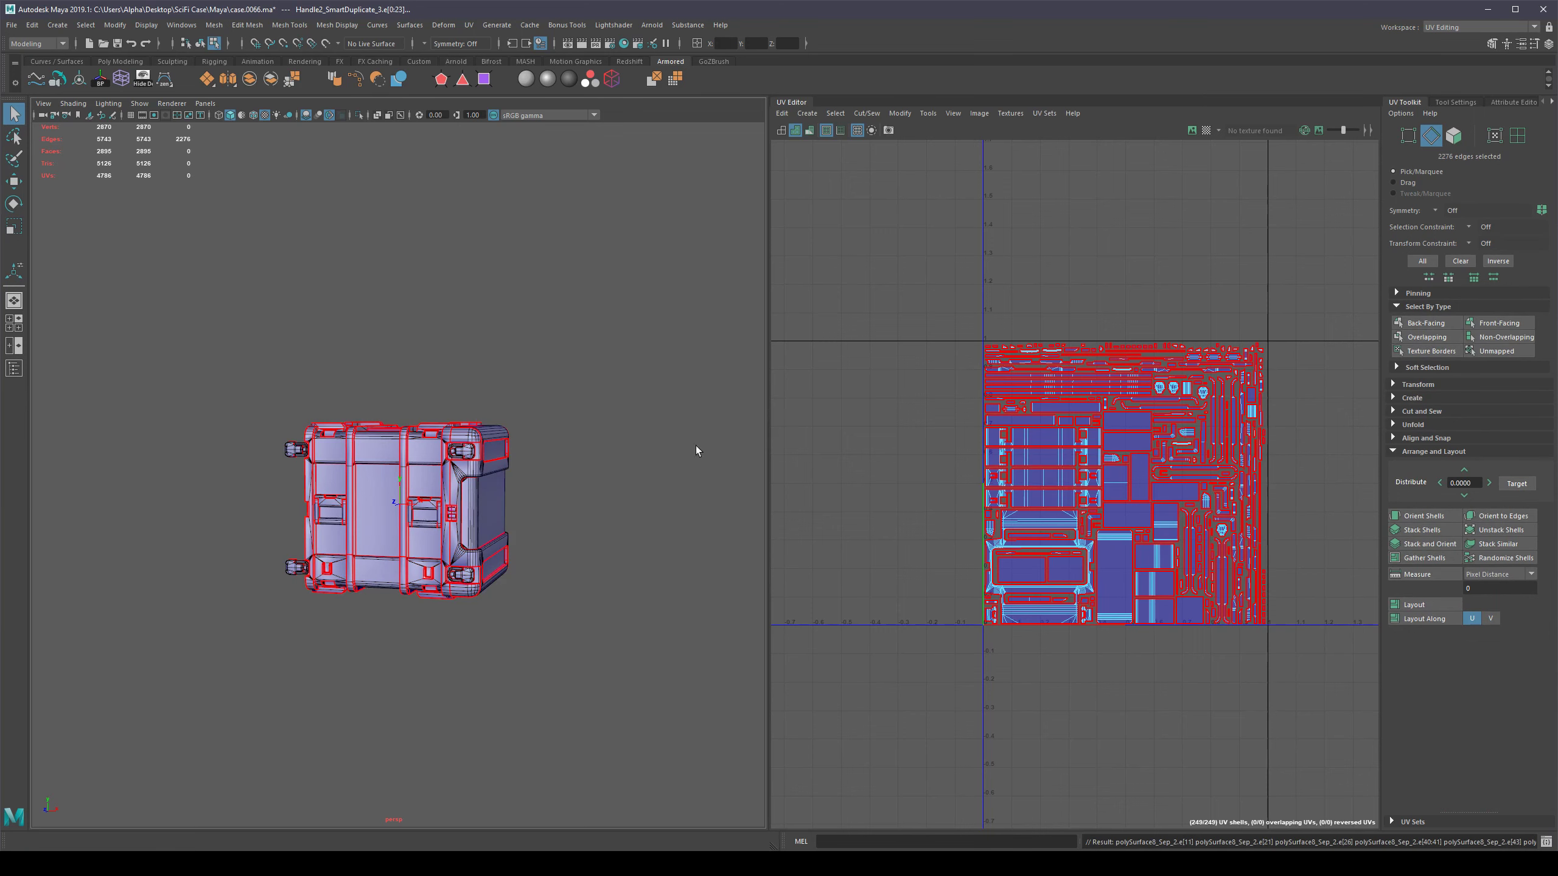
Harden the selected texture border edges of the case and return to object selection.
{"action": "scroll", "coordinate": [659, 414], "scroll_direction": "up", "scroll_amount": 3}
{"action": "right_click_drag", "start_coordinate": [660, 416], "coordinate": [777, 452], "text": "shift"}
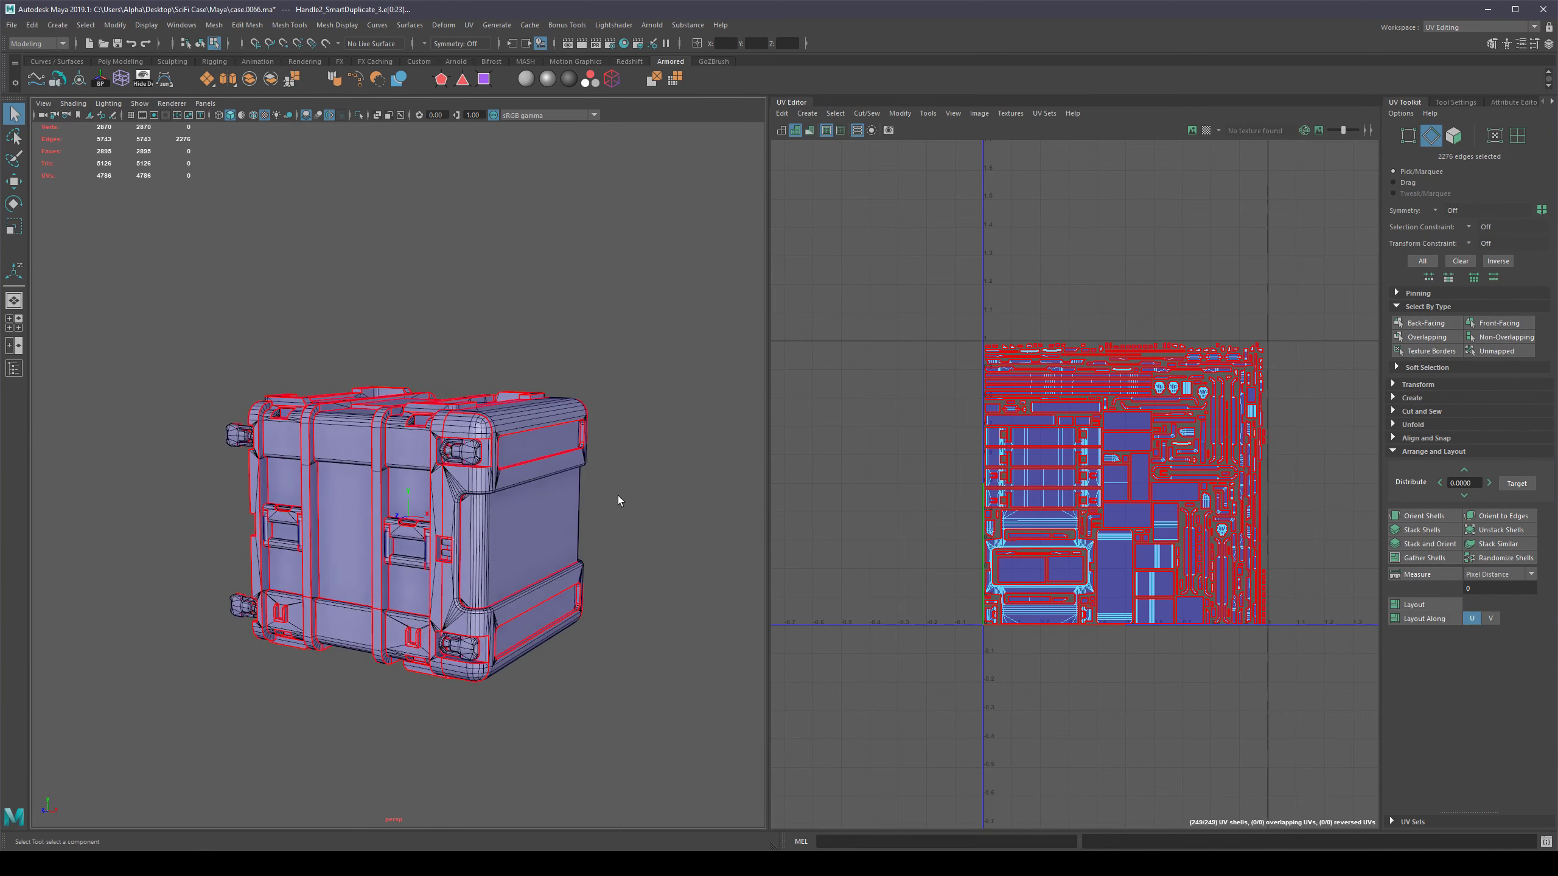
{"action": "key", "text": "F8"}
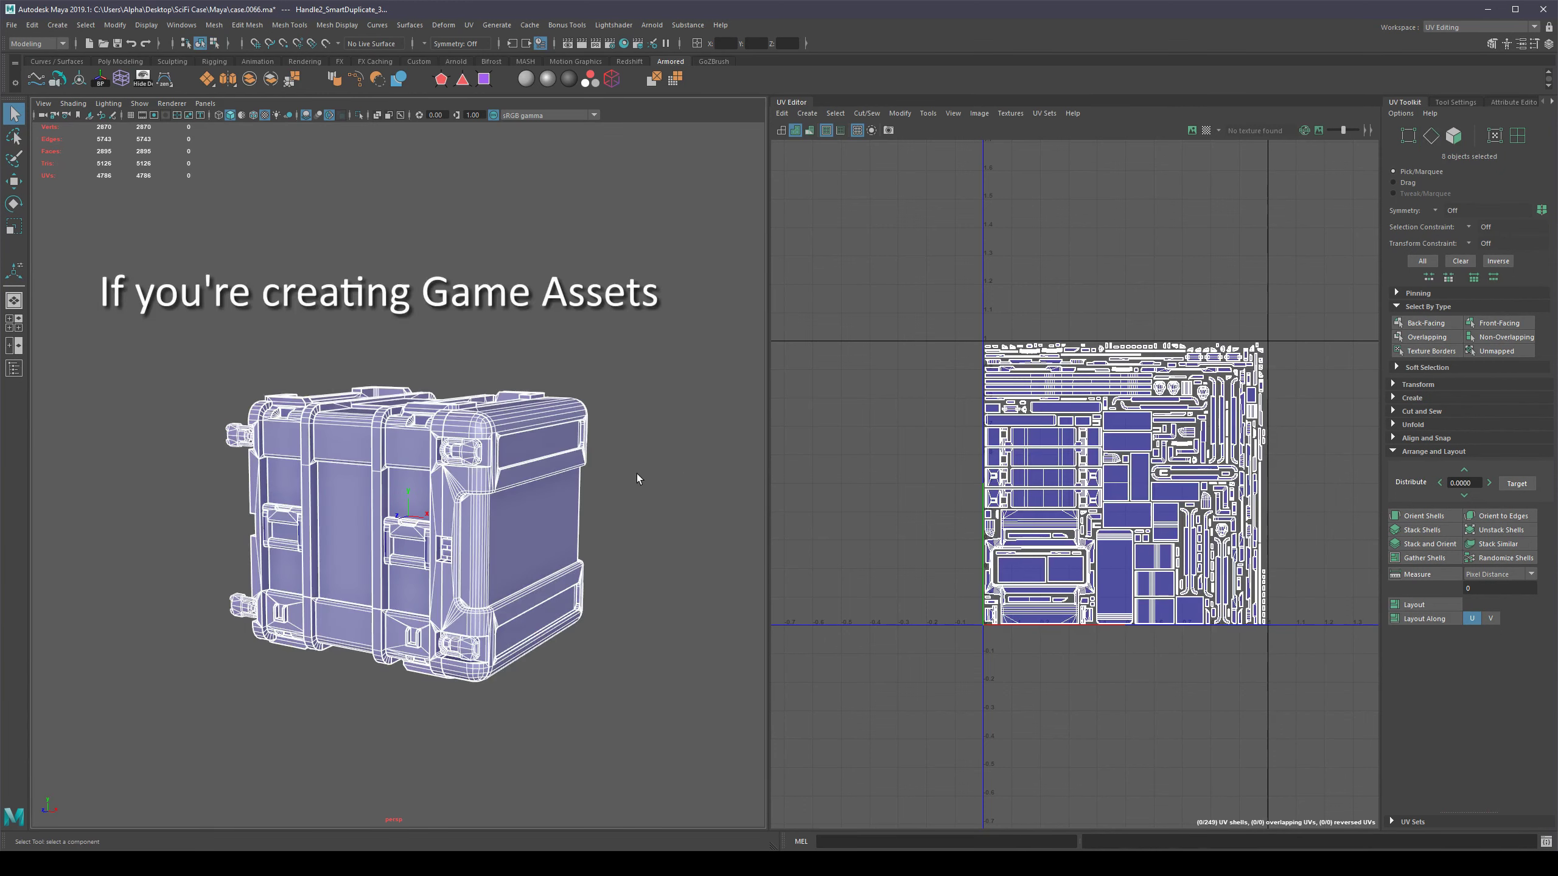
Examine the shading of the case's corners, bands and latches from several angles.
{"action": "left_click", "coordinate": [638, 473]}
{"action": "left_click_drag", "start_coordinate": [713, 334], "coordinate": [236, 721]}
{"action": "mouse_move", "coordinate": [550, 421]}
{"action": "right_mouse_down", "text": "alt"}
{"action": "mouse_move", "coordinate": [571, 459]}
{"action": "mouse_move", "coordinate": [572, 431]}
{"action": "right_mouse_up", "text": "alt"}
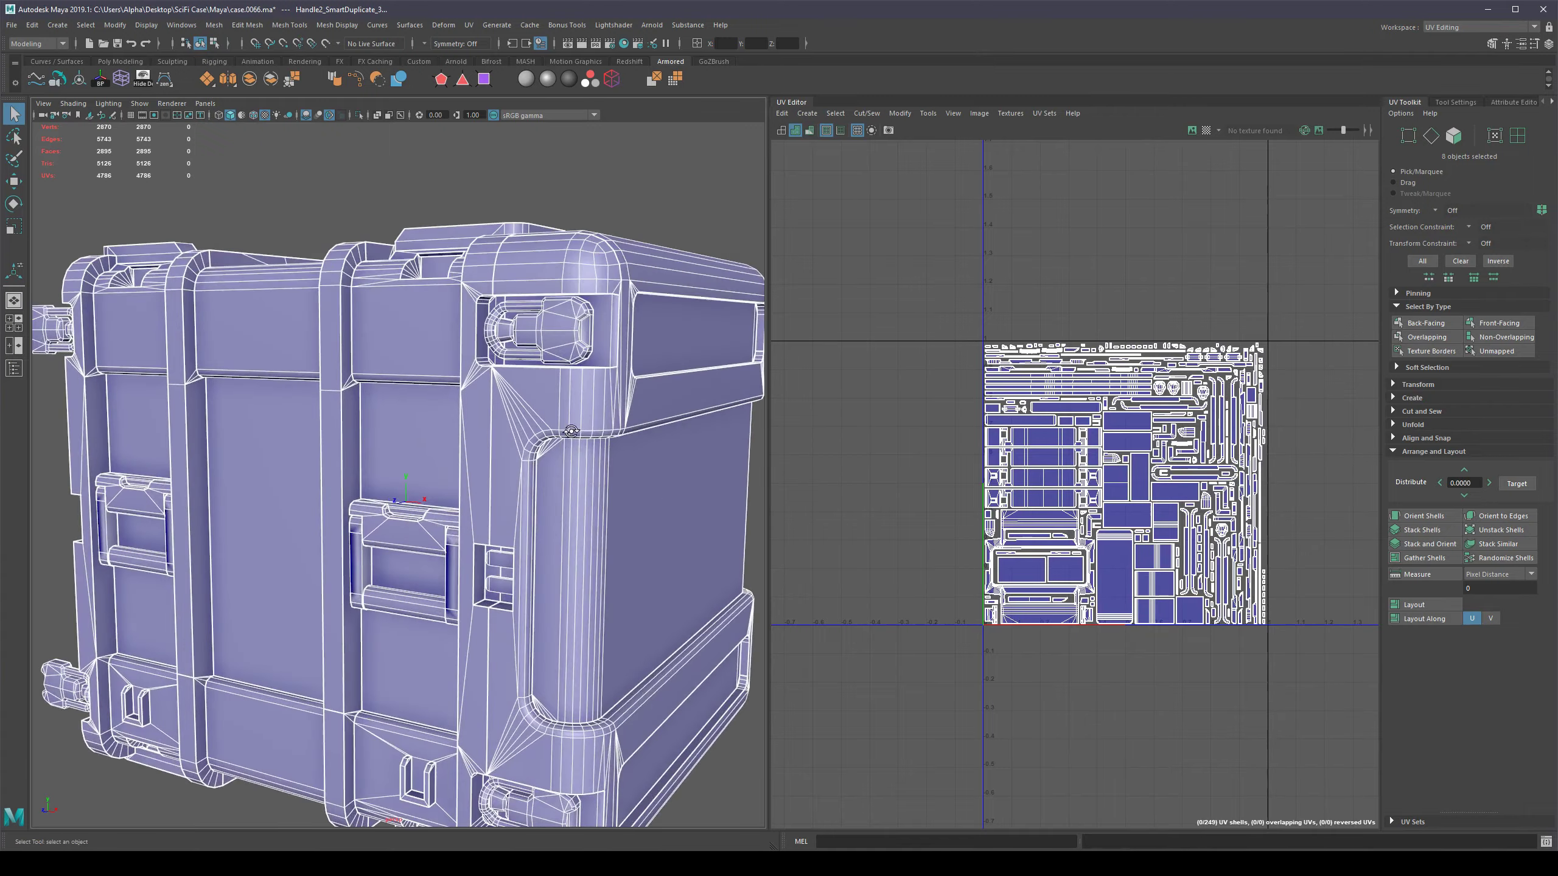
{"action": "left_click_drag", "start_coordinate": [572, 431], "coordinate": [645, 428], "text": "alt"}
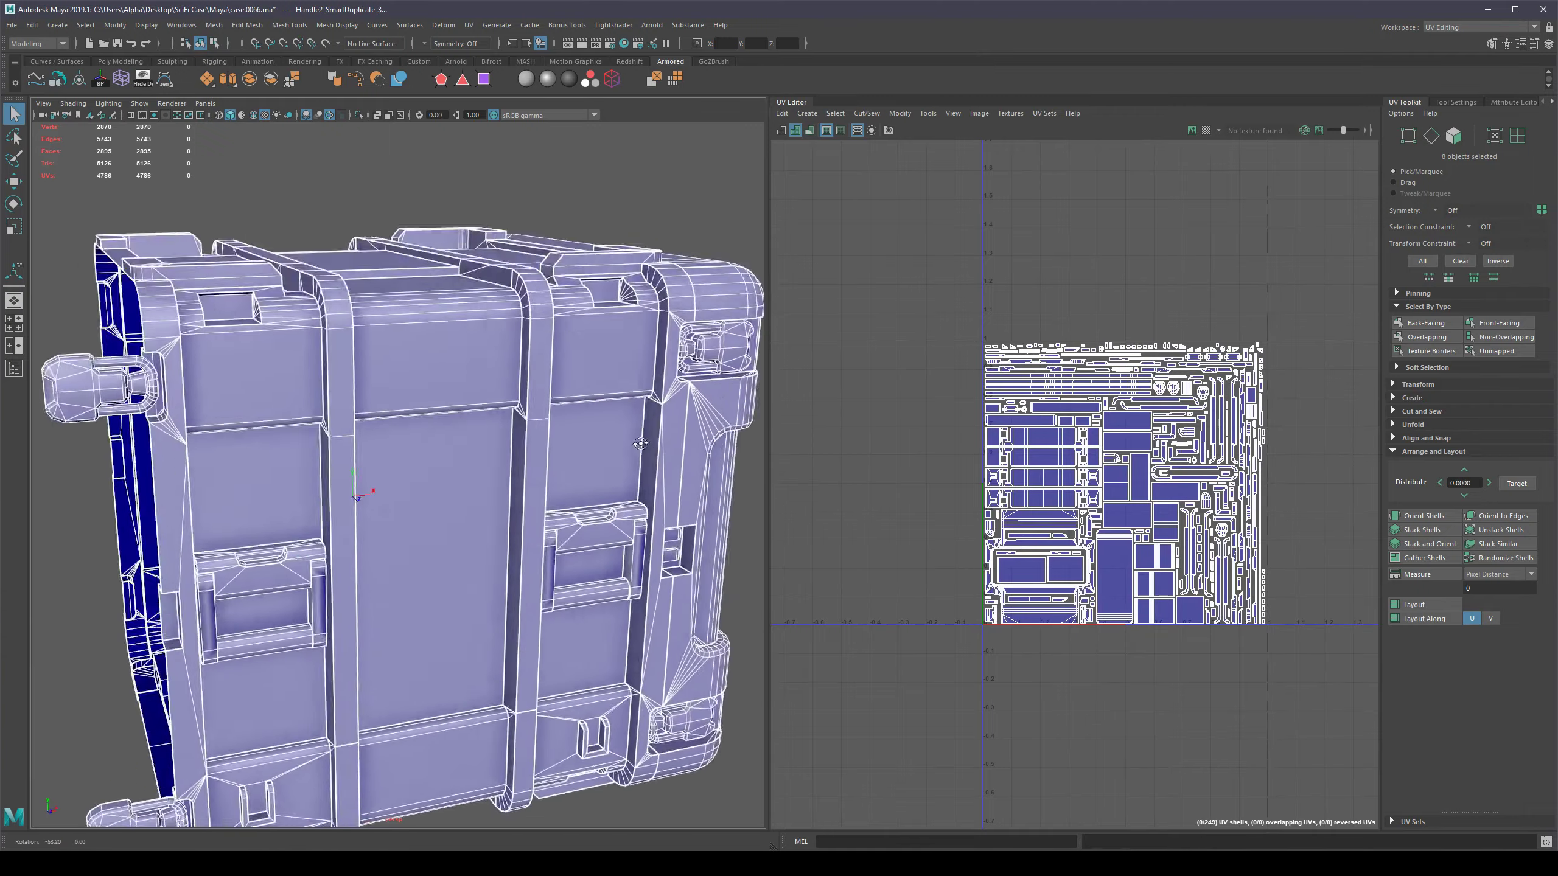
{"action": "right_click_drag", "start_coordinate": [645, 429], "coordinate": [627, 401], "text": "alt"}
{"action": "left_click_drag", "start_coordinate": [627, 401], "coordinate": [675, 467], "text": "alt"}
{"action": "left_click", "coordinate": [673, 469]}
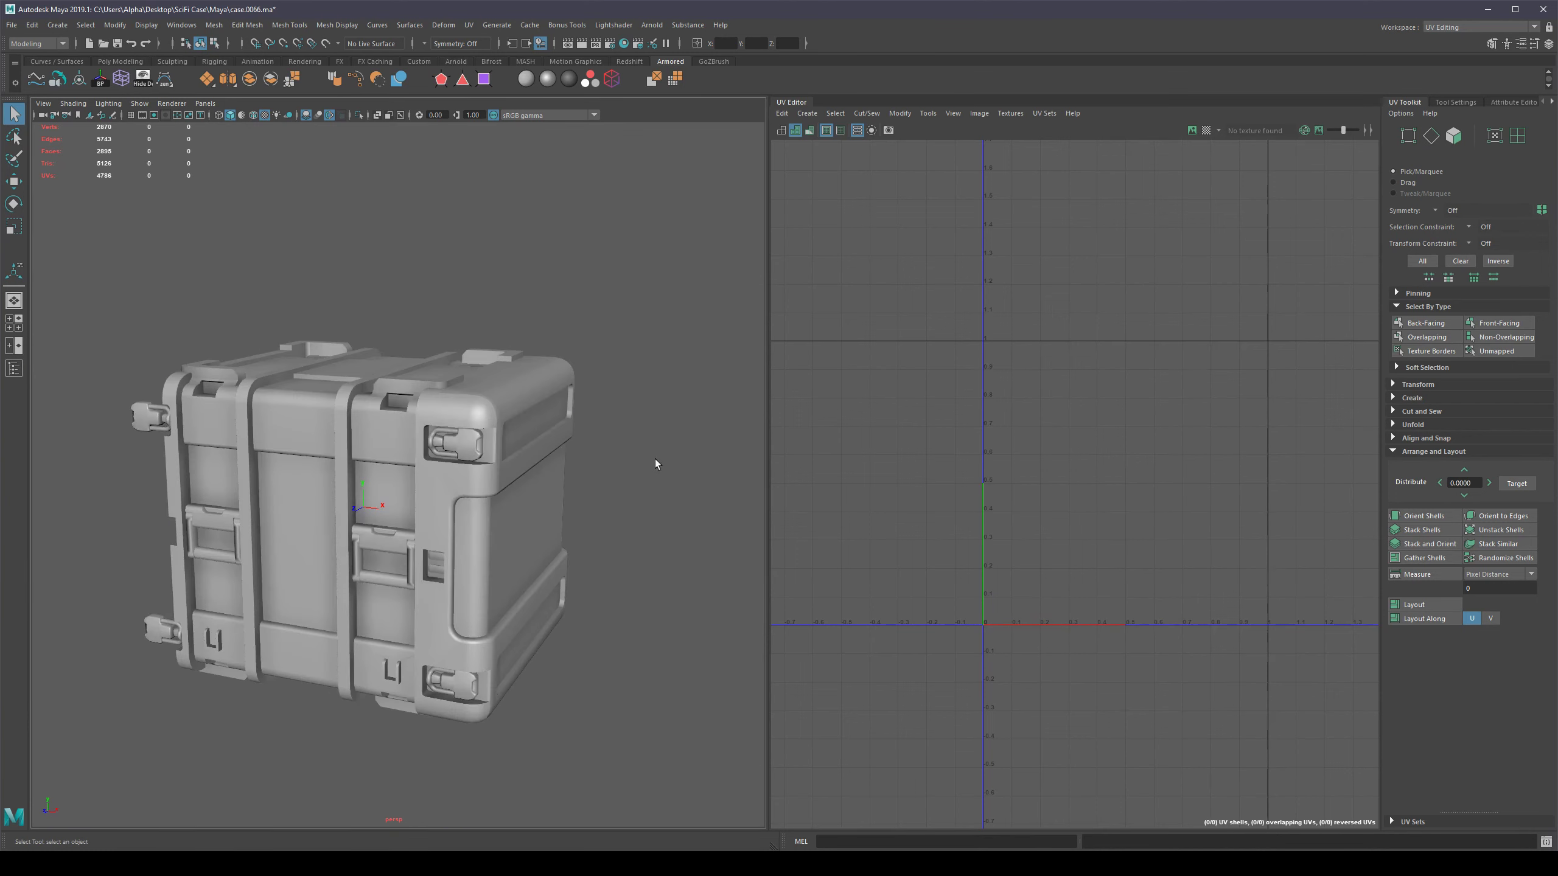
Review the whole case with all its UV shells shown, and save the scene as the incremental version case.0067.ma.
{"action": "left_click_drag", "start_coordinate": [543, 457], "coordinate": [550, 459], "text": "alt"}
{"action": "left_click_drag", "start_coordinate": [638, 277], "coordinate": [274, 668]}
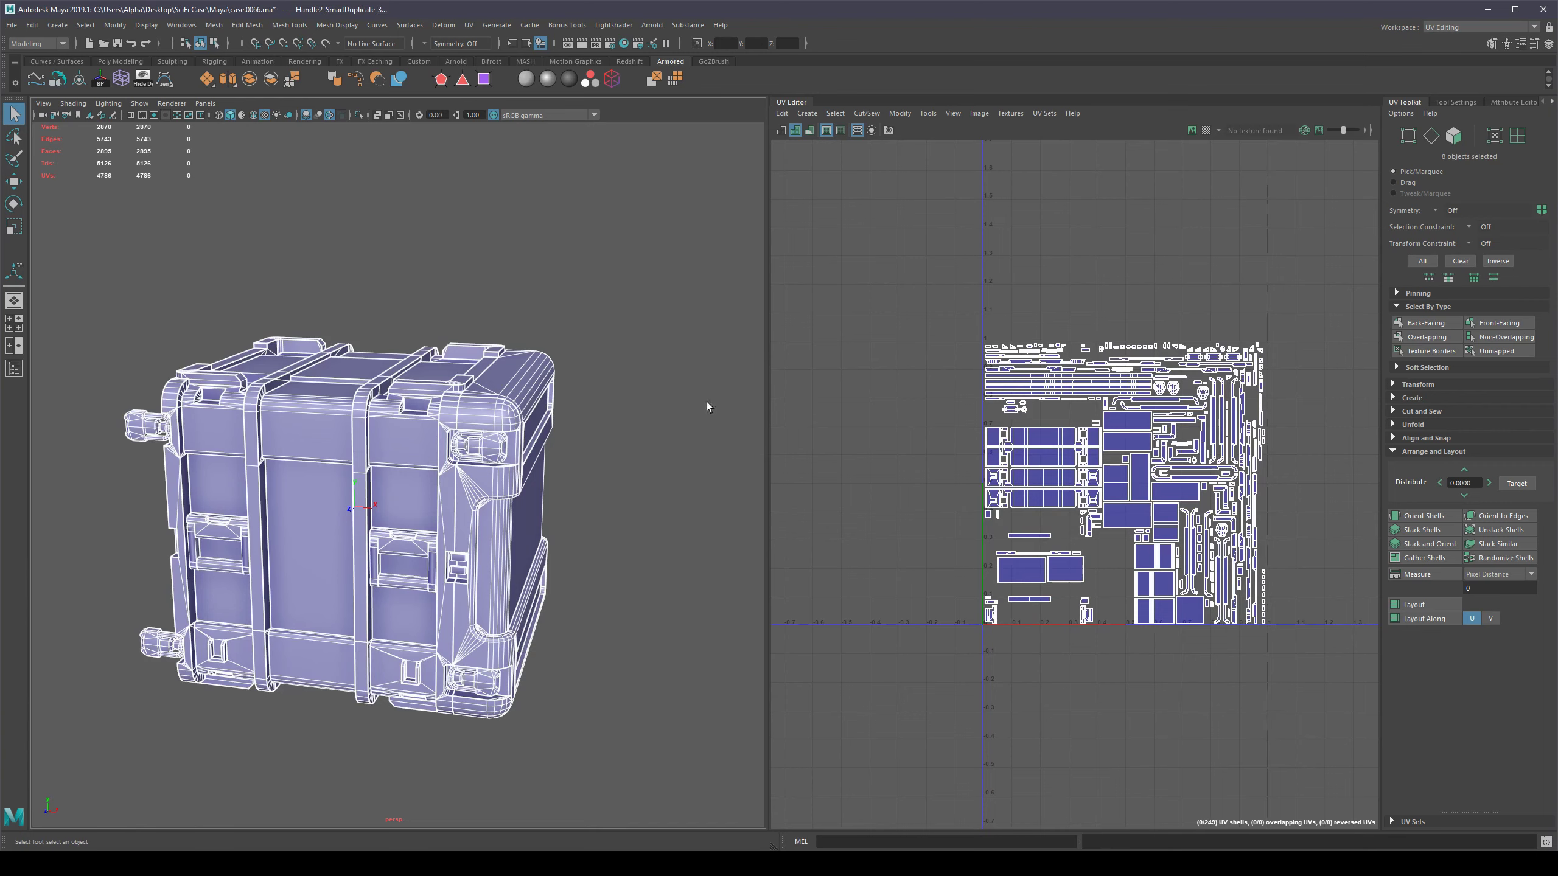
{"action": "mouse_move", "coordinate": [661, 304]}
{"action": "left_mouse_down", "text": "alt"}
{"action": "mouse_move", "coordinate": [551, 331]}
{"action": "mouse_move", "coordinate": [650, 325]}
{"action": "left_mouse_up", "text": "alt"}
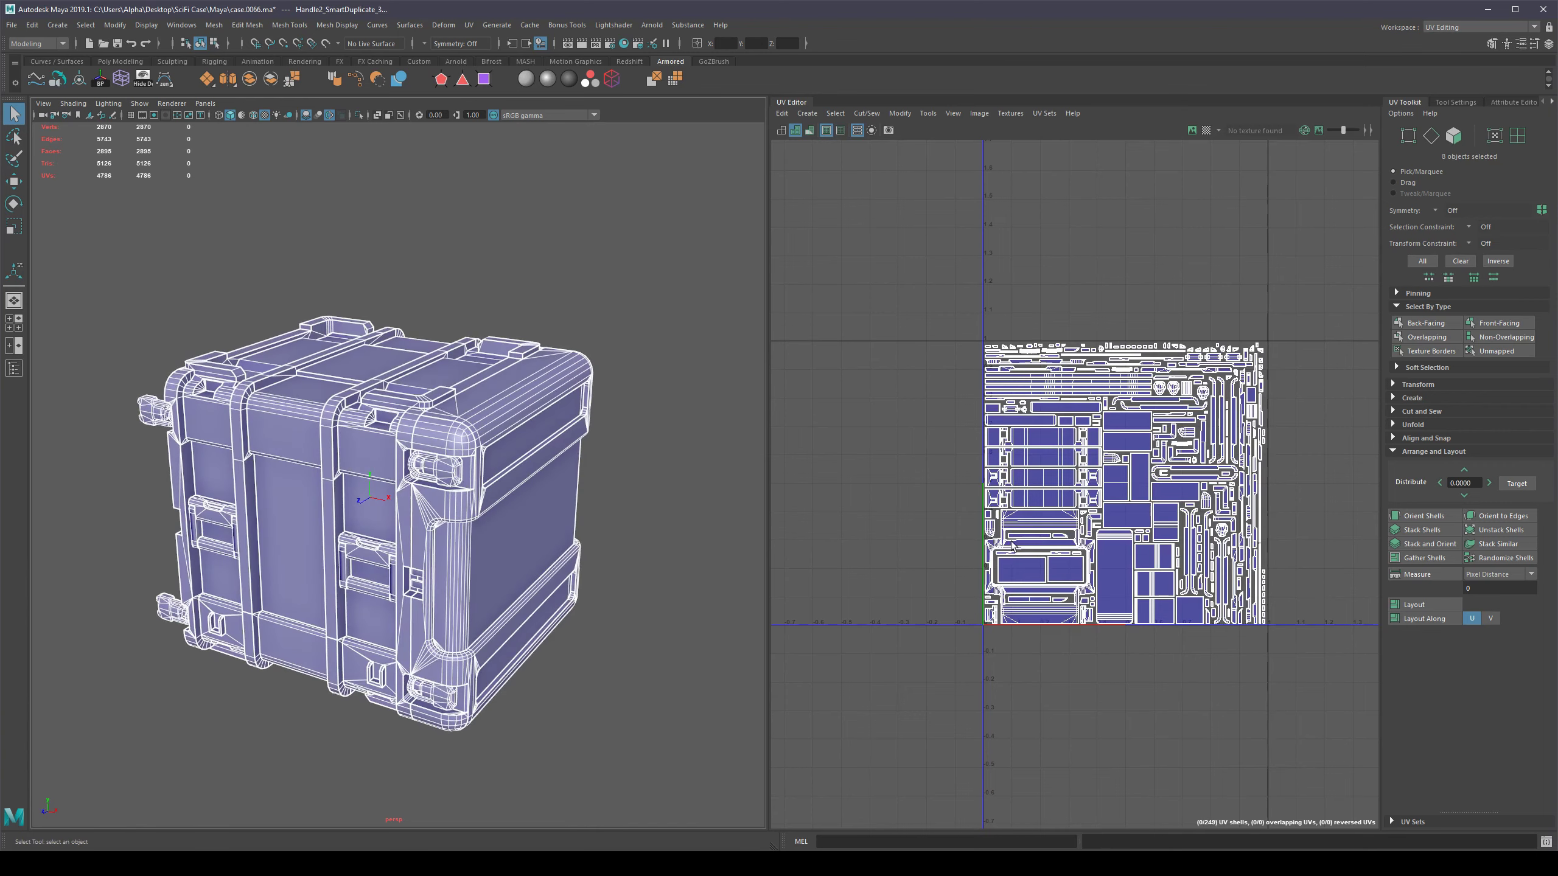
{"action": "left_click_drag", "start_coordinate": [620, 471], "coordinate": [637, 456], "text": "alt"}
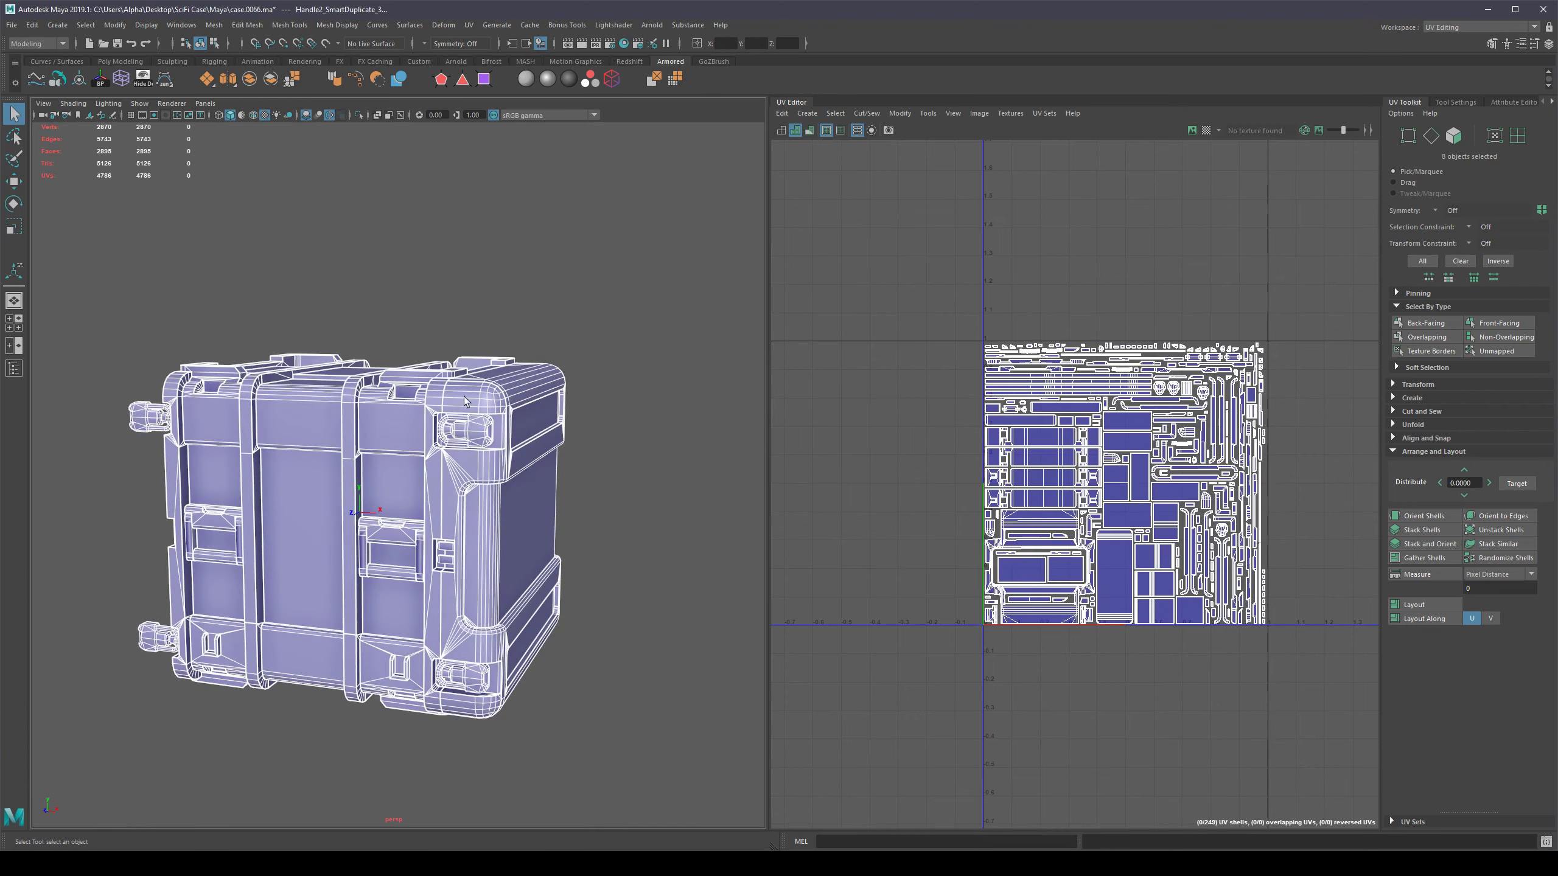
{"action": "left_click_drag", "start_coordinate": [580, 387], "coordinate": [660, 405], "text": "alt"}
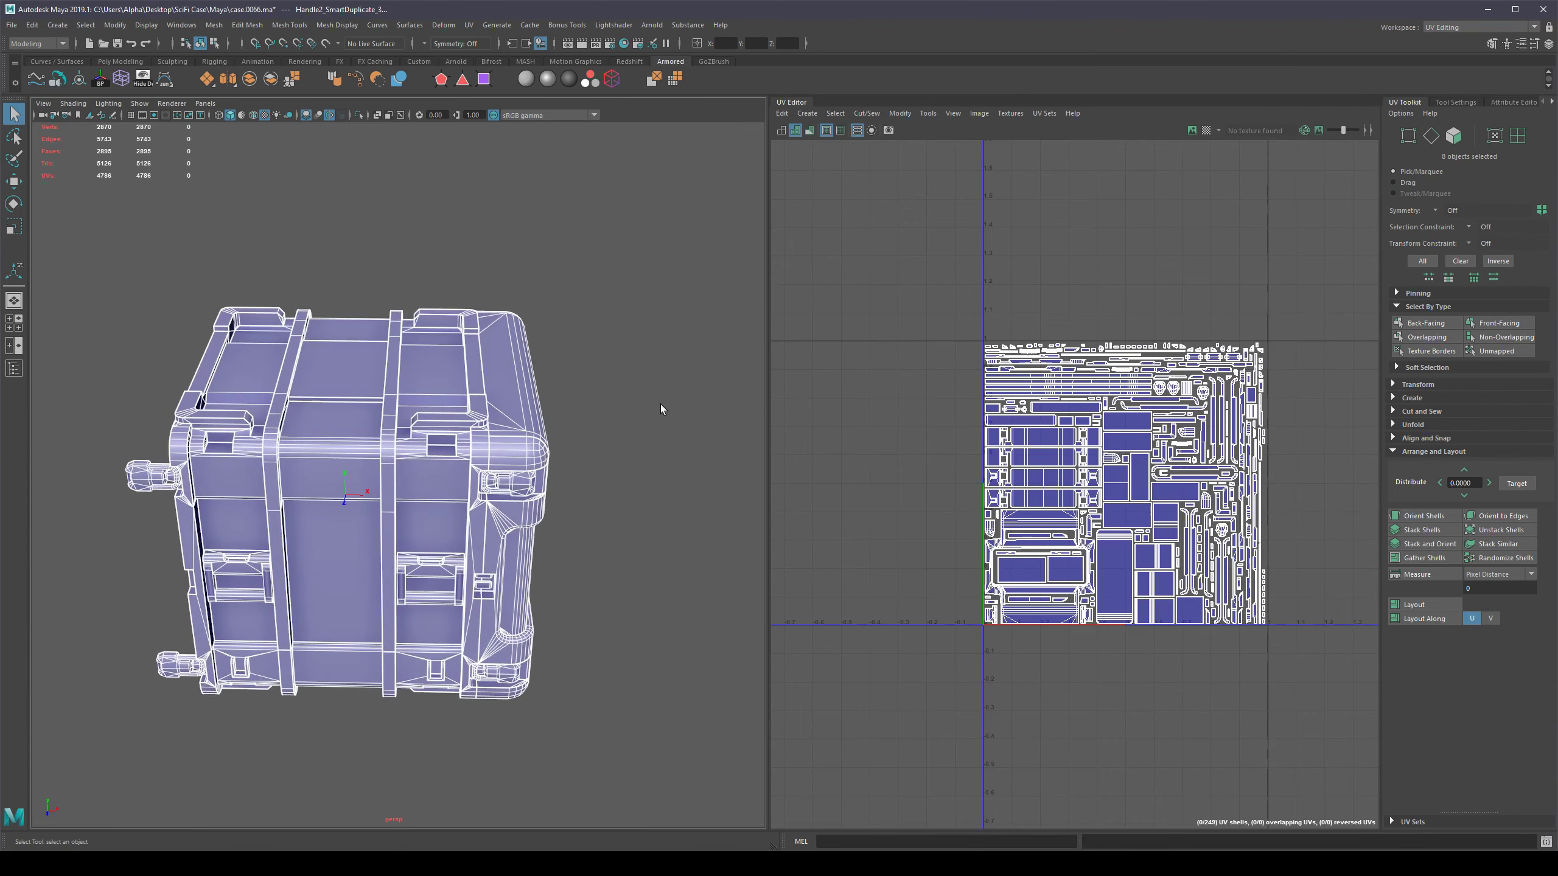
{"action": "key", "text": "ctrl+s"}
{"action": "left_click", "coordinate": [615, 418]}
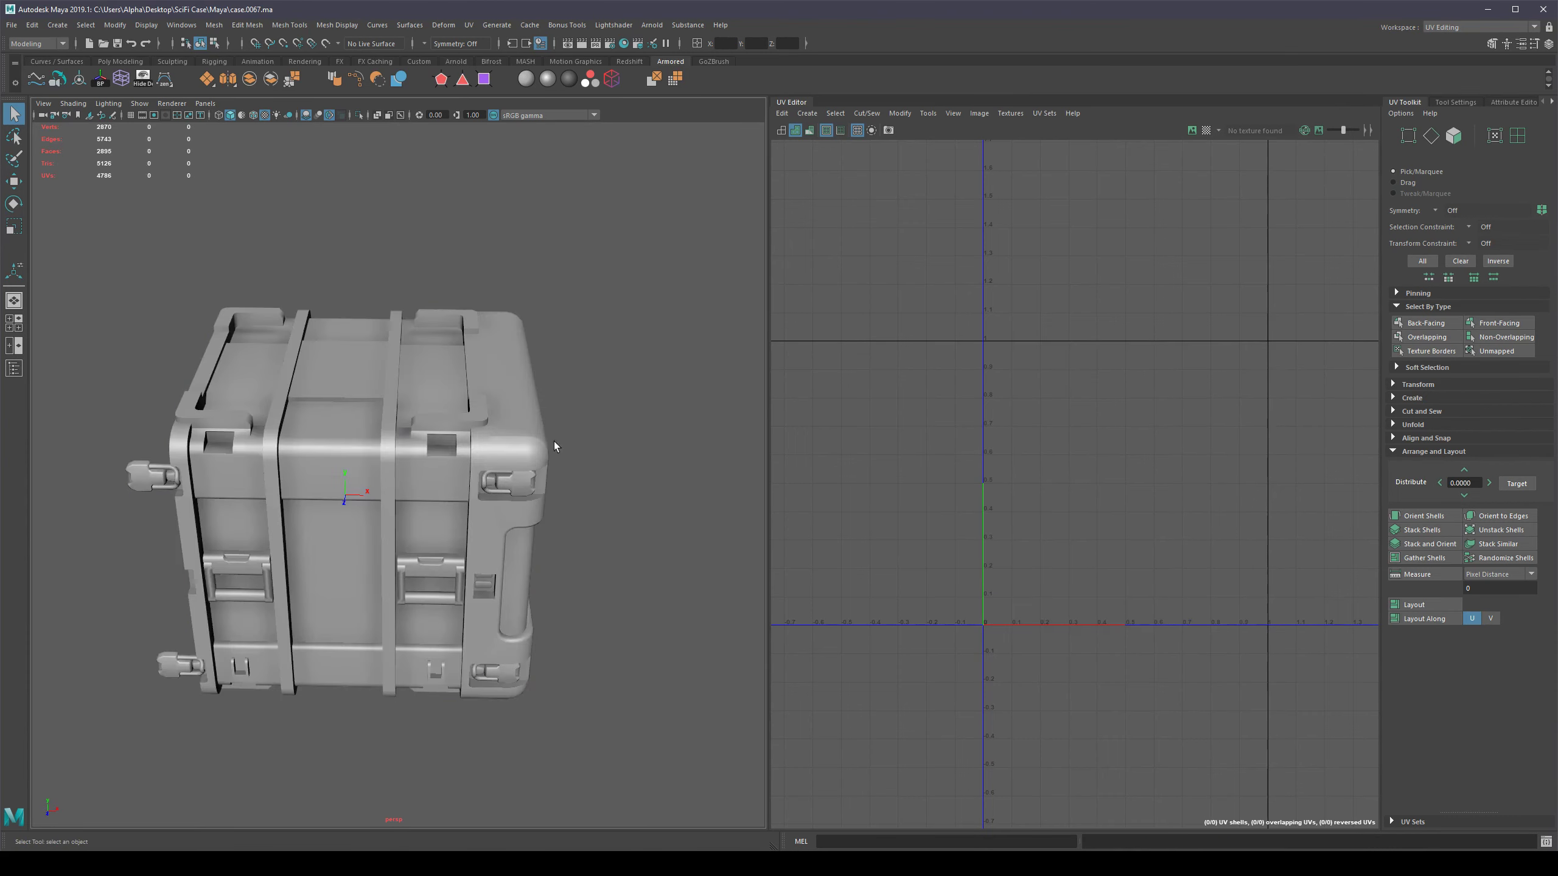
Duplicate the corner-protected end piece of the case and rotate the copy onto the opposite end.
{"action": "left_click", "coordinate": [525, 451]}
{"action": "scroll", "coordinate": [594, 439], "scroll_direction": "down", "scroll_amount": 3}
{"action": "key", "text": "w"}
{"action": "left_click_drag", "start_coordinate": [580, 462], "coordinate": [662, 460], "text": "alt"}
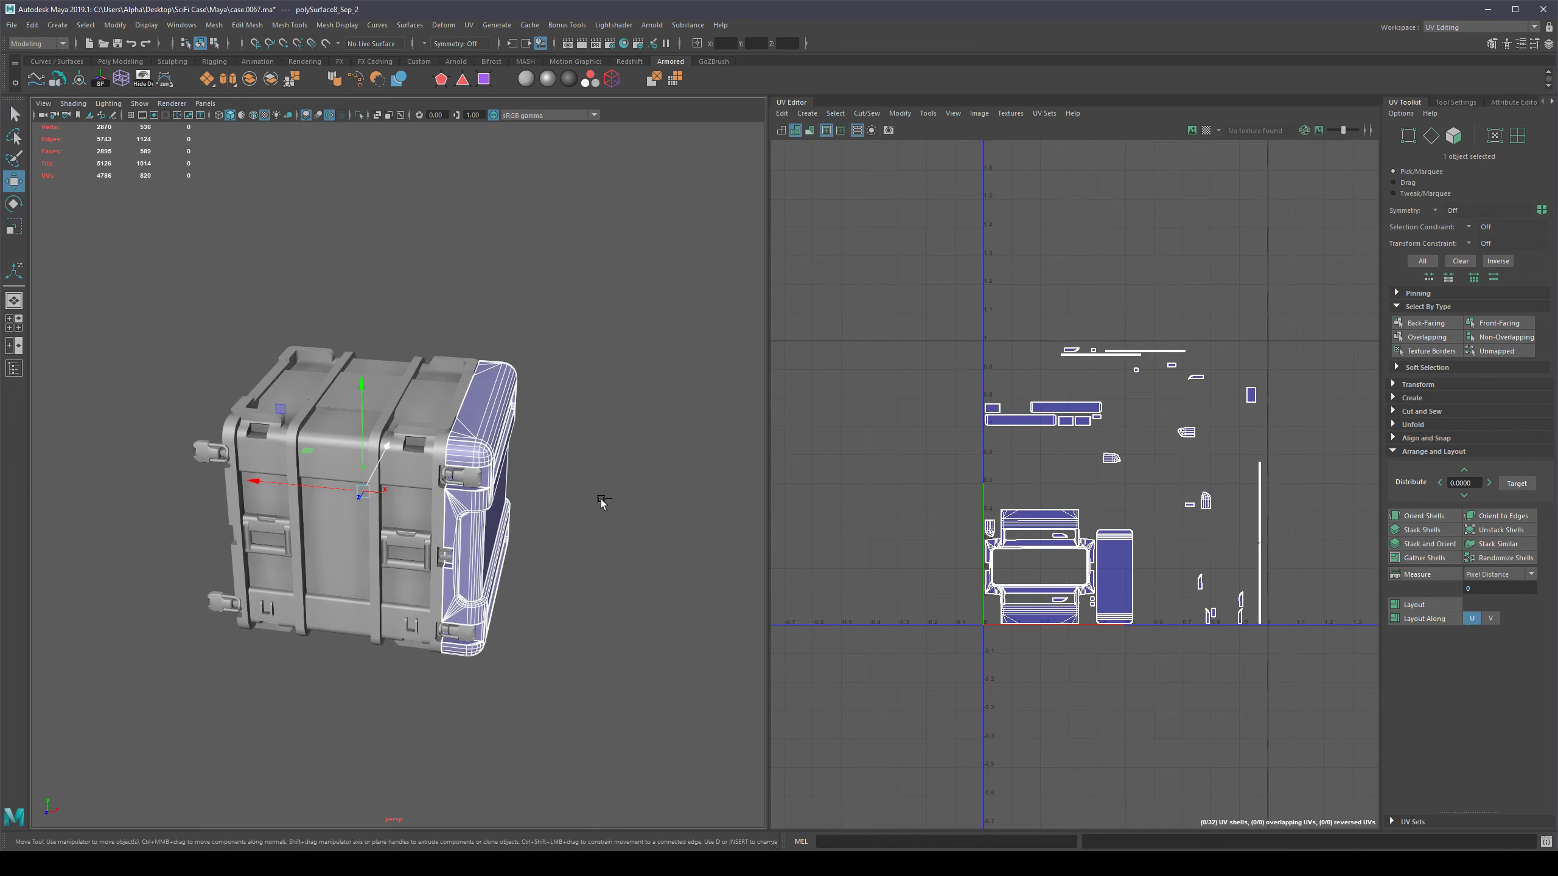
{"action": "key", "text": "ctrl+d"}
{"action": "key", "text": "e"}
{"action": "left_click_drag", "start_coordinate": [287, 534], "coordinate": [730, 375]}
{"action": "key", "text": "q"}
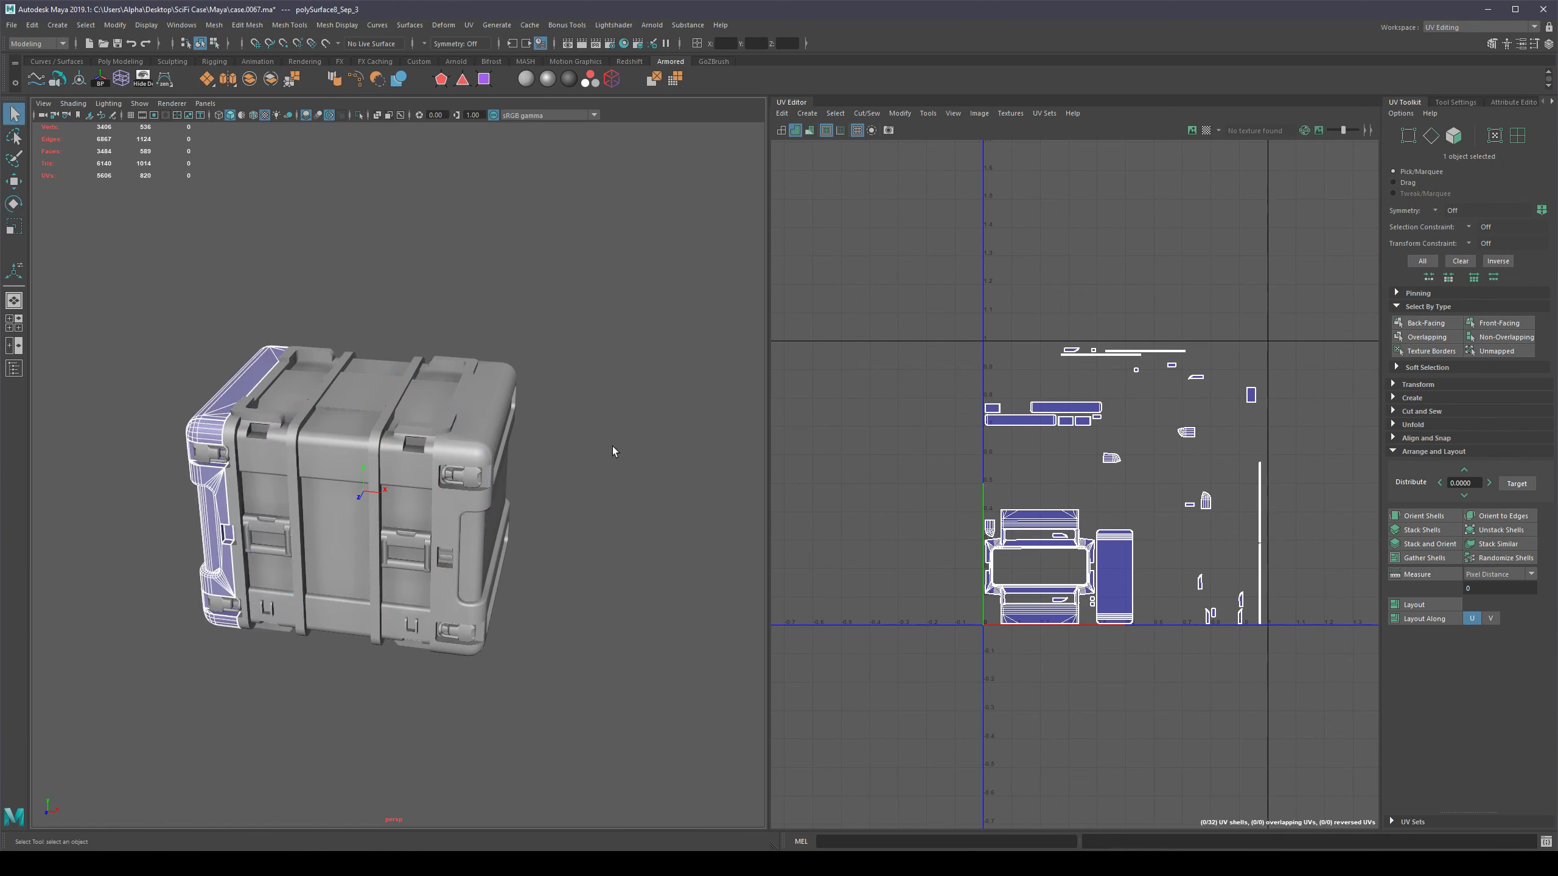
Examine how the UV shells of both end pieces are placed within the full case layout.
{"action": "left_click", "coordinate": [493, 410], "text": "shift"}
{"action": "scroll", "coordinate": [752, 494], "scroll_direction": "down", "scroll_amount": 2}
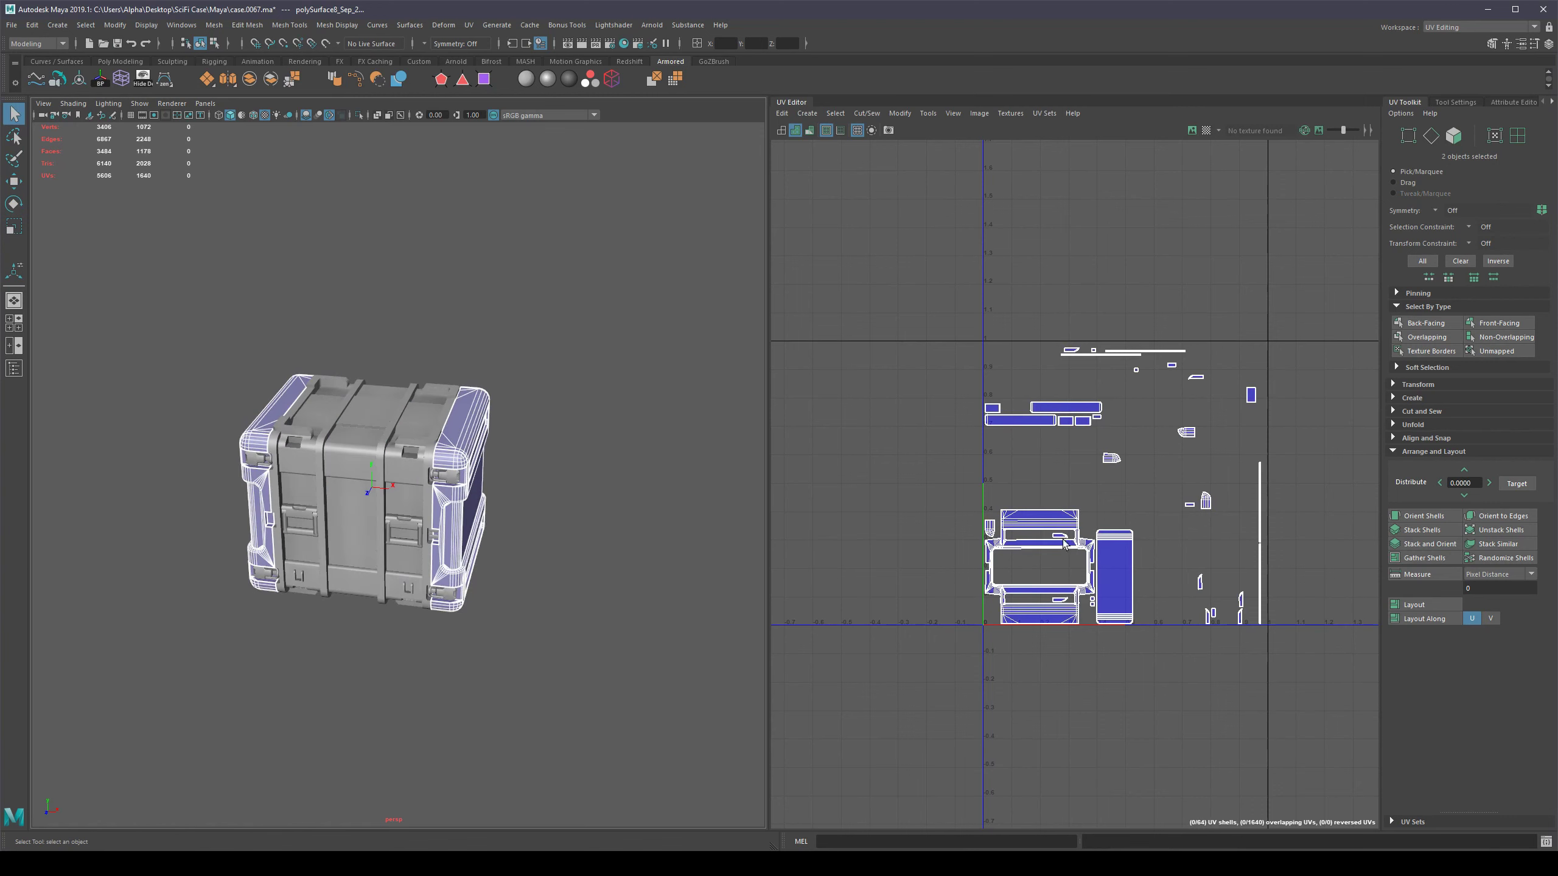
{"action": "left_click_drag", "start_coordinate": [546, 492], "coordinate": [299, 275]}
{"action": "scroll", "coordinate": [1050, 563], "scroll_direction": "up", "scroll_amount": 5}
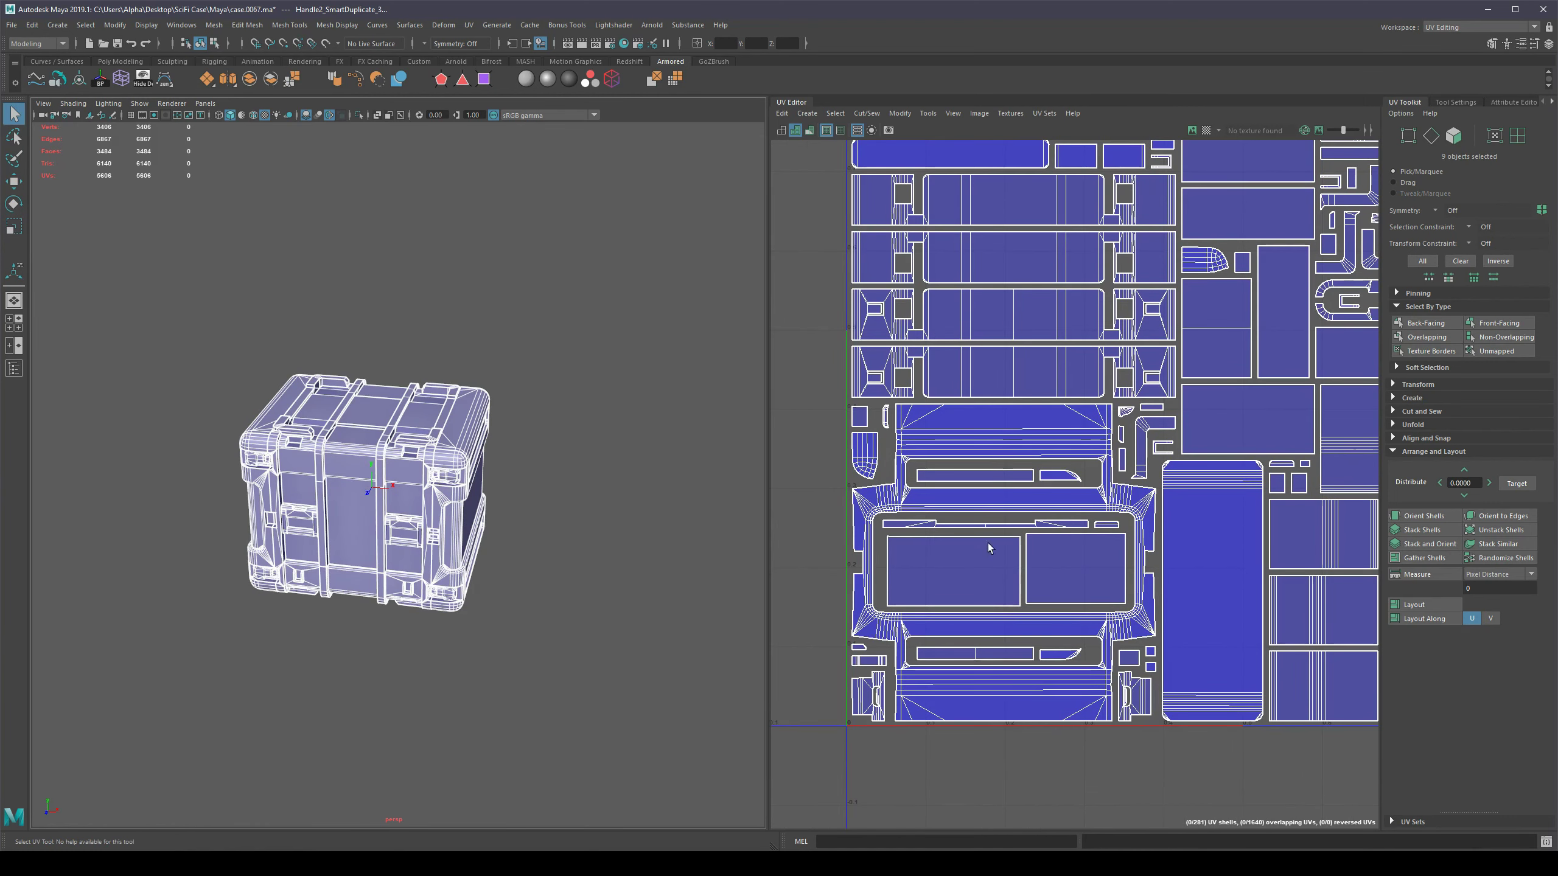
{"action": "middle_click_drag", "start_coordinate": [627, 459], "coordinate": [666, 470], "text": "alt"}
{"action": "left_click", "coordinate": [503, 481]}
{"action": "left_click", "coordinate": [309, 434], "text": "shift"}
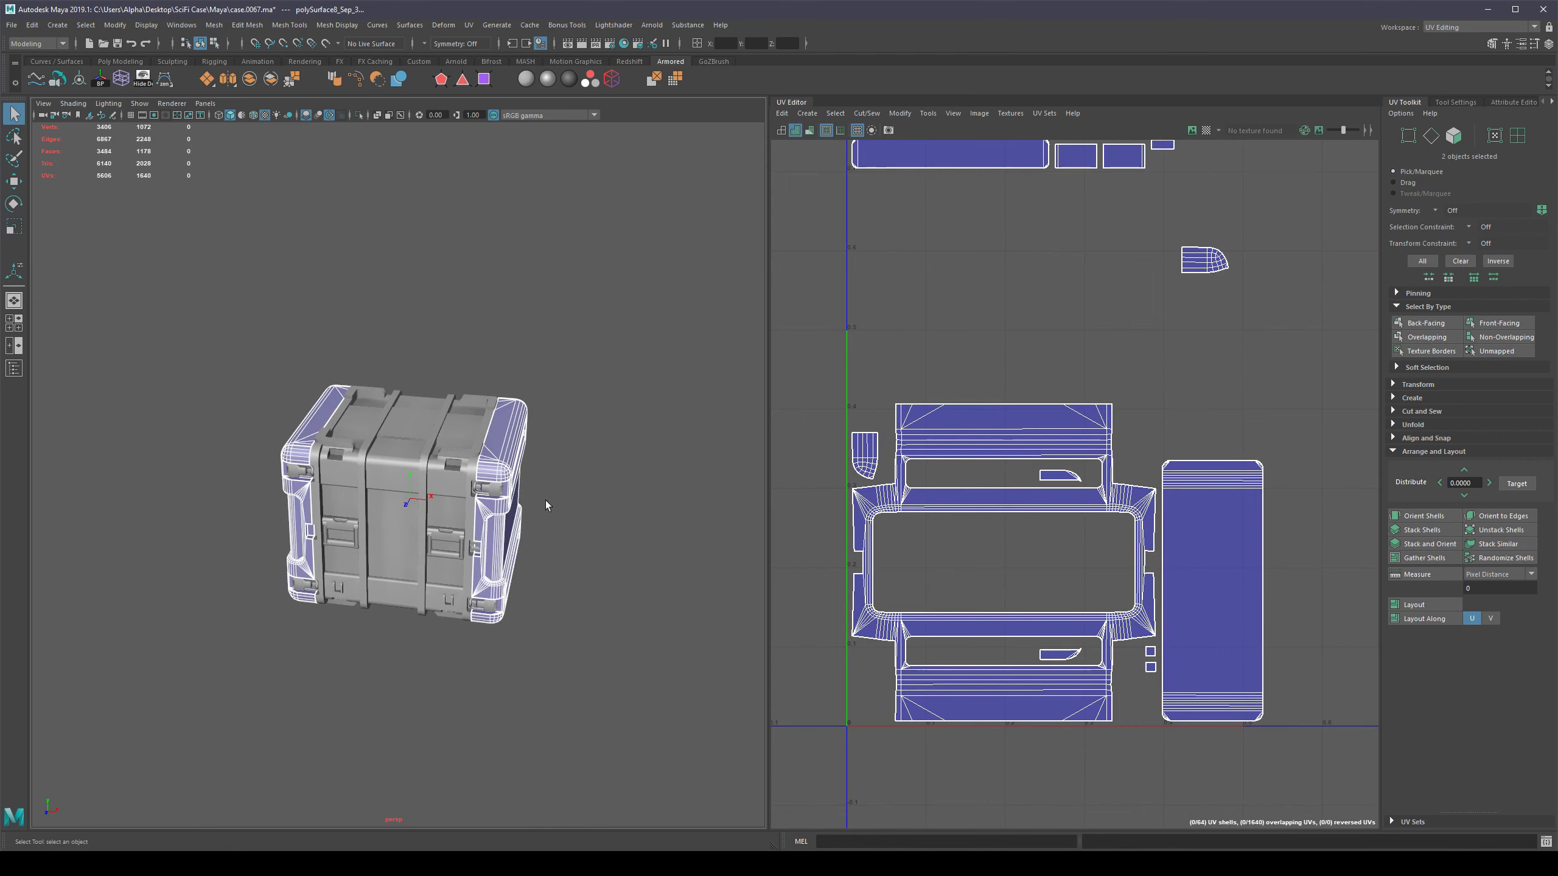
{"action": "left_click_drag", "start_coordinate": [546, 501], "coordinate": [584, 425], "text": "alt"}
{"action": "left_click", "coordinate": [584, 517]}
{"action": "left_click", "coordinate": [582, 429]}
{"action": "left_click_drag", "start_coordinate": [510, 463], "coordinate": [312, 464], "text": "alt"}
{"action": "left_click", "coordinate": [251, 441], "text": "shift"}
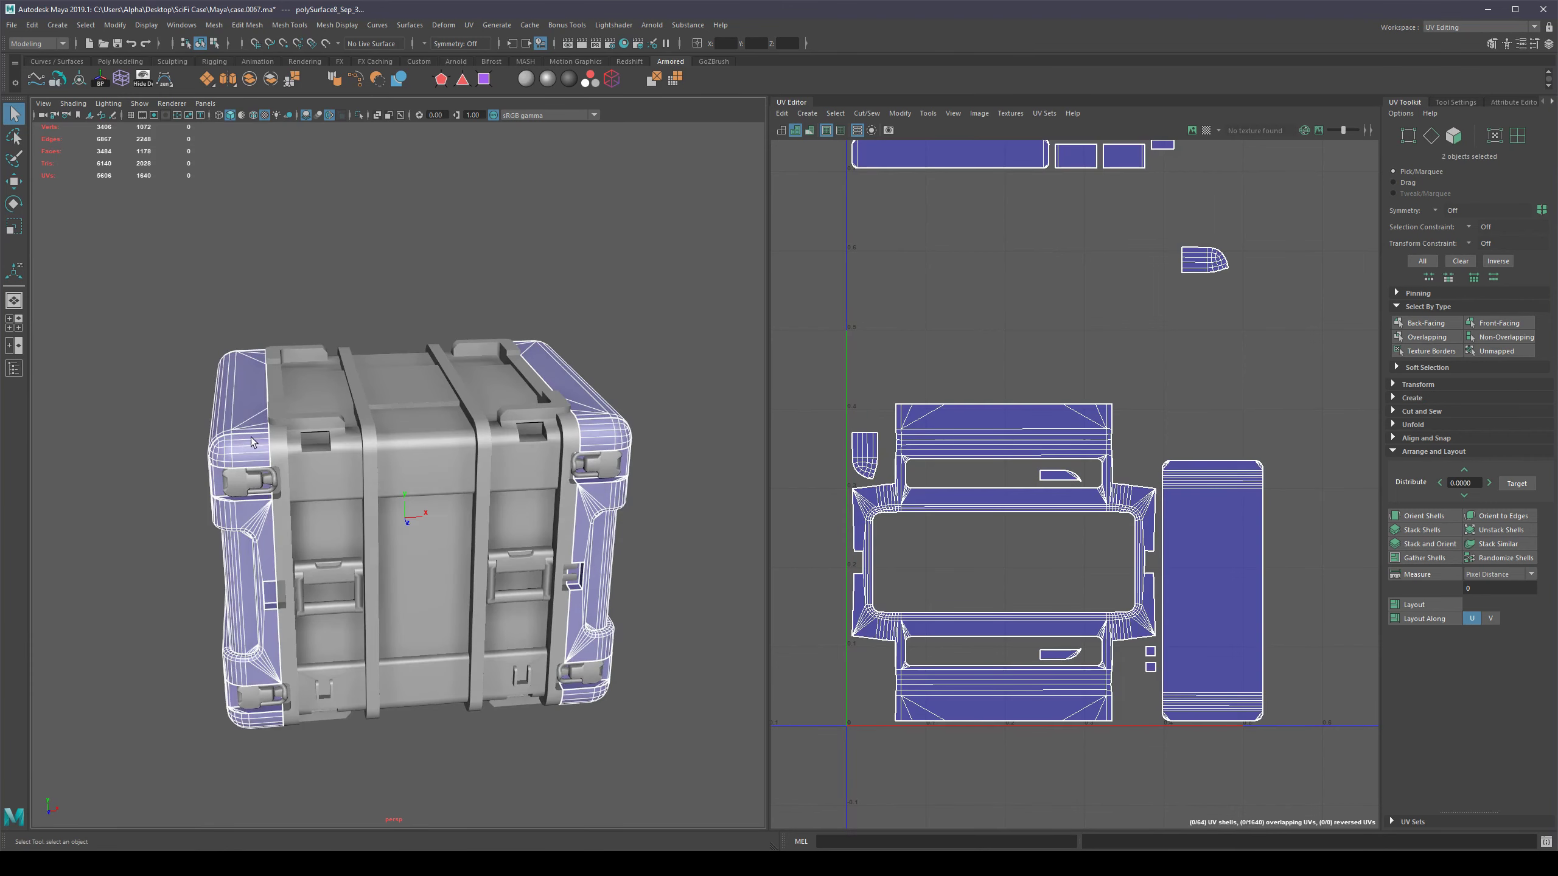
{"action": "scroll", "coordinate": [673, 418], "scroll_direction": "down", "scroll_amount": 4}
{"action": "left_click", "coordinate": [607, 443]}
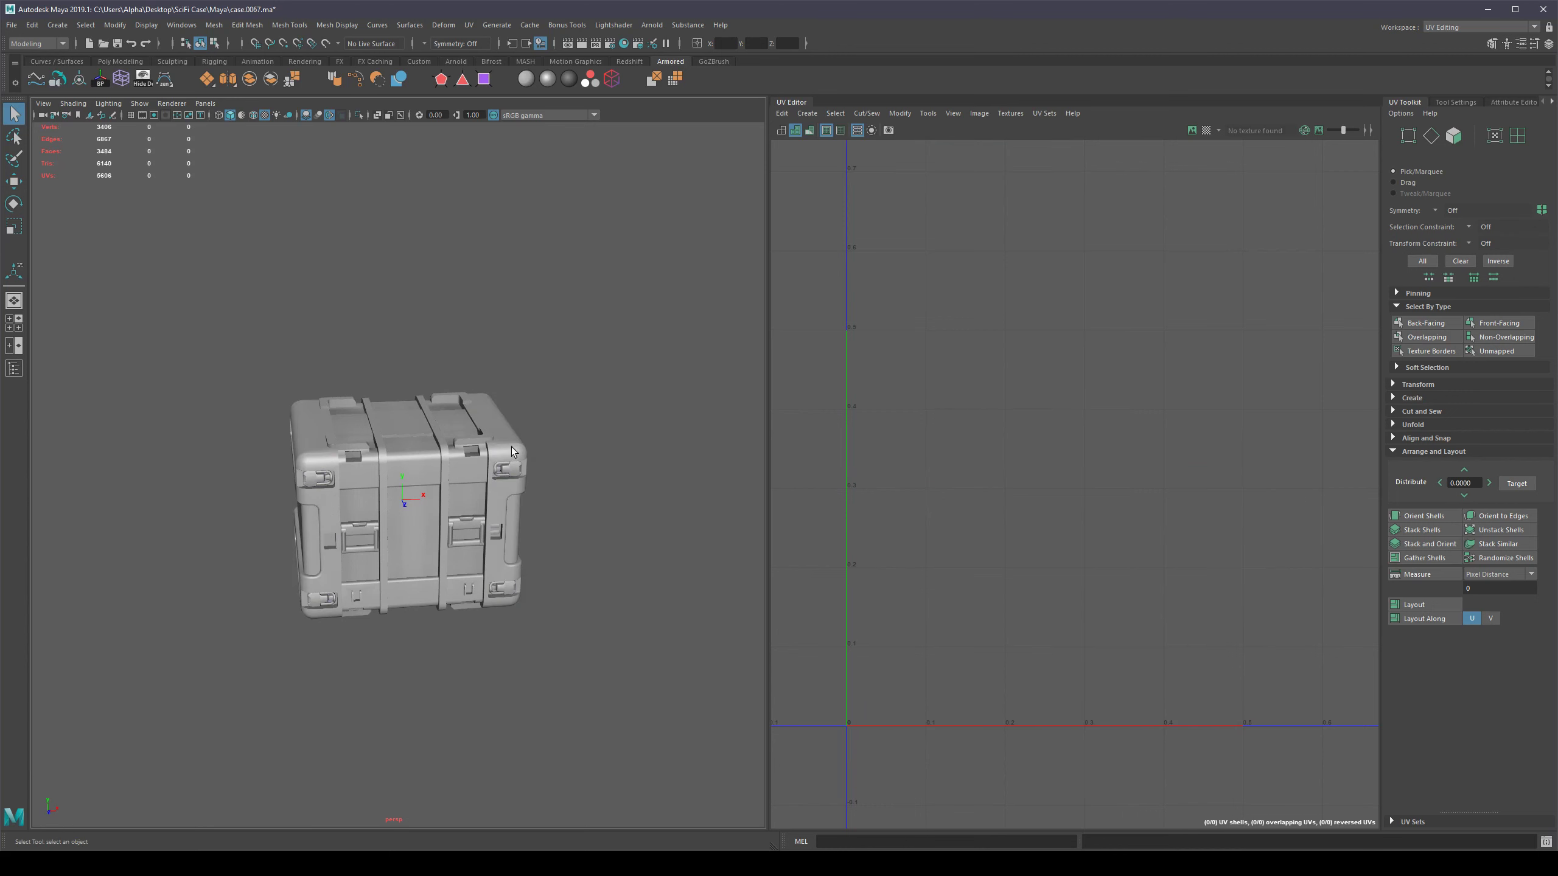
Compare the original and duplicated end pieces' UV shells, individually and together, in the UV tile.
{"action": "left_click", "coordinate": [511, 446]}
{"action": "scroll", "coordinate": [511, 447], "scroll_direction": "up", "scroll_amount": 4}
{"action": "left_click", "coordinate": [240, 428]}
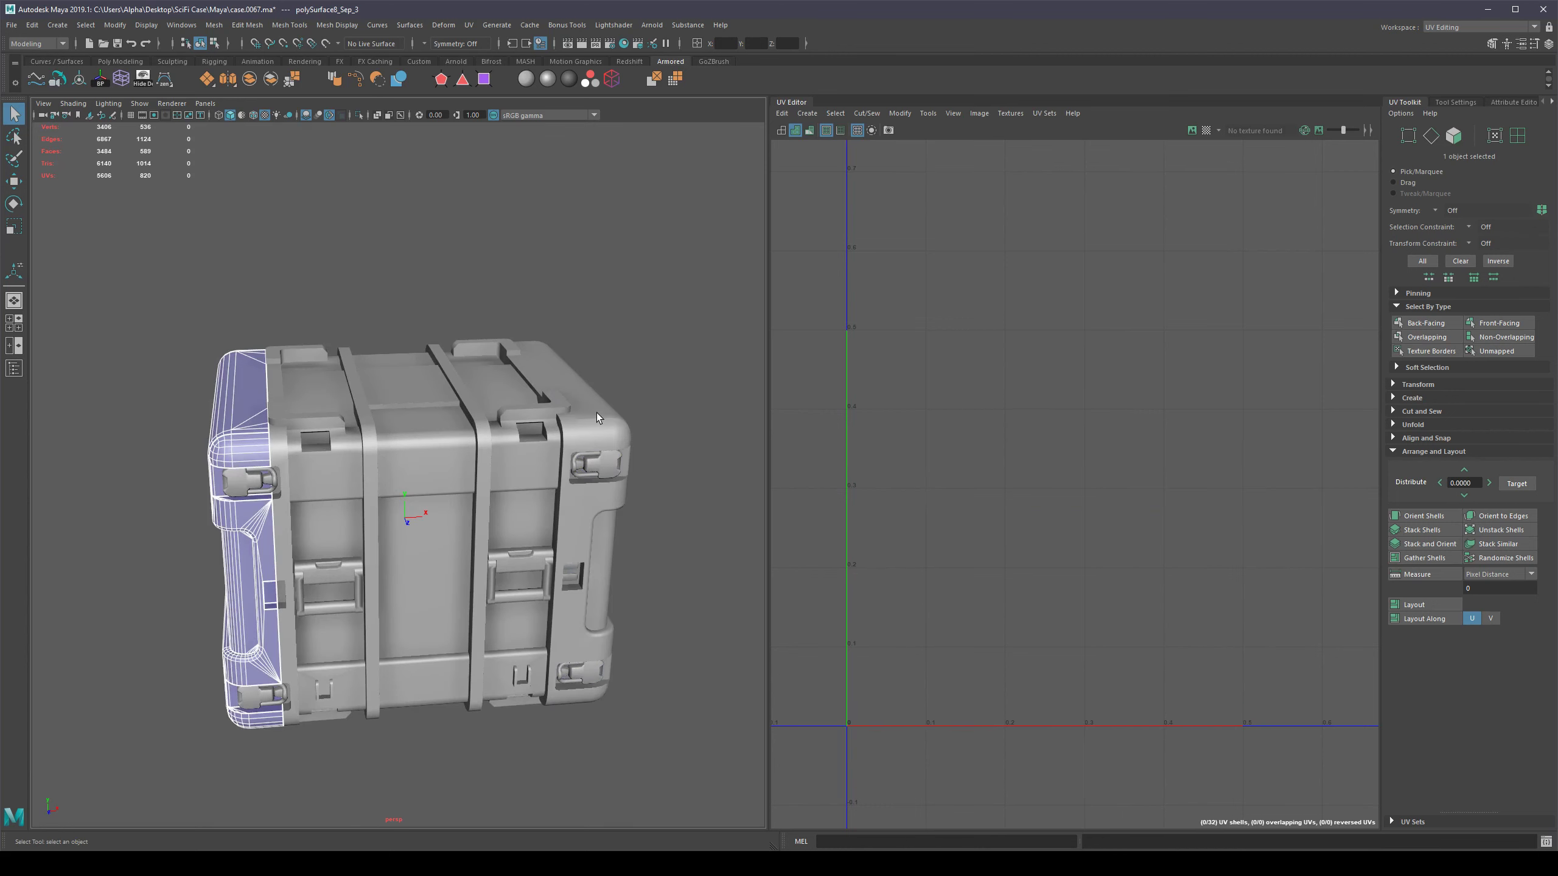
{"action": "left_click", "coordinate": [596, 414]}
{"action": "left_click", "coordinate": [220, 446]}
{"action": "scroll", "coordinate": [605, 417], "scroll_direction": "down", "scroll_amount": 5}
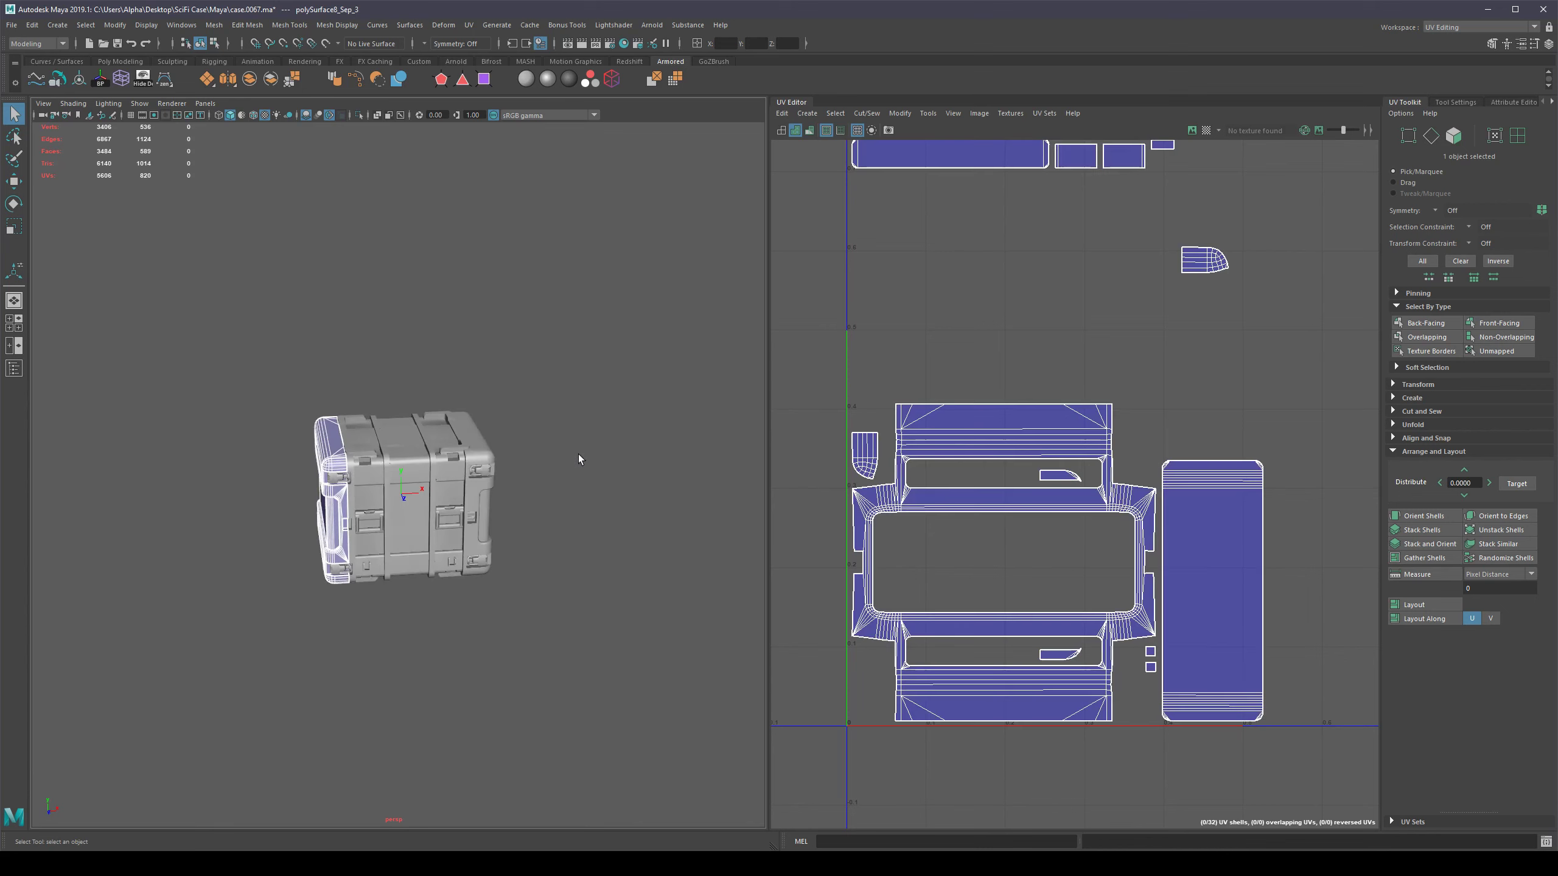
{"action": "left_click_drag", "start_coordinate": [578, 455], "coordinate": [547, 473], "text": "alt"}
{"action": "scroll", "coordinate": [969, 462], "scroll_direction": "down", "scroll_amount": 1}
{"action": "scroll", "coordinate": [969, 462], "scroll_direction": "down", "scroll_amount": 2}
{"action": "scroll", "coordinate": [552, 432], "scroll_direction": "up", "scroll_amount": 4}
{"action": "left_click", "coordinate": [551, 432], "text": "shift"}
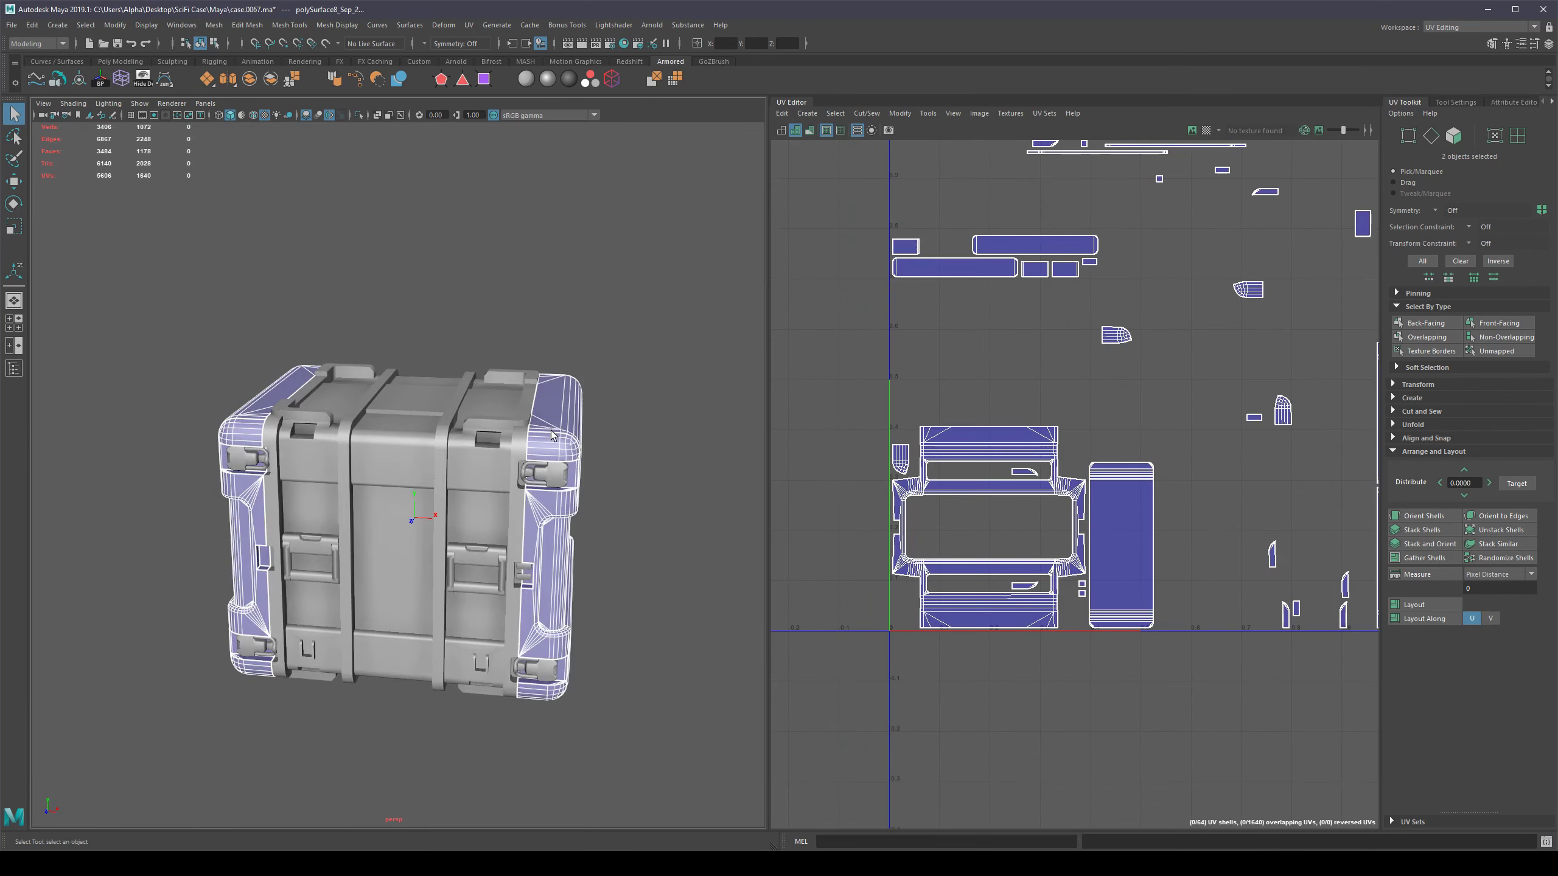
{"action": "scroll", "coordinate": [597, 434], "scroll_direction": "down", "scroll_amount": 4}
{"action": "scroll", "coordinate": [967, 292], "scroll_direction": "down", "scroll_amount": 4}
{"action": "middle_click_drag", "start_coordinate": [978, 305], "coordinate": [1009, 412], "text": "alt"}
{"action": "scroll", "coordinate": [1018, 415], "scroll_direction": "up", "scroll_amount": 2}
{"action": "scroll", "coordinate": [959, 351], "scroll_direction": "up", "scroll_amount": 1}
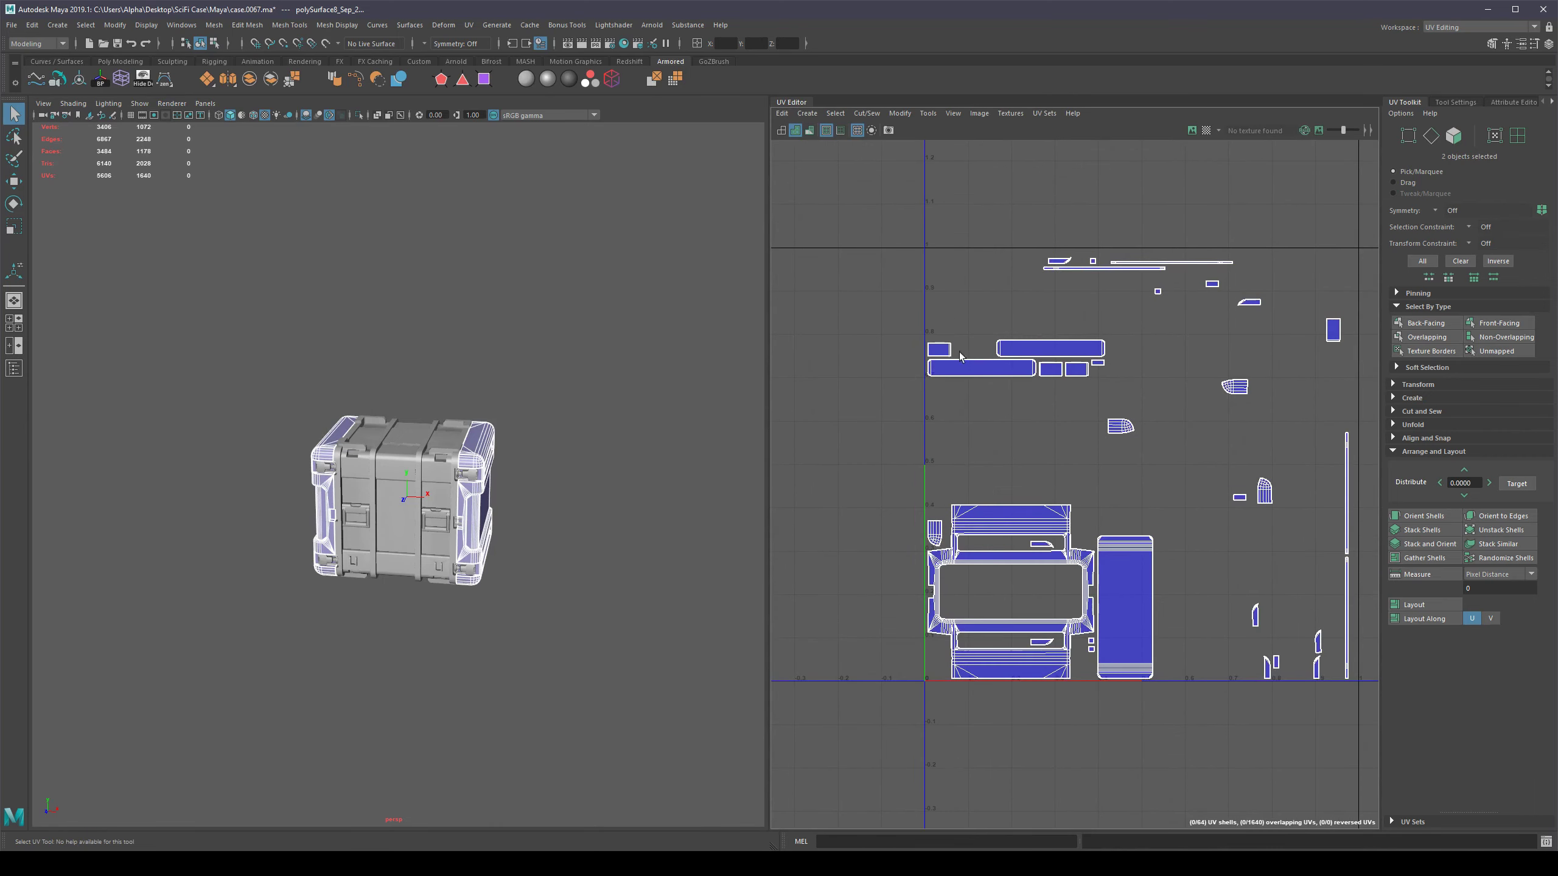
Examine the duplicated end piece on the model and its UV shells on their own.
{"action": "left_click", "coordinate": [548, 477]}
{"action": "left_click", "coordinate": [330, 461]}
{"action": "scroll", "coordinate": [668, 463], "scroll_direction": "up", "scroll_amount": 1}
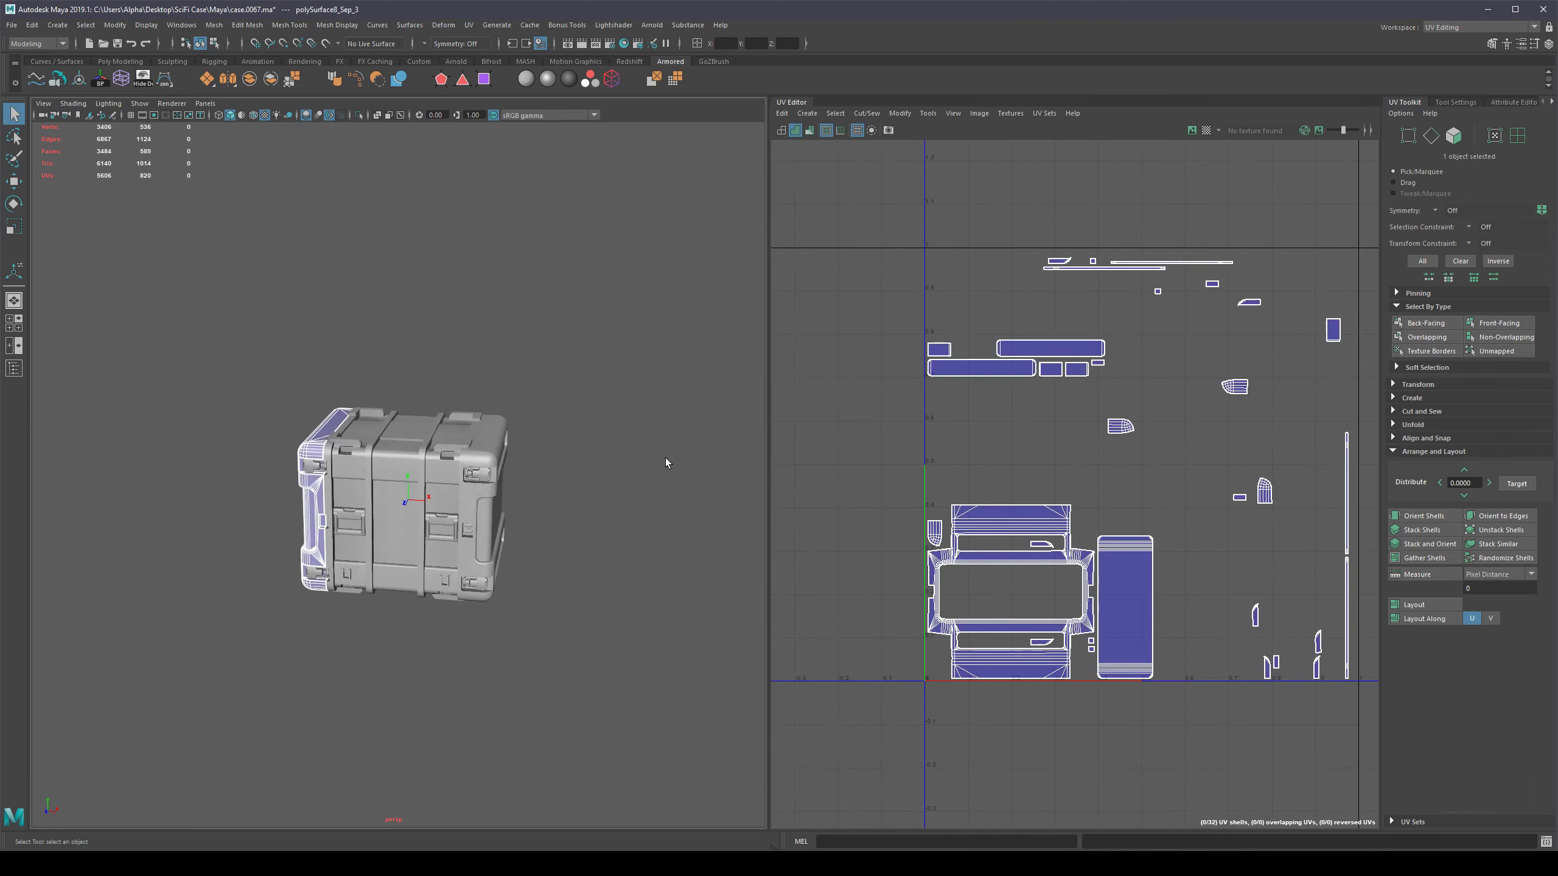
{"action": "middle_click_drag", "start_coordinate": [1103, 409], "coordinate": [1087, 363], "text": "alt"}
{"action": "left_click_drag", "start_coordinate": [344, 423], "coordinate": [382, 437], "text": "alt"}
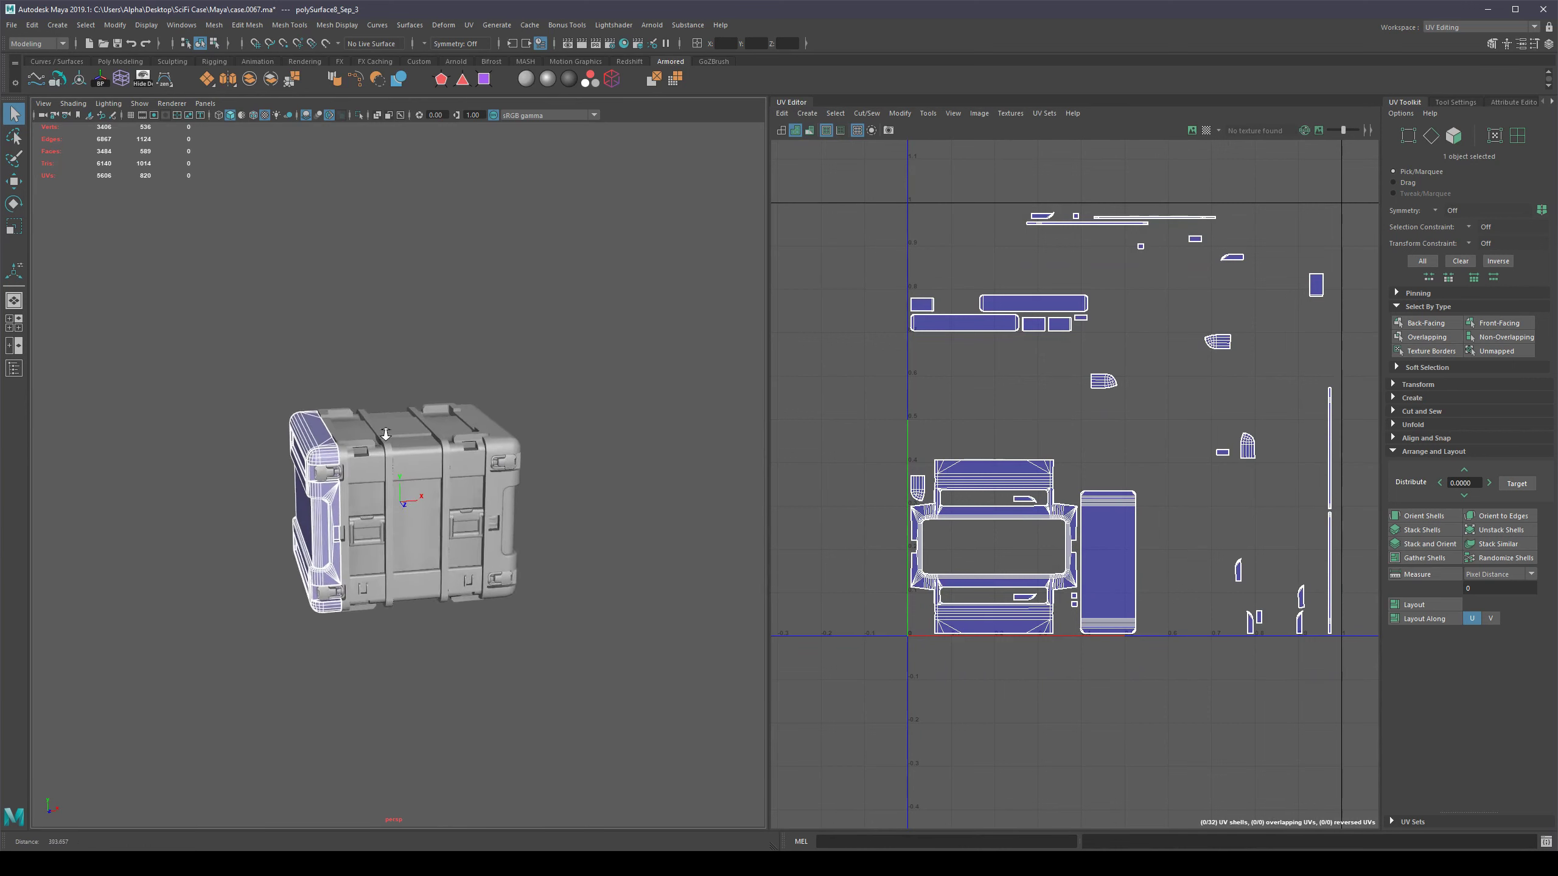
{"action": "scroll", "coordinate": [350, 460], "scroll_direction": "up", "scroll_amount": 4}
{"action": "left_click", "coordinate": [589, 430]}
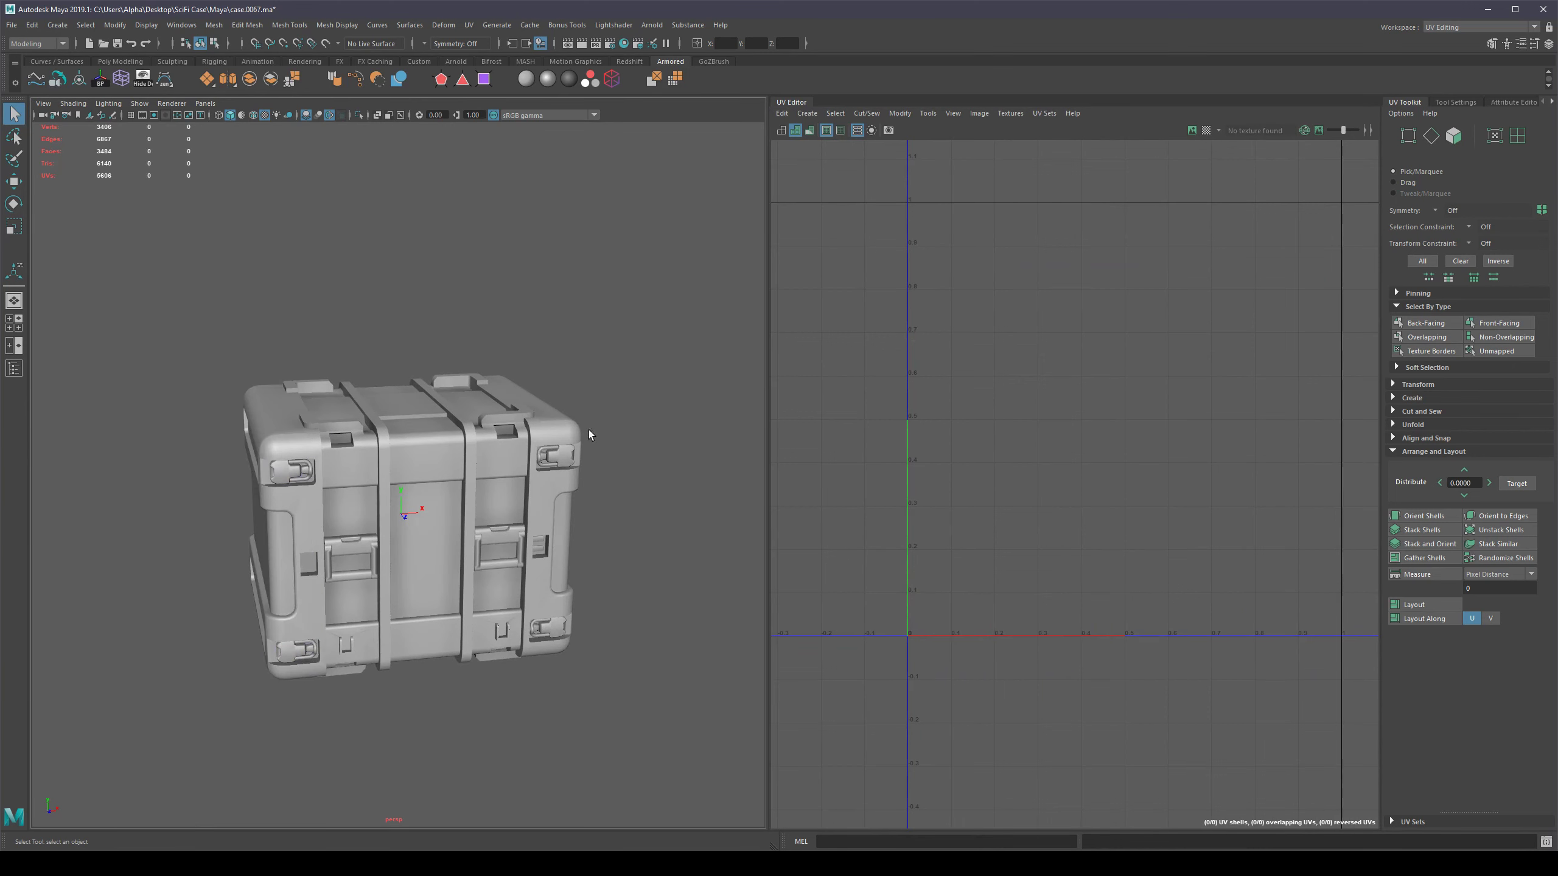
{"action": "left_click", "coordinate": [557, 431]}
Move all UV faces of the duplicated end piece by 1 unit in U into the adjacent tile, and return to object selection.
{"action": "left_click", "coordinate": [293, 436]}
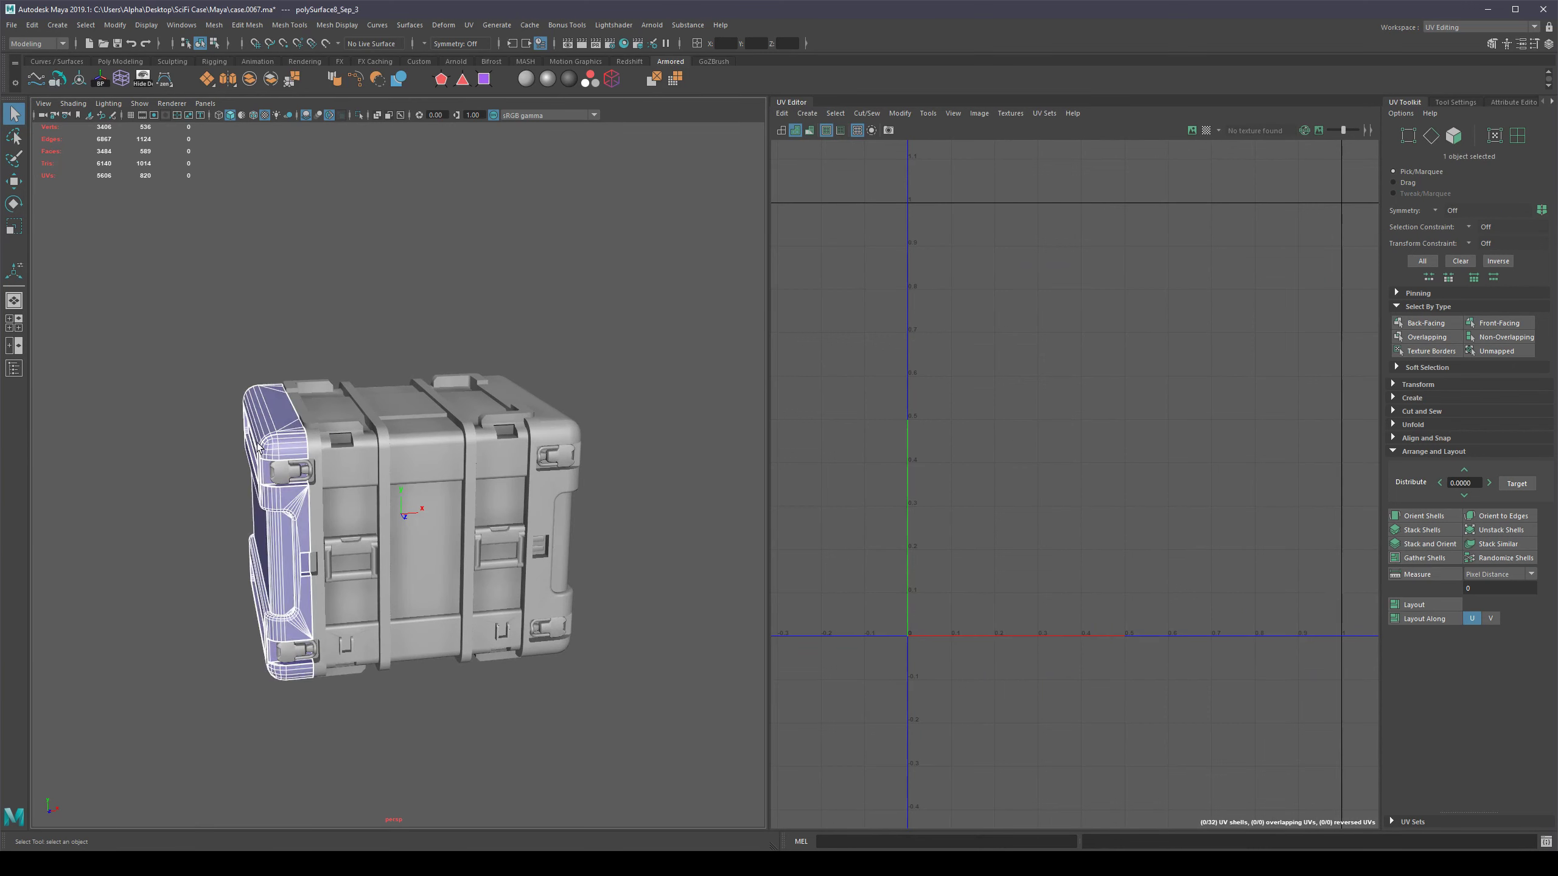
{"action": "scroll", "coordinate": [1134, 342], "scroll_direction": "down", "scroll_amount": 4}
{"action": "mouse_move", "coordinate": [1248, 308]}
{"action": "middle_mouse_down", "text": "alt"}
{"action": "mouse_move", "coordinate": [961, 391]}
{"action": "mouse_move", "coordinate": [1212, 357]}
{"action": "middle_mouse_up", "text": "alt"}
{"action": "left_click", "coordinate": [1391, 384]}
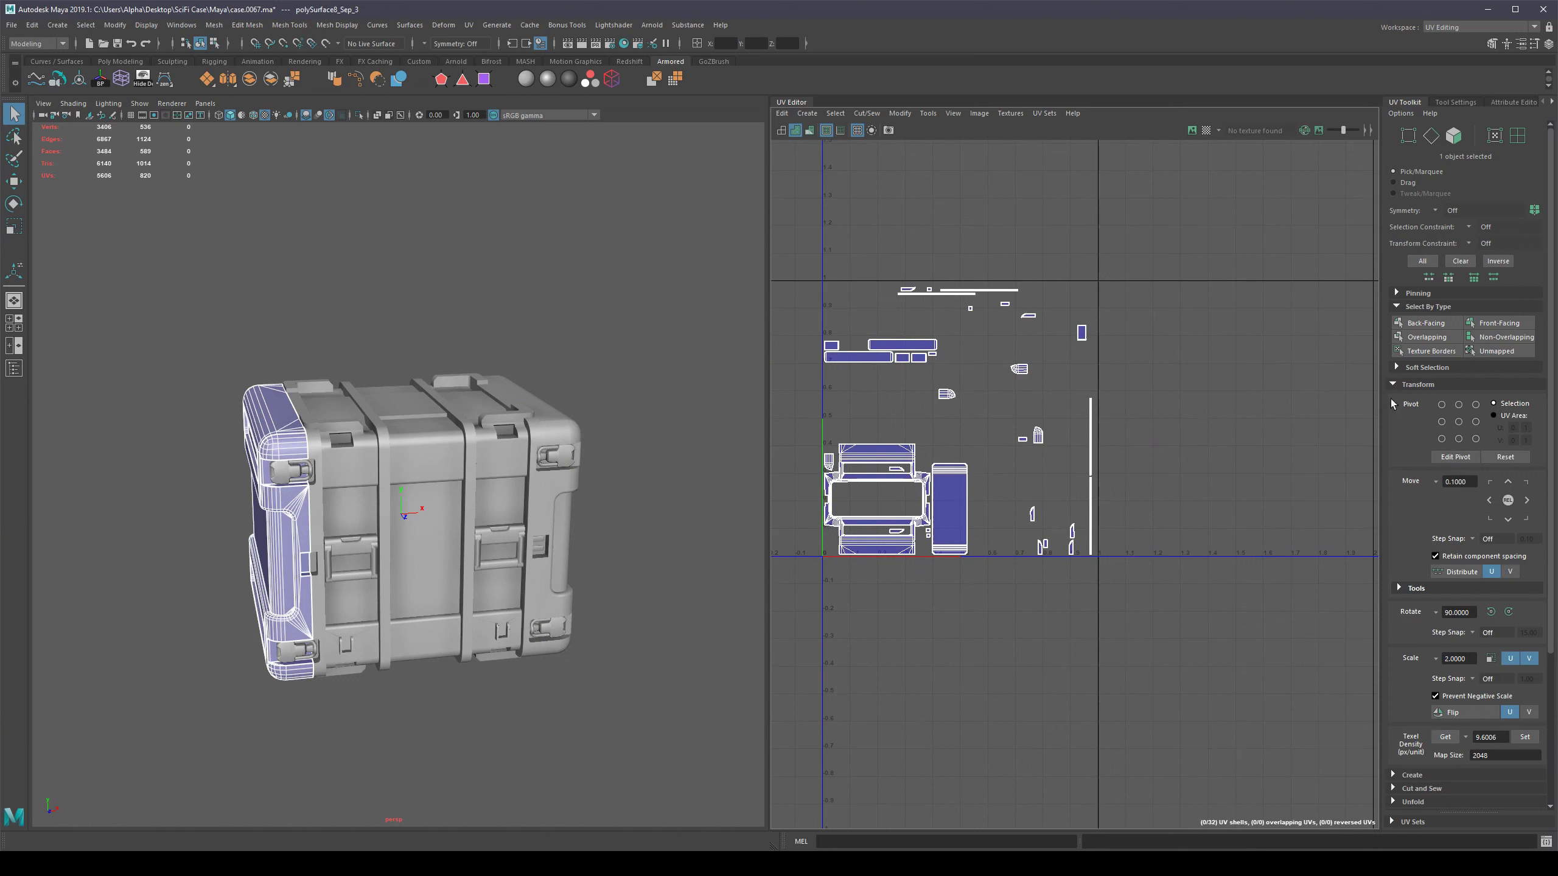
{"action": "left_click", "coordinate": [1469, 482]}
{"action": "type", "text": "1"}
{"action": "key", "text": "Return"}
{"action": "left_click_drag", "start_coordinate": [533, 611], "coordinate": [570, 680], "text": "alt"}
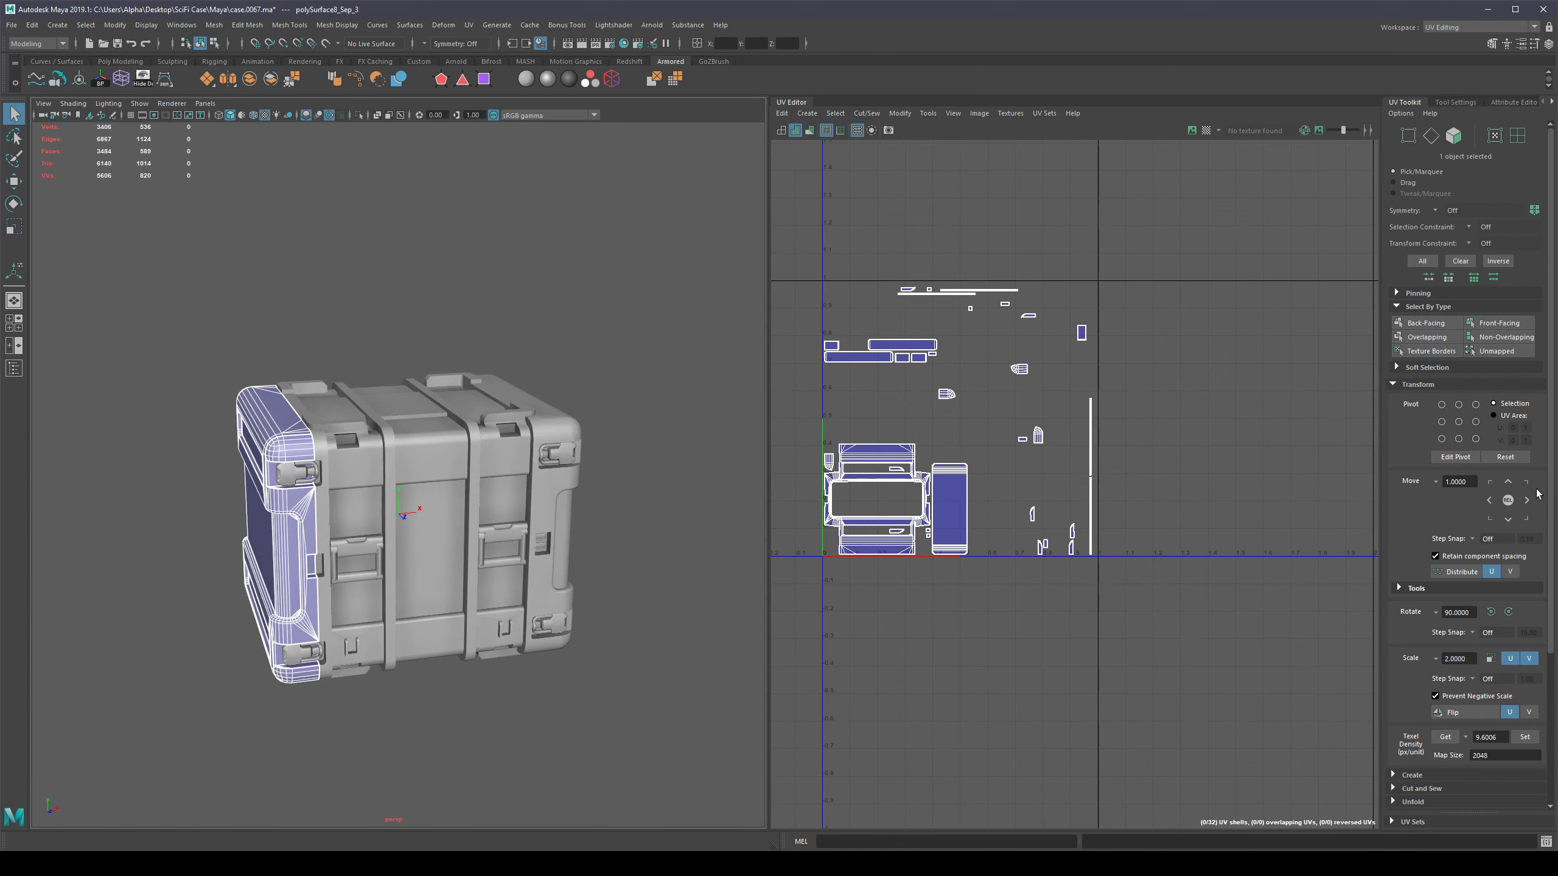
{"action": "scroll", "coordinate": [1148, 553], "scroll_direction": "down", "scroll_amount": 3}
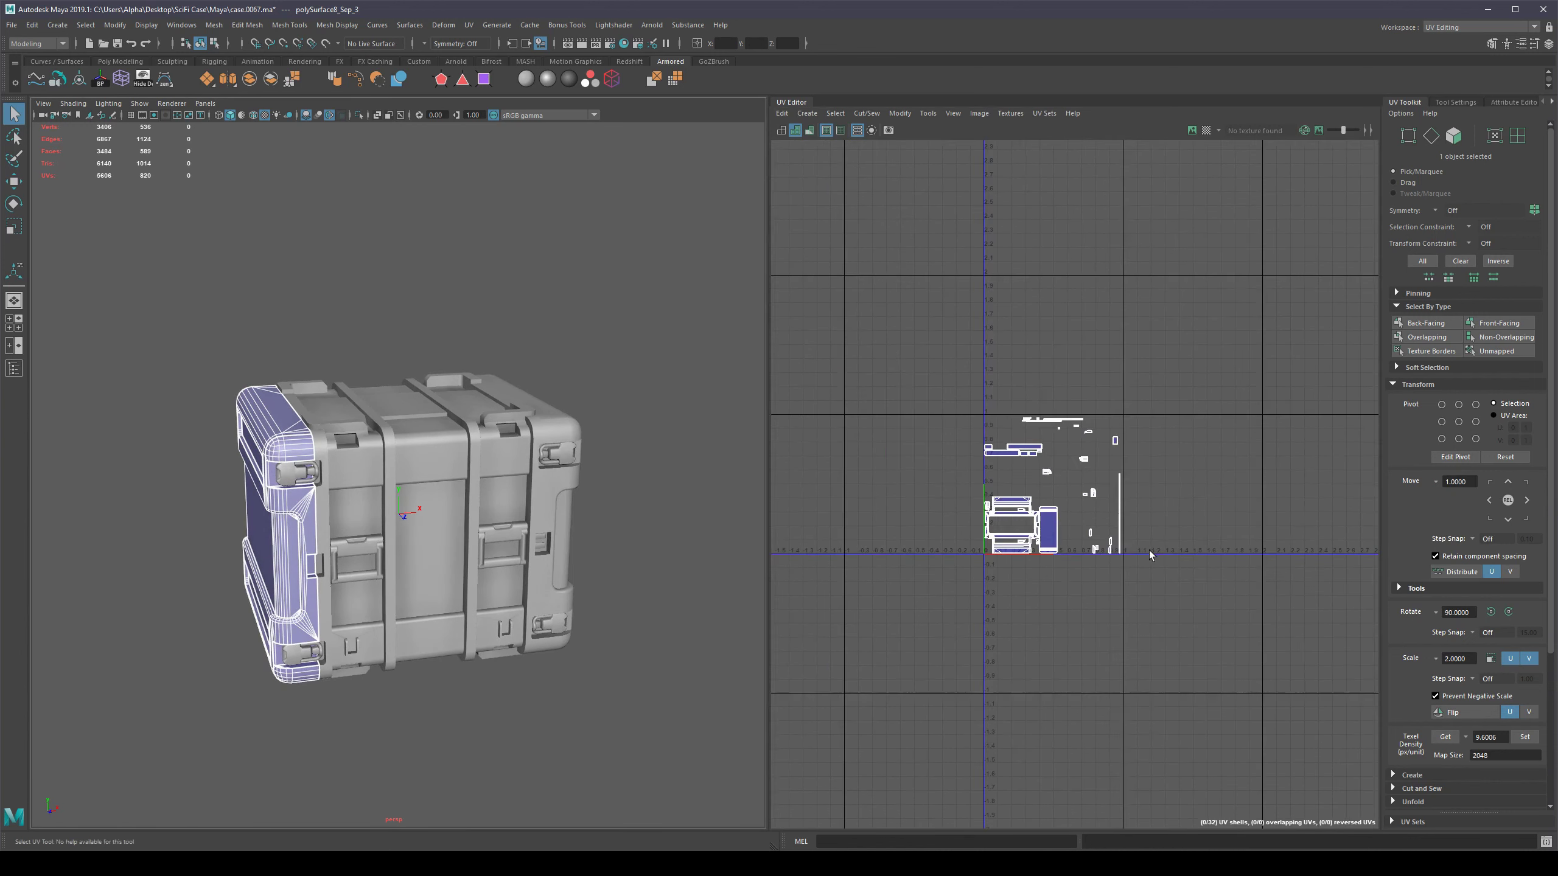
{"action": "scroll", "coordinate": [1133, 540], "scroll_direction": "up", "scroll_amount": 3}
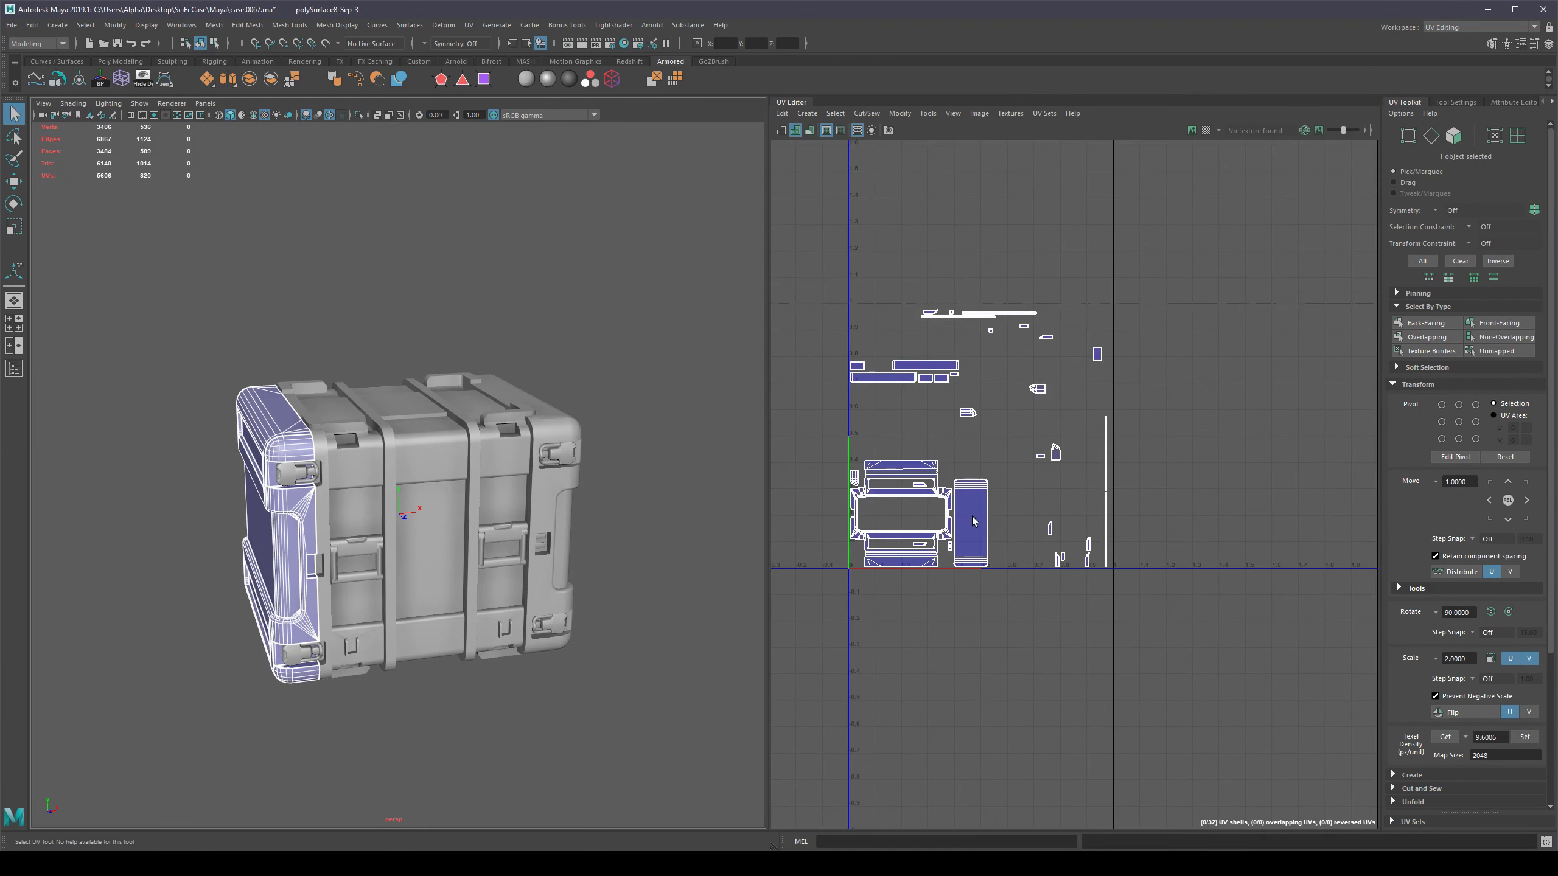
{"action": "right_click_drag", "start_coordinate": [972, 516], "coordinate": [976, 542]}
{"action": "left_click_drag", "start_coordinate": [1219, 198], "coordinate": [771, 633]}
{"action": "left_click", "coordinate": [1526, 500]}
{"action": "scroll", "coordinate": [1152, 546], "scroll_direction": "down", "scroll_amount": 1}
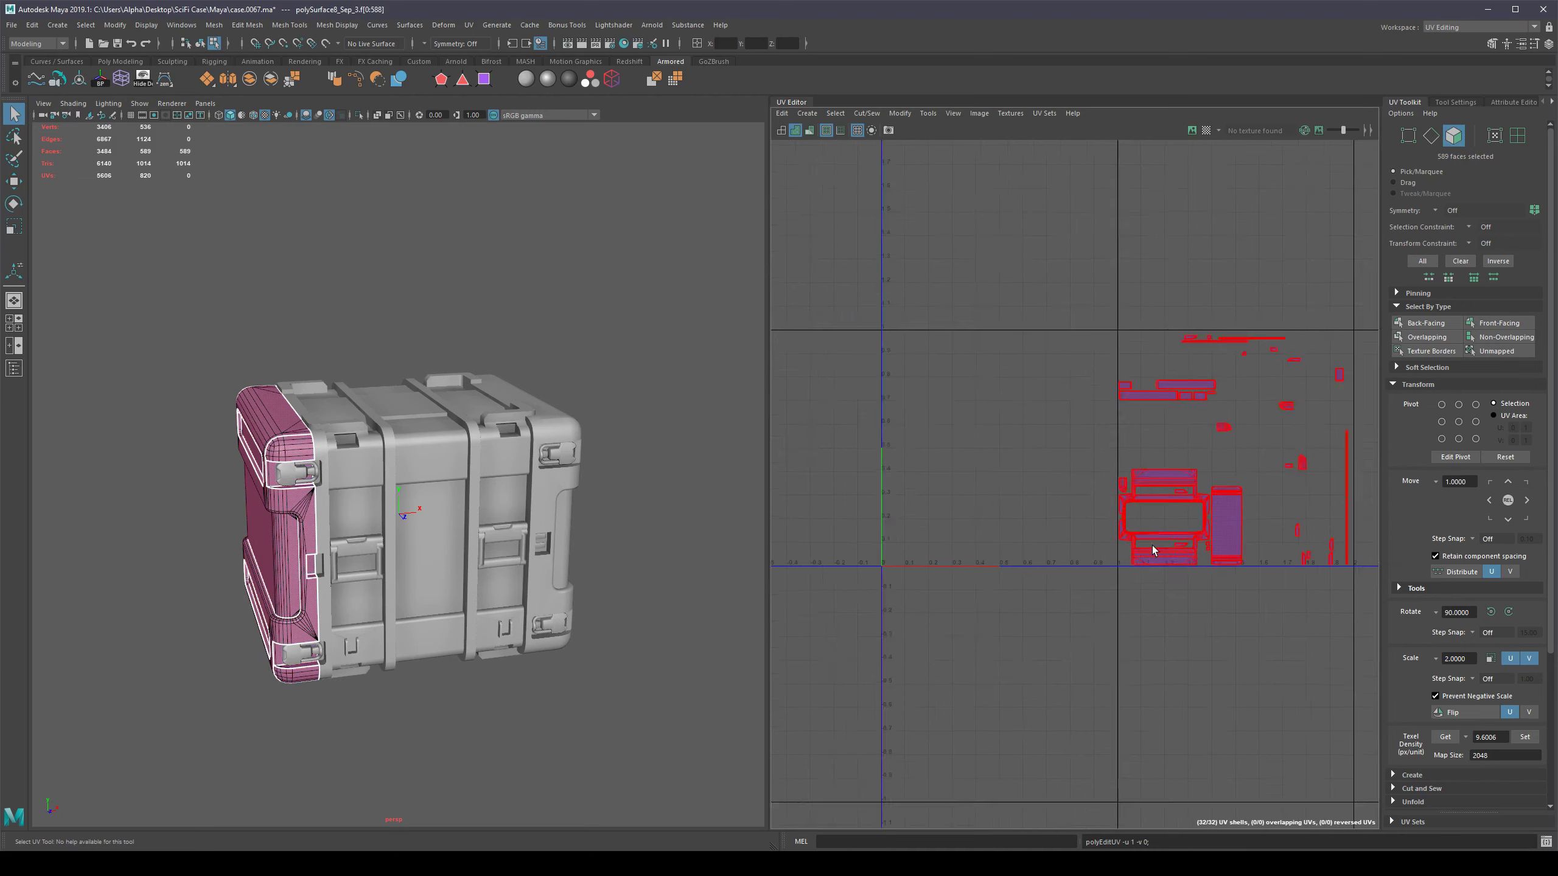
{"action": "scroll", "coordinate": [1153, 551], "scroll_direction": "down", "scroll_amount": 1}
{"action": "key", "text": "F8"}
Select both end pieces and compare the placement of their UV shells across the two adjacent tiles.
{"action": "left_click", "coordinate": [549, 422]}
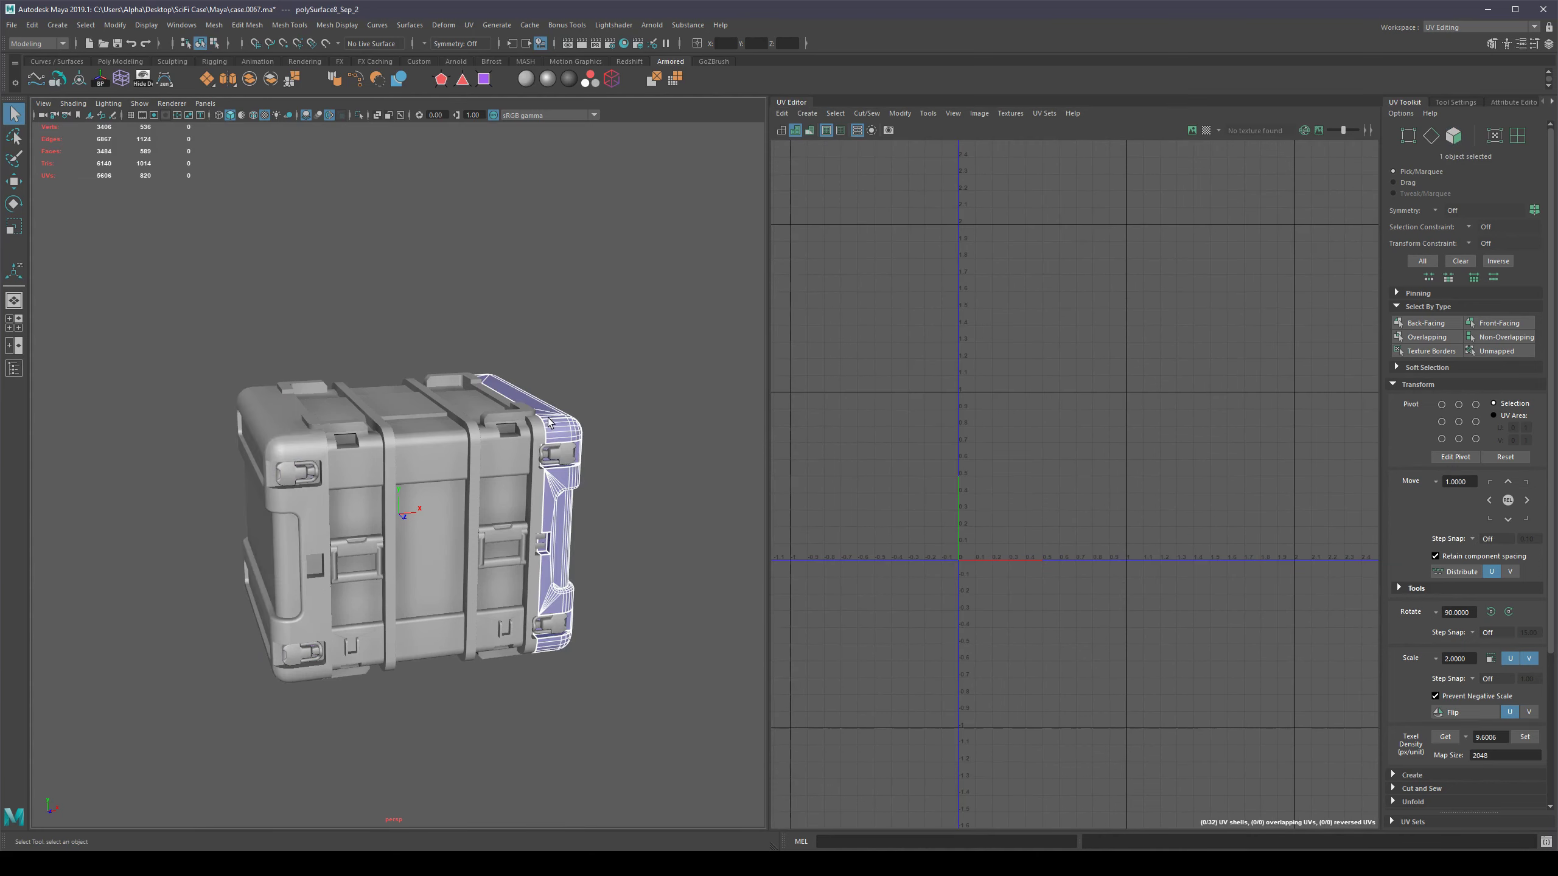
{"action": "left_click", "coordinate": [275, 446], "text": "shift"}
{"action": "left_click_drag", "start_coordinate": [576, 470], "coordinate": [602, 509], "text": "alt"}
{"action": "middle_click_drag", "start_coordinate": [603, 508], "coordinate": [580, 428], "text": "alt"}
{"action": "right_click_drag", "start_coordinate": [580, 427], "coordinate": [667, 518], "text": "alt"}
{"action": "middle_click_drag", "start_coordinate": [1190, 462], "coordinate": [1089, 487], "text": "alt"}
{"action": "right_click_drag", "start_coordinate": [1089, 486], "coordinate": [1060, 532], "text": "alt"}
{"action": "scroll", "coordinate": [1133, 513], "scroll_direction": "up", "scroll_amount": 2}
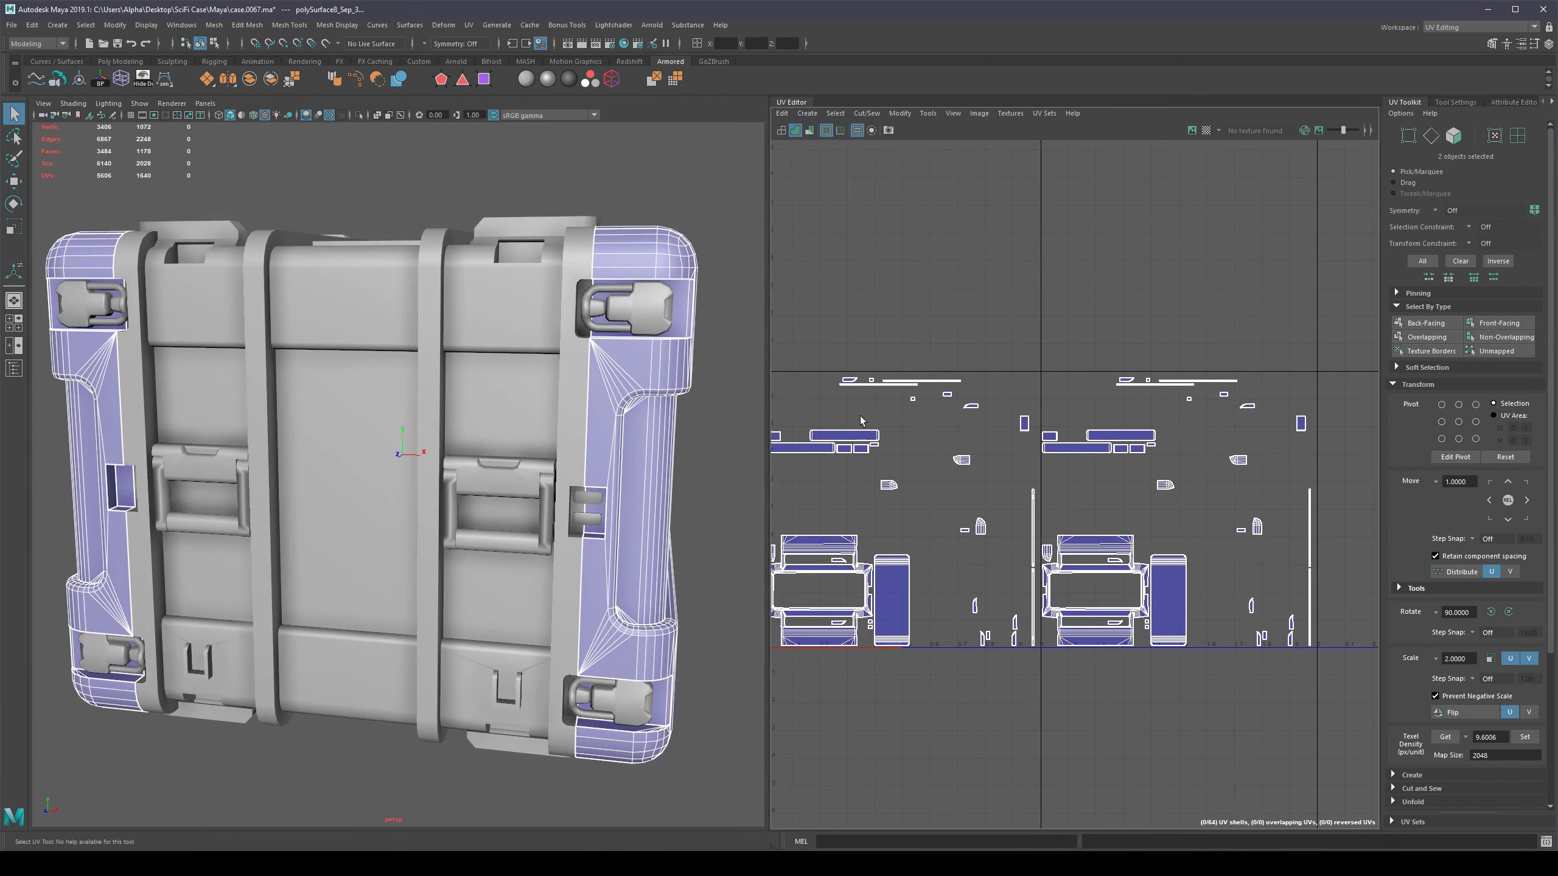
{"action": "middle_click_drag", "start_coordinate": [1054, 428], "coordinate": [1190, 480], "text": "alt"}
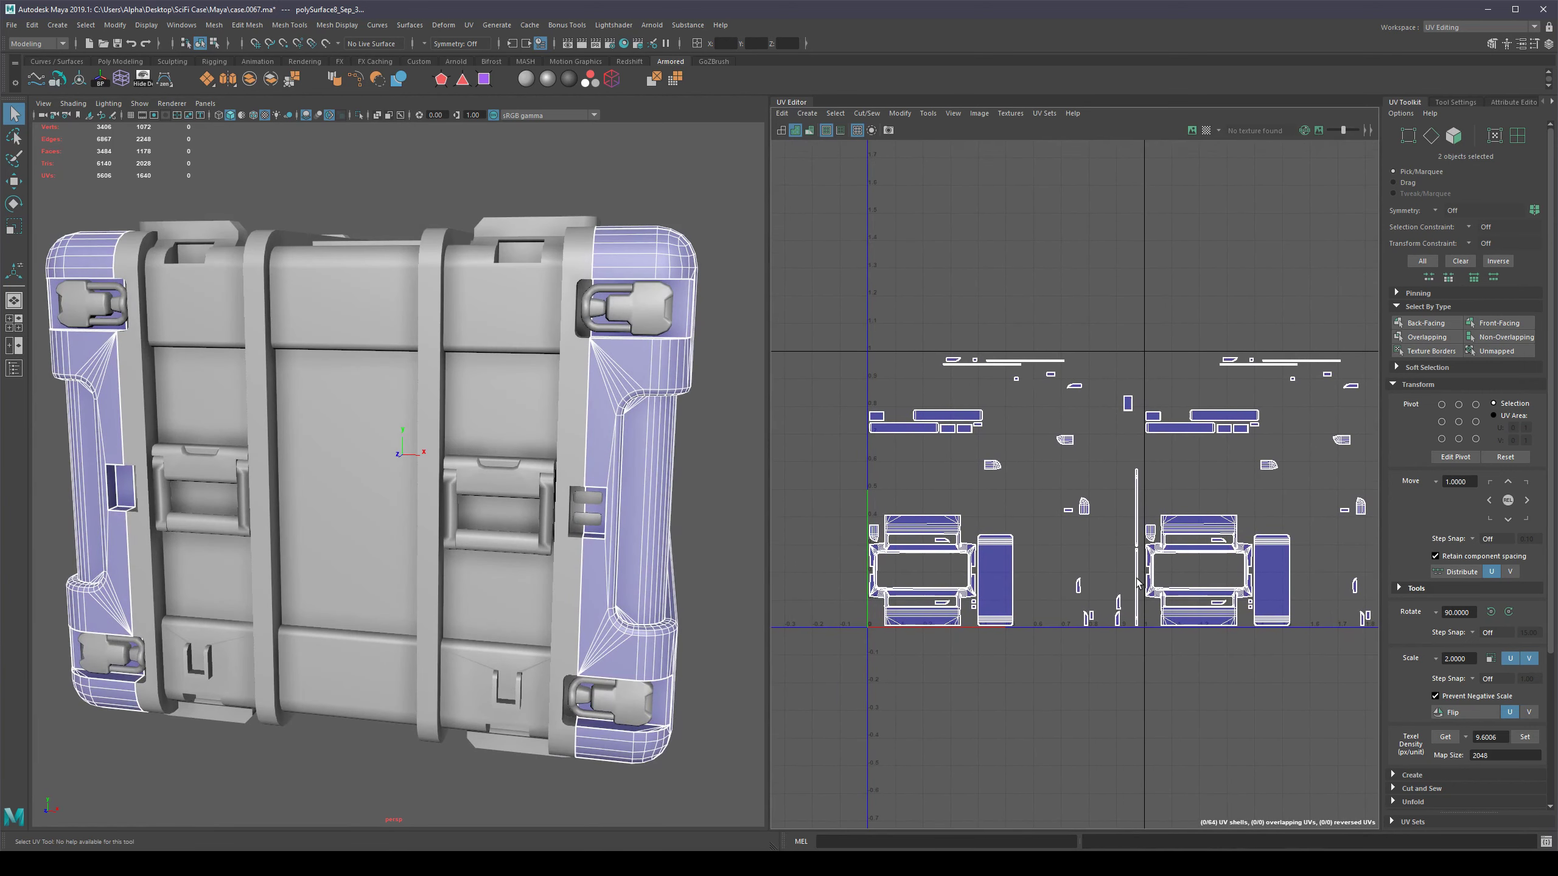
{"action": "middle_click_drag", "start_coordinate": [1137, 582], "coordinate": [1149, 574], "text": "alt"}
{"action": "scroll", "coordinate": [1082, 395], "scroll_direction": "up", "scroll_amount": 2}
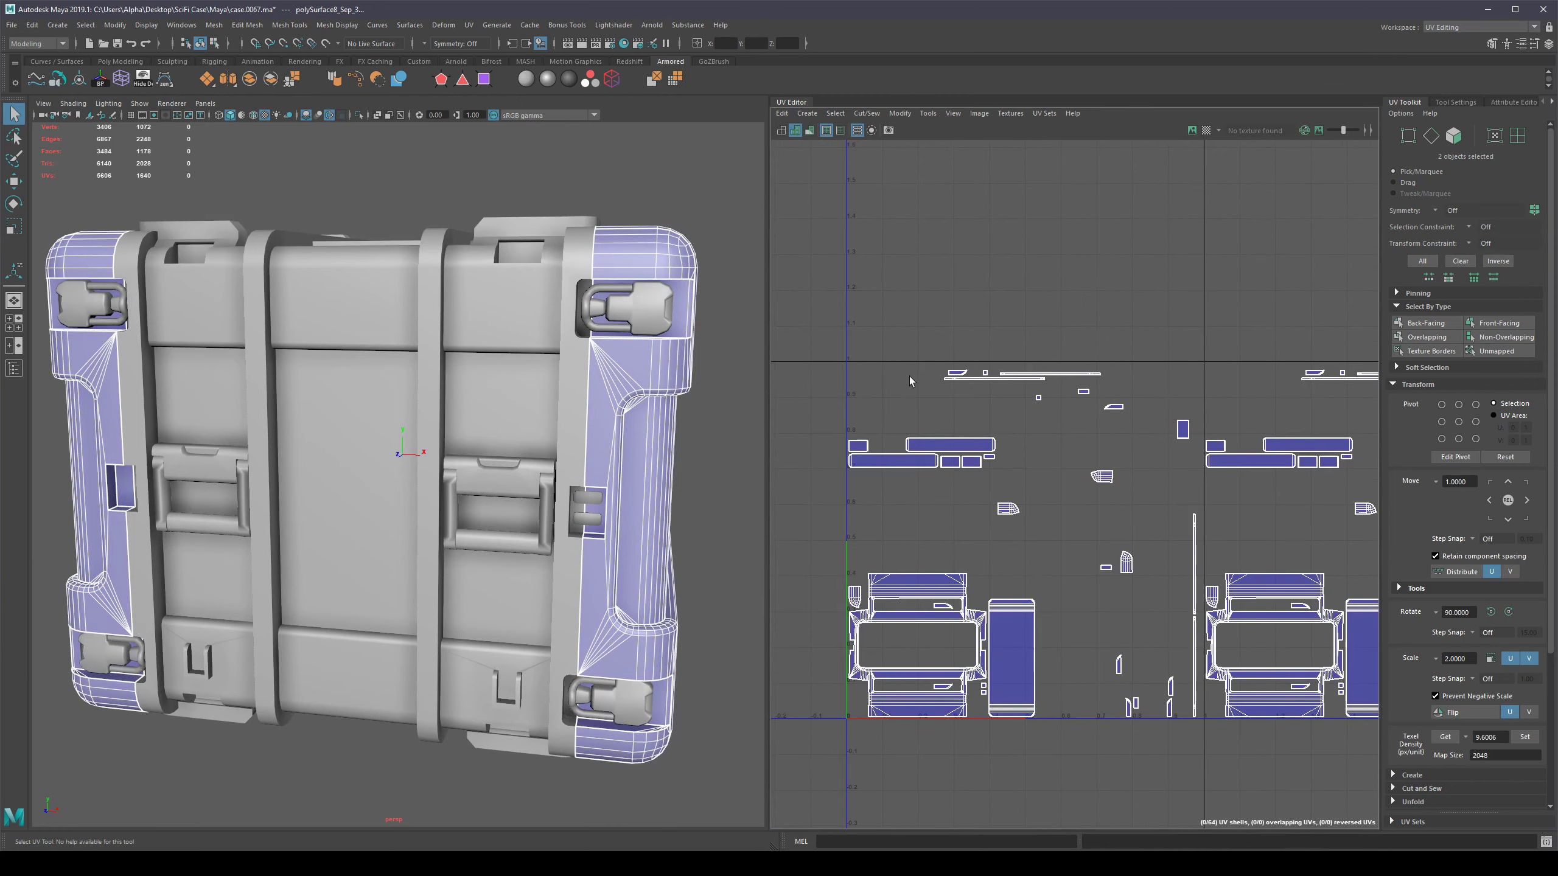
{"action": "middle_click_drag", "start_coordinate": [1177, 402], "coordinate": [1226, 291], "text": "alt"}
{"action": "scroll", "coordinate": [1141, 399], "scroll_direction": "up", "scroll_amount": 2}
{"action": "middle_click_drag", "start_coordinate": [1138, 427], "coordinate": [1082, 482], "text": "alt"}
{"action": "scroll", "coordinate": [1082, 481], "scroll_direction": "down", "scroll_amount": 2}
{"action": "middle_click_drag", "start_coordinate": [1256, 517], "coordinate": [786, 531], "text": "alt"}
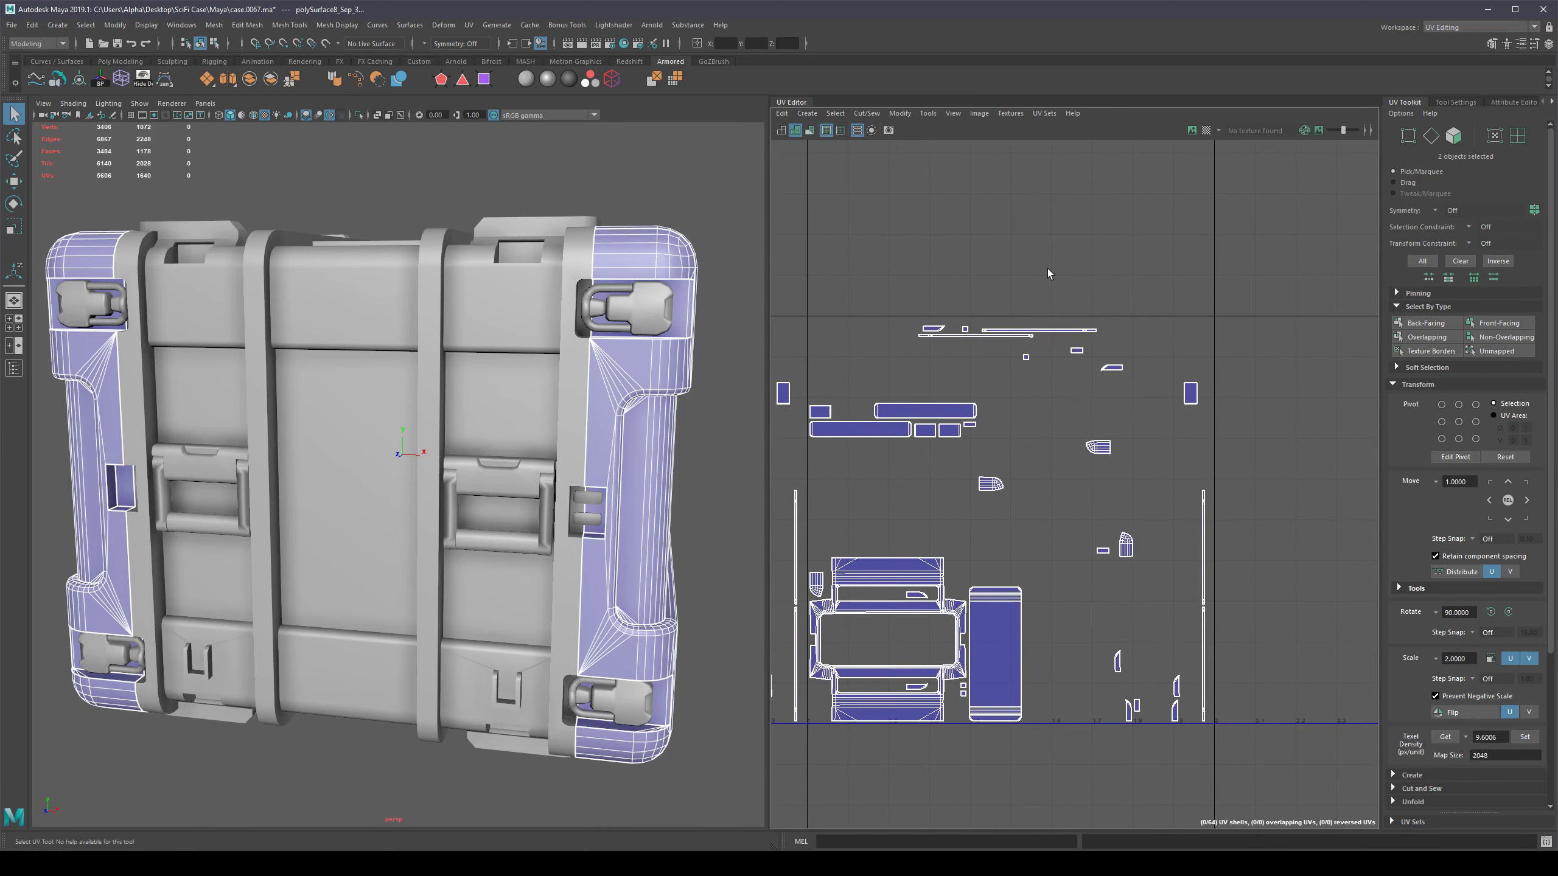
Compare the matching UV layouts of the two end pieces side by side in the adjacent tiles.
{"action": "scroll", "coordinate": [1002, 552], "scroll_direction": "down", "scroll_amount": 5}
{"action": "middle_click_drag", "start_coordinate": [914, 482], "coordinate": [1105, 468], "text": "alt"}
{"action": "scroll", "coordinate": [1062, 427], "scroll_direction": "up", "scroll_amount": 3}
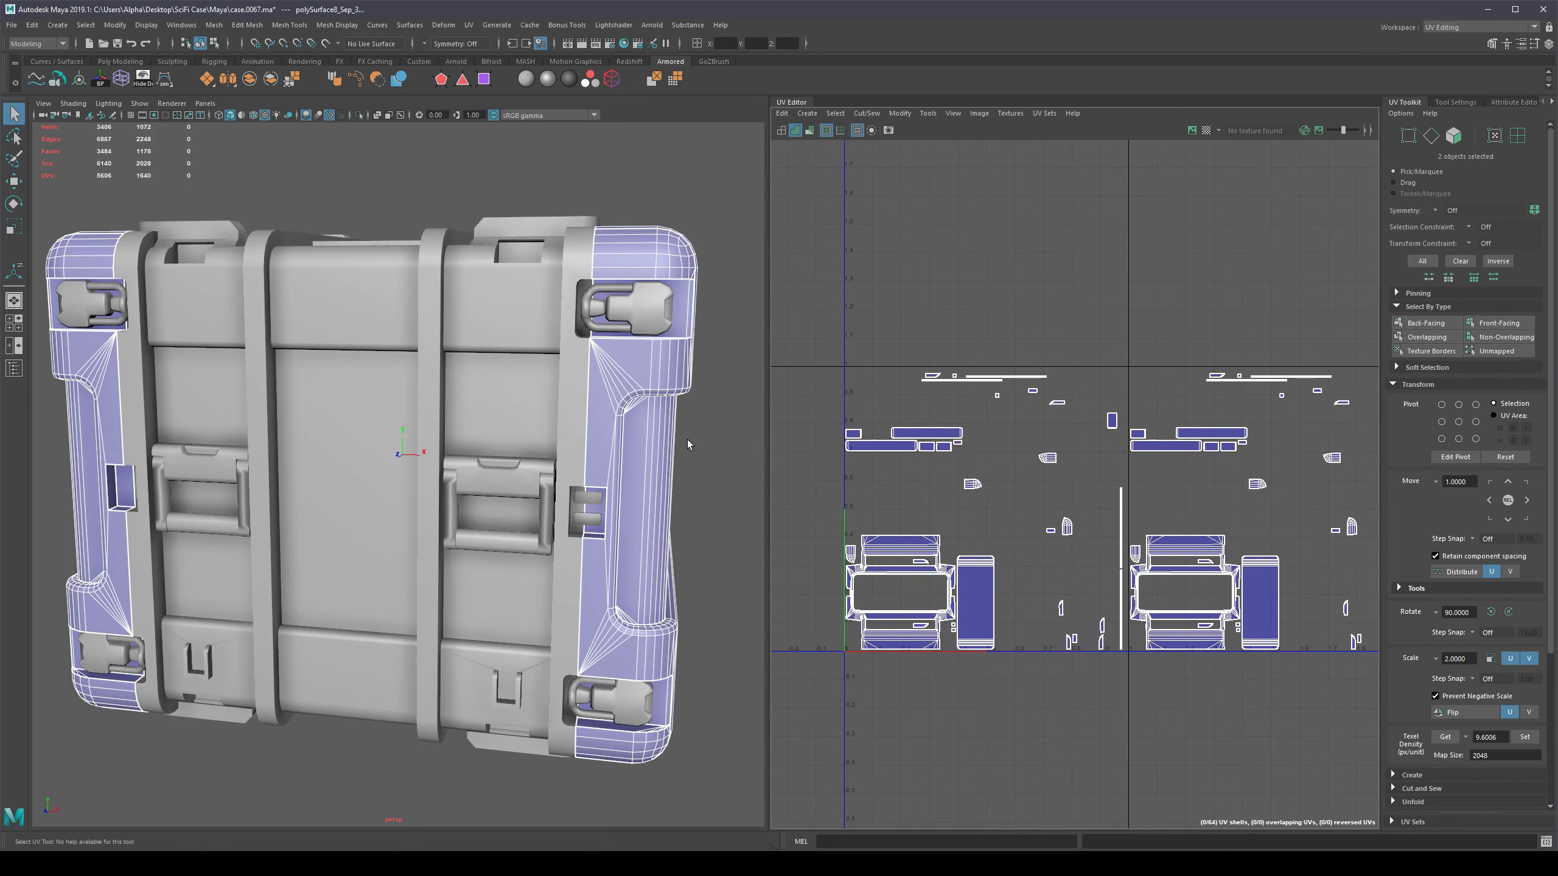
{"action": "left_click_drag", "start_coordinate": [688, 444], "coordinate": [883, 466], "text": "alt"}
{"action": "middle_click_drag", "start_coordinate": [1279, 464], "coordinate": [1255, 477], "text": "alt"}
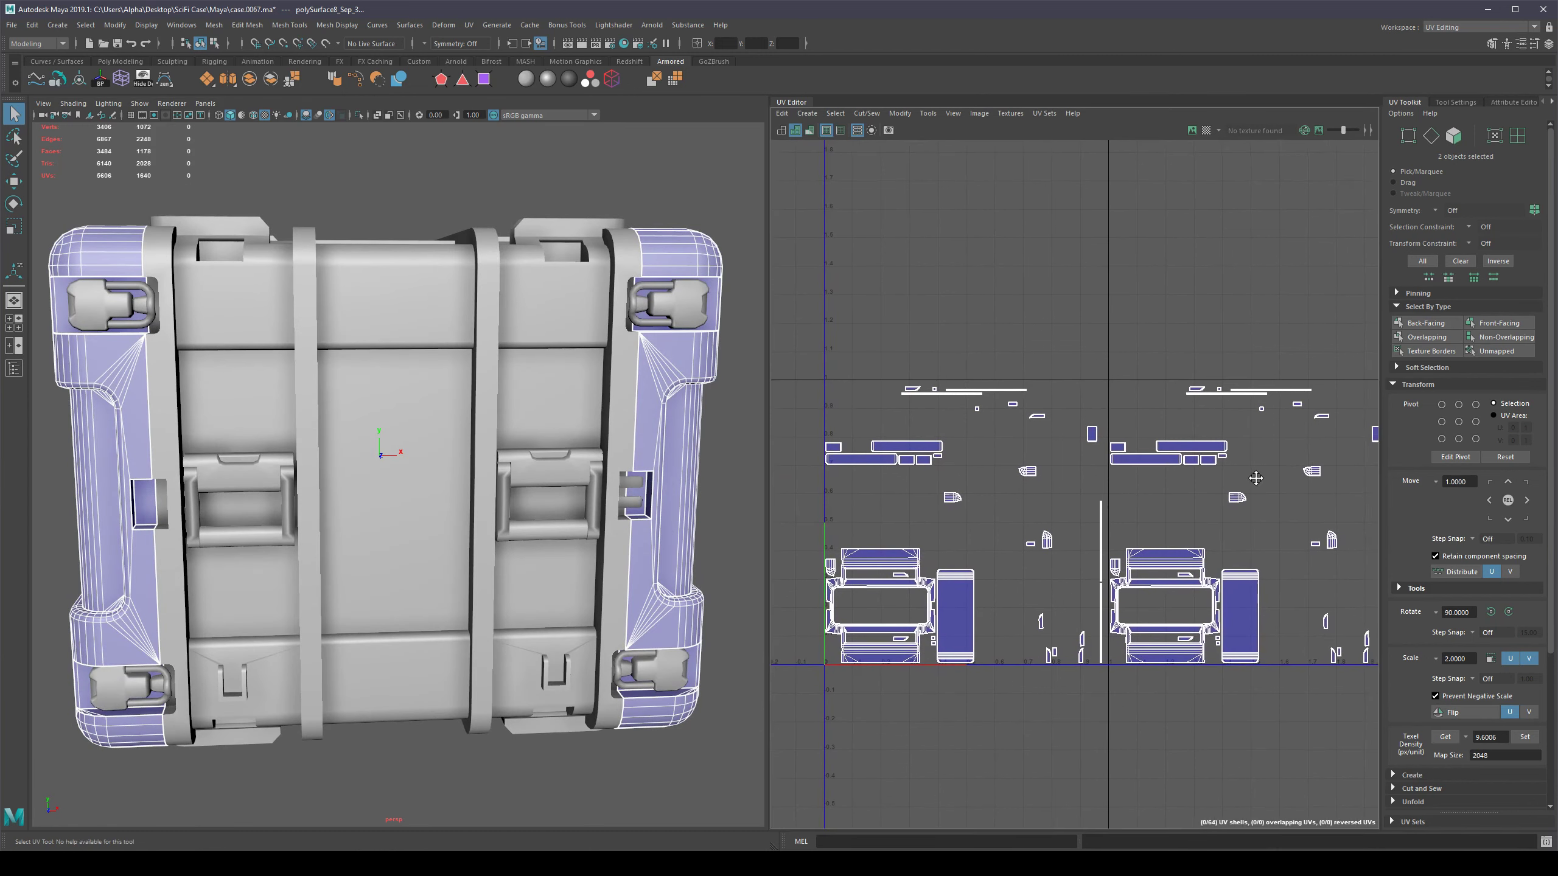
{"action": "scroll", "coordinate": [1133, 519], "scroll_direction": "up", "scroll_amount": 1}
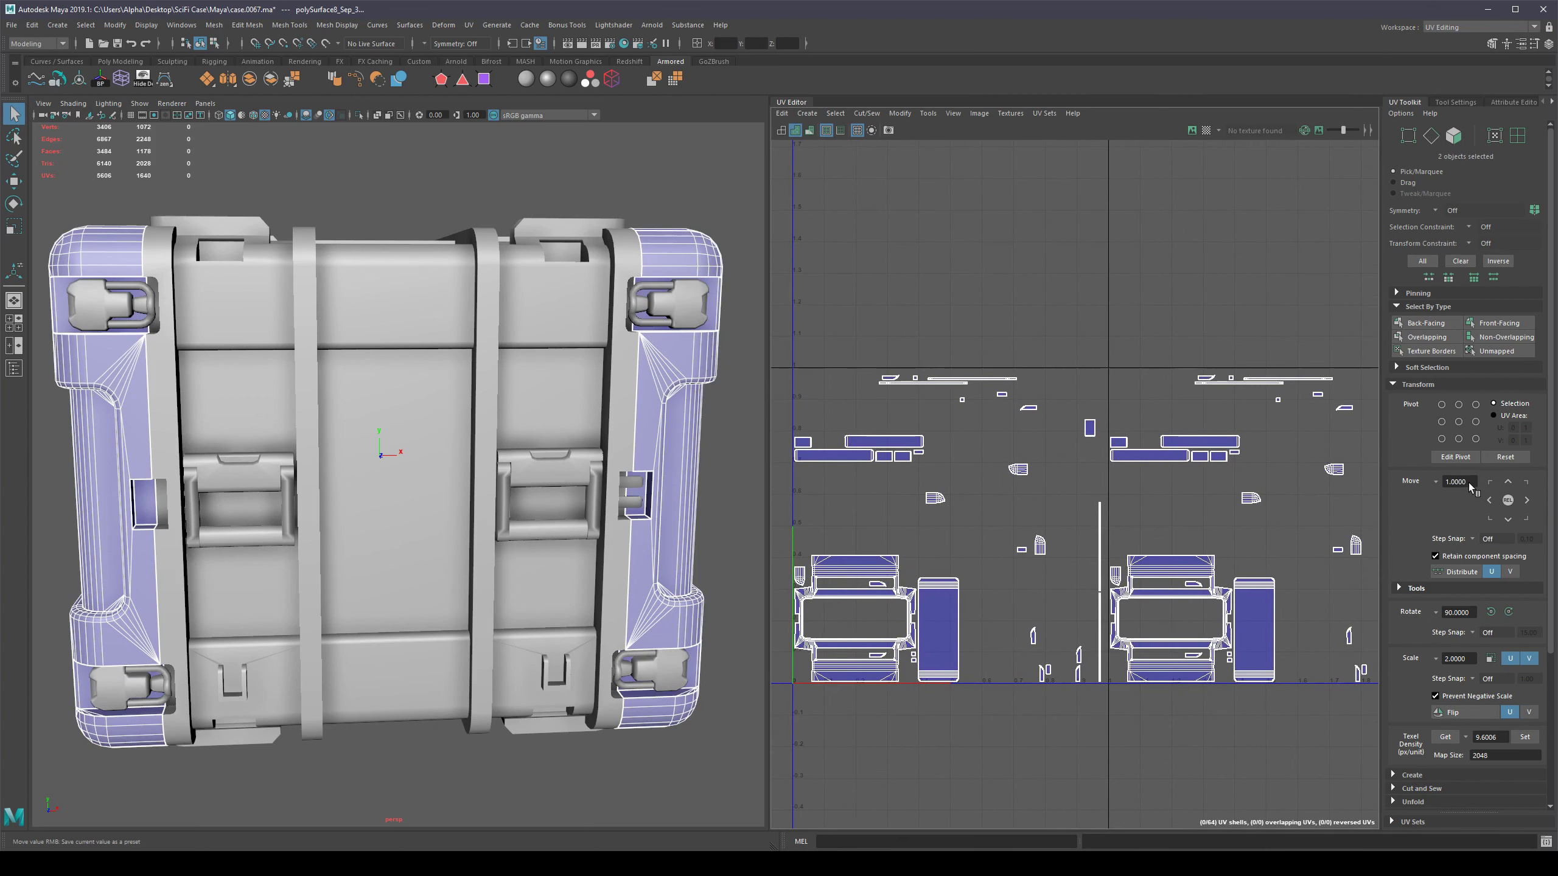
{"action": "scroll", "coordinate": [1037, 482], "scroll_direction": "down", "scroll_amount": 3}
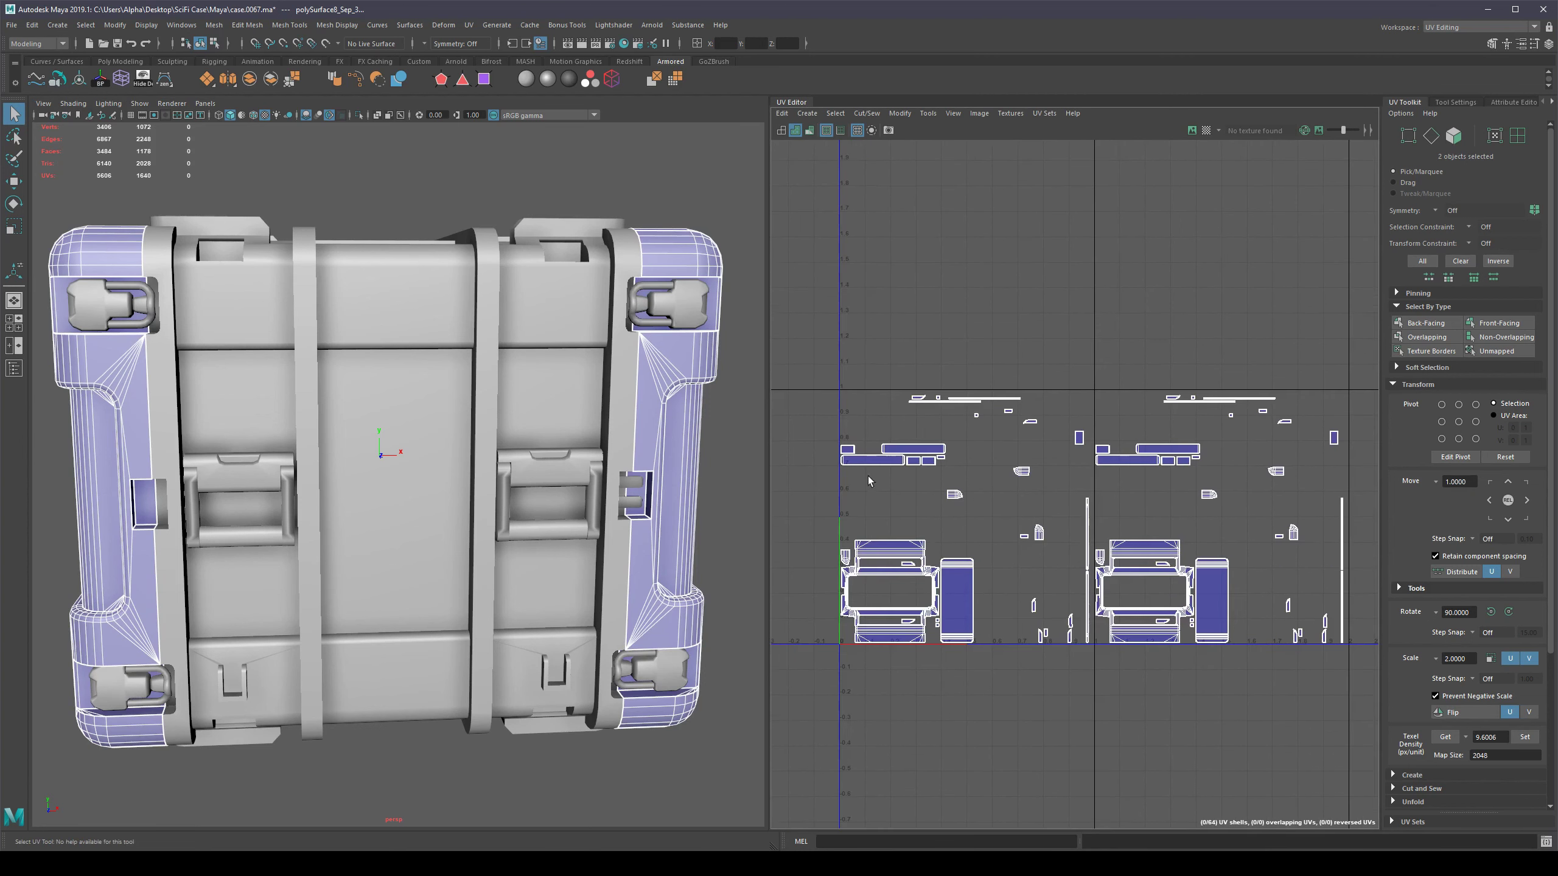
{"action": "middle_click_drag", "start_coordinate": [1077, 576], "coordinate": [1127, 568], "text": "alt"}
{"action": "scroll", "coordinate": [500, 210], "scroll_direction": "down", "scroll_amount": 3}
Duplicate the combined corner latches and rotate the copy around the vertical axis to the opposite side of the case.
{"action": "left_click_drag", "start_coordinate": [504, 212], "coordinate": [603, 291], "text": "alt"}
{"action": "left_click", "coordinate": [604, 301]}
{"action": "left_click", "coordinate": [523, 491]}
{"action": "left_click", "coordinate": [587, 394]}
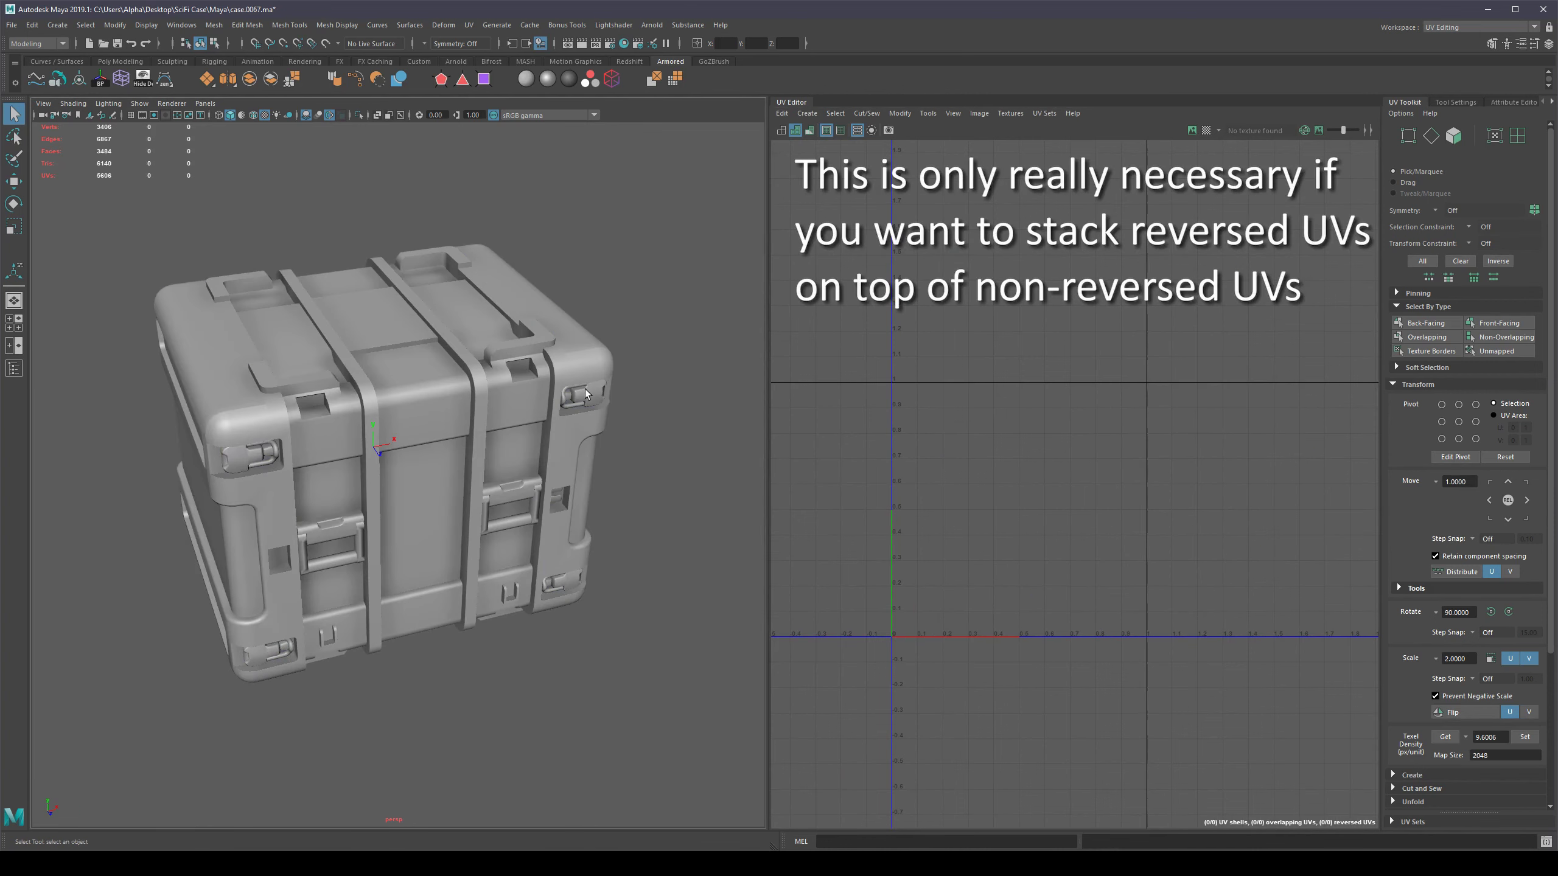
{"action": "left_click_drag", "start_coordinate": [671, 439], "coordinate": [677, 503], "text": "alt"}
{"action": "key", "text": "e"}
{"action": "key", "text": "ctrl+d"}
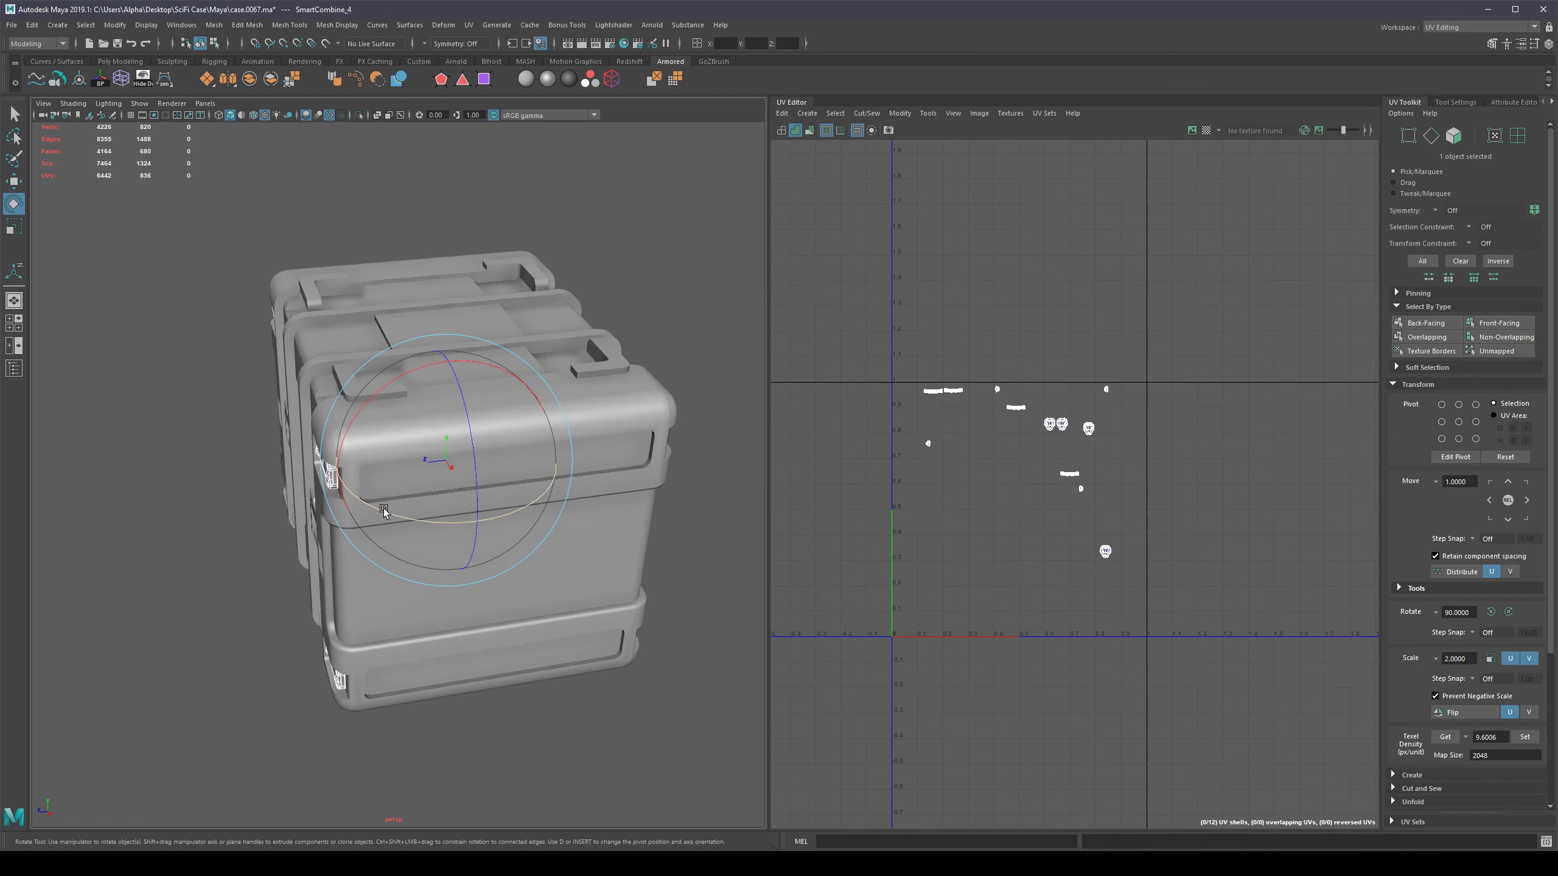
{"action": "left_click_drag", "start_coordinate": [380, 511], "coordinate": [541, 493]}
Move all UV faces of the duplicated corner latches by 1 unit in U, and return to object selection.
{"action": "key", "text": "q"}
{"action": "right_click_drag", "start_coordinate": [1185, 369], "coordinate": [1185, 395]}
{"action": "left_click_drag", "start_coordinate": [1282, 287], "coordinate": [831, 665]}
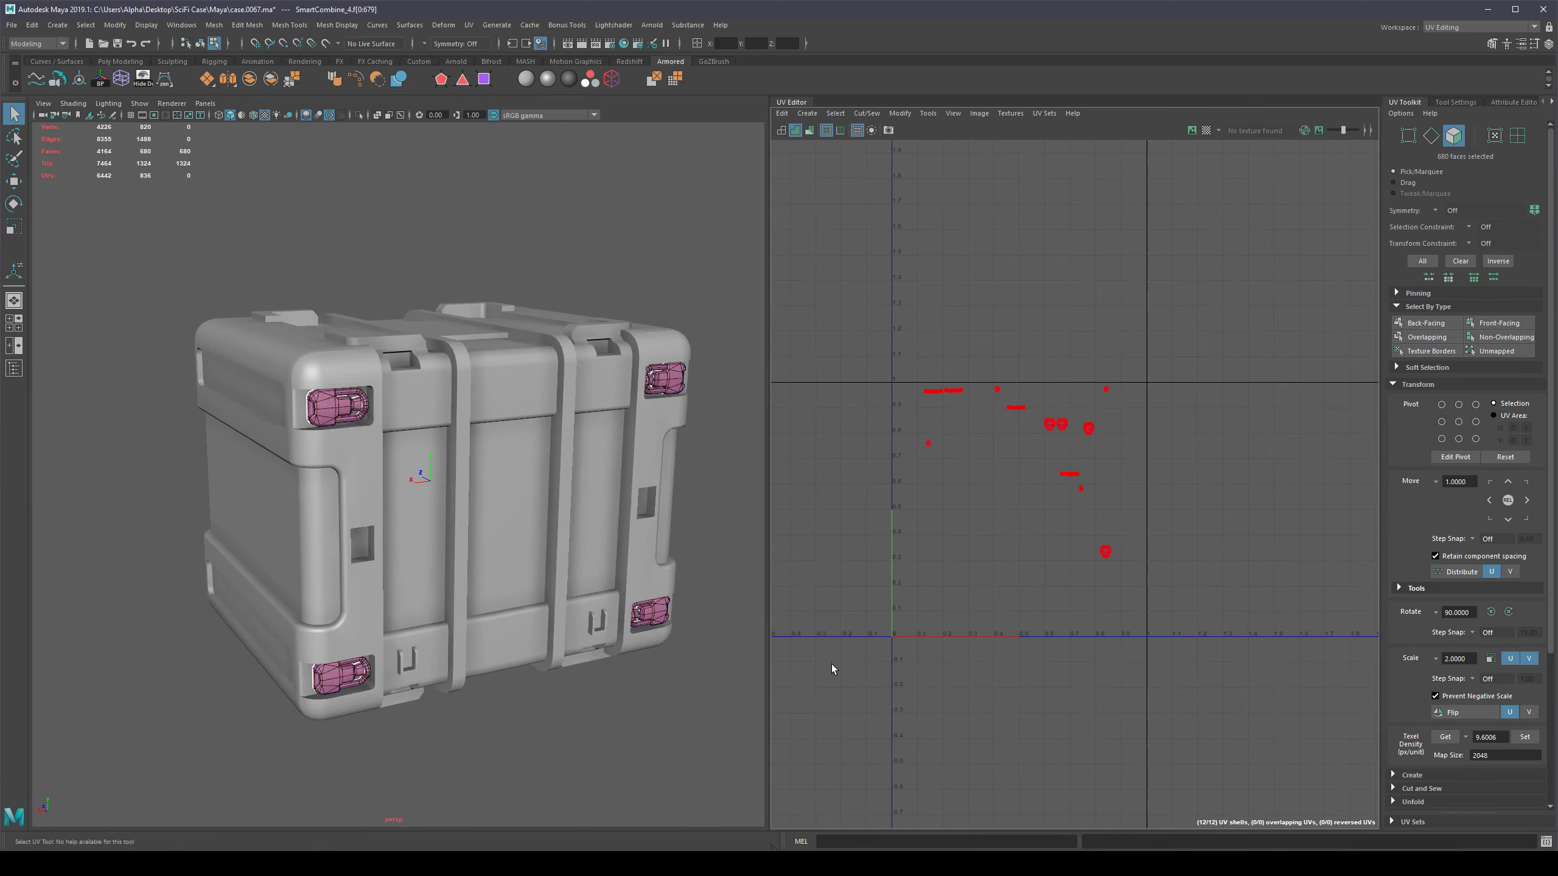
{"action": "left_click", "coordinate": [1527, 501]}
{"action": "scroll", "coordinate": [325, 453], "scroll_direction": "down", "scroll_amount": 5}
{"action": "left_click_drag", "start_coordinate": [325, 453], "coordinate": [585, 452], "text": "alt"}
{"action": "scroll", "coordinate": [585, 452], "scroll_direction": "up", "scroll_amount": 4}
{"action": "key", "text": "F8"}
Select the three meshes of the front handles: the top plates, the side frames and the lower bars.
{"action": "left_click", "coordinate": [508, 459]}
{"action": "scroll", "coordinate": [516, 494], "scroll_direction": "up", "scroll_amount": 5}
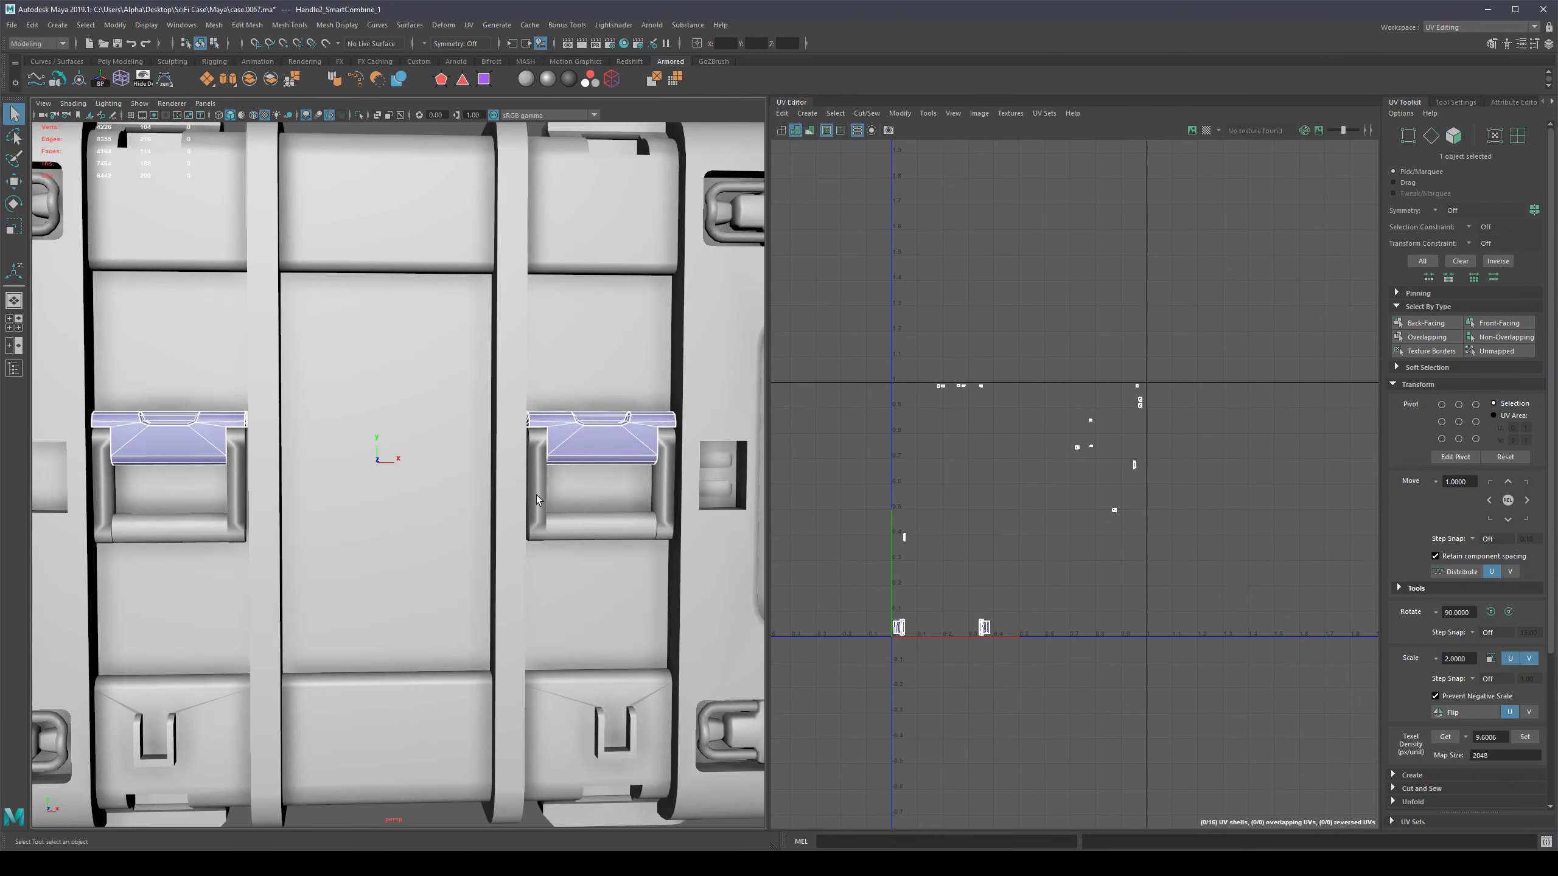
{"action": "left_click", "coordinate": [536, 495], "text": "shift"}
{"action": "scroll", "coordinate": [638, 485], "scroll_direction": "up", "scroll_amount": 6}
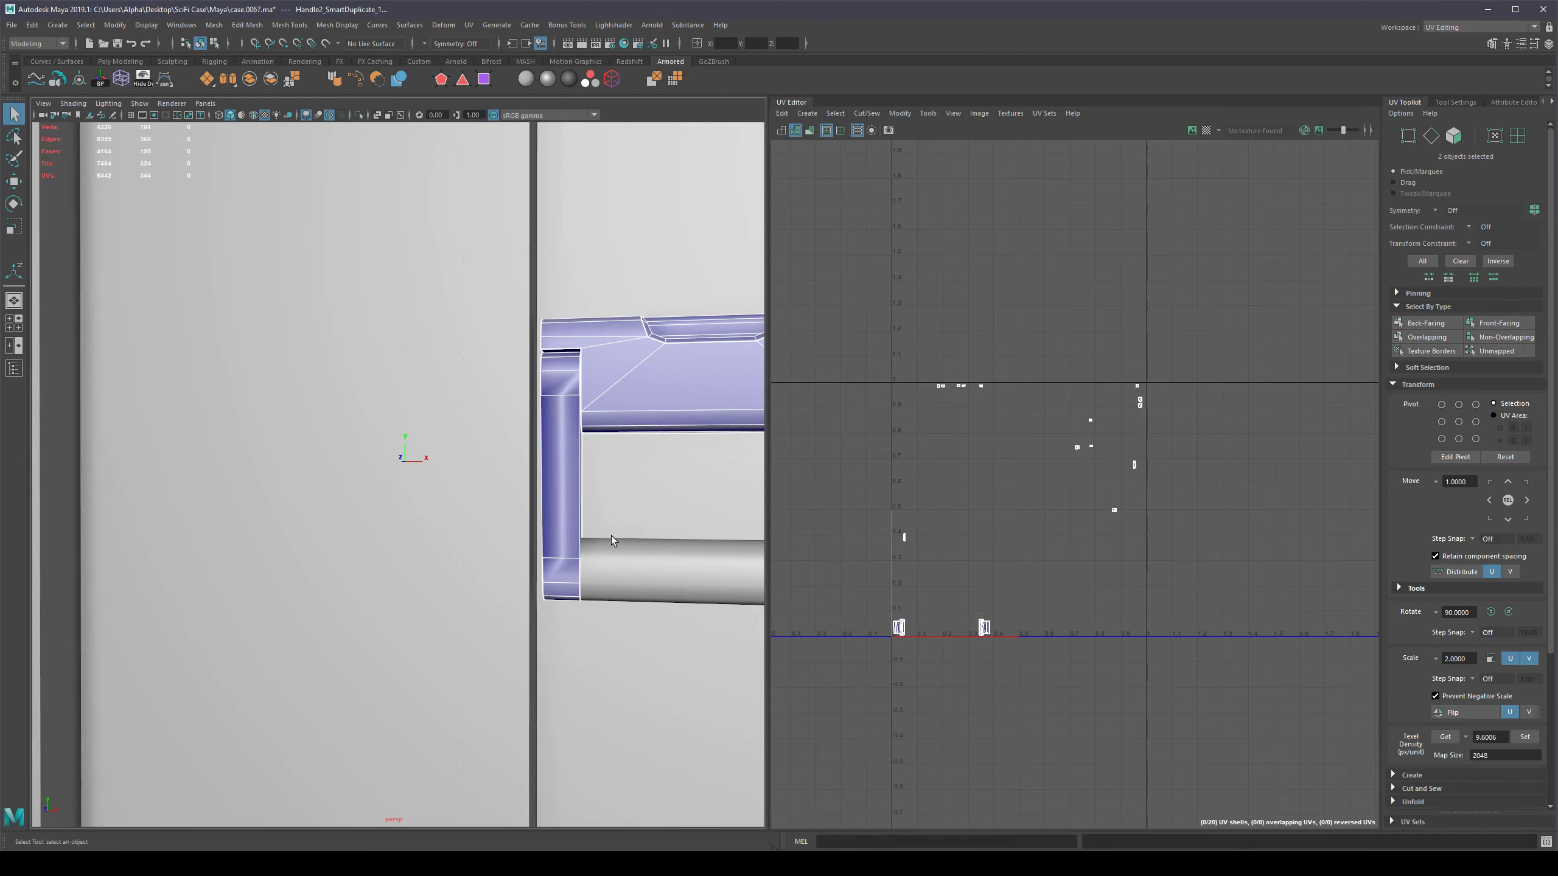
{"action": "left_click", "coordinate": [628, 557], "text": "shift"}
{"action": "scroll", "coordinate": [623, 544], "scroll_direction": "down", "scroll_amount": 6}
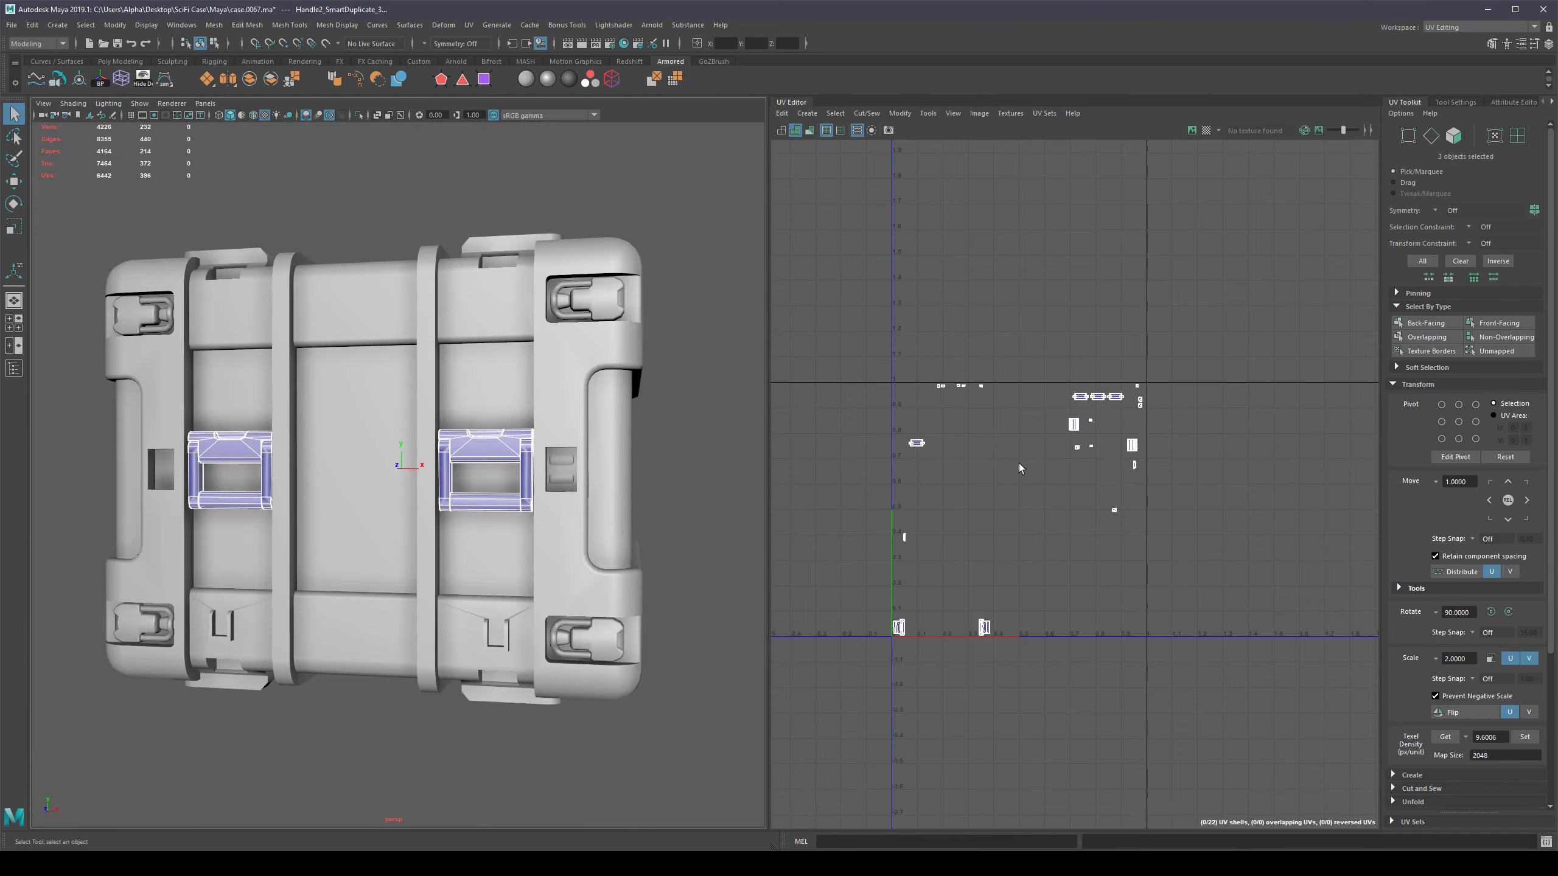
Try to duplicate the selected front handle meshes and rotate the copies 180 degrees around the vertical axis.
{"action": "scroll", "coordinate": [1018, 463], "scroll_direction": "up", "scroll_amount": 2}
{"action": "left_click_drag", "start_coordinate": [685, 455], "coordinate": [564, 504], "text": "alt"}
{"action": "key", "text": "ctrl+d"}
{"action": "scroll", "coordinate": [620, 477], "scroll_direction": "down", "scroll_amount": 3}
{"action": "key", "text": "e"}
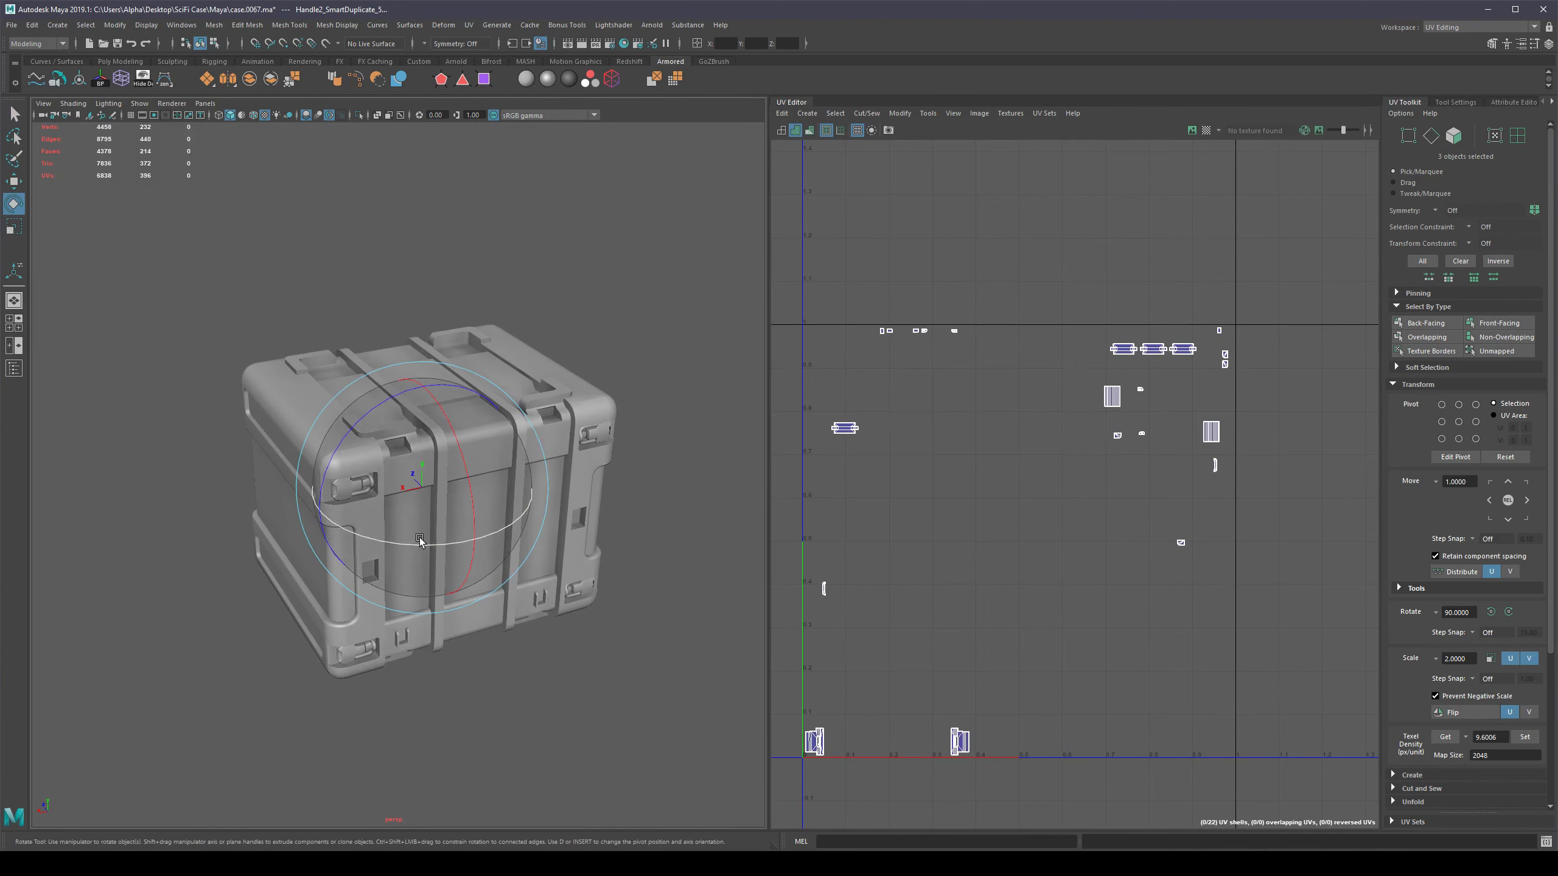
{"action": "left_click_drag", "start_coordinate": [403, 544], "coordinate": [615, 393]}
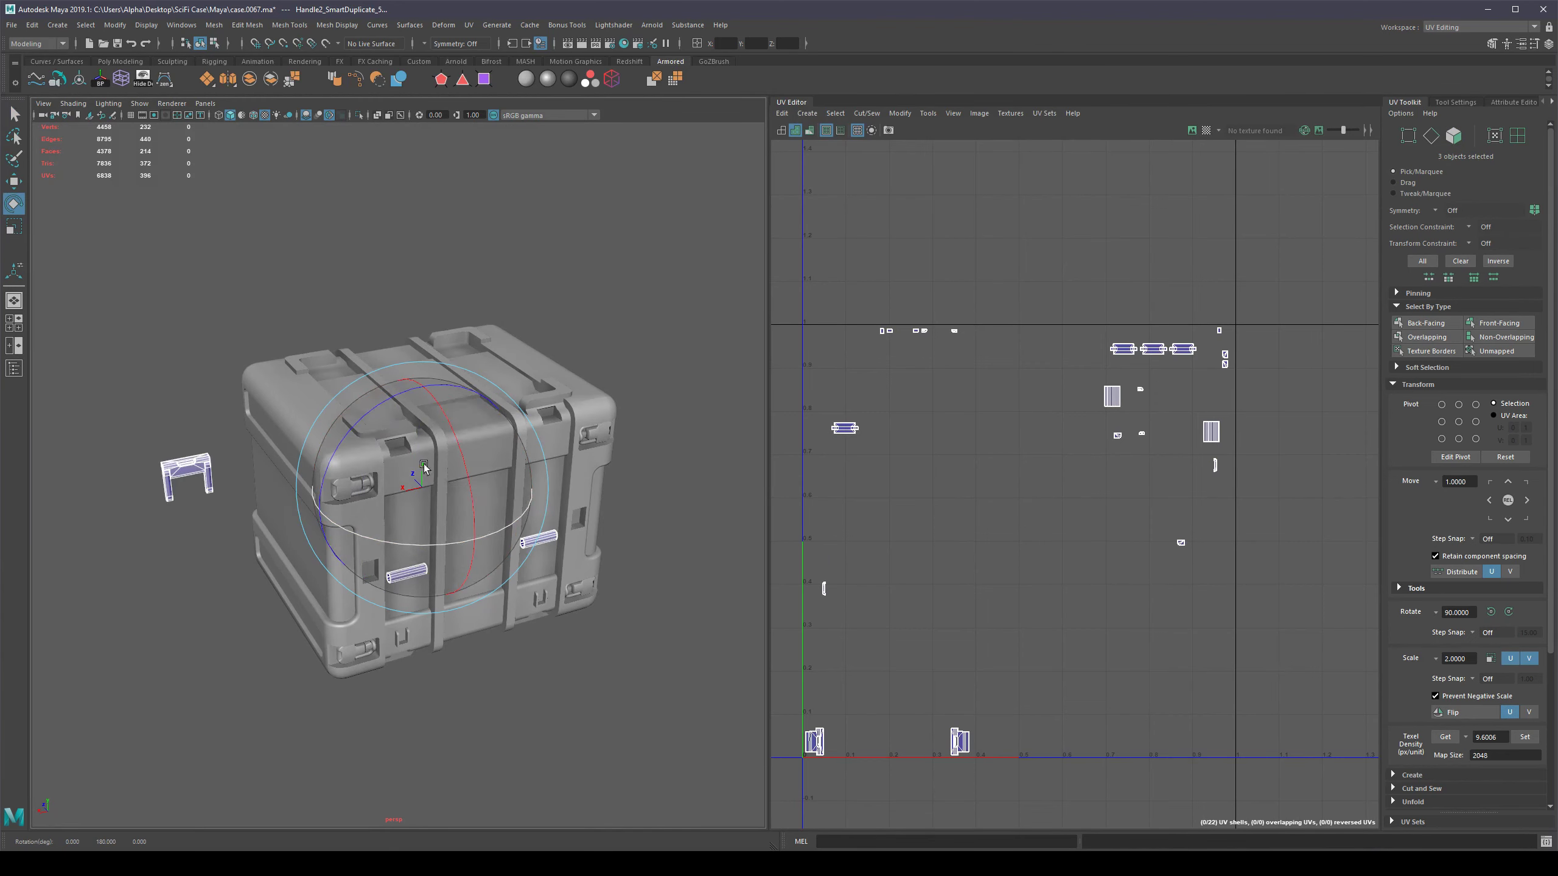
Undo the rotation, duplication and selection of the front handle meshes, and show the Outliner.
{"action": "key", "text": "ctrl+z"}
{"action": "left_click", "coordinate": [14, 368]}
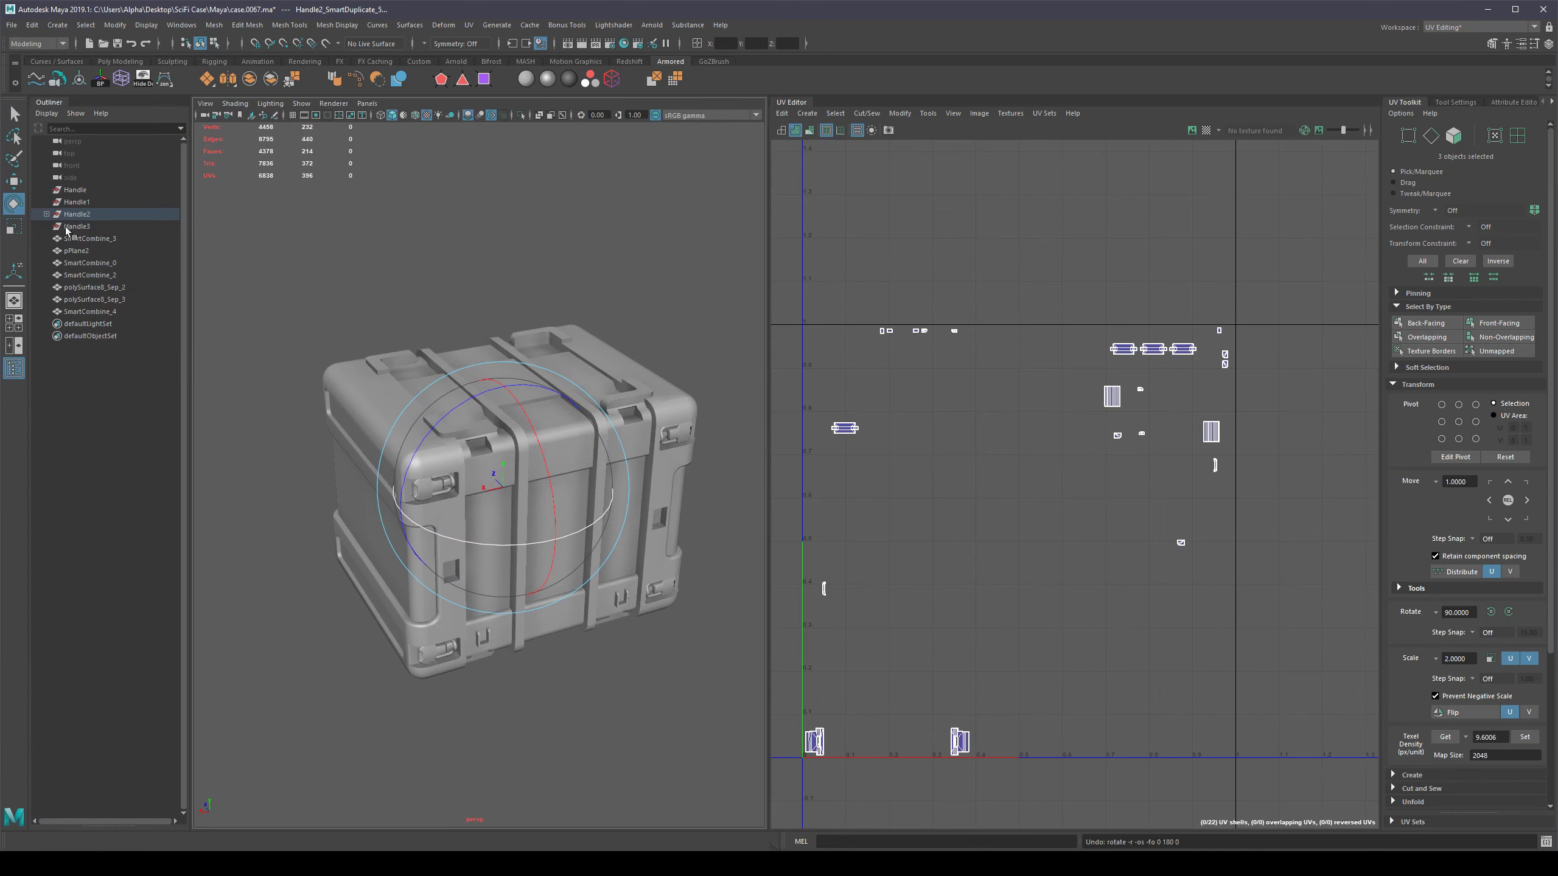
{"action": "key", "text": "ctrl+z"}
{"action": "key", "text": "ctrl+z"}
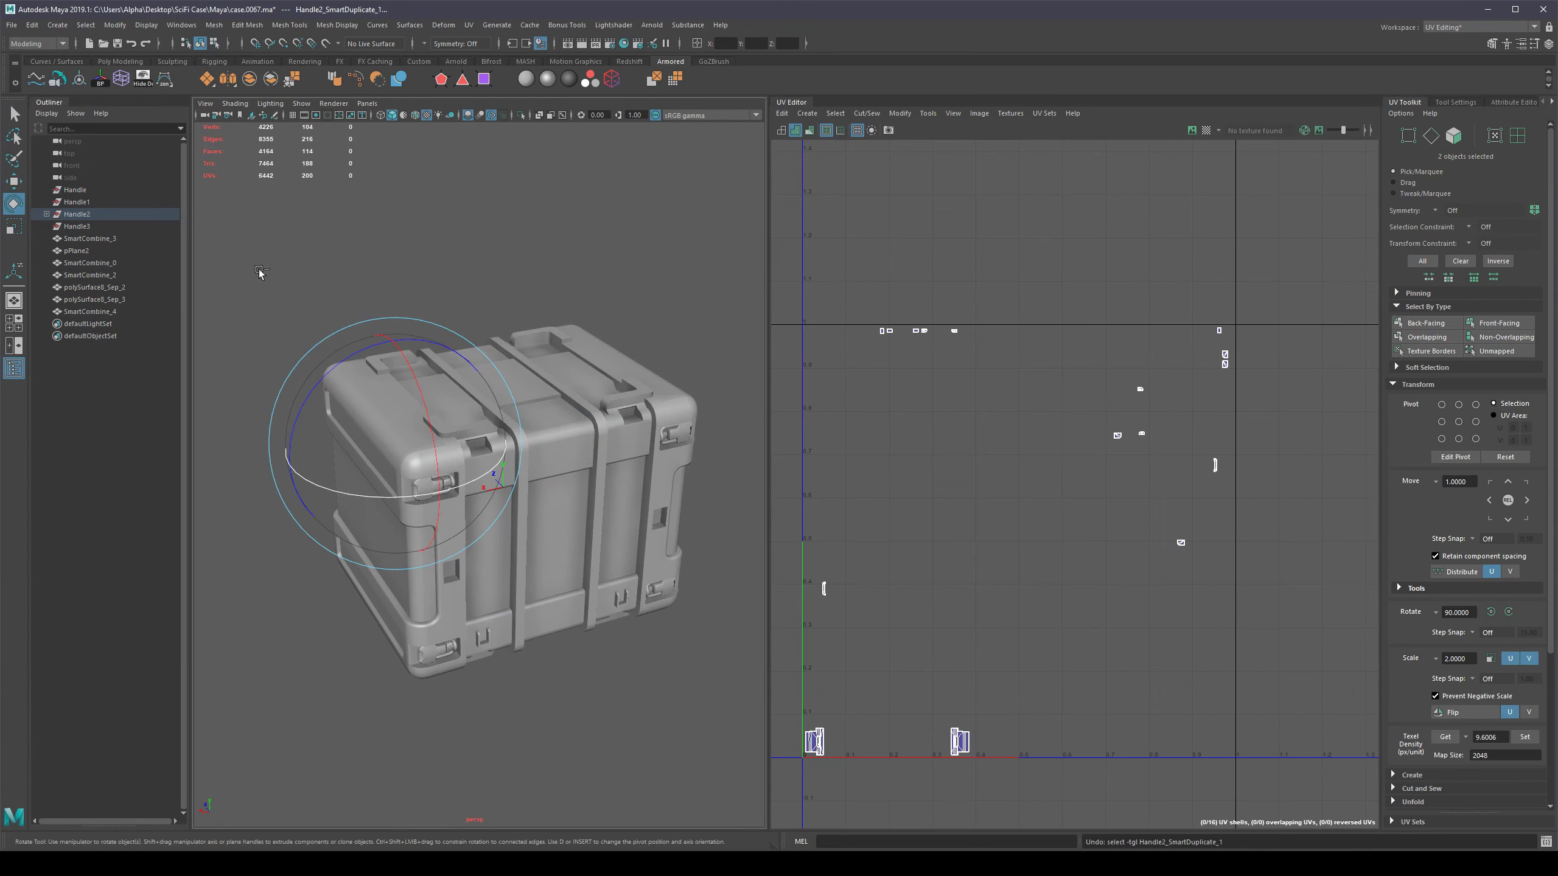
{"action": "left_click_drag", "start_coordinate": [307, 290], "coordinate": [510, 277], "text": "alt"}
{"action": "key", "text": "ctrl+z"}
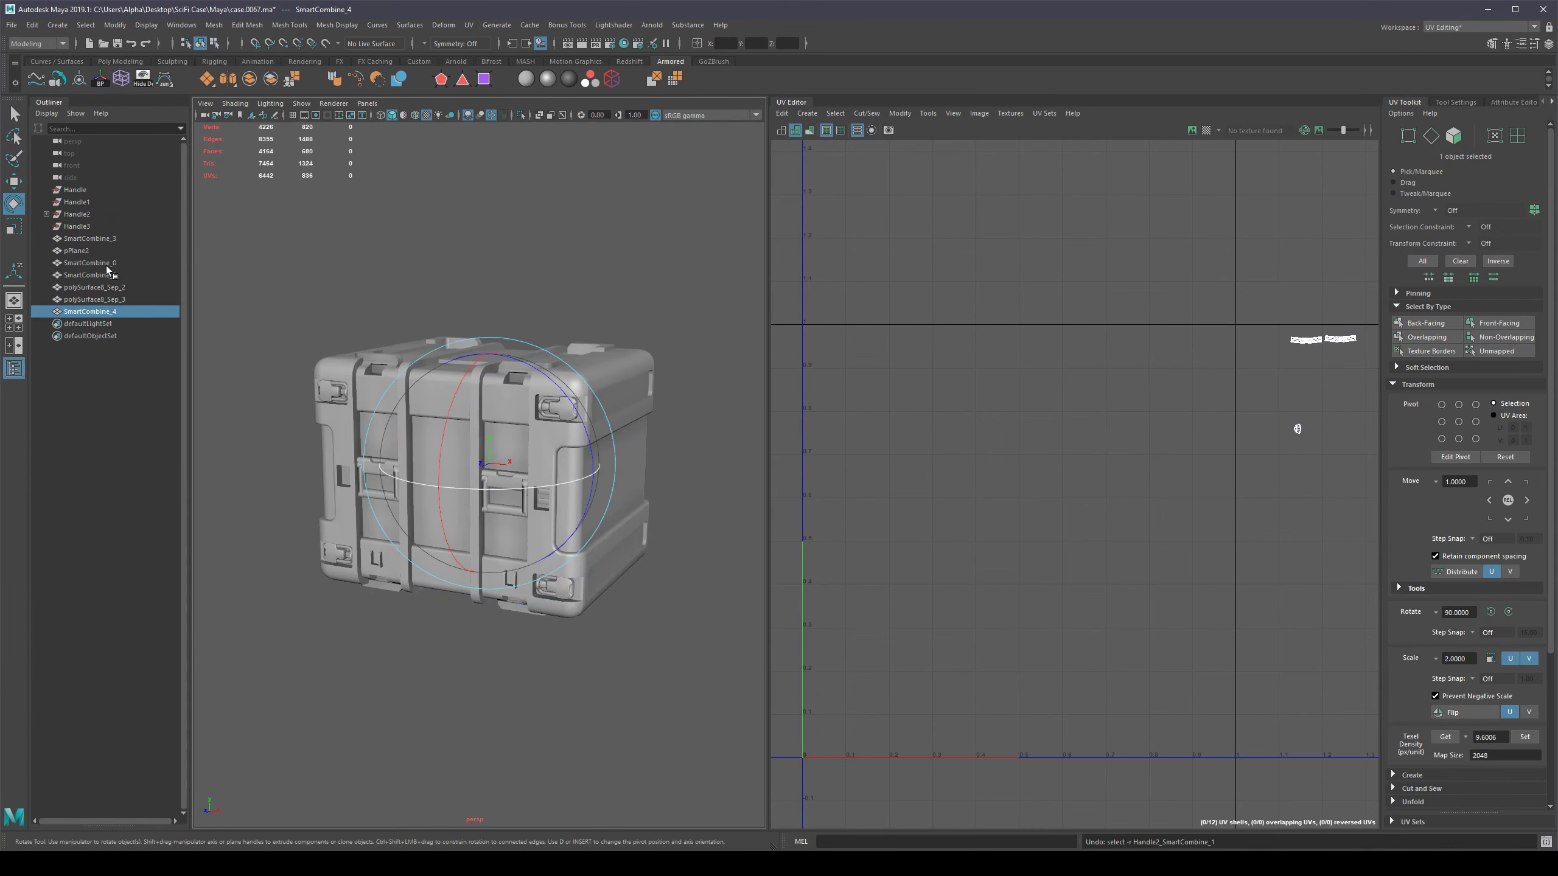
Expand the Handle2 group to check its three meshes, select the whole group and duplicate it.
{"action": "key", "text": "q"}
{"action": "left_click", "coordinate": [503, 480]}
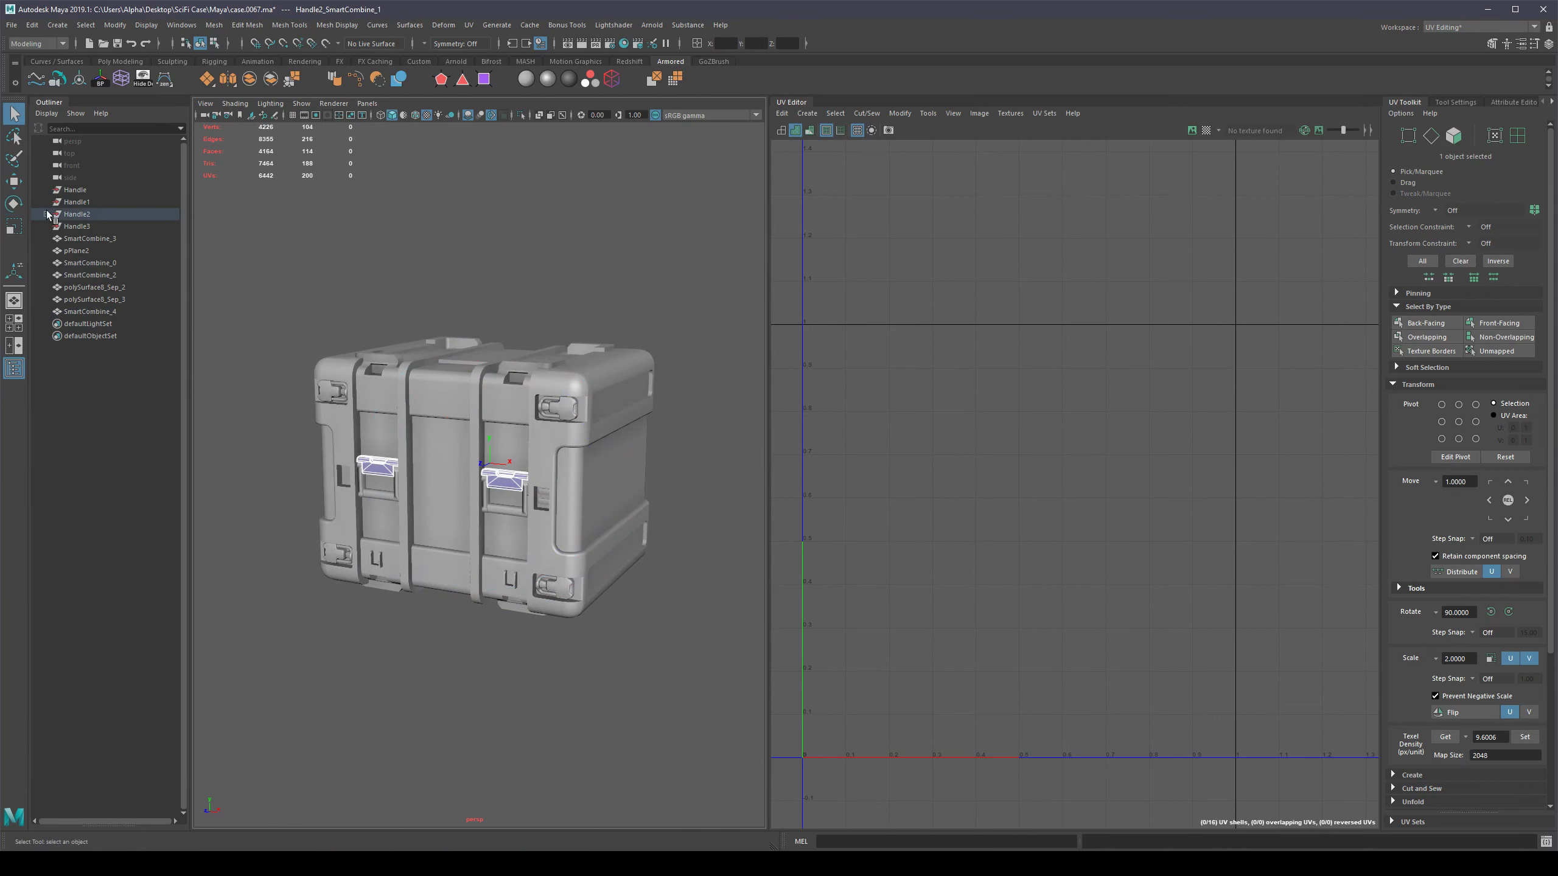
{"action": "left_click", "coordinate": [48, 215]}
{"action": "left_click", "coordinate": [147, 250], "text": "shift"}
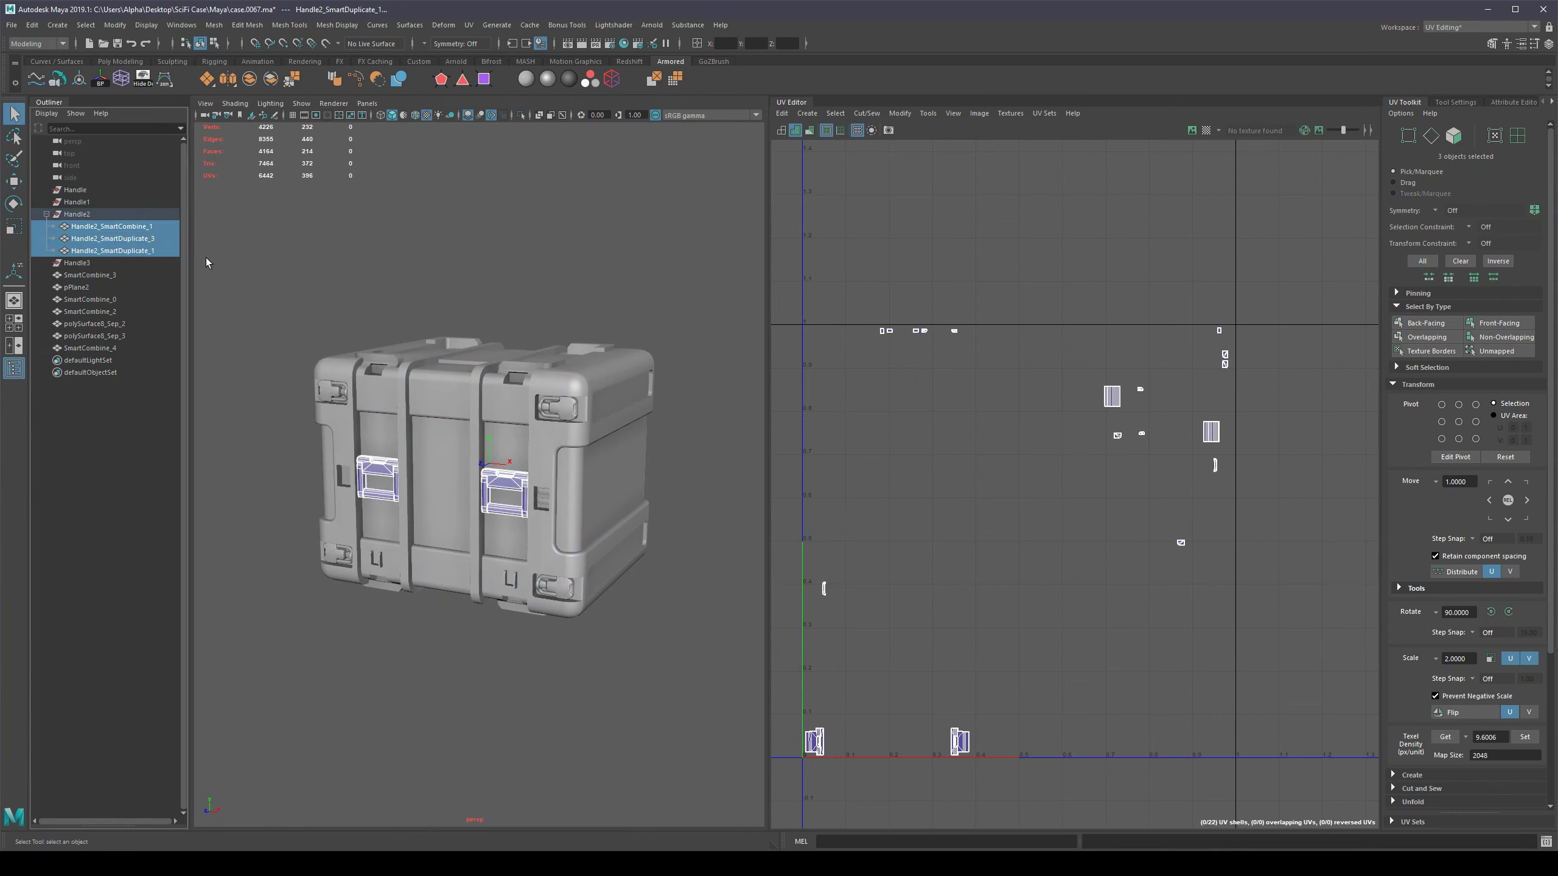
{"action": "left_click_drag", "start_coordinate": [152, 229], "coordinate": [149, 253]}
{"action": "key", "text": "w"}
{"action": "left_click_drag", "start_coordinate": [604, 336], "coordinate": [678, 388], "text": "alt"}
{"action": "left_click", "coordinate": [83, 214]}
{"action": "left_click_drag", "start_coordinate": [661, 253], "coordinate": [687, 306], "text": "alt"}
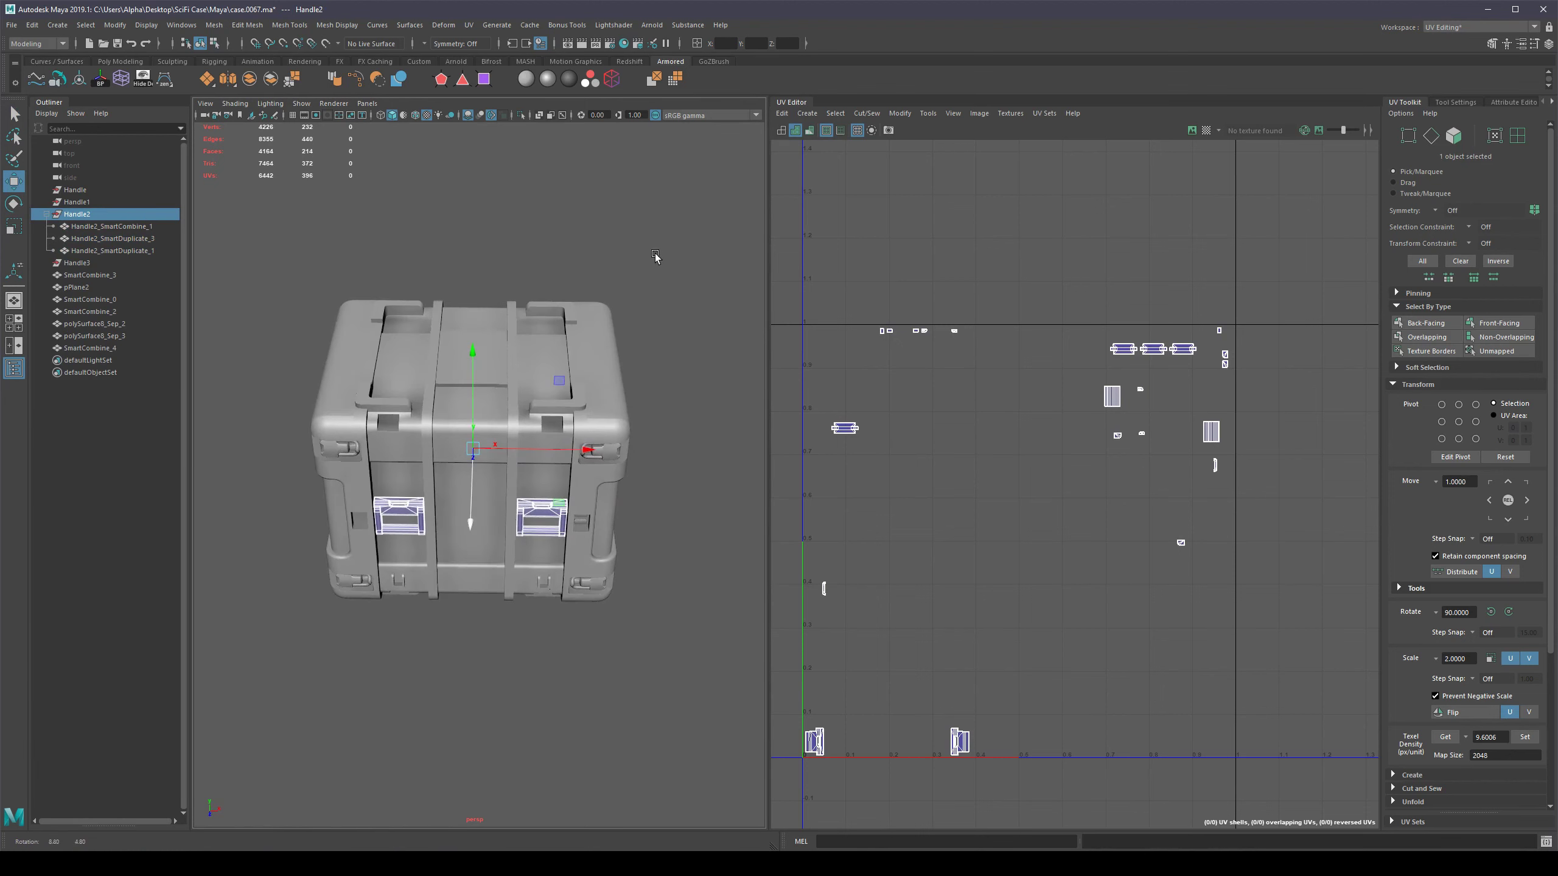
{"action": "left_click_drag", "start_coordinate": [741, 381], "coordinate": [709, 383], "text": "alt"}
{"action": "key", "text": "ctrl+d"}
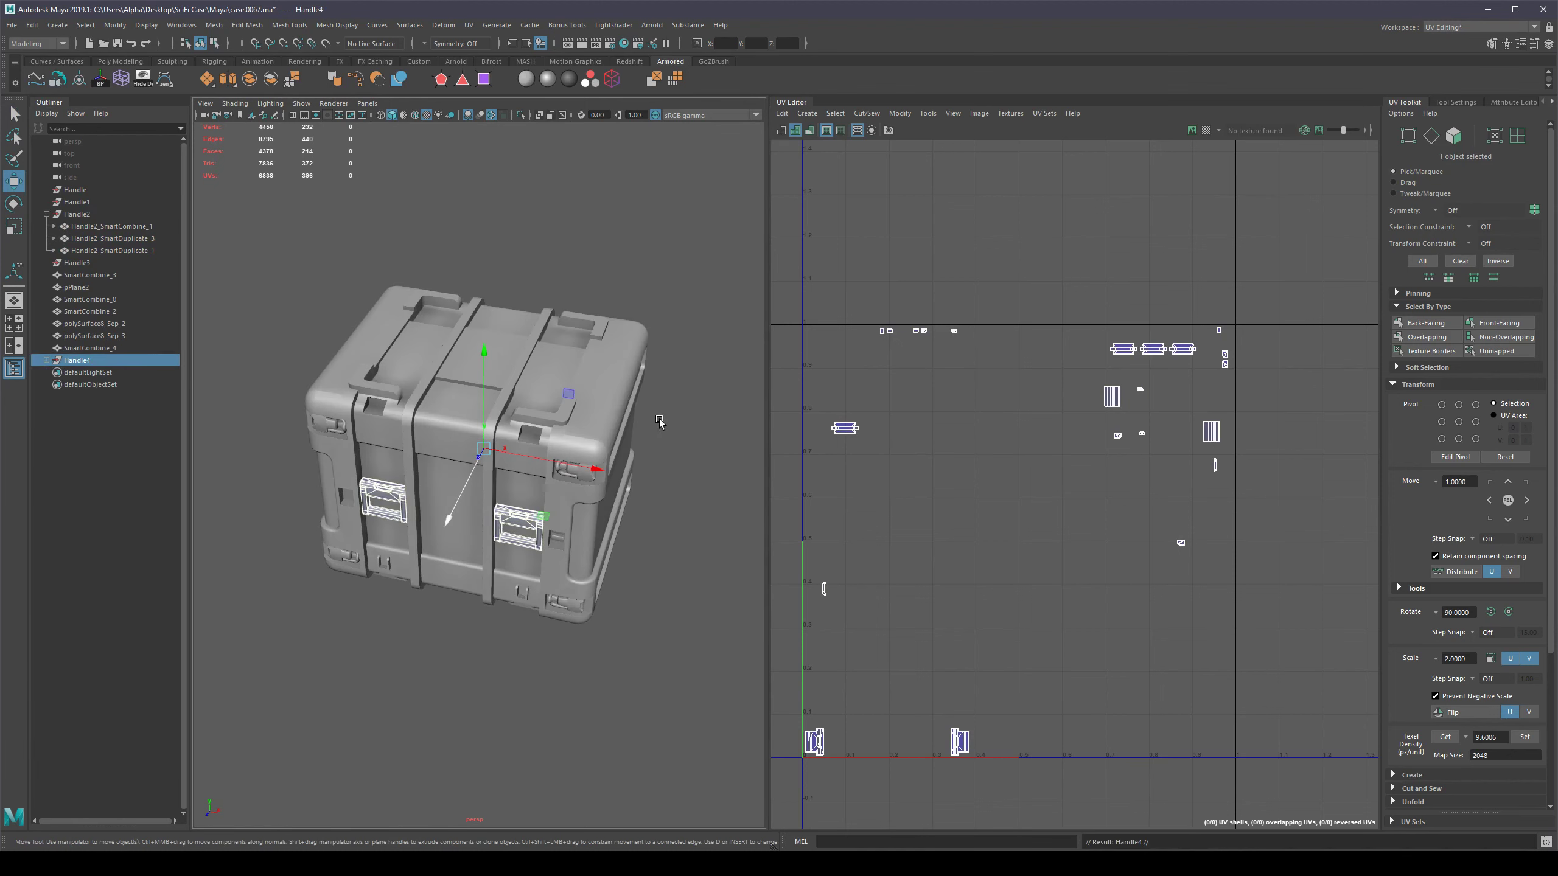
Rotate the duplicated handle group around the vertical axis to the opposite side of the case.
{"action": "key", "text": "e"}
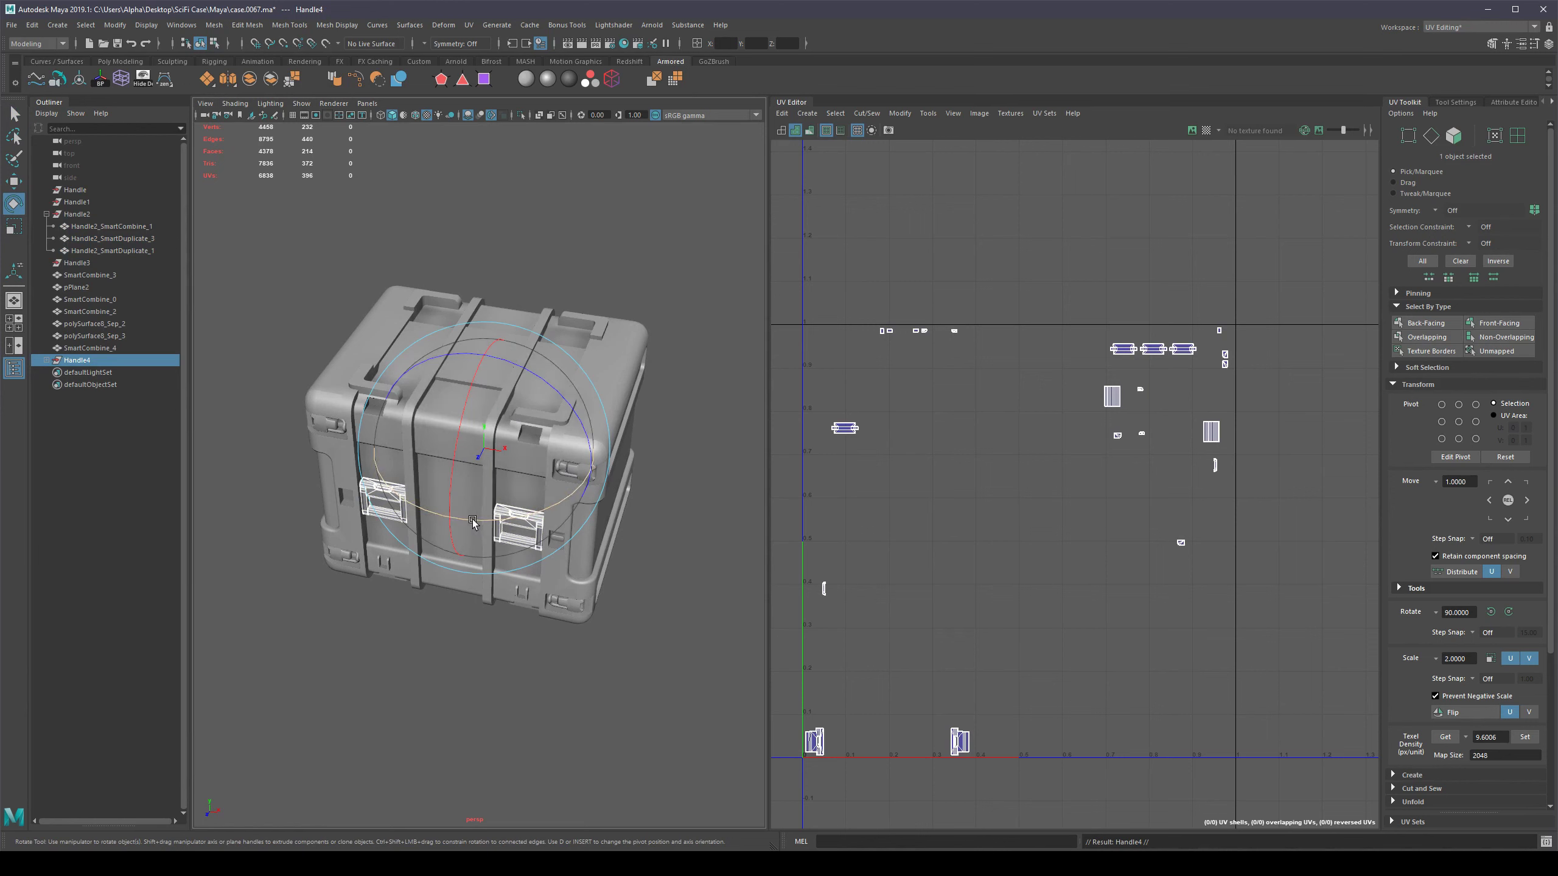
{"action": "left_click_drag", "start_coordinate": [472, 520], "coordinate": [592, 476]}
{"action": "left_click_drag", "start_coordinate": [657, 425], "coordinate": [432, 407], "text": "alt"}
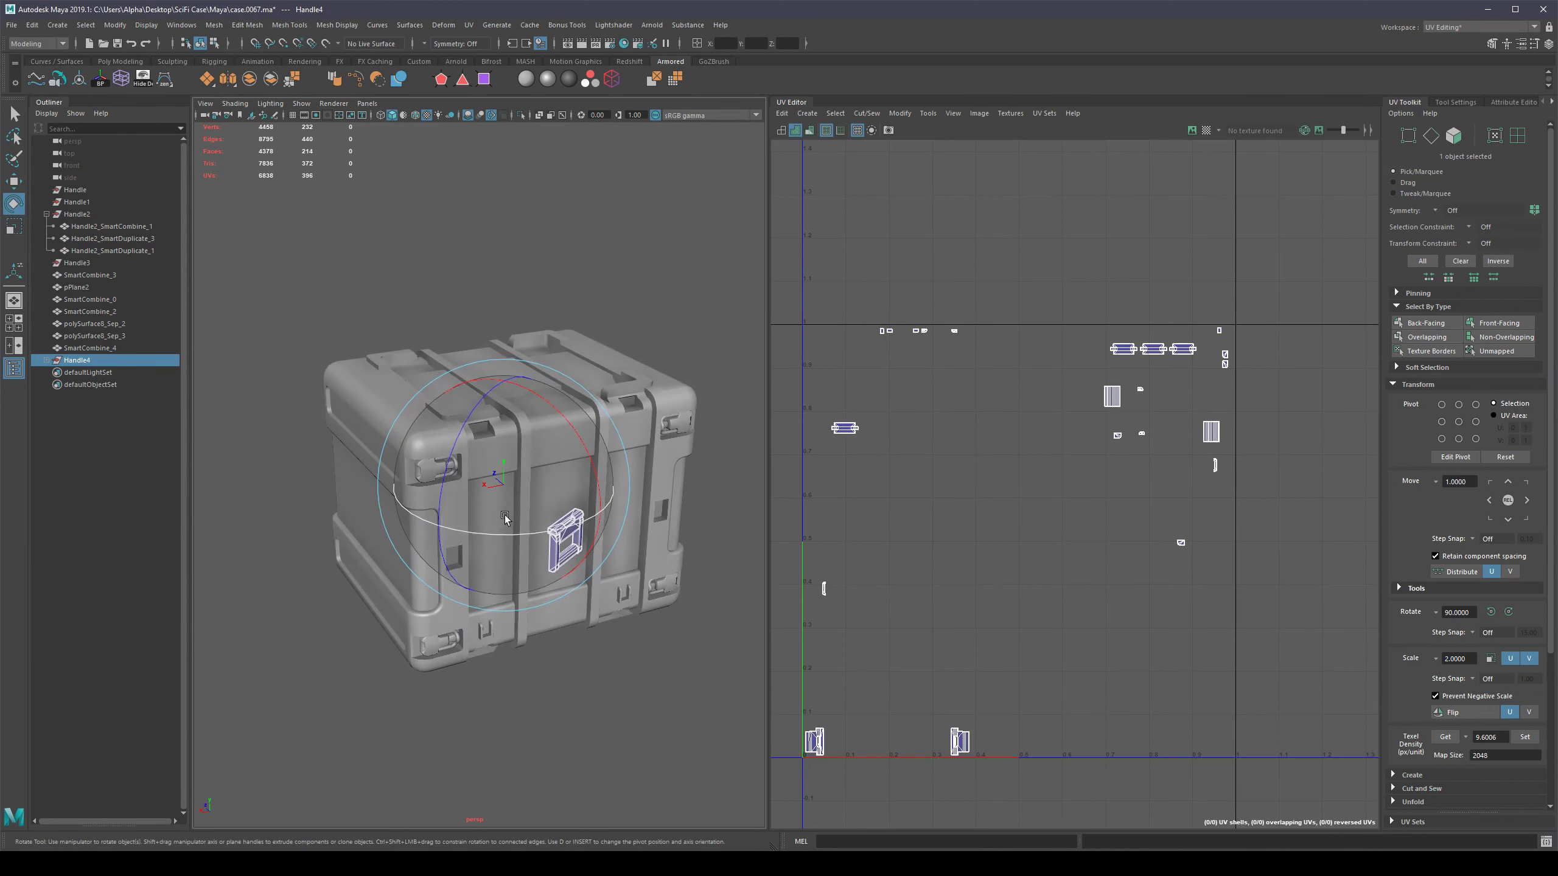
{"action": "key", "text": "ctrl+z"}
{"action": "key", "text": "q"}
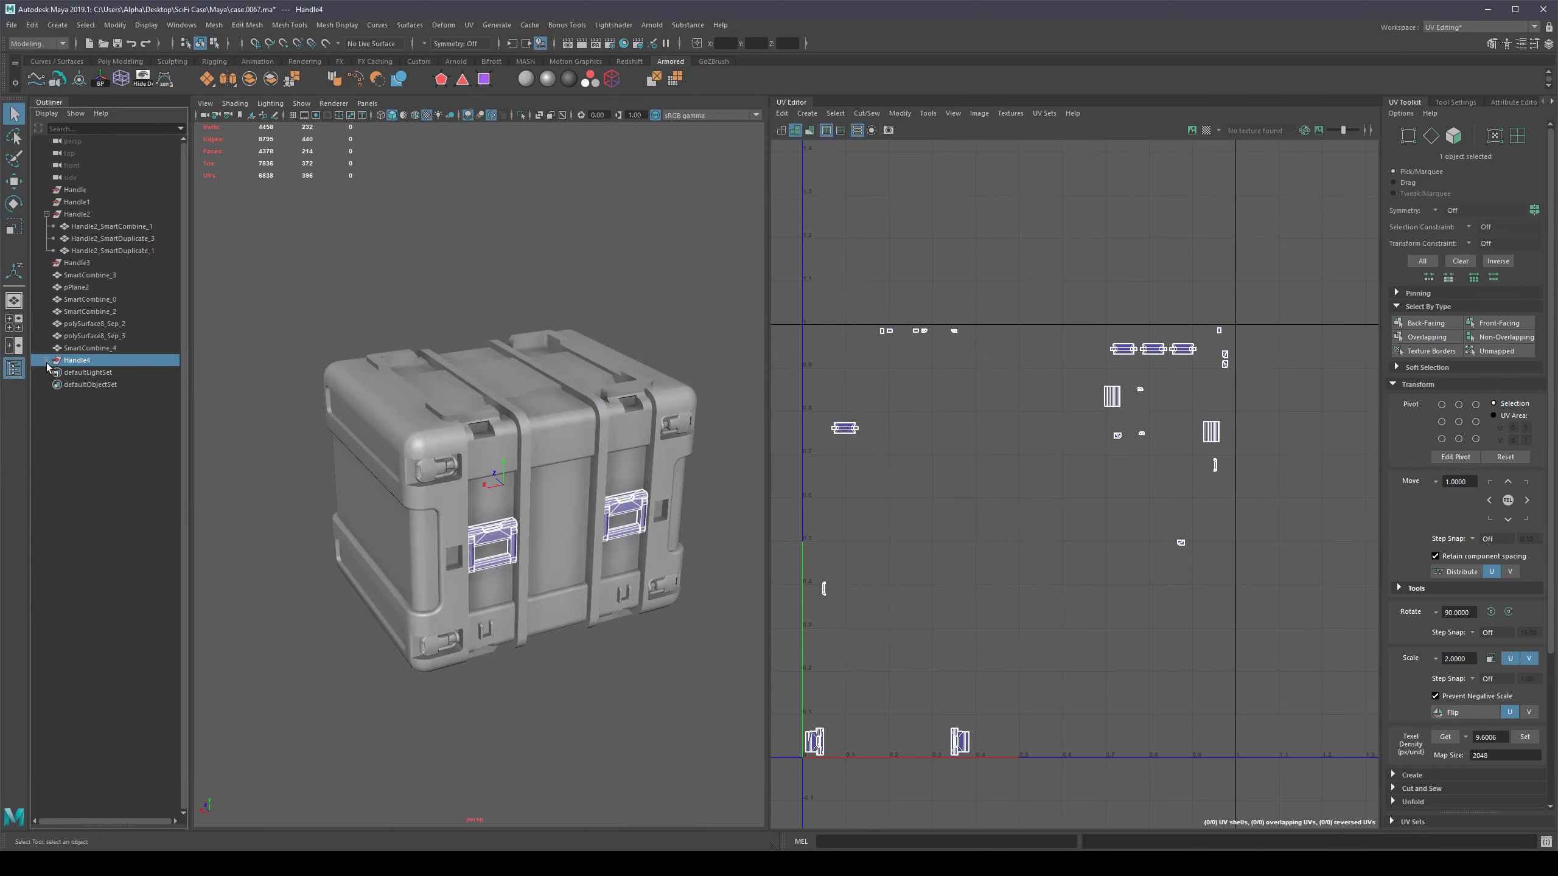
Move all UV faces of the three meshes in Handle4 by 1 unit in U, return to object selection and deselect everything.
{"action": "left_click", "coordinate": [47, 360]}
{"action": "left_click", "coordinate": [110, 372]}
{"action": "left_click", "coordinate": [112, 397], "text": "shift"}
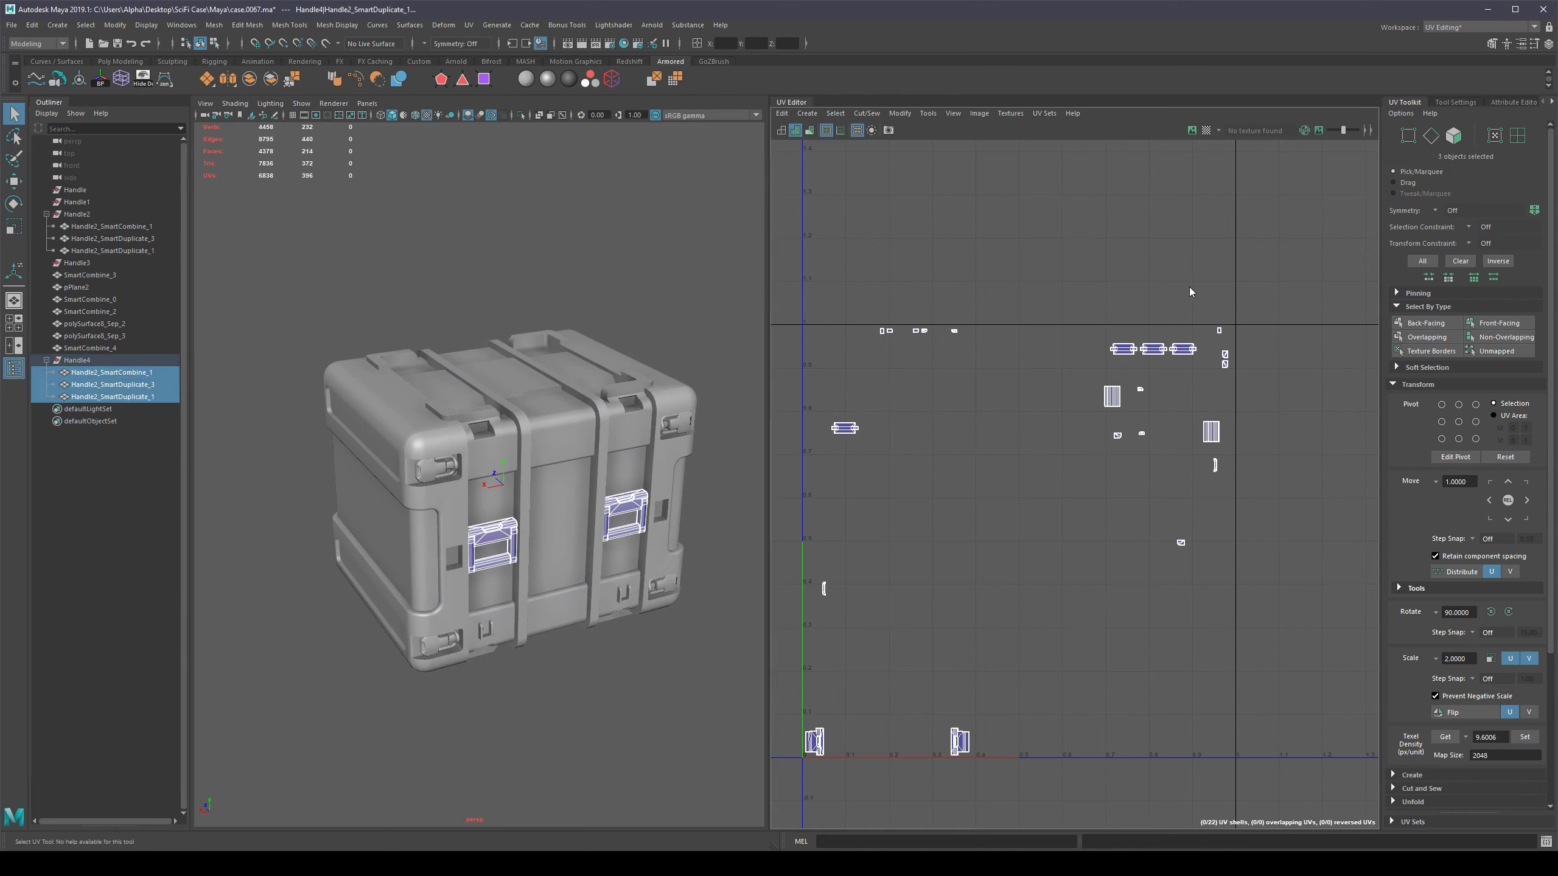
{"action": "key", "text": "F11"}
{"action": "scroll", "coordinate": [1189, 292], "scroll_direction": "down", "scroll_amount": 4}
{"action": "left_click_drag", "start_coordinate": [1307, 239], "coordinate": [880, 580]}
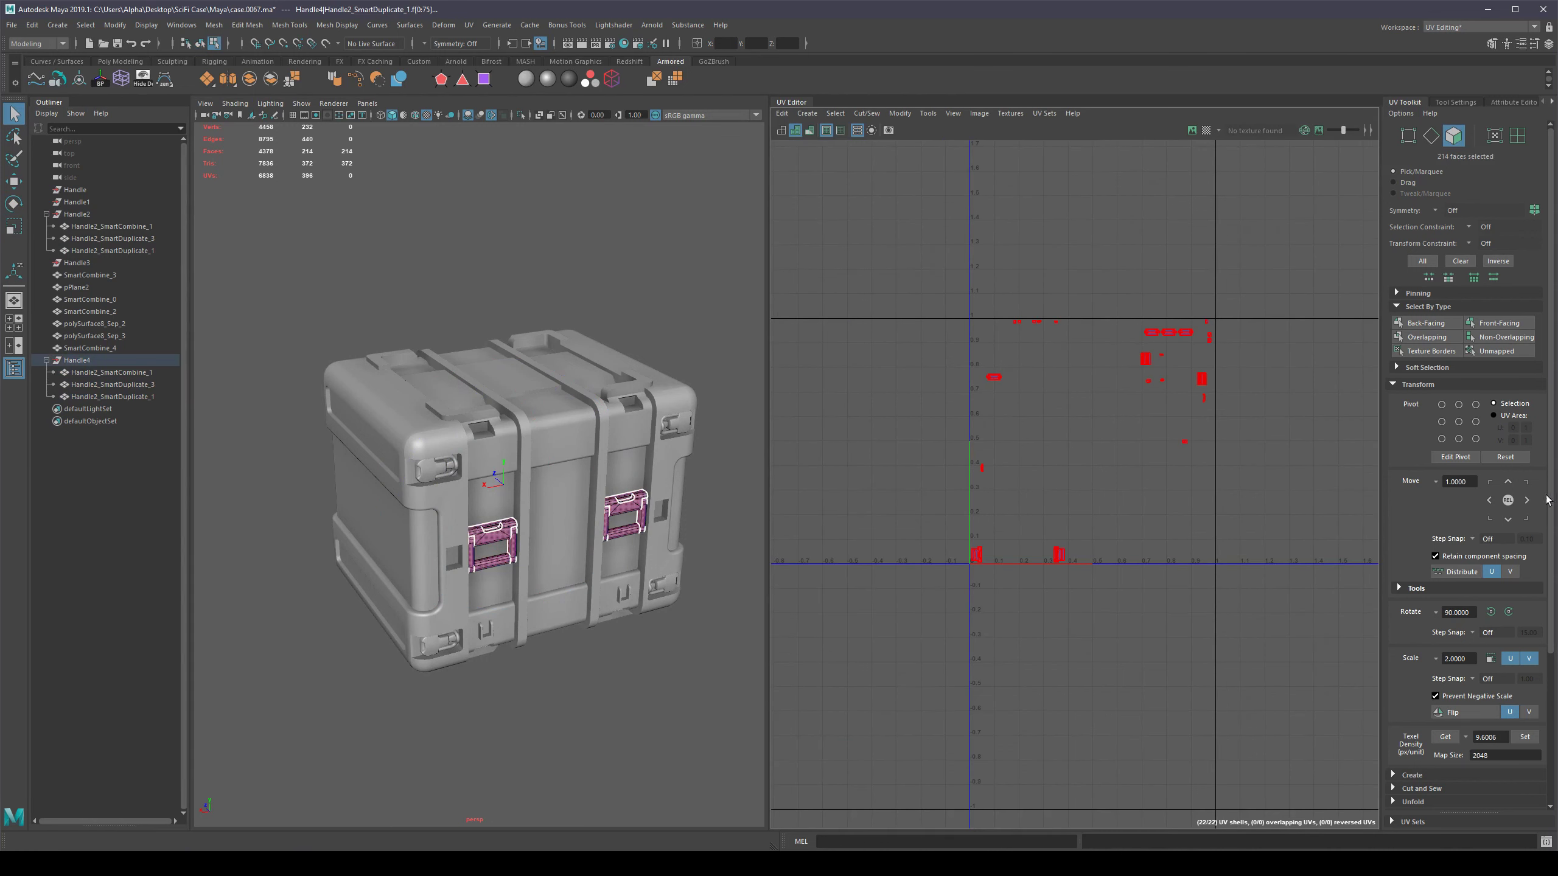
{"action": "key", "text": "F8"}
{"action": "left_click", "coordinate": [634, 269]}
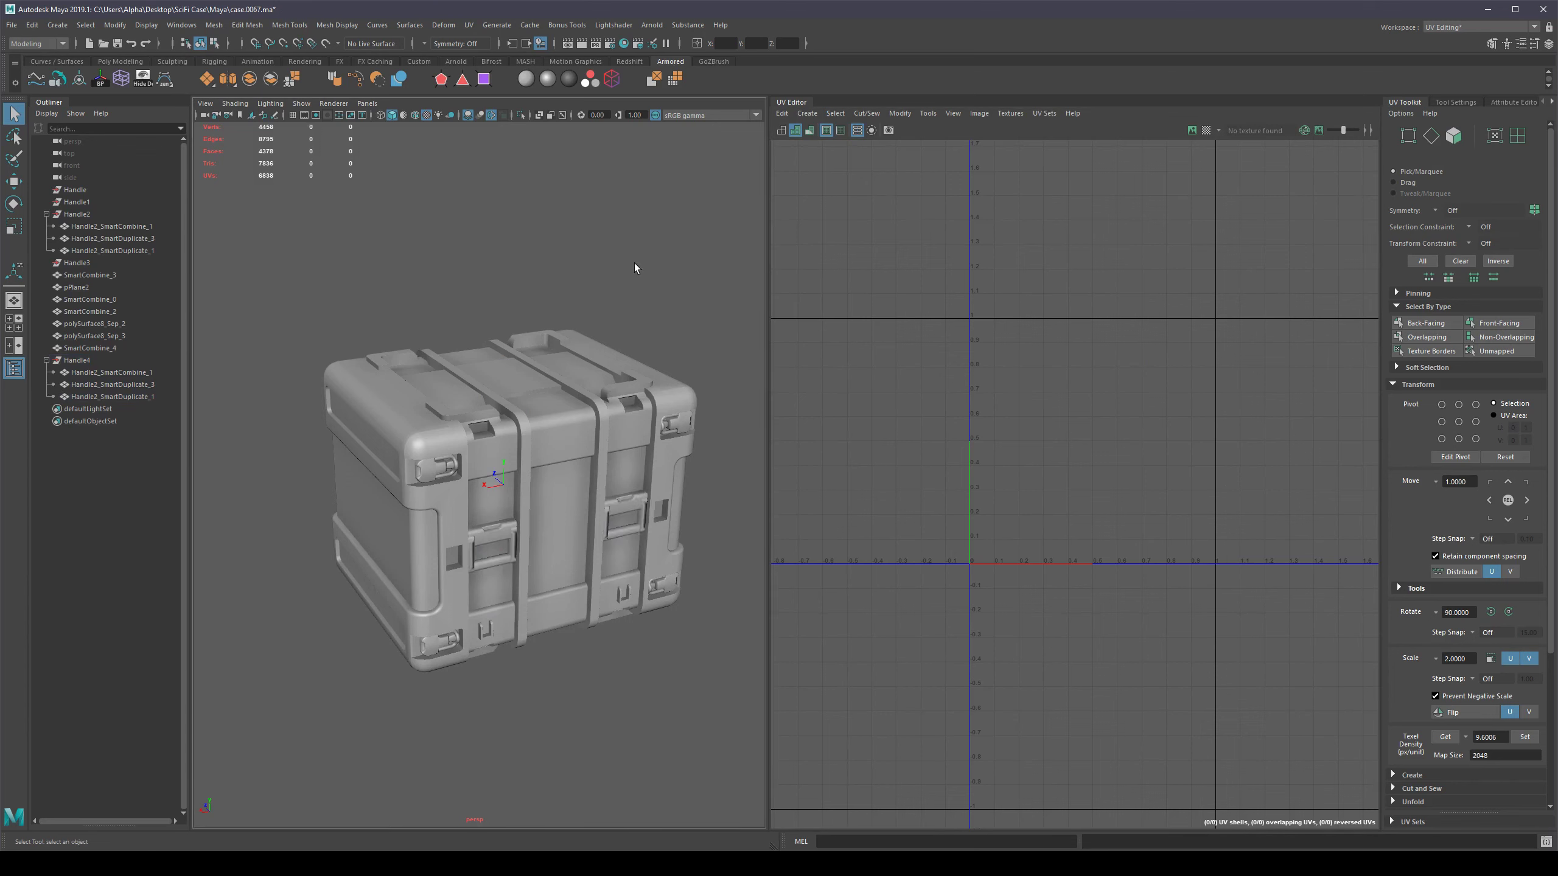
Select all parts of the case and examine their combined UV layout across the two tiles.
{"action": "scroll", "coordinate": [634, 268], "scroll_direction": "down", "scroll_amount": 3}
{"action": "left_click_drag", "start_coordinate": [669, 243], "coordinate": [327, 615]}
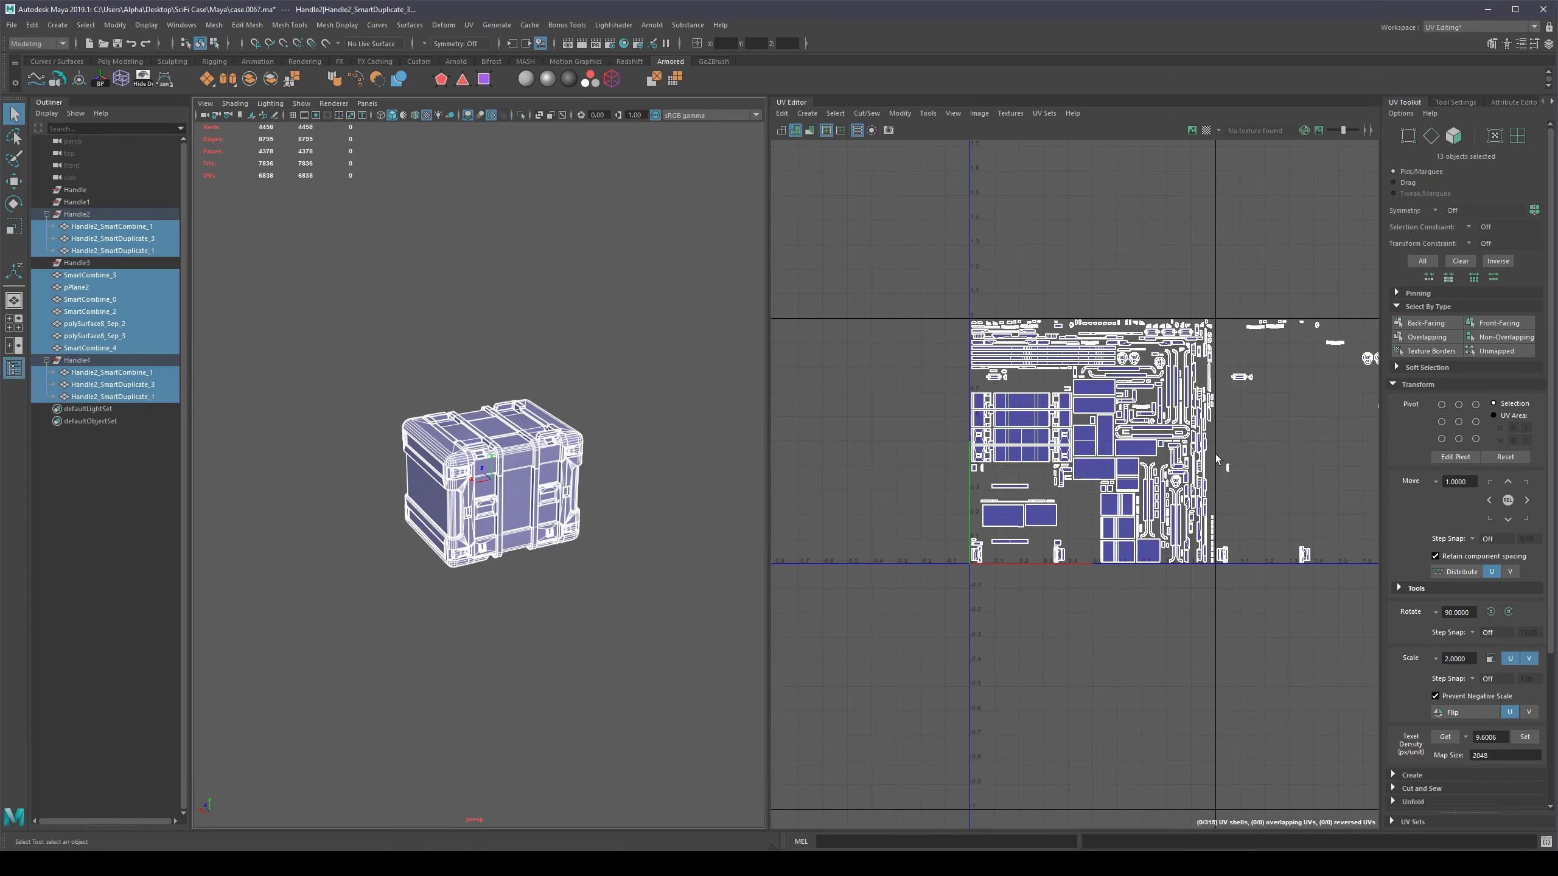
{"action": "middle_click_drag", "start_coordinate": [1220, 455], "coordinate": [1080, 412], "text": "alt"}
{"action": "right_click_drag", "start_coordinate": [1079, 413], "coordinate": [1181, 402], "text": "alt"}
{"action": "middle_click_drag", "start_coordinate": [1181, 403], "coordinate": [1207, 425], "text": "alt"}
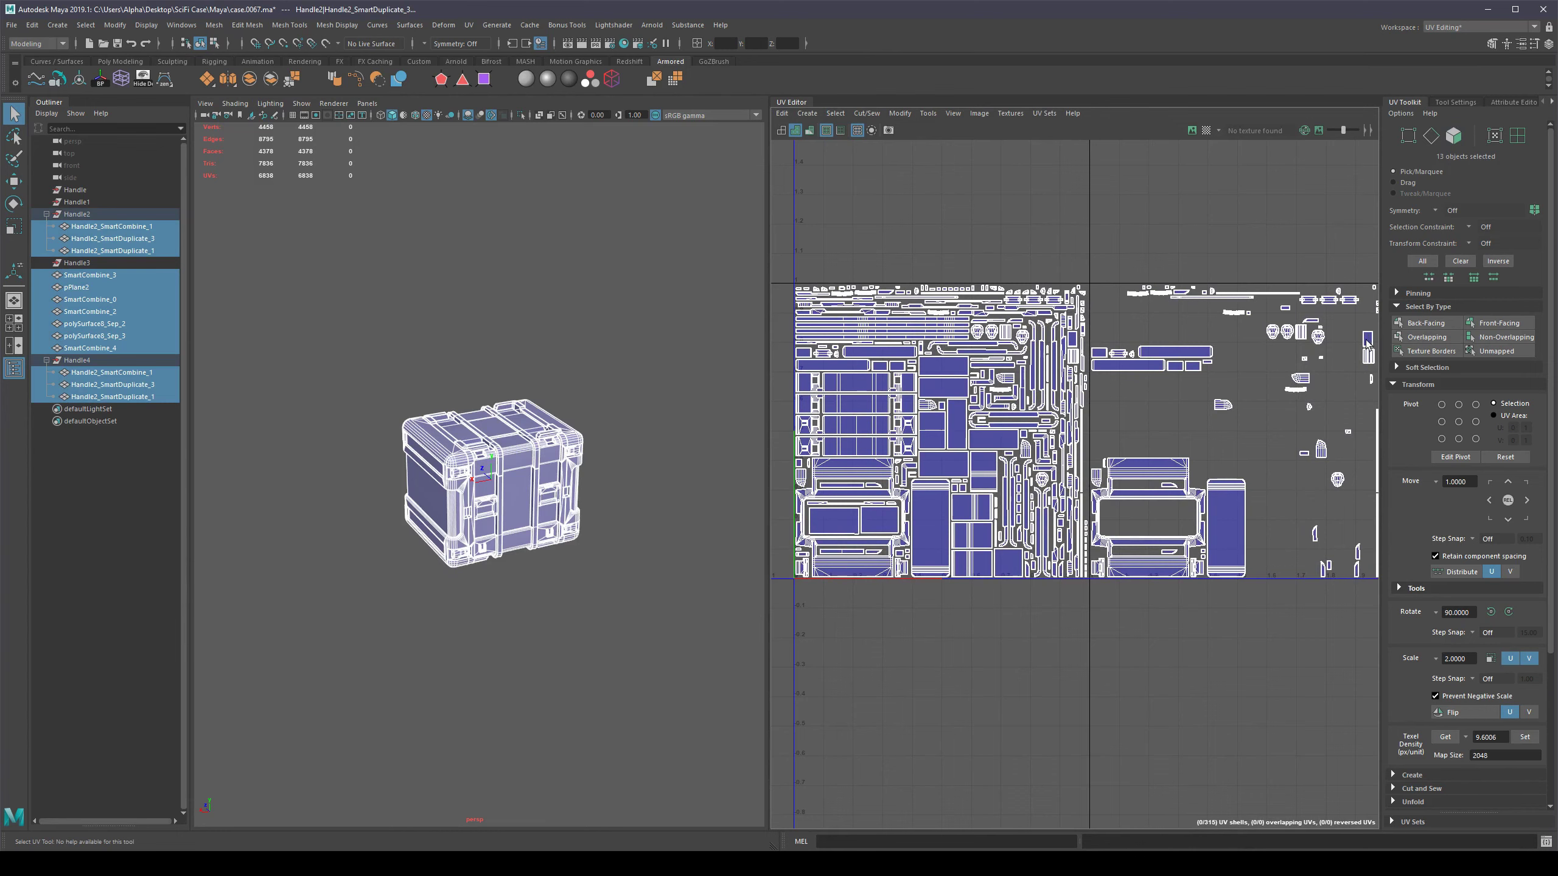
{"action": "middle_click_drag", "start_coordinate": [880, 474], "coordinate": [953, 422], "text": "alt"}
{"action": "right_click_drag", "start_coordinate": [953, 421], "coordinate": [1096, 523], "text": "alt"}
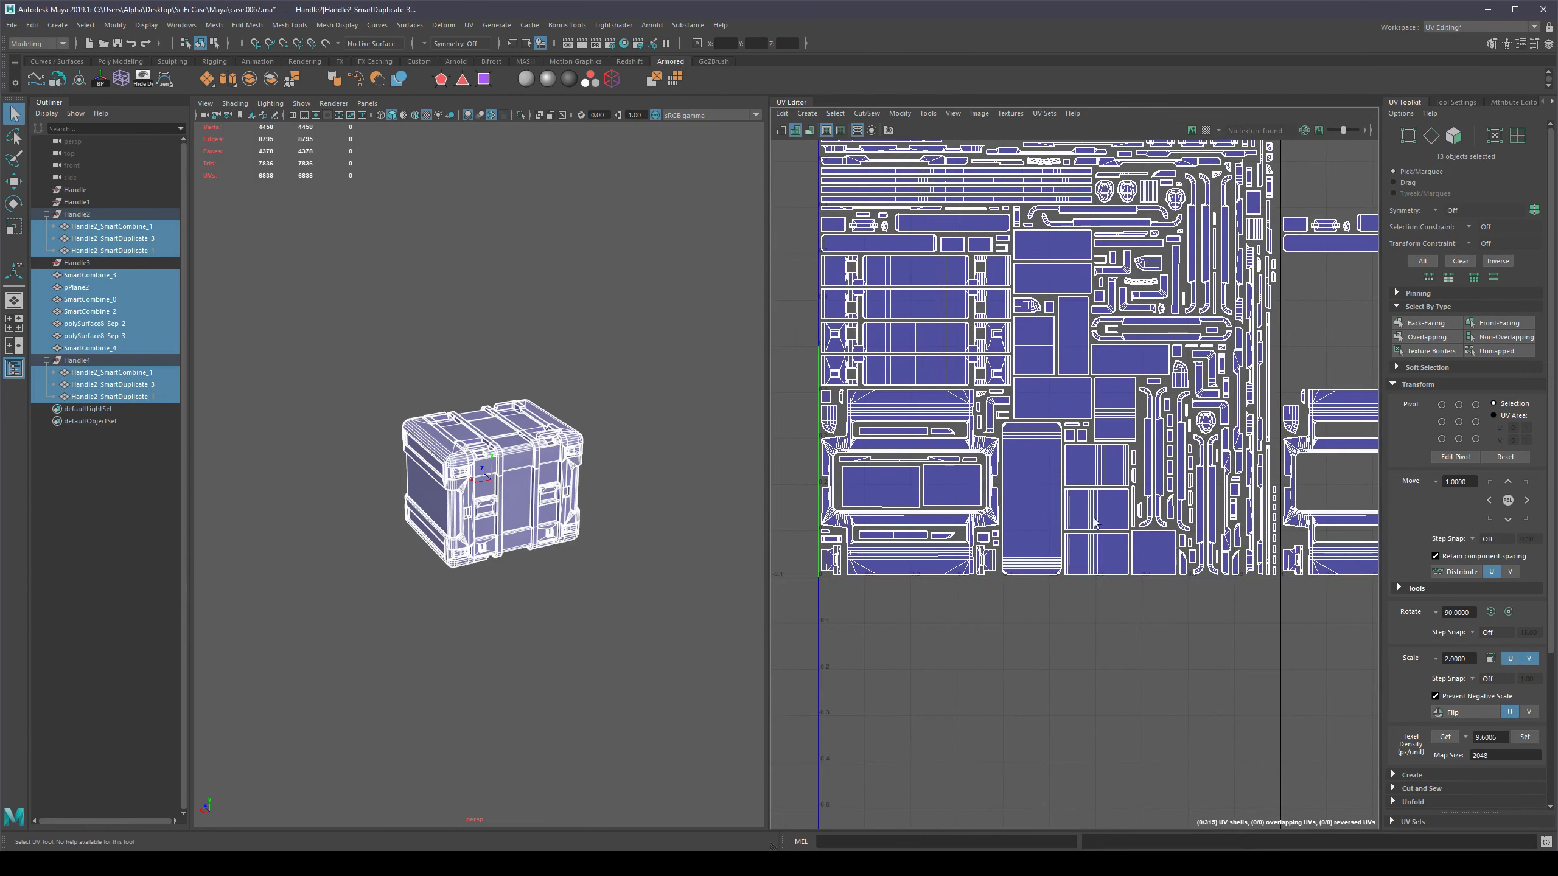
{"action": "right_click_drag", "start_coordinate": [977, 460], "coordinate": [878, 415], "text": "alt"}
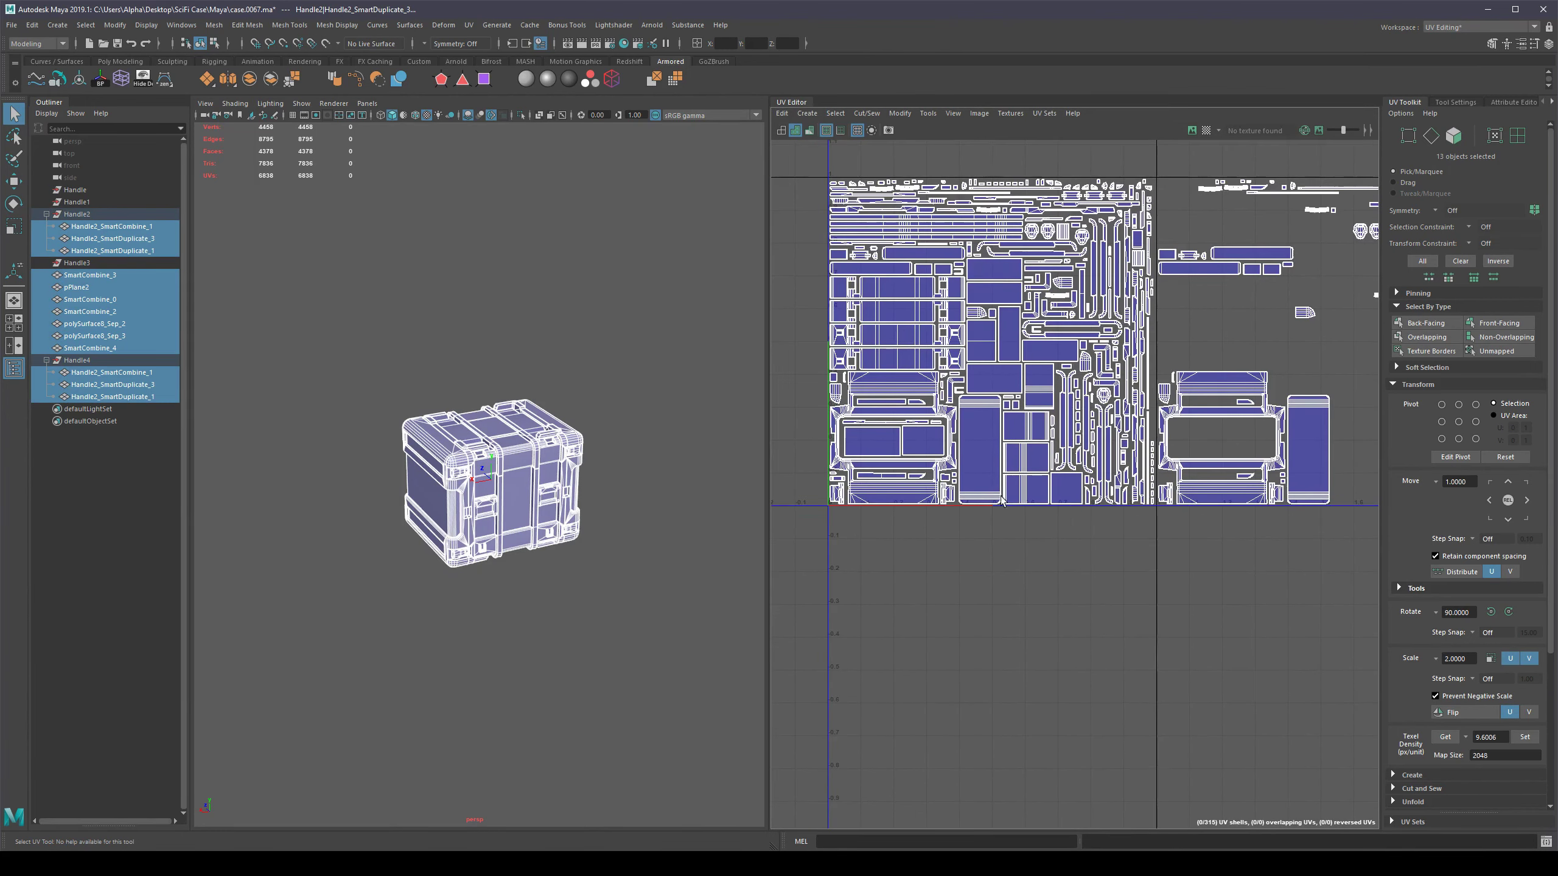
{"action": "middle_click_drag", "start_coordinate": [1001, 501], "coordinate": [981, 493], "text": "alt"}
Select the large end panel's UV shell in both tiles to compare the duplicate with the original, and return to object selection.
{"action": "right_click_drag", "start_coordinate": [1282, 448], "coordinate": [1283, 498]}
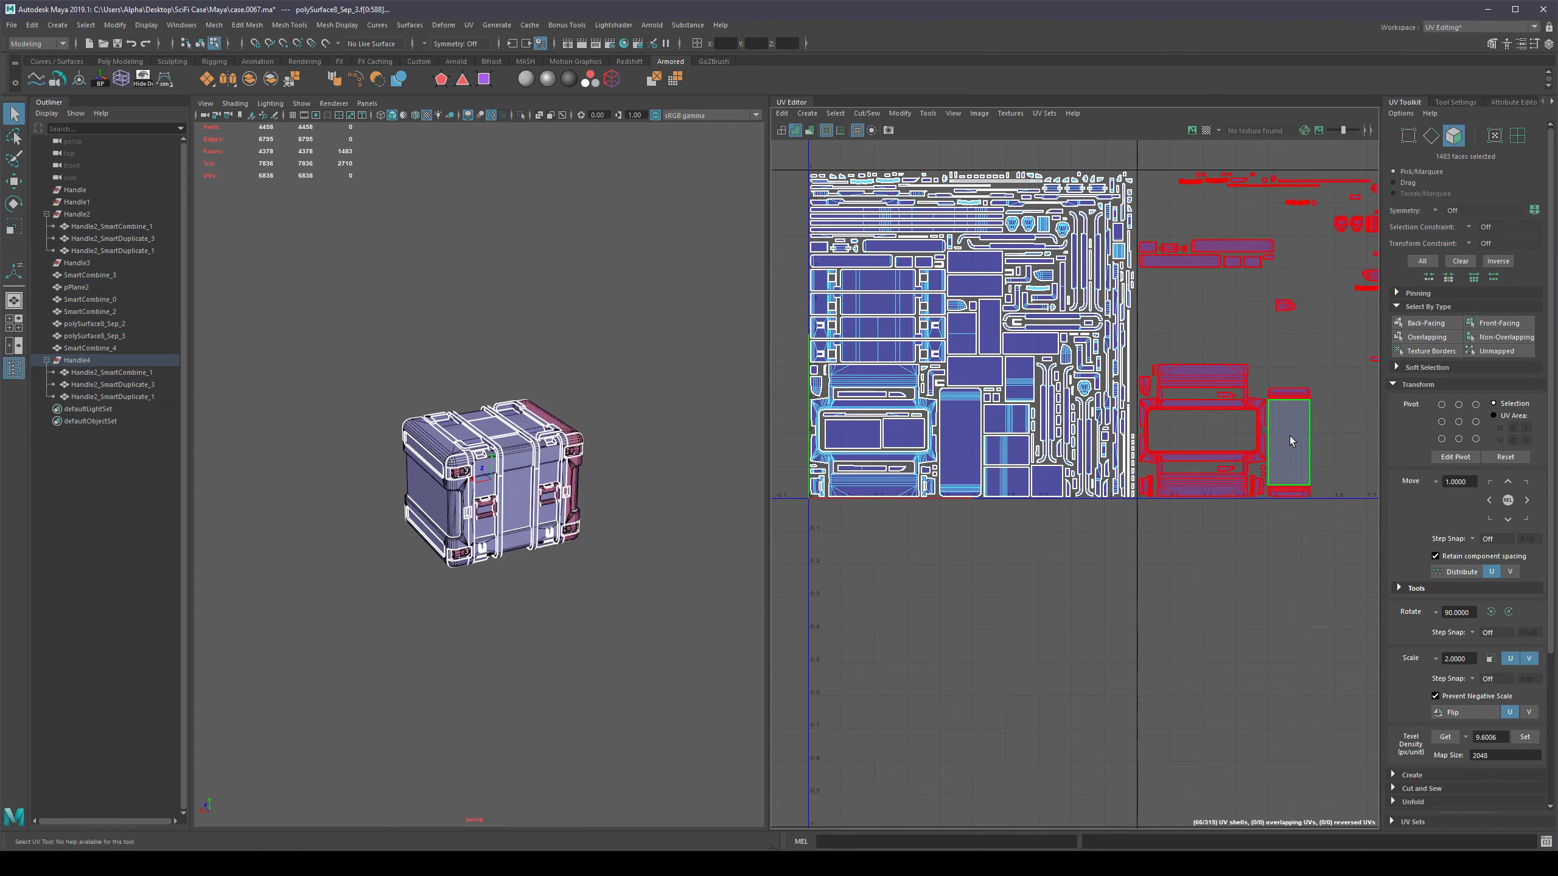
{"action": "double_click", "coordinate": [1290, 436]}
{"action": "left_click_drag", "start_coordinate": [560, 619], "coordinate": [518, 587], "text": "alt"}
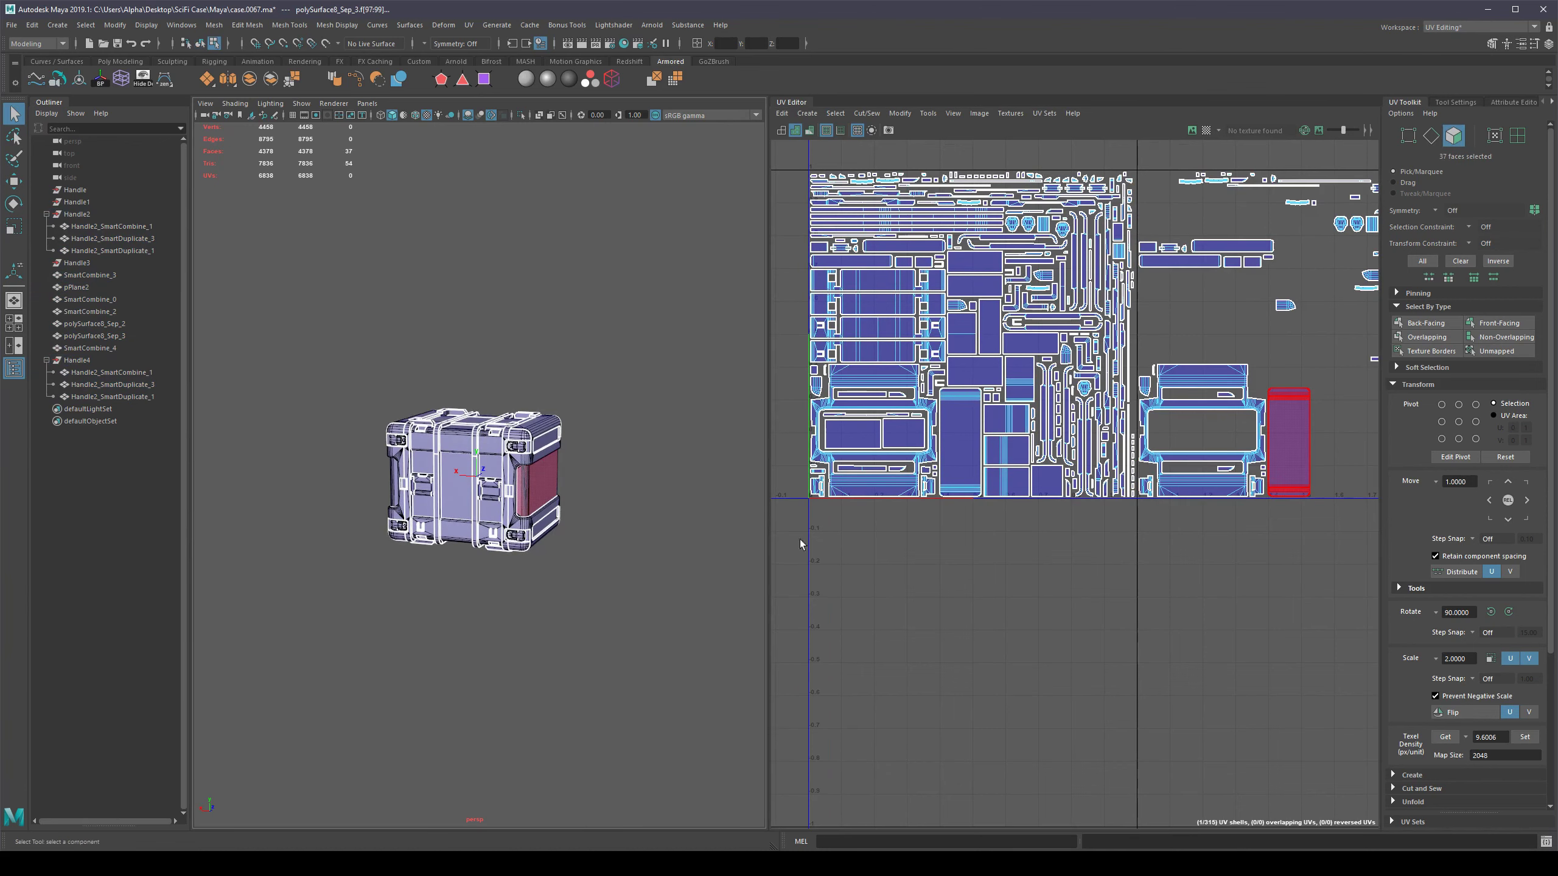
{"action": "right_click_drag", "start_coordinate": [982, 576], "coordinate": [1003, 623], "text": "alt"}
{"action": "left_click_drag", "start_coordinate": [518, 592], "coordinate": [487, 607], "text": "alt"}
{"action": "double_click", "coordinate": [952, 415], "text": "shift"}
{"action": "middle_click_drag", "start_coordinate": [1181, 415], "coordinate": [1158, 529], "text": "alt"}
{"action": "right_click_drag", "start_coordinate": [1159, 529], "coordinate": [1076, 429], "text": "alt"}
{"action": "key", "text": "F8"}
Inspect the packed shells in the first tile and the offset duplicate shells in the second tile against the full case.
{"action": "right_click_drag", "start_coordinate": [1234, 337], "coordinate": [1173, 269], "text": "alt"}
{"action": "middle_click_drag", "start_coordinate": [1135, 300], "coordinate": [1037, 360], "text": "alt"}
{"action": "right_click_drag", "start_coordinate": [1037, 360], "coordinate": [1117, 426], "text": "alt"}
{"action": "middle_click_drag", "start_coordinate": [1052, 287], "coordinate": [1080, 357], "text": "alt"}
{"action": "right_click_drag", "start_coordinate": [1080, 357], "coordinate": [1147, 417], "text": "alt"}
{"action": "middle_click_drag", "start_coordinate": [1013, 403], "coordinate": [1026, 335], "text": "alt"}
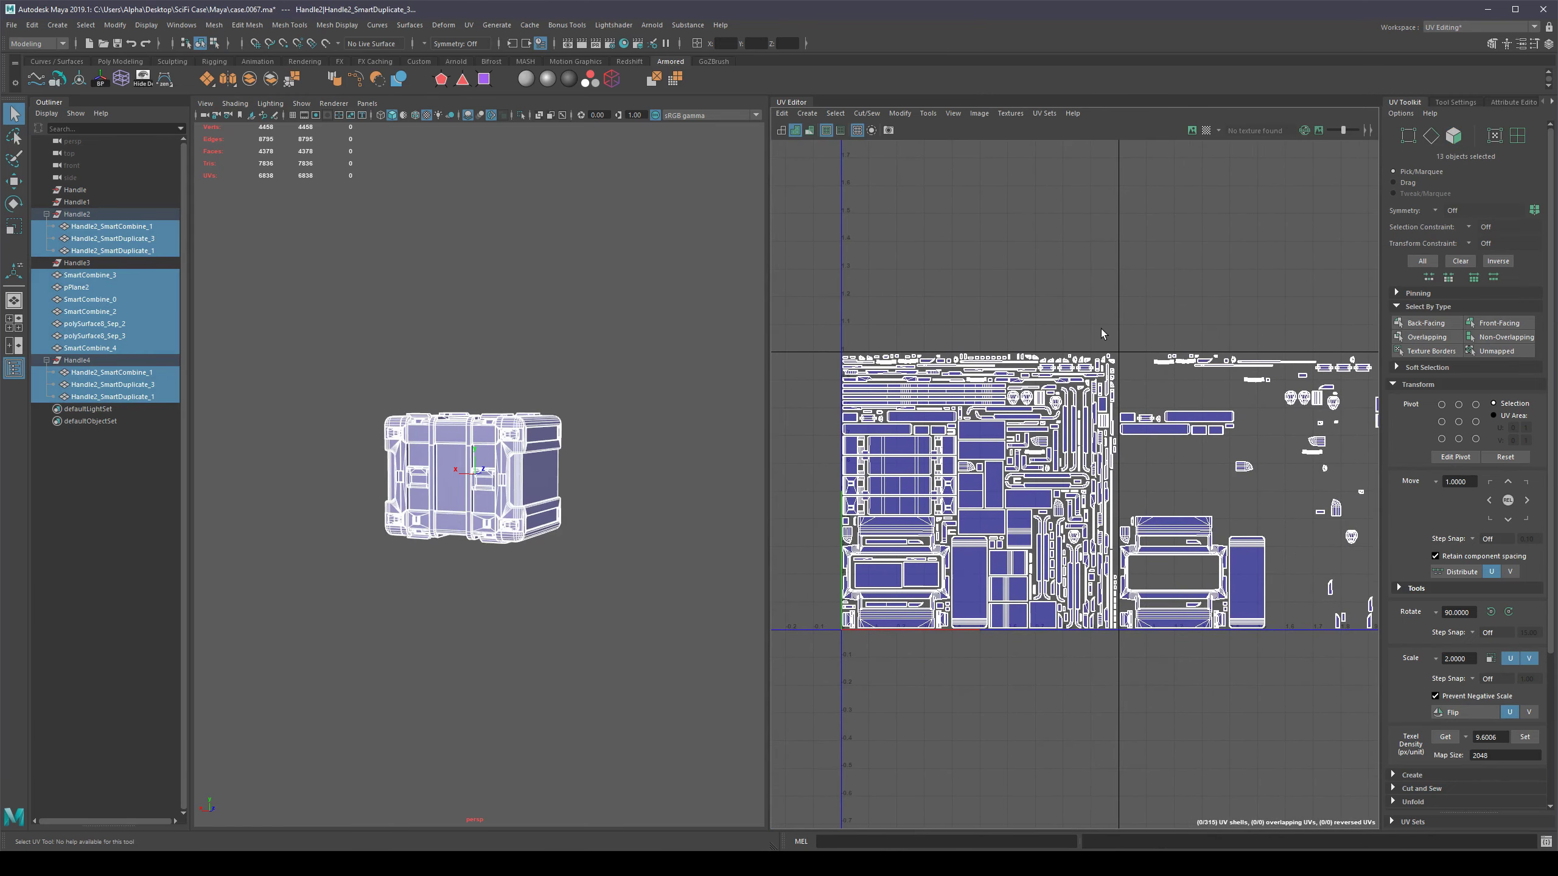
{"action": "middle_click_drag", "start_coordinate": [1267, 524], "coordinate": [1155, 516], "text": "alt"}
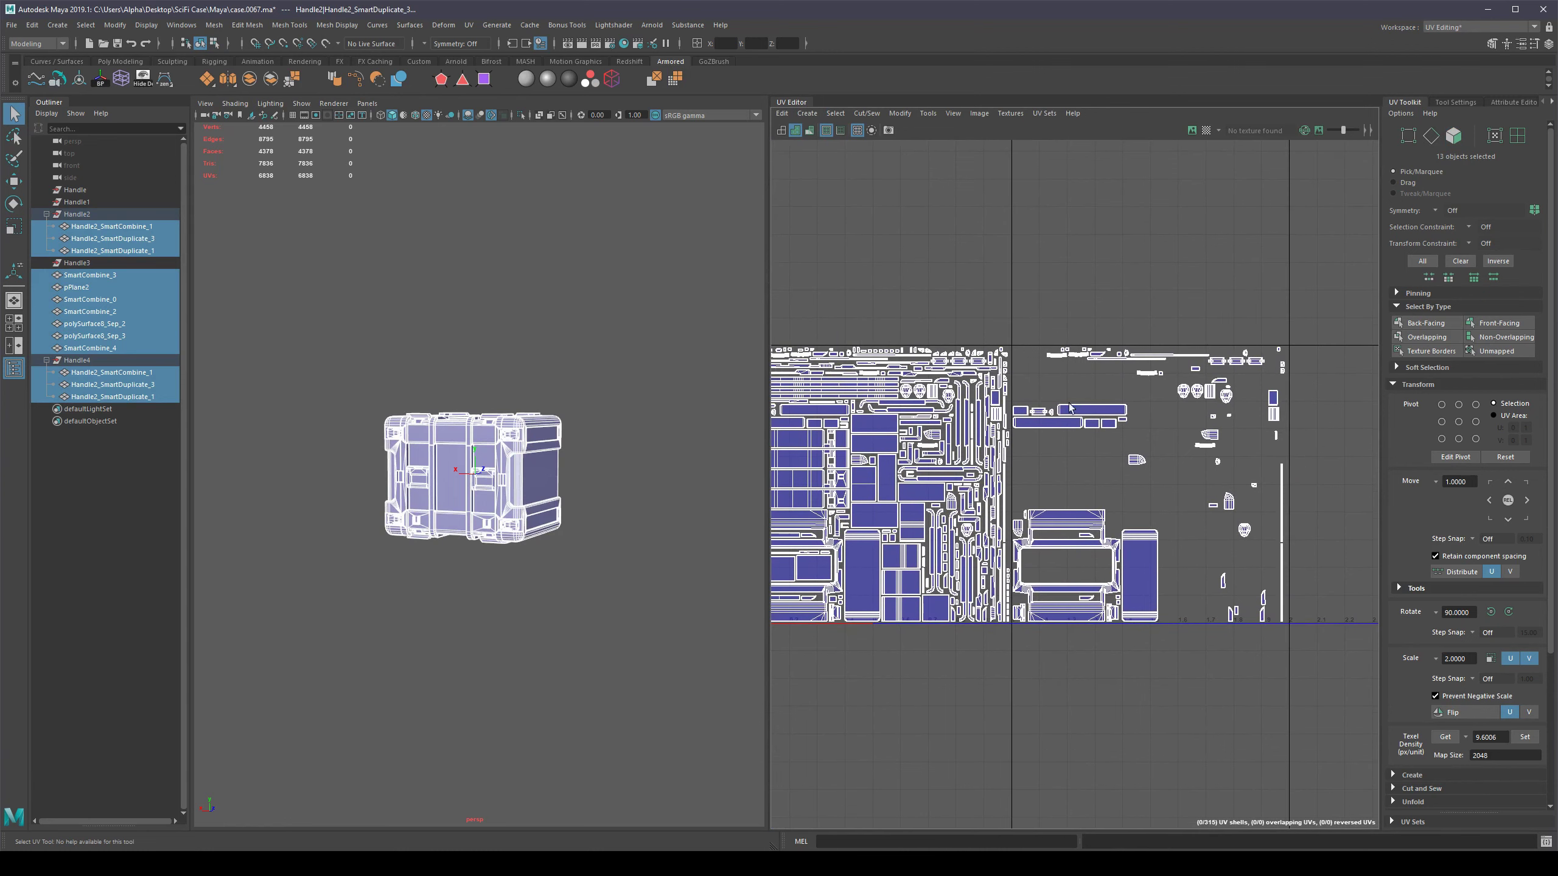
{"action": "middle_click_drag", "start_coordinate": [1052, 454], "coordinate": [1161, 465], "text": "alt"}
{"action": "right_click_drag", "start_coordinate": [1230, 529], "coordinate": [1239, 532], "text": "alt"}
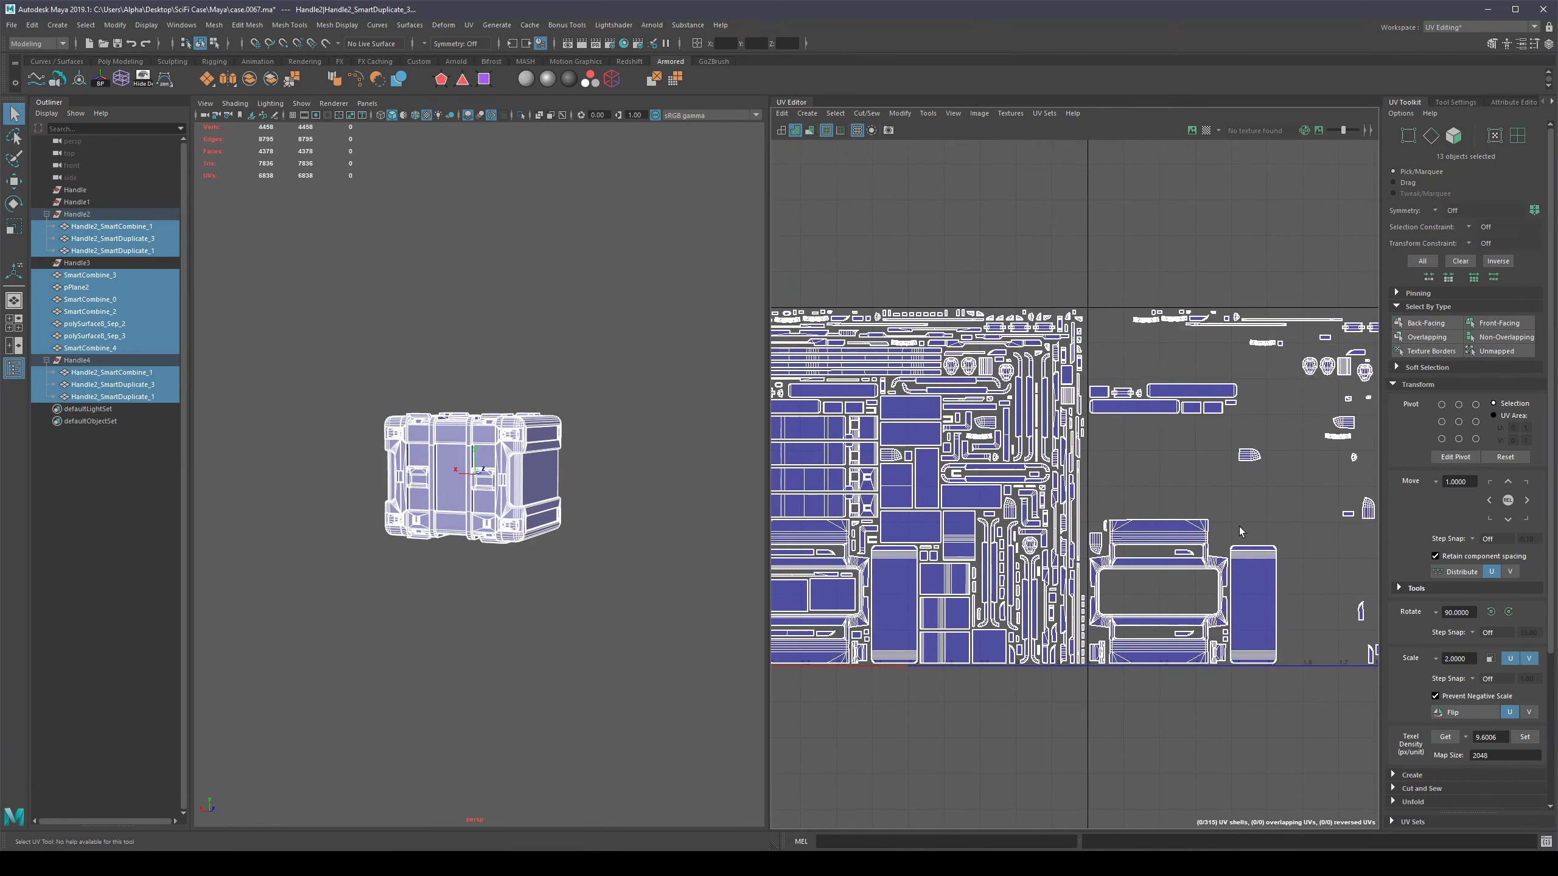
{"action": "left_click_drag", "start_coordinate": [564, 494], "coordinate": [541, 479], "text": "alt"}
{"action": "right_click_drag", "start_coordinate": [1248, 510], "coordinate": [1234, 511], "text": "alt"}
{"action": "middle_click_drag", "start_coordinate": [1193, 501], "coordinate": [1096, 528], "text": "alt"}
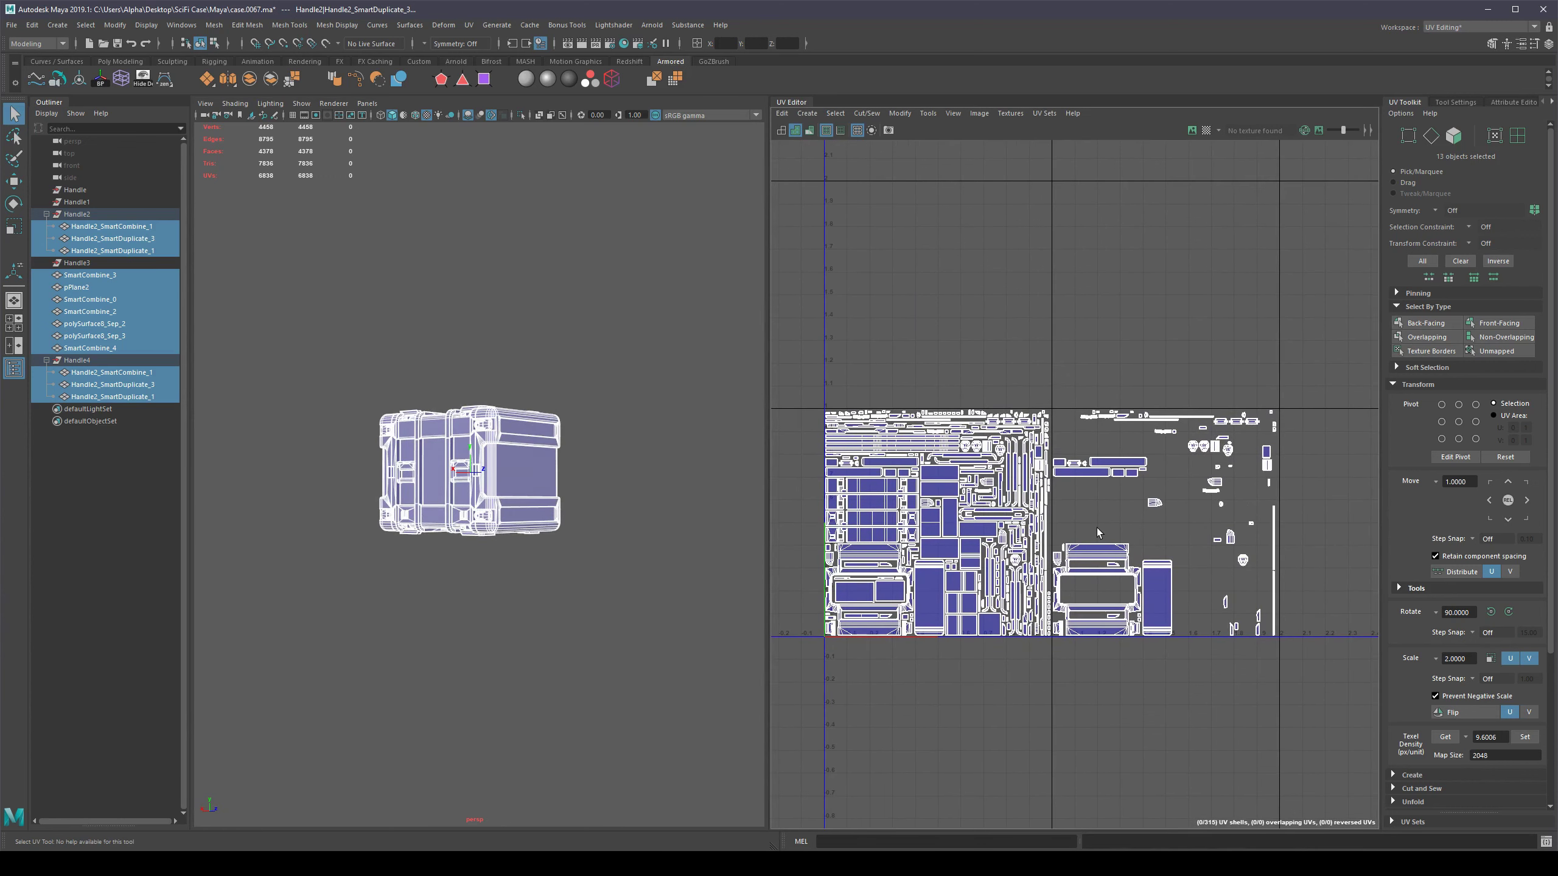
Examine the full case's UV layout, comparing the densely packed first tile with the duplicate shells across the second tile.
{"action": "right_click_drag", "start_coordinate": [1096, 528], "coordinate": [1210, 508], "text": "alt"}
{"action": "right_click_drag", "start_coordinate": [1153, 527], "coordinate": [961, 533], "text": "alt"}
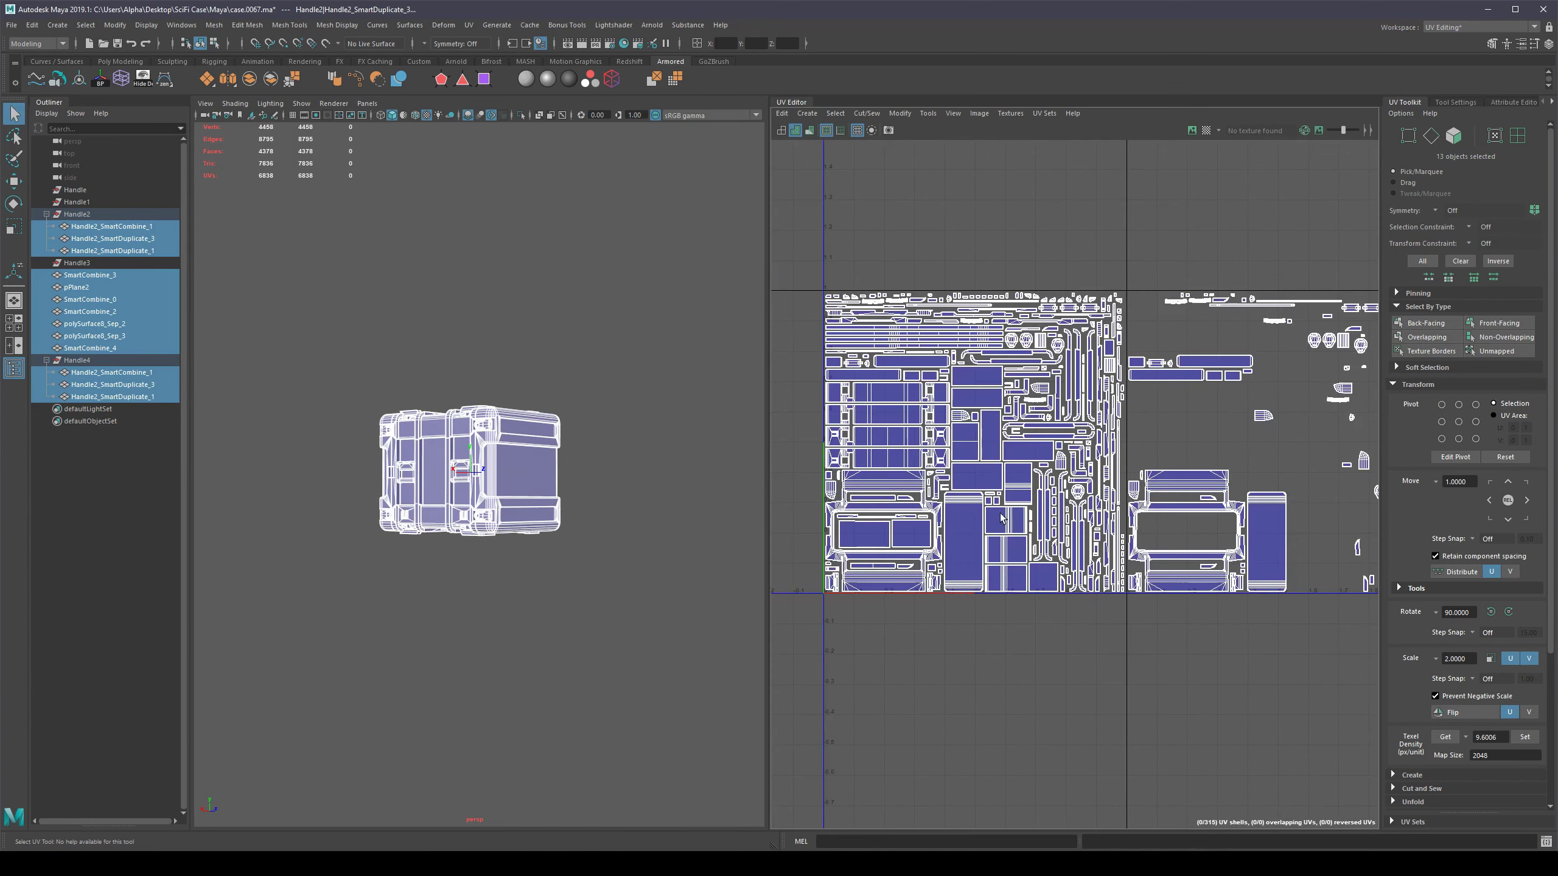
{"action": "middle_click_drag", "start_coordinate": [1001, 515], "coordinate": [1011, 563], "text": "alt"}
{"action": "right_click_drag", "start_coordinate": [1043, 563], "coordinate": [877, 556], "text": "alt"}
{"action": "middle_click_drag", "start_coordinate": [1244, 522], "coordinate": [1188, 531], "text": "alt"}
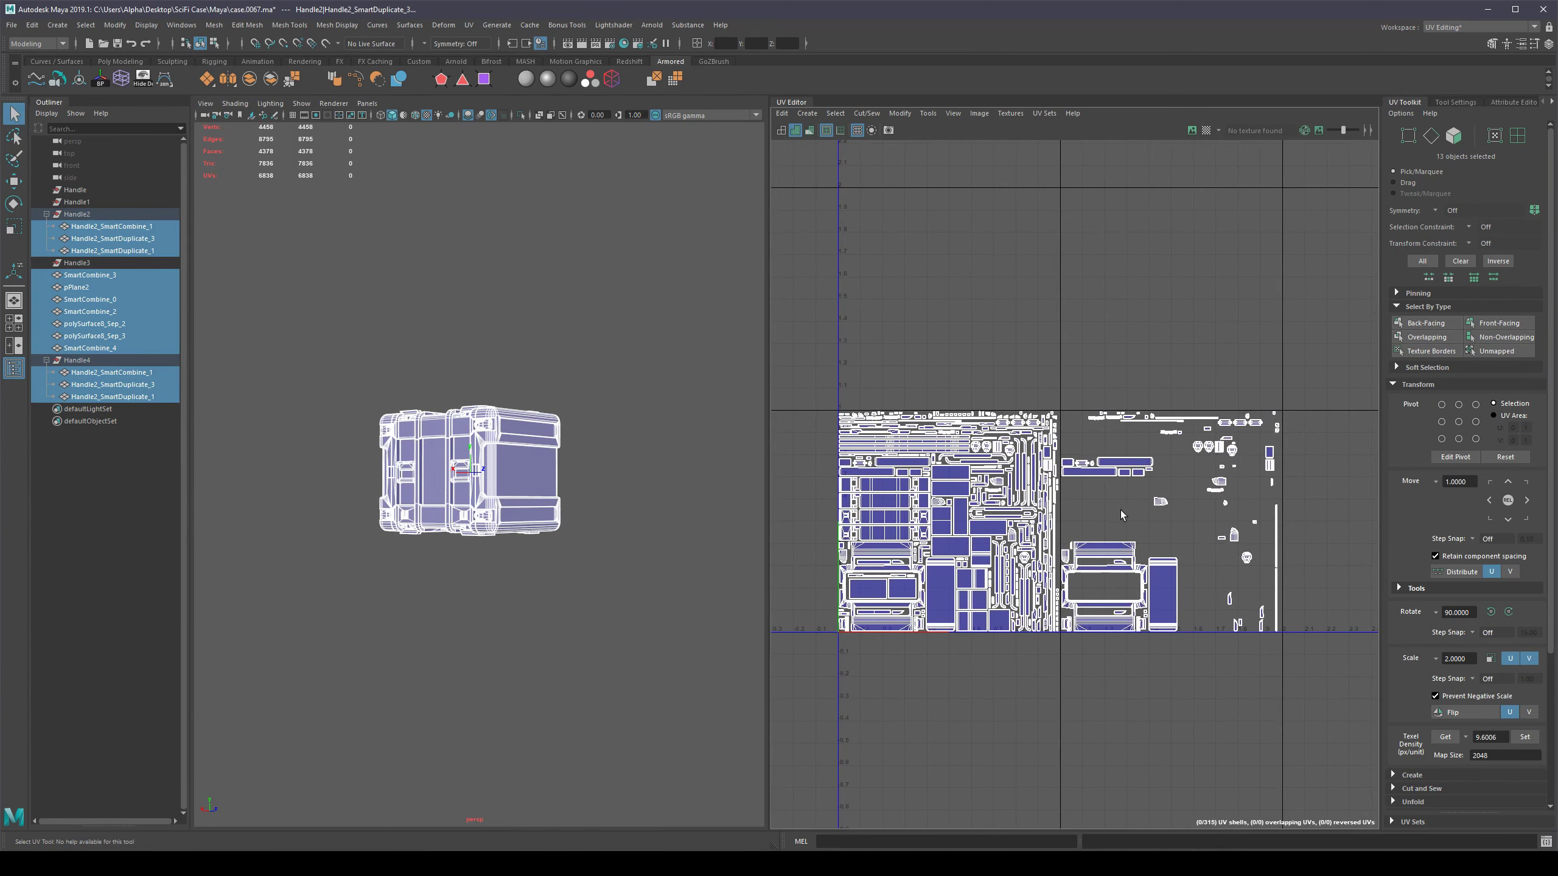
{"action": "right_click_drag", "start_coordinate": [1120, 514], "coordinate": [1251, 487], "text": "alt"}
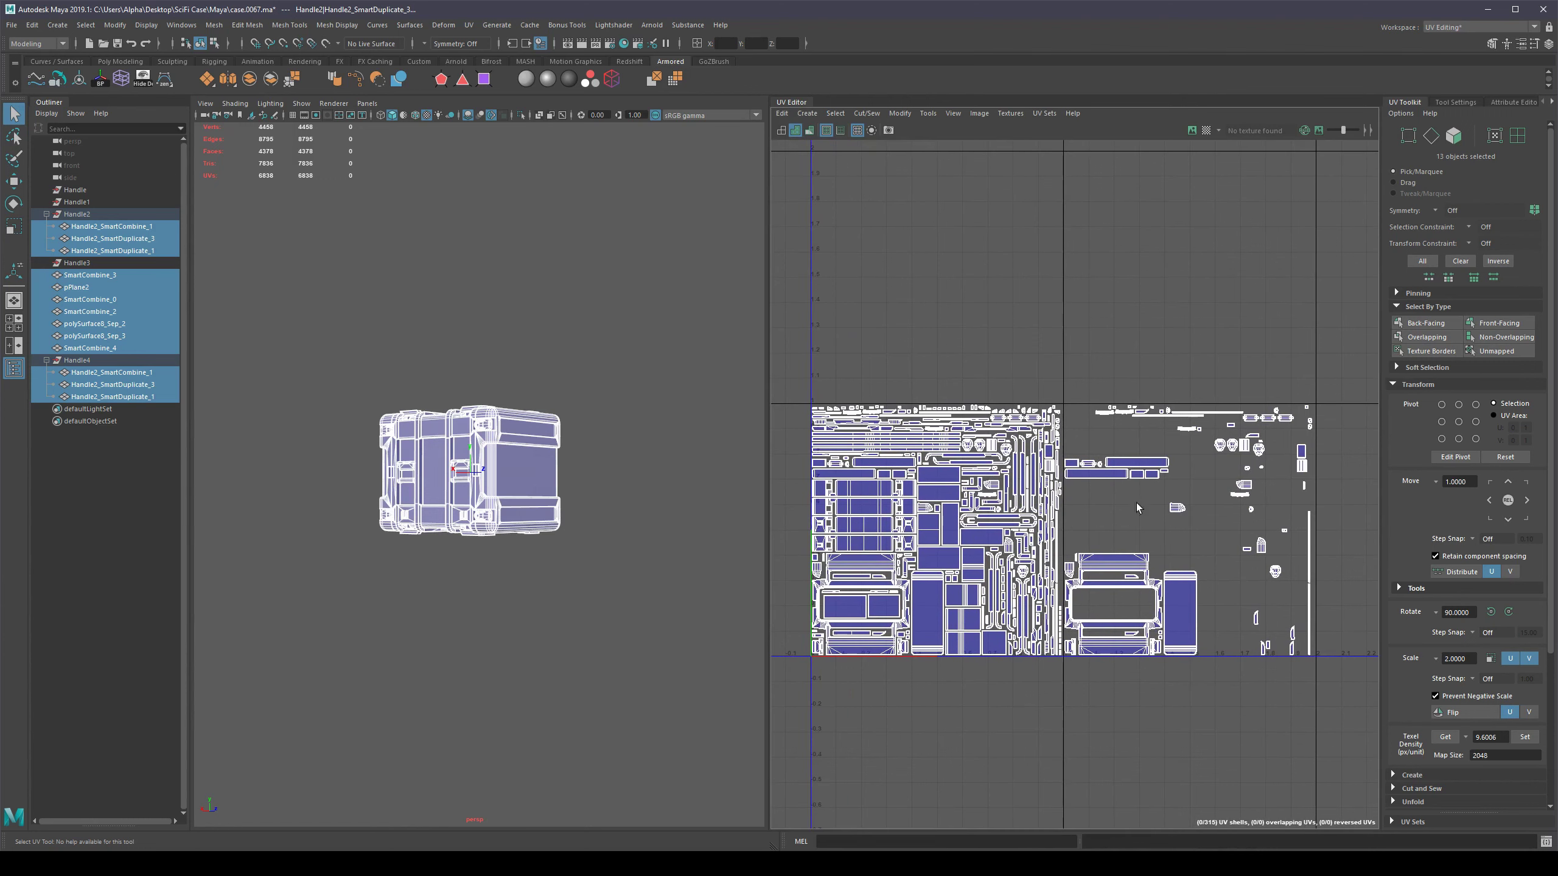
{"action": "middle_click_drag", "start_coordinate": [1137, 504], "coordinate": [1145, 505], "text": "alt"}
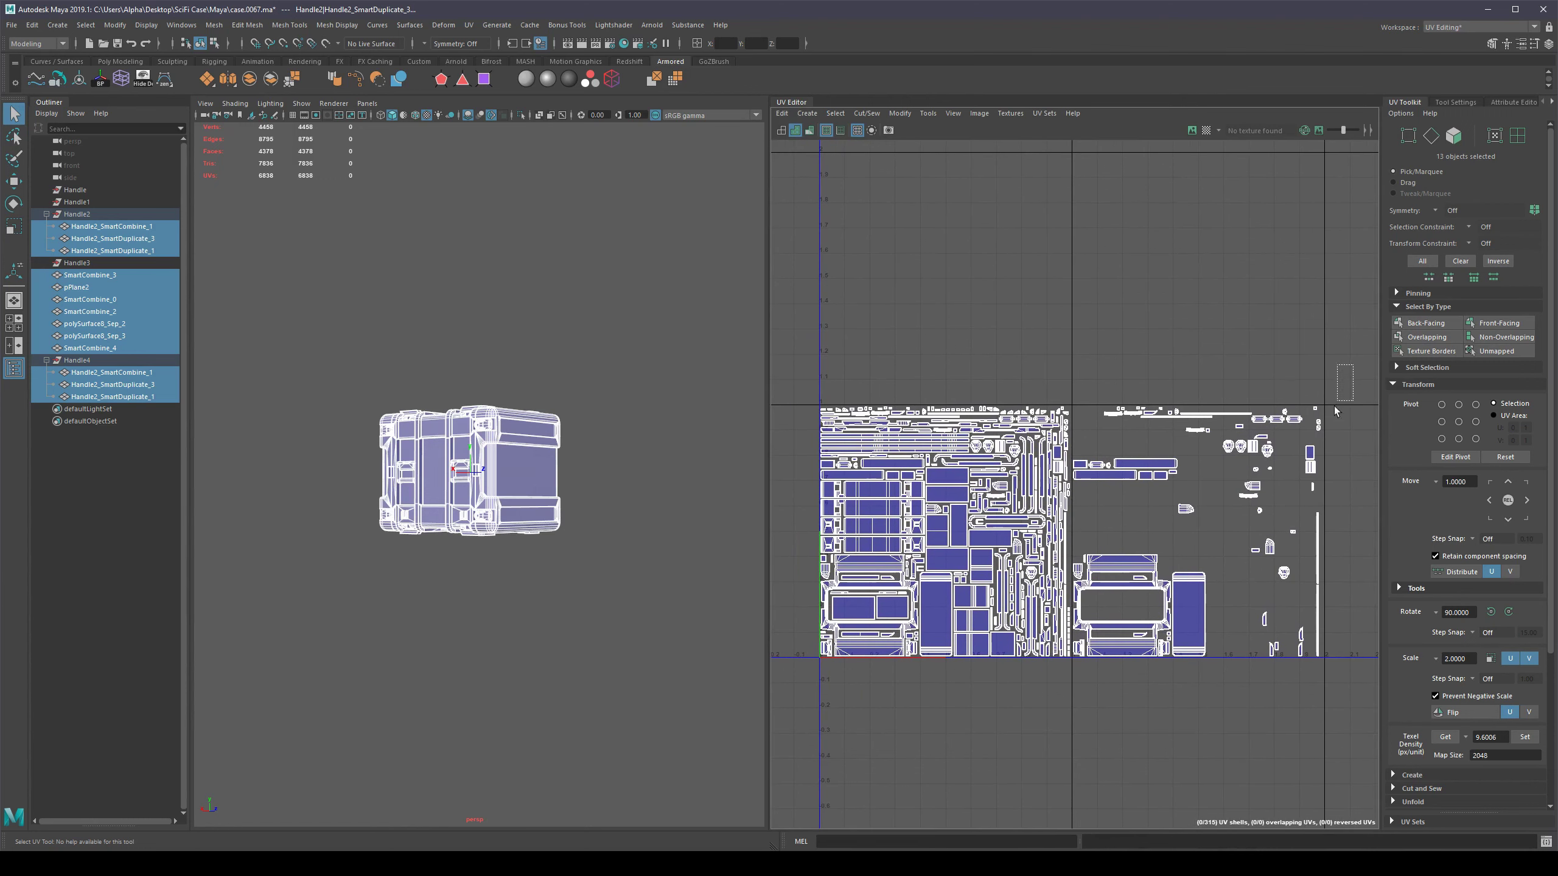
{"action": "left_click_drag", "start_coordinate": [1334, 406], "coordinate": [1072, 712]}
{"action": "right_click_drag", "start_coordinate": [895, 591], "coordinate": [1107, 593], "text": "alt"}
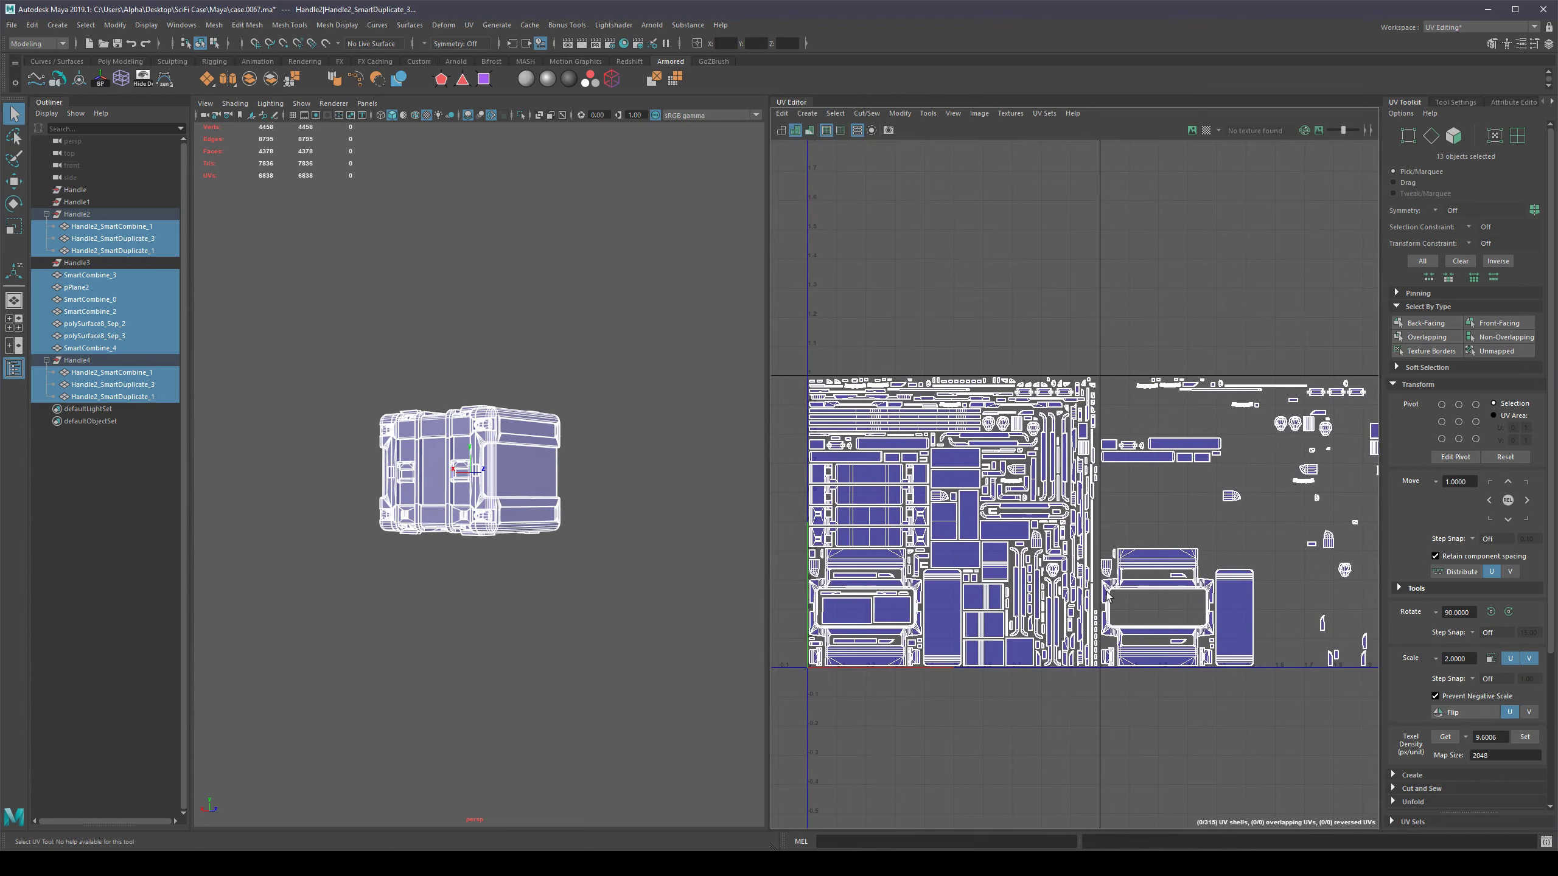
{"action": "right_click_drag", "start_coordinate": [1242, 508], "coordinate": [1028, 535], "text": "alt"}
{"action": "middle_click_drag", "start_coordinate": [1121, 497], "coordinate": [1131, 488], "text": "alt"}
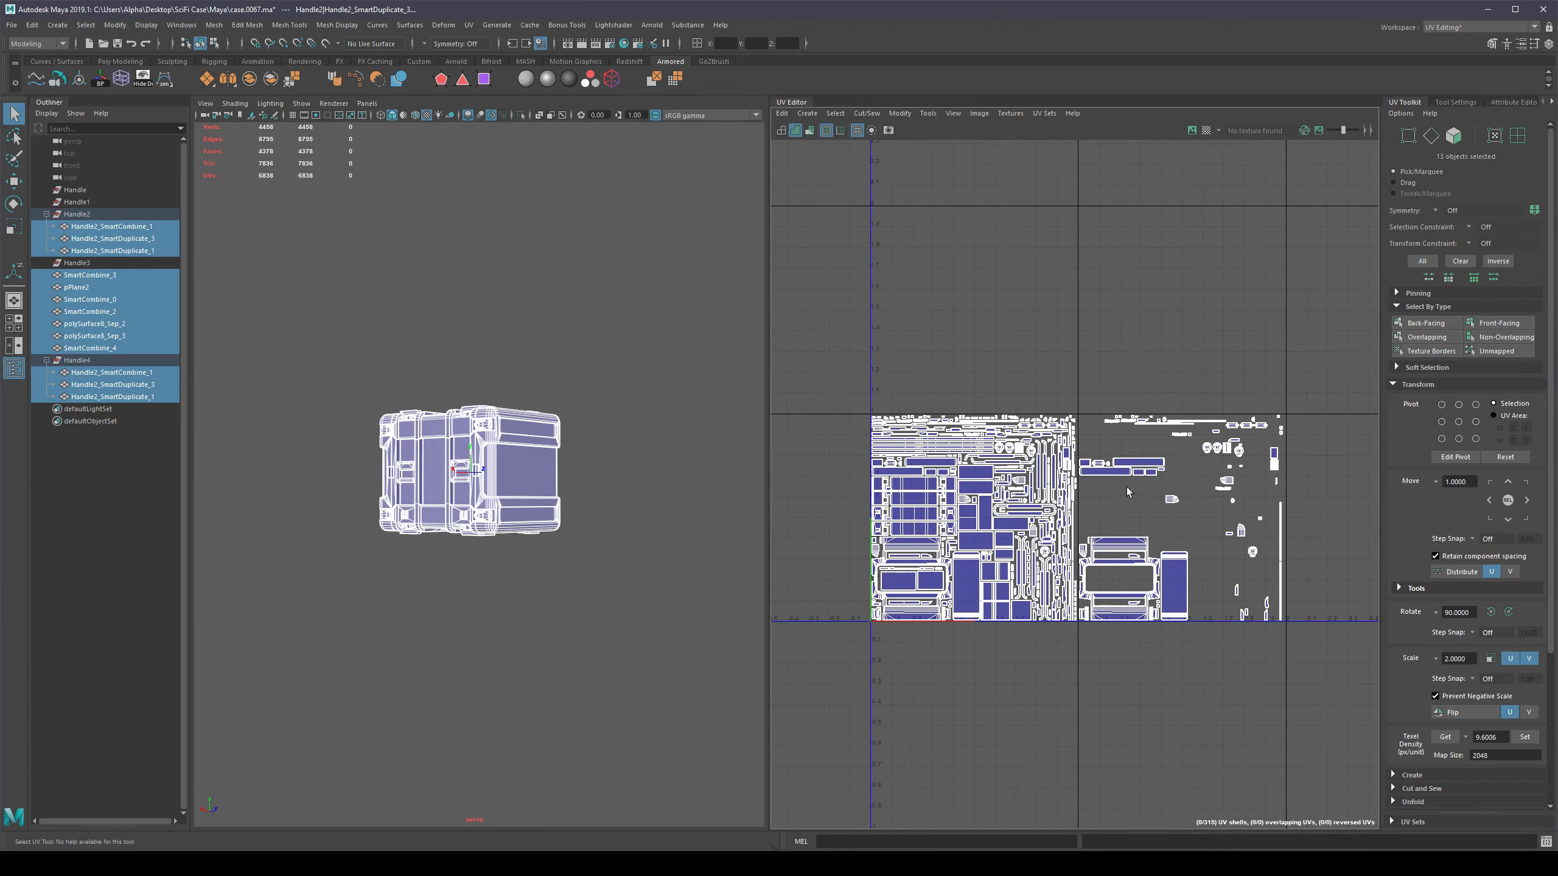
Select the small recessed button pair at one end of the case's front and mirror it to the opposite end.
{"action": "right_click_drag", "start_coordinate": [636, 511], "coordinate": [738, 647], "text": "alt"}
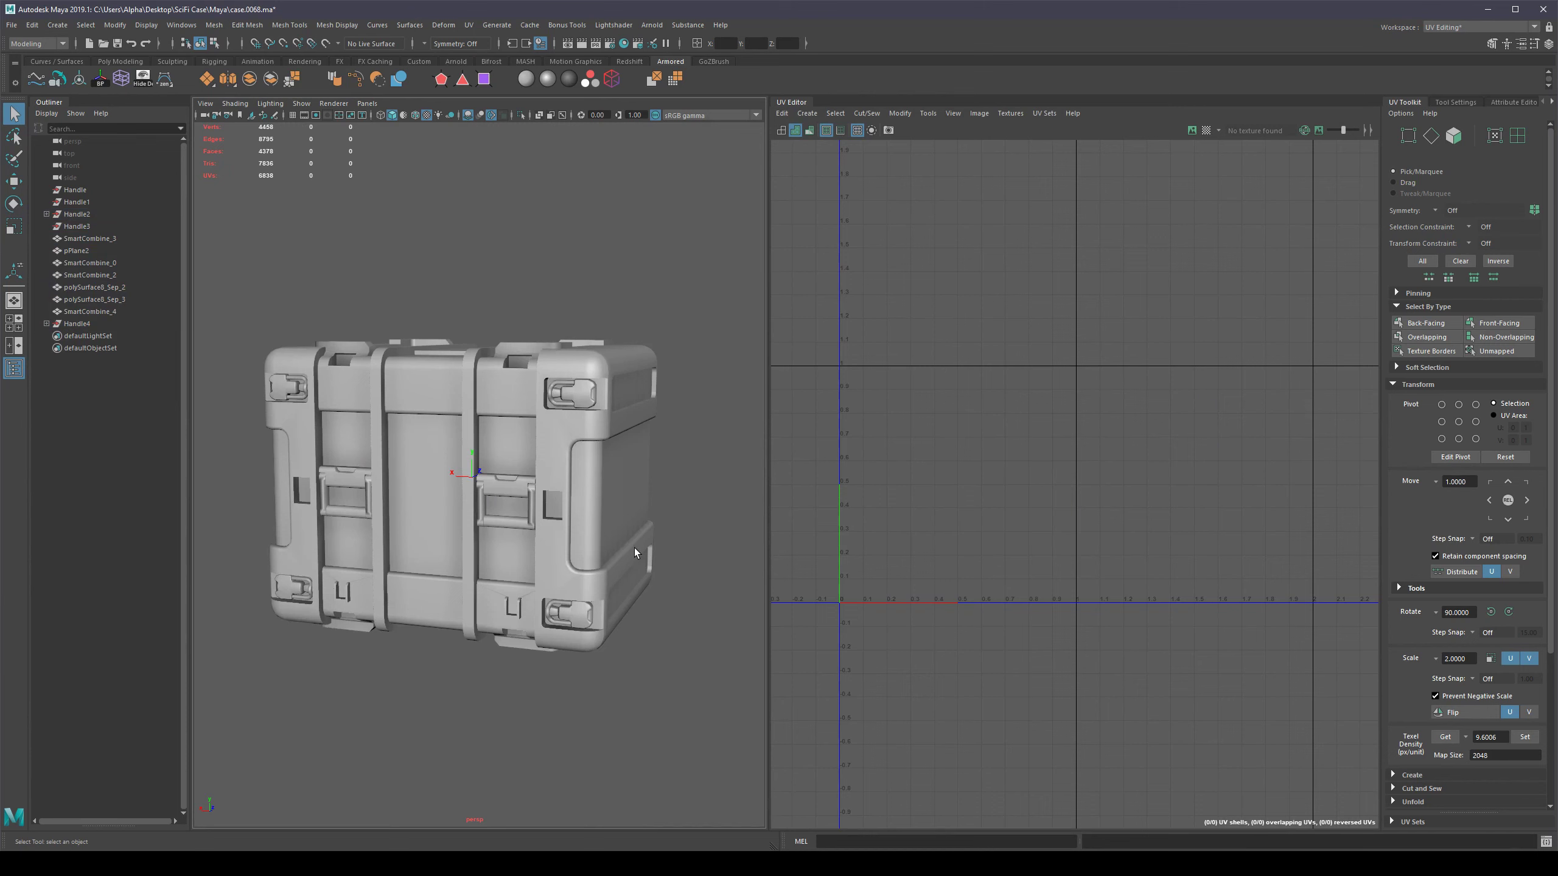
{"action": "left_click_drag", "start_coordinate": [634, 548], "coordinate": [443, 556], "text": "alt"}
{"action": "scroll", "coordinate": [616, 525], "scroll_direction": "up", "scroll_amount": 5}
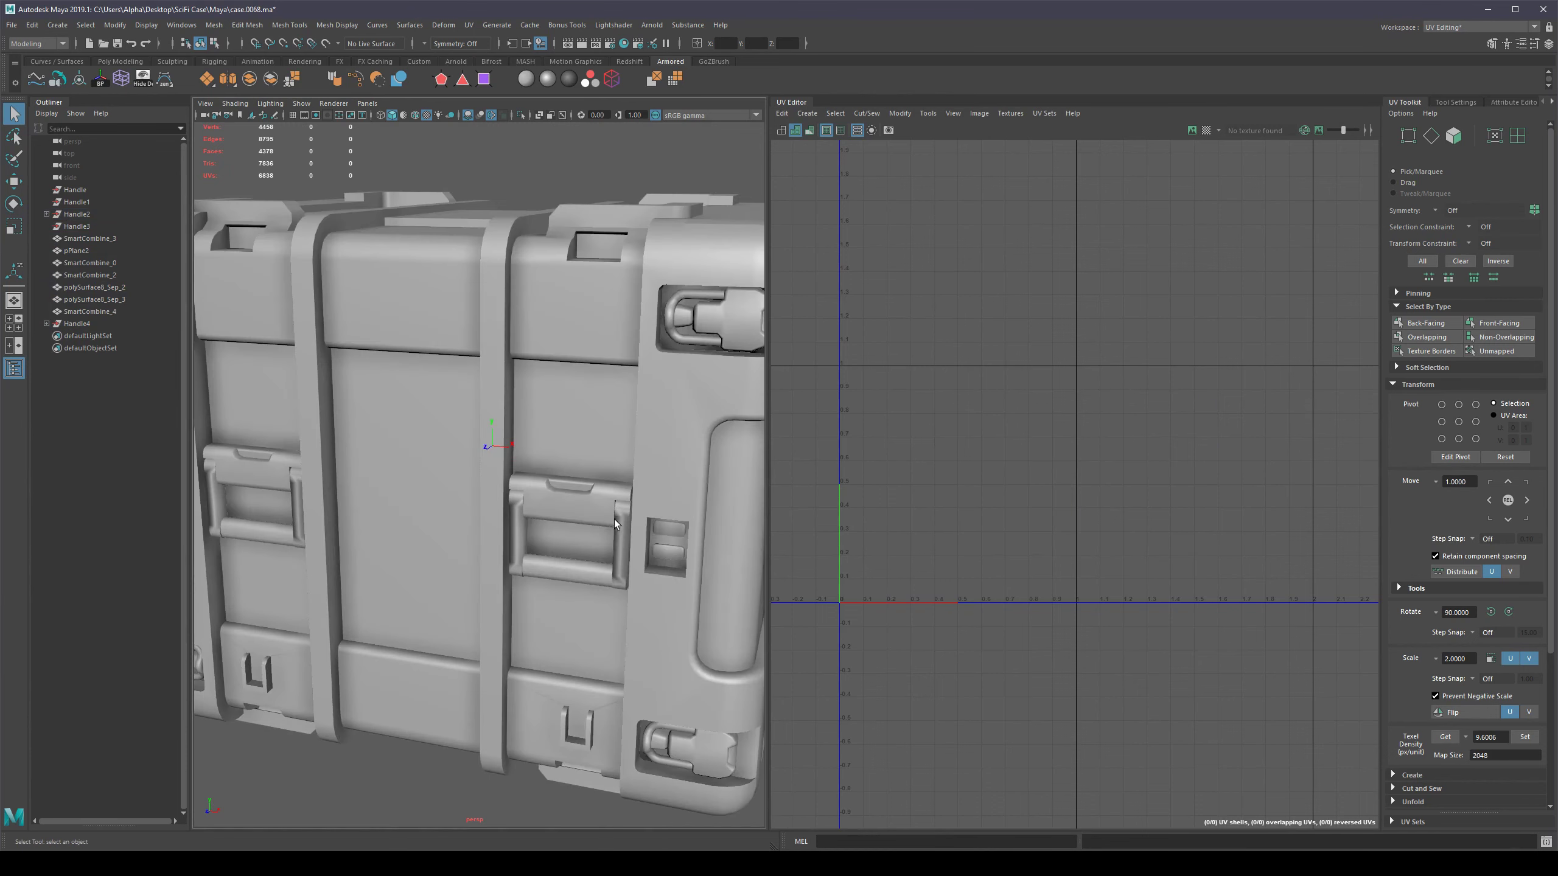
{"action": "left_click", "coordinate": [675, 533]}
{"action": "scroll", "coordinate": [674, 534], "scroll_direction": "down", "scroll_amount": 5}
{"action": "left_click_drag", "start_coordinate": [674, 533], "coordinate": [600, 502], "text": "alt"}
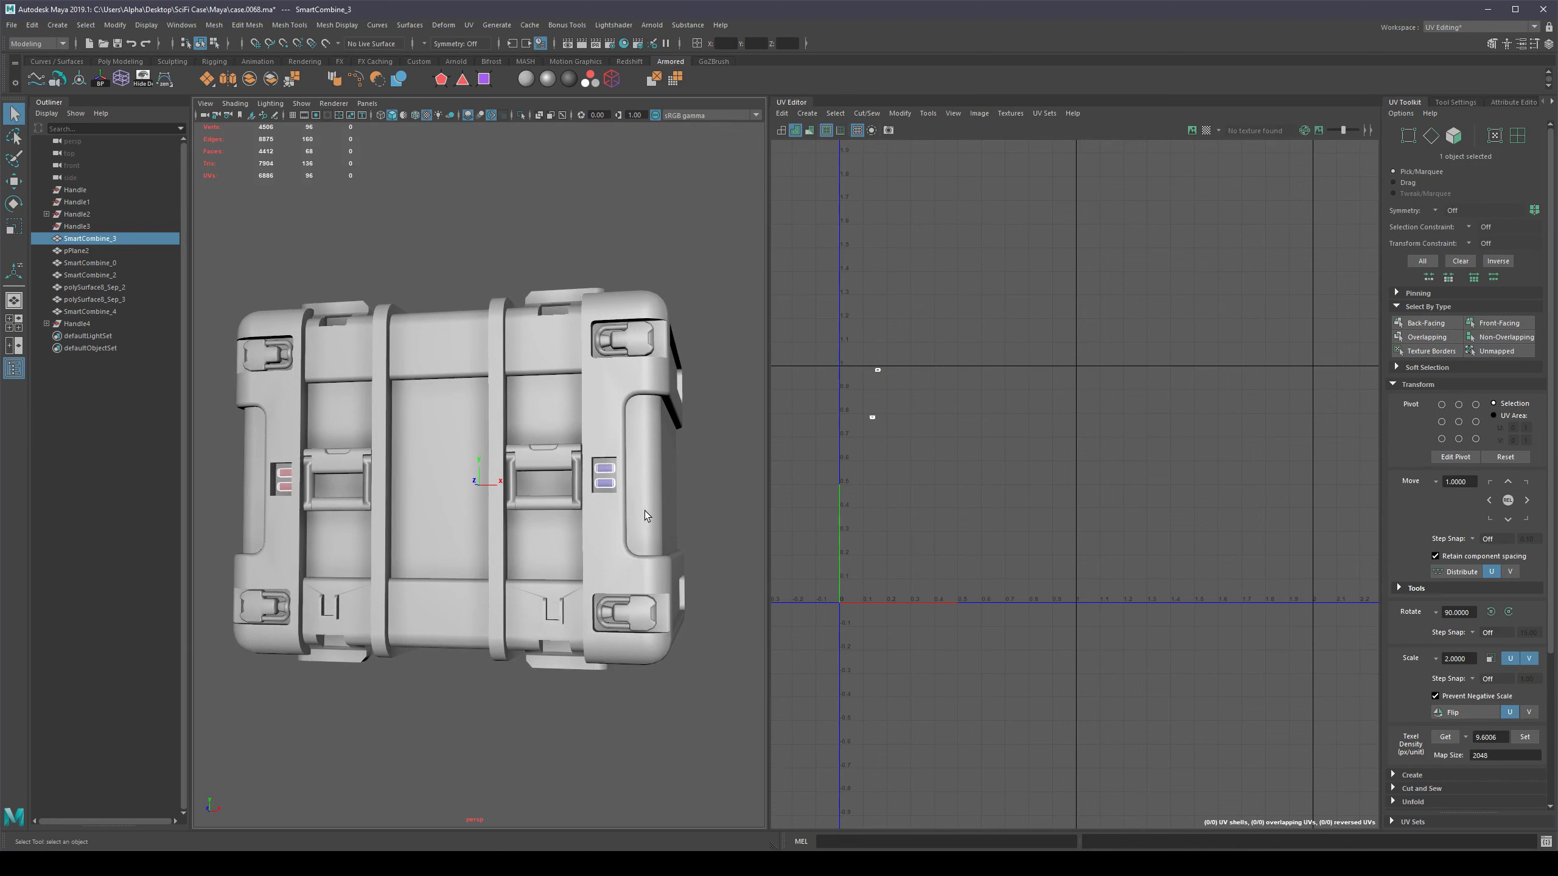
{"action": "left_click_drag", "start_coordinate": [644, 511], "coordinate": [641, 521], "text": "alt"}
{"action": "scroll", "coordinate": [637, 518], "scroll_direction": "down", "scroll_amount": 3}
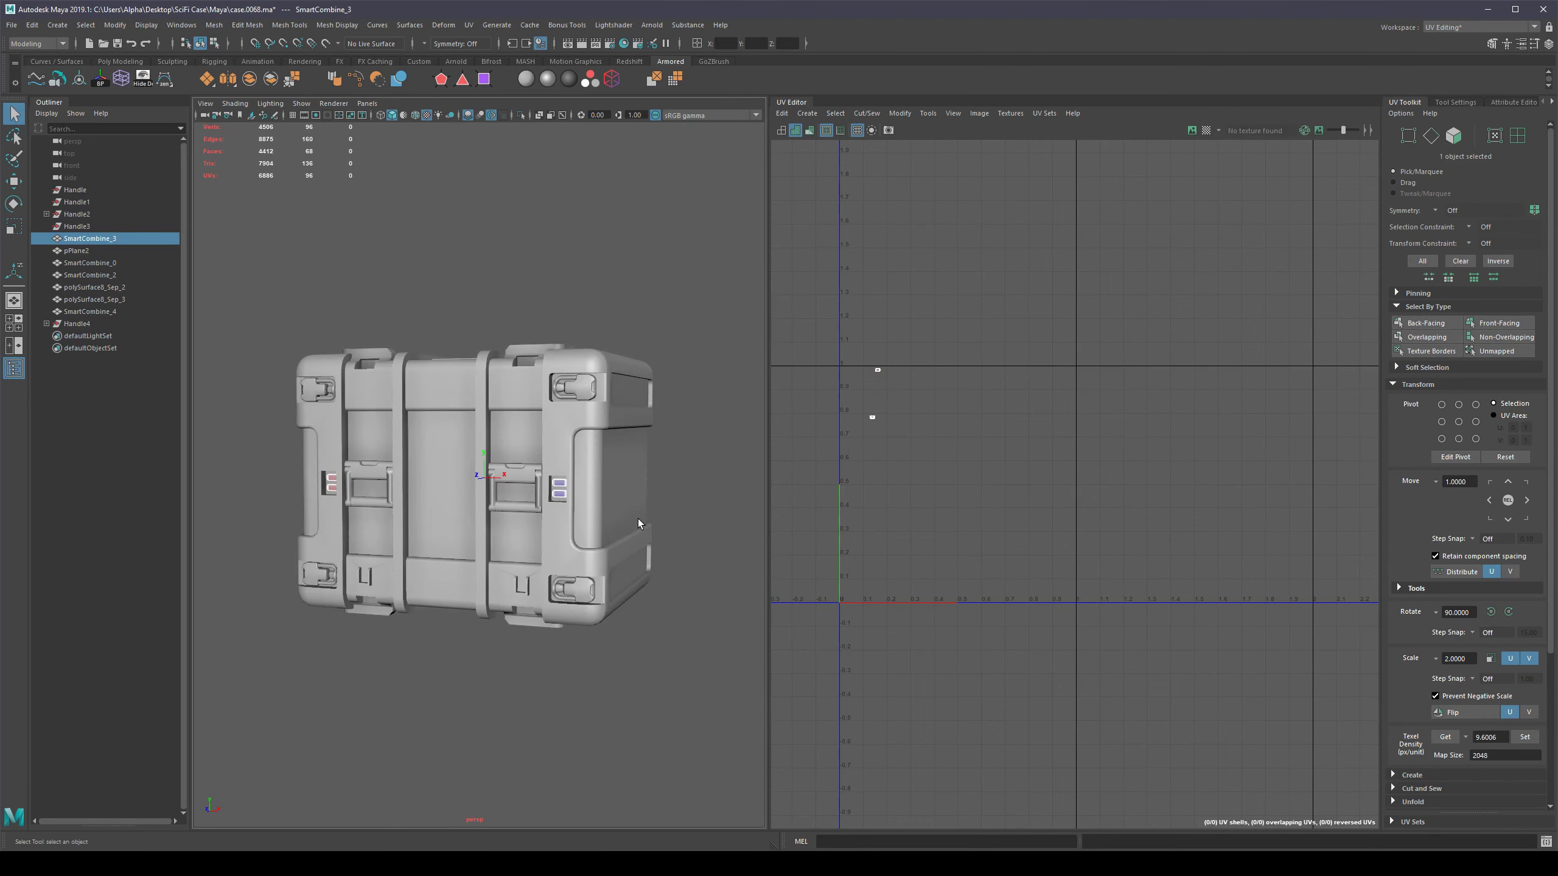
Mirror both button pairs from the front of the case to its back.
{"action": "scroll", "coordinate": [362, 512], "scroll_direction": "up", "scroll_amount": 3}
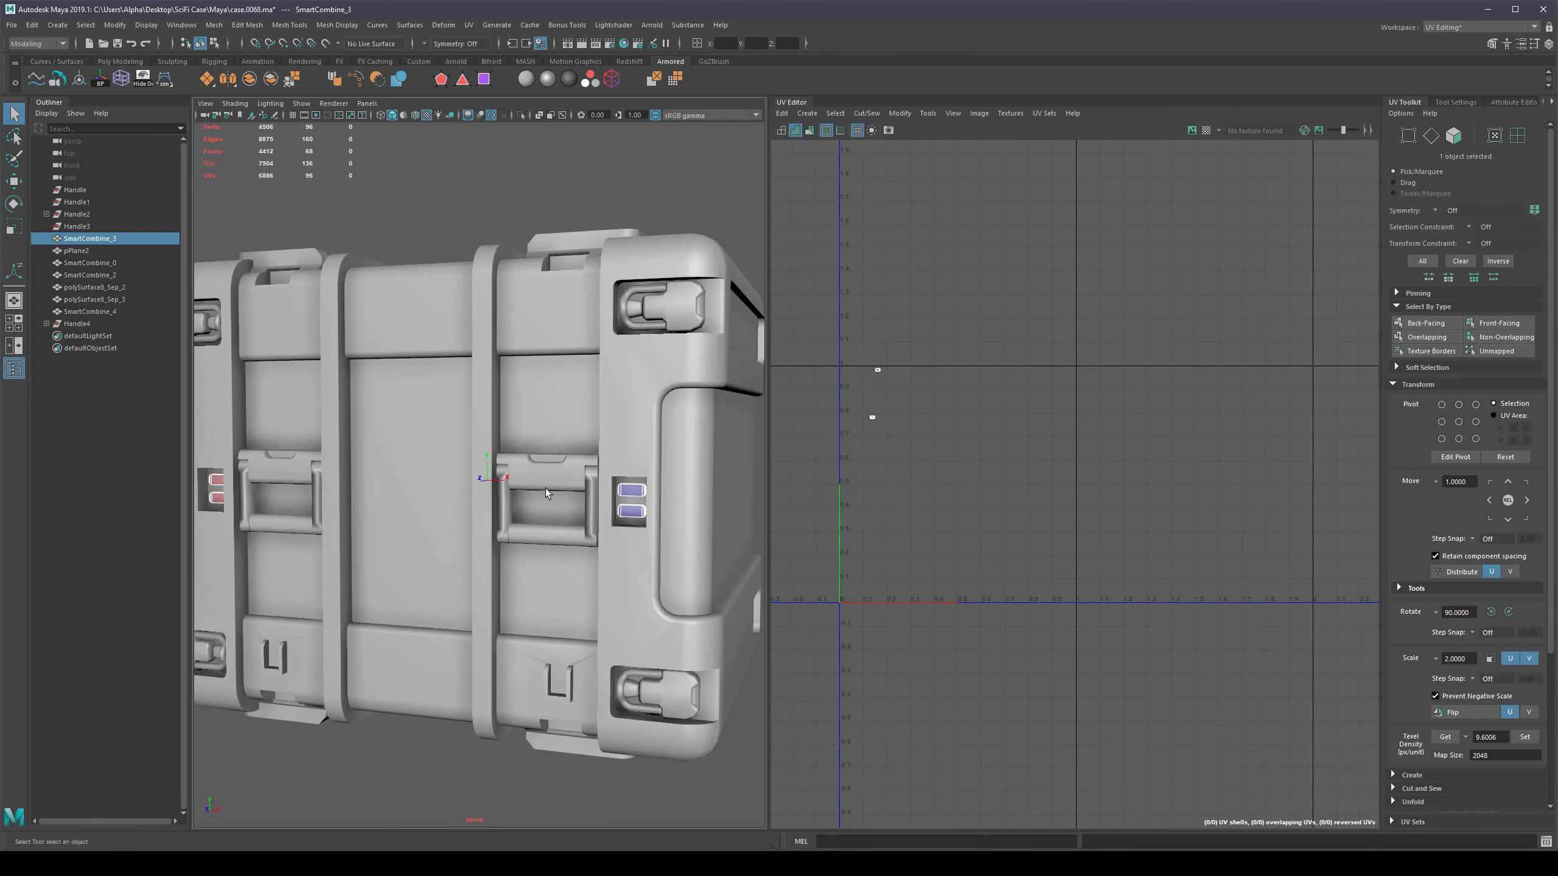
{"action": "scroll", "coordinate": [558, 500], "scroll_direction": "down", "scroll_amount": 4}
{"action": "left_click_drag", "start_coordinate": [577, 513], "coordinate": [455, 525], "text": "alt"}
{"action": "scroll", "coordinate": [464, 506], "scroll_direction": "up", "scroll_amount": 4}
{"action": "middle_click_drag", "start_coordinate": [471, 497], "coordinate": [519, 496], "text": "alt"}
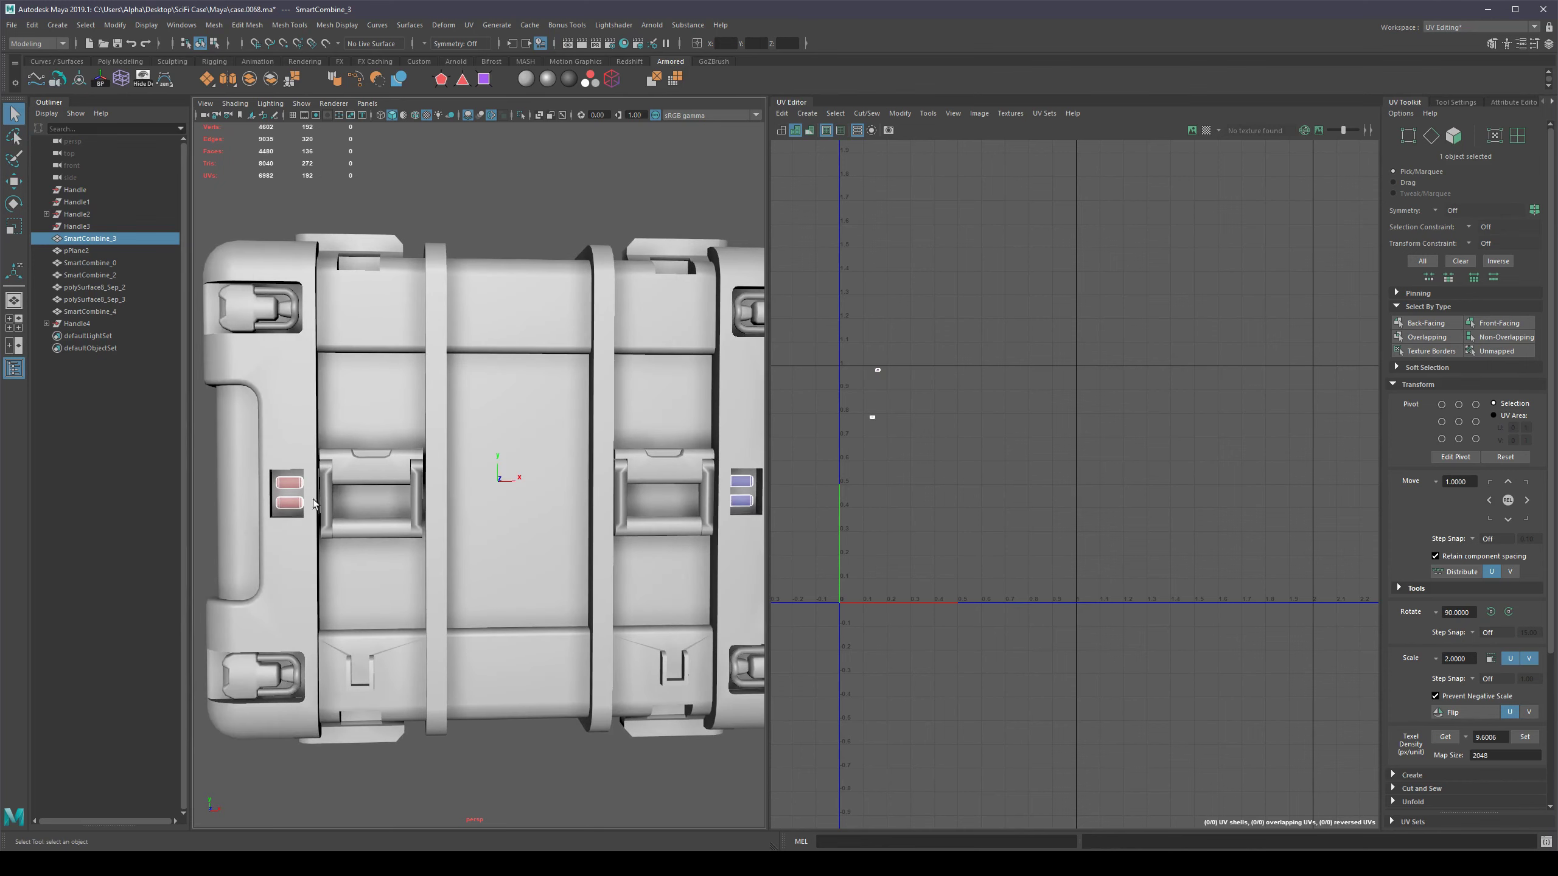
Select the faces of the four mirrored buttons with reversed UVs on the front and back, and flip their UVs in U.
{"action": "middle_click_drag", "start_coordinate": [313, 503], "coordinate": [361, 482], "text": "alt"}
{"action": "scroll", "coordinate": [598, 471], "scroll_direction": "down", "scroll_amount": 4}
{"action": "left_click_drag", "start_coordinate": [598, 470], "coordinate": [579, 521], "text": "alt"}
{"action": "scroll", "coordinate": [343, 517], "scroll_direction": "up", "scroll_amount": 5}
{"action": "middle_click_drag", "start_coordinate": [341, 505], "coordinate": [447, 491], "text": "alt"}
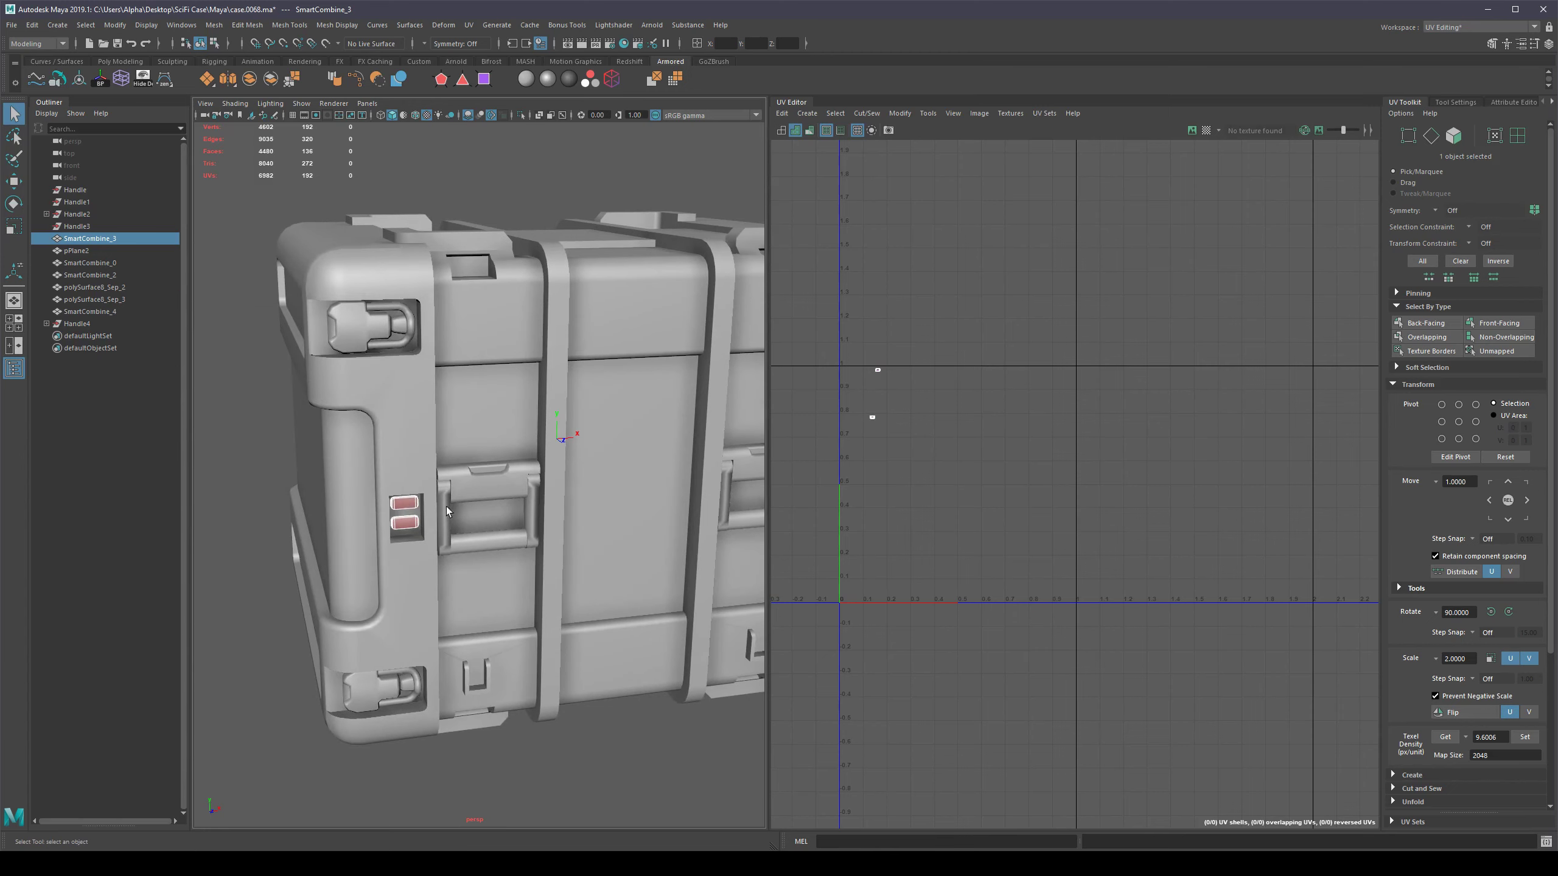
{"action": "left_click", "coordinate": [398, 539]}
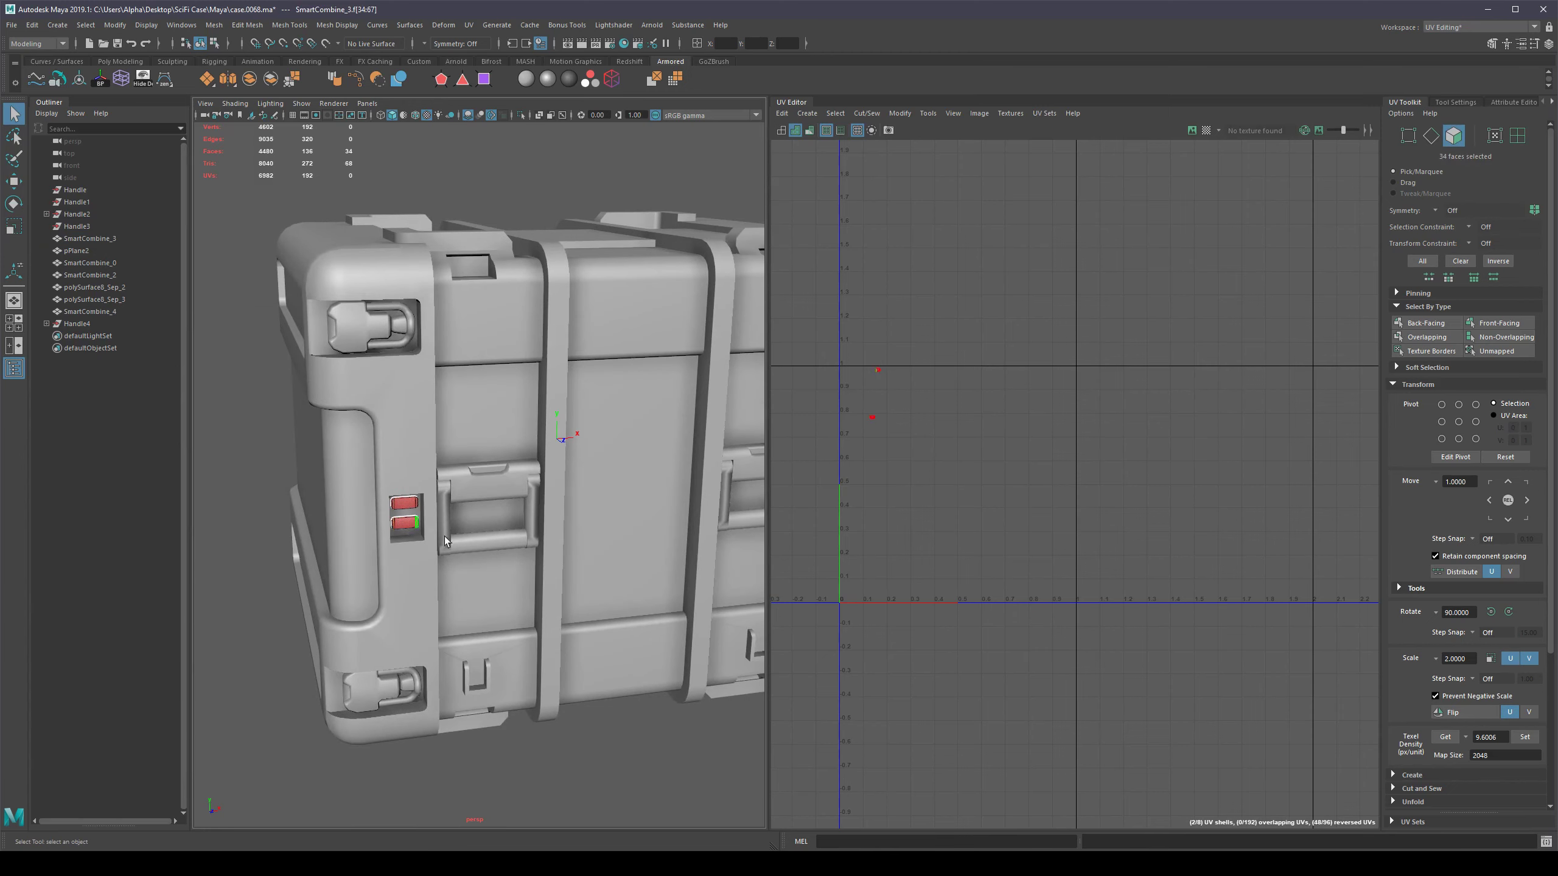
{"action": "scroll", "coordinate": [512, 550], "scroll_direction": "down", "scroll_amount": 5}
{"action": "left_click_drag", "start_coordinate": [691, 536], "coordinate": [372, 484], "text": "alt"}
{"action": "left_click", "coordinate": [360, 468], "text": "shift"}
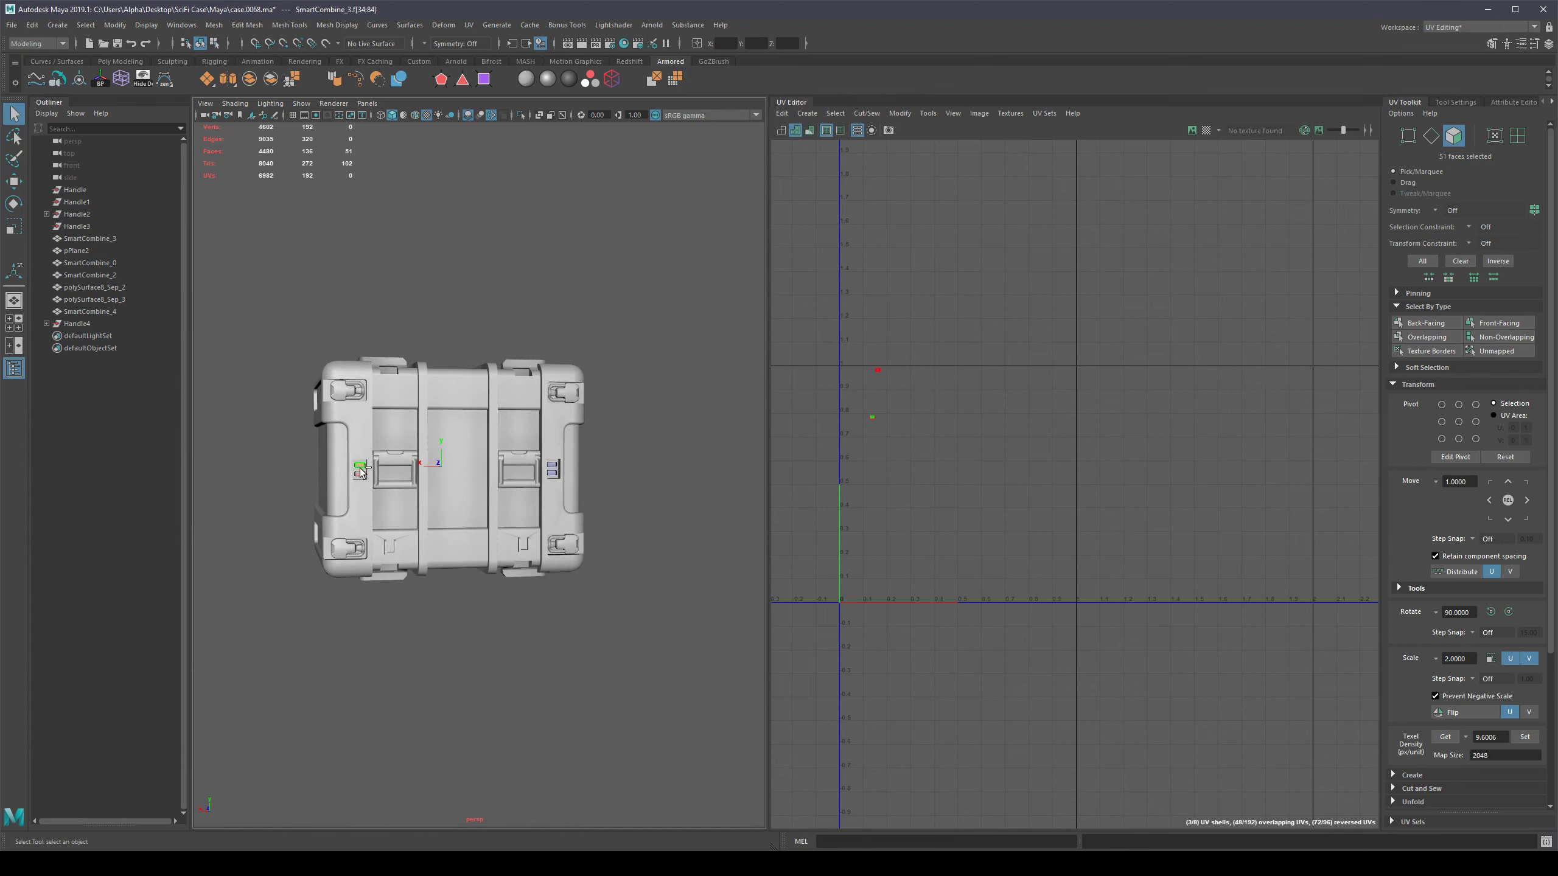
{"action": "scroll", "coordinate": [362, 476], "scroll_direction": "up", "scroll_amount": 5}
{"action": "scroll", "coordinate": [401, 546], "scroll_direction": "down", "scroll_amount": 2}
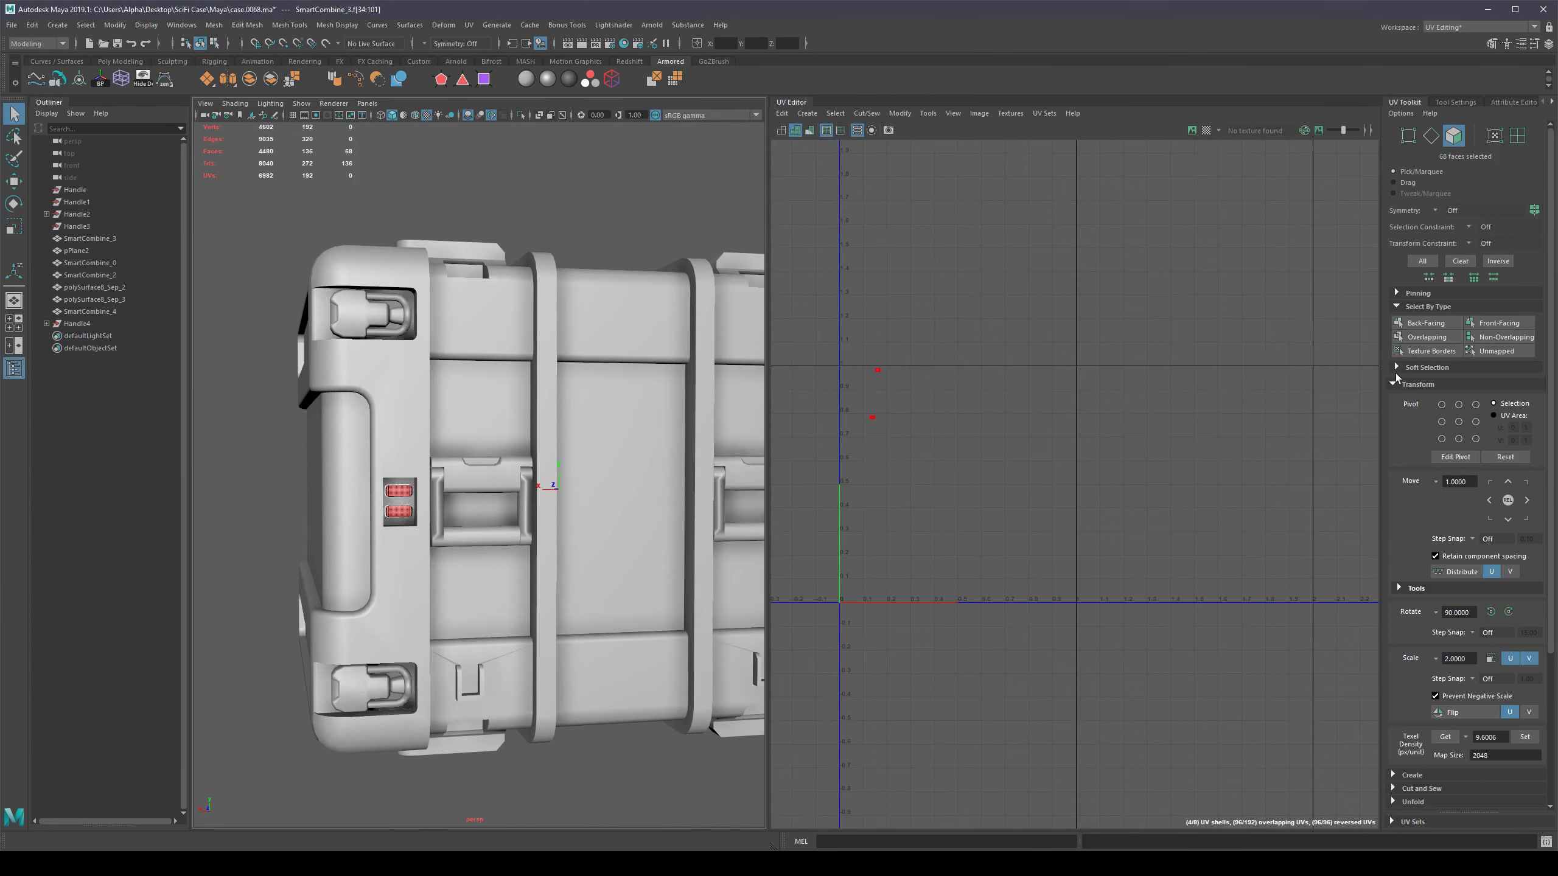
{"action": "left_click", "coordinate": [1466, 712]}
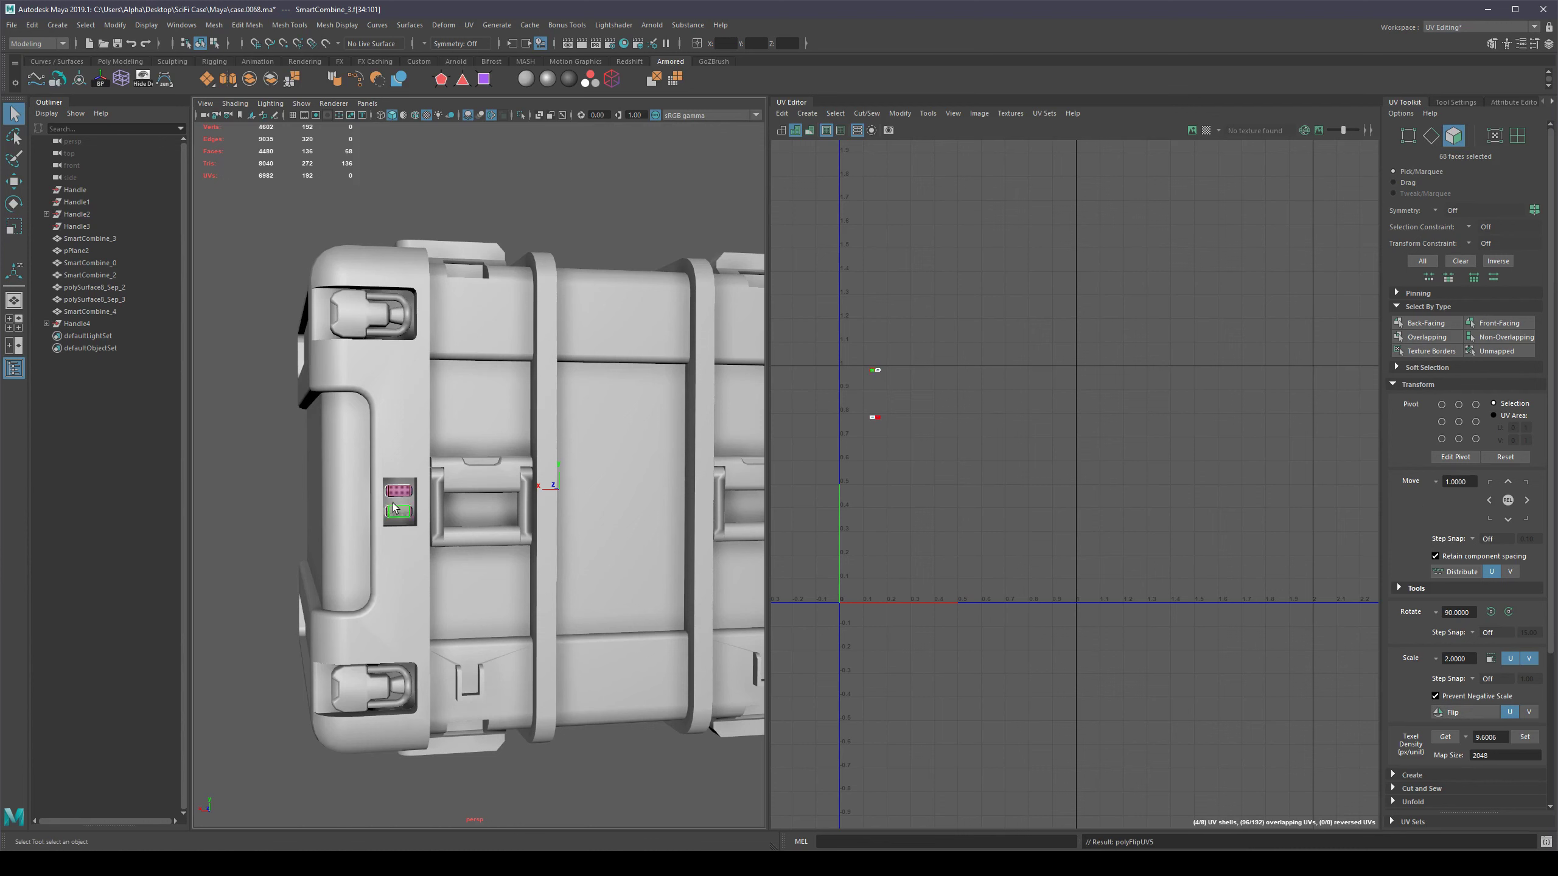
Move the flipped UV shells of the mirrored buttons by 1 unit in U and return to object selection.
{"action": "scroll", "coordinate": [489, 524], "scroll_direction": "down", "scroll_amount": 5}
{"action": "scroll", "coordinate": [705, 374], "scroll_direction": "up", "scroll_amount": 5}
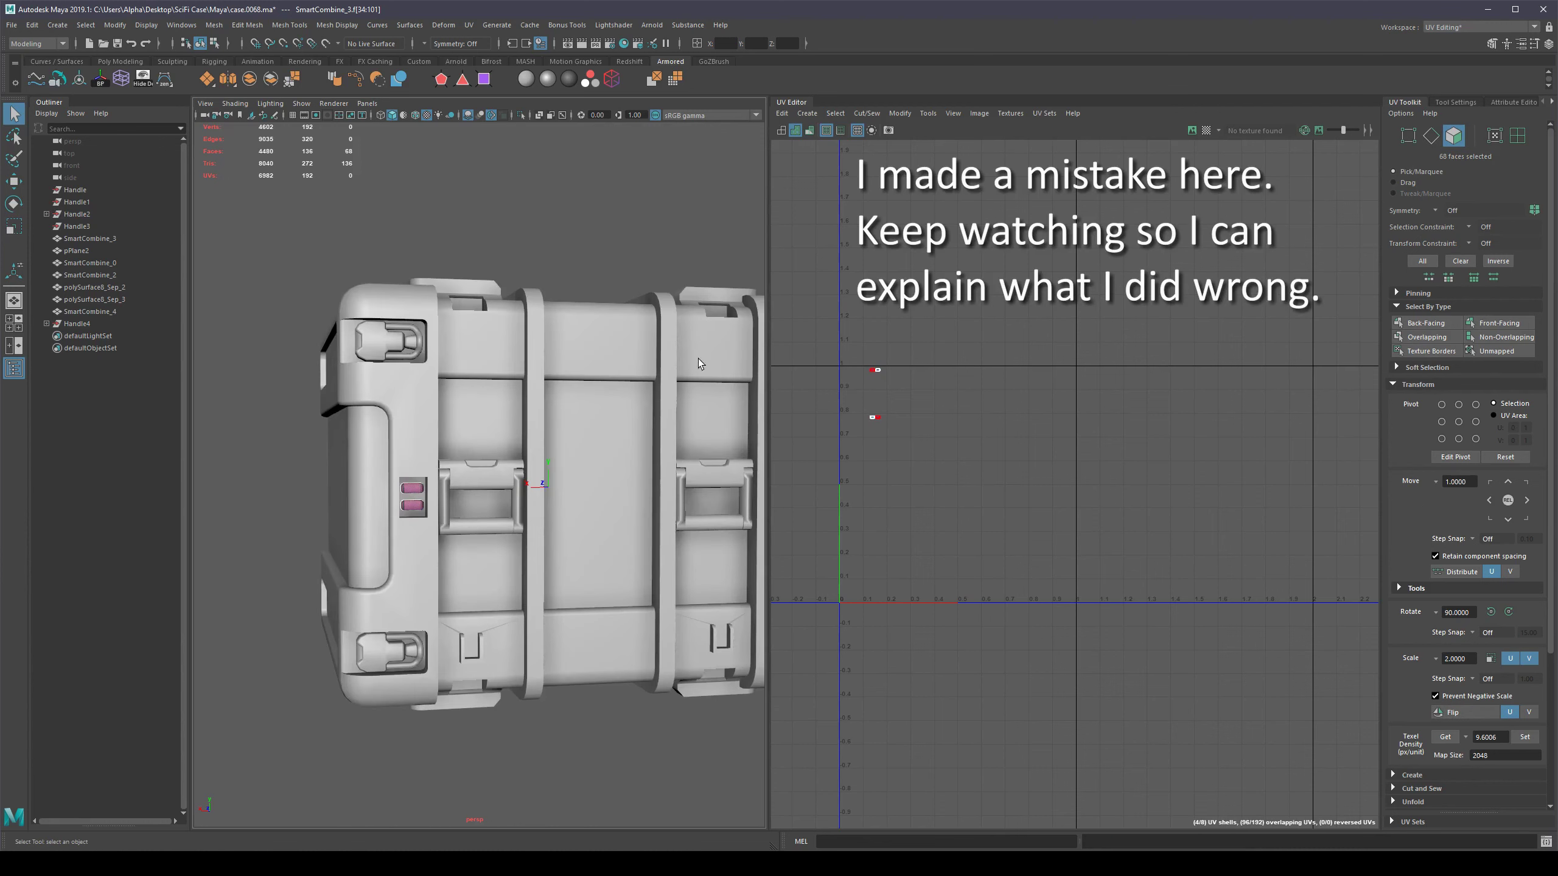
{"action": "scroll", "coordinate": [833, 390], "scroll_direction": "up", "scroll_amount": 3}
{"action": "scroll", "coordinate": [833, 390], "scroll_direction": "up", "scroll_amount": 3}
{"action": "middle_click_drag", "start_coordinate": [907, 447], "coordinate": [952, 435], "text": "alt"}
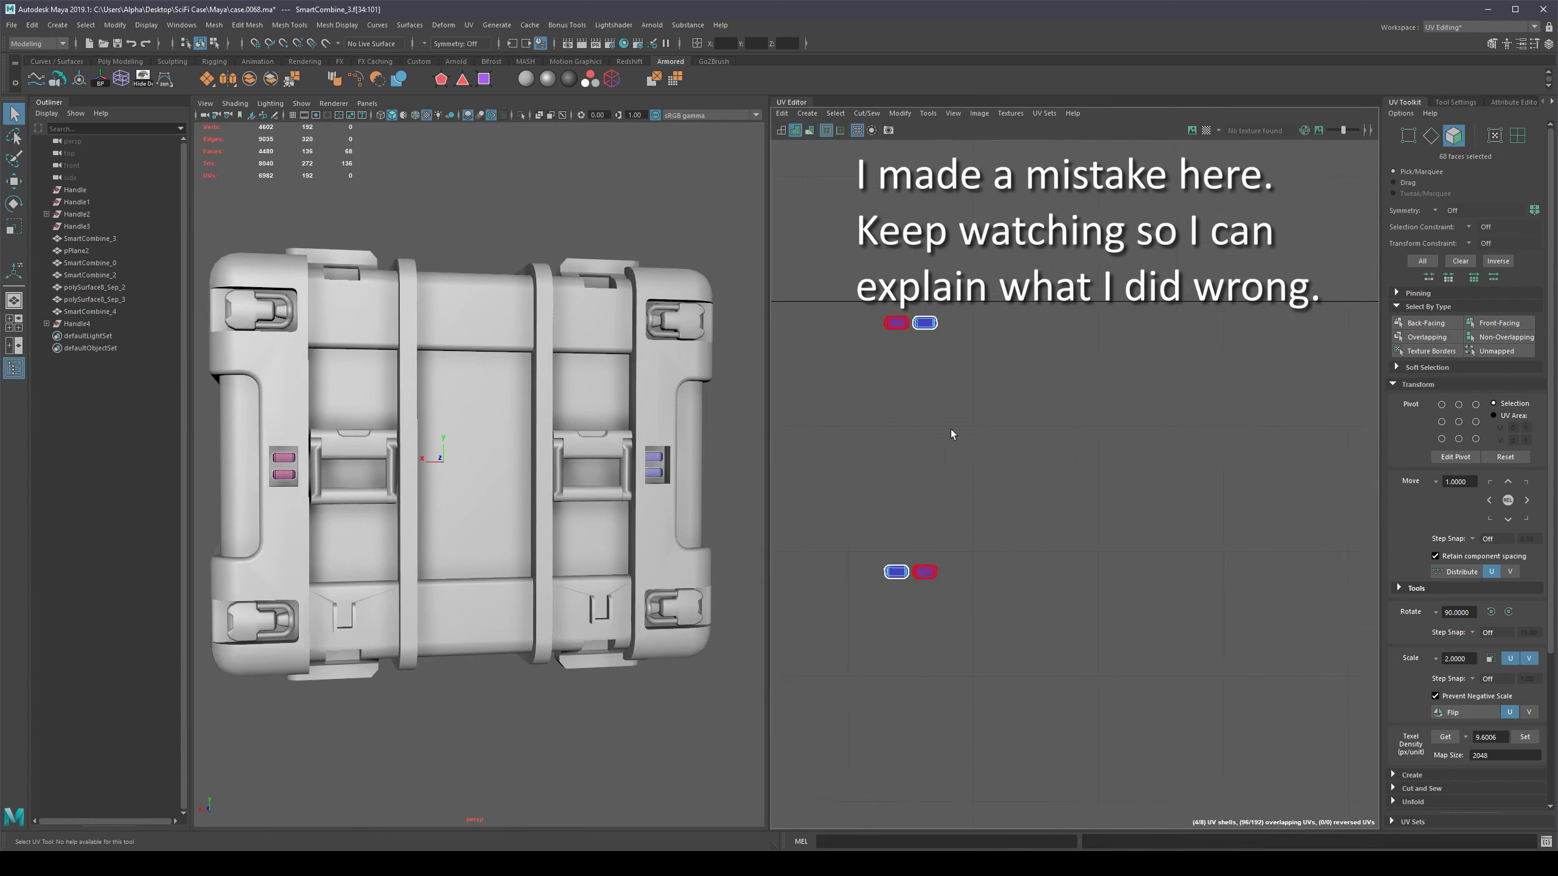
{"action": "scroll", "coordinate": [985, 464], "scroll_direction": "down", "scroll_amount": 1}
{"action": "left_click", "coordinate": [1527, 500]}
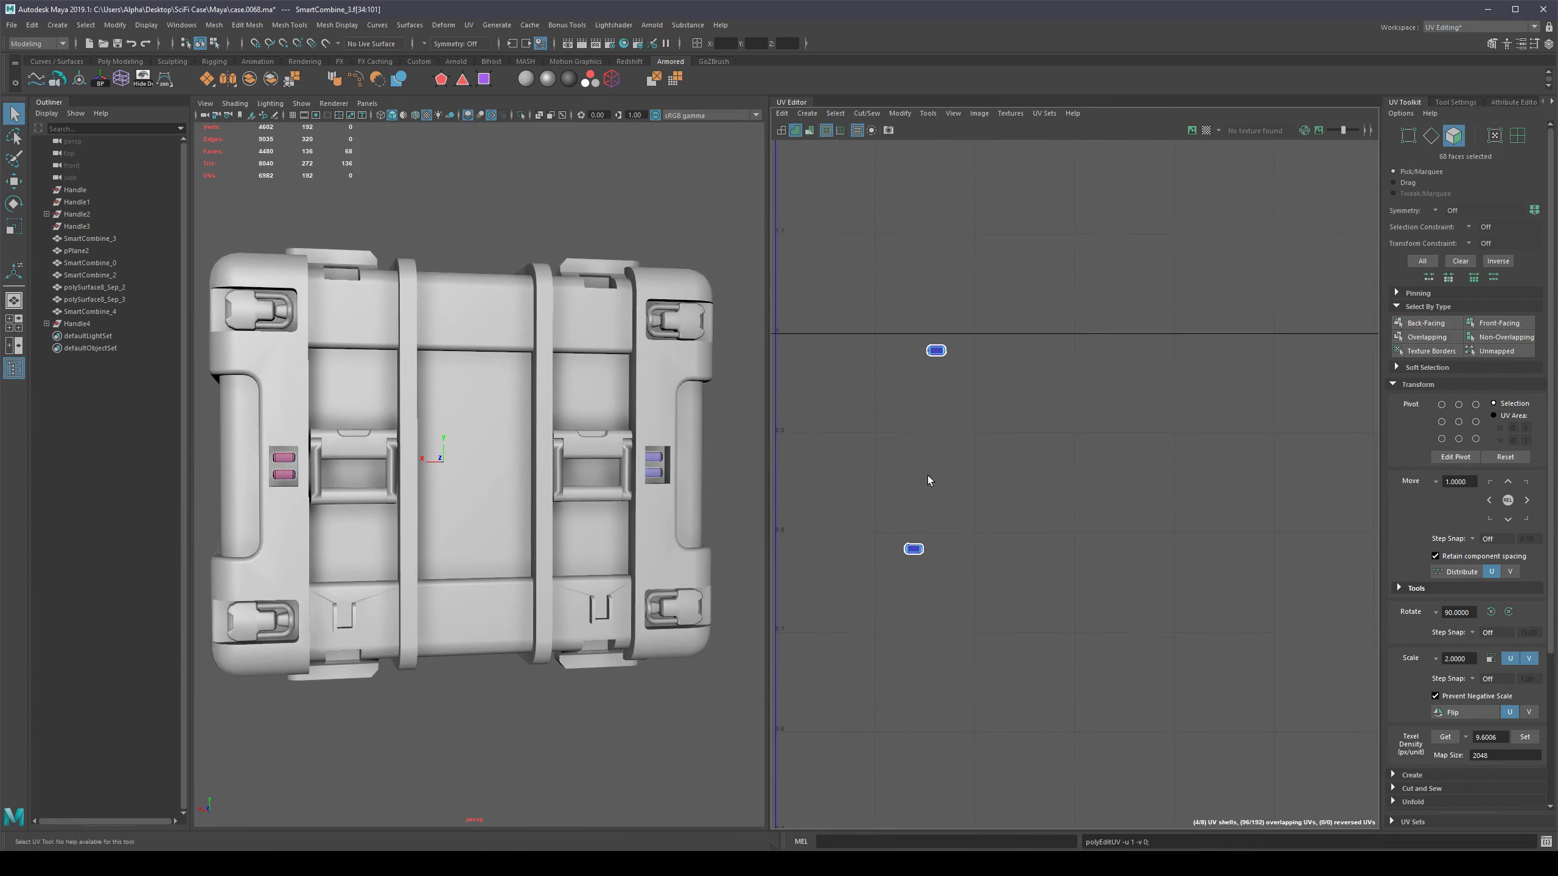
{"action": "scroll", "coordinate": [963, 487], "scroll_direction": "down", "scroll_amount": 4}
{"action": "mouse_move", "coordinate": [1122, 484]}
{"action": "middle_mouse_down", "text": "alt"}
{"action": "mouse_move", "coordinate": [1014, 470]}
{"action": "mouse_move", "coordinate": [1115, 472]}
{"action": "middle_mouse_up", "text": "alt"}
{"action": "scroll", "coordinate": [1014, 469], "scroll_direction": "up", "scroll_amount": 2}
{"action": "left_click_drag", "start_coordinate": [665, 507], "coordinate": [623, 508], "text": "alt"}
{"action": "key", "text": "F8"}
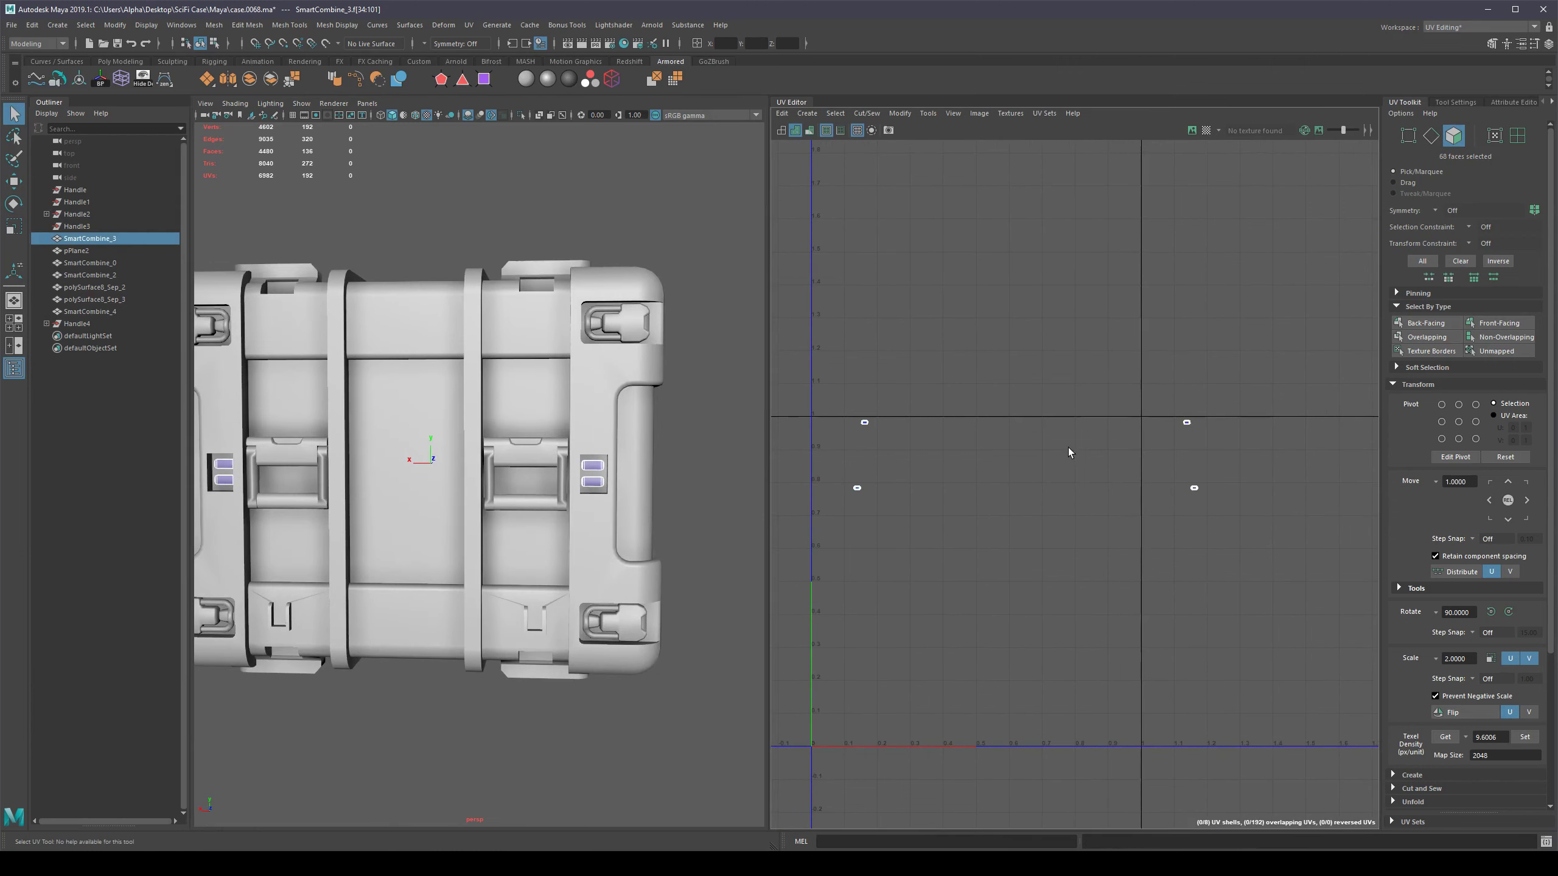
Select all parts of the case to check the UV layout including the mirrored buttons, and deselect everything.
{"action": "left_click_drag", "start_coordinate": [710, 215], "coordinate": [142, 711]}
{"action": "scroll", "coordinate": [874, 485], "scroll_direction": "up", "scroll_amount": 4}
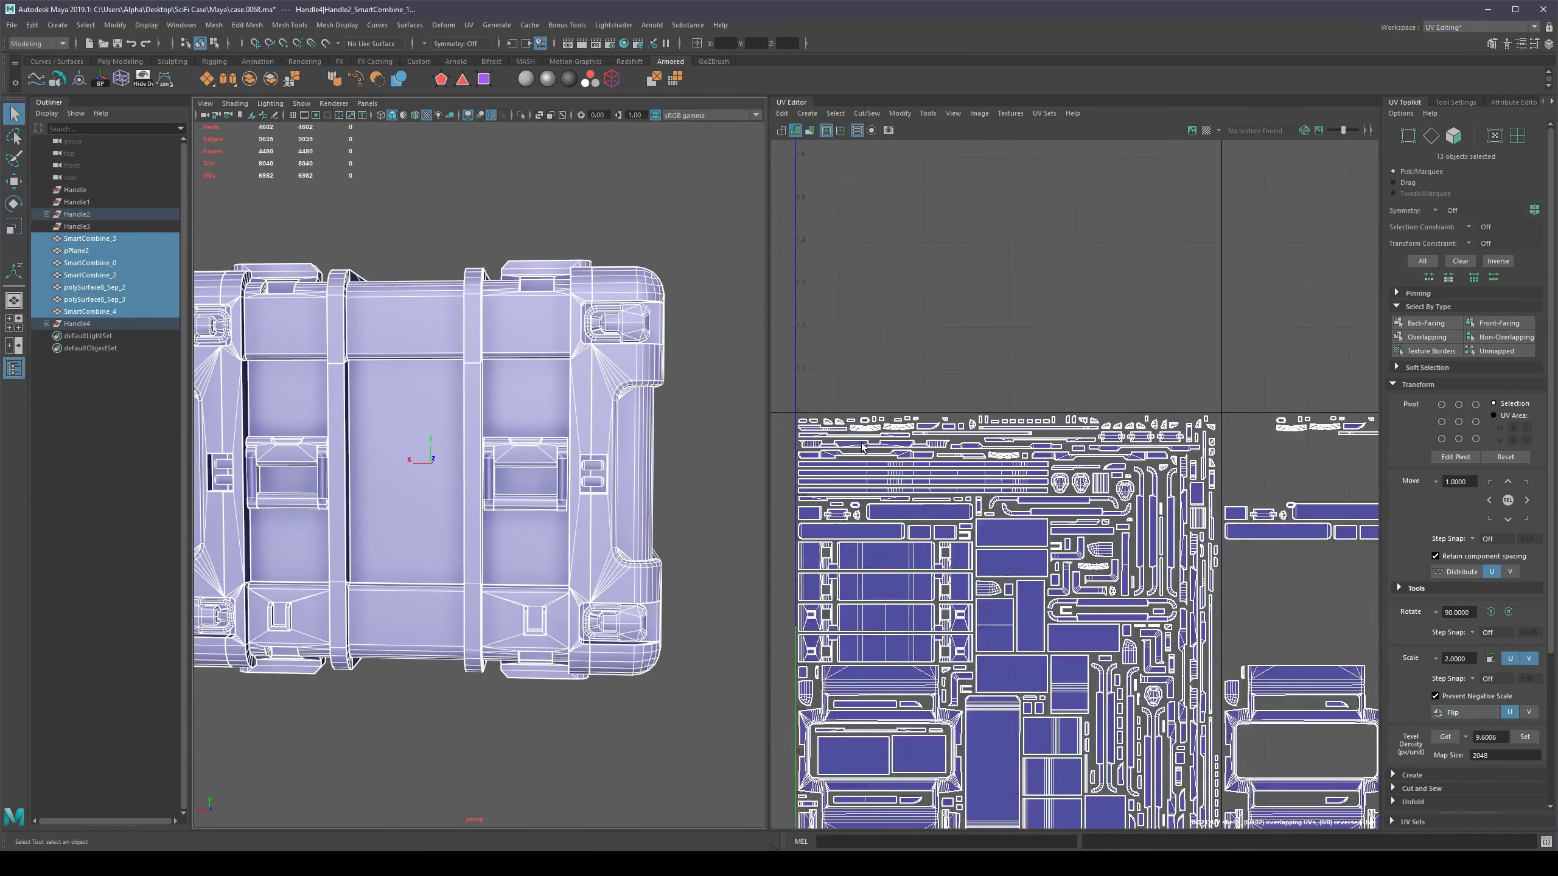
{"action": "scroll", "coordinate": [896, 457], "scroll_direction": "down", "scroll_amount": 5}
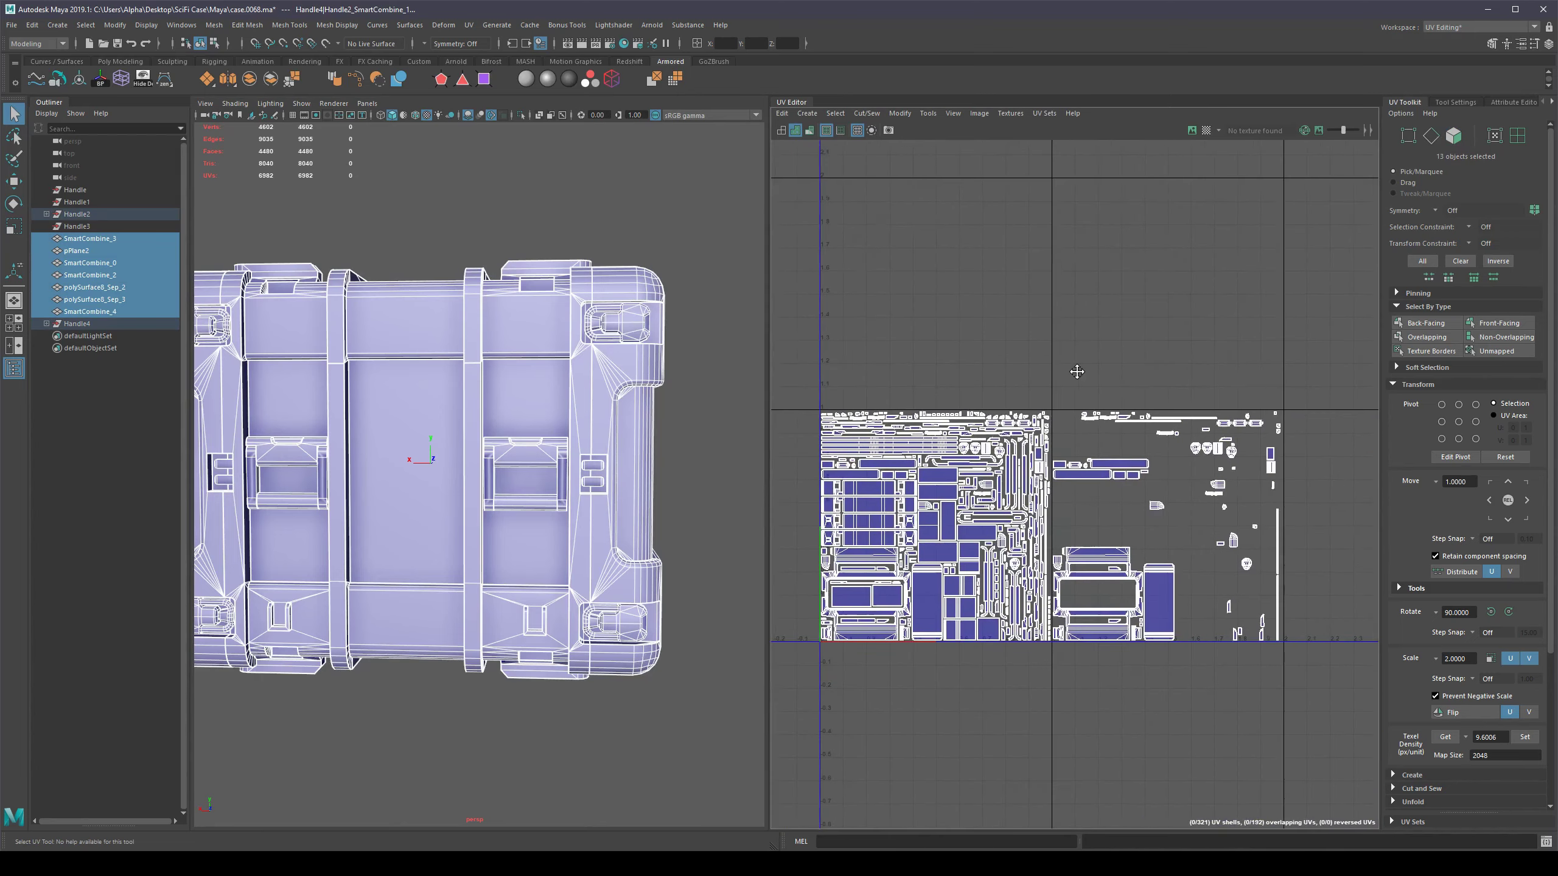
{"action": "scroll", "coordinate": [1063, 447], "scroll_direction": "up", "scroll_amount": 7}
{"action": "scroll", "coordinate": [1048, 418], "scroll_direction": "down", "scroll_amount": 8}
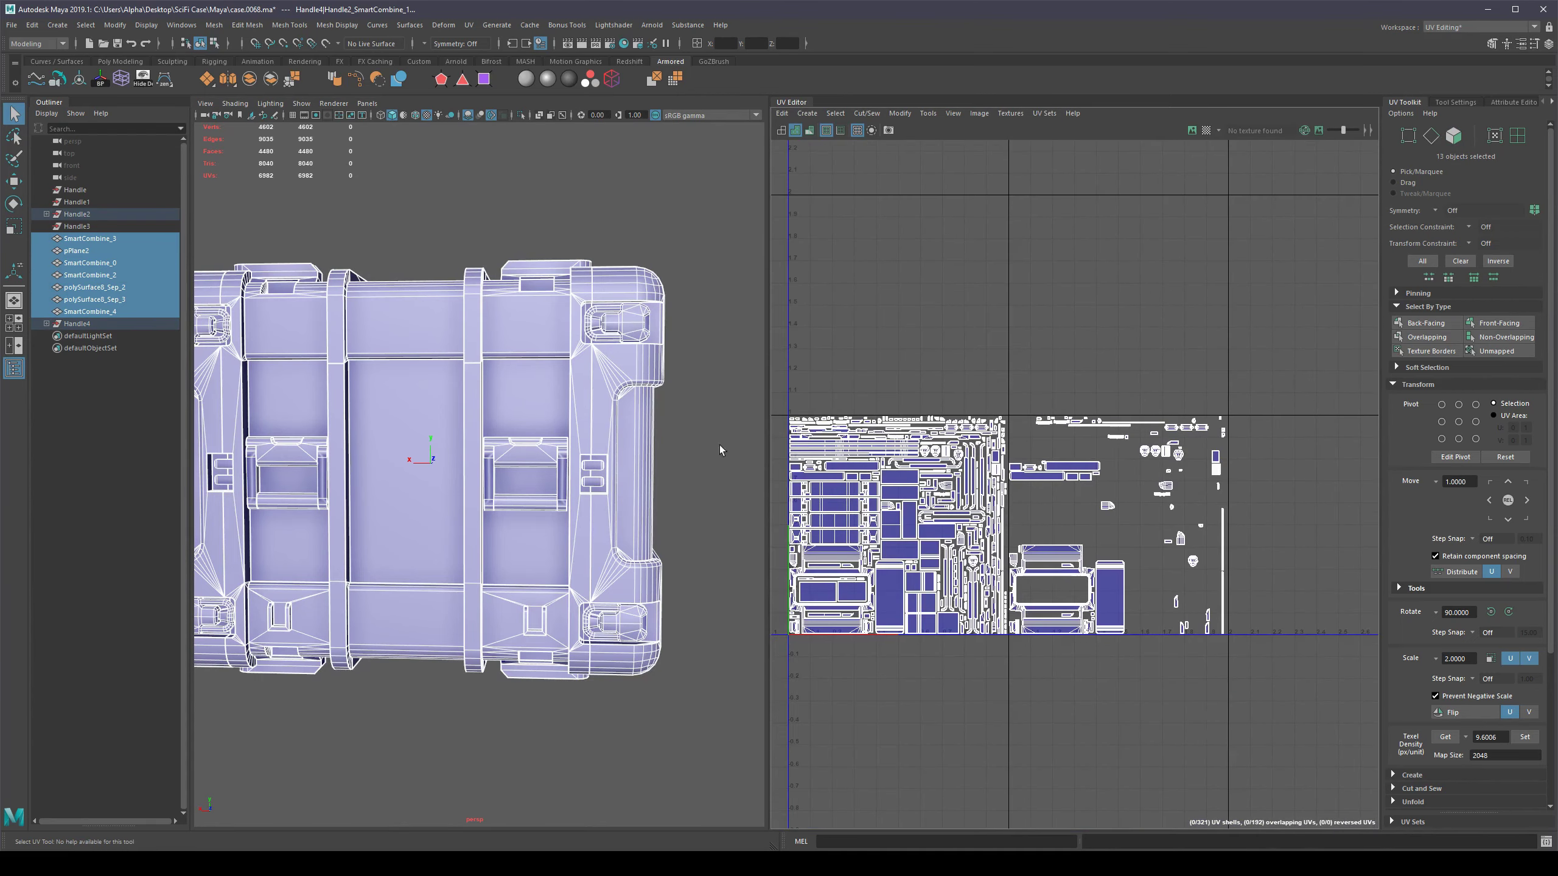
{"action": "scroll", "coordinate": [720, 449], "scroll_direction": "down", "scroll_amount": 5}
{"action": "left_click_drag", "start_coordinate": [422, 477], "coordinate": [652, 474], "text": "alt"}
{"action": "left_click", "coordinate": [635, 477]}
{"action": "scroll", "coordinate": [581, 476], "scroll_direction": "up", "scroll_amount": 3}
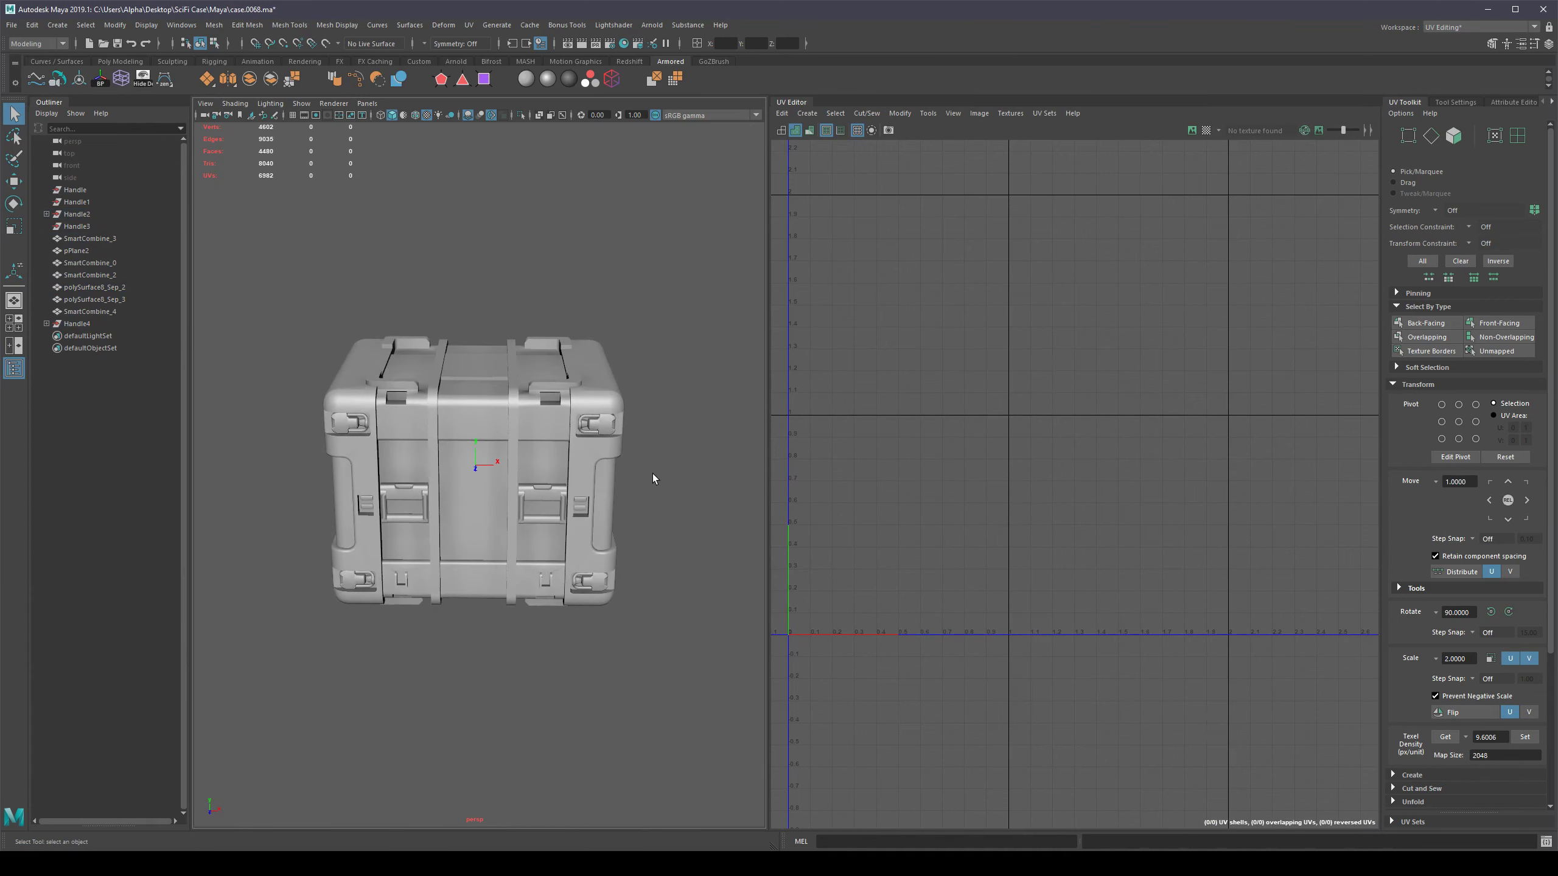
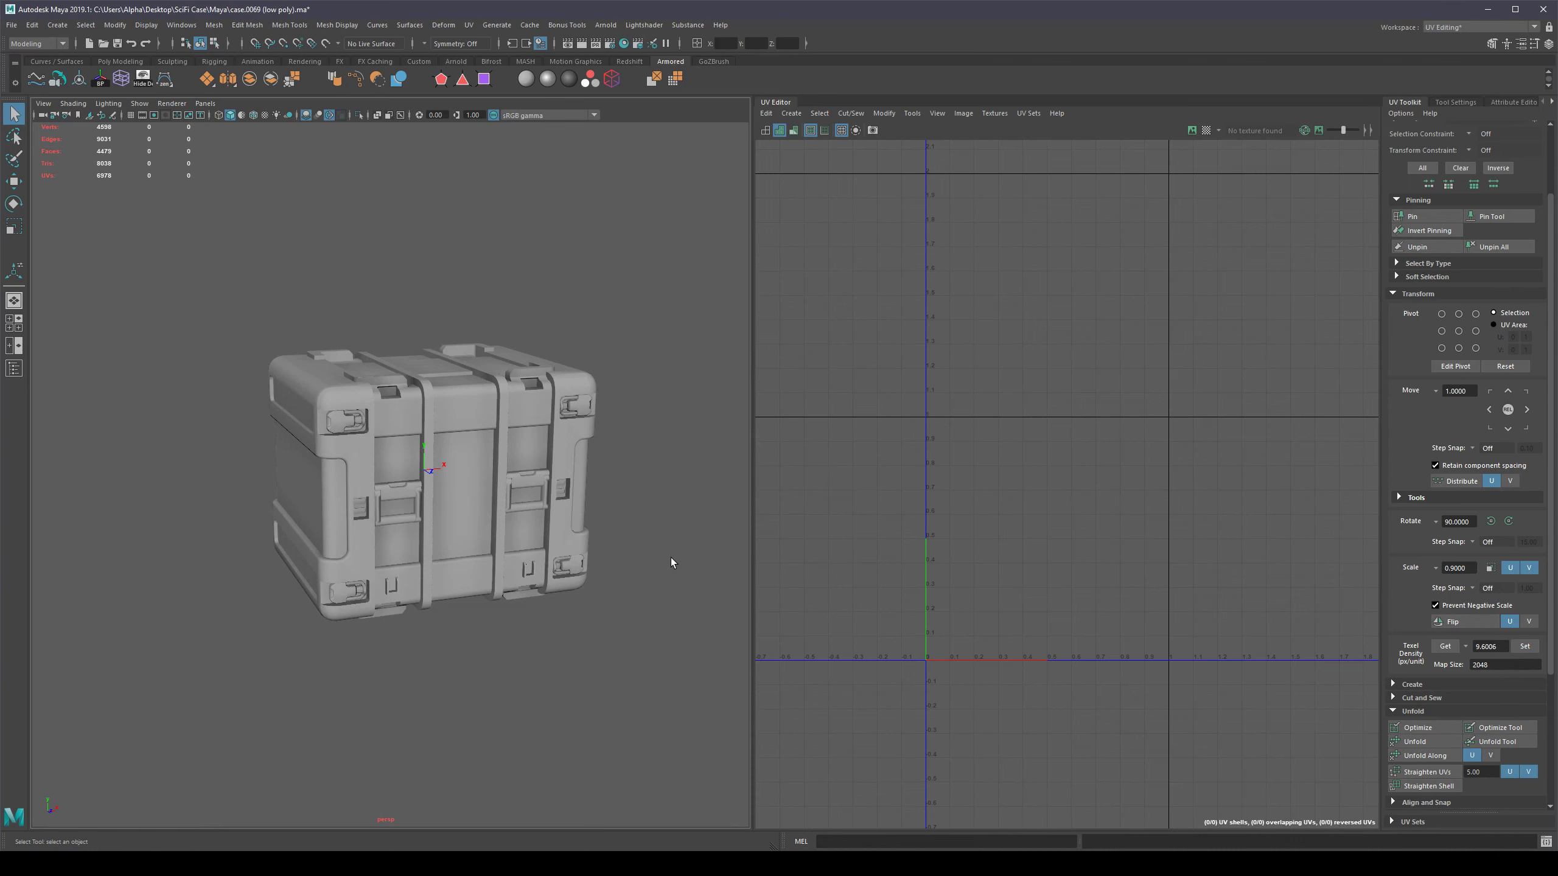
Select all parts of the low-poly case and bring both tiles of their UV layout into view.
{"action": "left_click_drag", "start_coordinate": [594, 287], "coordinate": [205, 668]}
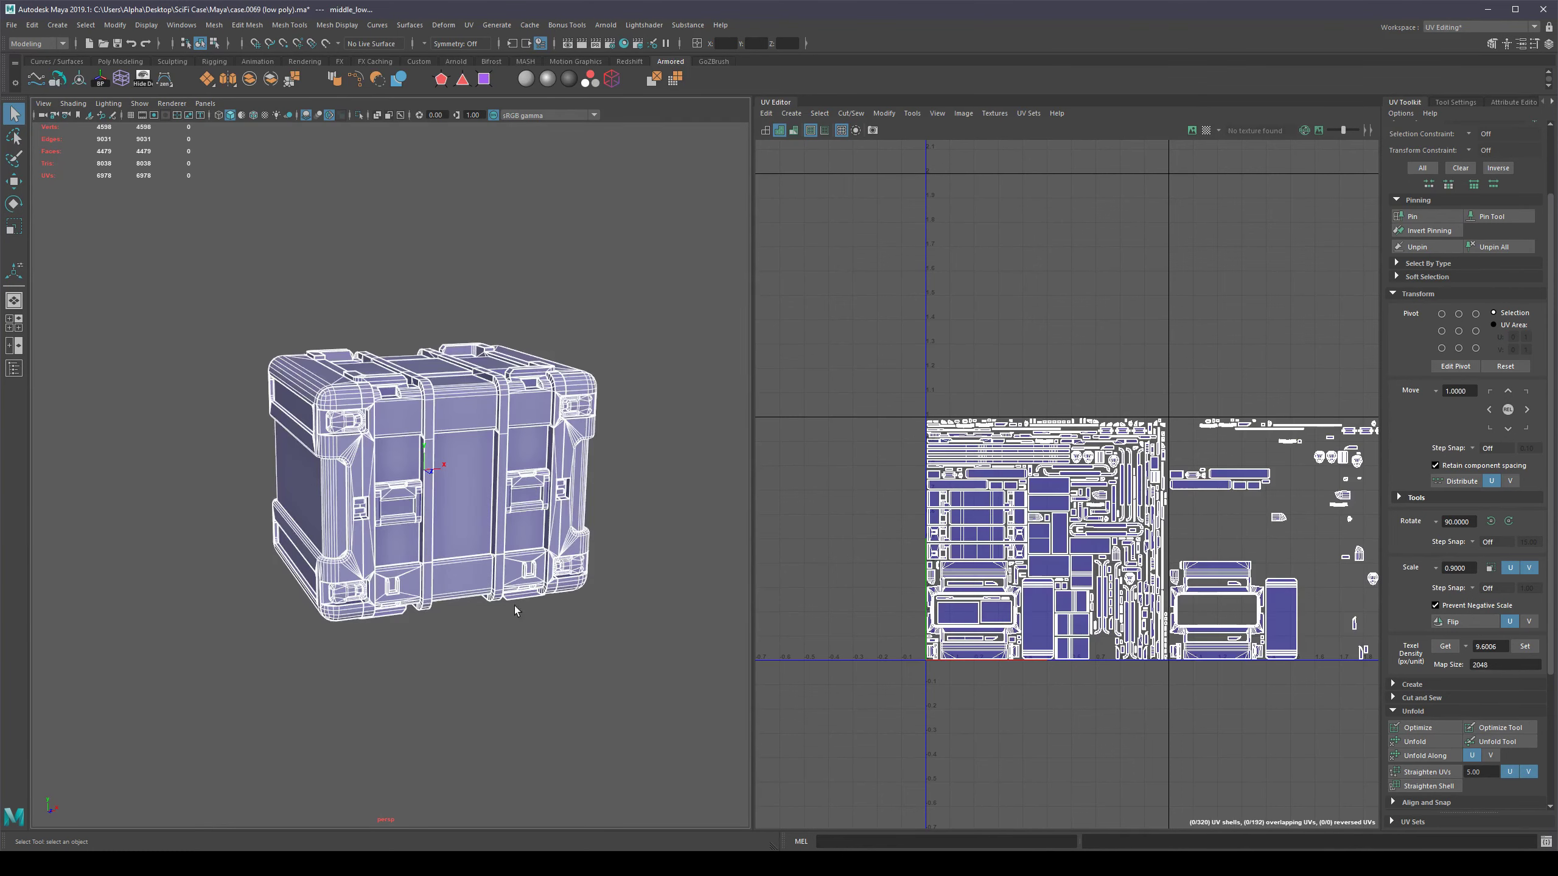
{"action": "left_click_drag", "start_coordinate": [609, 590], "coordinate": [537, 571], "text": "alt"}
{"action": "scroll", "coordinate": [957, 491], "scroll_direction": "down", "scroll_amount": 4}
{"action": "middle_click_drag", "start_coordinate": [987, 410], "coordinate": [903, 336], "text": "alt"}
{"action": "scroll", "coordinate": [904, 342], "scroll_direction": "up", "scroll_amount": 2}
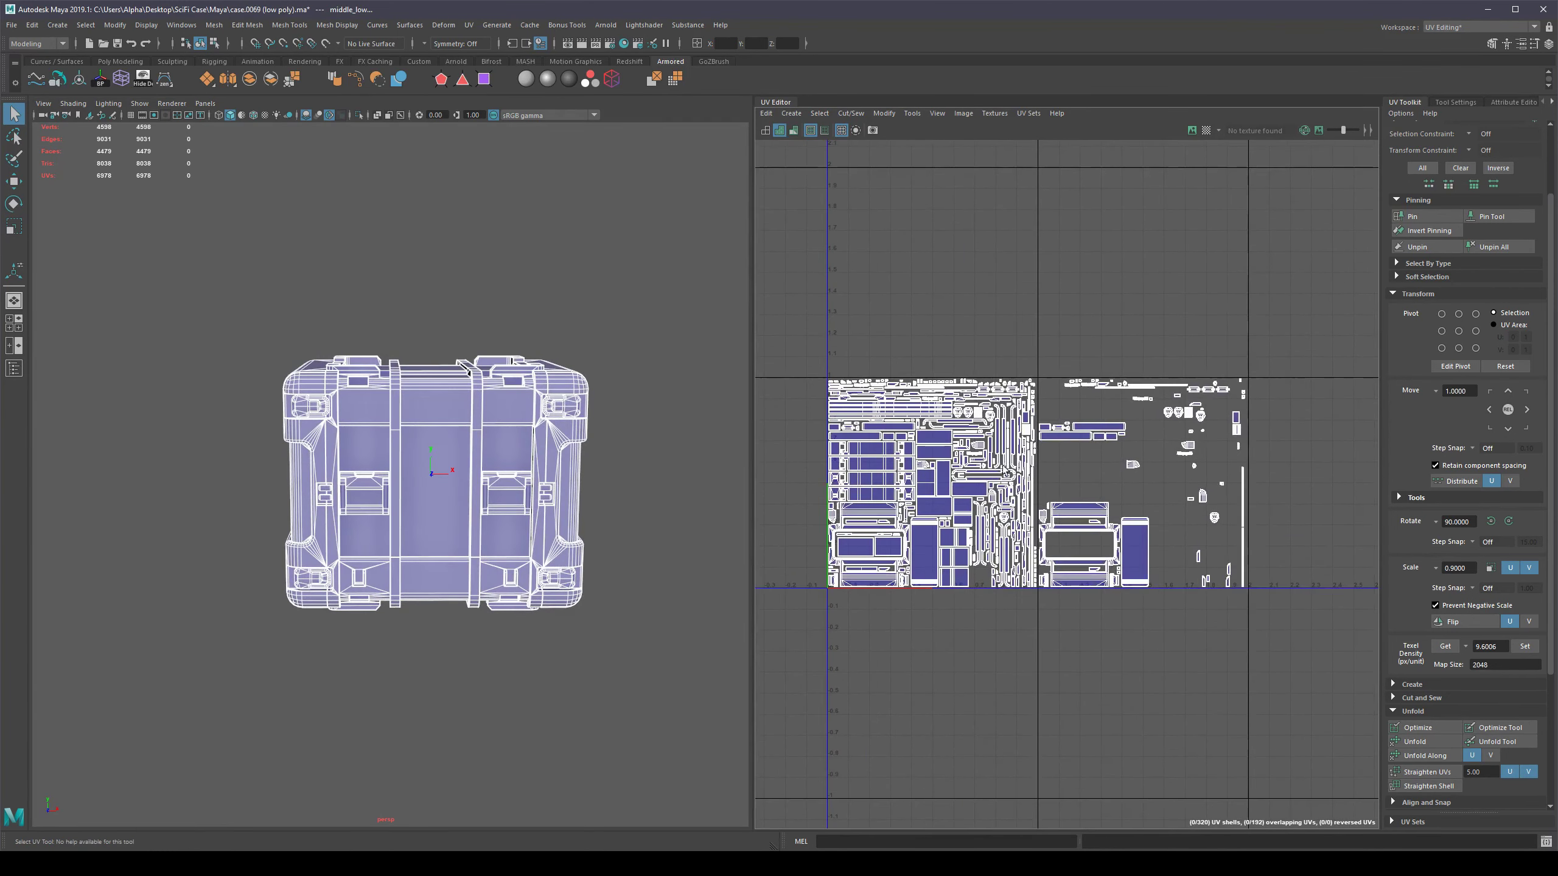
Select all UV faces of the duplicate shells in the second tile and move them one tile further along U.
{"action": "middle_click_drag", "start_coordinate": [1114, 439], "coordinate": [1114, 341], "text": "alt"}
{"action": "right_click_drag", "start_coordinate": [1227, 293], "coordinate": [1226, 329]}
{"action": "left_click_drag", "start_coordinate": [1305, 246], "coordinate": [1041, 523]}
{"action": "scroll", "coordinate": [1059, 515], "scroll_direction": "down", "scroll_amount": 3}
{"action": "middle_click_drag", "start_coordinate": [1075, 505], "coordinate": [1041, 501], "text": "alt"}
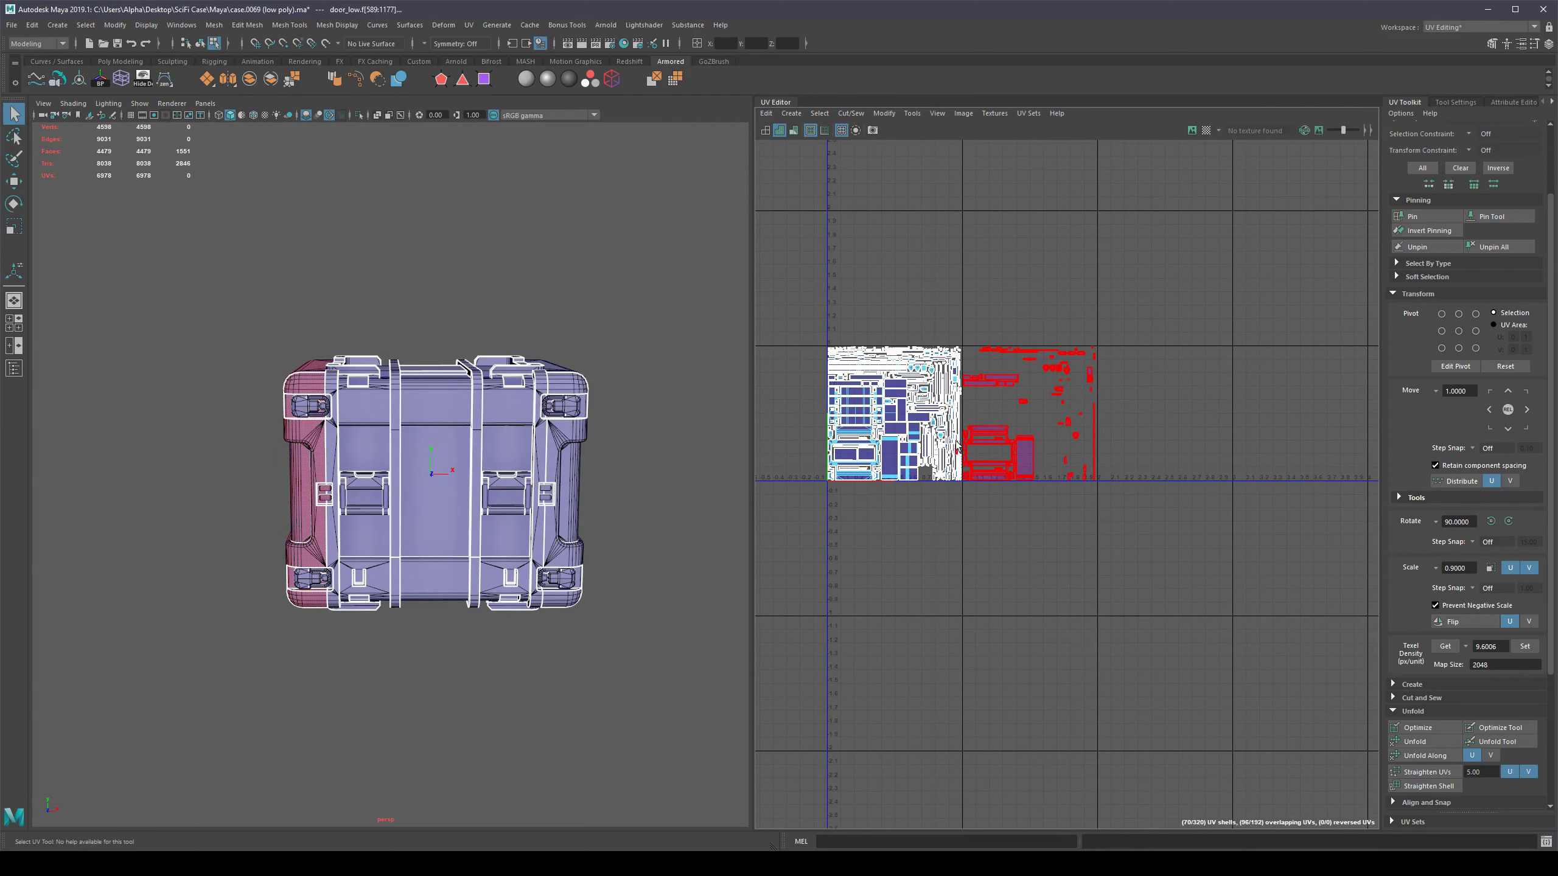
{"action": "middle_click_drag", "start_coordinate": [1087, 531], "coordinate": [1139, 539], "text": "alt"}
{"action": "scroll", "coordinate": [1045, 539], "scroll_direction": "up", "scroll_amount": 2}
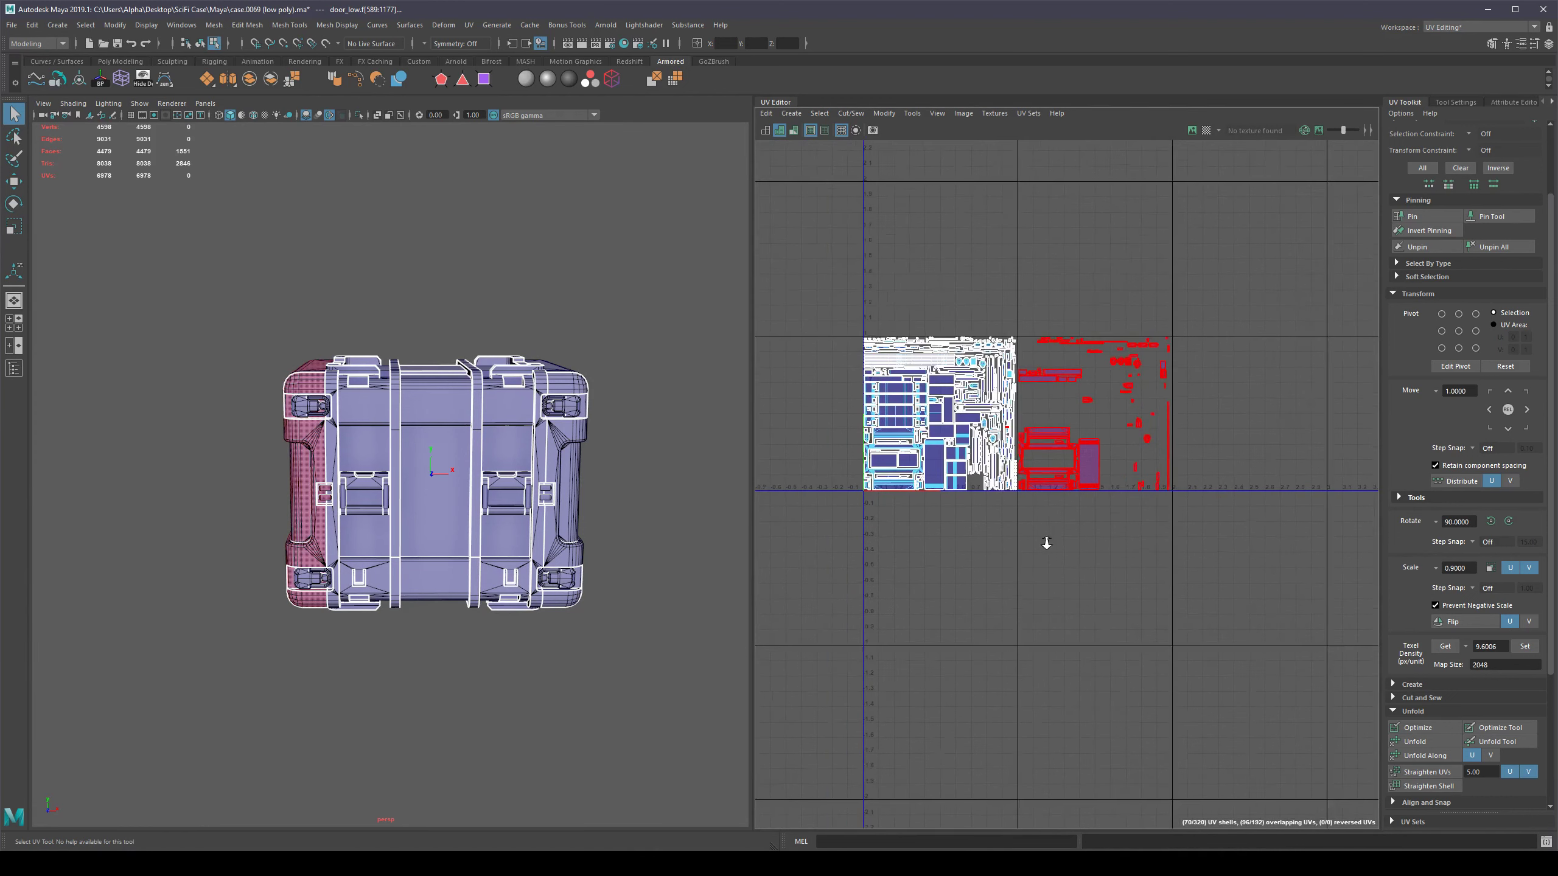
{"action": "scroll", "coordinate": [1194, 422], "scroll_direction": "down", "scroll_amount": 1}
{"action": "key", "text": "w"}
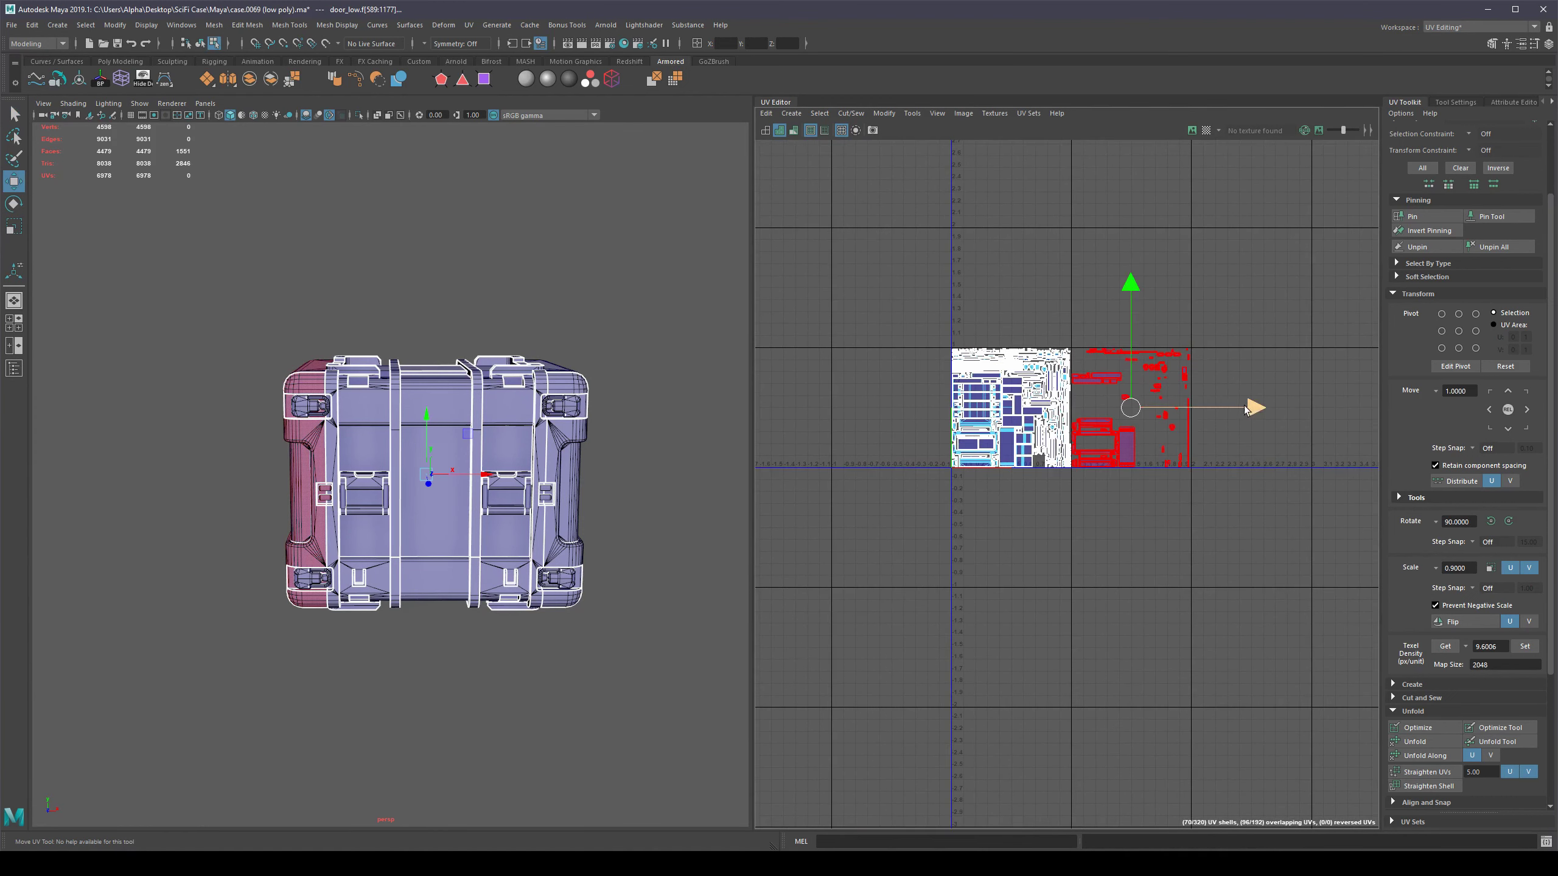
{"action": "left_click_drag", "start_coordinate": [1245, 406], "coordinate": [1365, 400]}
{"action": "middle_click_drag", "start_coordinate": [1281, 543], "coordinate": [1115, 537], "text": "alt"}
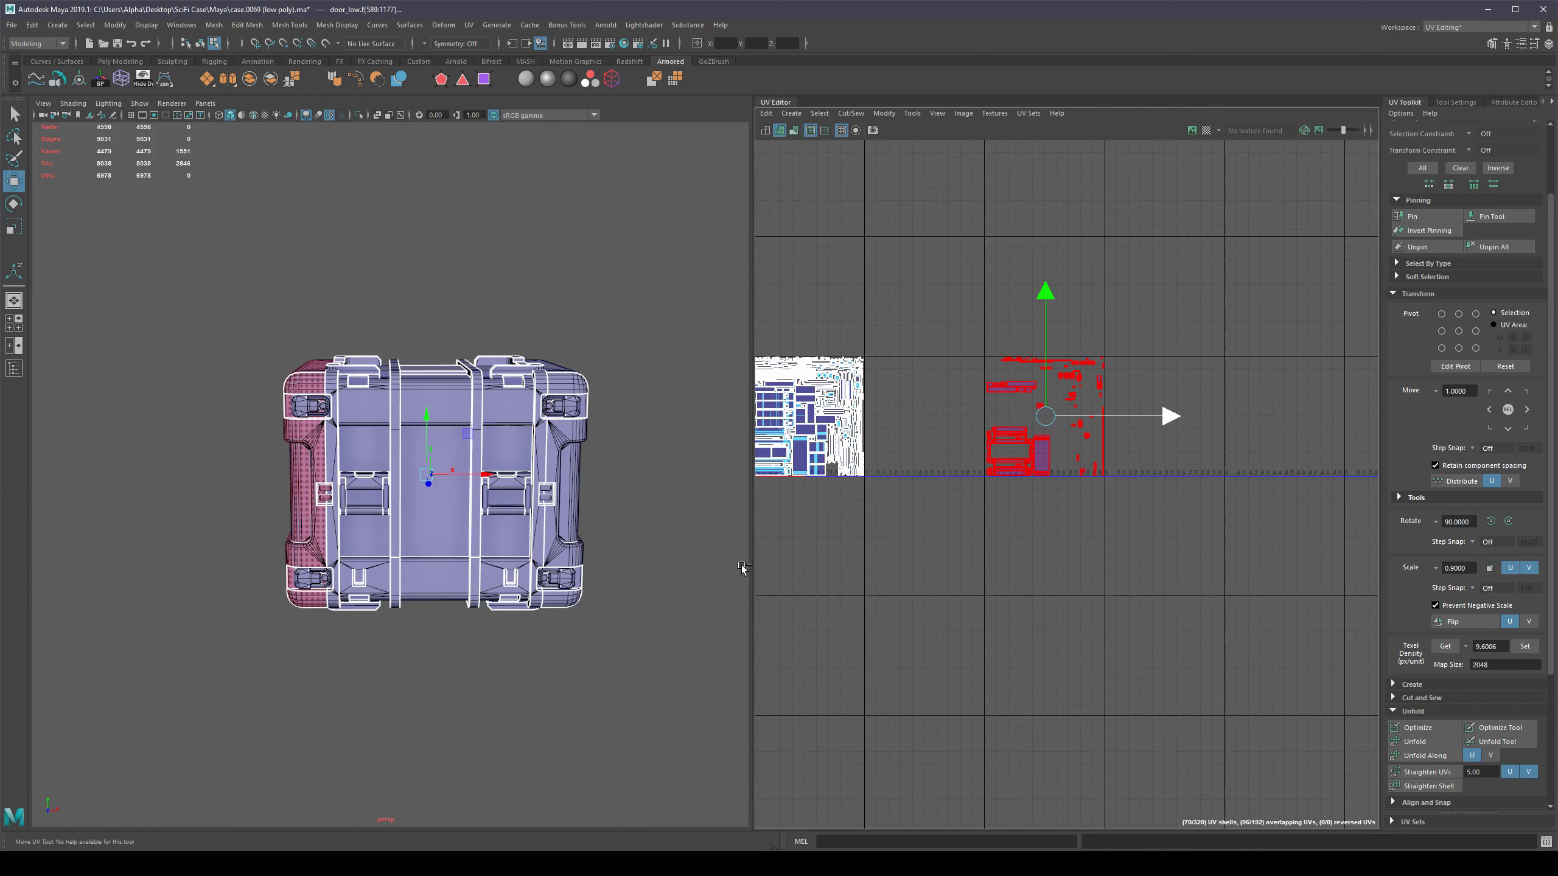
Move the selected duplicate shells another tile along U, and shift them back by 1 unit in U.
{"action": "left_click_drag", "start_coordinate": [1174, 414], "coordinate": [1294, 414]}
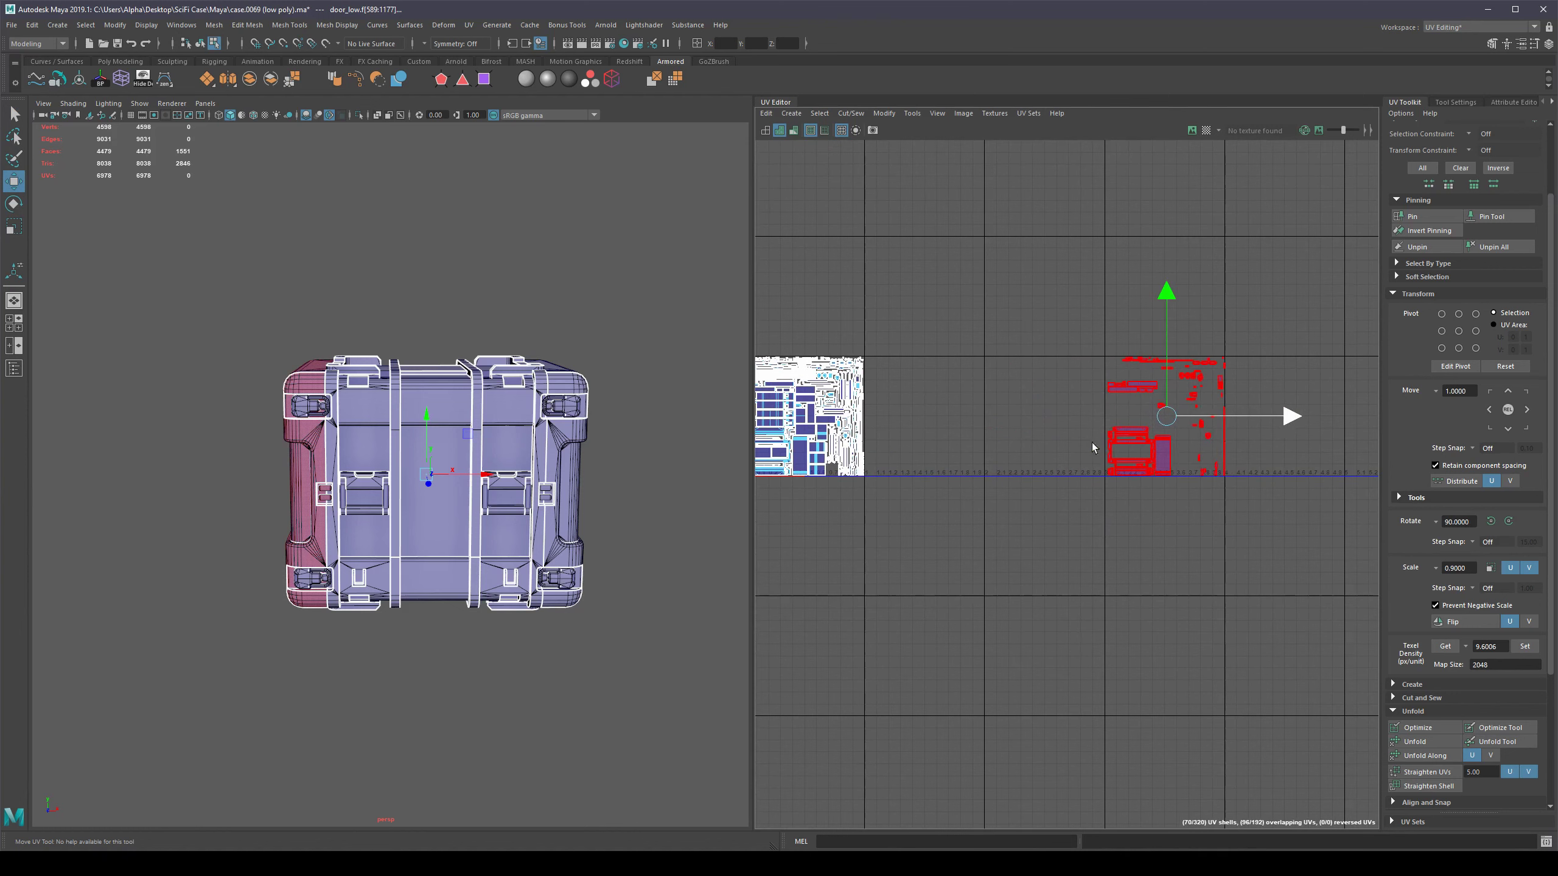
{"action": "middle_click_drag", "start_coordinate": [1102, 524], "coordinate": [1036, 521], "text": "alt"}
{"action": "scroll", "coordinate": [1036, 521], "scroll_direction": "up", "scroll_amount": 3}
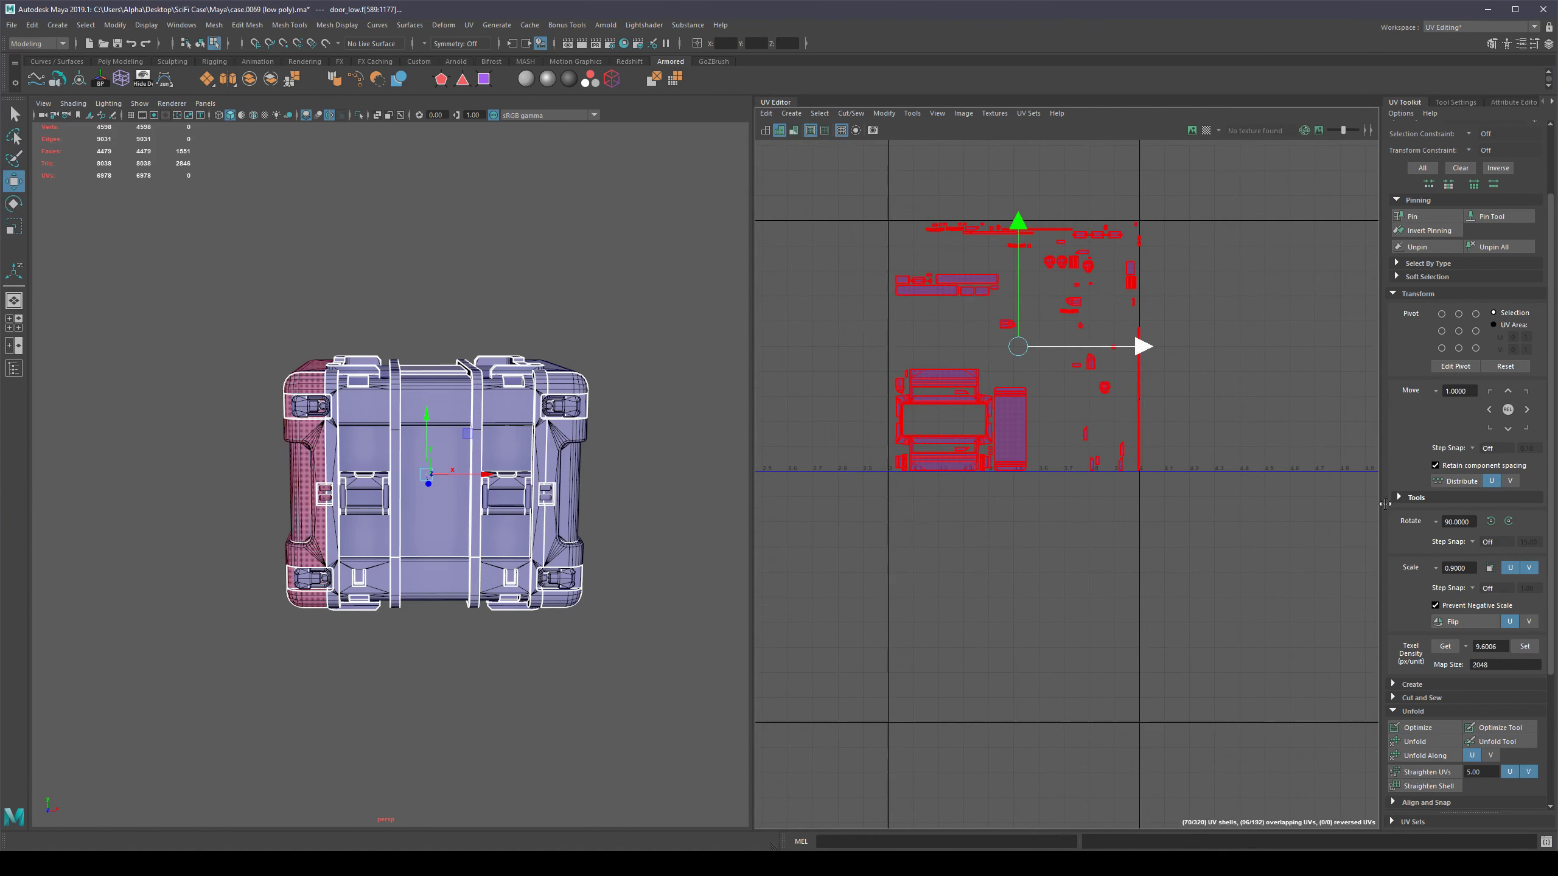
{"action": "left_click", "coordinate": [1491, 412]}
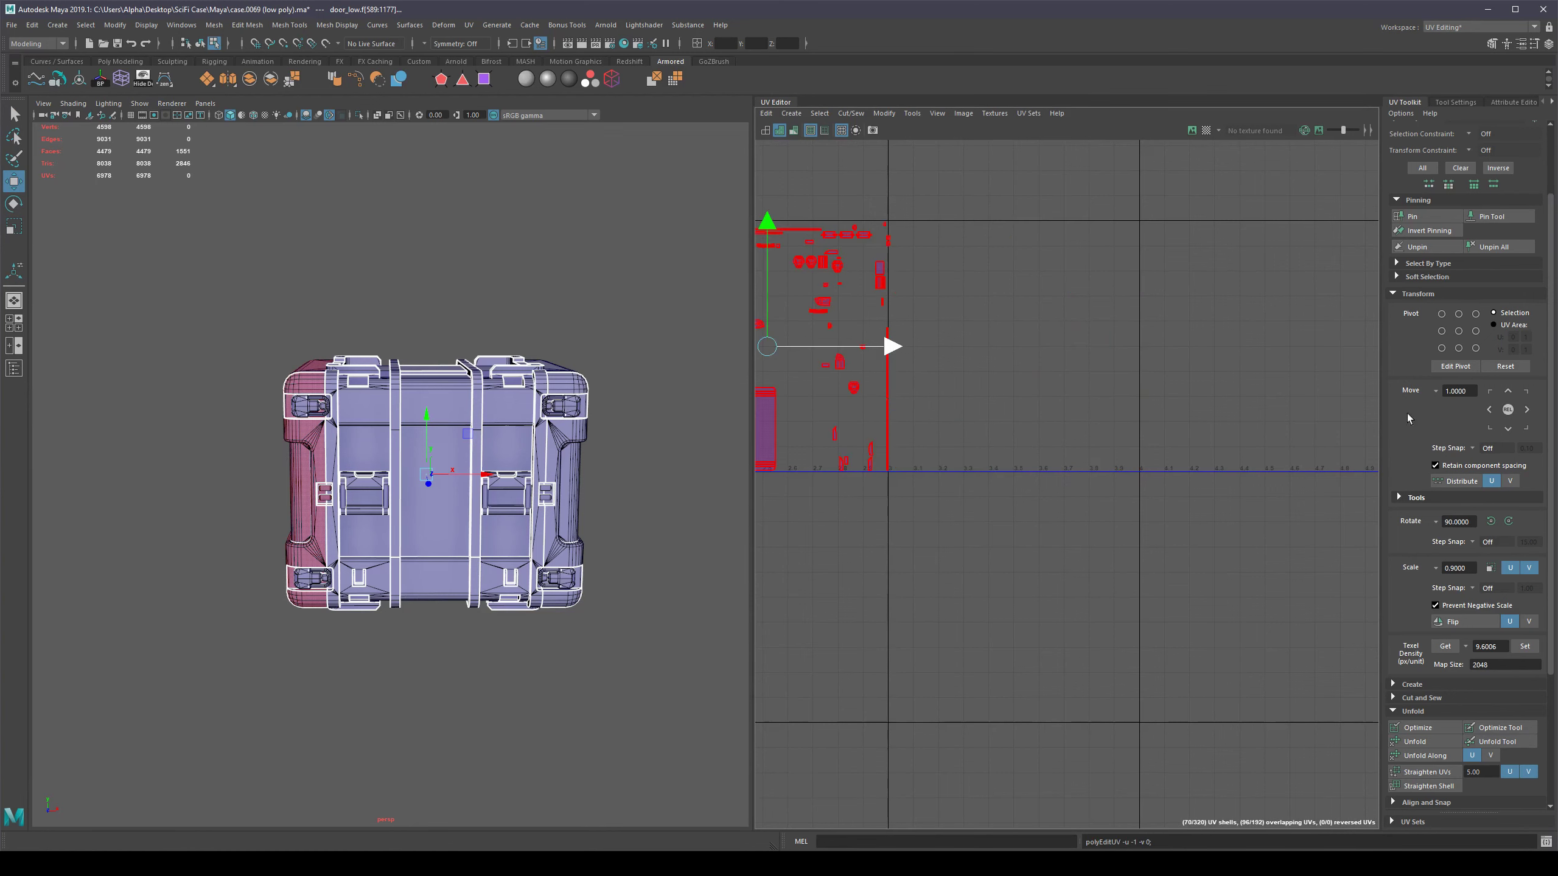
Undo the last U moves of the duplicate shells and return to object selection.
{"action": "scroll", "coordinate": [1015, 465], "scroll_direction": "down", "scroll_amount": 4}
{"action": "key", "text": "ctrl+z"}
{"action": "key", "text": "ctrl+z"}
{"action": "key", "text": "ctrl+z"}
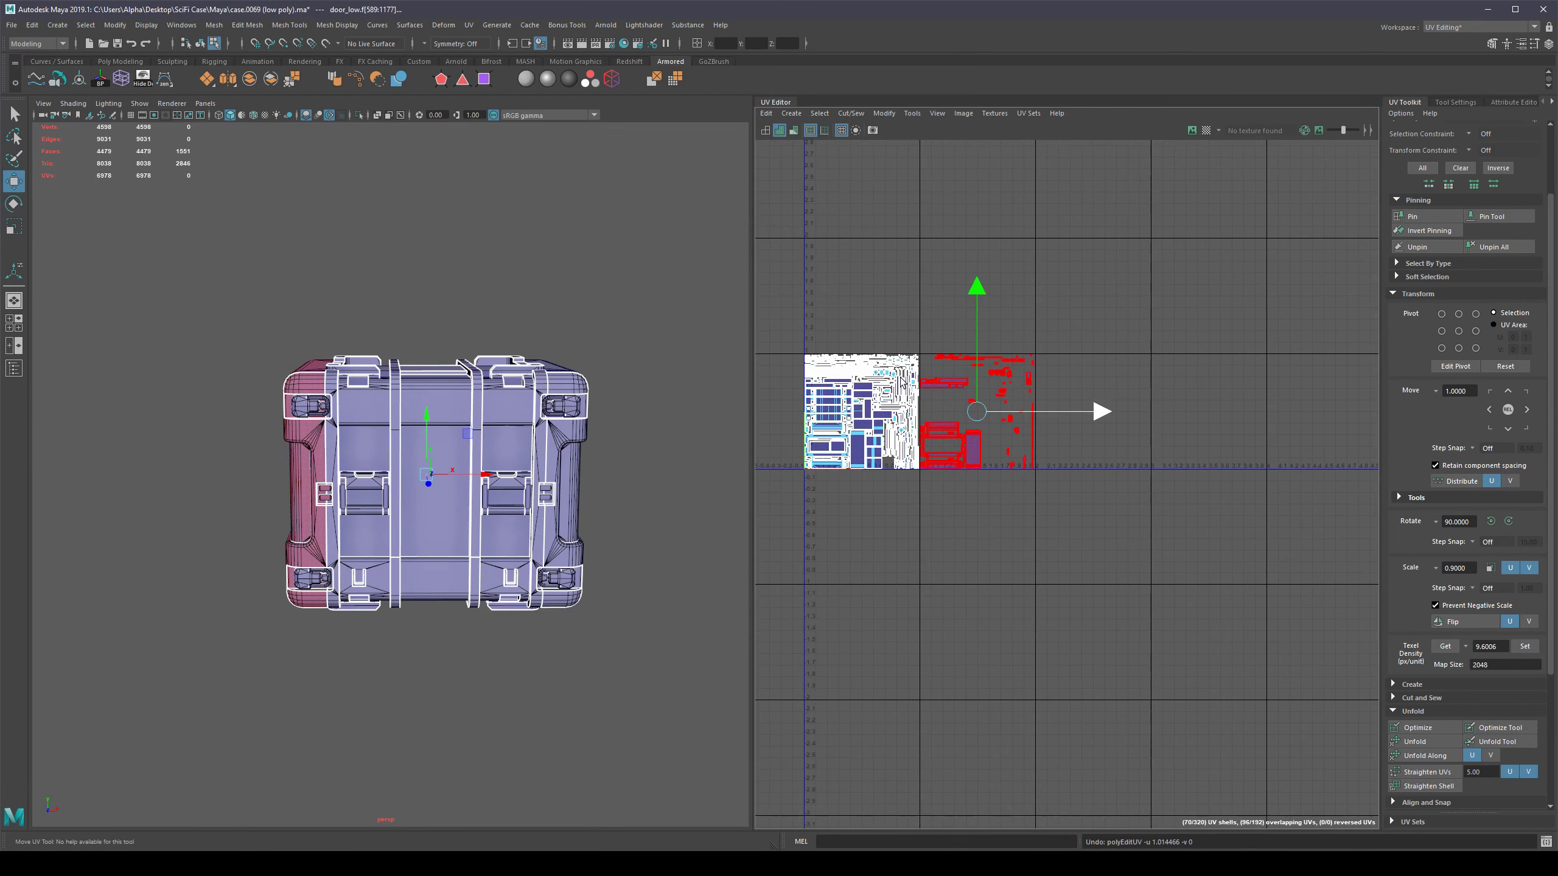
{"action": "middle_click_drag", "start_coordinate": [962, 485], "coordinate": [1107, 564], "text": "alt"}
{"action": "scroll", "coordinate": [1045, 515], "scroll_direction": "up", "scroll_amount": 3}
{"action": "key", "text": "F8"}
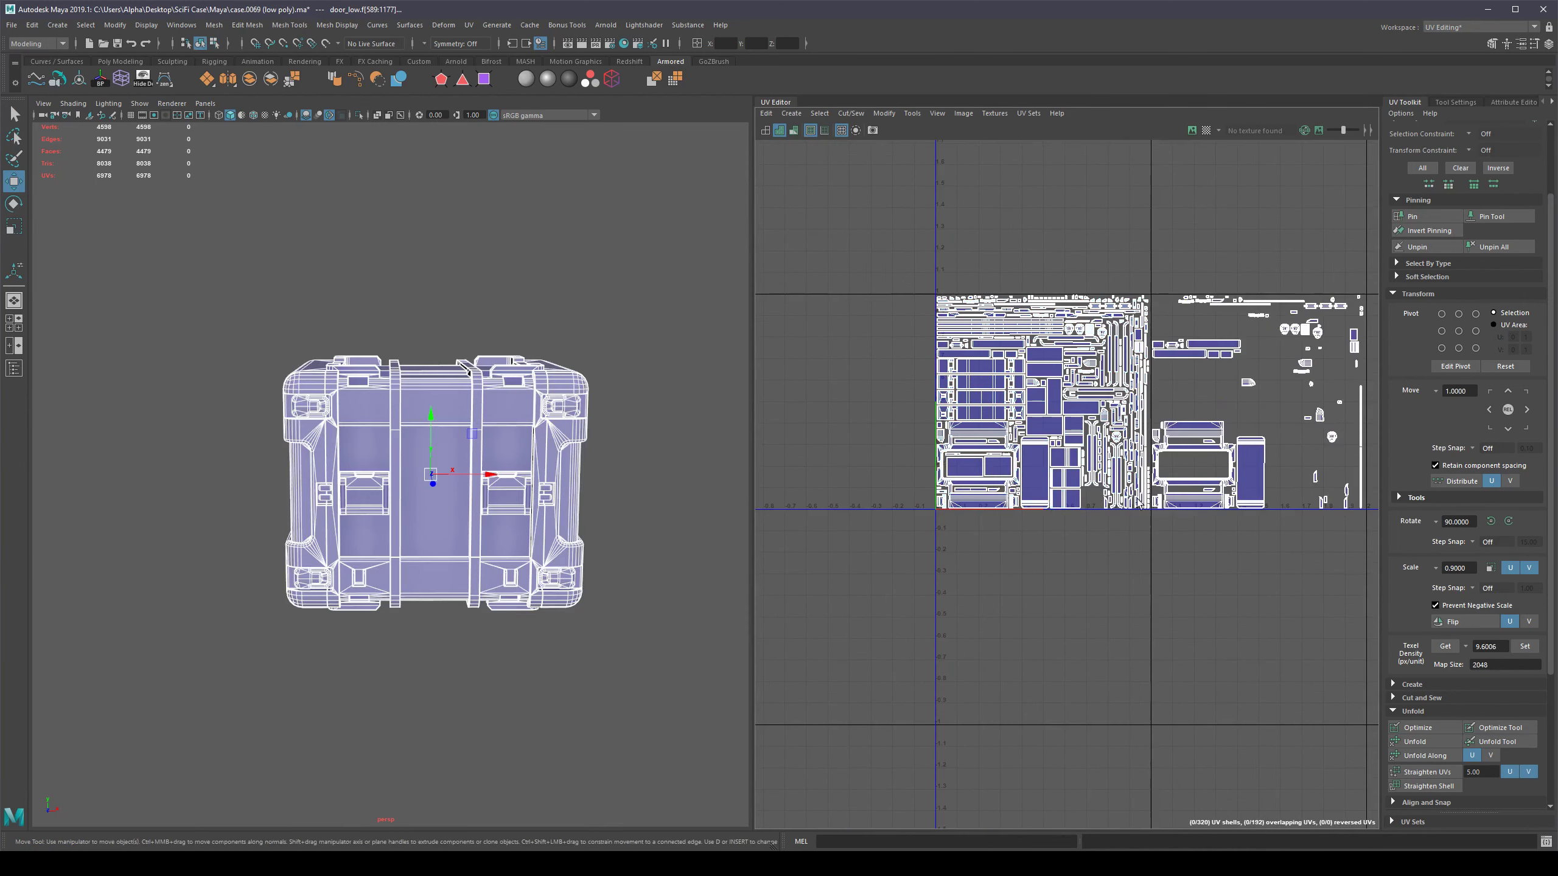
{"action": "middle_click_drag", "start_coordinate": [1148, 392], "coordinate": [1146, 457], "text": "alt"}
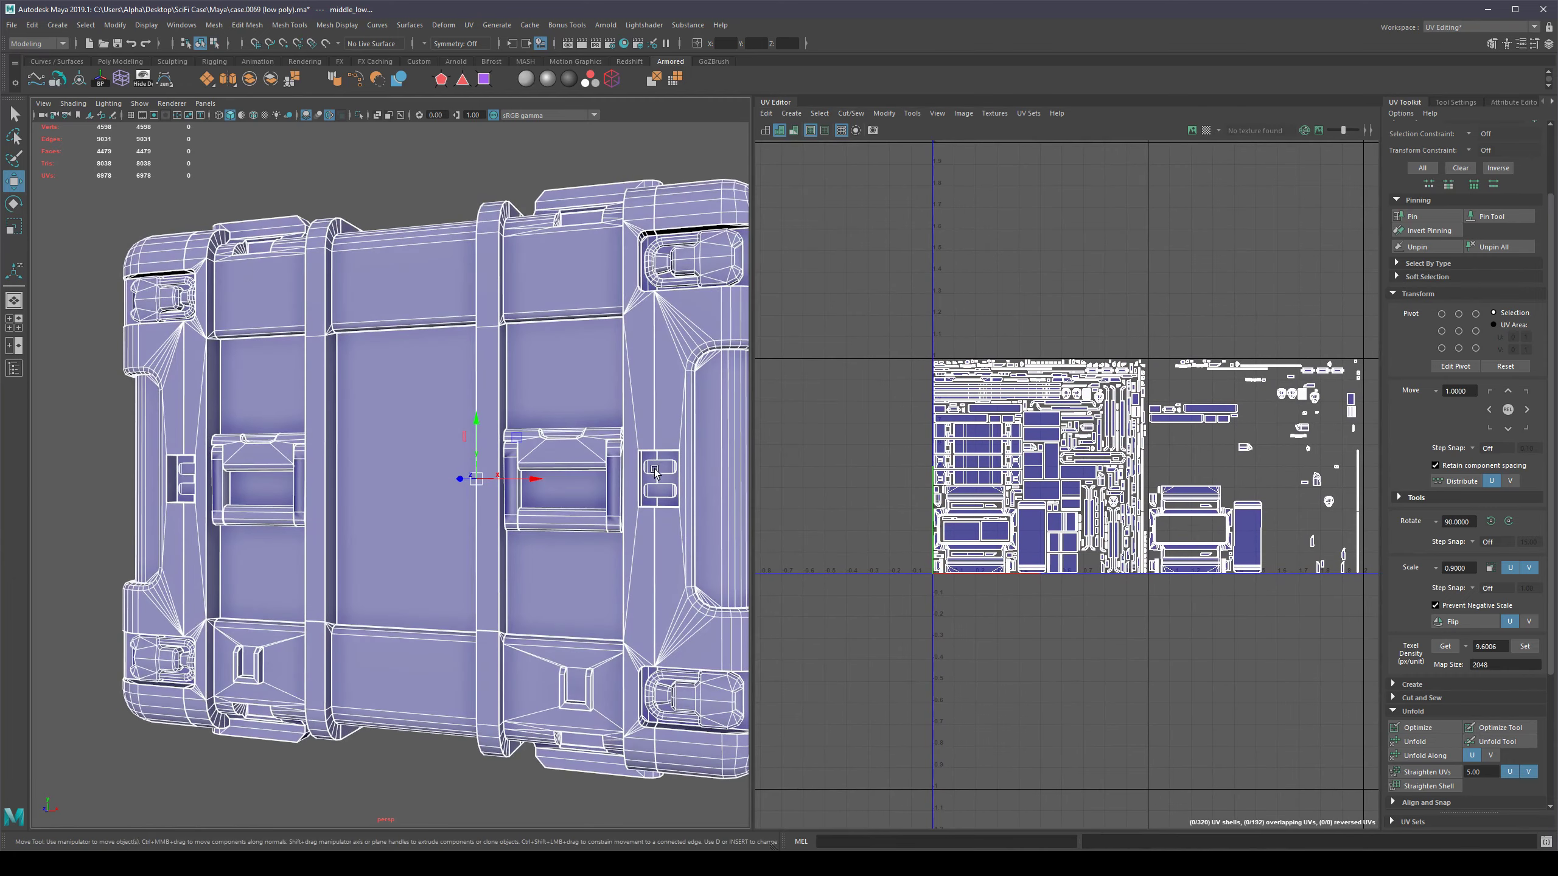
Select the small button detail object on the case and isolate it in the viewport.
{"action": "left_click", "coordinate": [656, 466]}
{"action": "scroll", "coordinate": [650, 471], "scroll_direction": "down", "scroll_amount": 5}
{"action": "left_click_drag", "start_coordinate": [547, 475], "coordinate": [560, 511], "text": "alt"}
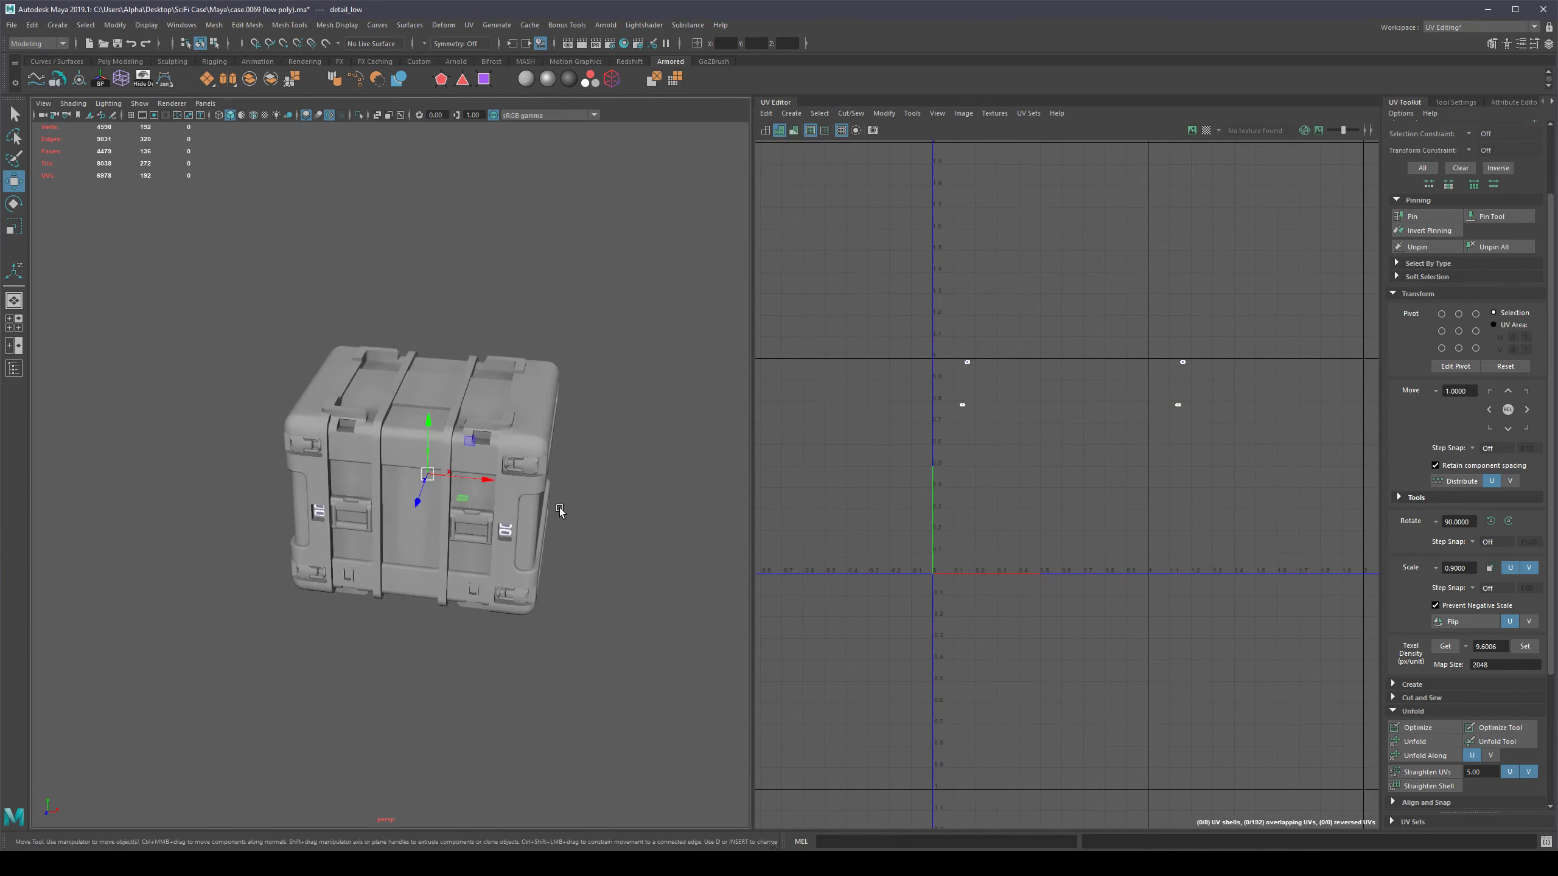
{"action": "scroll", "coordinate": [561, 510], "scroll_direction": "up", "scroll_amount": 2}
{"action": "key", "text": "ctrl+1"}
{"action": "middle_click_drag", "start_coordinate": [576, 486], "coordinate": [541, 461], "text": "alt"}
Delete the faces of three button pairs, keep one pair, and show the whole case again.
{"action": "key", "text": "F11"}
{"action": "left_click_drag", "start_coordinate": [585, 358], "coordinate": [504, 430]}
{"action": "left_click_drag", "start_coordinate": [390, 337], "coordinate": [306, 415], "text": "shift"}
{"action": "left_click_drag", "start_coordinate": [293, 457], "coordinate": [255, 543], "text": "shift"}
{"action": "key", "text": "Delete"}
{"action": "key", "text": "F8"}
{"action": "key", "text": "ctrl+1"}
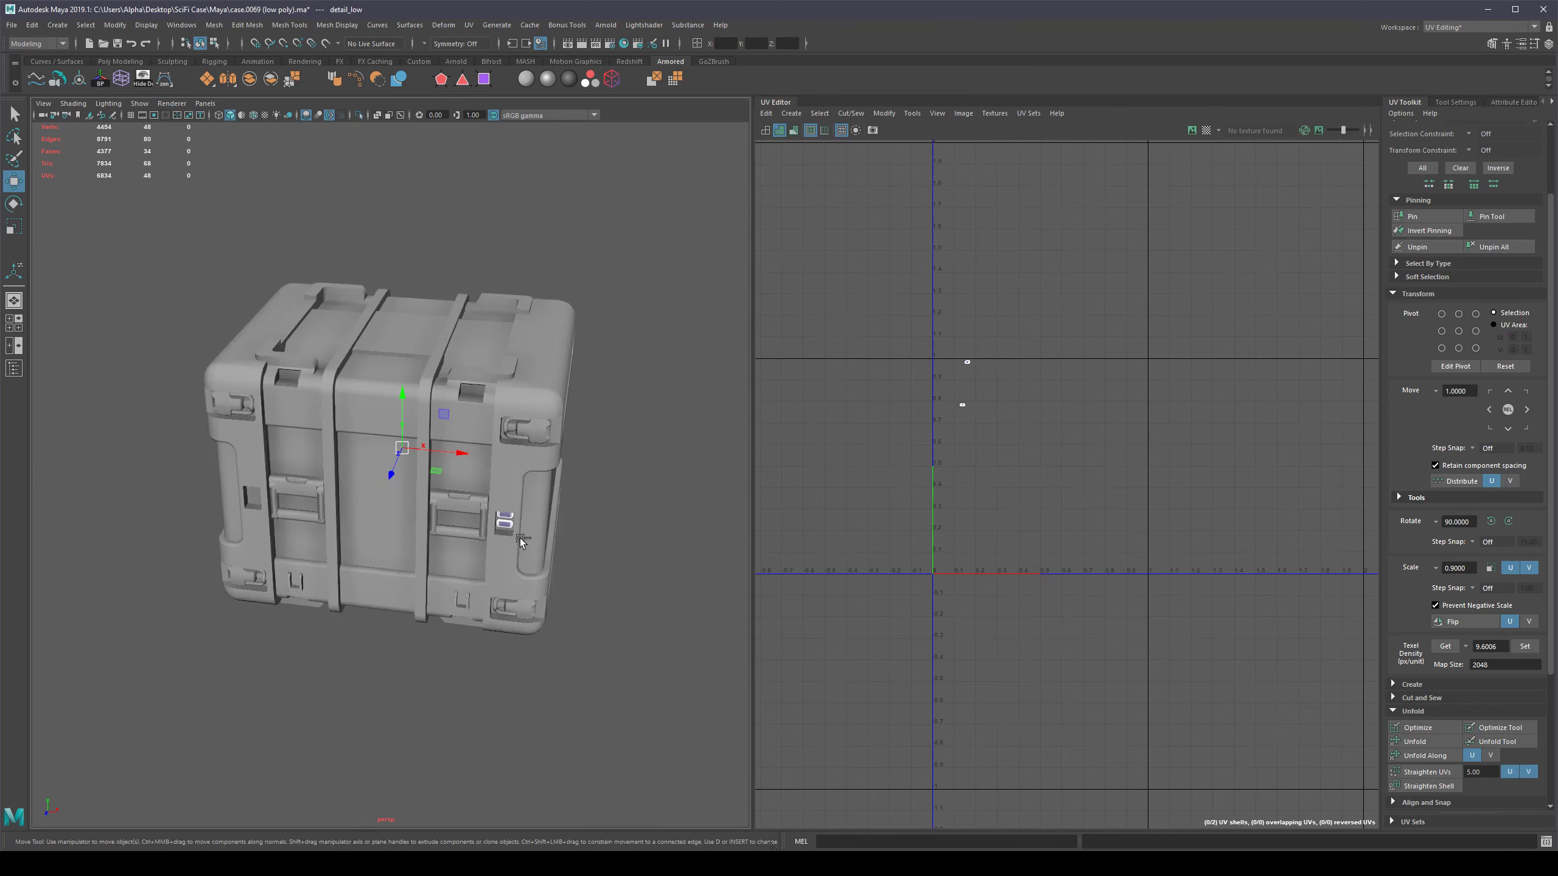
Mirror the remaining button pair across the case, and repeat the mirror to rebuild the pairs on the opposite side.
{"action": "left_click_drag", "start_coordinate": [500, 590], "coordinate": [519, 572], "text": "alt"}
{"action": "scroll", "coordinate": [586, 540], "scroll_direction": "up", "scroll_amount": 2}
{"action": "scroll", "coordinate": [586, 540], "scroll_direction": "up", "scroll_amount": 2}
{"action": "key", "text": "g"}
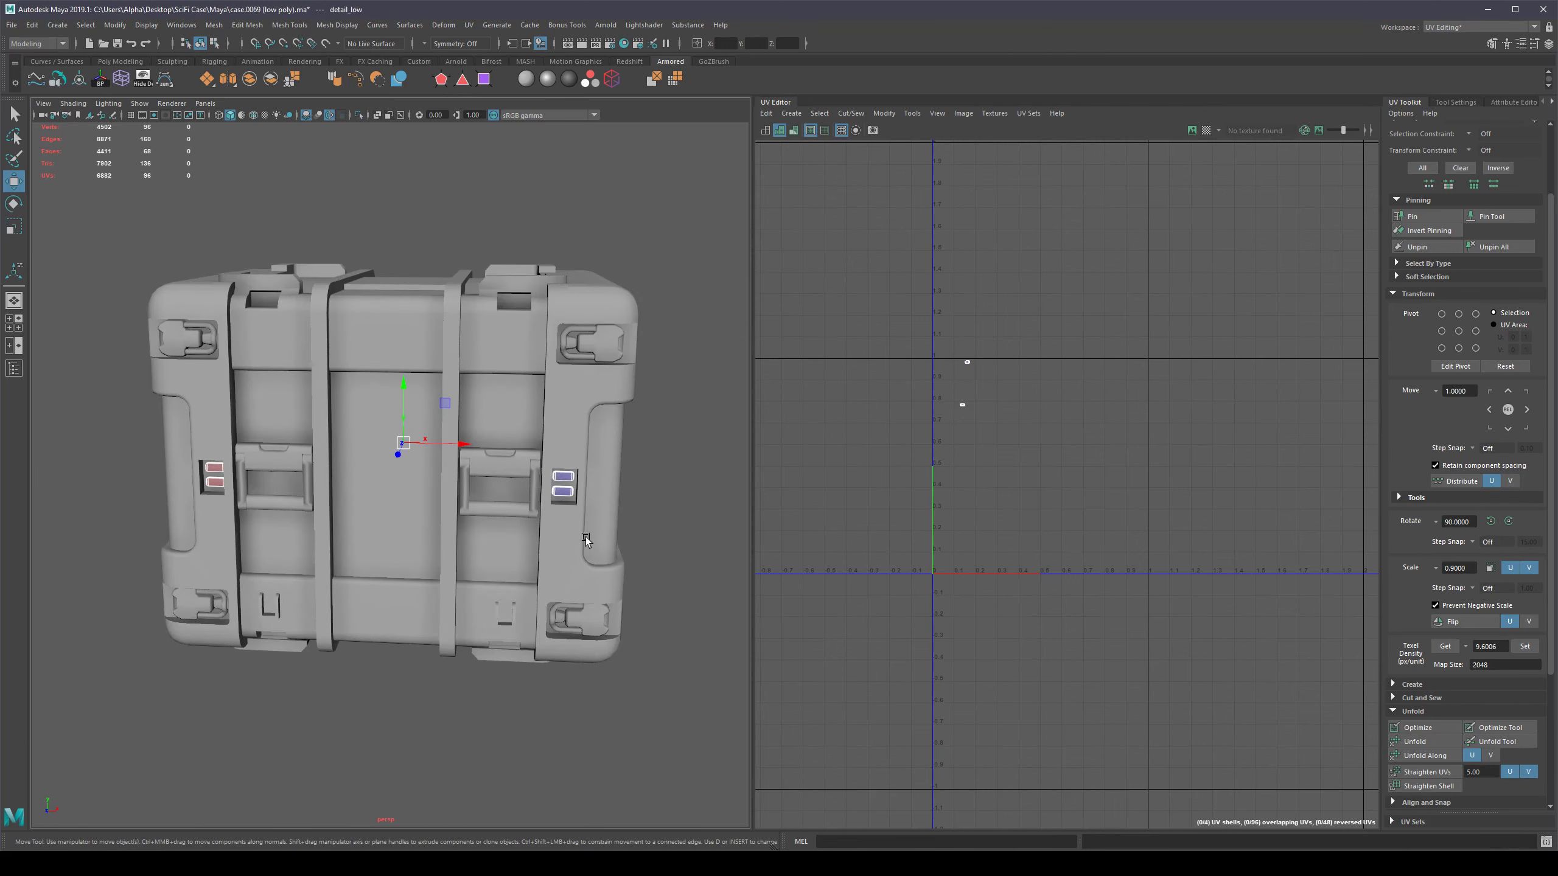
{"action": "key", "text": "g"}
{"action": "scroll", "coordinate": [576, 508], "scroll_direction": "down", "scroll_amount": 4}
{"action": "mouse_move", "coordinate": [587, 510]}
{"action": "left_mouse_down", "text": "alt"}
{"action": "mouse_move", "coordinate": [306, 489]}
{"action": "mouse_move", "coordinate": [577, 499]}
{"action": "left_mouse_up", "text": "alt"}
{"action": "right_click_drag", "start_coordinate": [577, 499], "coordinate": [647, 448], "text": "alt"}
{"action": "scroll", "coordinate": [283, 454], "scroll_direction": "up", "scroll_amount": 4}
Select all faces of the mirrored buttons with reversed UVs on both sides of the case.
{"action": "key", "text": "q"}
{"action": "right_click_drag", "start_coordinate": [178, 441], "coordinate": [171, 484]}
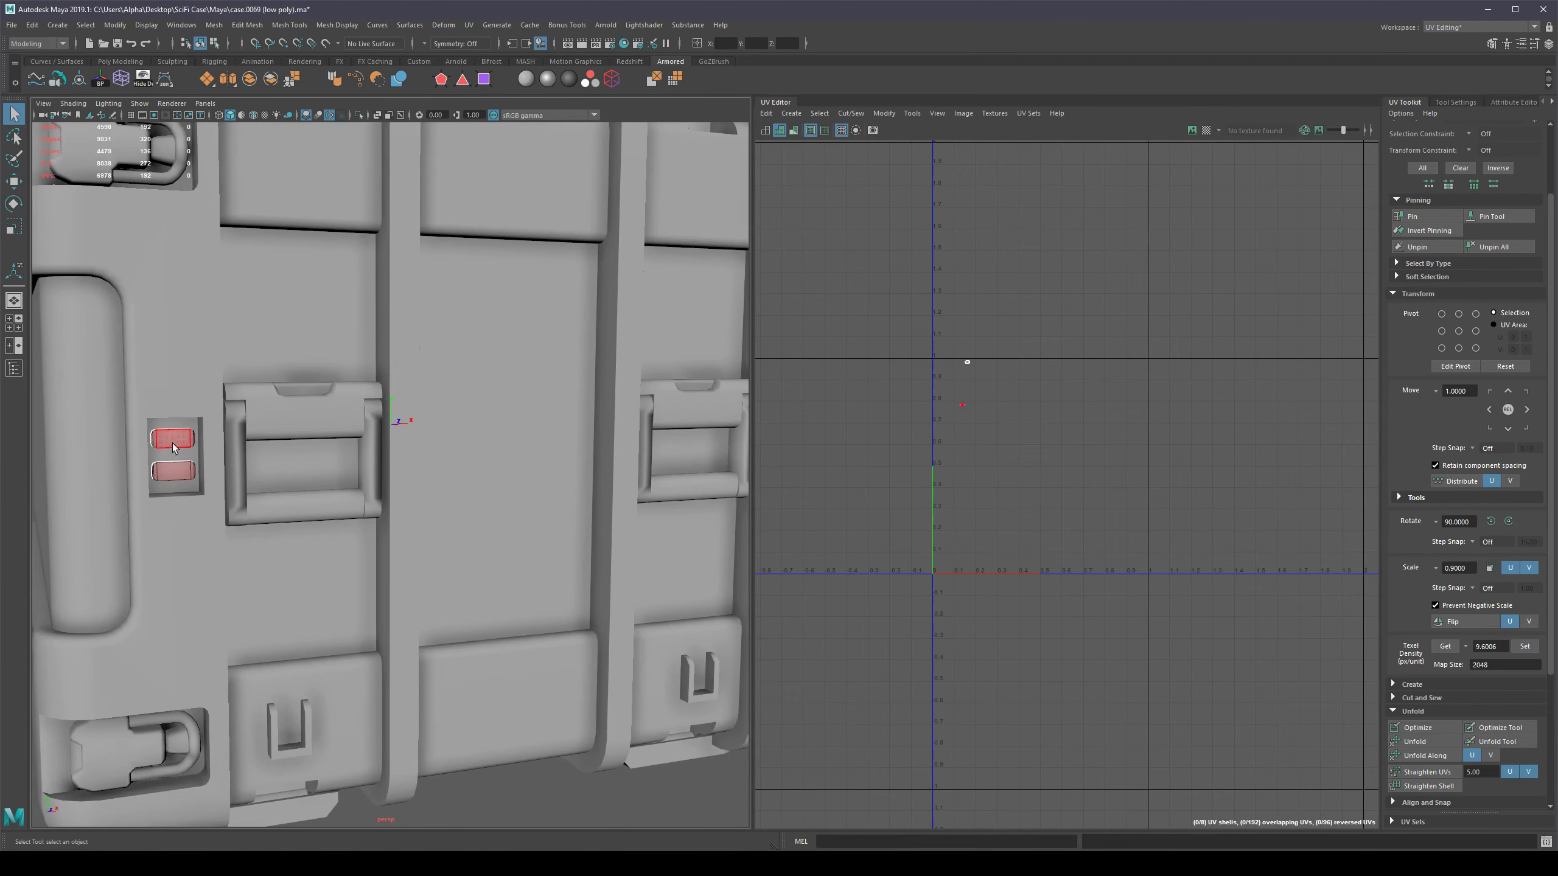
{"action": "double_click", "coordinate": [174, 439]}
{"action": "double_click", "coordinate": [178, 471], "text": "shift"}
{"action": "scroll", "coordinate": [200, 475], "scroll_direction": "down", "scroll_amount": 5}
{"action": "left_click_drag", "start_coordinate": [340, 500], "coordinate": [586, 488], "text": "alt"}
{"action": "scroll", "coordinate": [368, 467], "scroll_direction": "up", "scroll_amount": 5}
{"action": "left_click", "coordinate": [187, 420], "text": "shift"}
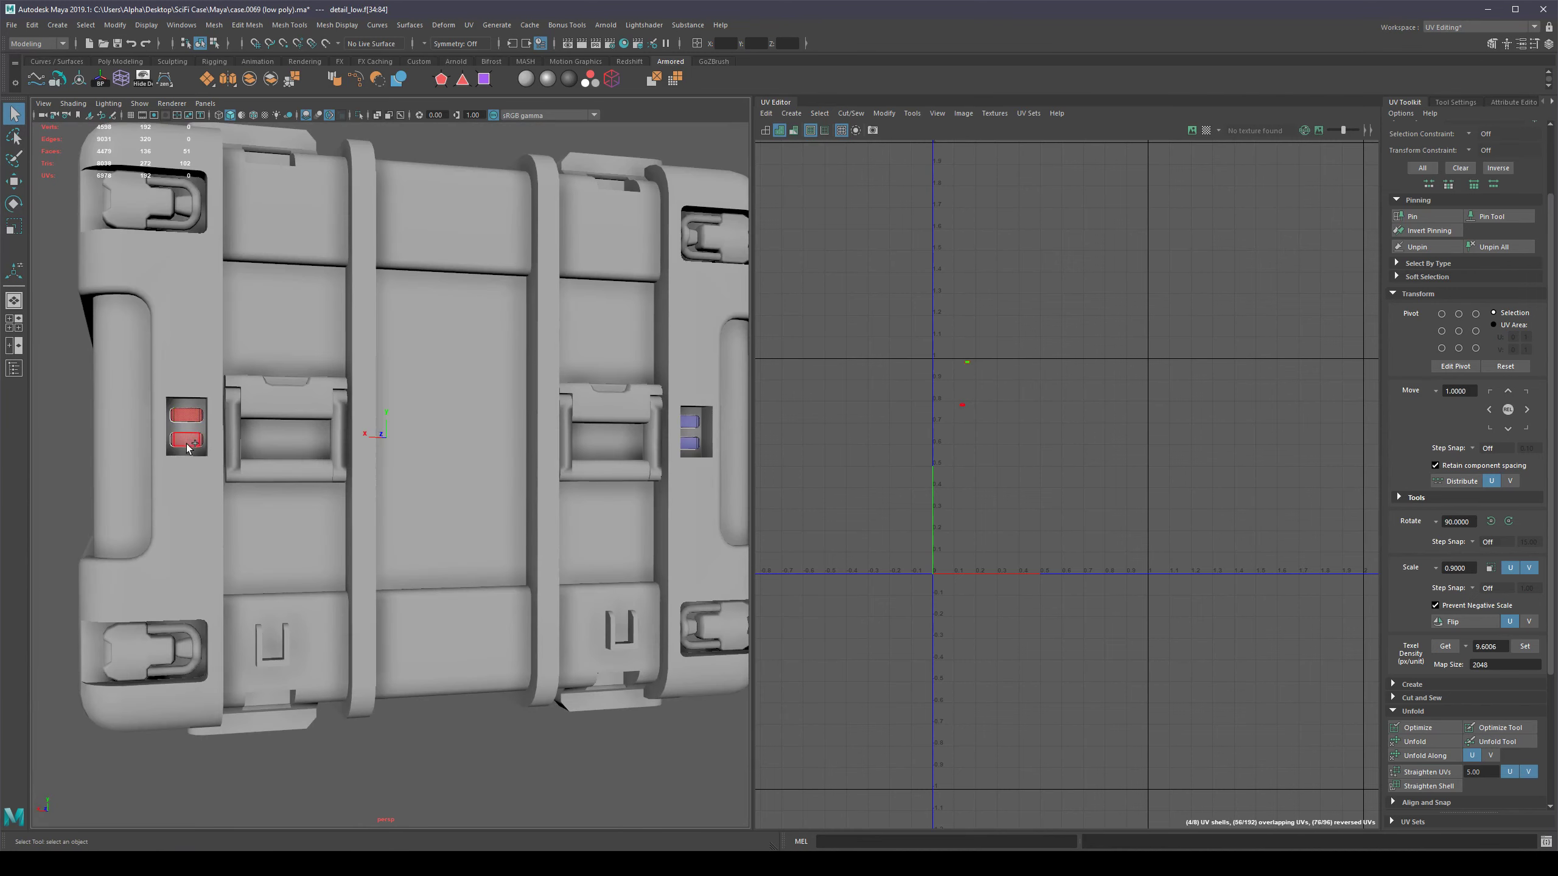
{"action": "left_click", "coordinate": [189, 443], "text": "shift"}
Examine the selected mirrored buttons around the case and their overlapping UV shells.
{"action": "left_click_drag", "start_coordinate": [696, 452], "coordinate": [522, 529], "text": "alt"}
{"action": "scroll", "coordinate": [522, 531], "scroll_direction": "up", "scroll_amount": 4}
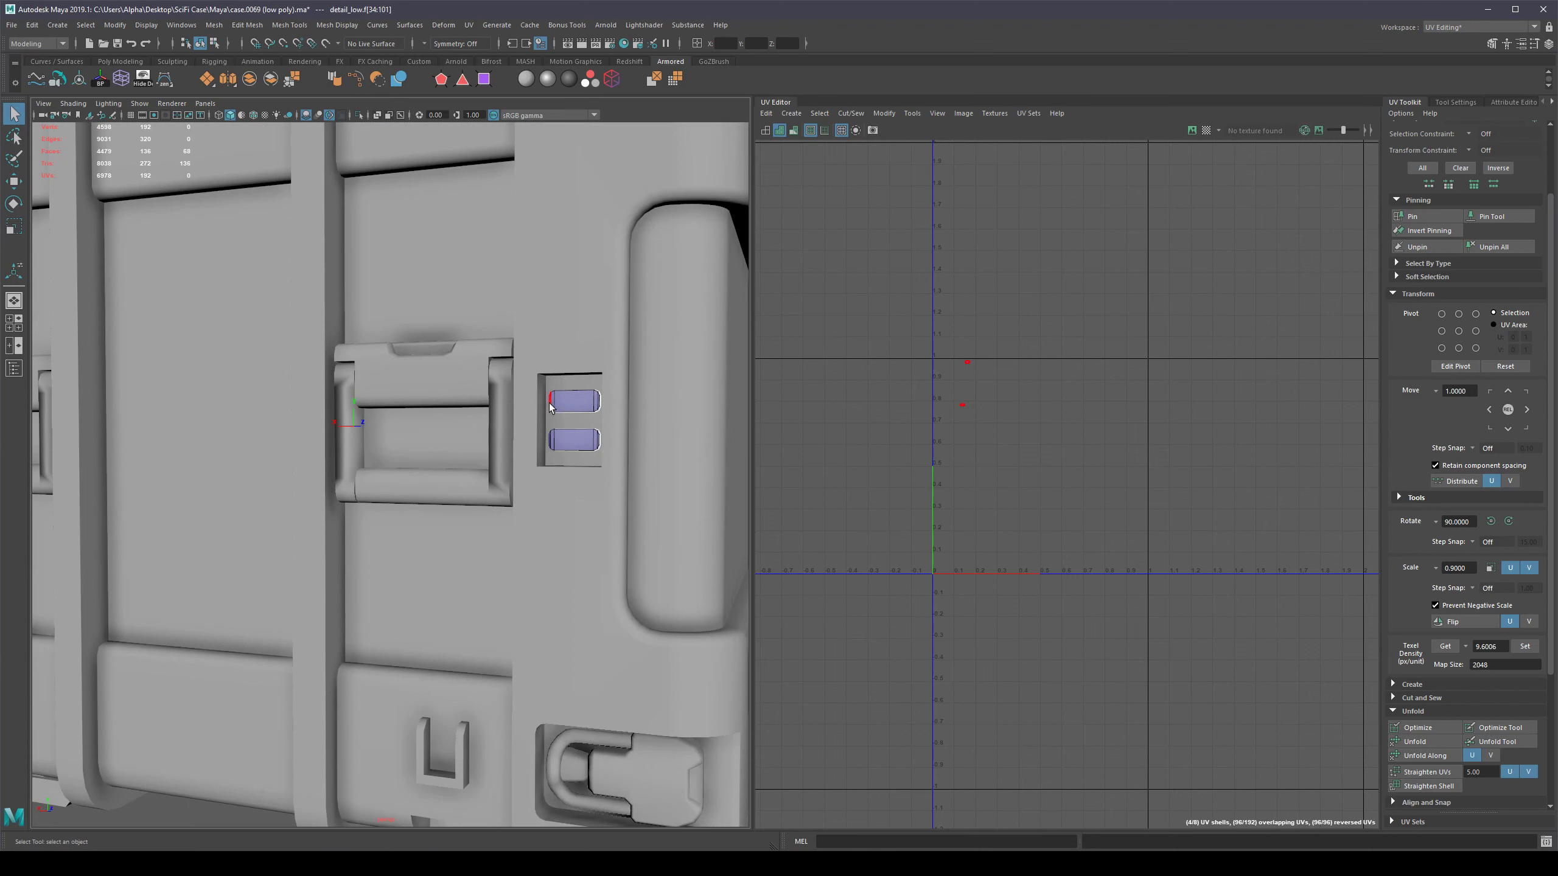
{"action": "scroll", "coordinate": [559, 413], "scroll_direction": "down", "scroll_amount": 5}
{"action": "left_click_drag", "start_coordinate": [227, 430], "coordinate": [359, 519], "text": "alt"}
{"action": "scroll", "coordinate": [358, 522], "scroll_direction": "up", "scroll_amount": 7}
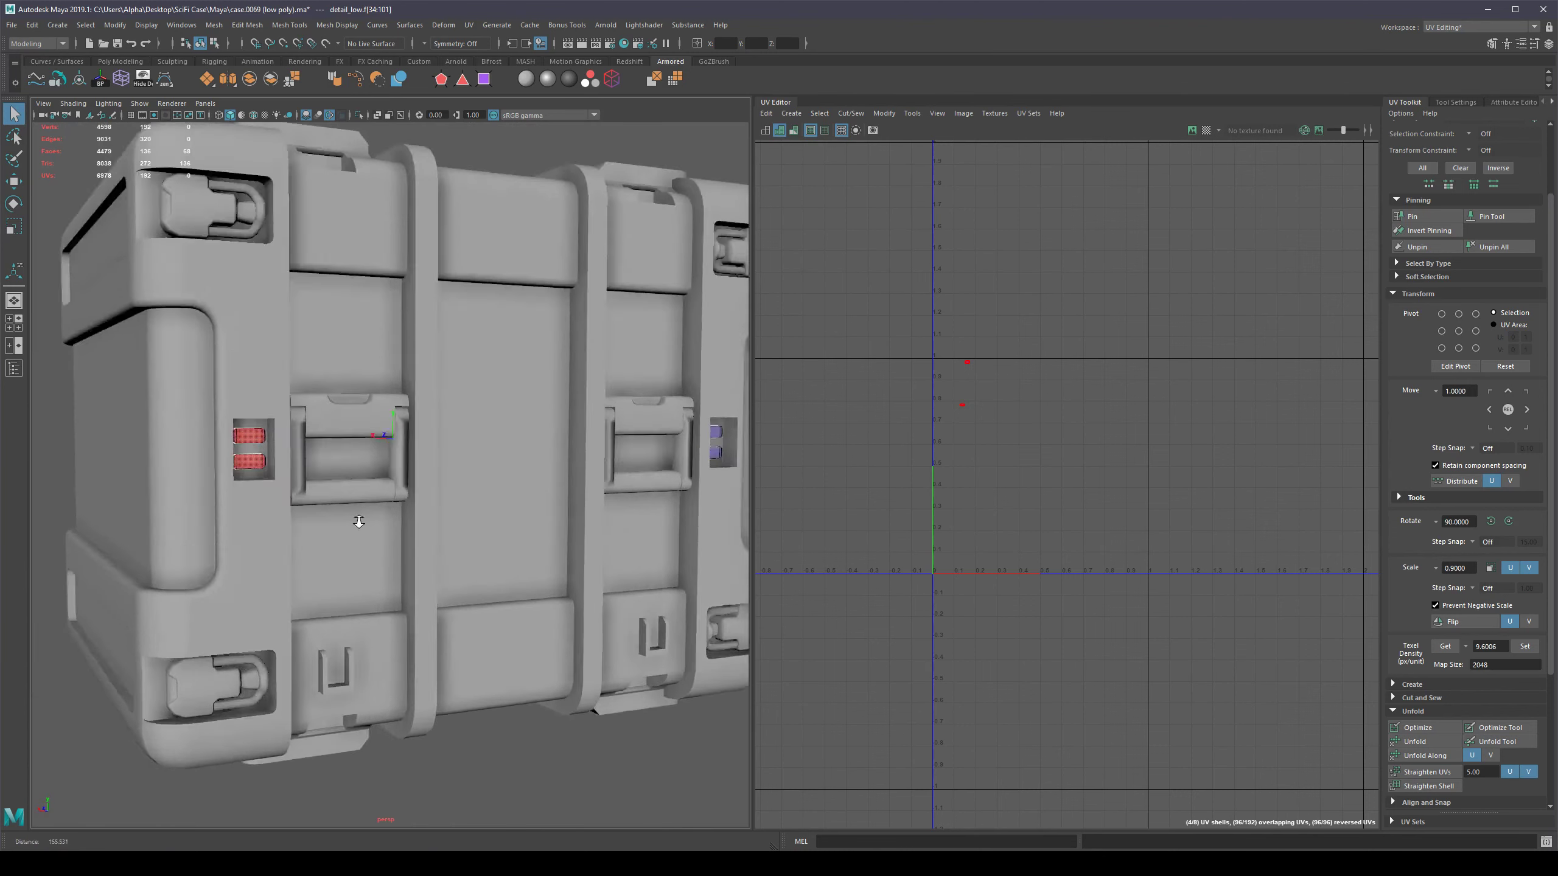
{"action": "middle_click_drag", "start_coordinate": [154, 375], "coordinate": [281, 417], "text": "alt"}
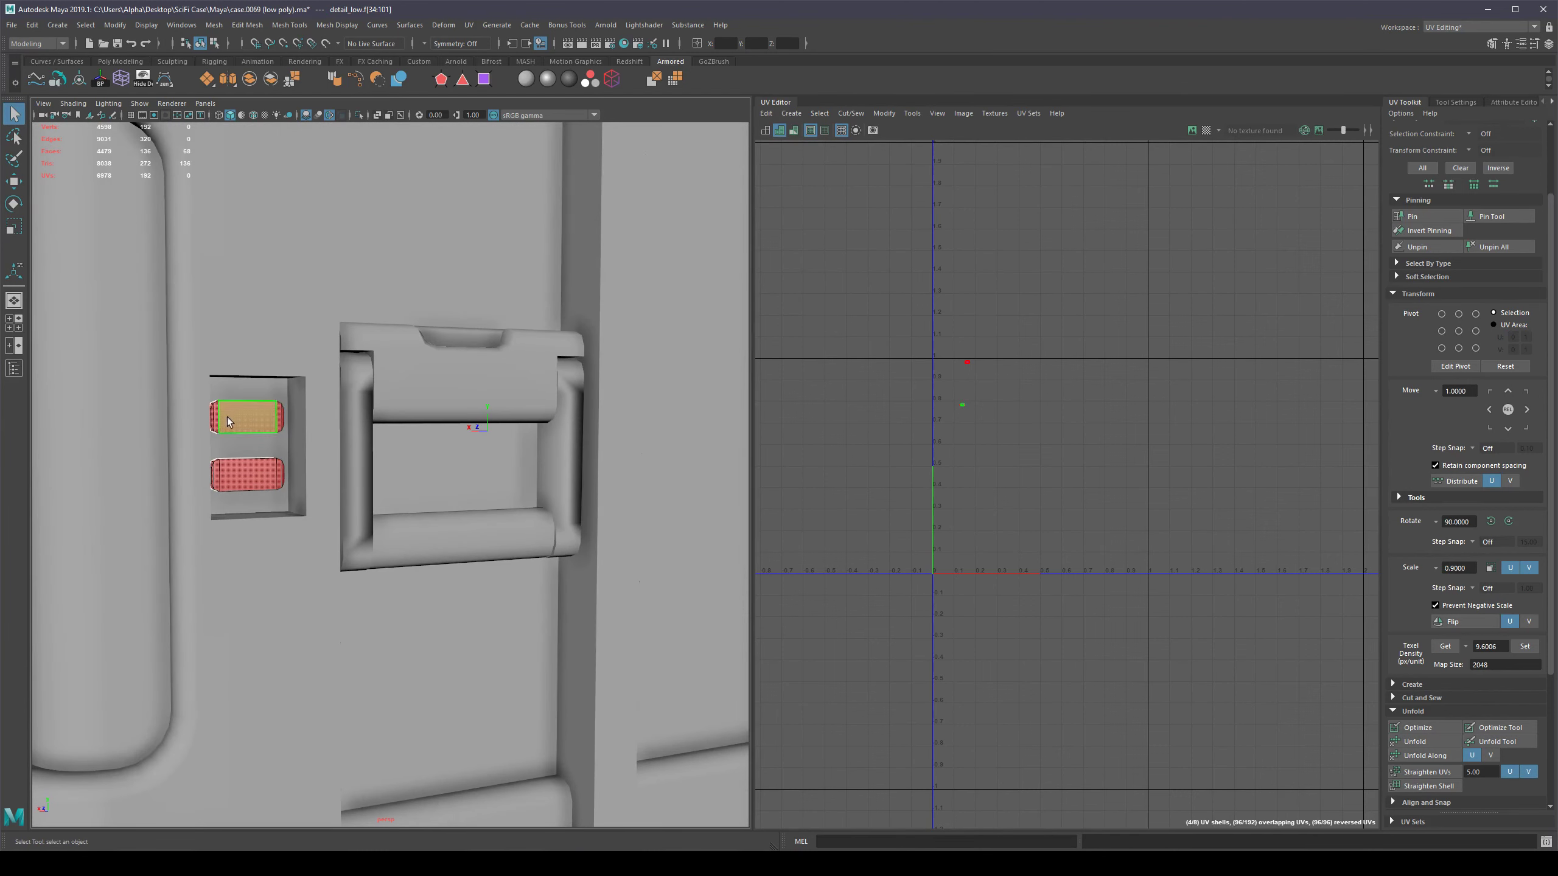
{"action": "scroll", "coordinate": [526, 430], "scroll_direction": "down", "scroll_amount": 8}
{"action": "left_click_drag", "start_coordinate": [566, 471], "coordinate": [586, 499], "text": "alt"}
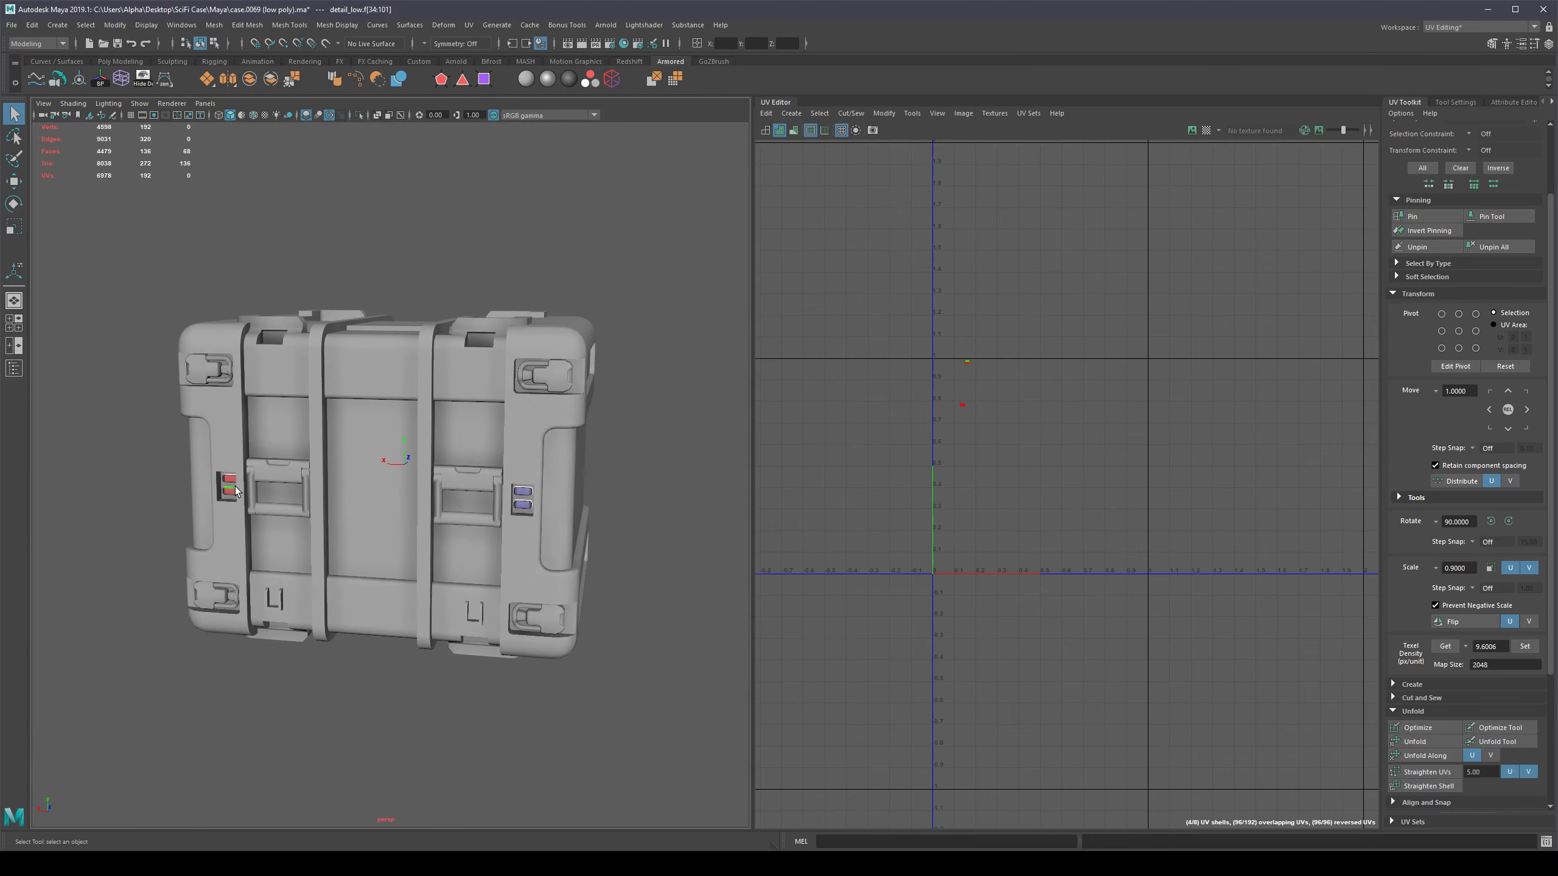
{"action": "scroll", "coordinate": [928, 407], "scroll_direction": "up", "scroll_amount": 10}
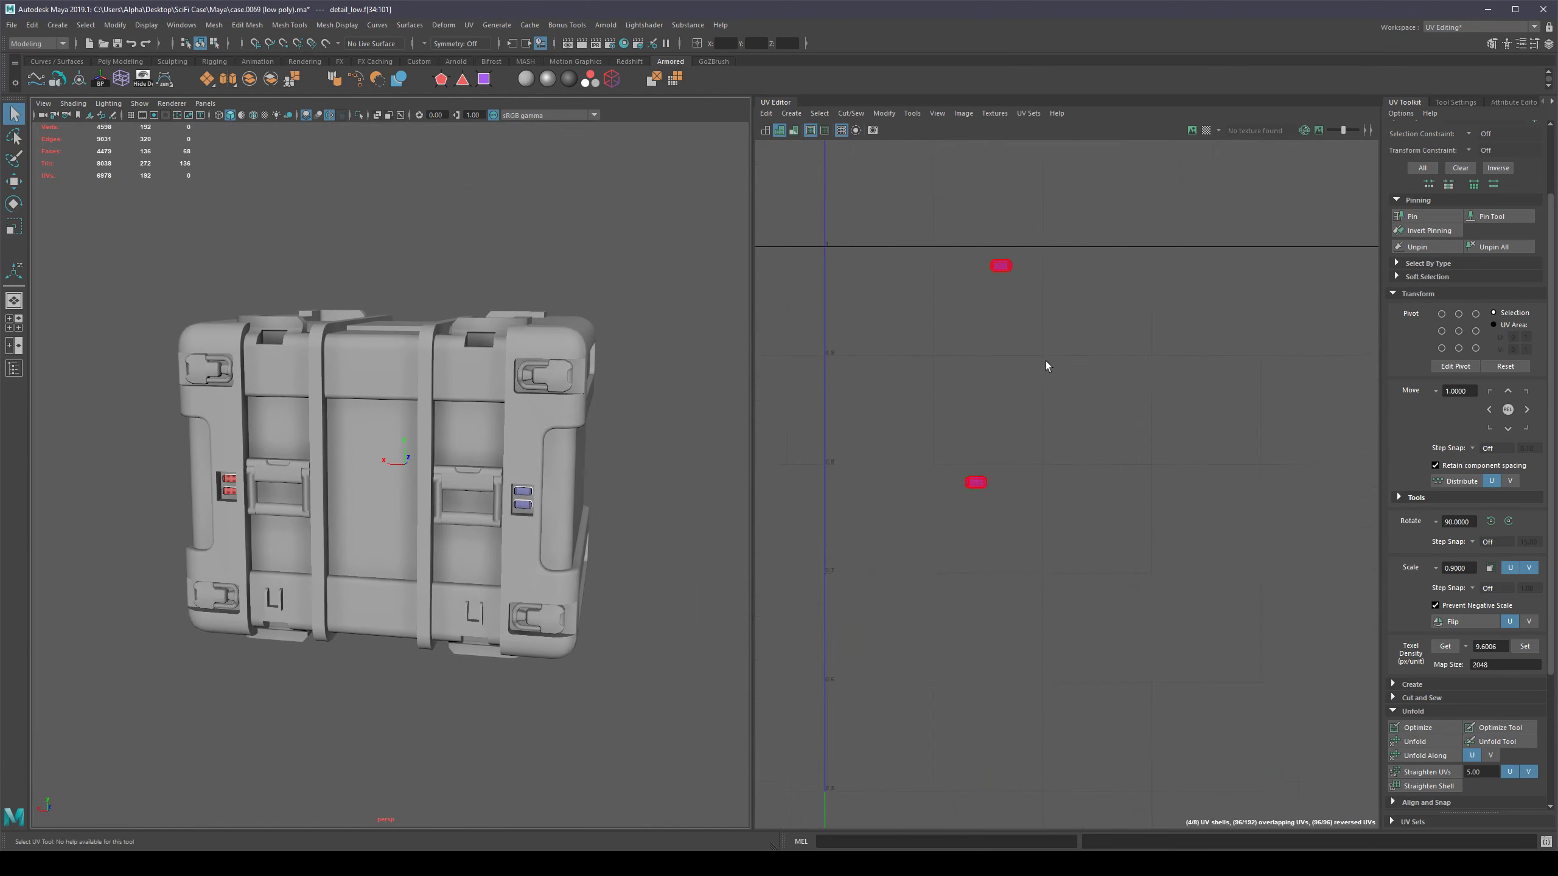
{"action": "scroll", "coordinate": [1041, 396], "scroll_direction": "up", "scroll_amount": 3}
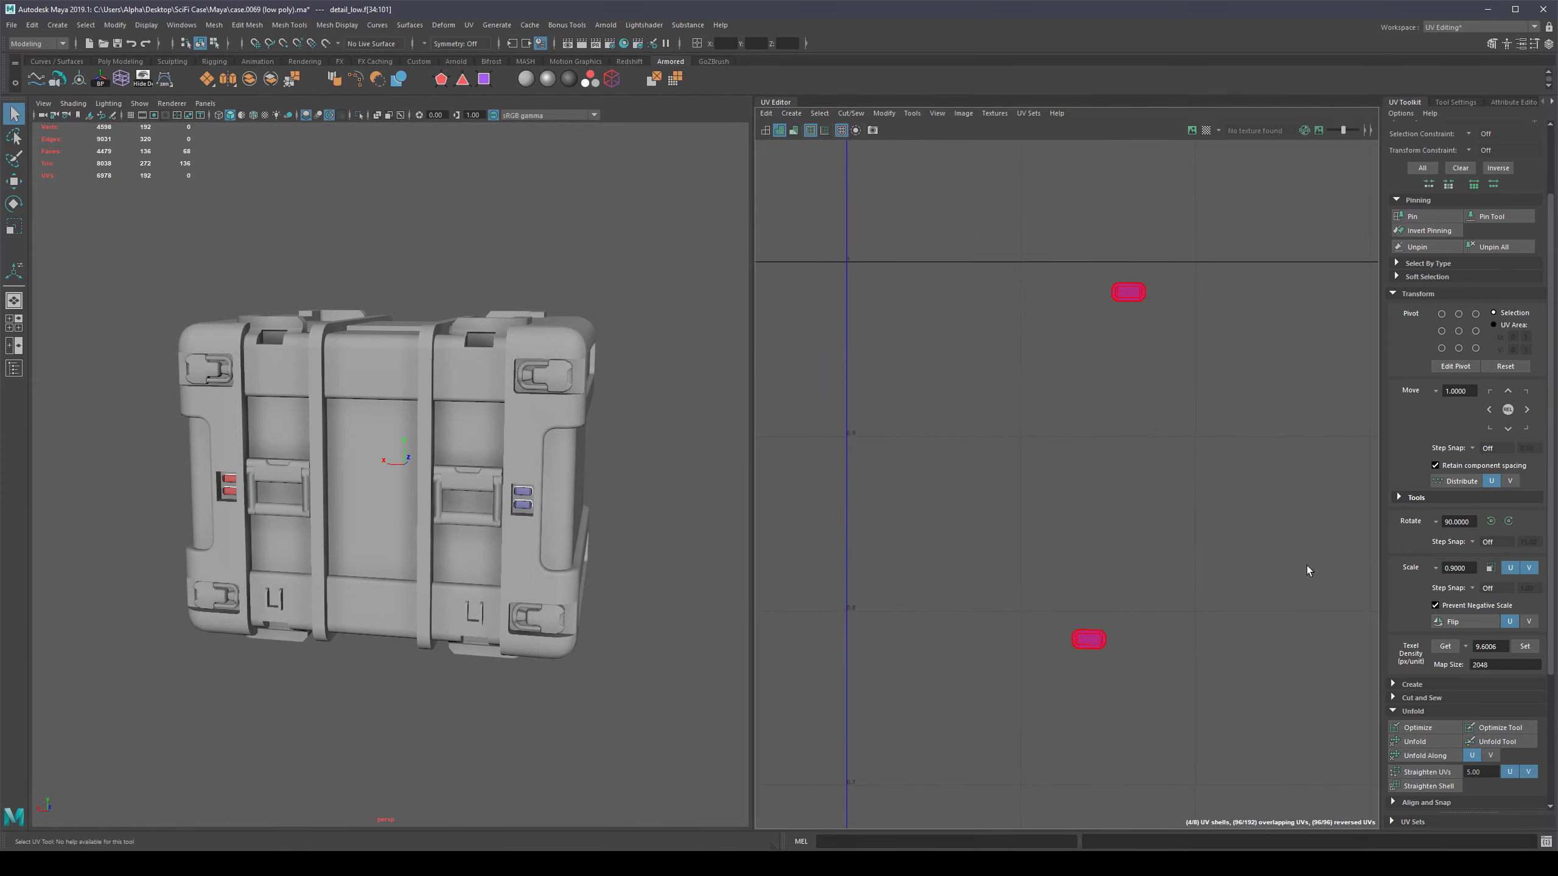
Try flipping the selected button UV shells in U, compare the layout with and without the flip, and undo it.
{"action": "left_click", "coordinate": [1450, 622]}
{"action": "scroll", "coordinate": [1206, 498], "scroll_direction": "up", "scroll_amount": 1}
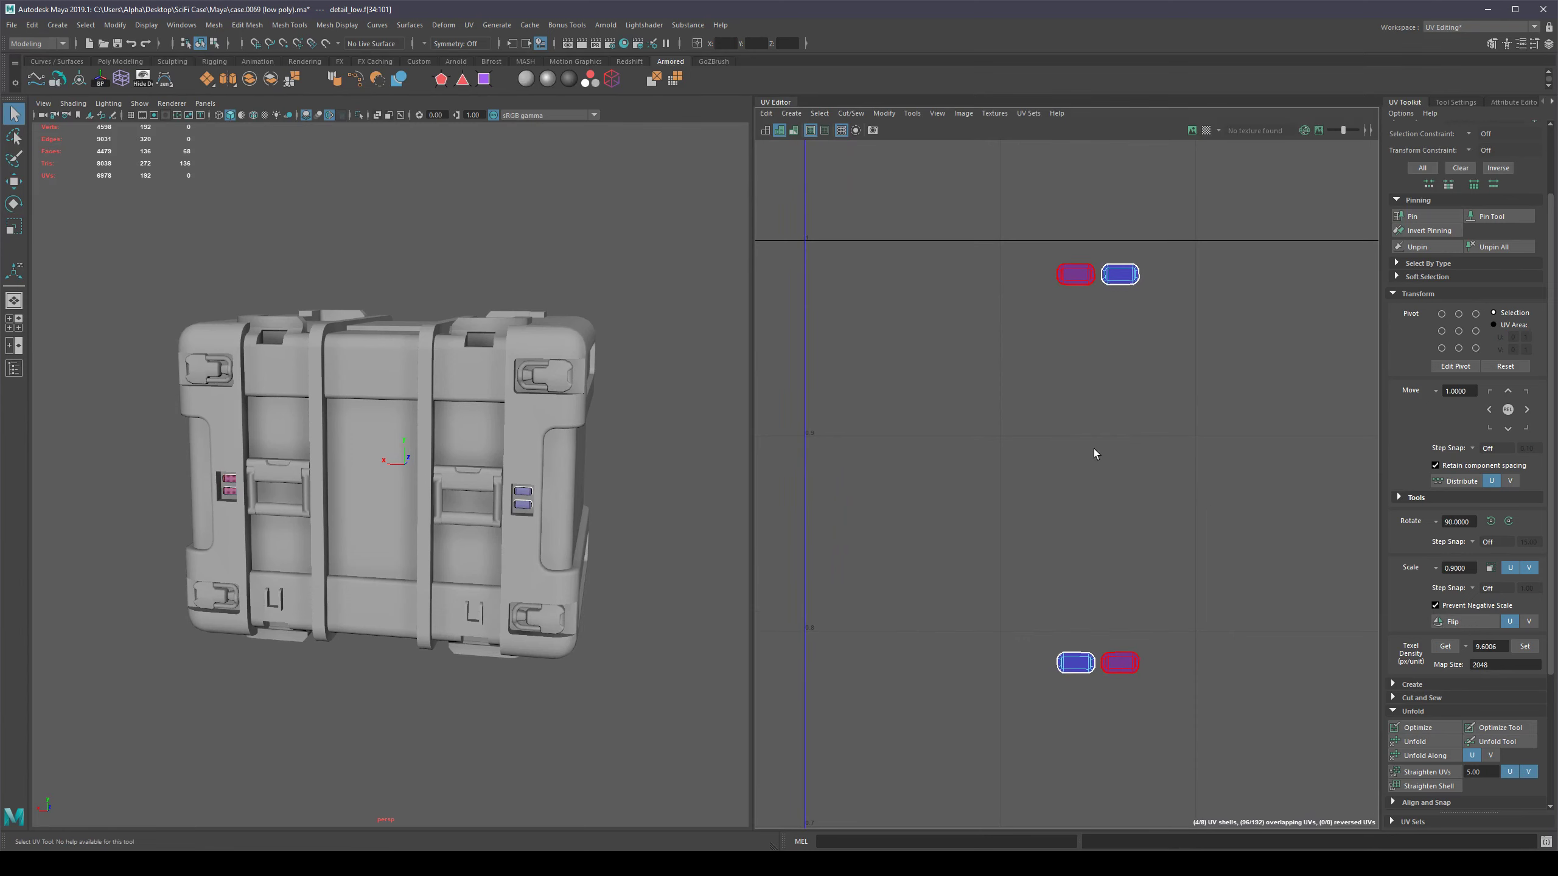
{"action": "key", "text": "ctrl+z"}
{"action": "key", "text": "shift+z"}
{"action": "key", "text": "ctrl+z"}
{"action": "key", "text": "shift+z"}
{"action": "key", "text": "ctrl+z"}
{"action": "key", "text": "shift+z"}
{"action": "scroll", "coordinate": [1036, 417], "scroll_direction": "down", "scroll_amount": 3}
{"action": "key", "text": "ctrl+z"}
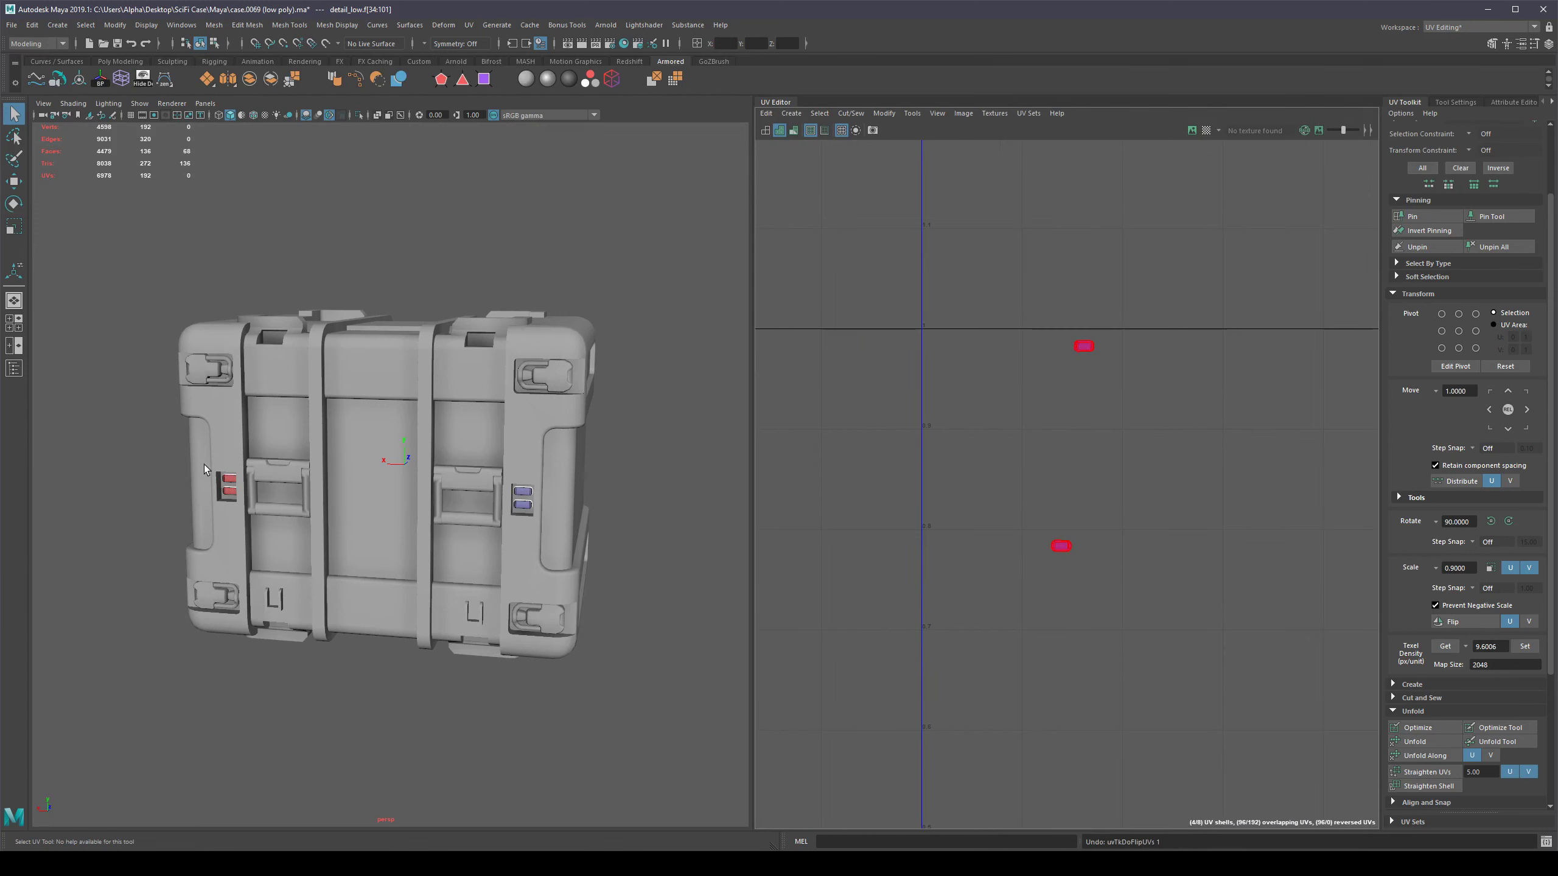
Try flipping the UVs of a single mirrored button in U, and undo the flip and the selection changes.
{"action": "left_click", "coordinate": [229, 481]}
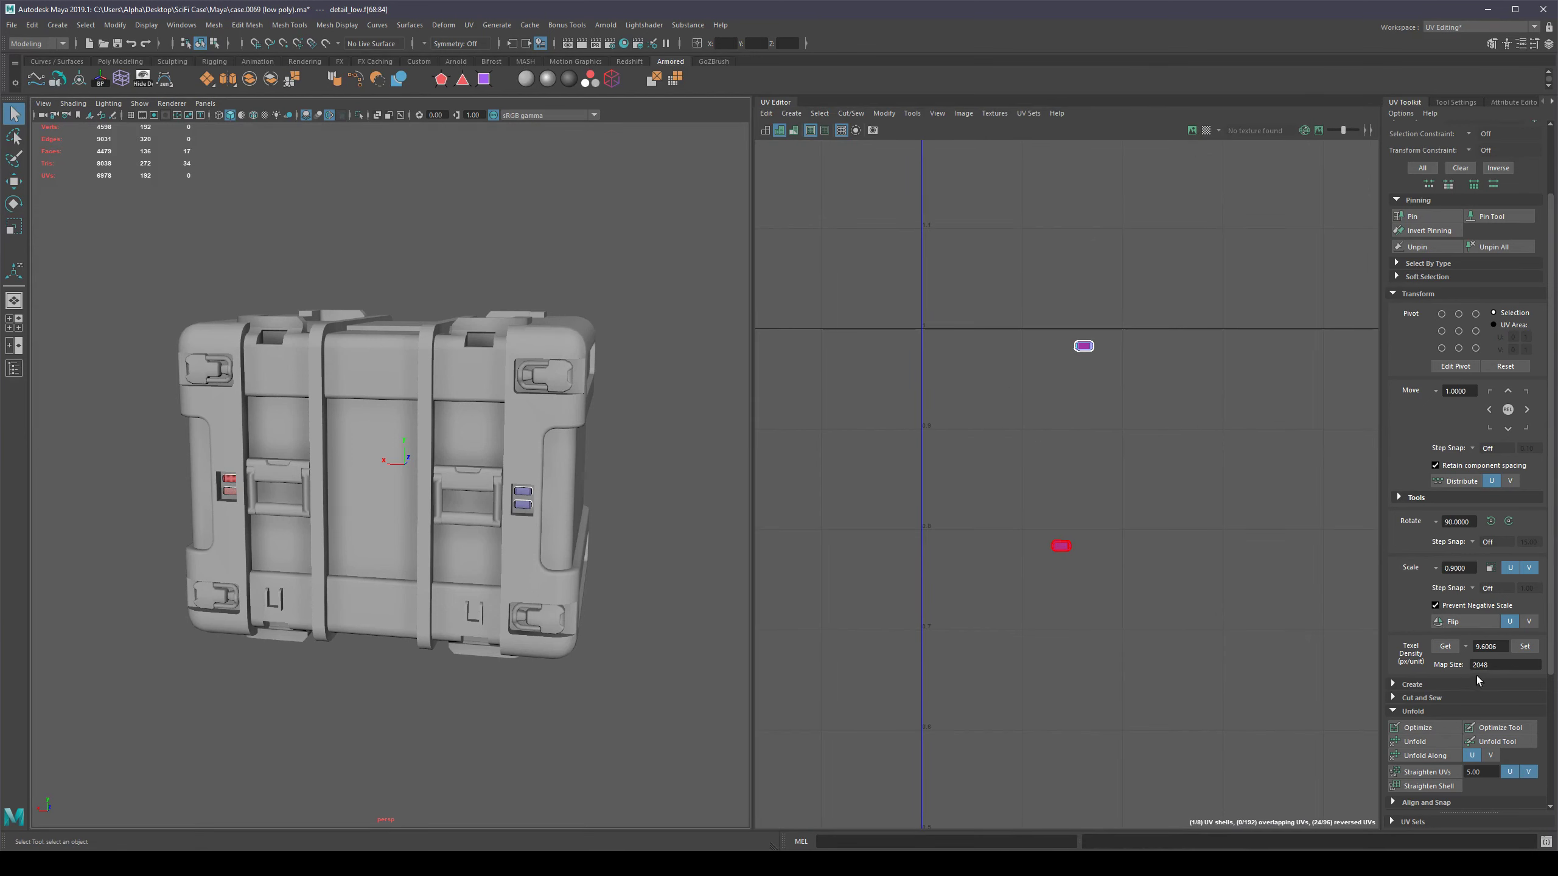
{"action": "left_click", "coordinate": [1452, 622]}
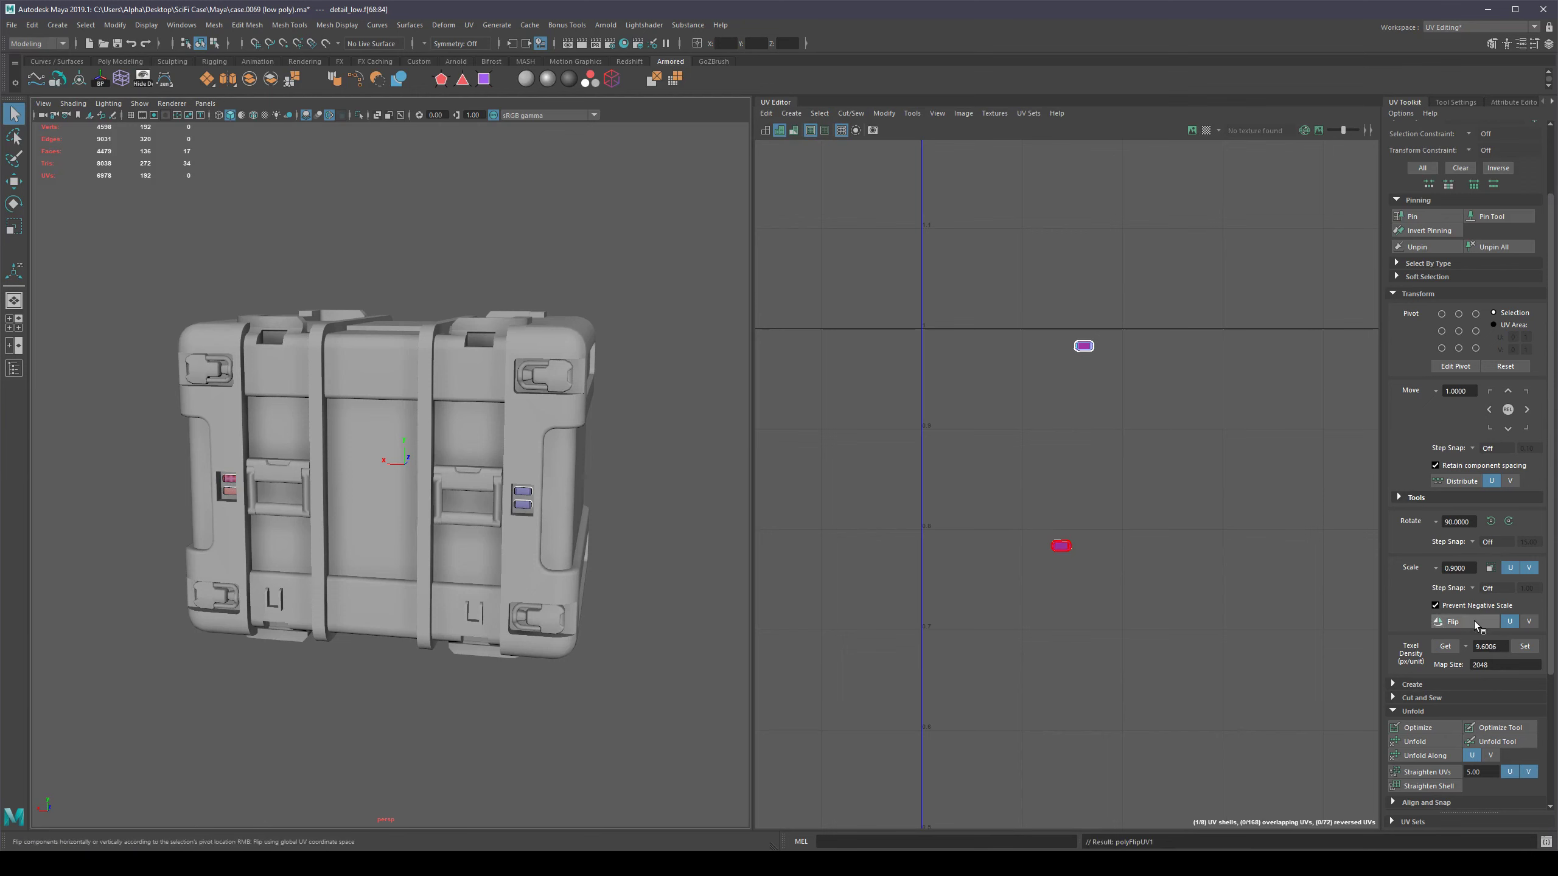
{"action": "left_click", "coordinate": [230, 493]}
{"action": "left_click_drag", "start_coordinate": [424, 505], "coordinate": [554, 515], "text": "alt"}
{"action": "key", "text": "ctrl+z"}
{"action": "key", "text": "ctrl+z"}
{"action": "key", "text": "ctrl+z"}
{"action": "key", "text": "ctrl+z"}
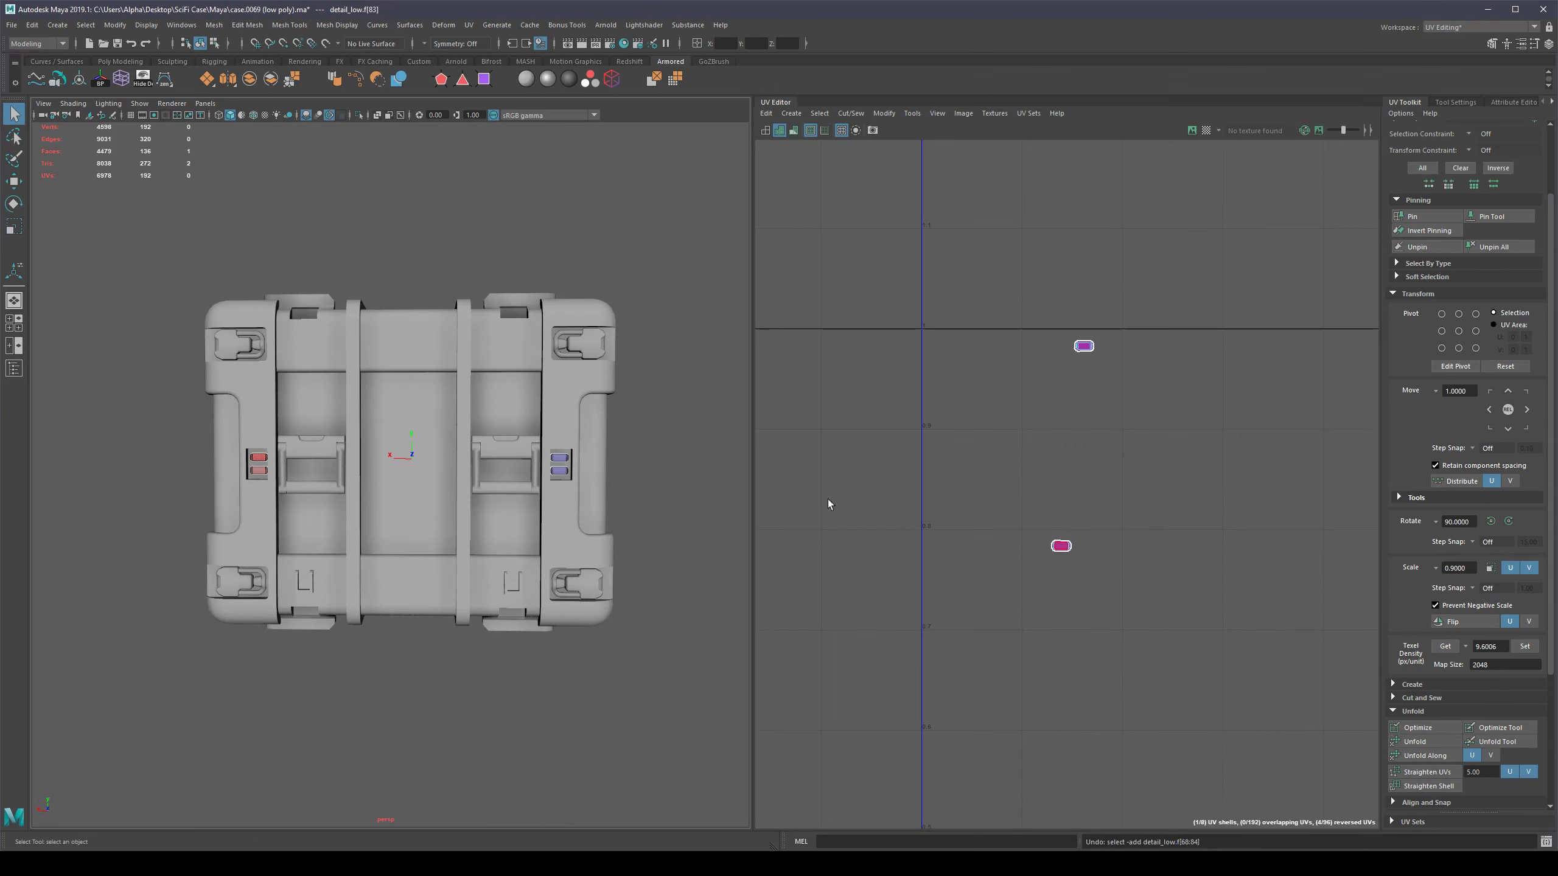
{"action": "key", "text": "ctrl+z"}
Reselect the faces of the mirrored buttons on both sides and move their UV shells 1 unit along U.
{"action": "left_click", "coordinate": [249, 507]}
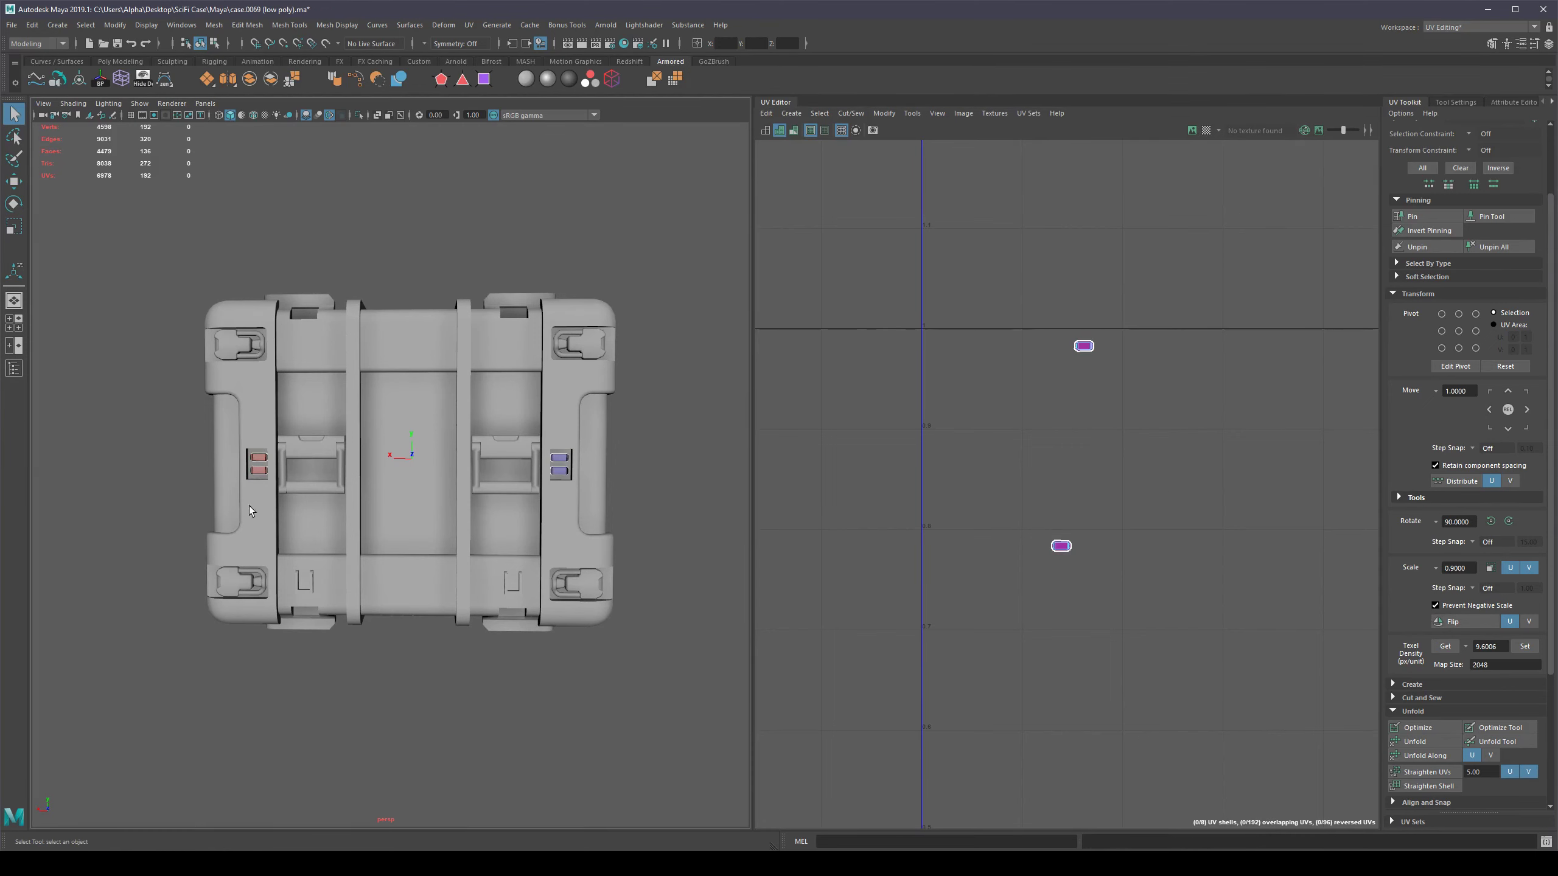
{"action": "left_click", "coordinate": [261, 461]}
{"action": "left_click_drag", "start_coordinate": [167, 529], "coordinate": [343, 525], "text": "alt"}
{"action": "left_click", "coordinate": [240, 475], "text": "shift"}
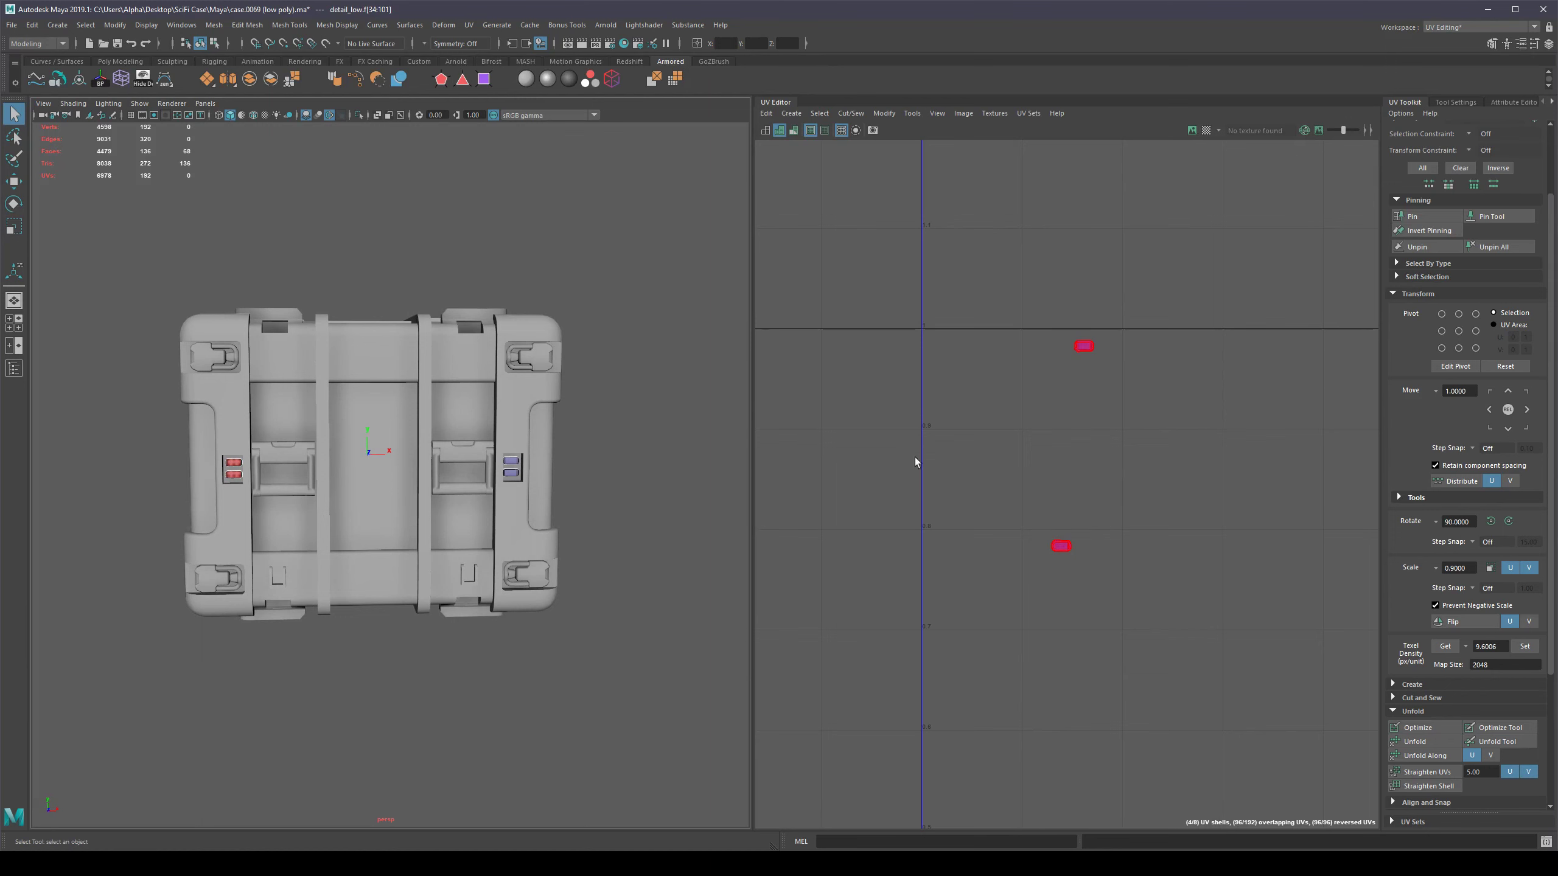
{"action": "scroll", "coordinate": [1091, 456], "scroll_direction": "down", "scroll_amount": 8}
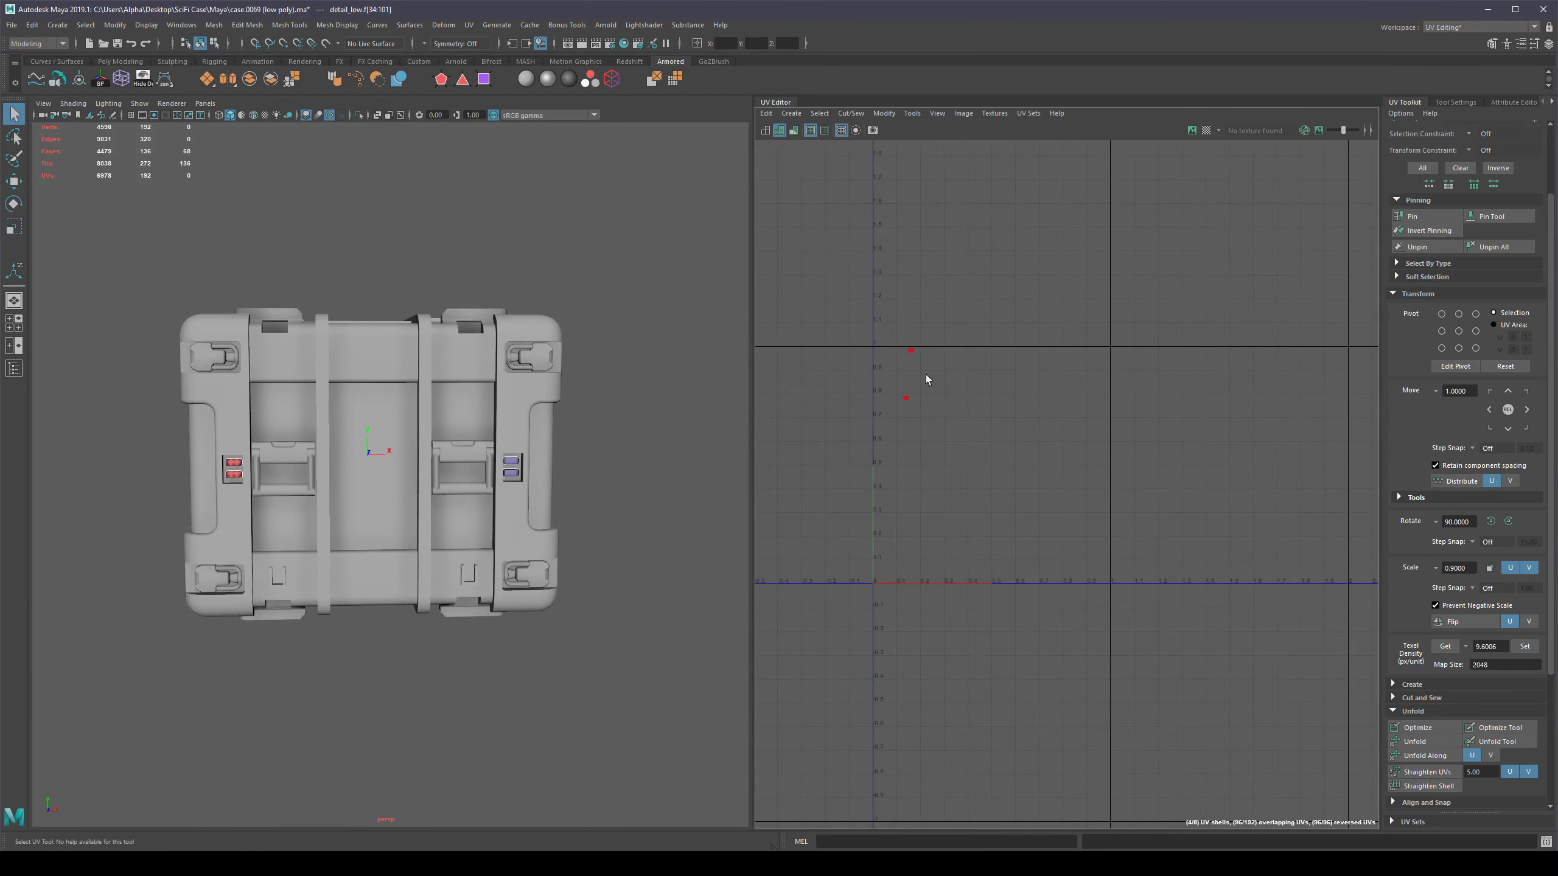
{"action": "right_click_drag", "start_coordinate": [882, 362], "coordinate": [1247, 334], "text": "alt"}
{"action": "middle_click_drag", "start_coordinate": [1129, 436], "coordinate": [1107, 460], "text": "alt"}
{"action": "left_click", "coordinate": [1527, 411]}
Select all parts of the case and examine the offset button shells among the duplicates in the second UV tile.
{"action": "left_click_drag", "start_coordinate": [625, 213], "coordinate": [167, 707]}
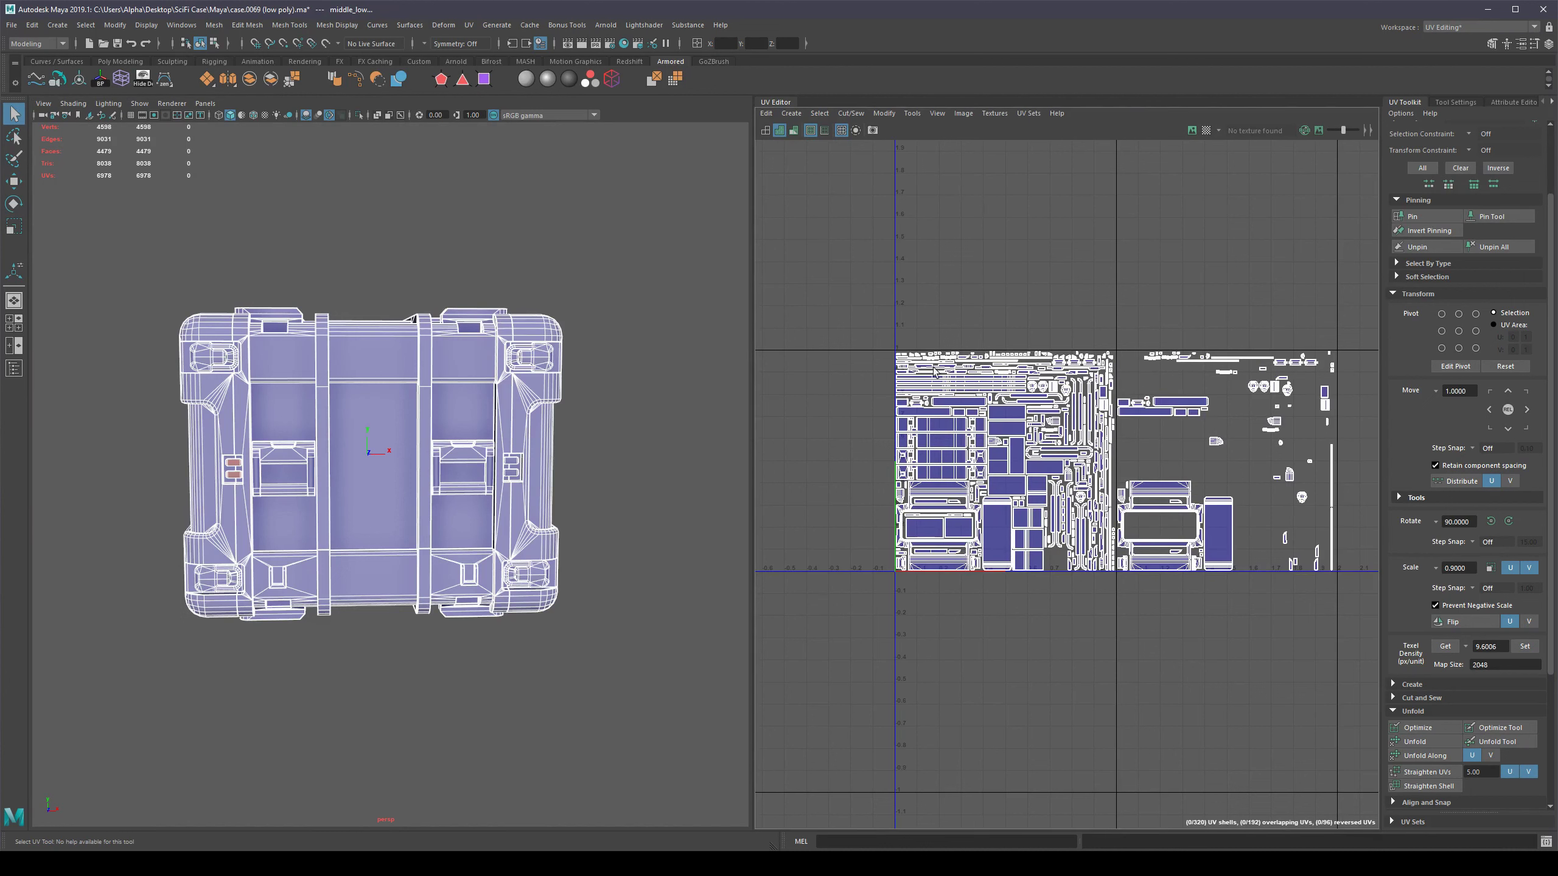
{"action": "scroll", "coordinate": [933, 371], "scroll_direction": "down", "scroll_amount": 3}
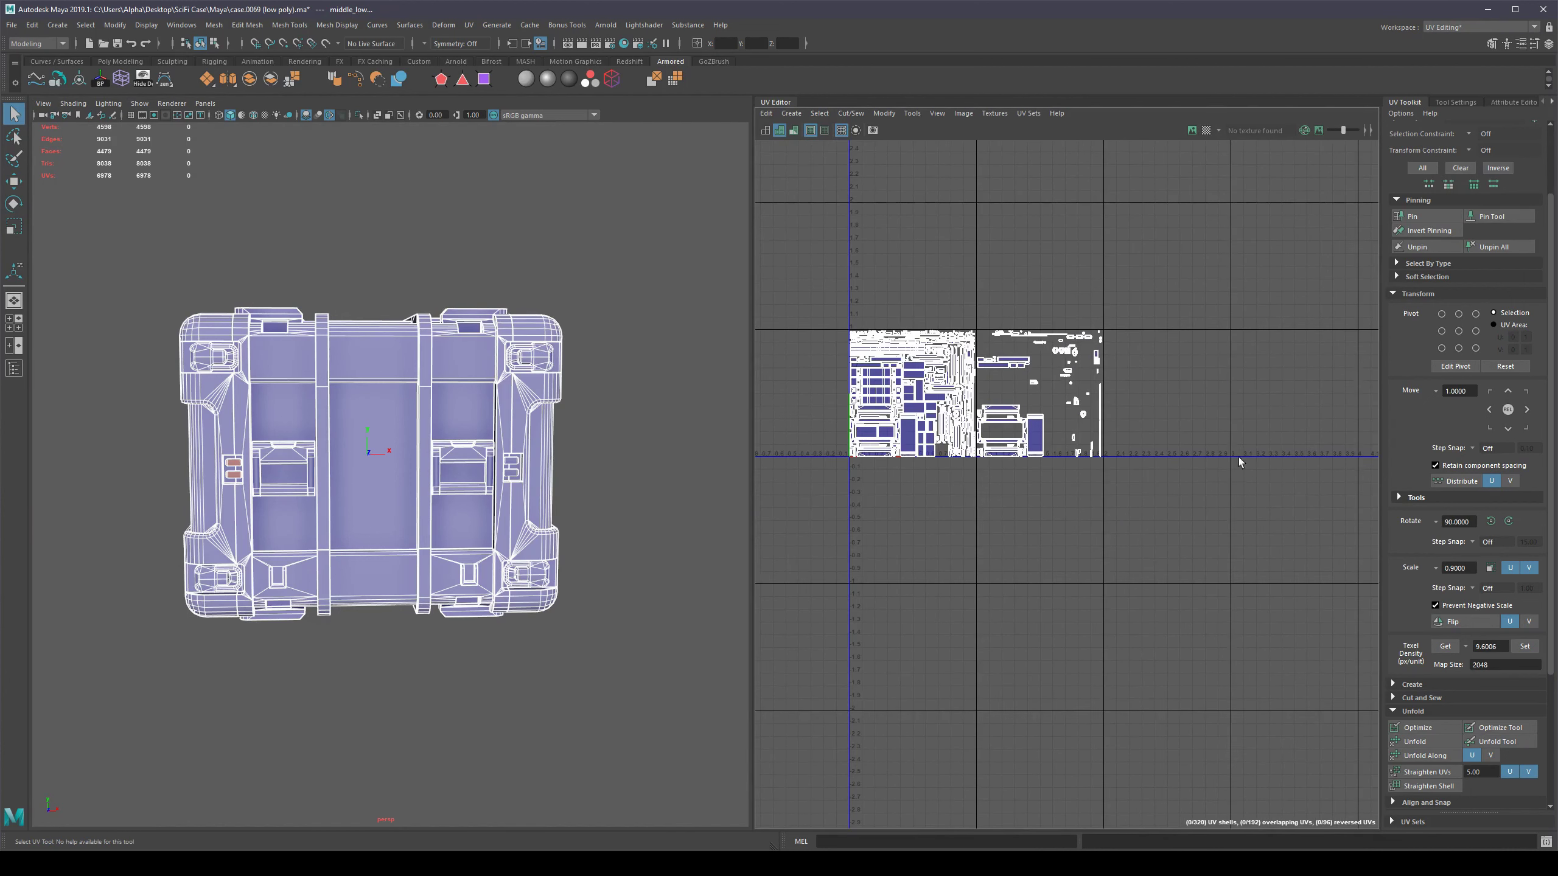
{"action": "scroll", "coordinate": [929, 472], "scroll_direction": "up", "scroll_amount": 5}
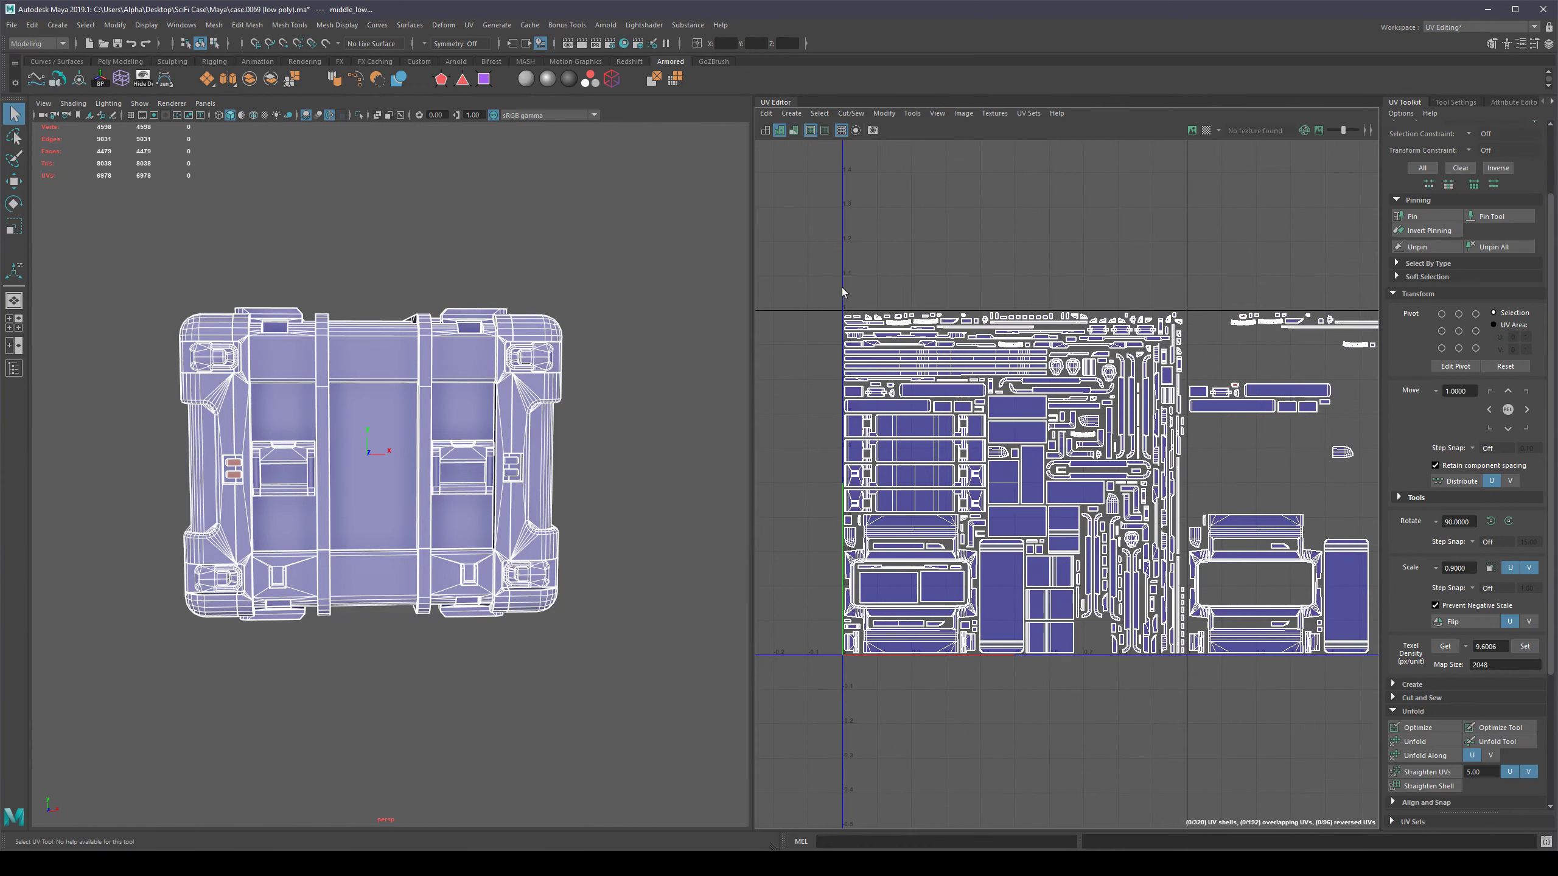
{"action": "scroll", "coordinate": [1101, 300], "scroll_direction": "down", "scroll_amount": 2}
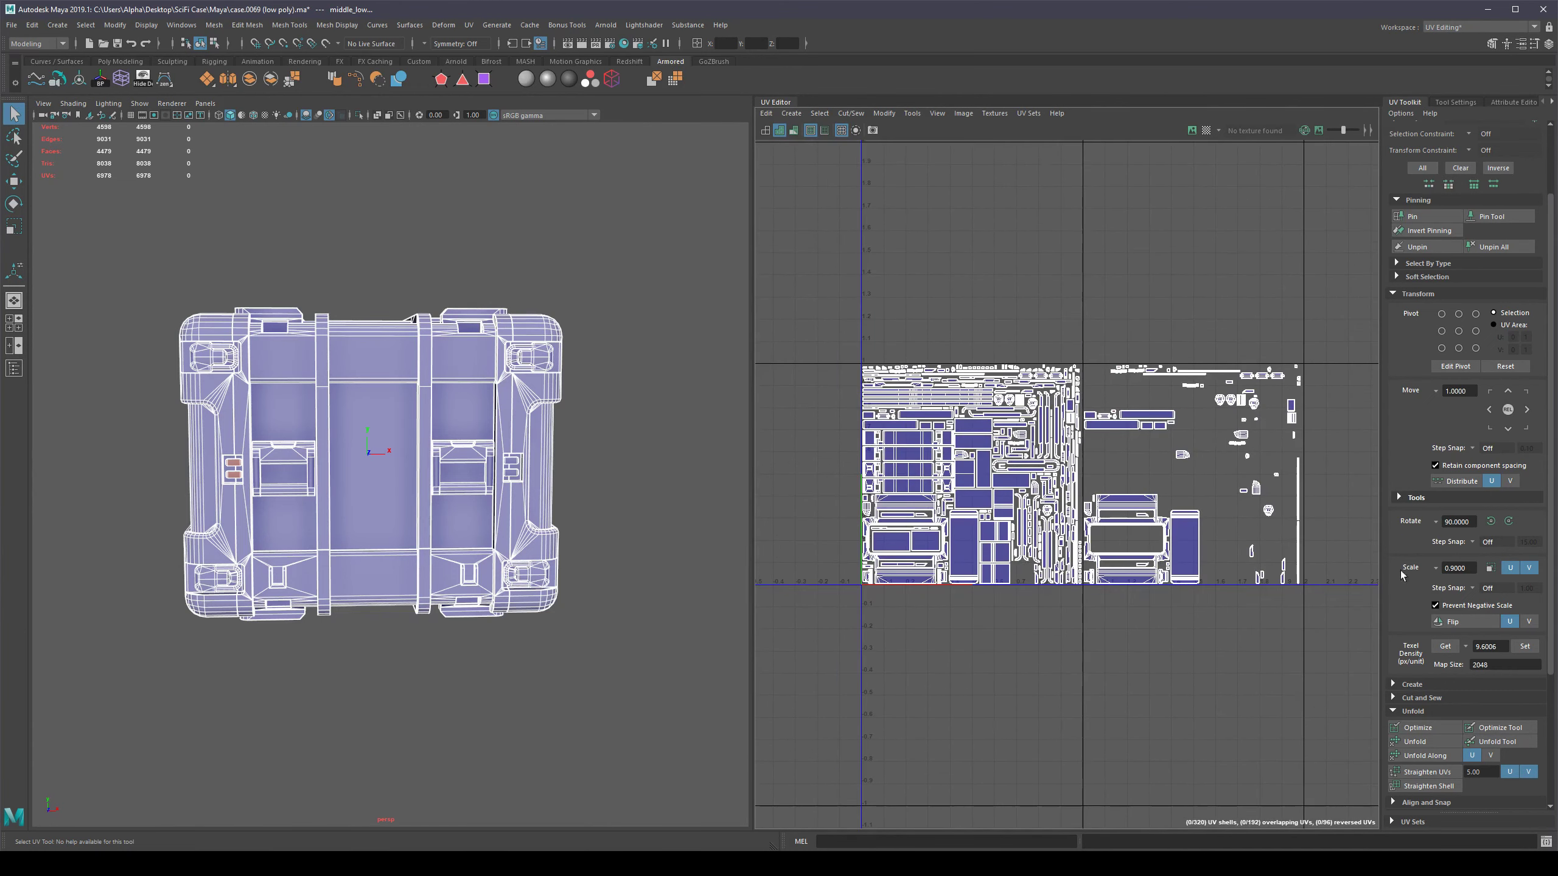
{"action": "middle_click_drag", "start_coordinate": [1239, 500], "coordinate": [1165, 453], "text": "alt"}
{"action": "left_click_drag", "start_coordinate": [494, 446], "coordinate": [439, 479], "text": "alt"}
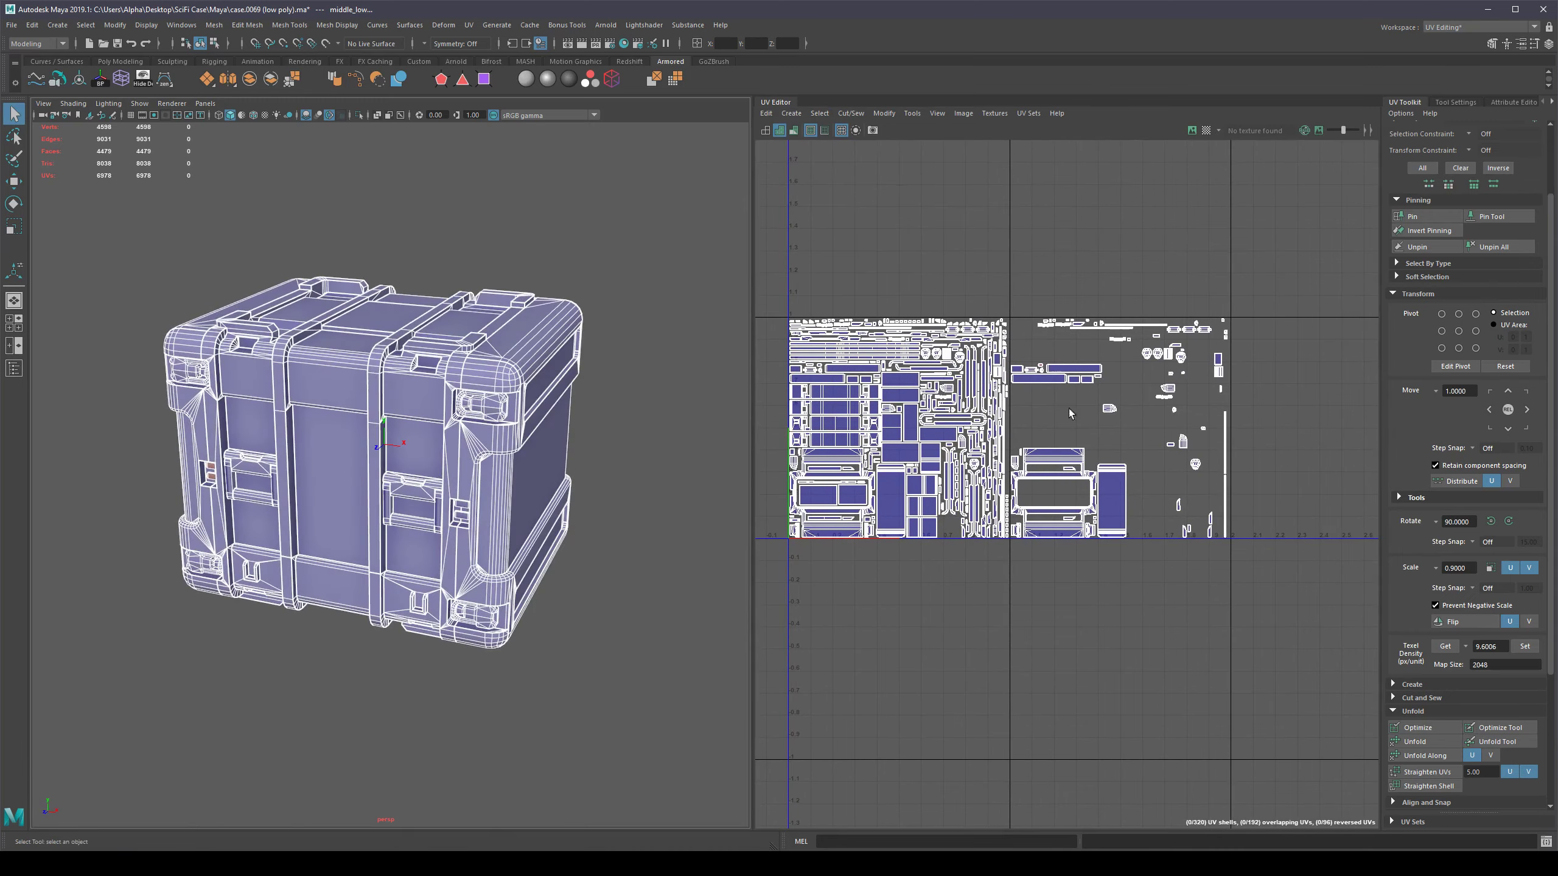
{"action": "scroll", "coordinate": [1069, 413], "scroll_direction": "up", "scroll_amount": 10}
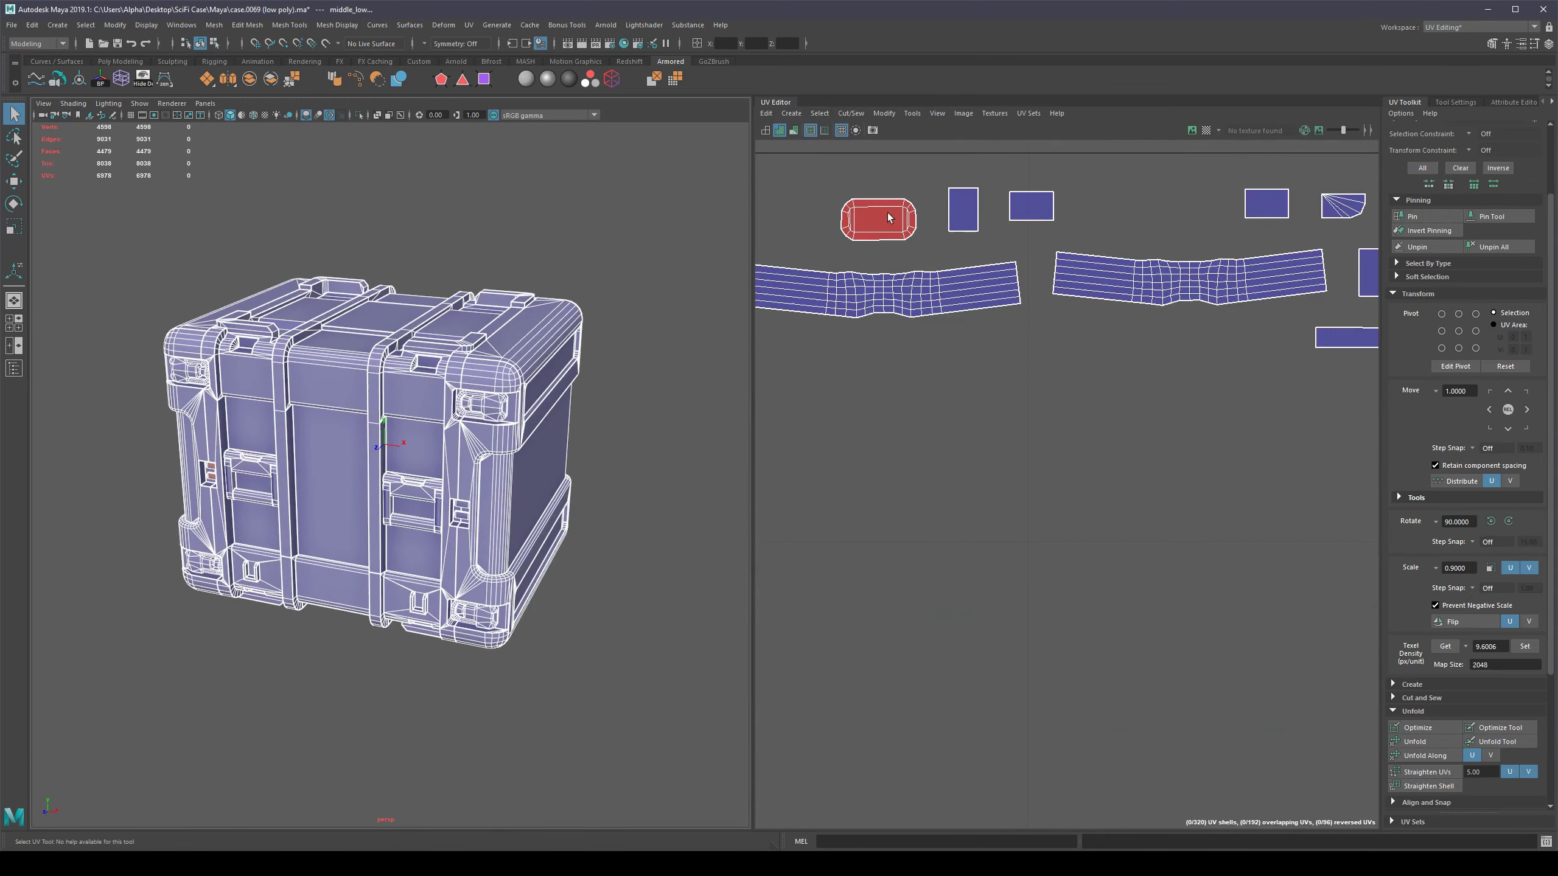
{"action": "scroll", "coordinate": [1030, 417], "scroll_direction": "down", "scroll_amount": 4}
{"action": "middle_click_drag", "start_coordinate": [996, 511], "coordinate": [1116, 325], "text": "alt"}
{"action": "scroll", "coordinate": [1213, 443], "scroll_direction": "up", "scroll_amount": 3}
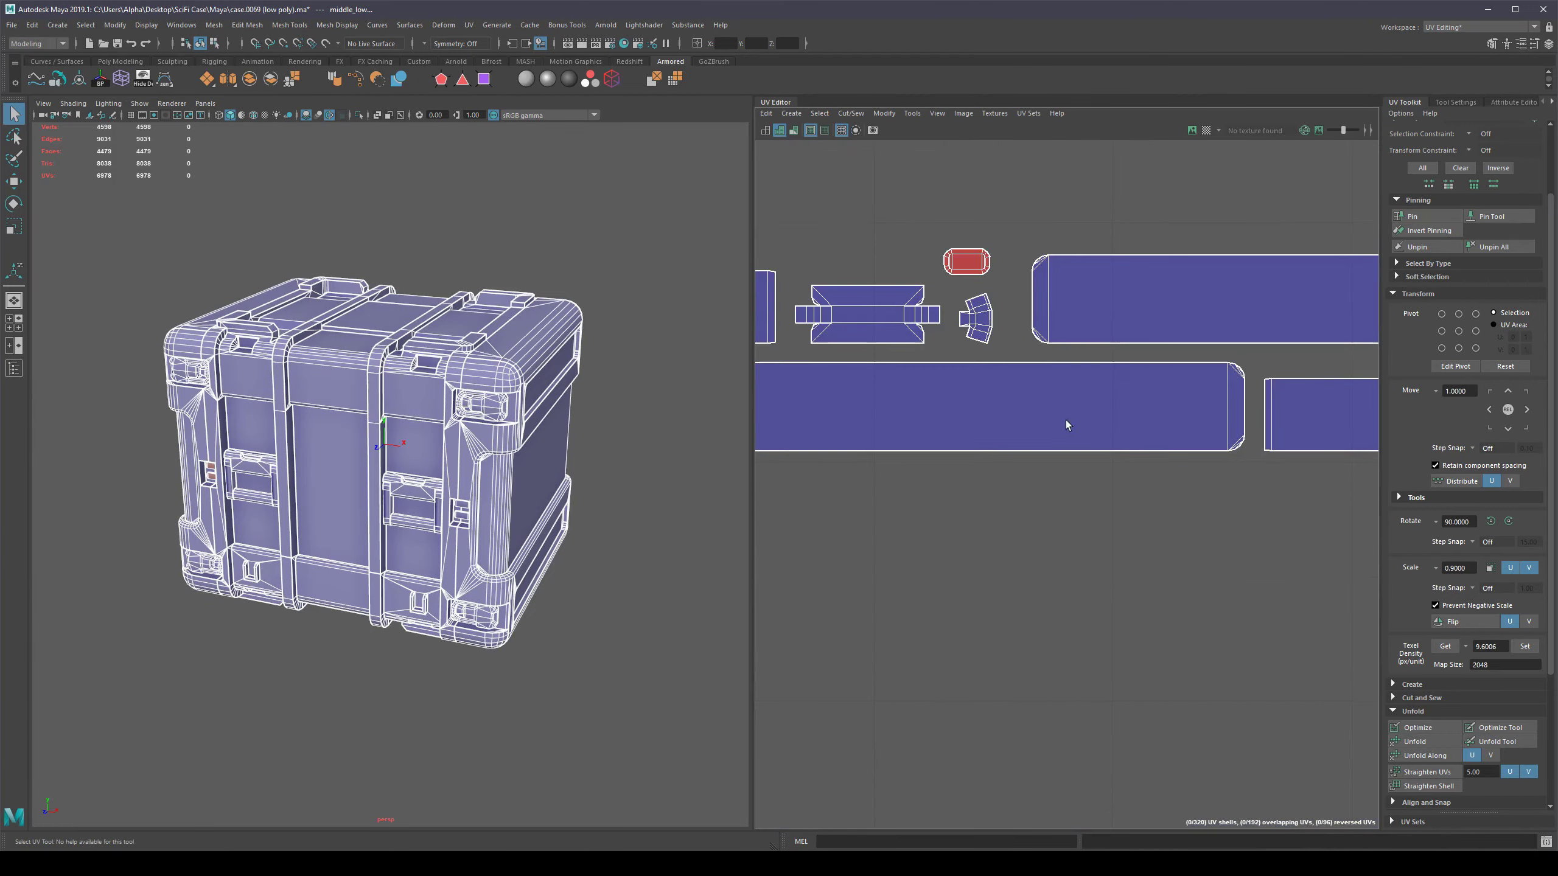
Select a face of a long shell in the second tile, and return to object selection.
{"action": "scroll", "coordinate": [1090, 416], "scroll_direction": "down", "scroll_amount": 6}
{"action": "middle_click_drag", "start_coordinate": [1080, 424], "coordinate": [1277, 400], "text": "alt"}
{"action": "right_click_drag", "start_coordinate": [1277, 400], "coordinate": [1274, 435]}
{"action": "left_click", "coordinate": [1264, 396]}
{"action": "scroll", "coordinate": [1267, 405], "scroll_direction": "down", "scroll_amount": 4}
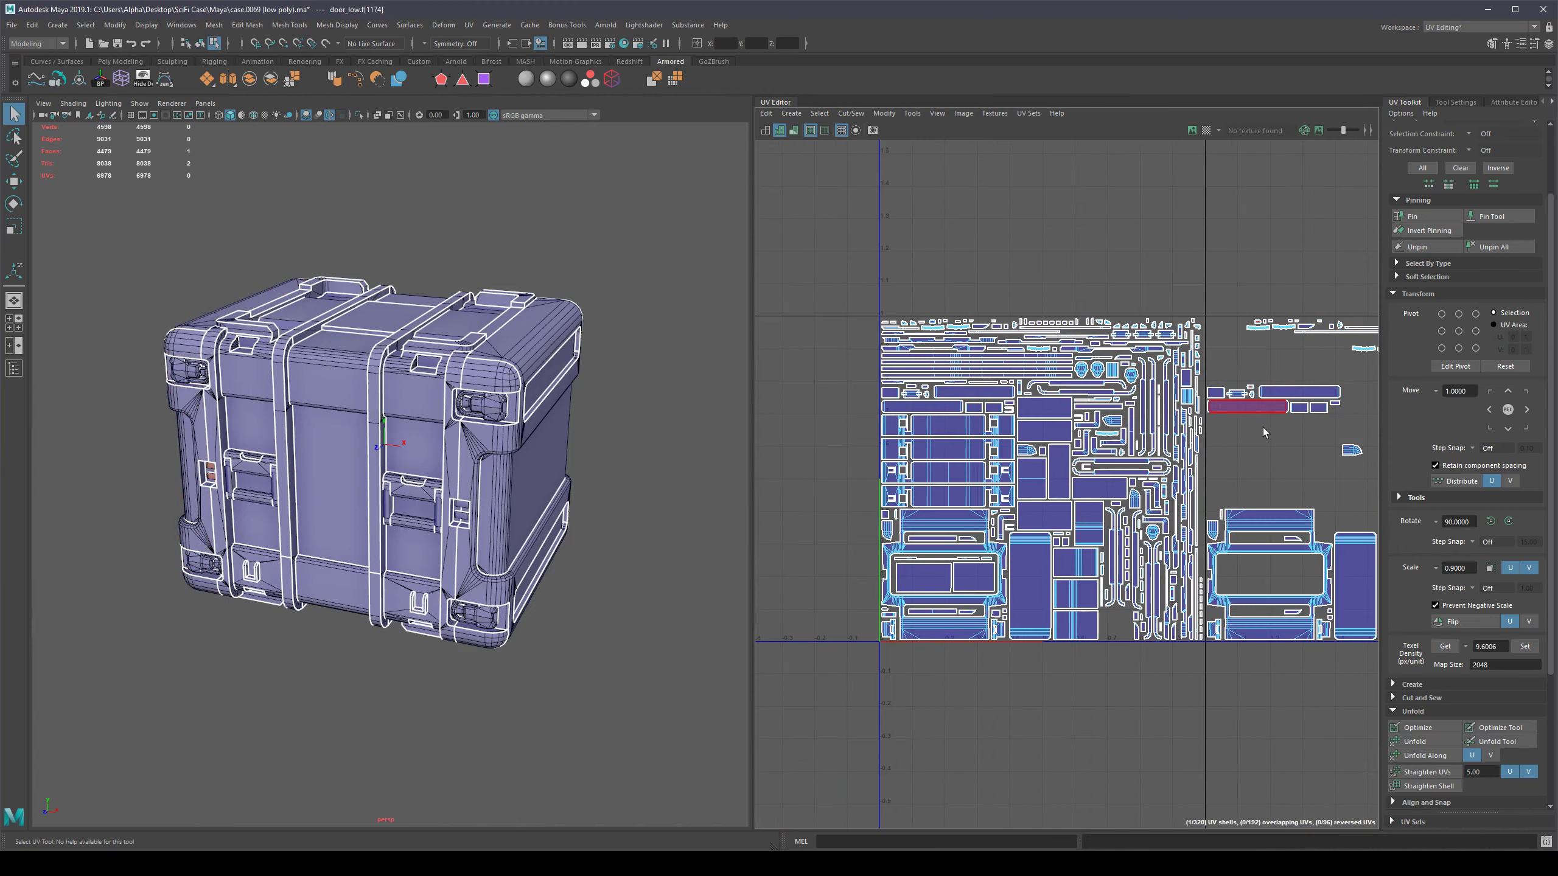
{"action": "key", "text": "F8"}
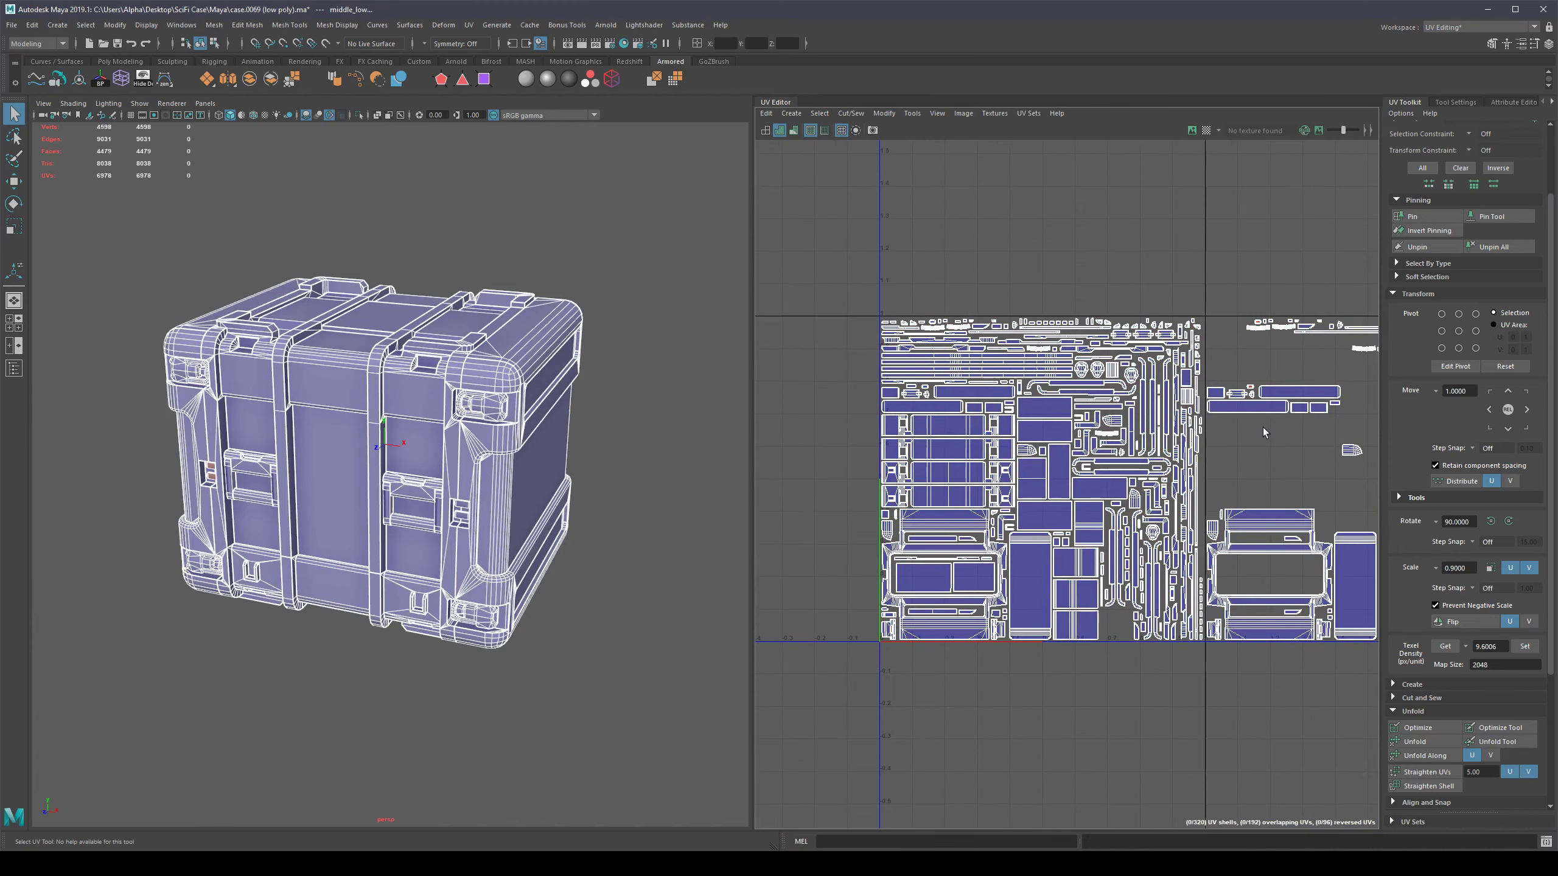
Examine the offset button shells in the second UV tile, select a face of the long shell below them, and return to object selection.
{"action": "middle_click_drag", "start_coordinate": [1263, 398], "coordinate": [1136, 394], "text": "alt"}
{"action": "scroll", "coordinate": [1157, 396], "scroll_direction": "up", "scroll_amount": 5}
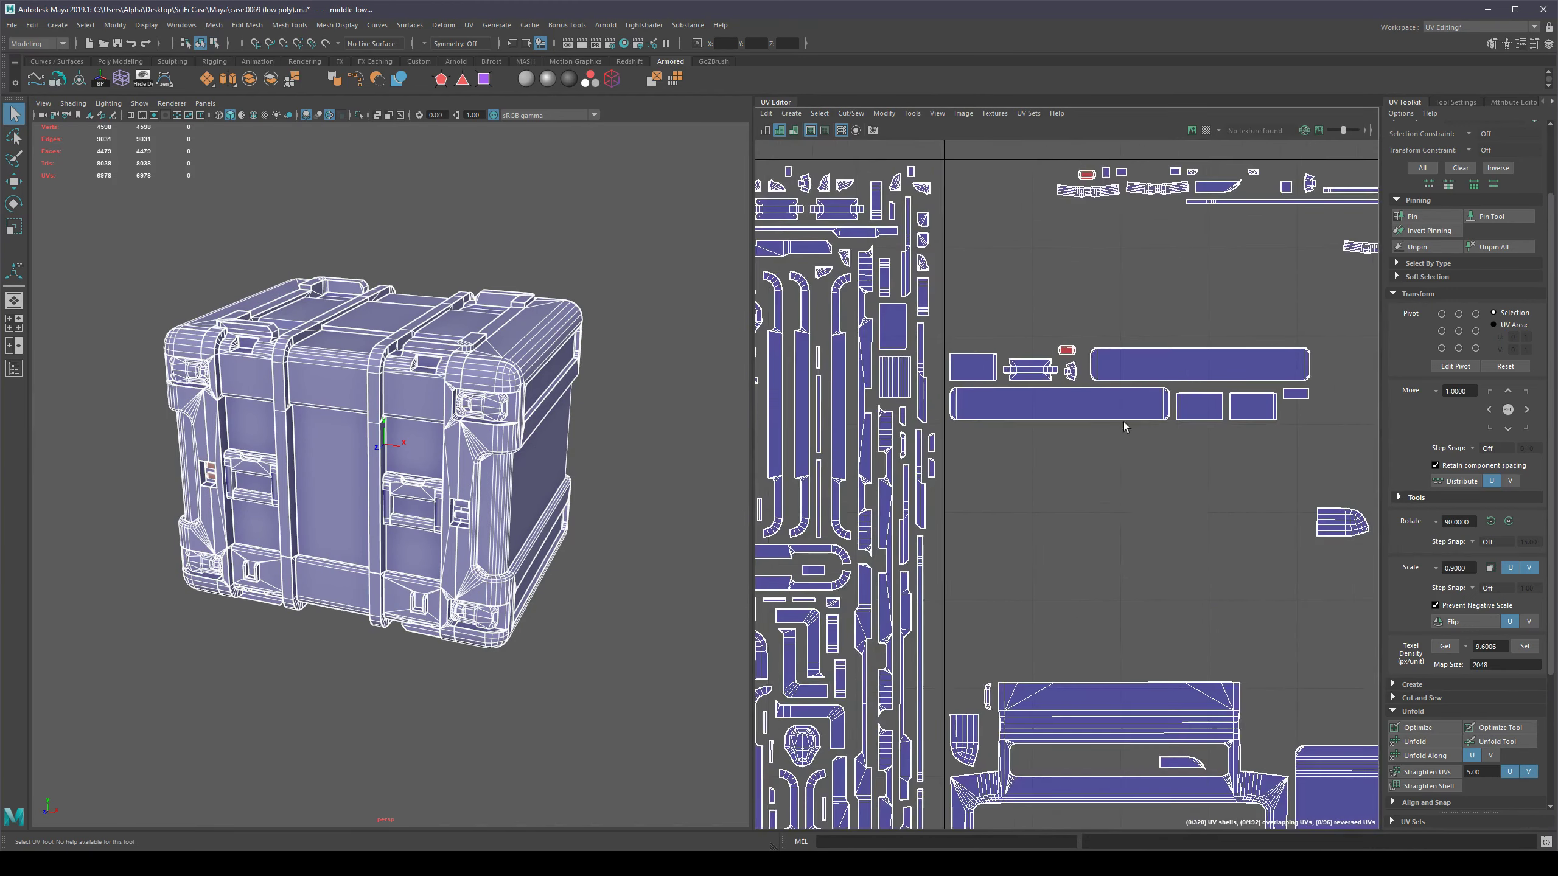
{"action": "scroll", "coordinate": [1035, 406], "scroll_direction": "down", "scroll_amount": 2}
{"action": "scroll", "coordinate": [1033, 406], "scroll_direction": "down", "scroll_amount": 5}
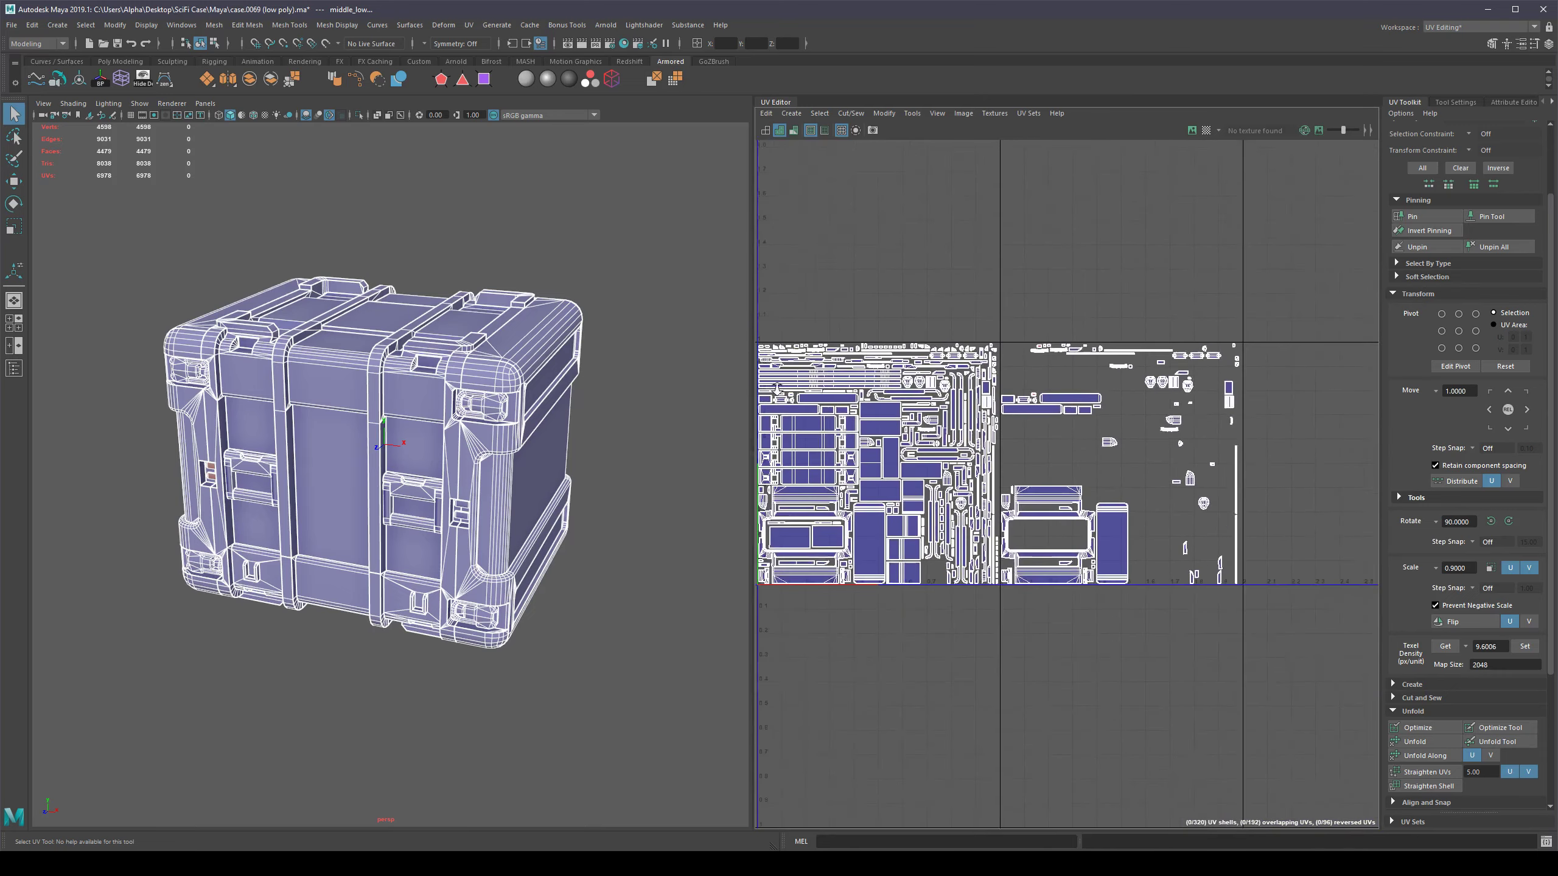
{"action": "scroll", "coordinate": [1091, 462], "scroll_direction": "up", "scroll_amount": 5}
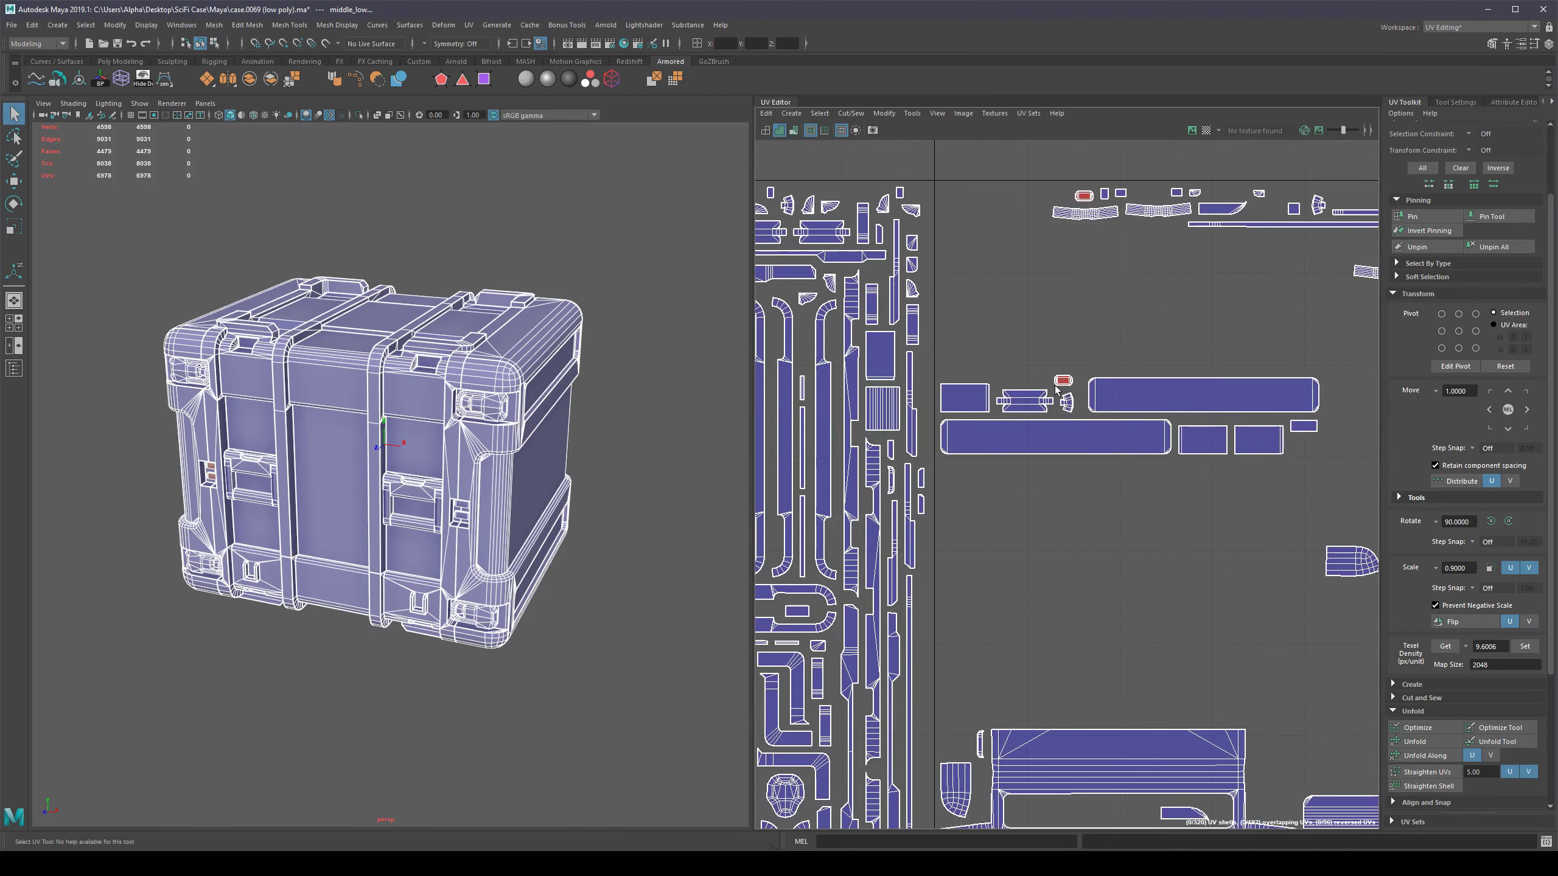
{"action": "right_click_drag", "start_coordinate": [1063, 380], "coordinate": [1063, 410]}
{"action": "scroll", "coordinate": [1063, 410], "scroll_direction": "up", "scroll_amount": 4}
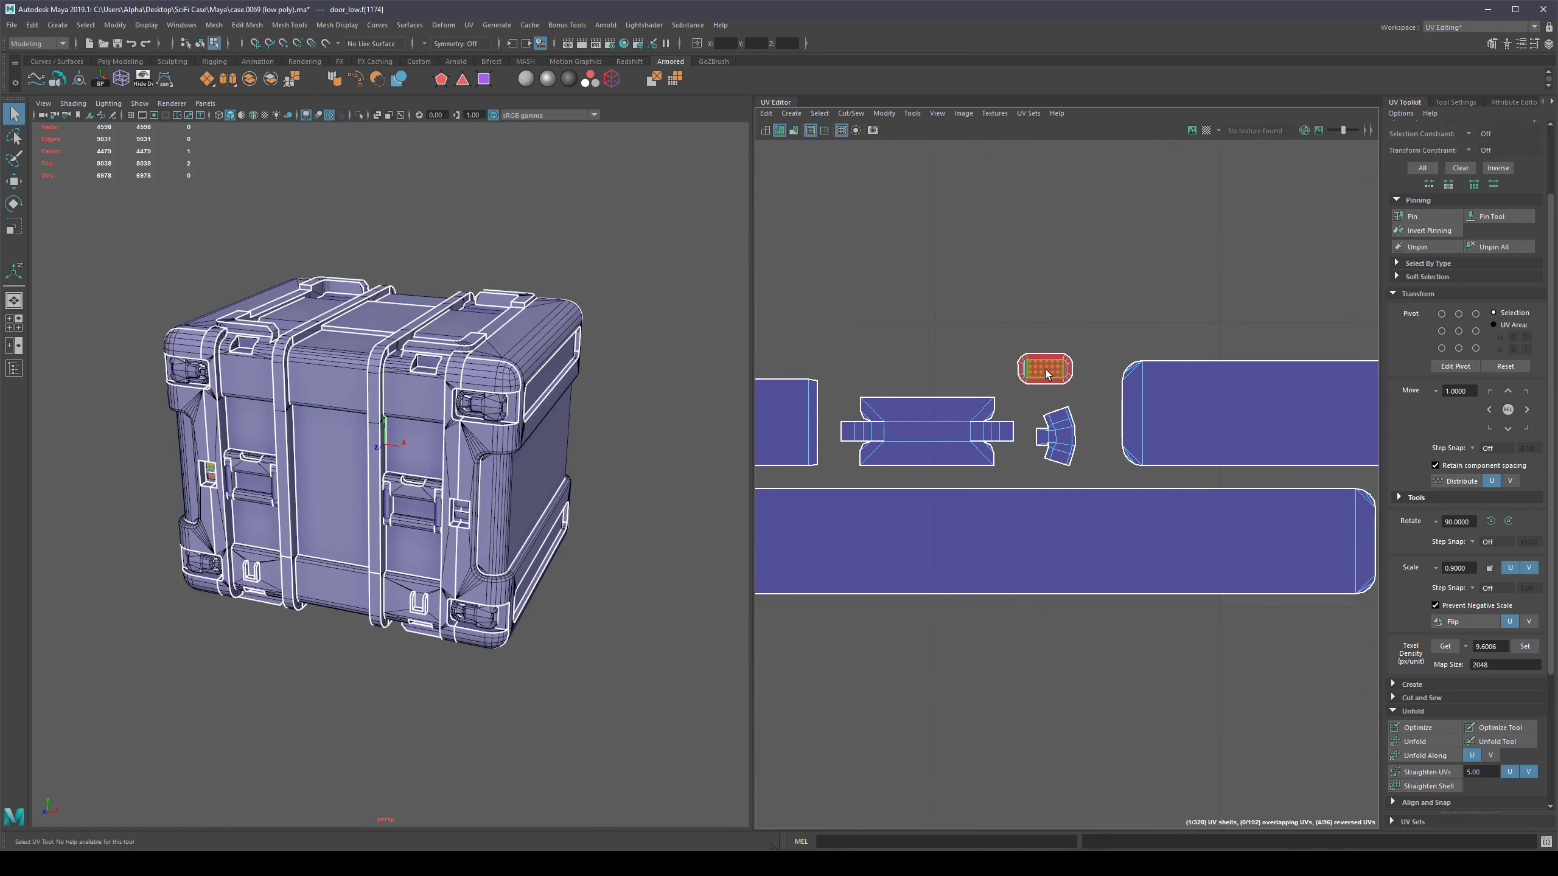
{"action": "left_click", "coordinate": [1115, 541]}
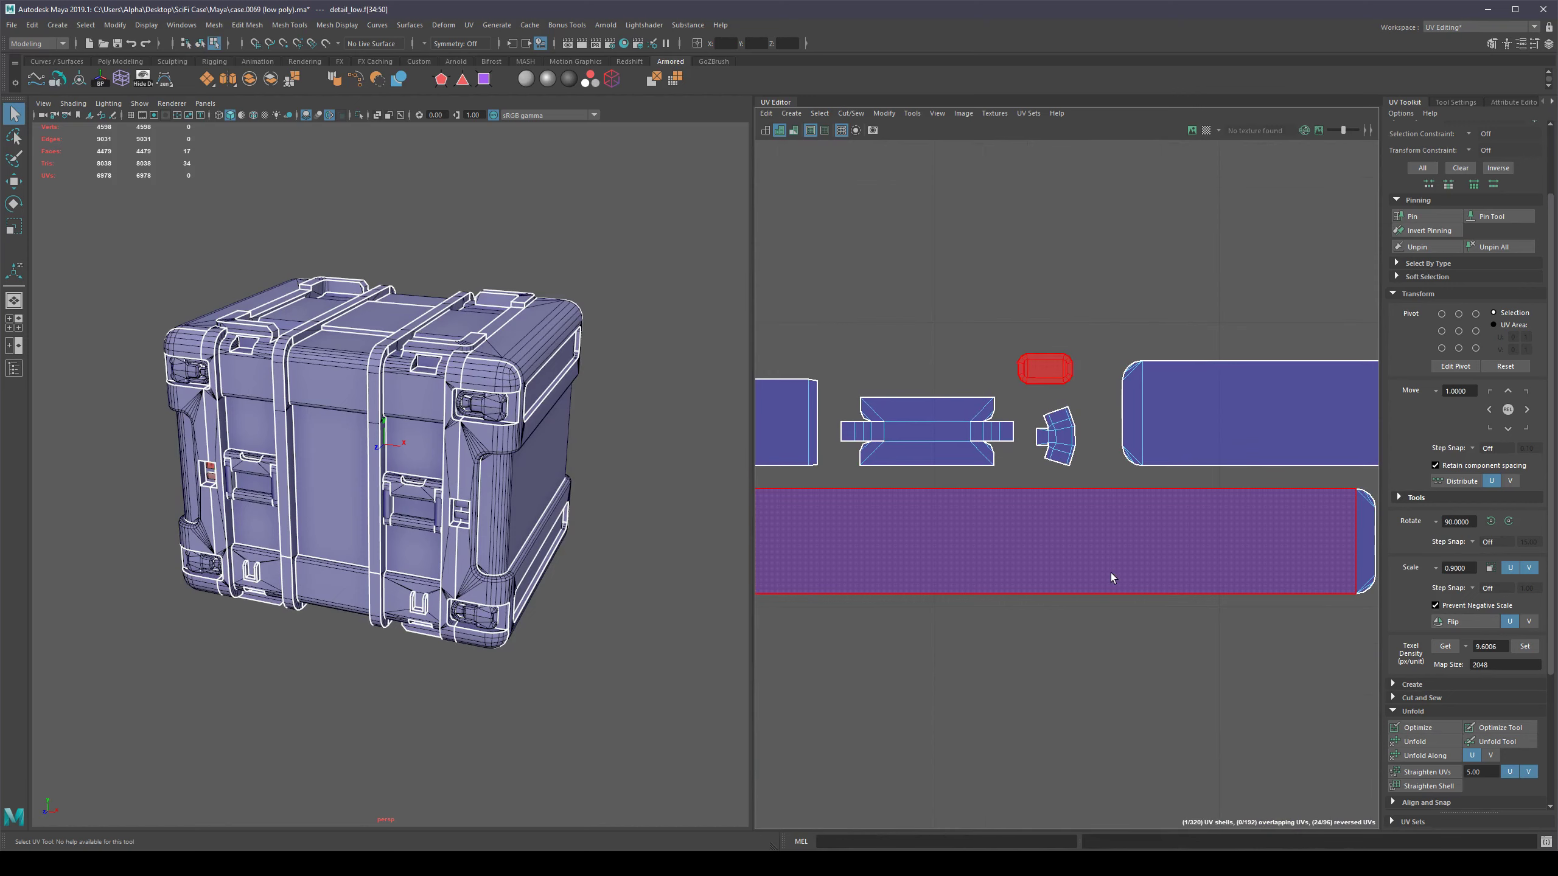
{"action": "scroll", "coordinate": [1037, 564], "scroll_direction": "down", "scroll_amount": 5}
{"action": "middle_click_drag", "start_coordinate": [1044, 577], "coordinate": [1145, 452], "text": "alt"}
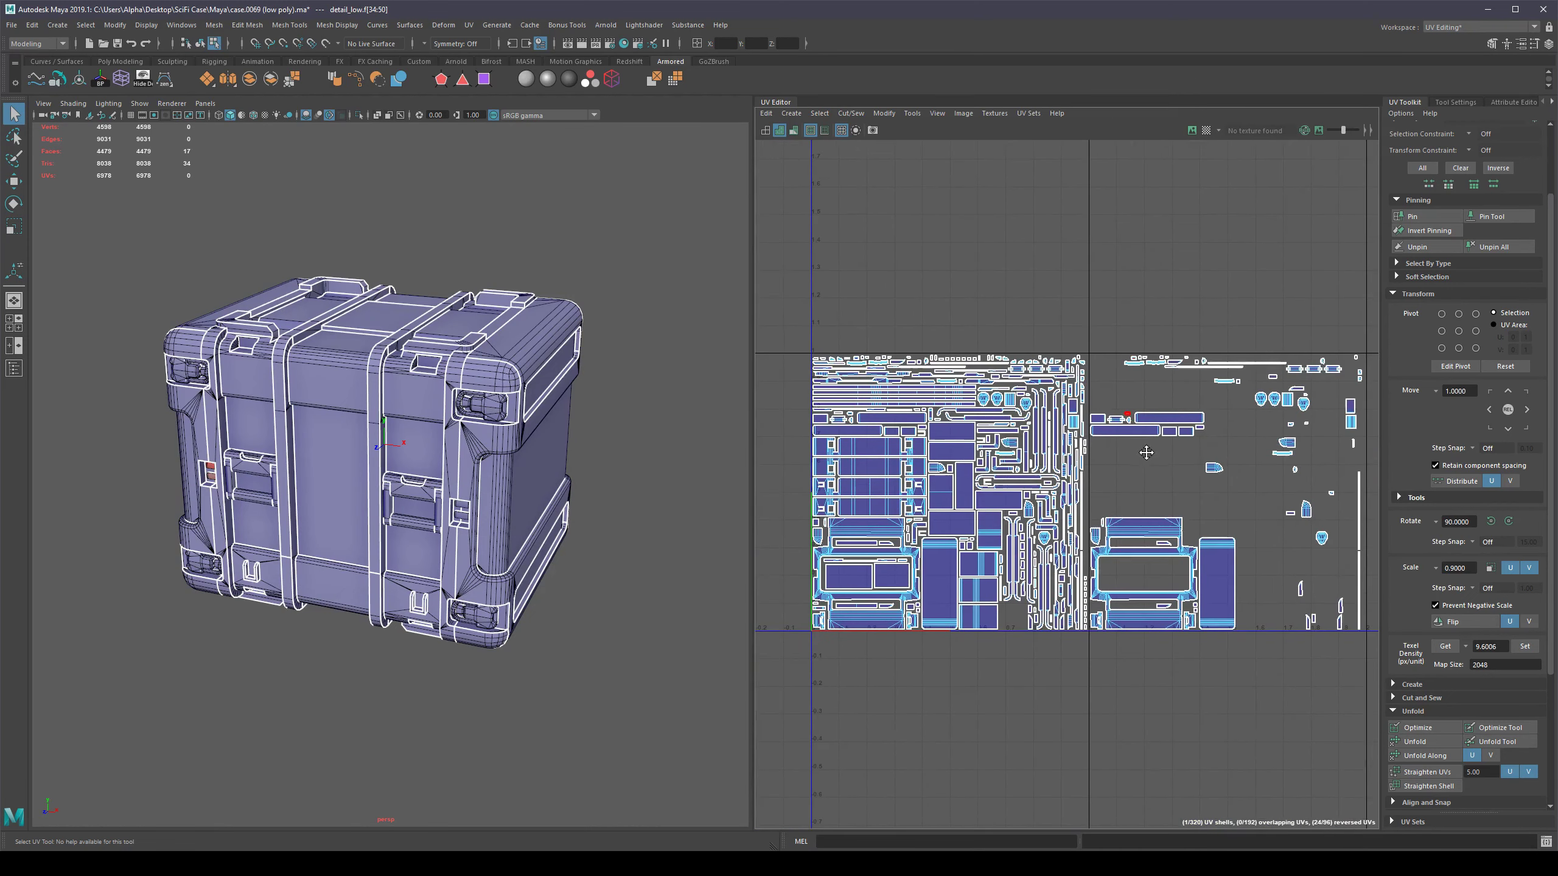
{"action": "key", "text": "F8"}
Select a duplicate UV shell in the second tile together with its matching shell in the first tile.
{"action": "scroll", "coordinate": [1119, 424], "scroll_direction": "up", "scroll_amount": 1}
{"action": "middle_click_drag", "start_coordinate": [1040, 437], "coordinate": [1125, 454], "text": "alt"}
{"action": "scroll", "coordinate": [998, 509], "scroll_direction": "up", "scroll_amount": 3}
{"action": "right_click_drag", "start_coordinate": [1301, 400], "coordinate": [1301, 430]}
{"action": "double_click", "coordinate": [1300, 401]}
{"action": "double_click", "coordinate": [859, 400], "text": "shift"}
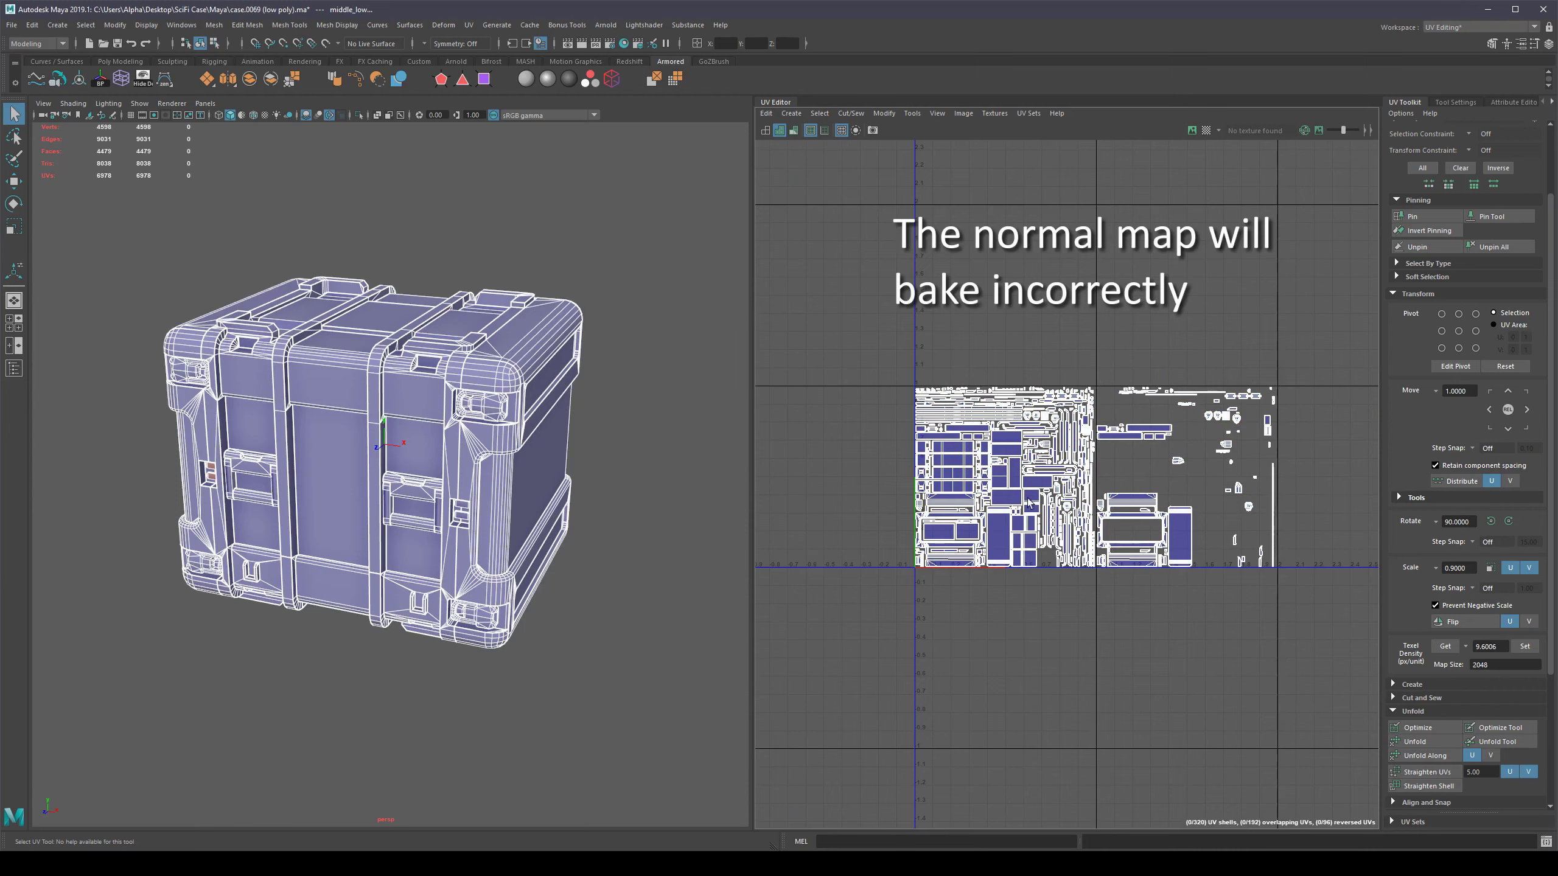
Briefly enter face selection, return to object selection, and compare the first tile's packed layout with the offset duplicates in the second tile.
{"action": "scroll", "coordinate": [1153, 442], "scroll_direction": "up", "scroll_amount": 4}
{"action": "right_click_drag", "start_coordinate": [1128, 439], "coordinate": [1111, 436]}
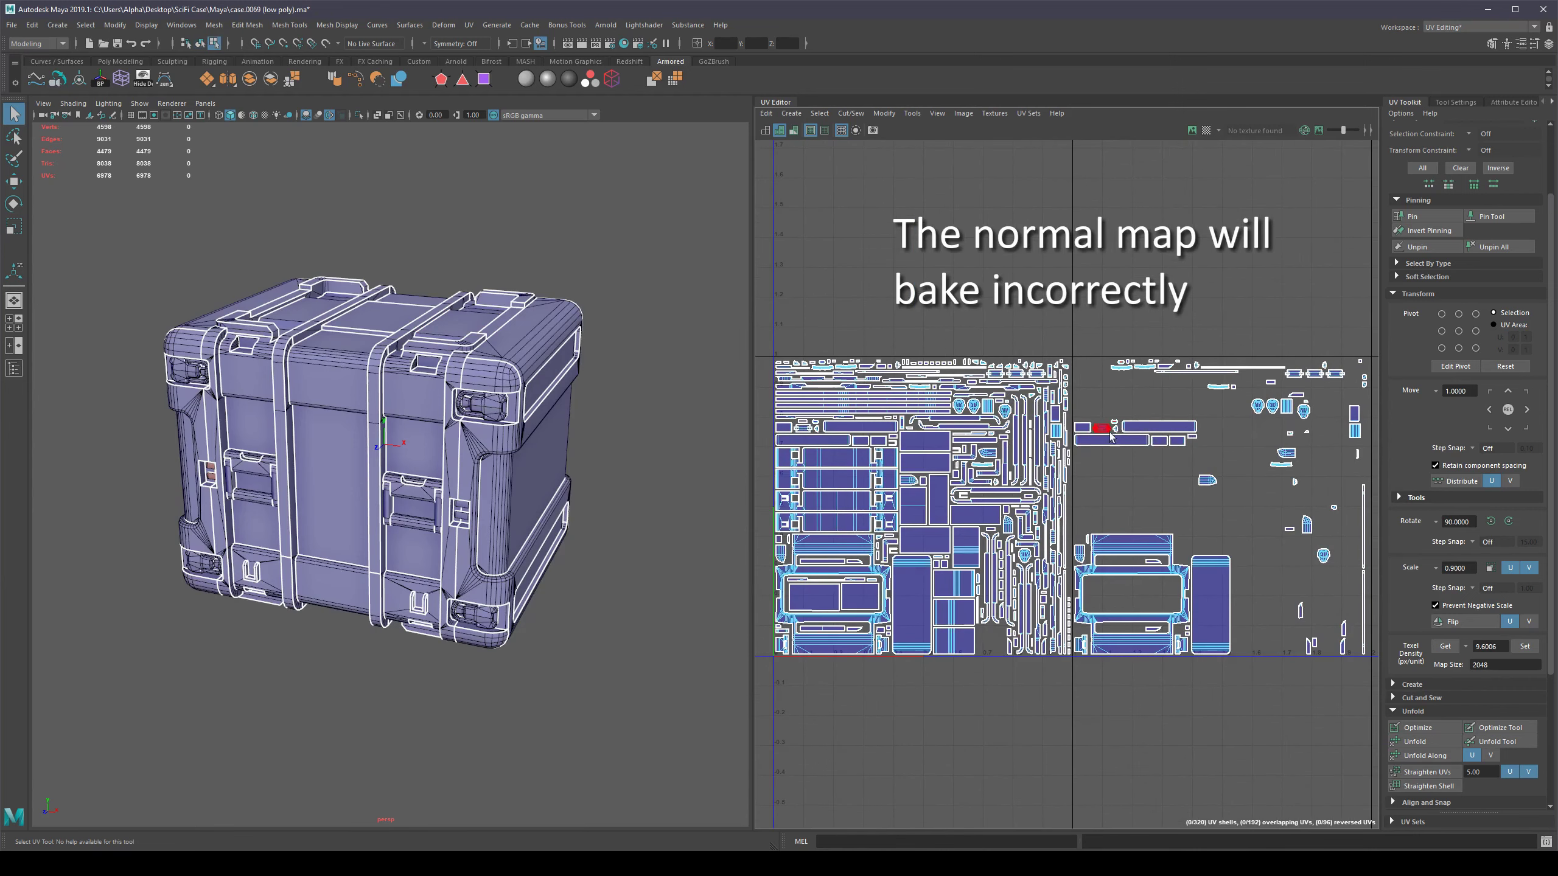
{"action": "right_click_drag", "start_coordinate": [1202, 501], "coordinate": [1186, 490]}
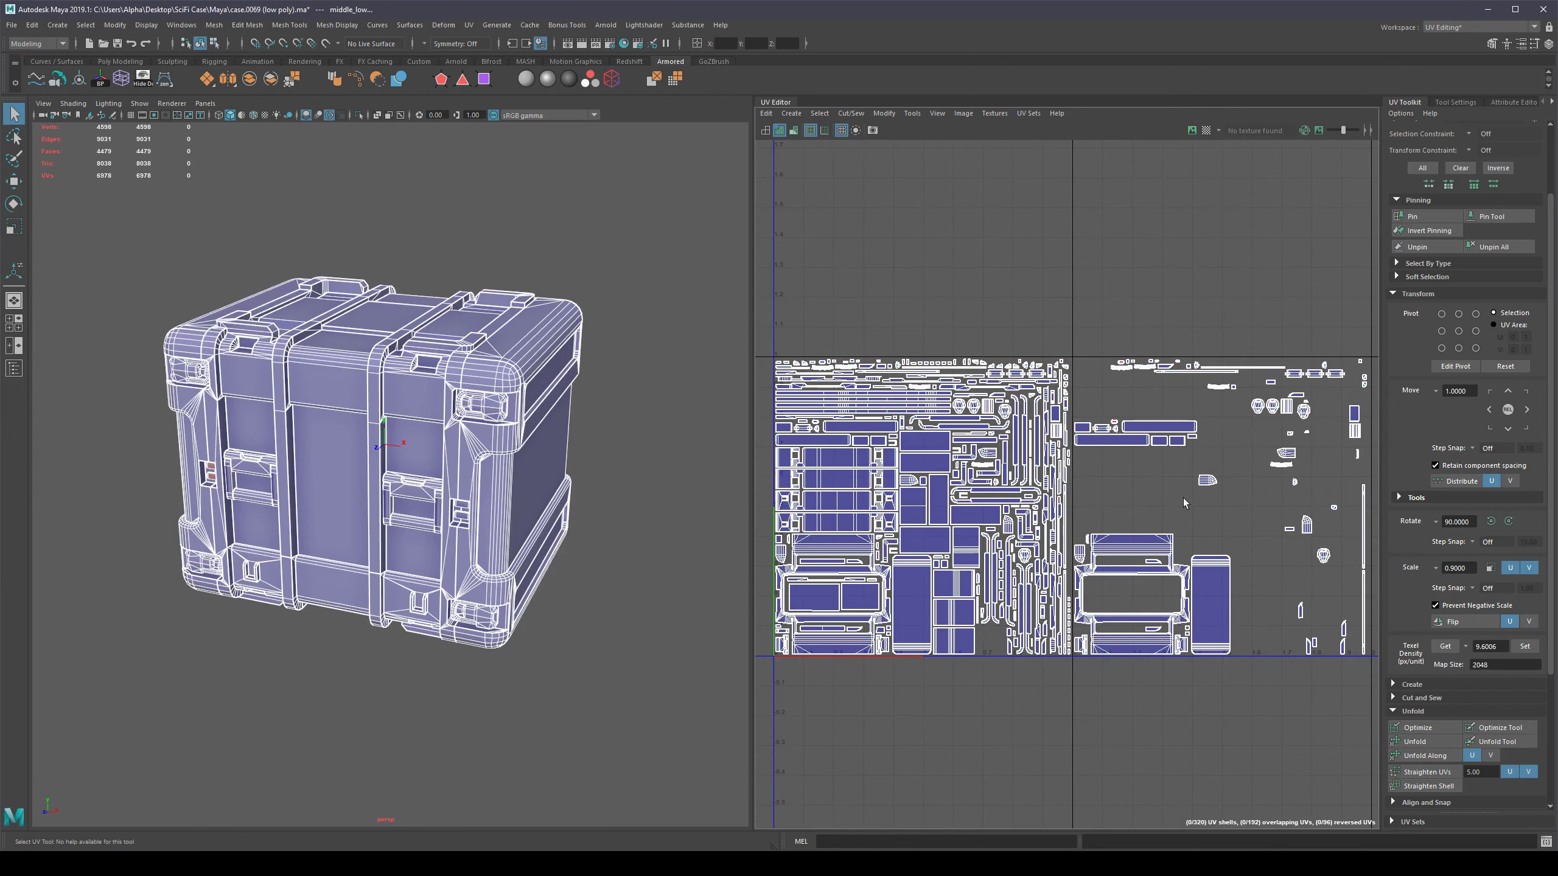
{"action": "scroll", "coordinate": [1116, 603], "scroll_direction": "down", "scroll_amount": 5}
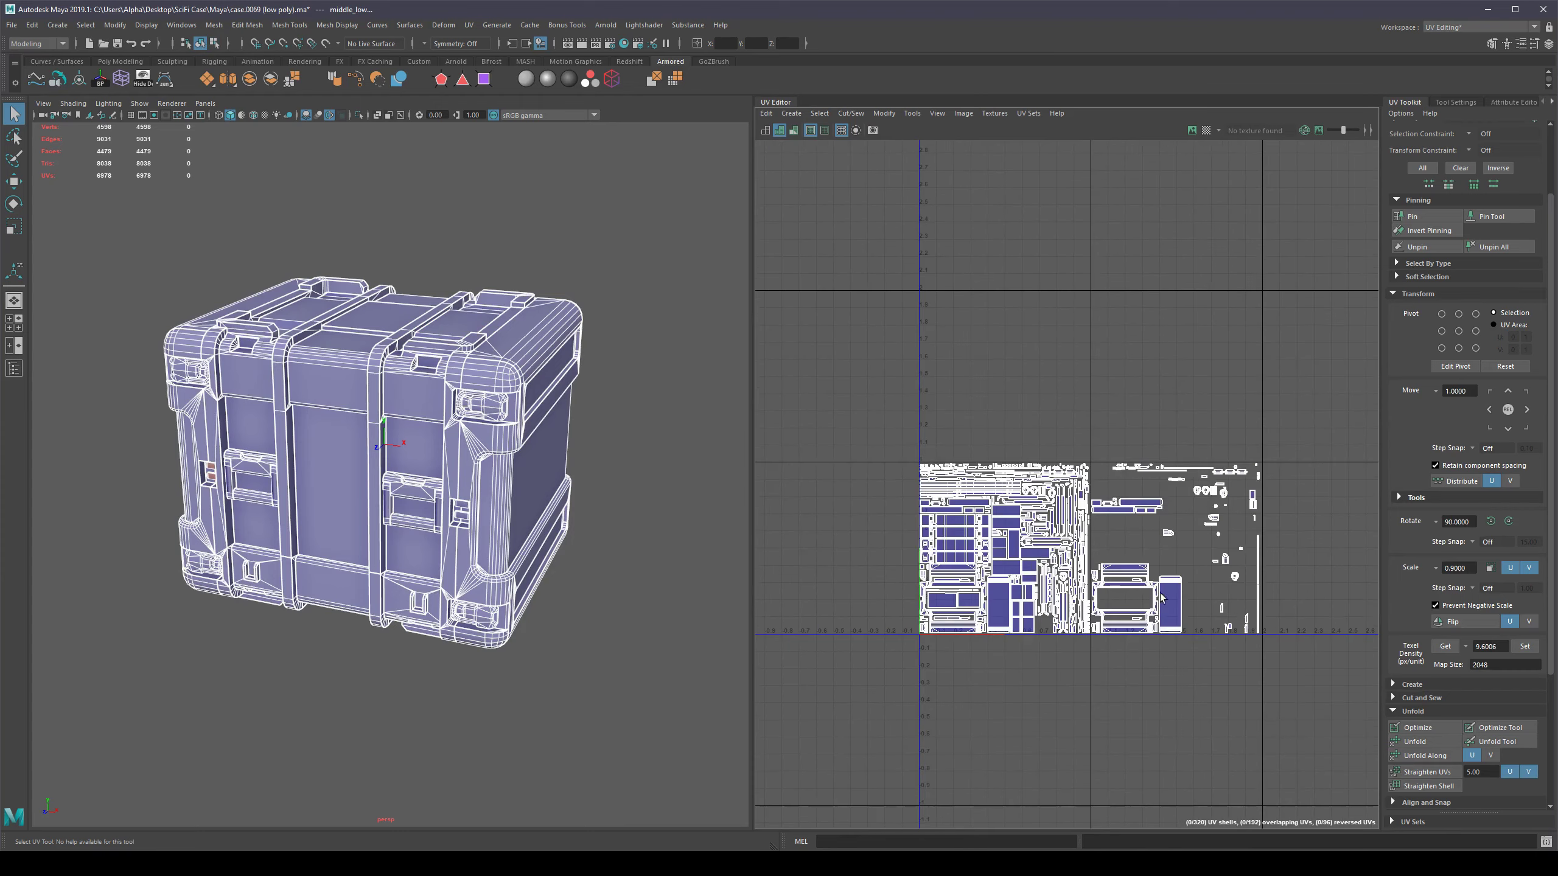
{"action": "middle_click_drag", "start_coordinate": [1164, 583], "coordinate": [1146, 487], "text": "alt"}
{"action": "scroll", "coordinate": [1083, 413], "scroll_direction": "up", "scroll_amount": 2}
{"action": "scroll", "coordinate": [1170, 434], "scroll_direction": "up", "scroll_amount": 3}
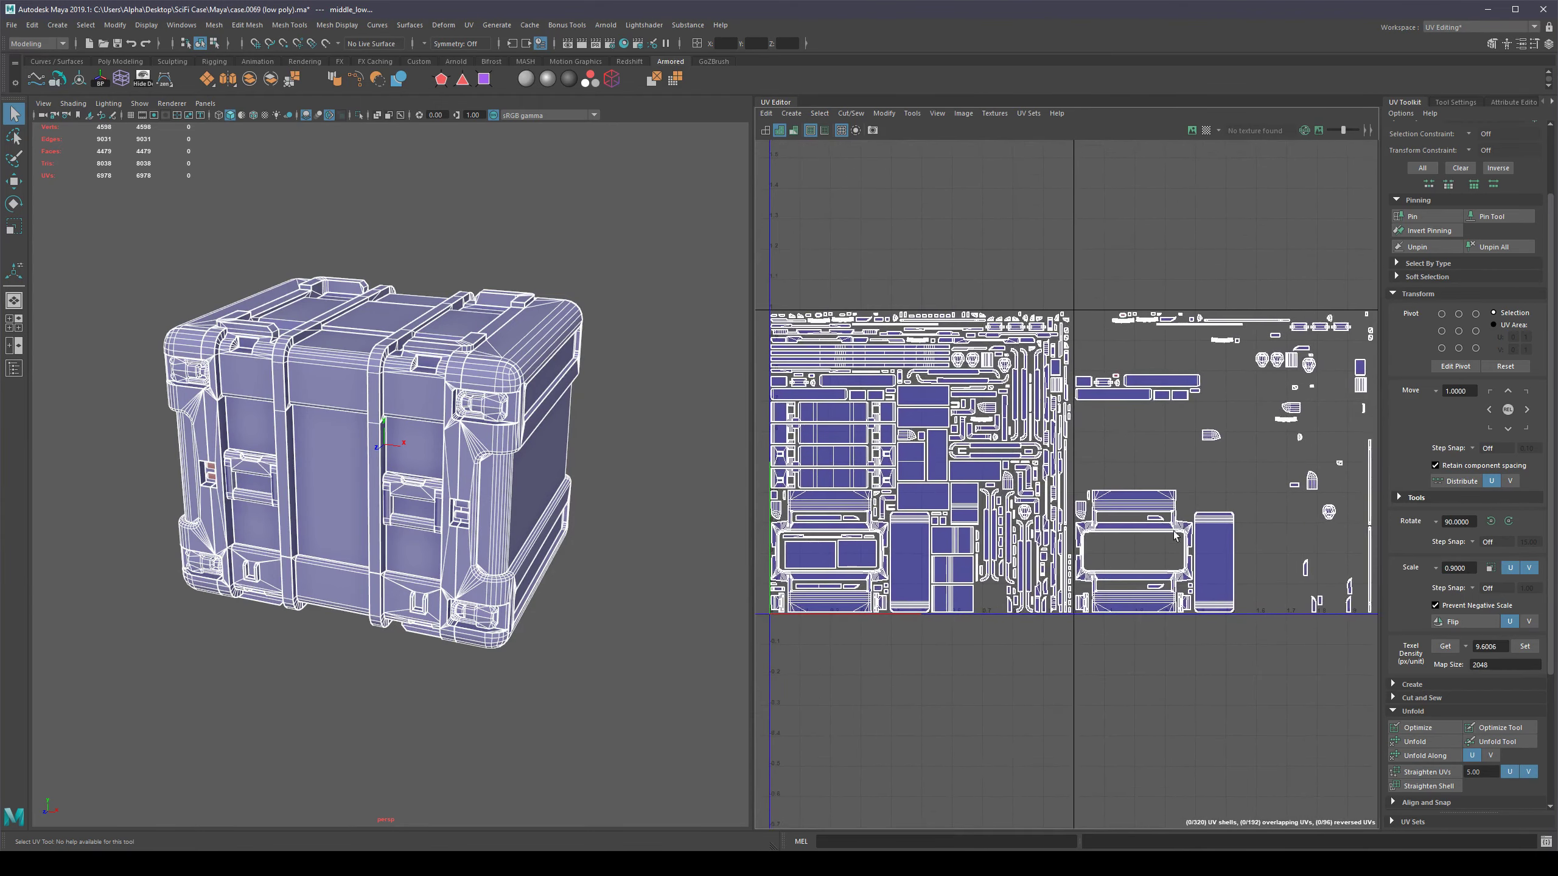
{"action": "scroll", "coordinate": [1084, 346], "scroll_direction": "down", "scroll_amount": 3}
{"action": "scroll", "coordinate": [877, 337], "scroll_direction": "up", "scroll_amount": 1}
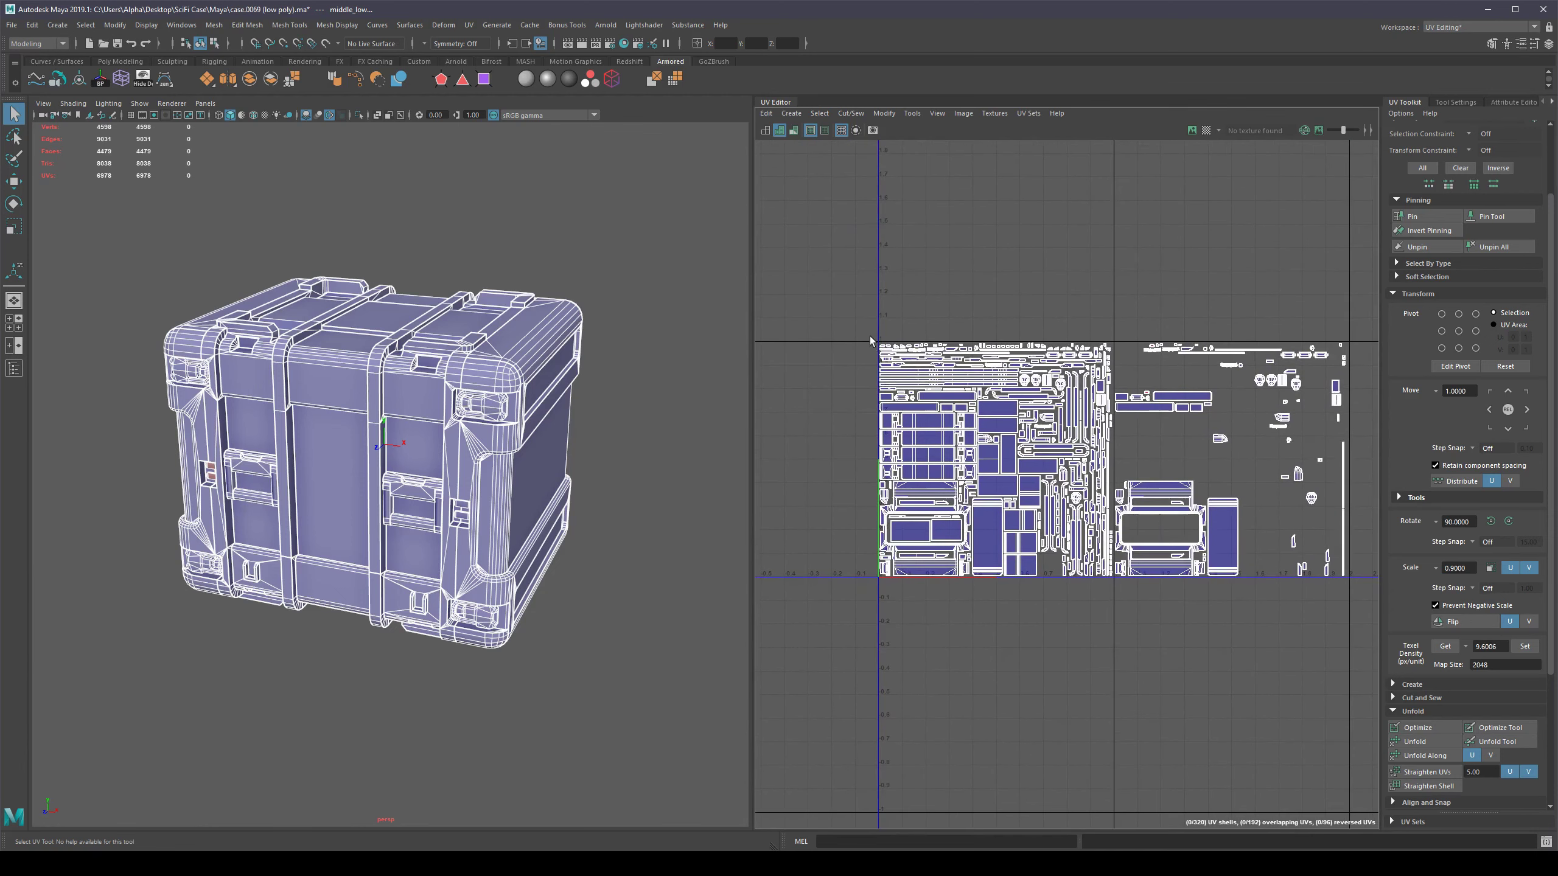
{"action": "left_click_drag", "start_coordinate": [868, 332], "coordinate": [1112, 584]}
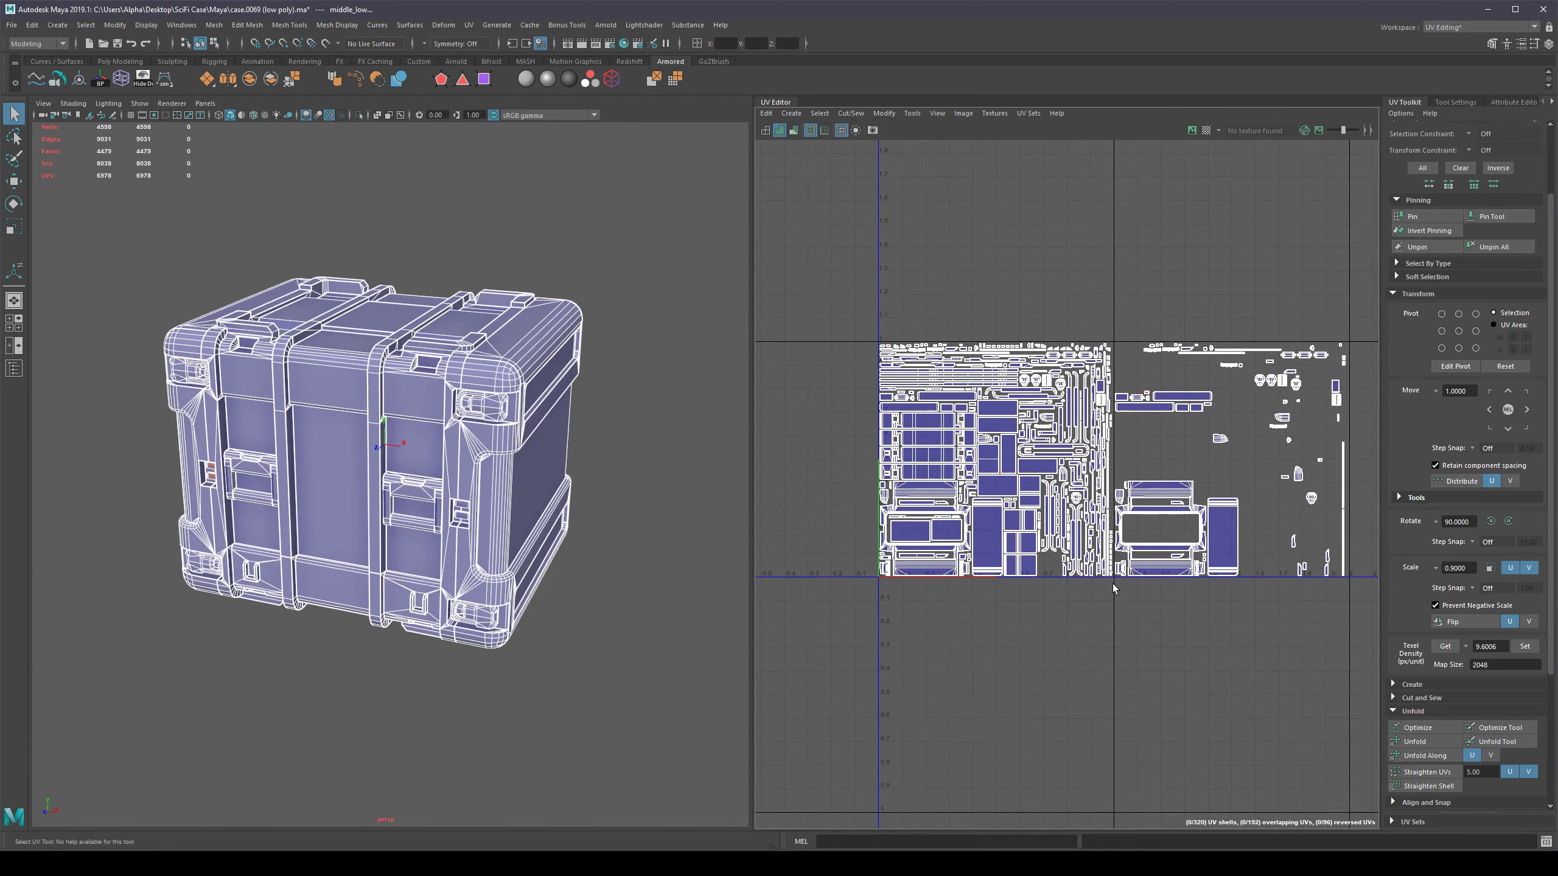